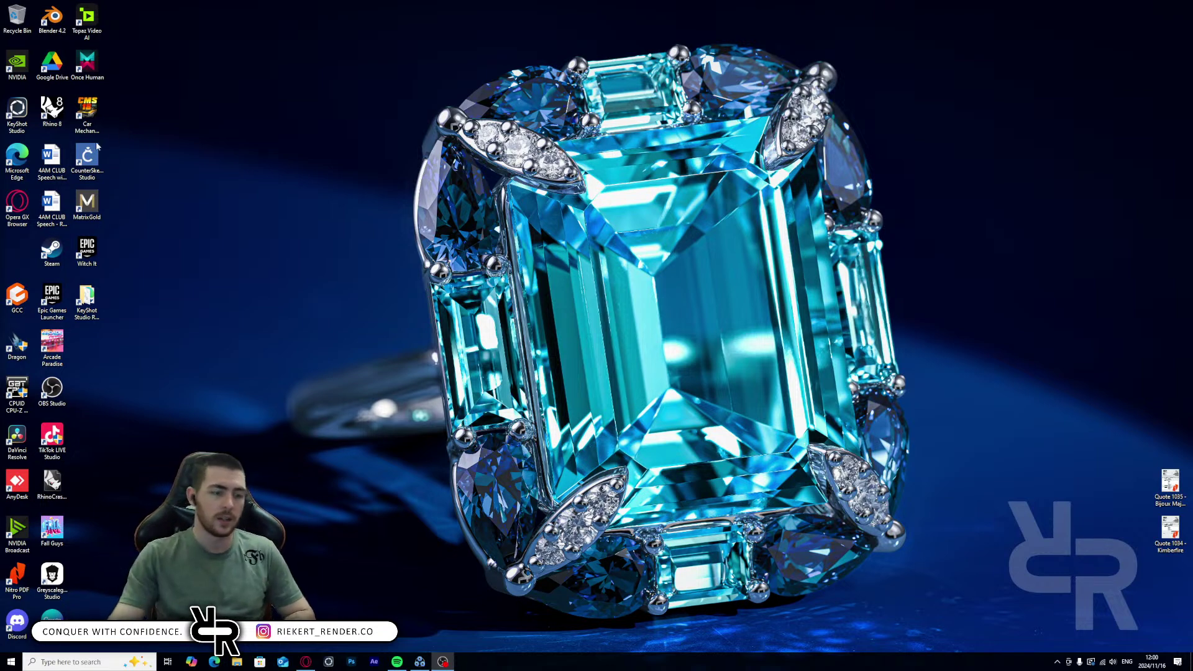
- Open Reference.jpg from the Bloomingdale's project folder on the Rendering (G:) drive and study the watch shot's lighting and shadows
click(237, 662)
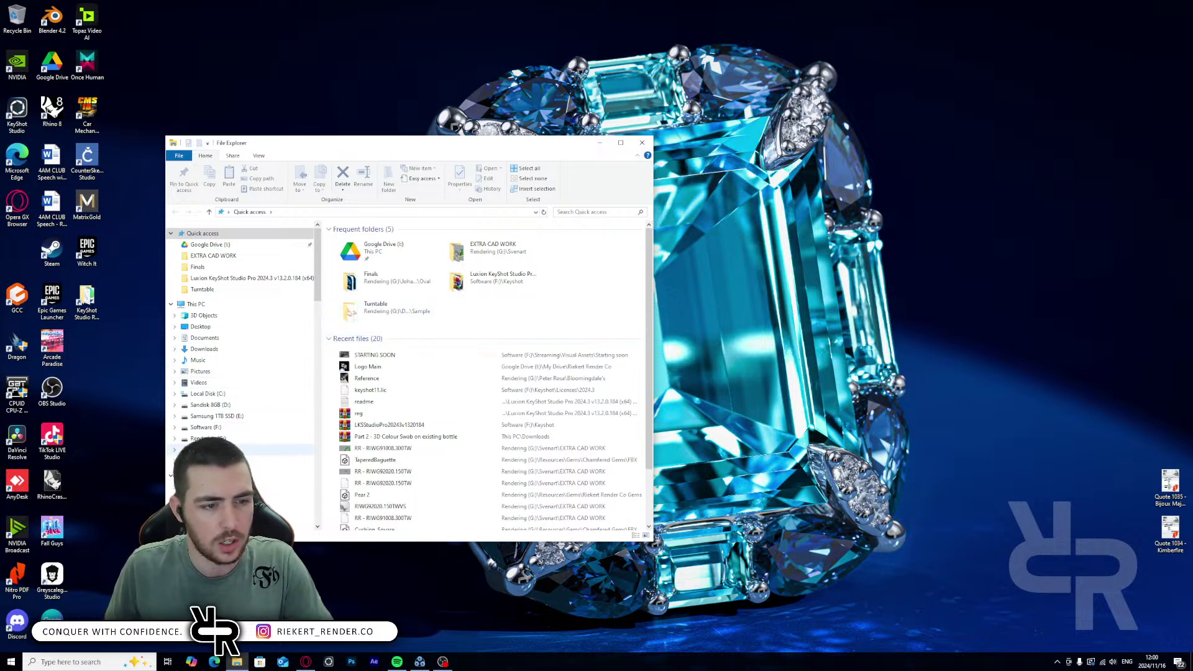
click(205, 438)
key(p)
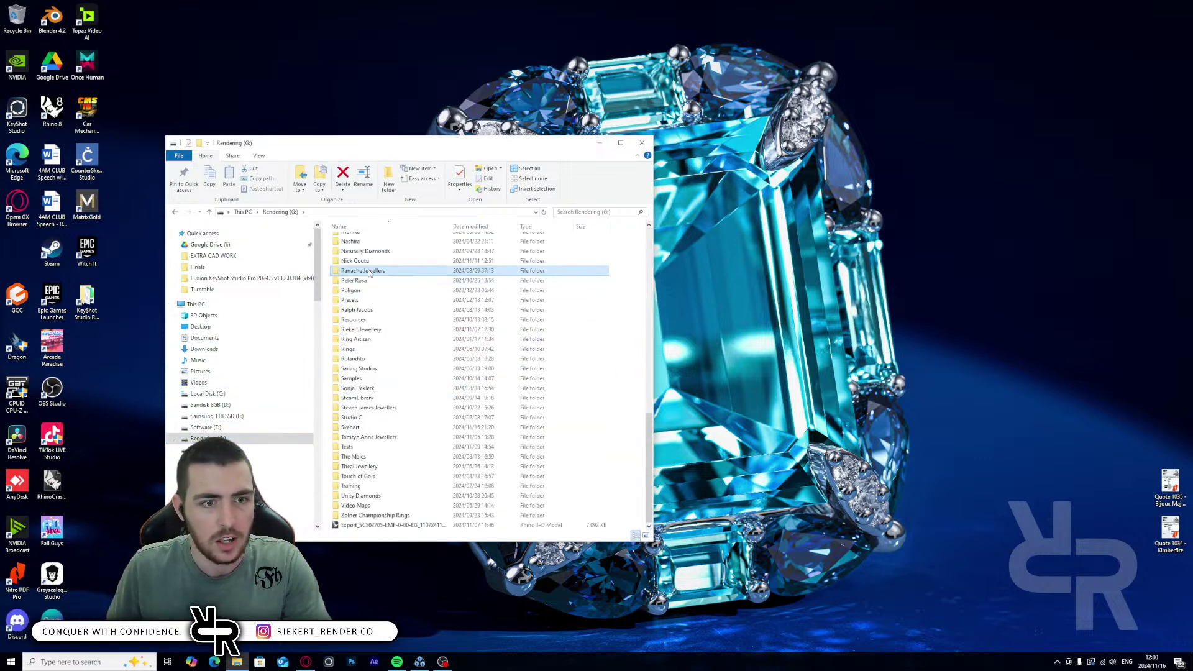
double_click(368, 282)
double_click(359, 243)
double_click(353, 249)
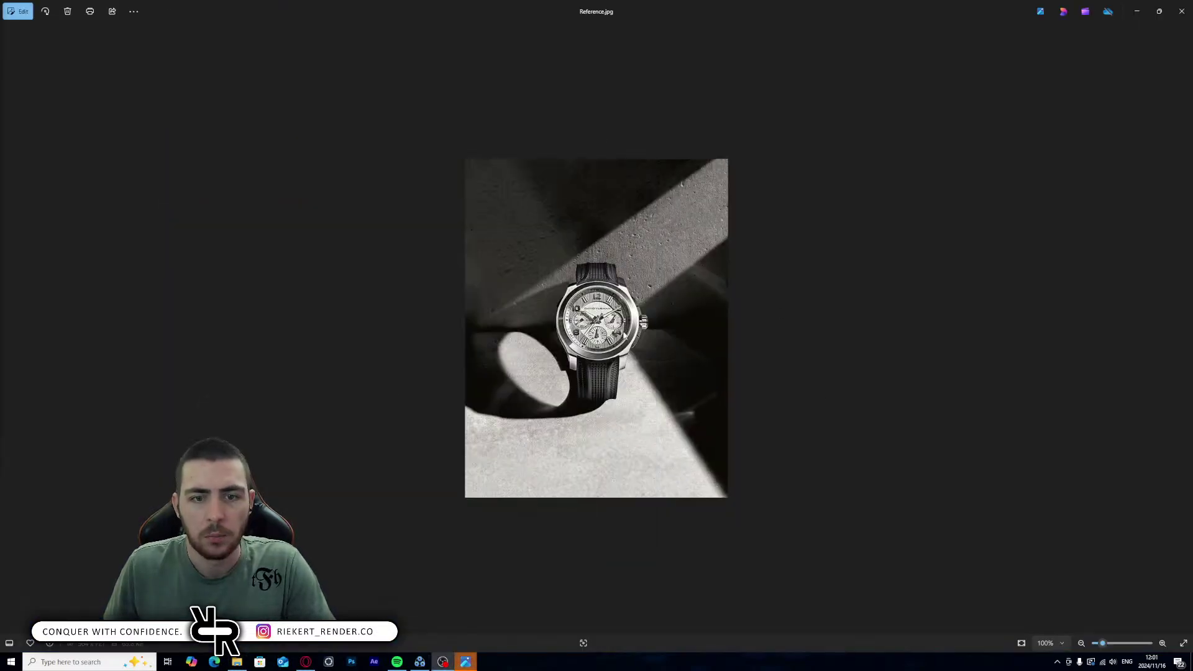
scroll(624, 335, up, 4)
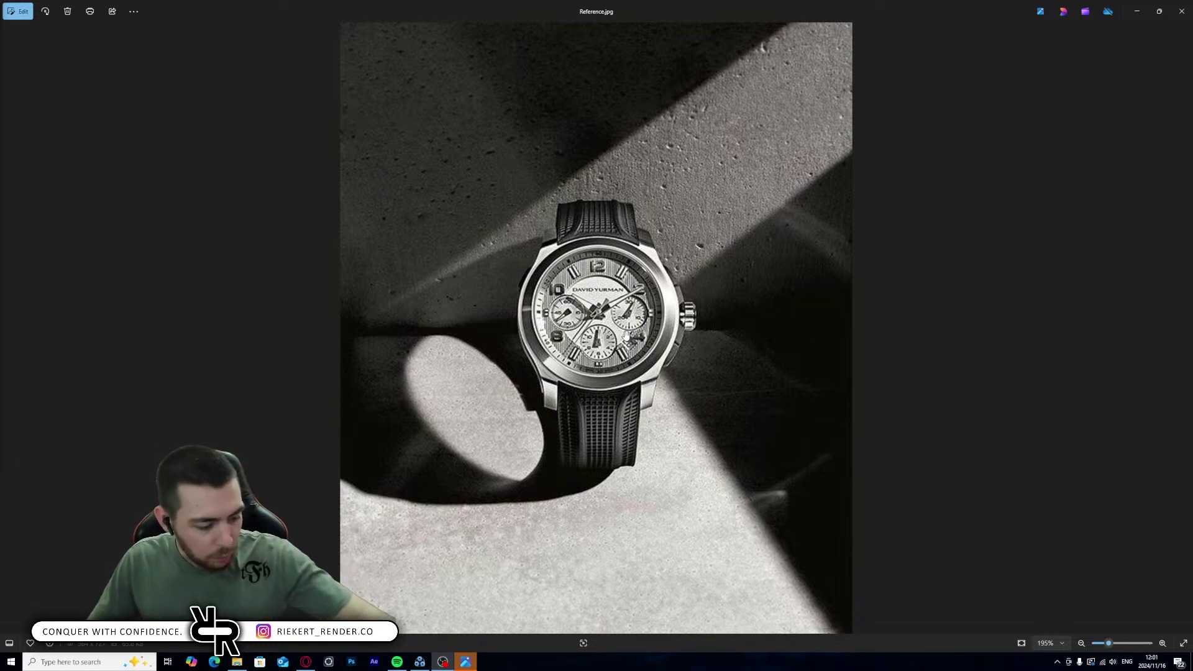
click(1139, 14)
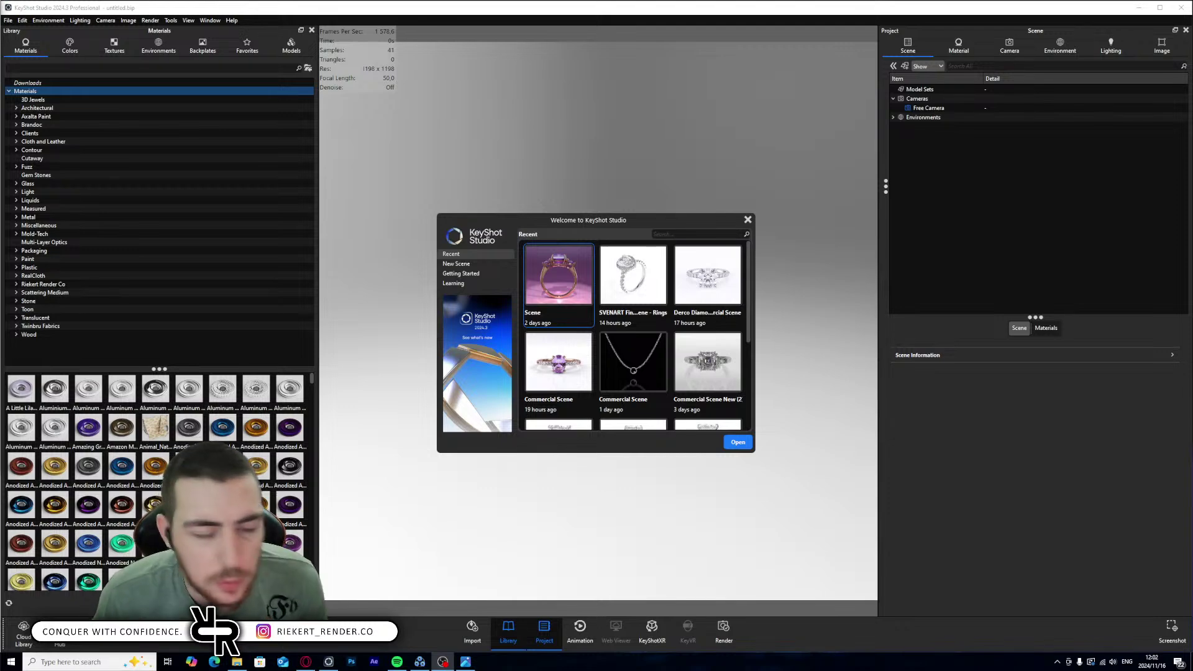
- Open the recent KeyShot project named Scene, checking the watch reference image again while it loads
double_click(558, 281)
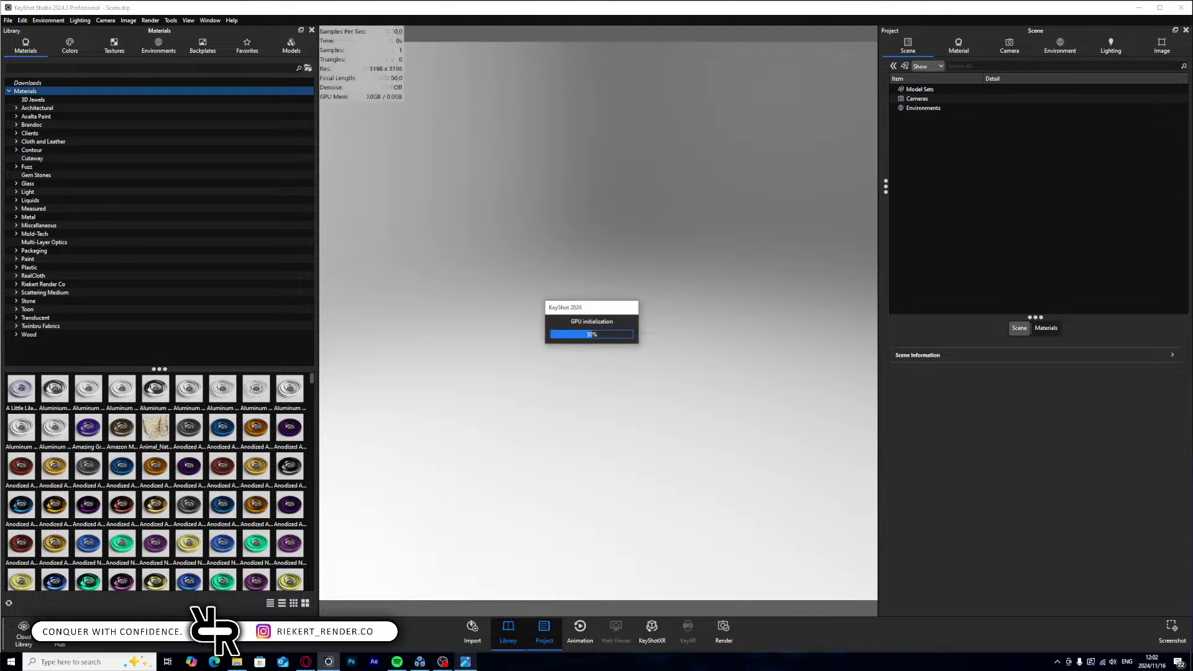
mouse_move(450, 667)
click(473, 663)
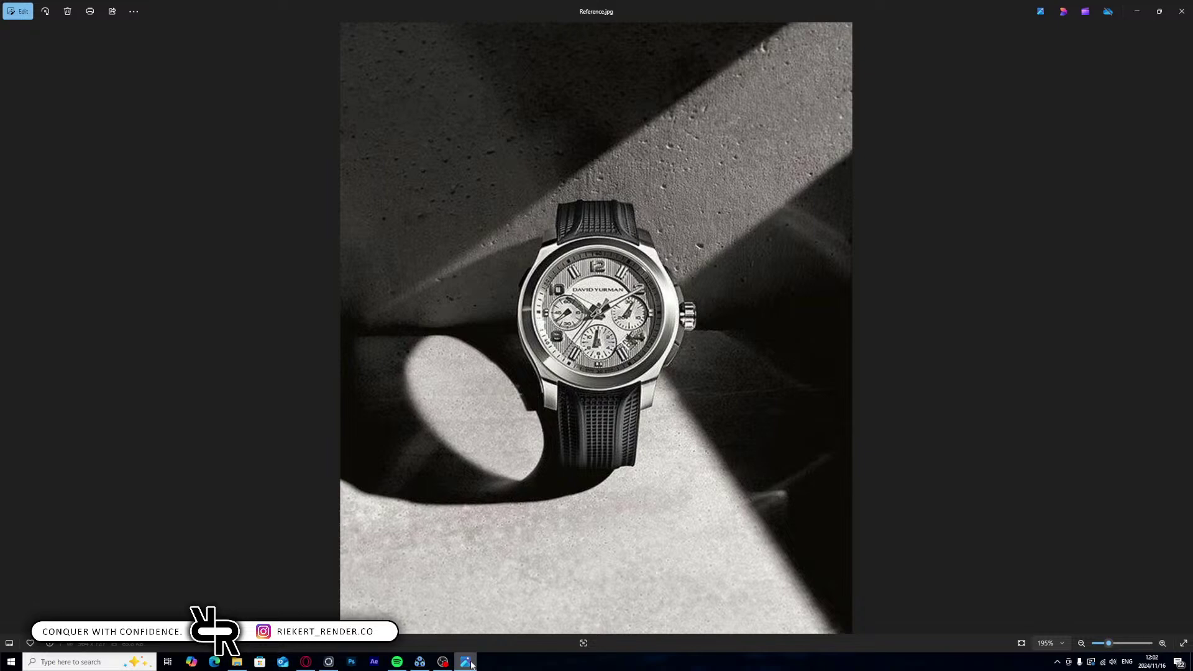
click(472, 664)
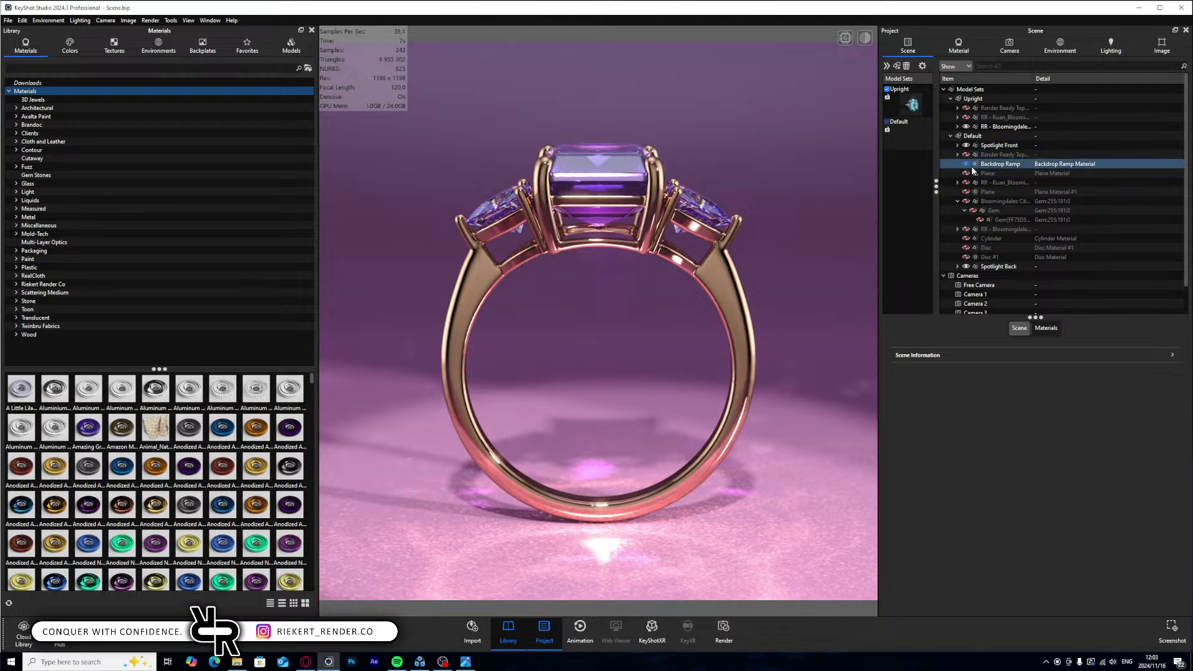
- Hide the upright amethyst ring, show the lying amethyst ring from the Default model set, and view it through Camera 3
click(966, 126)
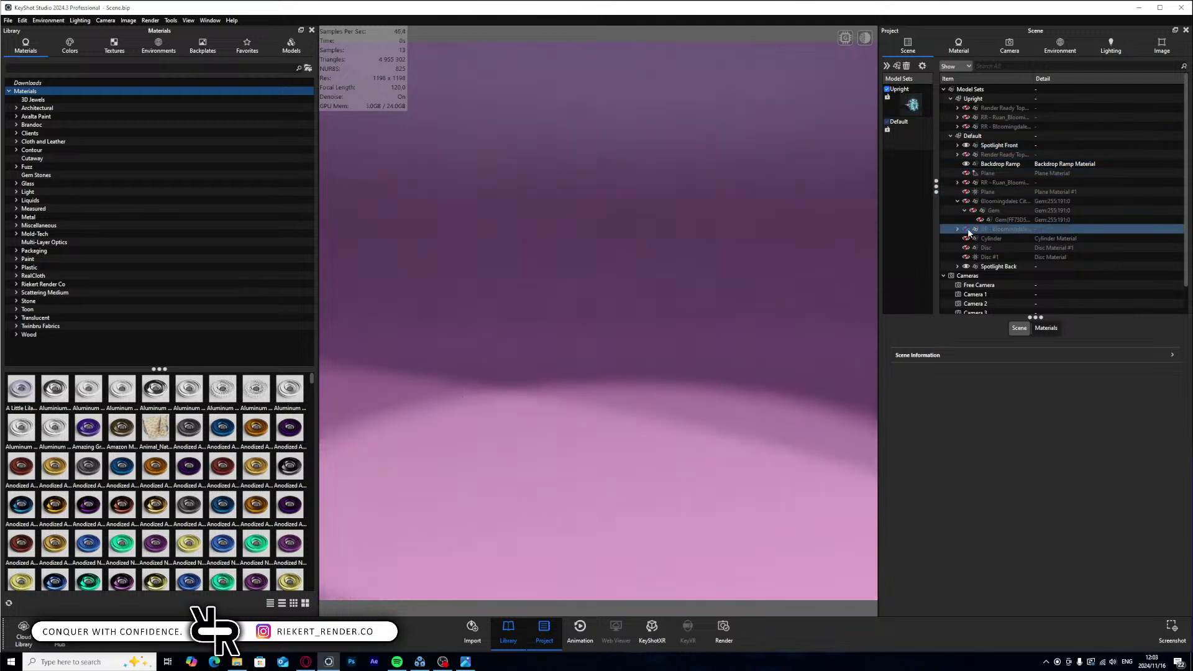
click(966, 230)
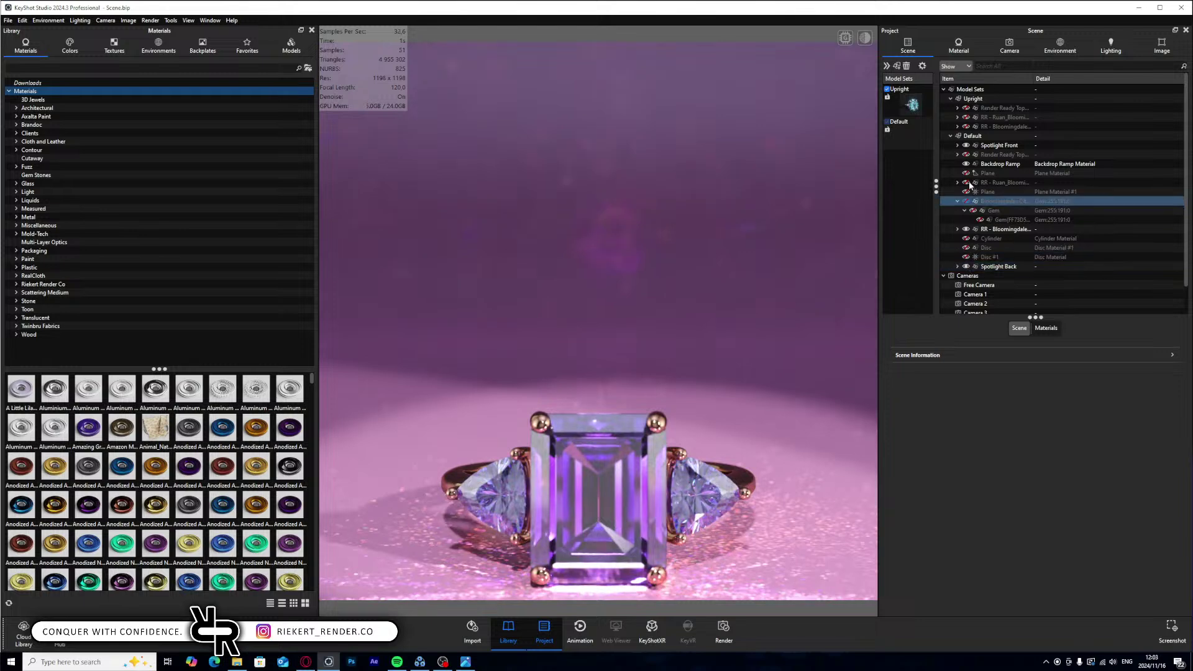
click(974, 312)
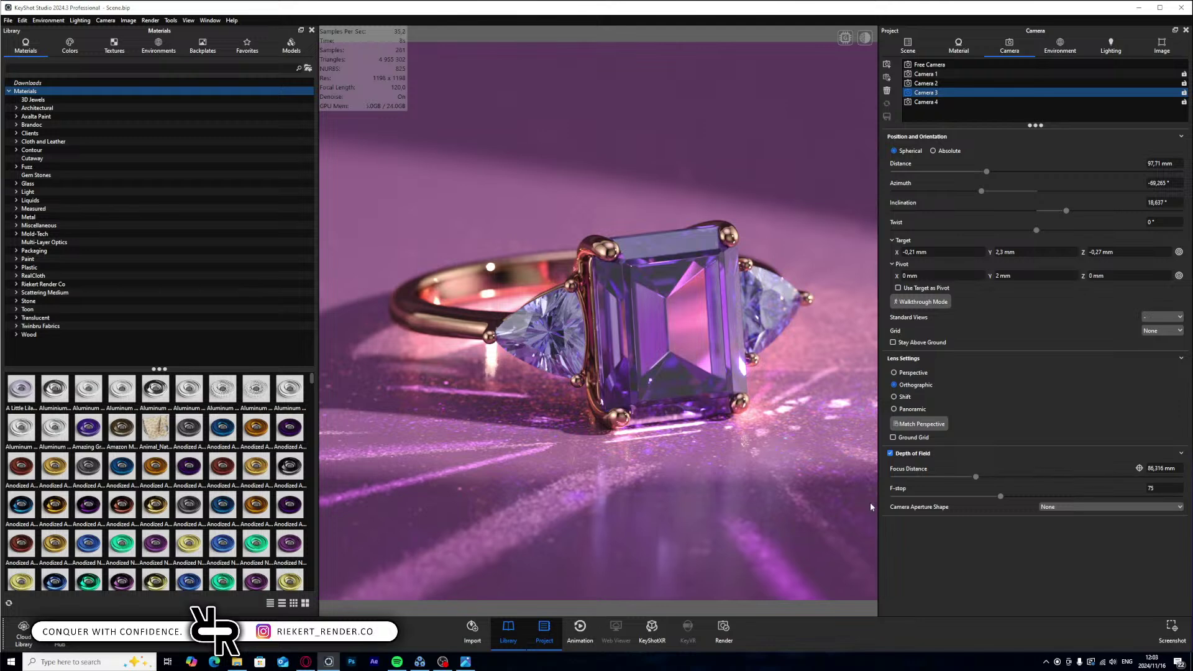
- Turn off the heads-up display in the real-time view and bring up the scene tree
key(j)
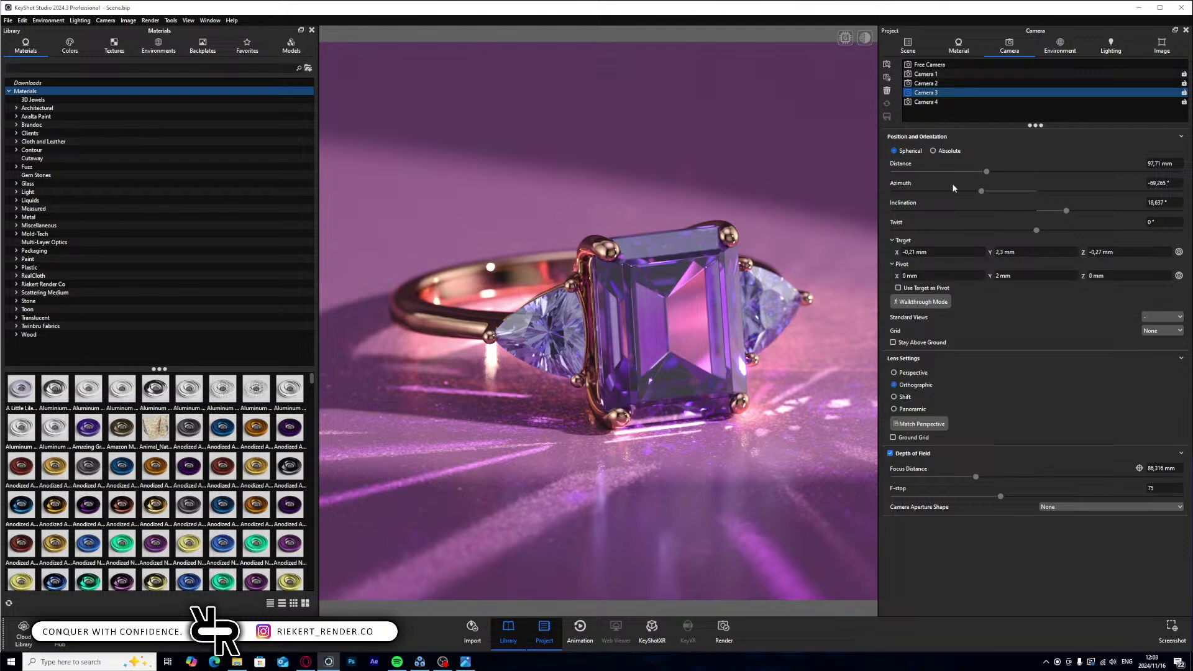
click(919, 50)
click(1139, 7)
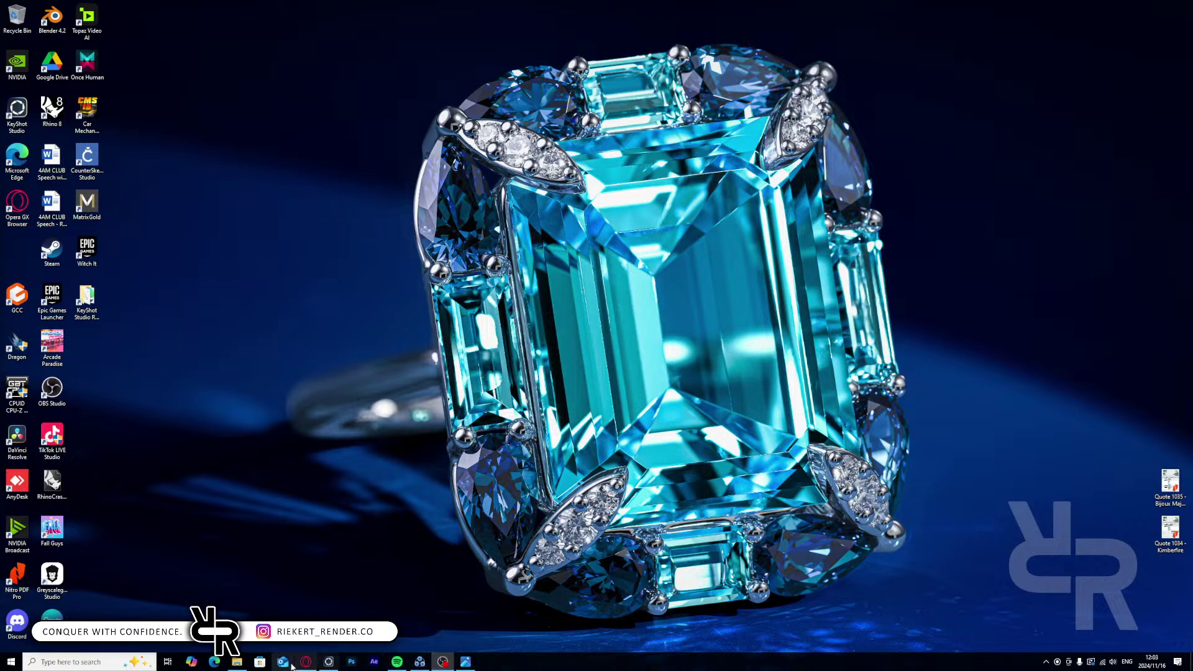
click(328, 661)
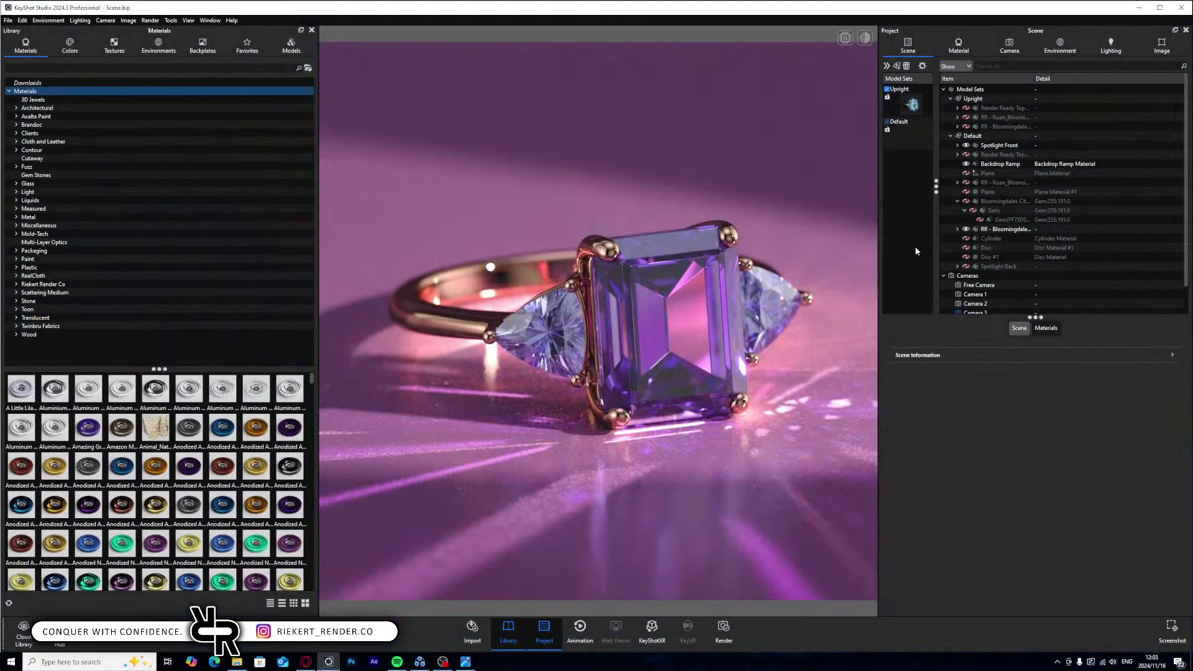
- Show the topaz ring in the Default model set and hide the amethyst ring
click(966, 182)
click(966, 229)
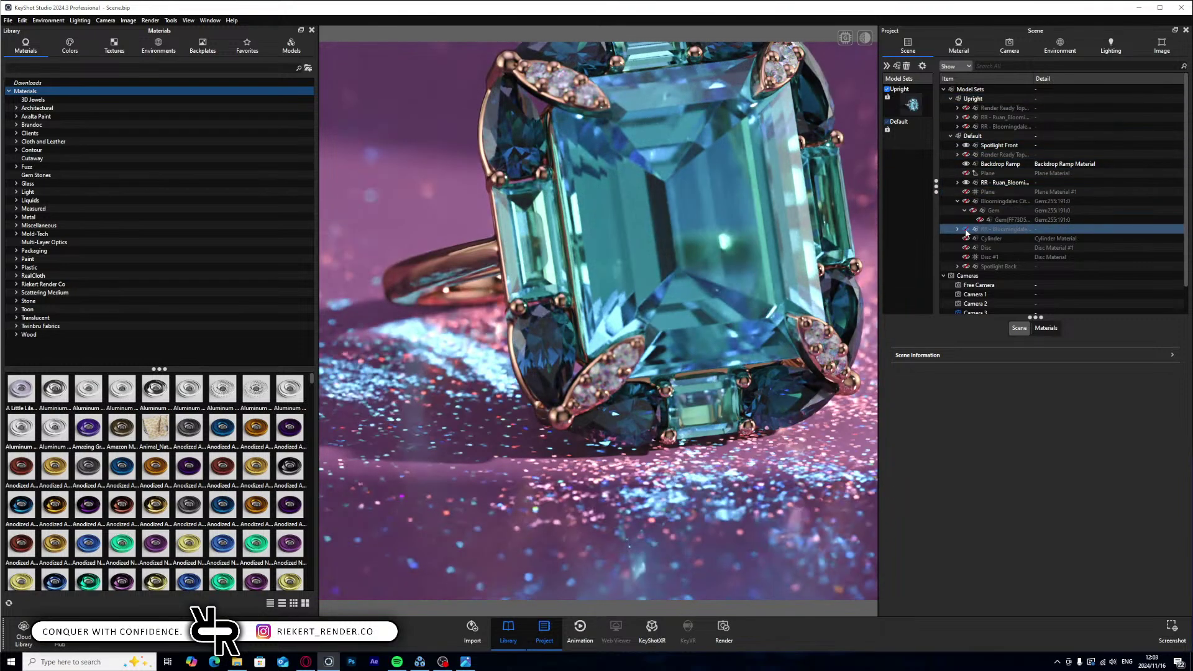
click(966, 230)
- Switch the Backdrop Ramp's multi-material to its blue sub-material and view the topaz ring through Camera 1
double_click(459, 413)
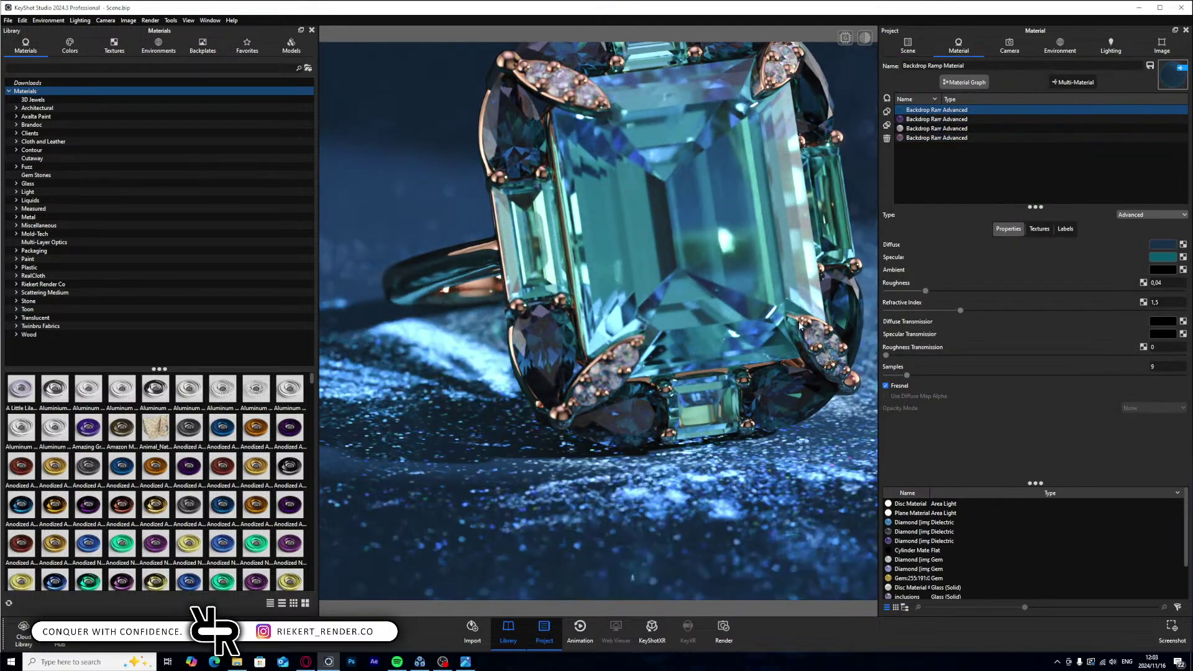
click(1005, 47)
click(925, 74)
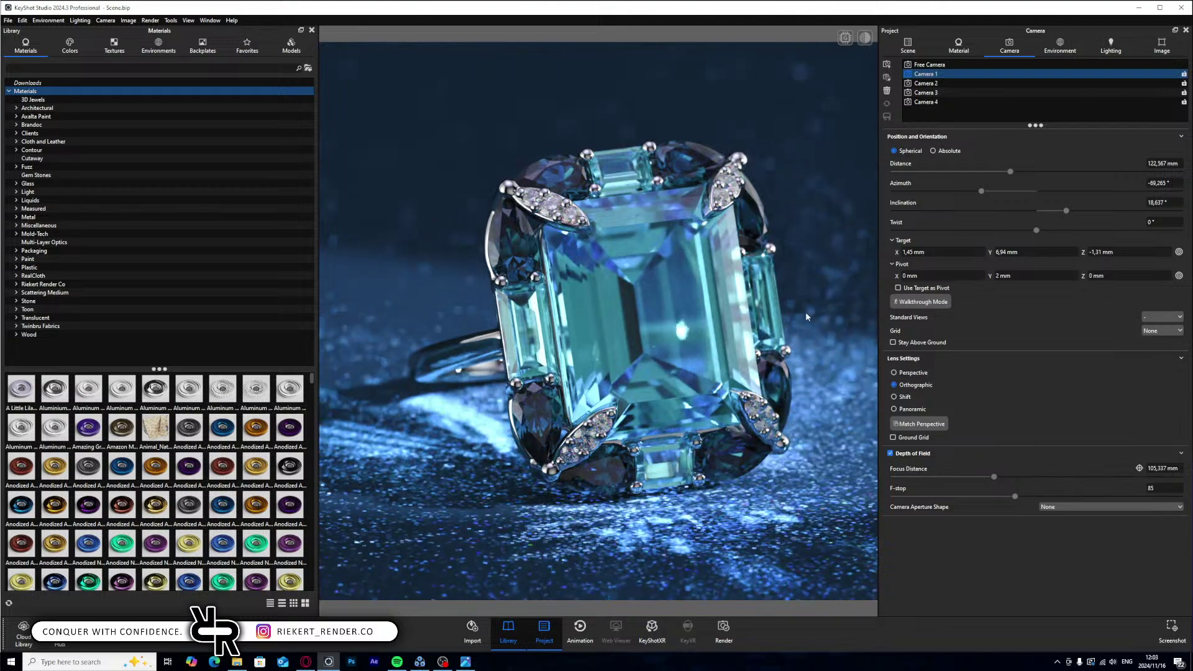
- Hide Spotlight Front and compare the lighting with the Plane light on and off, leaving the Plane hidden
click(909, 46)
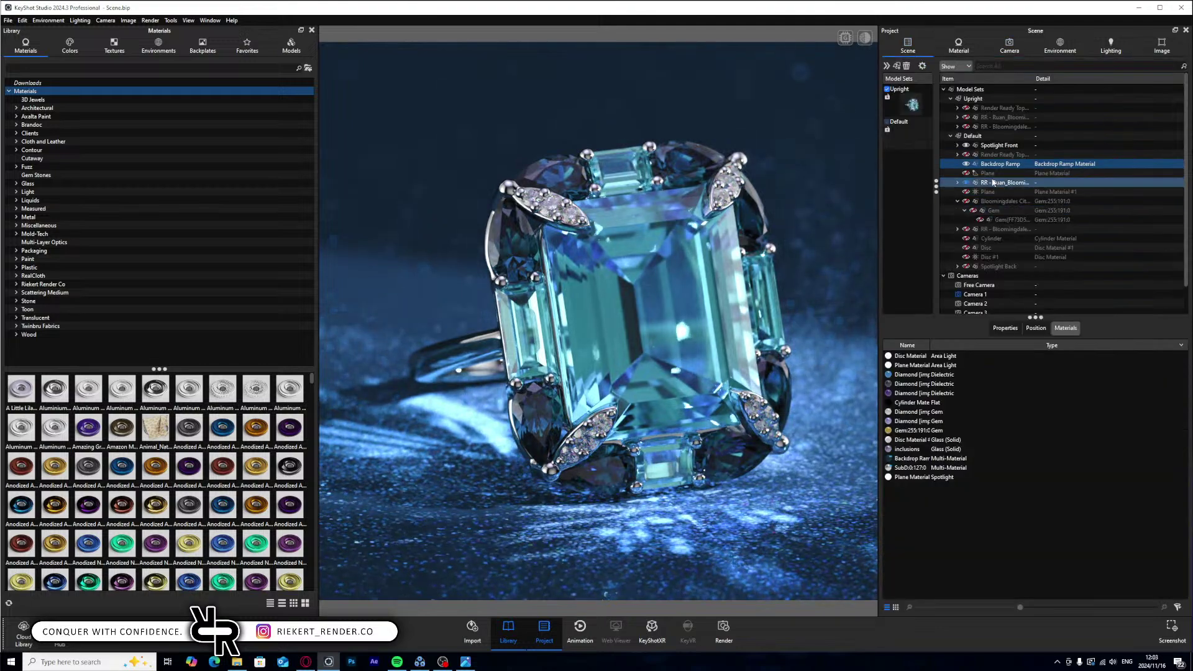
click(966, 145)
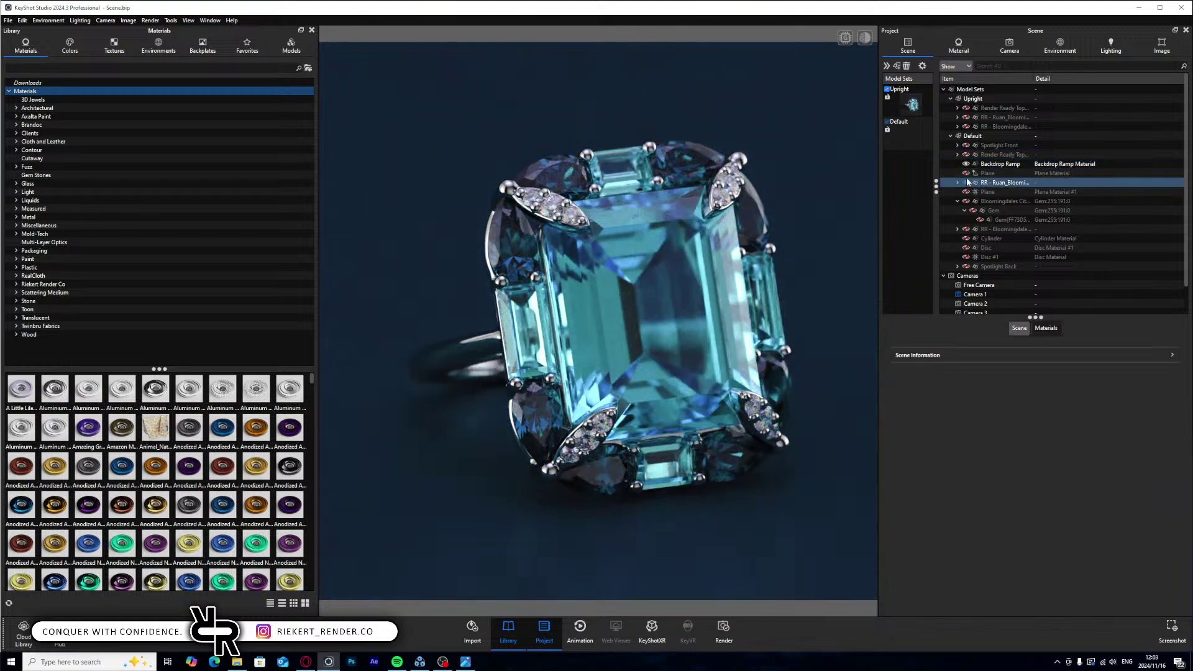
click(966, 174)
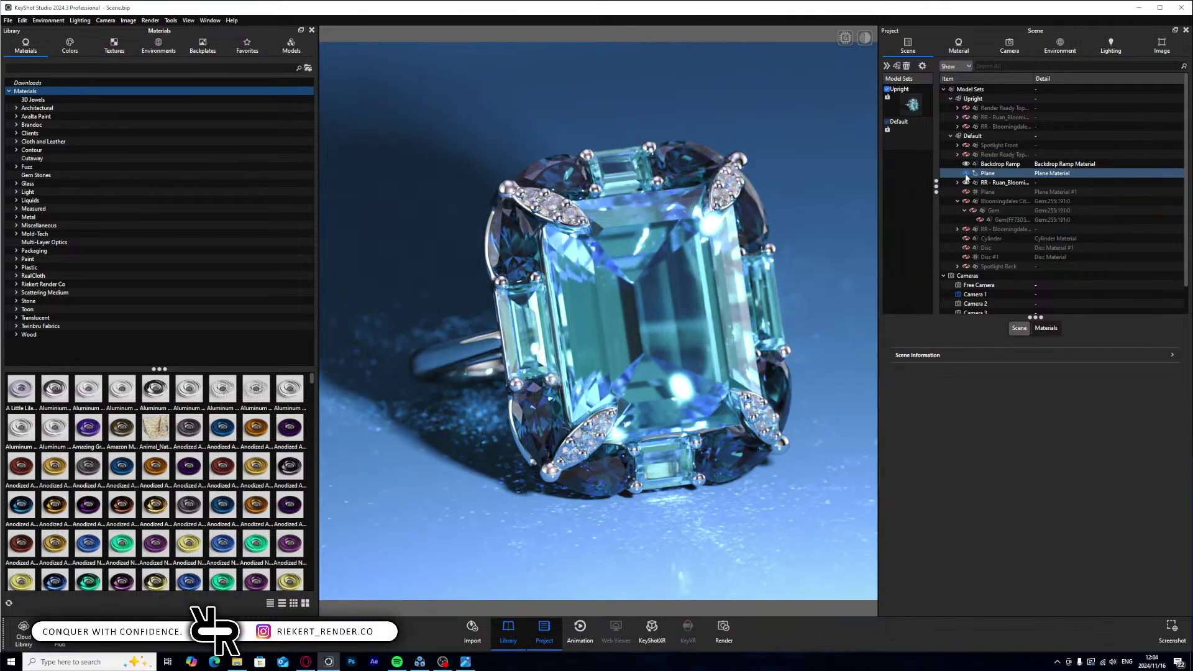
click(966, 175)
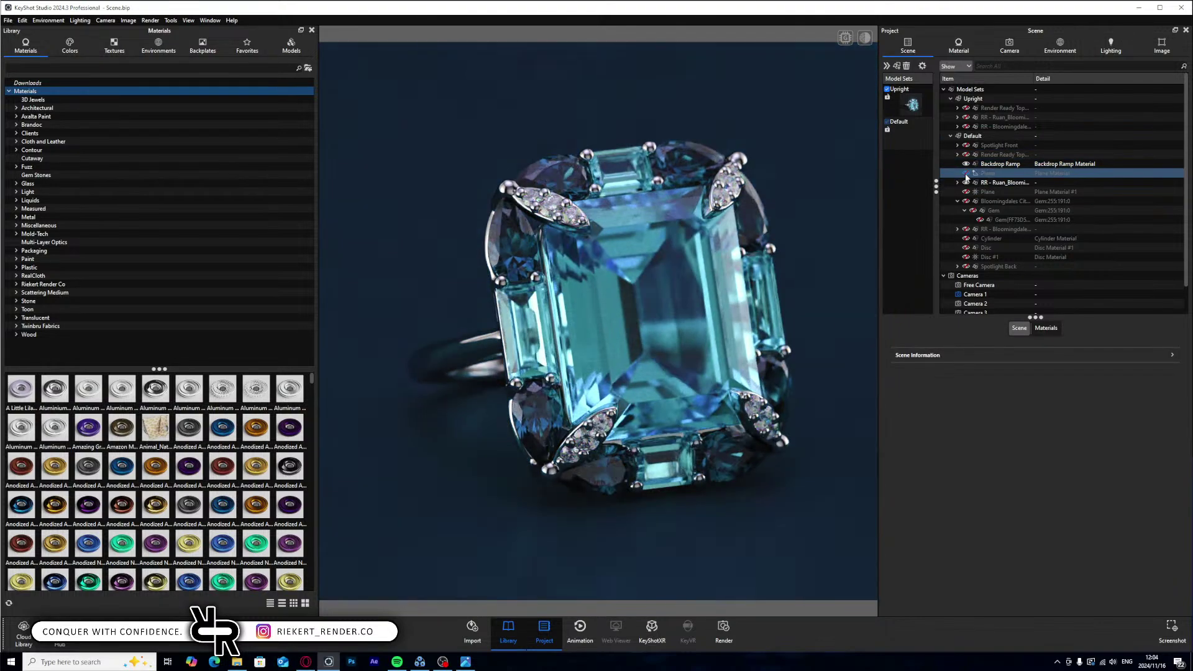
click(966, 173)
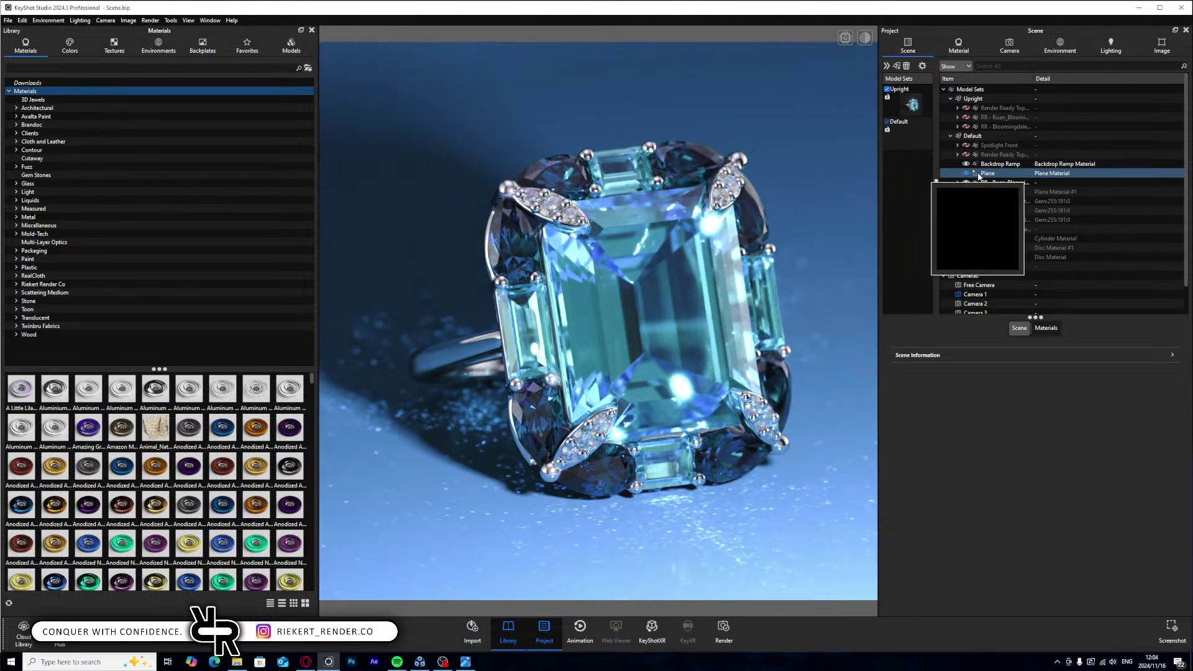
click(967, 175)
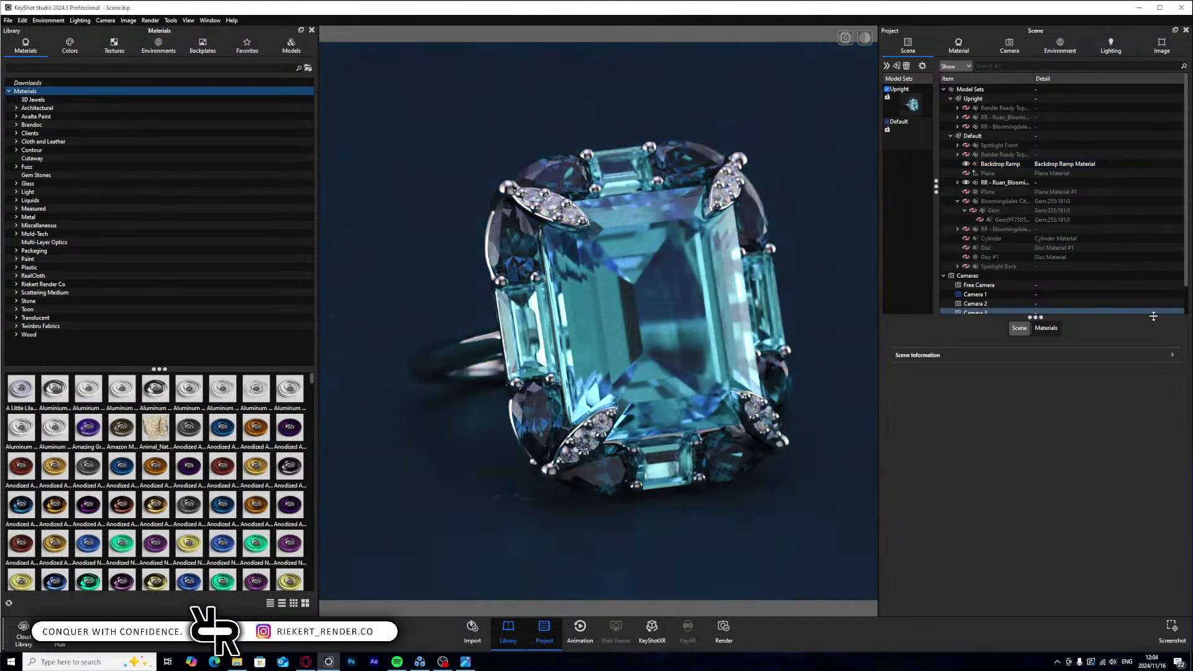
- Inspect the topaz ring's parts in the scene tree and collapse the Default model set
click(969, 210)
click(957, 201)
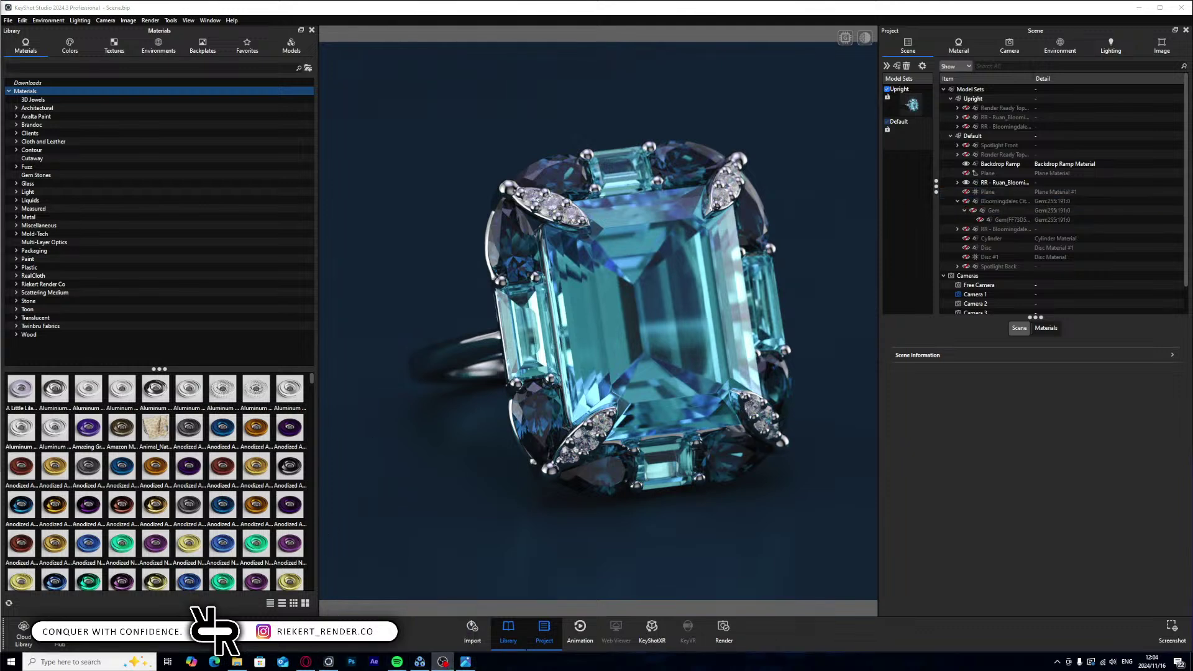
click(959, 182)
click(957, 184)
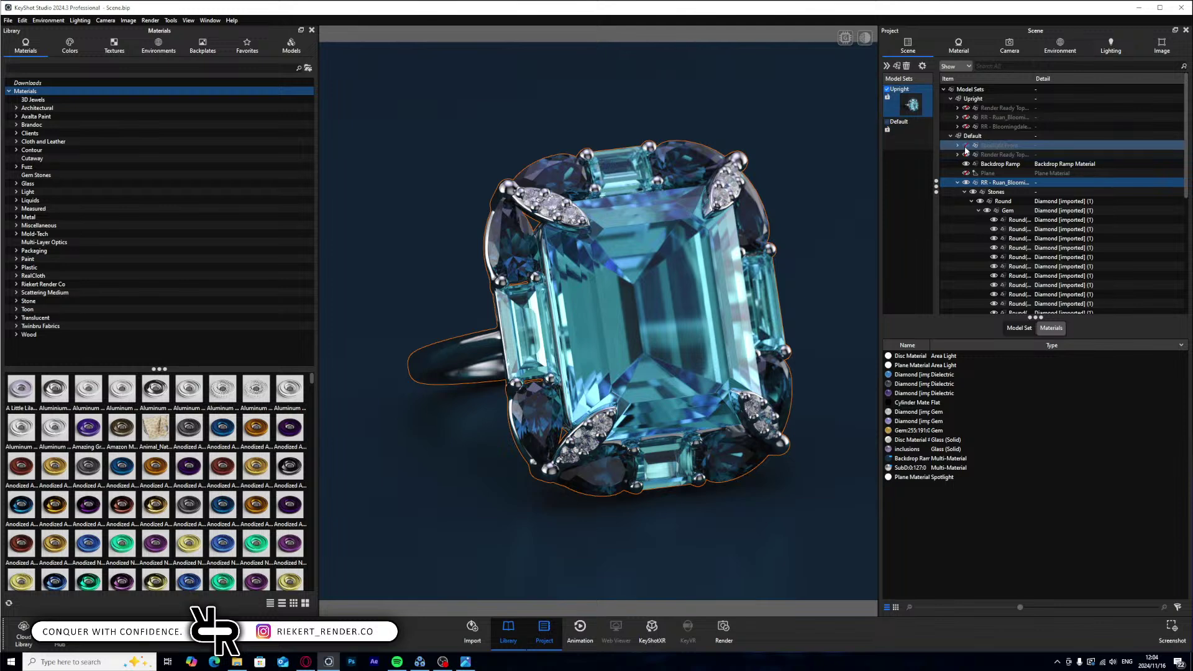
click(950, 136)
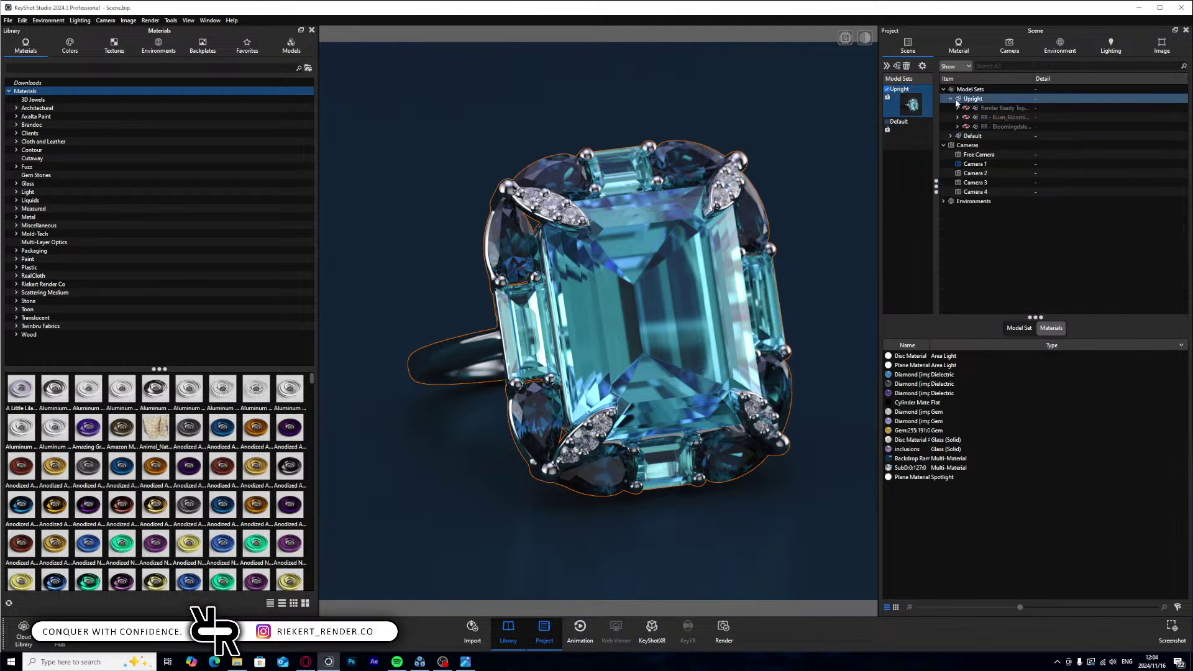
- Preview the upright amethyst and topaz rings one at a time in the Upright model set, leaving both hidden
click(965, 125)
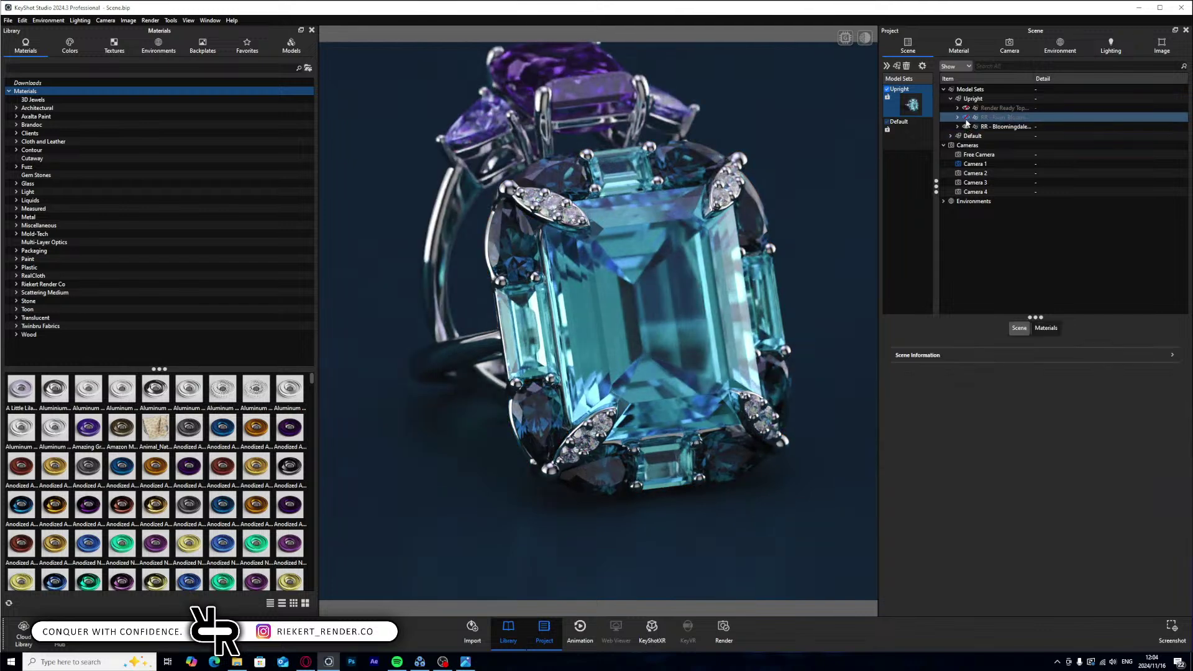
click(966, 118)
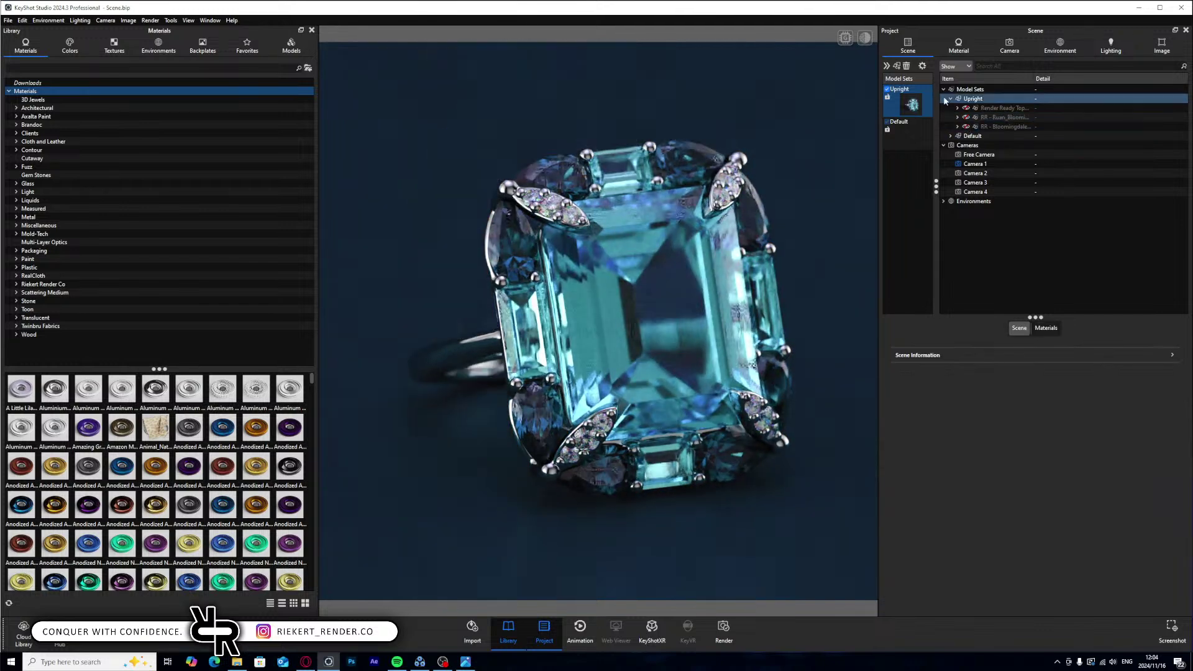
click(957, 111)
click(966, 117)
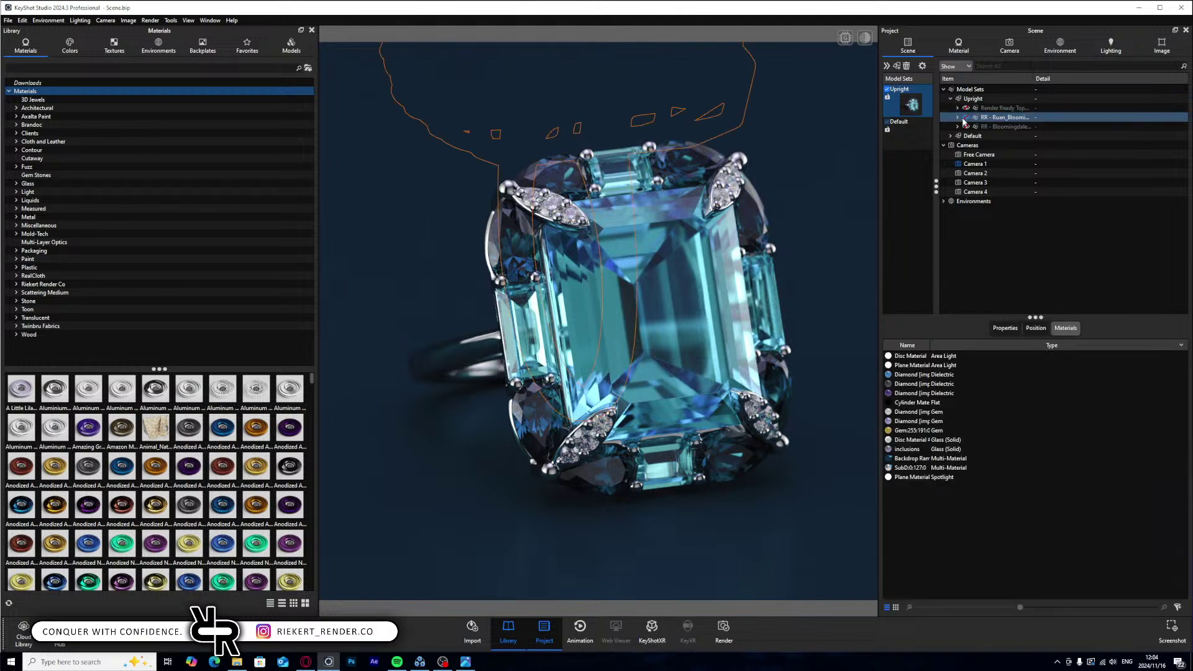
click(967, 123)
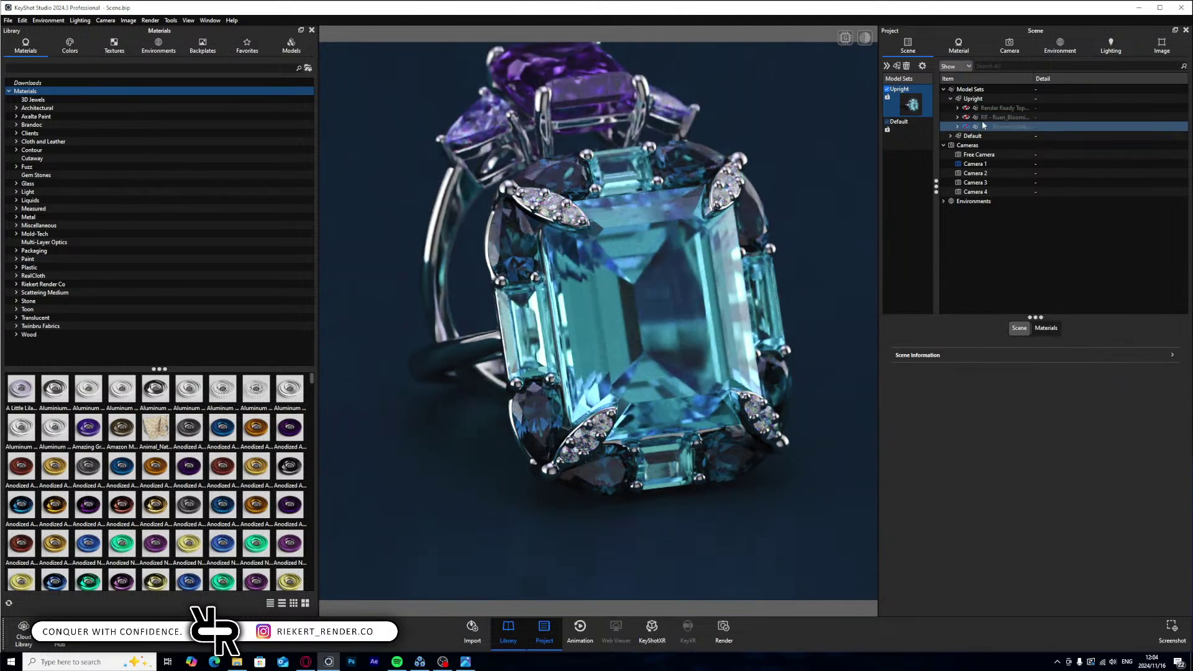
- Clone the upright topaz and amethyst rings into a new model set named Stylized Scene, with linked materials and hidden objects included
shift+click(1002, 127)
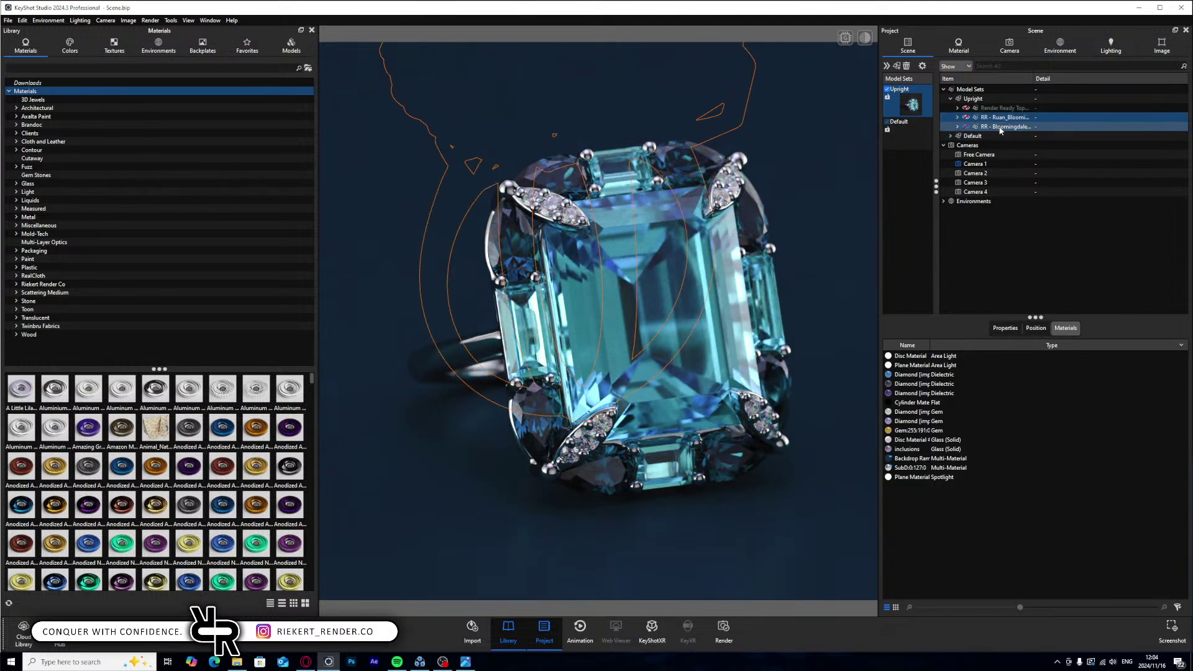
right_click(1003, 129)
click(1044, 390)
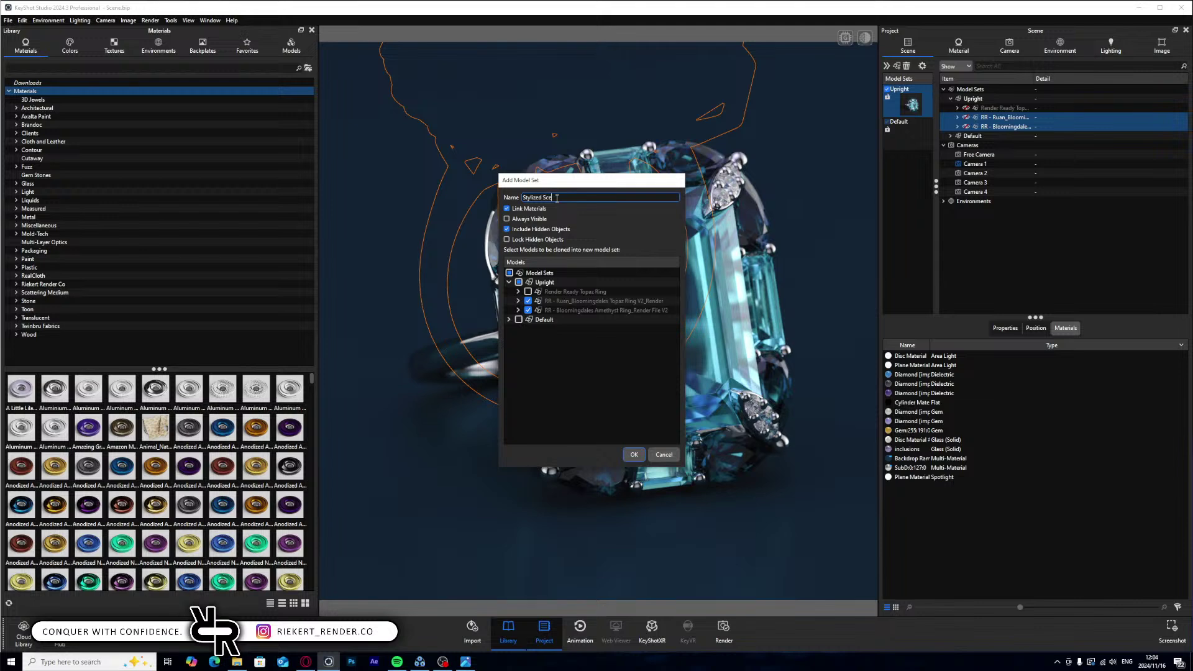
key(Return)
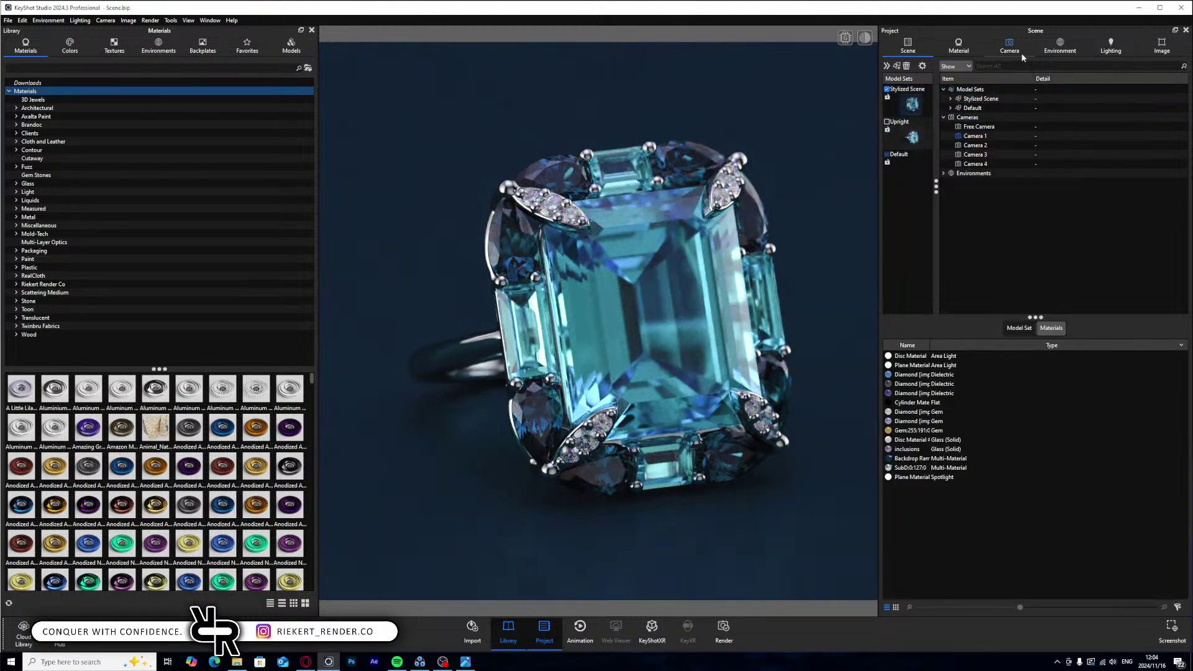
- Switch to Camera 2 and pull it back from the topaz ring to a distance of about 193 mm
click(1019, 54)
click(948, 84)
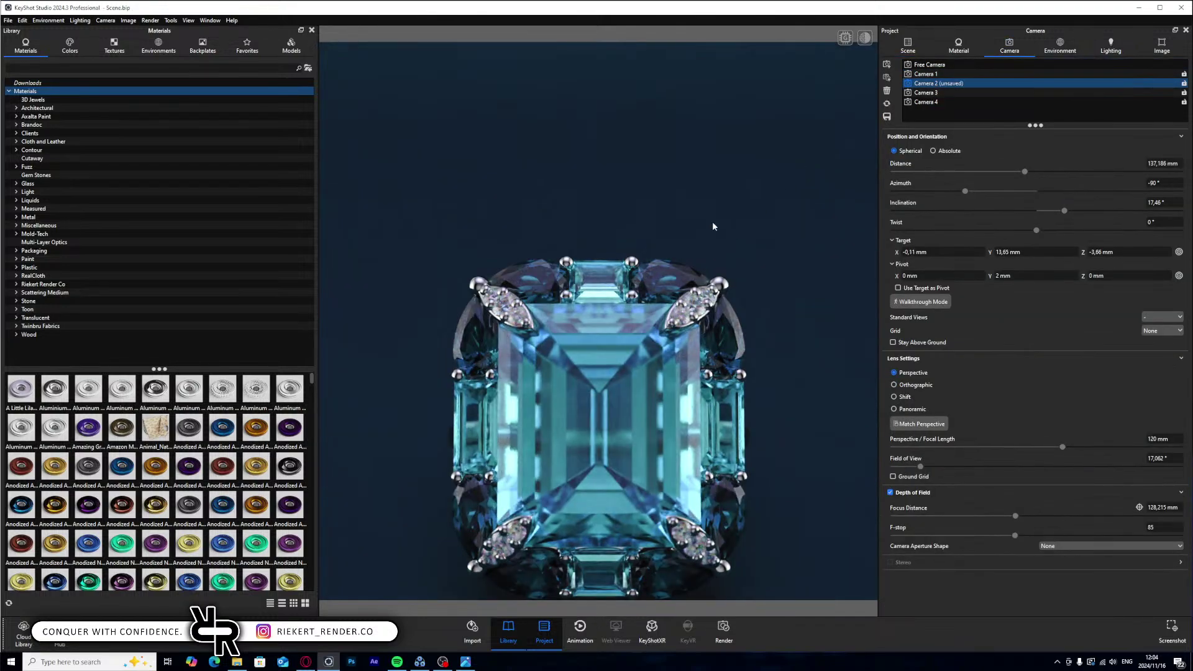
scroll(712, 221, down, 3)
scroll(697, 212, down, 2)
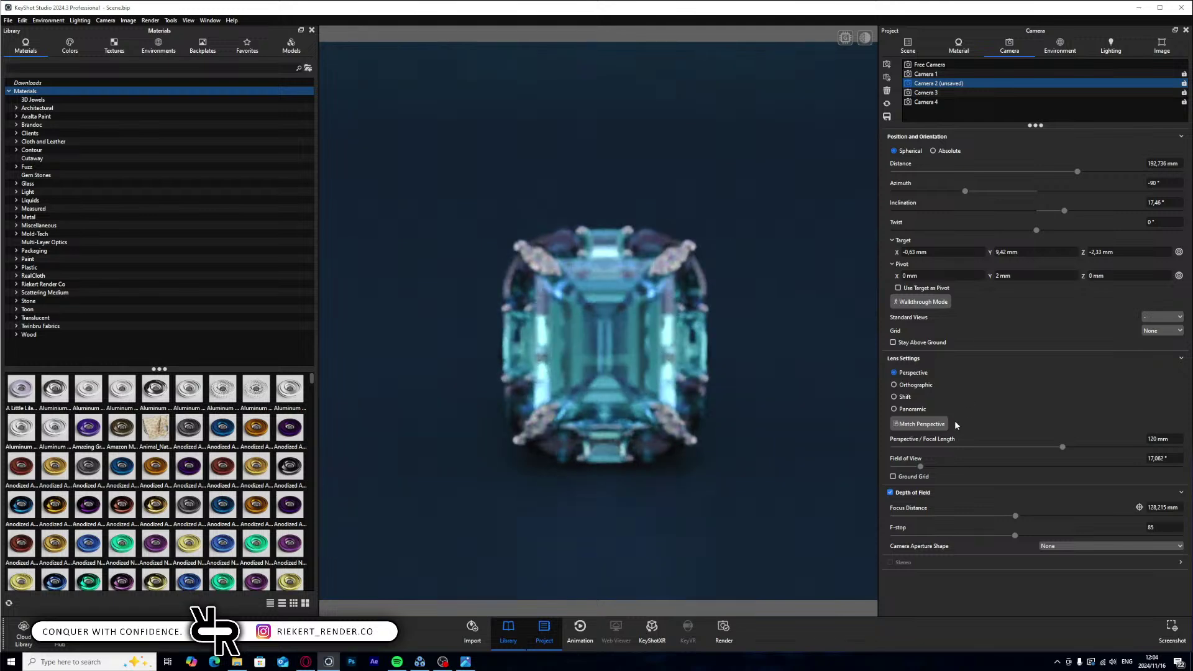
- Turn off the camera's depth of field and make the Default model set no longer always visible
click(890, 492)
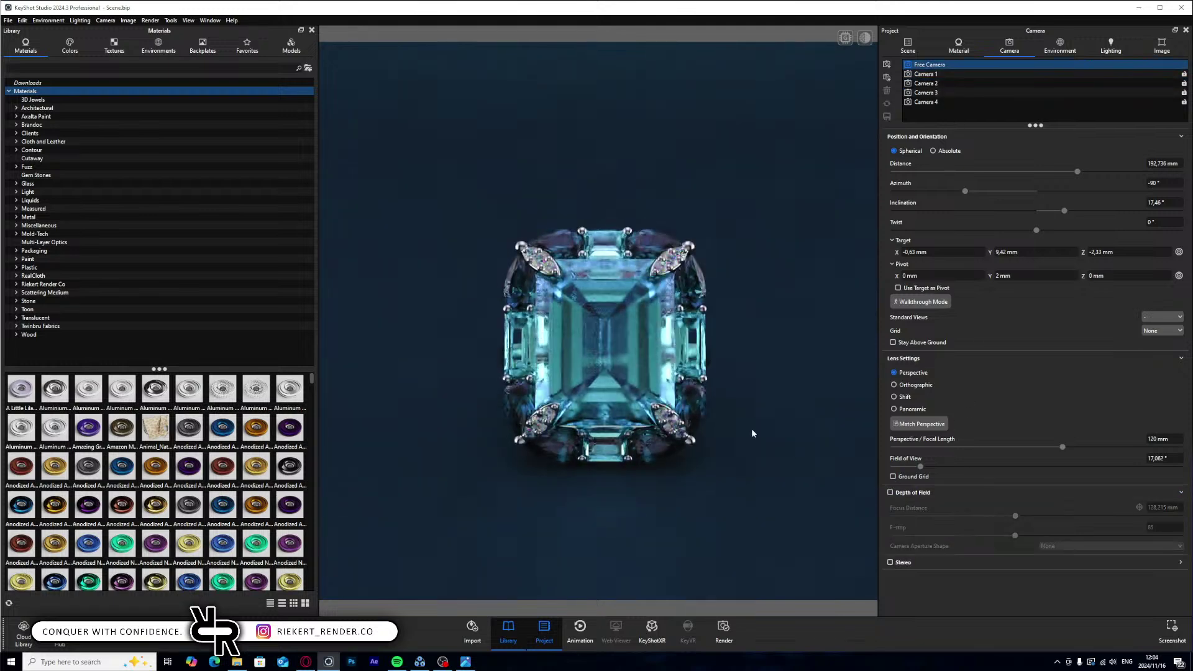
click(908, 45)
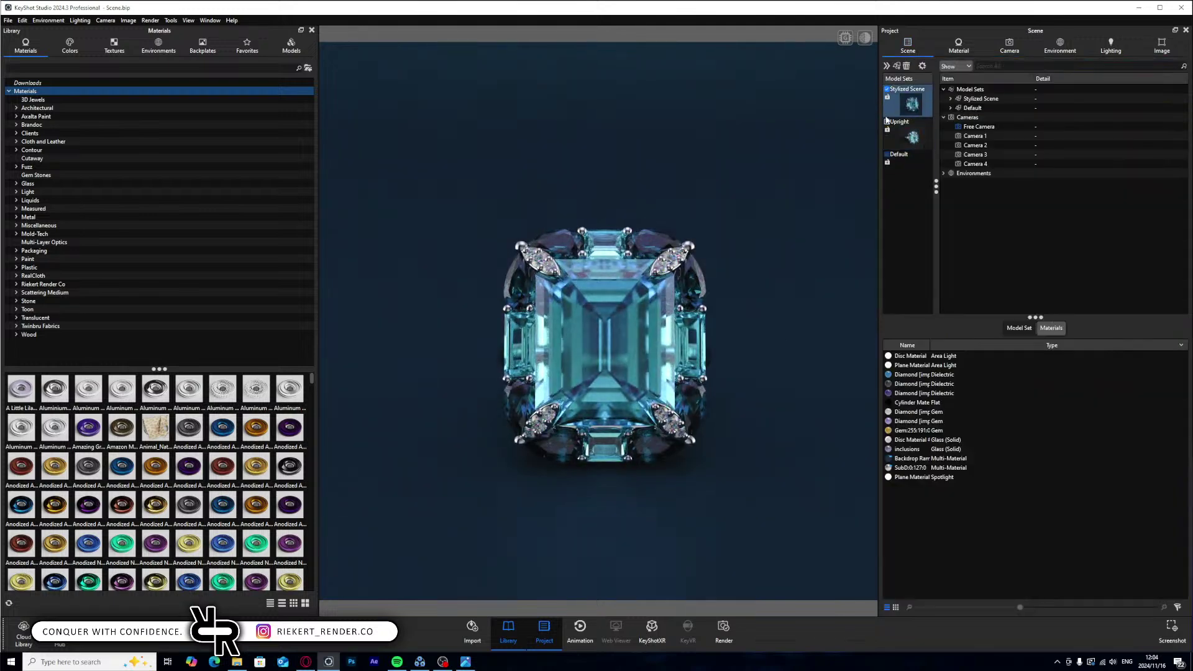
right_click(912, 166)
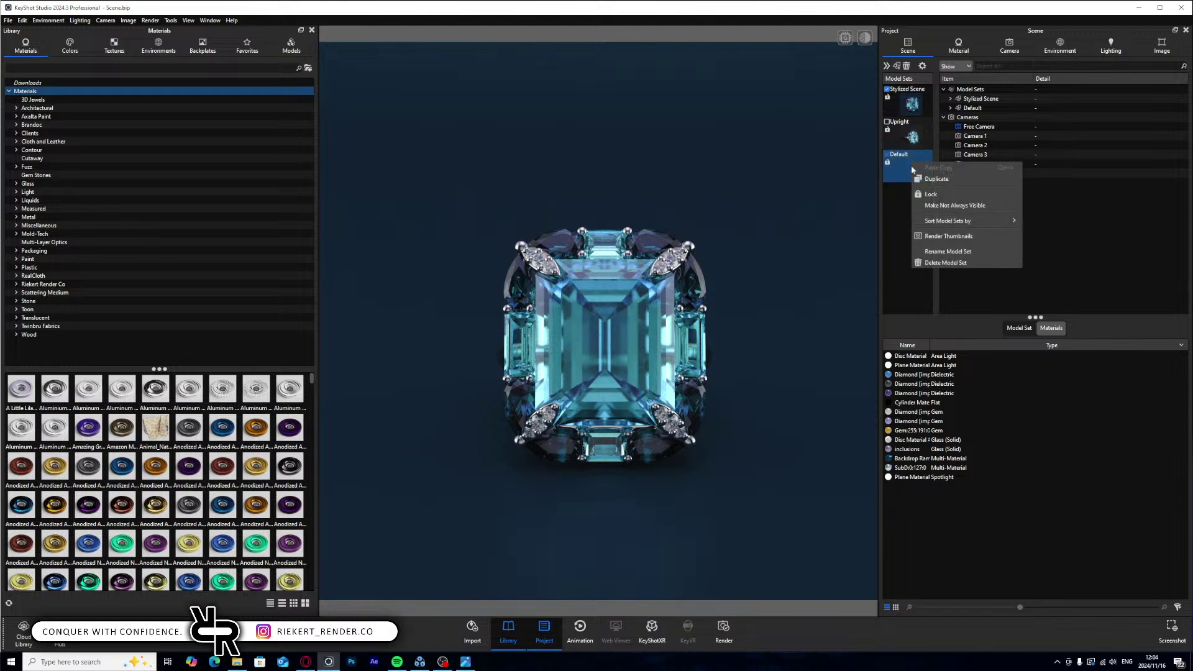
click(941, 205)
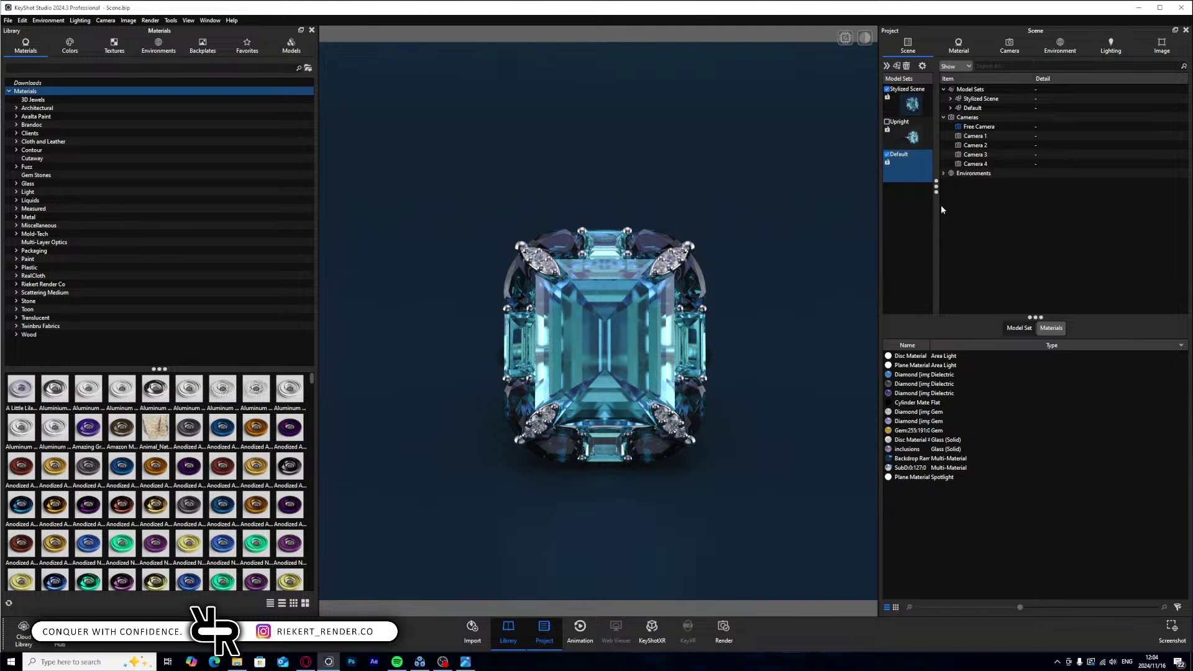
right_click(907, 166)
click(900, 199)
- Hide the backdrop ramp and the topaz ring in the Default model set
click(969, 108)
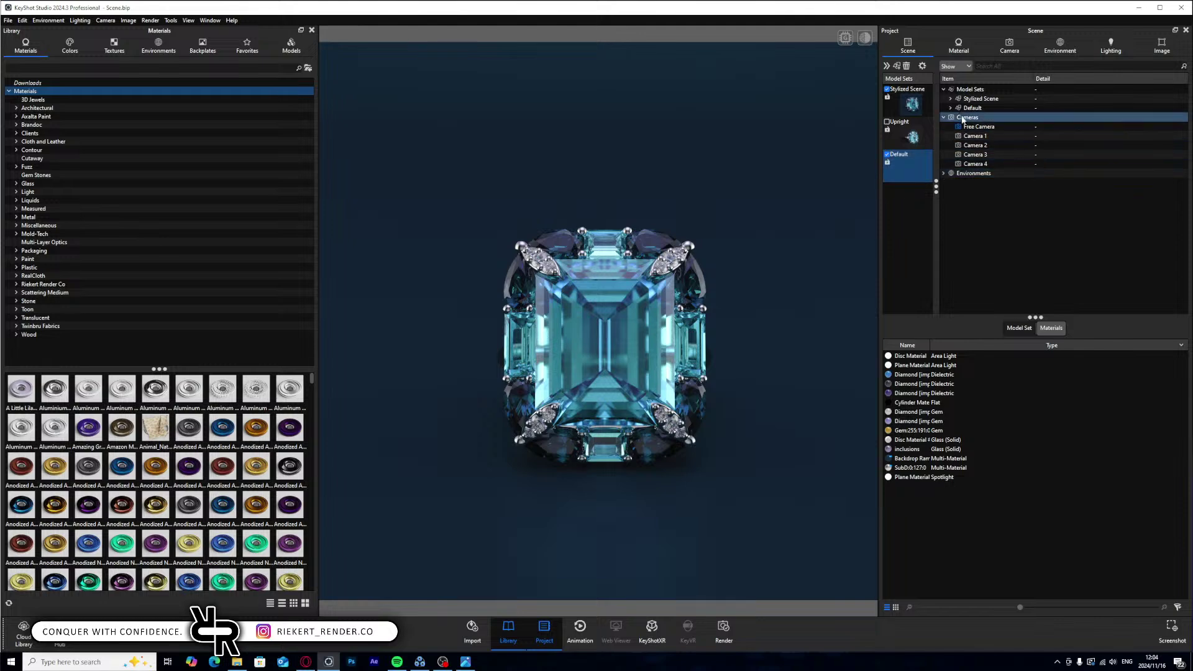
click(951, 108)
click(957, 154)
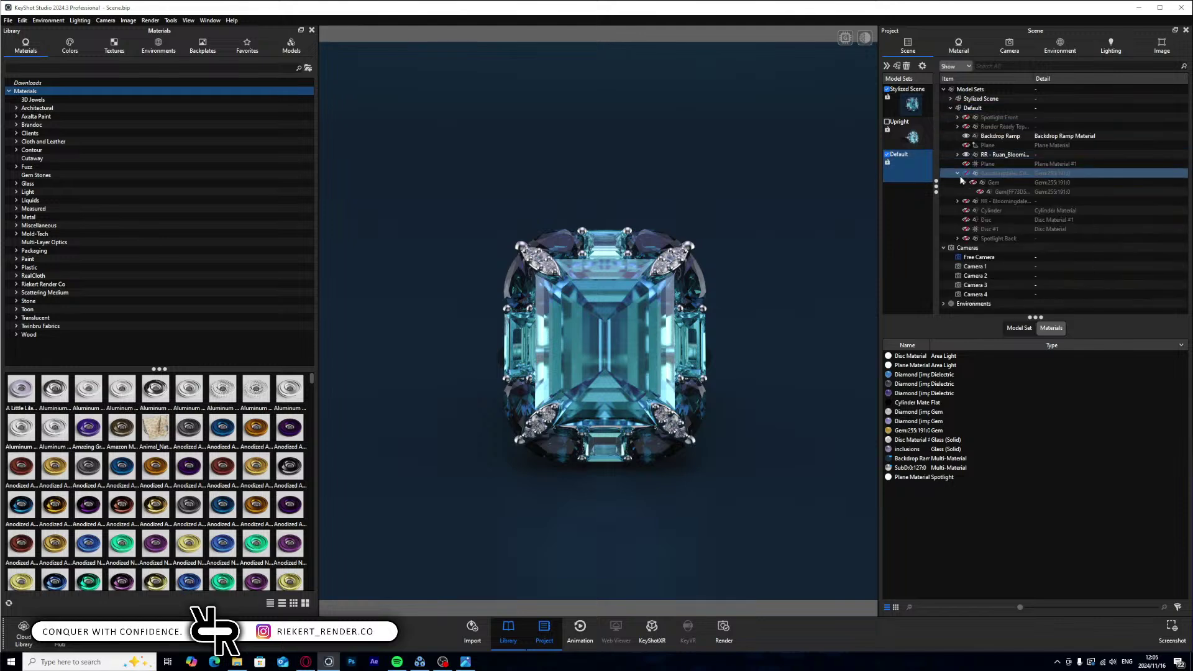
click(961, 182)
click(958, 182)
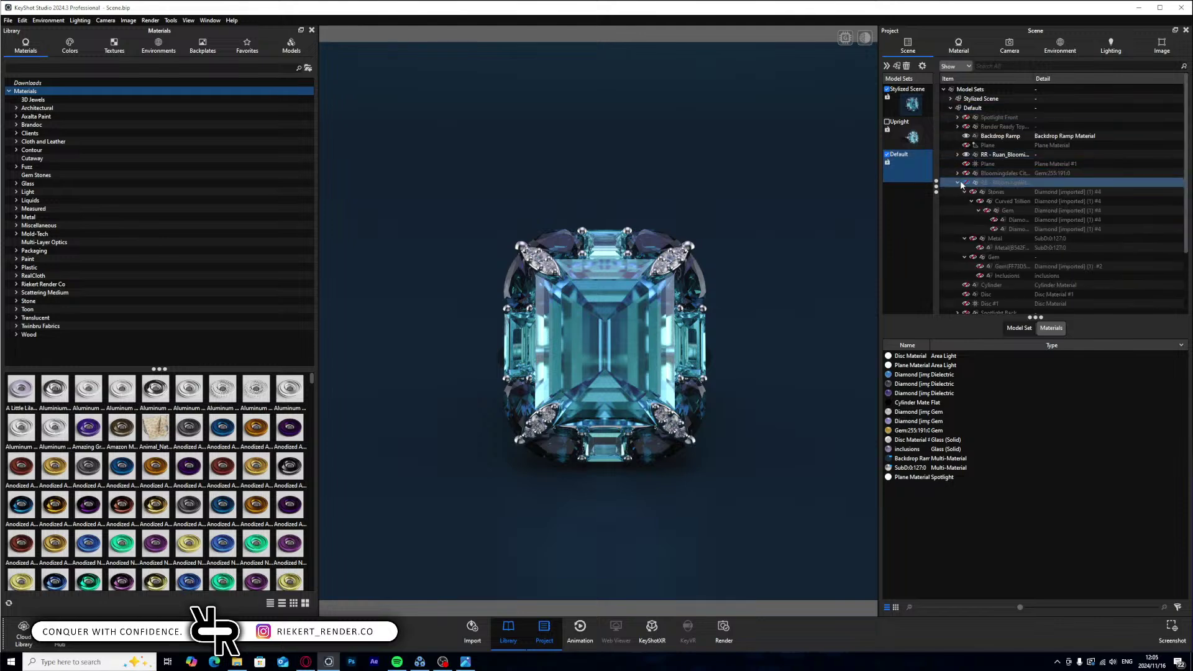
click(957, 183)
click(965, 135)
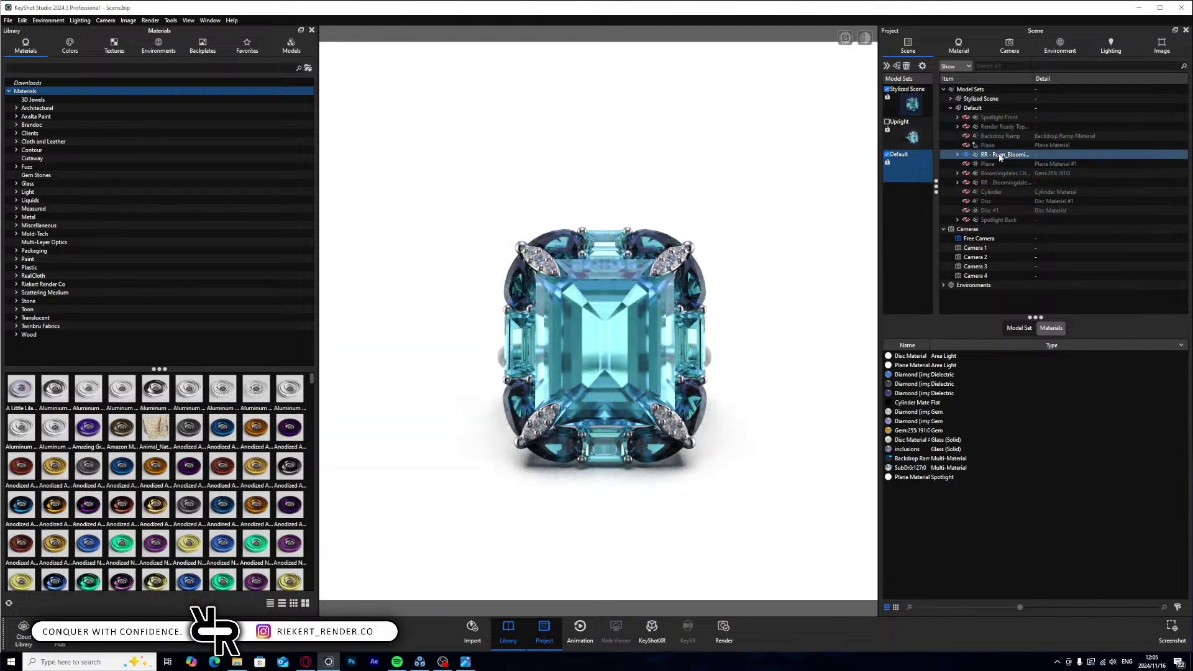
drag(967, 154, 981, 99)
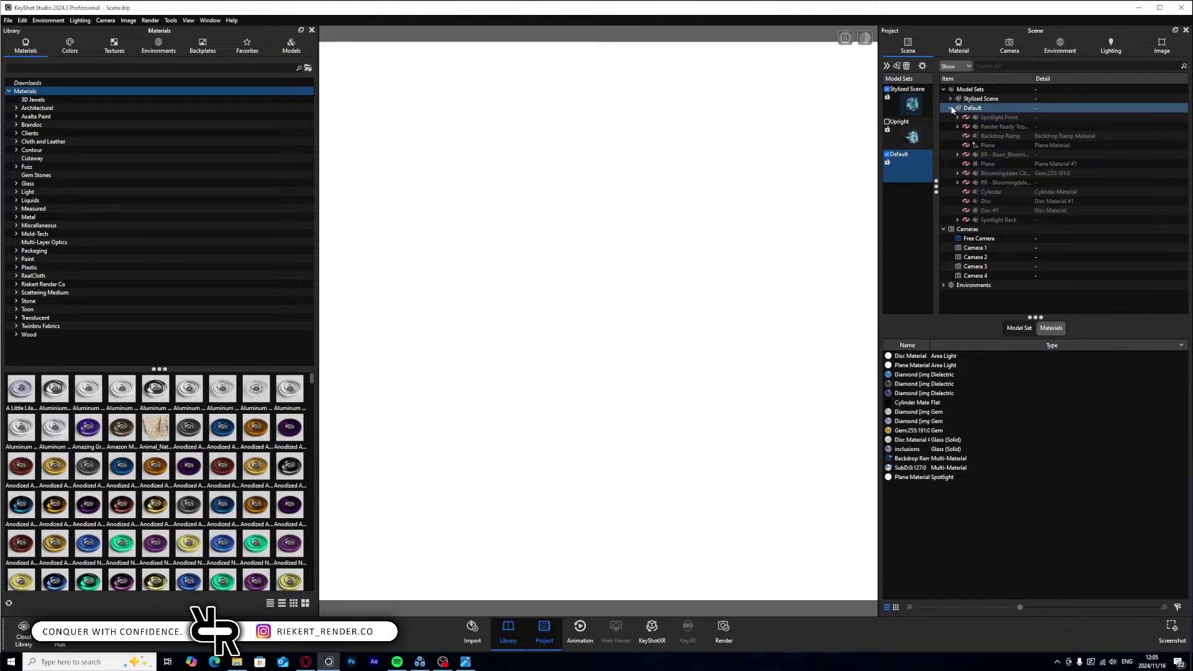
- Show the upright topaz ring in the Stylized Scene model set and briefly preview the amethyst ring, leaving it hidden
click(967, 117)
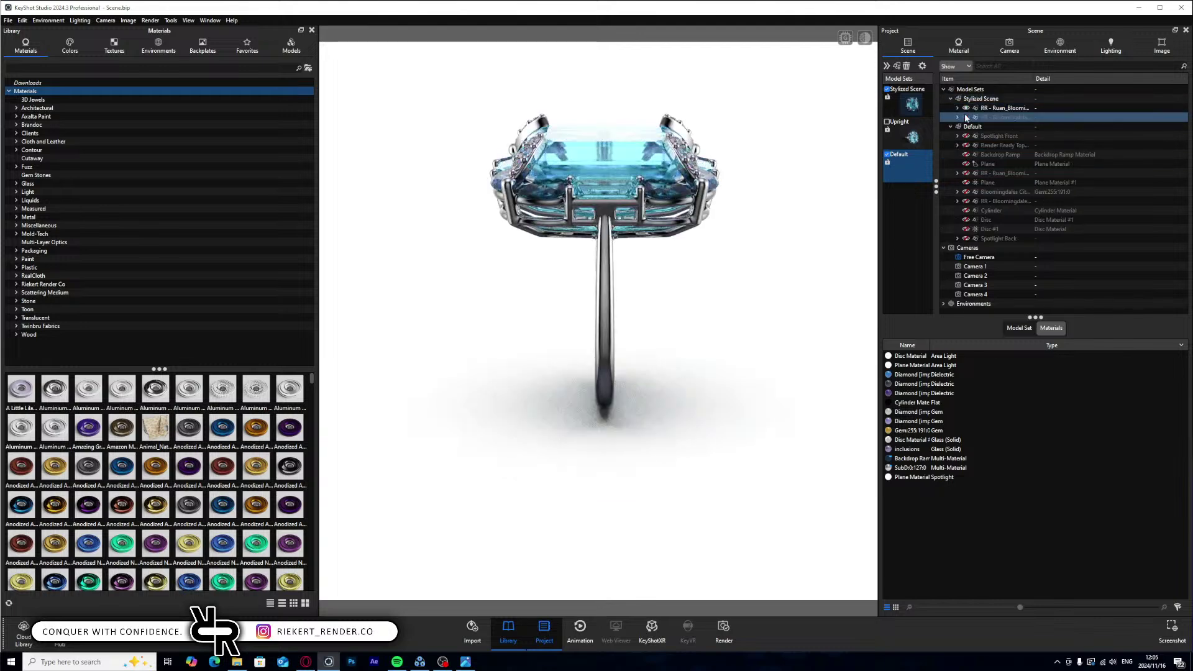
click(966, 117)
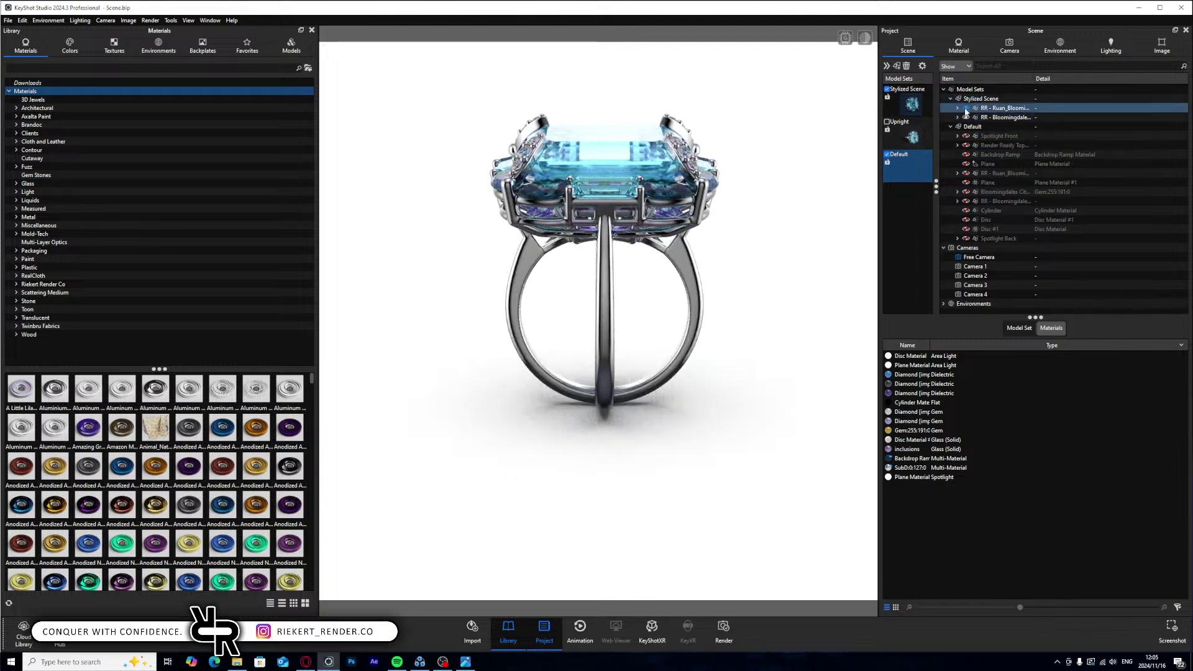
click(967, 118)
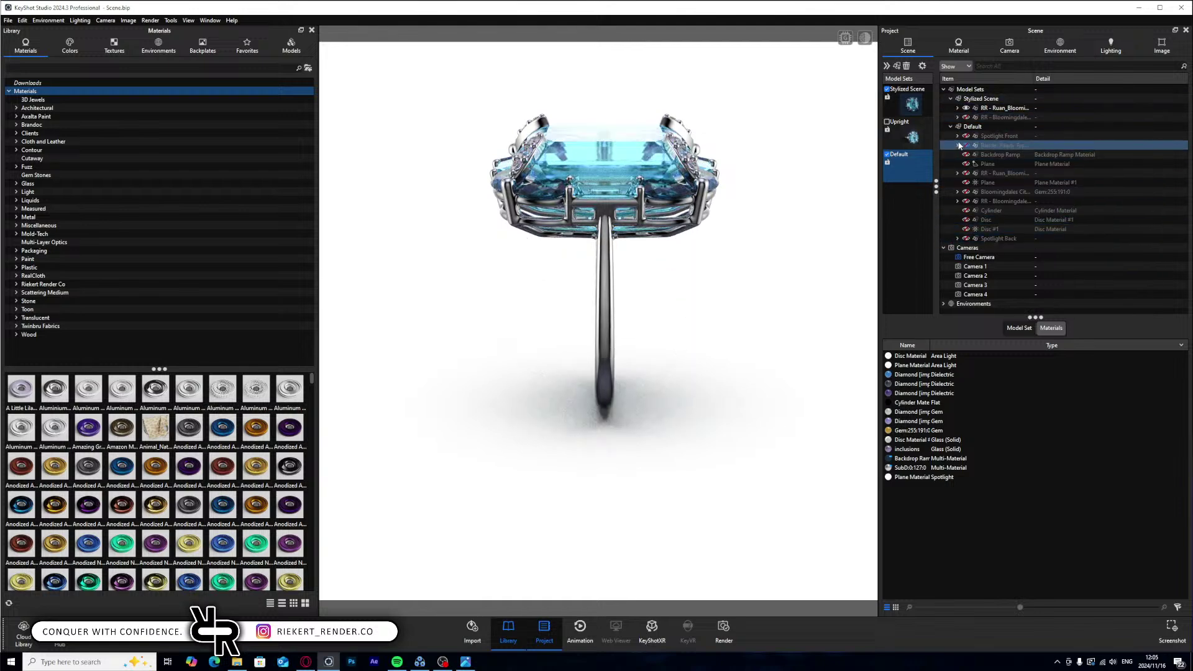
middle_drag(669, 325, 676, 379)
scroll(677, 380, up, 1)
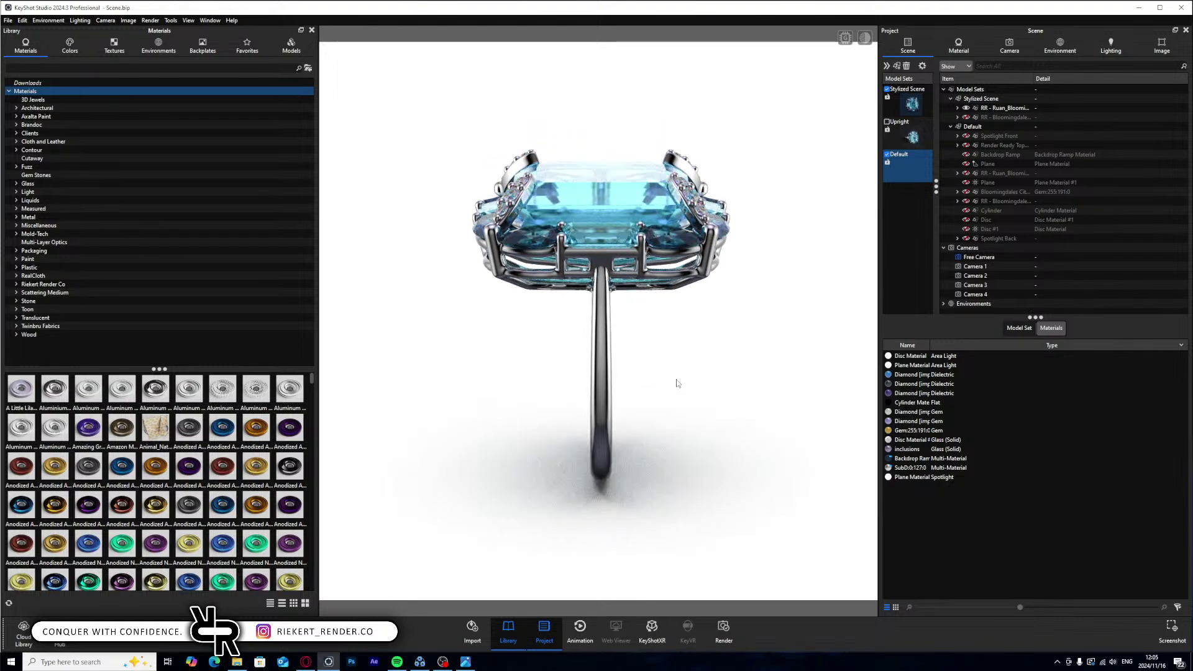
- Check the watch reference photo and add a ground plane to the active model sets
click(466, 662)
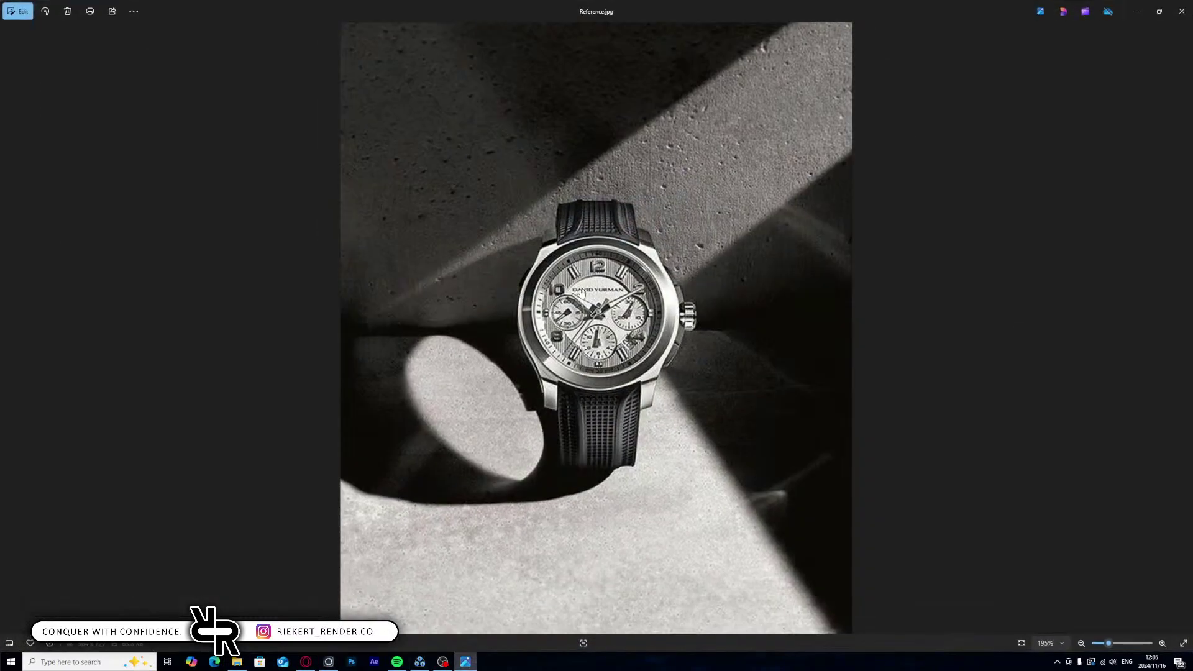
click(1139, 12)
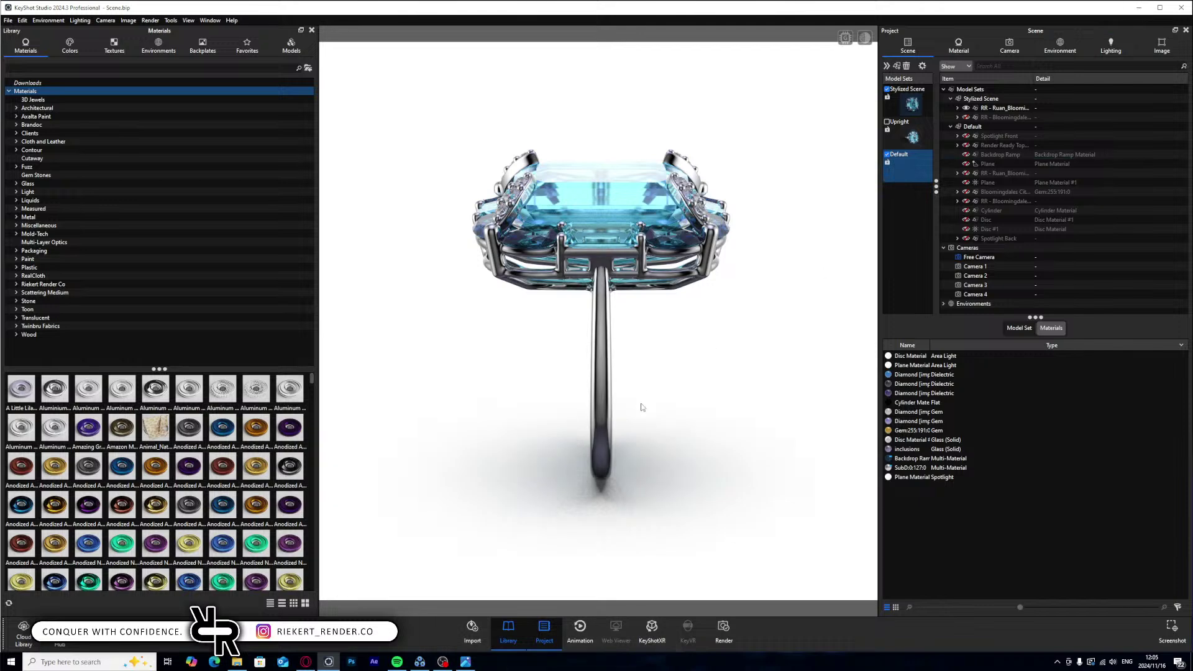
click(642, 407)
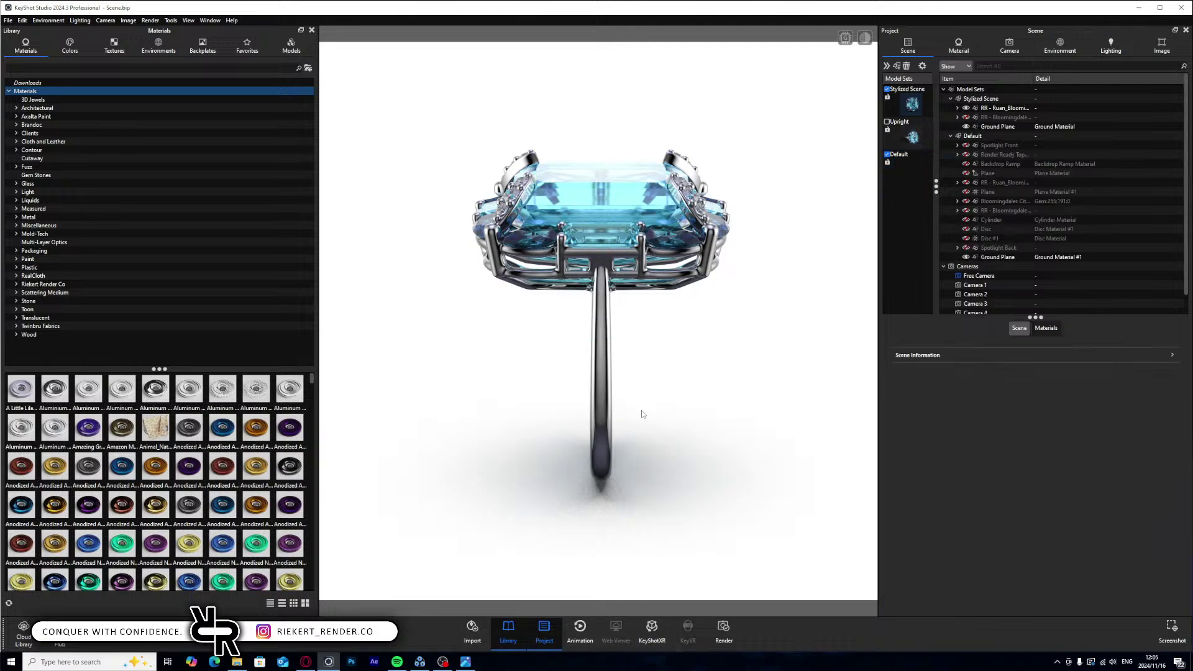
- Shift the Stylized Scene ground plane about 24.6 mm along the X axis
click(998, 127)
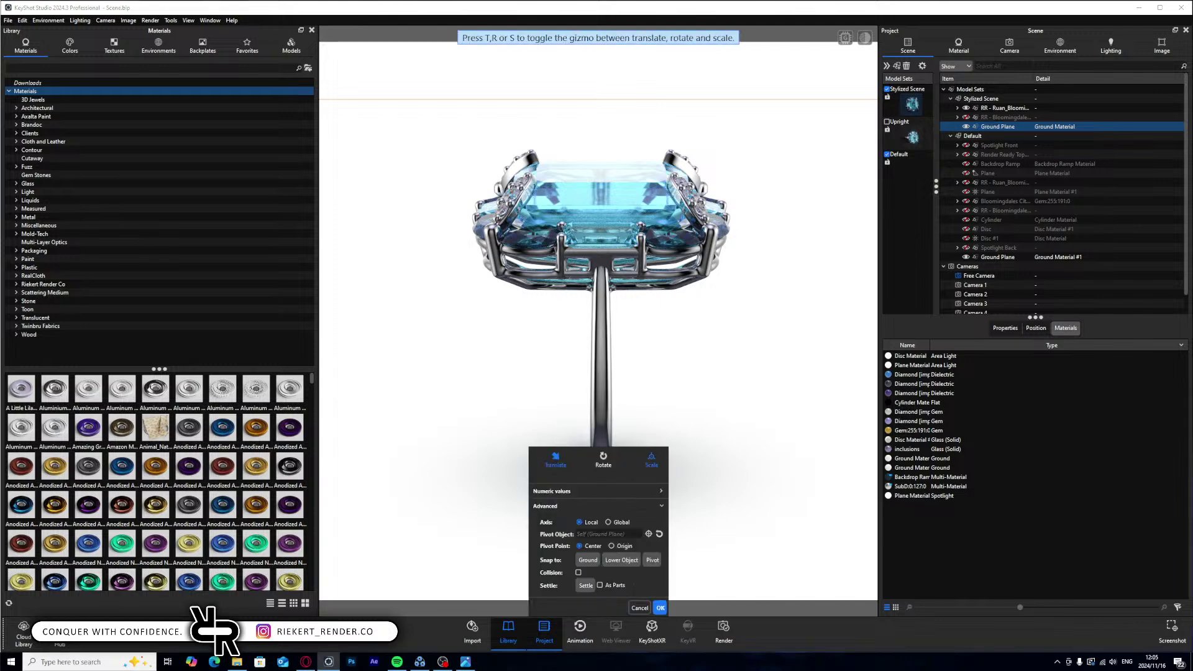
key(s)
mouse_move(646, 477)
mouse_down()
mouse_move(660, 477)
mouse_move(599, 481)
mouse_move(668, 475)
mouse_move(646, 475)
mouse_up()
key(t)
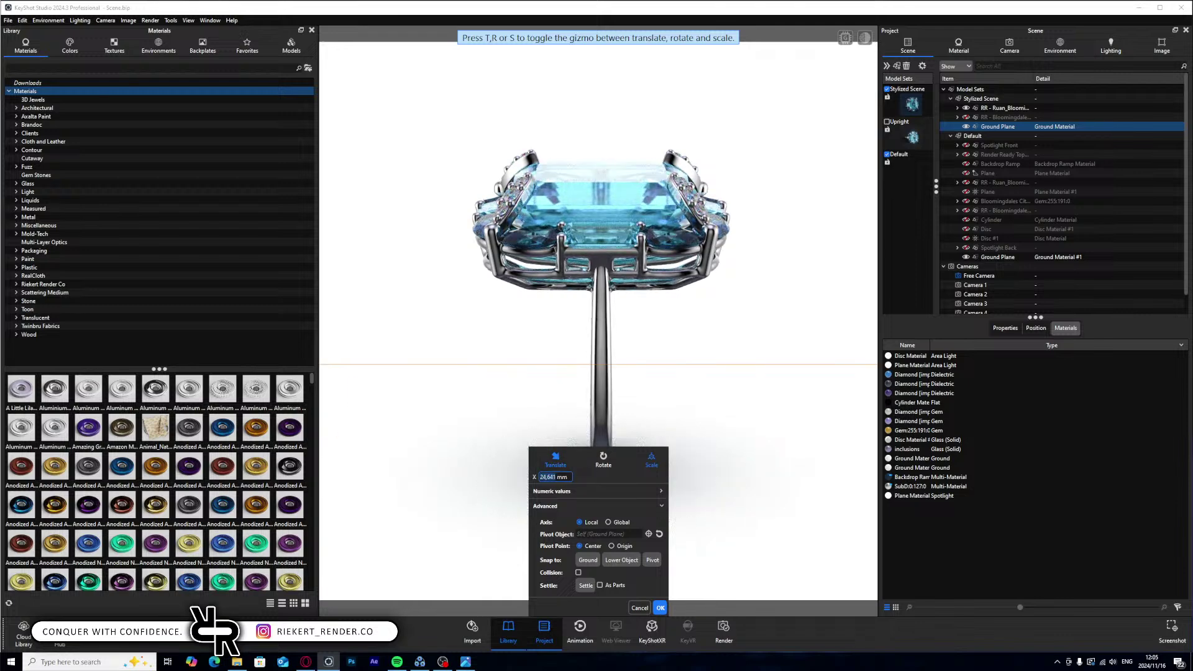
- Scale the Stylized Scene ground plane separately along its X, Y and Z axes and apply the transformation
key(s)
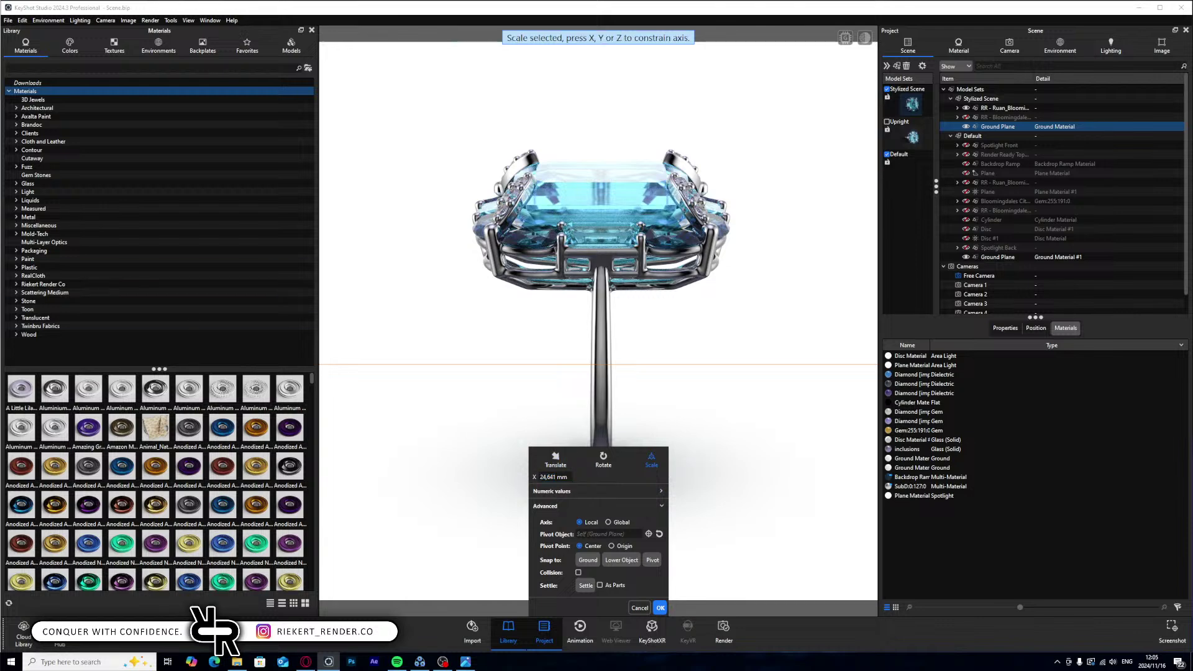
text(x)
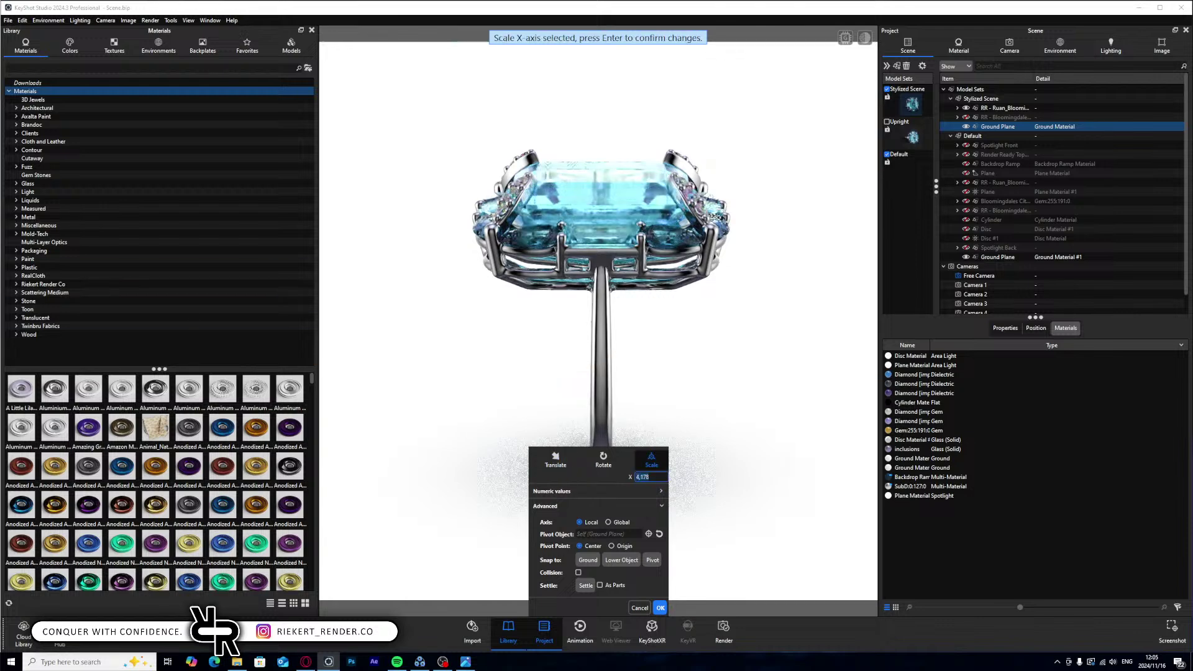
text(3,56)
key(Return)
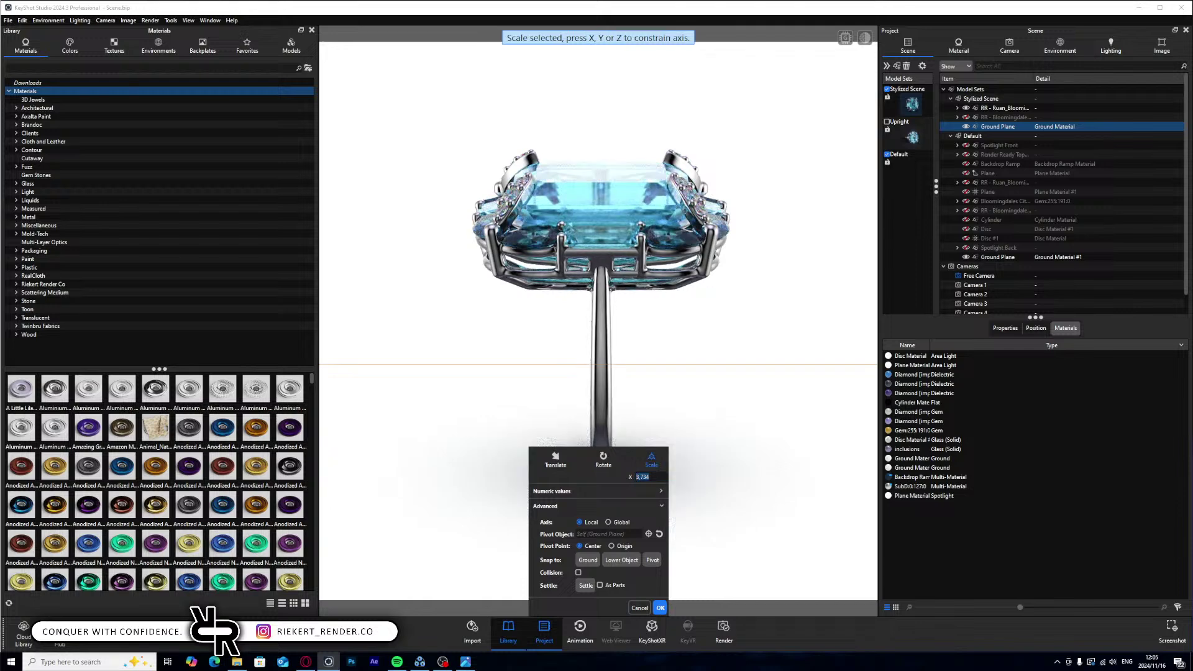
key(y)
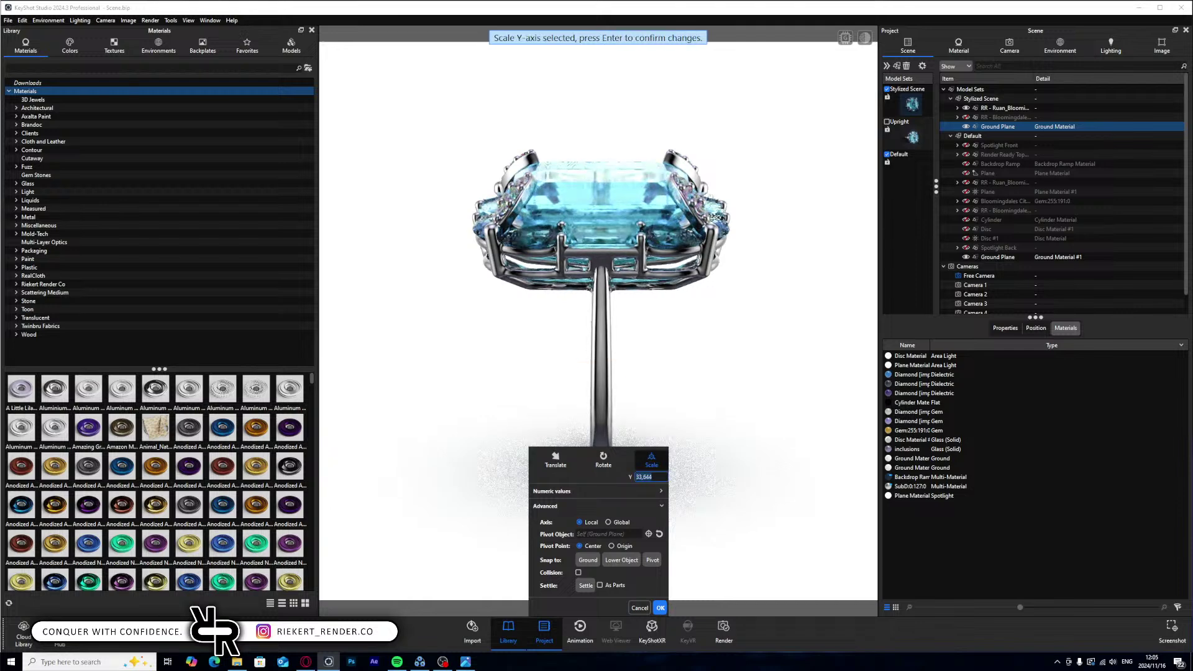
key(z)
text(1,238)
key(Return)
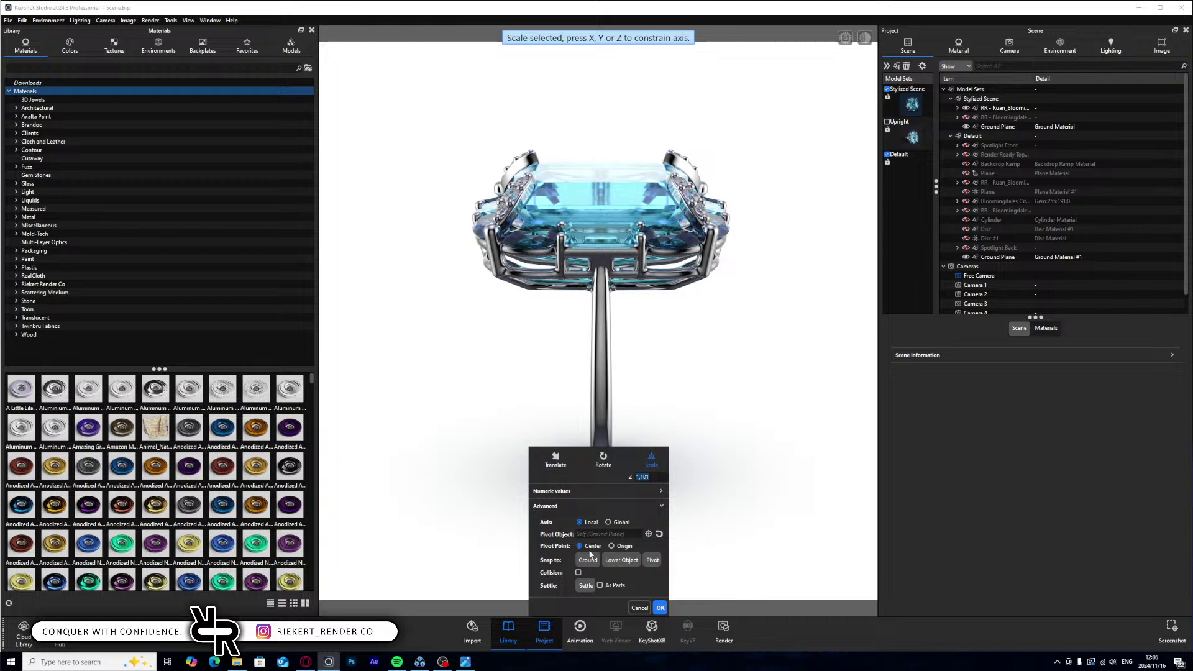
click(659, 608)
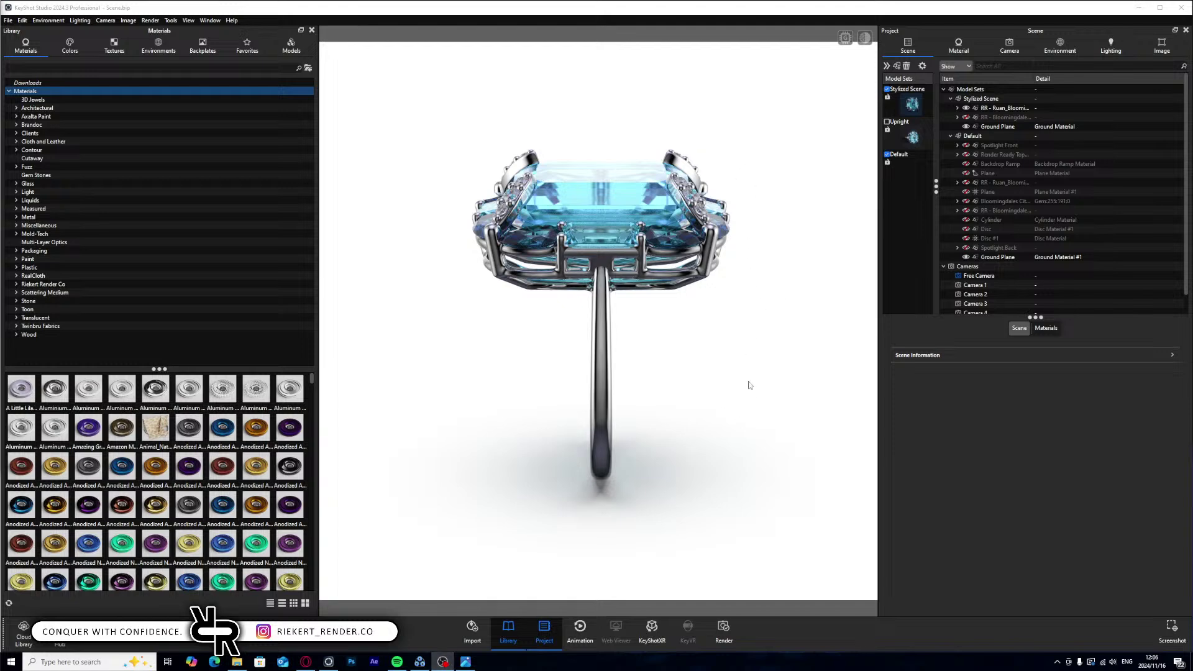
- Change the Stylized Scene ground plane's material type to Diffuse and accept the grey colour 8C8C8C
double_click(754, 408)
click(1149, 97)
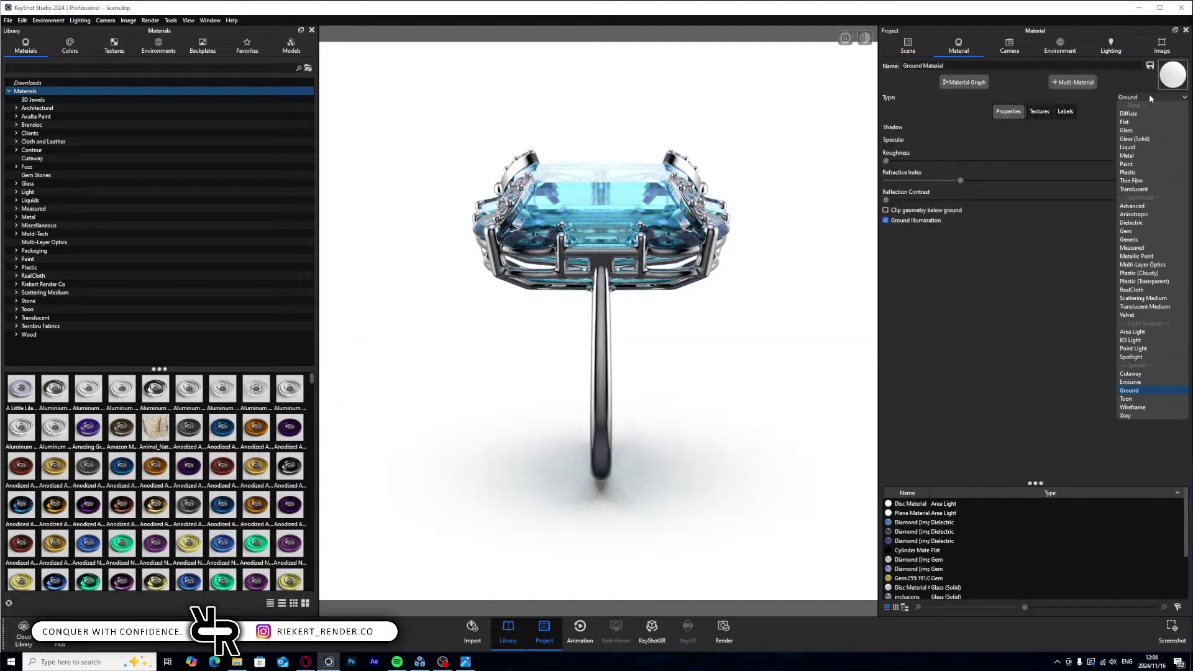
click(1135, 114)
click(1165, 126)
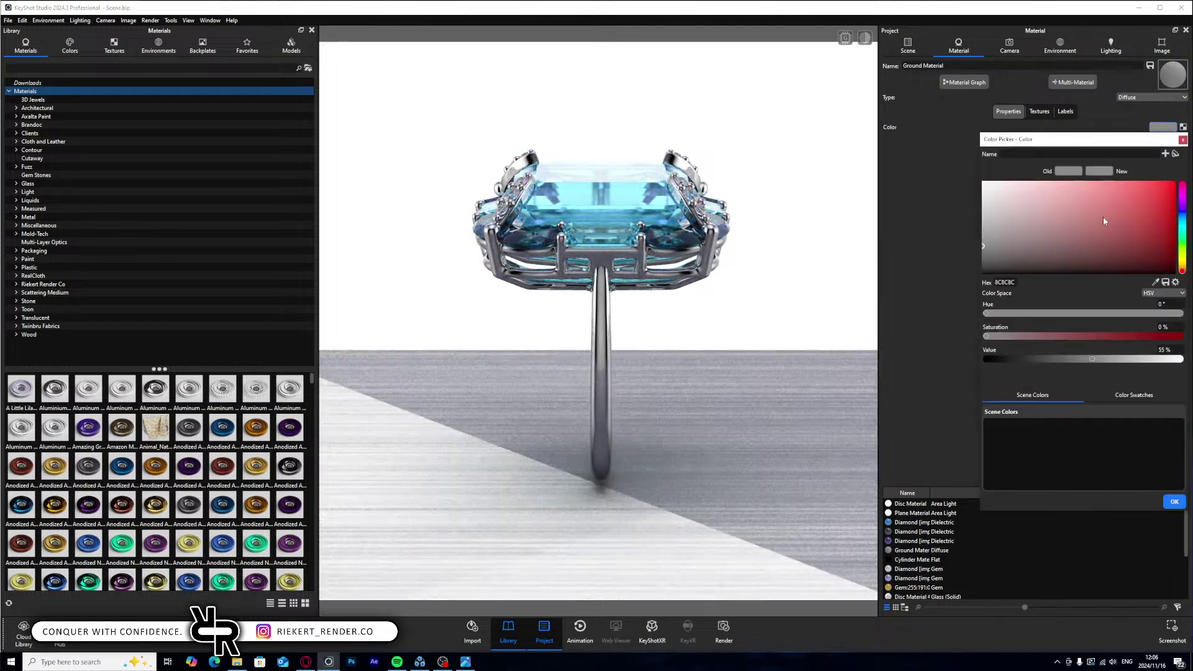
click(1173, 501)
- Hide and delete the duplicate ground plane in the Default model set
click(907, 45)
click(997, 257)
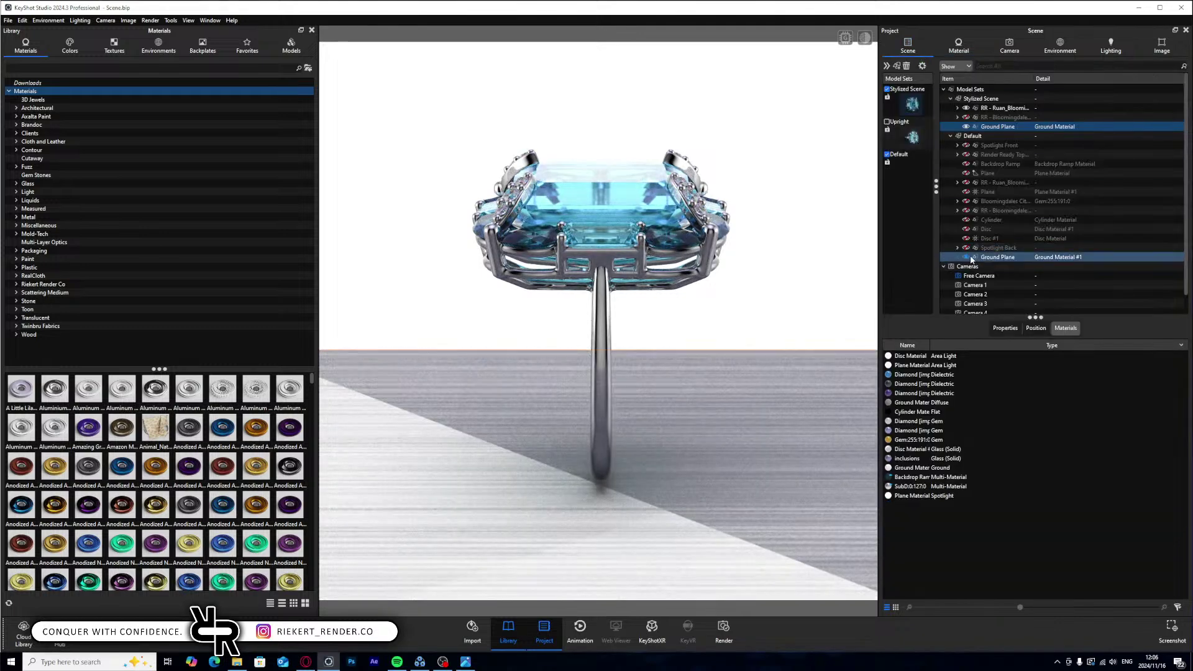
key(h)
click(998, 258)
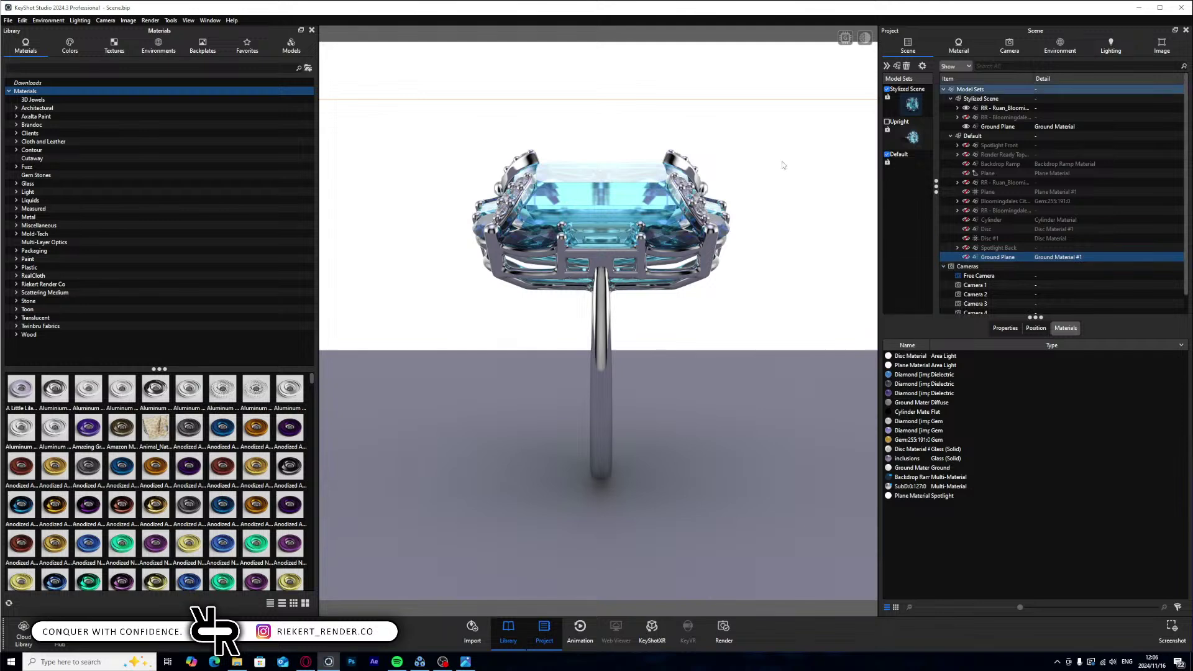
double_click(995, 257)
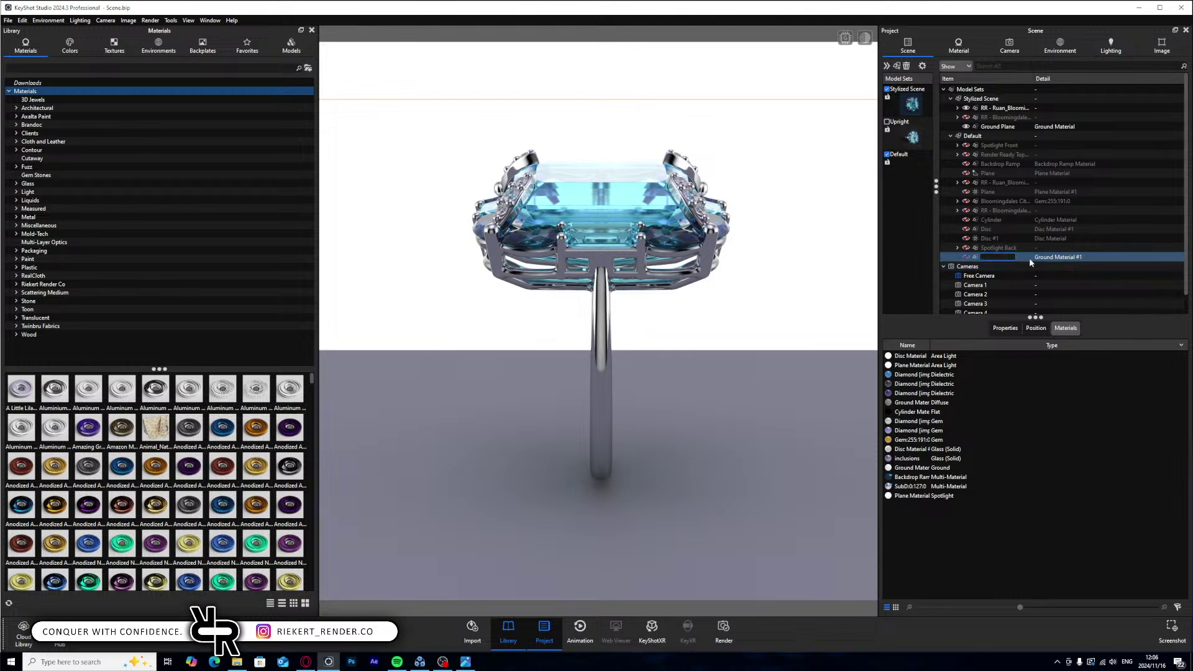
key(Delete)
- Deactivate the Default model set, leaving only the Stylized Scene model set active
click(903, 158)
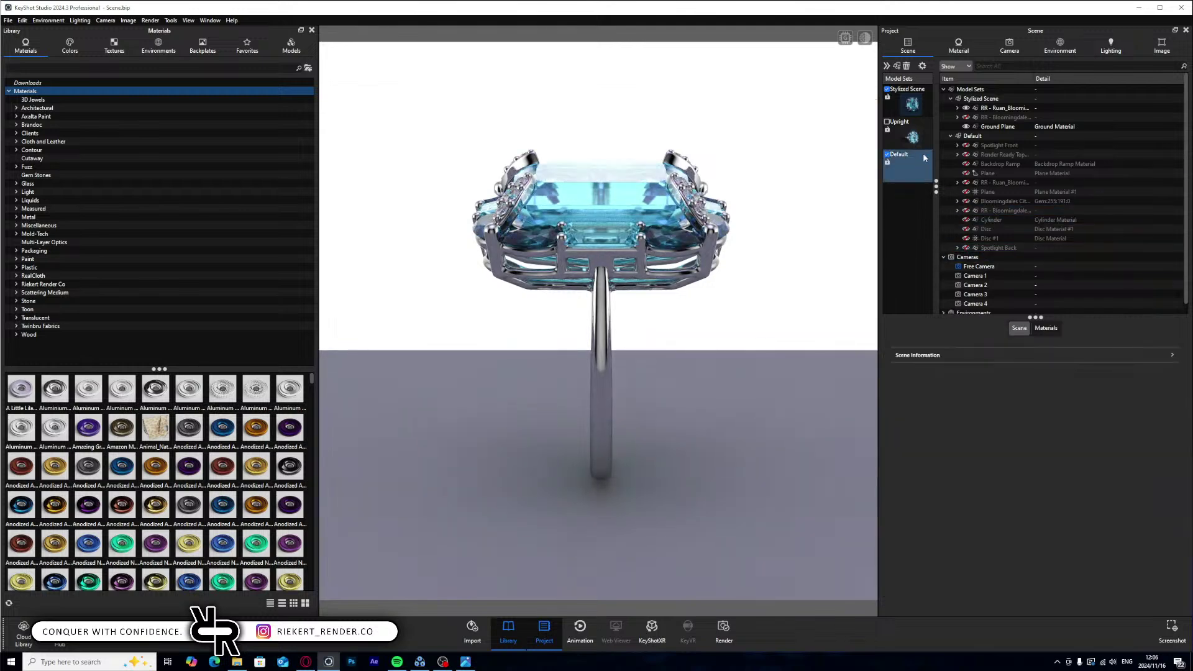
click(1000, 127)
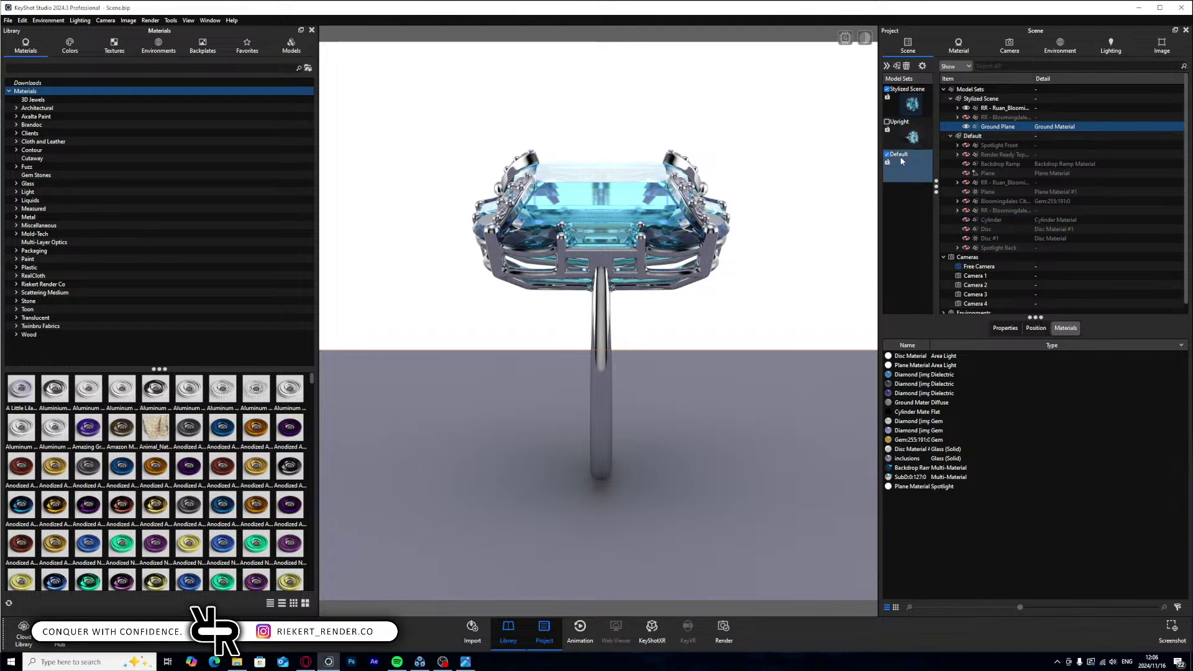
click(888, 155)
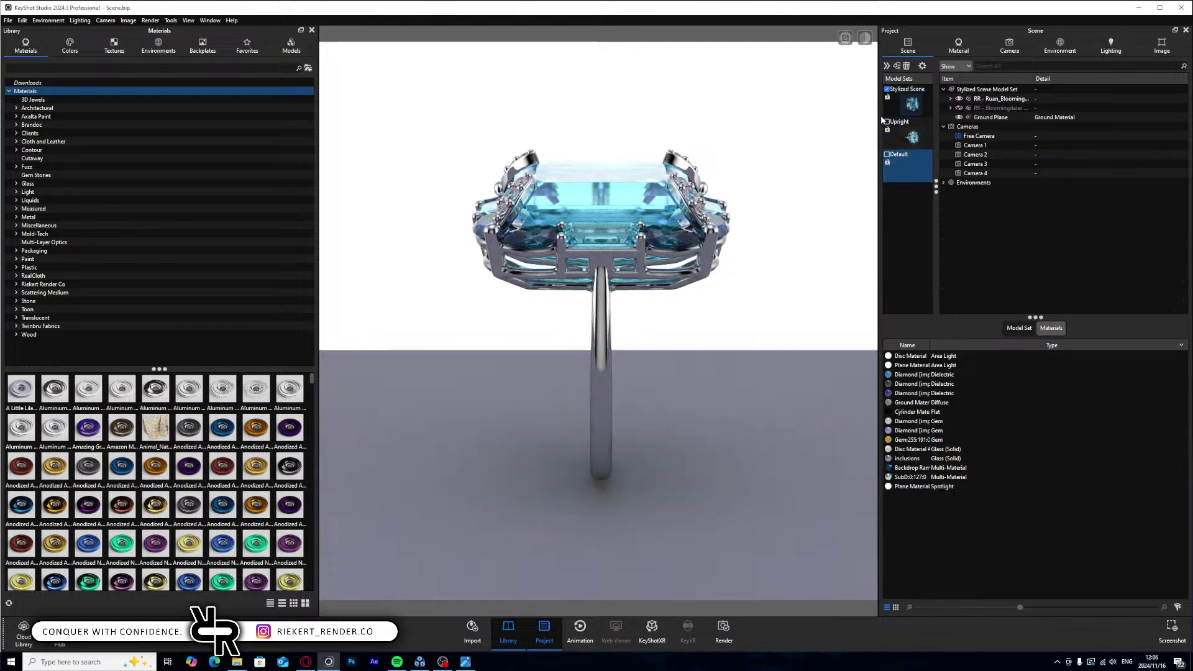
- Darken the Diffuse colour of the Stylized Scene ground plane's Ground Material to a dark grey
click(989, 133)
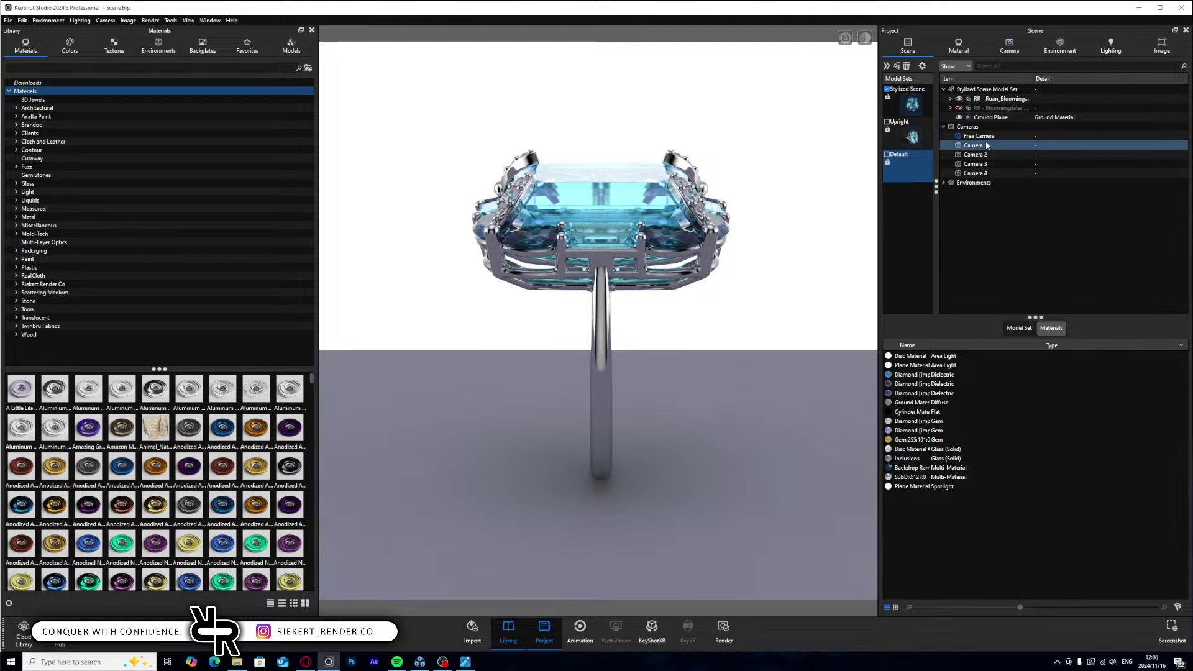
click(989, 117)
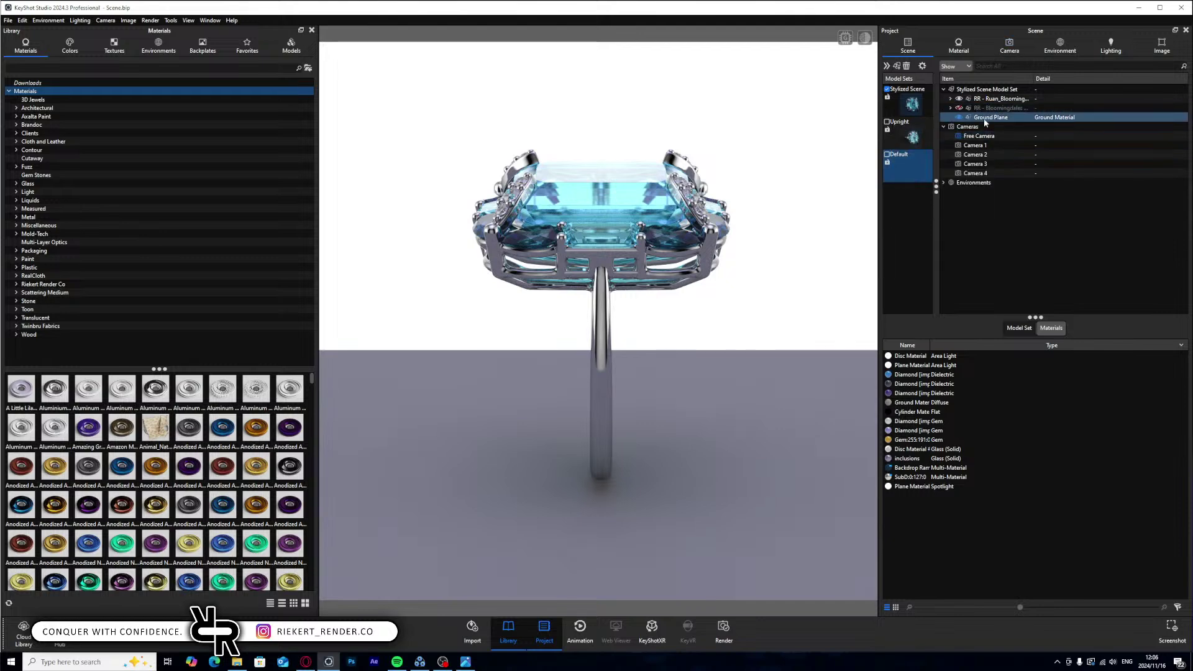
double_click(988, 118)
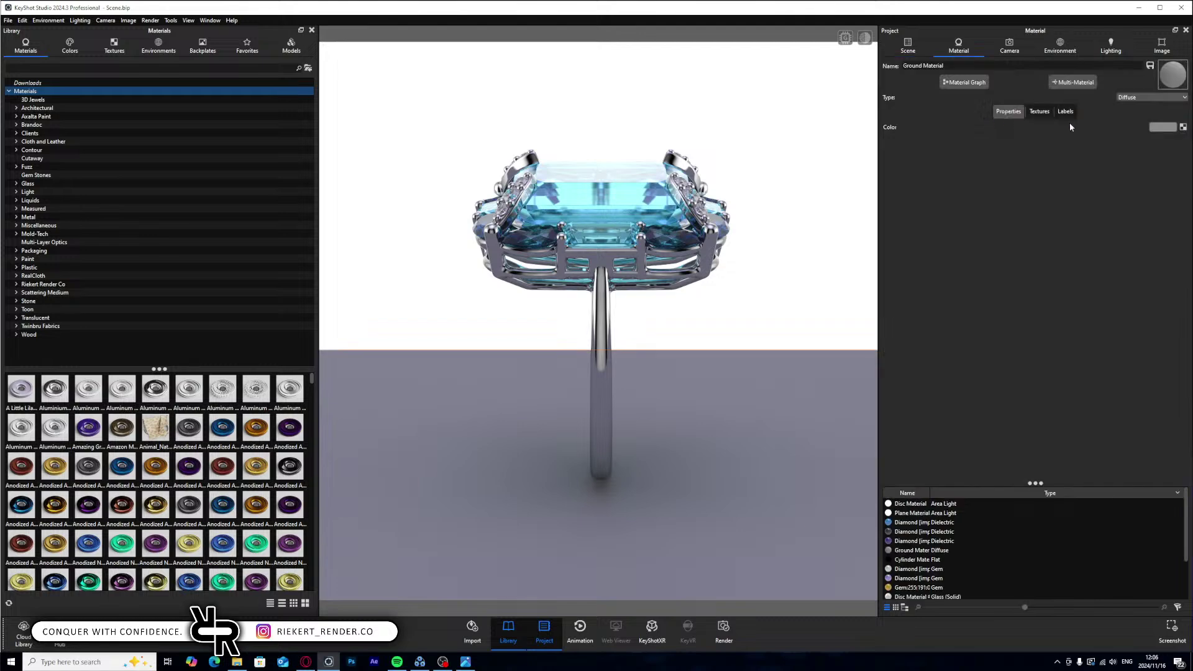
click(1157, 127)
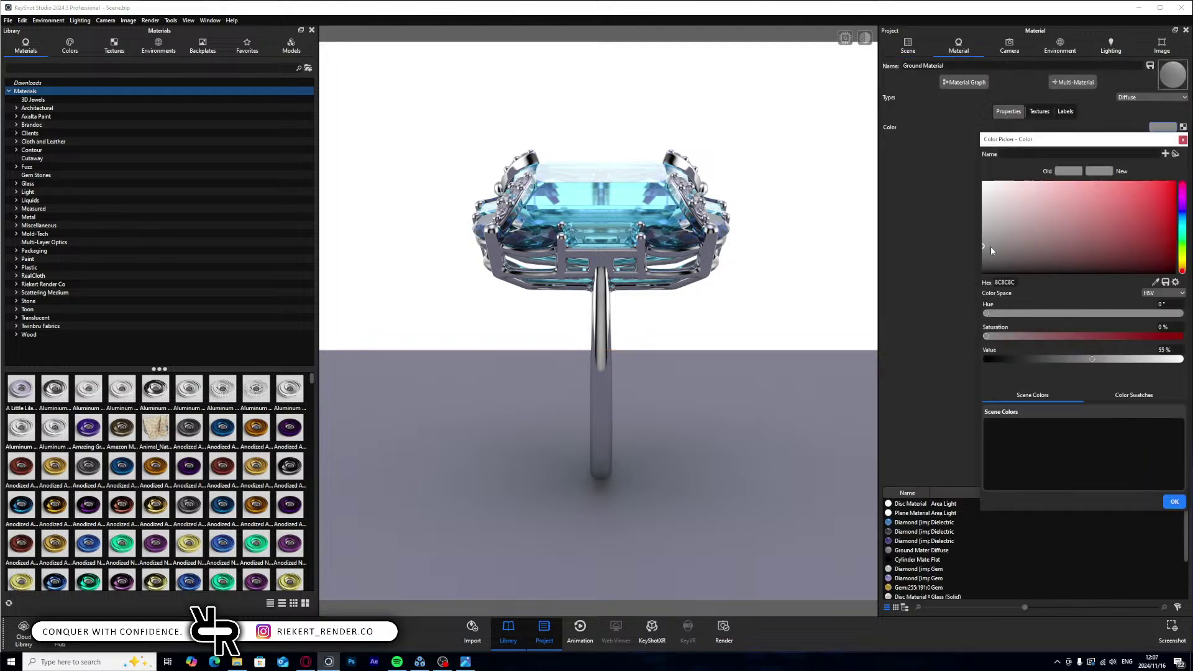
mouse_move(991, 247)
mouse_down()
mouse_move(957, 219)
mouse_move(934, 232)
mouse_move(942, 211)
mouse_move(919, 226)
mouse_move(919, 267)
mouse_up()
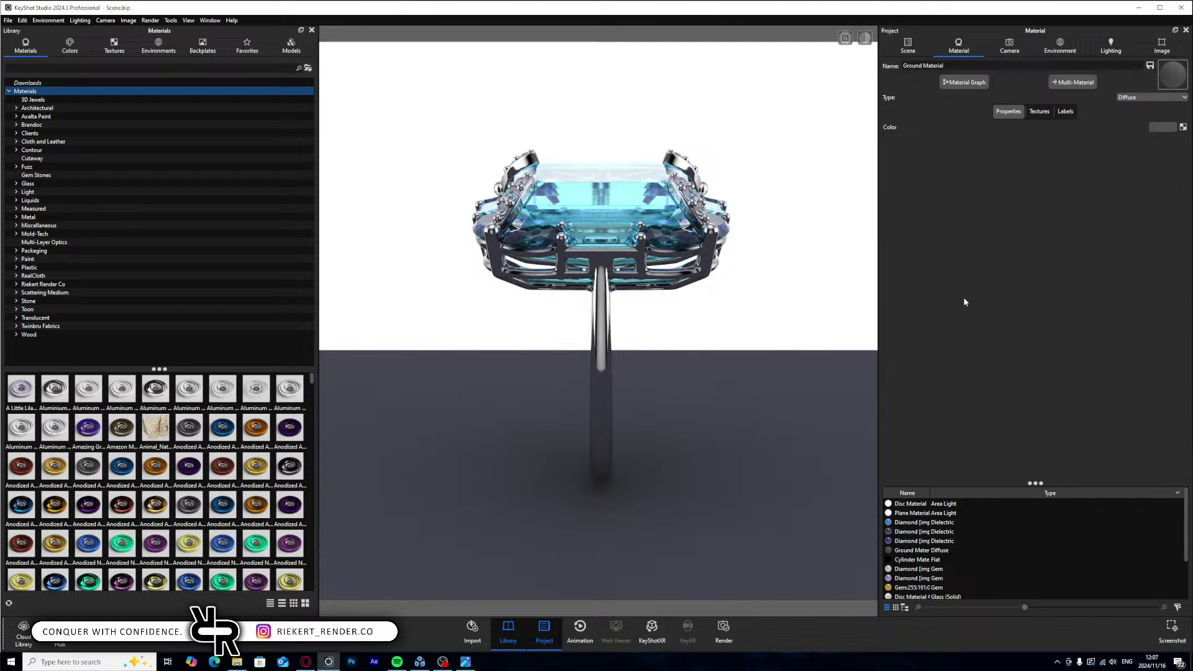
- Add a plane, move it about -27.11 mm along Z, stand it up with a 90° X rotation and raise it about 15.68 mm
click(908, 47)
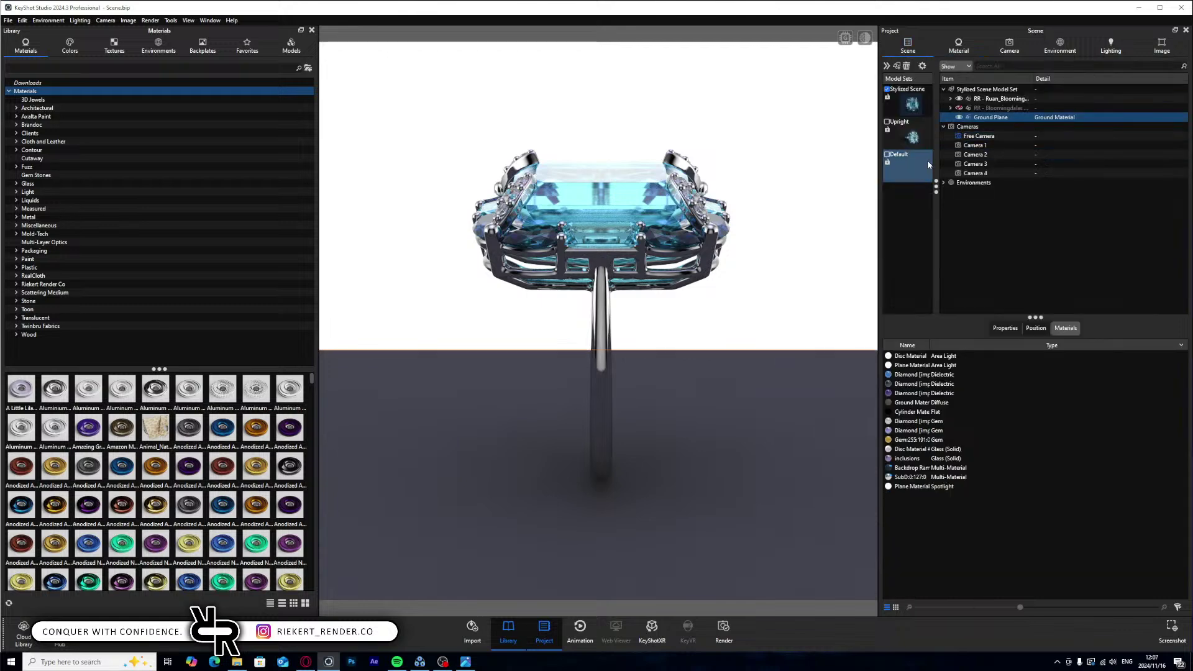
key(ctrl+3)
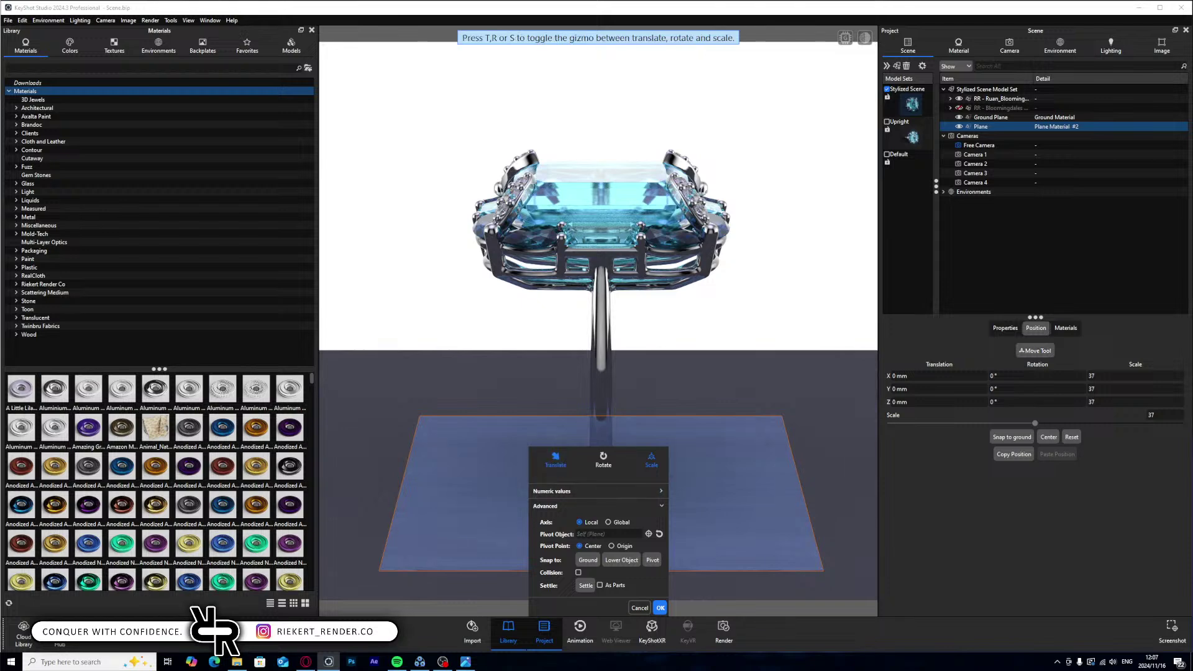
drag(591, 534, 580, 479)
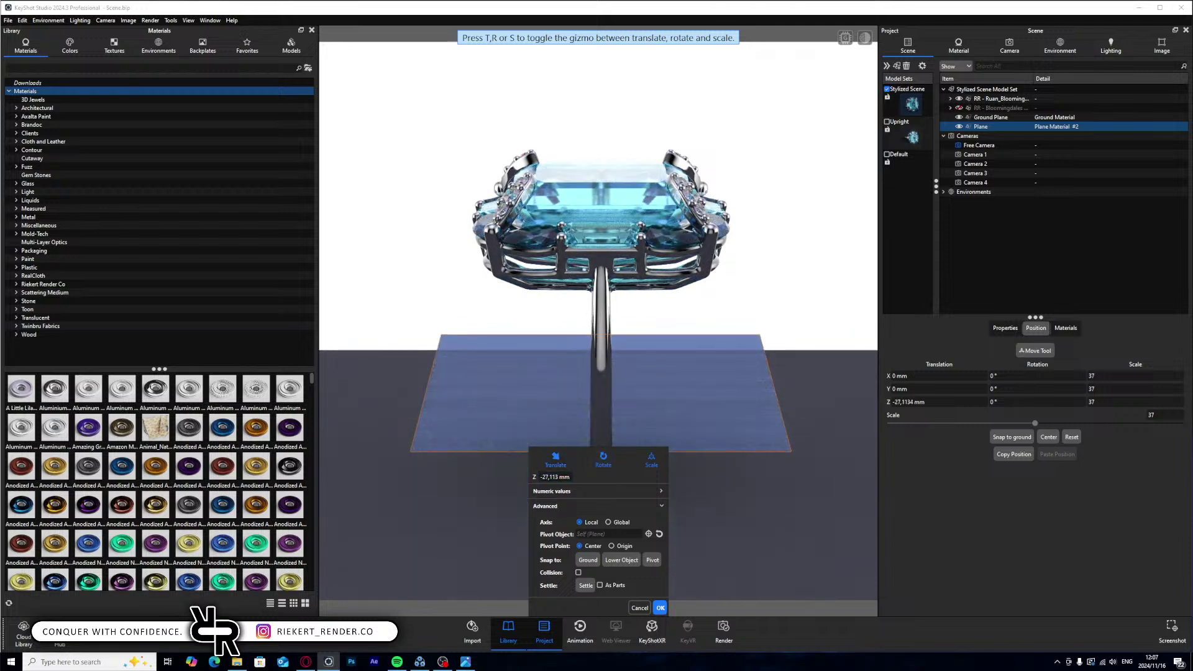
shift+drag(596, 429, 717, 217)
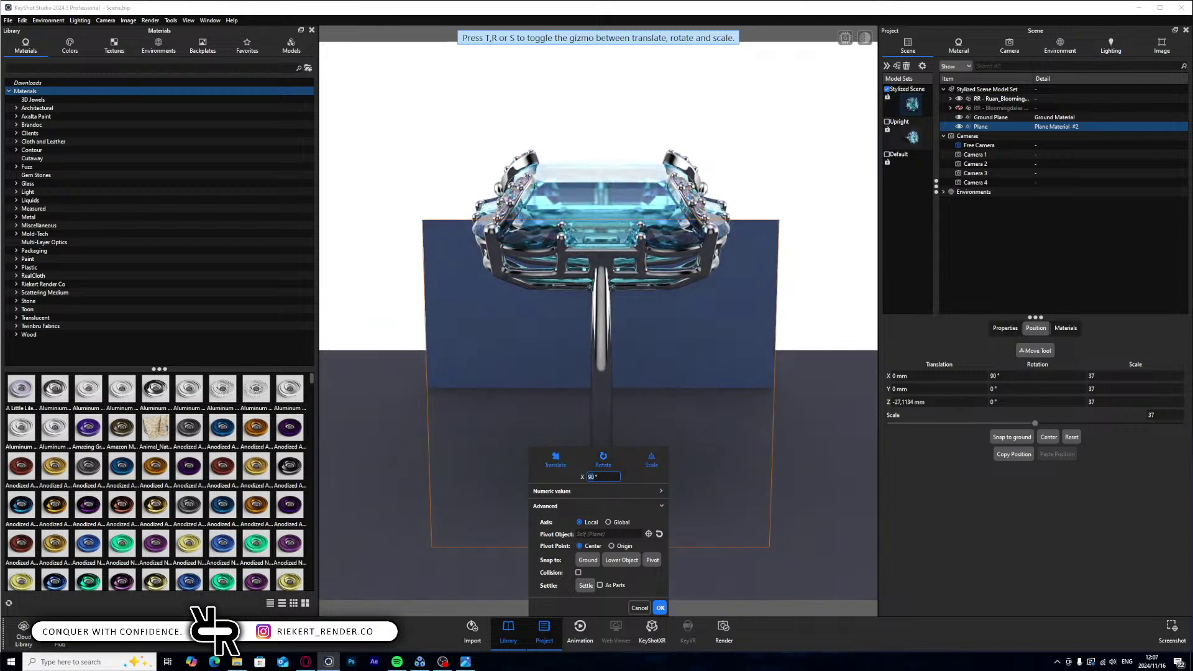
key(t)
drag(601, 429, 601, 278)
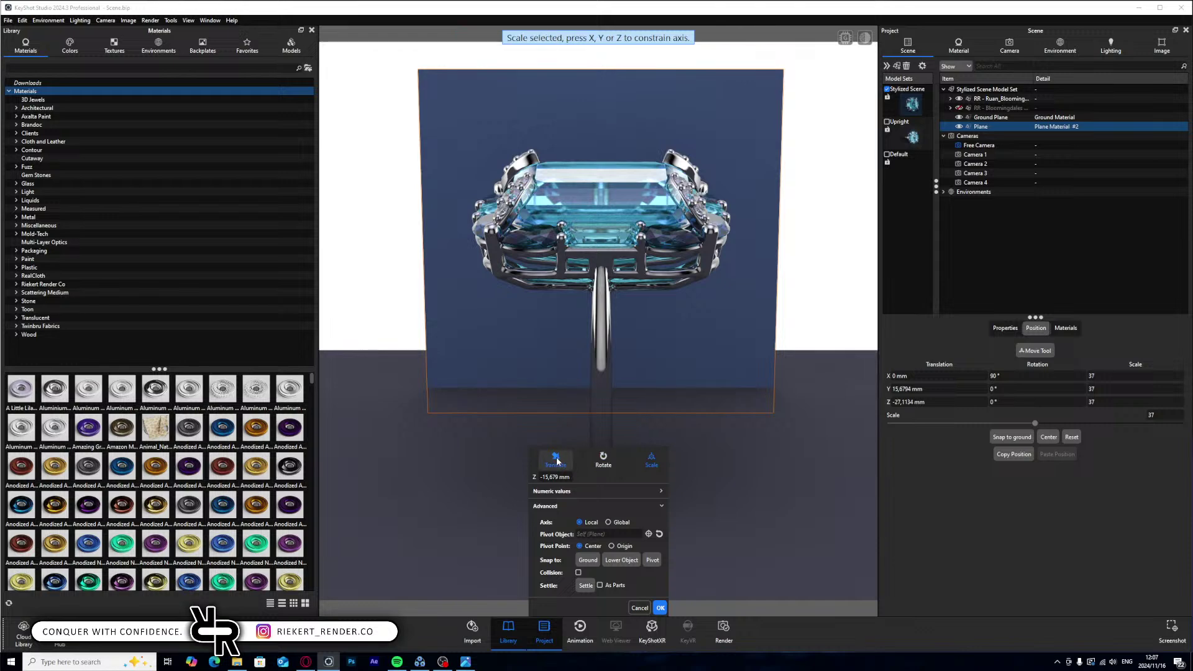
- Scale the upright plane about 10.34 times along X, and enlarge it along Y and Z, ending with a Z factor of 1.12
key(x)
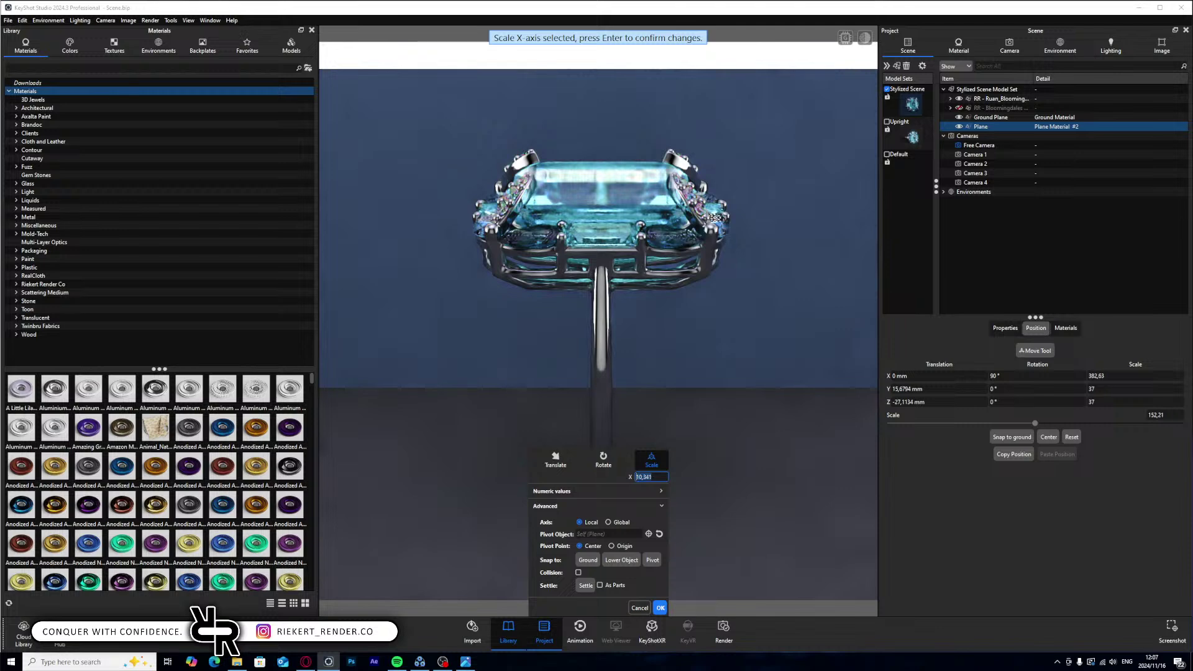
click(715, 219)
key(z)
click(716, 218)
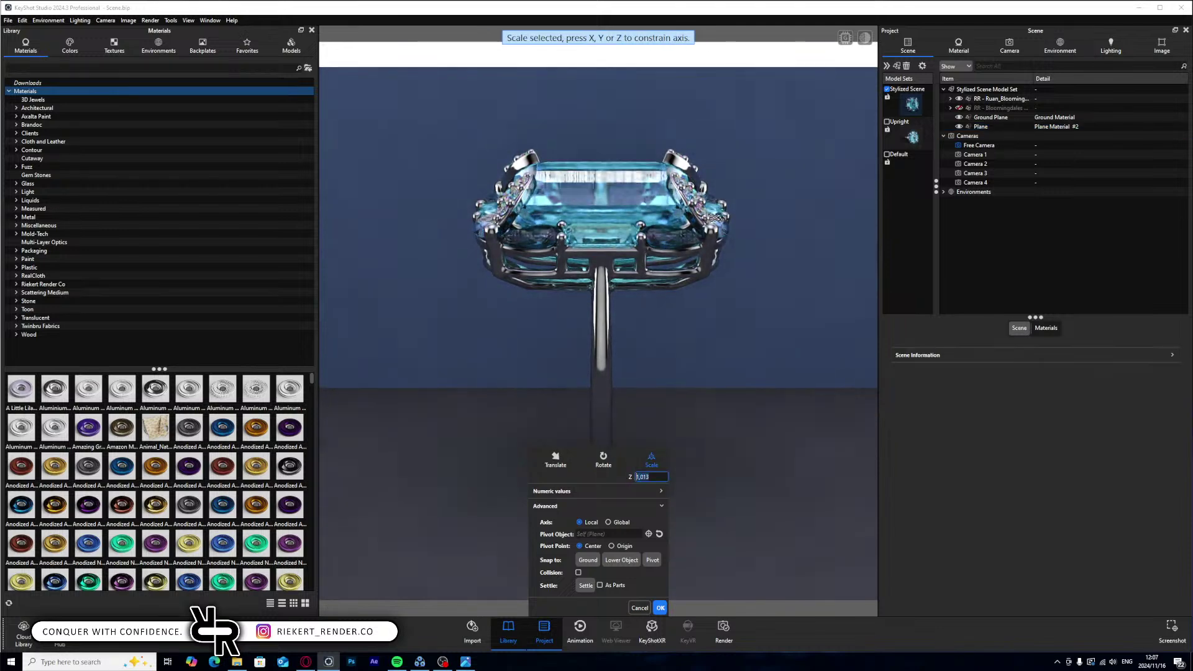
key(y)
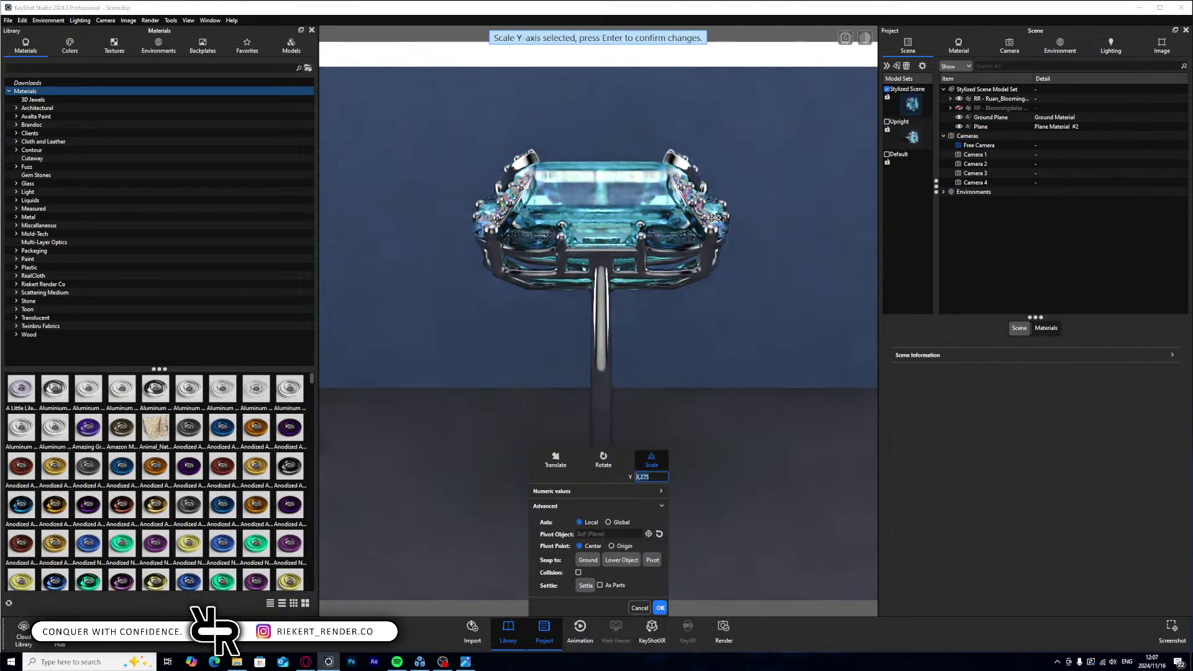
click(715, 219)
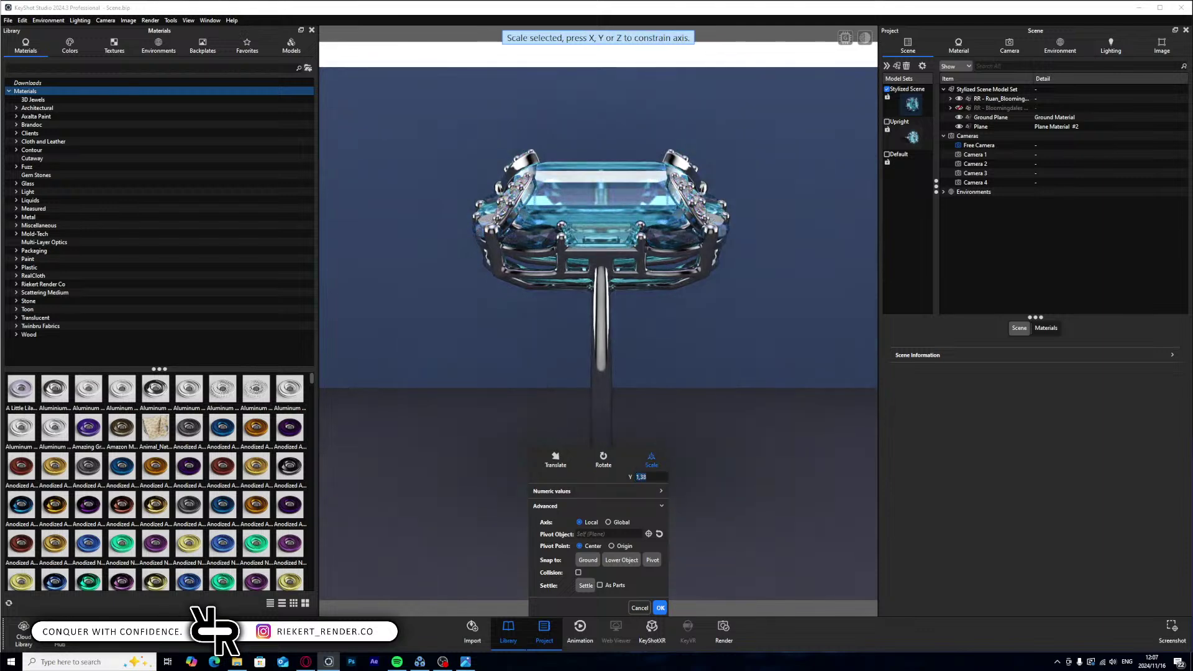
key(z)
key(Return)
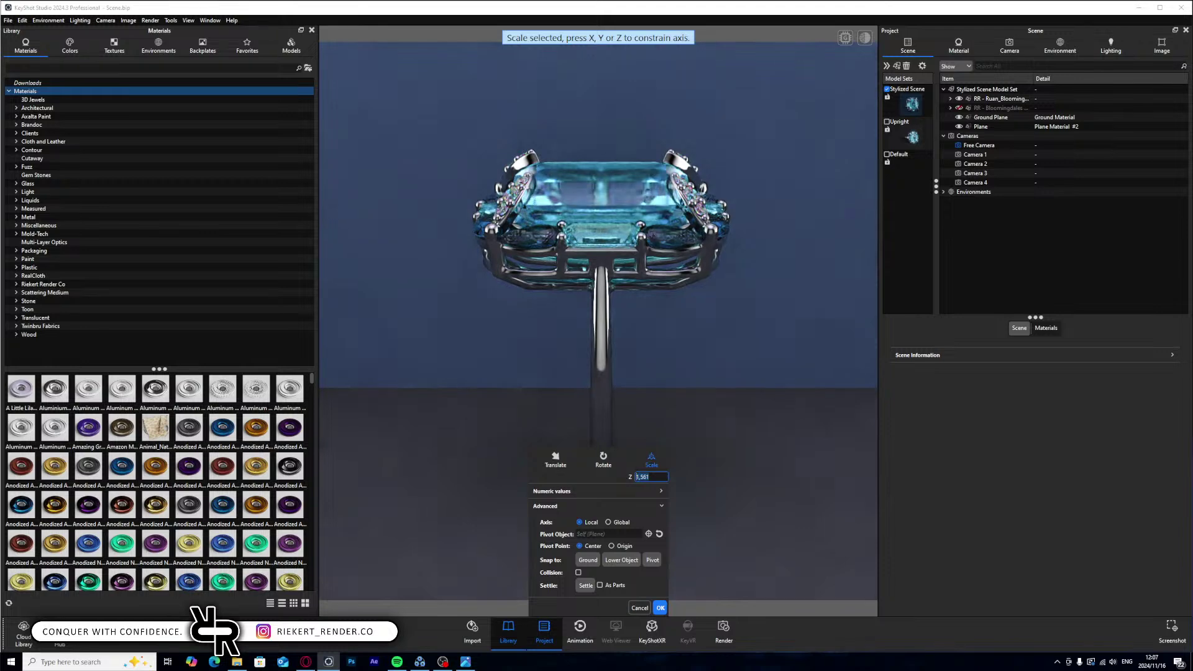
text(1,12)
key(Return)
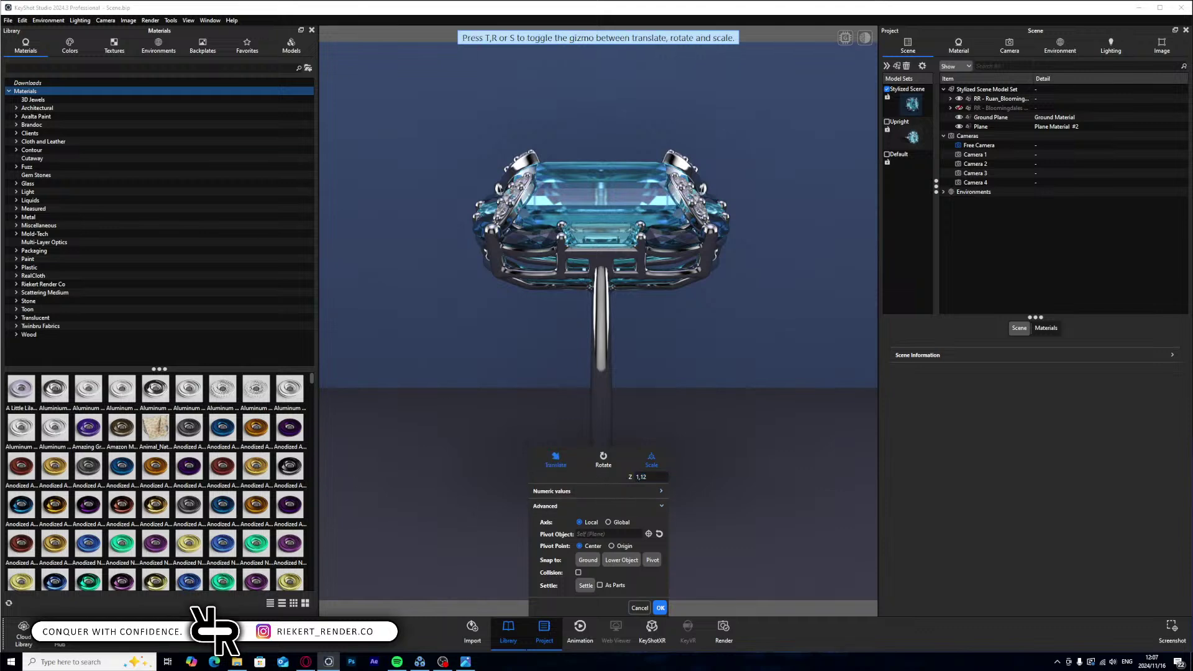
- Translate the backdrop plane about -17 mm along its local Z axis and rotate it 180° about X
click(556, 458)
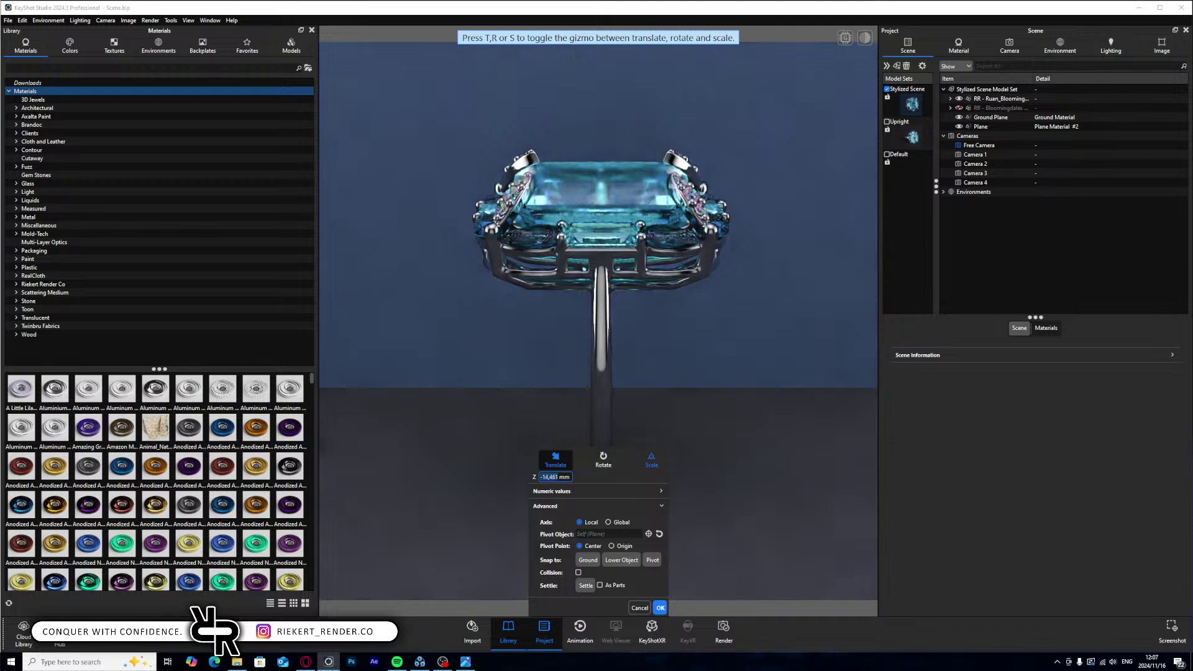
drag(556, 465, 555, 476)
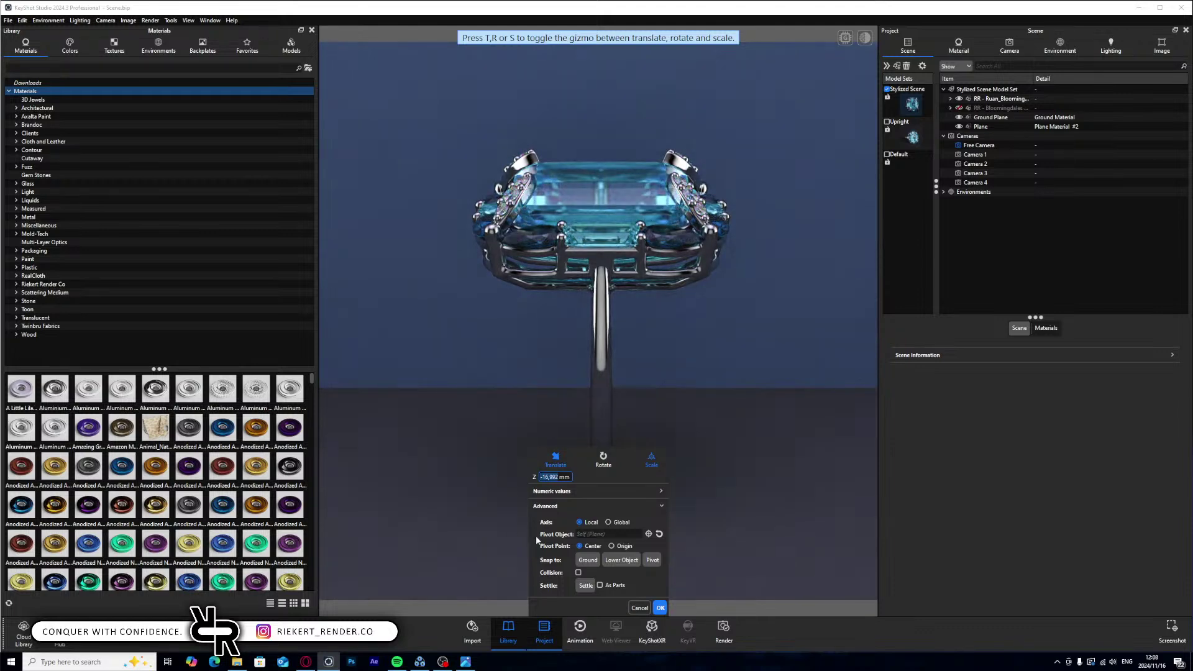
key(r)
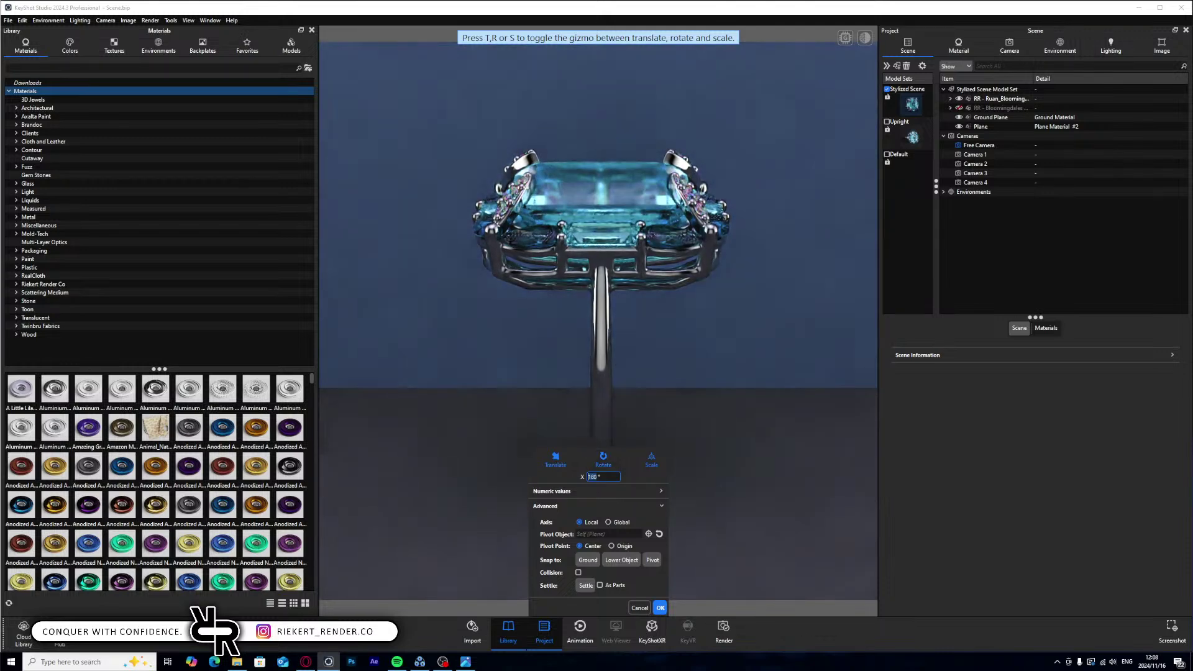
- Fine-tune the backdrop plane's rotation and its position along Z and Y behind the ring, and apply the transformation
key(t)
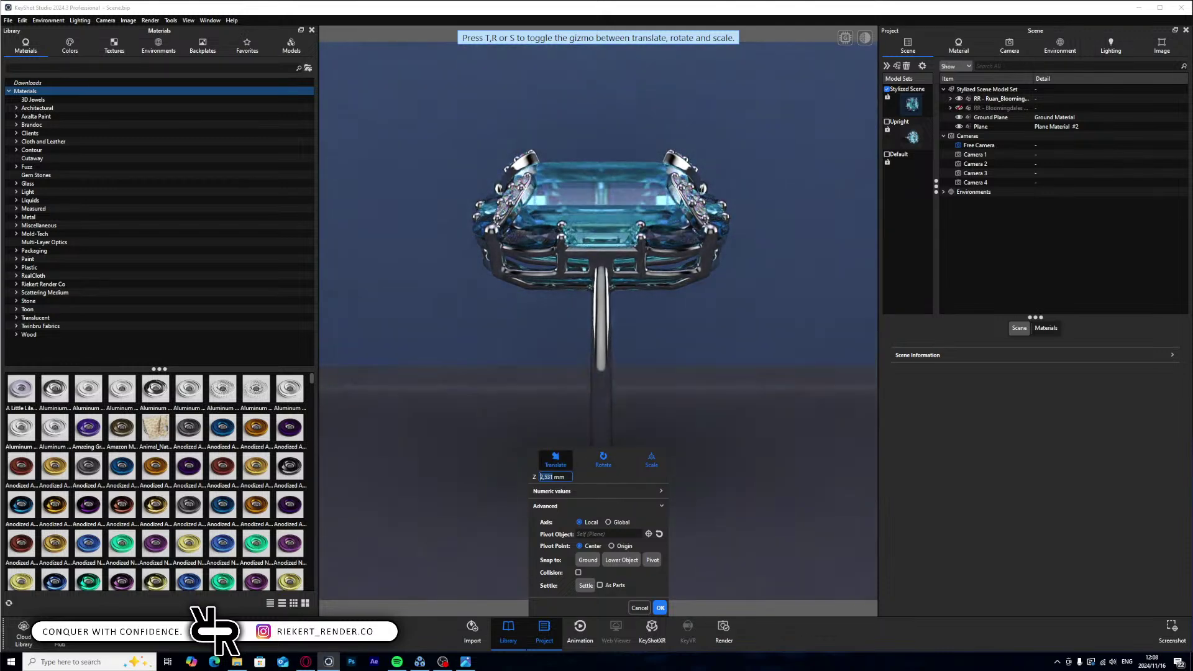
key(r)
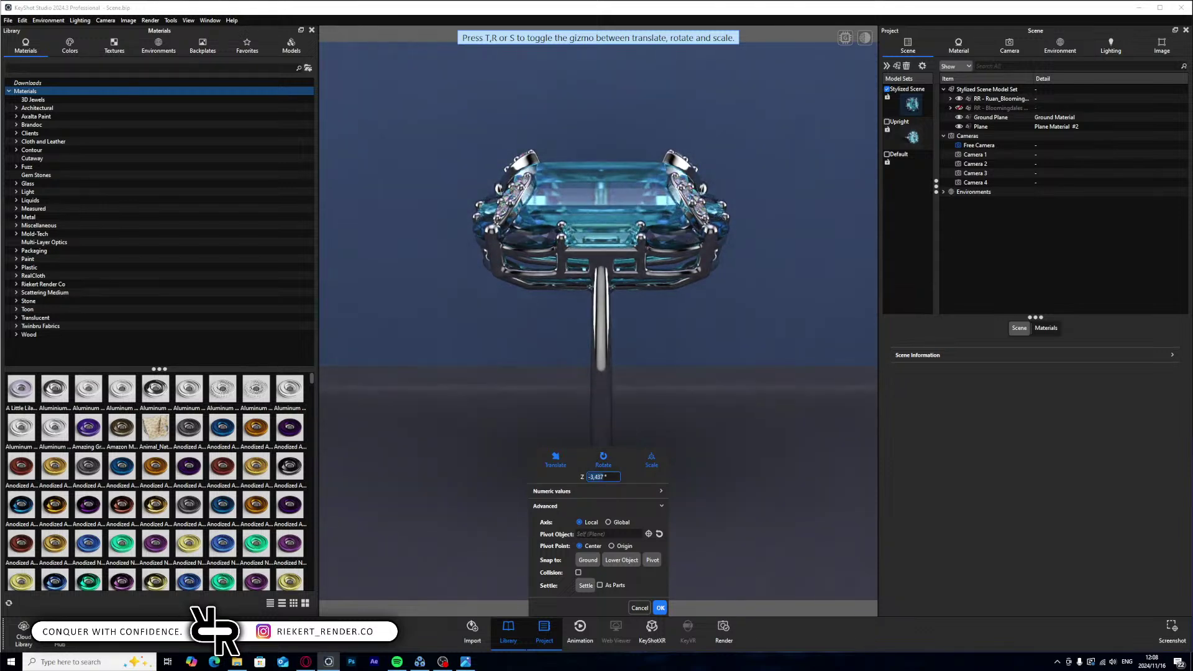
key(s)
key(t)
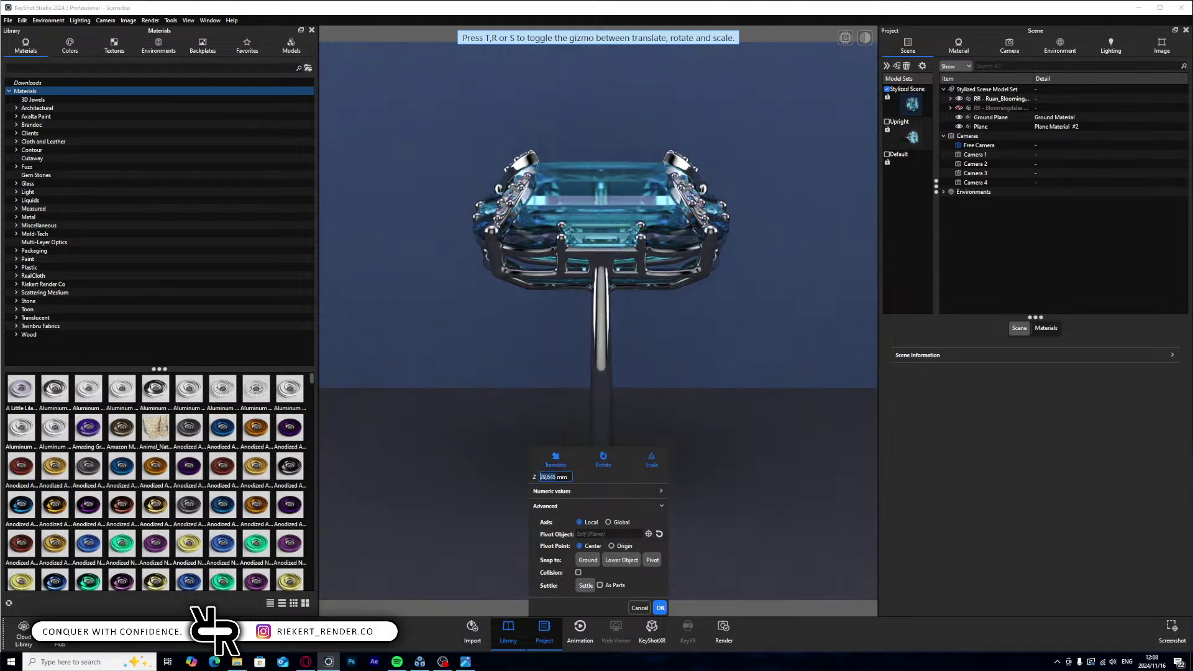
drag(599, 249, 598, 220)
scroll(686, 408, down, 5)
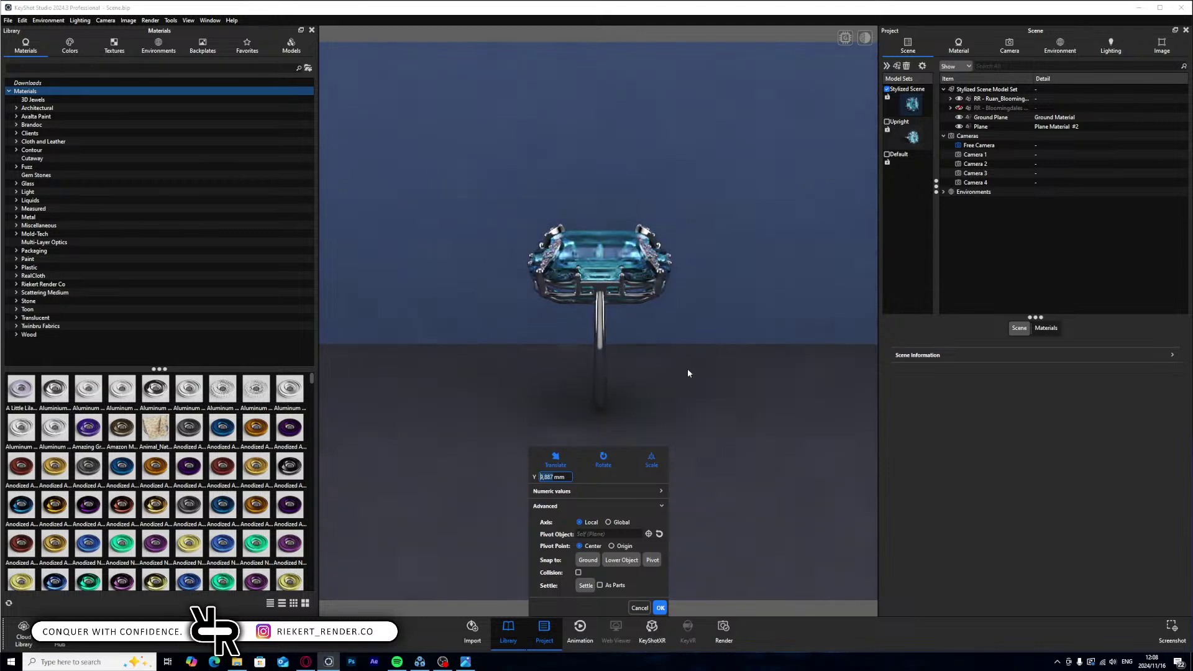
drag(688, 373, 681, 452)
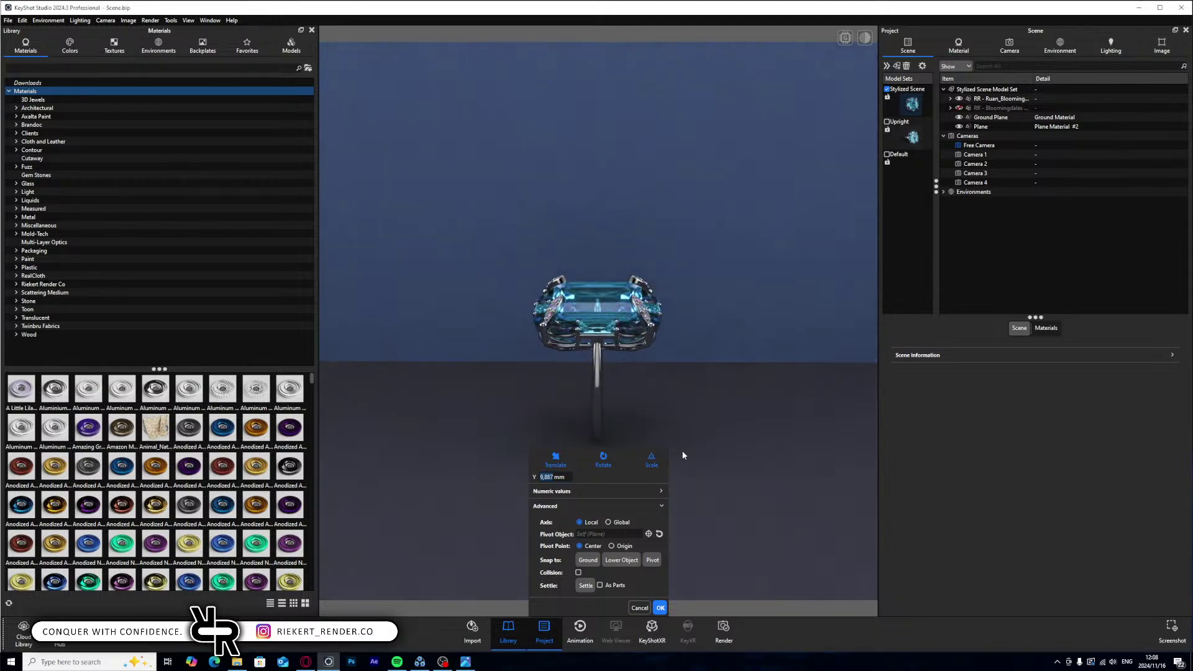
click(660, 607)
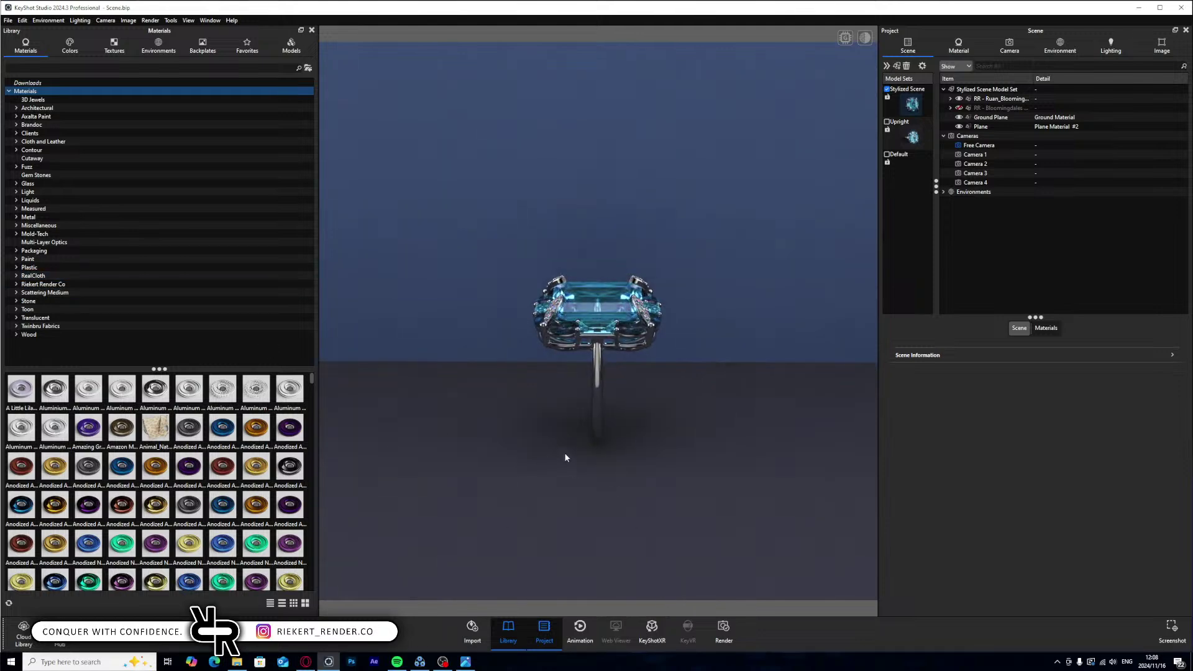
- Copy the ground plane's Ground Material onto the backdrop plane
shift+right_click(731, 271)
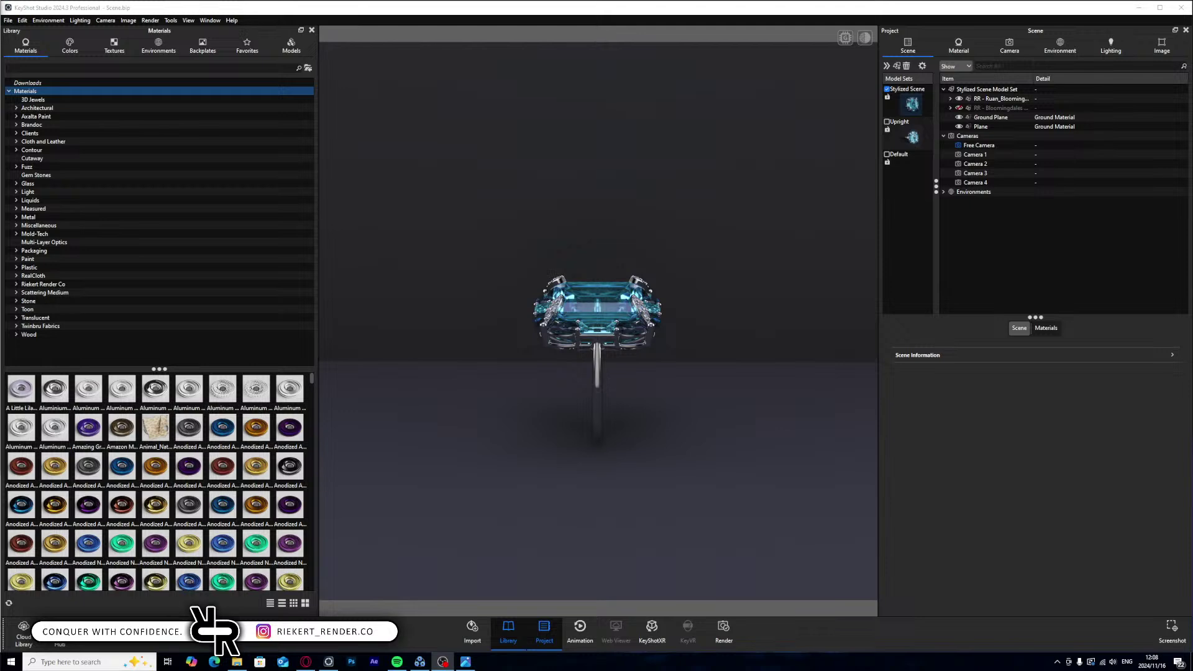
drag(794, 262, 775, 335)
scroll(702, 332, down, 5)
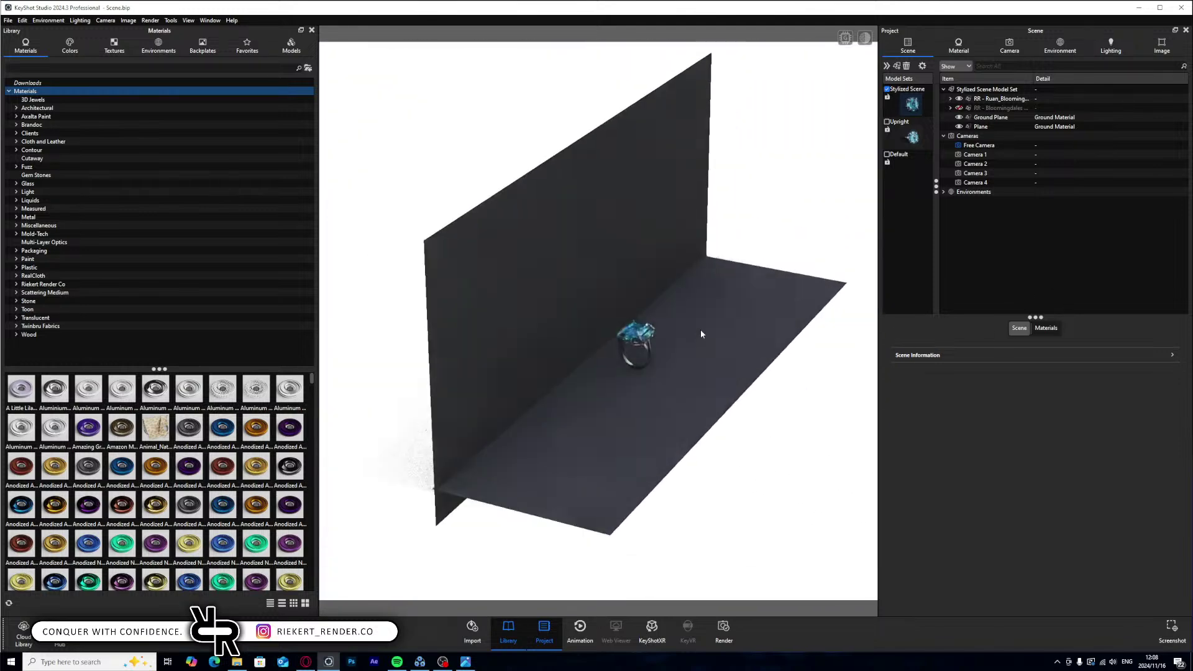
scroll(702, 332, up, 10)
middle_drag(701, 338, 643, 339)
scroll(644, 339, up, 4)
scroll(644, 338, down, 8)
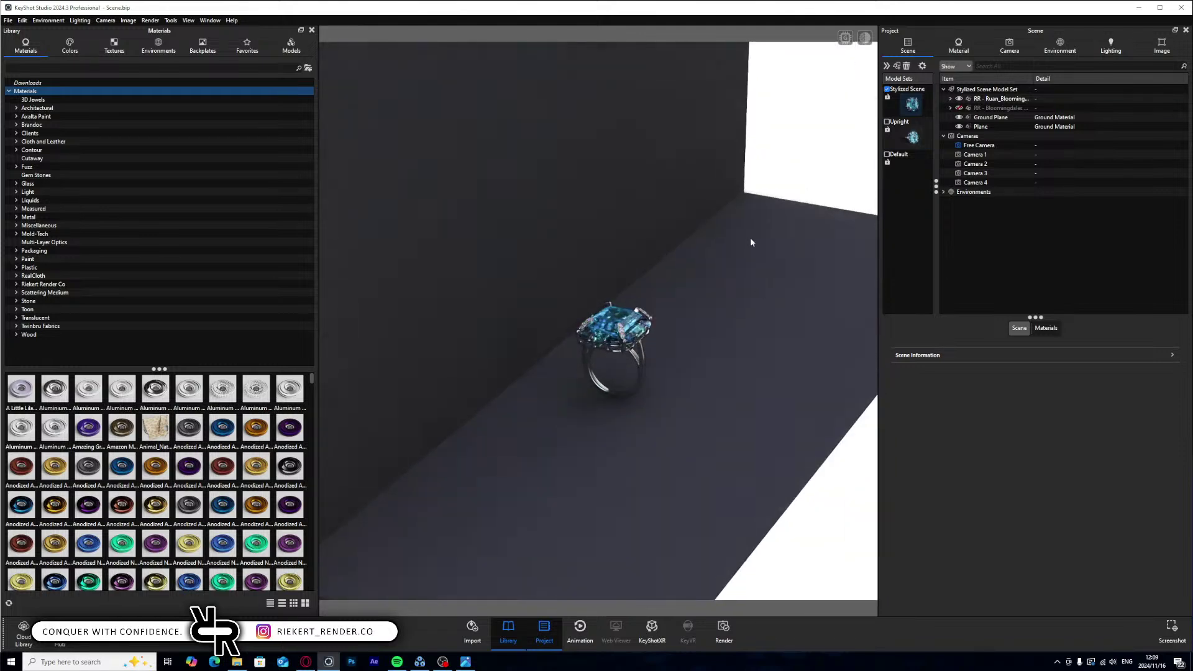
- Add a side plane beside the ring at about X 76.53 mm, rotate it 90° about Z and scale it uniformly about 2.12 times
key(ctrl+4)
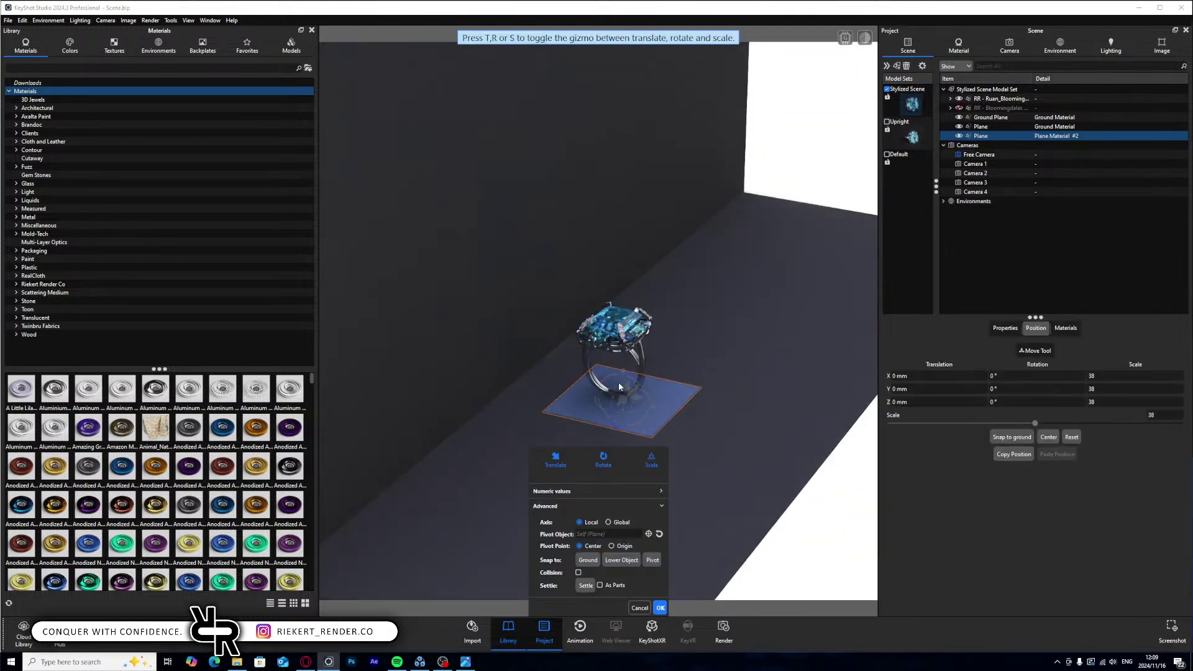
drag(619, 387, 847, 247)
key(t)
mouse_move(1155, 387)
mouse_down()
mouse_move(1052, 360)
mouse_move(1161, 378)
mouse_up()
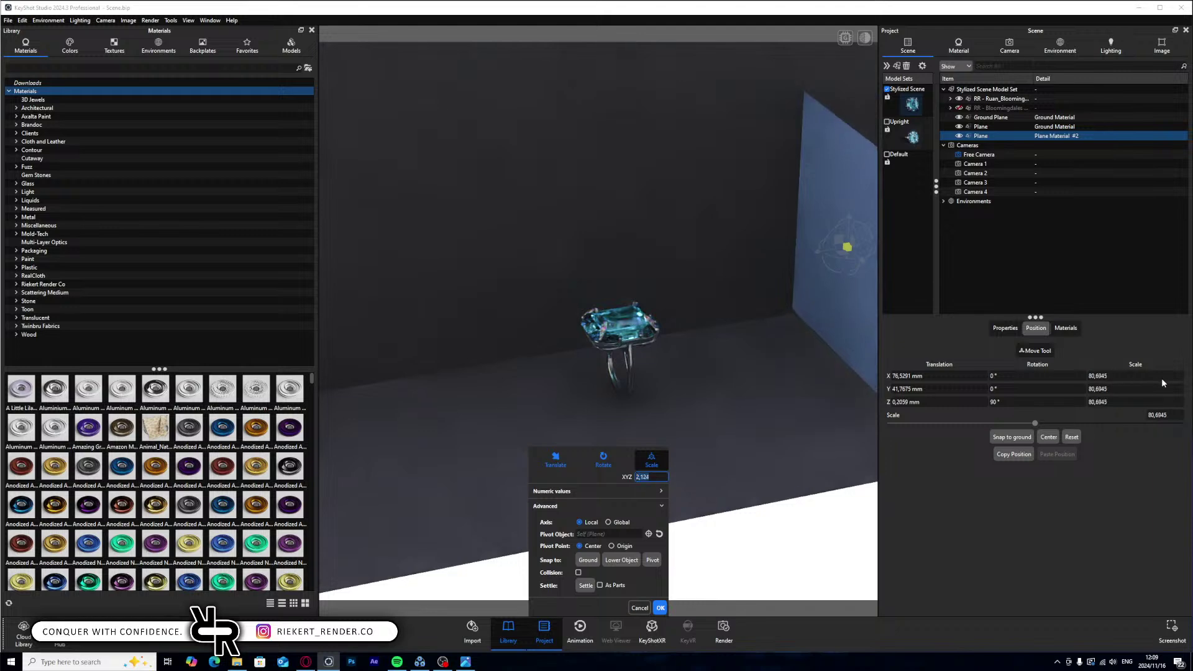
- Reduce the side plane's X scale to about 57.67, reposition it at about X 75.5 mm and Y 28.2 mm, and apply the transformation
drag(848, 214, 849, 247)
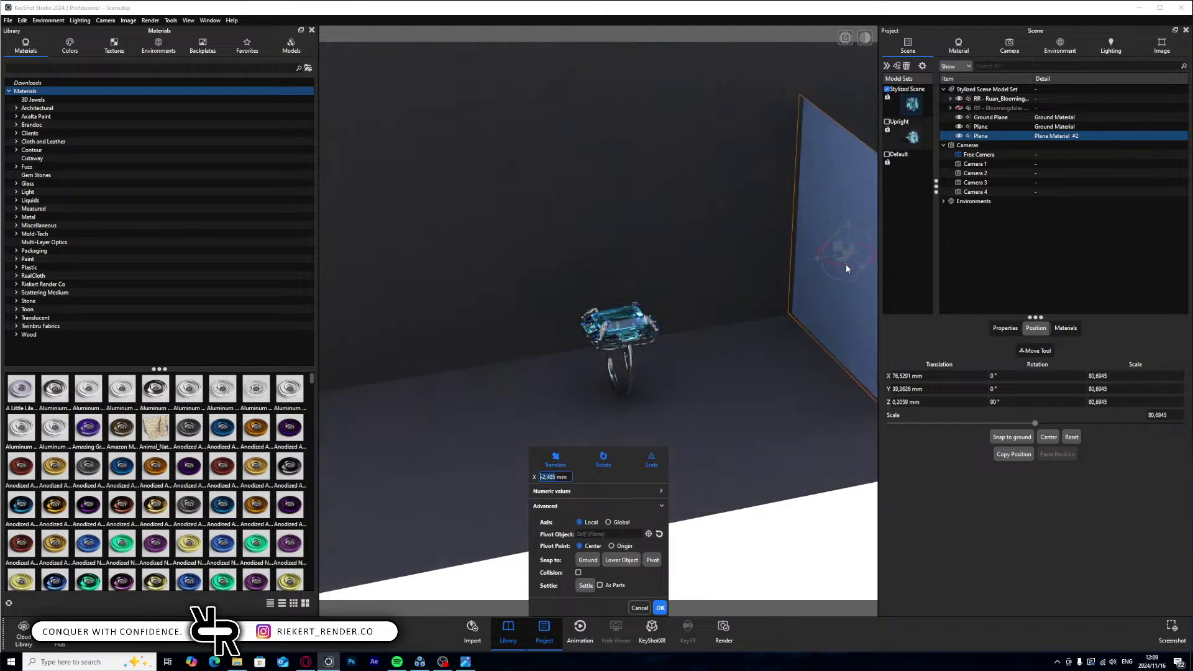
drag(808, 342, 755, 297)
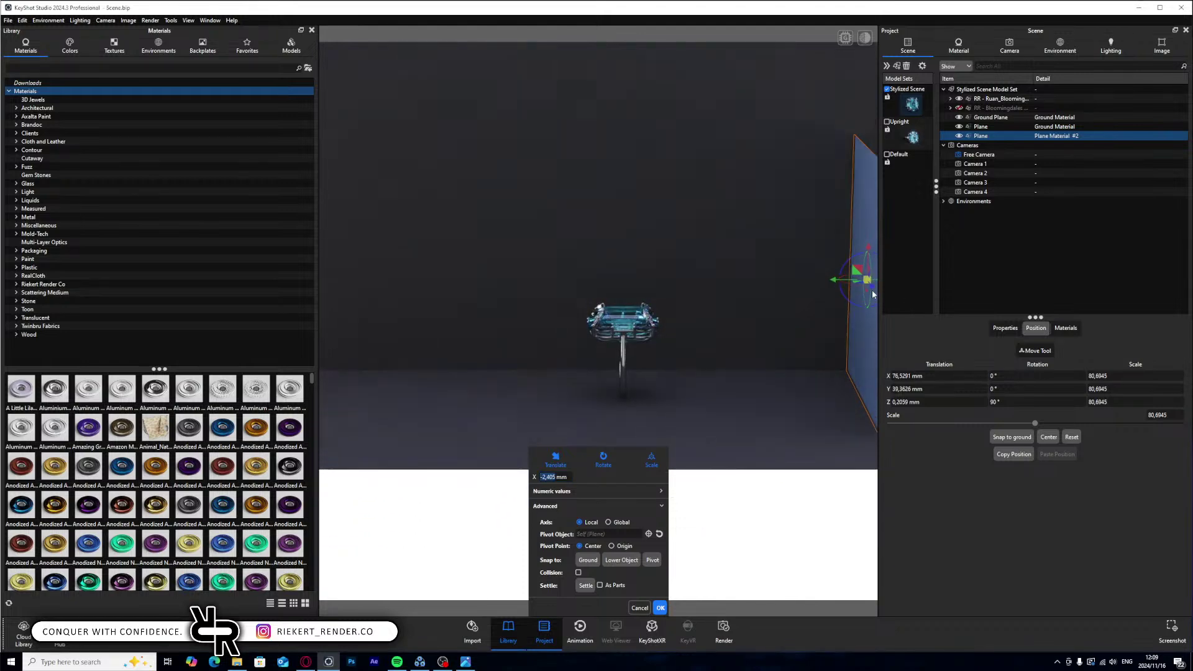
drag(865, 289, 830, 317)
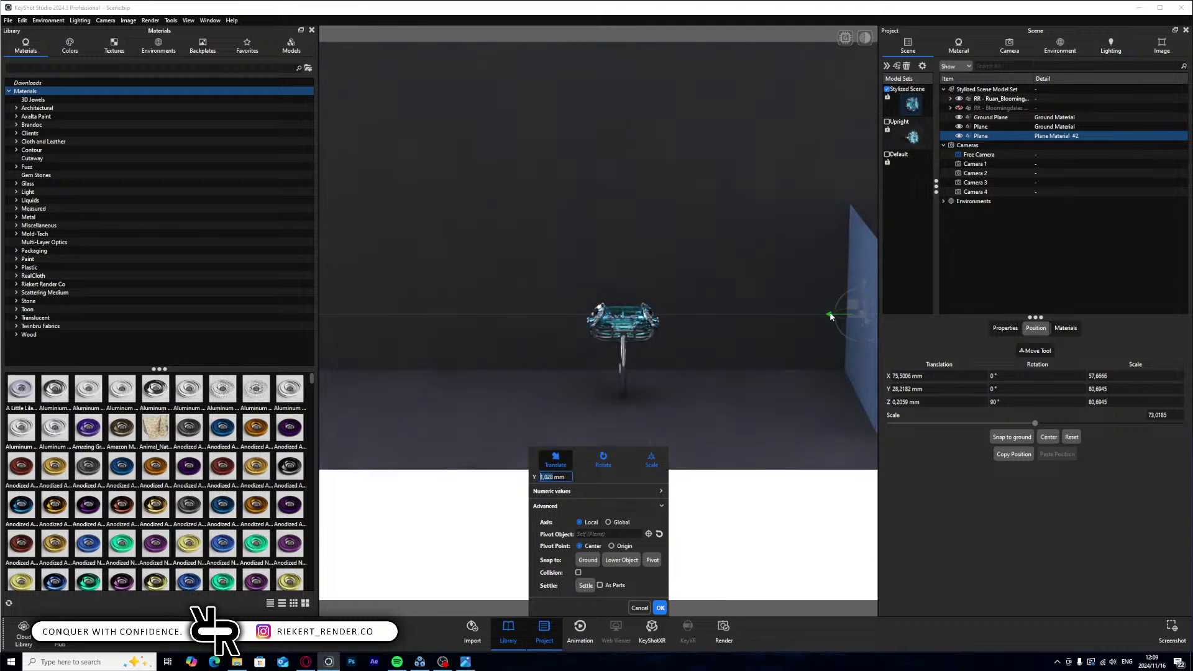
click(660, 608)
- Switch to the image viewer to study the light and shadow shapes in the watch photo Reference.jpg, and return to KeyShot
click(466, 663)
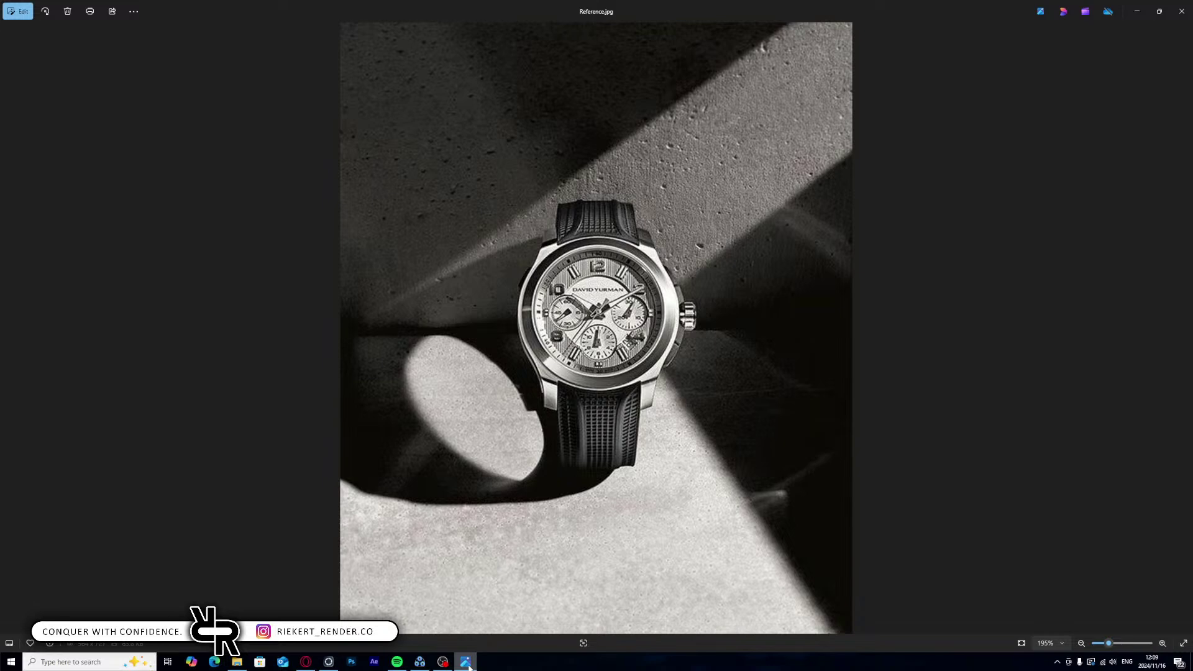
click(467, 663)
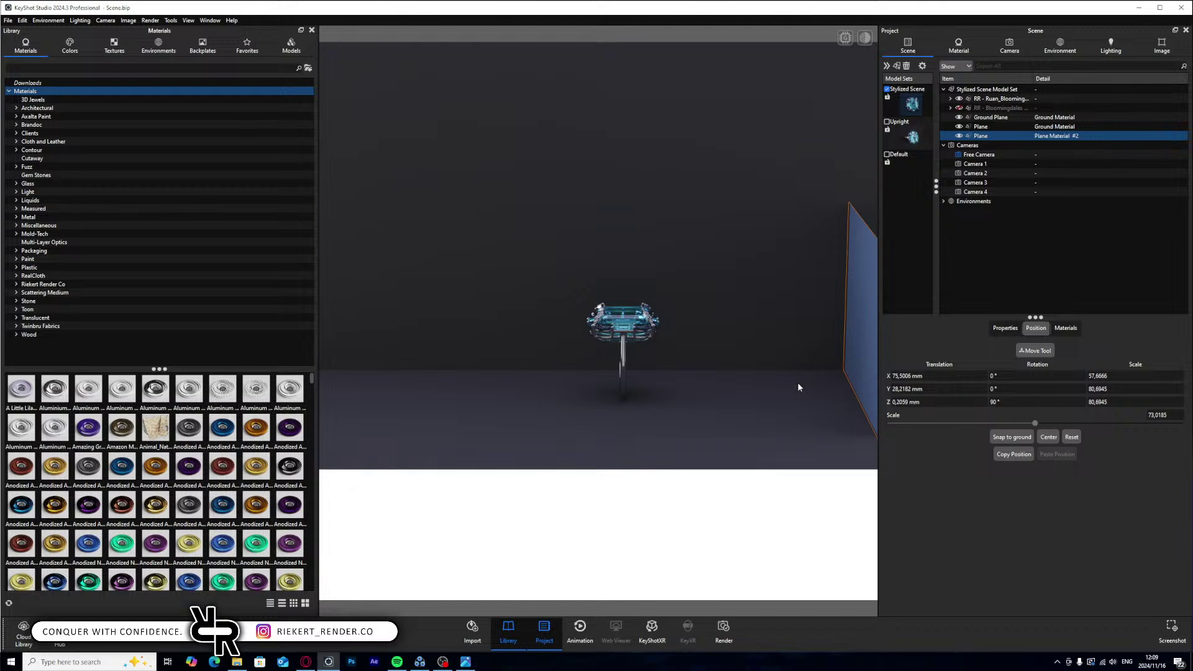
key(ctrl+d)
drag(863, 281, 857, 28)
middle_drag(856, 27, 659, 416)
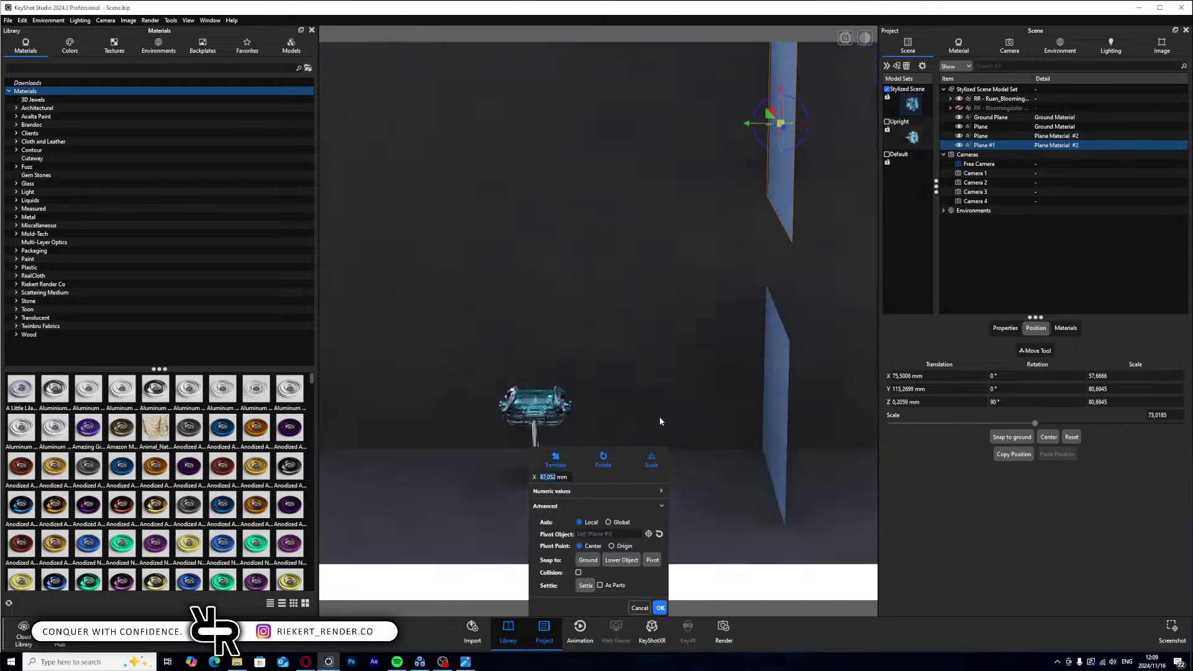
scroll(714, 310, down, 2)
drag(747, 132, 743, 101)
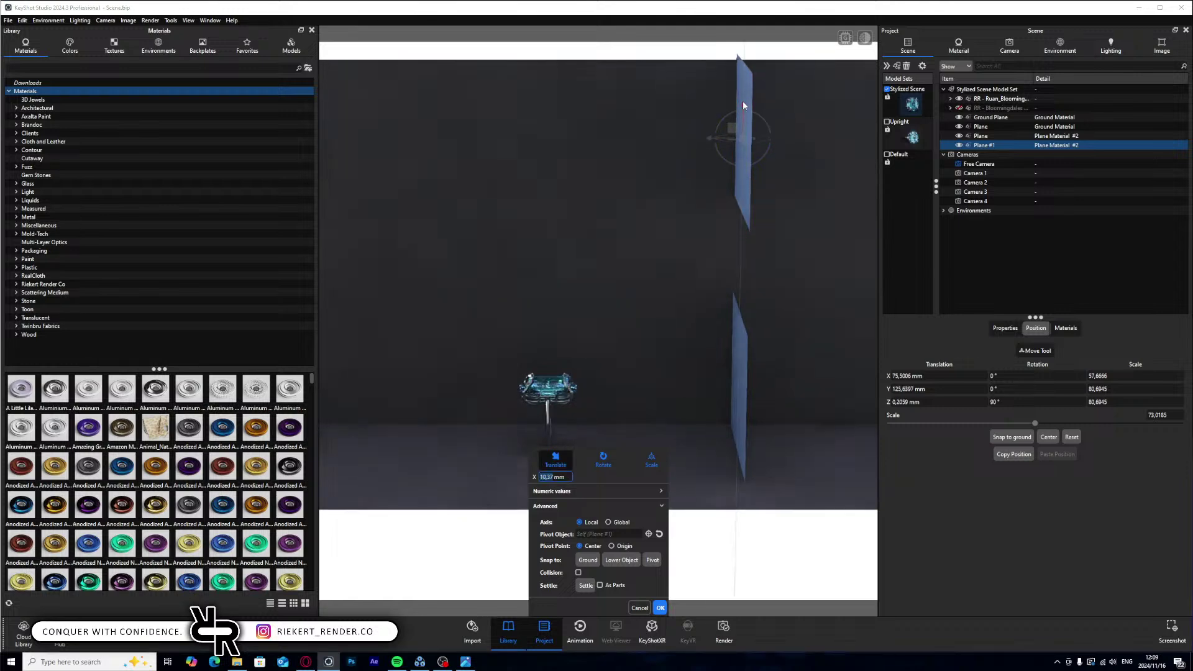
drag(741, 405, 1028, 442)
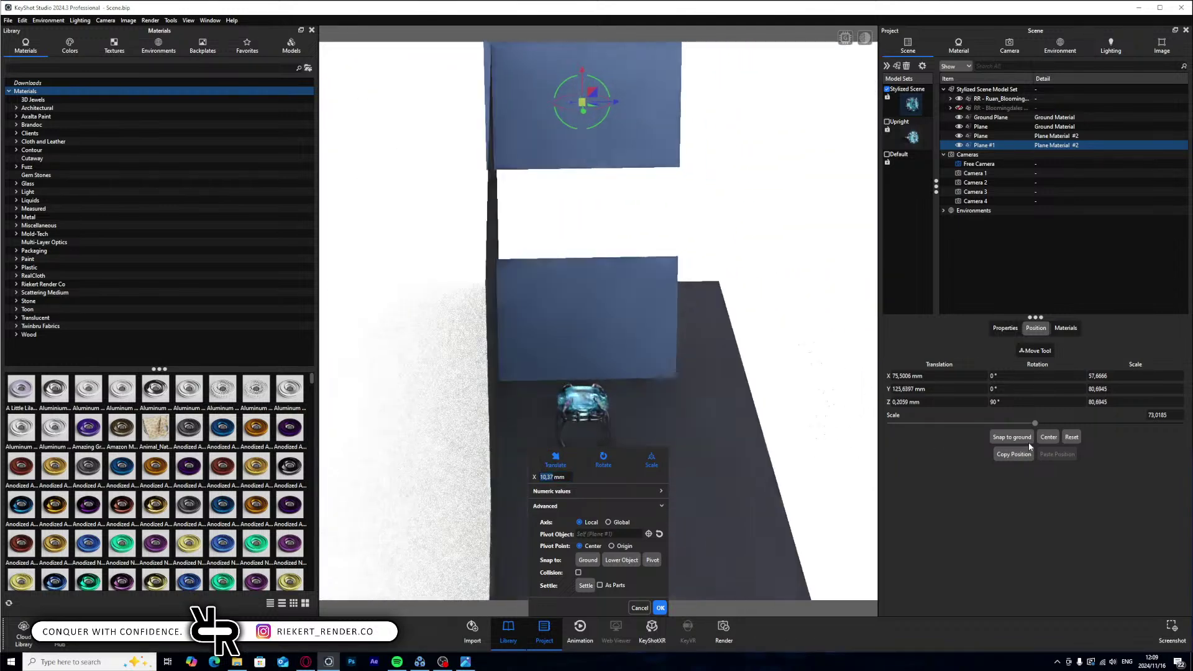
click(650, 328)
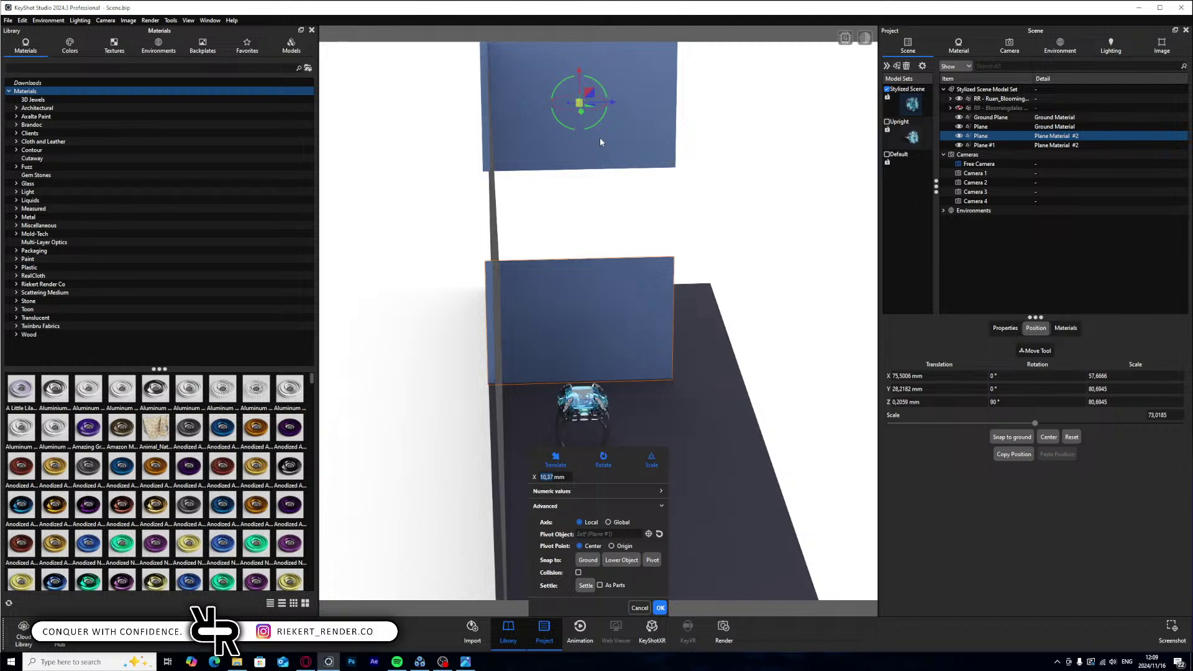
click(619, 125)
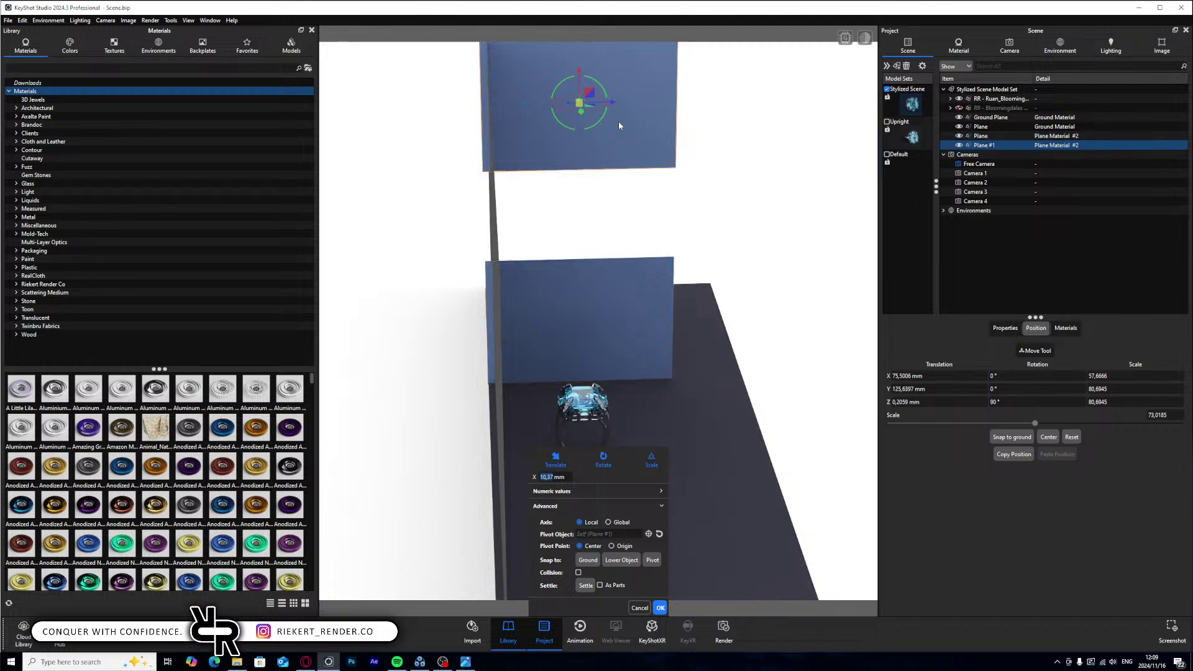
key(Delete)
- Stretch the side plane to a Z scale of about 168.57, shift it to about Z 22.43 mm, and apply the transformation
click(655, 336)
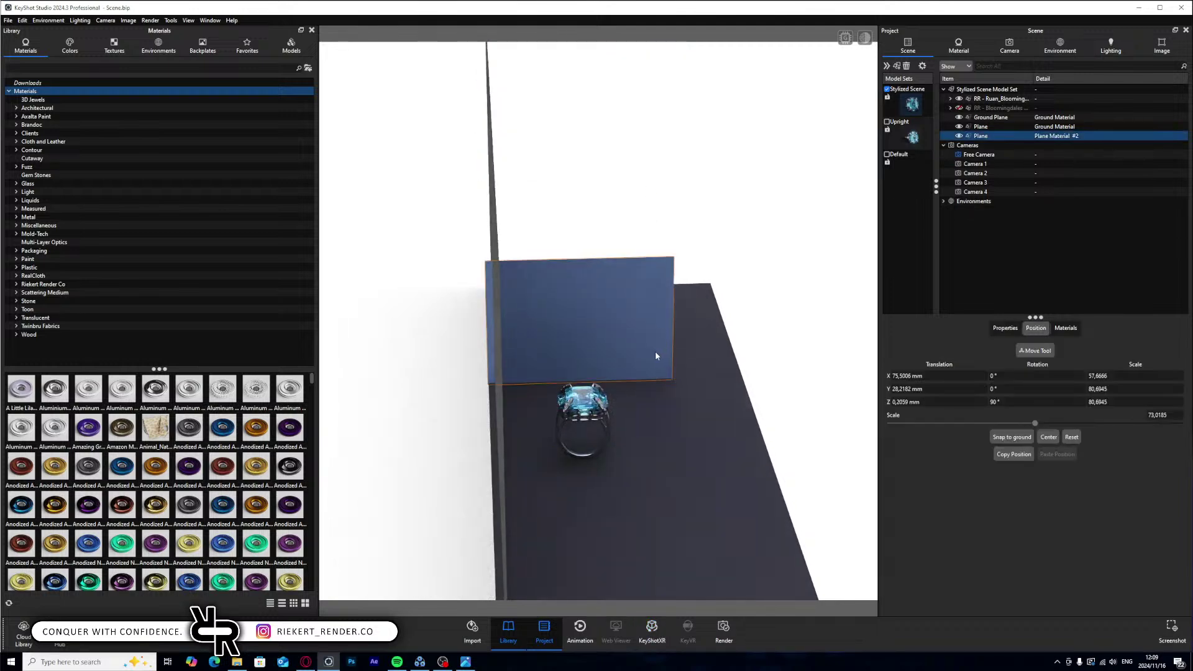
key(ctrl+d)
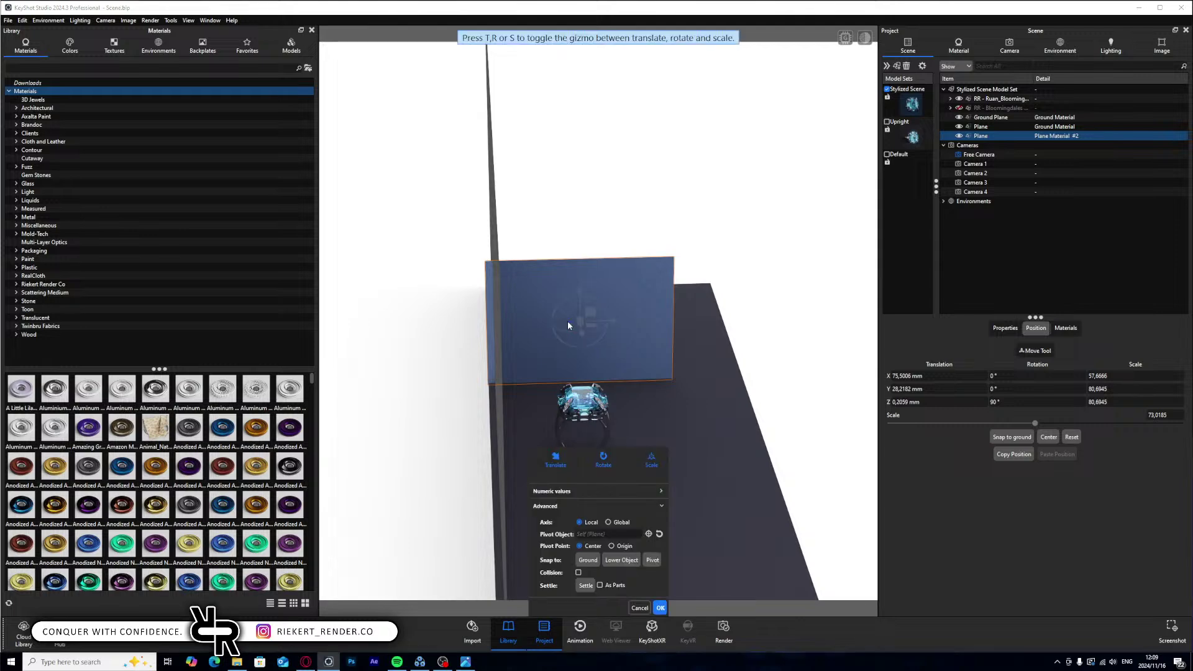
drag(568, 321, 629, 393)
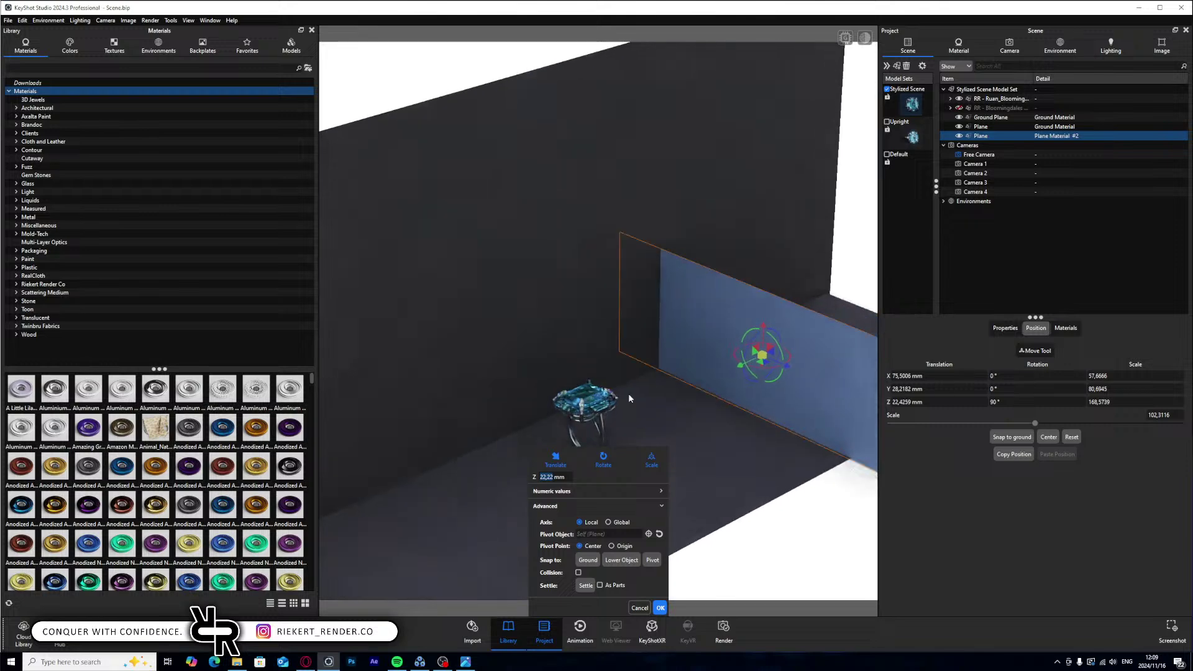
click(660, 609)
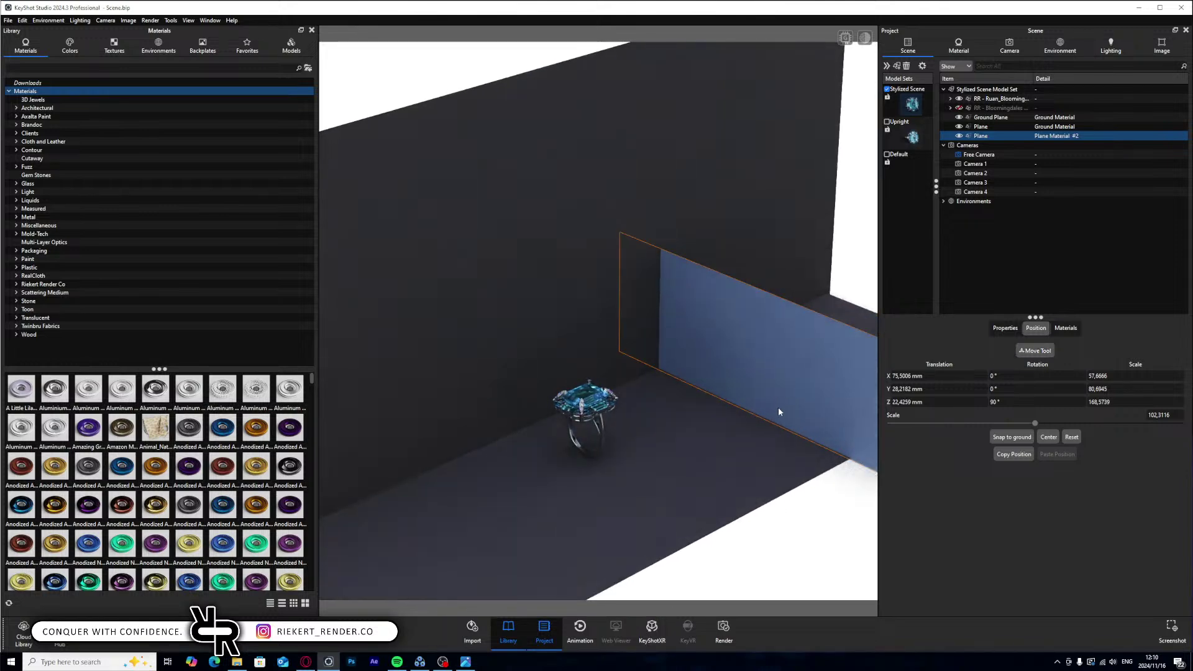
- Duplicate the stretched side plane and raise the copy straight above the original, leaving an open gap between them, and apply the move
key(ctrl+d)
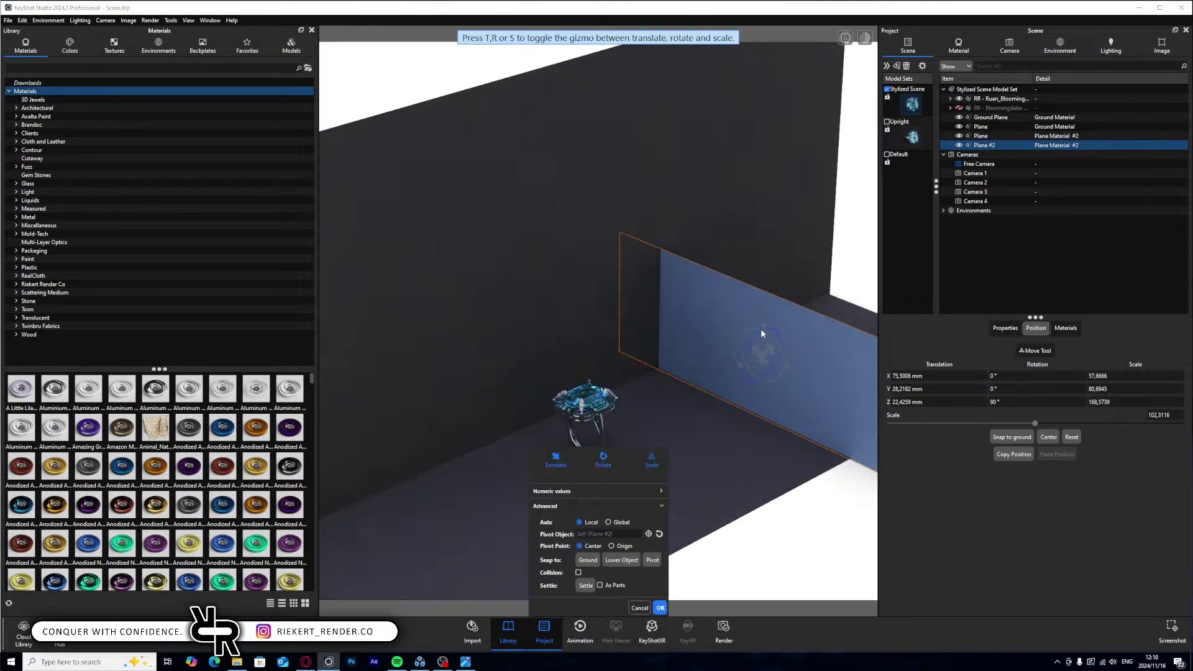
drag(760, 328, 757, 48)
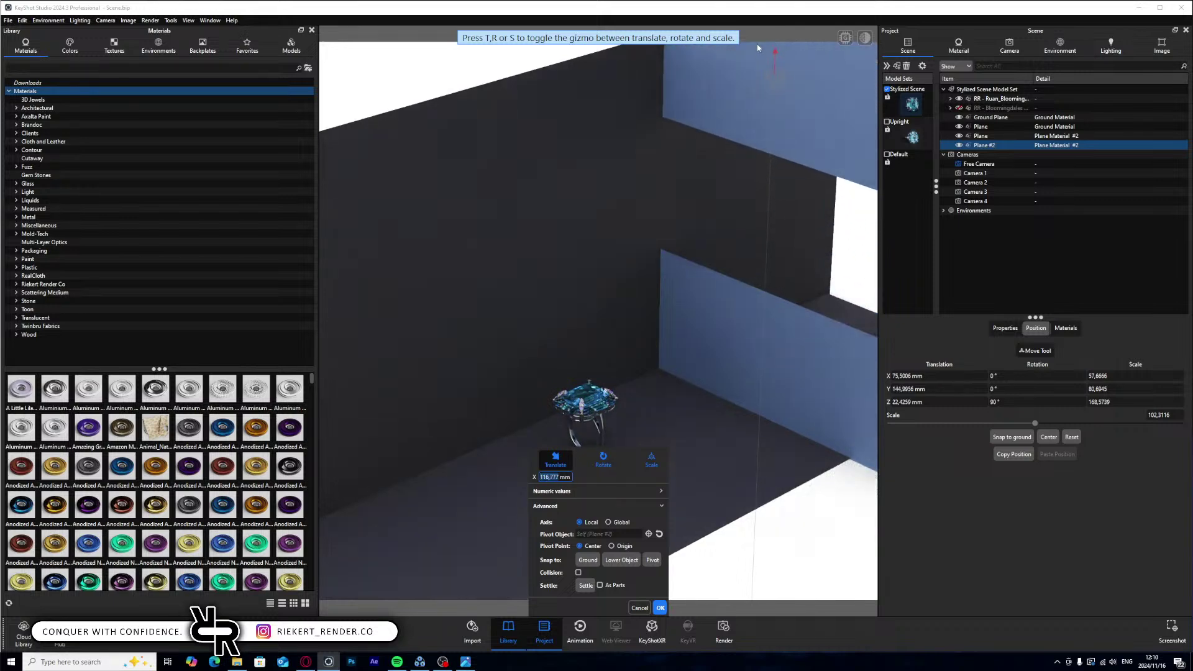
drag(757, 48, 753, 97)
click(659, 608)
- Orbit to a frontal view of the ring and set the free camera's azimuth to -90°
drag(758, 535, 677, 477)
click(1009, 46)
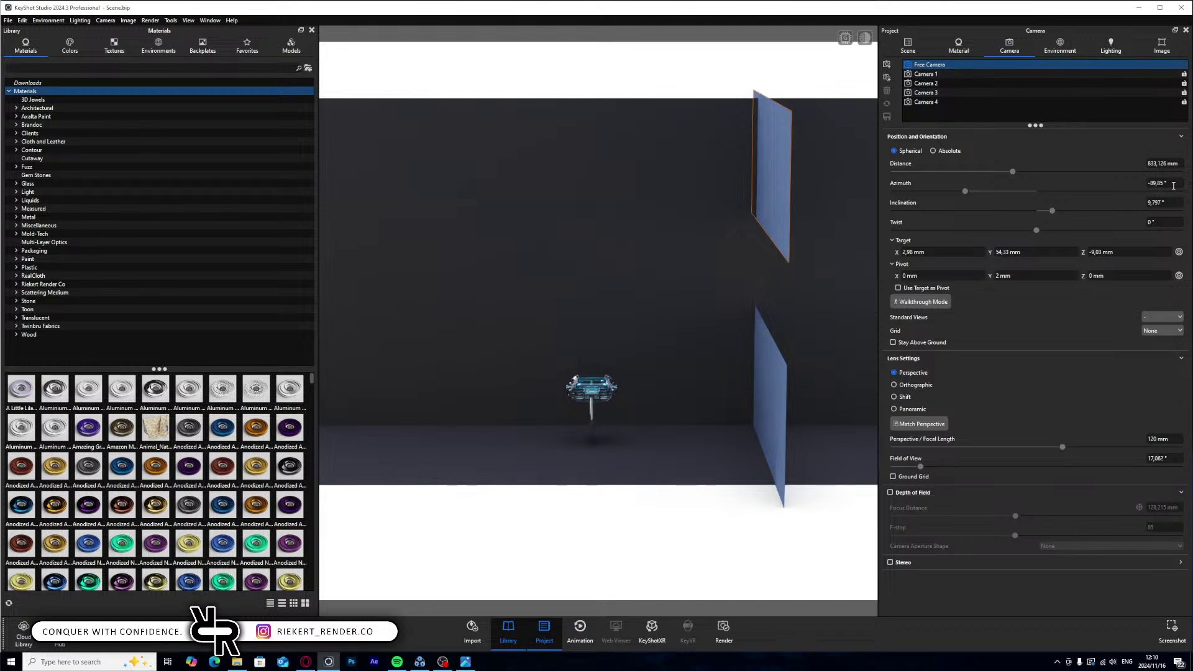
click(1164, 183)
key(Return)
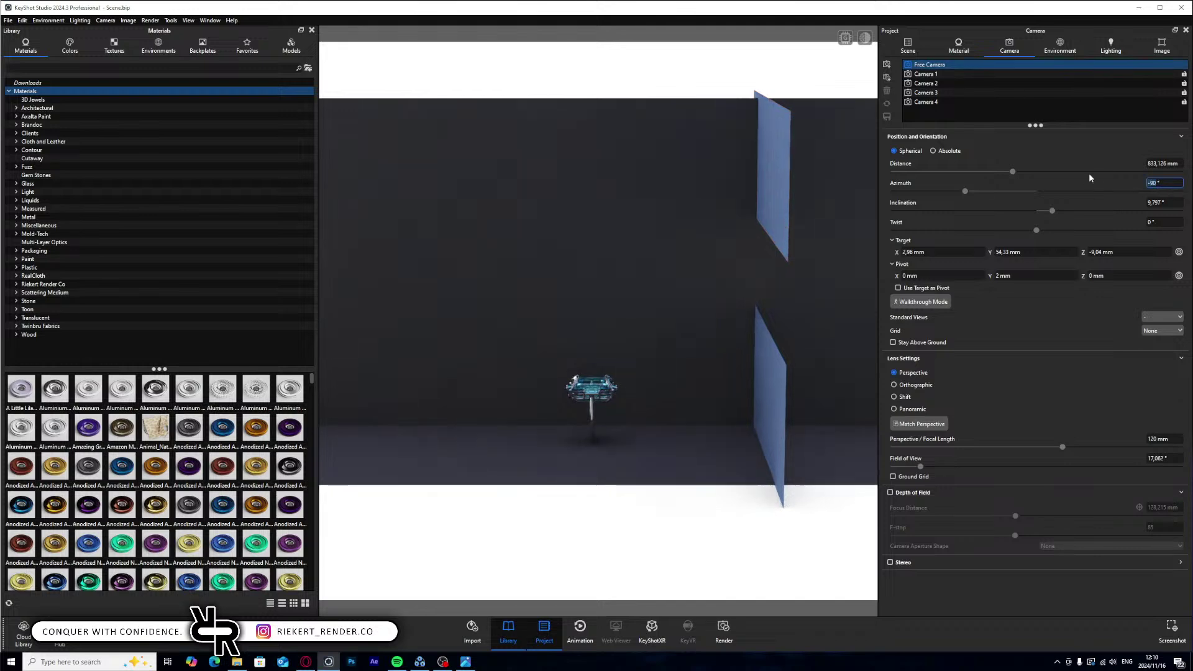
- Frame the ring at a camera distance of about 300.43 mm with an inclination of about 28.28°, and compare the angle with Reference.jpg
scroll(703, 415, up, 5)
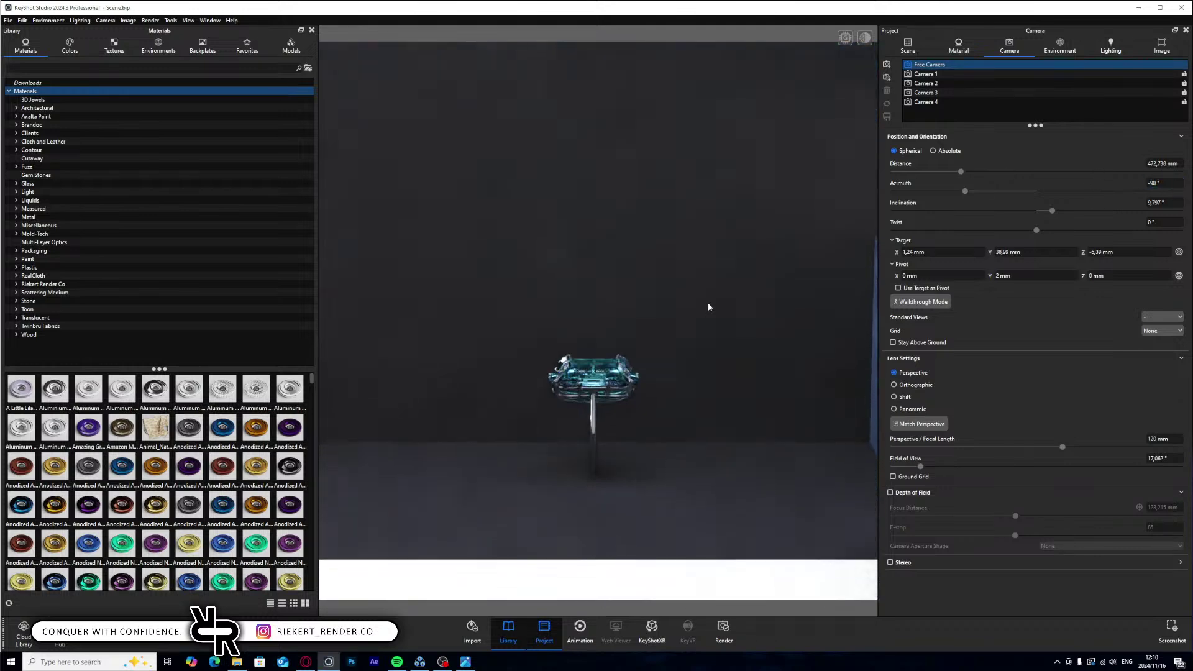
scroll(692, 343, up, 2)
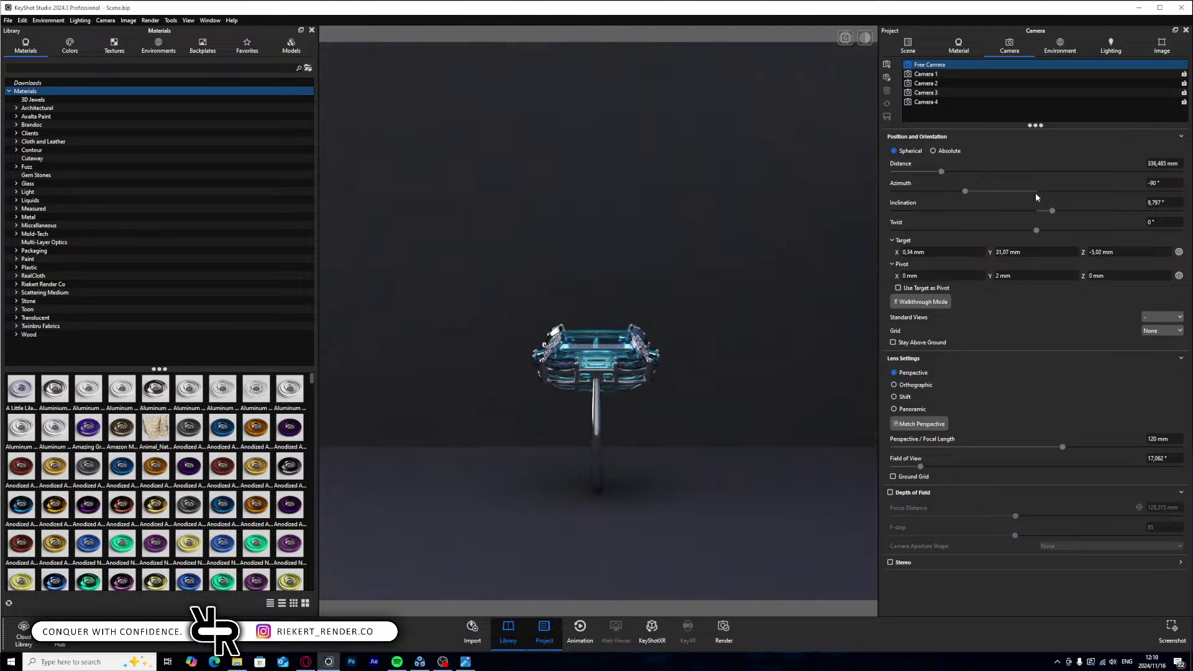
scroll(715, 342, down, 2)
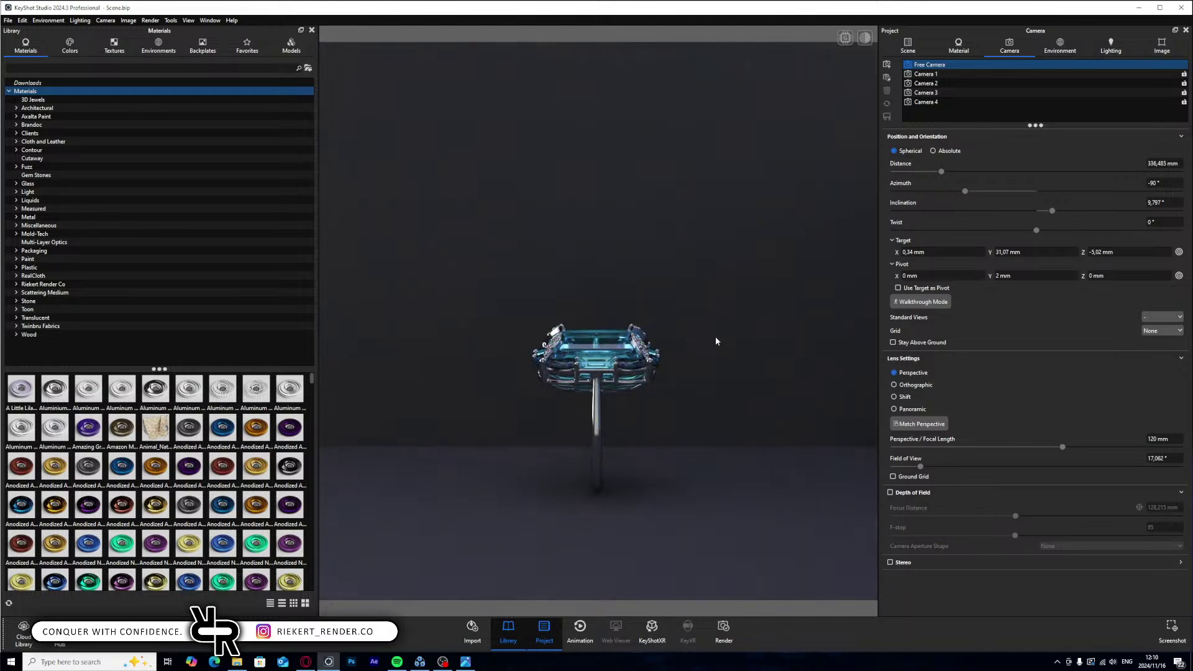
scroll(714, 337, up, 2)
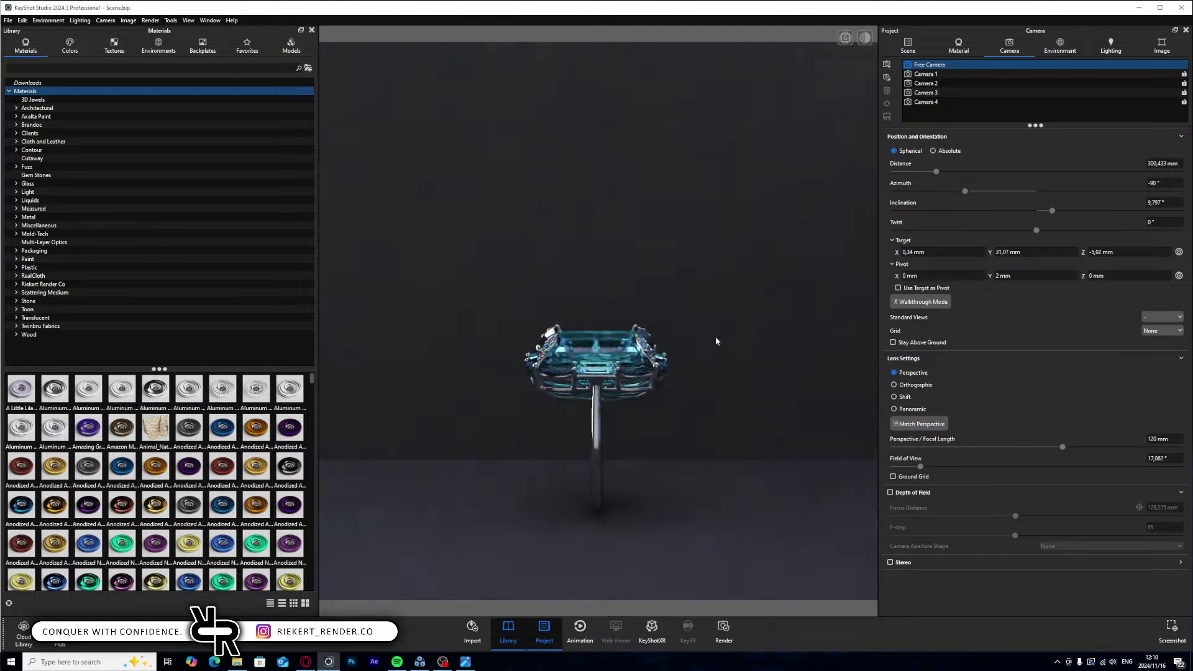
middle_drag(715, 336, 722, 326)
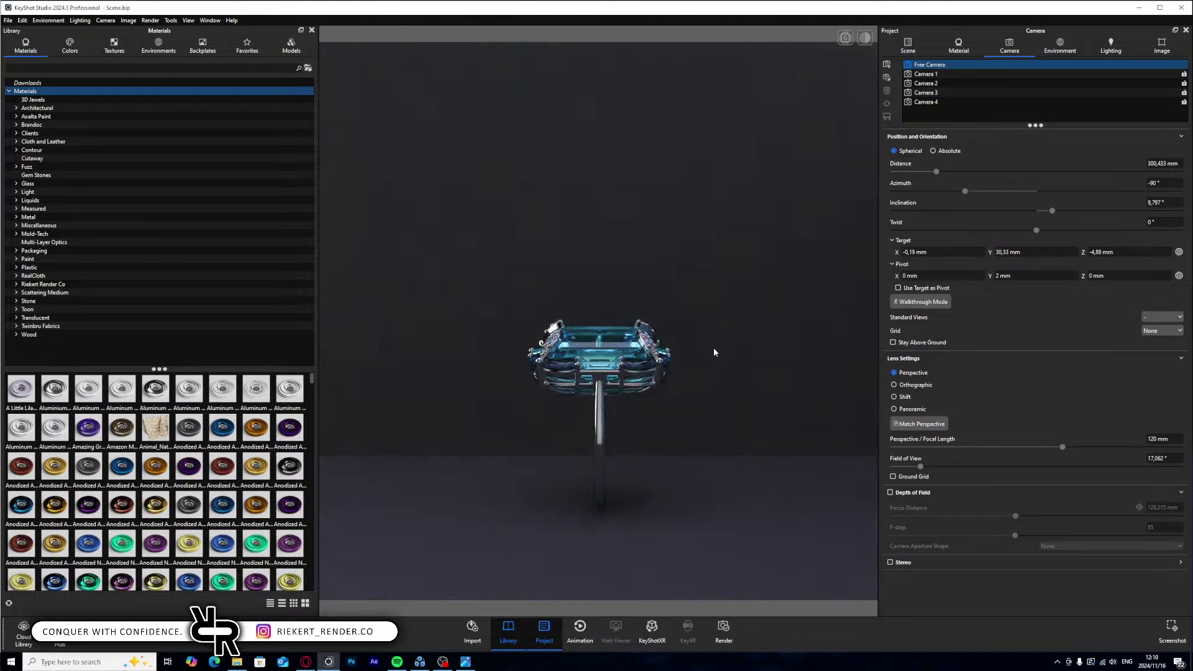
drag(1053, 210, 1068, 220)
click(463, 663)
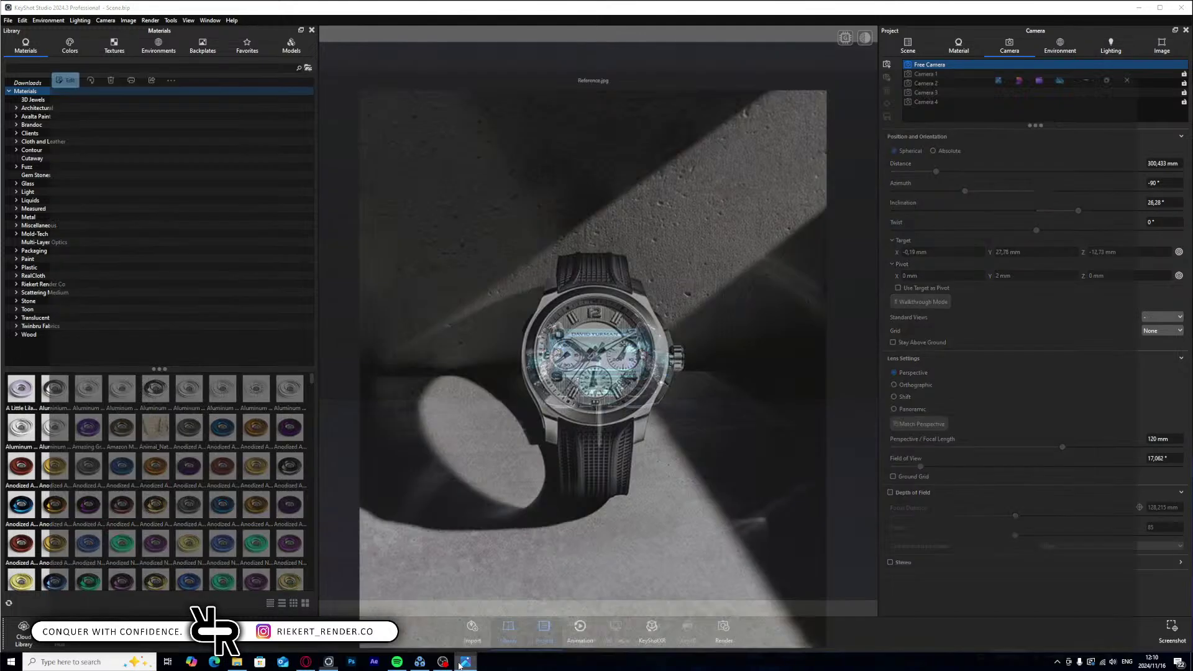
click(465, 663)
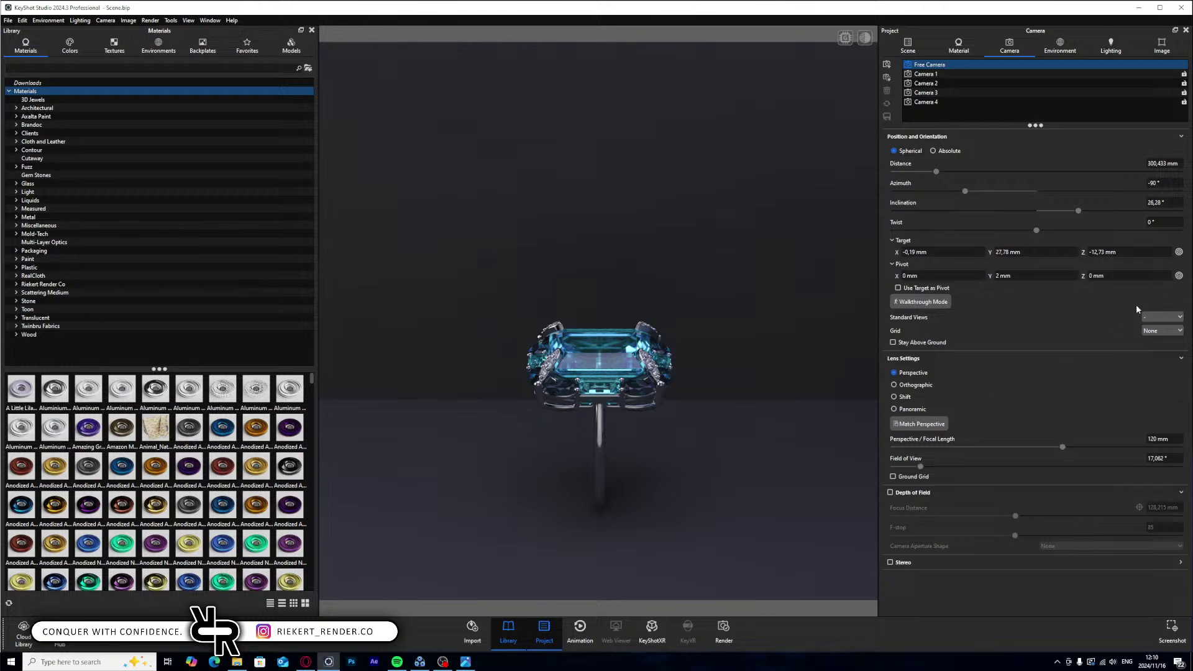
- Save the current view as a new camera named Stylized Camera 1
click(887, 77)
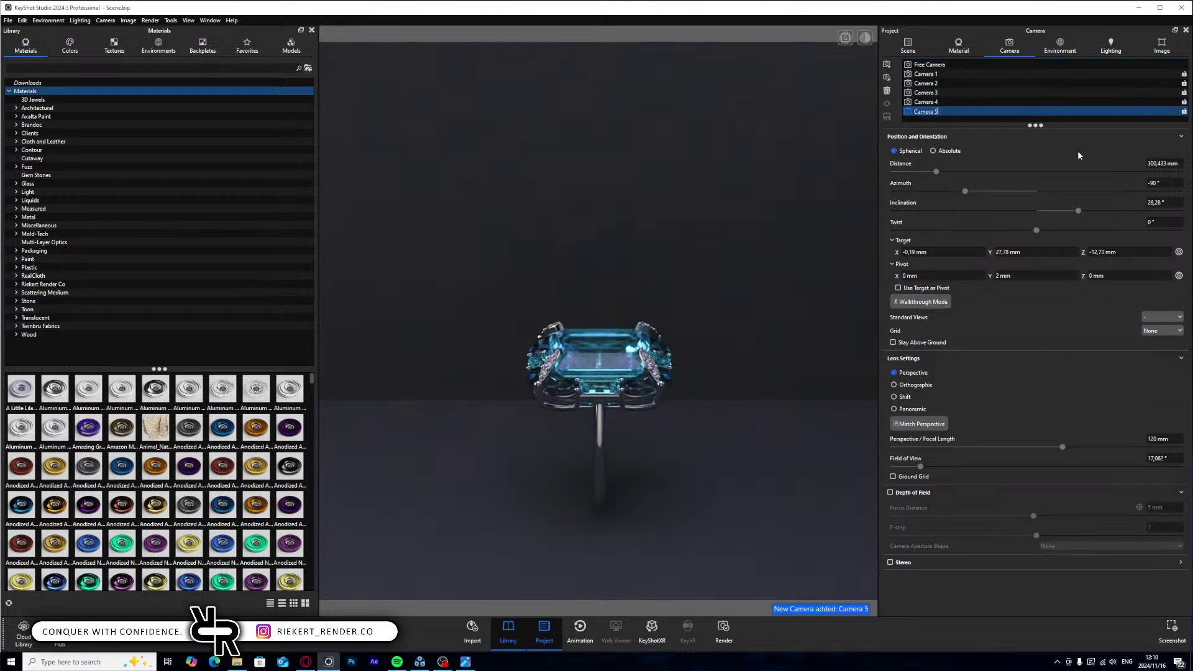
text(STyoli)
text(ze)
key(BackSpace)
key(BackSpace)
key(BackSpace)
key(BackSpace)
key(BackSpace)
text(lized Camera 1)
key(Return)
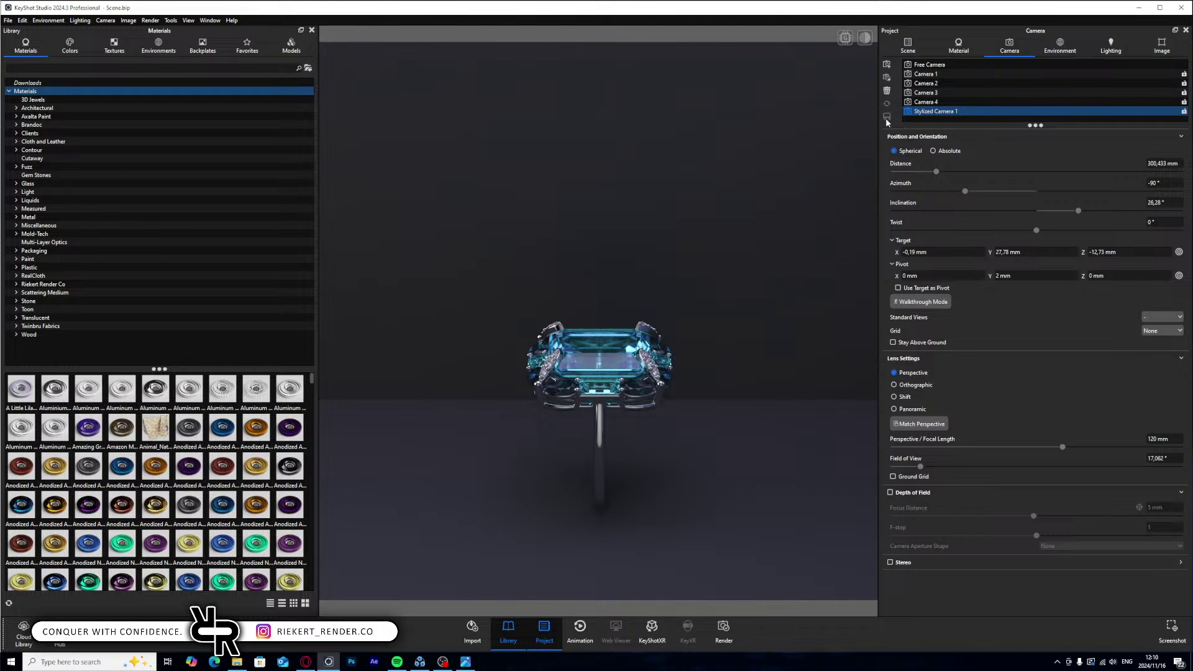
click(909, 48)
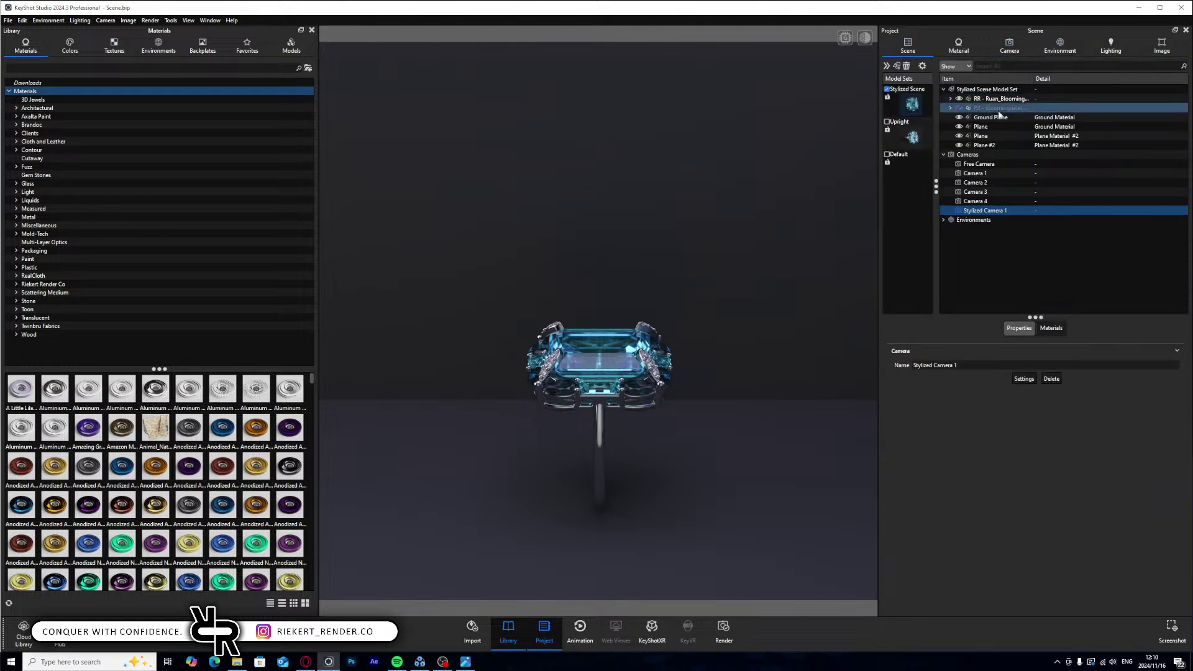
click(994, 127)
ctrl+click(980, 146)
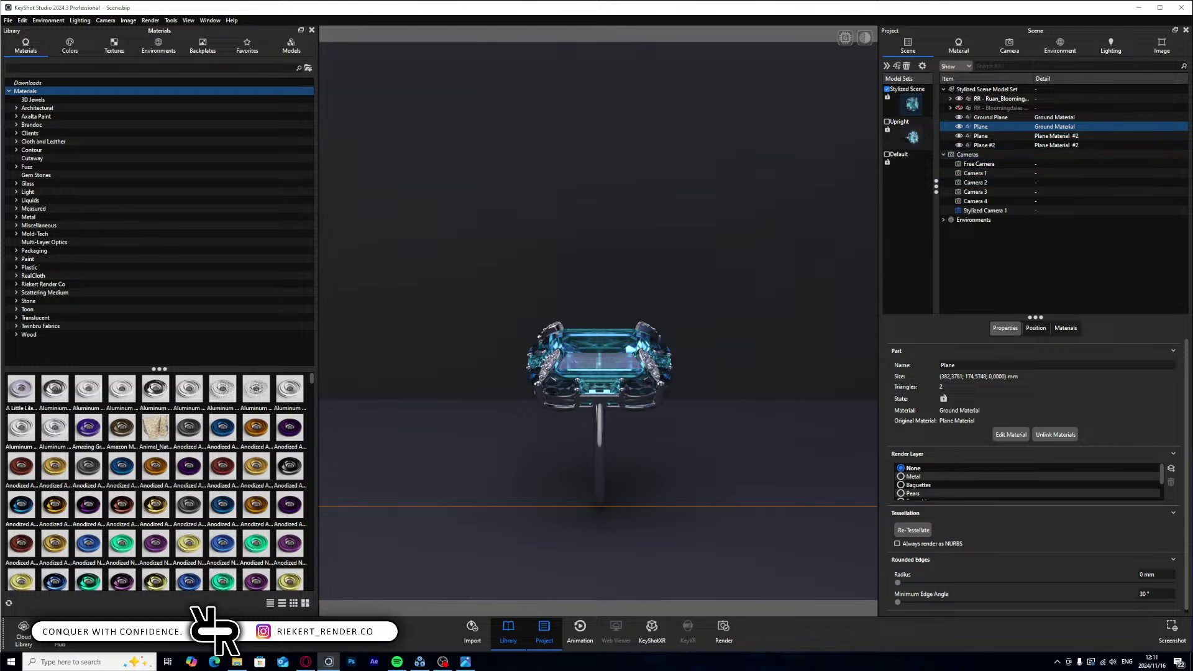
click(306, 662)
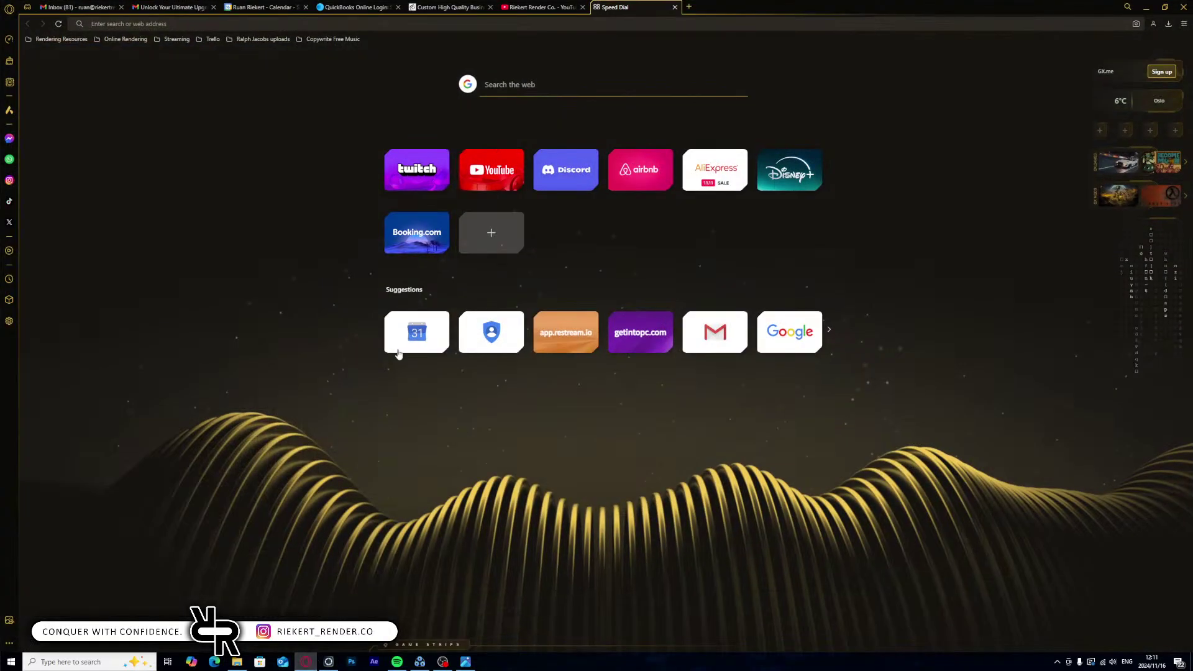
click(306, 662)
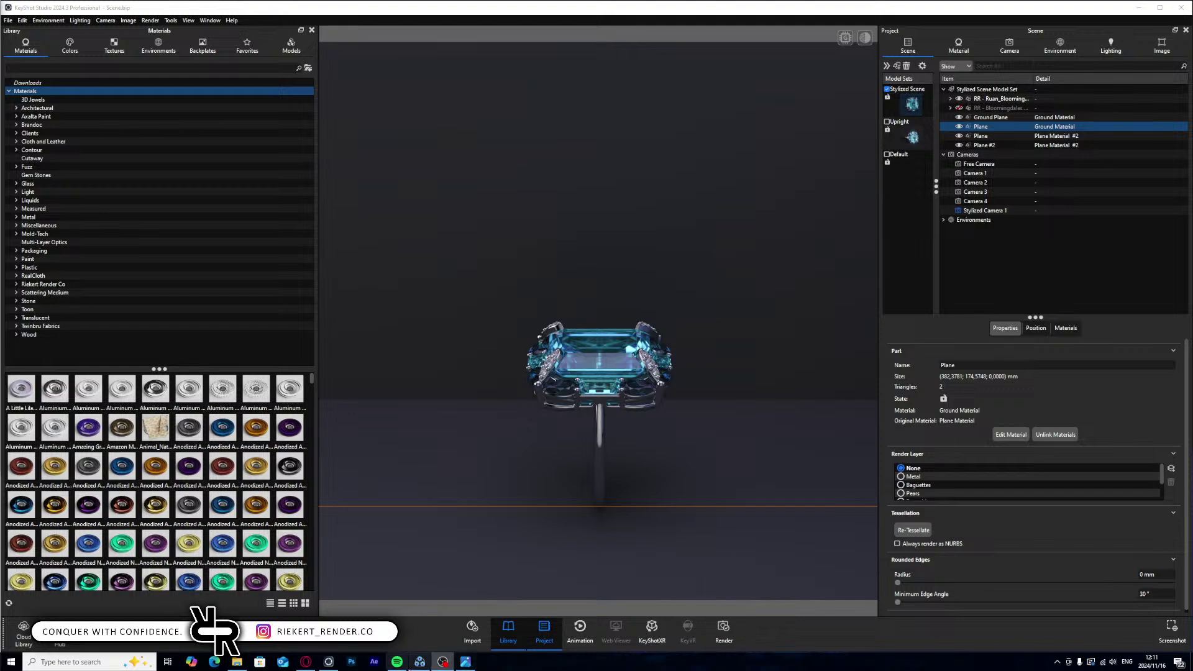
click(420, 662)
click(420, 663)
click(1176, 8)
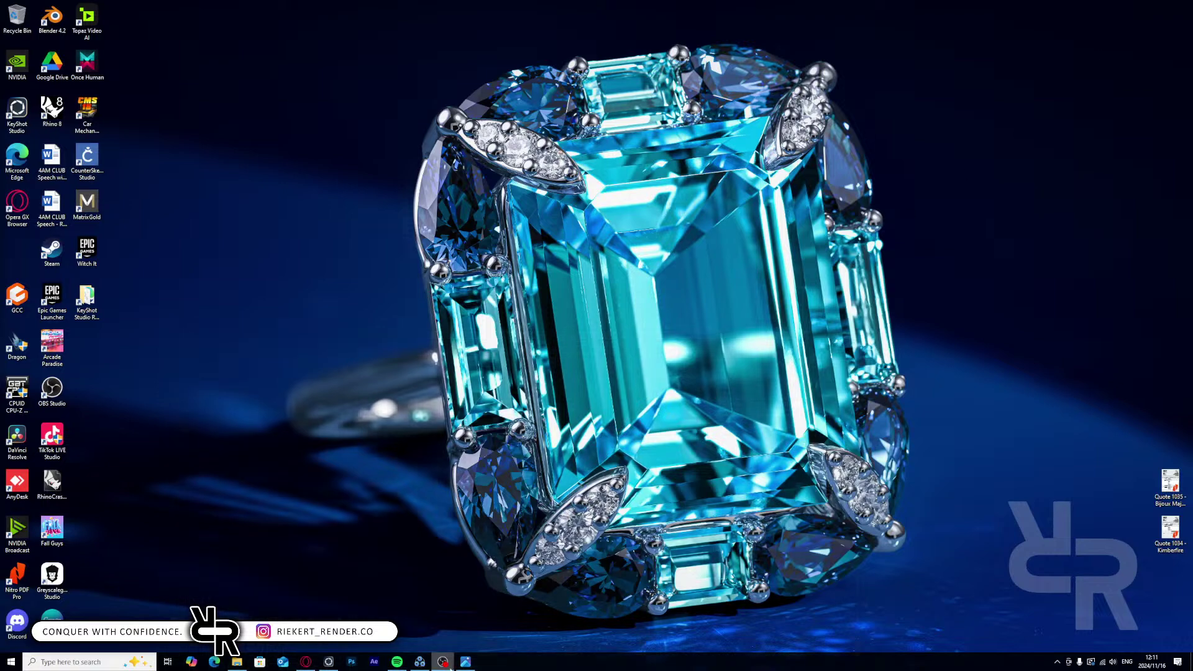
click(329, 662)
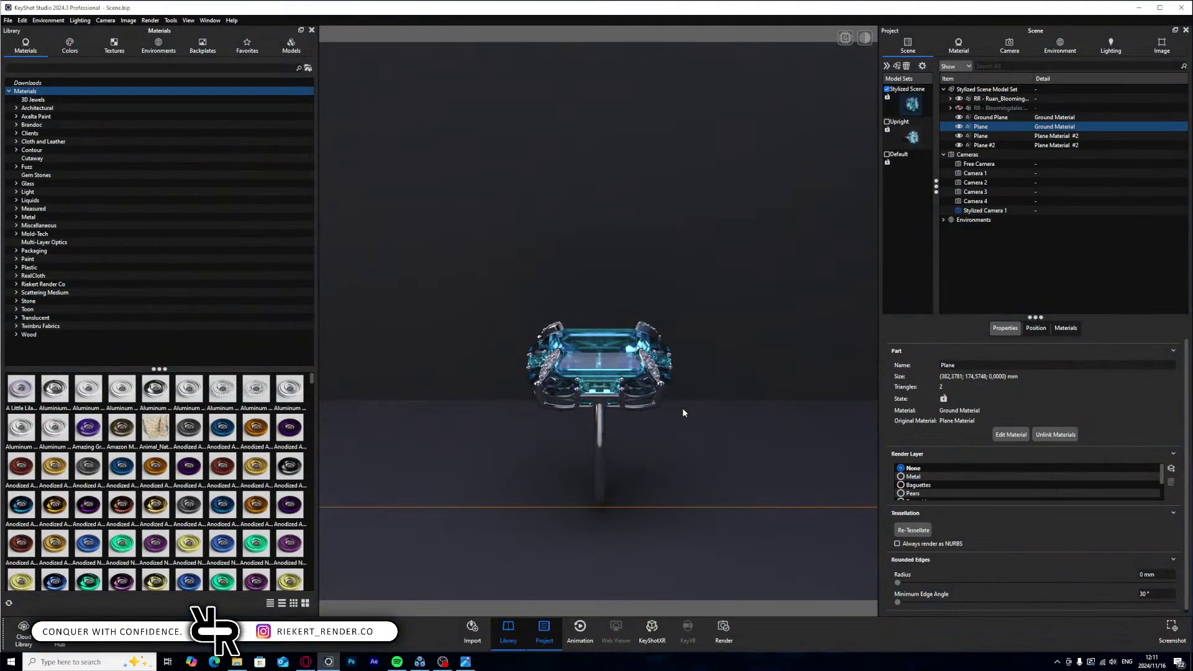
- Add a Disc model on the ground under the ring at about X 6.49 mm, Z -5.45 mm, and clear the move dialog from the view
click(291, 46)
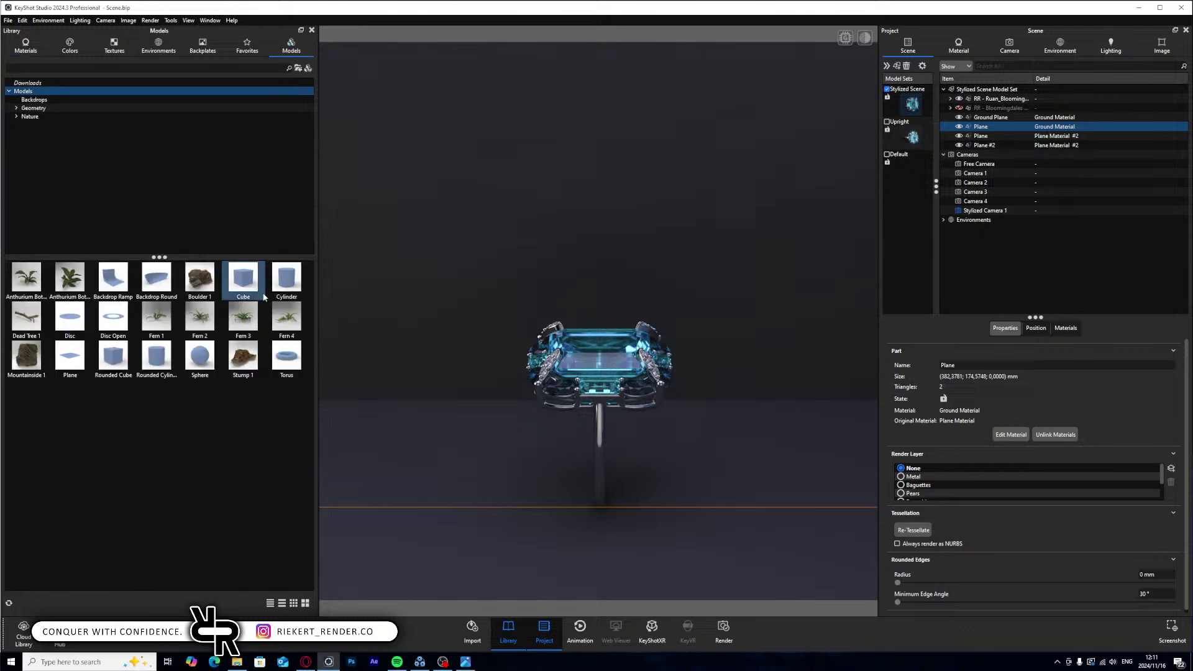
drag(73, 324, 629, 497)
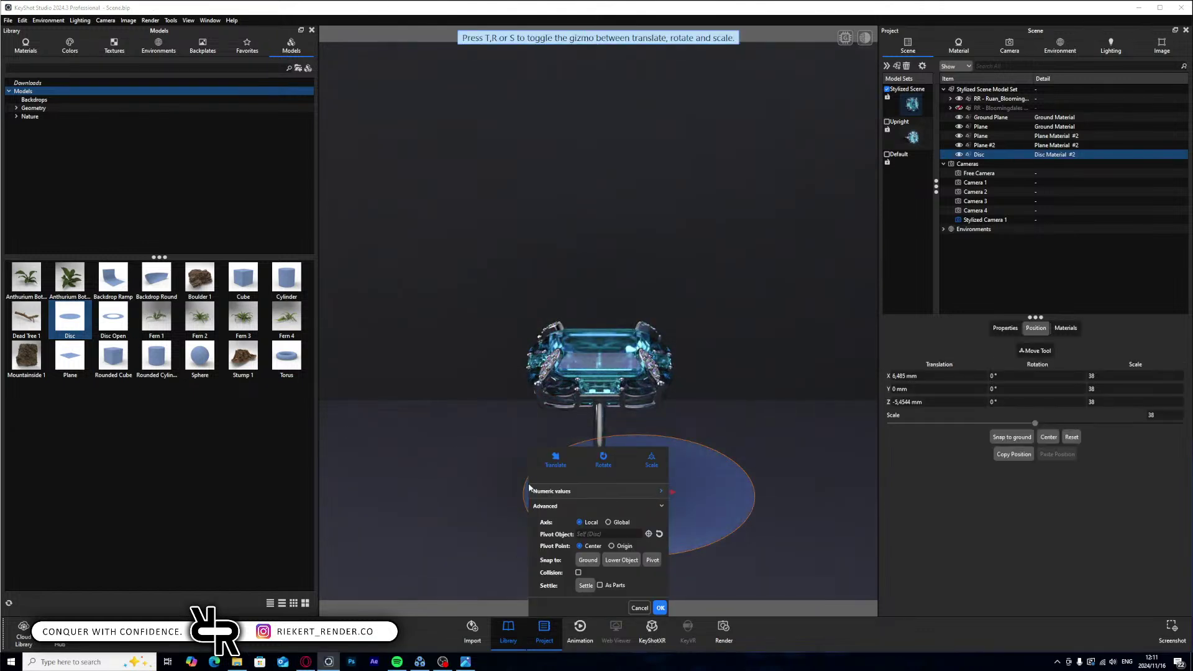
drag(541, 467, 253, 423)
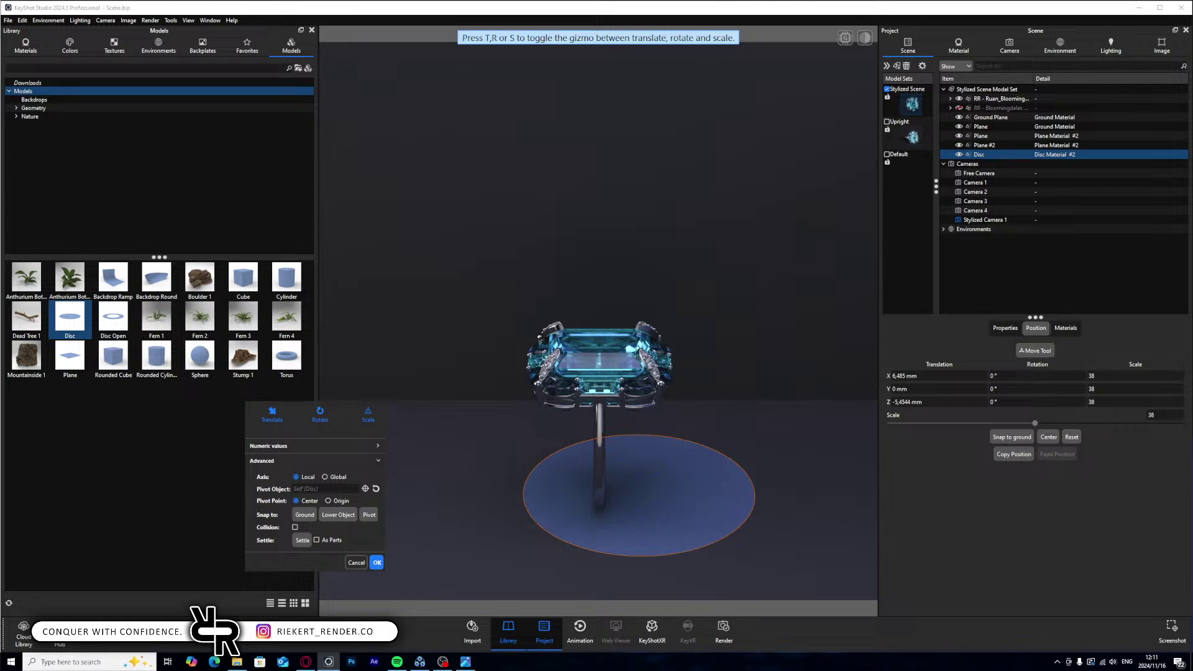
- Move the disc to about X 347.89, Y 202.51, Z 226.37 mm and rotate it to about 33.09°, -12.19° and -68.89°
drag(639, 444, 654, 104)
drag(686, 48, 811, 3)
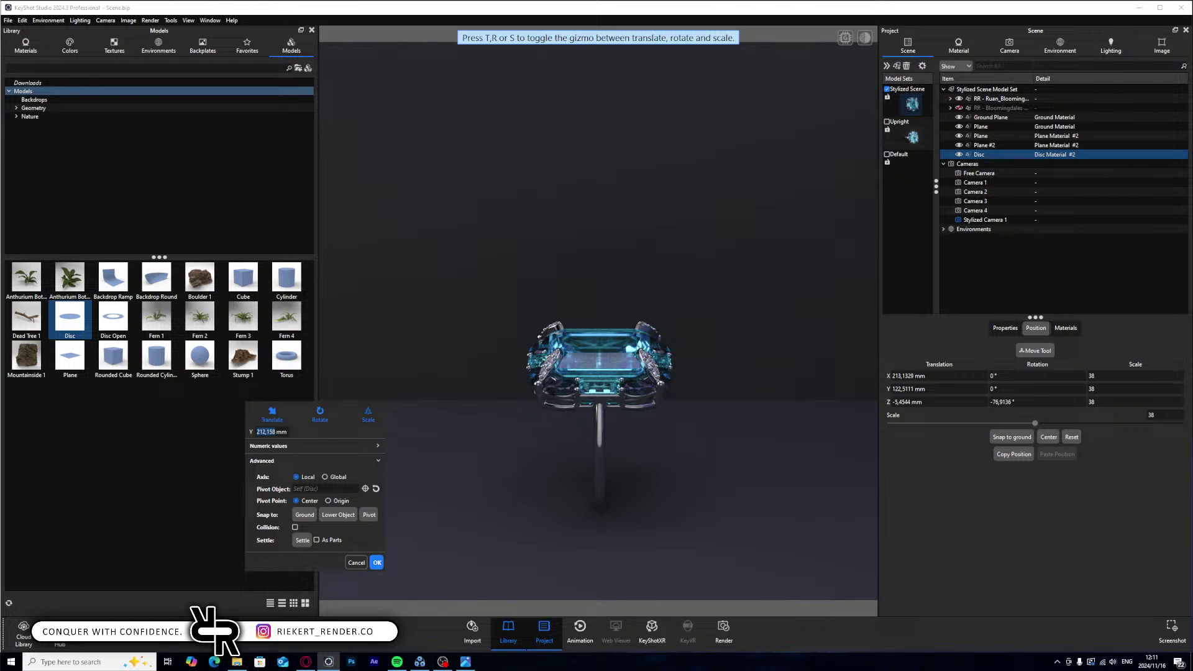
drag(761, 70, 802, 95)
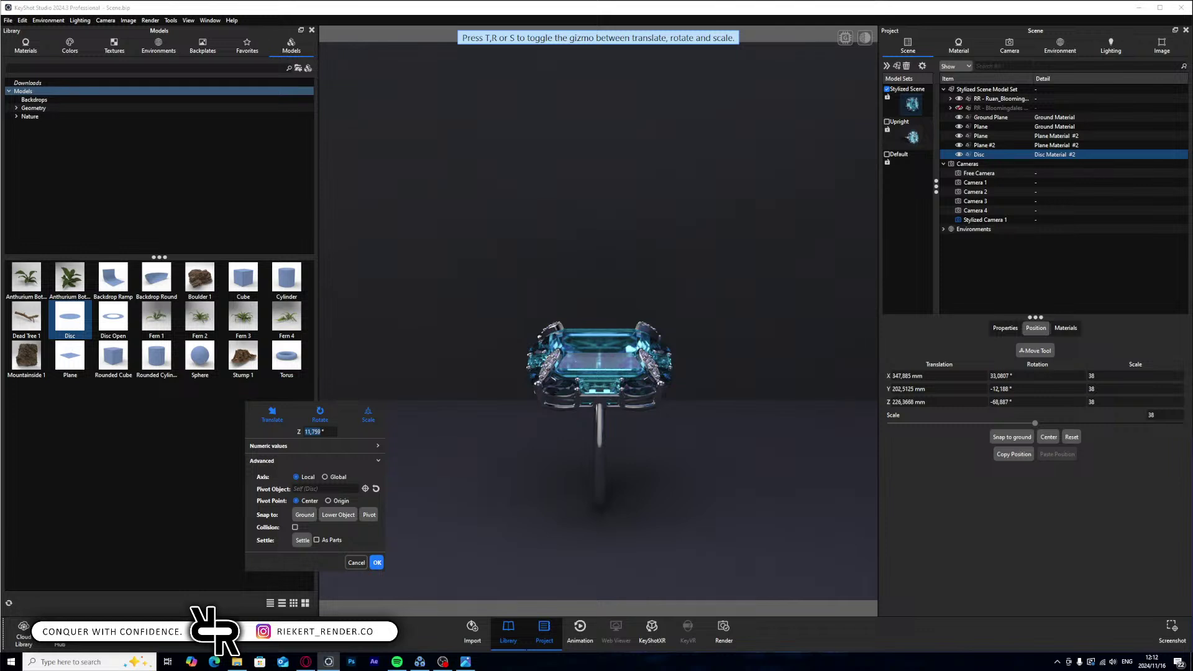
- Scale the disc to about 82.93 and move it to about X 284.71, Y 190.87, Z 281.45 mm
drag(801, 96, 156, 320)
key(t)
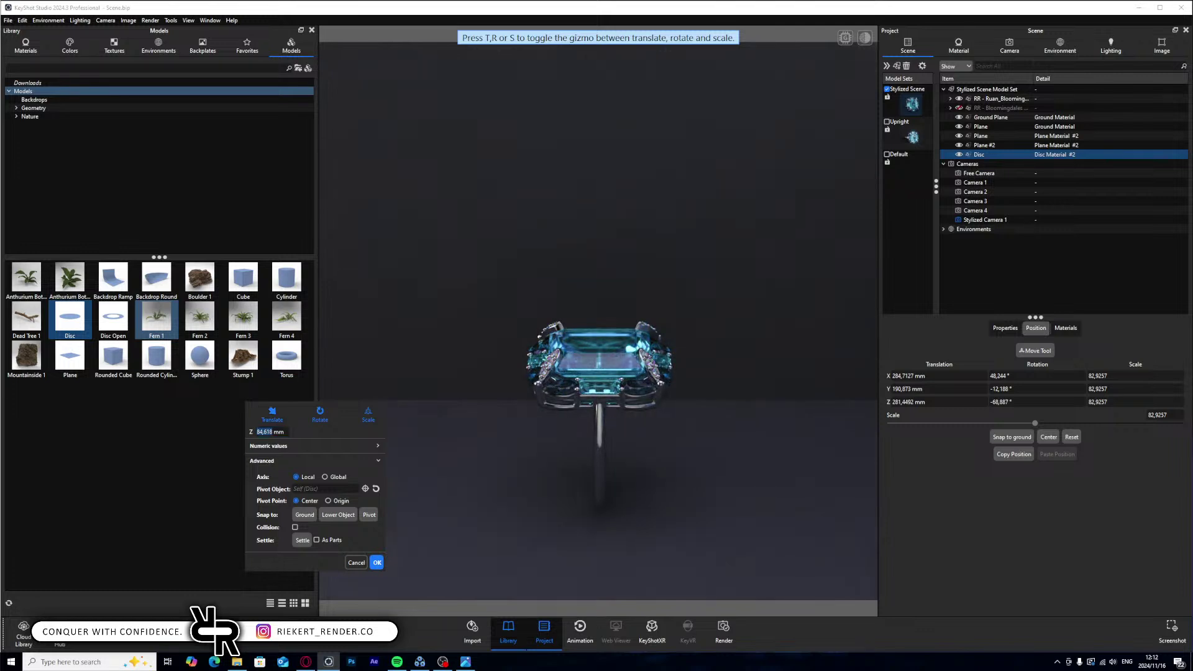
mouse_move(789, 118)
mouse_down()
mouse_move(761, 165)
mouse_move(780, 137)
mouse_up()
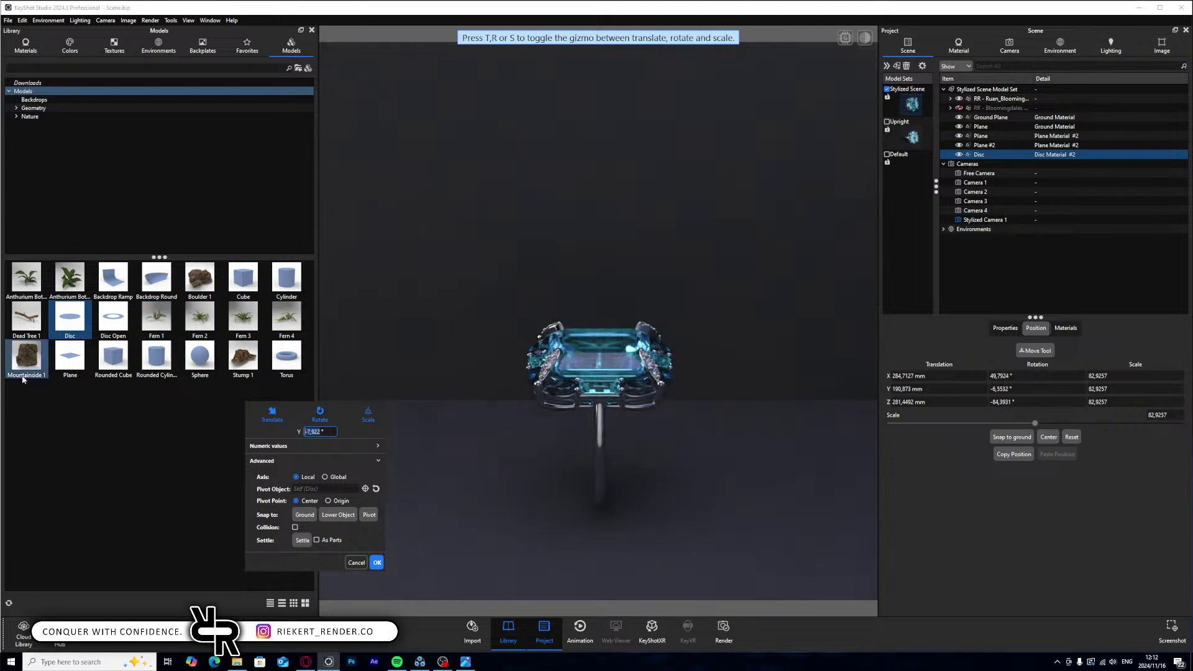
- Rotate the disc in the Geometry View to about 48.10°, -16.18° and -75.87°, aiming it at the ring, and accept the transform
key(o)
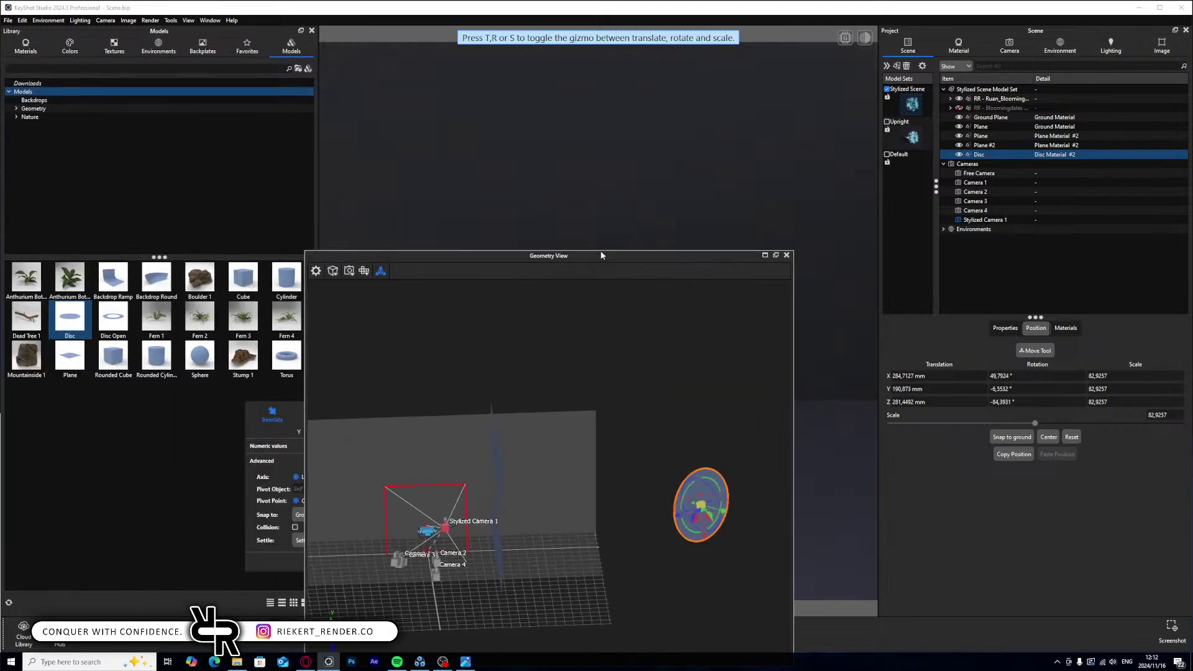
drag(640, 280, 522, 347)
drag(539, 453, 786, 327)
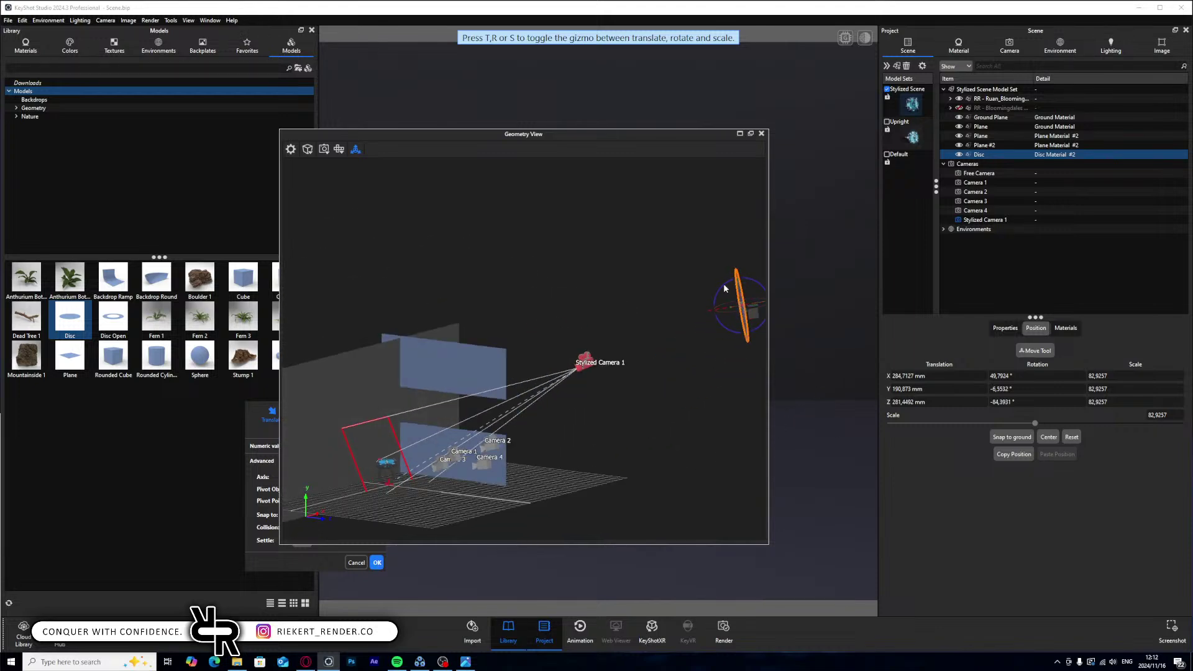
drag(723, 285, 717, 287)
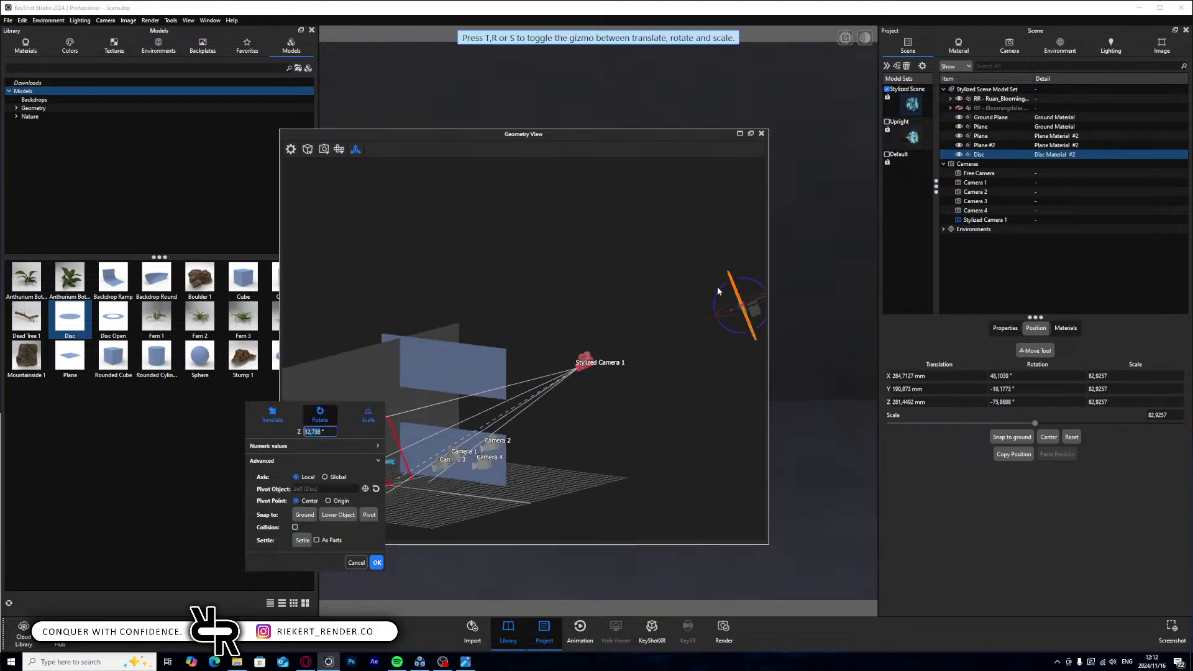
click(376, 562)
- Change the disc's material type to Spotlight, check its beam in the enlarged Geometry View and close that view
double_click(1002, 154)
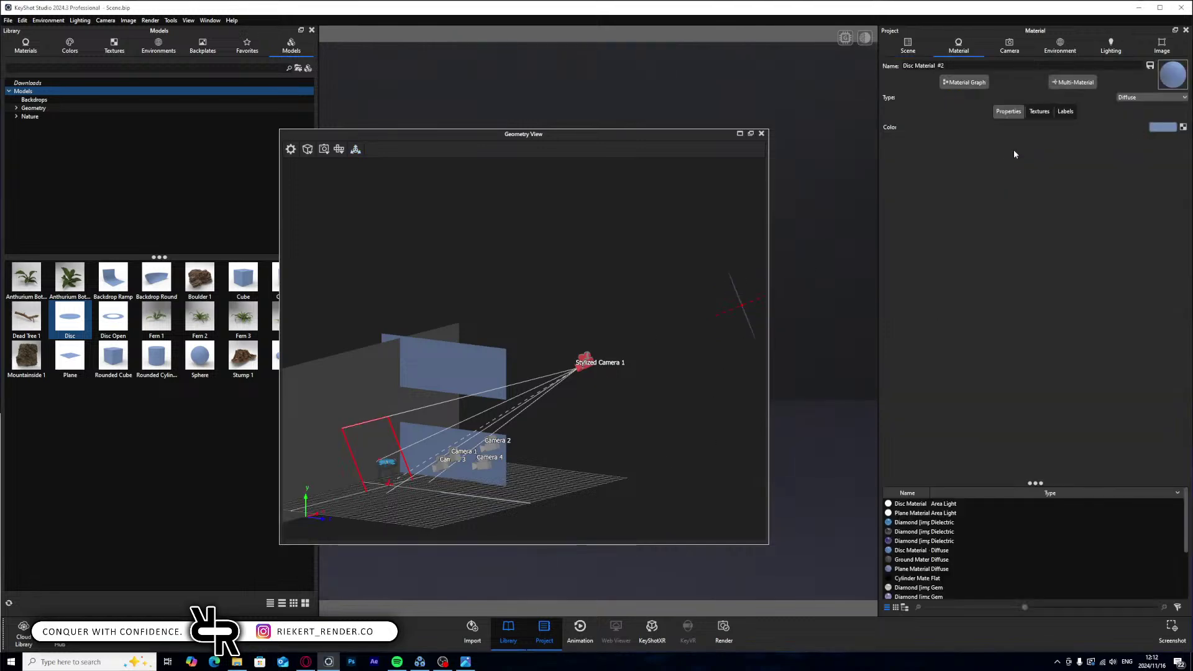
click(1152, 96)
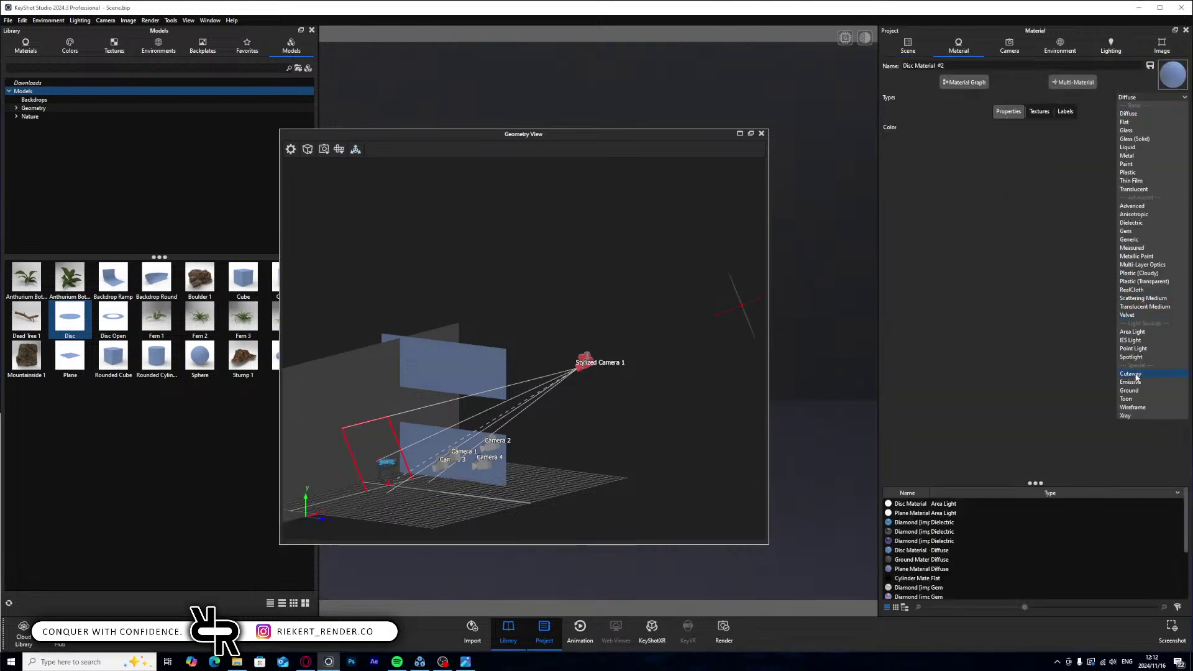
click(1132, 357)
click(740, 133)
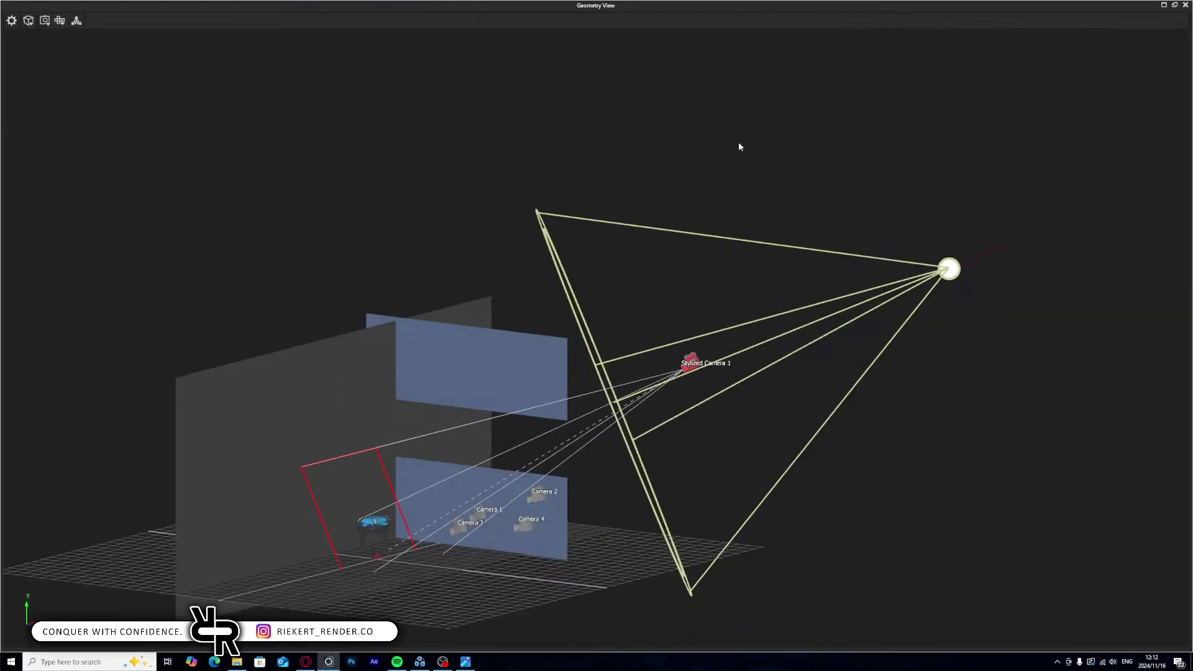
click(1164, 5)
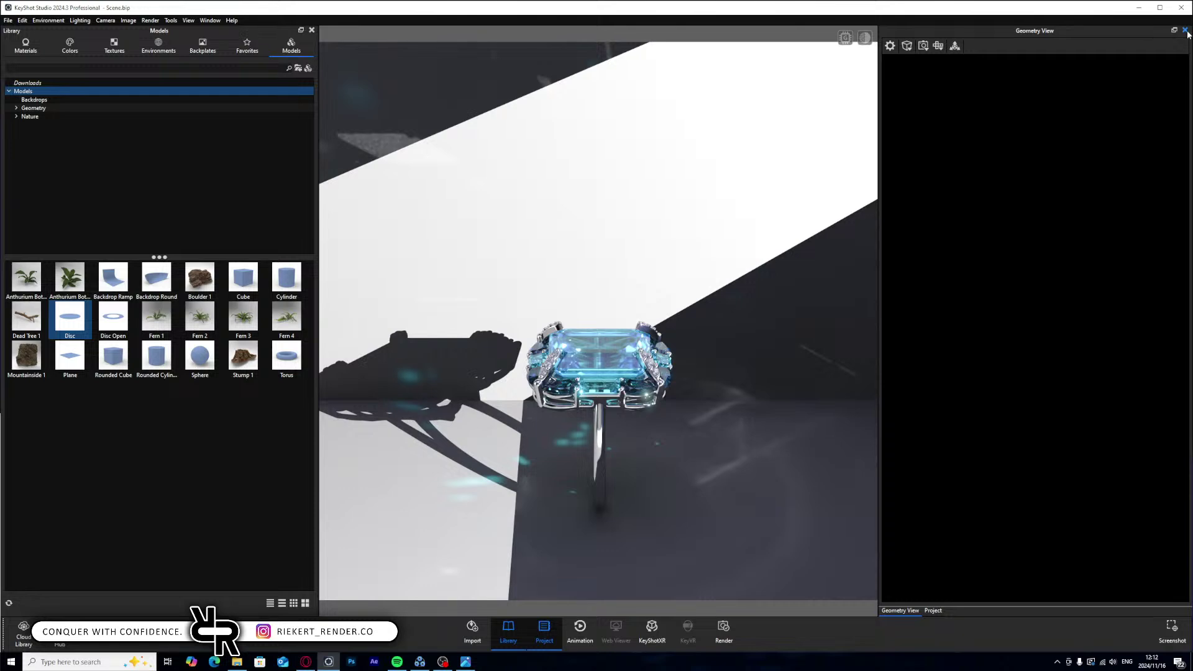
click(1185, 31)
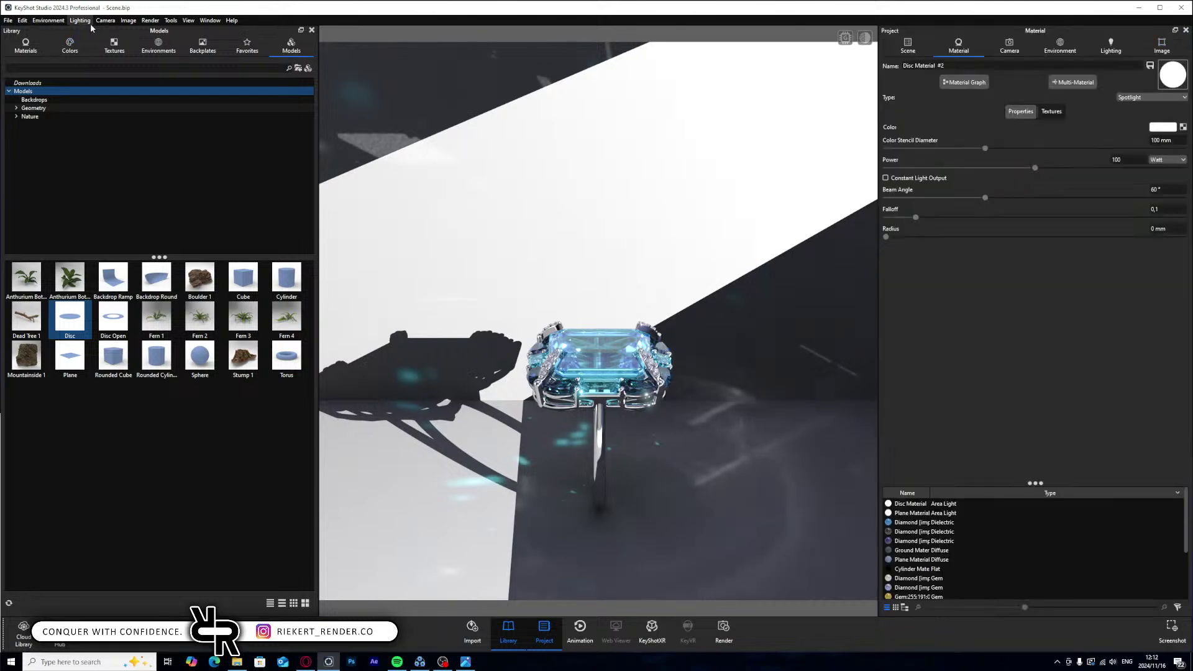
- Switch the window layout to the Commercial - RRC workspace and confirm the change
click(210, 21)
mouse_move(289, 31)
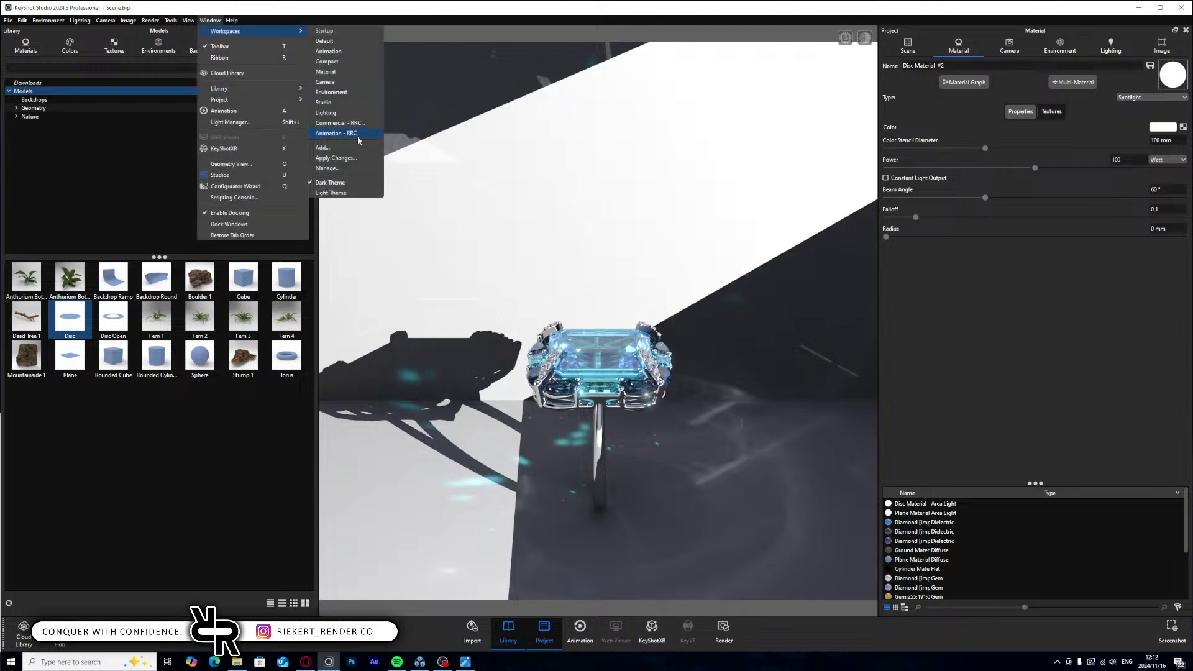
click(346, 123)
click(635, 340)
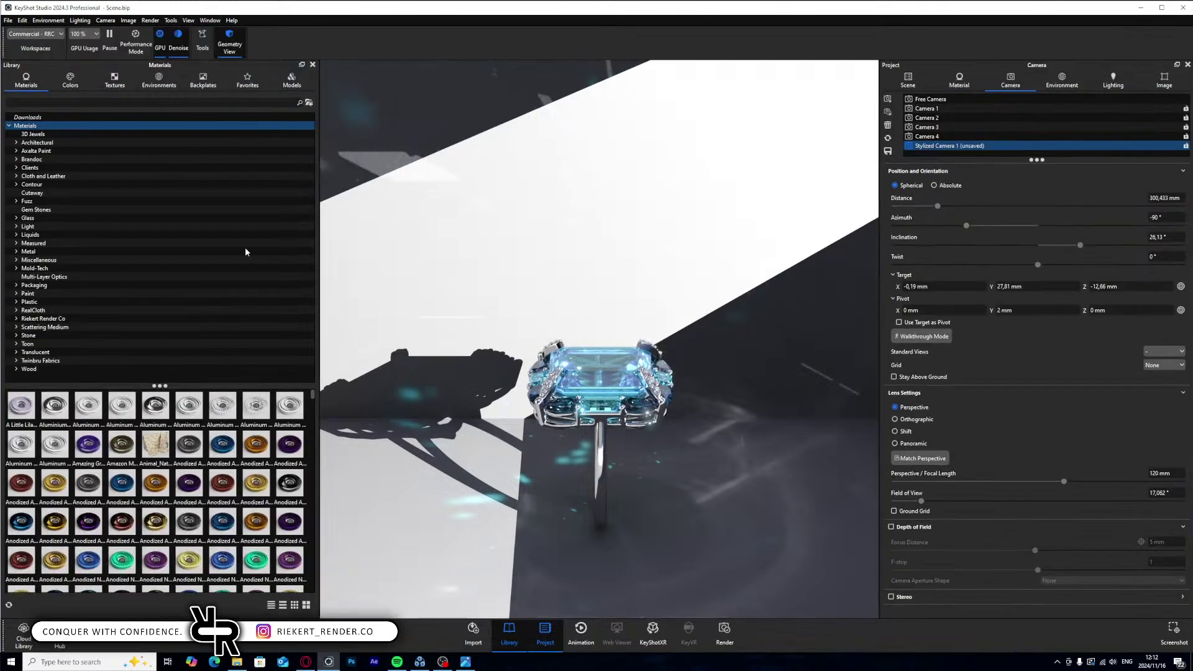
- Move the spotlight disc to about X 265.02, Y 289.08, Z 258.05 mm and compare the shadows with Reference.jpg
key(ctrl+d)
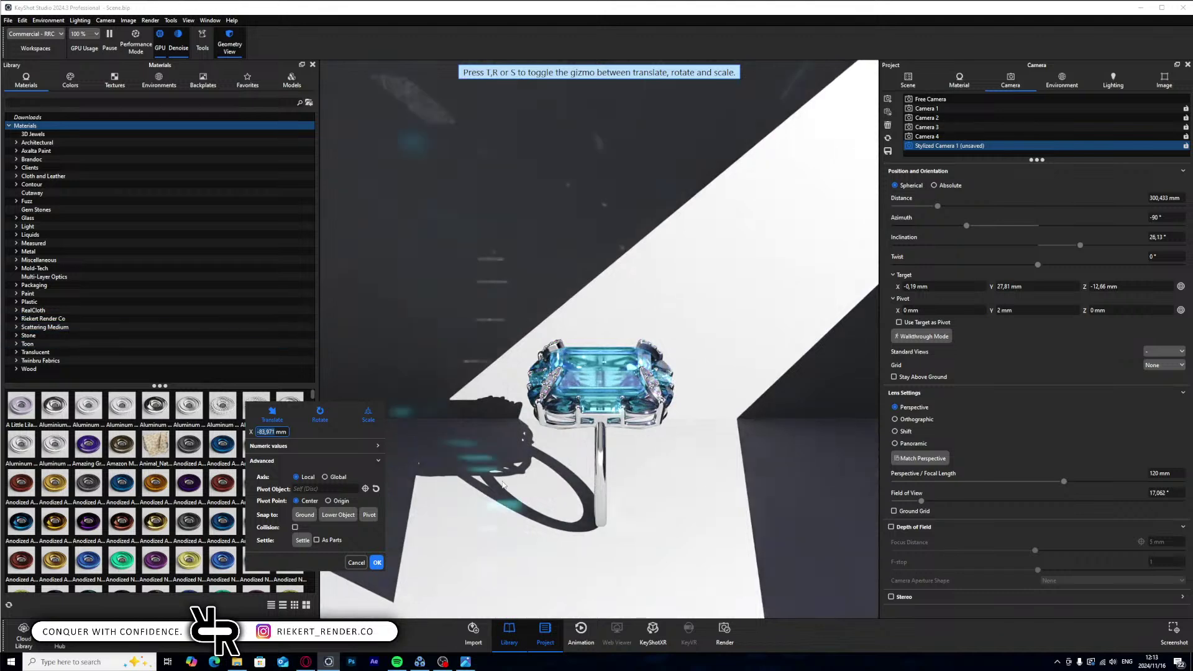
click(463, 664)
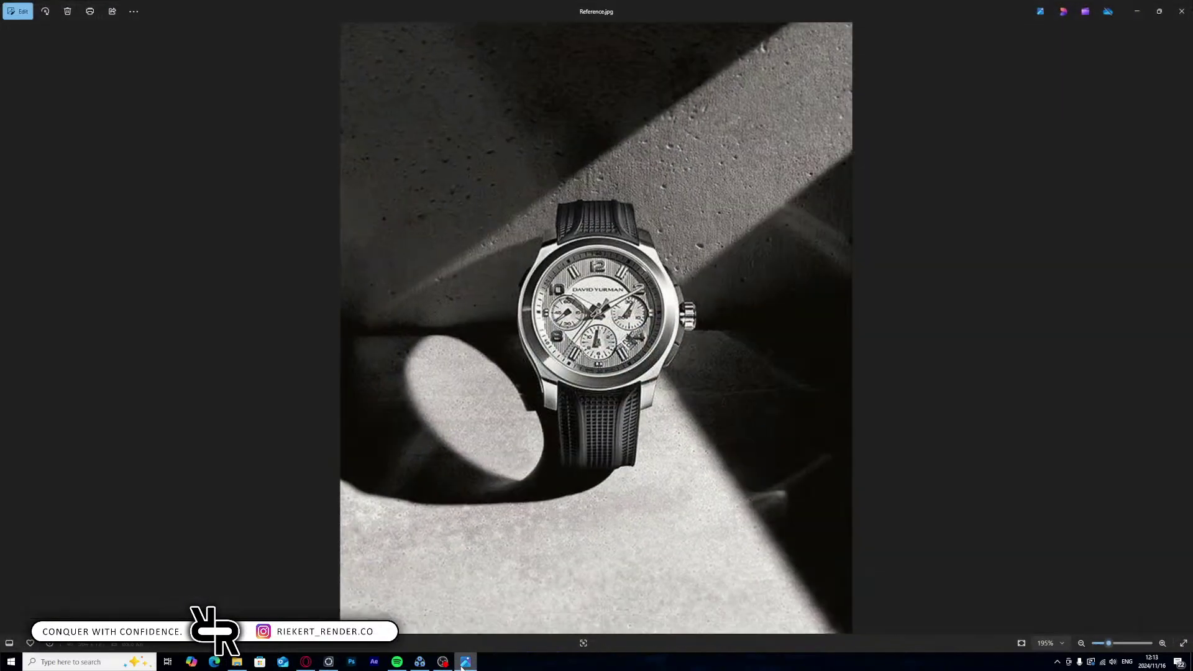
click(465, 662)
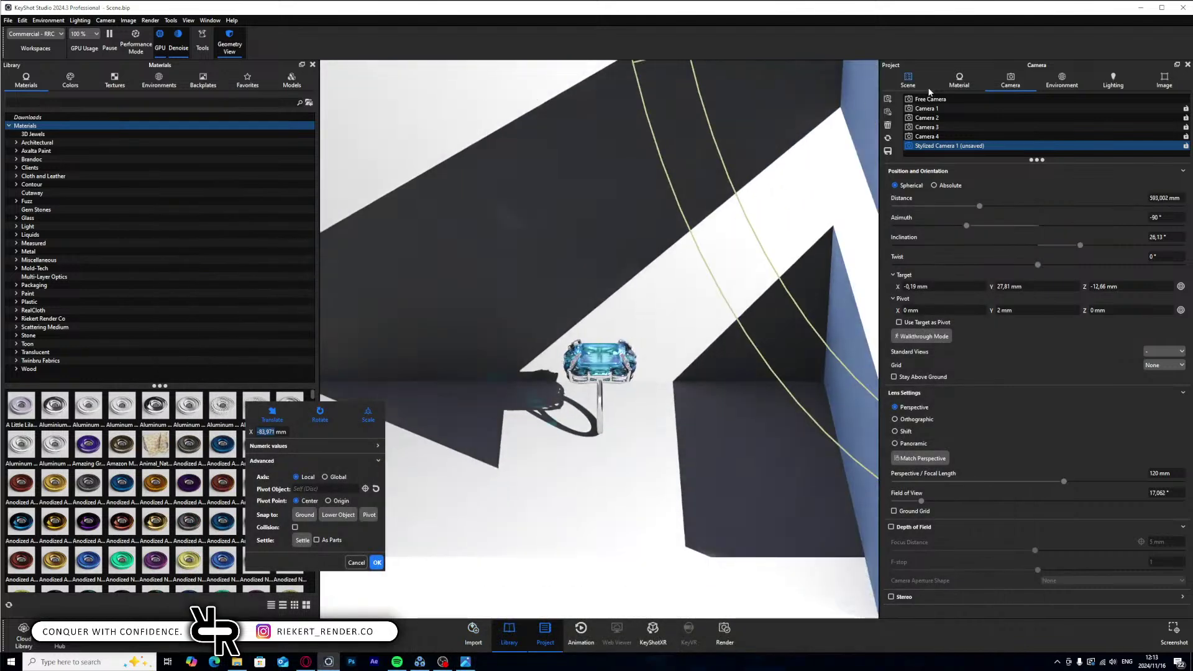
- Lower Plane #2, the upper shadow blocker, to about Y 120.68 mm
click(908, 87)
click(862, 106)
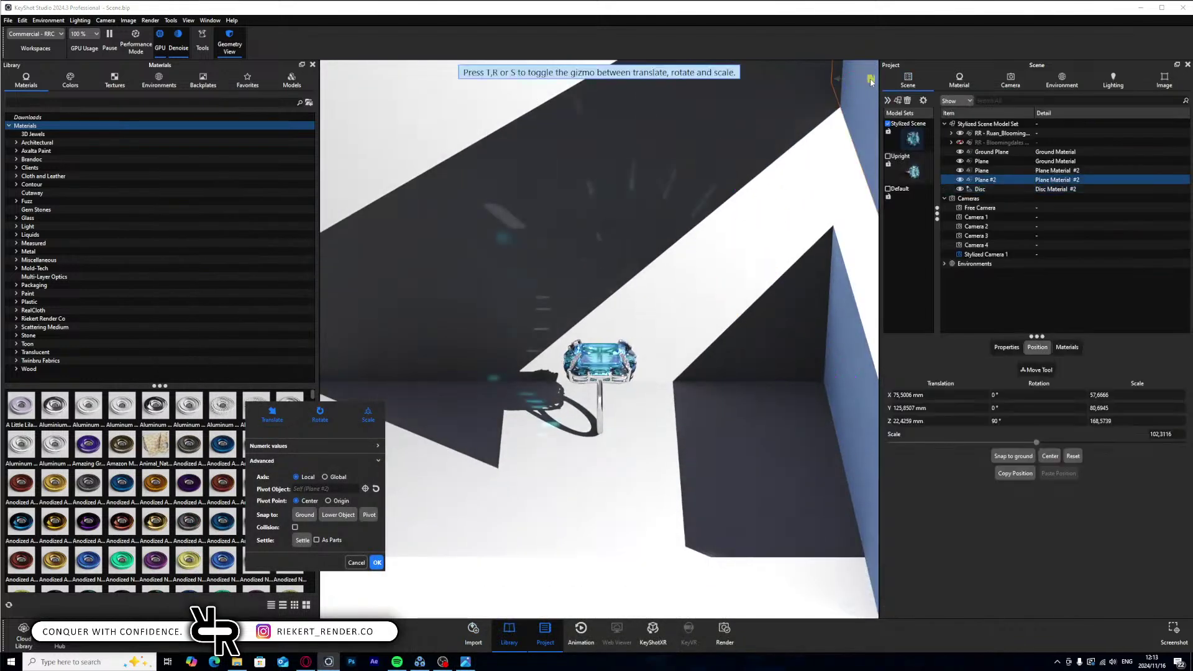
scroll(857, 132, down, 4)
drag(764, 159, 769, 165)
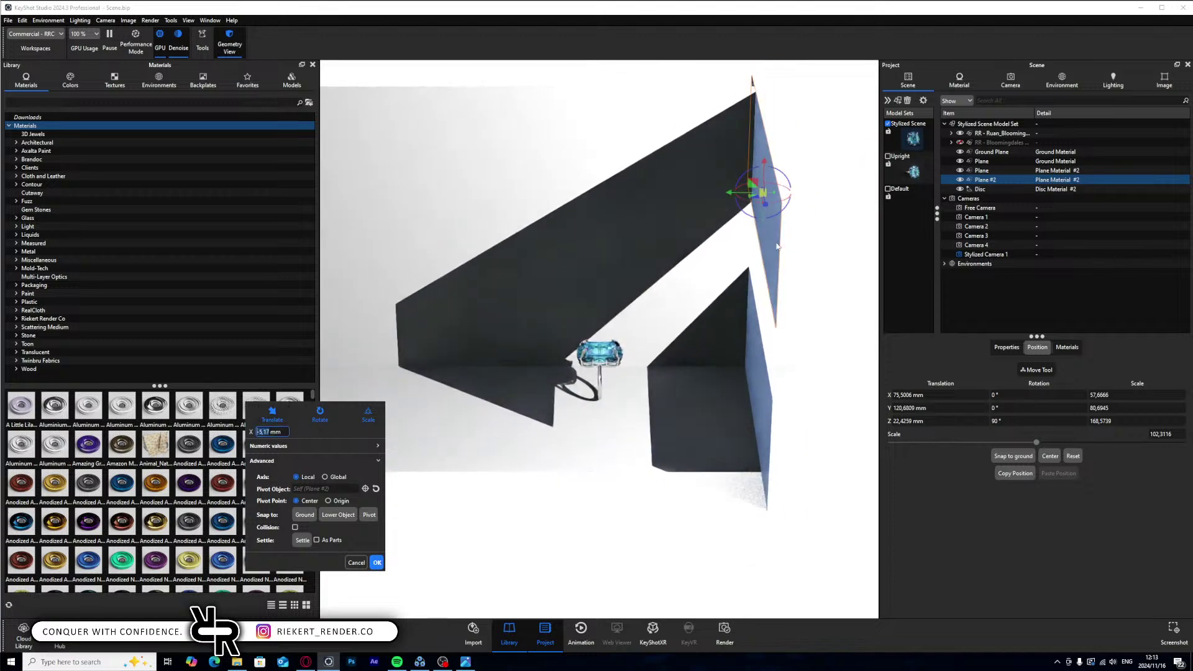
- Stretch the lower shadow-blocking plane along its Z axis to slightly over twice its length
click(759, 394)
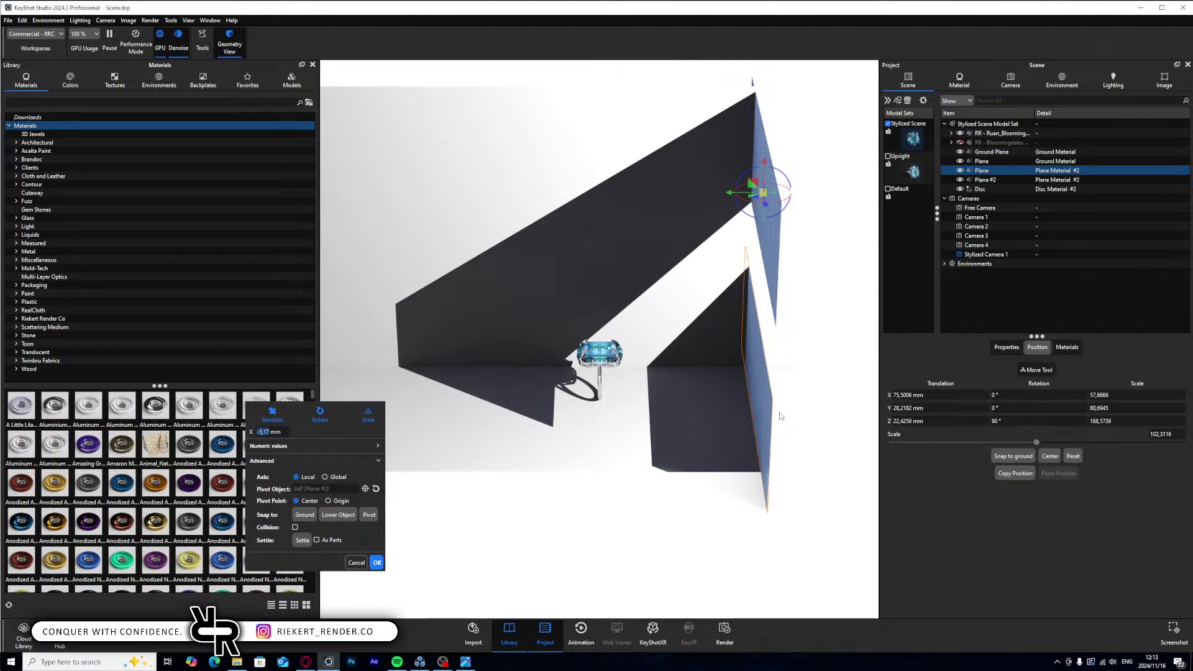
key(Return)
key(ctrl+d)
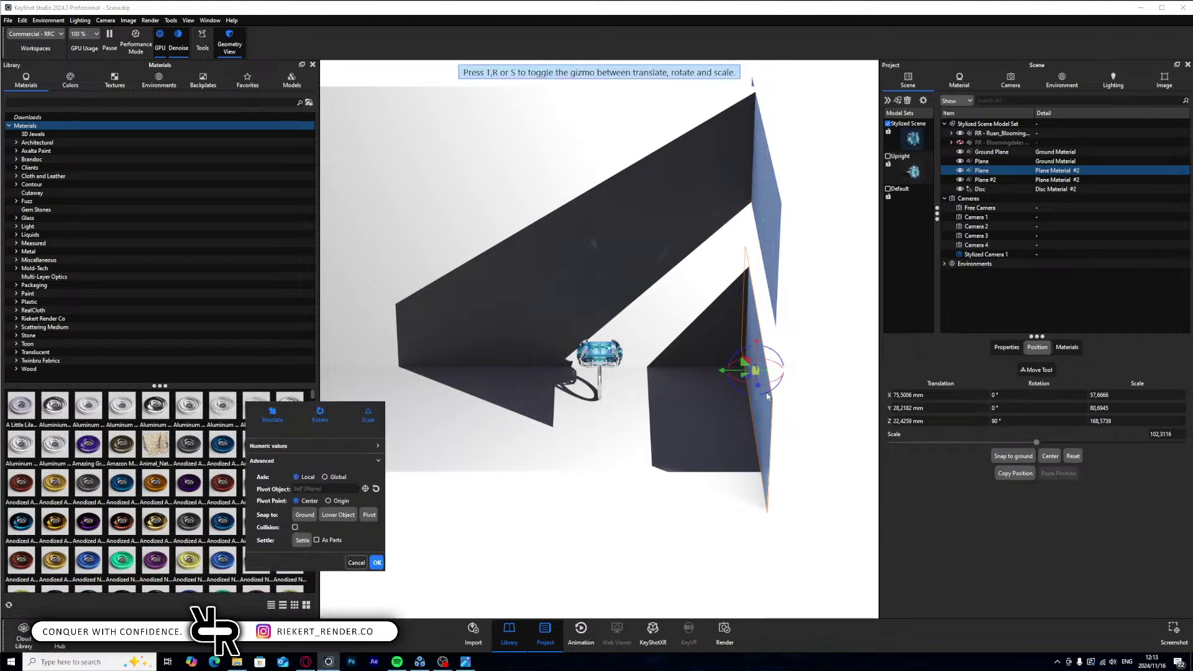
drag(768, 432, 863, 460)
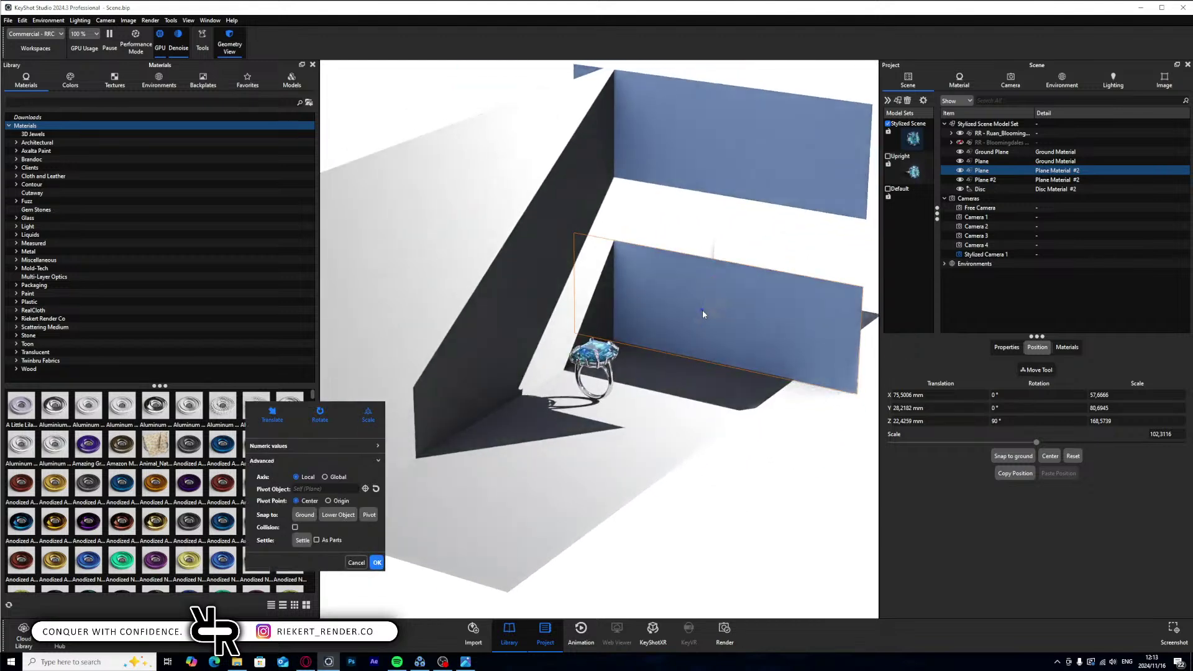
key(s)
key(z)
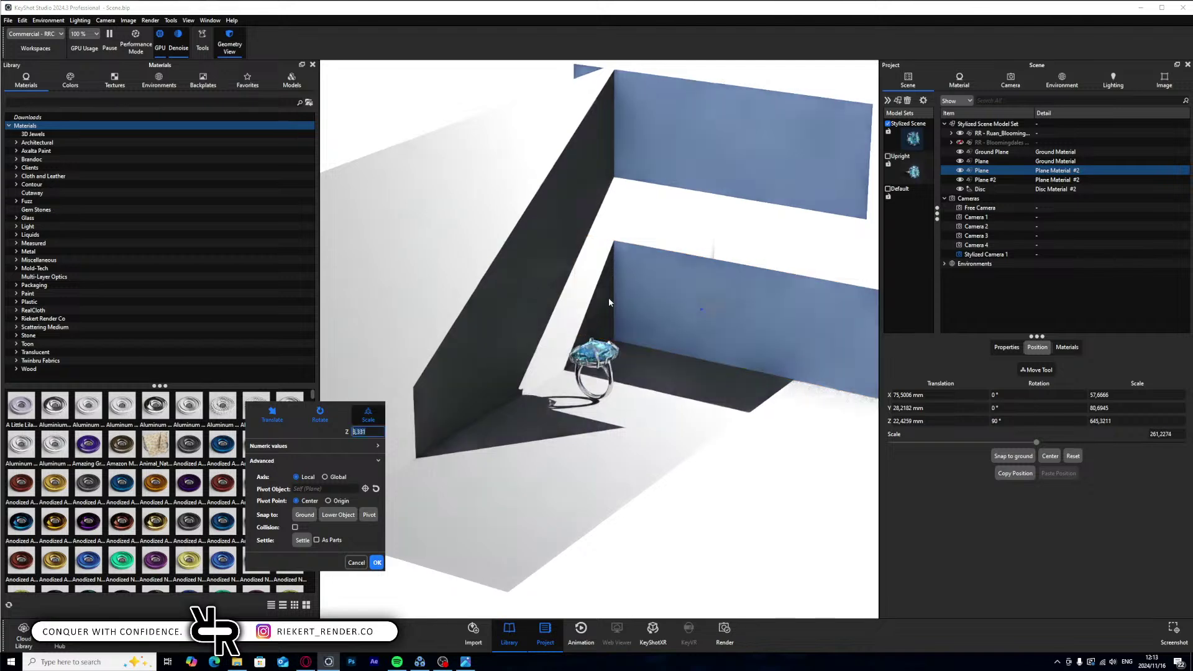
- Stretch the upper blocker, Plane #2, along its Z axis to about 2.8 times its length
click(736, 213)
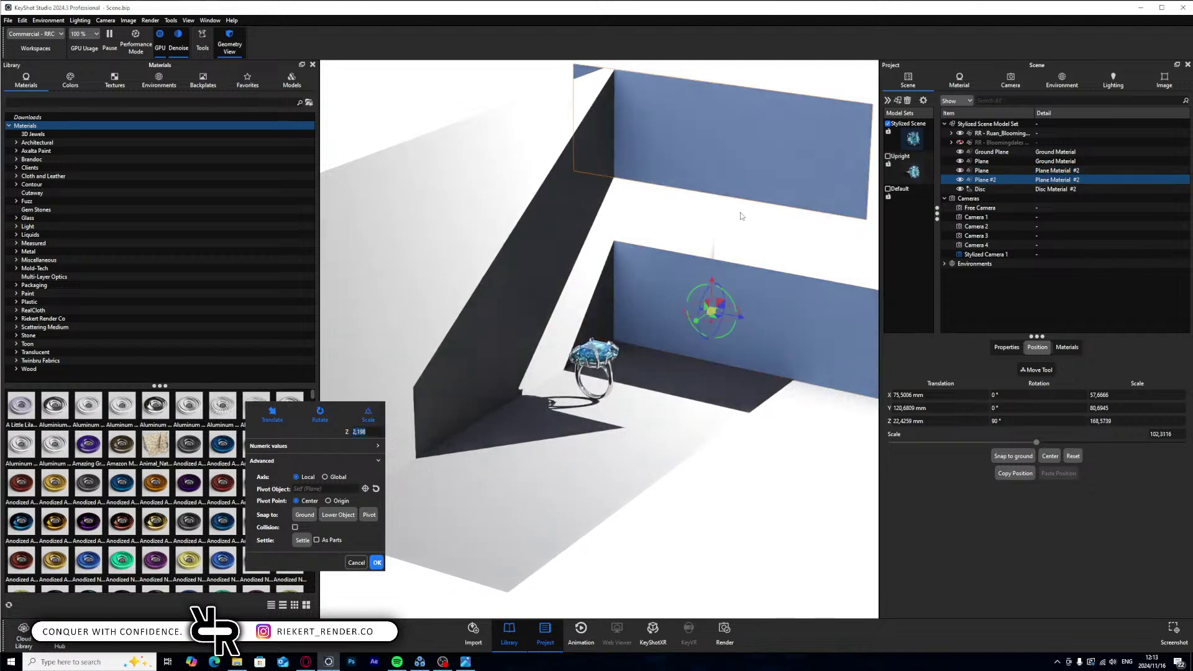
key(Return)
key(ctrl+d)
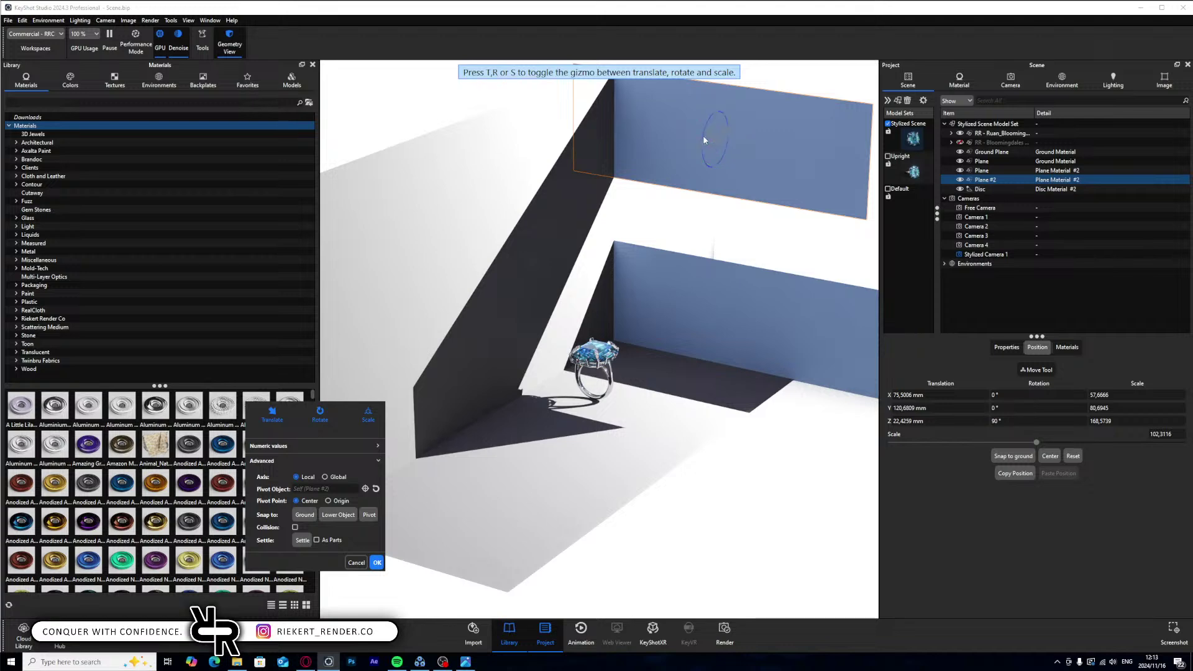
key(s)
key(z)
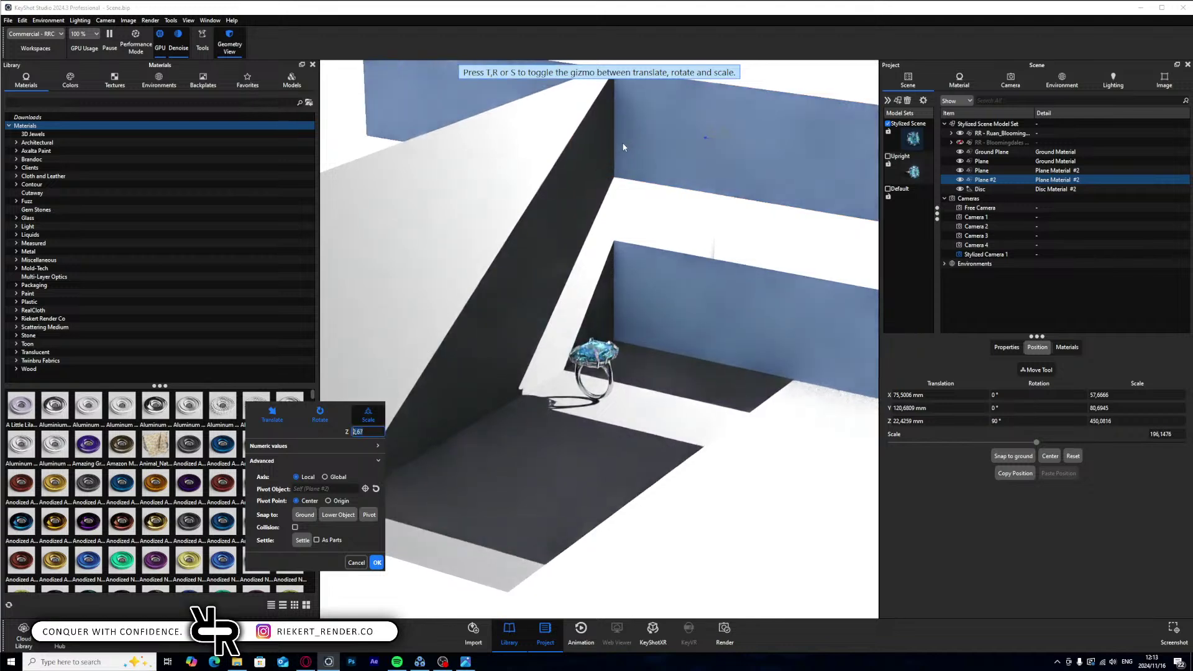
- Restore the saved view of Stylized Camera 1 and accept the plane's new scale
click(1010, 81)
click(935, 145)
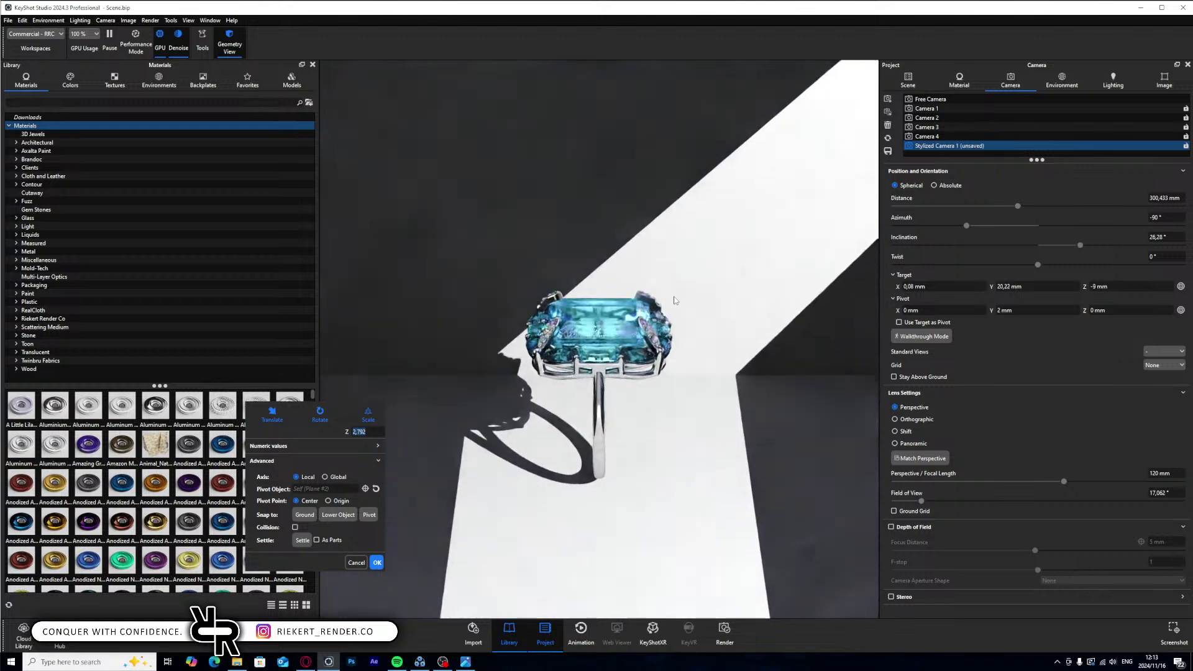
click(929, 137)
click(933, 148)
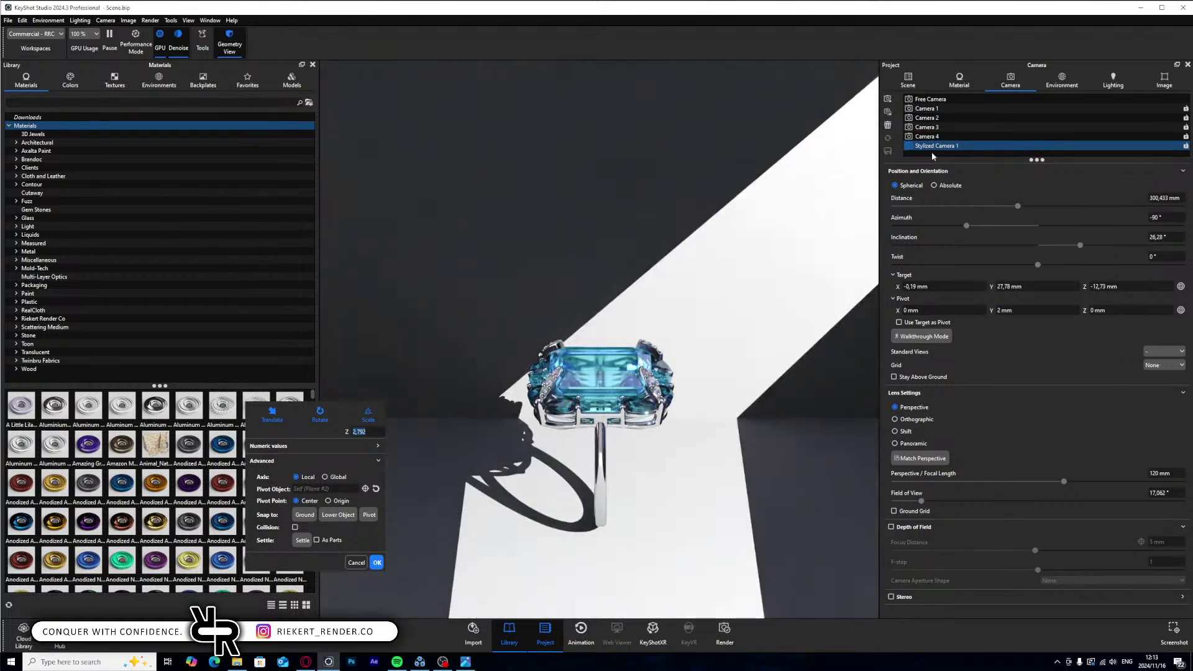
click(377, 562)
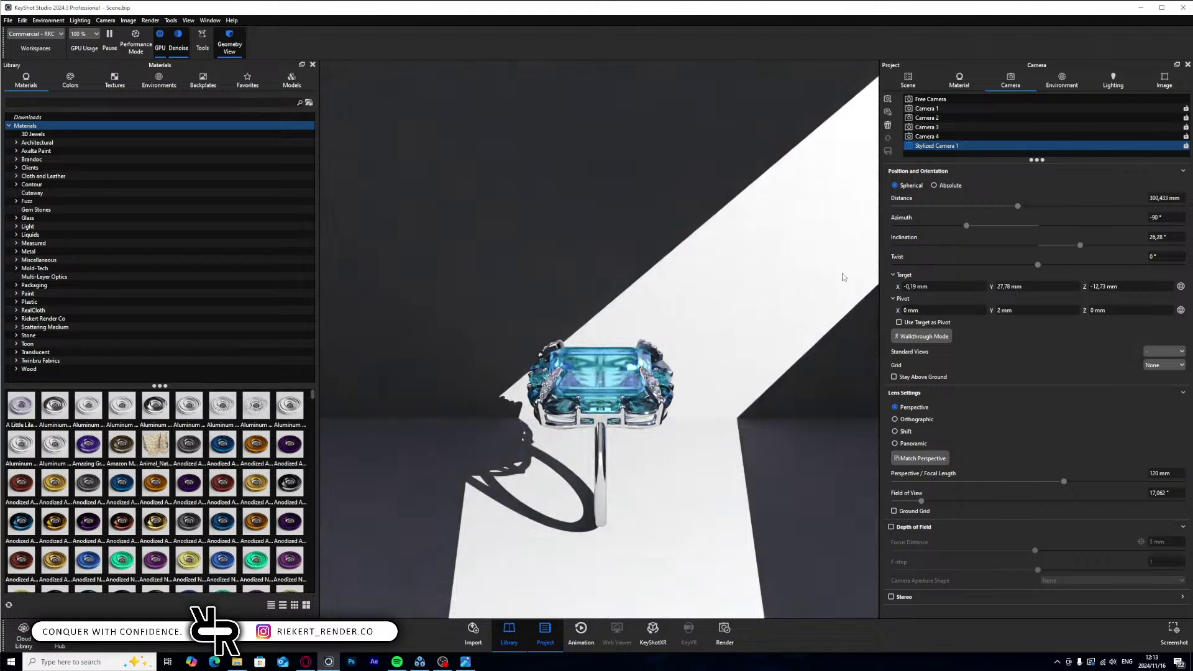
- Update Stylized Camera 1 to an inclination of about 25.38° with the ring centred on a Halves grid, and compare it with Reference.jpg
drag(1083, 247, 1082, 247)
middle_drag(800, 356, 721, 273)
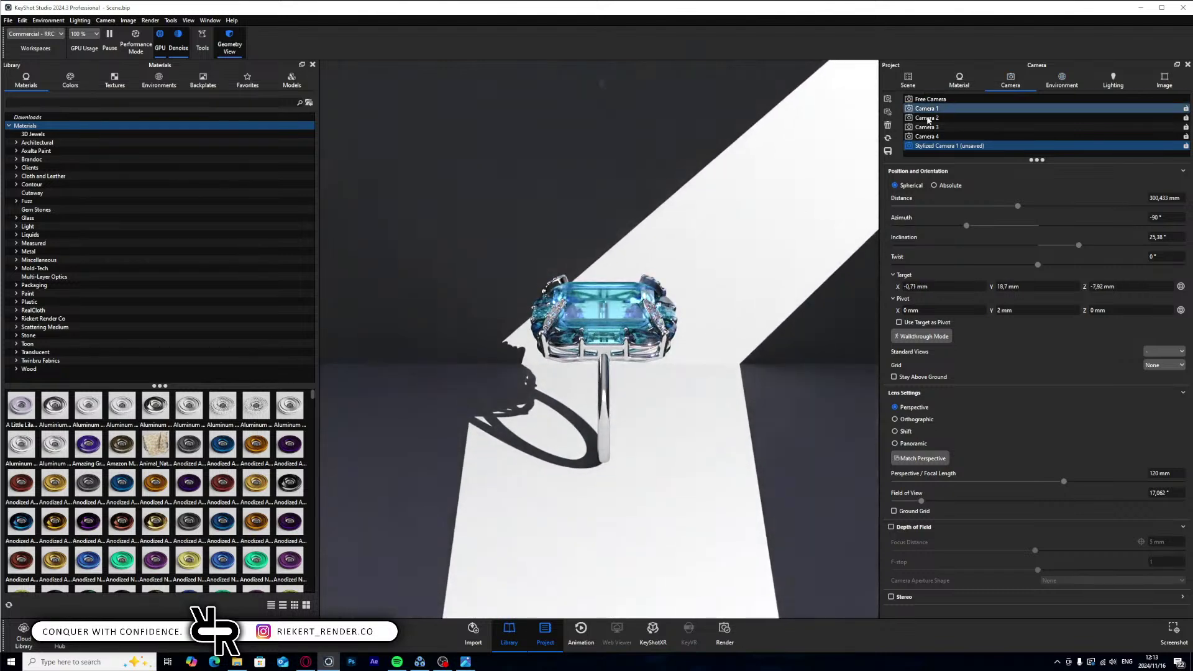
click(1168, 365)
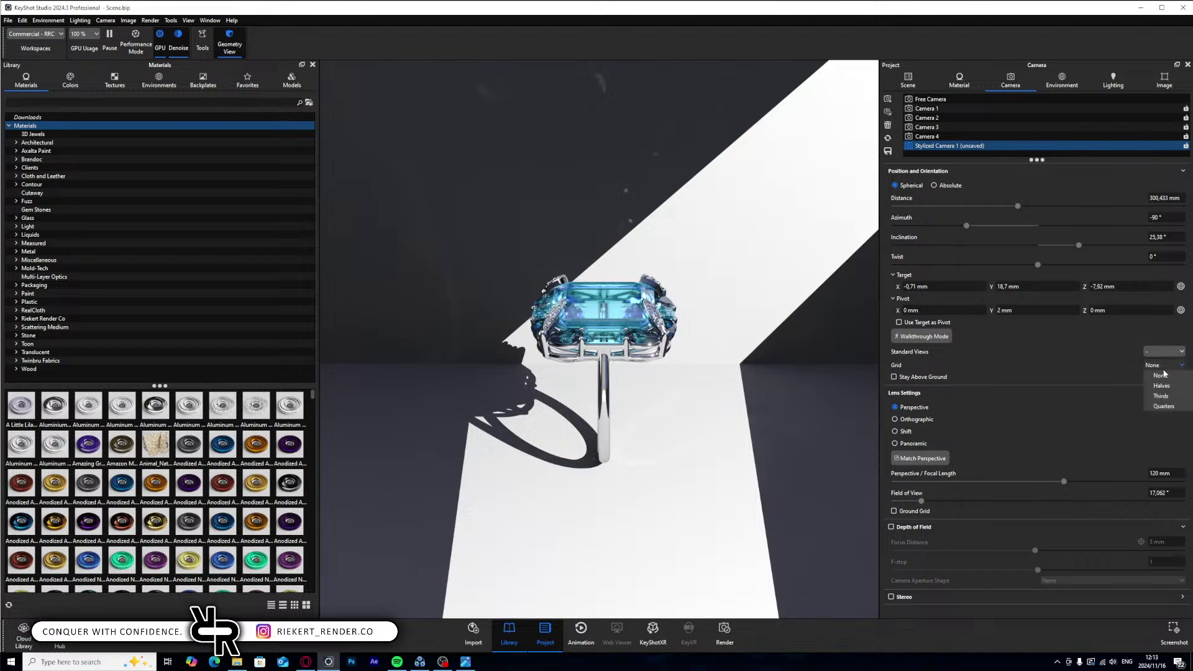
click(1169, 392)
middle_drag(774, 273, 763, 249)
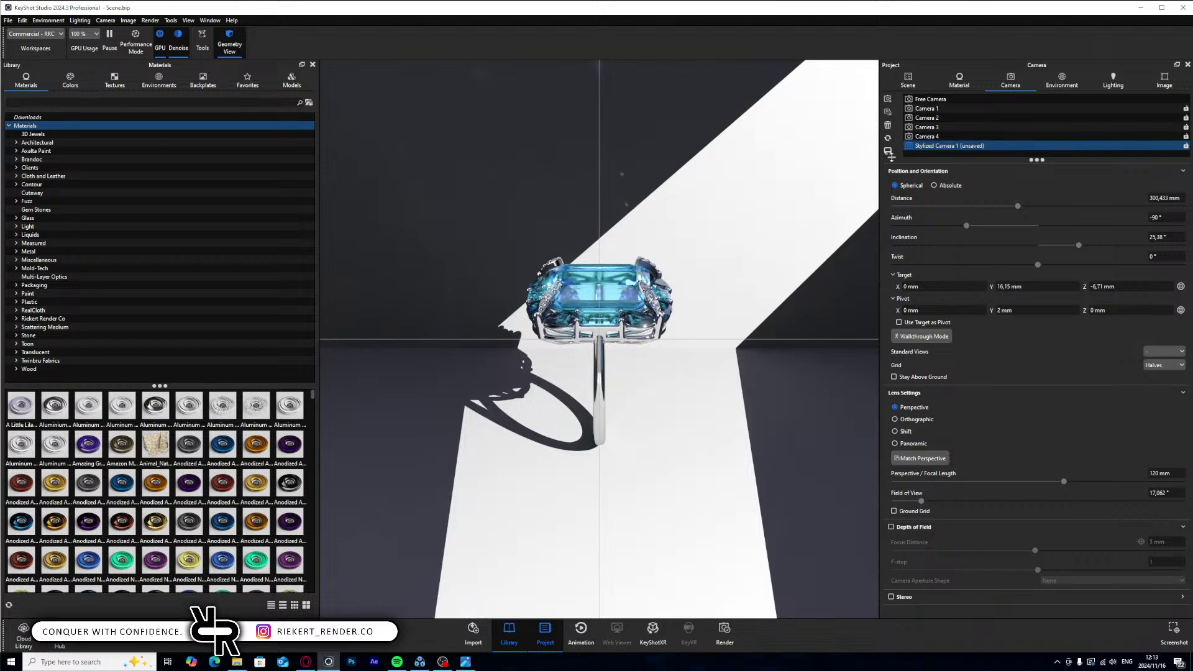
click(464, 664)
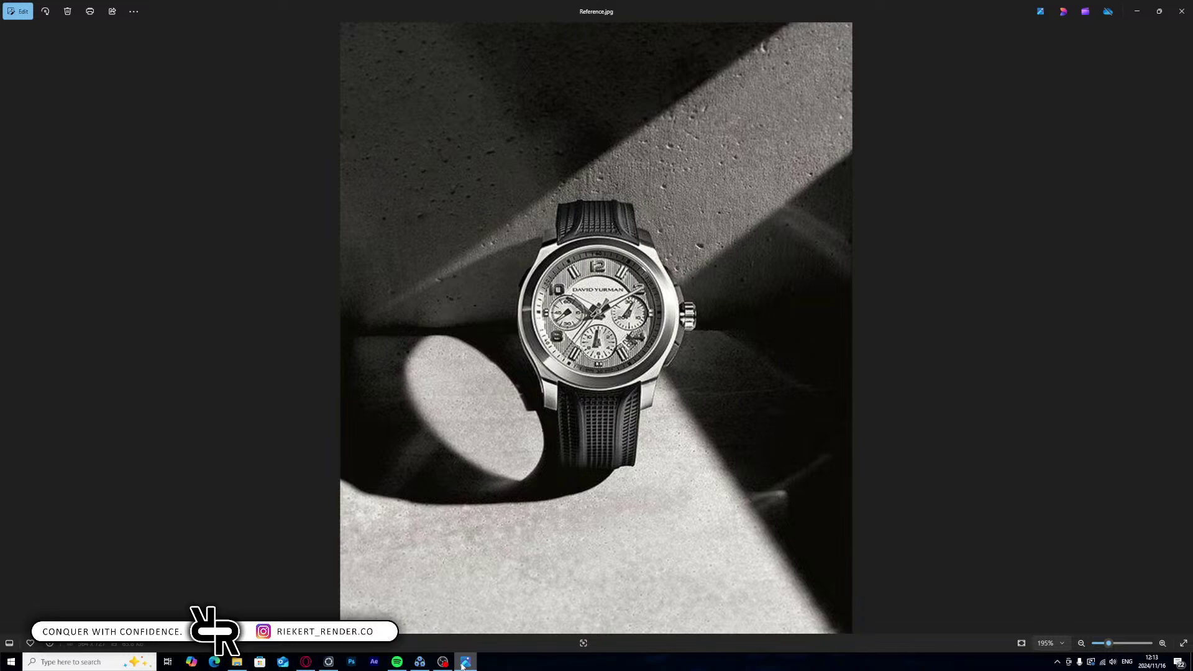
click(464, 664)
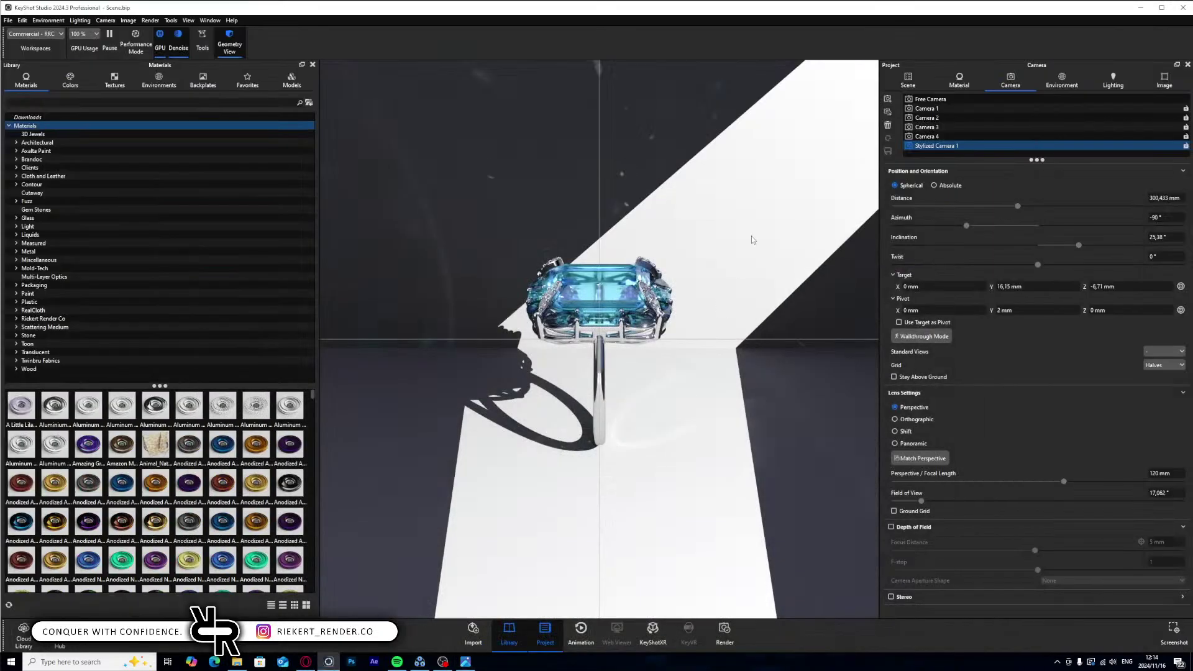
- Set the disc spotlight's power to 5000 Lumen
click(908, 81)
click(1007, 189)
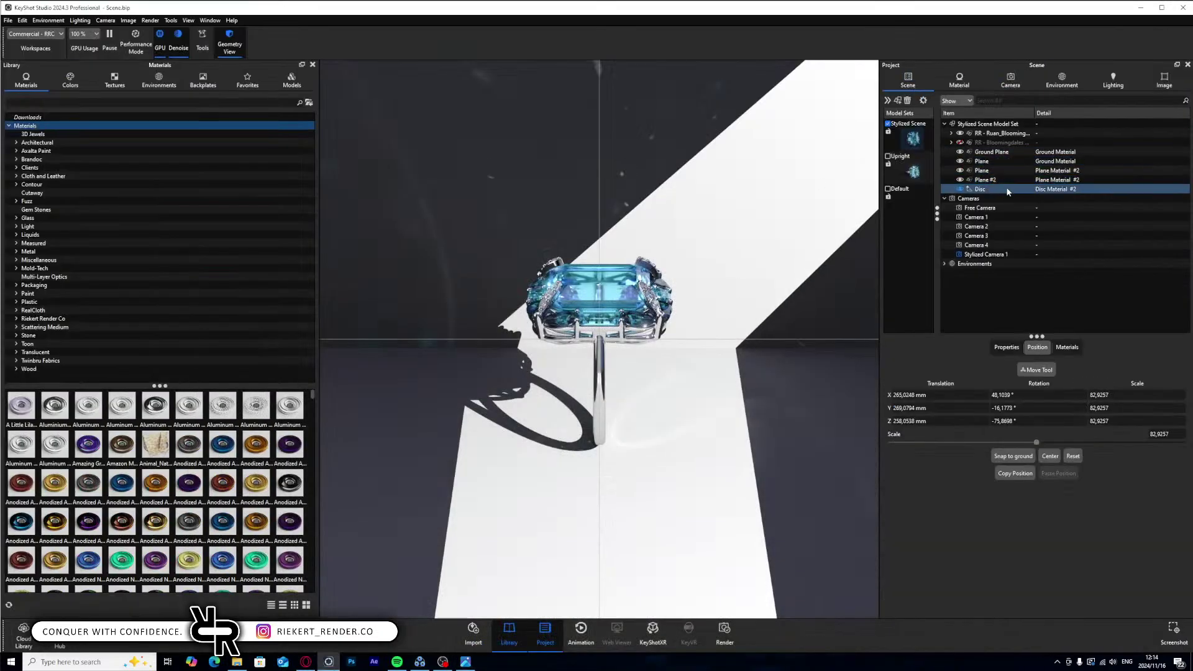
double_click(1008, 190)
click(1169, 193)
click(1169, 212)
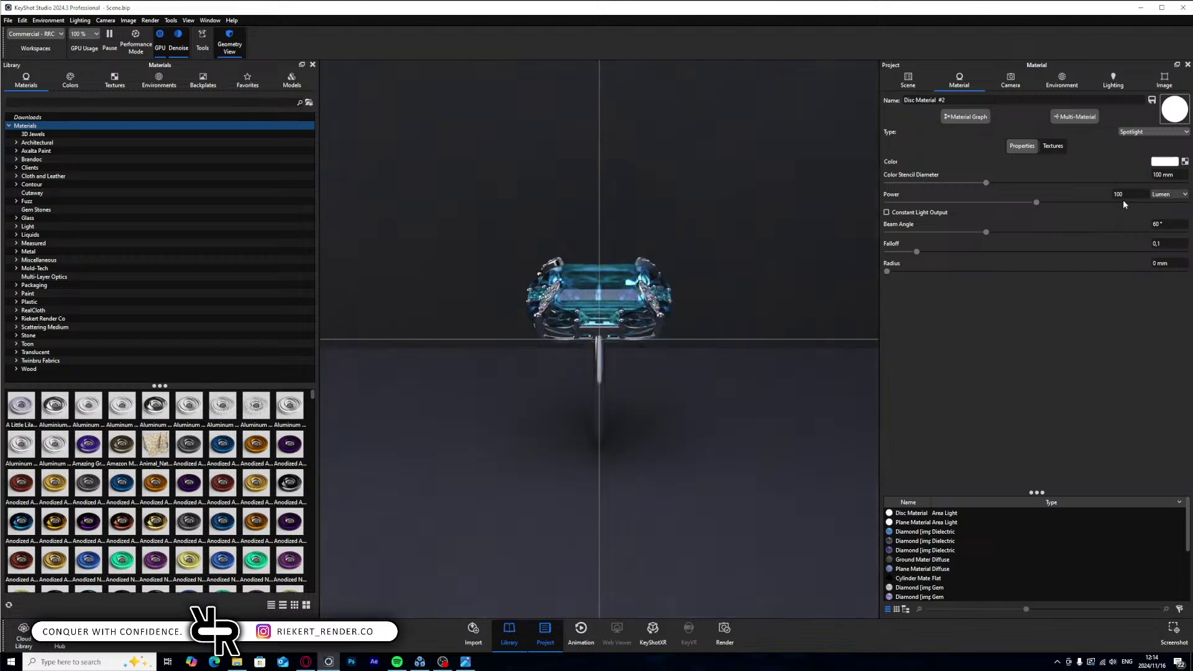
click(1122, 195)
text(5000)
key(Return)
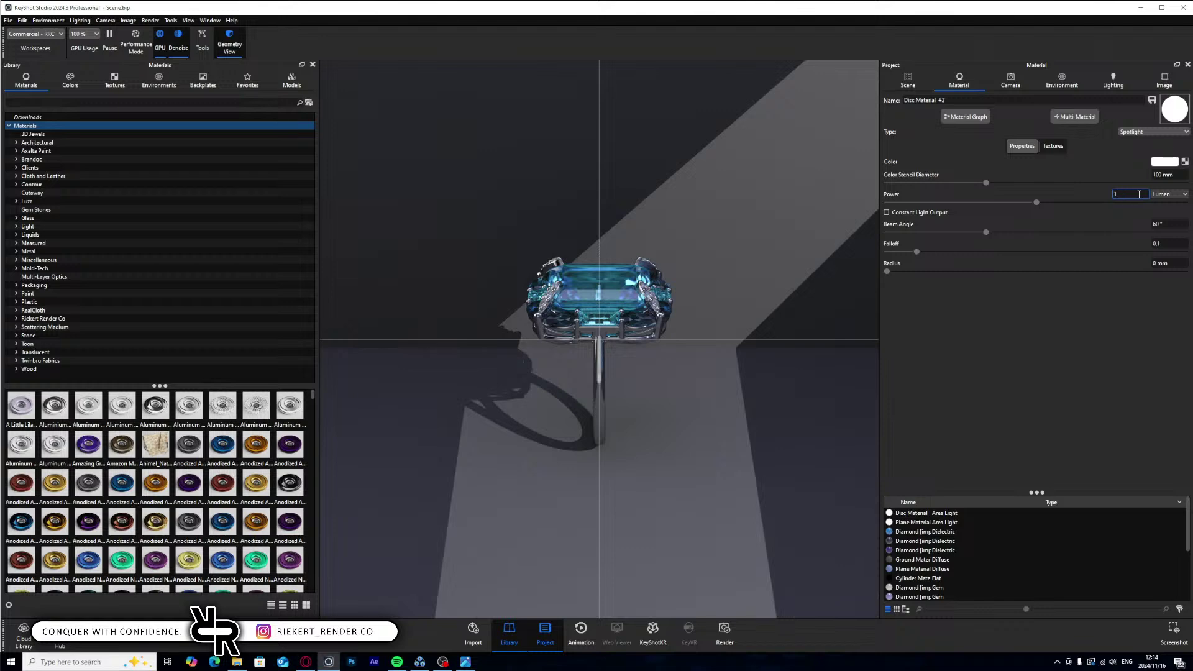
- Set the disc spotlight's power to 10000 Lumen, radius to 5 mm and beam angle to about 49.68°
key(Return)
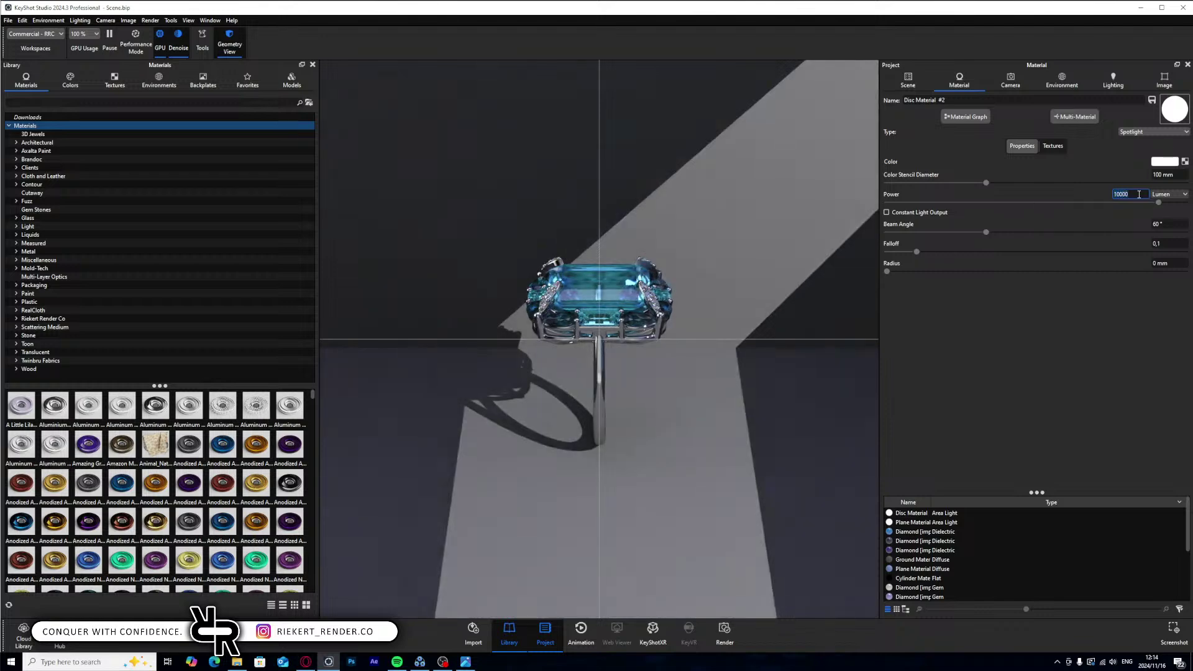
click(888, 272)
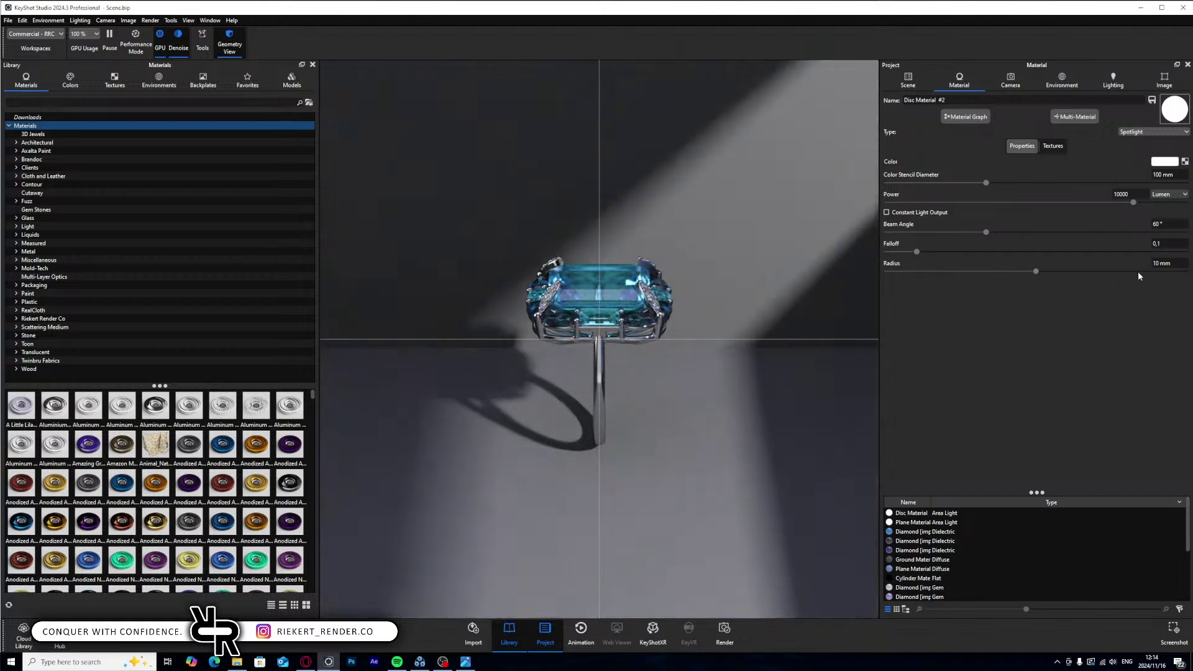
click(1142, 262)
text(5)
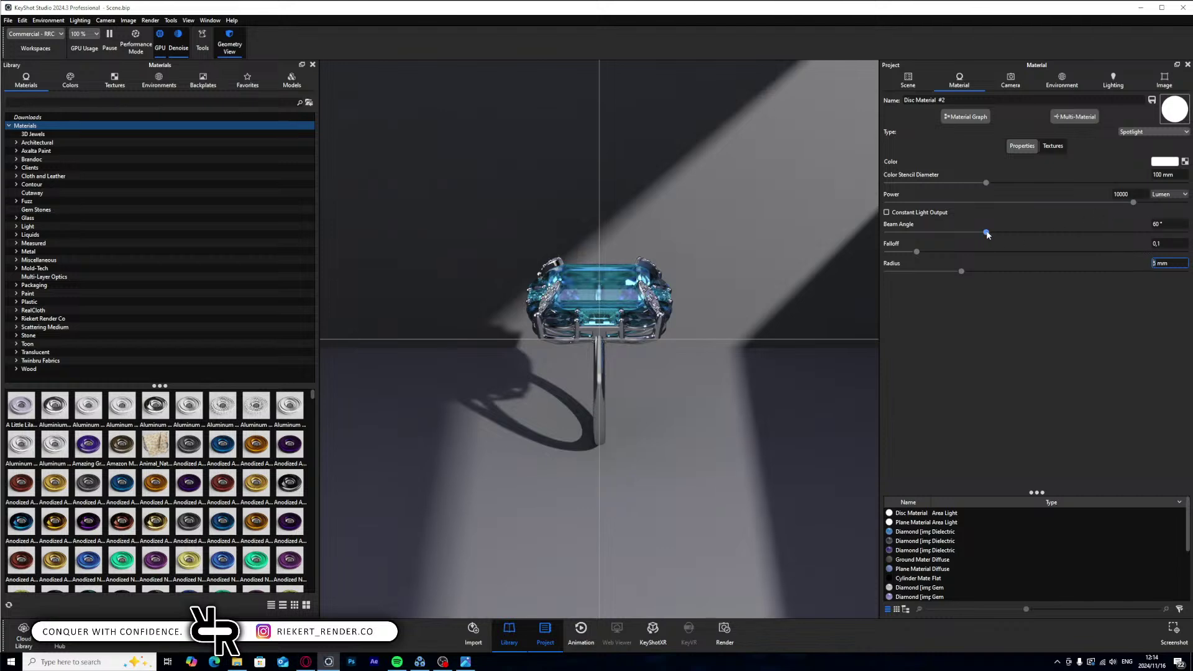
mouse_move(987, 232)
mouse_down()
mouse_move(995, 239)
mouse_move(907, 238)
mouse_move(968, 239)
mouse_up()
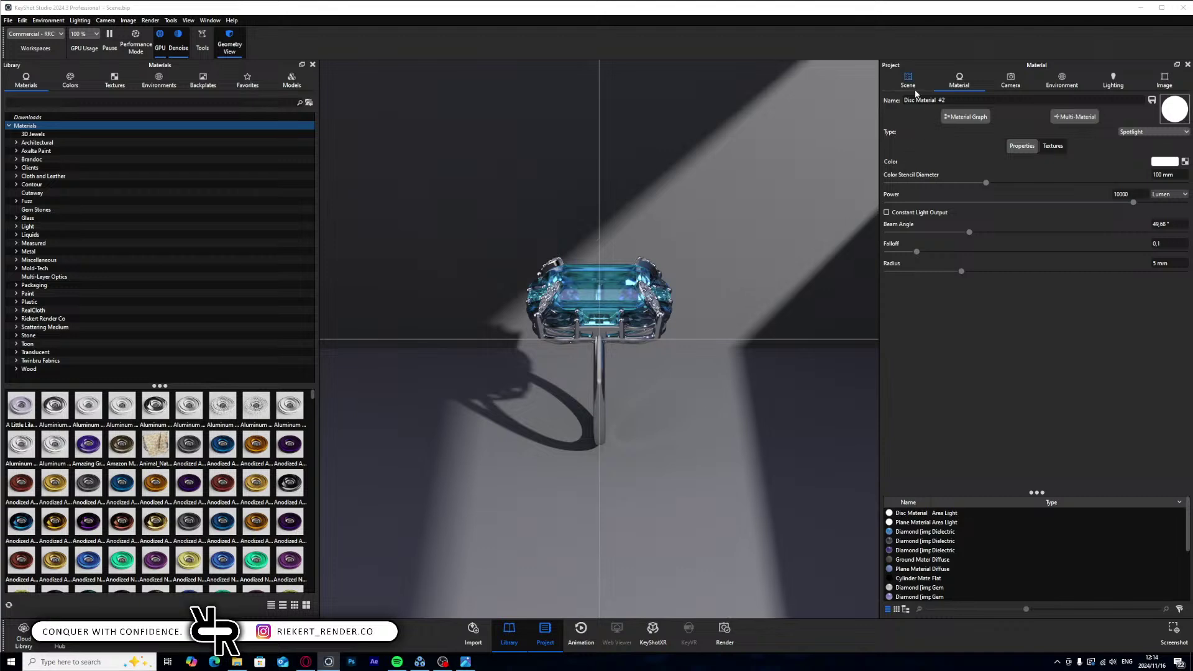
- Try powers of 15000 and 2000 Lumen on the disc spotlight
double_click(1122, 194)
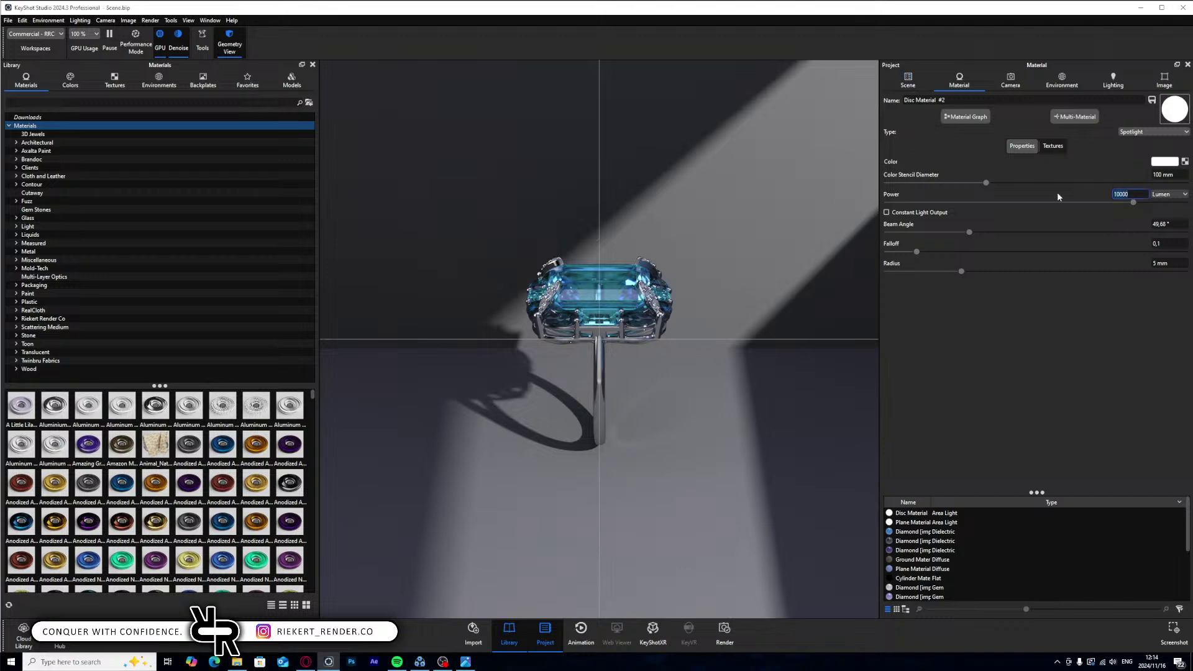
text(15000)
key(Return)
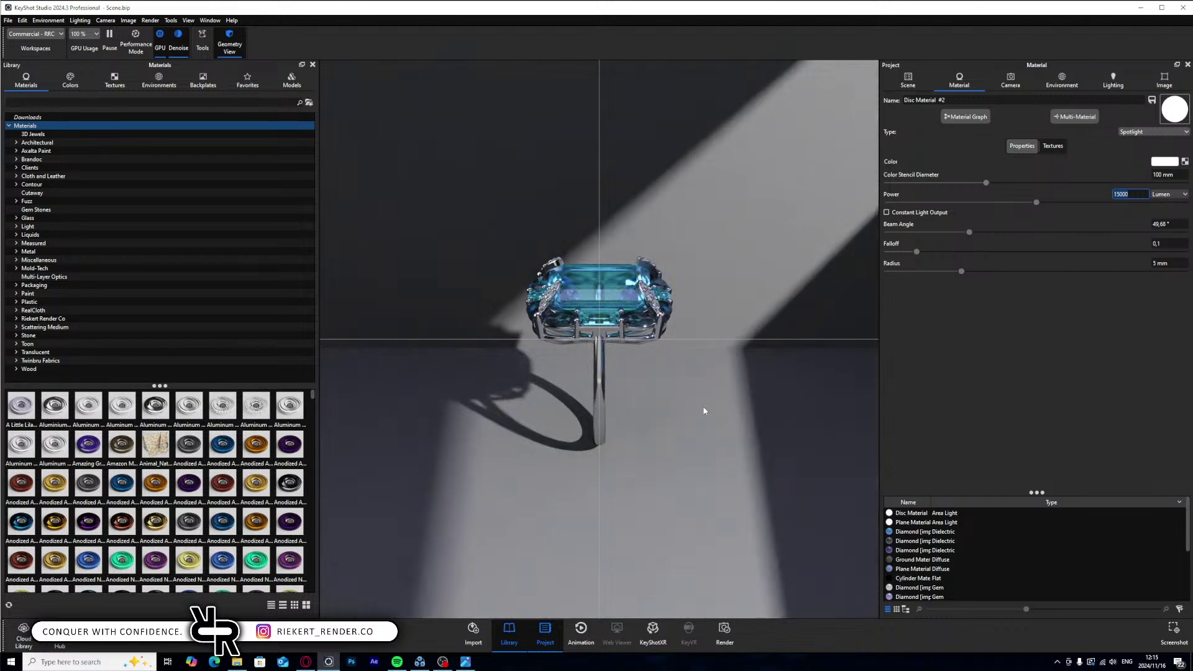
text(2000)
- Switch the disc spotlight's power unit to Watt and set its power to 50
click(1168, 194)
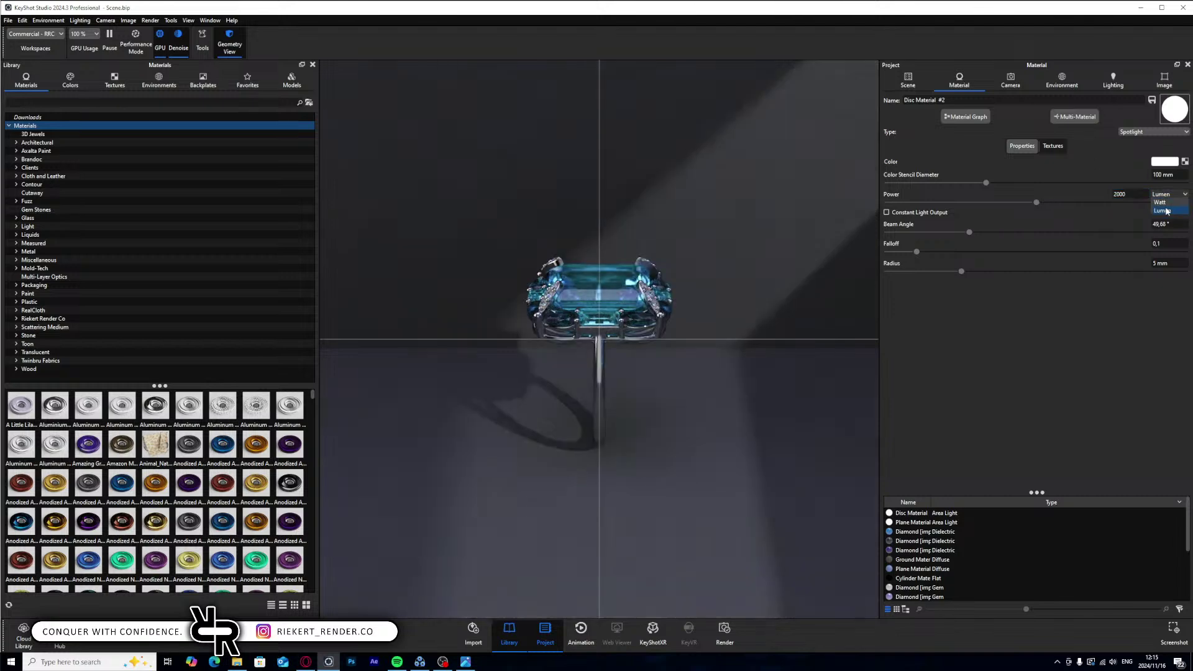
click(1165, 211)
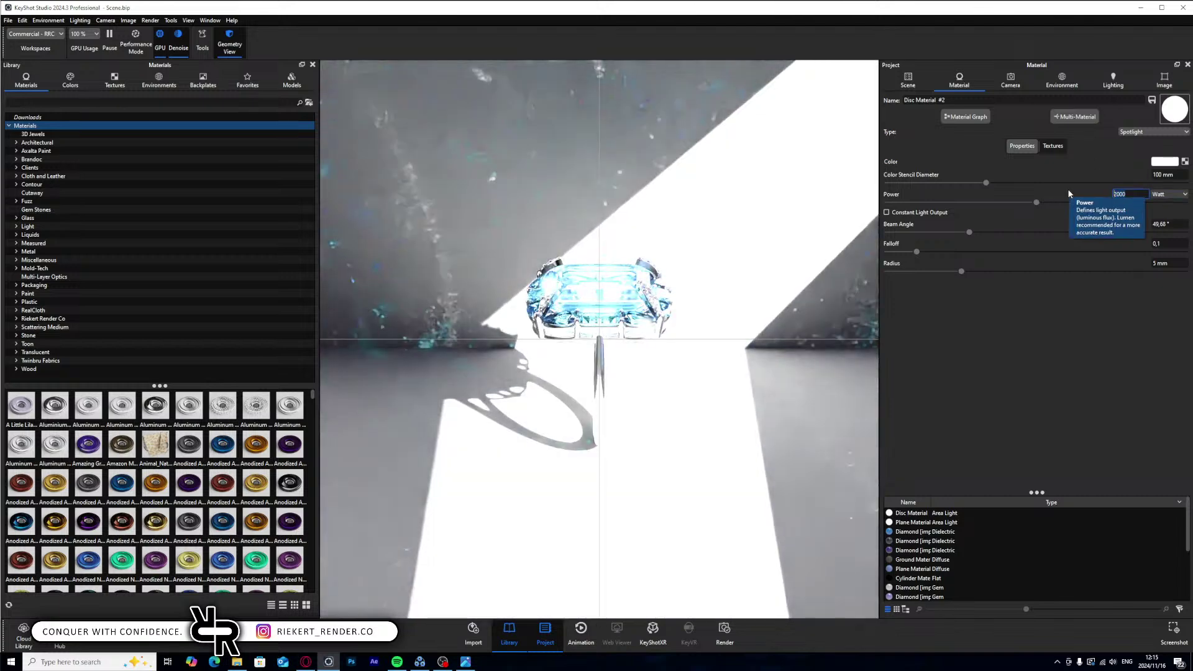
key(BackSpace)
key(BackSpace)
key(BackSpace)
key(BackSpace)
text(50)
key(Return)
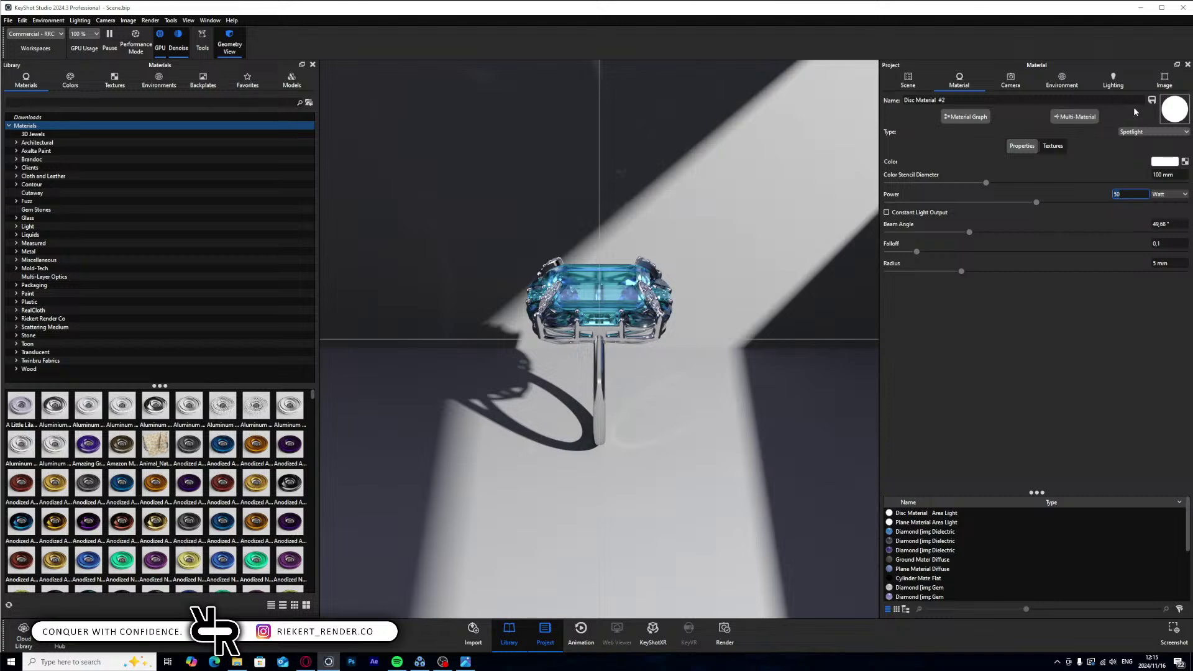
- Set the rendering technique to Product Mode with Caustics off, and compare the lighting with Reference.jpg
click(1112, 84)
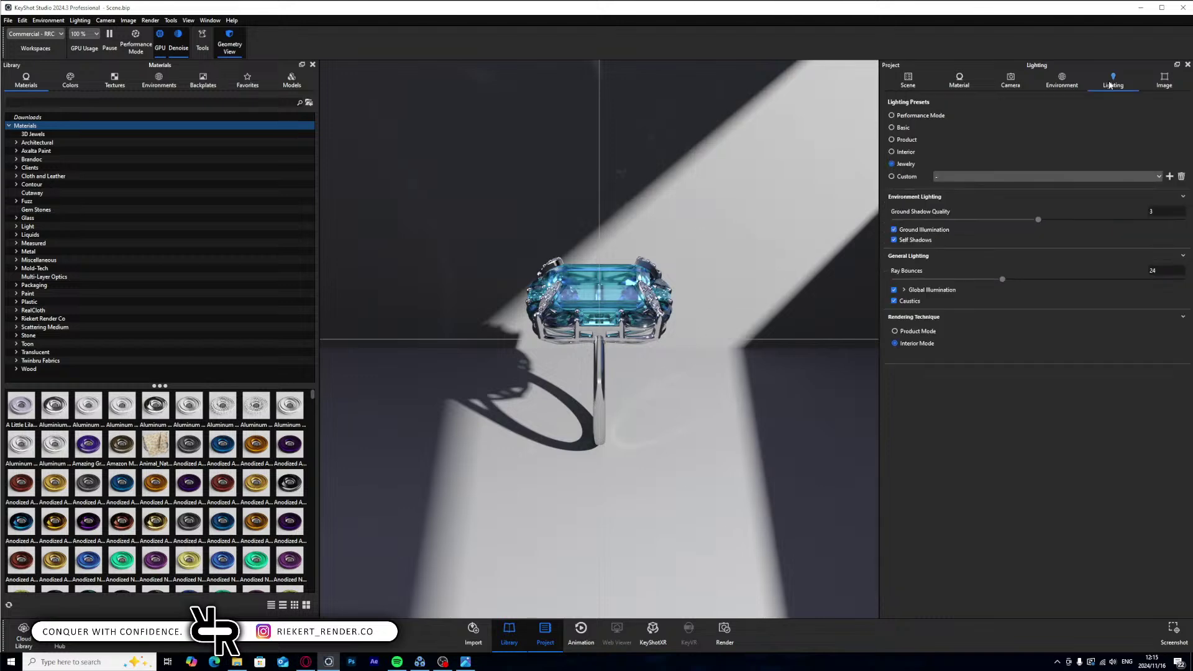
click(898, 334)
click(894, 301)
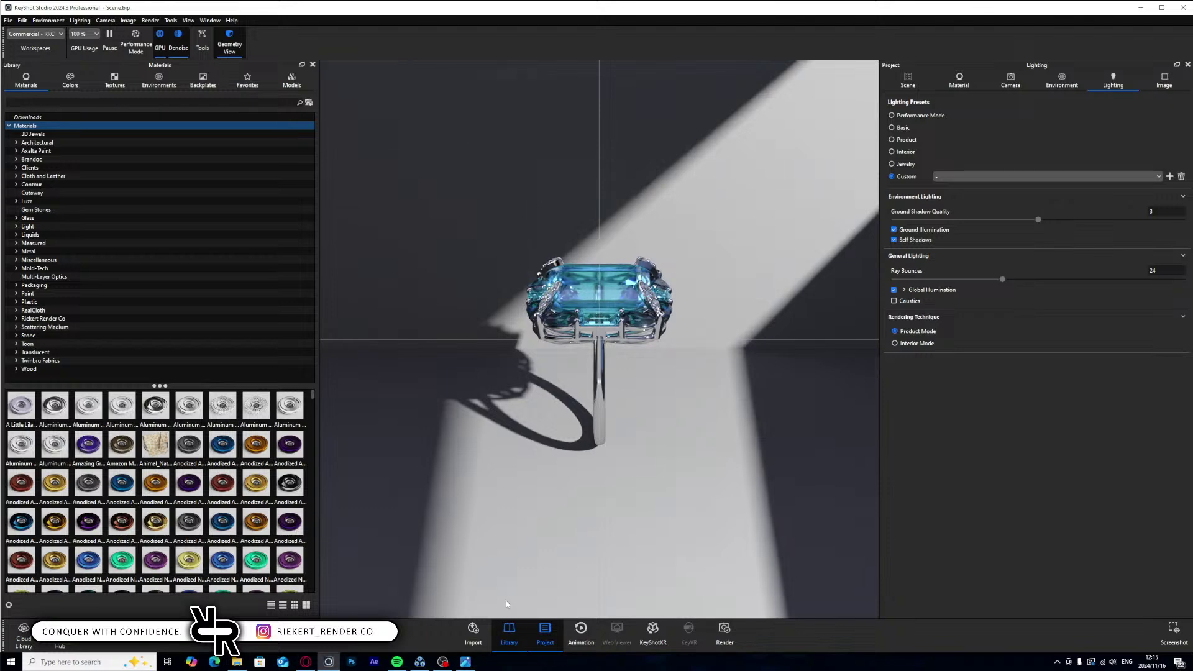
click(443, 662)
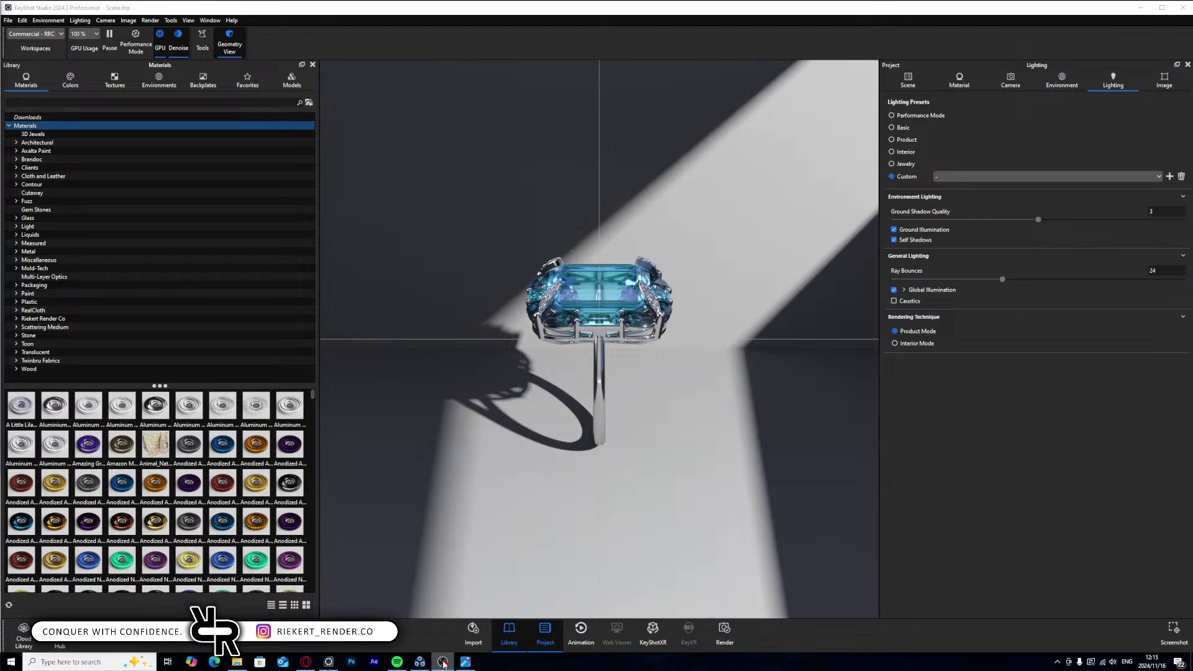
click(443, 662)
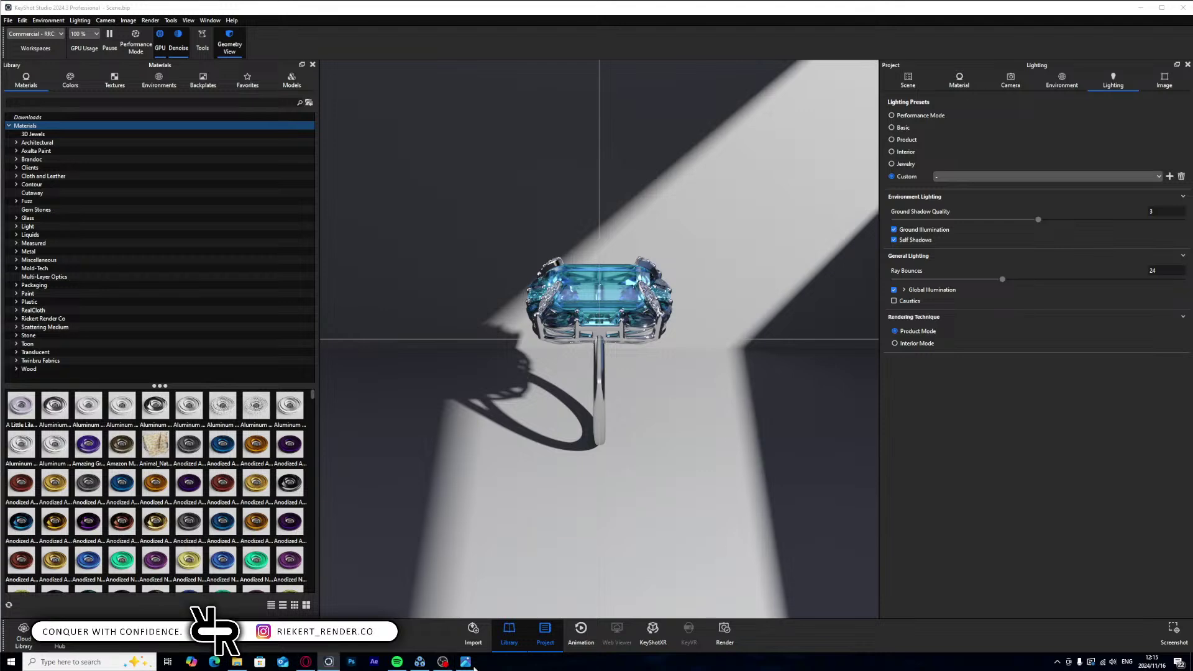
click(465, 662)
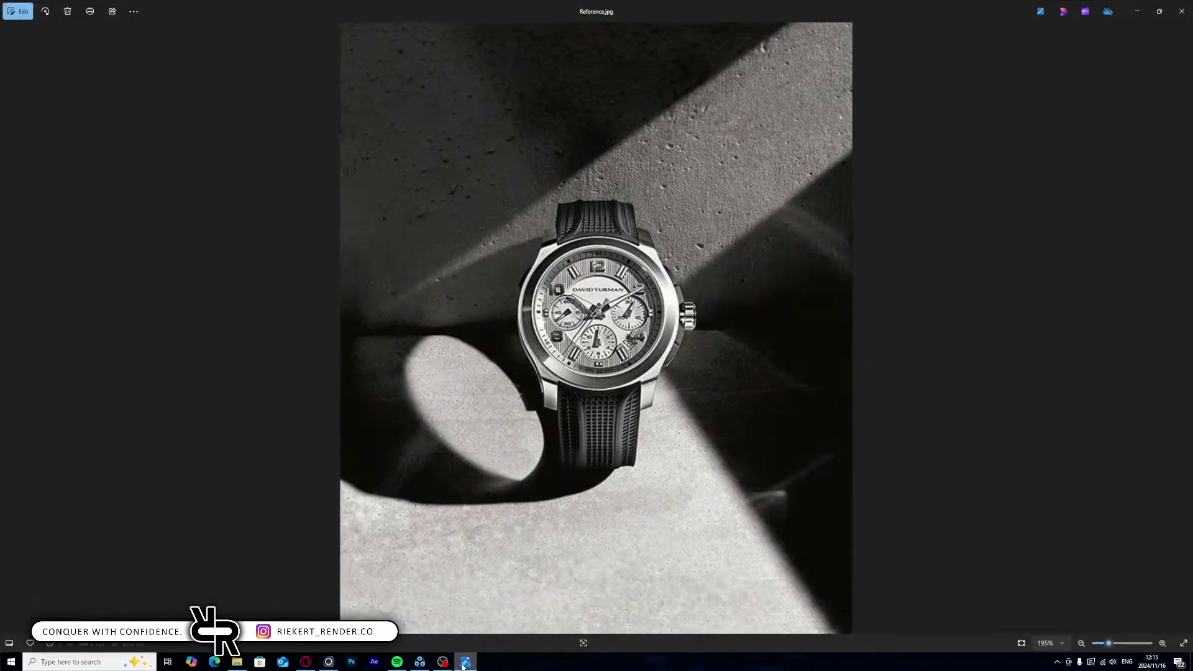
click(465, 663)
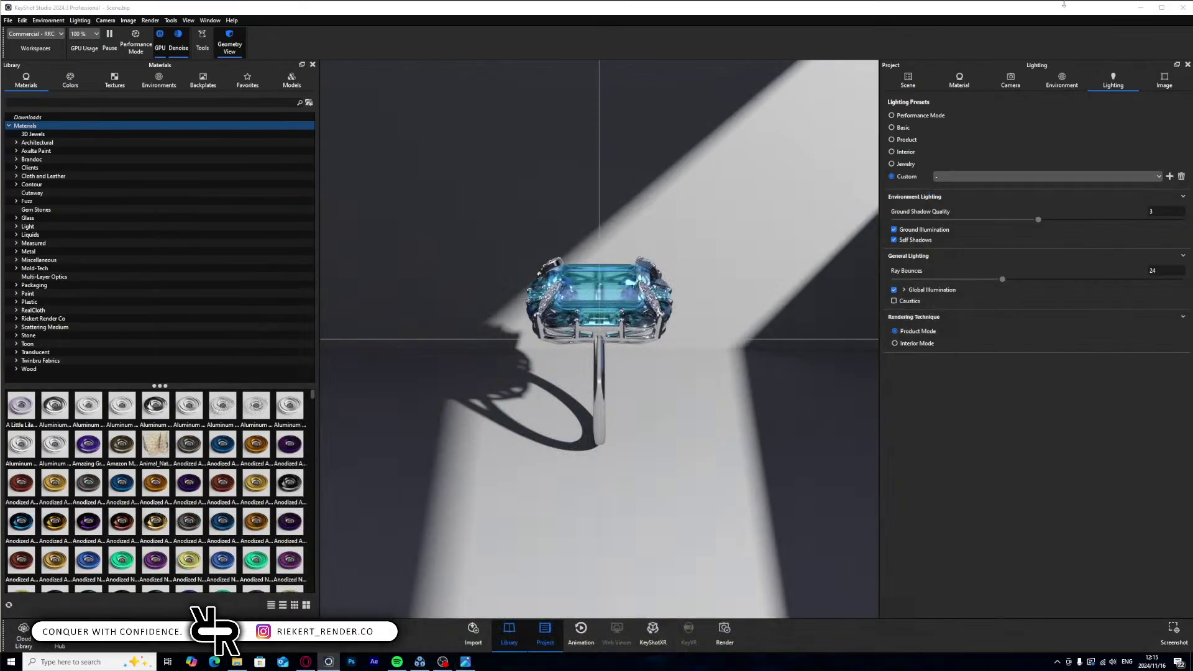
- Start the Move Tool on the visible ring model and show its gizmo in a close side view of the Geometry View
click(908, 79)
click(1002, 133)
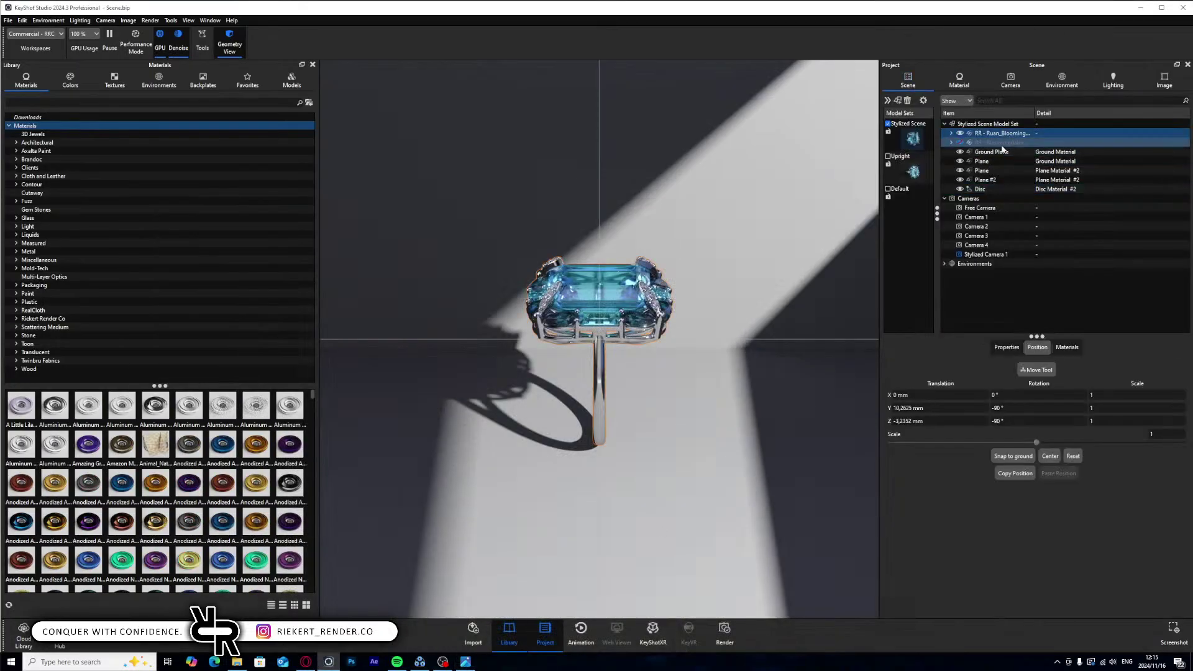
key(ctrl+d)
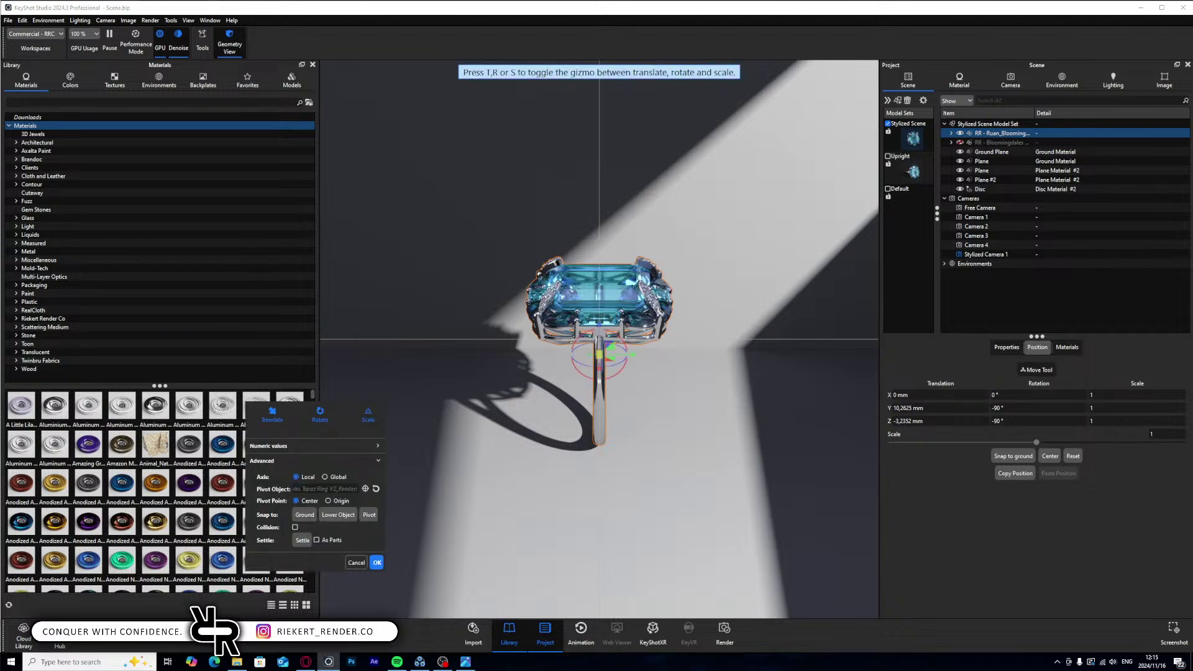
key(o)
drag(389, 159, 240, 29)
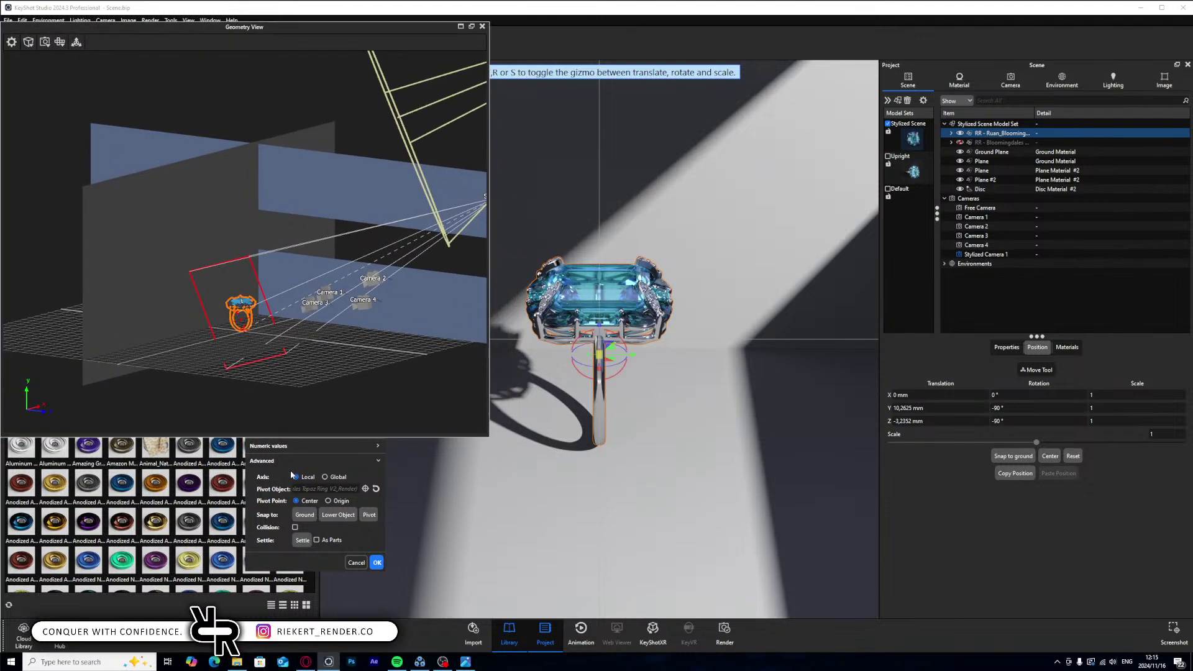
drag(248, 480, 79, 550)
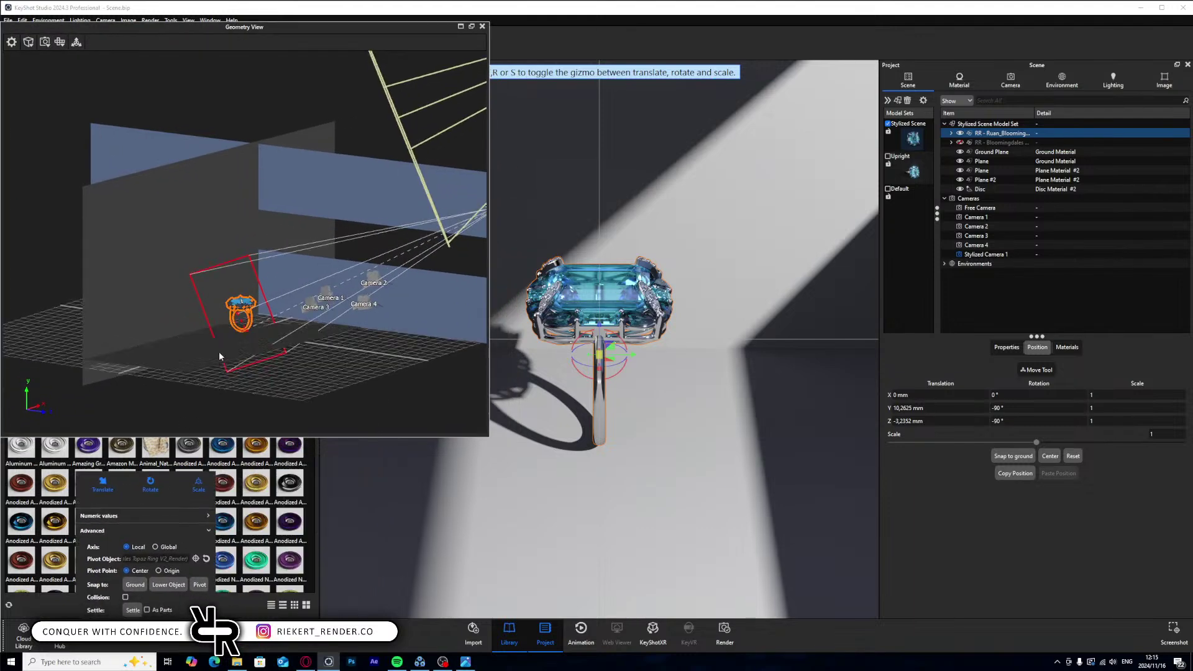
scroll(256, 353, up, 5)
drag(277, 339, 319, 334)
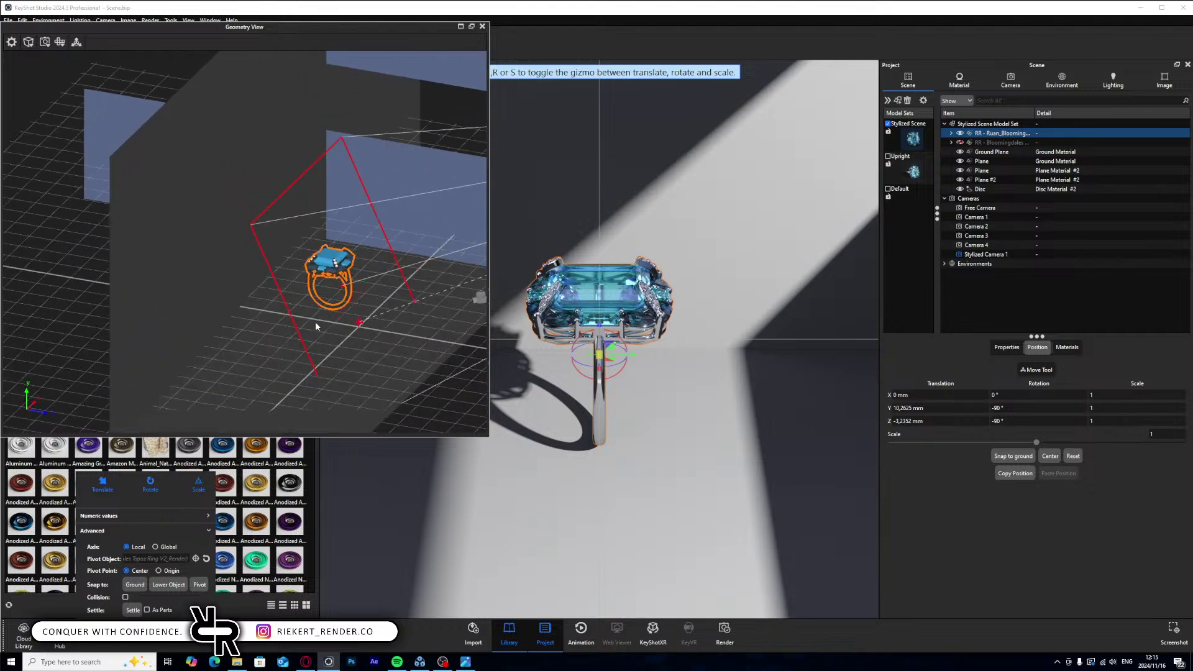
scroll(319, 334, up, 5)
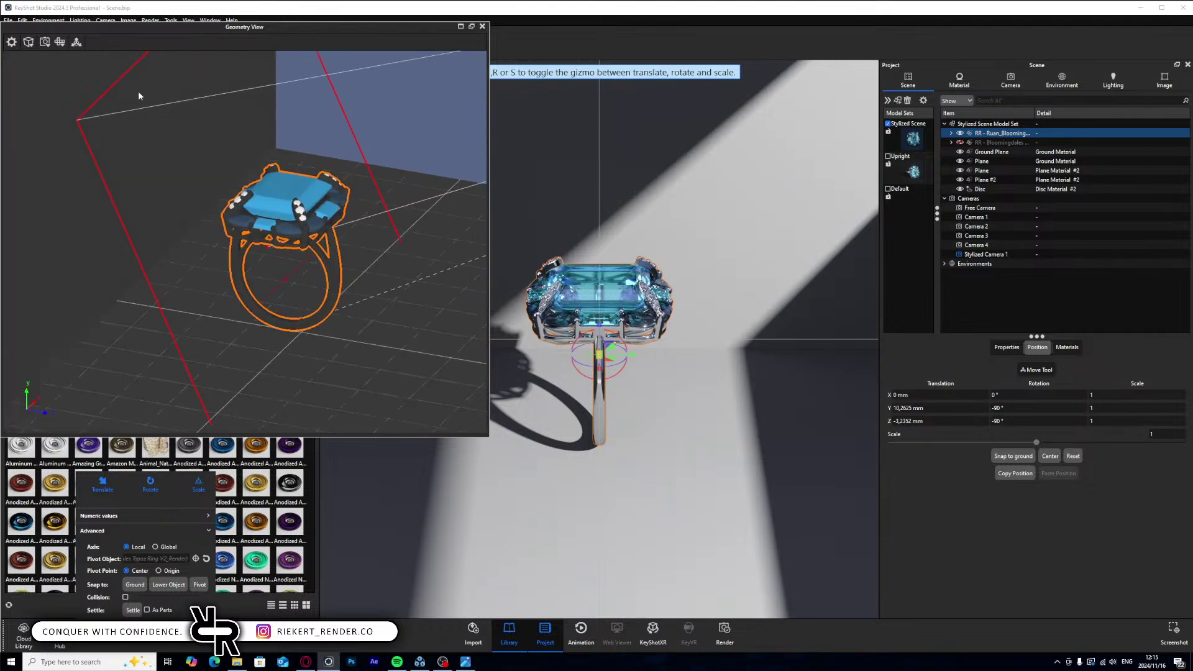
click(76, 42)
click(60, 42)
click(75, 81)
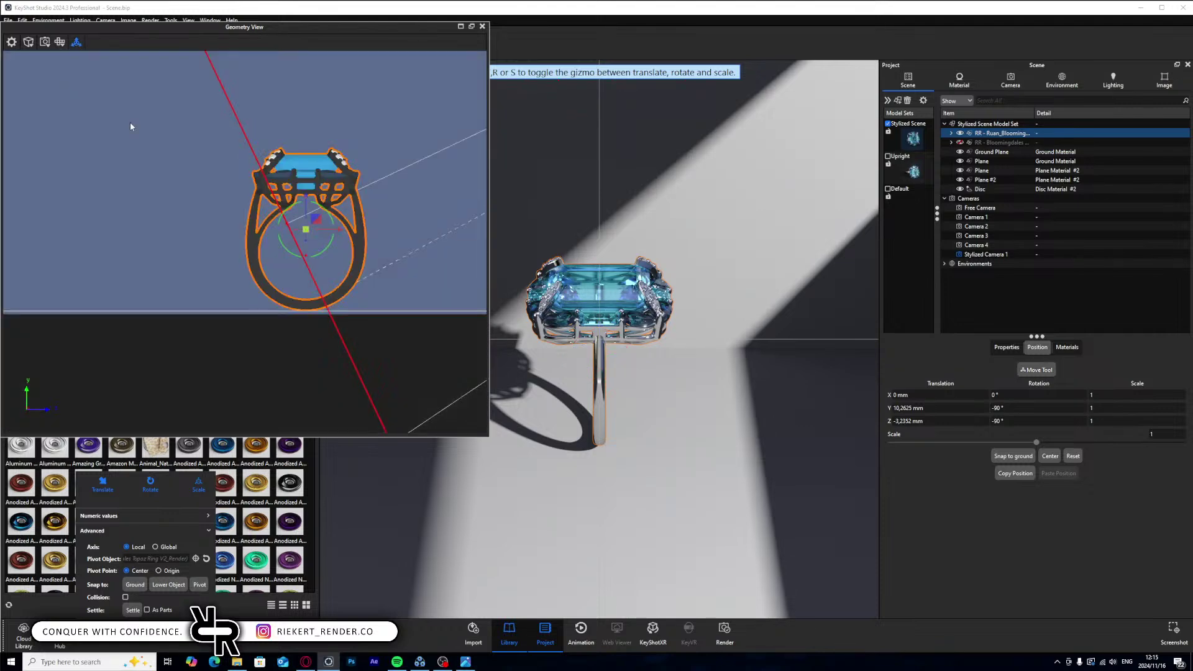
- Rotate the ring 90° about Y so its stone faces the camera, and turn it further with a 30° rotation about X
drag(285, 241, 296, 299)
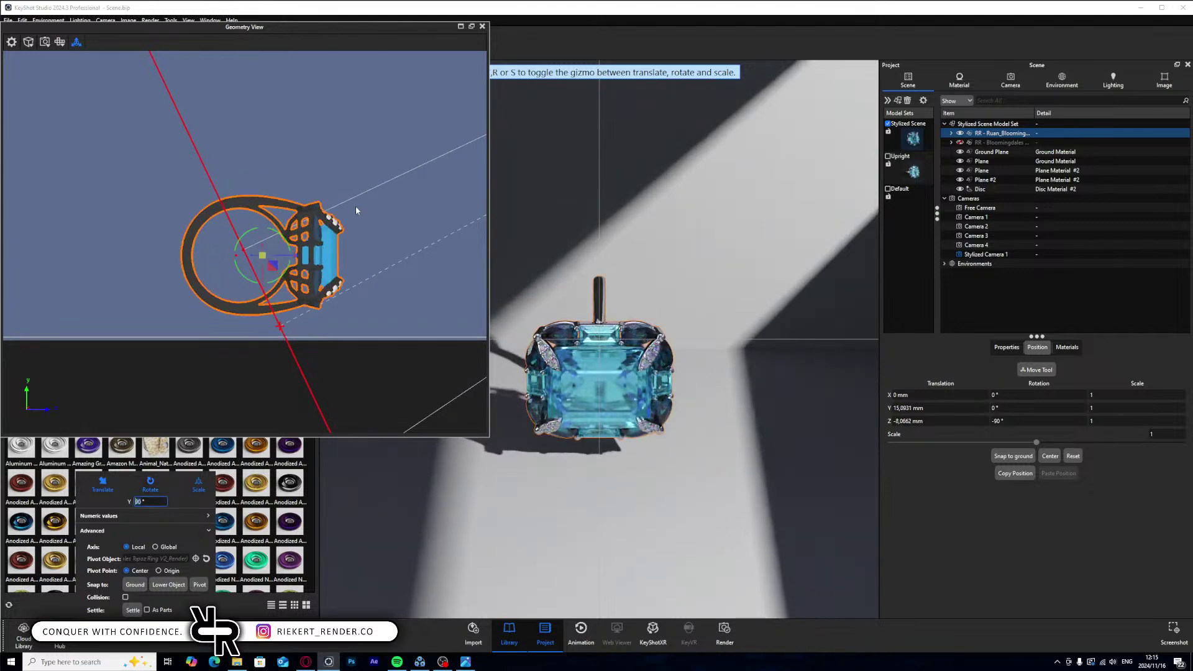
drag(328, 199, 236, 295)
drag(292, 258, 221, 225)
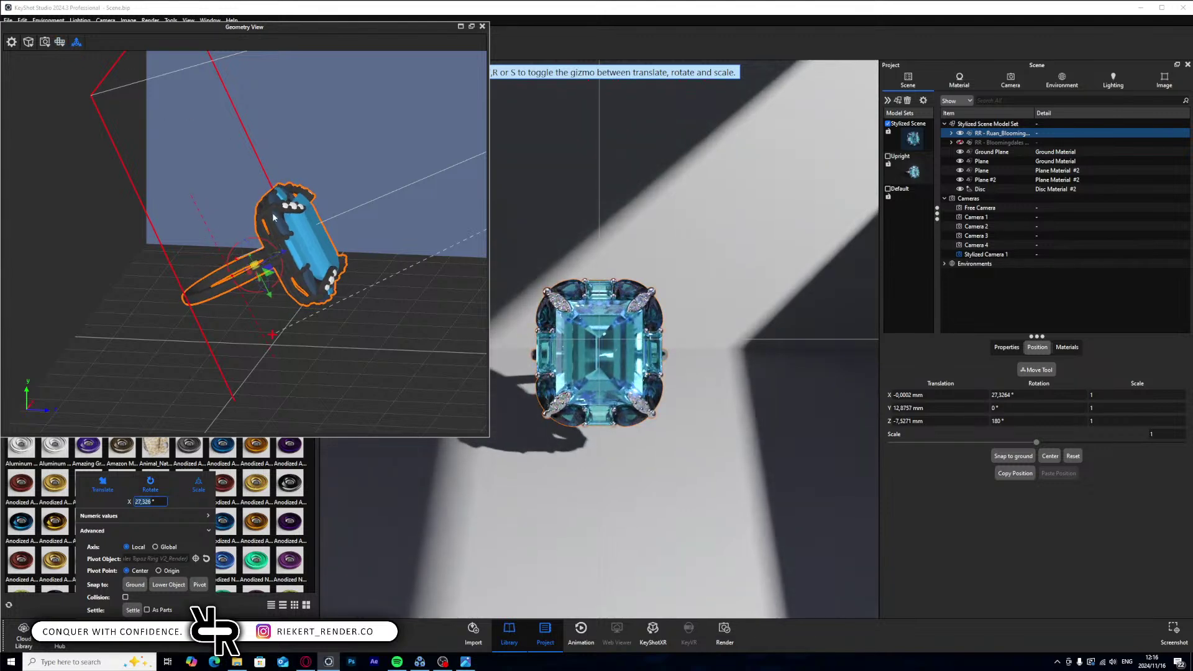
text(30)
key(Return)
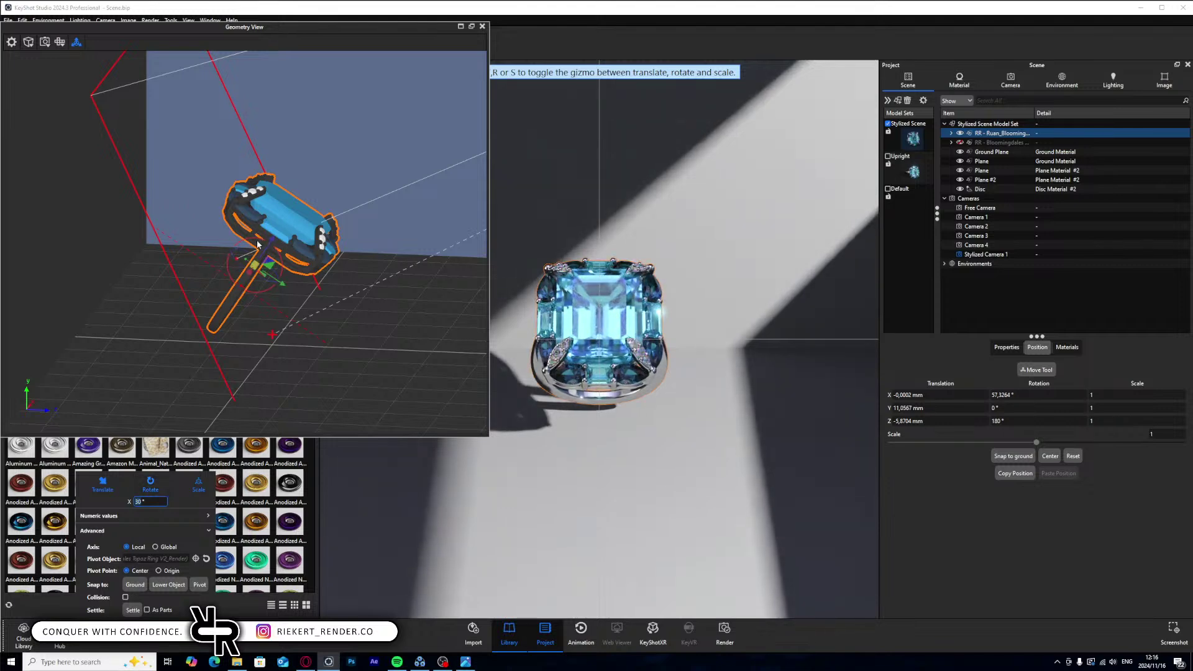
- Switch the gizmo to the Global axis in side view and lower the ring about 2.13 mm in Y, nudging it onto the floor
click(59, 42)
click(71, 75)
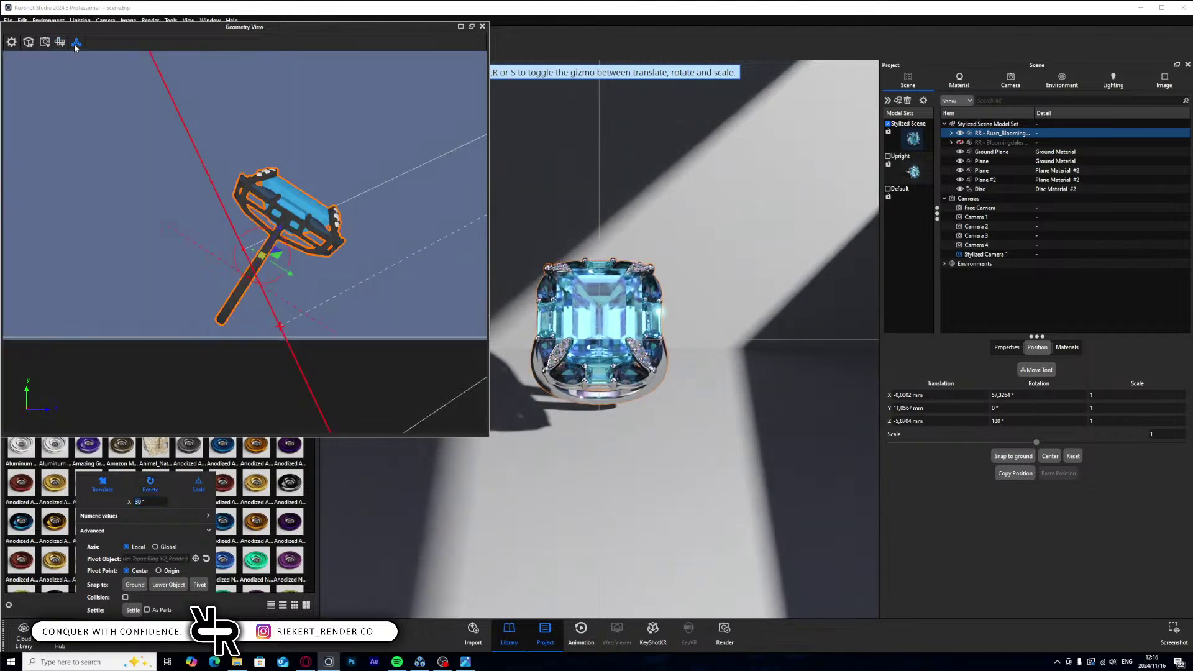
click(59, 42)
click(67, 58)
click(155, 546)
drag(262, 225, 262, 237)
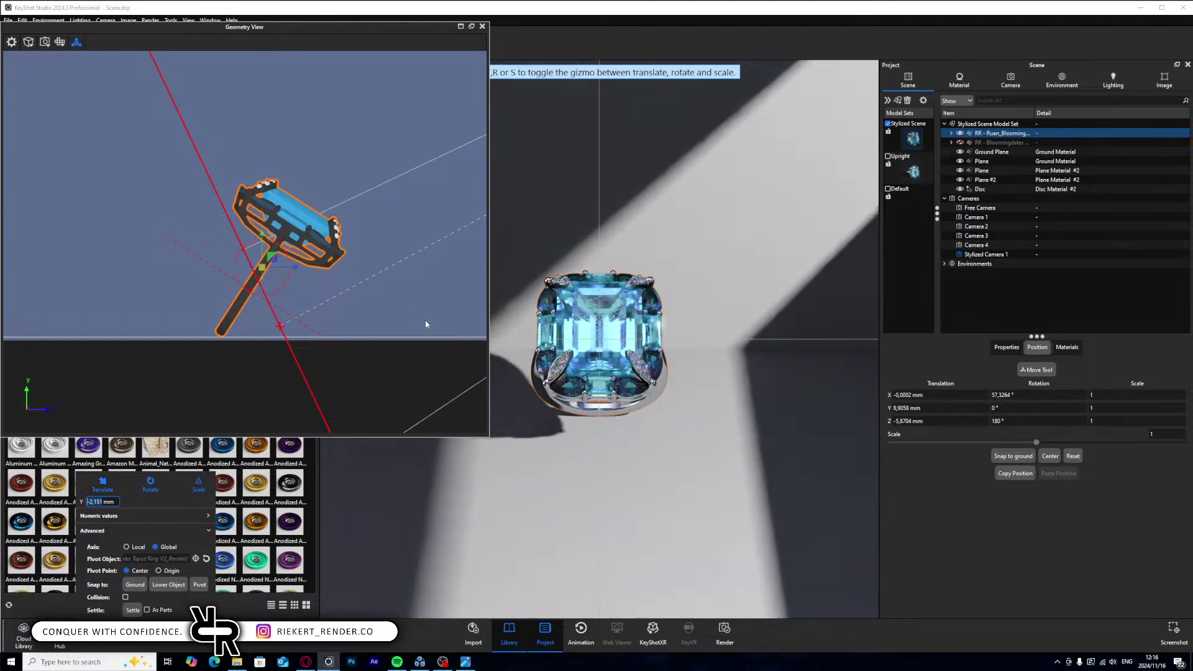
click(260, 330)
scroll(260, 330, up, 3)
click(377, 428)
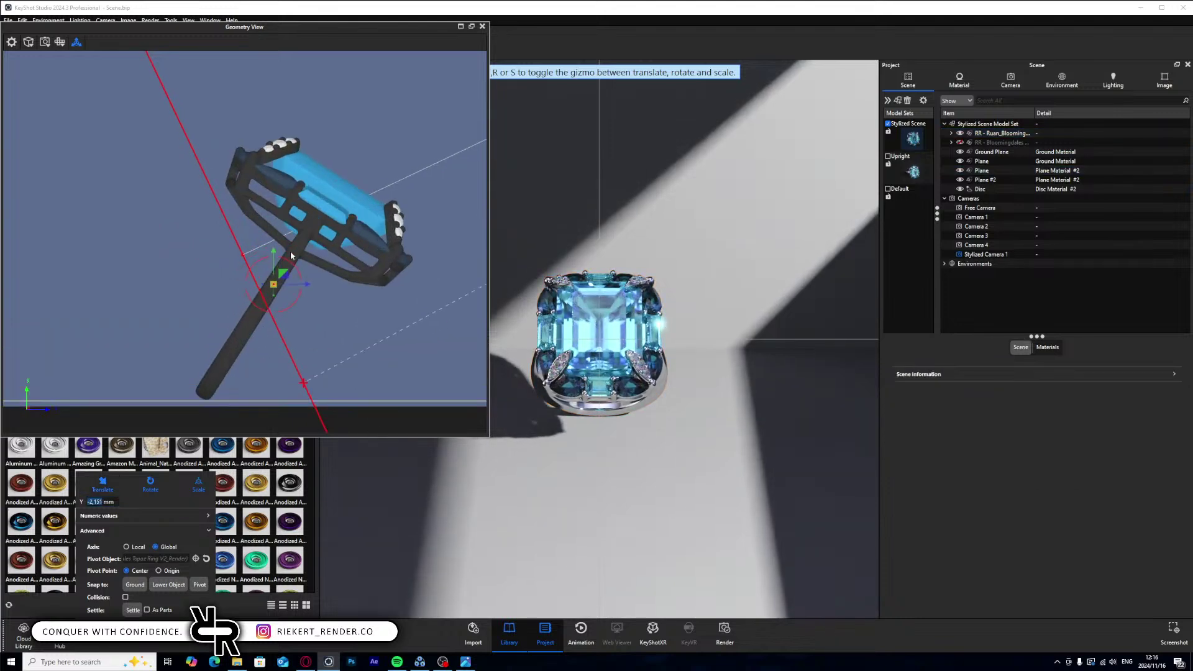
drag(276, 250, 277, 251)
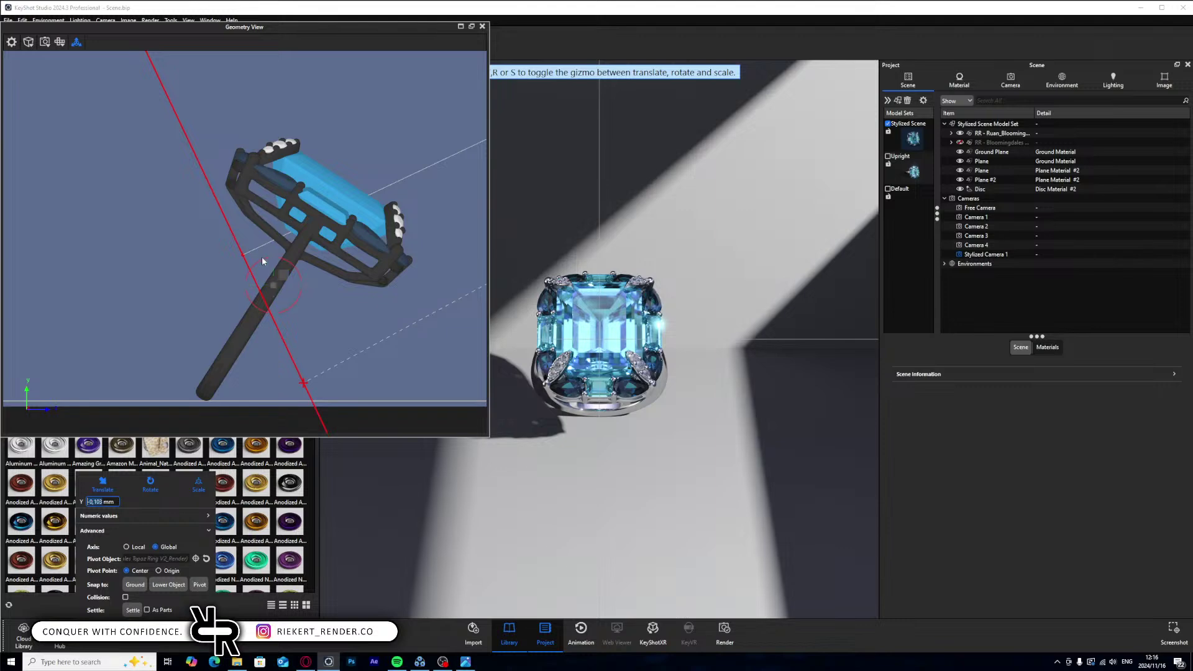
- Stand the ring upright with an X rotation of 90° and move it to about Y 10.16 mm and Z 4.56 mm
drag(262, 256, 243, 267)
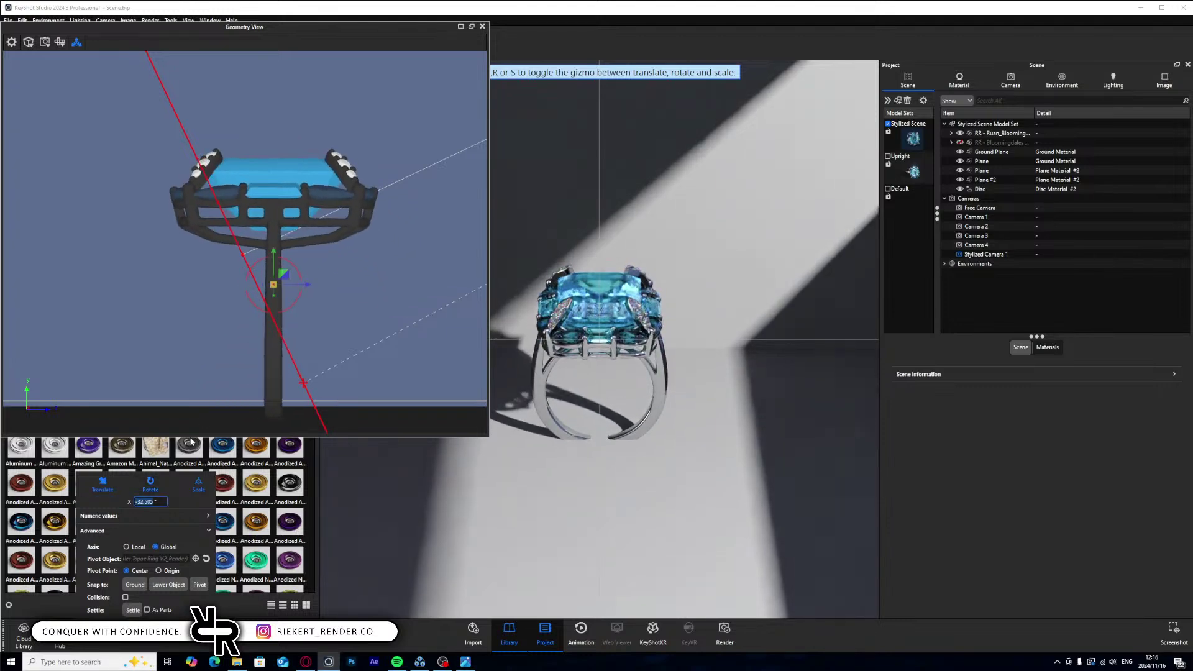
click(152, 516)
key(Tab)
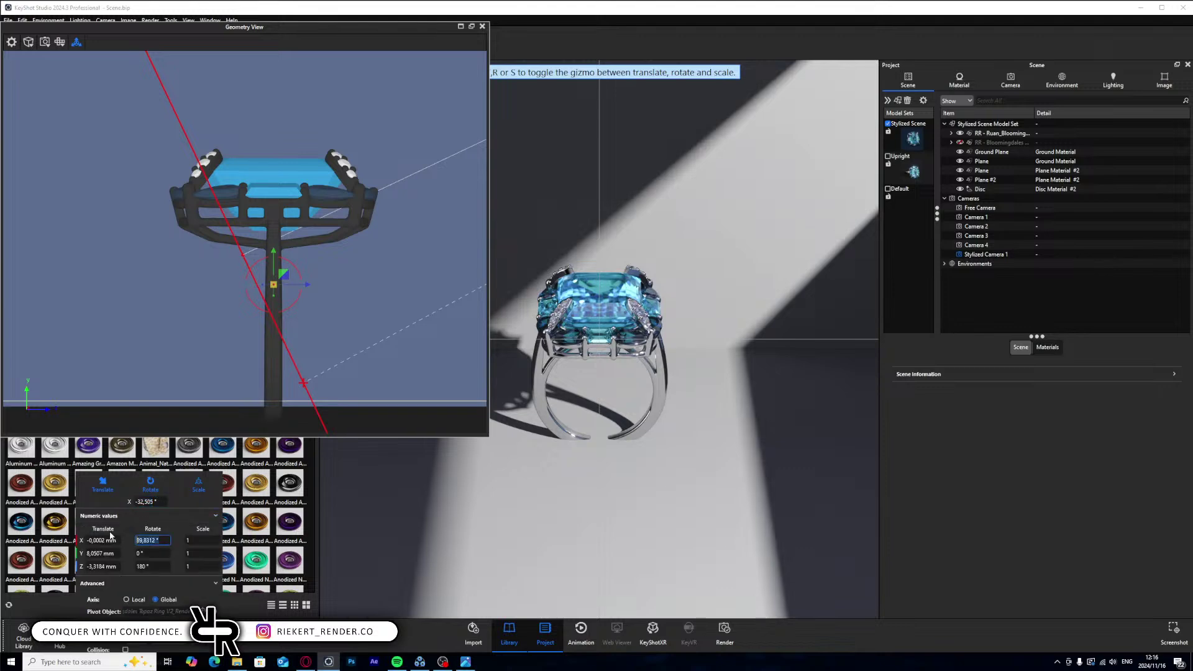
text(90)
key(Return)
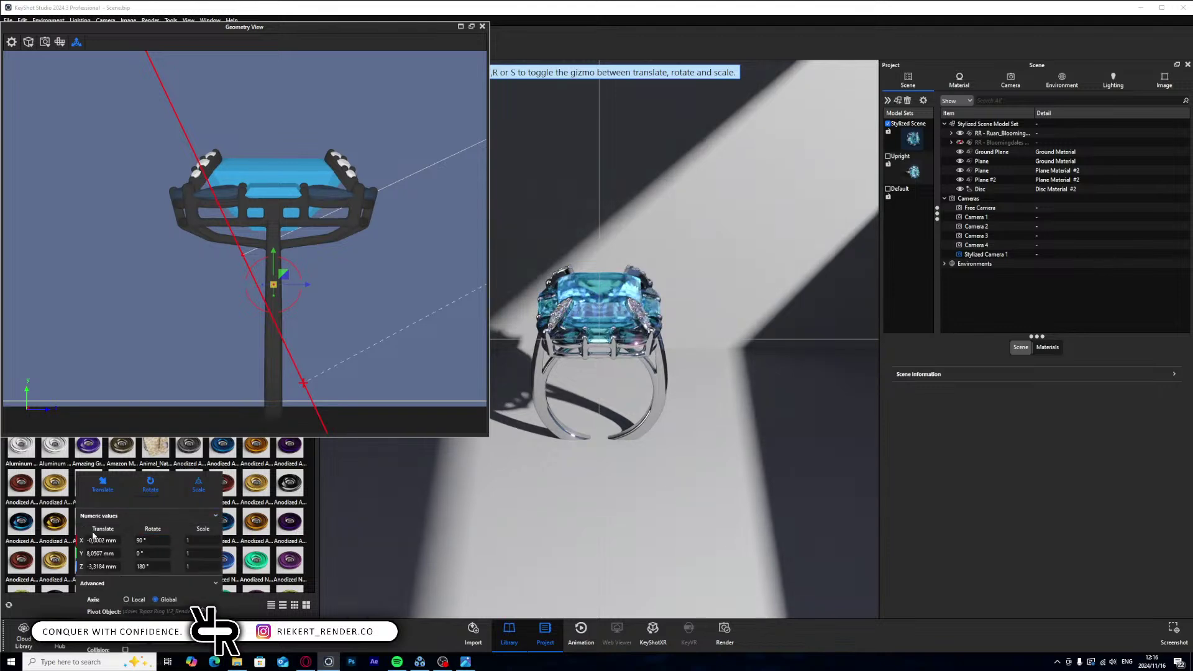
drag(273, 255, 380, 287)
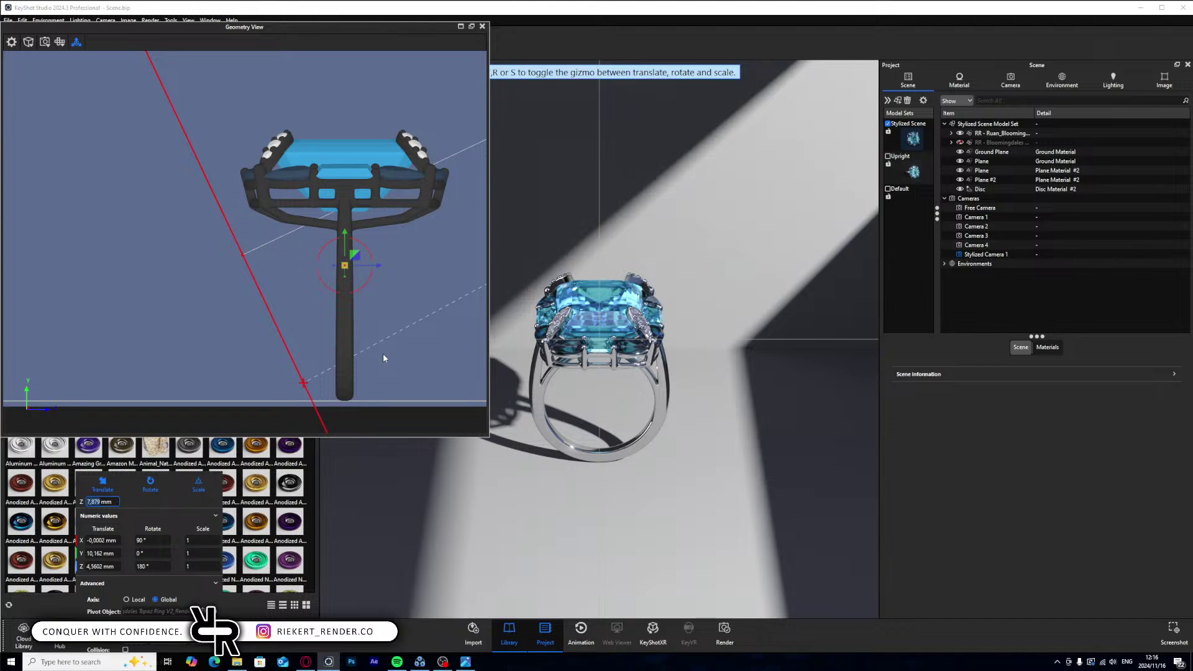
- Try tilting the ring about 2.13° about X, and reset its X rotation to 90°
key(r)
mouse_move(370, 254)
mouse_down()
mouse_move(379, 271)
mouse_move(369, 256)
mouse_up()
click(148, 540)
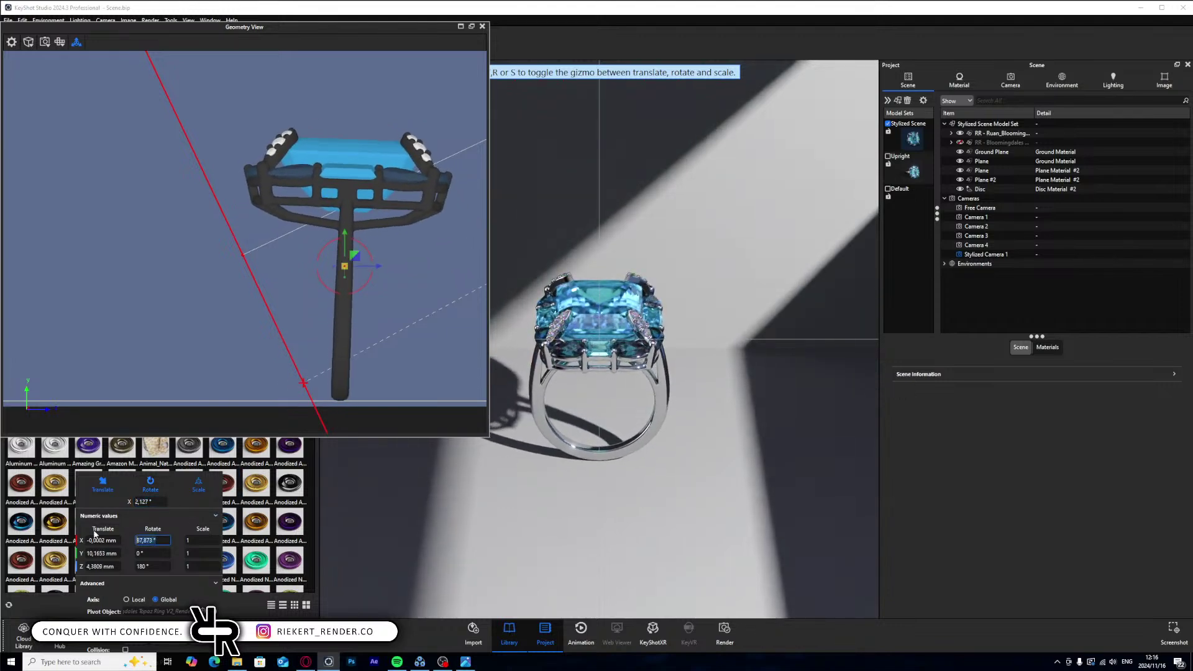
text(90)
key(Return)
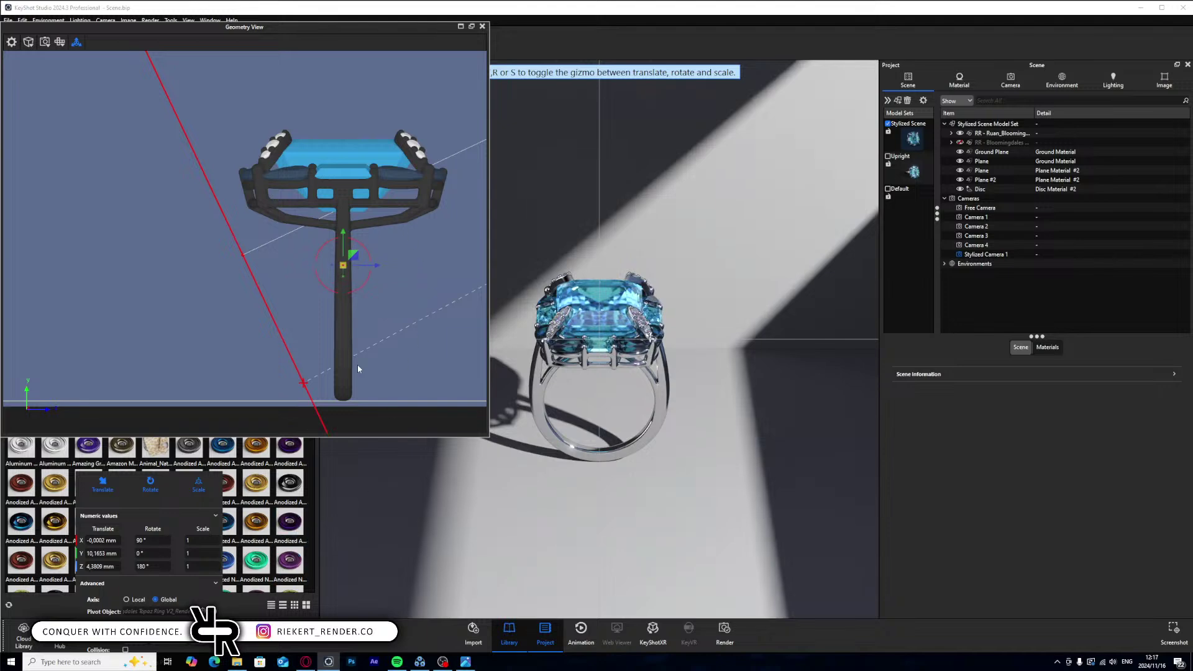
- Rotate the ring about 47.75° around the Y axis so it stands at an angle to the camera
drag(309, 245, 338, 318)
key(r)
drag(338, 317, 335, 313)
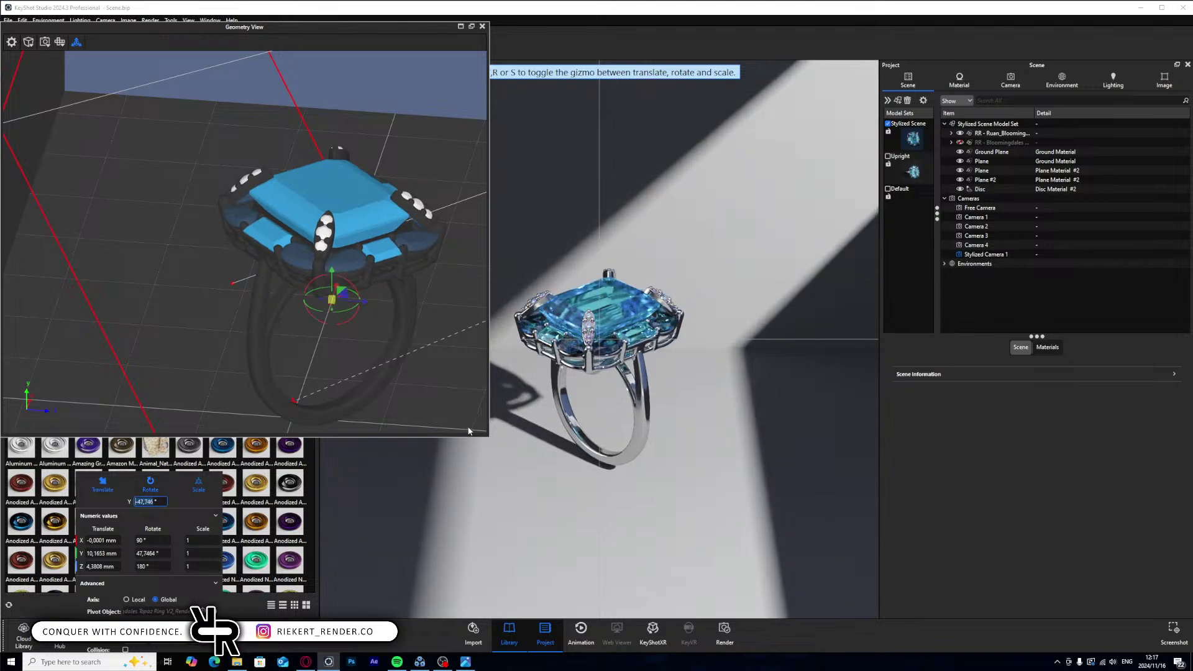
- Bring Stylized Camera 1 closer to the ring, to a distance of about 213.84 mm, and save the camera
scroll(666, 438, up, 5)
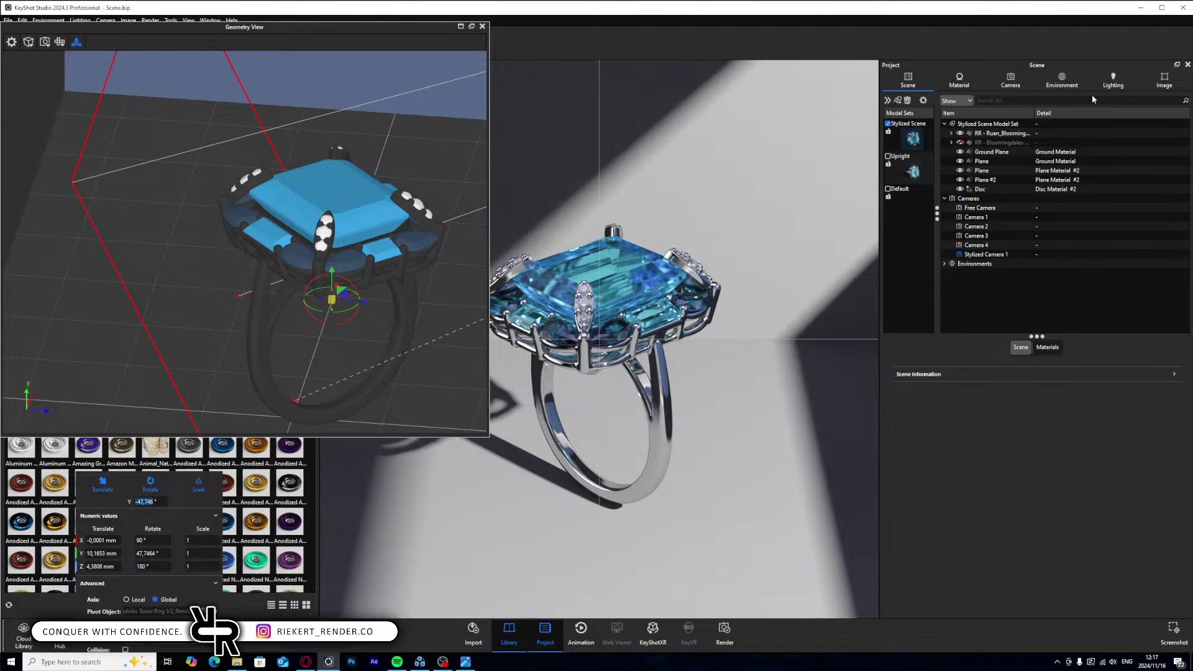
click(1011, 81)
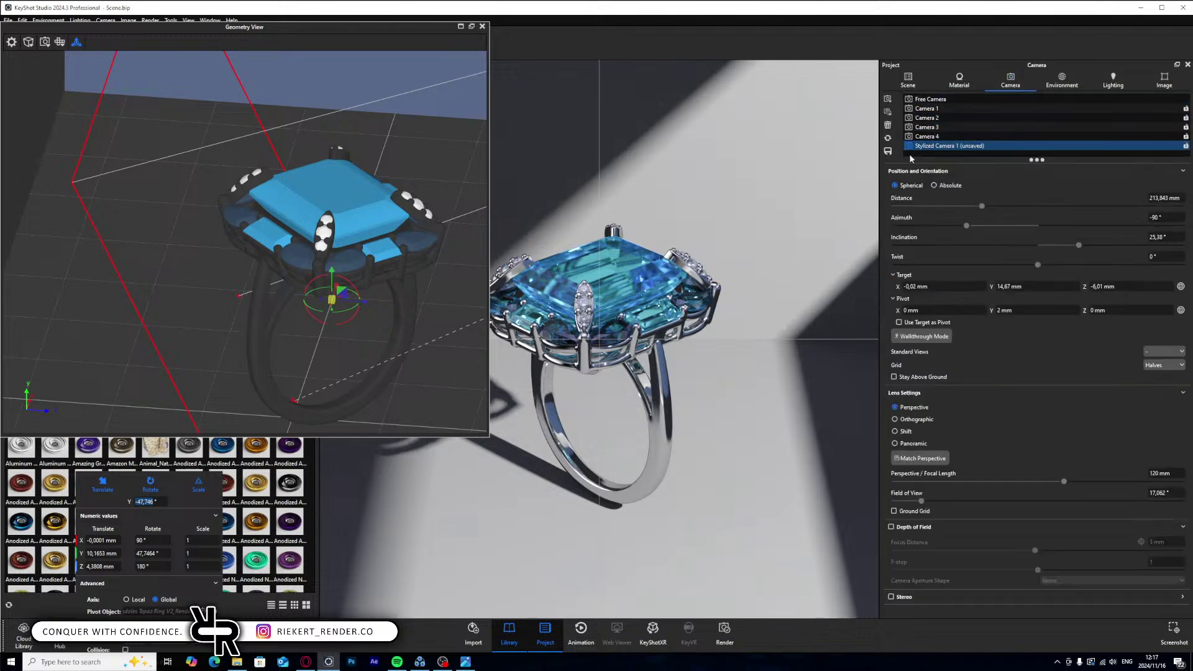
click(887, 151)
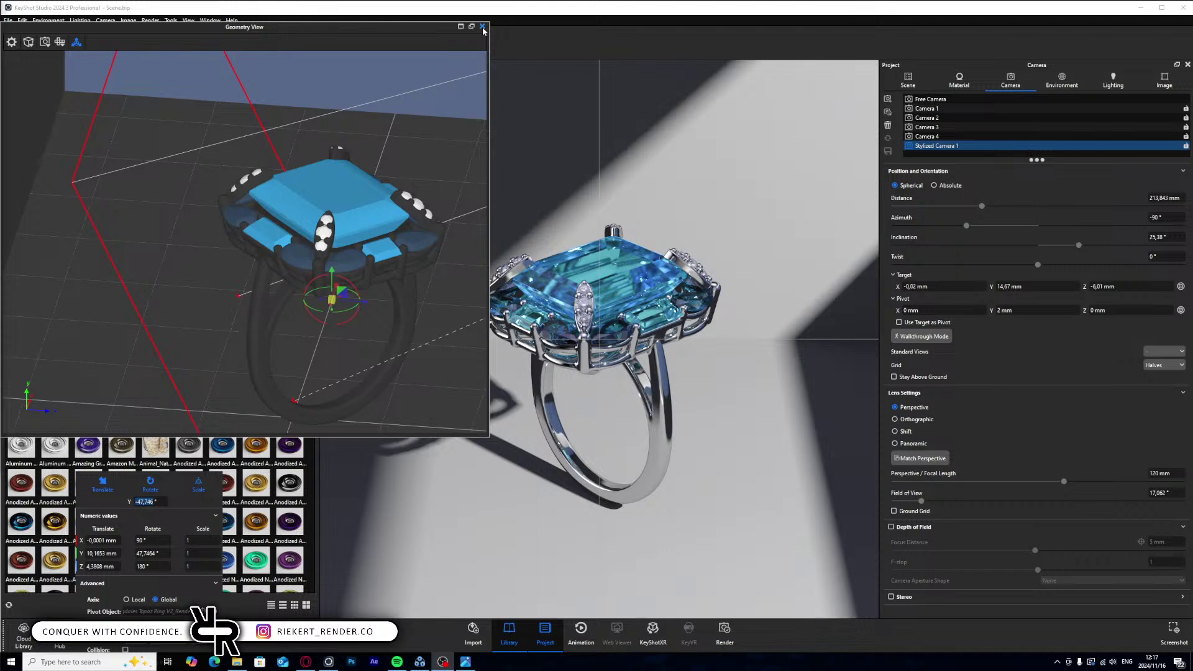
- Clear away the Geometry View and set the camera's grid to None, accepting the ring's new placement
drag(370, 29, 0, 31)
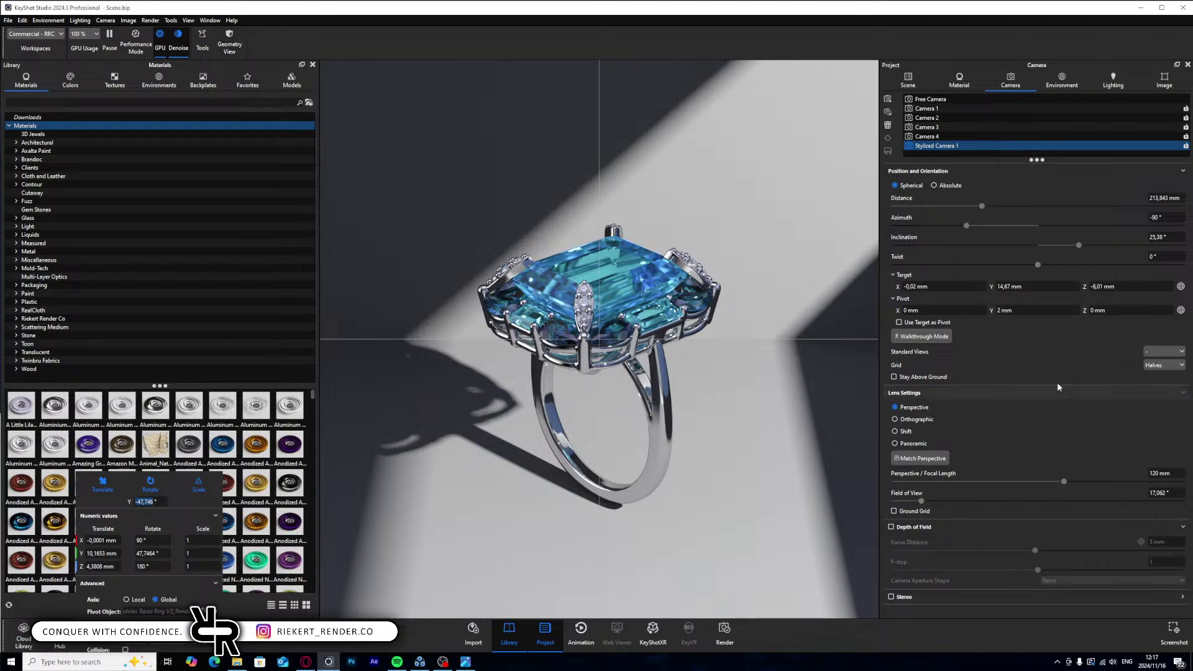
click(1163, 365)
click(1160, 376)
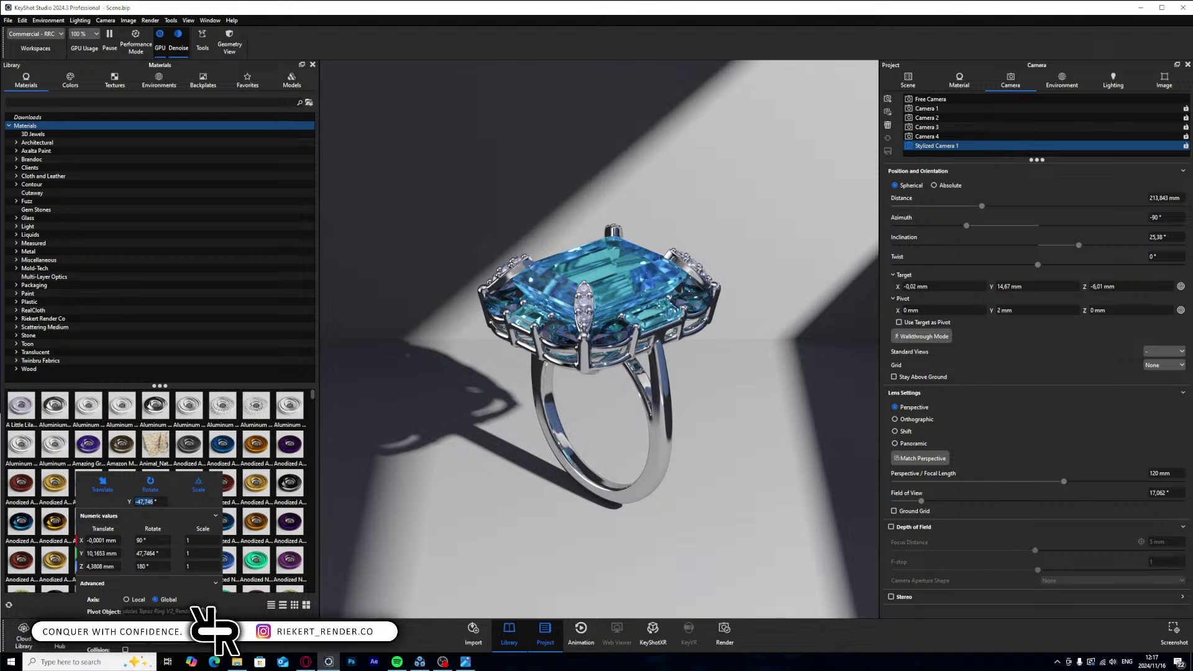
drag(176, 484, 174, 389)
click(213, 590)
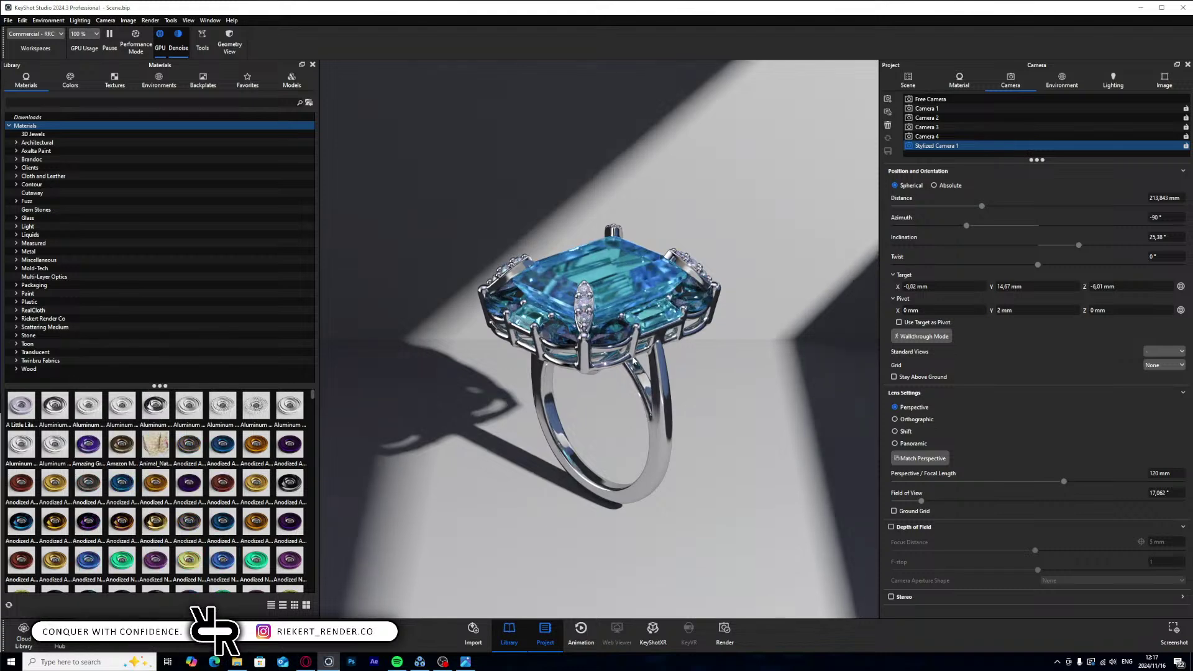
- Enable depth of field on Stylized Camera 1 and set its focal point on the ring's gemstone head
click(931, 99)
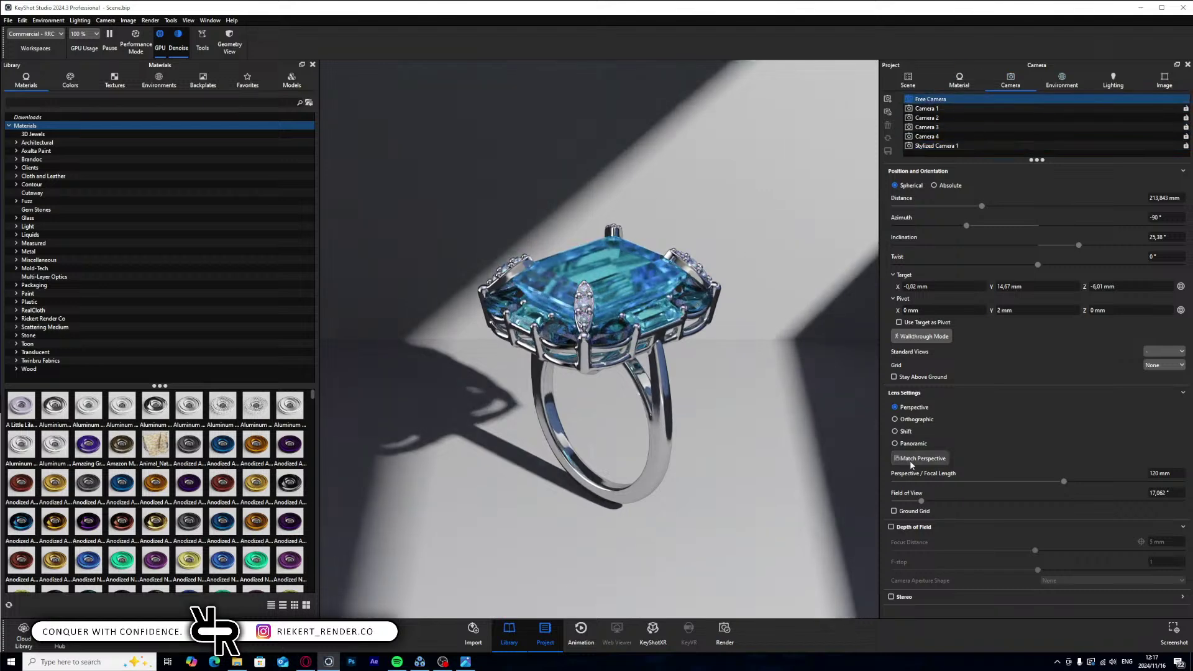
click(936, 145)
click(891, 527)
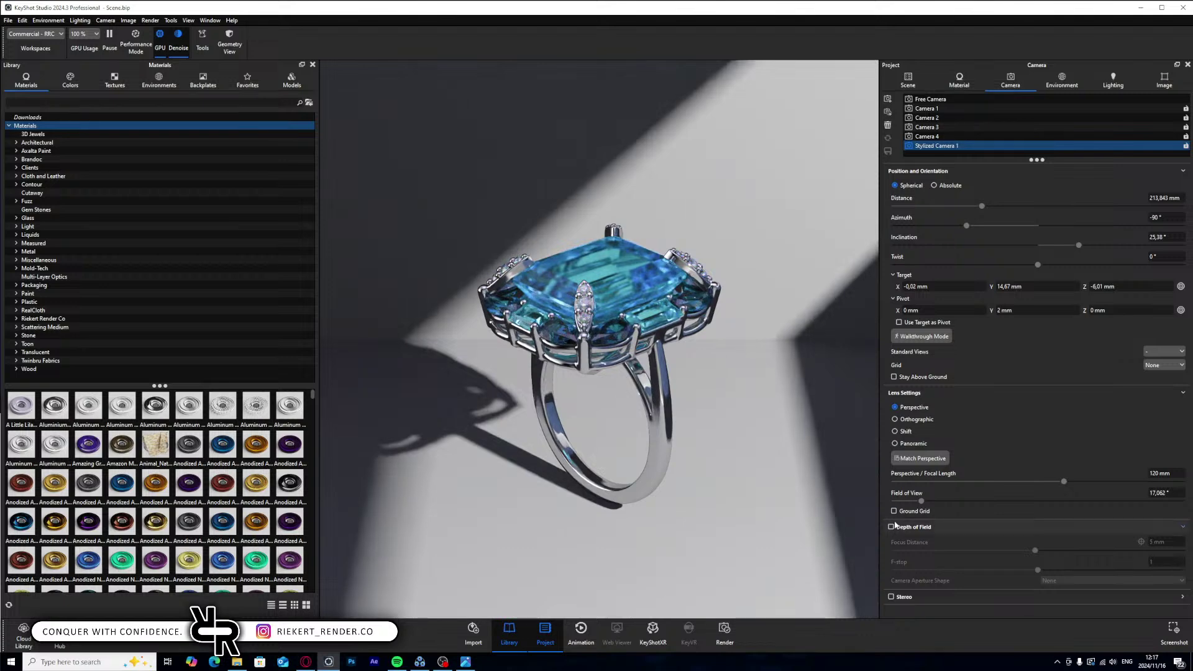
click(1141, 542)
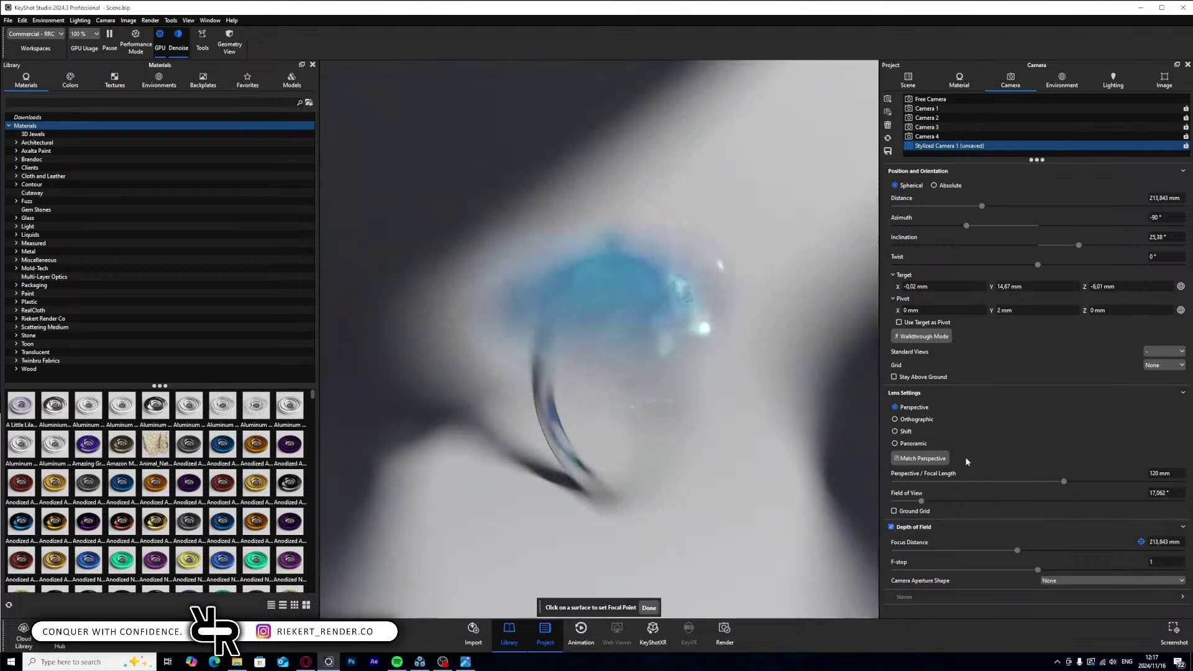
click(620, 314)
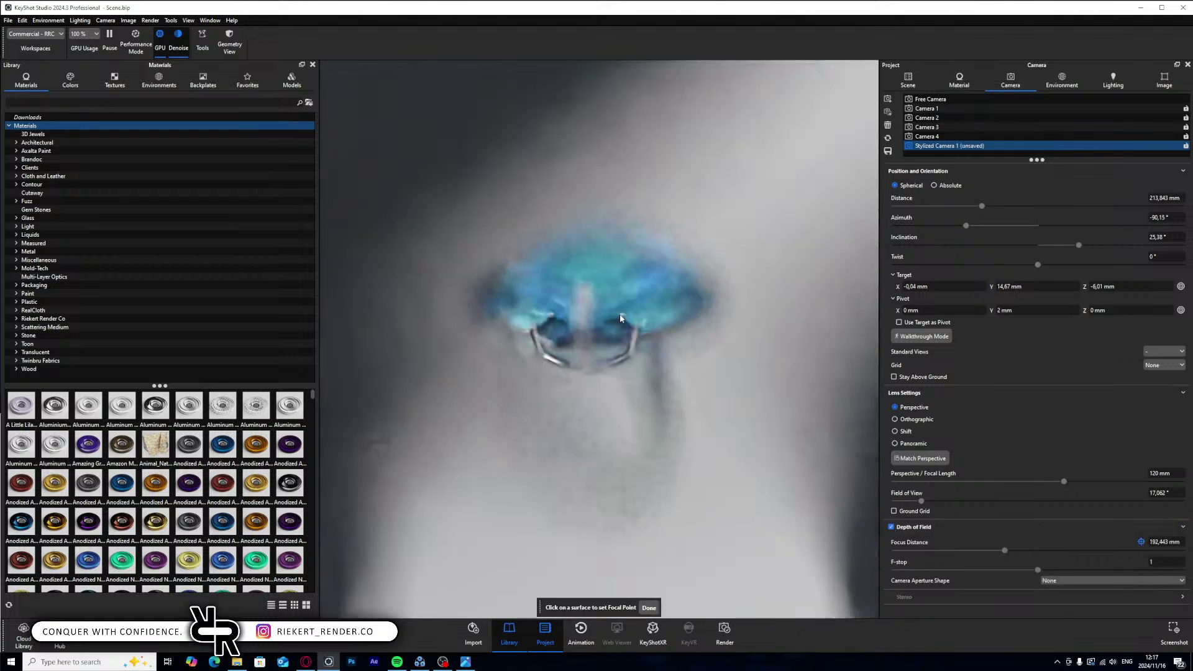
- Try an F-stop of 50, reduce it to about 40, and finish setting the focal point
click(1155, 562)
text(50)
key(Return)
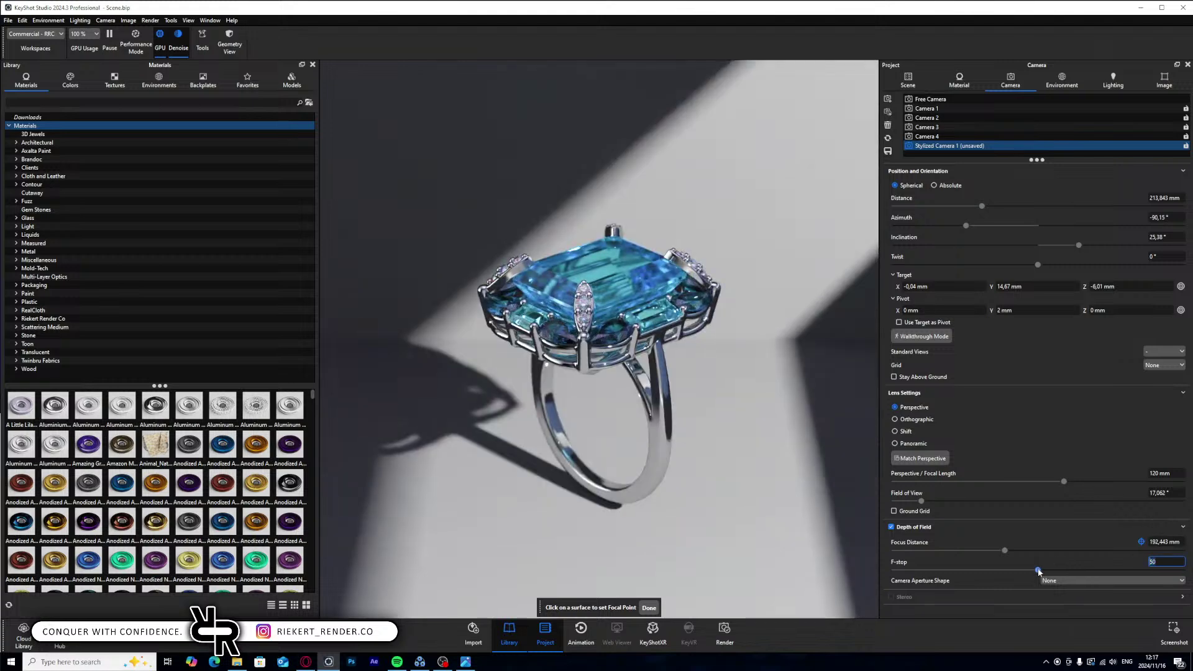
drag(1038, 570, 1010, 570)
click(648, 608)
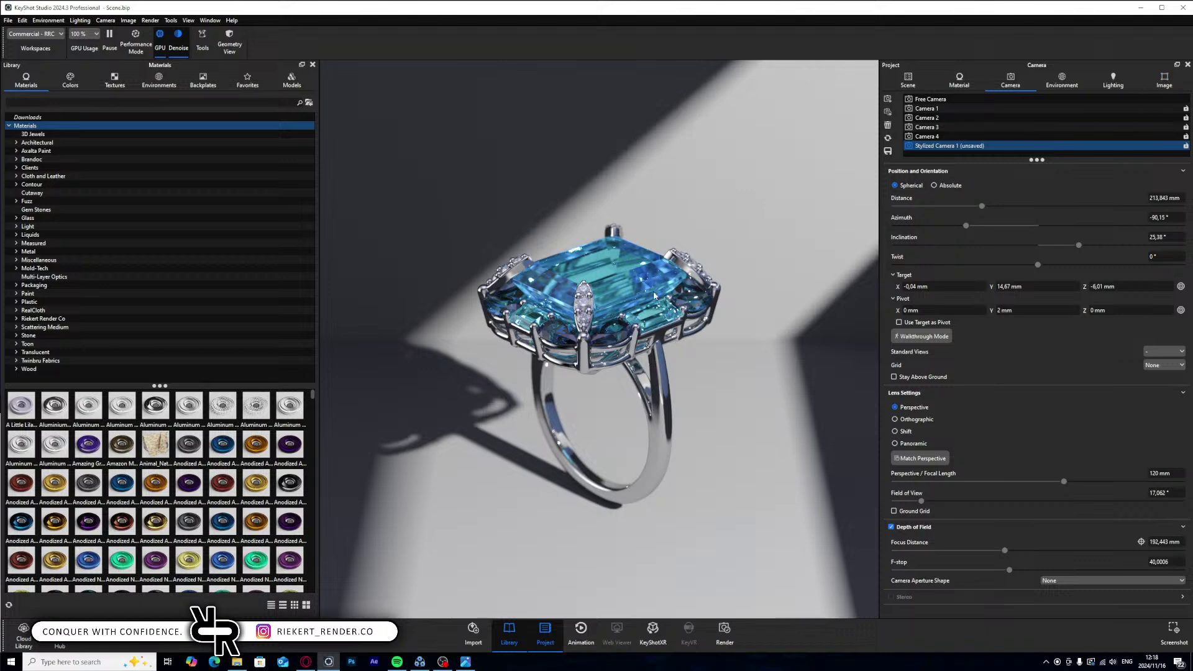
- Review the image adjustment settings and save the depth of field changes to Stylized Camera 1
click(1164, 81)
scroll(973, 488, down, 3)
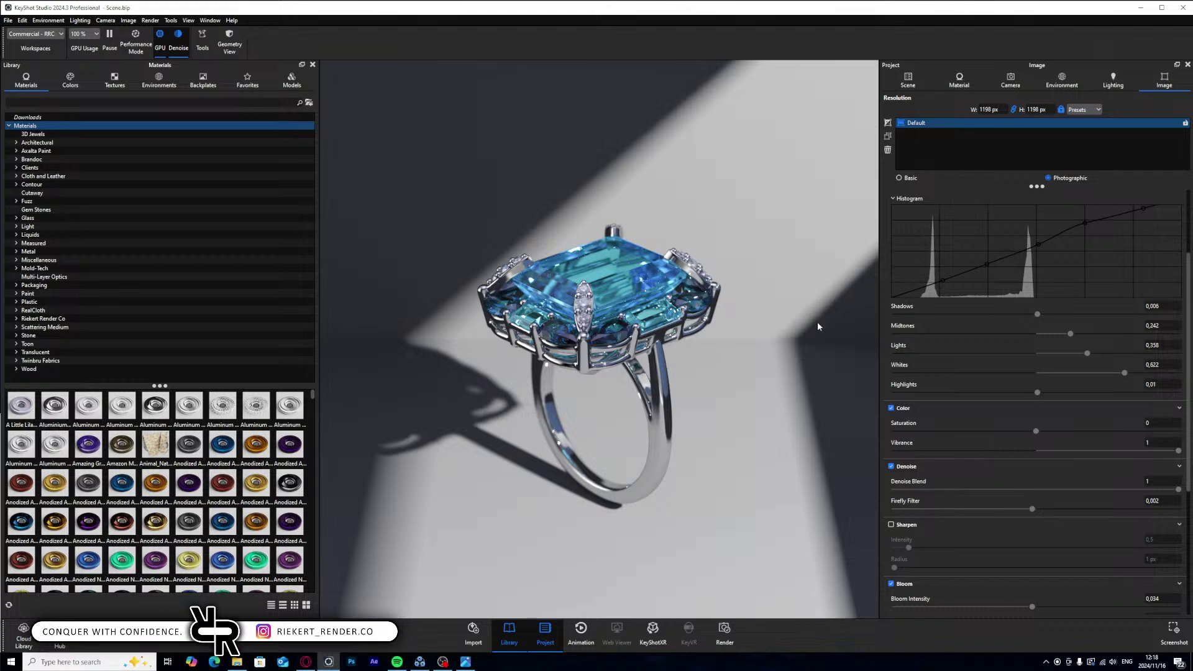
click(1010, 81)
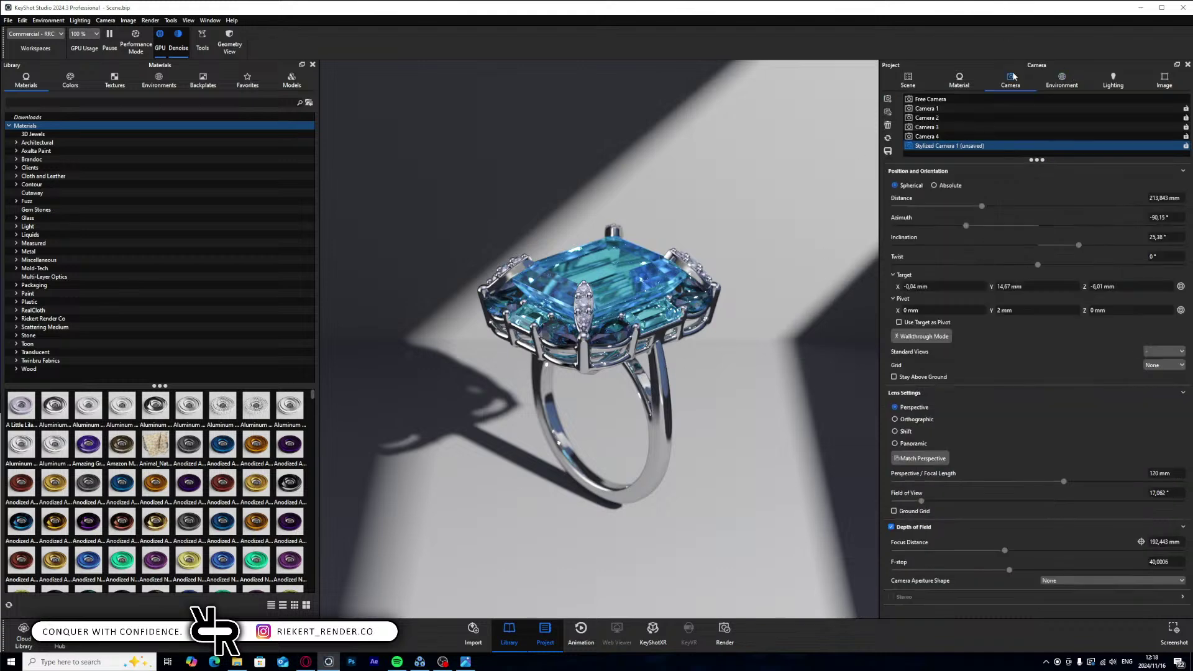
click(888, 152)
- Open the ground material's properties and compare the scene with the watch reference photo
double_click(758, 411)
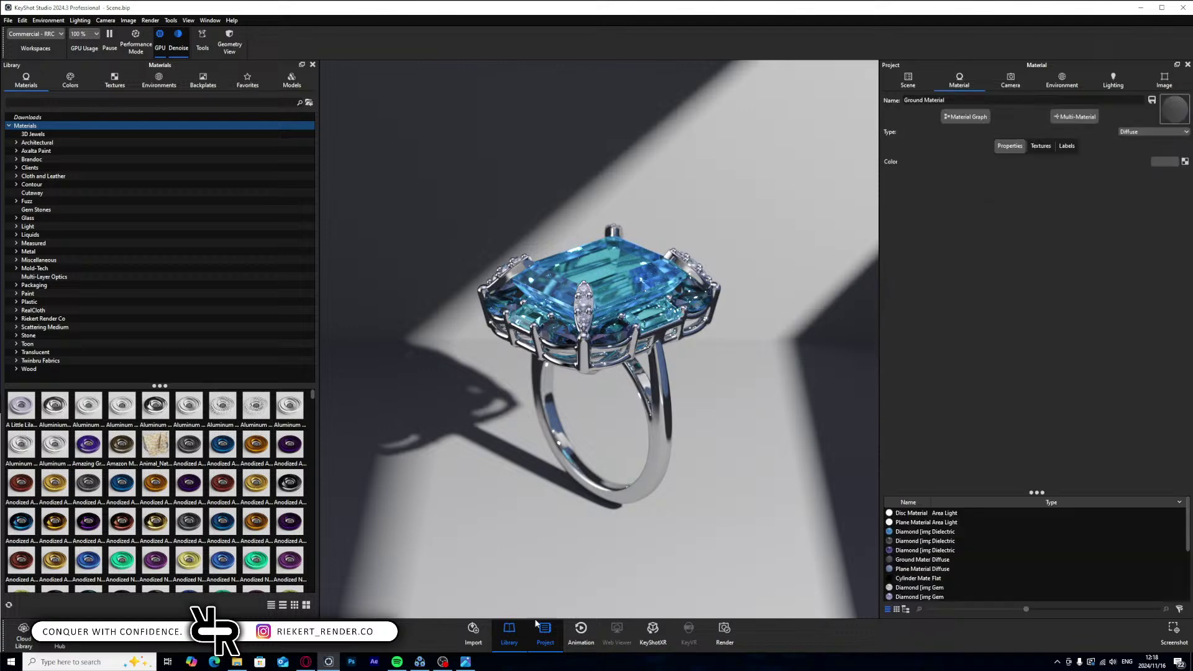
click(465, 662)
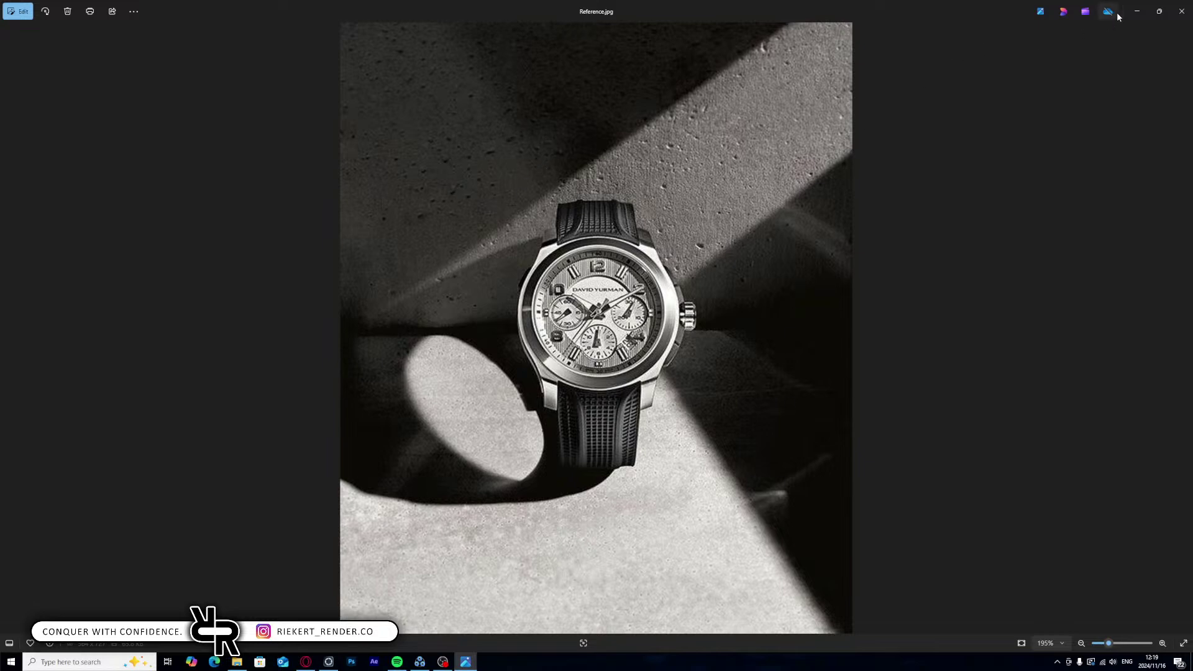
click(1138, 12)
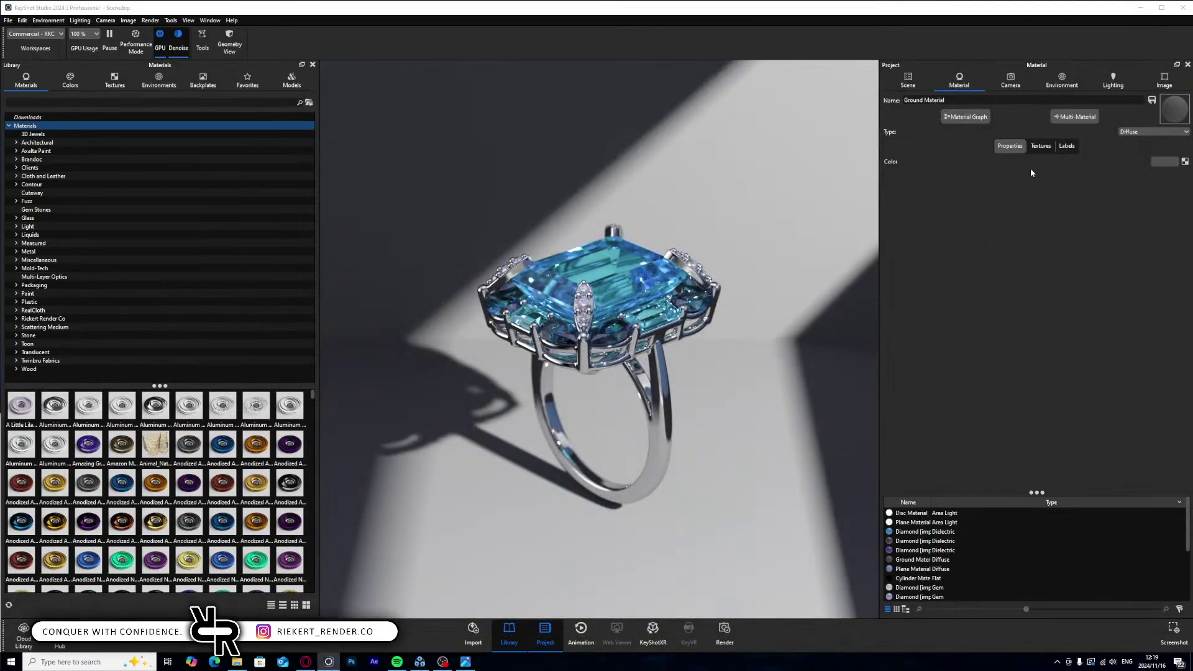
- Switch to the Free Camera and turn off its depth of field
click(908, 80)
click(1010, 81)
click(930, 99)
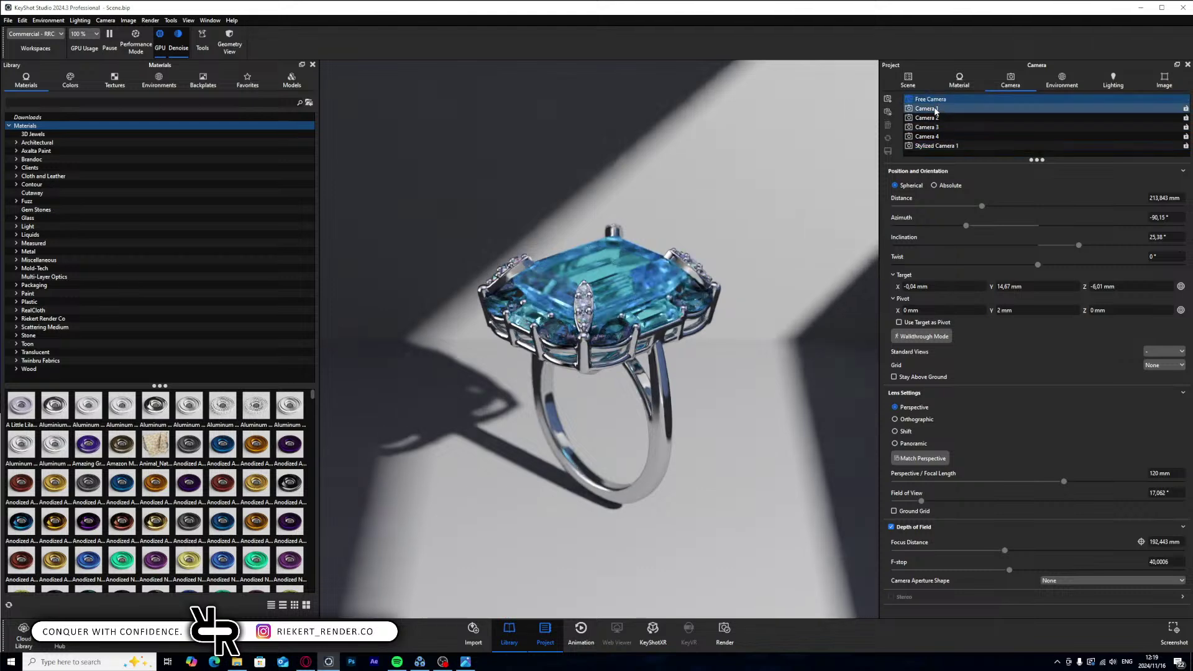
click(892, 527)
- Scale the lower blocking plane along its X axis by a factor of about 1.145
click(855, 280)
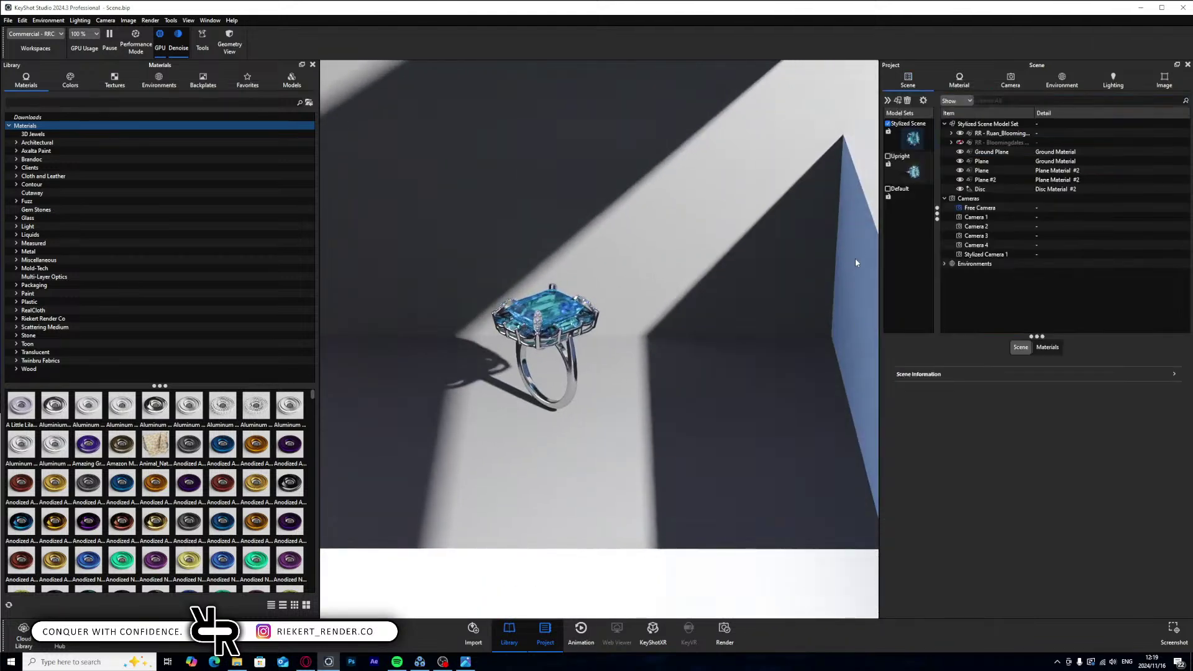
right_click(856, 272)
click(864, 301)
drag(867, 304, 863, 335)
key(r)
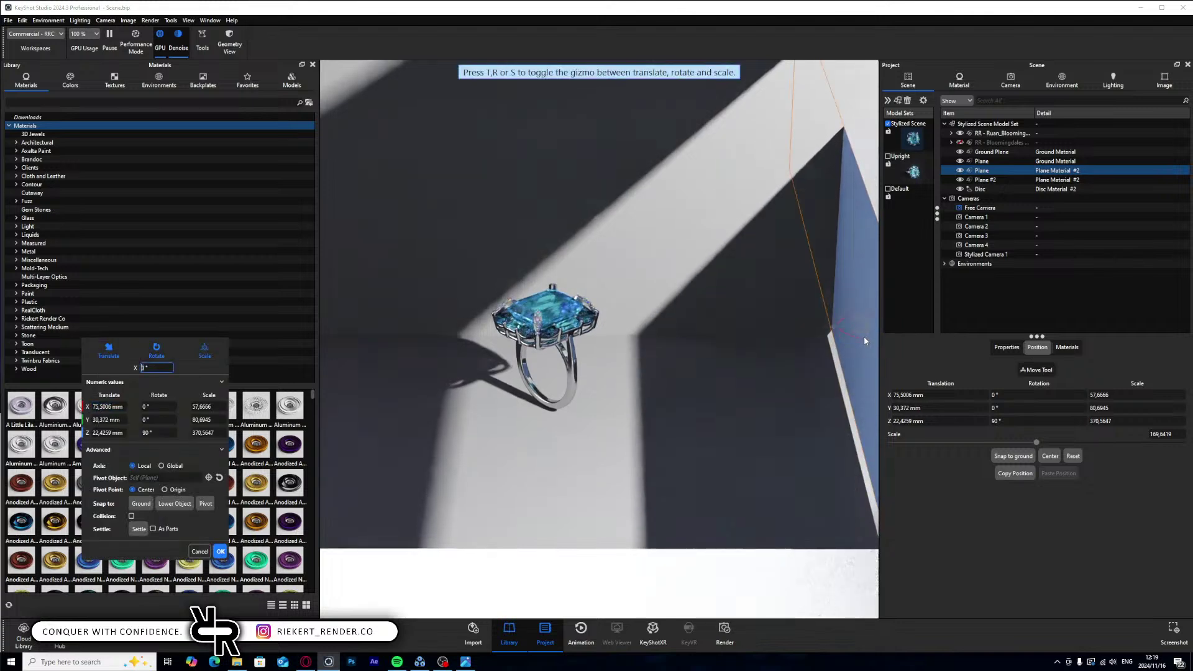
drag(774, 401, 866, 305)
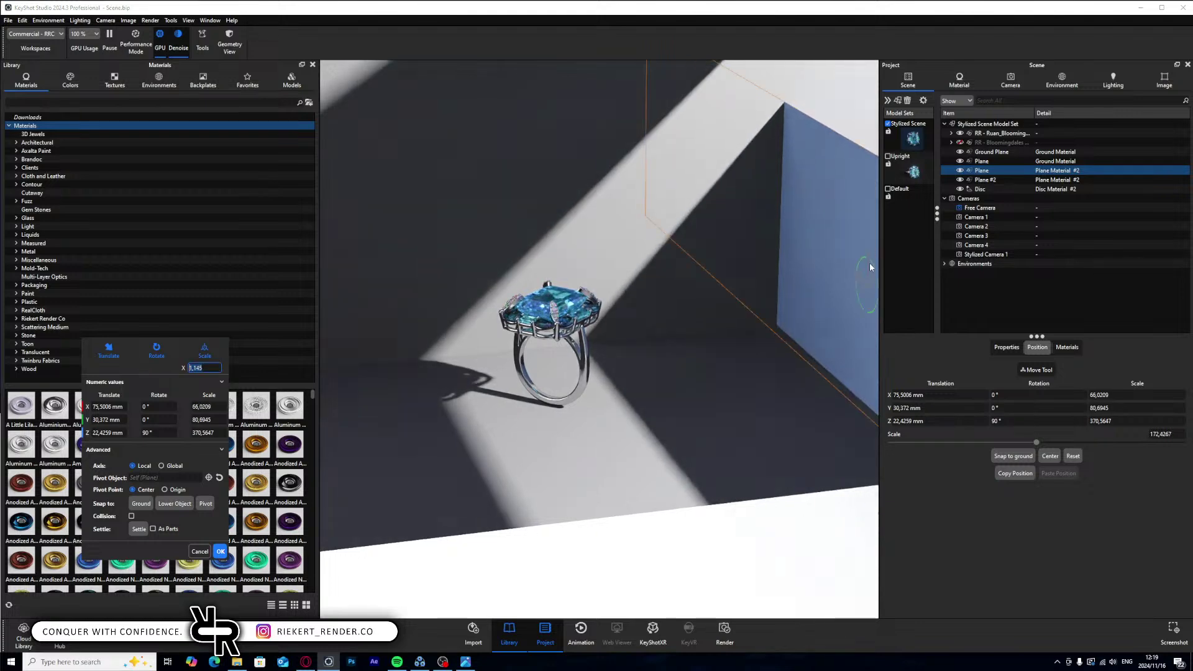
- Return to Stylized Camera 1 and compare the widened shadow with the watch reference photo
click(1010, 80)
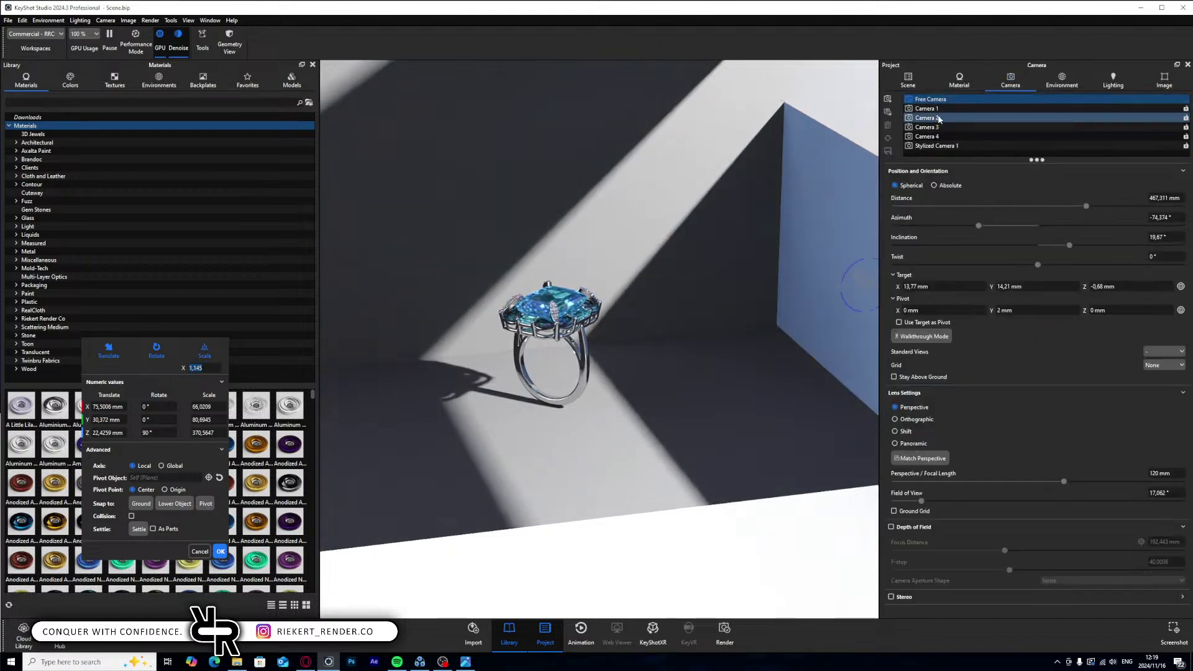
click(942, 147)
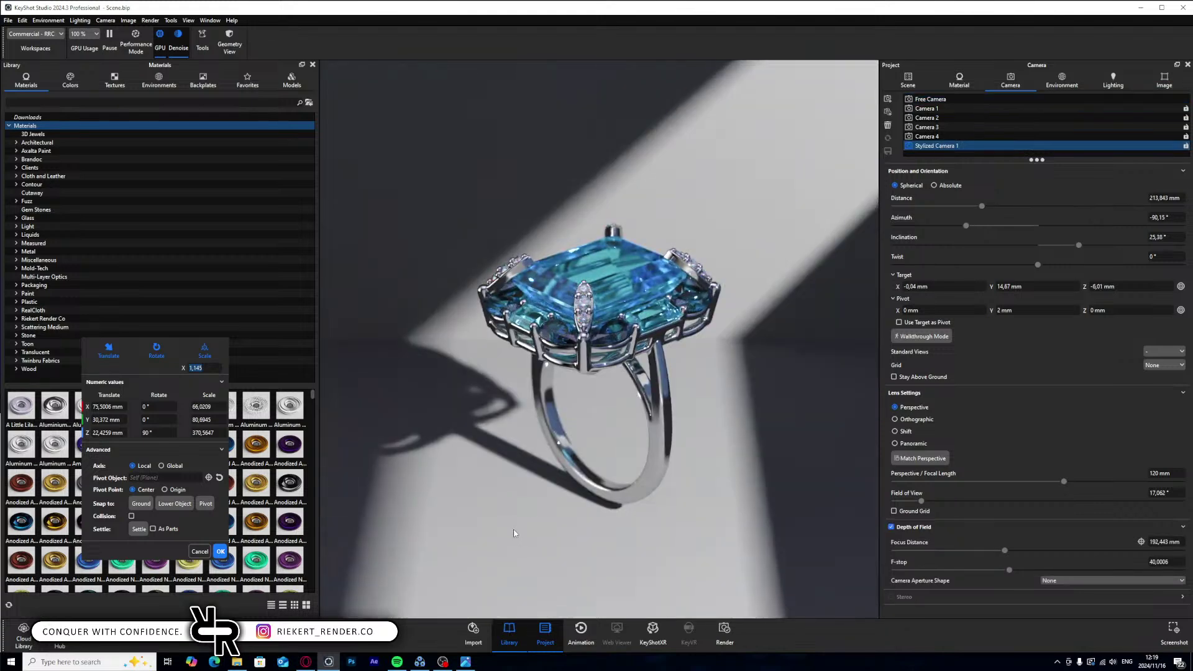
click(466, 661)
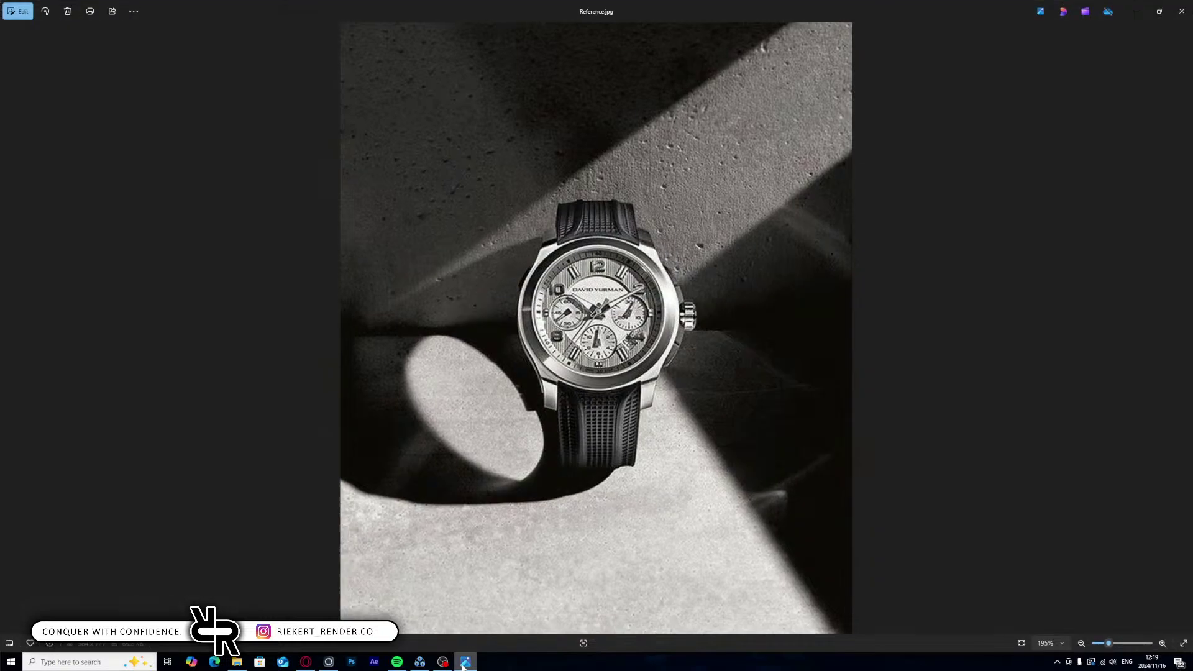
click(466, 662)
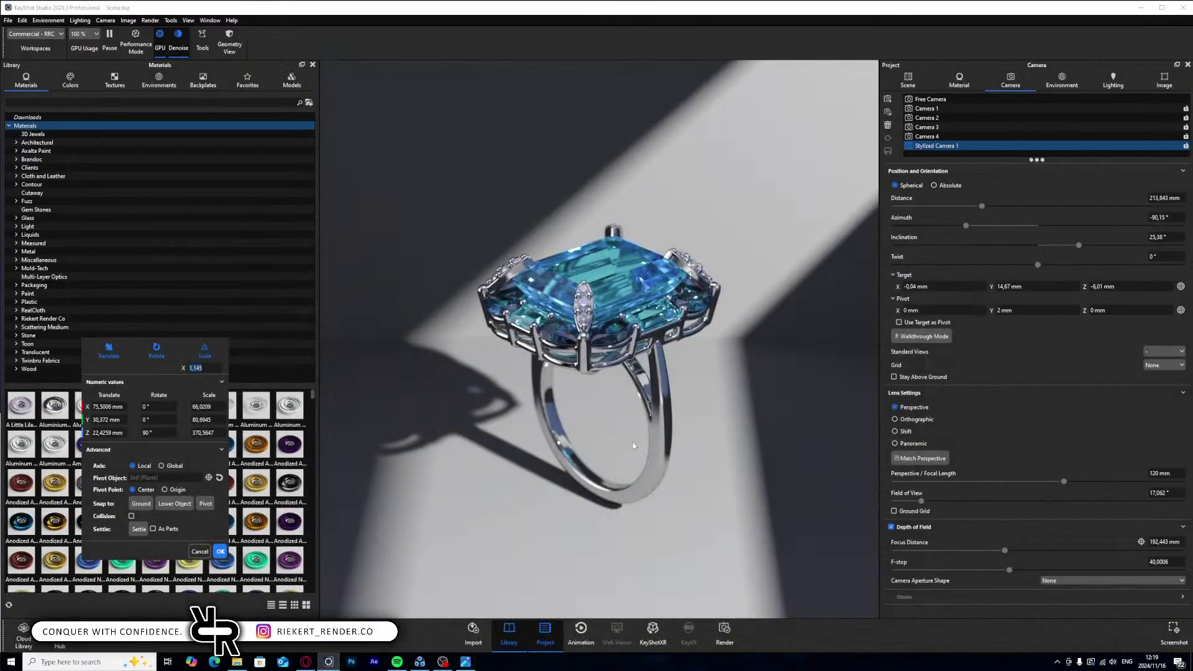
- Accept the lower plane's scaling, and from the Free Camera rotate the upper blocking plane, Plane #2, about 7.41° around Y
scroll(704, 313, down, 6)
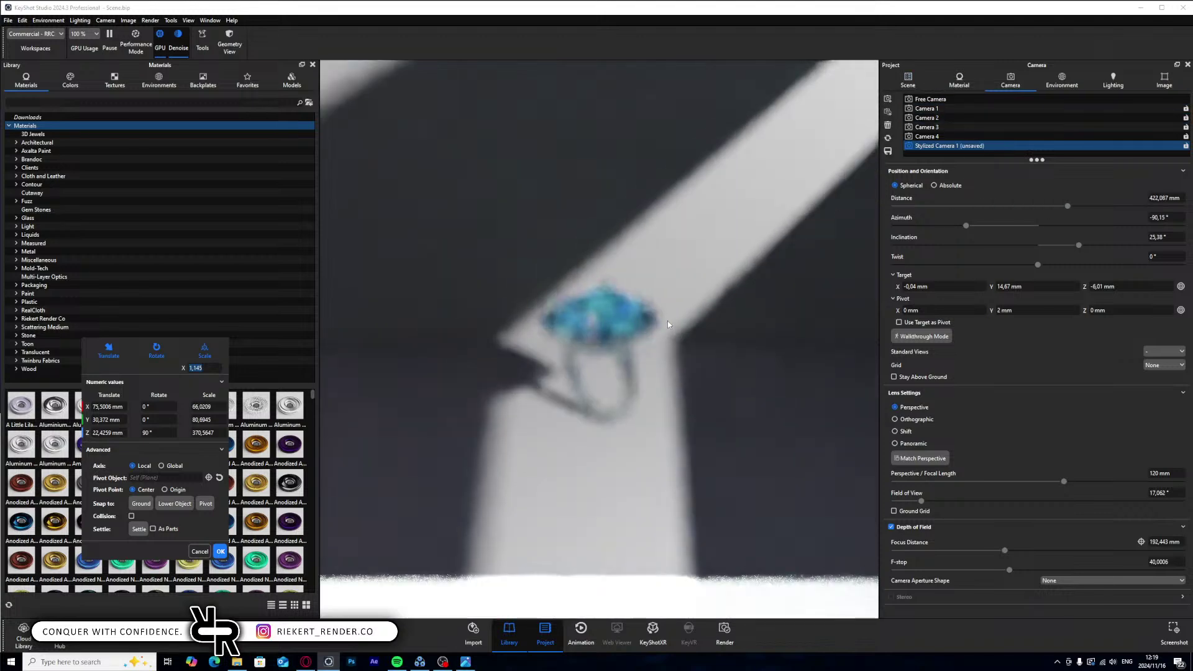
click(221, 552)
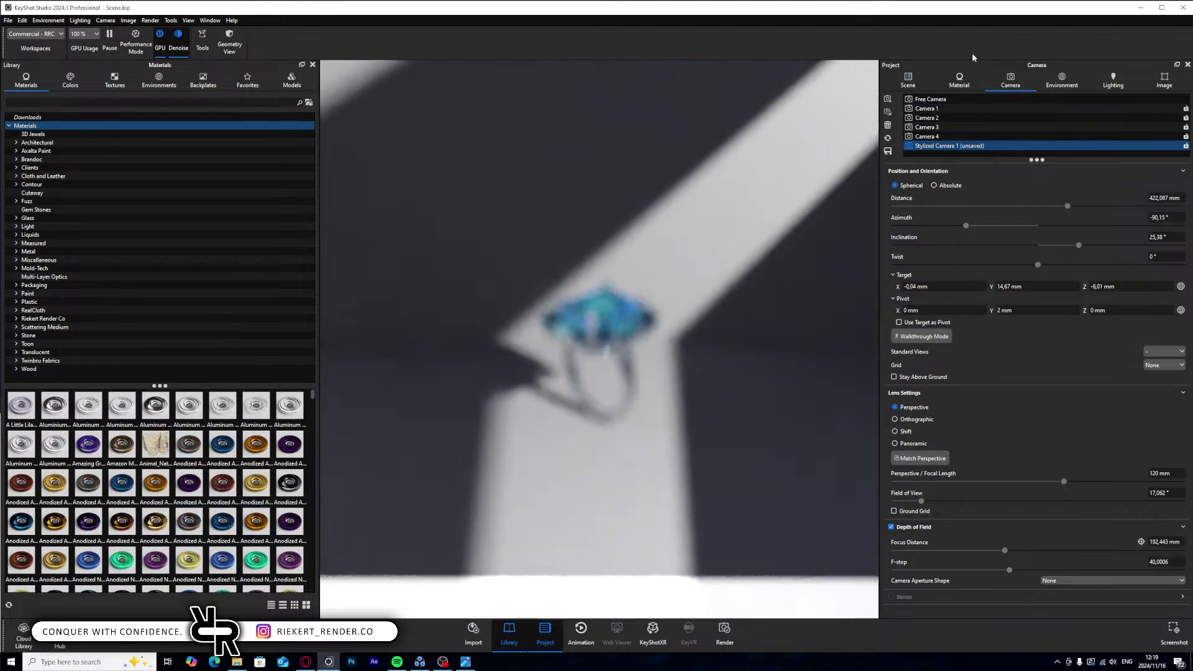
click(942, 109)
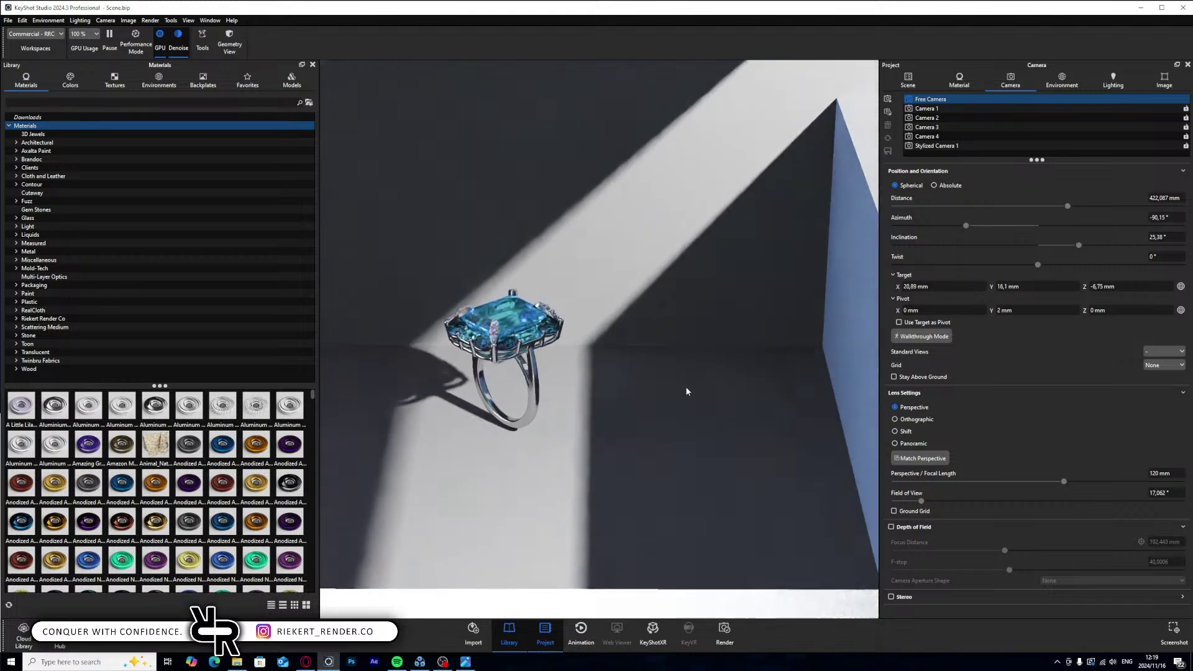
click(908, 80)
click(759, 177)
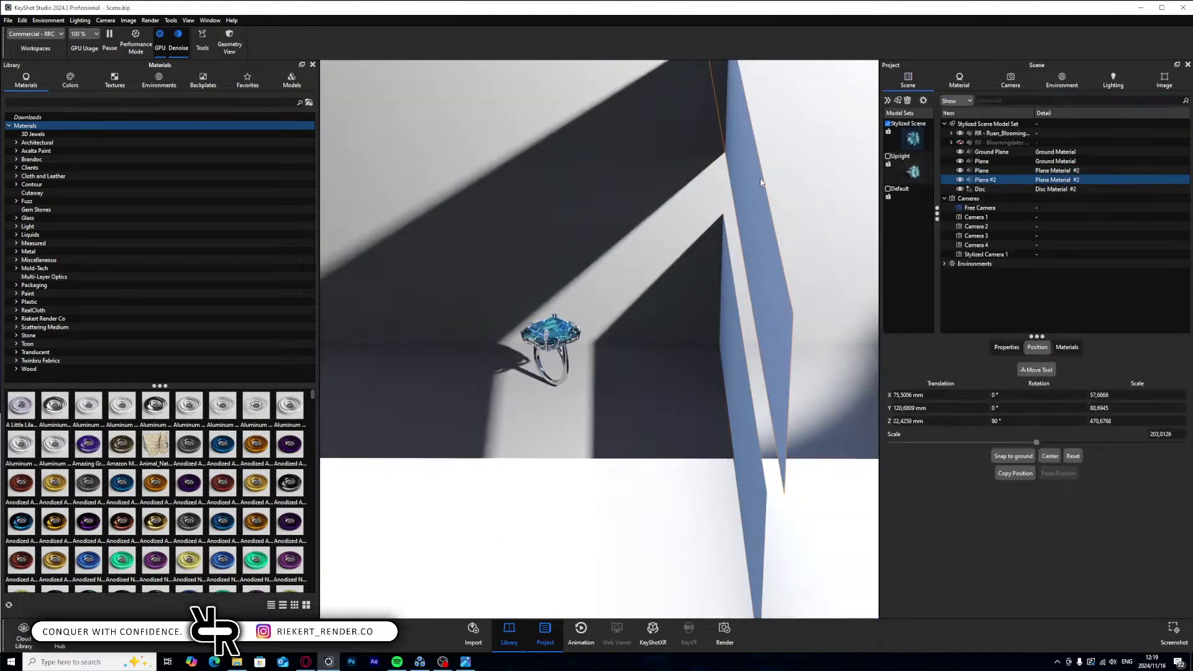
drag(746, 131, 749, 101)
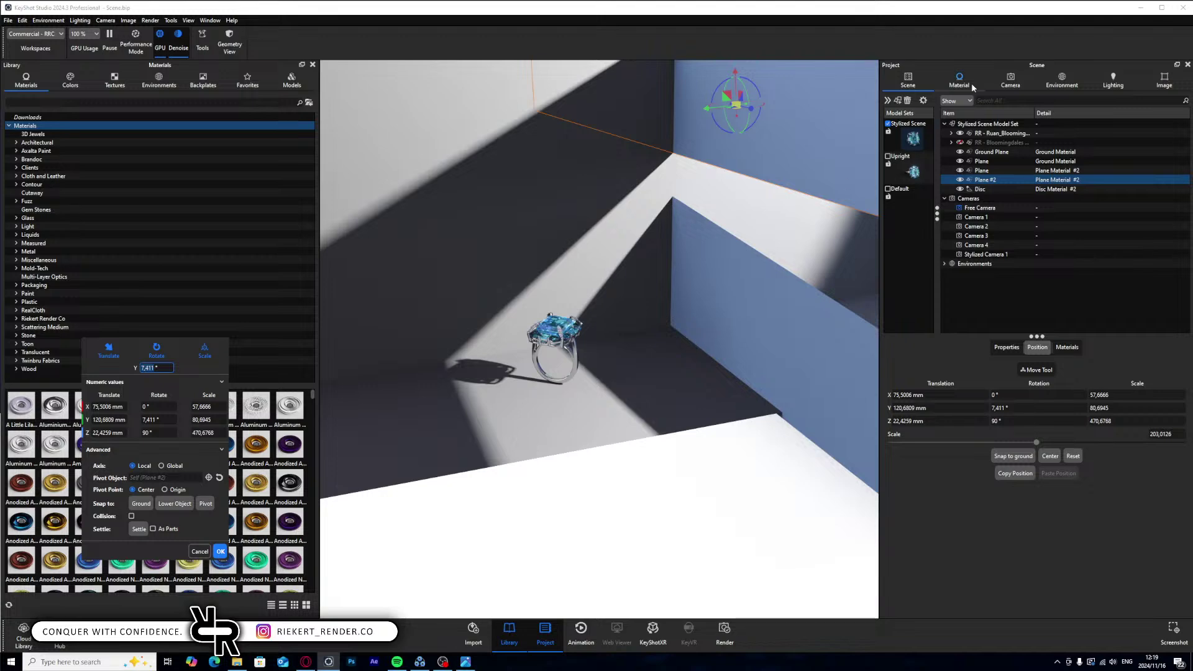
click(220, 551)
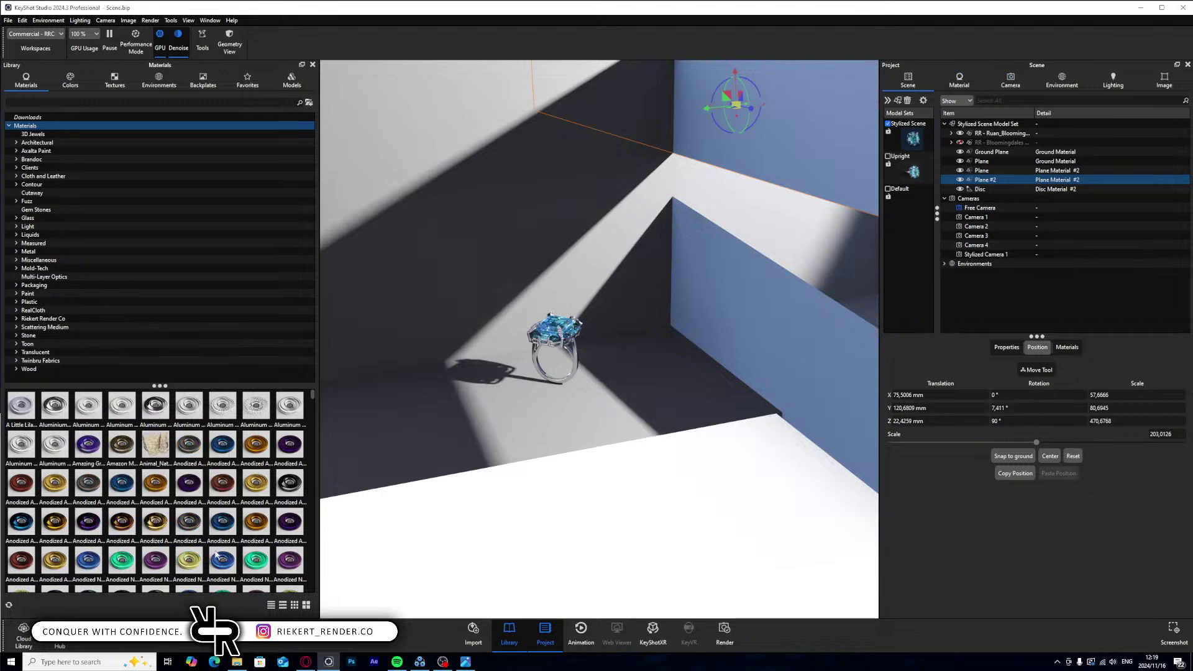
- Restore the Stylized Camera 1 view and check the rotated upper plane's shadow against the watch reference photo
click(1017, 83)
click(935, 145)
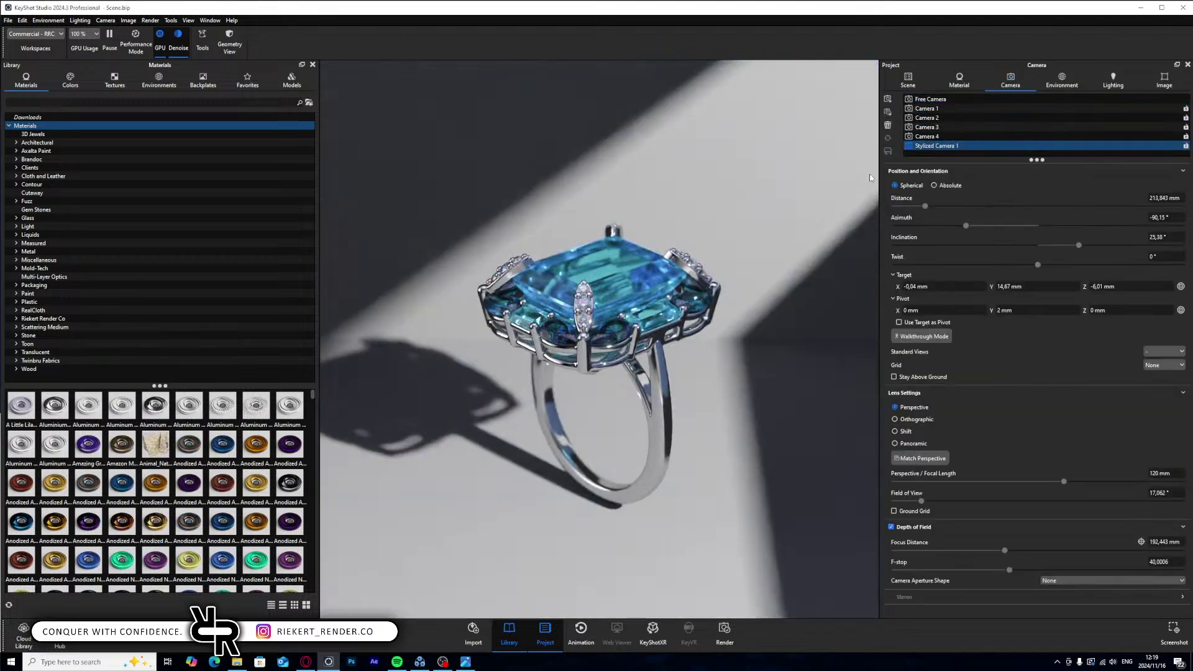
click(465, 662)
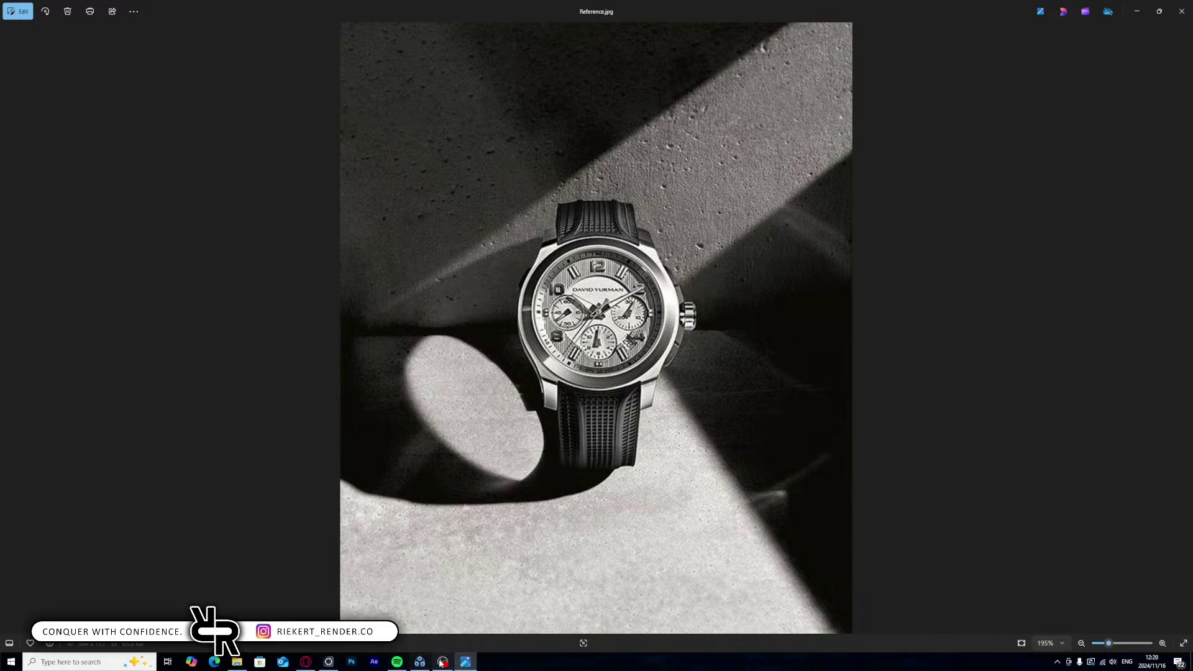
click(329, 662)
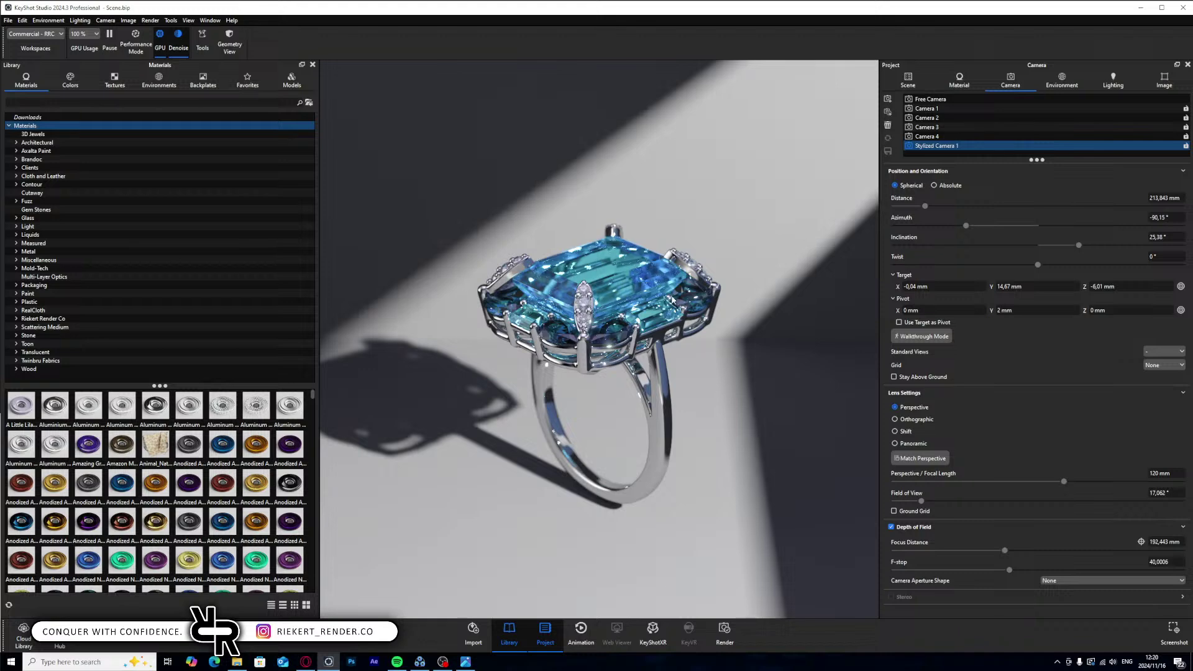
- Set the Firefly Filter to 0,2 in the image denoise settings
click(1164, 80)
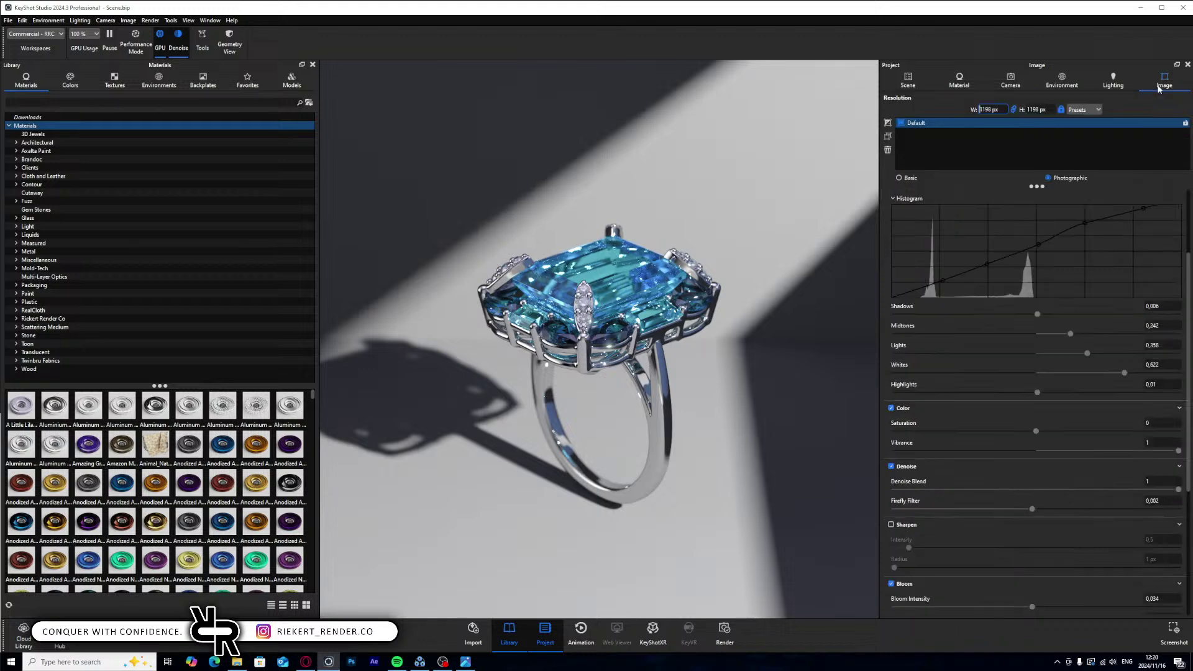
scroll(999, 404, down, 3)
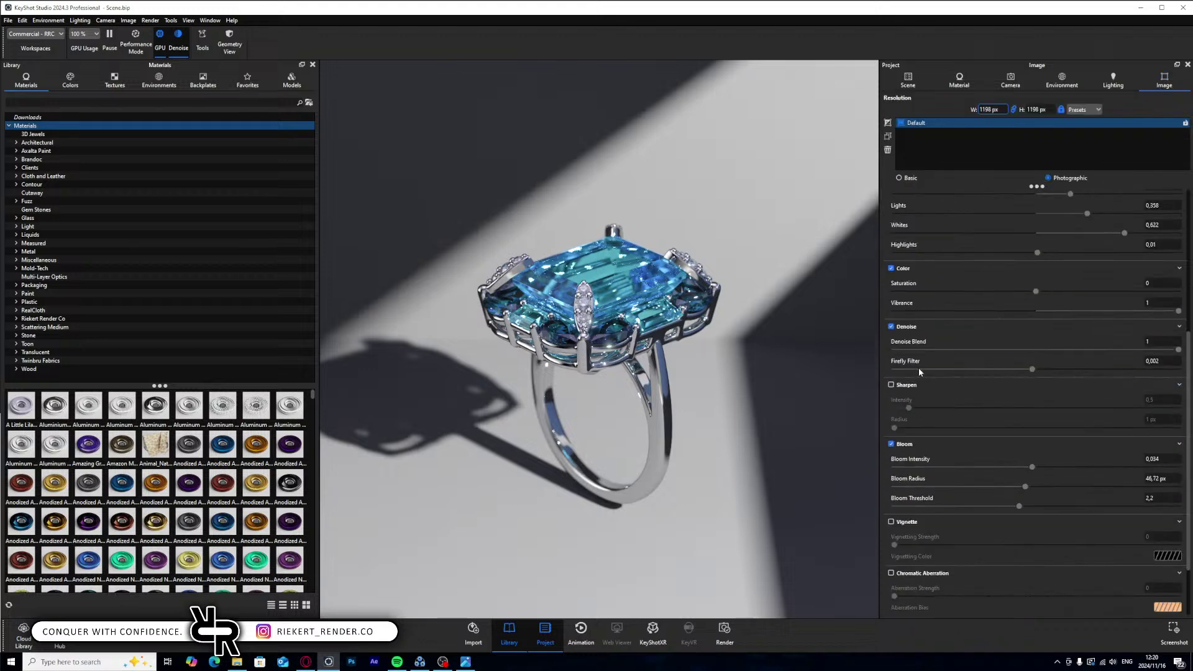
drag(1033, 369, 1087, 369)
click(1149, 361)
key(ctrl+a)
text(0,2)
key(Return)
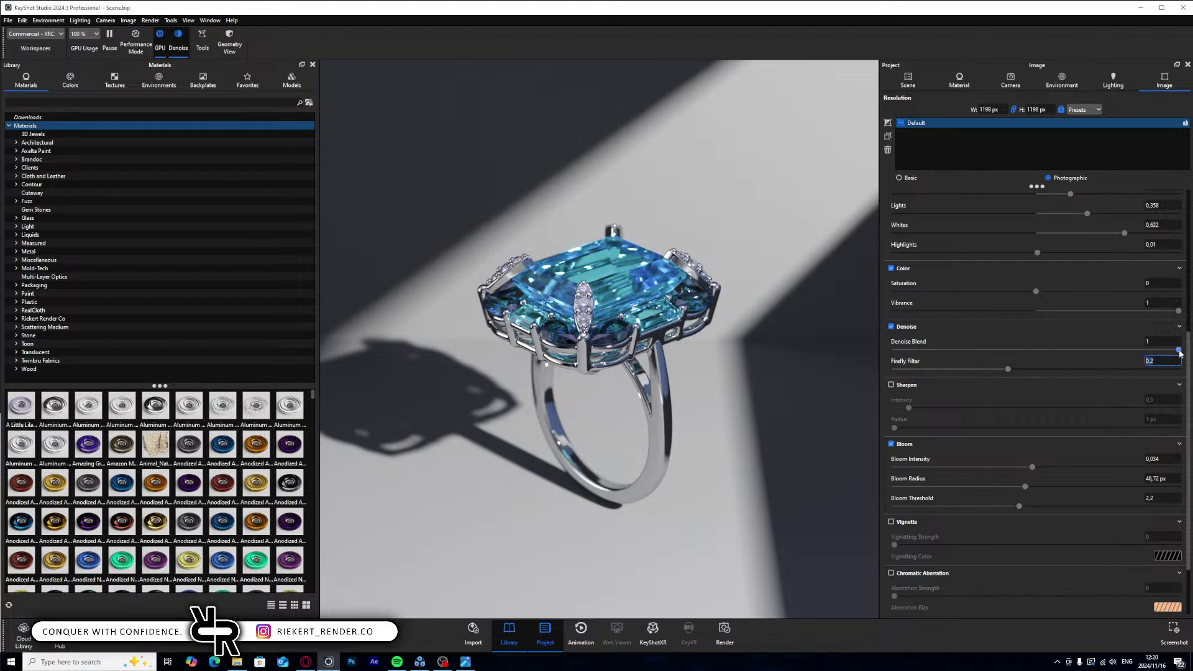
- Try a Denoise Blend of about 0,485, toggle denoising for comparison, restore the blend to 1 and check the real-time render statistics
drag(1178, 350, 1032, 351)
click(892, 327)
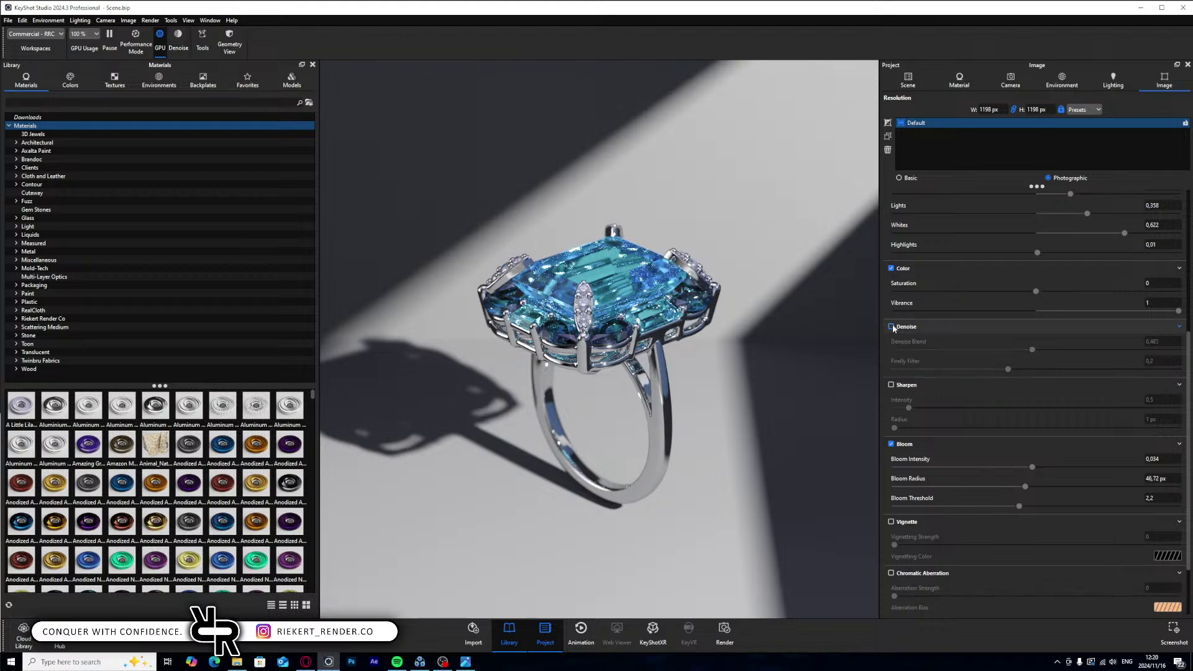
click(892, 325)
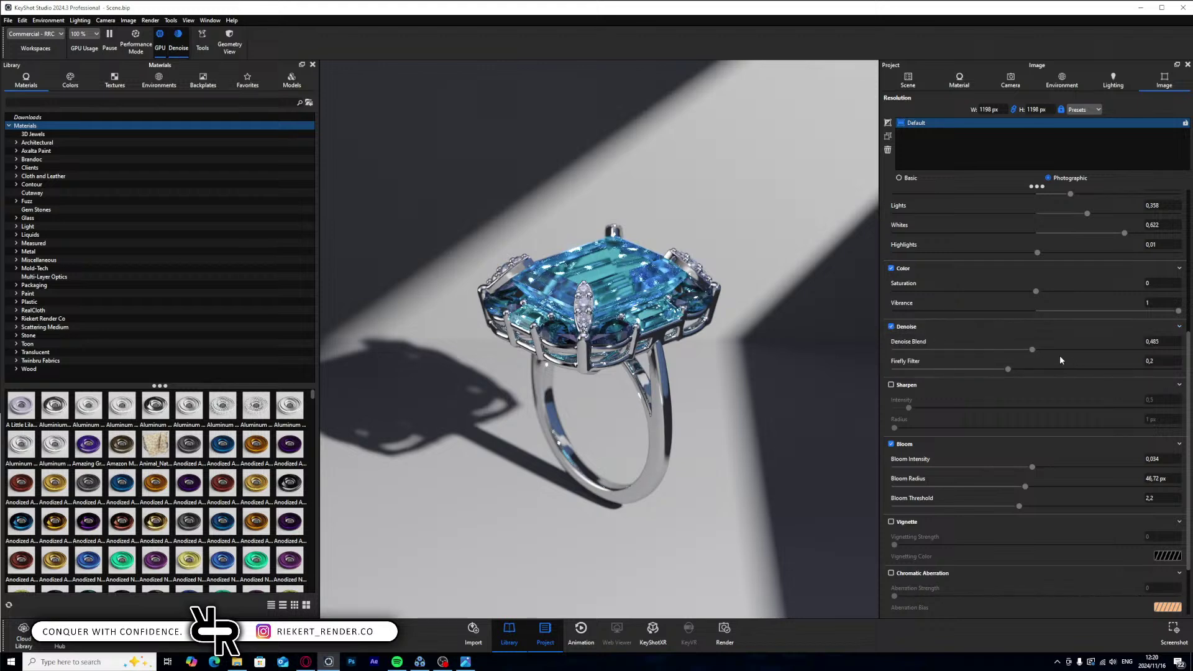
drag(1033, 350, 1179, 350)
key(h)
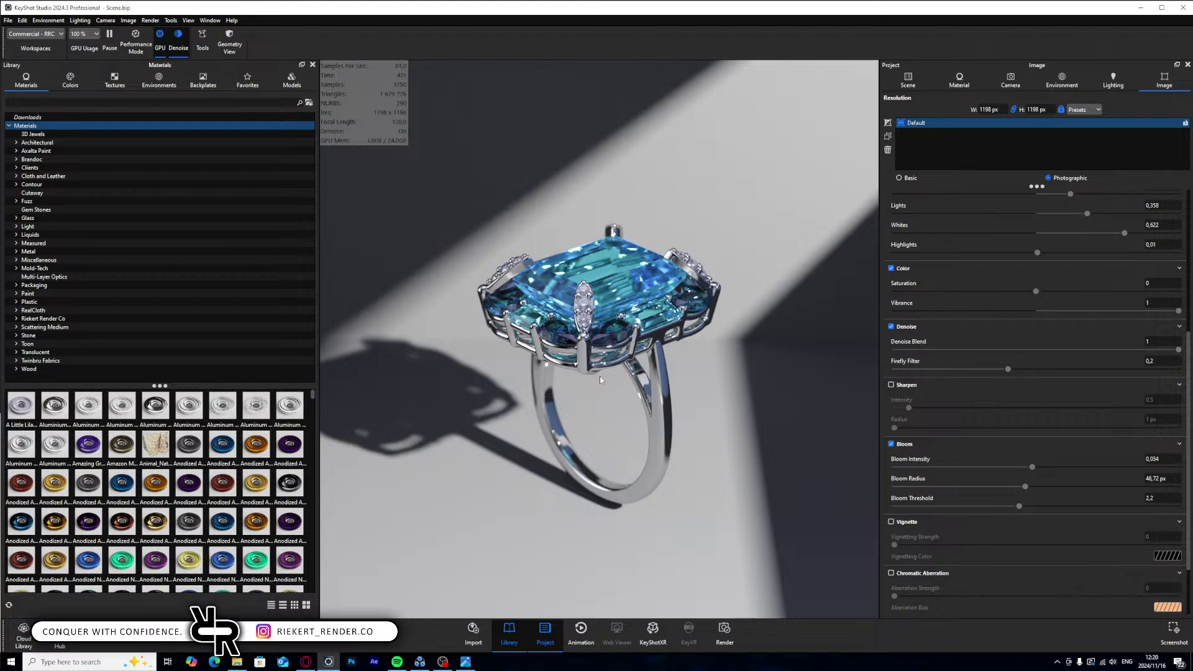
key(h)
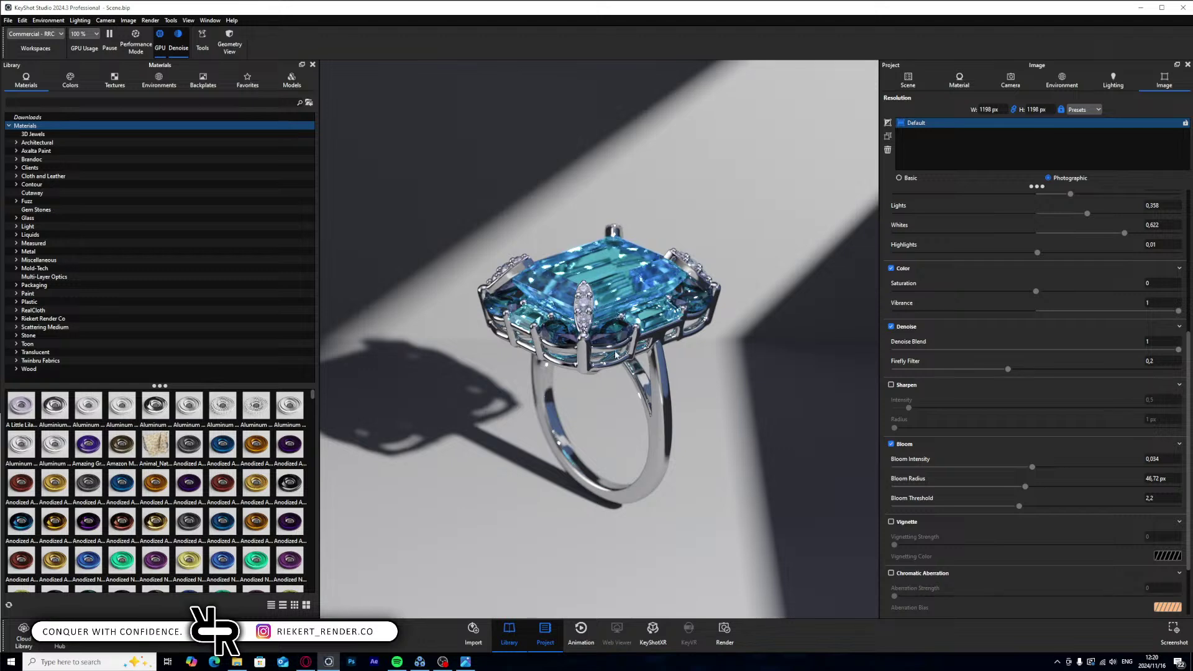
- Open the Ground Material's properties, look over the material types and search the material library for concrete
double_click(751, 436)
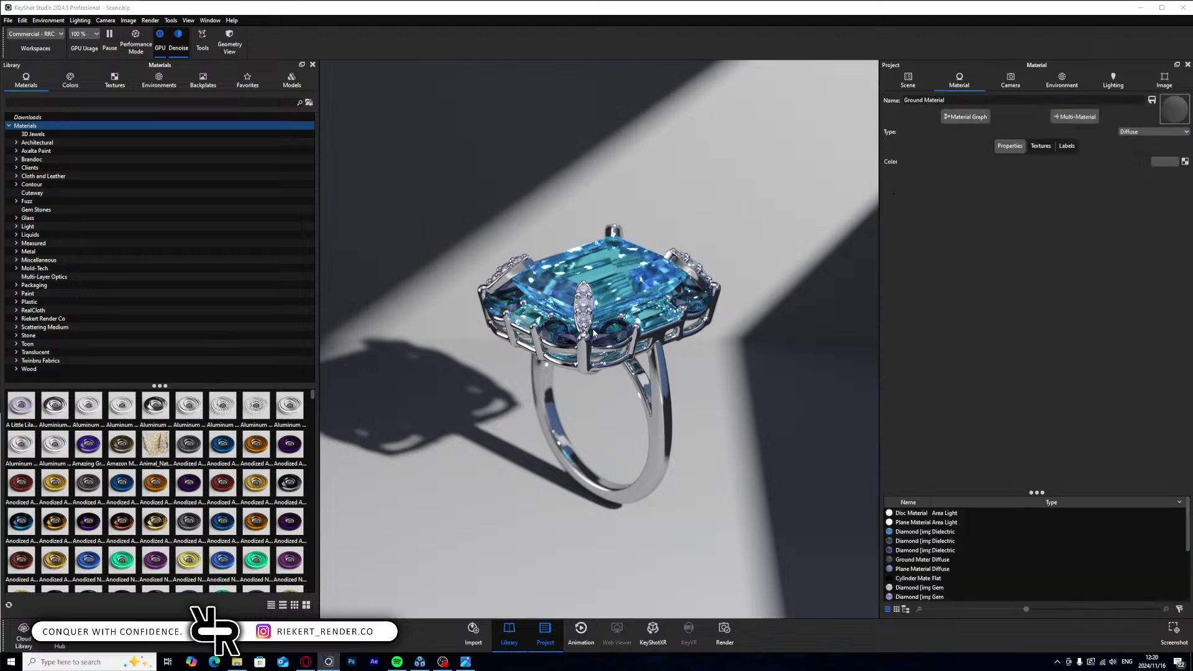
click(1153, 132)
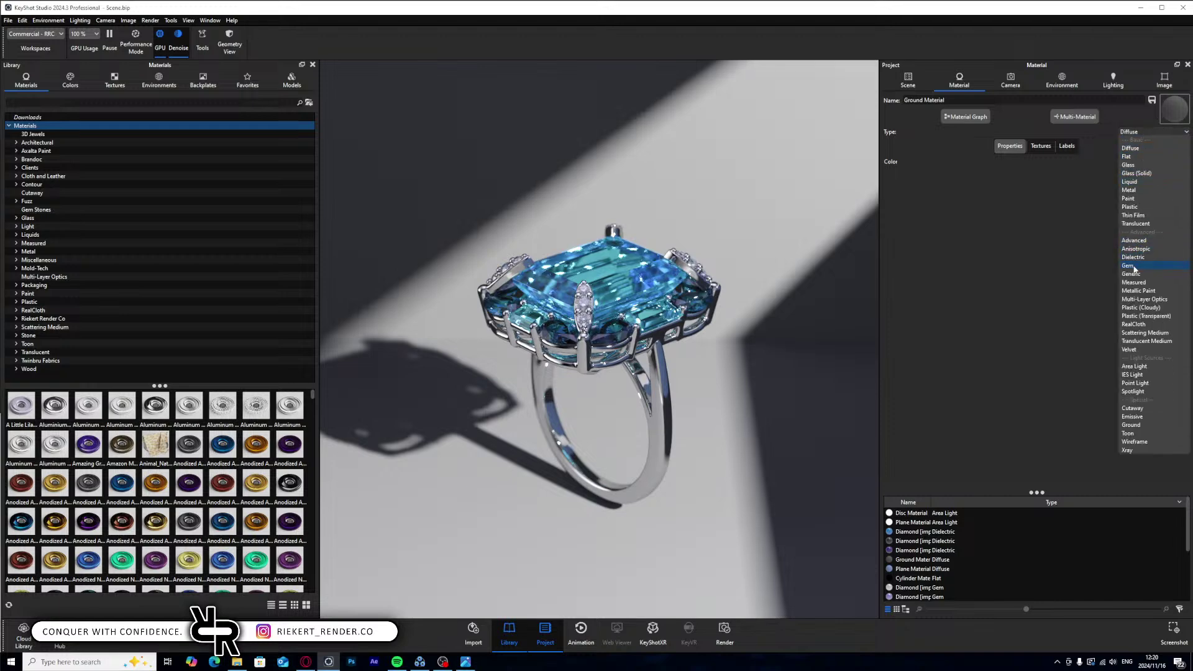
click(87, 102)
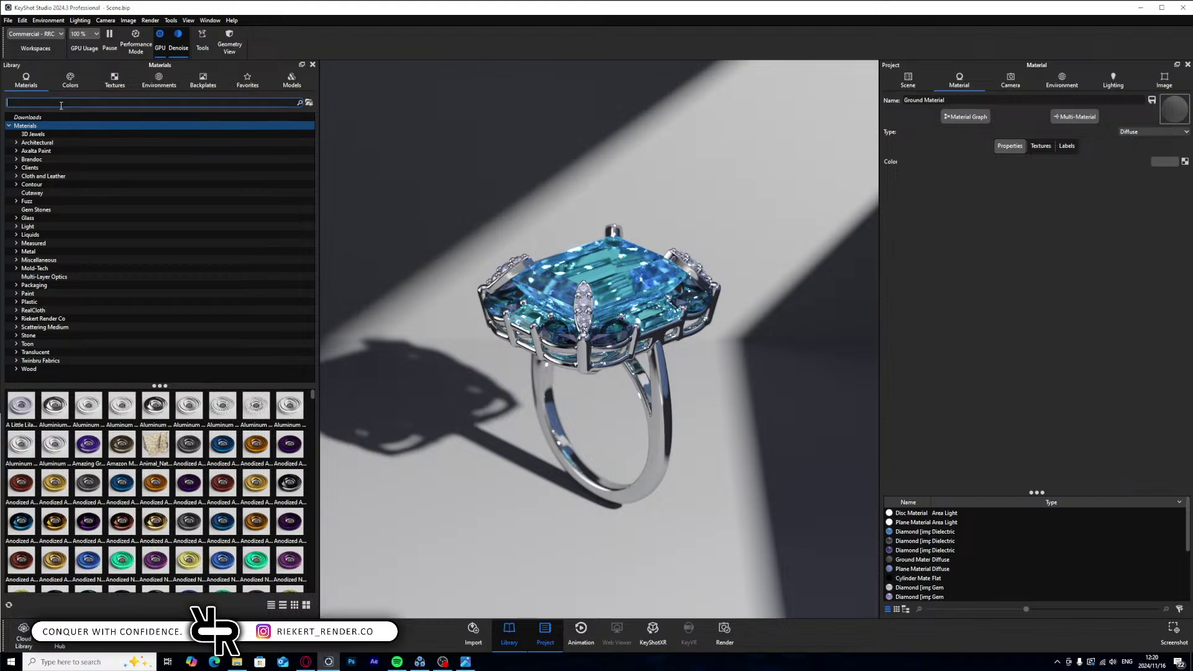
text(concre)
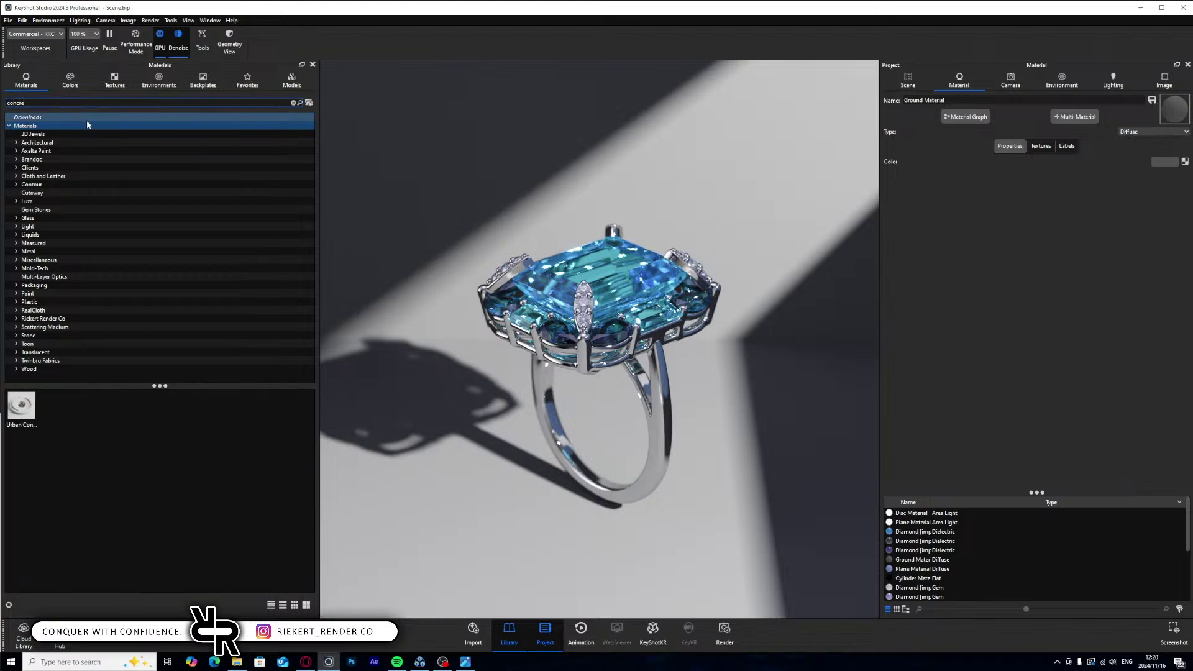
drag(21, 407, 126, 402)
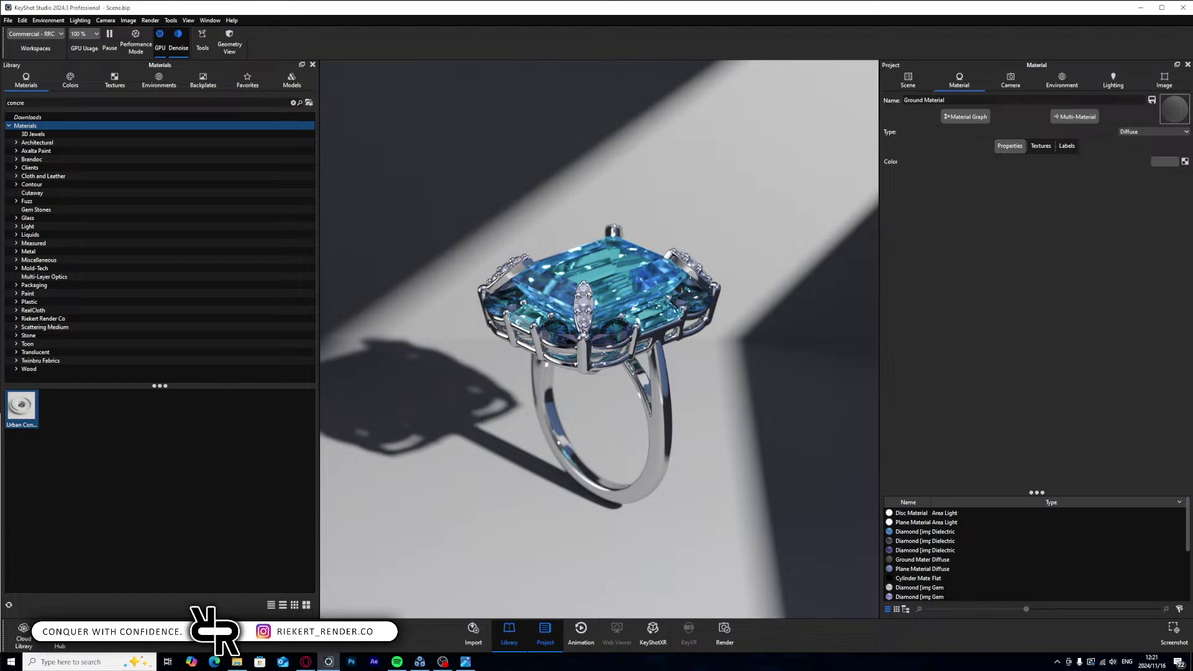
- Browse the Downloads, Riekert Render Co and Stone materials and try Granite Tombstone and Marble Black on the ground
click(37, 117)
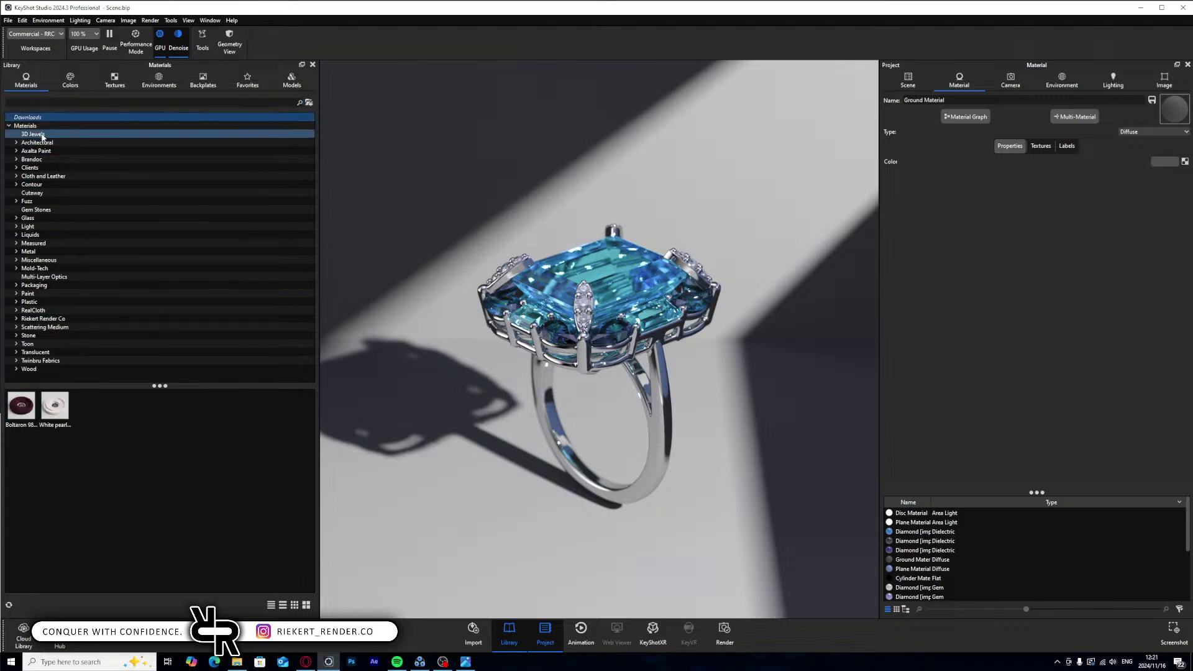
click(70, 318)
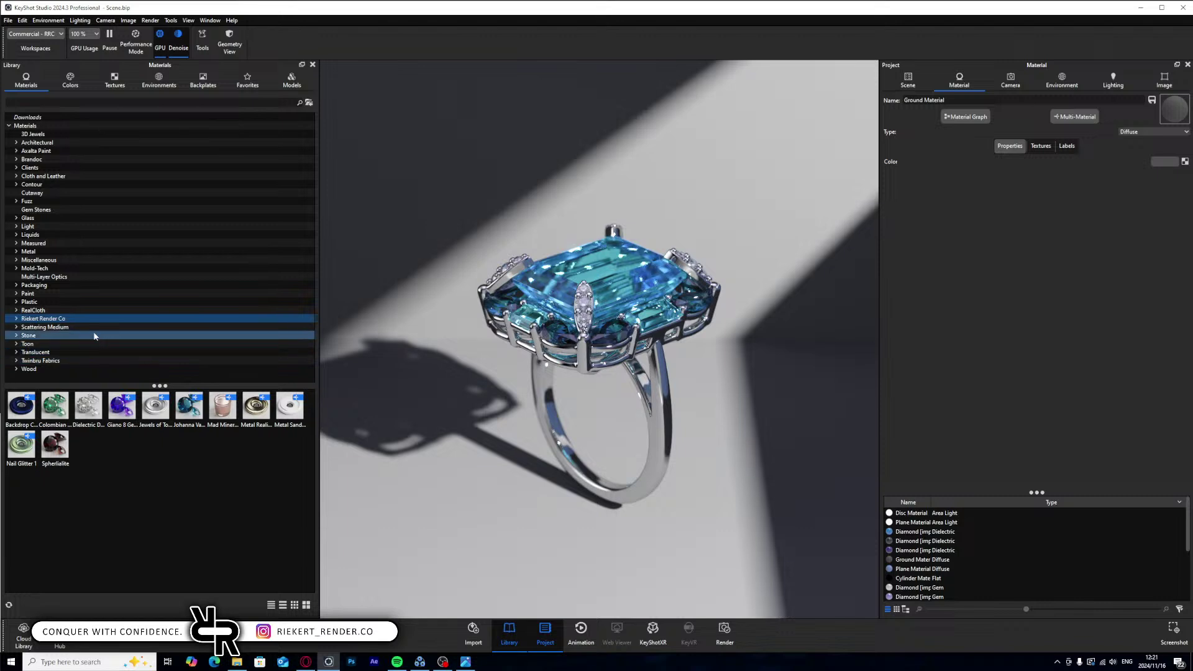
click(44, 336)
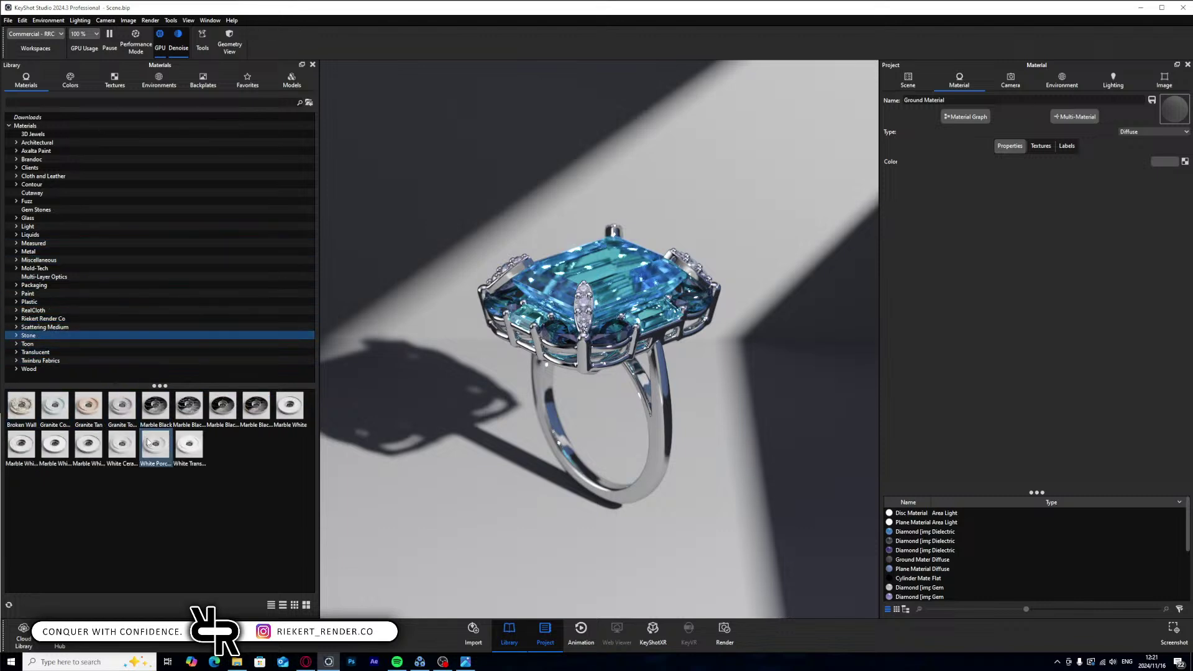
mouse_move(121, 414)
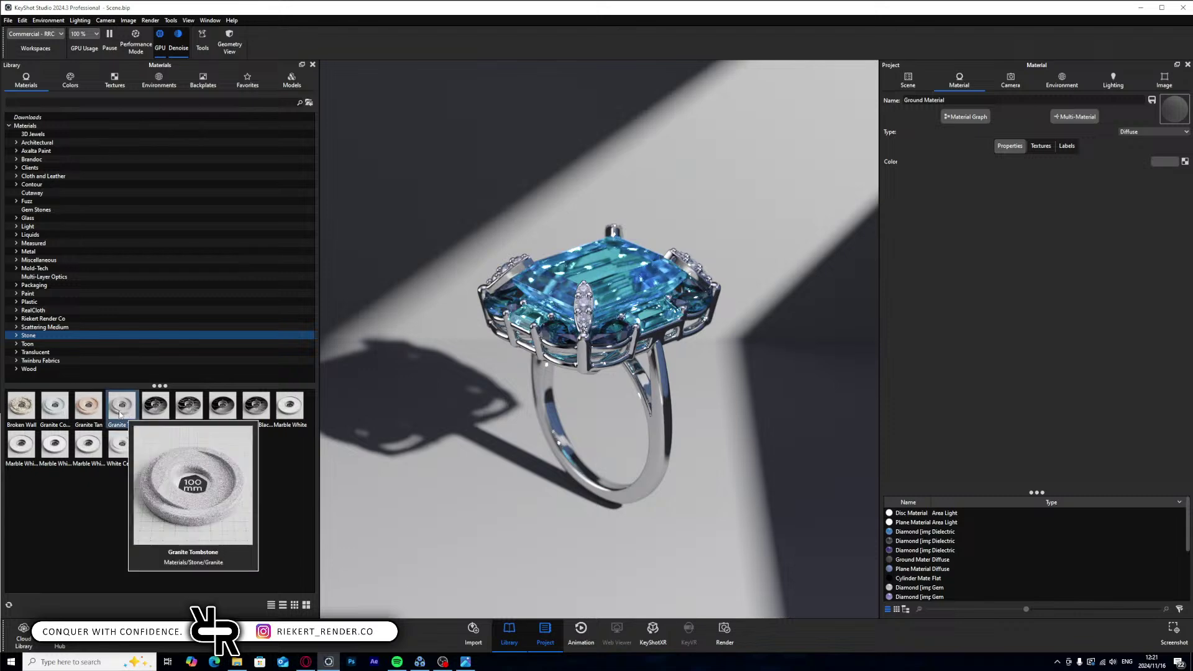
drag(121, 415, 436, 489)
drag(155, 407, 430, 491)
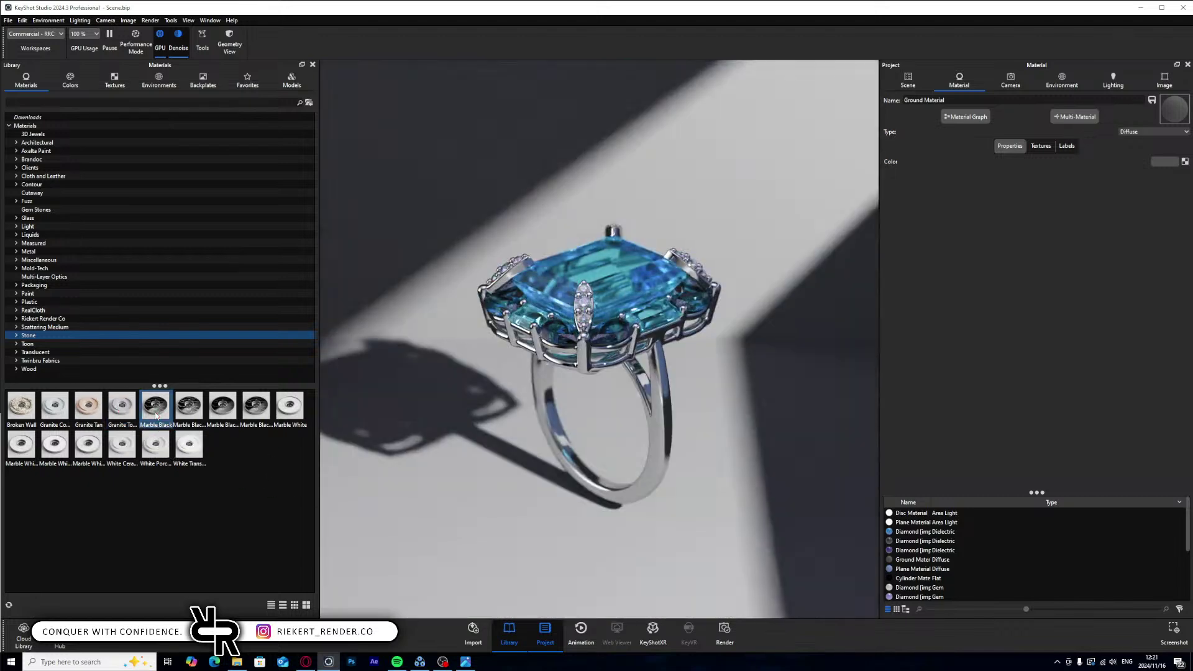
- Switch to the Opera browser, open Poly Haven in a new tab and show its Floor textures
click(242, 667)
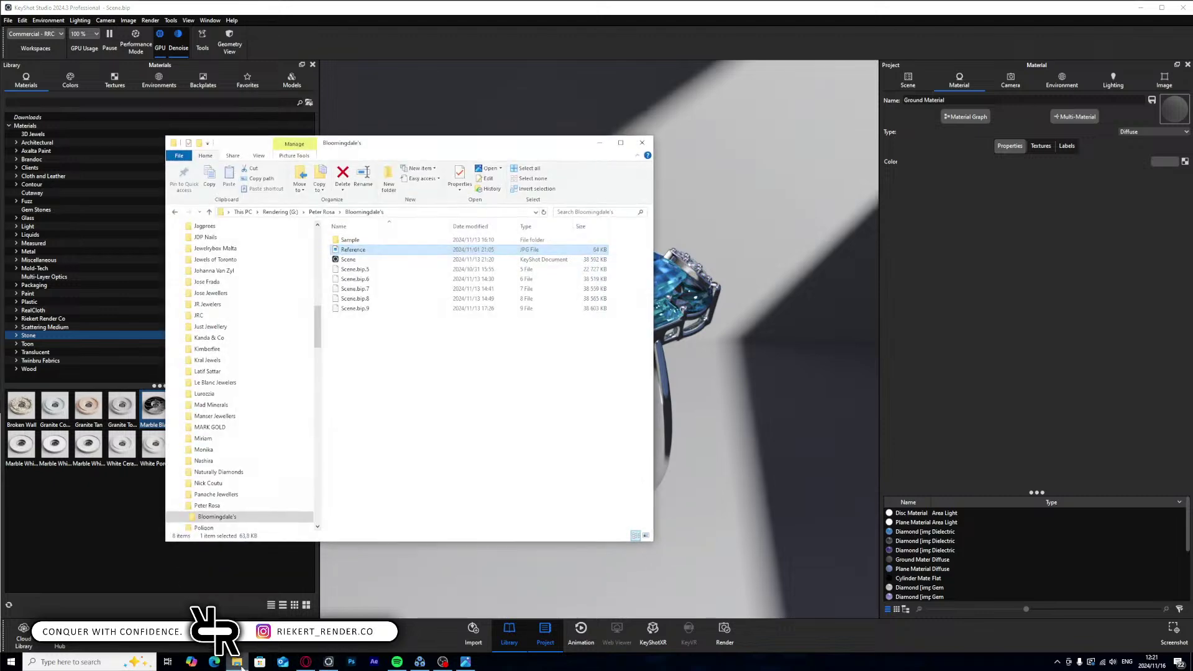
click(244, 662)
click(309, 663)
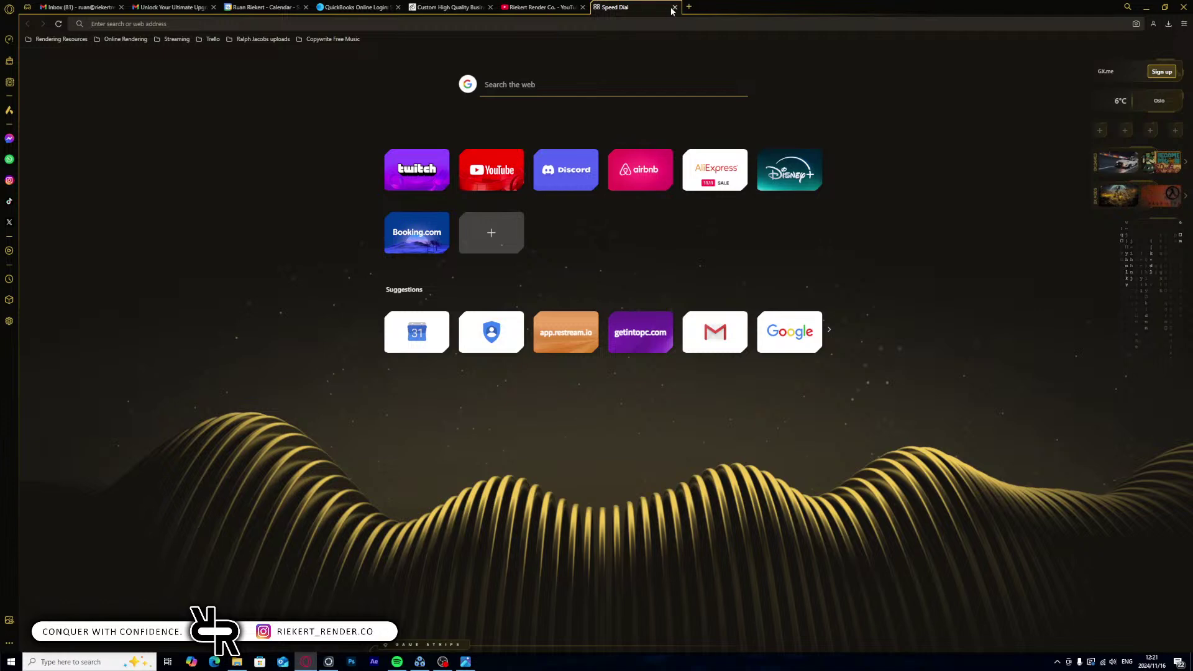
text(polyhaven)
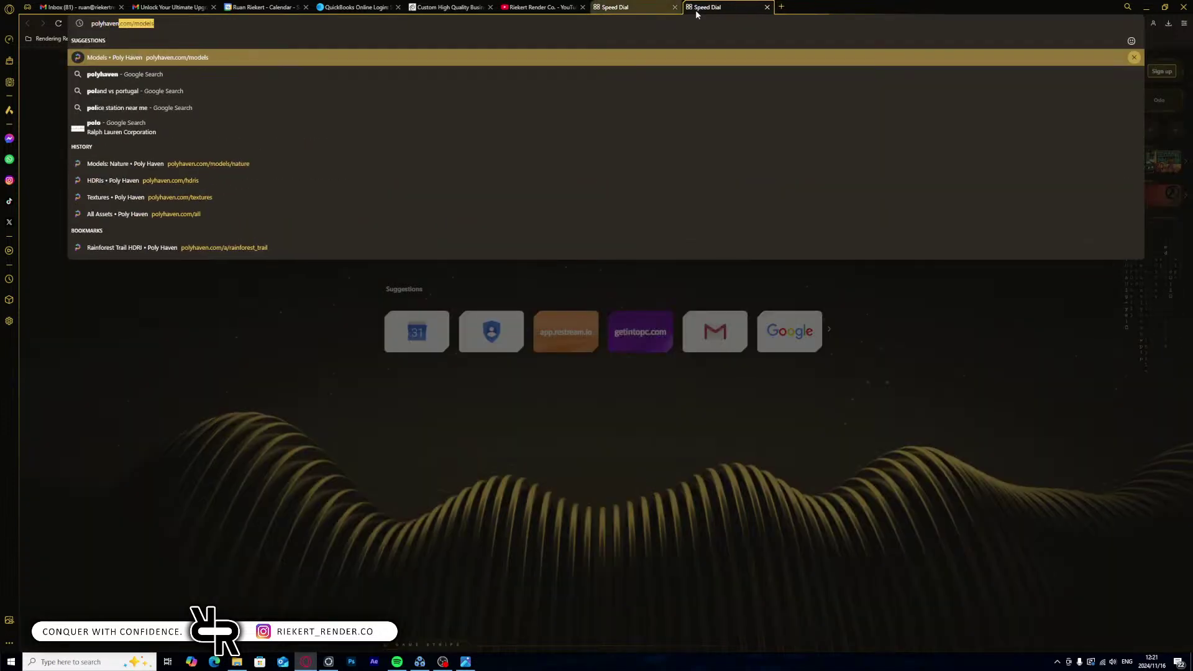
key(Return)
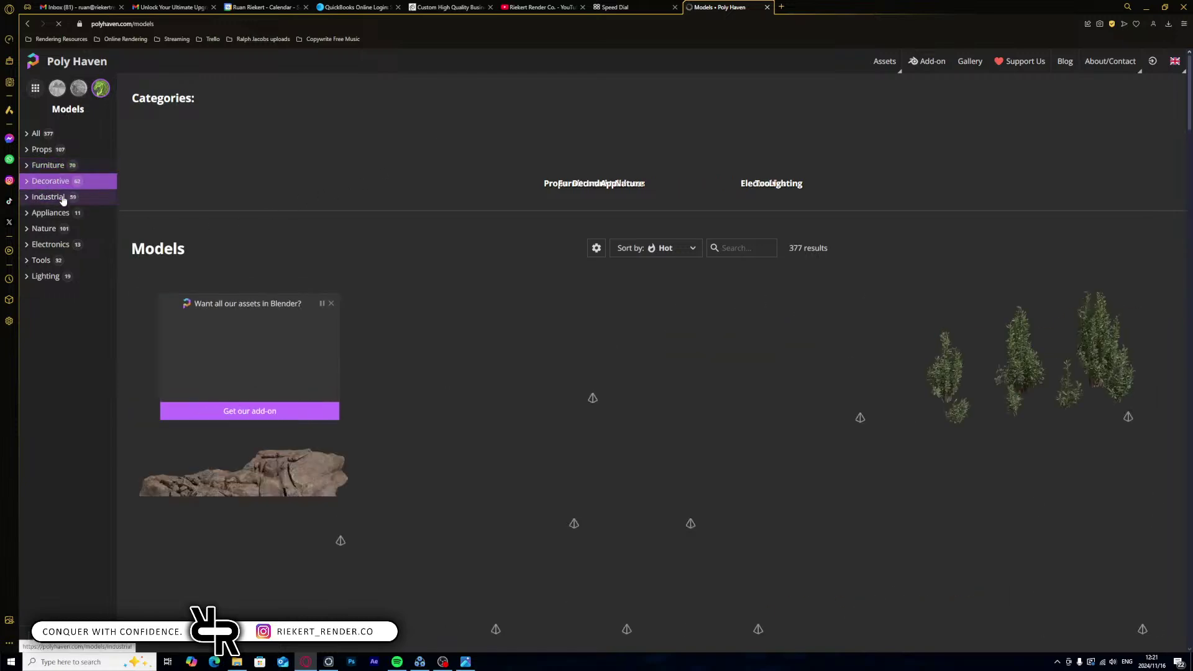
click(72, 92)
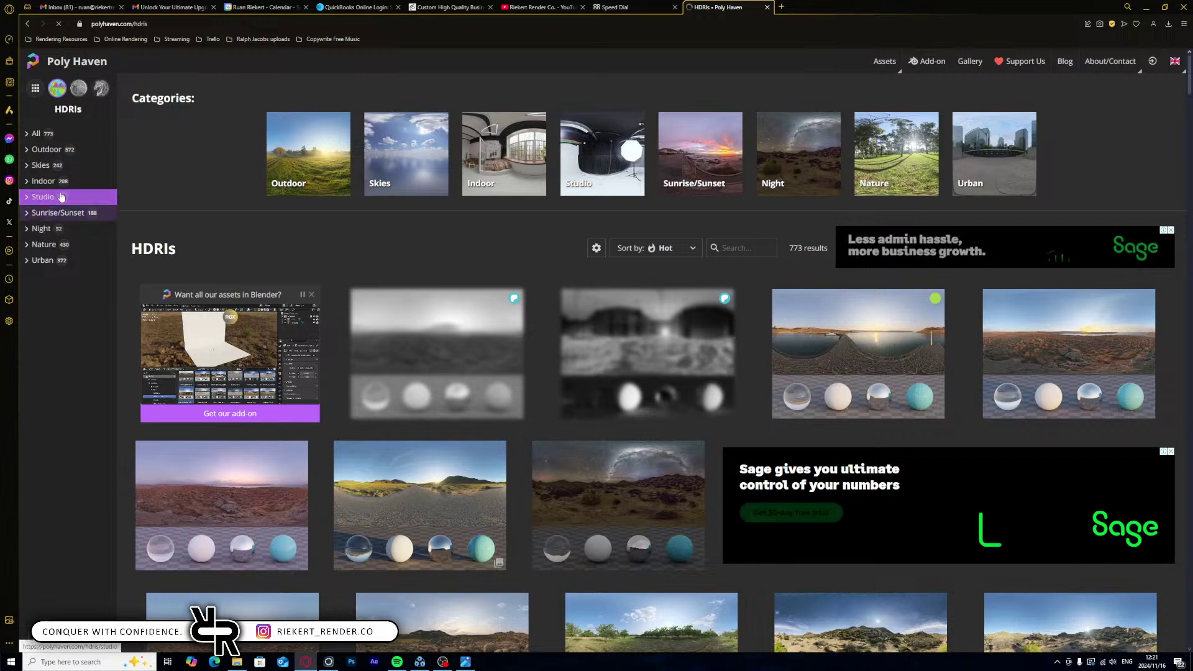
click(78, 87)
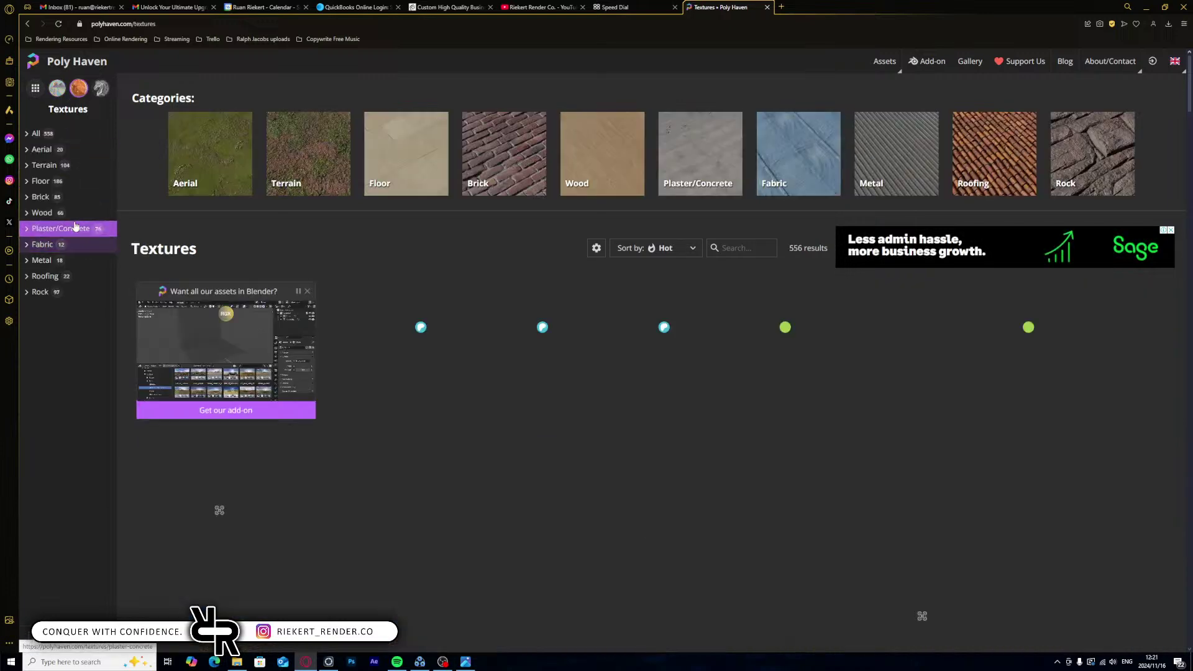
click(44, 186)
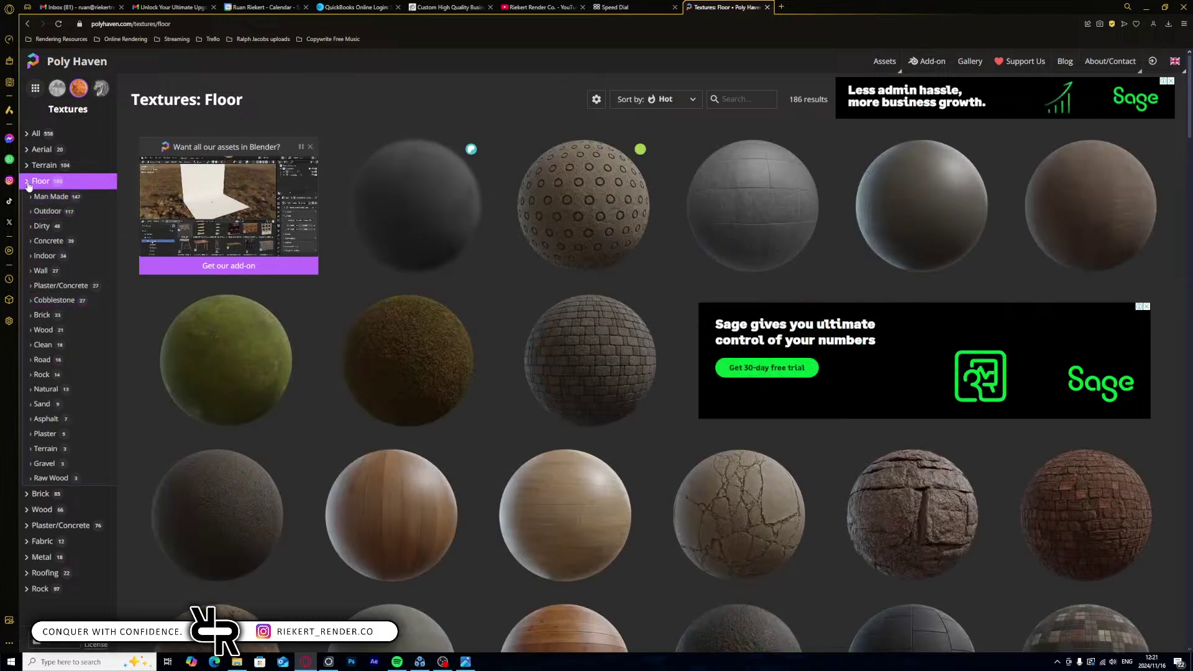
- Preview the Painted Concrete 02 floor texture, return to the list and open that texture in a separate tab
scroll(745, 288, down, 1)
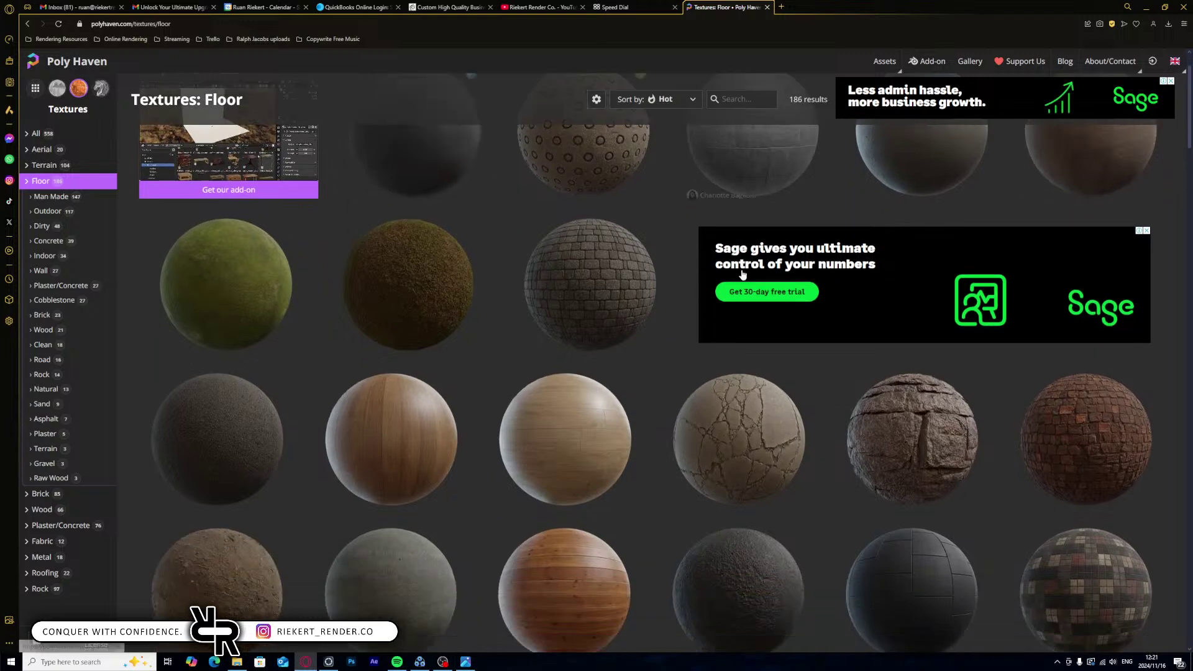
scroll(744, 288, down, 3)
scroll(750, 268, up, 4)
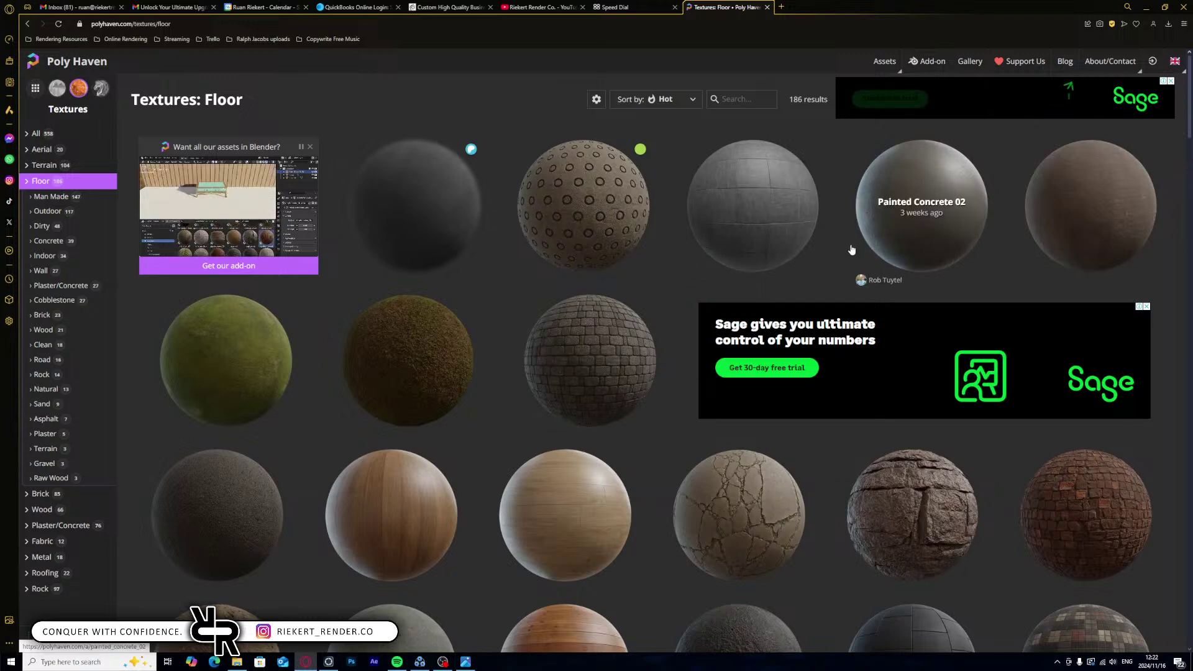
click(920, 237)
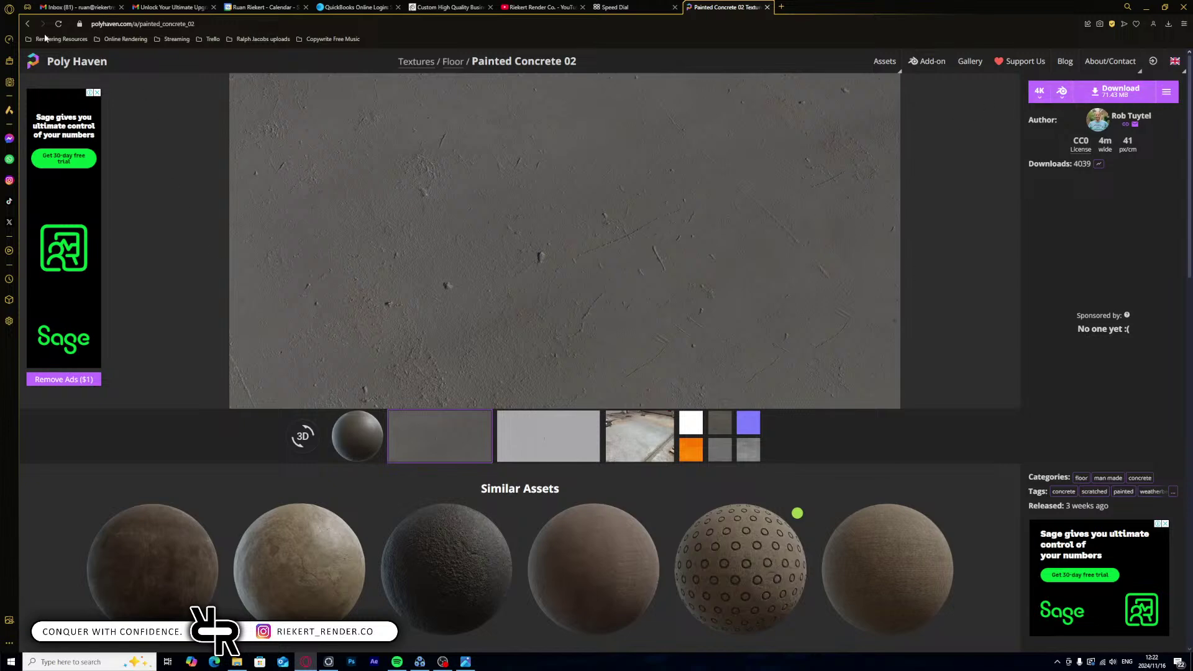
click(28, 26)
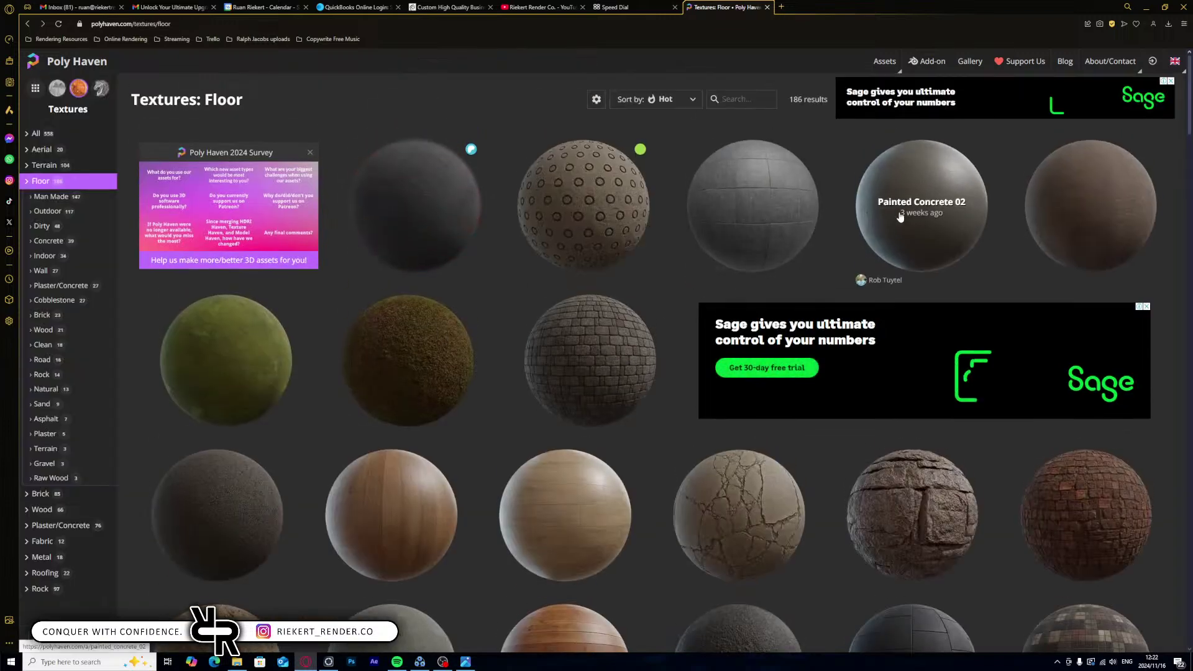
right_click(936, 214)
click(975, 222)
- Find the Gravel Concrete 03 texture further down the floor list and open it in a separate tab
scroll(692, 384, down, 2)
scroll(692, 384, down, 4)
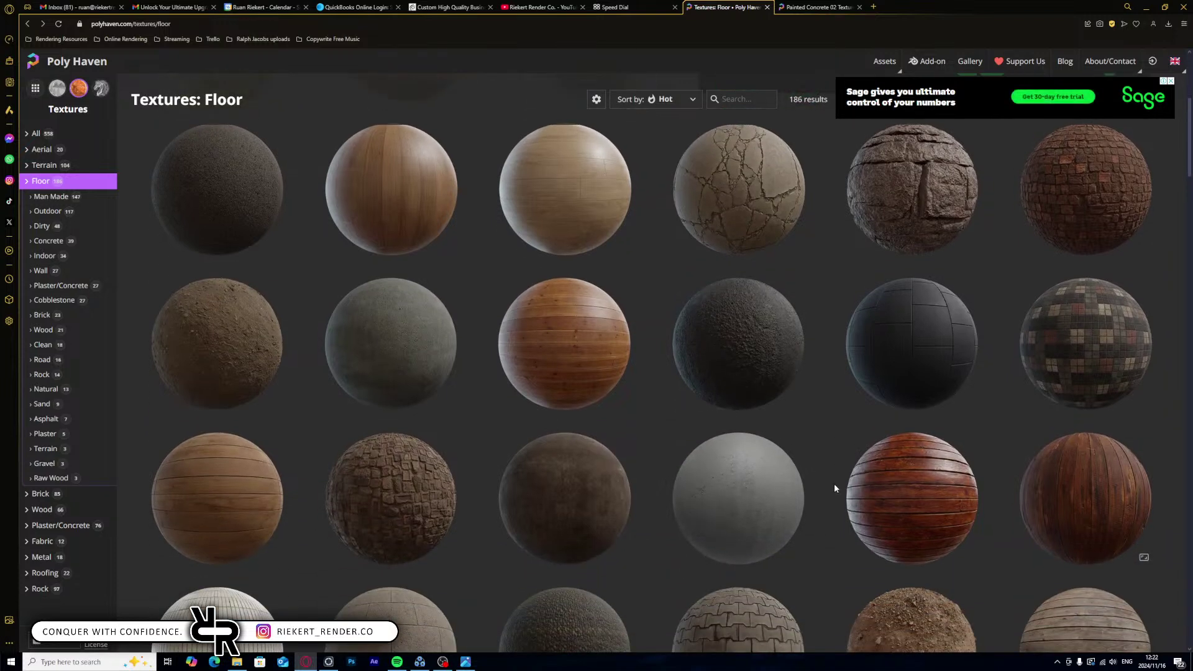
right_click(416, 366)
click(454, 371)
- Browse the Natural floor textures and the Plaster/Concrete category, and search that category for marble
scroll(530, 403, down, 5)
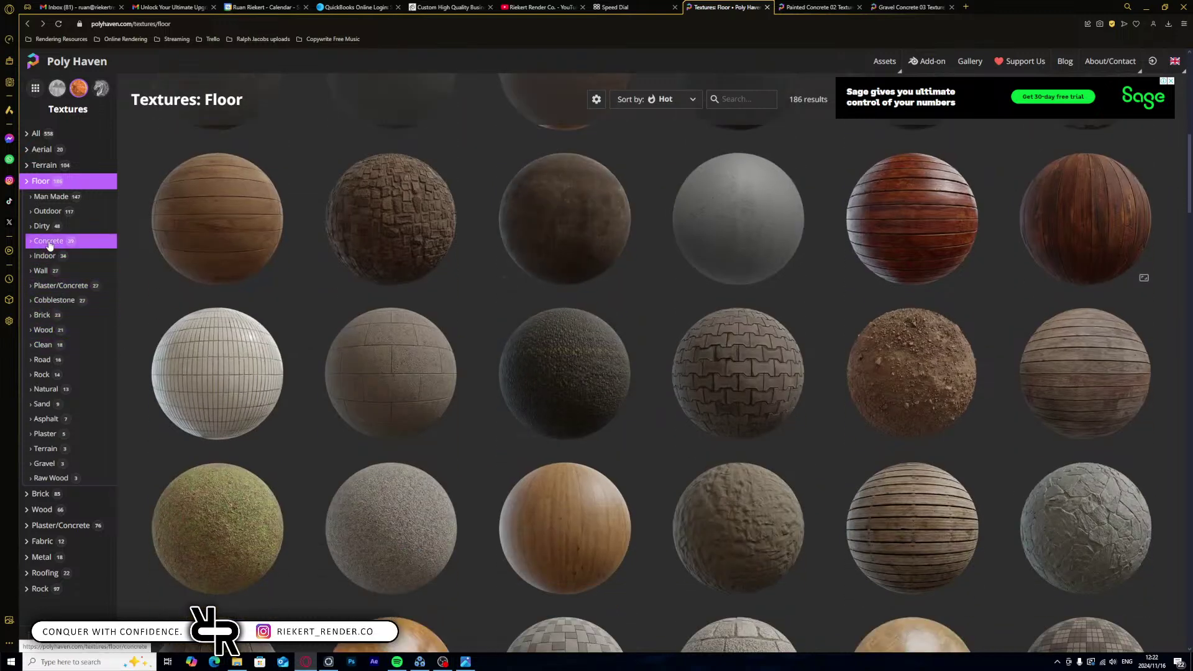
click(54, 390)
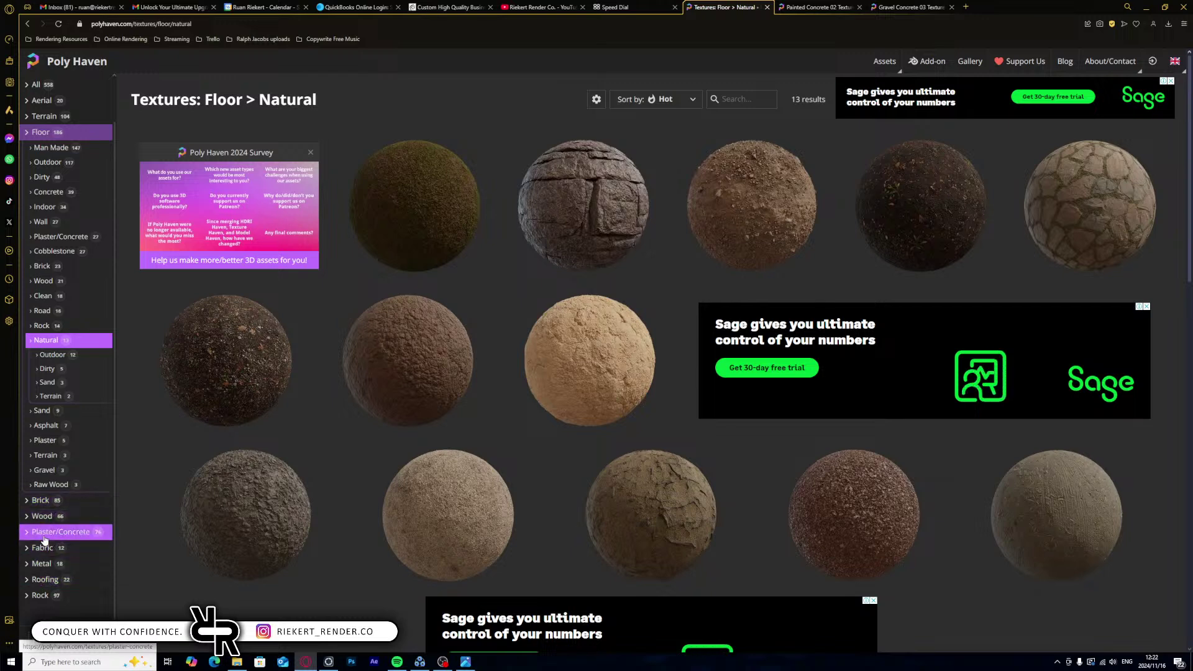
click(44, 536)
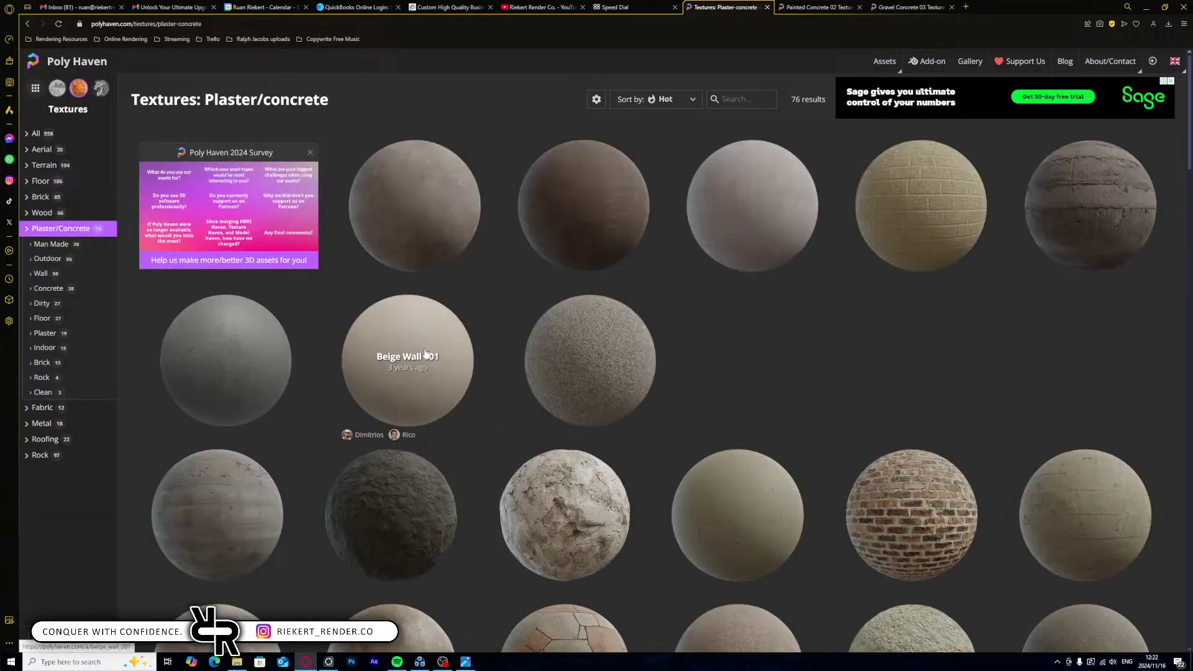
scroll(376, 377, down, 2)
scroll(376, 377, down, 3)
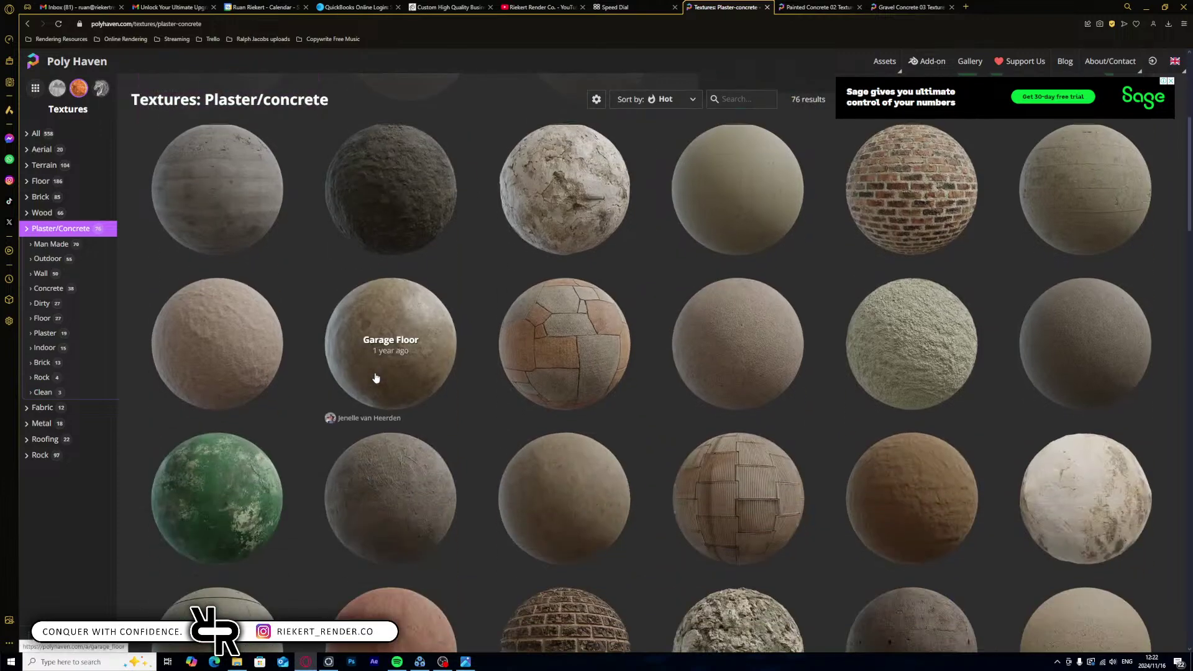
scroll(376, 377, down, 7)
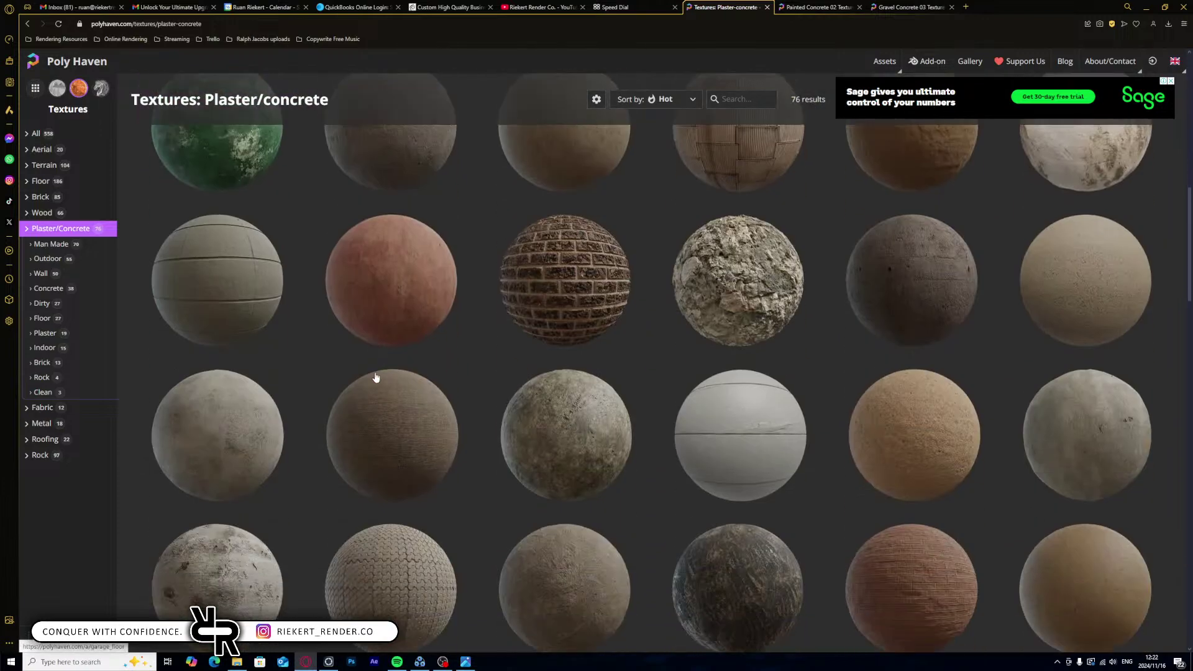
scroll(374, 377, down, 8)
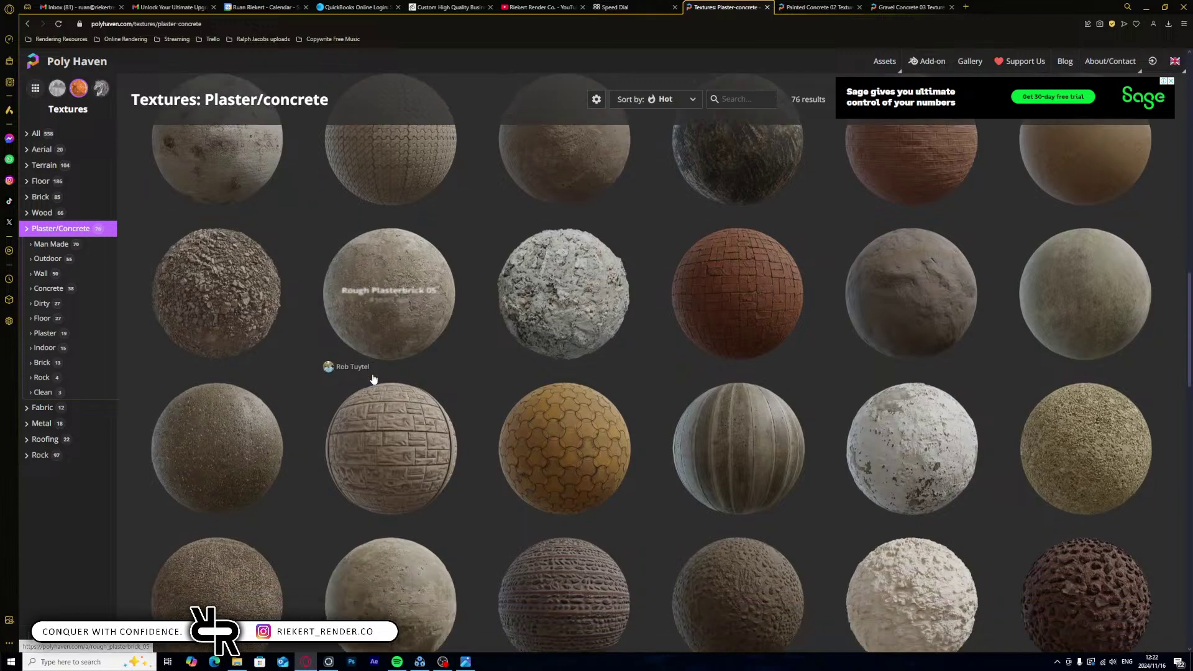
scroll(373, 379, down, 2)
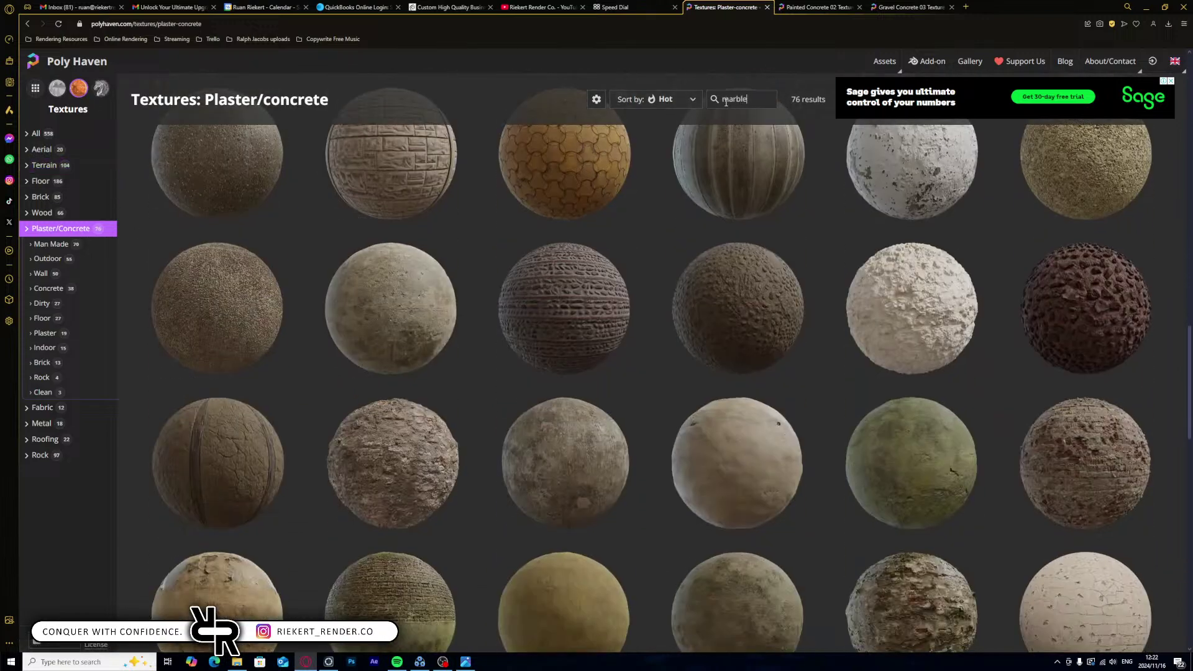
scroll(665, 307, up, 7)
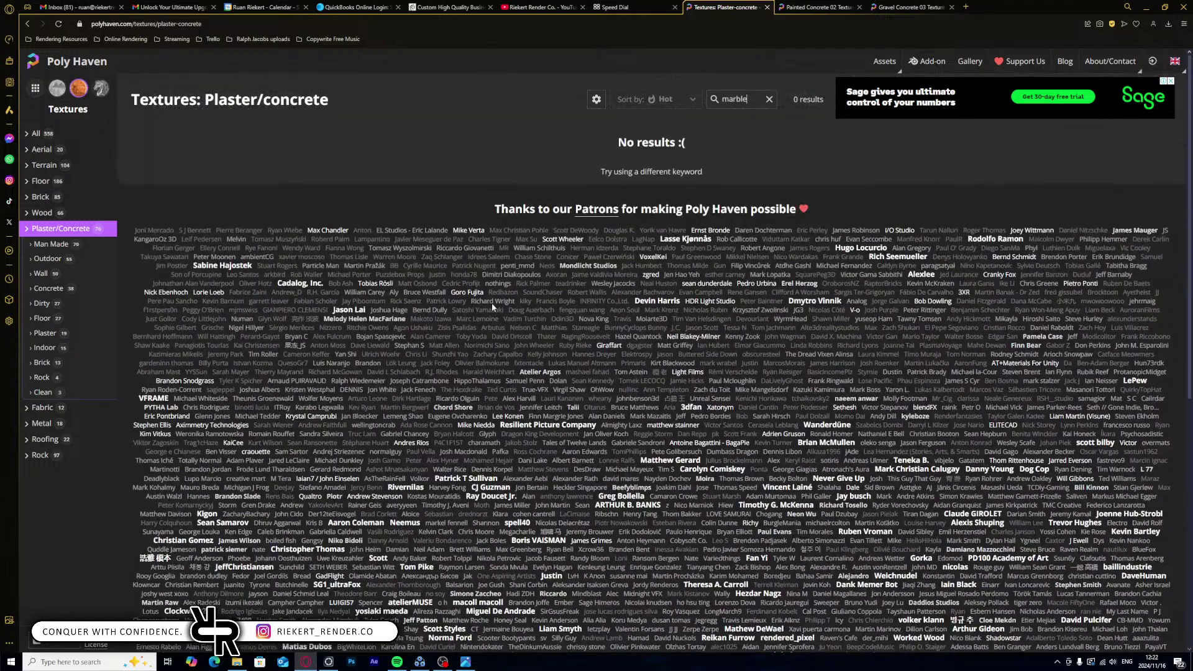
click(770, 99)
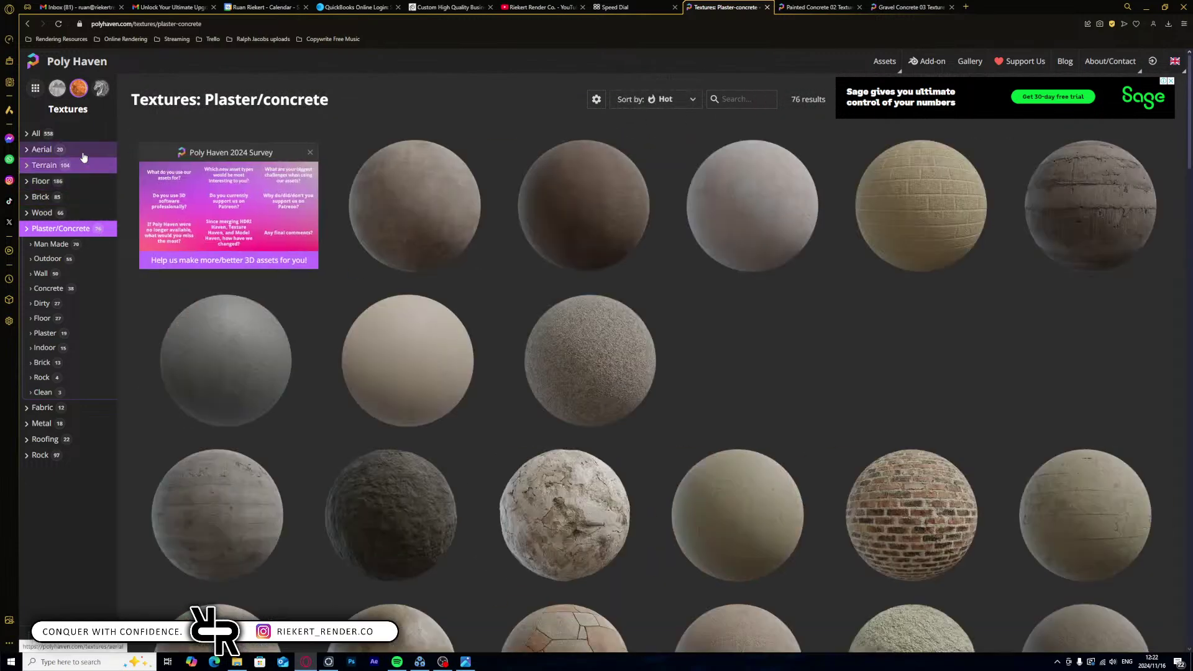
- Return to the Floor textures and look through the whole Man Made subcategory for a suitable ground surface
click(43, 182)
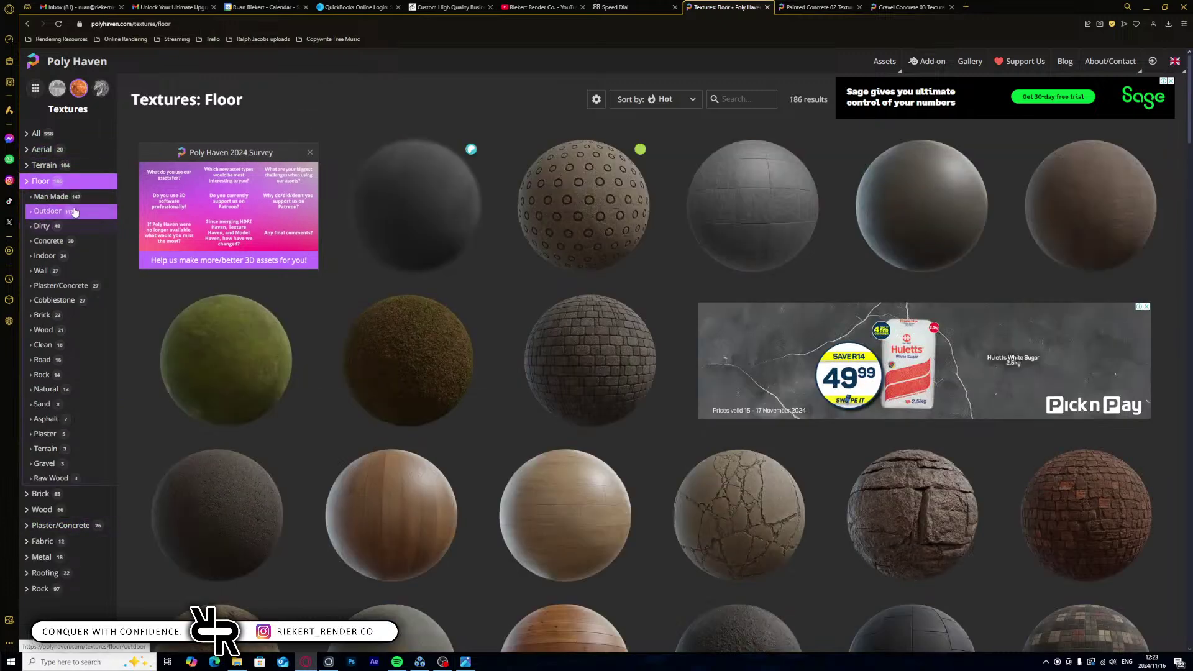
click(53, 196)
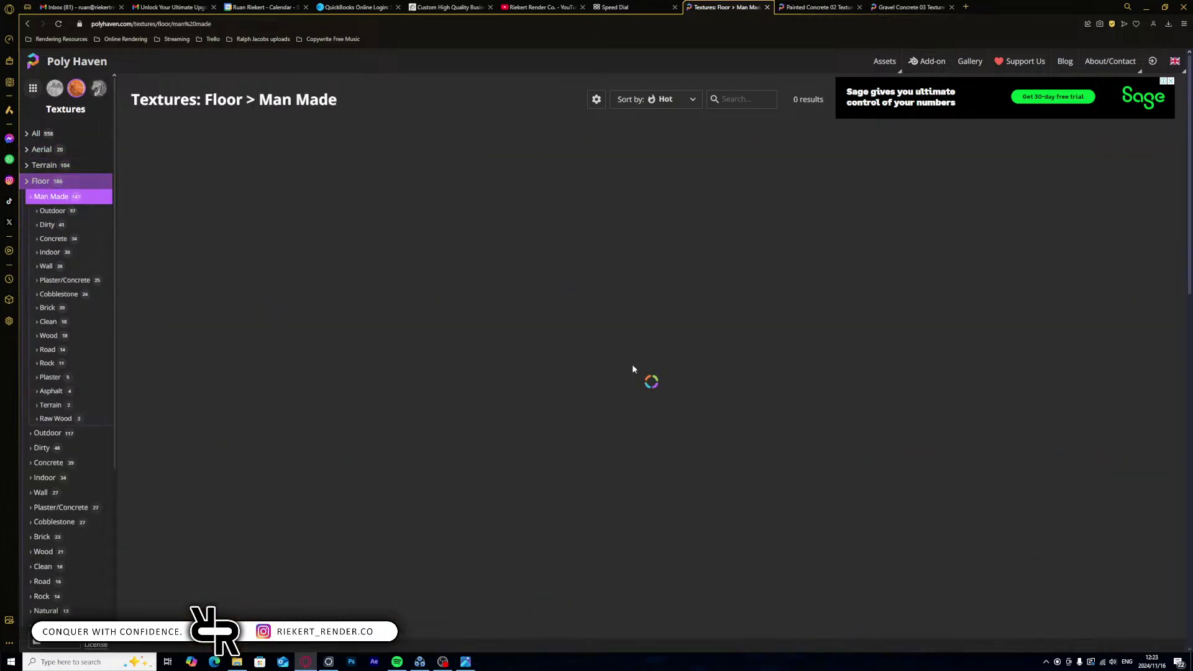
scroll(639, 520, down, 4)
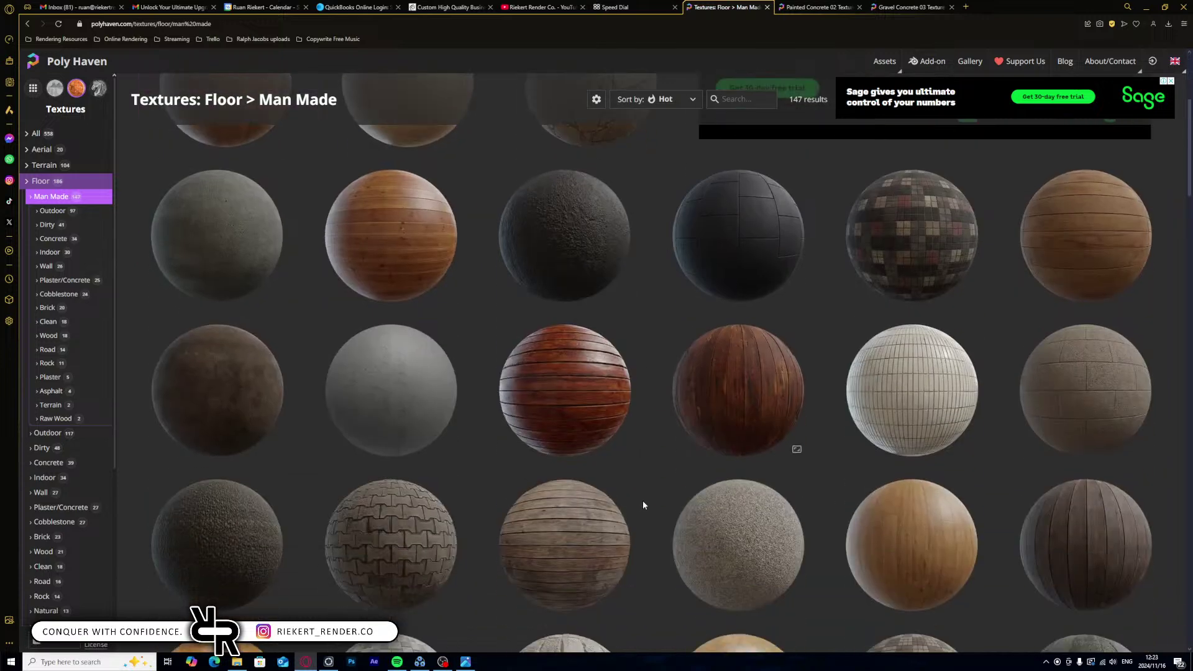
scroll(640, 498, down, 5)
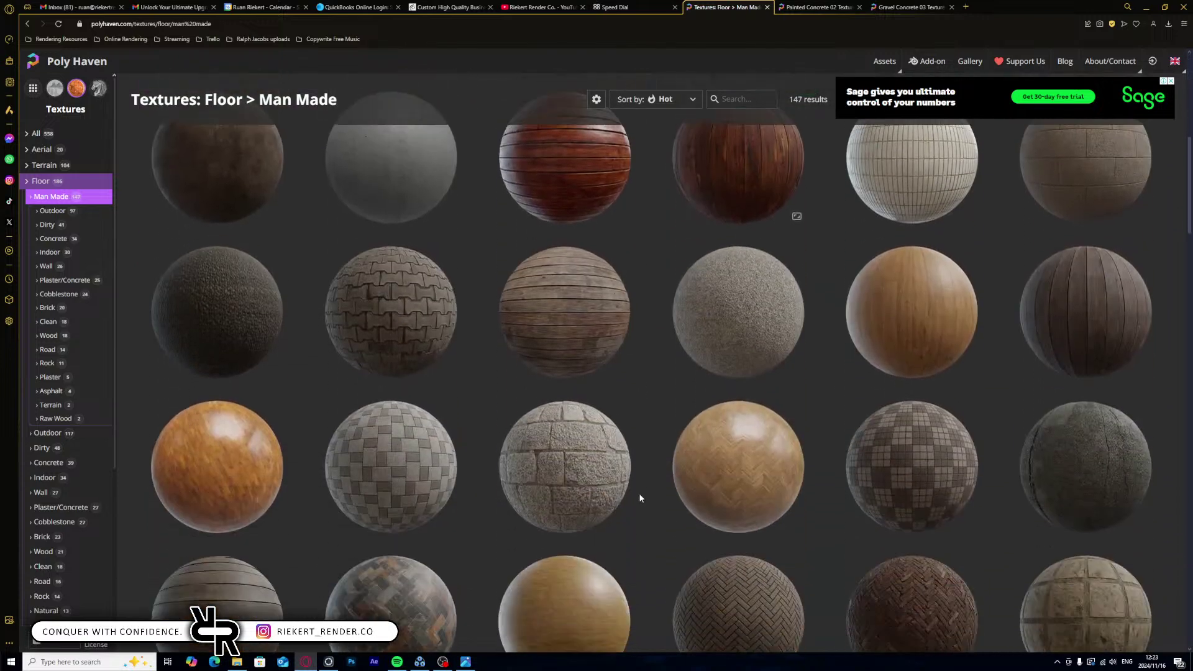
scroll(640, 498, down, 5)
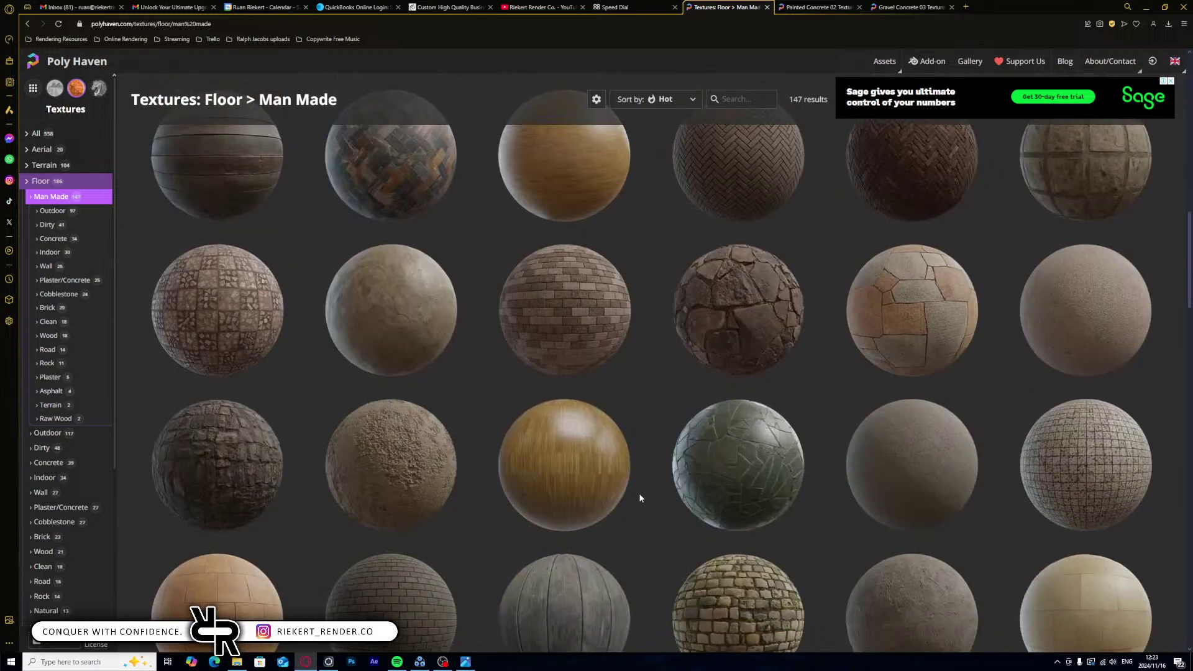
scroll(640, 498, down, 6)
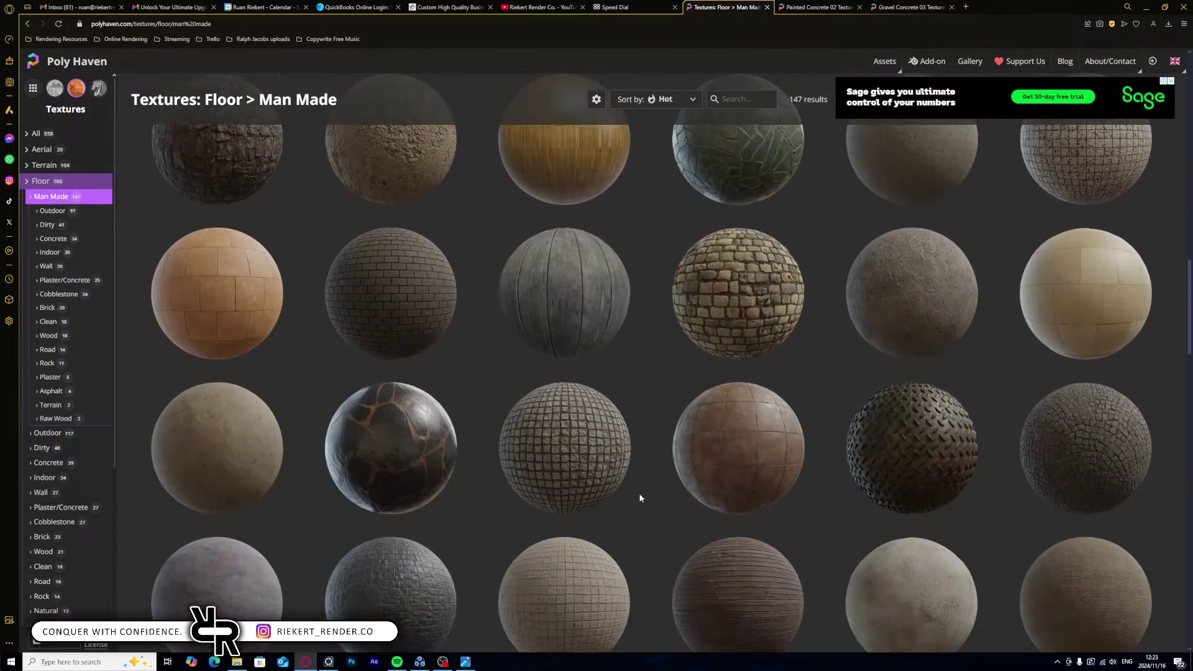
scroll(640, 497, down, 6)
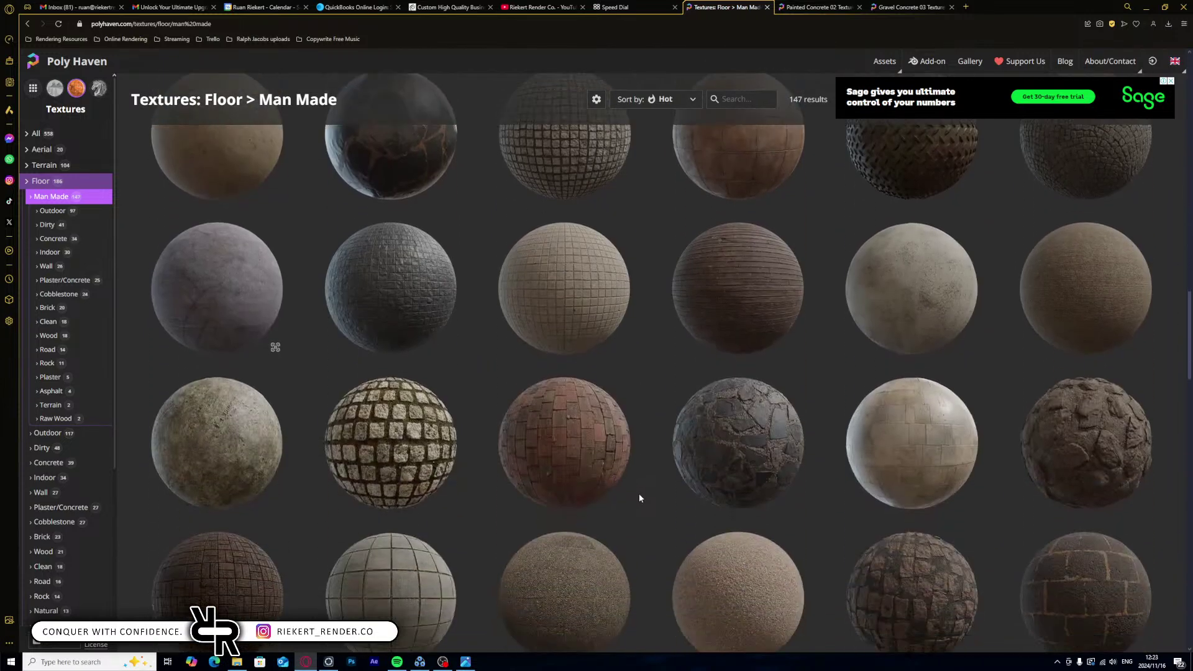
scroll(639, 496, down, 6)
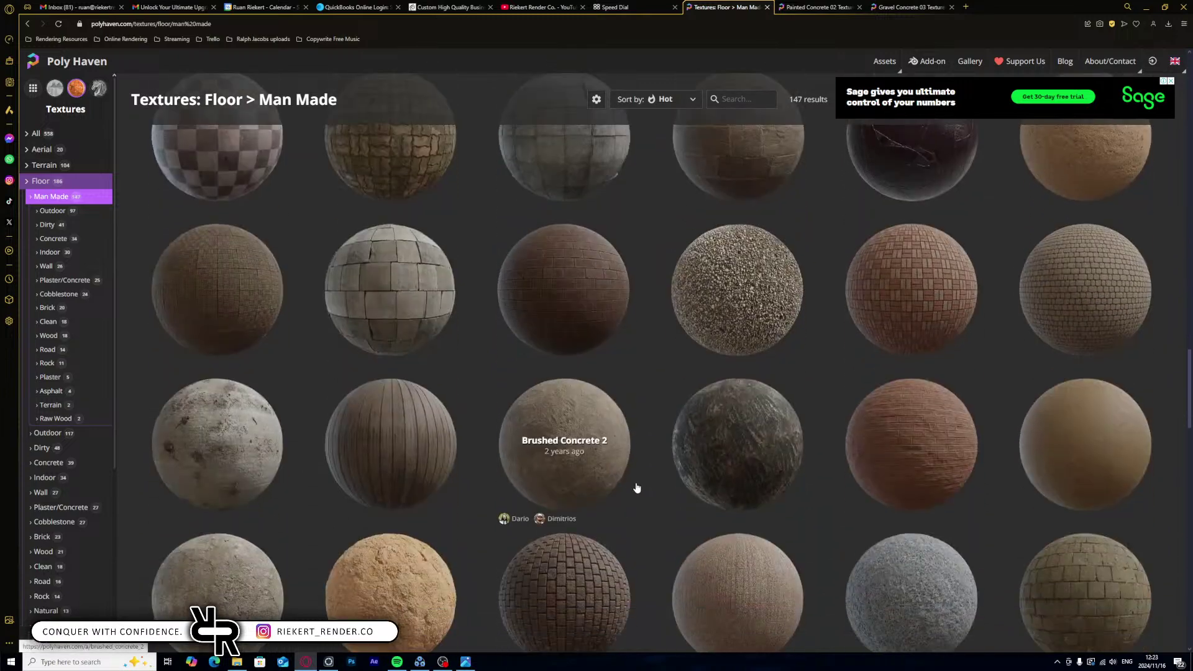
scroll(637, 487, down, 6)
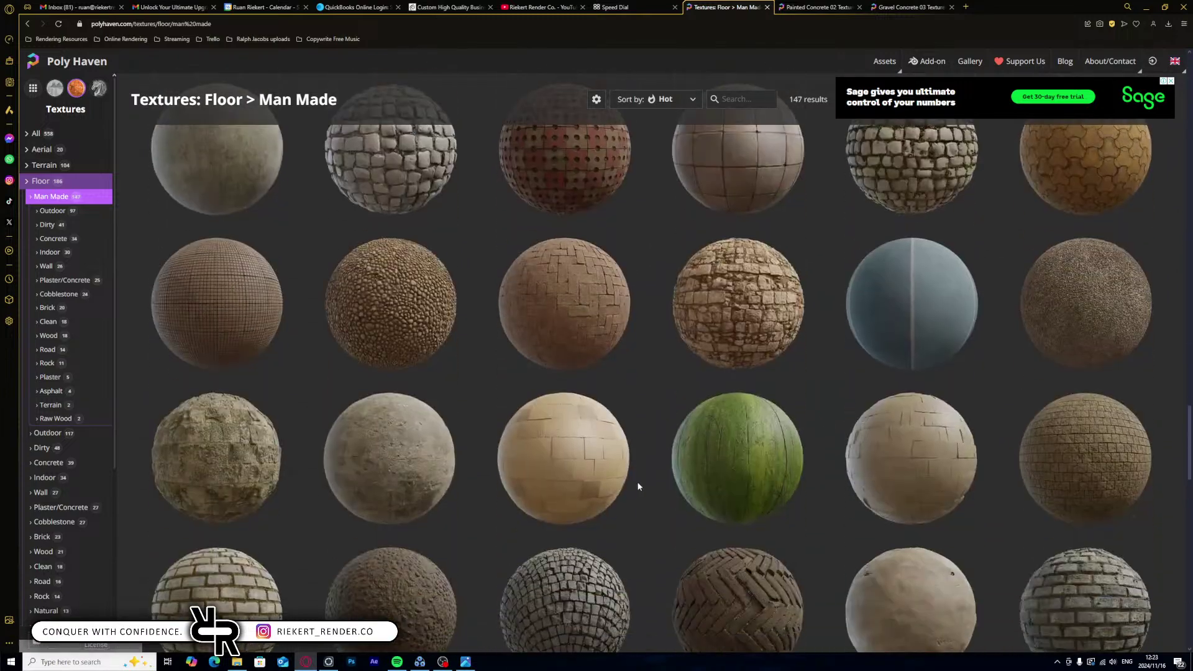
scroll(639, 488, down, 6)
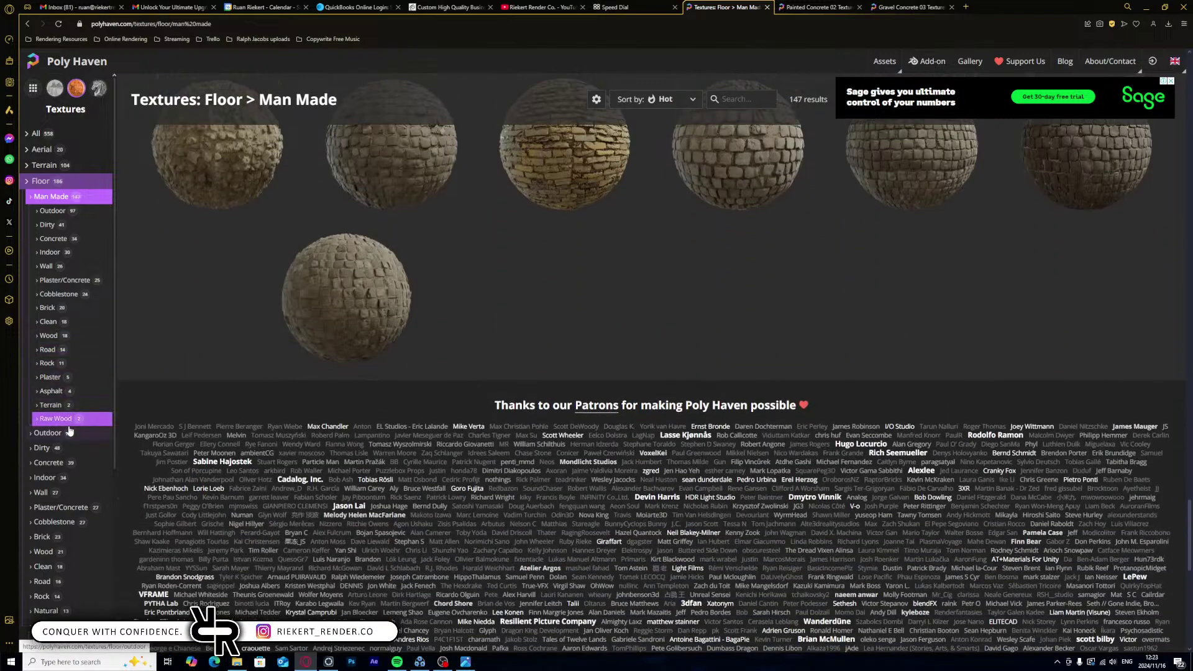
- Find White Plaster 02 among the Clean floor textures and download it at 4K in Blender format
click(75, 567)
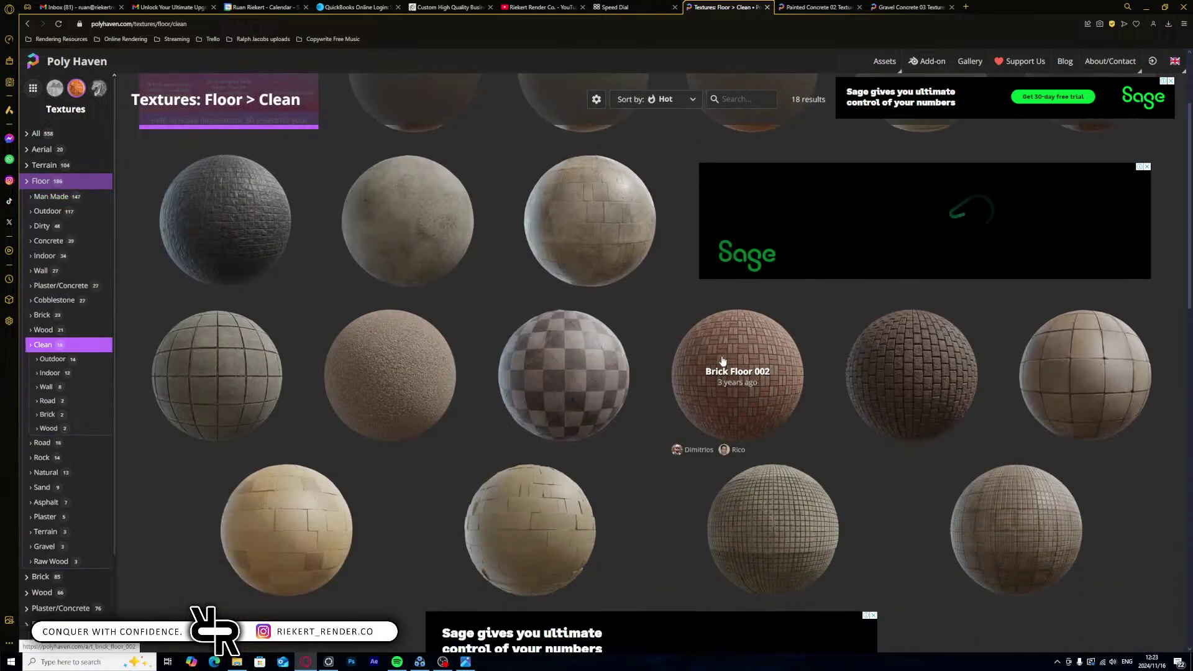
scroll(661, 402, up, 1)
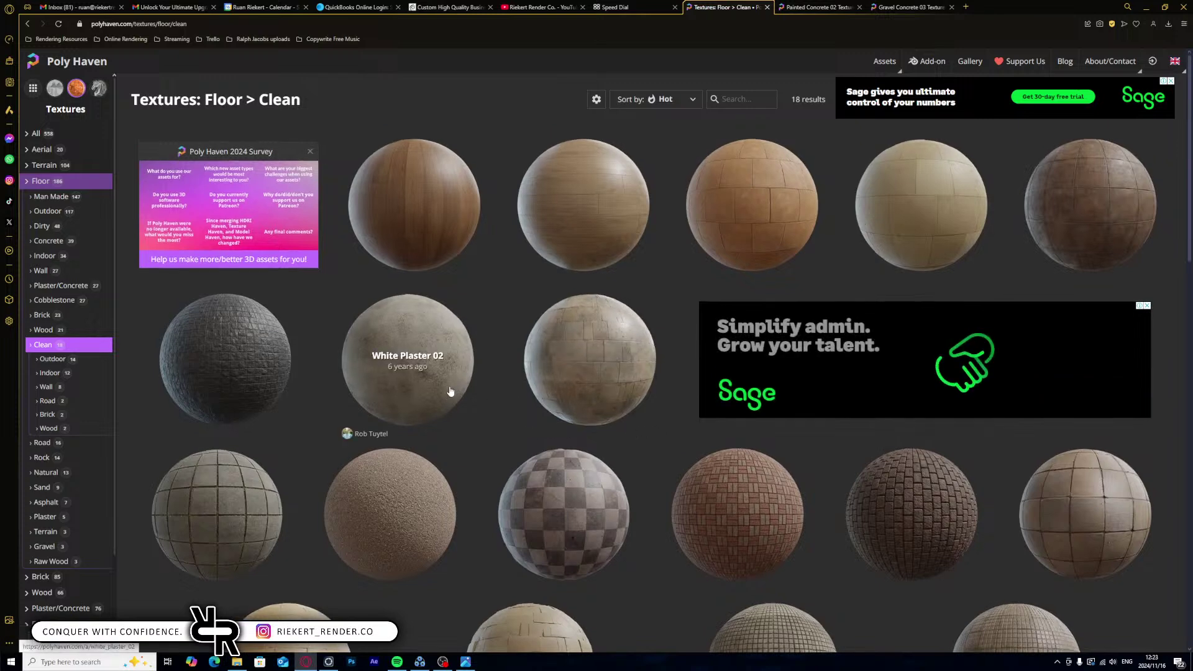
scroll(447, 394, down, 2)
scroll(444, 380, up, 1)
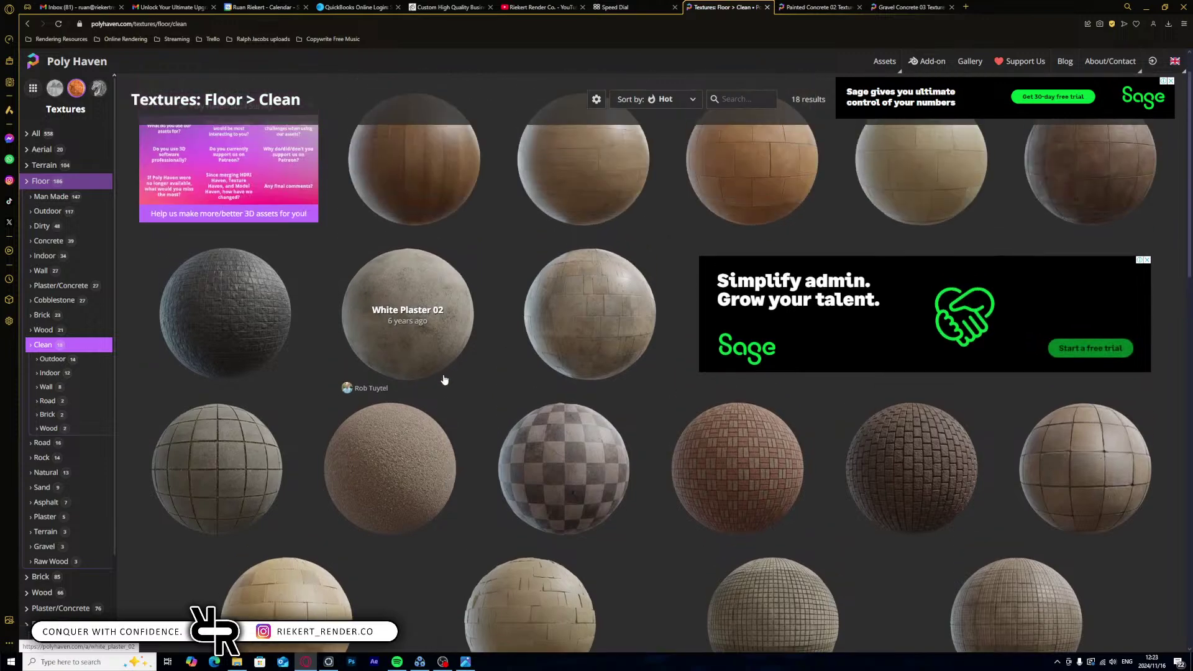
click(445, 341)
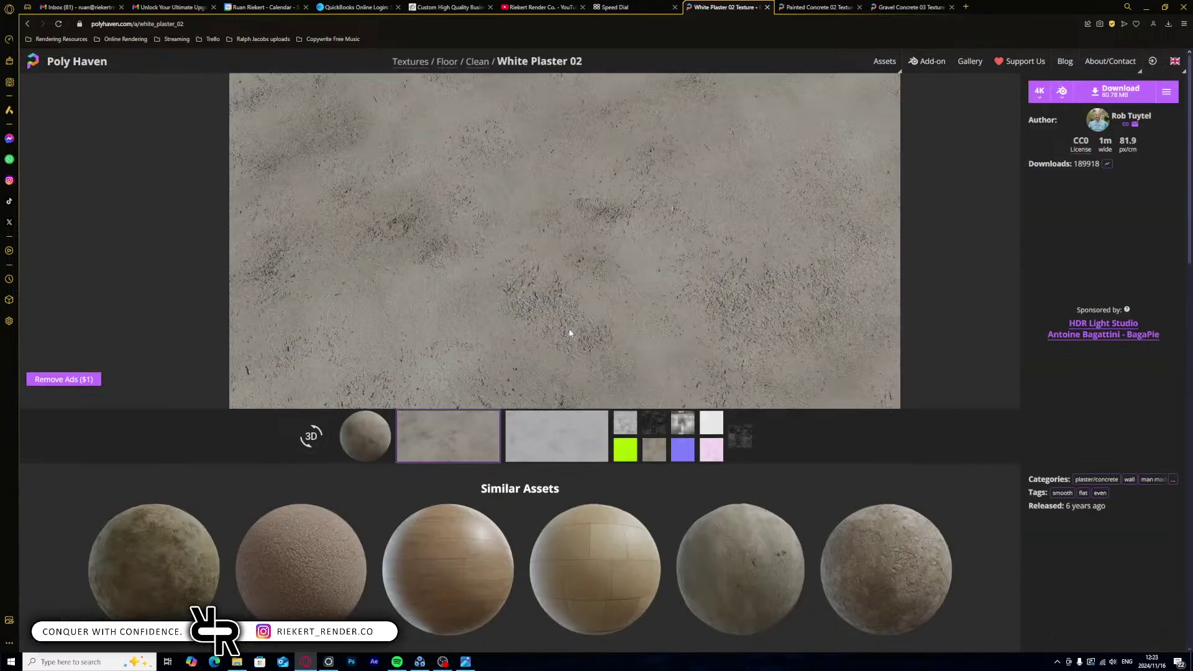
click(1047, 99)
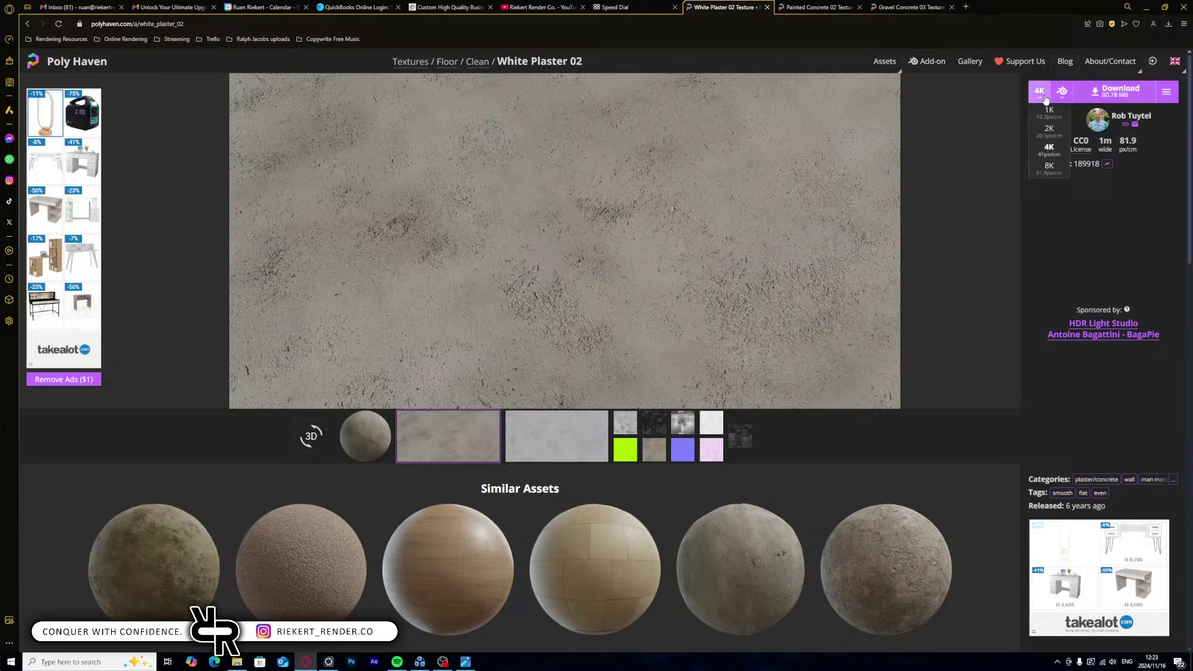
click(1104, 98)
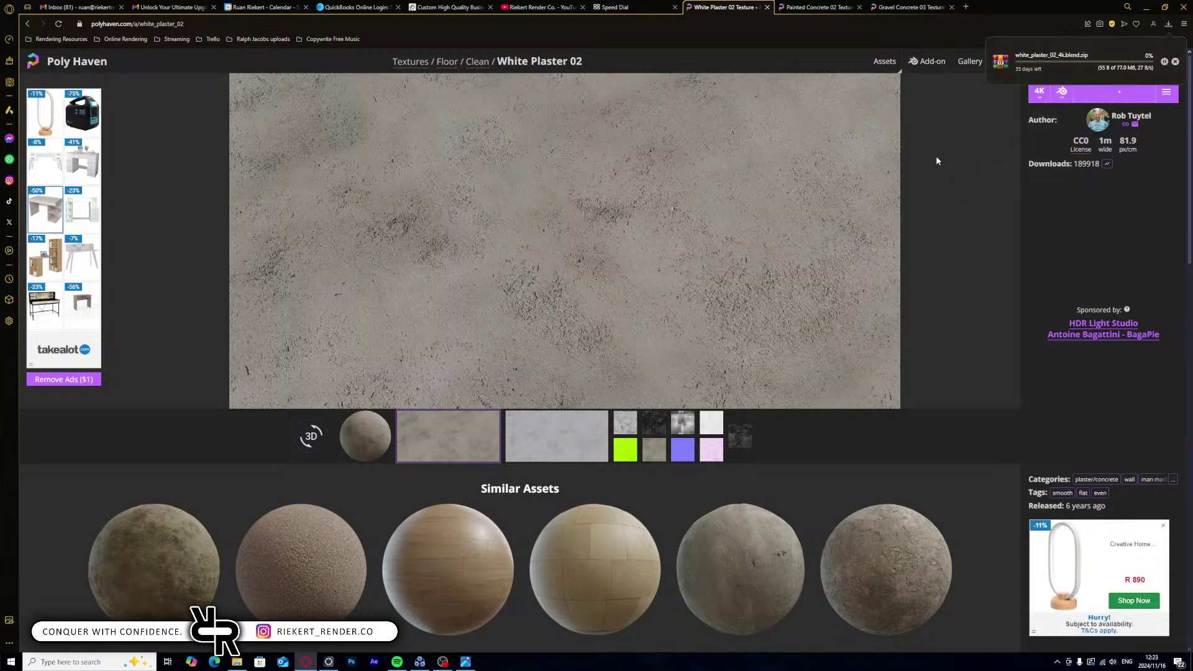
- Review the open Painted Concrete 02, Gravel Concrete 03 and White Plaster 02 texture pages
click(816, 7)
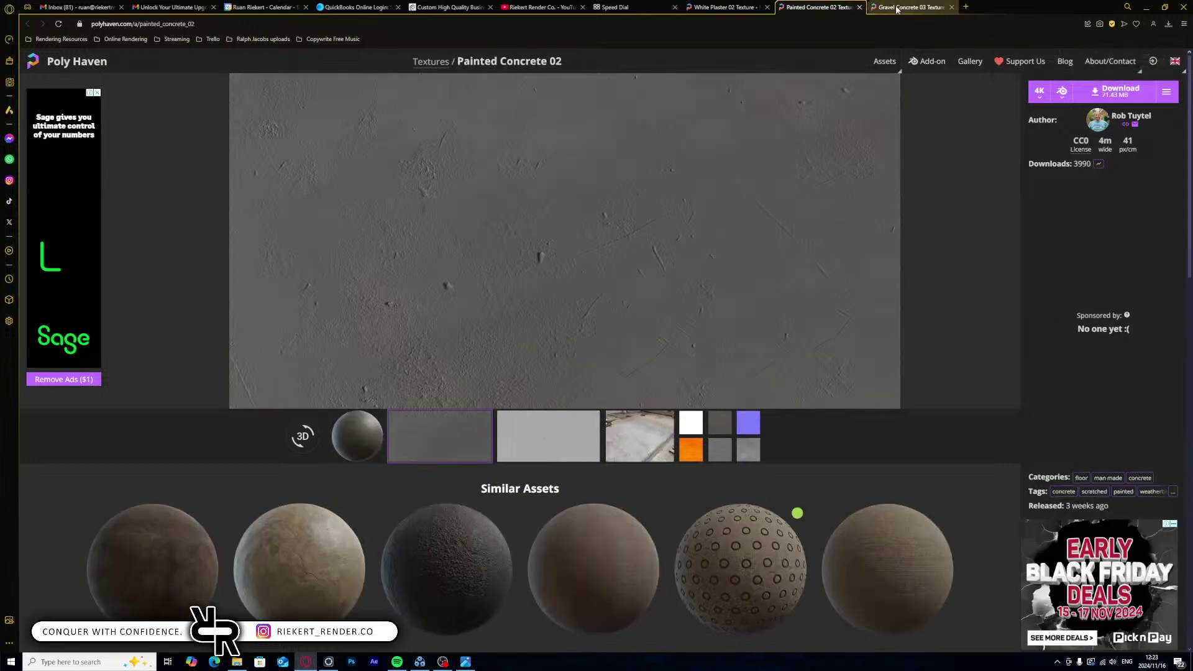
click(897, 7)
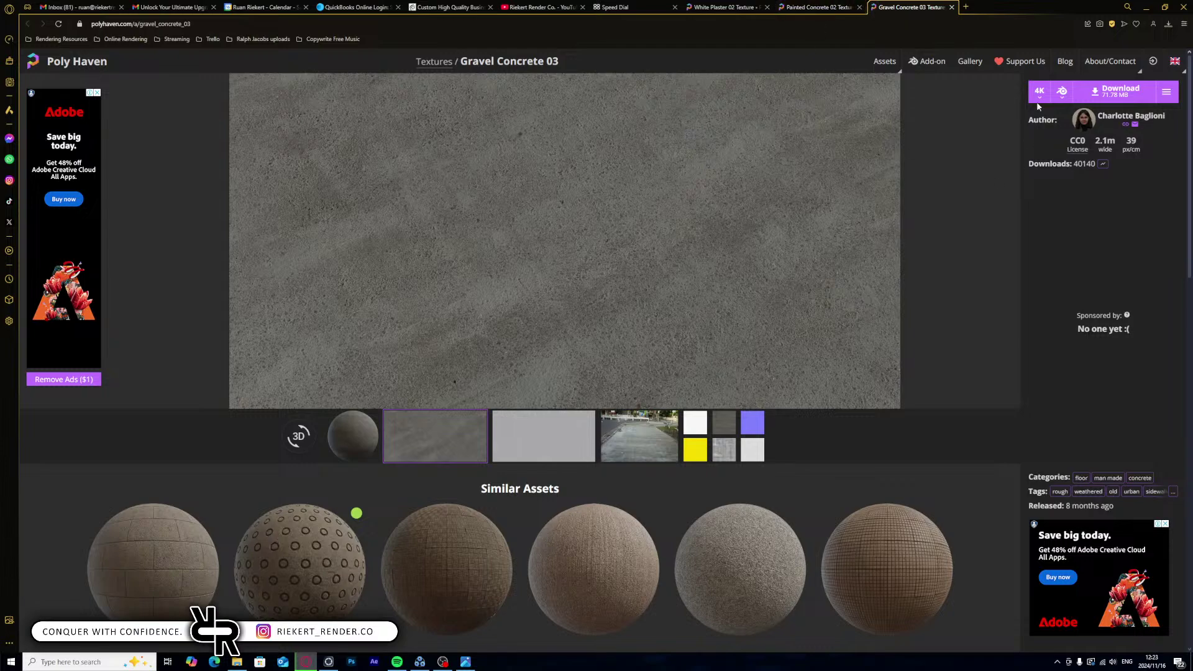
click(819, 7)
click(724, 6)
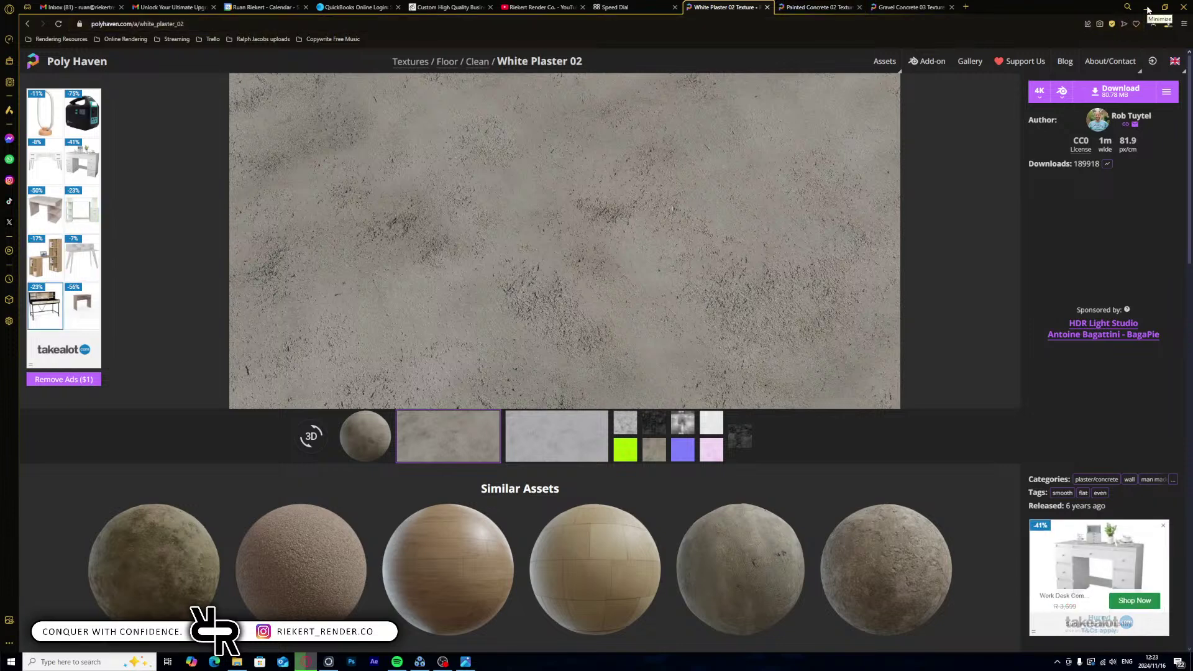
click(822, 6)
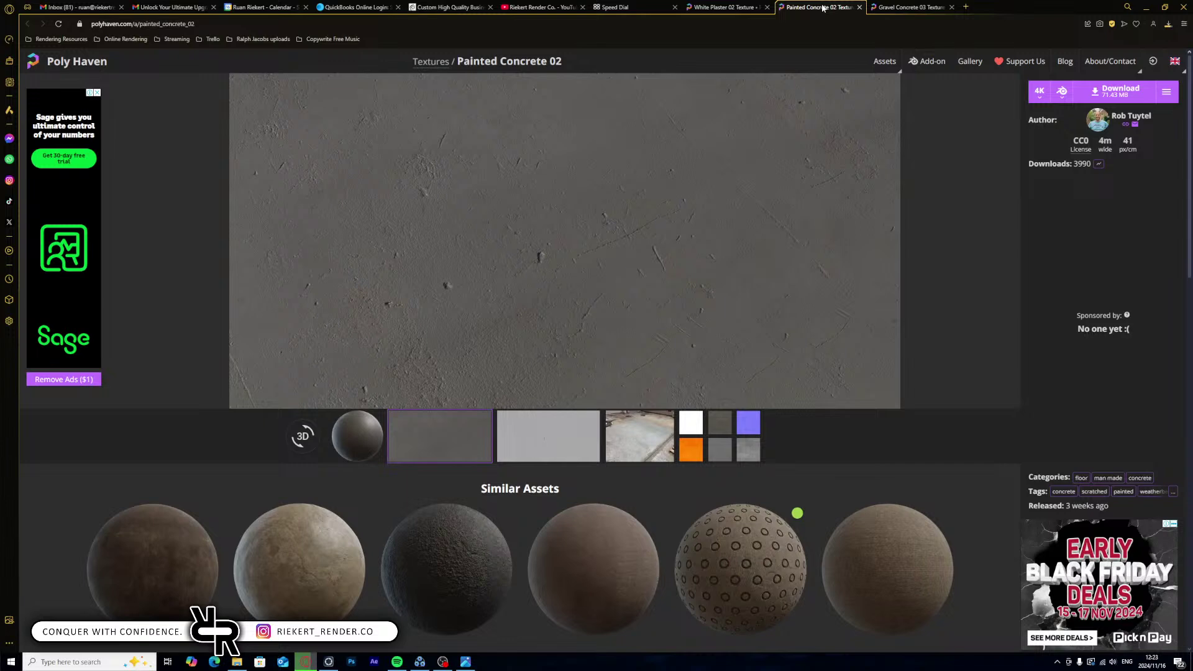
- Leave the browser, open white_plaster_02_4k.blend.zip from File Explorer and show its textures folder, then return to KeyShot
click(1145, 7)
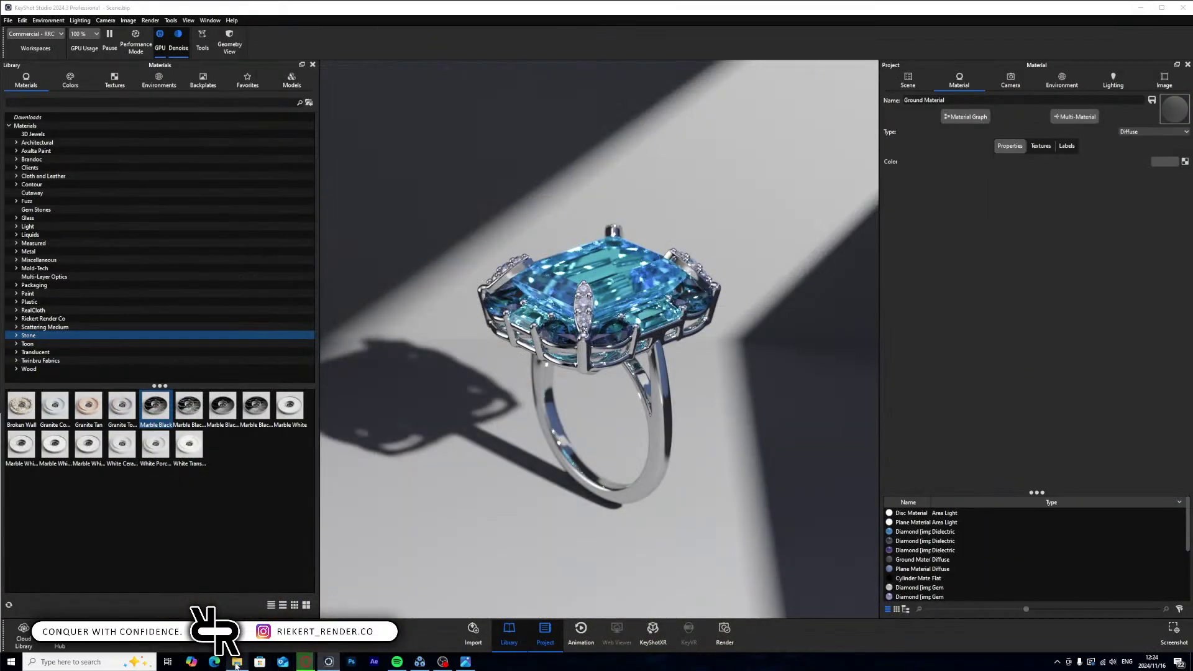
mouse_move(237, 662)
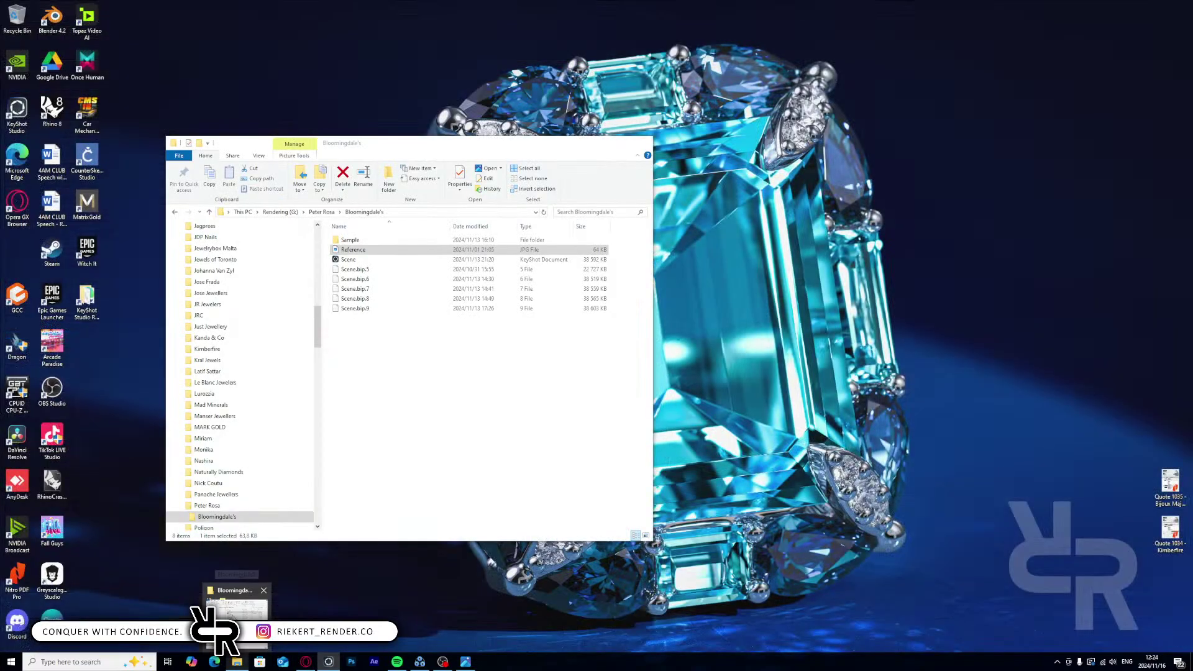
click(235, 609)
click(242, 212)
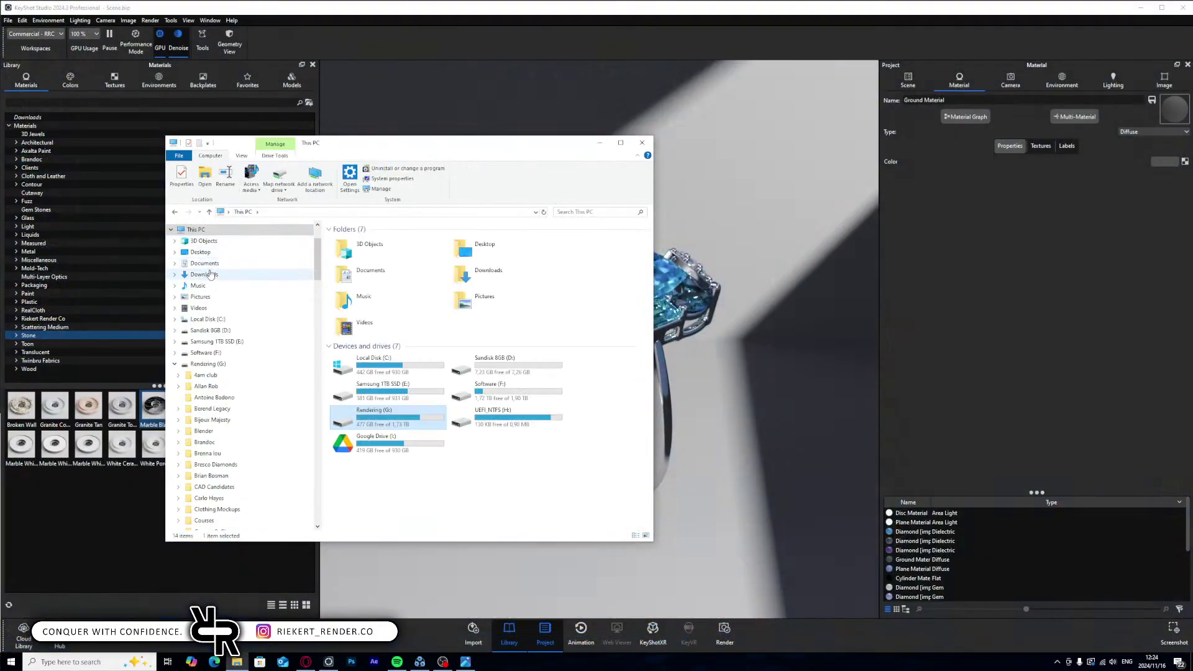
drag(331, 149, 0, 62)
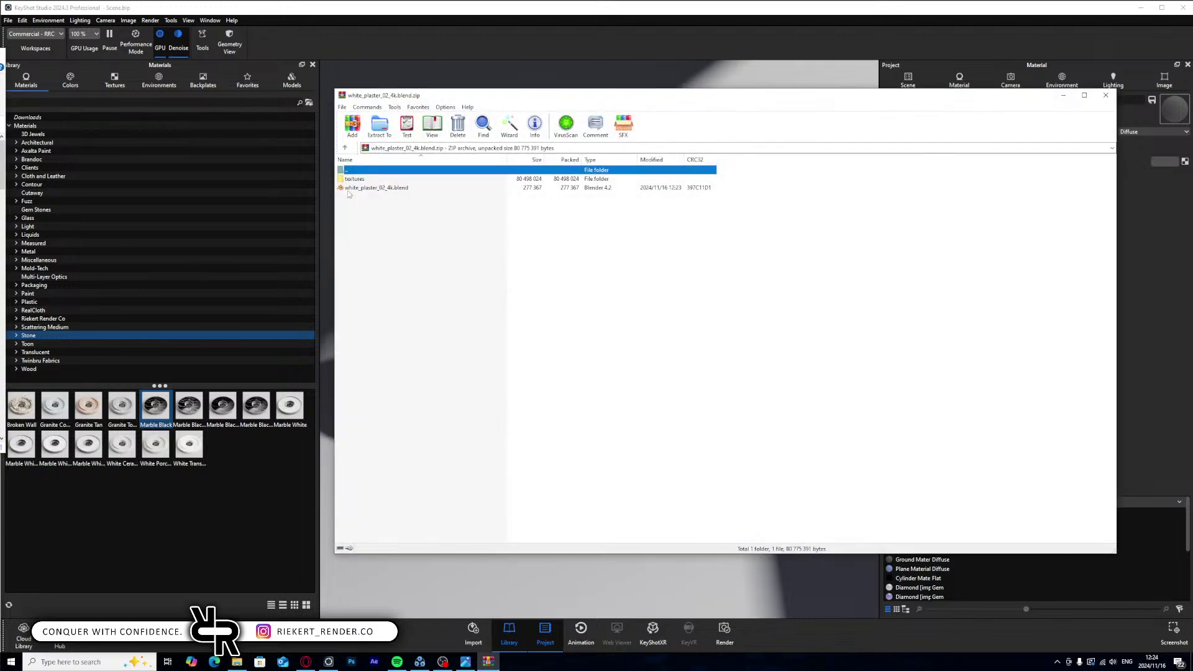
double_click(354, 178)
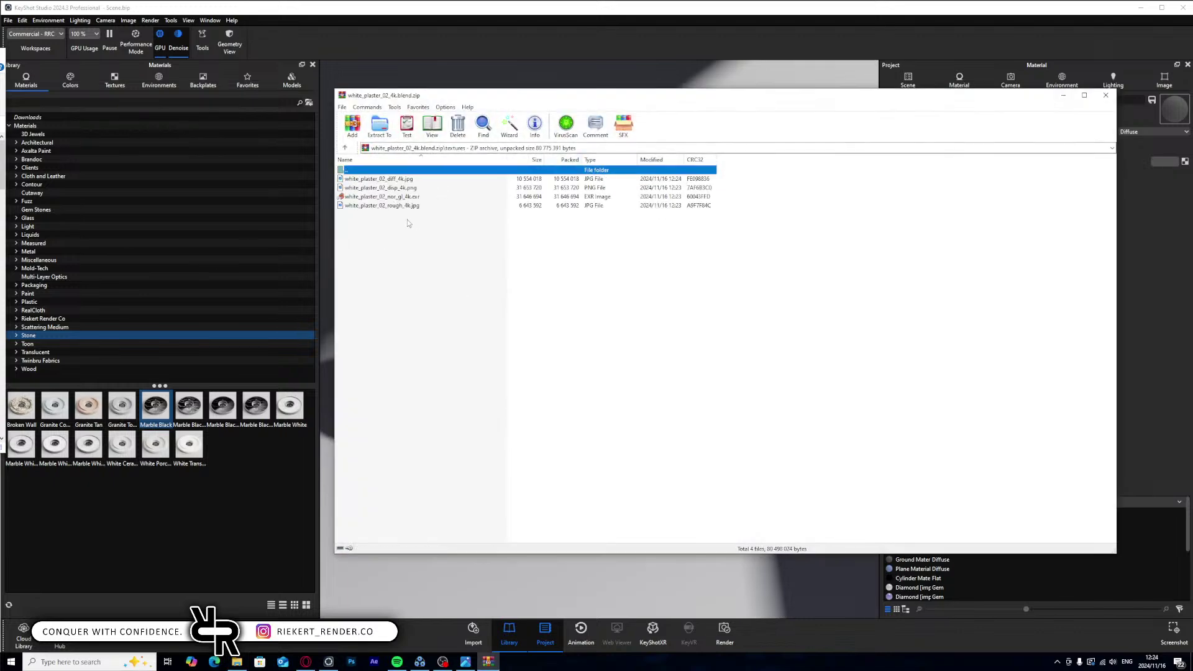
click(454, 583)
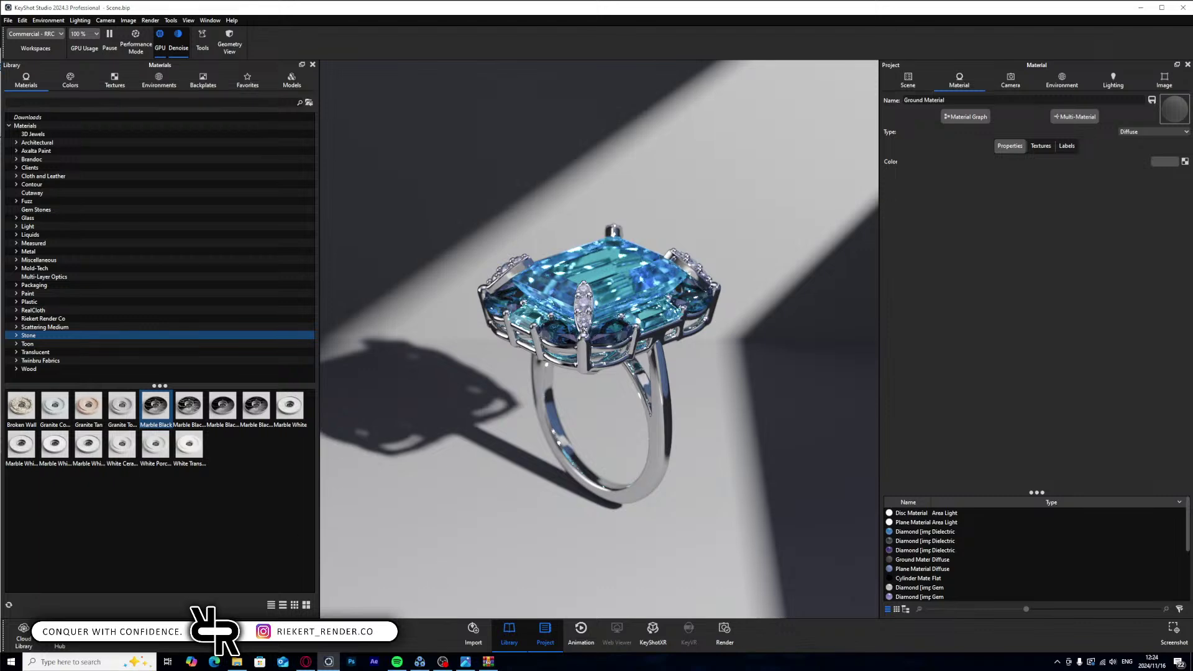
- Add all four white_plaster_02 4K maps (diff, disp, nor_gl, rough) from the zip's textures folder to the Ground Material graph
drag(430, 325, 348, 73)
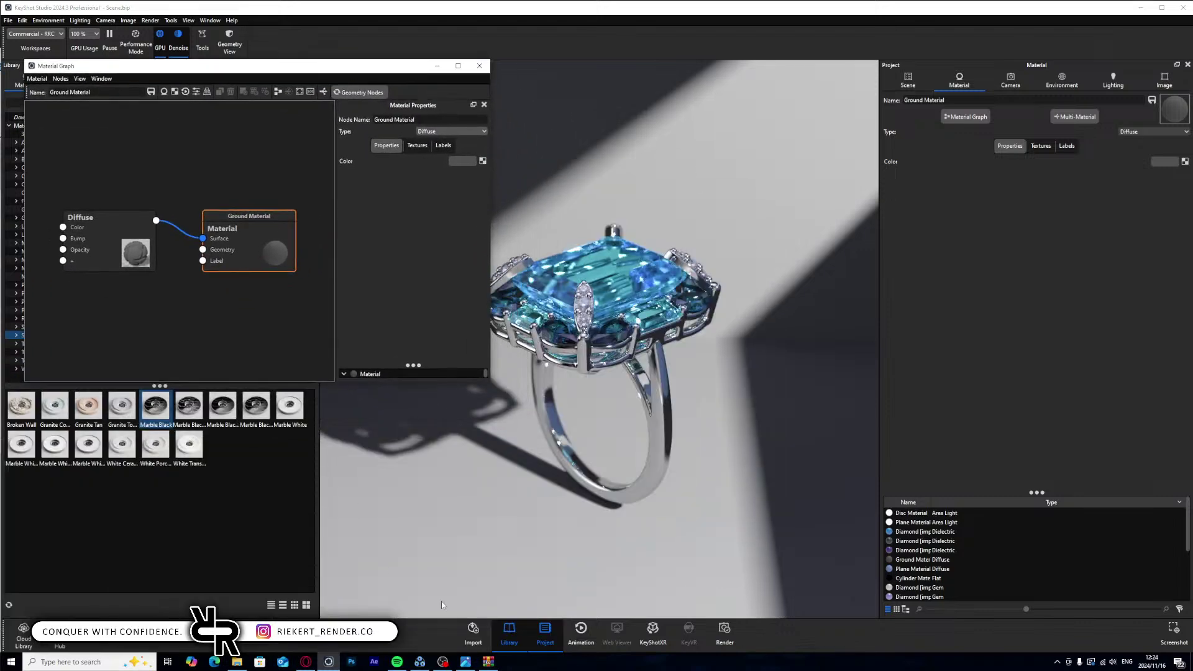
click(488, 661)
click(394, 179)
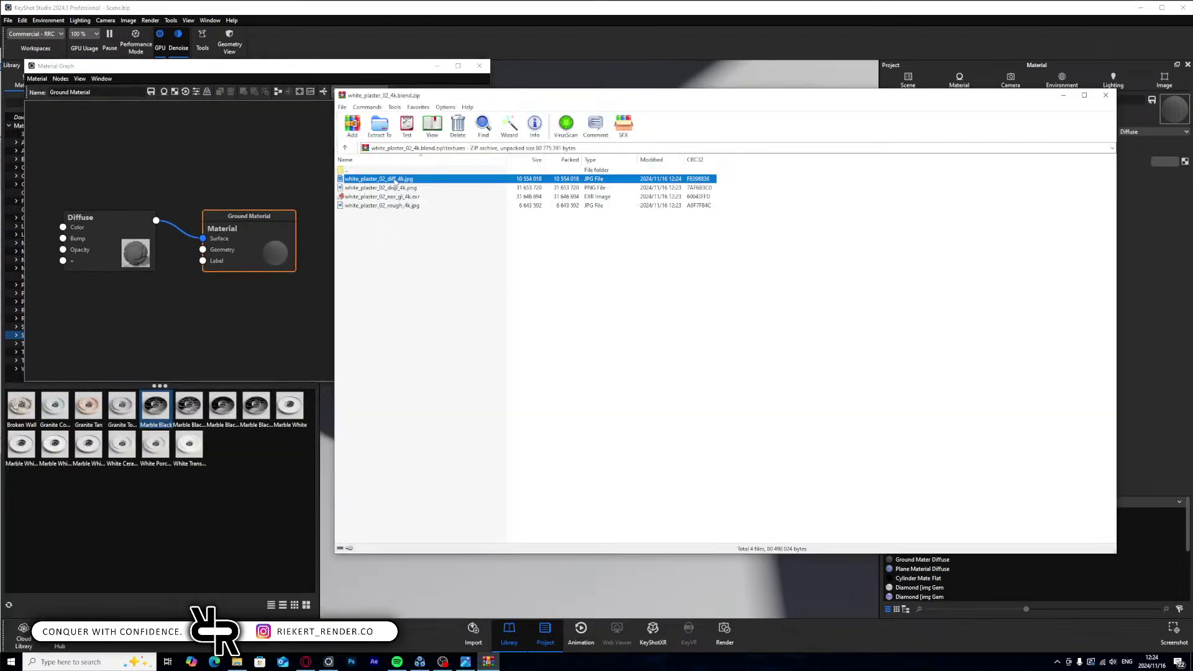
ctrl+click(394, 187)
ctrl+click(394, 206)
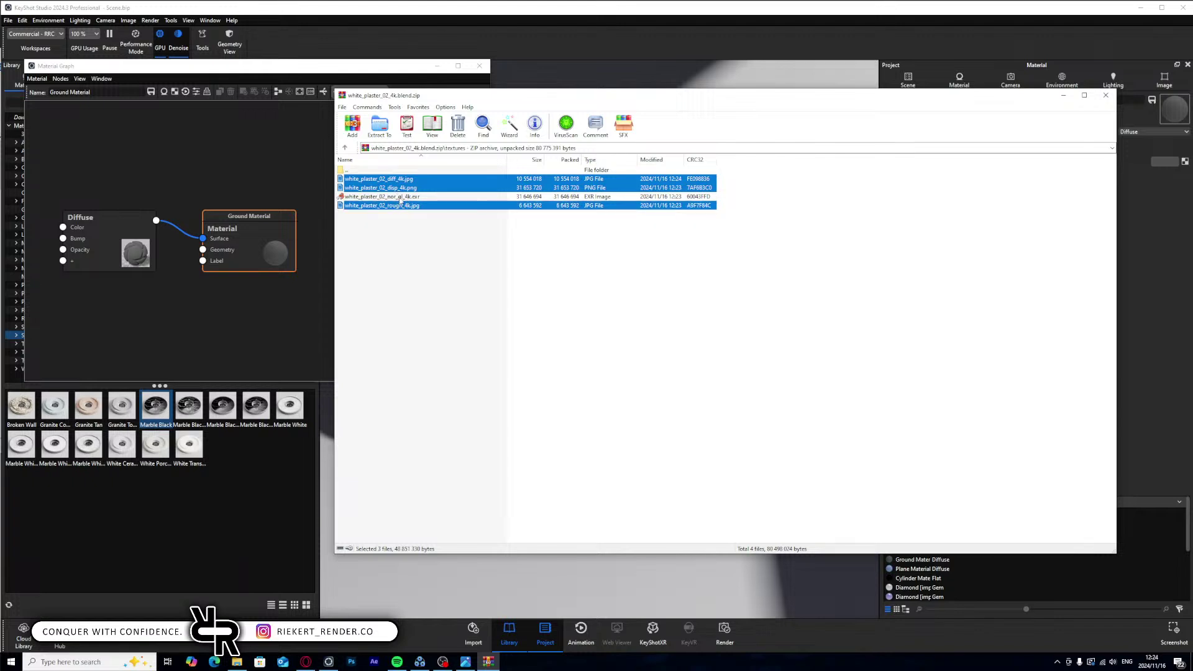
ctrl+click(400, 197)
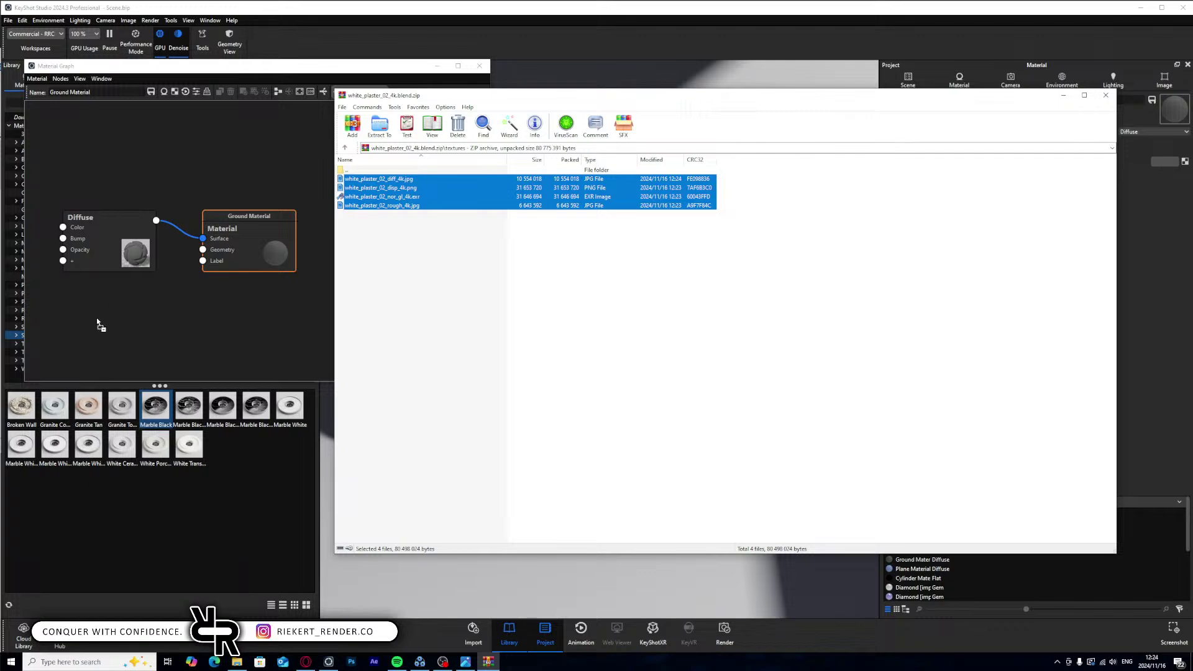
drag(97, 321, 97, 321)
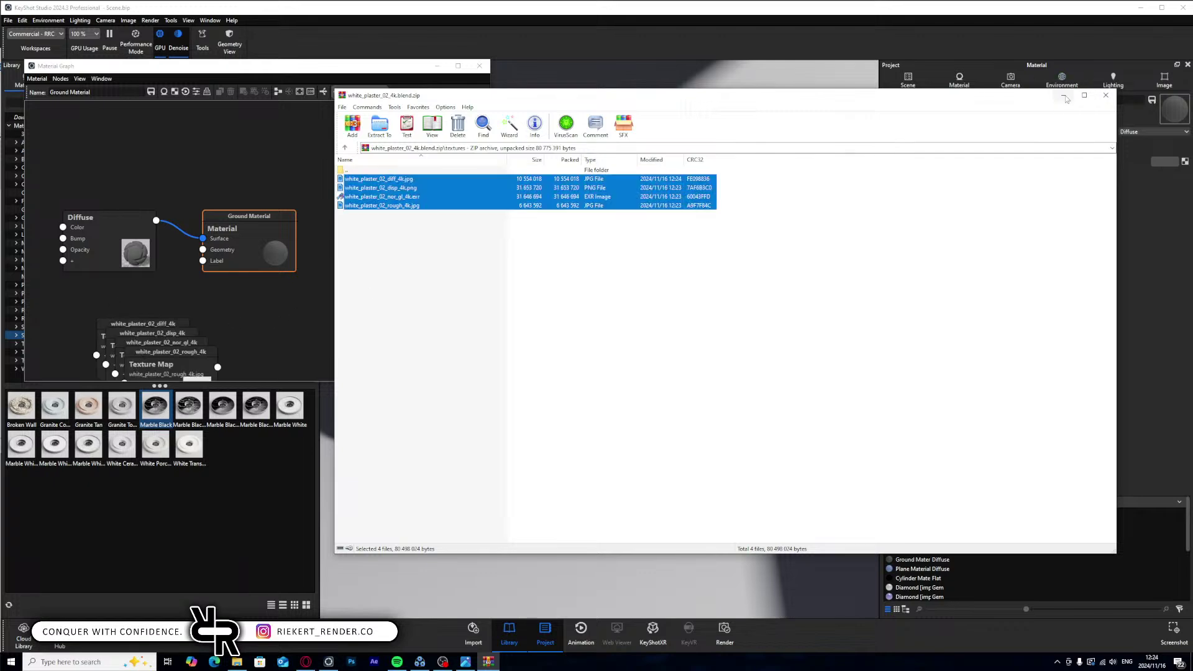
click(1064, 95)
- Spread the stacked plaster texture nodes apart and enlarge the material graph to full screen
drag(370, 67, 672, 189)
scroll(562, 435, down, 2)
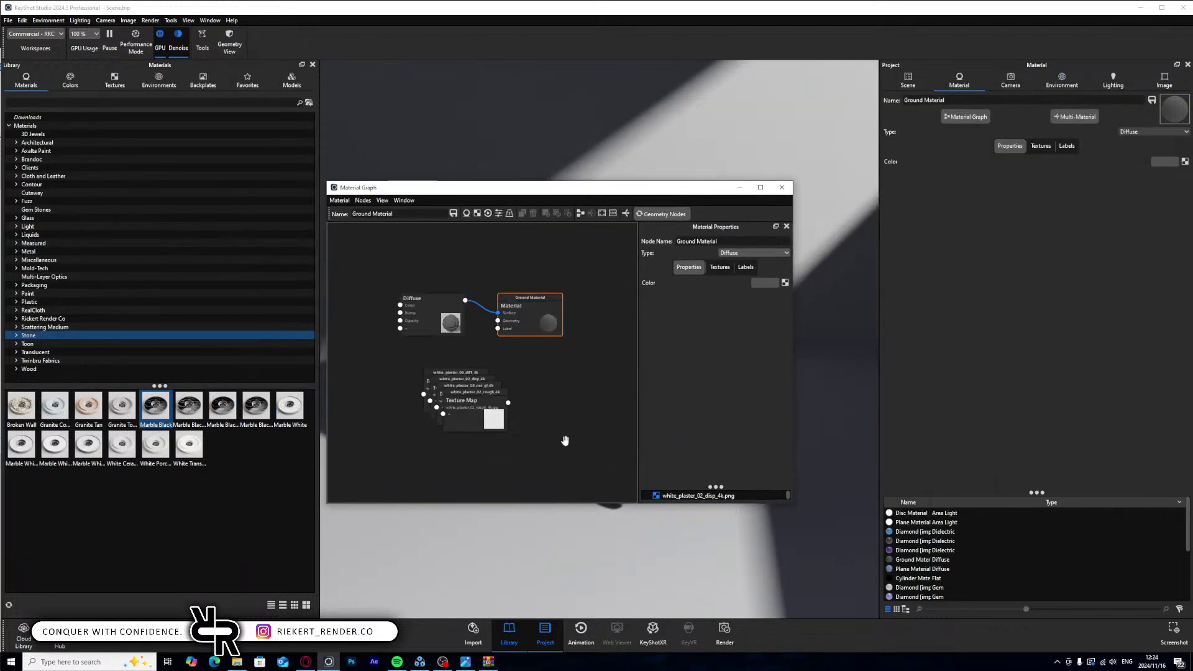
scroll(558, 367, down, 2)
drag(474, 403, 357, 366)
drag(466, 381, 365, 256)
scroll(382, 324, up, 3)
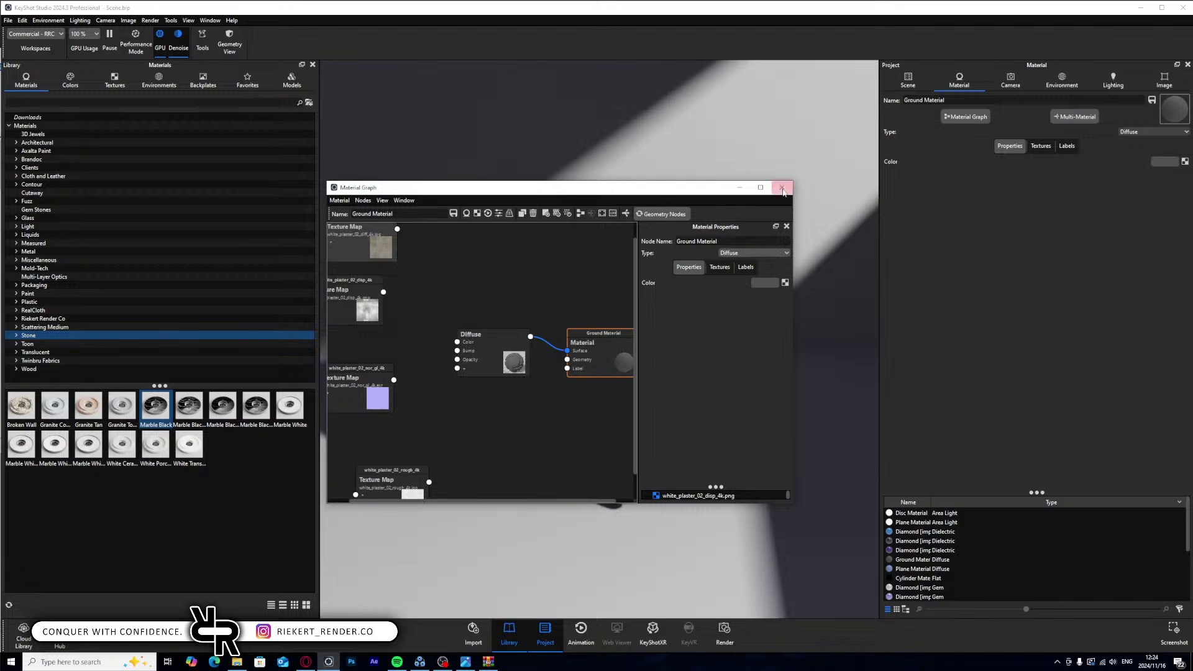
click(761, 187)
- Set the displacement map node aside and arrange the nor_gl and rough map nodes beside the Diffuse node
scroll(456, 354, up, 4)
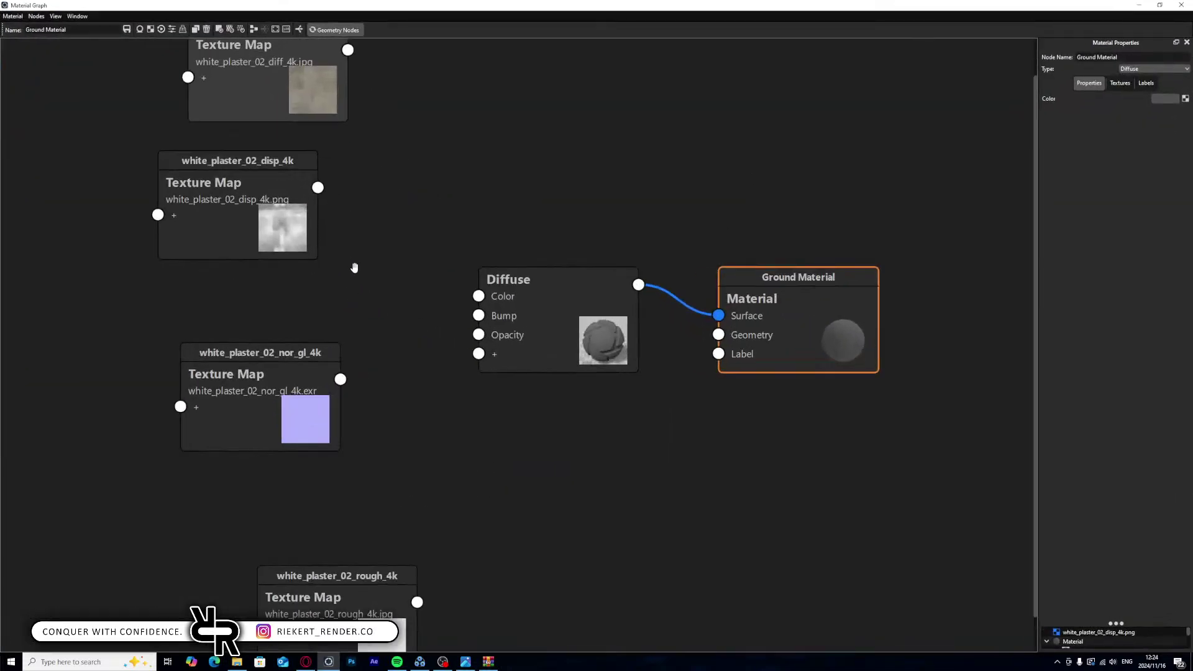
click(329, 246)
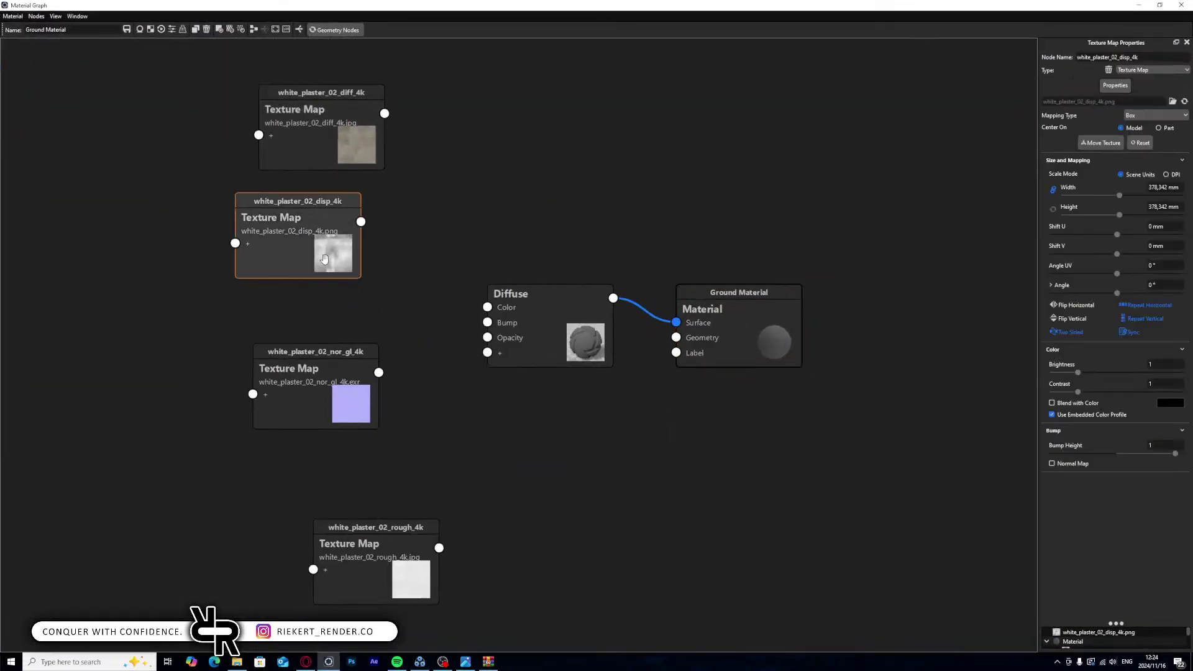
drag(342, 393, 316, 398)
drag(317, 259, 169, 263)
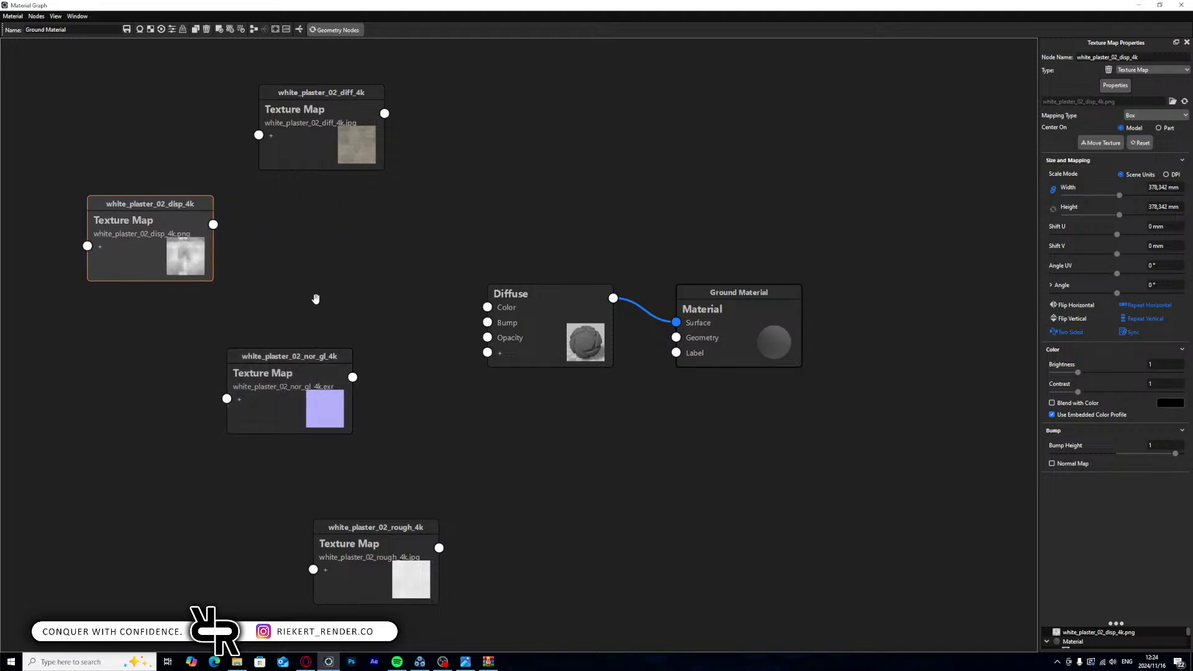
drag(298, 411, 345, 368)
drag(401, 555, 352, 489)
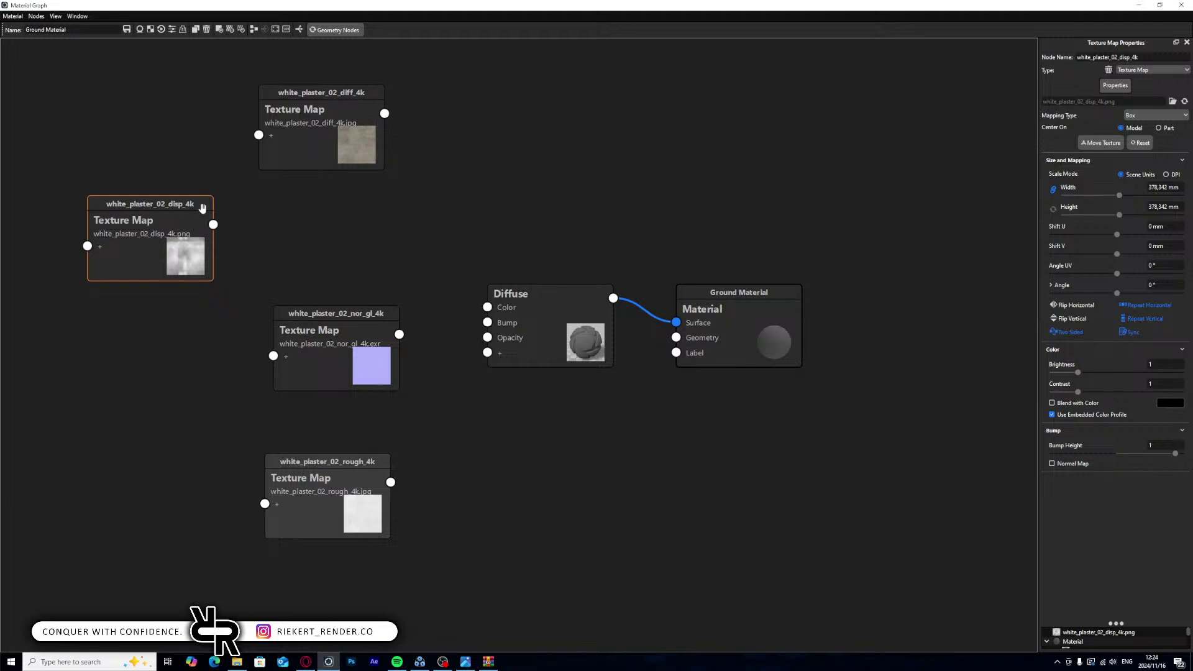
- Connect the white_plaster_02 diff map to the Diffuse node's Color and the nor_gl map to its Bump, then open the nor_gl map's properties
drag(350, 136, 491, 312)
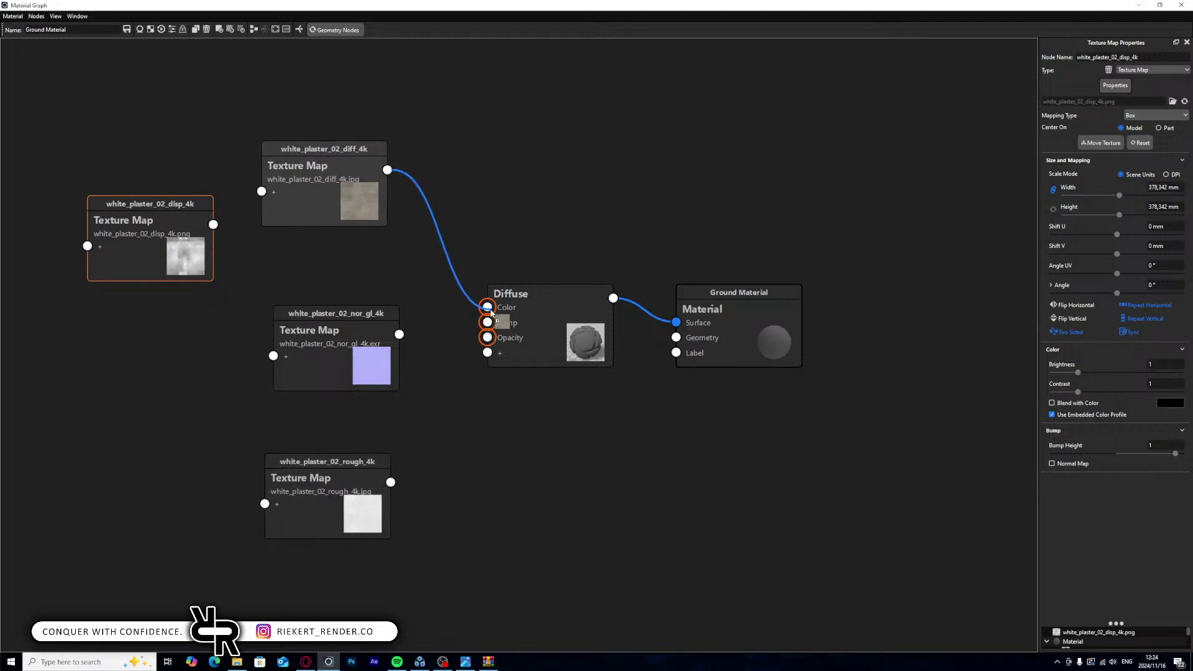
drag(399, 334, 488, 322)
click(354, 351)
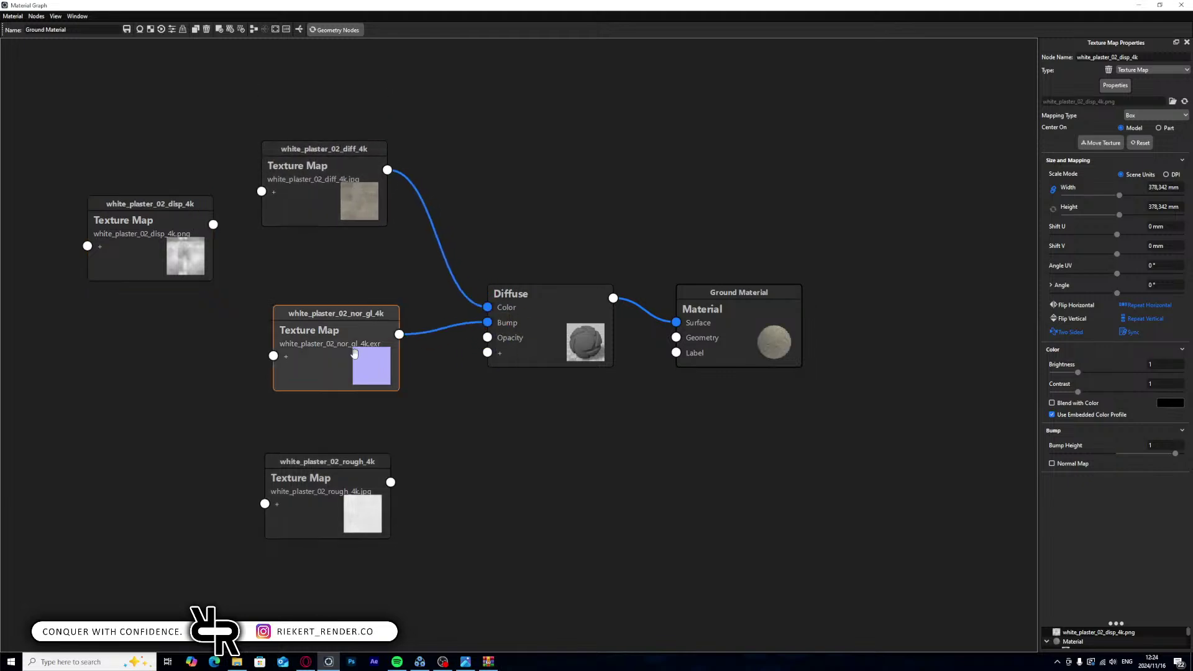
click(336, 501)
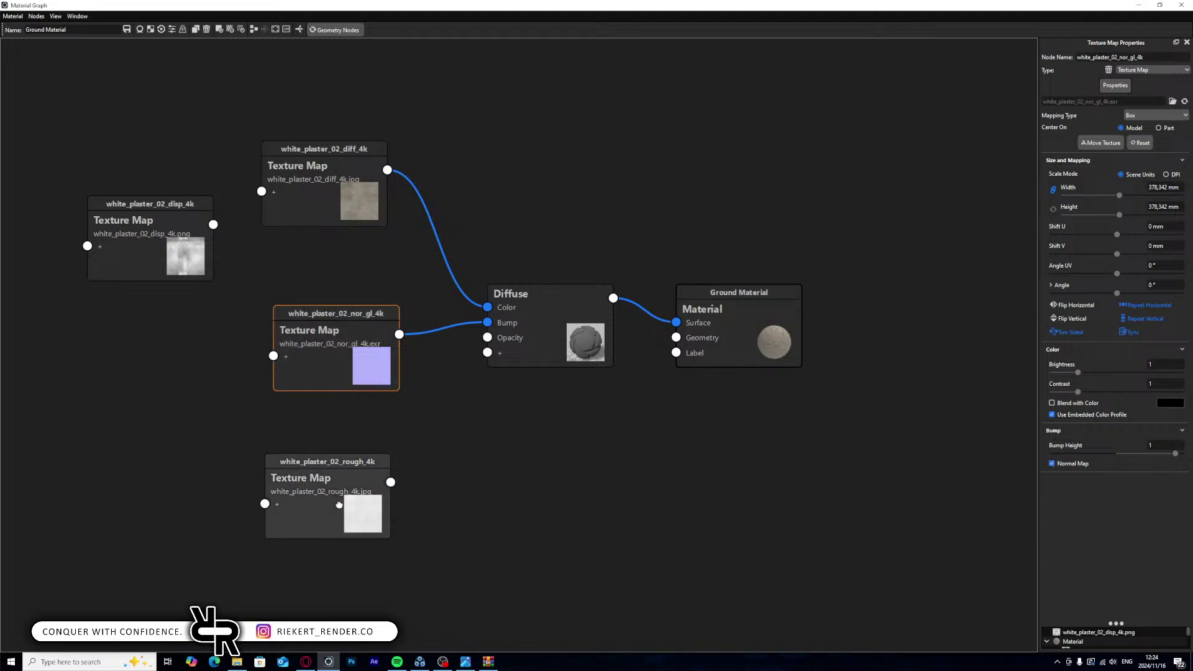
drag(390, 482, 514, 349)
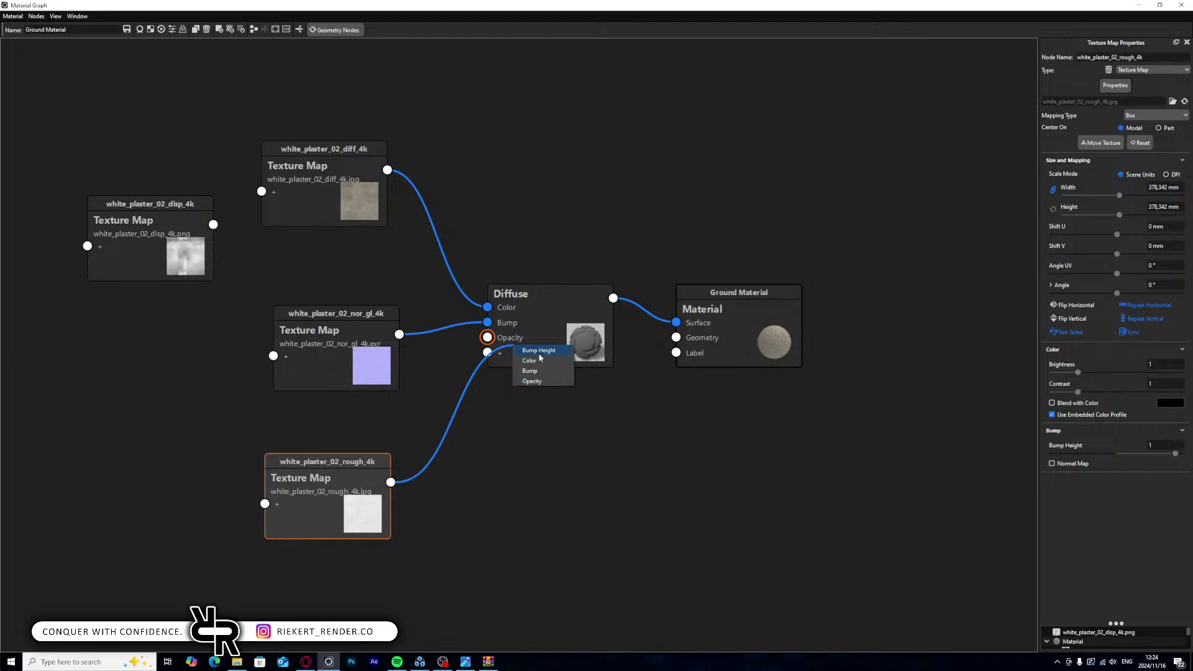
click(506, 394)
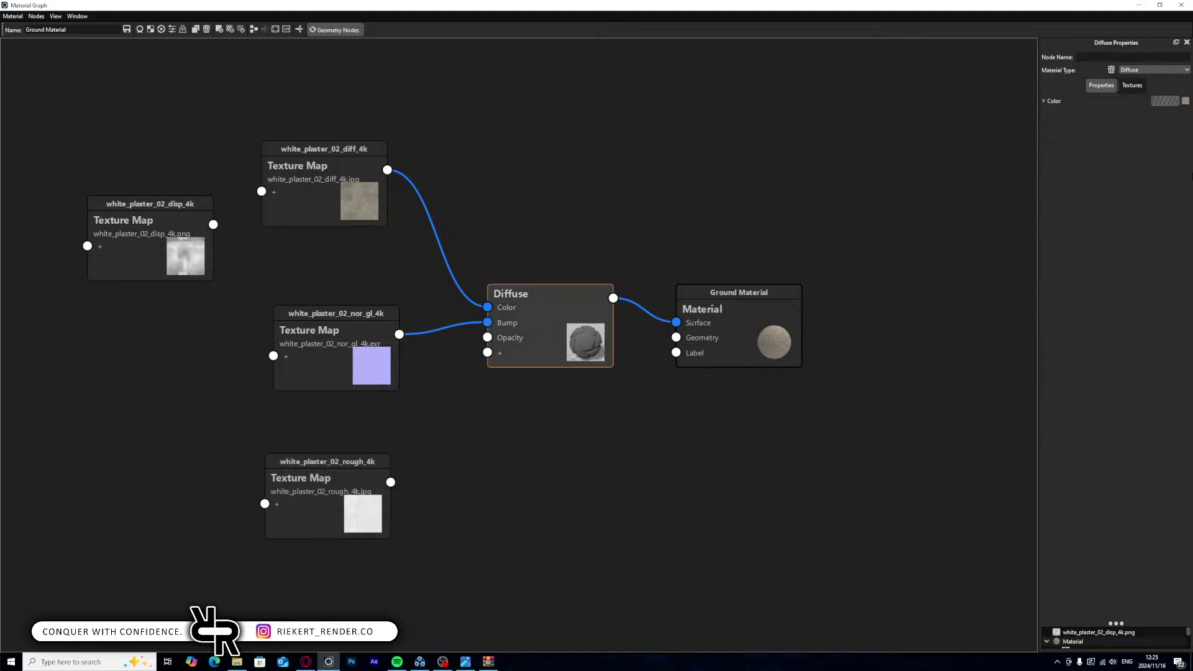
- Change the Diffuse node to Paint, connect the rough map to its Roughness, and reorder the rough and nor_gl nodes
click(1174, 68)
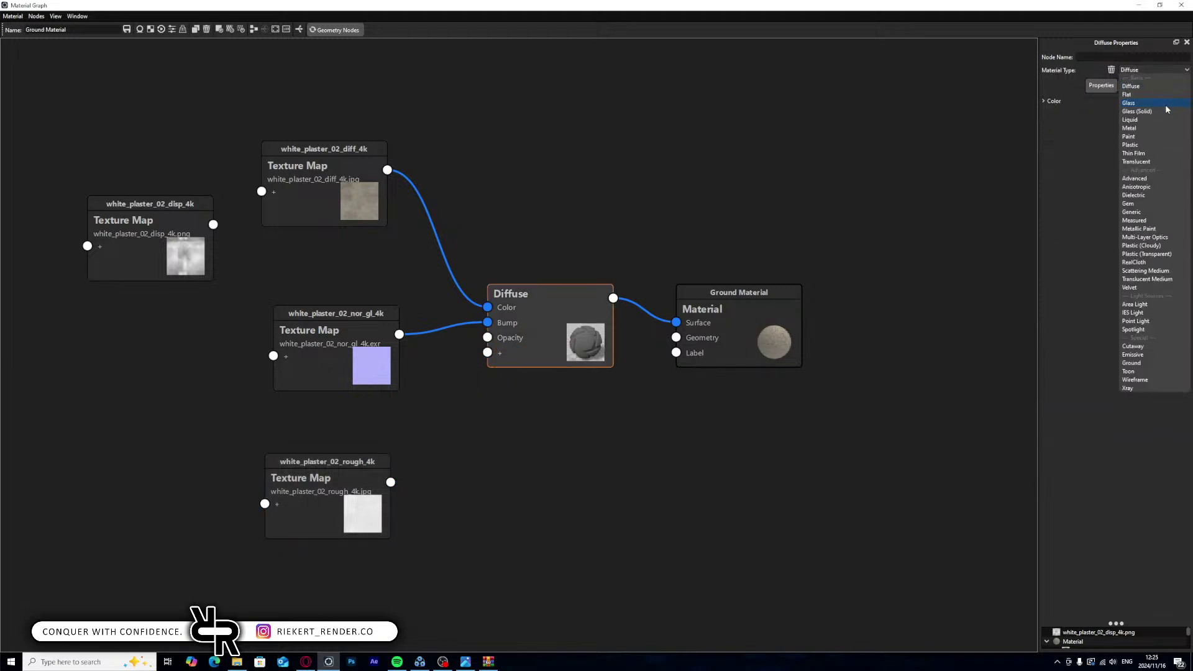
click(1136, 136)
drag(391, 482, 491, 339)
click(538, 365)
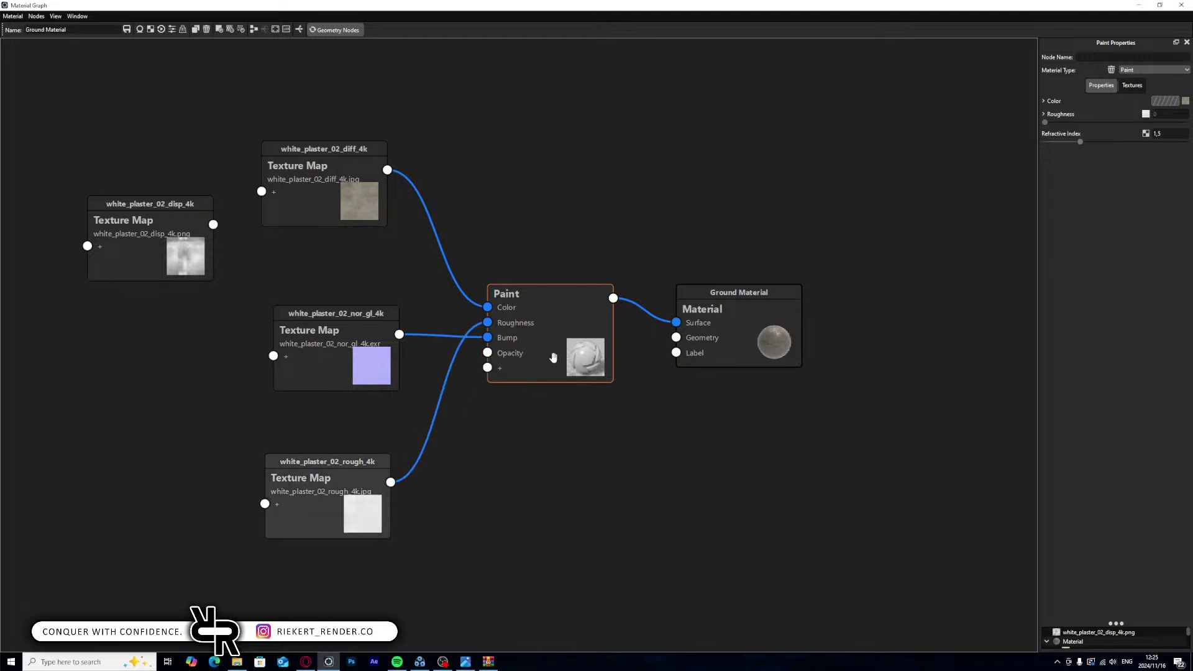
mouse_move(306, 336)
mouse_down()
mouse_move(346, 439)
mouse_move(407, 503)
mouse_move(323, 475)
mouse_up()
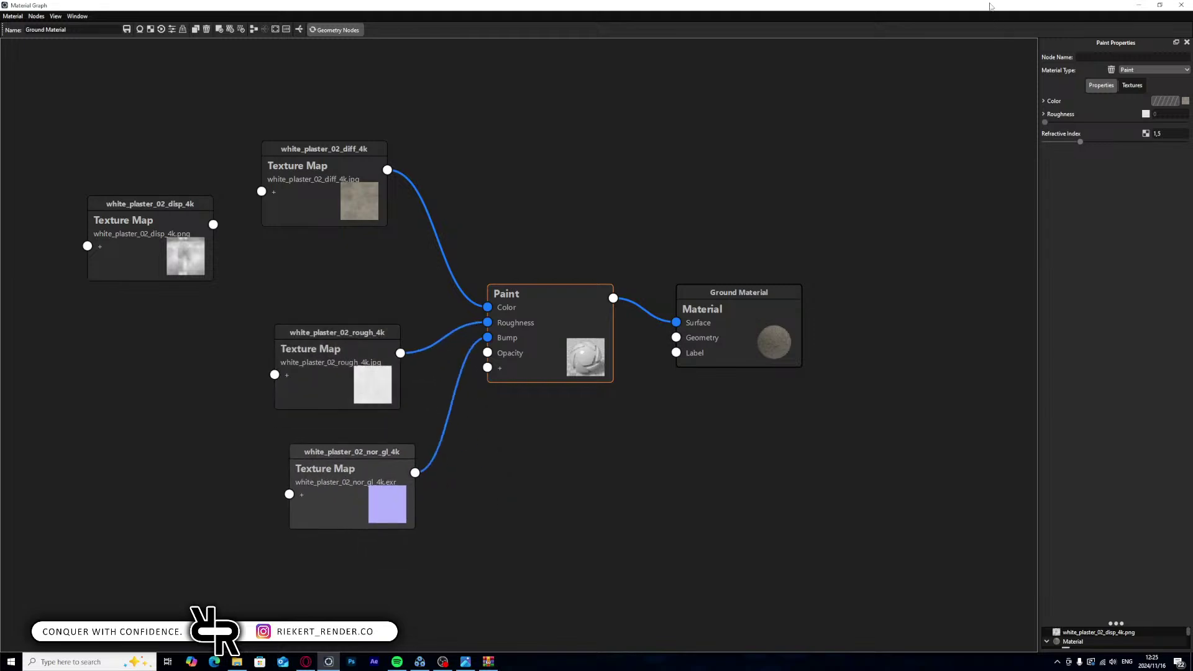
- Shrink the material graph window so the render shows, and scale the diff map down to about 206.4 mm wide and high
drag(990, 6, 305, 72)
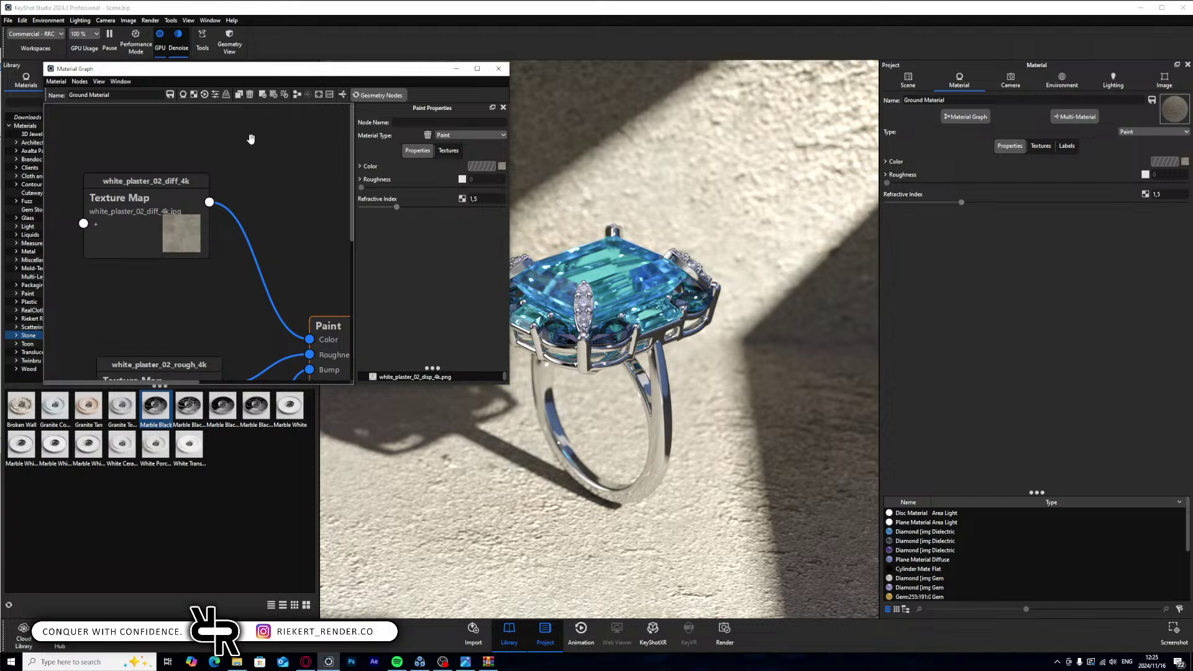
scroll(227, 237, down, 5)
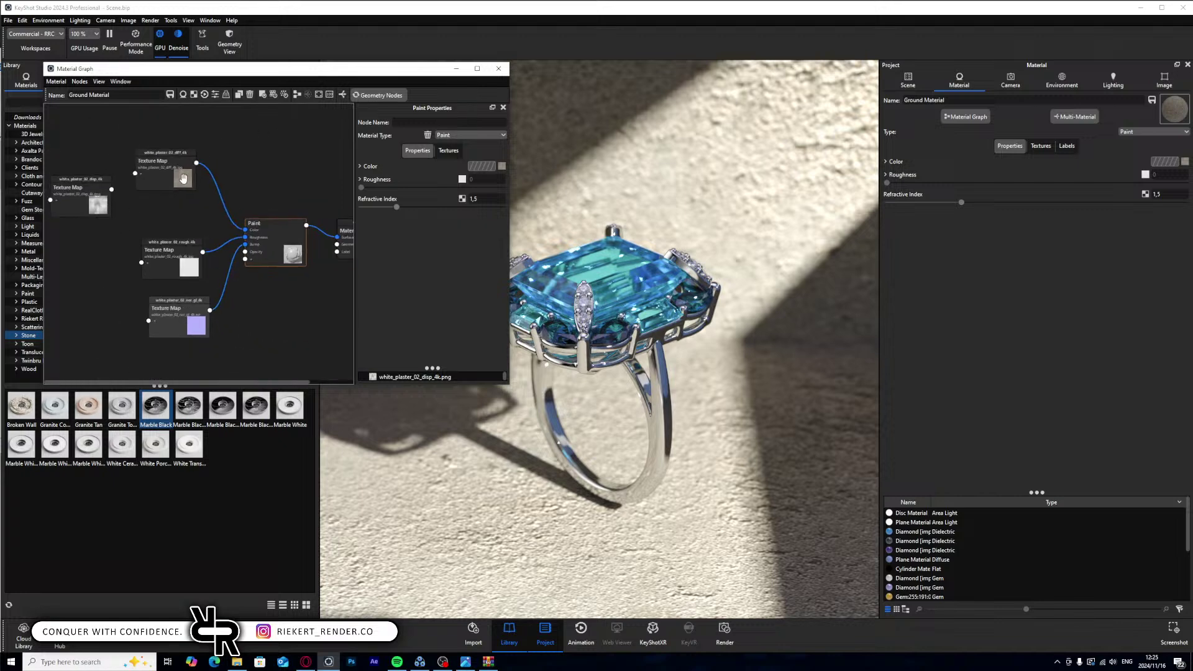
click(183, 178)
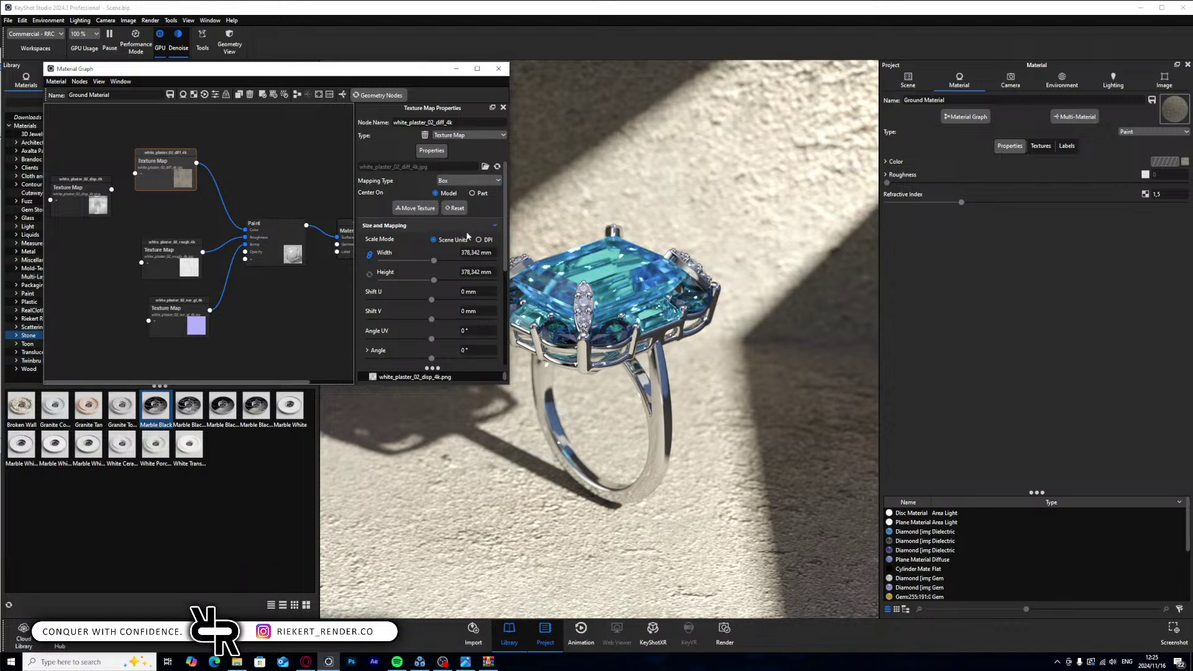
drag(434, 260, 409, 261)
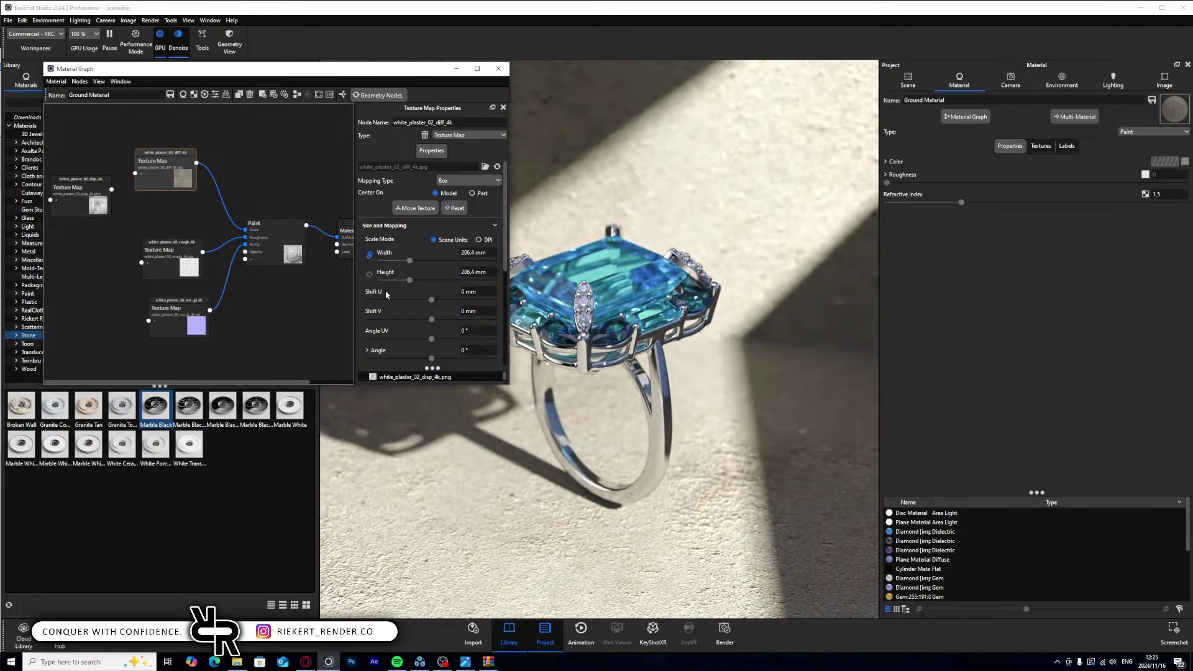
- Move the four texture map nodes farther from the Paint node to make room between them
drag(177, 318, 102, 350)
drag(168, 264, 109, 280)
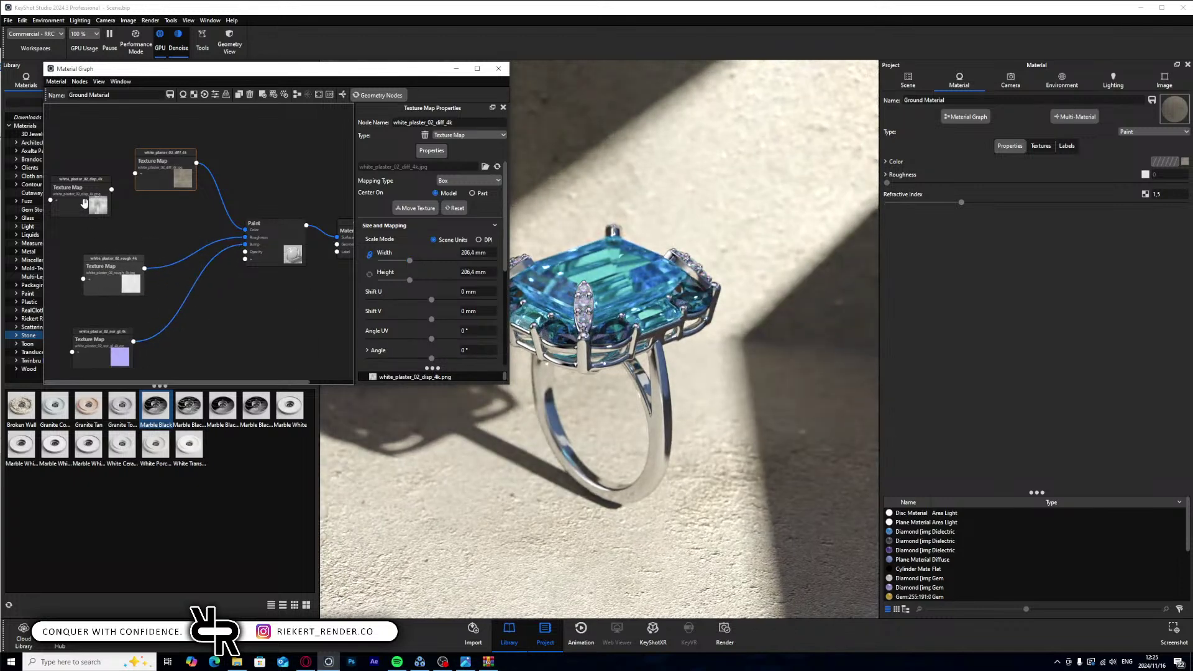
drag(84, 203, 31, 128)
drag(163, 163, 94, 166)
right_click(172, 186)
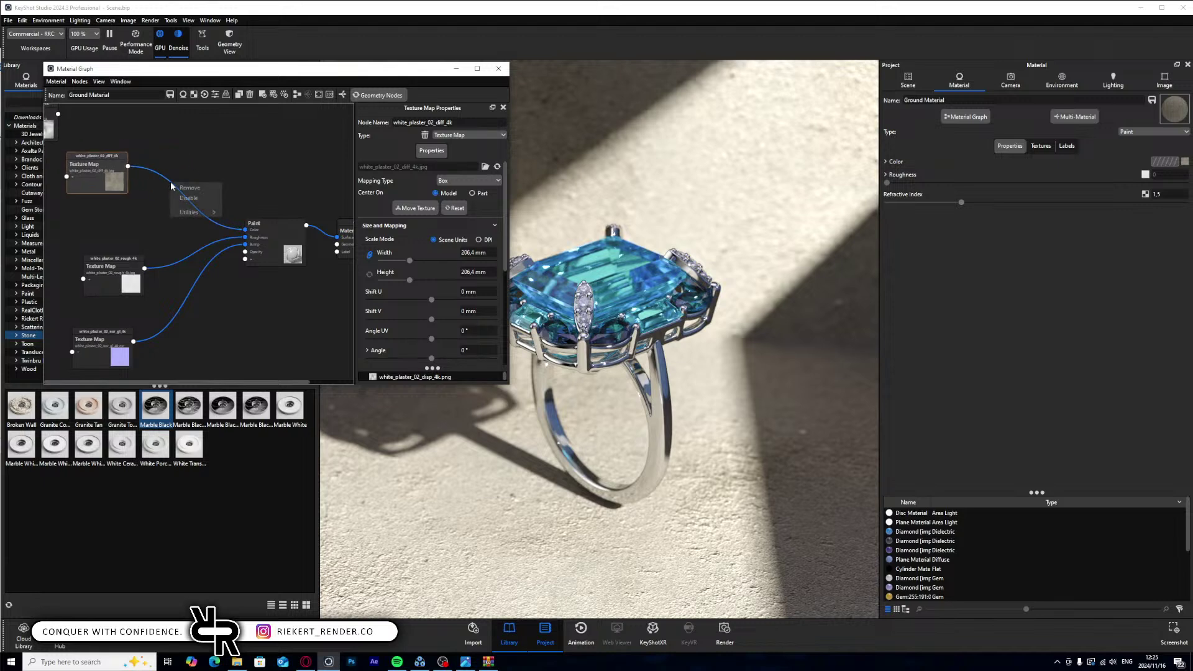
mouse_move(189, 212)
click(255, 241)
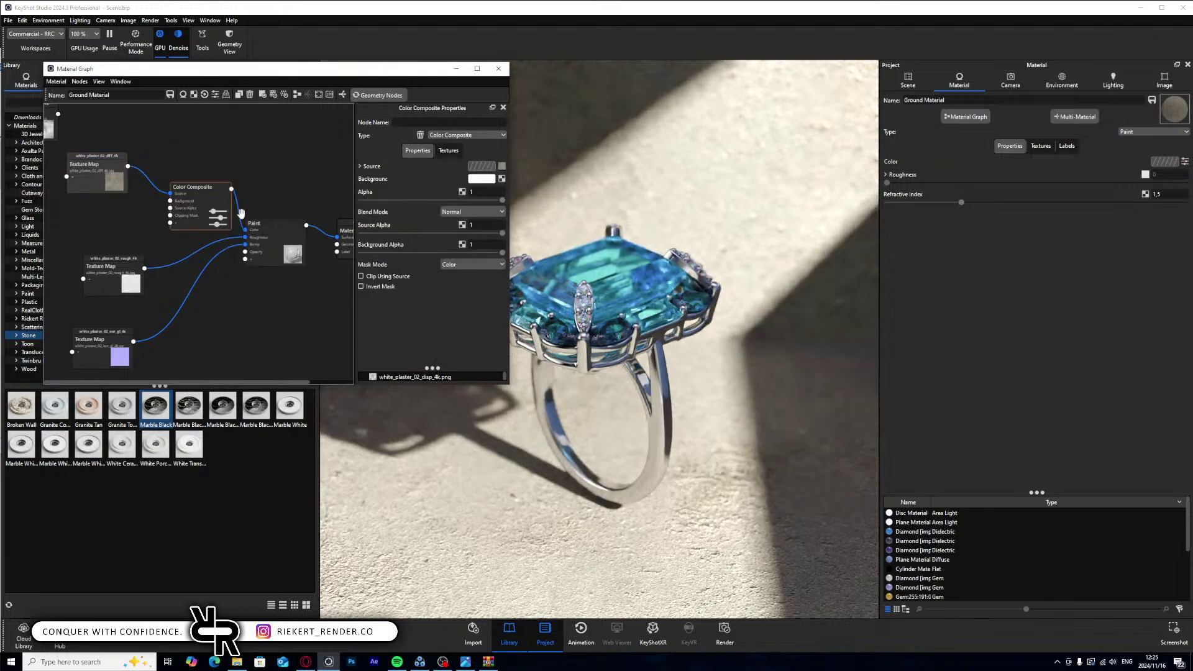
key(Delete)
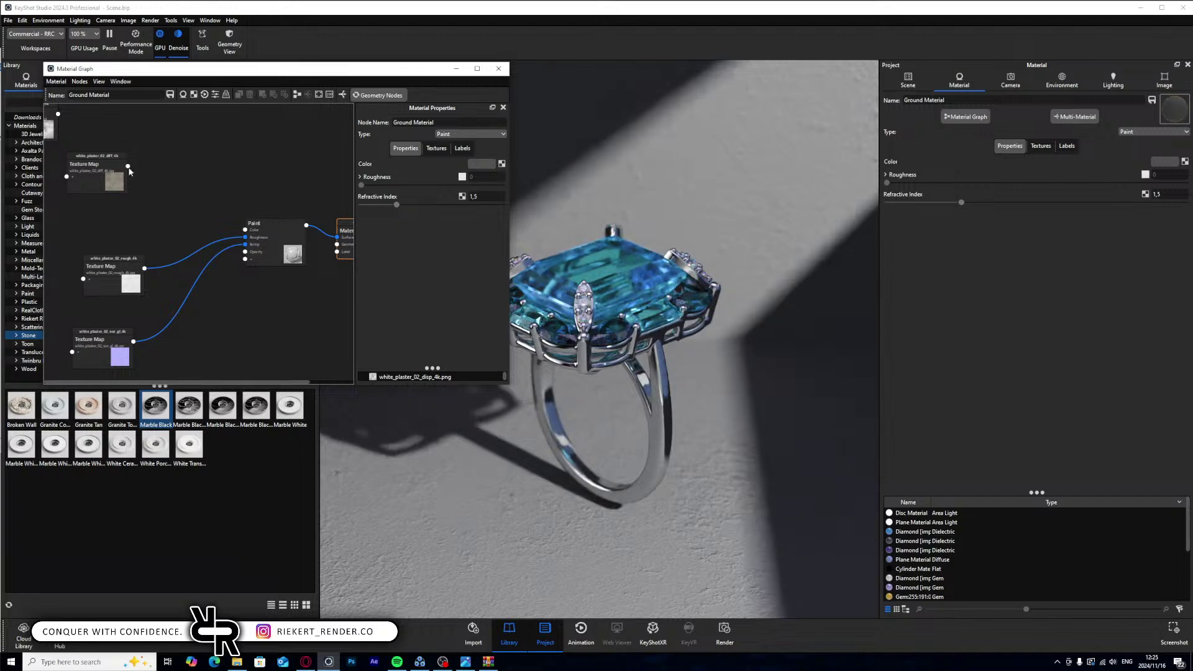
mouse_move(128, 167)
mouse_down()
mouse_move(245, 230)
mouse_move(184, 188)
mouse_up()
- Insert a Color Adjust utility between the diff map and the Paint node's Color, and reposition both nodes
right_click(180, 190)
mouse_move(197, 219)
click(256, 230)
drag(111, 184, 43, 176)
drag(179, 192, 167, 189)
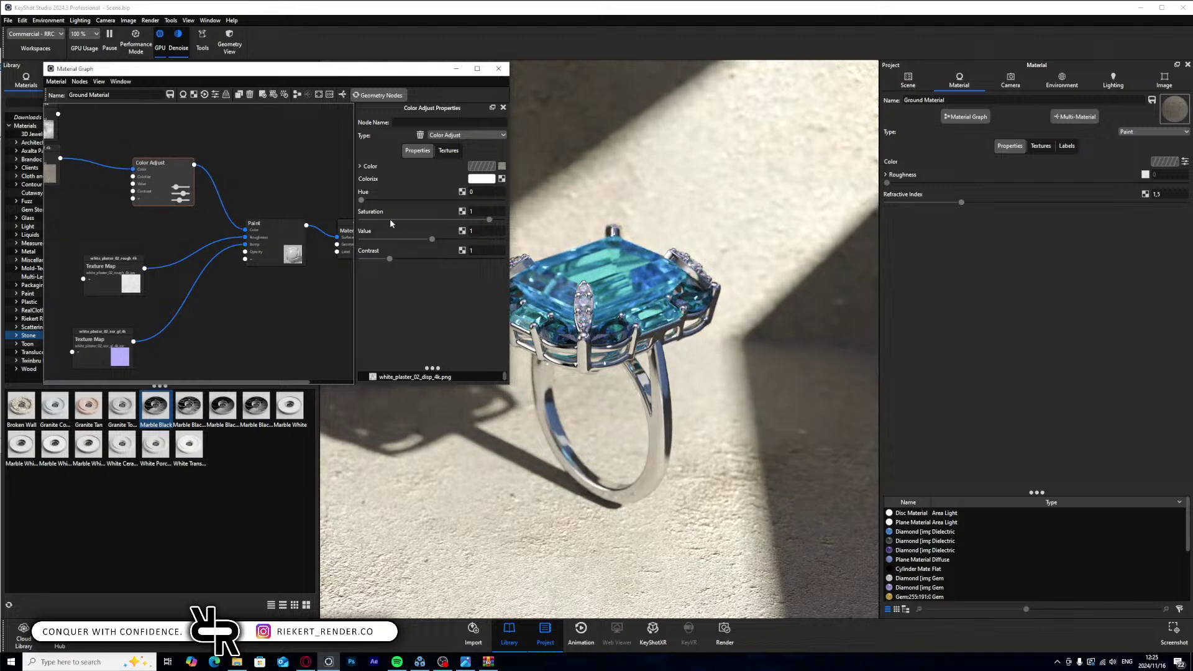
- Darken and desaturate the plaster through Color Adjust with saturation 0.21, value 0.278 and contrast 1.17, and move the graph off the ring
drag(491, 223, 468, 242)
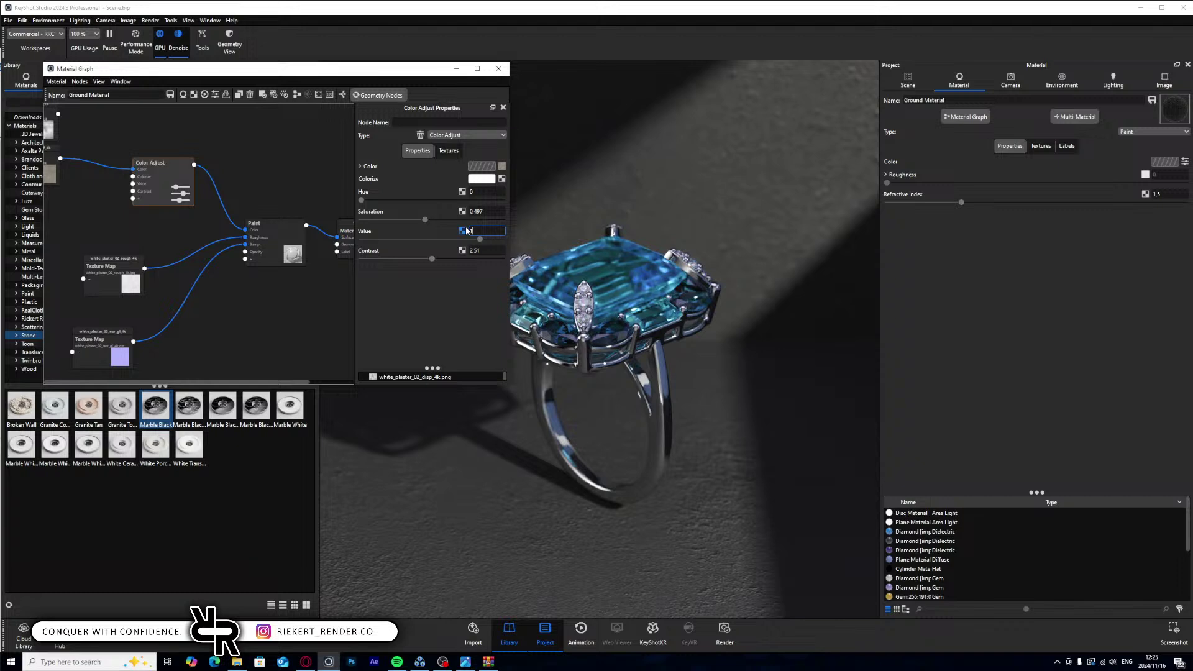
key(Return)
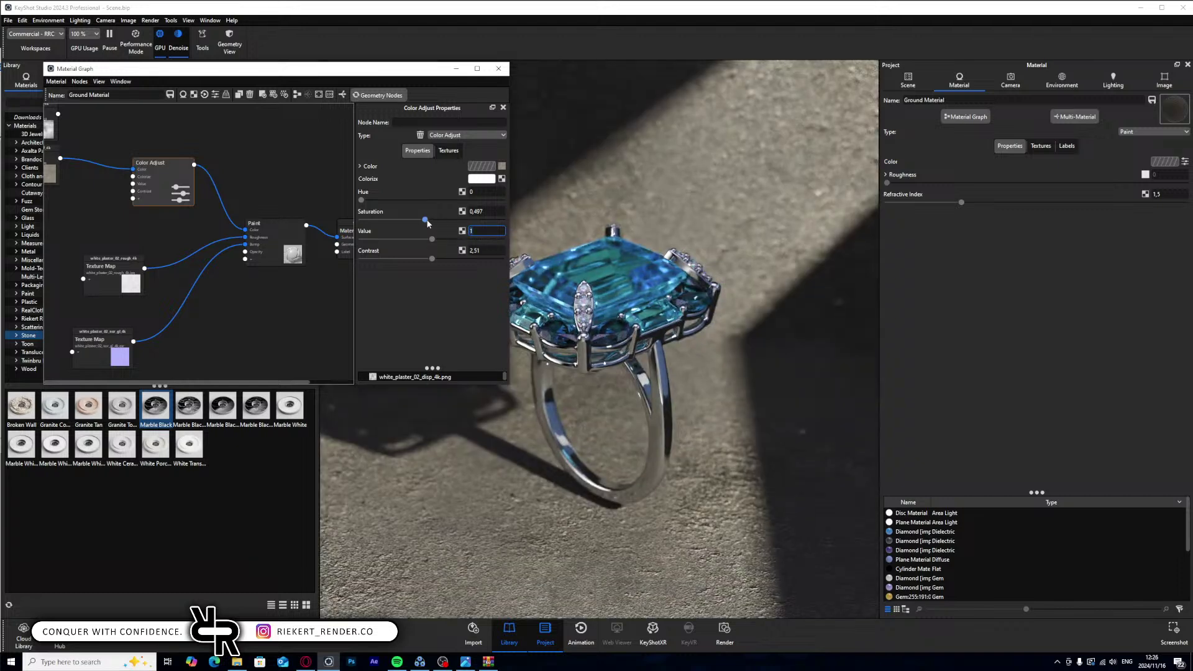
drag(428, 223, 381, 247)
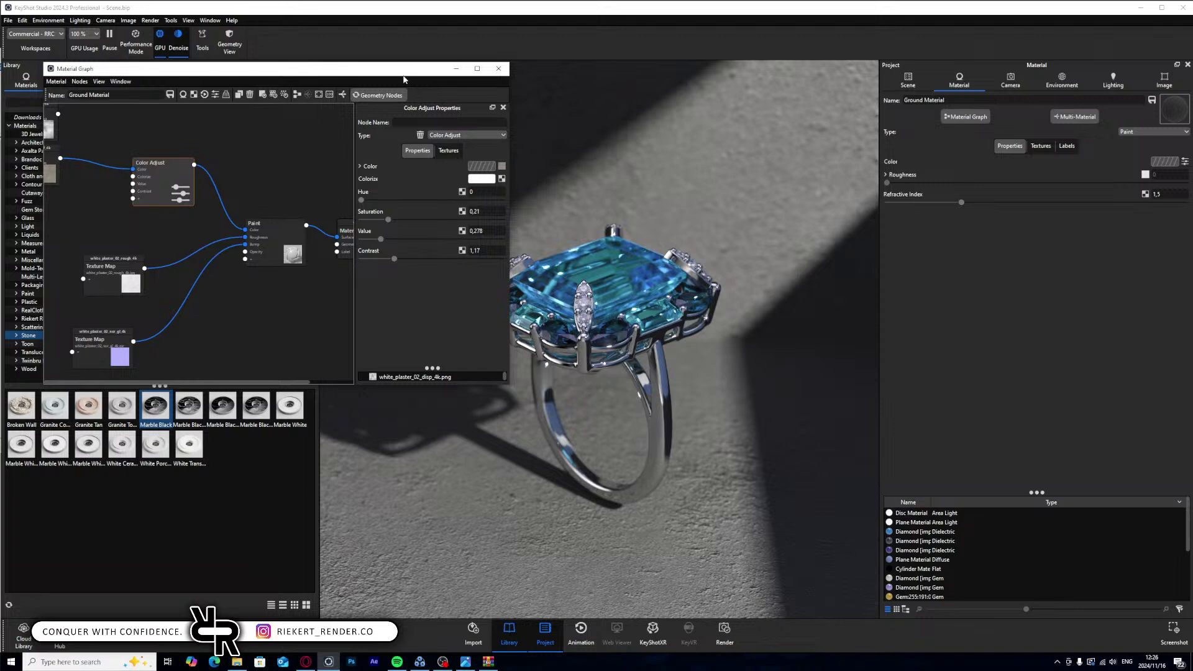
drag(403, 74, 351, 98)
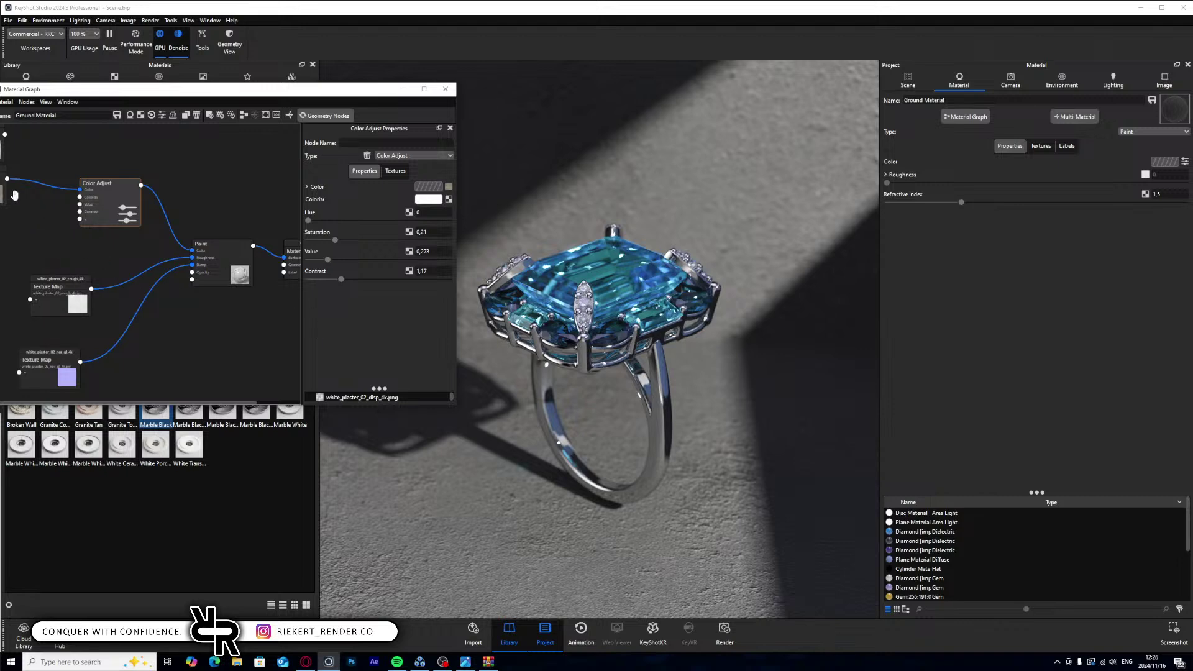
- Enlarge the diff map to about 280.5 mm wide and high, and compare its size with the rough map's
click(14, 195)
drag(378, 282, 393, 283)
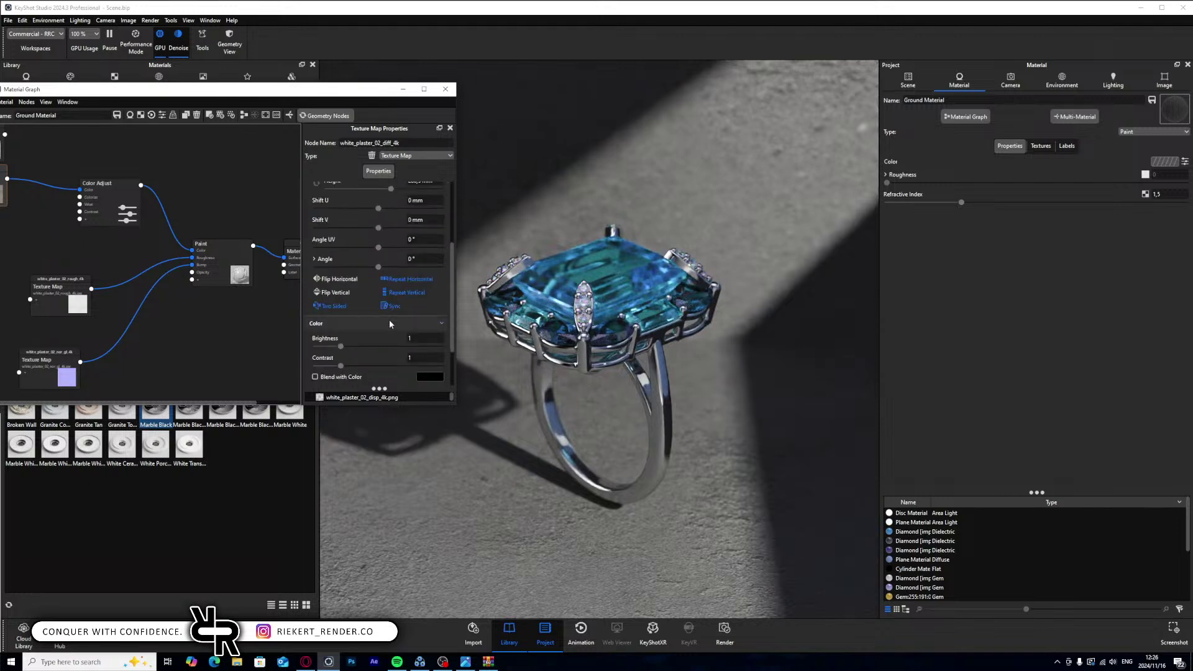
click(70, 296)
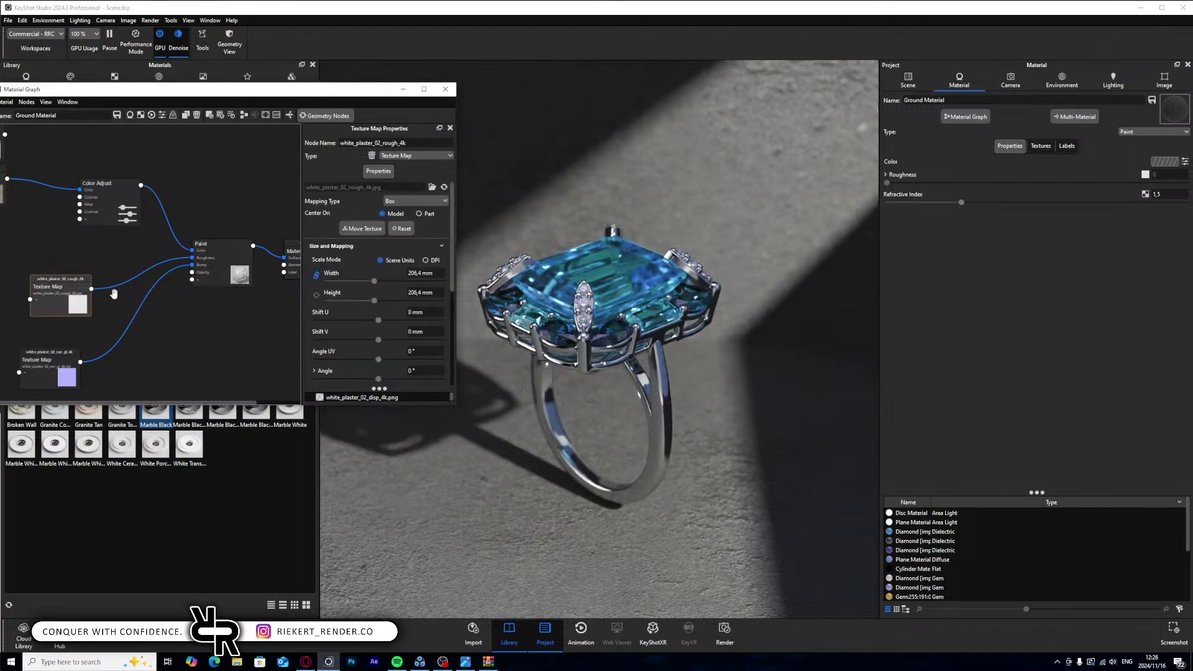
click(10, 197)
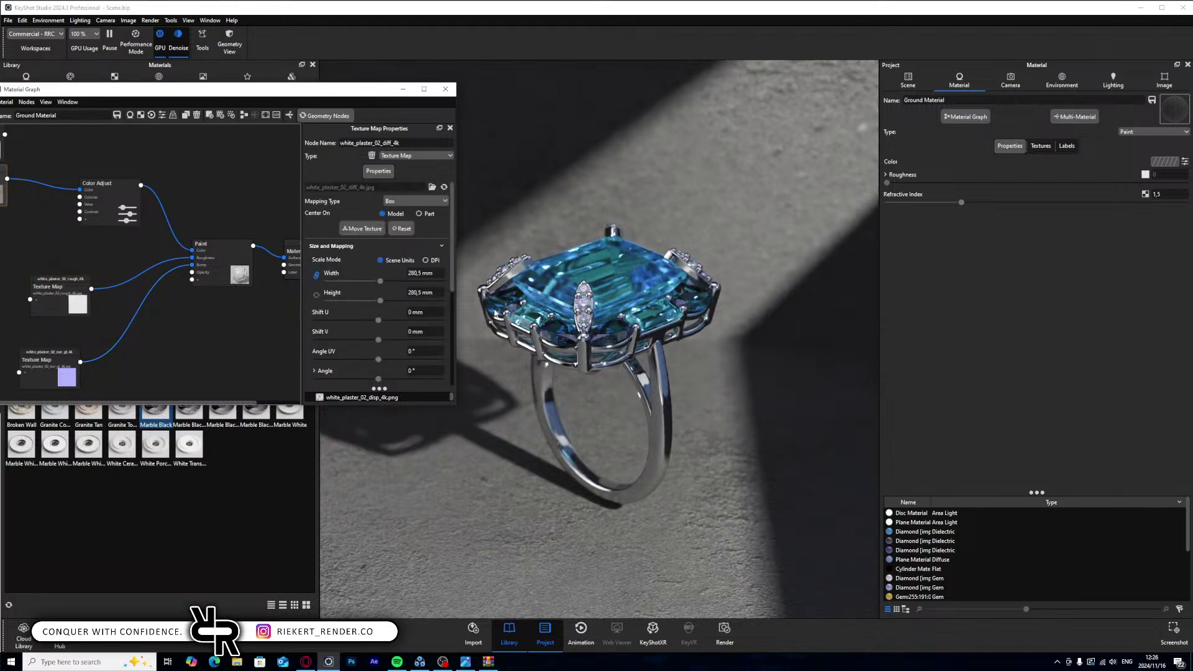
- Set the diff map's width and height to 300 mm
click(69, 309)
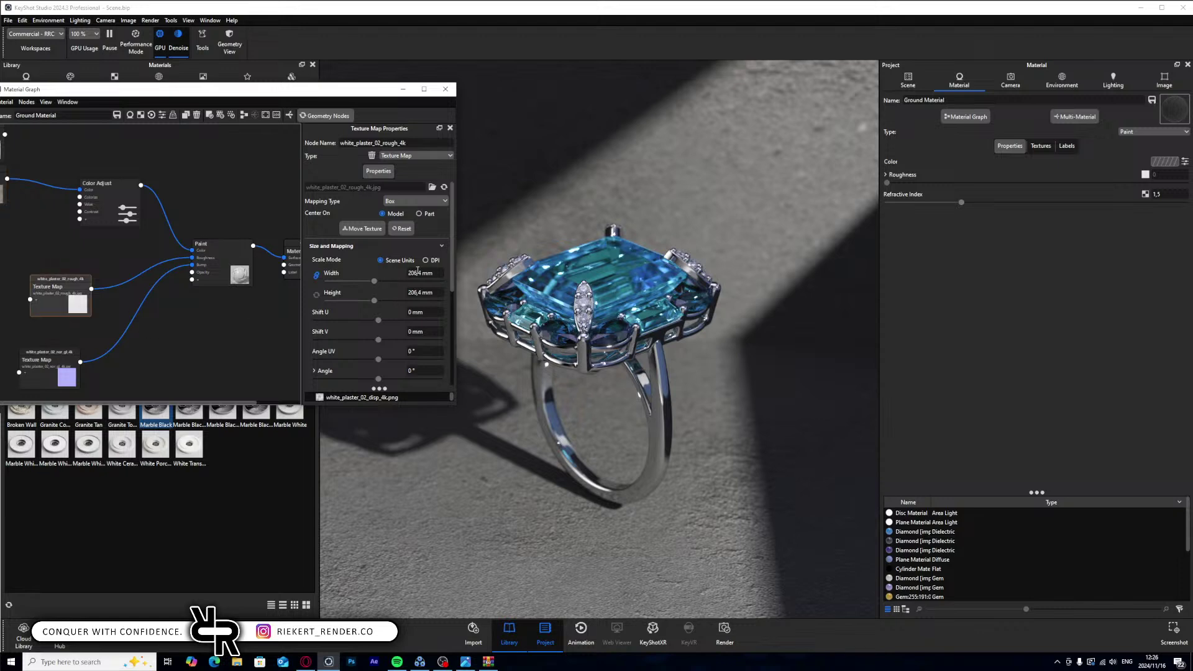
click(11, 212)
double_click(420, 275)
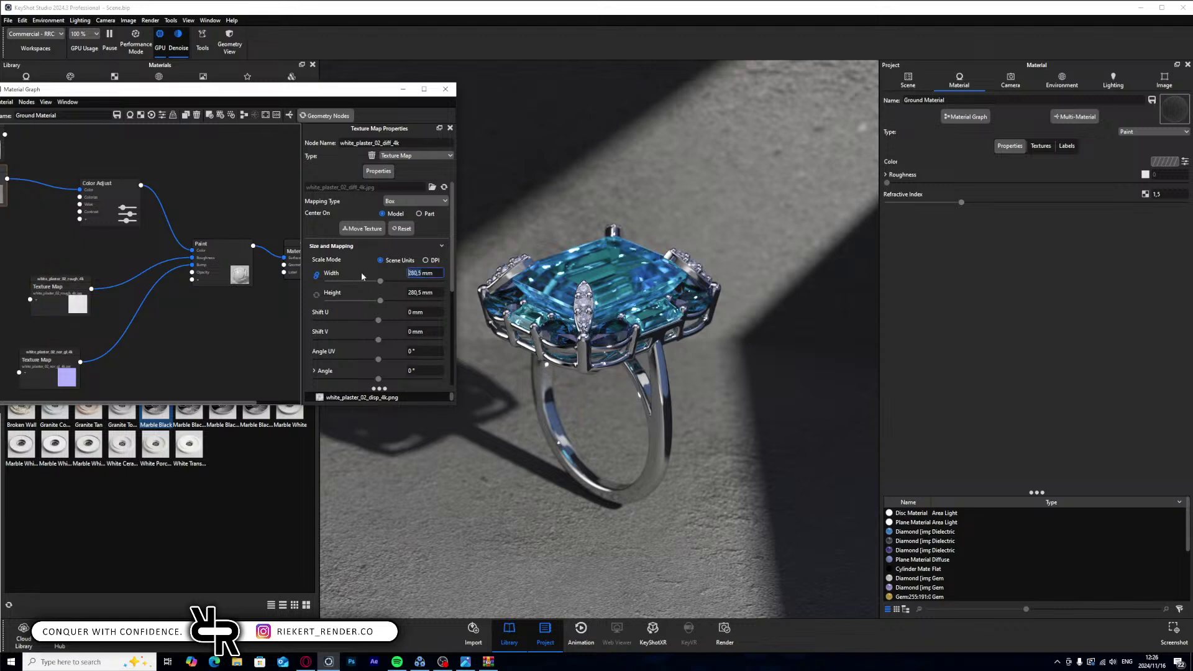
text(300)
key(Return)
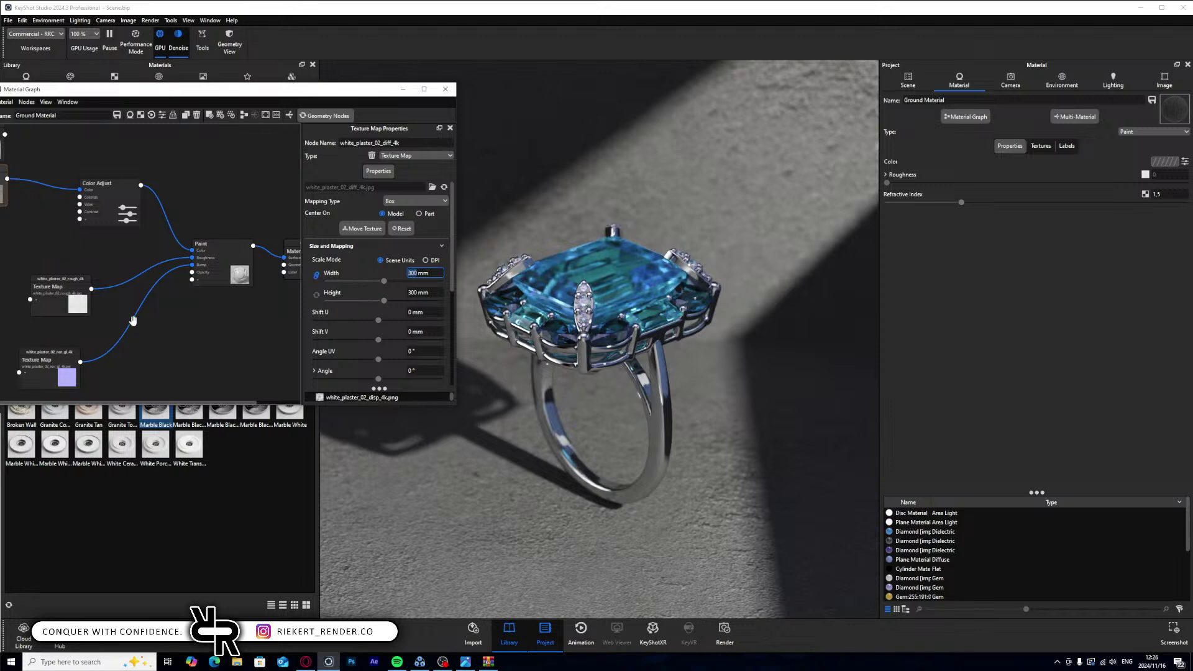
- Set the rough map's width and height to 300 mm to match the diff map
click(76, 286)
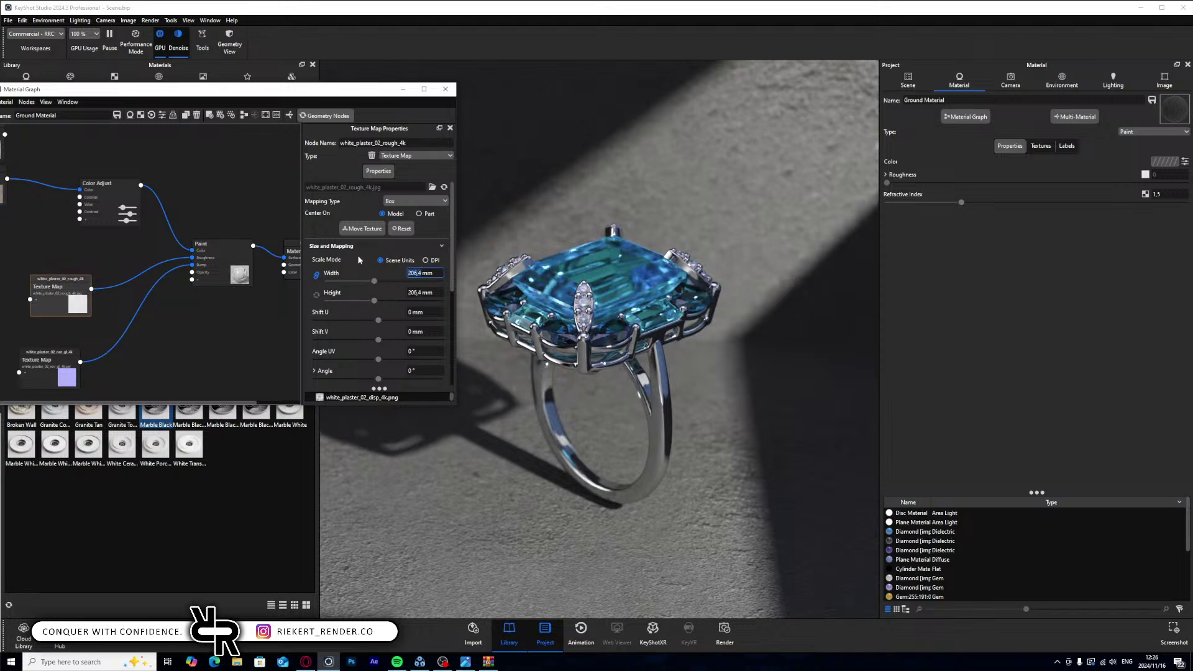
text(3000)
key(Return)
- Size the normal map at 300 mm wide and high, and set its bump height to -1.21
click(65, 363)
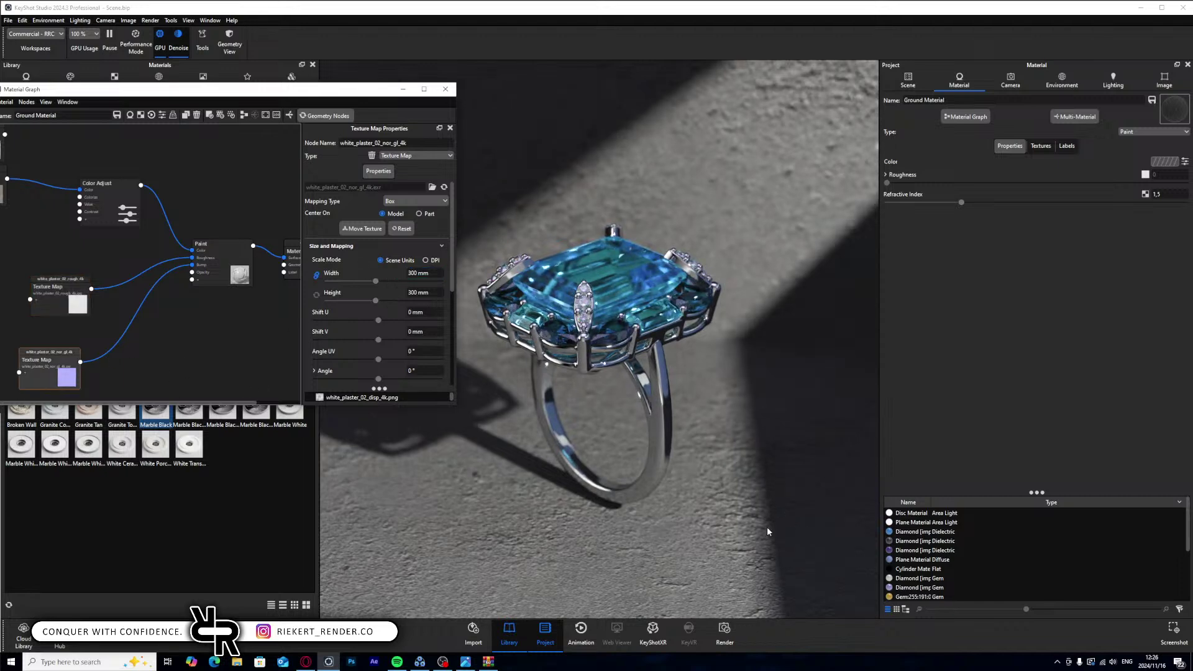
scroll(394, 366, down, 3)
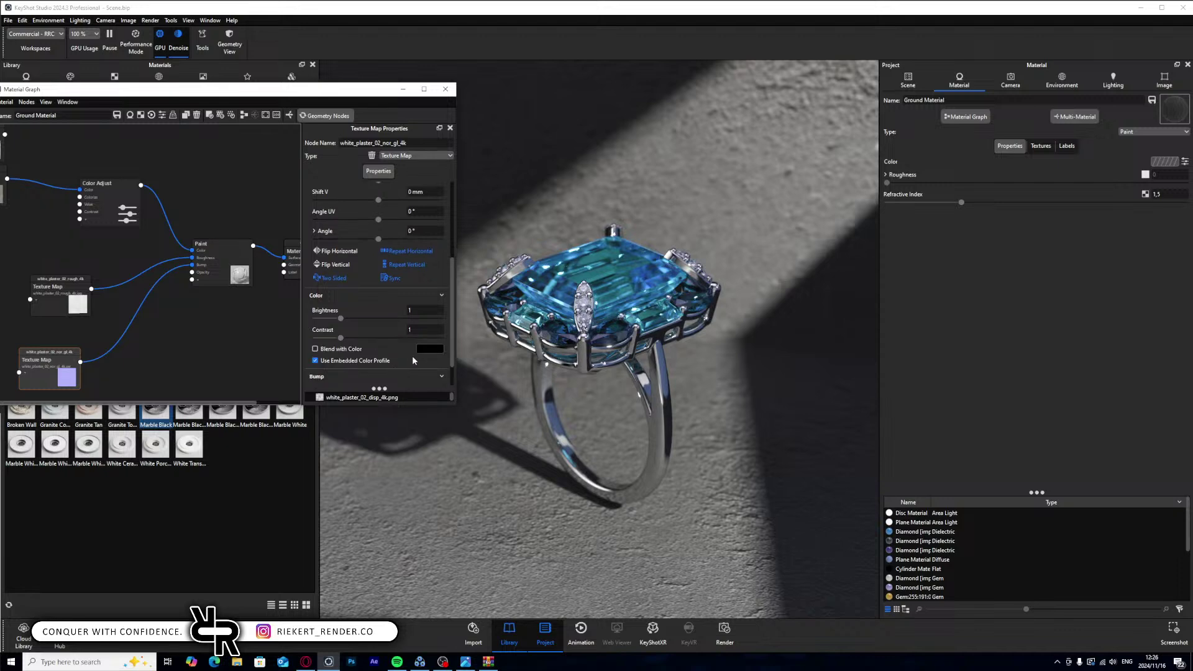
drag(433, 368, 290, 361)
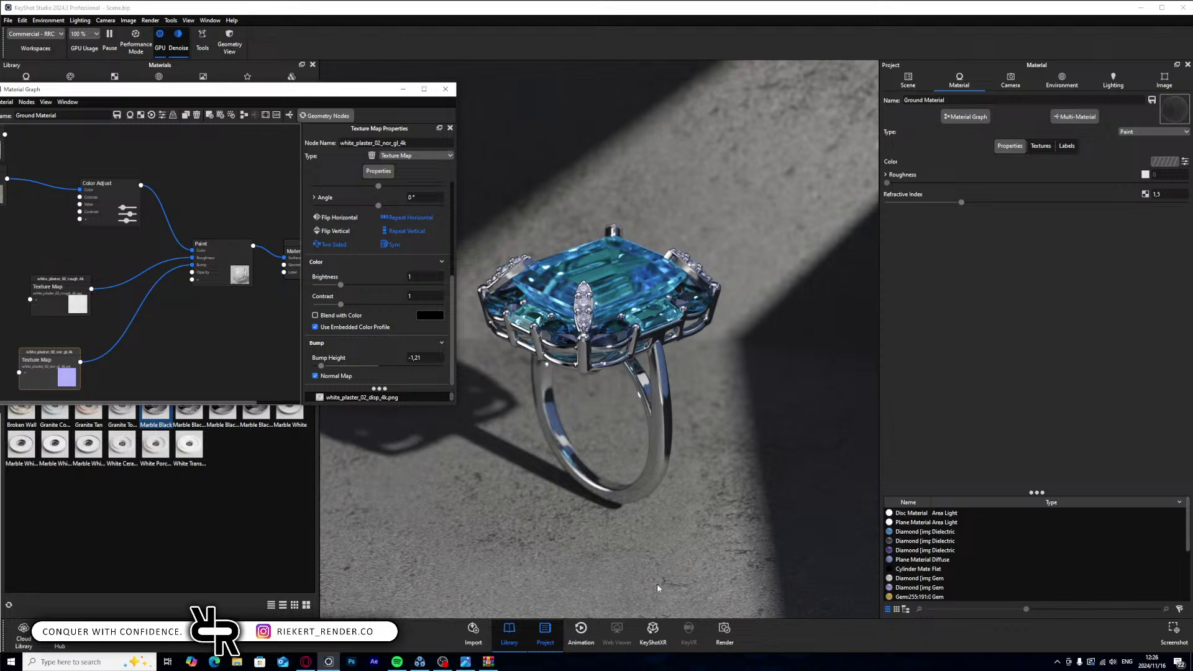
- Review the image styling effects, toggling Bloom and Denoise to compare their influence on the render
click(1153, 75)
scroll(893, 501, down, 3)
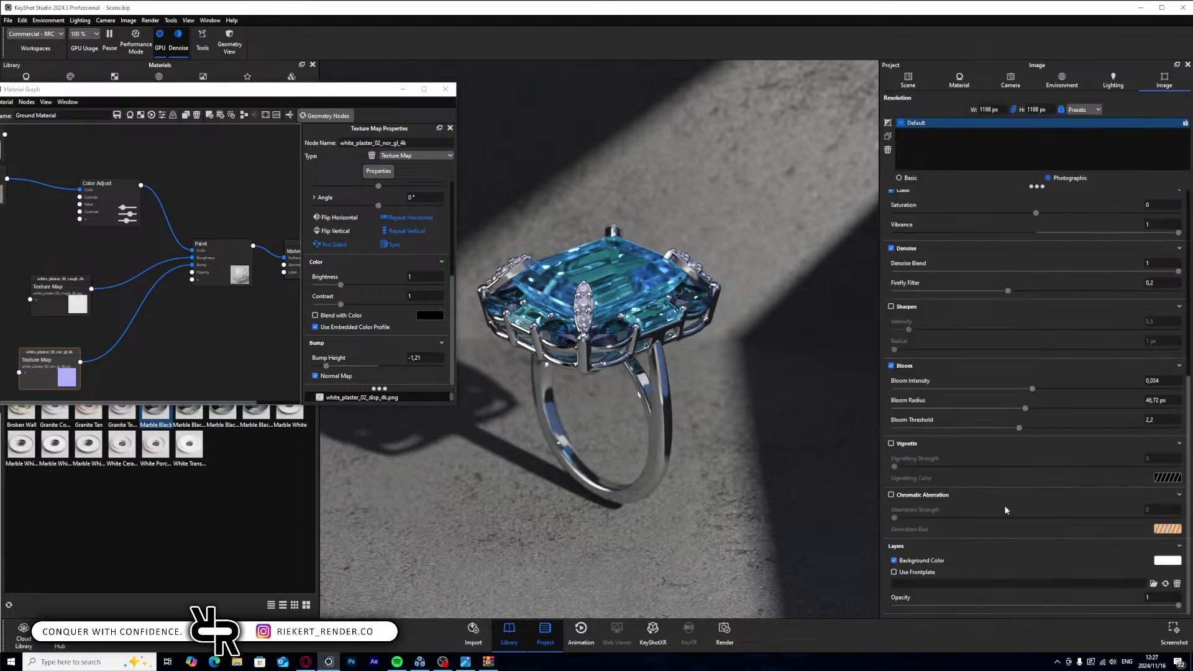
click(891, 367)
click(891, 367)
scroll(895, 348, up, 3)
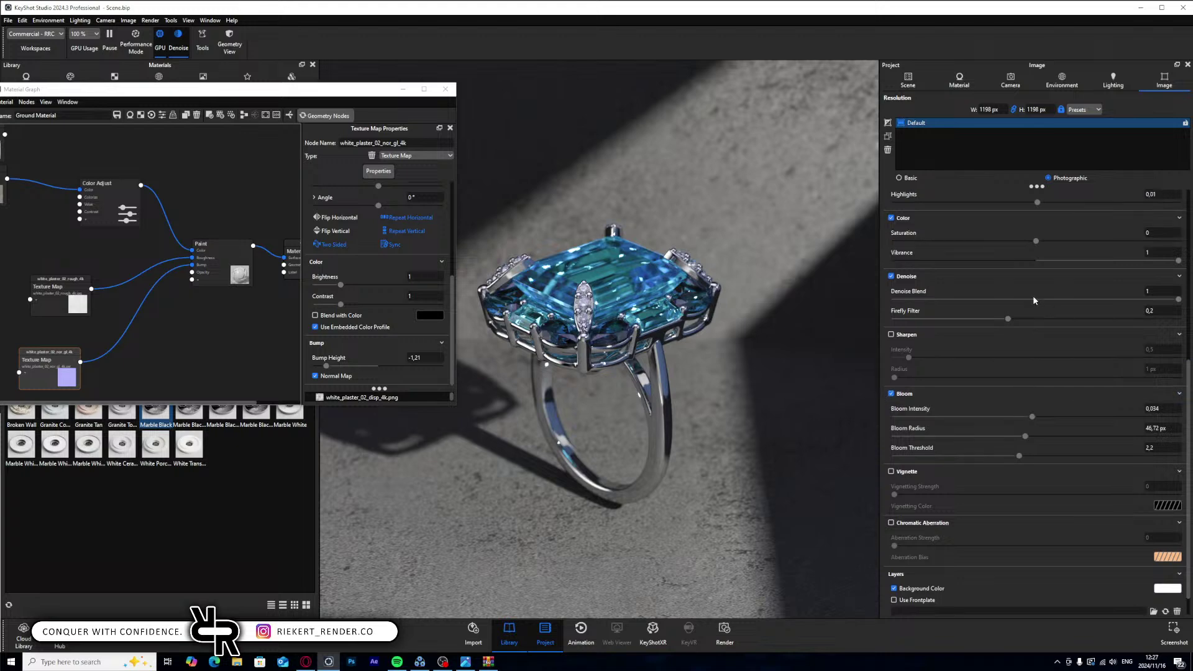
click(892, 332)
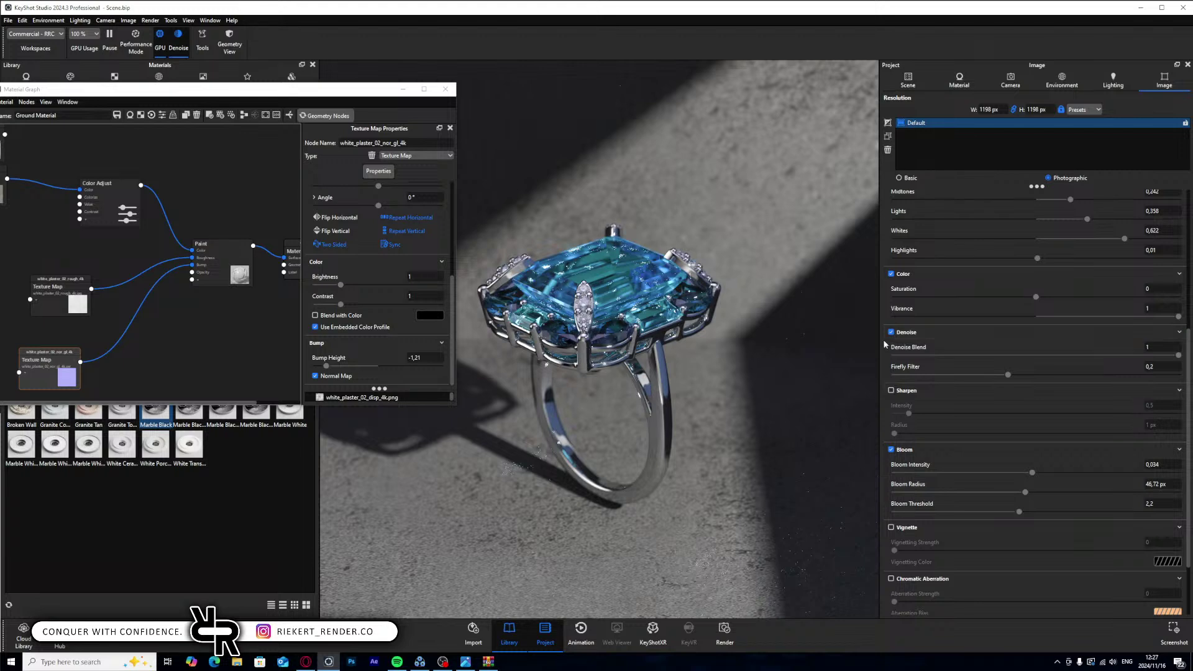
- Move the diff map closer to Color Adjust and place the disp map below the normal map
scroll(148, 275, down, 3)
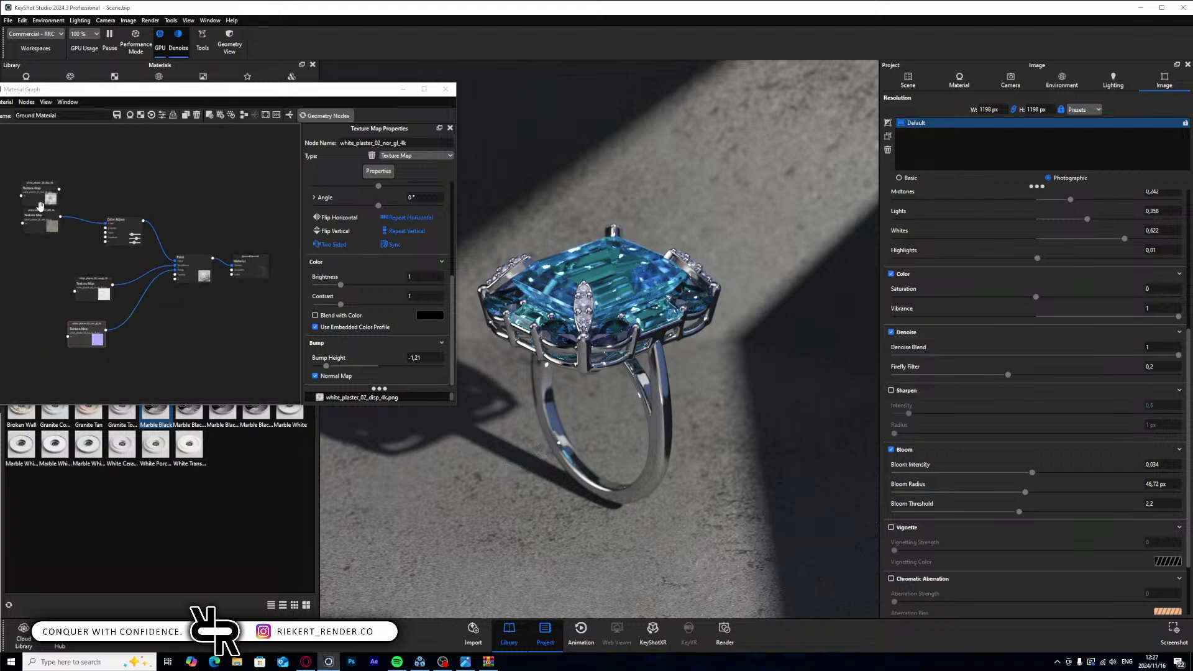
drag(40, 225, 62, 241)
drag(53, 189, 156, 372)
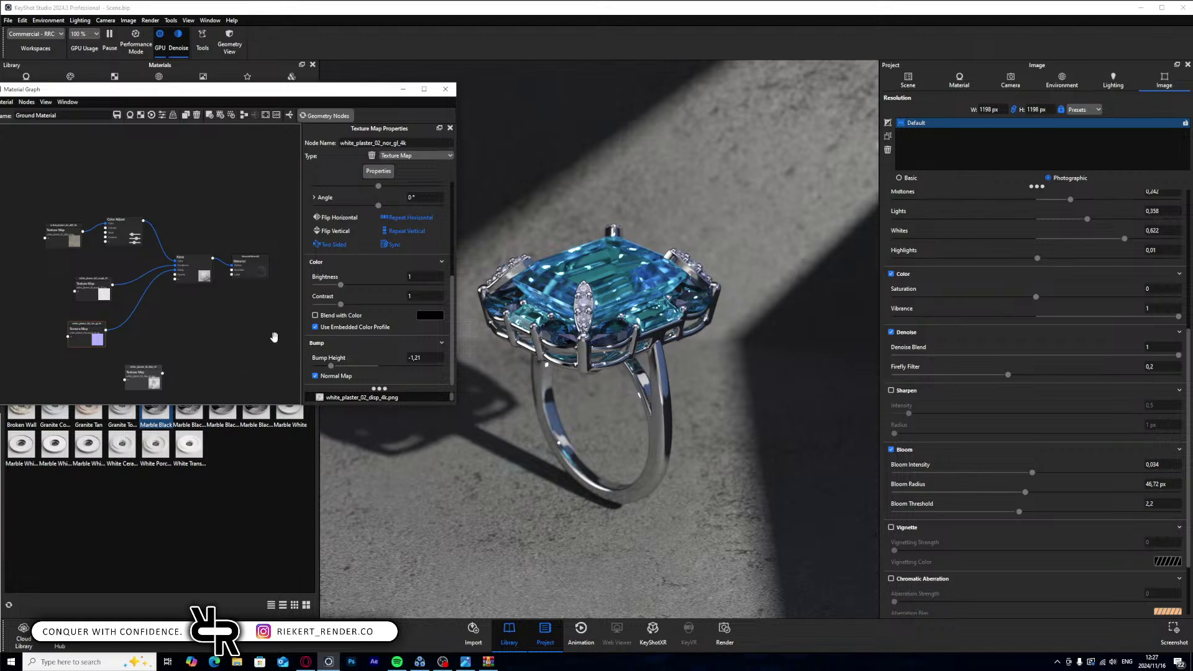
- Set the disp map's width and height to 300 mm and tuck its node just under the normal map
click(154, 382)
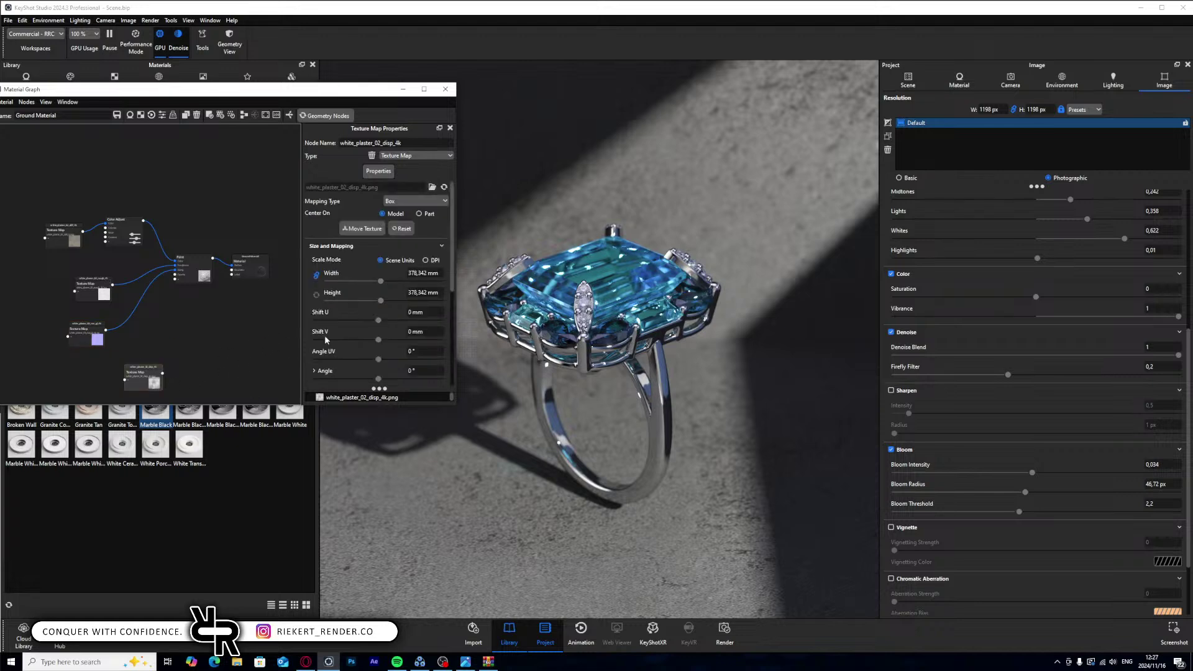
click(427, 273)
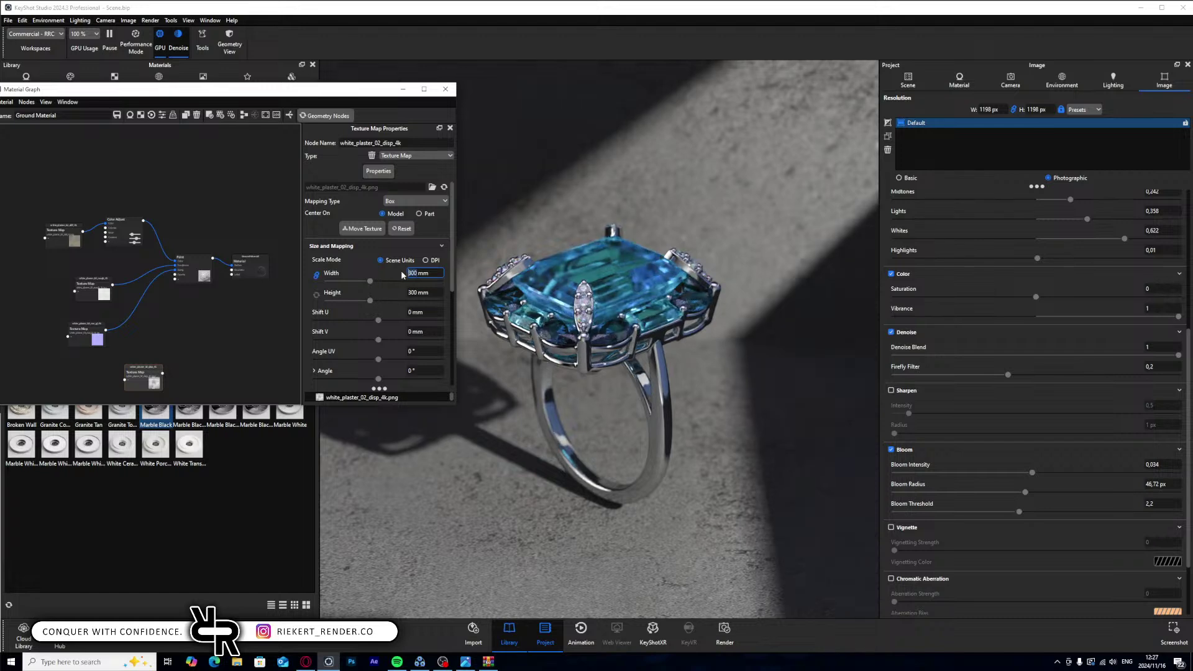
drag(146, 377, 115, 370)
- Add a Displace geometry node, feed the disp map into it, and open the Displace settings
right_click(214, 313)
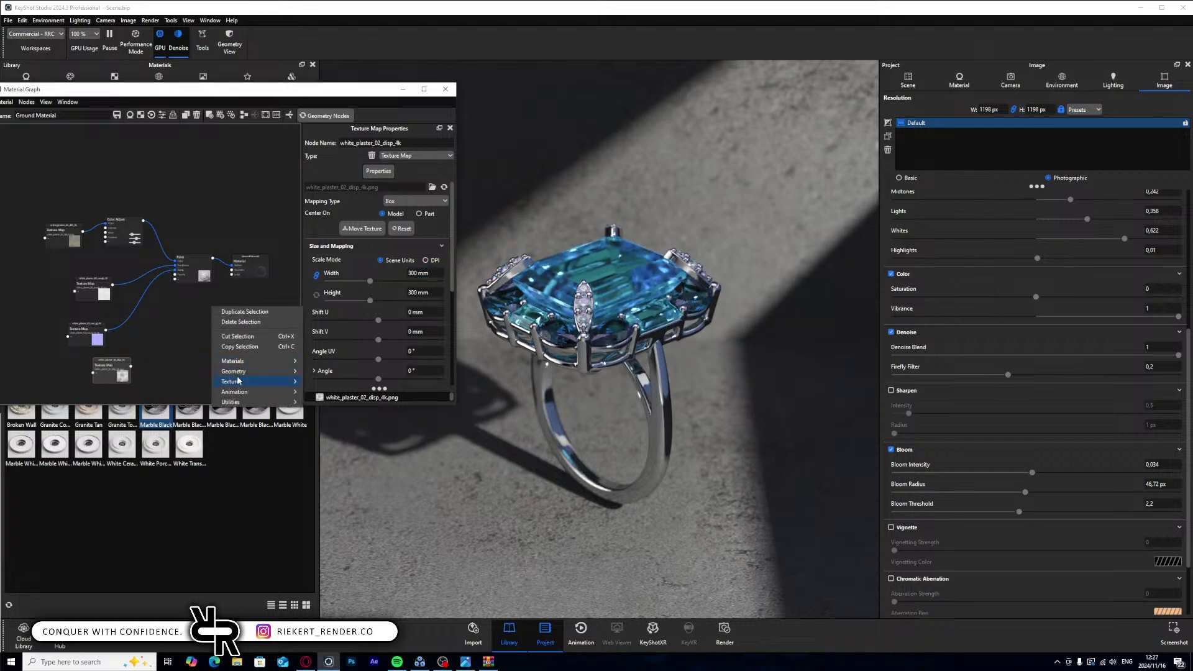
mouse_move(261, 371)
click(324, 384)
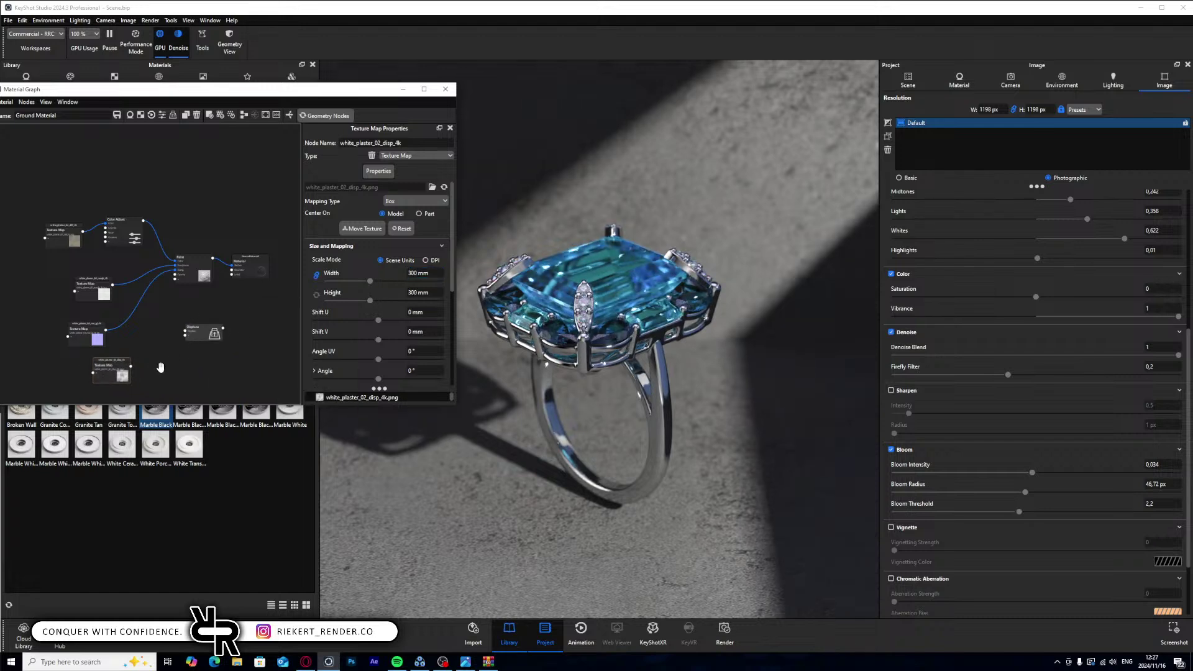
drag(129, 366, 196, 338)
click(196, 337)
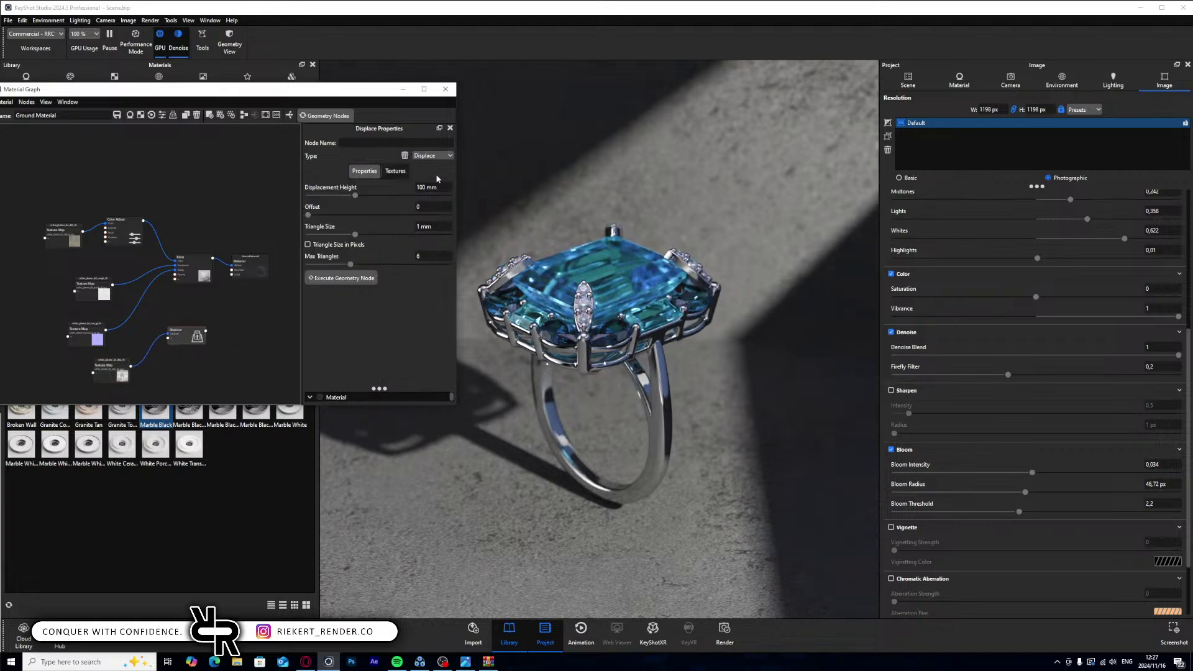
- Configure Displace with a displacement height of -1 mm, triangle size of 0.5 mm and 12 max triangles
key(BackSpace)
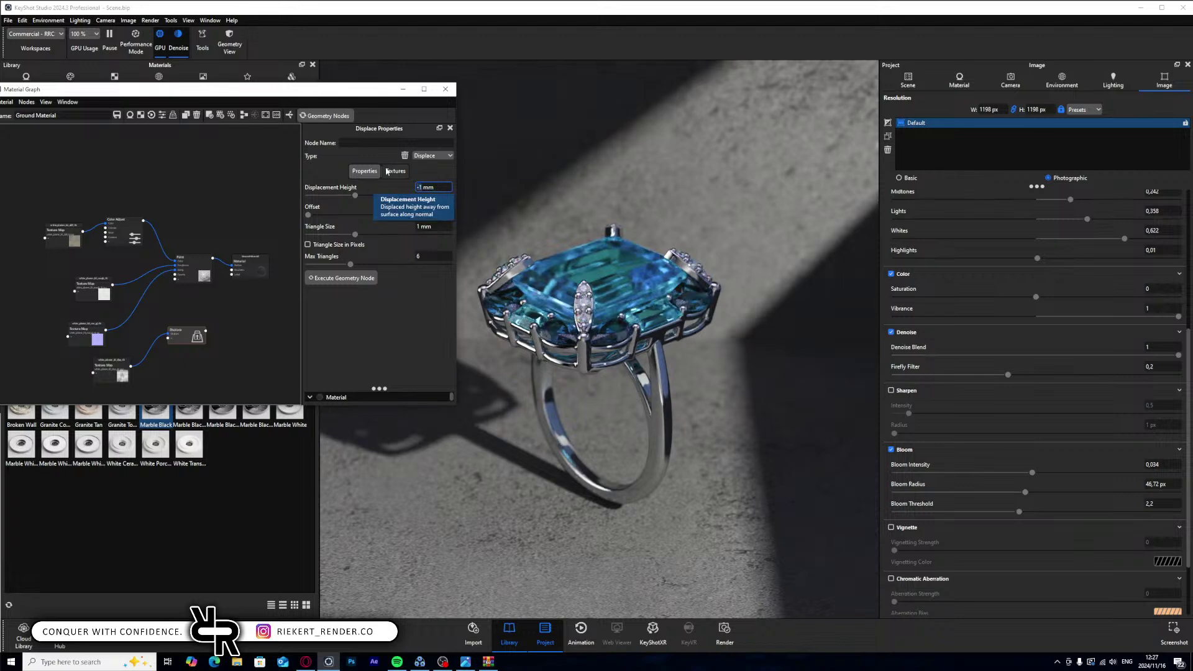
key(Tab)
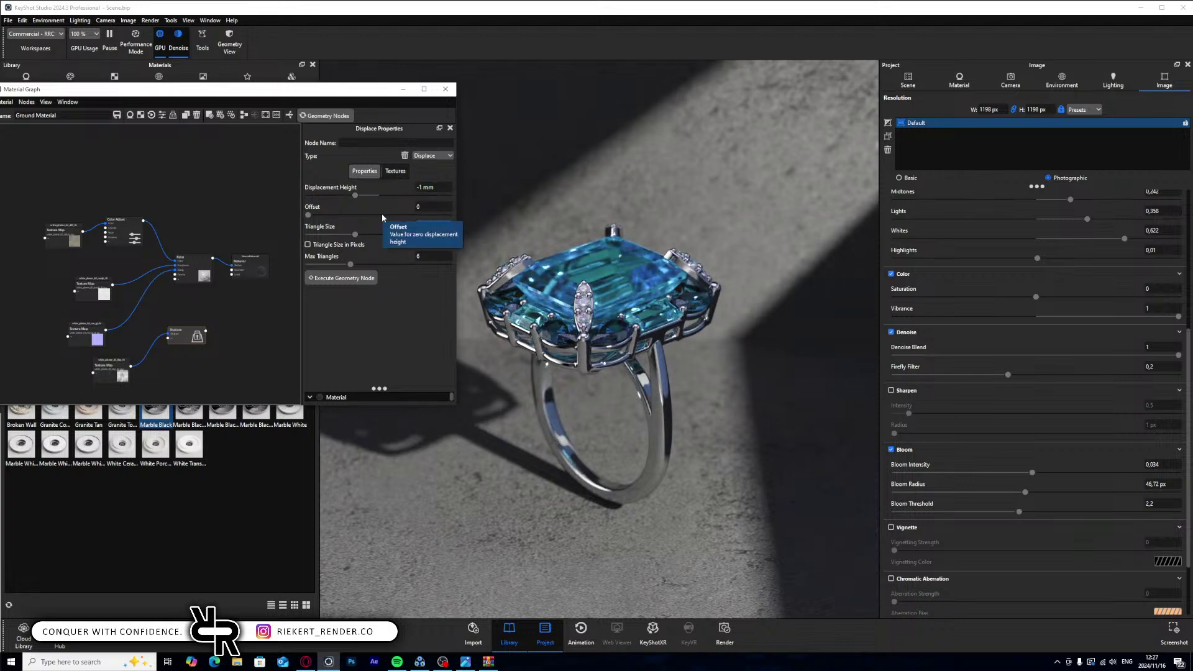
text(0,5)
key(Tab)
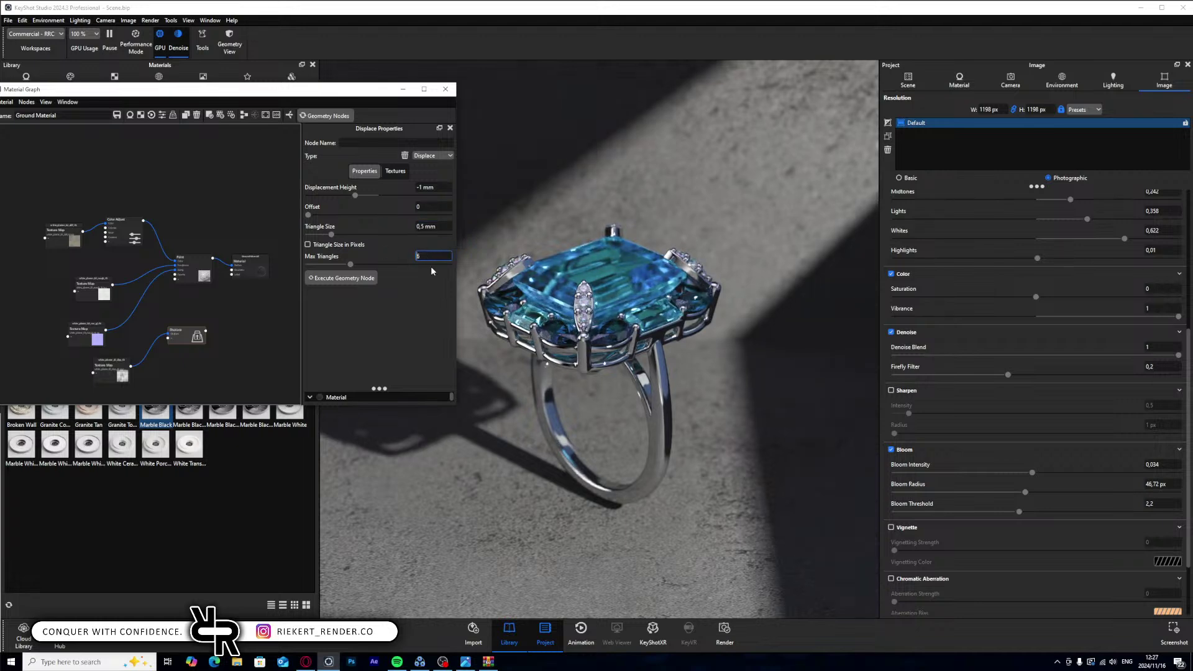
text(12)
key(Return)
- Connect Displace to the Material node's geometry input, execute the geometry node, and open the disp map's settings
drag(207, 328, 231, 274)
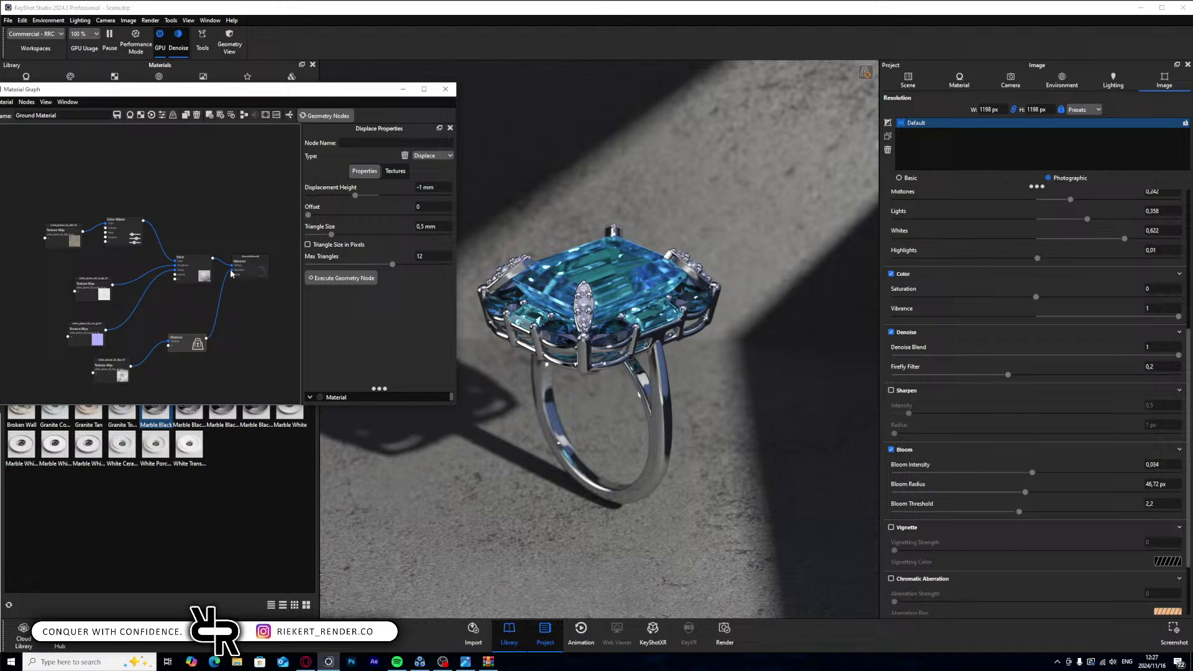
click(865, 74)
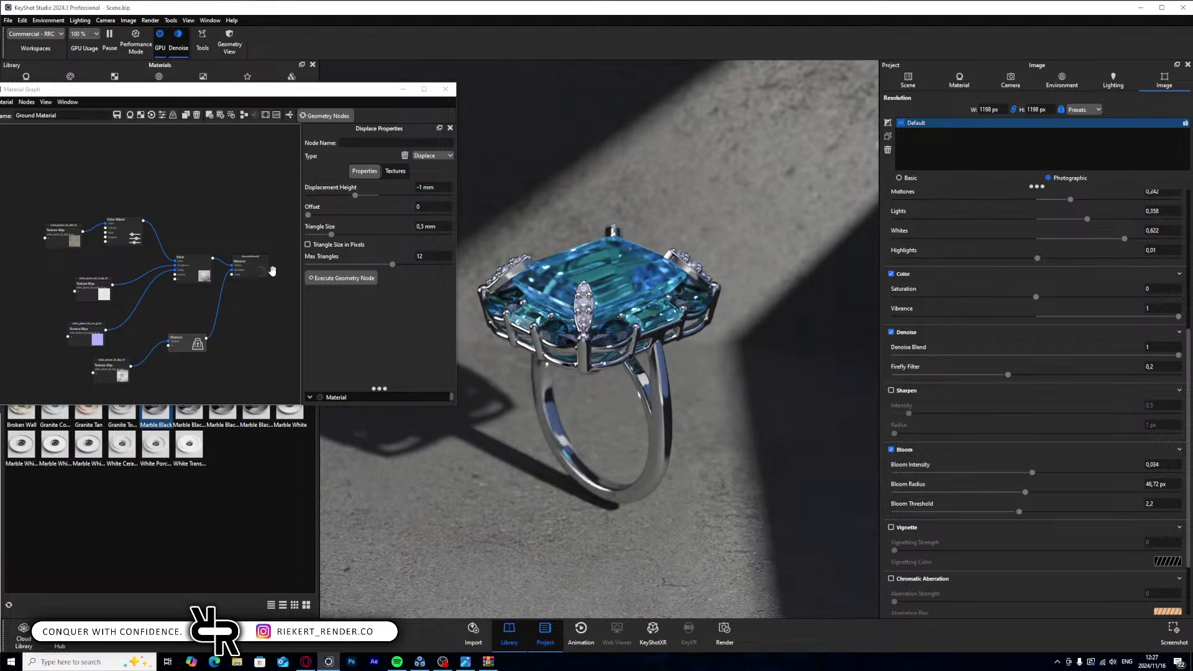
click(328, 281)
click(121, 367)
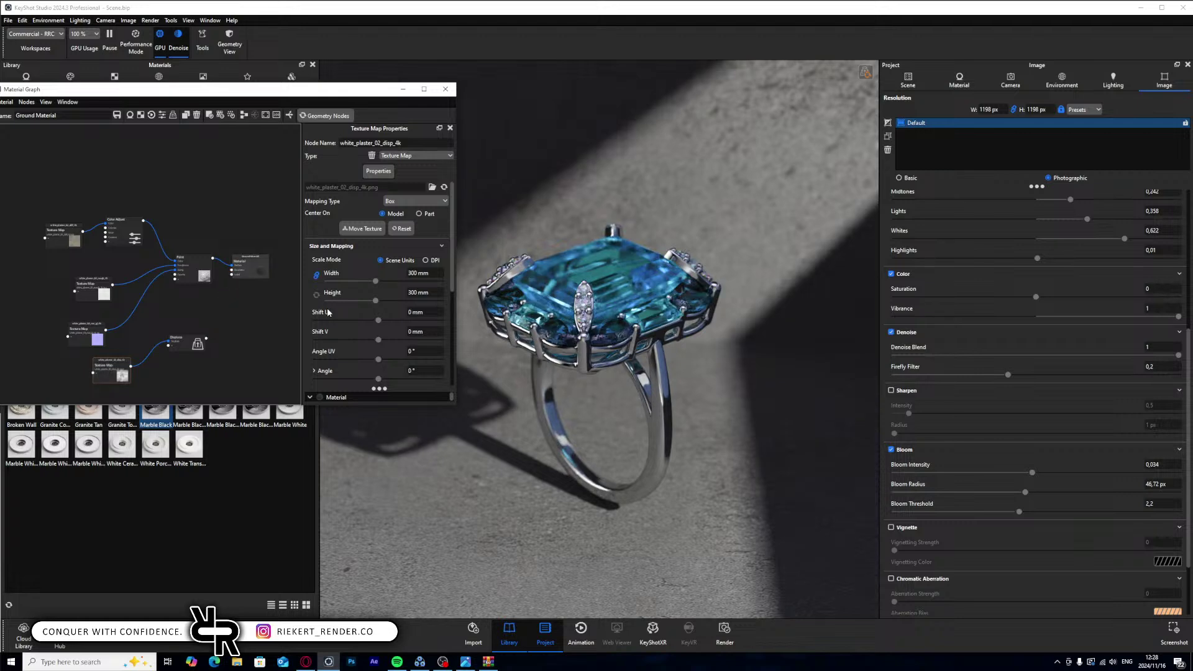
- Delete the Displace node and its displacement texture map from the Ground Material graph, and reposition the roughness and normal texture maps
scroll(401, 261, down, 4)
click(257, 265)
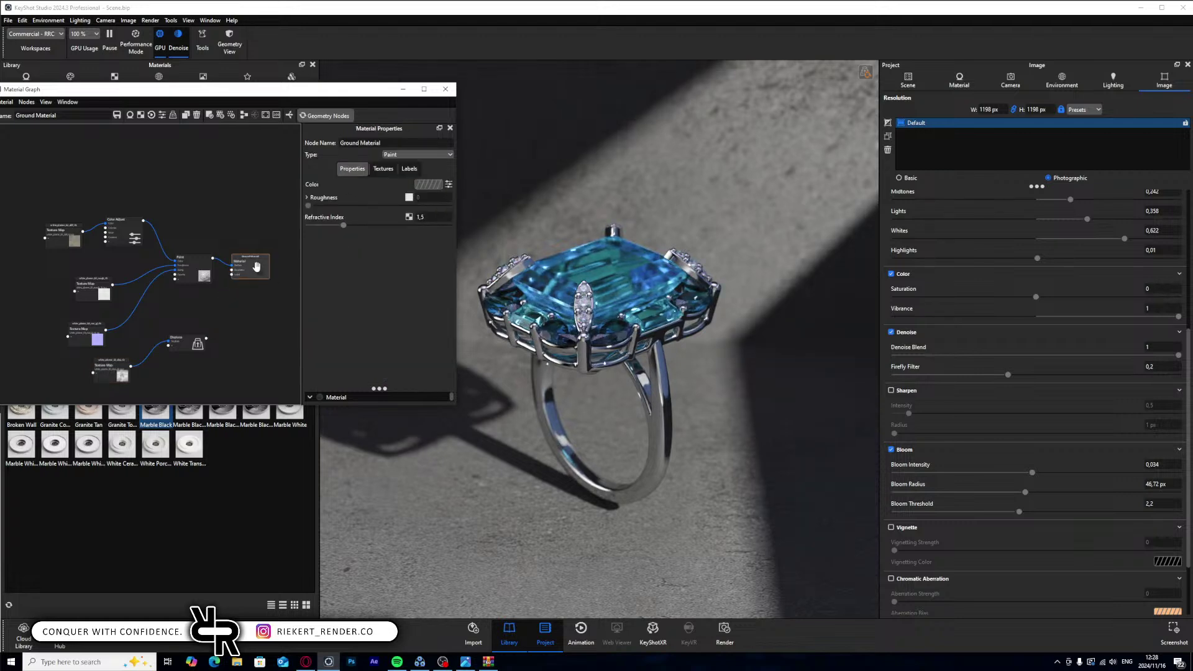
click(187, 343)
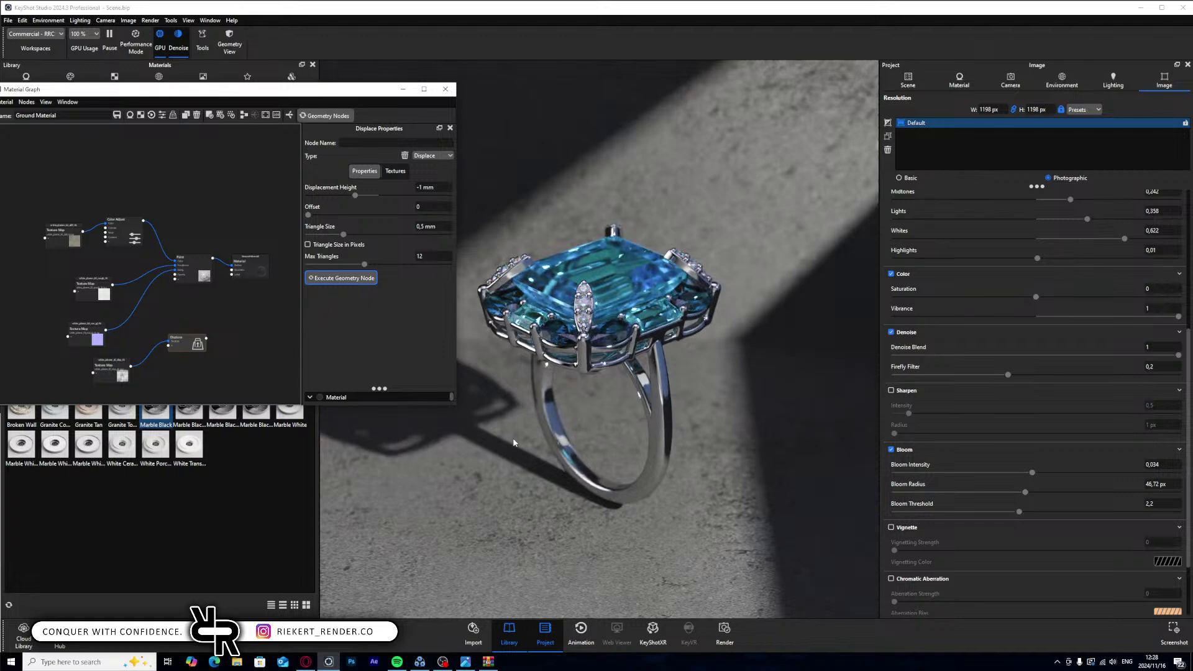
click(197, 346)
key(Delete)
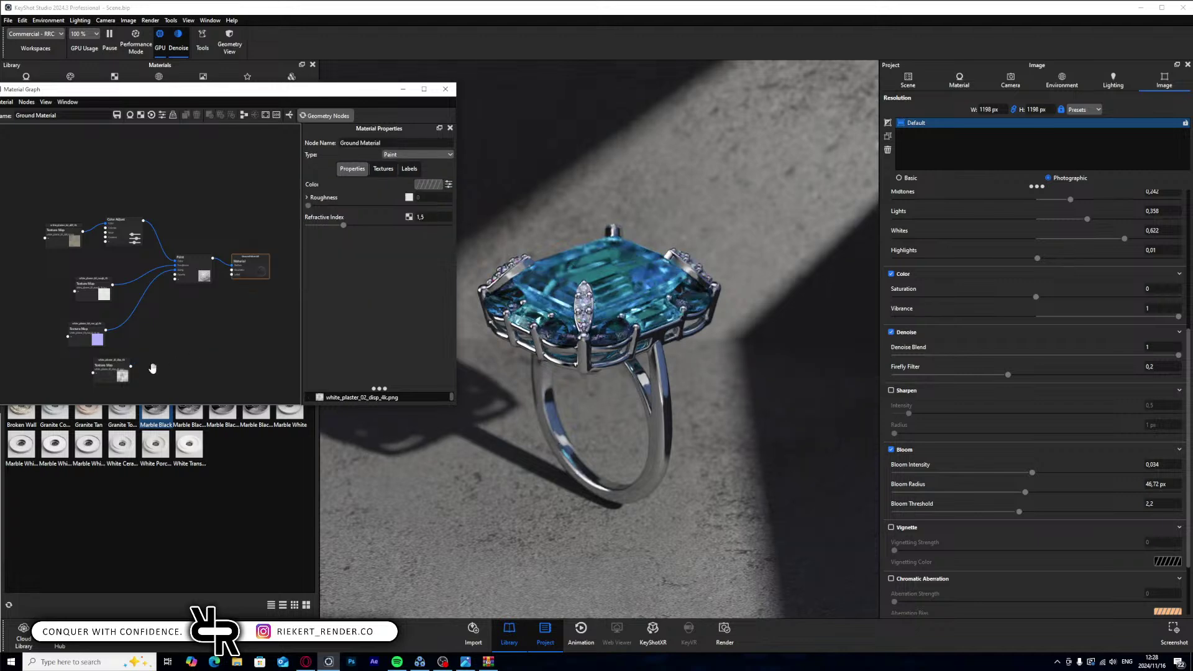
click(112, 371)
key(Delete)
drag(92, 291, 72, 287)
drag(92, 343, 77, 346)
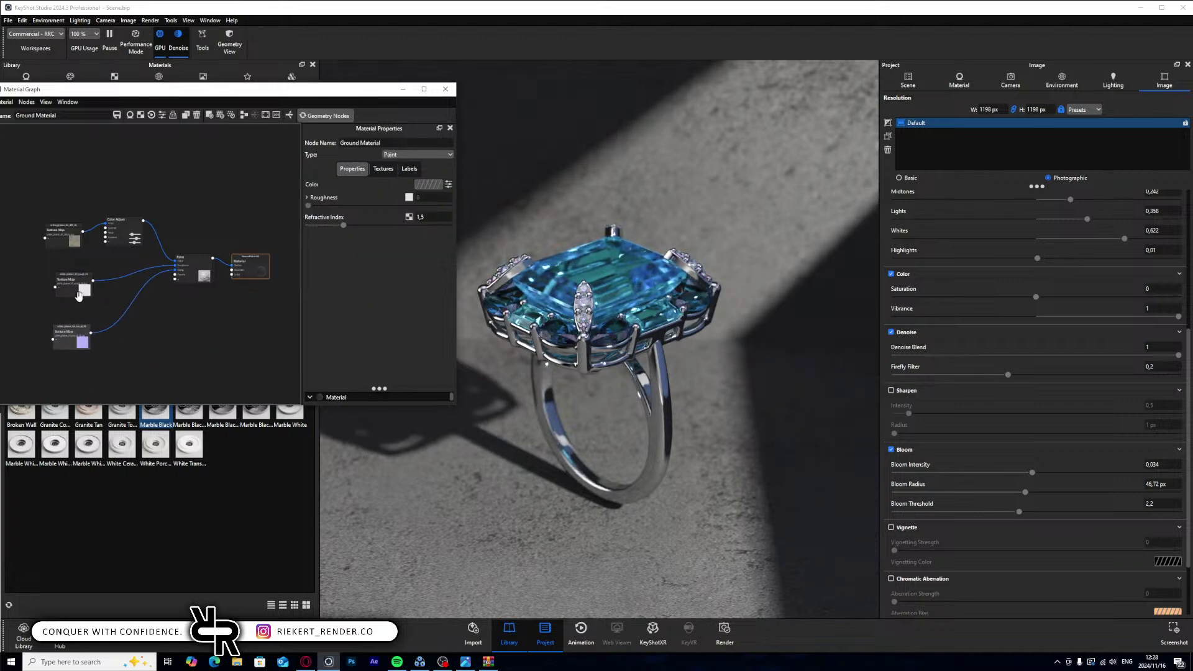
click(79, 293)
right_click(126, 275)
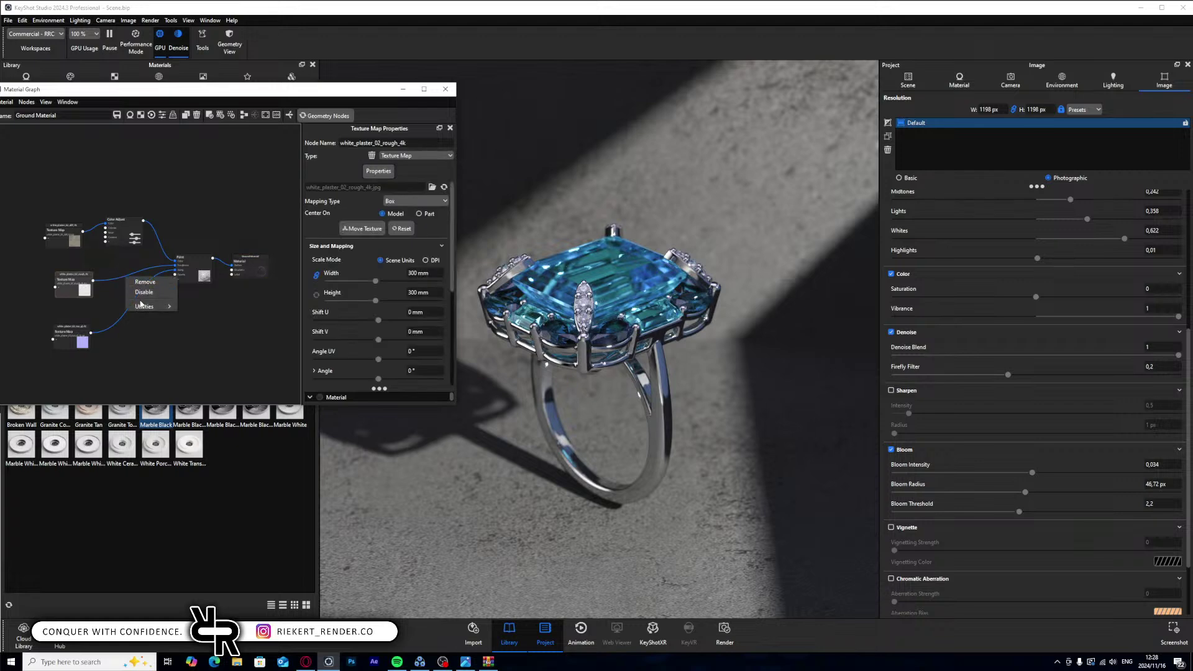
right_click(120, 277)
mouse_move(146, 308)
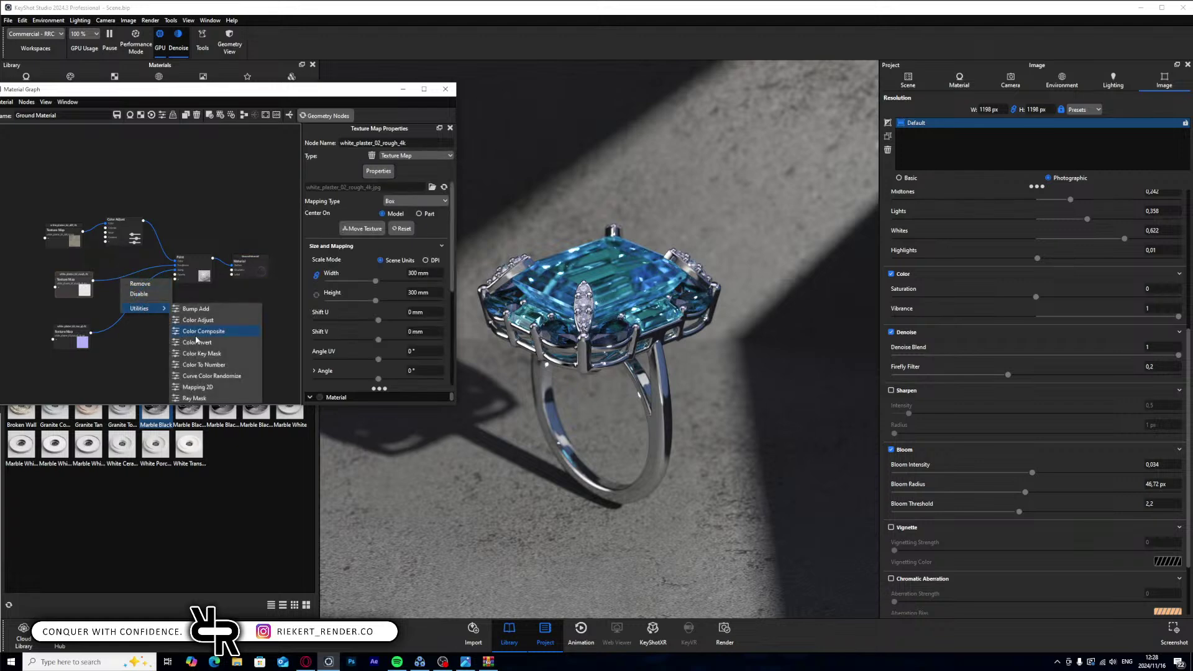
click(208, 353)
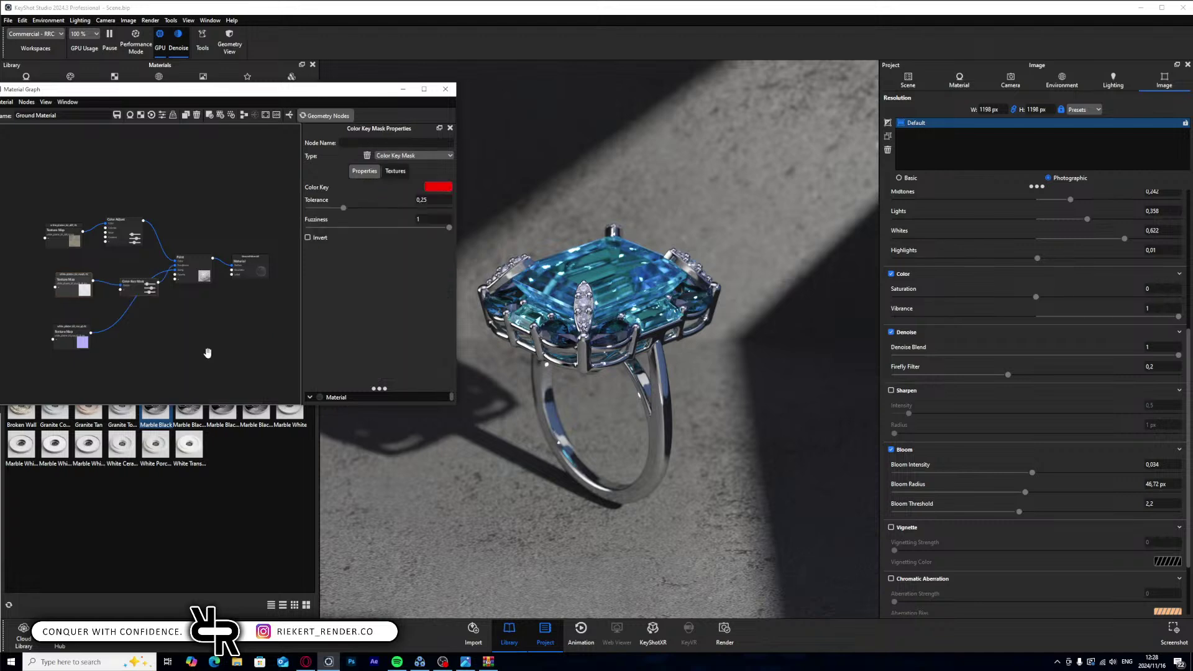
key(Delete)
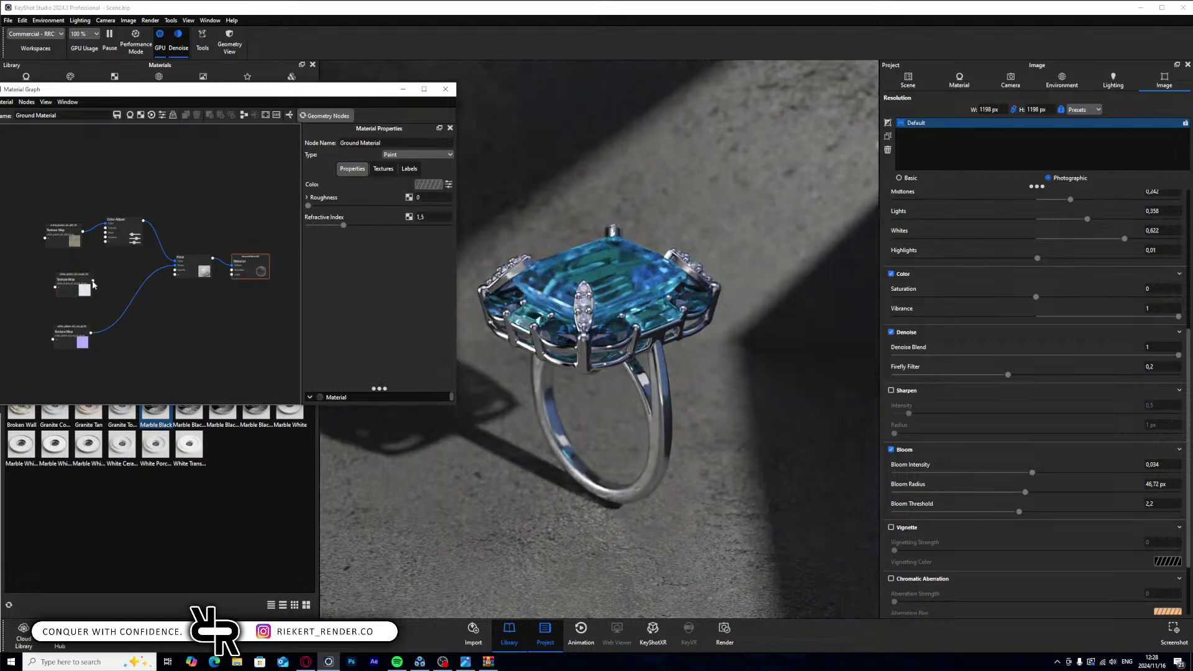
mouse_move(93, 278)
mouse_down()
mouse_move(187, 275)
mouse_move(177, 272)
mouse_up()
click(205, 295)
- Make room beside the roughness texture map and insert a Color To Number node into its connection to the Paint node
drag(87, 273, 30, 277)
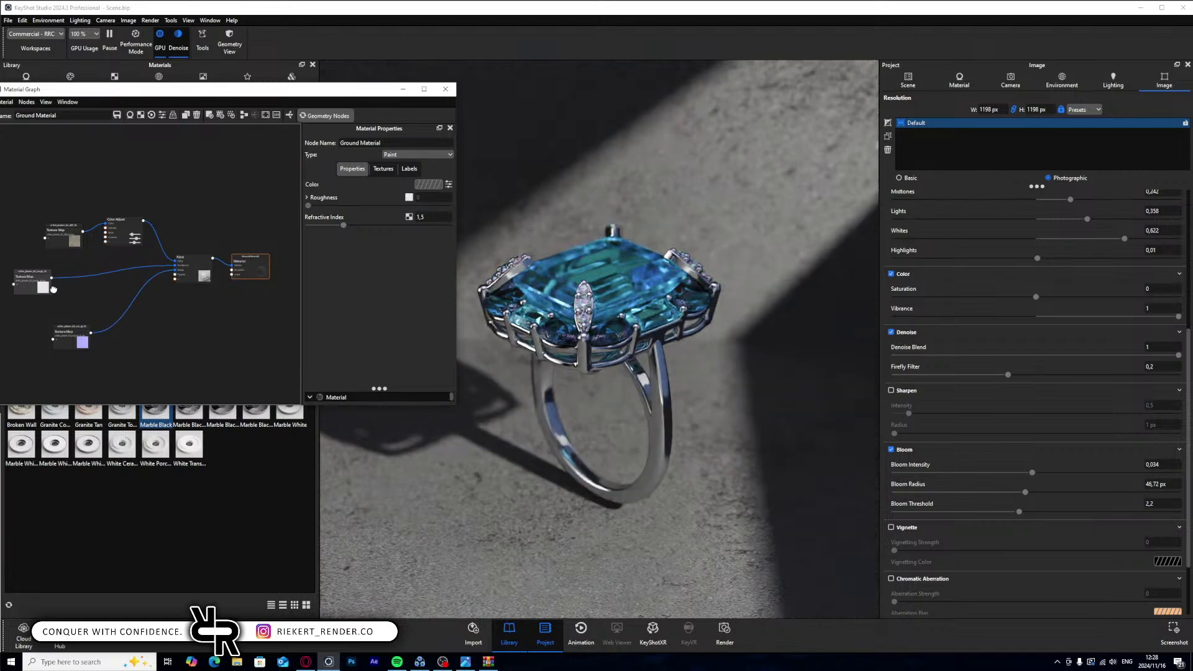
right_click(112, 270)
mouse_move(133, 300)
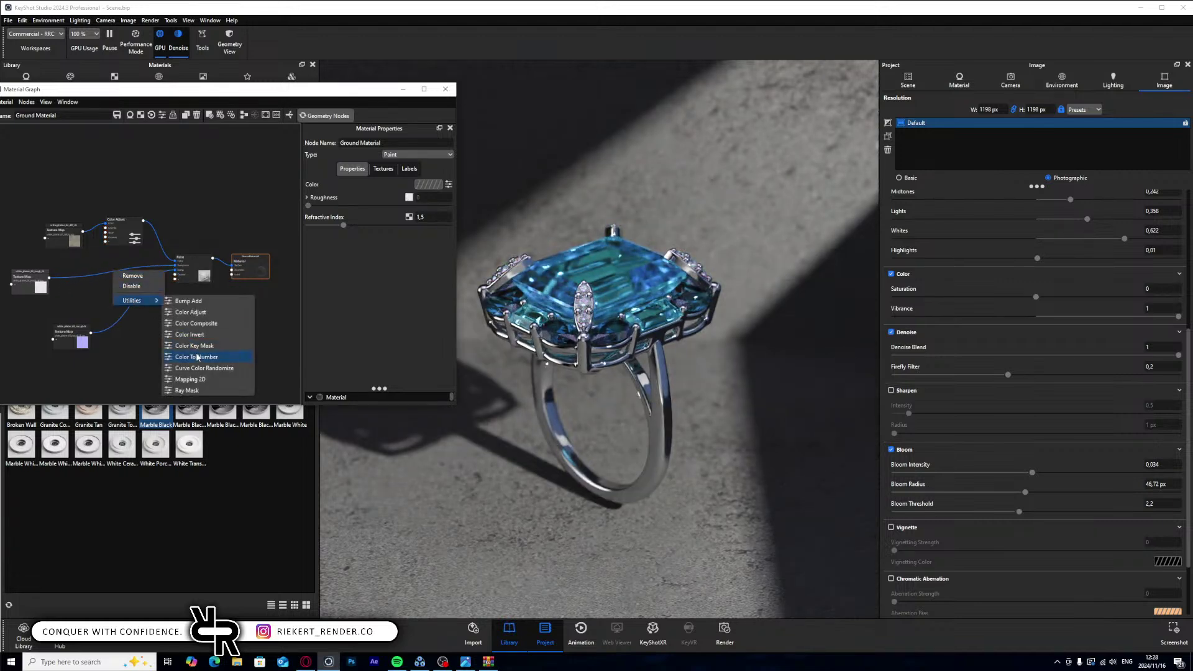
click(197, 357)
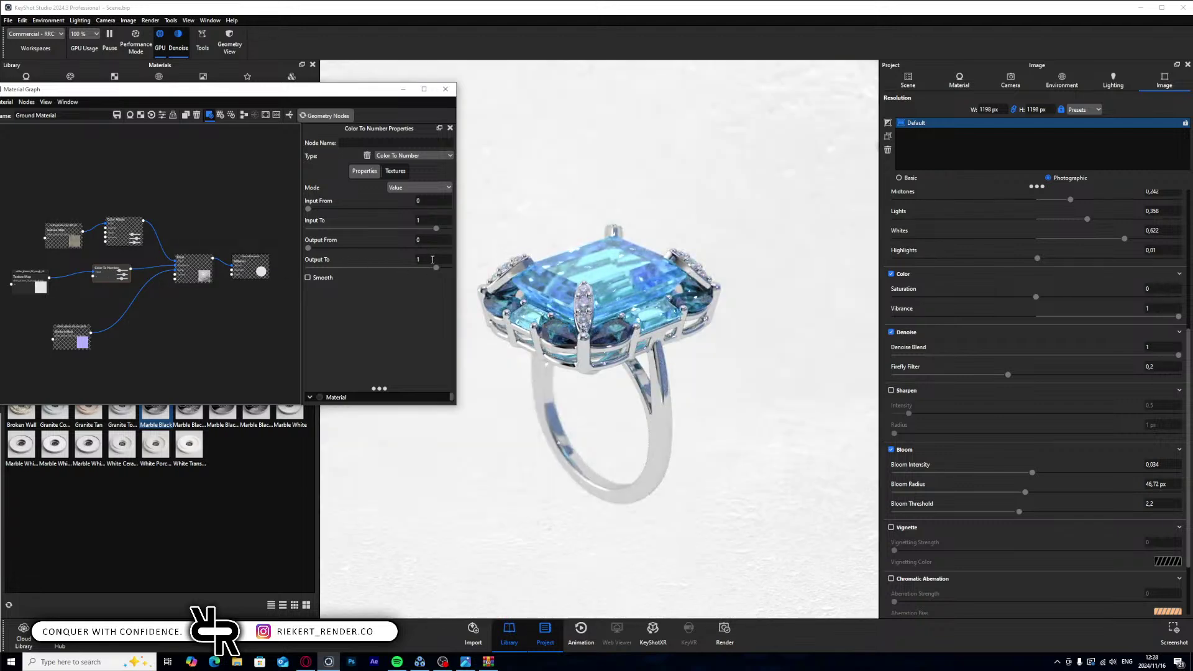
- Set the Color To Number node's Output To value to about 0,207 for the ground's roughness
drag(436, 267, 340, 274)
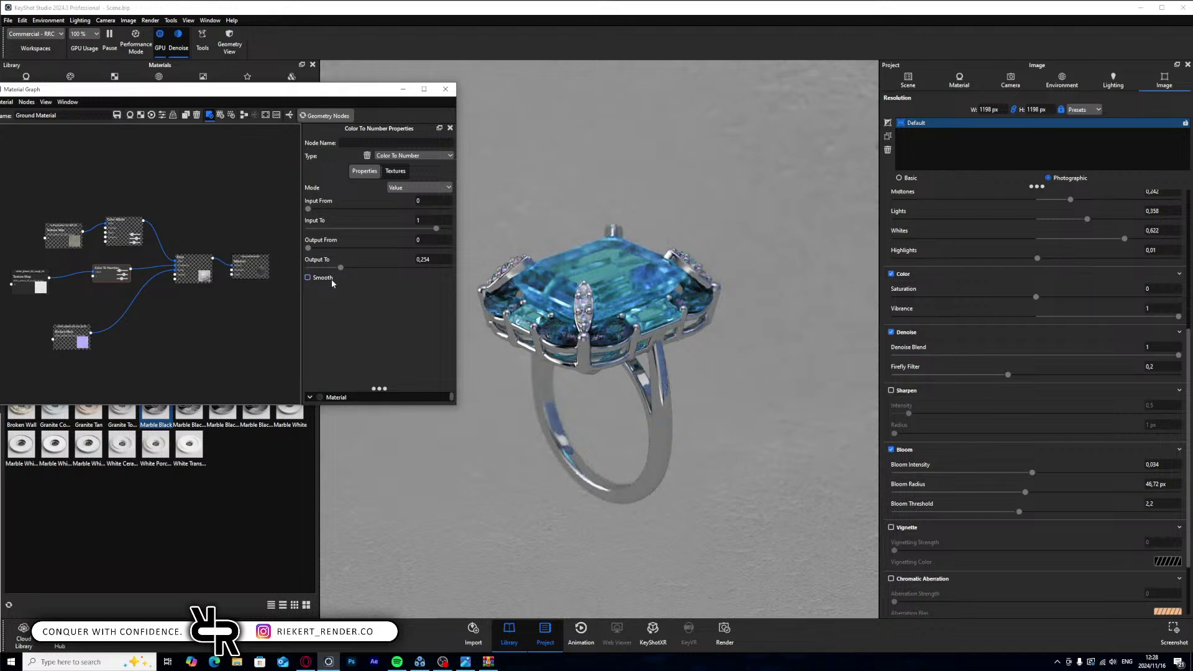
click(240, 309)
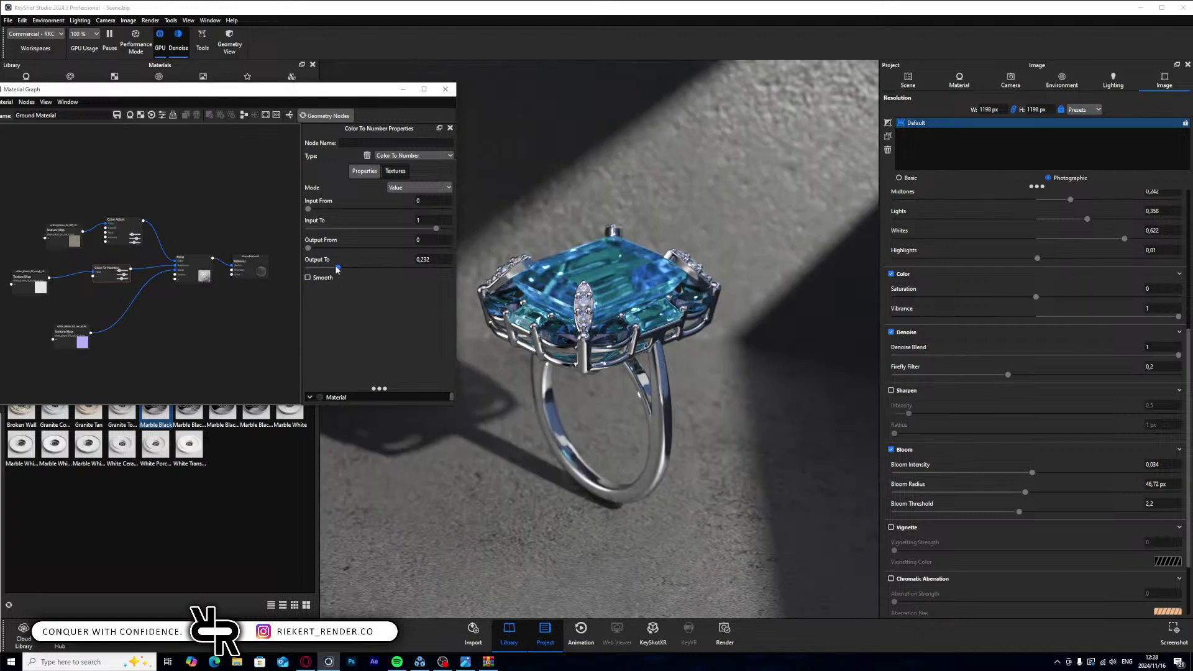
drag(337, 269, 324, 271)
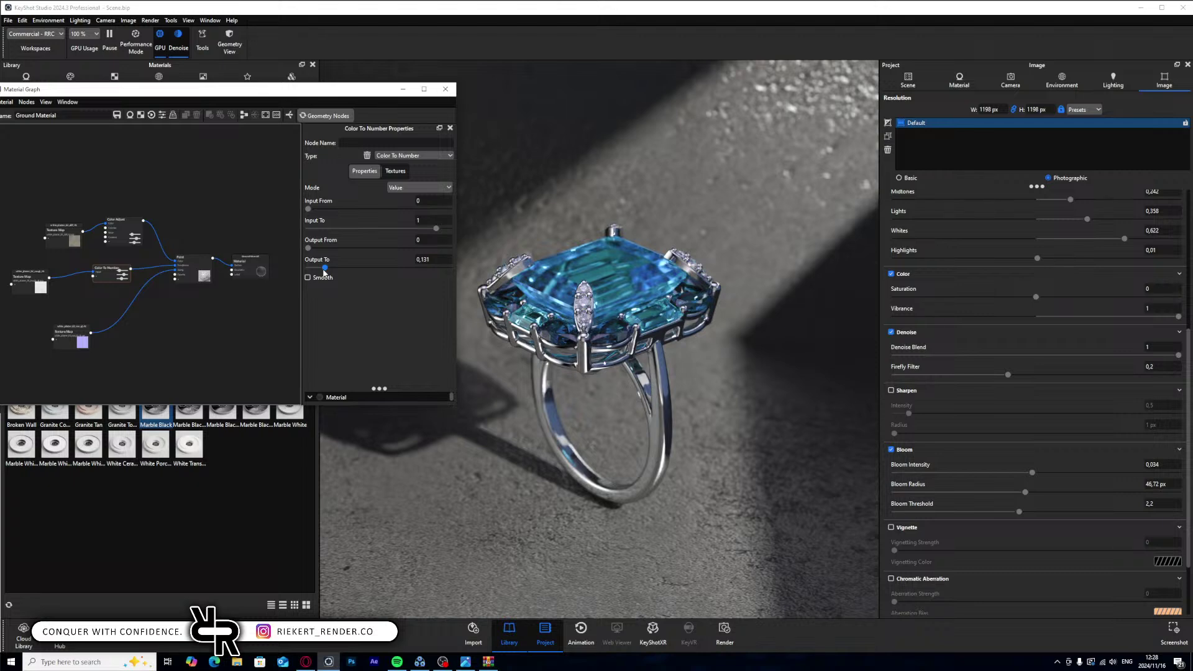
drag(324, 272, 334, 269)
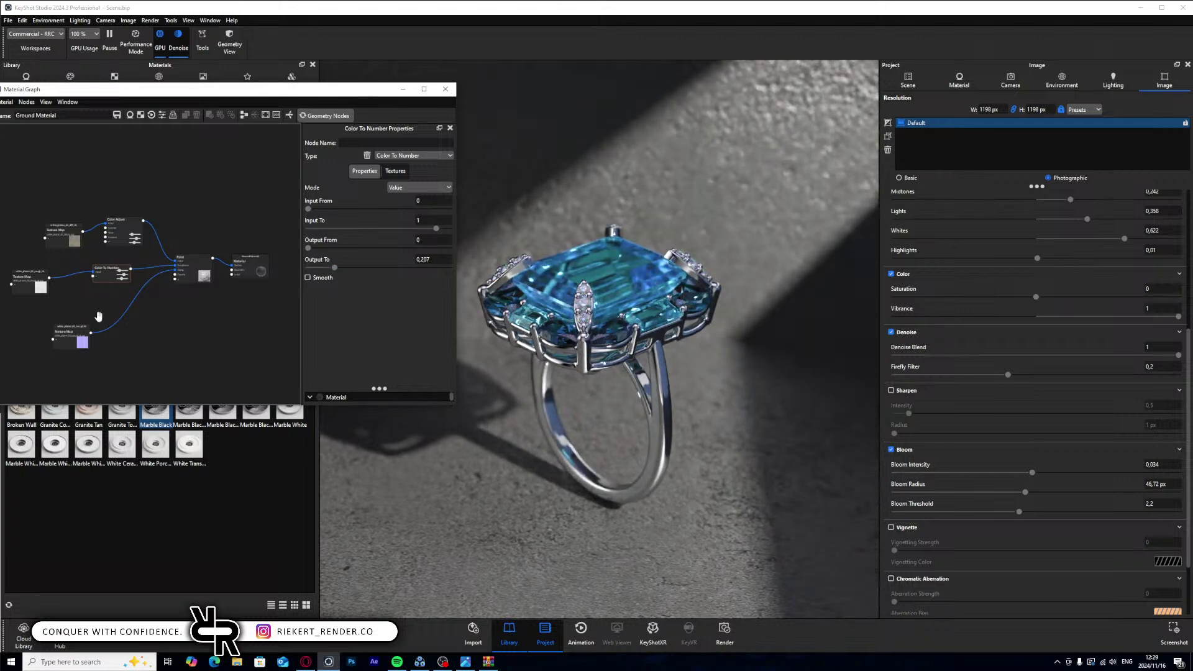
- Close the Ground Material's material graph
click(403, 90)
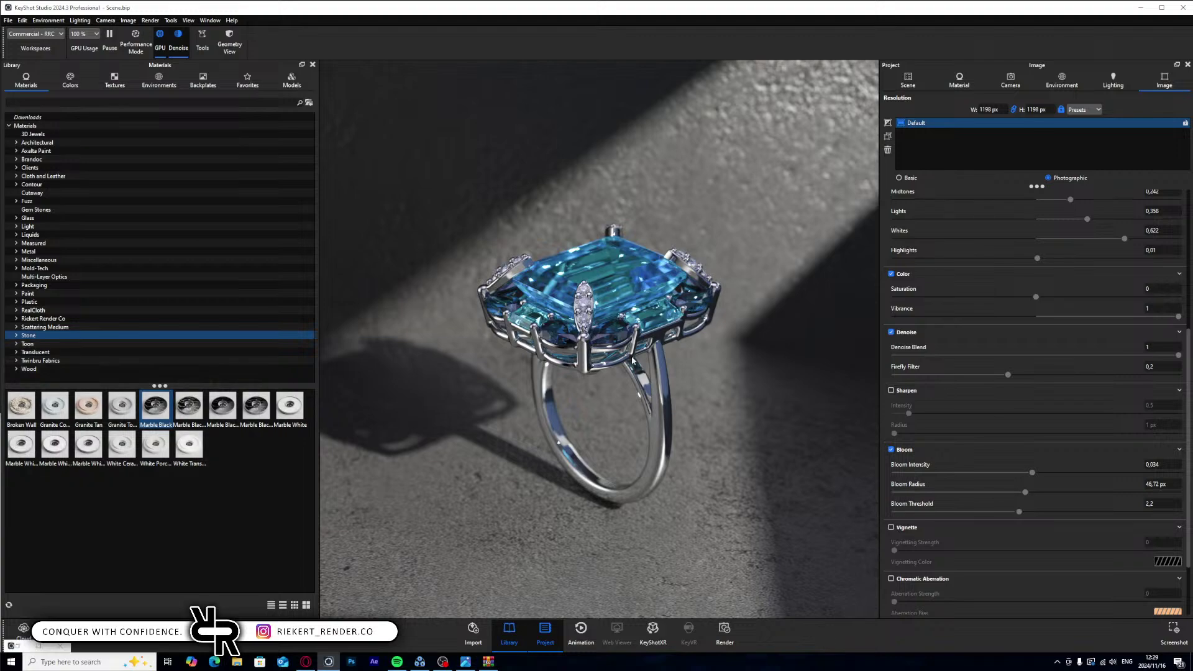
click(25, 646)
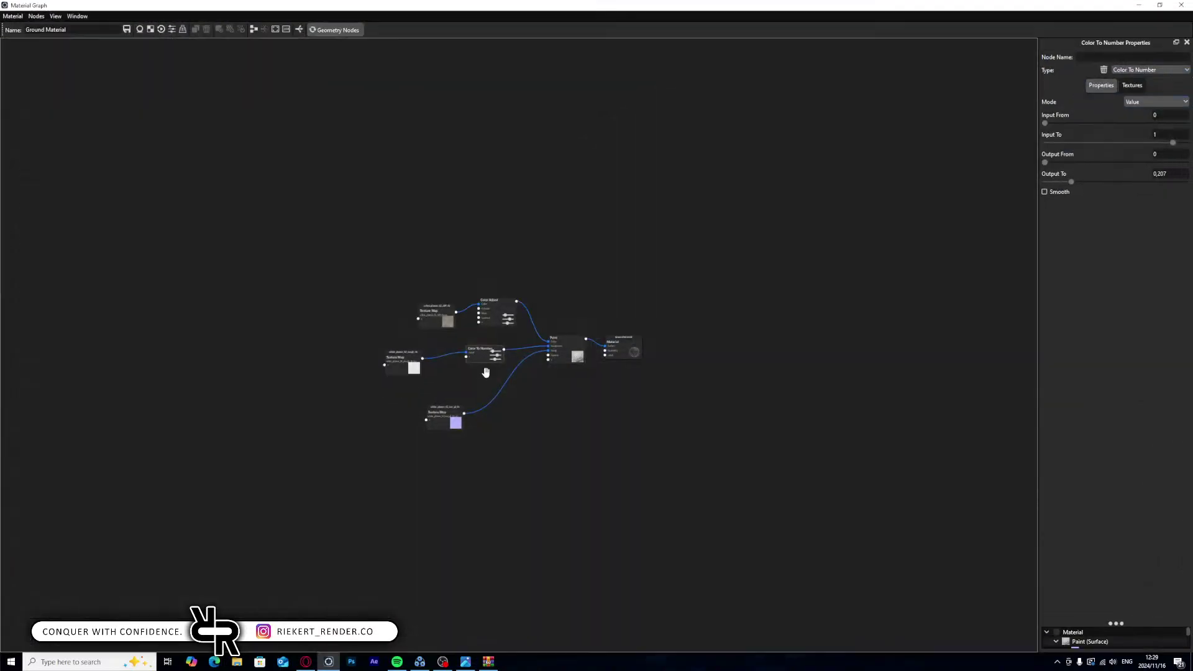
drag(635, 5, 274, 88)
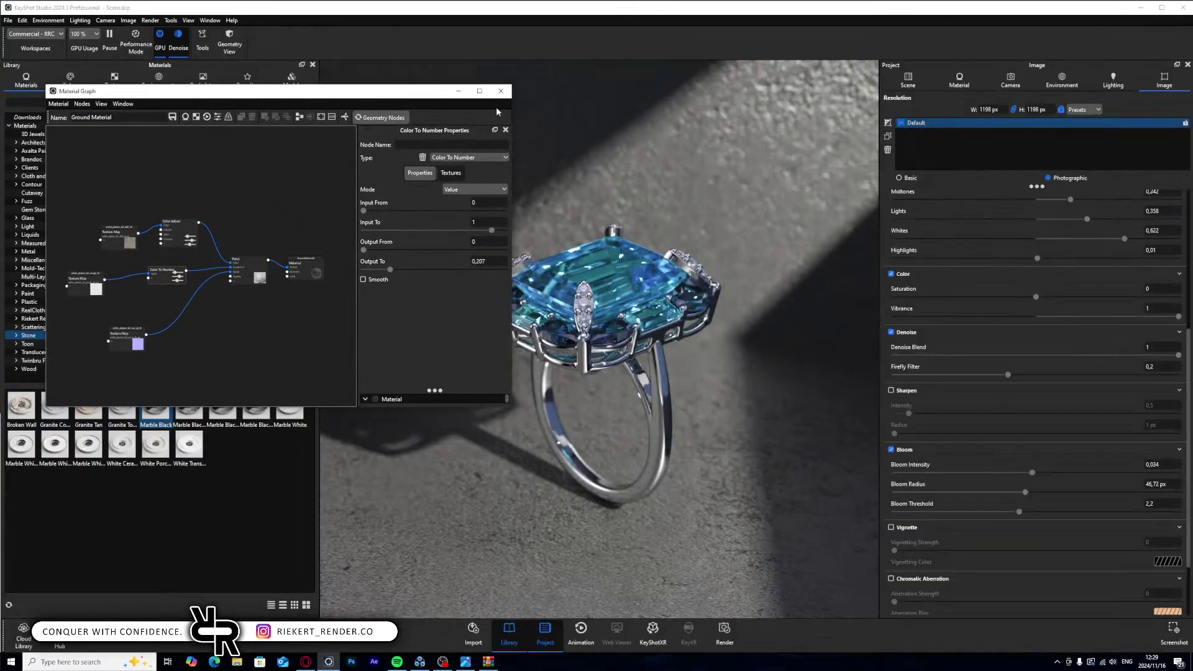
click(501, 92)
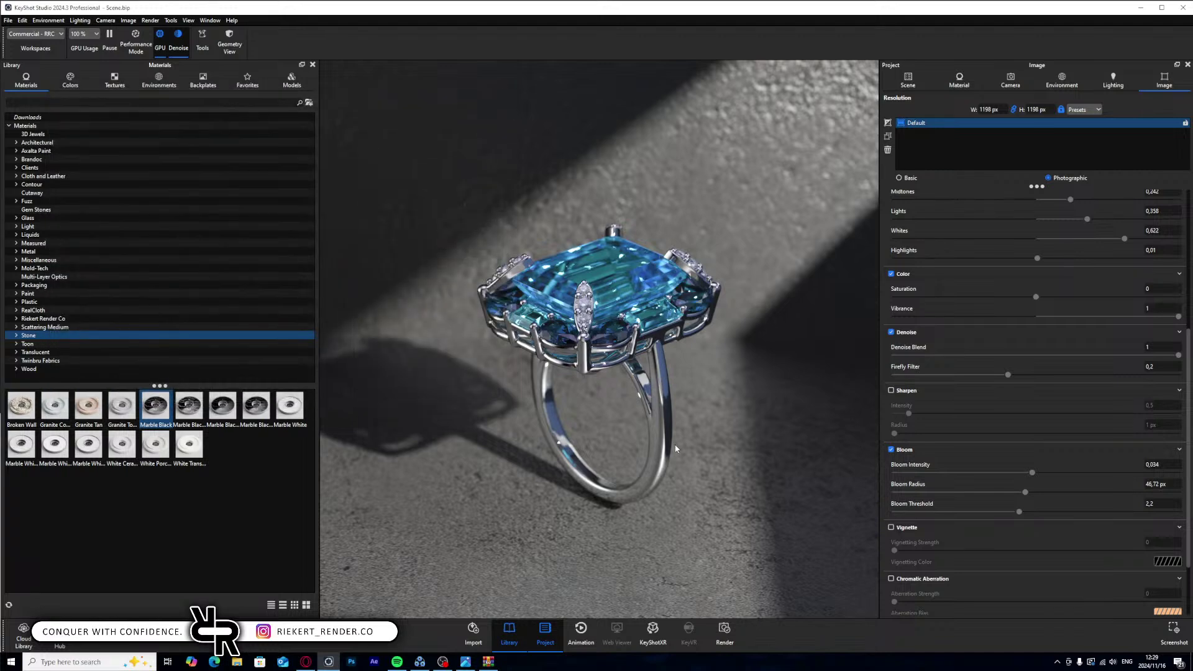
- Activate the Move tool for the visible ring model in the Stylized Scene set and rotate it 45° about Z
click(908, 80)
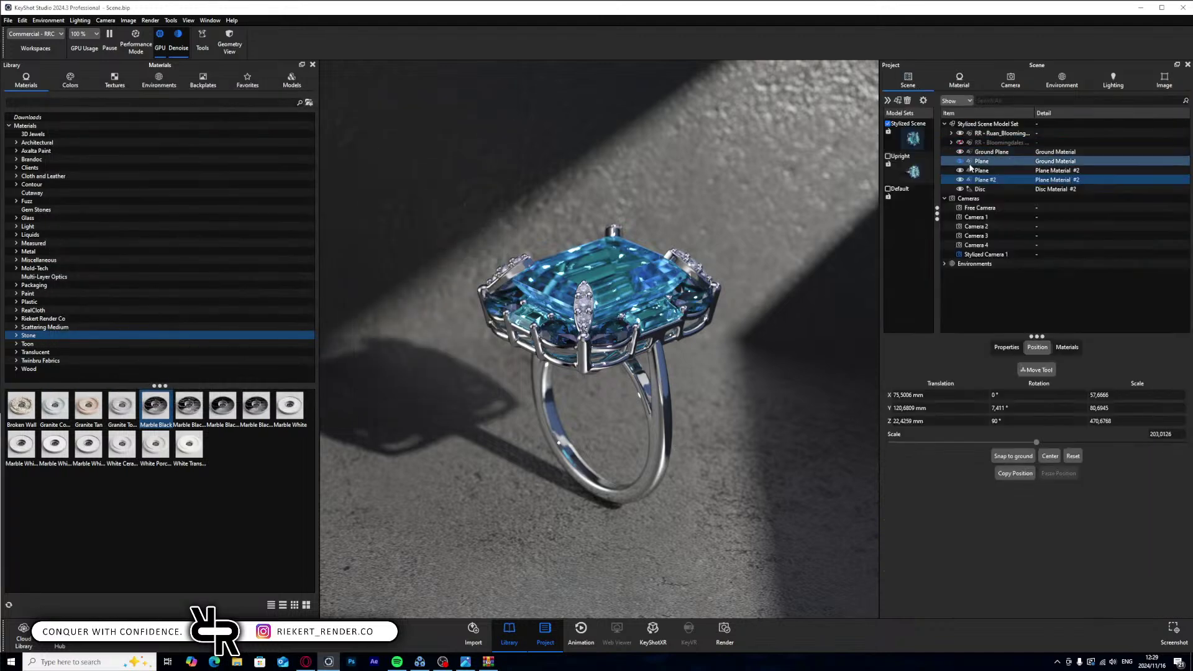
click(981, 134)
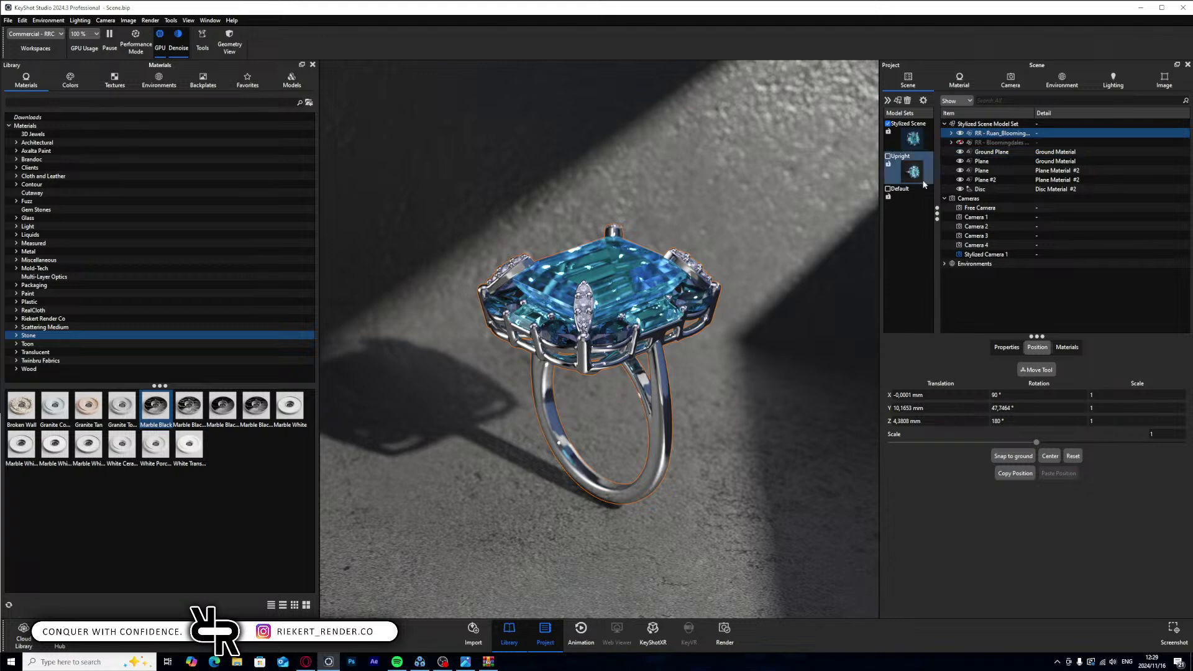
key(ctrl+d)
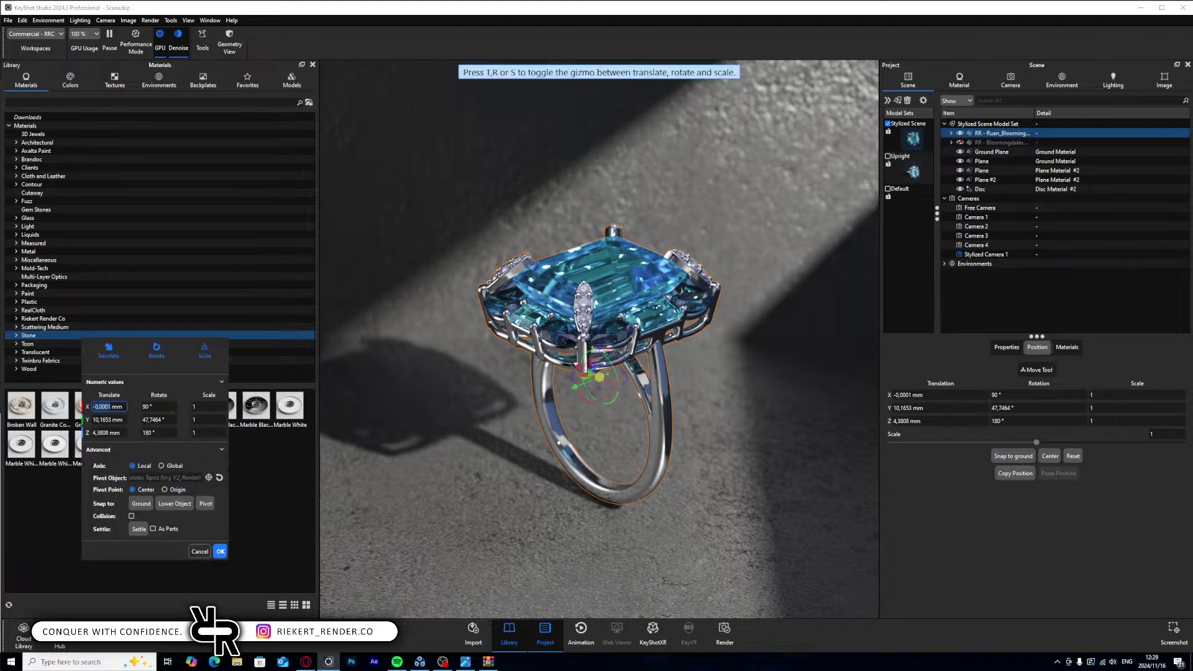
text(r45)
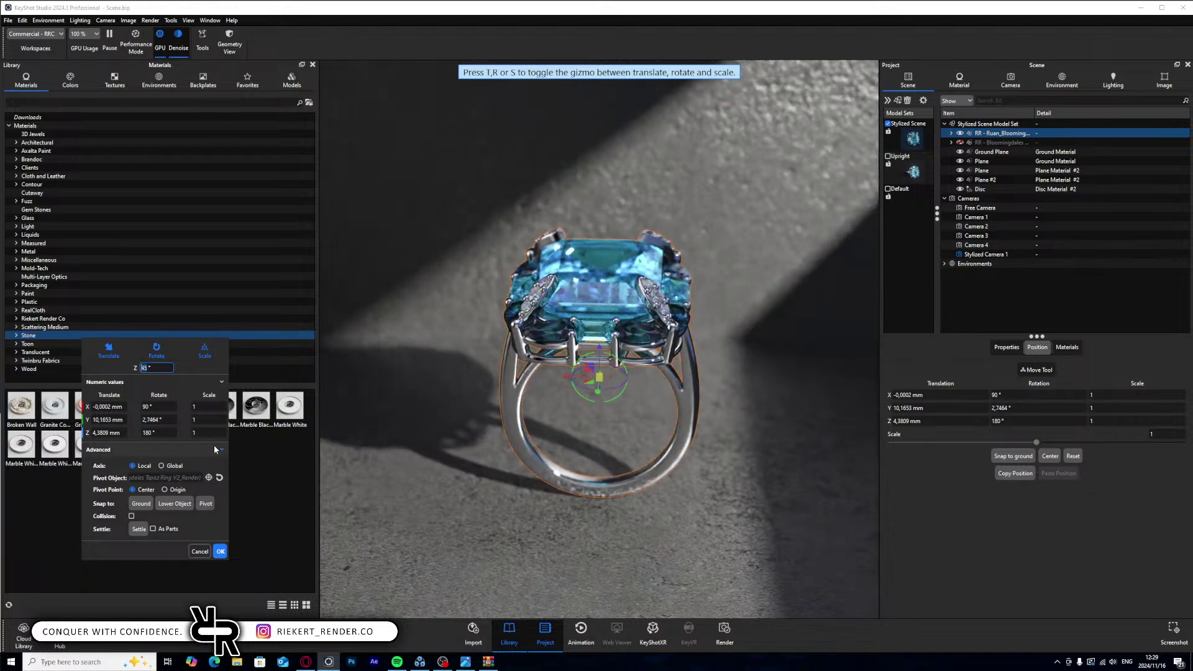
- Open and dock the Geometry View, and show the ring from the side with the transform on the global axis
text(o)
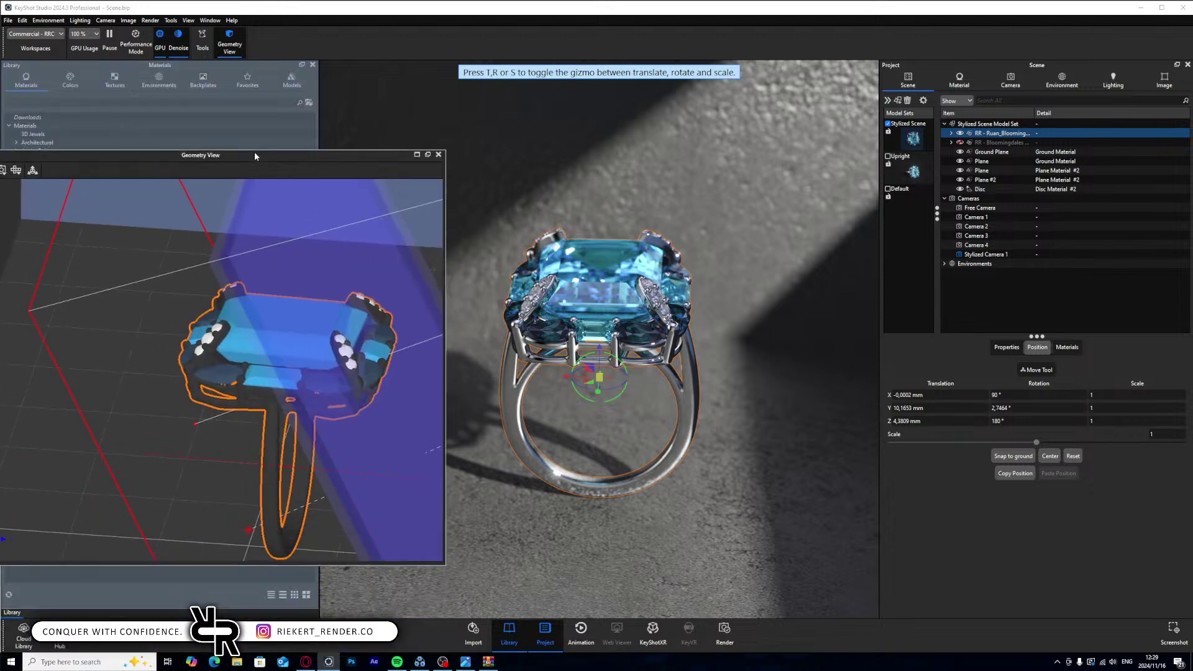
drag(254, 152, 192, 111)
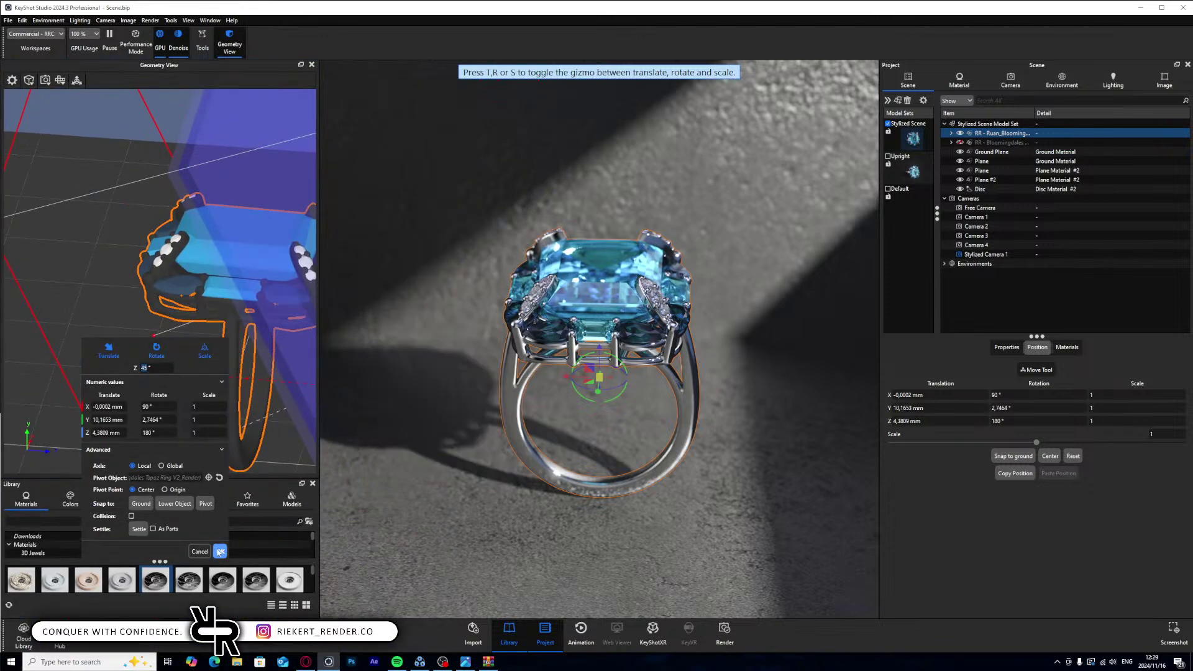
drag(91, 355, 1017, 408)
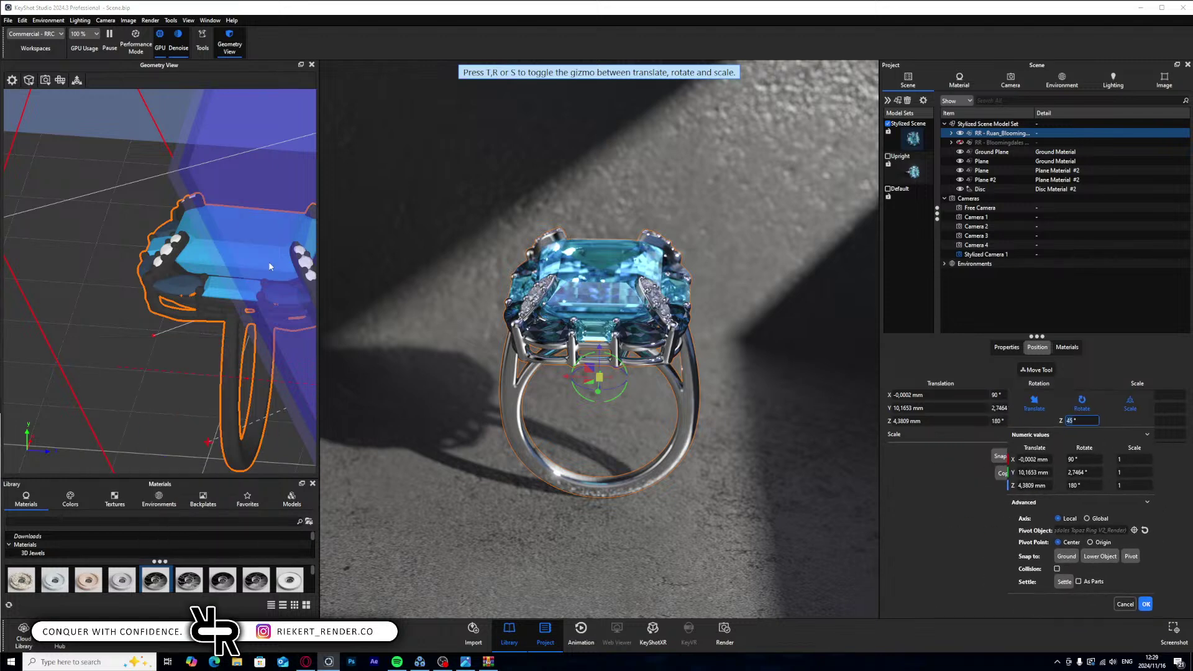
drag(270, 266, 157, 222)
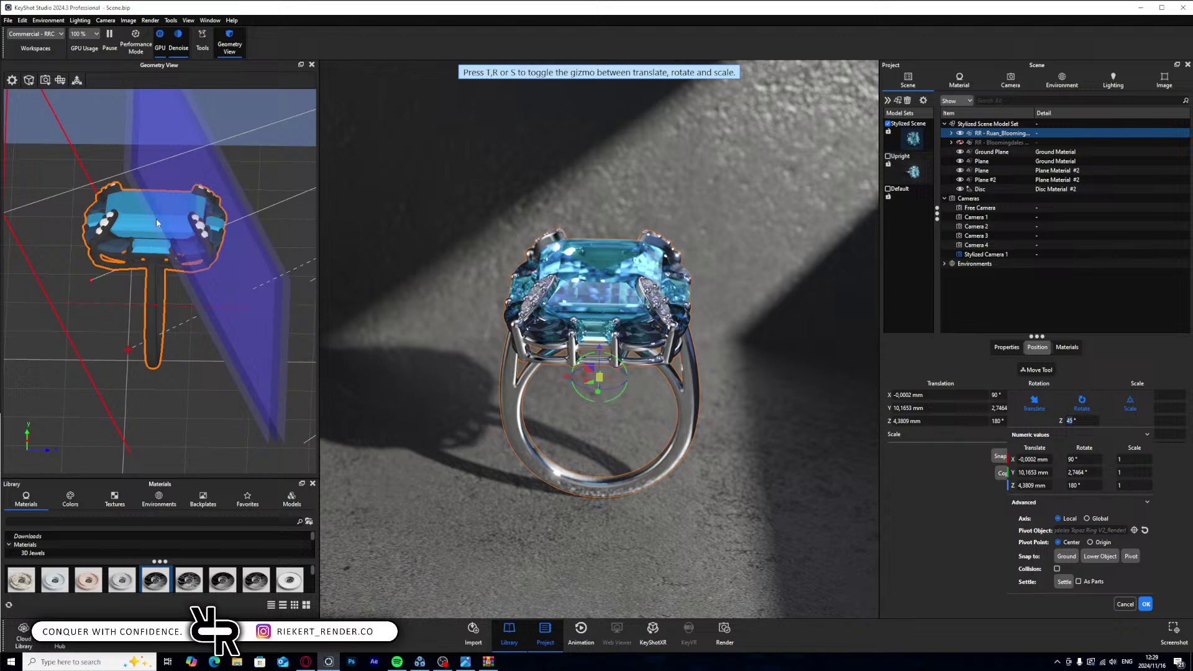
click(77, 81)
click(79, 115)
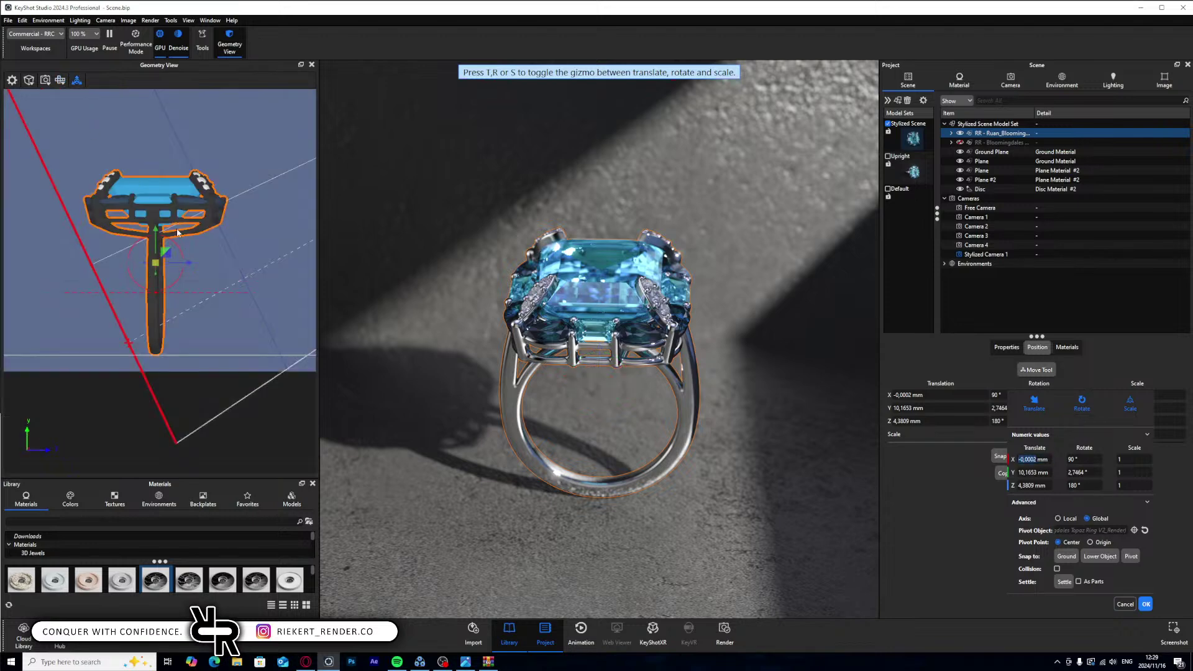
- Set the ring's Y rotation to 0°
drag(1096, 473, 1012, 465)
text(0)
key(Return)
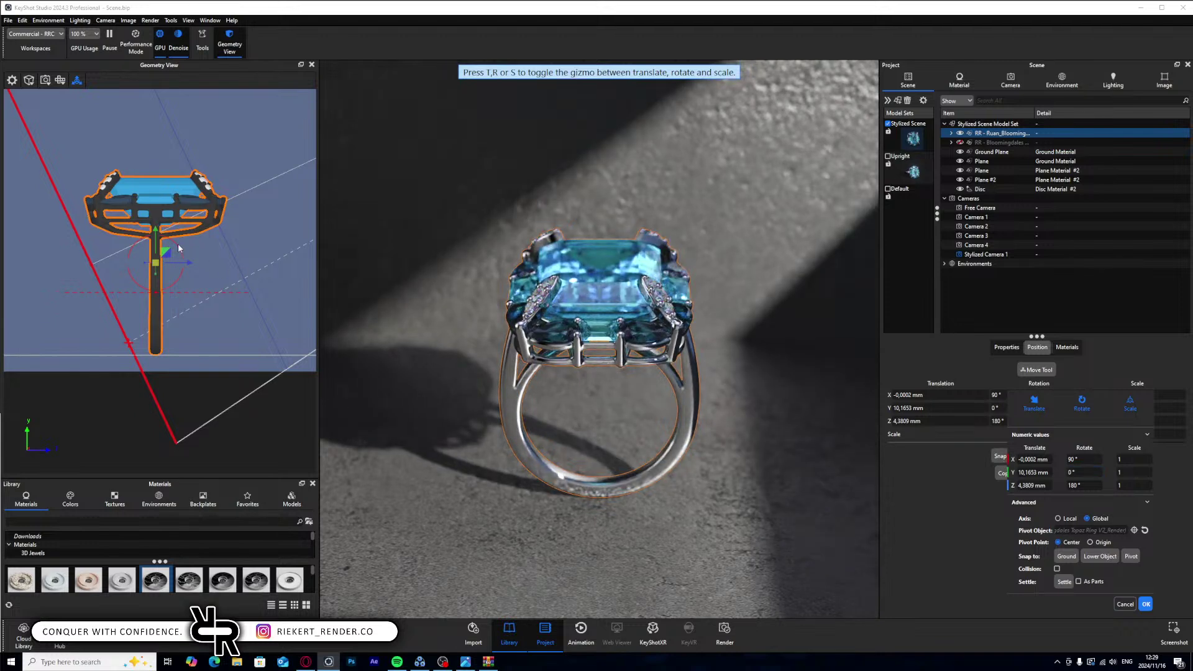
- Tip the ring over to an X rotation of about 24,3° and lower it to a Y translation of about 4,92 mm
key(r)
drag(178, 245, 156, 233)
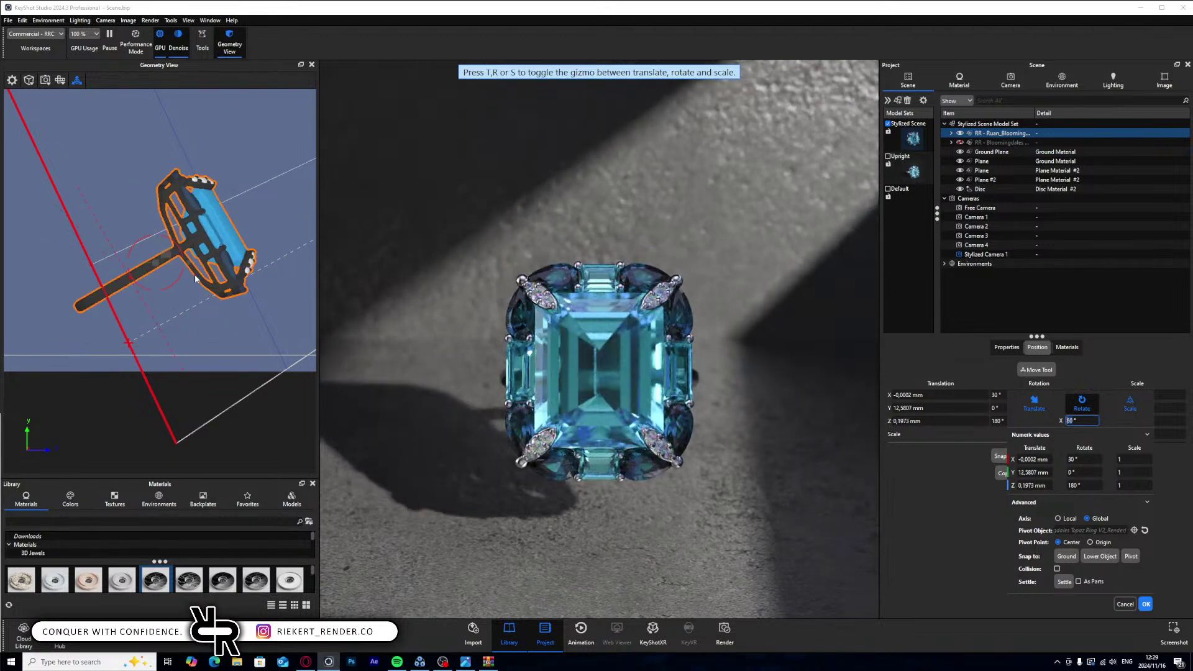
drag(185, 277, 275, 217)
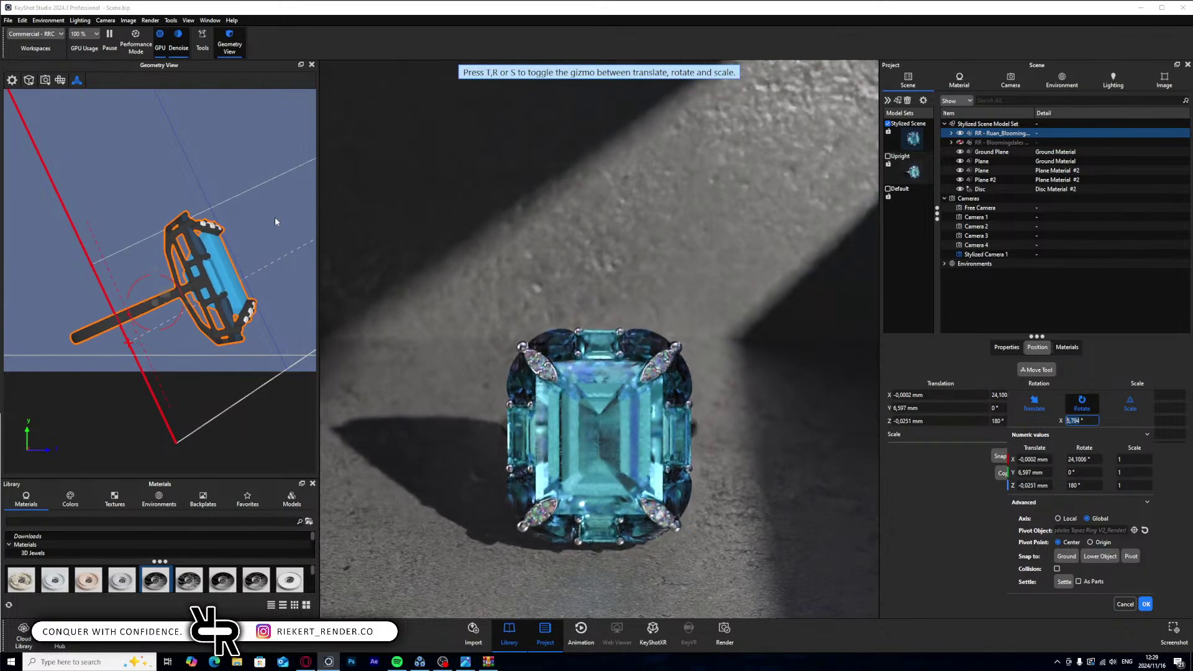
key(t)
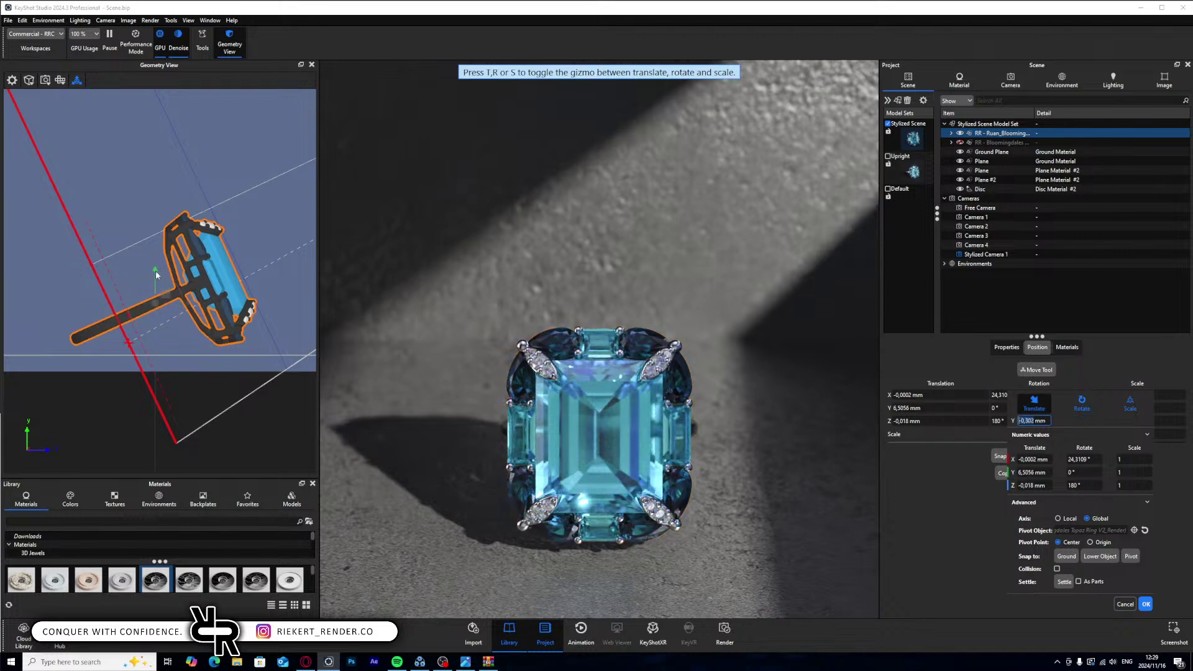
drag(156, 270, 158, 280)
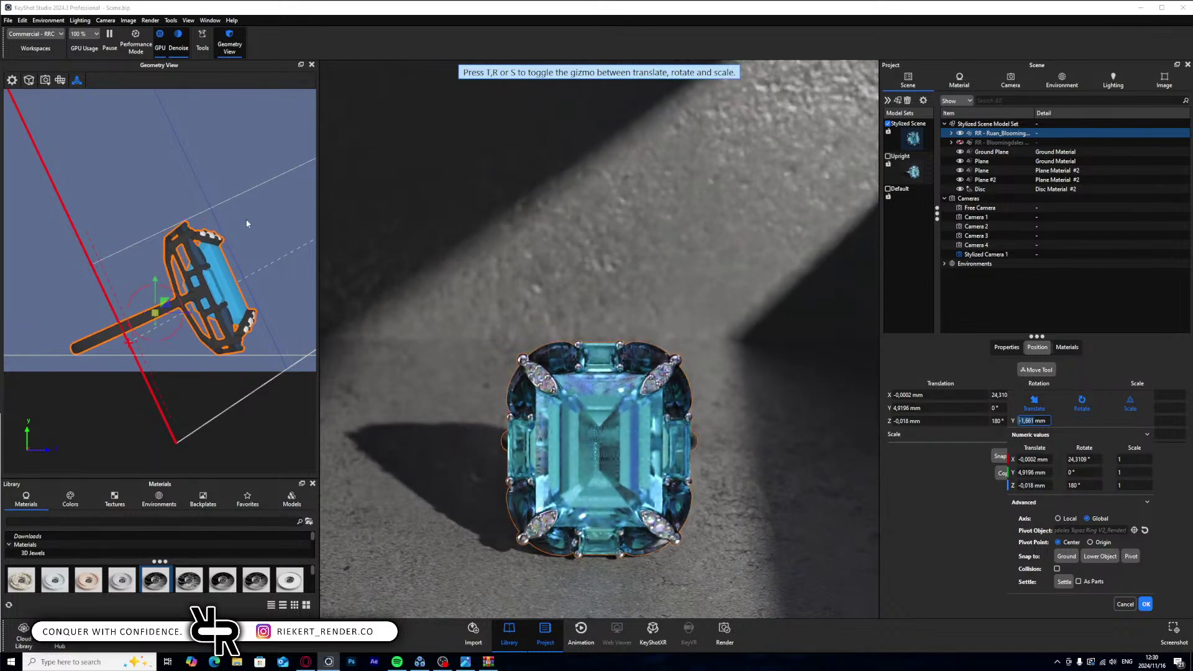
- Rotate the tipped ring about 39° around the global Y axis
click(159, 280)
scroll(186, 324, up, 3)
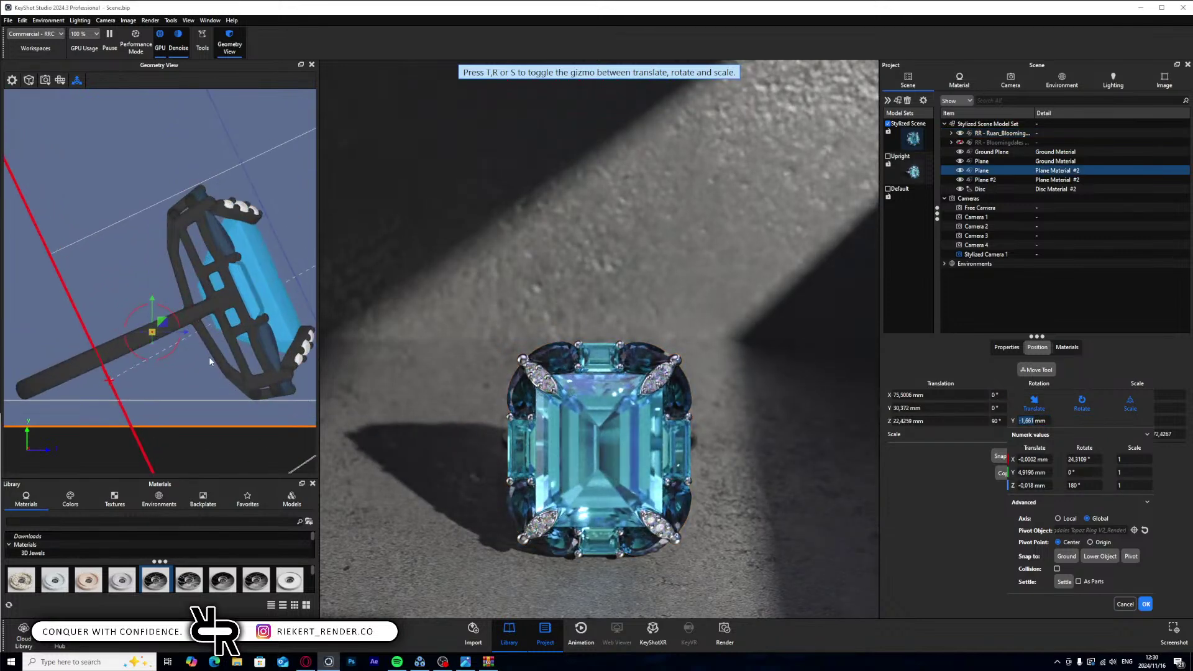
drag(151, 315, 203, 324)
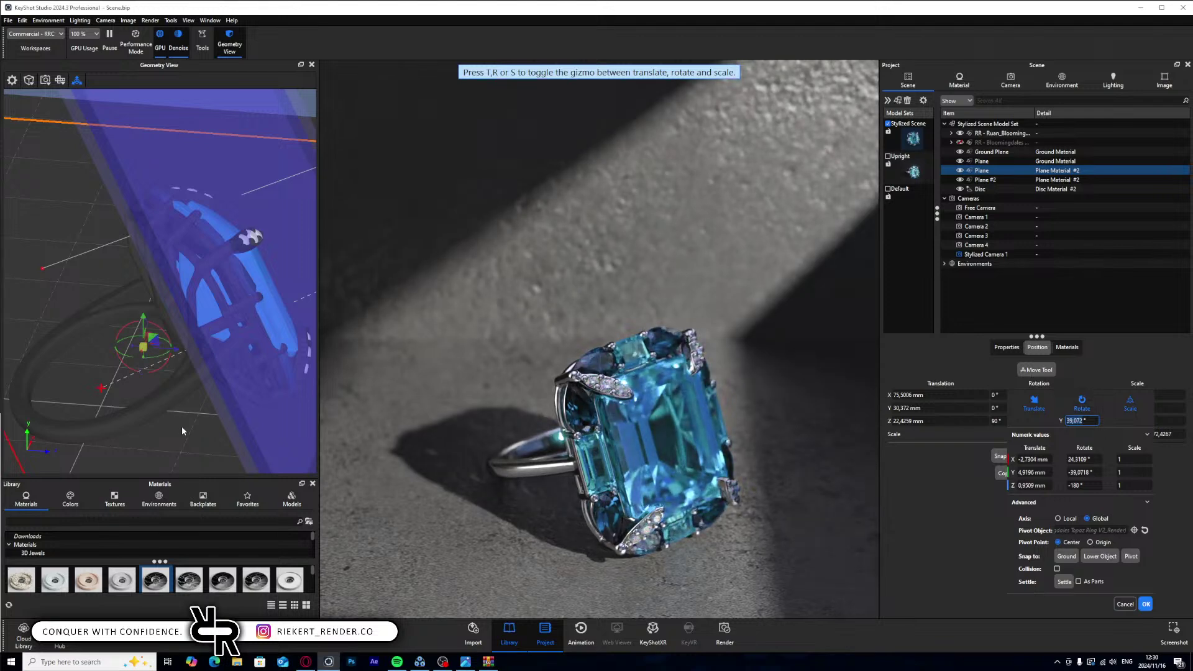
- Slide the ring across the ground to about X -7,49 mm and Z -8,19 mm, centre it in the frame and accept the move
drag(181, 426, 54, 360)
key(t)
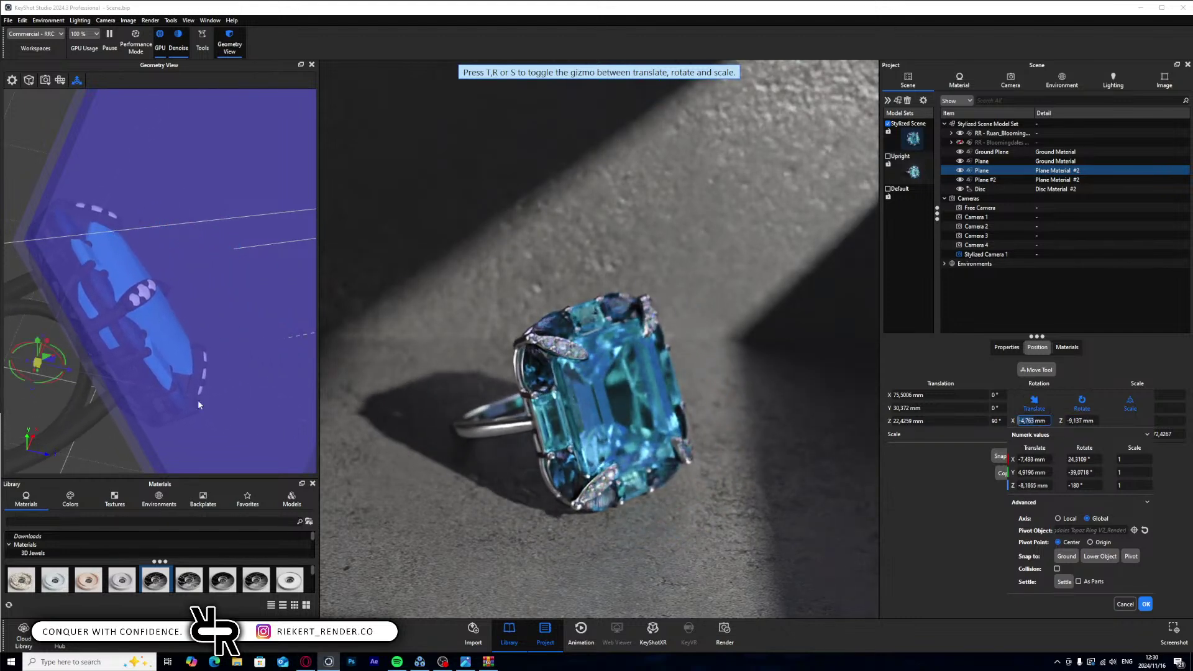
middle_drag(654, 351, 660, 312)
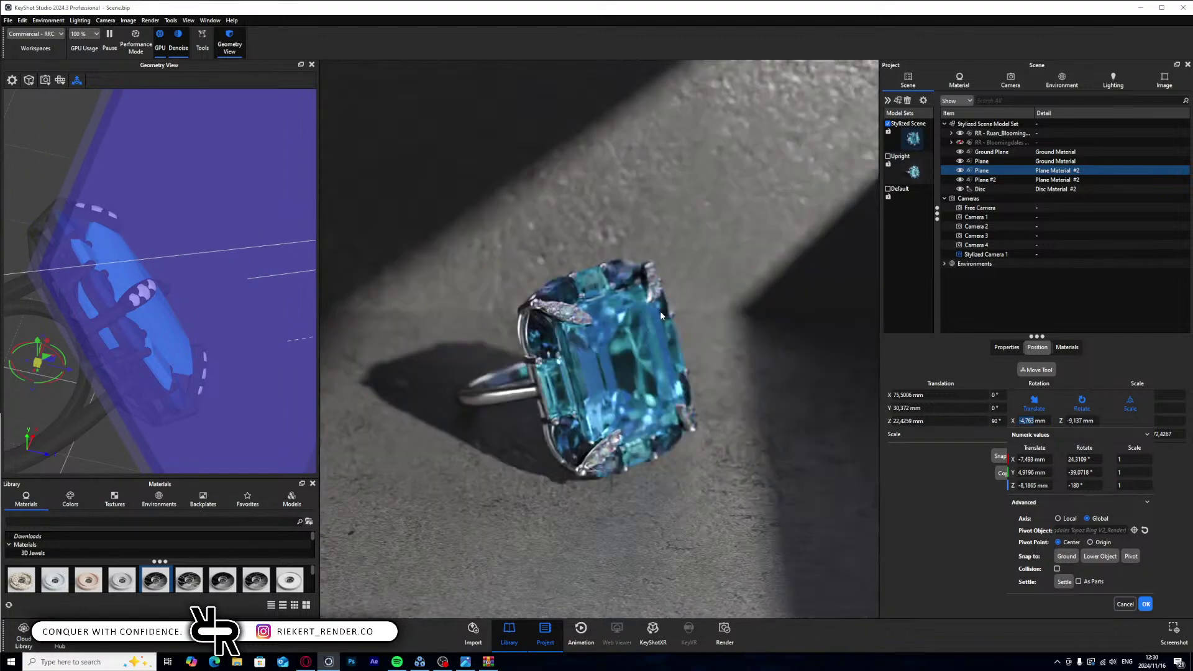
middle_drag(663, 361, 664, 328)
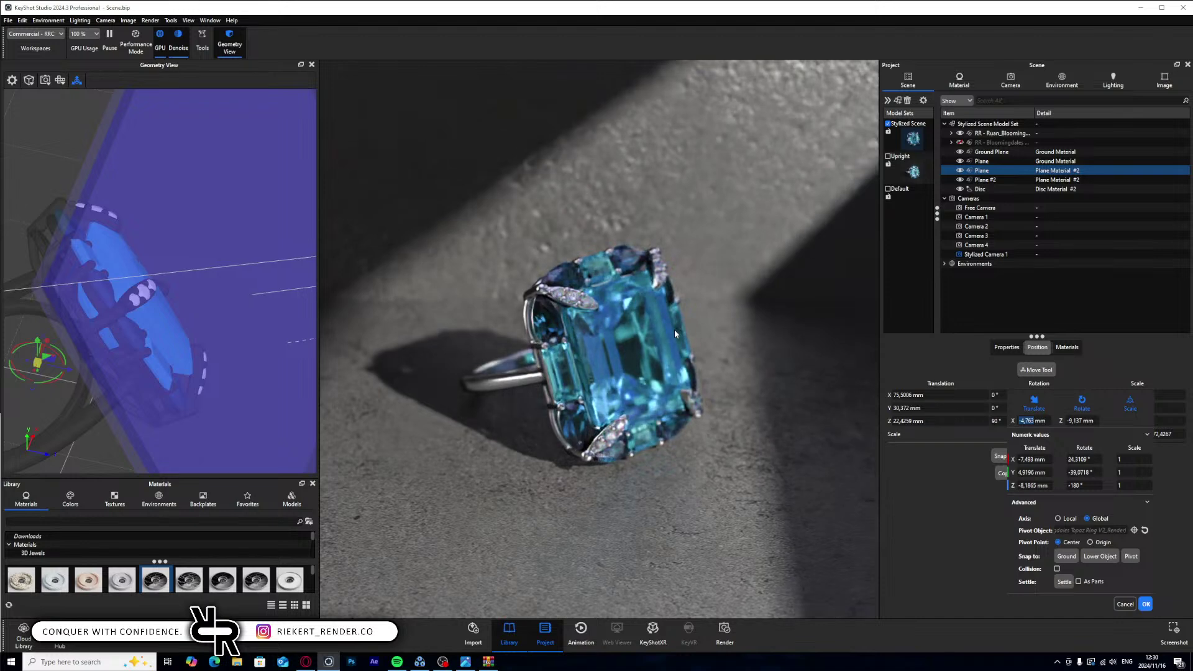
click(1011, 81)
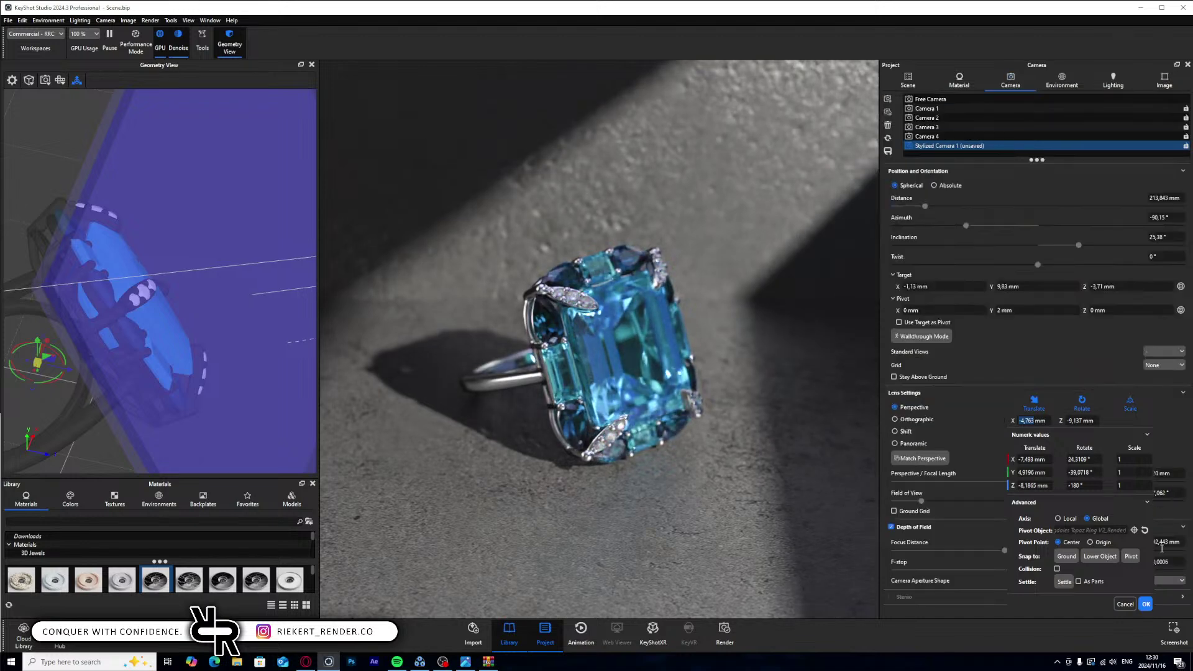
click(1146, 604)
- Bring the camera in to a distance of about 170,5 mm and set the depth-of-field focal point on the ring's centre stone
click(1141, 542)
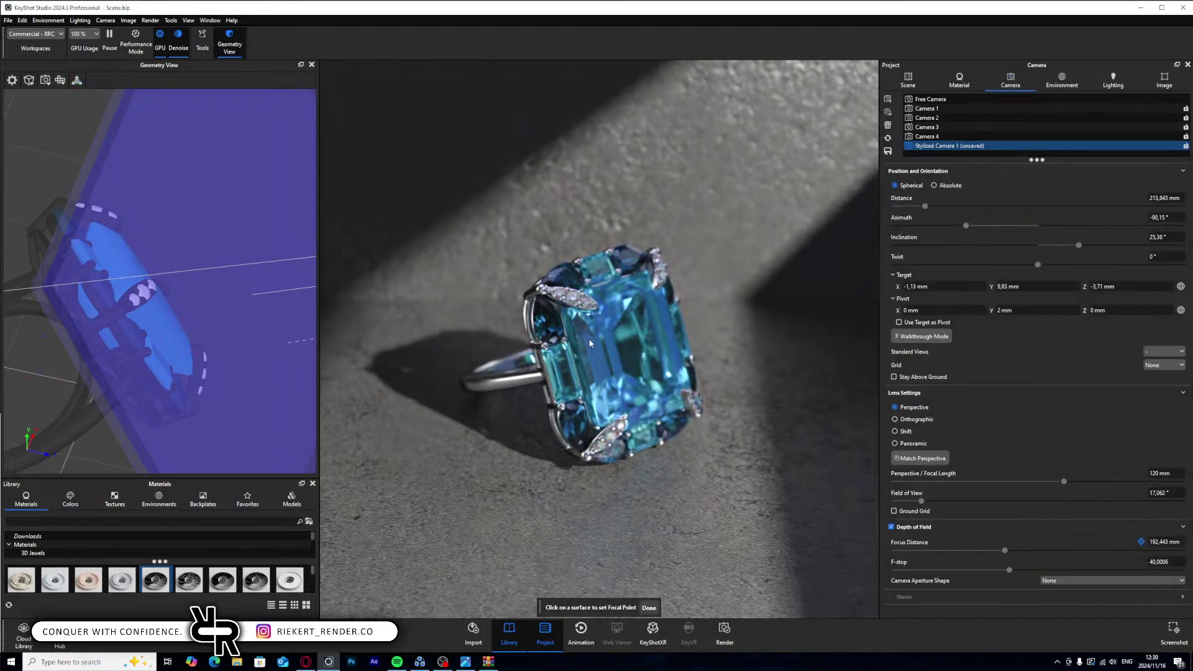
click(697, 463)
click(649, 609)
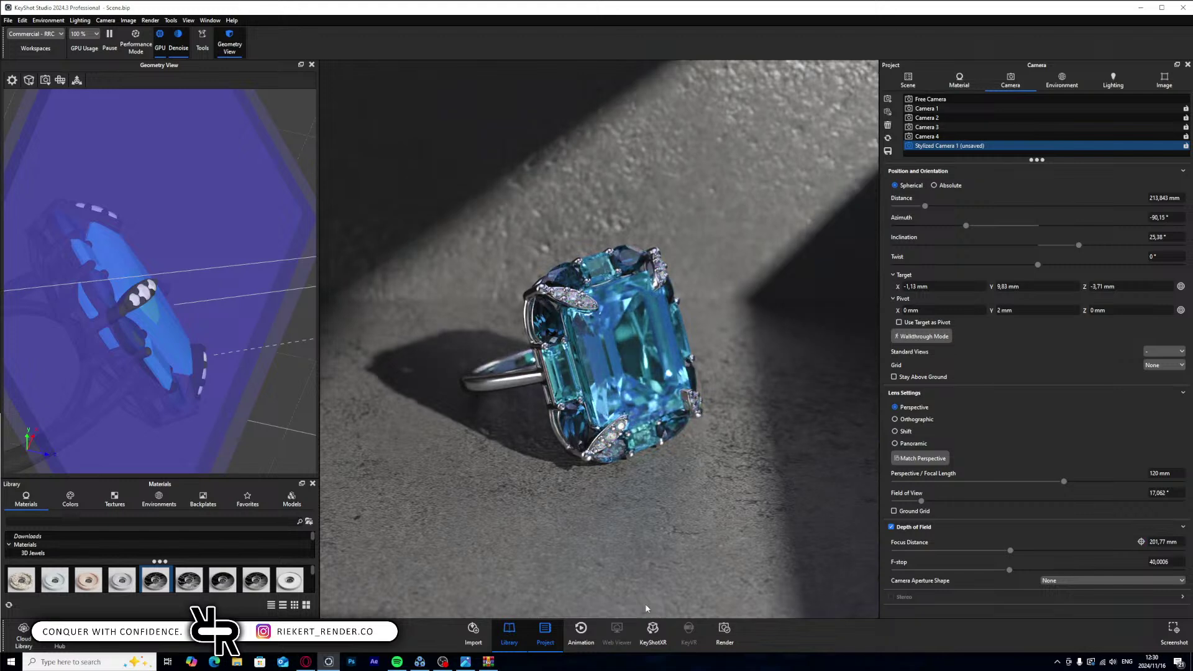
scroll(681, 407, up, 3)
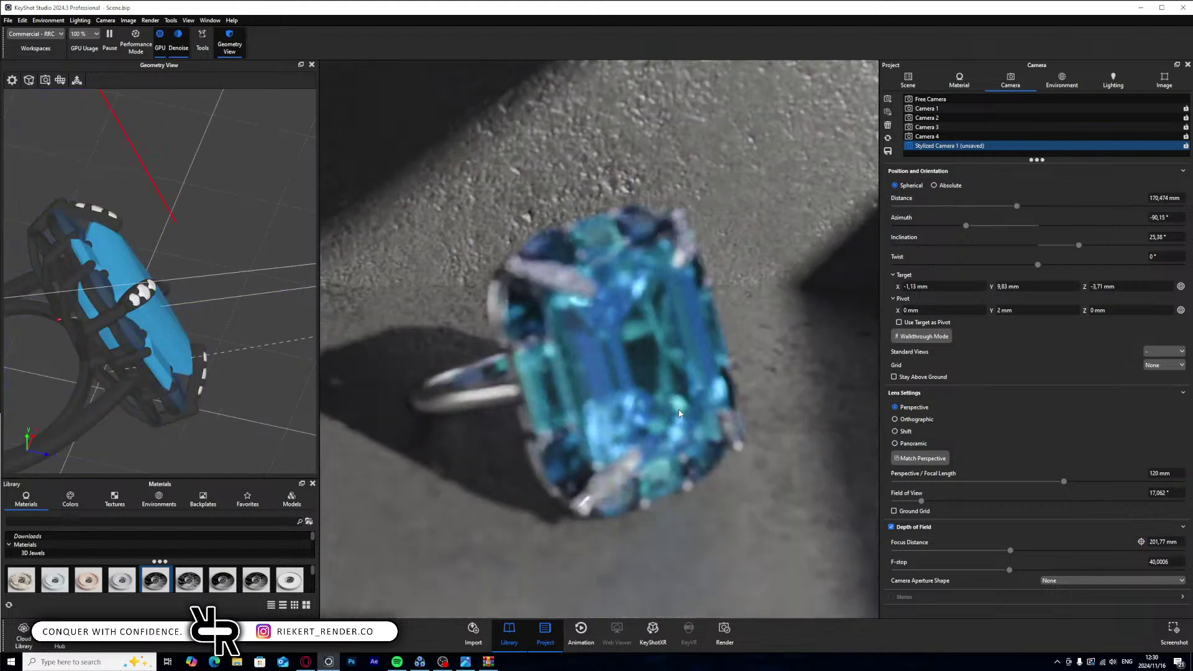
click(1141, 542)
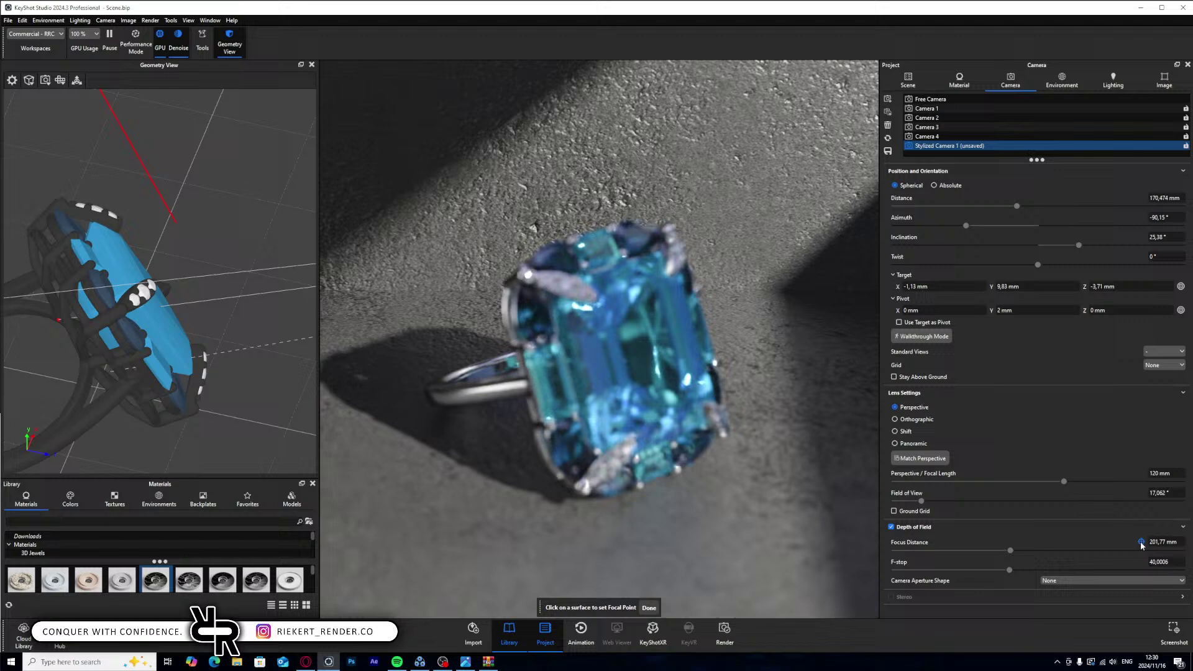
click(618, 327)
click(650, 608)
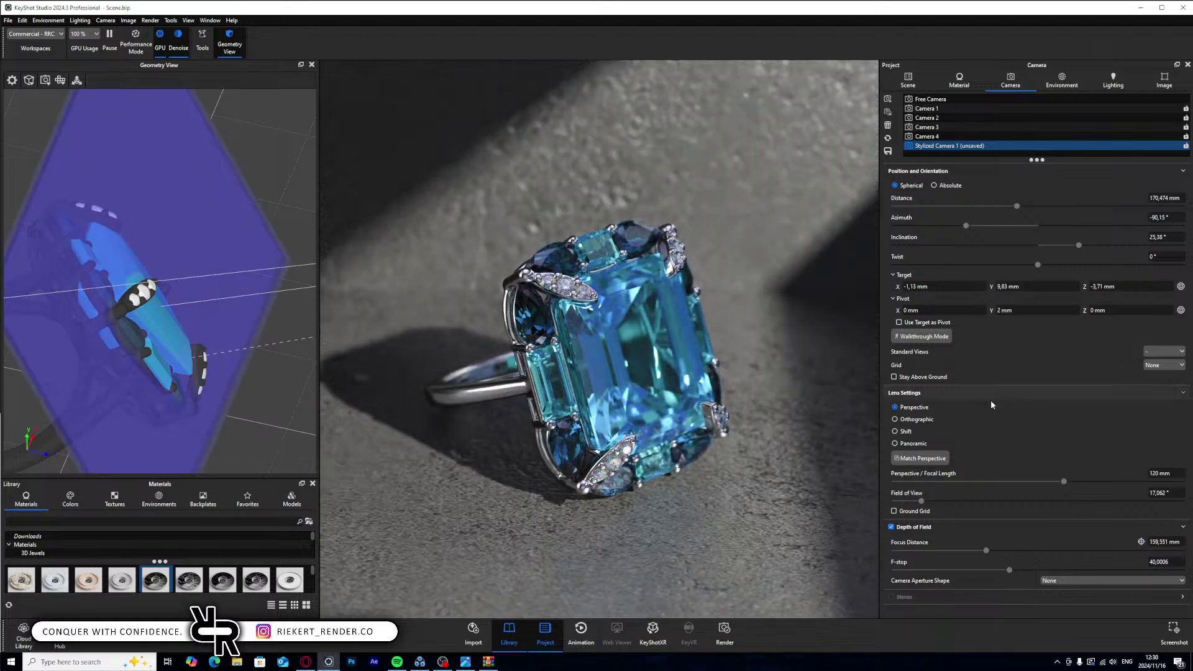
- Try a camera focal length of about 84,8 mm at a distance of about 151 mm and refocus on the centre stone
drag(1063, 483, 1013, 482)
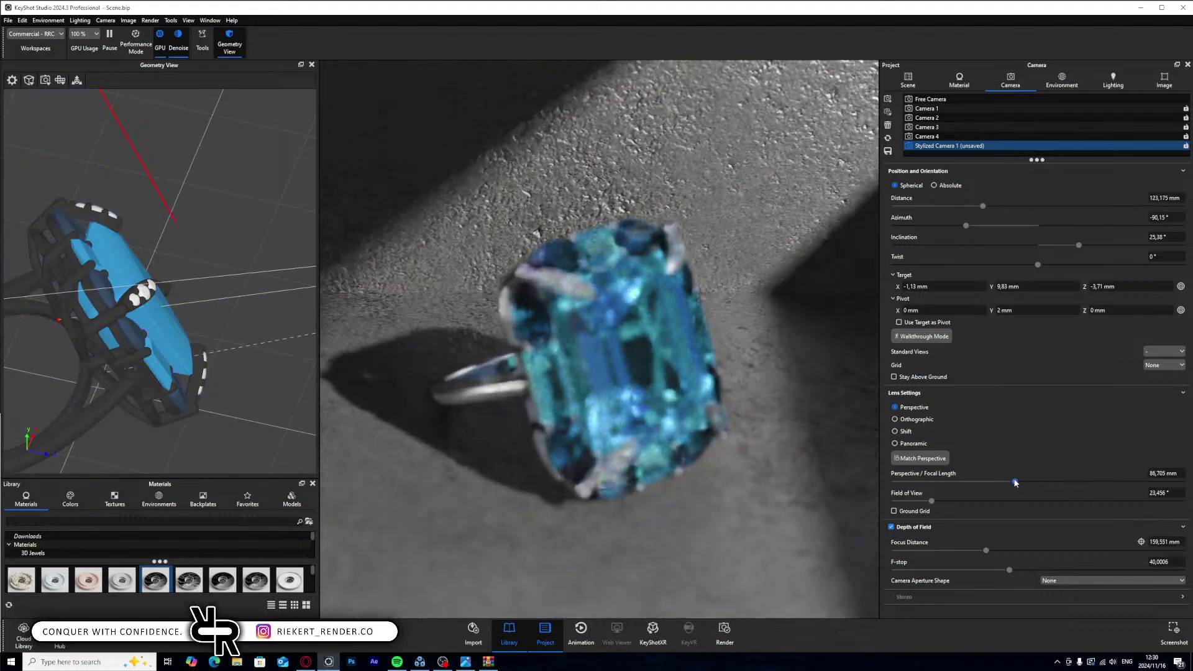
scroll(619, 377, down, 3)
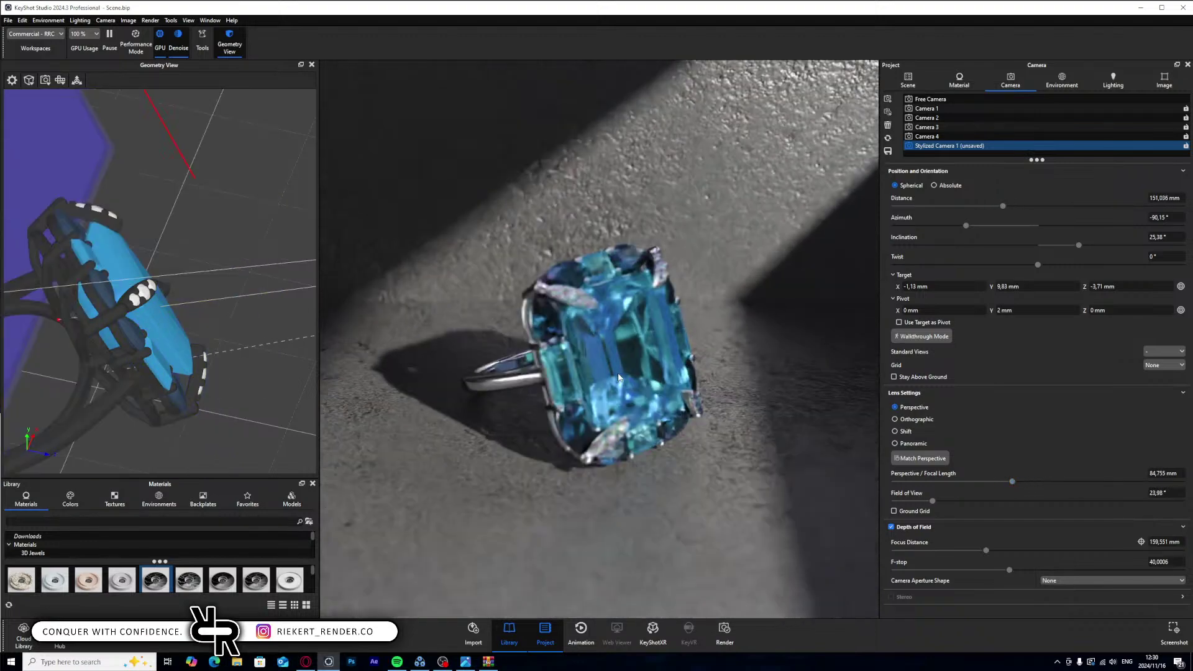
click(1141, 542)
click(602, 371)
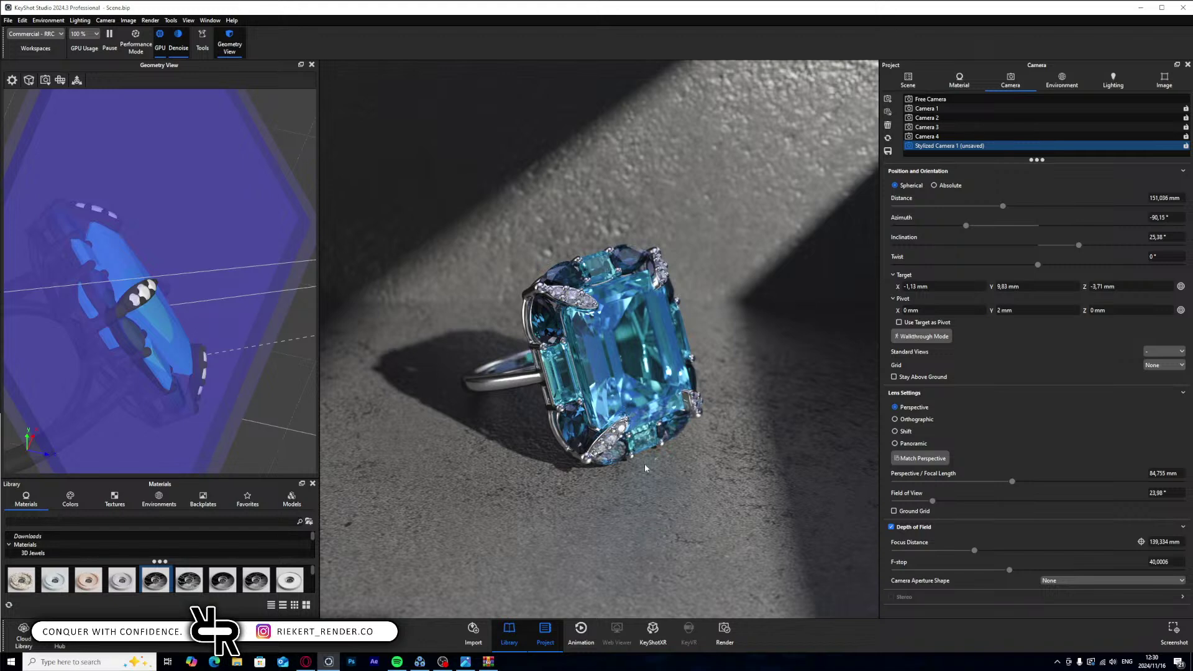
- Enable caustics in the general lighting settings
click(1113, 80)
click(895, 301)
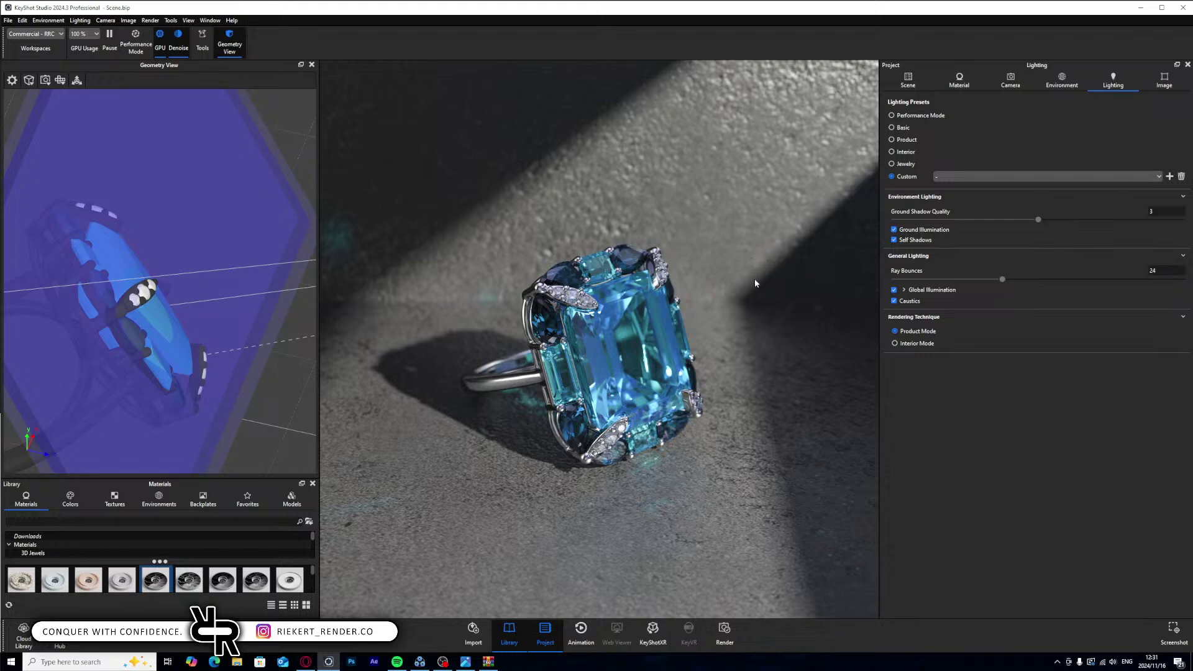
- Try a camera focal length of about 103 mm and reset the focal point on the centre stone
click(1011, 81)
drag(1014, 484, 1038, 481)
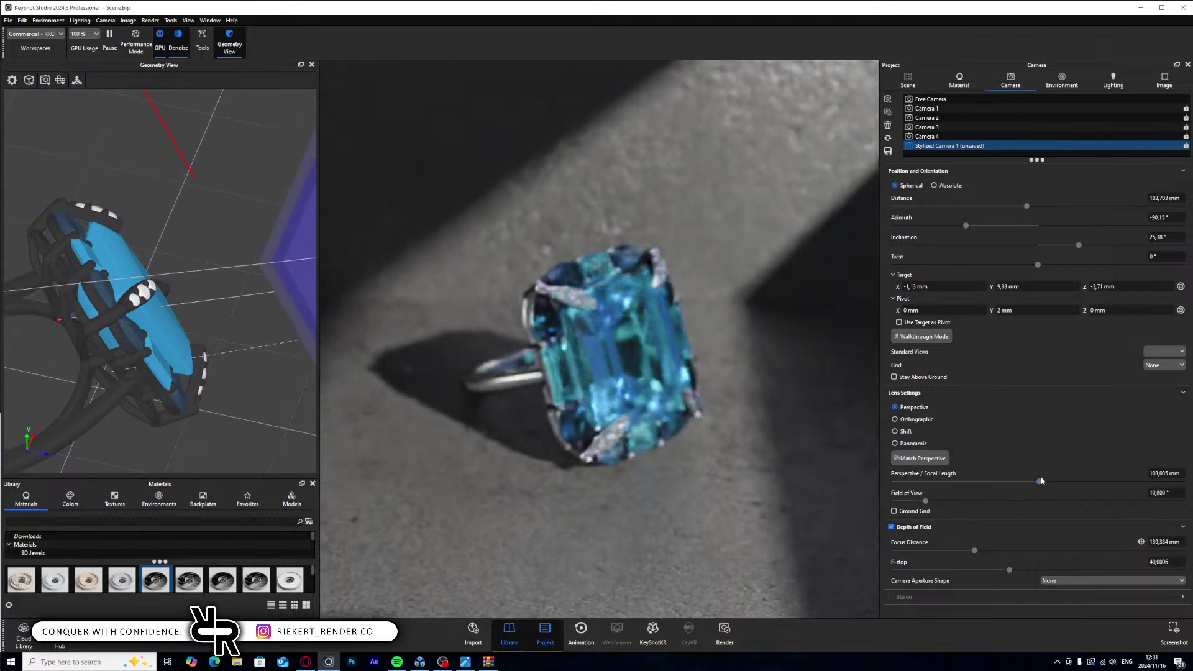
click(1141, 542)
click(640, 381)
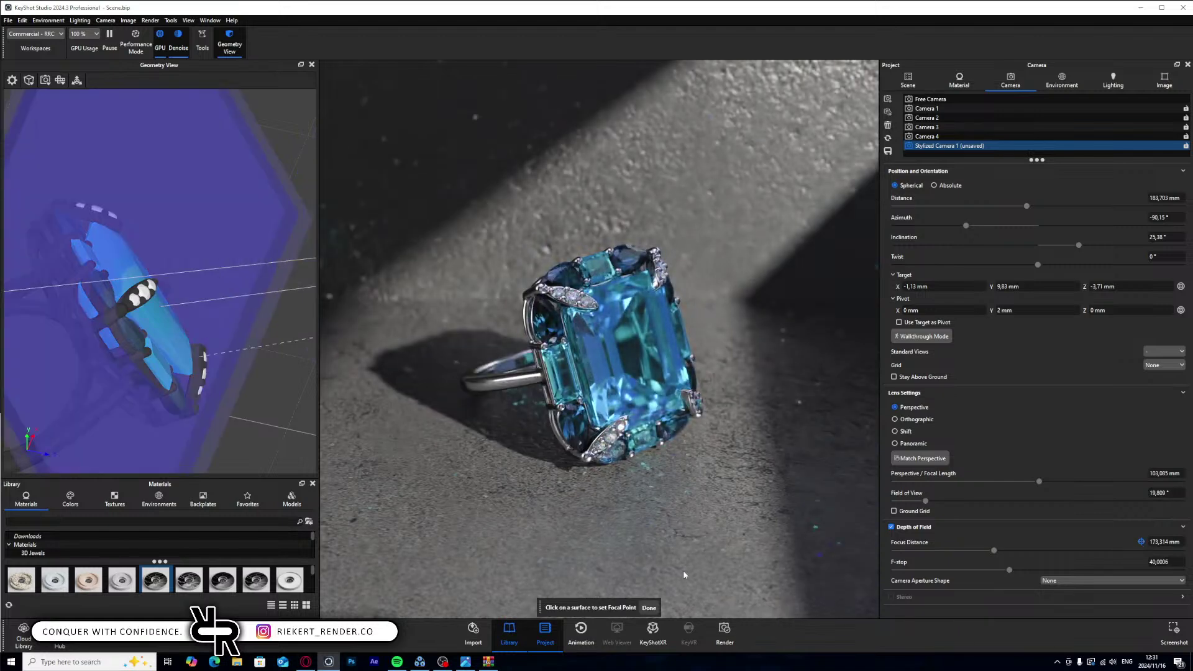
click(649, 608)
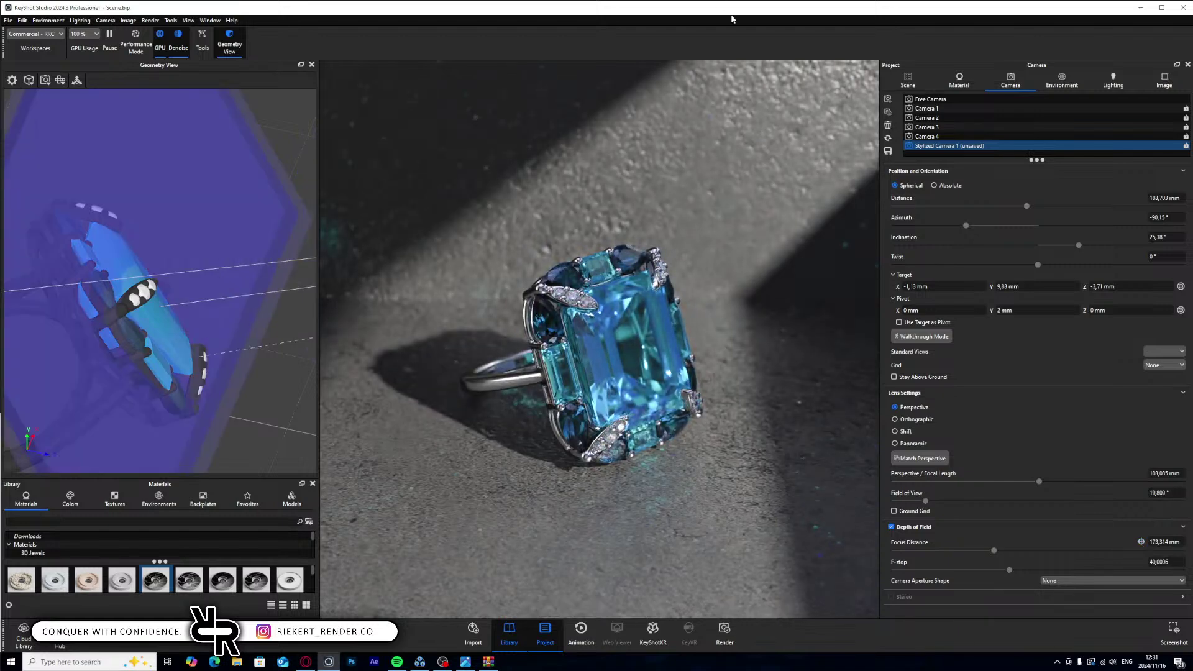
- Lower the camera inclination to 12,6°, bring the camera in to about 146,4 mm and refocus on the ring
drag(1079, 247, 1061, 243)
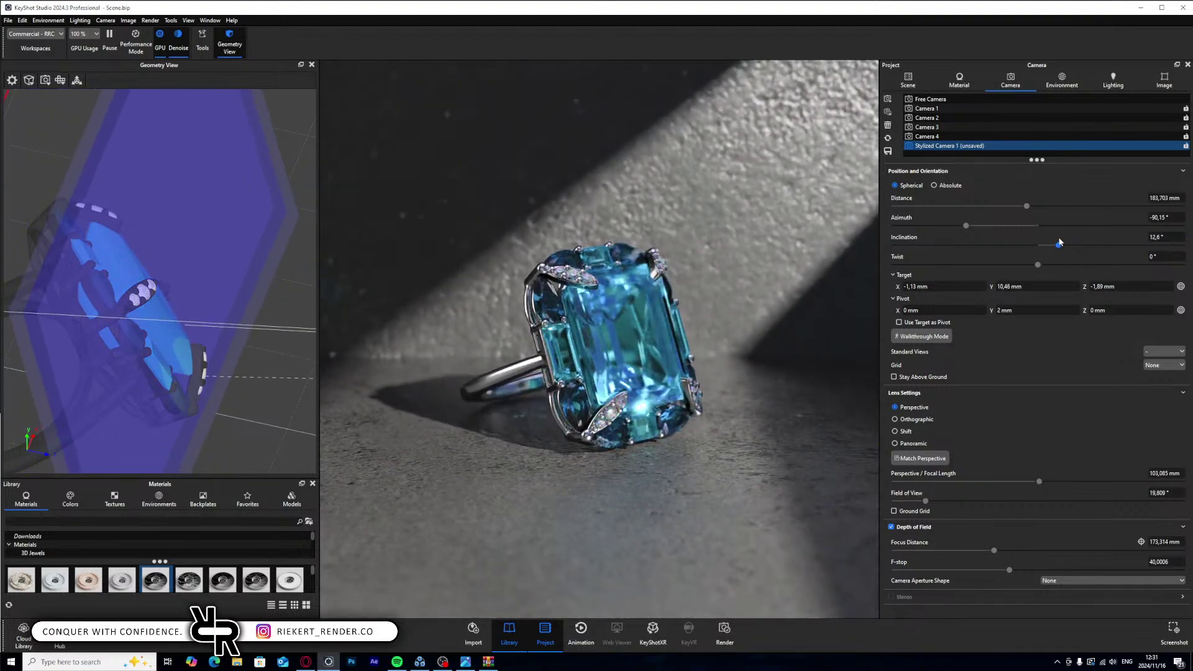
scroll(676, 352, up, 2)
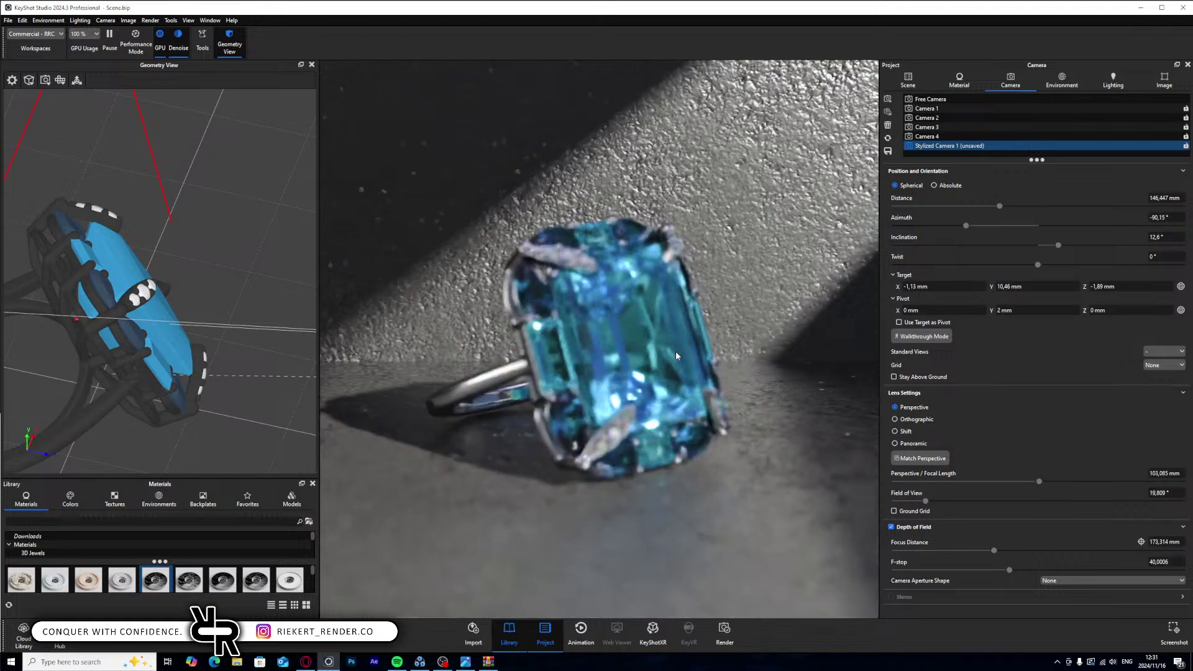
scroll(676, 352, up, 1)
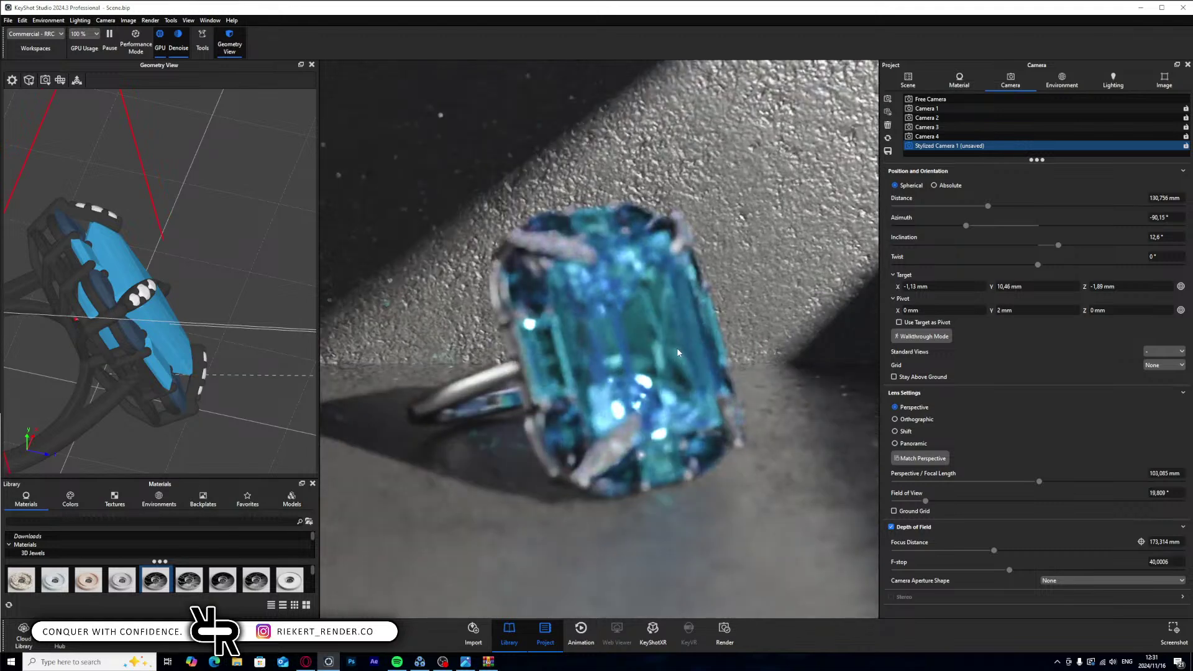
scroll(686, 353, down, 1)
click(1141, 542)
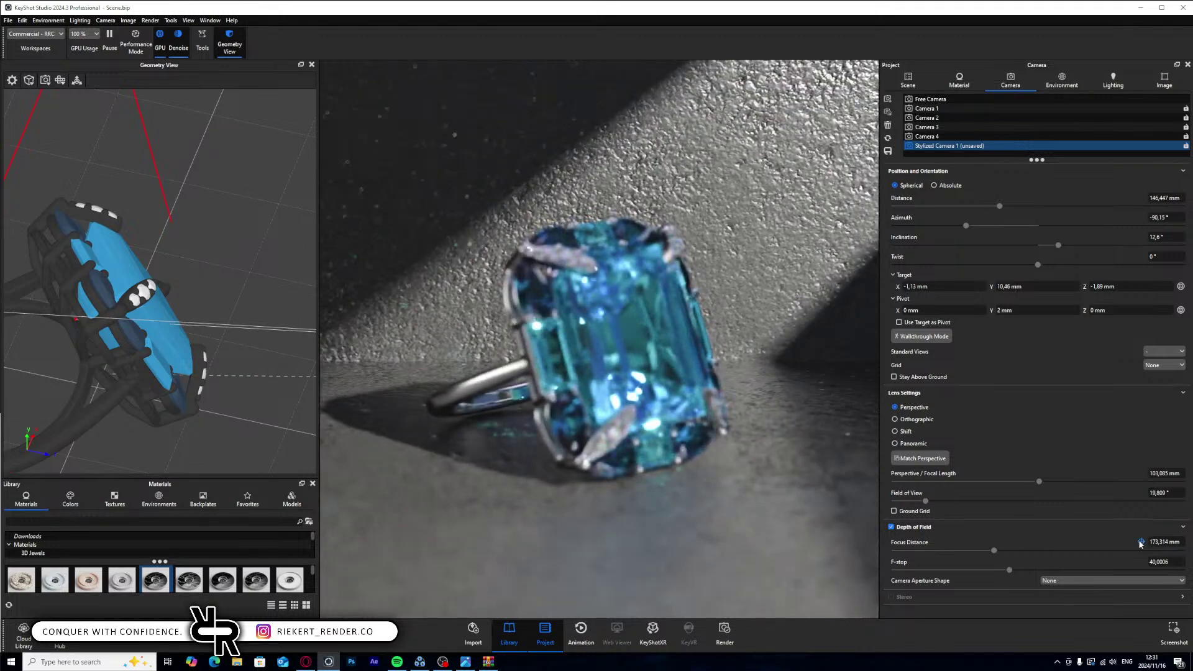
click(672, 499)
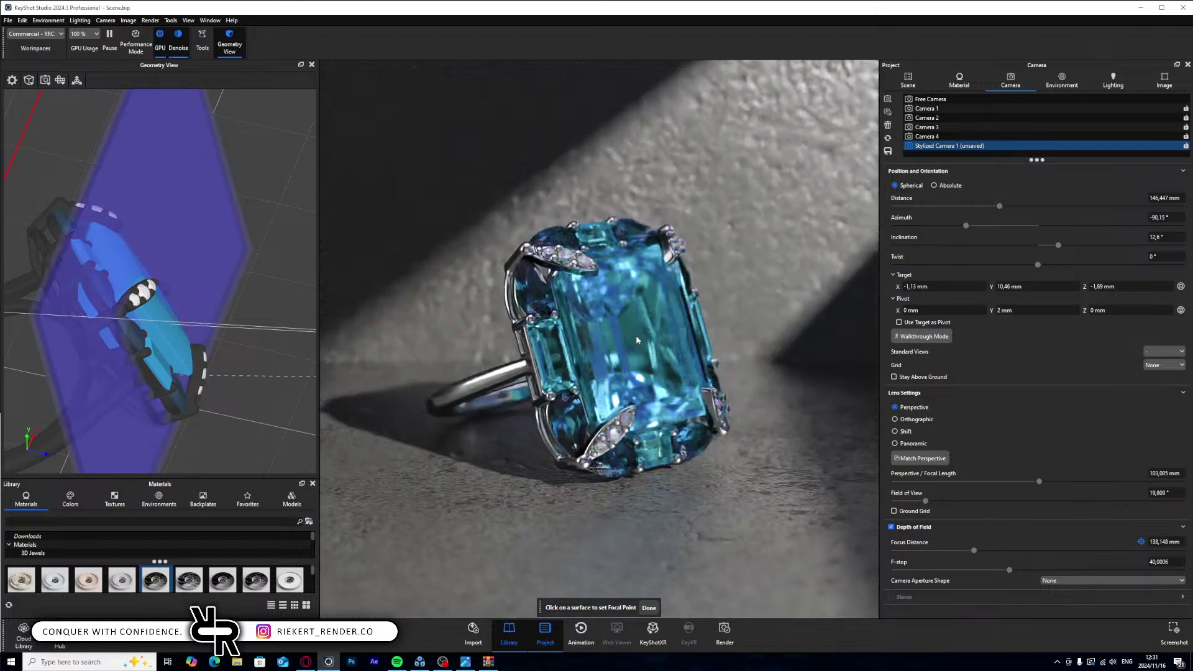
click(652, 607)
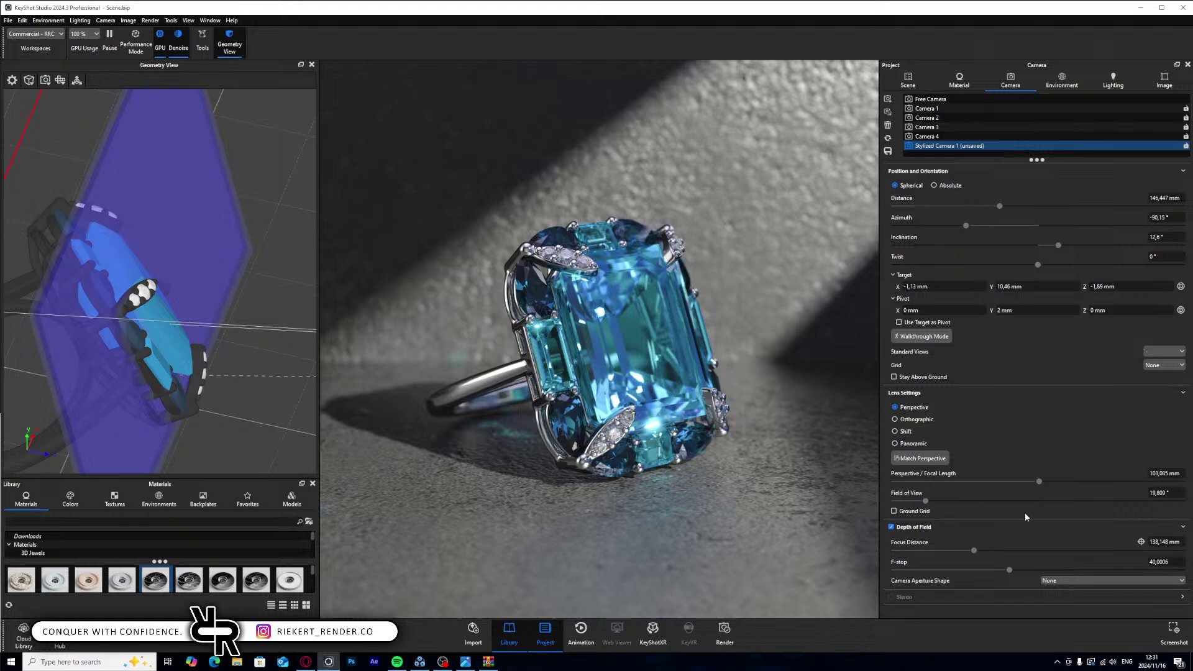
- Set the camera focal length to about 121,4 mm and place the focal point on the centre stone
drag(1040, 484, 1065, 484)
click(1141, 542)
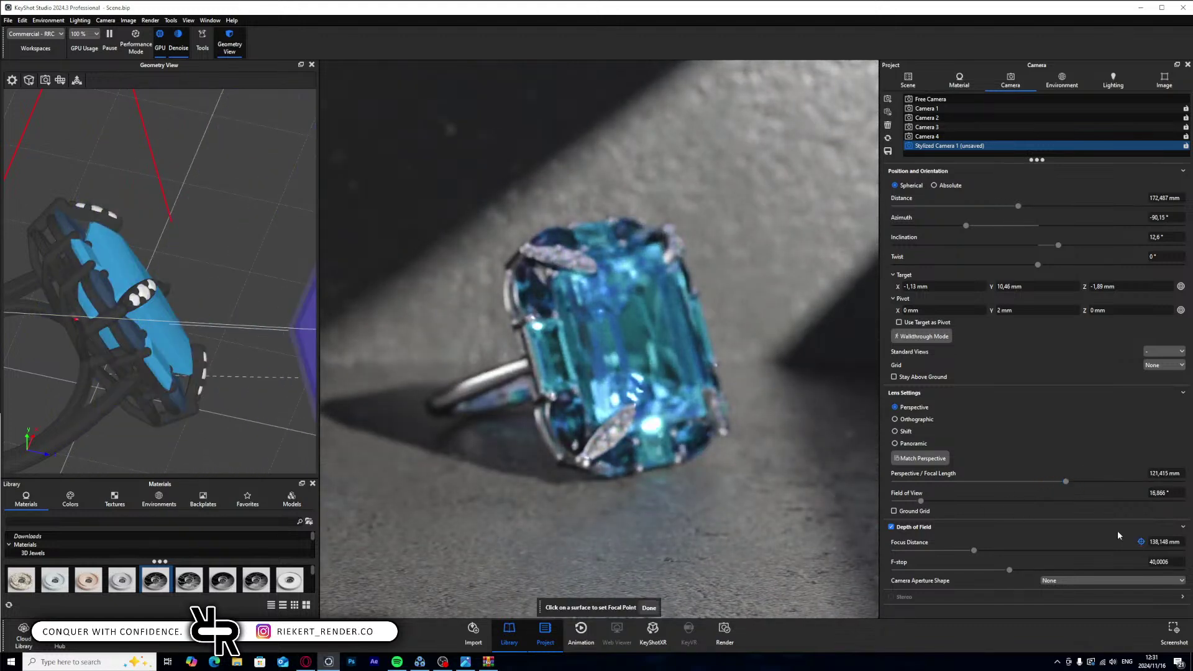
click(657, 365)
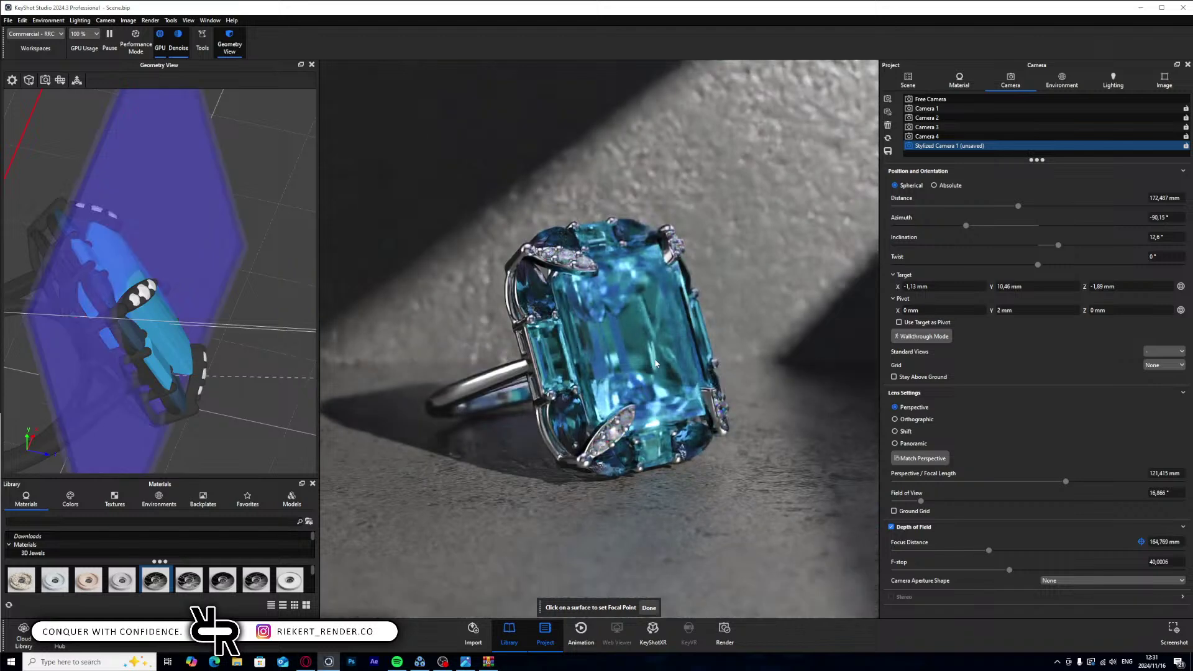
click(650, 603)
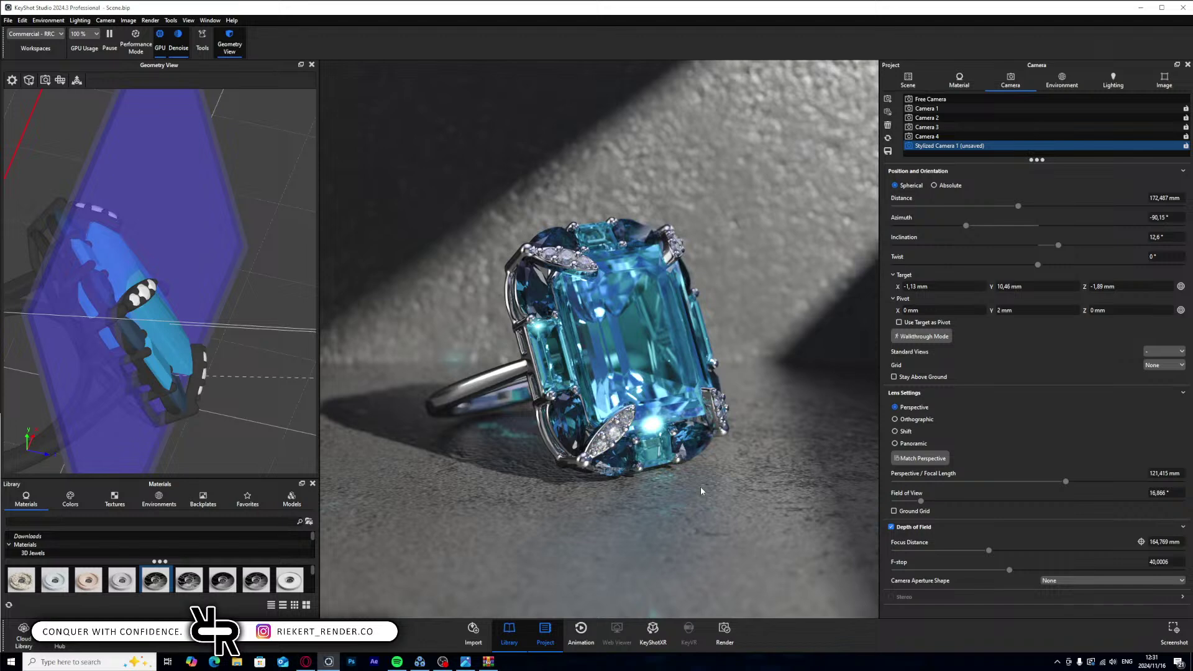
- Open the ground material's graph and set its Color Adjust node to saturation 1 and a hue of about 0,48
double_click(745, 486)
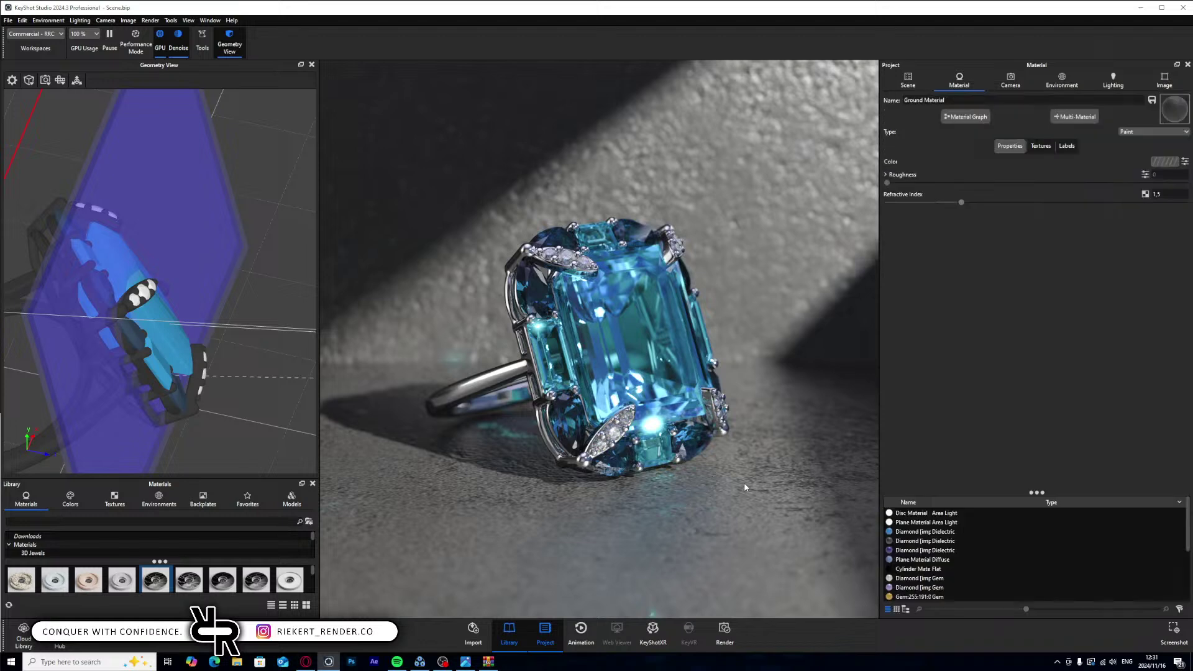
click(985, 116)
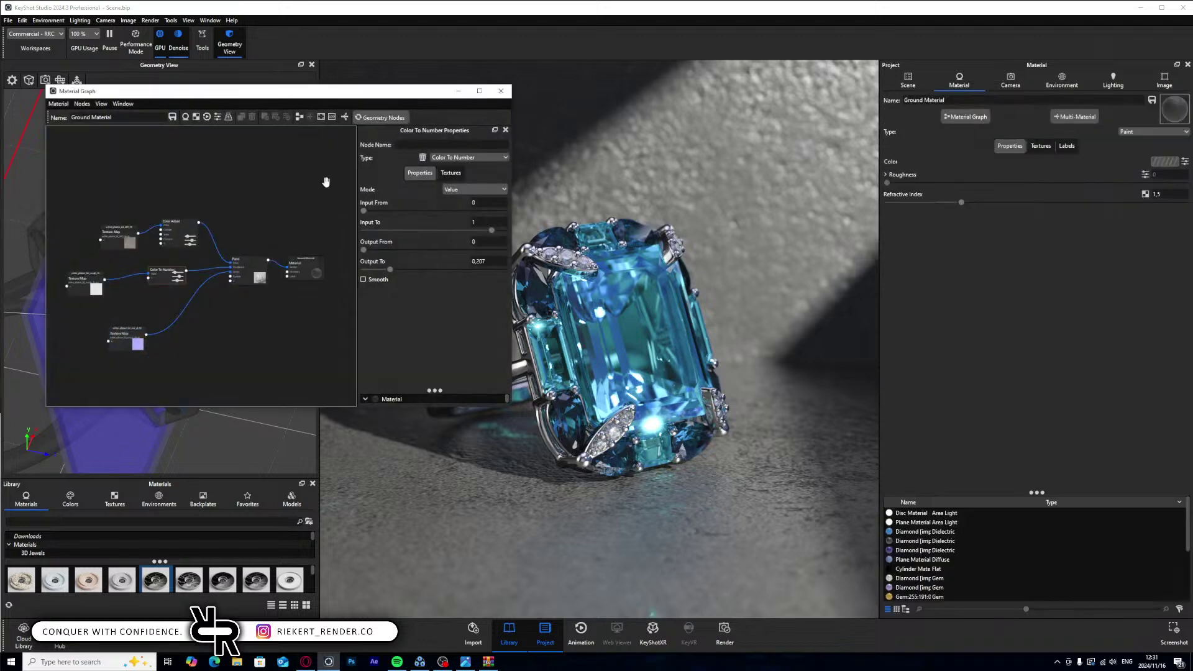
click(195, 224)
drag(433, 247, 527, 251)
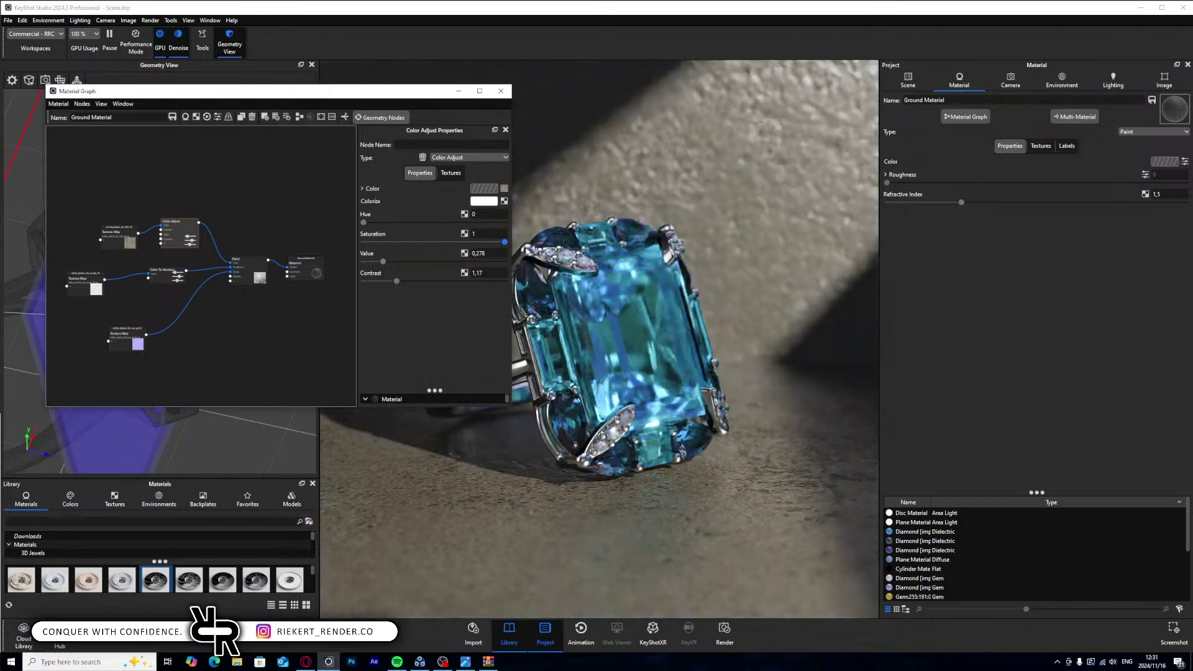
drag(363, 222, 431, 222)
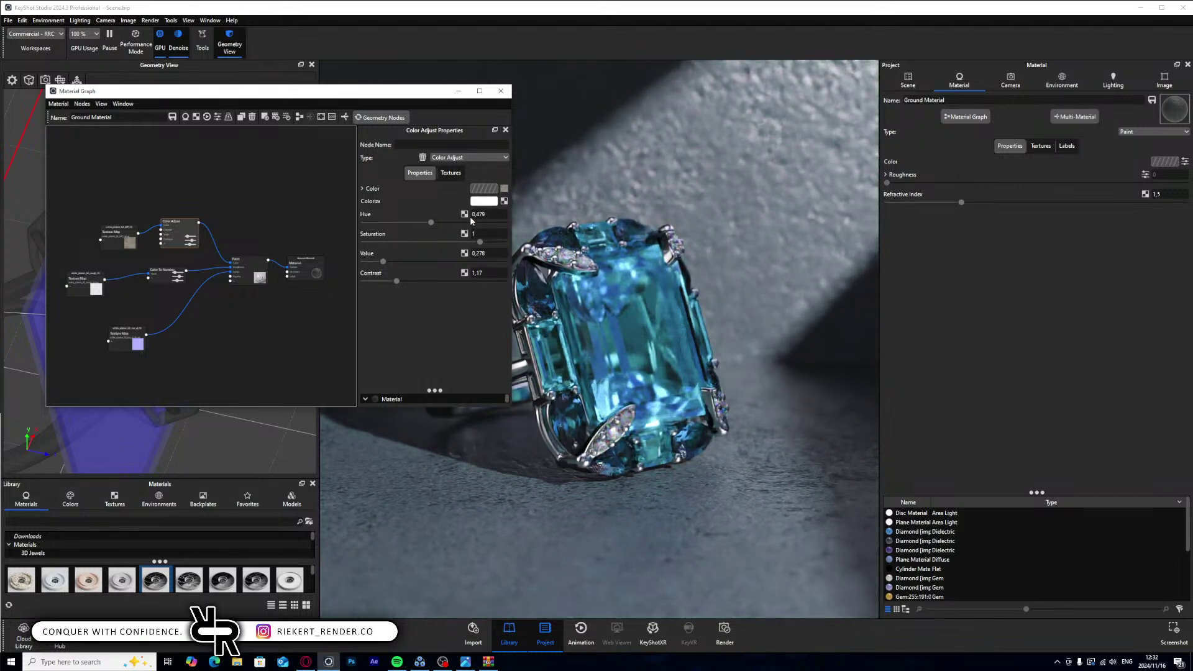
- Set the Color Adjust node's Colorize color to blue, hex 0083CB
click(483, 203)
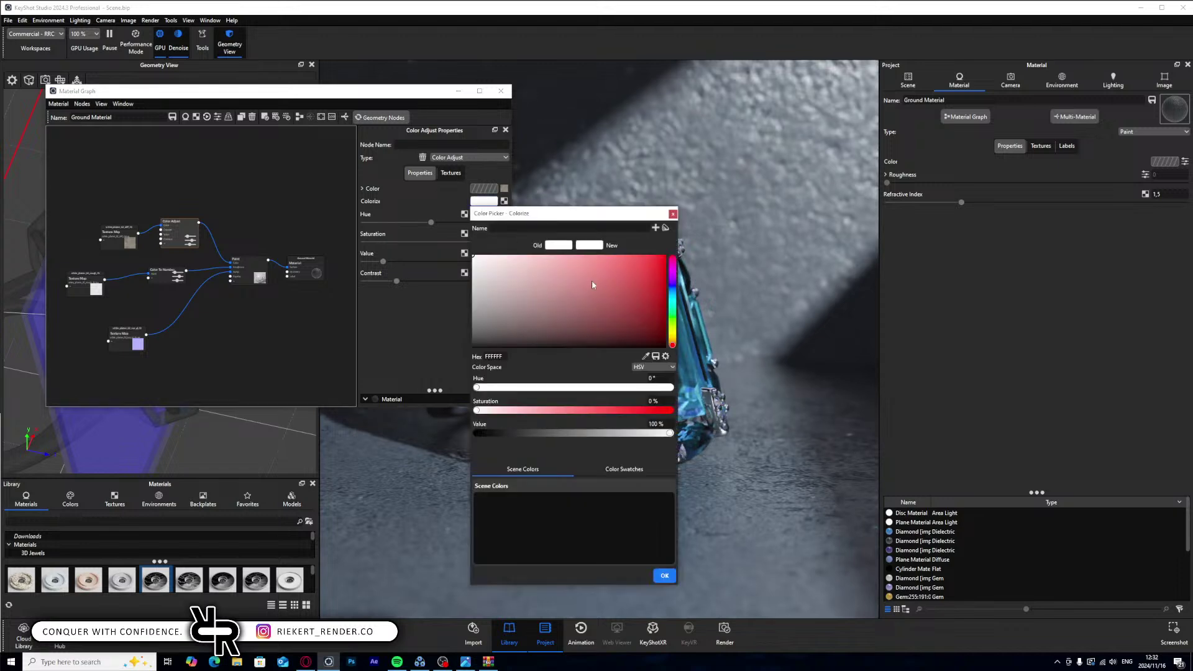
click(673, 293)
click(640, 277)
click(657, 274)
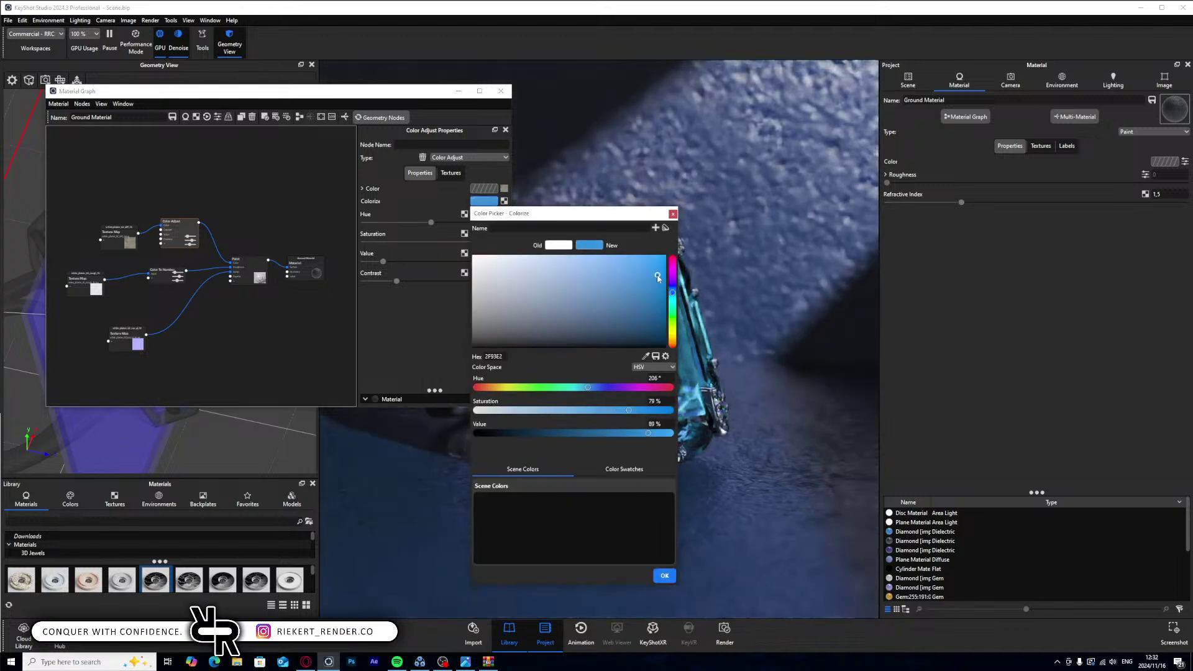
drag(630, 214, 347, 159)
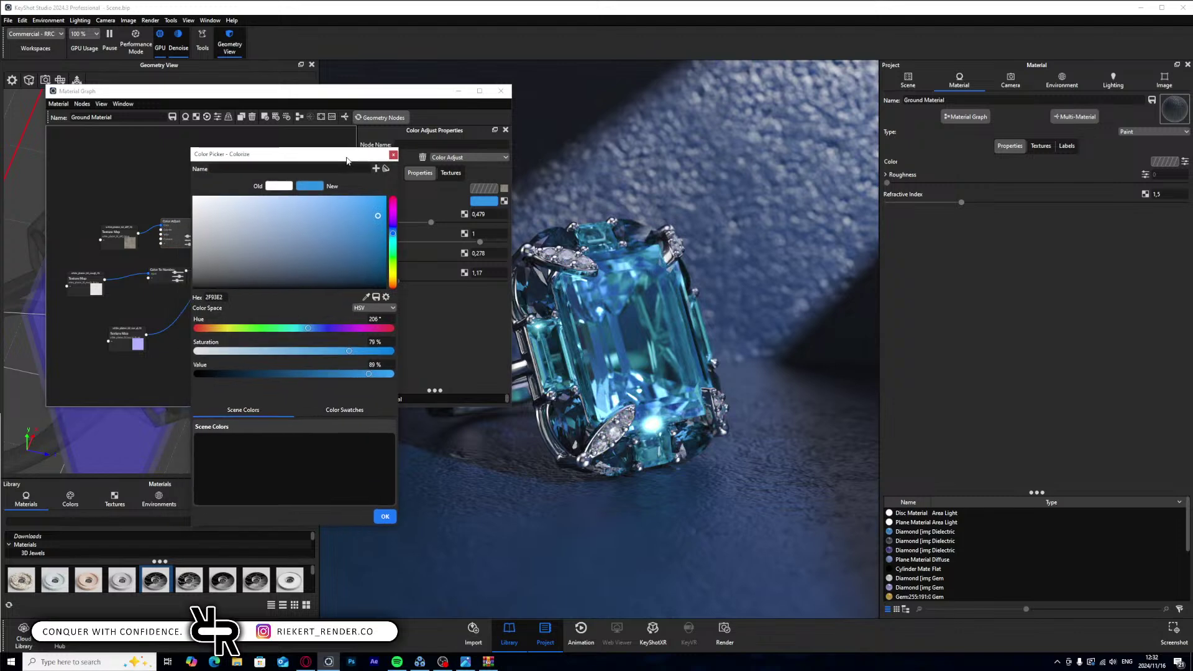
mouse_move(379, 225)
mouse_down()
mouse_move(397, 260)
mouse_move(396, 239)
mouse_up()
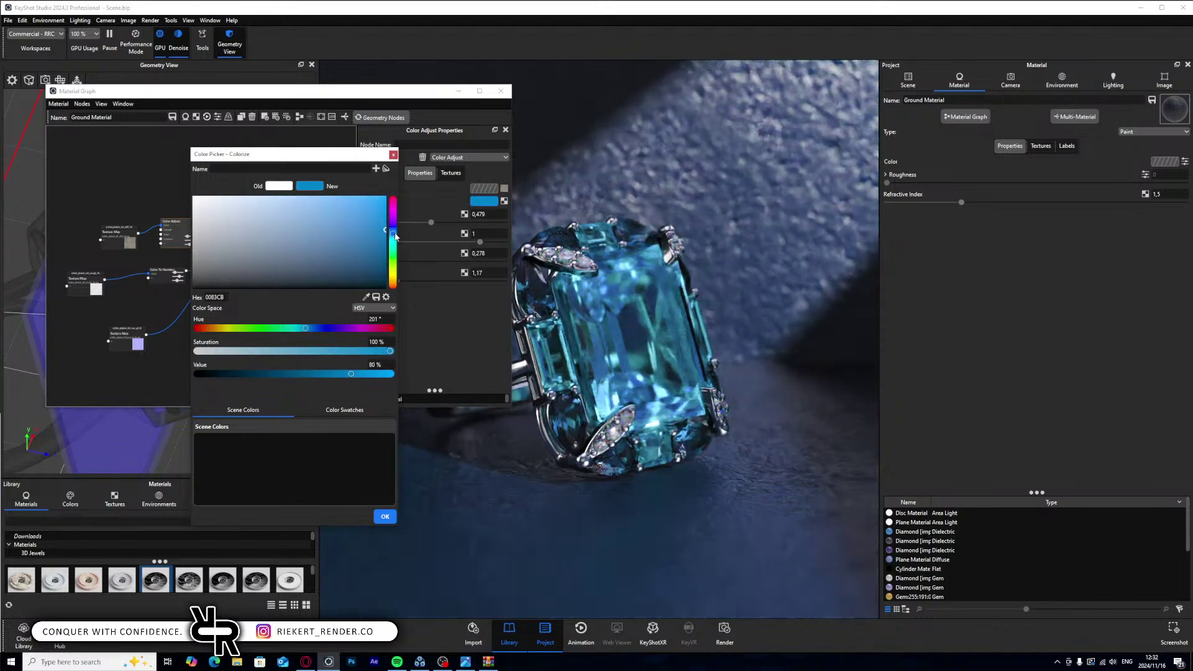
click(385, 516)
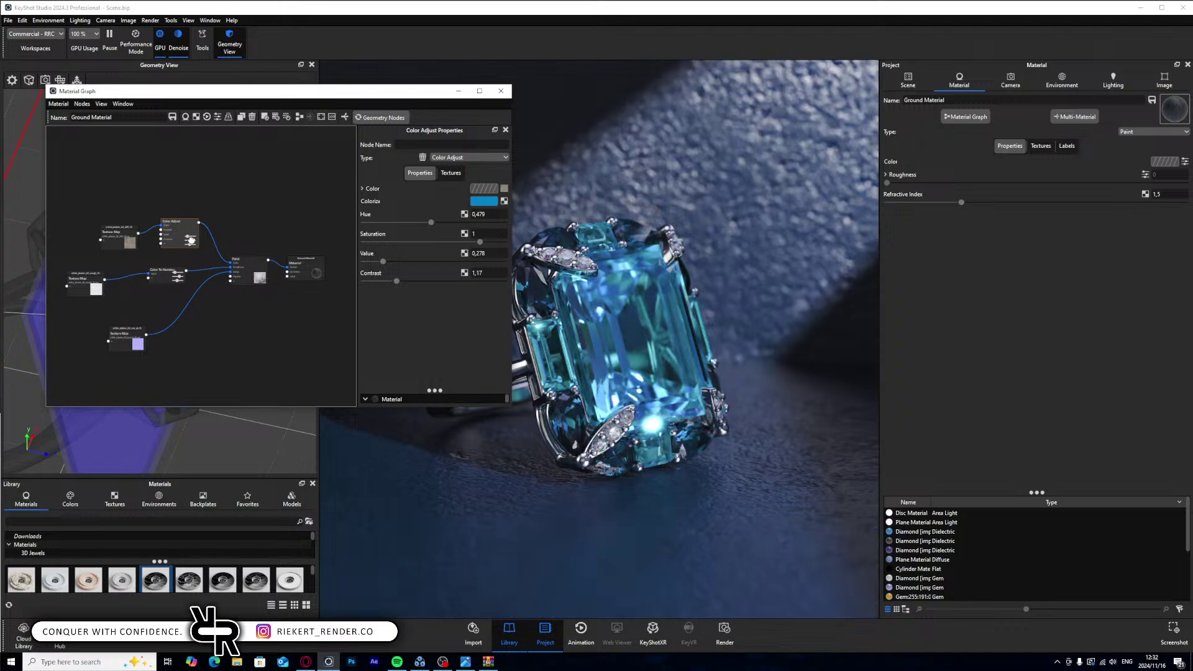
- Set the Color Adjust node's Value to 0,786 and Contrast to 0,84, and shift its Colorize color to hex 007BCB
mouse_move(384, 262)
mouse_down()
mouse_move(438, 263)
mouse_move(420, 266)
mouse_move(424, 283)
mouse_move(388, 281)
mouse_up()
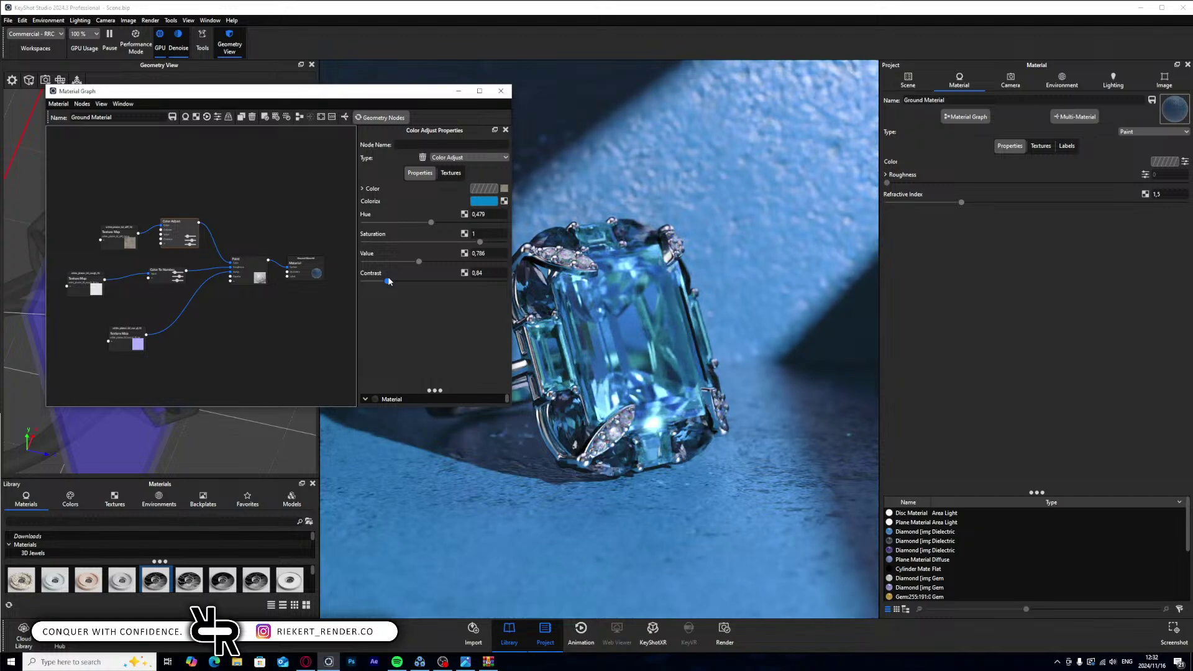
click(485, 201)
drag(673, 298, 671, 295)
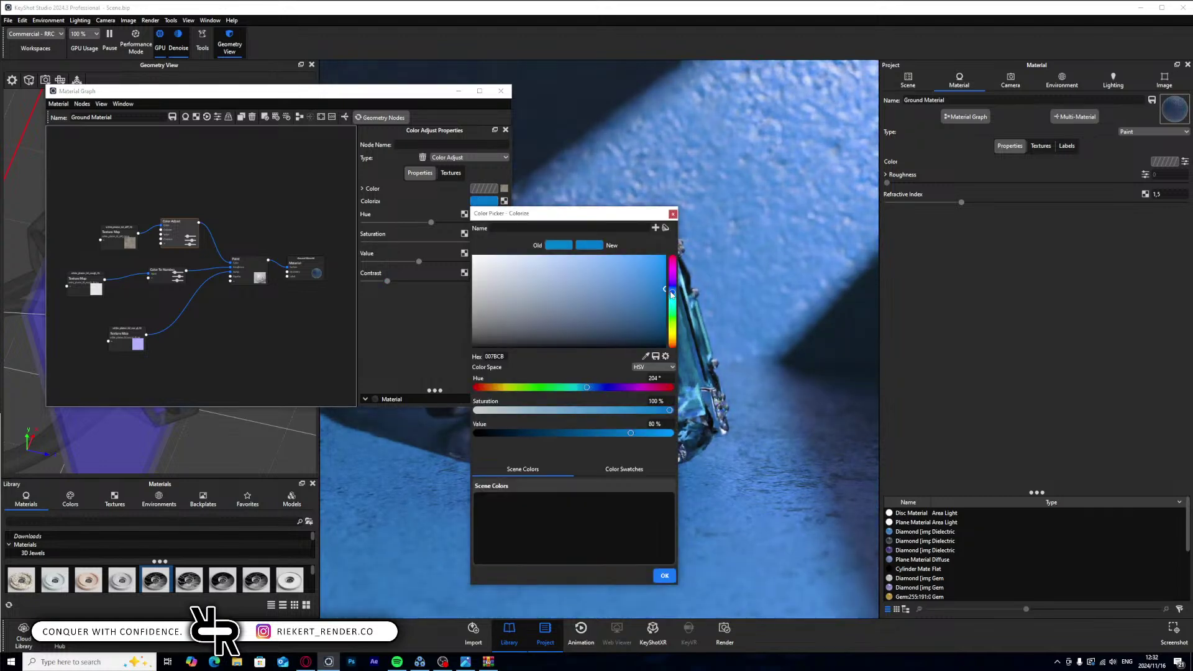
click(670, 576)
- Uncover the ring by moving the graph window aside and set the Colorize color to a dark teal, hex 004461
drag(435, 90, 328, 89)
click(377, 200)
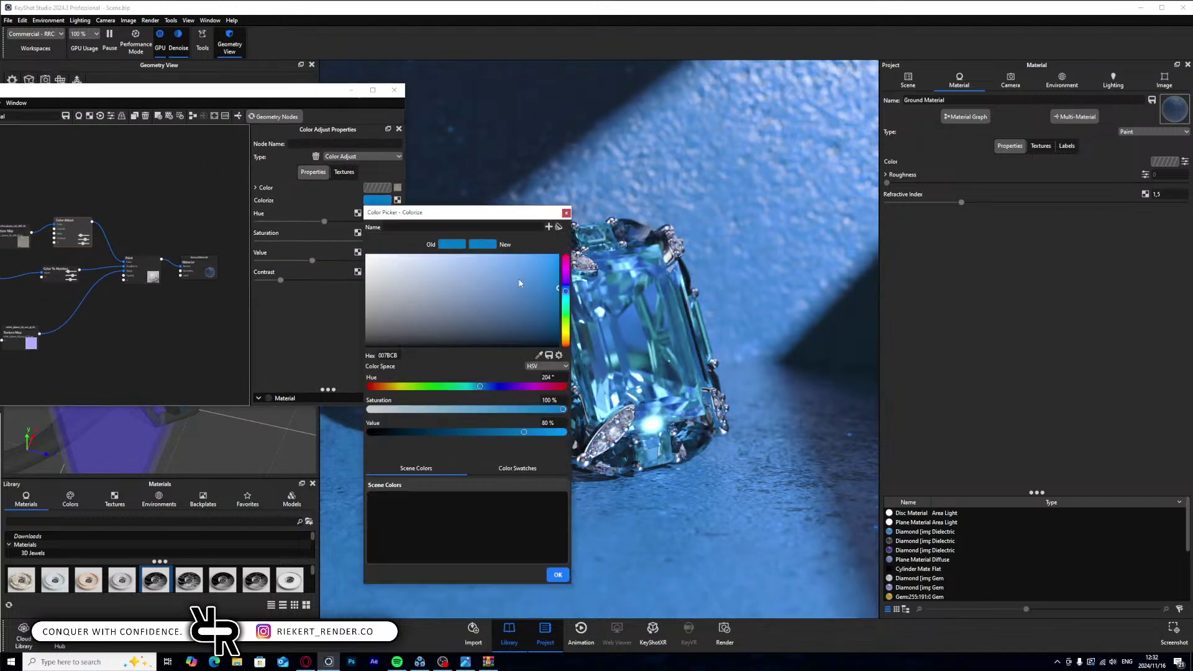
mouse_move(521, 292)
mouse_down()
mouse_move(567, 294)
mouse_move(570, 337)
mouse_up()
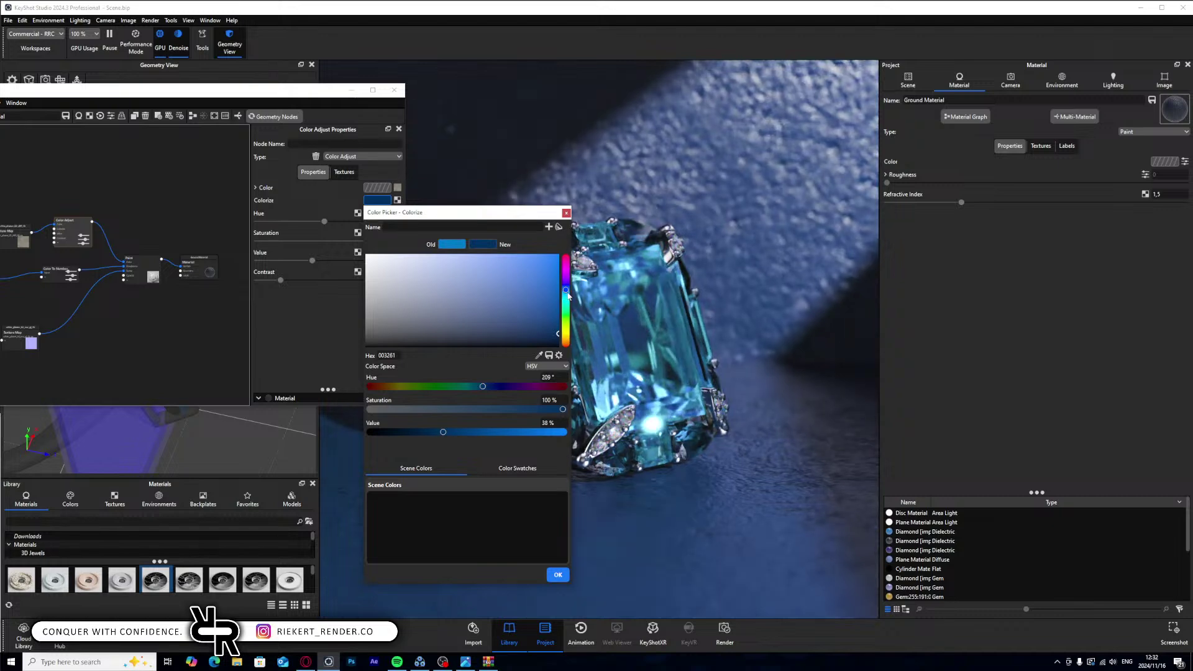
drag(568, 296, 567, 298)
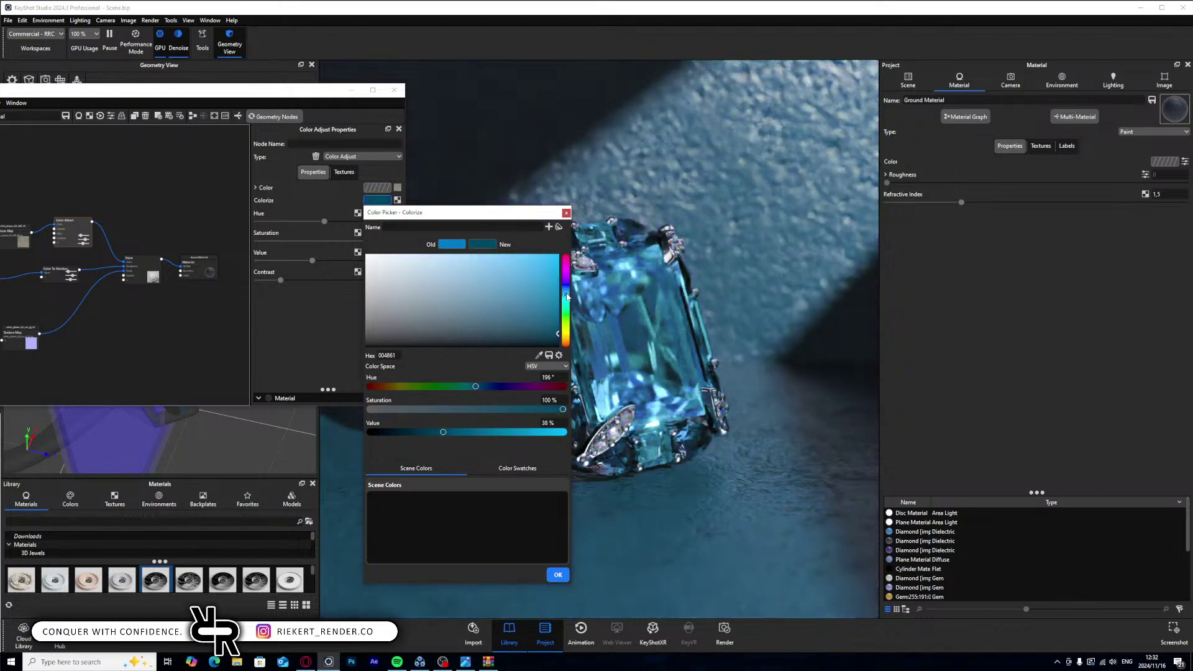
click(558, 575)
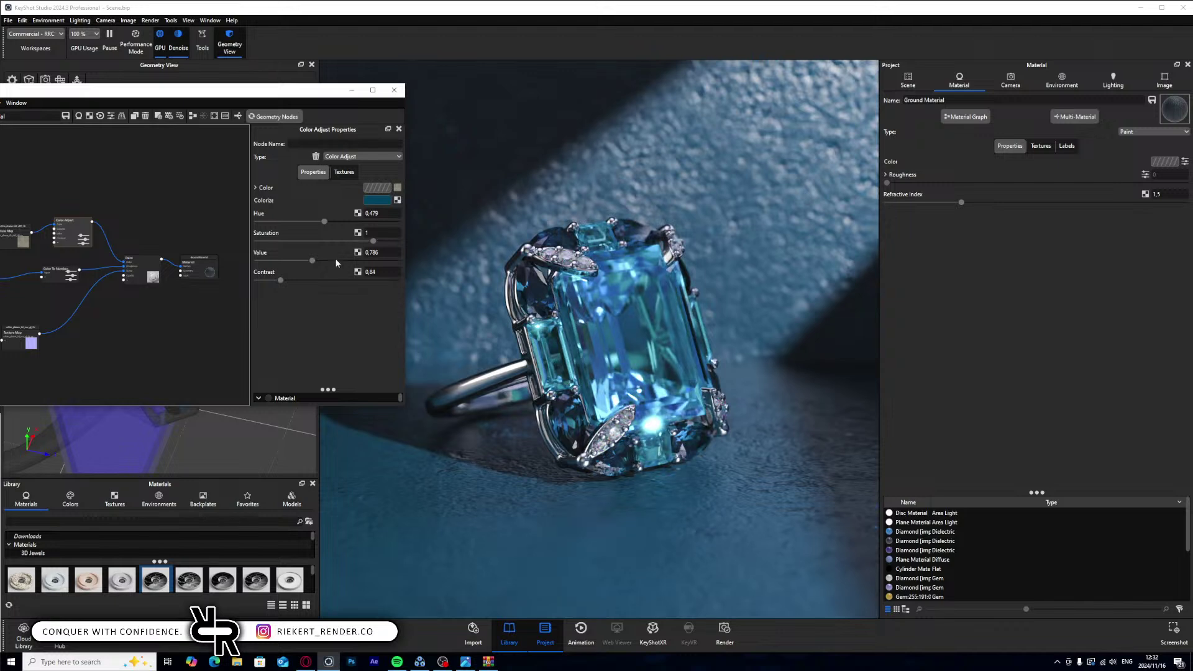
- Raise the Color Adjust node's Value to 2 and set its Colorize color to a deep blue, hex 002C41
drag(316, 261, 398, 263)
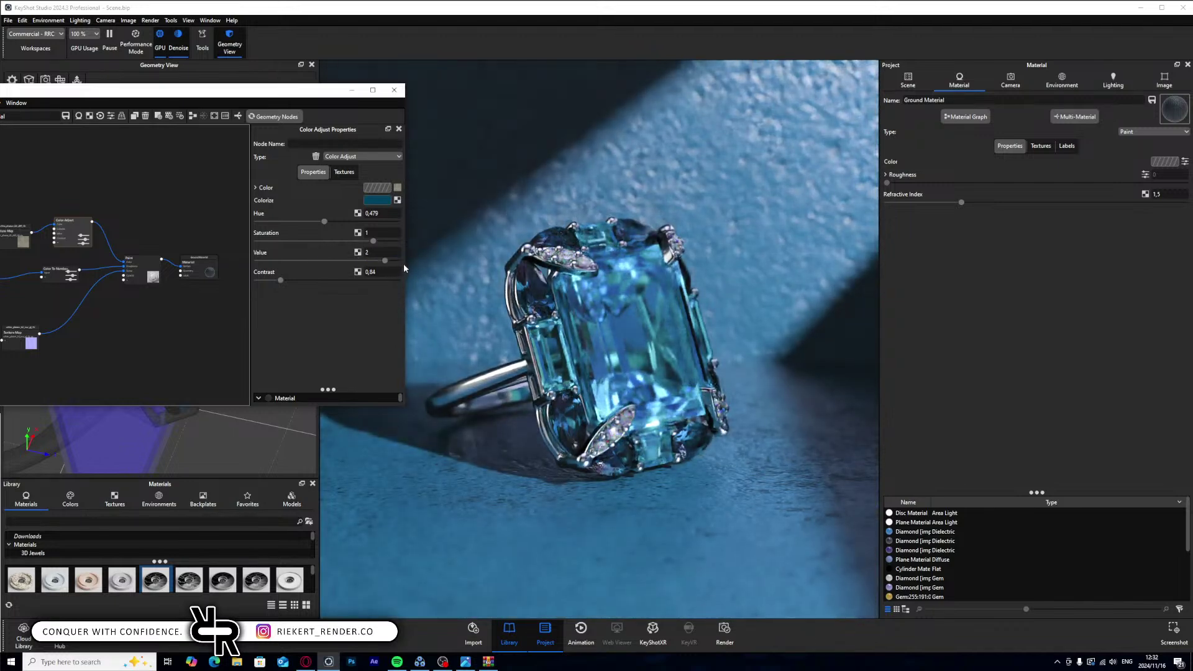
click(378, 201)
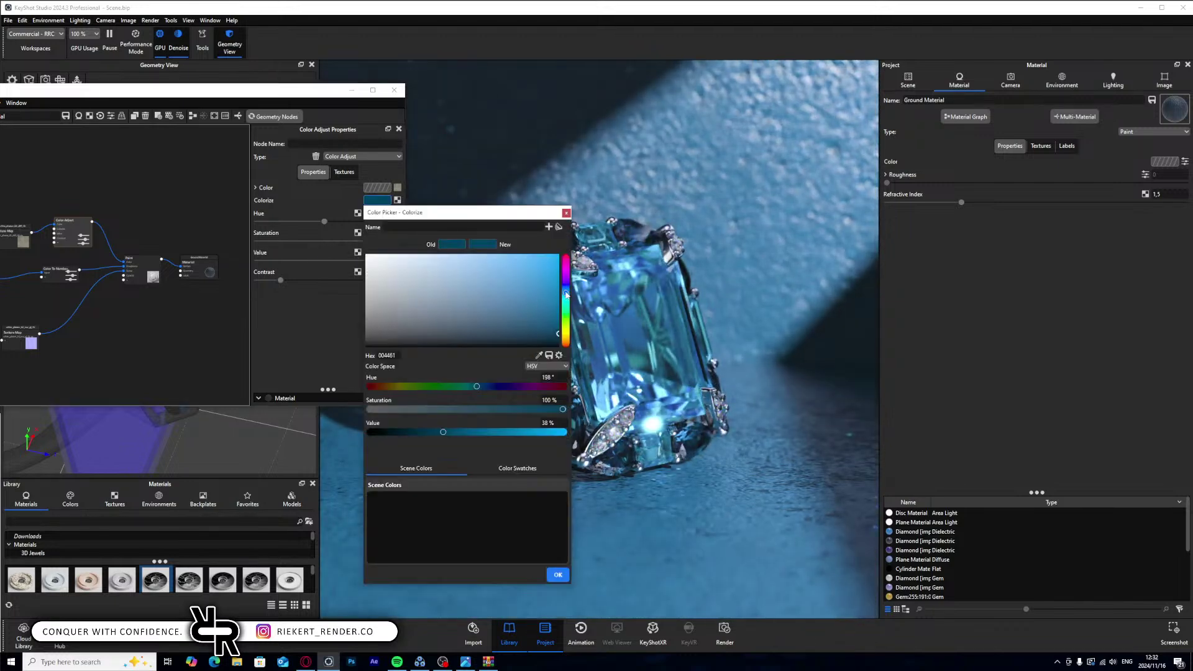
drag(566, 295, 565, 290)
drag(558, 335, 564, 347)
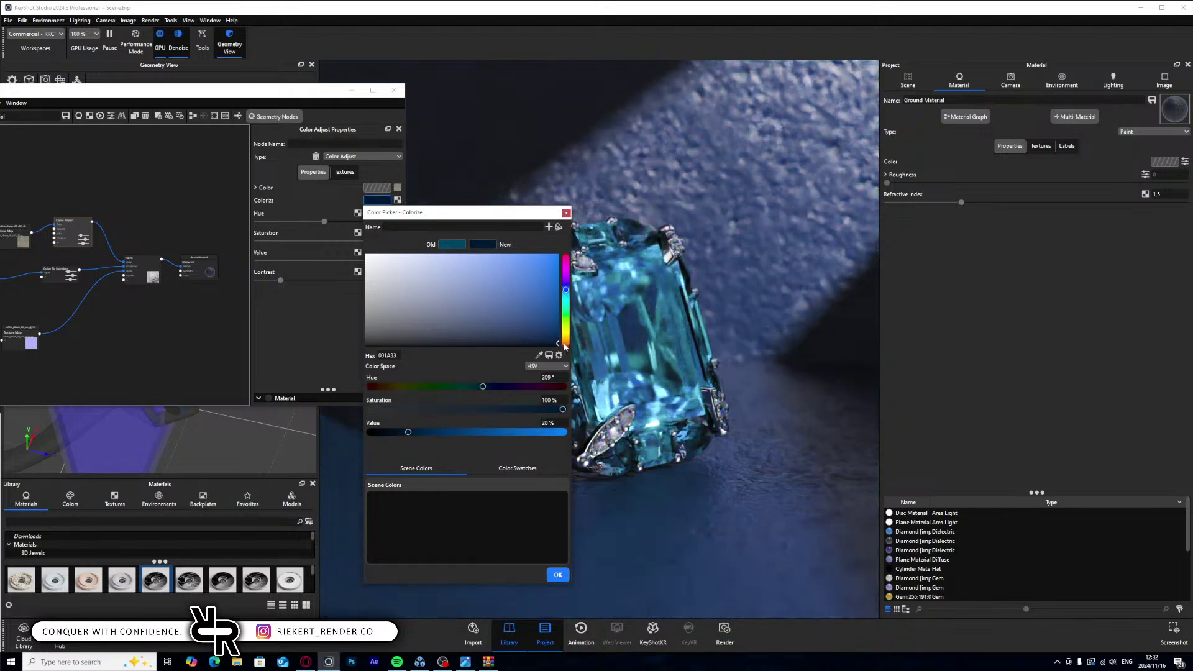
click(566, 293)
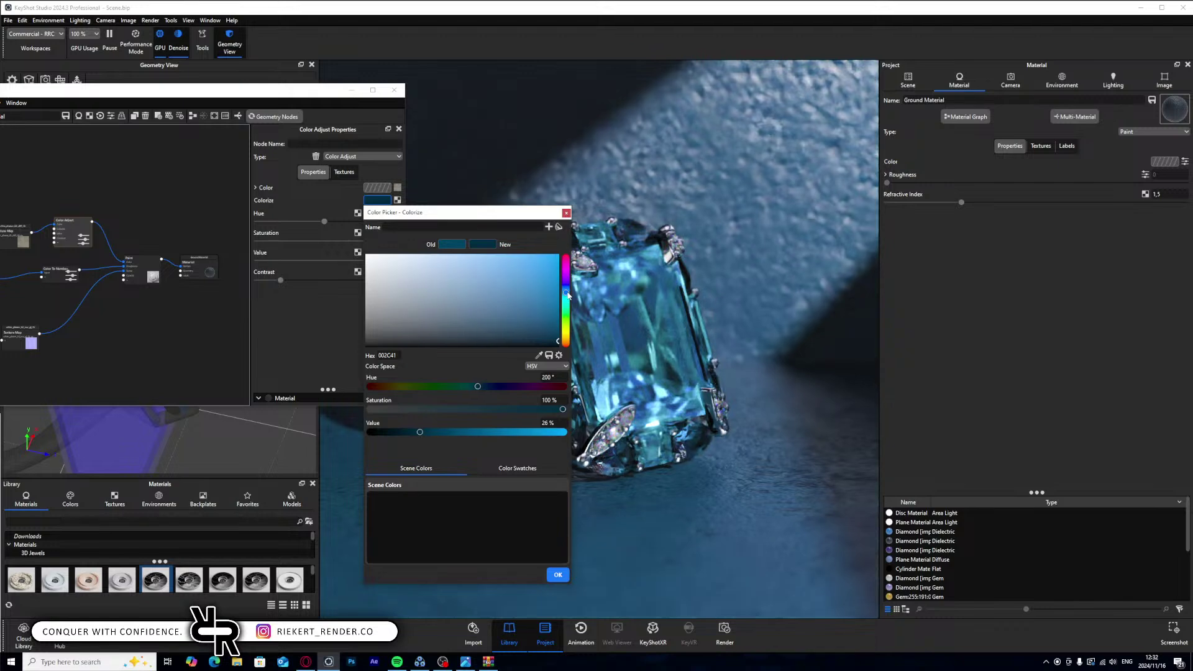
click(558, 574)
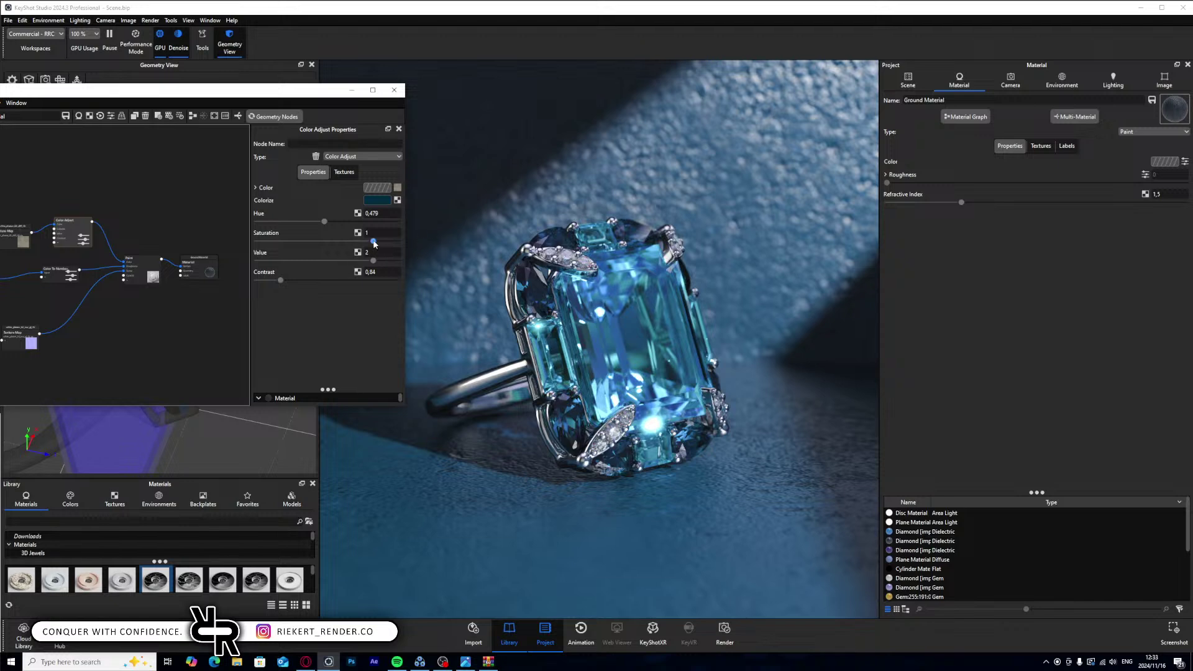
- Set the Color Adjust node to hue 0,469, saturation 0,0956, contrast 0,775 and a neutral dark gray Colorize color, hex 2C2C2C
drag(374, 241, 323, 221)
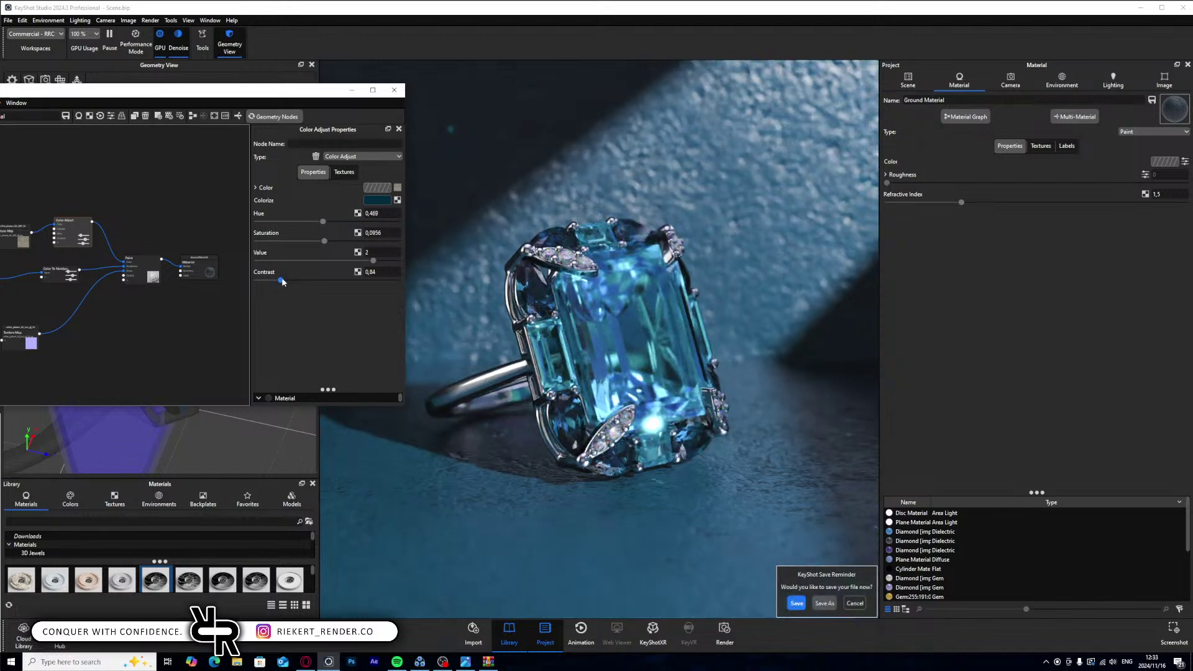
drag(283, 281, 280, 283)
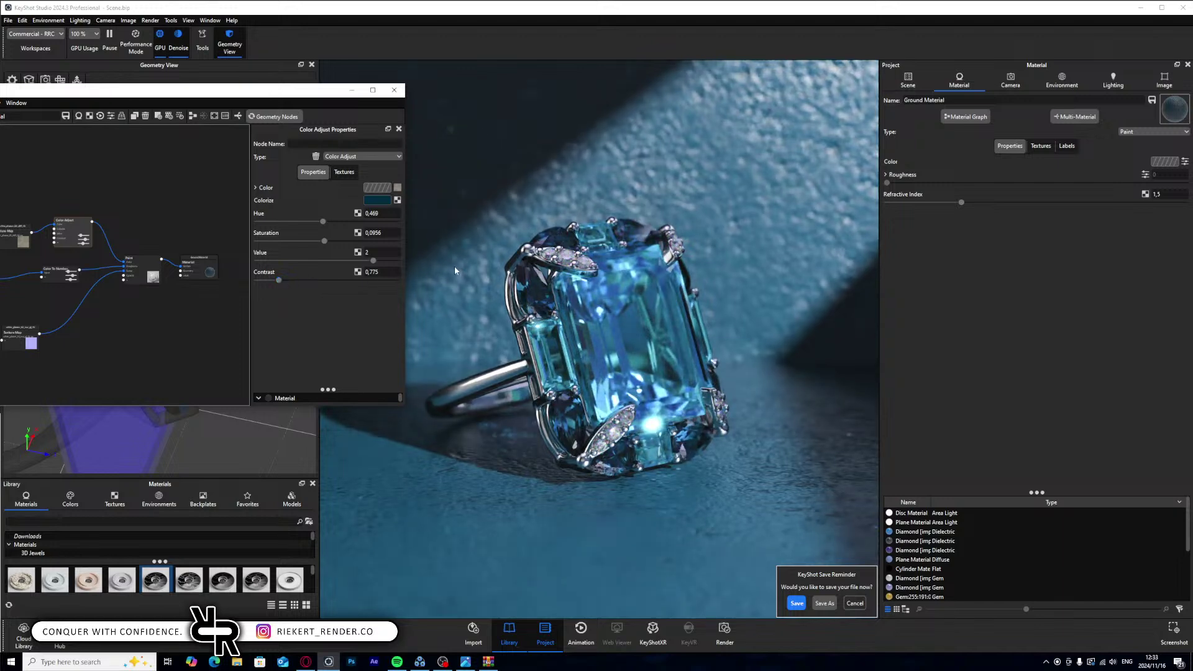
click(377, 200)
drag(390, 264, 348, 343)
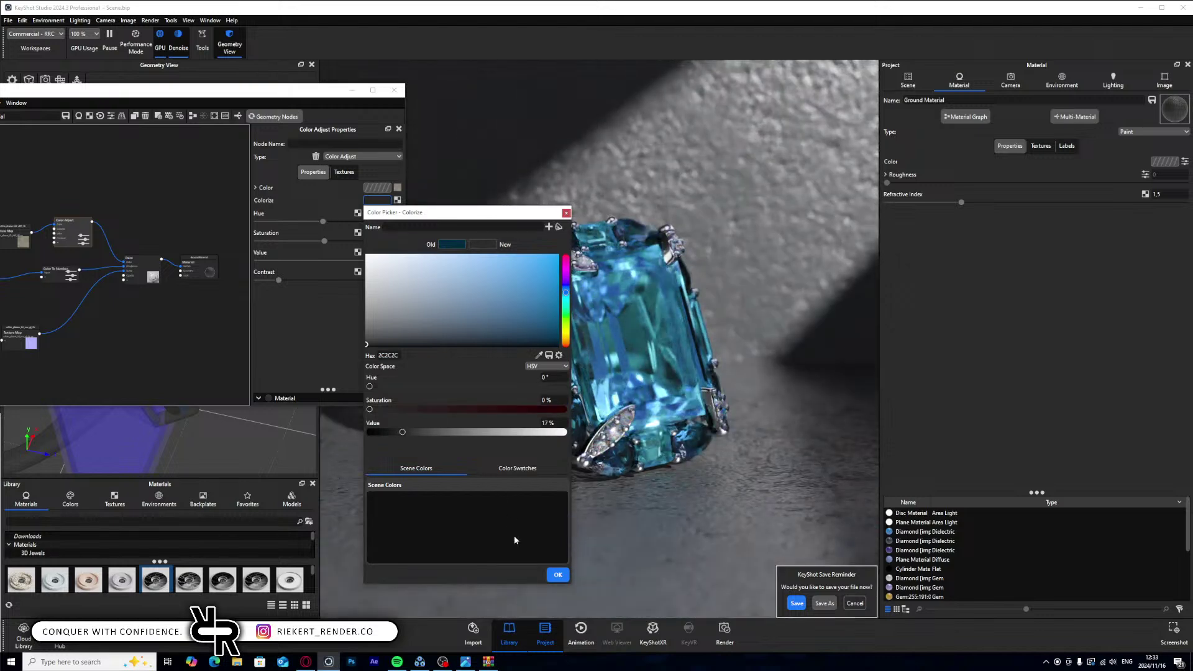
click(559, 576)
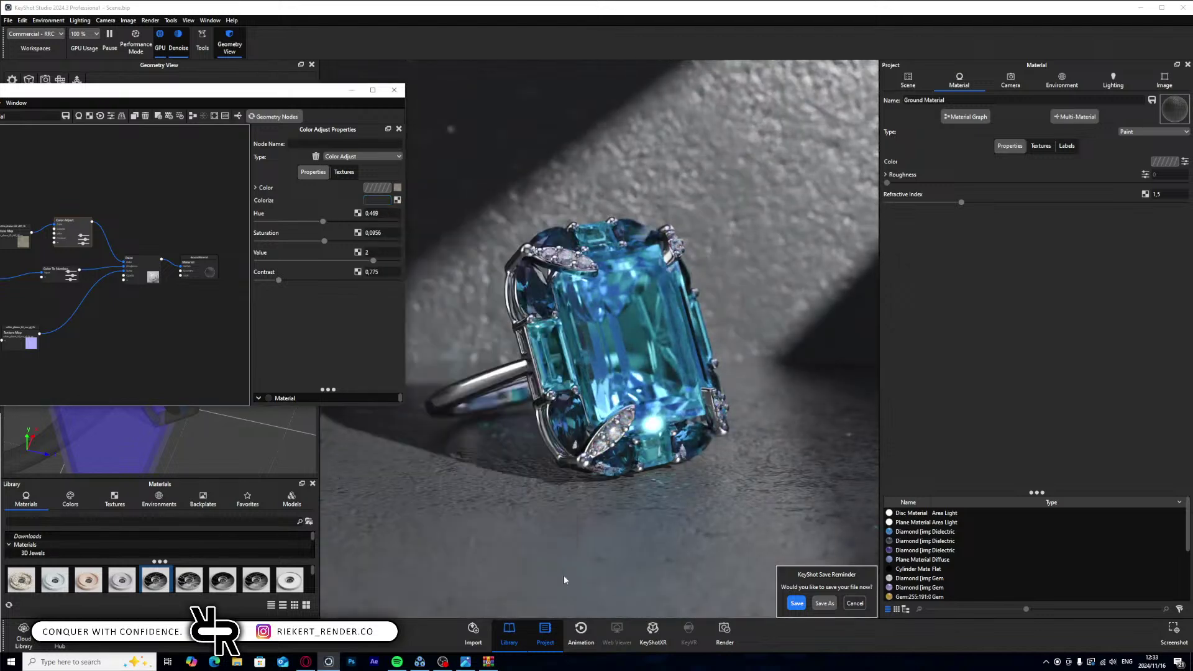
- Duplicate the Default image style and set the copy's white balance to -0,032, contrast to 0,262 and Lights to 0,216
click(1164, 80)
click(888, 136)
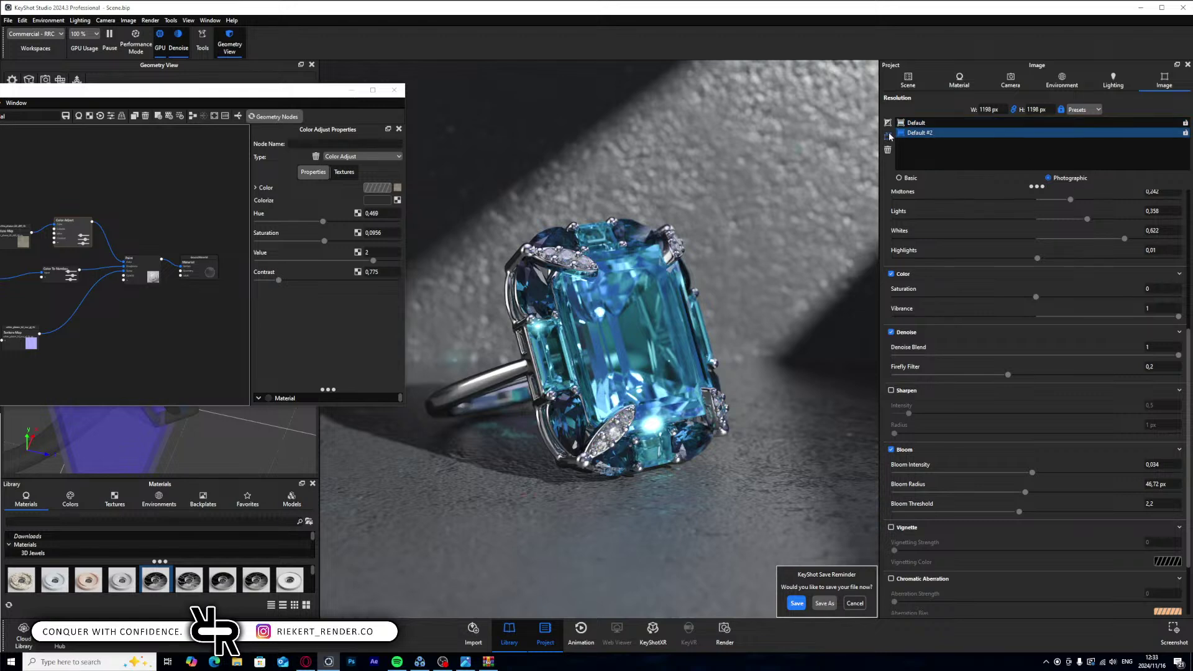
scroll(1088, 218, up, 5)
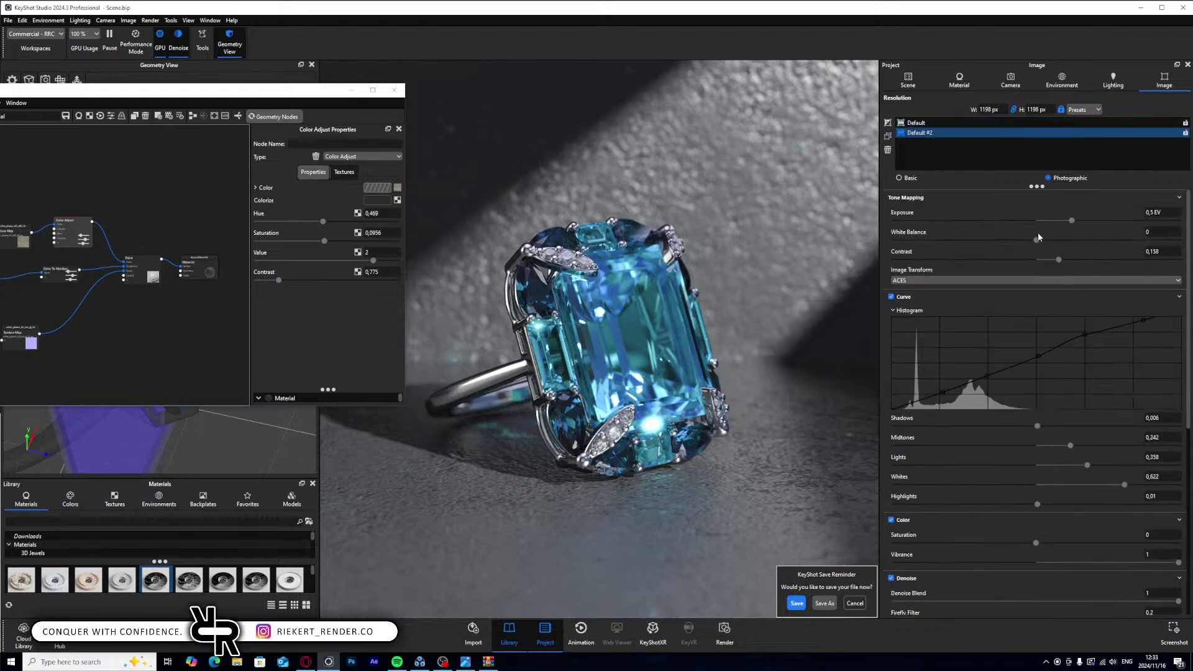
mouse_move(1036, 243)
mouse_down()
mouse_move(998, 242)
mouse_move(1032, 245)
mouse_up()
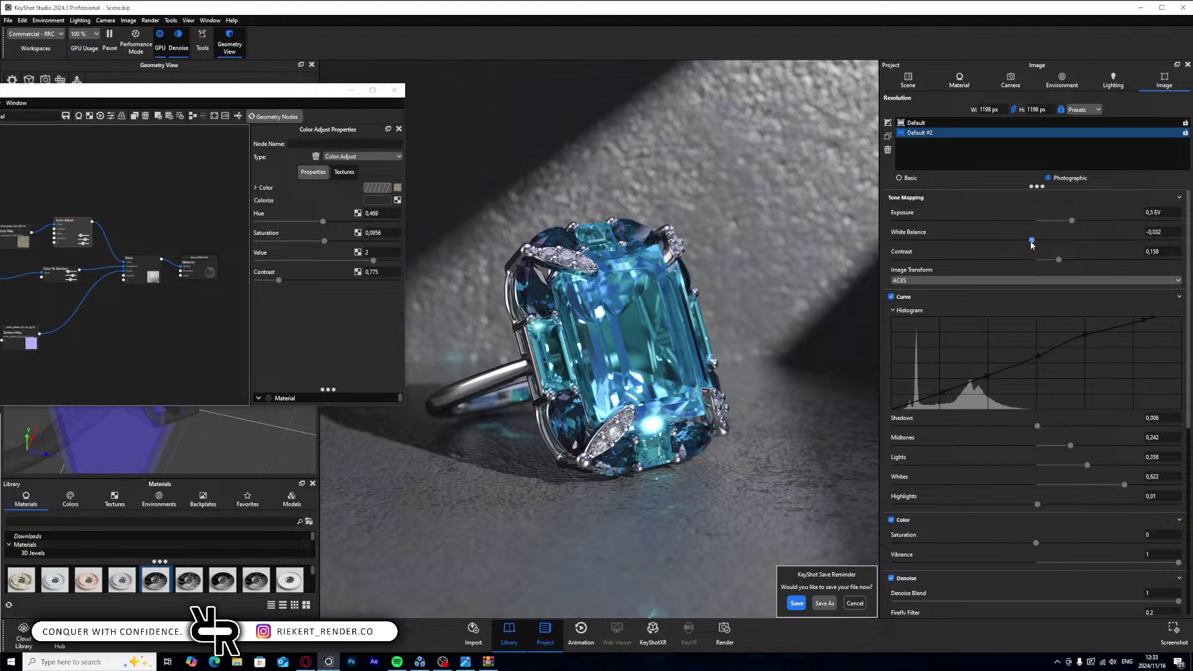
mouse_move(1080, 262)
mouse_down()
mouse_move(1117, 257)
mouse_move(1075, 255)
mouse_up()
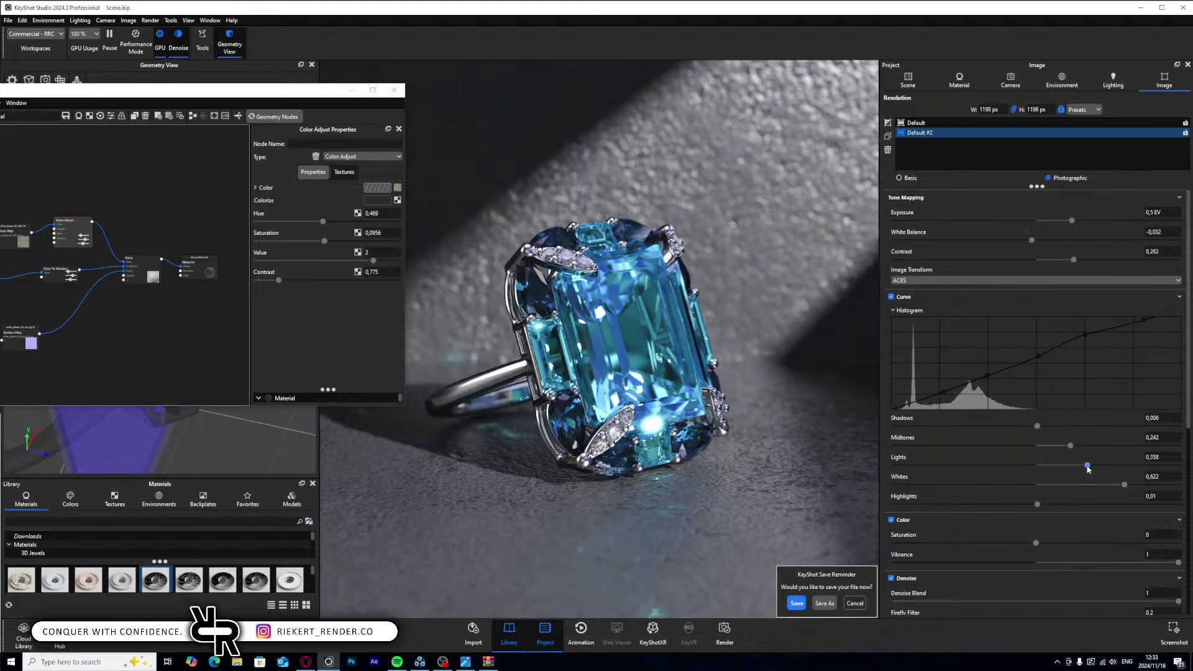
drag(1088, 466, 1064, 454)
- Set the image style's bloom intensity to 0,003 and bloom radius to about 92,2 px
scroll(982, 512, down, 3)
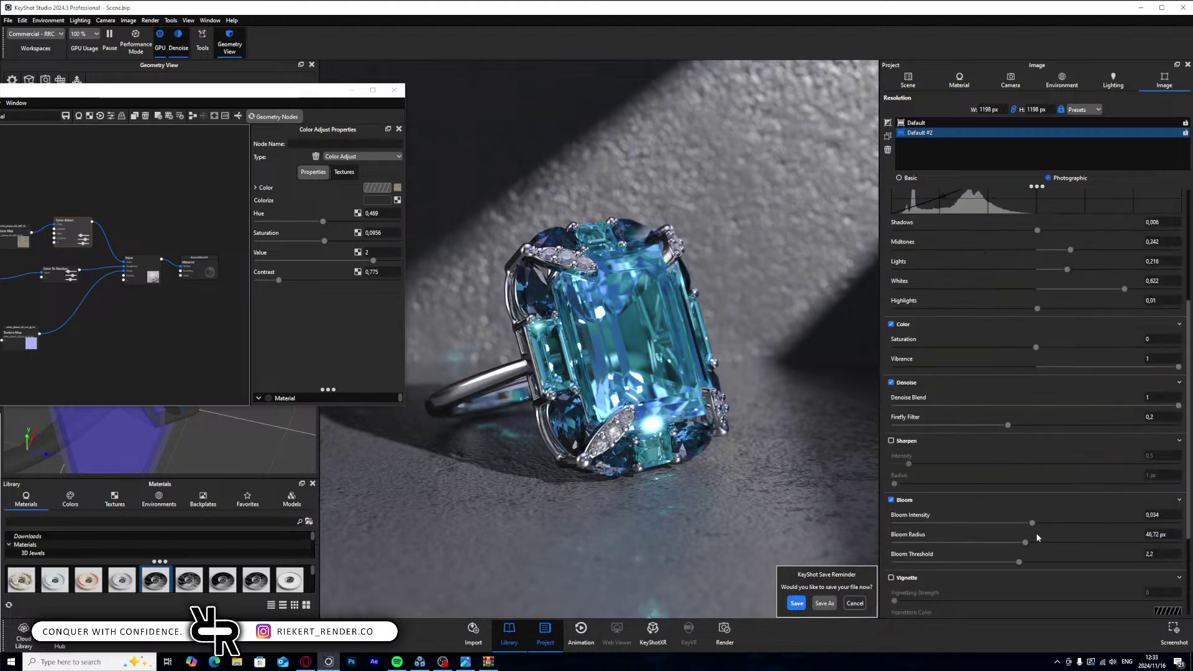
drag(1032, 523, 902, 511)
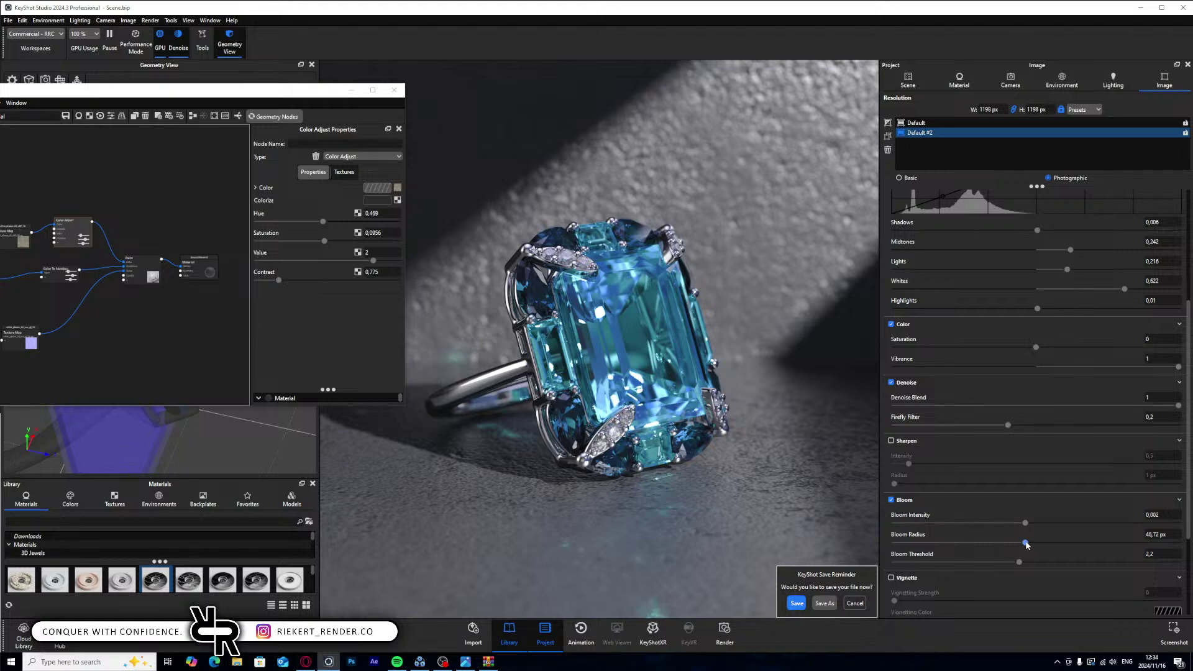
drag(1025, 543, 975, 542)
drag(1098, 542, 1112, 542)
drag(1031, 523, 1062, 521)
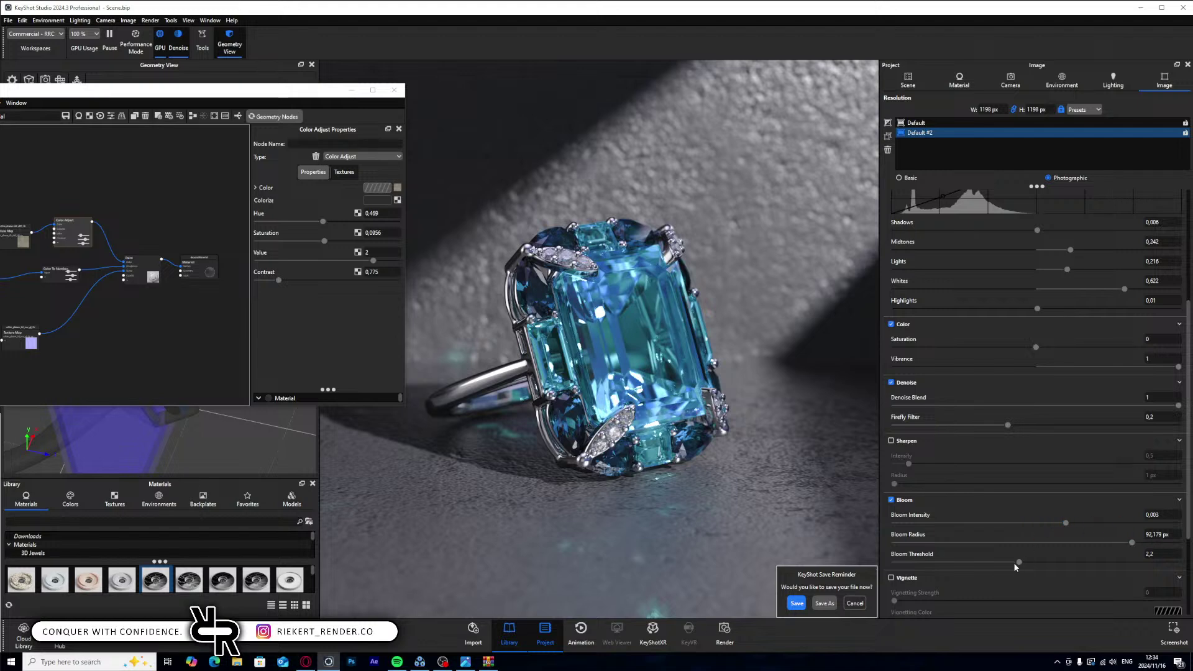
drag(1020, 563, 1018, 562)
- Raise the camera inclination to 25,92° and dismiss the save reminder
click(1011, 81)
drag(1059, 249, 1080, 248)
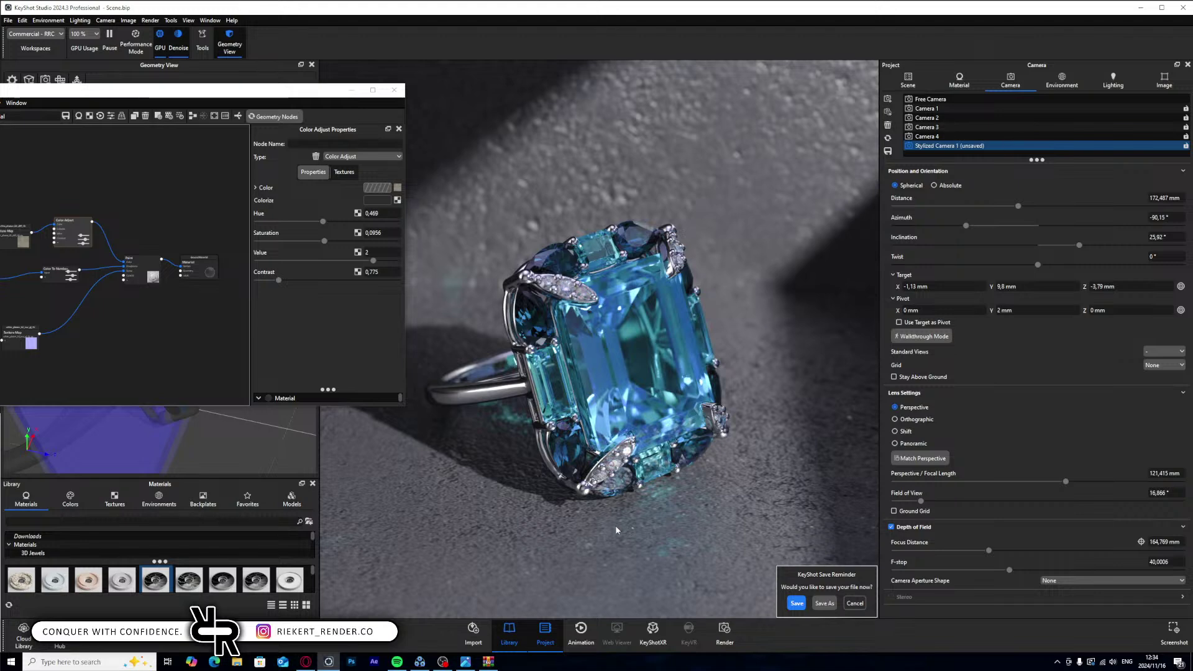
click(860, 604)
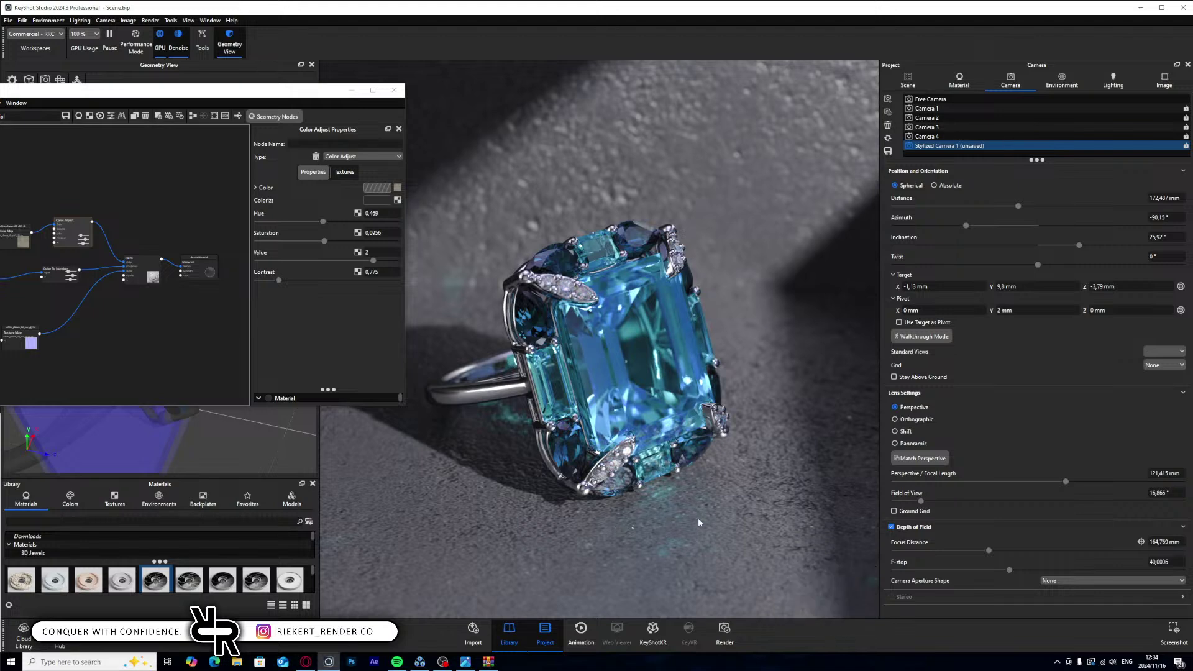
- Set the ground material's Color To Number node to Output To 0,446 and darken the Color Adjust node's Colorize color to hex 212121
click(82, 274)
drag(286, 269, 322, 273)
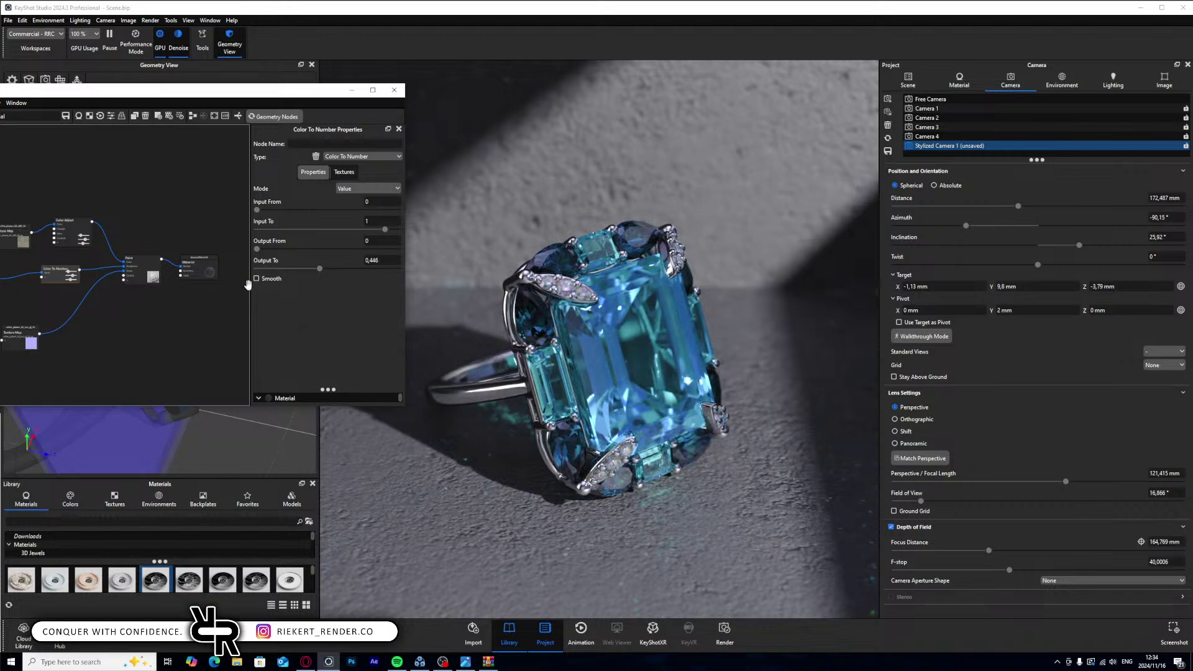
click(94, 231)
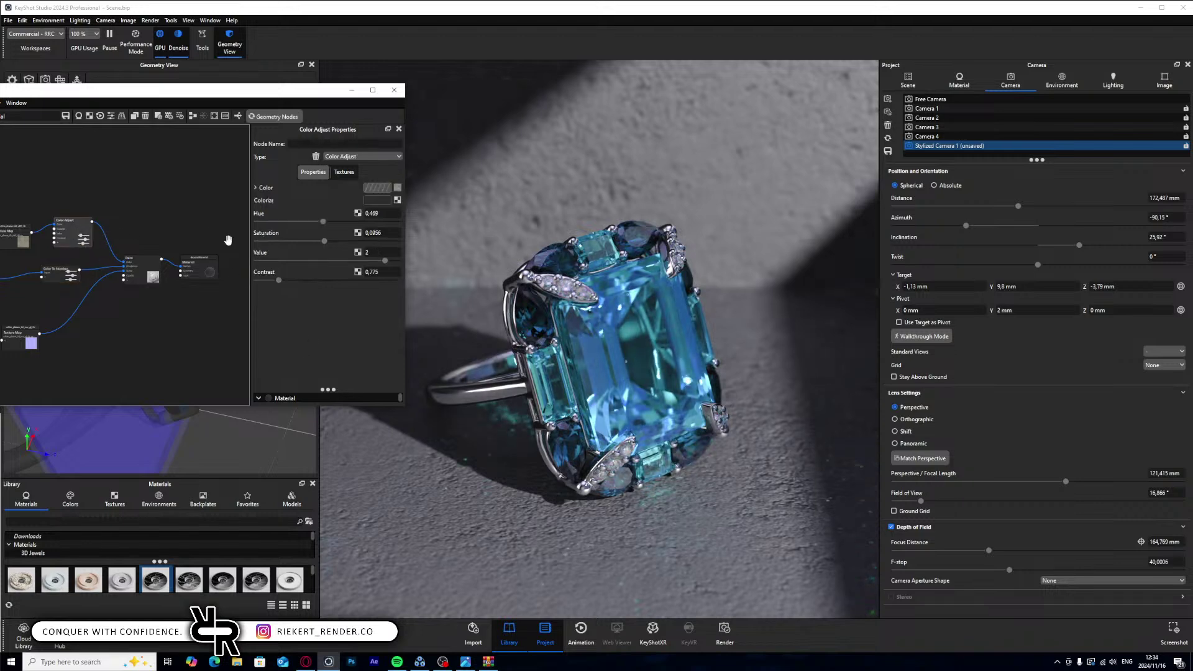
click(377, 201)
mouse_move(404, 434)
mouse_down()
mouse_move(382, 433)
mouse_move(393, 432)
mouse_up()
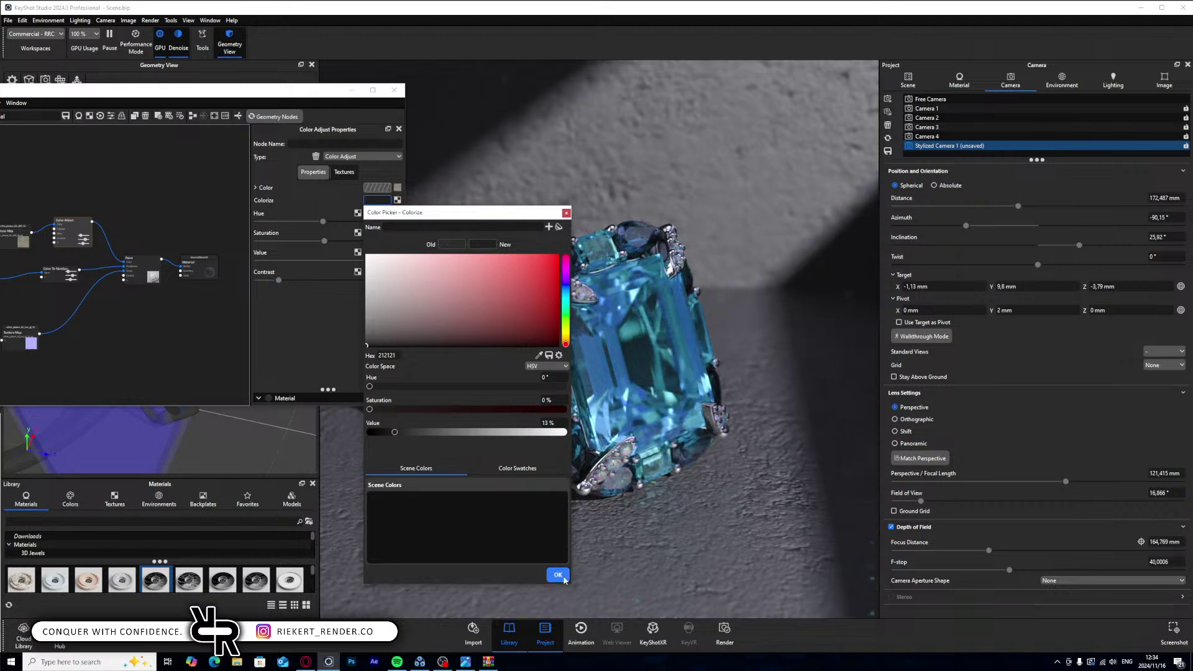
click(558, 575)
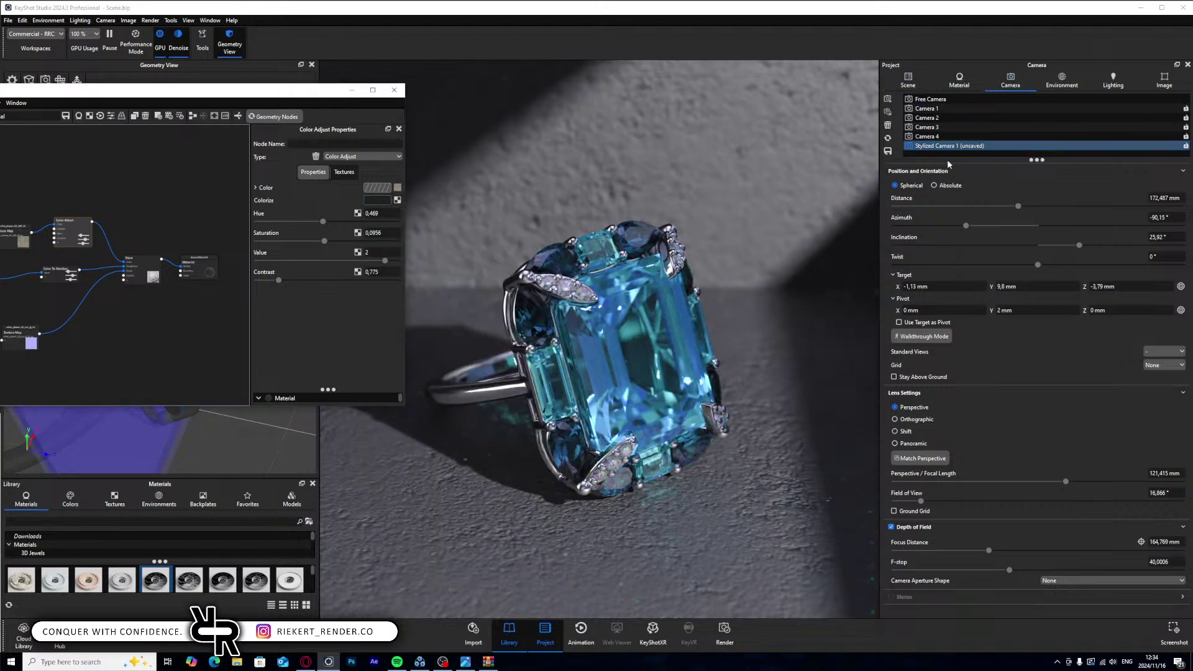
- Save the current view to Stylized Camera 1, switch to the Free Camera and return to Stylized Camera 1
click(887, 151)
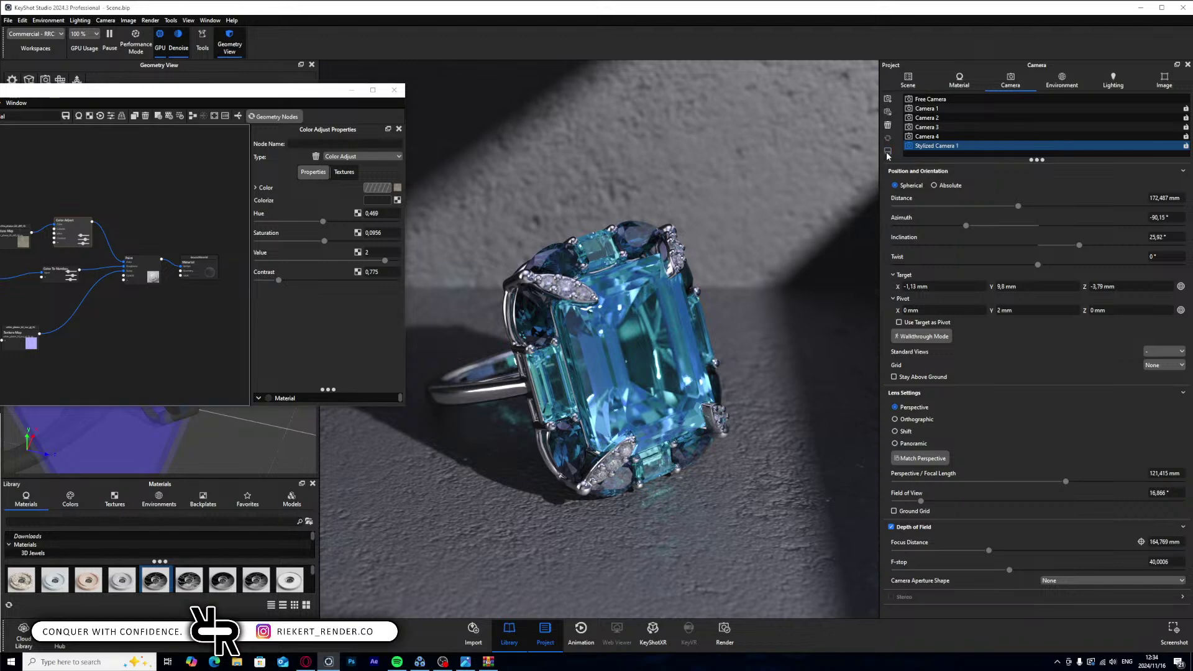
click(930, 99)
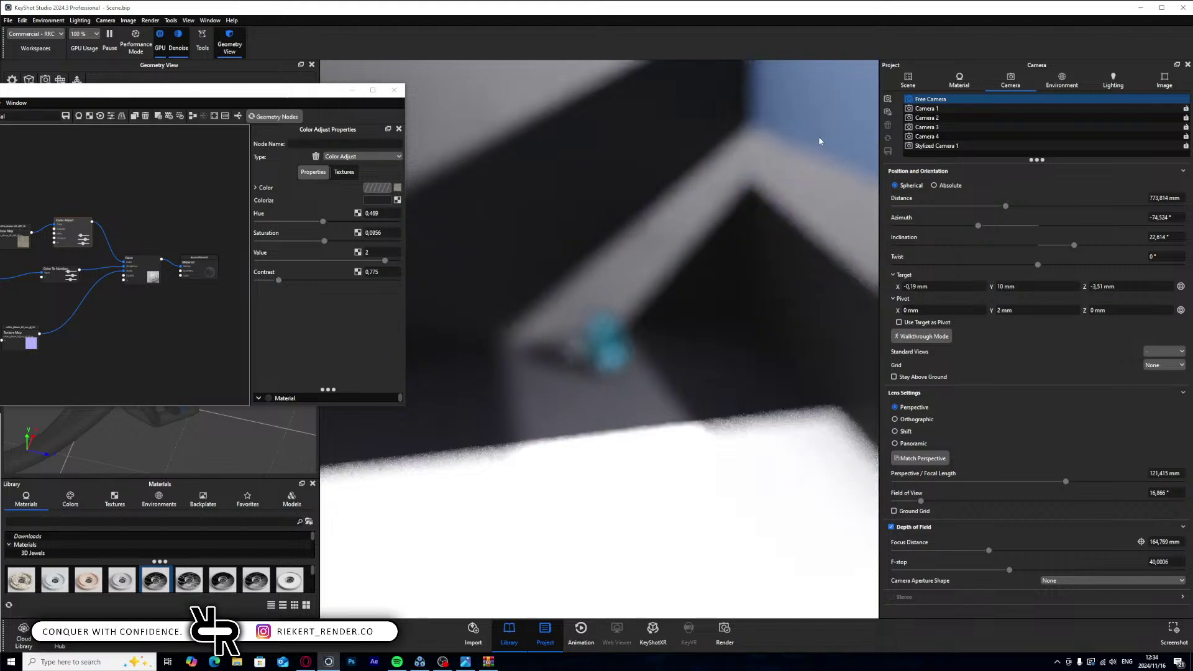
click(936, 145)
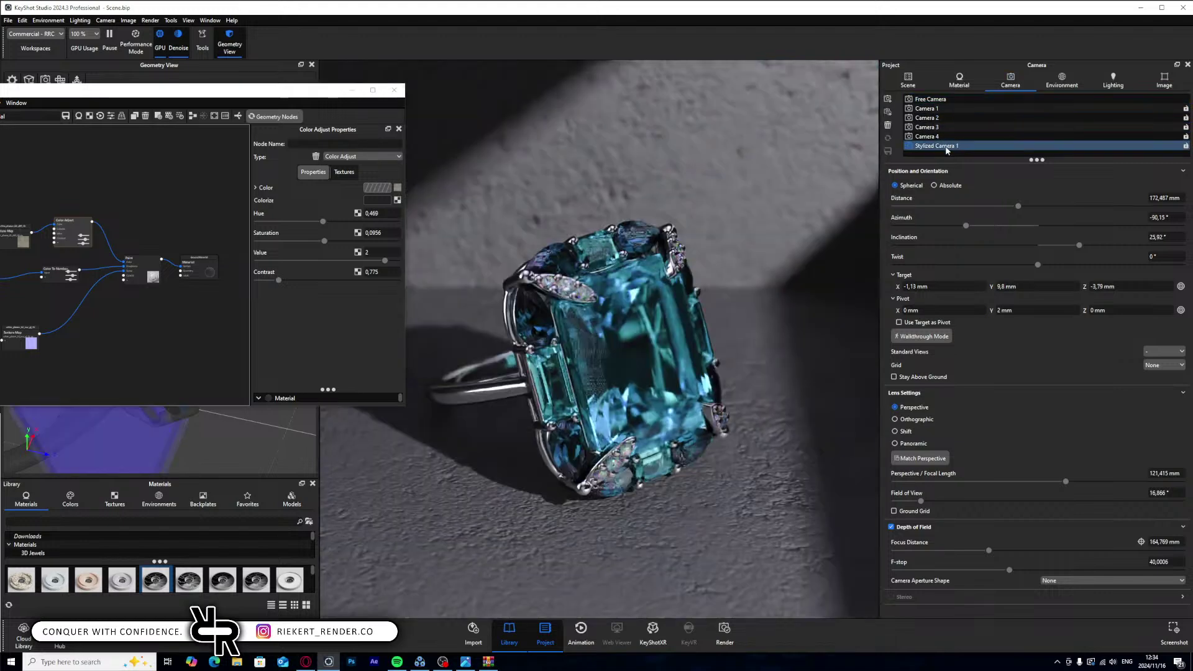
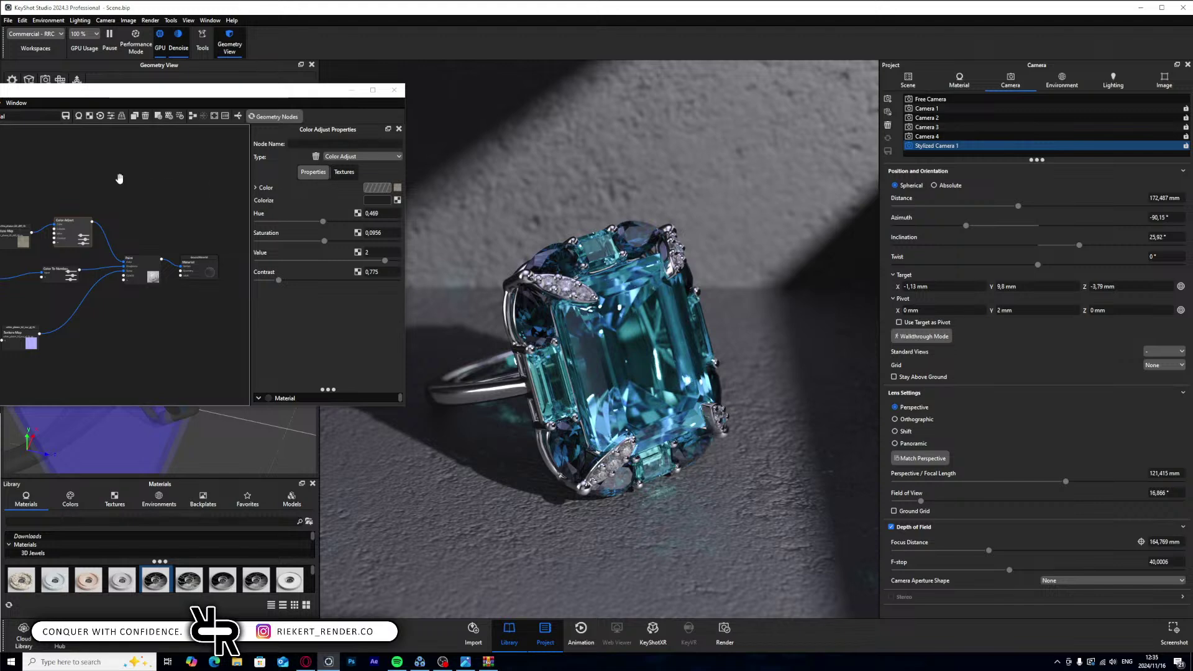
- Close the ground material's graph and switch to the image viewer to examine the watch photo Reference.jpg
drag(302, 95, 375, 87)
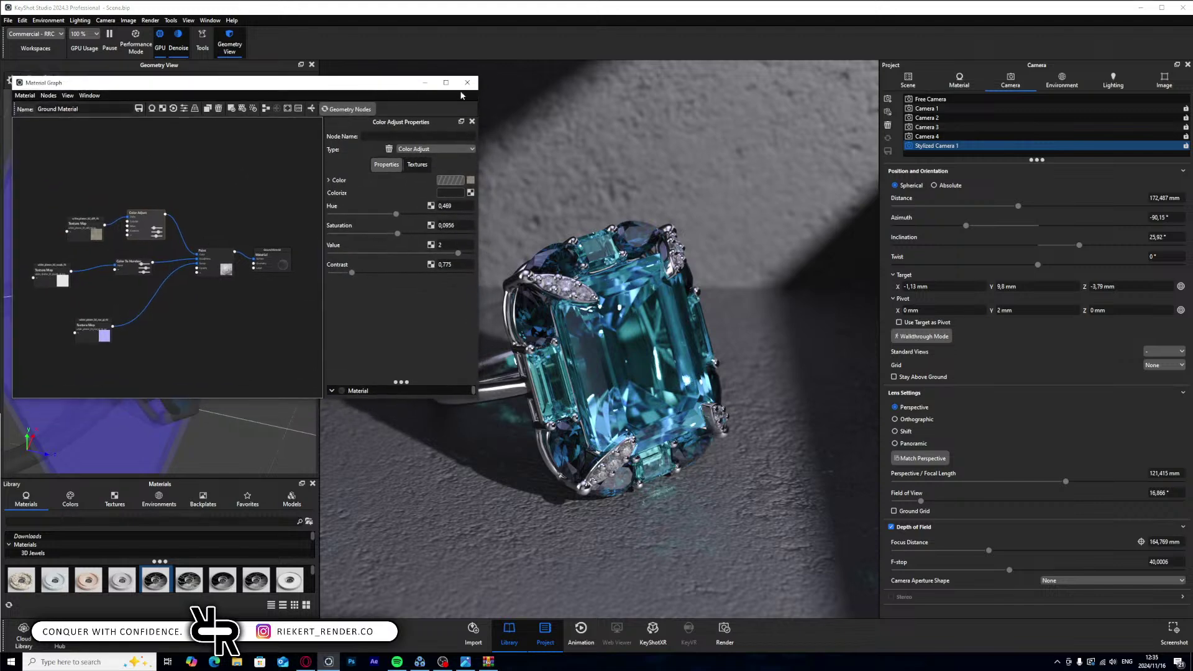
click(468, 82)
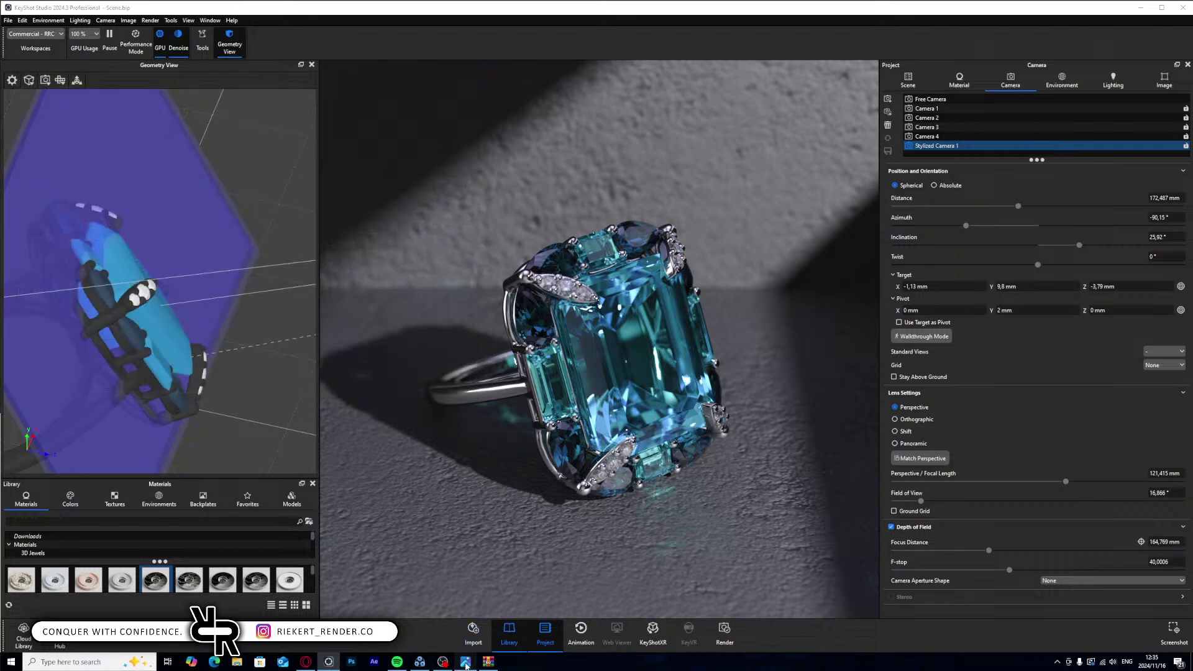
click(465, 663)
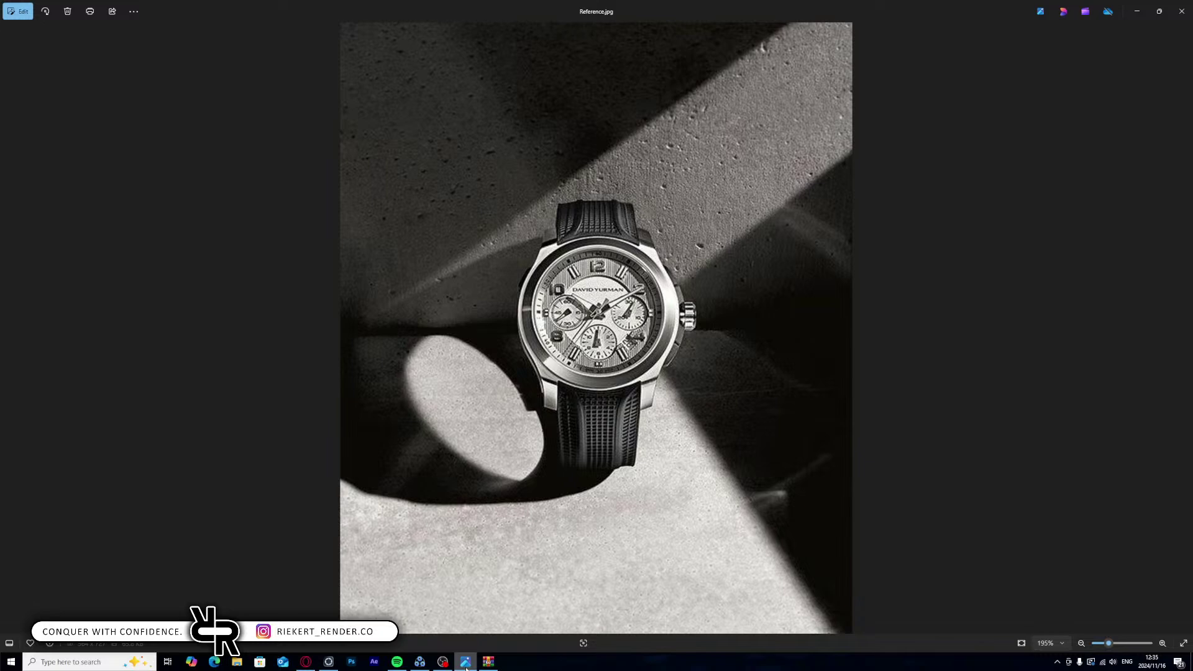
- Return to KeyShot, open the ground material's graph and lighten the Color Adjust node's Colorize color to hex 656565
click(465, 663)
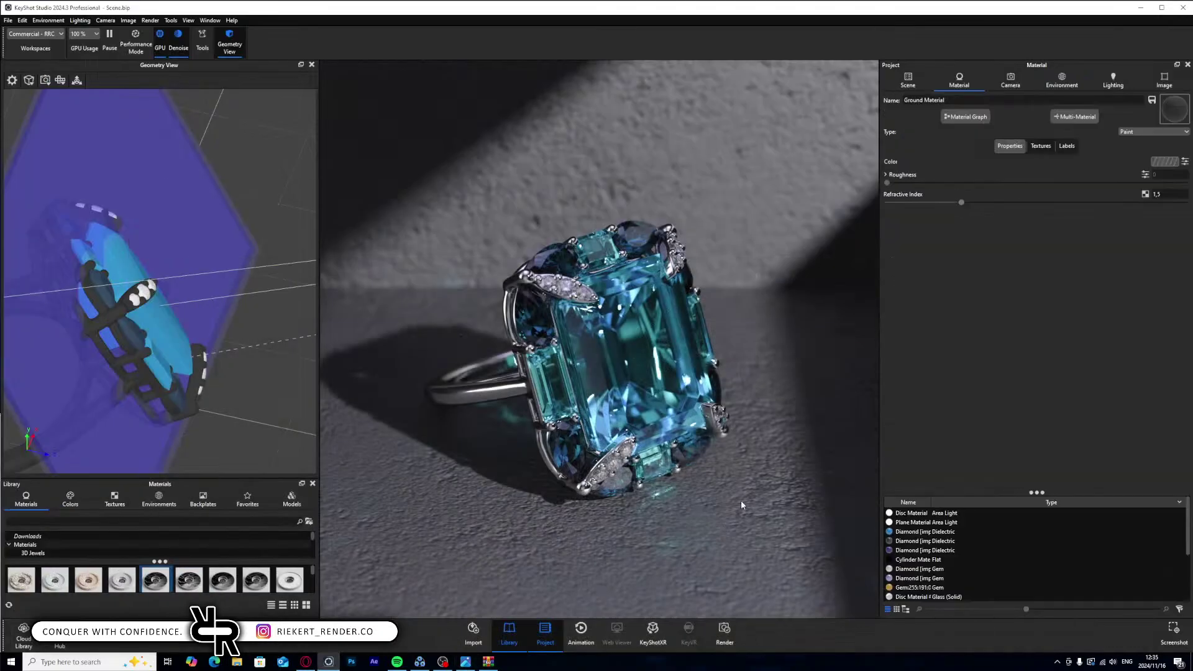
click(965, 116)
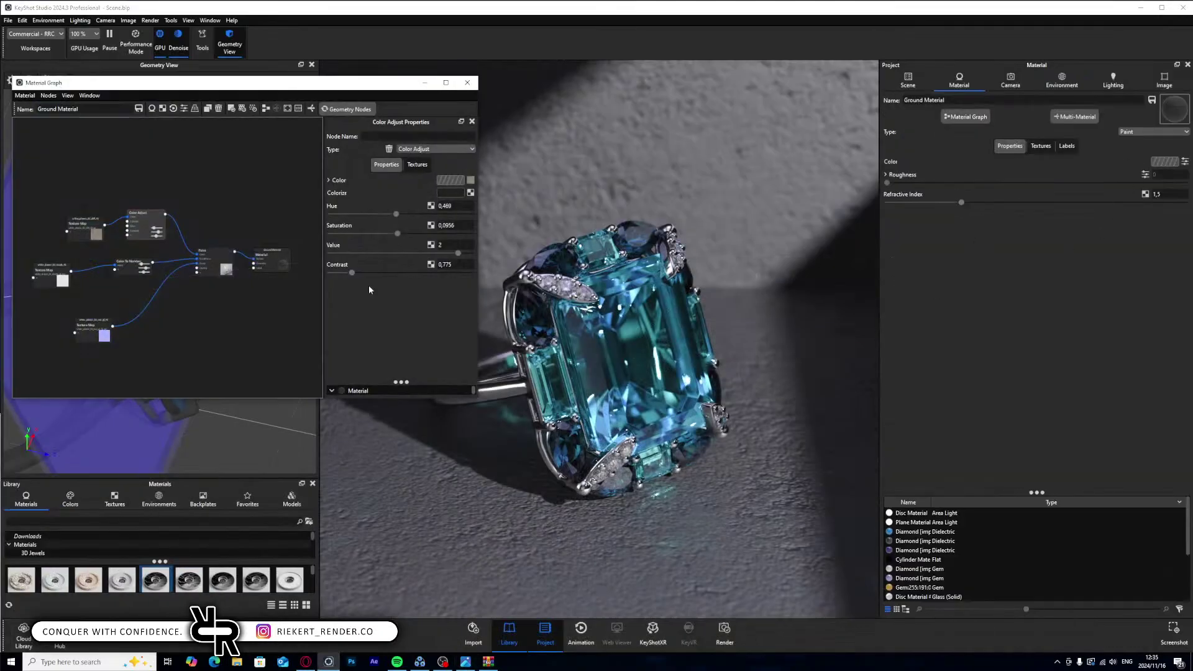
click(144, 265)
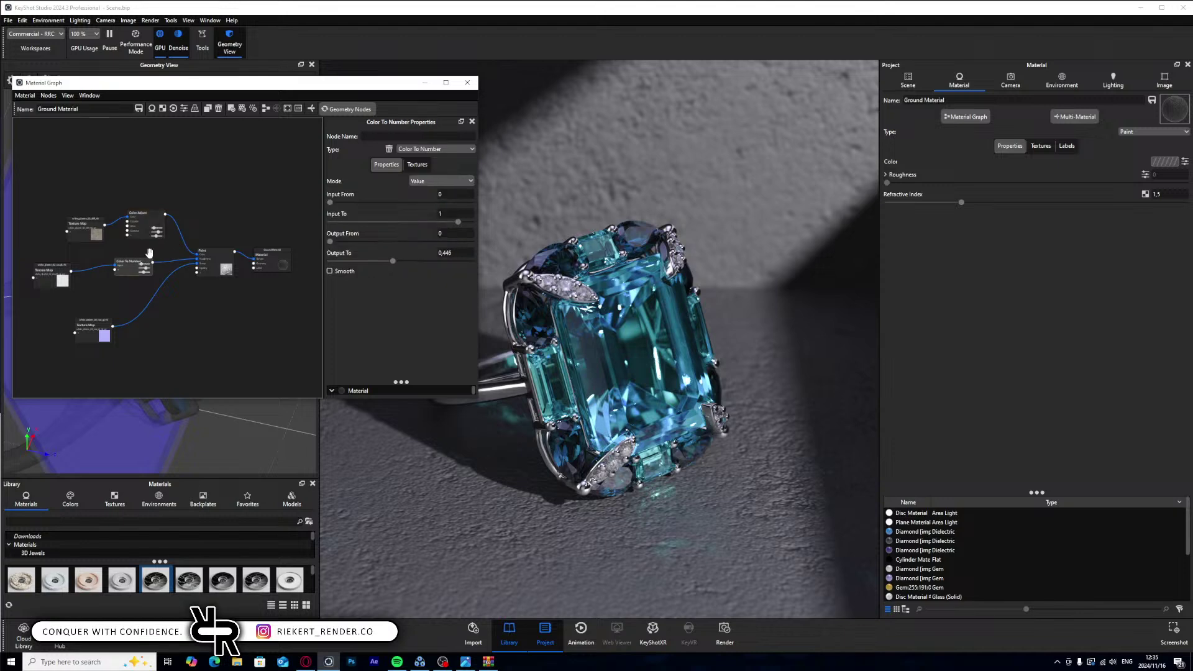
click(149, 234)
click(450, 192)
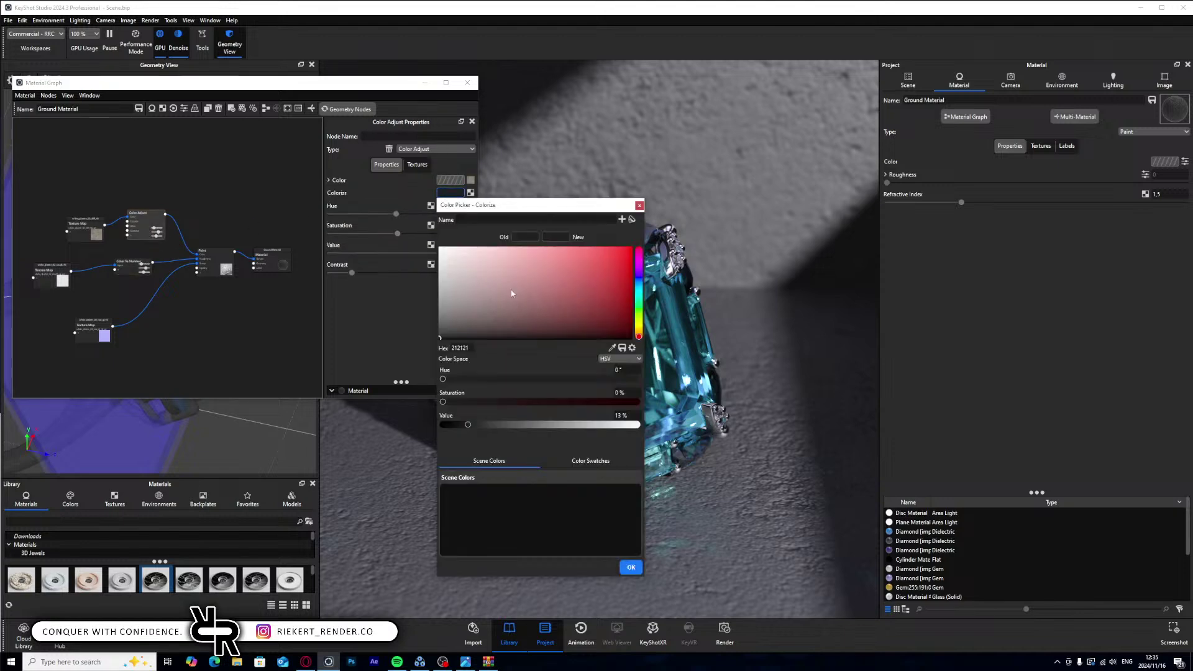
drag(447, 323, 424, 325)
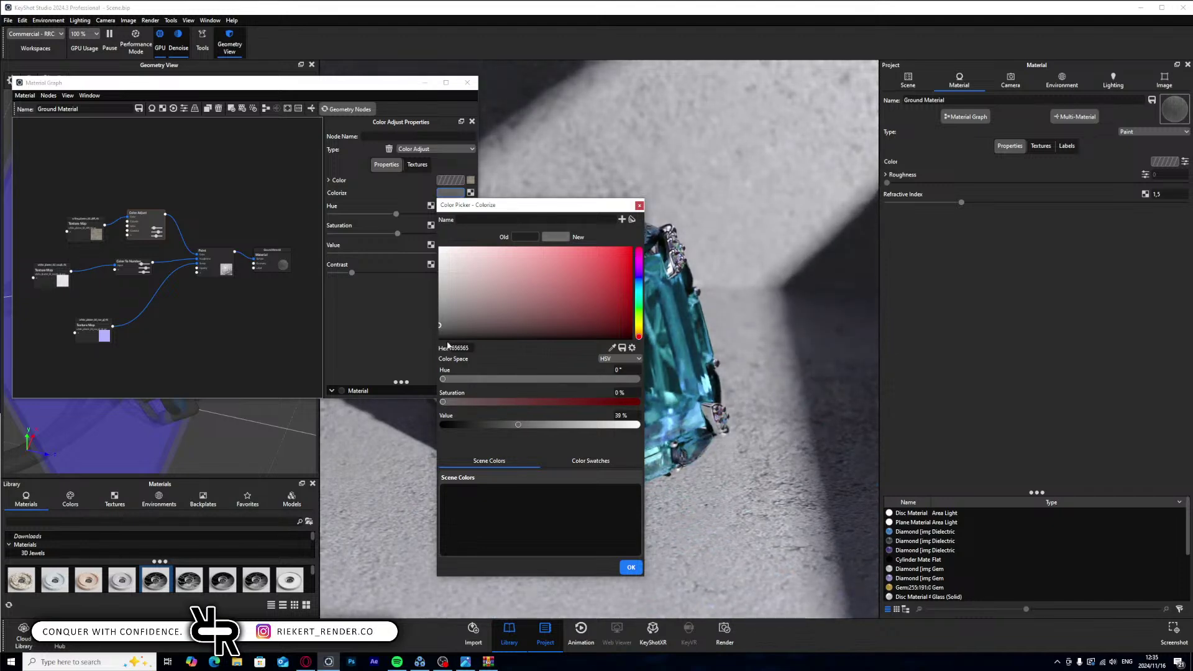
click(630, 568)
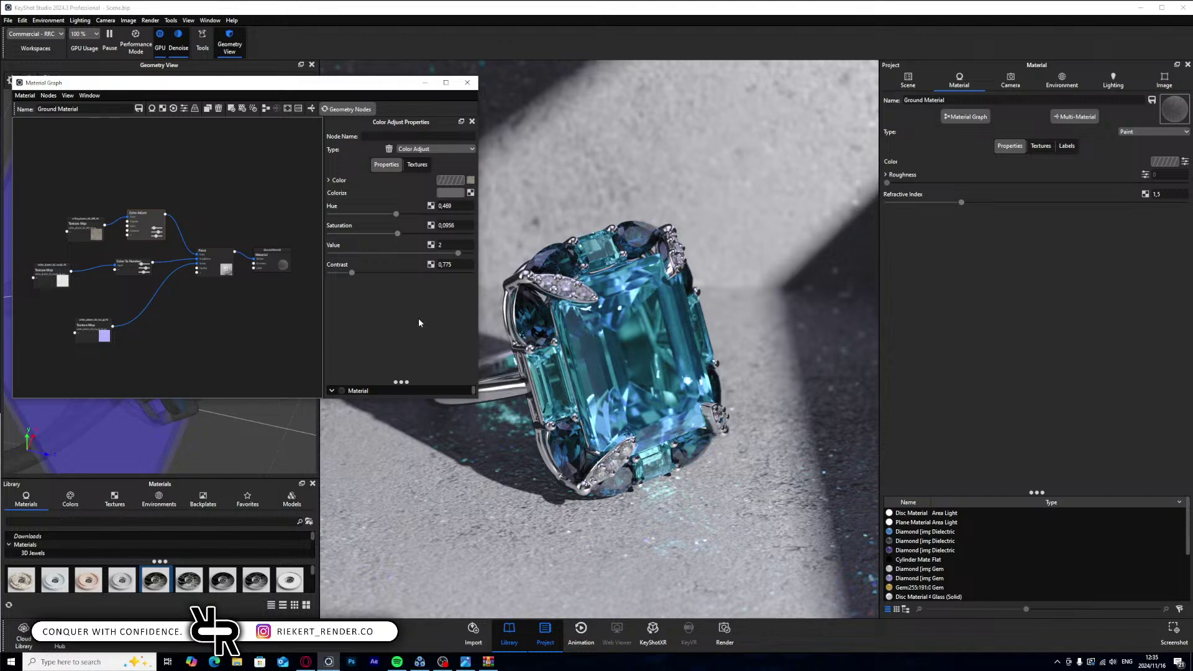
- Set the Bump Height of the white_plaster_02_nor_gl_4k normal map to -3, after trying -5
click(96, 333)
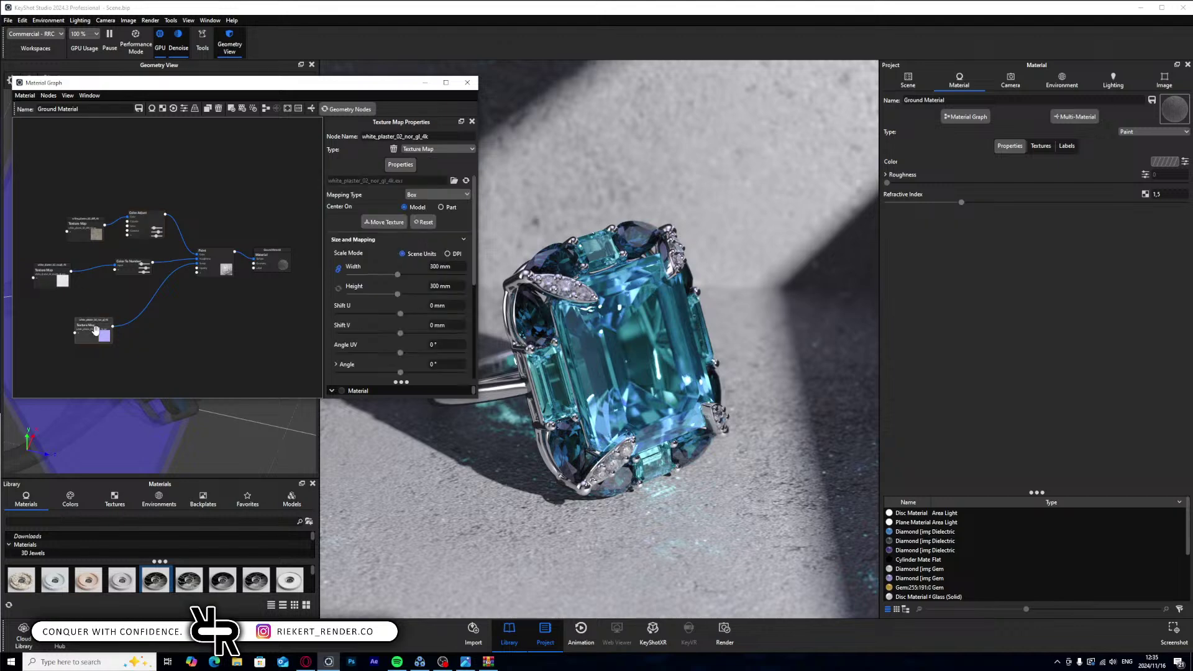
scroll(429, 342, down, 5)
click(457, 349)
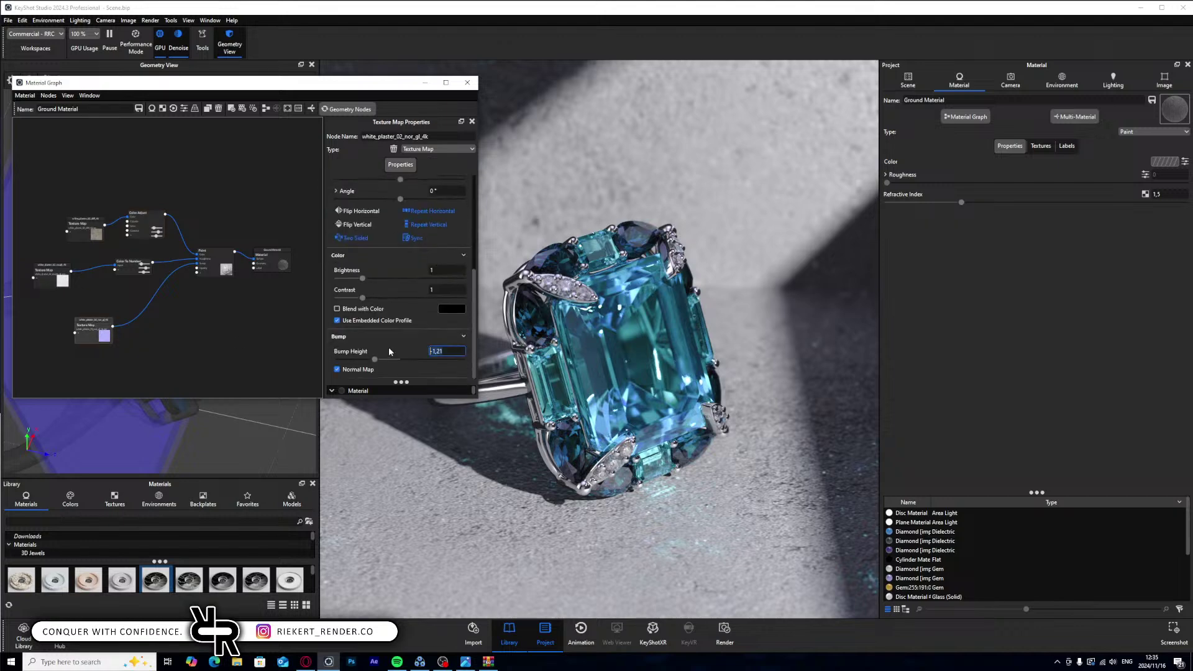
text(-5)
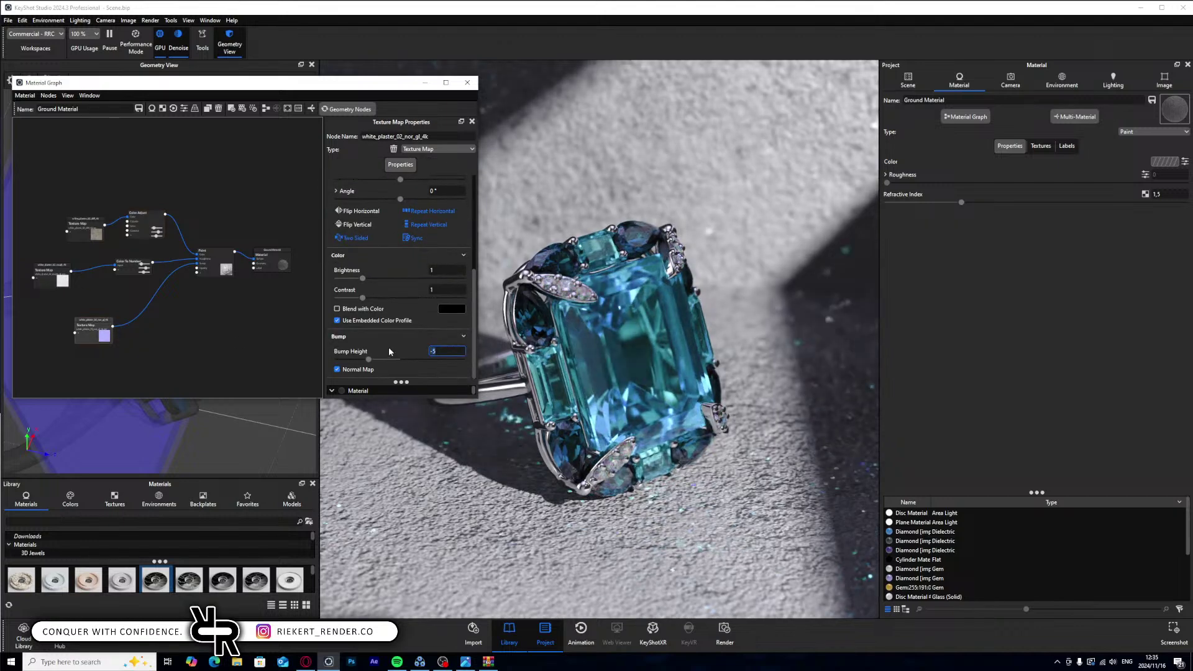
key(BackSpace)
key(BackSpace)
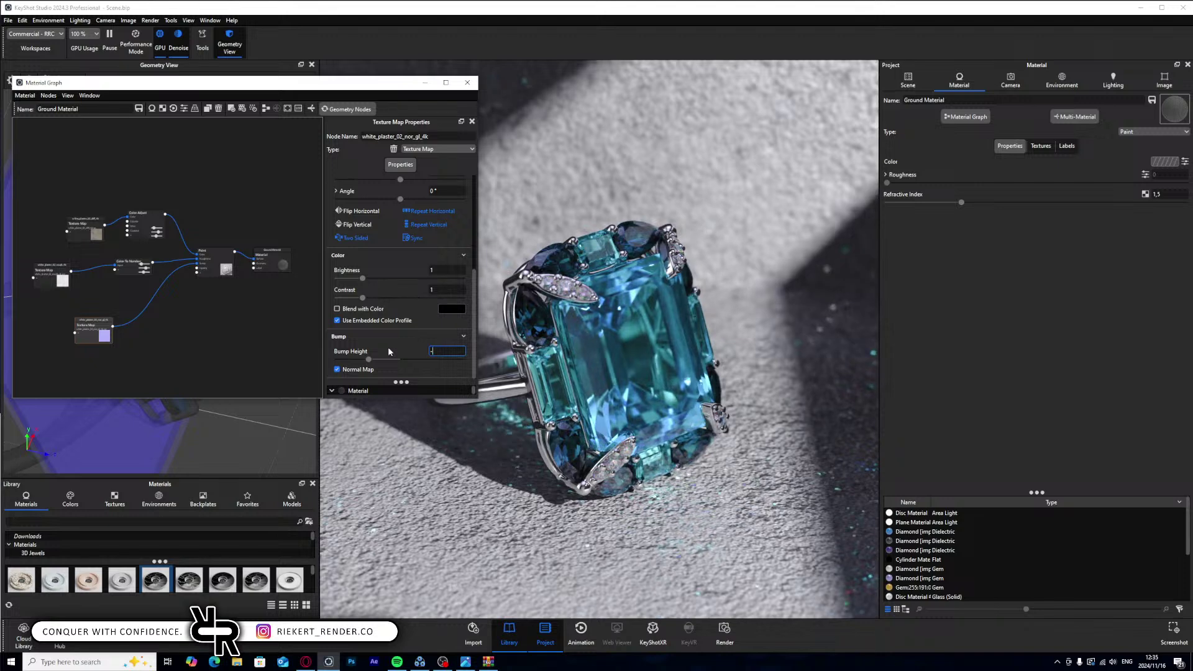
text(-3)
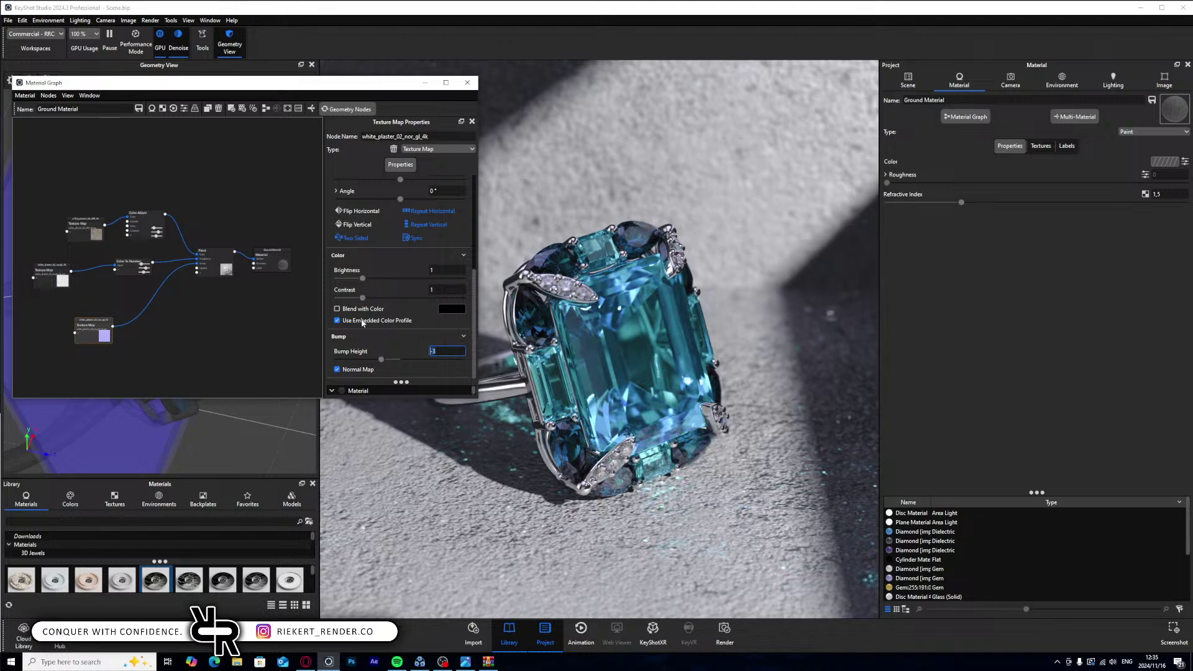
- Set the width of the plaster's diffuse and roughness texture maps to 500 mm each, keeping their proportions linked
click(92, 235)
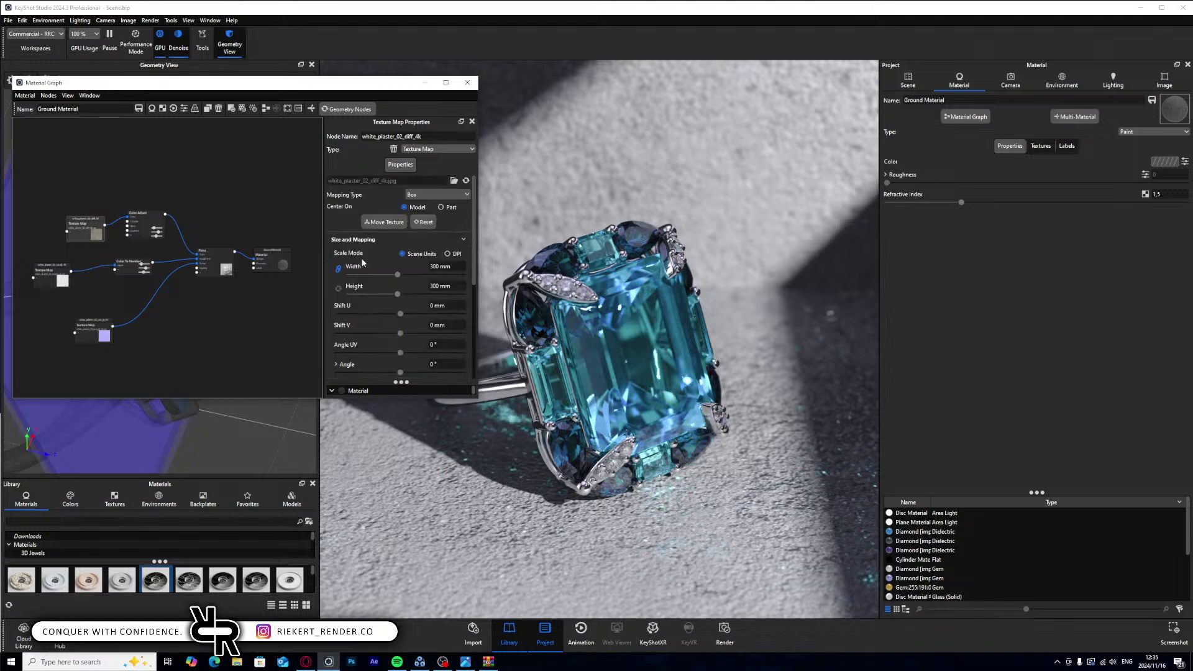
click(438, 266)
text(500)
key(Return)
click(60, 274)
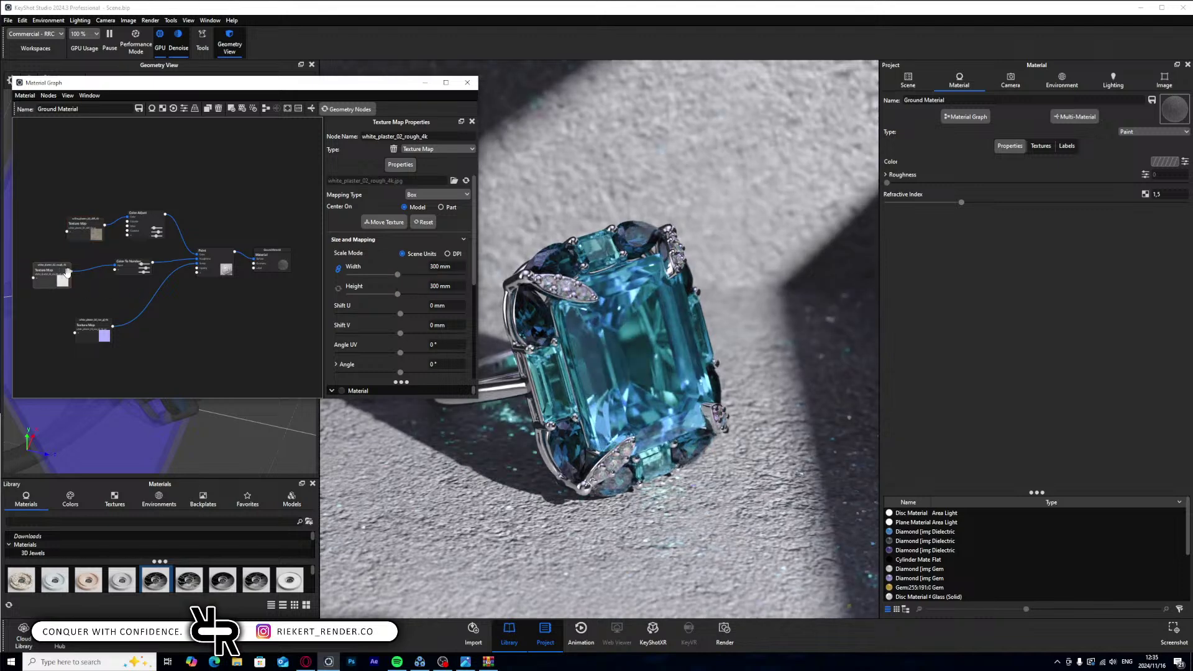
click(443, 266)
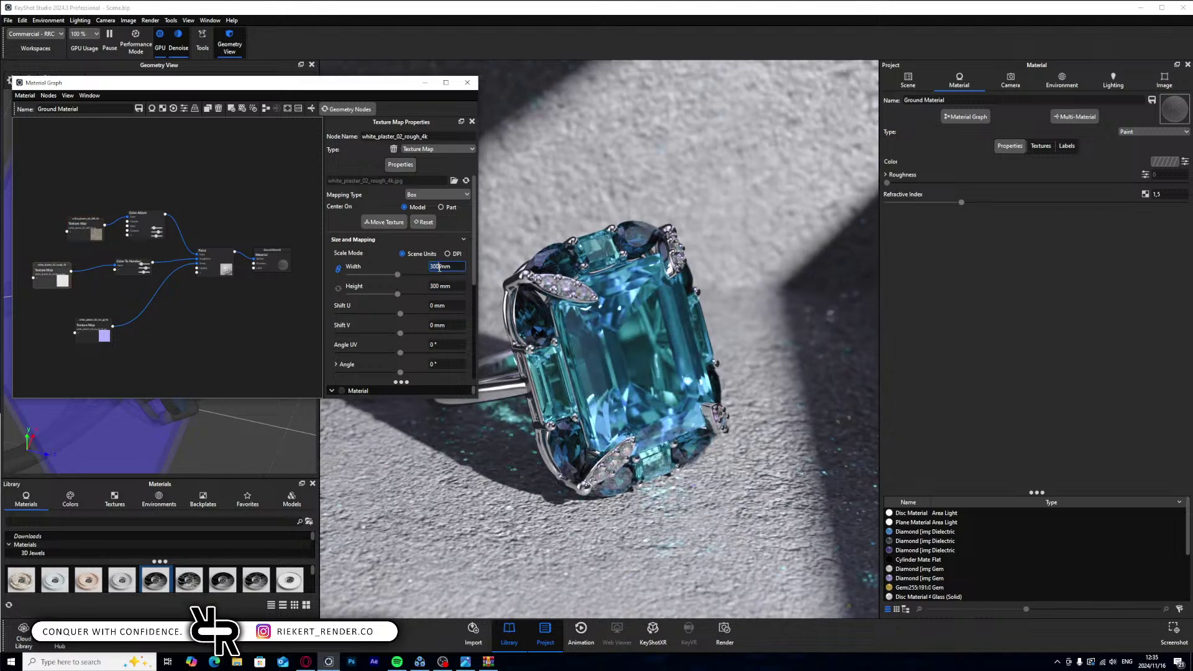
text(500)
key(Return)
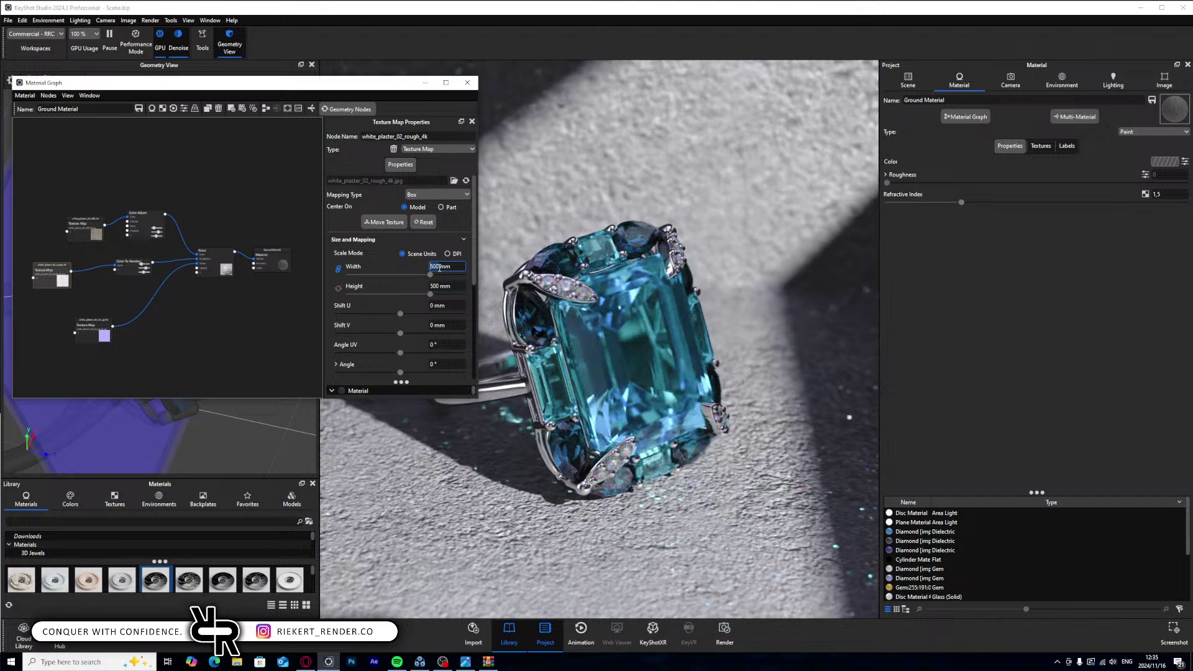
- Set the plaster normal map's width to 500 mm and minimize the material graph
click(93, 328)
click(439, 266)
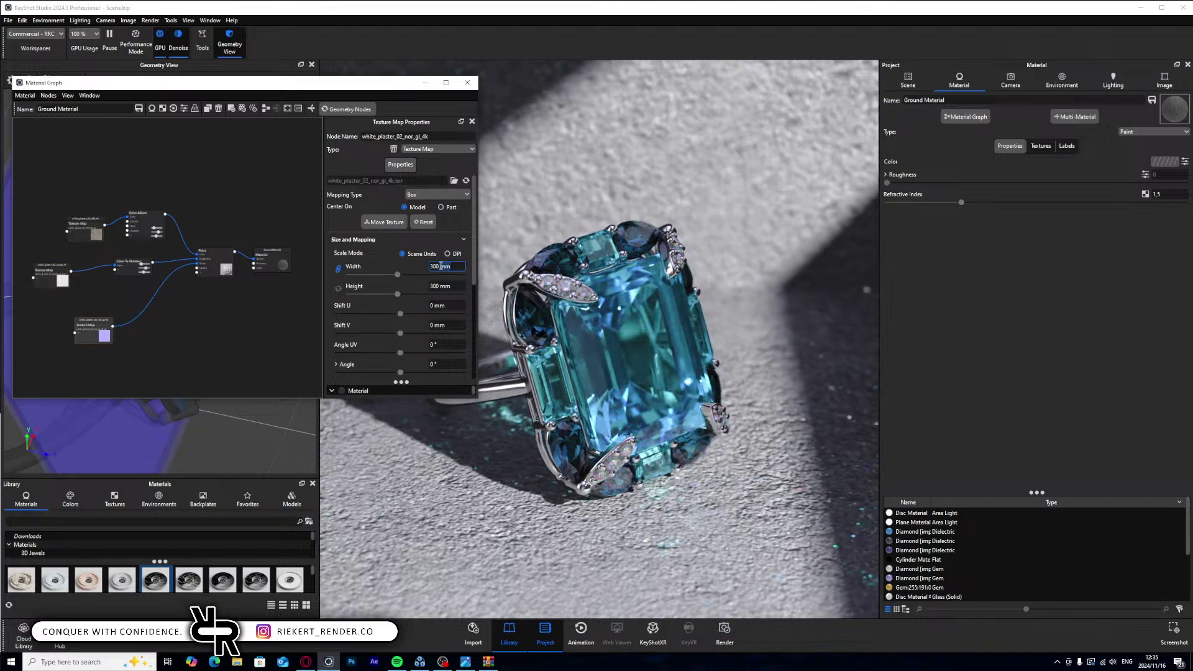
text(5)
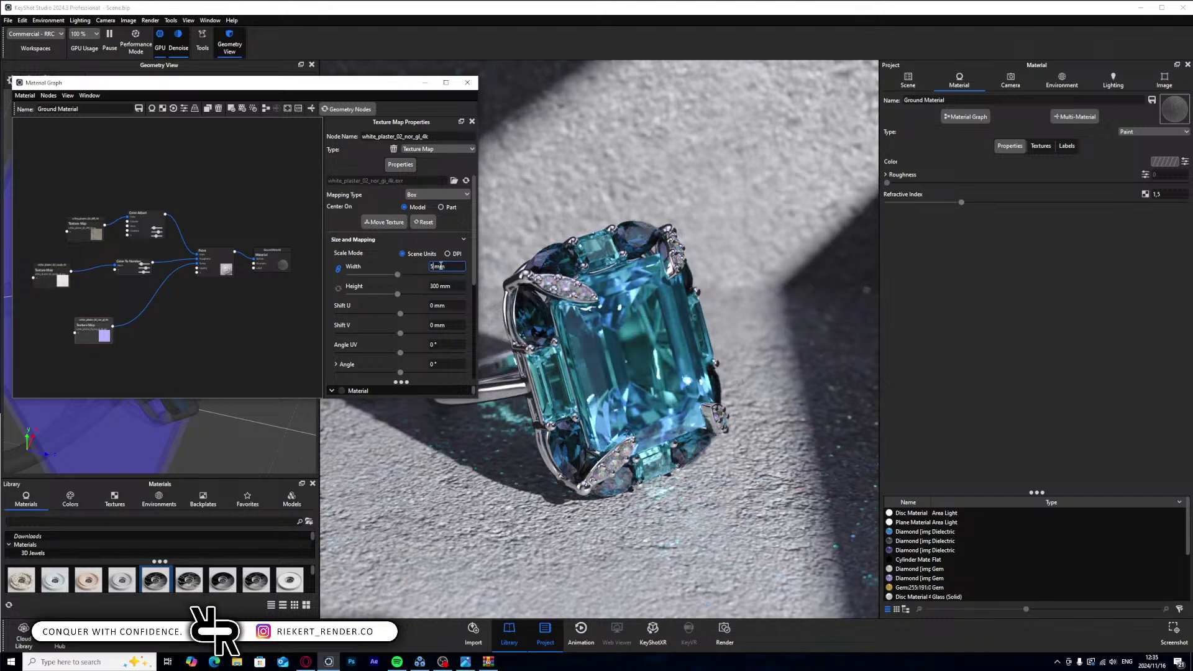
text(00)
key(Return)
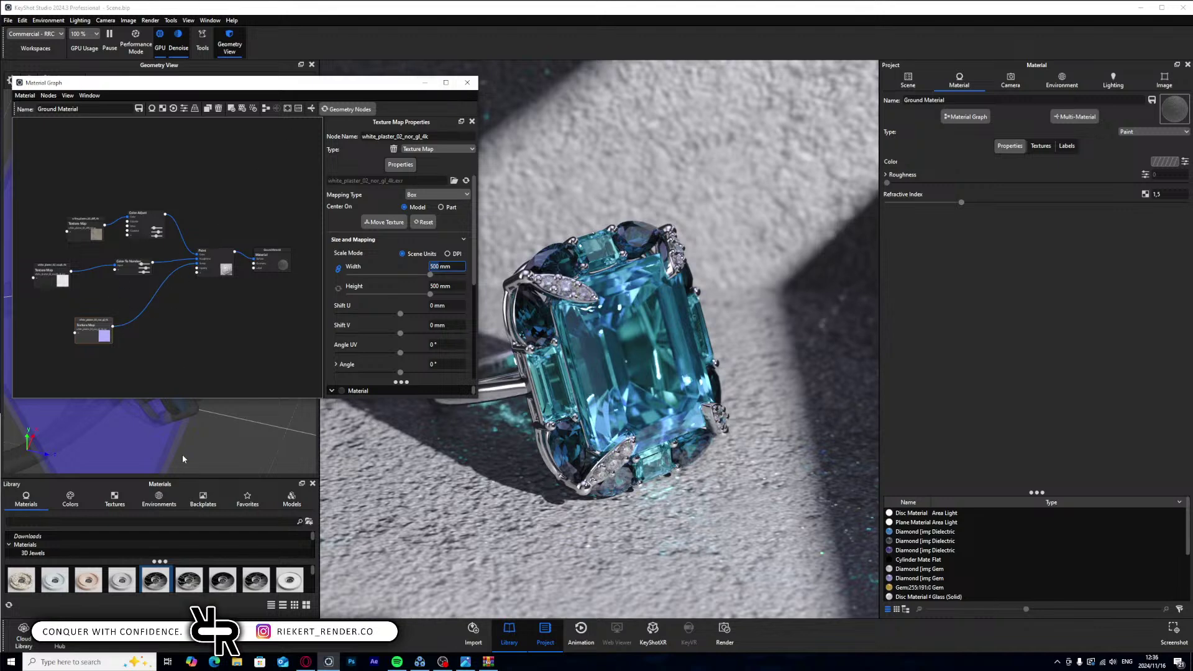
click(425, 82)
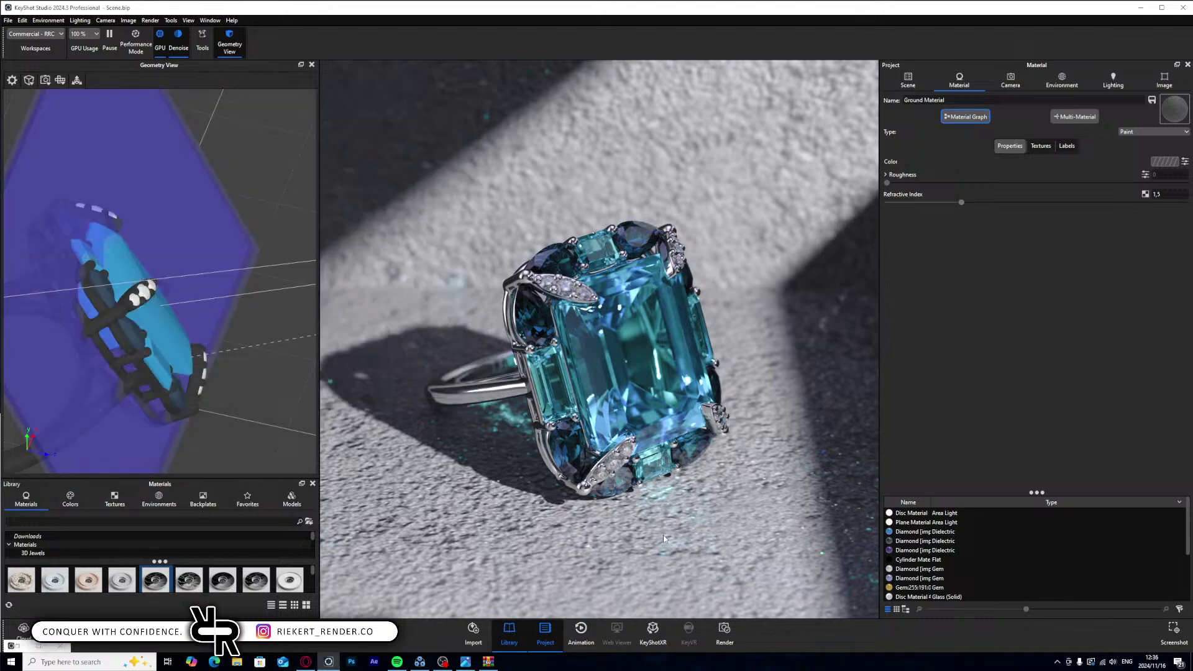
- Switch to the browser, compare White Plaster 02 with Painted Concrete 02 on Poly Haven and download the 4K Painted Concrete 02 textures
click(307, 661)
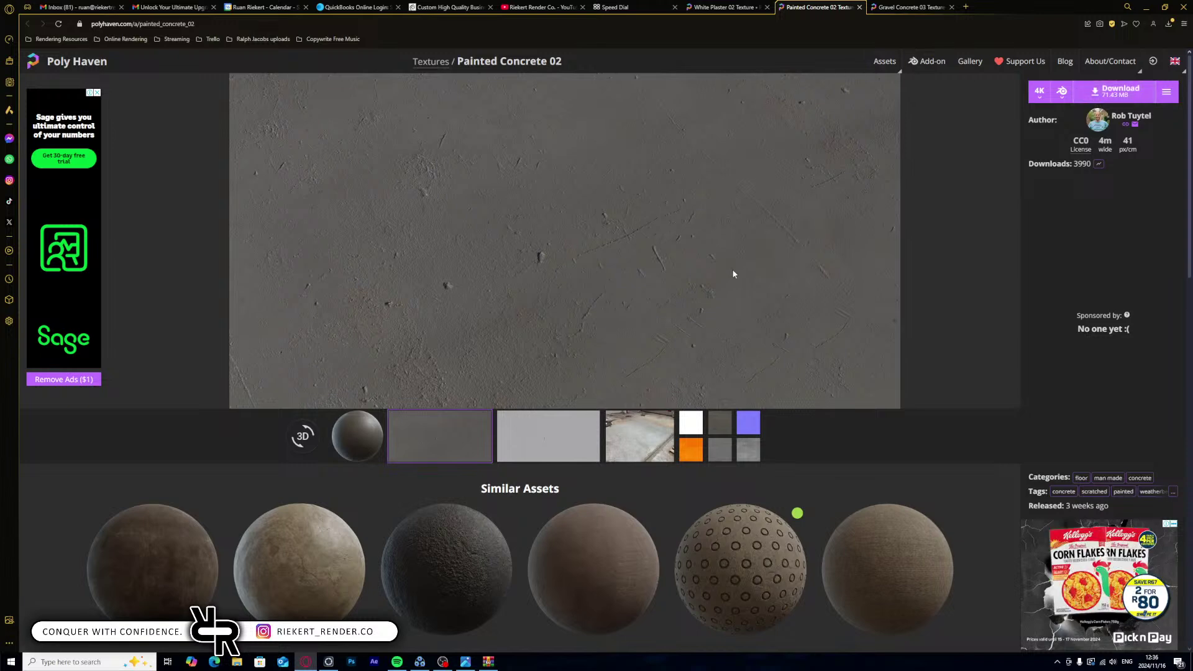
click(706, 8)
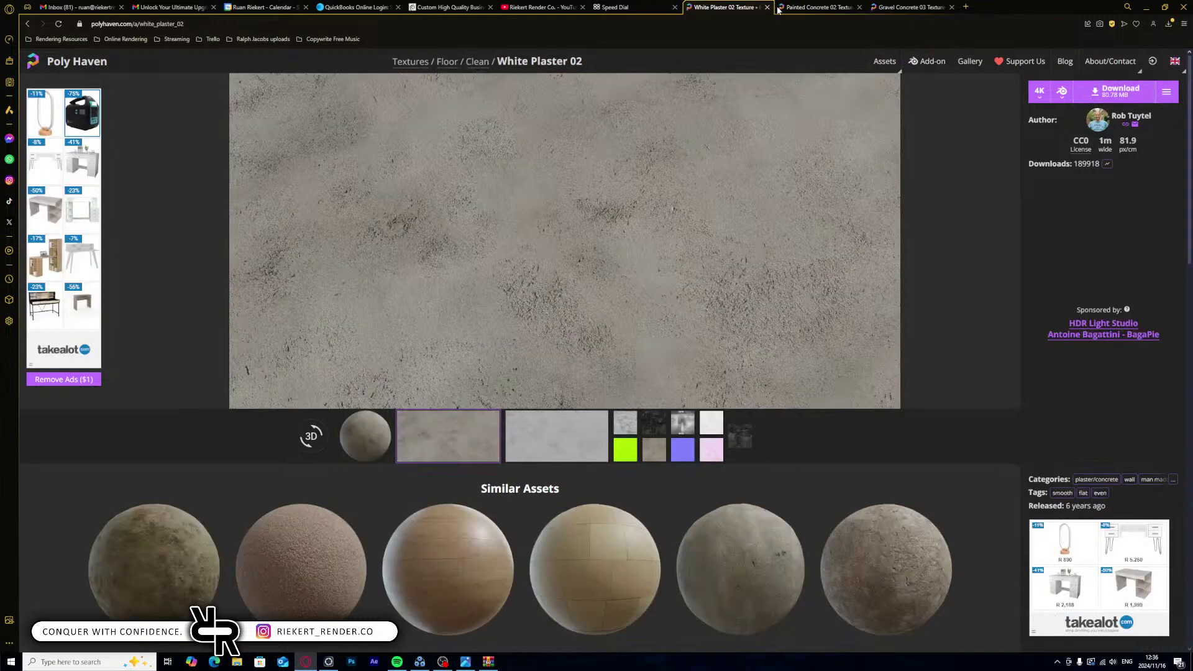
click(815, 7)
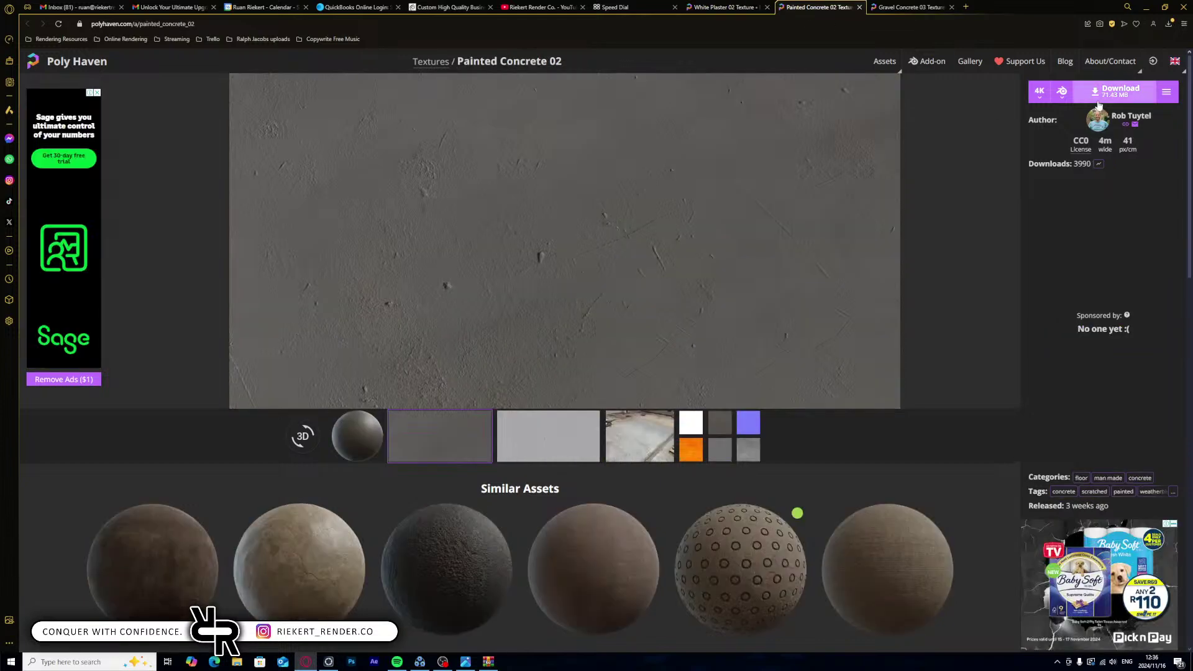
click(1092, 98)
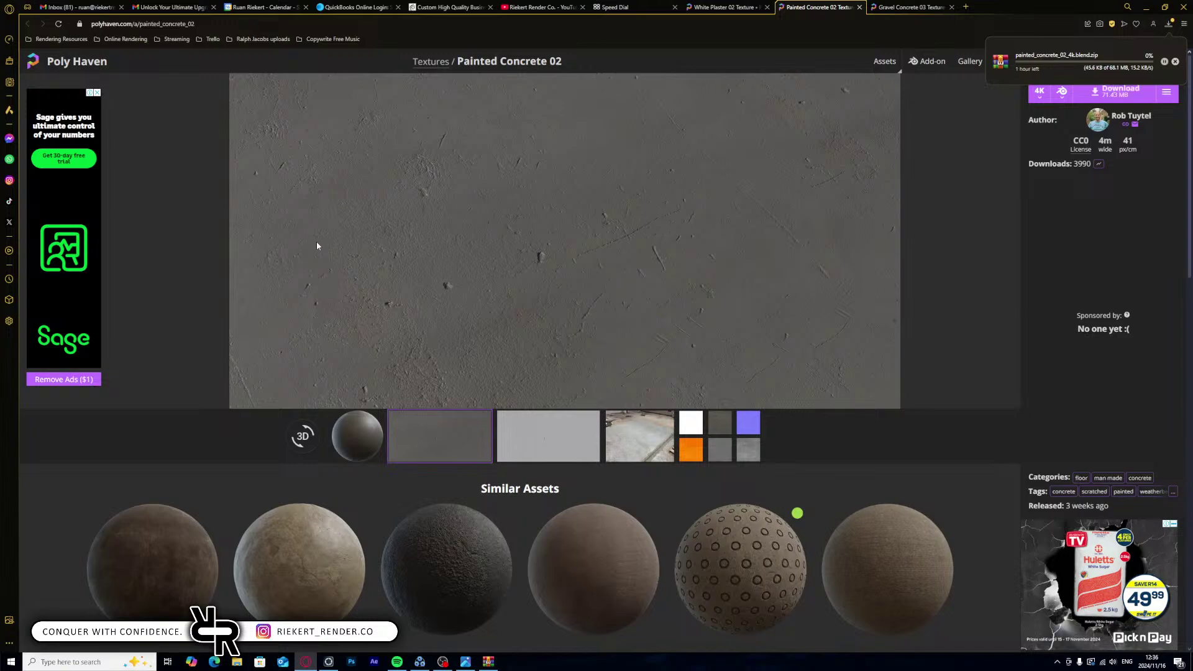
click(1146, 7)
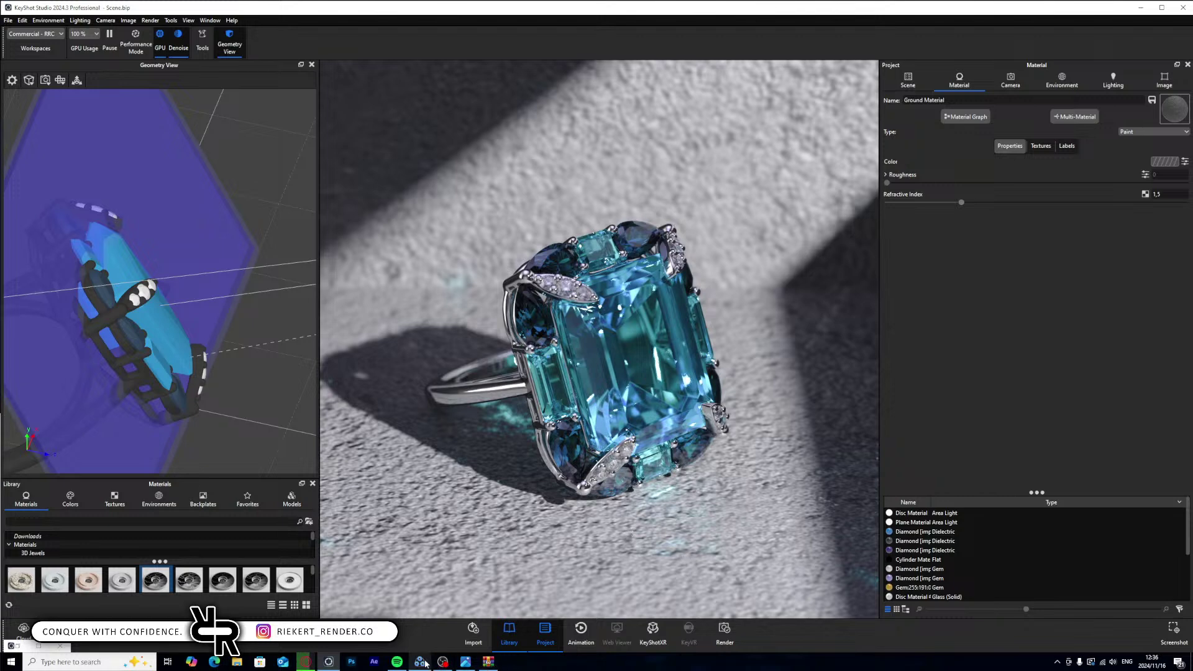
- Set the spotlight Disc Material #2 to a muted light gray with a temperature of 6584° and raise its power to 75 Watt
click(915, 80)
double_click(995, 190)
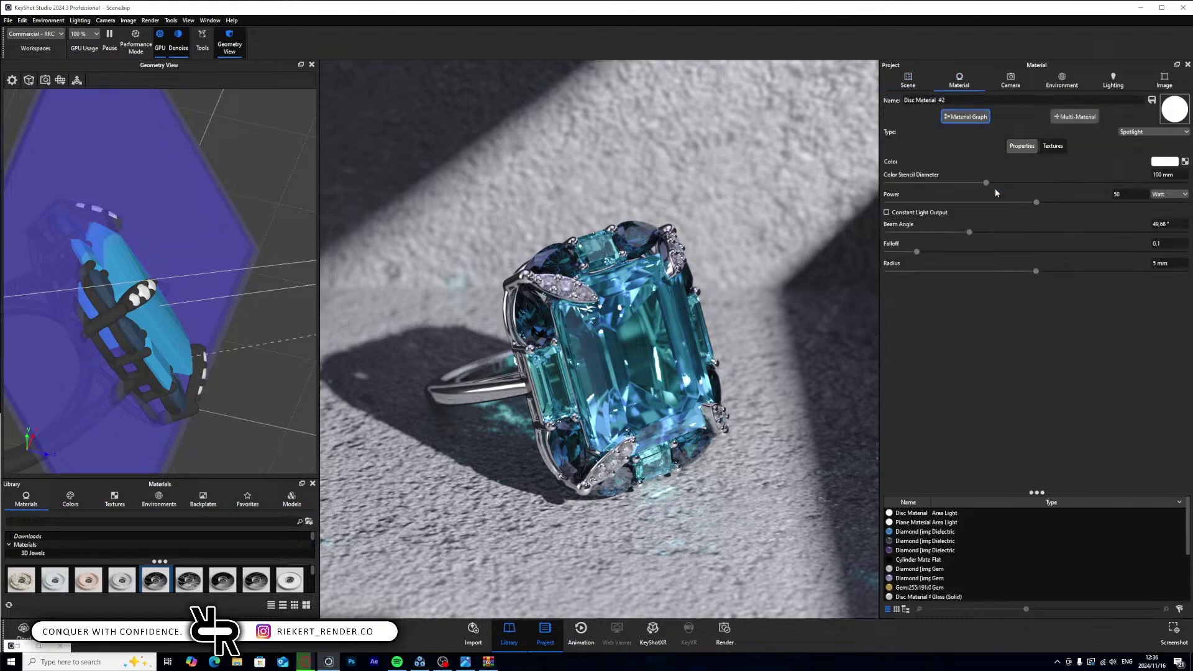
click(1164, 161)
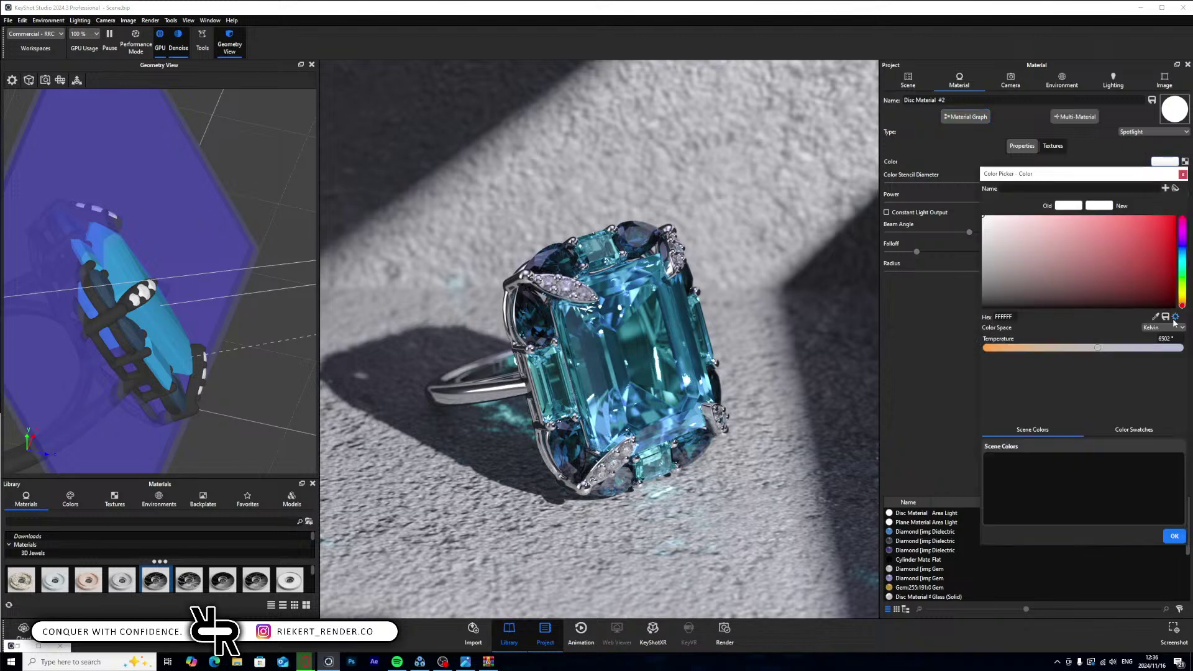
drag(1097, 351, 1099, 352)
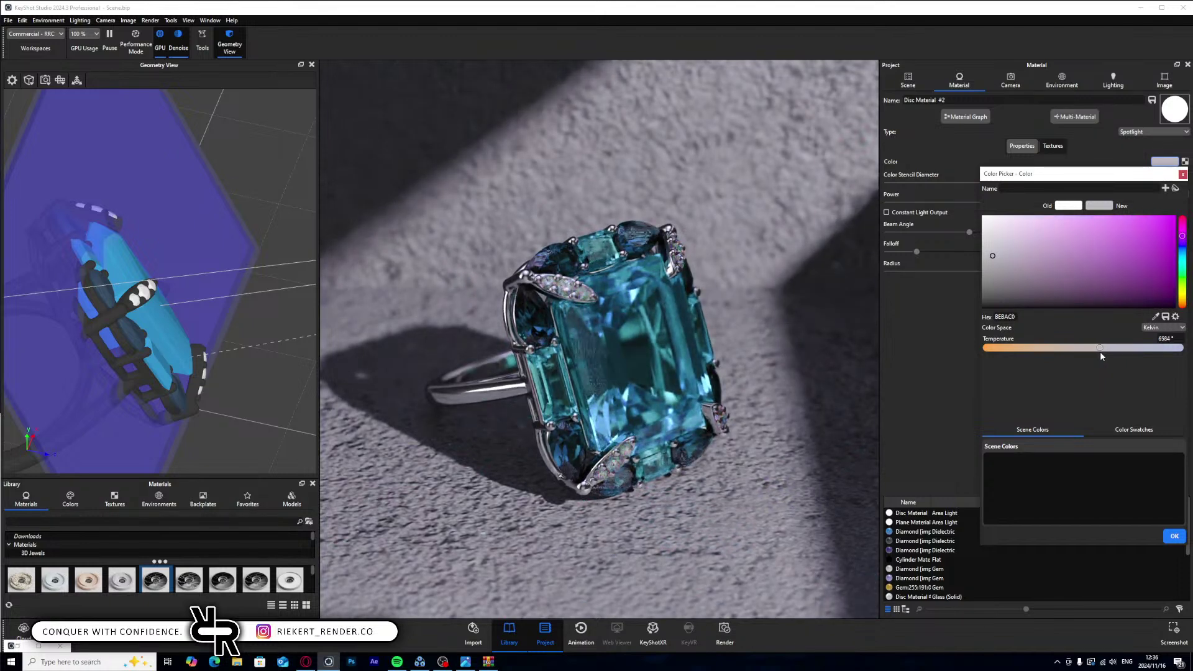
click(1174, 536)
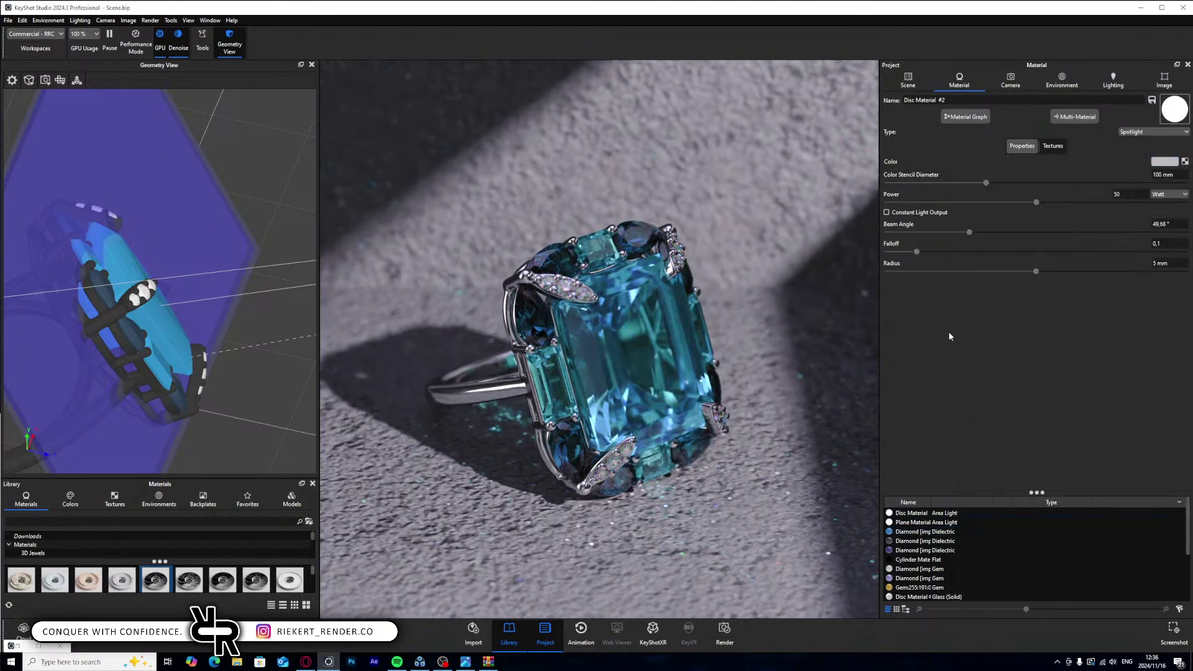
click(1107, 193)
text(75)
key(Return)
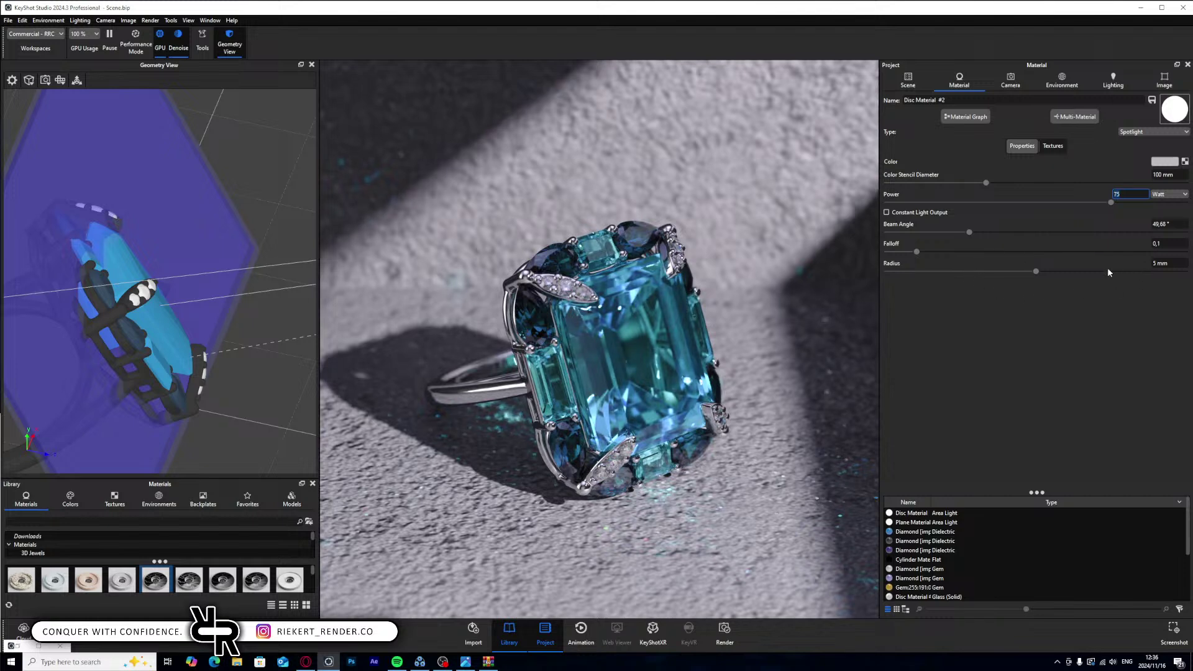
- Open the textures folder inside painted_concrete_02_4k.blend.zip and move the archive window clear of the render view
click(237, 662)
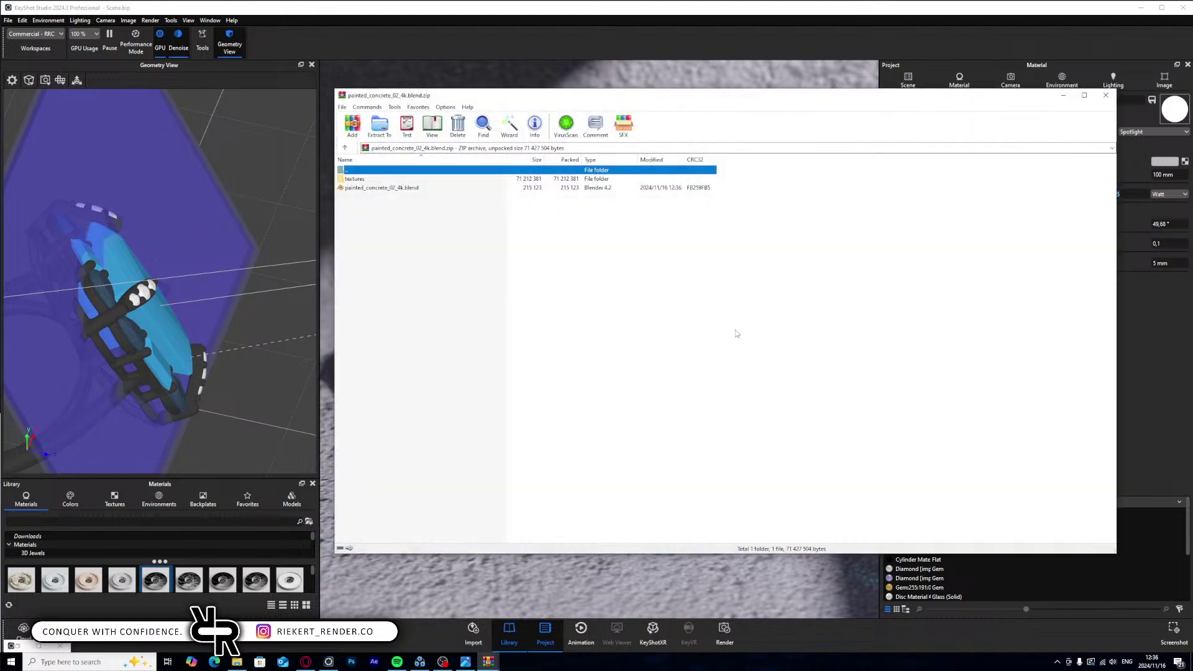
double_click(371, 180)
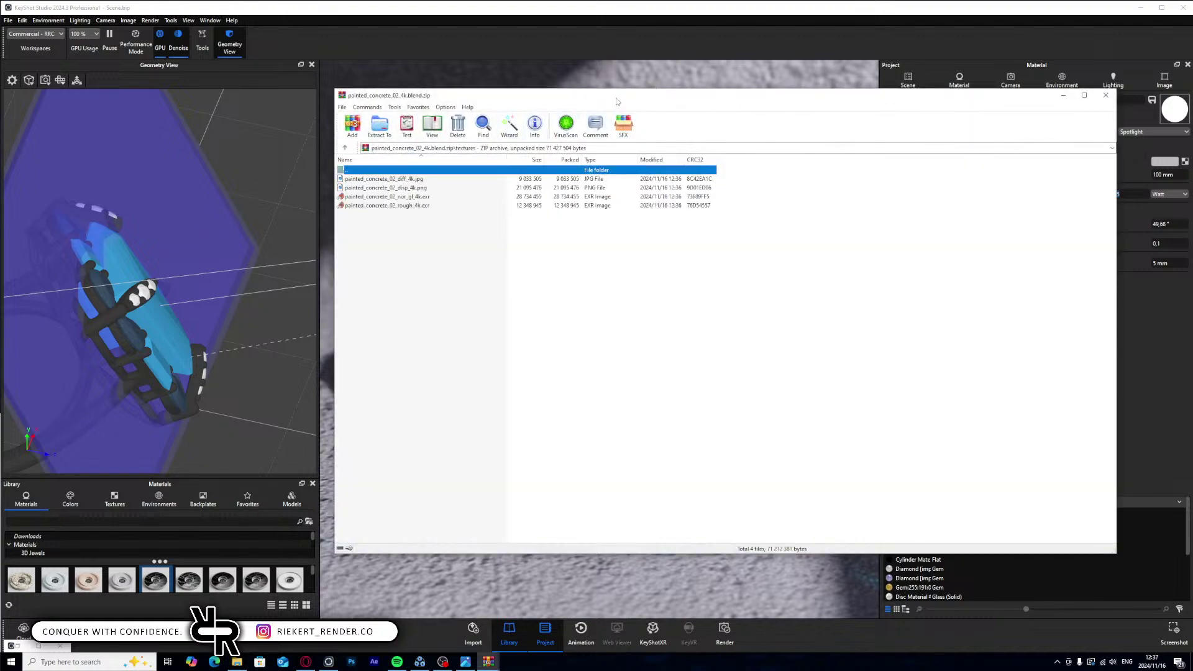
drag(616, 99, 24, 116)
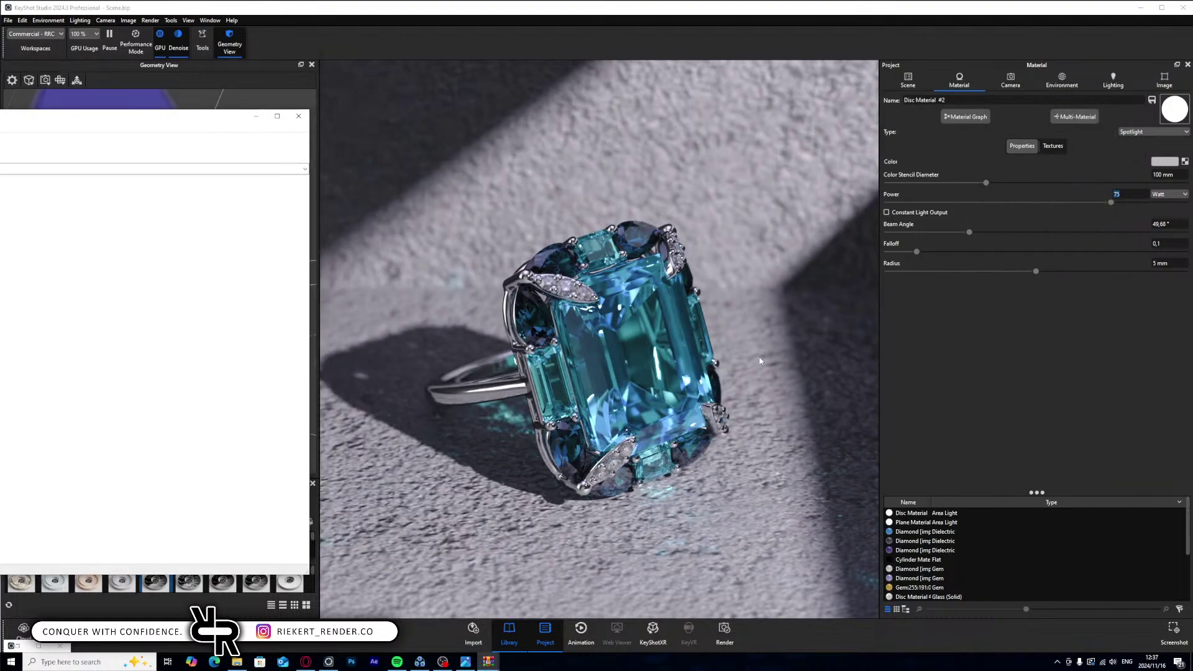
- Turn the ground material into a multi-material, add a new Plastic sub-material and open the material graph
double_click(766, 369)
click(1074, 116)
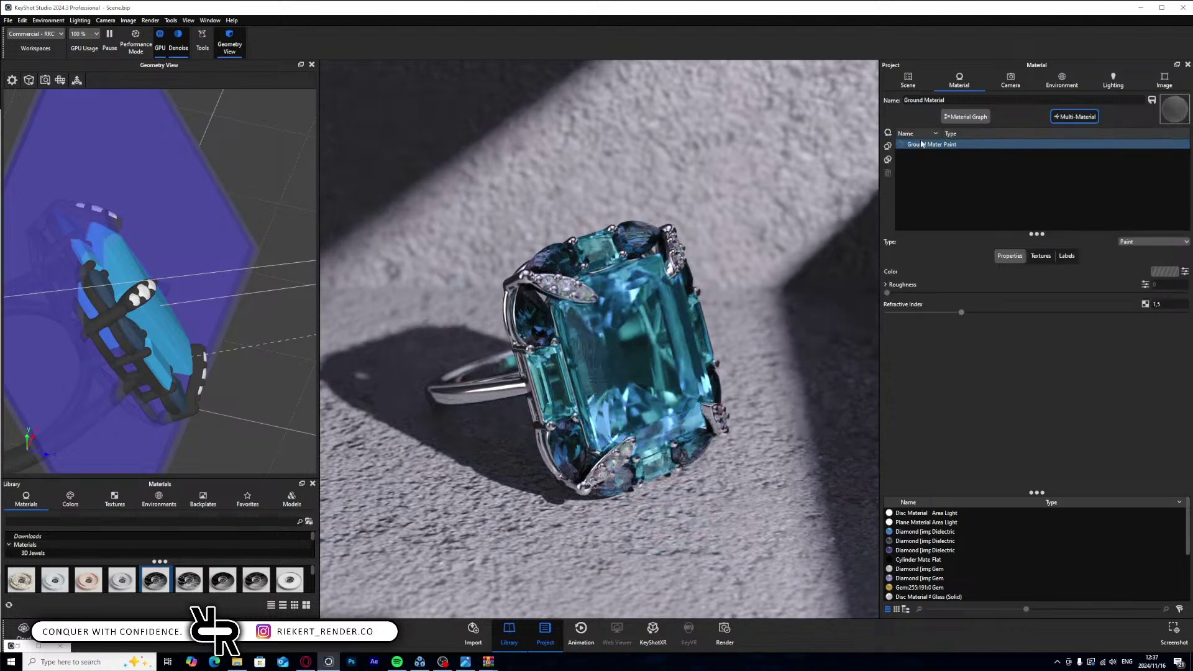
click(887, 133)
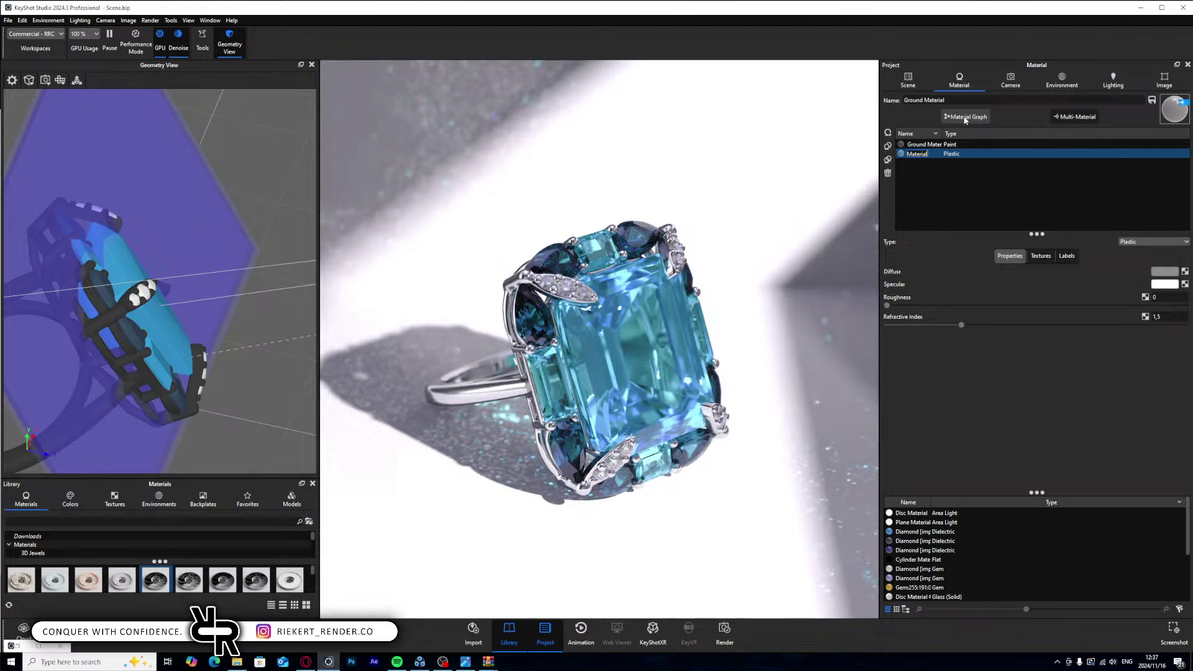
click(965, 118)
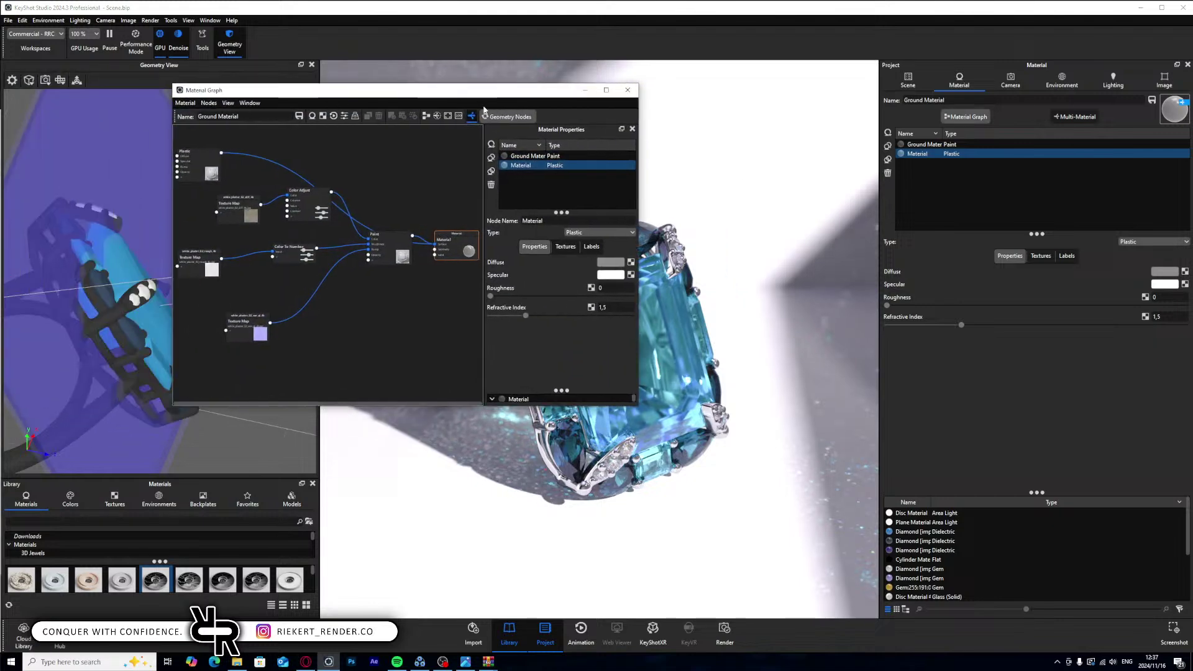
- Show only the new Plastic sub-material's nodes in the graph and bring in the painted_concrete_02 diffuse, roughness, normal and displacement 4K texture maps
click(435, 116)
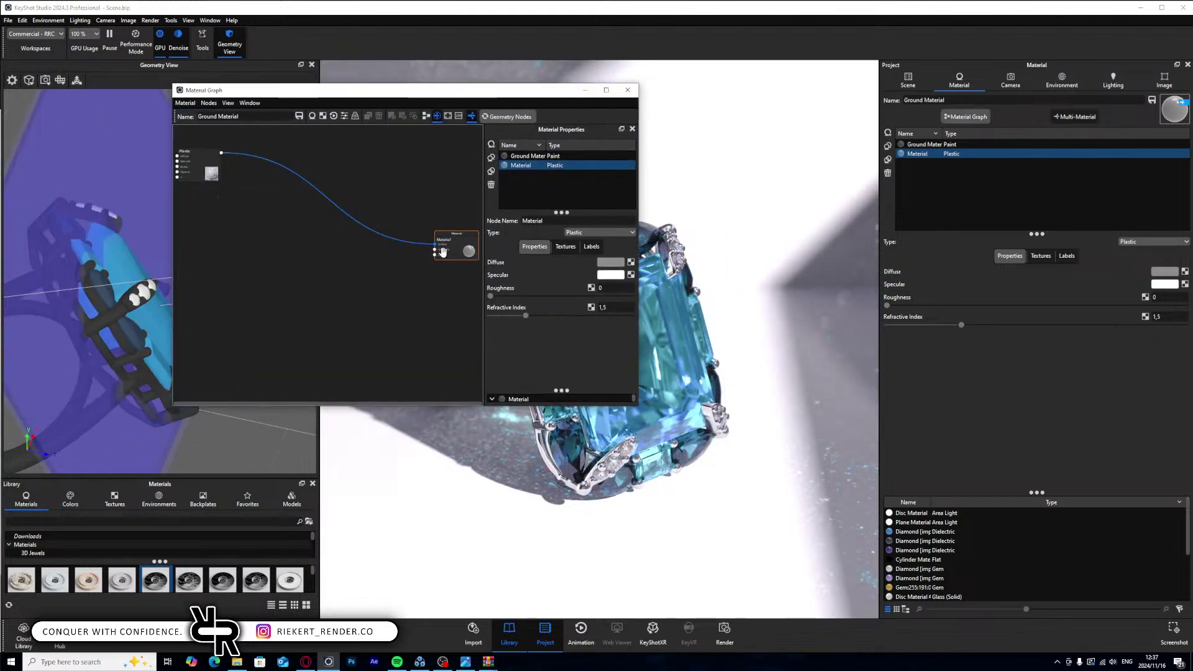
drag(442, 251, 306, 178)
drag(199, 162, 244, 169)
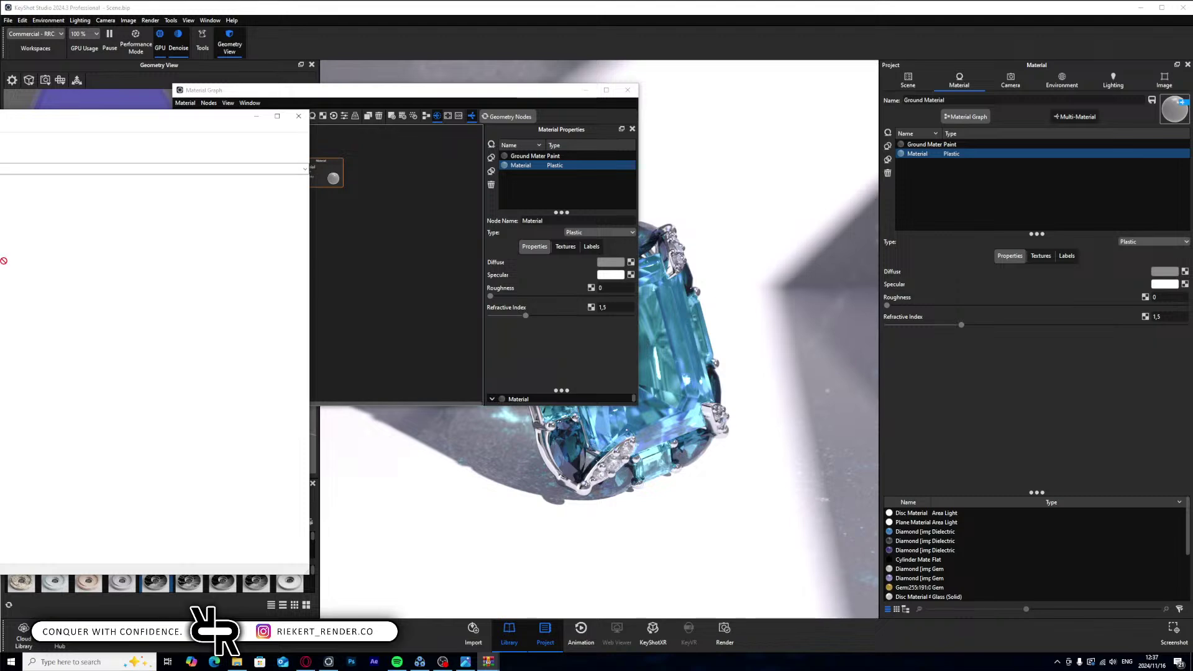
mouse_move(372, 289)
mouse_down()
mouse_move(413, 320)
mouse_move(418, 347)
mouse_move(245, 273)
mouse_up()
mouse_move(392, 320)
mouse_down()
mouse_move(180, 234)
mouse_move(178, 136)
mouse_up()
drag(423, 335, 177, 239)
drag(271, 275, 168, 200)
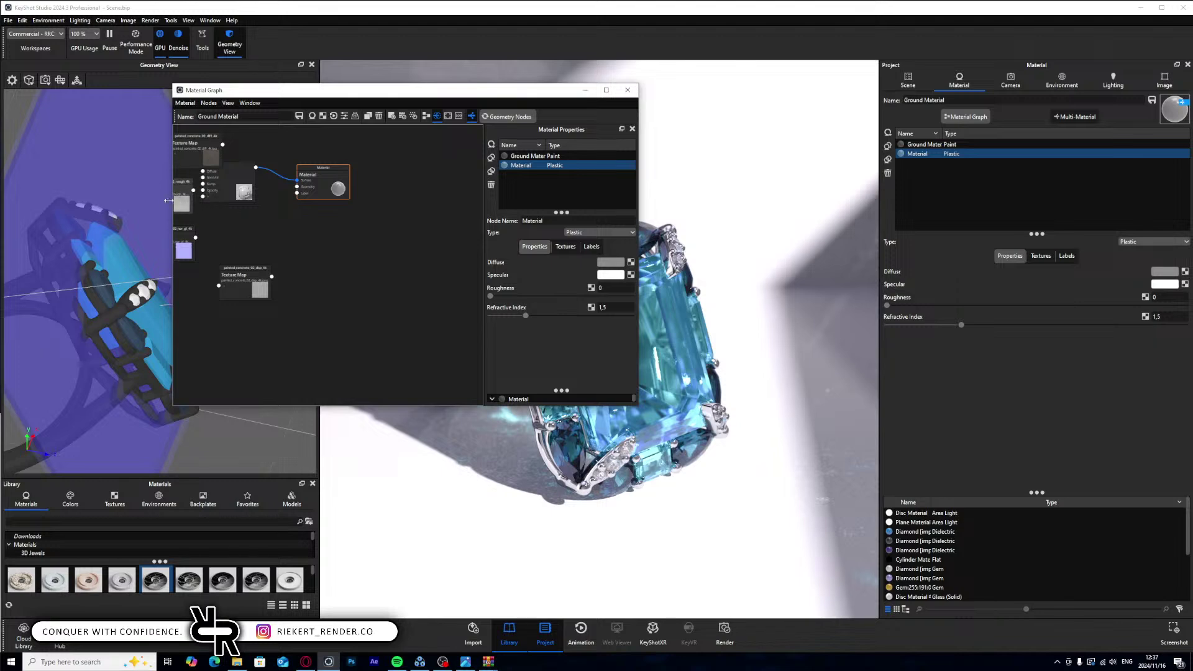
- Connect the painted_concrete_02 diffuse map to the Plastic node's Diffuse, the rough map to Roughness and the nor_gl map to Bump
scroll(342, 227, down, 3)
scroll(311, 287, up, 3)
drag(275, 188, 215, 242)
click(307, 223)
drag(287, 241, 284, 235)
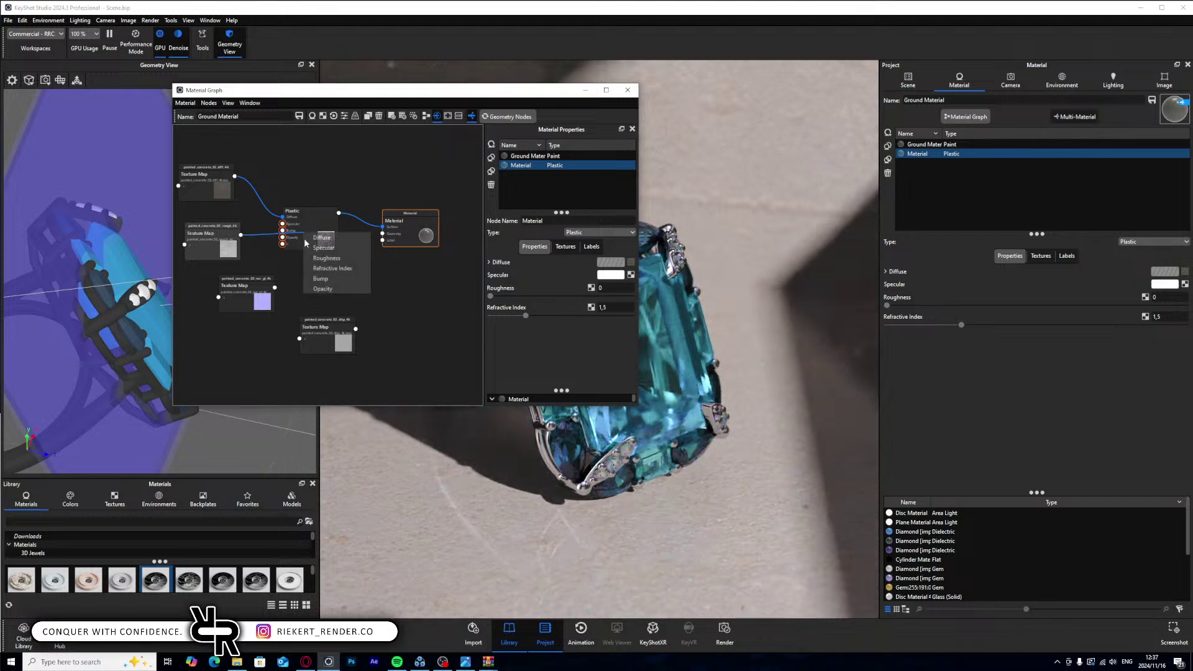
click(309, 237)
drag(275, 292, 284, 248)
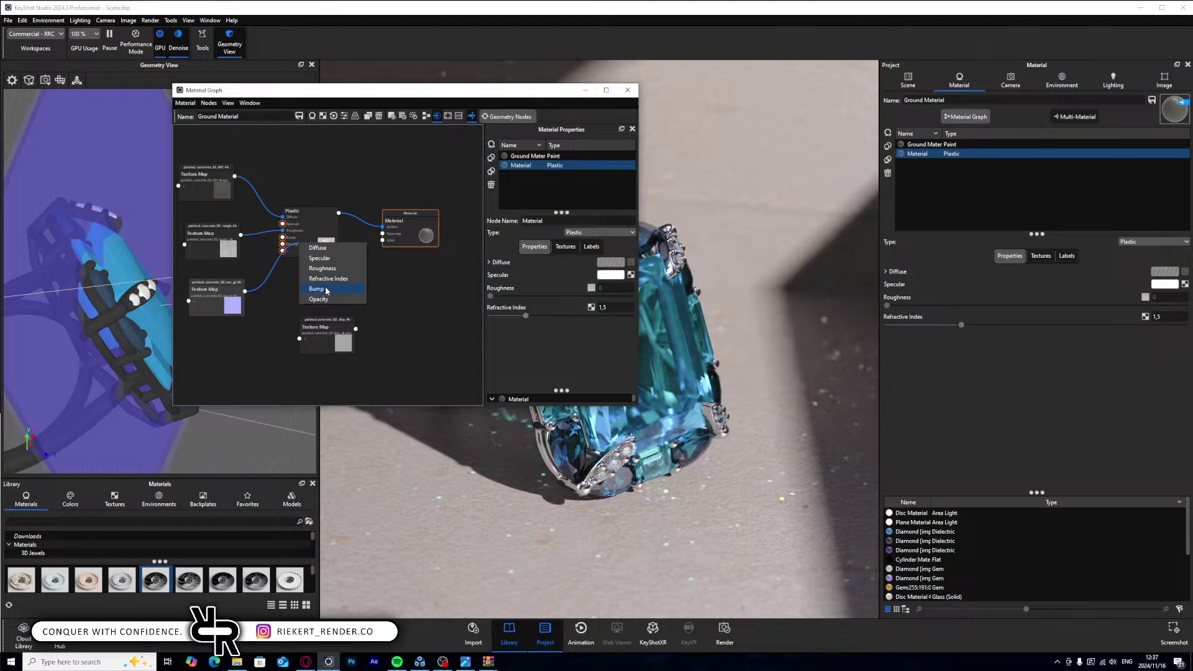
click(316, 289)
- Remove the unconnected painted_concrete_02 displacement texture map from the material graph
drag(327, 336, 227, 350)
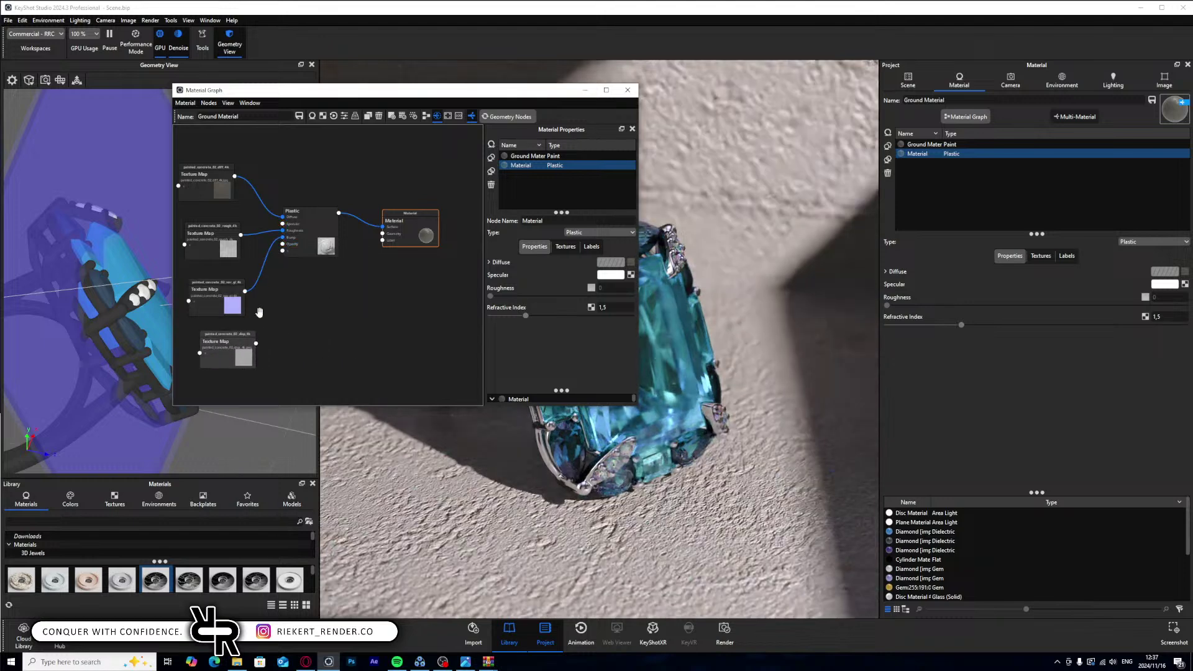
click(234, 351)
key(Delete)
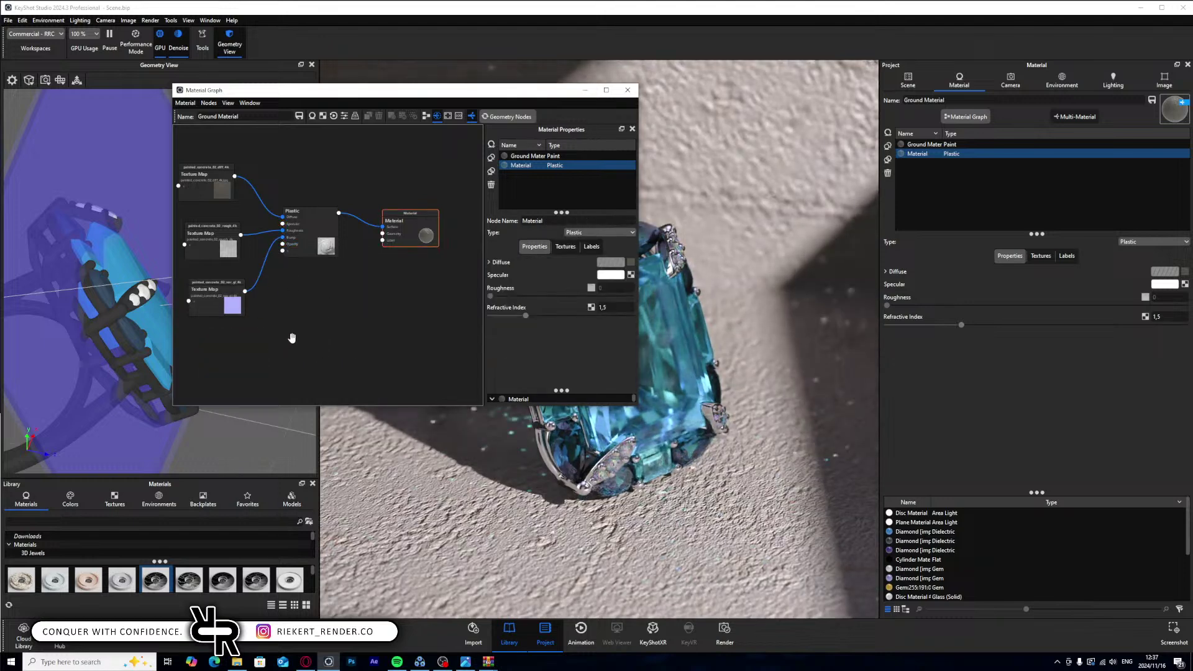
- Treat the painted_concrete_02_nor_gl_4k texture as a normal map and set its bump height to -3
click(233, 292)
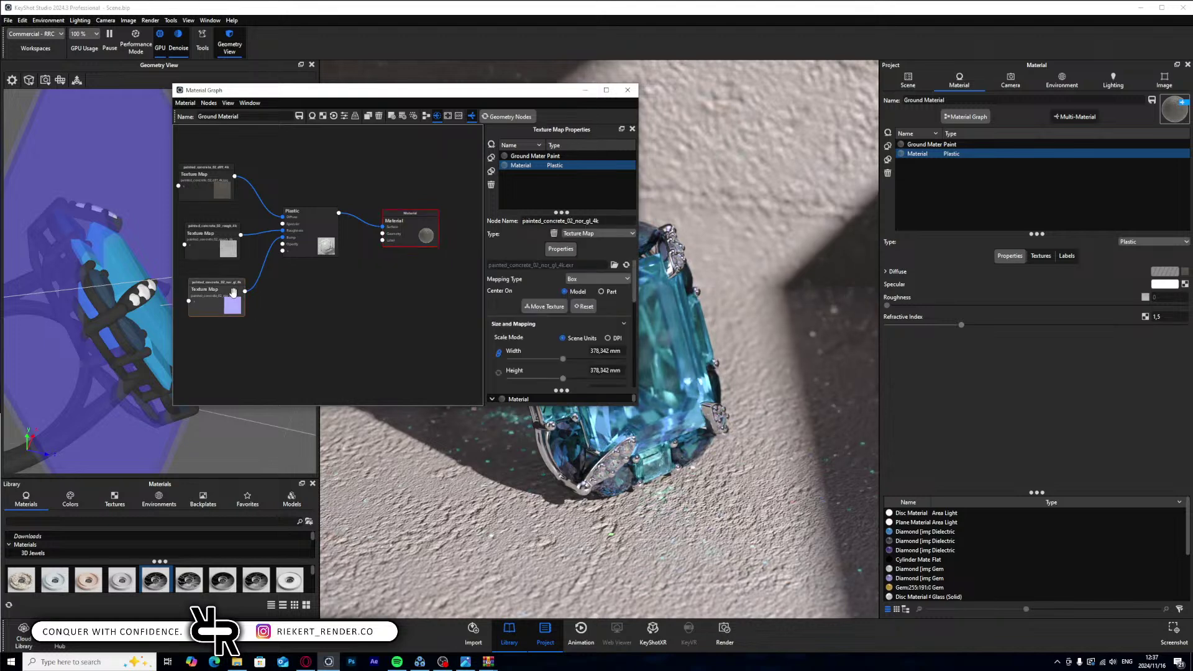
scroll(538, 365, down, 5)
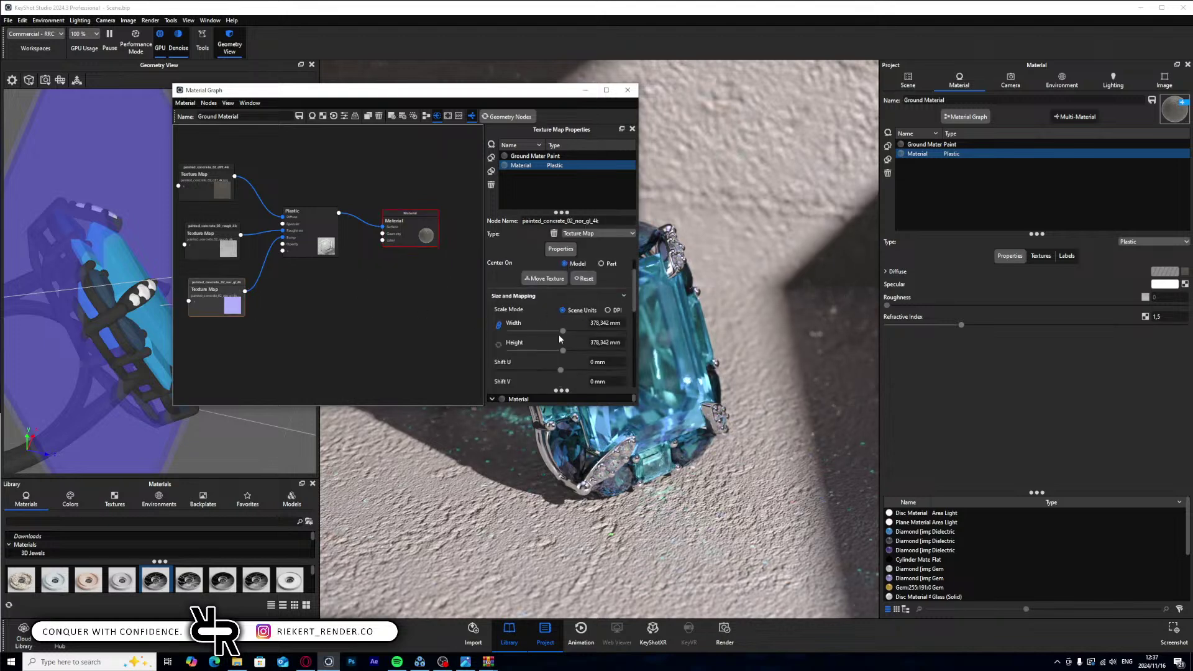
click(498, 378)
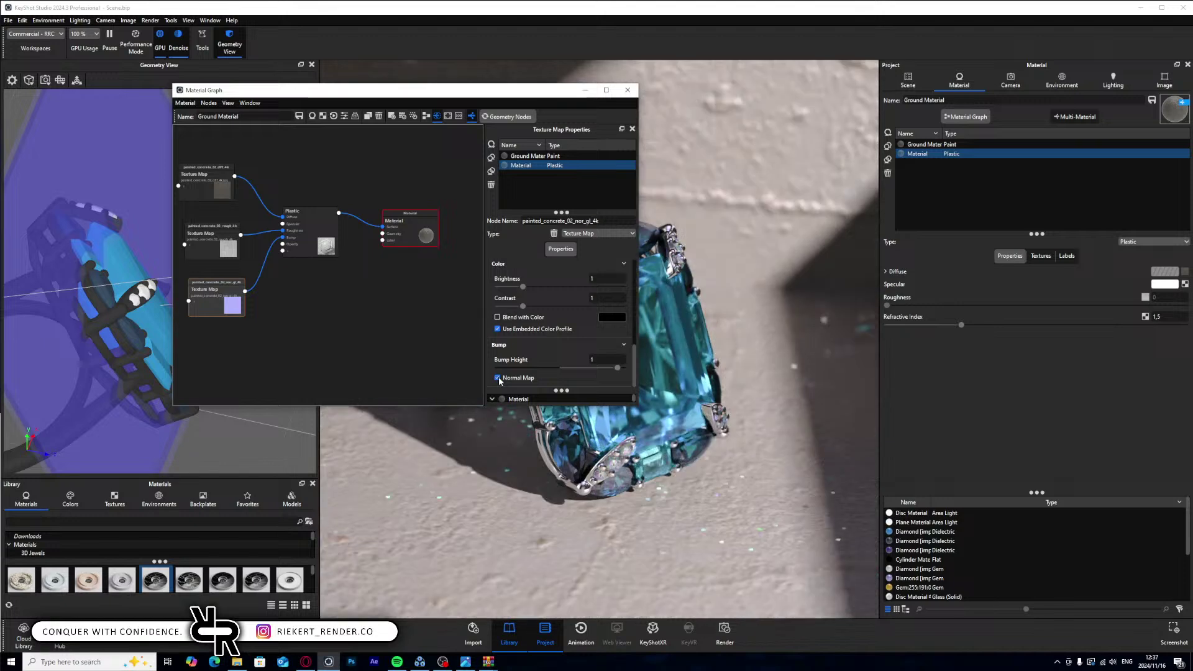
click(605, 359)
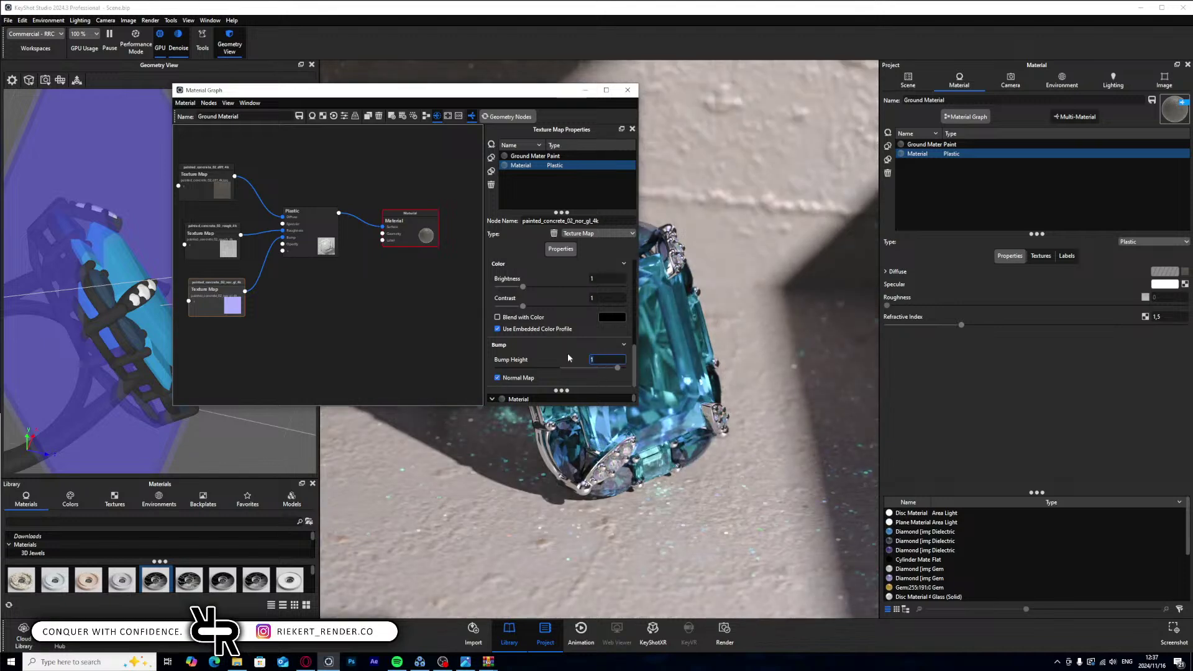
text(-3)
key(Return)
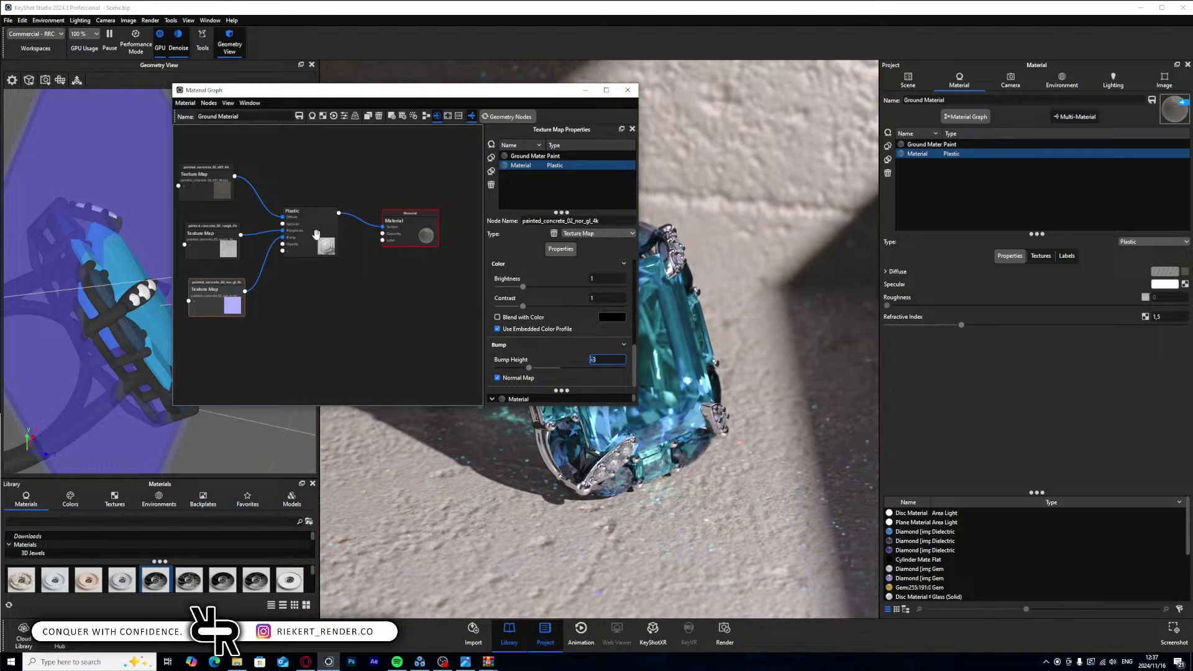
- Scale the painted_concrete_02_rough_4k texture map to 45,6 mm wide and high, and move the material graph window clear of the ring
click(213, 235)
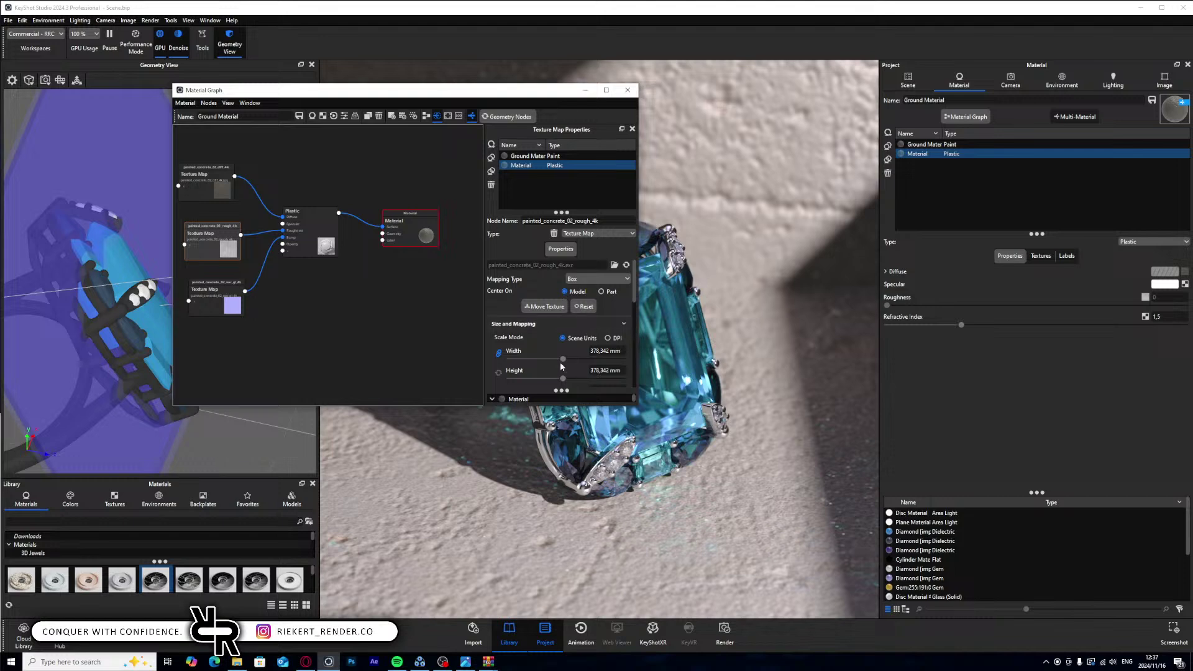
drag(563, 360, 516, 358)
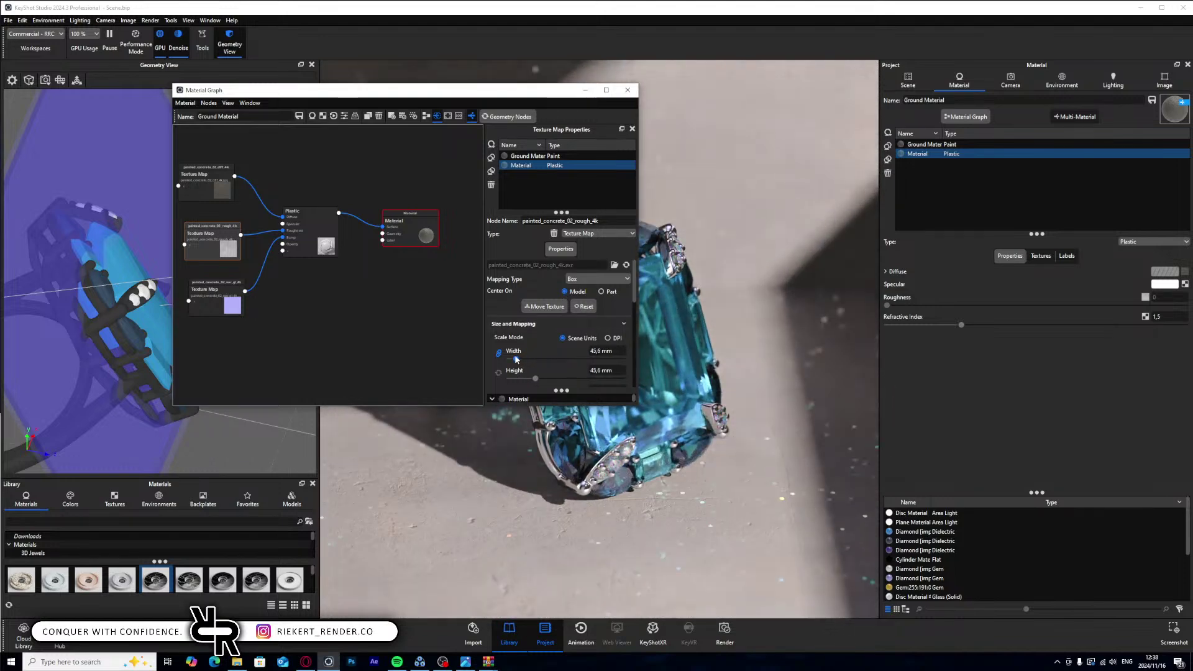
drag(473, 90, 418, 92)
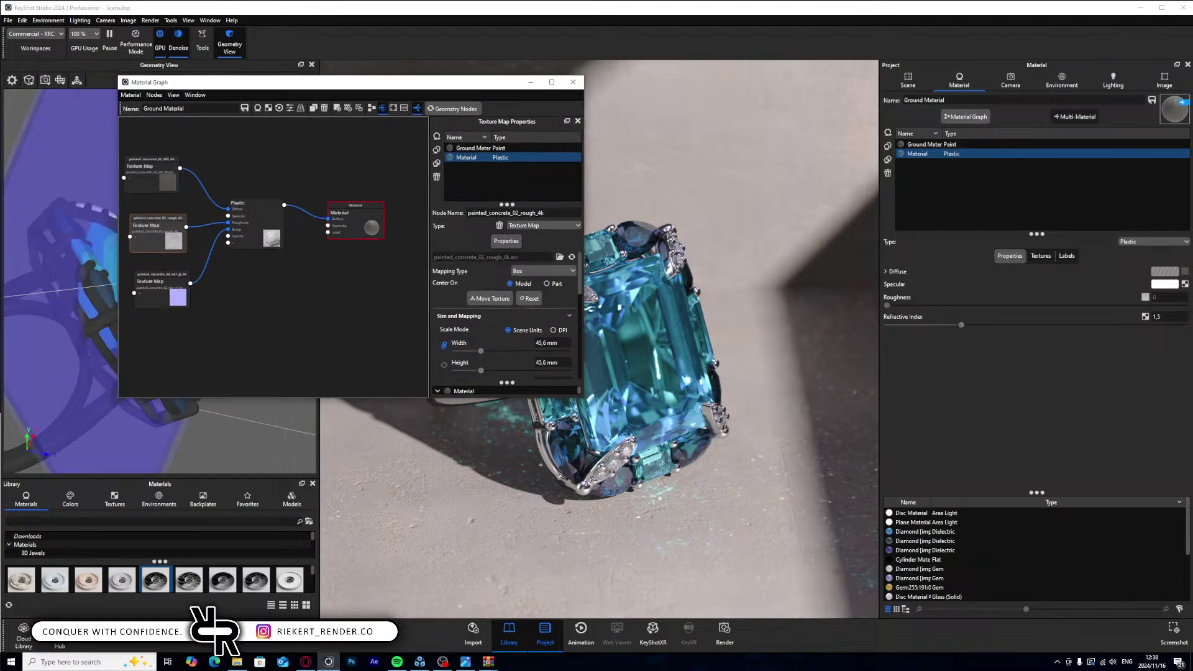
drag(395, 85, 208, 80)
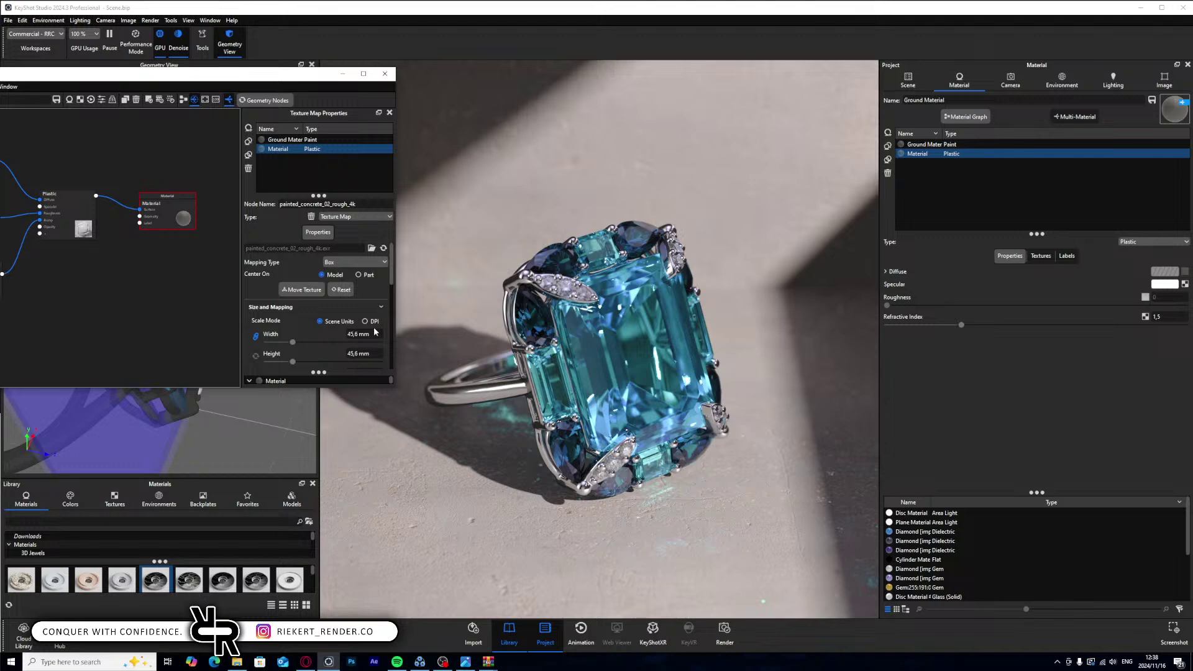
click(907, 80)
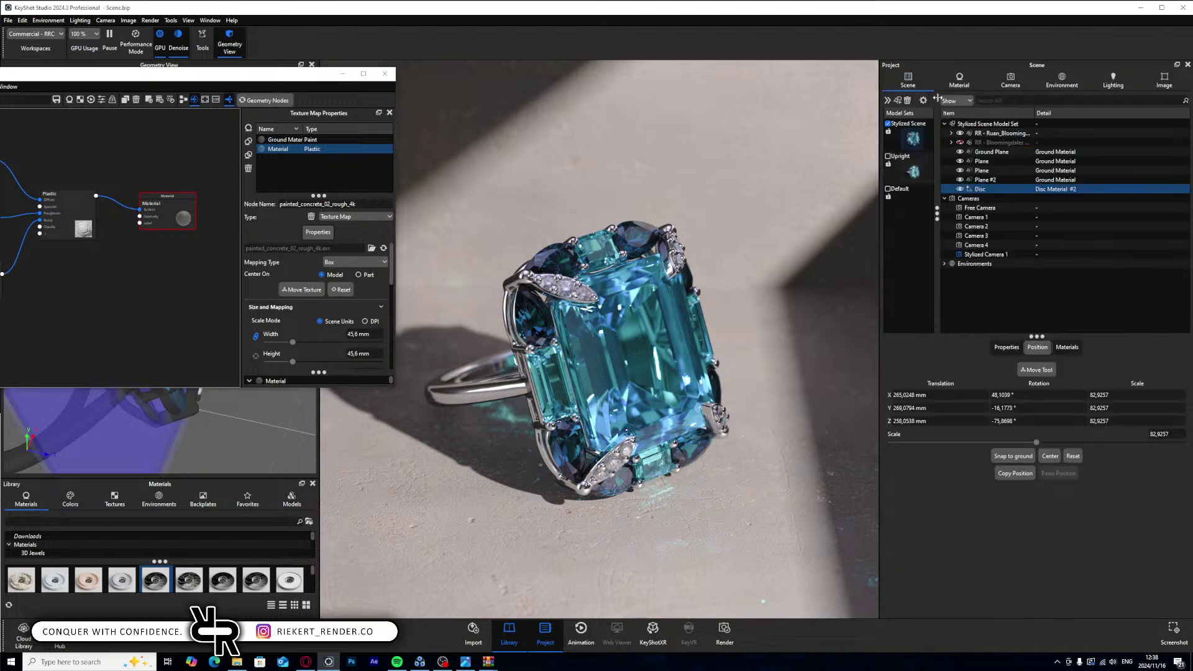
click(1031, 189)
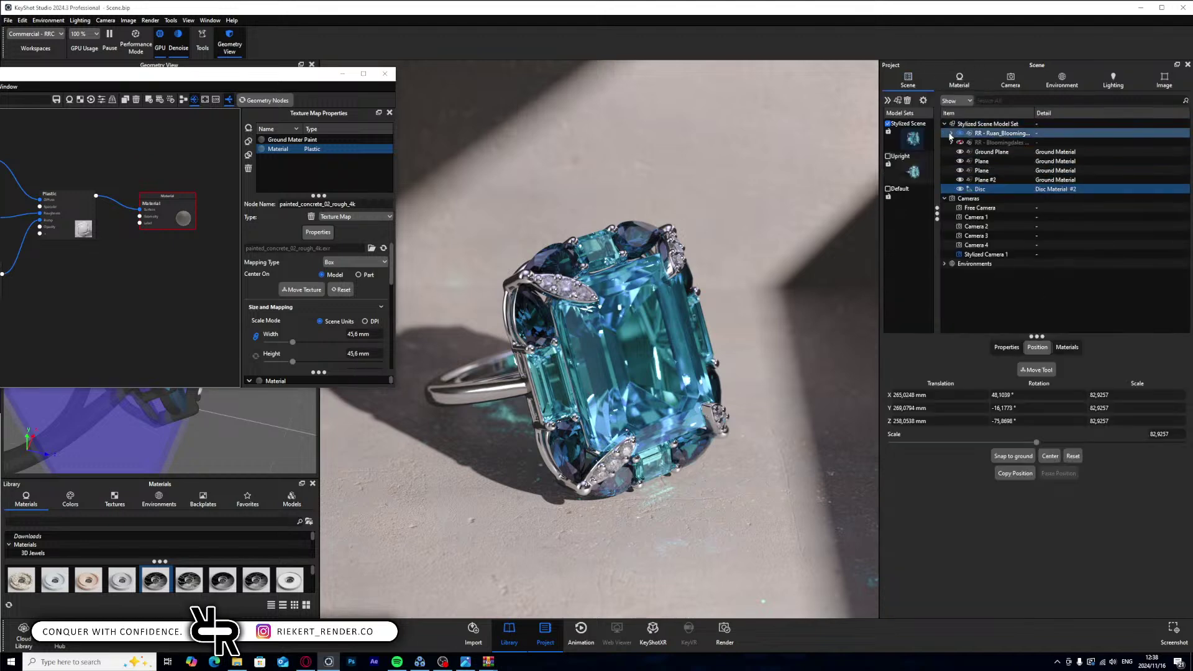
mouse_move(891, 160)
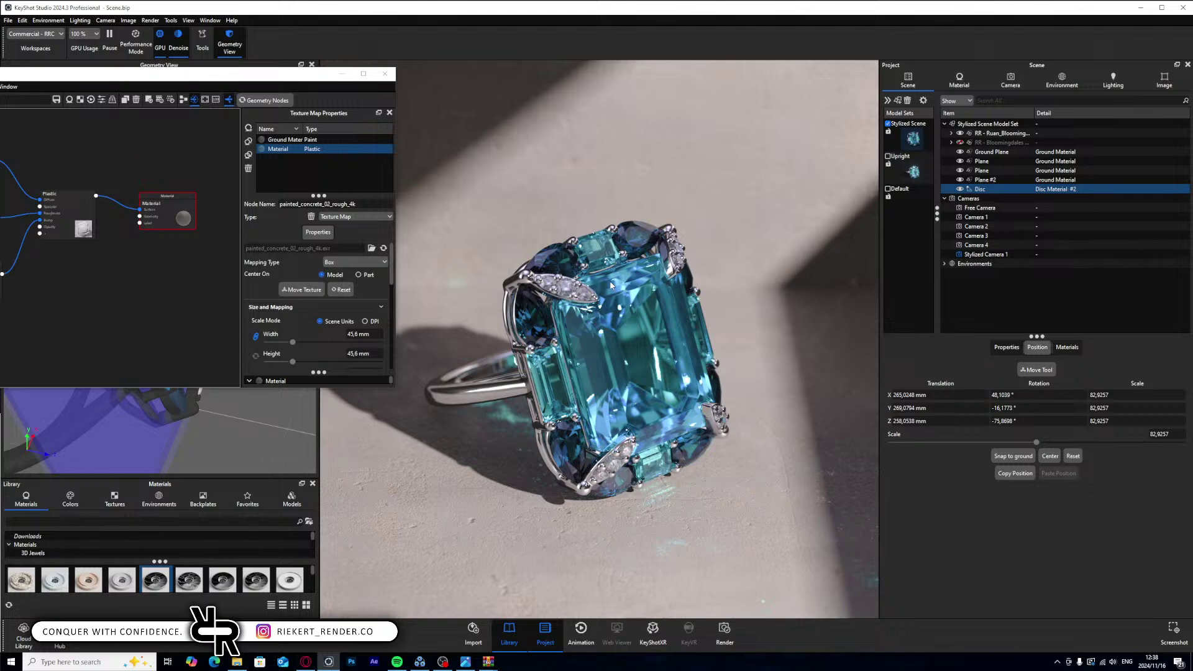
double_click(1013, 187)
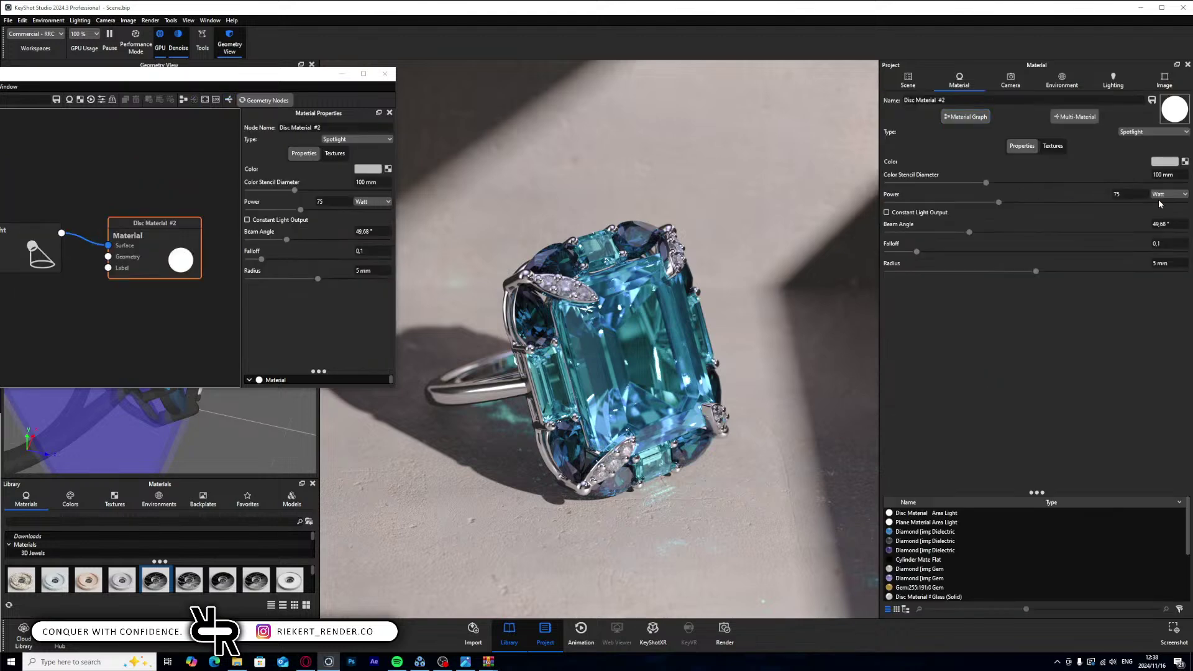
click(1151, 131)
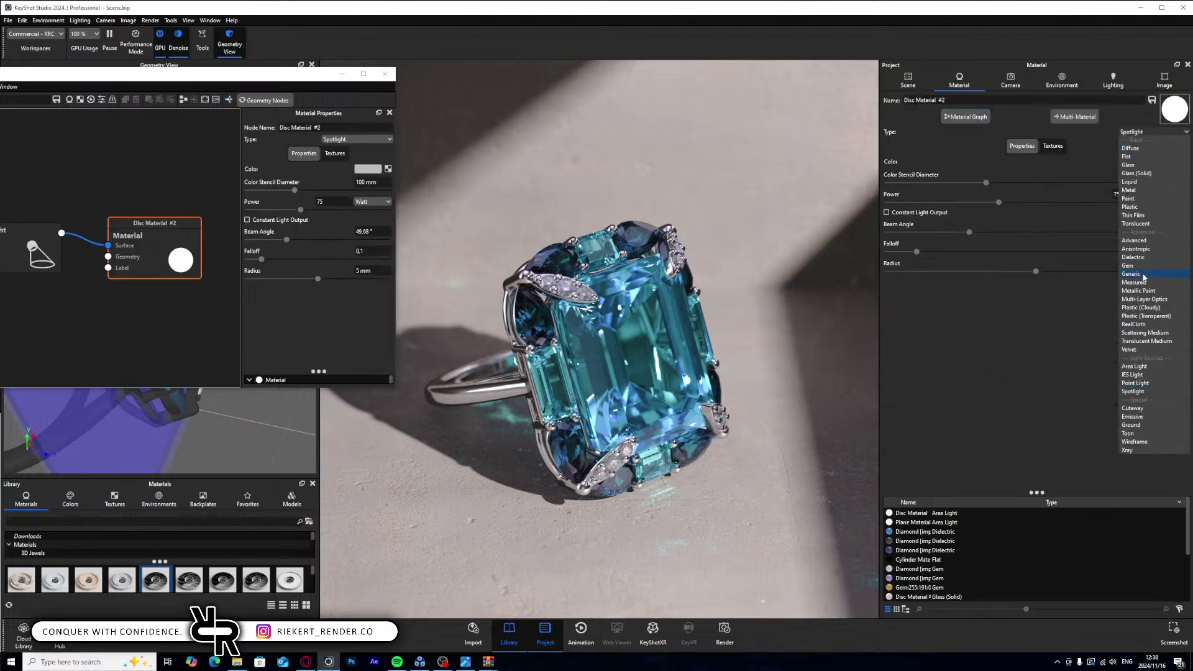
click(1098, 358)
- Duplicate the Disc light in the scene tree, hide the original and unlink the copy's material from Disc Material #2
click(908, 80)
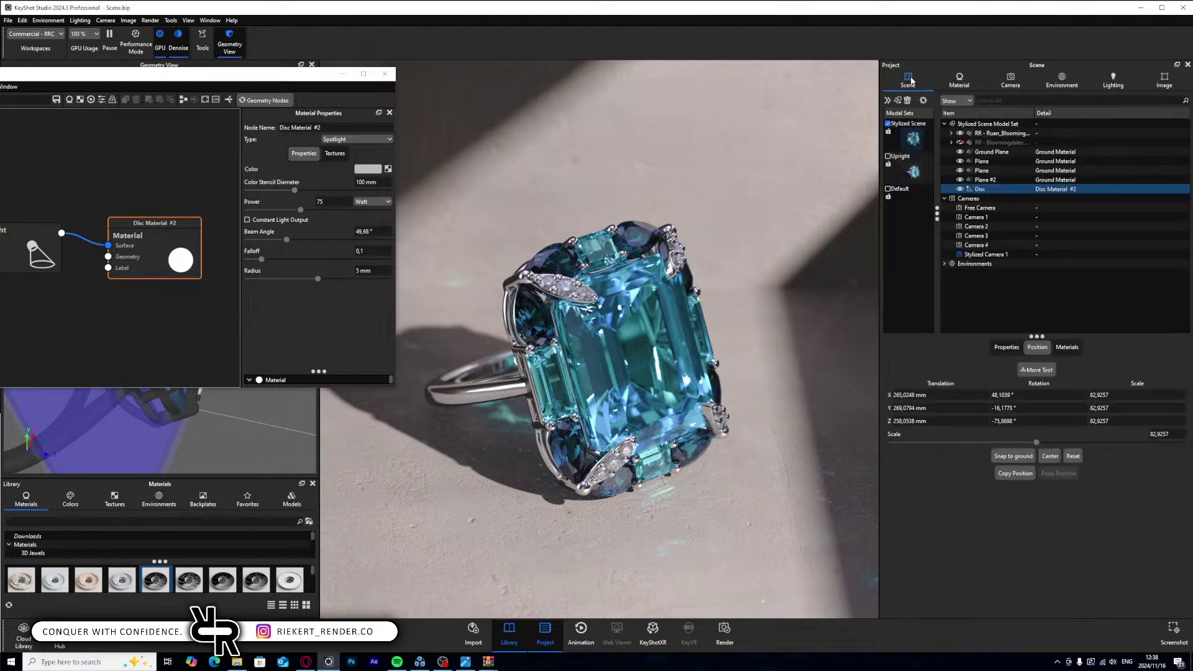
double_click(998, 189)
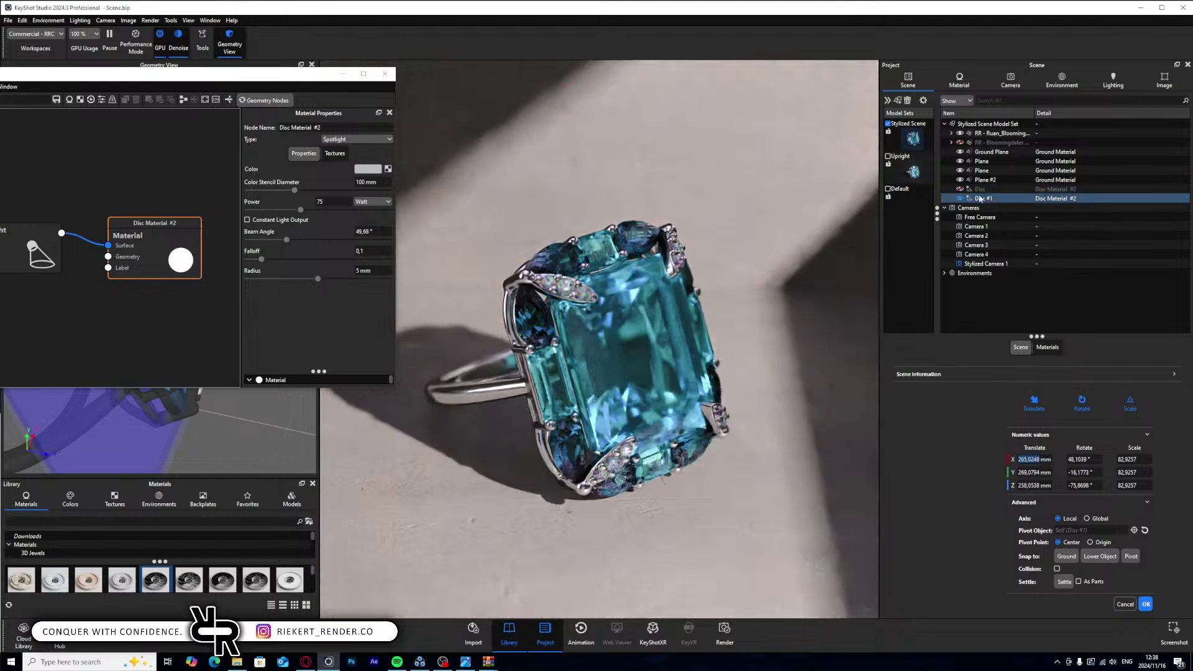
click(908, 80)
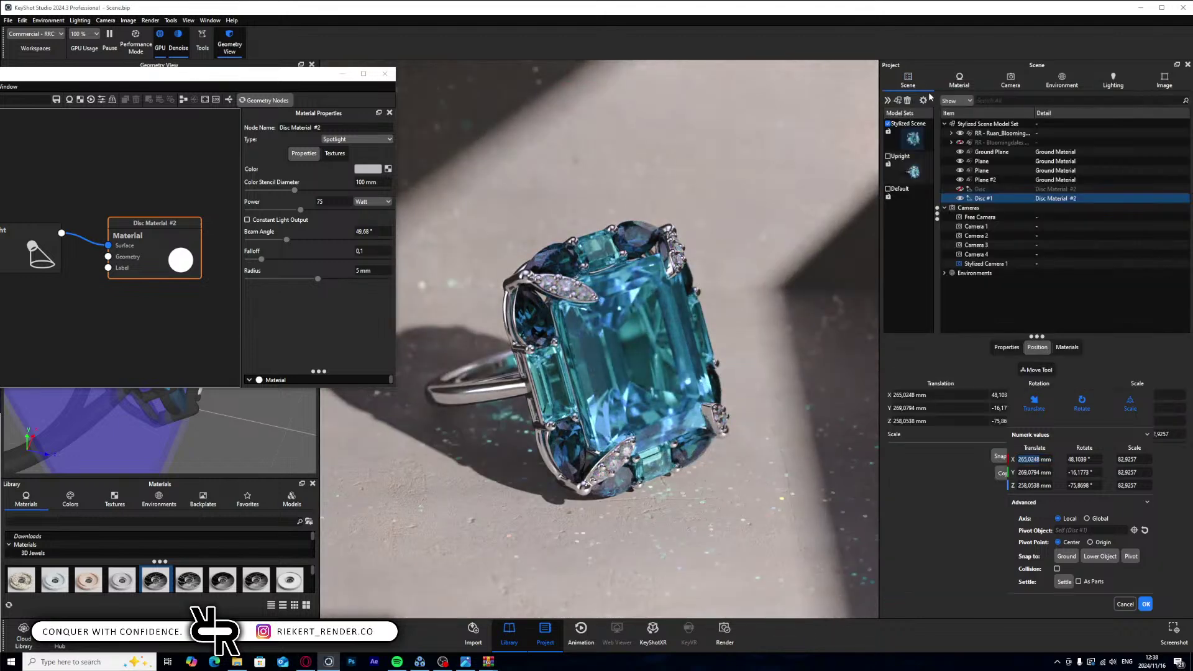
right_click(994, 199)
mouse_move(1011, 212)
click(924, 283)
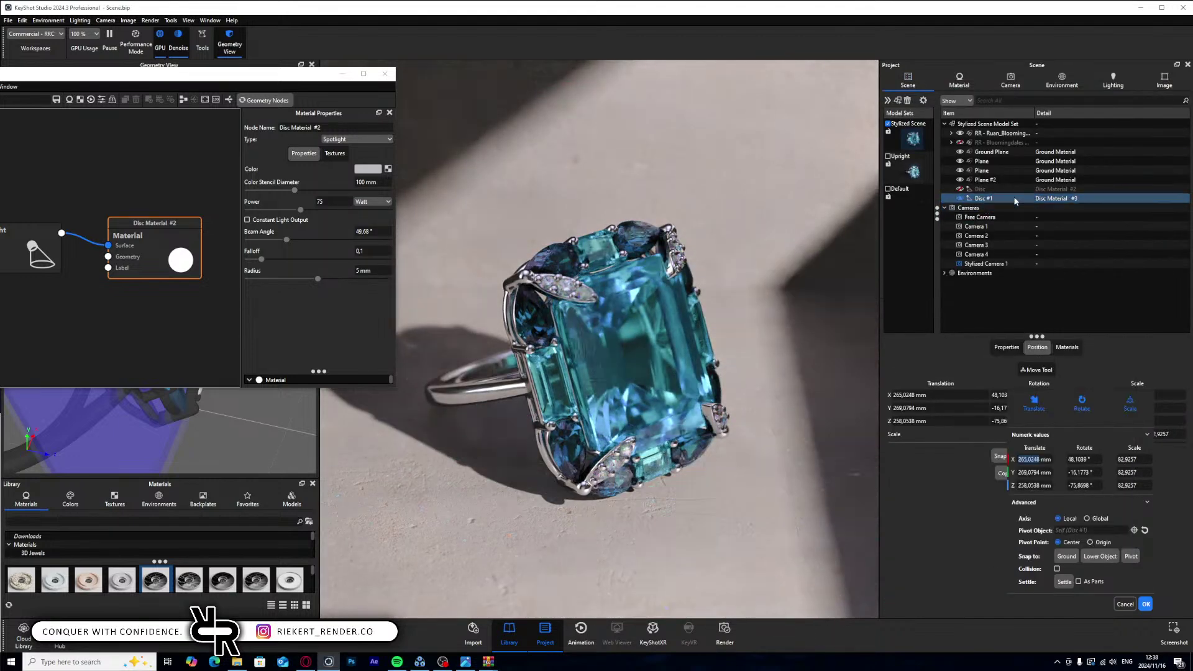
- Change the duplicated disc's material type to Area Light and set its power unit to Watt
double_click(1018, 199)
click(1148, 131)
click(1134, 366)
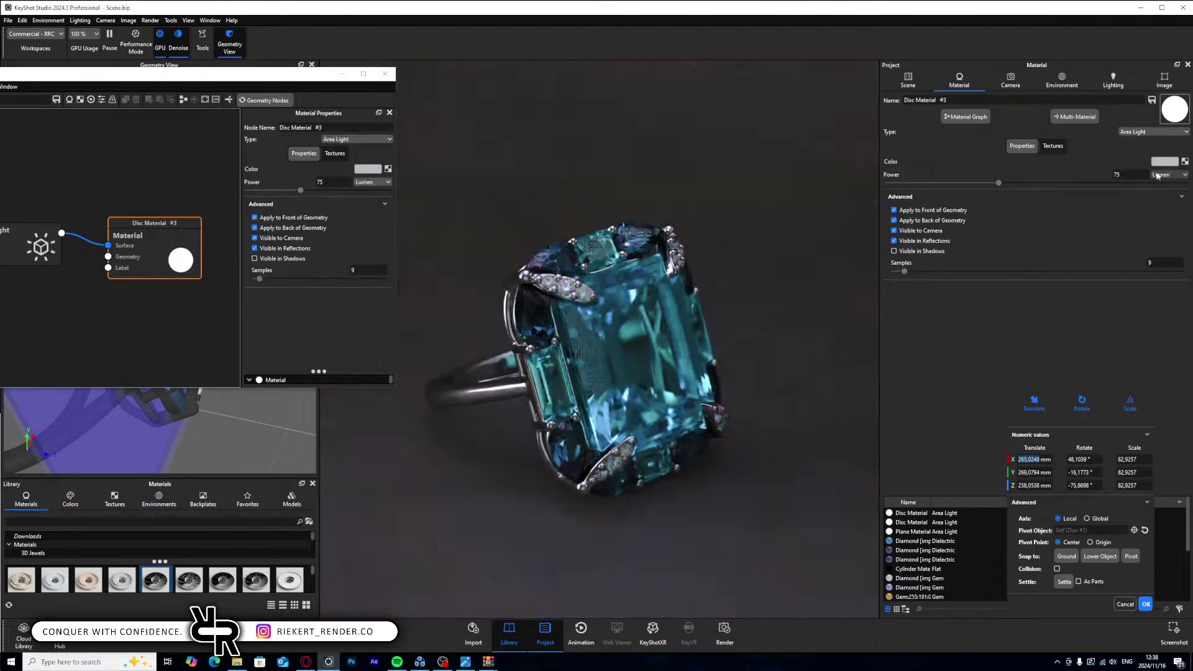
click(1164, 176)
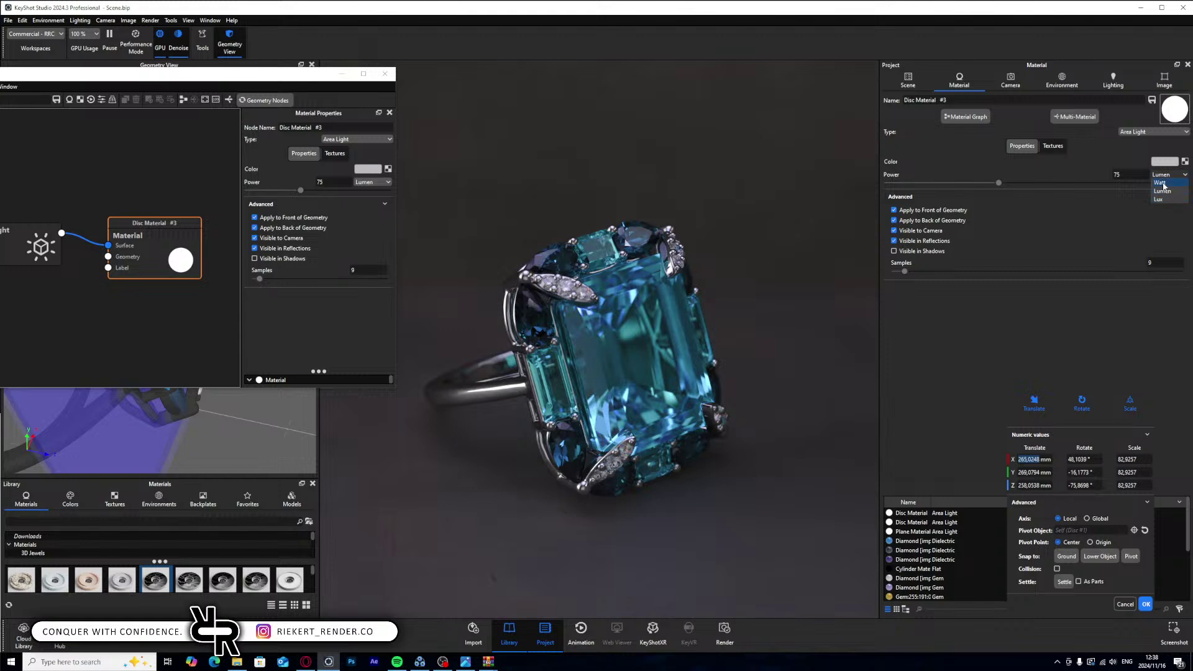
click(1160, 182)
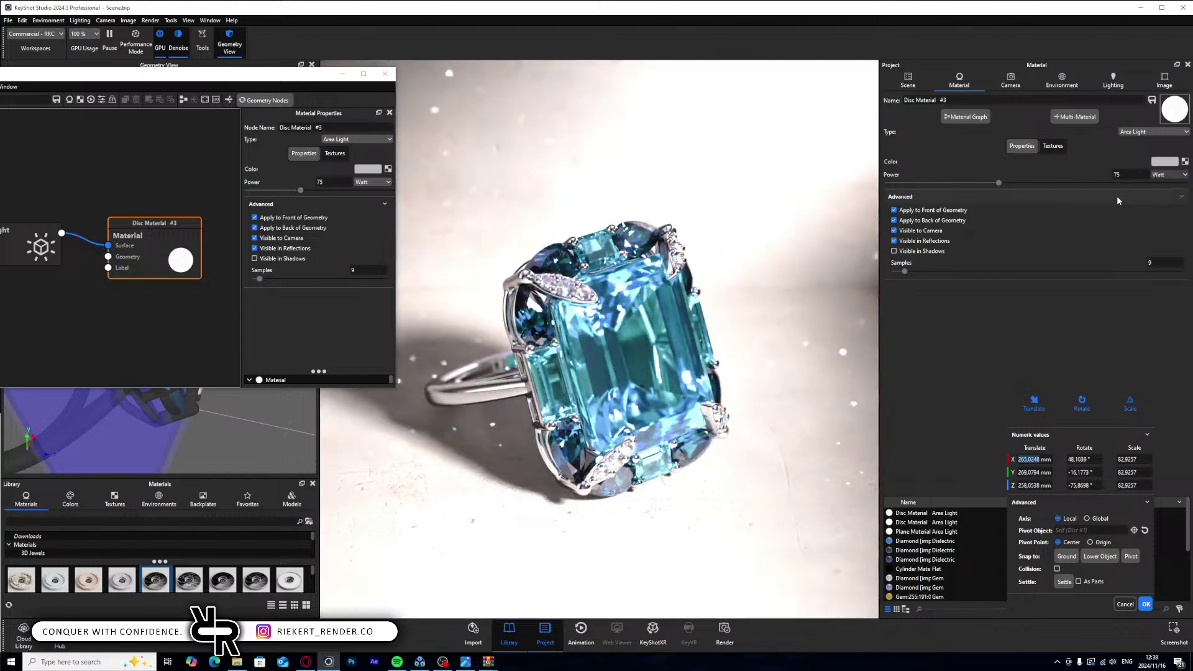
- Minimize the material graph, test the disc area light's power at 50 and 10 Watt, and settle on 25 Watt
click(342, 74)
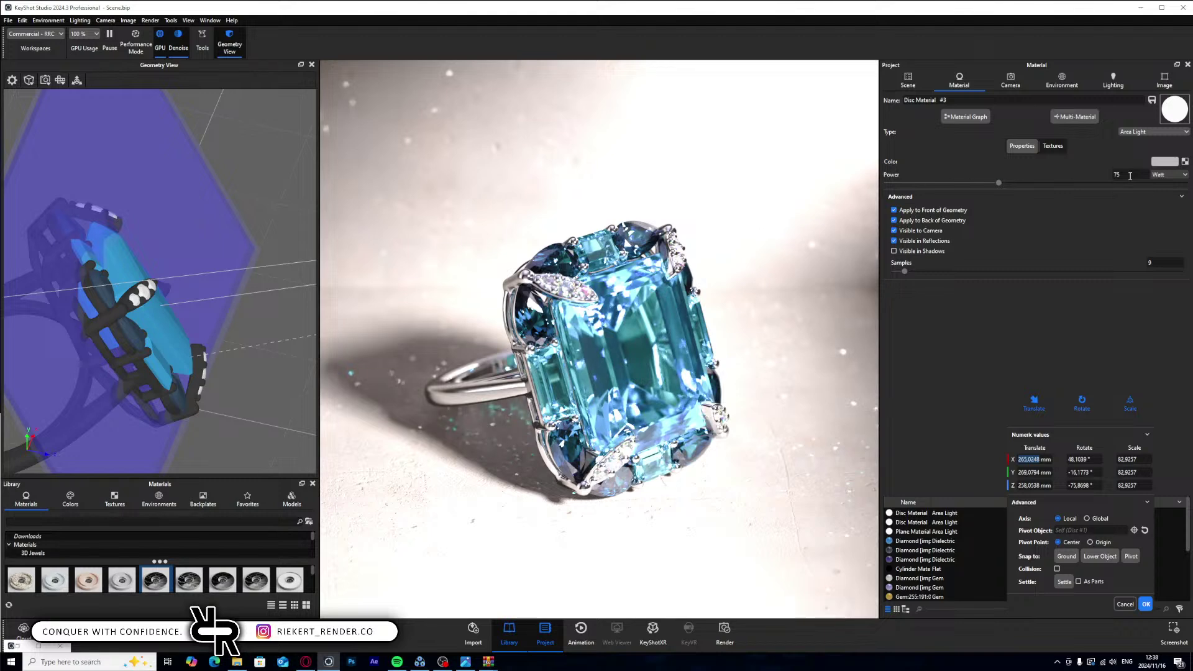
text(50)
key(Return)
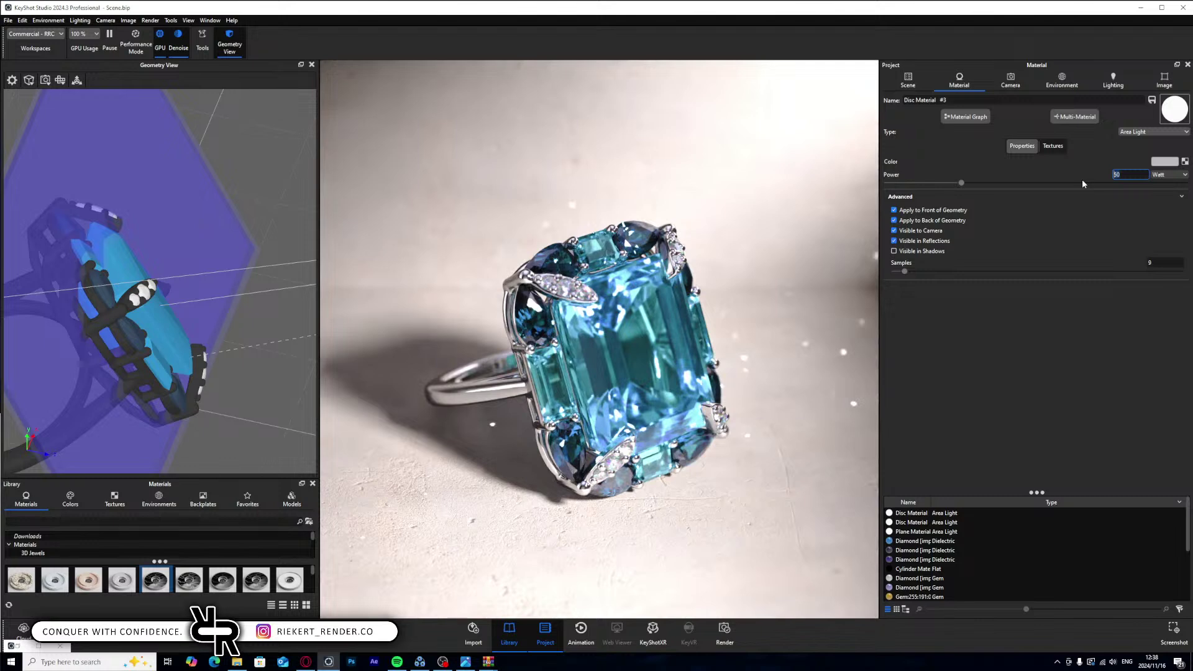
text(10)
key(Return)
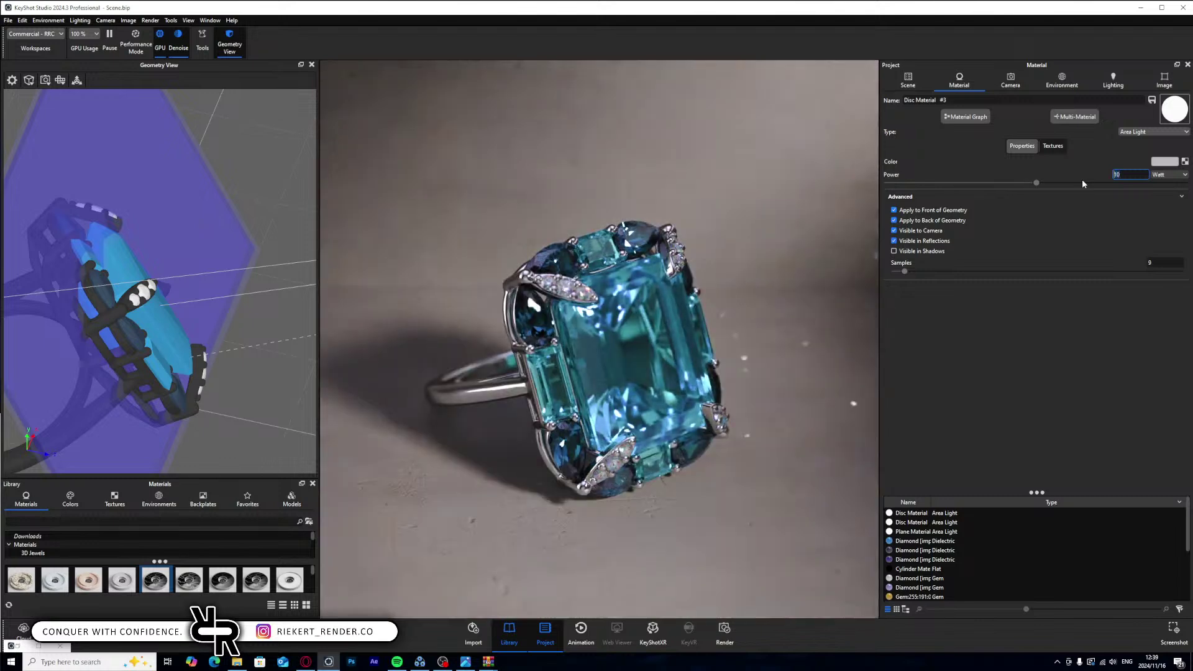
text(25)
key(Return)
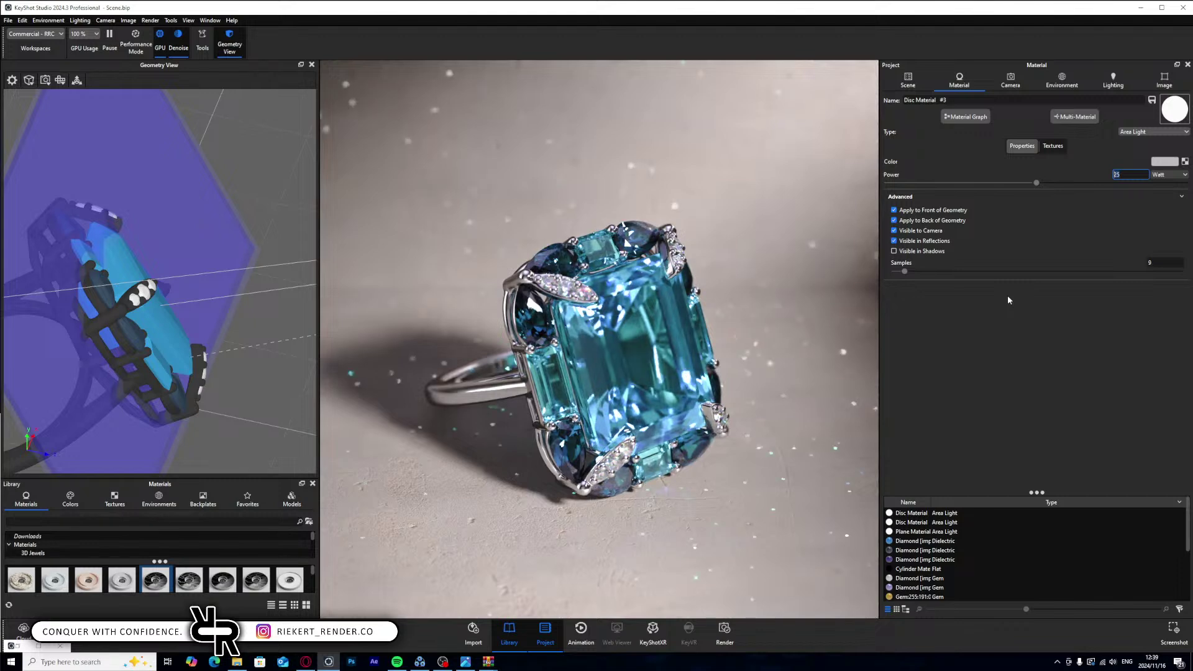
- Activate the move gizmo on the Disc #1 area light in the geometry view and set its axis to Local
scroll(177, 302, down, 10)
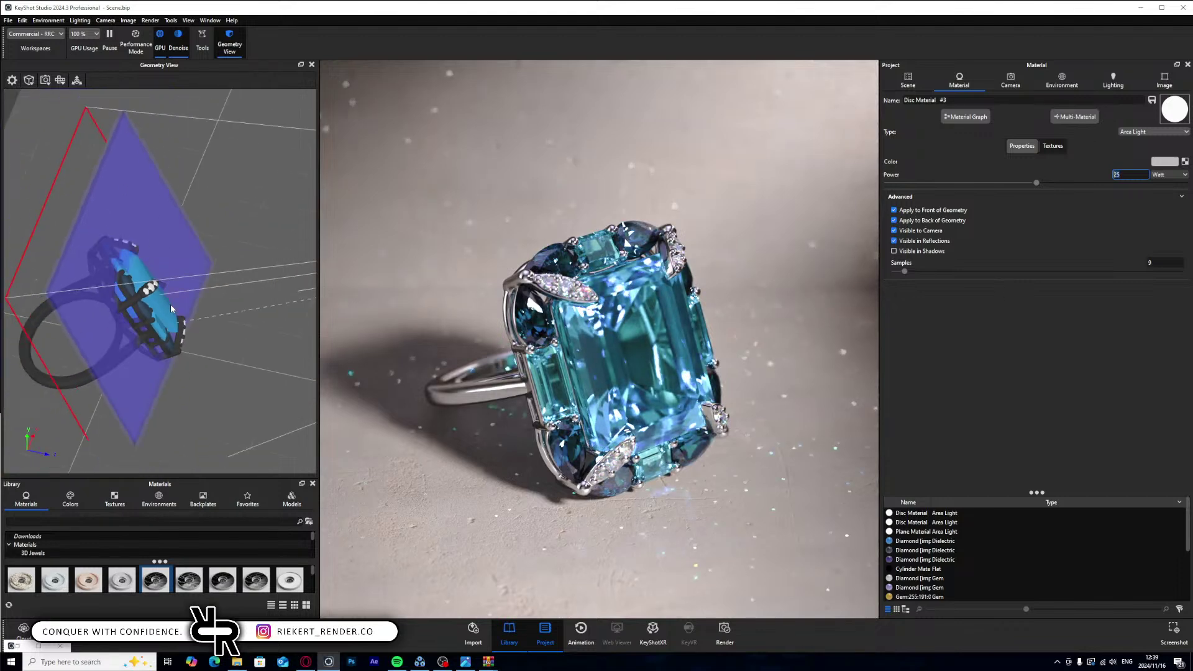
scroll(177, 302, down, 8)
drag(177, 302, 553, 165)
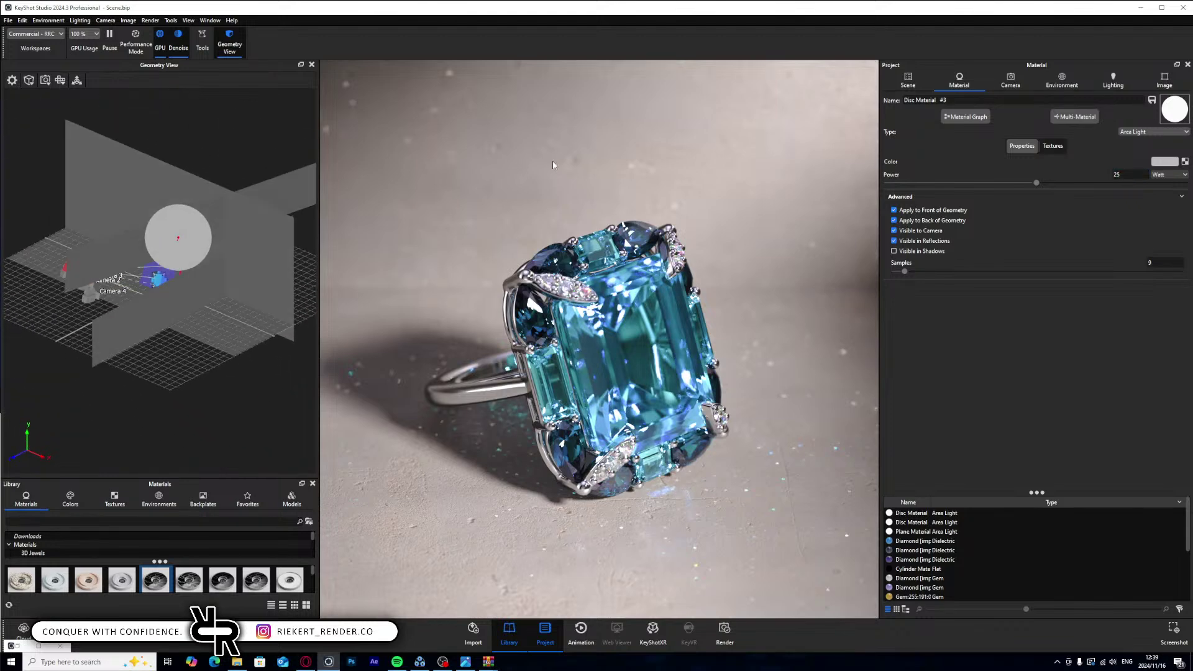
click(908, 81)
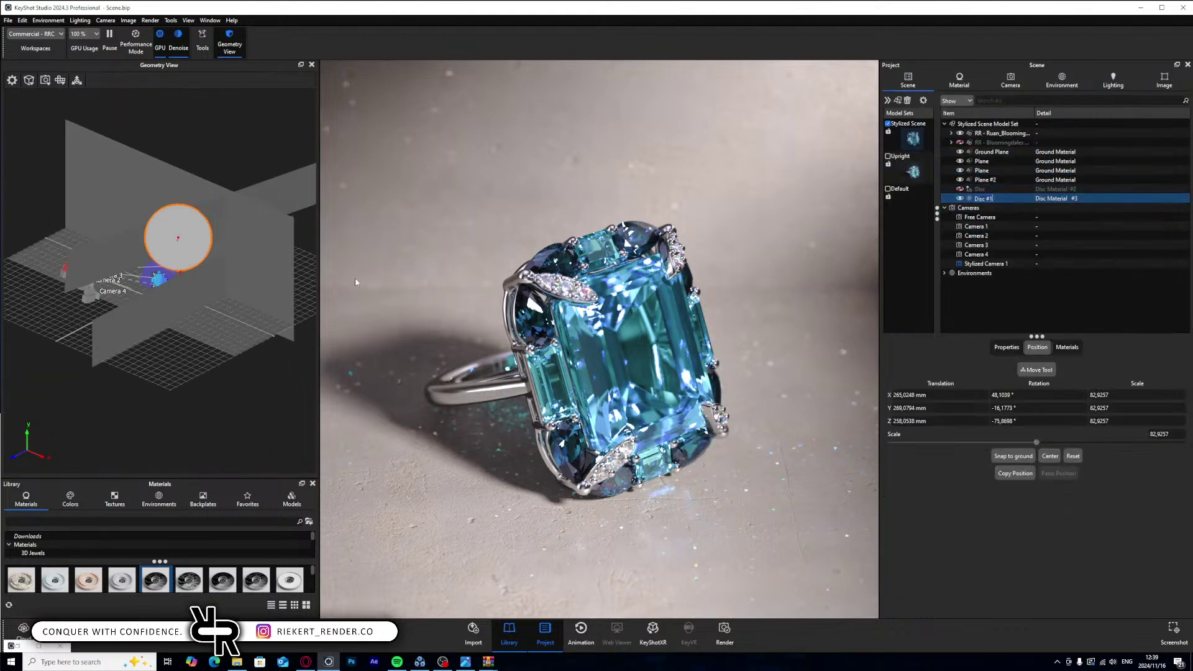
key(ctrl+d)
click(77, 80)
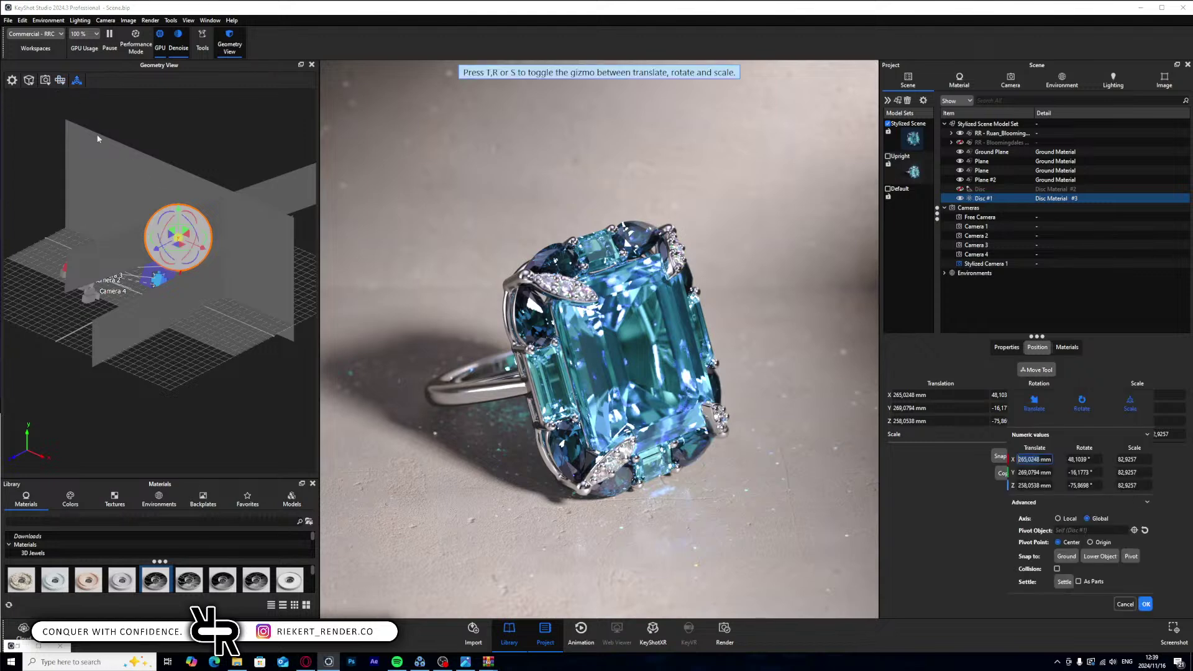
drag(186, 279, 145, 309)
middle_drag(146, 309, 197, 320)
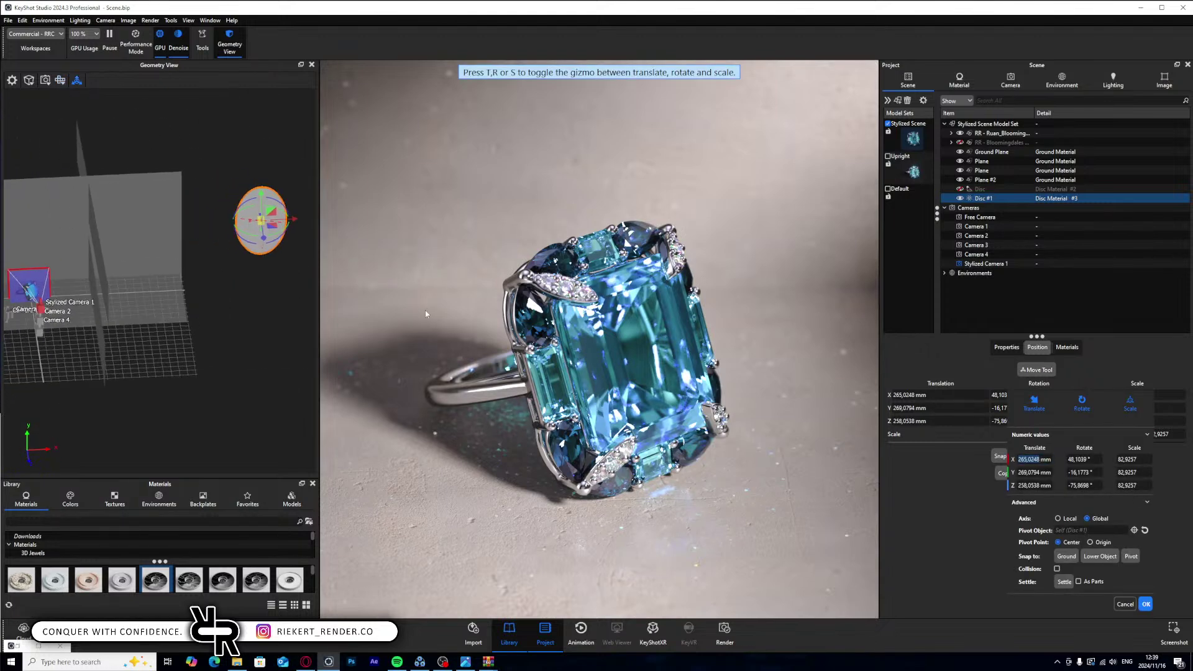
click(1064, 519)
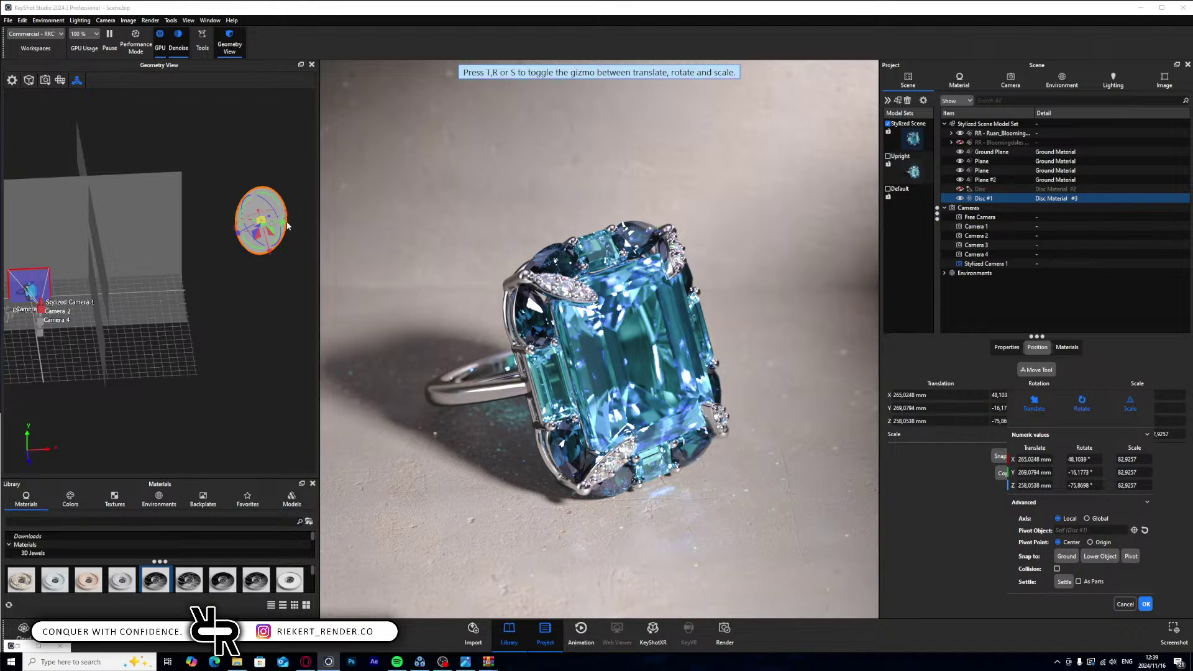
- Move the Disc #1 light closer to the ring, aim it at the ring and scale it up to about 215
drag(287, 226, 73, 296)
key(r)
key(t)
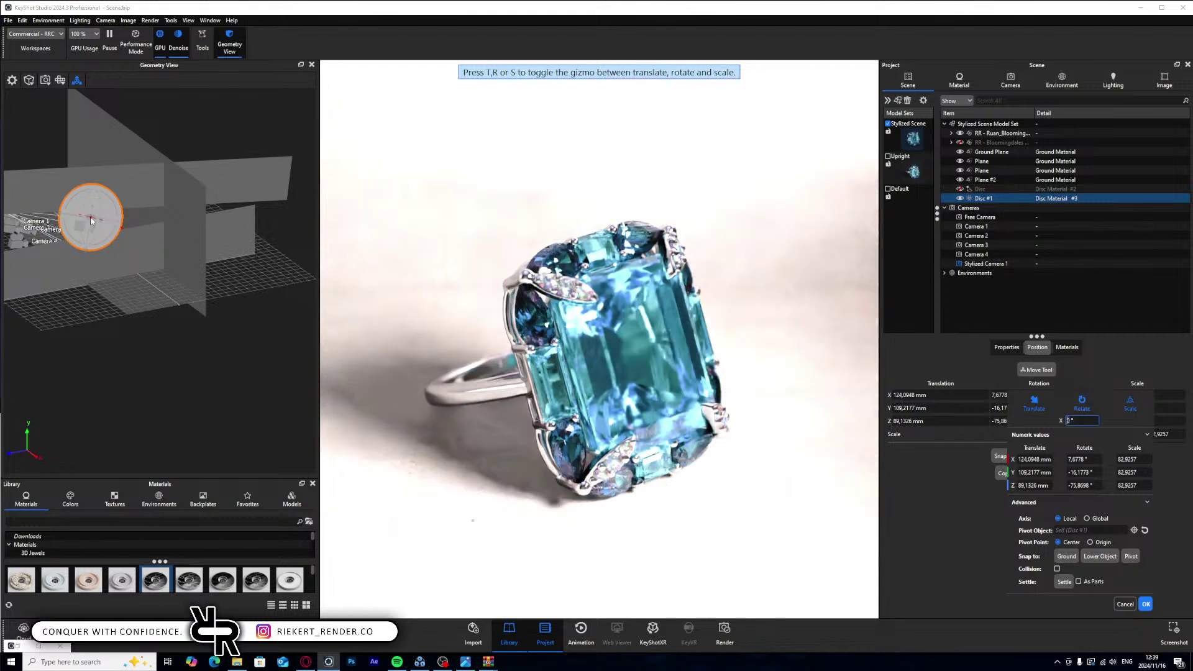
key(s)
drag(90, 223, 106, 264)
key(r)
key(t)
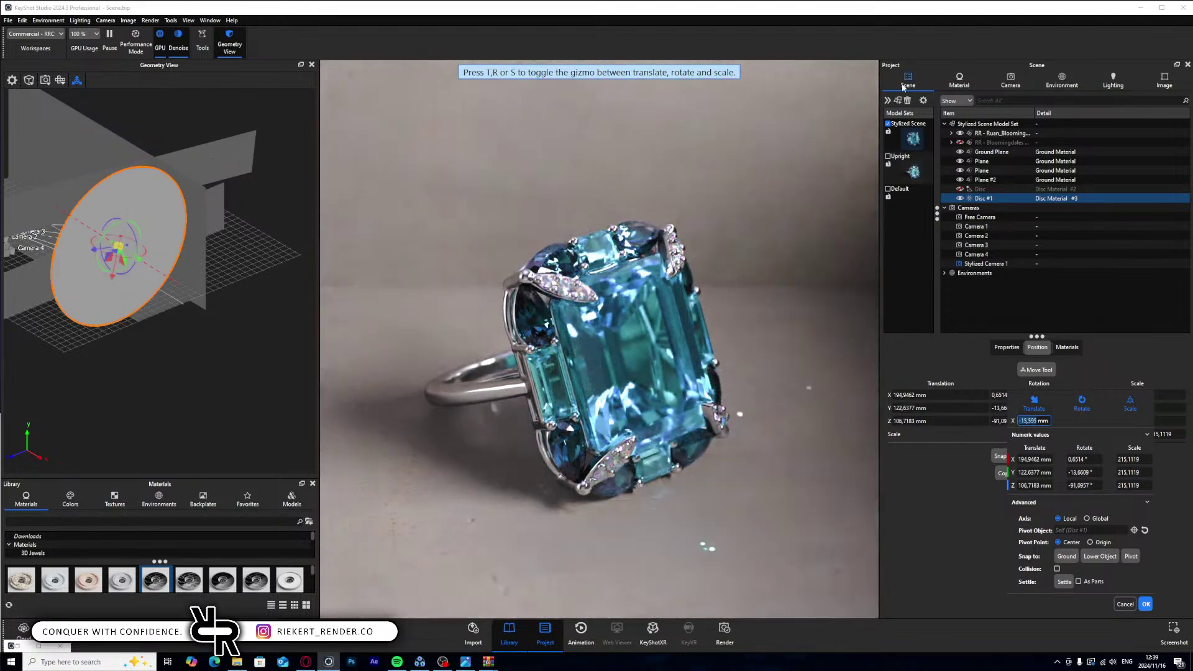
- Enlarge Plane #2 to an X scale of about 329 and raise it to about 246 mm in Y
click(240, 152)
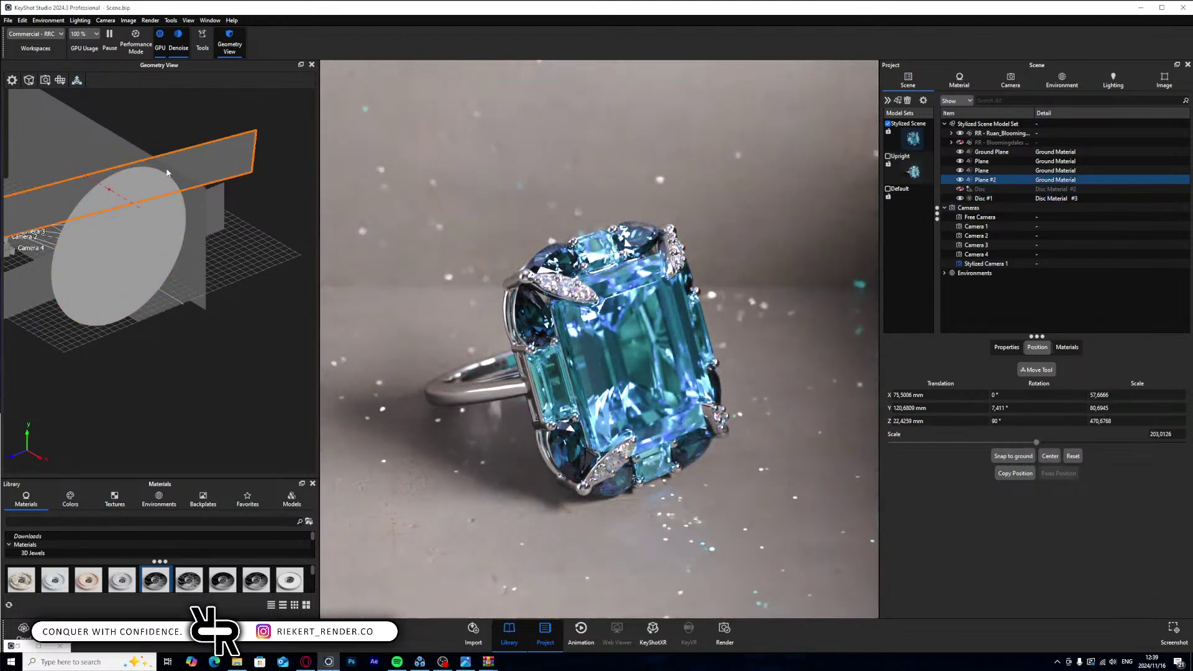
click(134, 172)
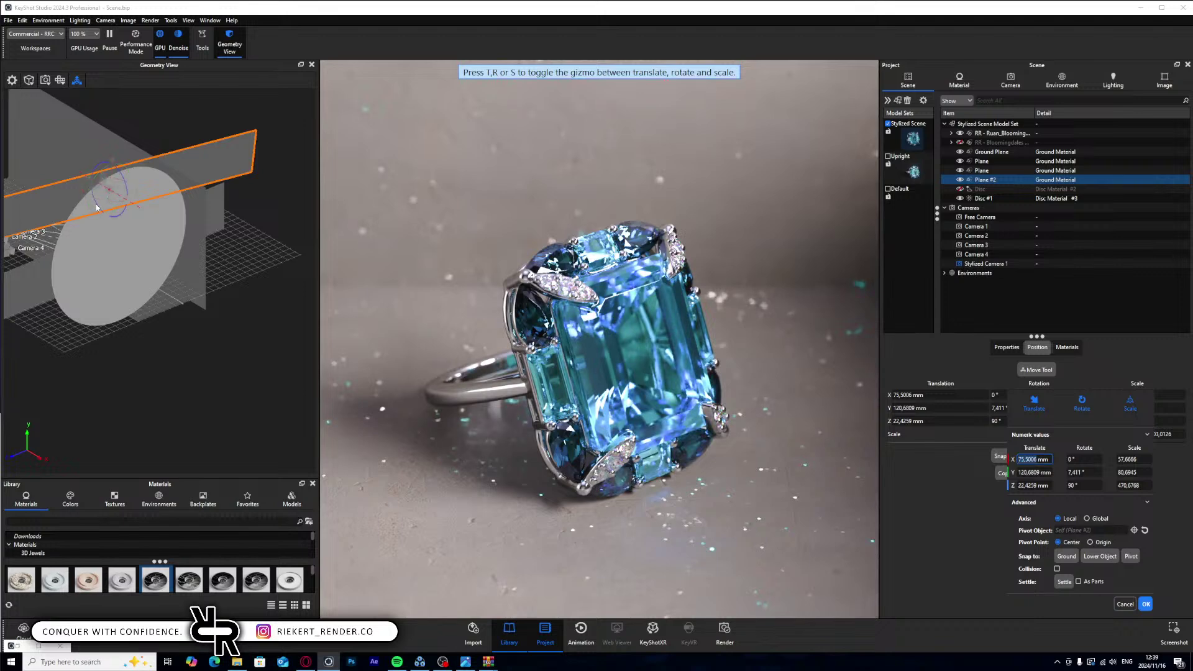
drag(109, 197, 87, 219)
scroll(87, 218, up, 3)
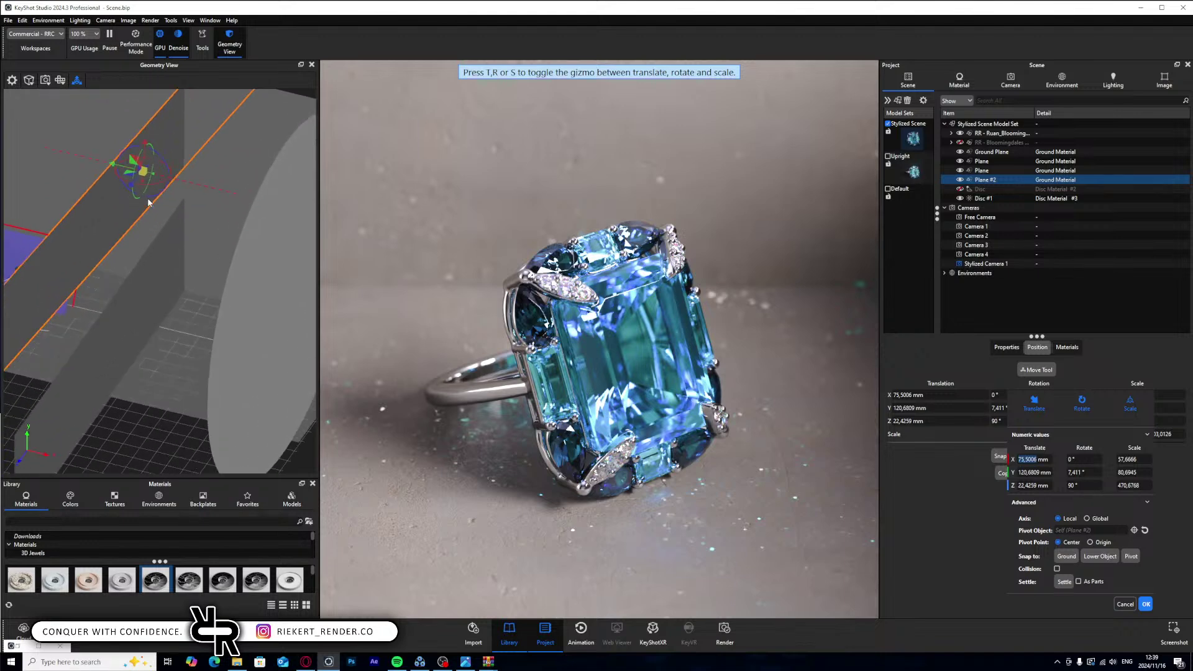
drag(143, 186, 135, 35)
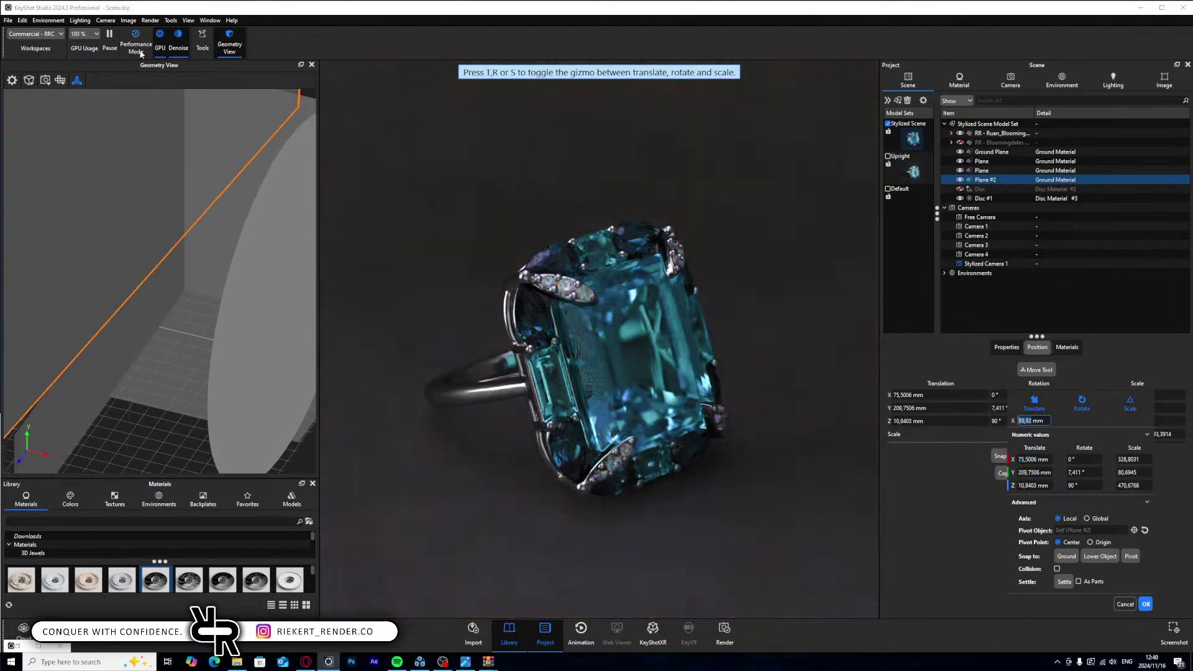
scroll(211, 195, down, 2)
drag(155, 95, 160, 65)
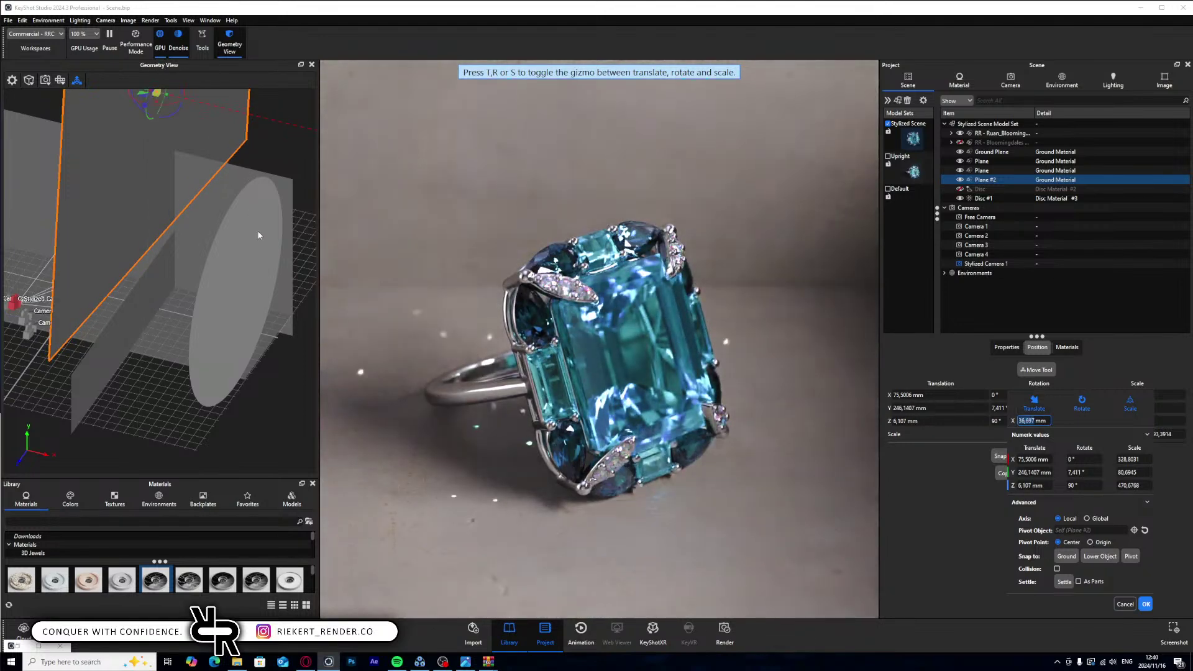
- Hide the enlarged Disc #1 light and show the original Disc light in the scene
click(960, 198)
click(963, 189)
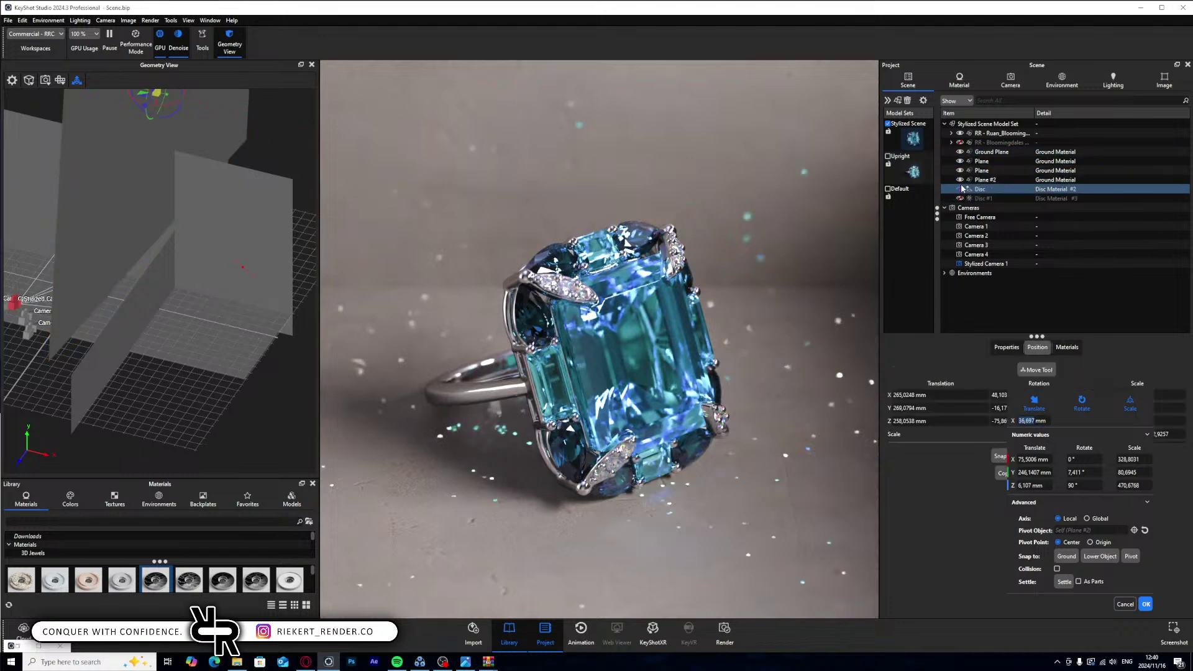
click(960, 189)
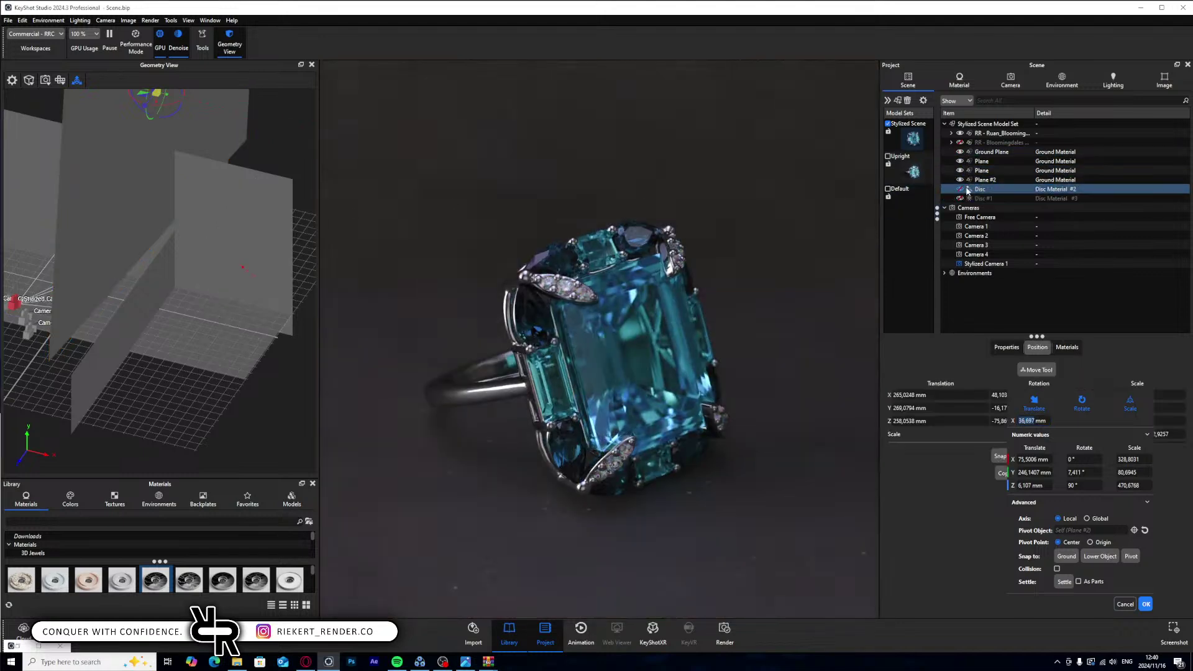
click(960, 189)
click(390, 180)
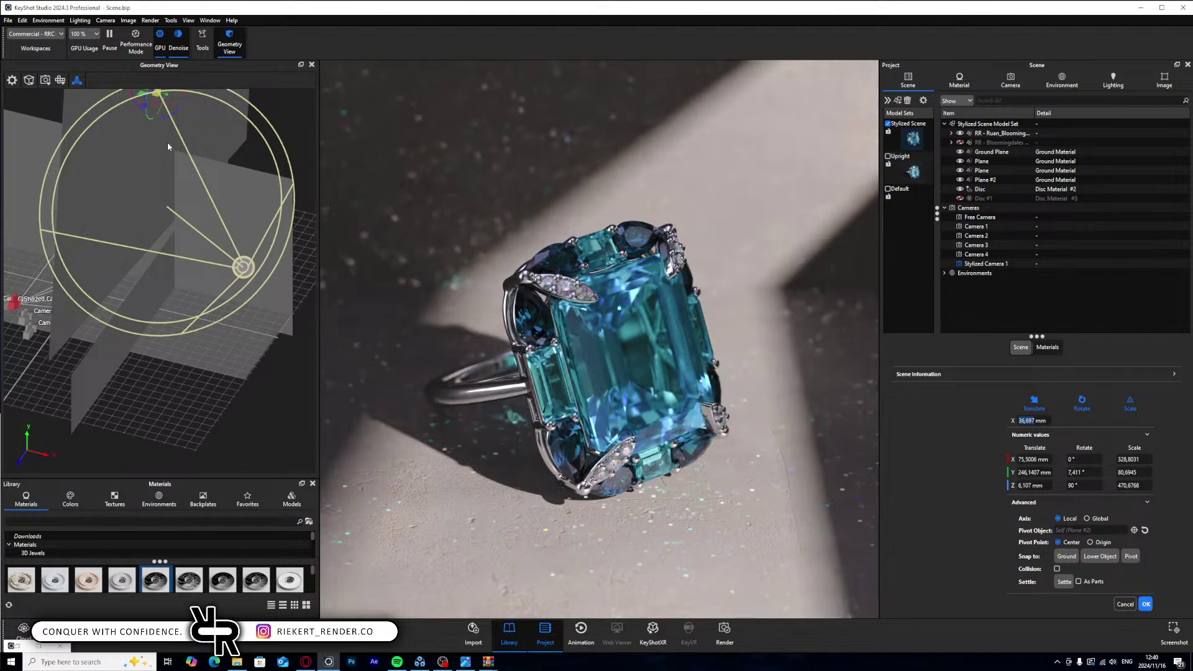
- Undo the disc visibility changes and the scaling and raising of Plane #2
key(ctrl+z)
key(ctrl+z)
key(ctrl+z)
key(ctrl+z)
key(ctrl+z)
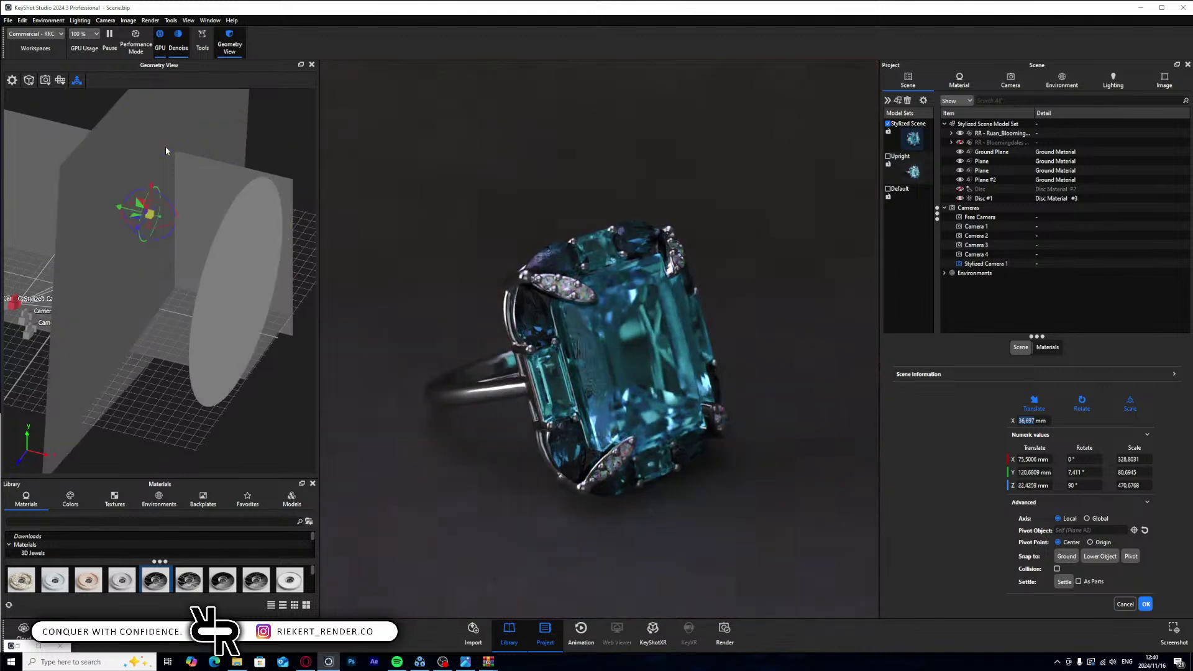
key(ctrl+z)
- Switch the lighting back to the original Disc by hiding Disc #1 and making Disc visible
click(960, 188)
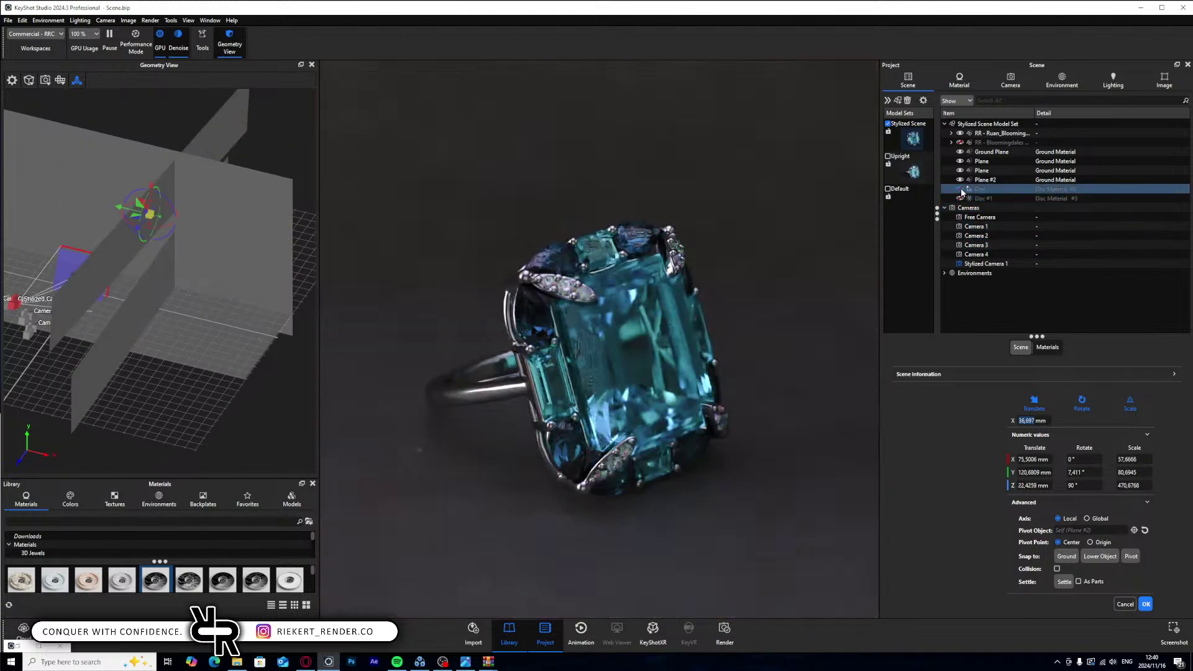
click(961, 188)
click(861, 246)
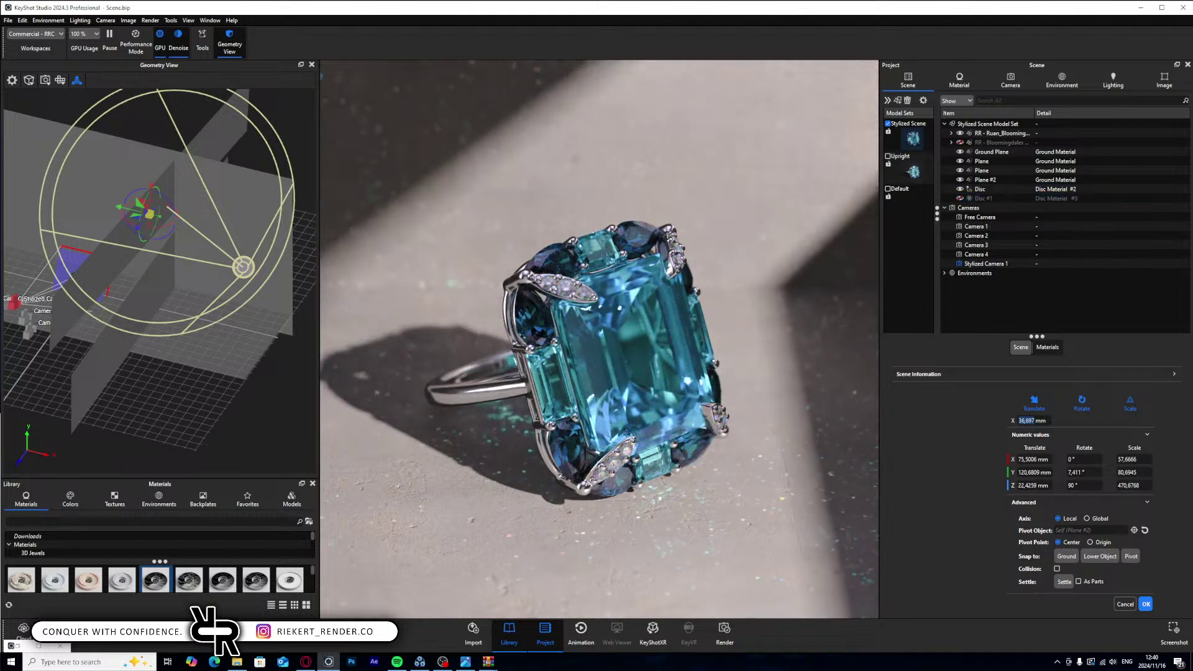
- Open the Ground Material's material graph, show only the active plastic sub-material's nodes, and move and resize the window clear of the ring
double_click(737, 322)
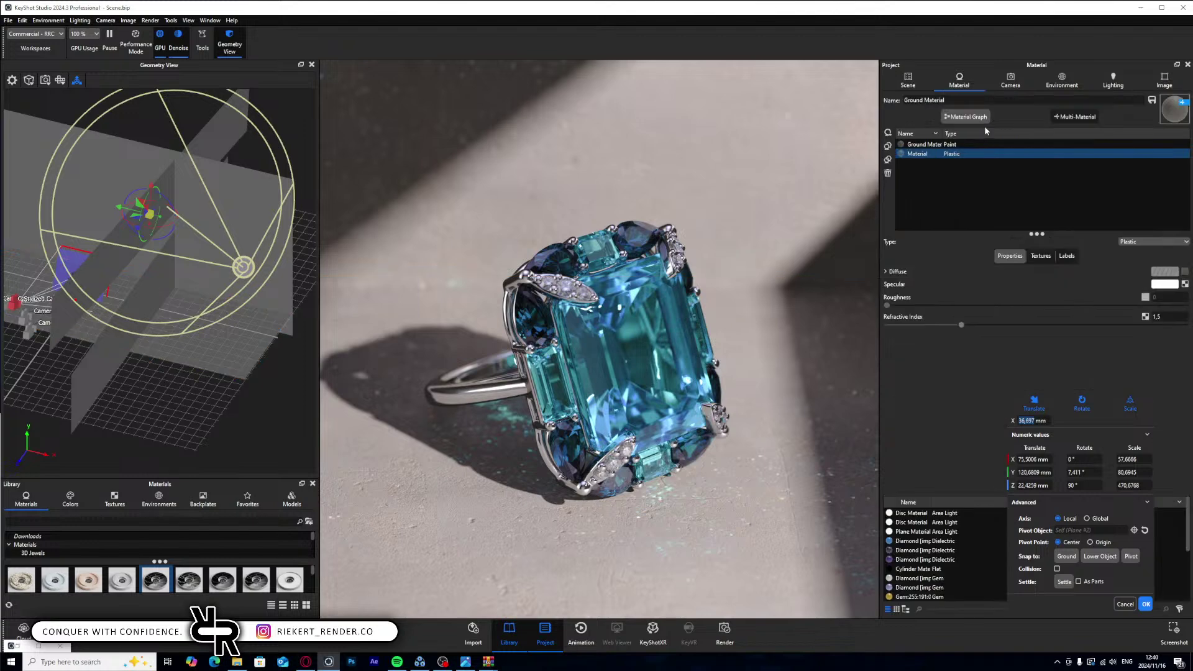
click(967, 117)
drag(186, 78, 369, 92)
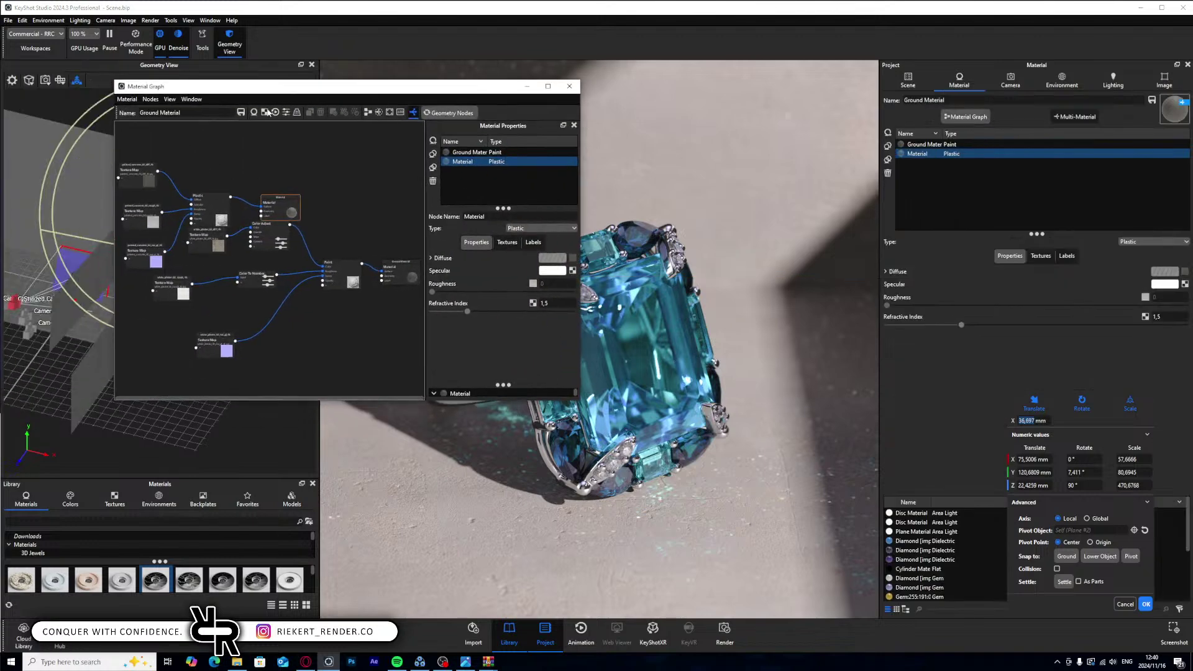
click(378, 112)
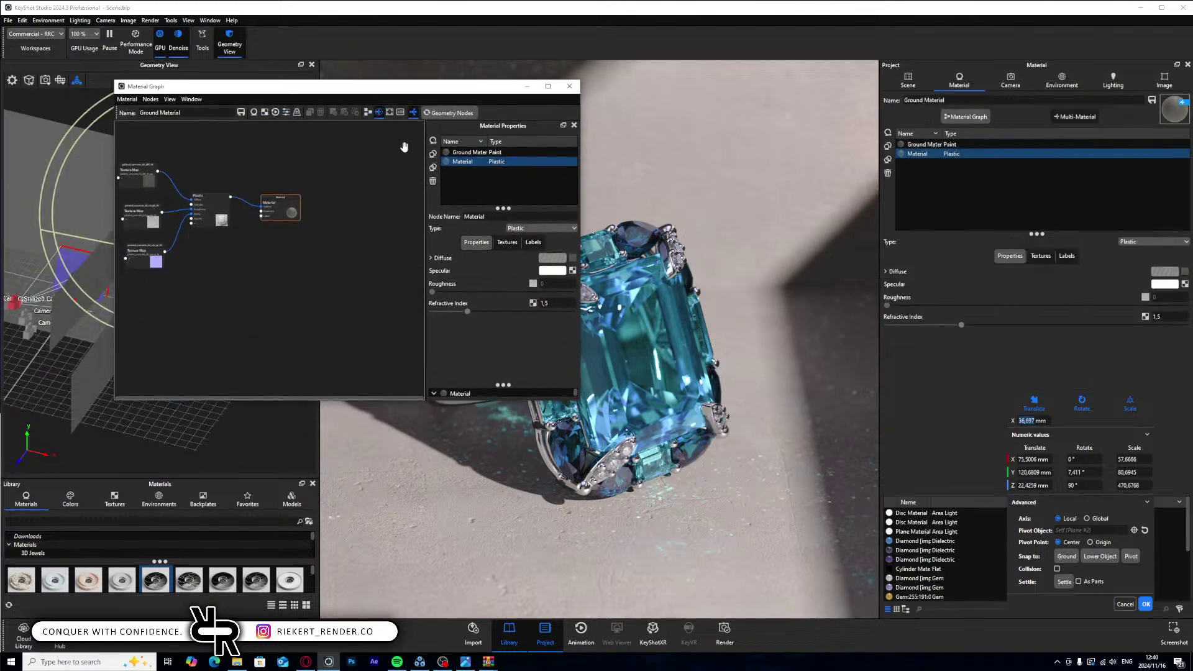
drag(323, 93, 242, 122)
scroll(311, 199, up, 3)
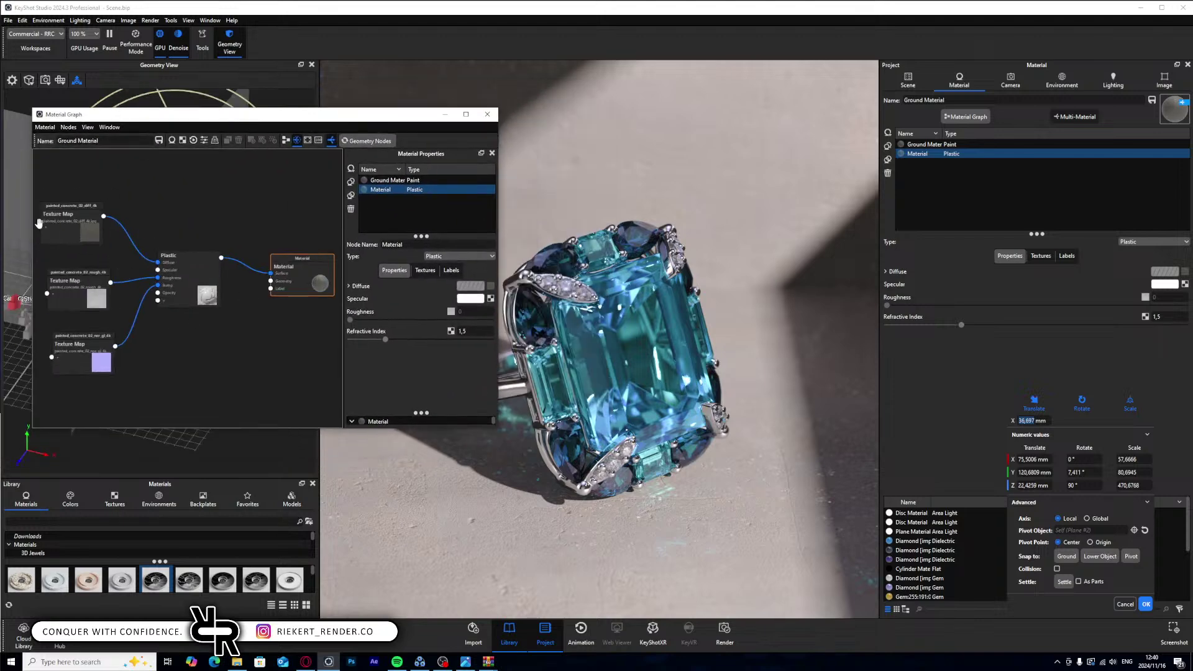
drag(33, 239, 0, 239)
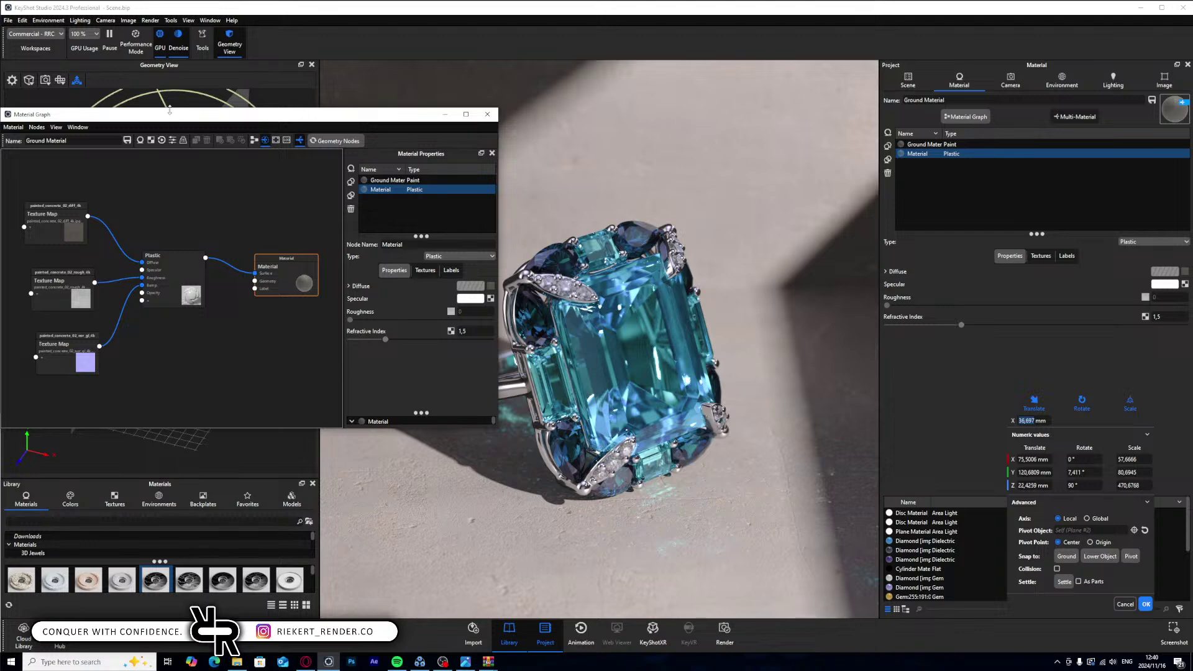
drag(170, 110, 171, 10)
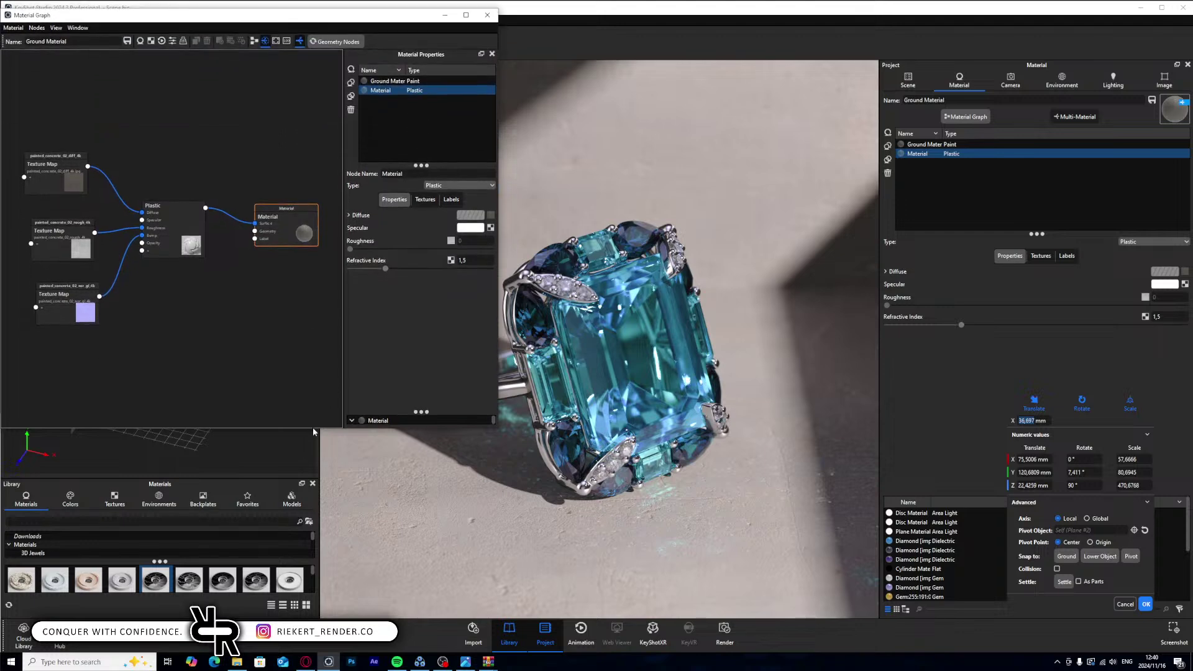
- Insert a Color Adjust node between the diffuse texture map and the Plastic node, with saturation 0,251, value 0,792 and contrast 0,925
drag(56, 178, 1, 153)
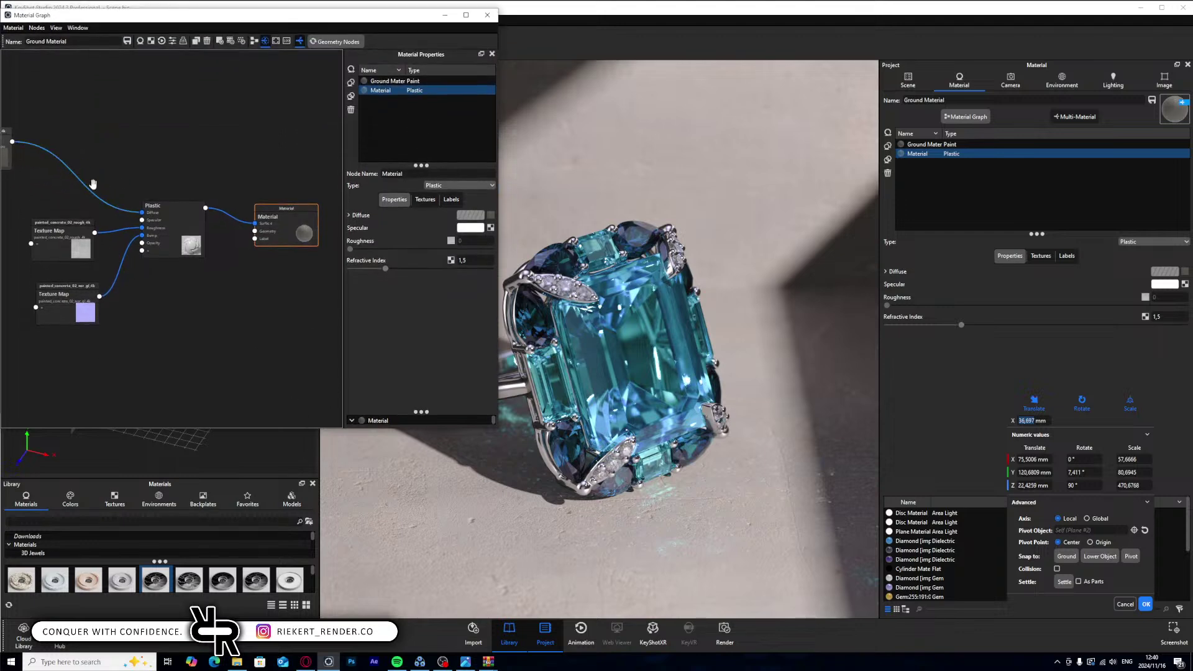
right_click(81, 181)
mouse_move(103, 212)
click(159, 223)
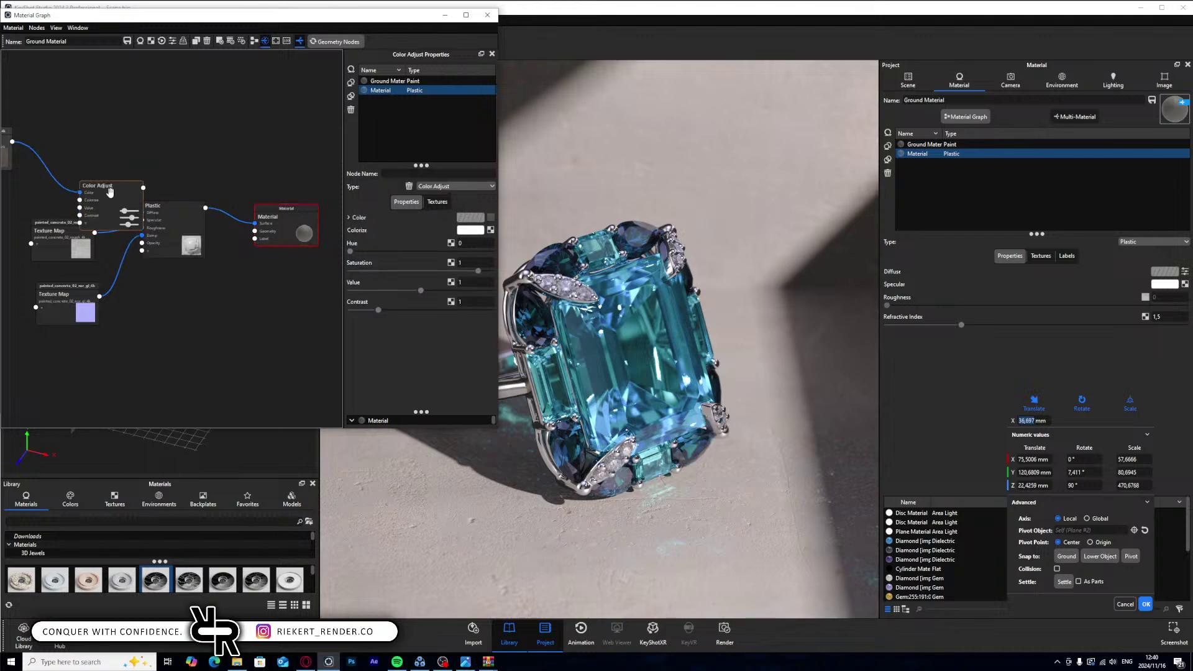
drag(158, 223, 78, 148)
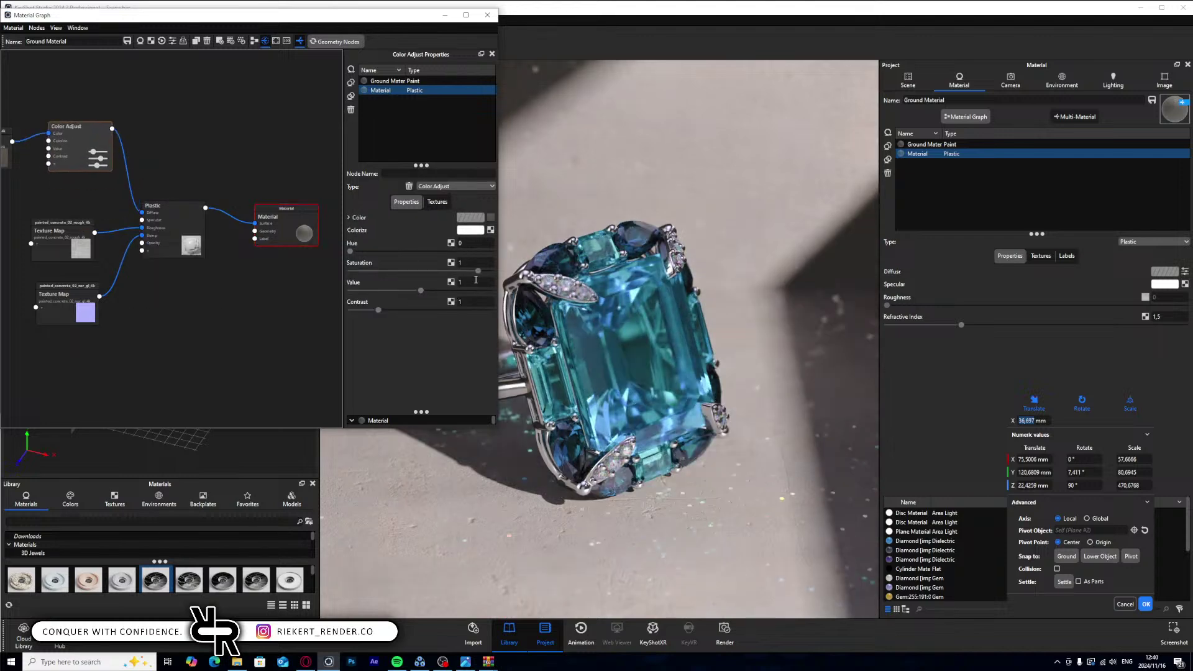
drag(479, 272, 412, 300)
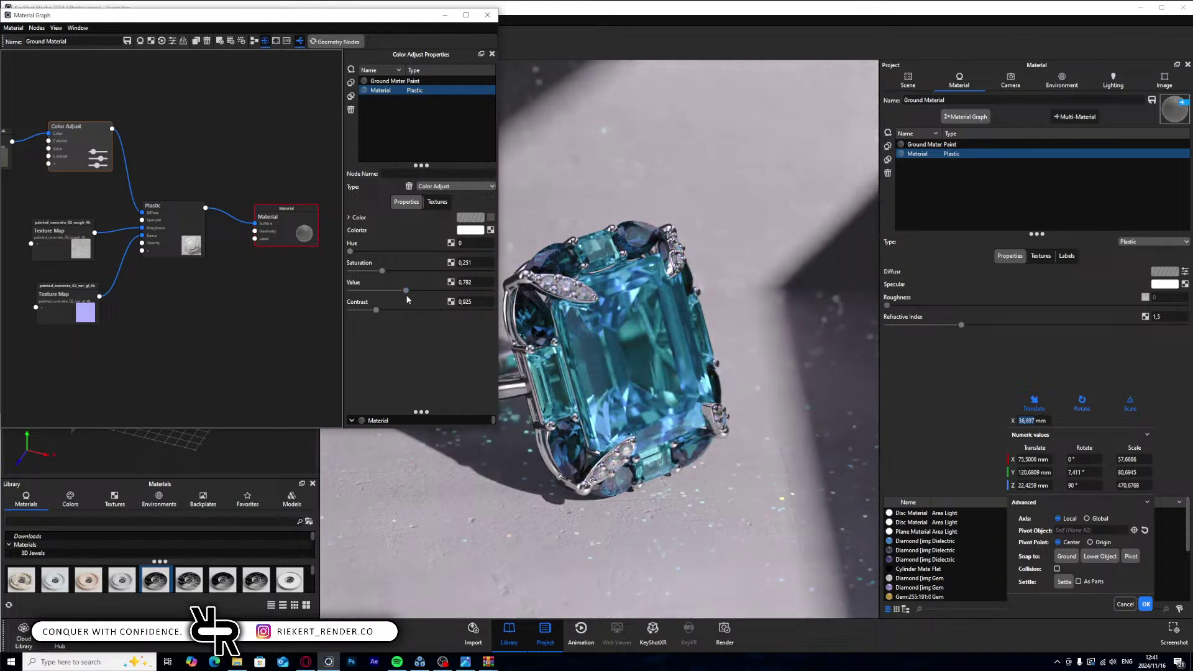
- Set the Color Adjust node's Colorize color to blue with hue 205°, saturation 71 % and value 84 %
click(470, 230)
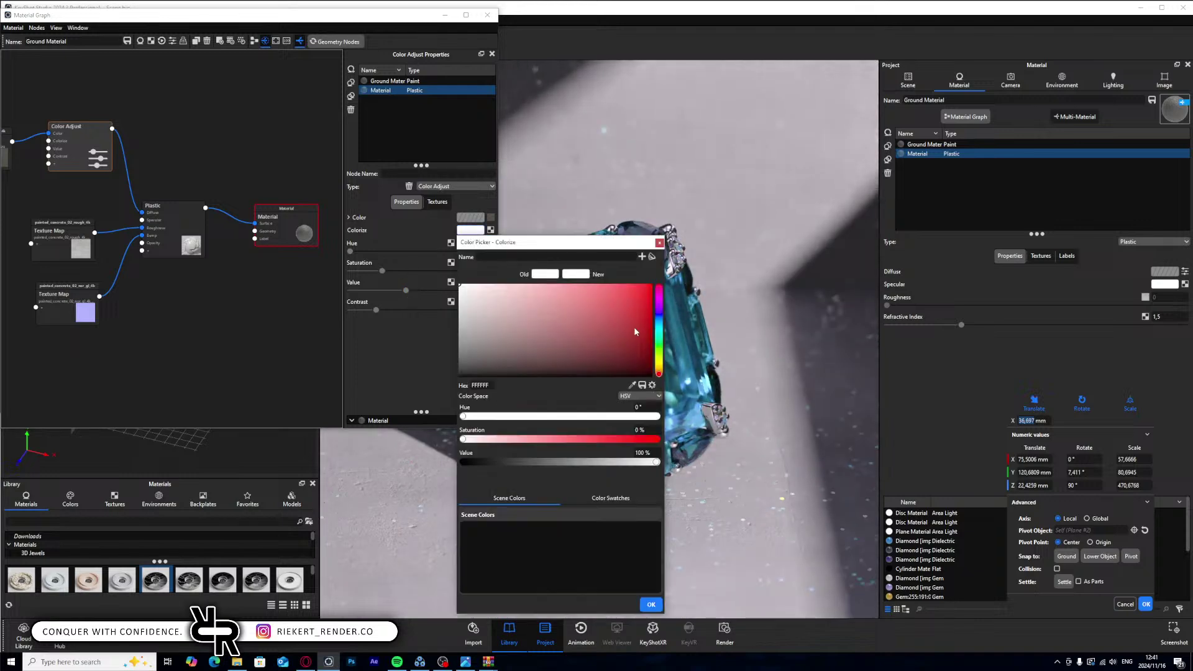
drag(621, 250, 472, 217)
drag(510, 302, 509, 292)
click(488, 278)
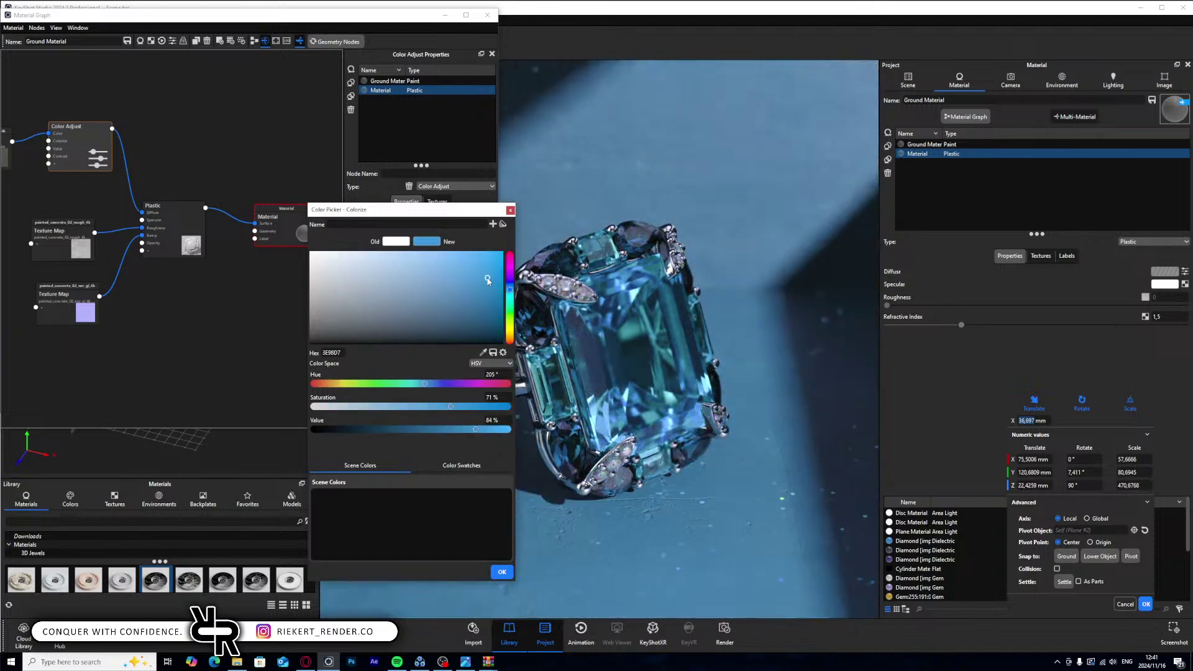
drag(451, 212, 289, 167)
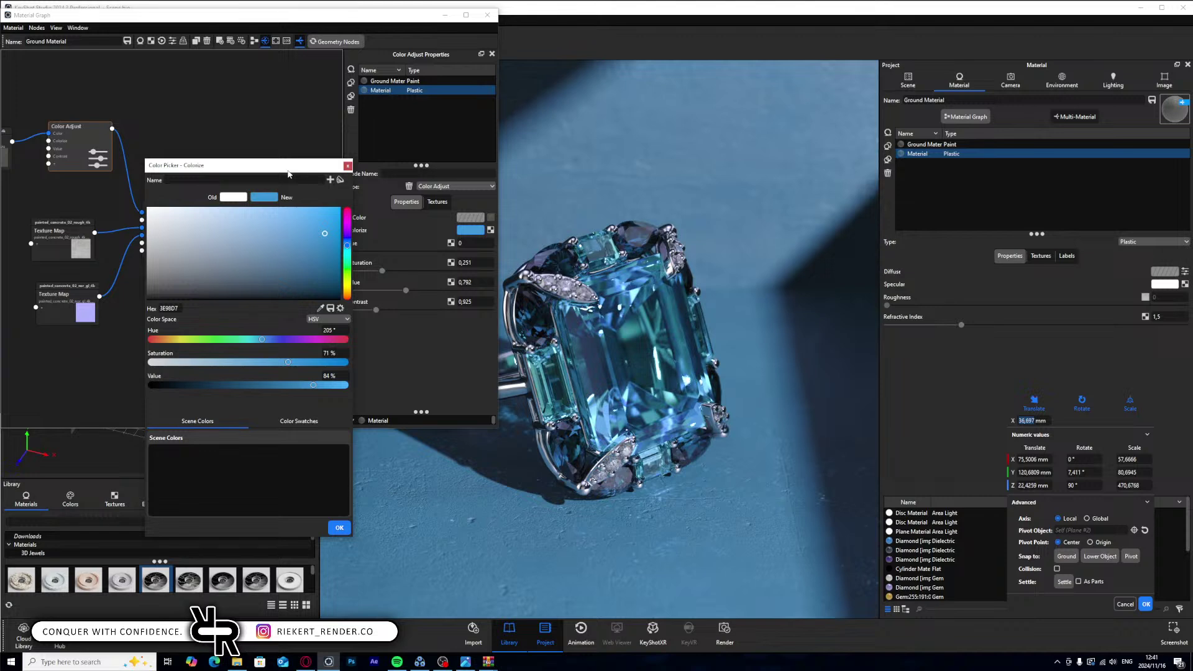
drag(287, 172, 405, 126)
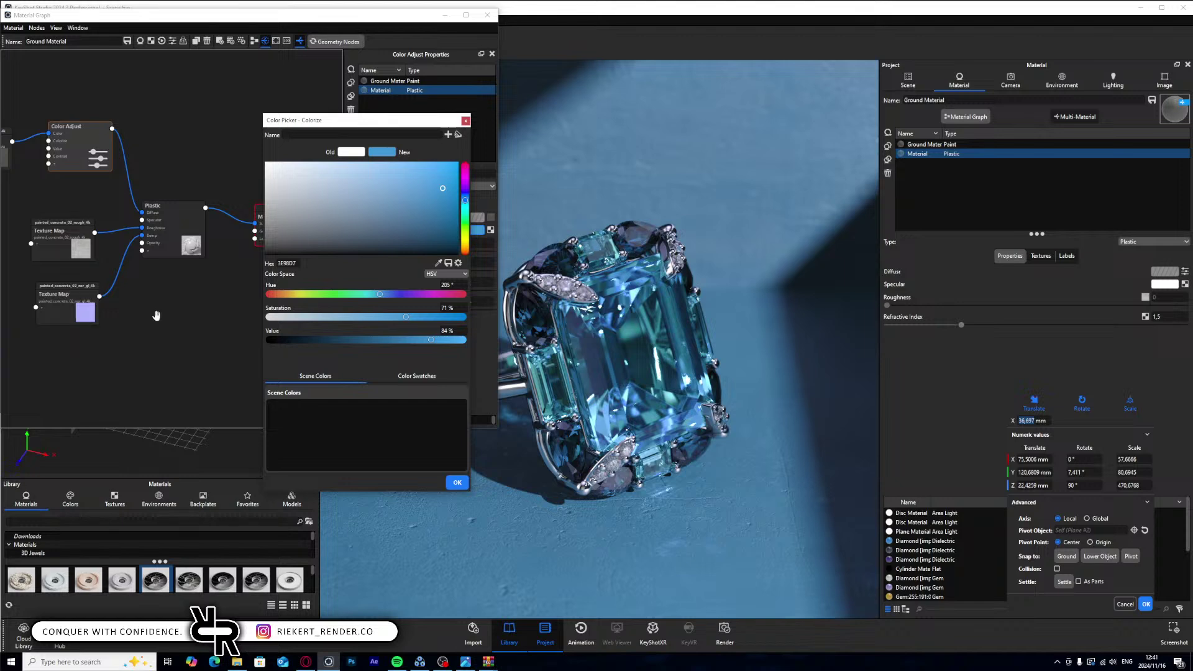
click(457, 482)
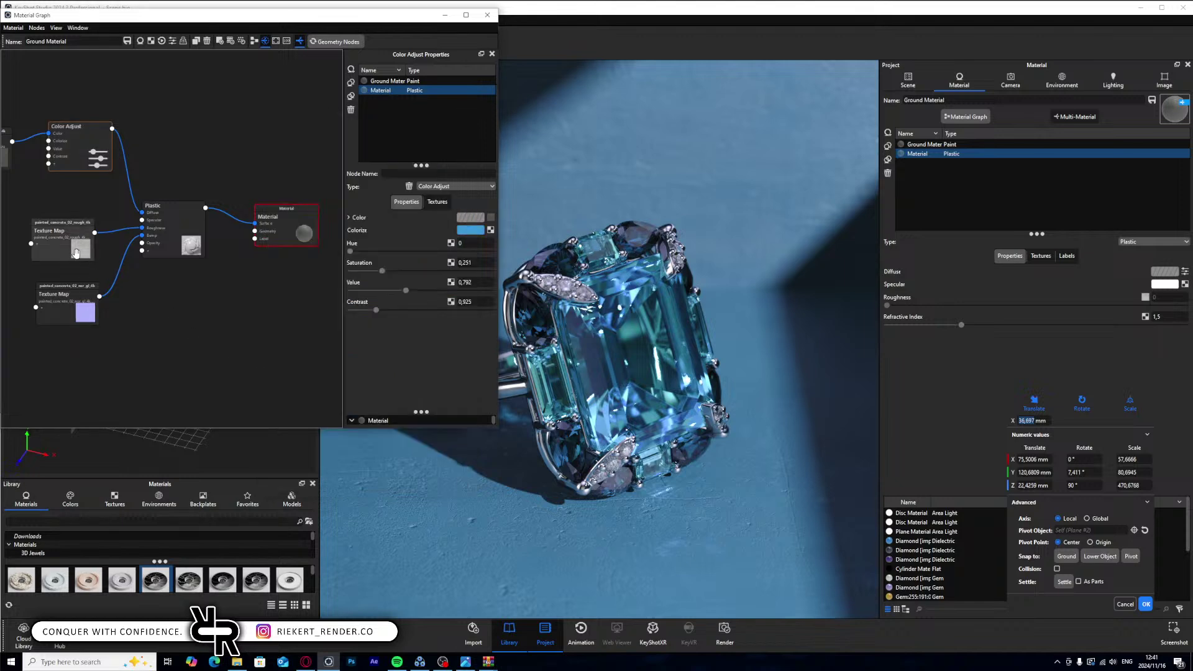
- Duplicate the painted concrete roughness texture map node, place the copy below the normal map and preview it
key(ctrl+c)
key(ctrl+v)
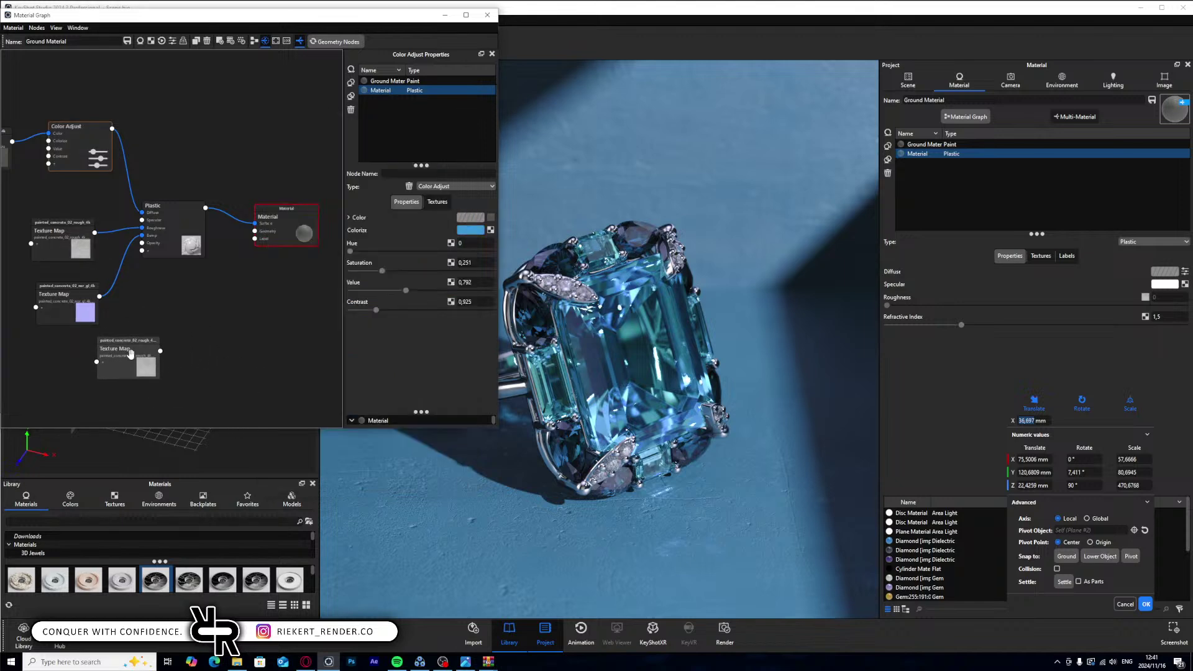
click(131, 353)
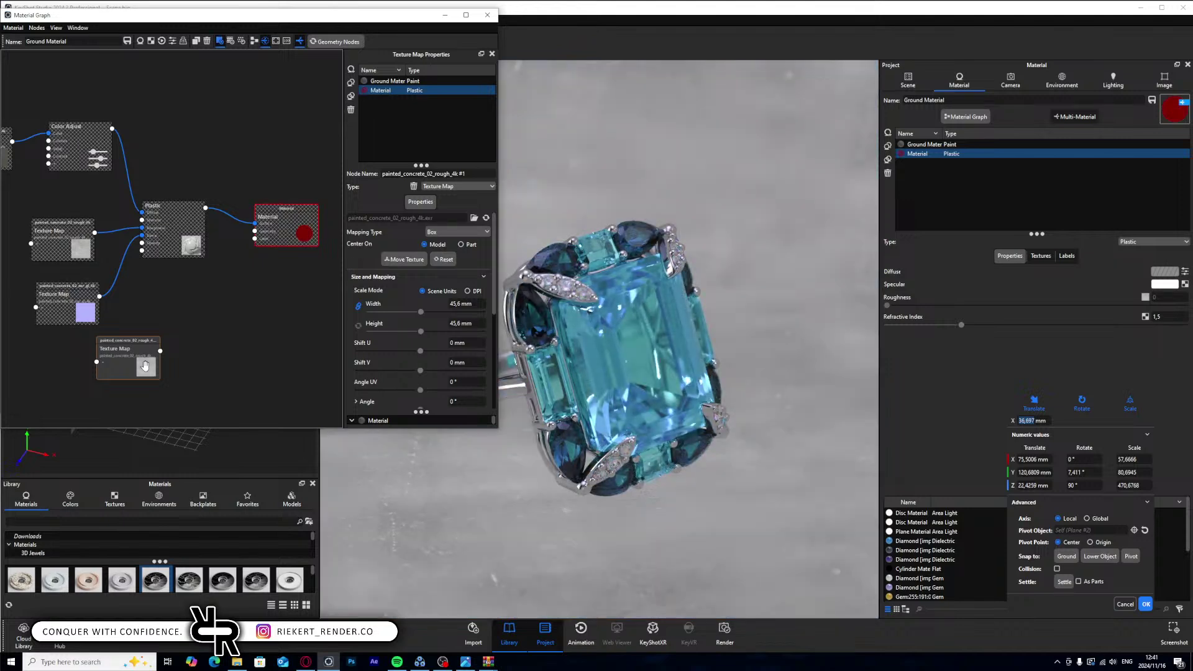
right_click(199, 325)
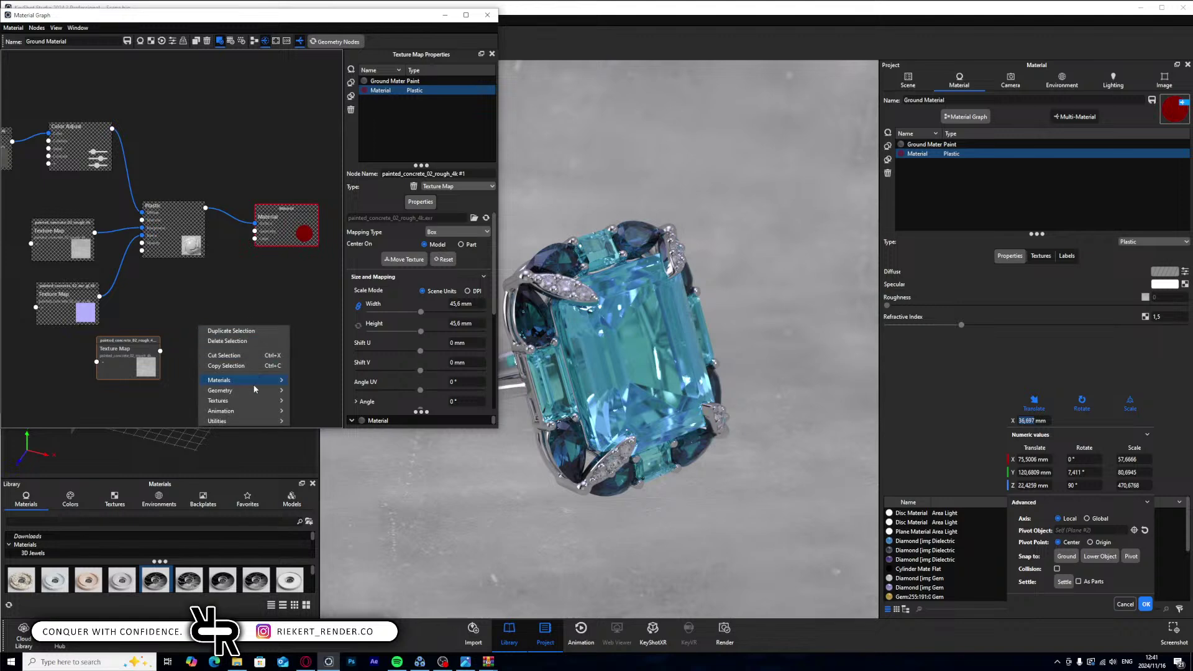
mouse_move(226, 425)
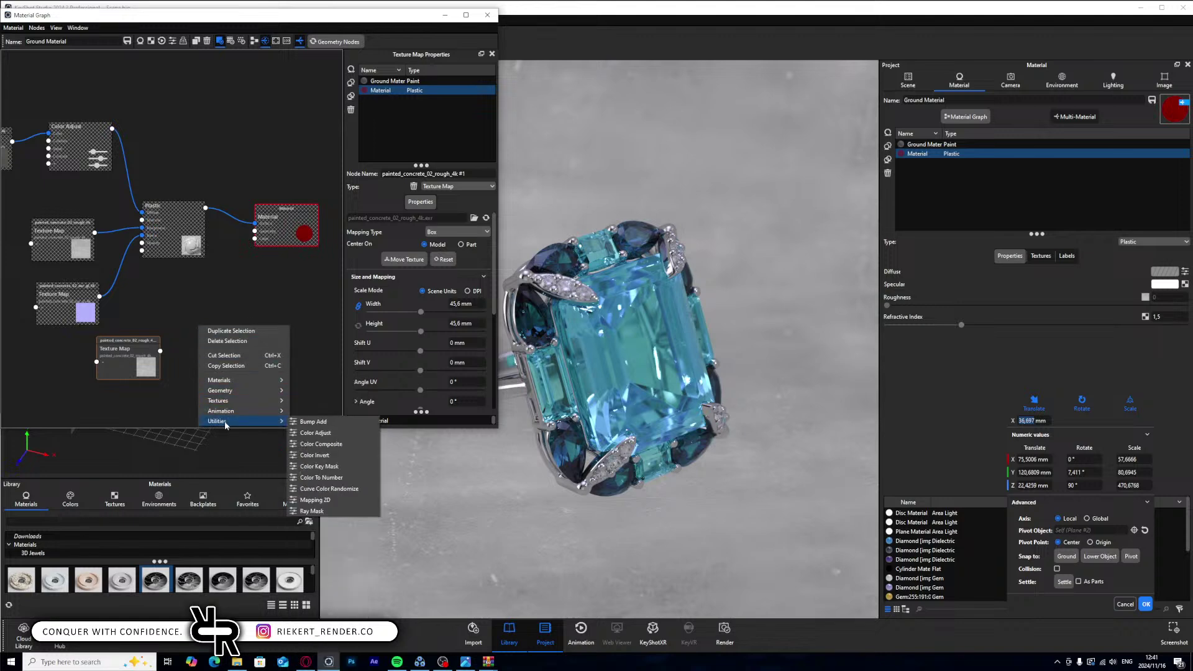
click(144, 349)
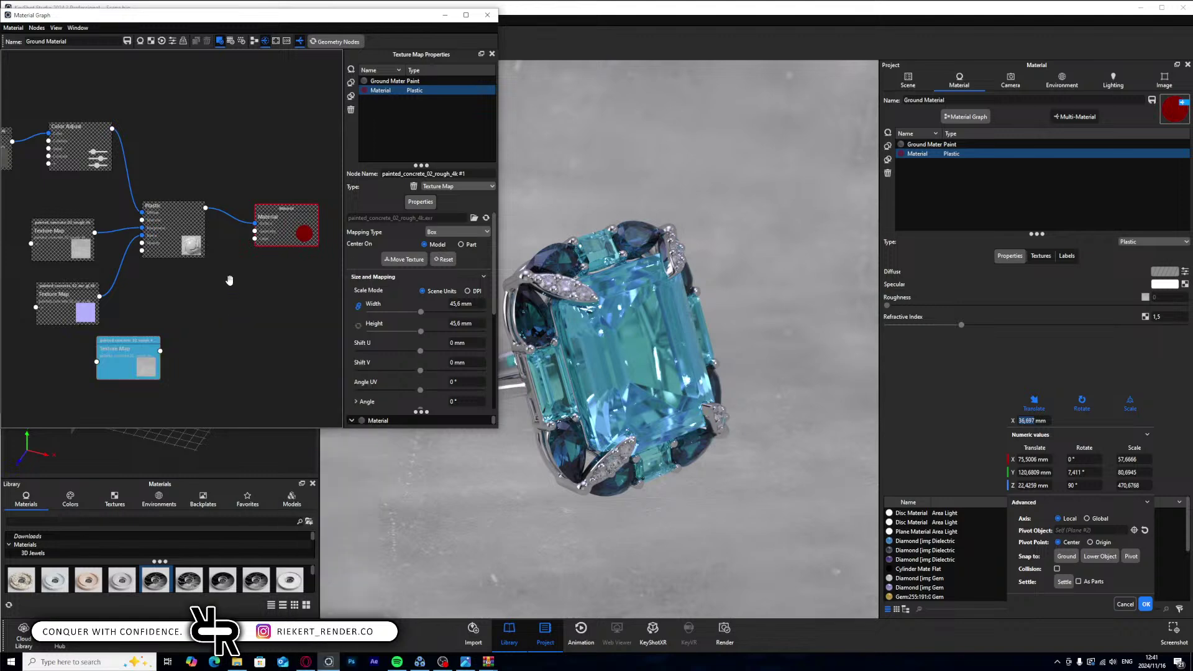
- Add a Diffuse material node, link it to the Material node as a label, and connect the duplicated texture map to its opacity
right_click(225, 311)
mouse_move(248, 315)
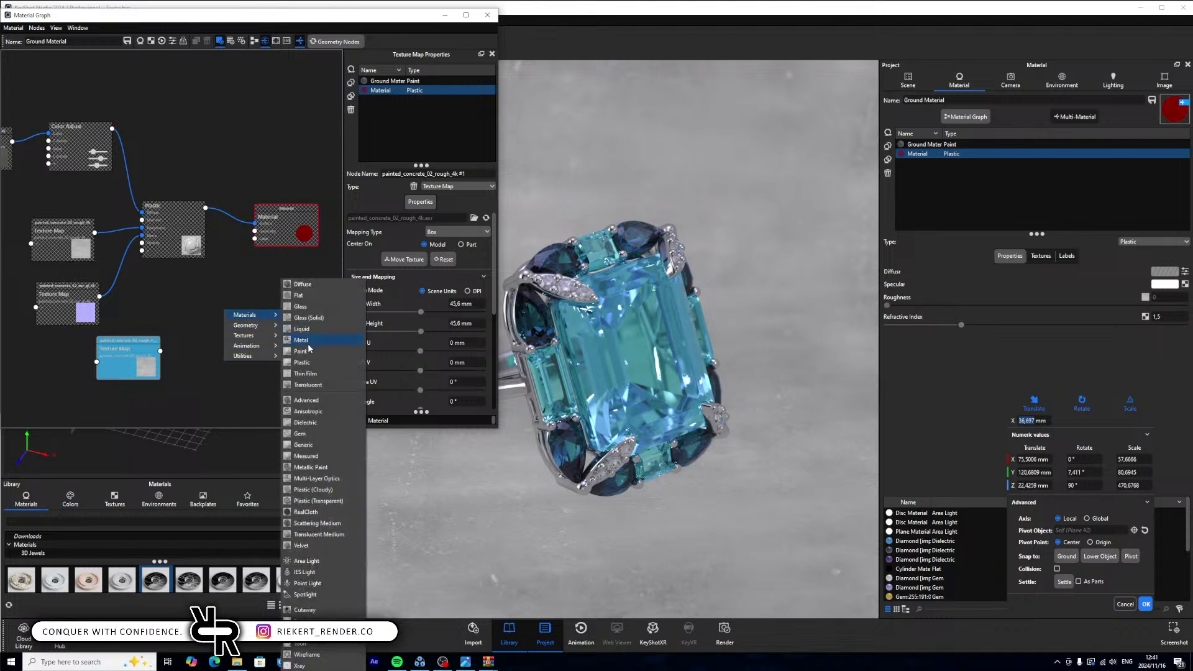
click(302, 284)
drag(224, 314, 196, 356)
drag(259, 336, 255, 243)
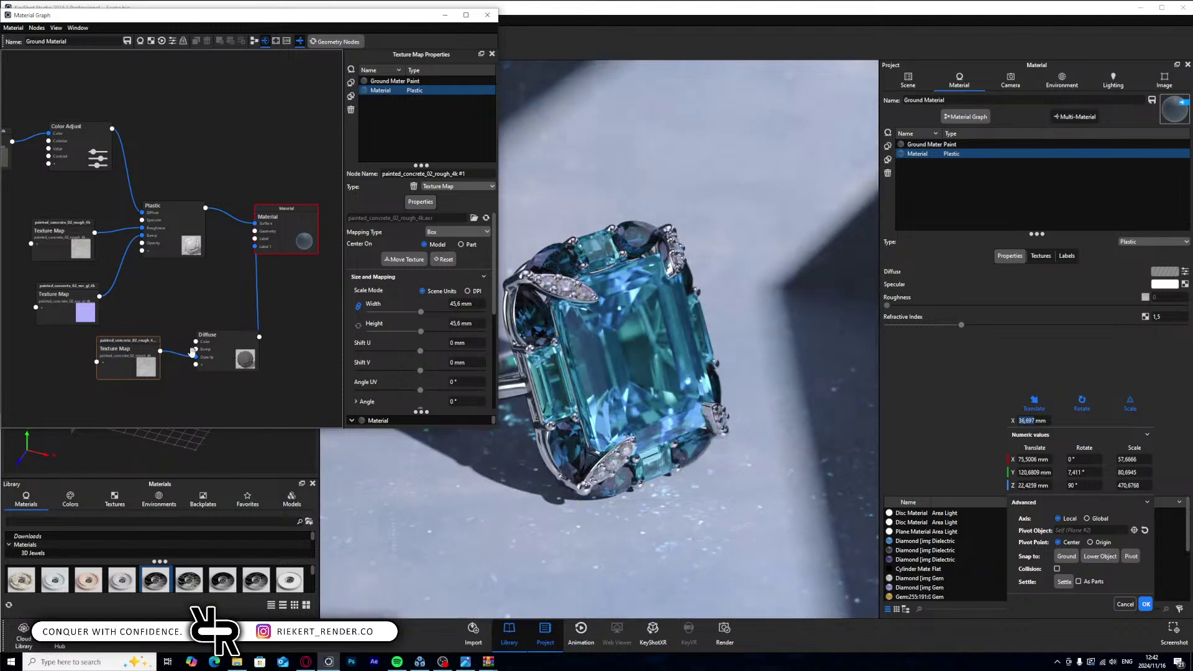
- Insert a Color To Number node between the duplicated roughness texture map and the Diffuse node's opacity
drag(142, 348, 67, 352)
right_click(119, 357)
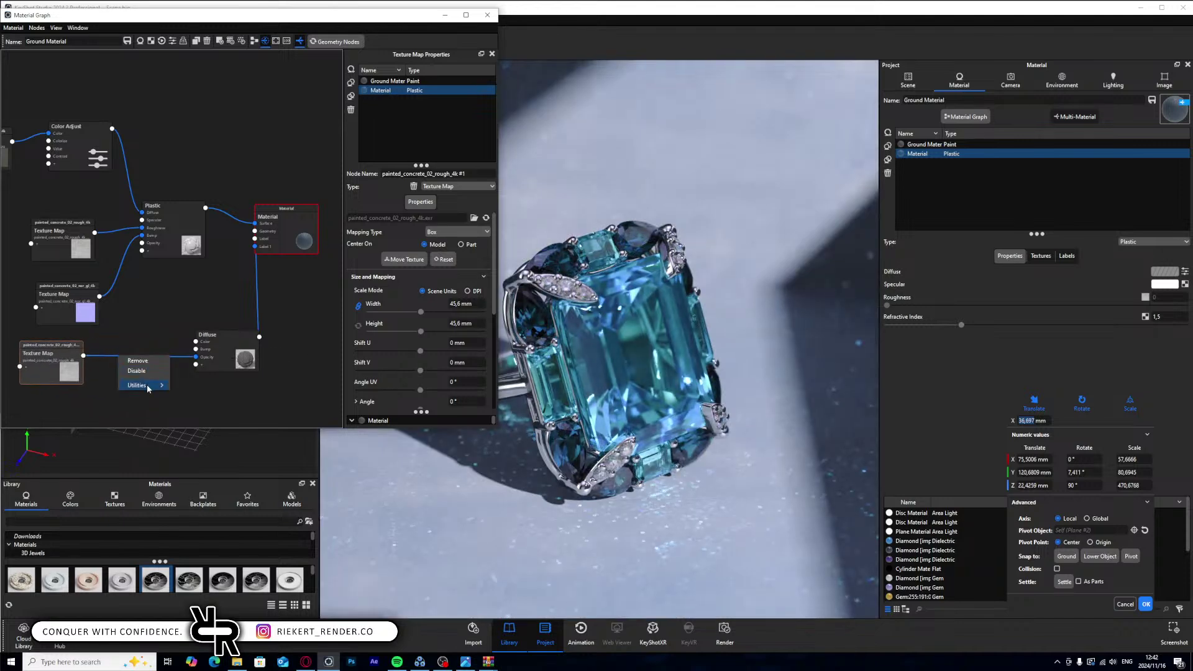
mouse_move(147, 387)
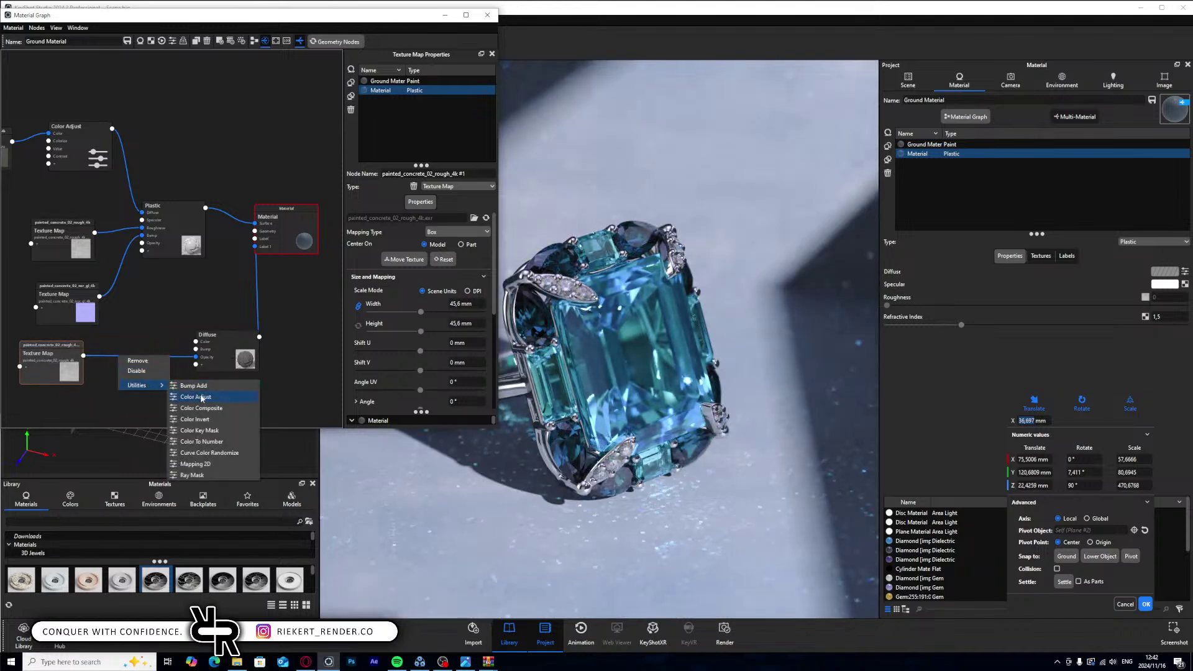
click(211, 444)
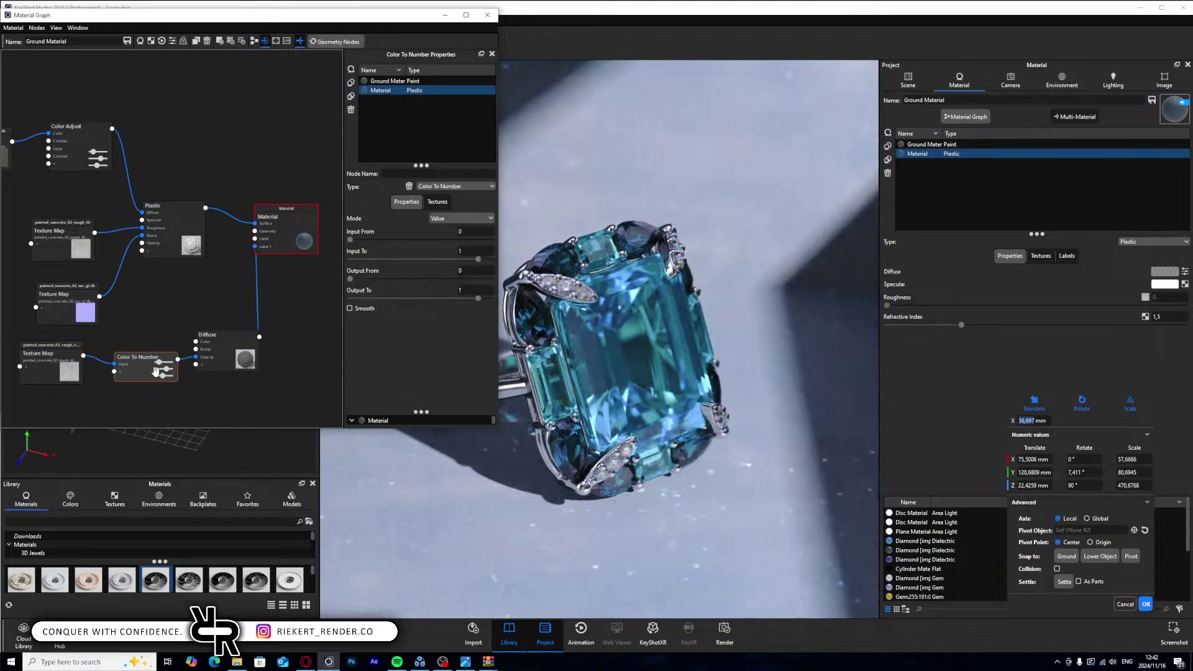
- Set the Color To Number node's Input From to 0,327, Input To to 0,896, Output From to 0 and Output To to 0,187
drag(471, 300, 358, 306)
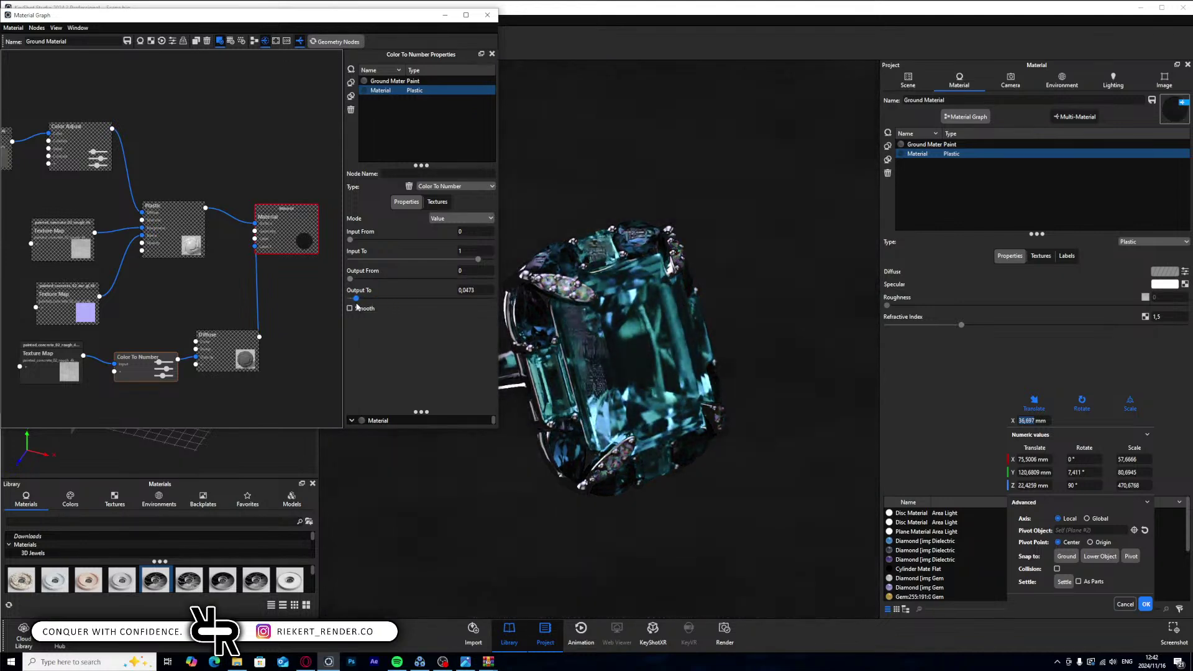
drag(350, 240, 390, 251)
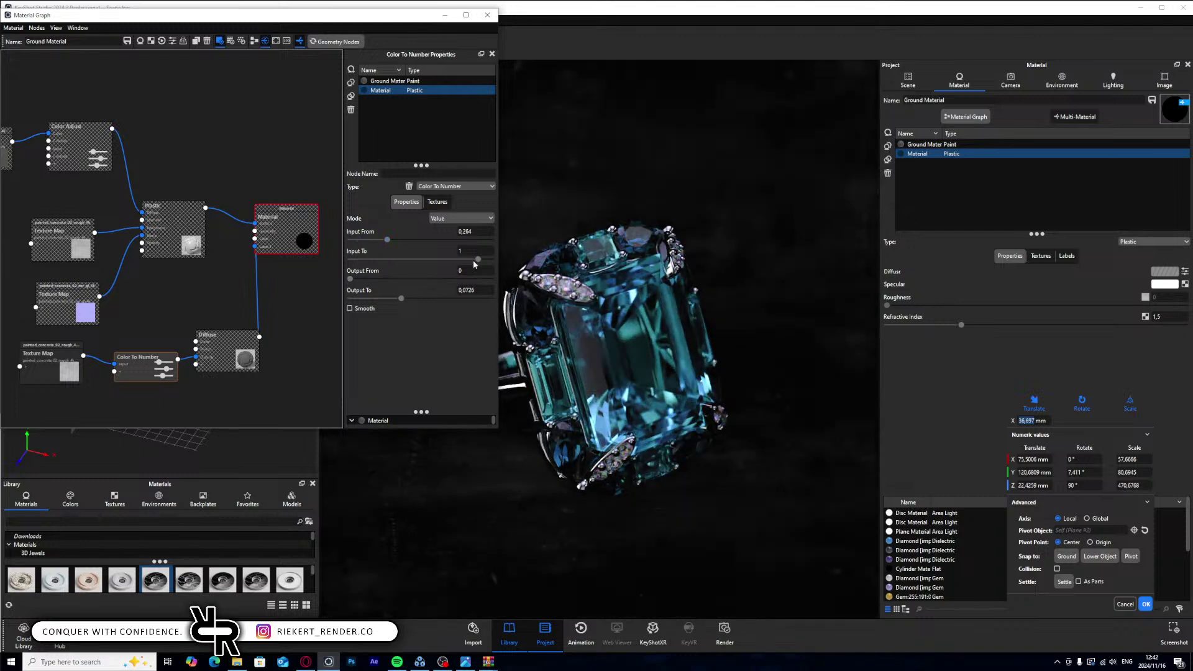
drag(474, 264, 425, 262)
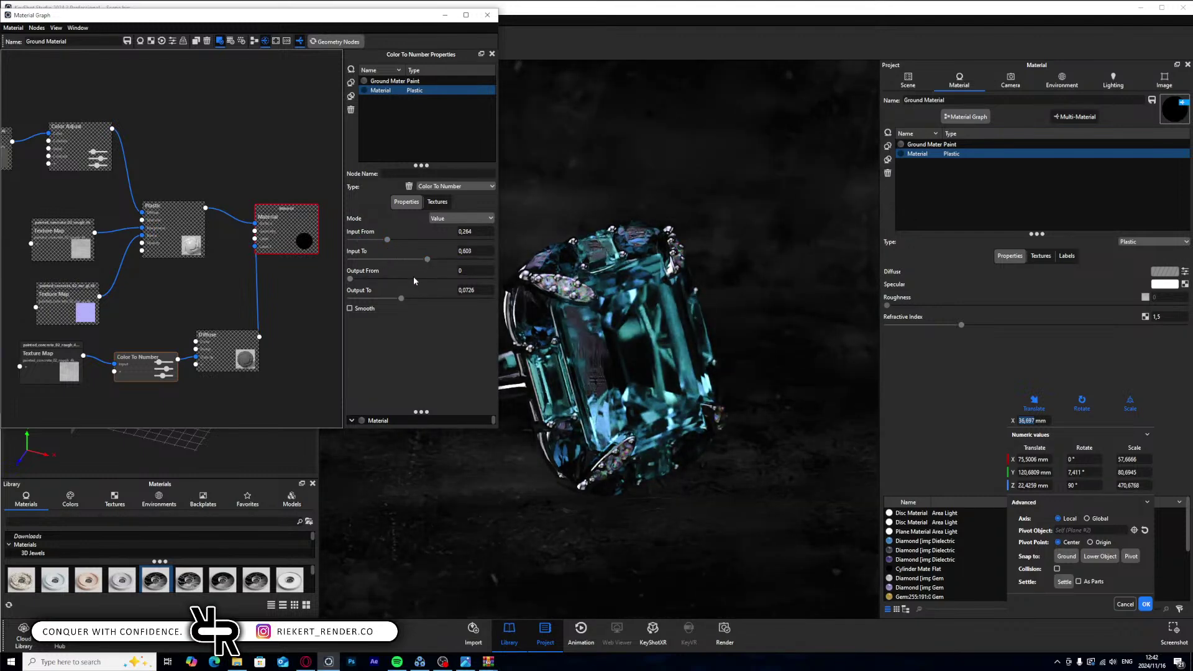
drag(381, 299, 485, 300)
drag(428, 259, 465, 261)
drag(356, 281, 336, 282)
mouse_move(386, 240)
mouse_down()
mouse_move(407, 242)
mouse_move(396, 243)
mouse_up()
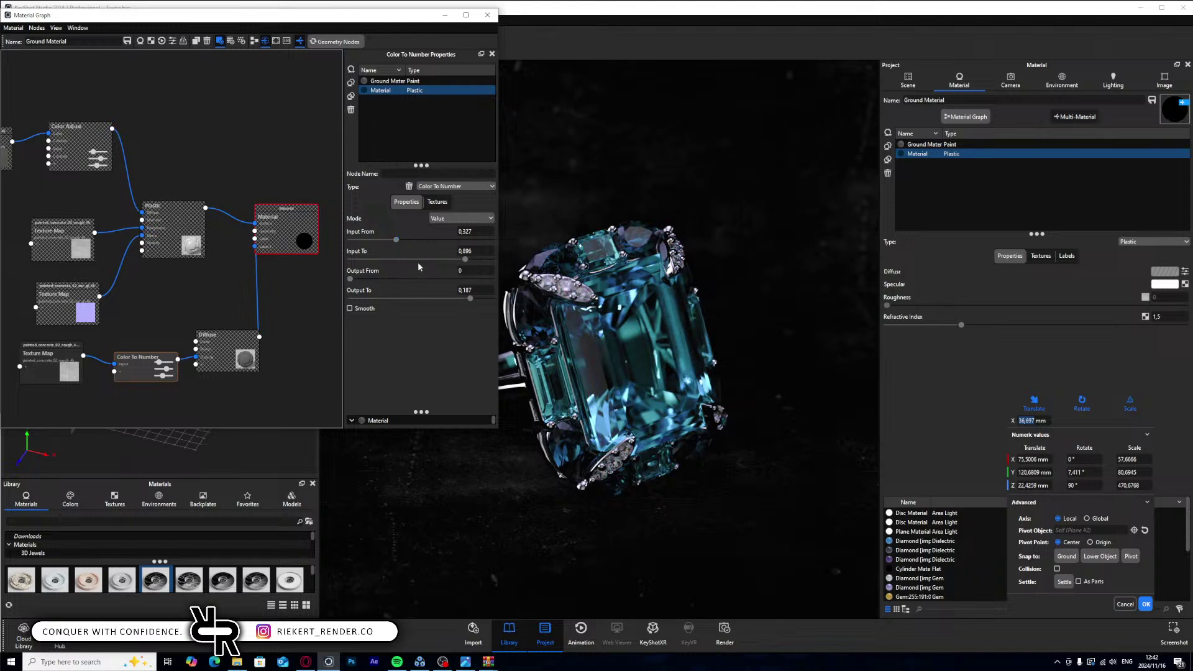
click(322, 366)
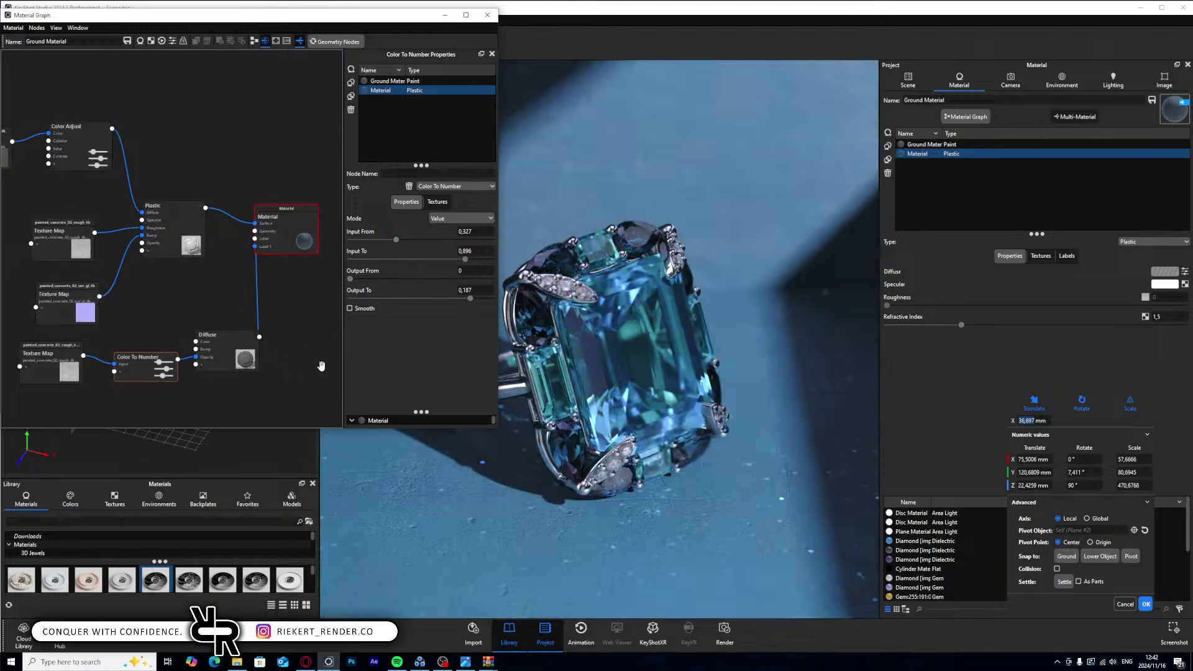
- Set the Diffuse label material's color to white
click(221, 351)
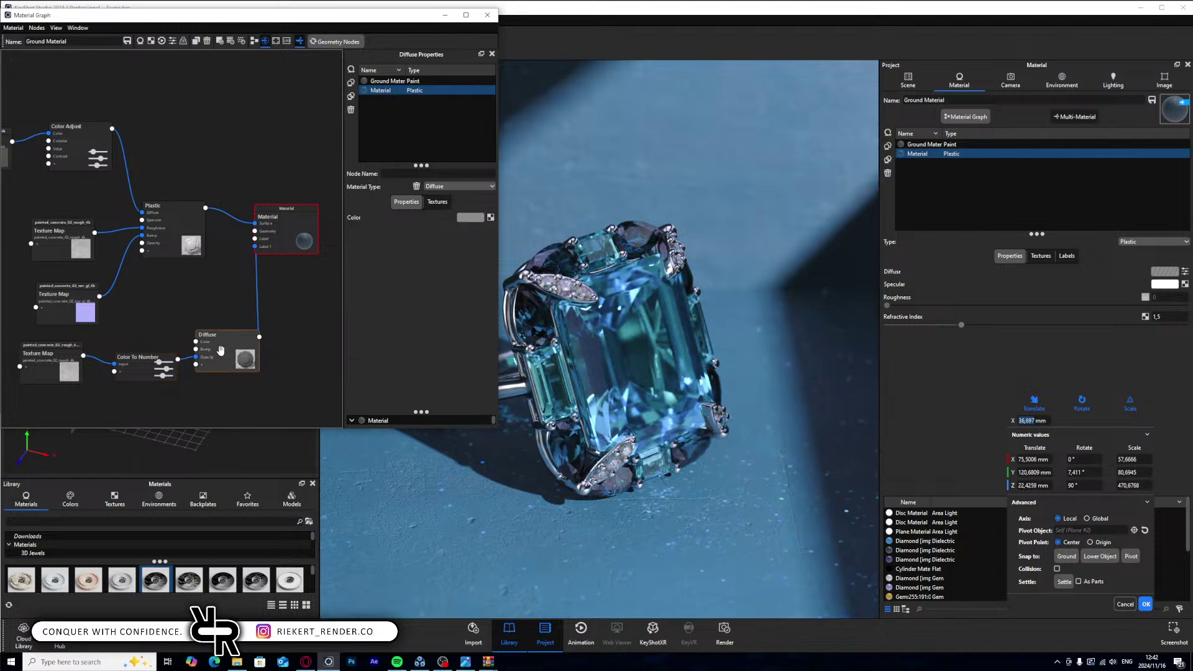
click(475, 218)
drag(486, 287, 457, 269)
click(650, 592)
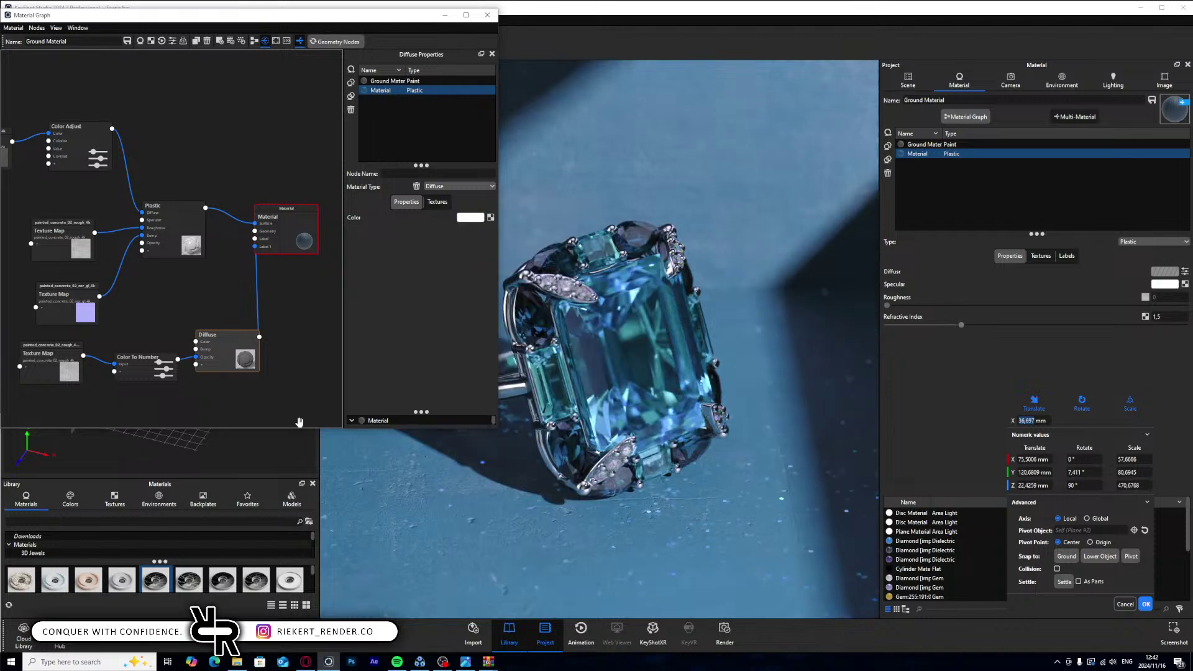
- Space out the label's nodes and set the Color To Number node's Input From to 0,271
drag(251, 350, 243, 316)
drag(140, 359, 24, 365)
key(ctrl+a)
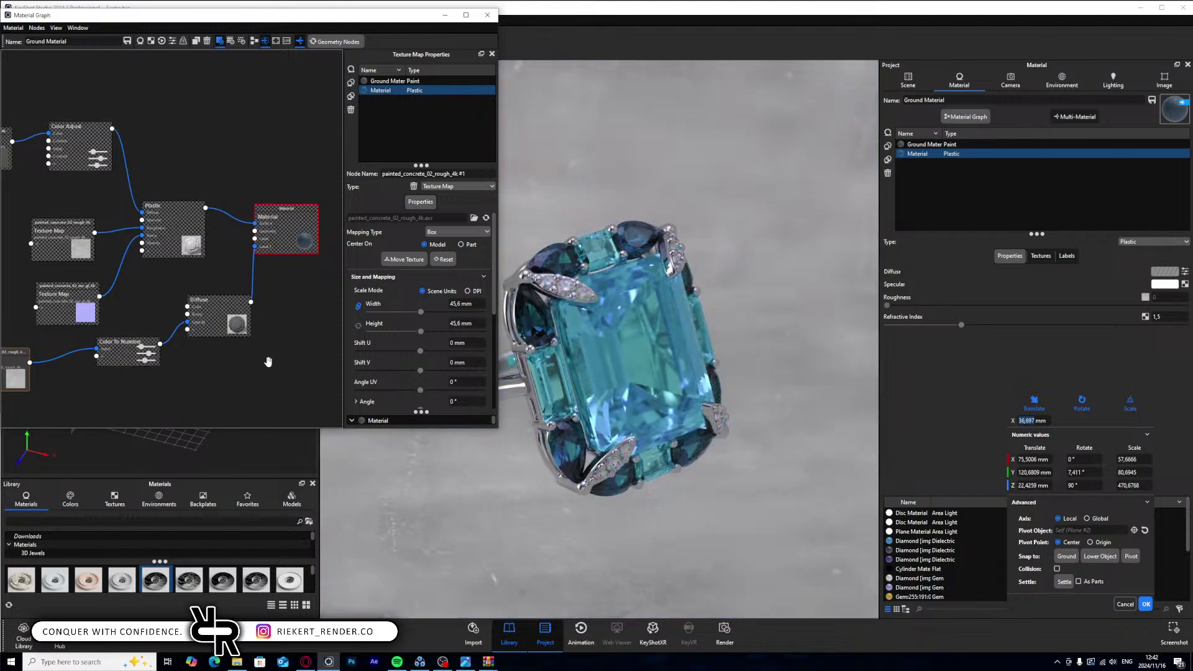
click(124, 346)
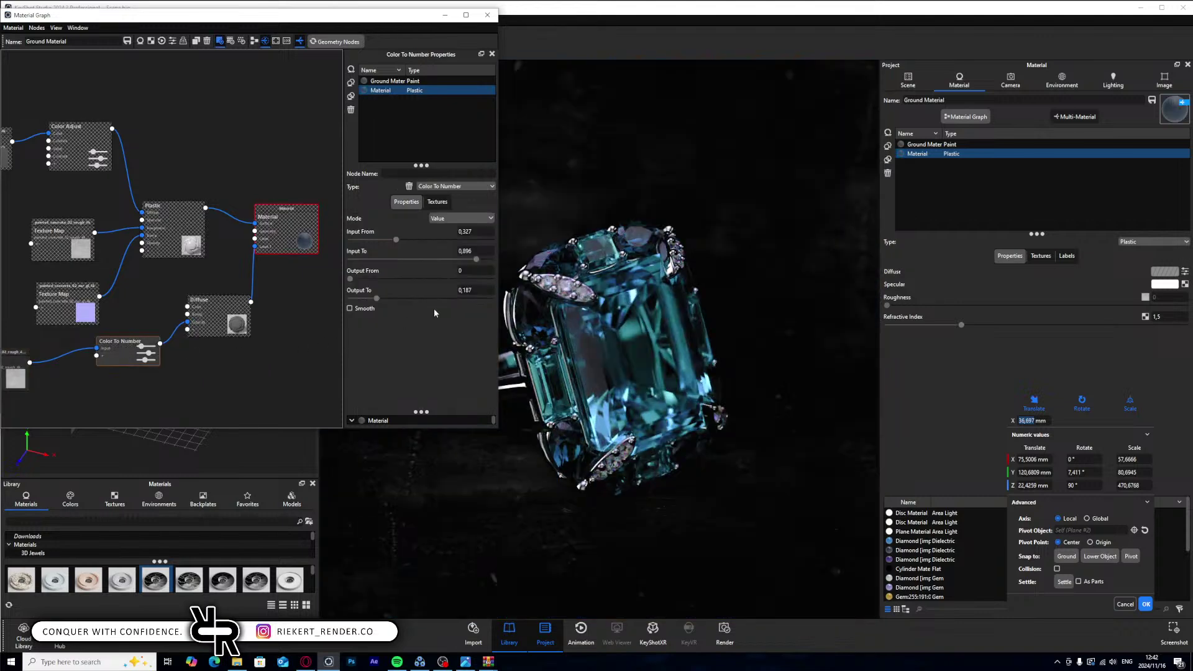
mouse_move(393, 242)
mouse_down()
mouse_move(404, 243)
mouse_move(391, 244)
mouse_up()
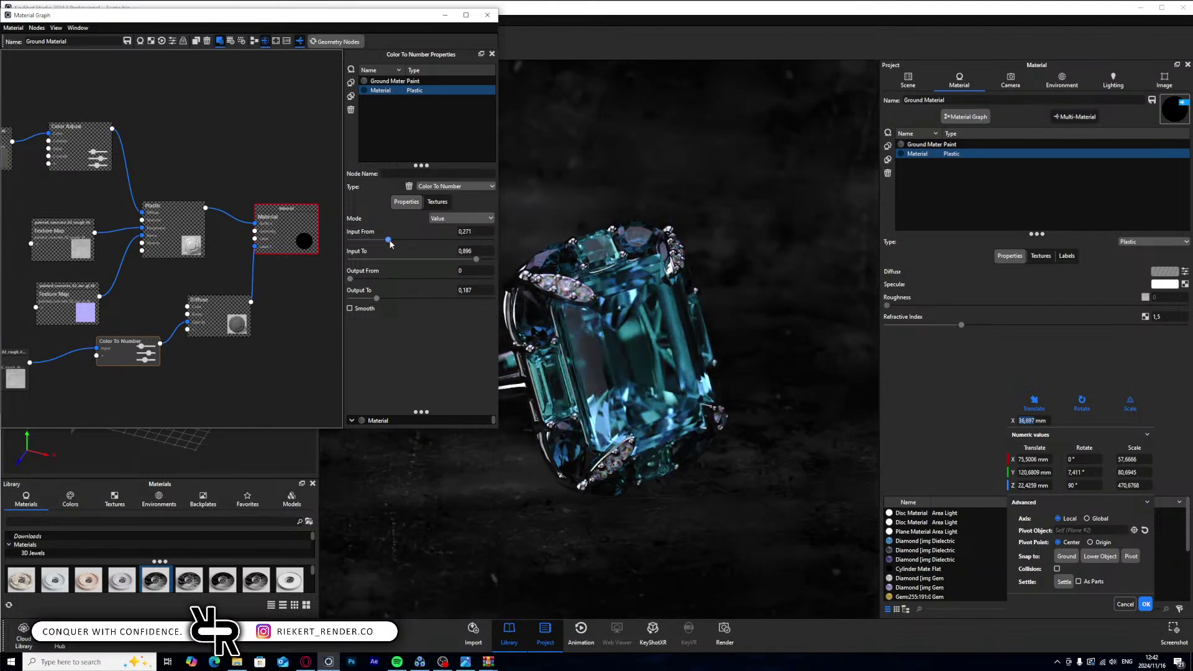
- Insert a Color Adjust node between the Color To Number node and the Diffuse opacity, and preview its output
drag(151, 355, 112, 366)
right_click(139, 357)
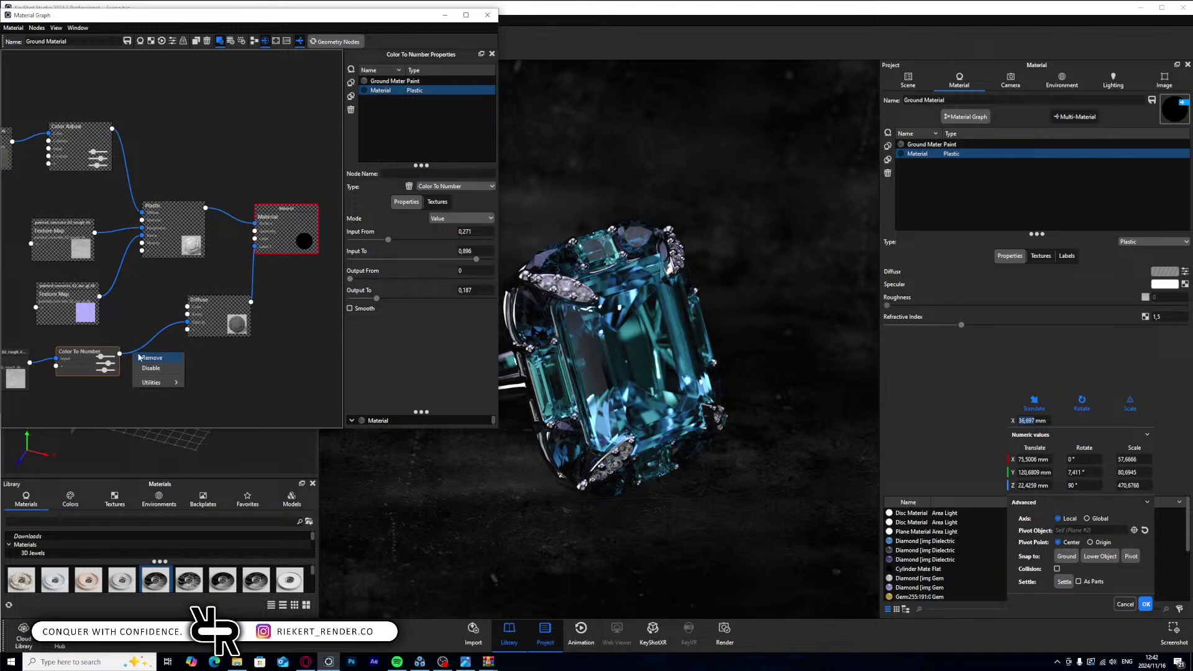
mouse_move(159, 387)
click(220, 399)
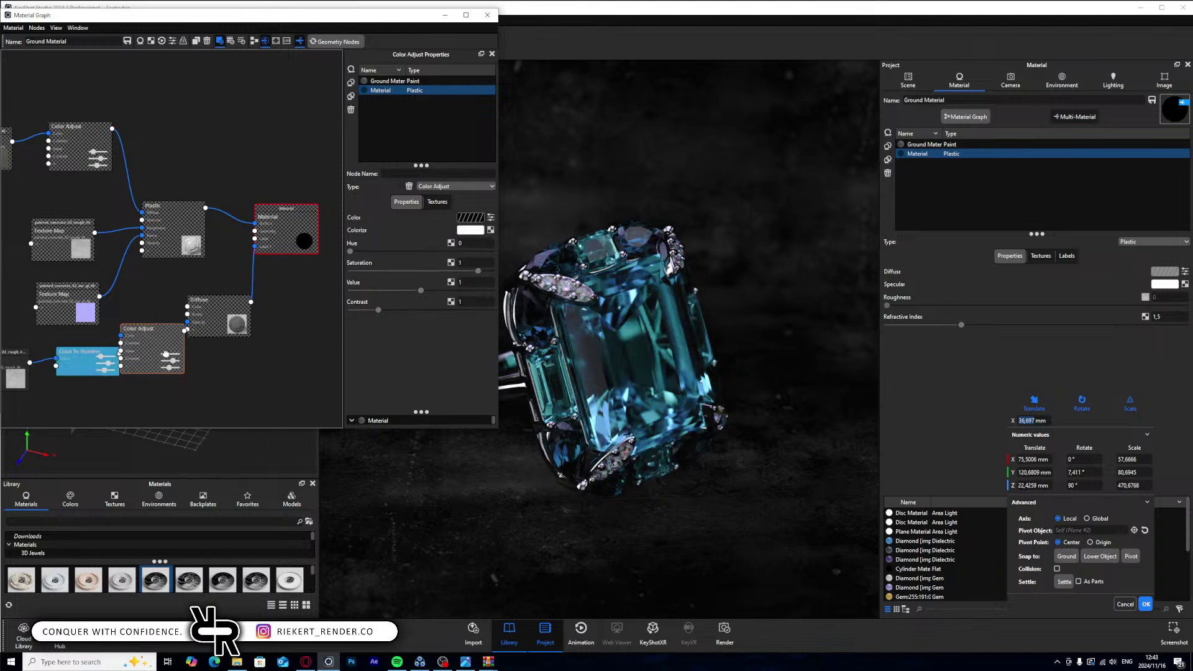
key(c)
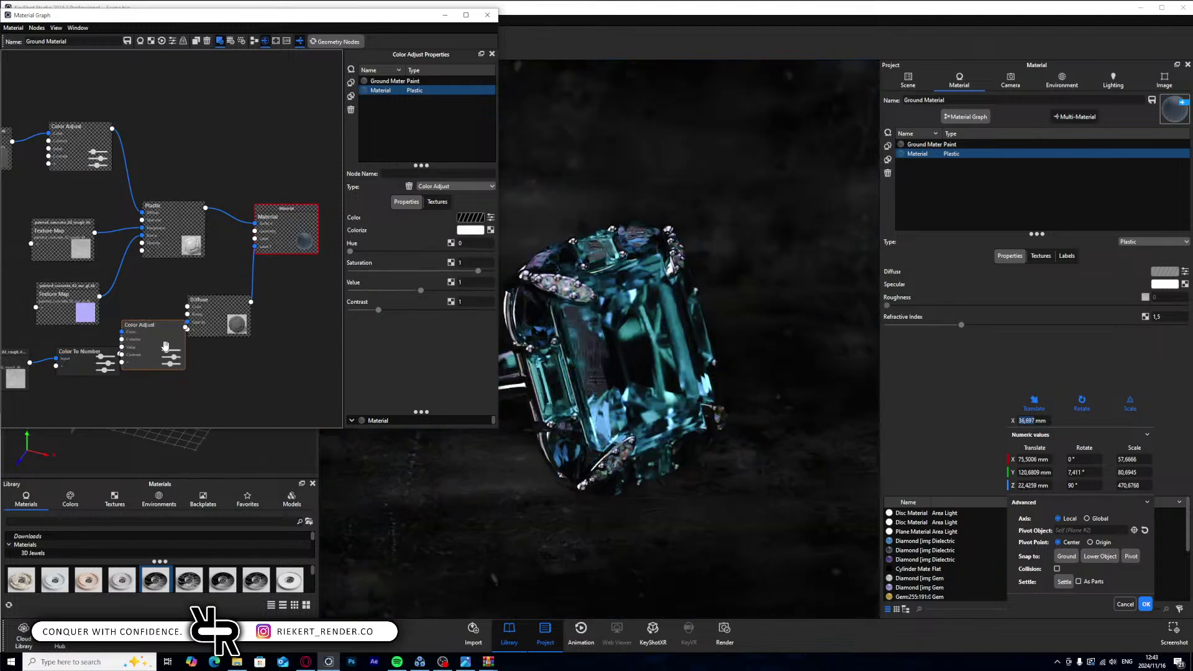
- Set the new Color Adjust node's value to 10 and contrast to 2,805
drag(421, 290, 478, 290)
mouse_move(387, 309)
mouse_down()
mouse_move(435, 309)
mouse_move(395, 309)
mouse_up()
click(466, 282)
text(10)
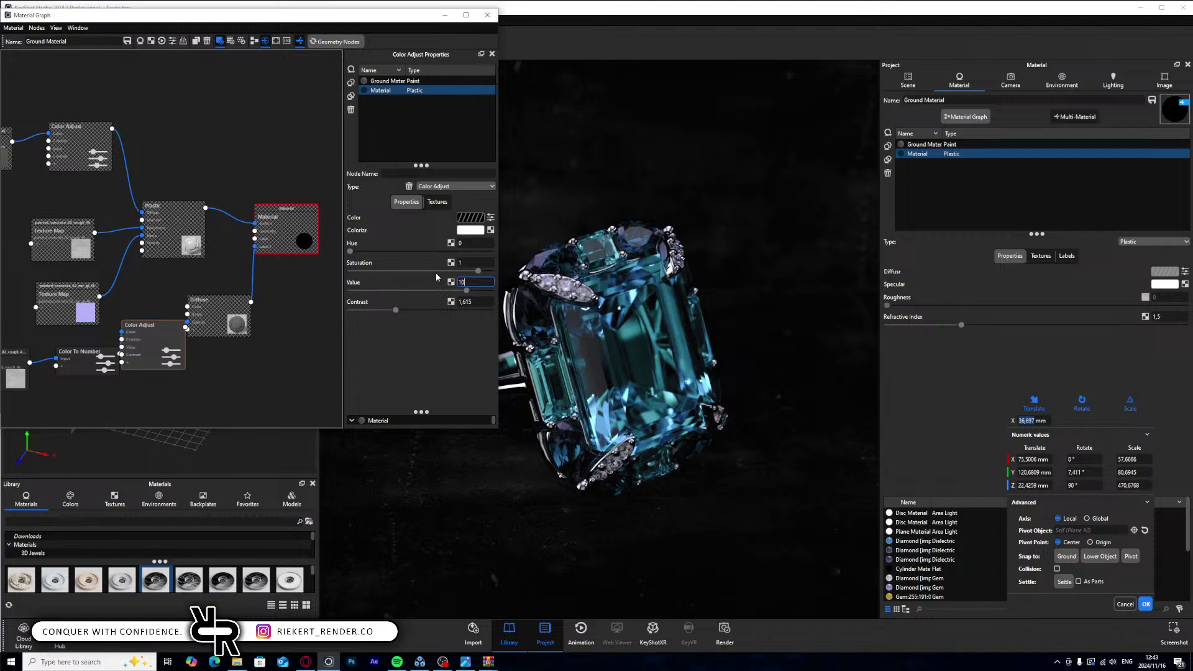
key(Return)
drag(395, 309, 432, 317)
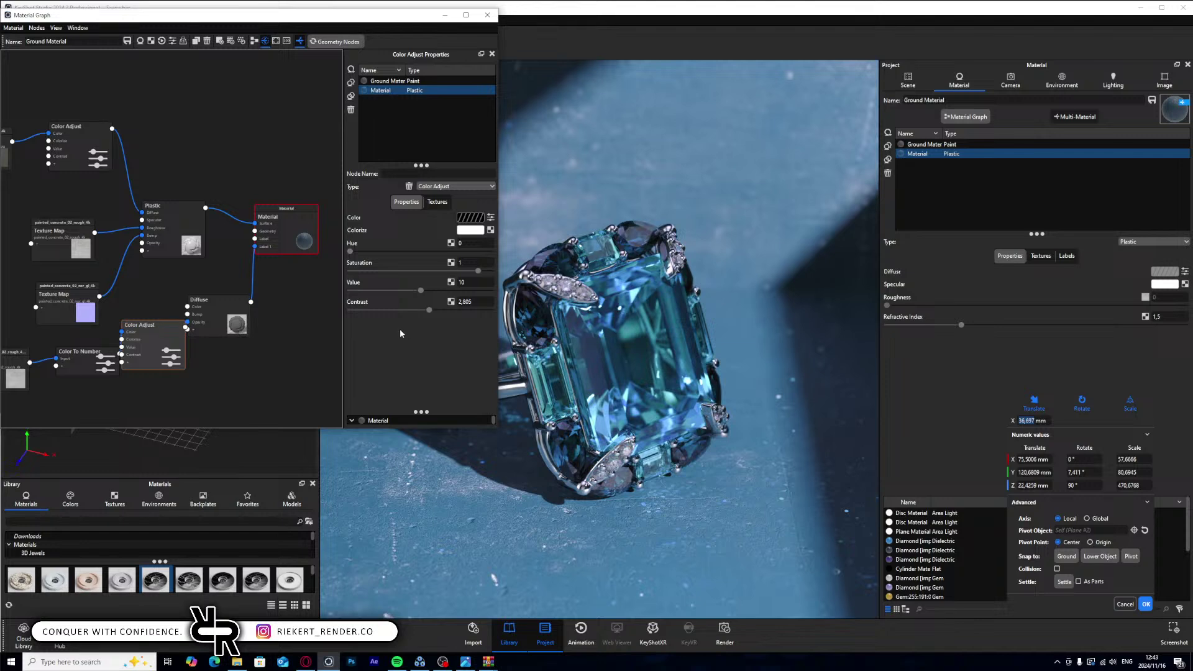
- Set the Diffuse label's color to a pale blue sampled from the ground, with hue 205°, saturation 25 % and value 91 %
click(234, 324)
click(470, 217)
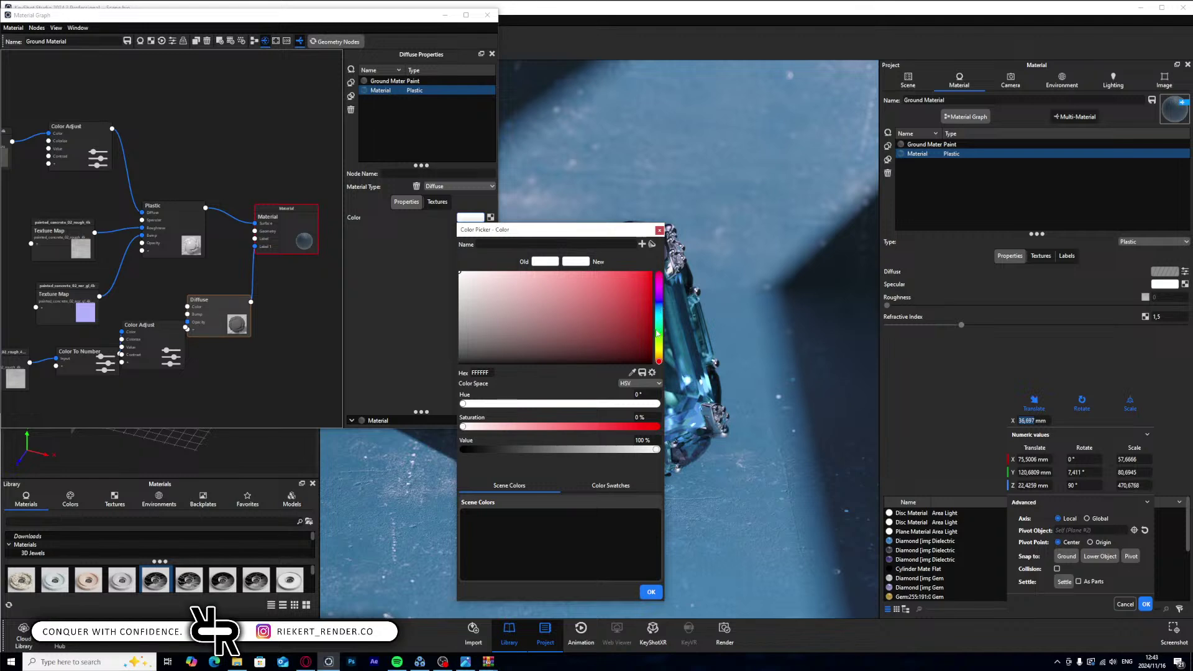
mouse_move(495, 294)
mouse_down()
mouse_move(480, 272)
mouse_move(498, 271)
mouse_up()
drag(657, 323, 660, 307)
drag(553, 231, 883, 162)
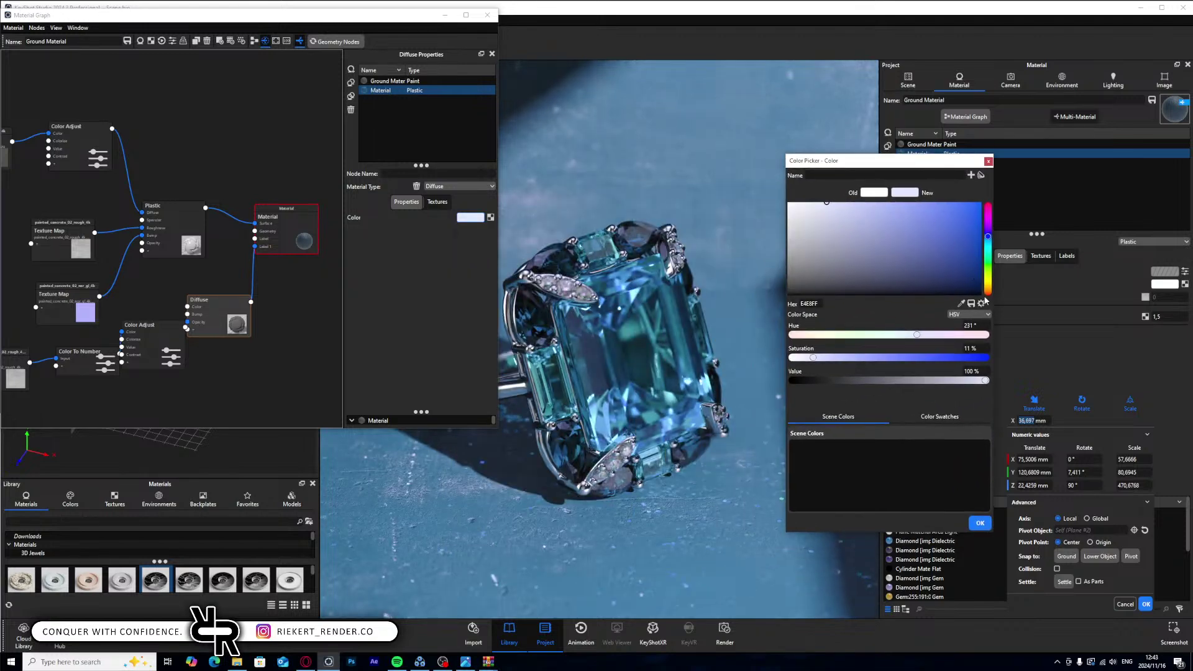
click(739, 349)
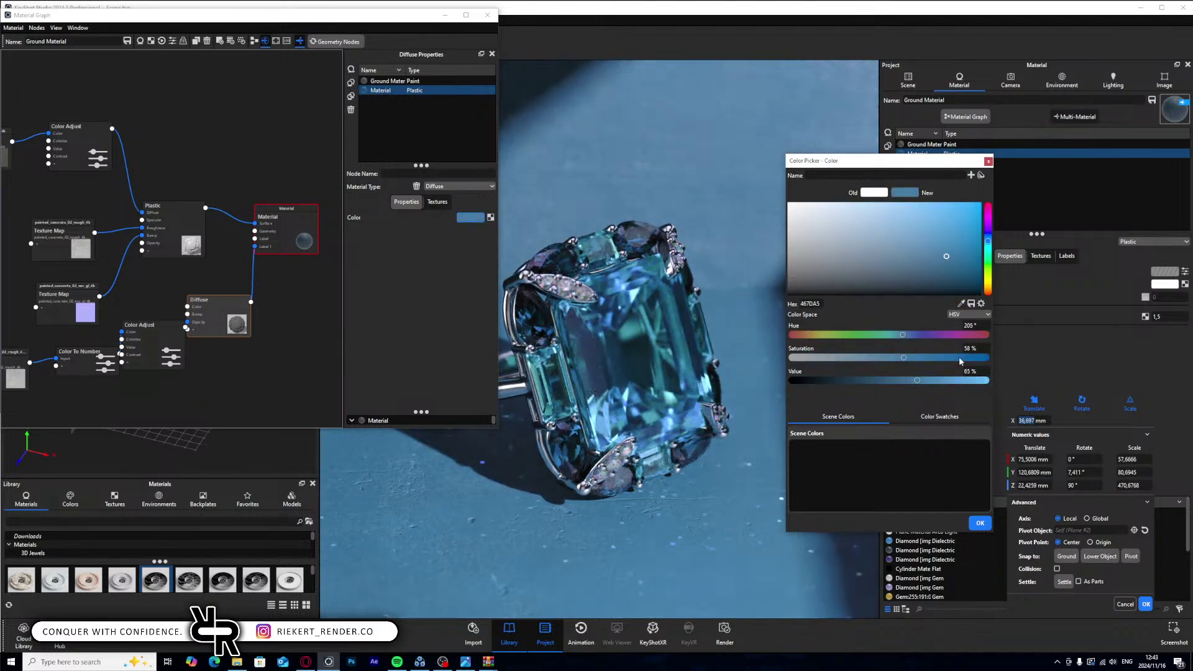
drag(903, 357, 820, 361)
drag(916, 380, 970, 380)
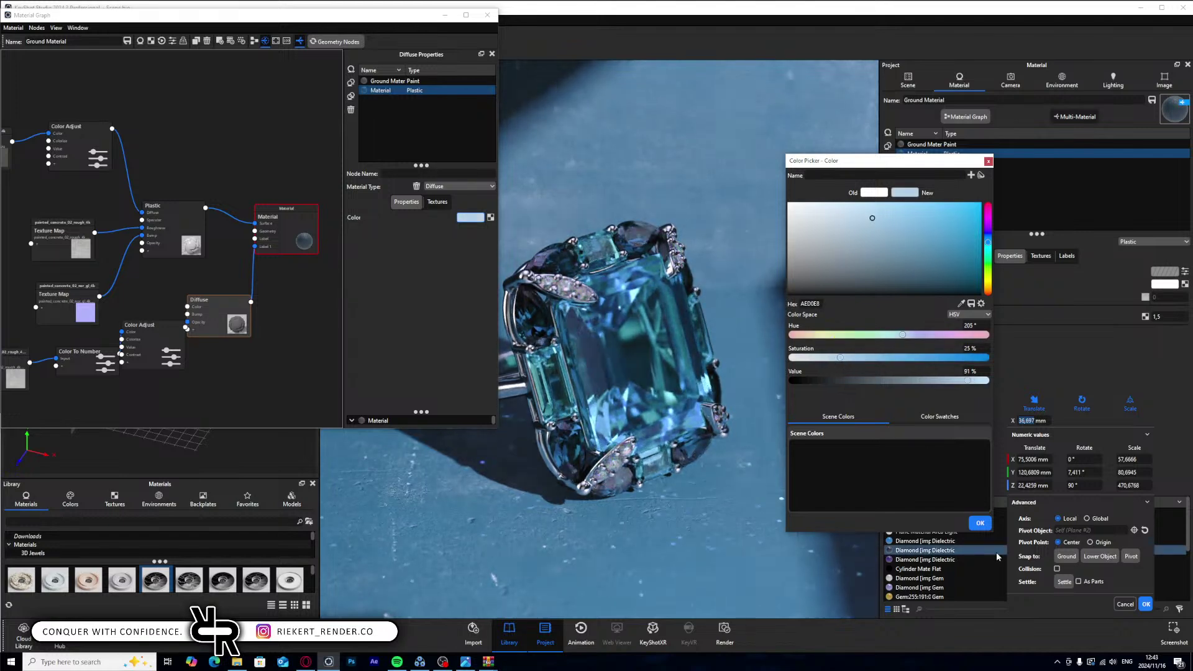
click(982, 524)
- Minimize the material graph and compare the render with the watch reference photo in the image viewer
click(455, 18)
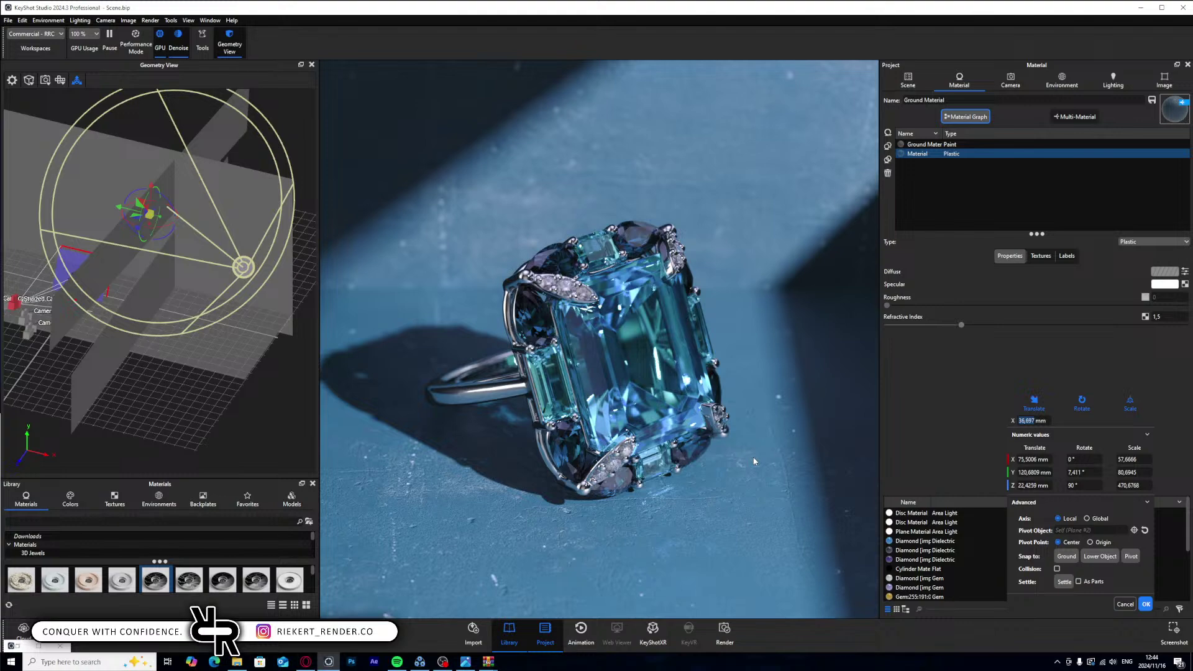
click(471, 664)
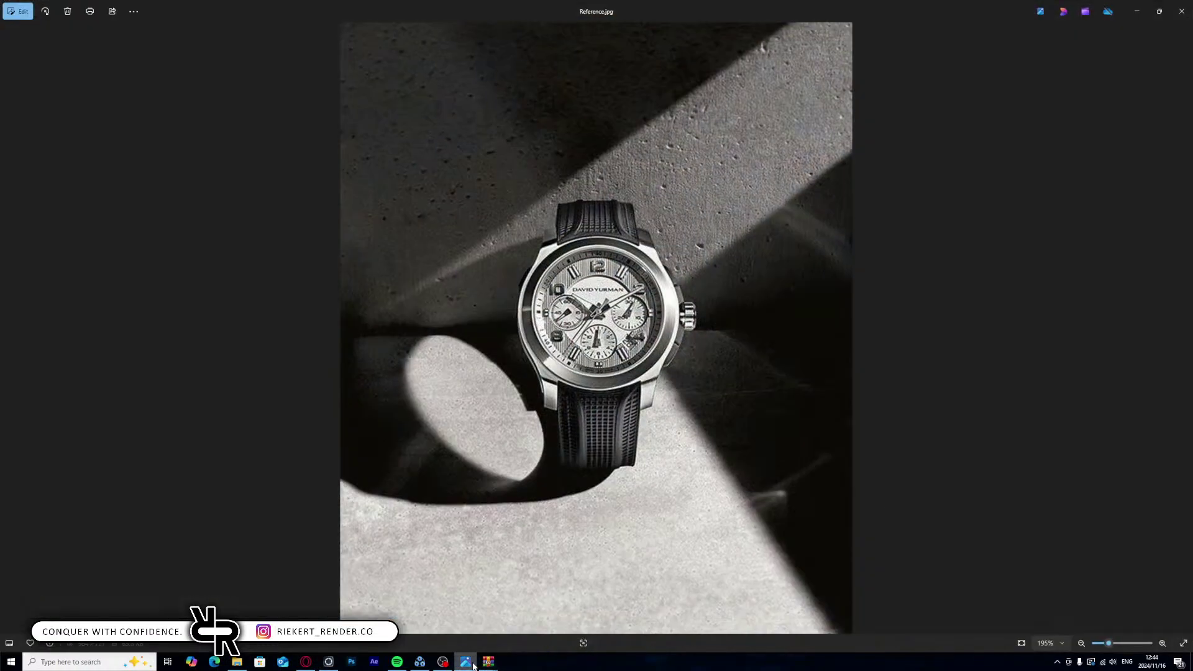
click(471, 664)
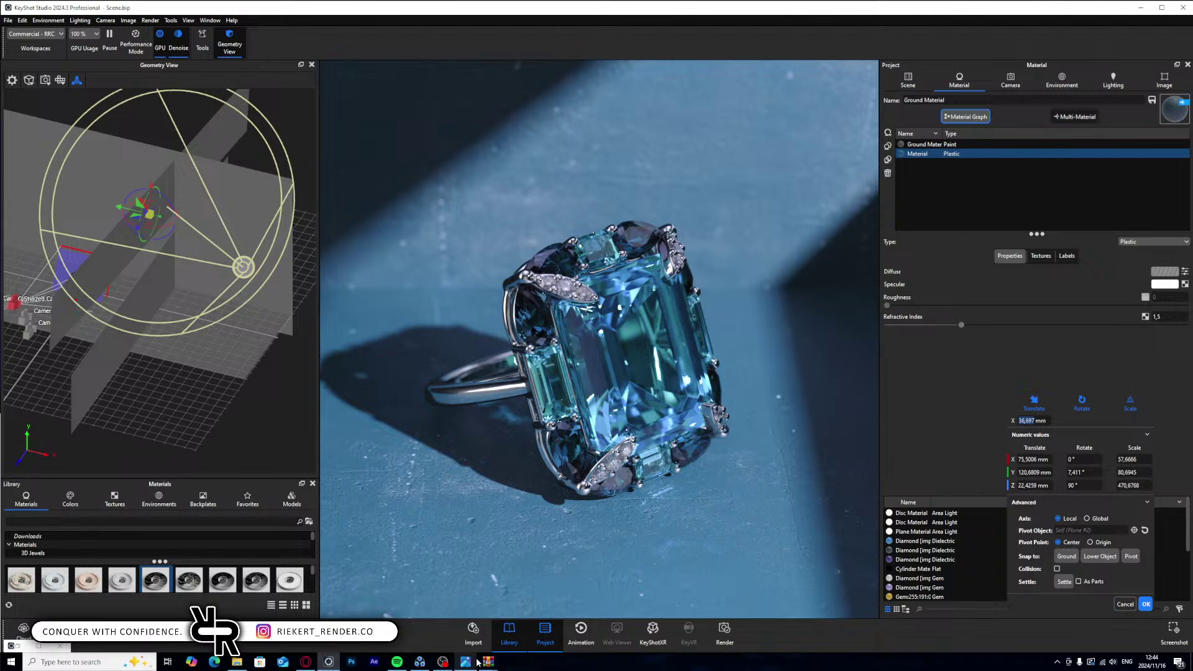
mouse_move(479, 662)
- Add a plane to the scene, scale it down to about 9,09 and position it above the ring
click(623, 337)
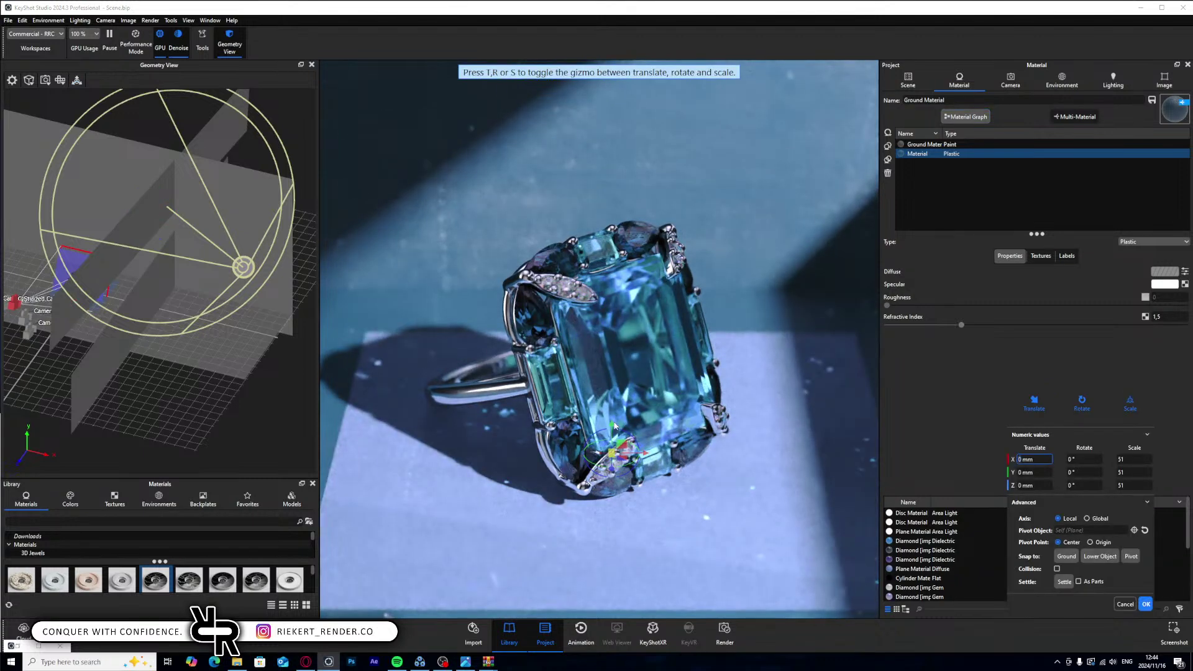
drag(623, 337, 614, 133)
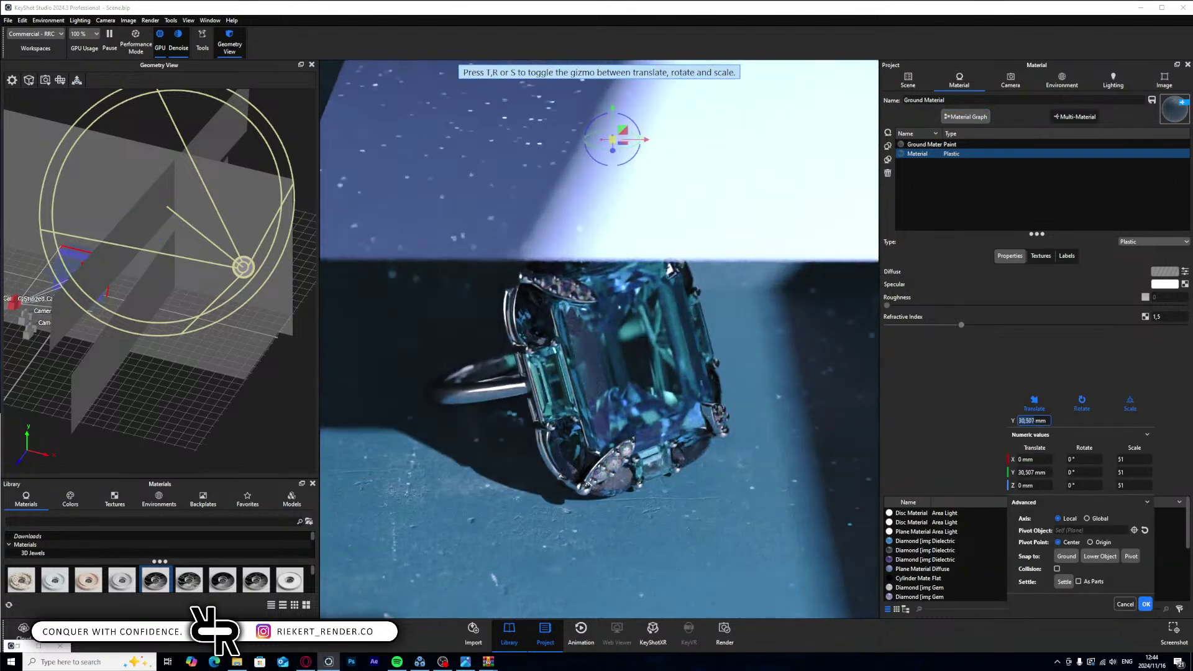
click(77, 81)
mouse_move(83, 235)
mouse_down()
mouse_move(79, 152)
mouse_move(76, 185)
mouse_move(87, 175)
mouse_move(95, 220)
mouse_up()
key(t)
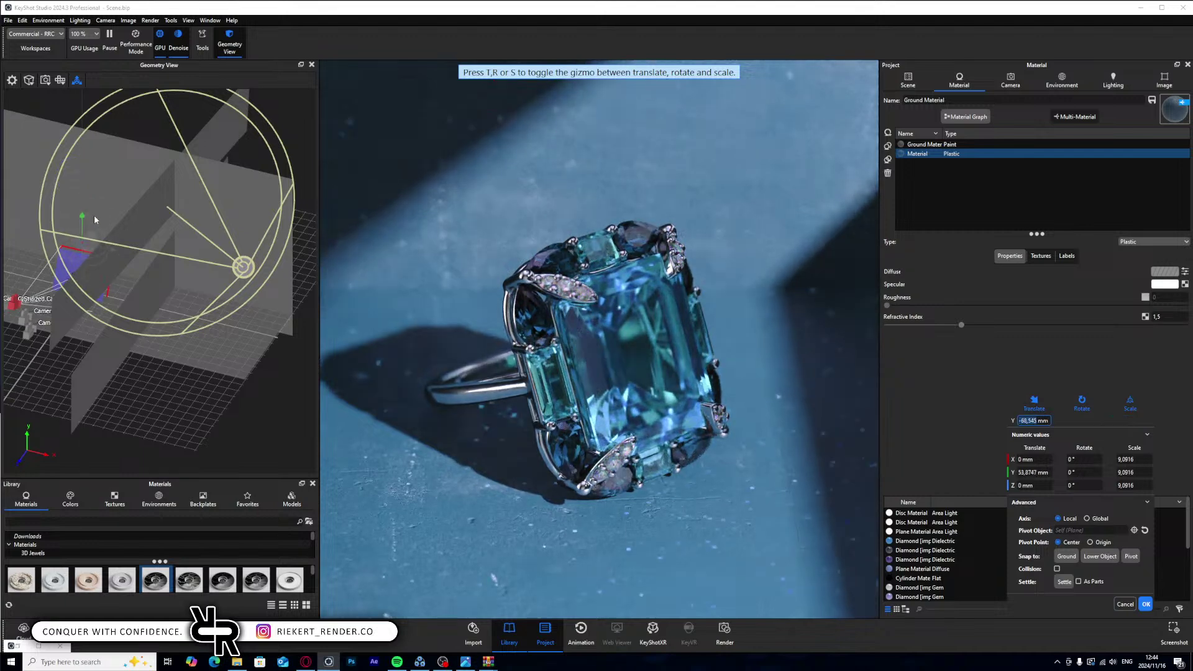
click(1146, 604)
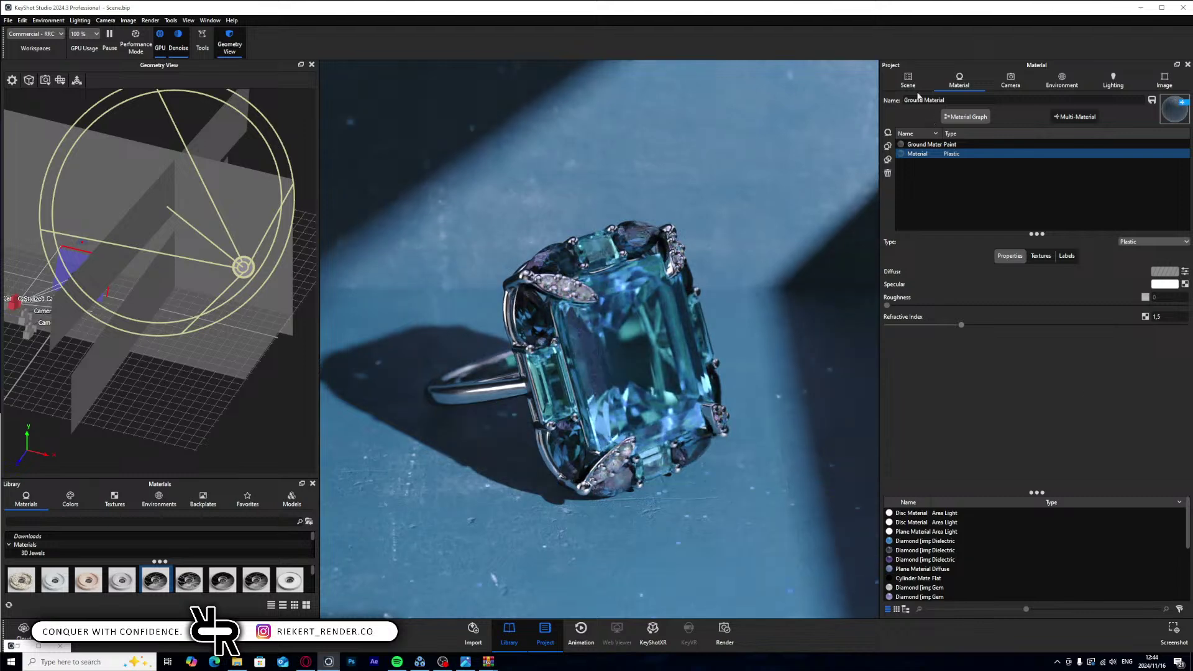
- Change the new plane's material type to Area Light and set its power to 256 Lumen
click(908, 79)
double_click(995, 208)
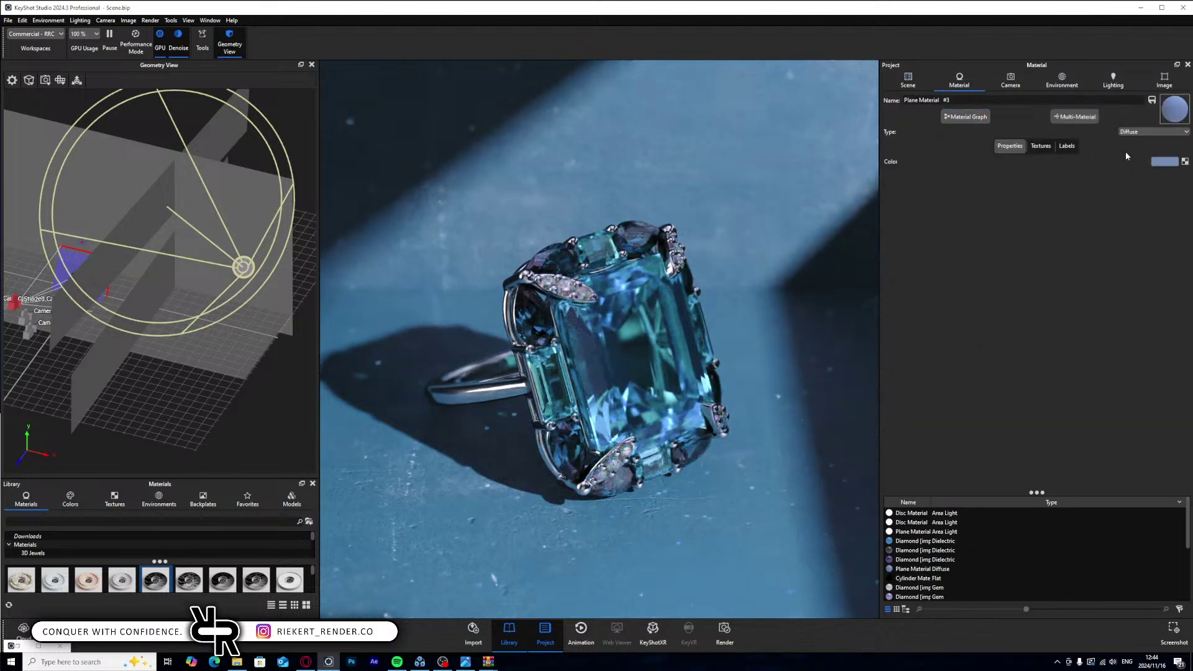
click(1151, 132)
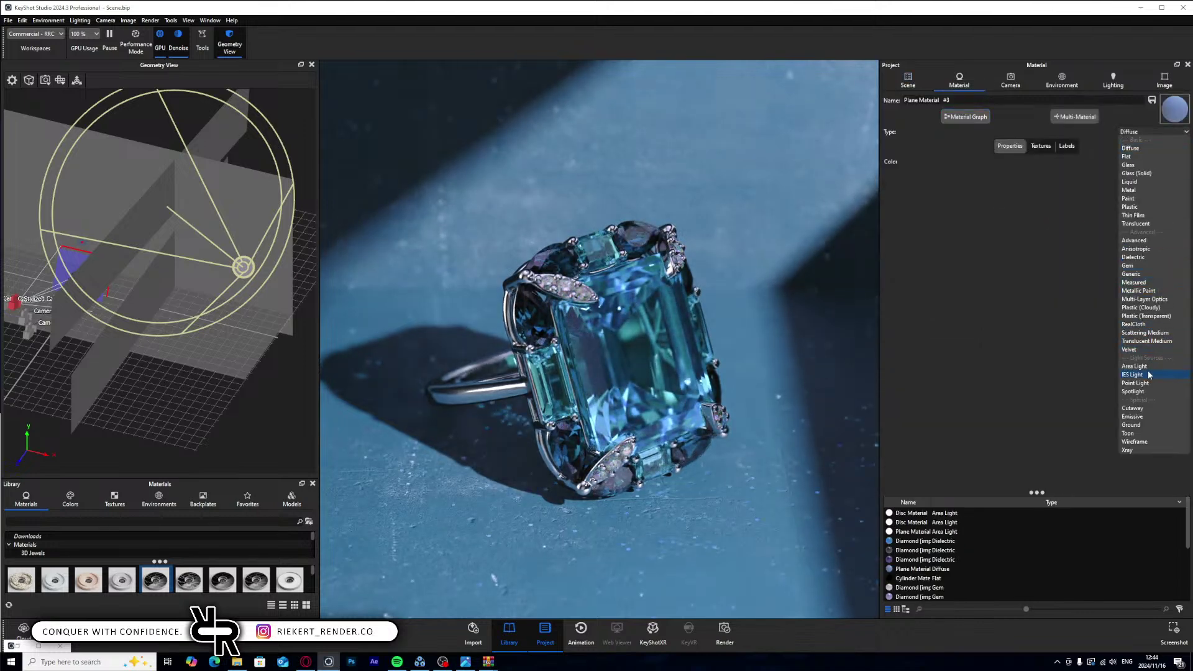
click(1140, 366)
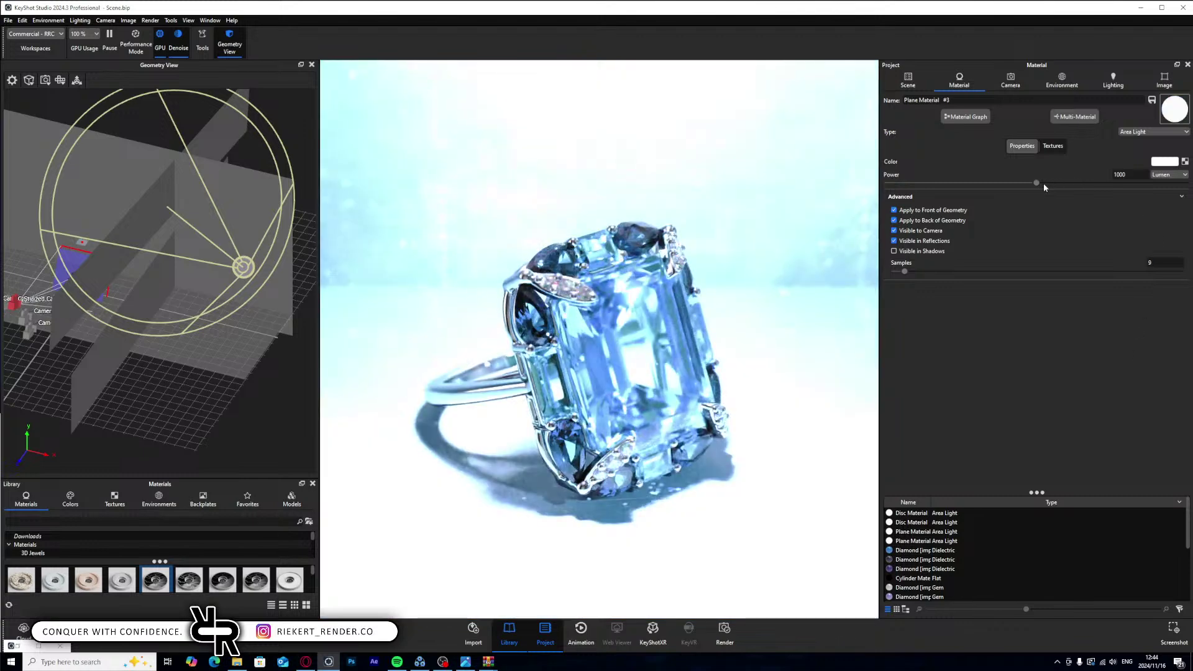
drag(1036, 183, 925, 183)
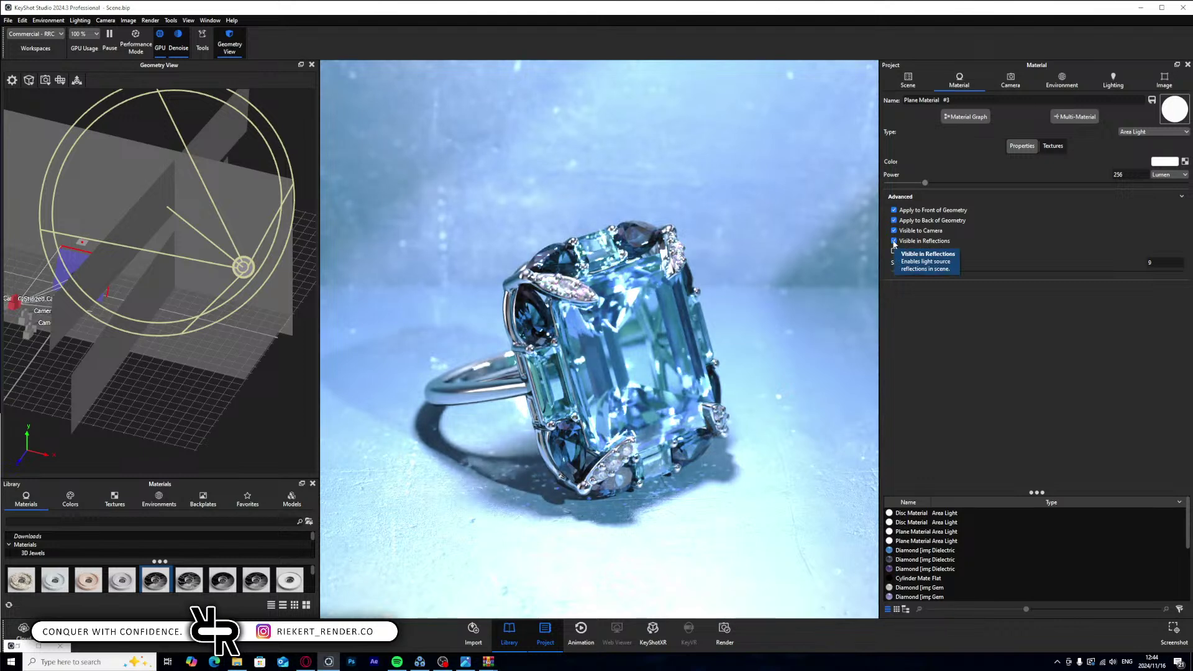
- Turn off the plane light's visibility in reflections and to camera, and stop applying light to the back of its geometry
click(894, 242)
click(894, 231)
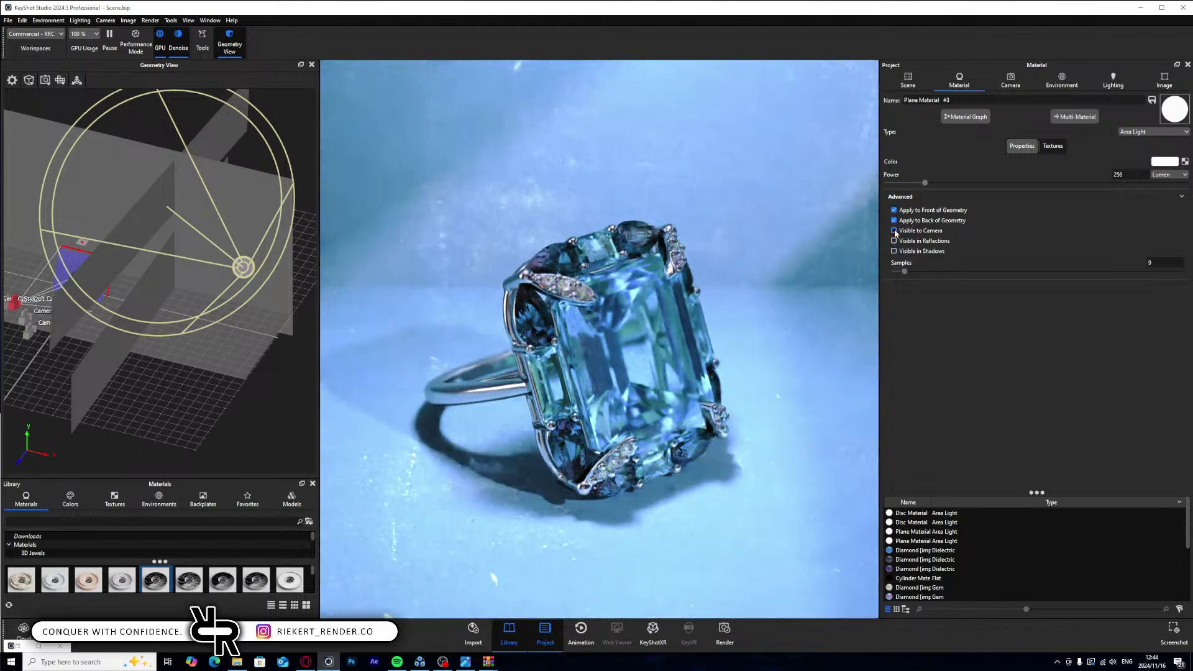
click(894, 251)
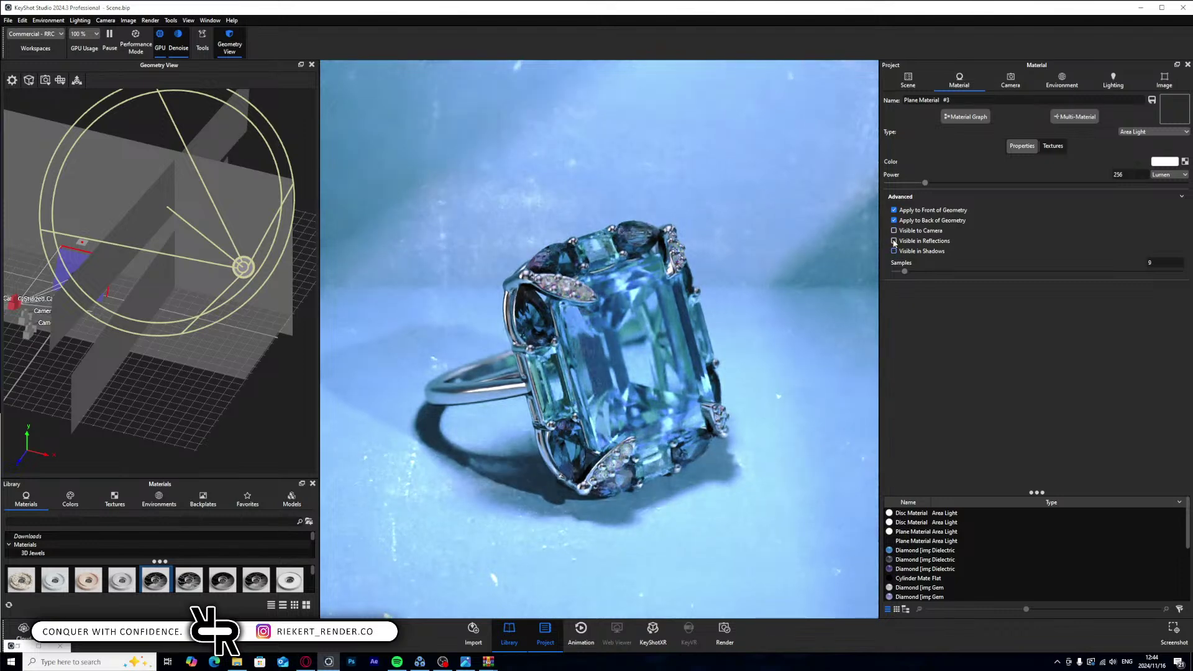
click(895, 220)
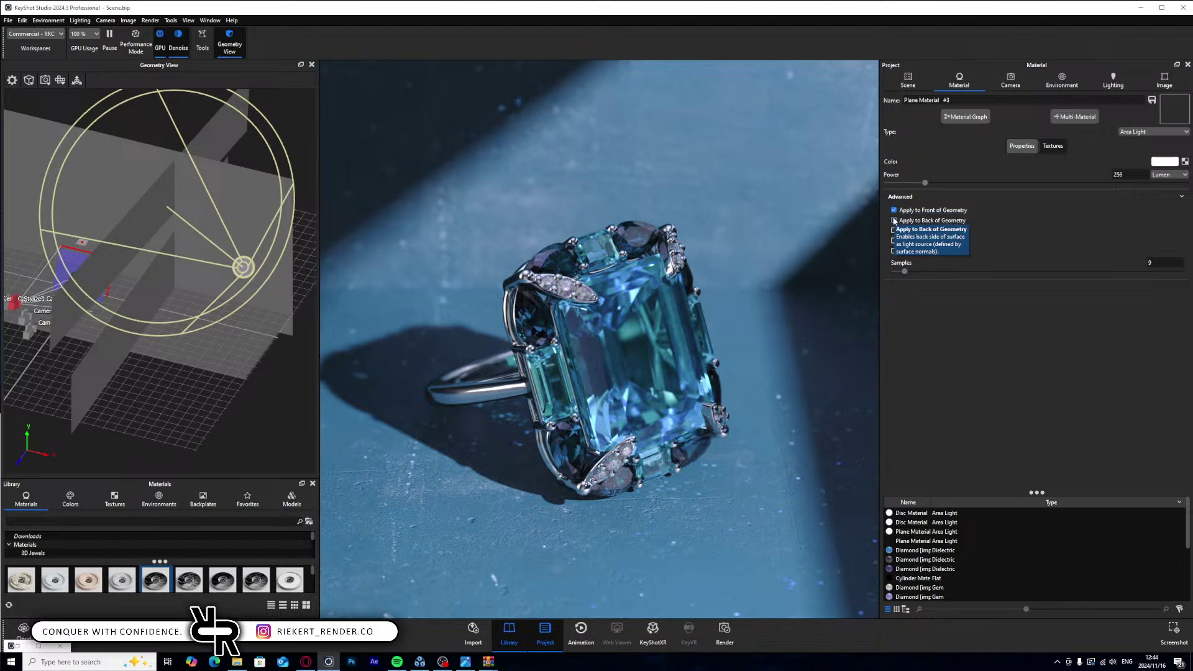
- Delete the plane area light from the scene
click(908, 81)
click(1001, 208)
key(Delete)
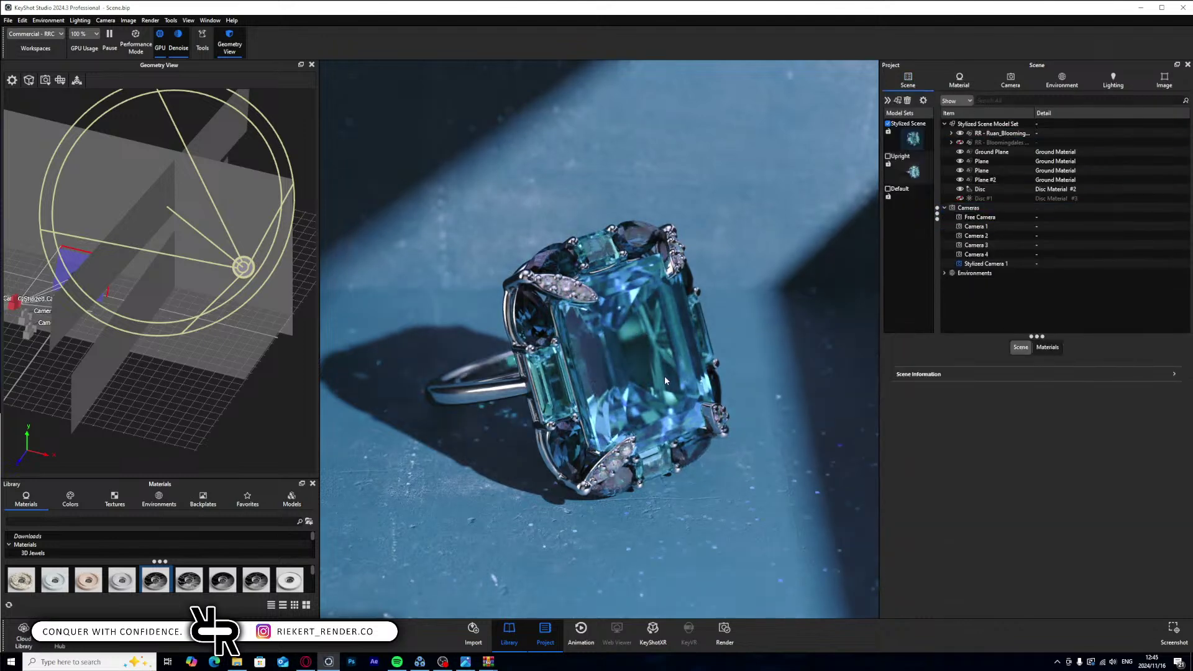
- Set the focal point of Stylized Camera 1 on the ring's large centre gem
click(1010, 81)
click(1141, 542)
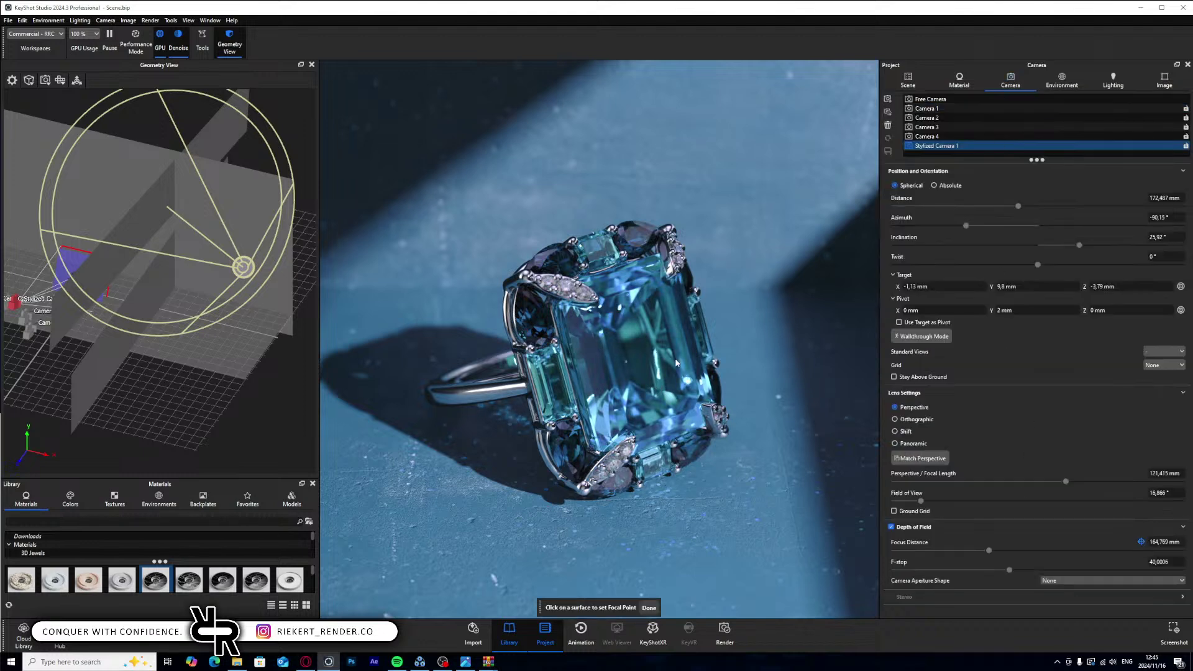
click(615, 343)
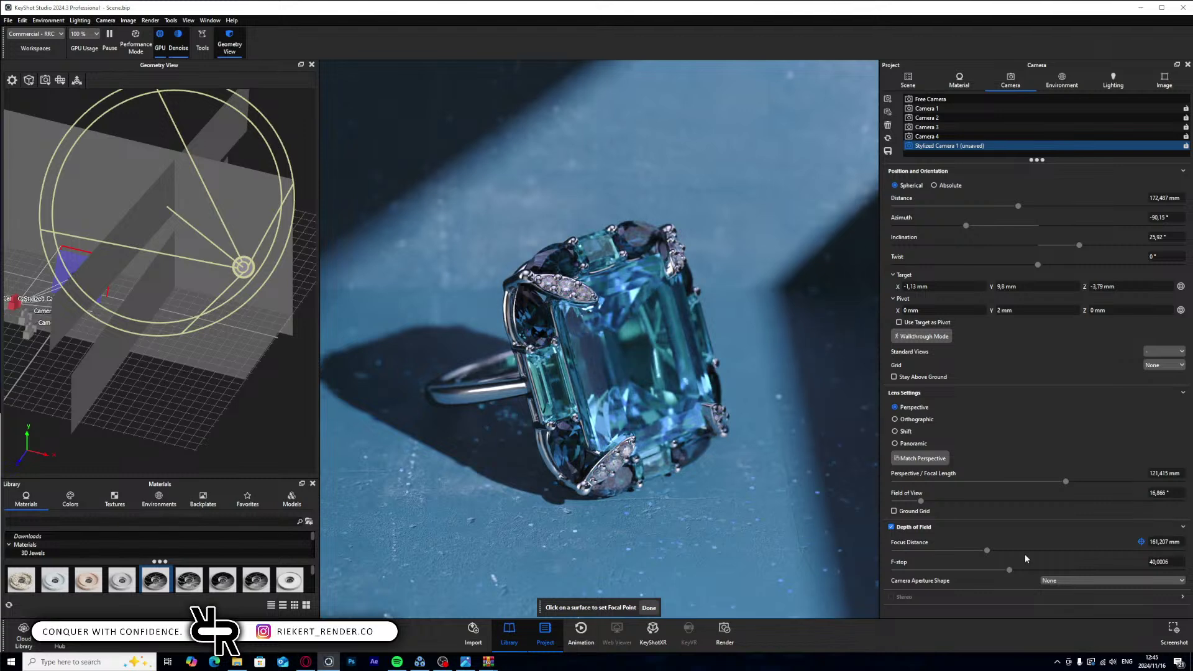
- Raise the camera's F-stop to 64,1004 and set its focus distance to 159,636 mm, checking the focal plane against the ring
drag(198, 323, 211, 334)
scroll(173, 353, up, 6)
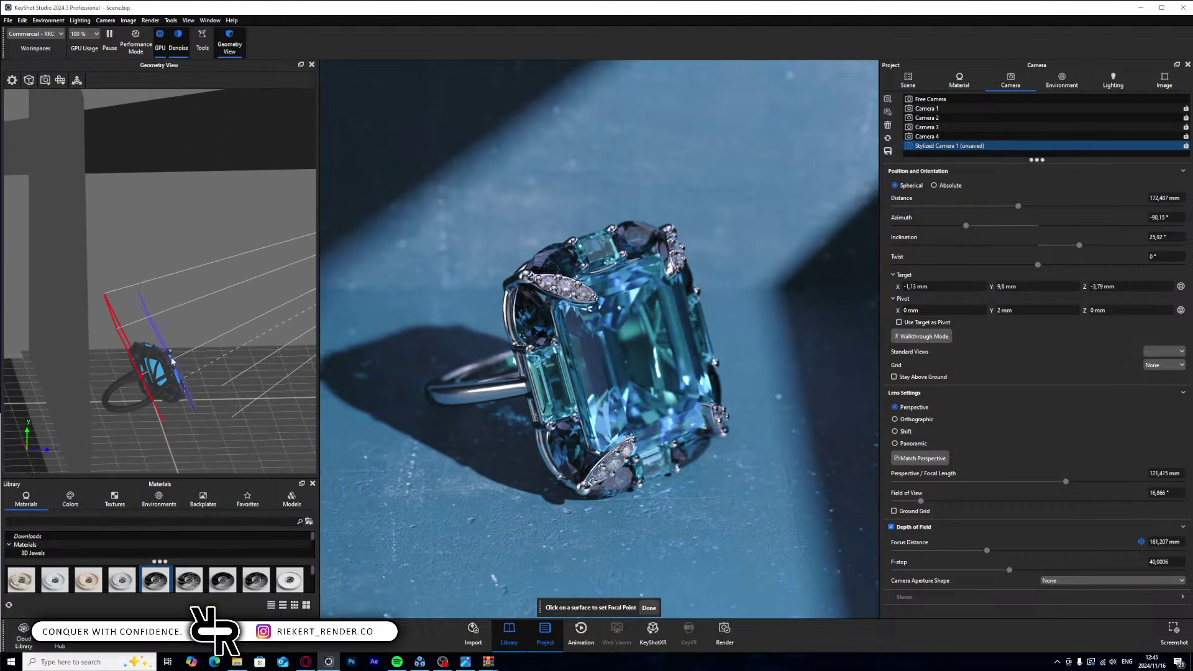
scroll(173, 353, up, 5)
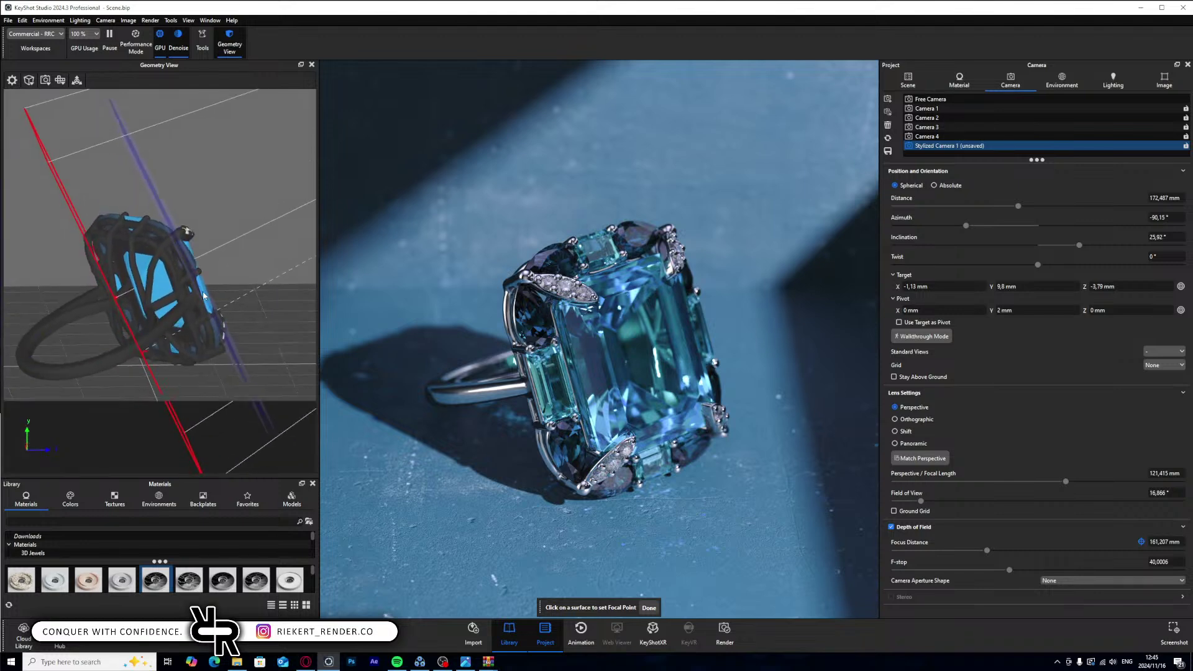
drag(1008, 570, 1080, 569)
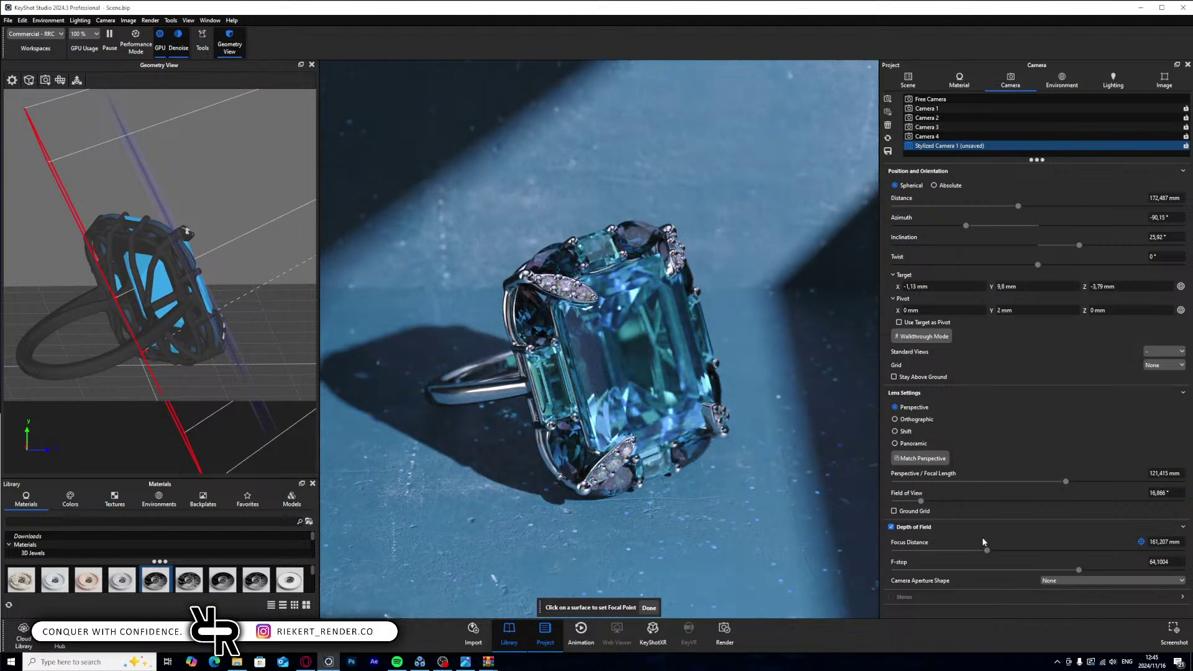
drag(988, 551, 986, 551)
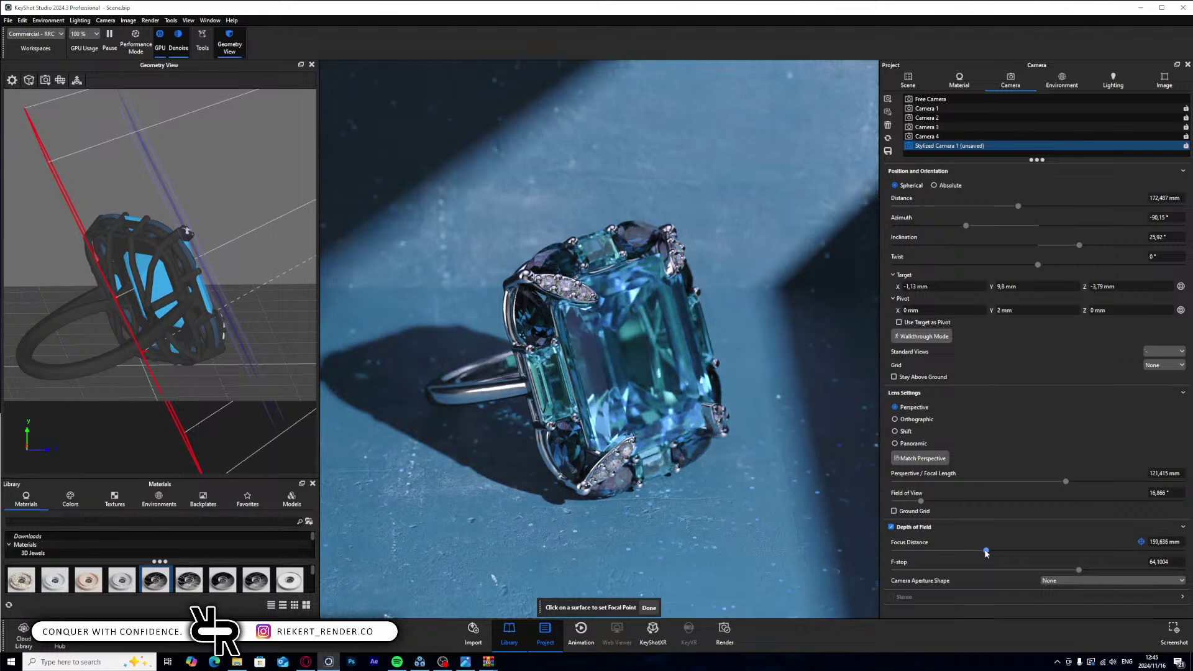
- Try the Texture and Camera Blades aperture shapes on the camera, and restore the shape to None
click(1065, 581)
click(1053, 605)
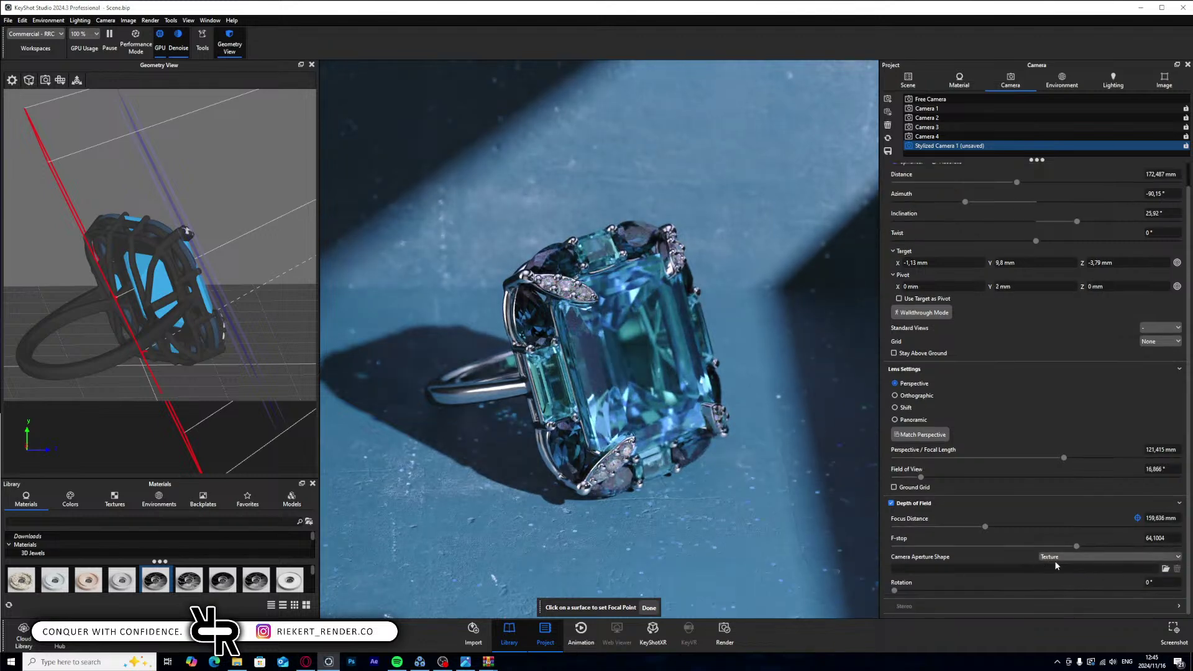
click(1054, 558)
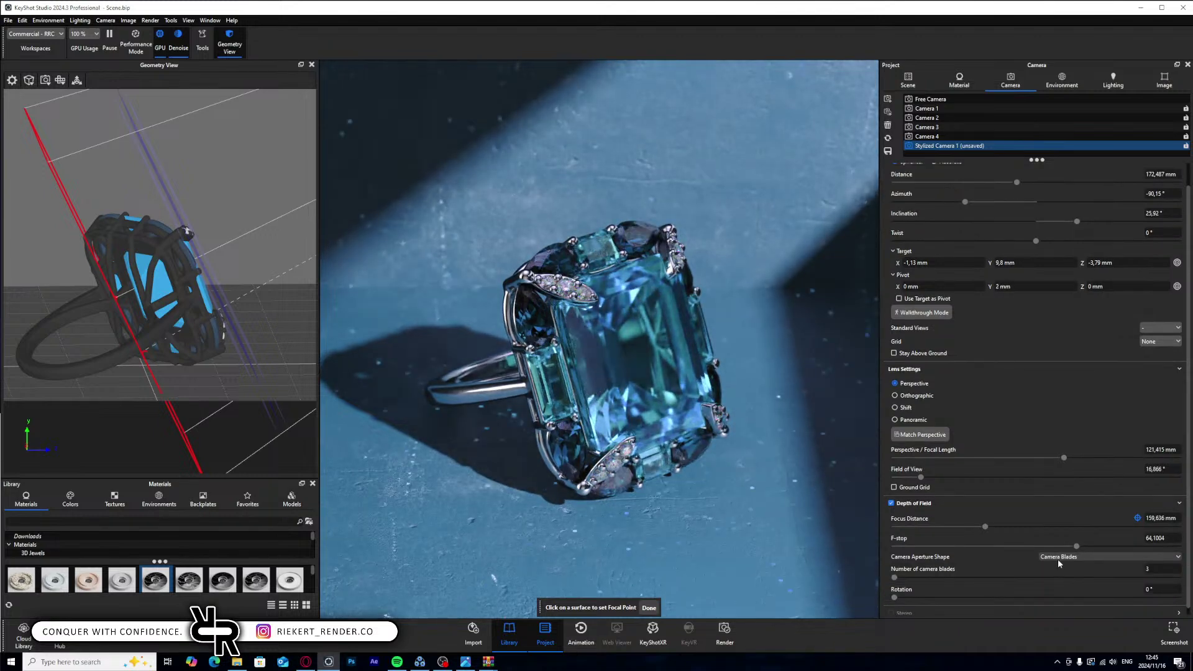
click(1058, 564)
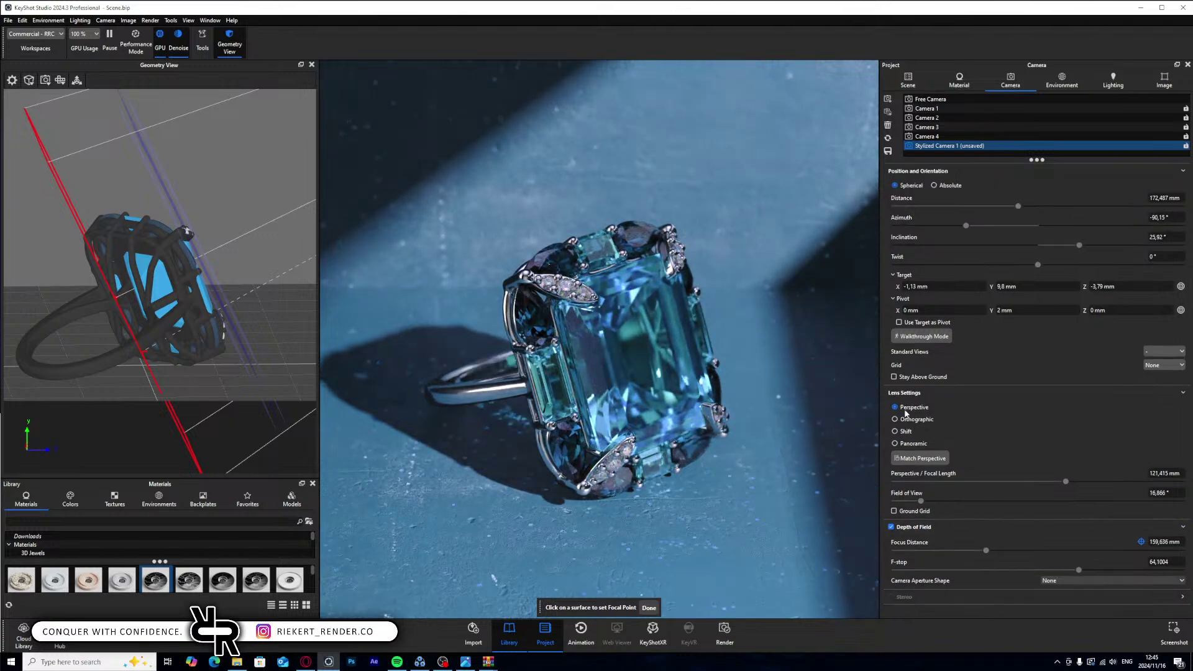
- Finish picking the focal point and save the changes to Stylized Camera 1
click(649, 608)
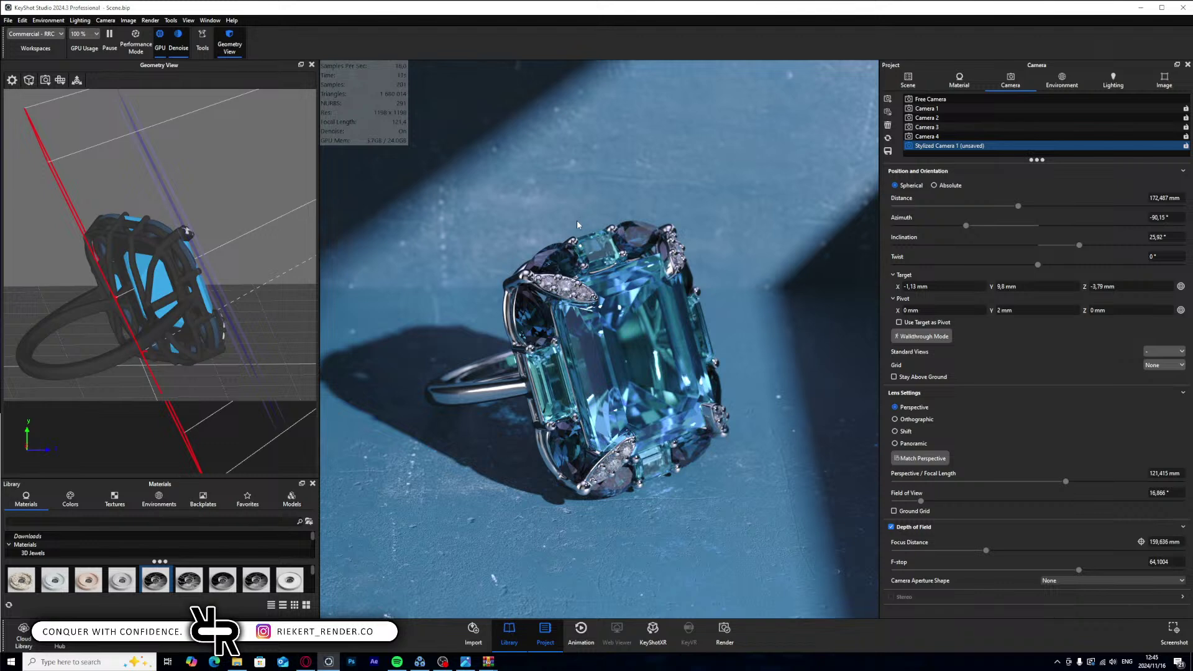
click(888, 151)
click(908, 81)
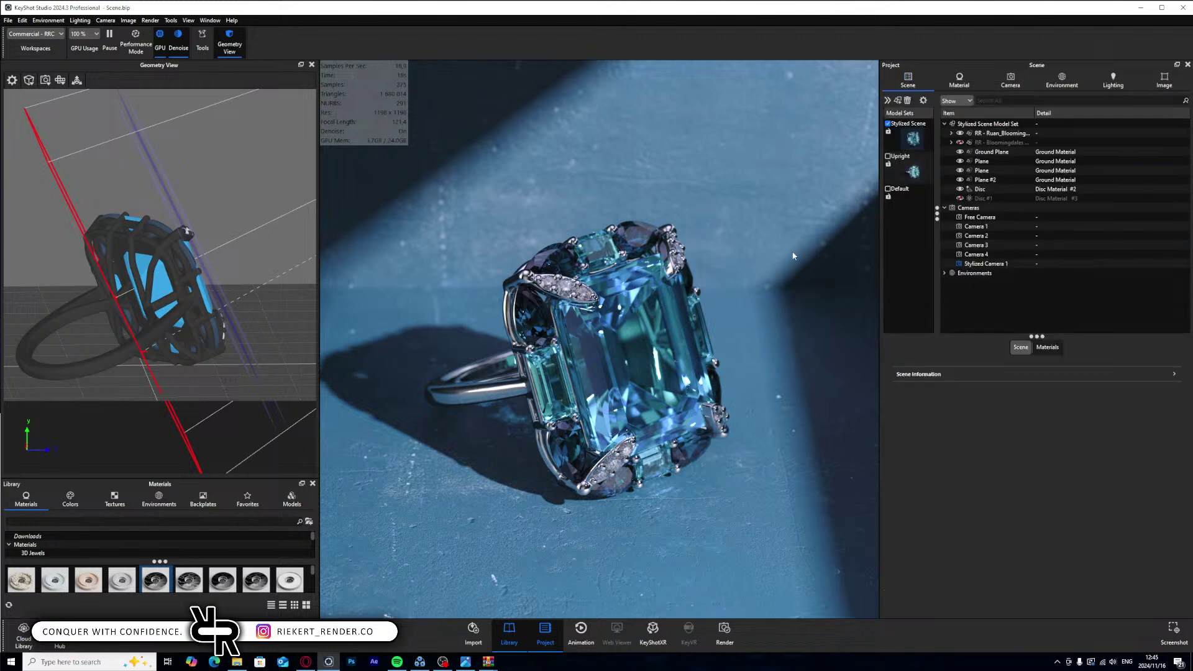
- Switch to the Free Camera, frame the dark shadow plane beside the ring and turn off depth of field
click(1011, 80)
click(918, 100)
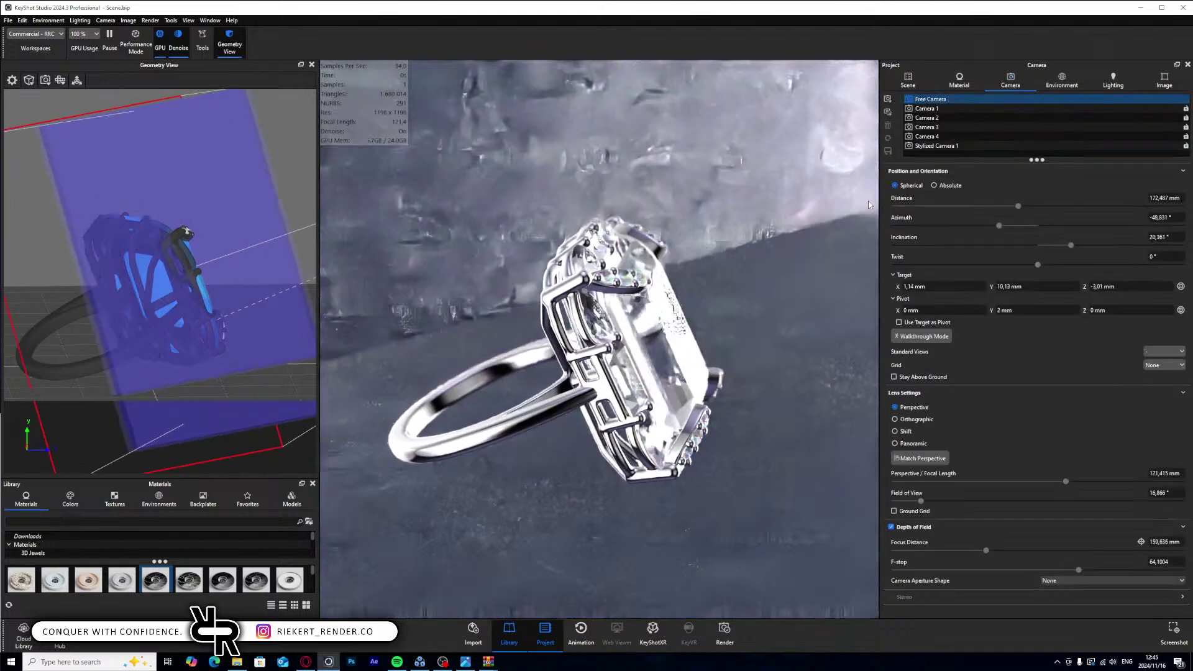
middle_drag(868, 200, 762, 216)
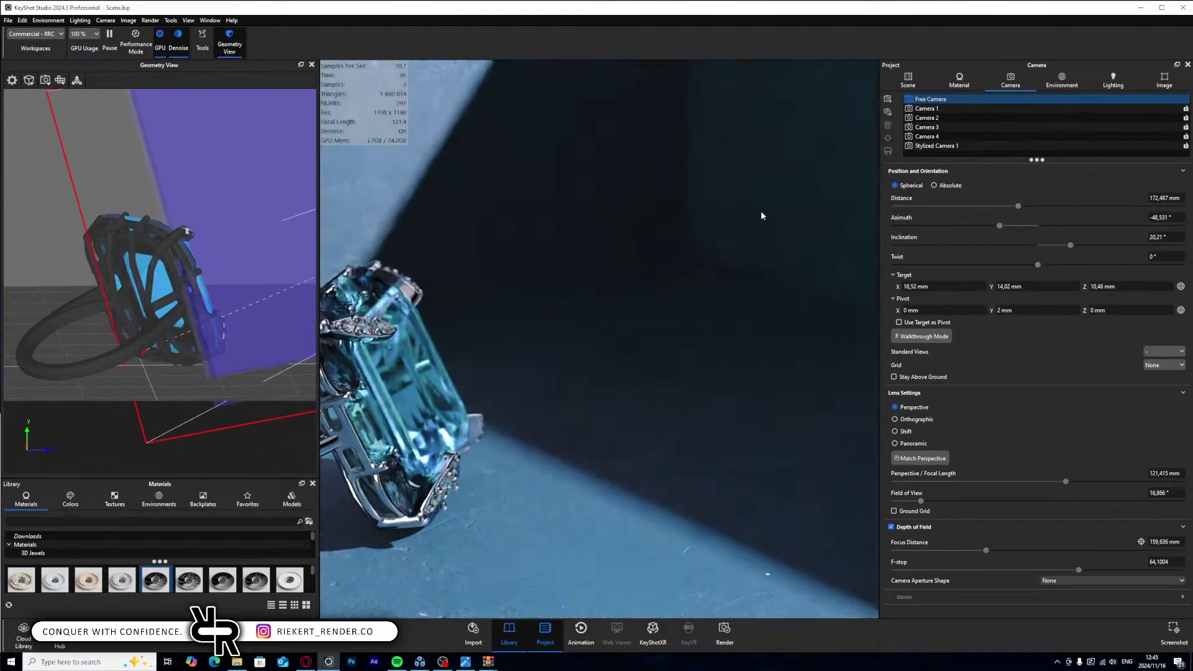
click(891, 527)
- Unlink the side shadow plane's material and open its material graph, showing only the nodes connected to the Material layer
click(912, 80)
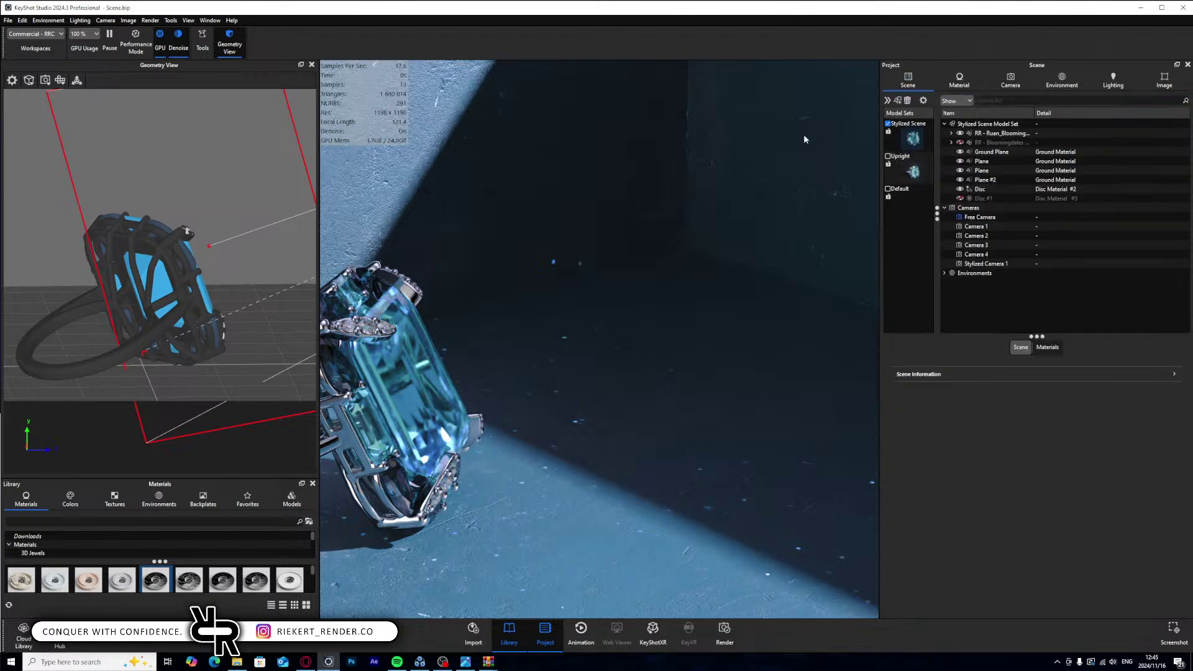
right_click(803, 134)
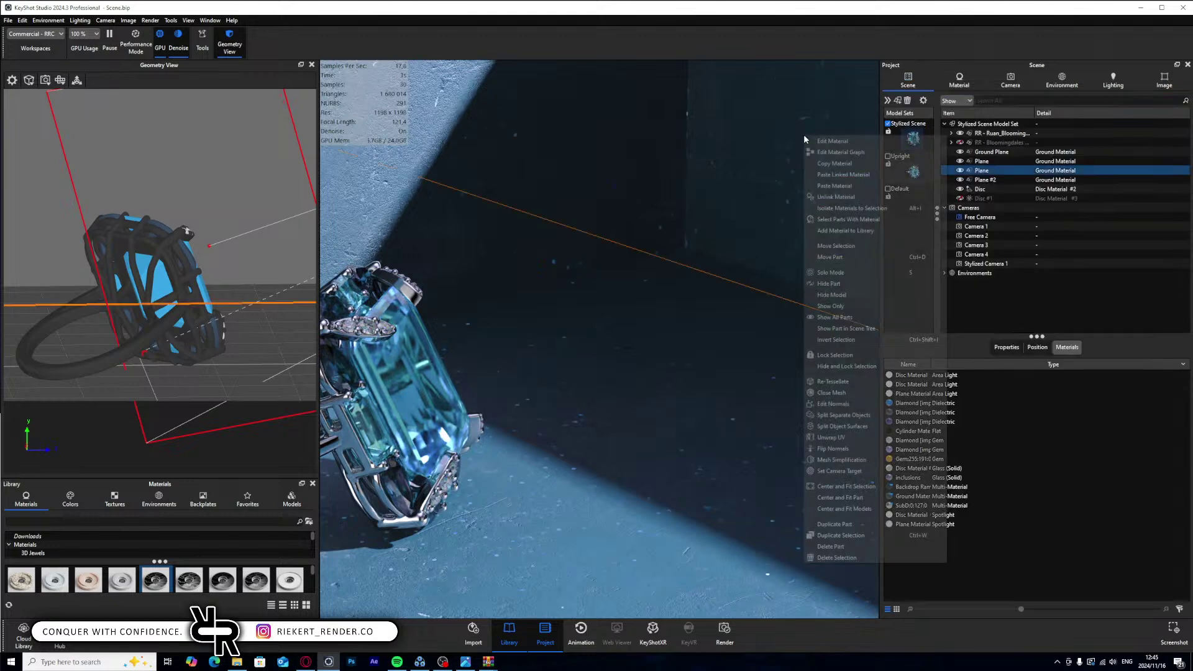
click(837, 197)
double_click(802, 172)
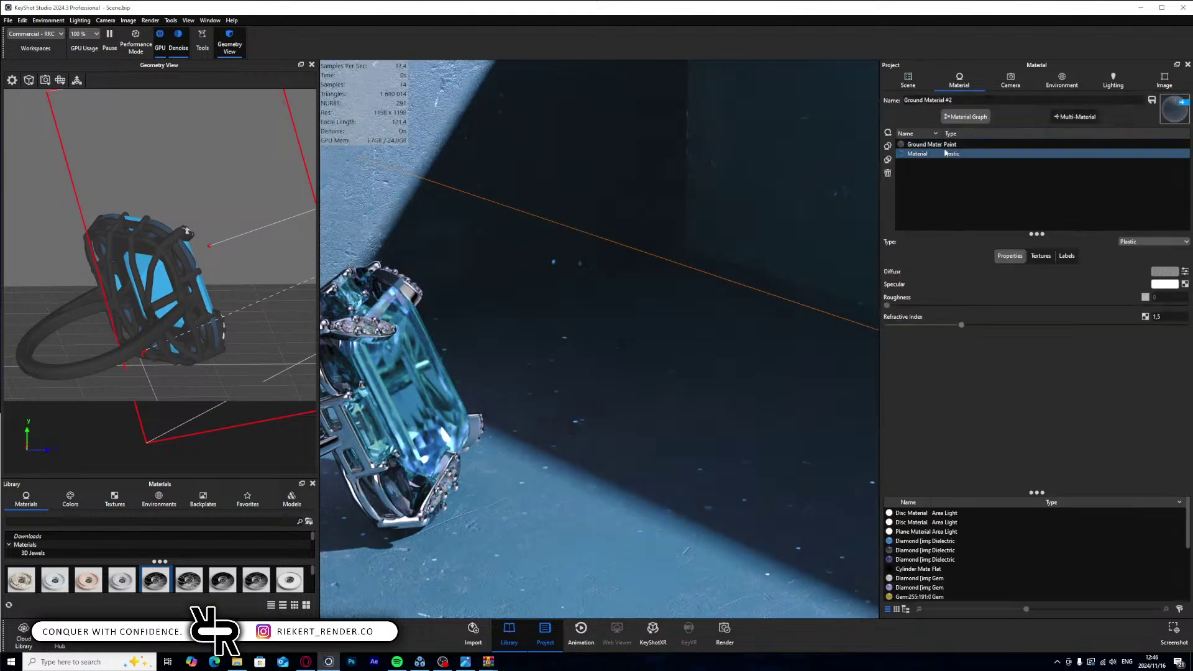
click(960, 118)
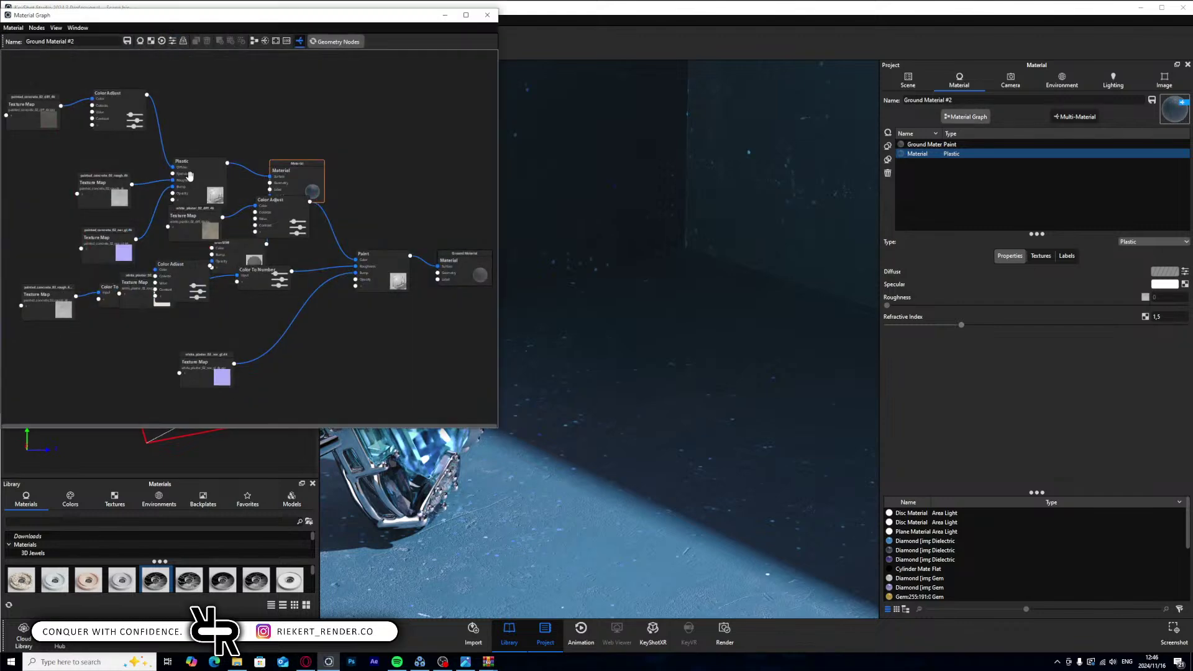
click(265, 42)
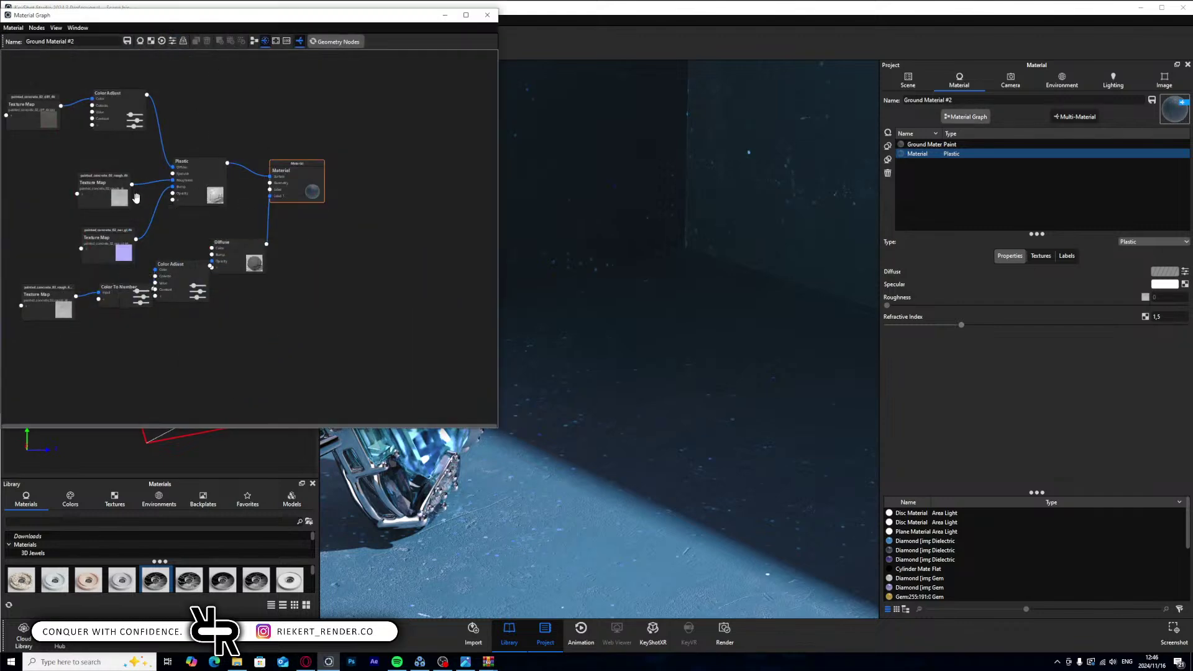
- Set the Colorize color of the Color Adjust node feeding the Plastic diffuse to white (FFFFFF), and return to Stylized Camera 1
double_click(138, 137)
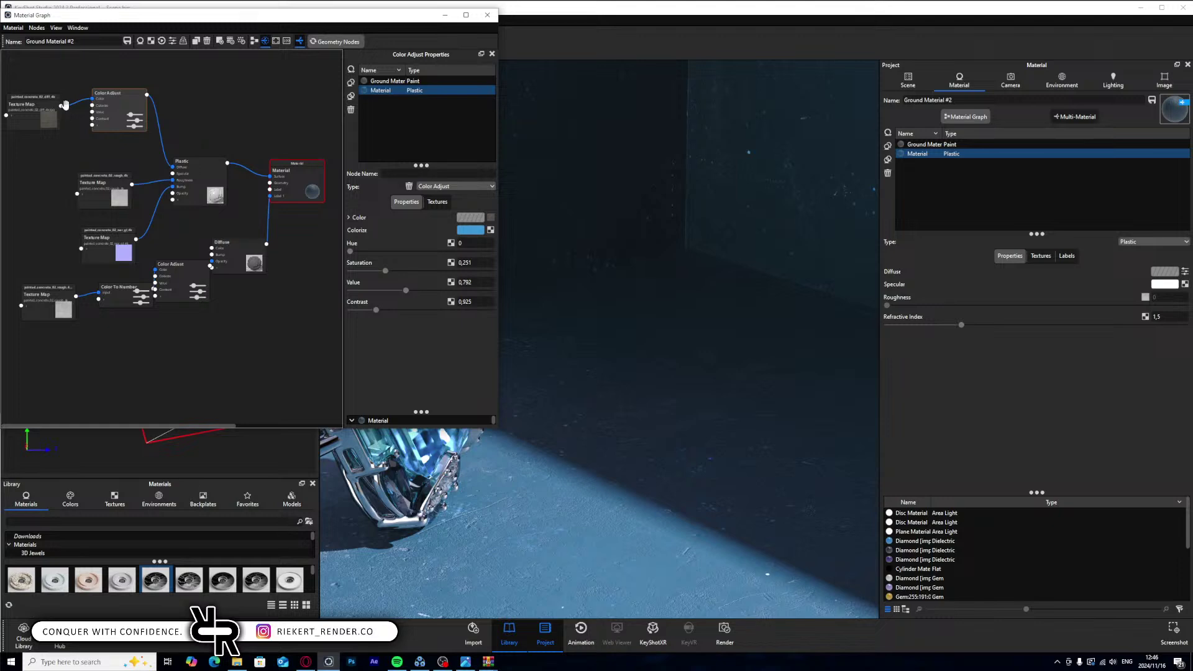
click(478, 231)
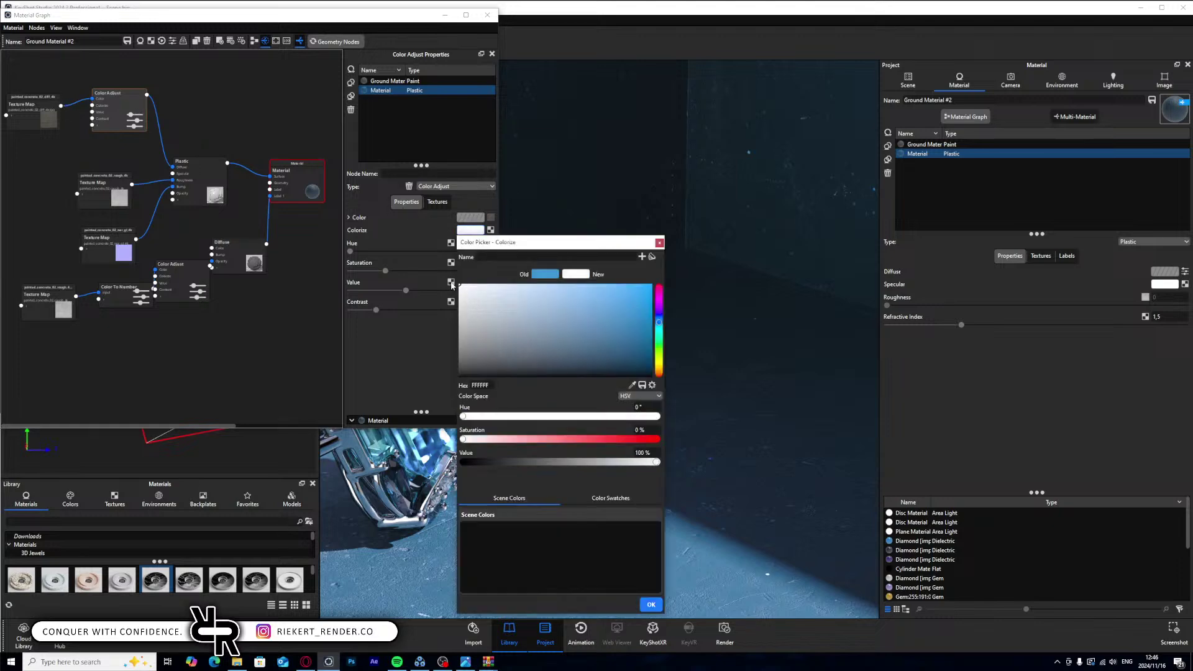
click(652, 606)
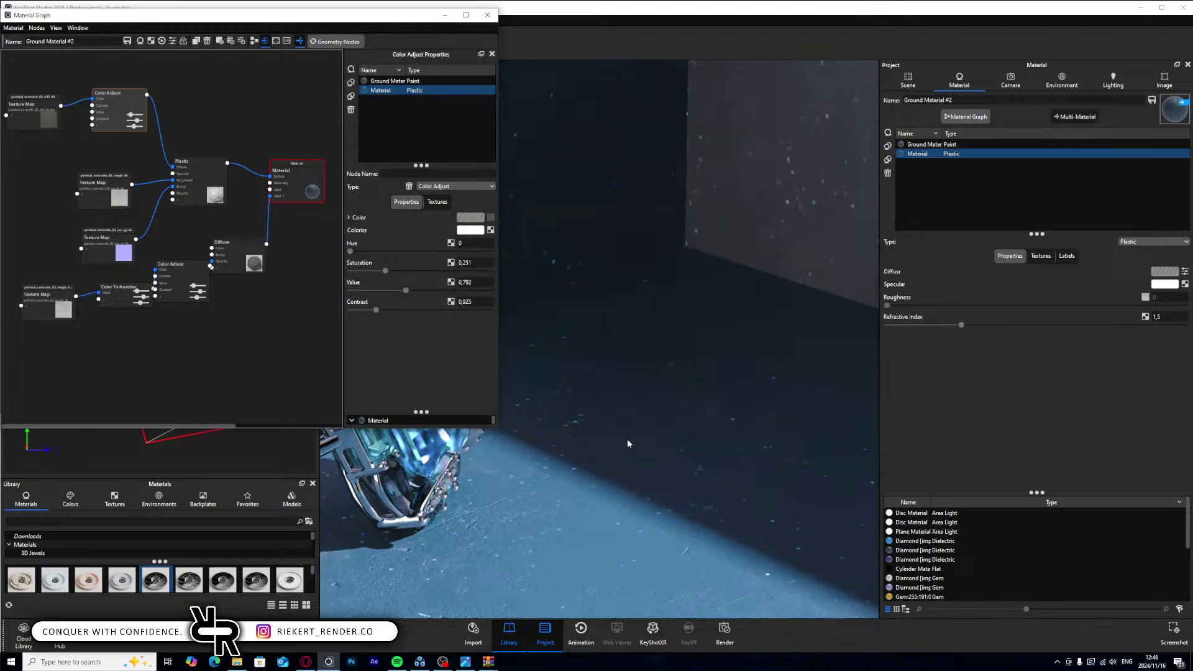
click(1011, 81)
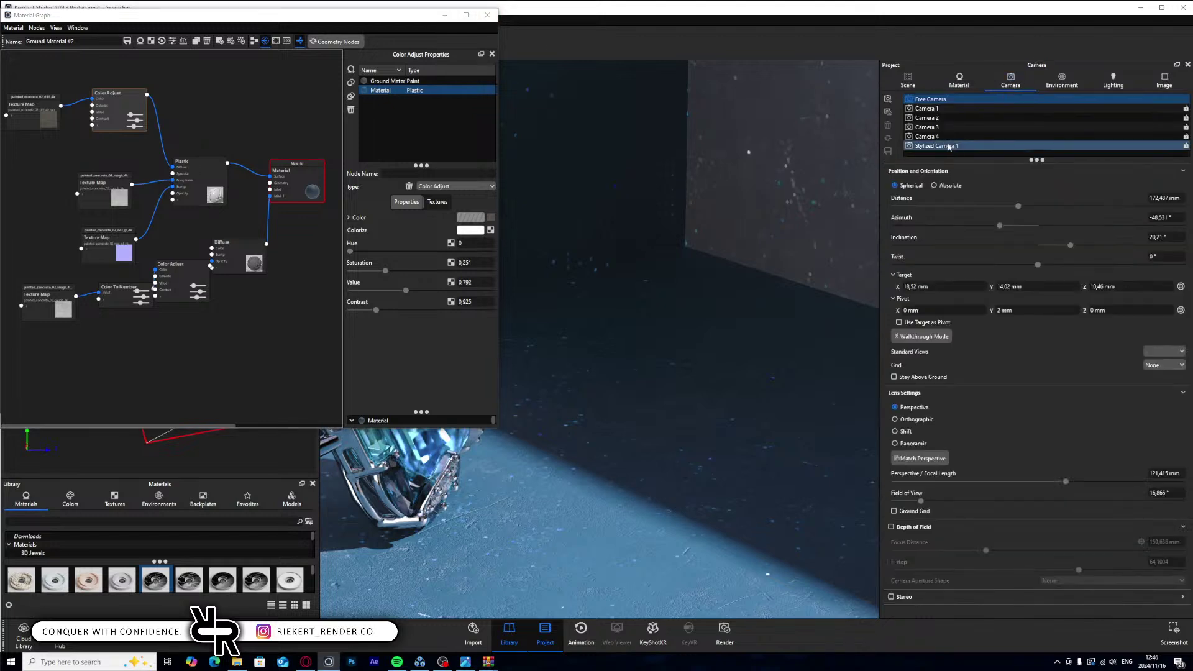
click(935, 146)
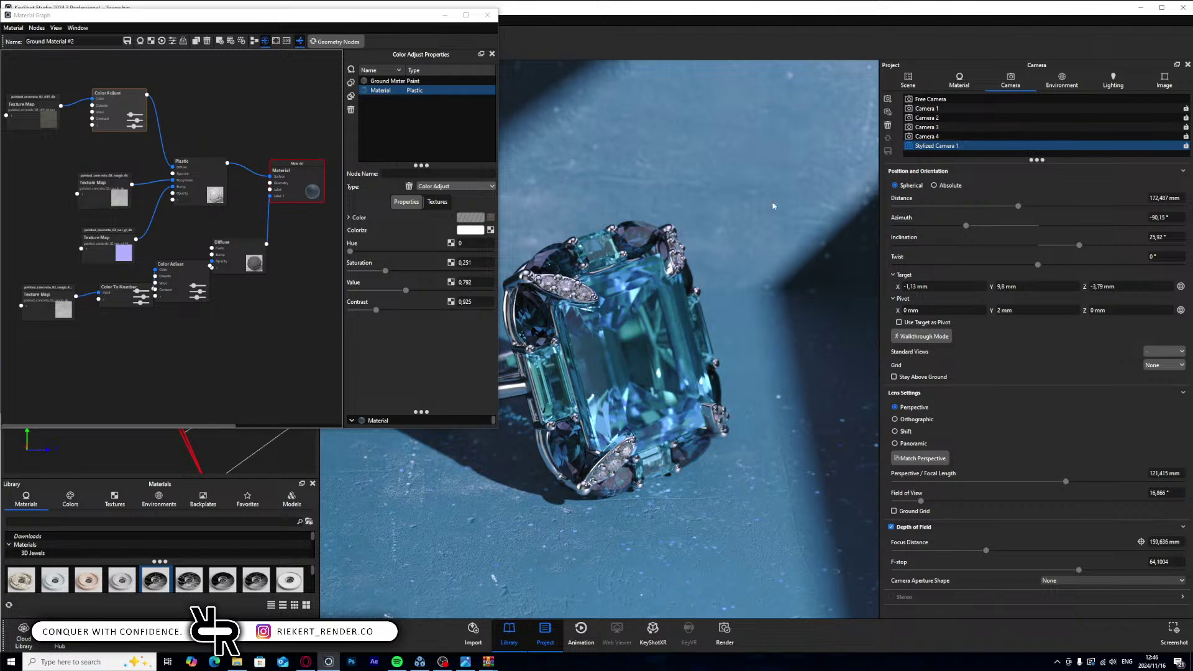
- Check the Color Adjust node's Colorize color, keep it unchanged, and minimize the material graph window
click(470, 230)
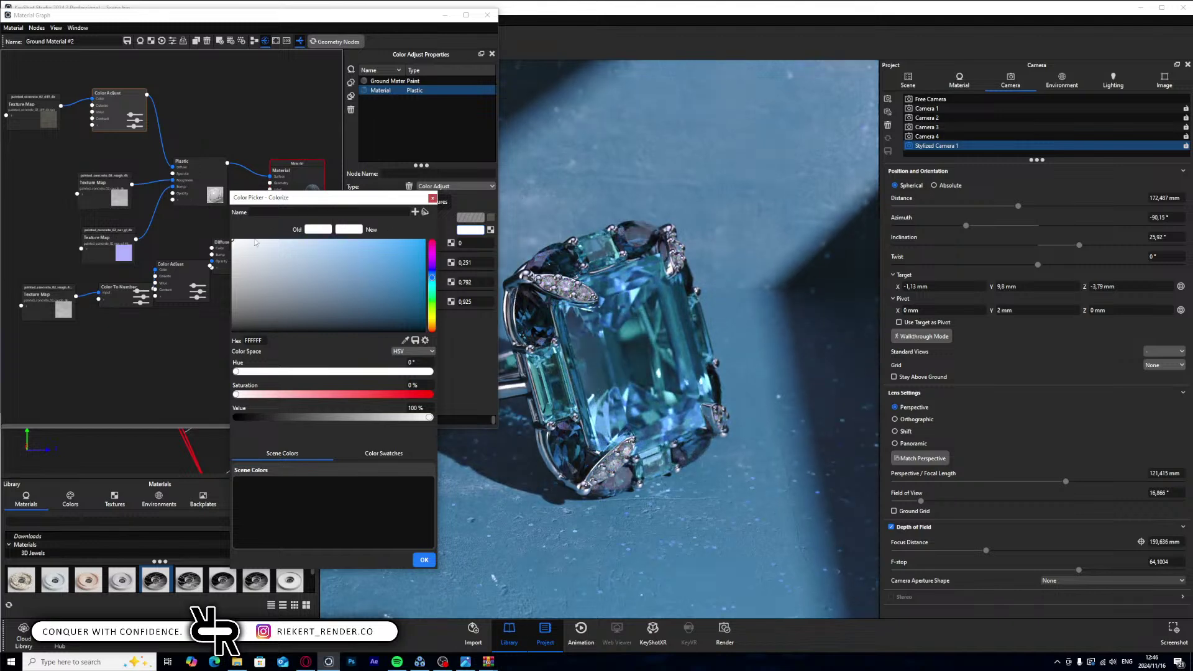
click(424, 559)
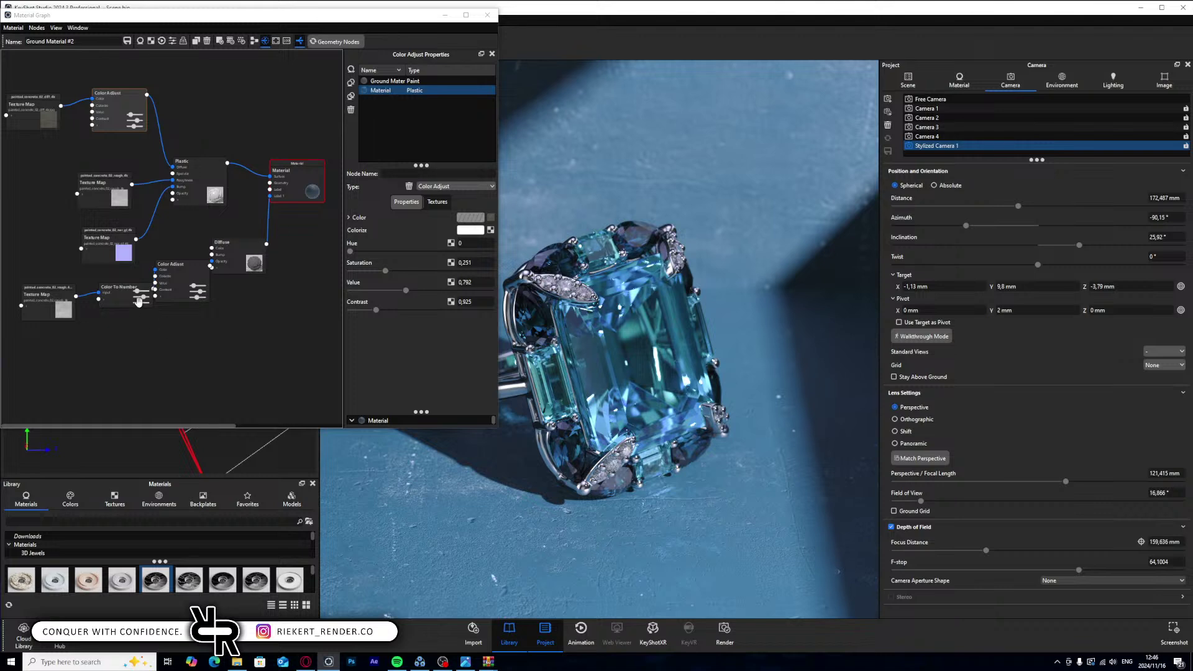
click(445, 15)
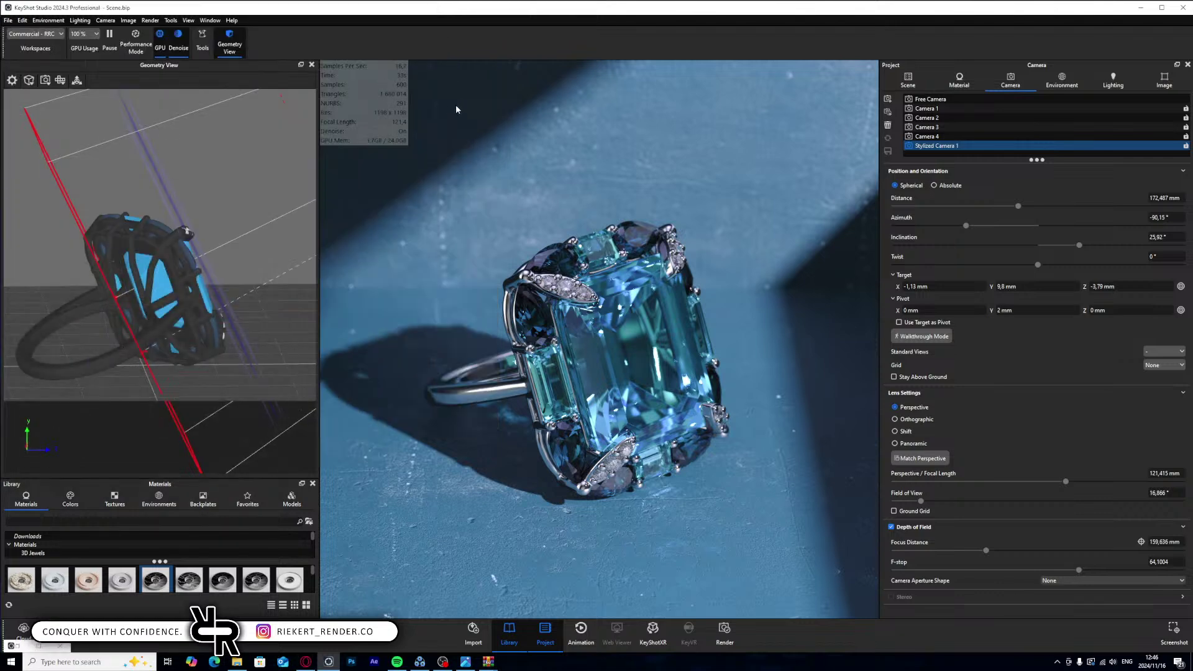
- Find the visible Disc light in the scene and open its spotlight material for inspection
click(908, 80)
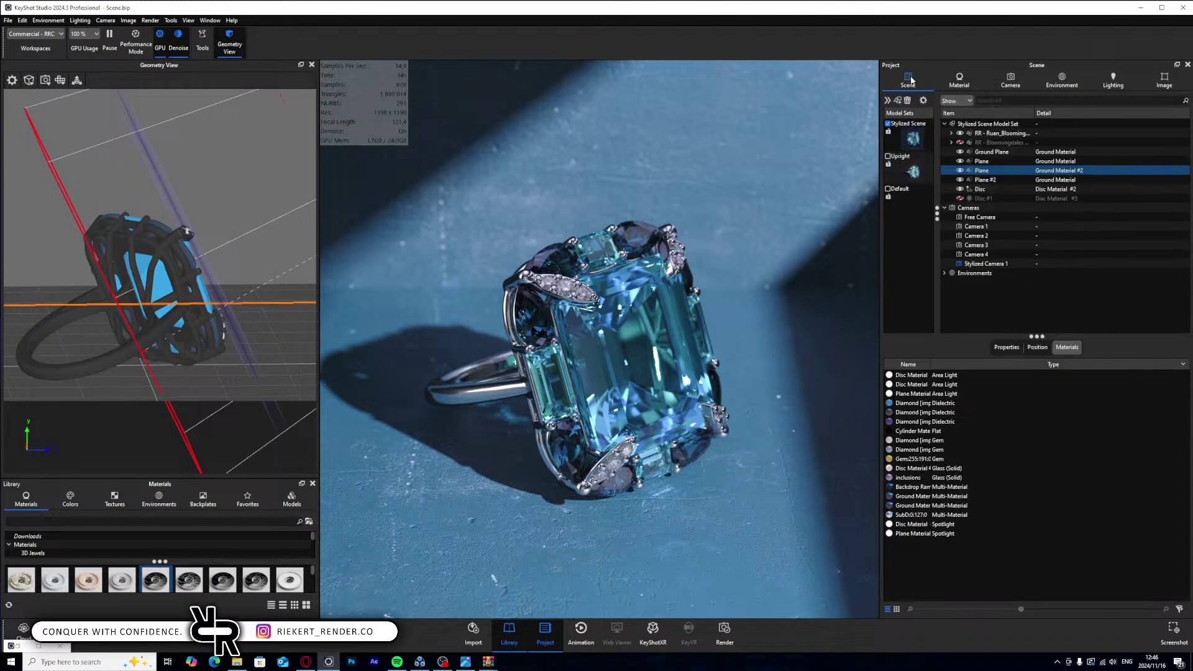
click(994, 179)
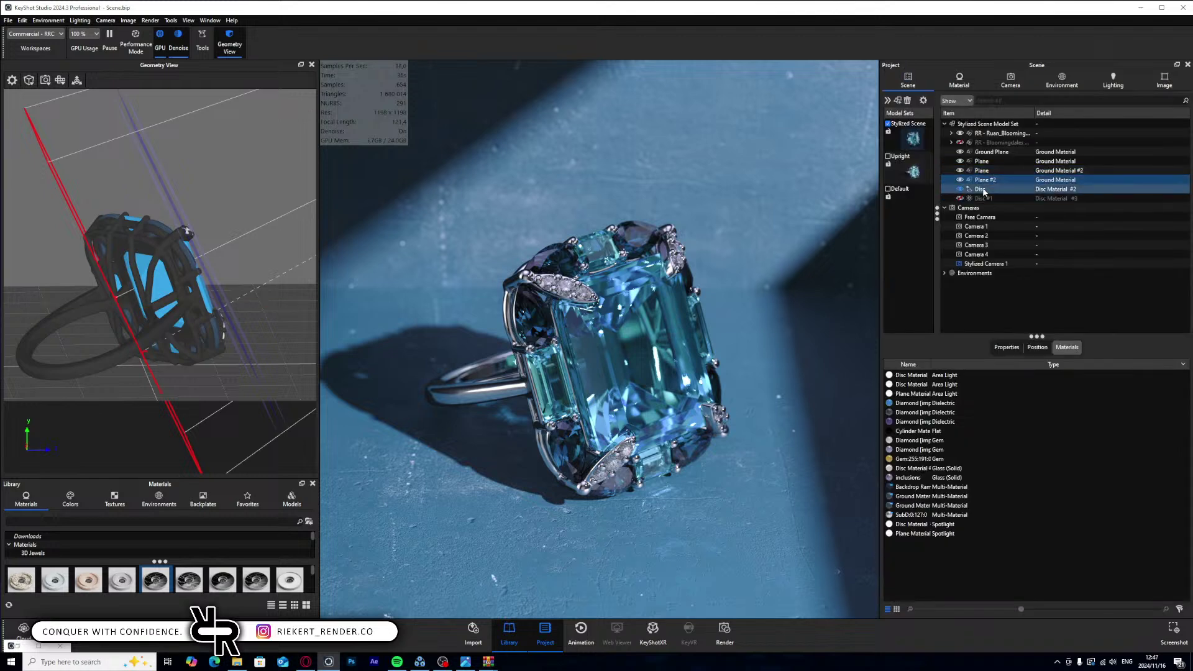
double_click(982, 189)
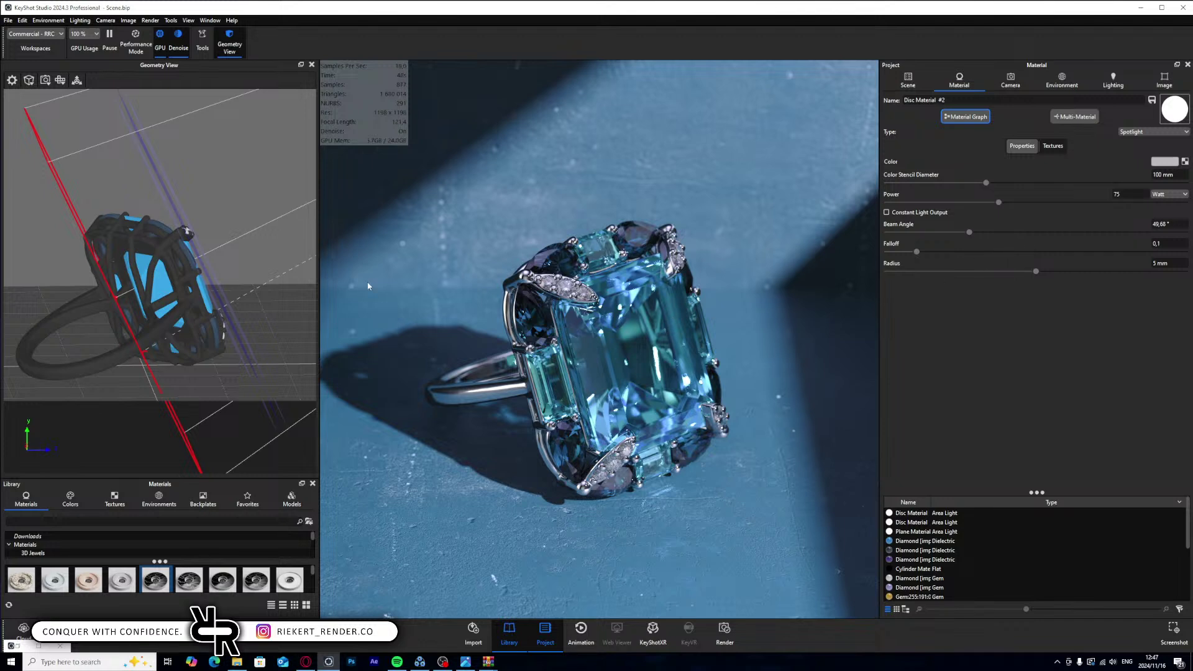
- Compare the ring's lighting under the available environments and make GSG_PRO_STUDIOS_METAL_006 the active one
click(1062, 82)
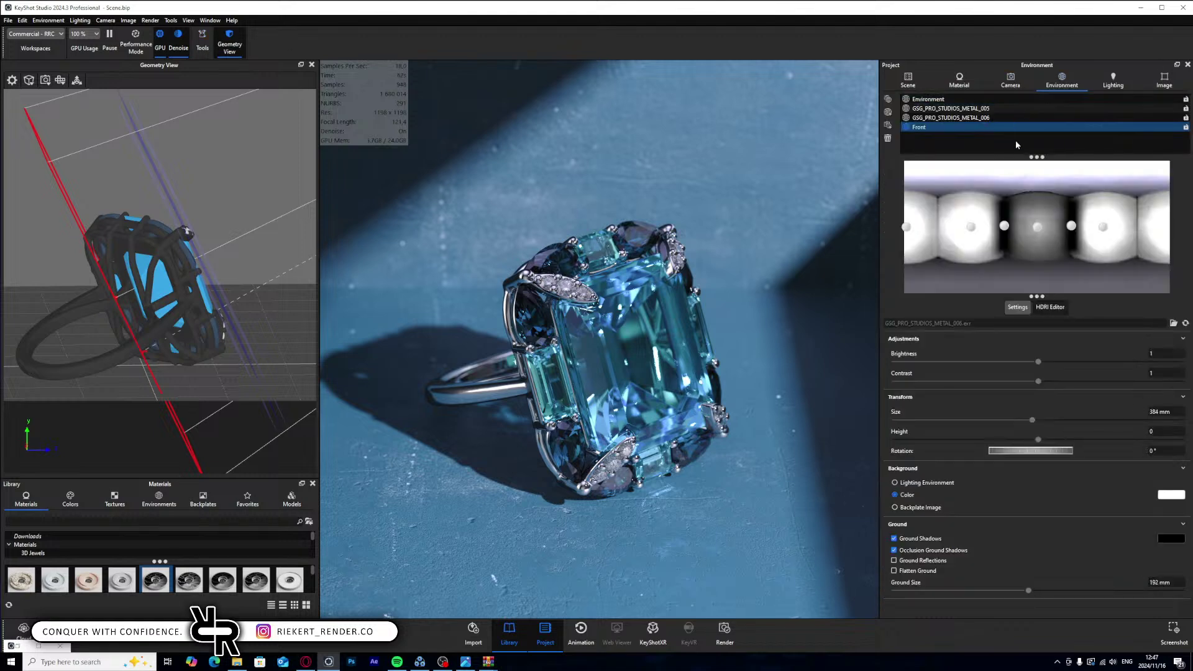
click(960, 109)
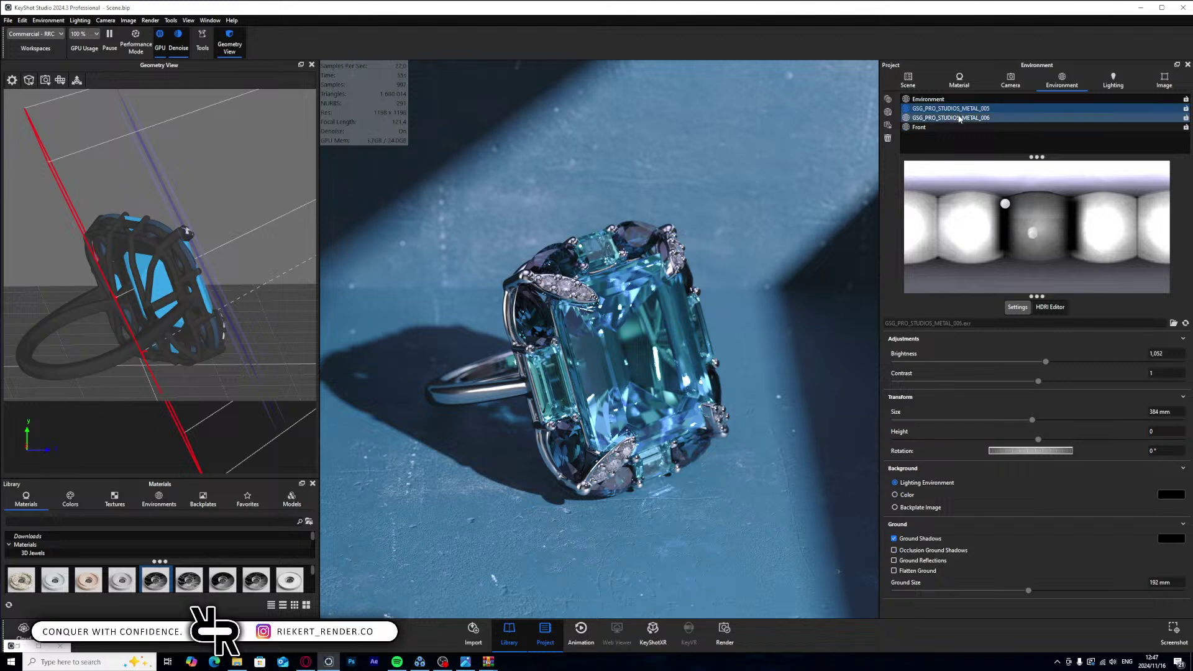
click(960, 118)
right_click(951, 118)
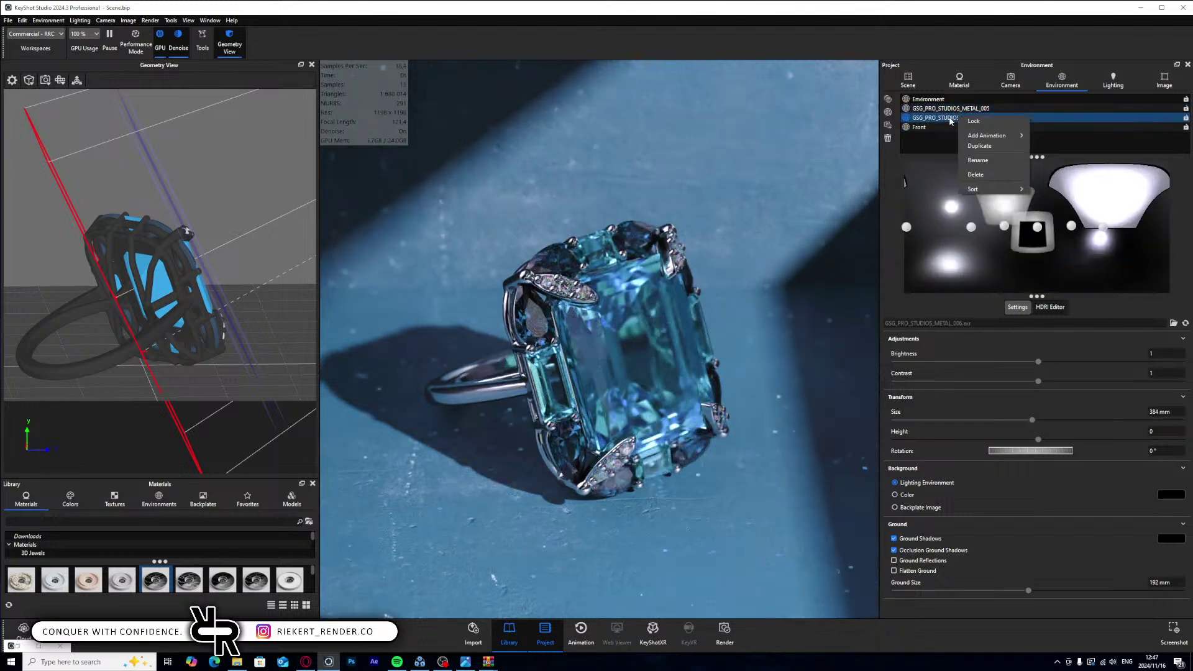
click(977, 161)
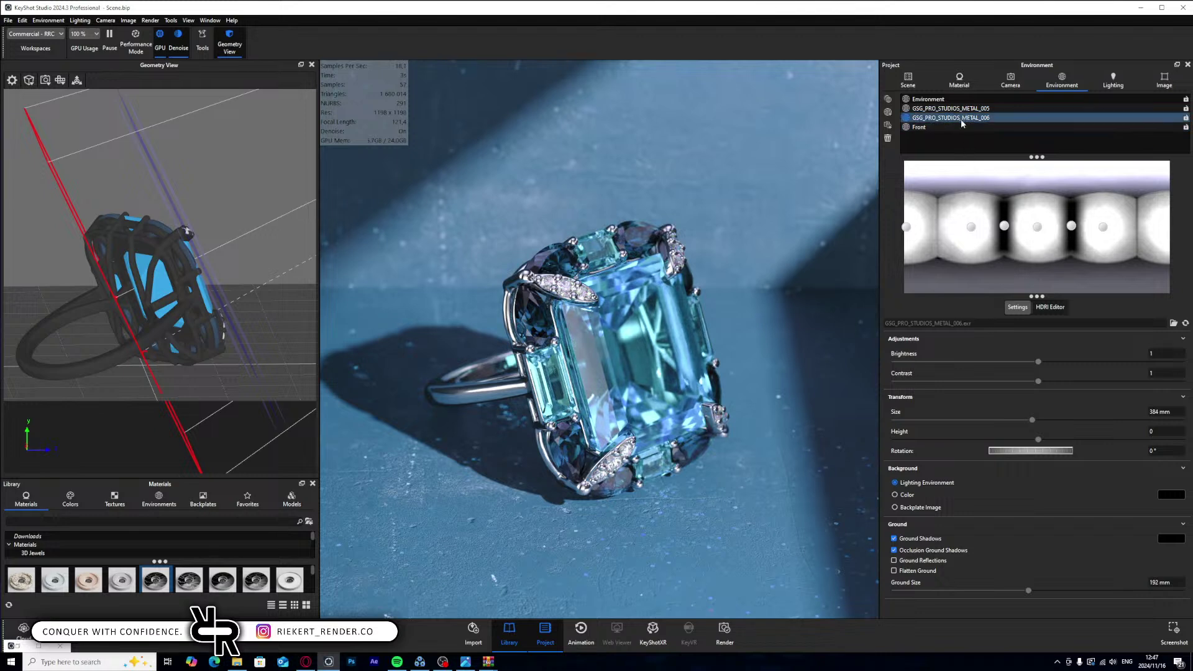
click(949, 109)
click(932, 127)
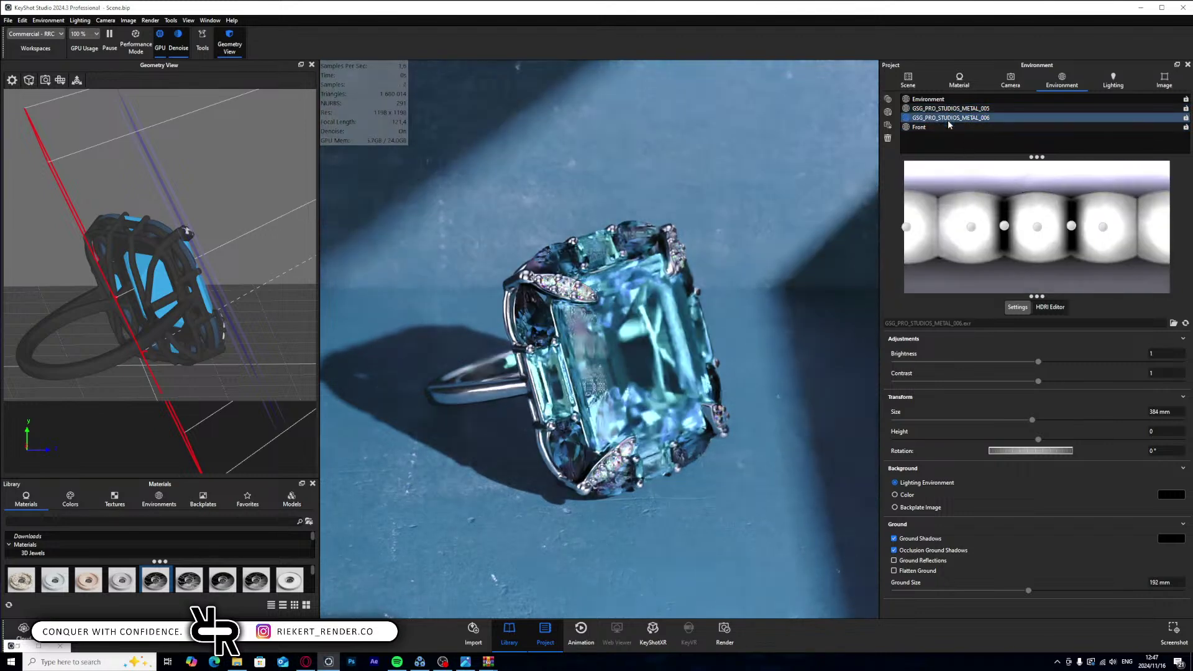
click(947, 117)
click(947, 108)
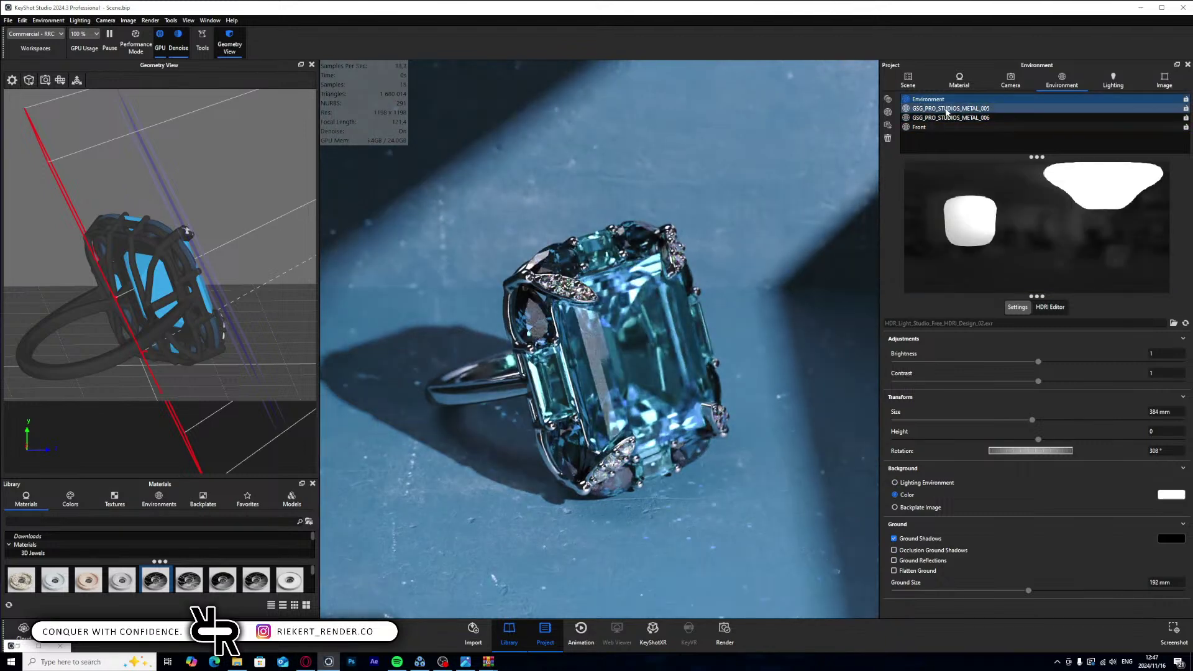
click(943, 118)
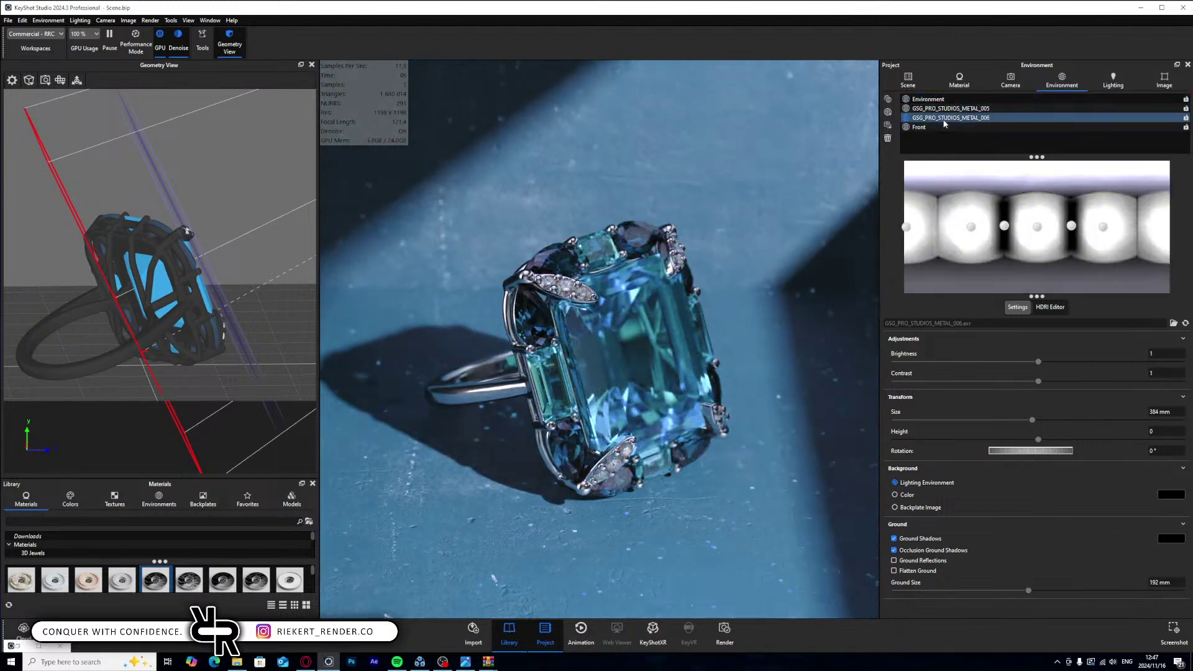
click(941, 125)
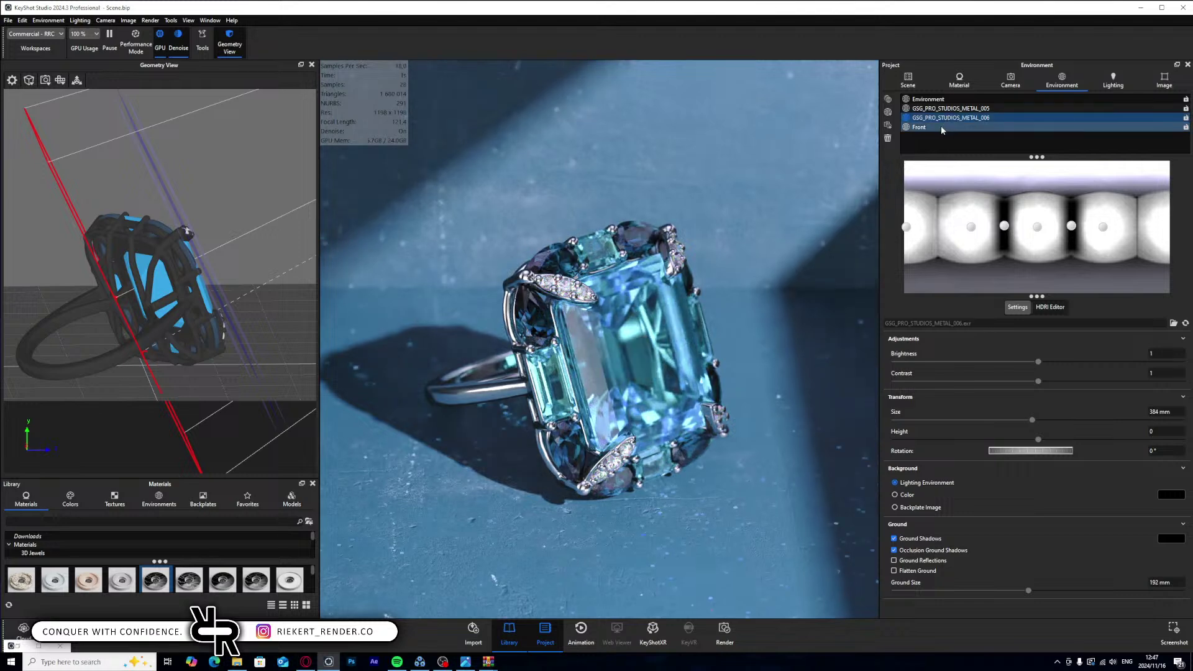
click(942, 118)
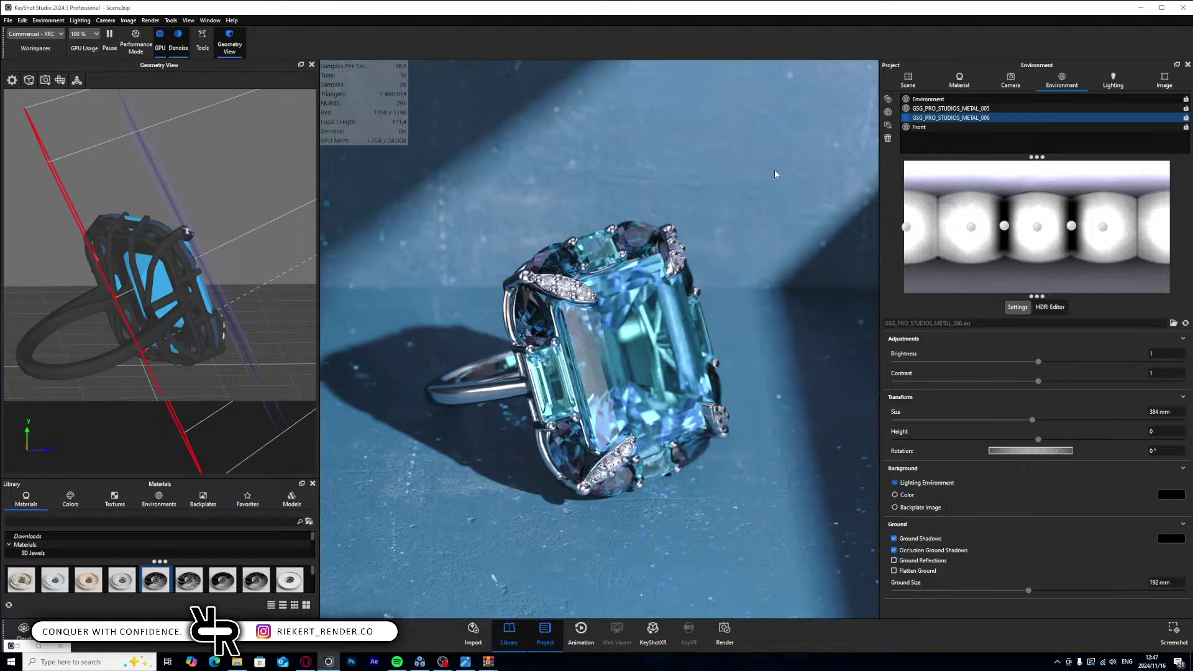
- Adjust the image curve to shadows -0.276, midtones -0.004, lights 0.334, whites about 0.6 and highlights -0.406
click(1173, 85)
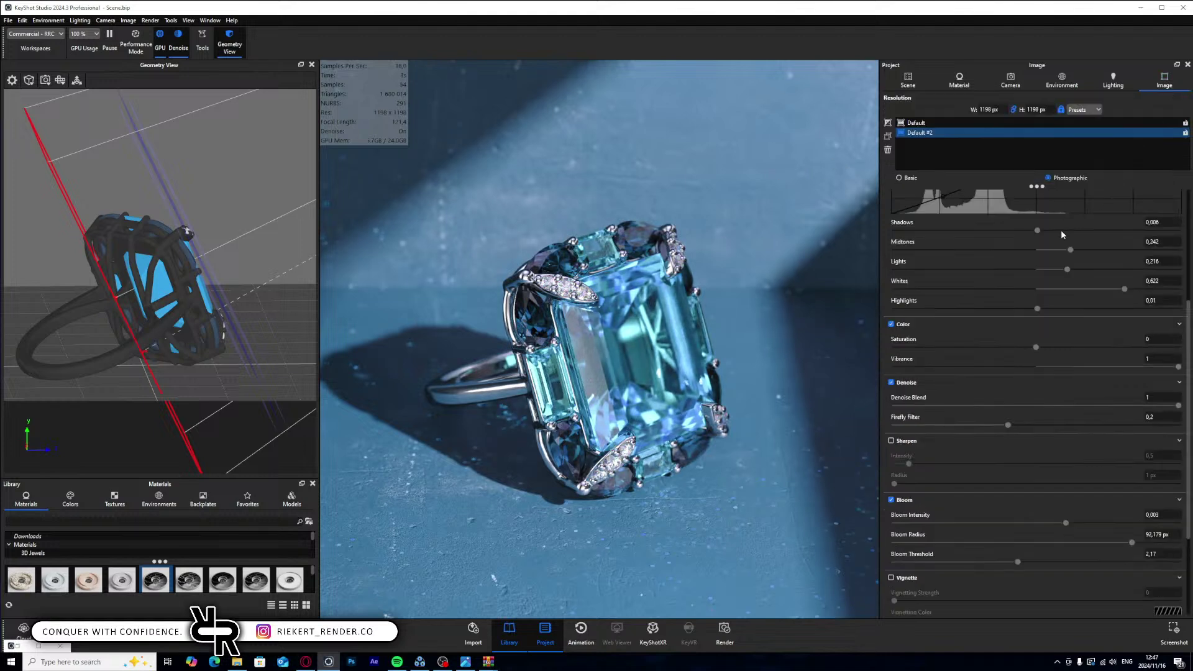
scroll(1069, 280, up, 3)
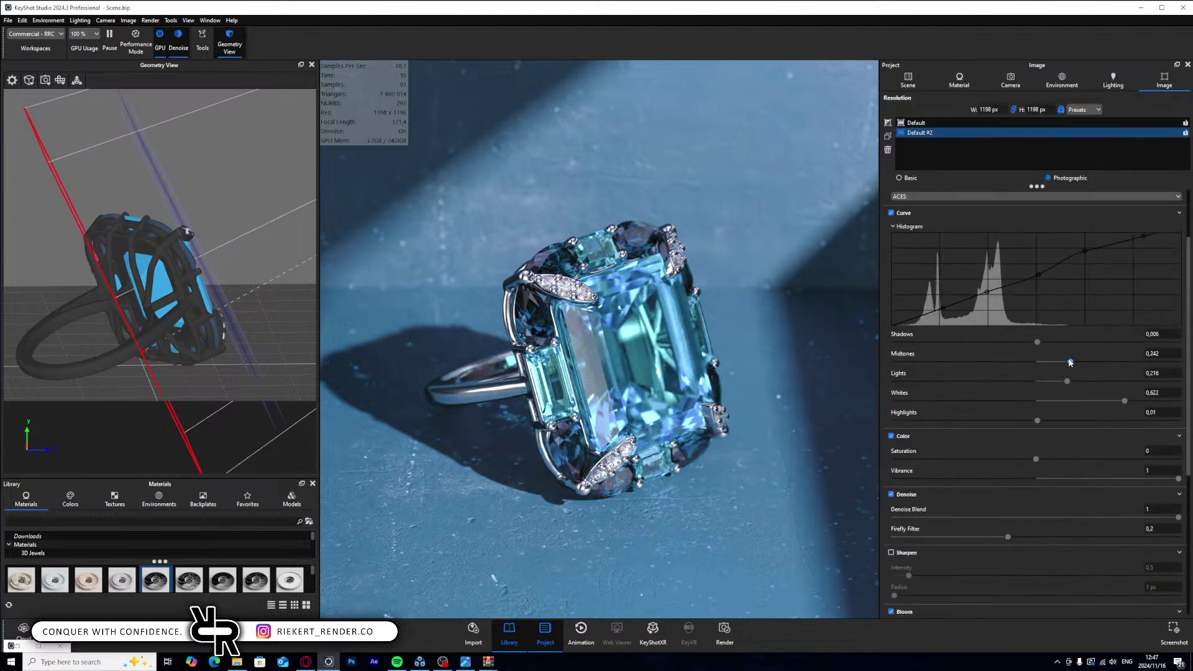
drag(1070, 363, 1121, 401)
drag(1037, 420, 986, 415)
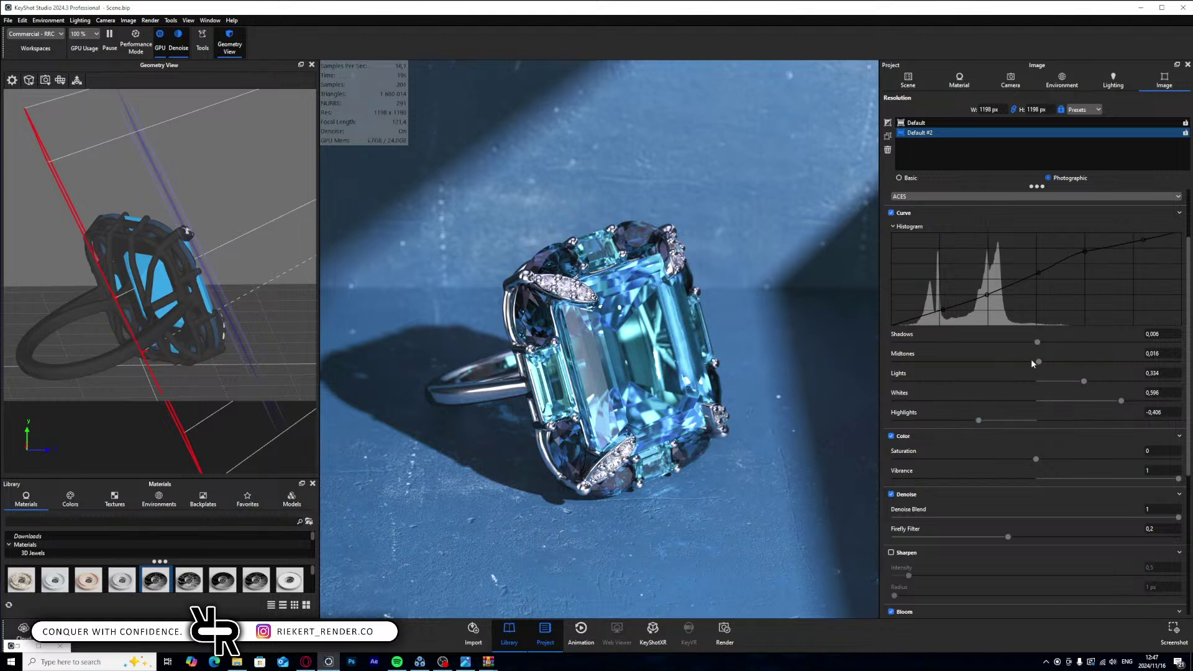
drag(1037, 342, 1038, 368)
- Adjust the tone mapping to a white balance of 0, contrast 0.184 and exposure 0.52 EV
scroll(1039, 292, up, 2)
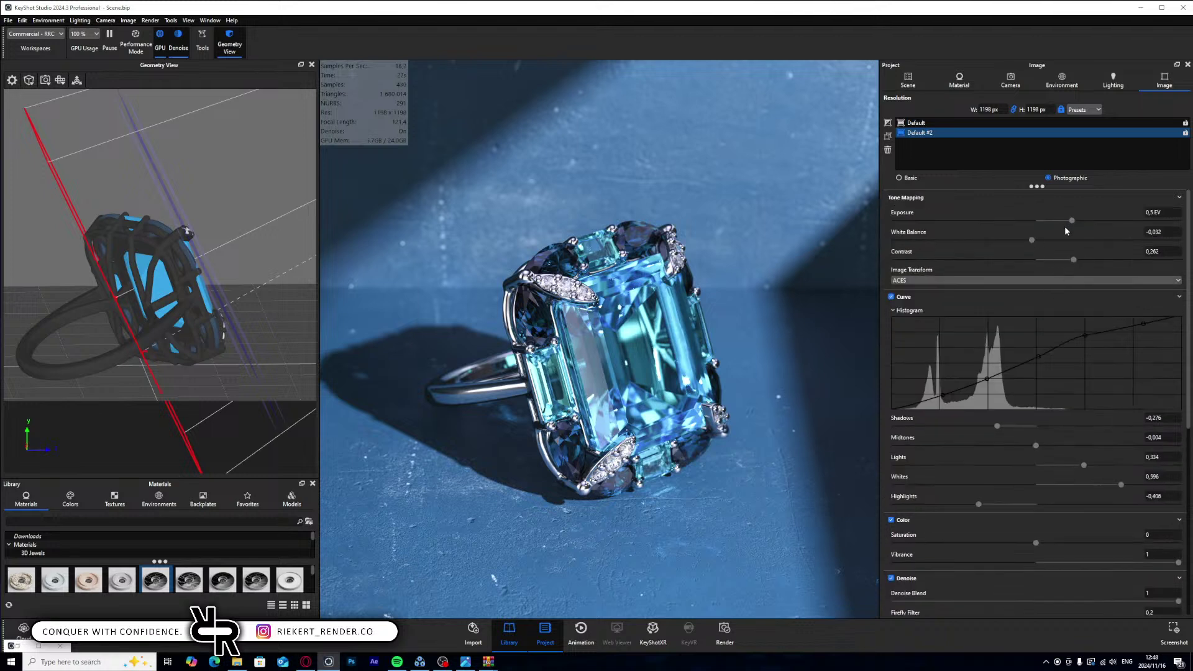
drag(1032, 240, 1157, 241)
text(0)
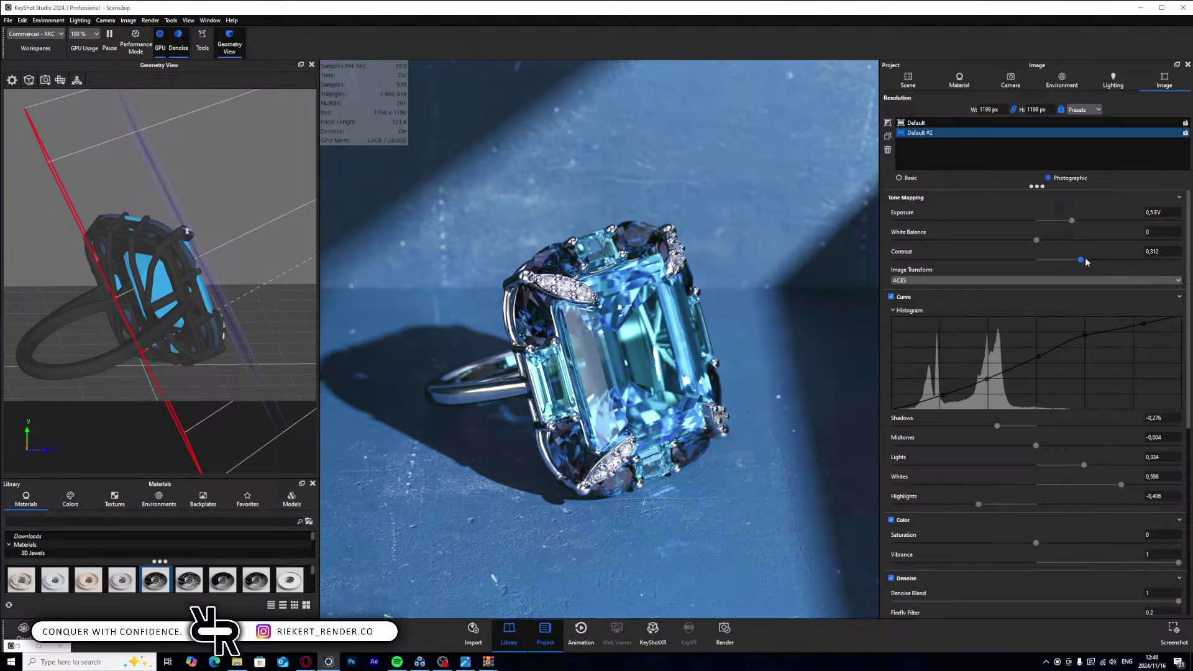
drag(1074, 262, 1072, 229)
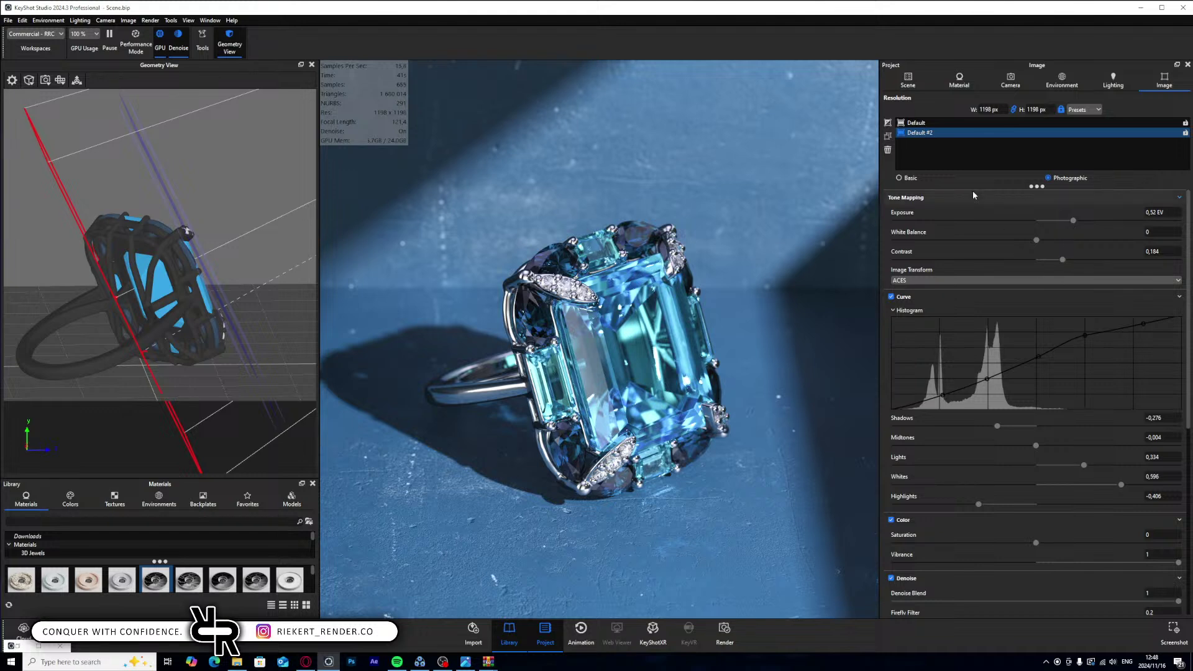
- Try a bloom intensity of 1 for the image, and reduce it to 0.764
scroll(1004, 417, down, 3)
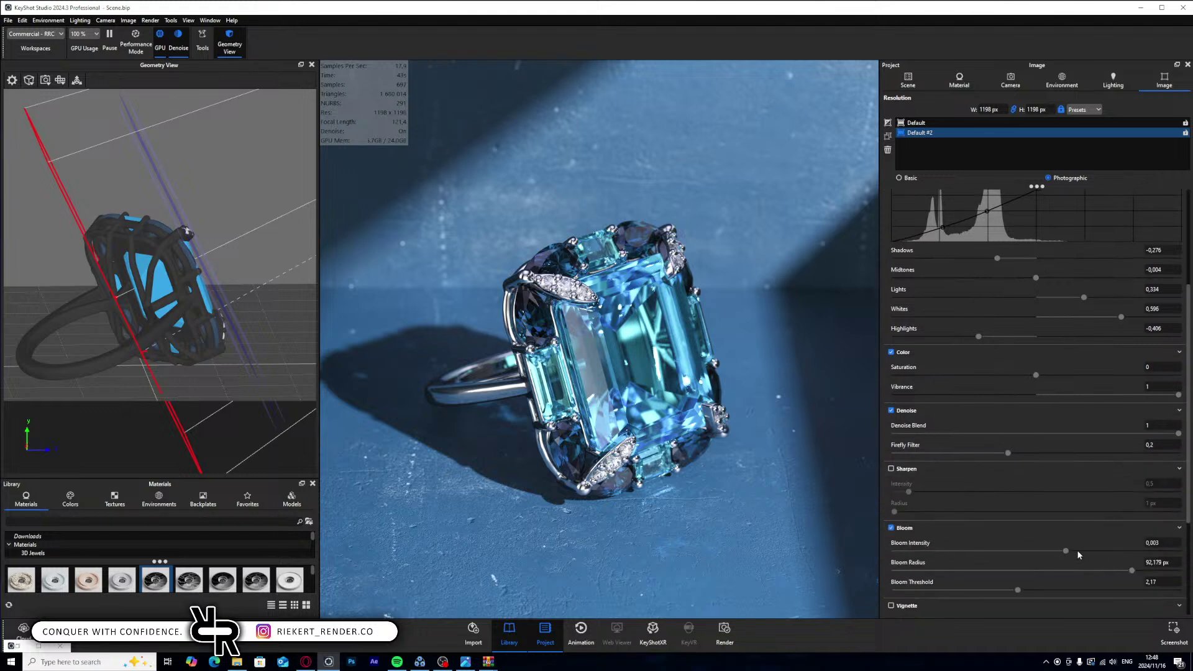
click(1162, 543)
text(1)
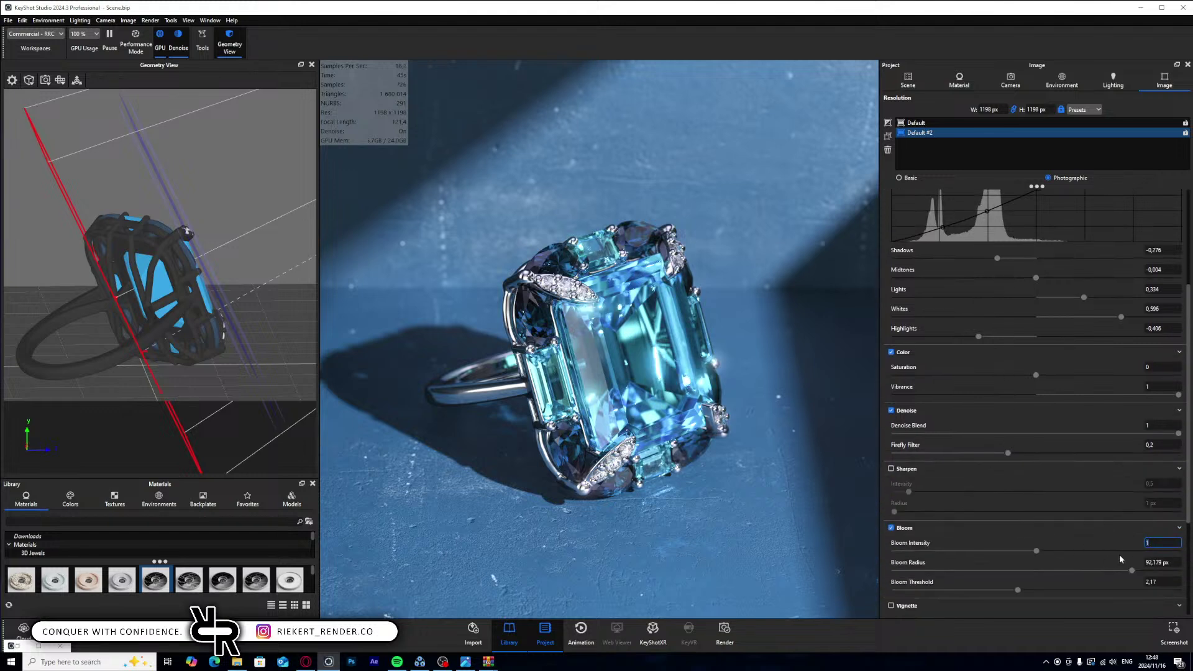
drag(1035, 551, 1003, 551)
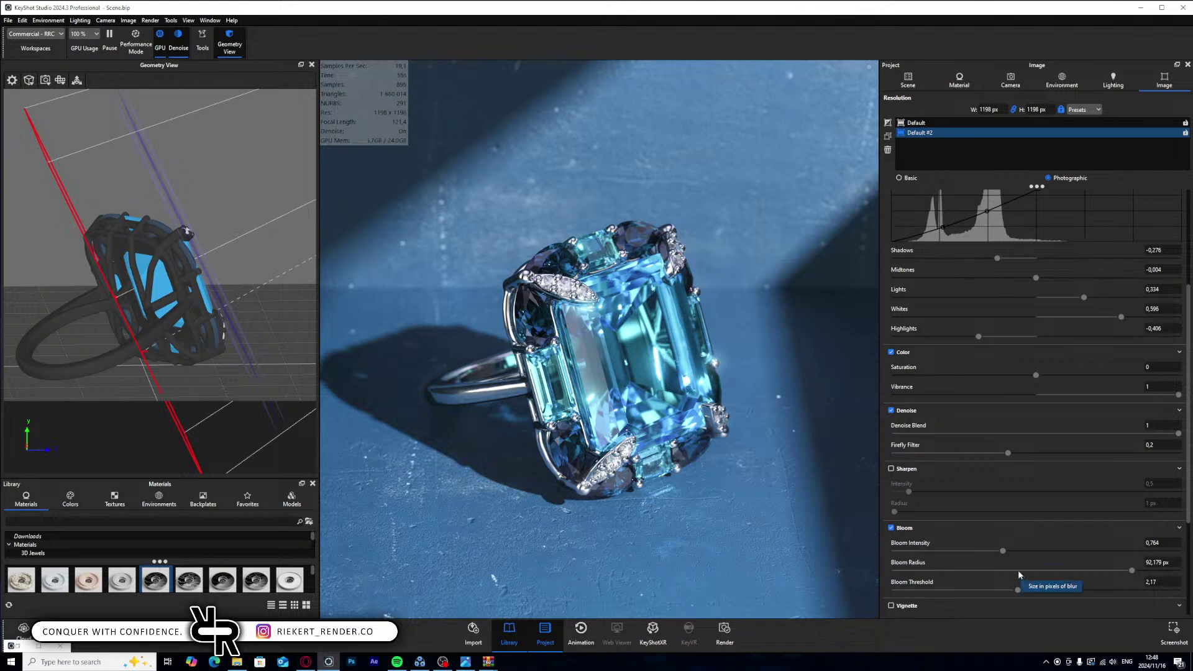
- Rotate the visible ring model by -0.008° about the global Y axis and accept the new position
click(908, 81)
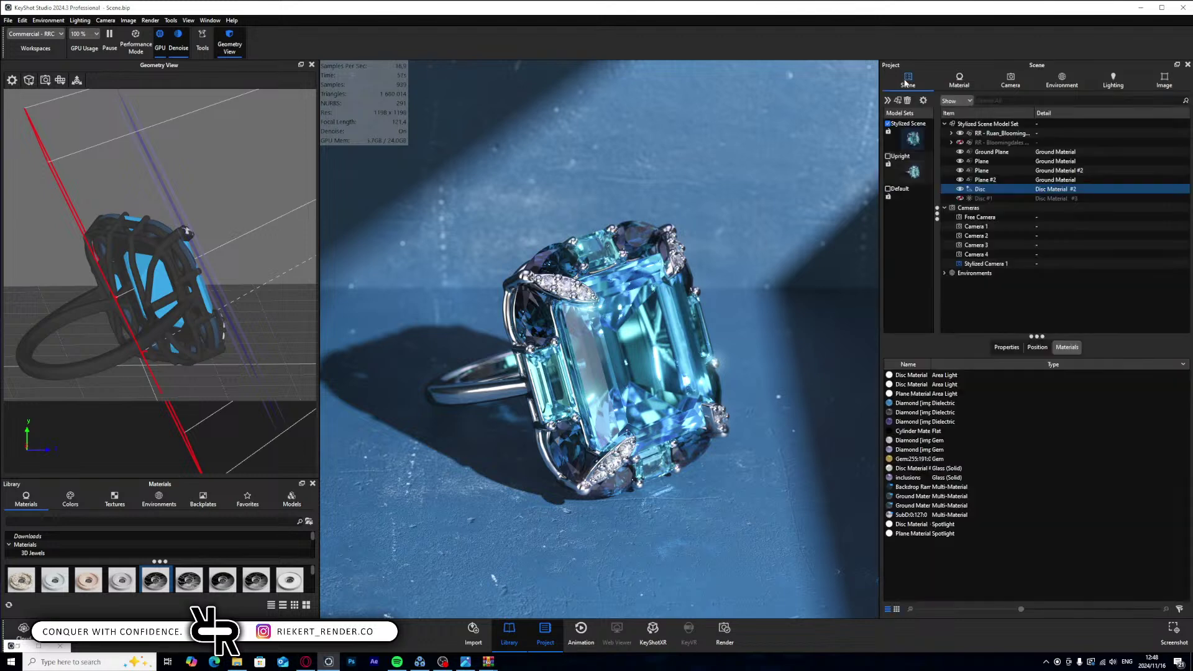
click(1002, 133)
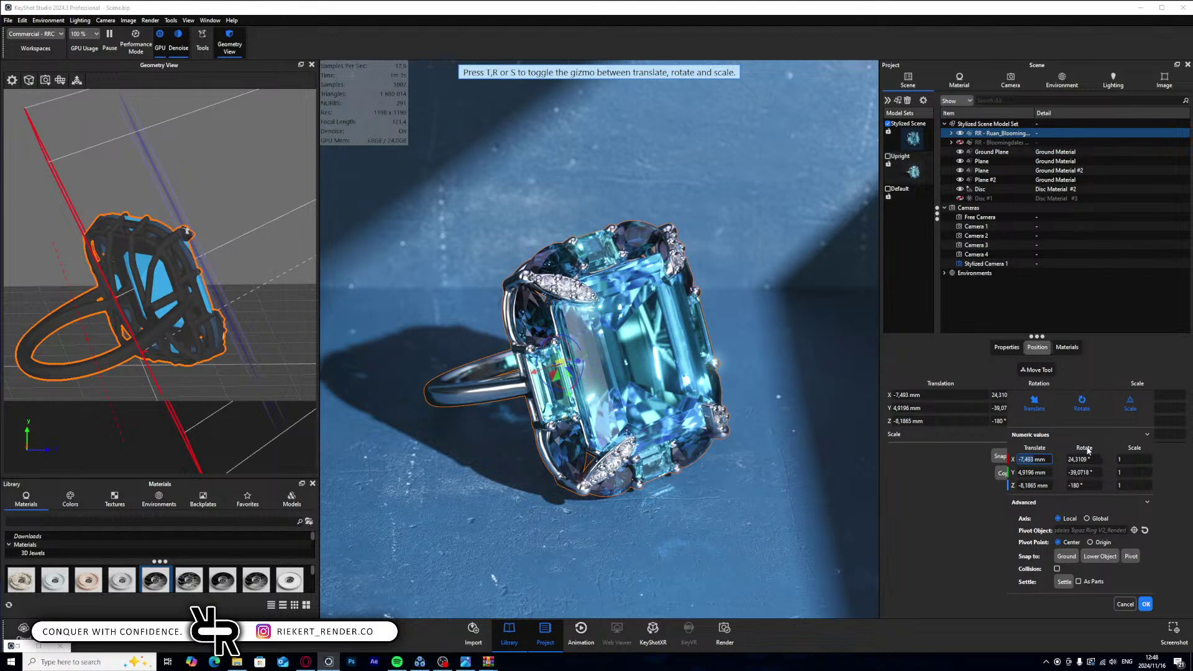
click(1082, 402)
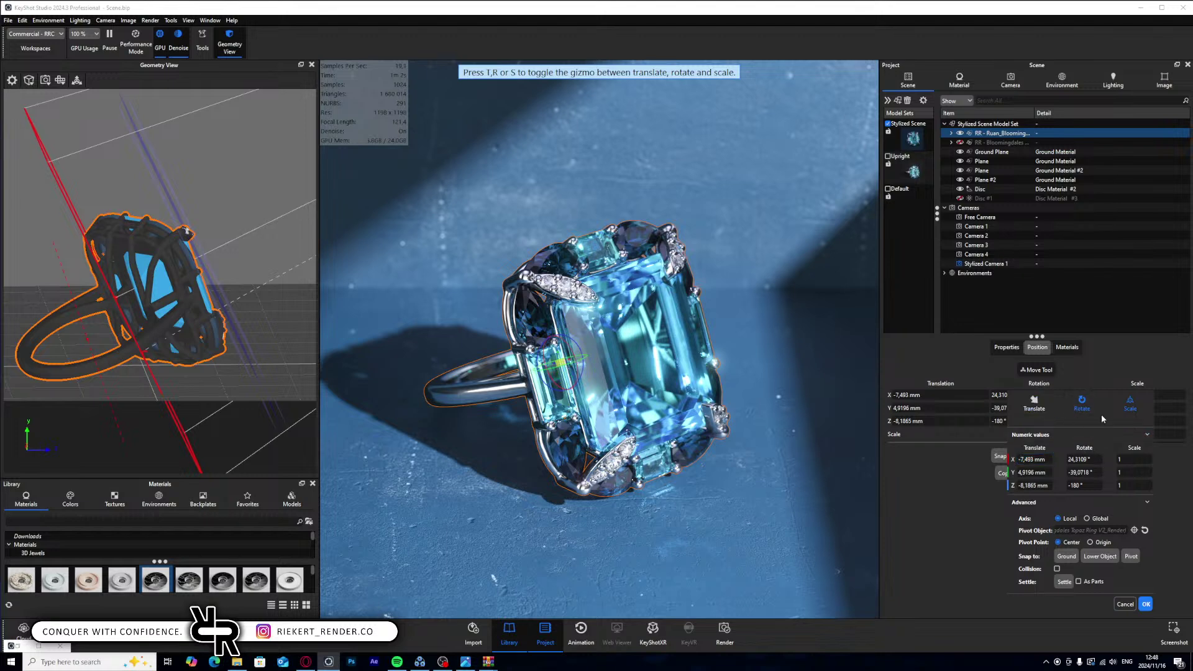
click(1088, 518)
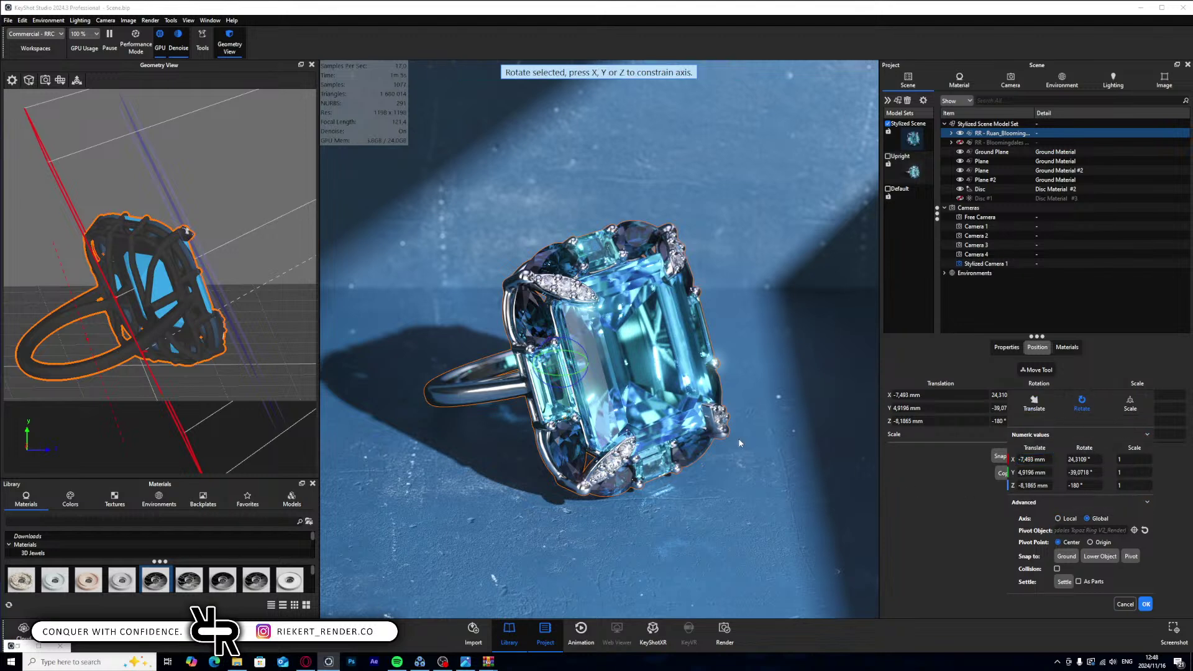
key(z)
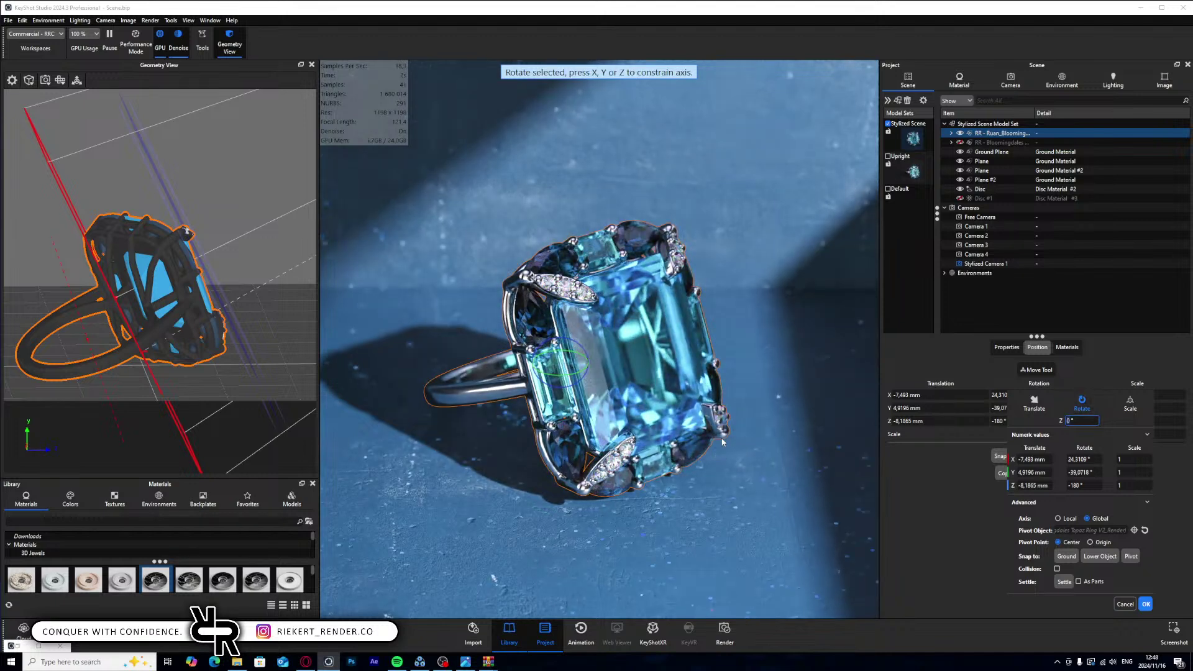
key(y)
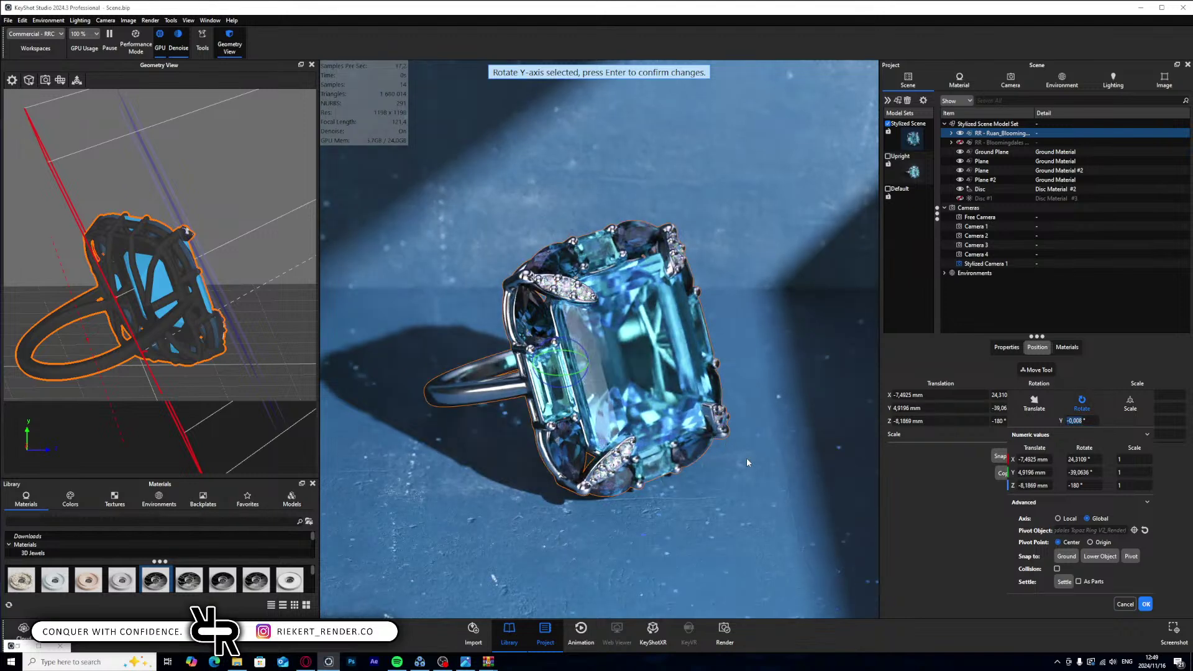
click(1146, 604)
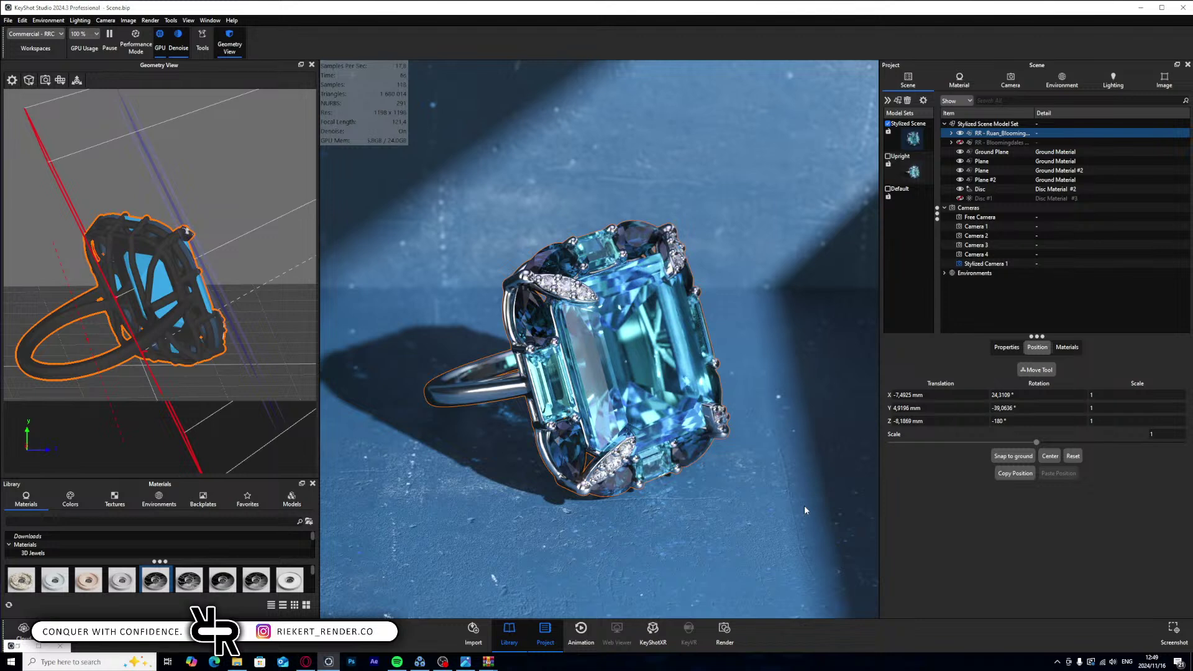
- Open the settings of Stylized Camera 1 and set the view's inclination to 26.46°
double_click(986, 263)
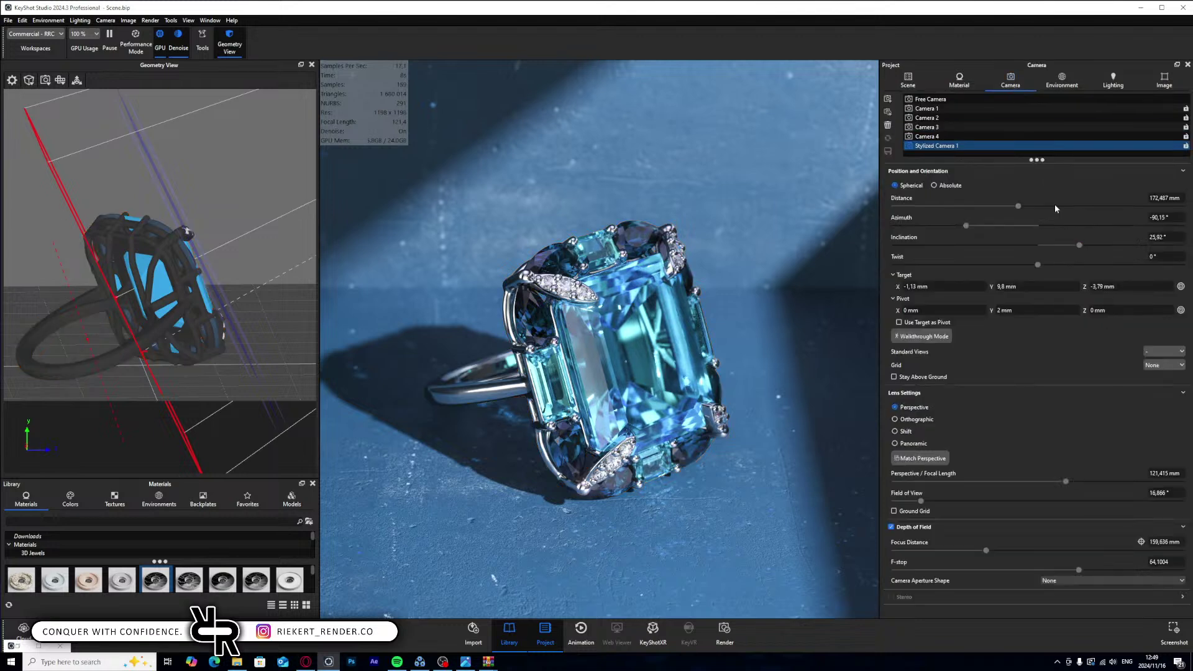
mouse_move(1079, 246)
mouse_down()
mouse_move(1051, 243)
mouse_move(1098, 249)
mouse_move(1081, 251)
mouse_up()
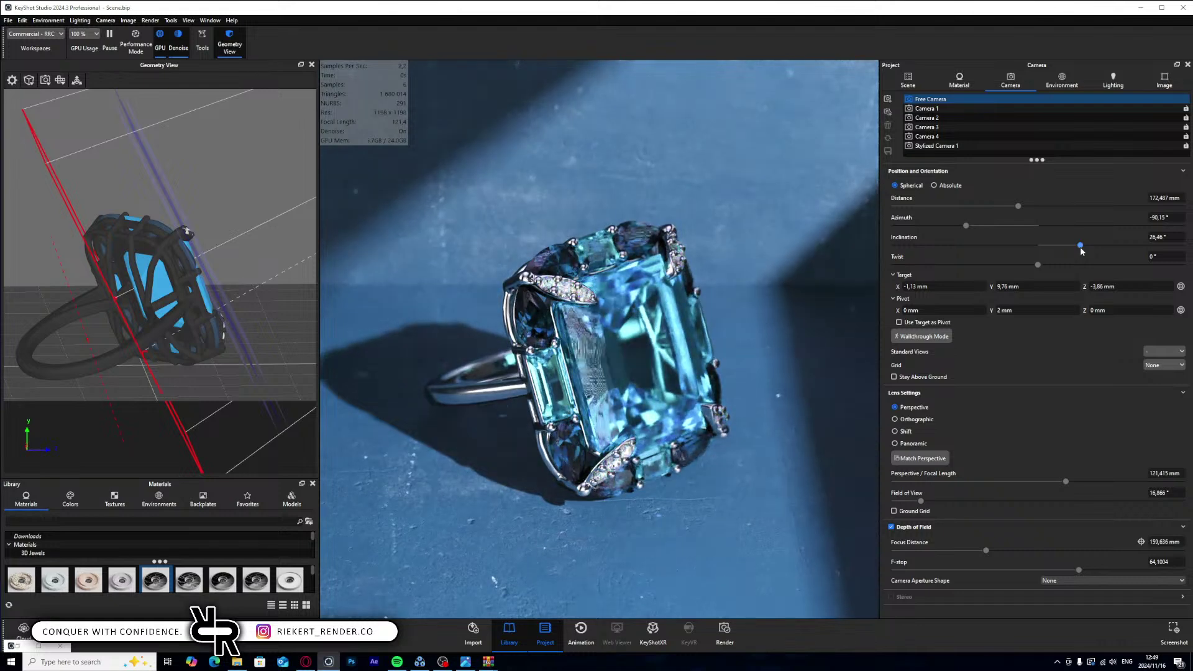
- Set the image's bloom intensity to 0.312
click(1164, 80)
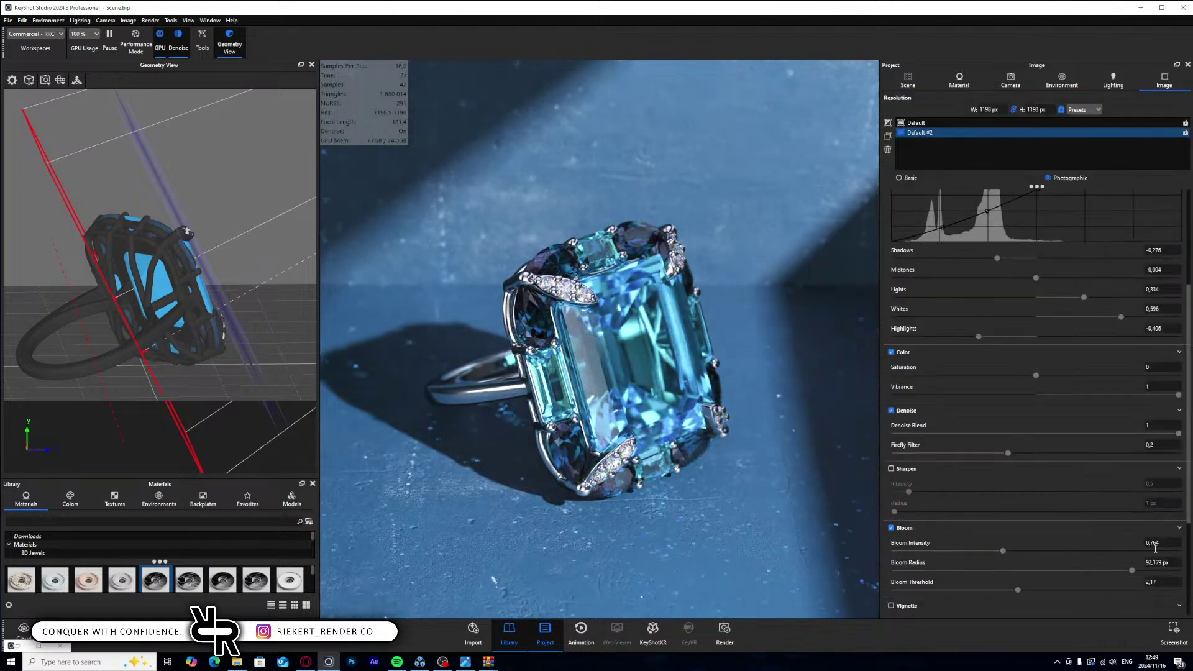
drag(1003, 550, 939, 555)
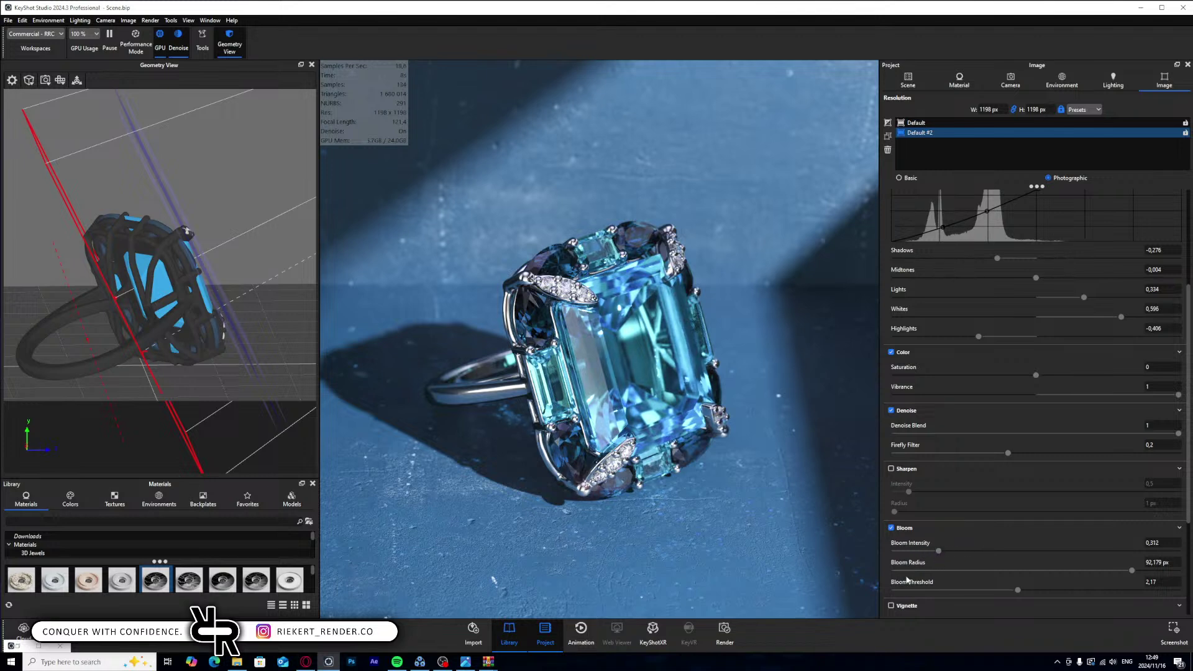
- Try the Sharpen effect on the image with intensity 0.5 and radius 1 px, and switch it off again
click(892, 470)
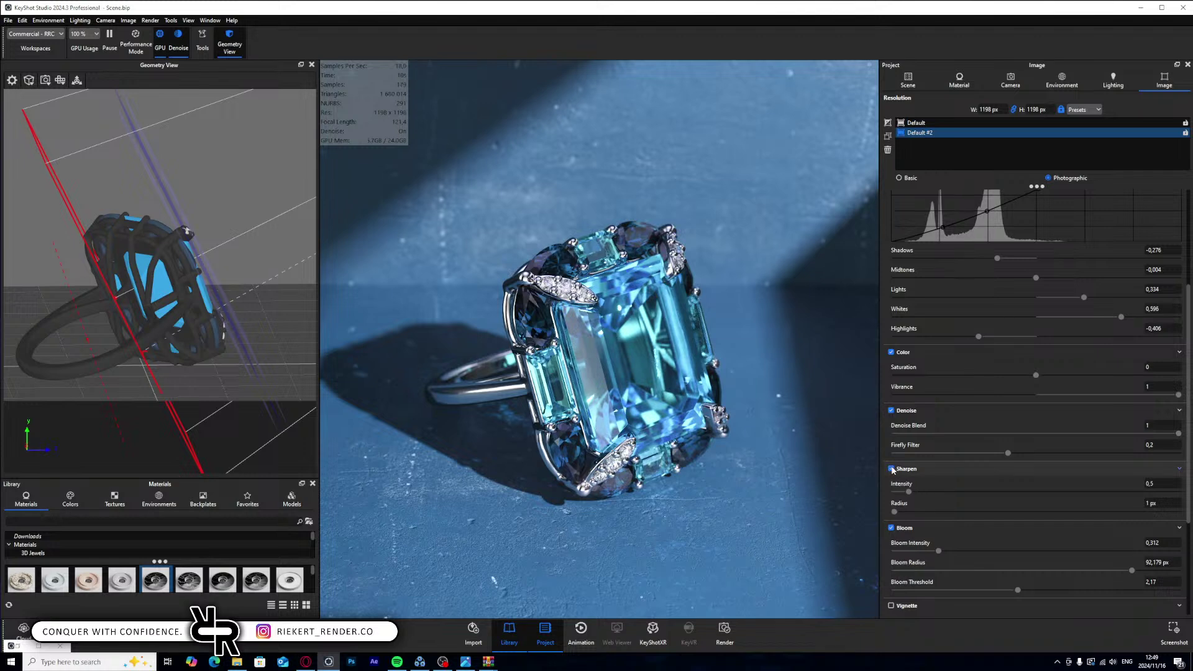
click(891, 469)
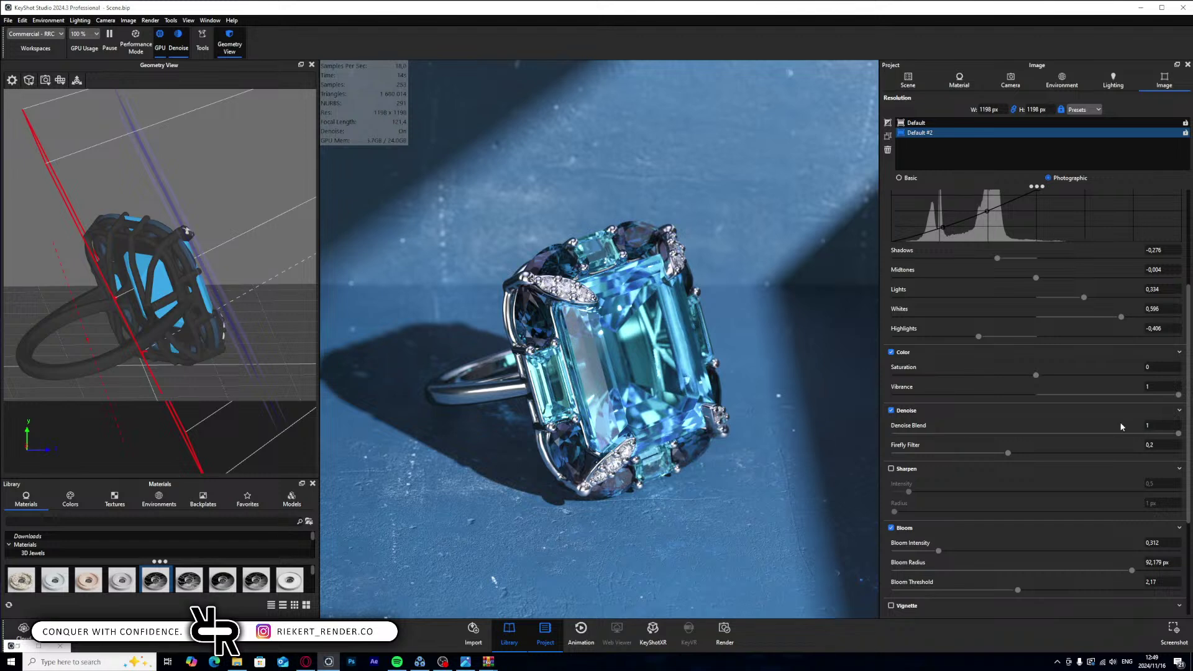
mouse_move(1179, 396)
mouse_down()
mouse_move(1016, 397)
mouse_move(1181, 396)
mouse_up()
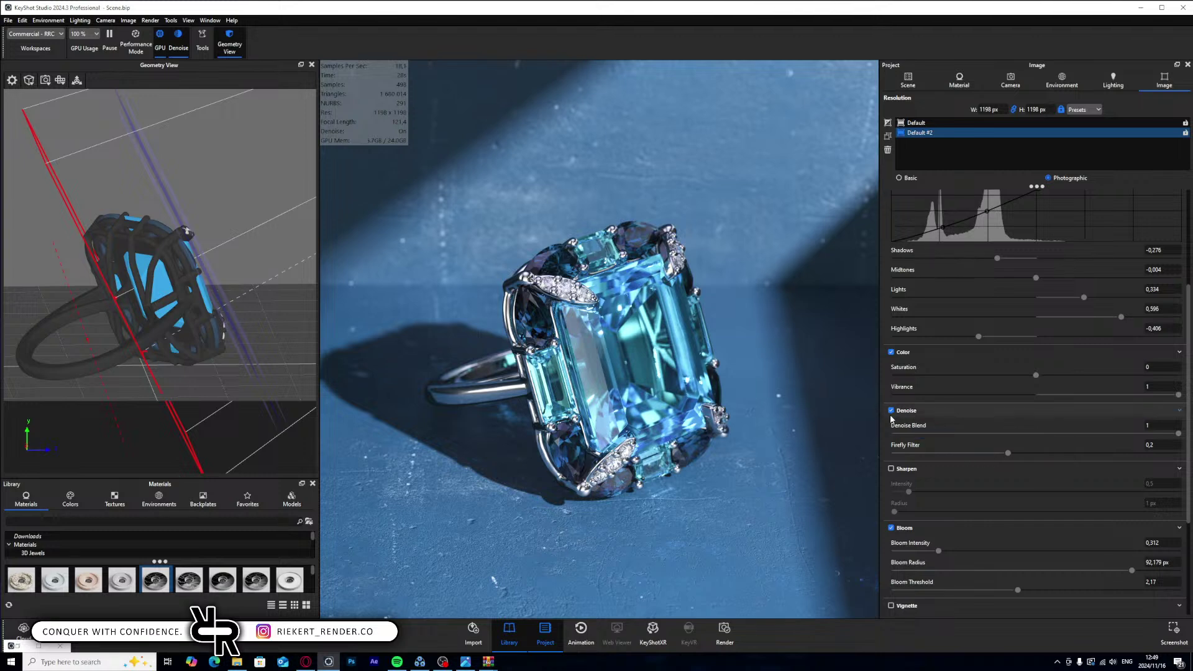
- Compare the render's lighting and shadows with the watch photo Reference.jpg and return to the scene
click(465, 662)
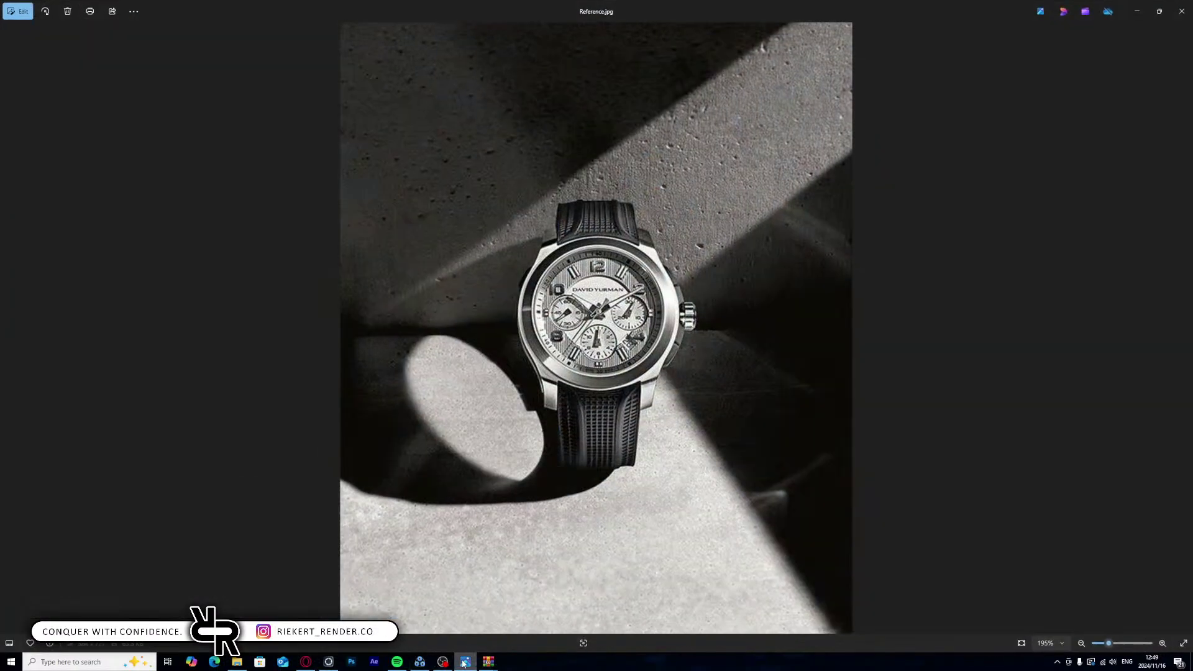
click(465, 662)
click(465, 662)
click(464, 663)
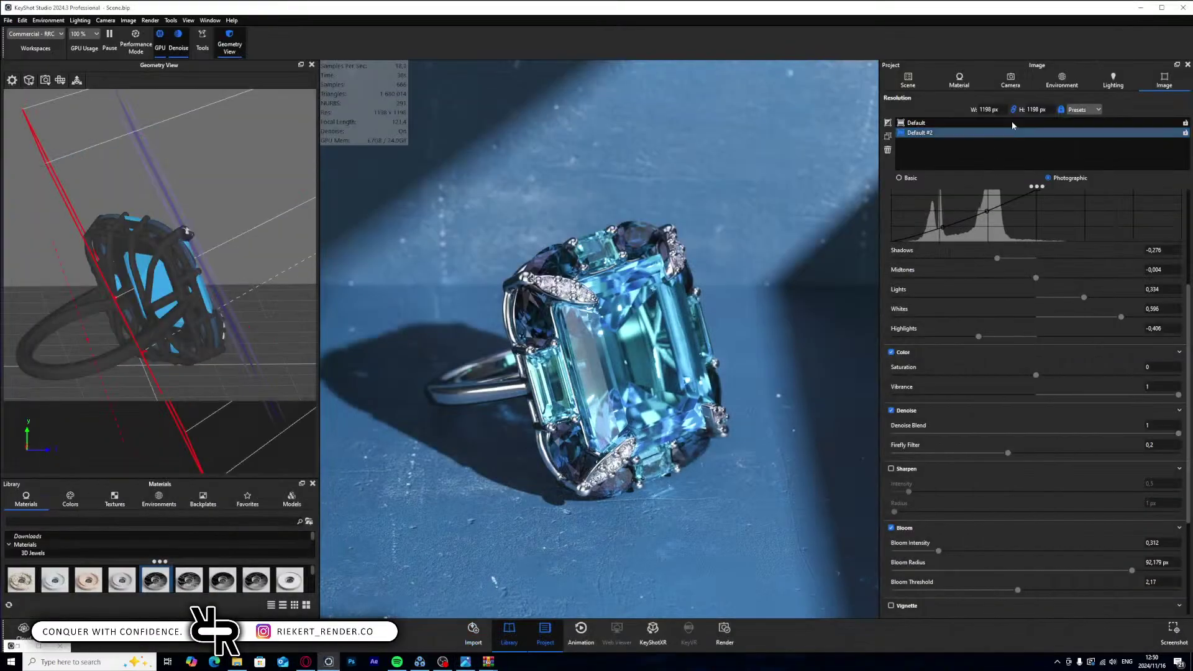
- Set the free camera's depth-of-field F-stop to 150
click(1059, 84)
click(1011, 81)
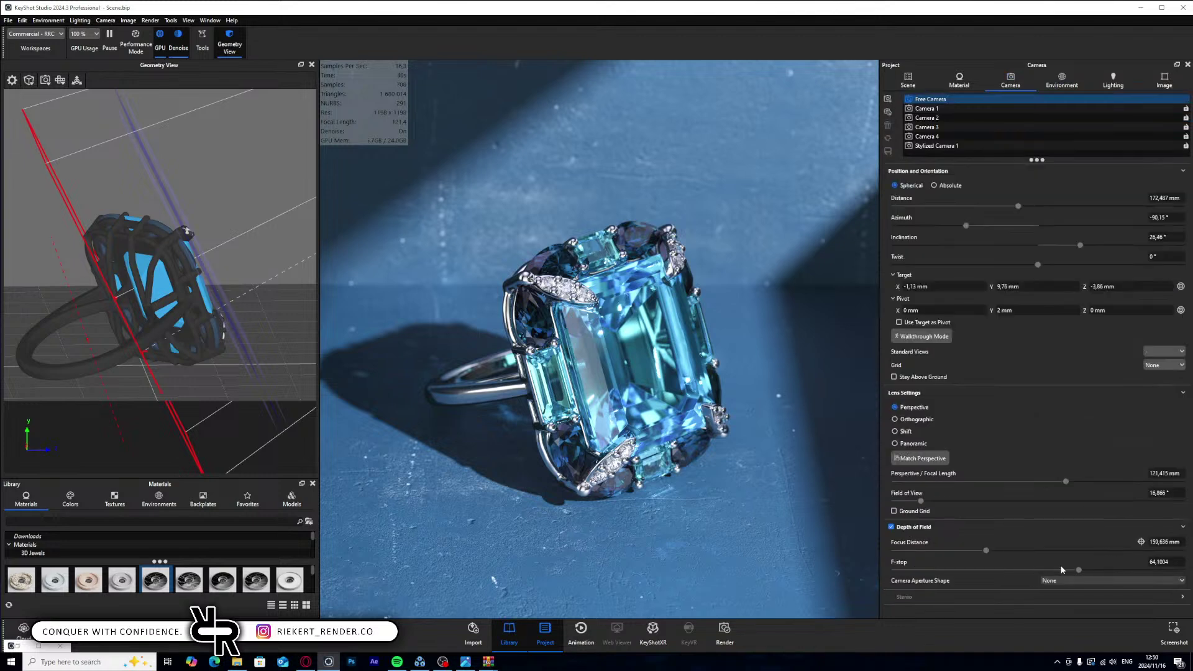
drag(1080, 571, 1123, 561)
text(150)
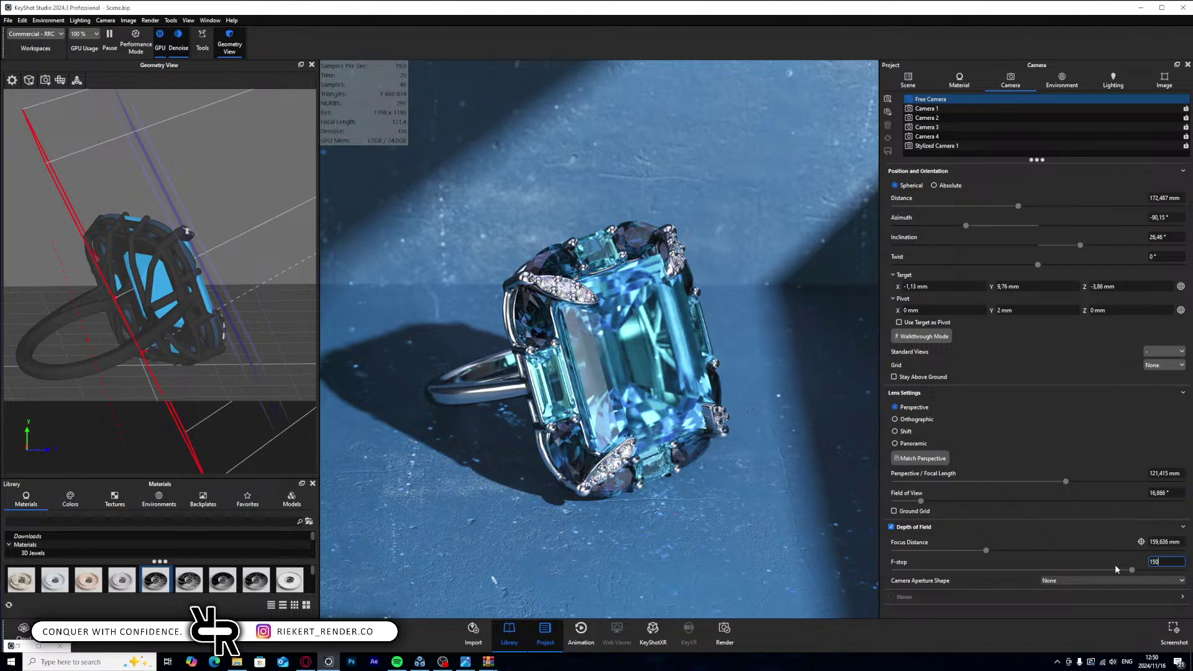
key(Return)
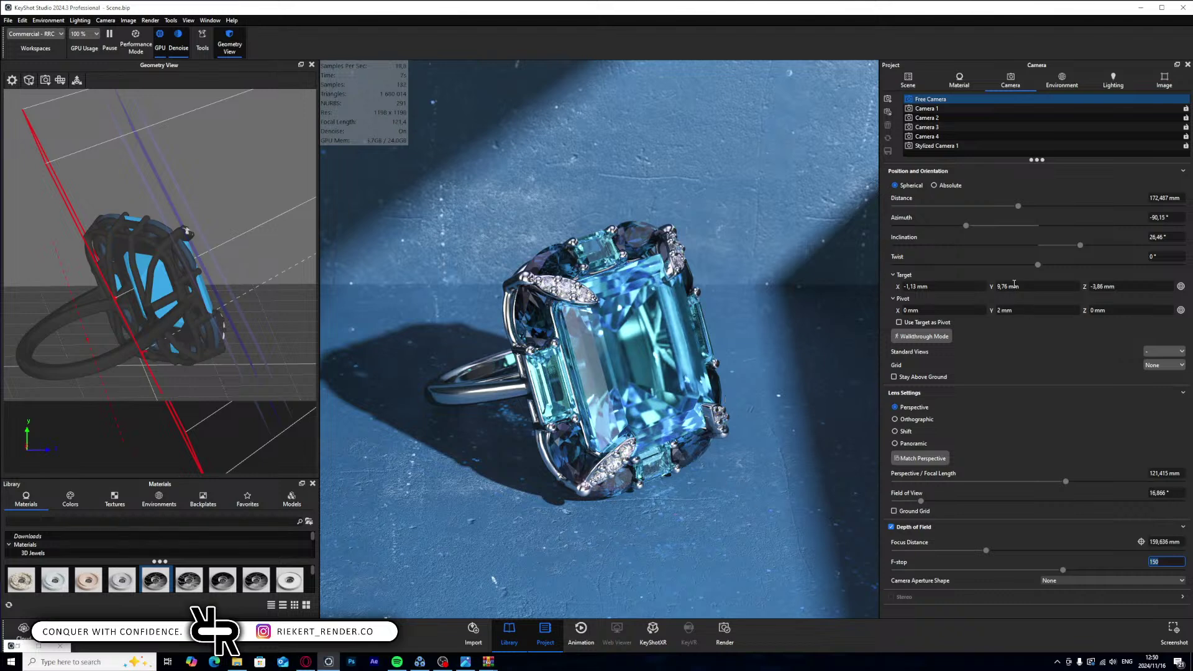
- Try a camera inclination of 18° with a 101.33 mm focal length, and refocus on the ring's large center stone
drag(1081, 246, 1067, 247)
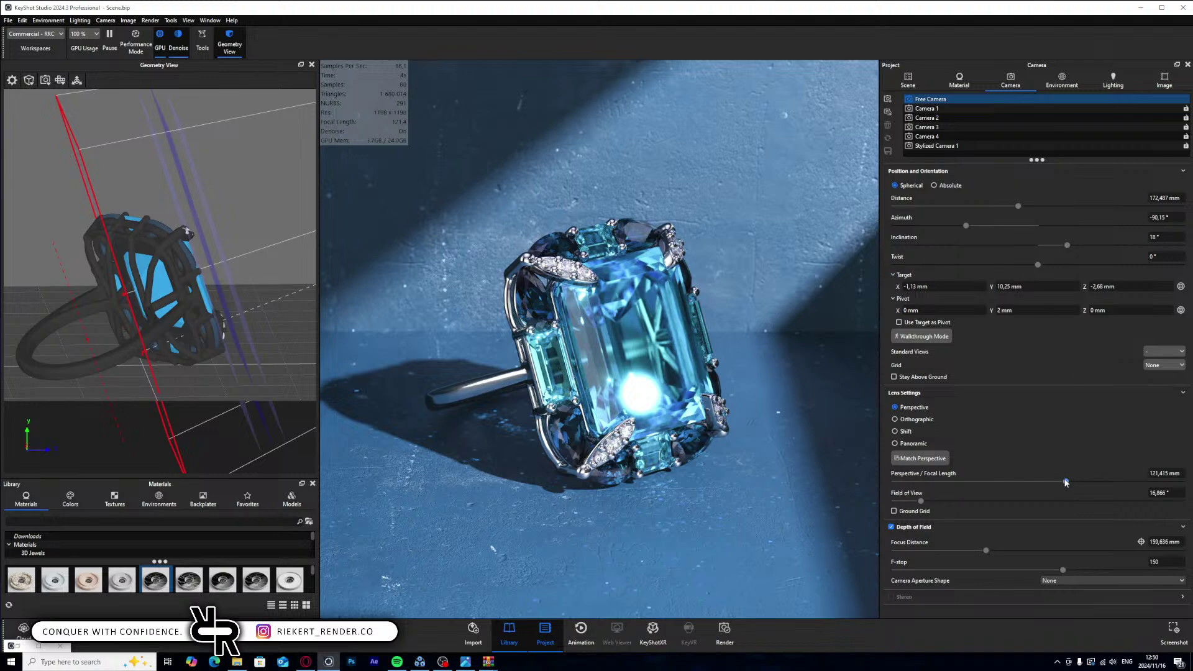
drag(1065, 482, 1033, 482)
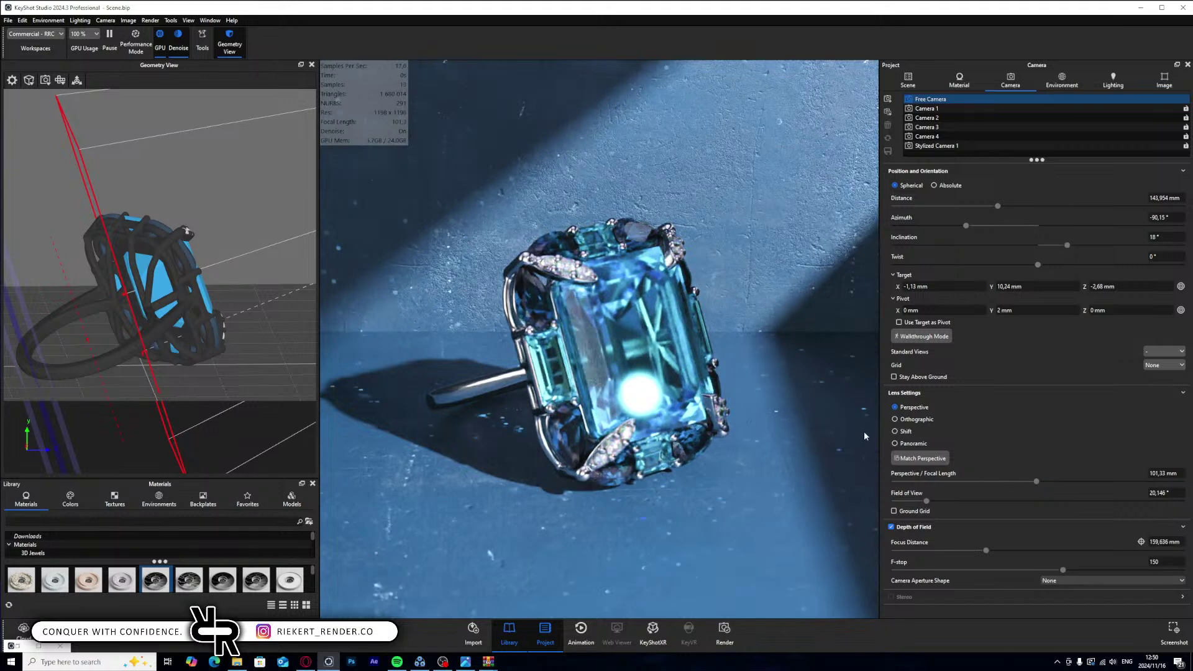
click(1141, 541)
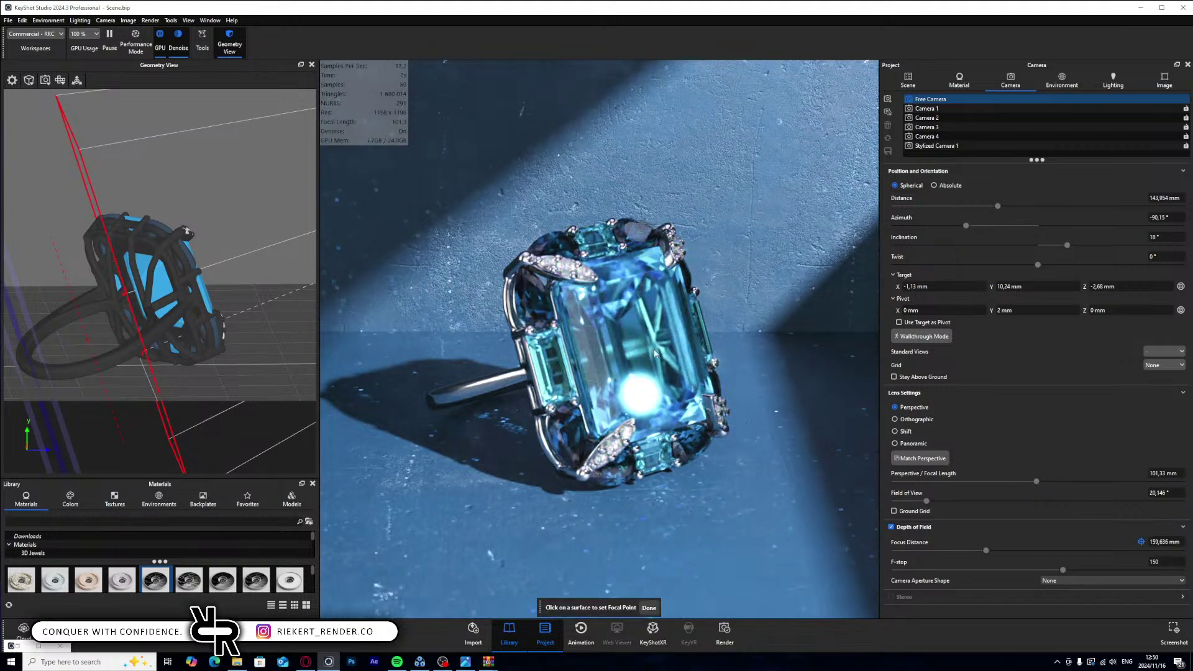
click(656, 353)
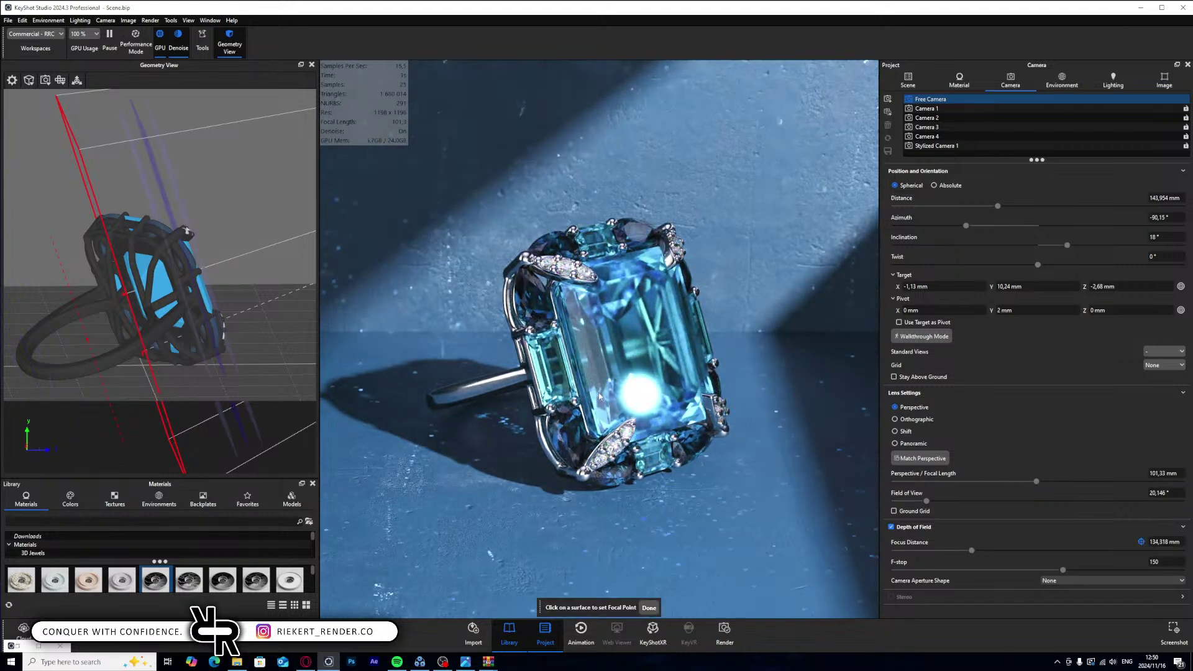
click(595, 358)
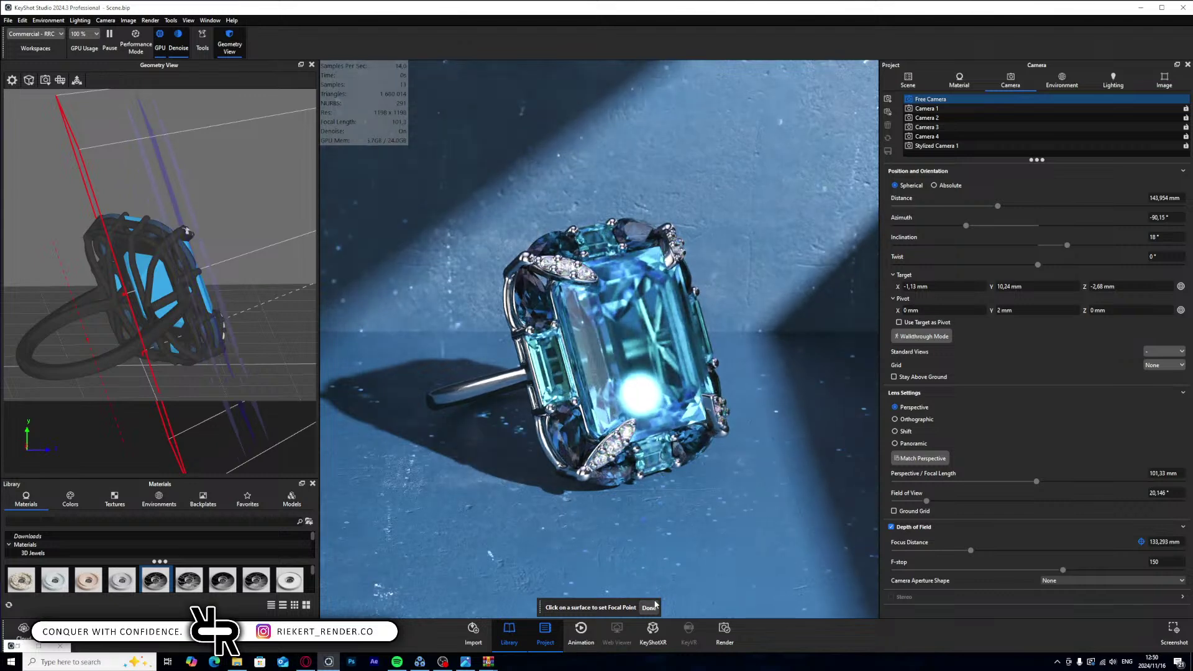
- Select the visible Disc spotlight and move it -17.637 mm along its local X axis
click(908, 81)
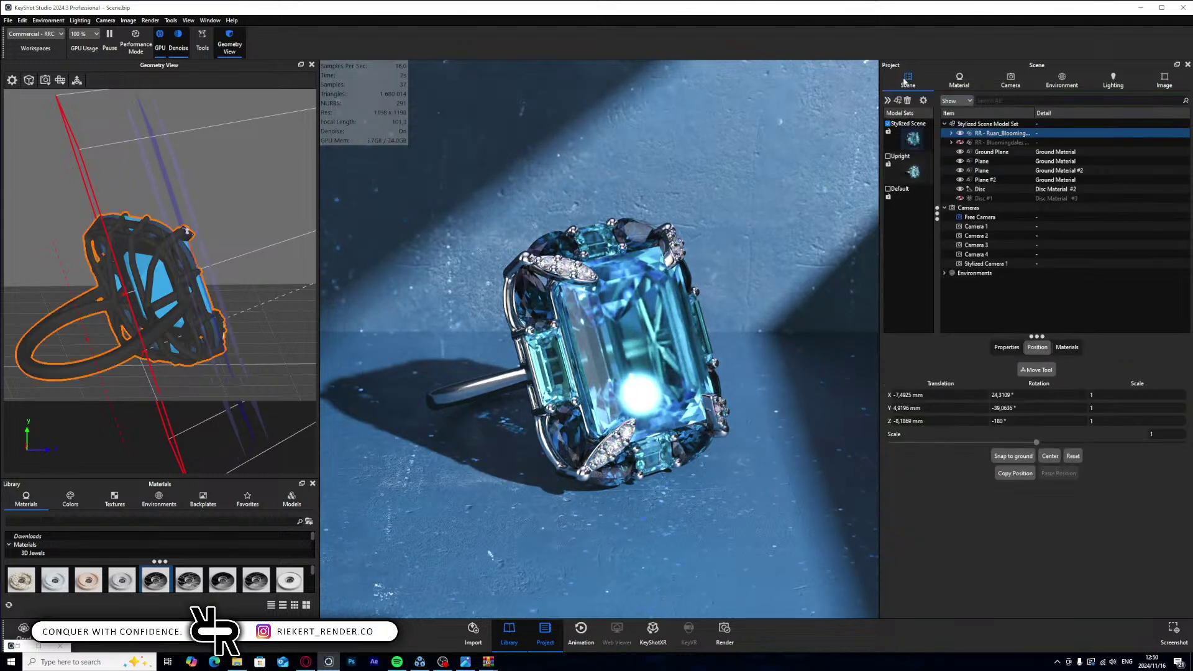
click(994, 189)
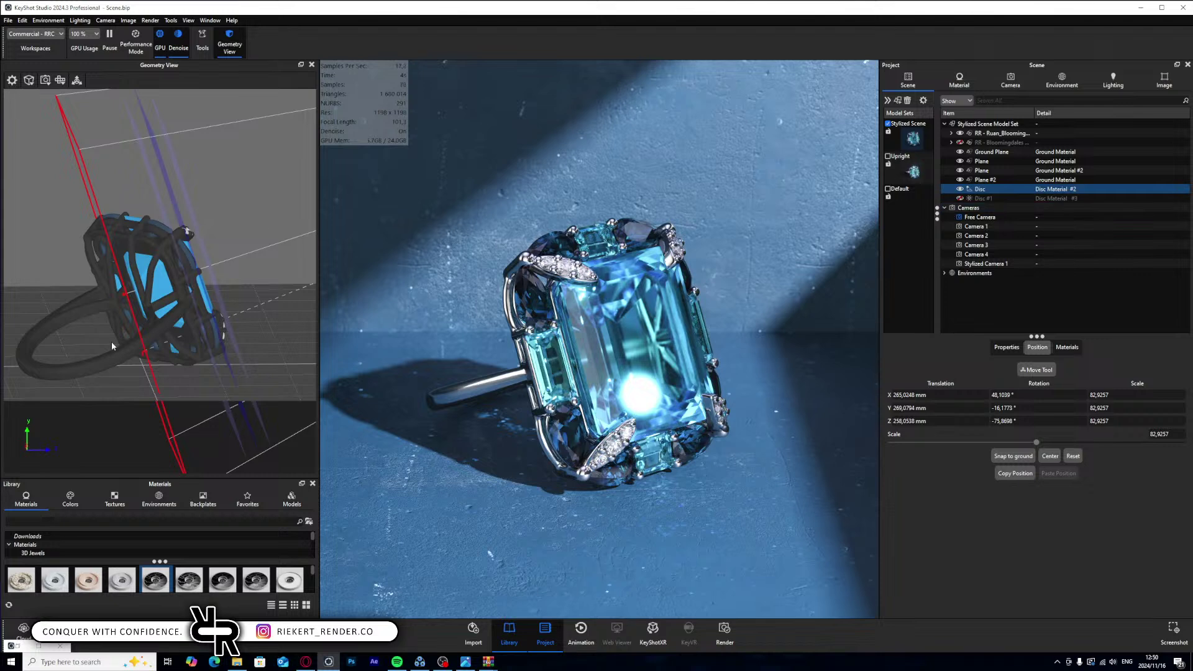
drag(111, 341, 183, 324)
scroll(182, 324, down, 10)
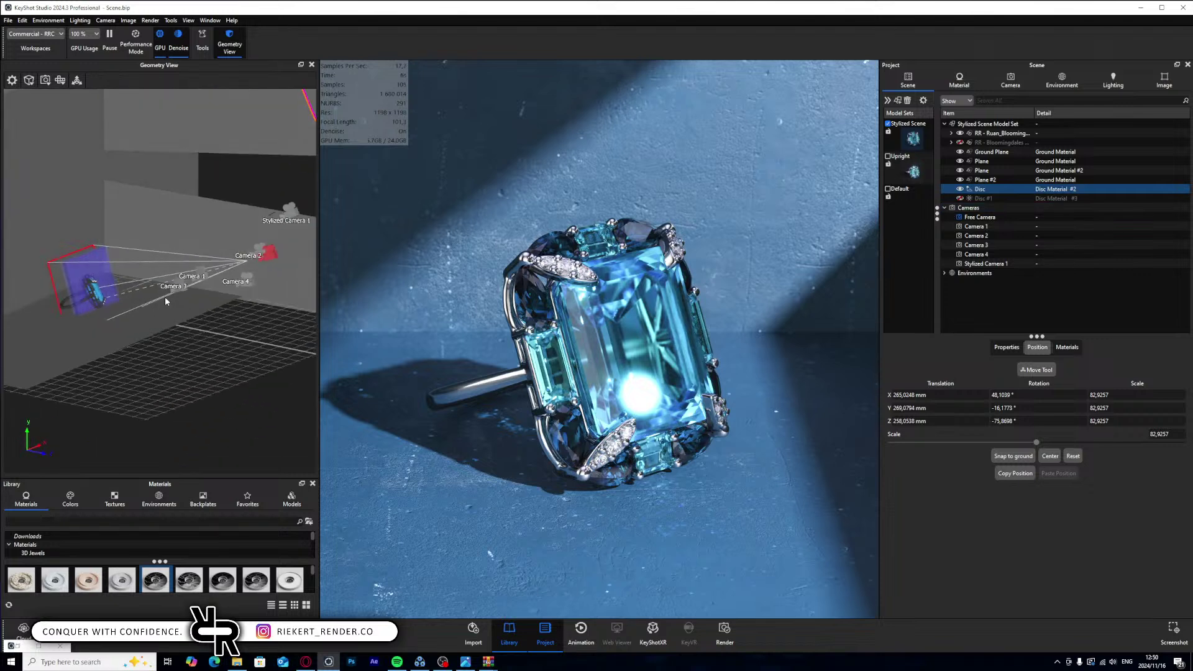
scroll(88, 299, down, 5)
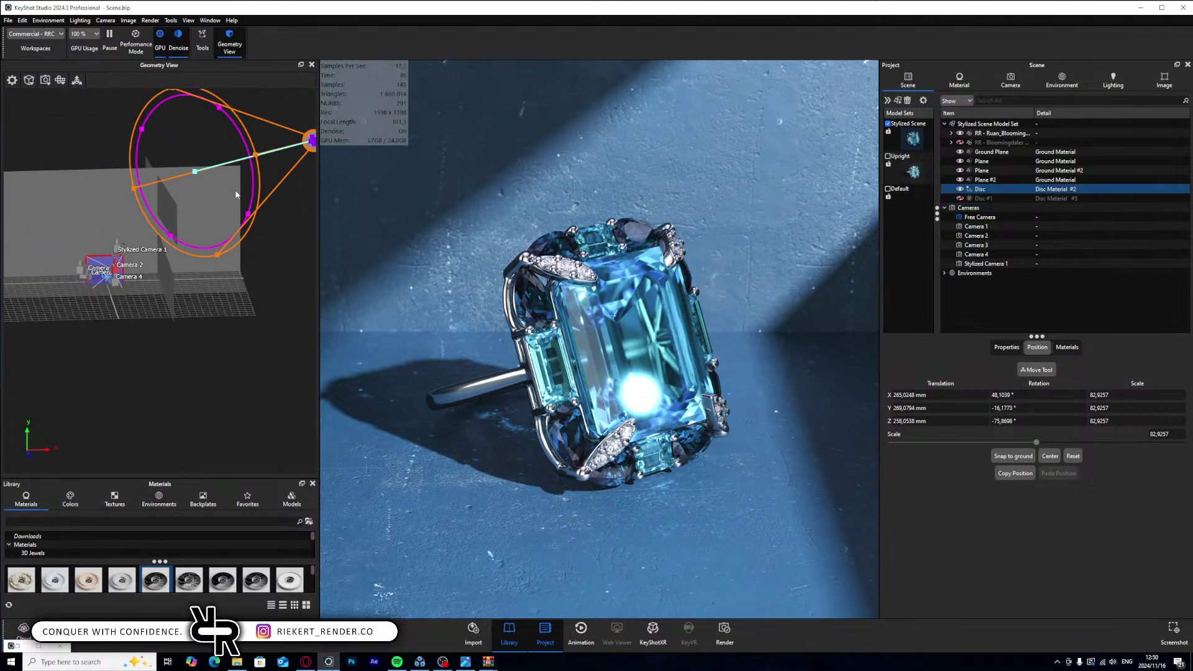
click(76, 80)
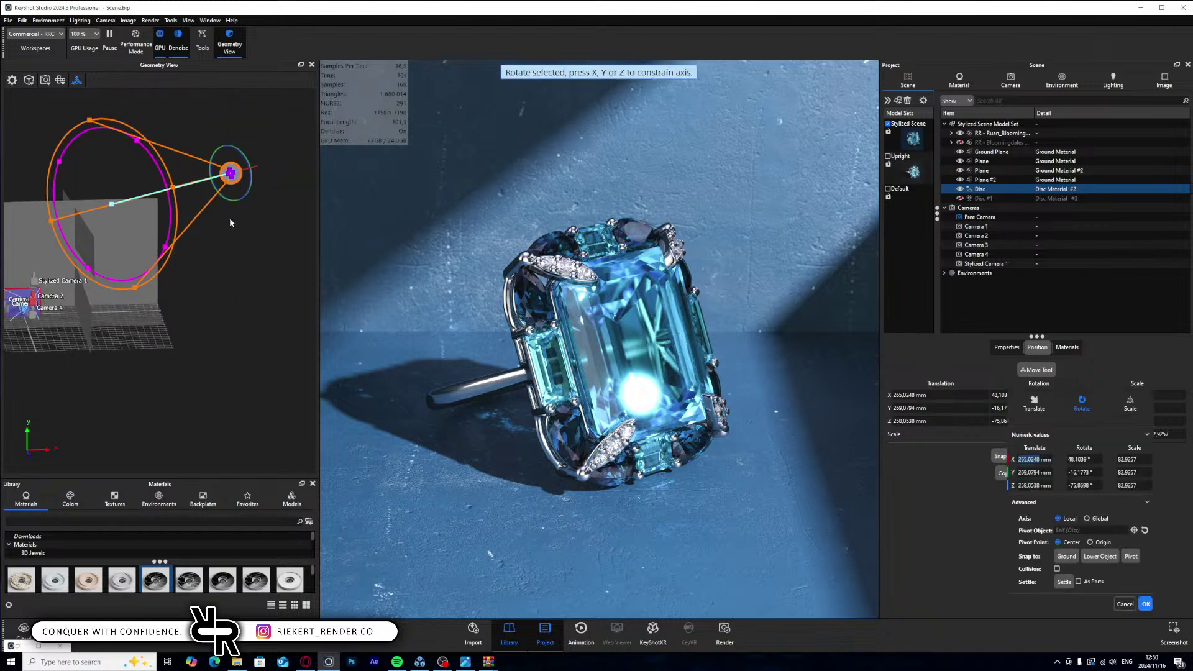
click(1034, 401)
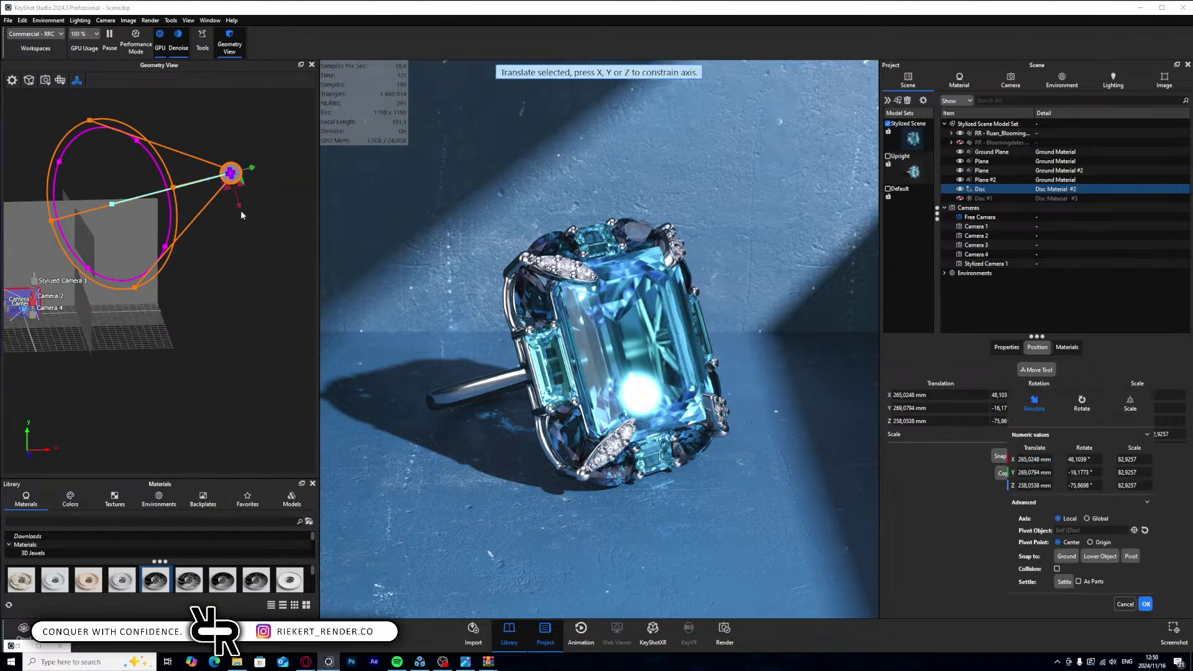
drag(241, 206, 237, 198)
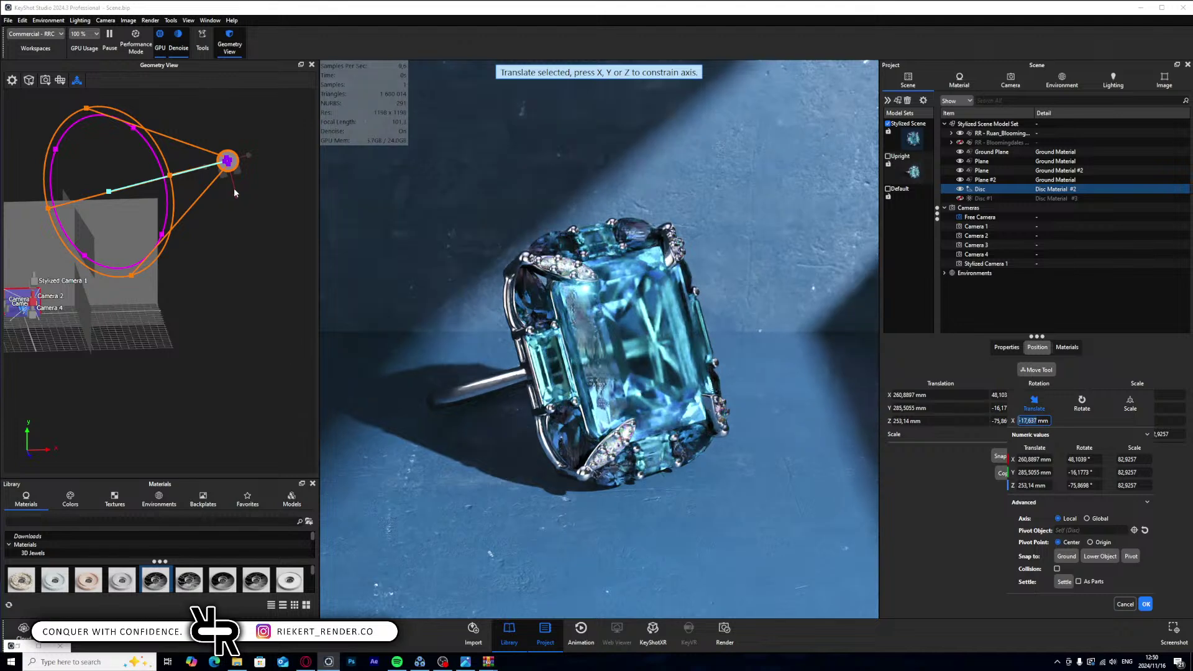
- Rotate the Disc spotlight to 31.3825° about X, move it to X 264.1866, Y 272.409, Z 257.0578 mm, and accept the placement
click(1081, 403)
drag(255, 286, 210, 337)
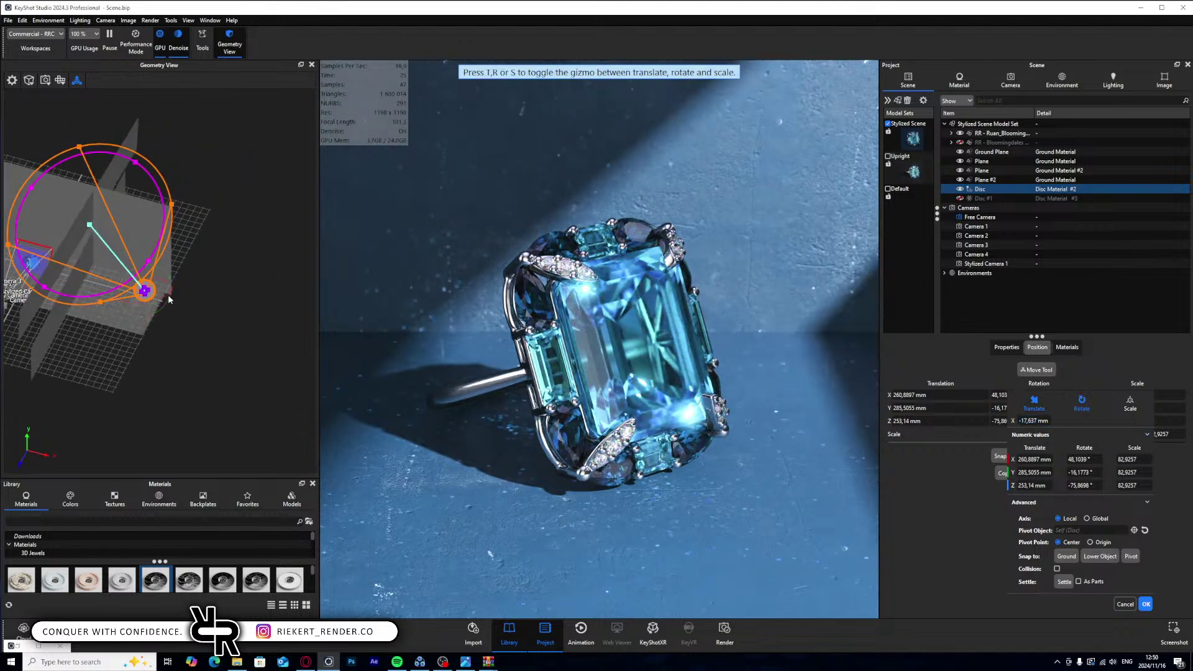
drag(171, 300, 155, 326)
key(t)
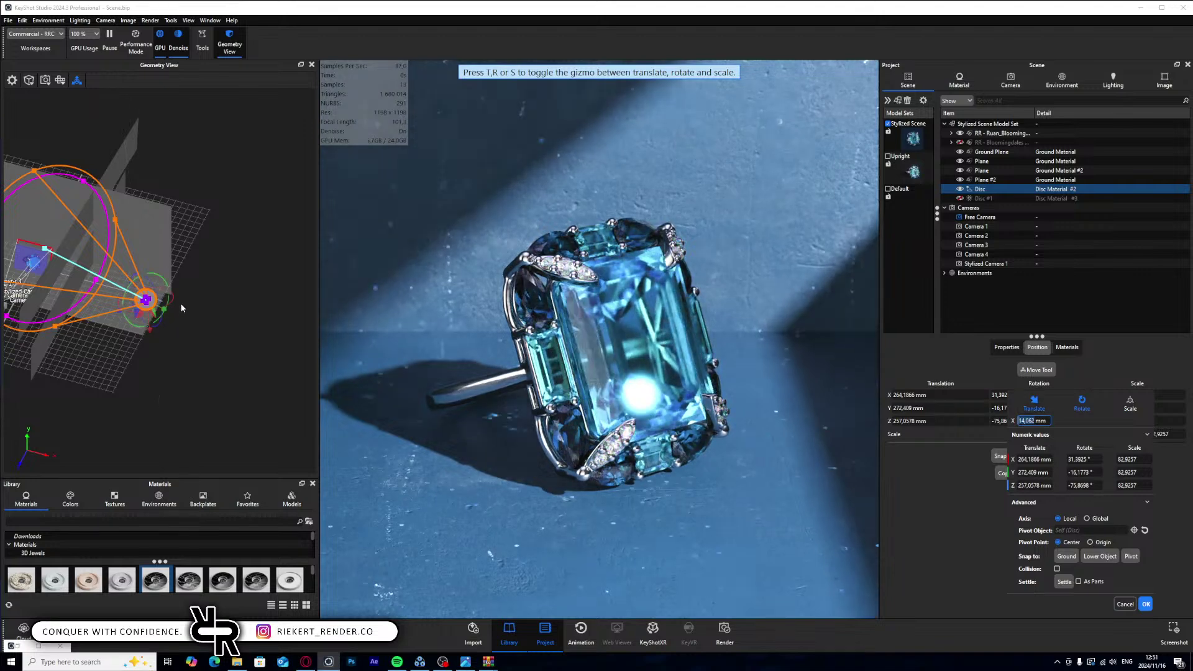
click(1145, 604)
- Switch the view back to Stylized Camera 1 and open the image settings
click(1010, 79)
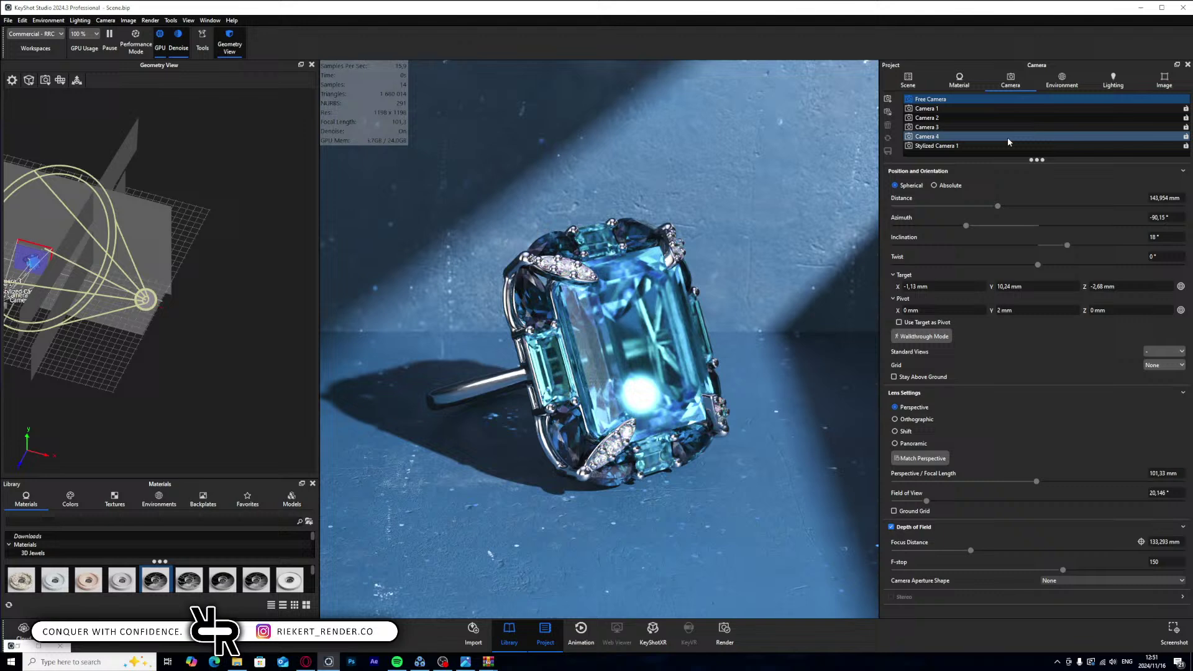
click(953, 147)
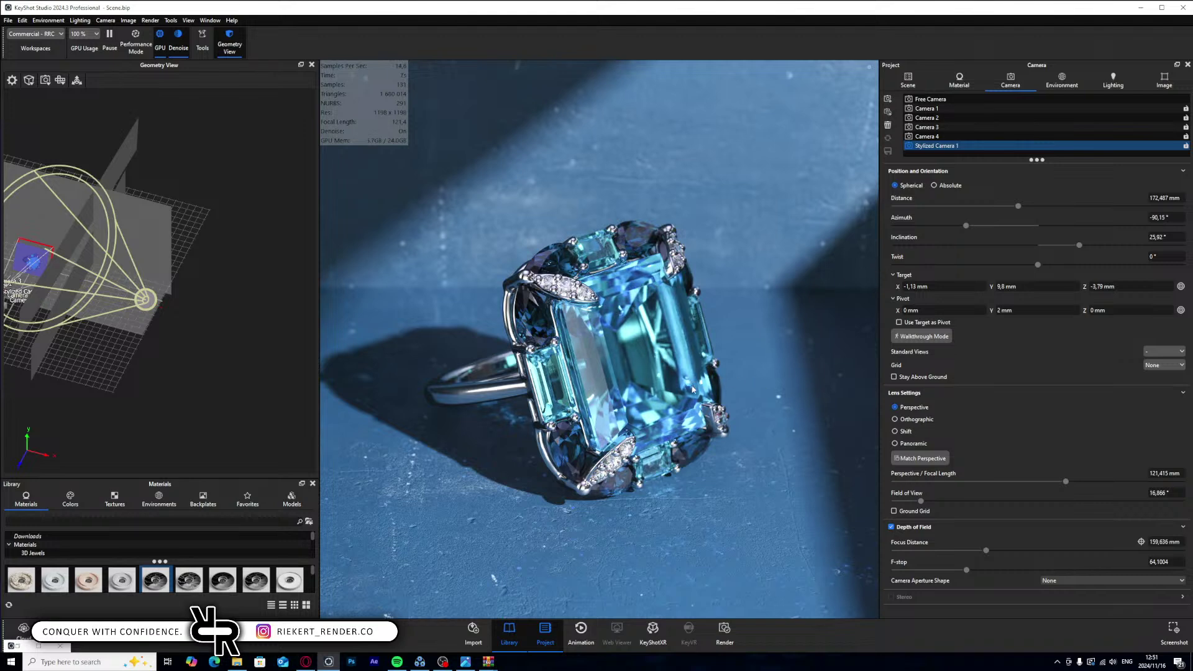
click(1164, 82)
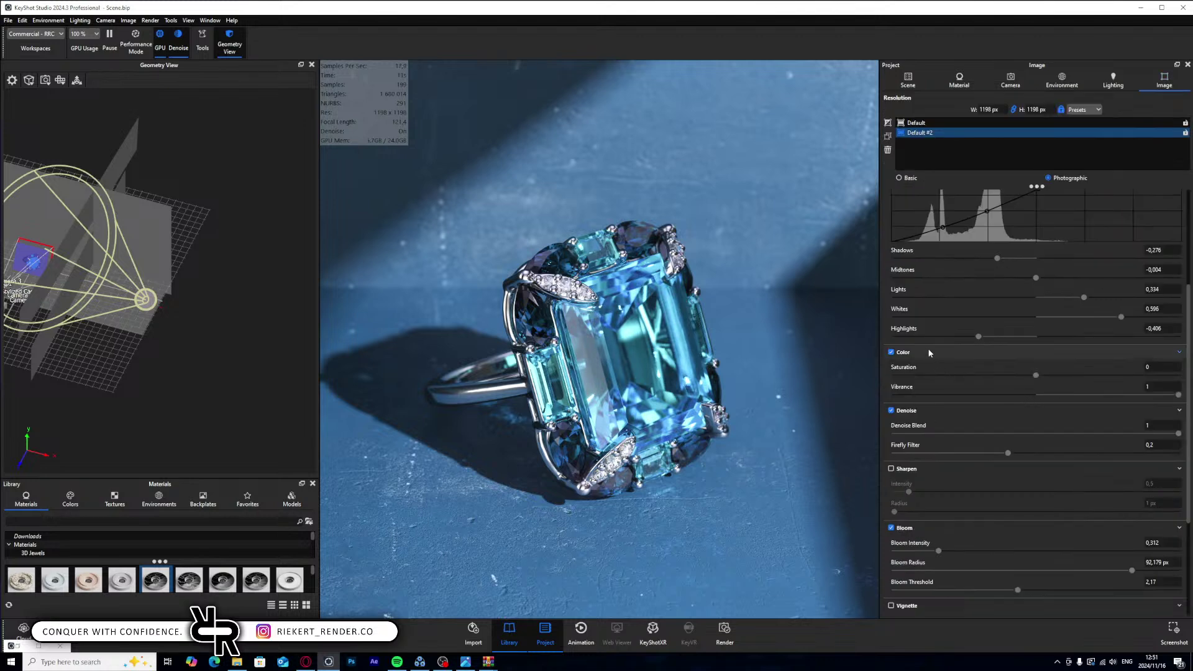
- Open the material graph of the Disc spotlight and add a Ray Mask node connected to the Spotlight's Color input
click(910, 82)
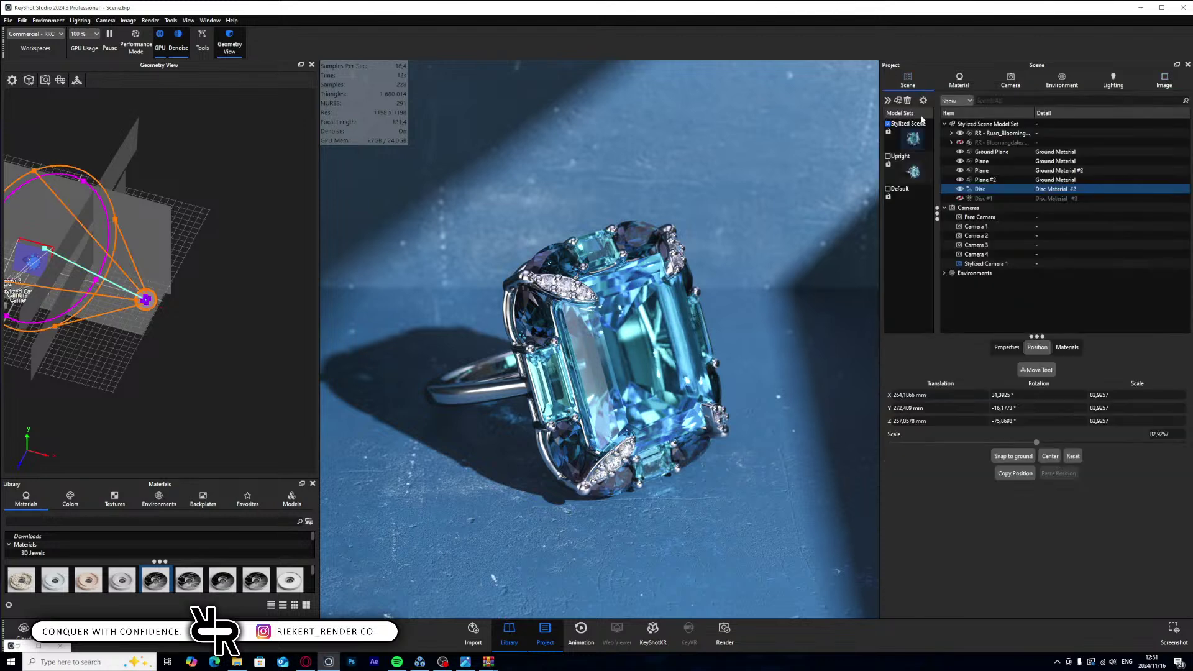
double_click(1007, 190)
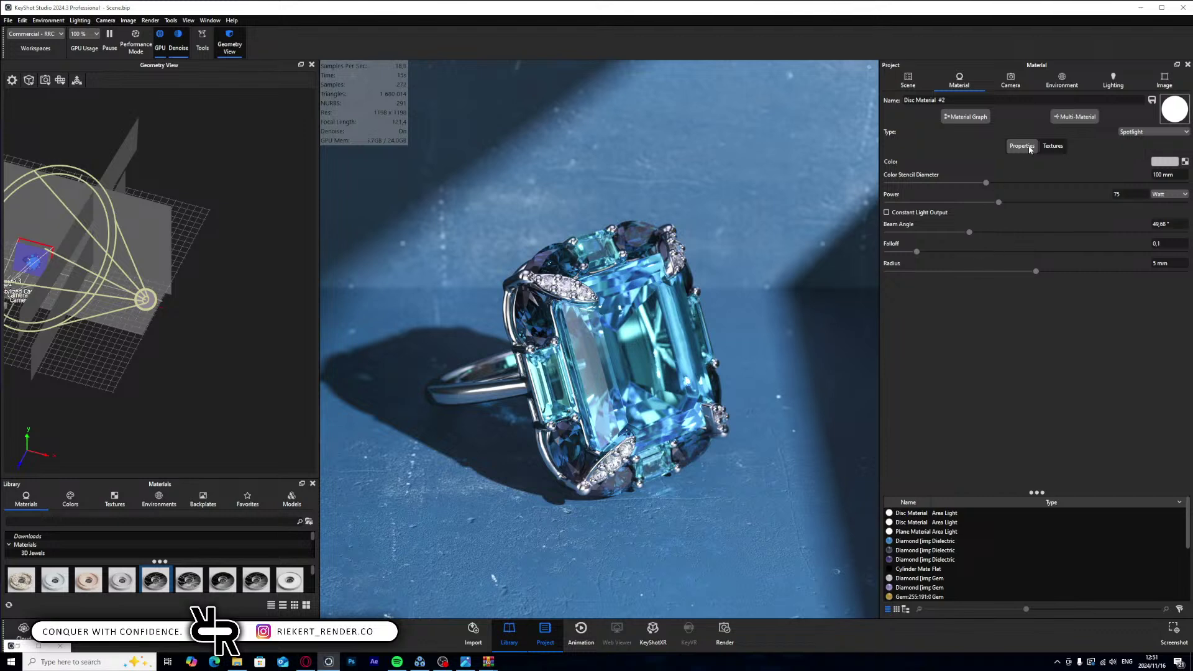
click(970, 120)
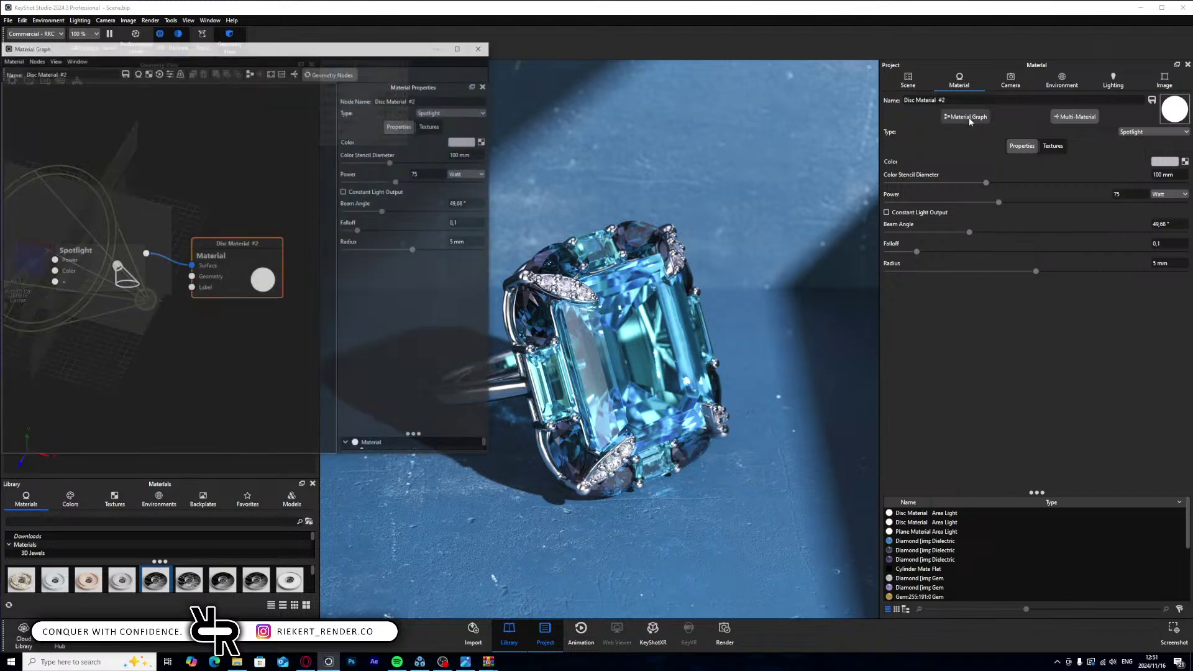
right_click(77, 312)
mouse_move(110, 358)
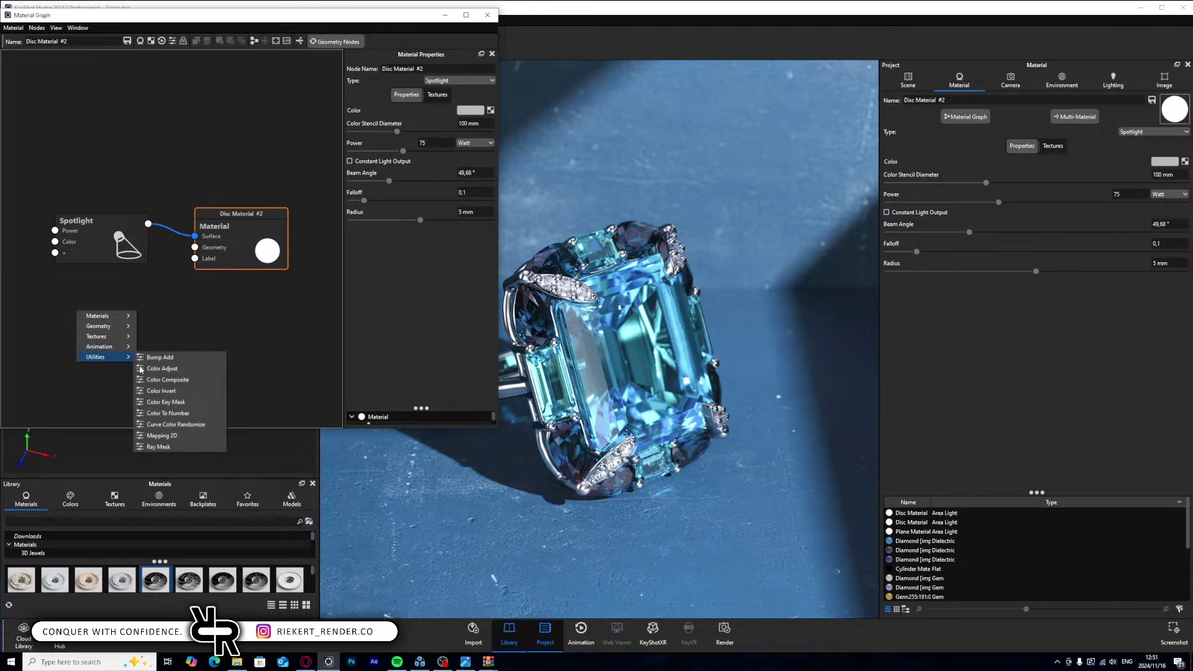
click(159, 446)
drag(93, 322, 55, 242)
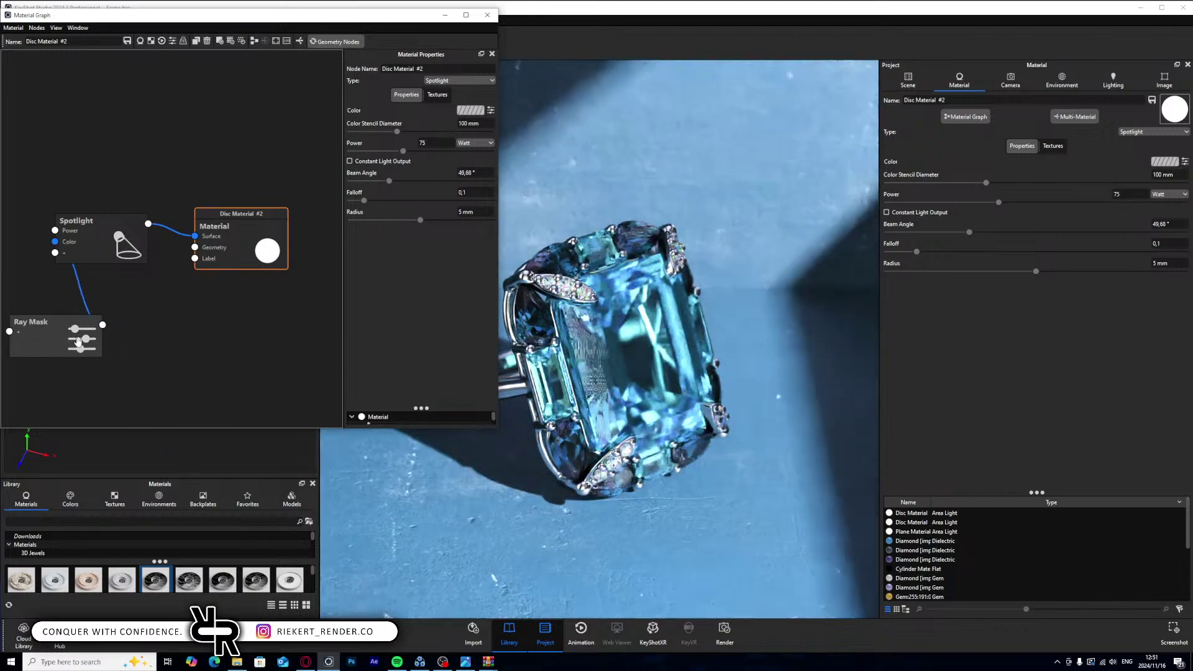
- Turn off Visible in Reflections on the Ray Mask, keep Visible in Shadows on, and reposition the node in the graph
click(350, 142)
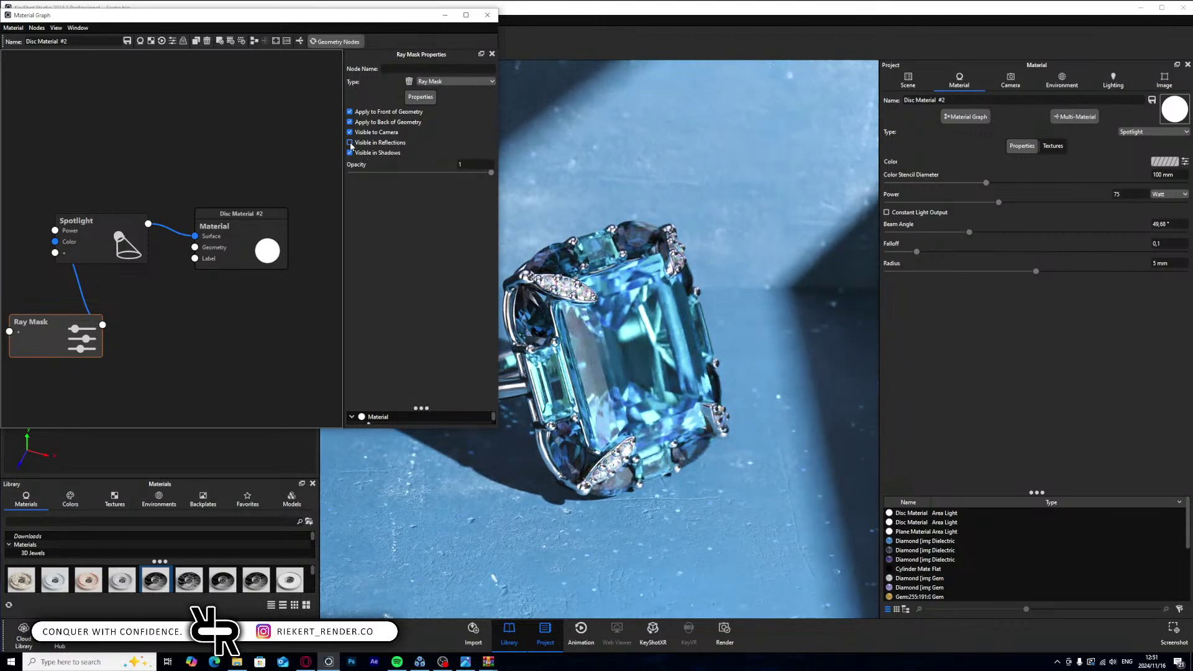
click(349, 153)
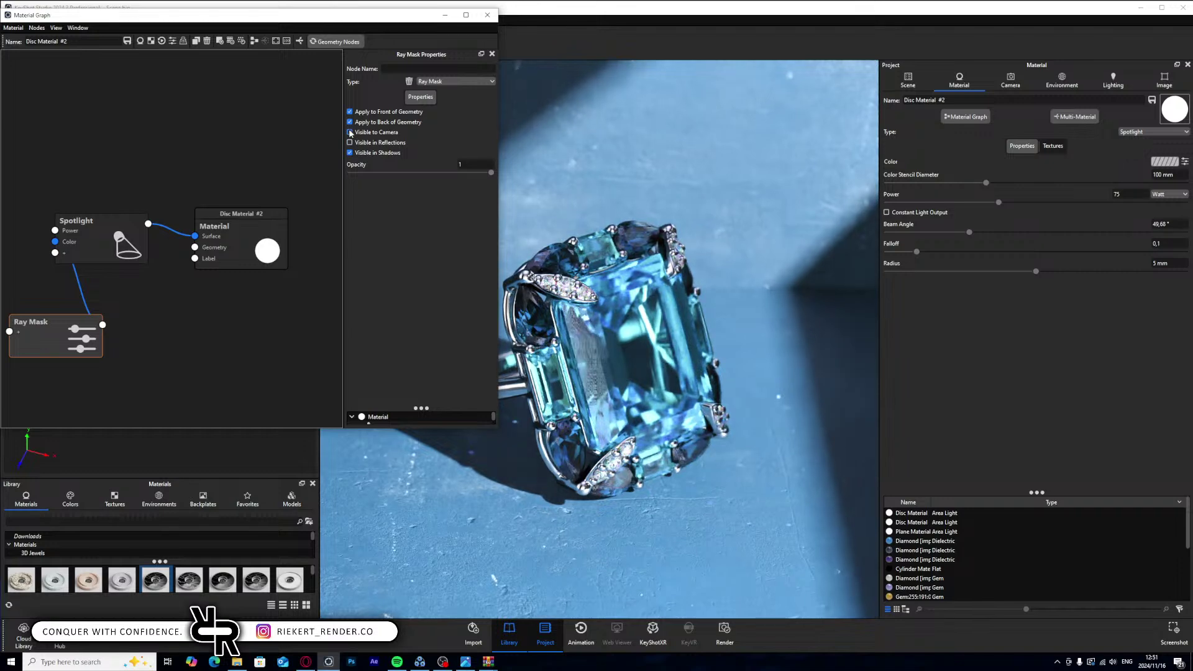
click(349, 153)
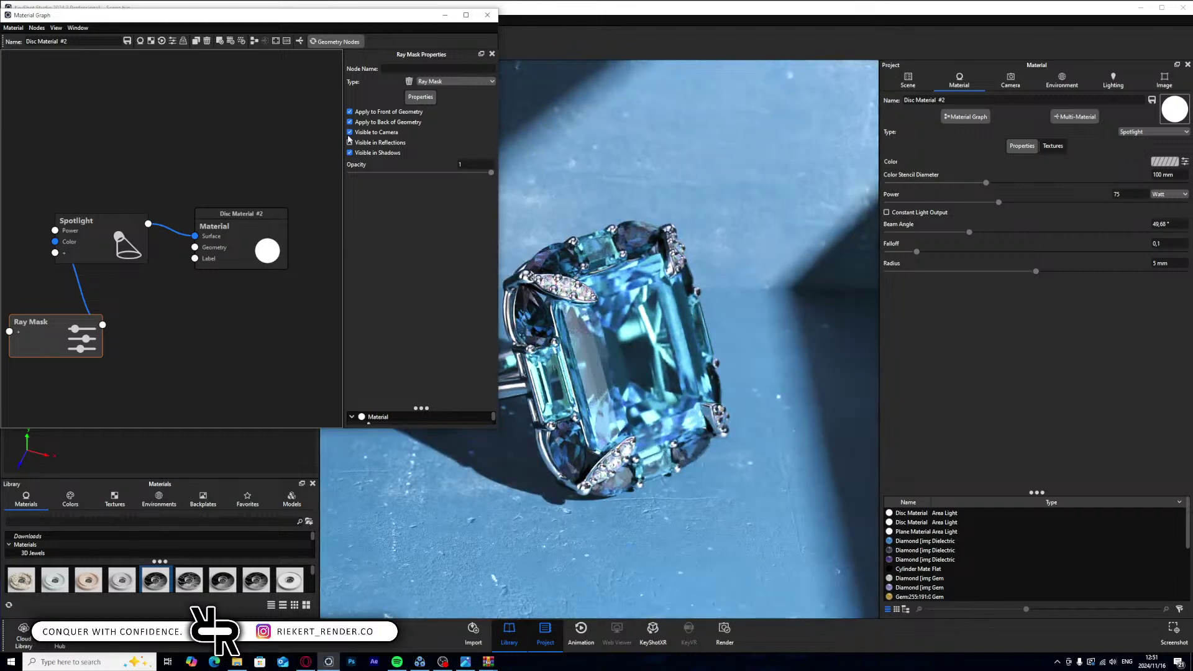
drag(86, 343, 47, 333)
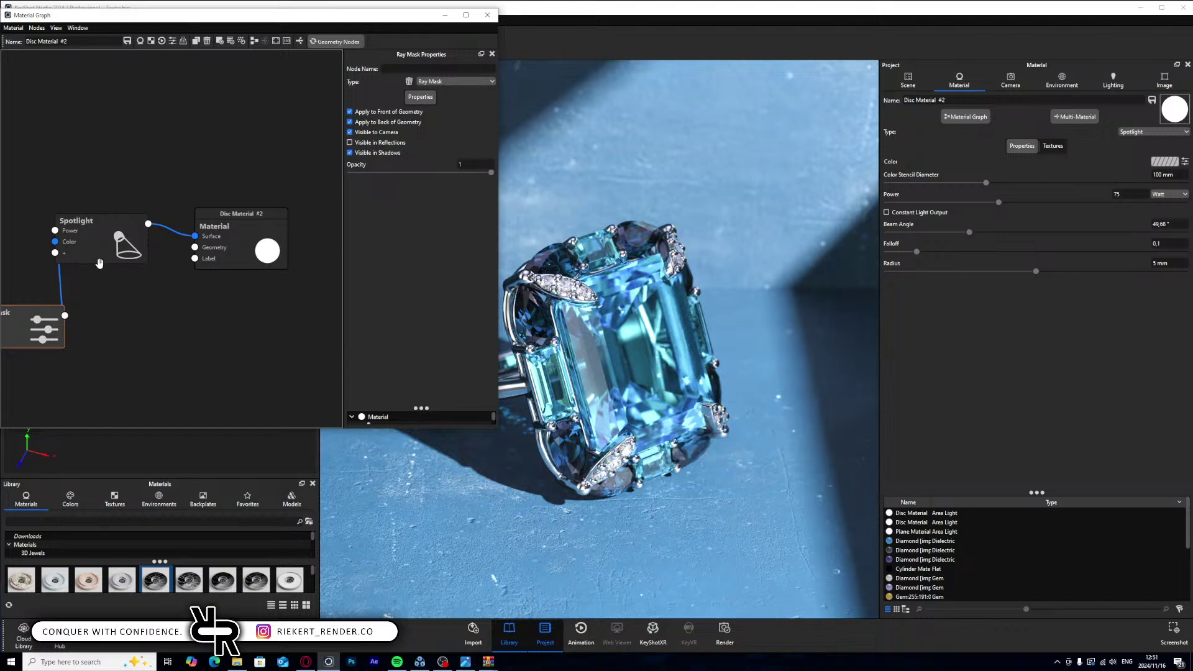
mouse_move(56, 242)
mouse_down()
mouse_move(51, 266)
mouse_move(56, 242)
mouse_up()
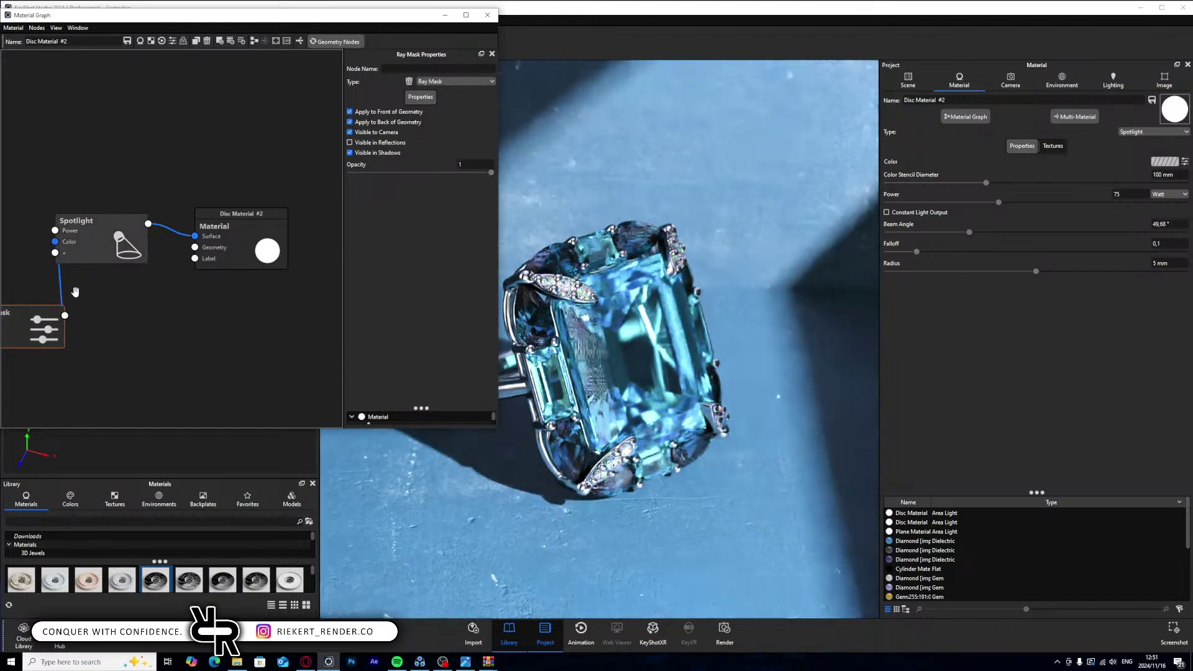
- Disconnect the Ray Mask from the Spotlight's Color input, delete the node, and minimize the spotlight's material graph
drag(433, 172, 493, 181)
drag(55, 243, 95, 309)
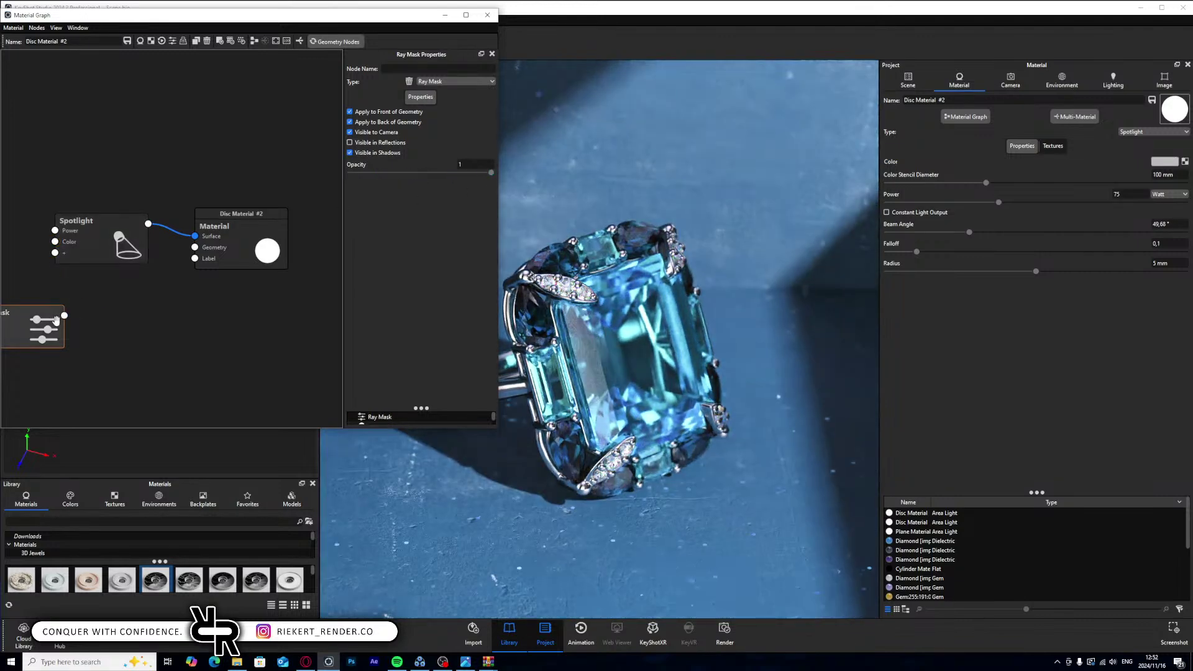
key(Delete)
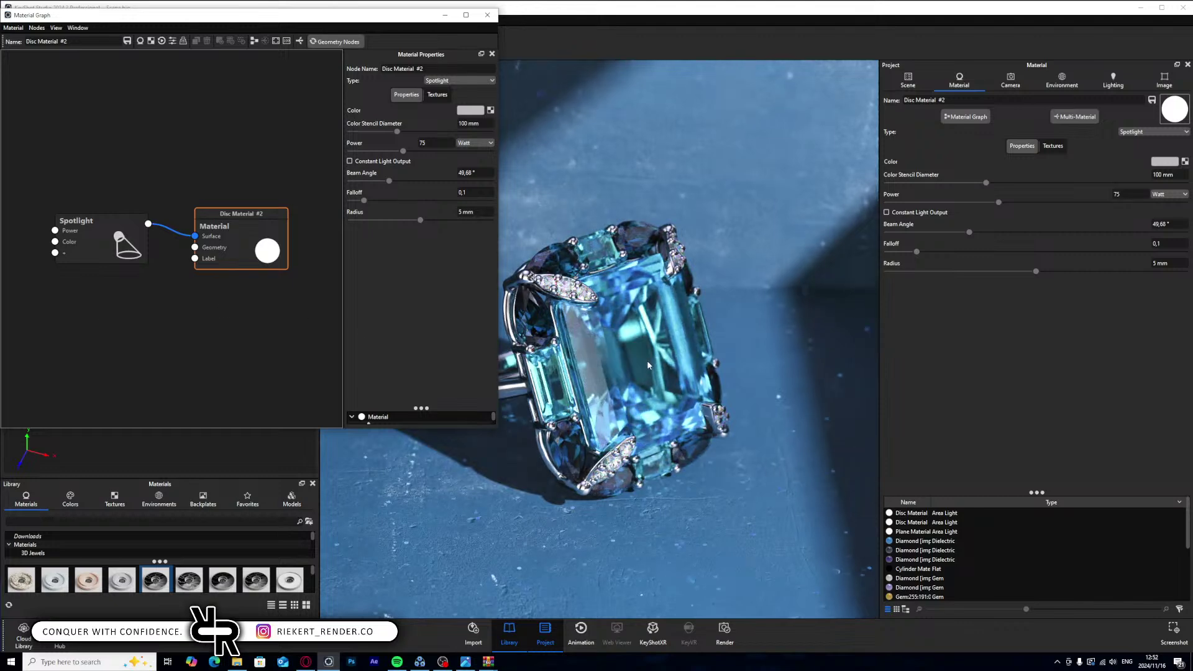
drag(420, 17, 347, 39)
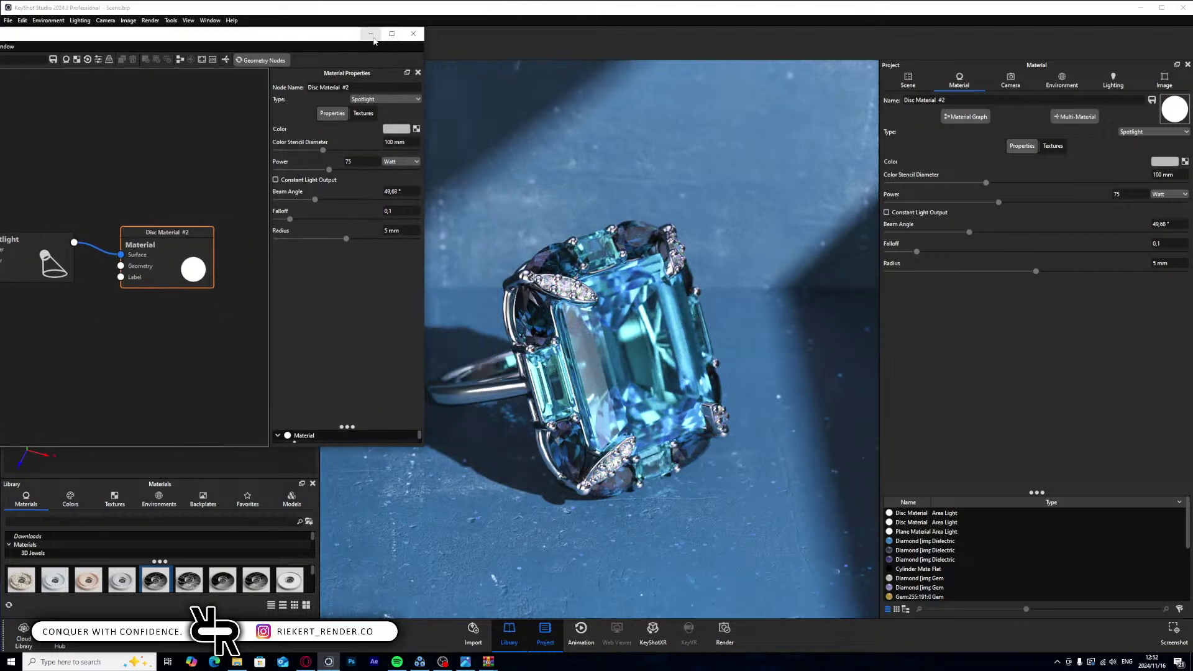
click(369, 36)
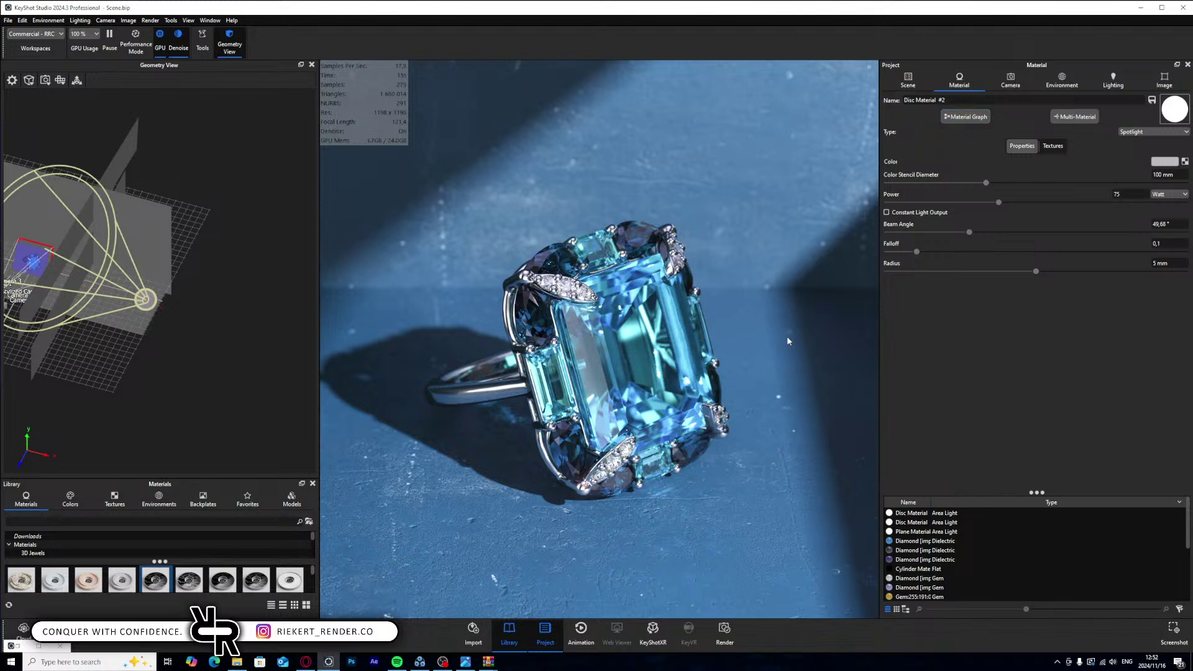
- Open the Ground Material's graph, show only the nodes of its Plastic material, and select the Color Adjust node feeding Diffuse
double_click(786, 341)
click(966, 117)
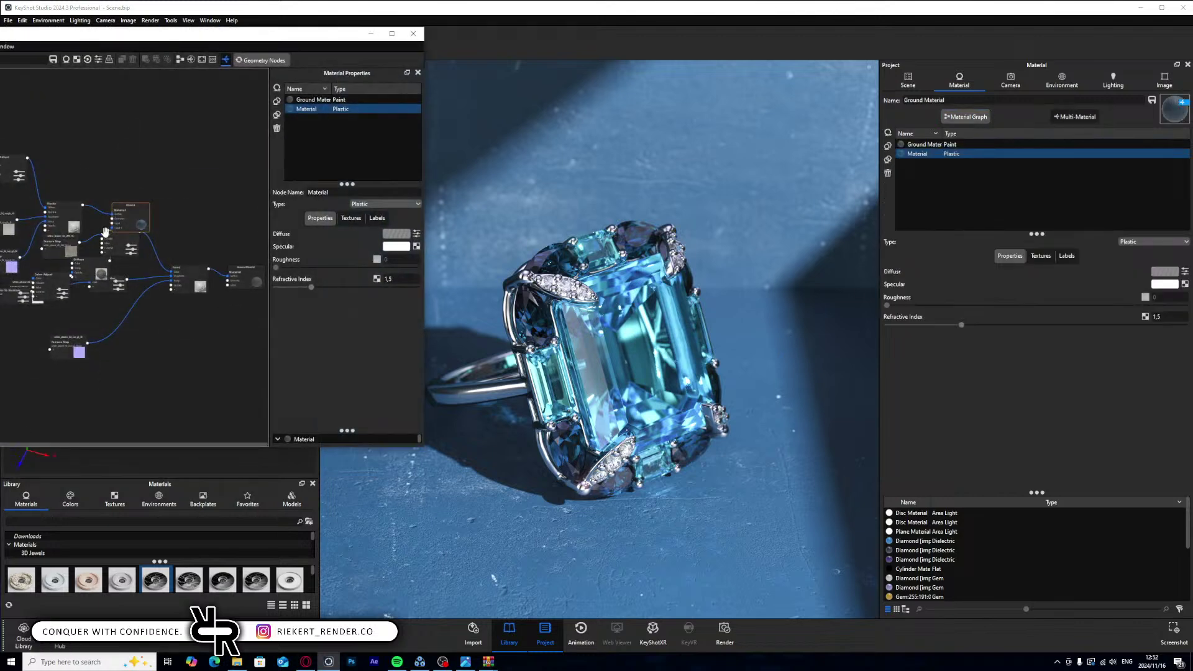
click(190, 60)
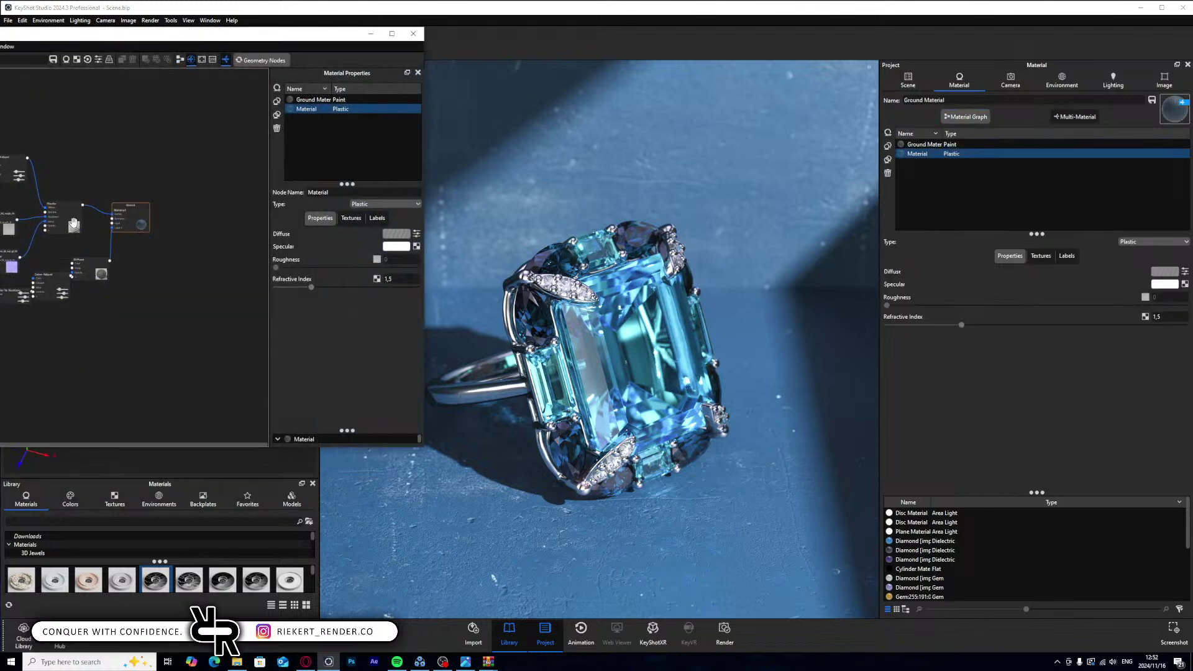
click(20, 176)
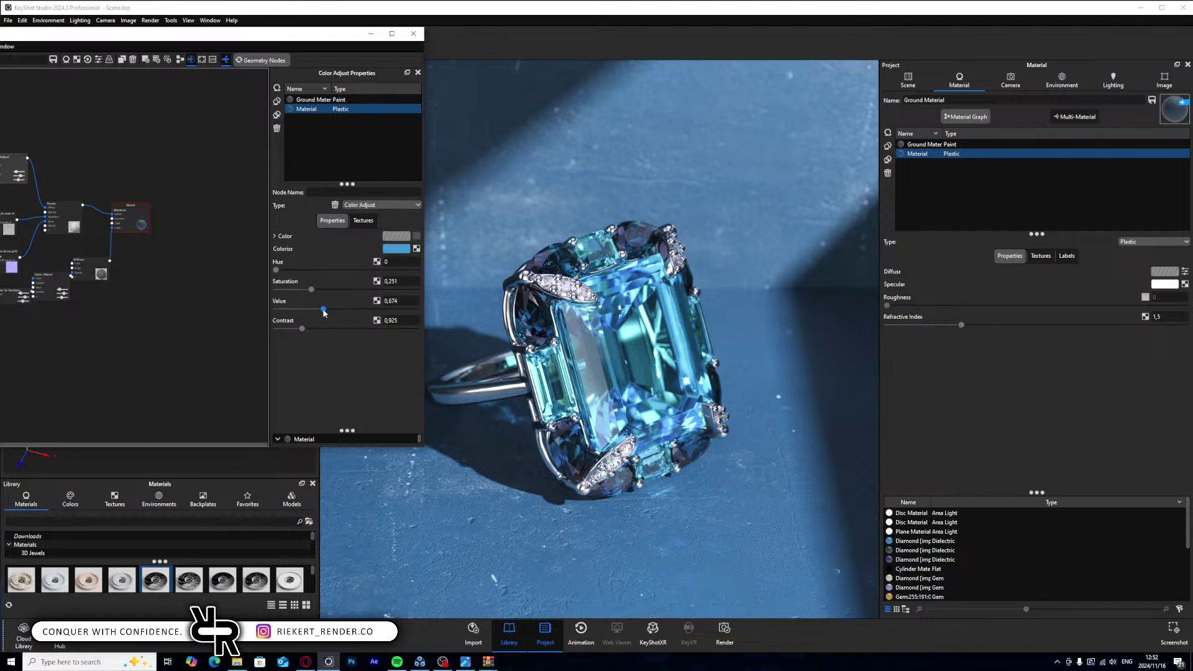
- Set the ground's Color Adjust node to Saturation 0.327, Value 1.684 and Contrast 1
mouse_move(312, 313)
mouse_down()
mouse_move(298, 312)
mouse_move(307, 330)
mouse_move(312, 310)
mouse_move(329, 310)
mouse_up()
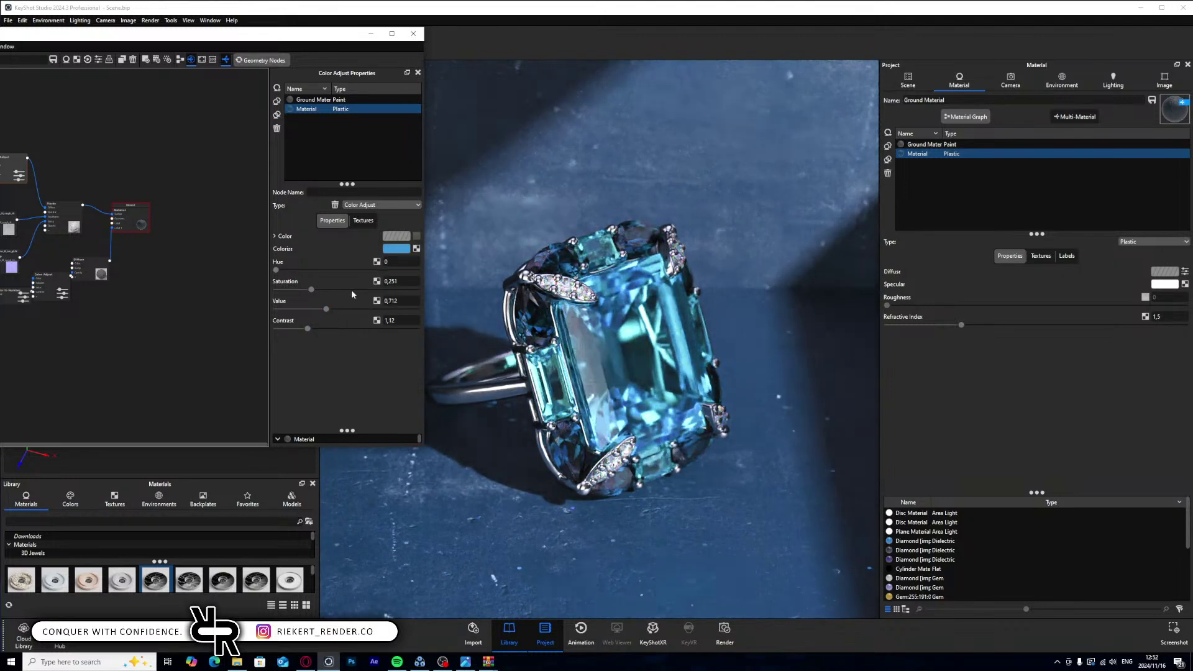
drag(312, 291, 395, 309)
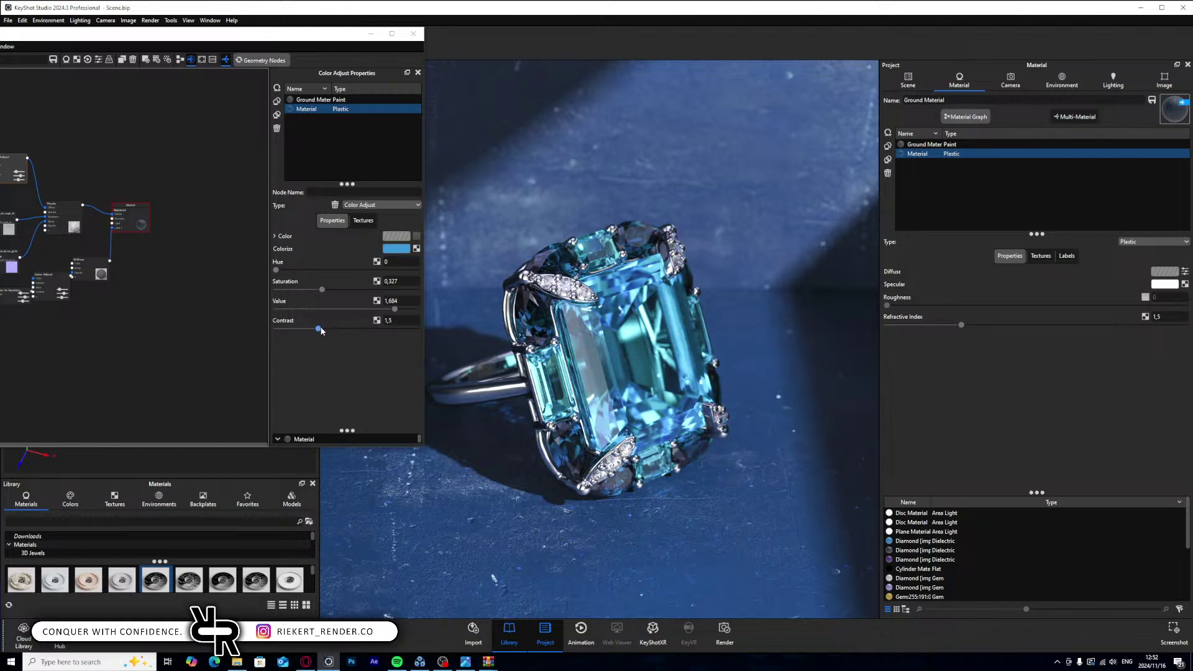
drag(318, 329, 308, 330)
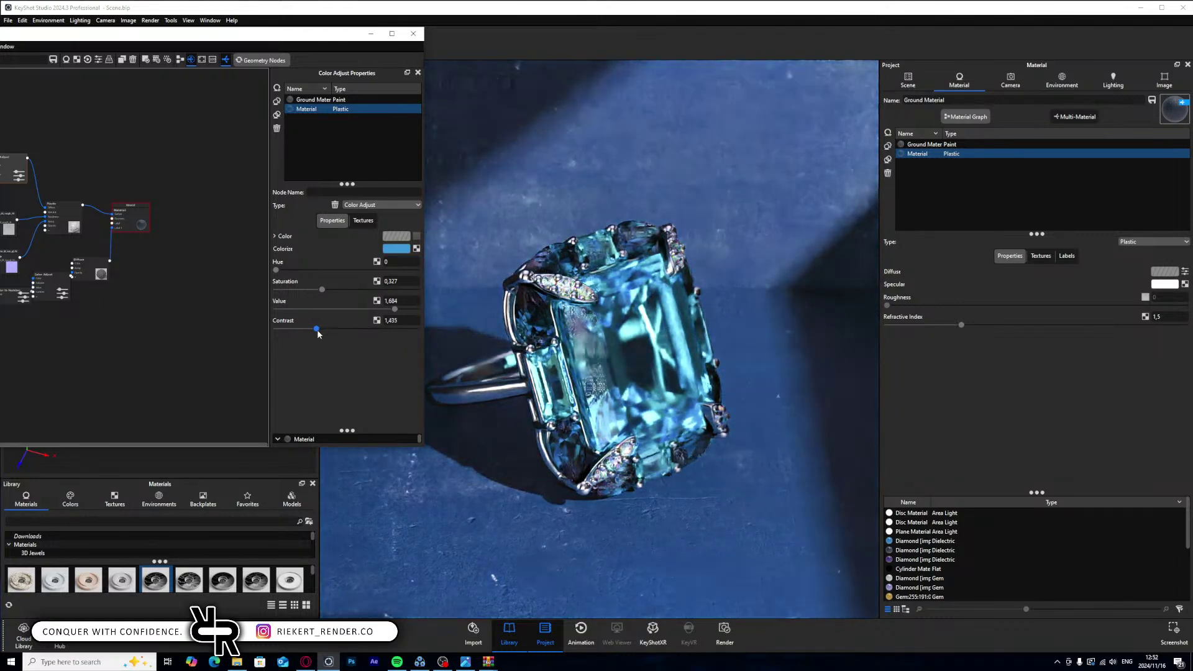
double_click(401, 319)
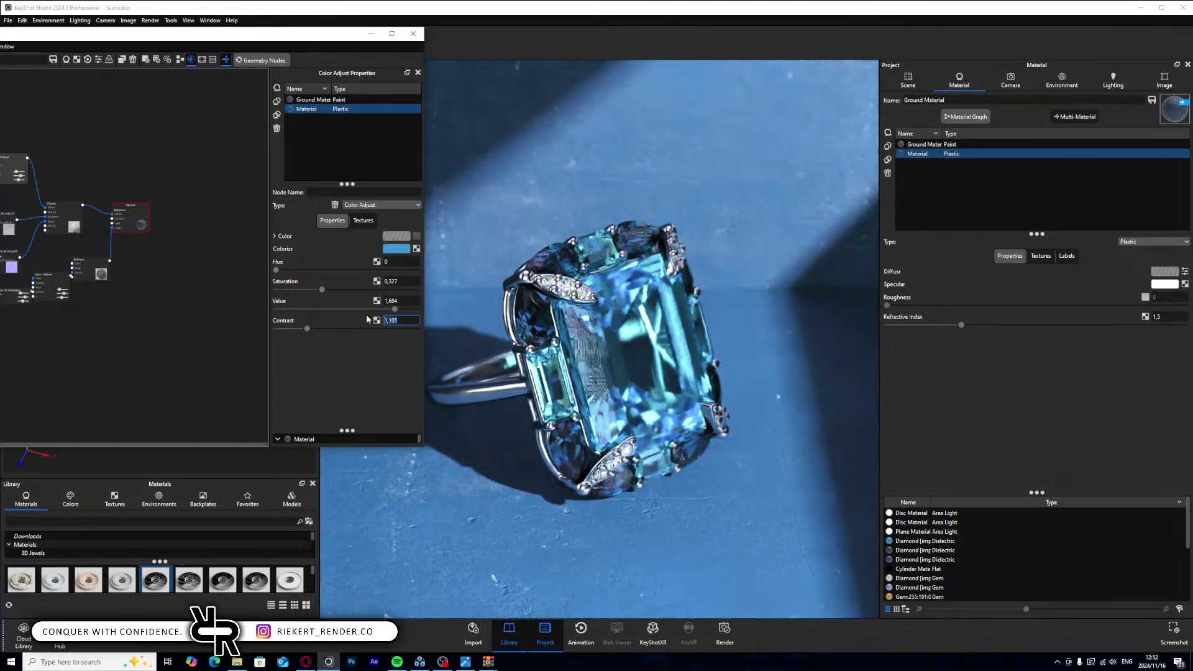
text(1)
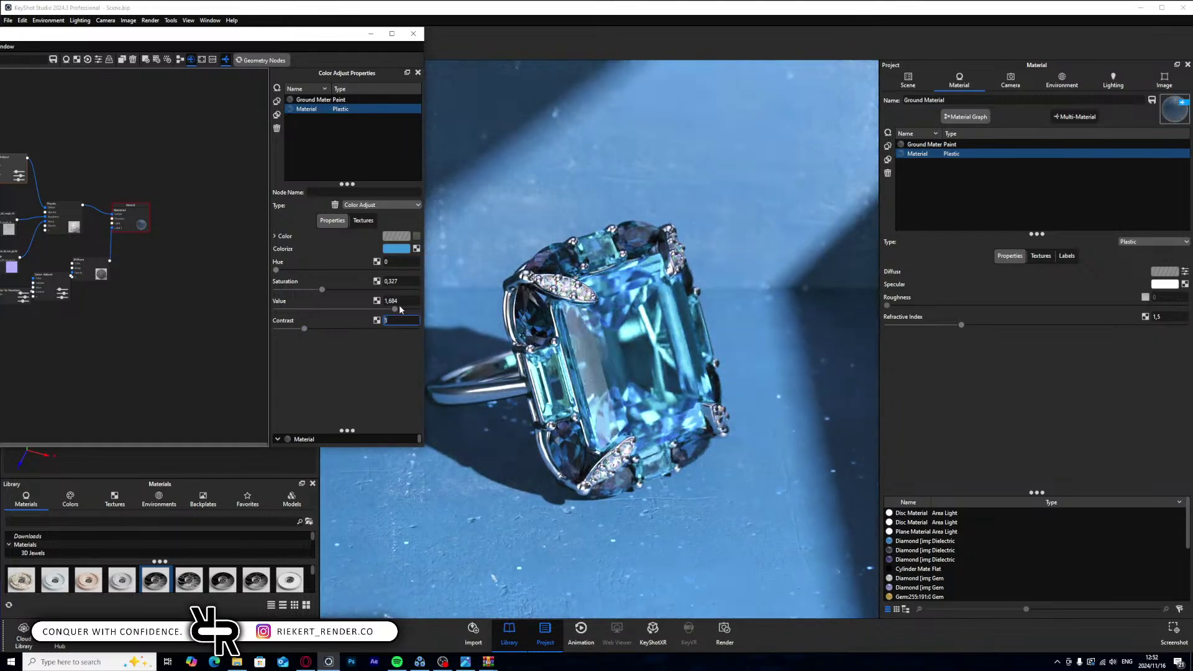
- Change the Colorize colour to 100% saturation and 100% value, and set the Color Adjust node's Value to 0.574
drag(395, 309, 321, 310)
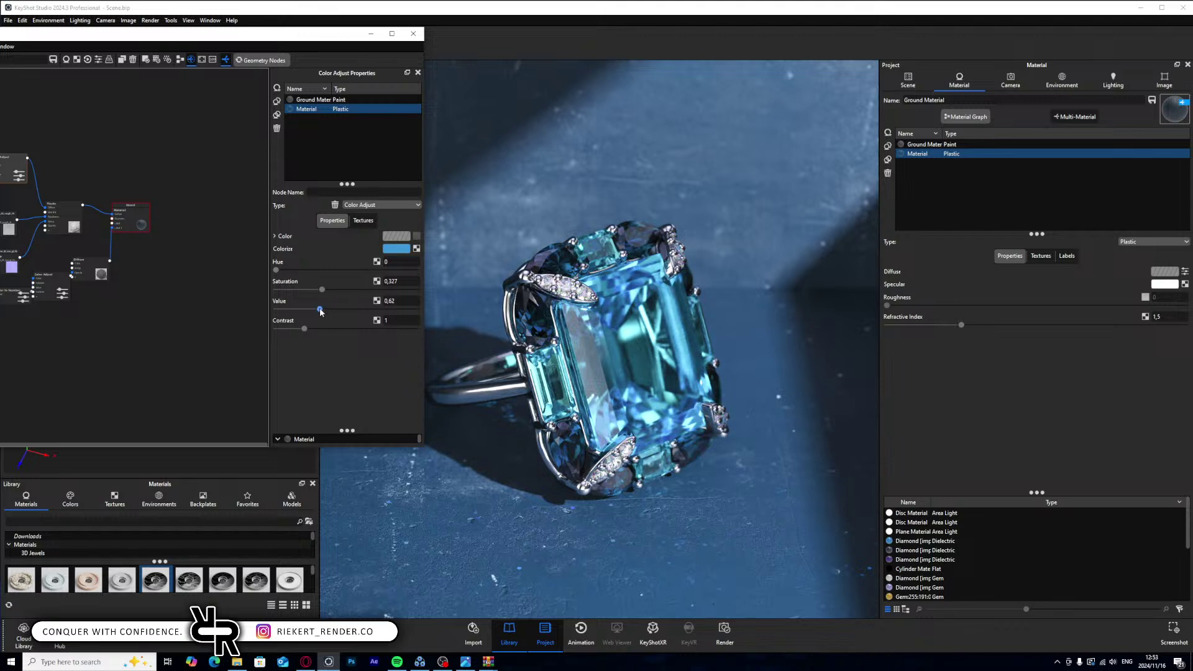
drag(320, 310, 303, 311)
click(396, 249)
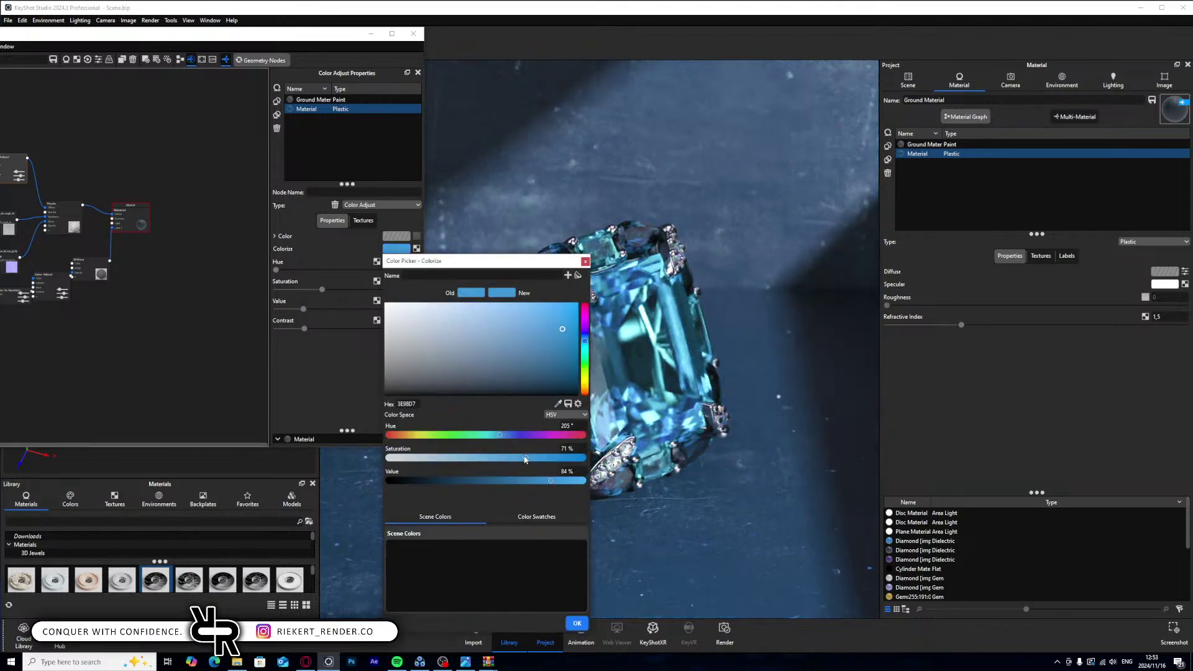
drag(525, 459, 584, 481)
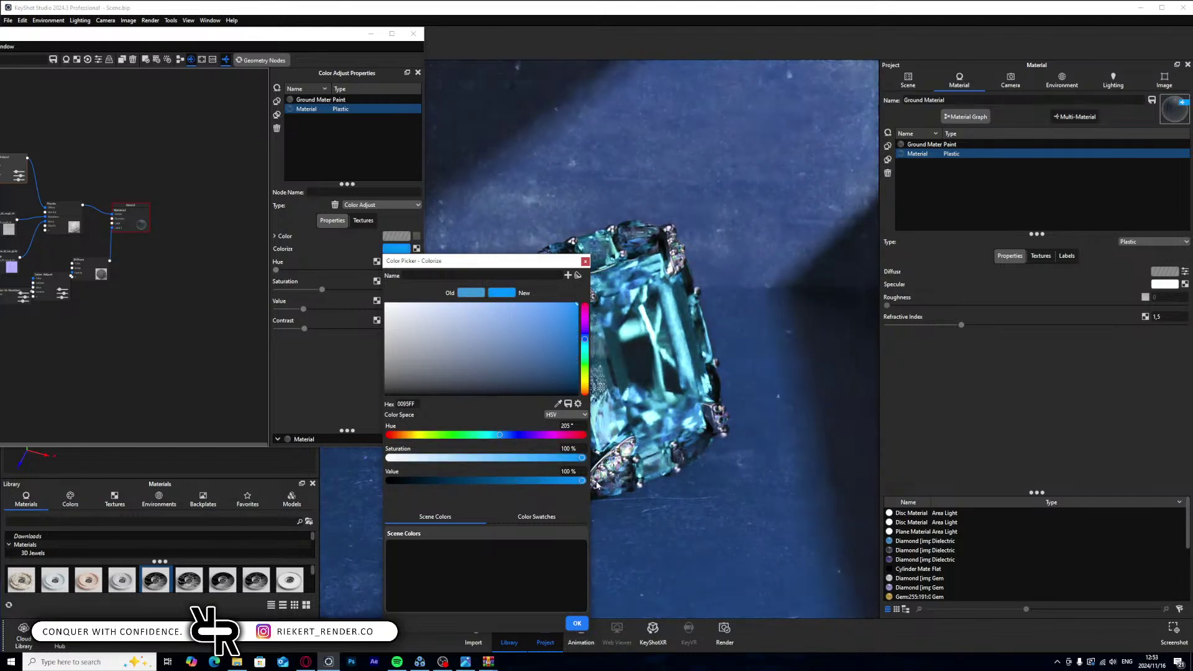
click(575, 622)
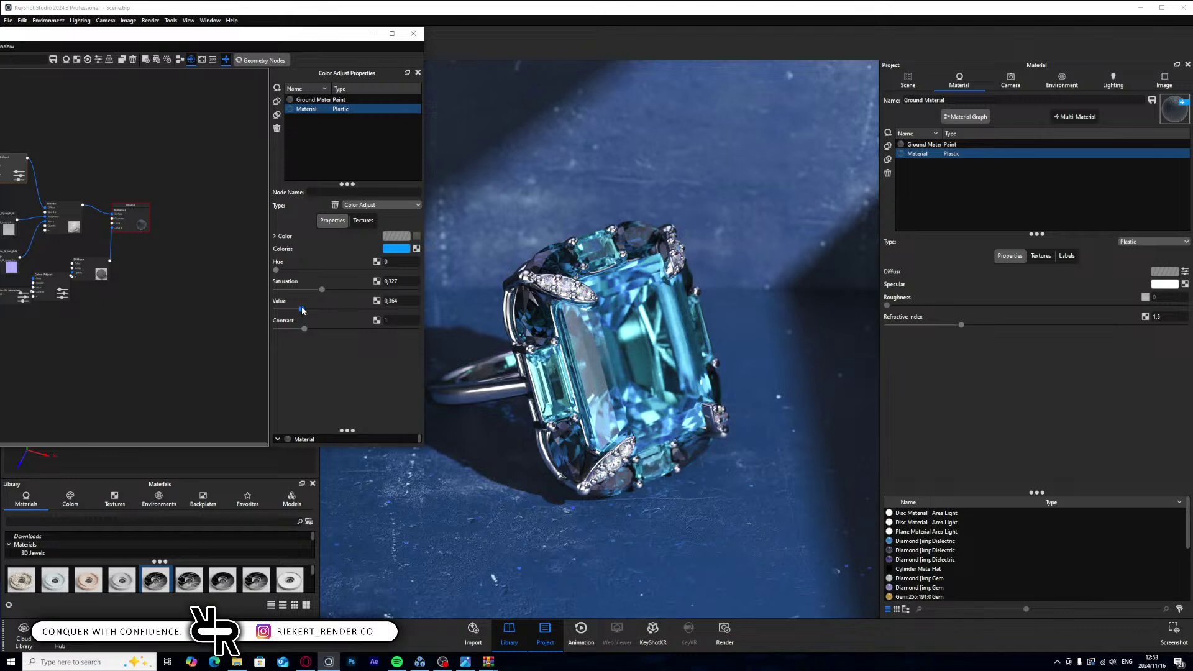
mouse_move(301, 307)
mouse_down()
mouse_move(288, 307)
mouse_move(318, 309)
mouse_up()
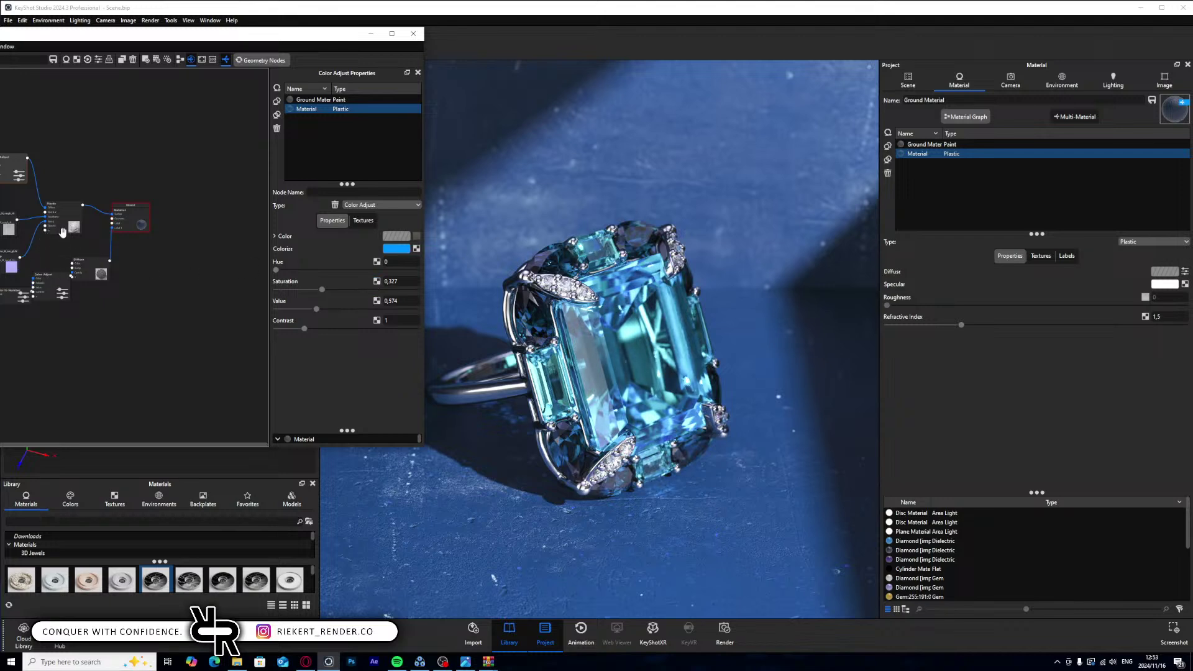
- Move the painted_concrete_02_rough_4k texture map away from the Plastic node and bring up the utility nodes for its Roughness connection
scroll(41, 244, up, 5)
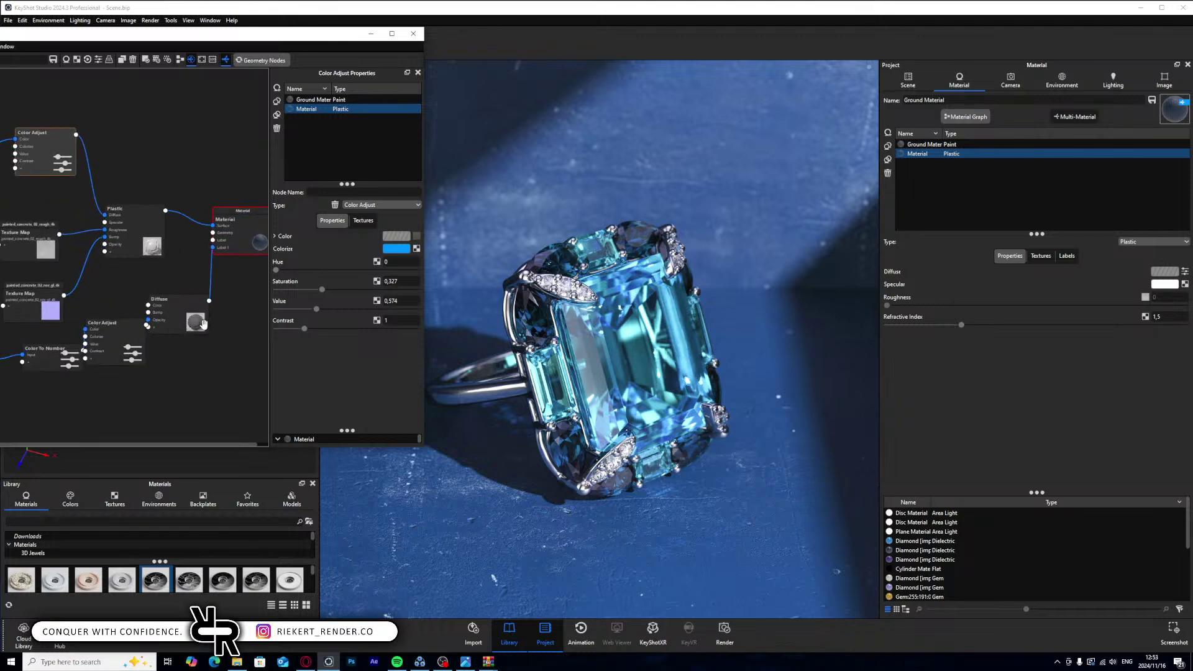
drag(60, 255, 1, 249)
right_click(45, 232)
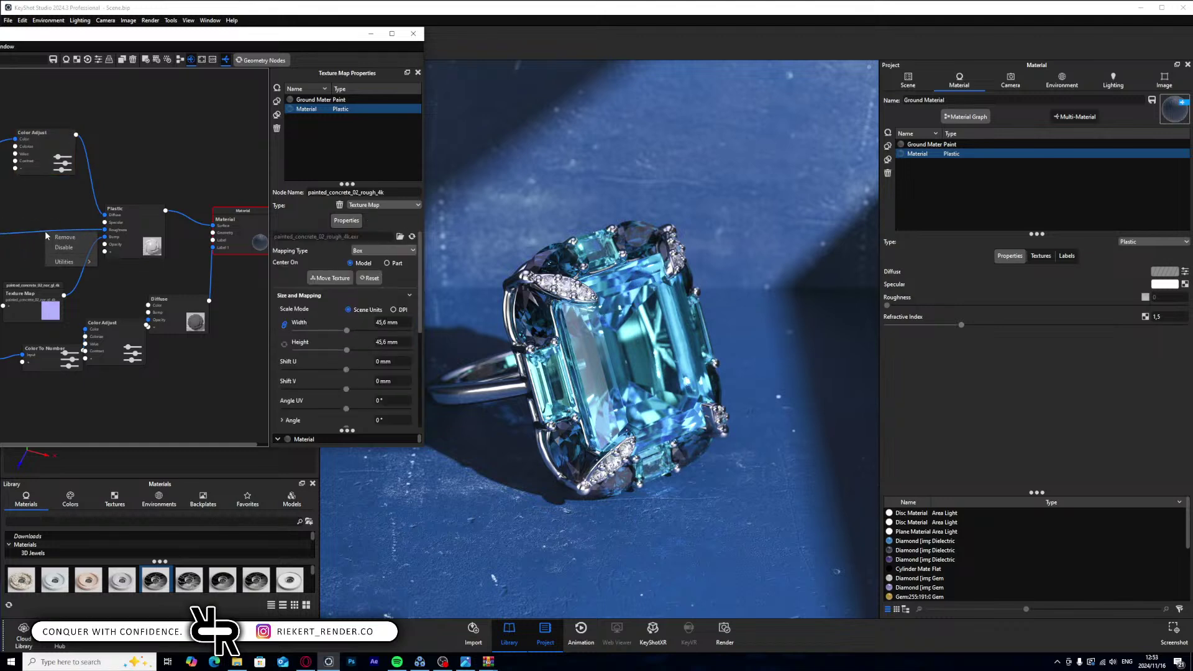
mouse_move(77, 263)
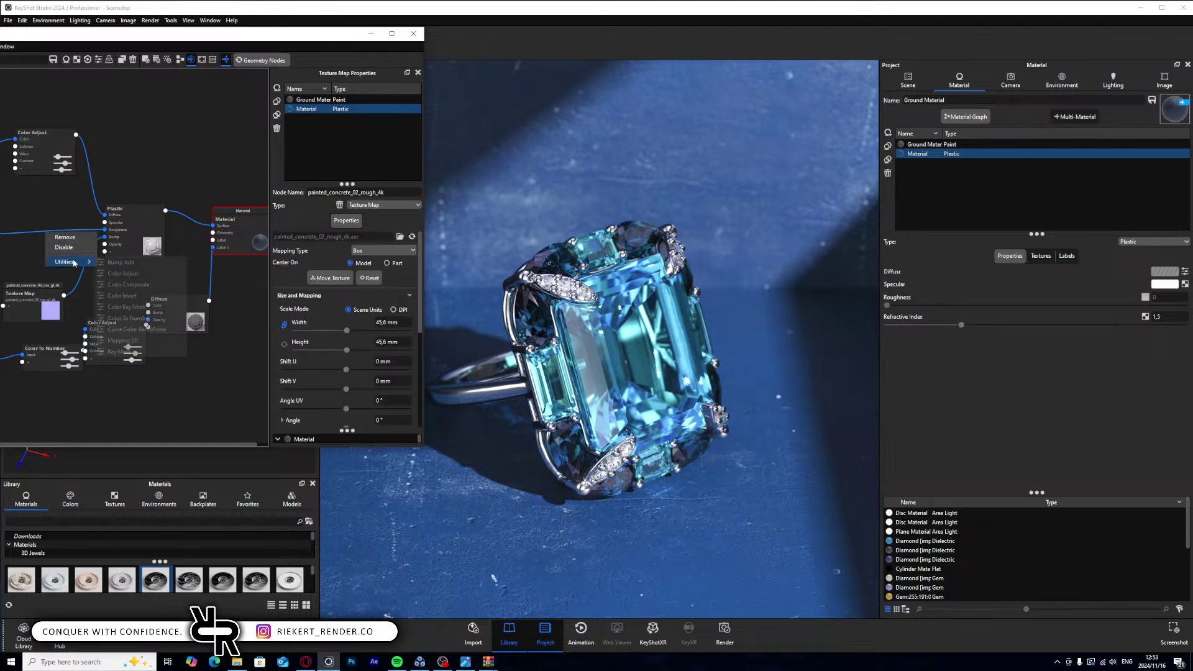
- Add a Color To Number utility between the concrete roughness texture and the Plastic node, with Output To 0,734 and Input From 0,168
click(139, 321)
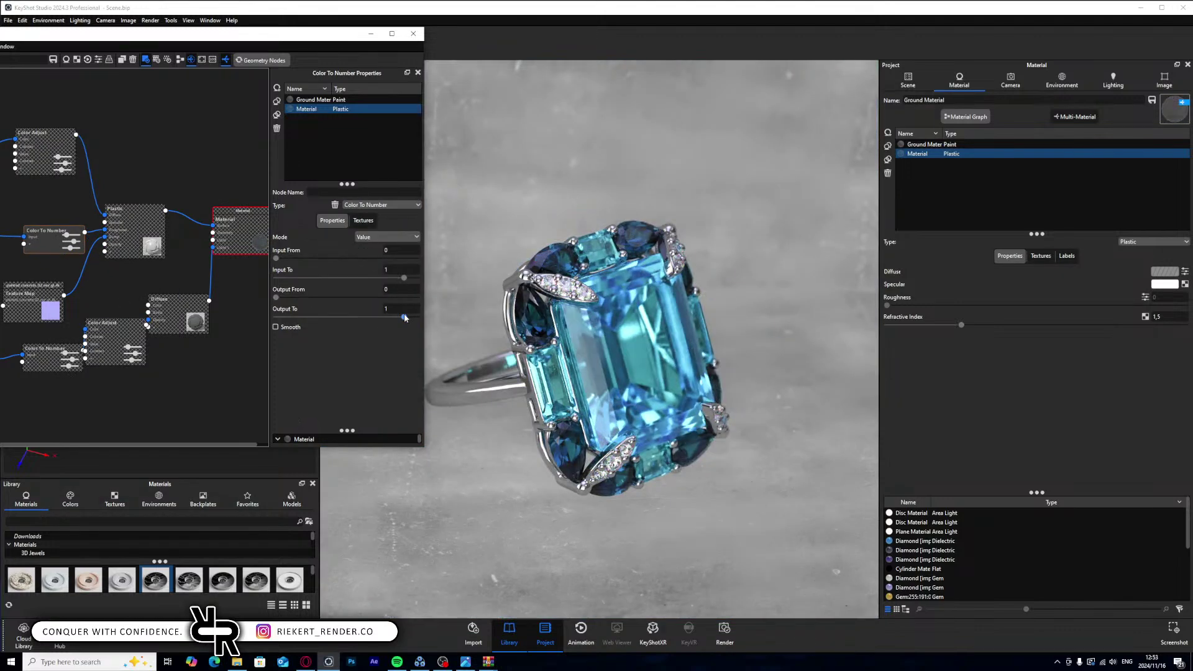
drag(404, 317, 380, 319)
drag(389, 321, 370, 319)
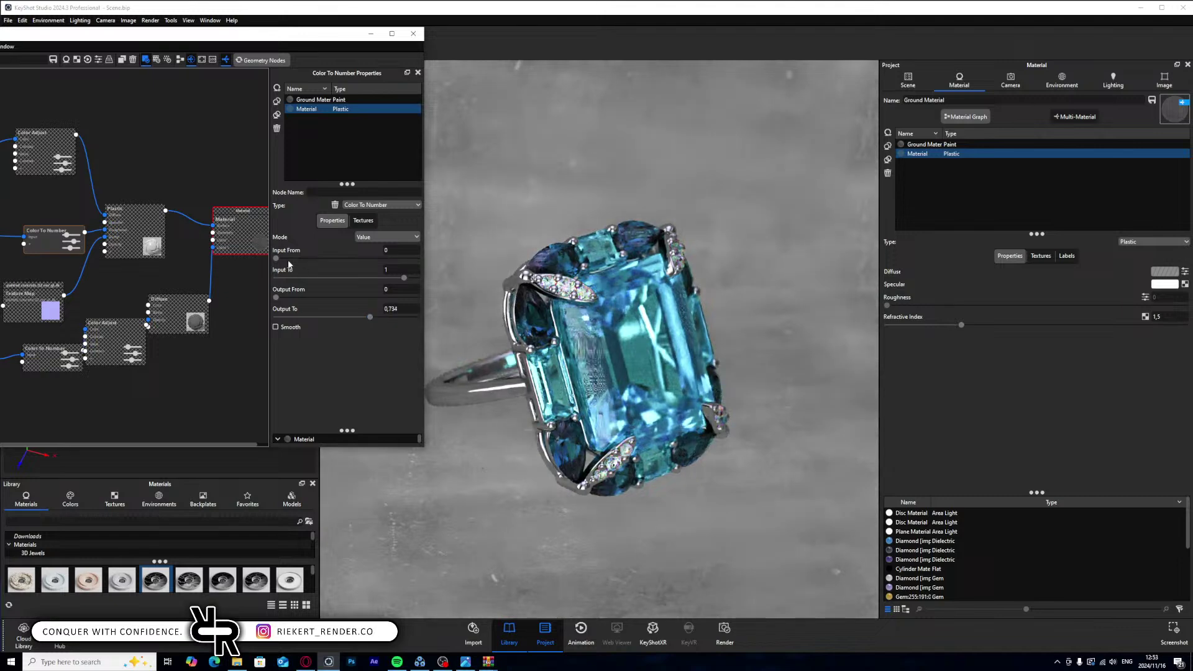
drag(277, 259, 302, 261)
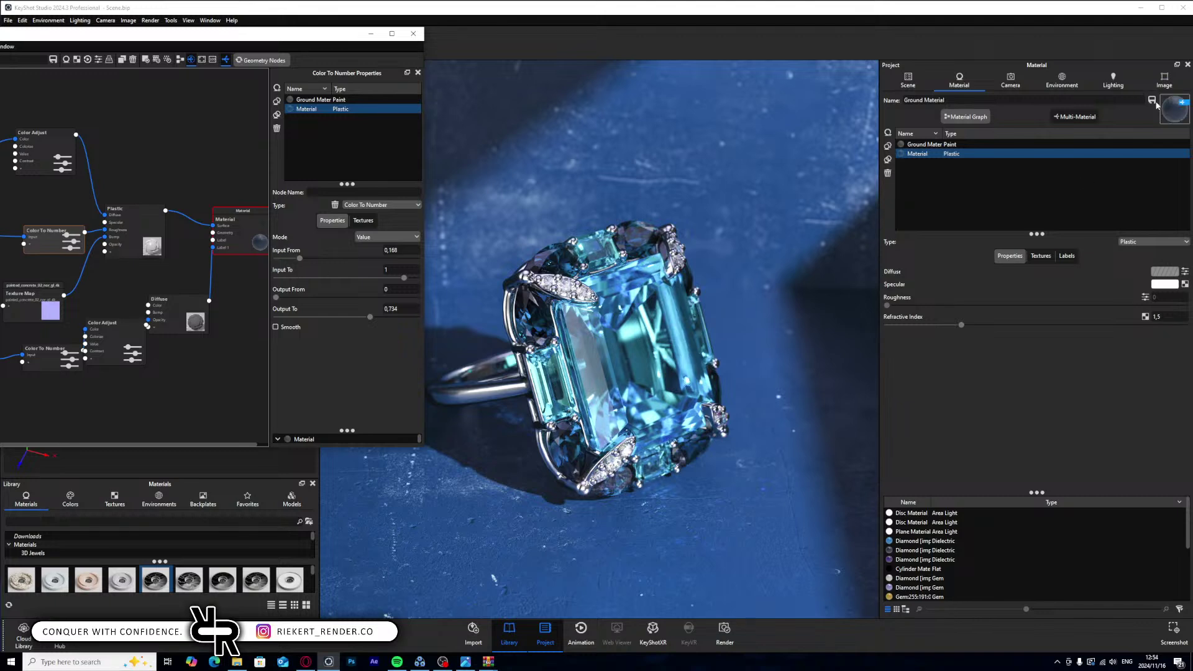
- Set the transparency distance of the Diamond [imported] (1) #2 dielectric gem material to 8,101 mm and keep its Transmission Out white
double_click(571, 316)
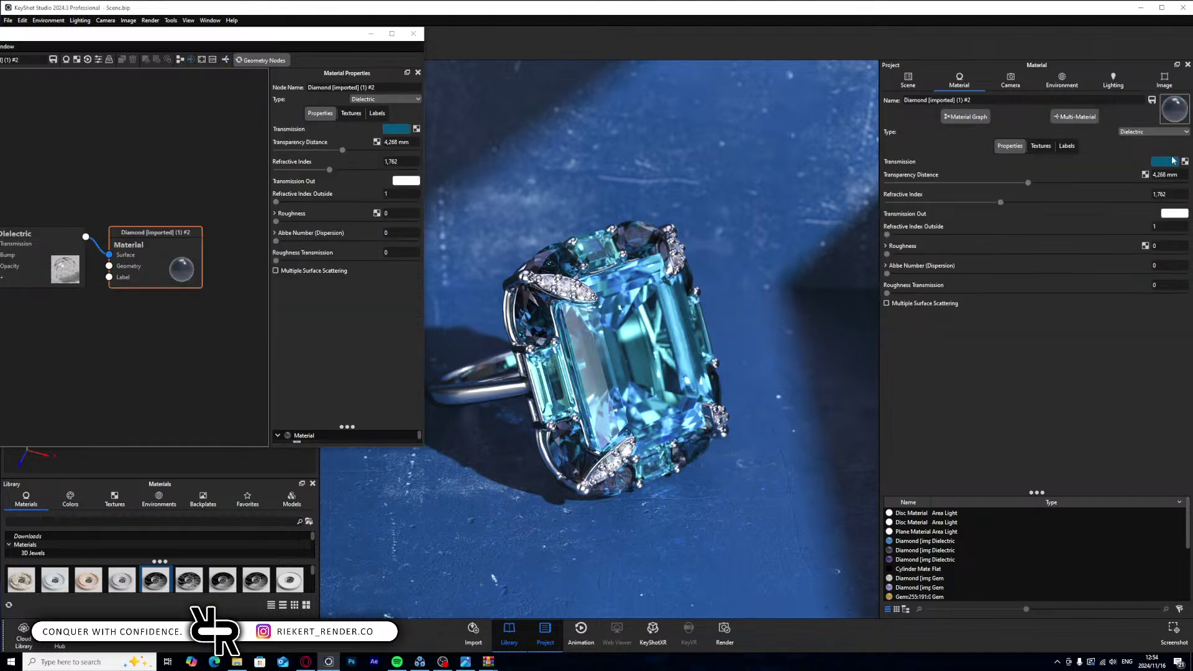
drag(1057, 182, 1157, 189)
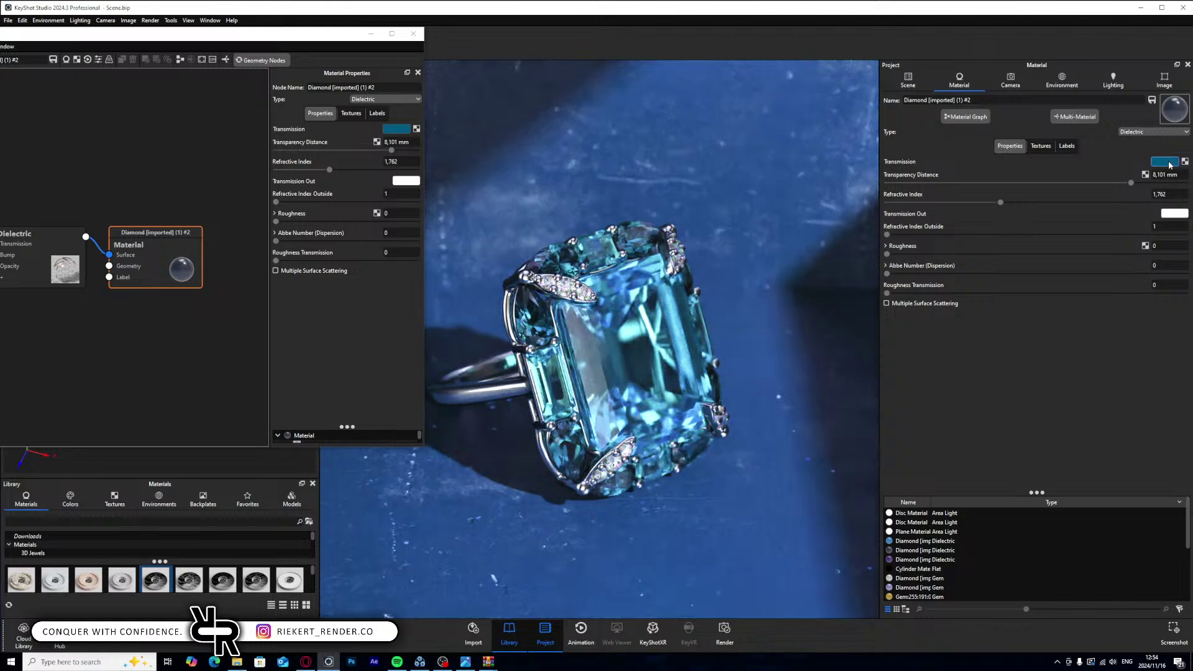
click(1174, 213)
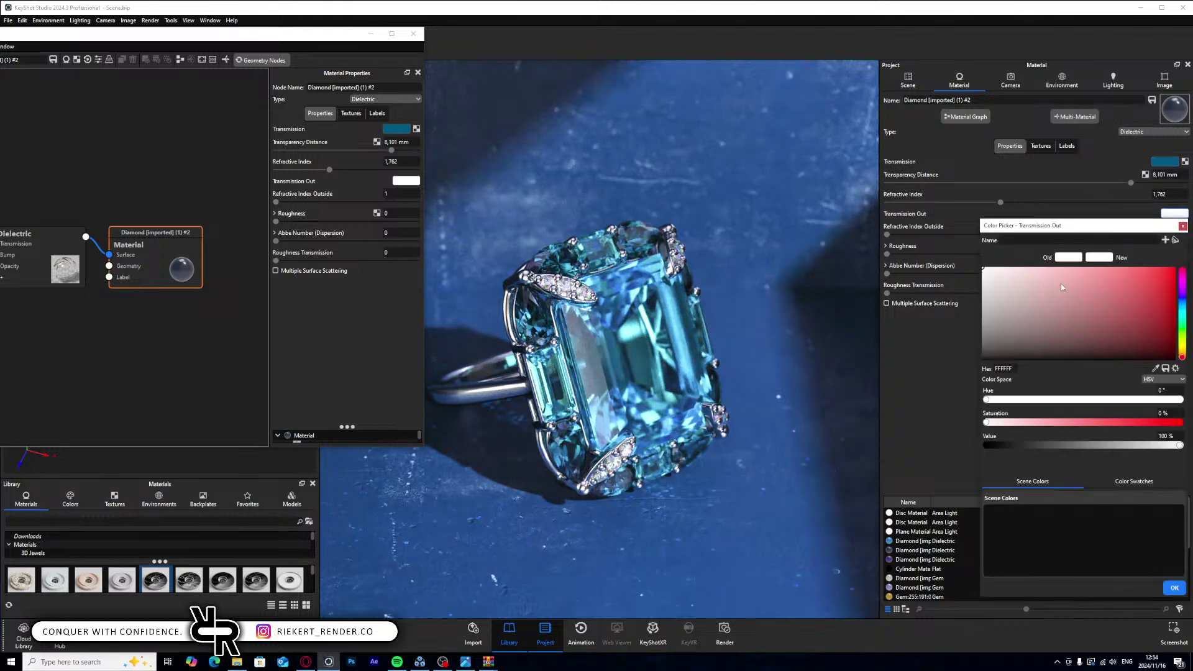
click(1174, 586)
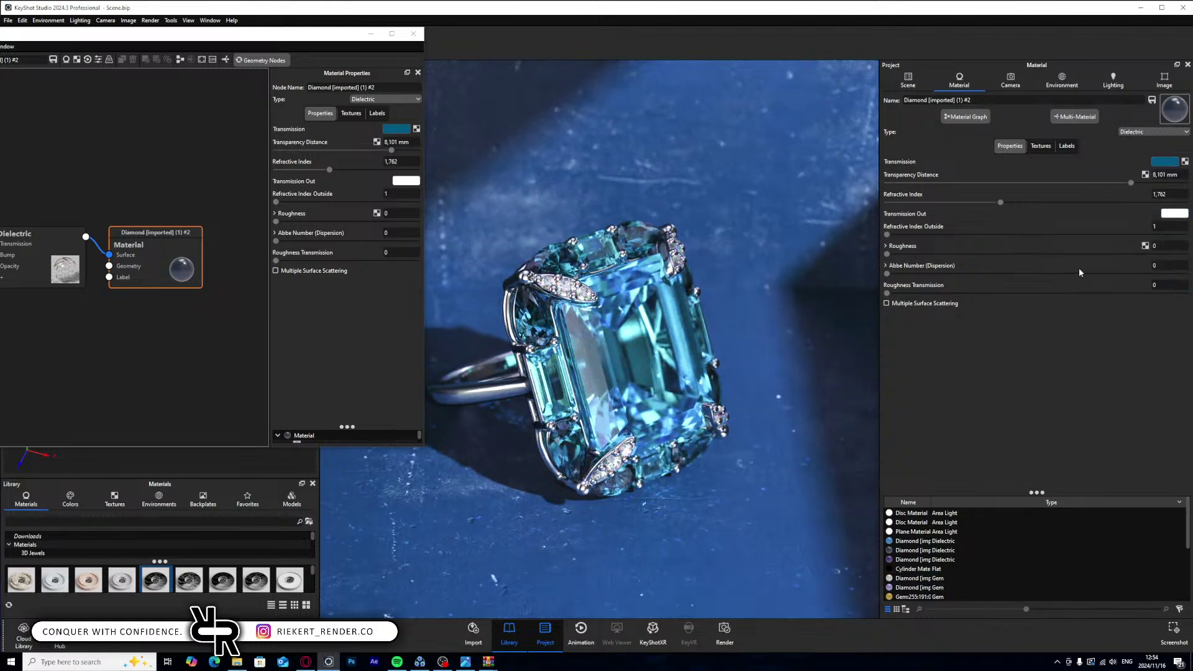
- Set the gem material's Abbe number to 26,5 and enable multiple surface scattering
drag(887, 273, 967, 274)
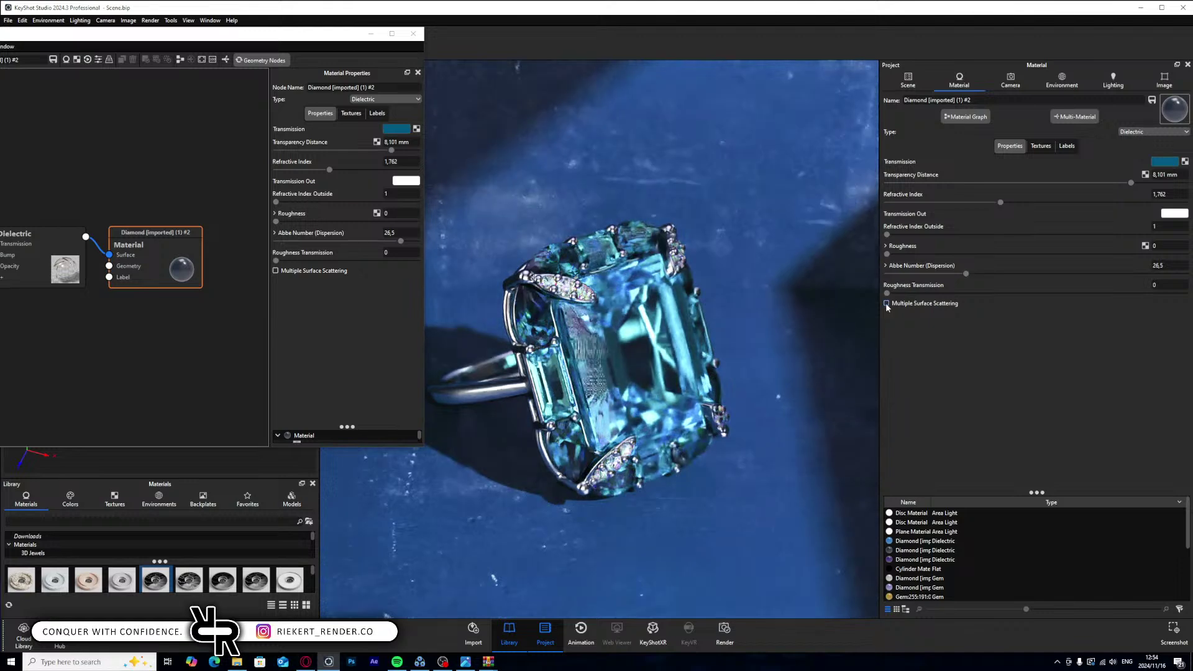
click(887, 303)
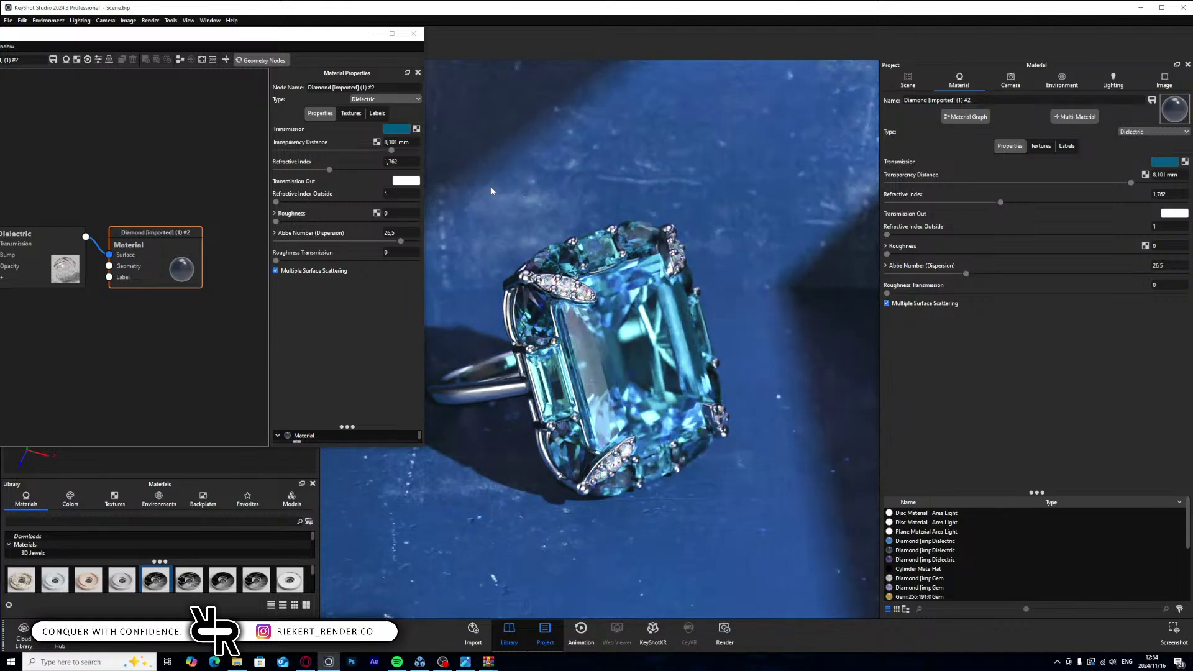
drag(359, 39, 198, 55)
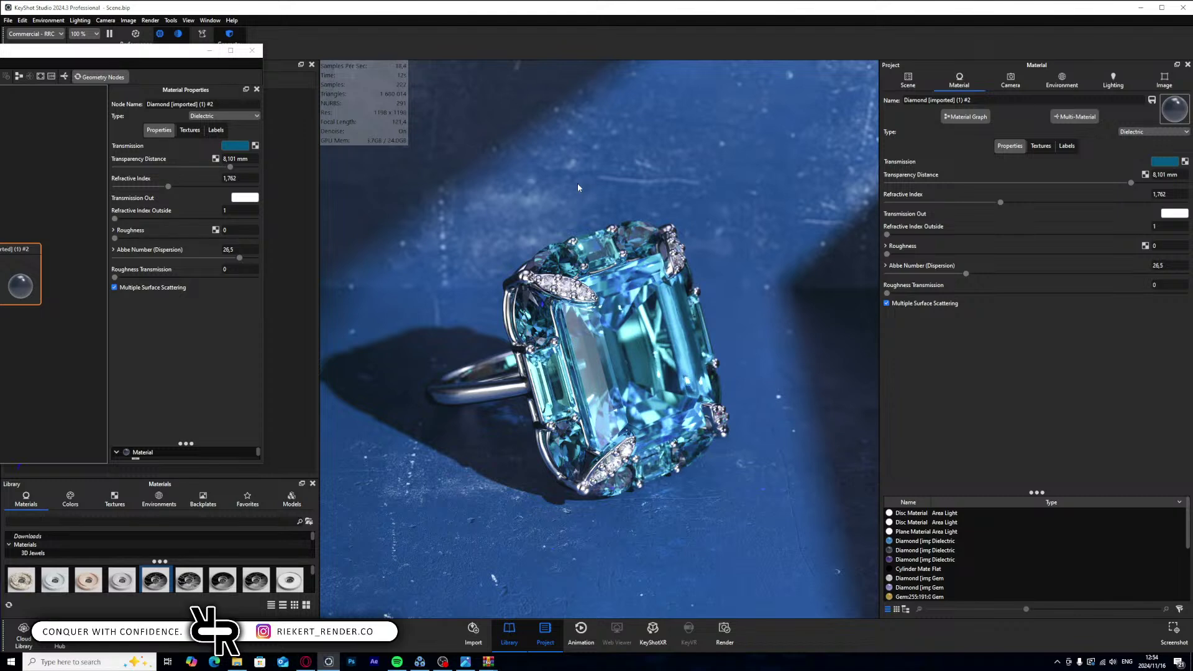
- Set the Stylized Camera 1 focal length to 120 mm and place its focal point beside the centre stone's diamond-set claw
click(1010, 81)
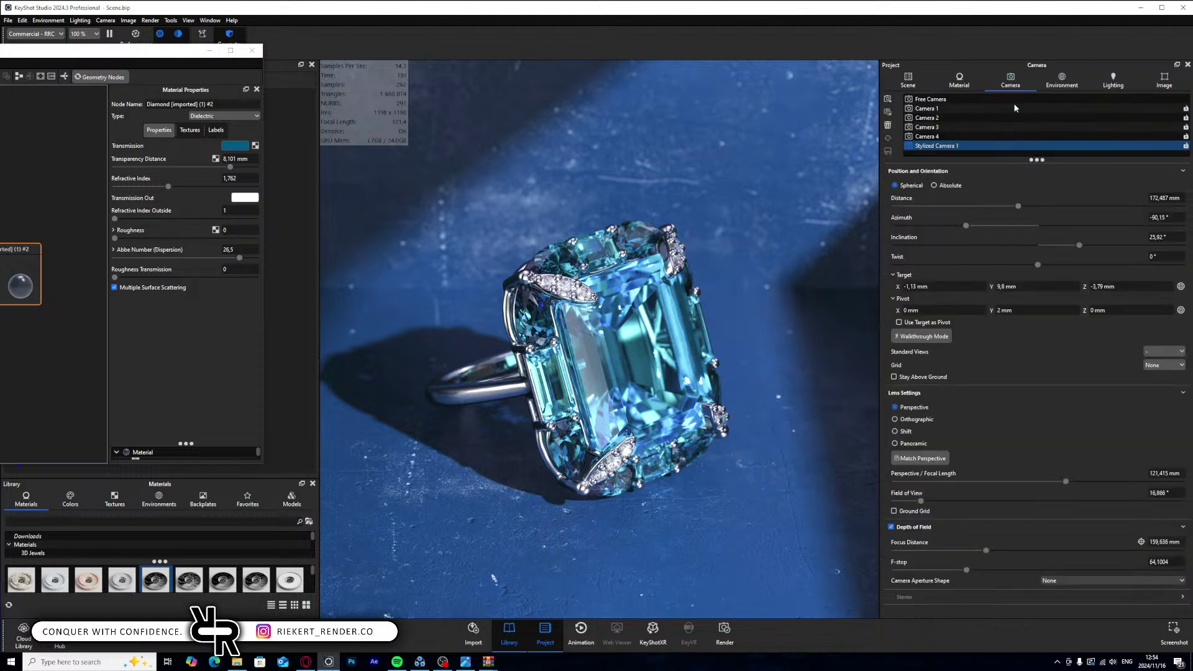
click(1162, 474)
text(120)
key(Return)
click(1140, 542)
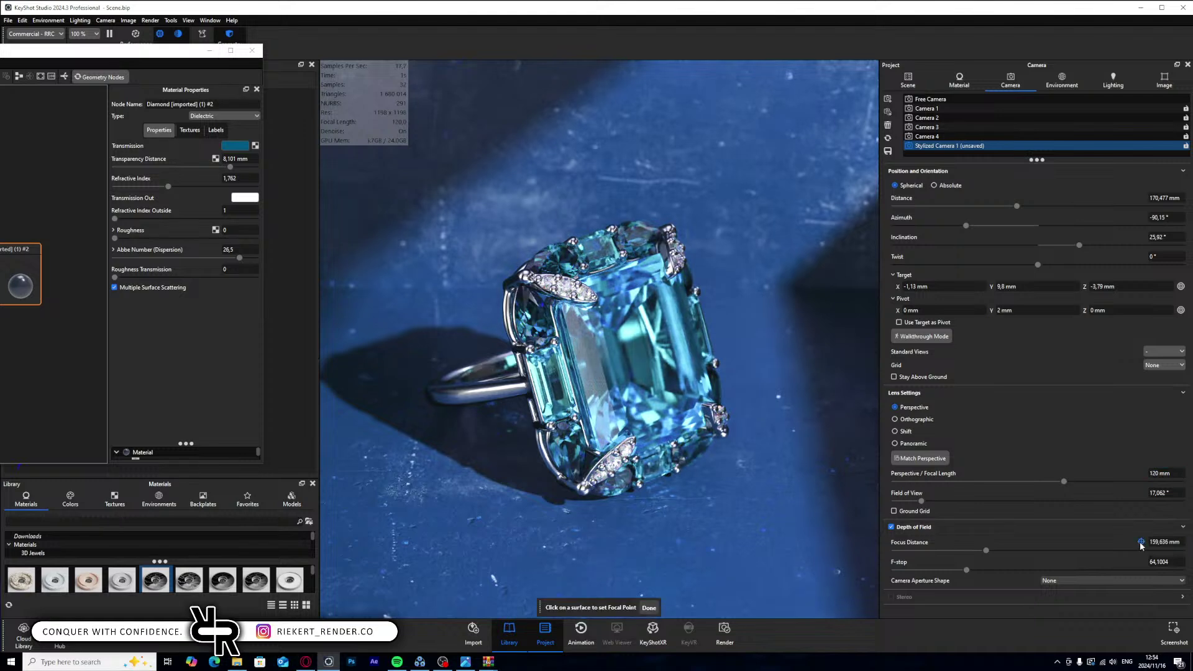
click(596, 307)
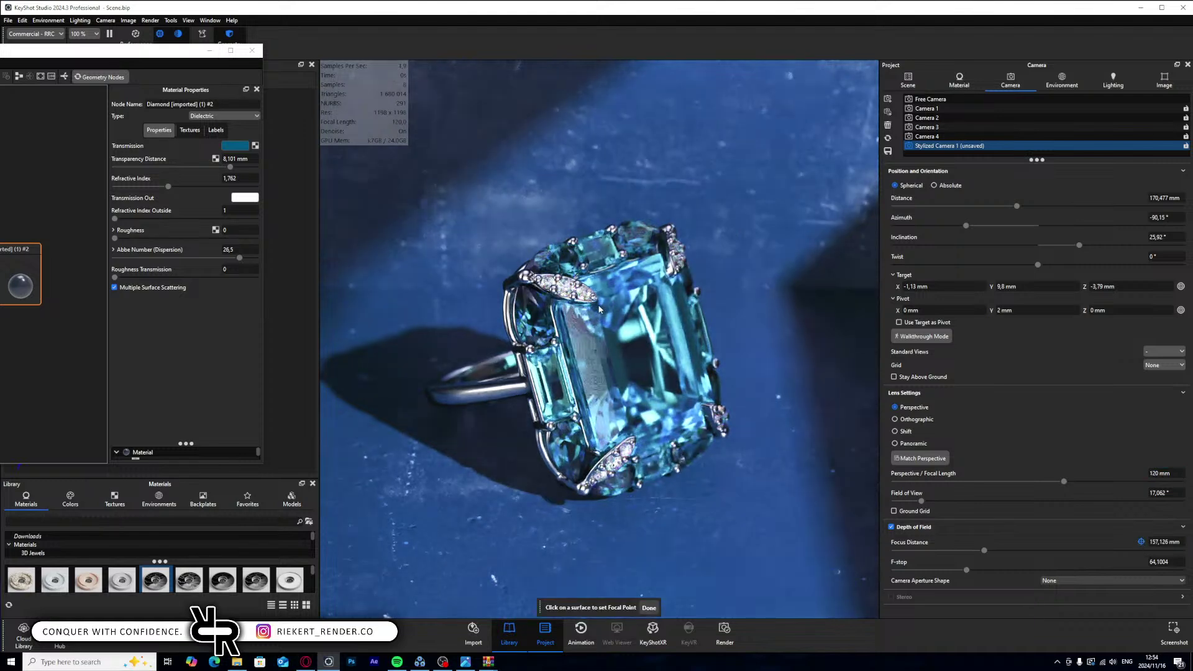
click(649, 607)
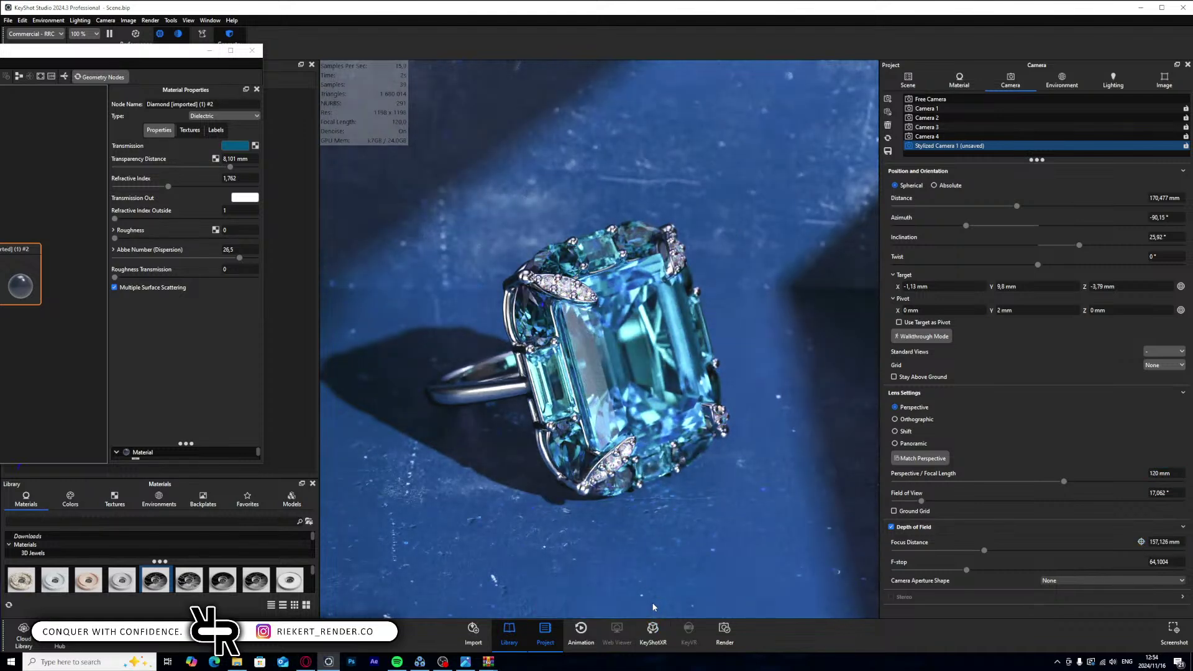
- Set the camera's depth-of-field F-stop to 150 and save the changes to Stylized Camera 1
drag(1172, 562, 1095, 544)
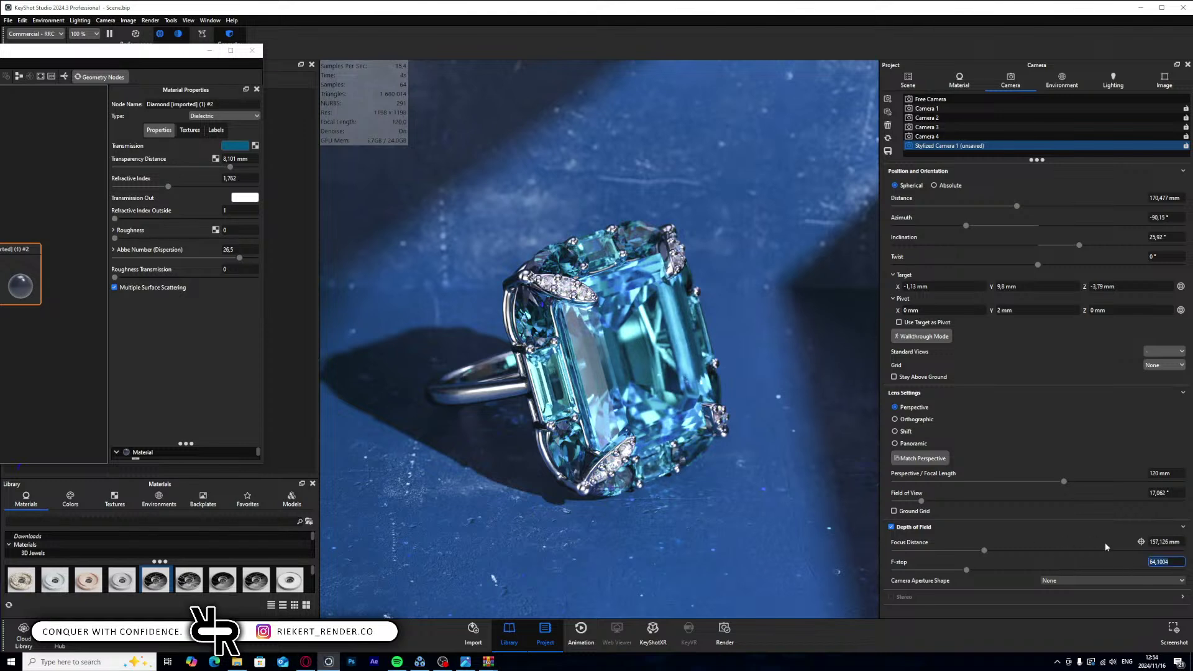
text(100)
key(Return)
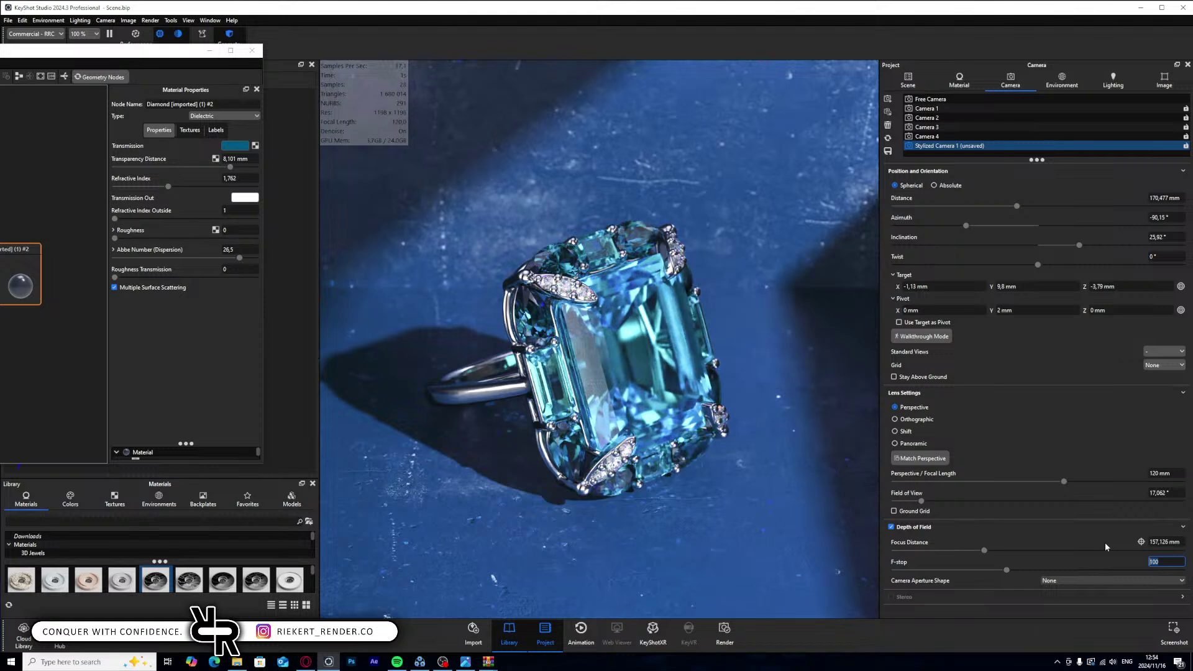
key(BackSpace)
key(BackSpace)
key(BackSpace)
text(150)
key(Return)
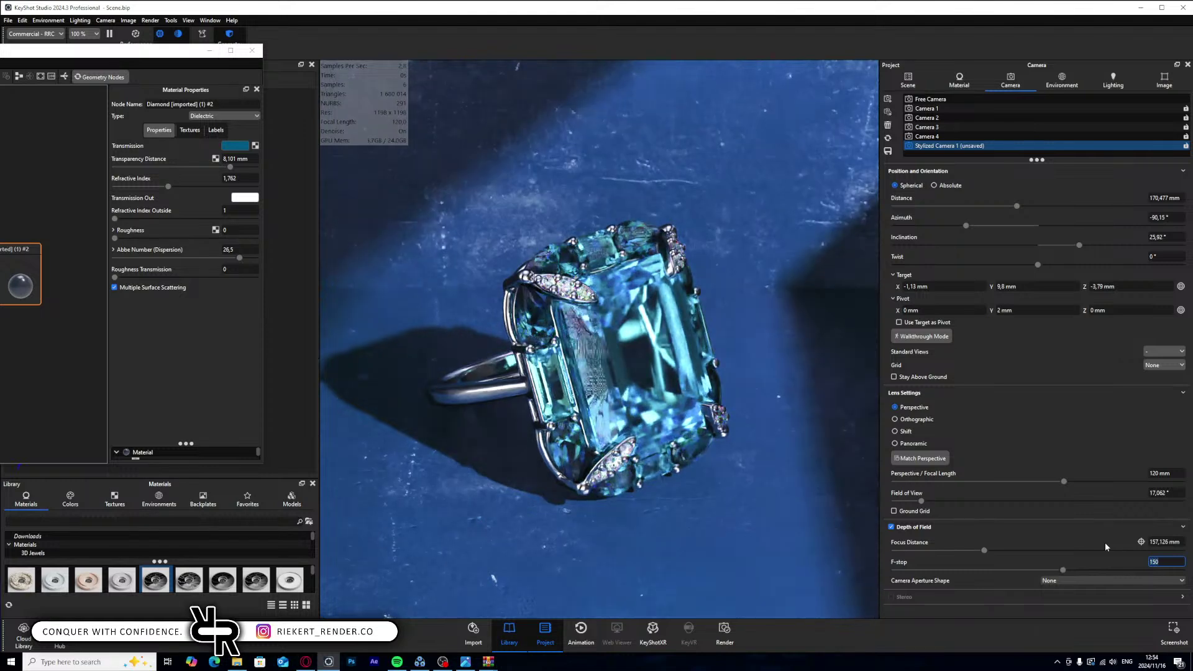
click(887, 152)
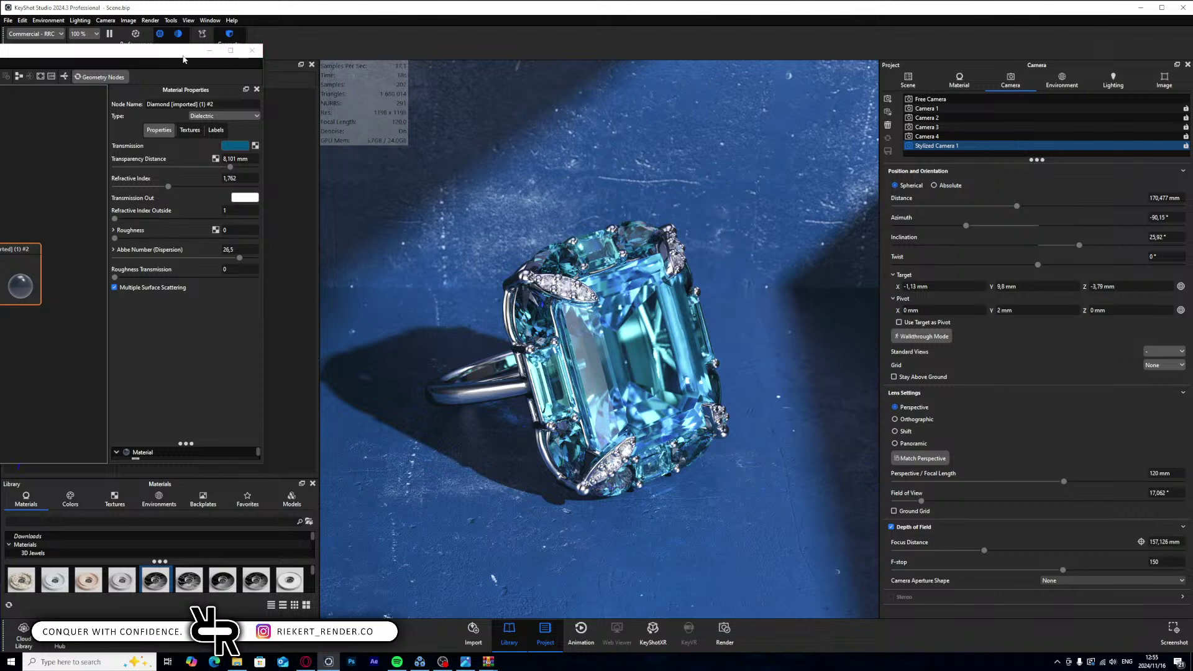
- Close the material graph, then copy the visible ring model's position and paste it onto the hidden second ring model
click(248, 55)
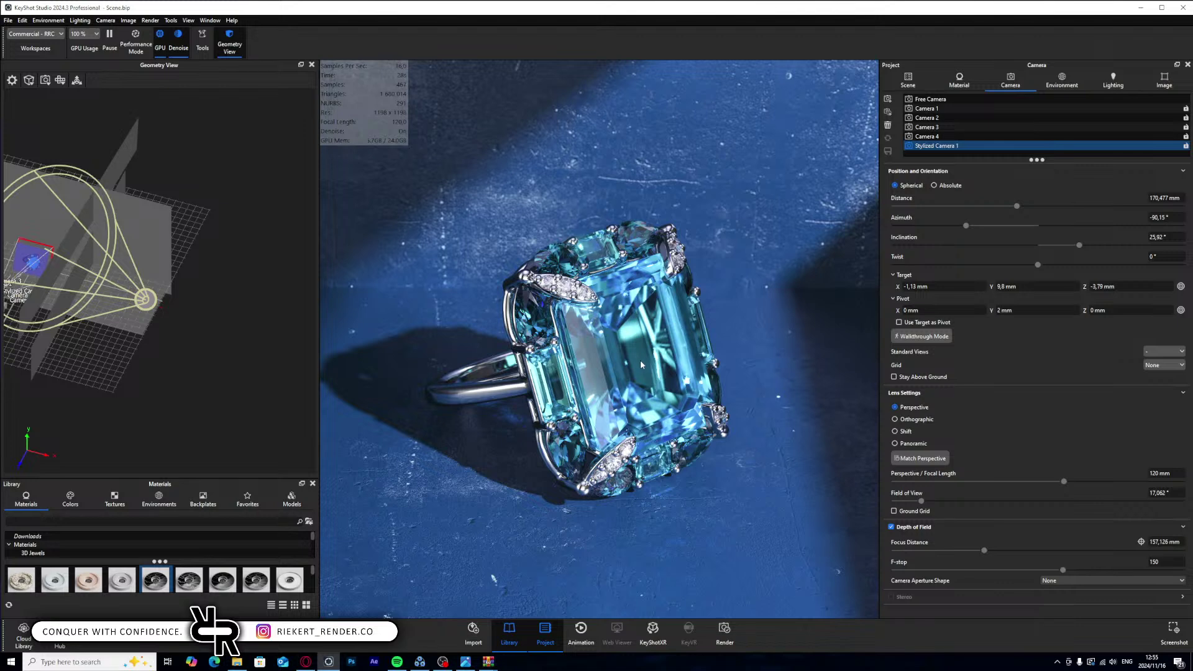
click(908, 80)
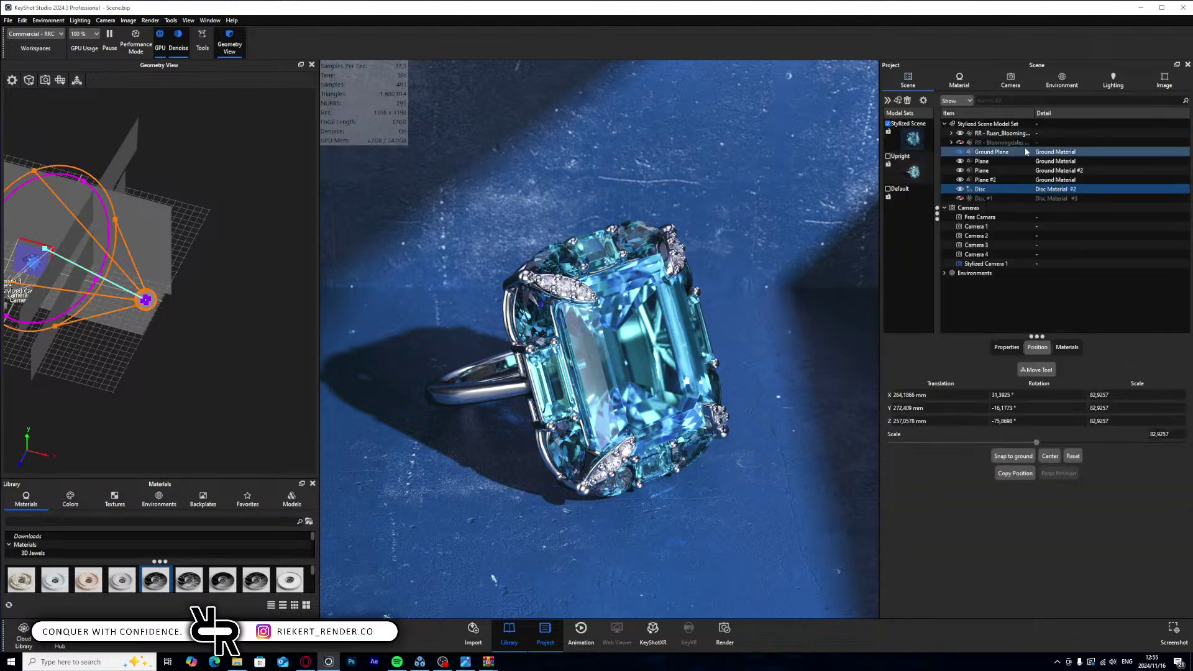
click(1007, 133)
click(1015, 143)
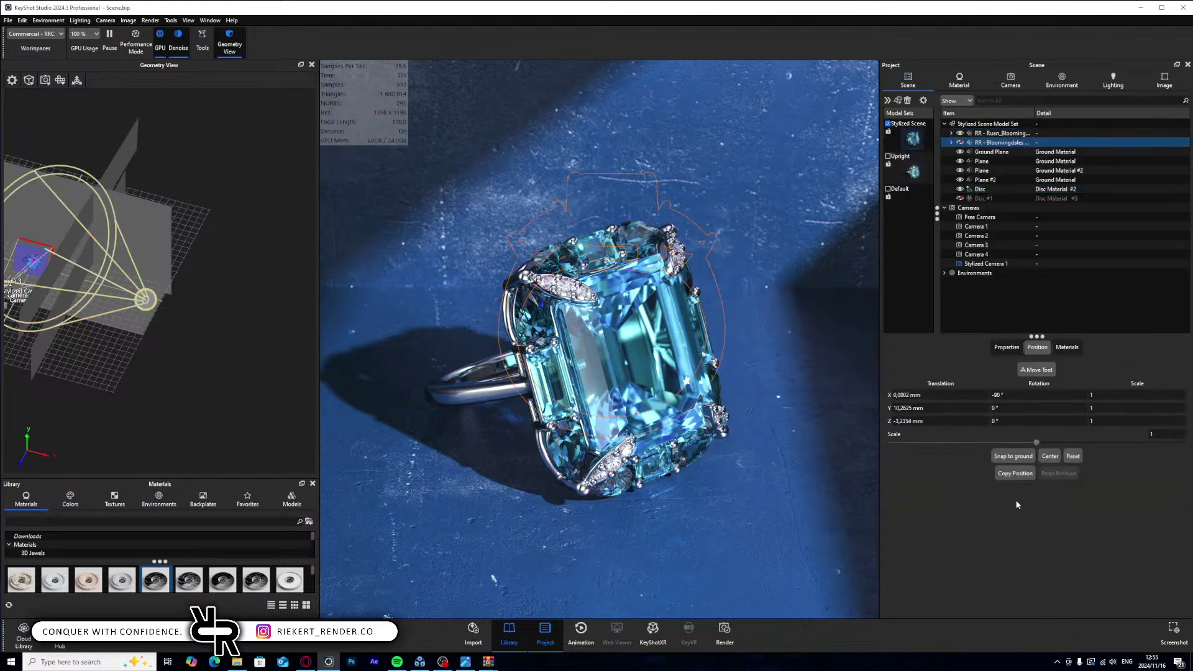
click(1018, 473)
click(1002, 133)
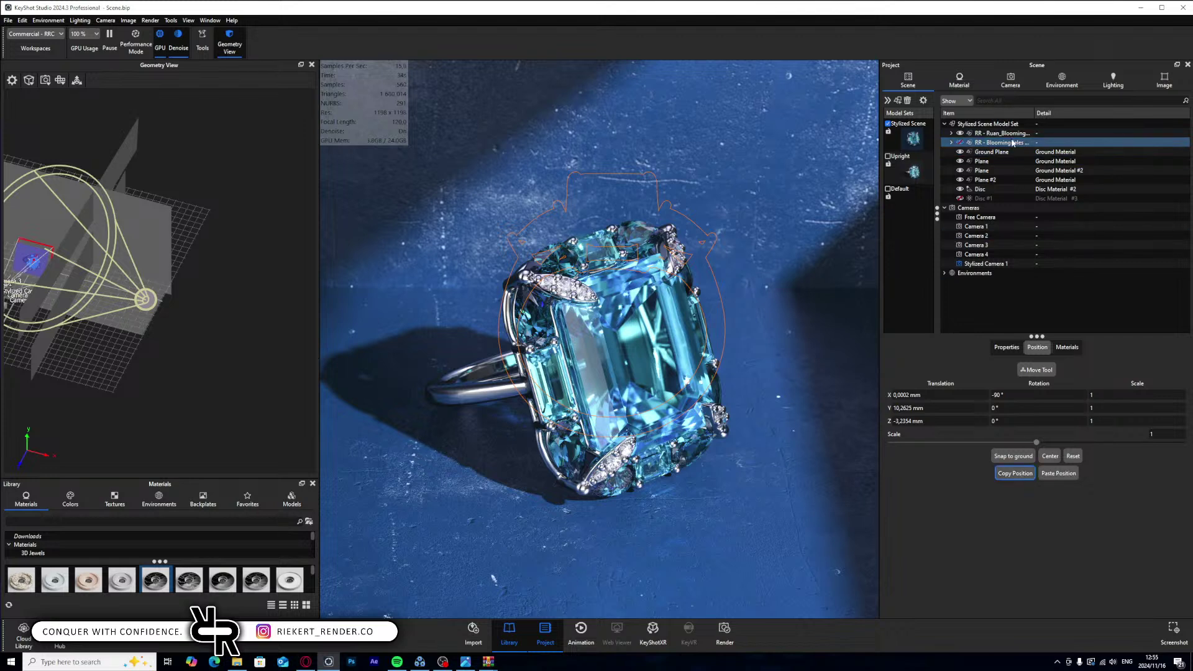
click(1001, 142)
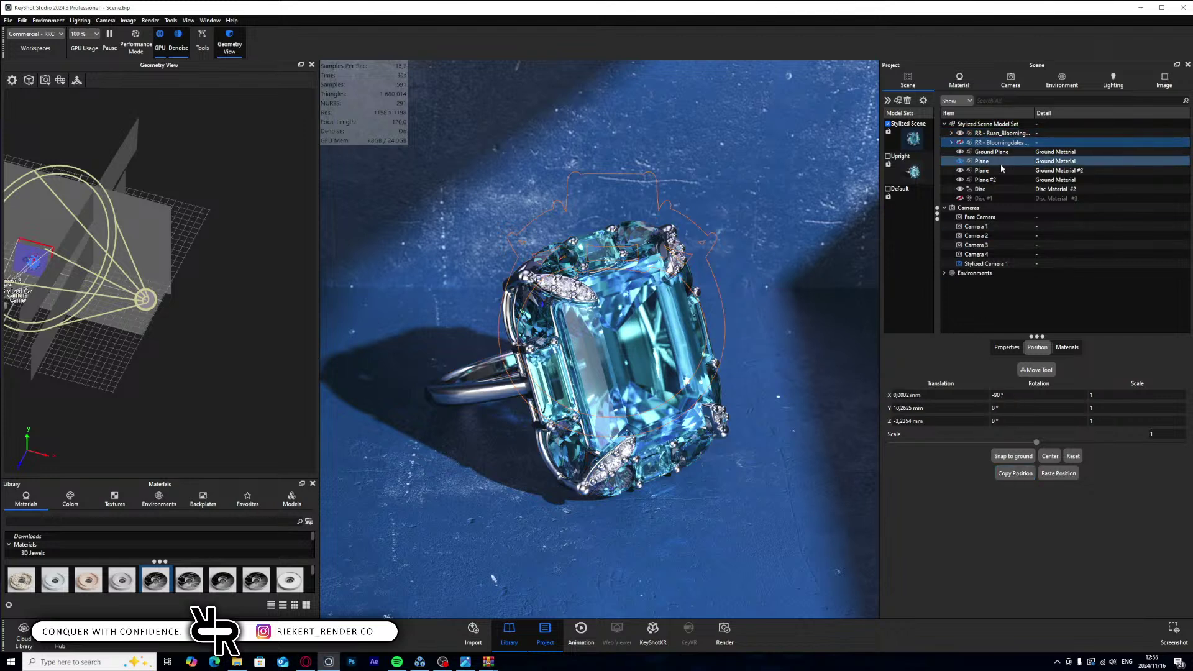
click(1058, 473)
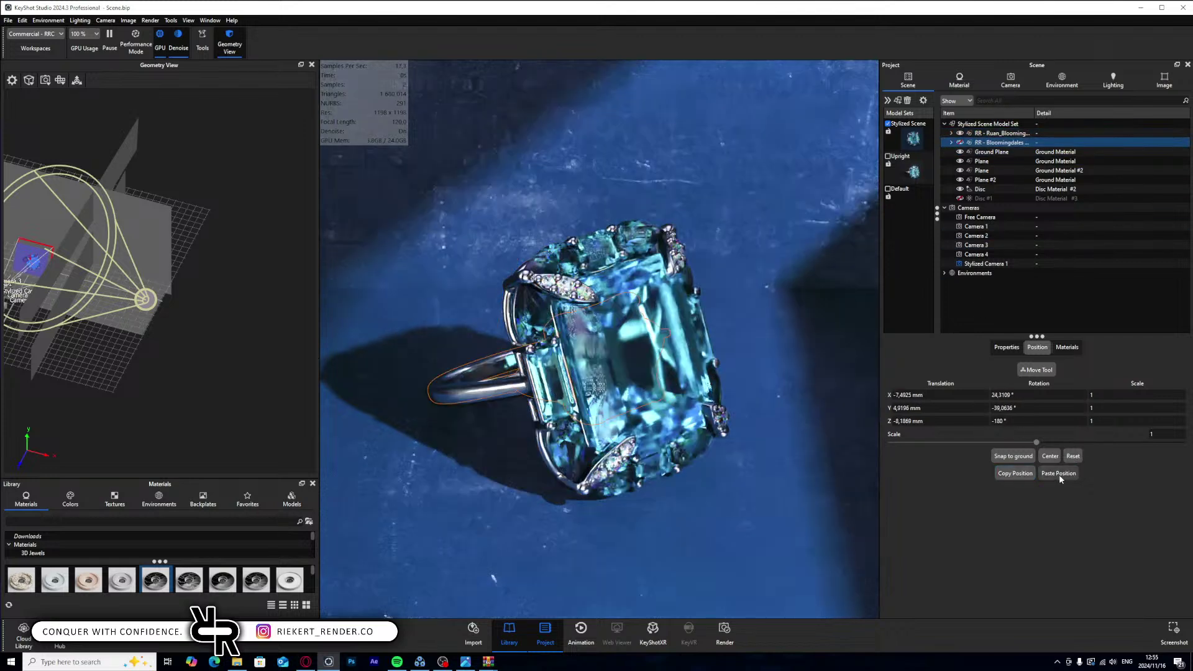
- Preview the second ring in place of the first by swapping their visibility, and restore the original ring
click(961, 133)
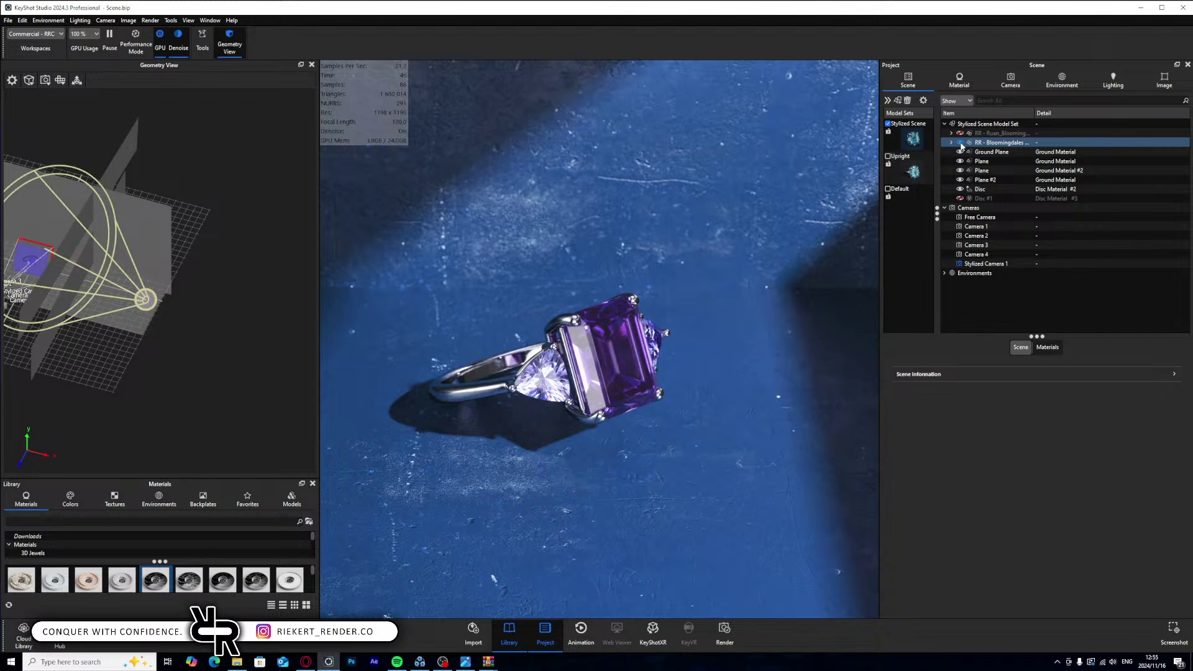
click(960, 143)
click(961, 133)
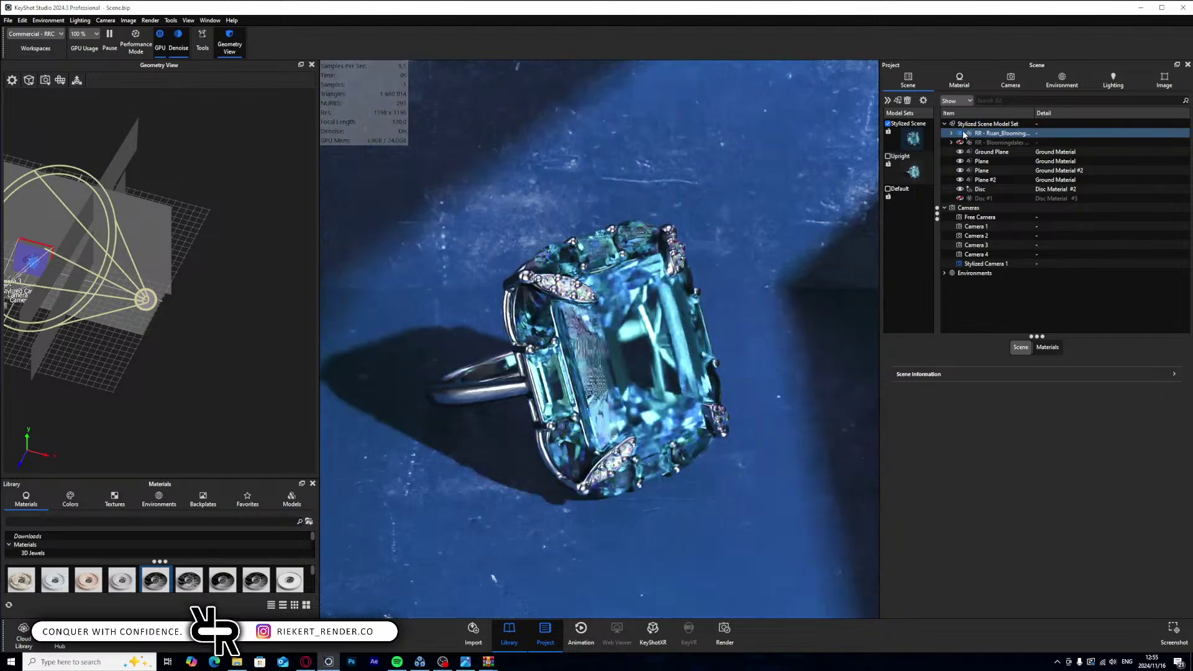
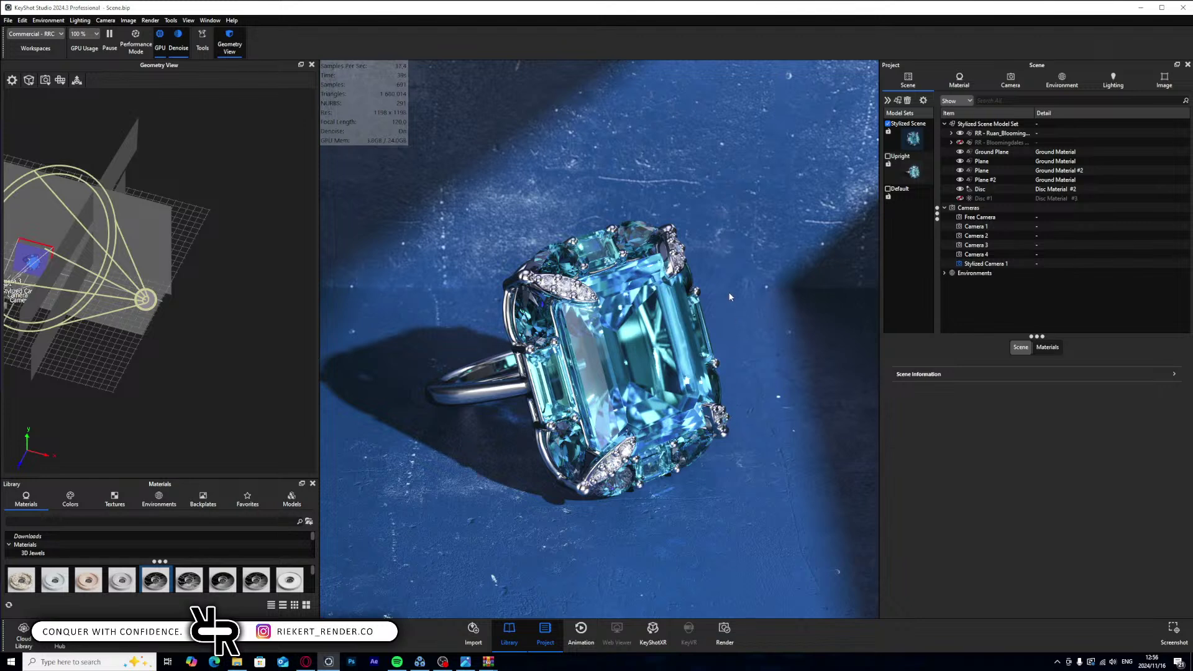
- Open the ring metal's material graph and set Output To 0,1 on the Color To Number node that drives its roughness
double_click(496, 397)
click(965, 116)
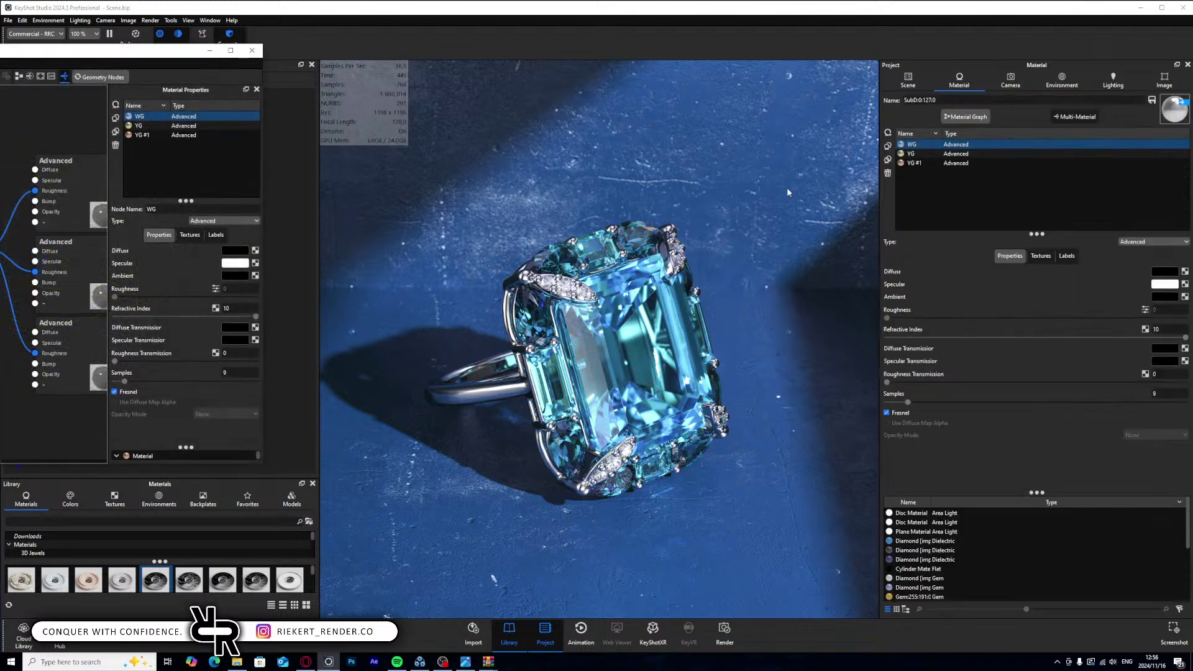
drag(118, 52, 276, 59)
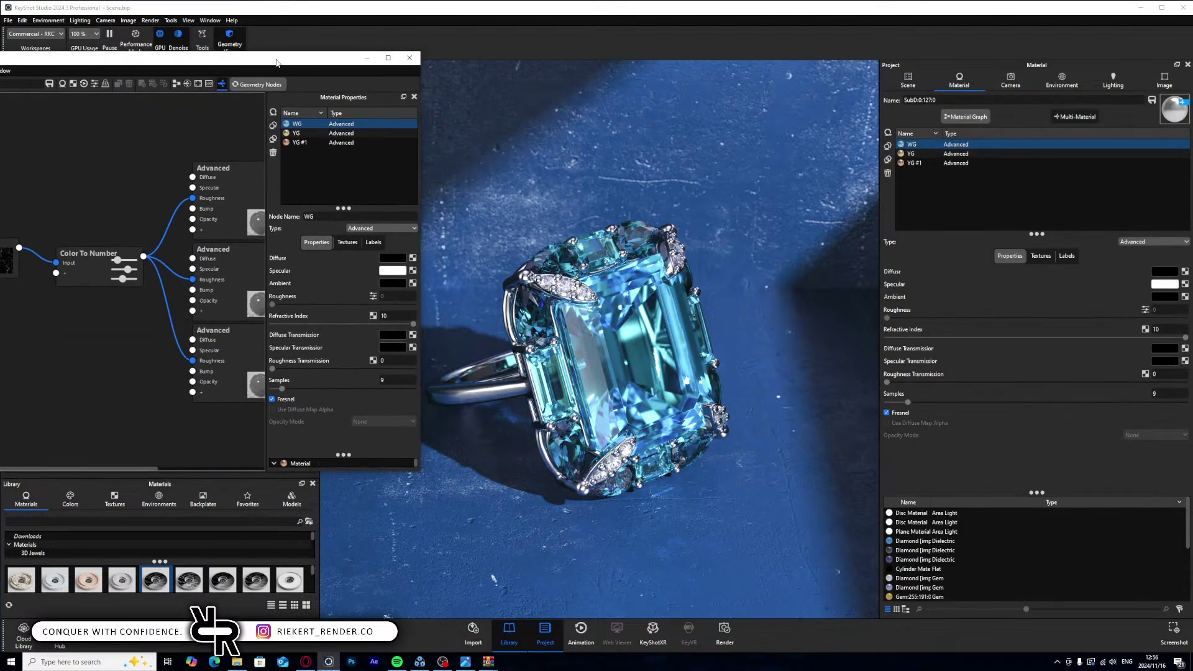
click(122, 259)
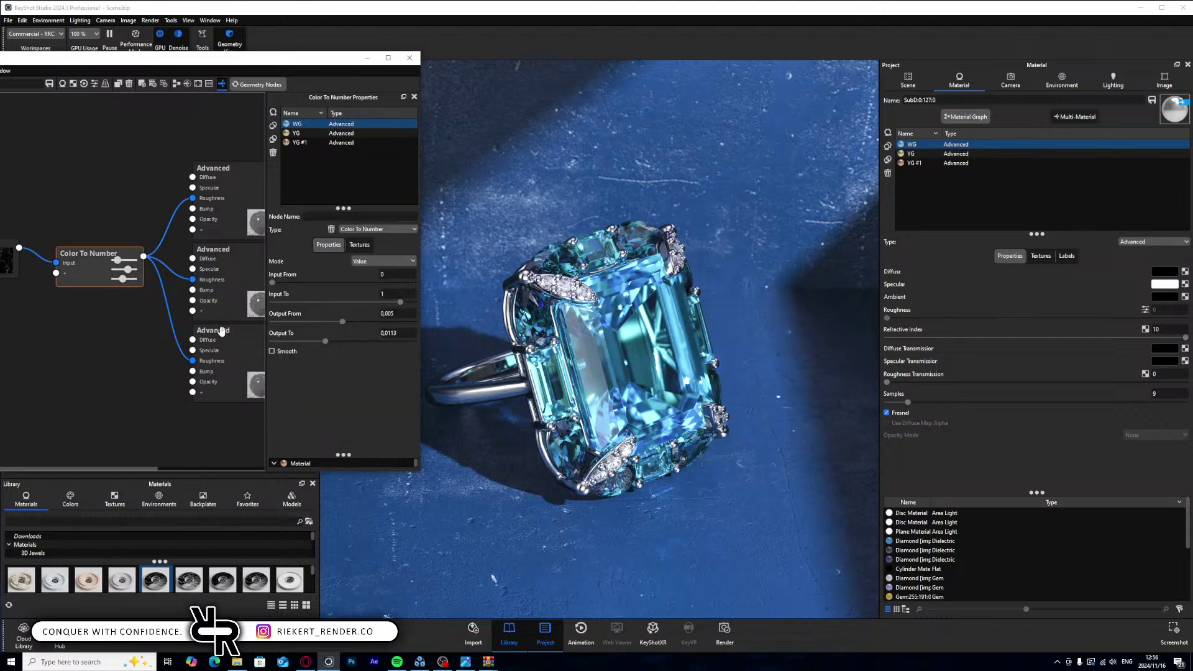
key(c)
drag(320, 338, 423, 345)
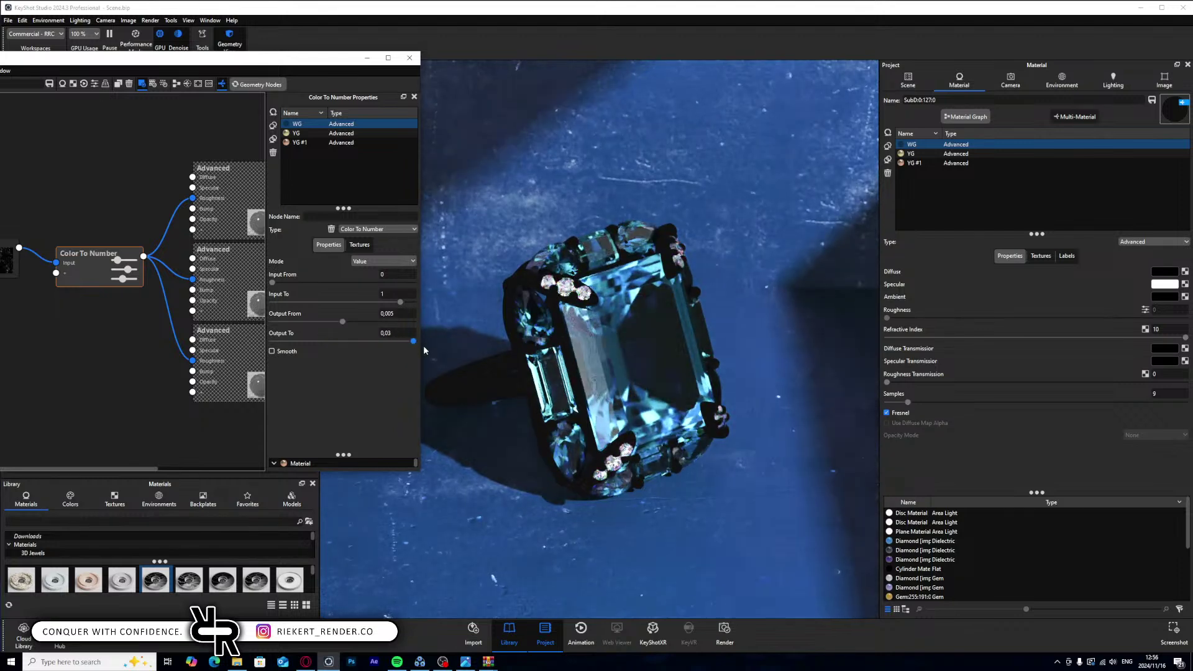
key(c)
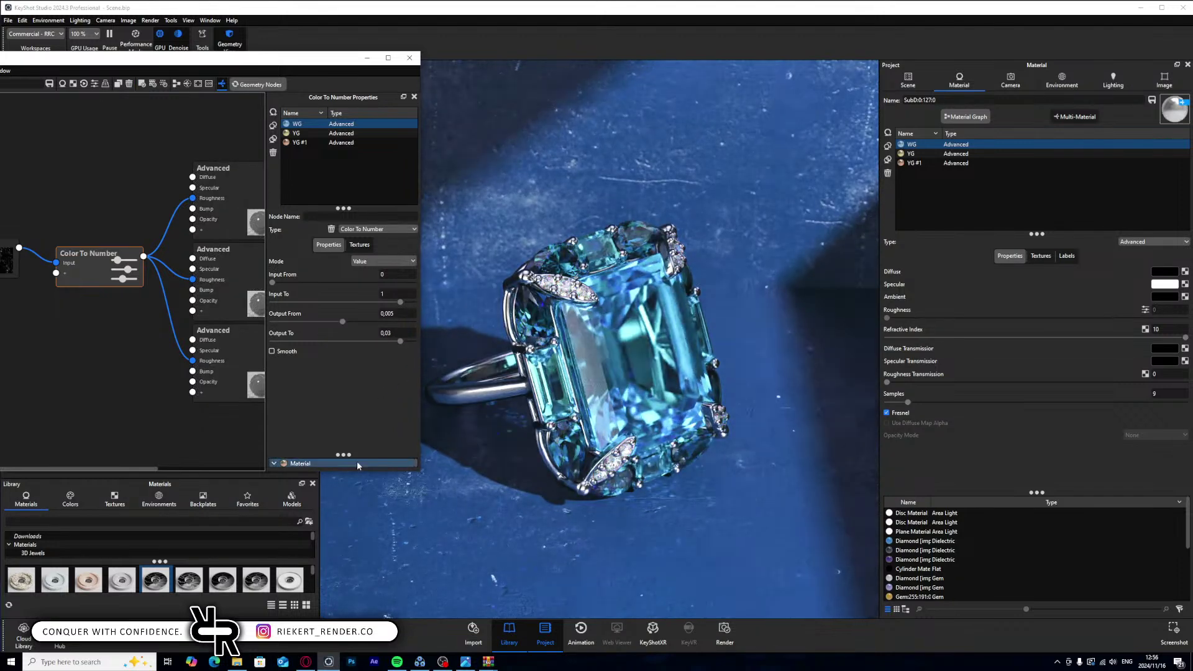
click(392, 334)
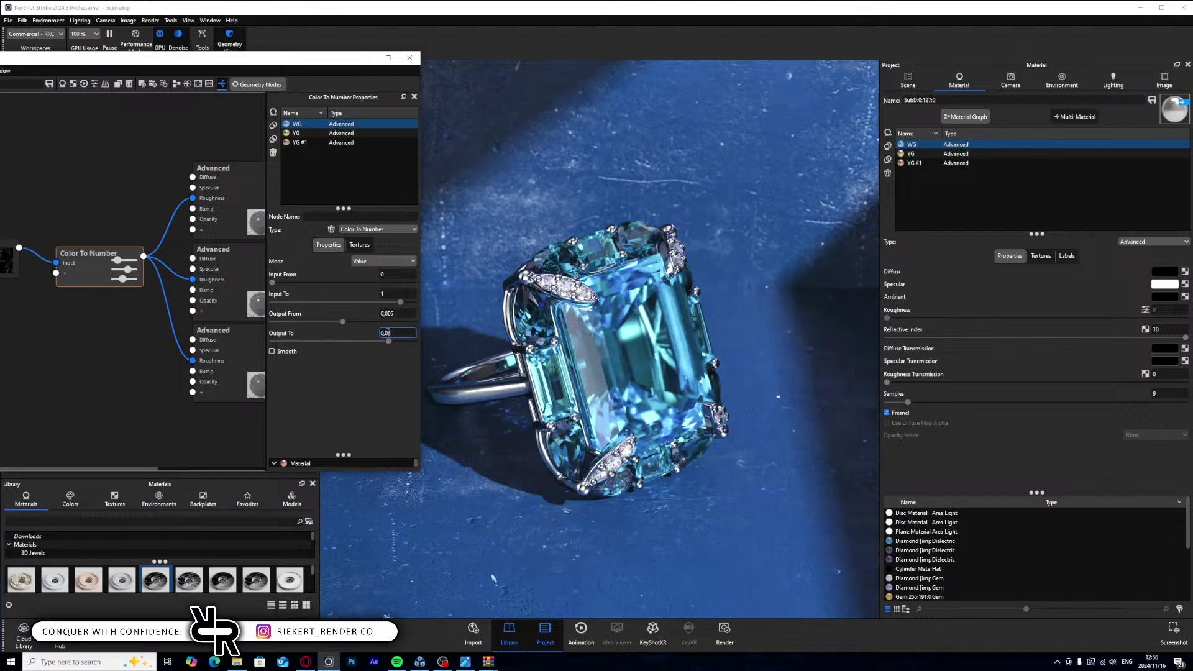
text(0,01)
key(Return)
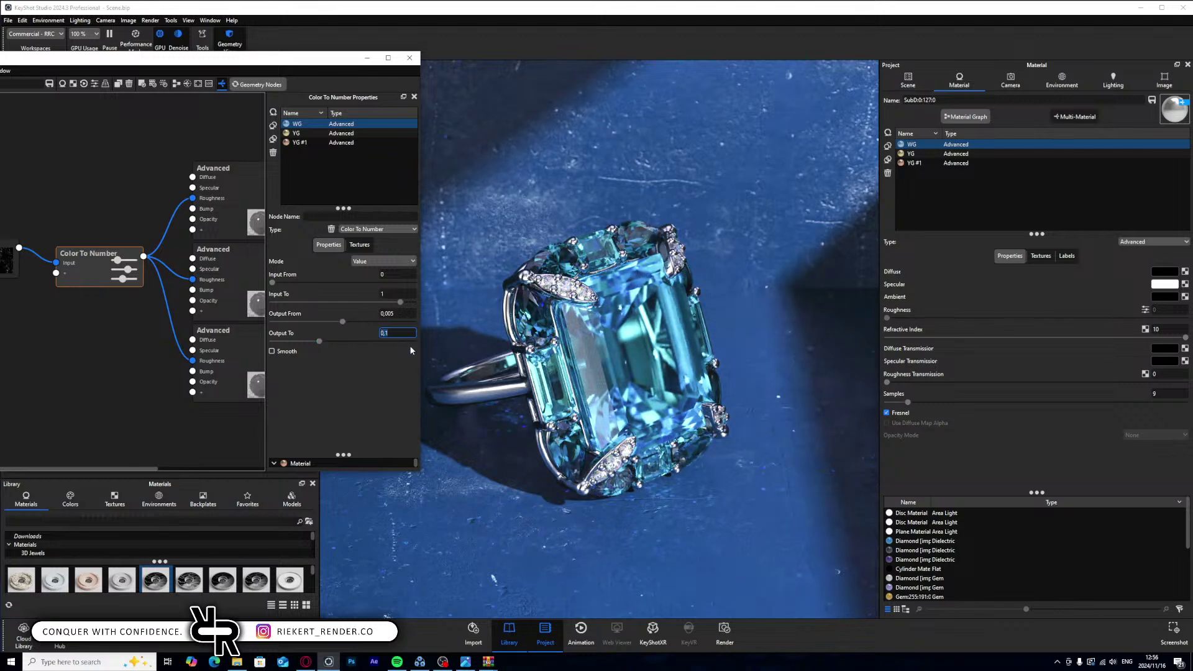
- Set the specular colour of the ground material's Plastic layer to a saturated blue, hex 196CB0, and close the material graph
double_click(661, 545)
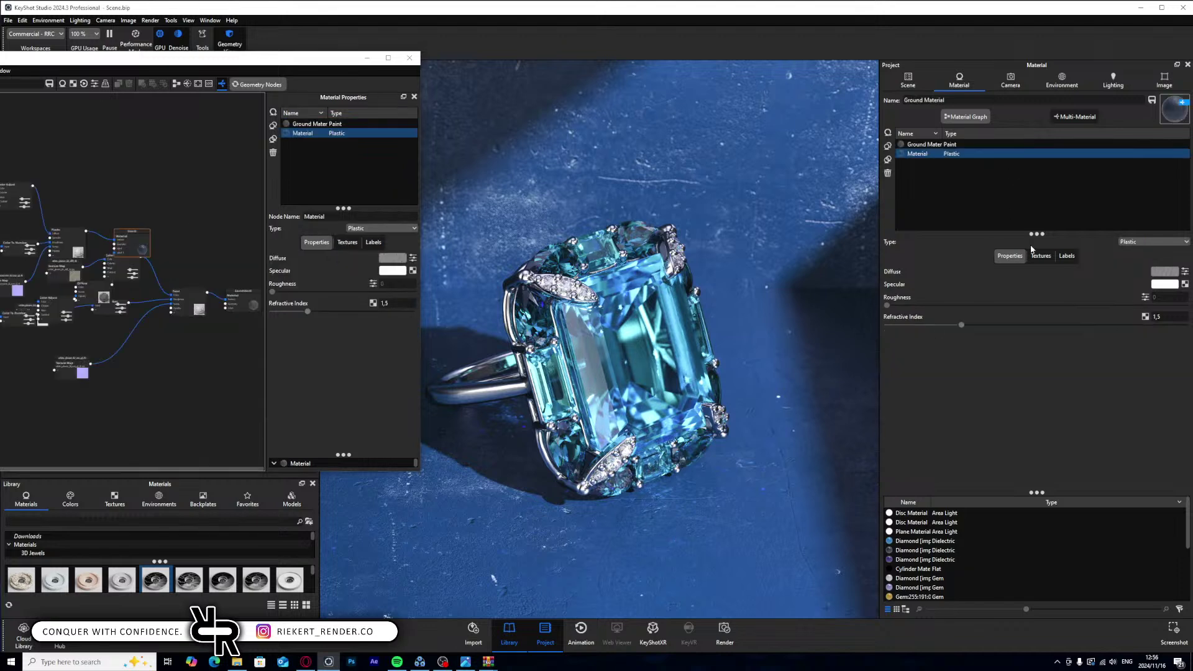
click(1157, 285)
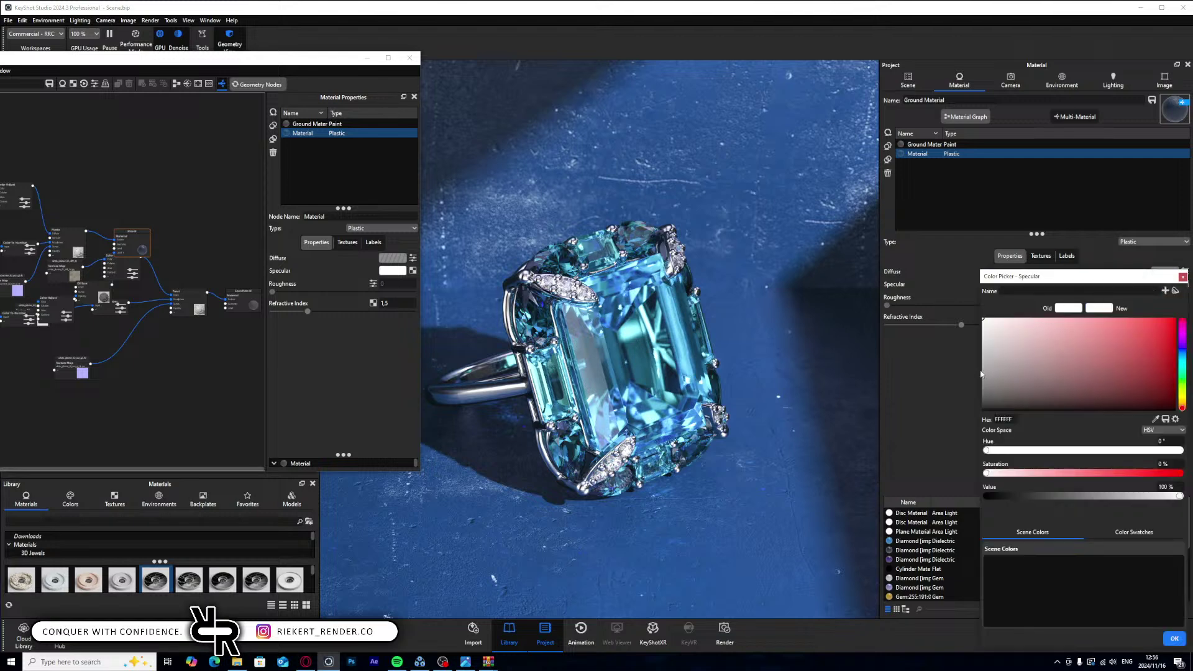
mouse_move(1026, 360)
mouse_down()
mouse_move(968, 375)
mouse_move(957, 424)
mouse_move(960, 375)
mouse_move(933, 386)
mouse_up()
click(1173, 368)
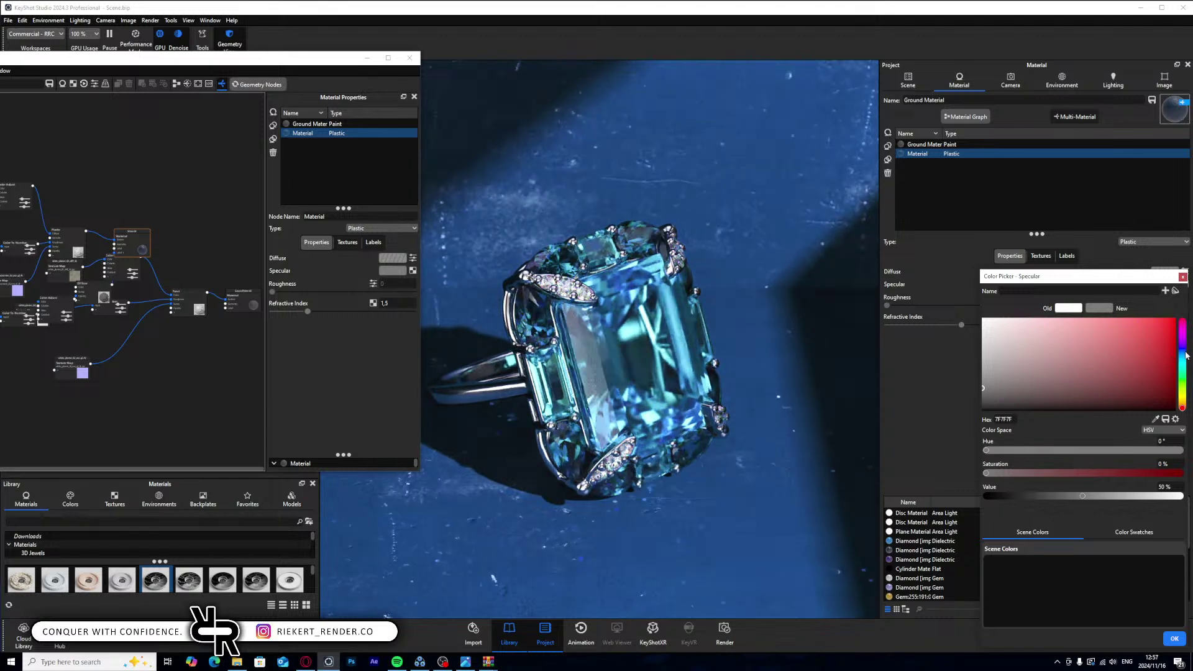
click(1181, 355)
click(1174, 369)
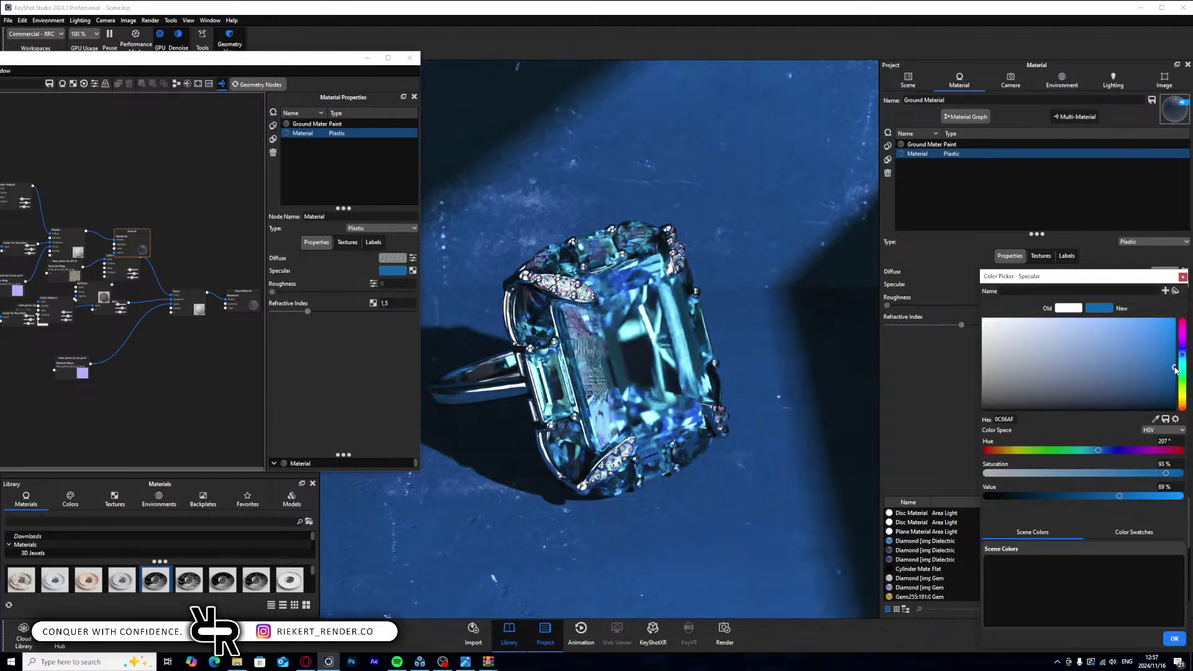
click(1174, 370)
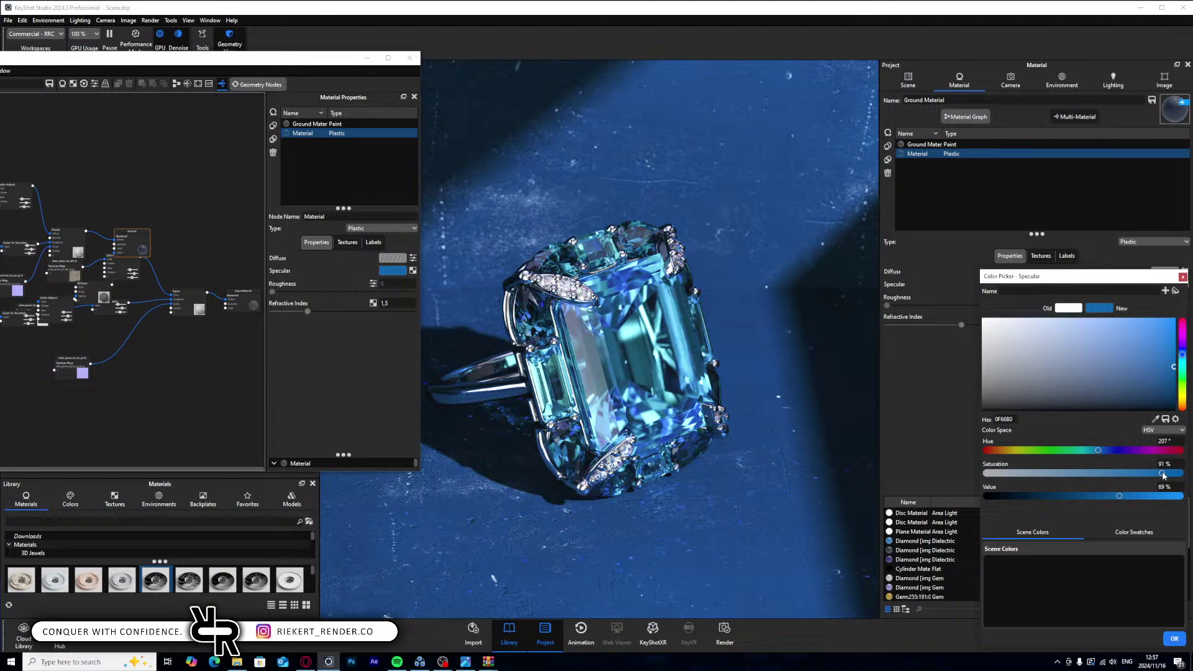
drag(1163, 474, 1153, 474)
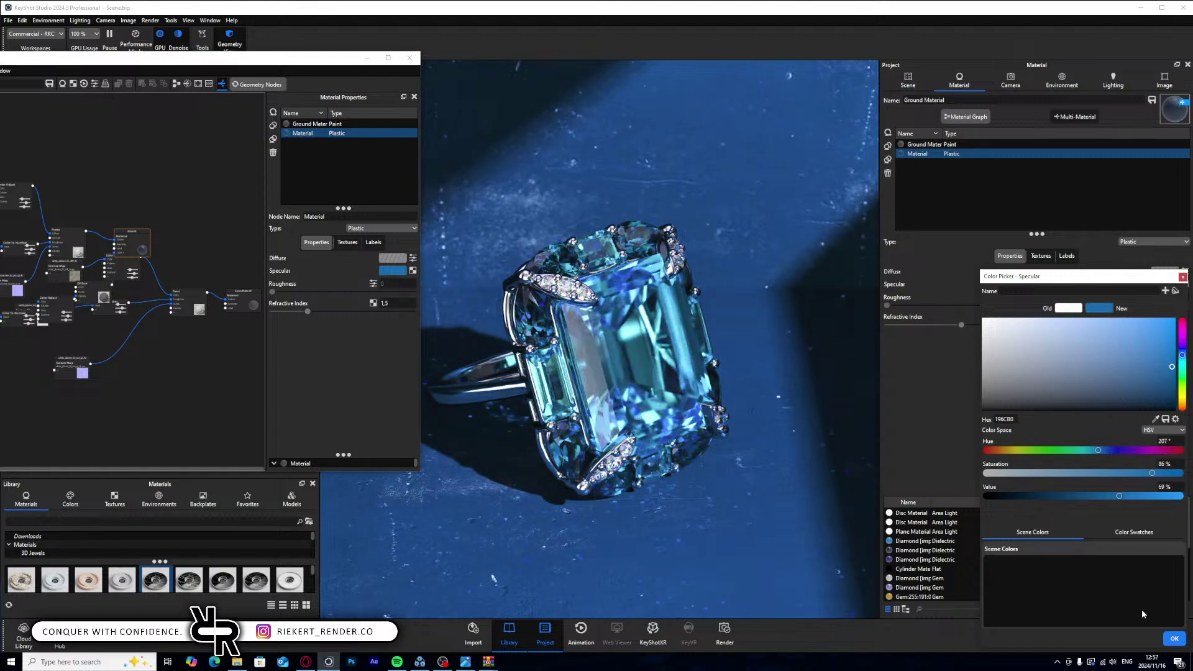
click(1173, 638)
drag(306, 63, 104, 60)
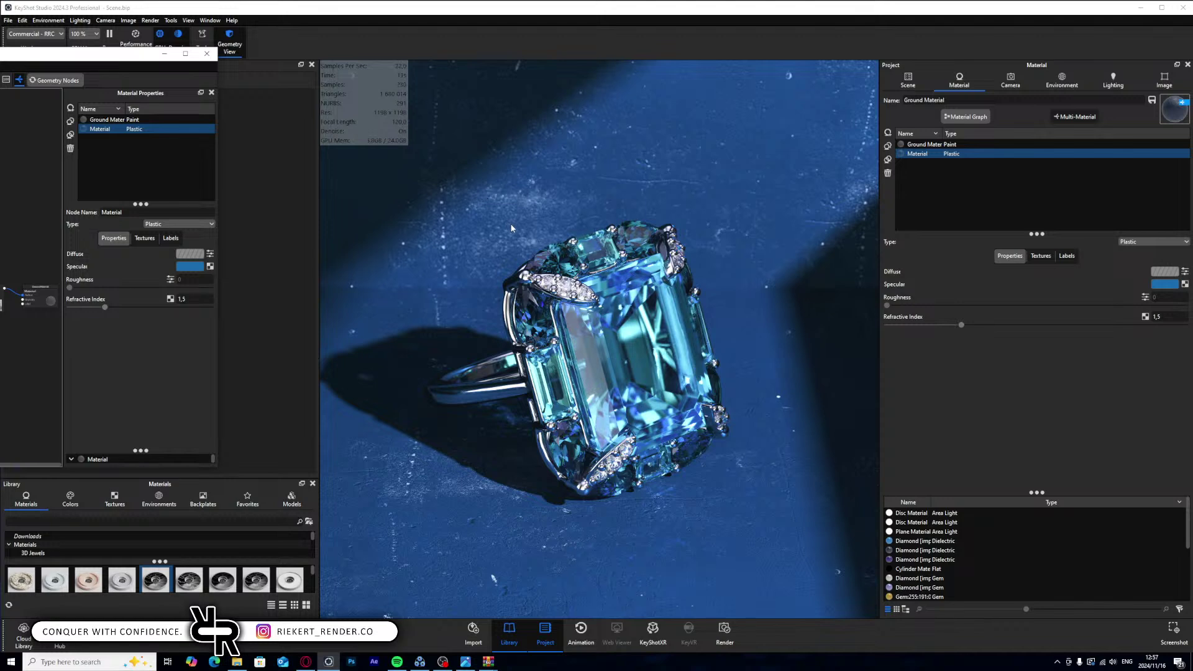
click(207, 53)
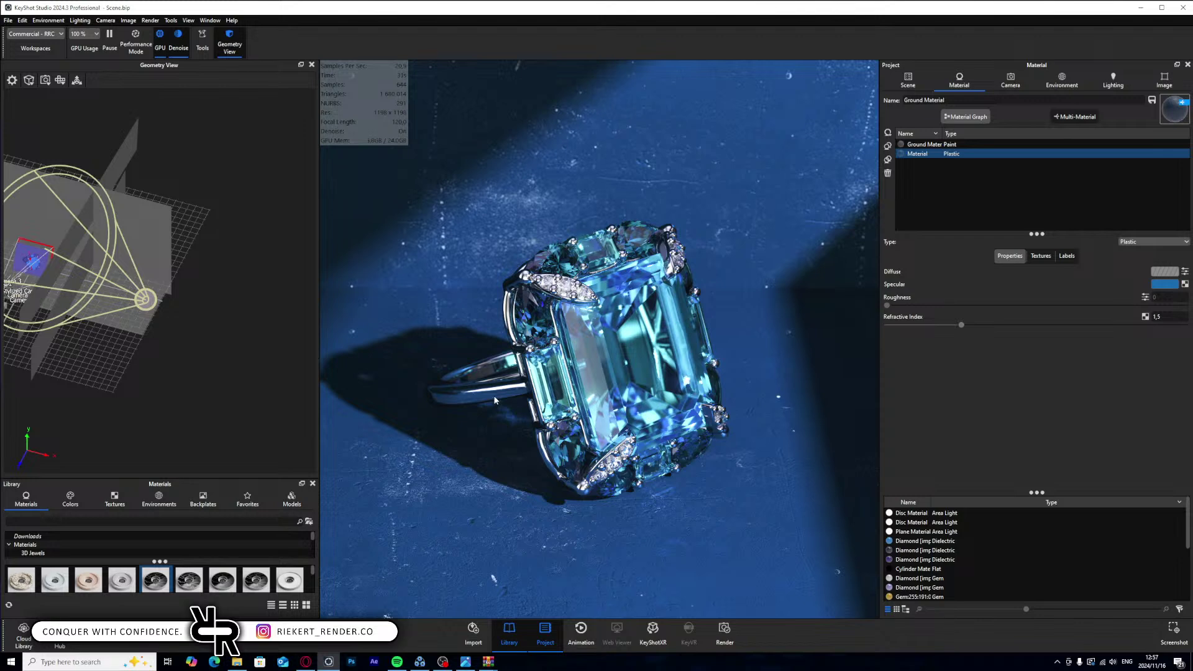
- Switch to the Free Camera and lower its inclination to 8.1° for a flatter view of the ring
click(908, 81)
click(999, 237)
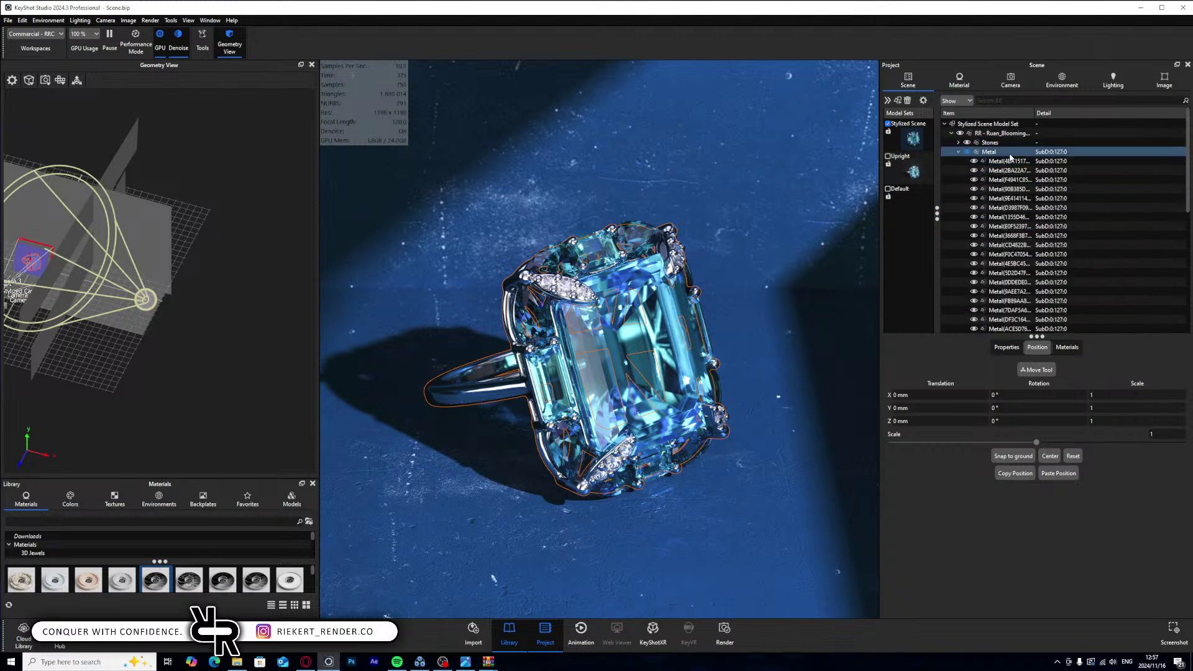
click(1012, 87)
click(966, 101)
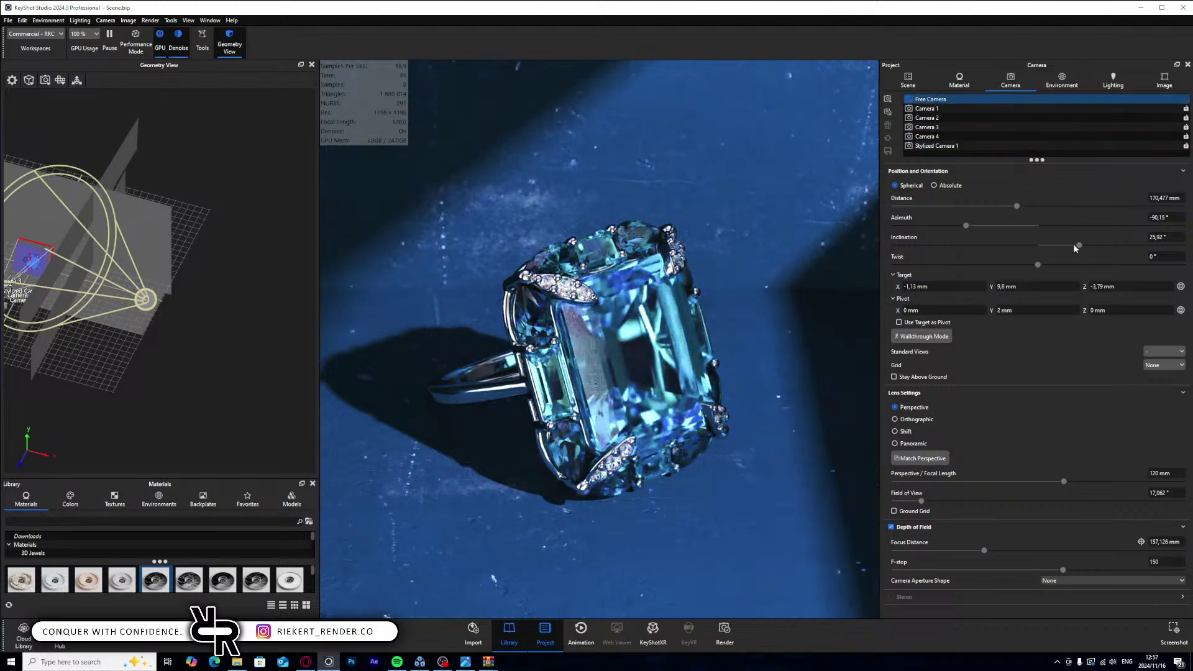
drag(1074, 245, 1052, 247)
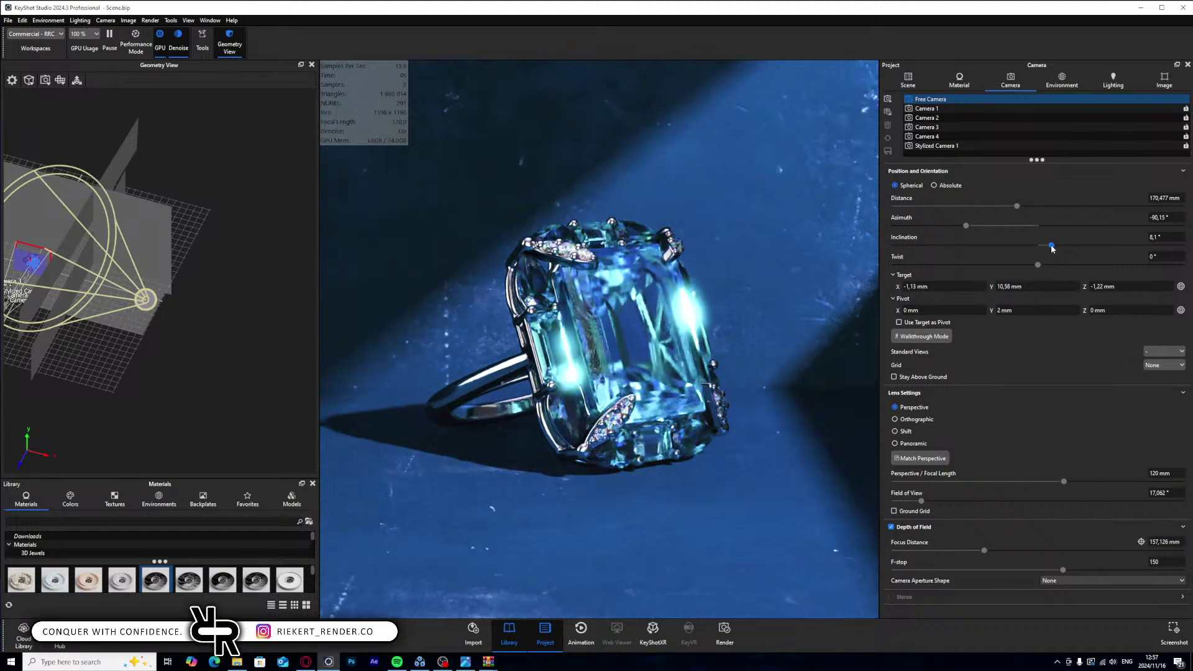
- Create a model set named Stylized Upright from the Topaz ring and show it together with Stylized Scene, hiding the original ring
click(908, 81)
click(980, 143)
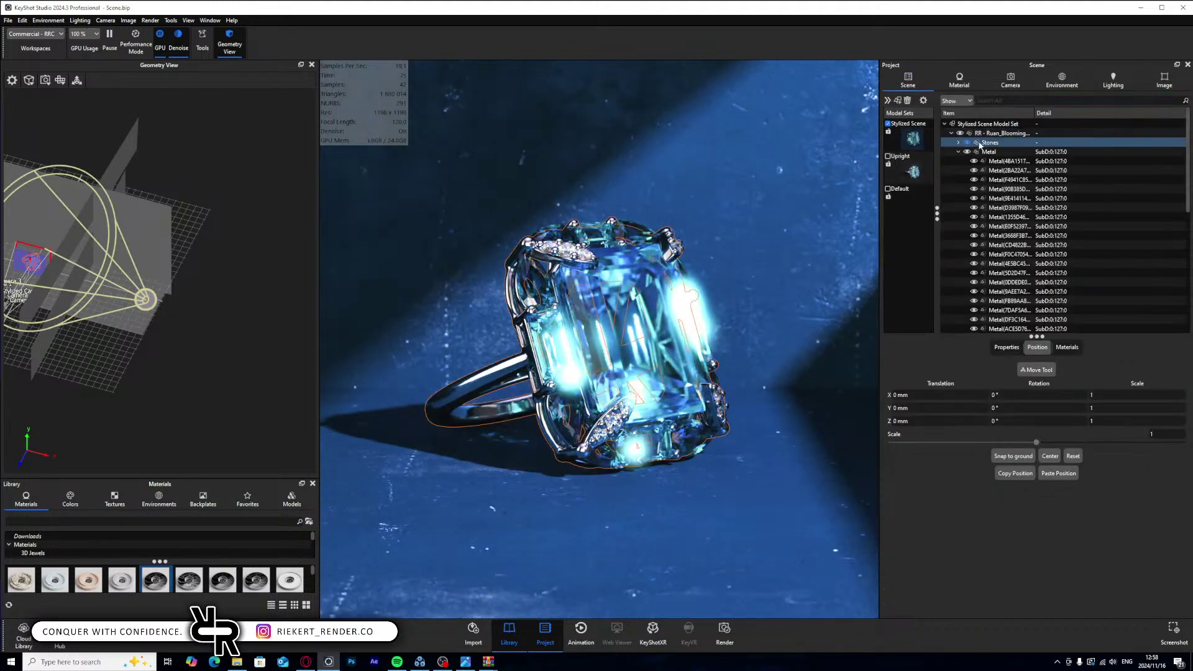
click(988, 133)
click(951, 133)
right_click(965, 136)
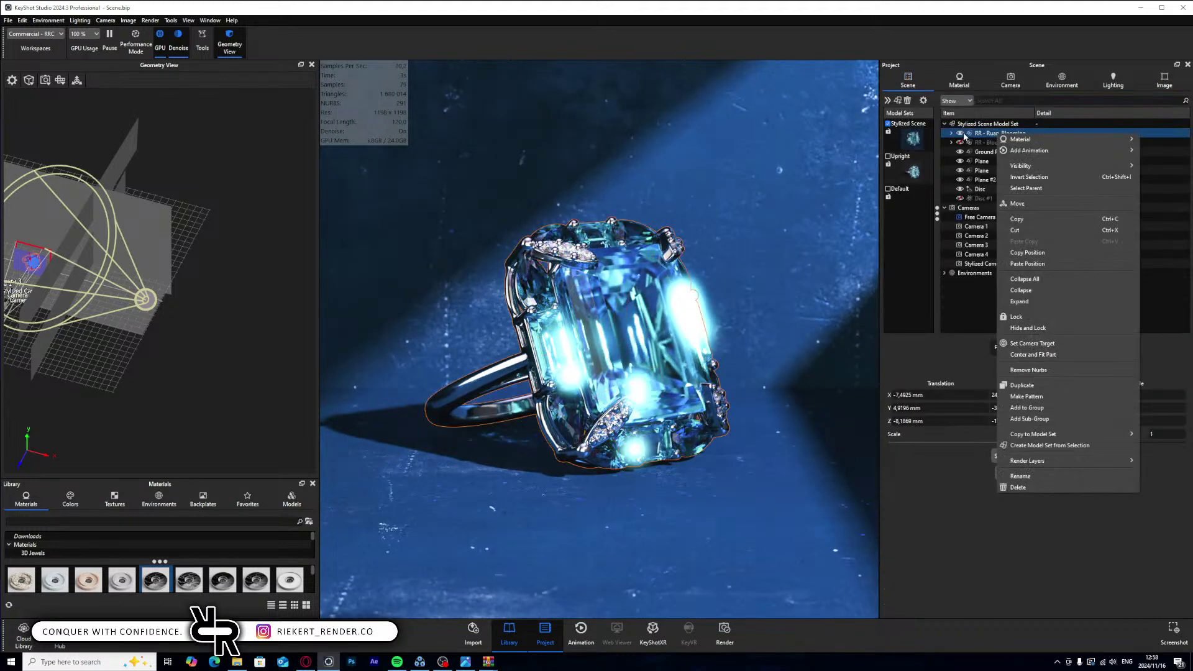
click(1031, 444)
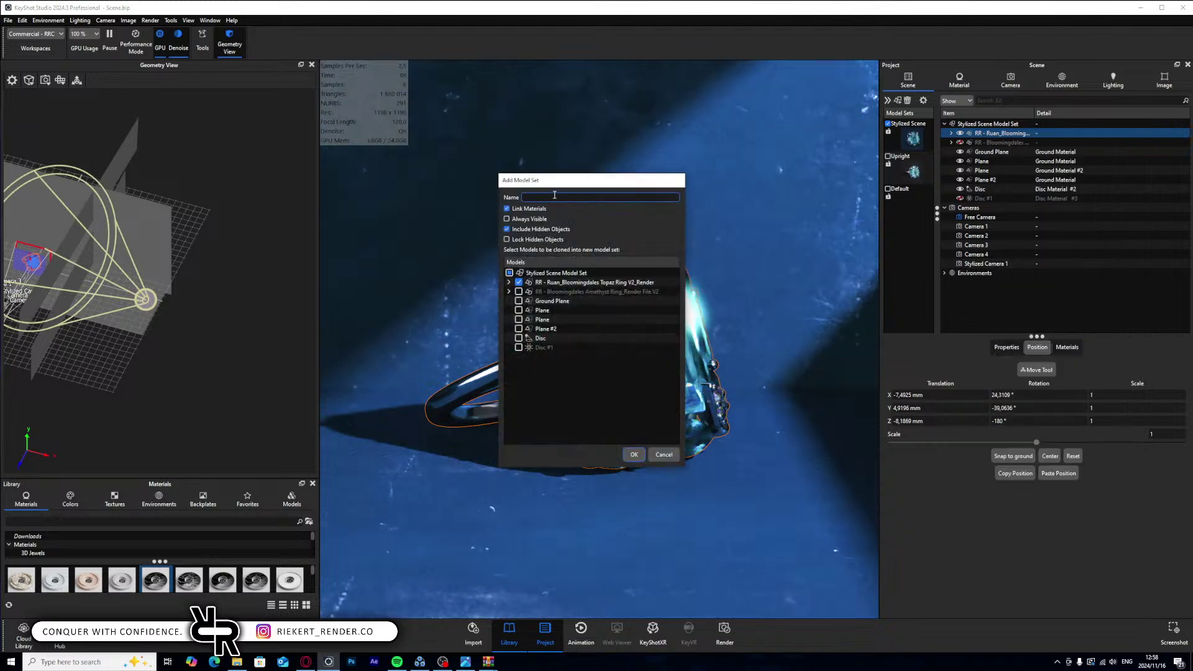
text(Styliz)
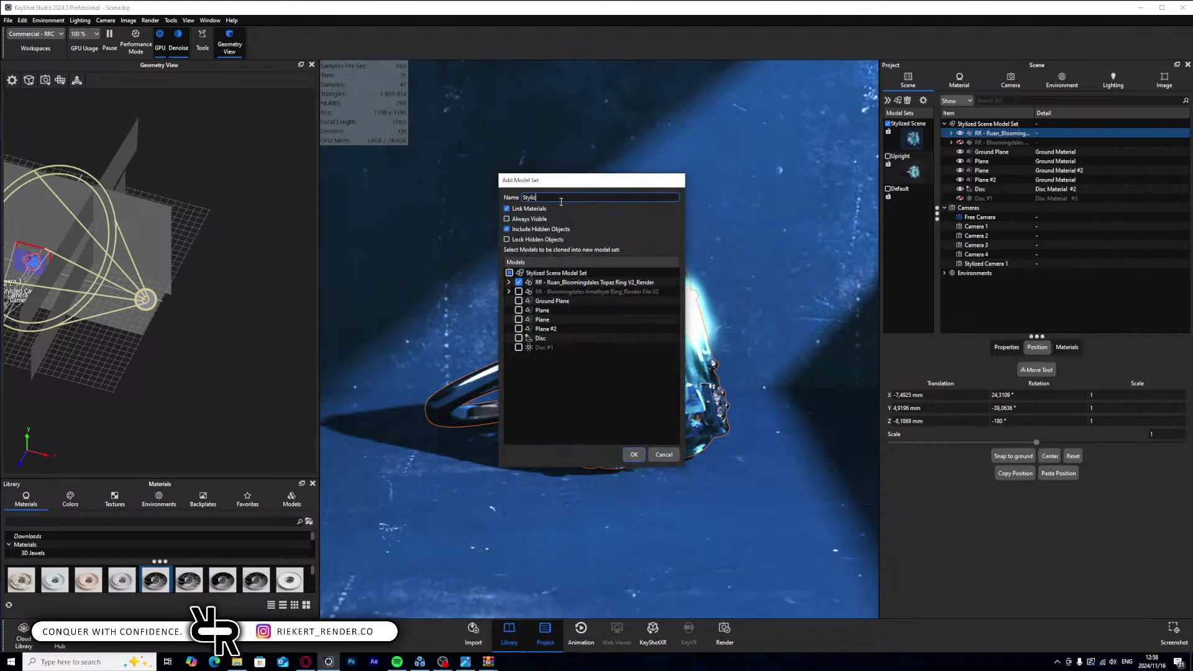
text(ed Upright)
key(Return)
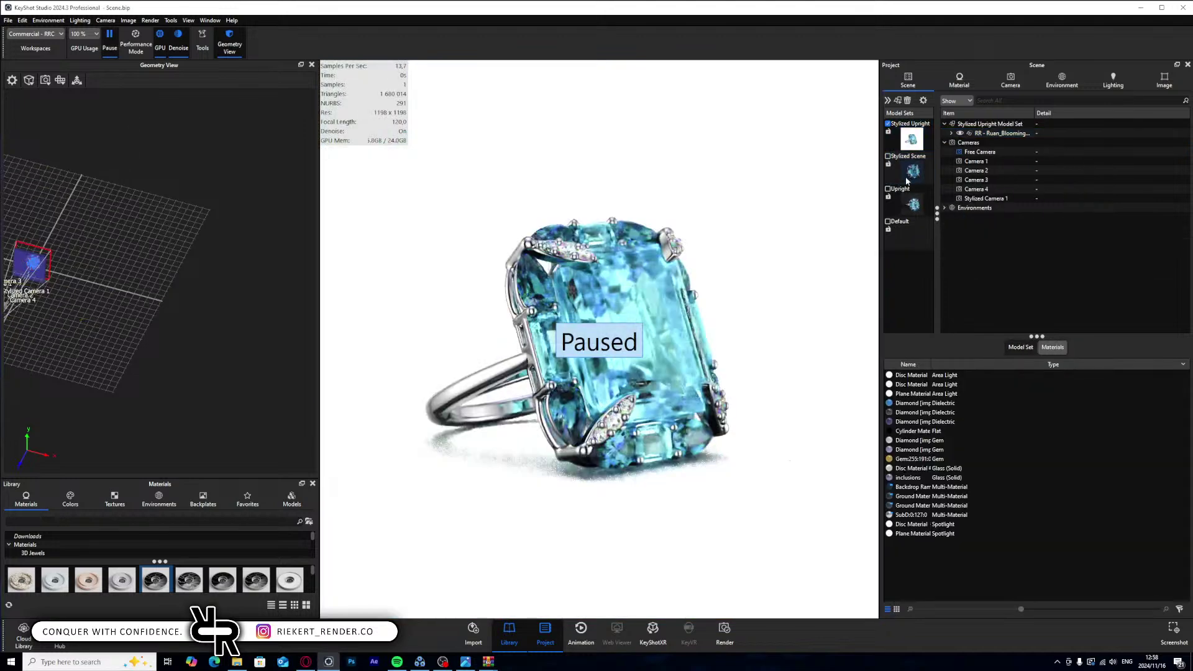
ctrl+click(911, 156)
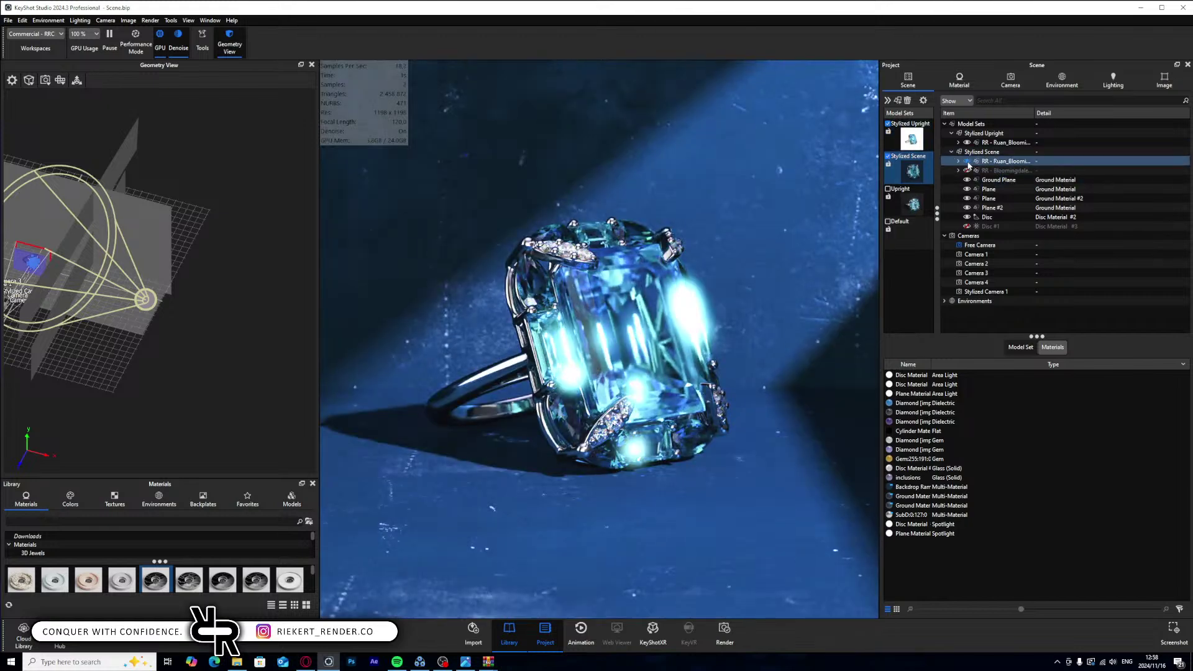
- Stand the Stylized Upright ring up by setting its rotation to Y 0° and X 90°, and snap it to the ground
click(997, 143)
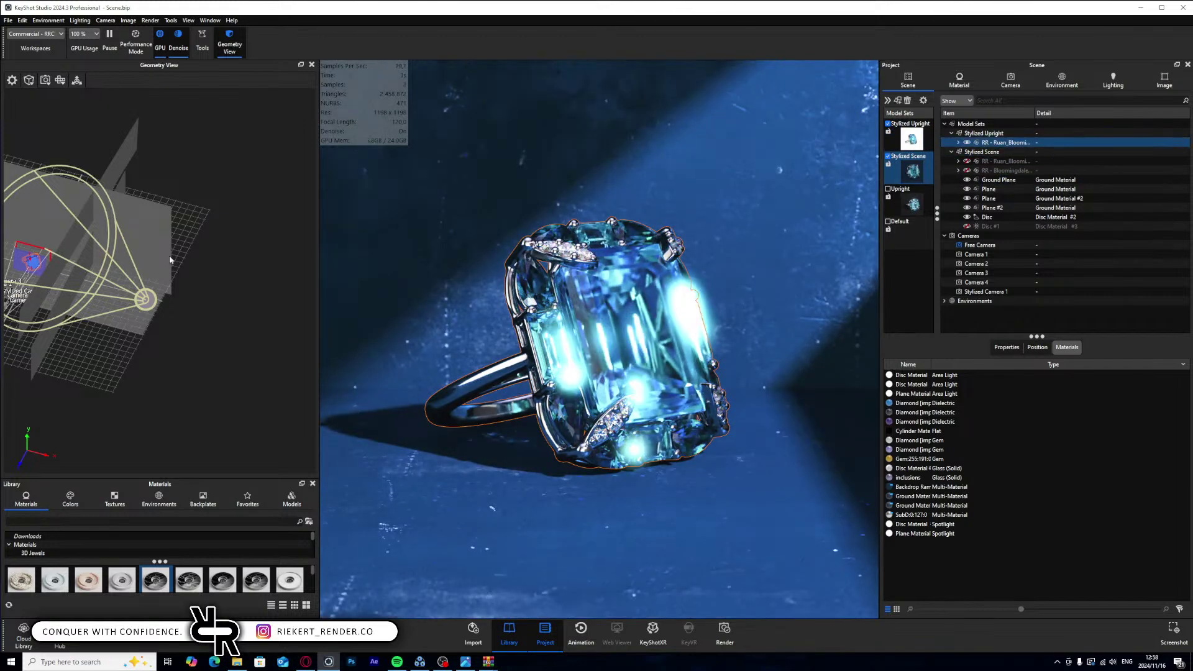
drag(169, 256, 168, 306)
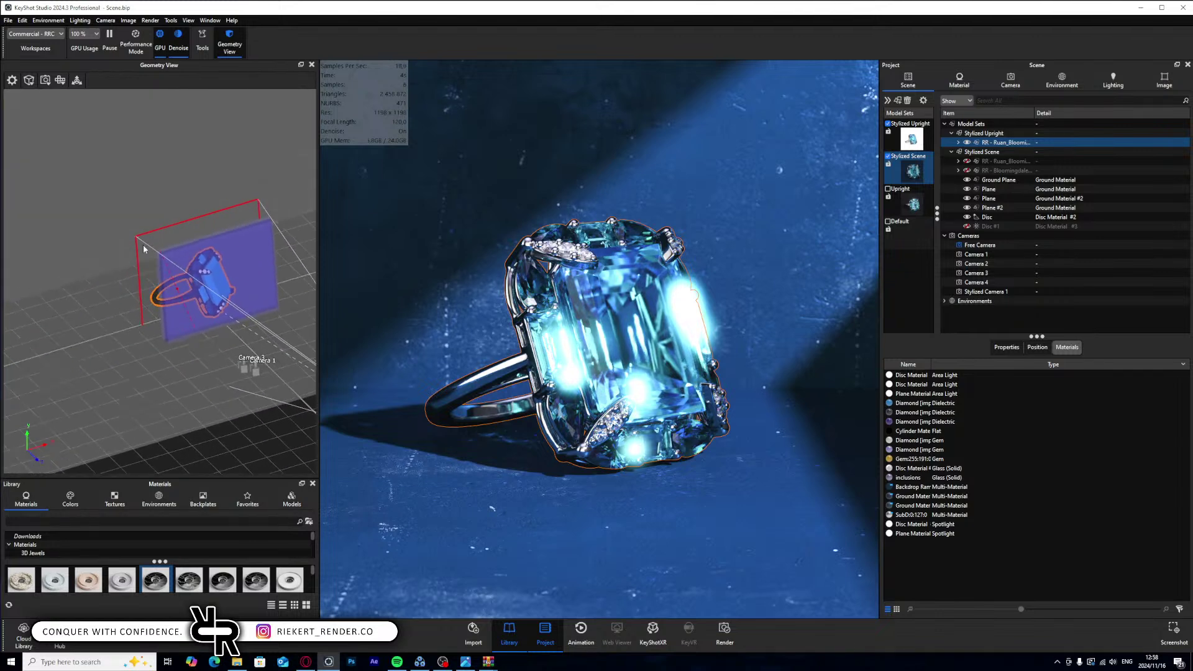
click(76, 80)
drag(248, 256, 264, 351)
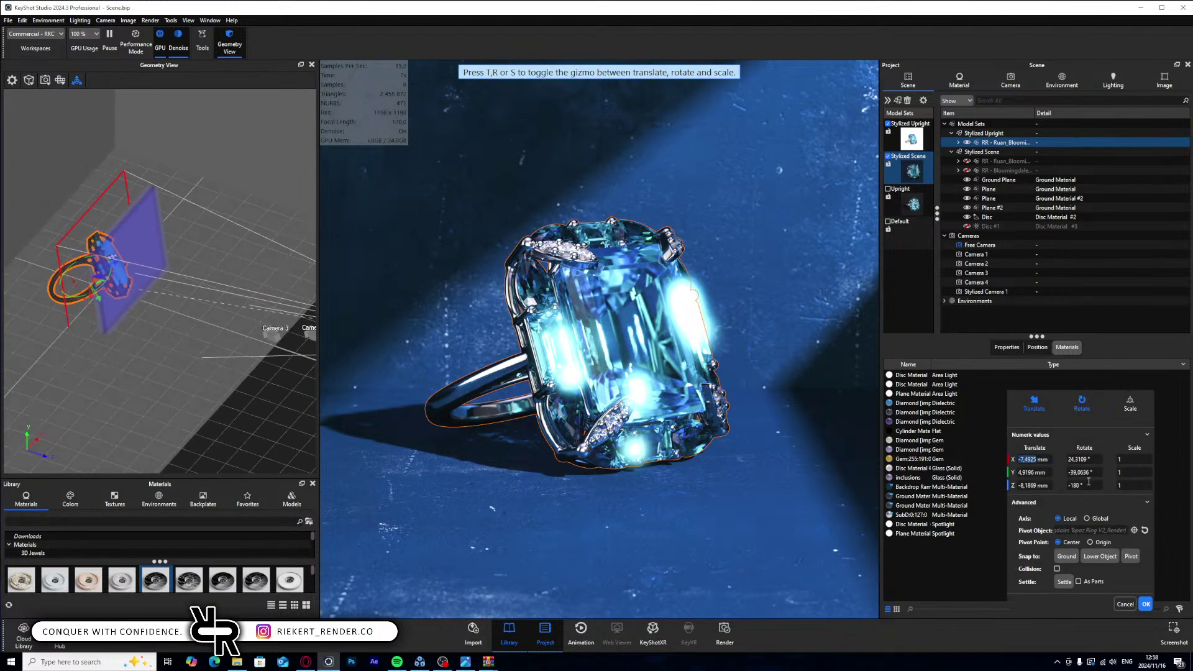
drag(1095, 473, 1021, 454)
text(0)
key(Return)
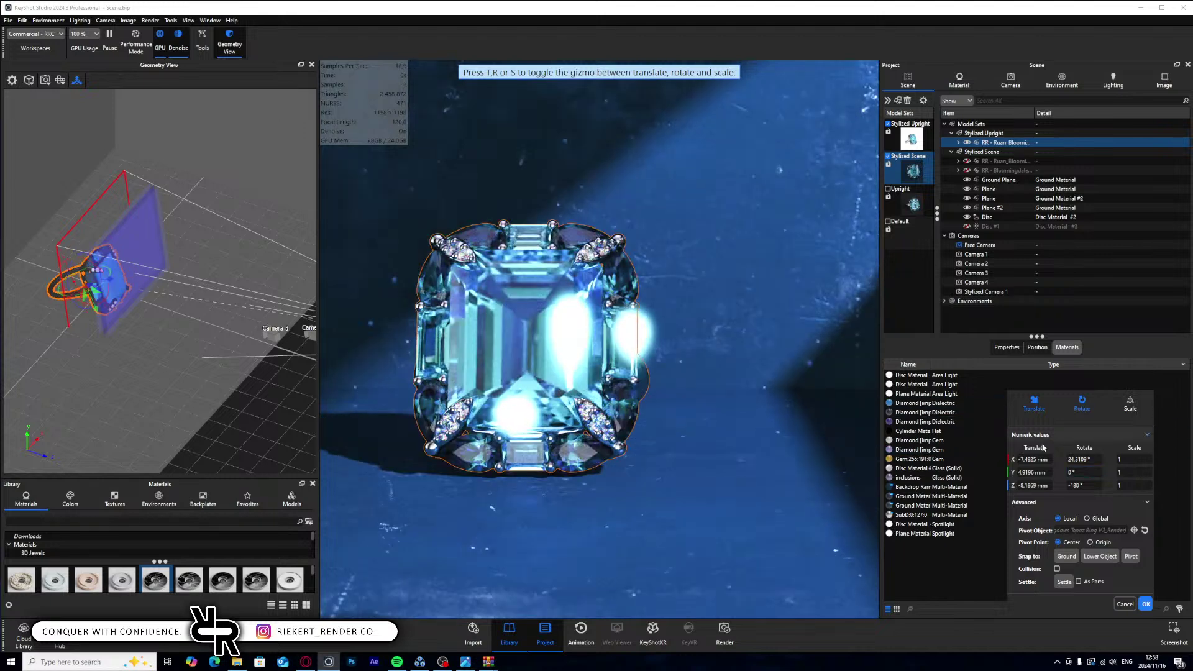
text(90)
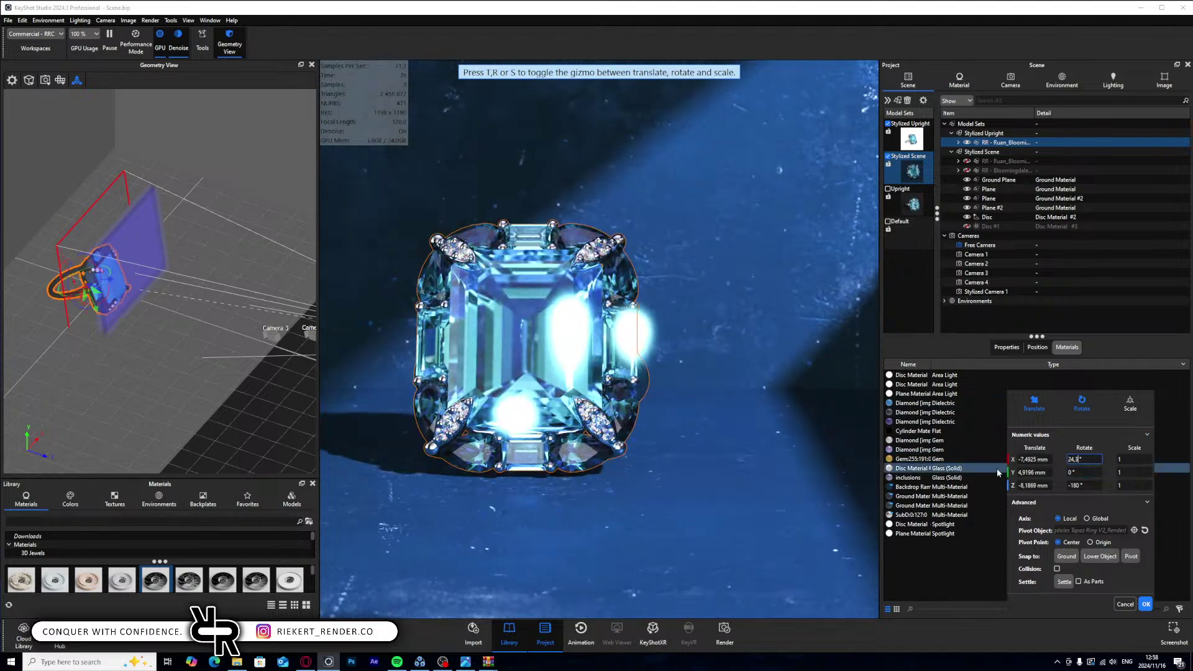
key(Return)
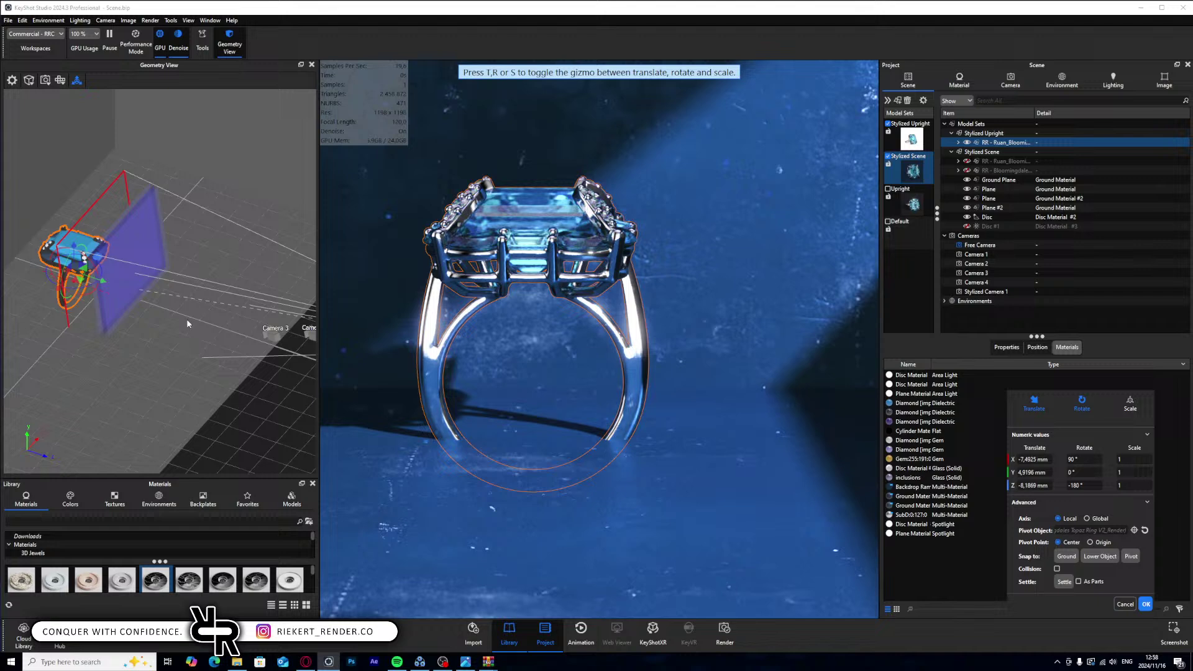
click(1066, 556)
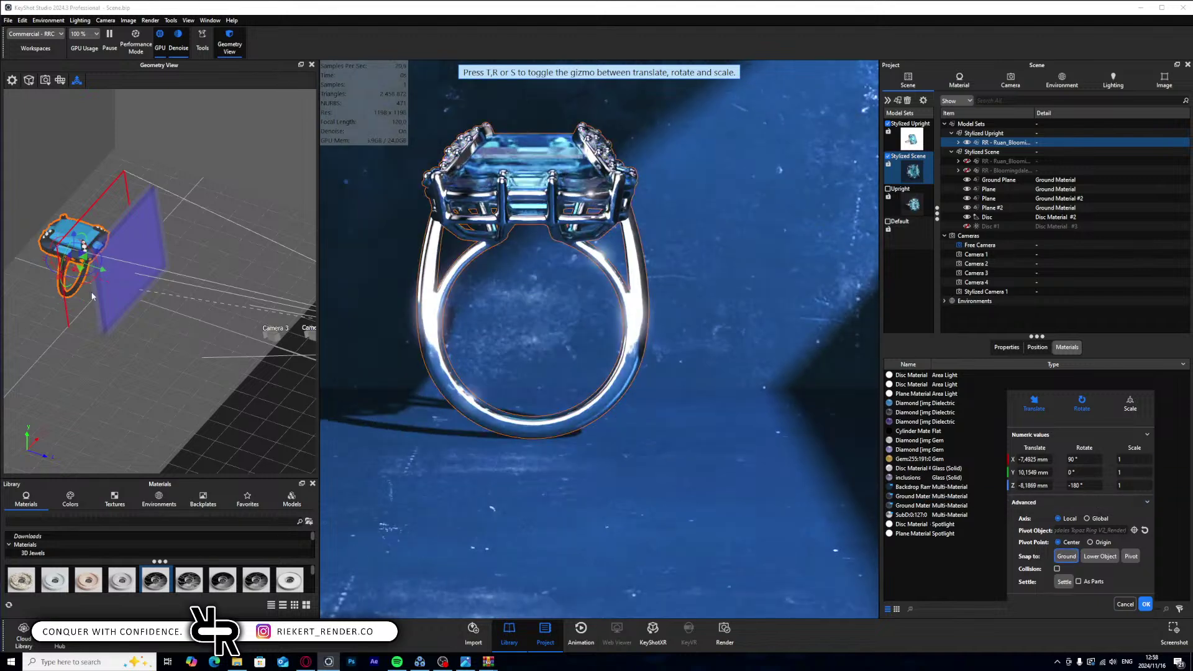
- Move the upright ring to the middle of the camera frame and tilt it back to an X rotation of about 61.4°
drag(60, 281, 159, 274)
key(r)
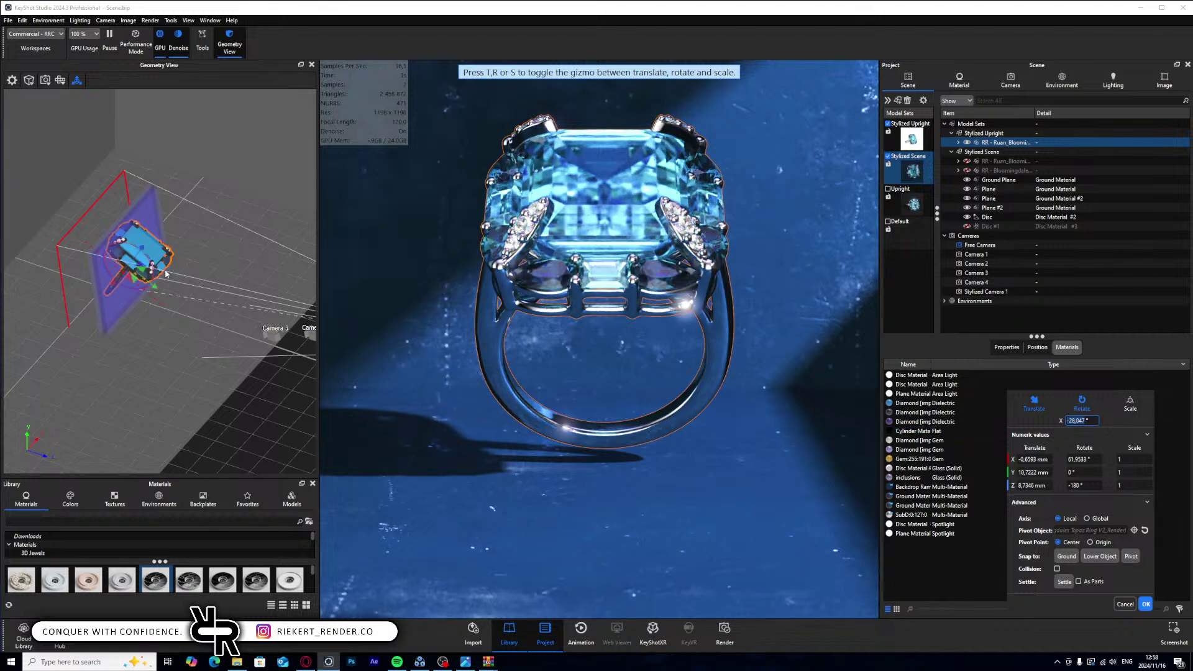
drag(154, 270, 158, 268)
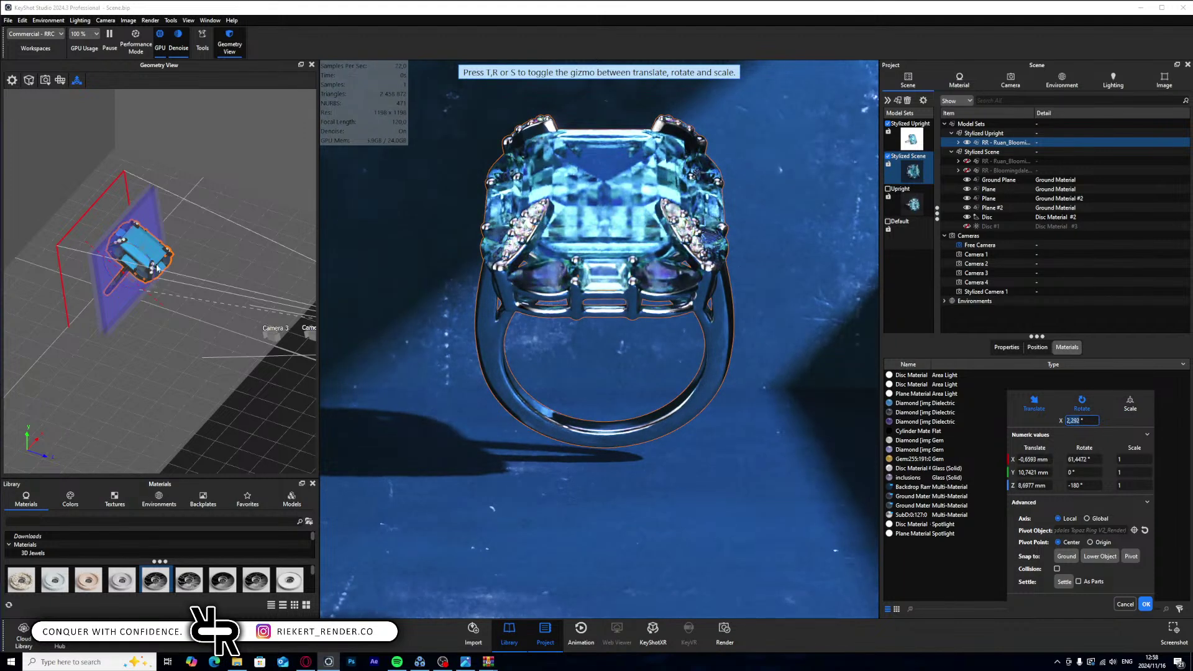
- Using Global axes and the right-side geometry view, lower the tilted ring about 1.7 mm toward the ground plane and accept the move
click(1086, 518)
click(77, 80)
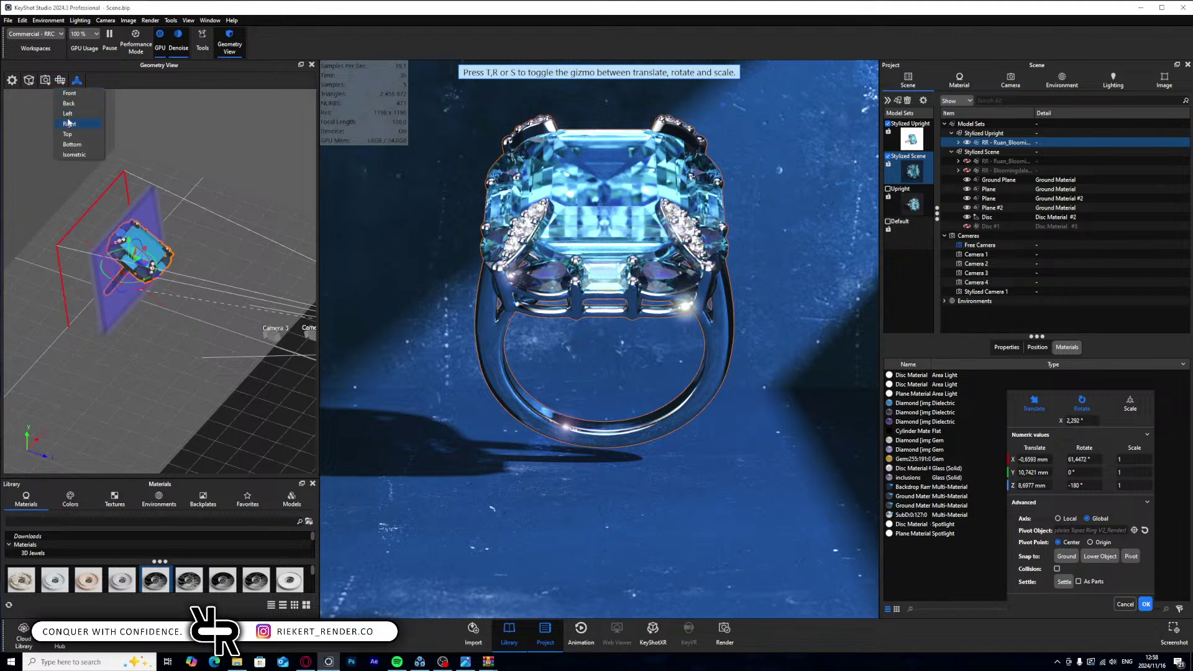
click(69, 123)
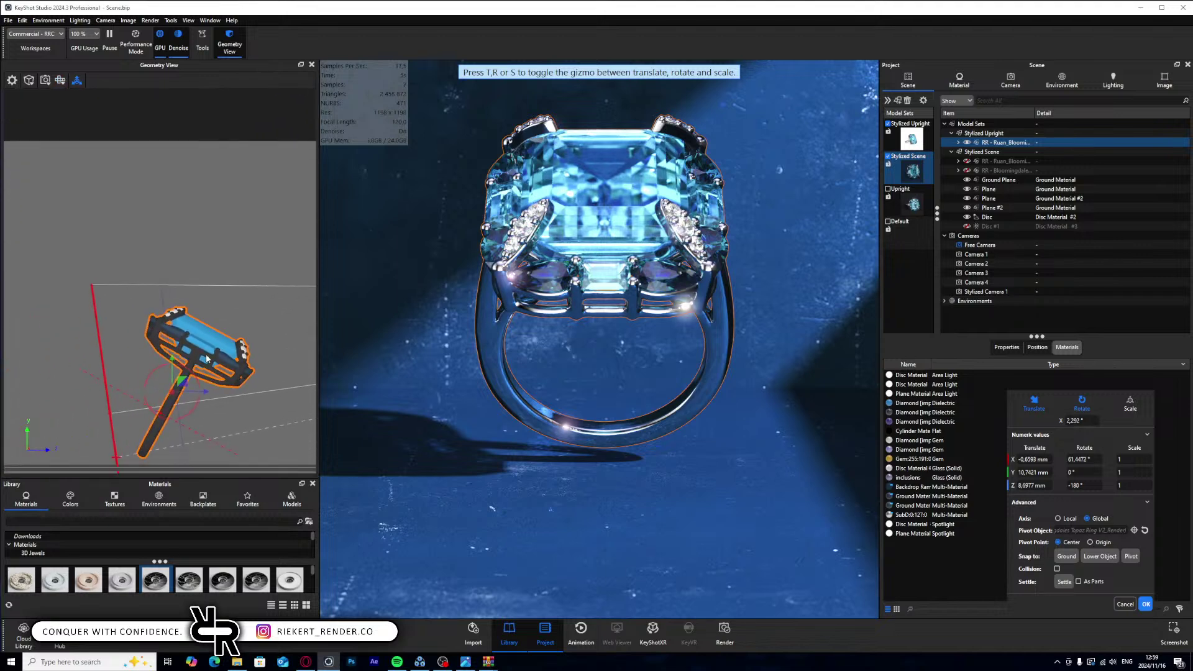
drag(206, 359, 150, 329)
click(154, 433)
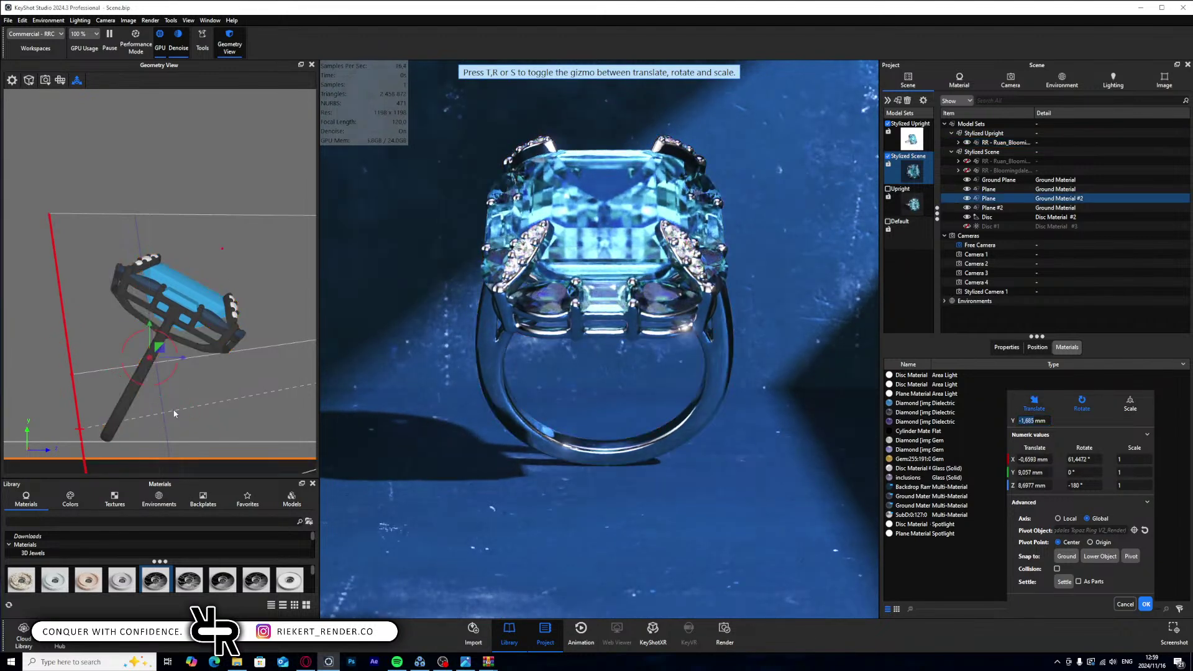
click(1146, 604)
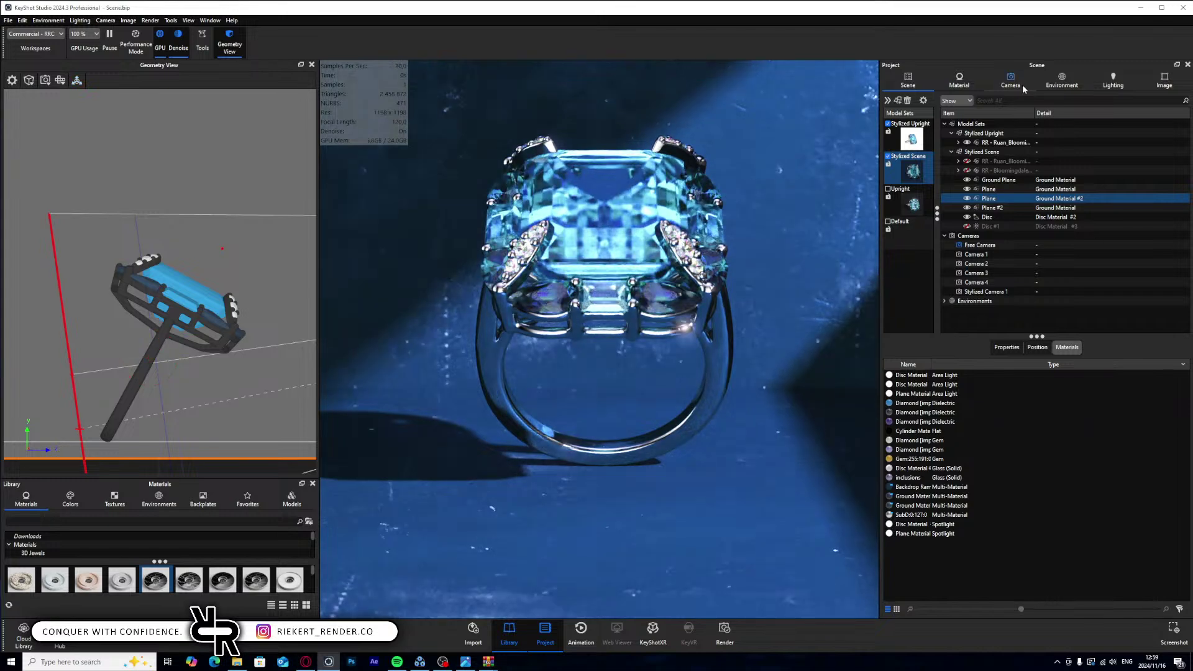
- Save the current view as a new camera named Stylized Camera 2
click(1010, 81)
click(888, 99)
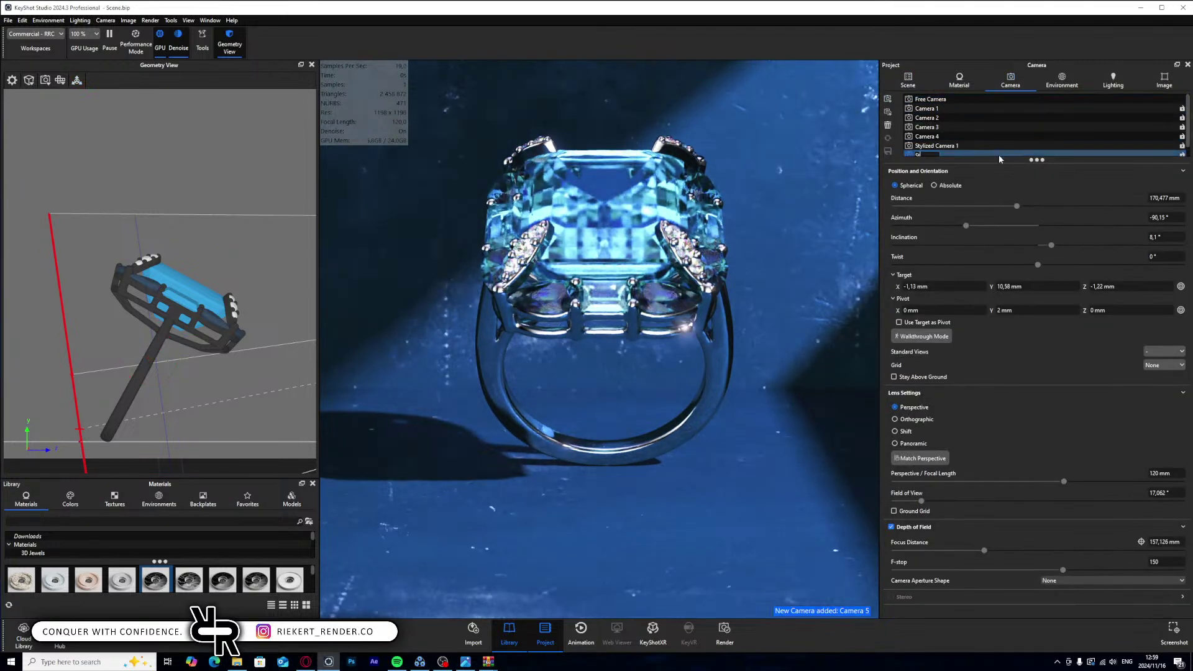
text(Stylized Camera 2)
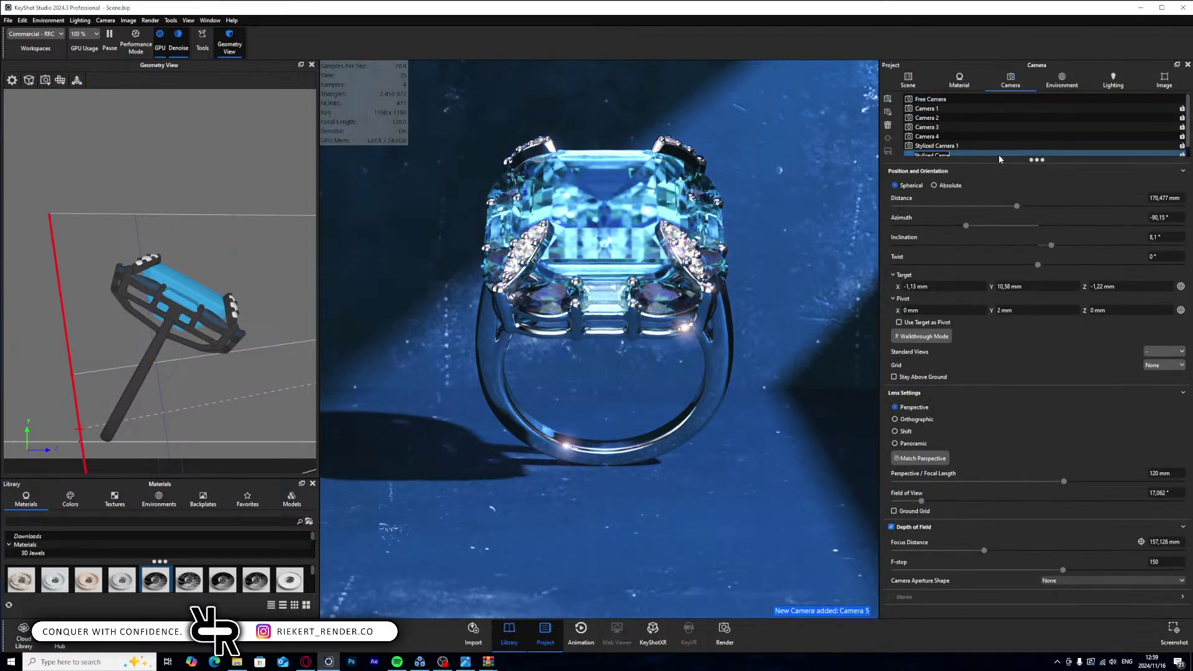
- Set Stylized Camera 2's focal point on the upright ring's large centre stone and finish picking
click(1141, 542)
click(604, 211)
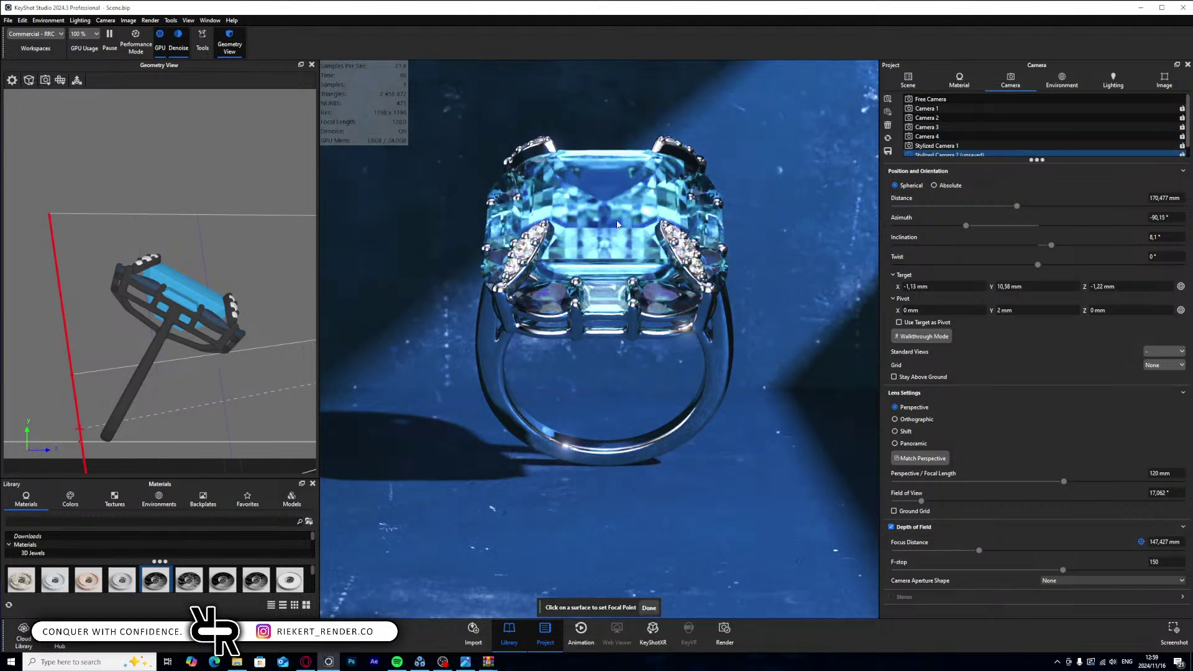
click(618, 224)
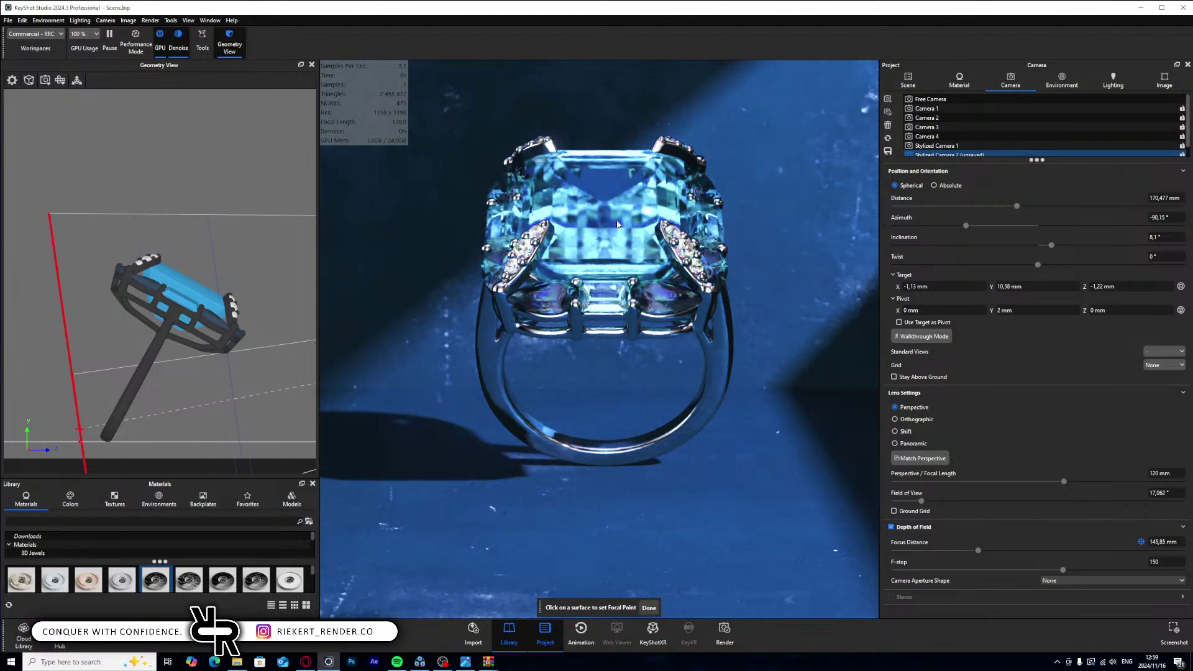
click(1164, 562)
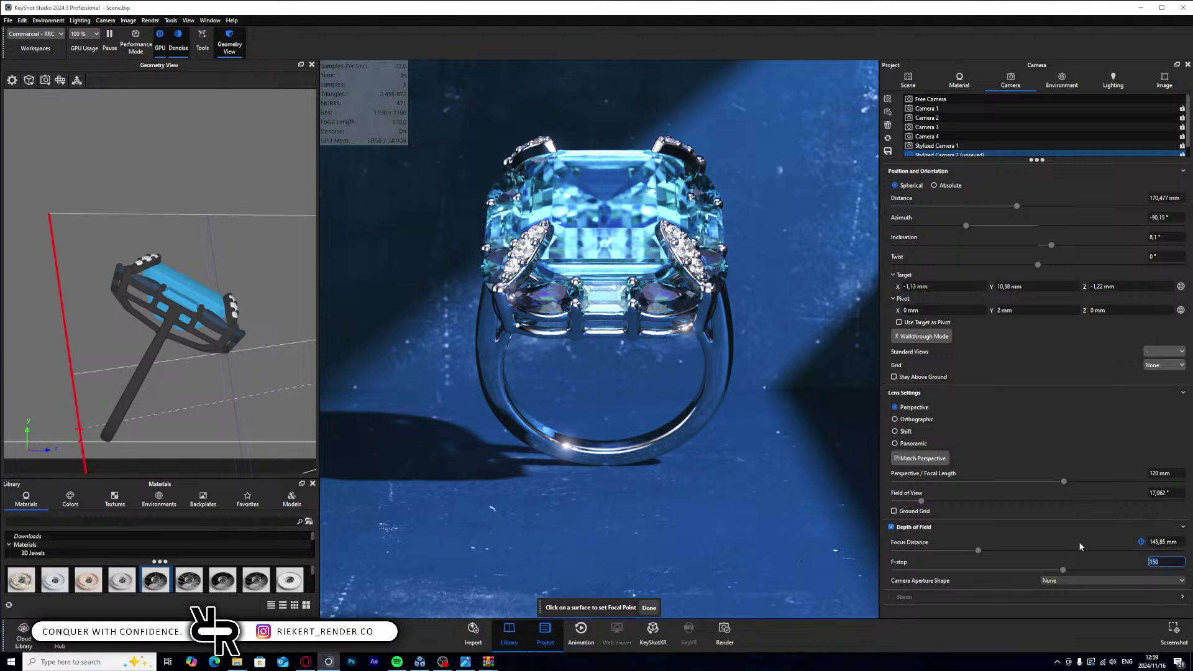
click(649, 607)
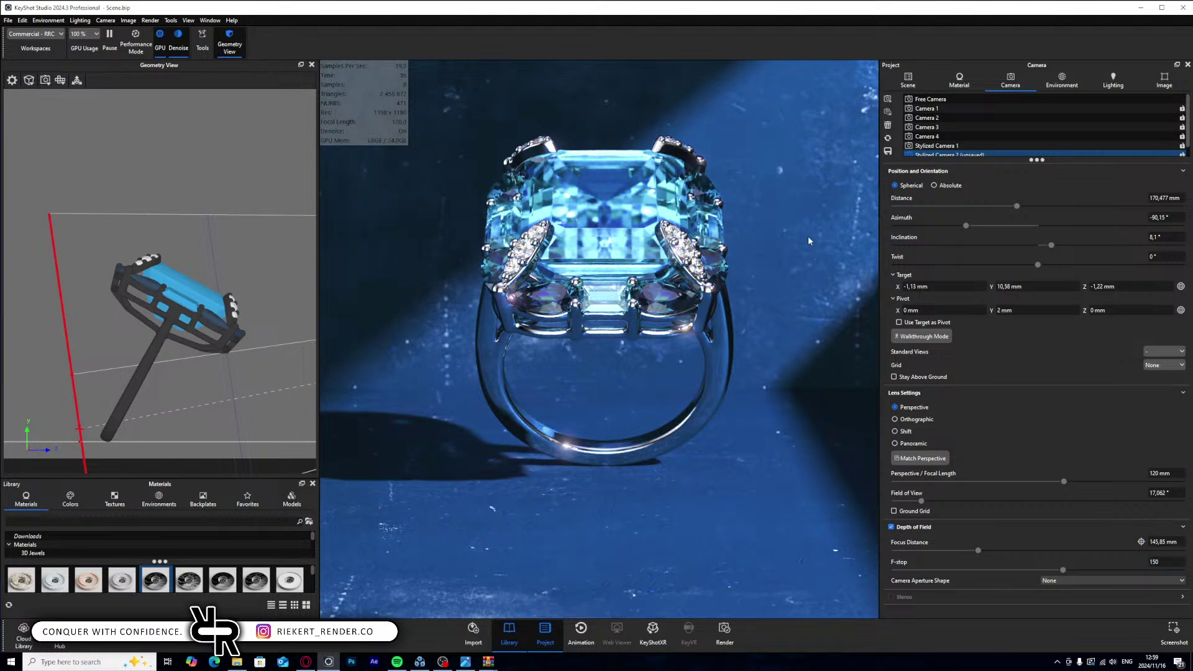
- Lower the upright ring in the camera frame, refocus on its large centre stone and switch to the Free Camera
middle_drag(832, 240, 820, 305)
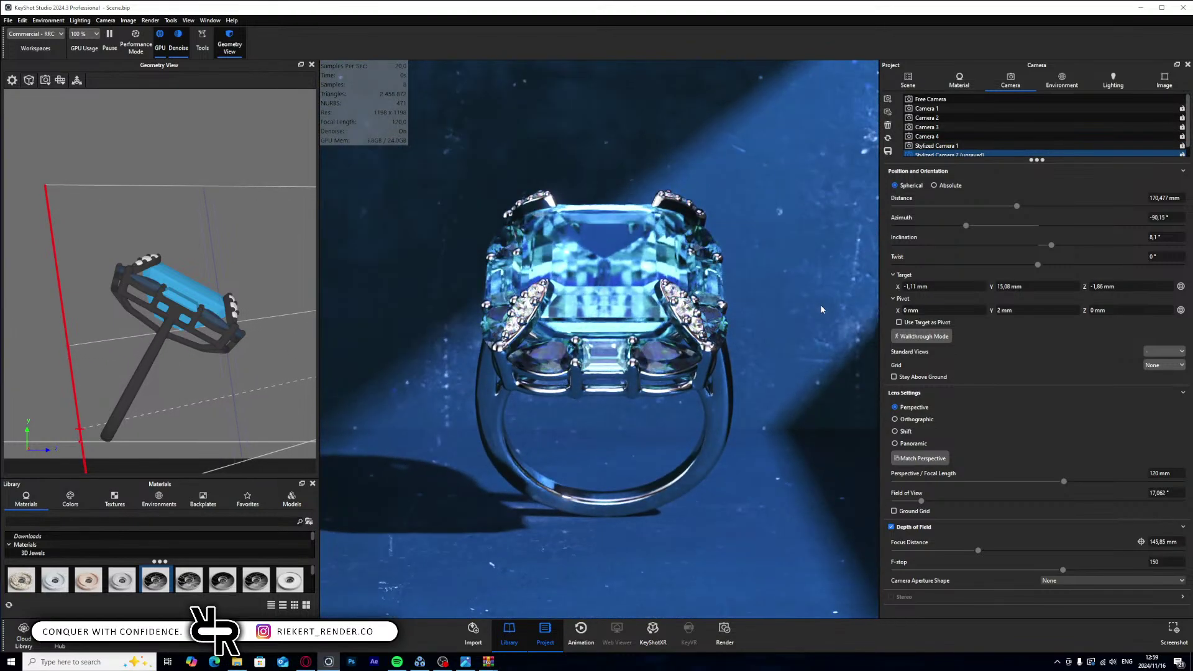
click(1140, 542)
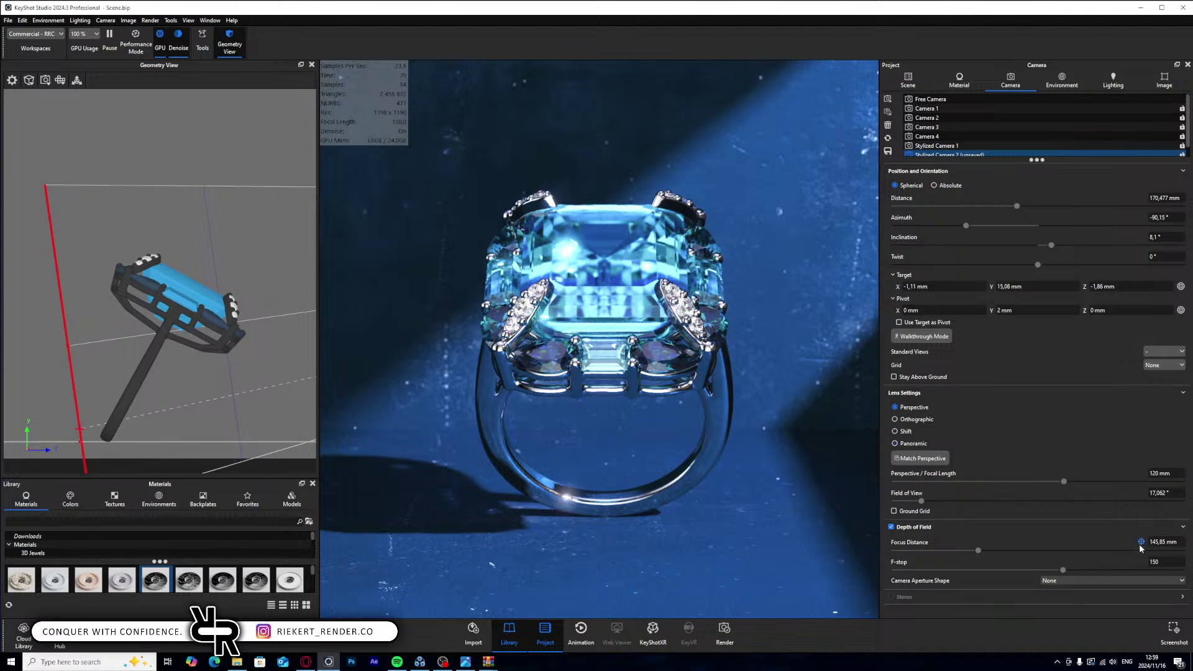
click(602, 273)
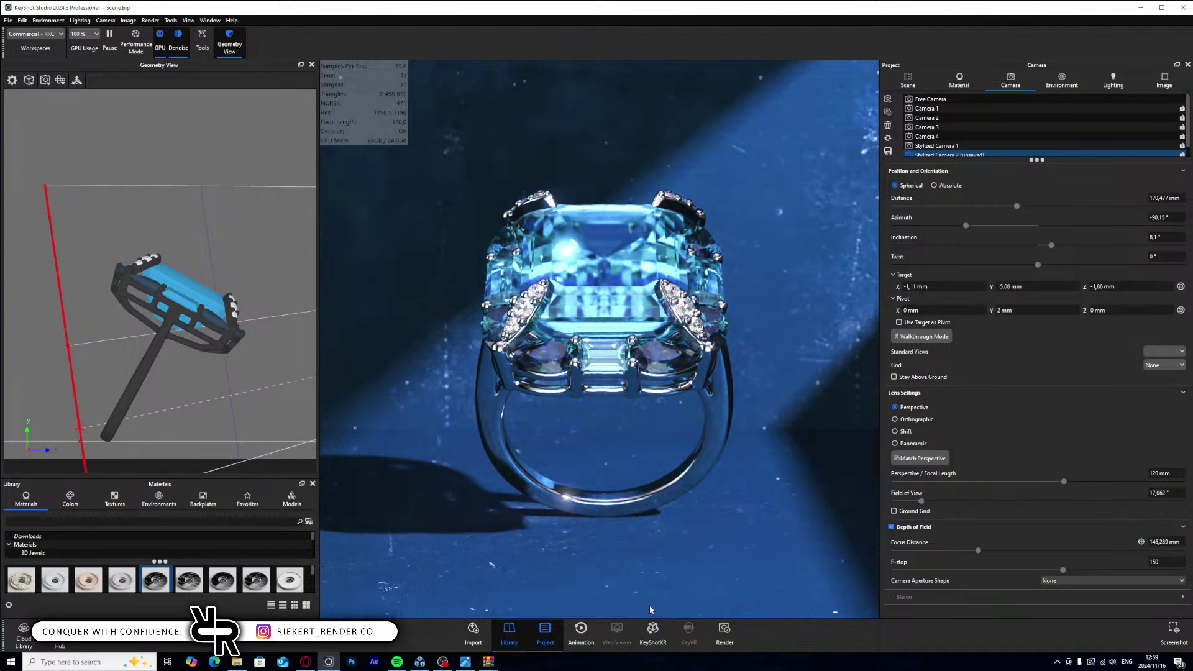
click(649, 607)
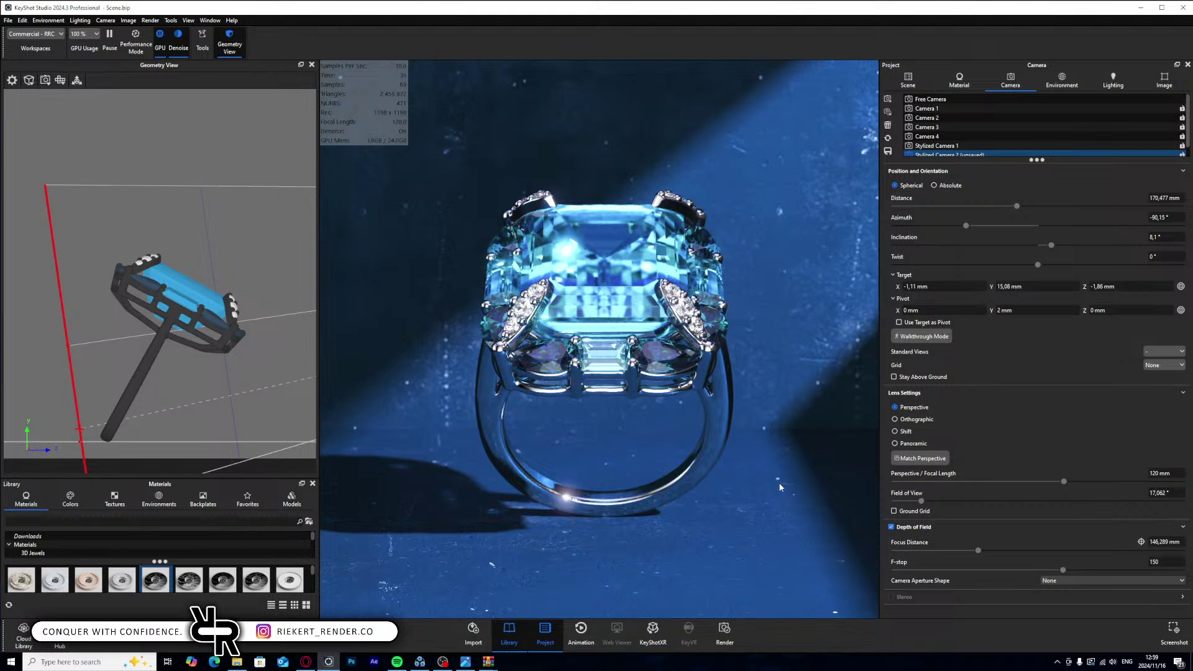
click(1147, 99)
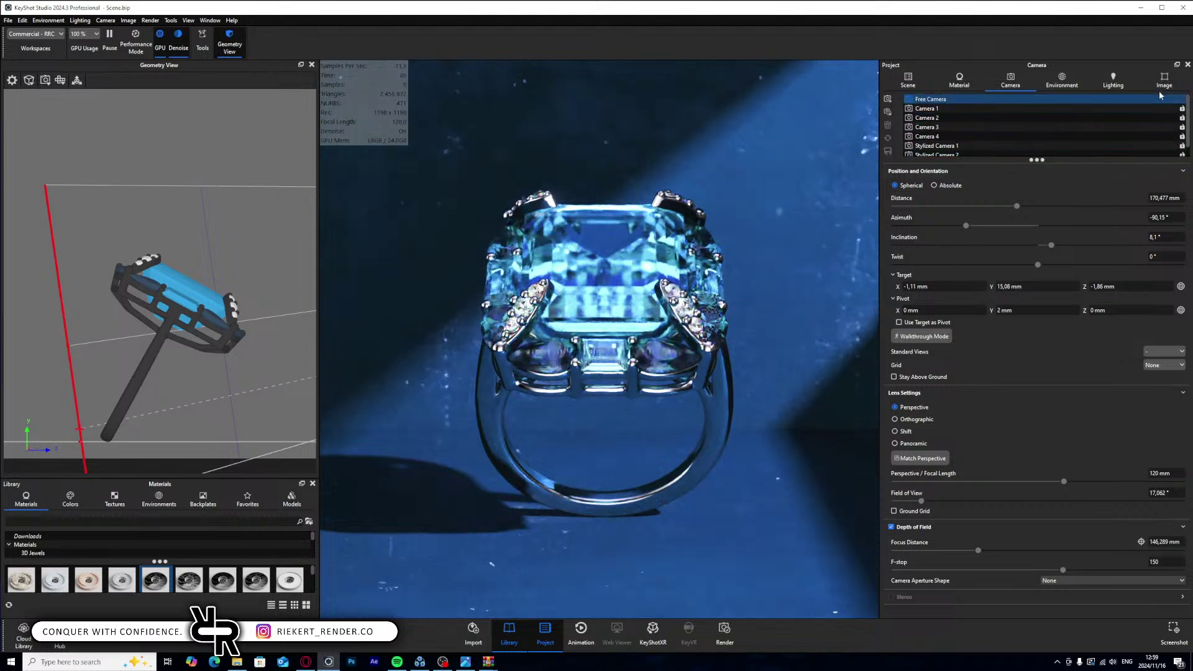
- In Stylized Camera 2, framed from about 152.2 mm, set the focal point on the large centre stone and the F-stop to 256
click(938, 154)
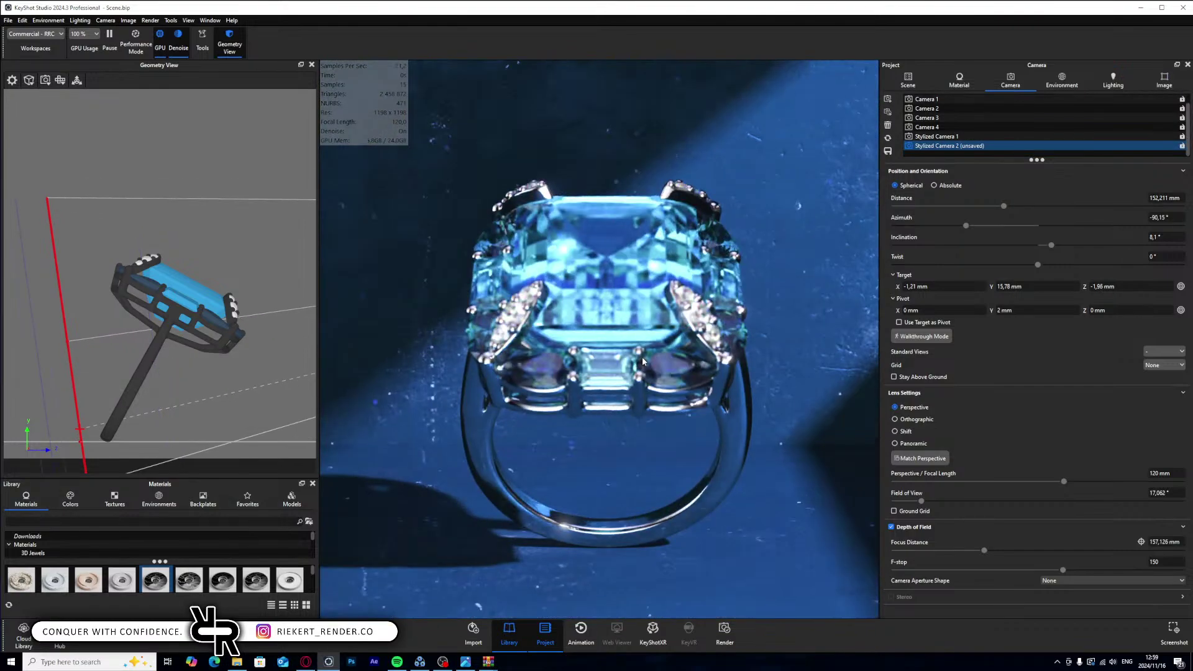
click(1141, 542)
click(605, 289)
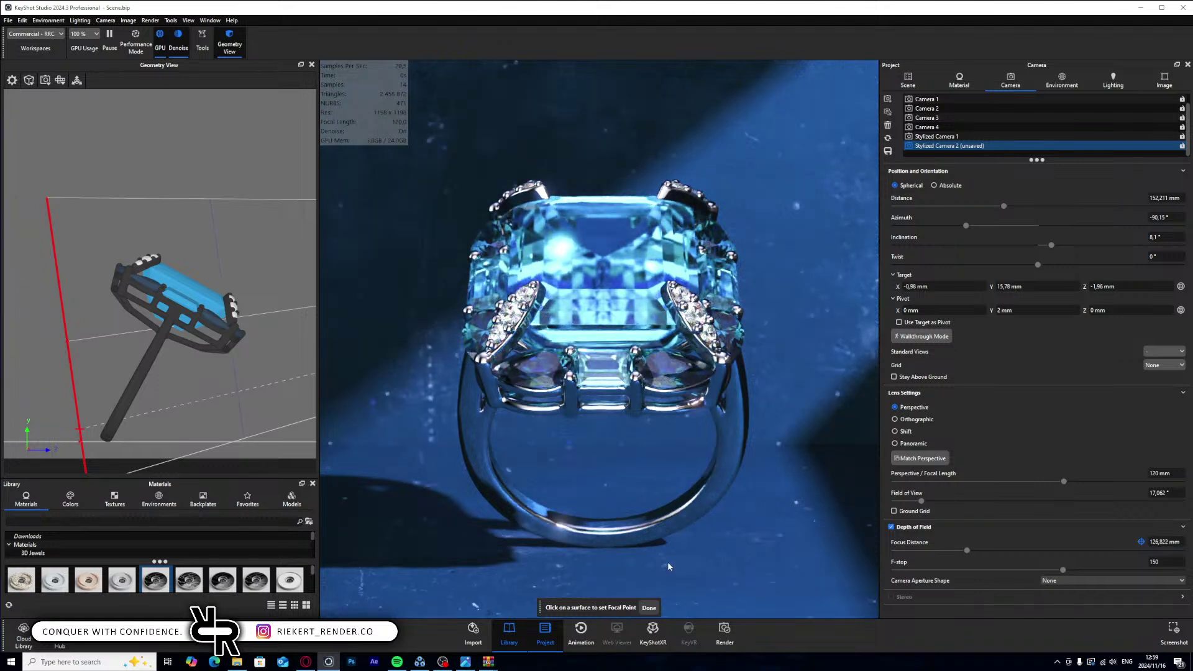
drag(1167, 564, 1080, 543)
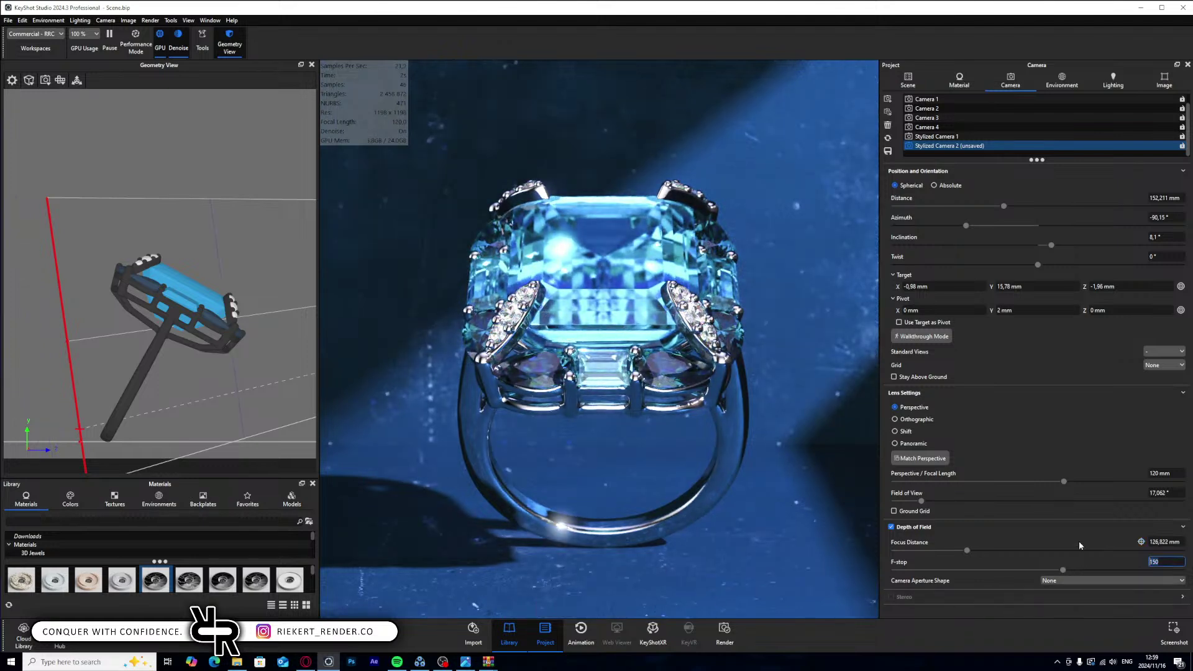
text(256)
key(Return)
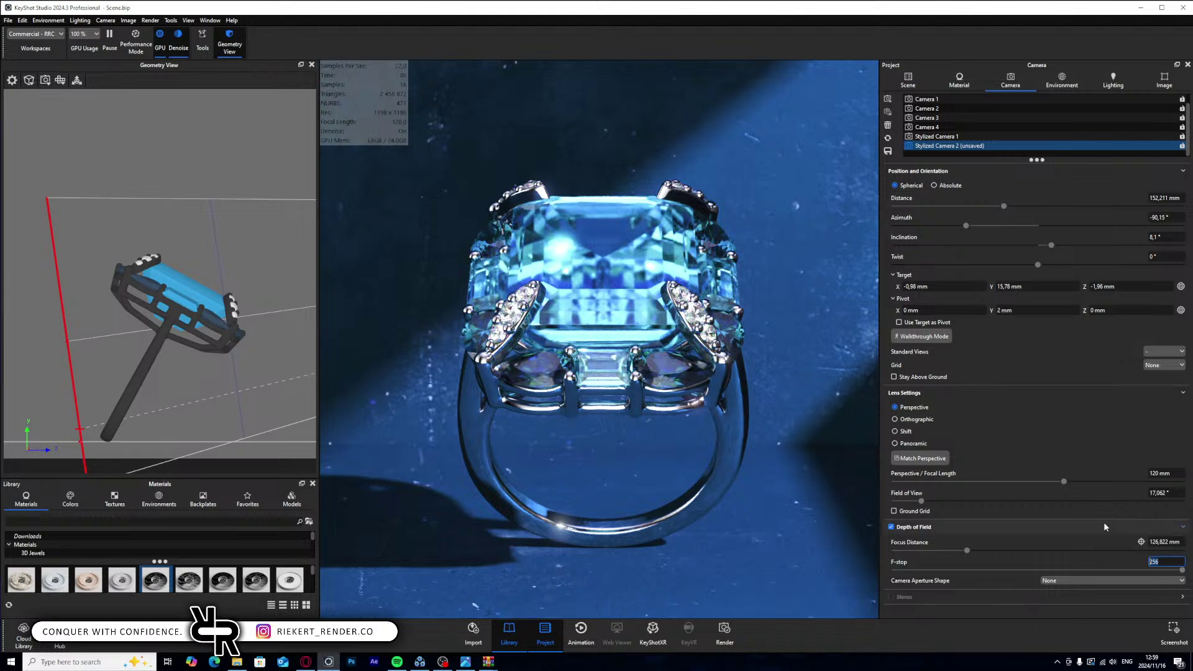
- Shift the focus distance to about 129.65 mm, save Stylized Camera 2, and reduce its F-stop to about 168.19
drag(967, 551, 970, 552)
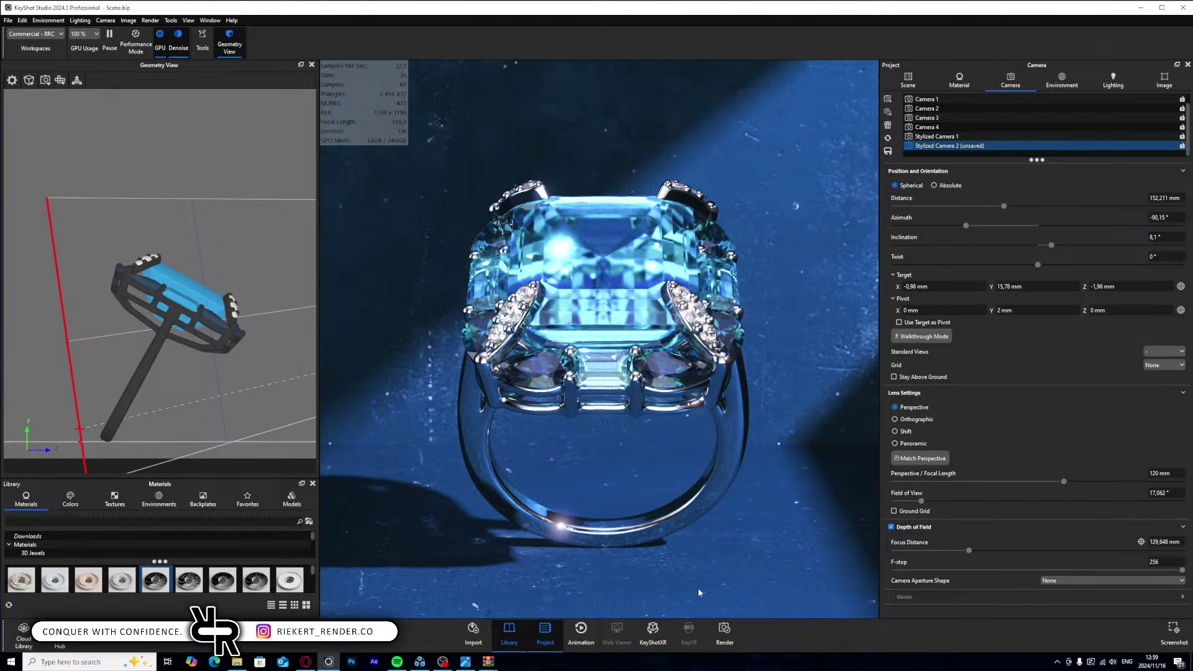
click(888, 151)
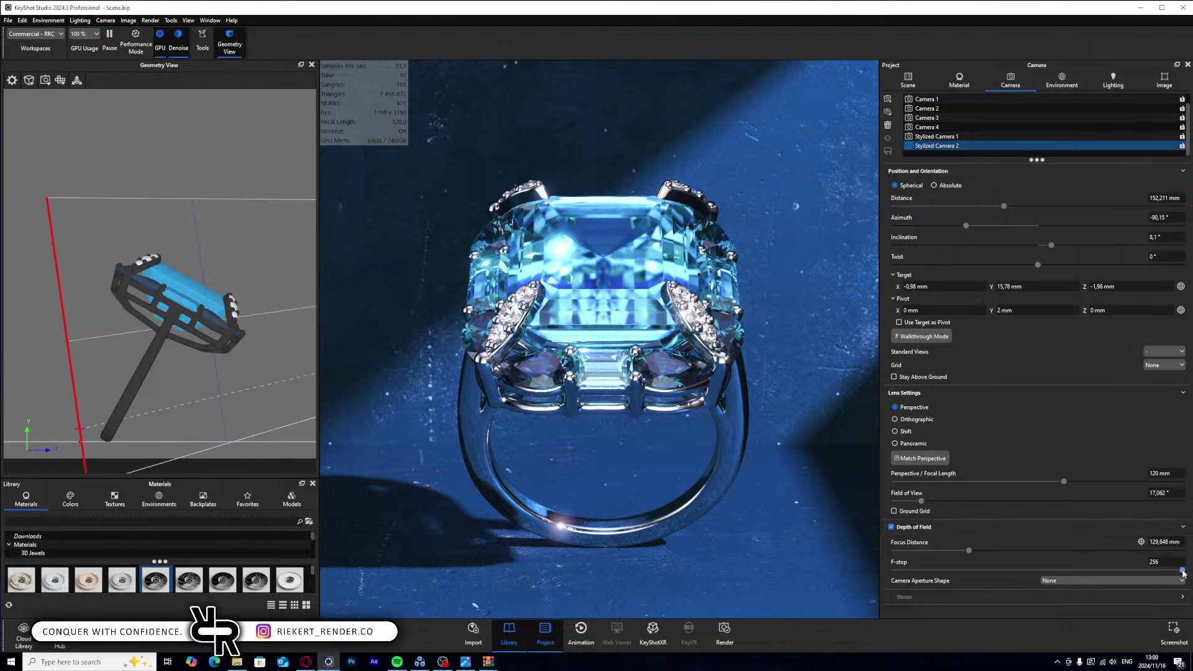
drag(1181, 569, 1084, 567)
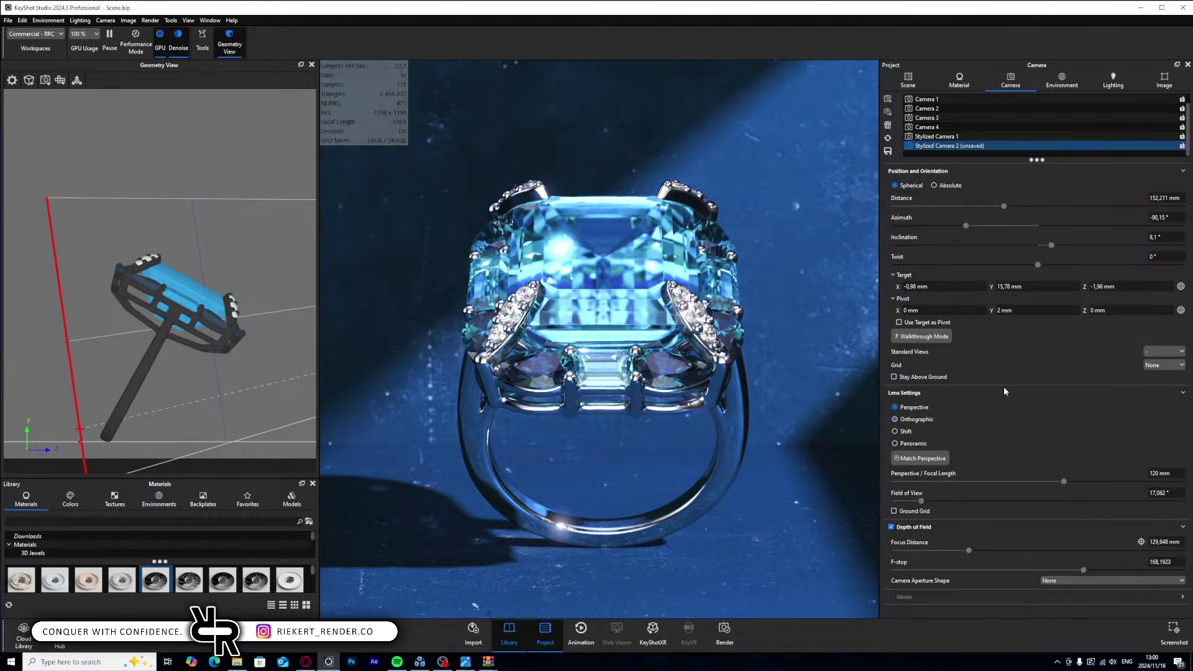
- Compare the GSG_PRO_STUDIOS_METAL_005 environment with Front on the upright ring and keep the Front environment
click(1164, 81)
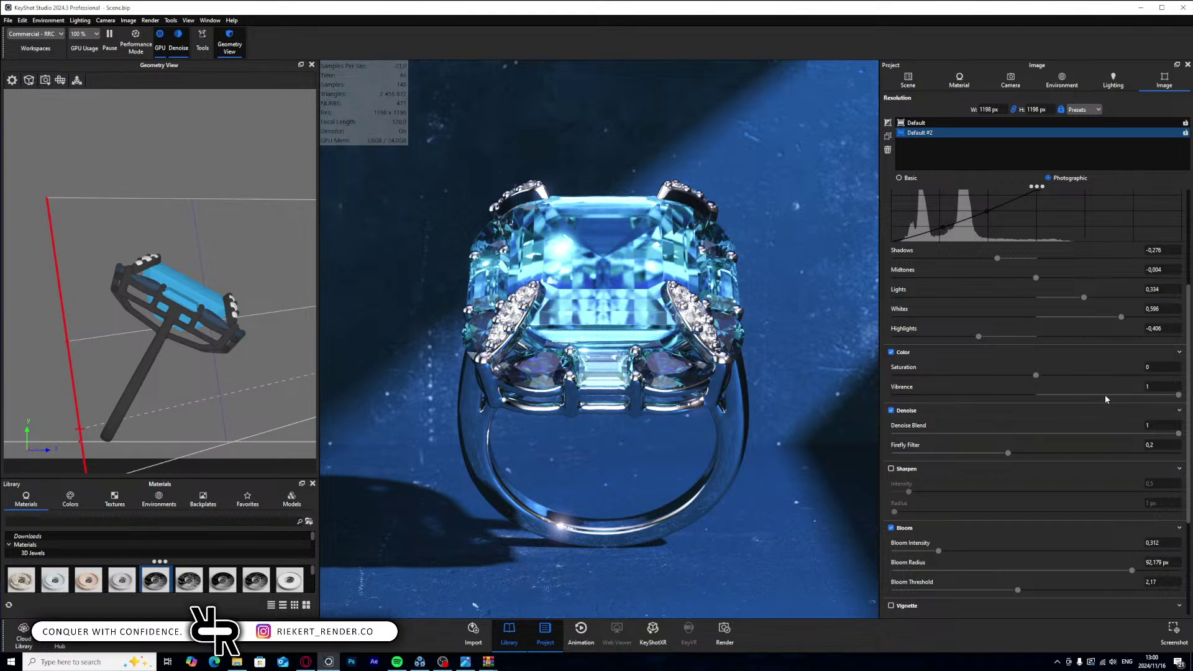
click(1062, 81)
click(940, 127)
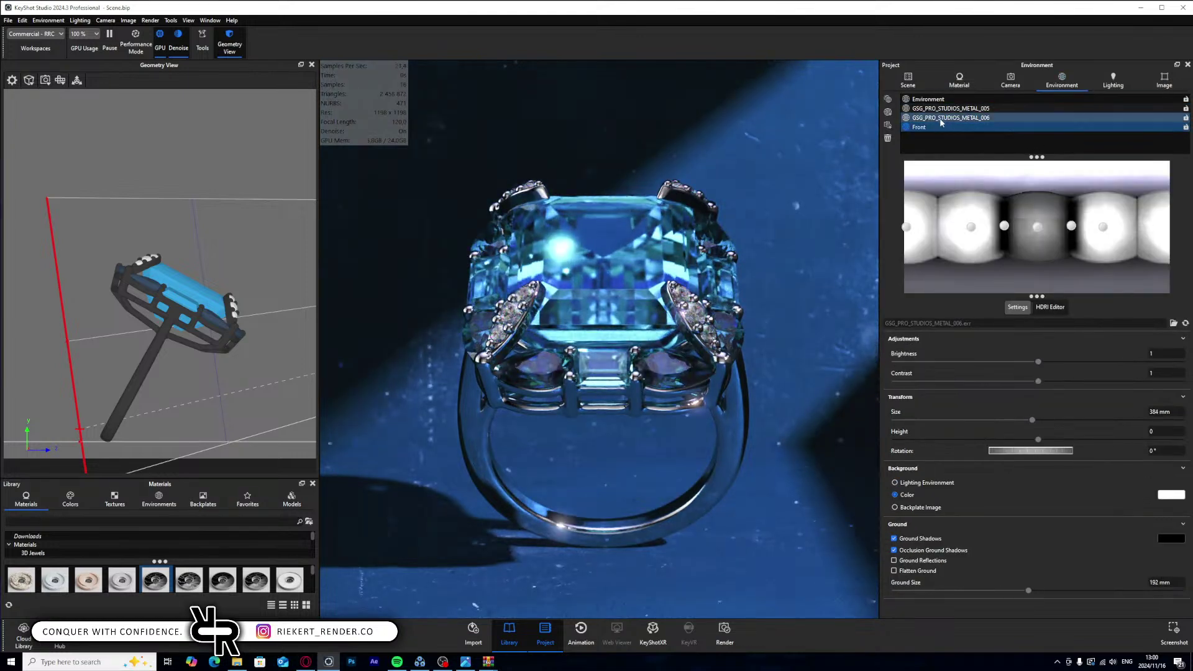
click(943, 108)
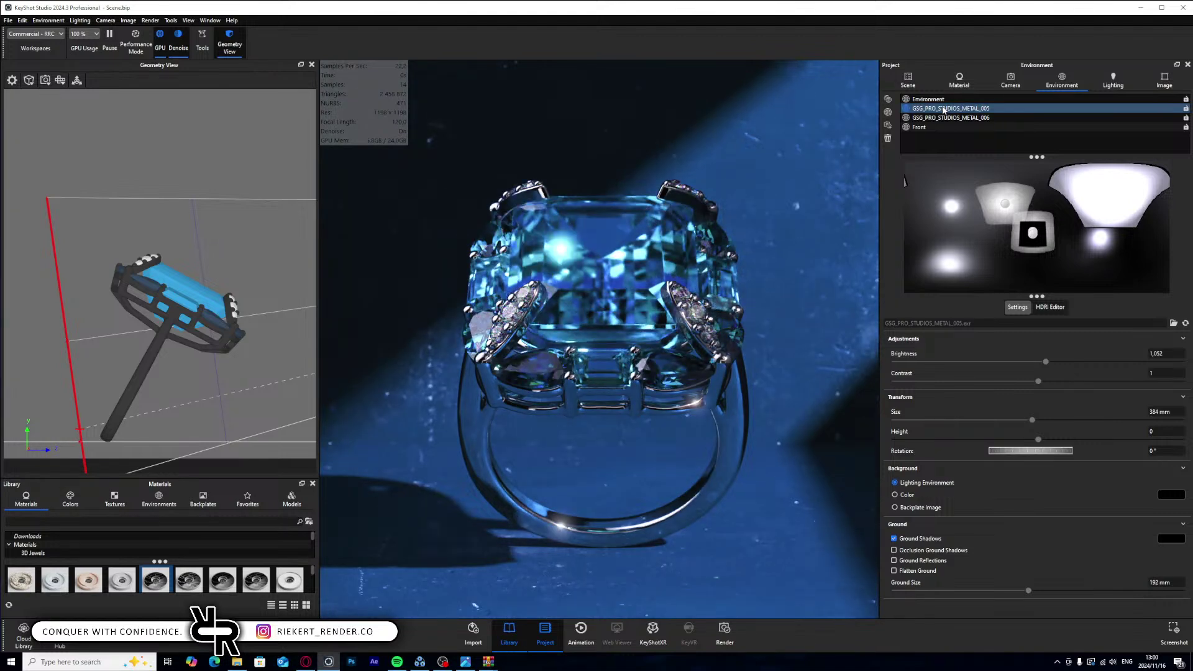
ctrl+click(941, 127)
click(941, 128)
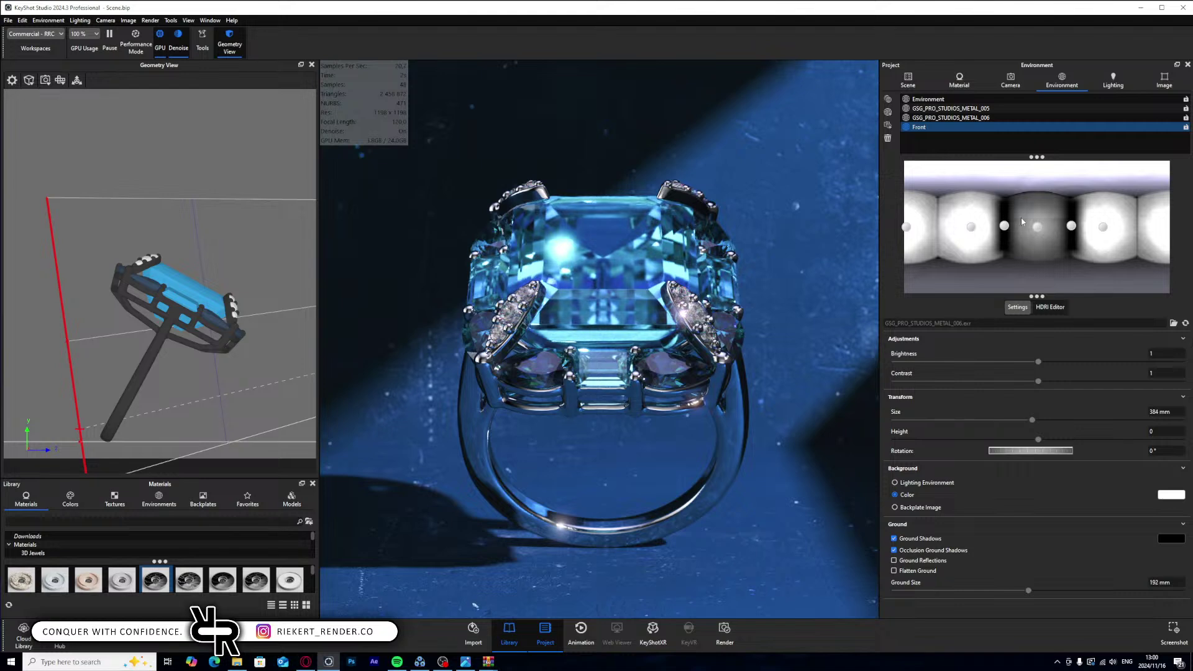
- Reduce the bloom intensity of the Default #2 image style to about 0.078 and hide the heads-up display
click(1164, 81)
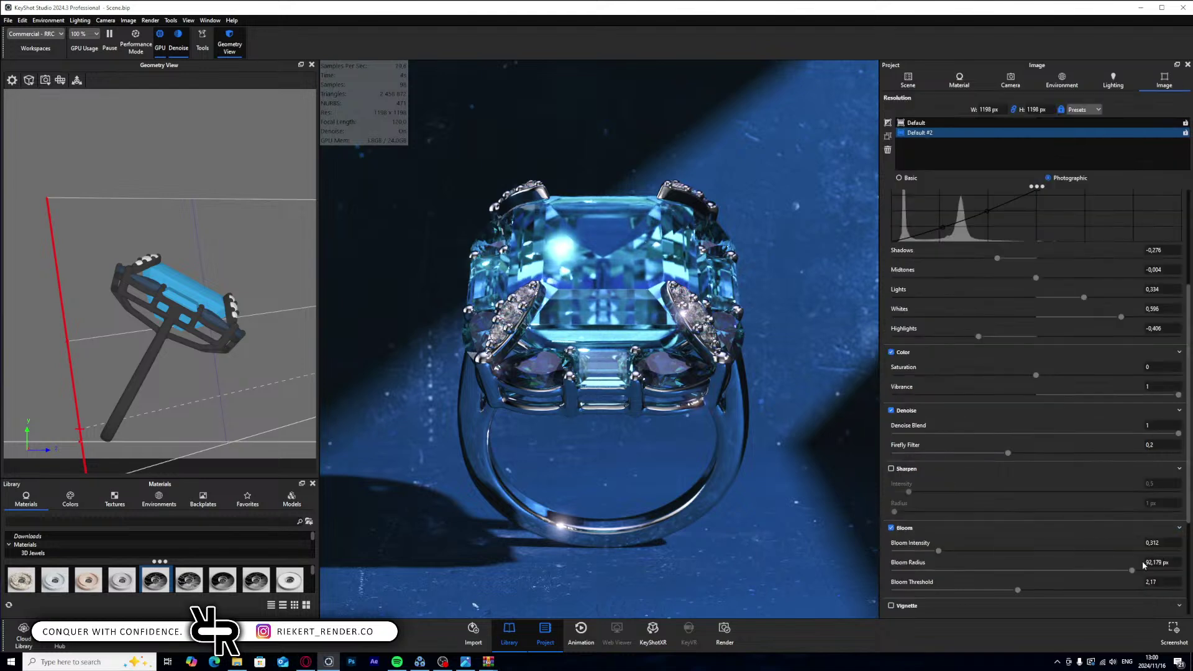
drag(939, 551, 907, 550)
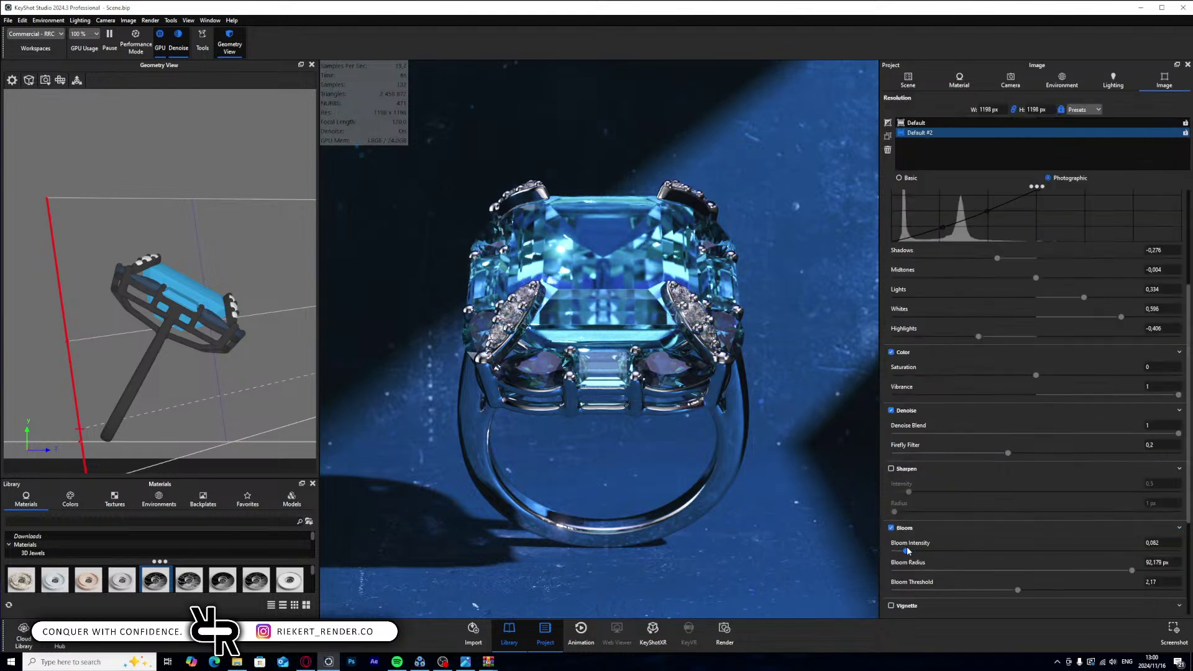
drag(907, 550, 908, 551)
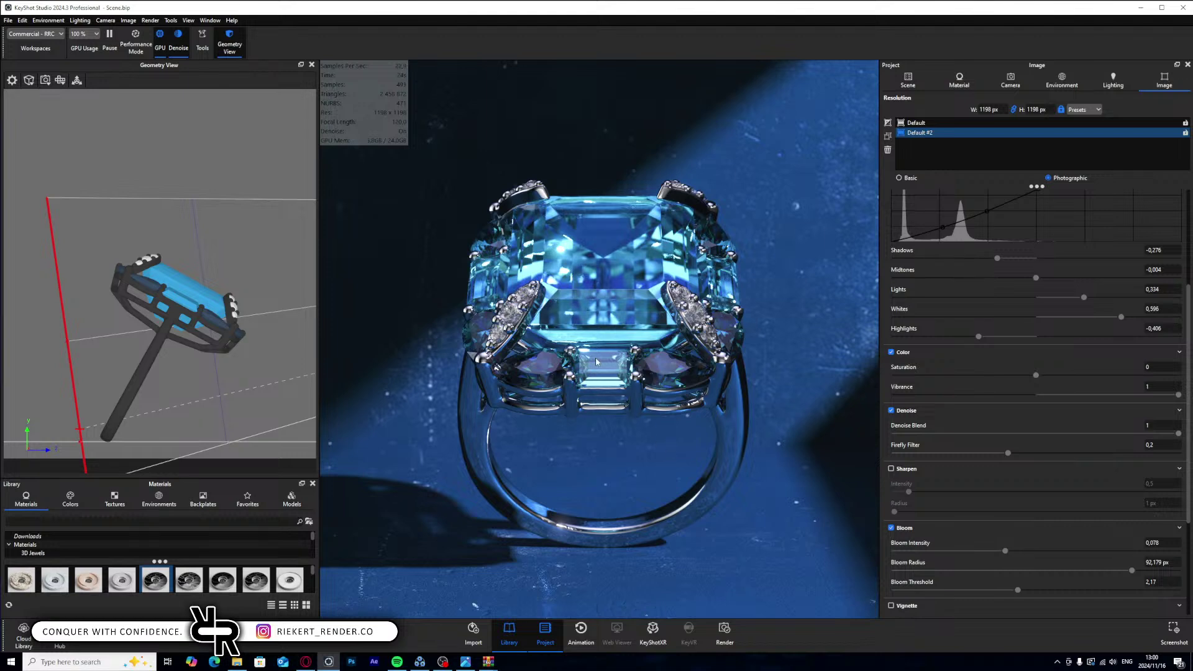
key(h)
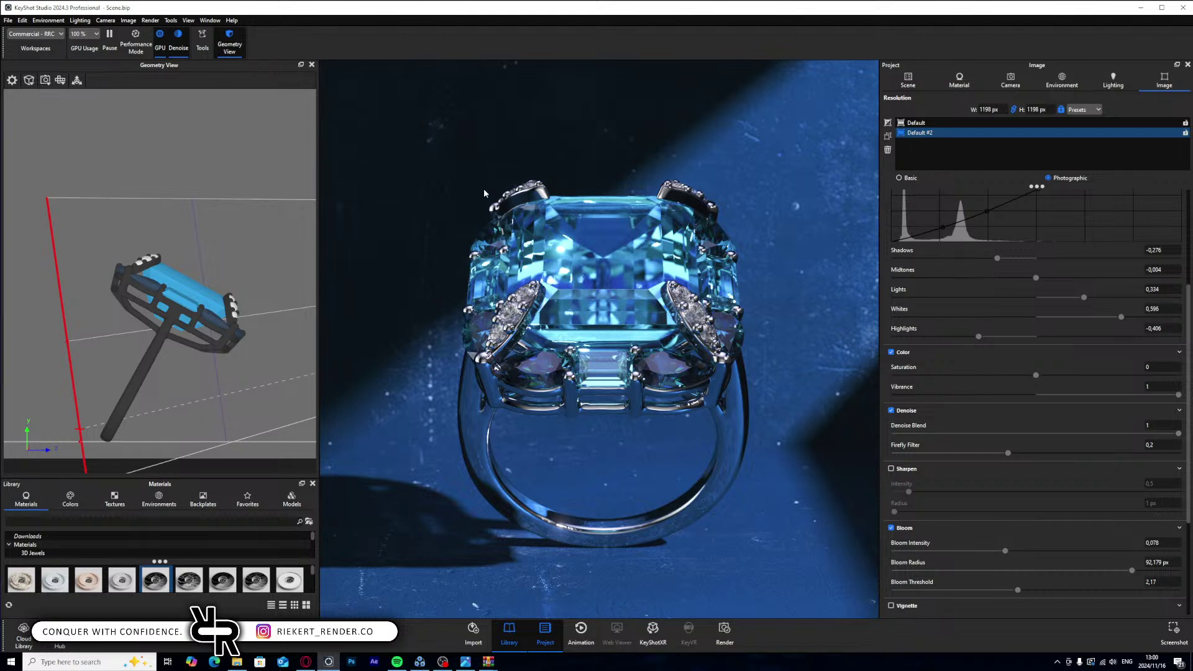
- Examine the upright ring from angled views with the Free Camera and return to Stylized Camera 2
click(1011, 80)
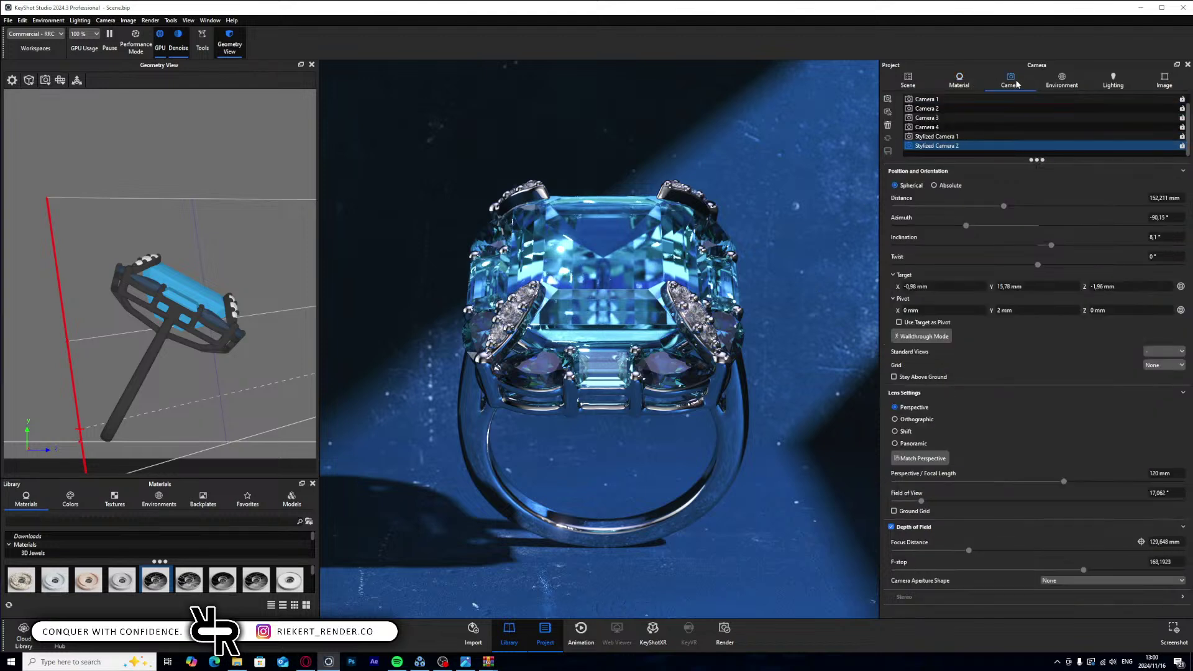
scroll(957, 99, up, 1)
click(957, 99)
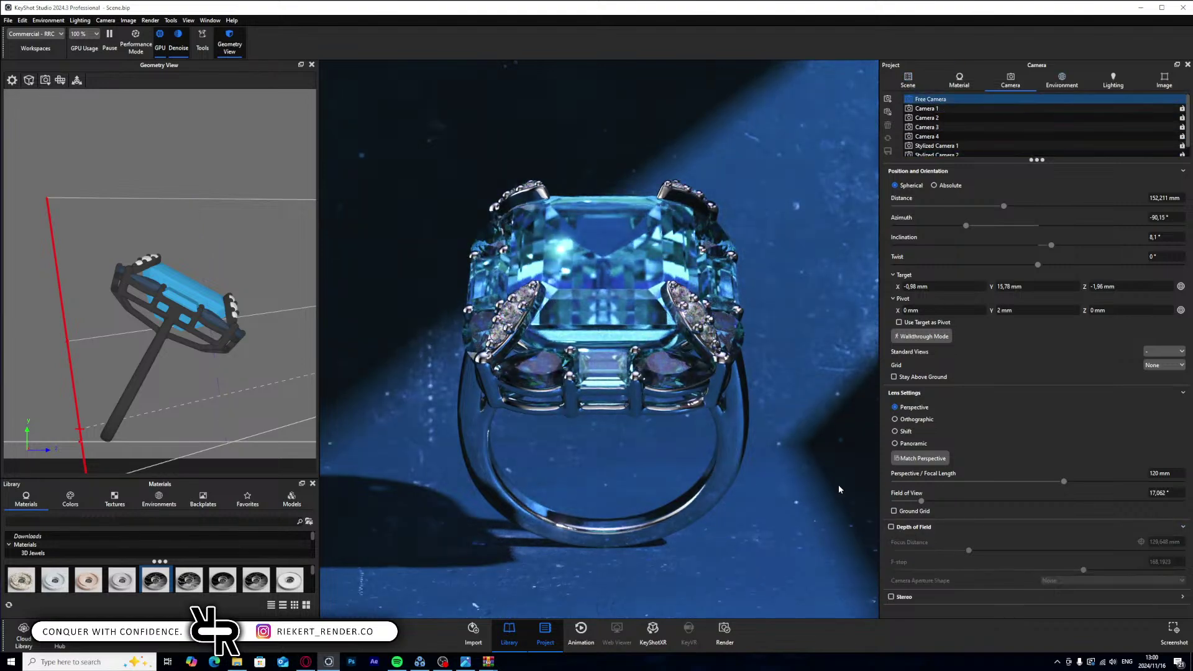
drag(659, 413, 808, 407)
middle_drag(808, 407, 592, 427)
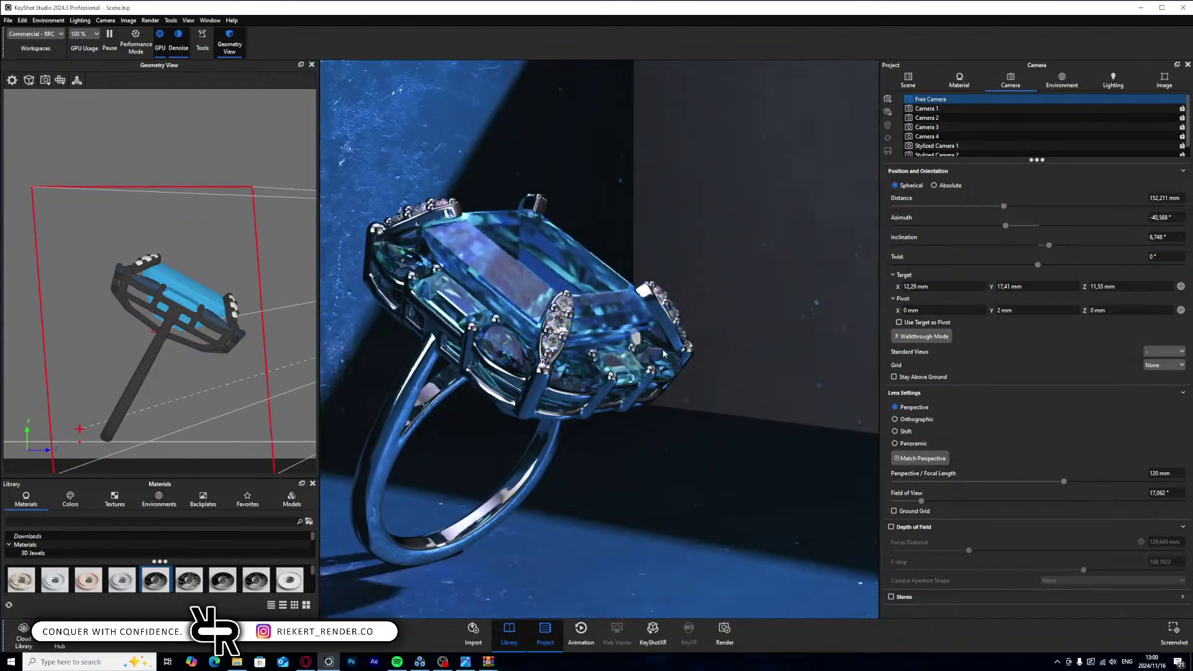
middle_drag(663, 354, 841, 283)
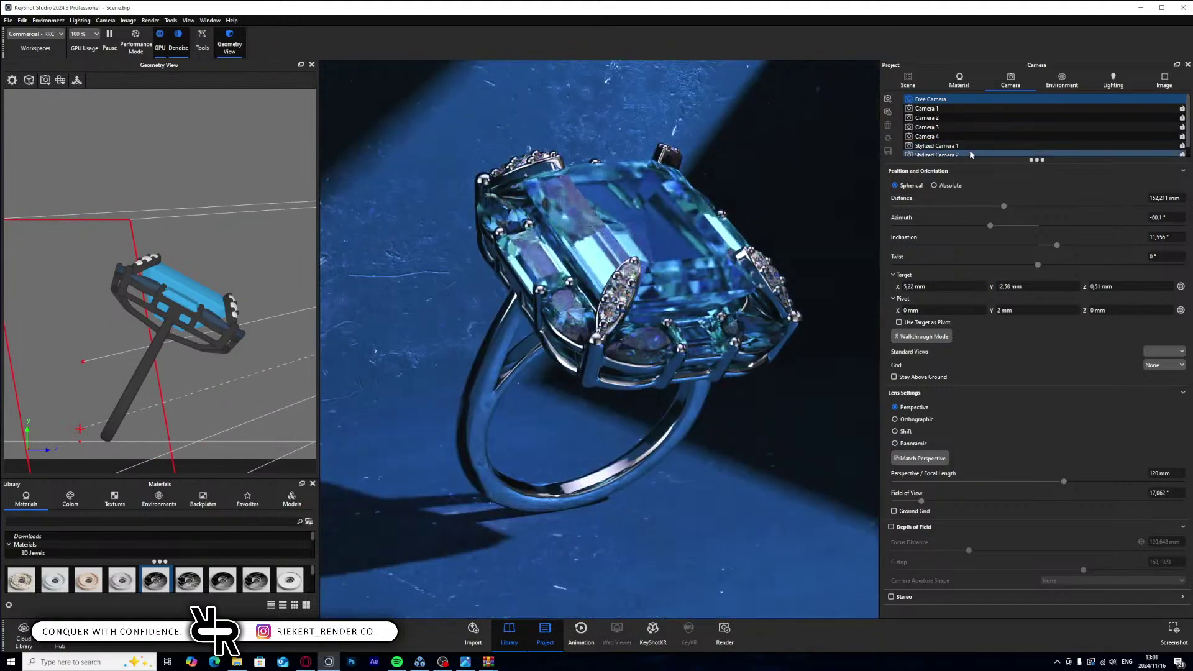
click(970, 153)
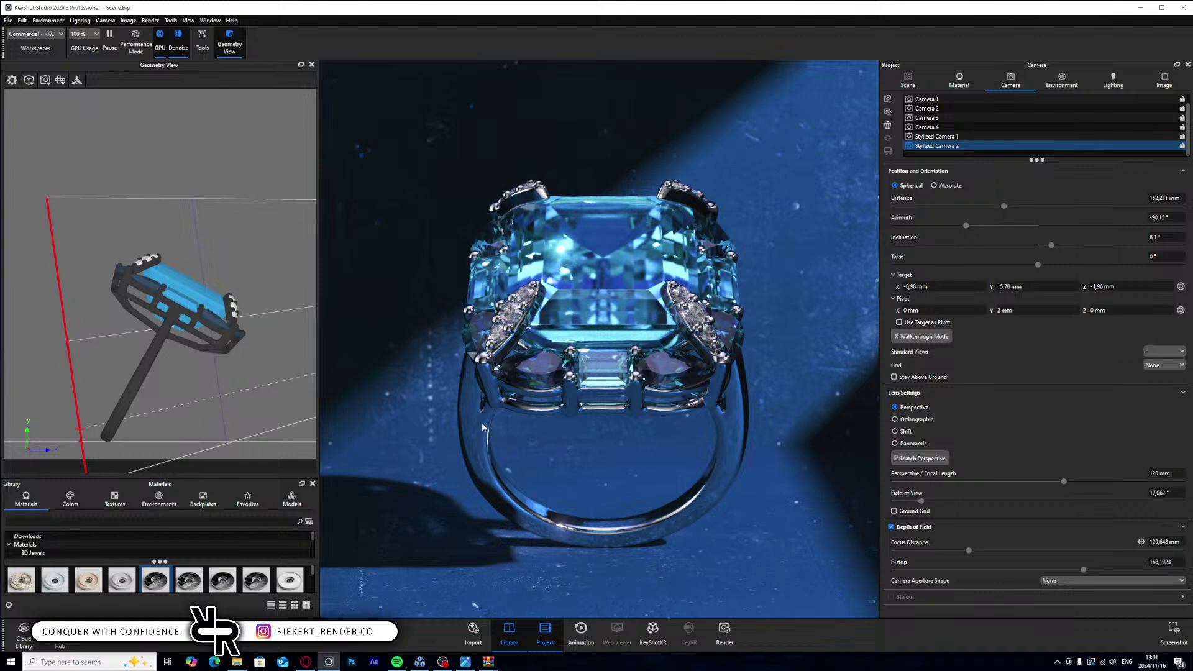
- Move the Ground Plane about -42.5 mm along the global Z axis and accept the move
scroll(271, 398, down, 10)
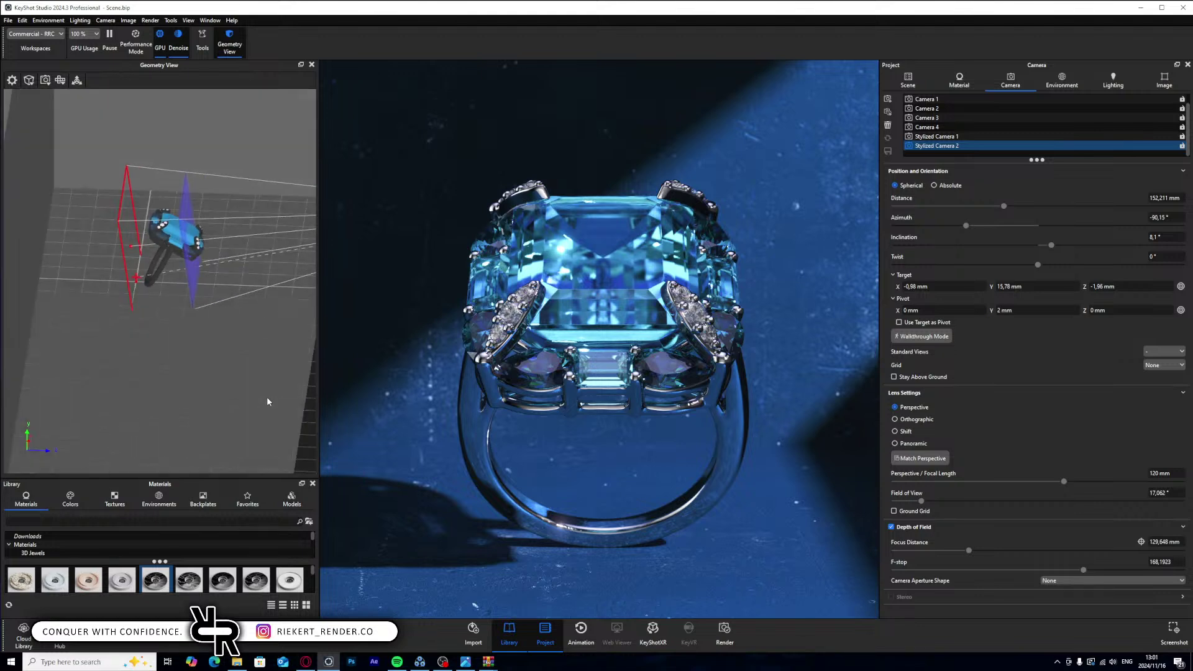
click(908, 81)
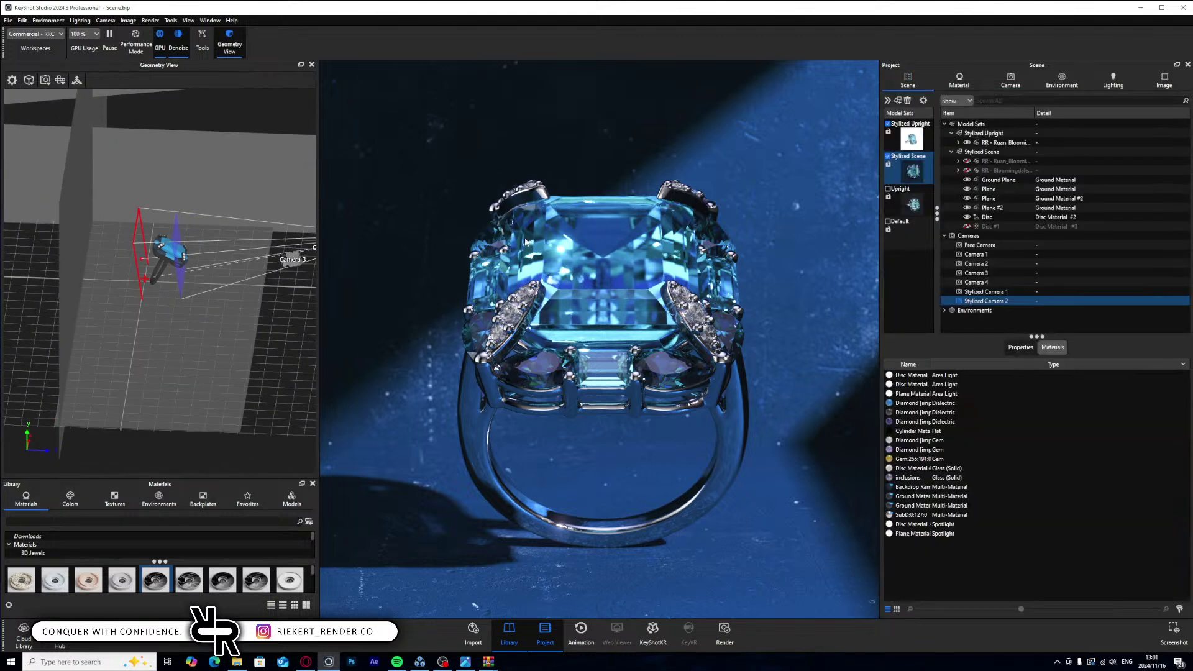
click(120, 143)
click(77, 80)
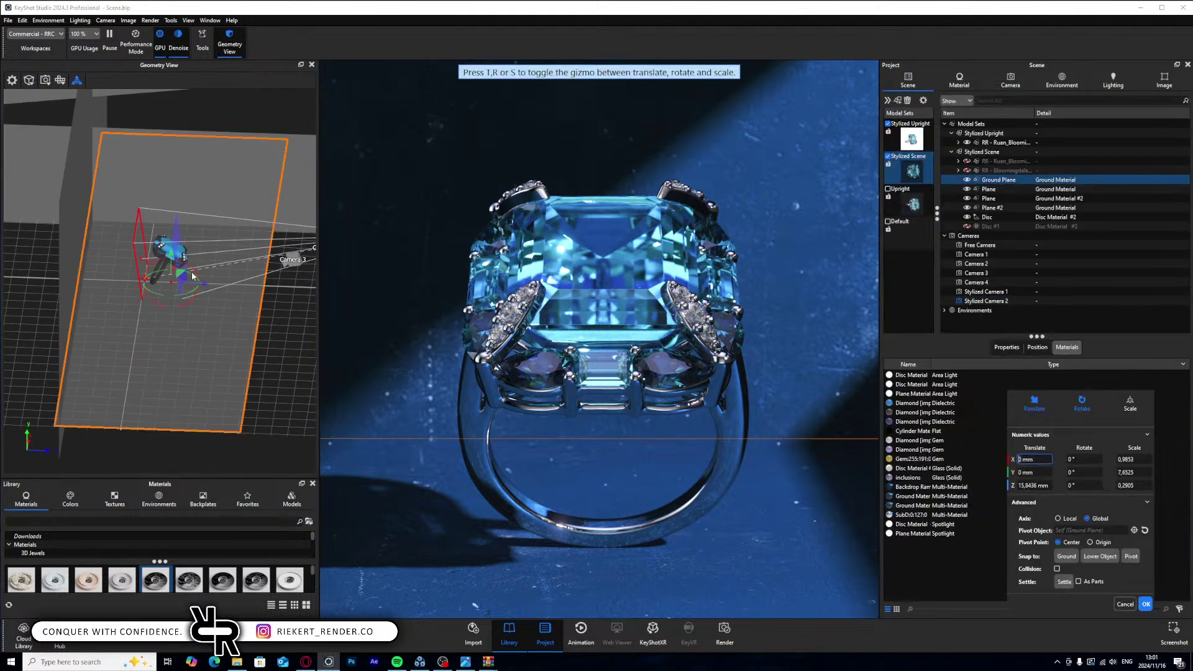
drag(205, 287, 132, 281)
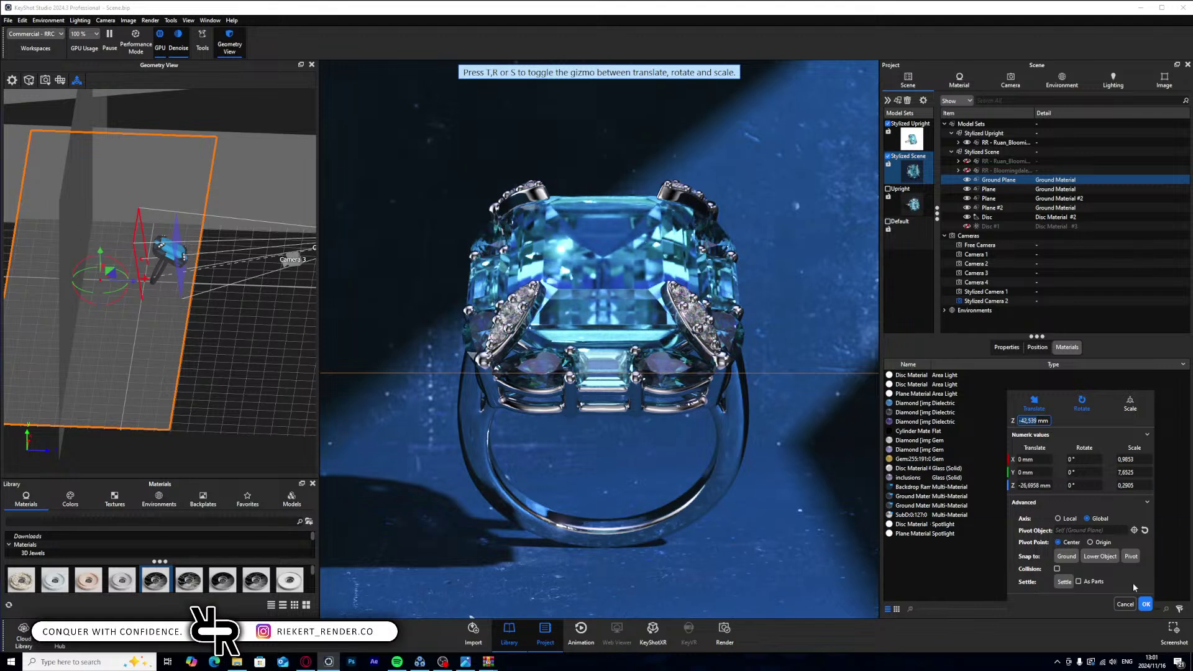
click(1147, 604)
- Switch to Stylized Camera 1 to check the scene from its saved view
click(1012, 81)
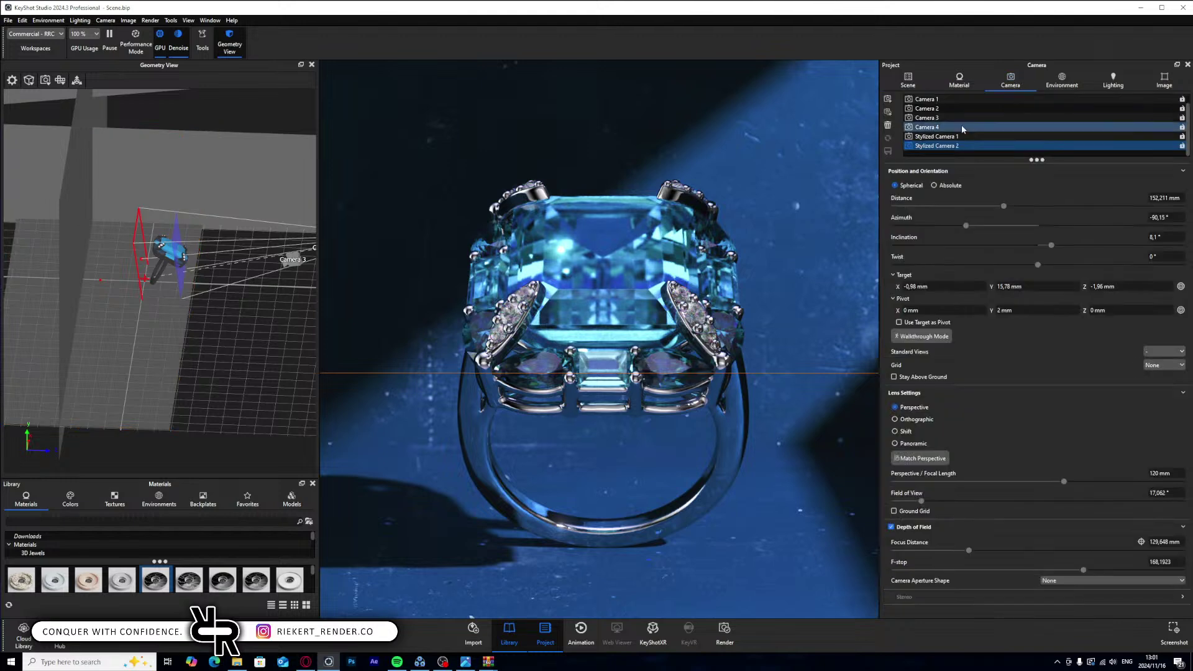
click(946, 137)
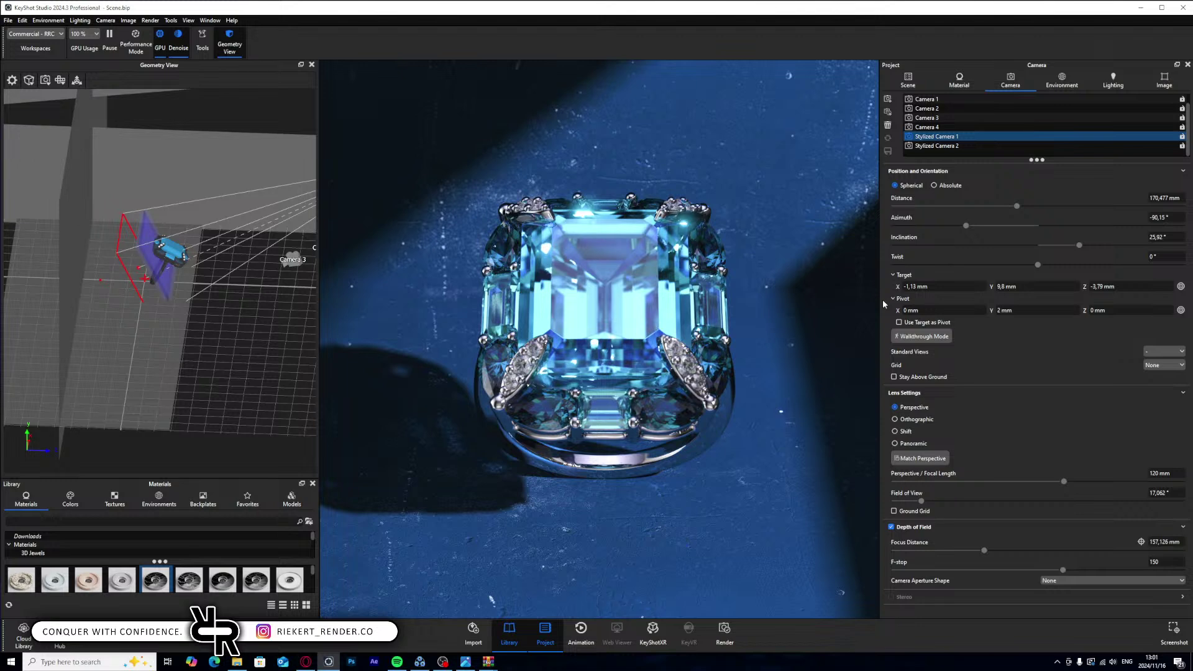
- Move the Plane with Ground Material #2 and Plane #2 together about -10.3 mm along the global Y axis
click(908, 81)
click(989, 198)
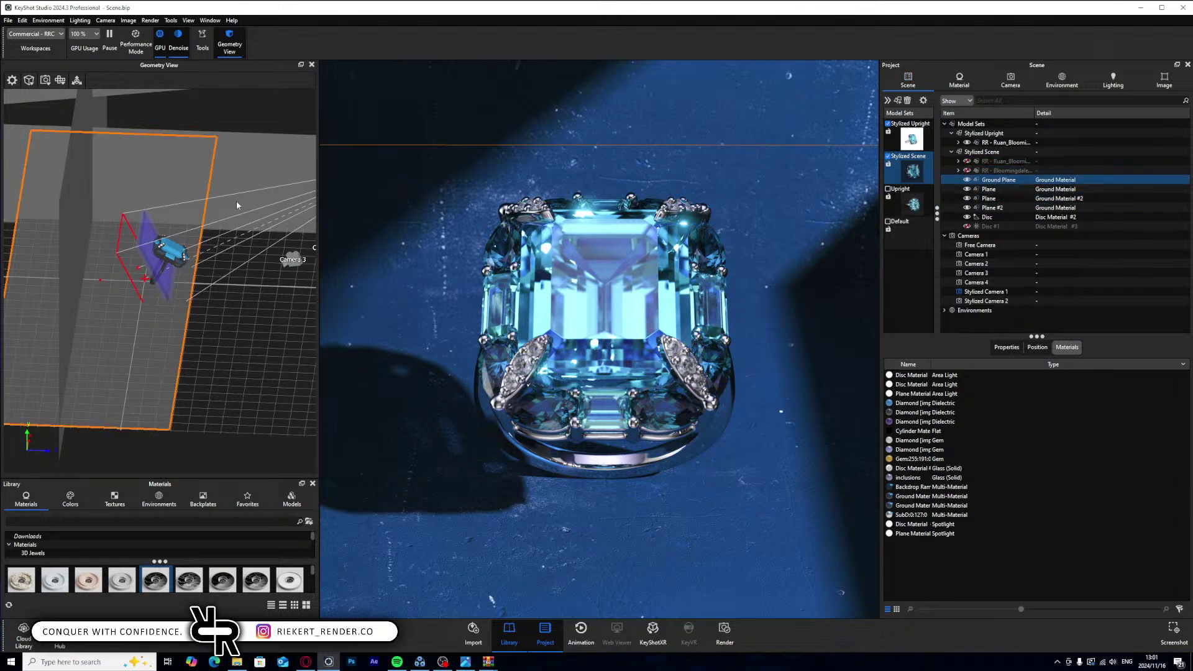
middle_drag(249, 188, 237, 226)
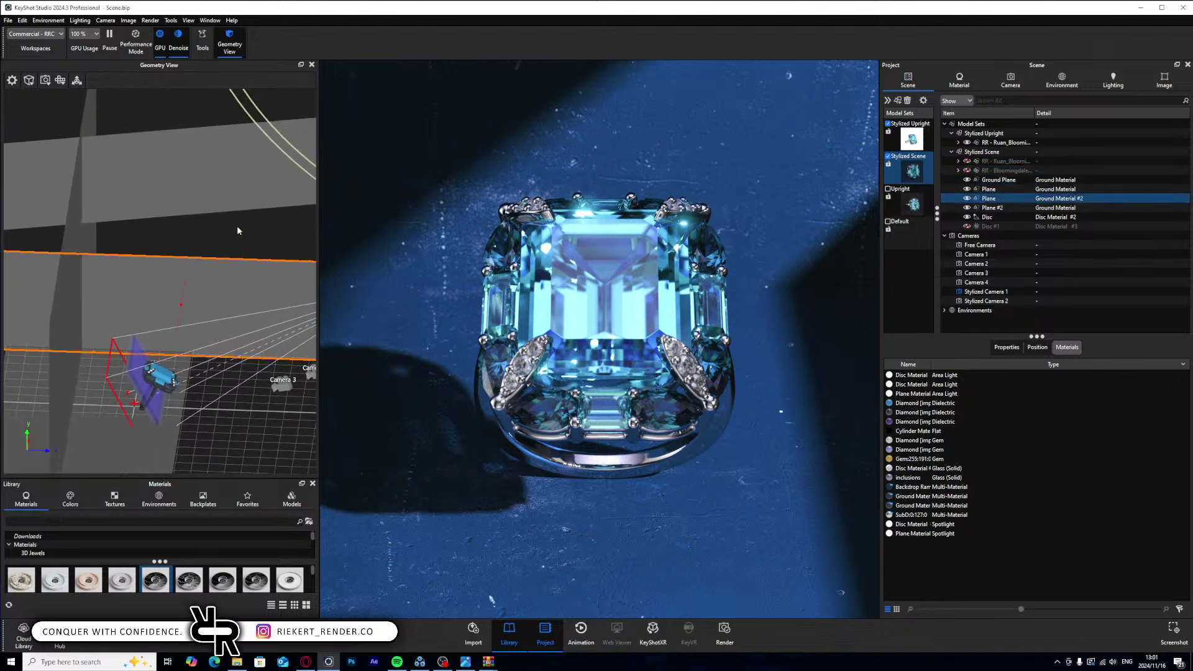
shift+click(217, 179)
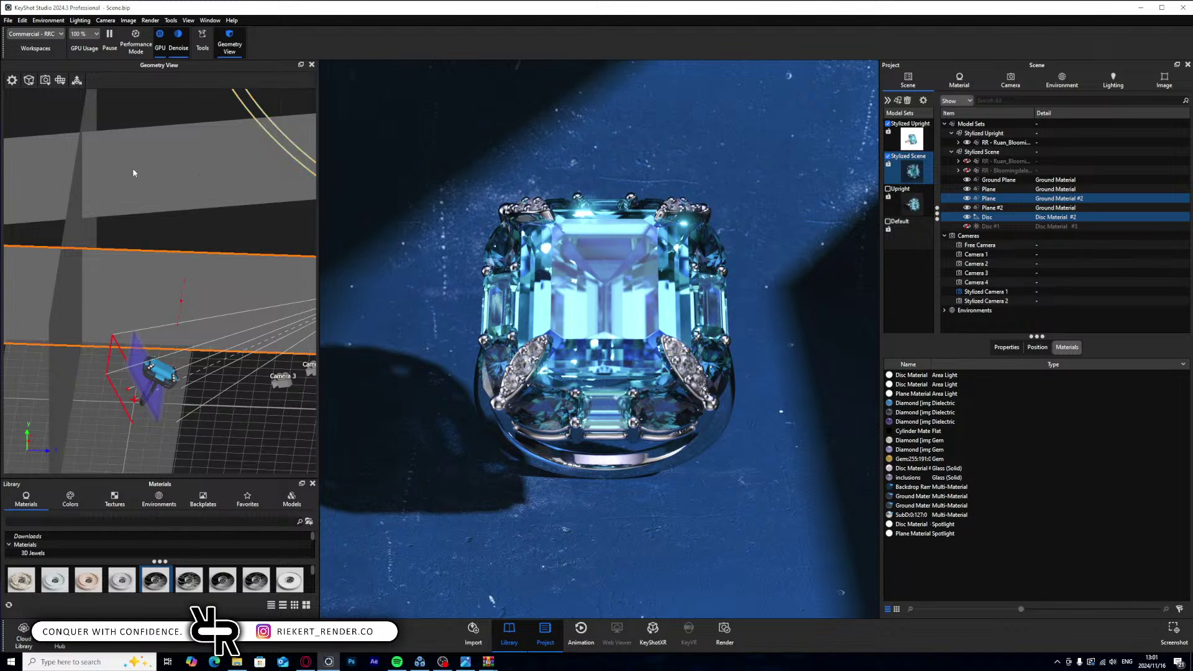
ctrl+click(31, 173)
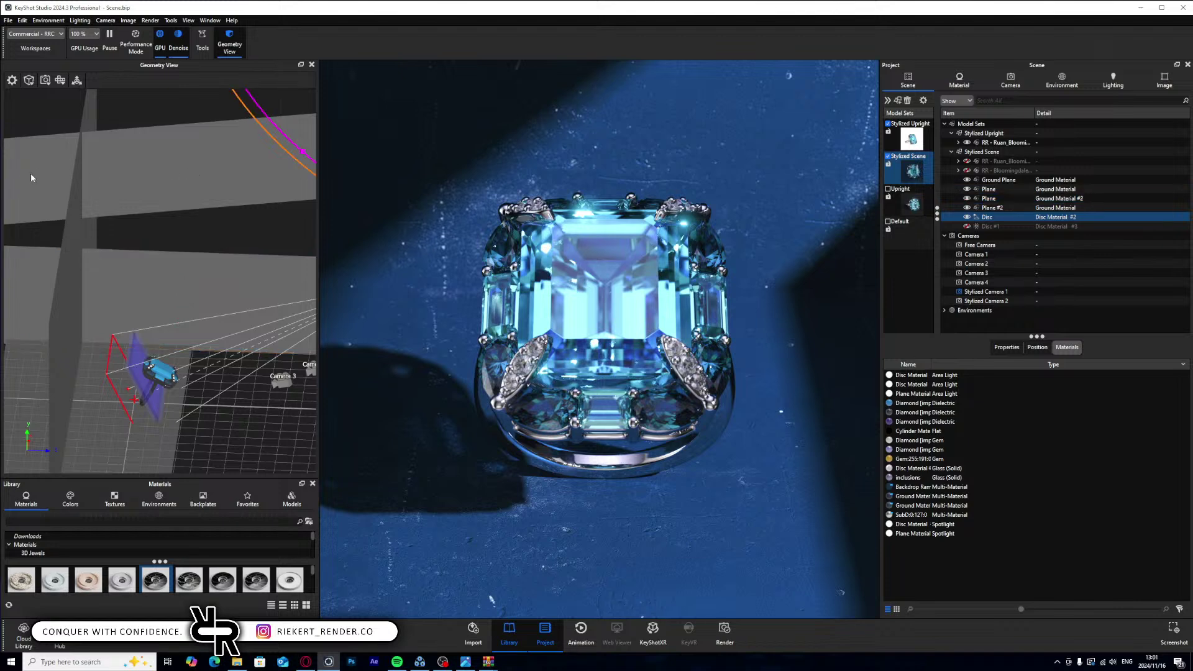
drag(29, 172, 155, 223)
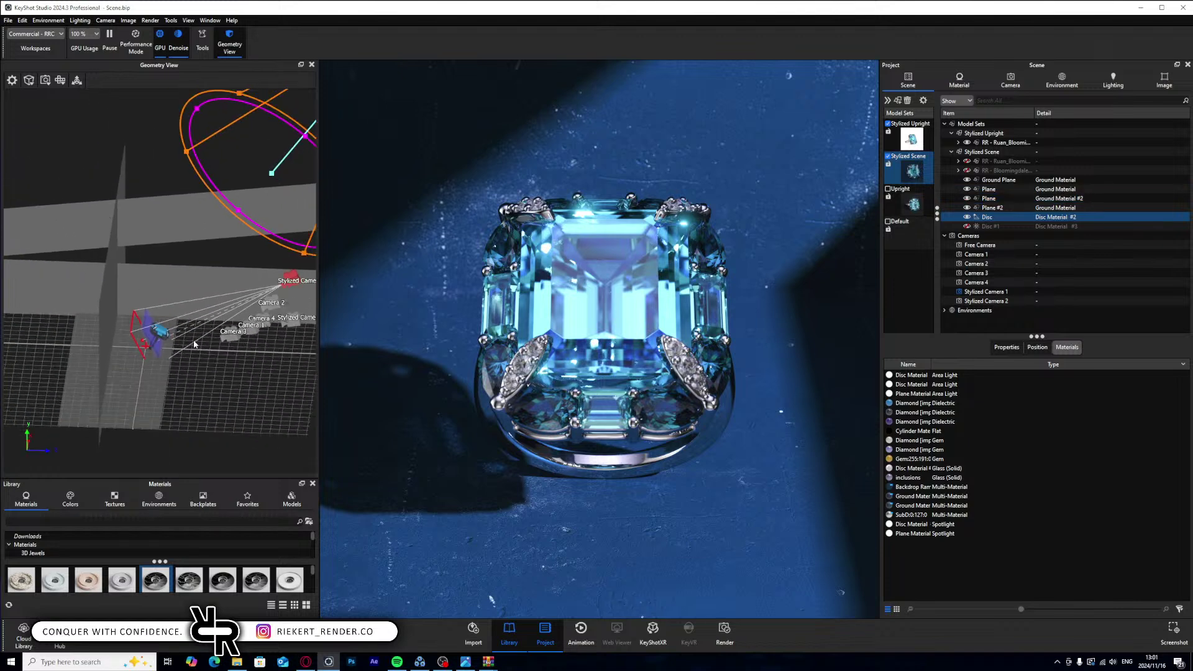
click(996, 200)
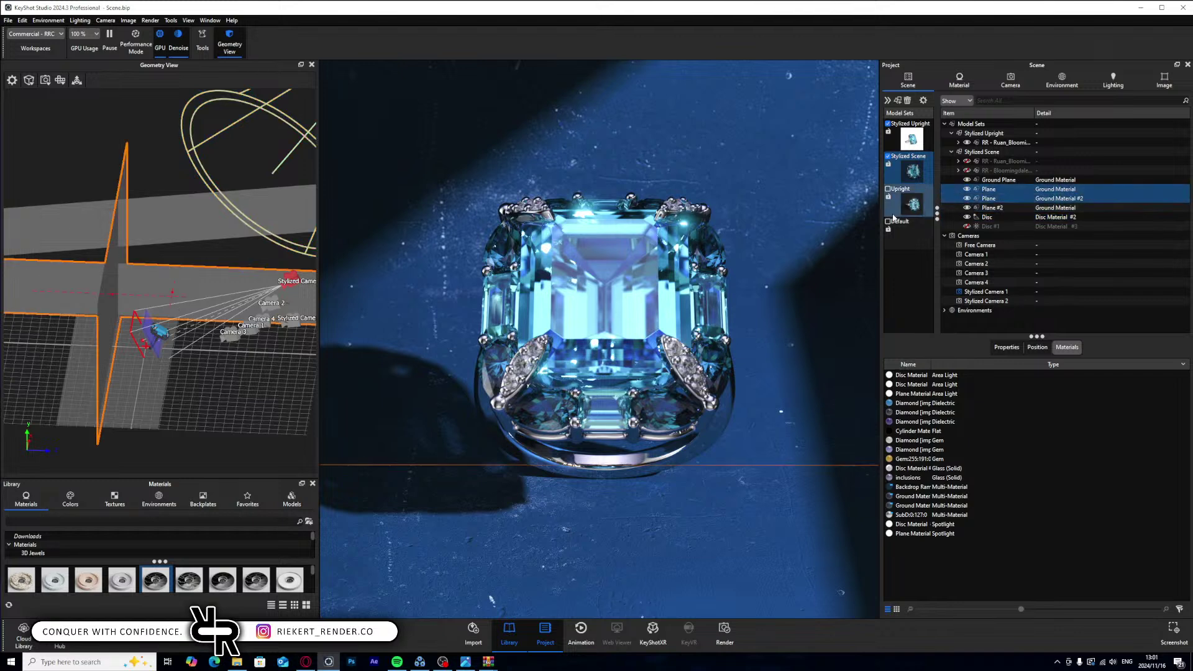
ctrl+click(993, 208)
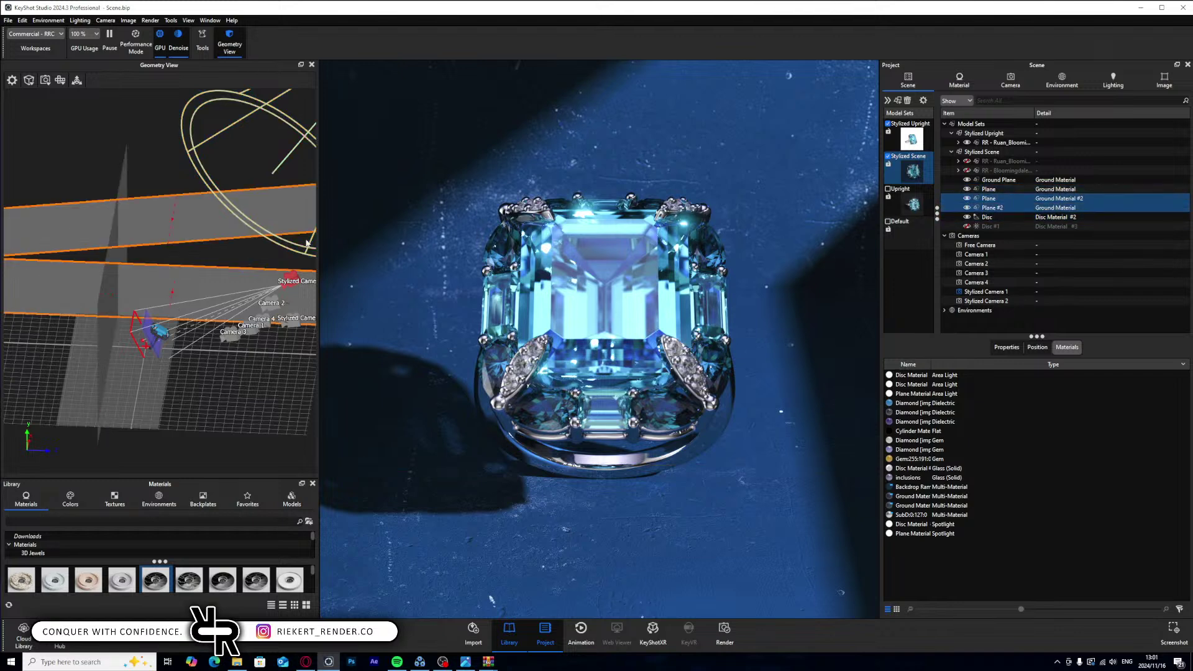
key(ctrl+d)
click(77, 80)
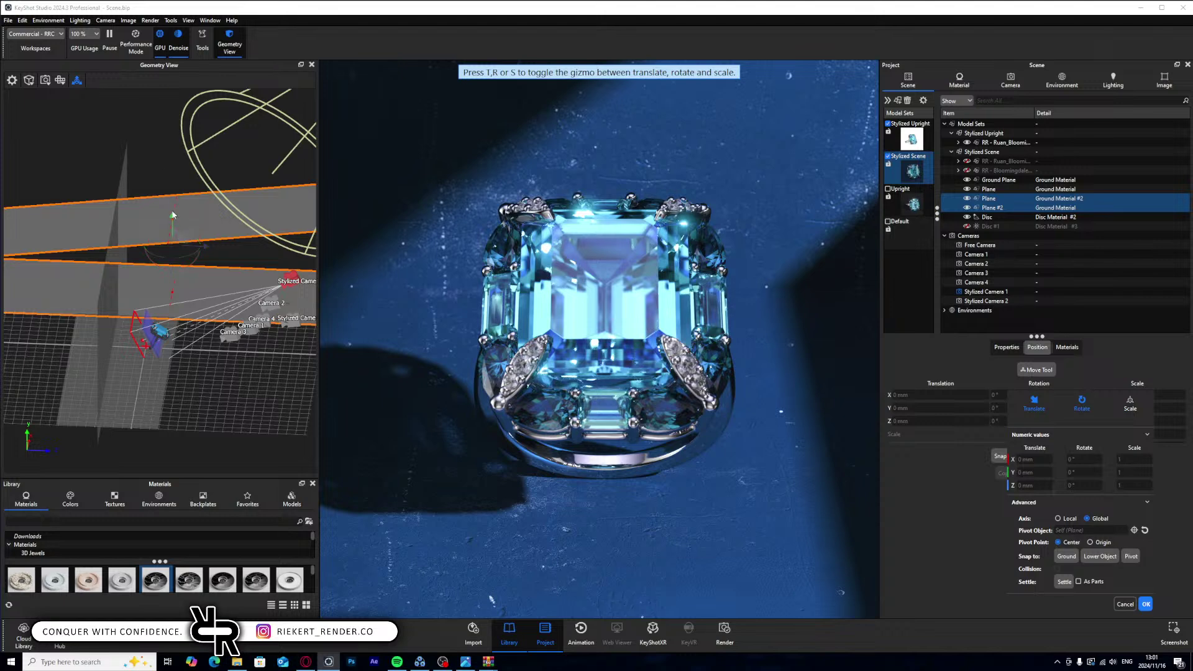
drag(173, 223, 176, 224)
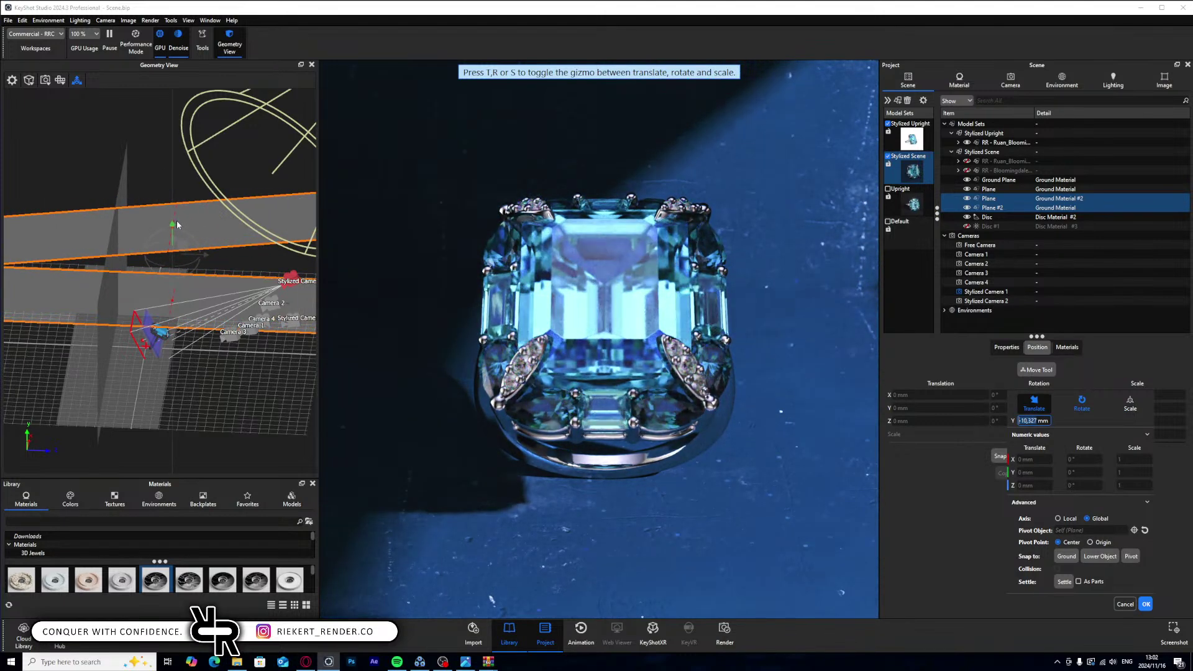
- Move the Disc light of the Stylized Scene about -44.75 mm along the global Y axis
click(307, 227)
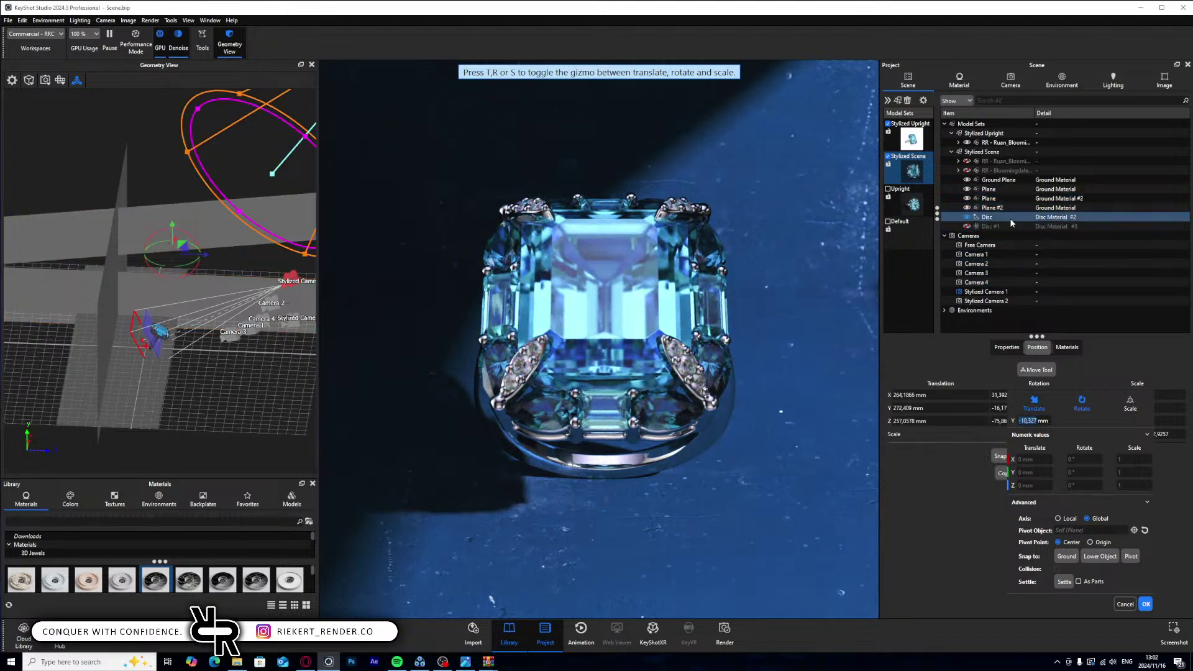
middle_drag(306, 227, 174, 321)
key(Return)
click(77, 80)
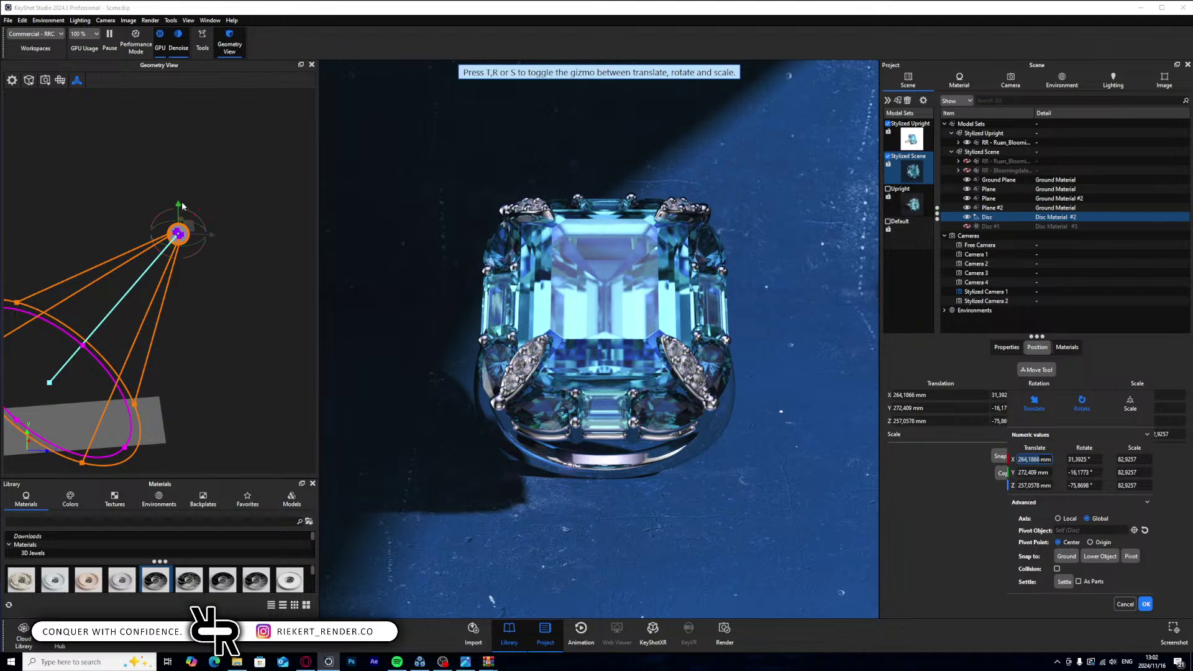
drag(182, 202, 195, 241)
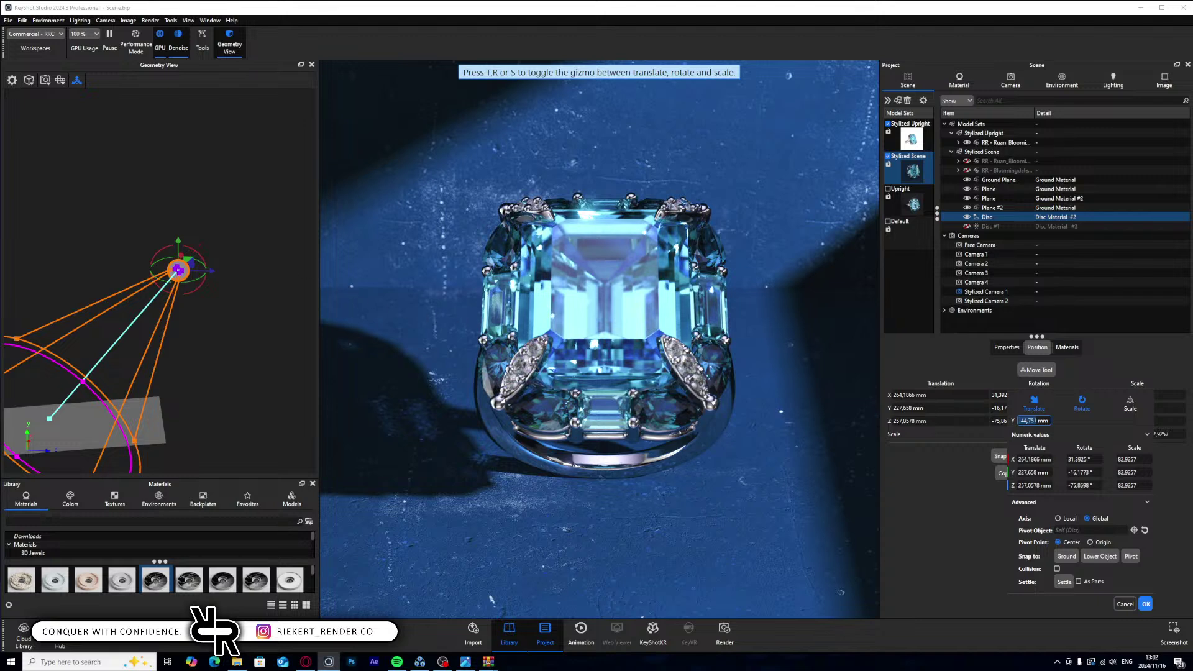
- Switch to Stylized Camera 2 and change the Diffuse node's color in the Ground Material graph to black
click(1010, 81)
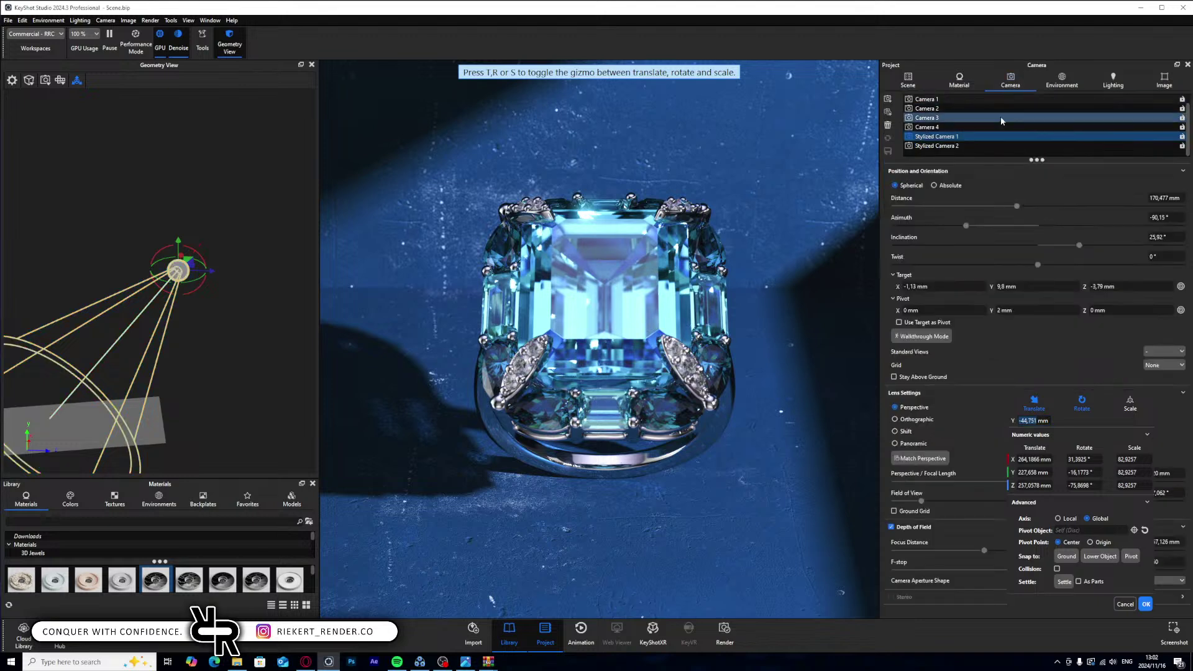
click(938, 146)
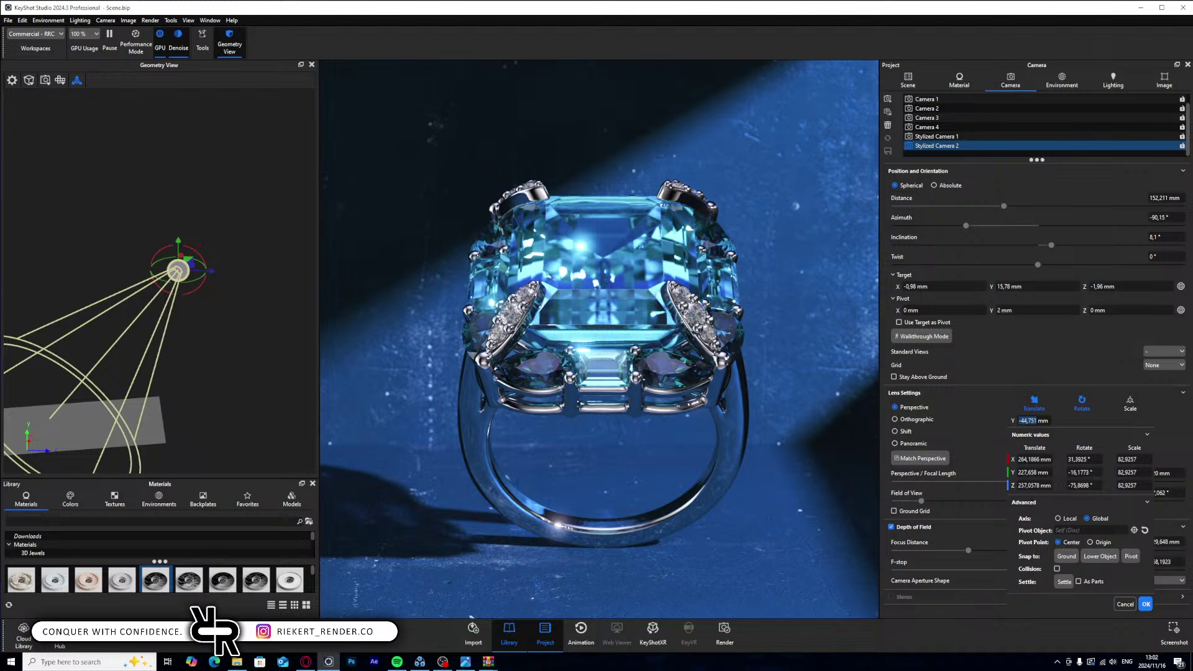
double_click(513, 148)
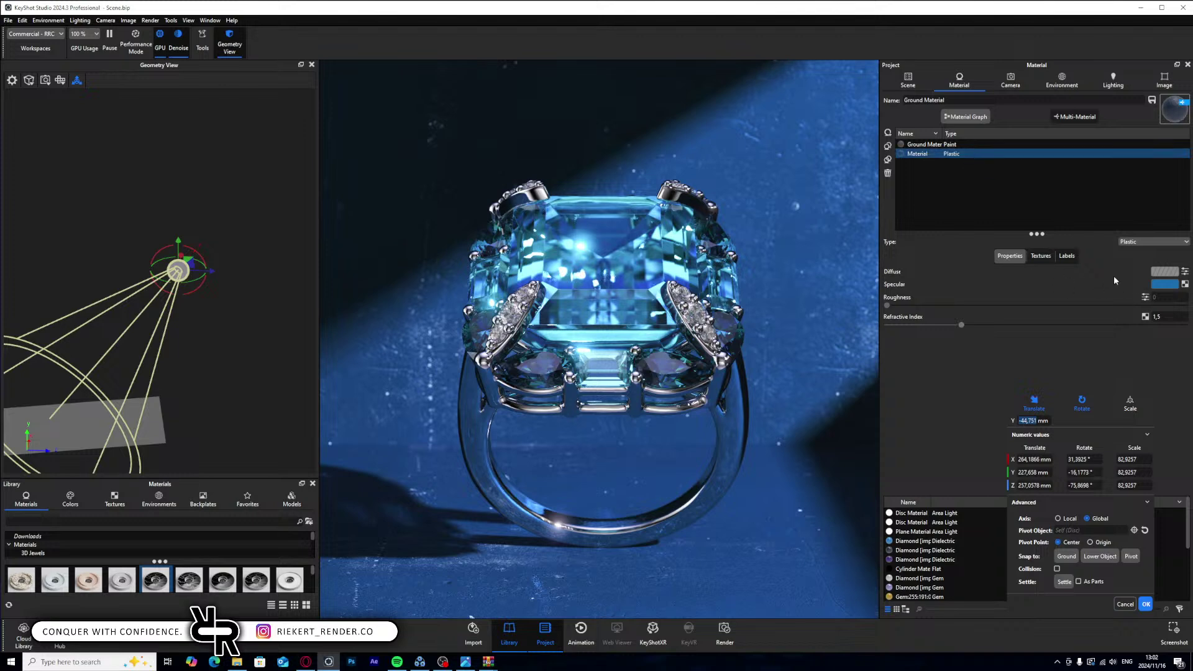
click(964, 117)
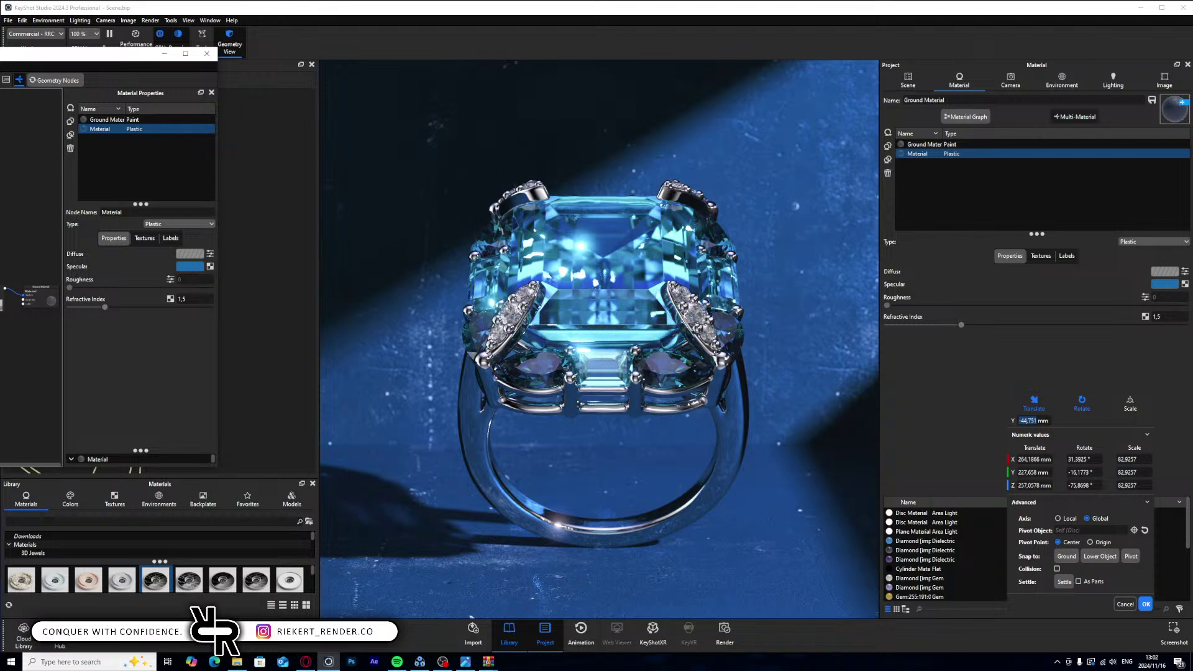
scroll(31, 277, up, 5)
scroll(31, 278, down, 3)
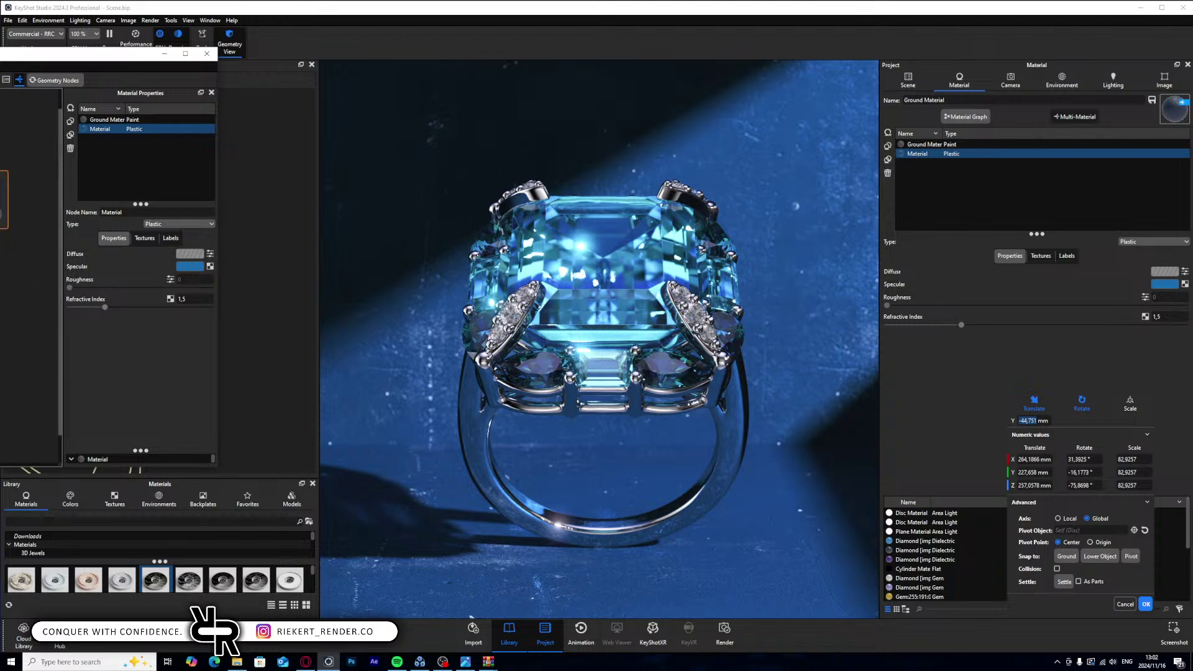
click(210, 253)
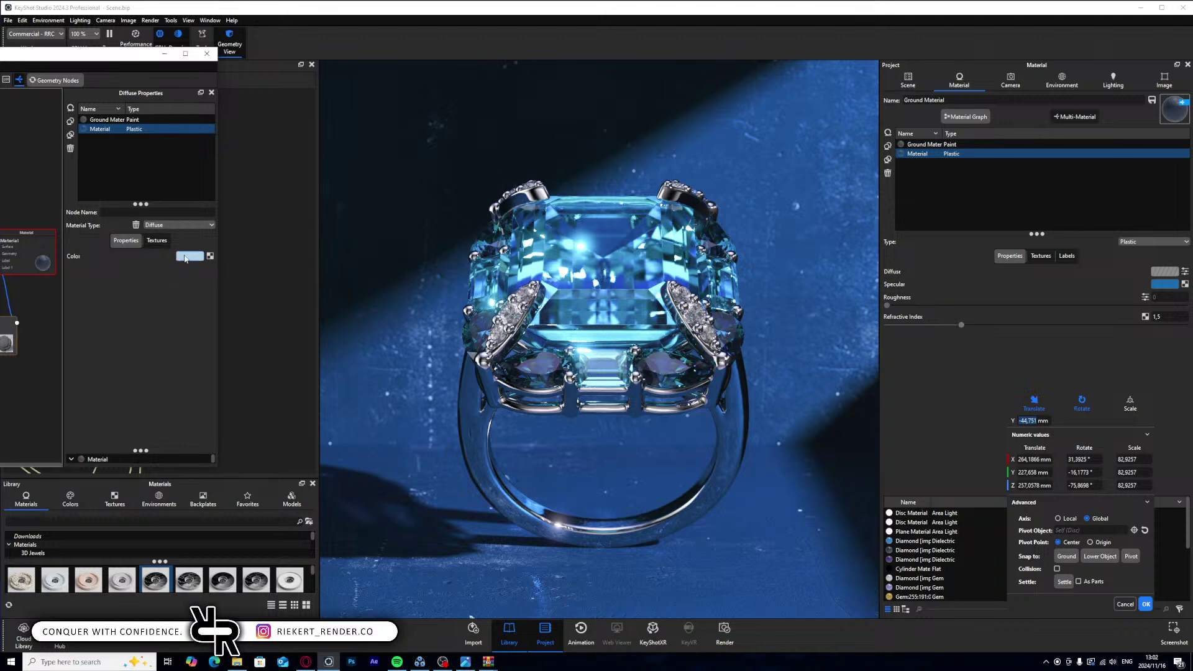
drag(190, 256, 165, 256)
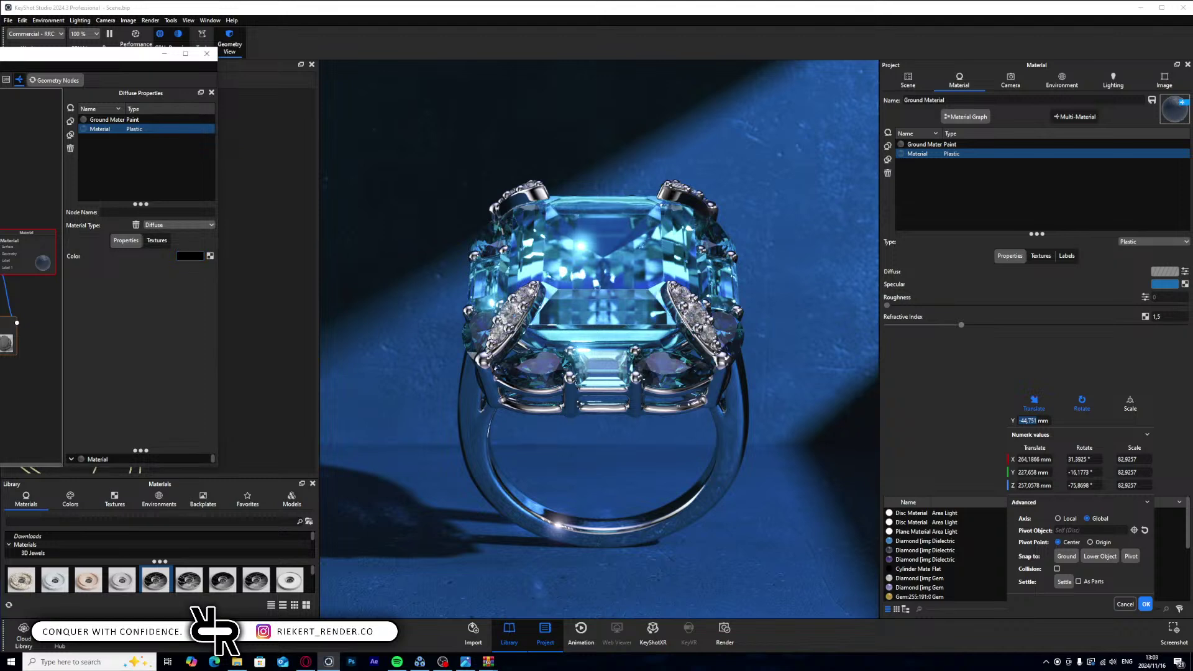
- Preview the Ground Material's texture nodes, raise the Color To Number node's Output To to about 0.403, and close the material graph
key(c)
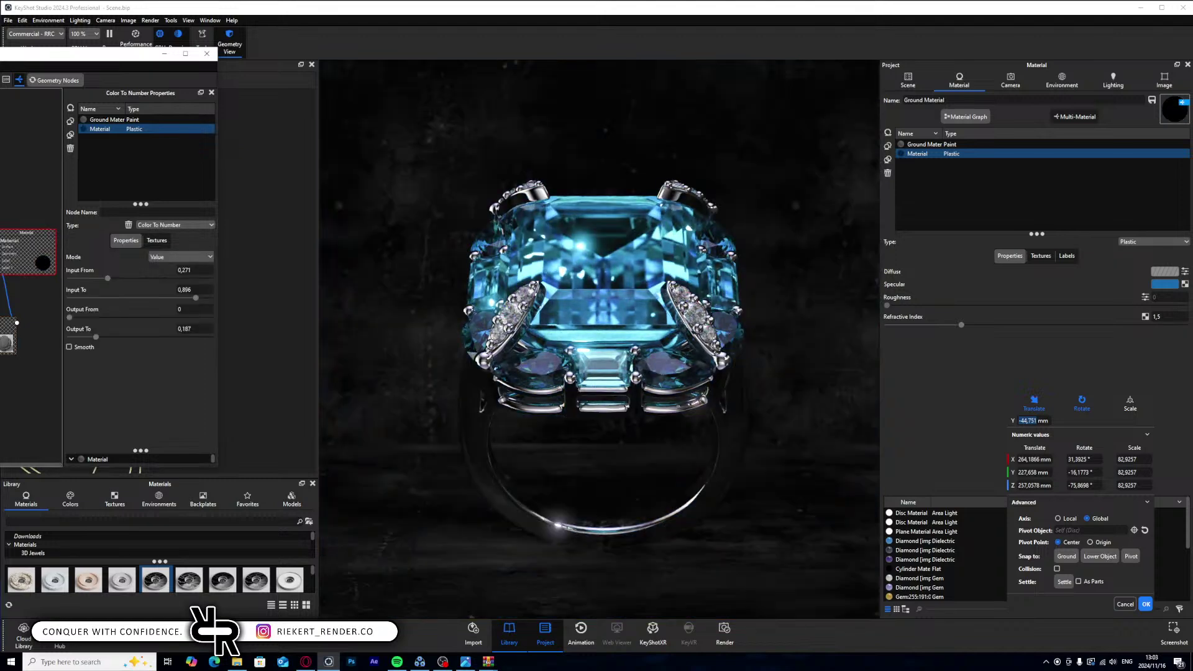
key(c)
key(c)
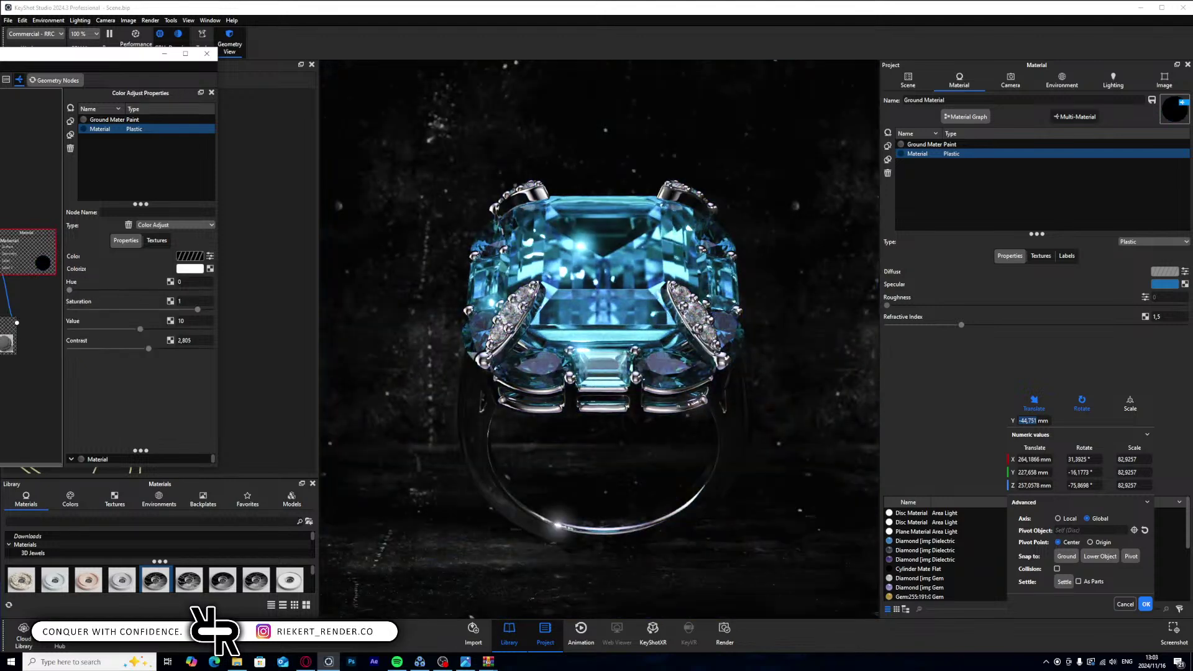
key(c)
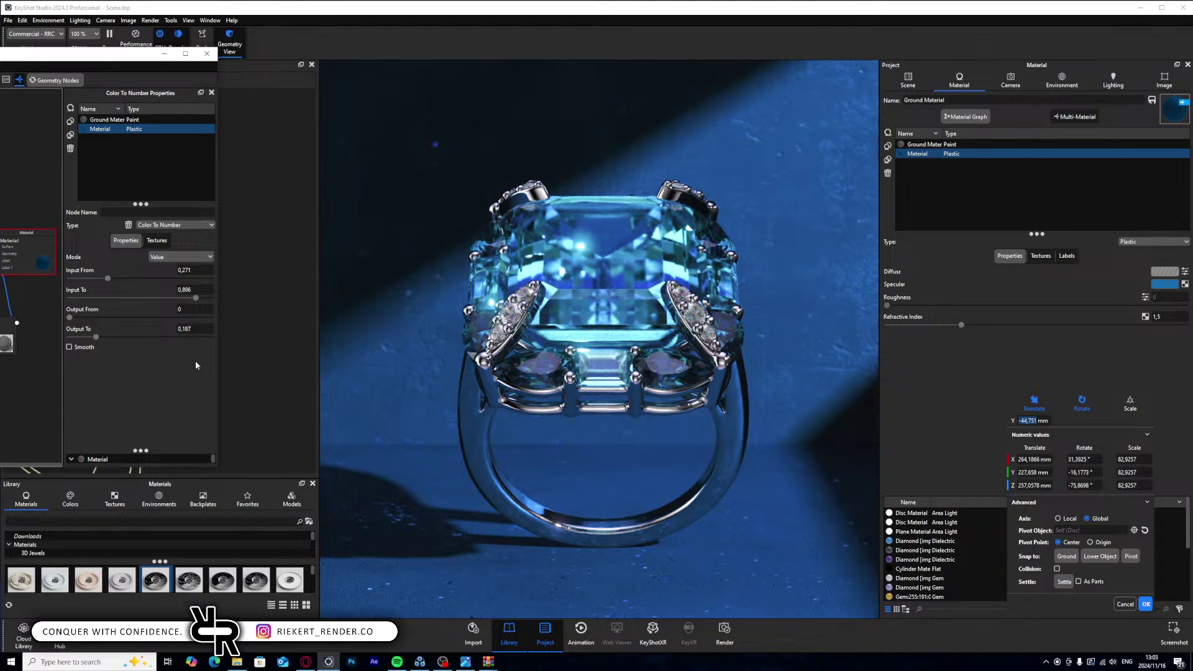
drag(95, 336, 126, 340)
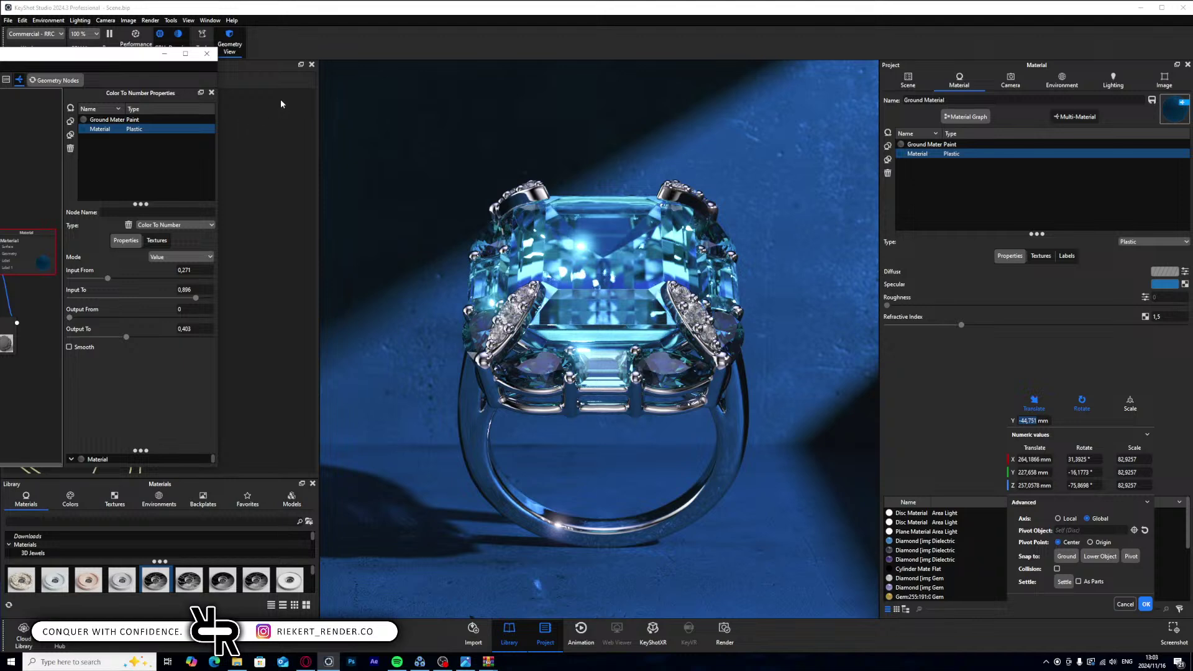
click(209, 54)
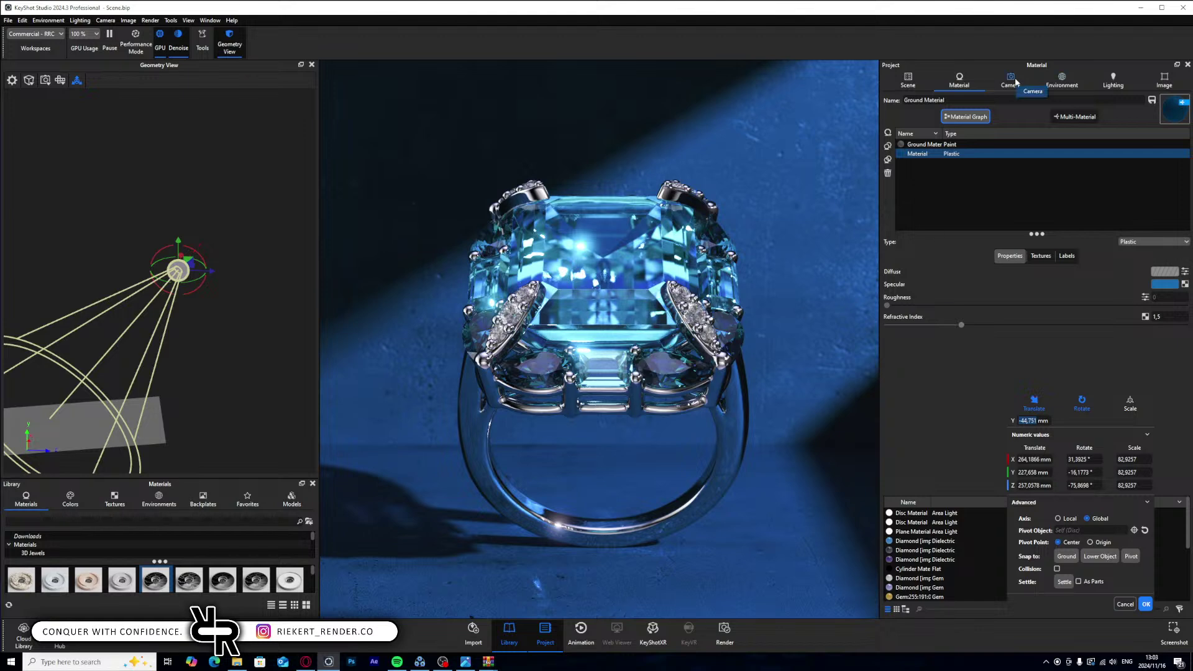
- Leave the move tool, return to Stylized Camera 1, and show the first Stylized Scene ring with the Stylized Upright ring hidden
click(1164, 81)
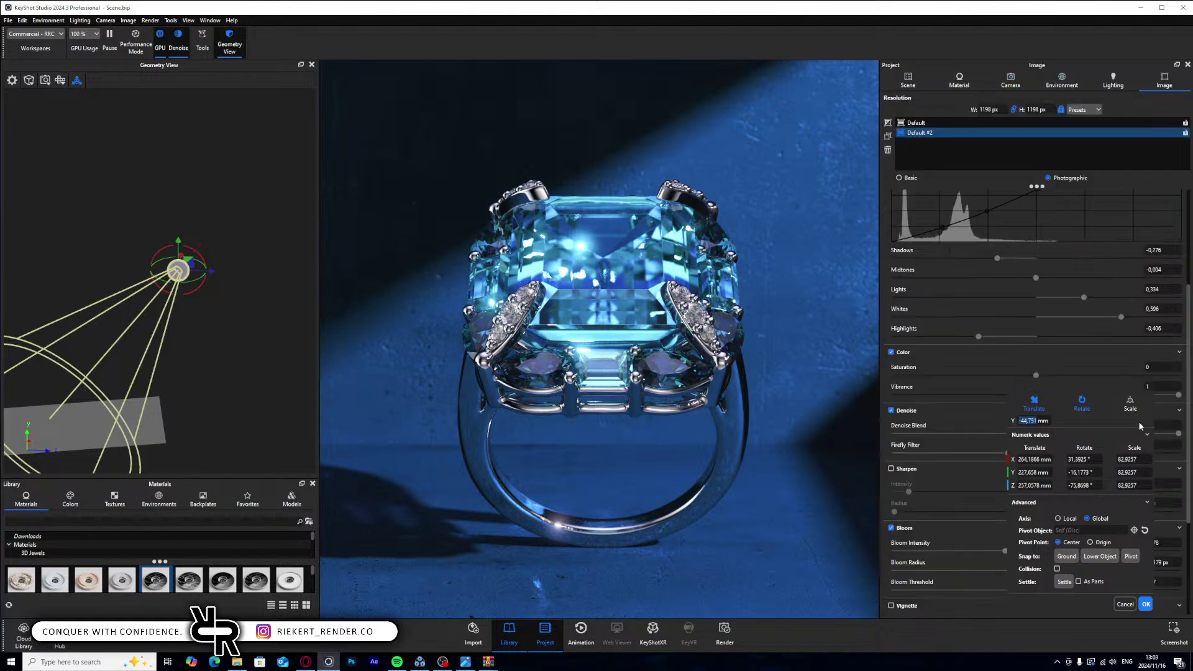
click(1125, 604)
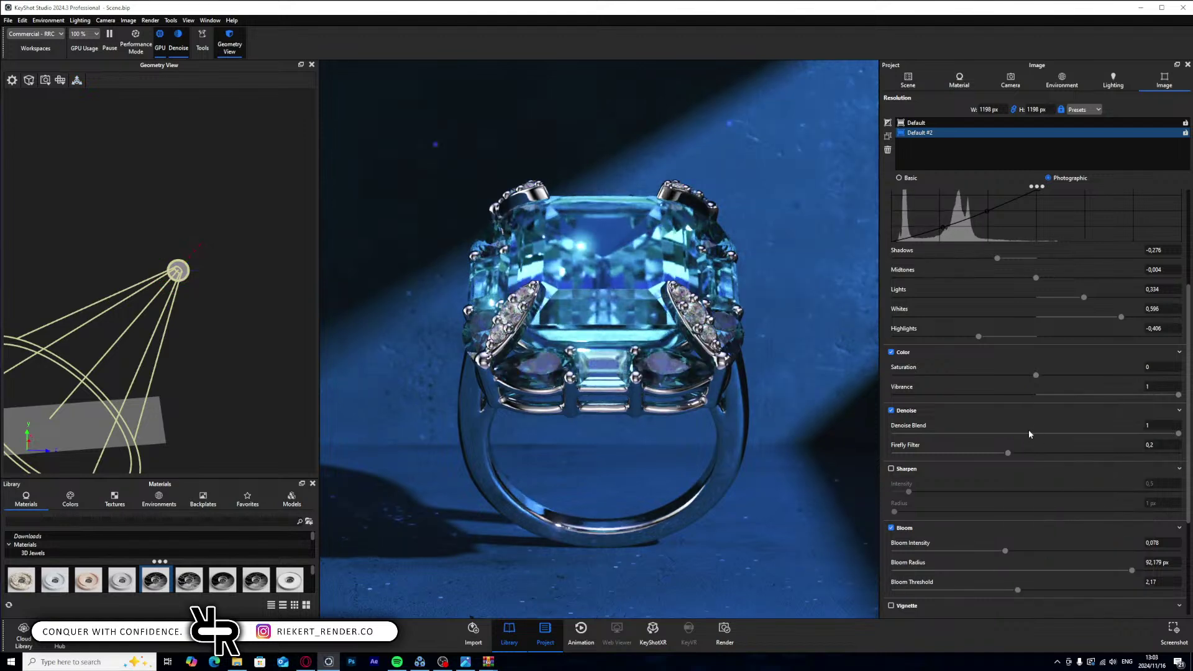
click(1011, 80)
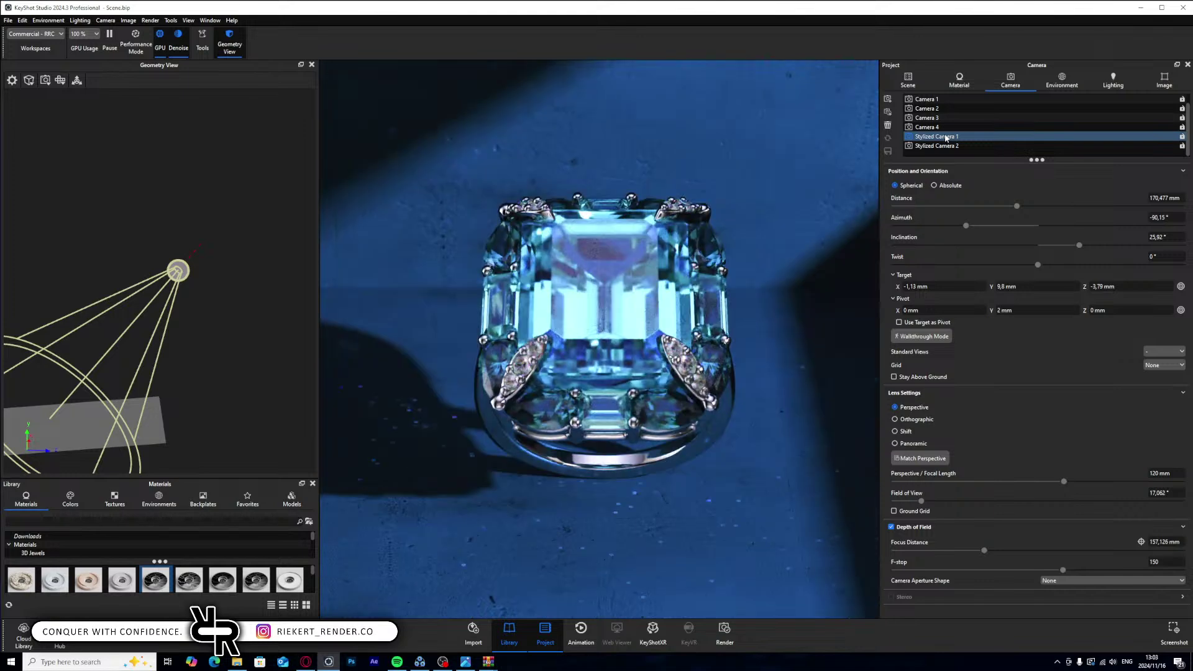
click(907, 81)
click(986, 163)
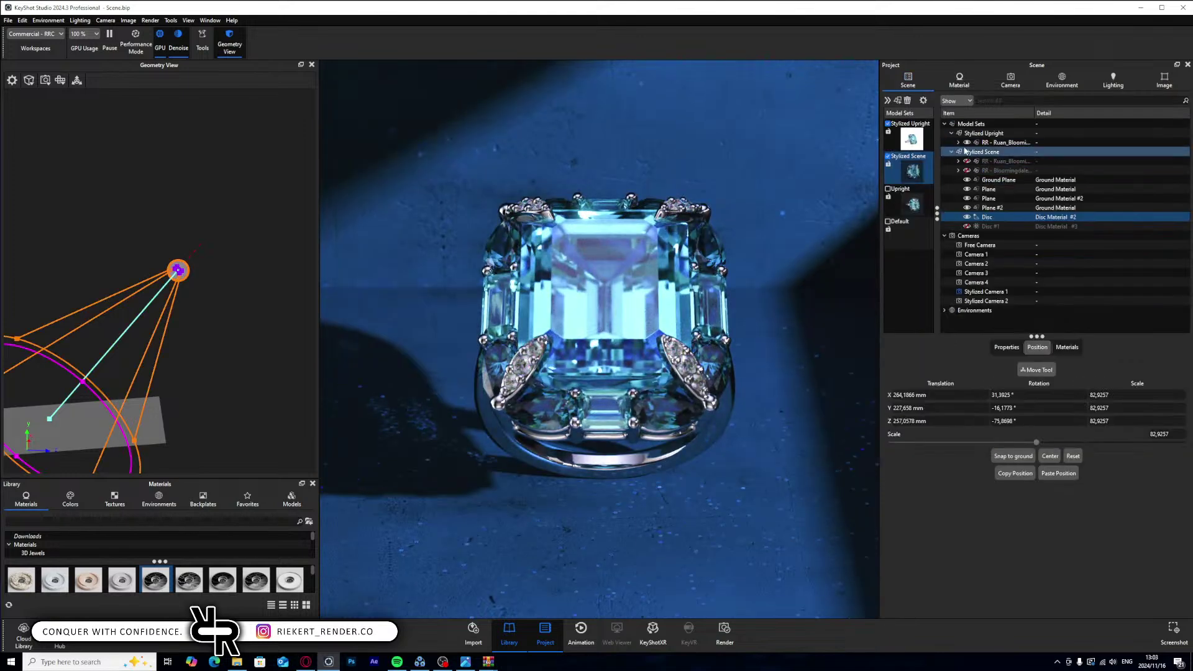
click(968, 161)
click(968, 162)
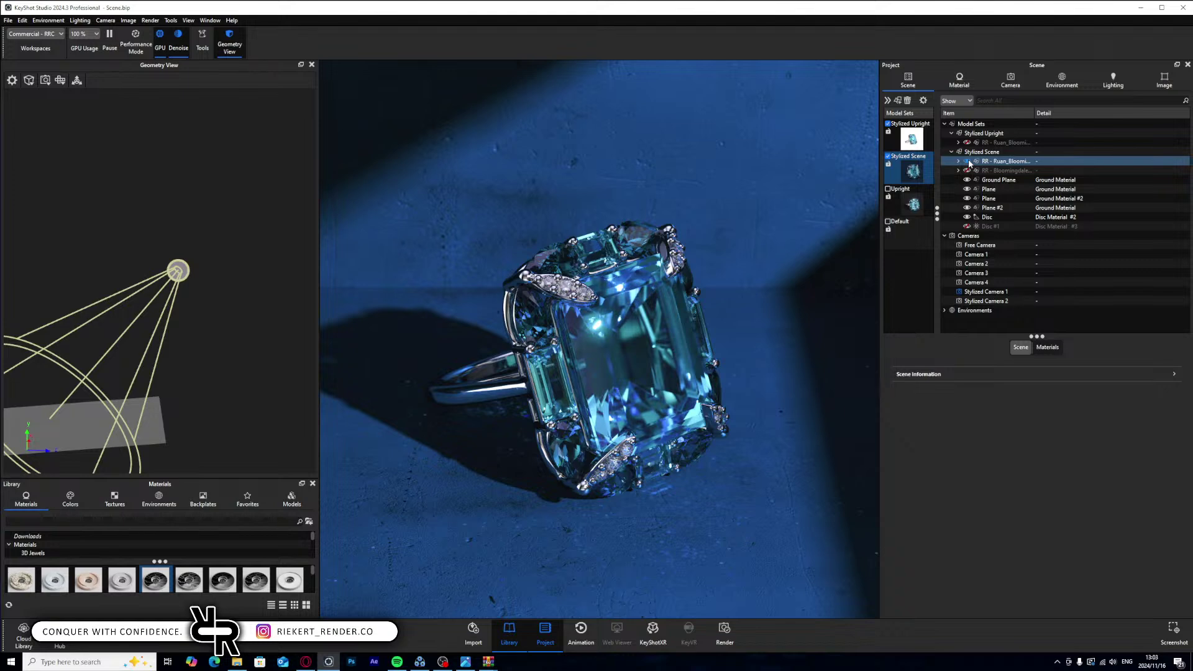
- Set the Diffuse node's color in the Ground Material graph to a very dark grey and dismiss the save reminder
double_click(446, 489)
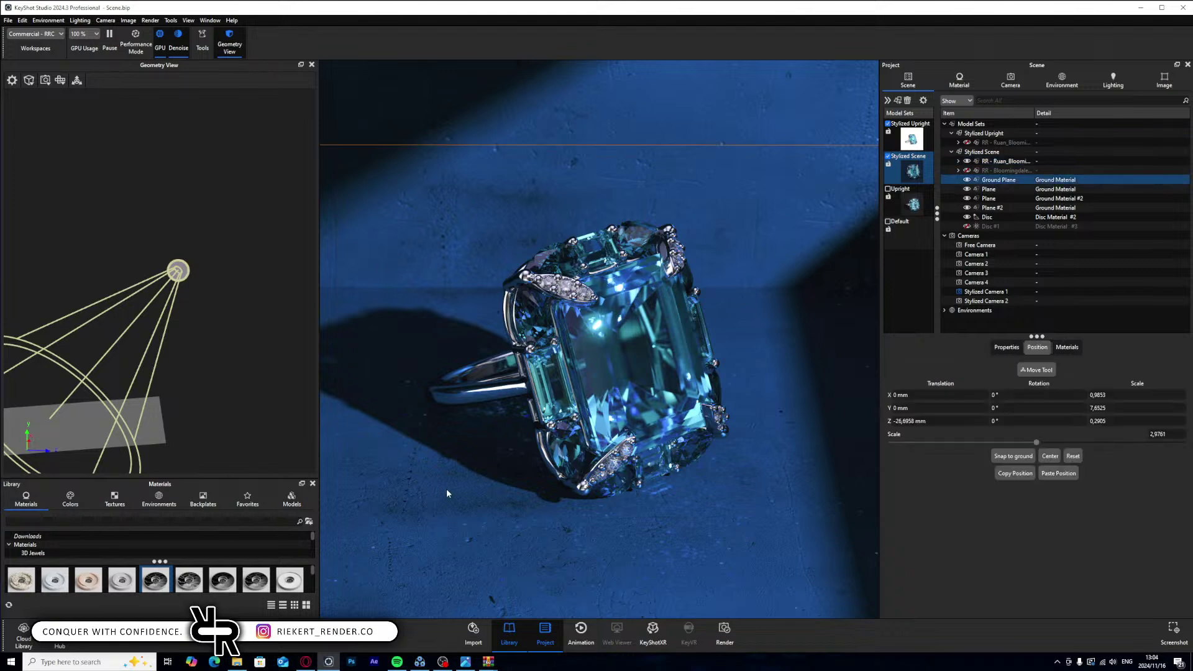
click(966, 116)
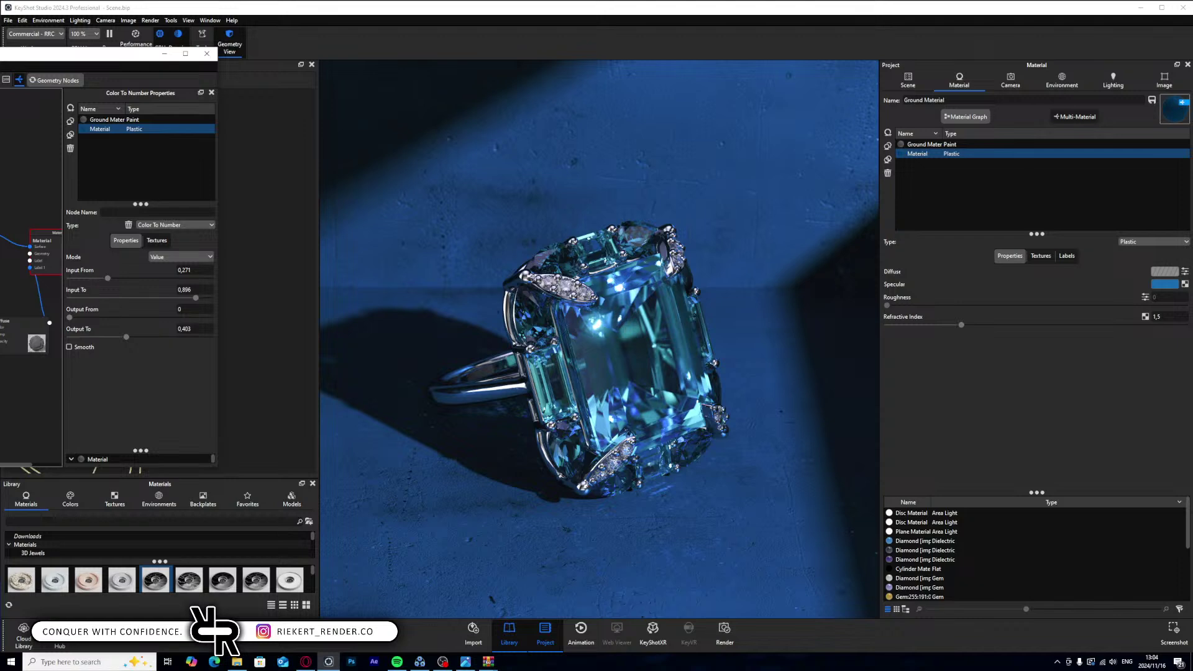
double_click(1, 336)
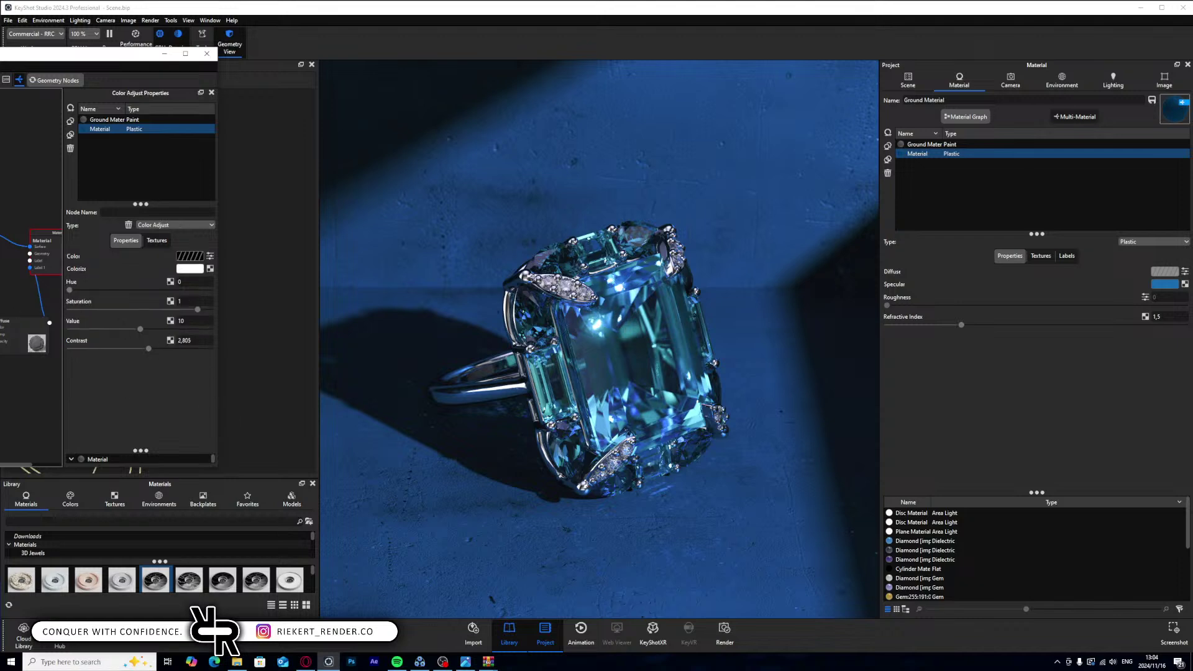
double_click(18, 329)
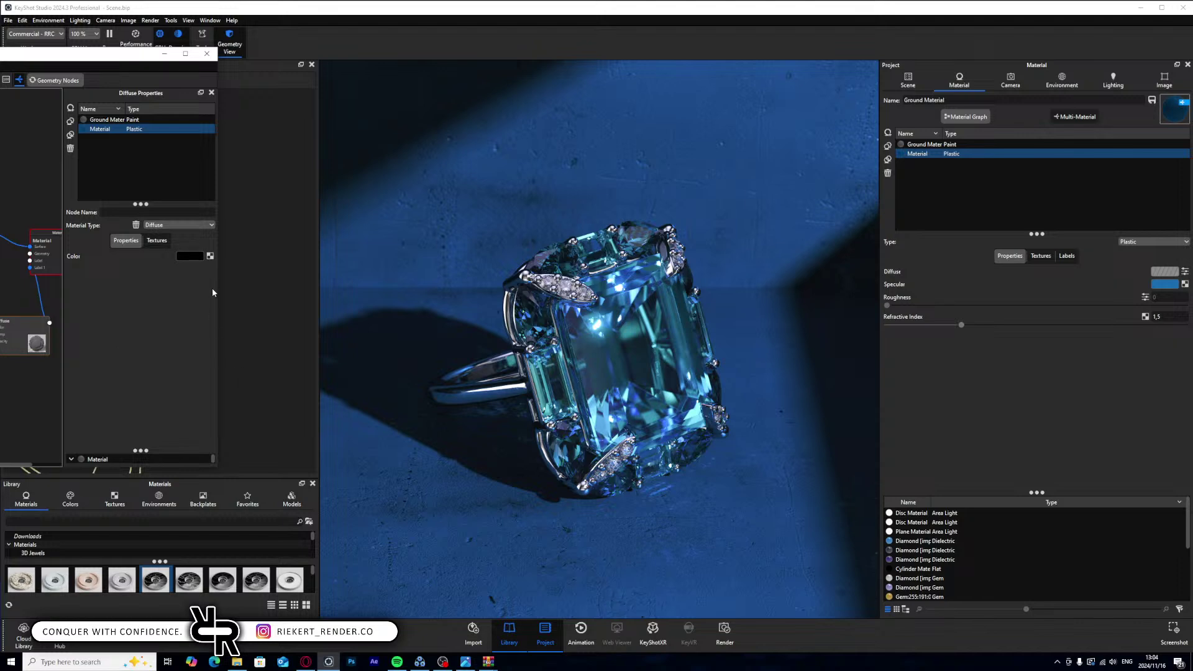
click(197, 260)
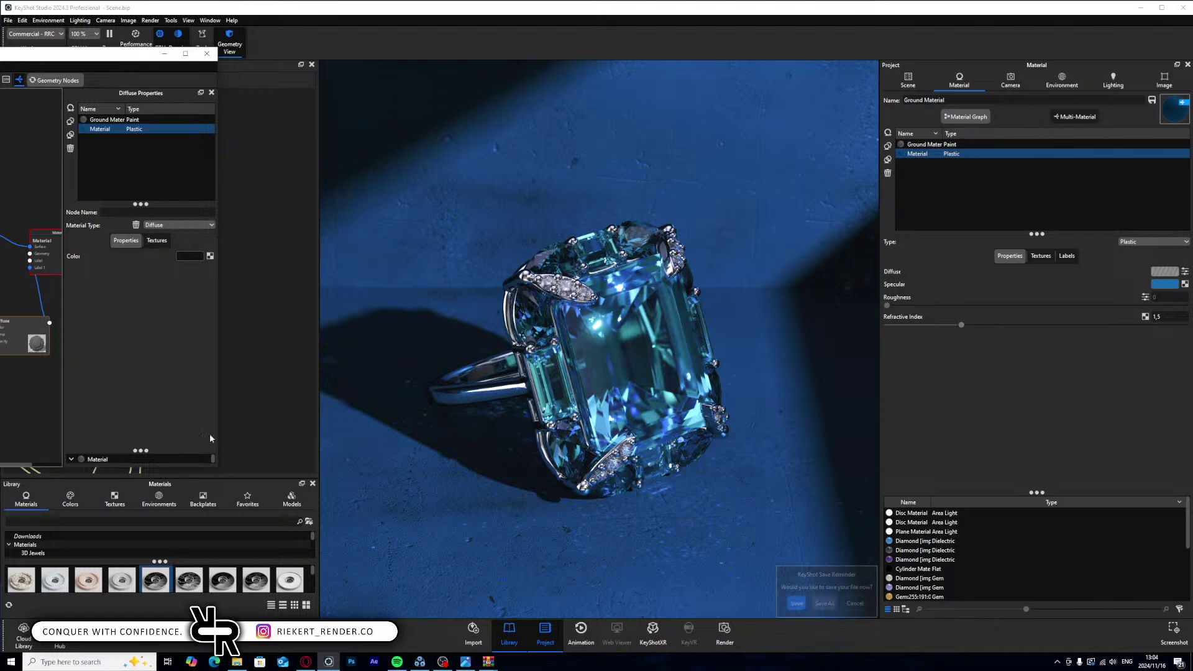
click(854, 604)
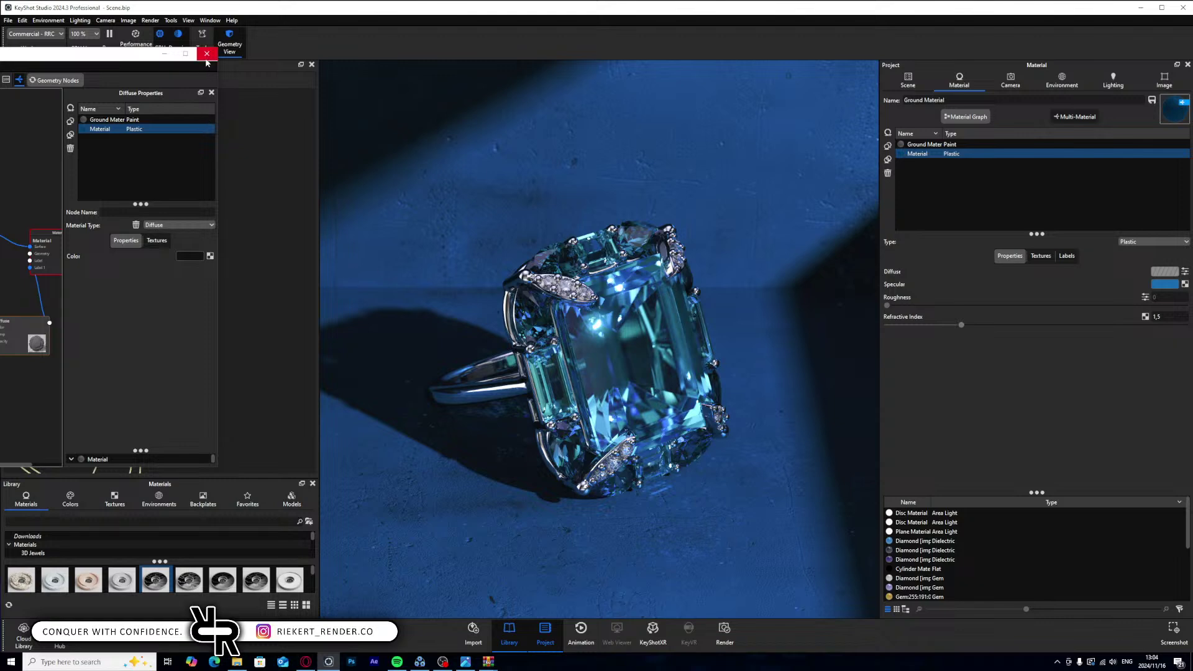
- Close the material graph, rebuild the Ground Material as a multi-material, and duplicate its base sub-material under the name White
click(207, 53)
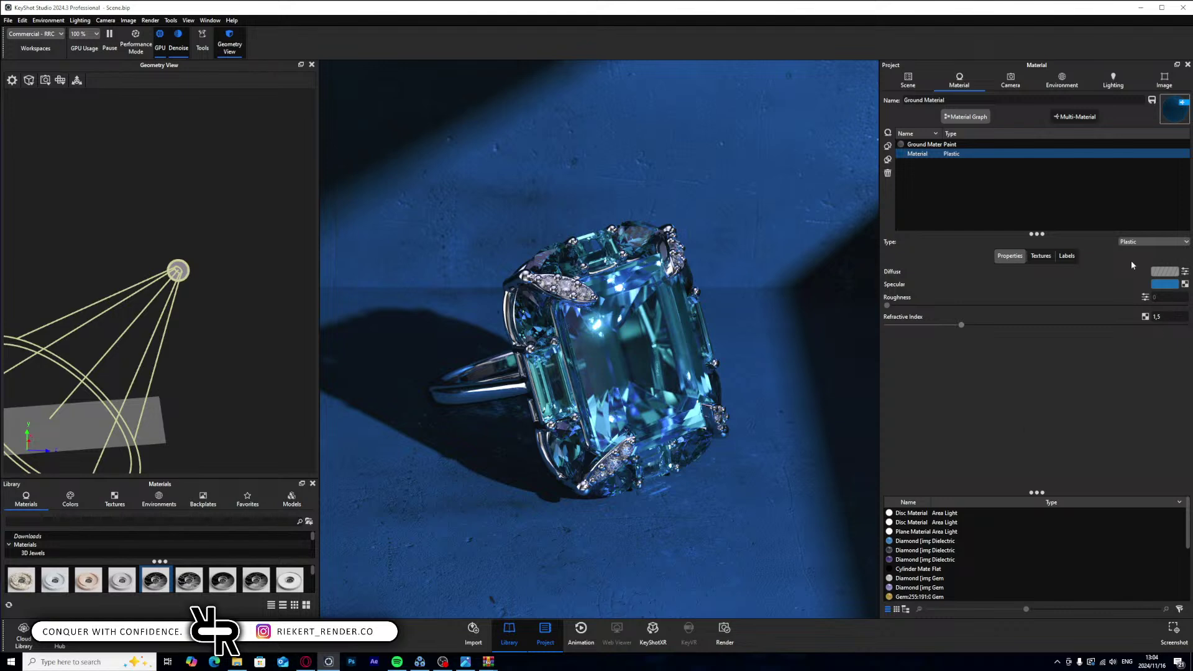
click(908, 80)
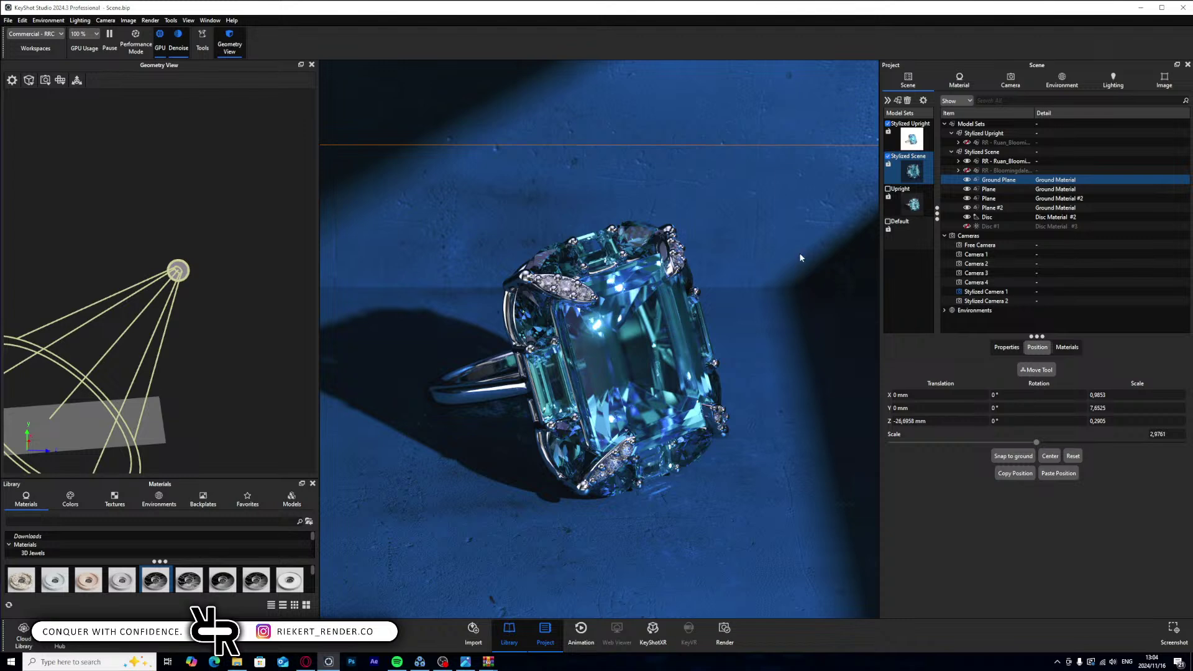
double_click(774, 221)
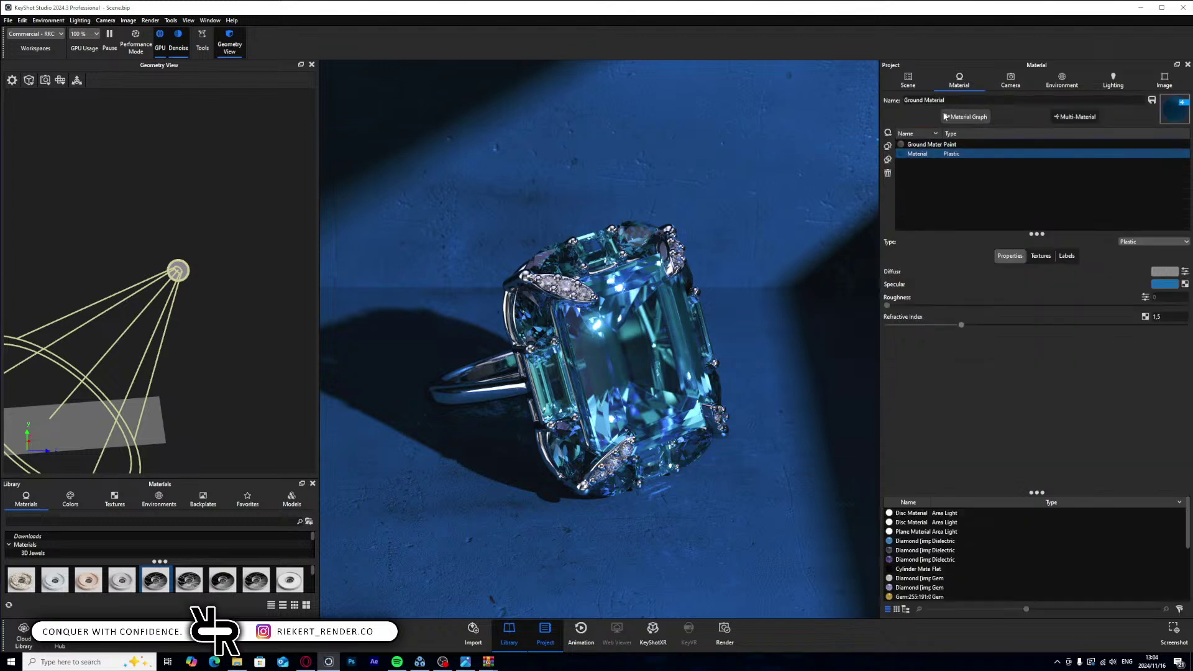
click(1077, 118)
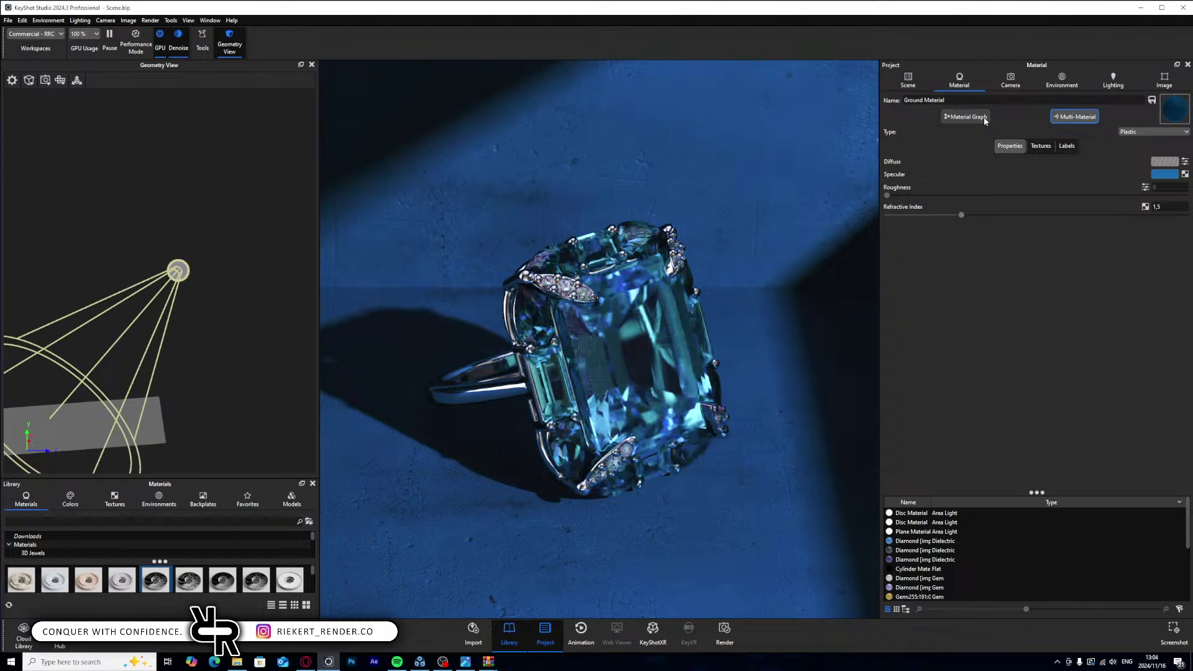
click(1083, 118)
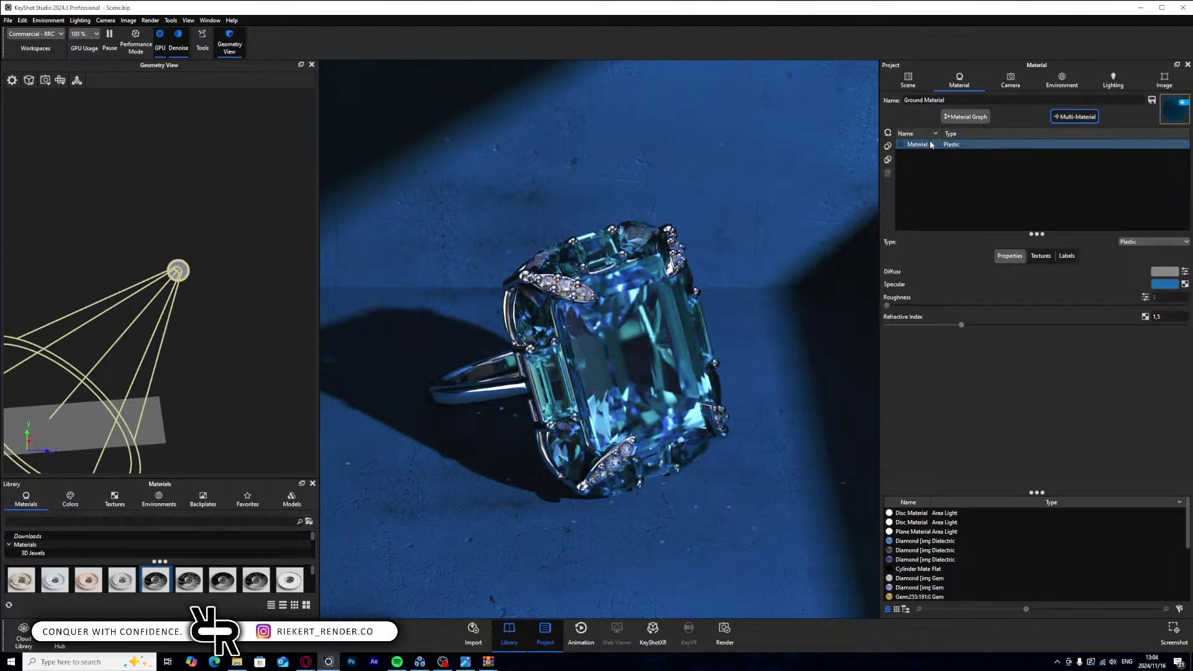
click(888, 146)
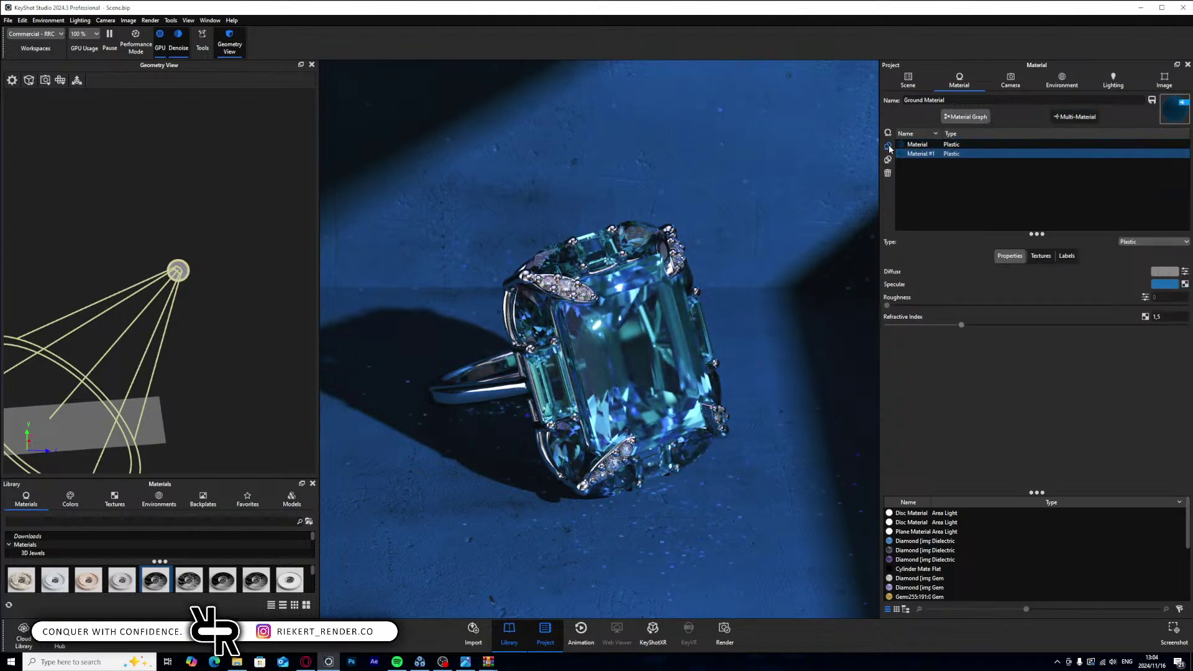
click(970, 118)
text(White)
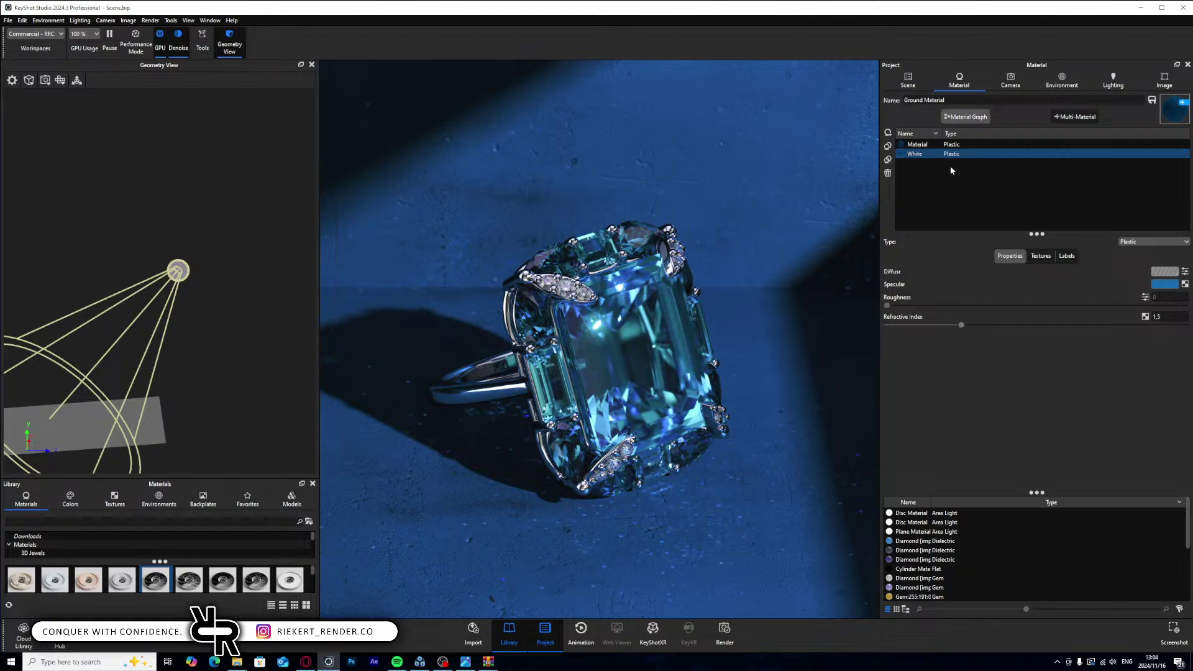
- Set the Colorize color of the Color Adjust node in the White sub-material's graph to near-white EFEFEF
click(968, 117)
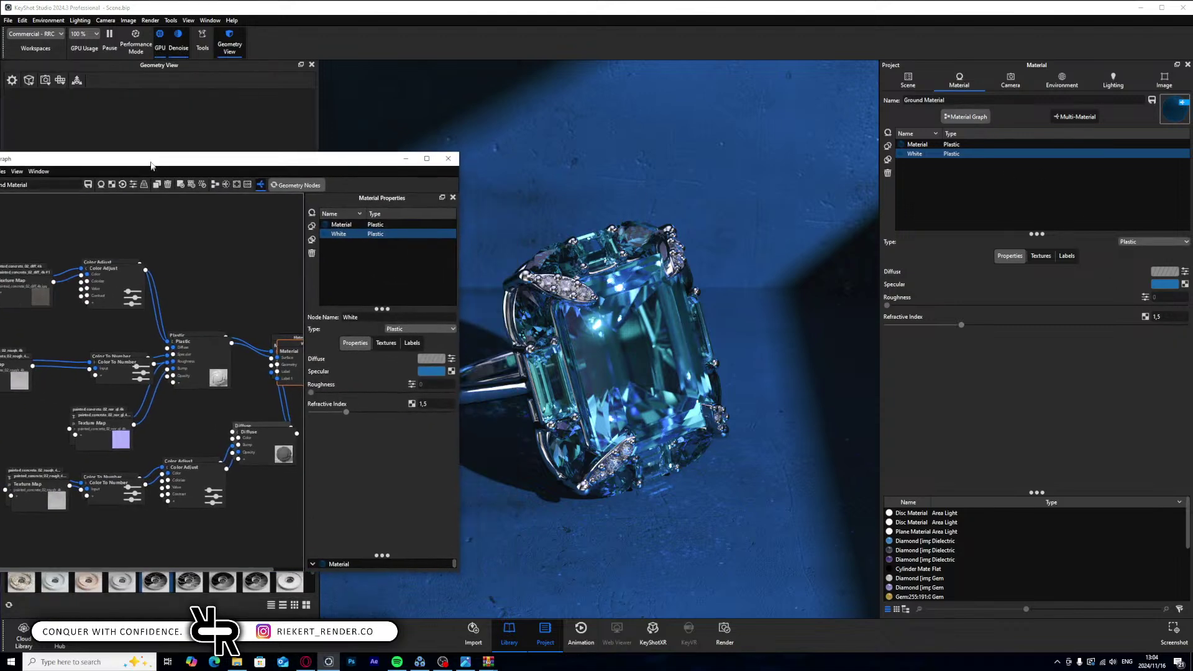
click(247, 144)
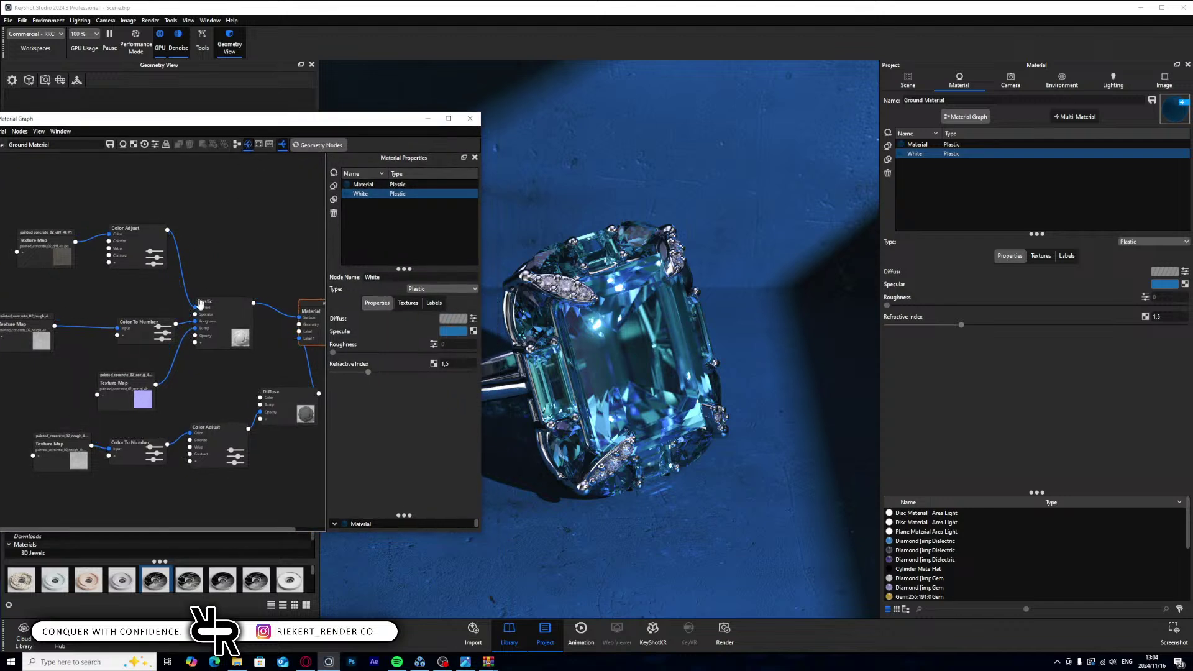
click(144, 256)
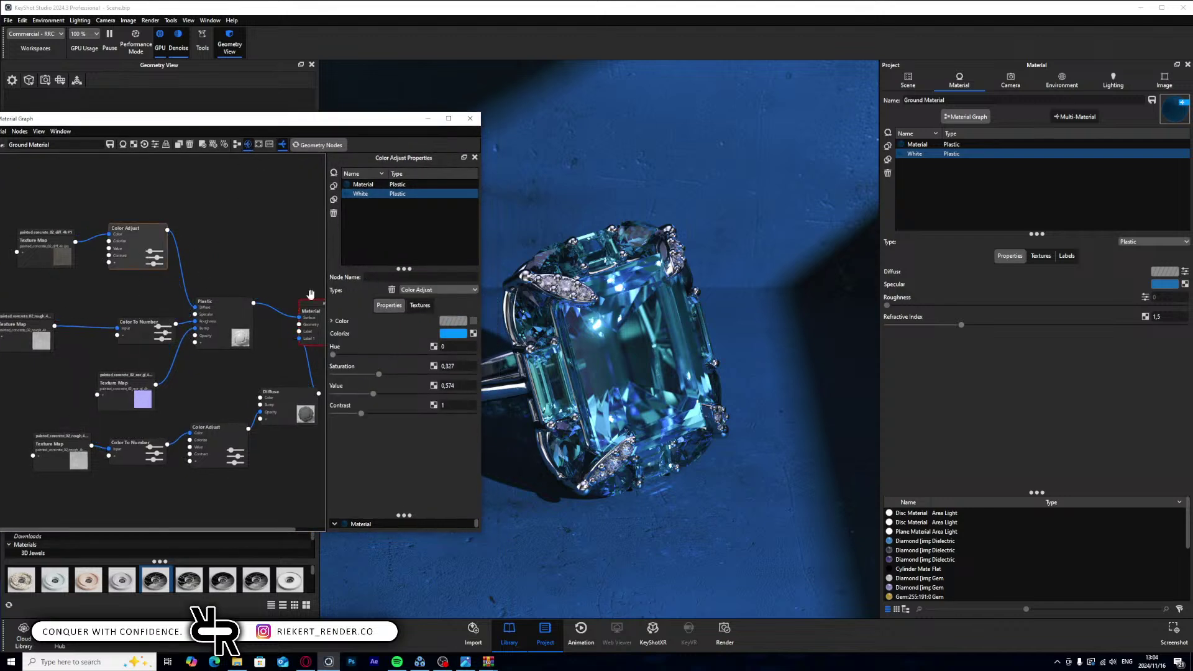
click(453, 334)
drag(449, 348, 417, 315)
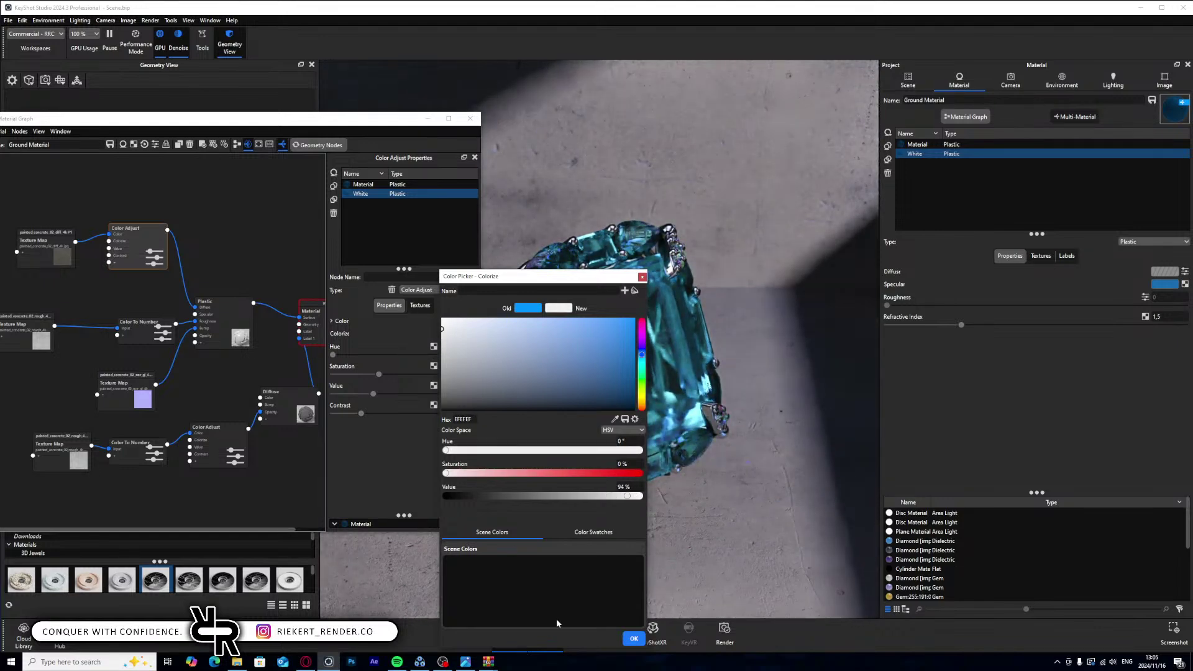
click(634, 639)
- Set the Specular color of the White sub-material's Plastic node to pure white
click(250, 332)
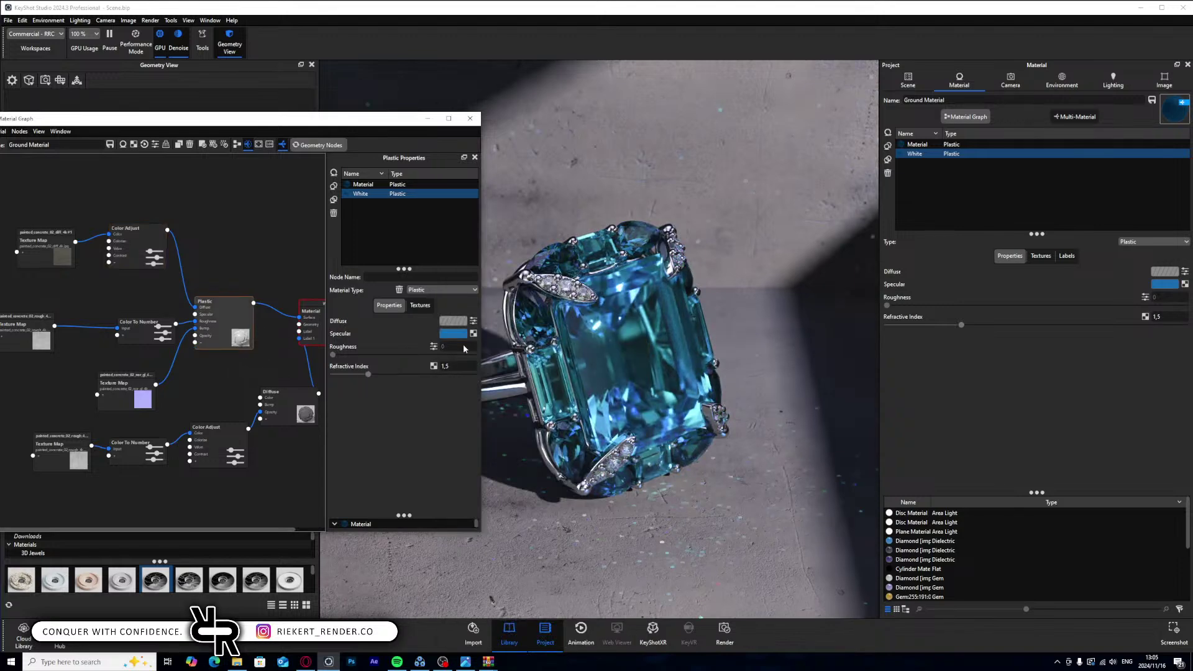
click(453, 334)
drag(438, 385, 330, 290)
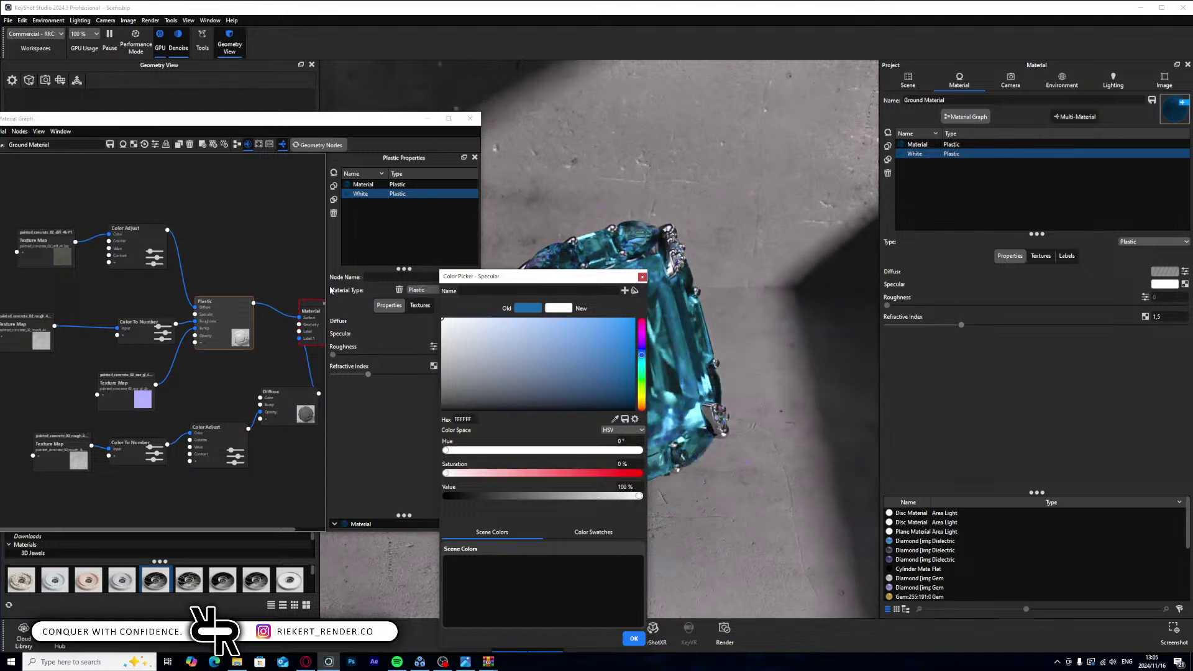
click(634, 639)
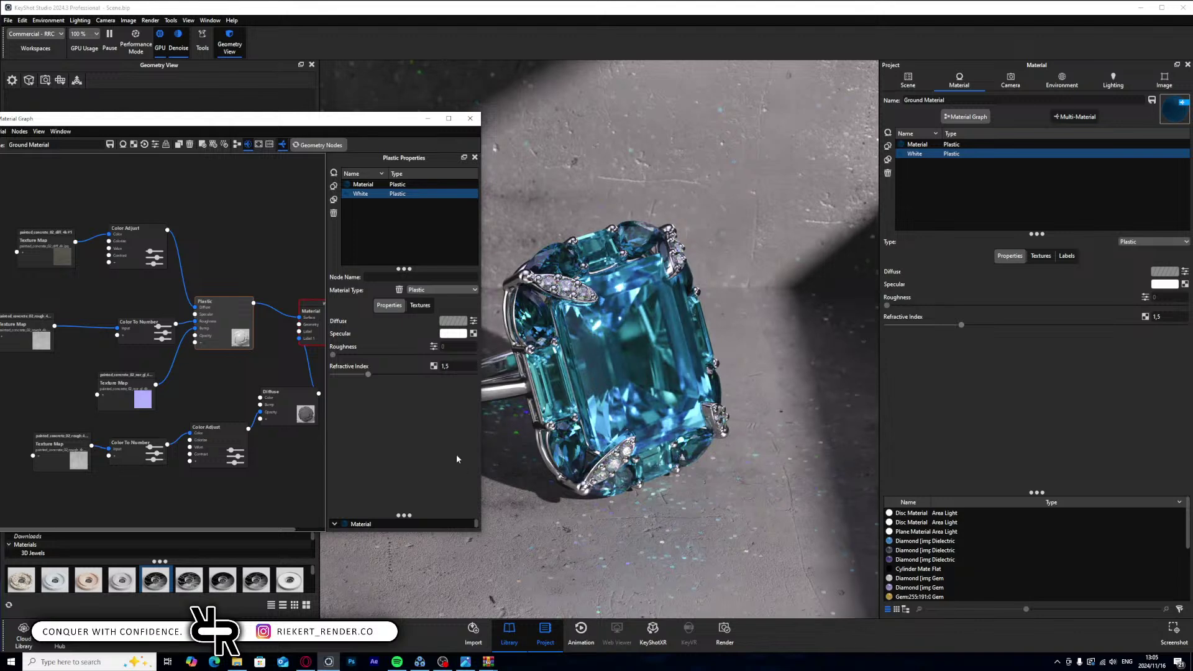
- Make Disc Material #2 a multi-material, add a duplicate of its spotlight, and open the duplicate's color for editing
click(907, 80)
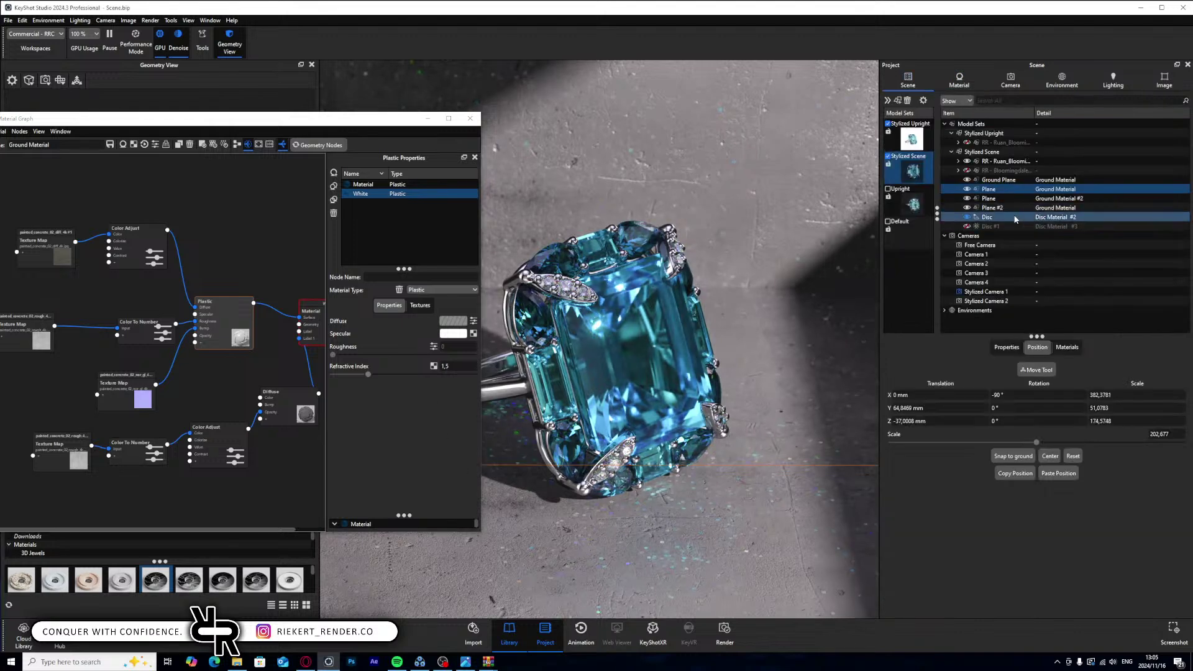
double_click(1107, 196)
click(1074, 117)
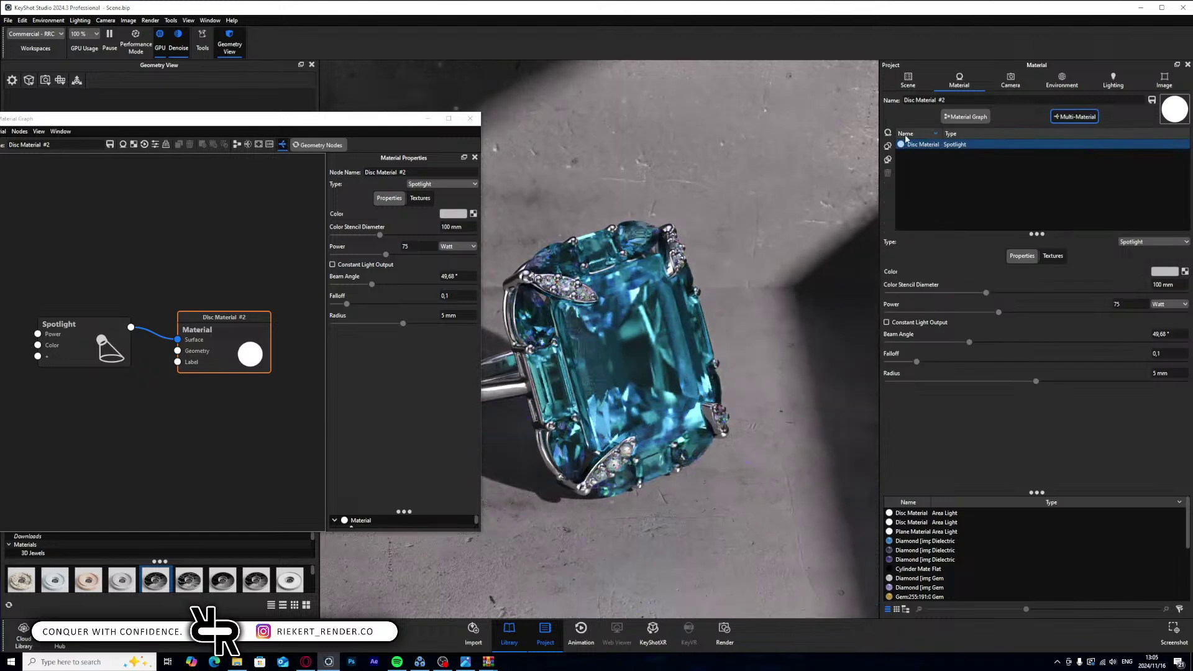
click(928, 154)
click(1164, 271)
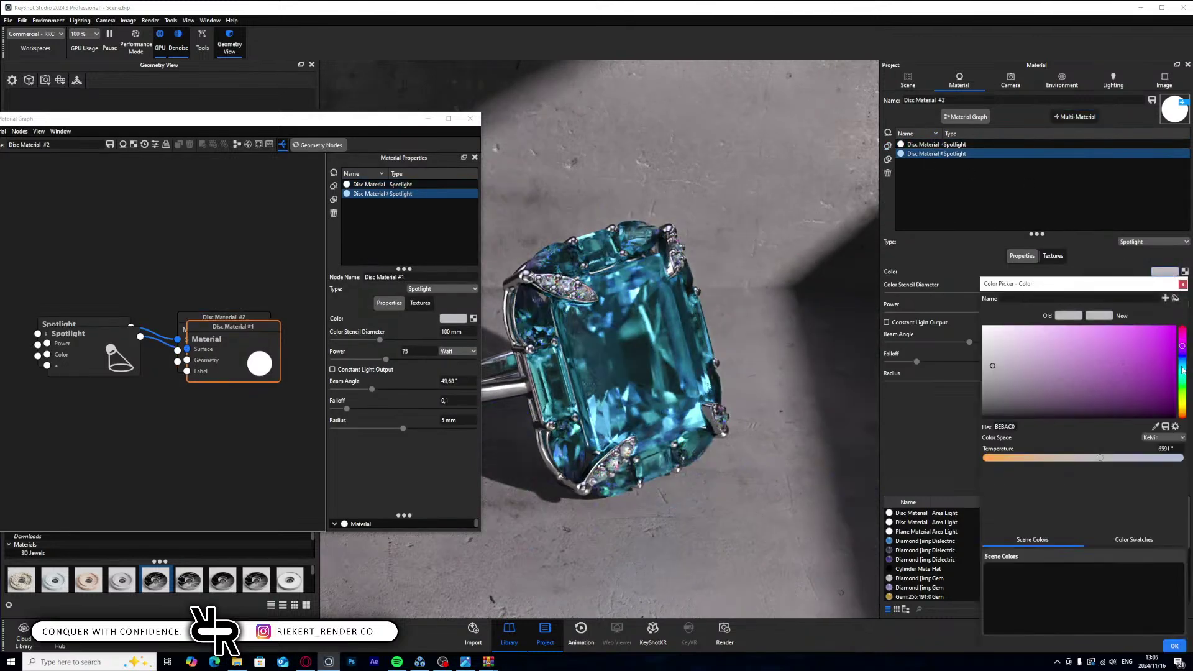
- Try a saturated blue such as 0059D0 for the duplicated spotlight's color and uncover the ring view to judge it
click(1140, 350)
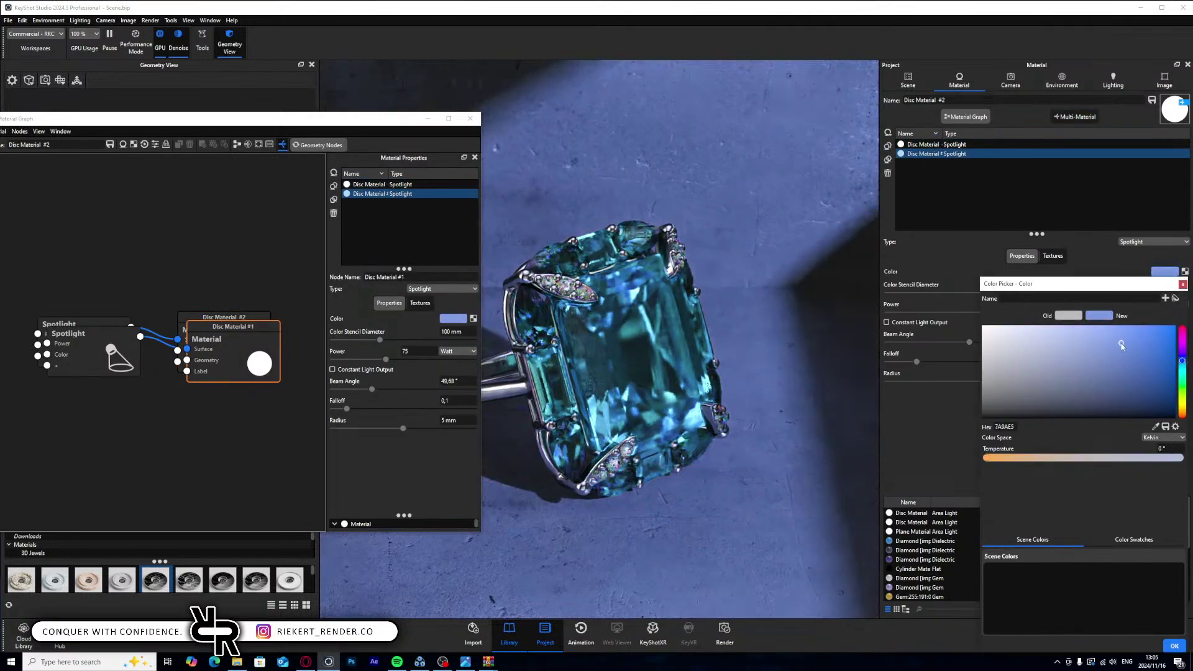
click(1154, 361)
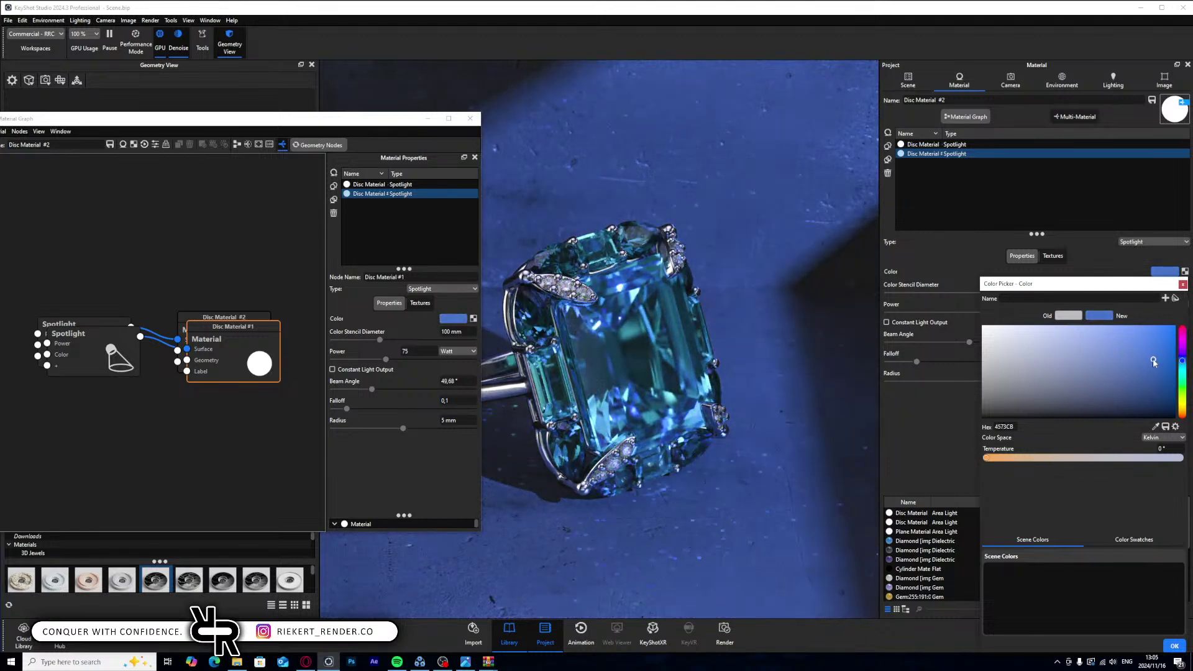
click(1175, 362)
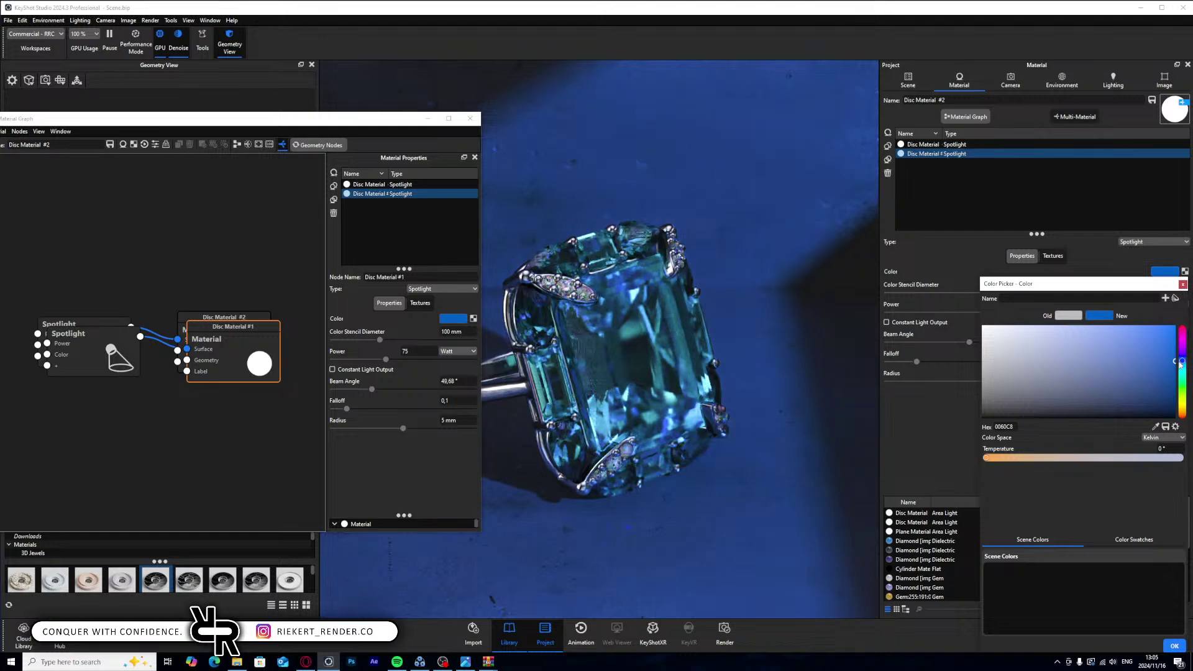
click(1183, 365)
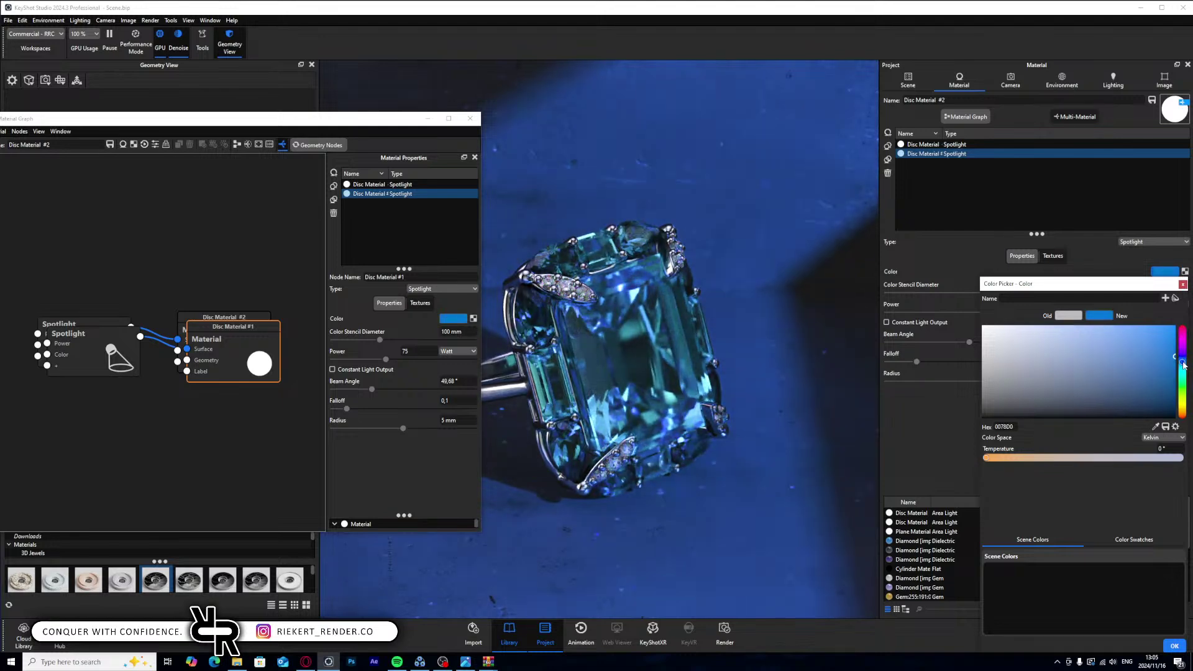
drag(1184, 365, 1183, 360)
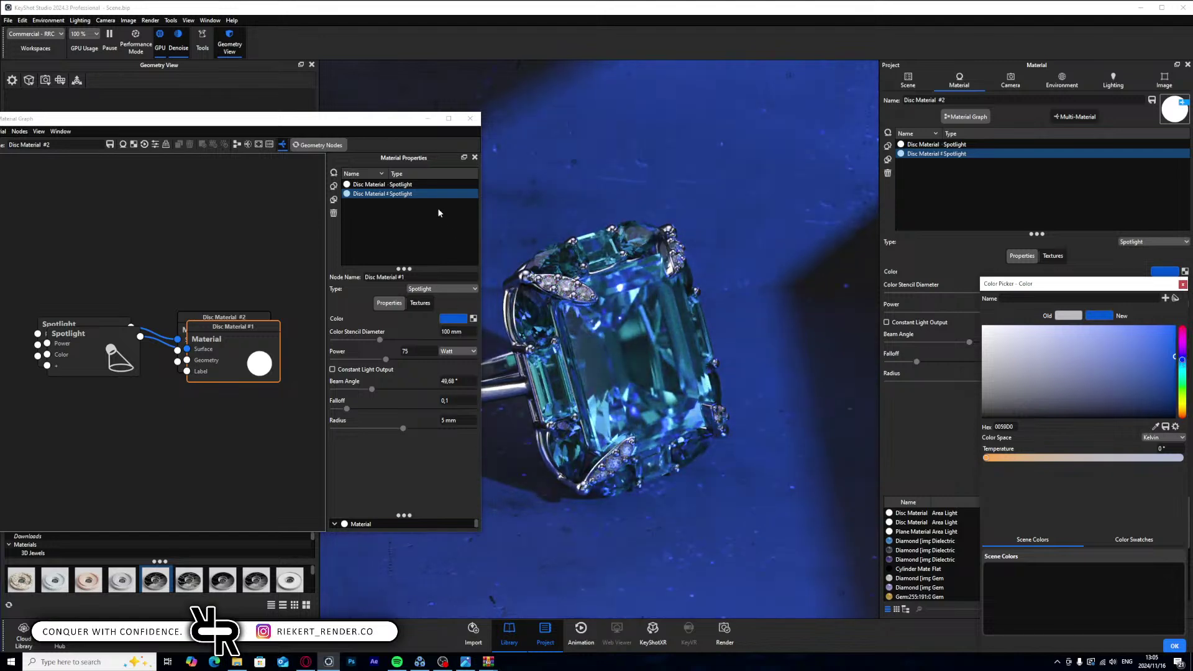
drag(391, 124, 217, 92)
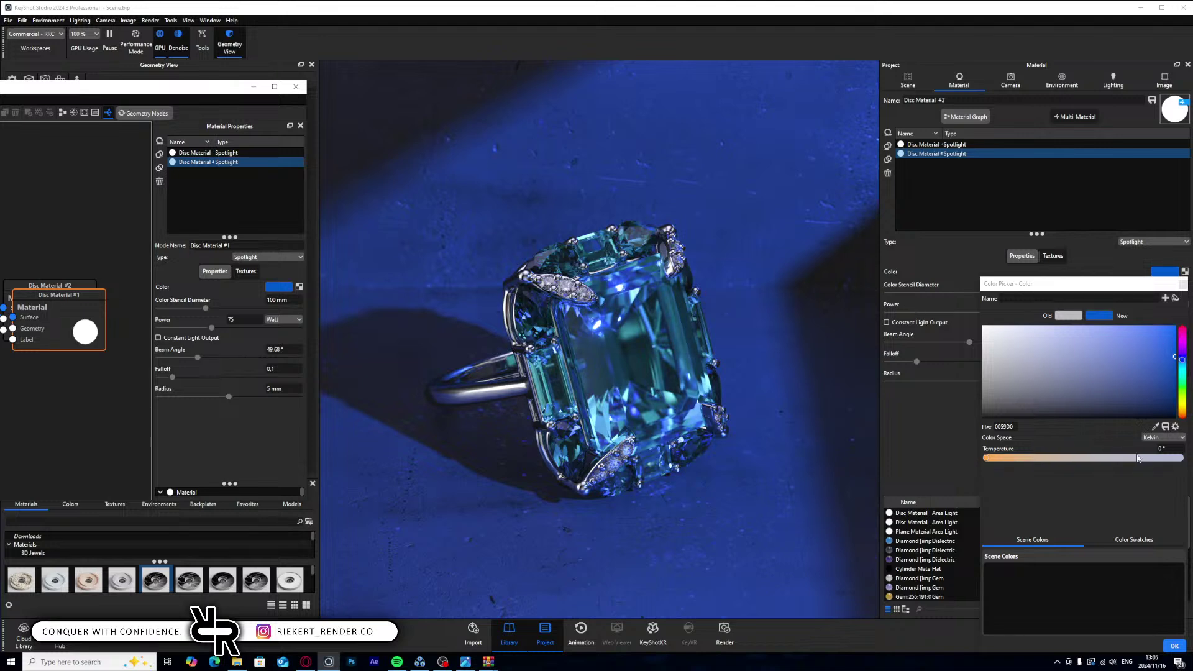
- Try color temperatures between about 6170 and 6500 for the duplicated spotlight
click(1098, 457)
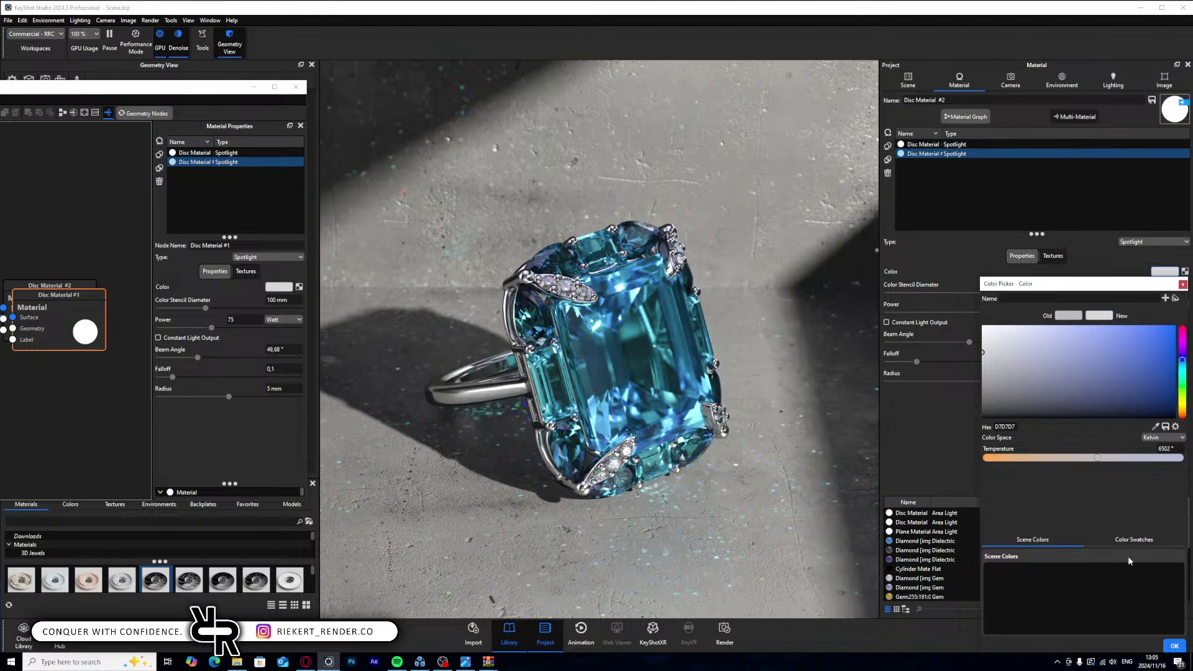
click(1101, 458)
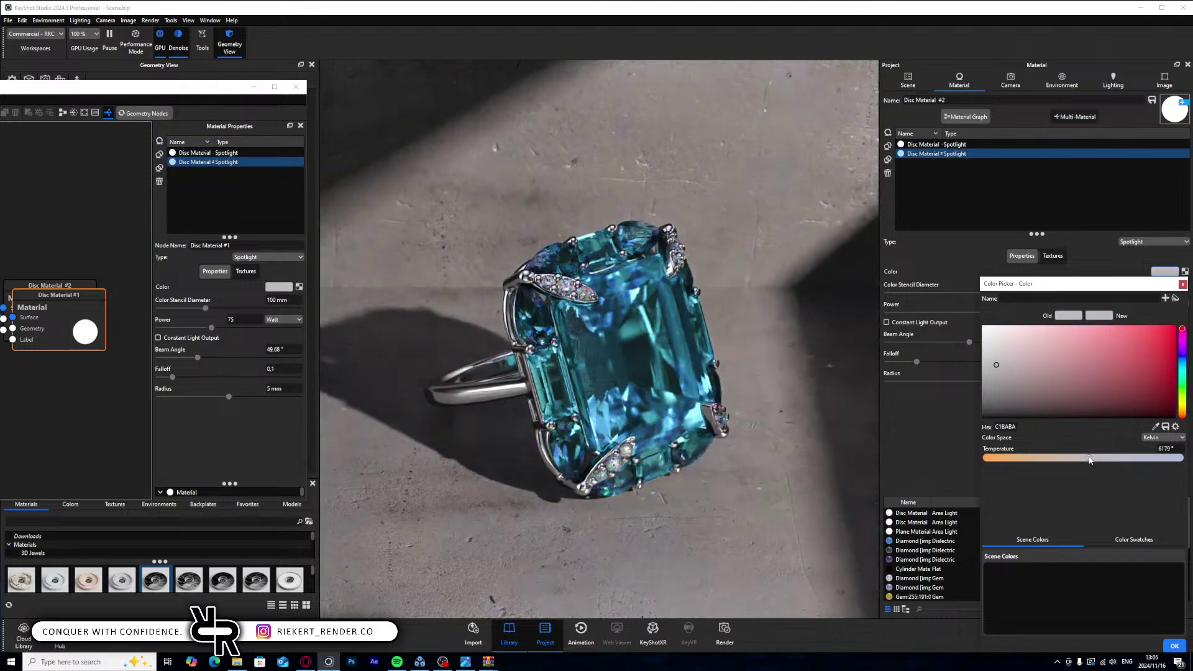
mouse_move(1101, 458)
mouse_down()
mouse_move(1069, 460)
mouse_move(1092, 461)
mouse_up()
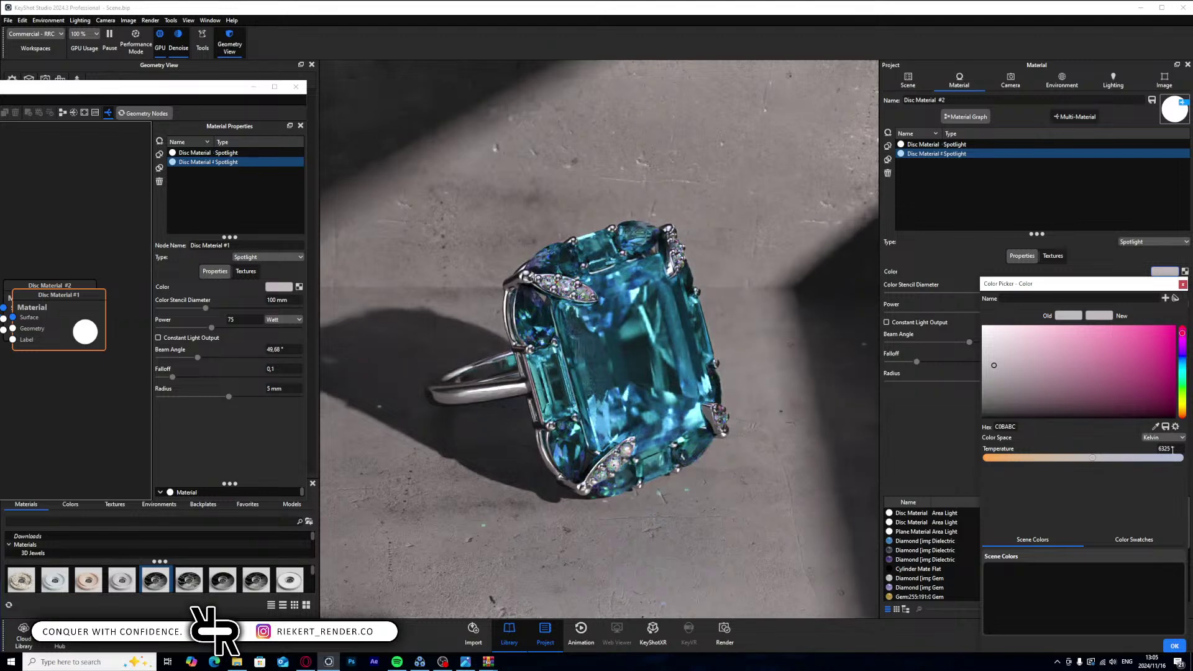
- Try a color temperature of 6000 for the duplicated spotlight, settle on 6502, and adjust its color to F7F7F7
double_click(1164, 448)
text(600)
key(Return)
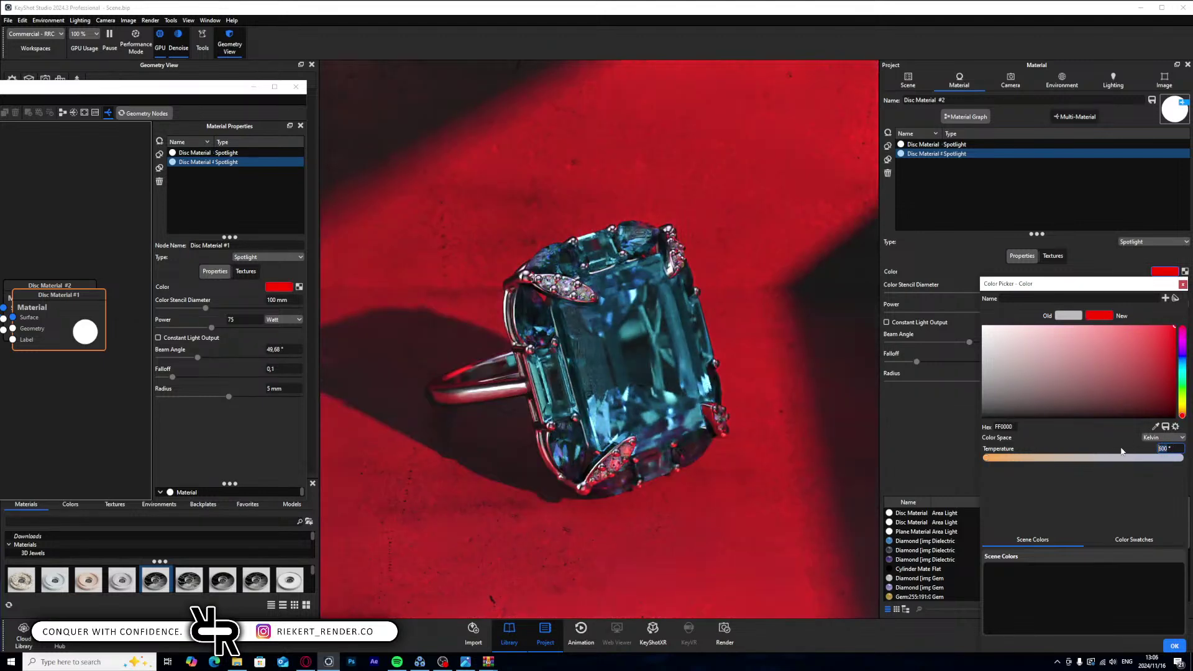
text(0)
key(Return)
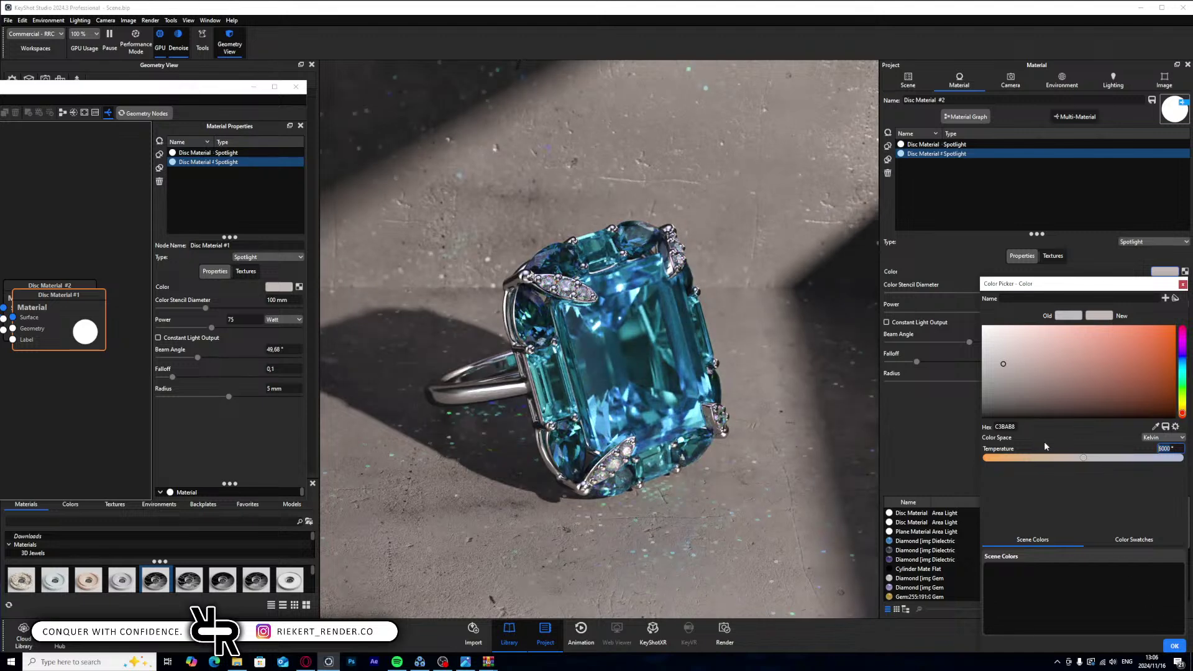
text(6502)
key(Return)
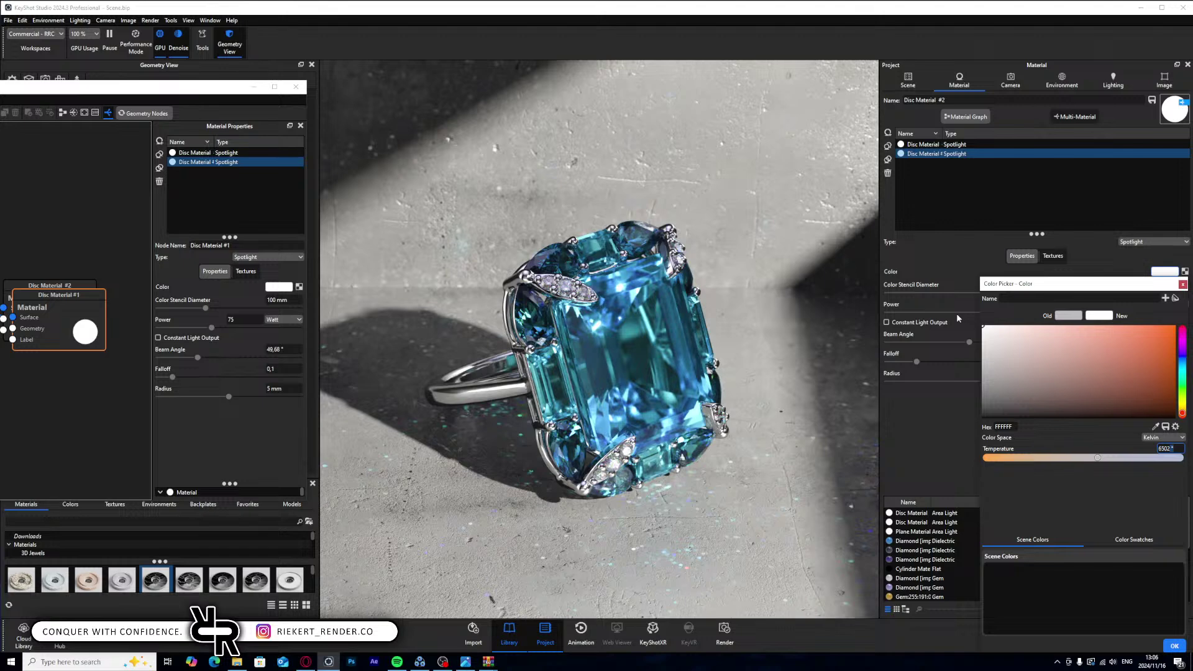
drag(957, 314, 954, 330)
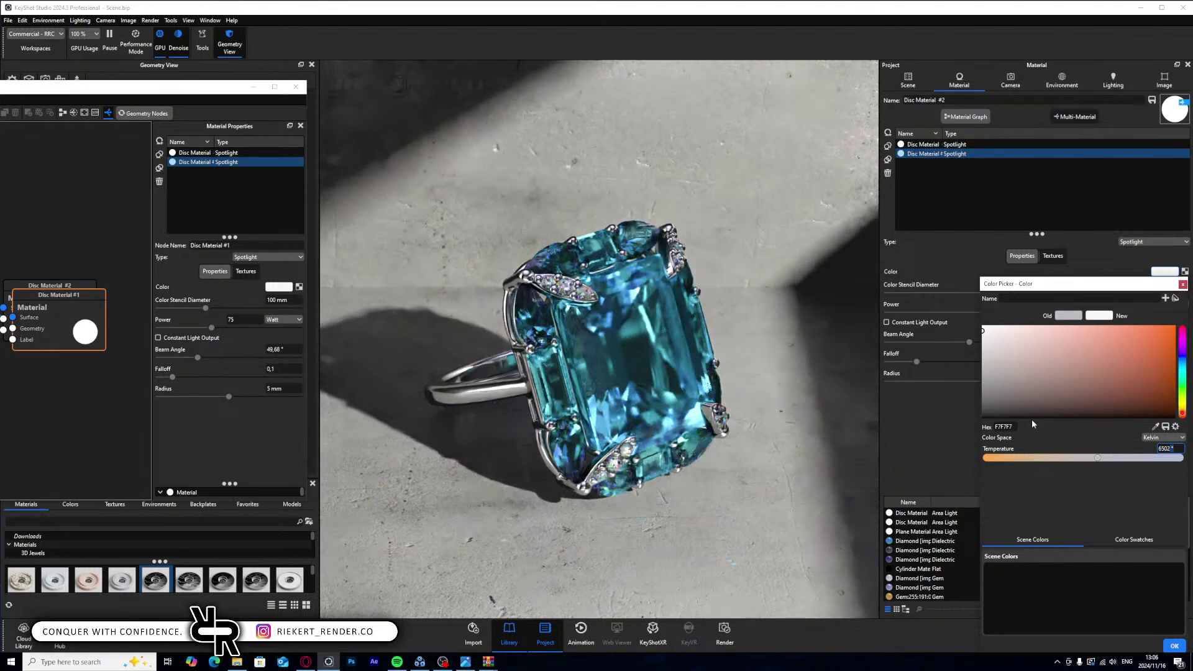
click(1174, 645)
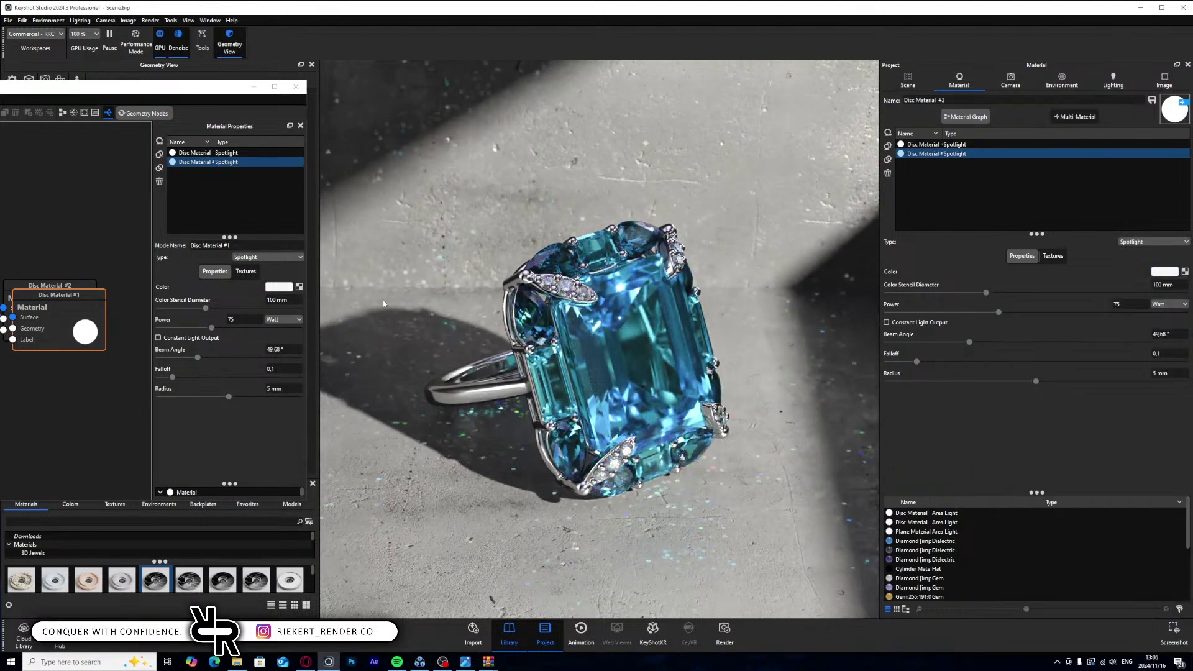
- Set the Specular color of the Ground Material's White sub-material to light grey C7C7C7 and open its material graph
drag(102, 89, 0, 88)
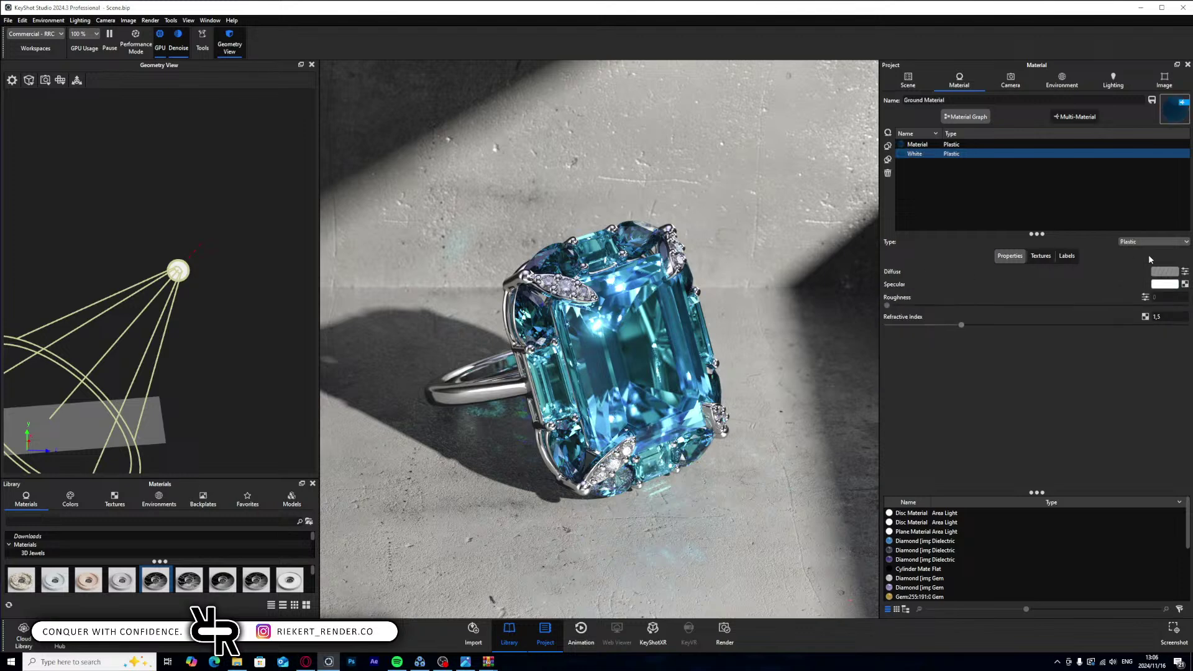
click(1165, 284)
drag(985, 330, 962, 353)
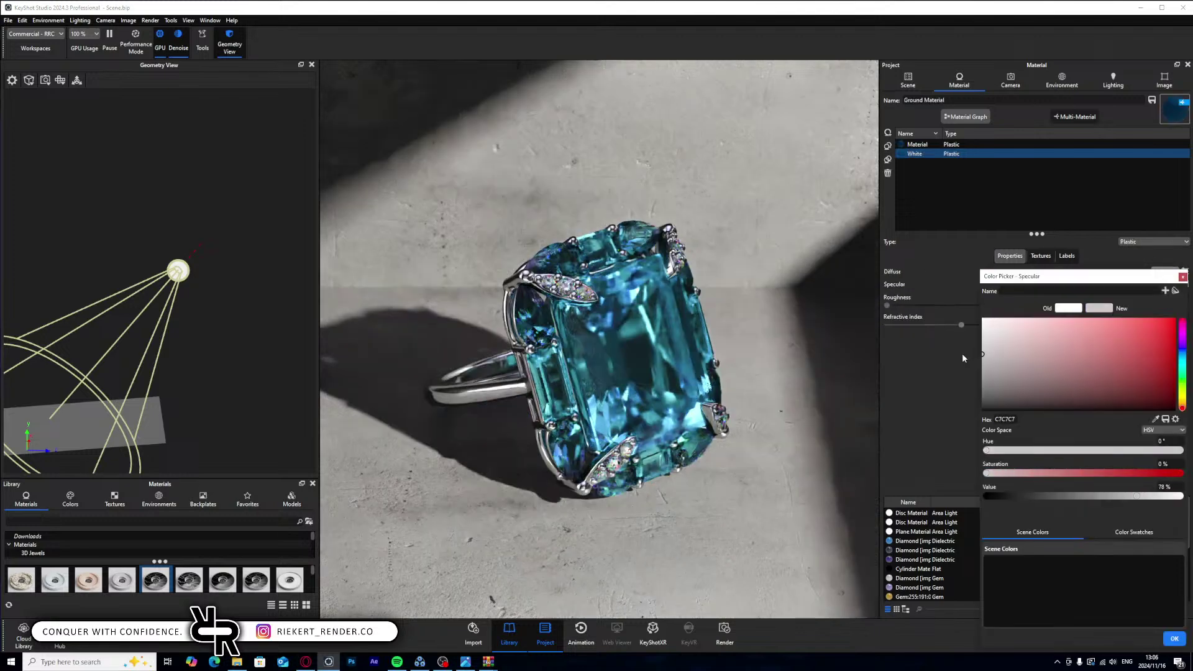
click(1175, 638)
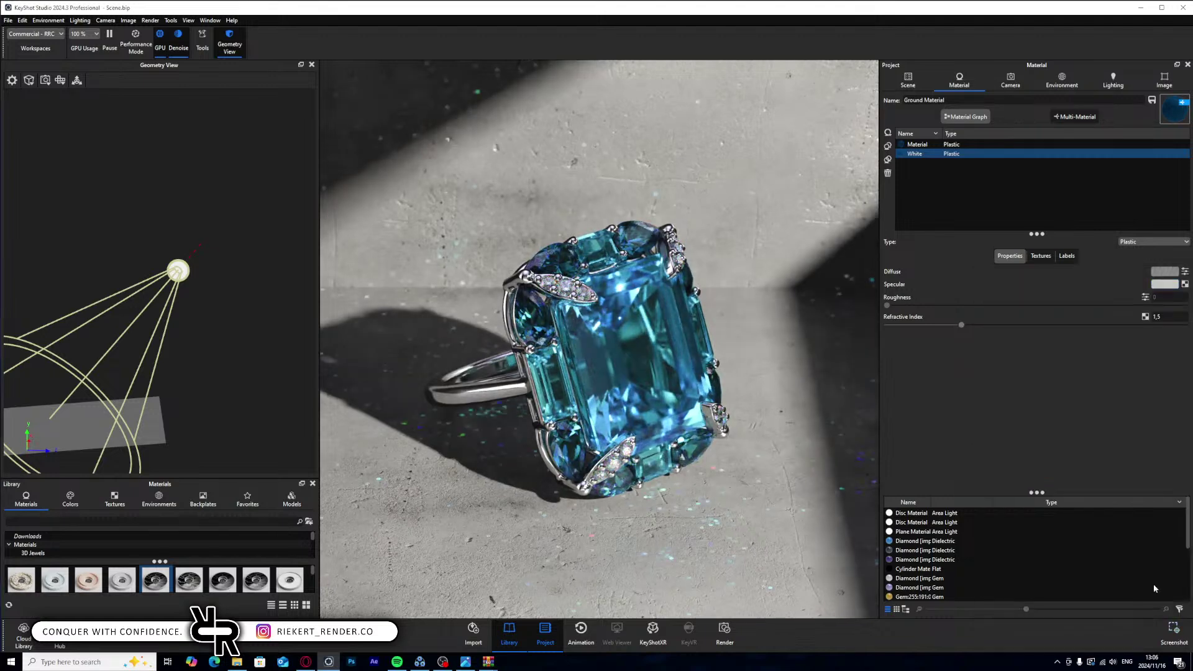
click(965, 117)
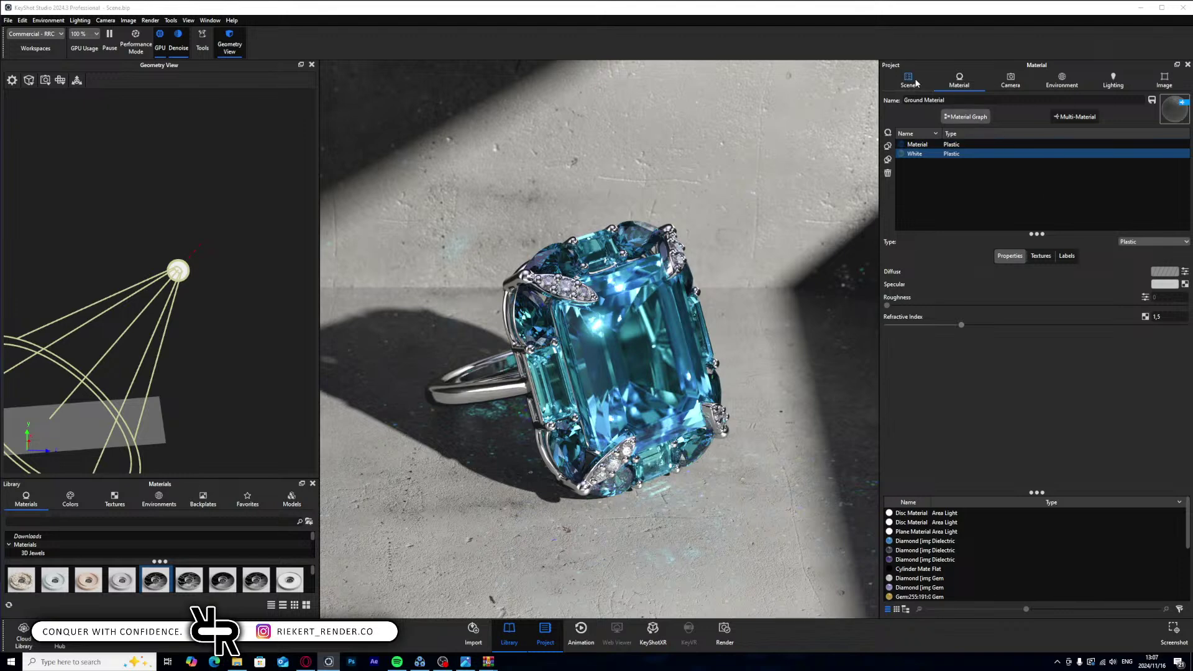
- Browse the library's models with more room for the list and hide the Disc spotlight in the Stylized Scene set
click(908, 81)
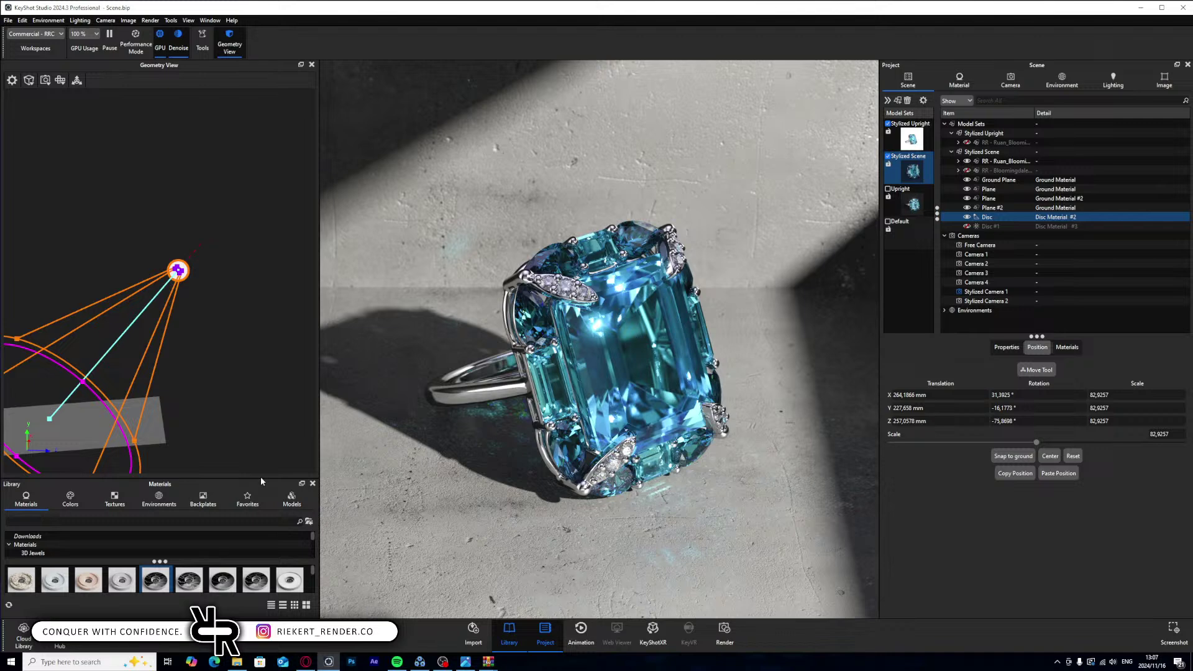
drag(260, 477, 245, 335)
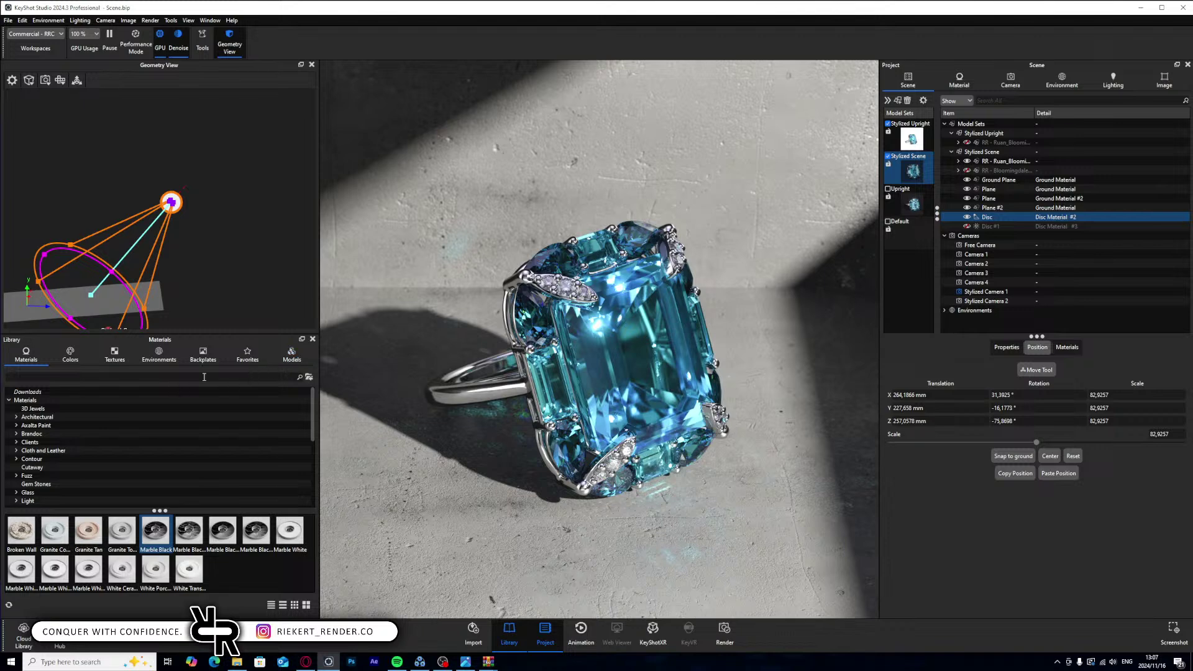
click(292, 354)
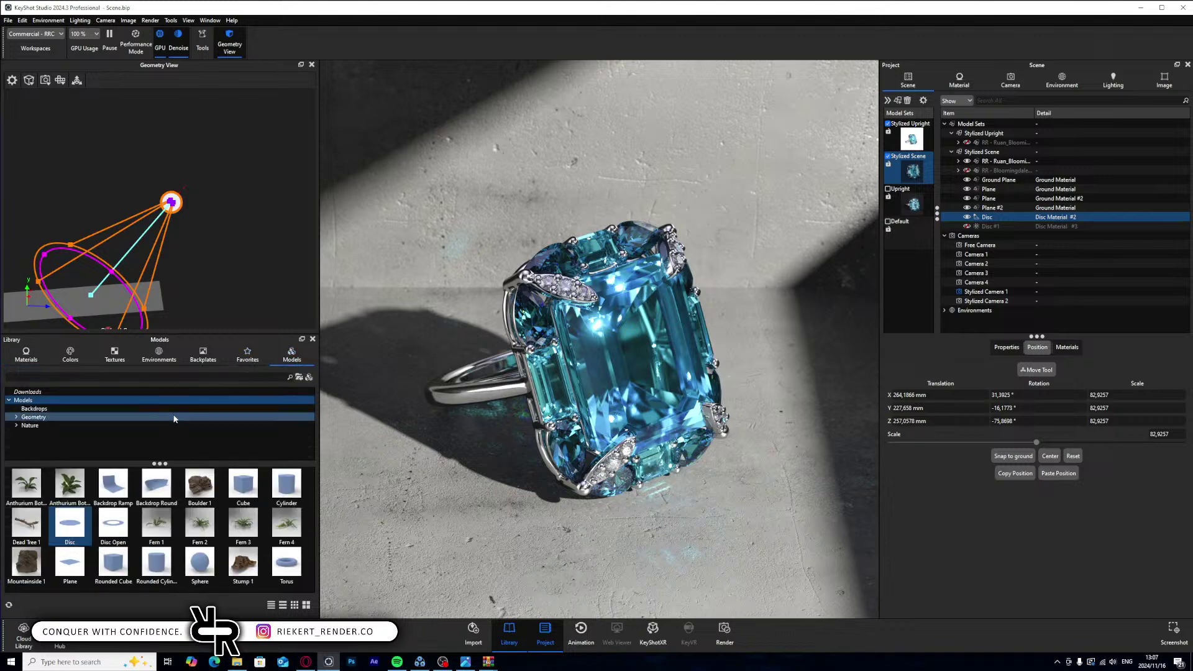
click(967, 216)
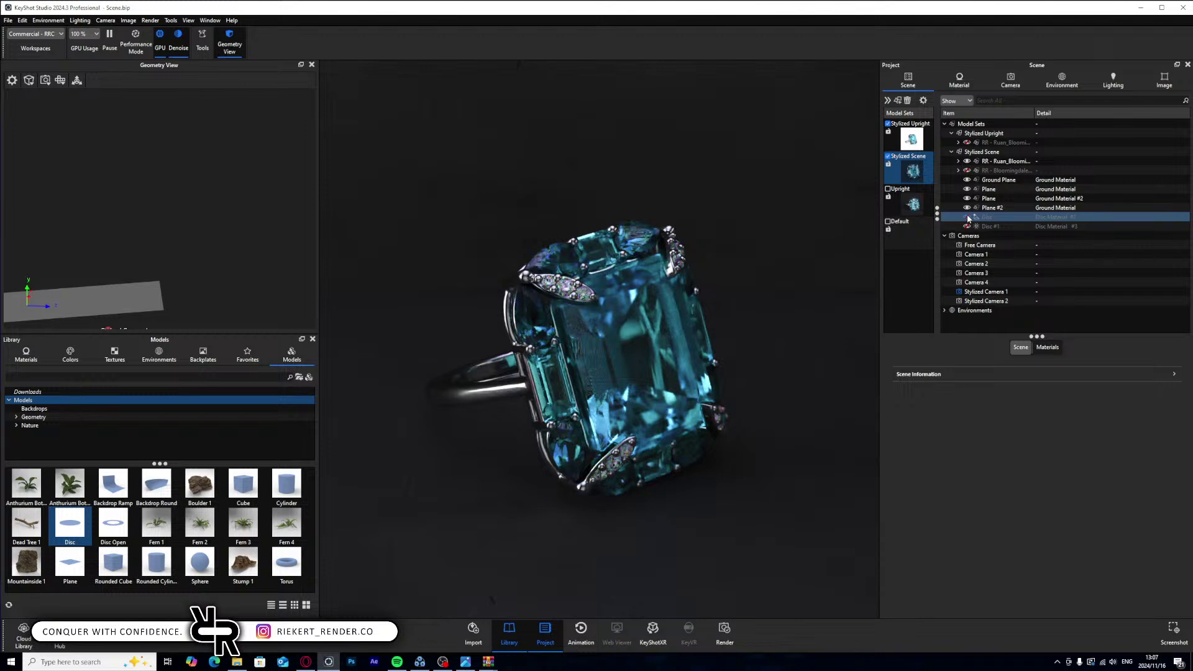
- Save the scene as a new file named Scene with Stylized
click(8, 21)
click(25, 106)
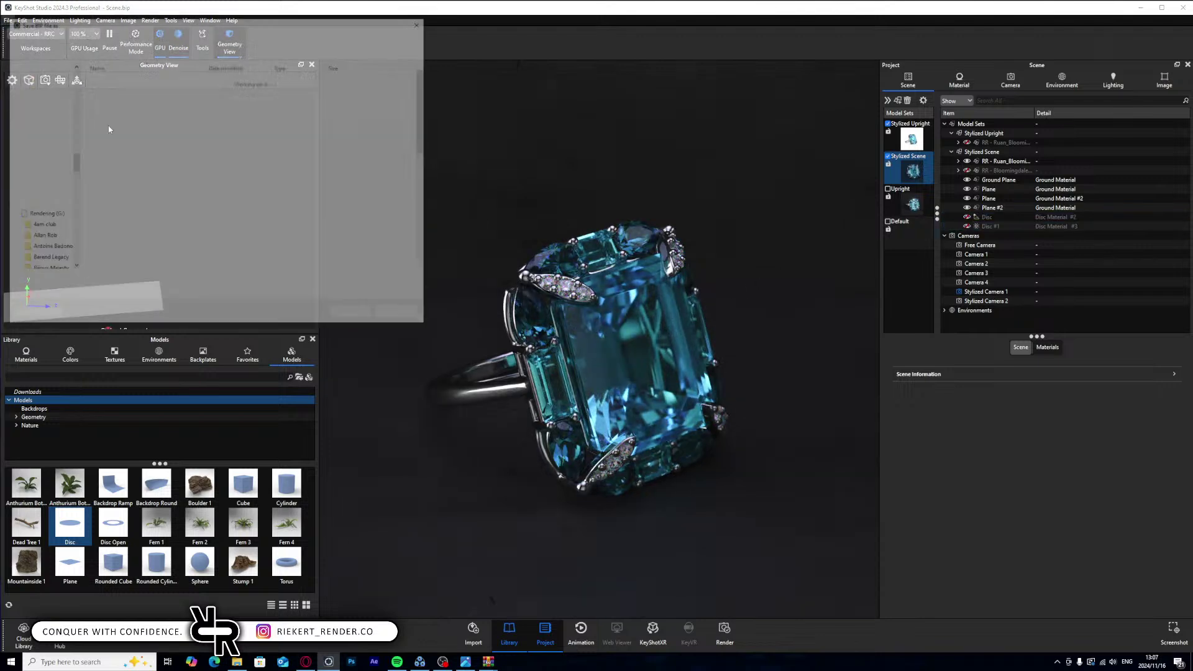
key(Escape)
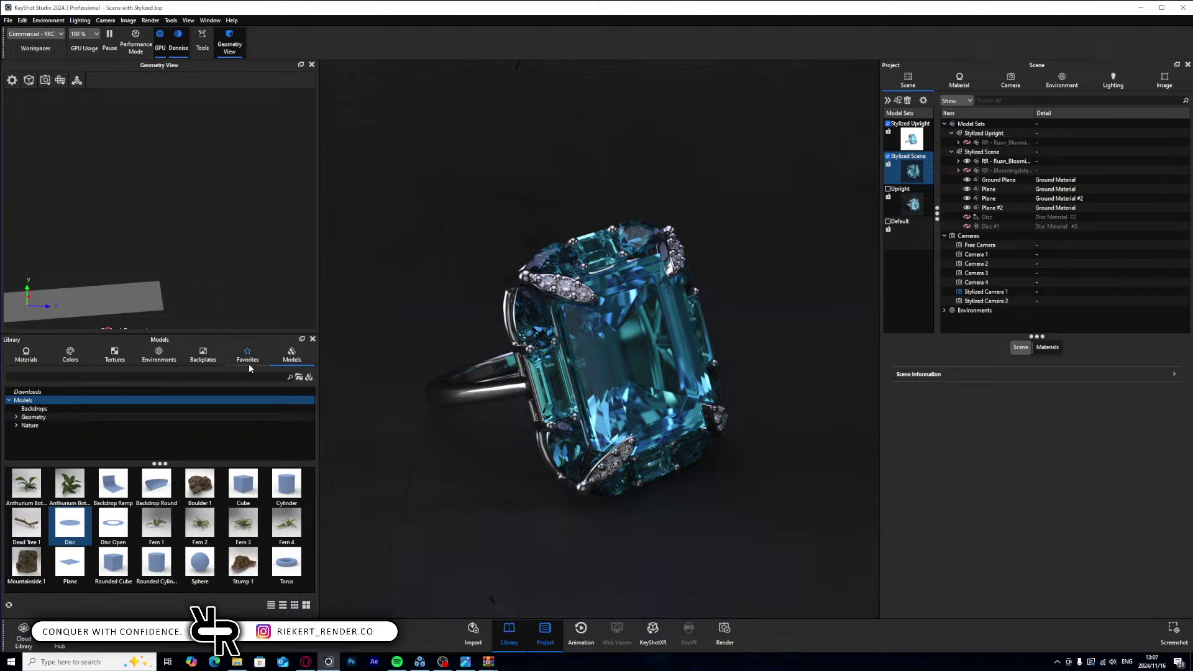
- Add a Cylinder model to the Stylized Scene and return the real-time view to Stylized Camera 1
drag(287, 488, 620, 438)
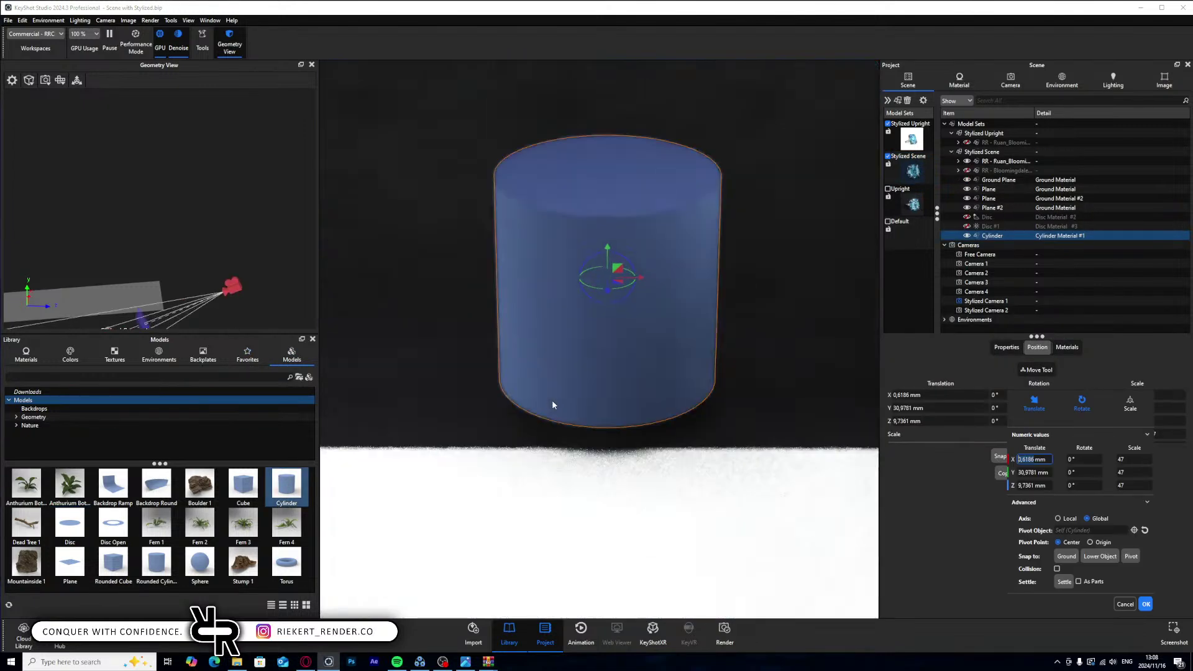
click(1010, 80)
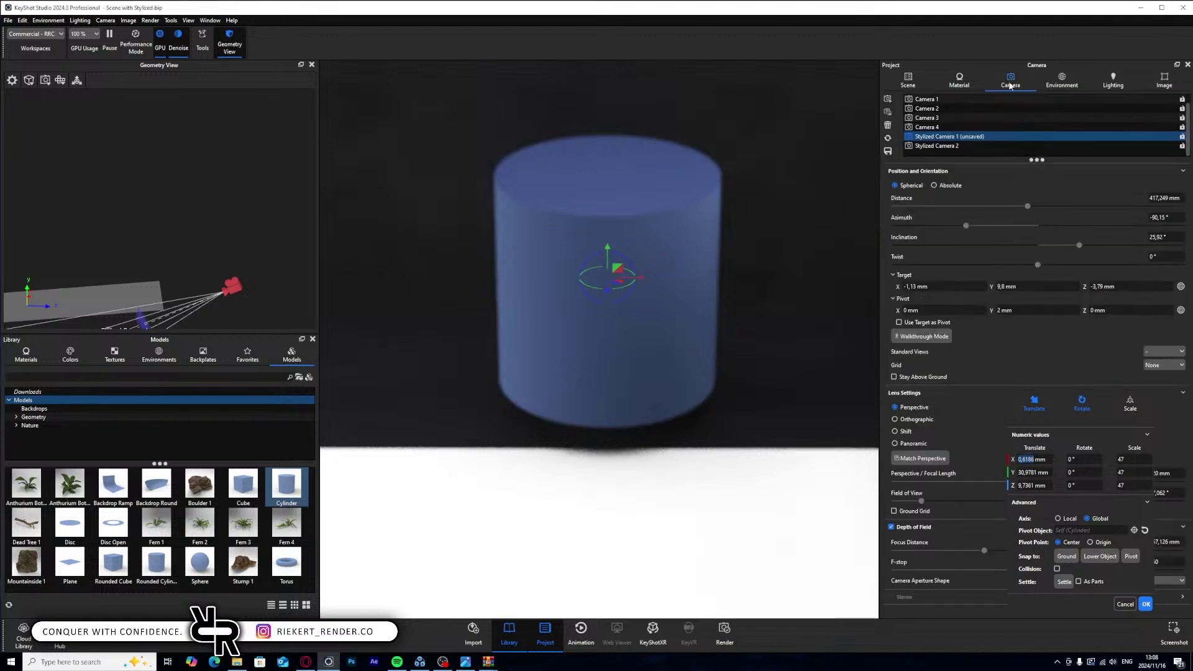
click(937, 137)
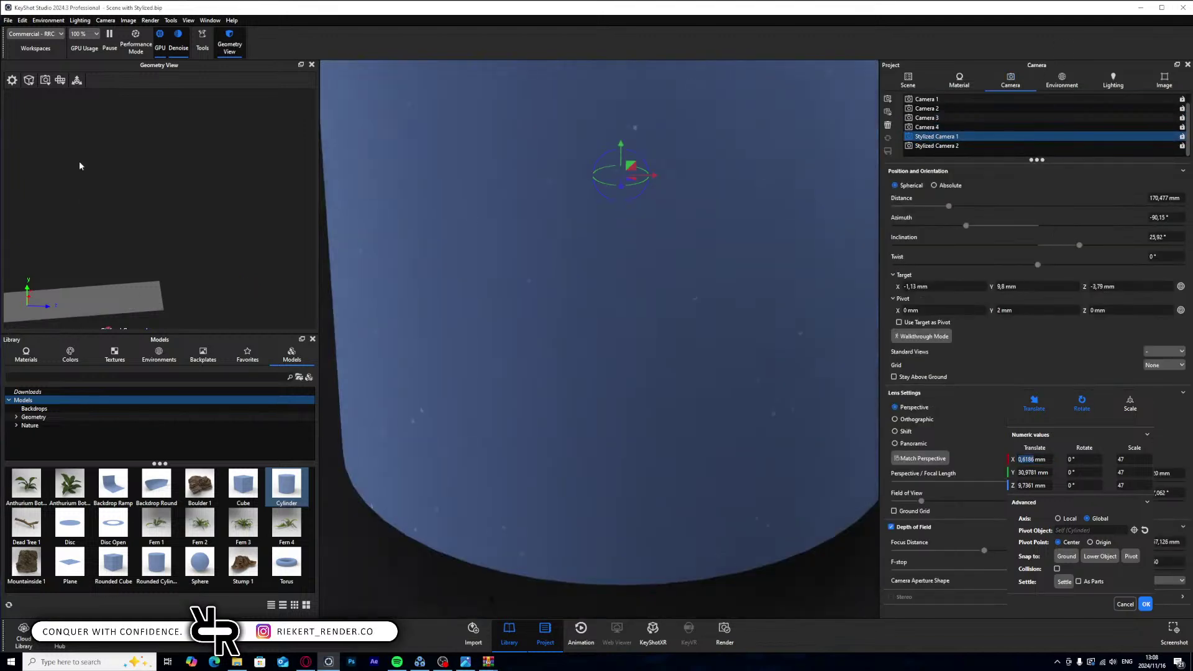
- Raise the cylinder to about Y 132.5 mm, rotate it about 90° in X and 55.4° in Y, and accept the placement
click(77, 82)
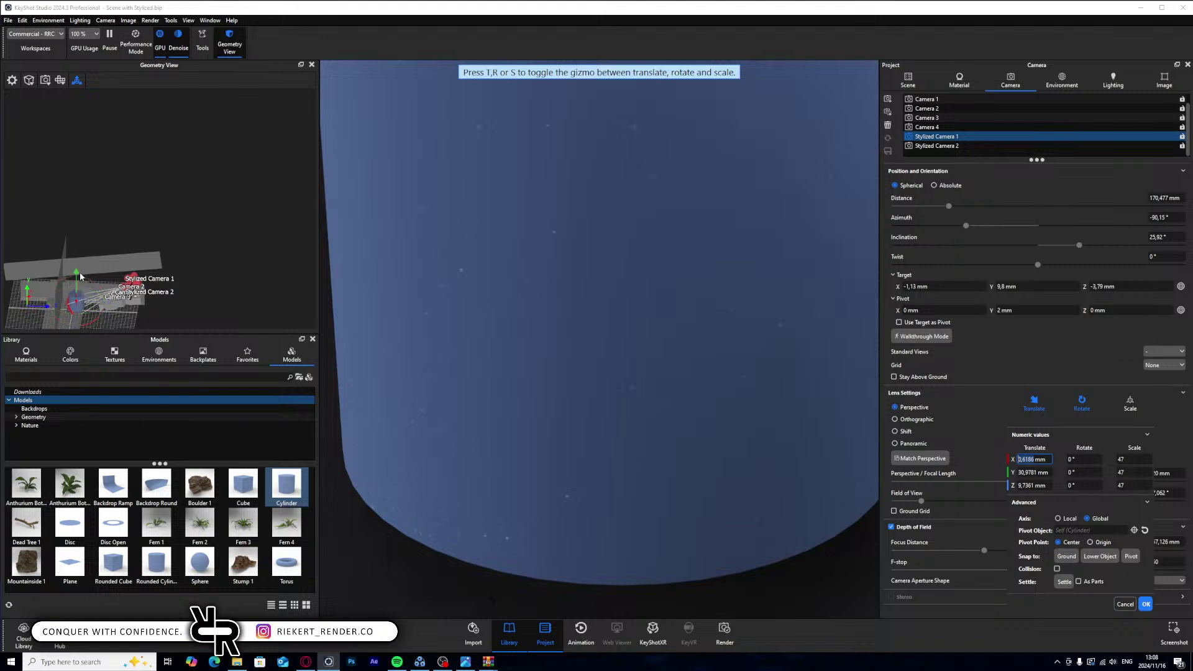
mouse_move(79, 275)
mouse_down()
mouse_move(79, 244)
mouse_move(100, 291)
mouse_move(111, 277)
mouse_move(82, 288)
mouse_up()
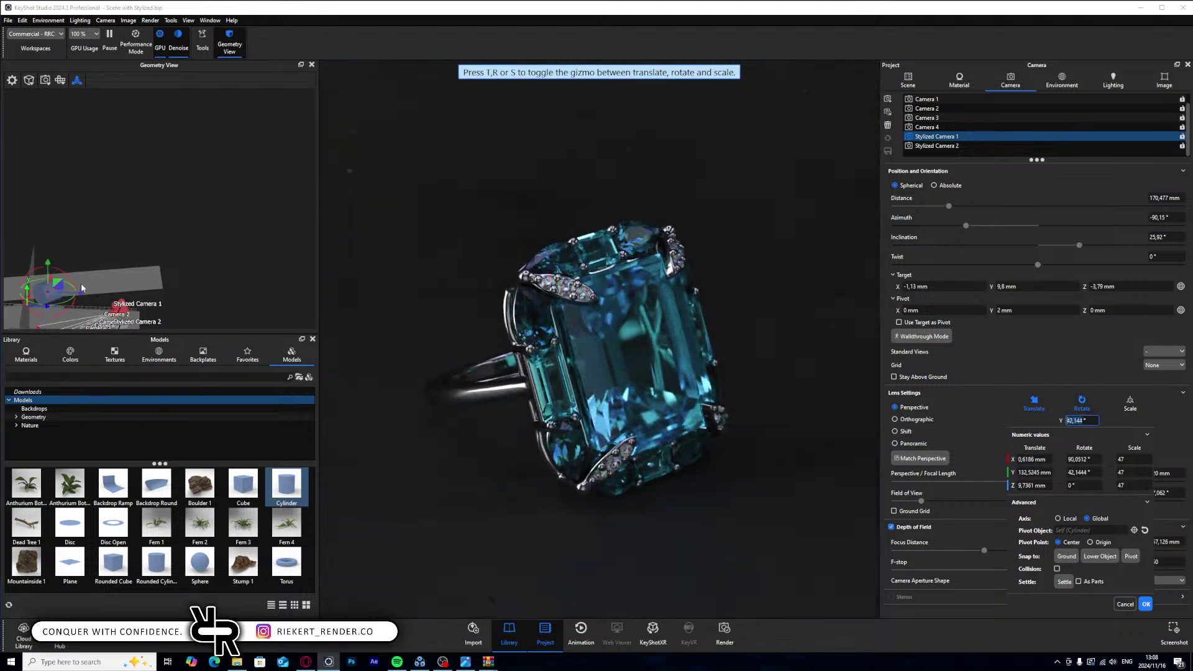
middle_drag(81, 288, 193, 245)
scroll(166, 292, up, 5)
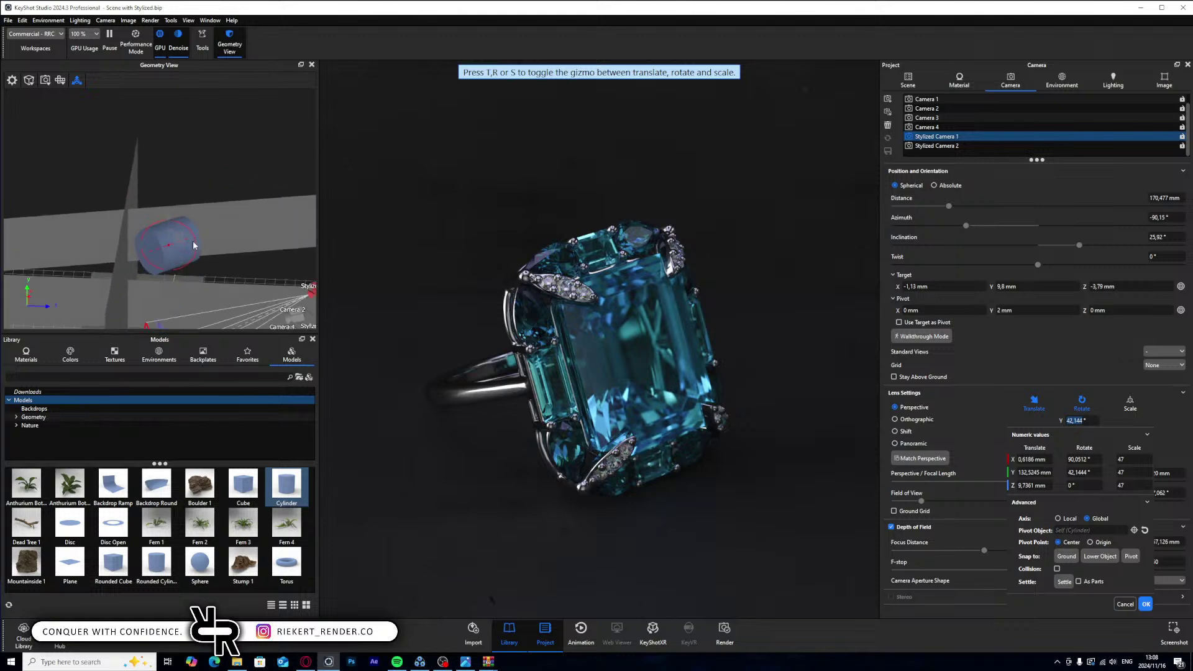
scroll(197, 259, up, 5)
drag(195, 285, 207, 278)
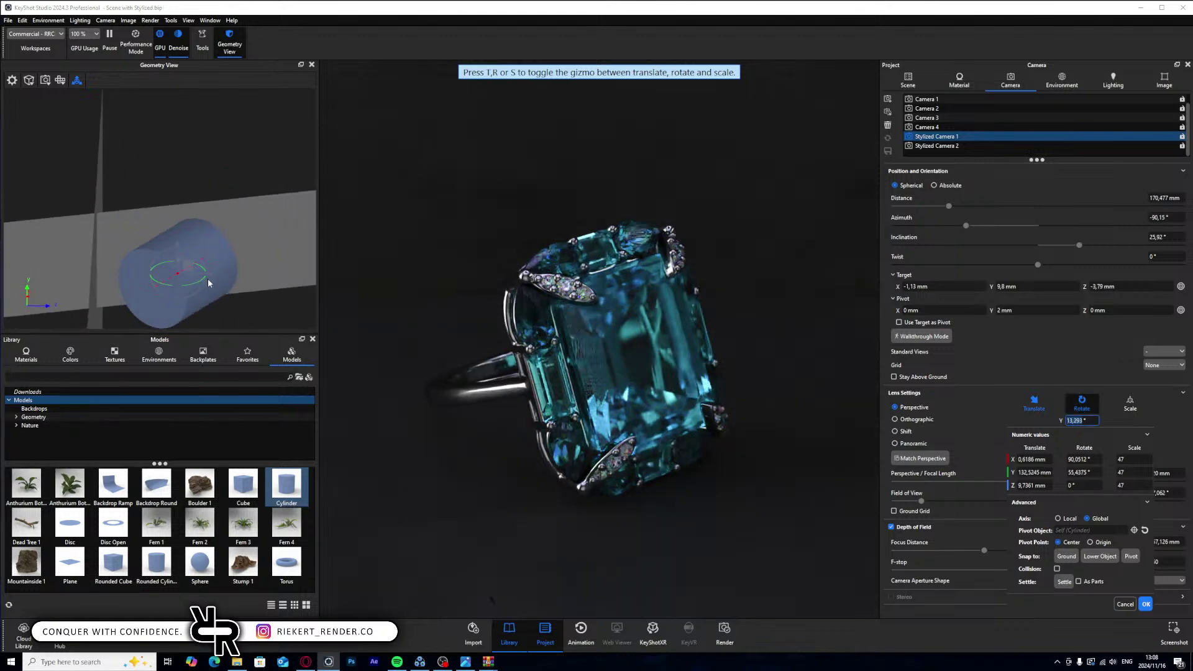
click(1146, 605)
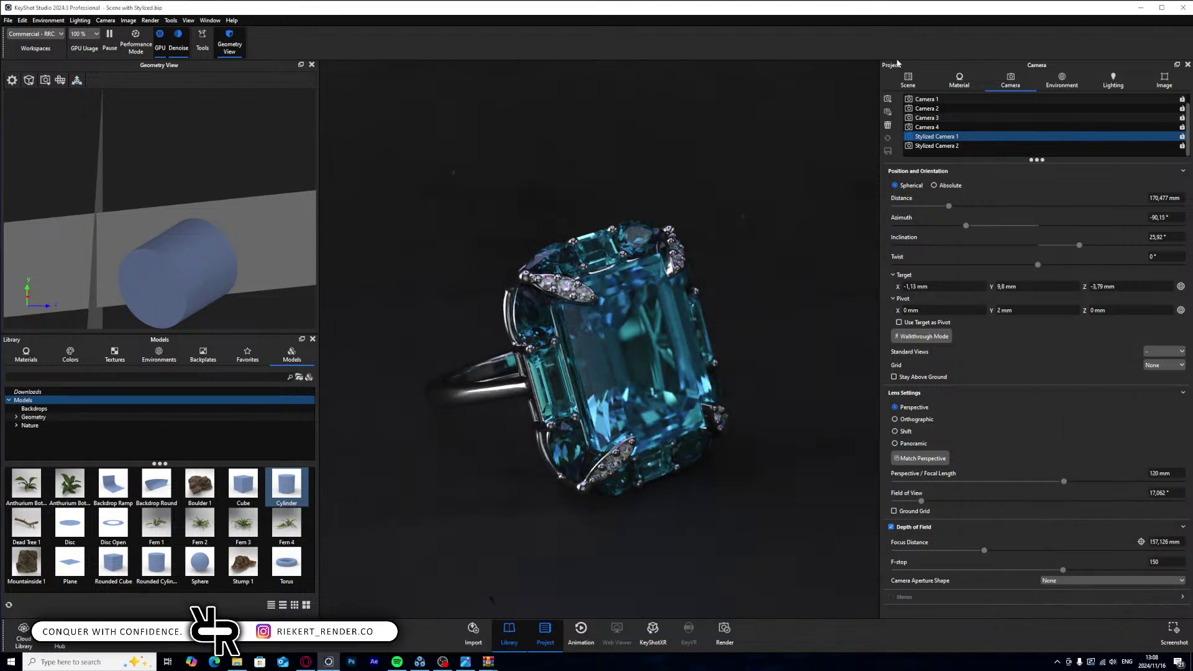
- Split the cylinder's circular end caps into separate surfaces with a 45 splitting angle and apply the split
click(908, 80)
click(179, 268)
right_click(179, 268)
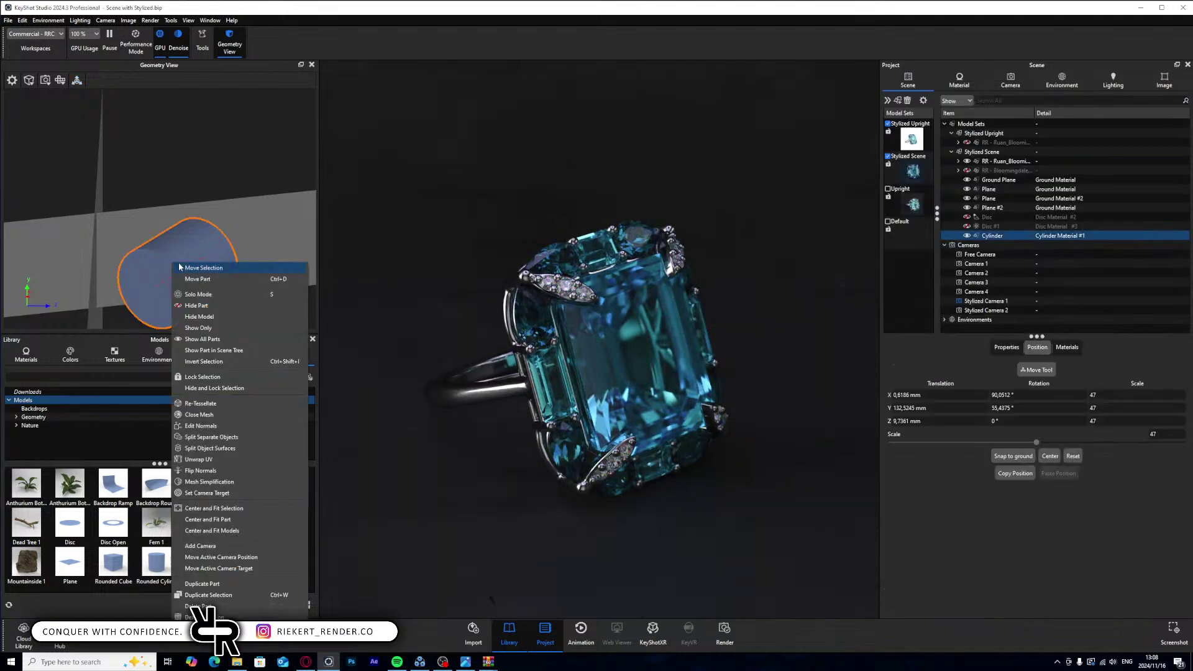
click(212, 448)
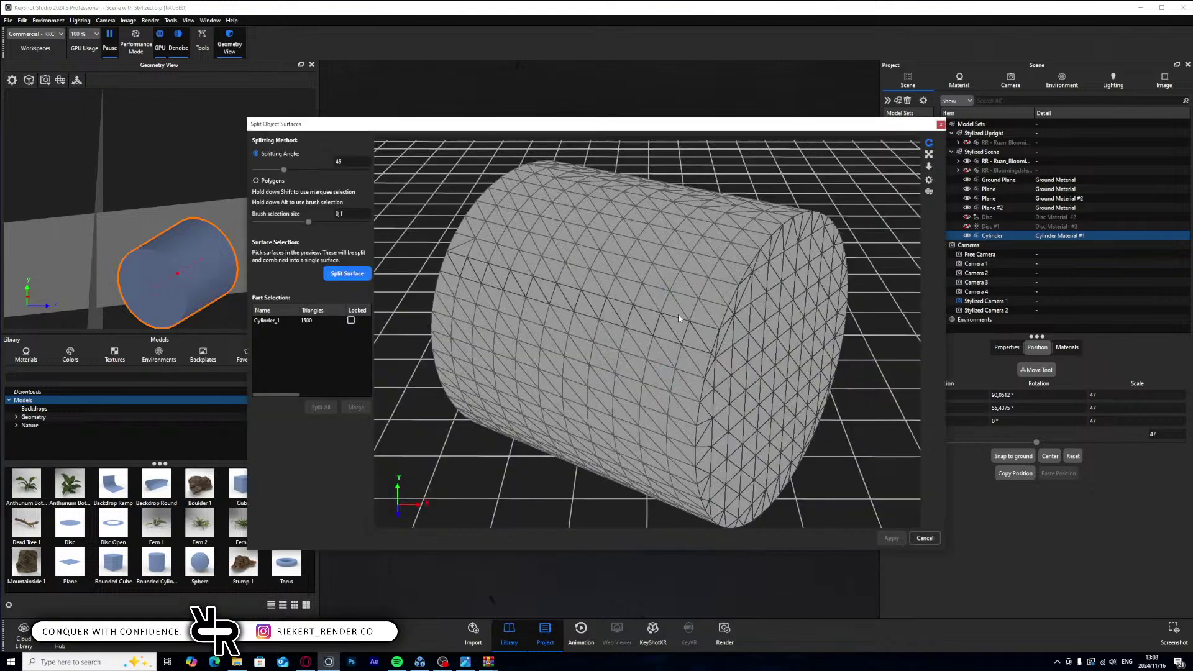
click(776, 346)
drag(762, 335, 375, 278)
click(361, 274)
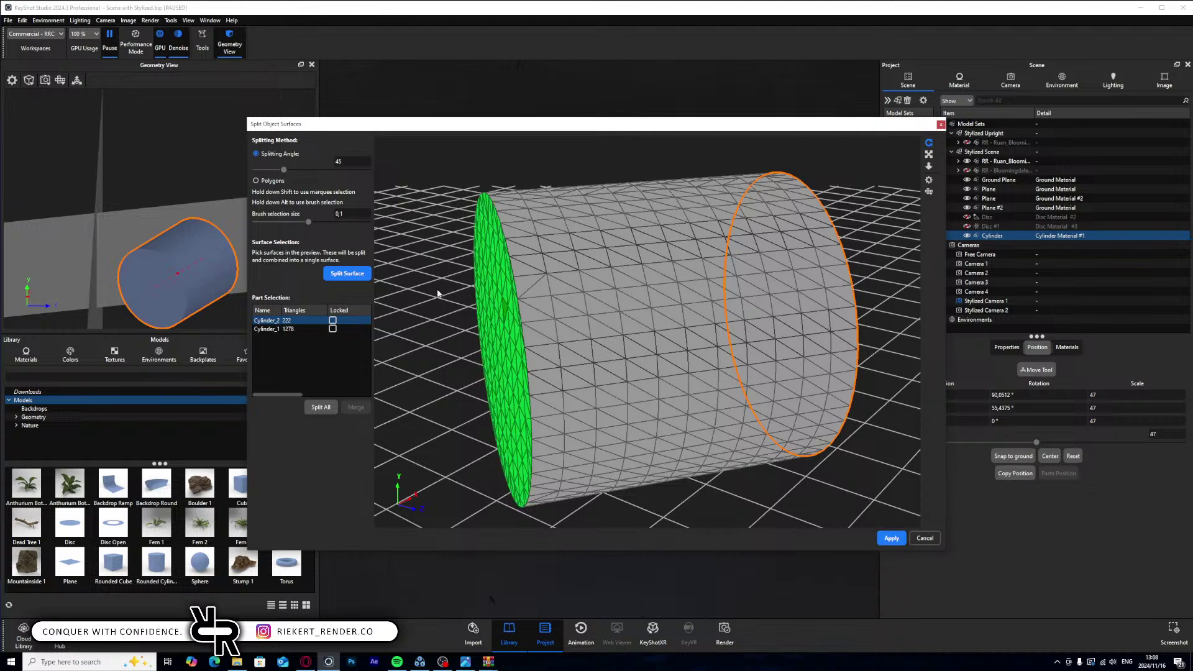
click(891, 539)
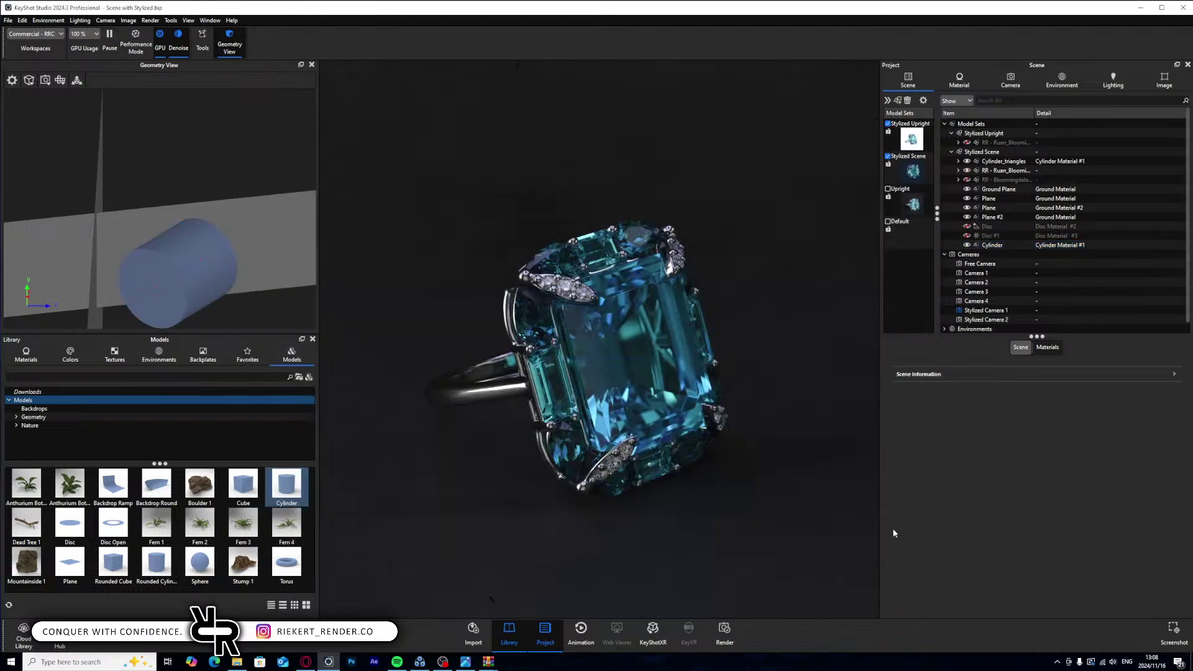
- Expand the Cylinder_triangles group, identify its parts, and delete the front end cap Cylinder_2
click(1002, 163)
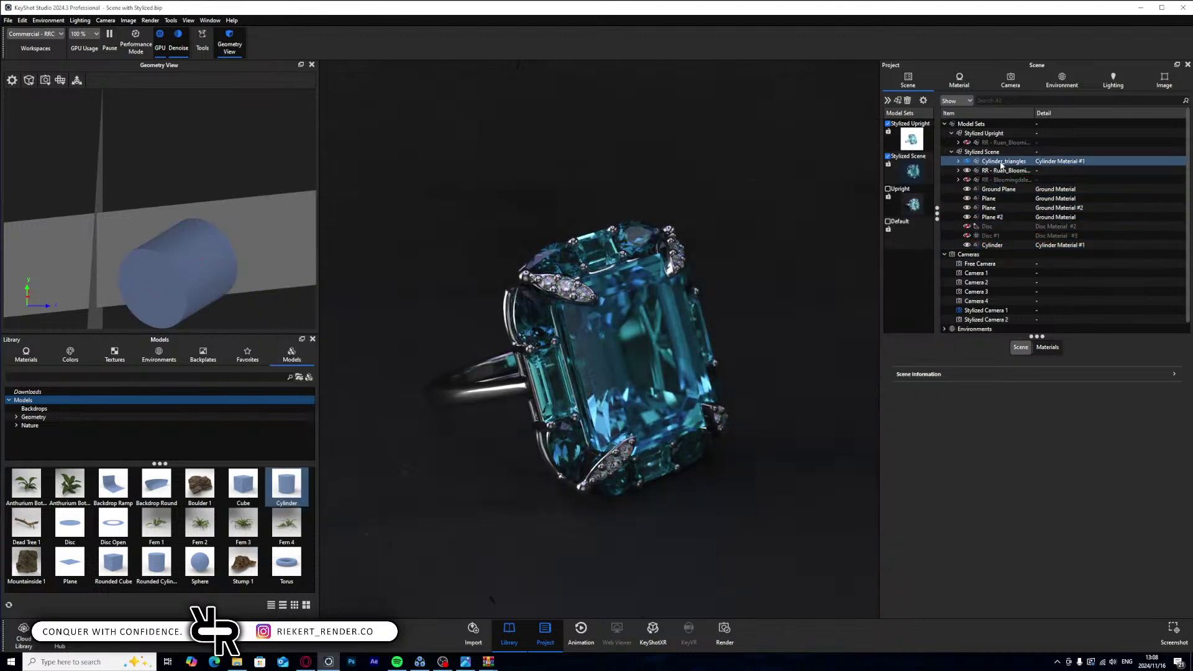
double_click(1002, 162)
click(1022, 273)
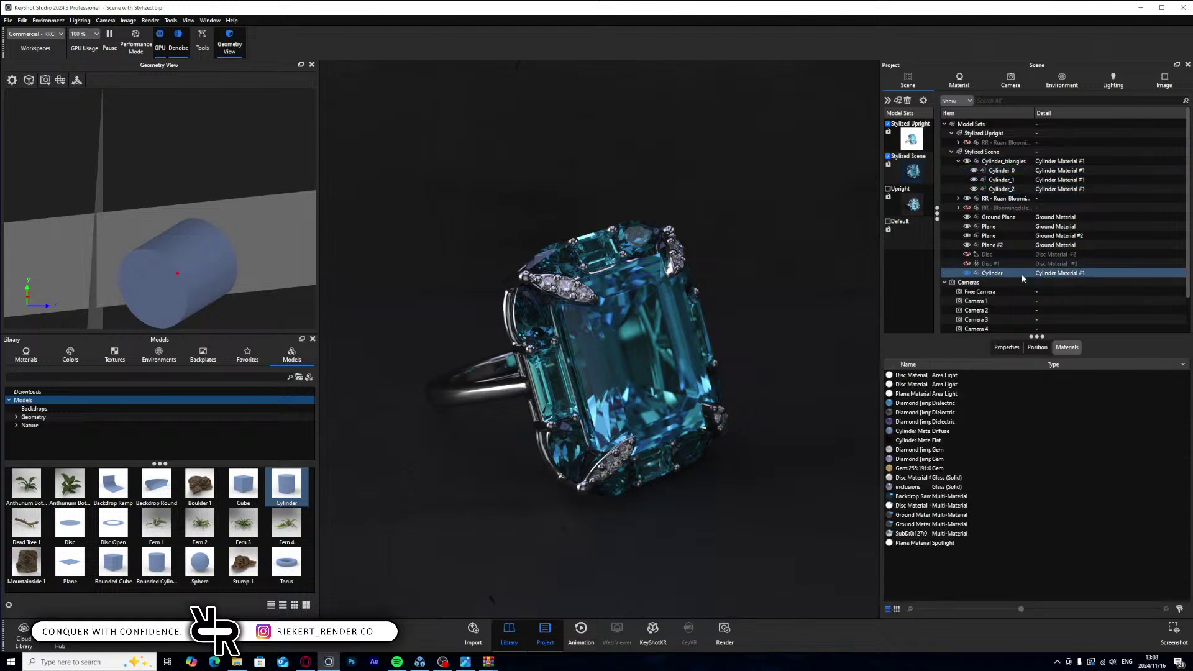
click(1002, 171)
click(1018, 180)
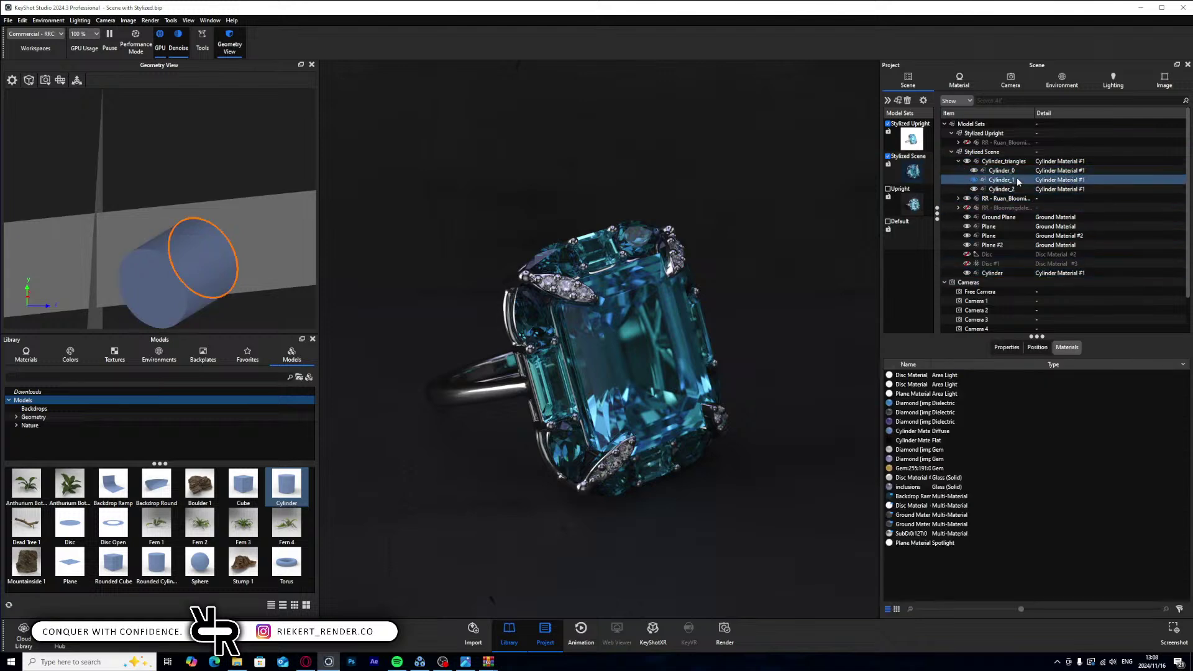
click(1006, 188)
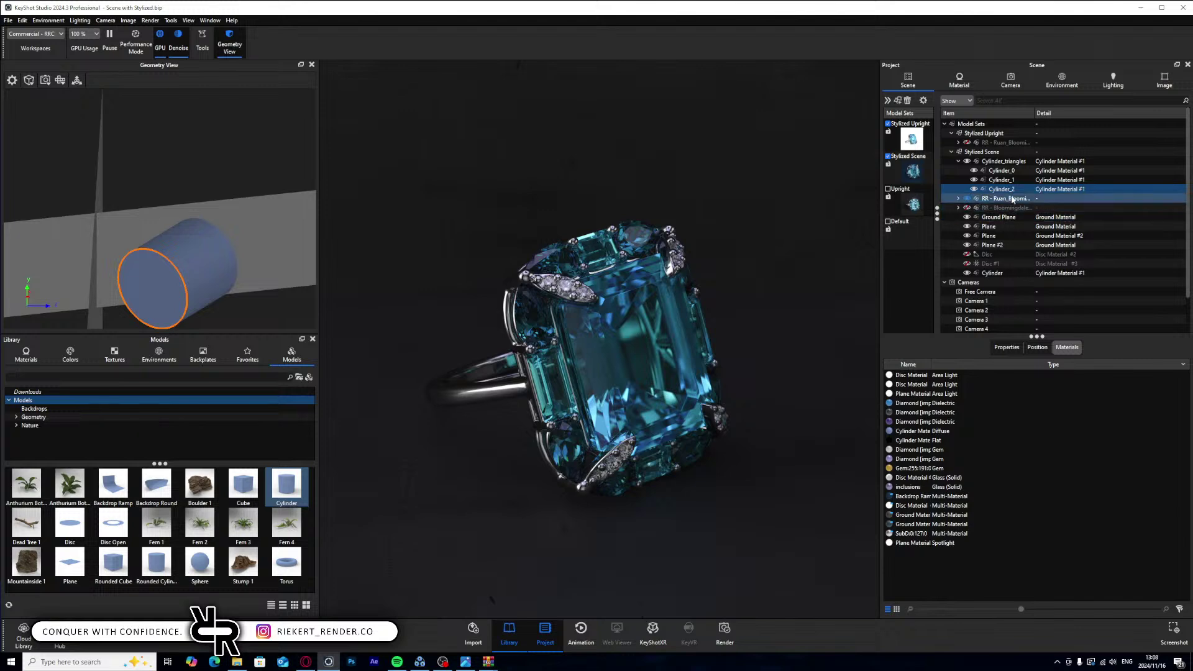
key(Delete)
- Try to move the Cylinder_triangles group along the global axes in the geometry view and cancel the move
click(1020, 171)
shift+click(1024, 180)
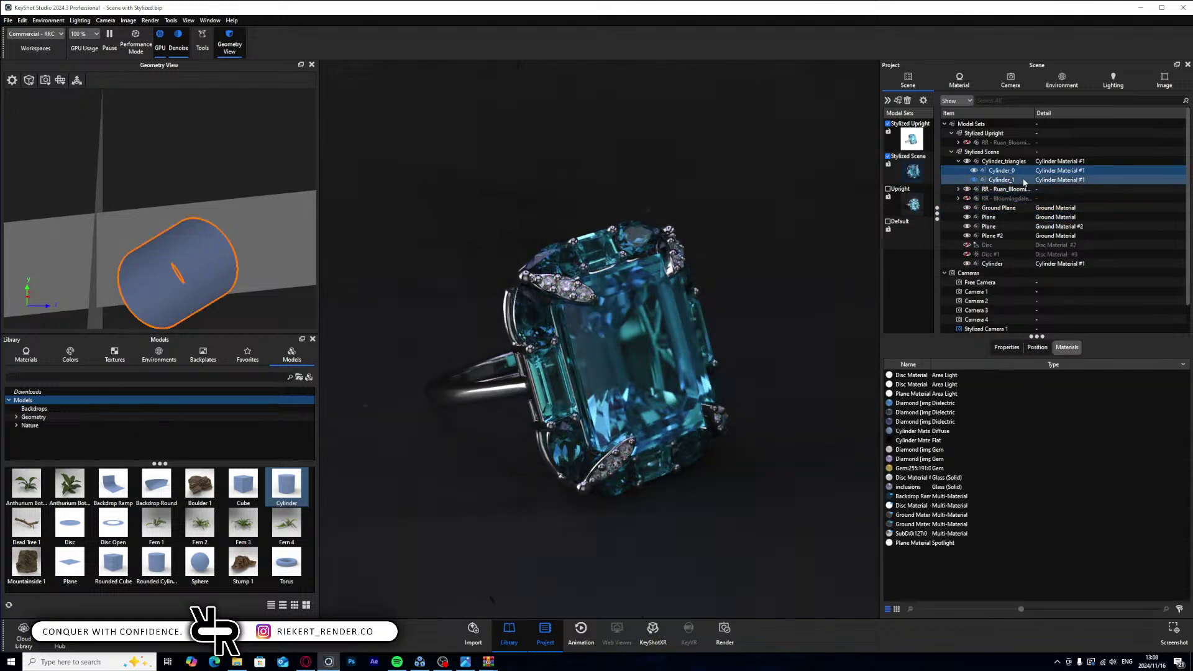
click(1017, 162)
key(ctrl+d)
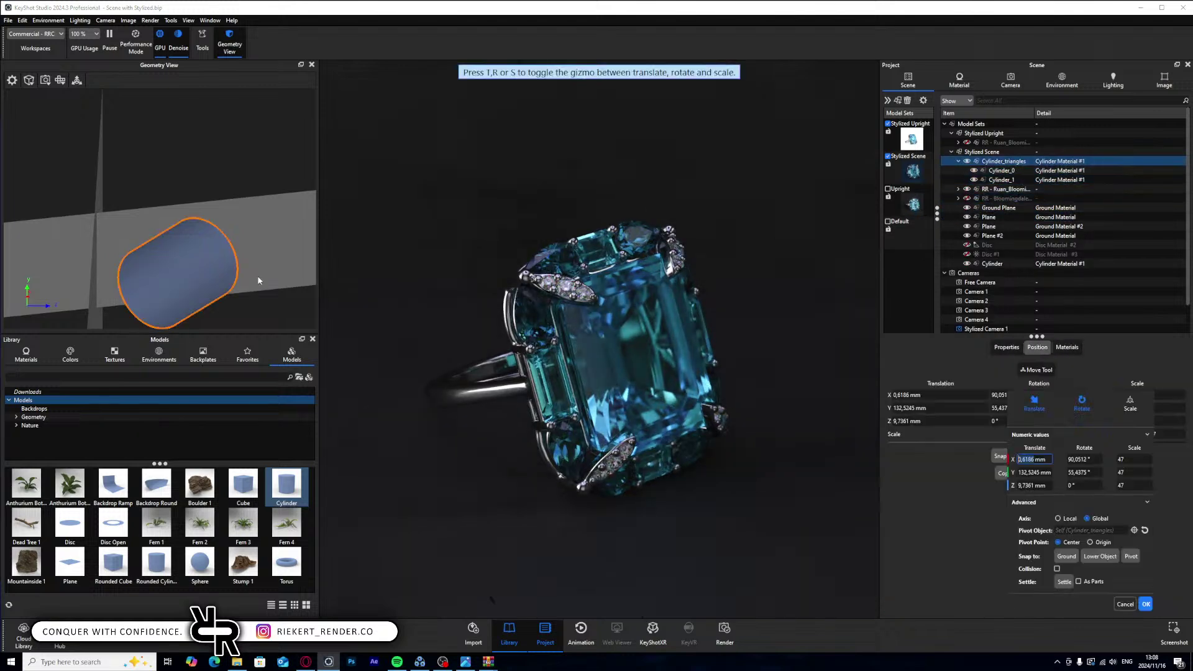
drag(190, 264, 255, 214)
scroll(225, 253, down, 1)
scroll(225, 257, down, 3)
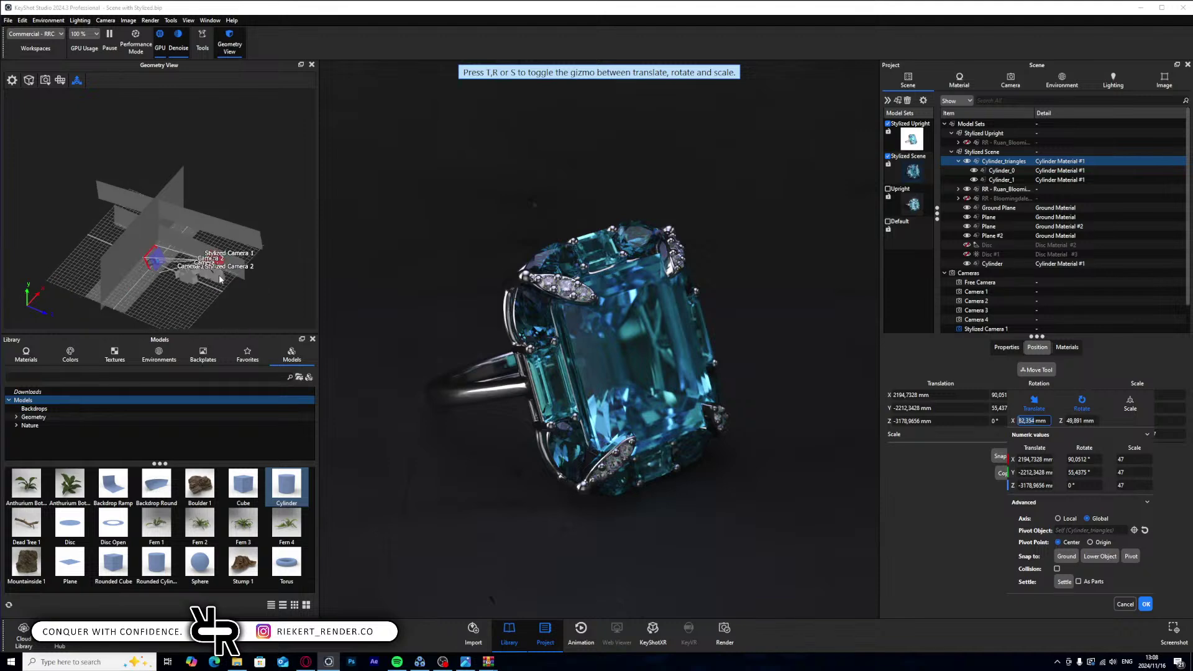
key(ctrl+z)
scroll(178, 228, up, 3)
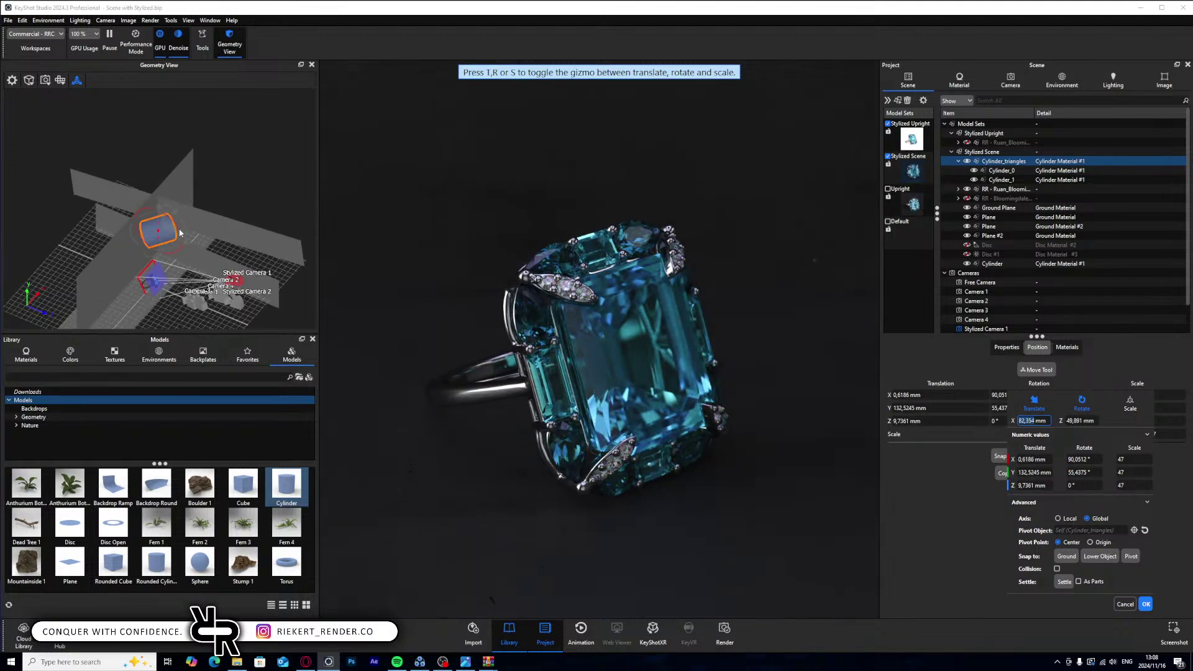
drag(176, 230, 176, 235)
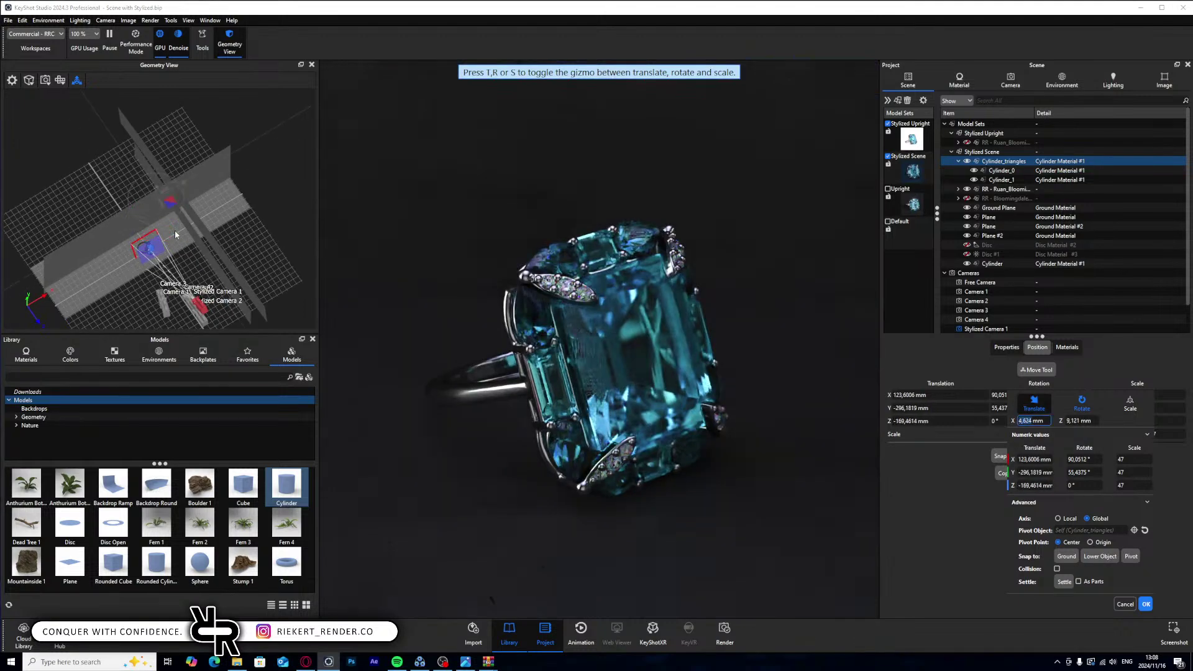
click(1125, 604)
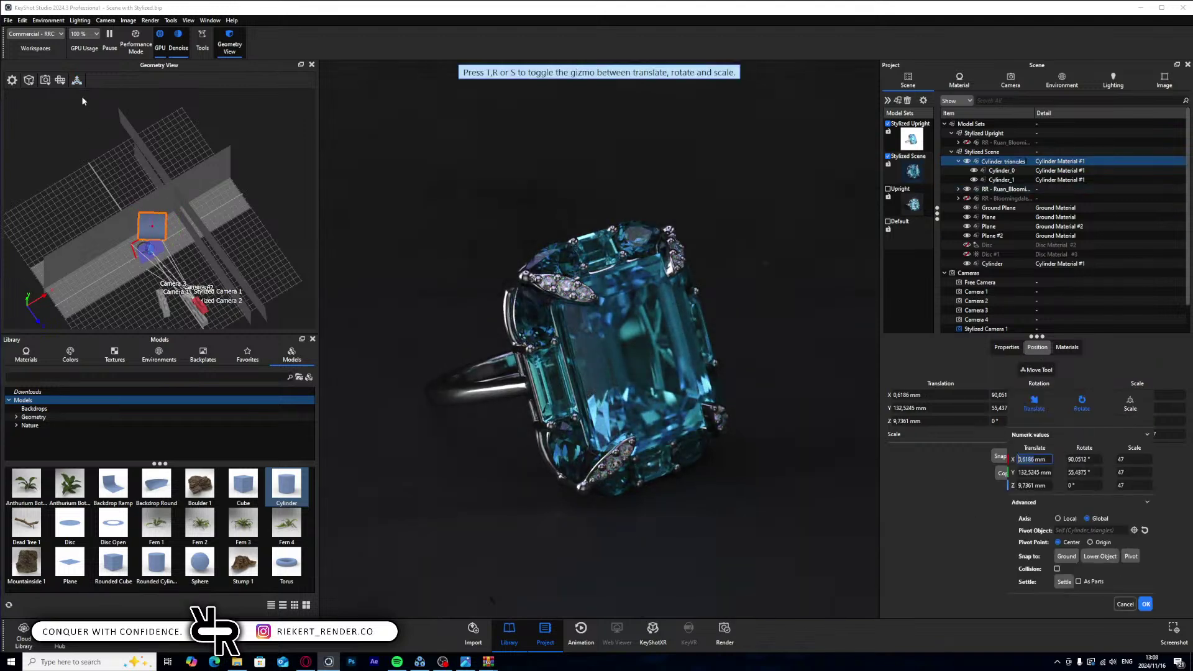
- Try to move the Cylinder_triangles group along its local axes and cancel the move
click(76, 81)
mouse_move(179, 207)
mouse_down()
mouse_move(210, 195)
mouse_move(187, 210)
mouse_up()
key(ctrl+z)
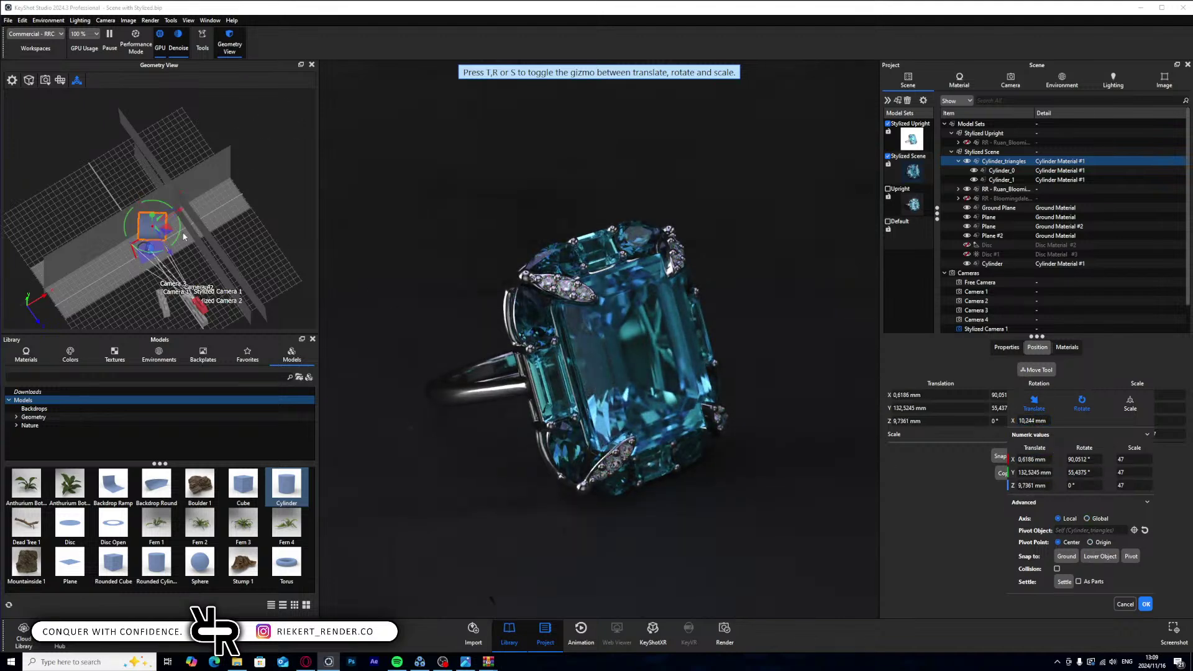
drag(171, 234, 168, 233)
click(1010, 173)
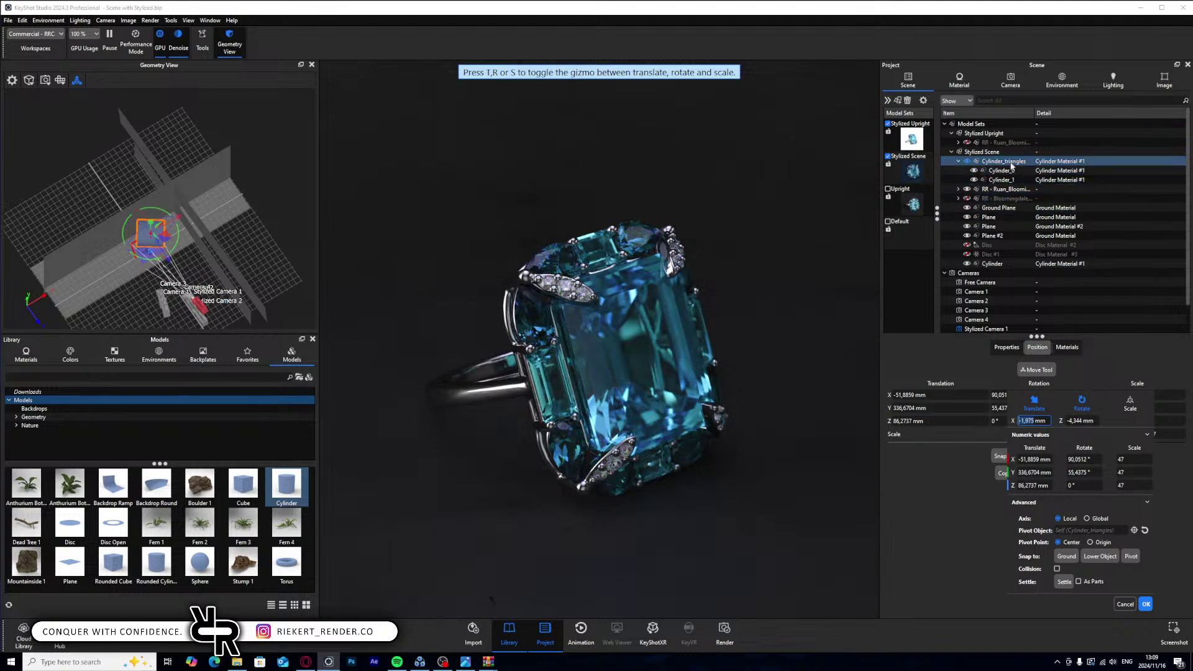
click(1004, 161)
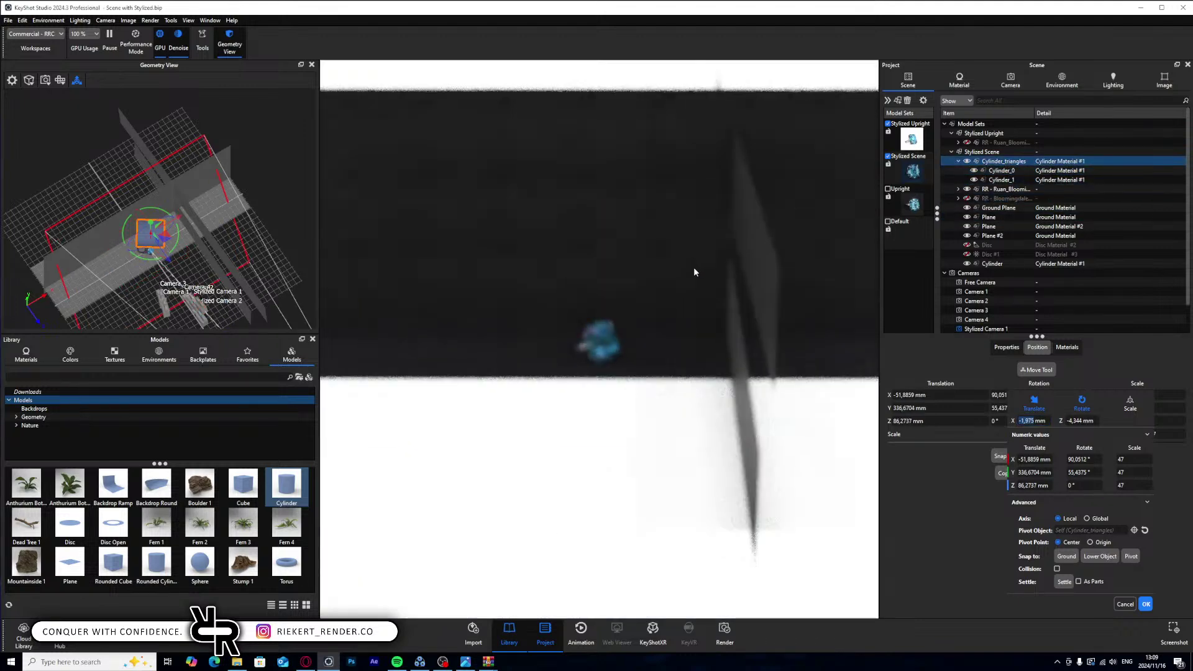
click(1122, 604)
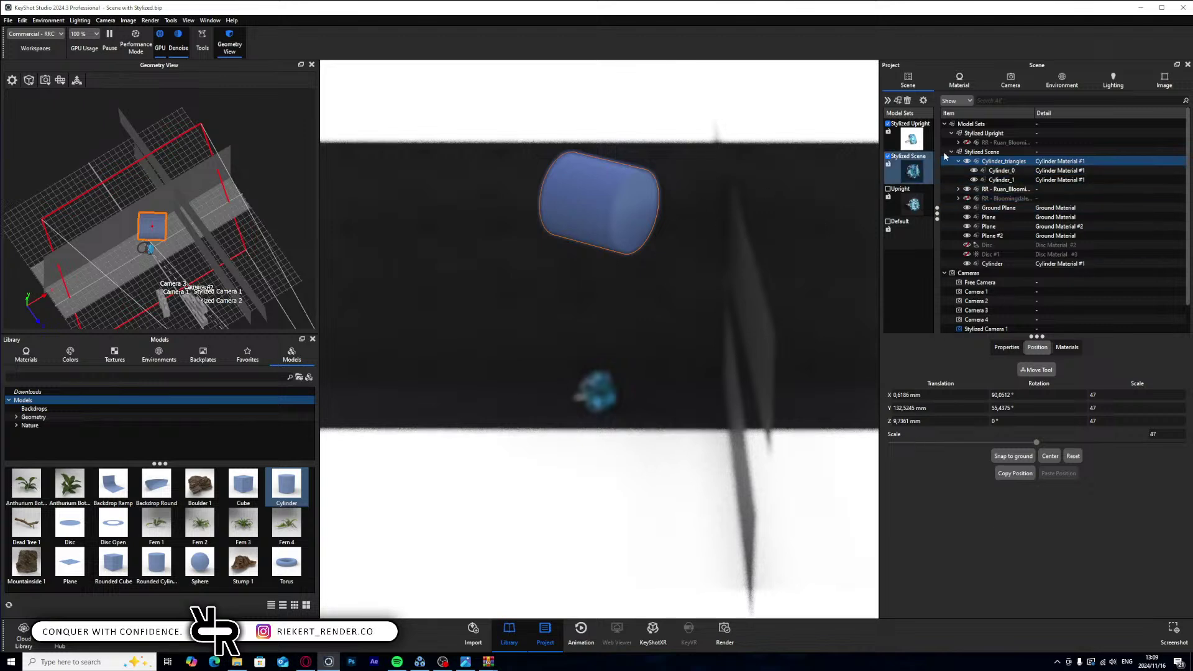
- Frame the cylinder and ring in a zoomed-out orthographic free camera view based on Camera 1, with depth of field turned off
click(1010, 80)
click(943, 100)
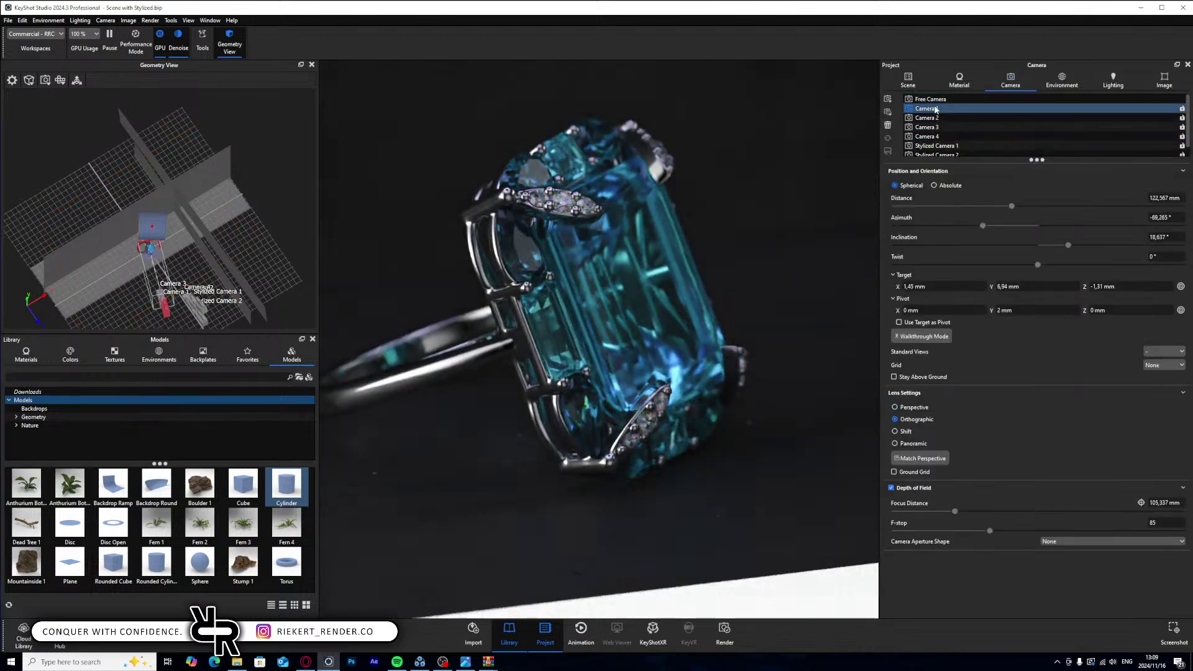
scroll(747, 267, down, 5)
drag(764, 456, 682, 315)
click(891, 488)
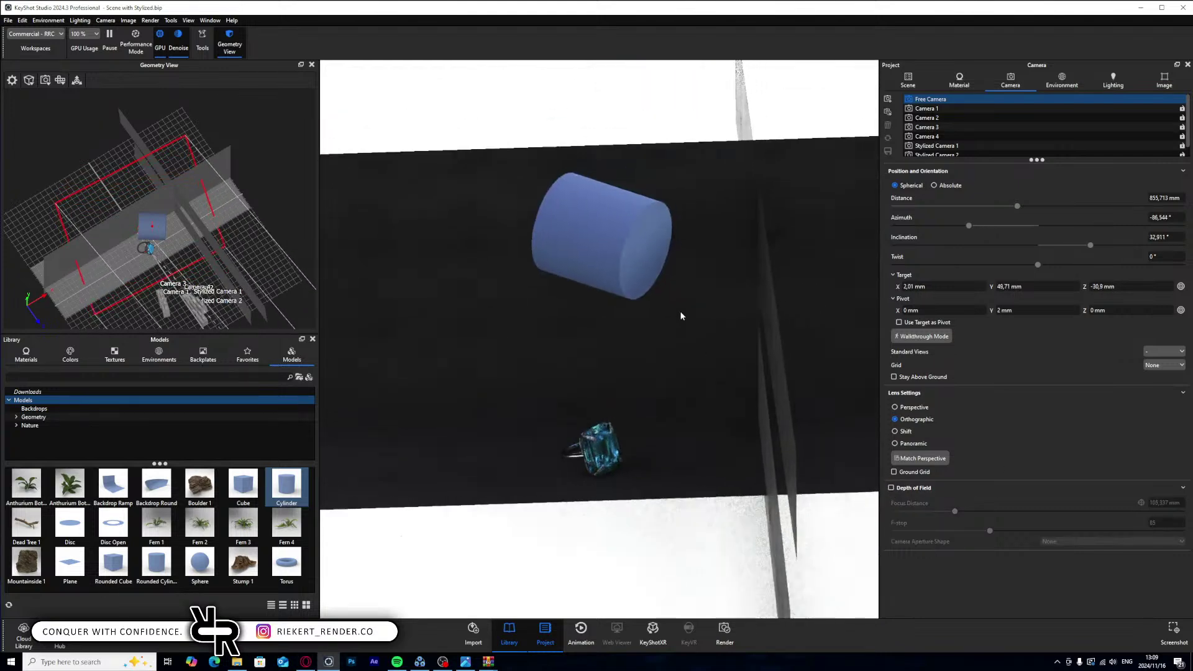
- Translate the Cylinder_triangles group along the global axes, undoing the first misplaced move and leaving rotation out of the move gizmo
click(908, 80)
click(998, 163)
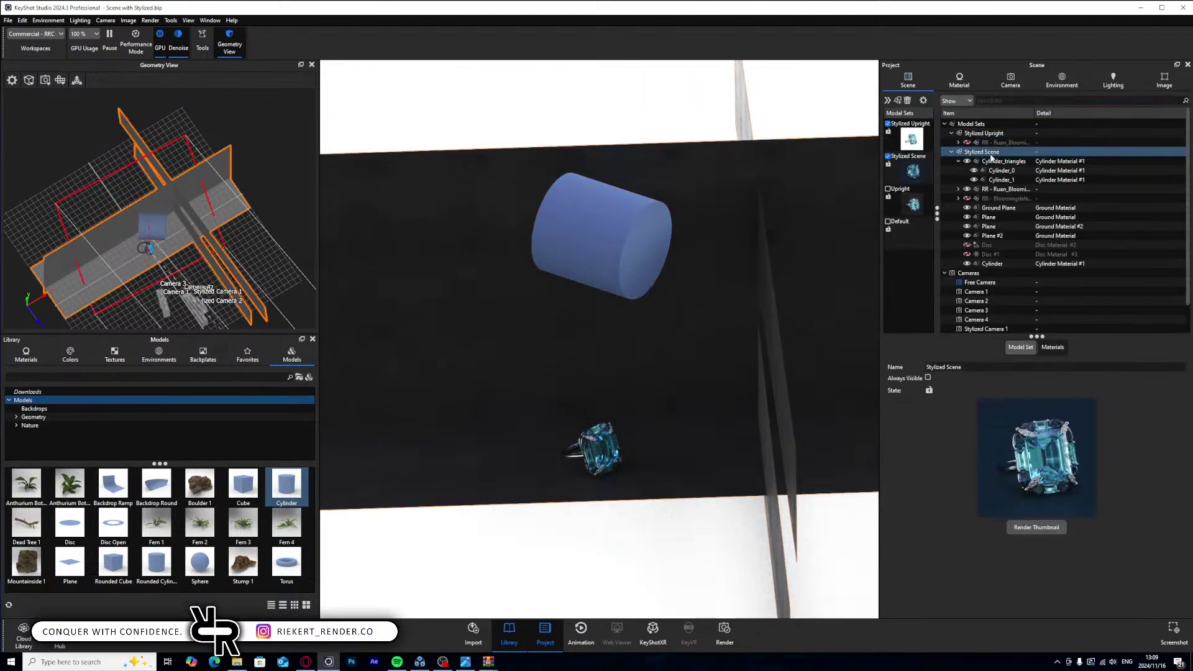
click(1038, 370)
drag(612, 244, 647, 267)
drag(695, 301, 698, 287)
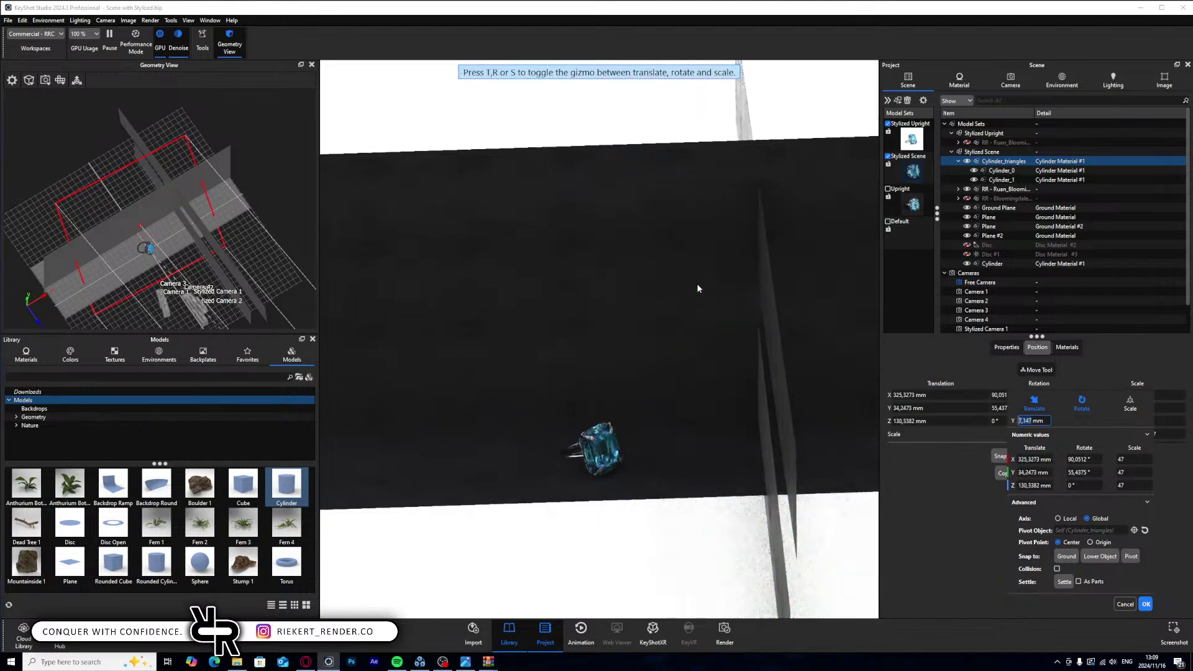
key(ctrl+z)
click(1082, 406)
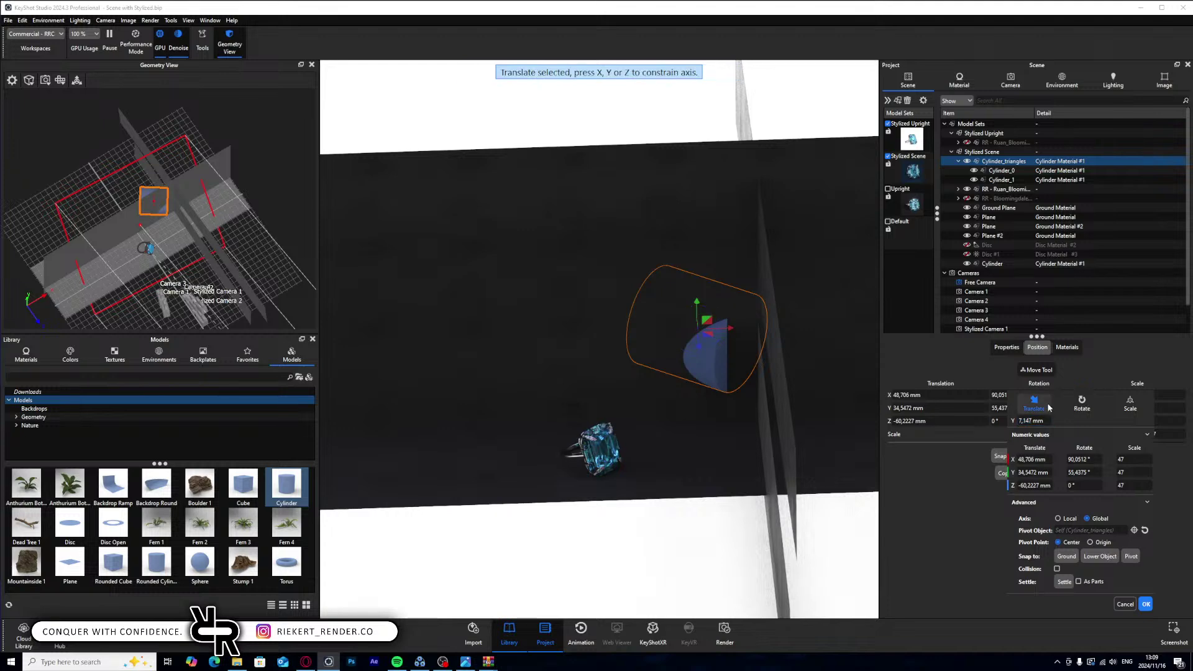
drag(711, 309, 700, 303)
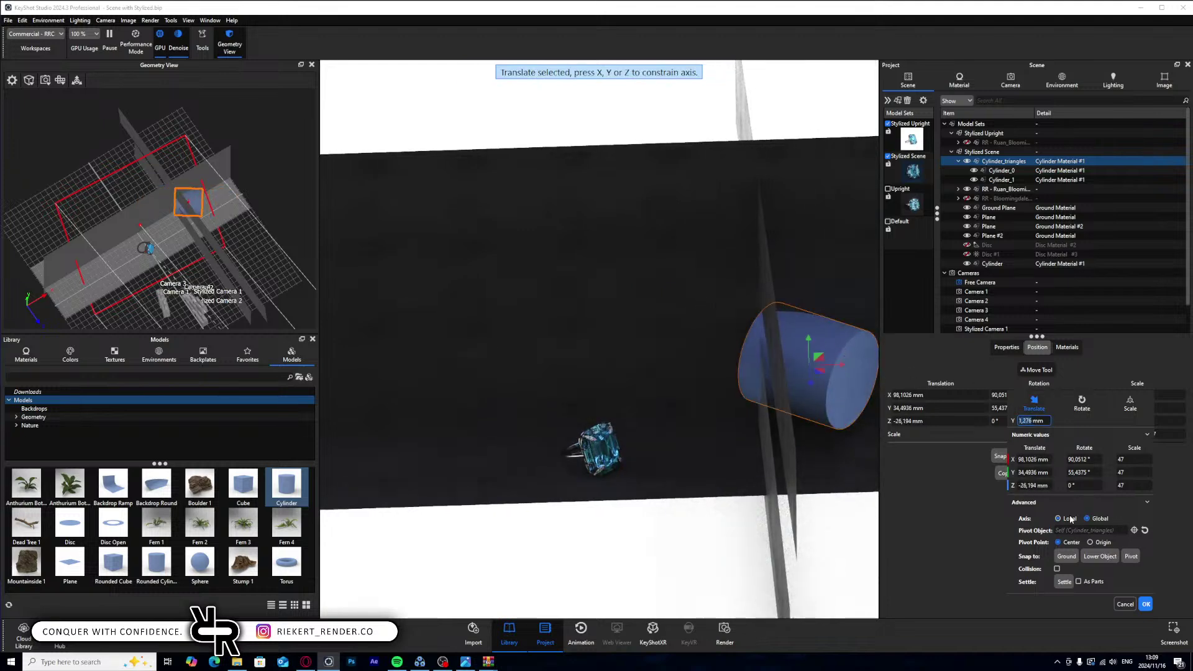
- Move the Cylinder_triangles group along its local axes to about X 161, Y 112, Z 52 mm and accept the position
drag(821, 358, 810, 332)
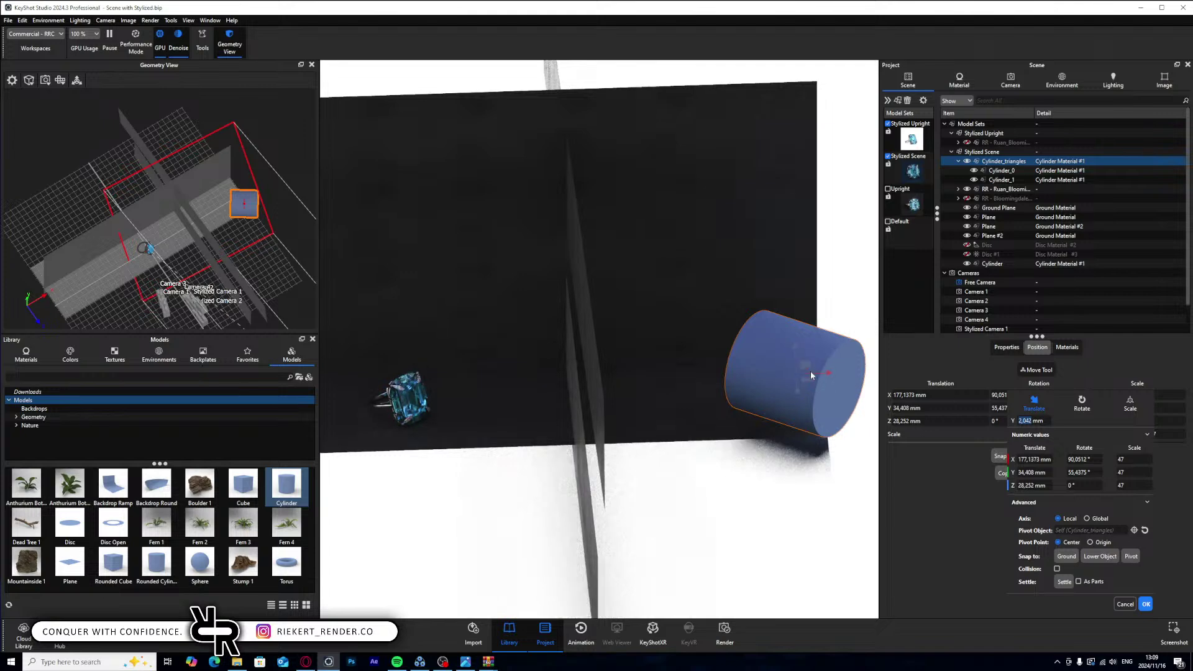
drag(829, 373, 768, 419)
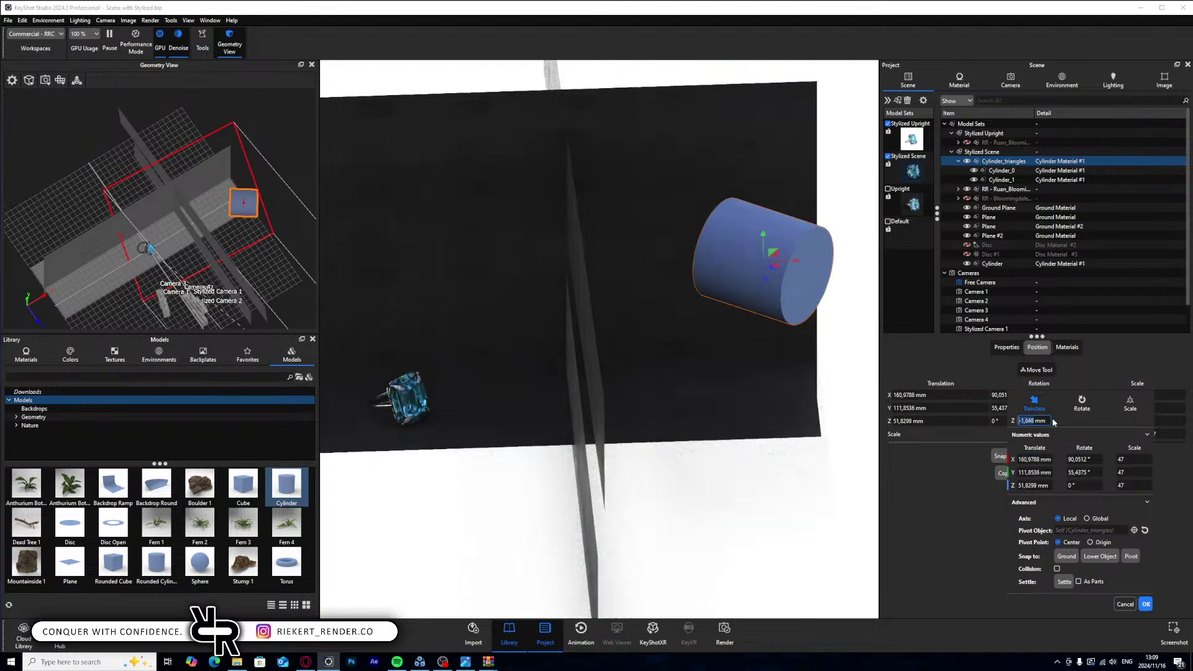
click(1082, 404)
click(1146, 603)
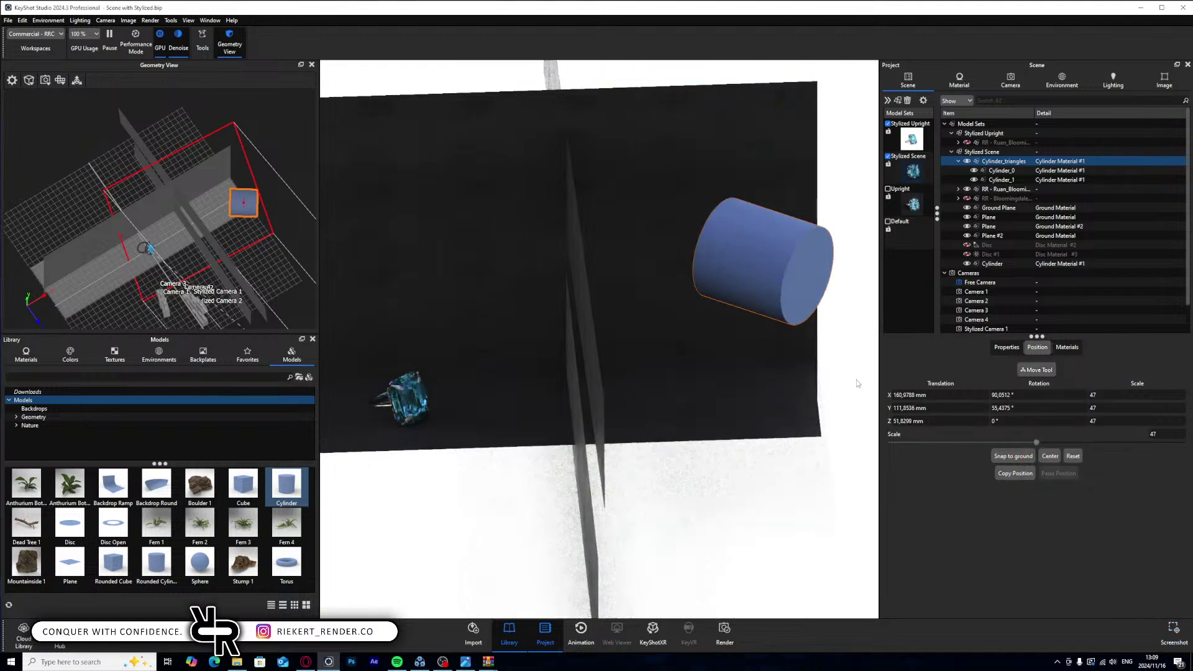
- Try to rotate the Cylinder_0 part about its local Z axis
click(799, 279)
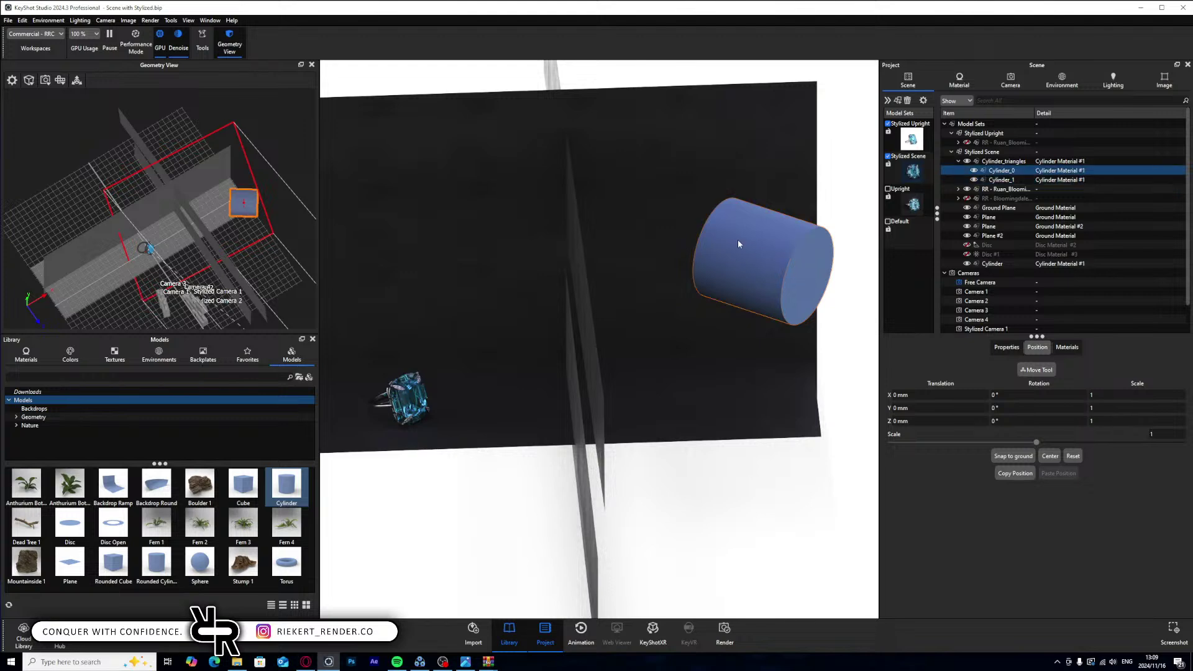
drag(751, 247, 752, 247)
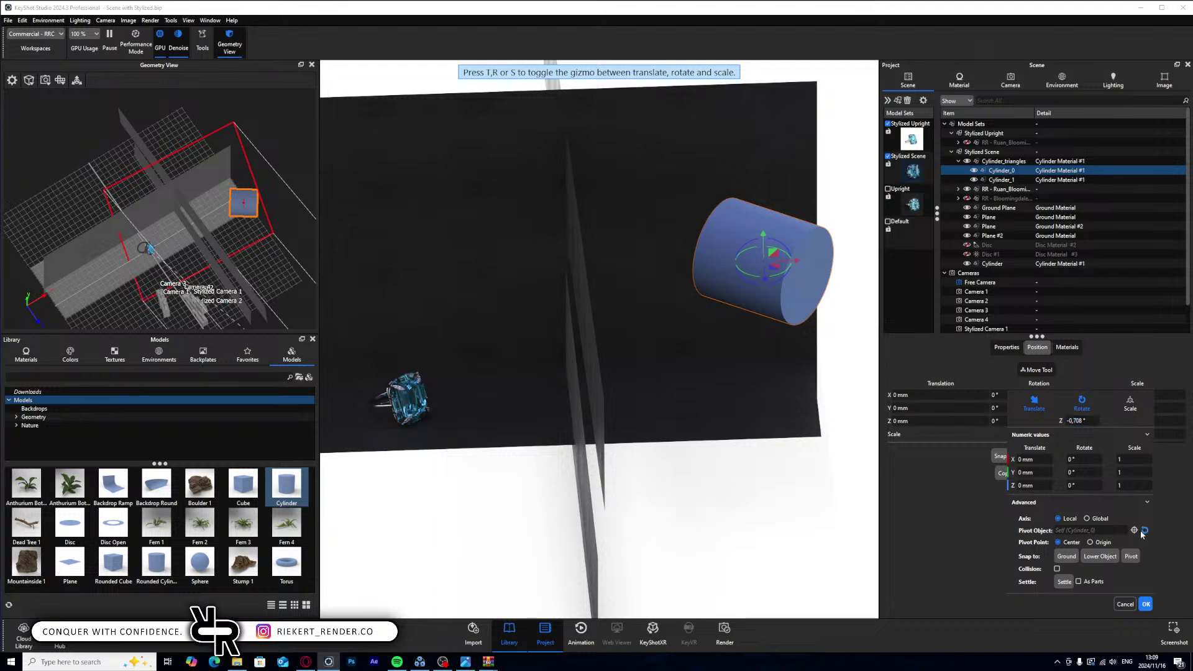
drag(751, 248, 749, 247)
key(ctrl+z)
- Reopen the most recently saved scene and discard the unsaved changes
click(9, 20)
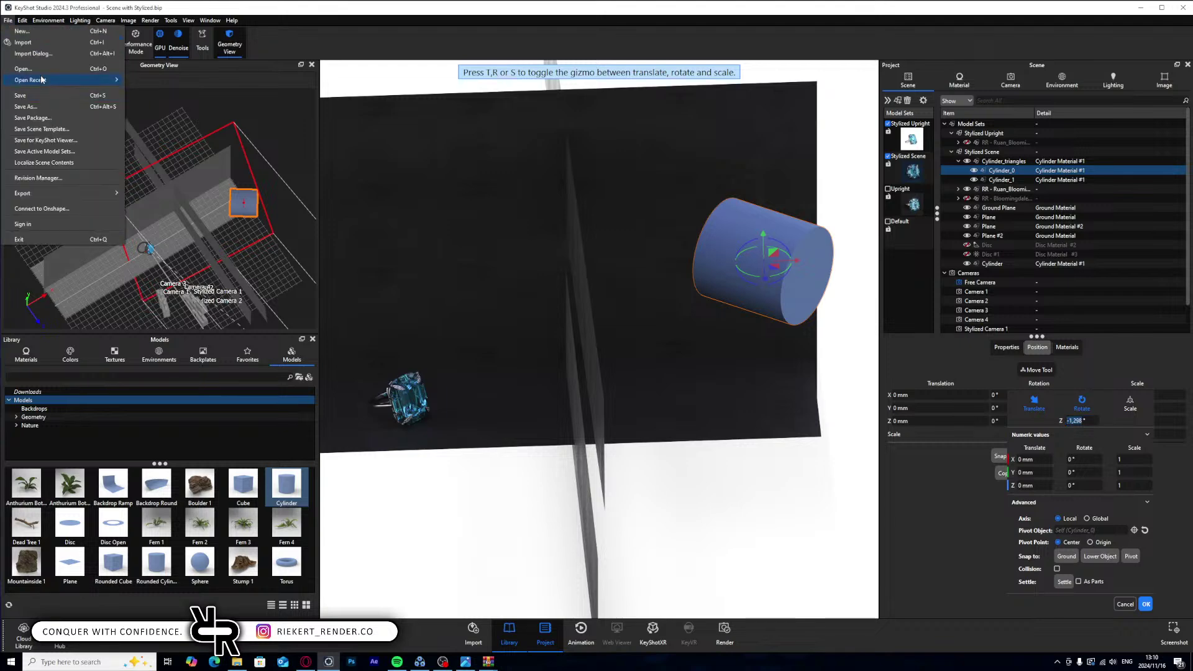
mouse_move(41, 80)
click(187, 83)
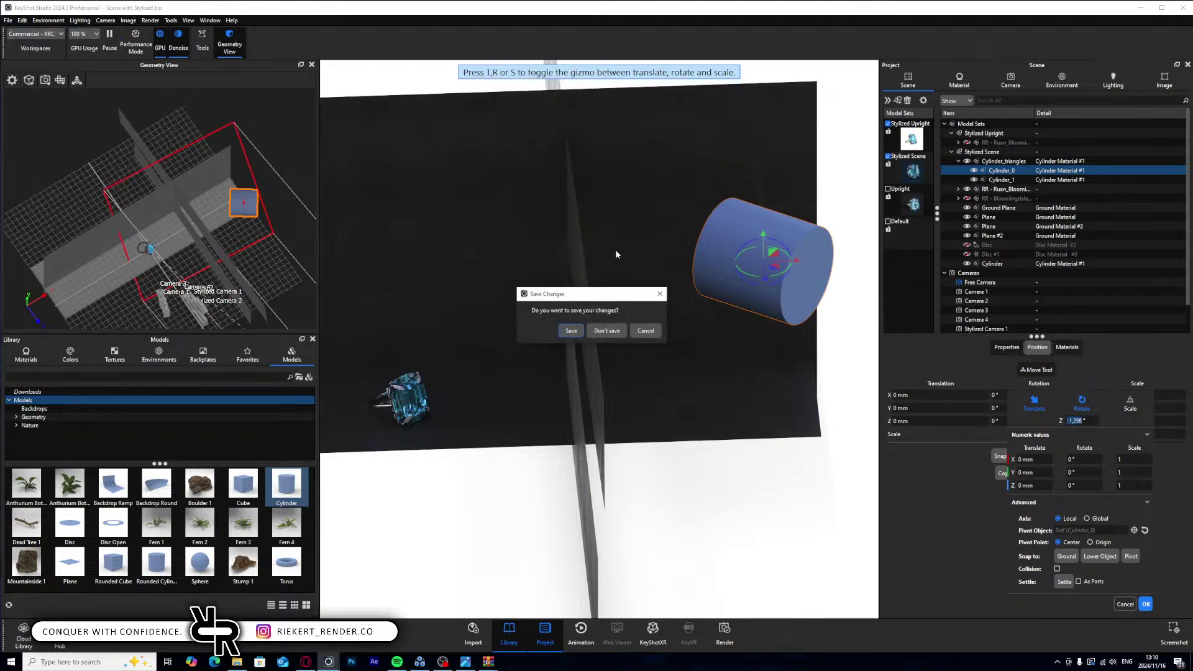
click(603, 331)
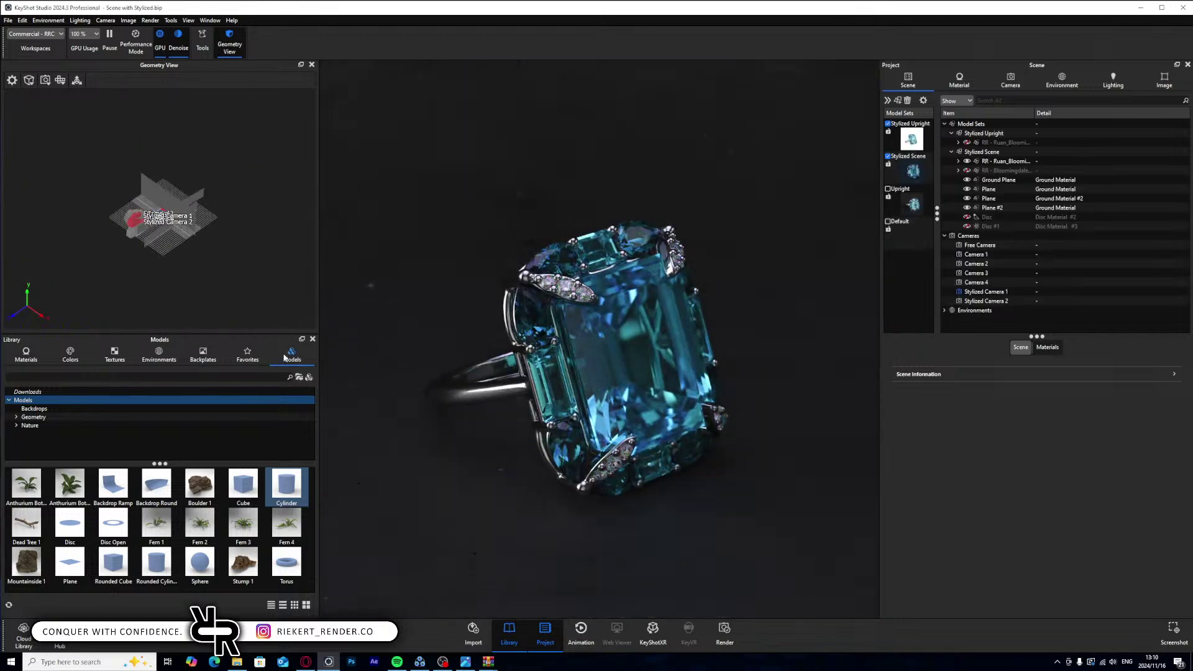
- Add a Cylinder model from the library to the scene and try to switch GPU mode back on
drag(286, 485, 521, 452)
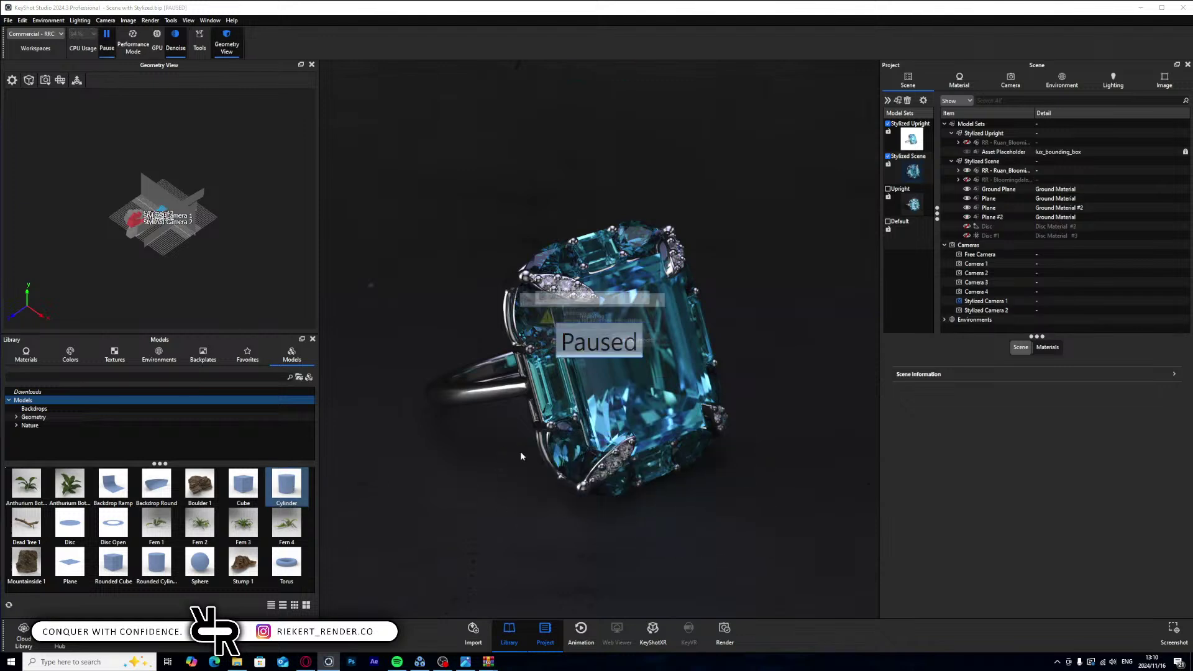
click(642, 346)
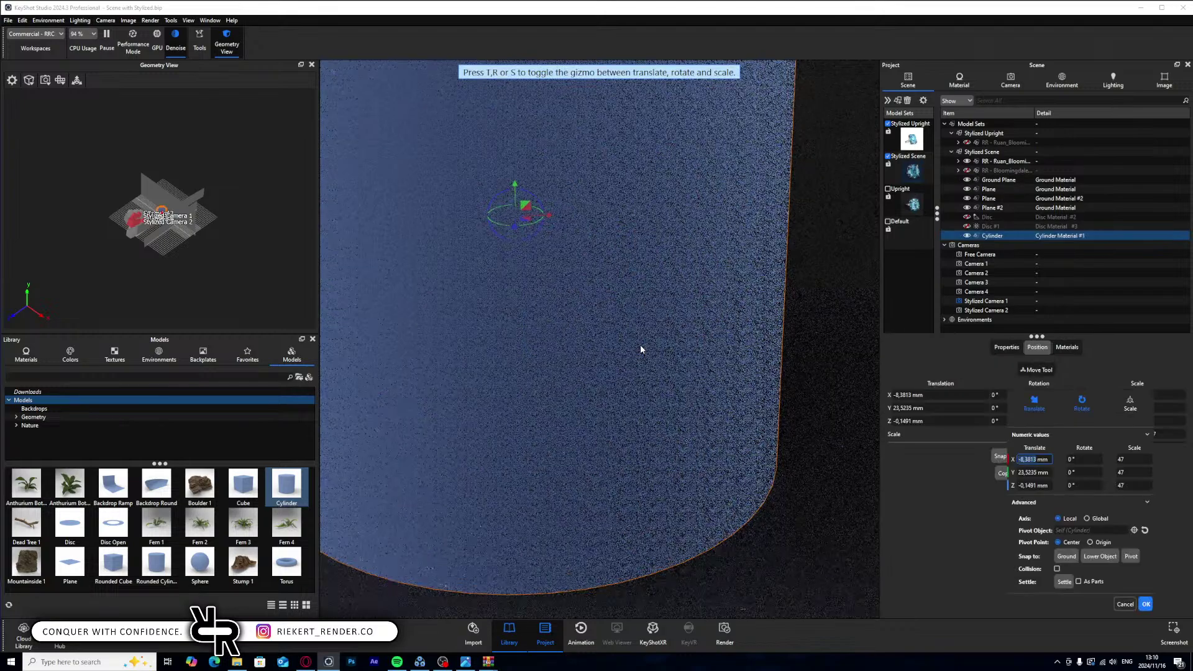
click(161, 47)
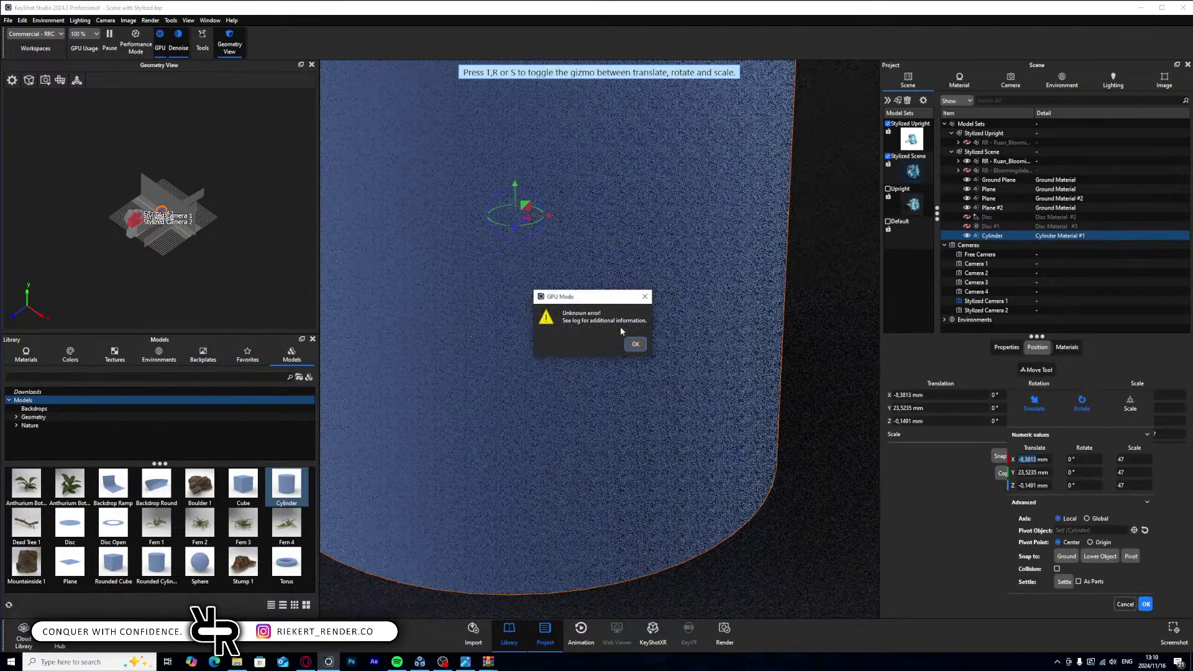
click(633, 342)
- Reopen the recent file Scene with Stylized in its saved state
click(8, 21)
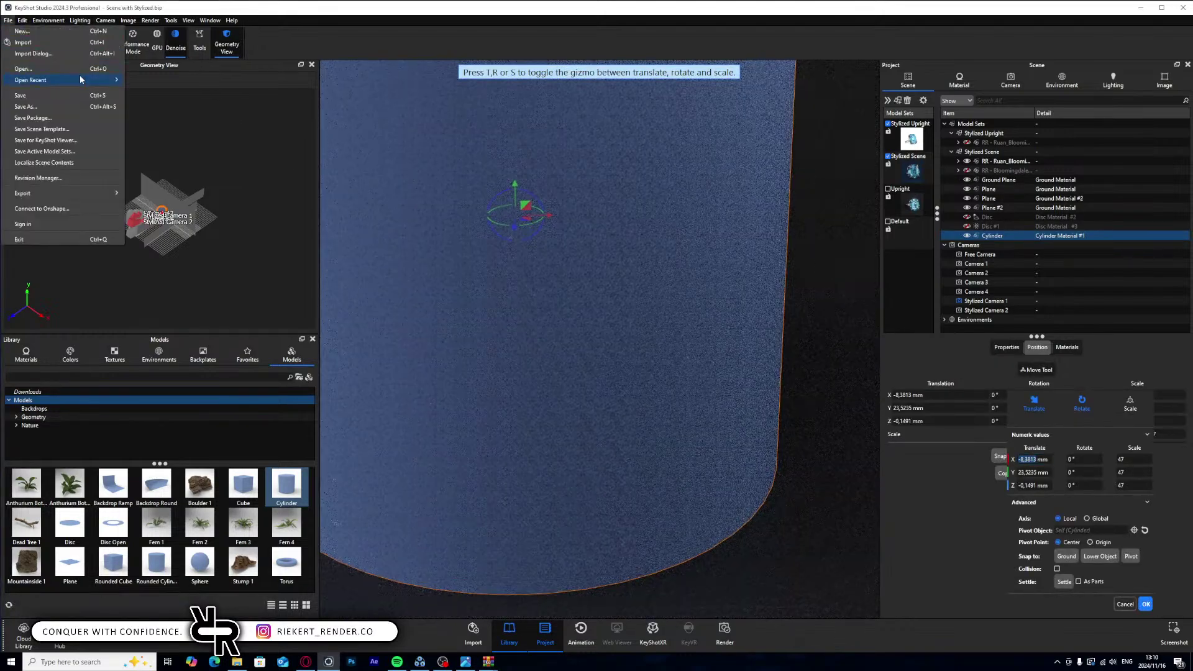
mouse_move(80, 78)
click(227, 90)
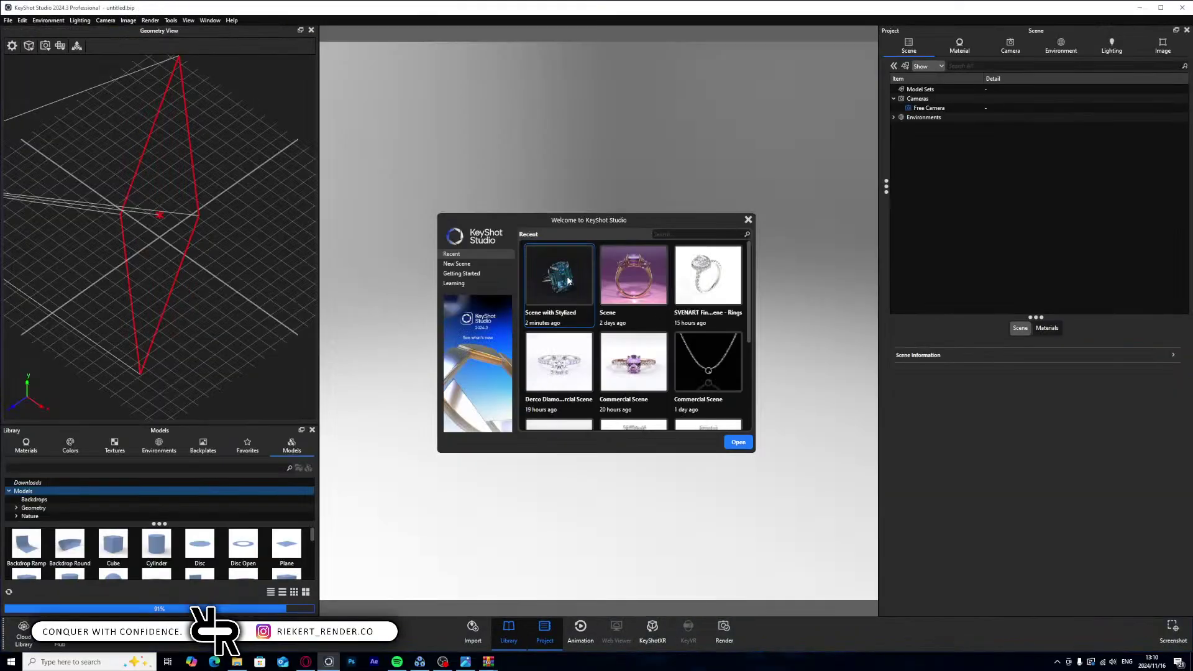
click(743, 441)
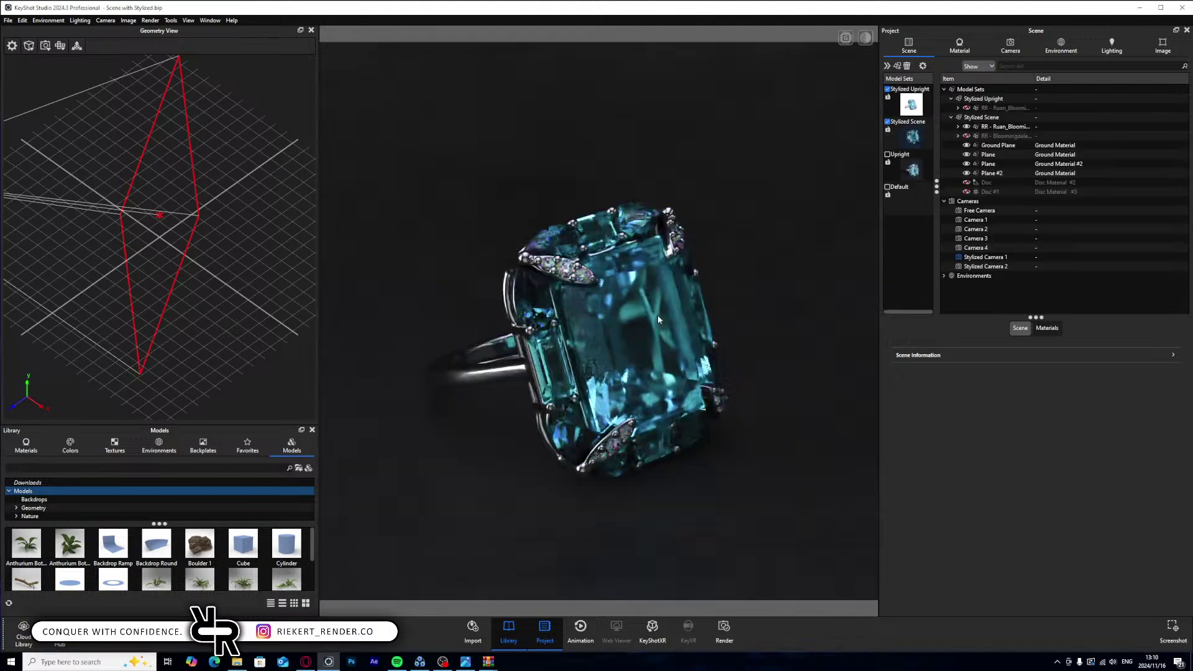
- Add a Cylinder from the library's Geometry models to the ring scene
click(286, 545)
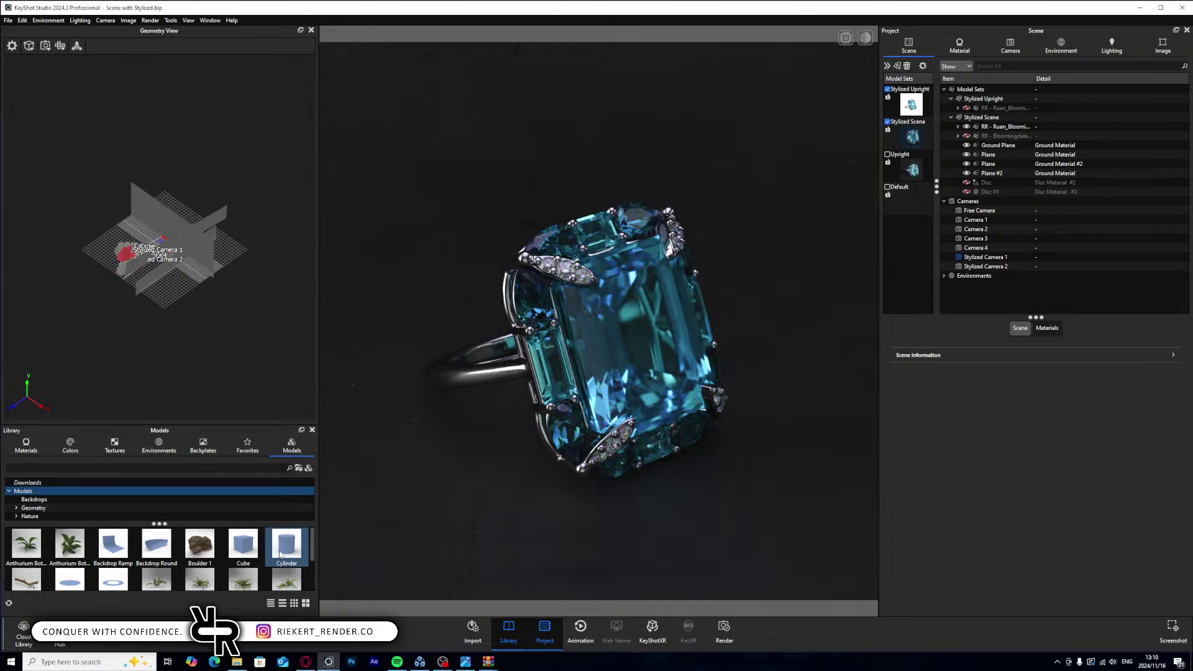
click(69, 499)
click(68, 508)
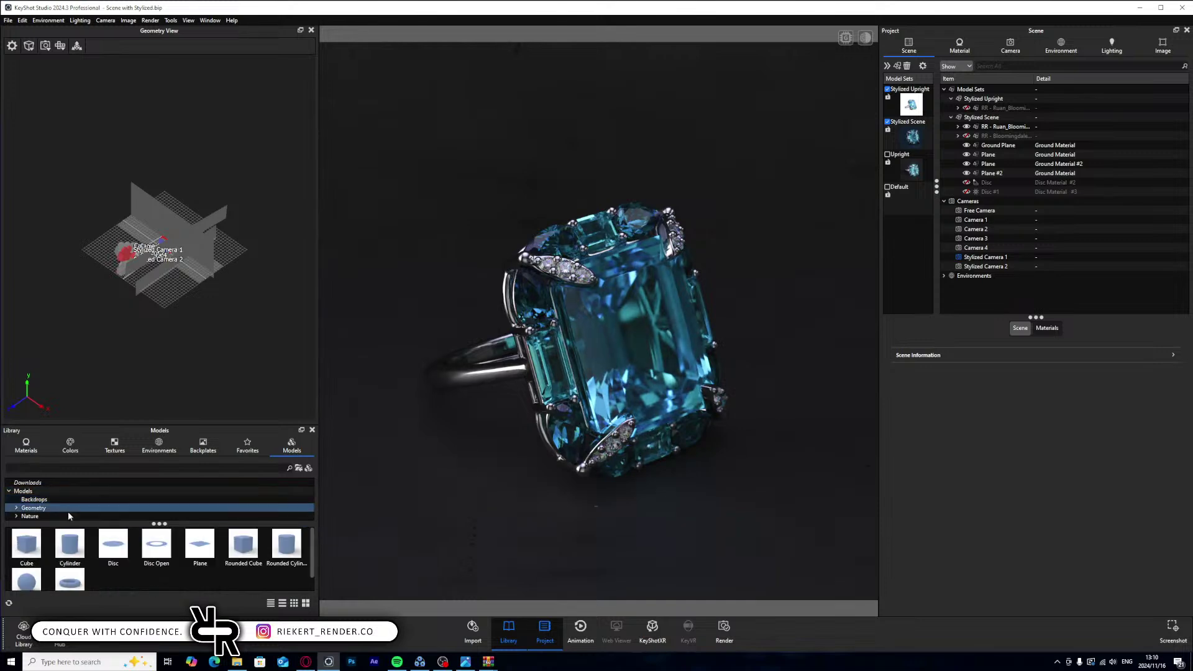
drag(70, 545, 625, 405)
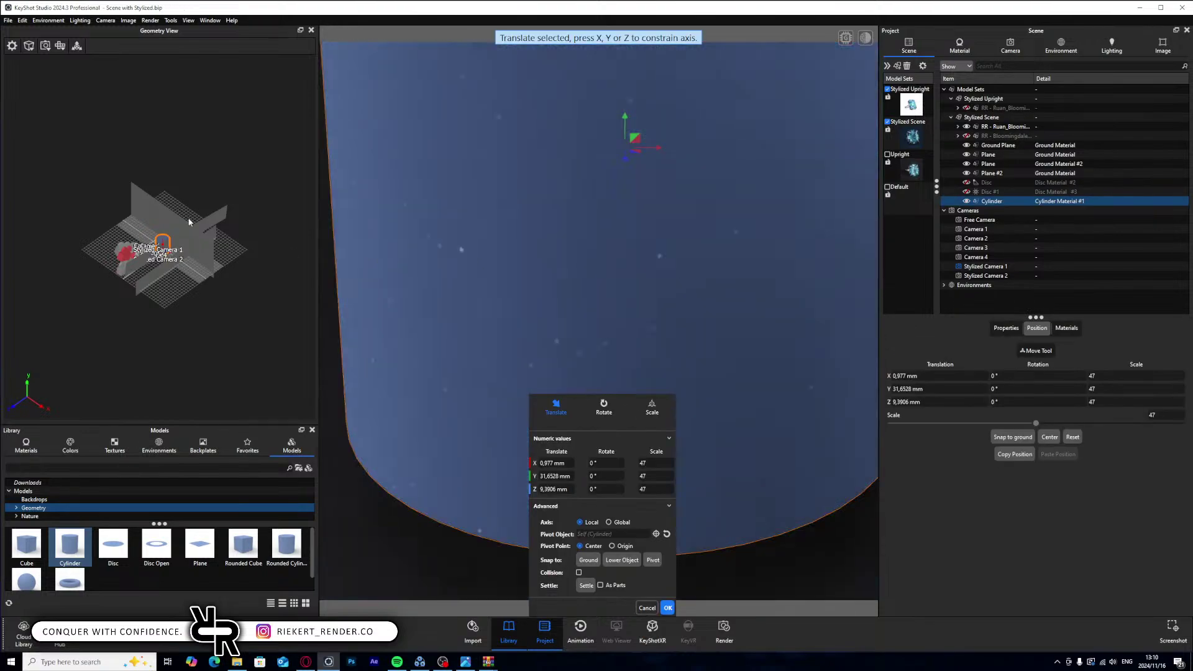
- In the geometry view, rotate the cylinder to about X 42°, Z -66° and move it to about X 218, Y 128, Z 223 mm
scroll(171, 275, up, 9)
drag(180, 355, 53, 59)
click(76, 46)
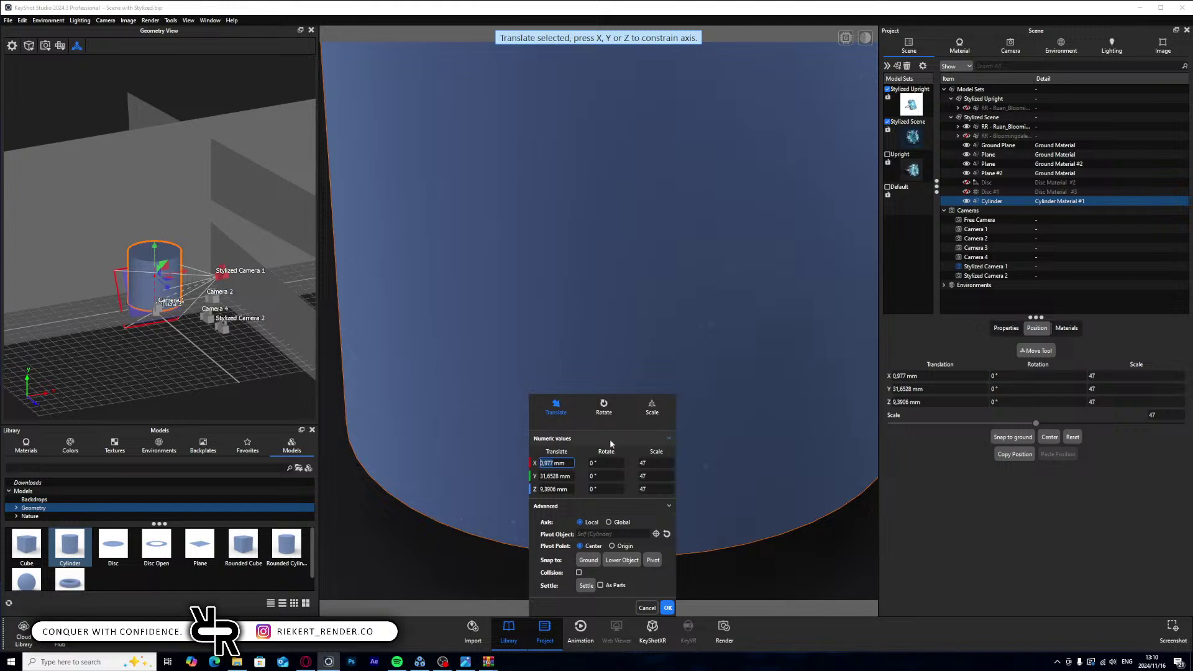
key(r)
drag(161, 269, 51, 311)
key(t)
scroll(203, 317, down, 2)
drag(203, 317, 237, 226)
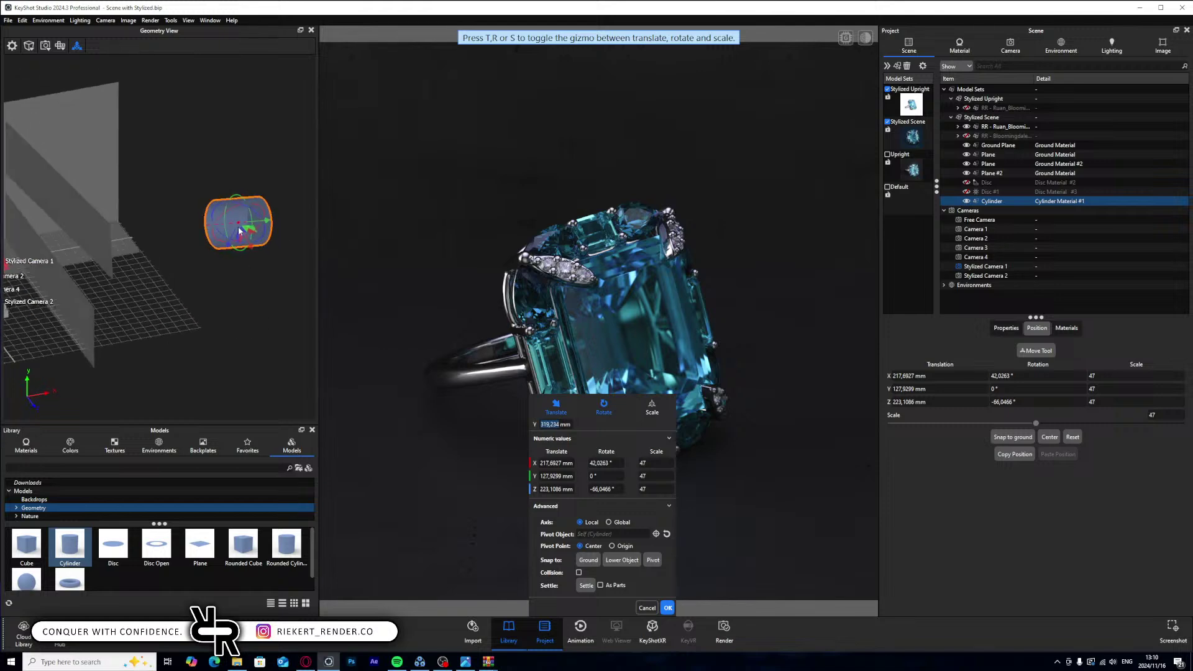
- Stretch the cylinder along its local Y axis and enlarge it uniformly to a scale of about 83 × 315 × 83
click(652, 407)
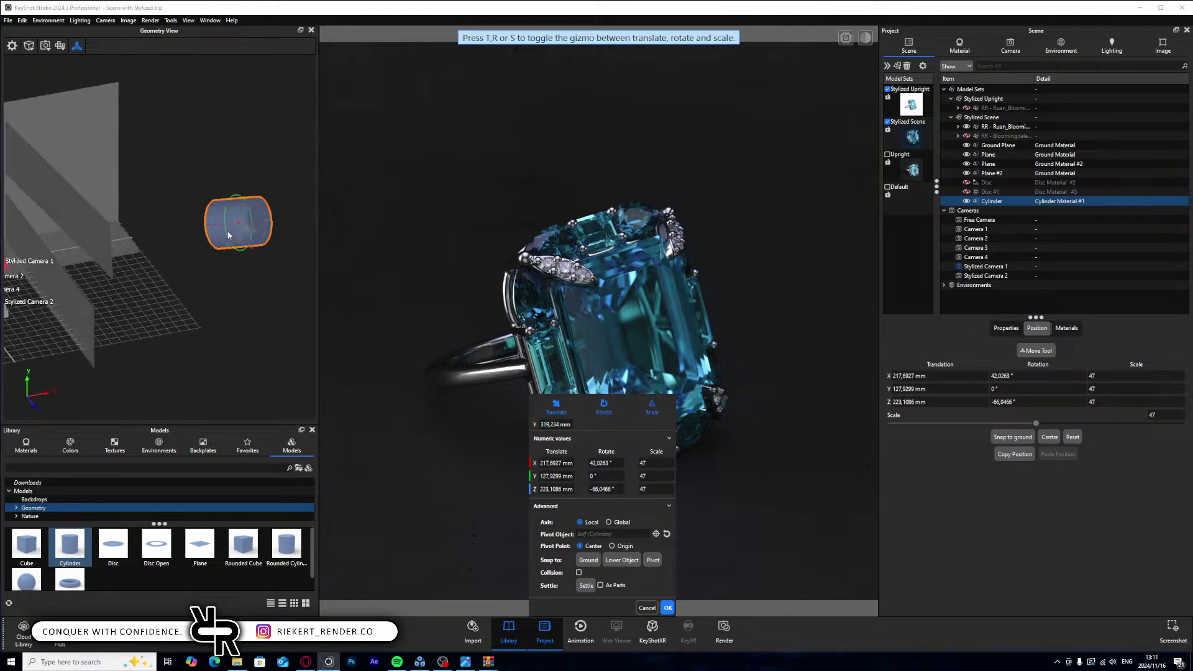
drag(229, 222, 92, 229)
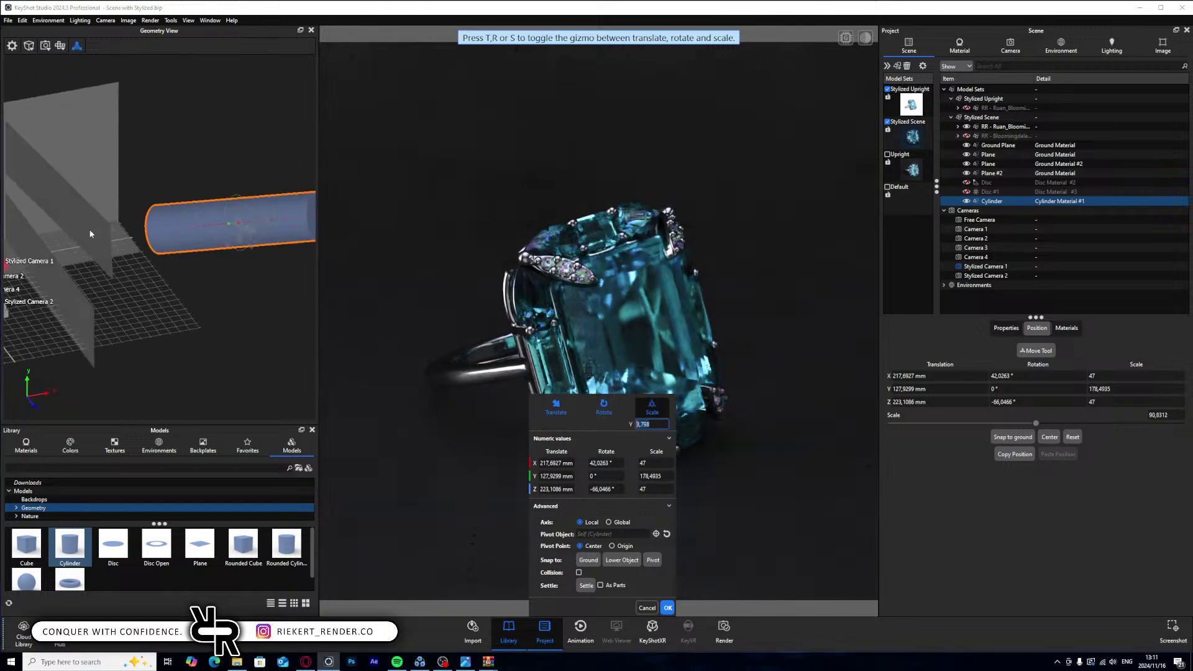
drag(192, 338, 272, 247)
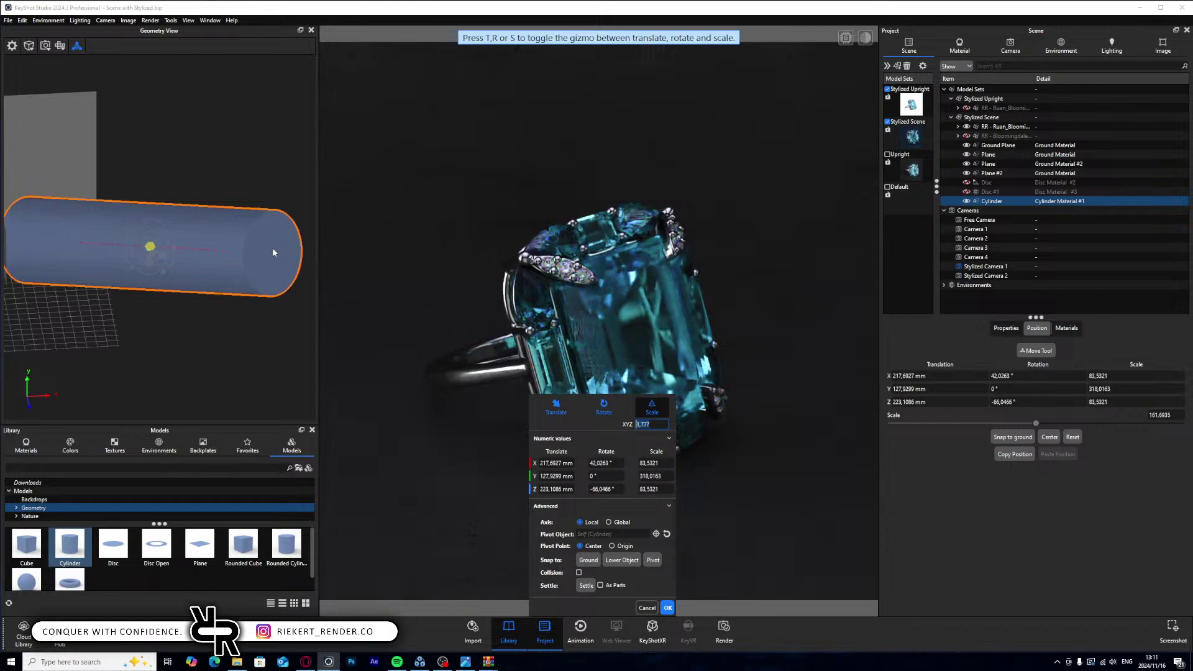
- Shift the cylinder along its length to about X 228, Y 132, Z 233 mm and rotate it about 3° around the global Z axis
key(t)
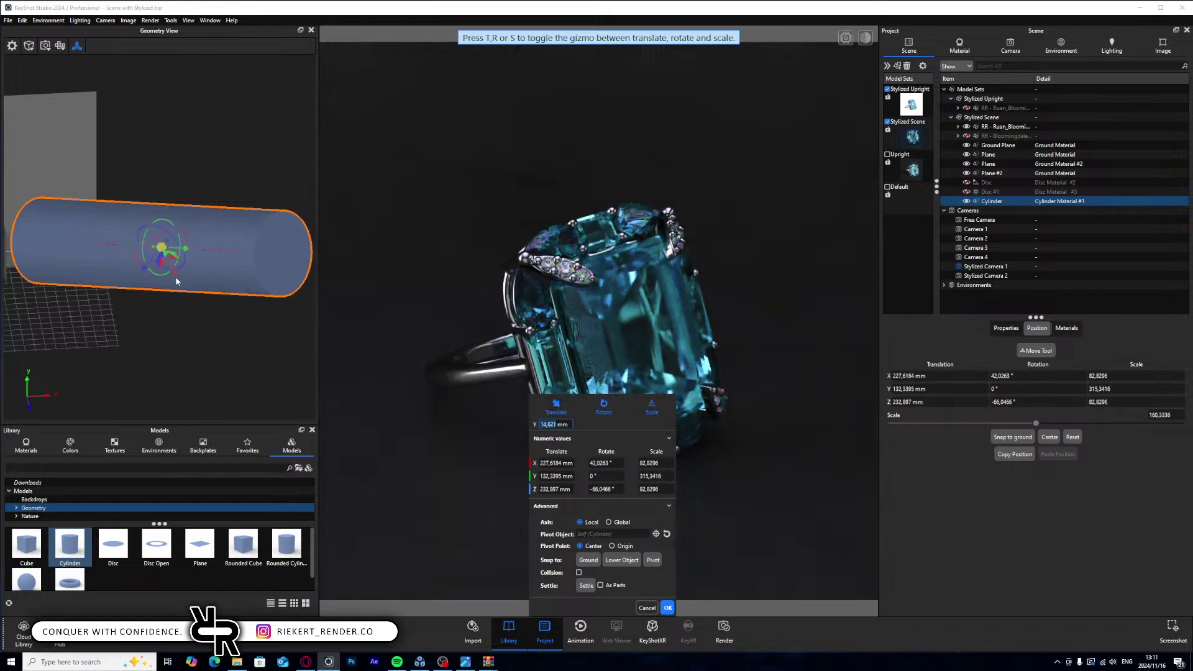
drag(152, 247, 178, 261)
key(r)
click(609, 523)
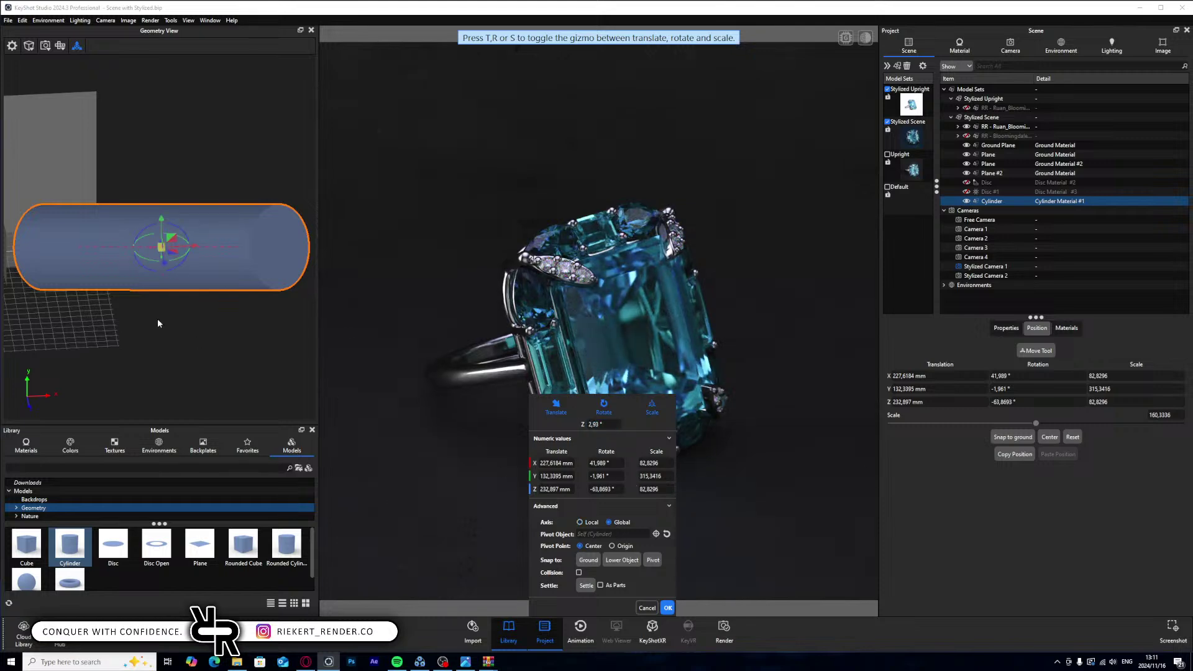
- Raise the cylinder to about Y 137 mm, scale it down uniformly to about 77 × 293 × 77 and accept the transform
drag(158, 318, 165, 245)
key(t)
key(s)
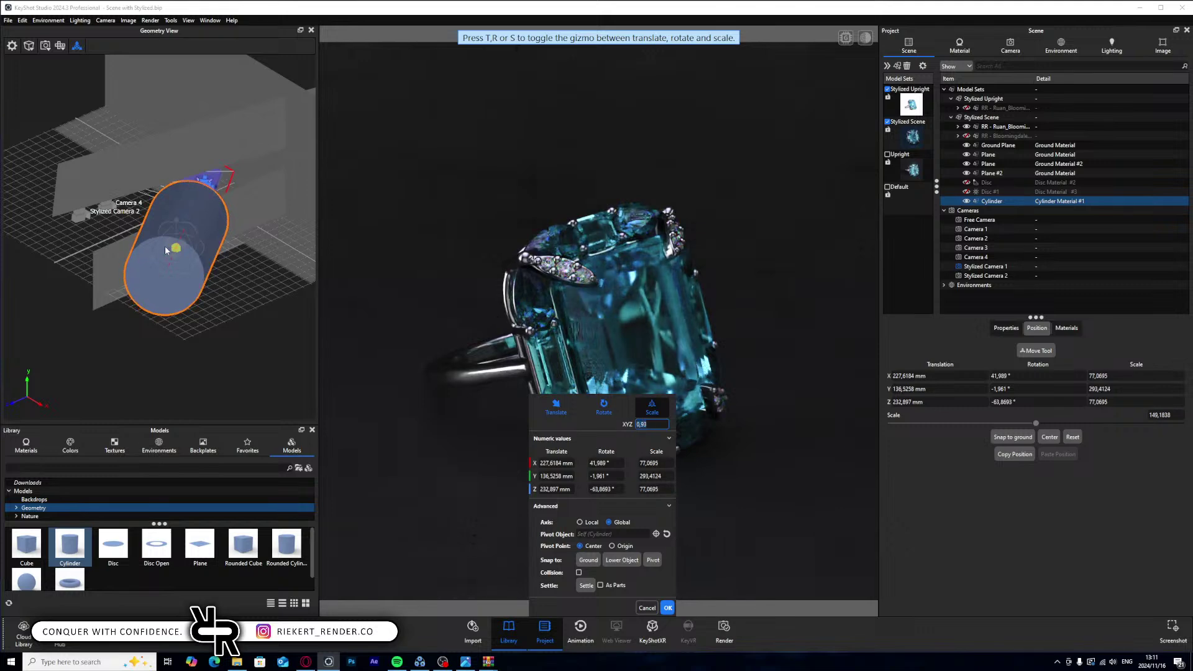
key(Return)
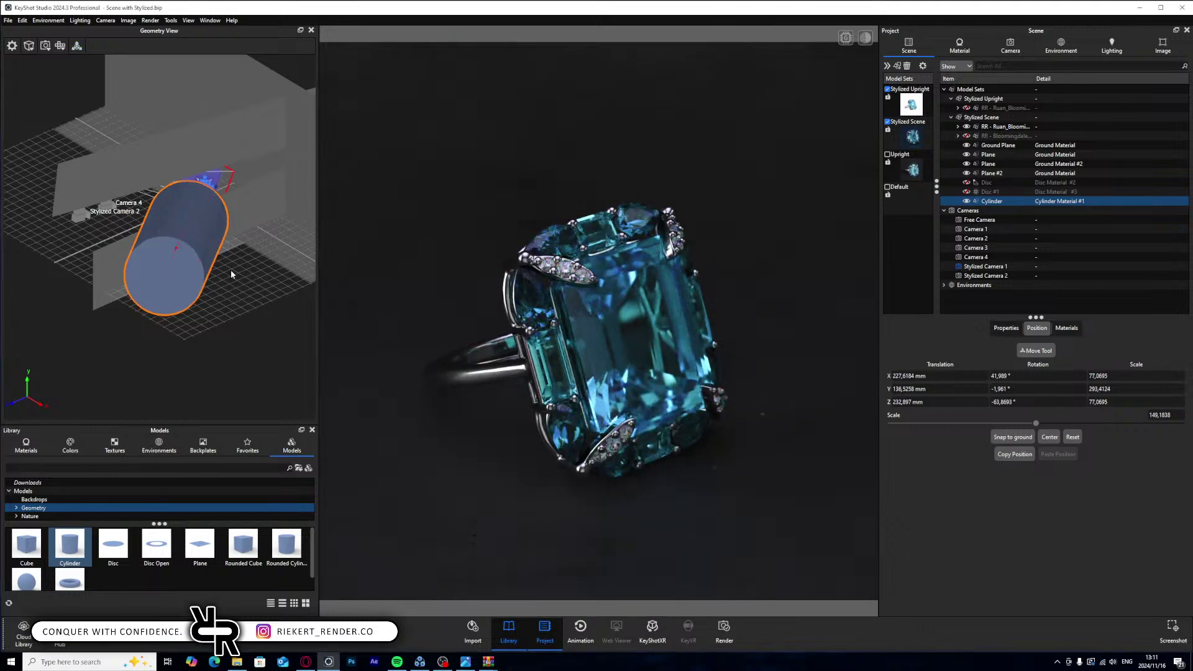
- Split both end caps off the cylinder as separate surfaces using Split Object Surfaces with a 45° splitting angle
right_click(213, 233)
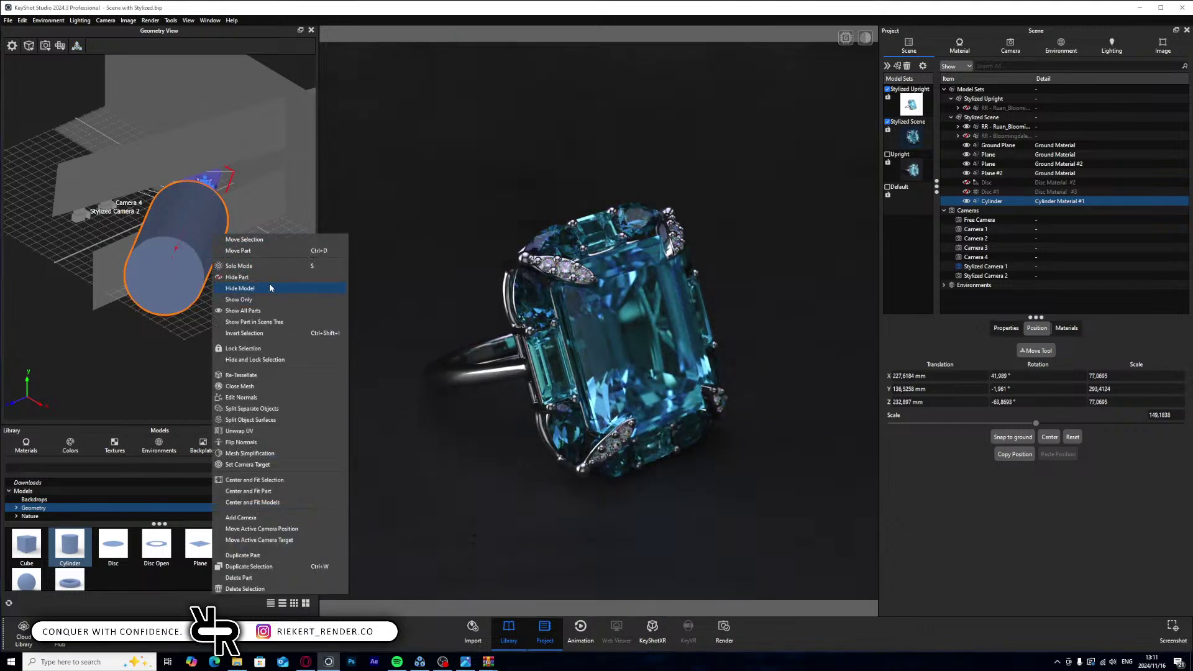
click(258, 420)
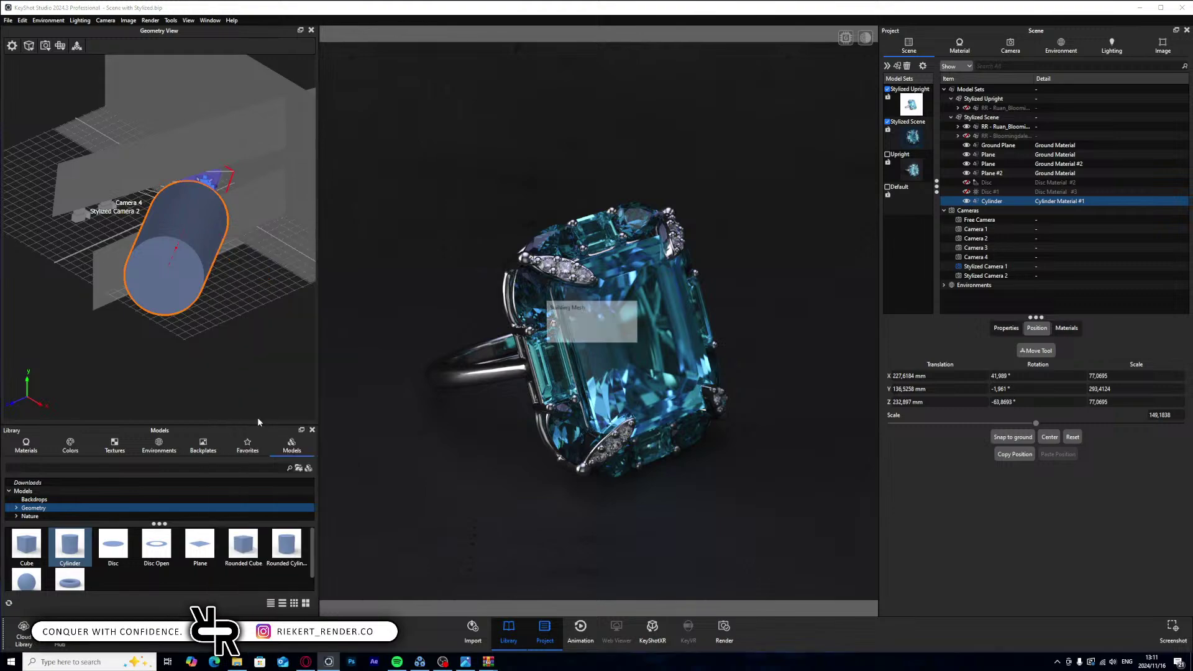
click(769, 303)
click(347, 274)
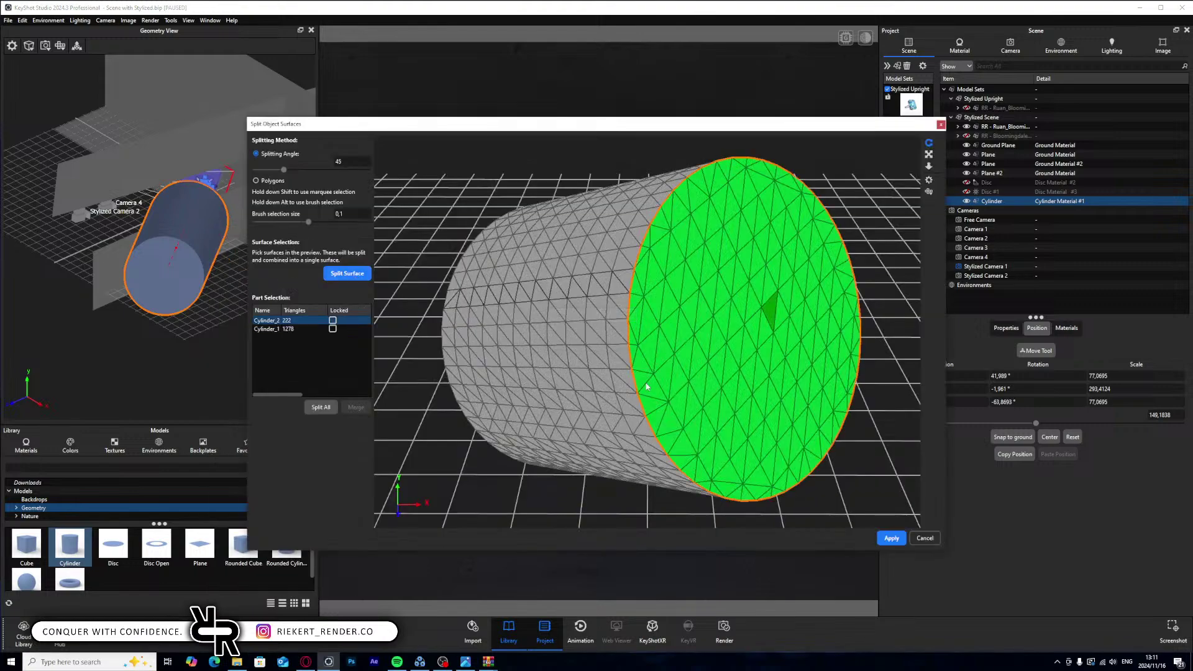
drag(560, 348, 537, 359)
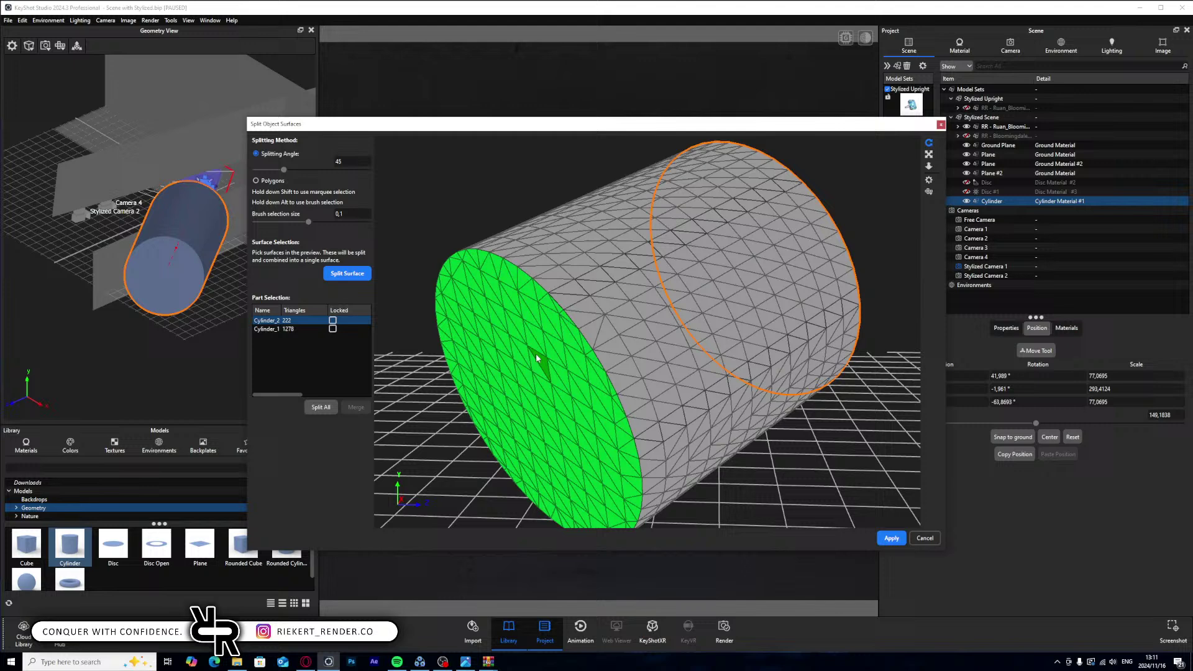
click(347, 273)
click(891, 538)
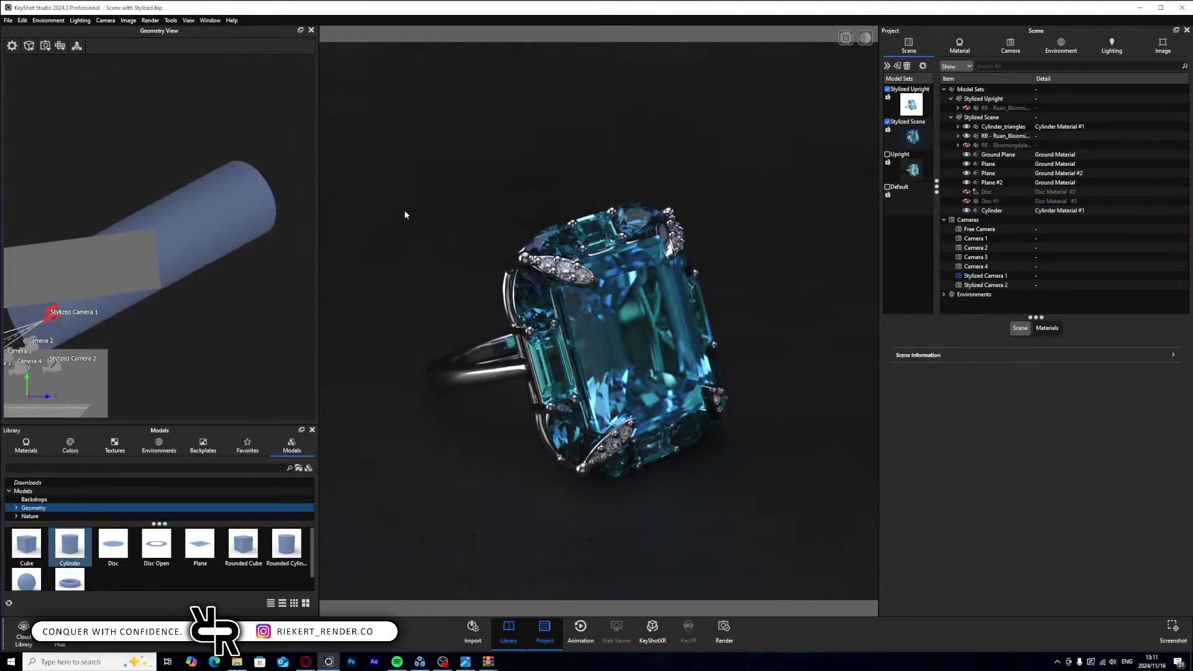
- Delete the cylinder end cap nearest the ring and unlink the material of the cap at the far end
click(29, 313)
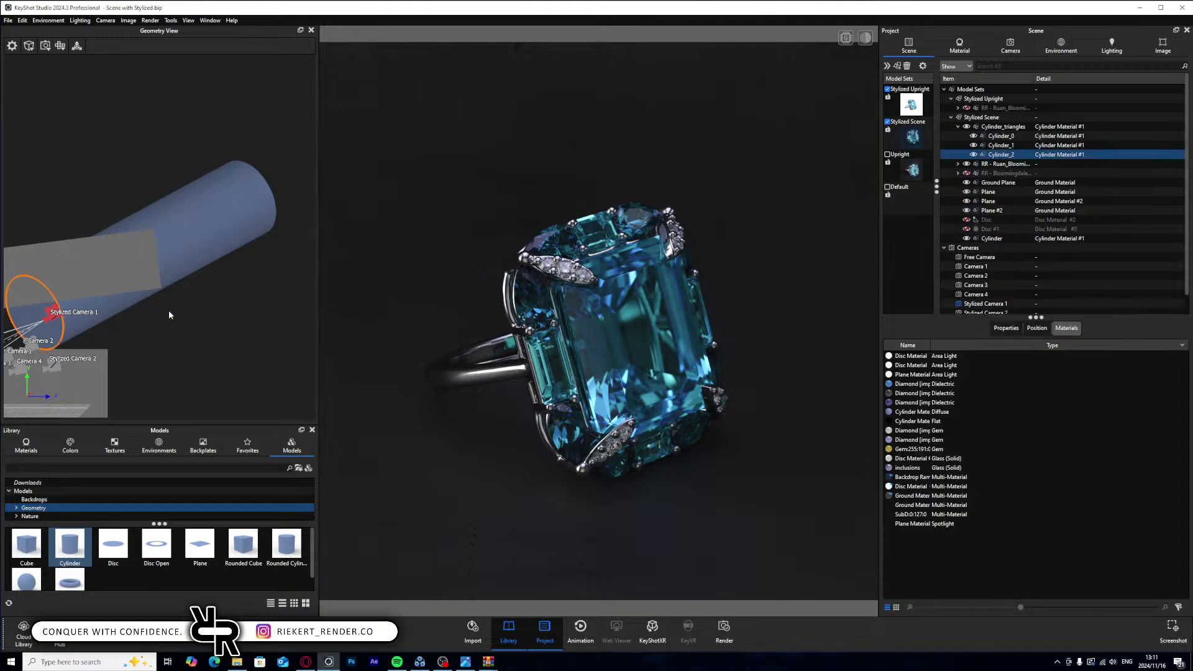
key(Delete)
click(1009, 146)
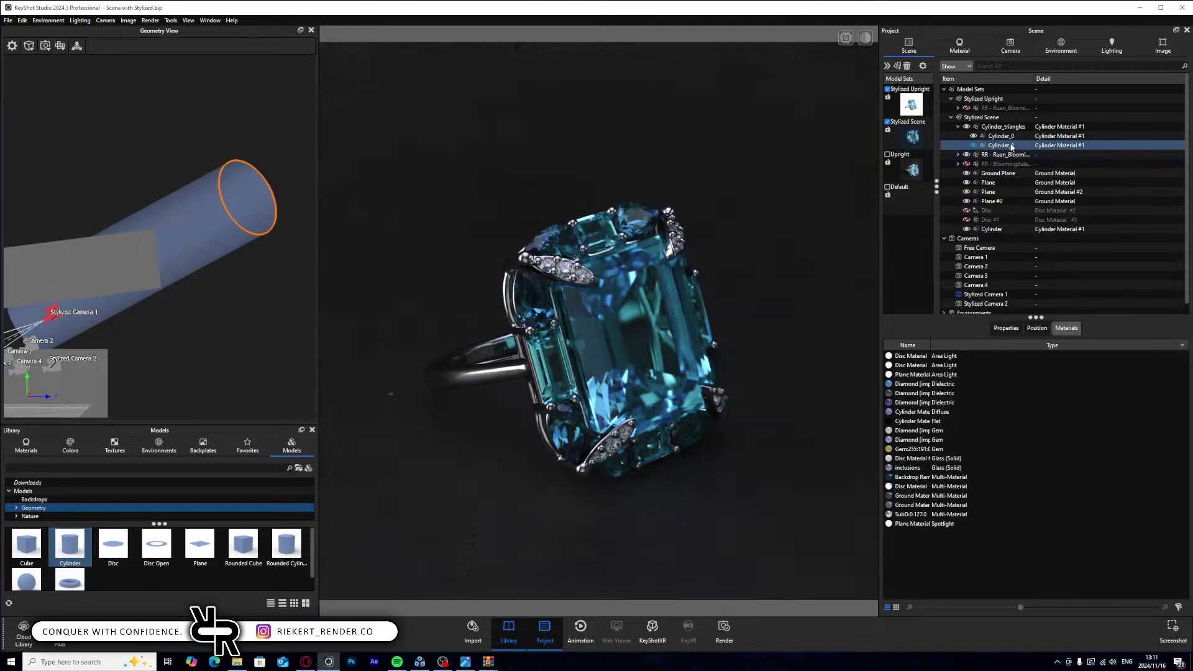
right_click(1043, 147)
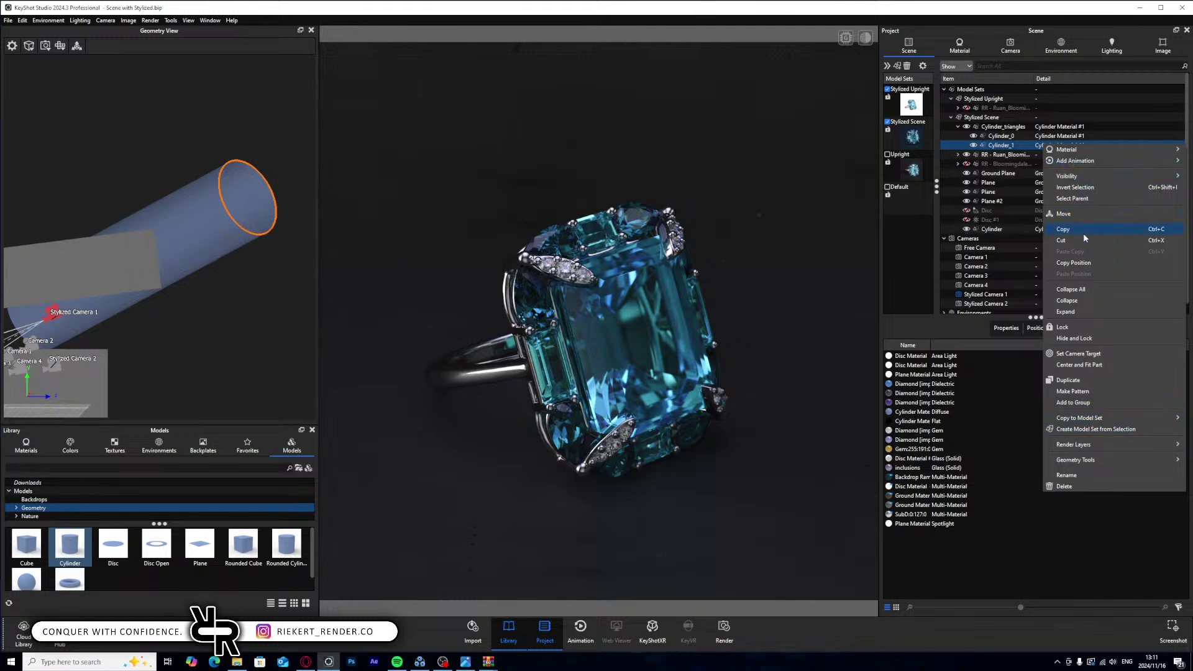
mouse_move(1069, 150)
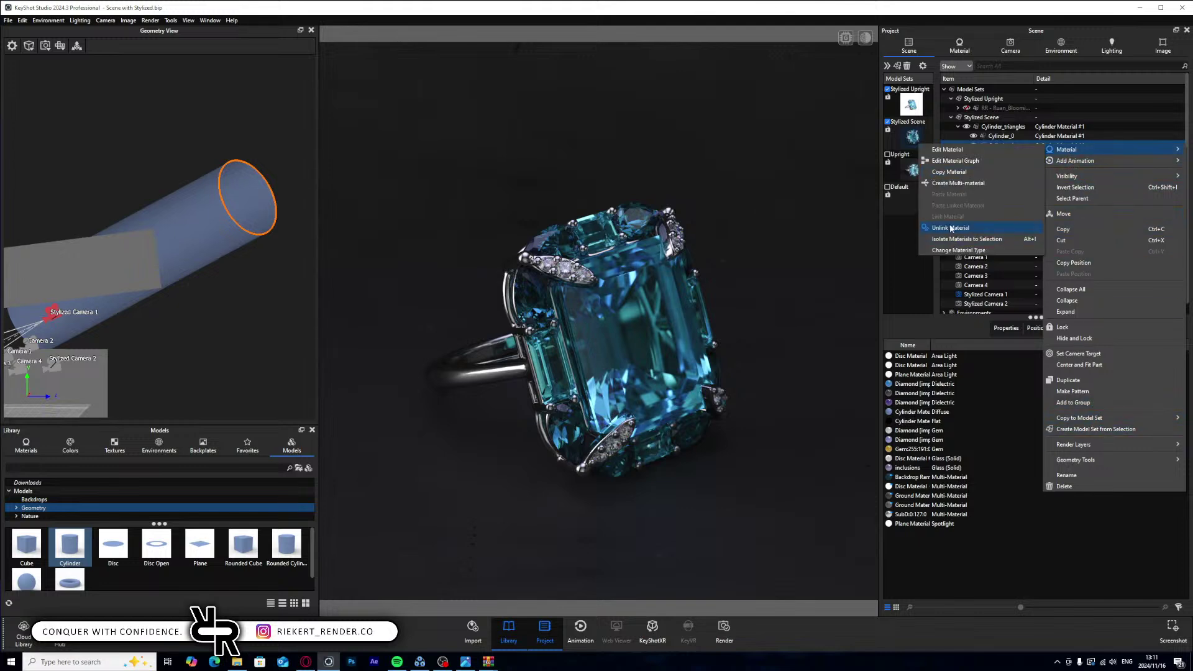
click(951, 227)
- Change the far end cap's material to an Area Light with a power of 20000 lumen
double_click(1058, 145)
click(1141, 98)
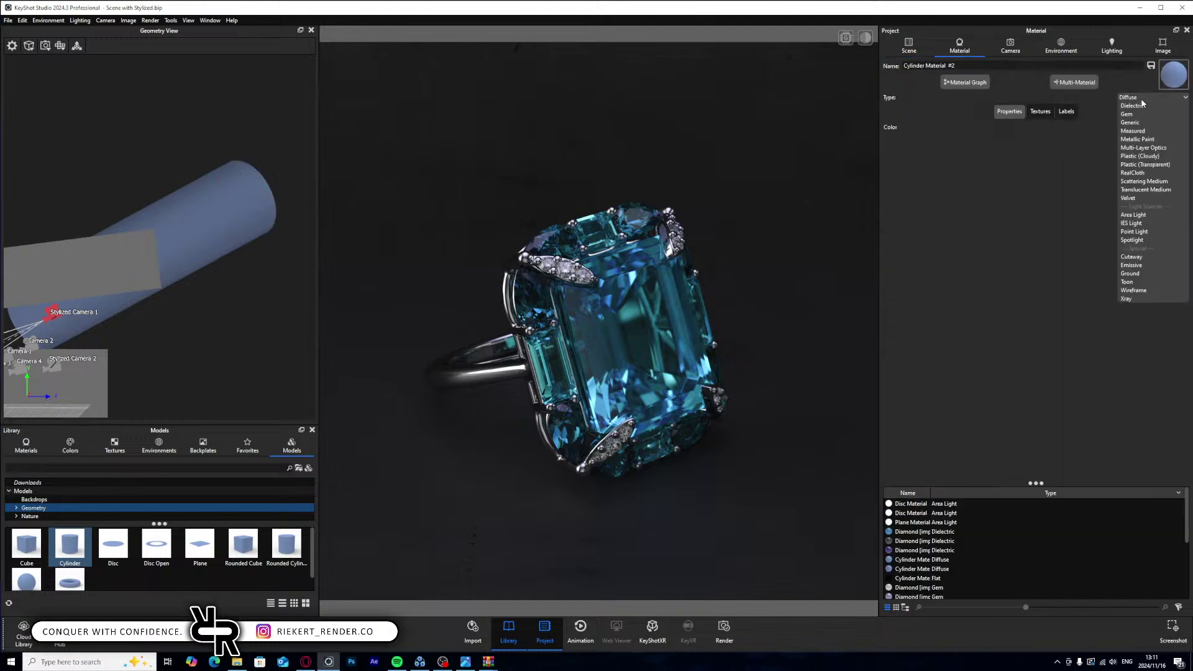
click(1140, 332)
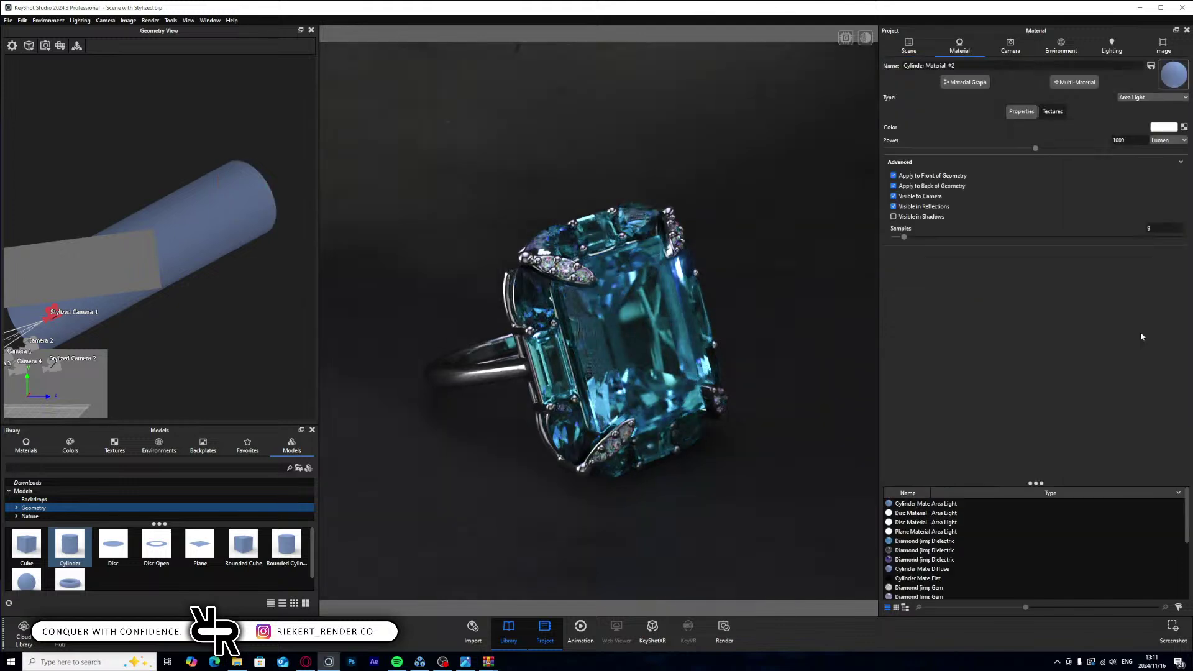
double_click(1125, 140)
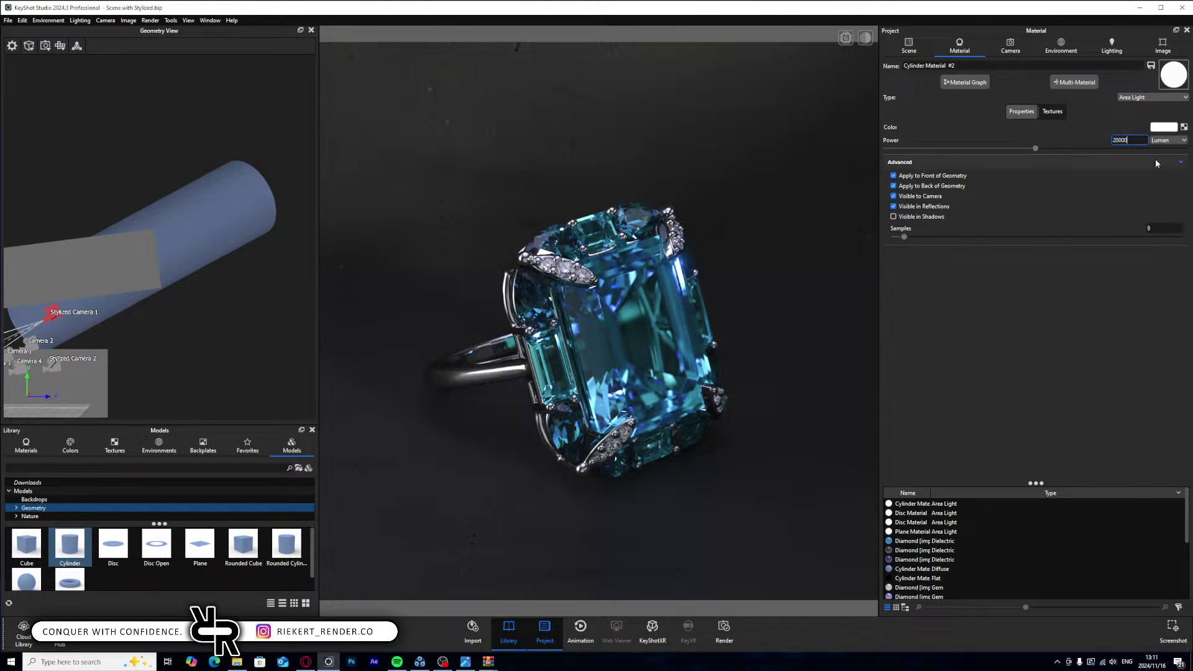
key(Return)
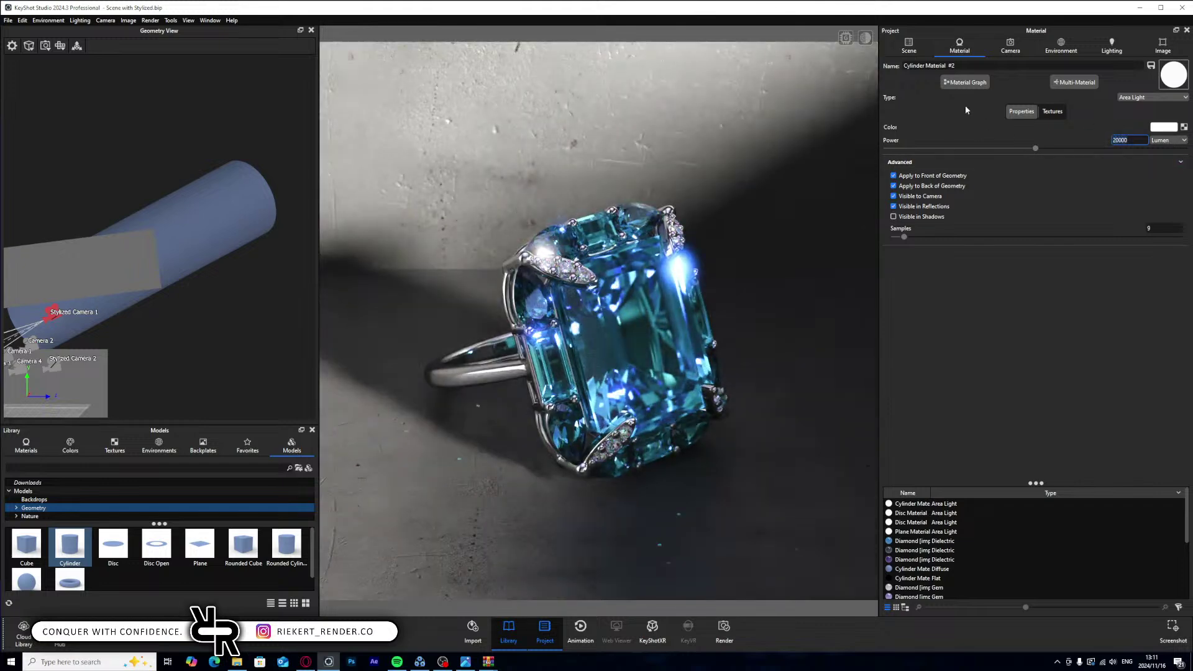
click(909, 48)
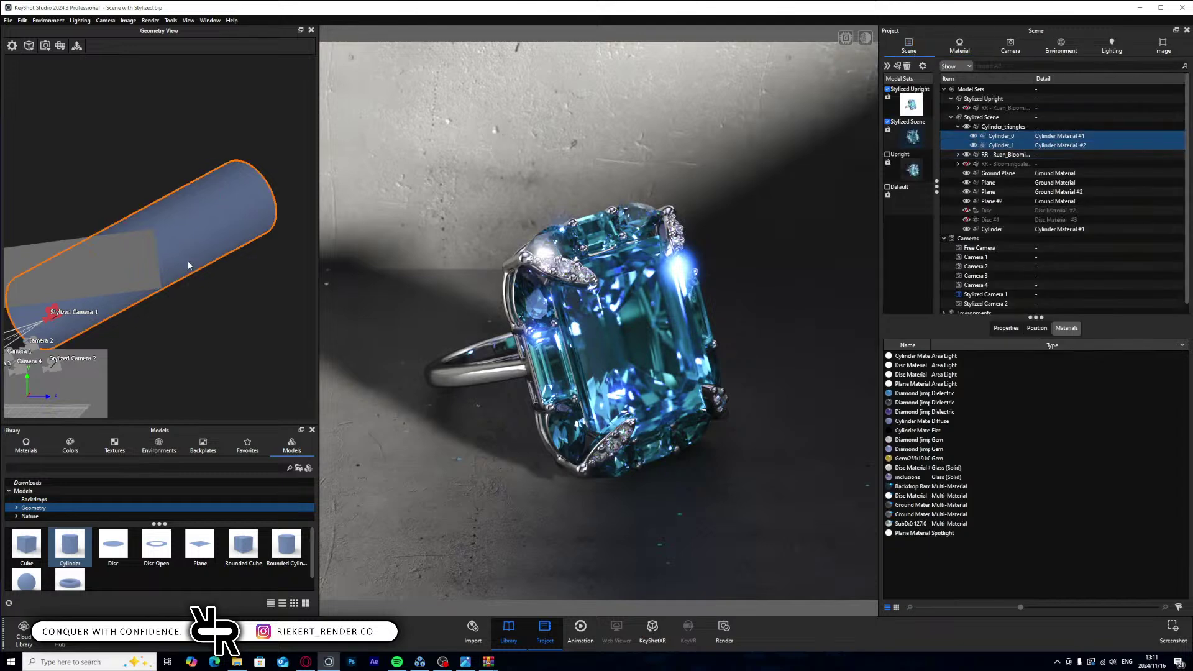
click(77, 46)
drag(214, 218, 298, 311)
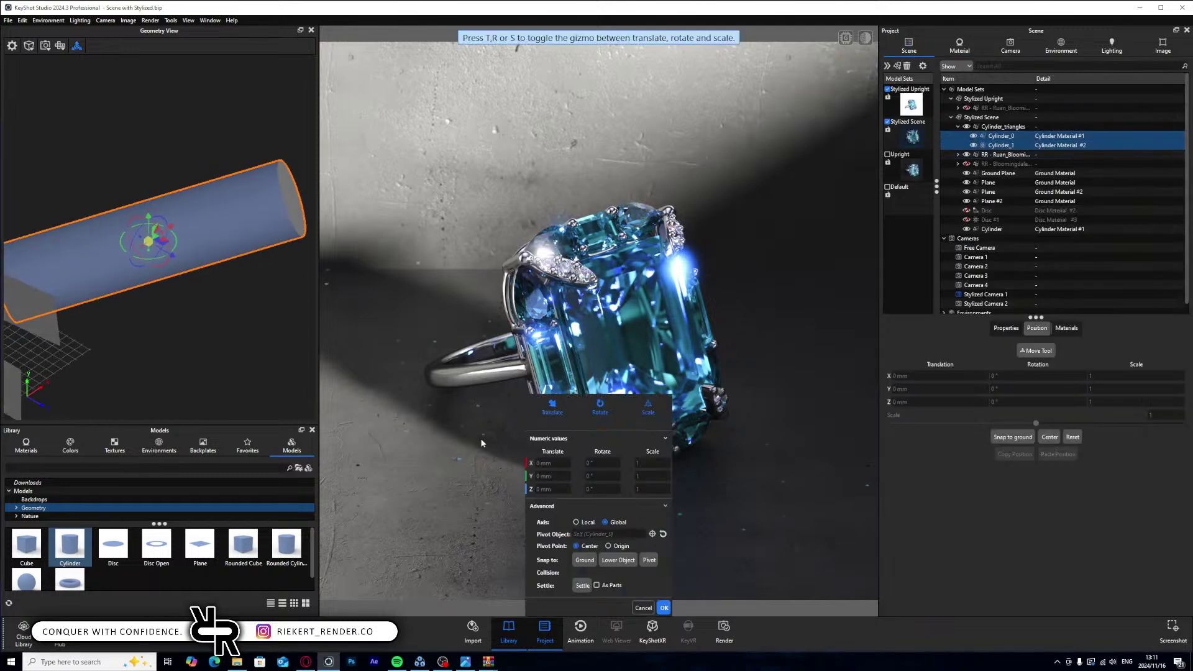
click(606, 523)
click(576, 523)
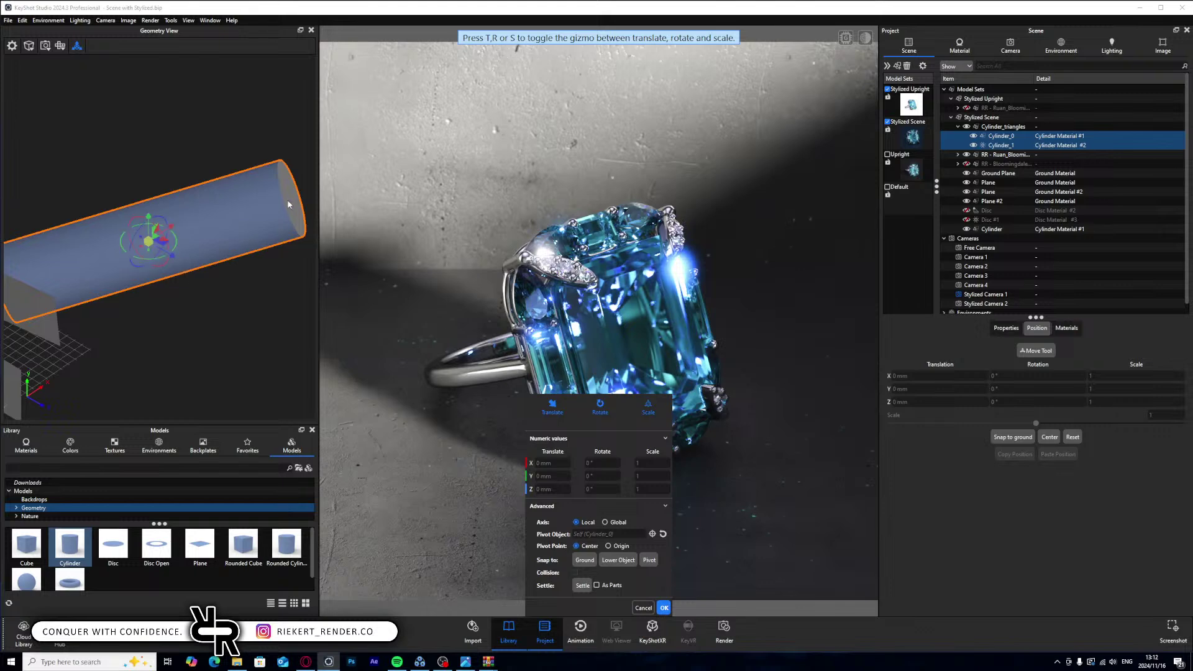
drag(142, 232, 136, 227)
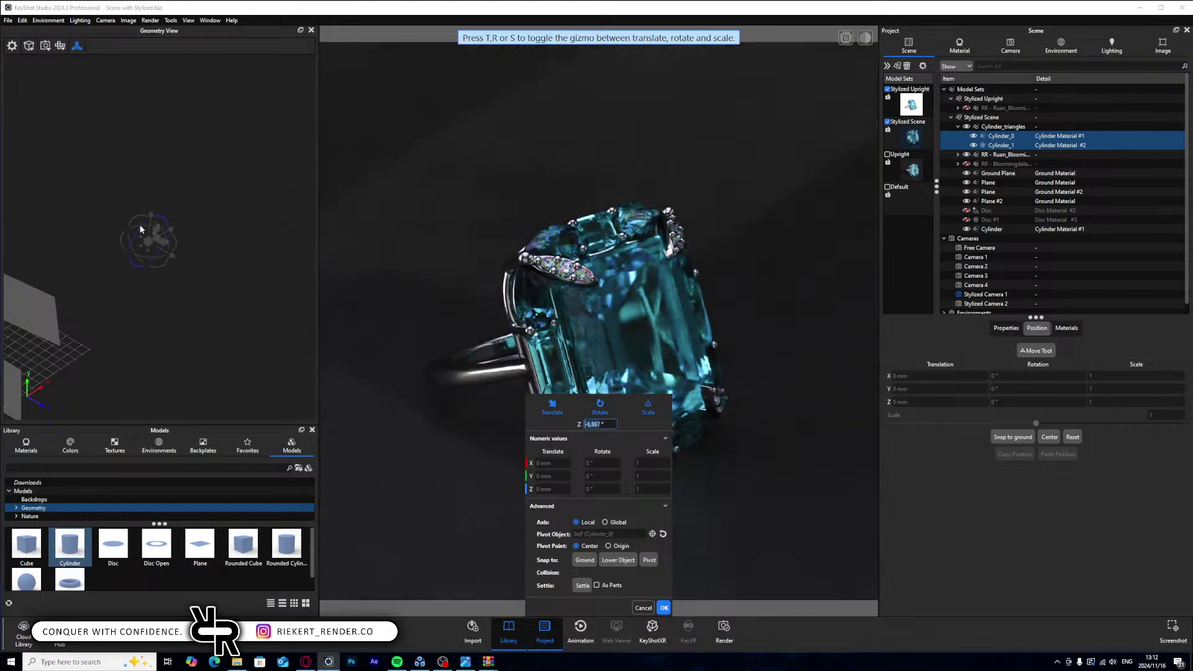
click(643, 608)
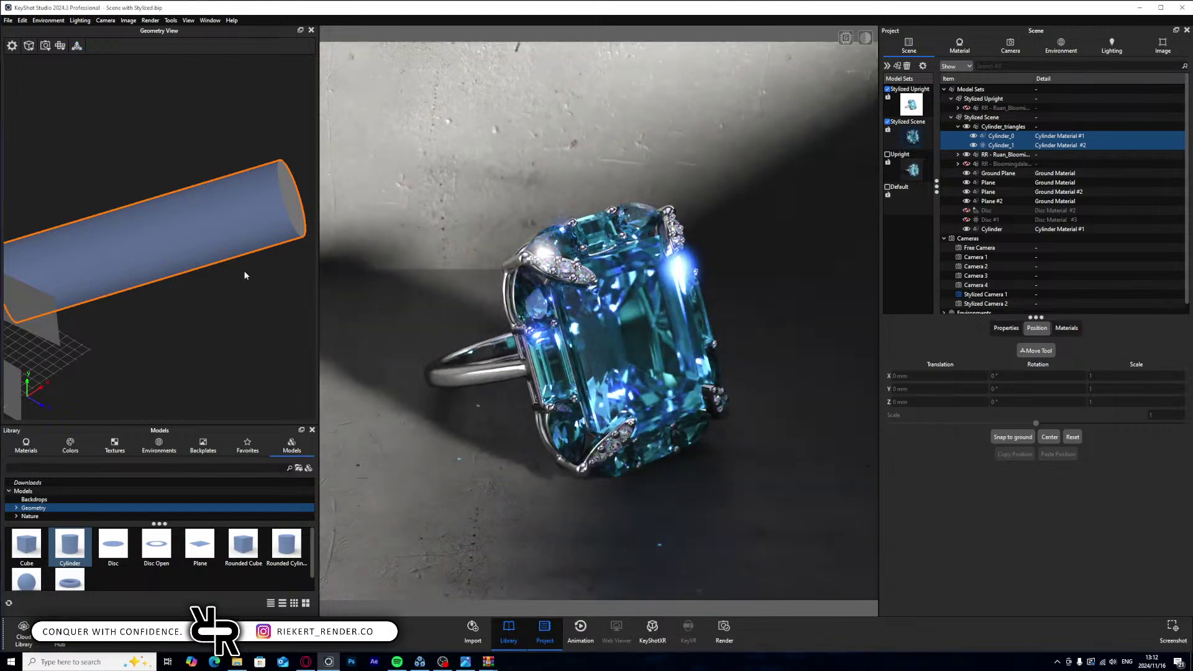
- Try rotating the whole cylinder group around its local axes, using both the center and the origin as pivot point
scroll(252, 266, down, 2)
scroll(249, 274, down, 3)
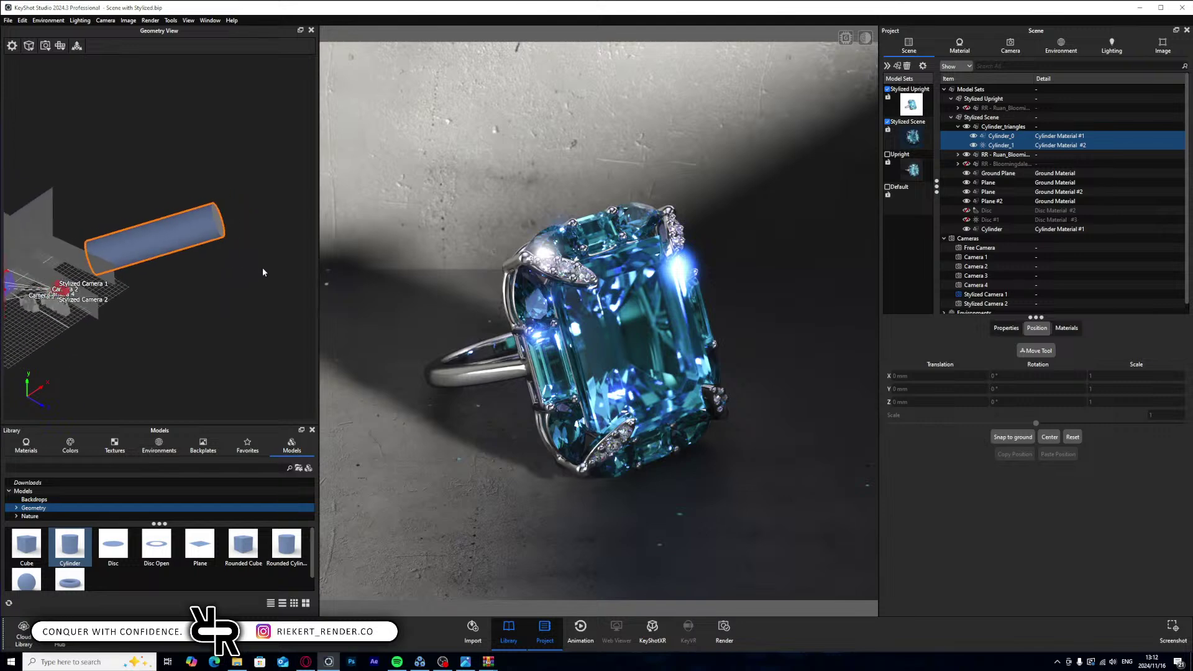
drag(262, 267, 138, 303)
click(1003, 126)
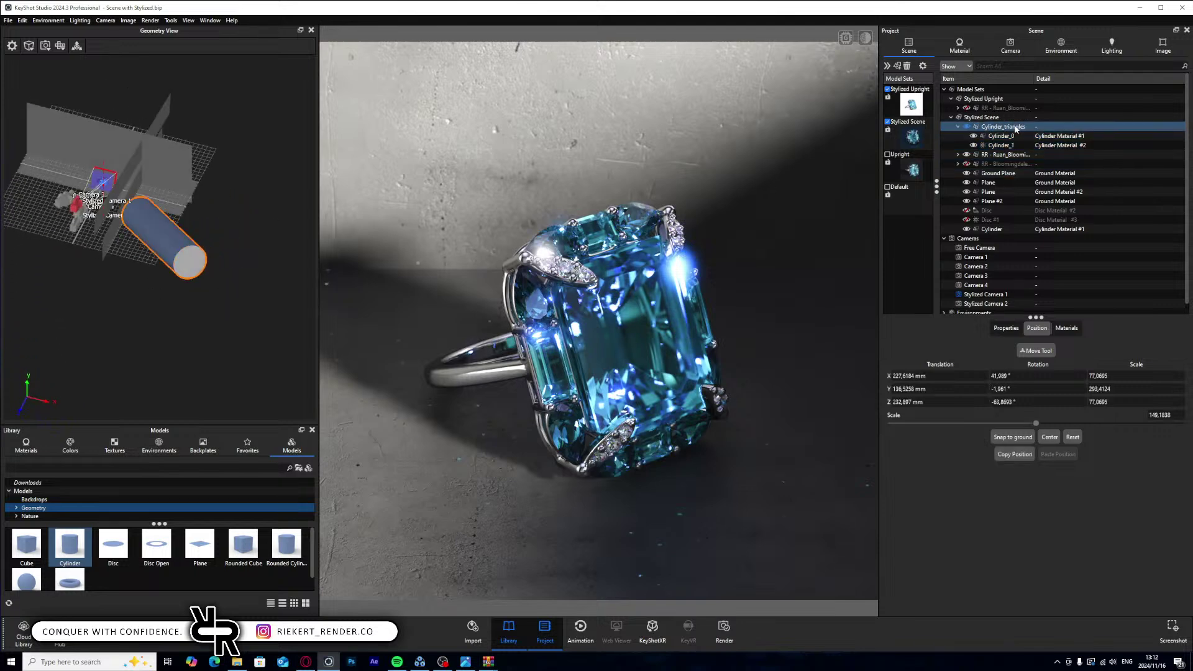
click(1036, 350)
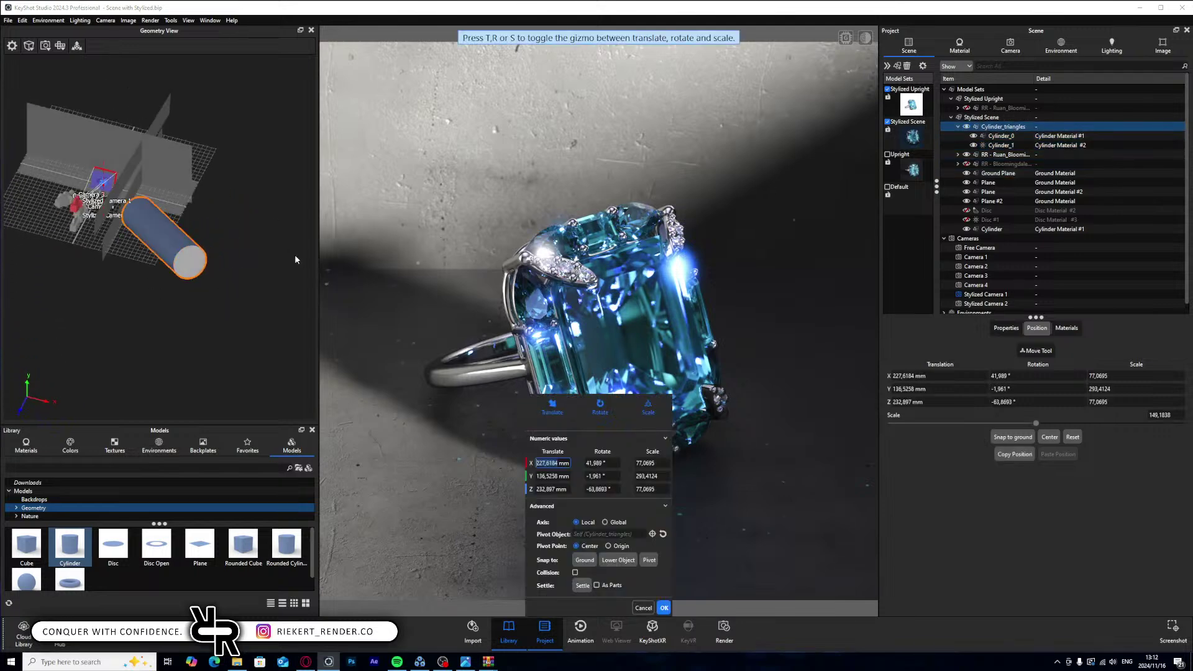
click(79, 46)
drag(184, 226, 180, 222)
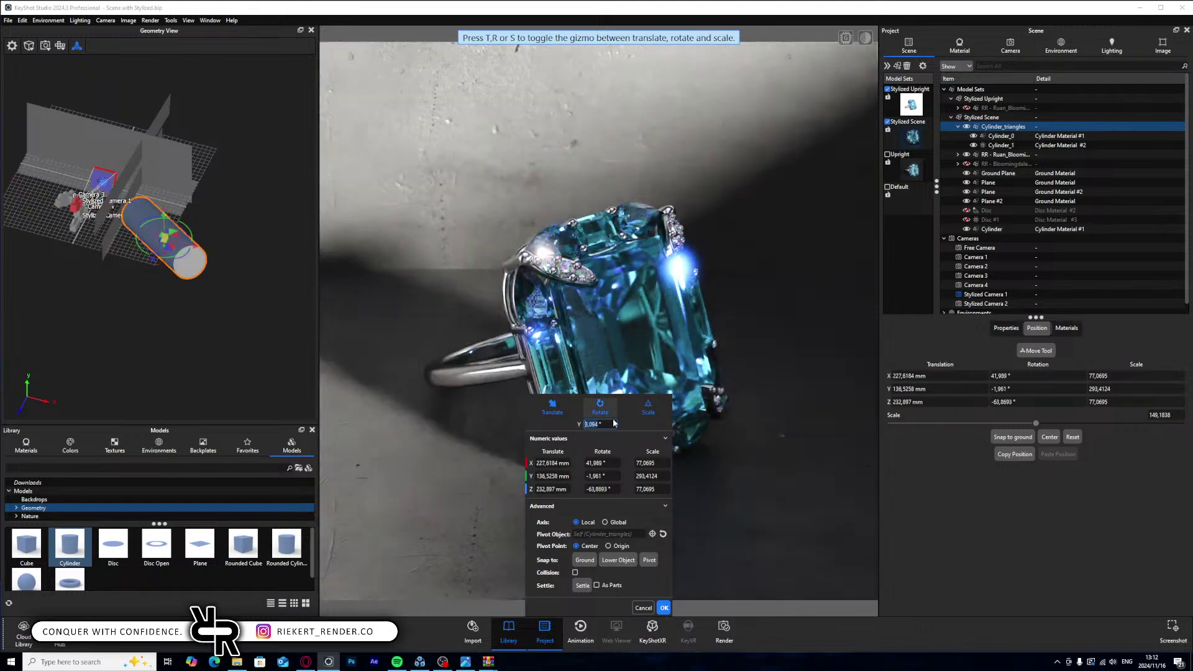
click(612, 546)
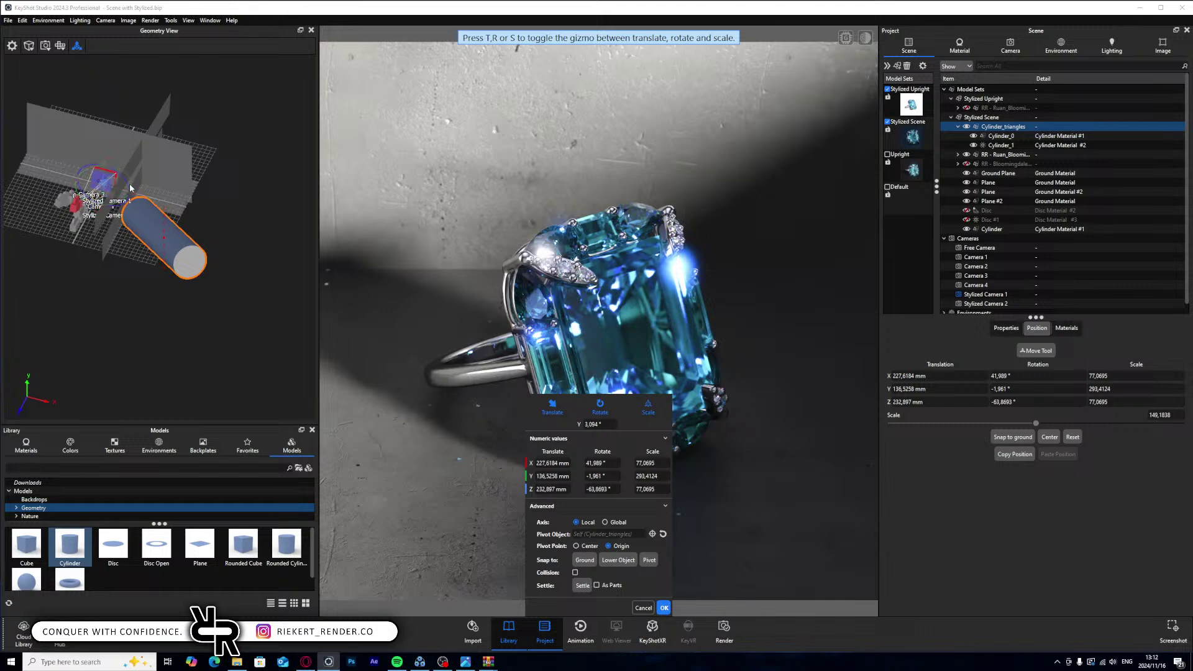
drag(125, 179, 155, 211)
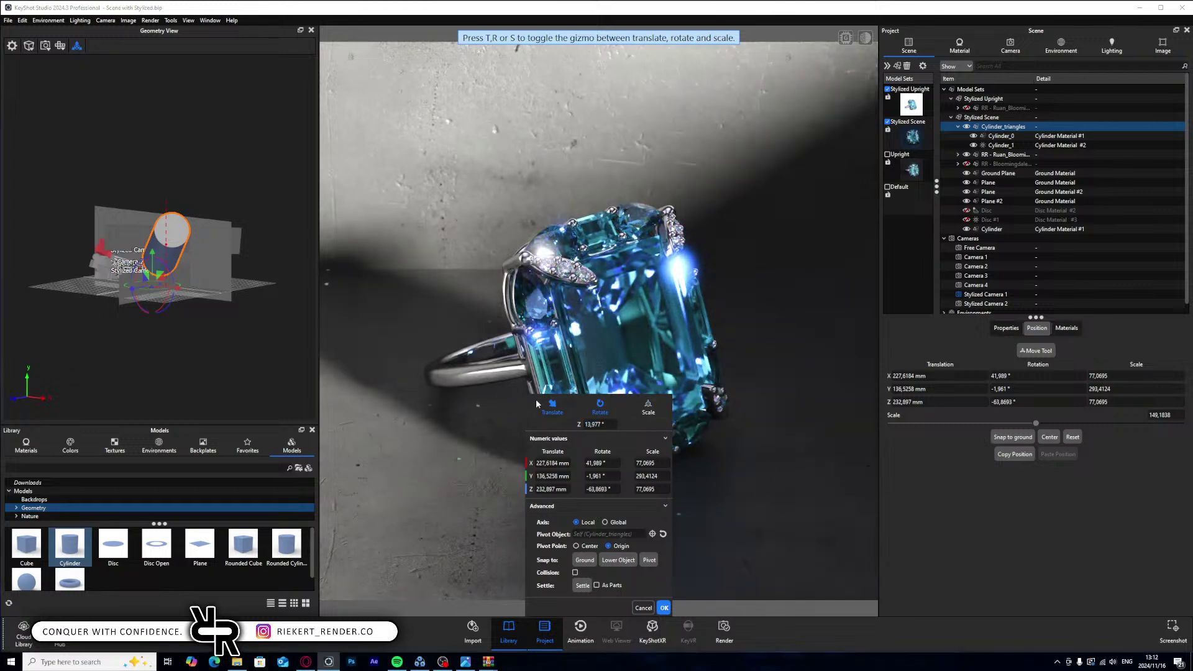
key(r)
drag(173, 278, 212, 372)
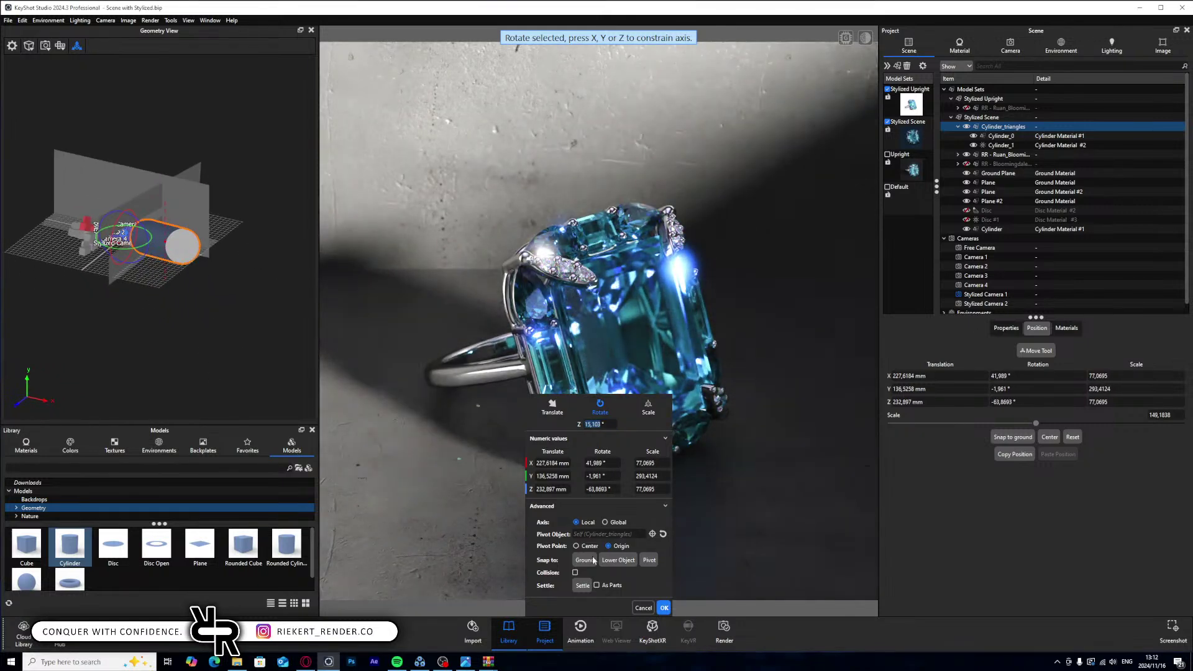
- Try rotating the cylinder group around local Z and shifting it along local Y from its center pivot, undoing each change
click(577, 546)
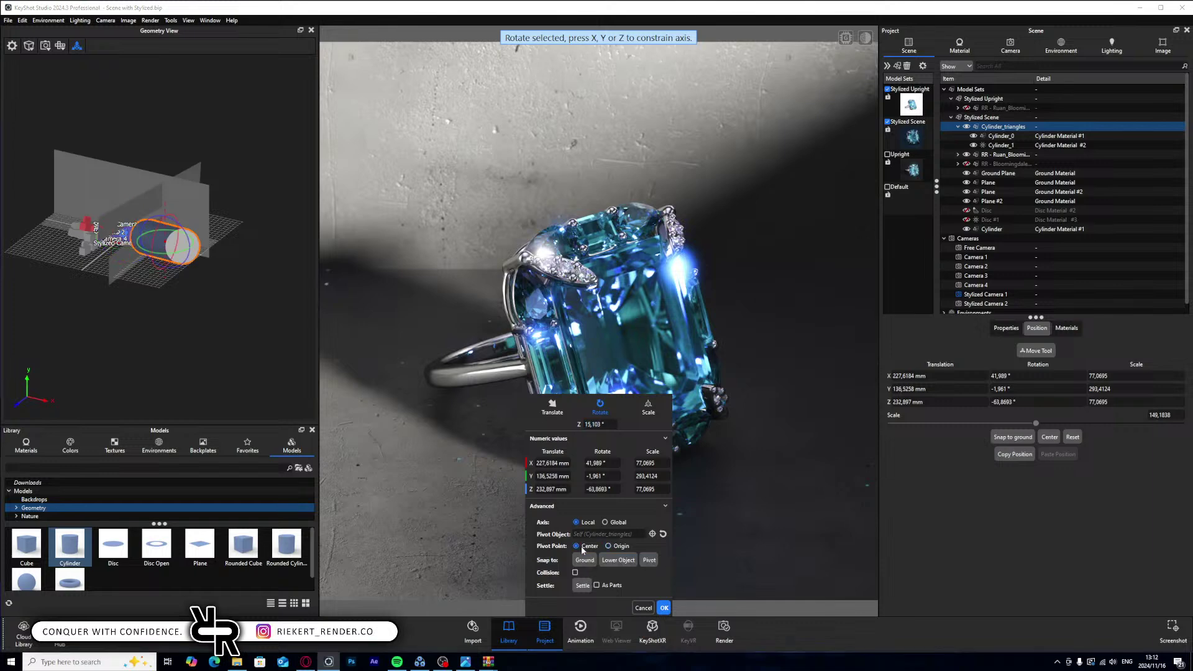
drag(189, 235, 193, 237)
key(ctrl+z)
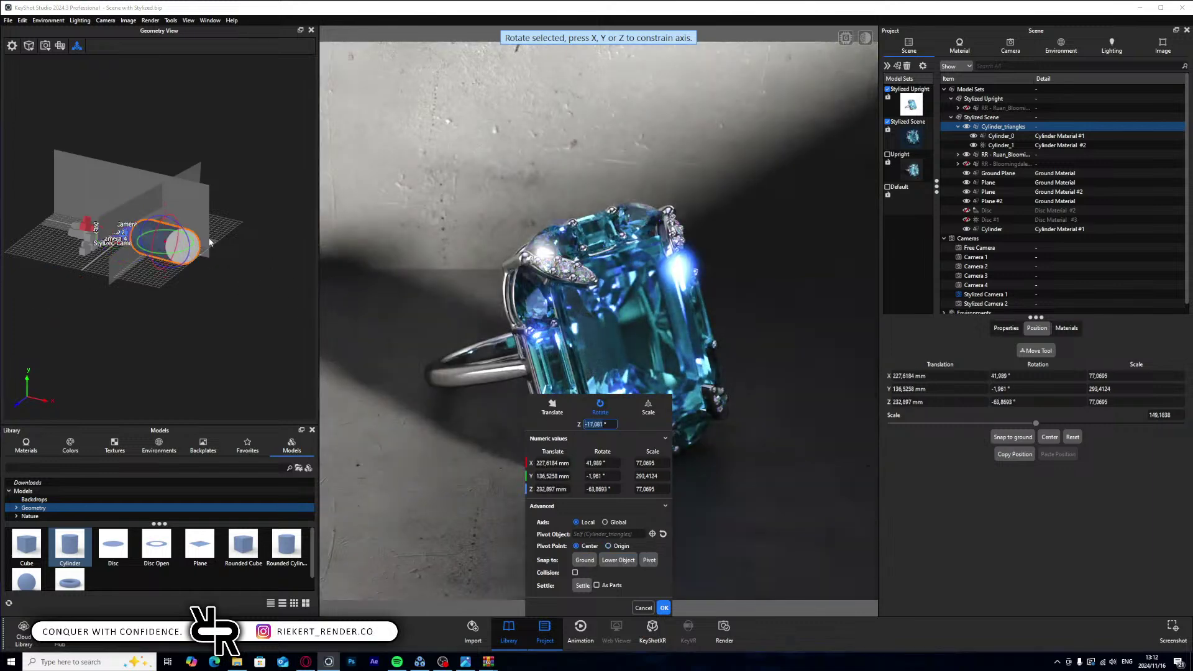
click(552, 405)
drag(166, 212, 166, 211)
key(ctrl+z)
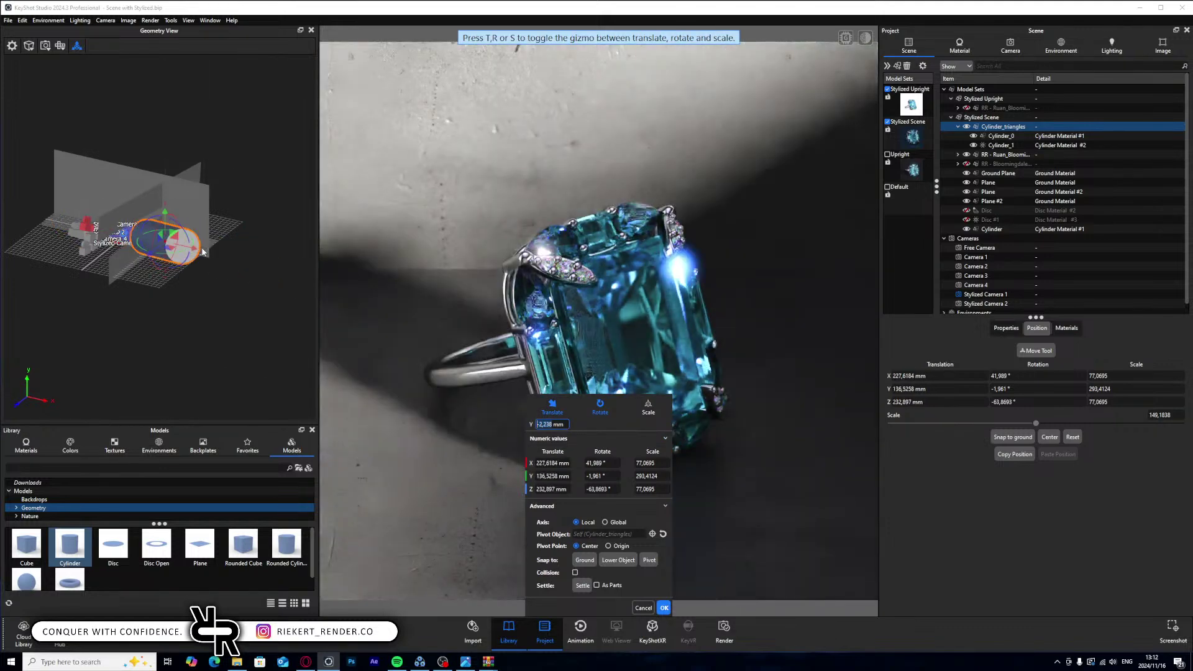
click(663, 608)
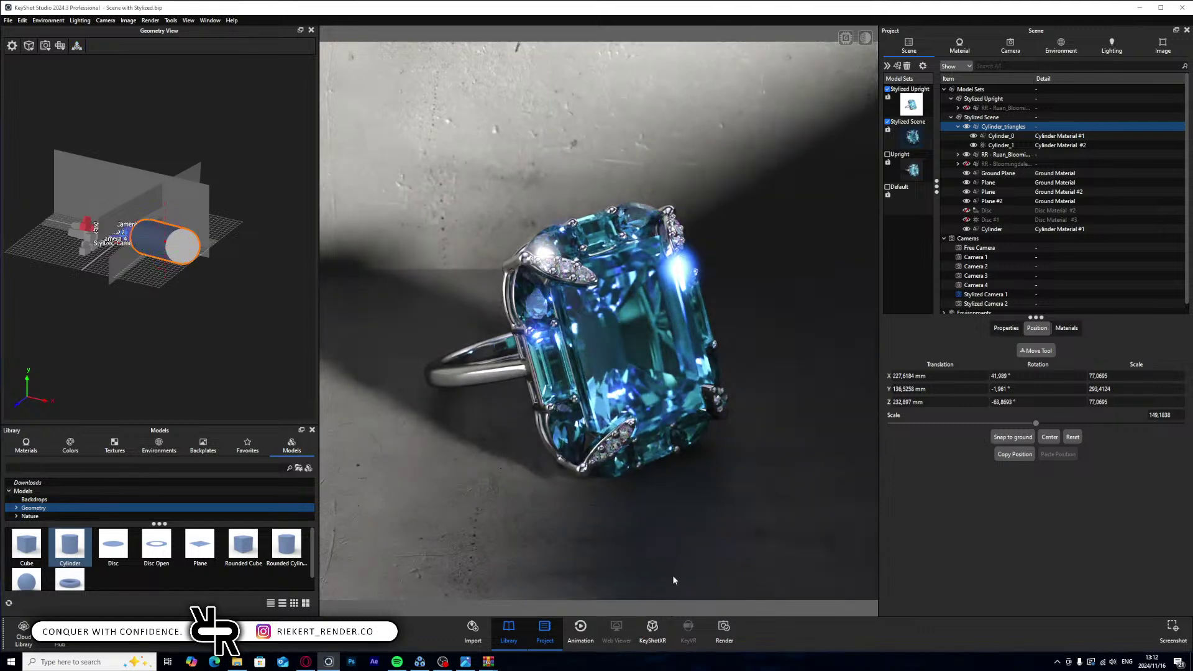
click(998, 128)
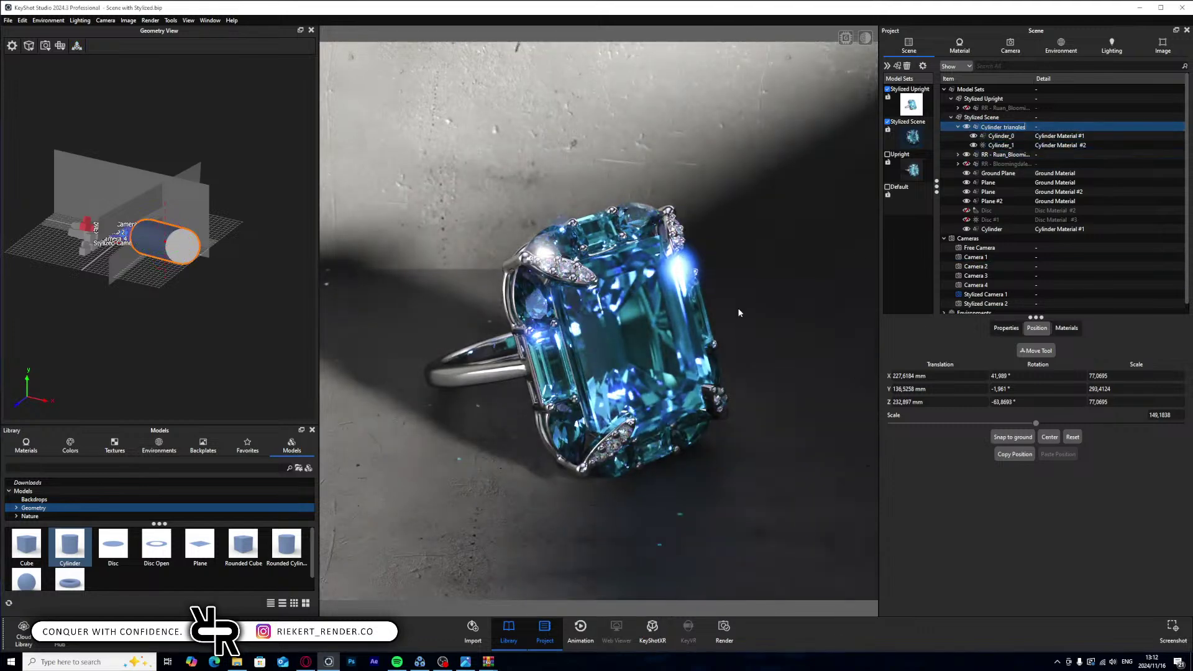
click(923, 402)
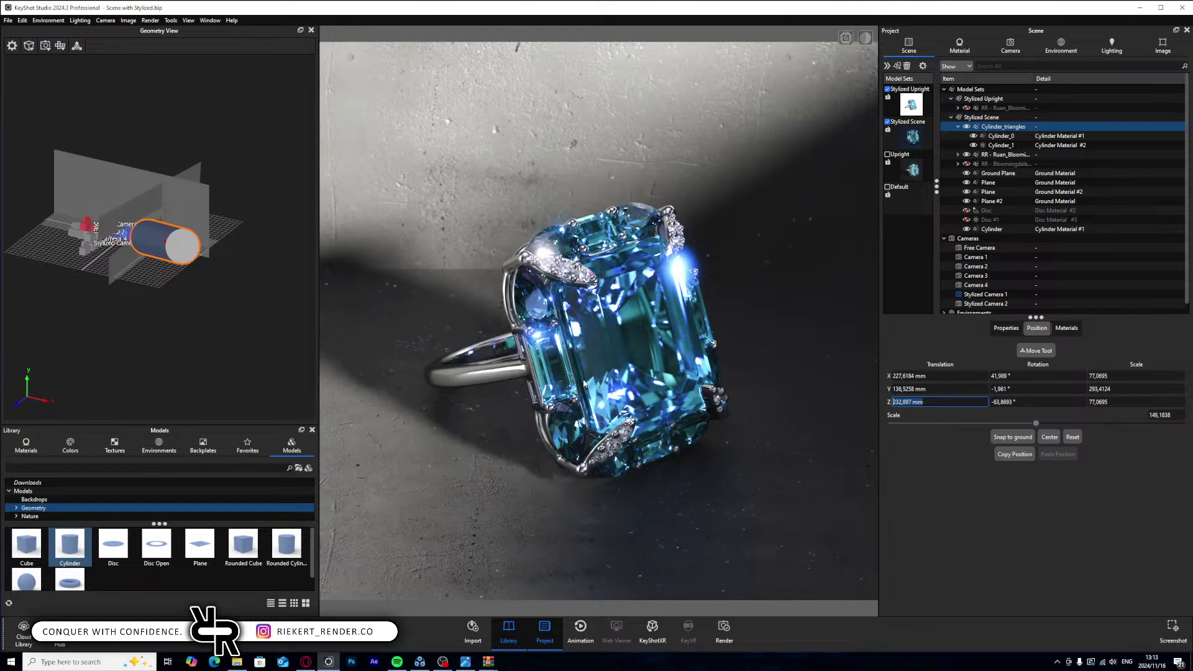
key(XF86AudioLowerVolume)
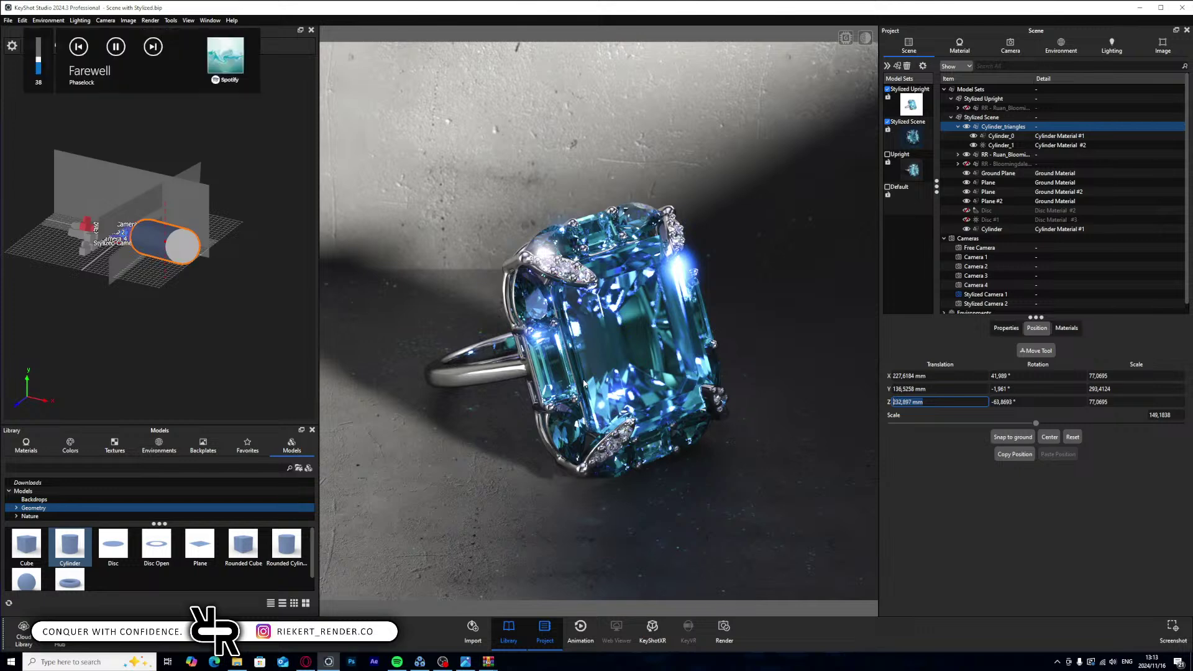
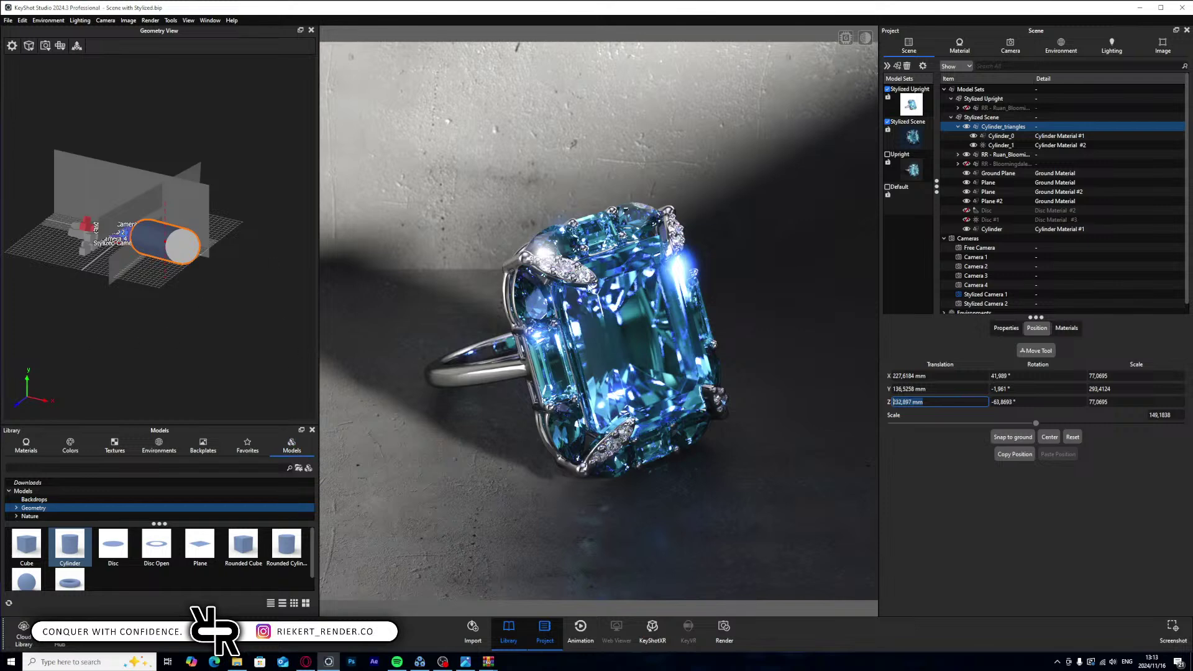
- Try nudging the cylinder group along its local Y and X axes with the Move Tool
key(ctrl+d)
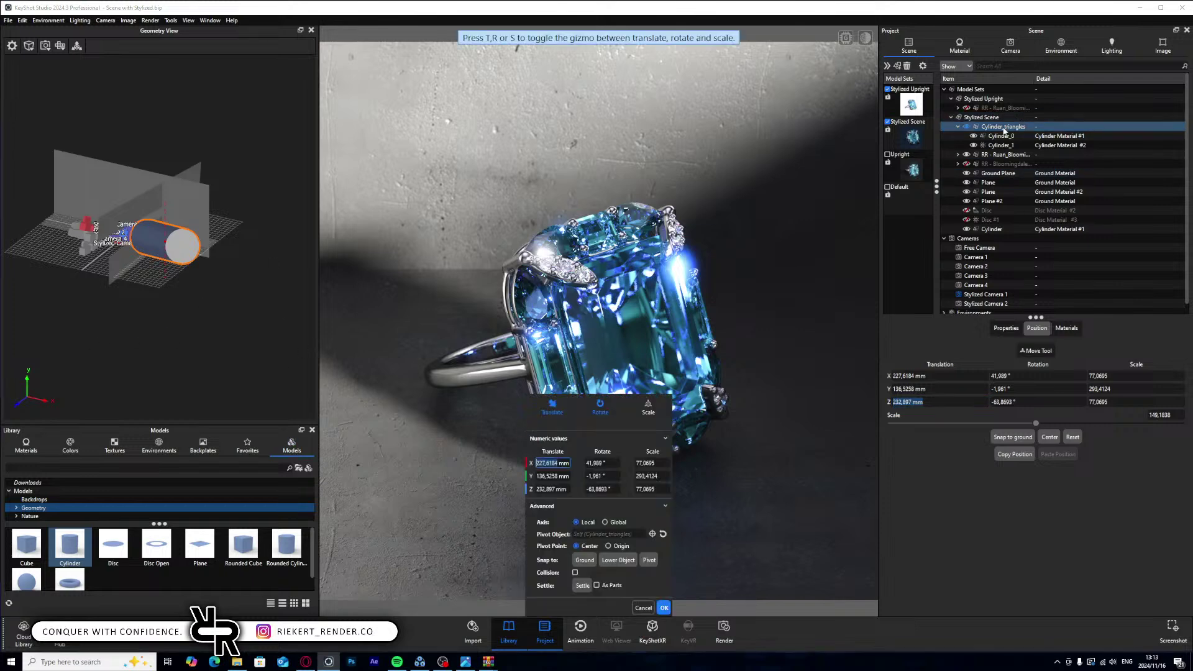
click(664, 535)
click(76, 45)
drag(165, 218, 166, 214)
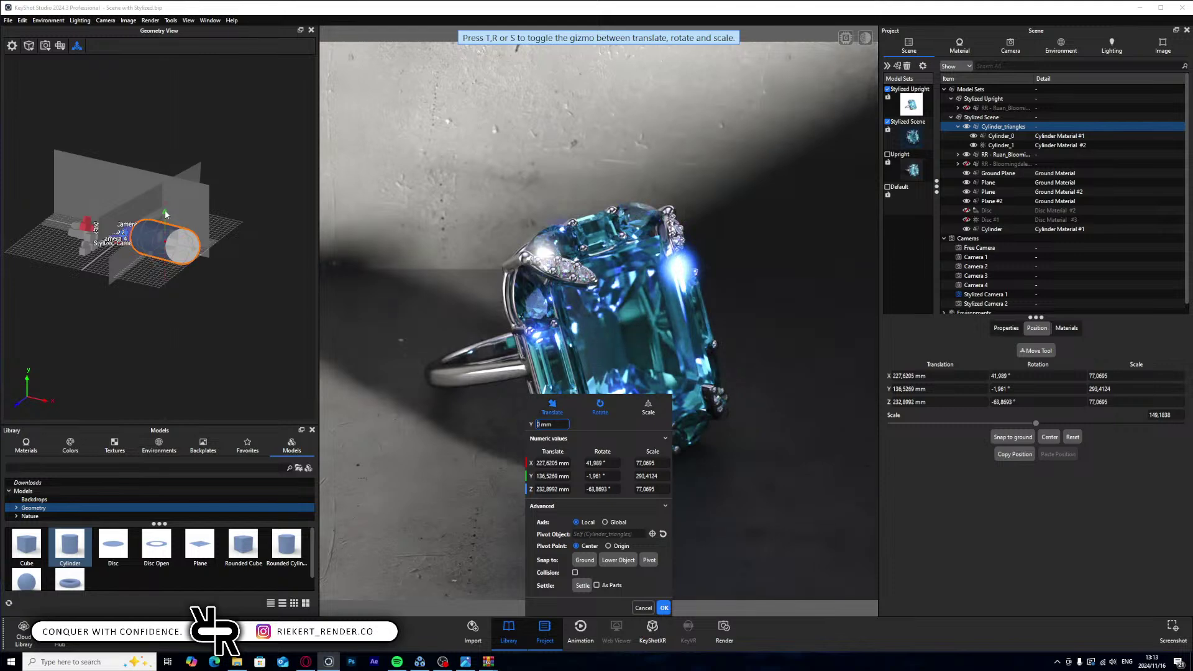
drag(192, 249, 194, 249)
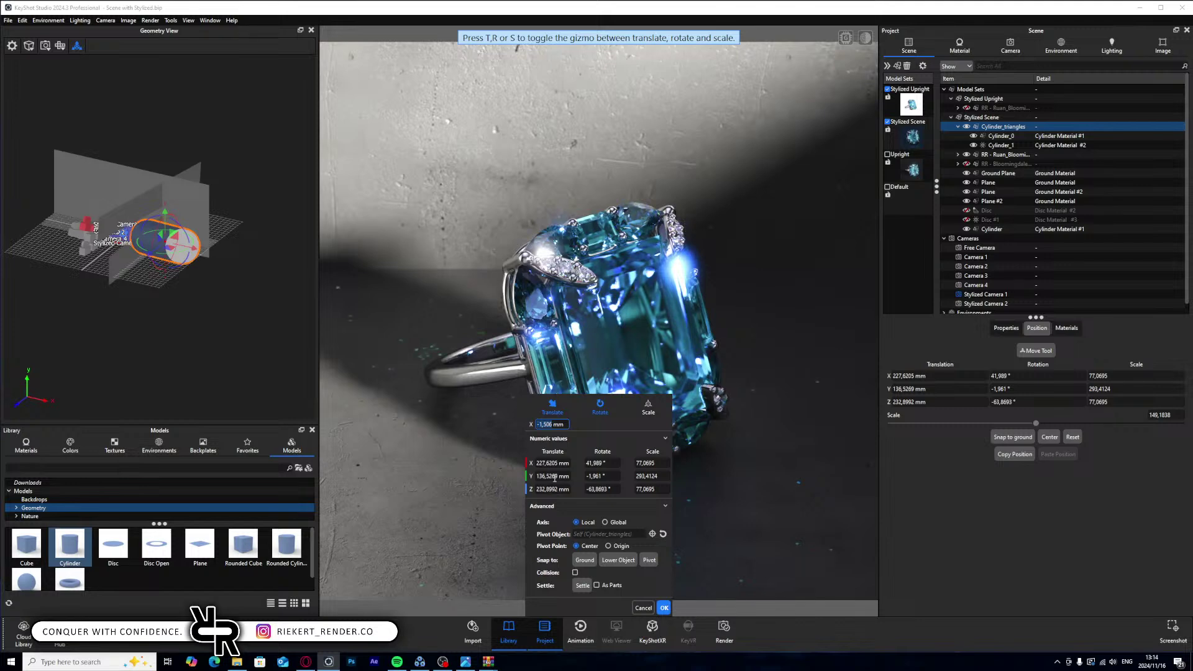
- Set the cylinder group's Z rotation to -68°
click(608, 489)
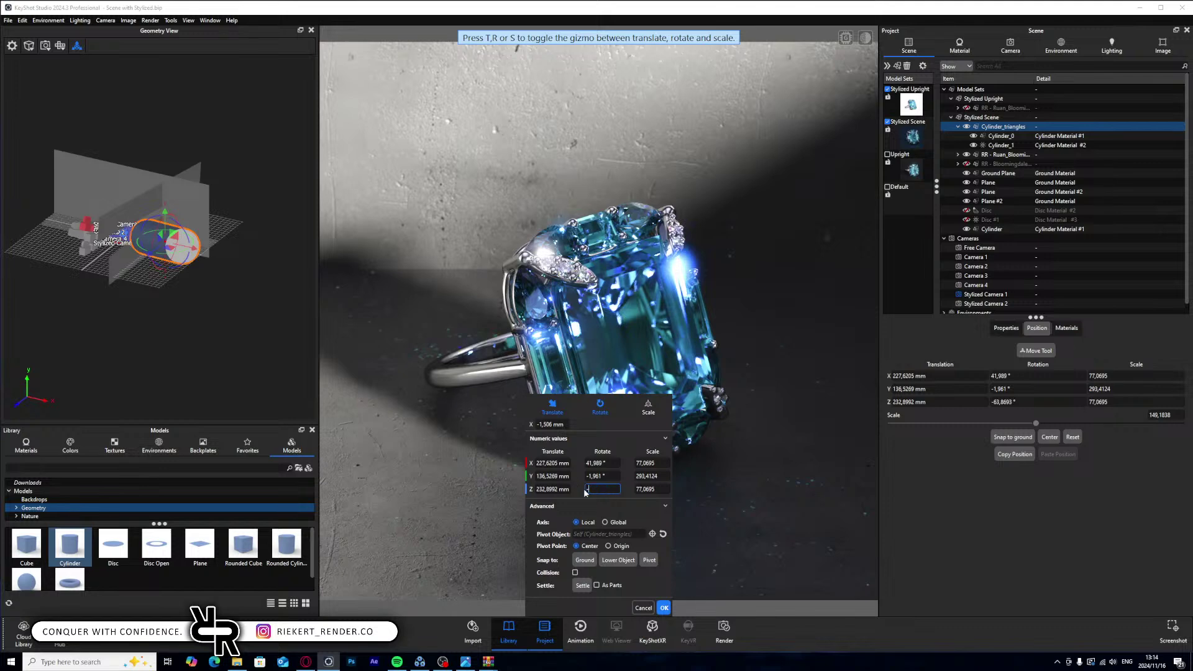
text(-68)
key(Return)
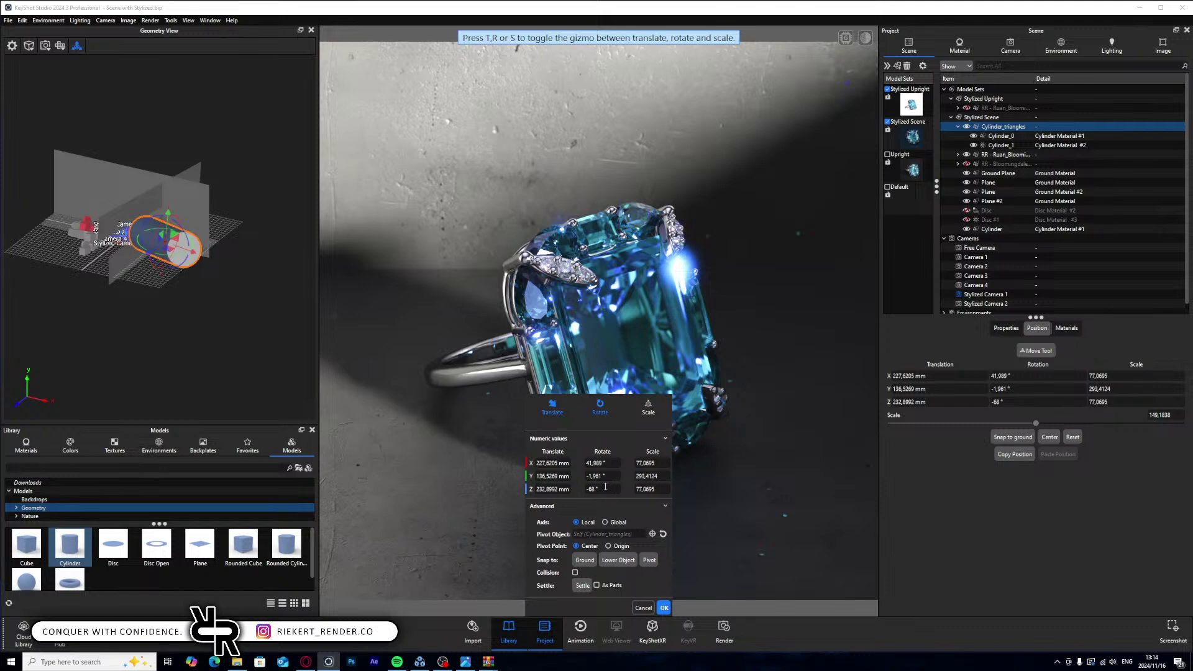
- Set the cylinder group's Z rotation to -55° and its Y translation to 150 mm
click(588, 491)
text(-55)
key(Return)
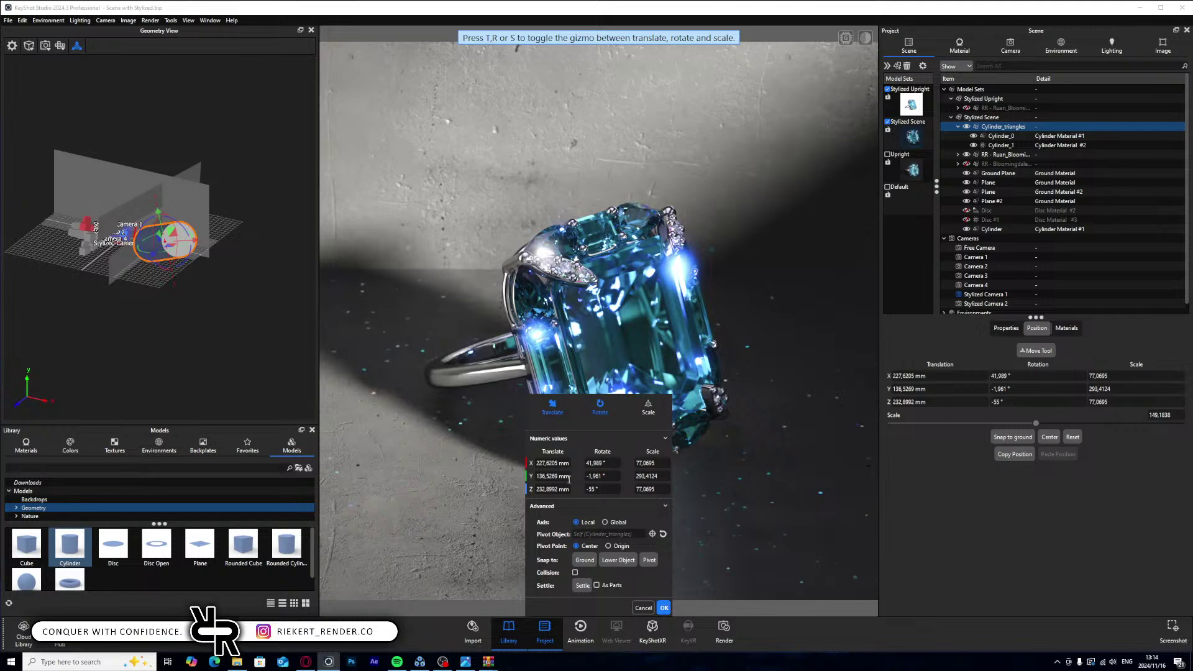
double_click(552, 476)
text(150)
key(Return)
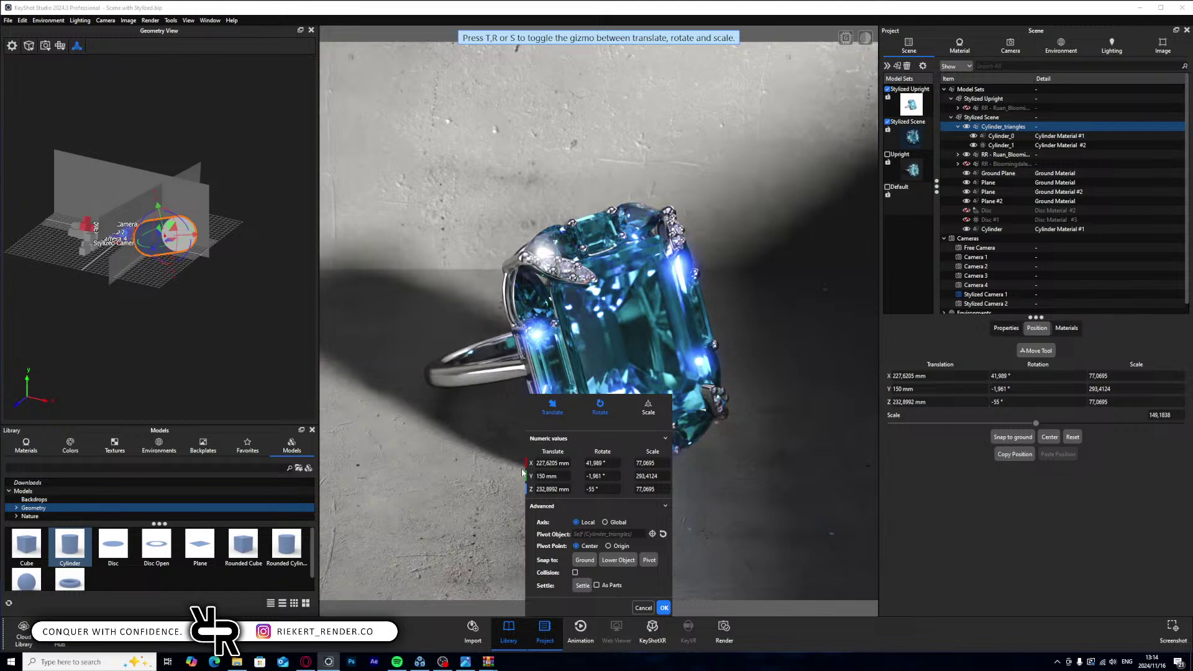
- Set the cylinder group's Y translation to 200 mm
double_click(547, 476)
text(2)
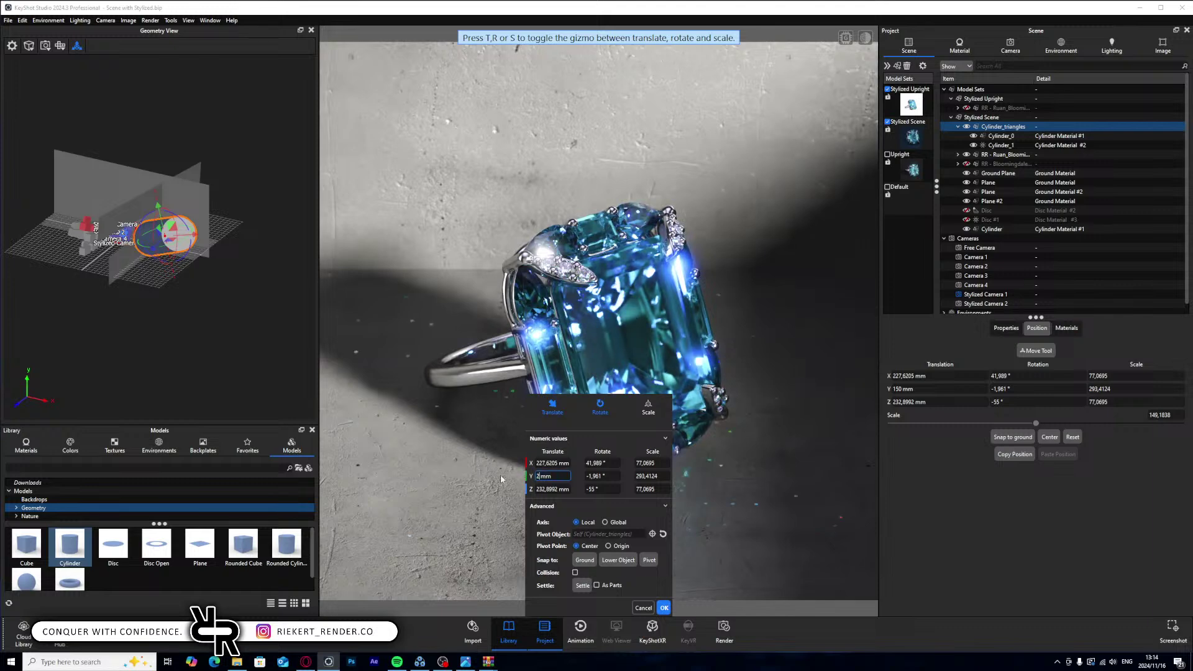
text(00)
key(Return)
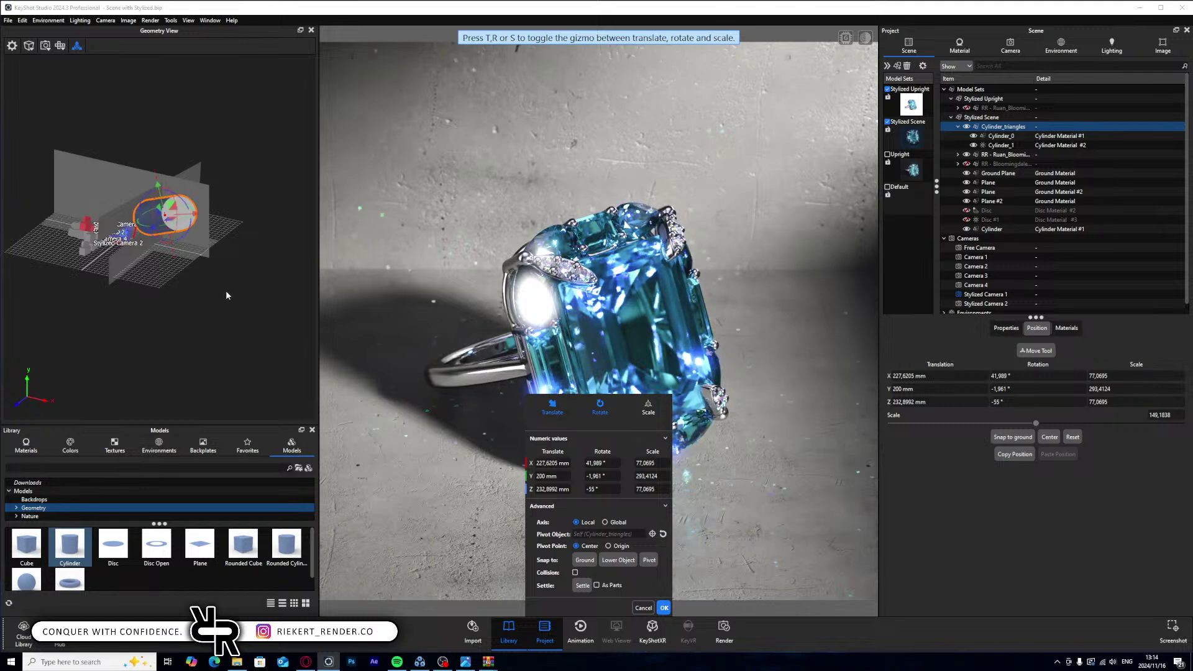
- Scale the whole cylinder group down uniformly to about 8.06 and accept the transform
click(1000, 144)
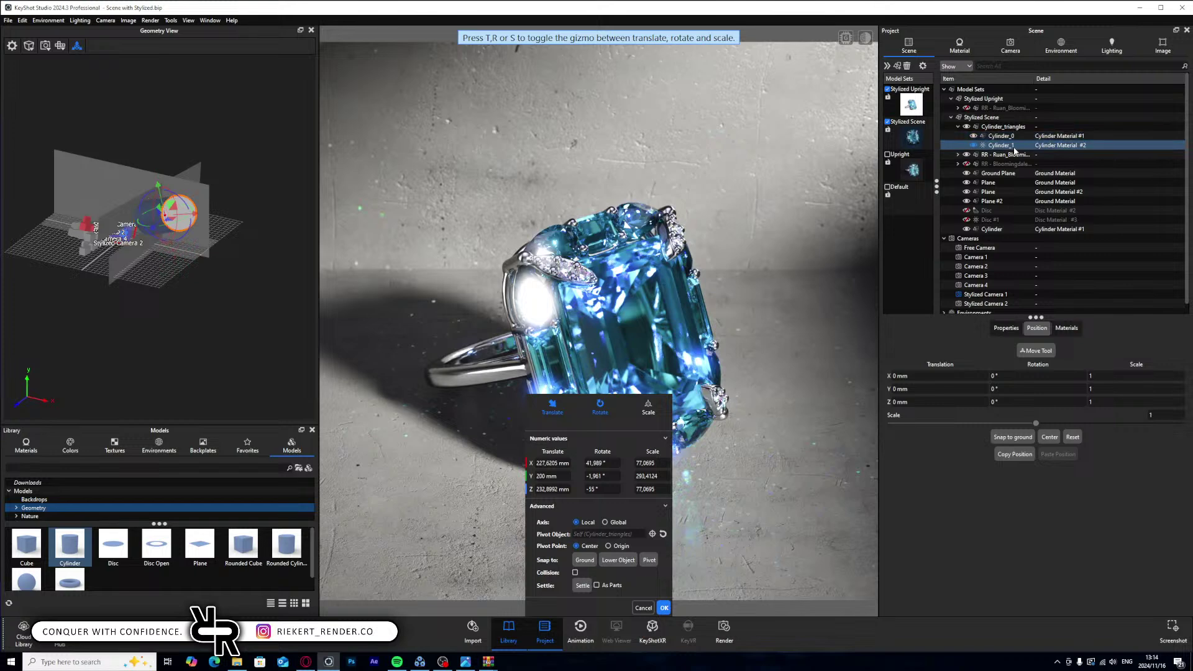
shift+click(1007, 136)
click(1002, 127)
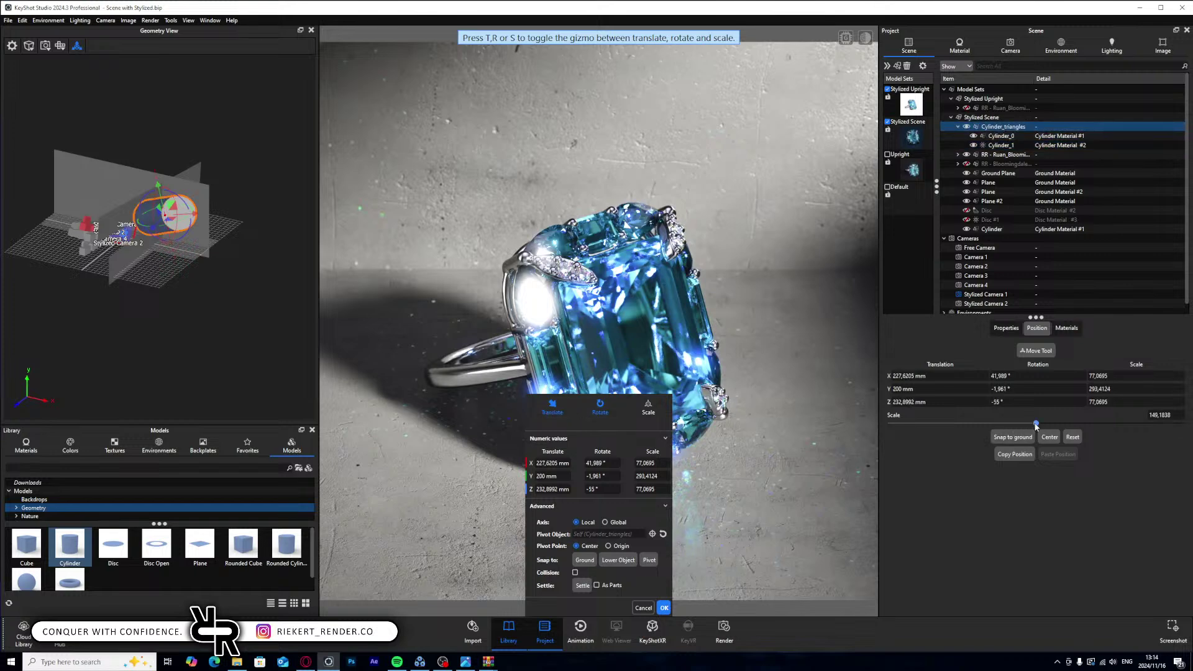
drag(1036, 425, 897, 417)
click(663, 607)
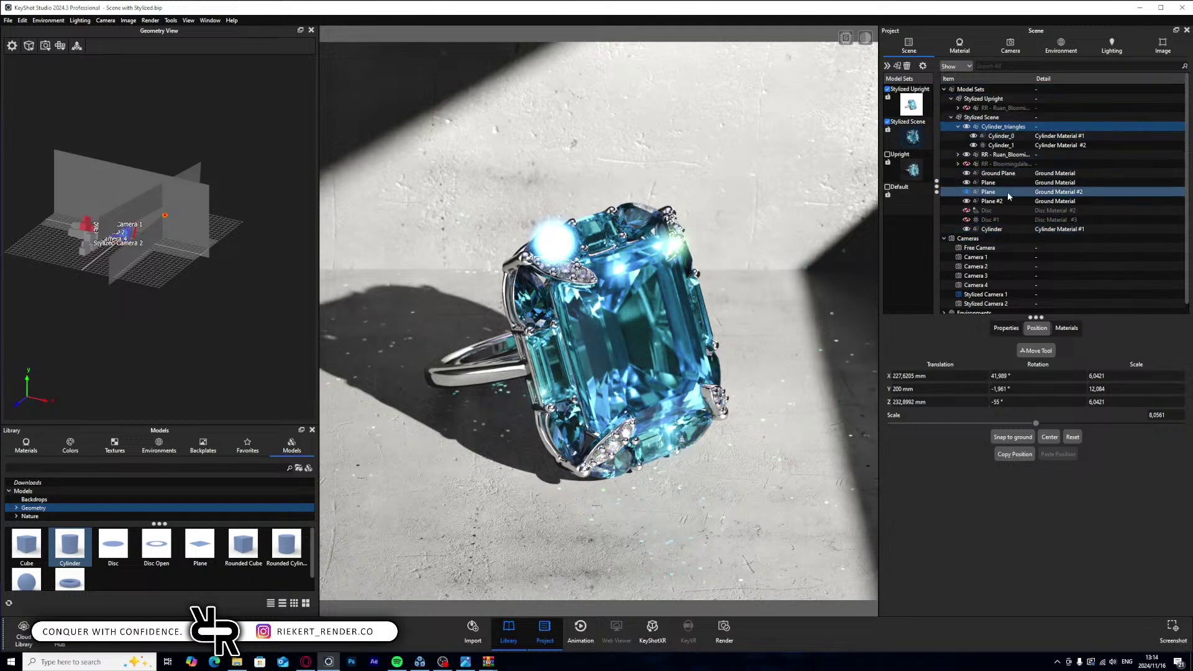
- Reduce the cylinder area light's power to 10000 lumen and set the Stylized Camera 1 inclination to 24.3°
double_click(1024, 145)
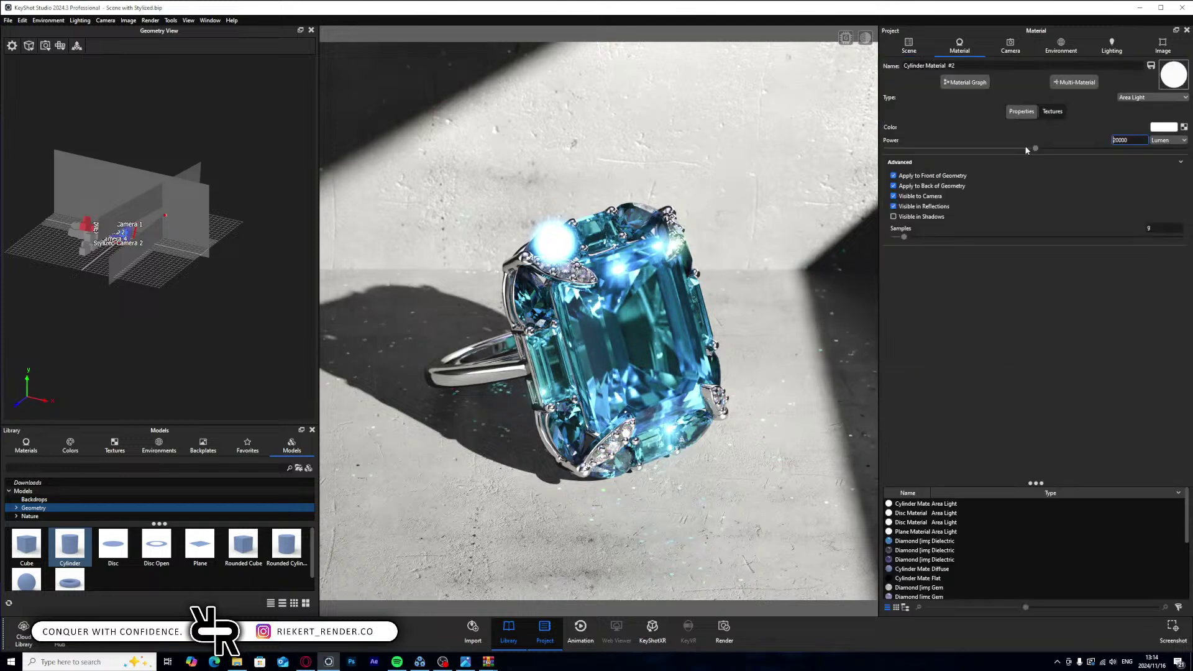
drag(1035, 147, 961, 148)
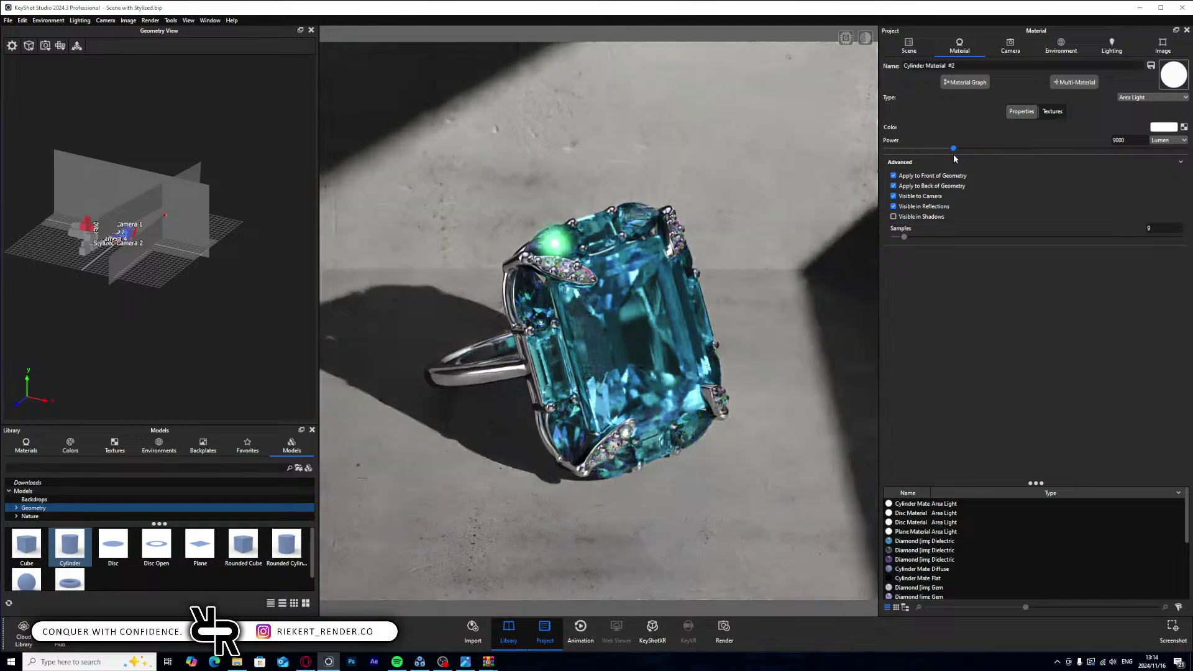
click(1010, 44)
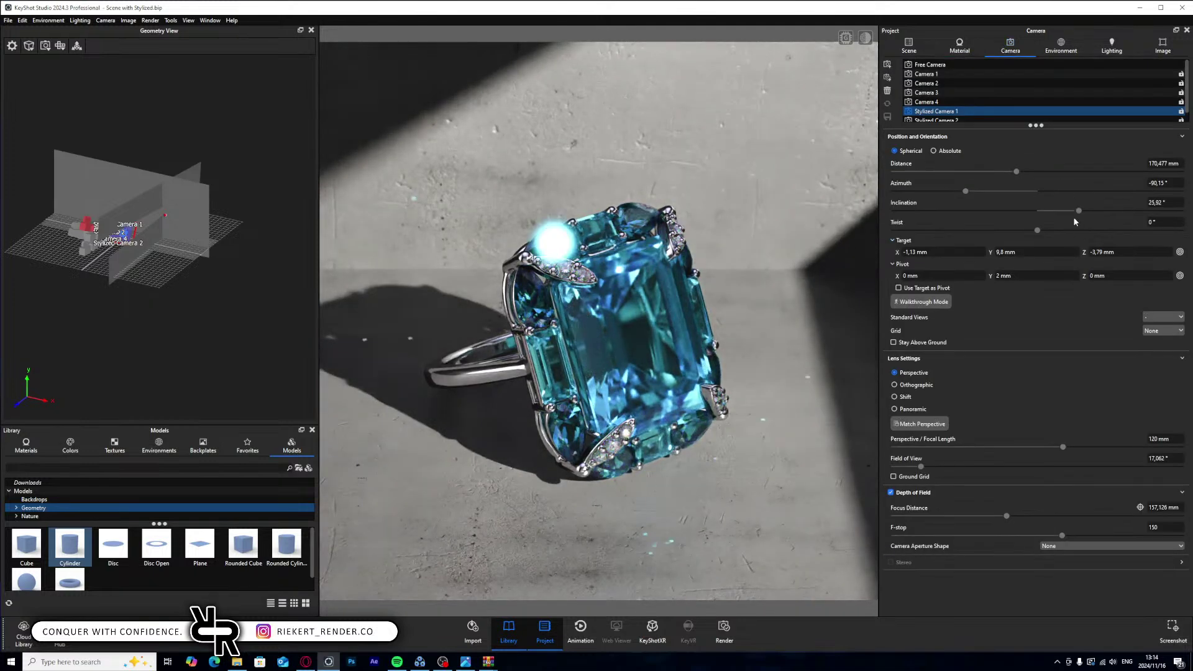
drag(1079, 212, 1077, 218)
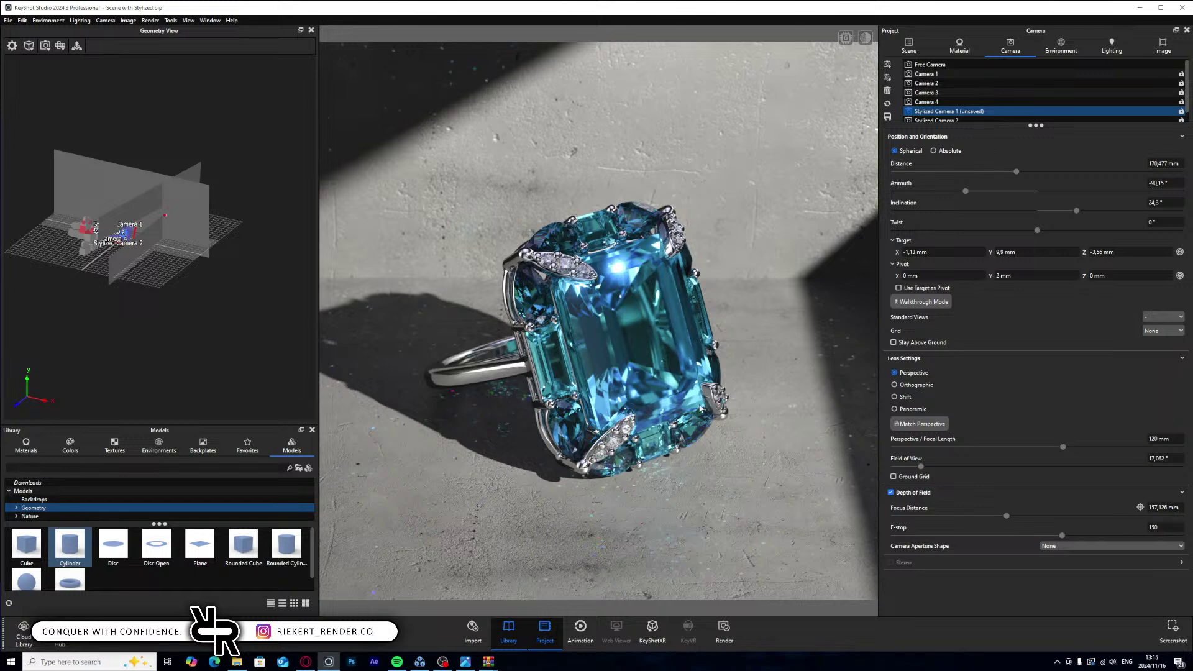
- Try resetting the cylinder group's position and scale and repositioning it with the Move Tool
click(909, 46)
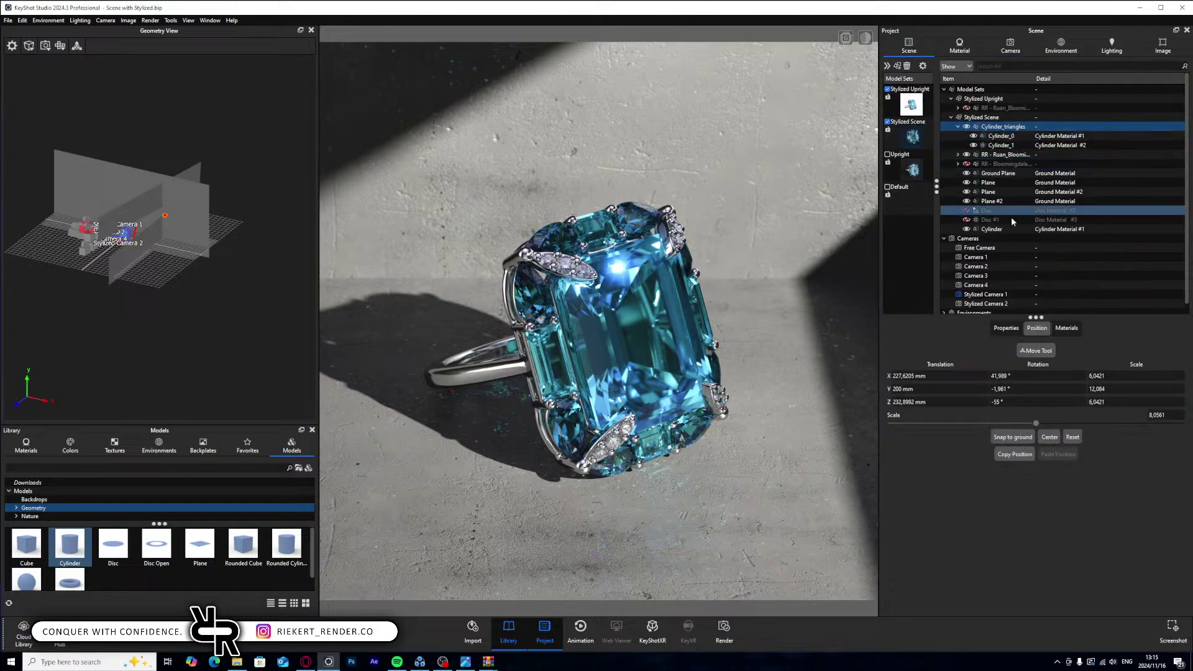
click(1073, 438)
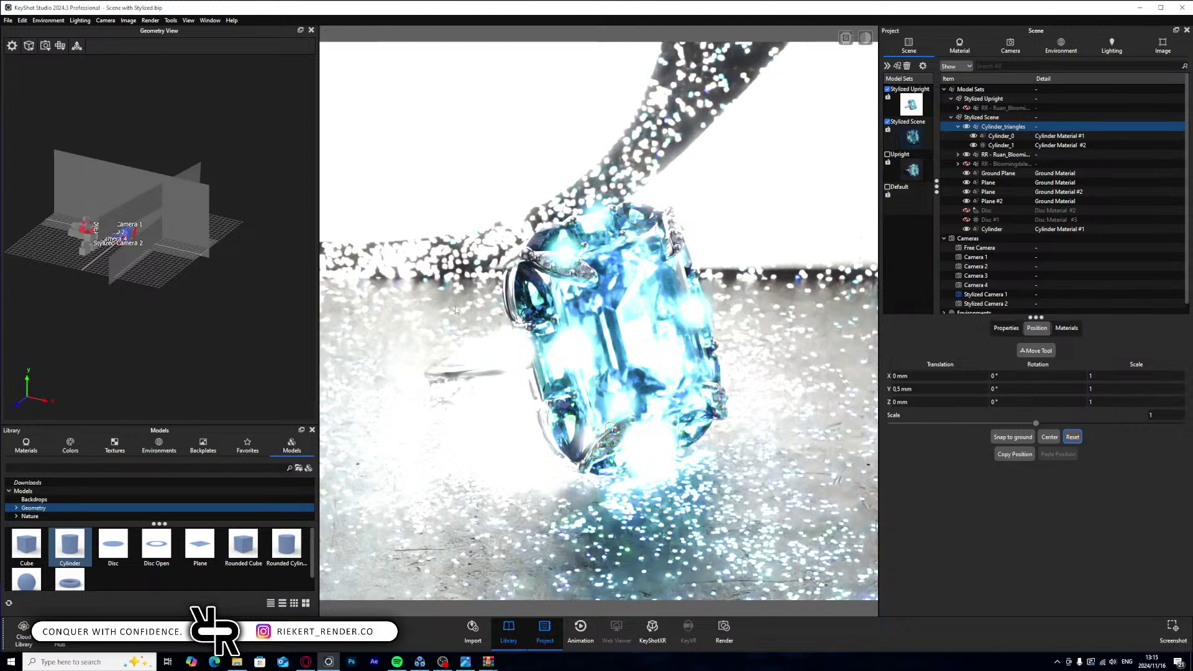
drag(261, 261, 42, 334)
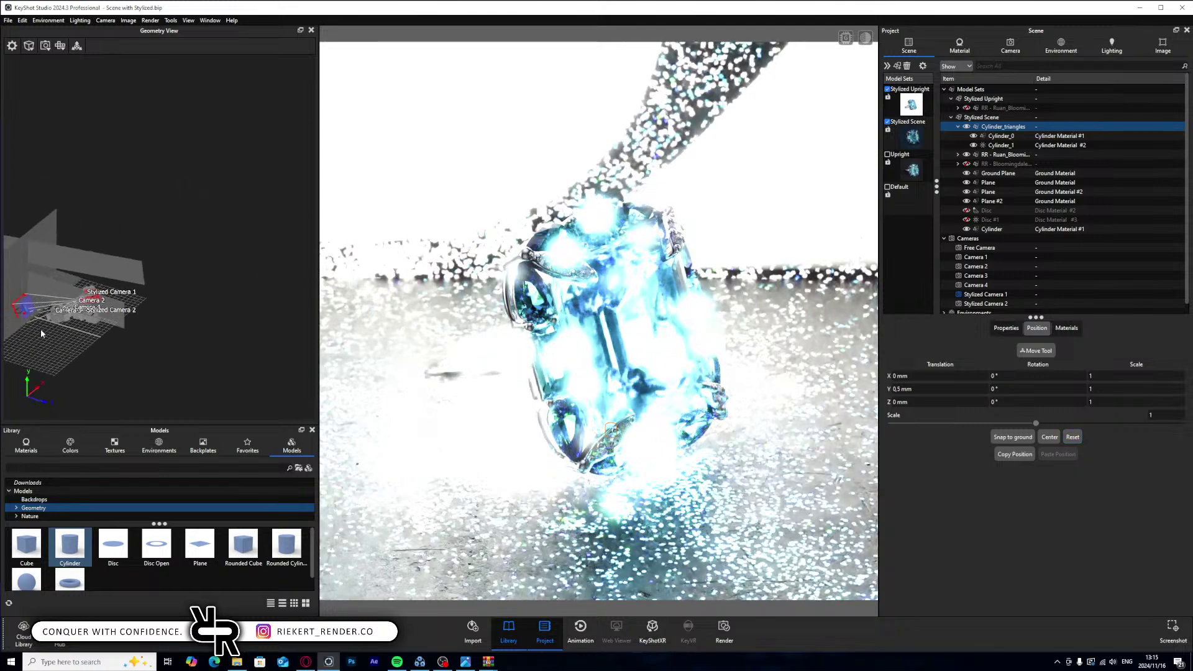
scroll(113, 312, up, 5)
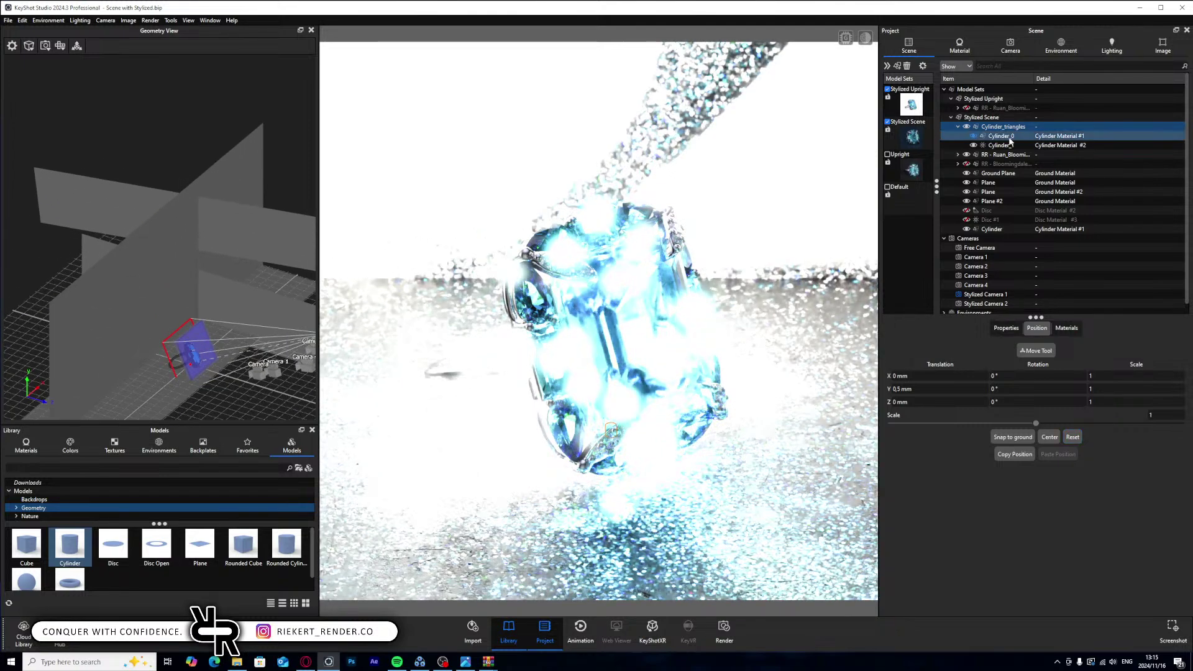
click(76, 46)
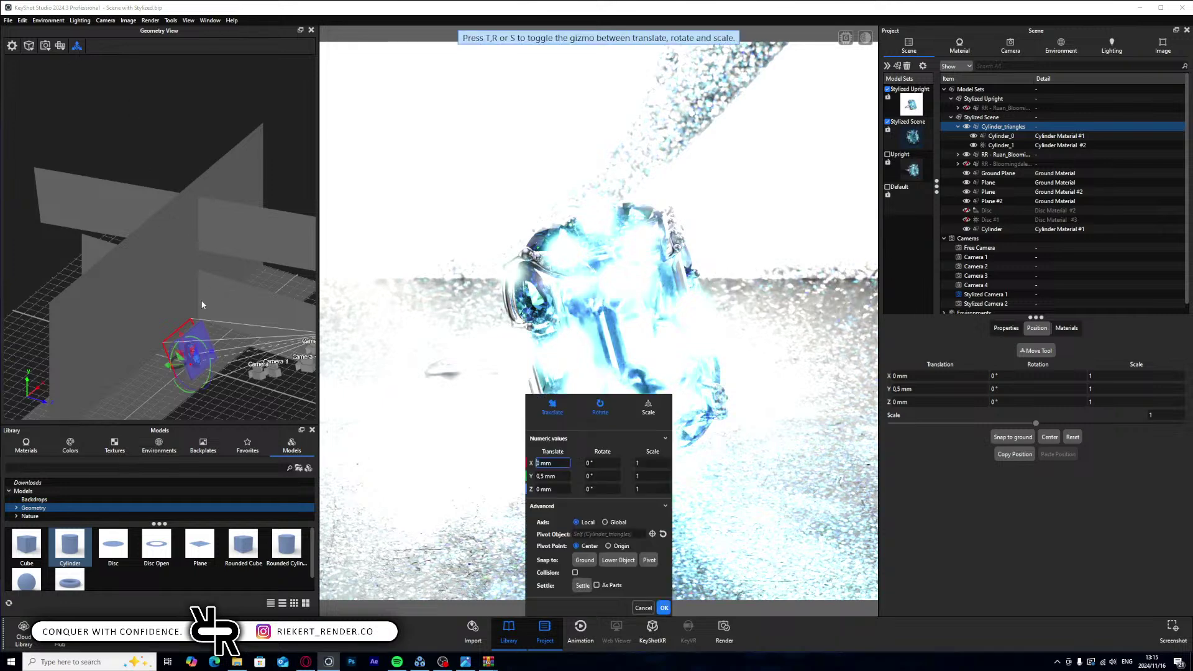
drag(149, 323, 187, 327)
click(664, 608)
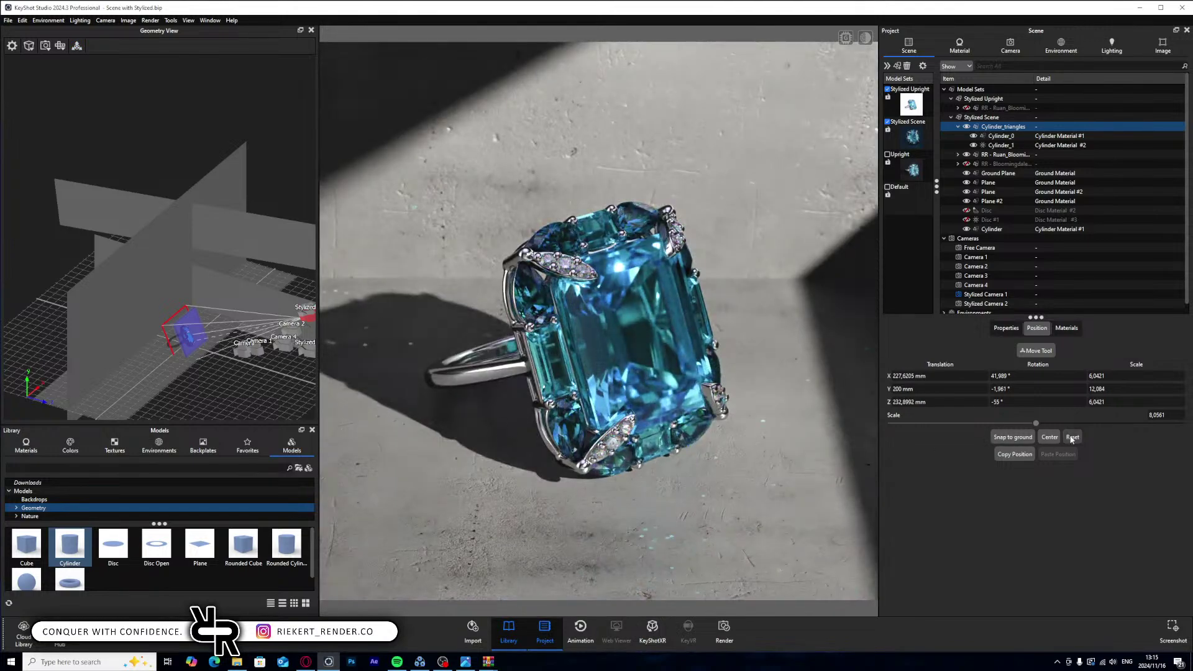
right_click(1015, 128)
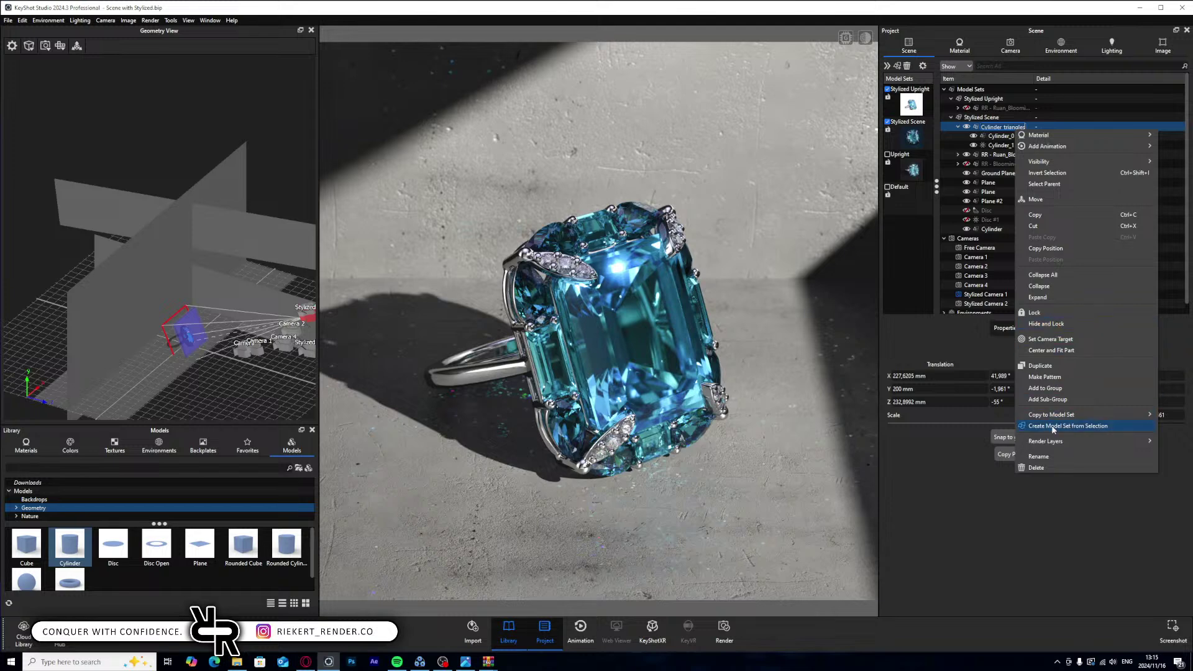
click(823, 475)
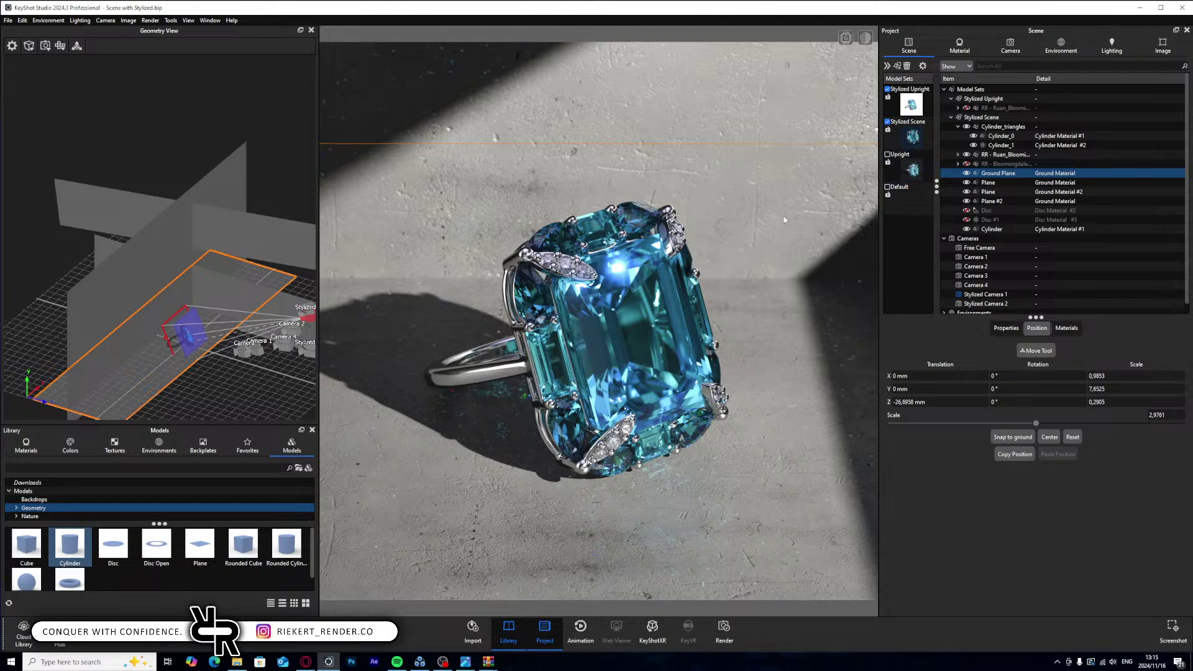
- Set the diffuse color of the cylinder shell's material, Cylinder Material #1, to white (FFFFFF)
click(1020, 137)
double_click(1020, 136)
click(1163, 127)
mouse_move(1102, 199)
mouse_down()
mouse_move(939, 284)
mouse_move(896, 143)
mouse_up()
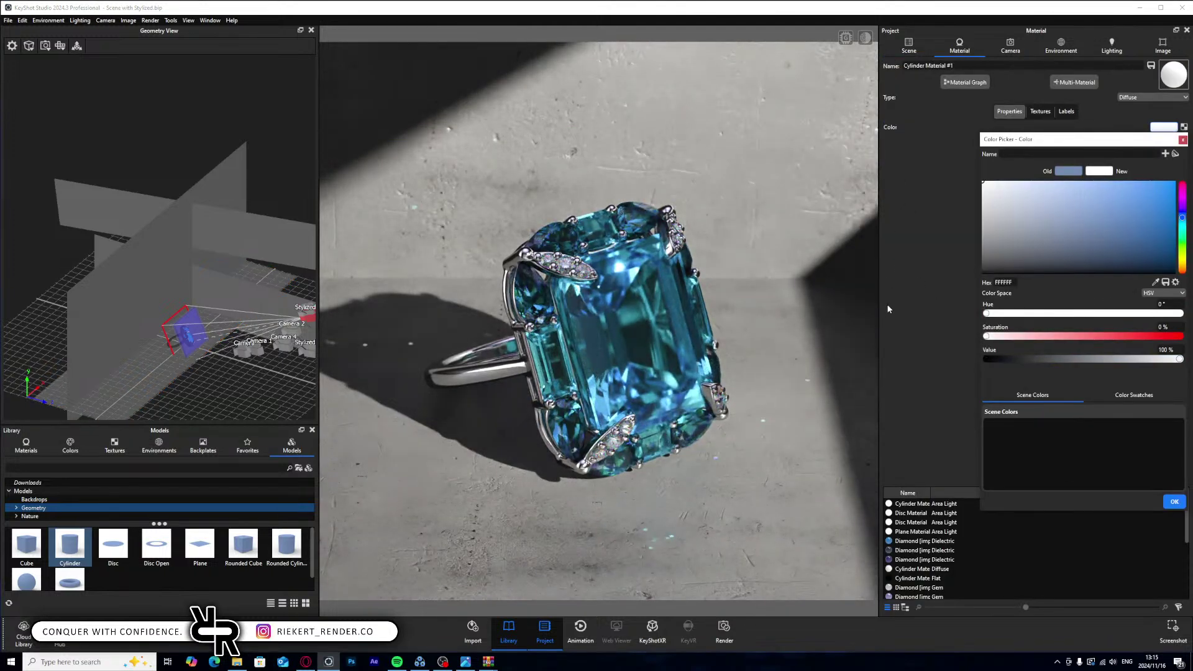
click(1174, 502)
- Change the cylinder shell's material type to Plastic with a black specular color (000000), and show the render statistics overlay
click(1152, 98)
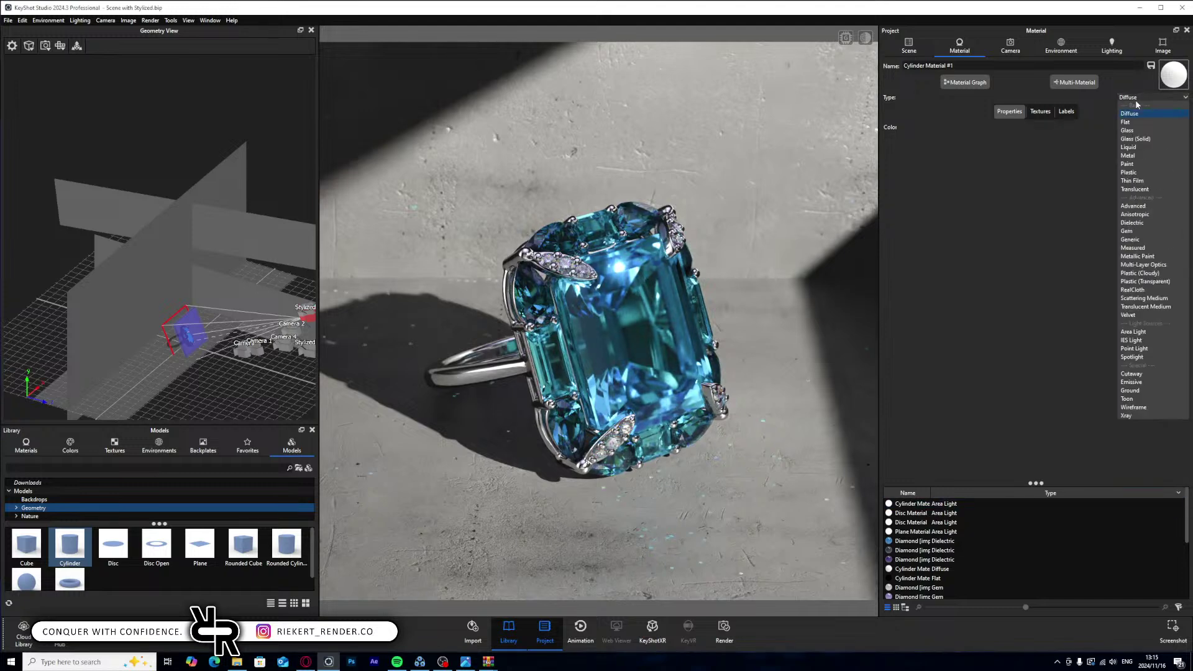
click(1136, 173)
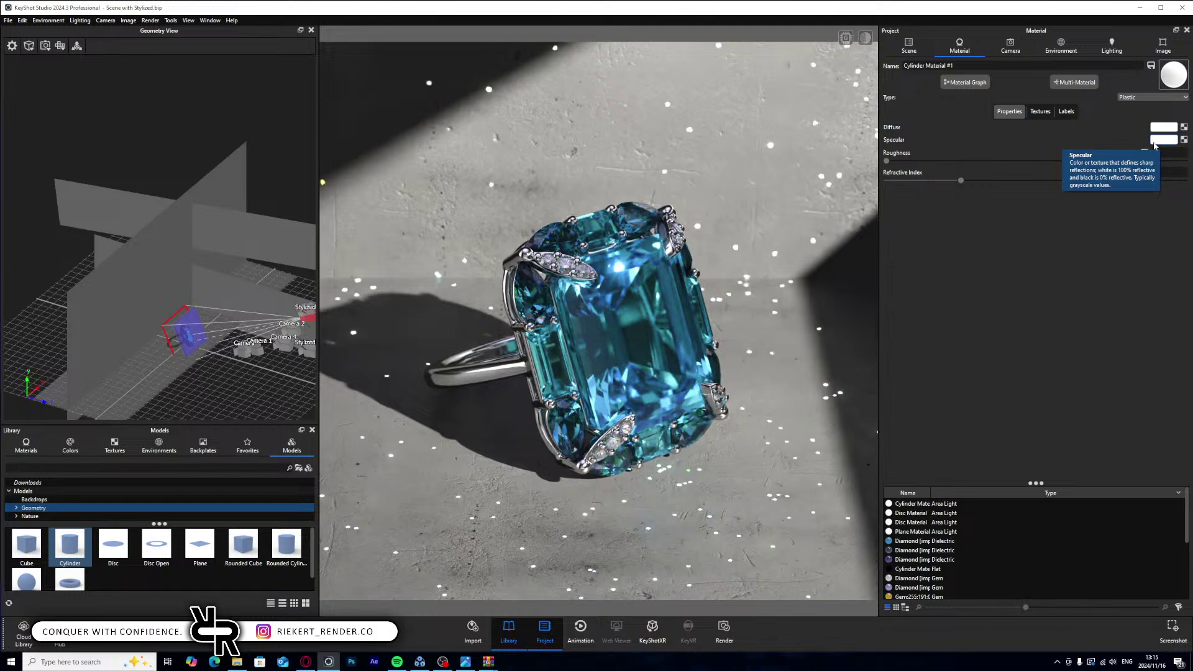
click(1155, 143)
drag(983, 197, 942, 287)
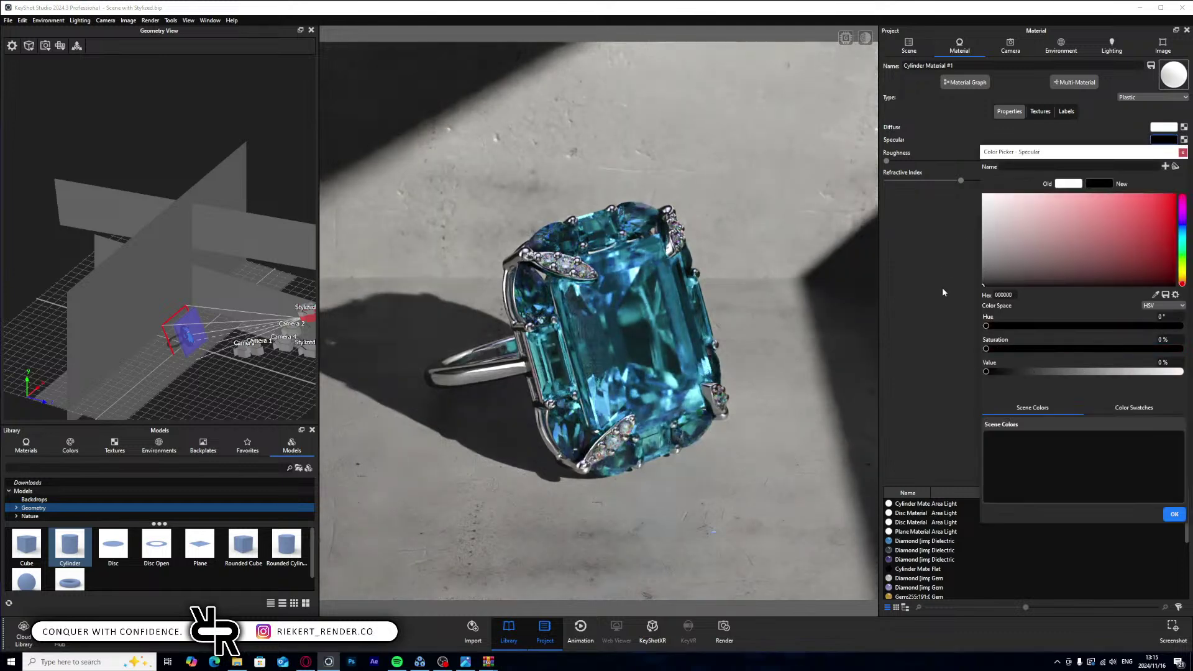
click(1176, 516)
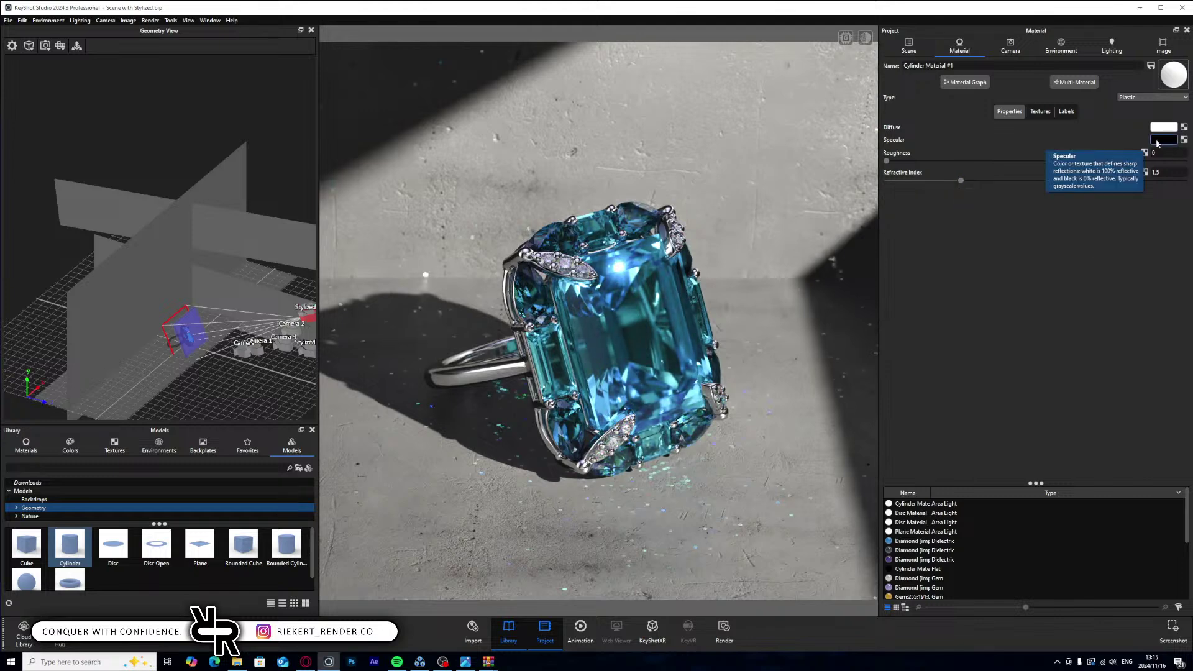
key(h)
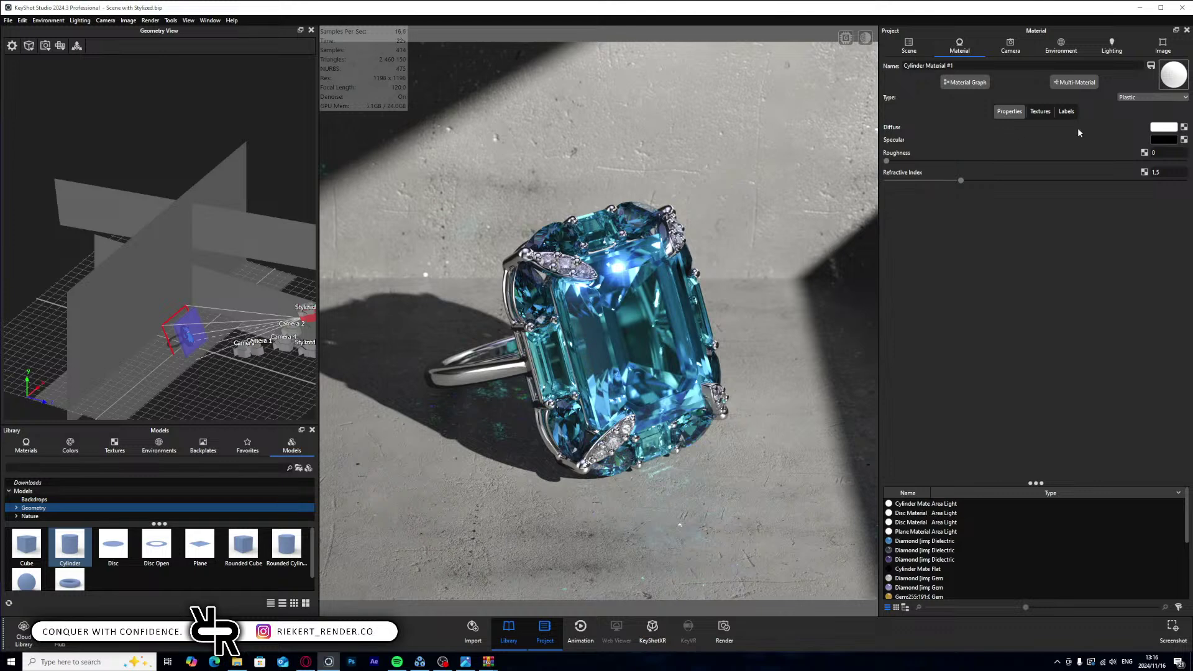
- Make the Cylinder_1 area light invisible in reflections and set its samples to 18
click(909, 44)
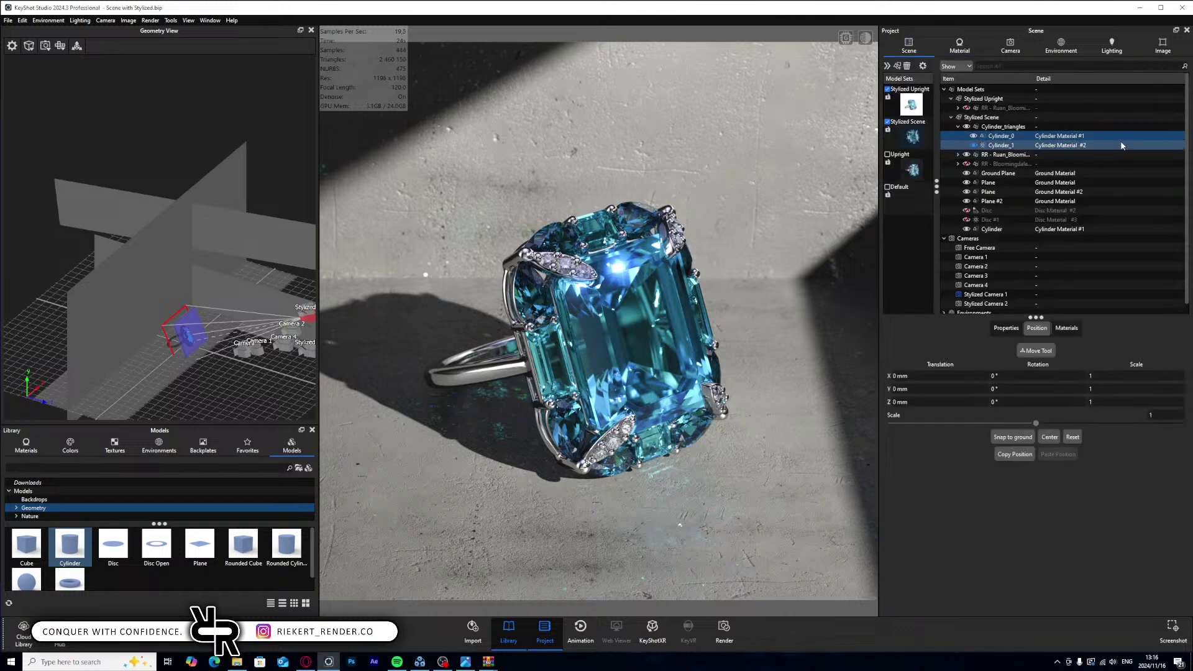
double_click(1154, 135)
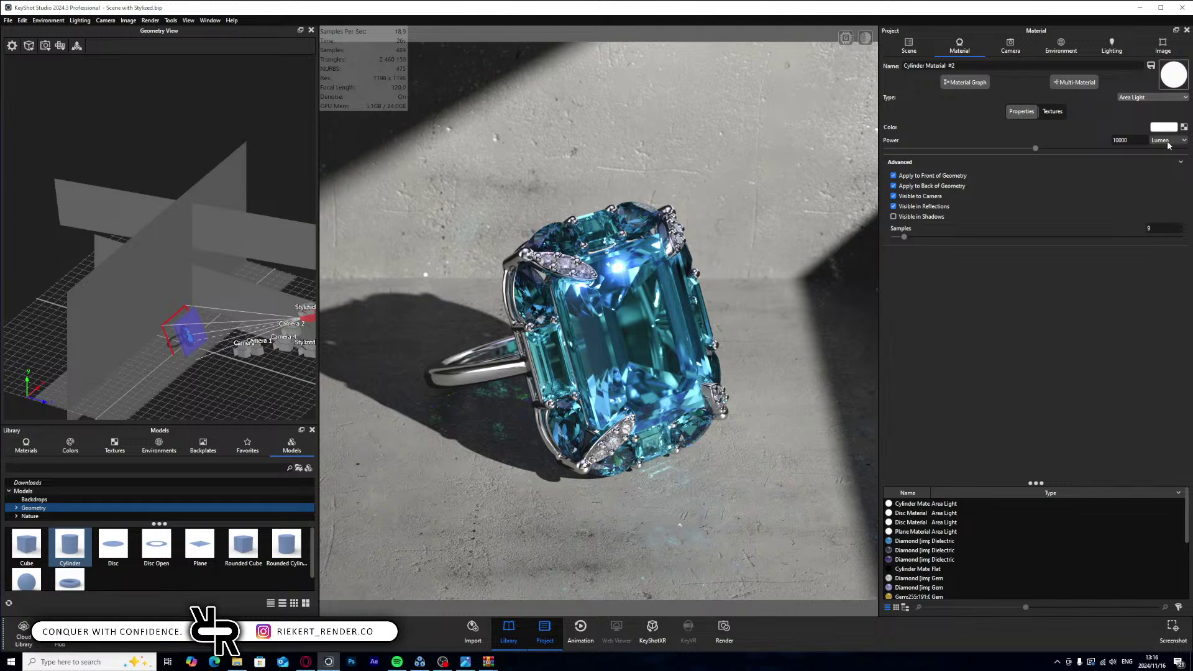
click(894, 207)
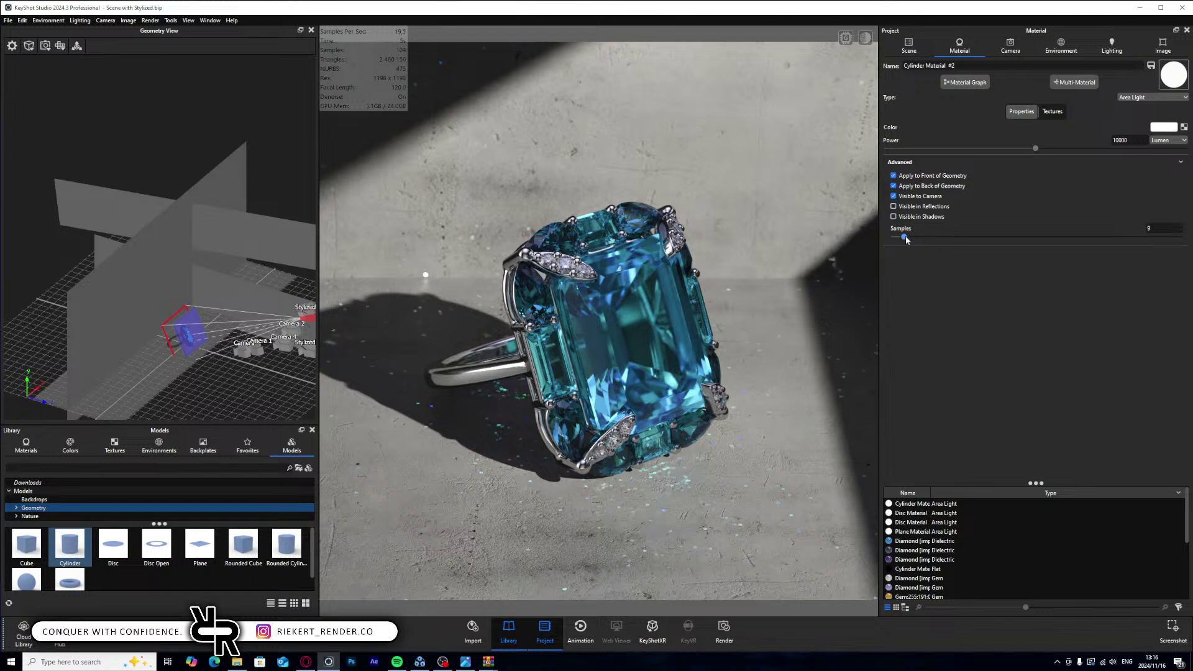
click(1148, 228)
text(18)
- Tint the area light's color from white to a very pale, cool blue
click(1162, 128)
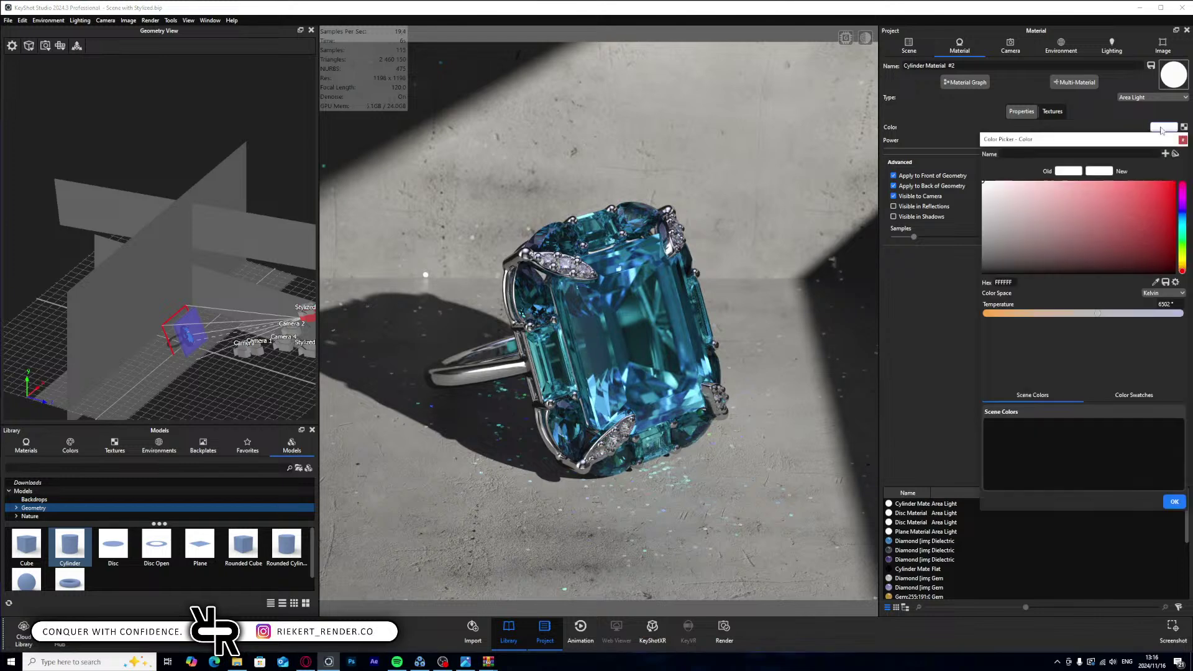
click(1184, 228)
click(1183, 217)
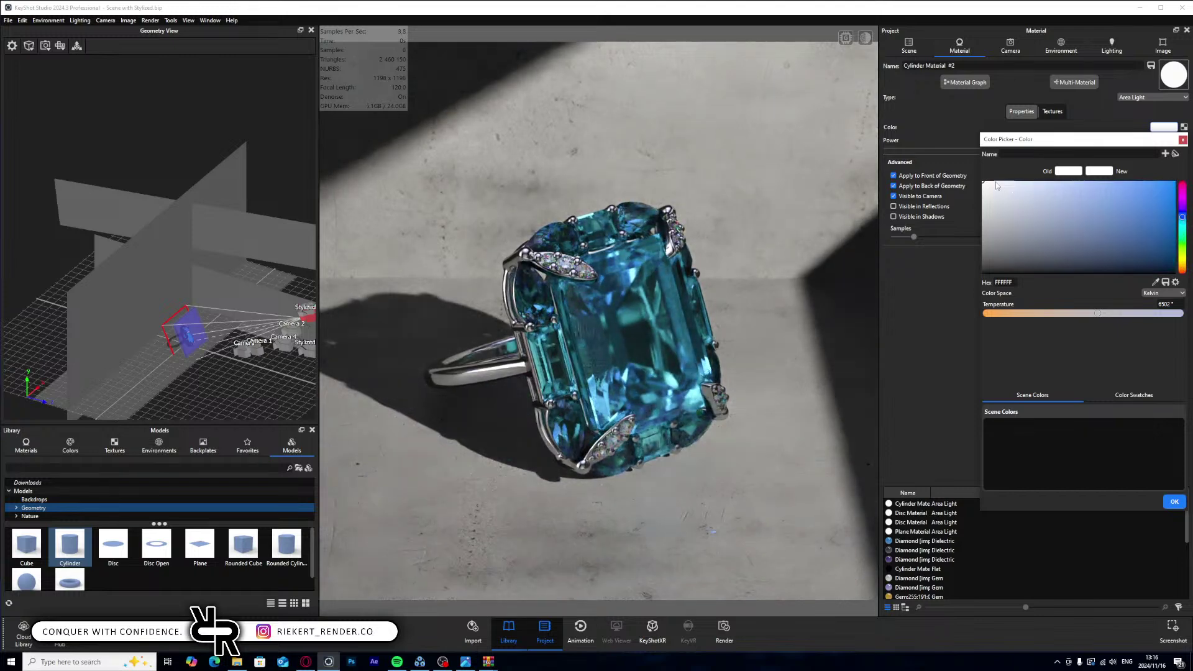
drag(997, 185, 1002, 179)
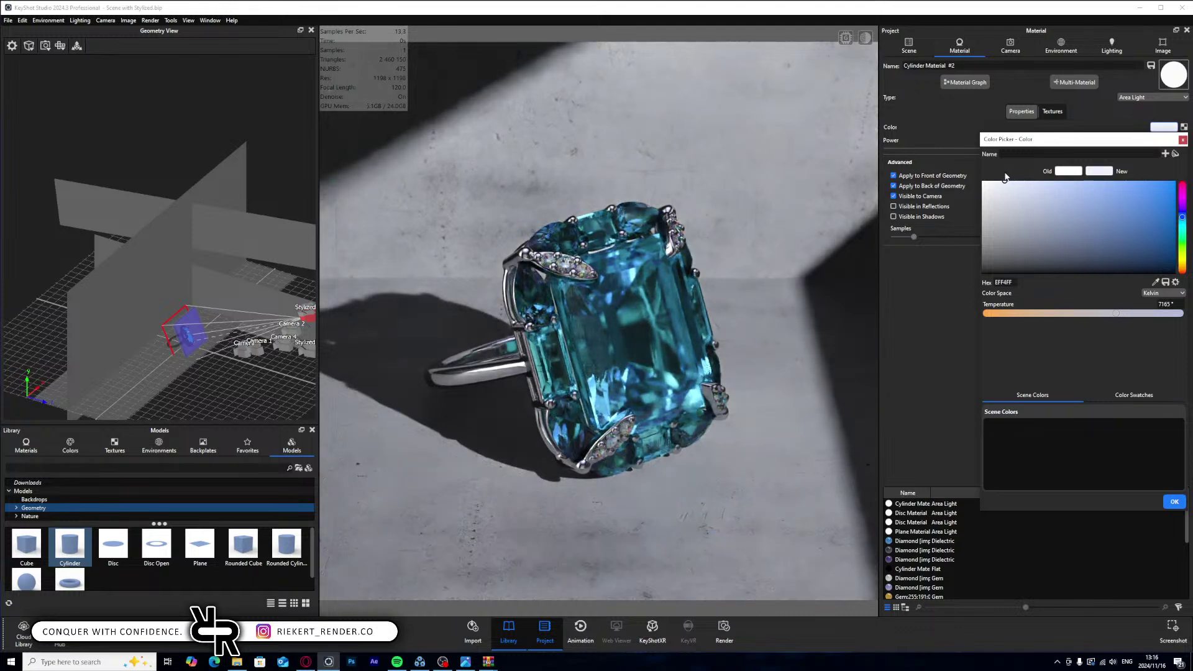
drag(1002, 179, 1008, 181)
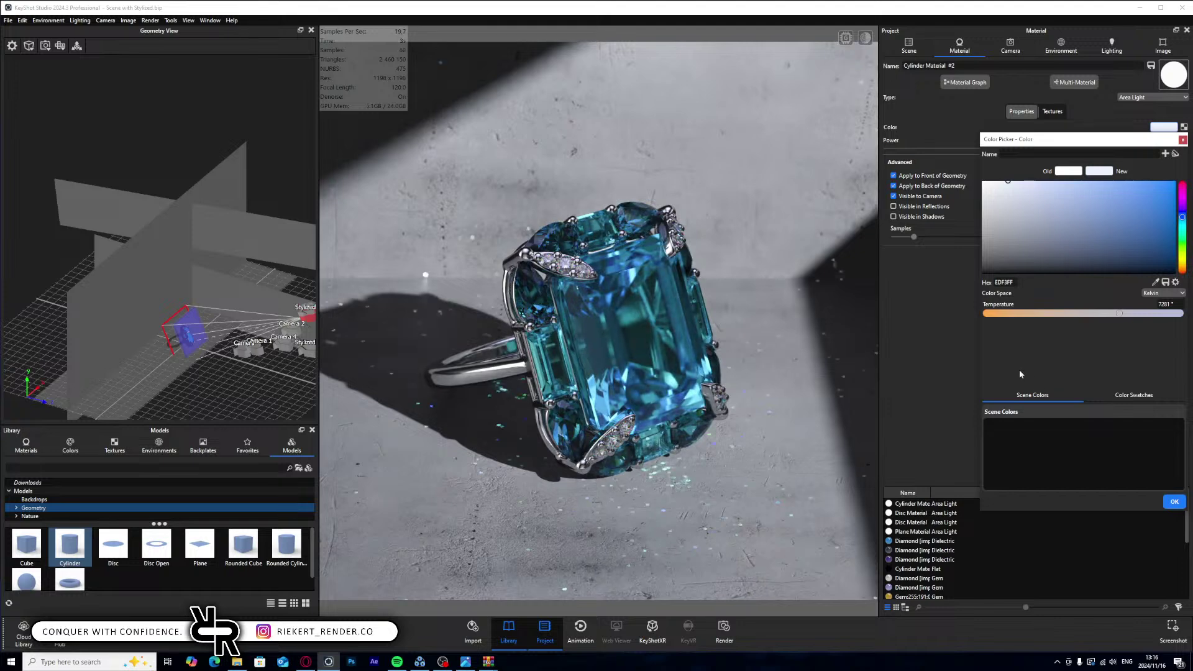
click(996, 181)
click(1174, 501)
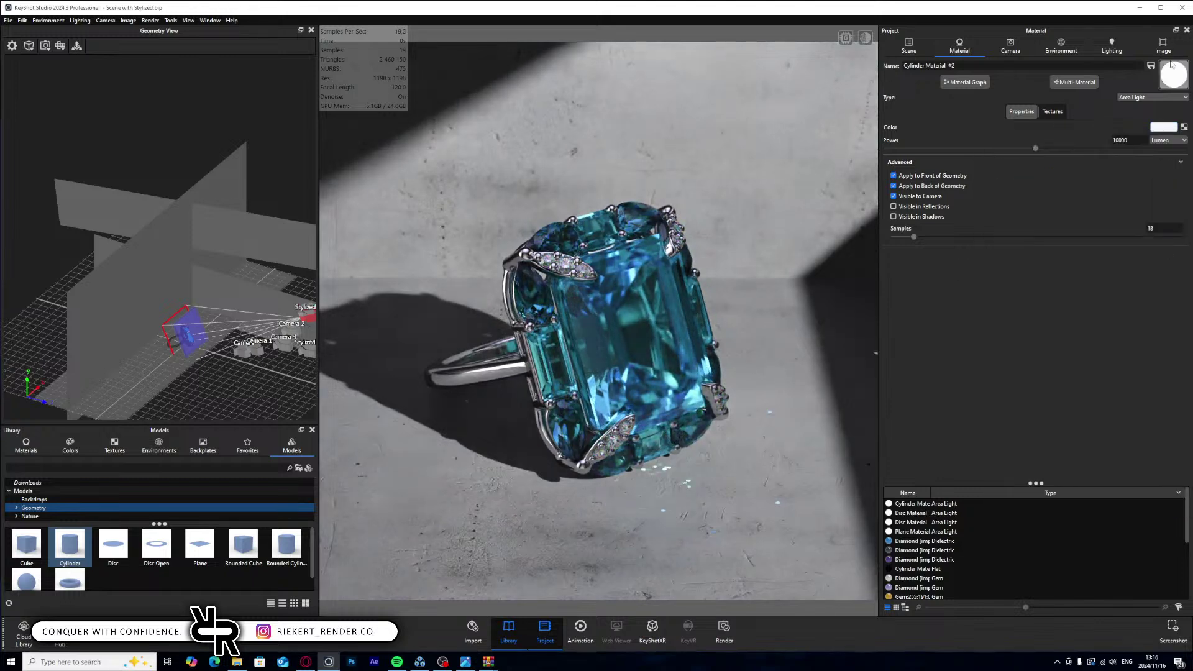
- Set the Lights value of the image's tone curve to 0.57 and compare the lighting with Reference.jpg
click(1163, 46)
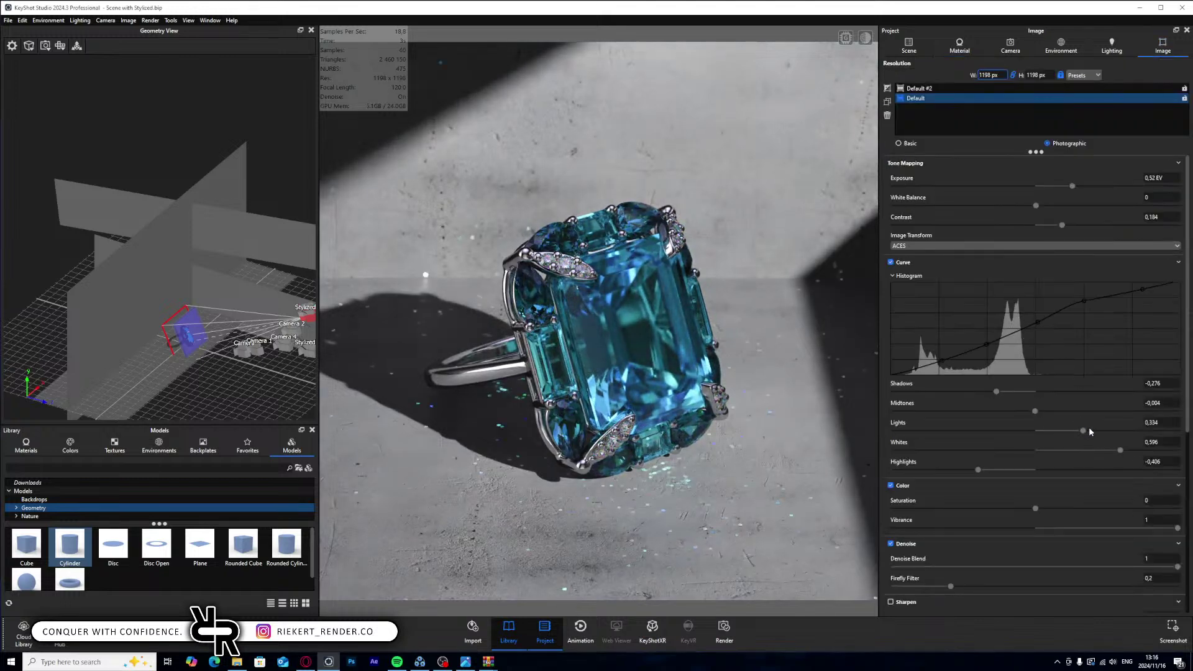
drag(1089, 429, 1118, 430)
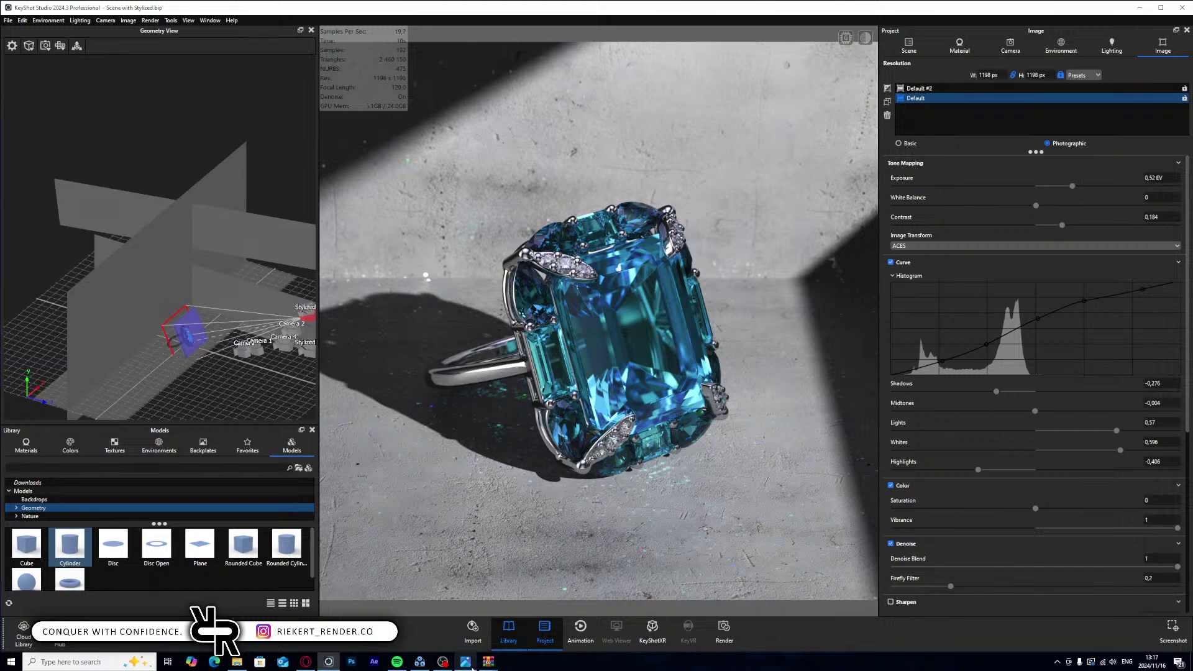
key(alt+Tab)
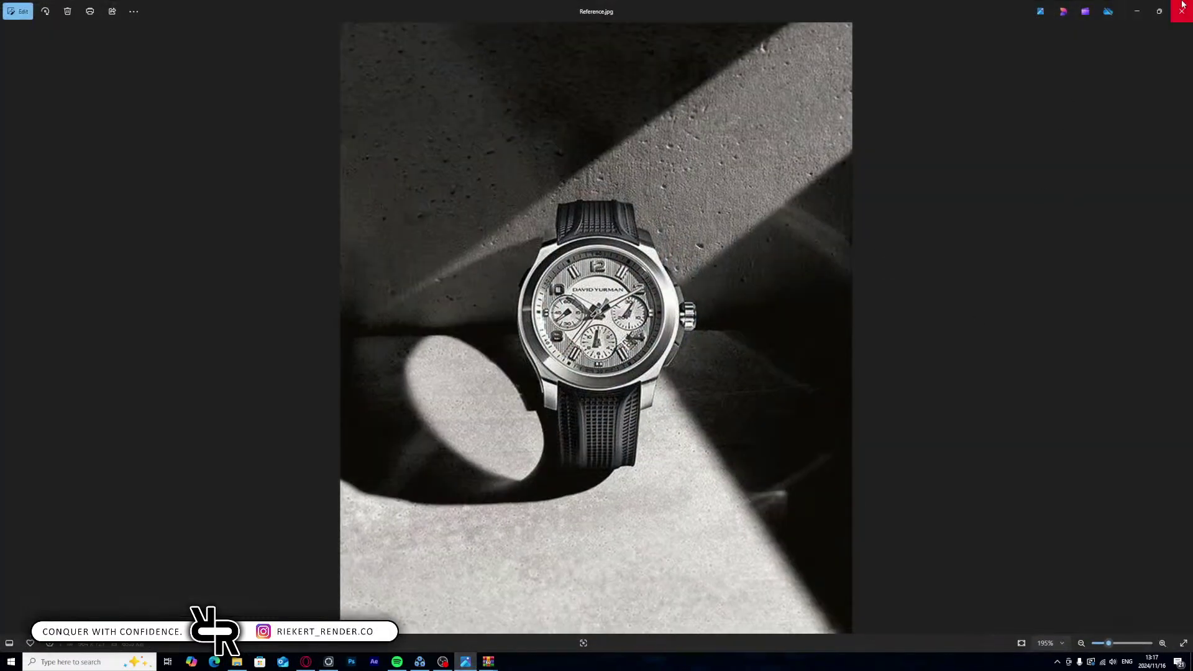
click(1137, 11)
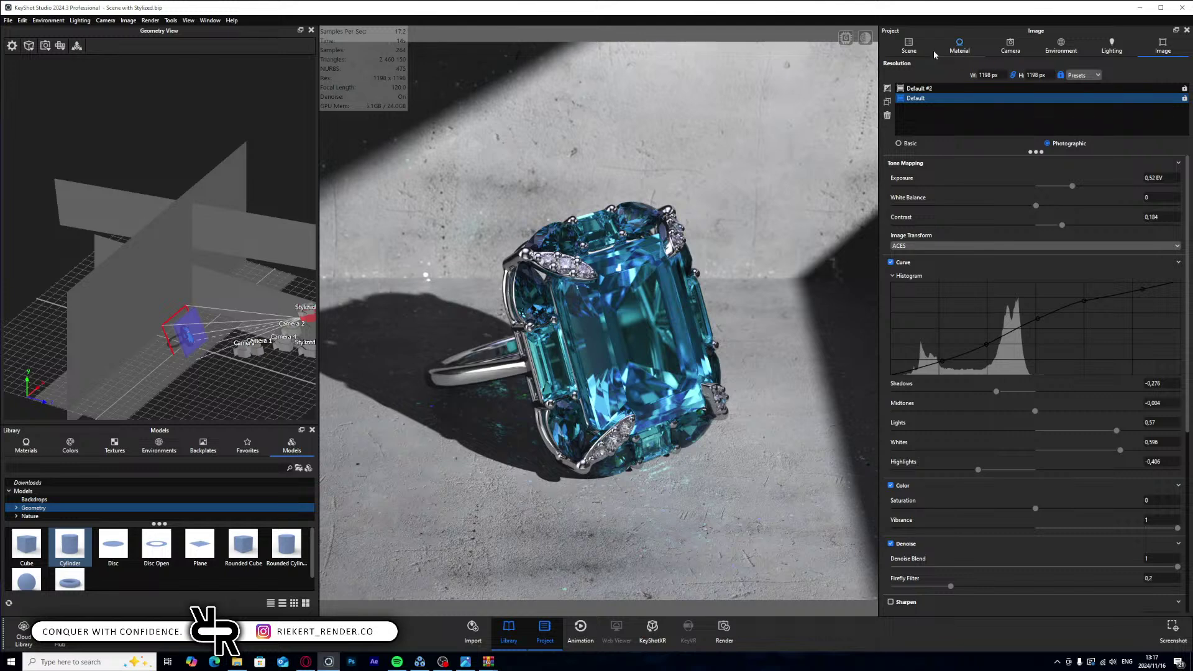
- Rotate the blocking plane with Ground Material #2 to about -15° around Y and raise it to about Y 30.4 mm
click(908, 44)
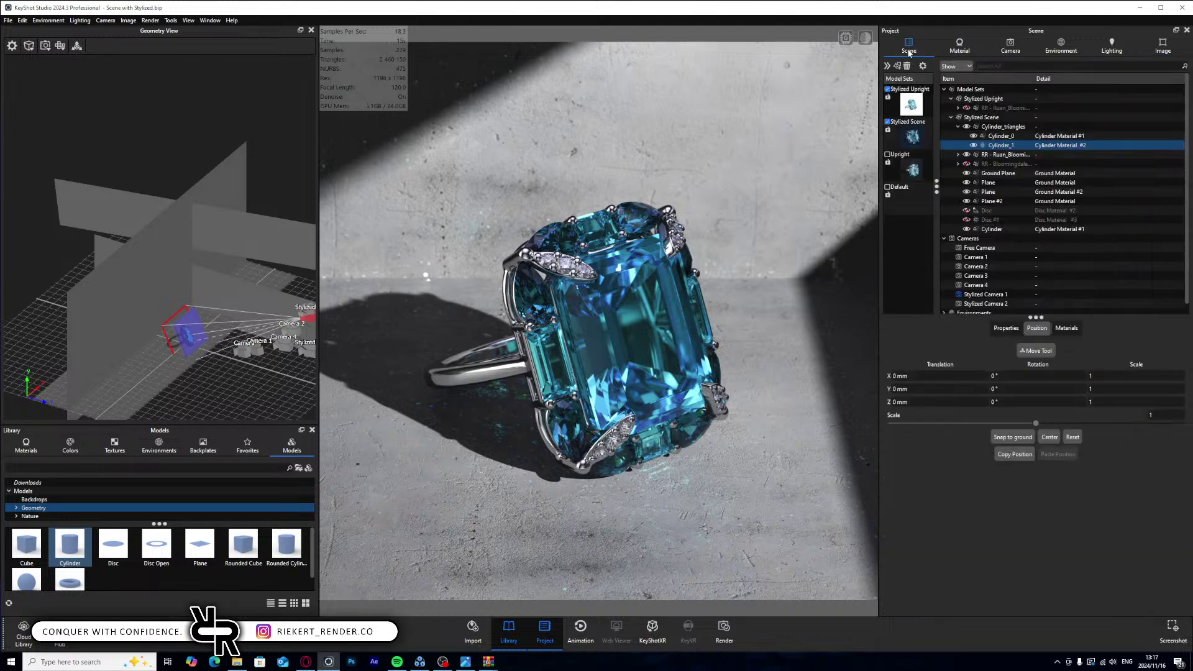
click(1002, 192)
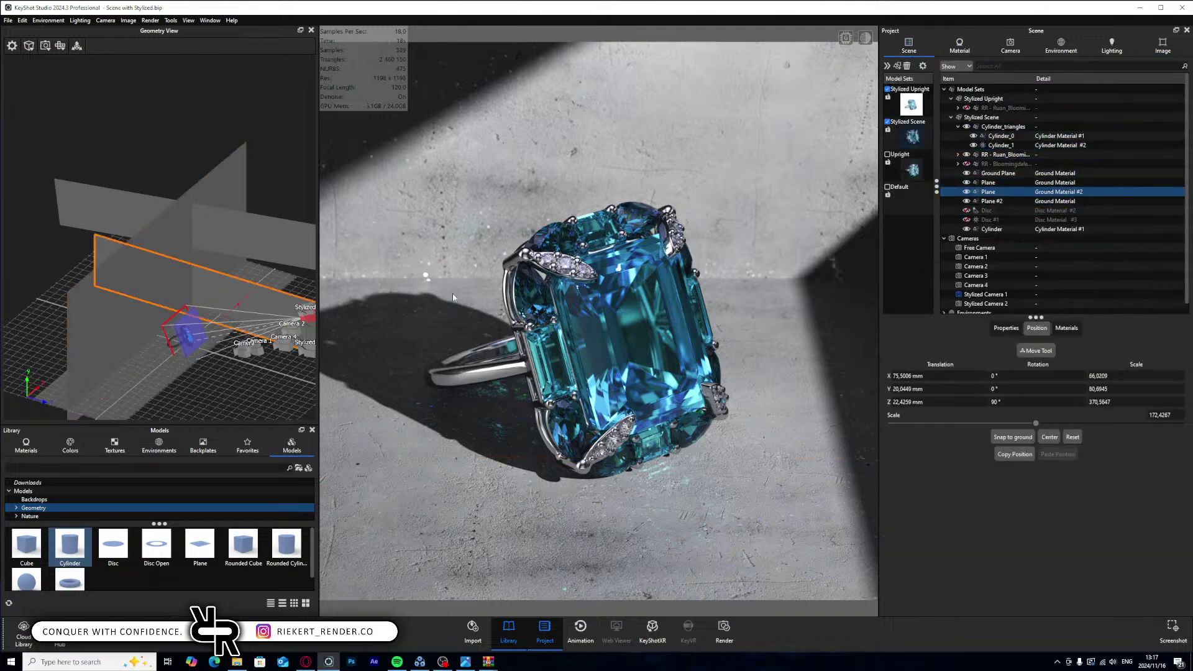
click(76, 47)
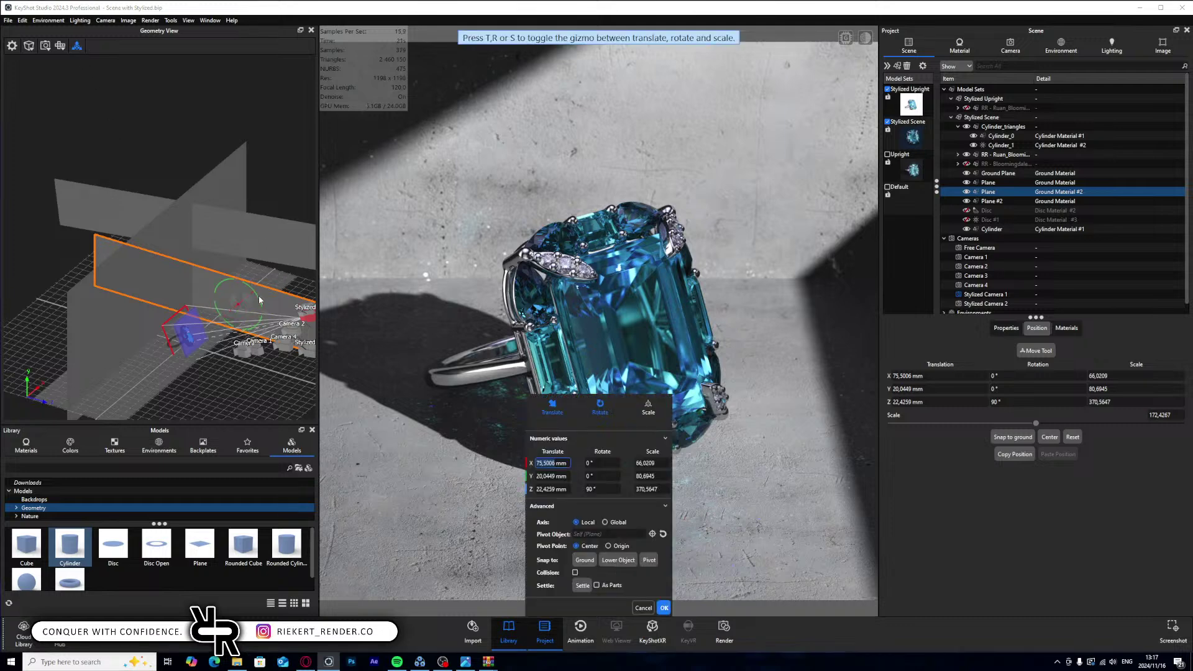
key(r)
drag(261, 303, 252, 279)
key(t)
key(r)
key(t)
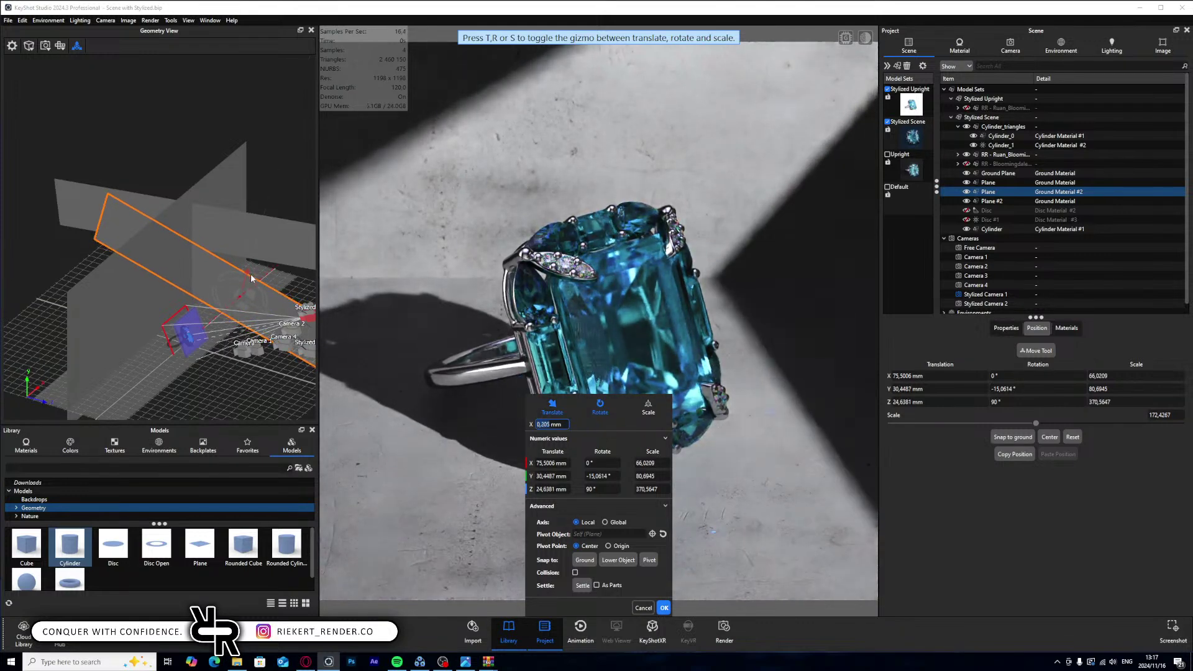
- Refine the same plane's Y rotation to about -18.3° and its height to about 31.8 mm, comparing the shadow with Reference.jpg
click(466, 661)
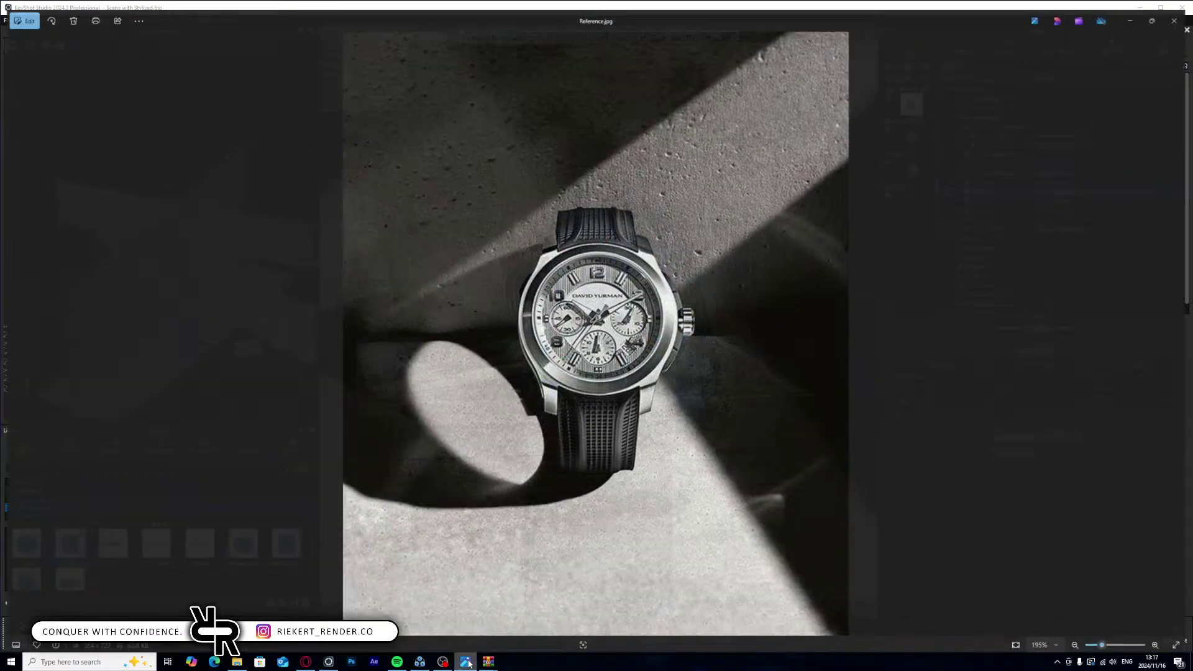
click(466, 662)
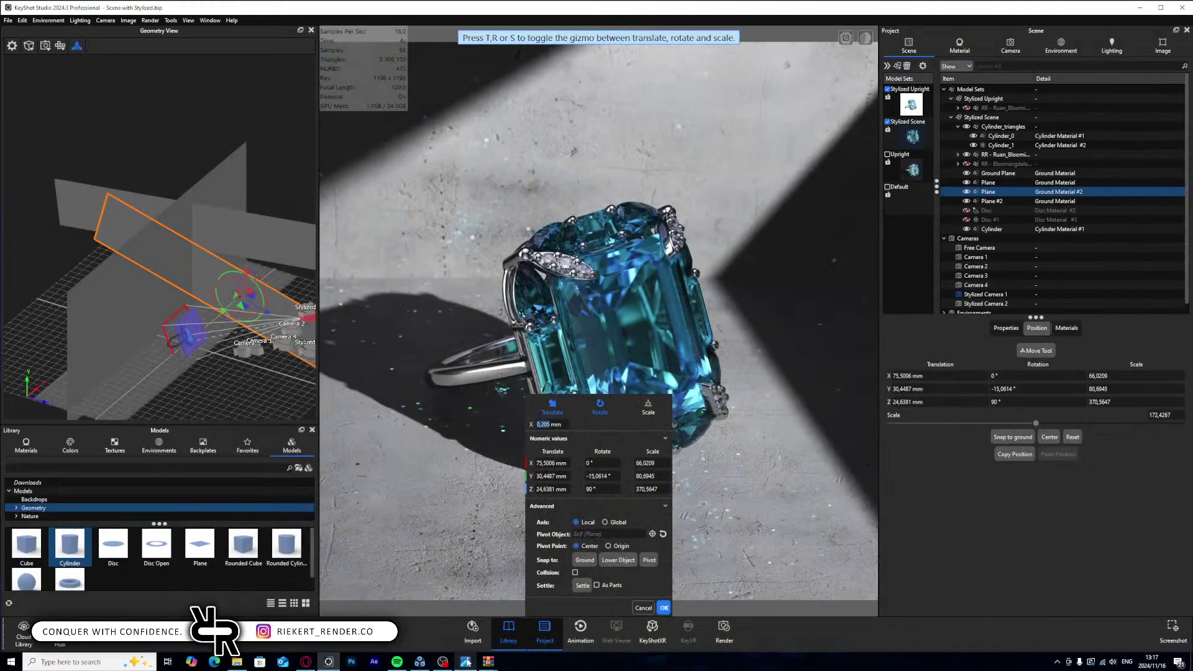
key(r)
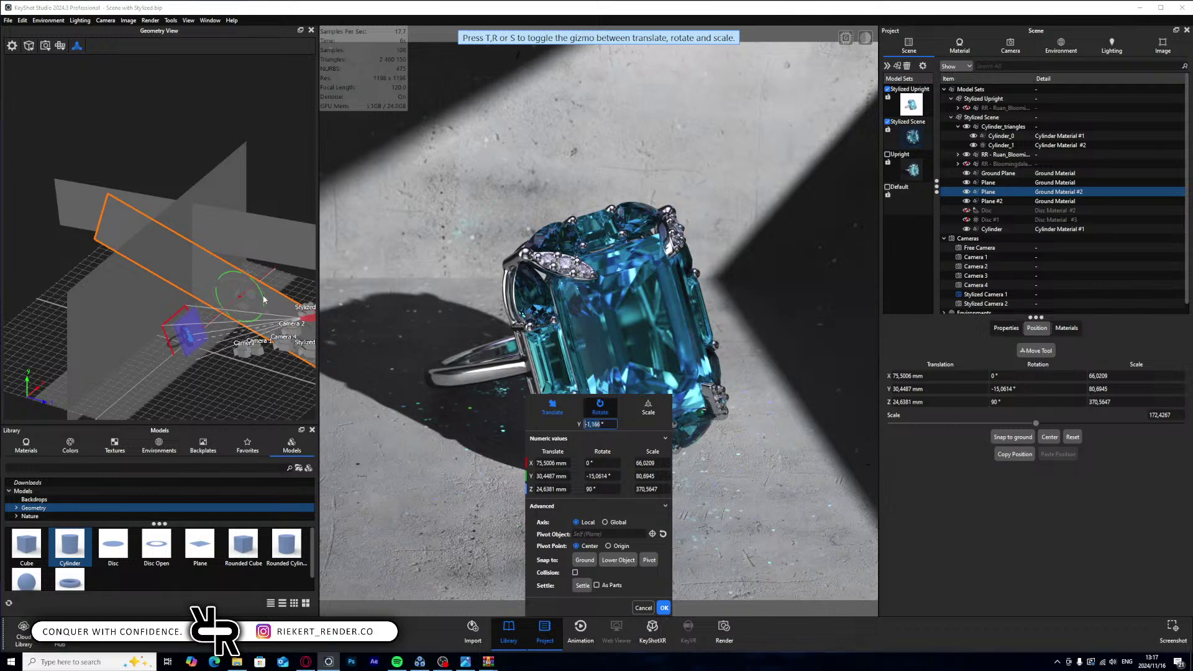
mouse_move(266, 287)
mouse_down()
mouse_move(264, 301)
mouse_move(253, 278)
mouse_up()
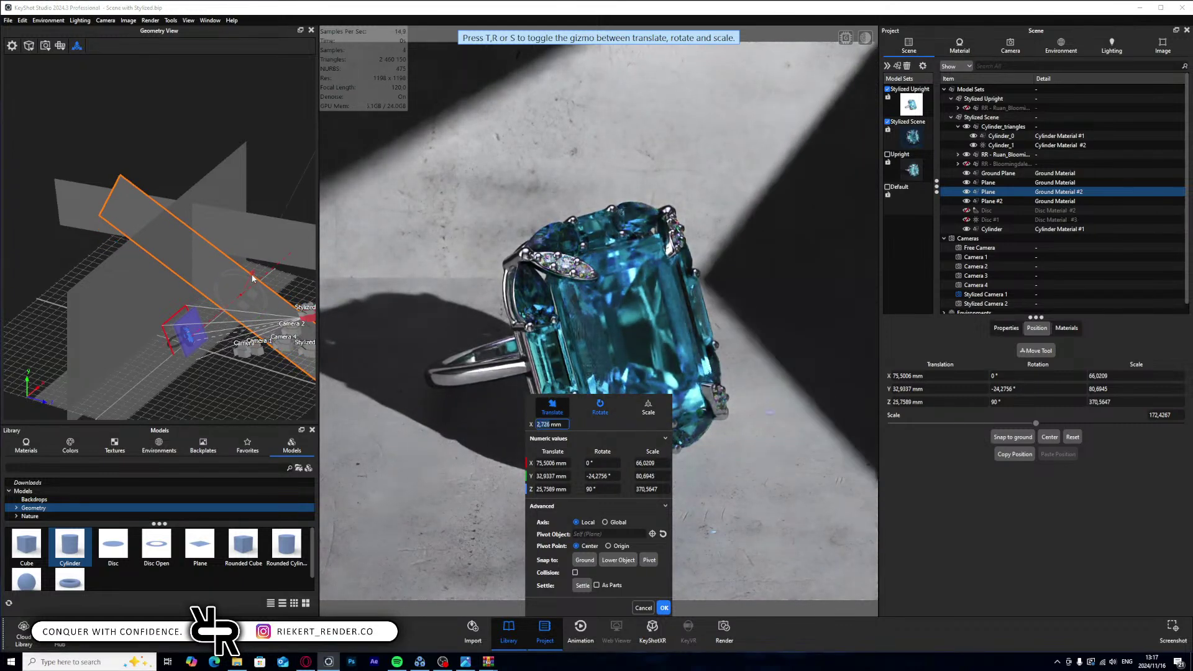
key(r)
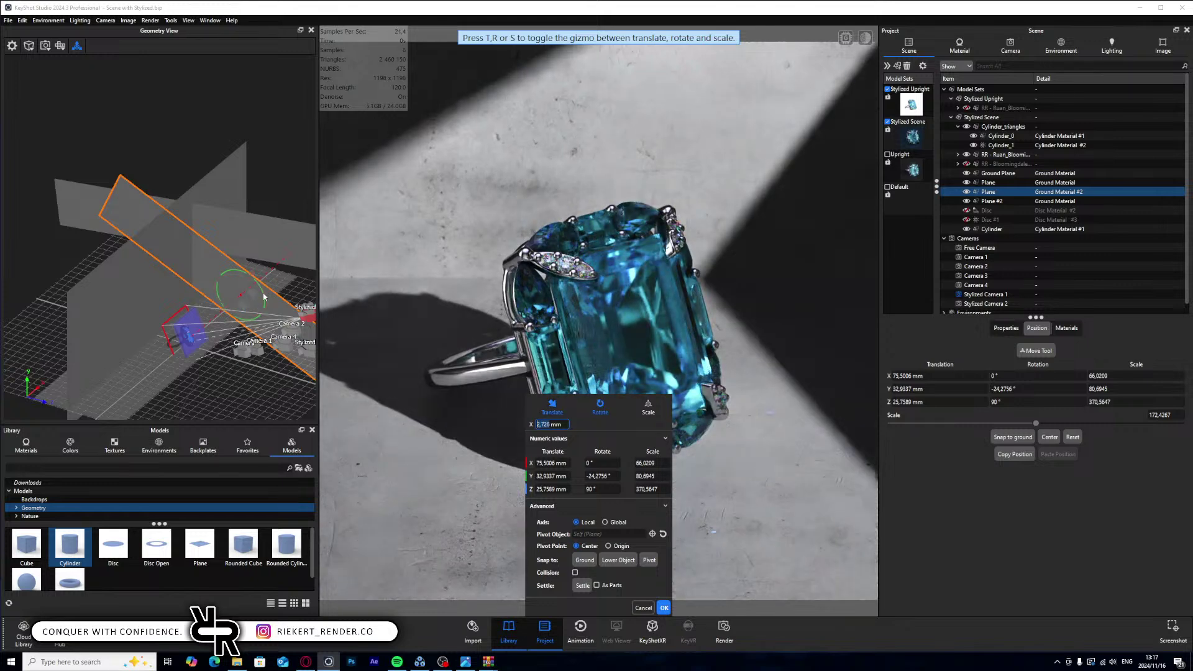
drag(260, 291, 247, 274)
key(t)
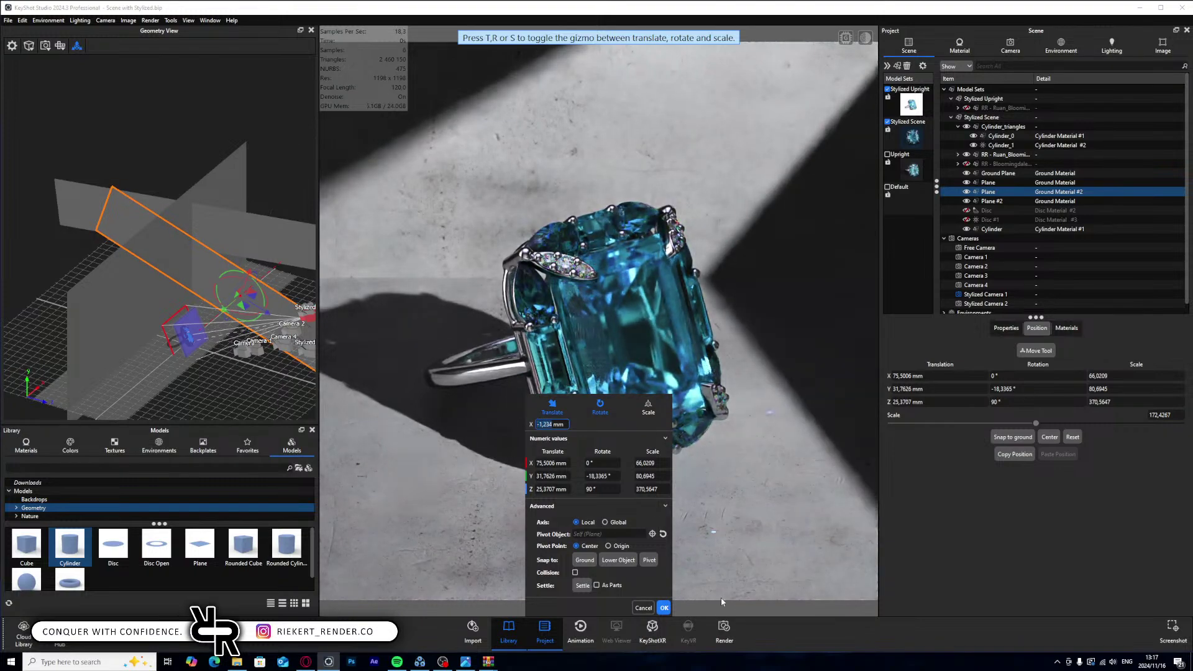
click(663, 608)
click(466, 662)
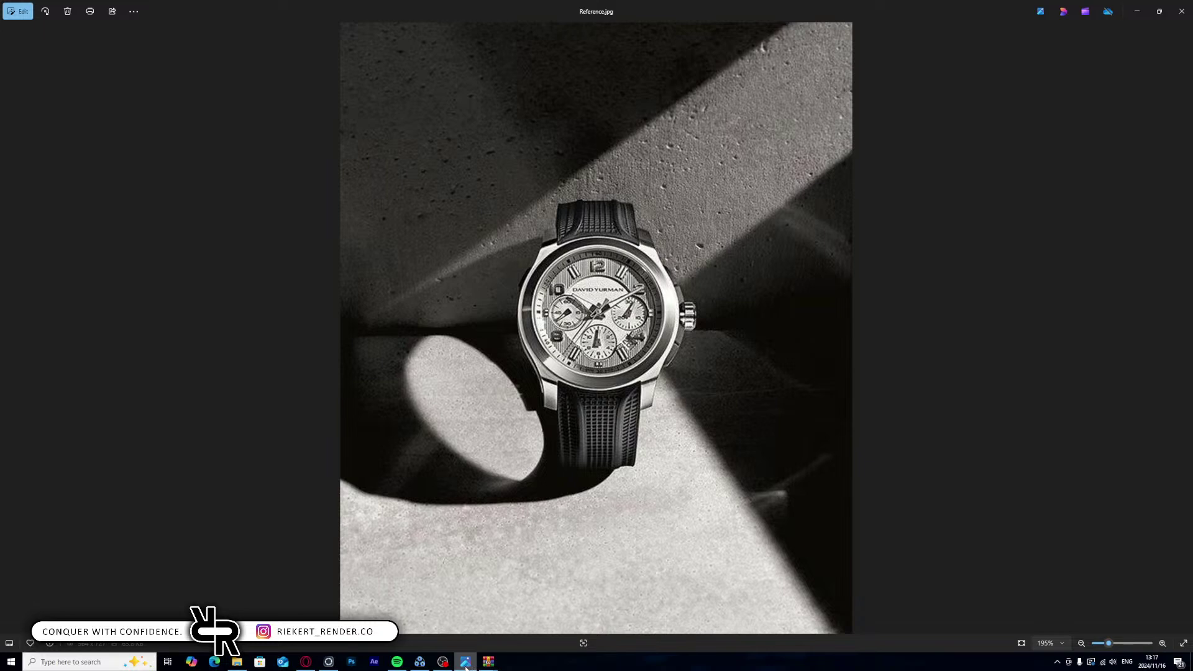
click(462, 665)
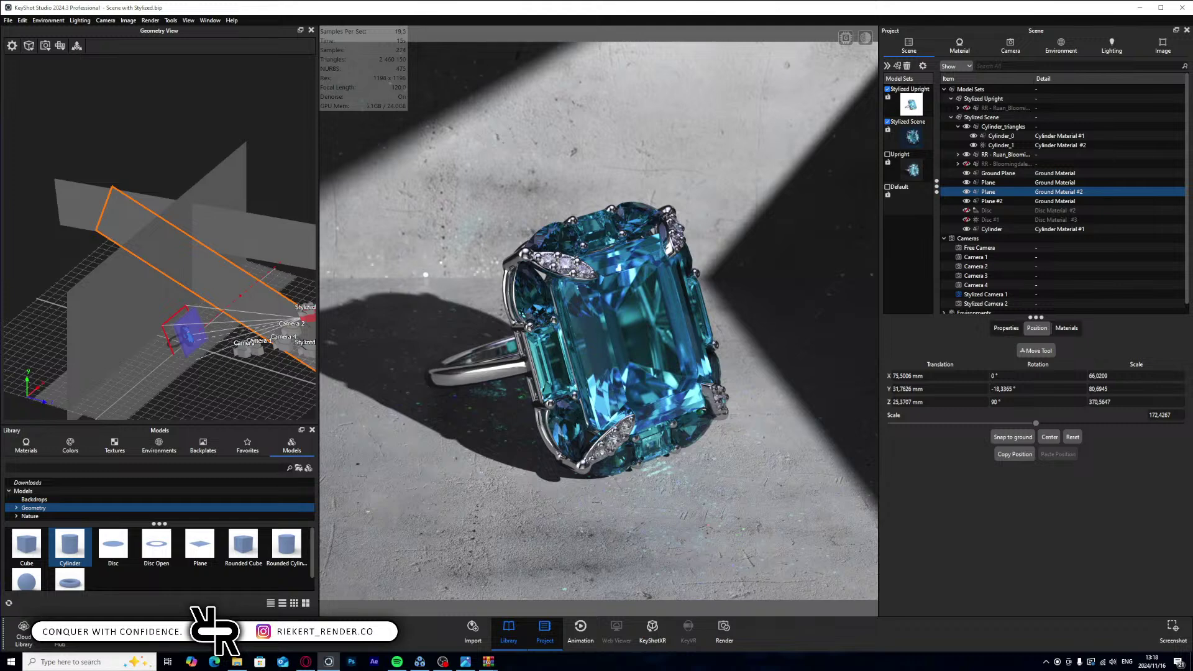
click(465, 662)
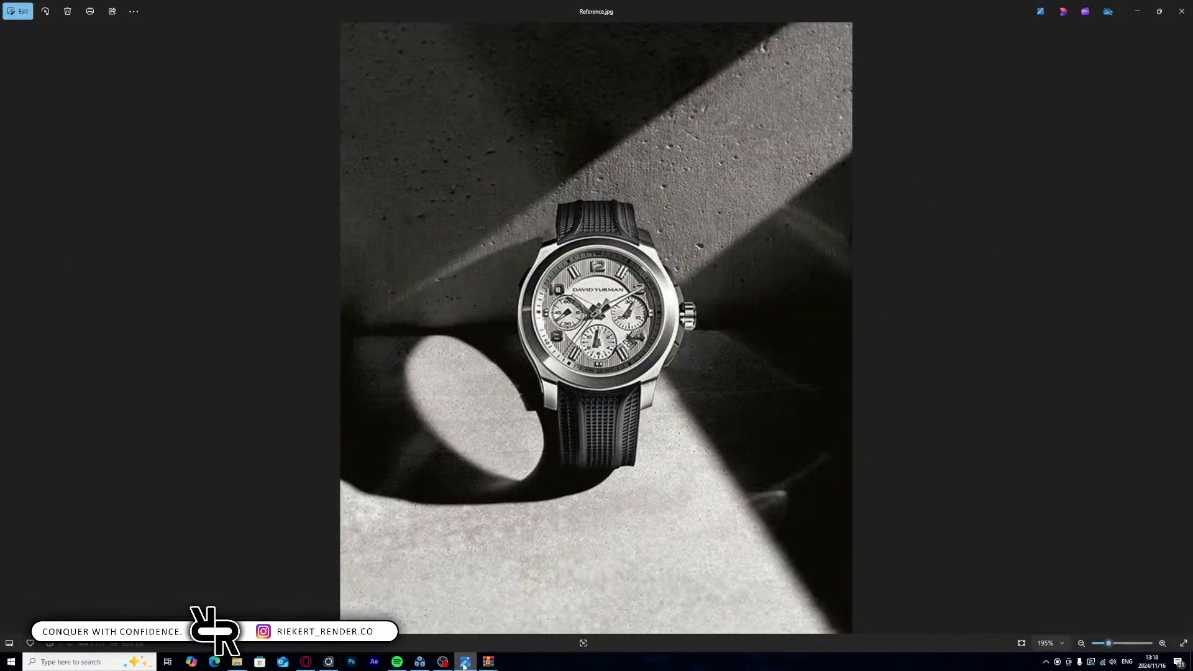
click(465, 662)
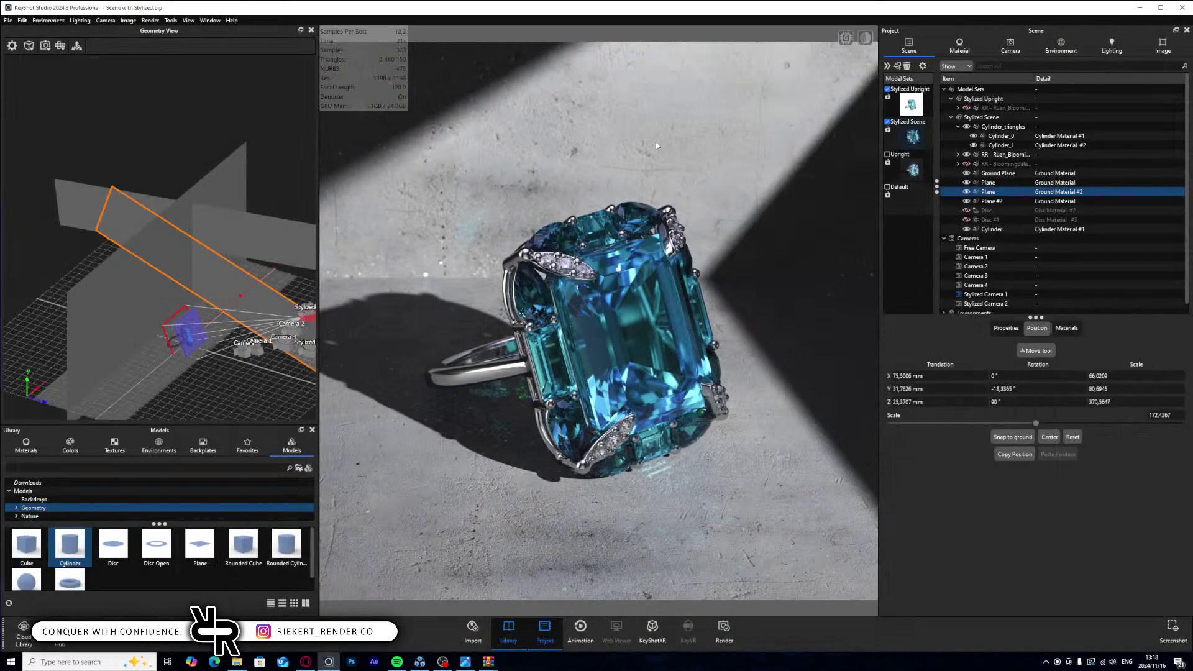
- Save the changes to Stylized Camera 1 and switch to Stylized Camera 2
click(1010, 46)
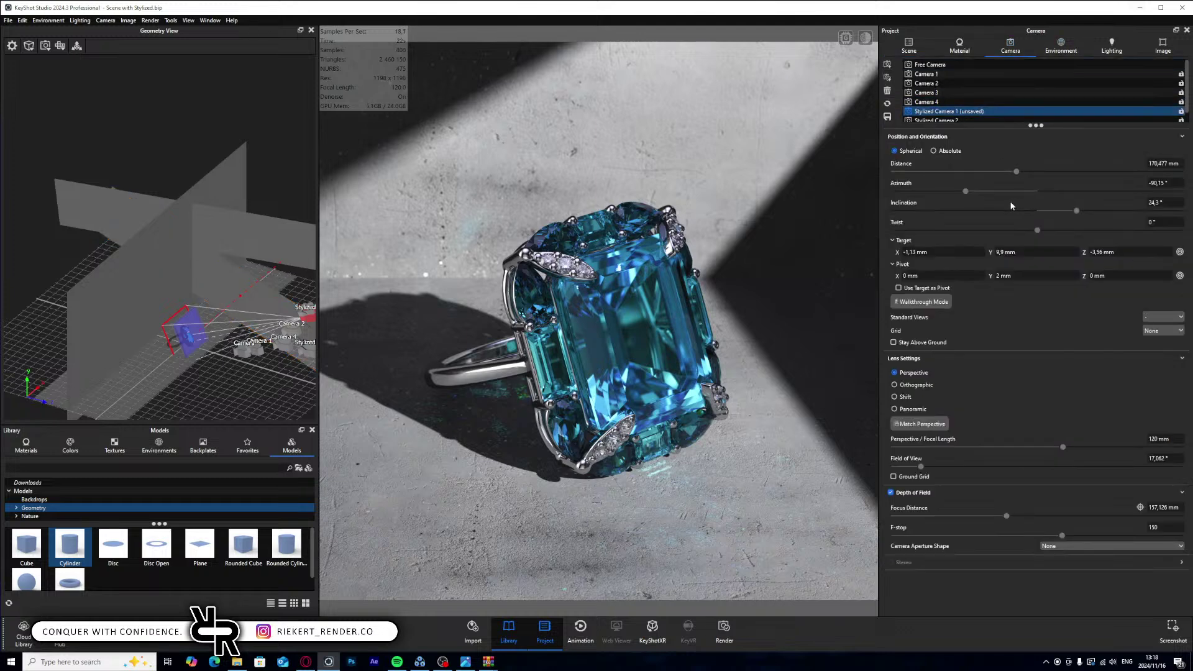
click(888, 114)
click(940, 120)
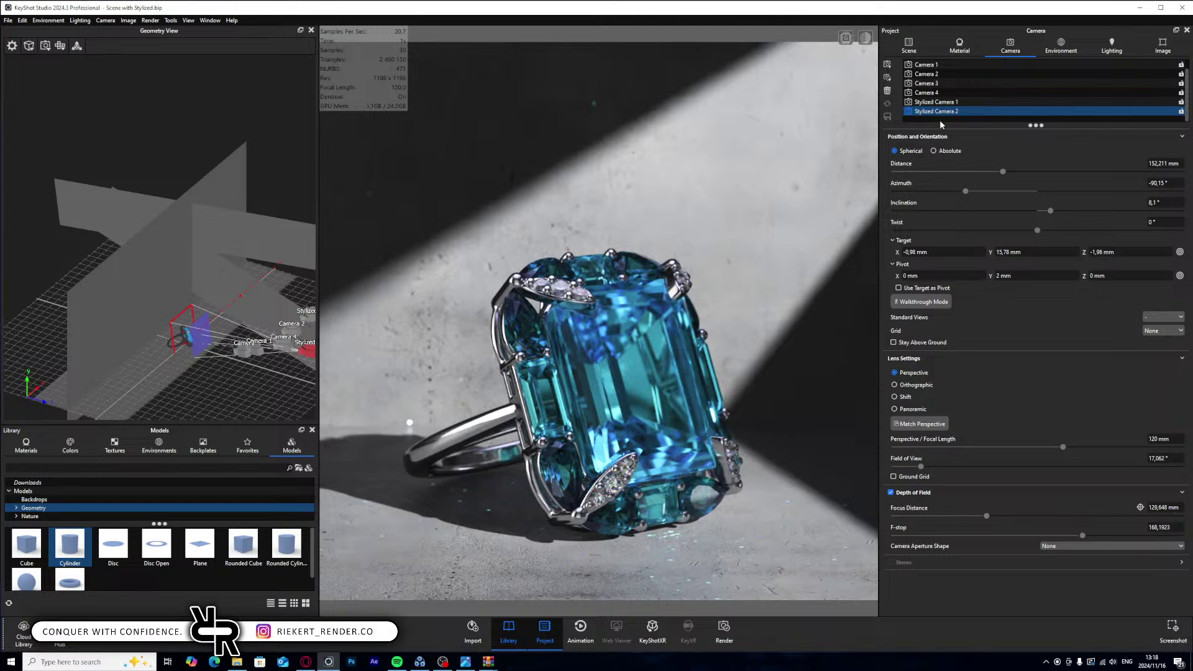
- Try to set Stylized Camera 2's focal point on the large emerald-cut gem, and reset the camera
click(1140, 508)
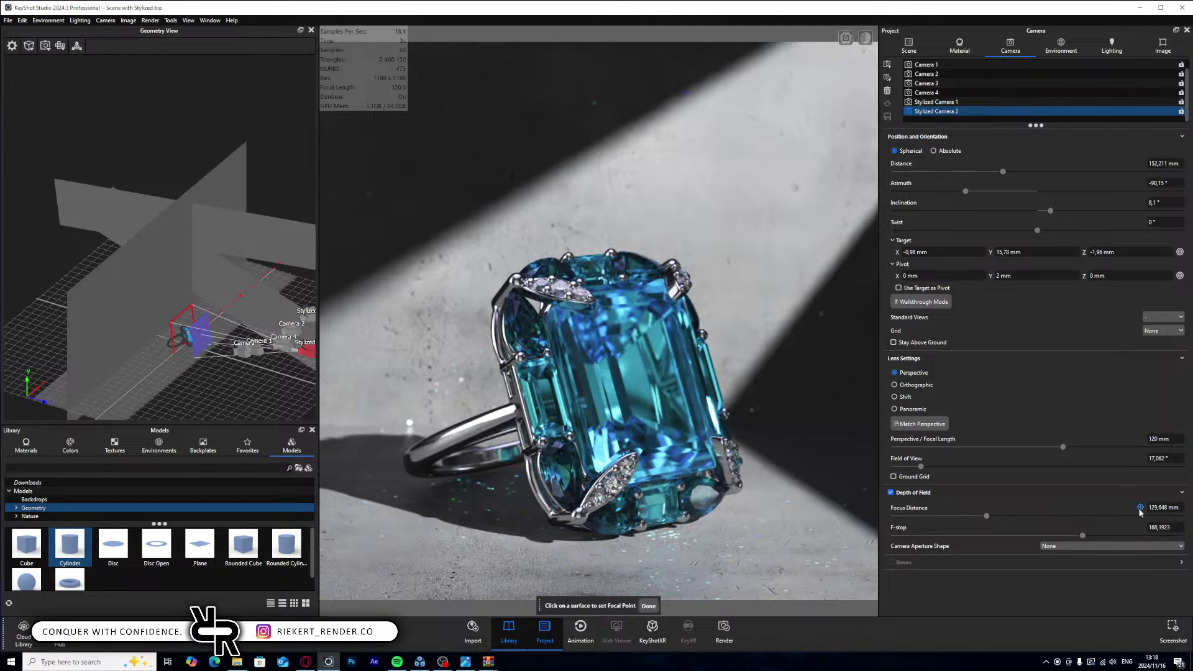
click(623, 383)
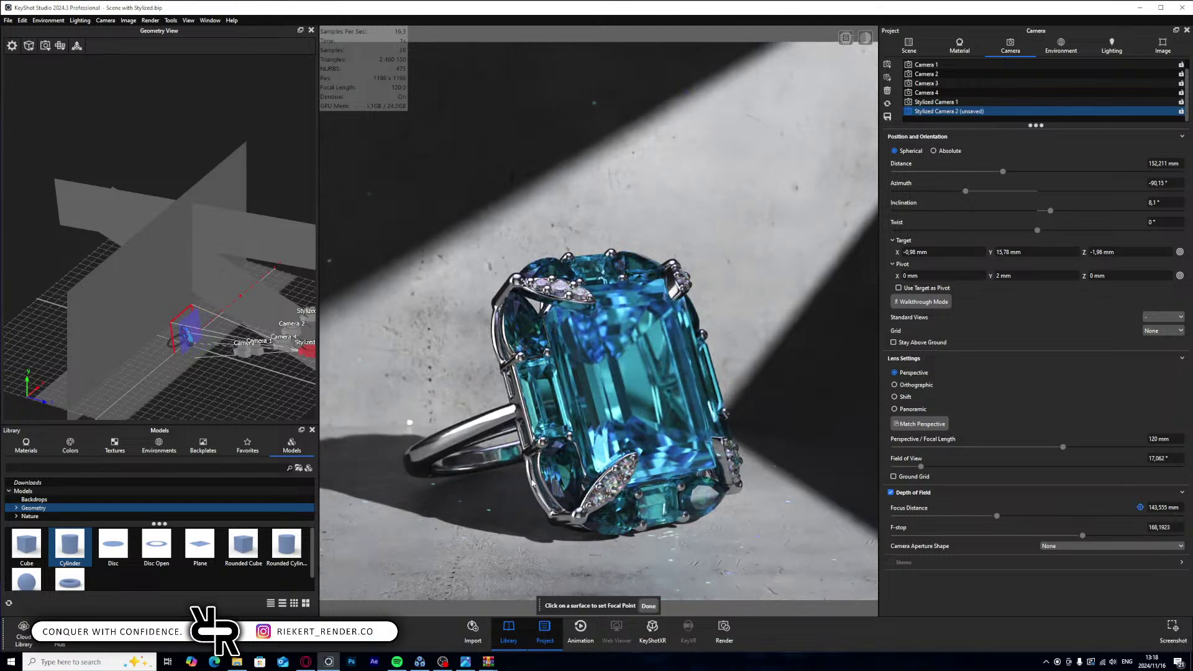
drag(706, 494, 734, 489)
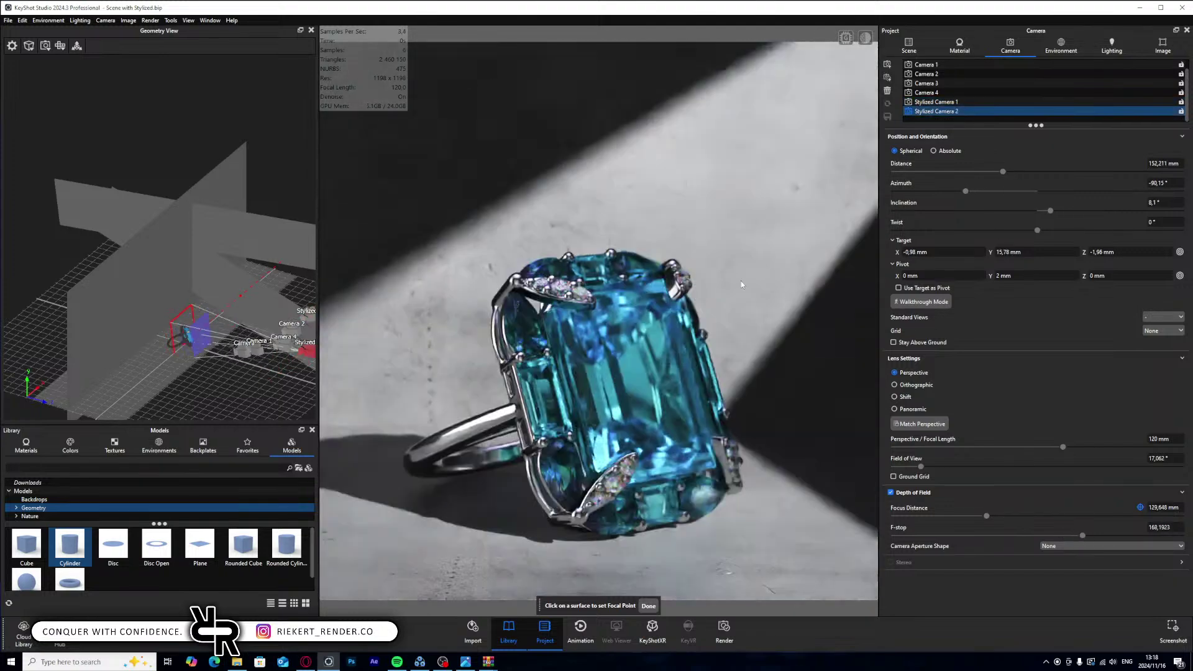
click(887, 103)
- Set Stylized Camera 2's focus distance to about 143.3 mm so the focal plane meets the ring's gem, and finish focal point picking
scroll(246, 365, up, 3)
middle_drag(246, 365, 214, 250)
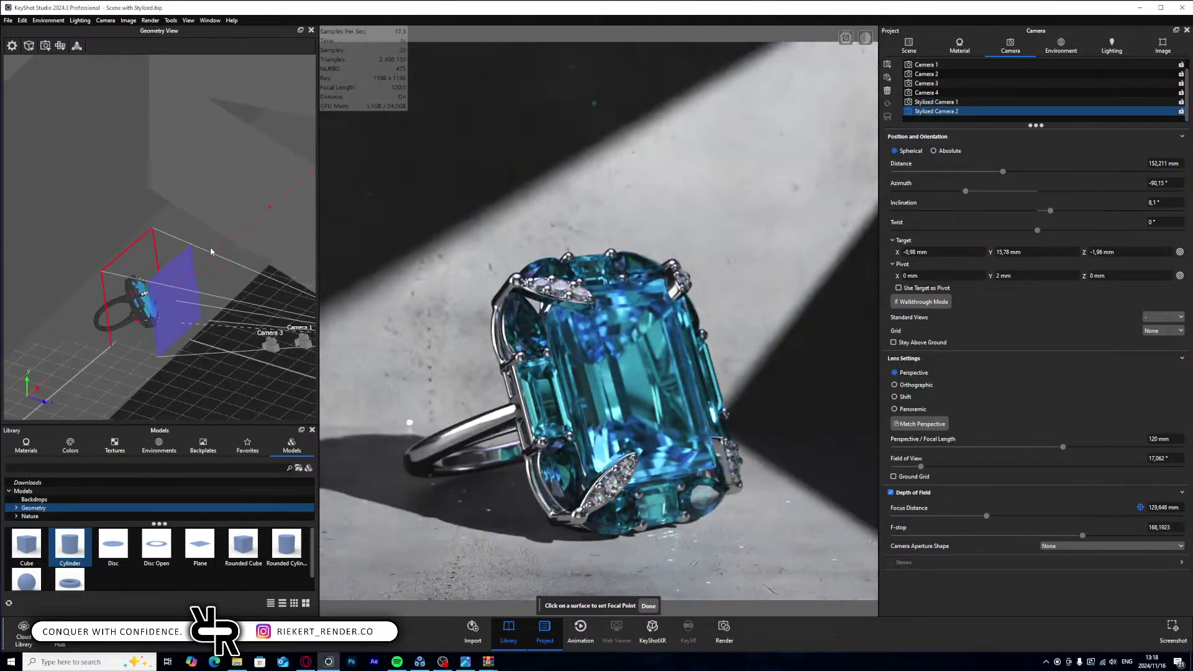
drag(213, 251, 195, 266)
scroll(166, 303, up, 4)
scroll(167, 302, up, 3)
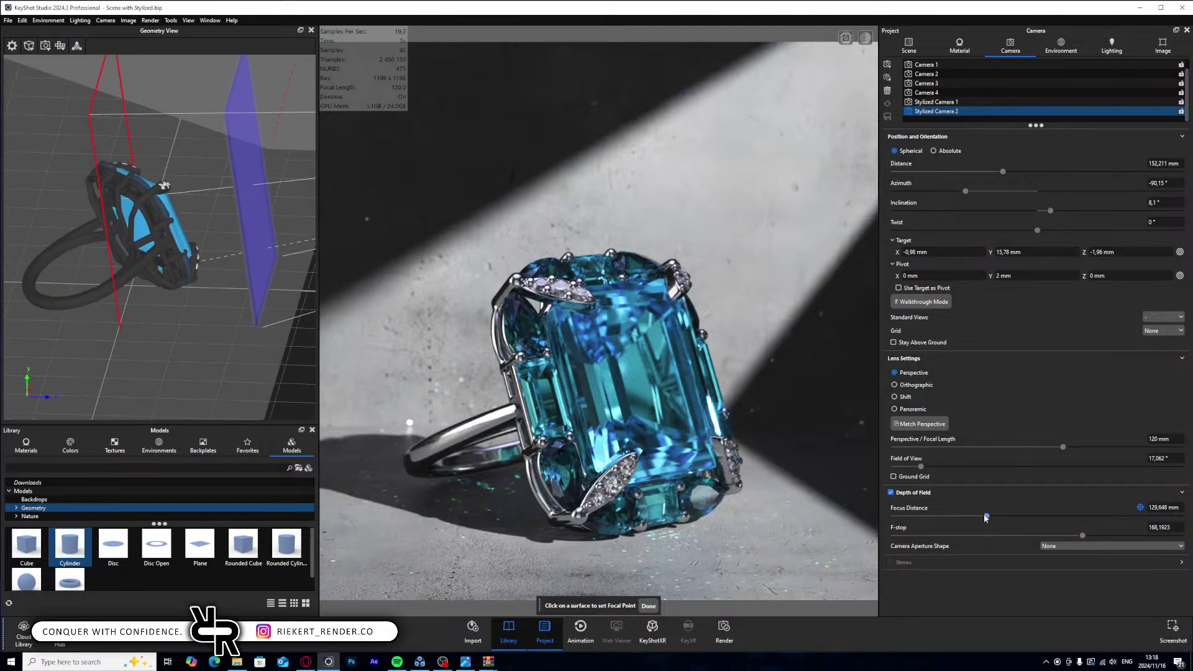
drag(987, 517, 997, 517)
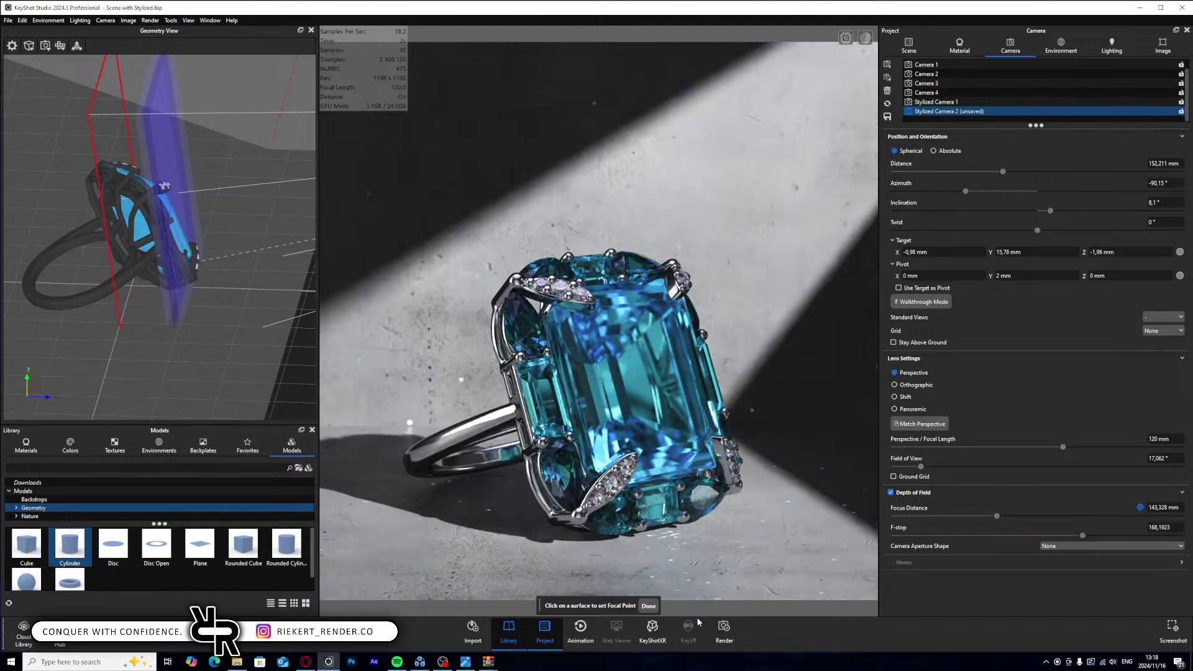
click(650, 606)
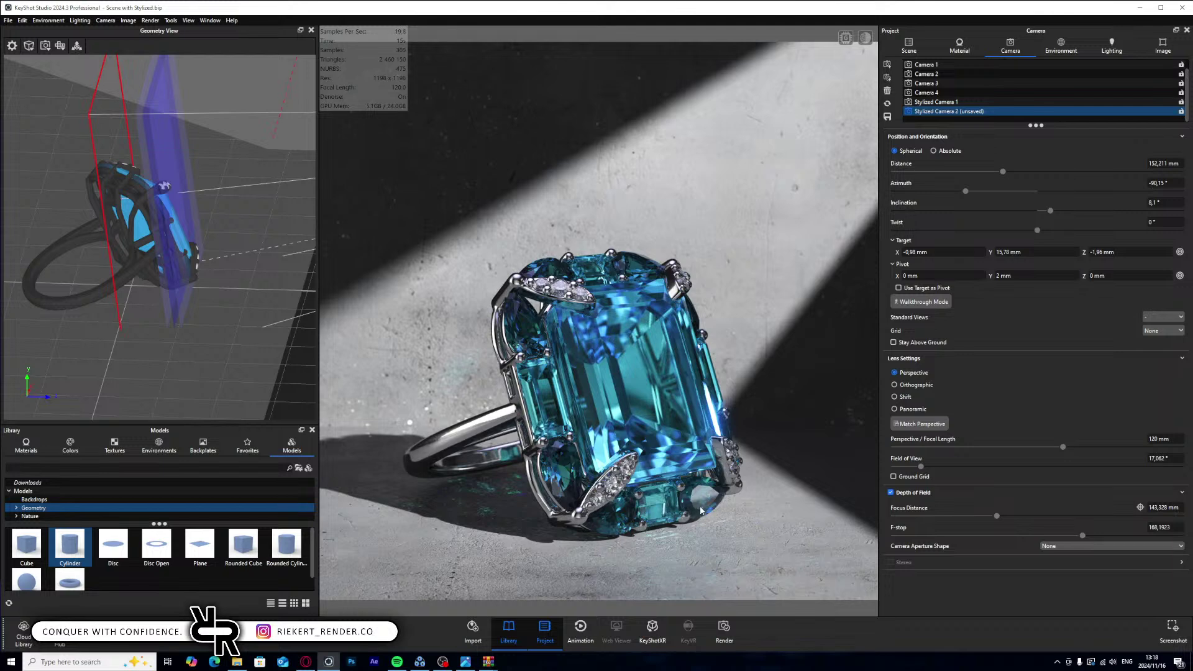
double_click(668, 395)
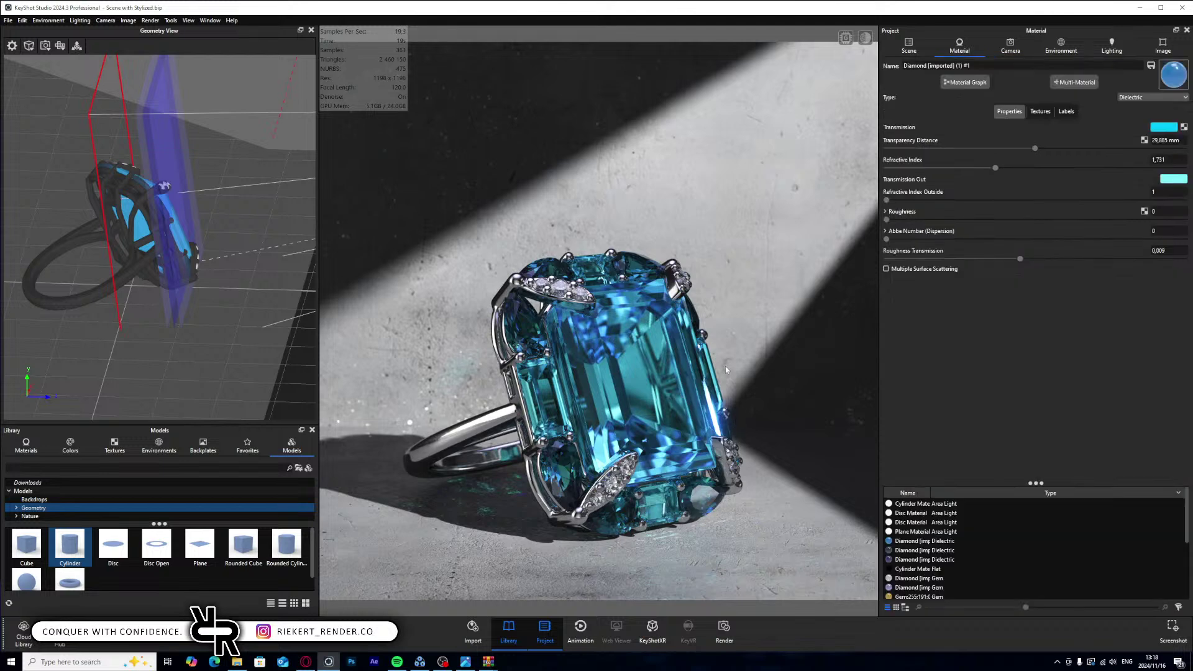
double_click(784, 339)
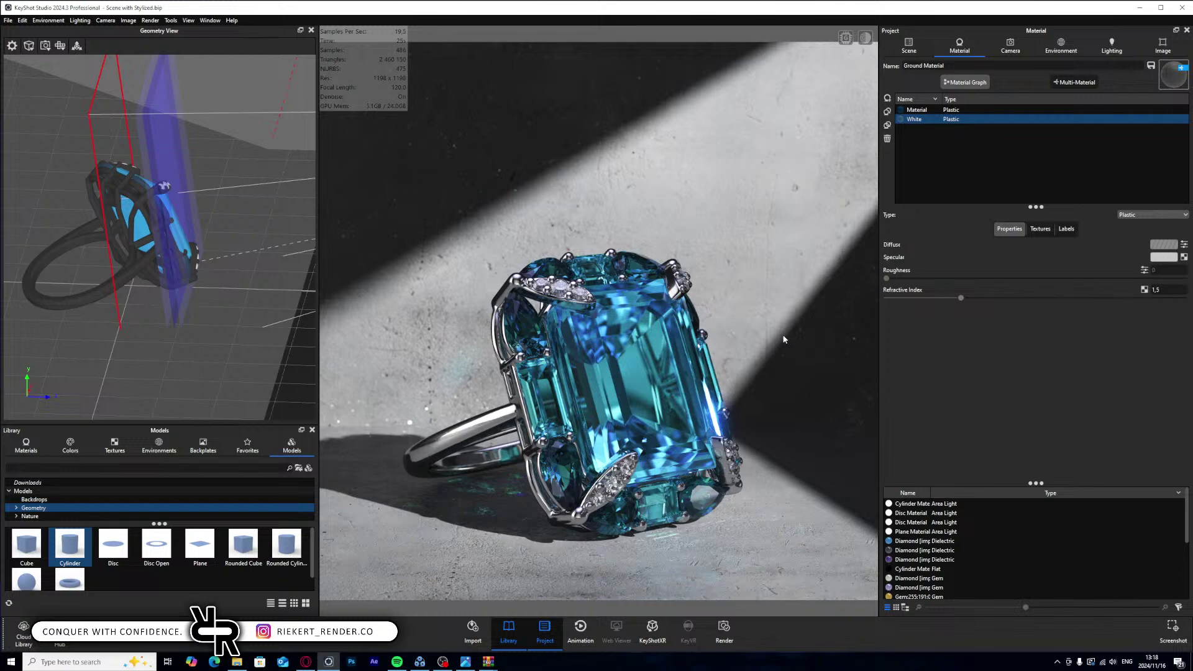
- Reframe Stylized Camera 2 closer to the ring at about 135.9 mm distance and place the focal point on the large gem
click(1010, 45)
middle_drag(678, 292, 688, 257)
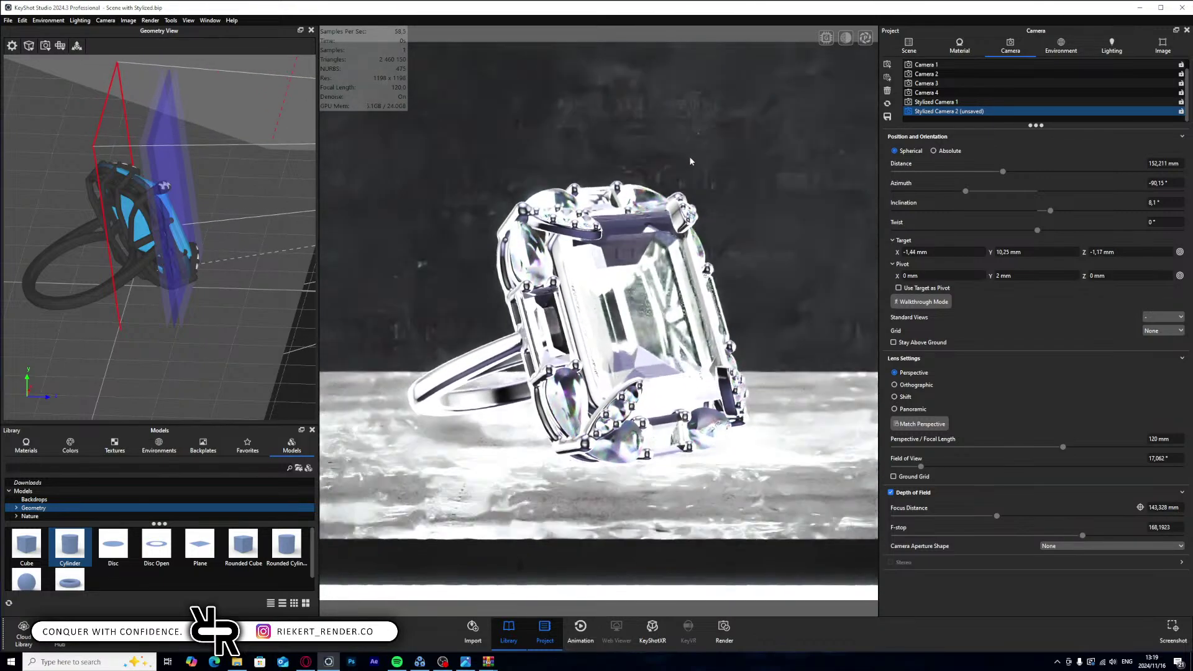
scroll(688, 255, up, 3)
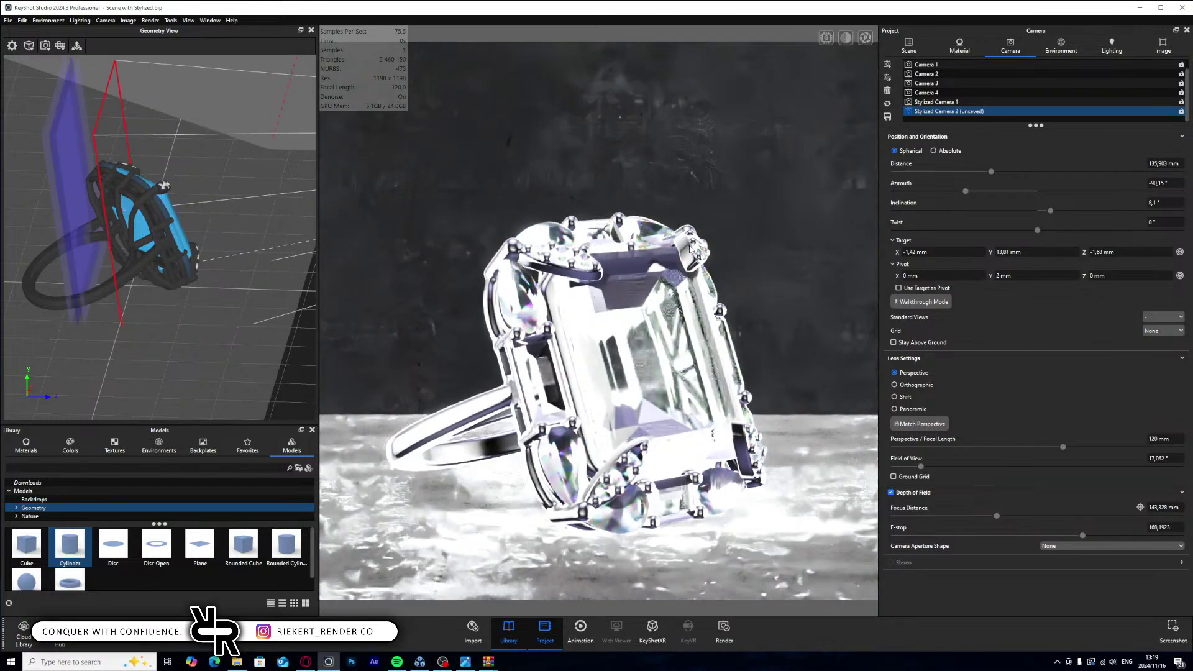
middle_drag(690, 248, 694, 200)
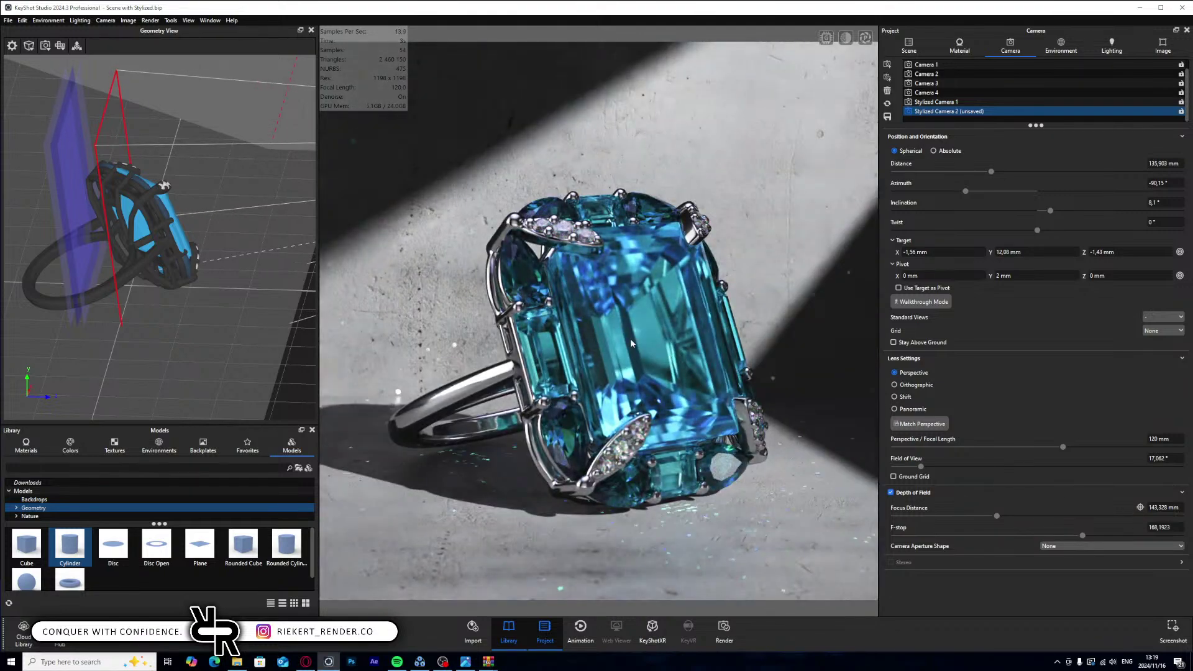
click(1140, 507)
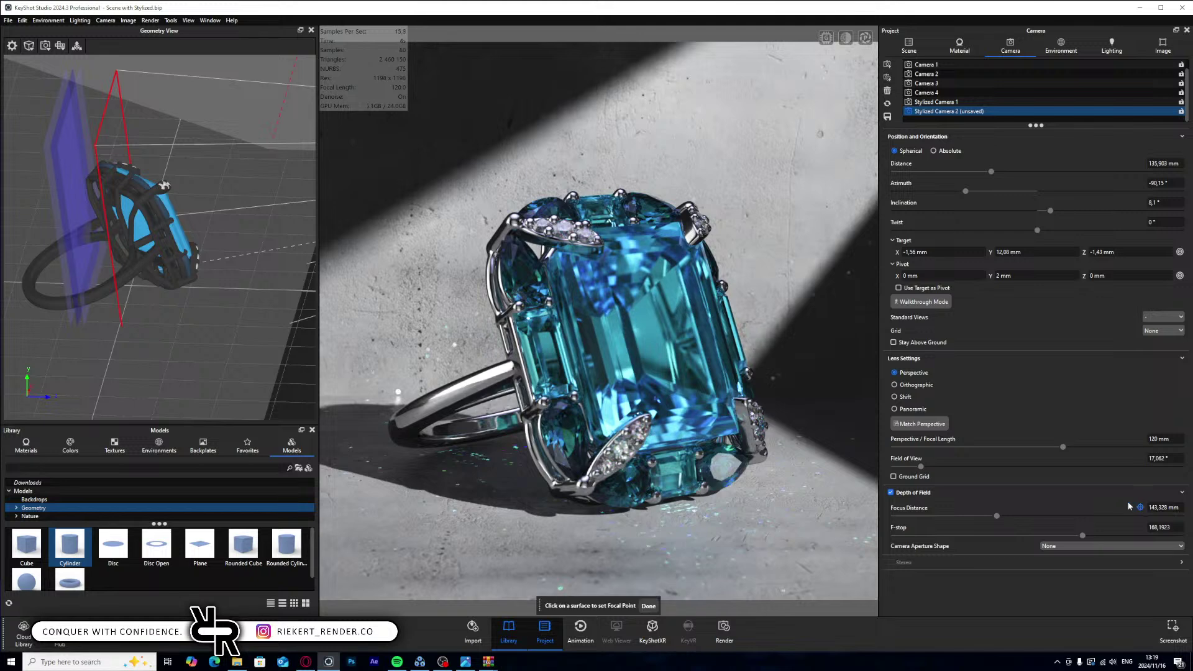
click(650, 356)
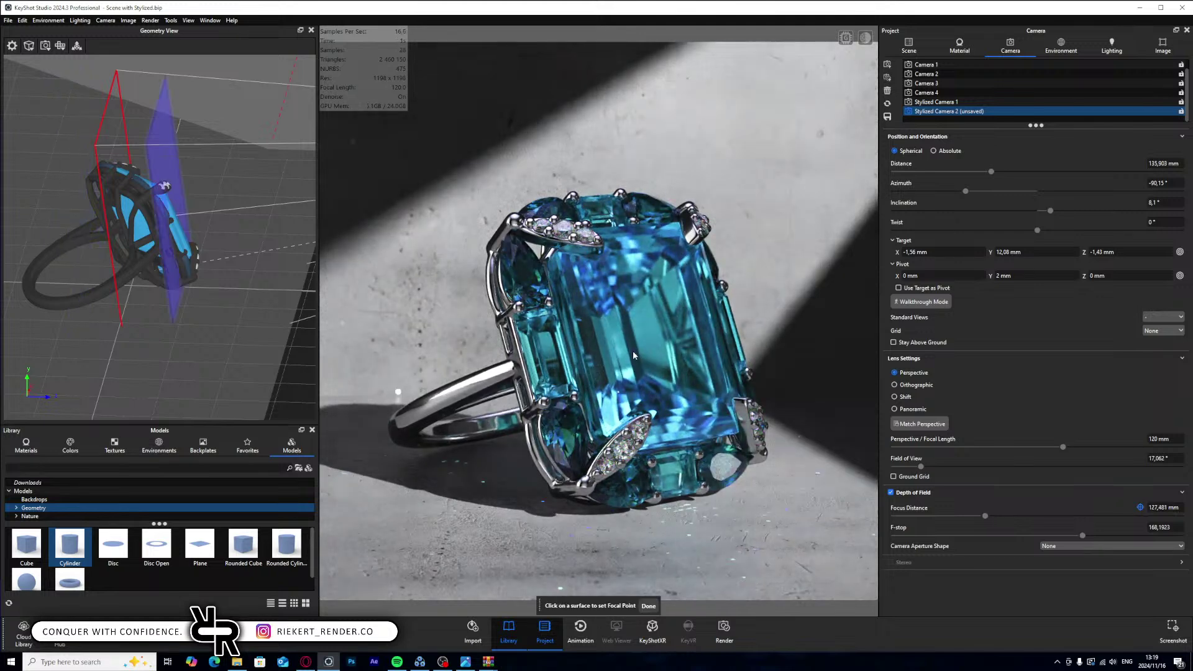
- Pull Stylized Camera 2 back to about 170.5 mm distance and refocus it on the large emerald-cut gem
scroll(640, 352, down, 3)
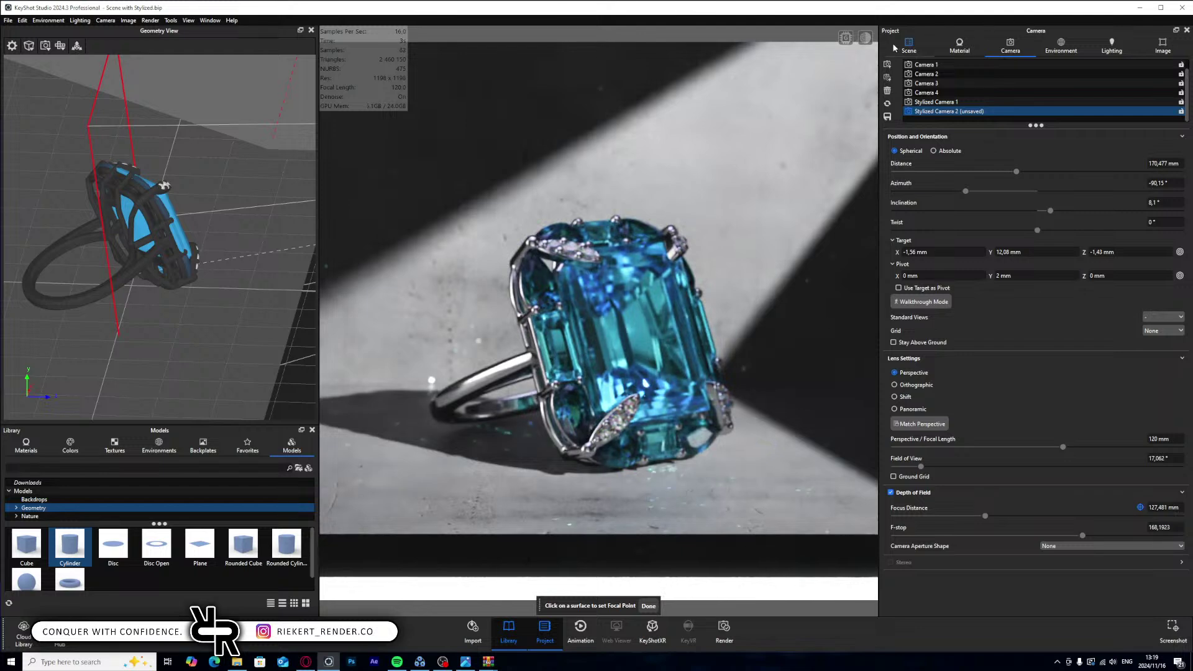
click(917, 53)
click(200, 194)
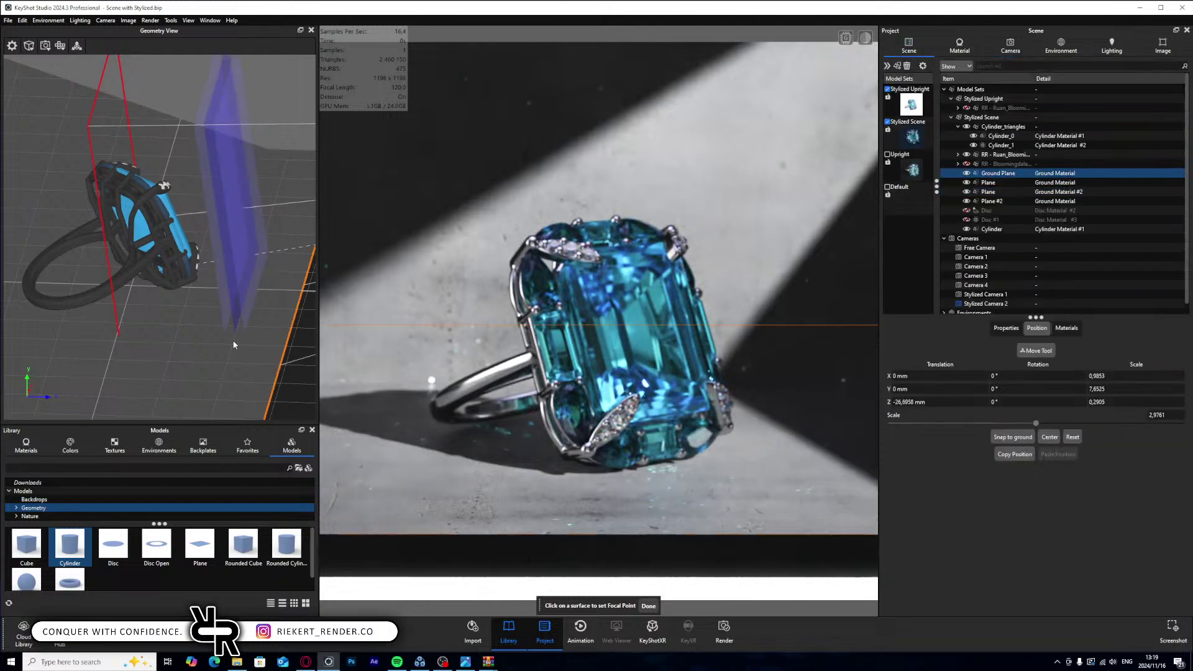
click(702, 329)
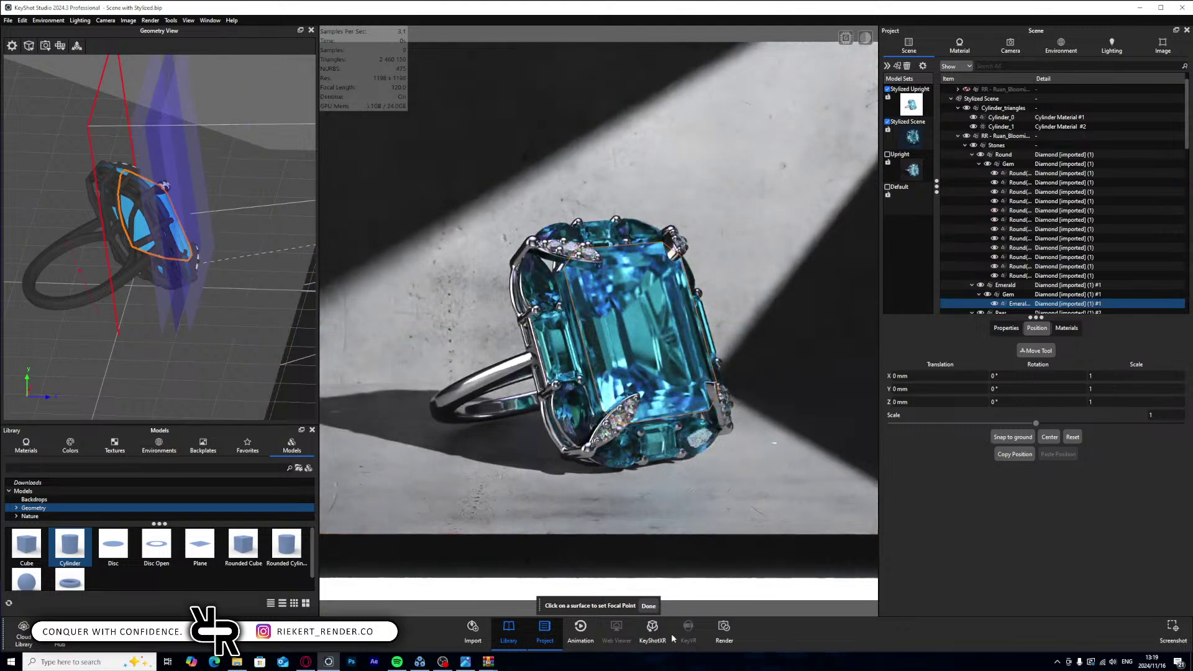
click(648, 606)
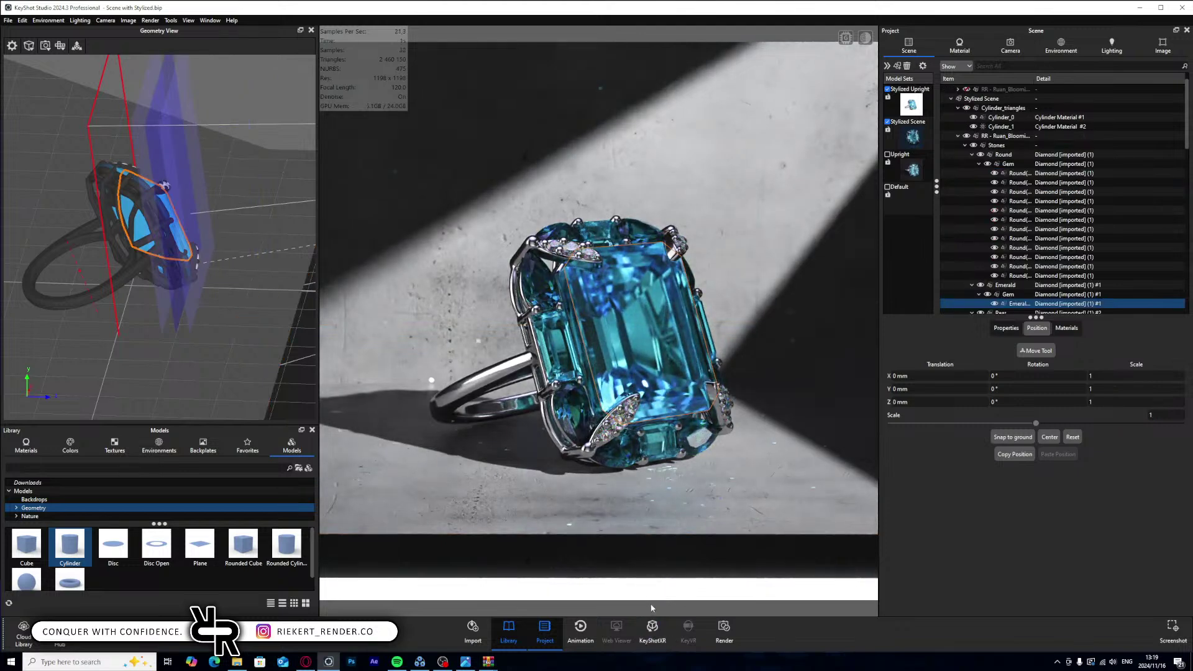
- Shift the Ground Plane along Z to about -5.3 mm so it covers the area in front of the ring
click(291, 321)
click(77, 47)
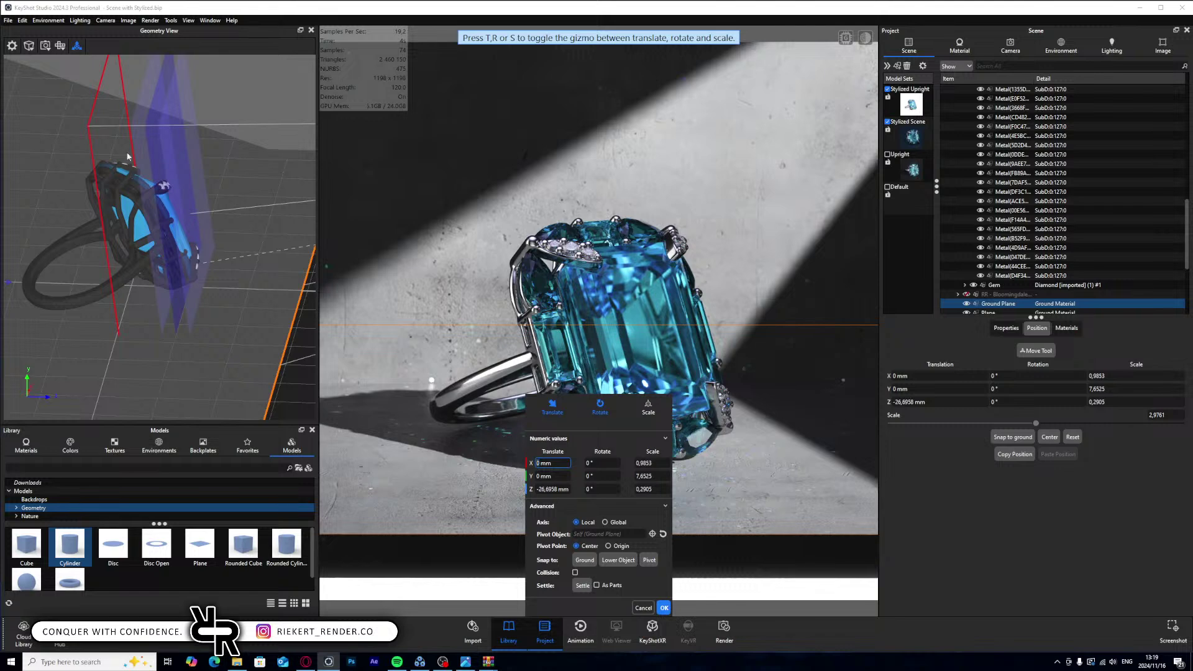
scroll(204, 271, down, 5)
drag(90, 264, 159, 277)
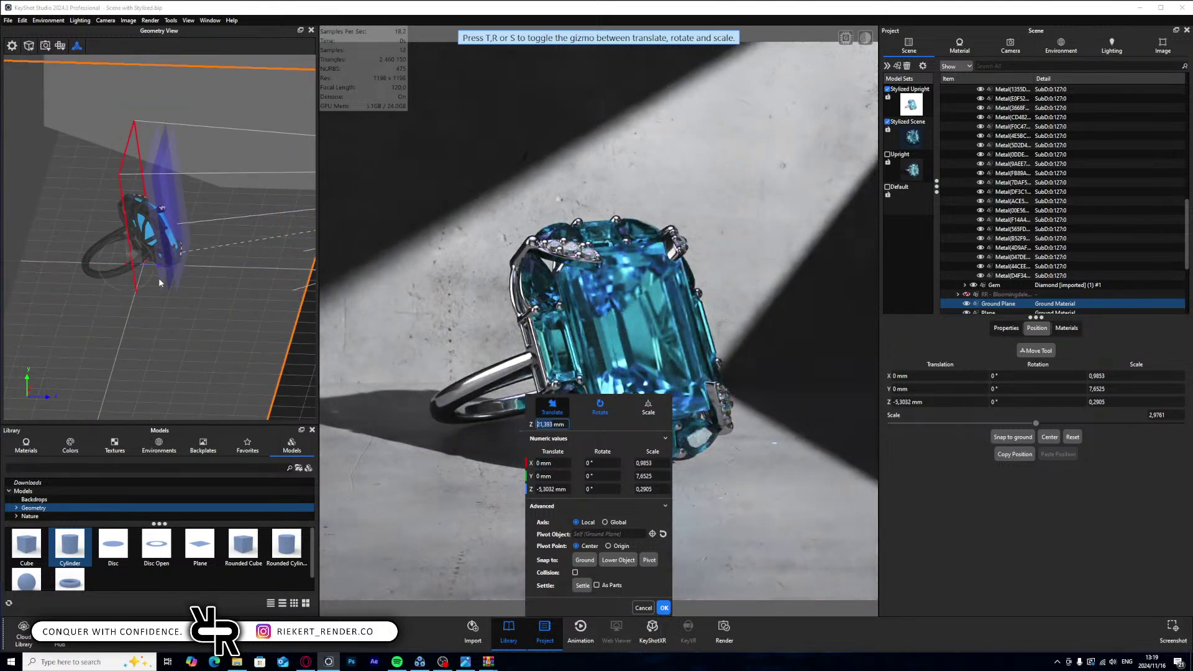
click(664, 608)
- Select the whole ring model in the Stylized Scene set and nudge it slightly down toward the ground plane
scroll(1056, 187, down, 5)
click(1038, 182)
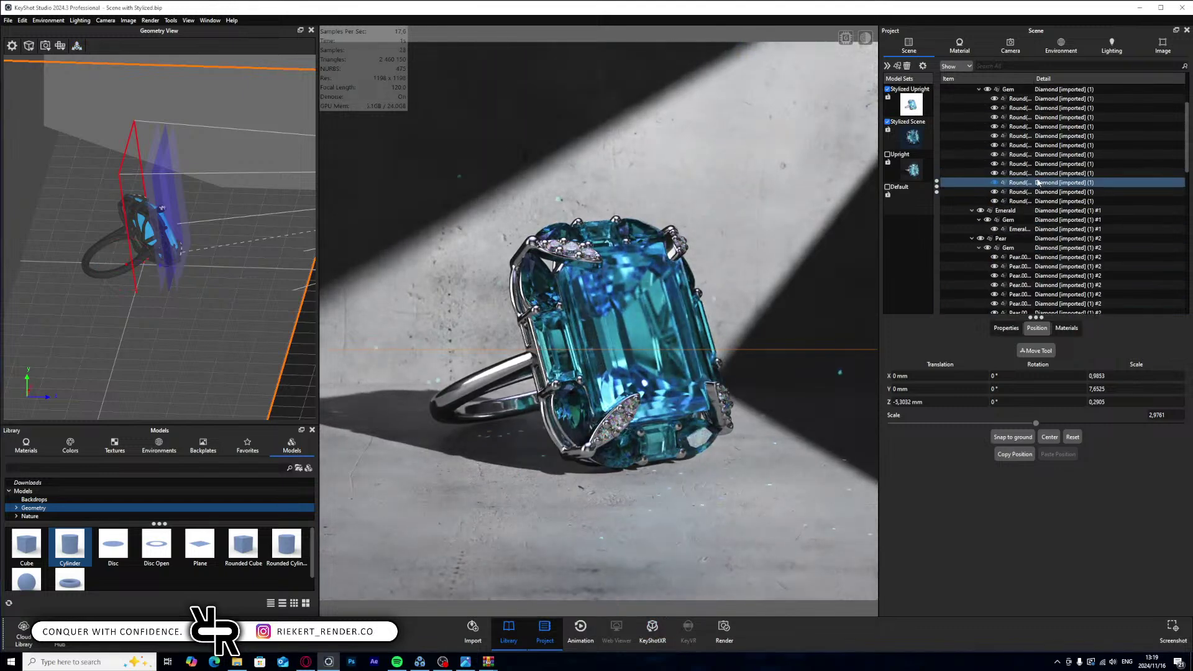
scroll(1038, 182, up, 4)
click(1005, 155)
click(77, 46)
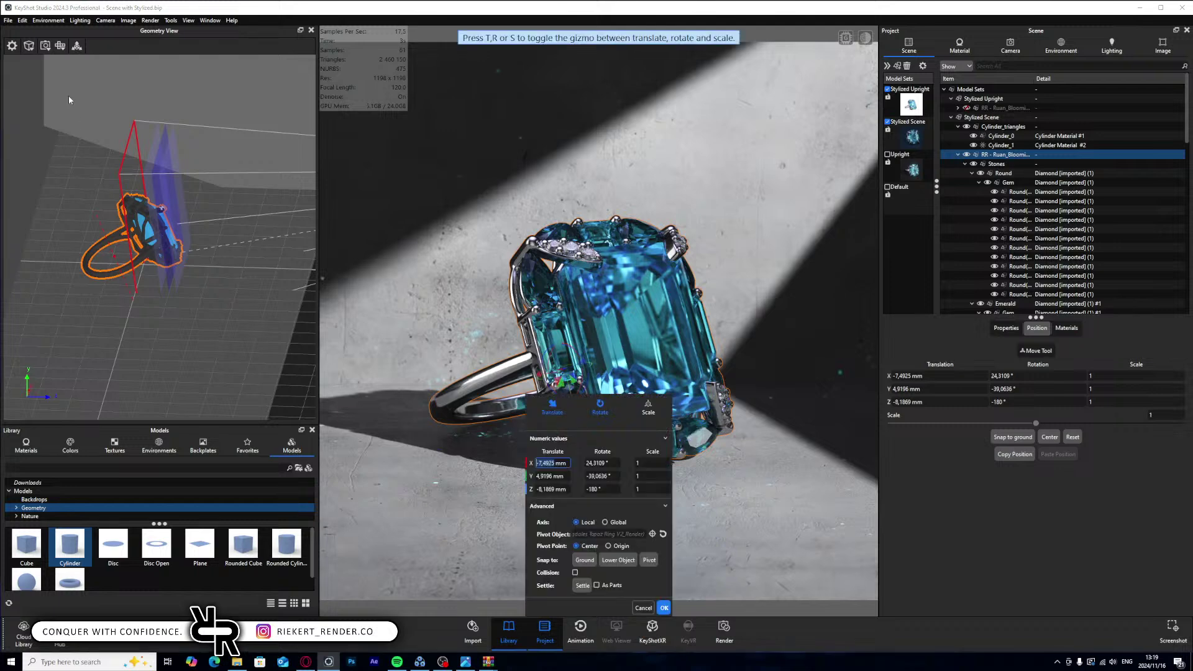
click(76, 46)
click(70, 80)
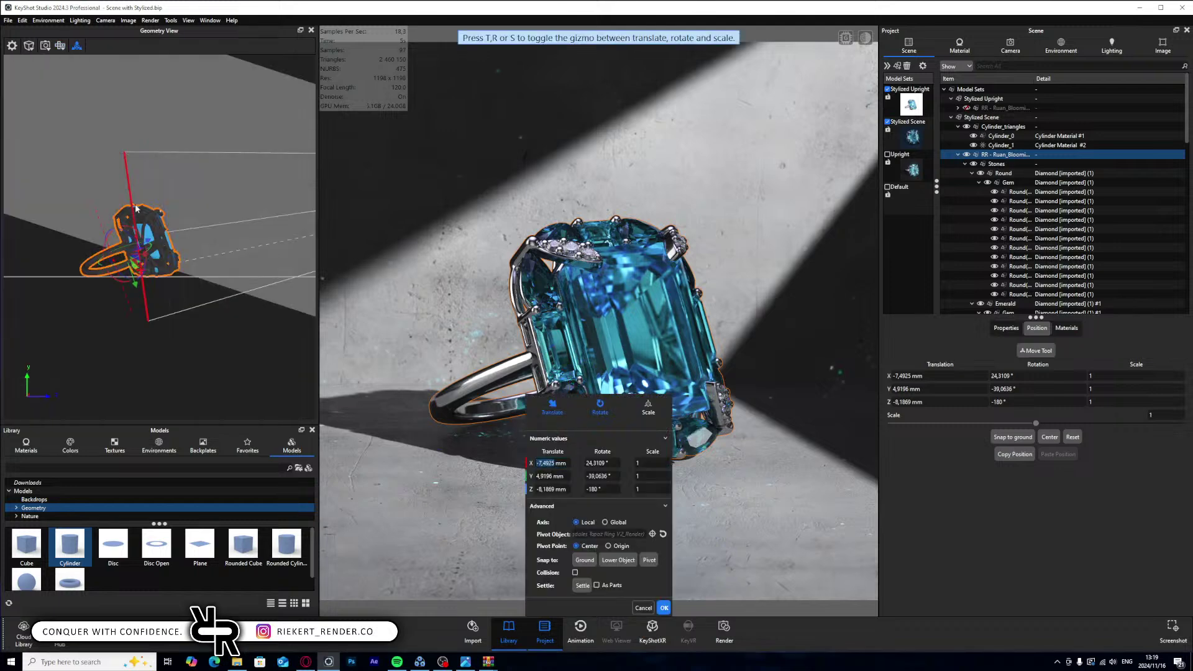
drag(158, 329, 110, 328)
click(156, 338)
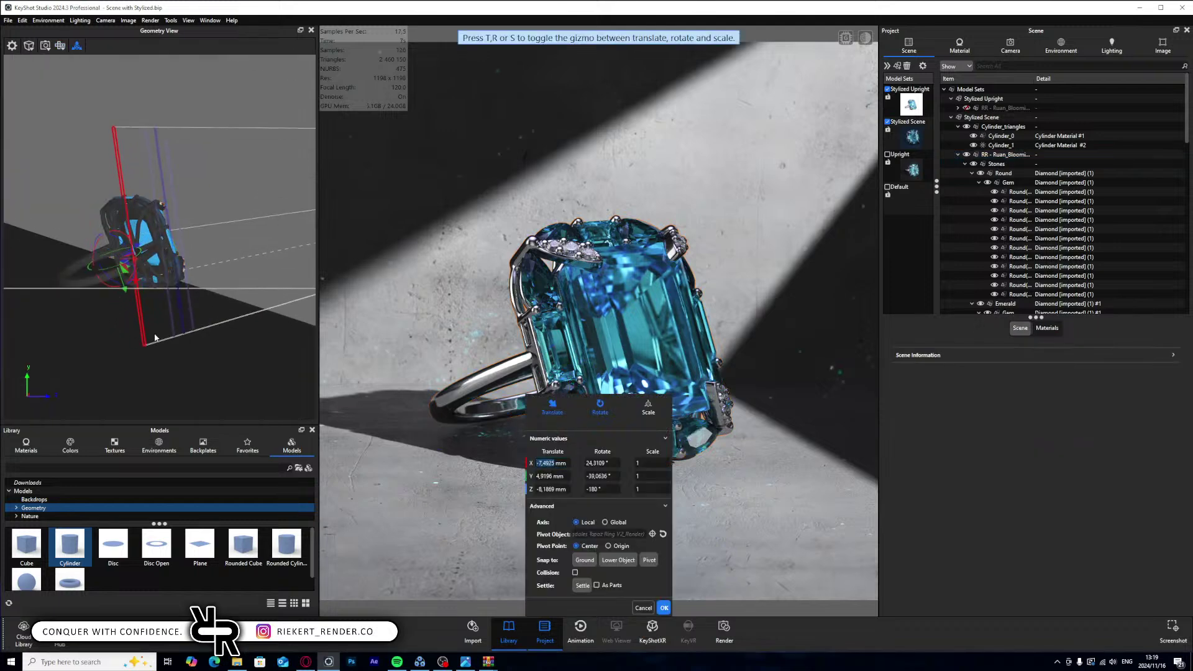
click(60, 46)
click(70, 81)
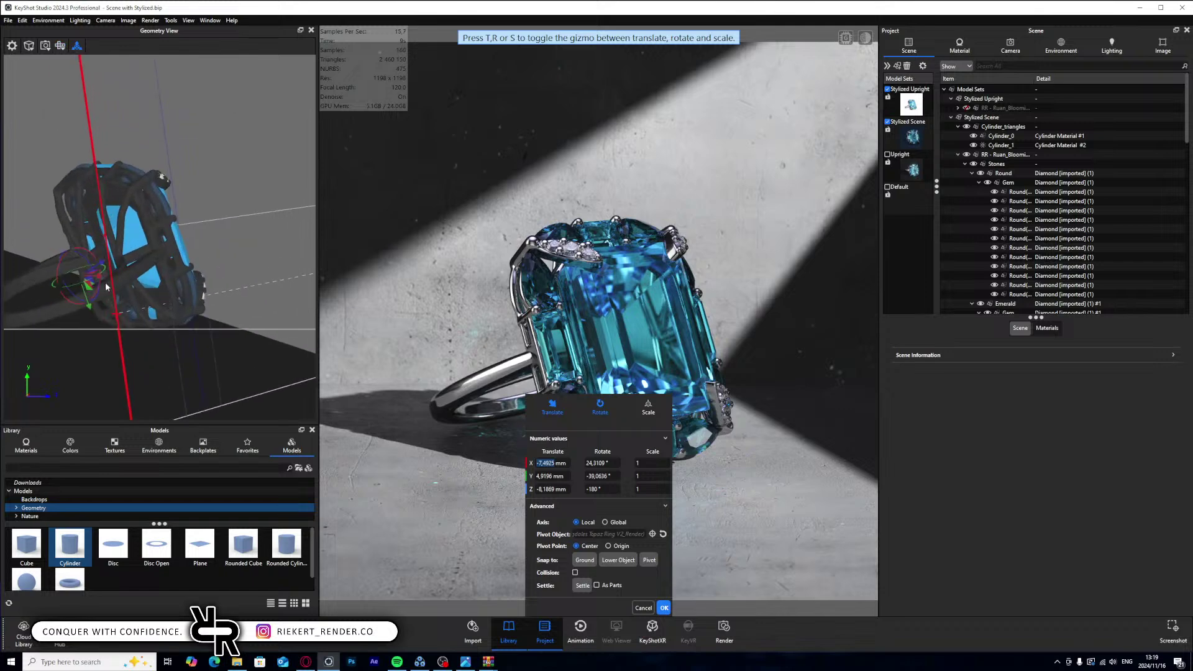
middle_drag(133, 300, 199, 285)
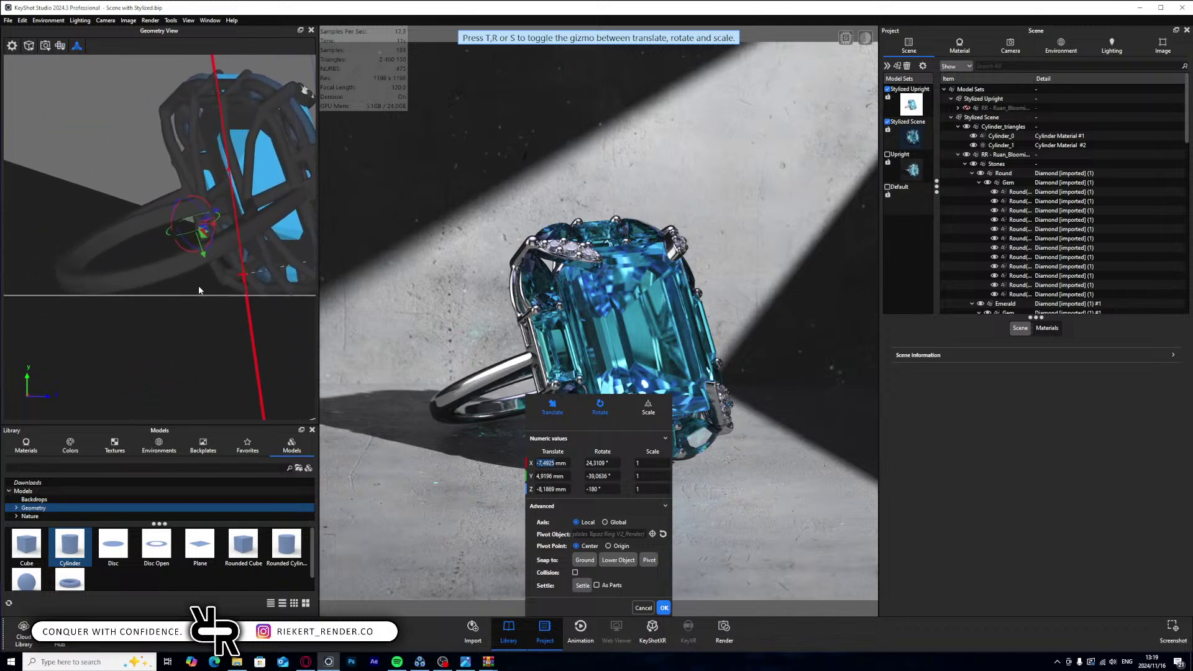
scroll(192, 286, up, 3)
drag(194, 287, 102, 124)
drag(528, 425, 1034, 430)
key(t)
drag(220, 245, 223, 249)
click(1174, 612)
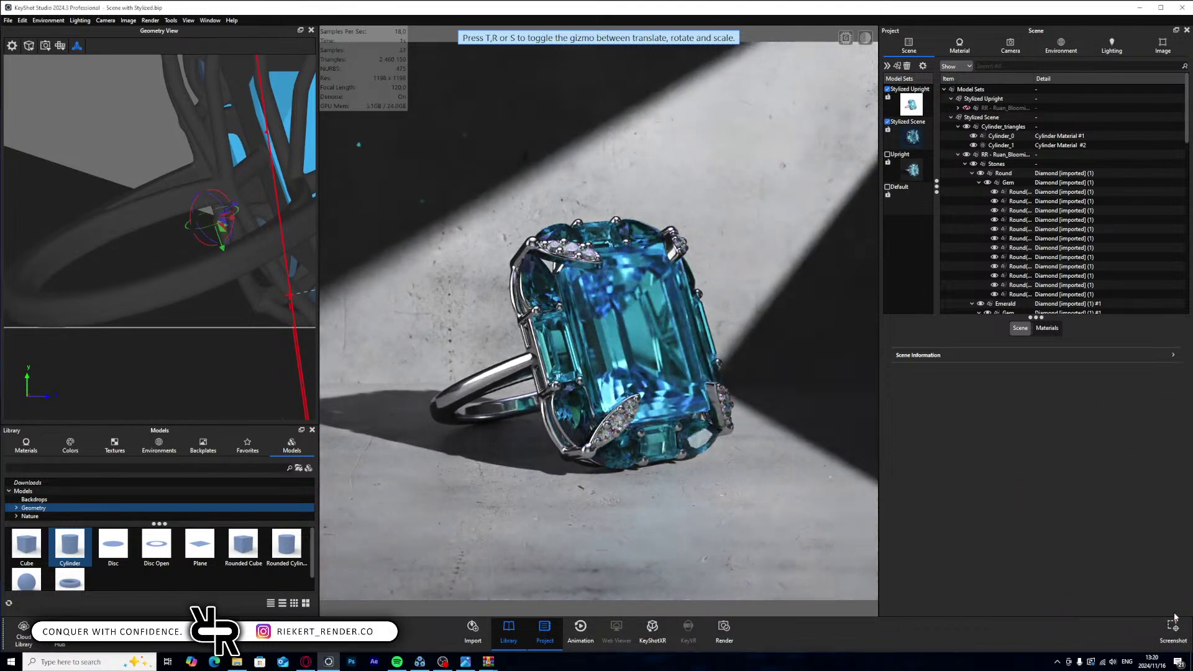
- Refocus Stylized Camera 2 on the large emerald-cut gem and raise its F-stop to about 193.3
click(1010, 45)
click(1140, 508)
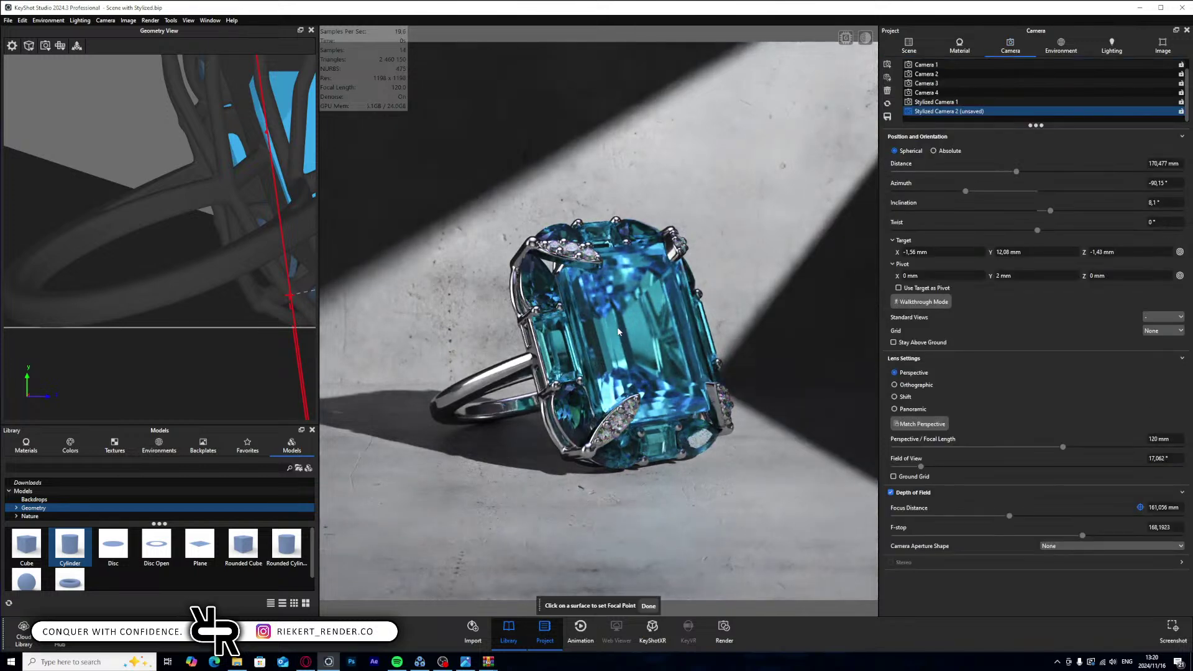
click(618, 334)
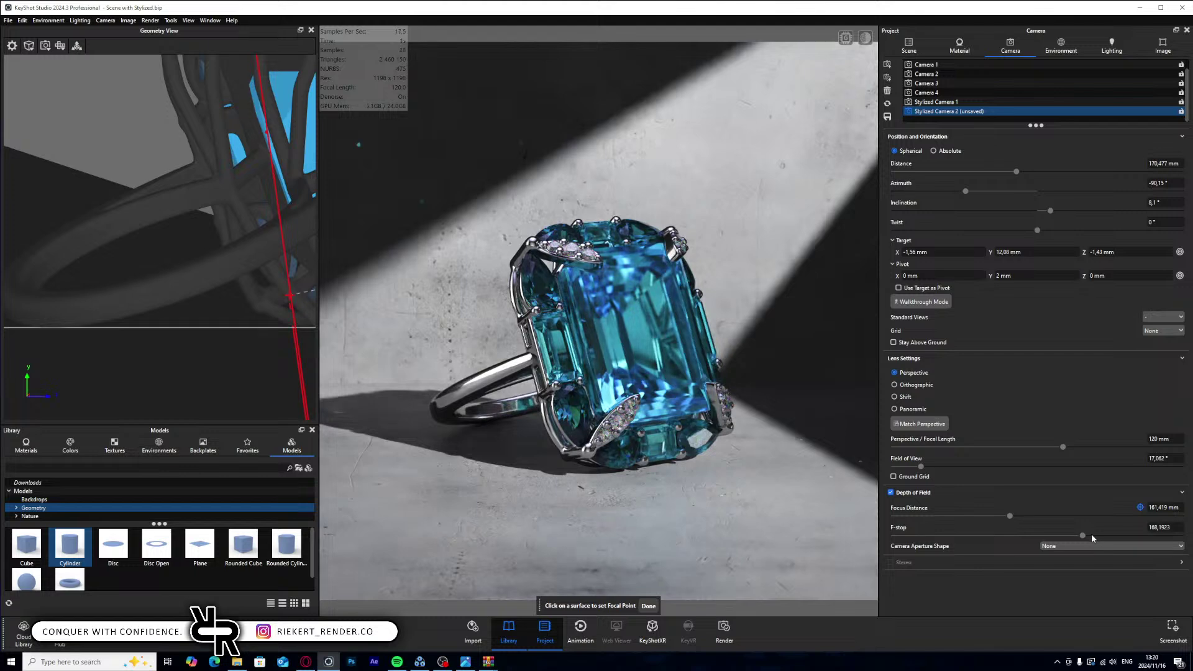
drag(1082, 535, 1111, 535)
- Set Stylized Camera 2's focus distance to about 163.3 mm, finish focal point picking and save the camera
scroll(208, 247, down, 5)
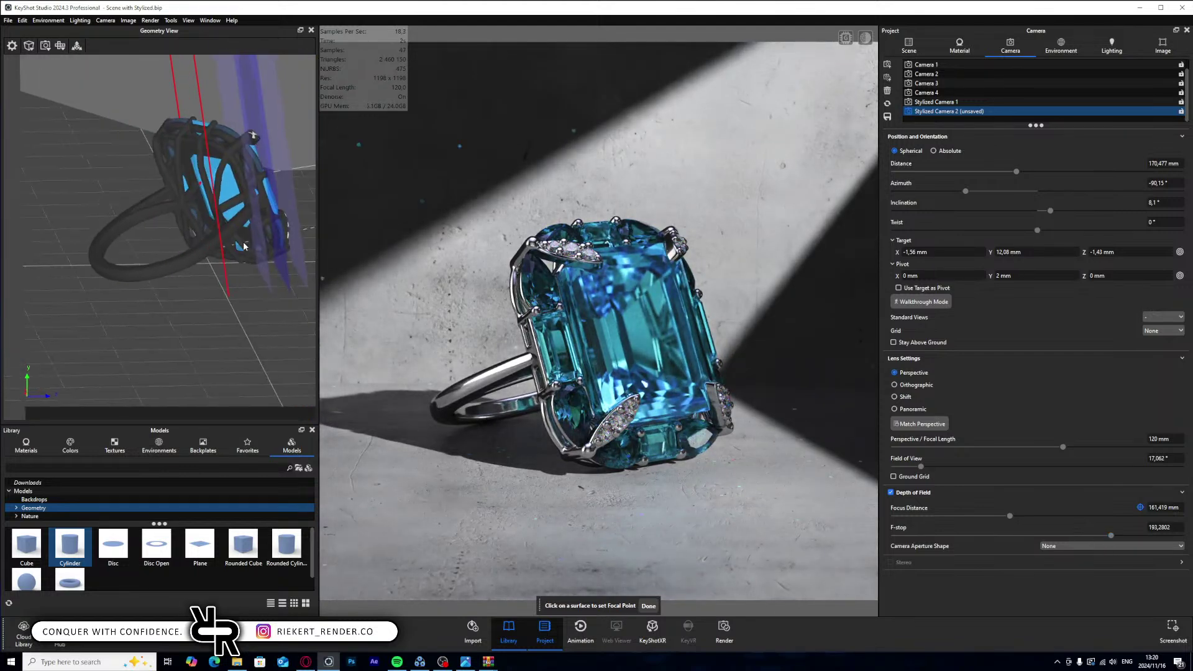
drag(1013, 519, 1012, 517)
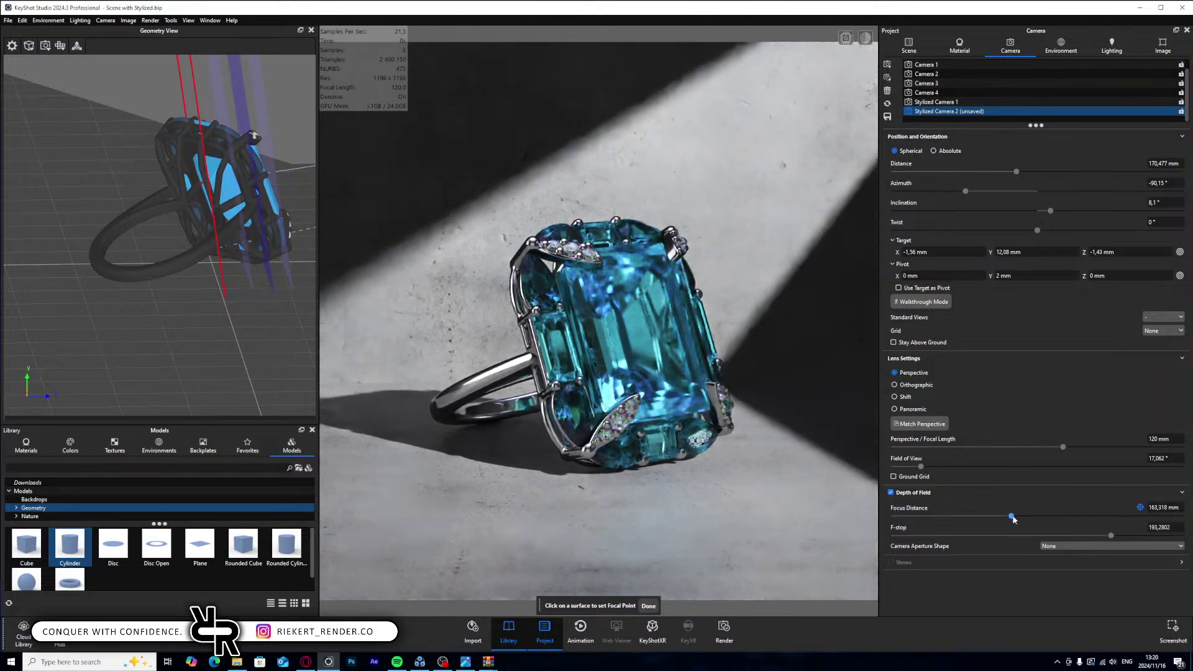
click(648, 607)
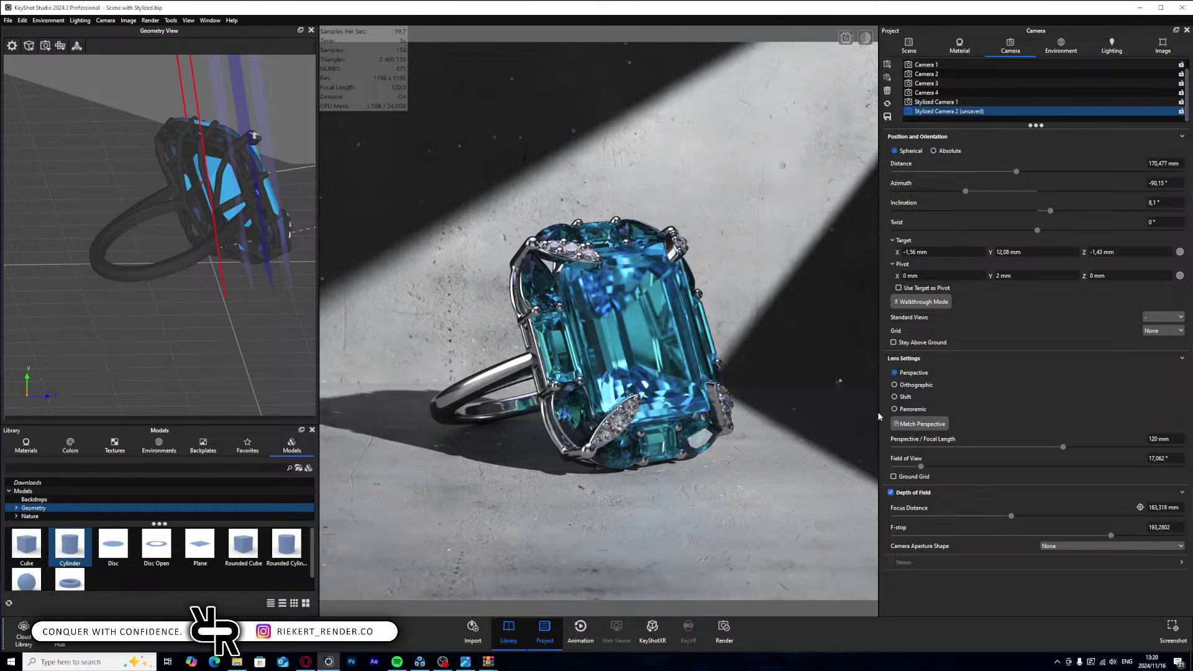
click(888, 118)
- Darken the specular color of the Ground Material's White variant to a neutral dark grey at 21% value
double_click(473, 572)
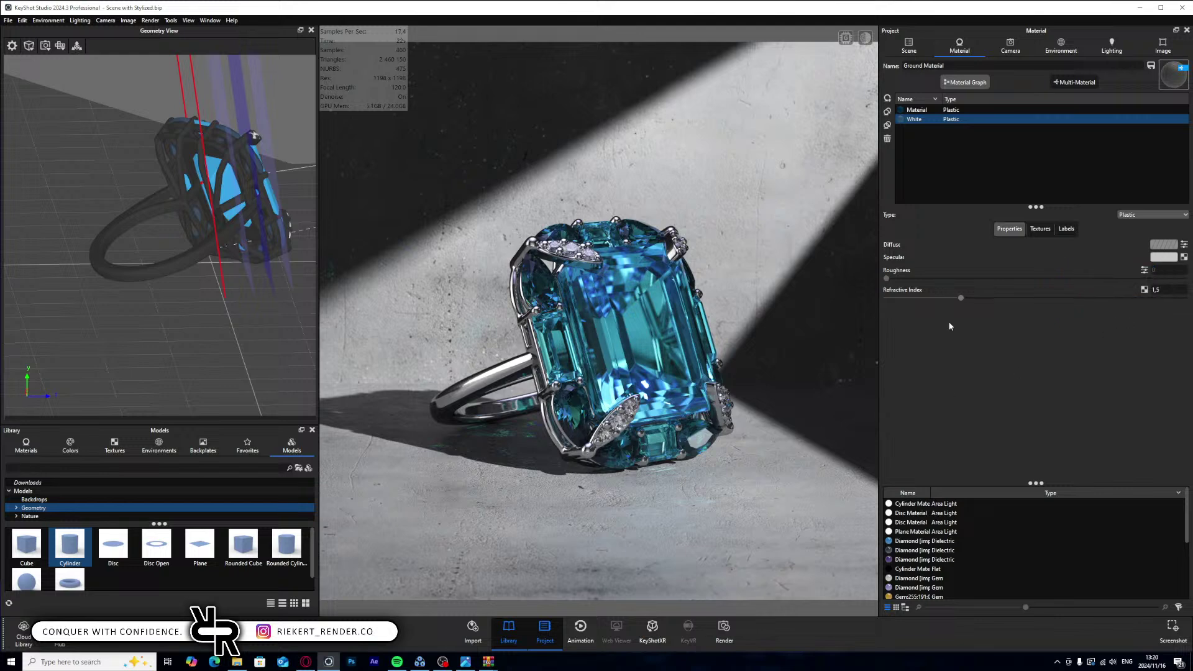
click(1163, 257)
drag(1048, 352, 969, 399)
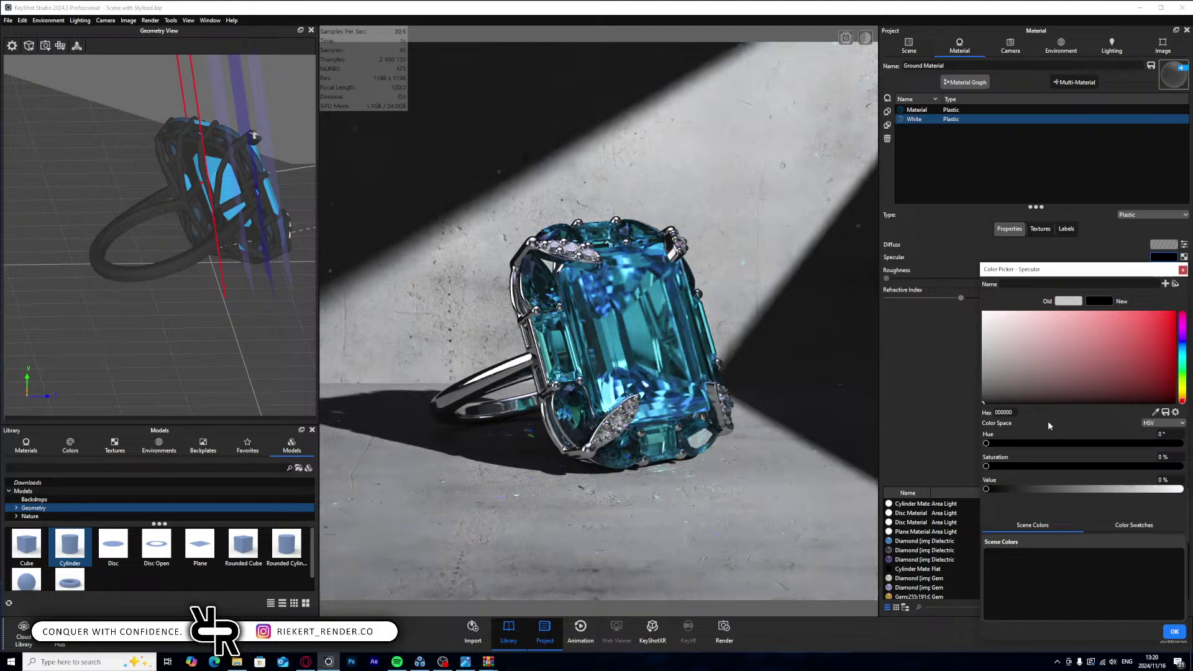
drag(1048, 420, 867, 417)
drag(1075, 273, 1029, 267)
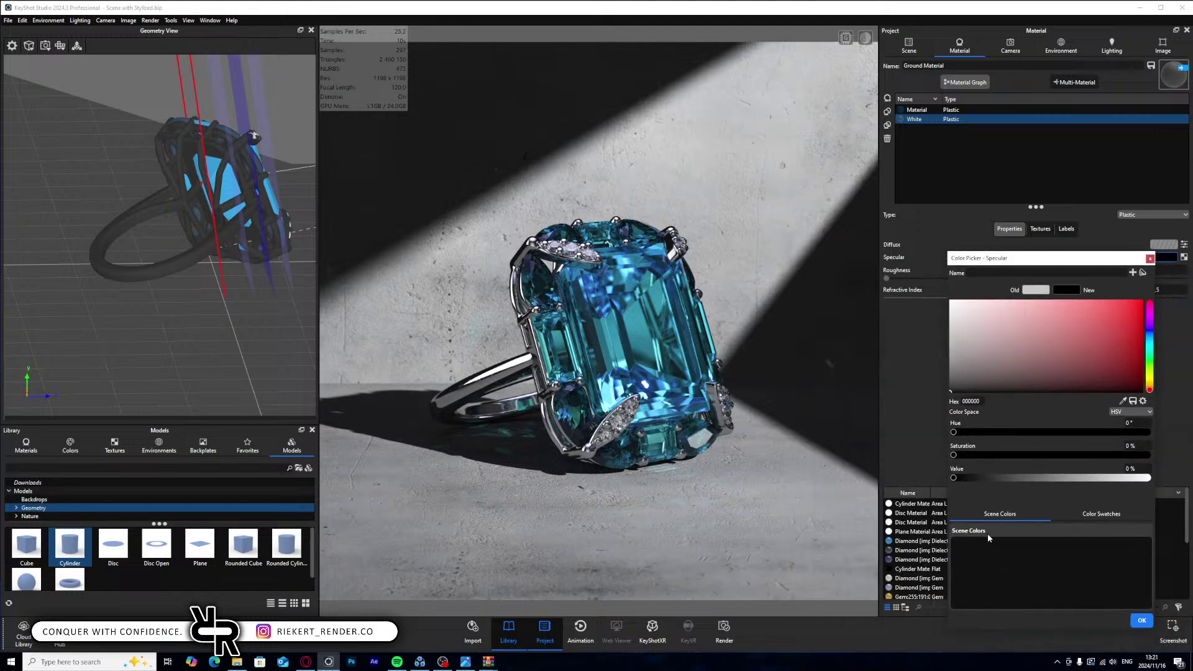
drag(954, 479, 993, 480)
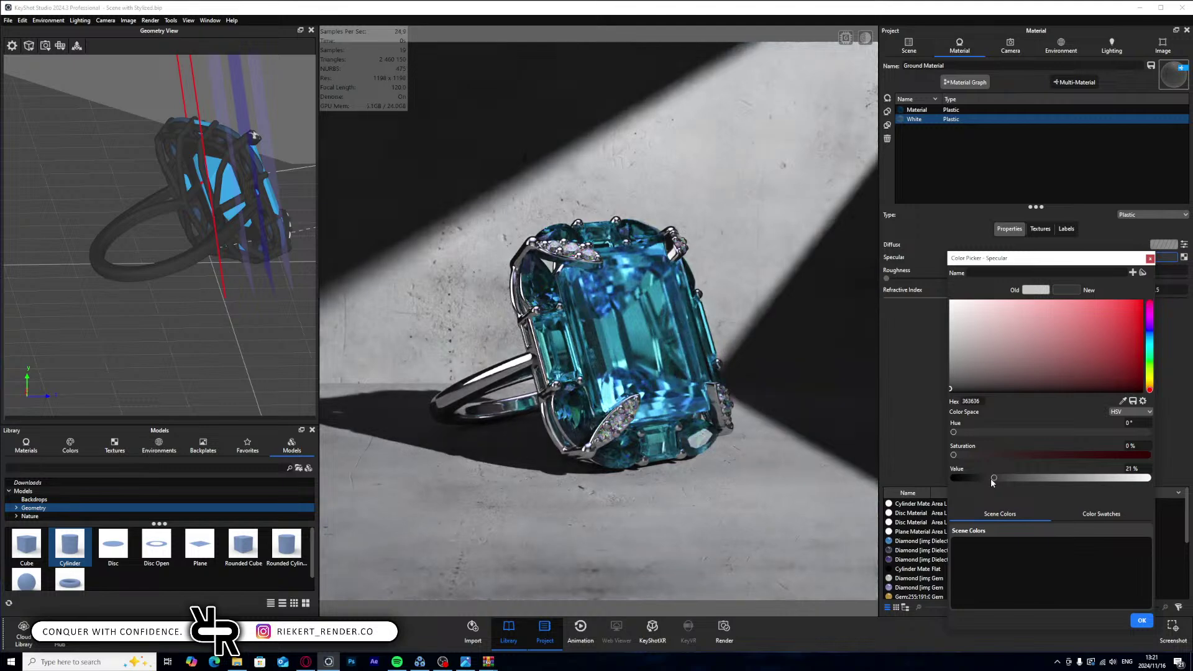
- Set the White ground material's specular colour to a neutral grey with a value of 53%
drag(993, 479, 870, 463)
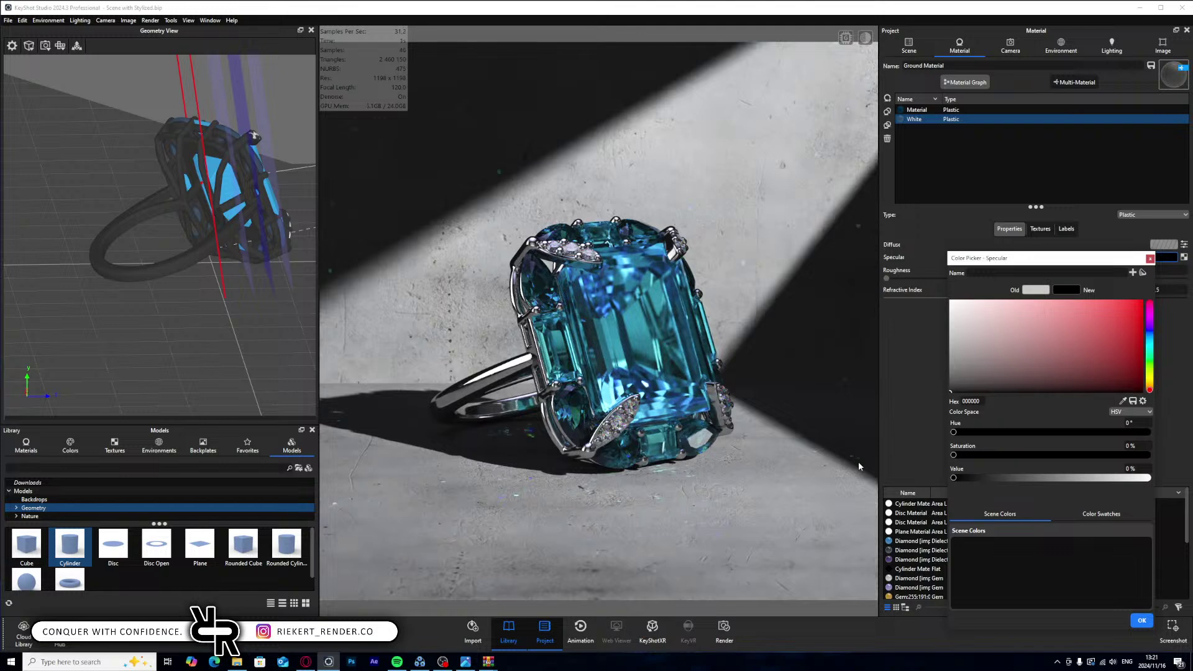
click(1140, 621)
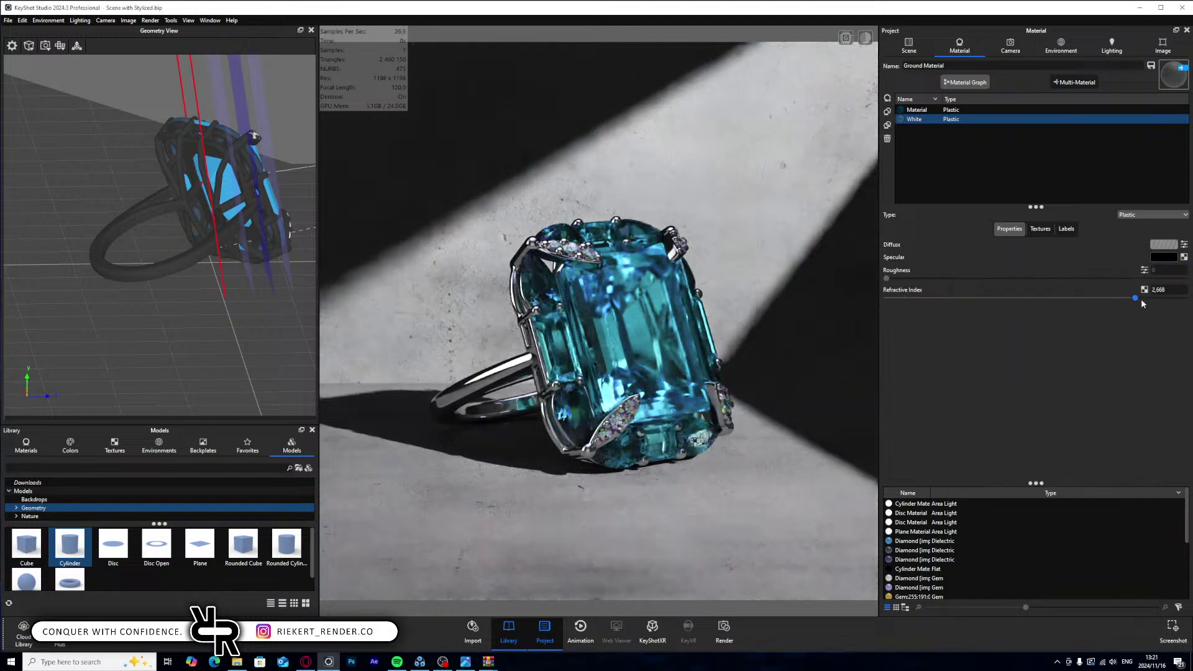
click(1163, 256)
drag(989, 489, 1089, 499)
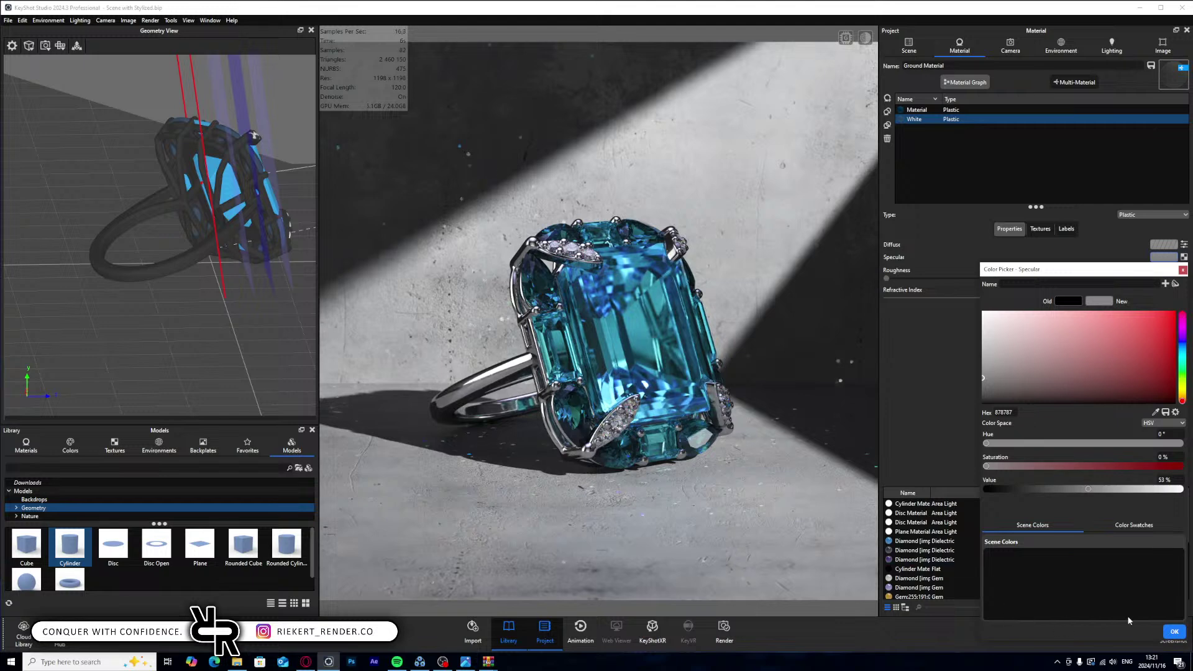
click(1174, 632)
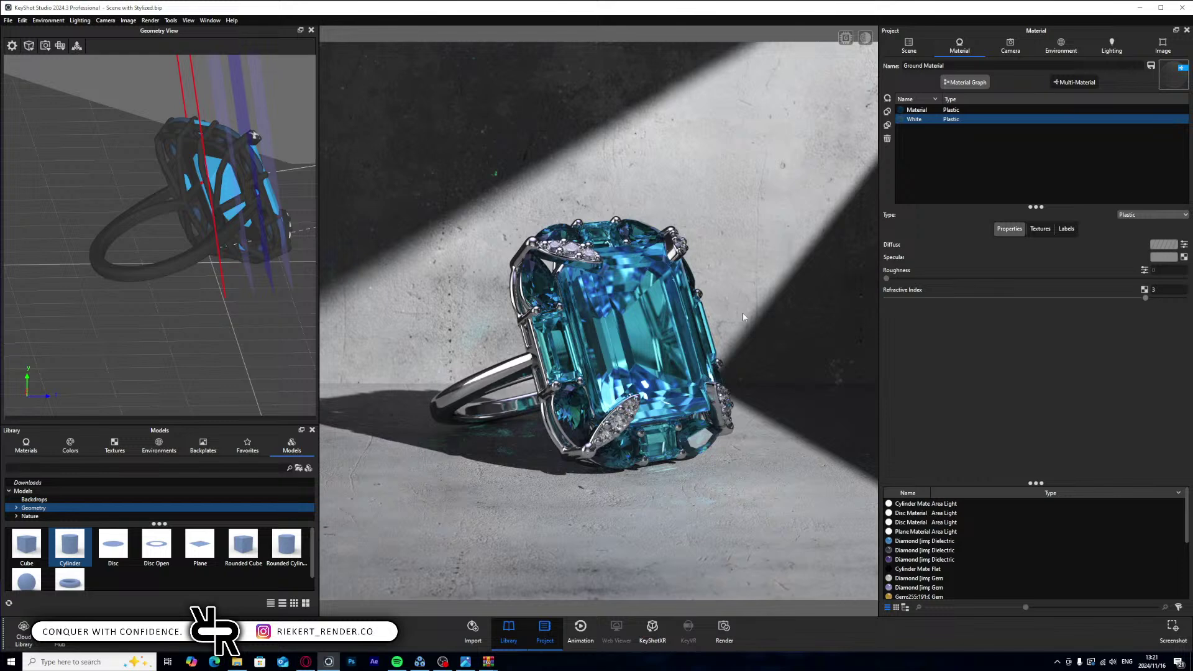
- Turn on the render region, shrink it to about 340 by 329 px over the dark wall, and show the heads-up display
key(h)
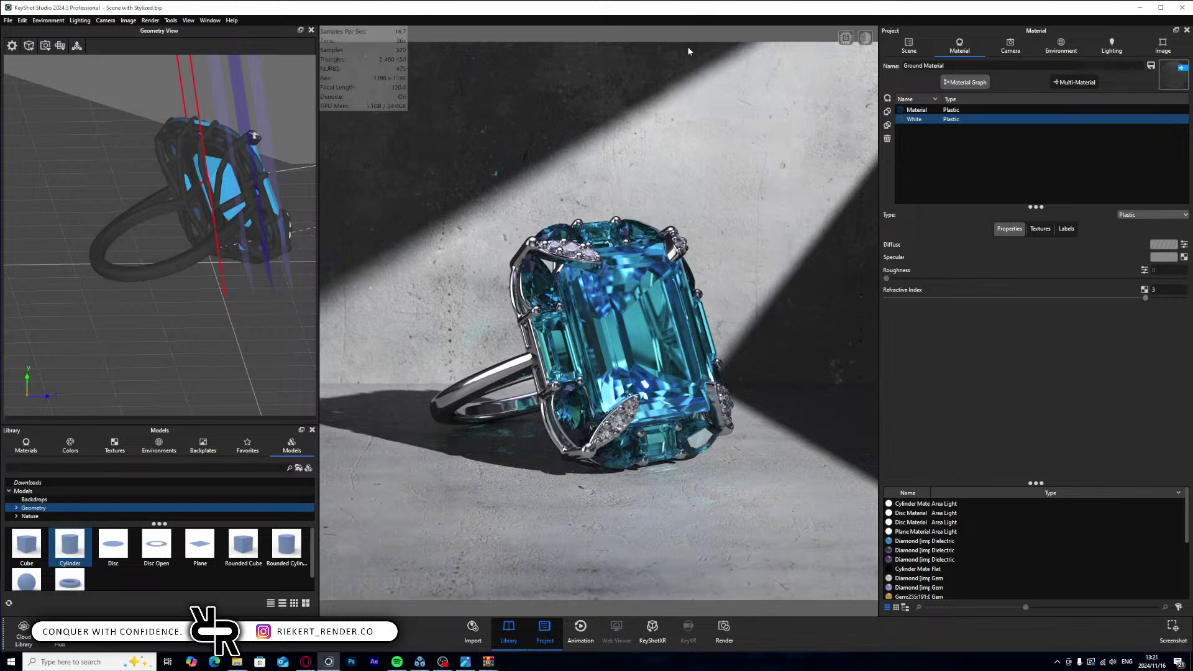
key(h)
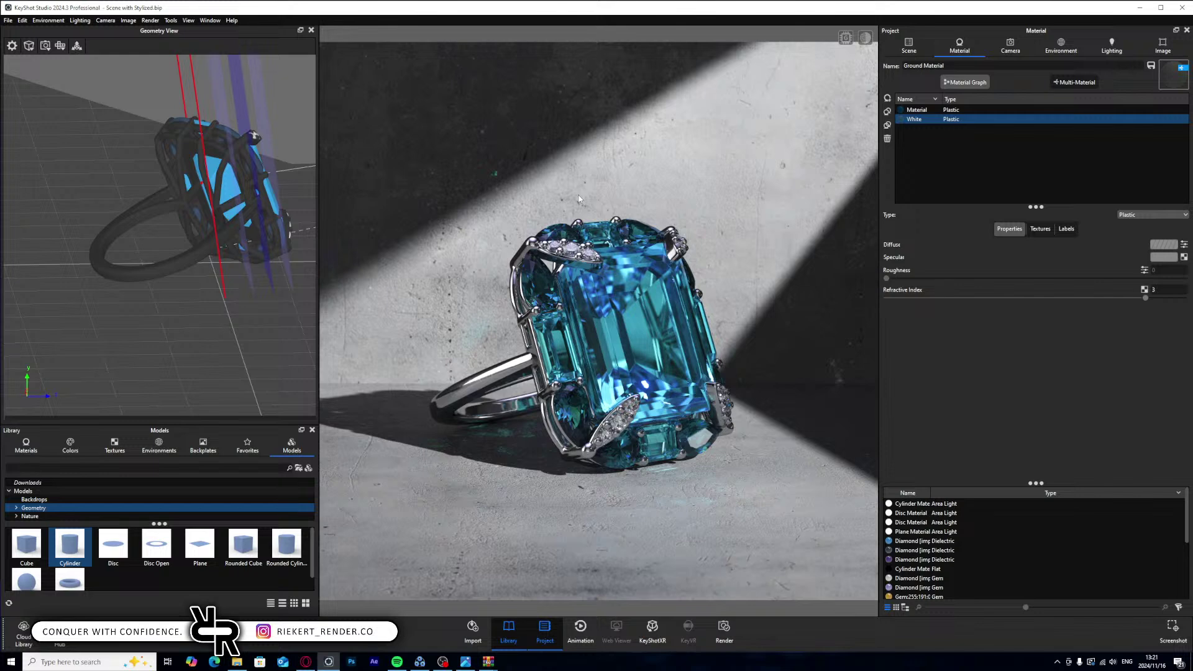
key(r)
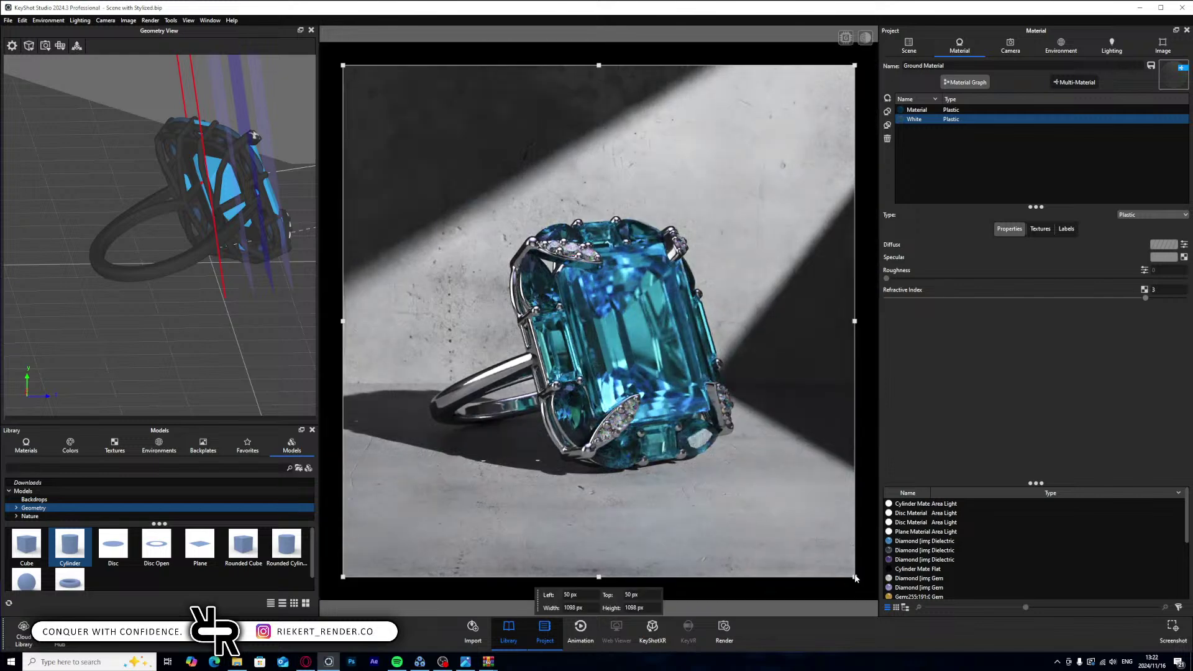
drag(856, 578, 502, 219)
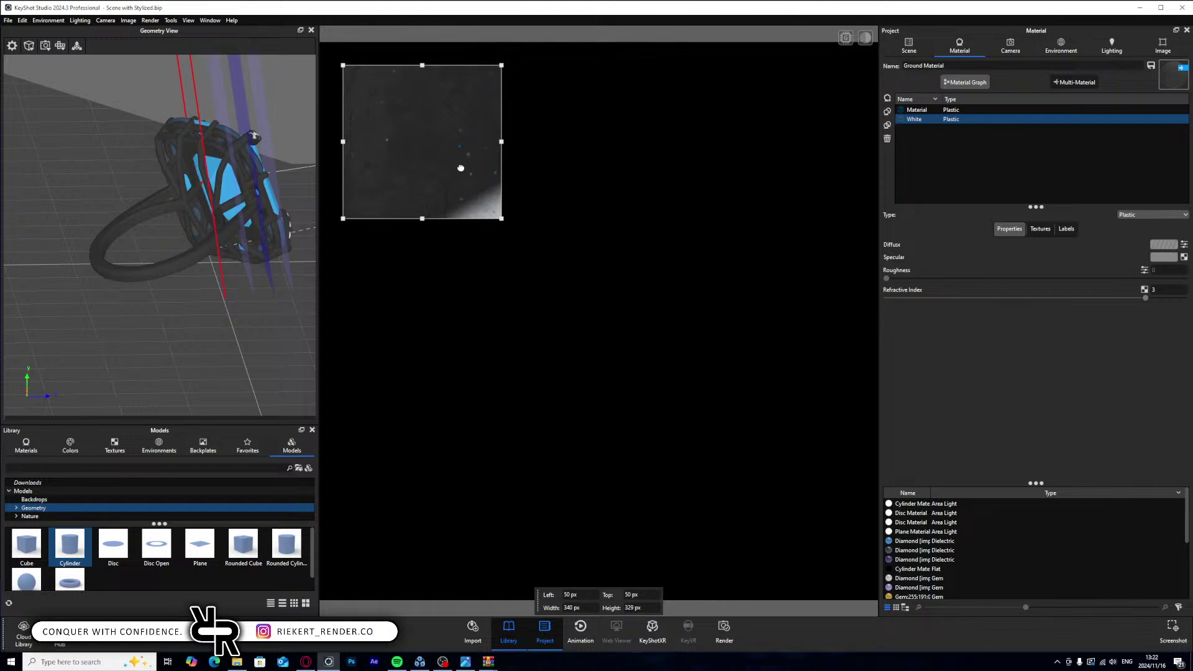
key(h)
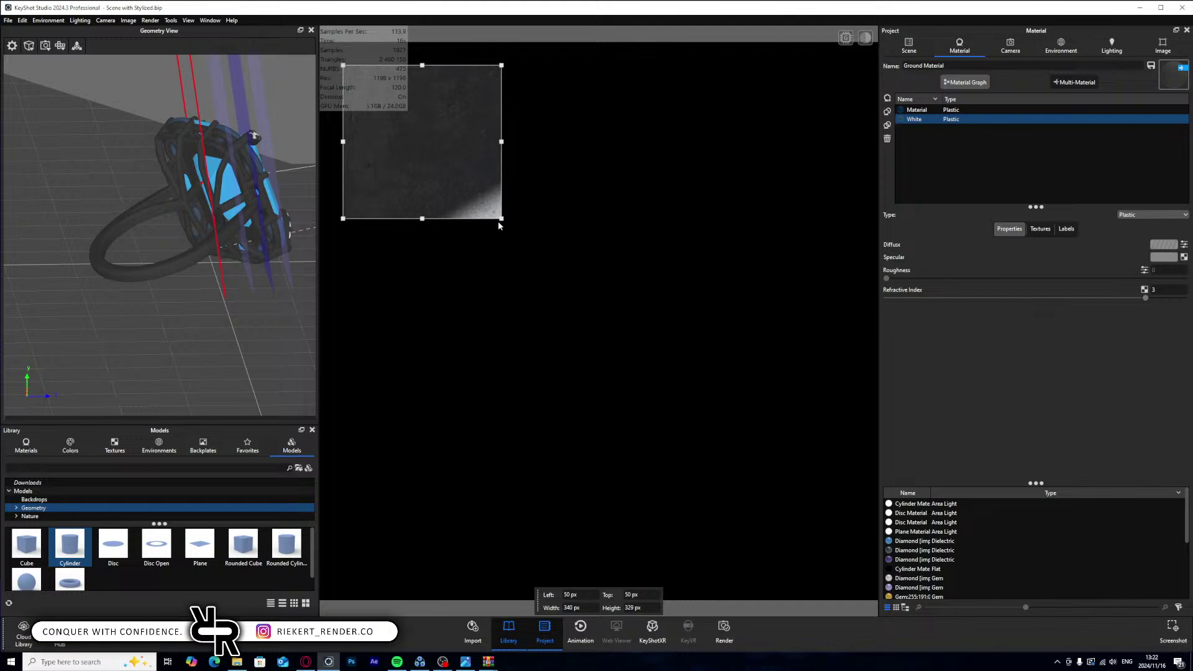
- Inspect the ring's shadow, the lower gems and the shadowed wall with the render region, then turn the region off
drag(458, 156, 557, 466)
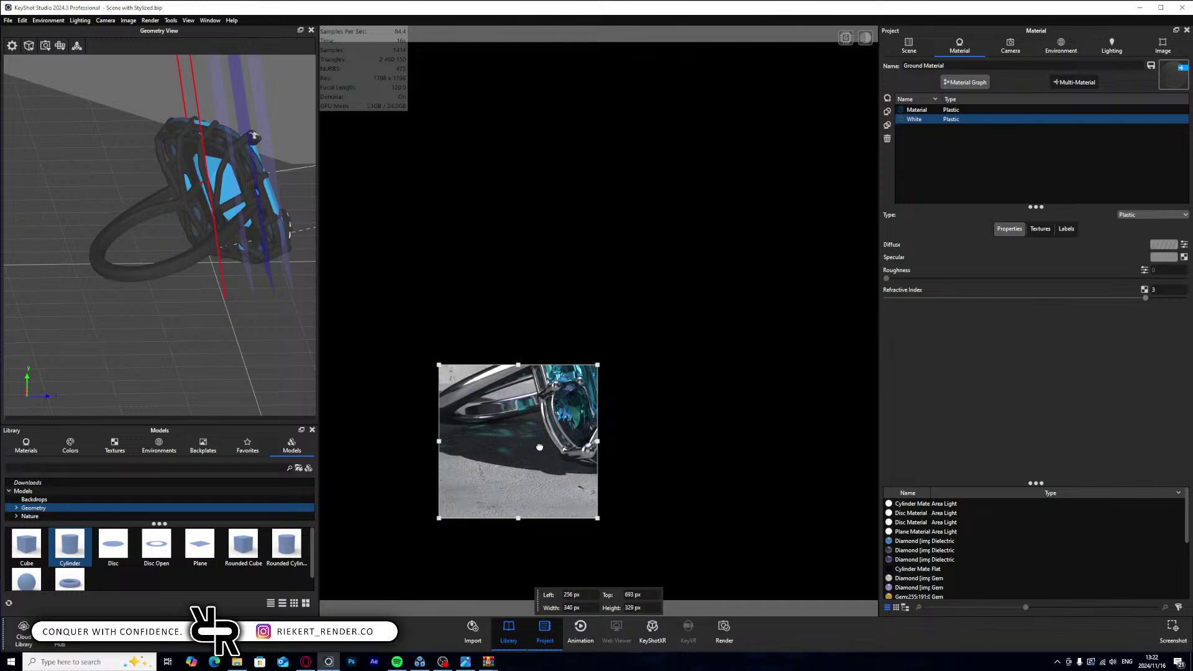
drag(540, 446, 685, 466)
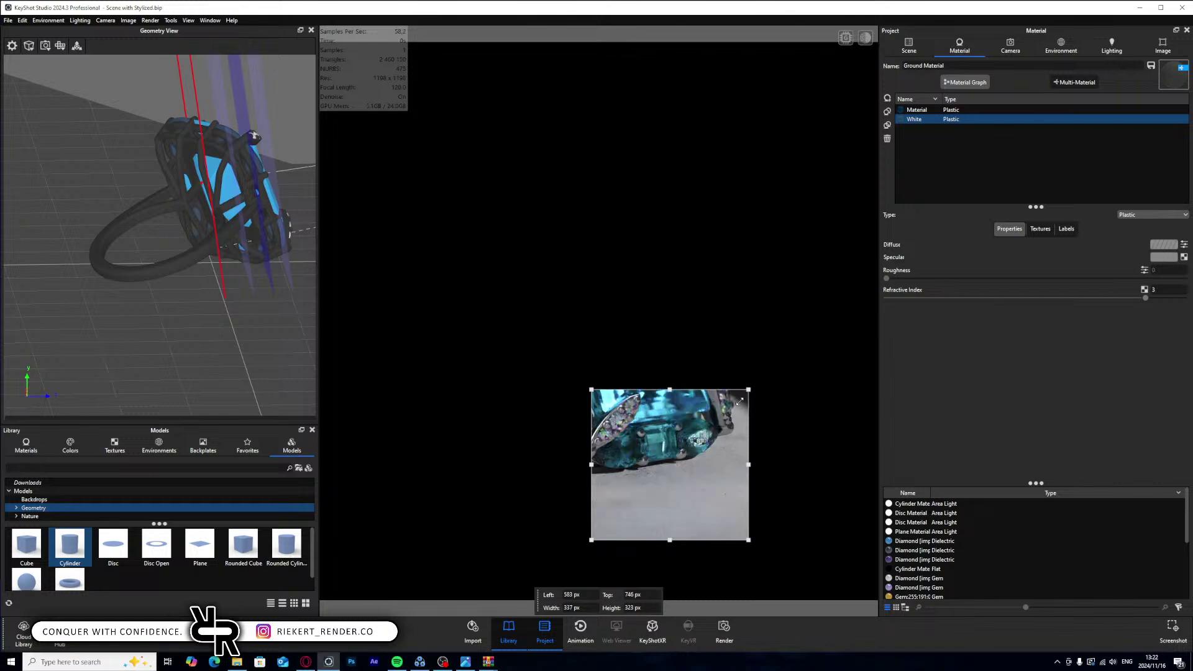
drag(750, 386, 683, 470)
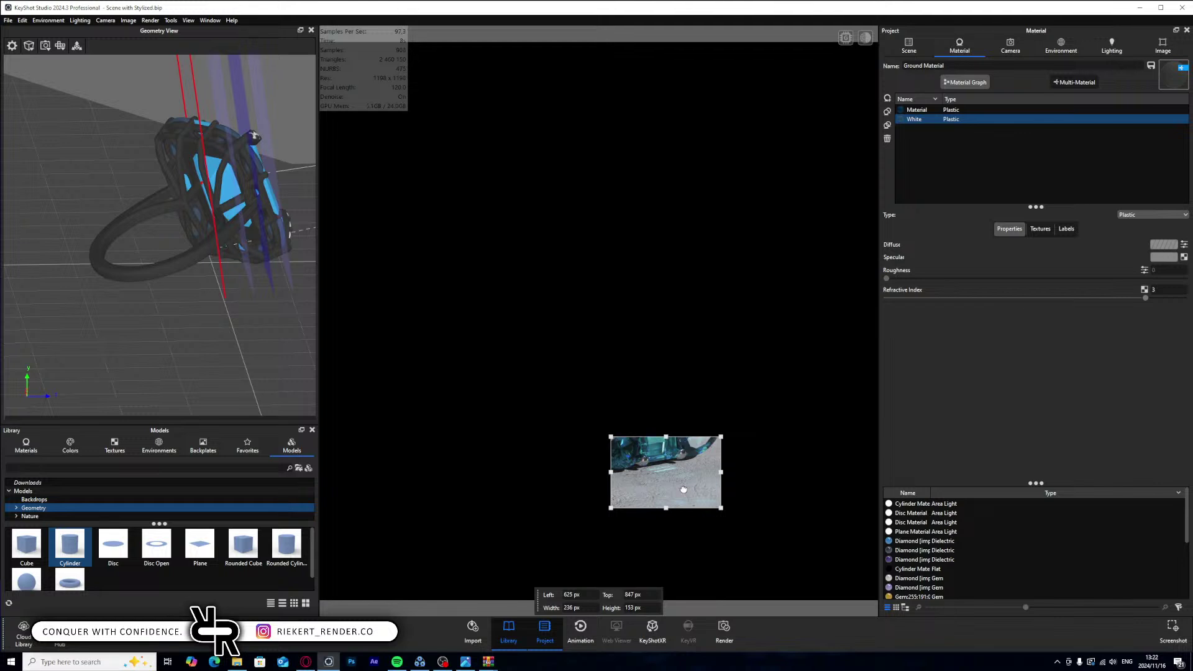
drag(683, 489, 813, 454)
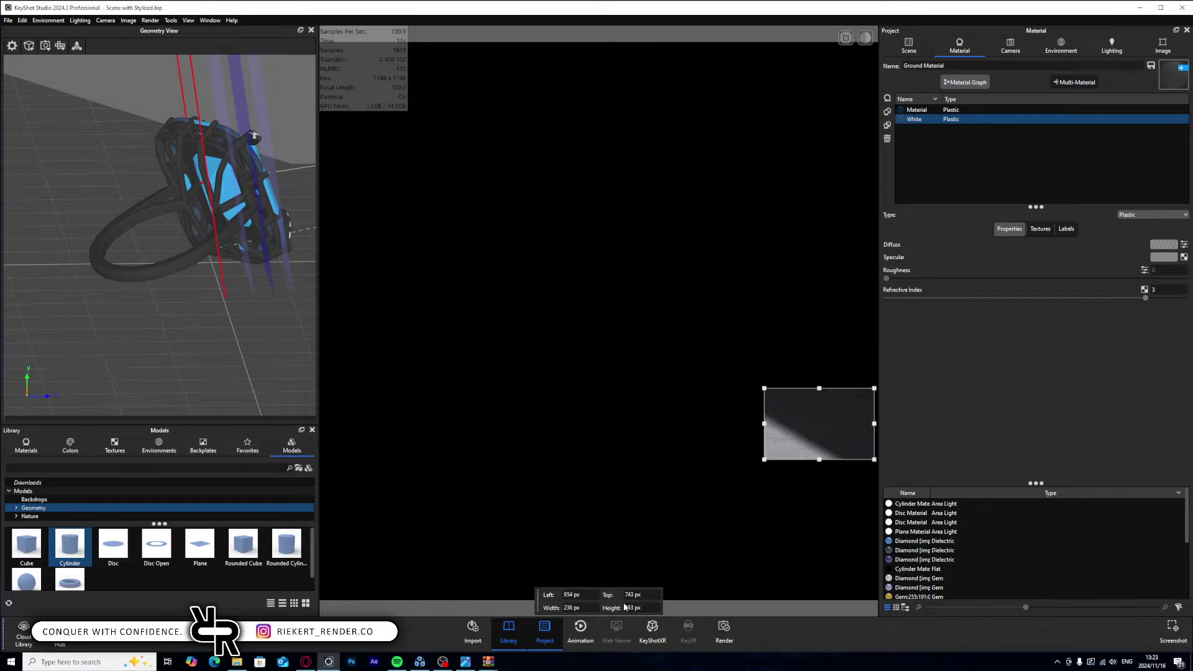
key(shift+r)
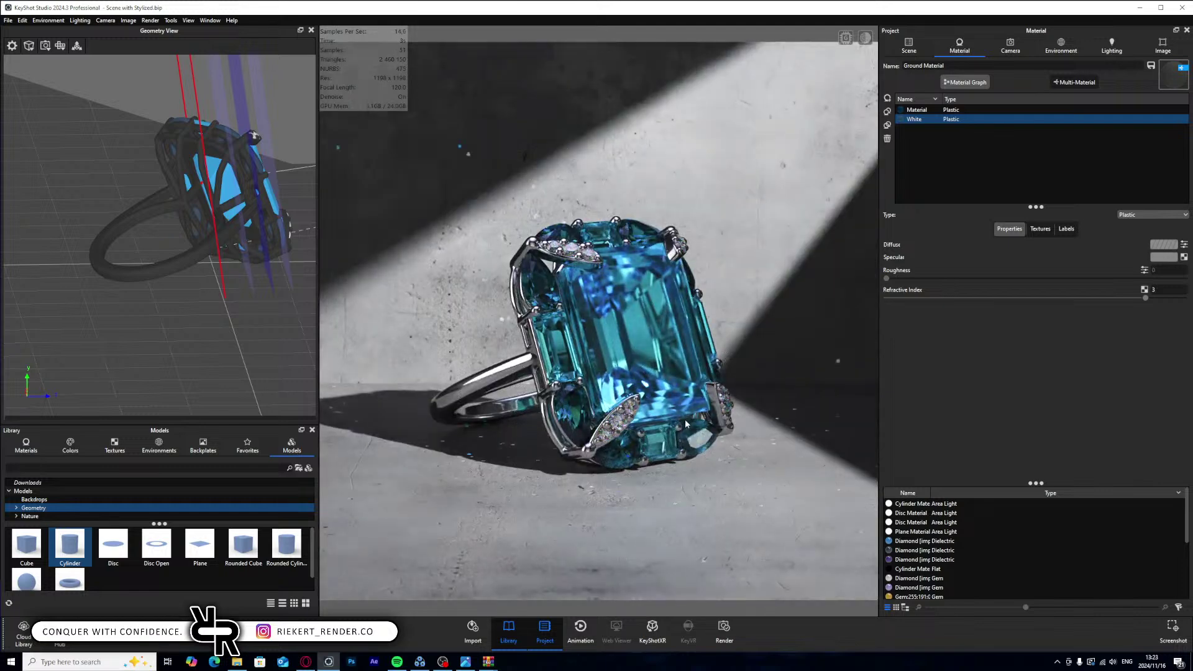
- Compare the Material and White variants of the ground multi-material in the render, ending on White
click(943, 111)
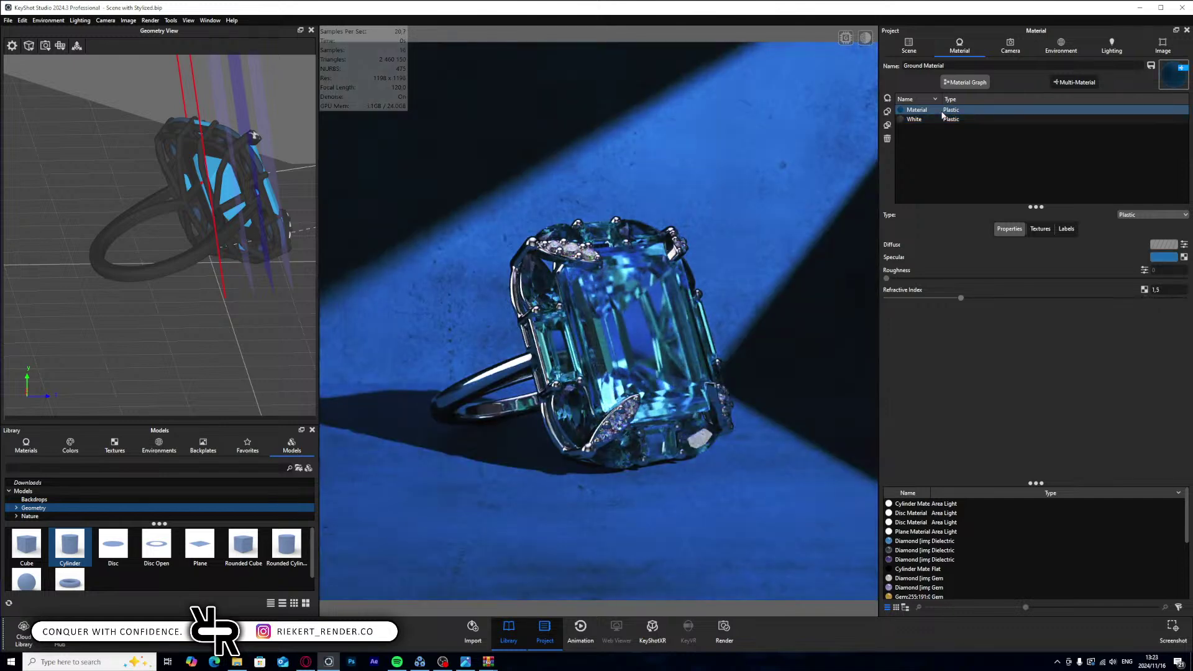
click(939, 120)
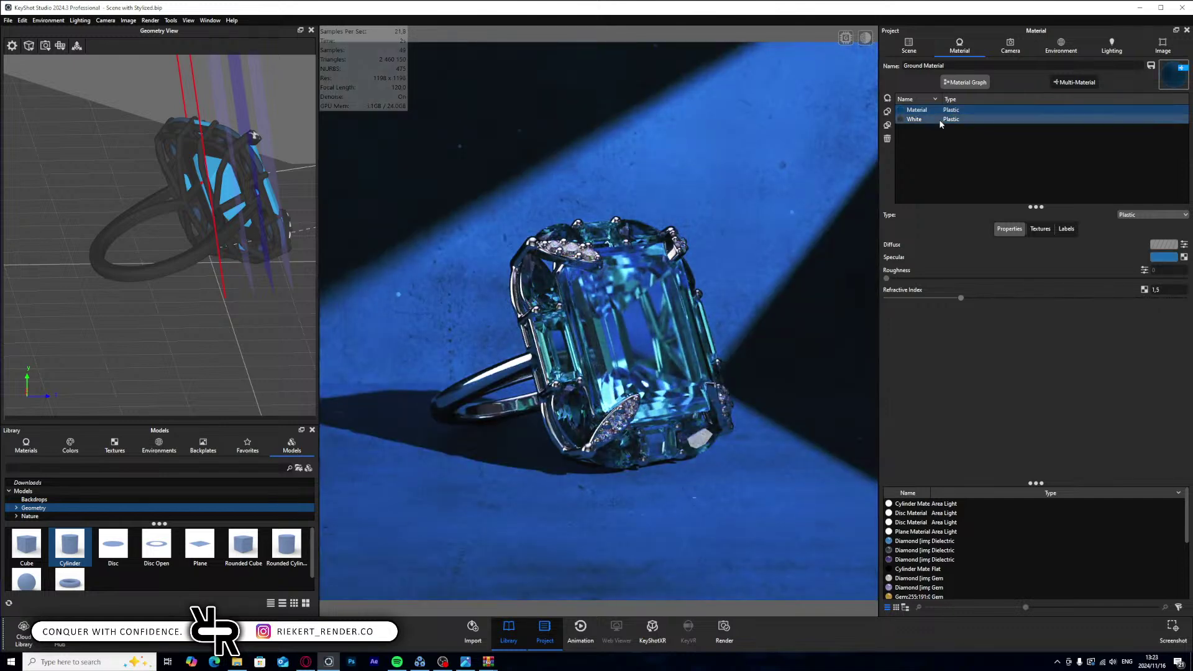
click(939, 113)
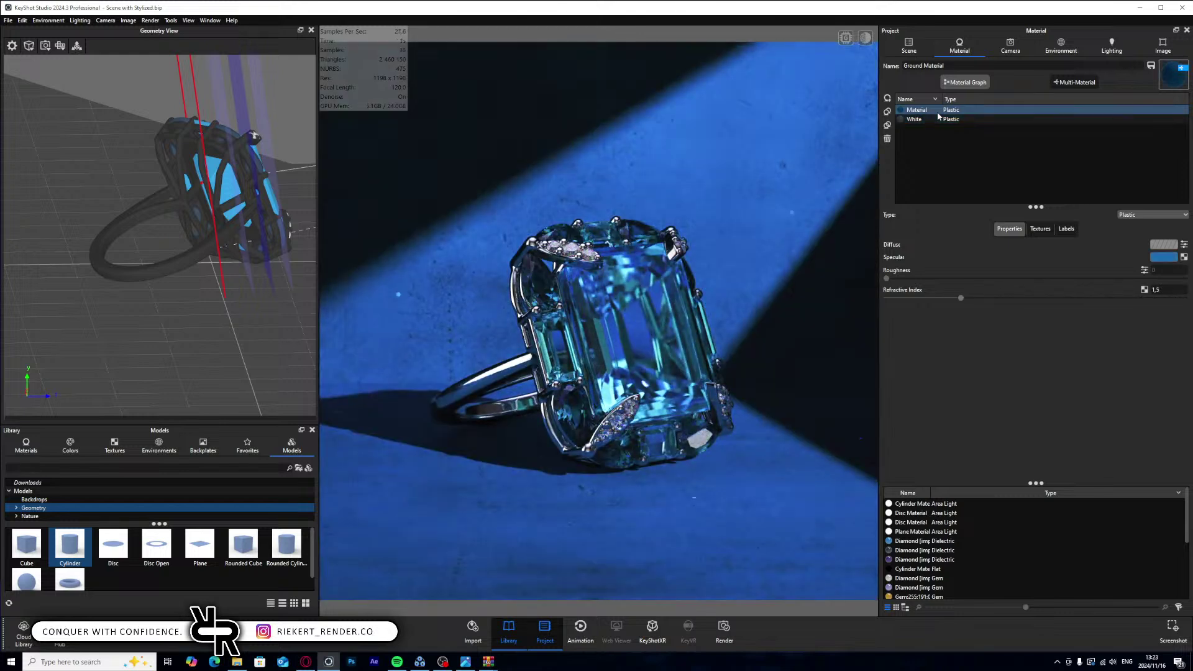
click(939, 119)
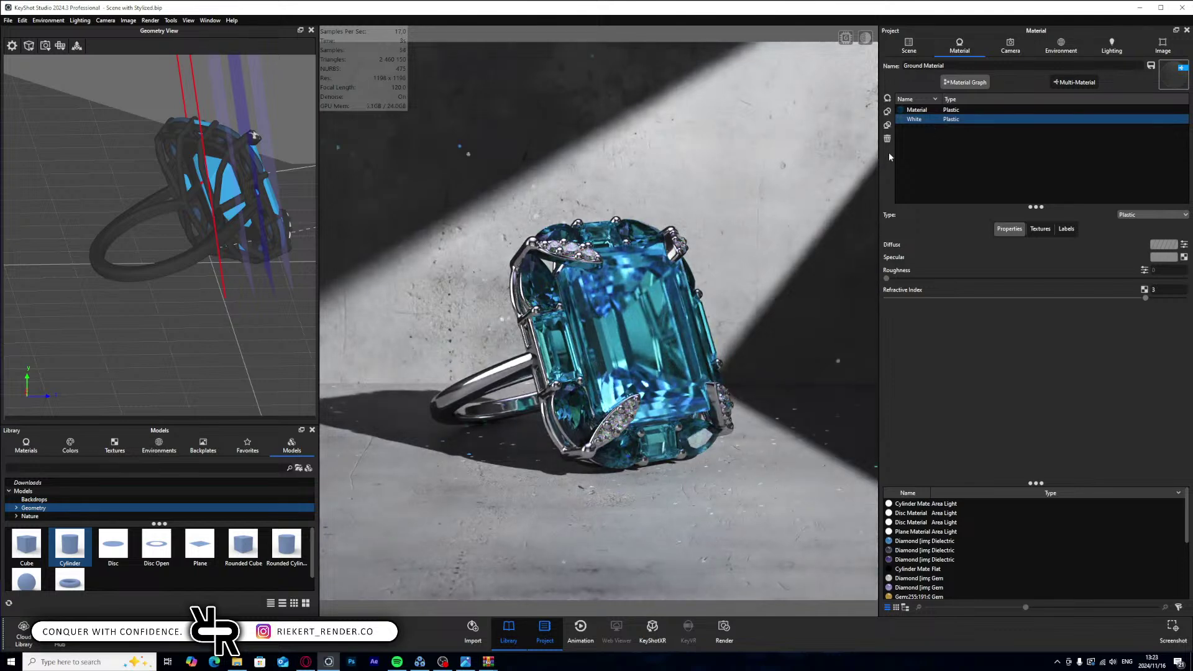
ctrl+click(915, 111)
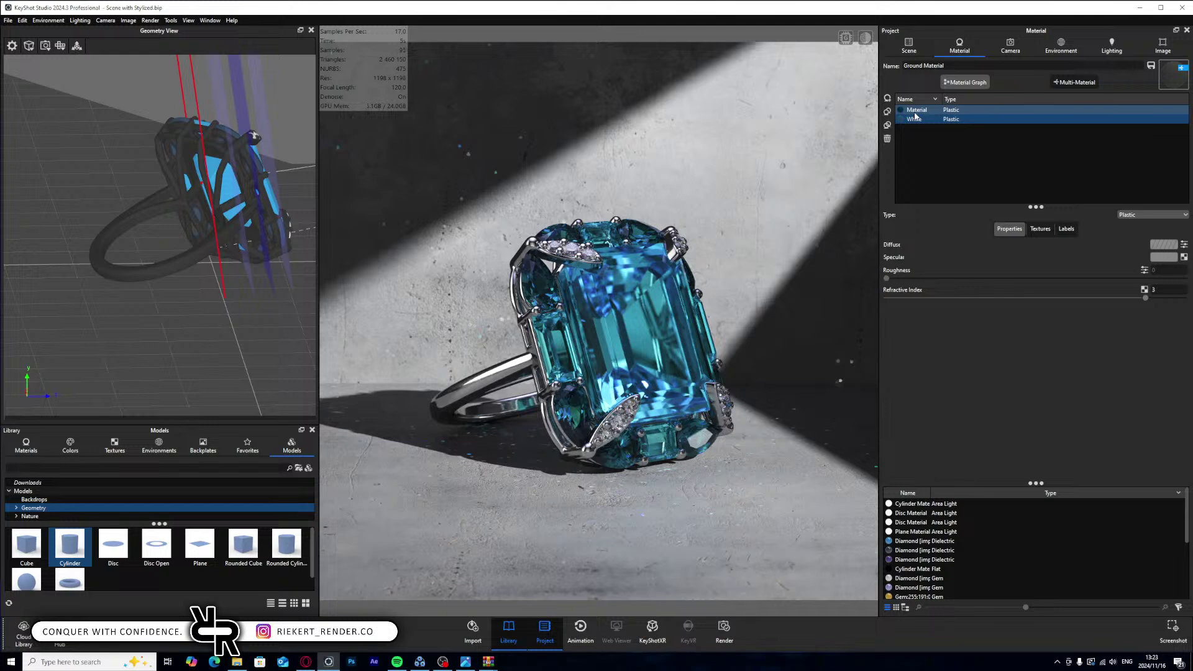
click(916, 120)
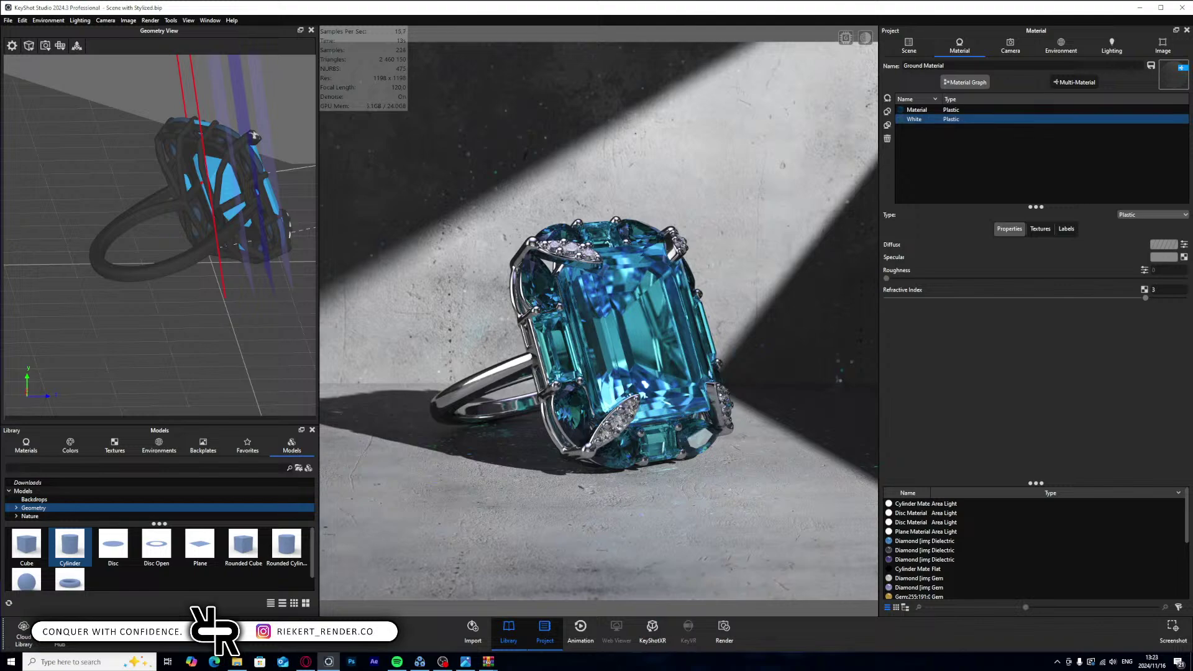
- Compare the ring render with the watch photo in Reference.jpg by switching between the image viewer and KeyShot
click(475, 665)
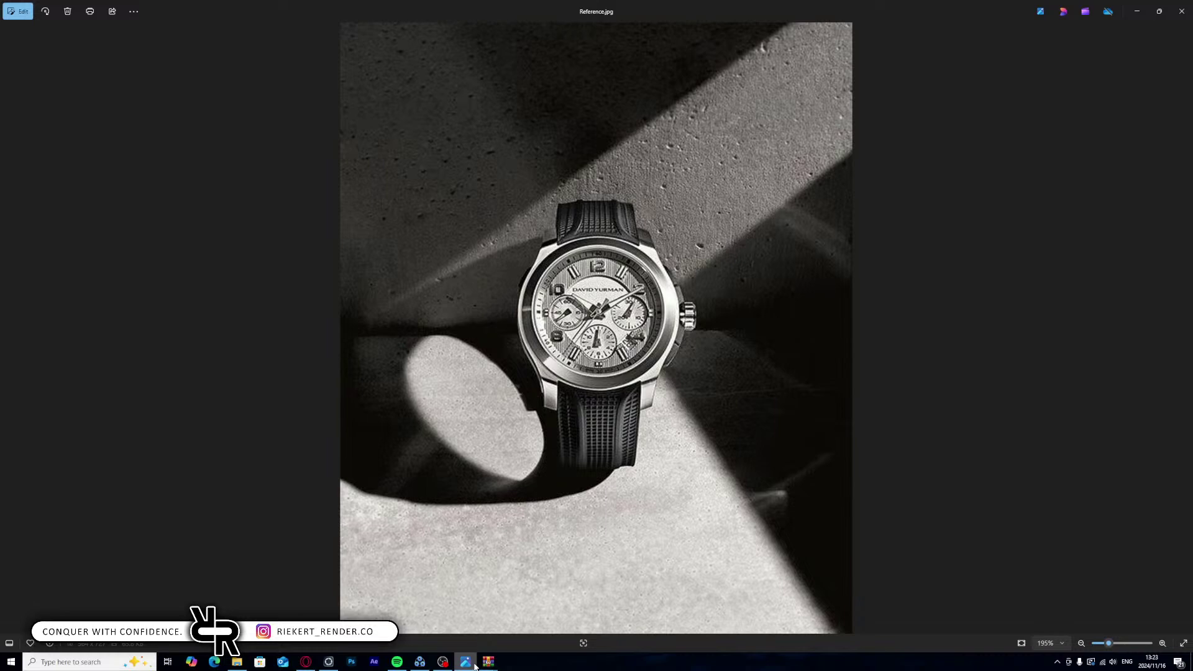
click(475, 667)
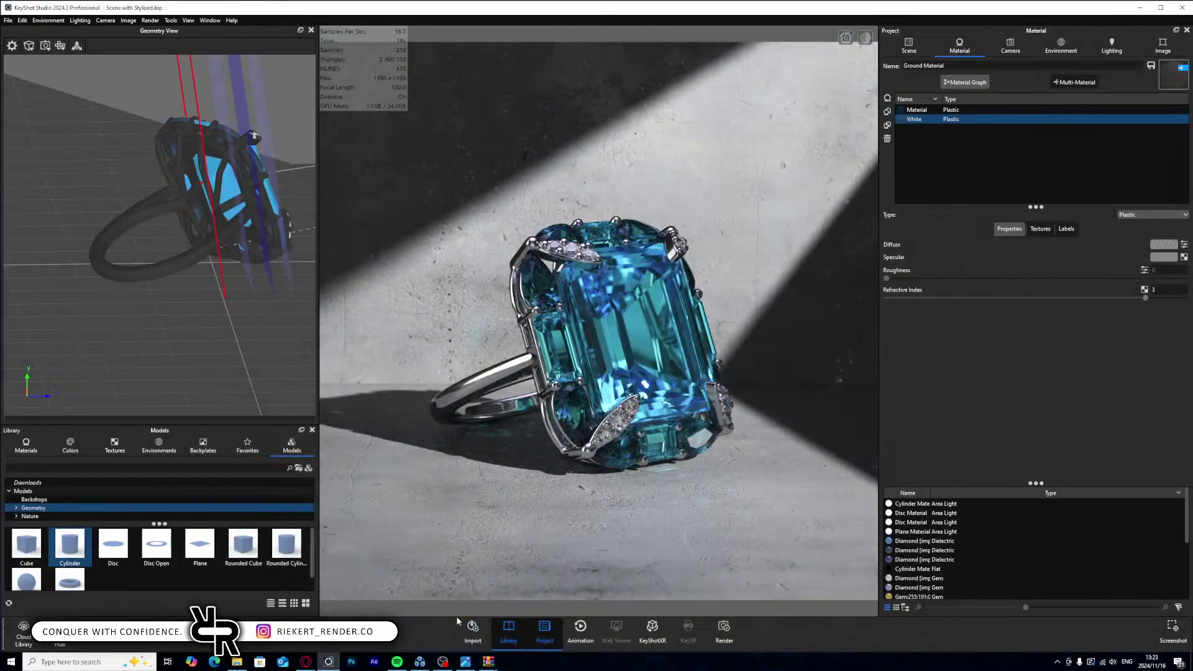
click(463, 665)
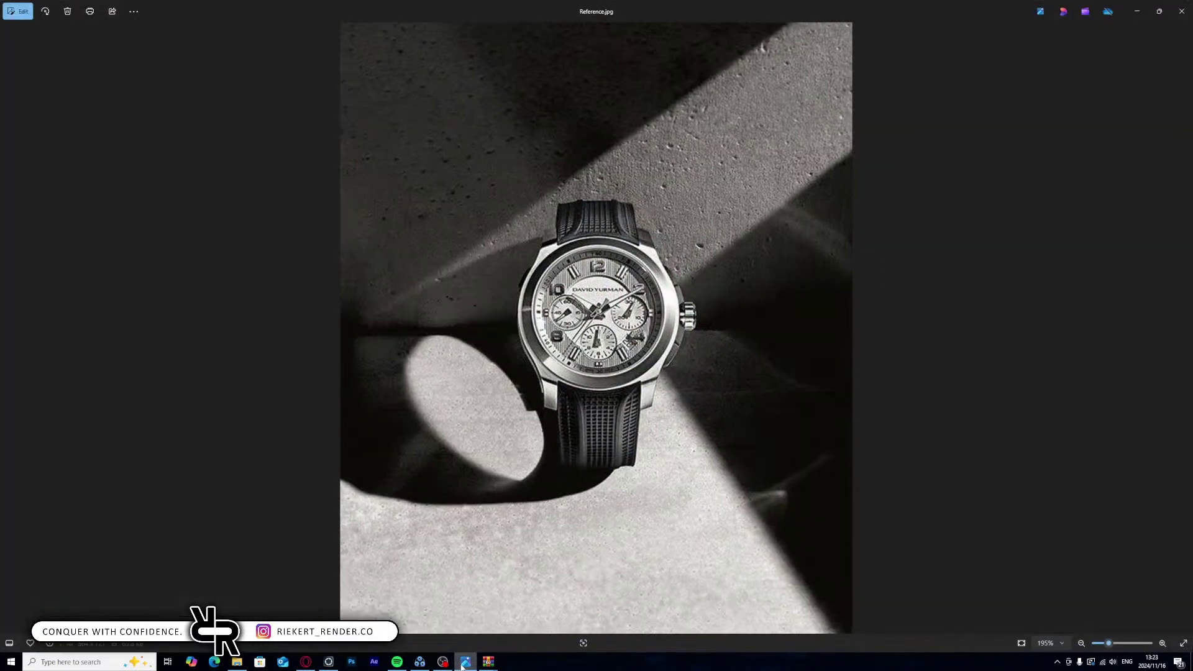
click(463, 666)
click(464, 662)
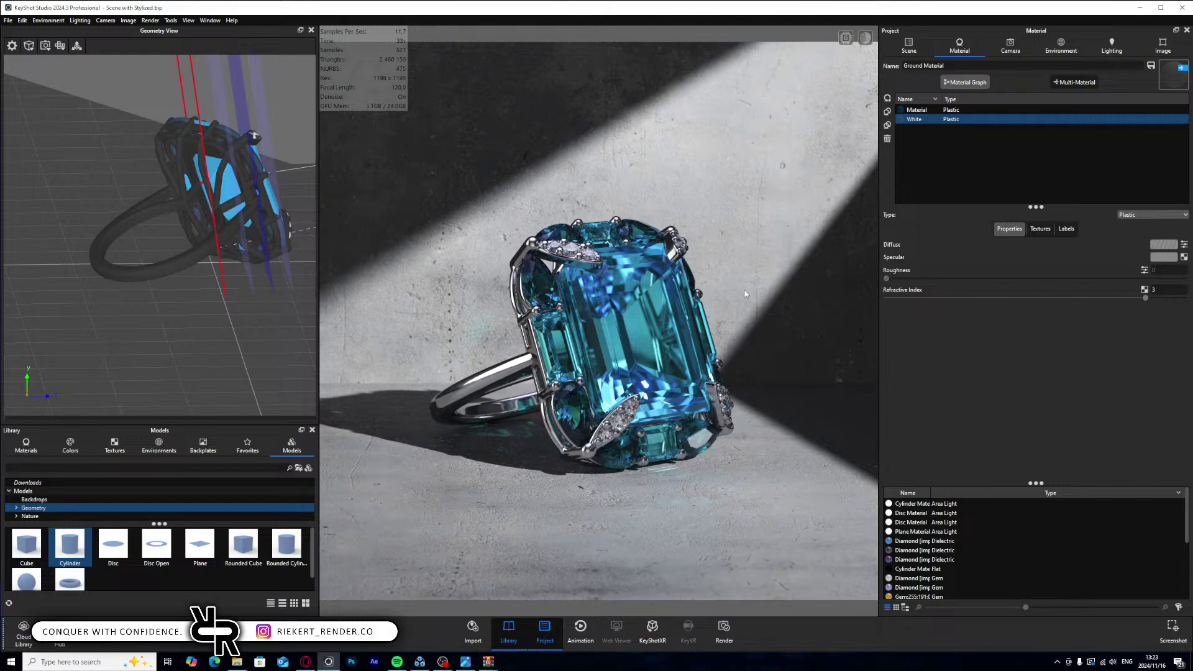
- Assign the Ground Plane and the back wall Plane to the Background render layer
click(908, 47)
click(797, 180)
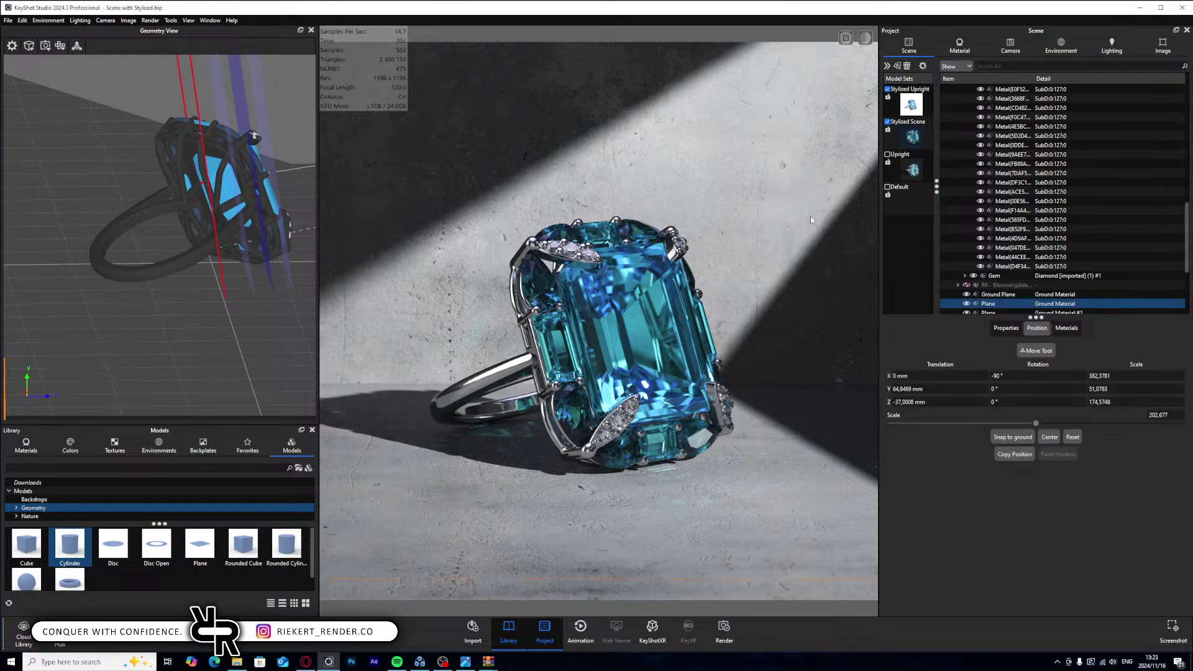
click(1006, 328)
click(901, 490)
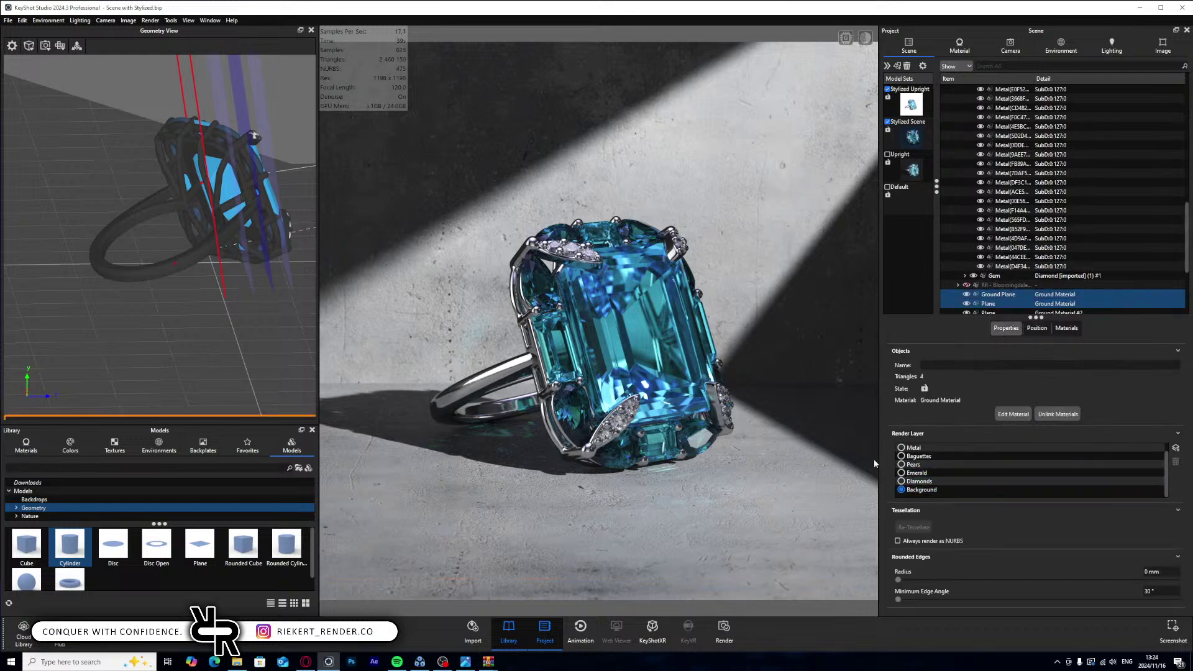
- Assign the pear stones' Gem group to the Pears render layer and collapse the Pear group
click(581, 398)
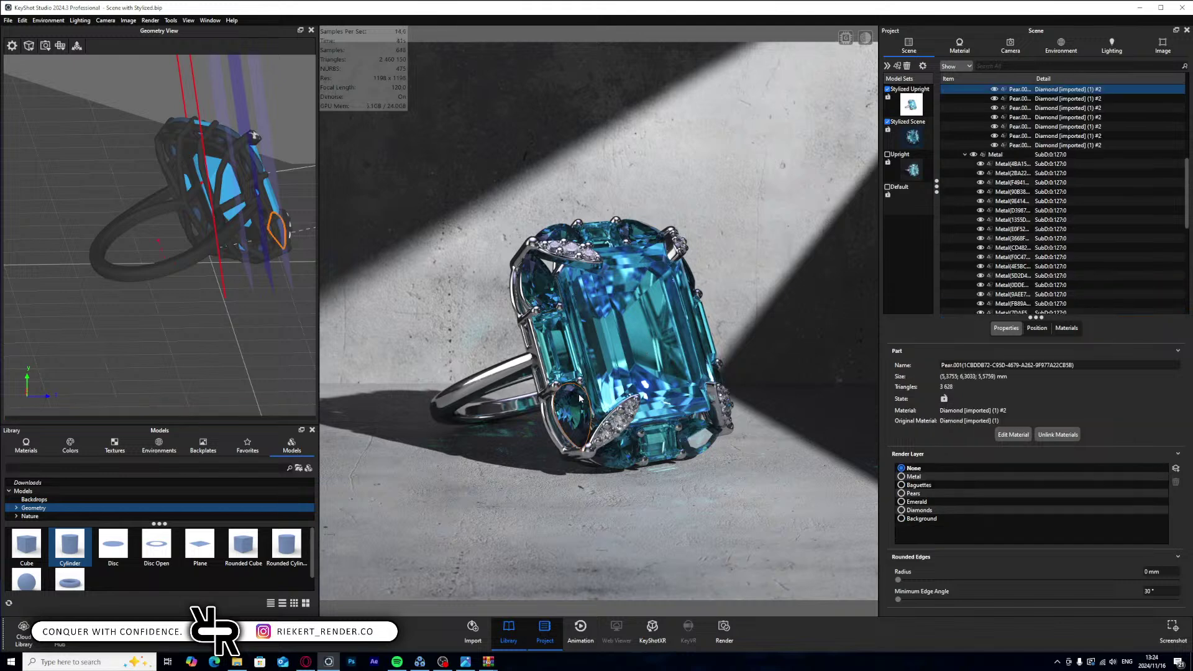
scroll(1019, 248, up, 6)
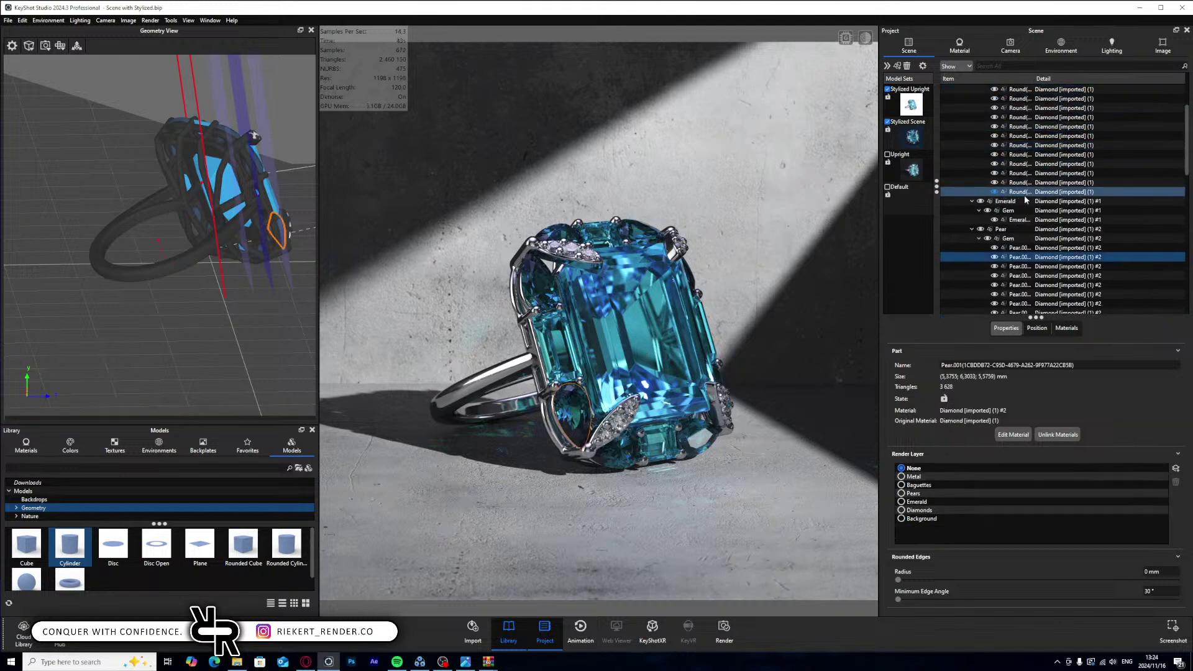
click(1012, 239)
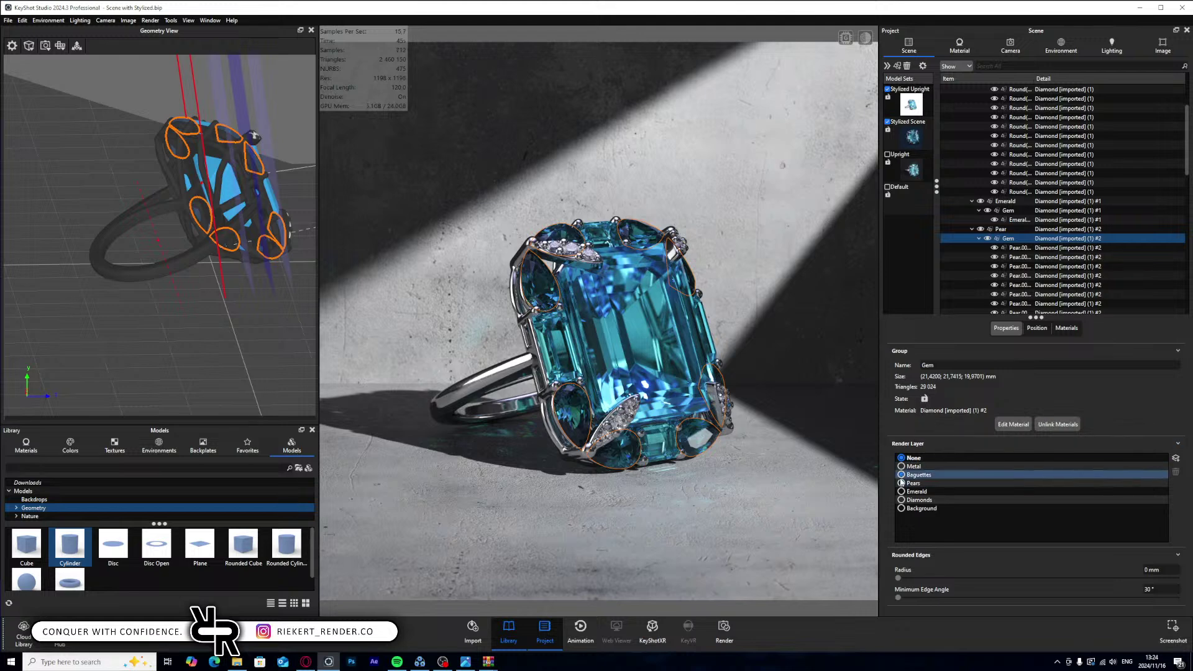
click(971, 229)
- Assign the emerald's Gem group to the Emerald render layer and the ring's Metal group to the Metal layer
click(1008, 210)
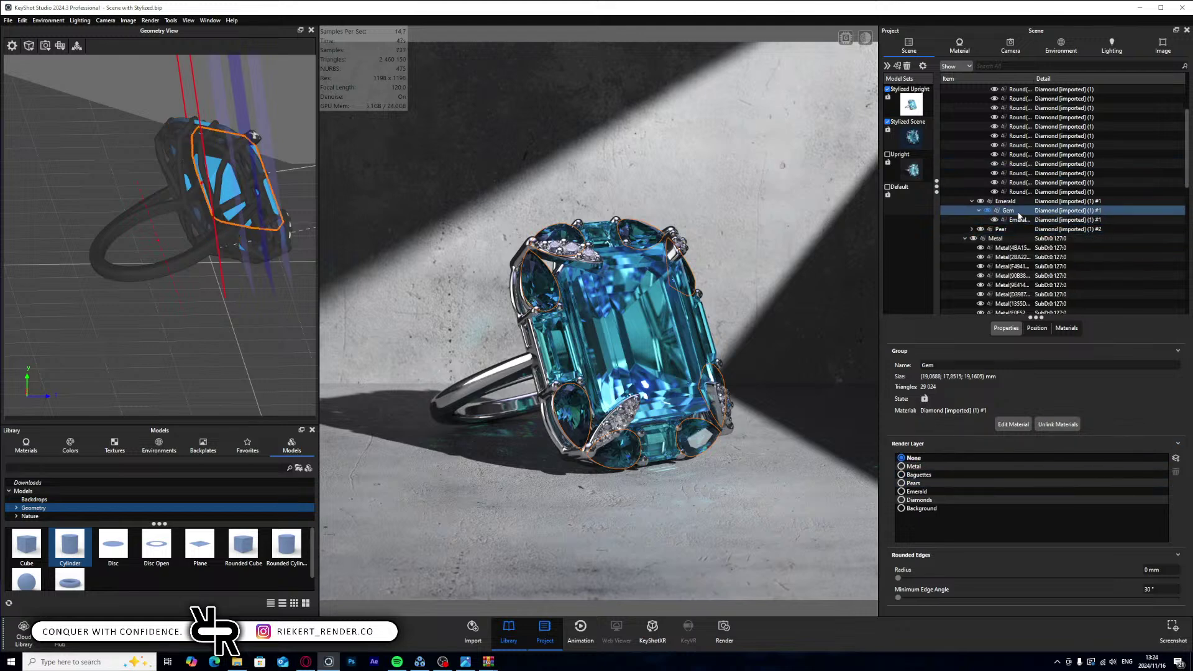
click(913, 491)
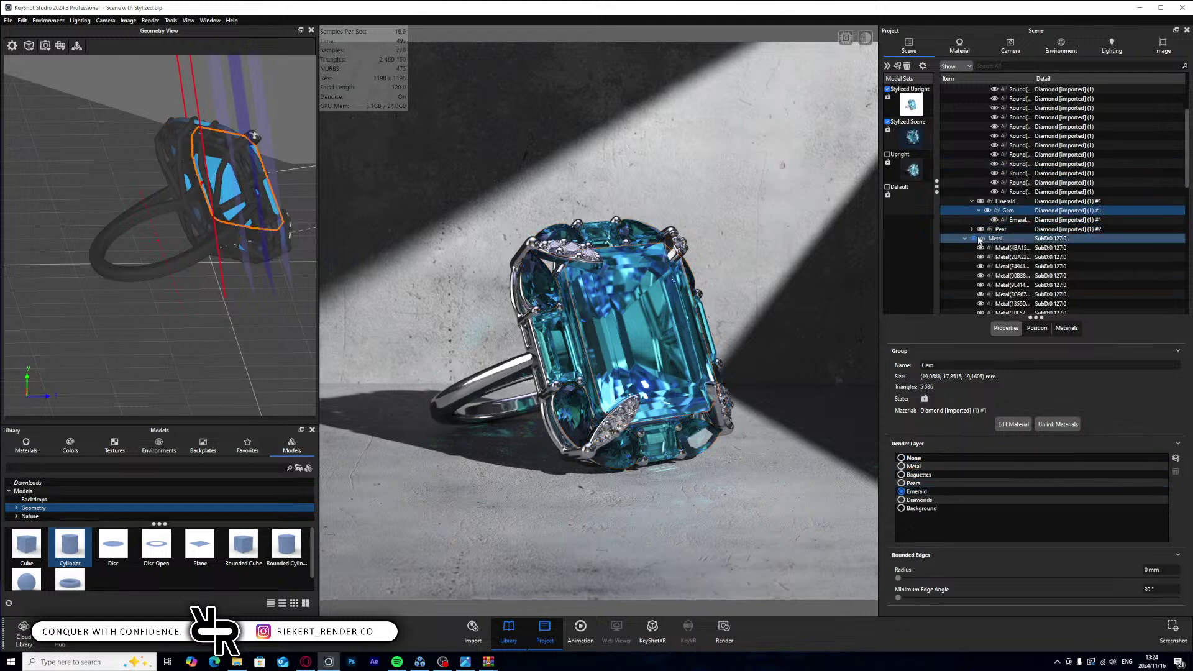
click(1004, 240)
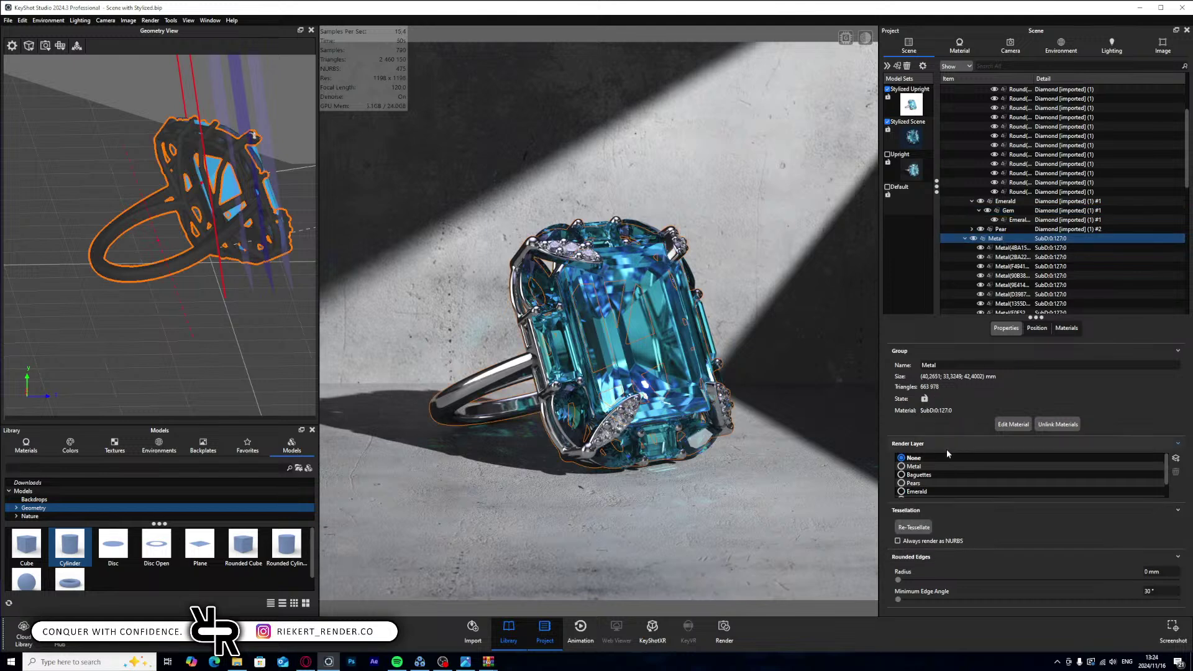
- Assign the Round stones group to the Diamonds render layer
scroll(1019, 203, up, 4)
click(1004, 174)
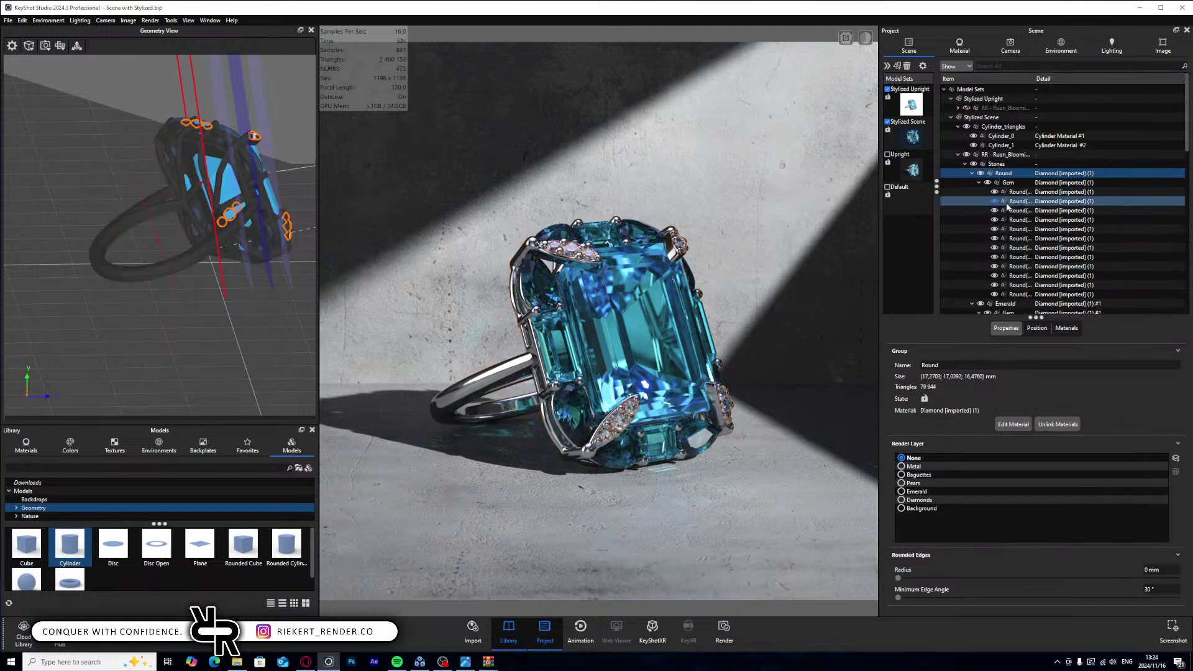
click(903, 501)
- Collapse the Round and Metal groups and assign the ring's separate Gem group to the Baguettes render layer
click(972, 174)
click(971, 182)
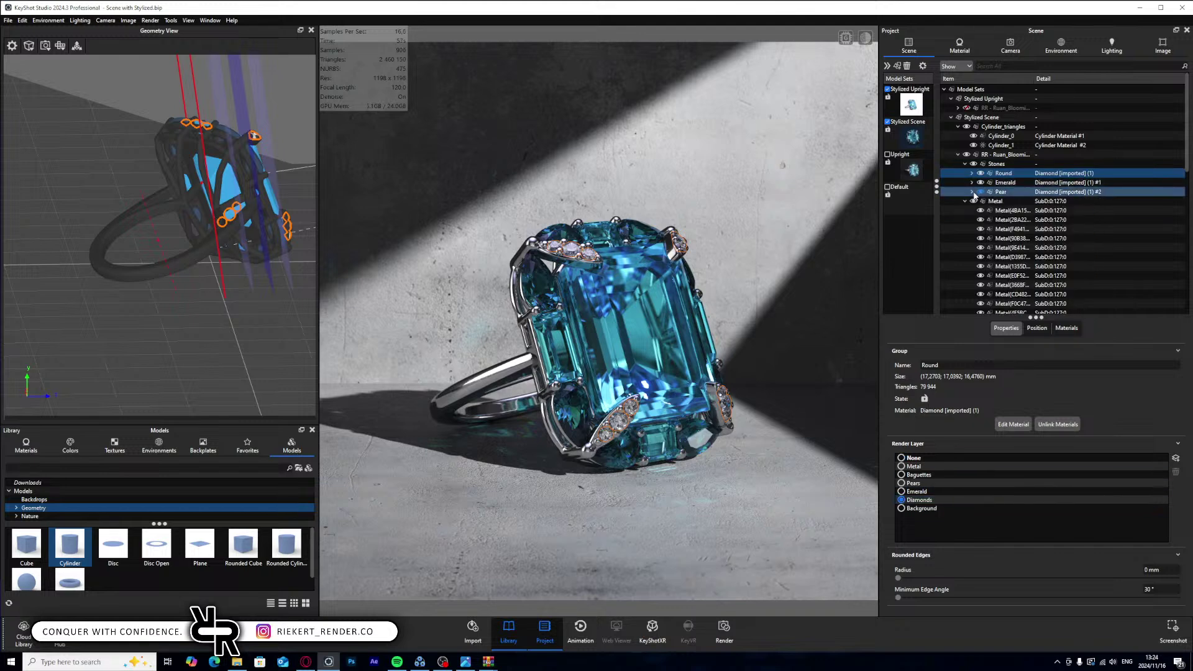
click(965, 201)
click(1018, 211)
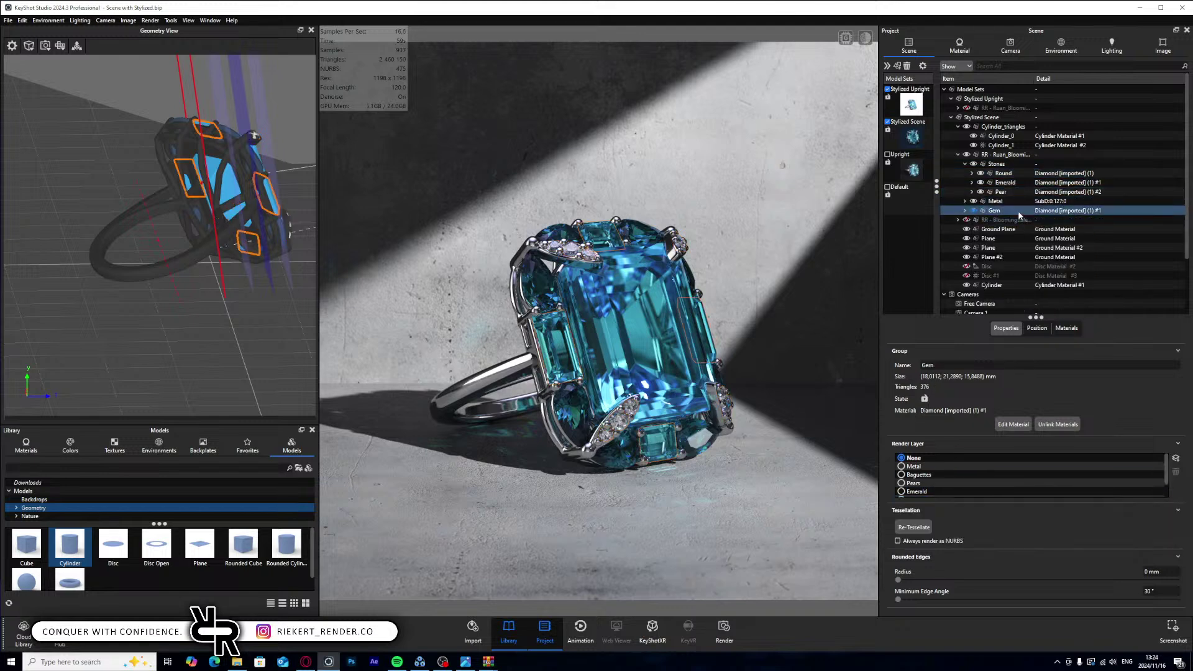
click(902, 475)
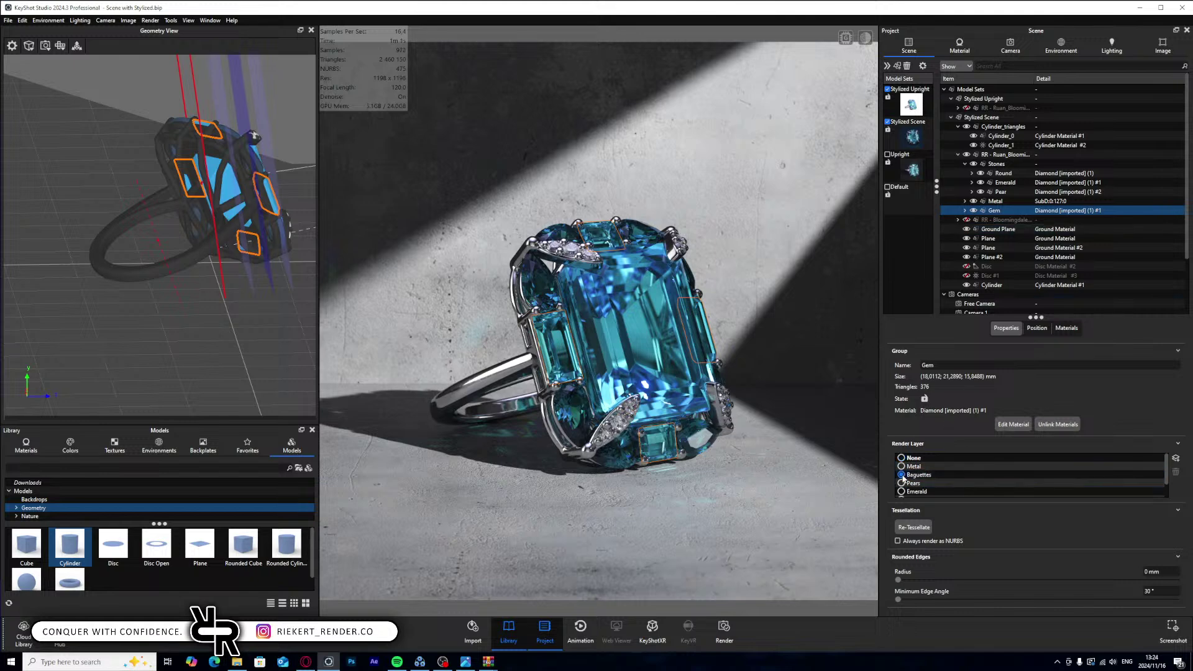
click(775, 255)
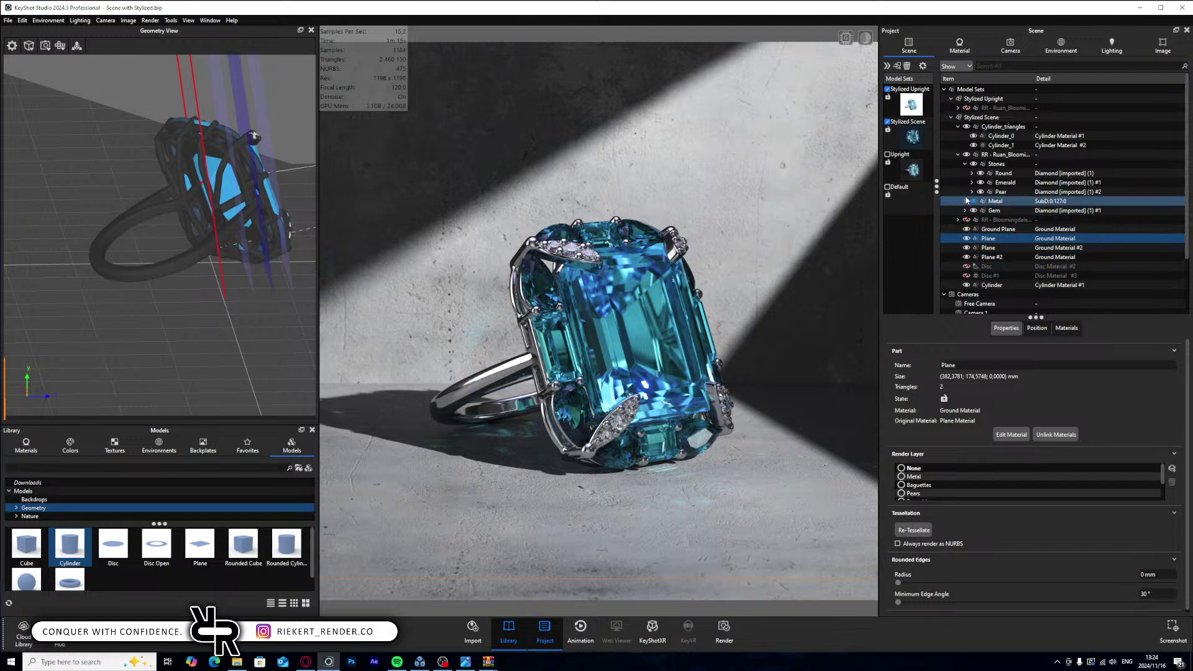
- Collapse the Stones group and turn off Apply to Front of Geometry in Cylinder_1's area light material
click(965, 164)
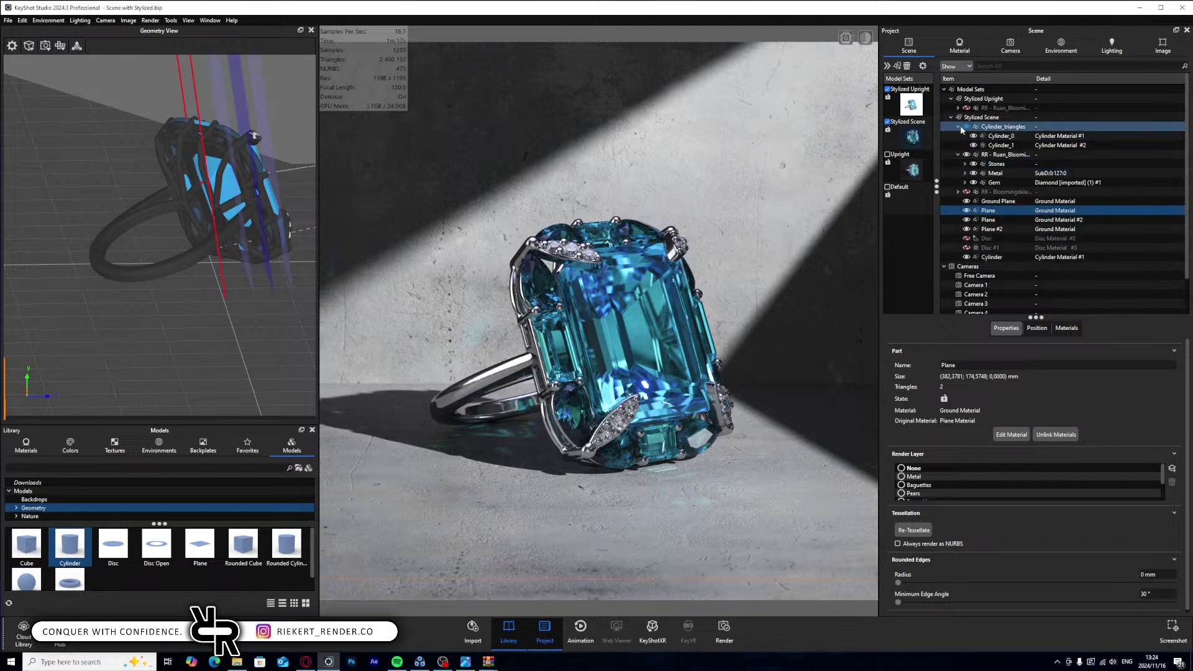
double_click(1002, 147)
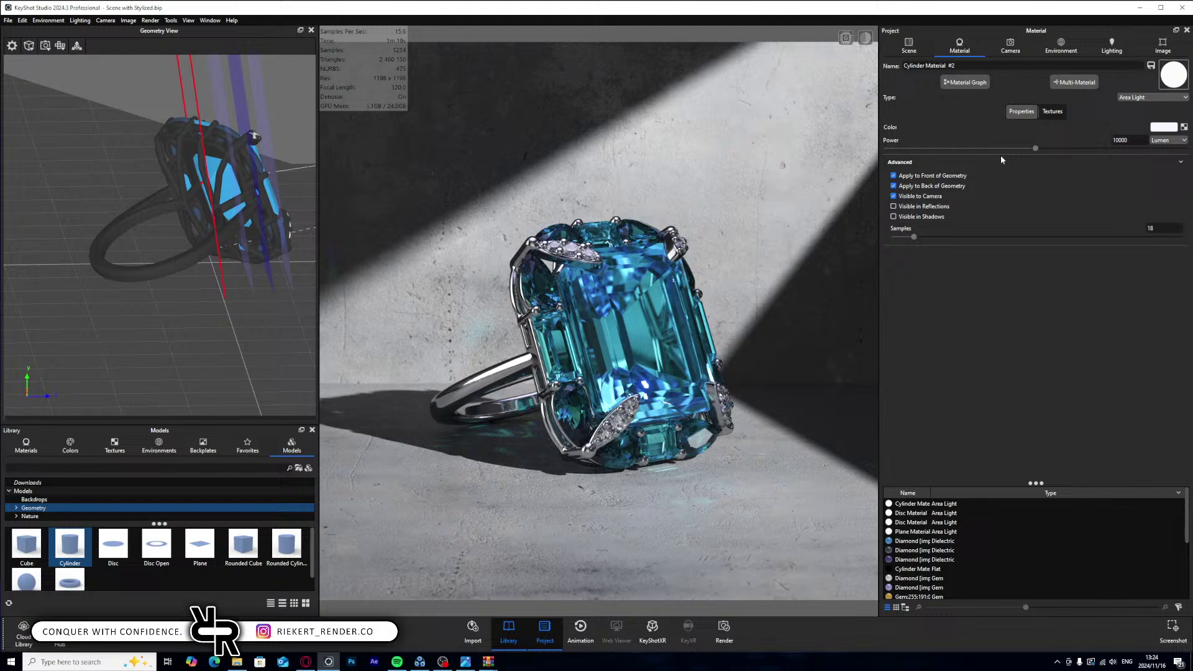
click(894, 176)
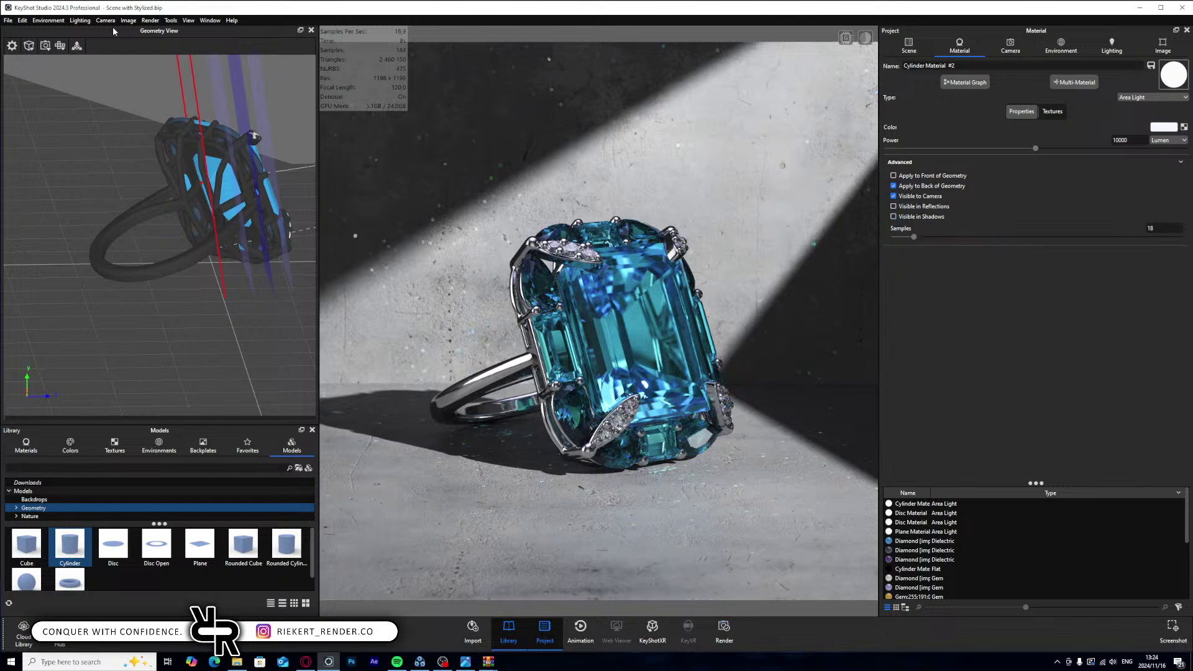
- Switch the interface to the Commercial - RRC workspace
click(210, 20)
mouse_move(235, 31)
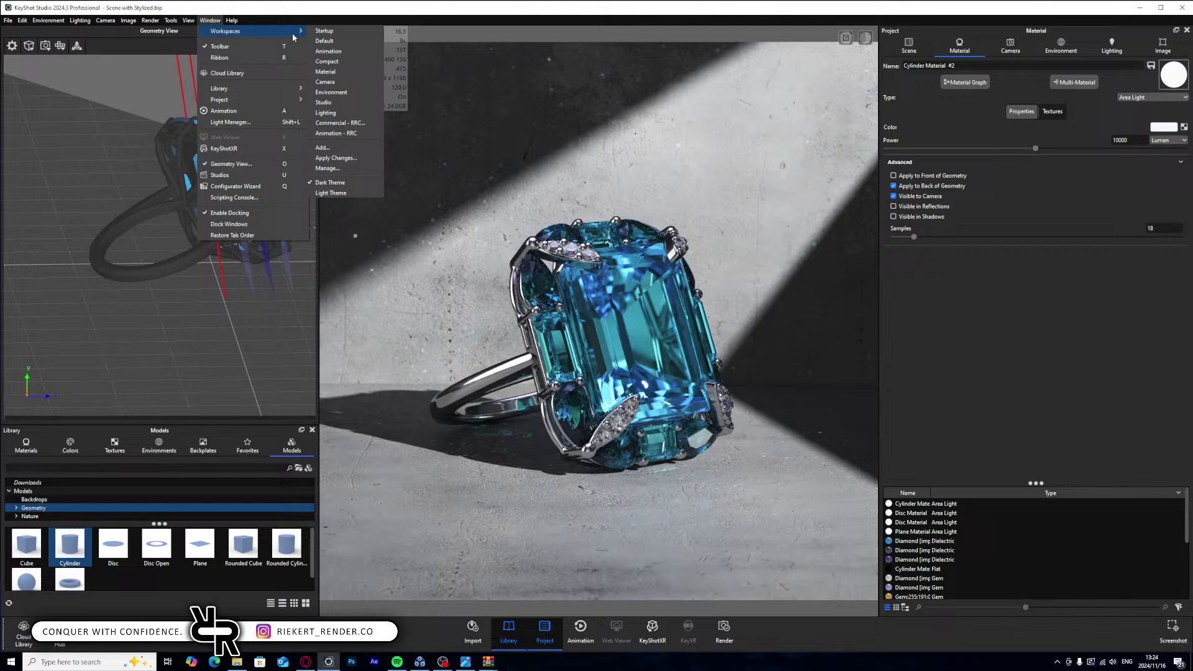
click(344, 132)
click(644, 340)
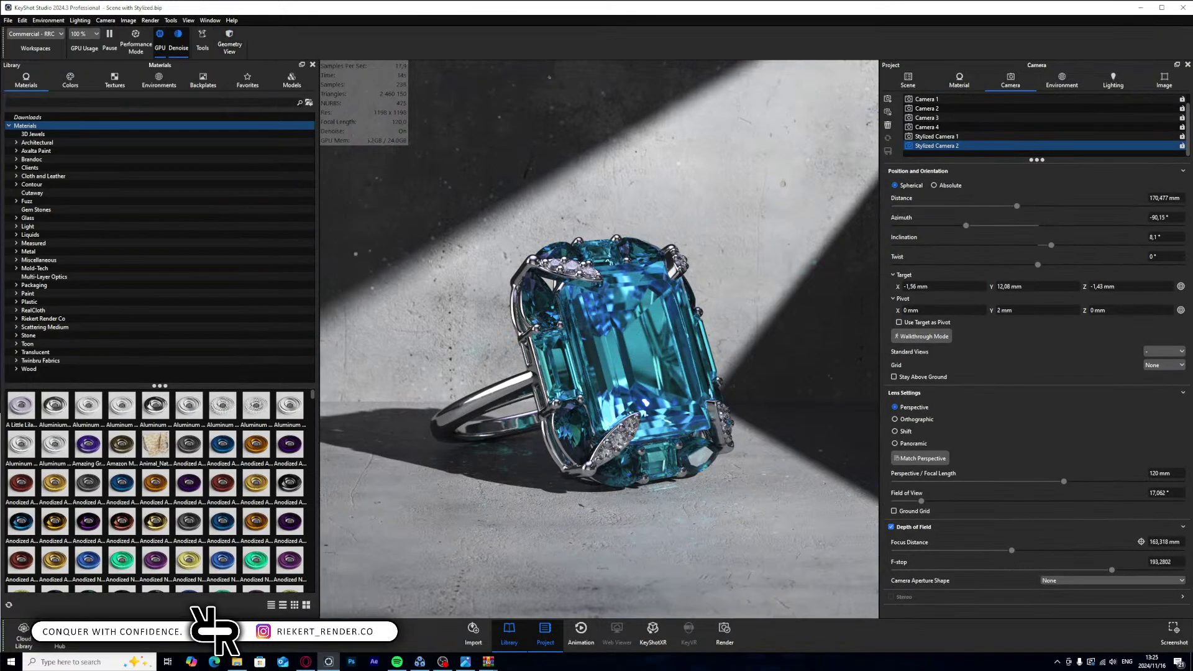
click(724, 631)
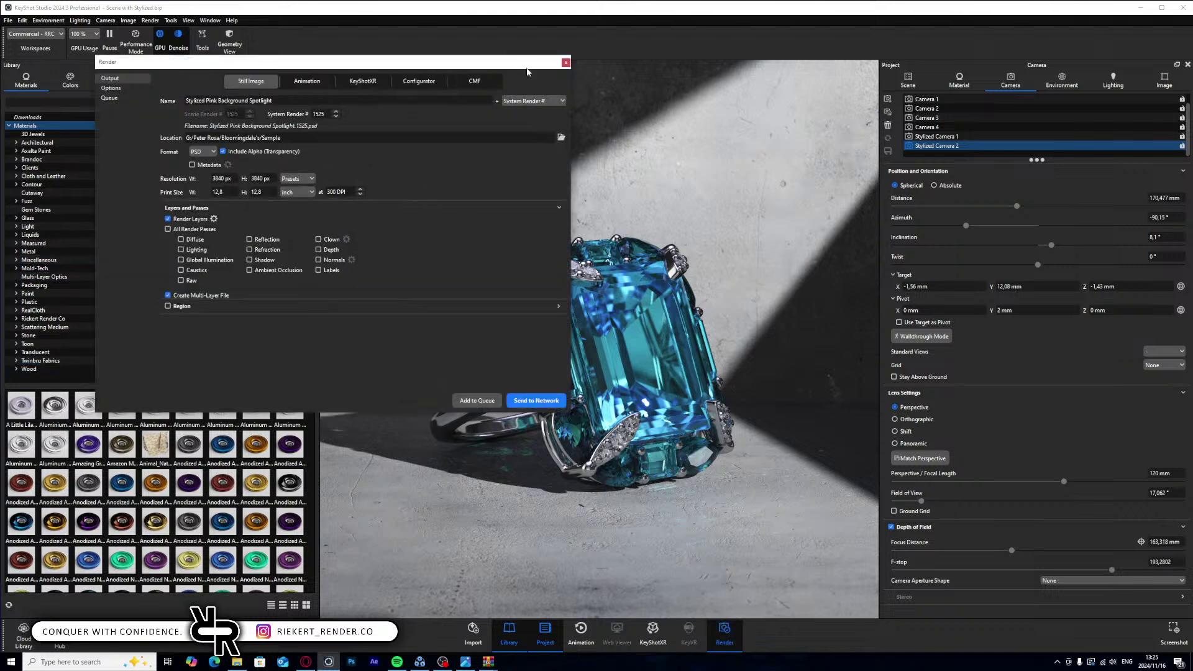
click(565, 63)
key(shift+p)
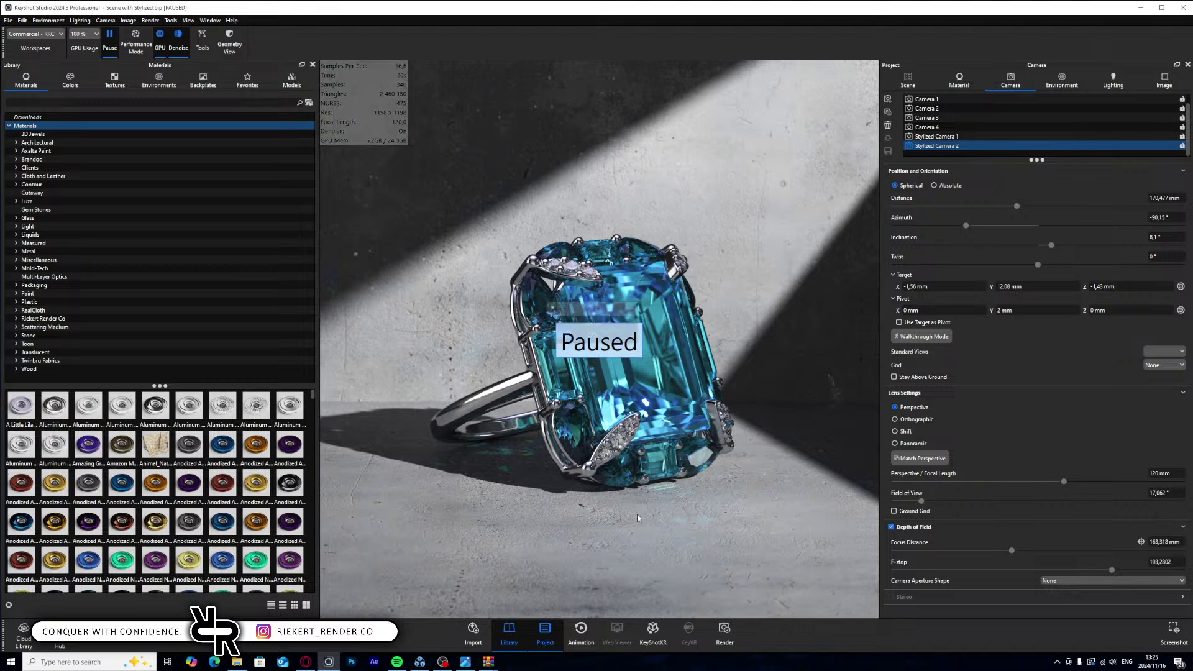
key(shift+p)
- Set the still image render's output folder to Topaz Ring and name it Concrete White
click(731, 632)
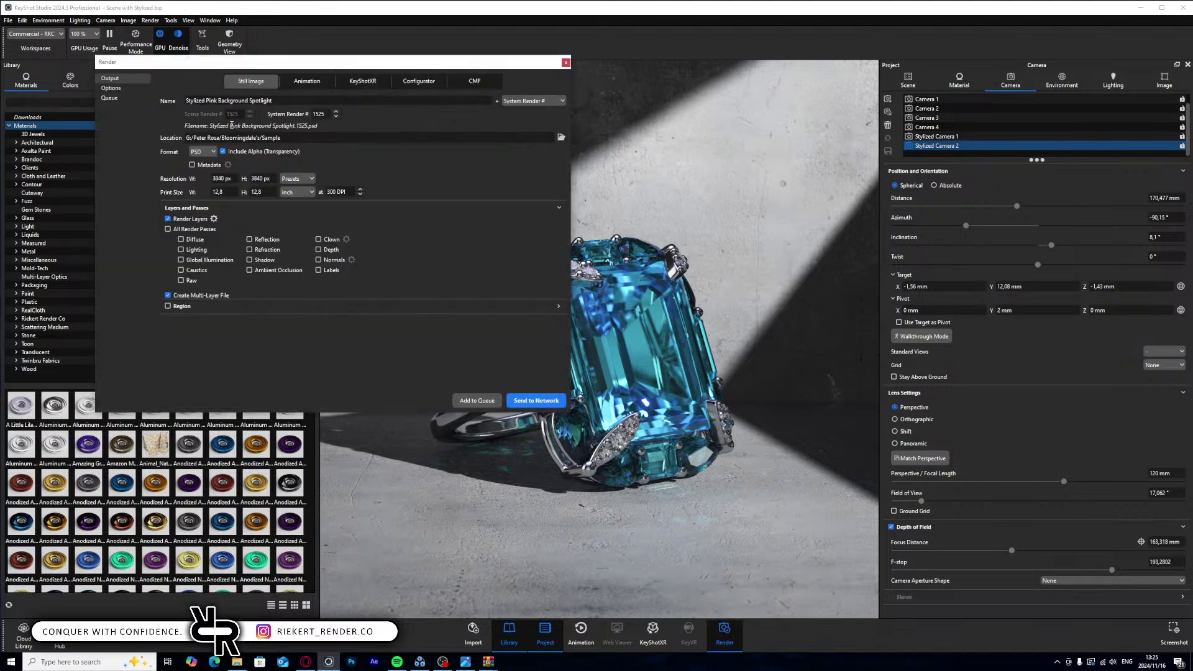
click(561, 136)
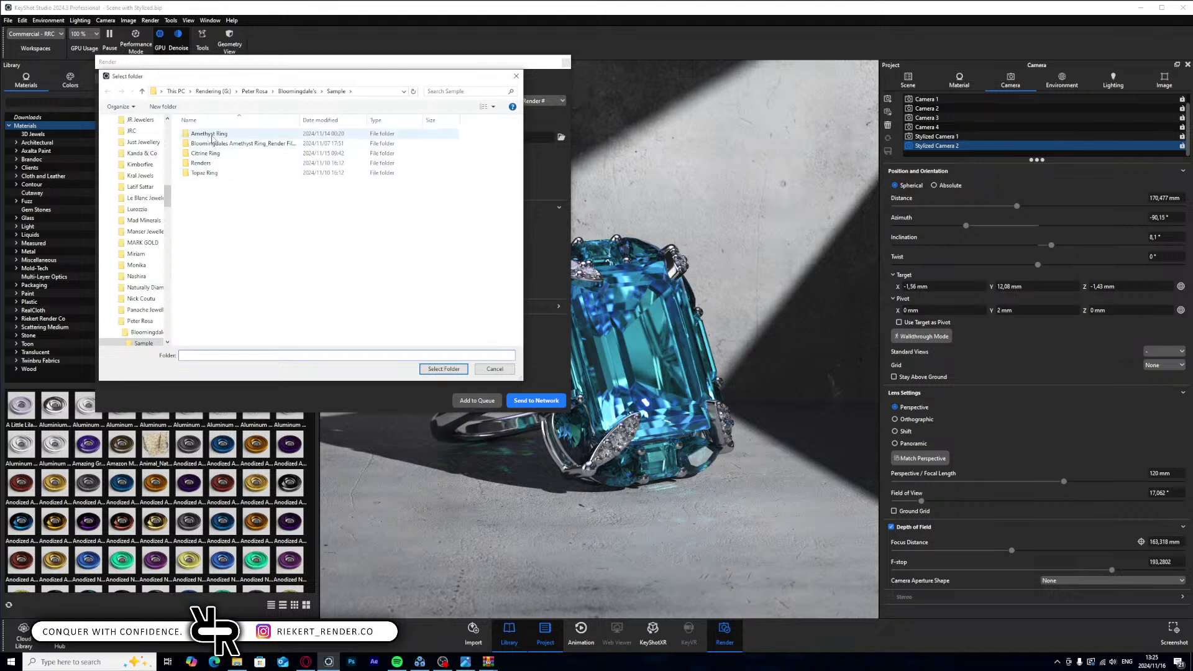
double_click(204, 173)
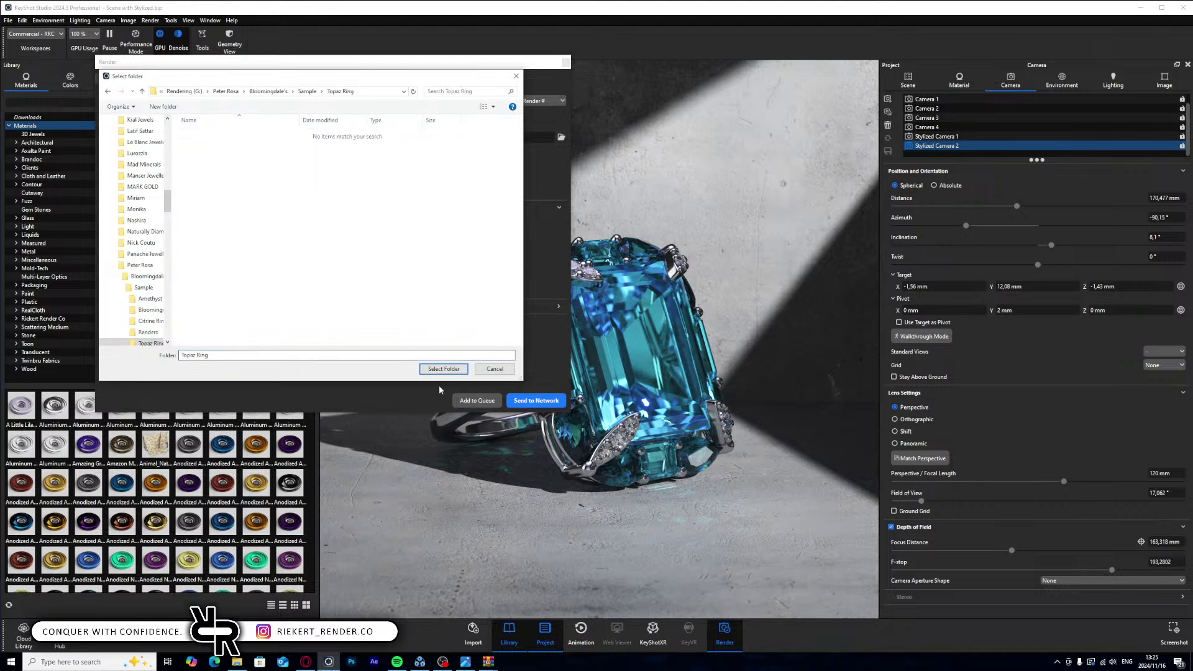
click(443, 370)
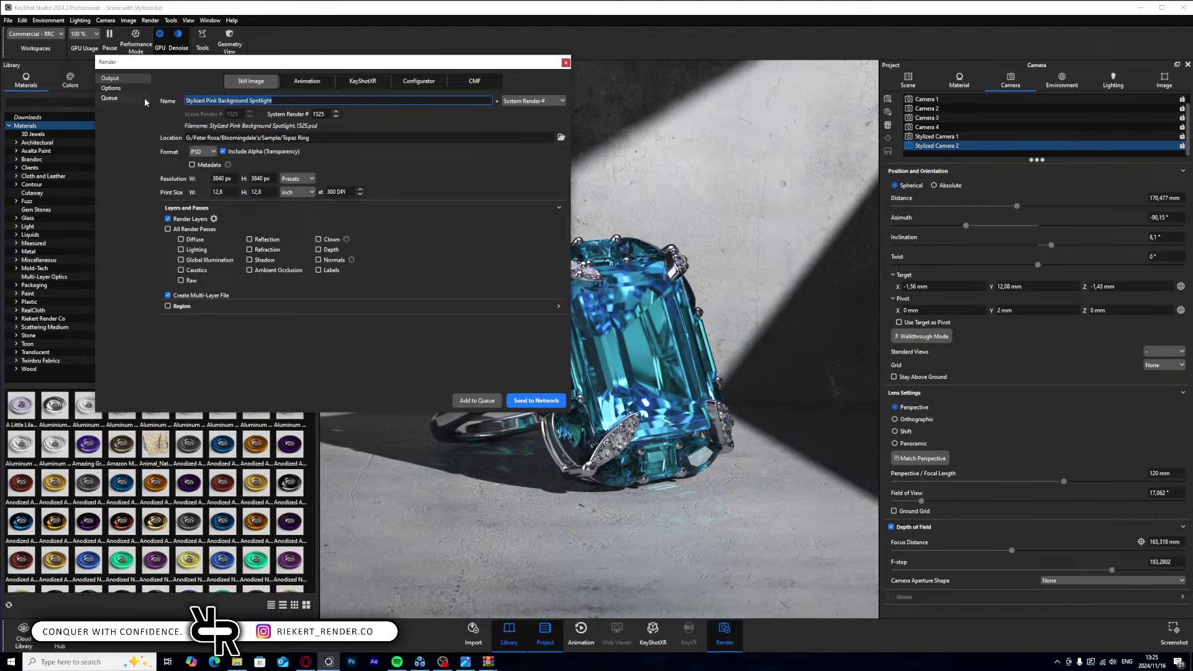
text(Concrete )
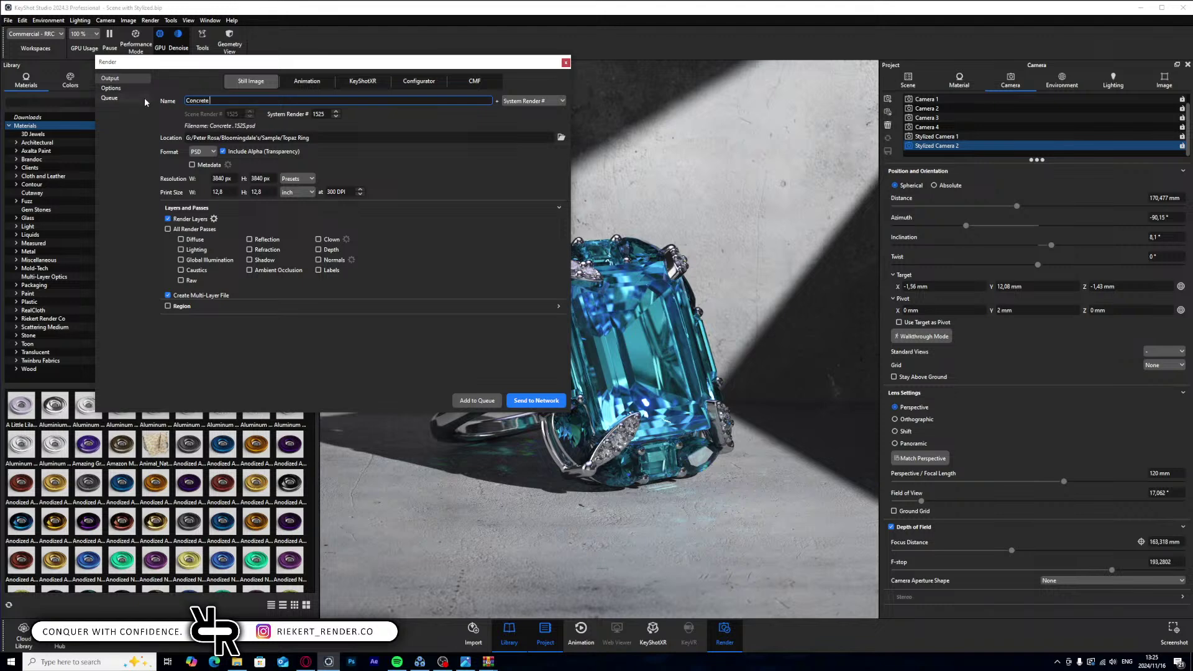
text(White)
- Set the render's maximum samples to 1000, add the job to the queue and check its entry
click(111, 89)
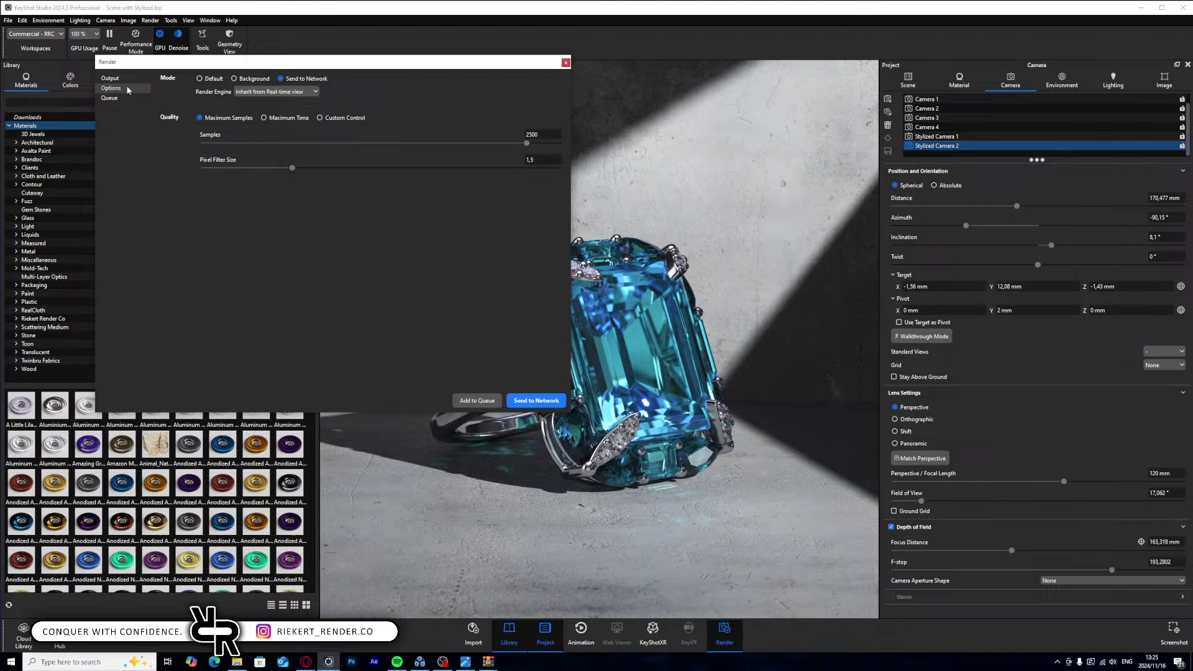
double_click(542, 134)
text(1000)
click(479, 401)
click(415, 246)
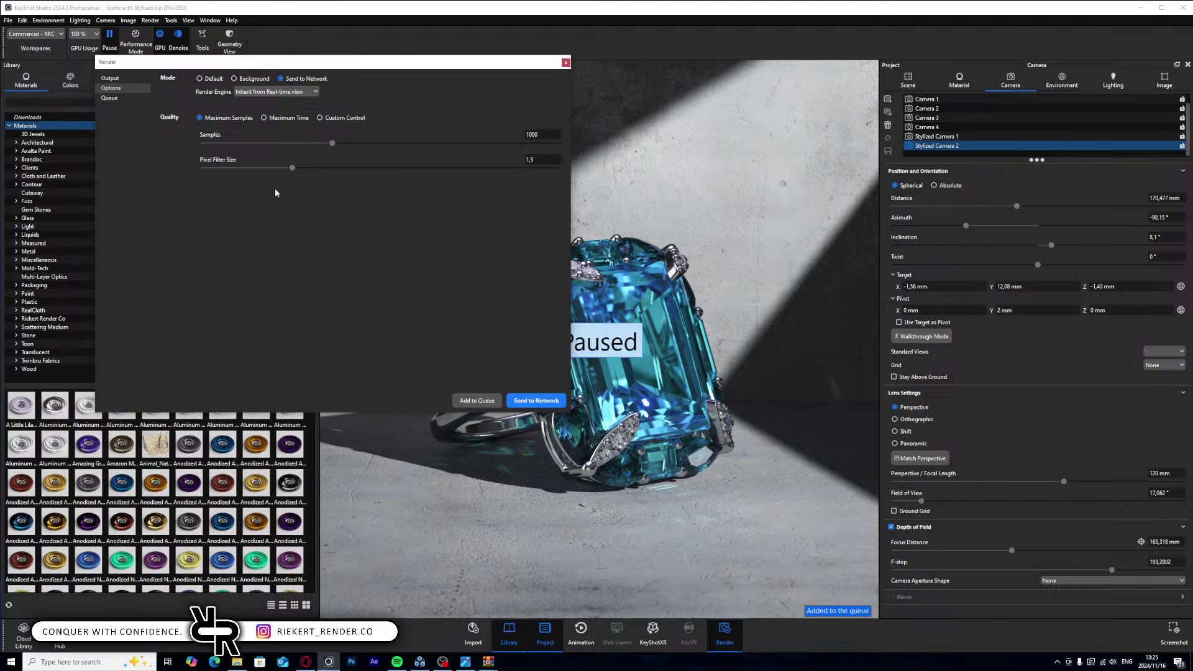
click(109, 98)
mouse_move(231, 110)
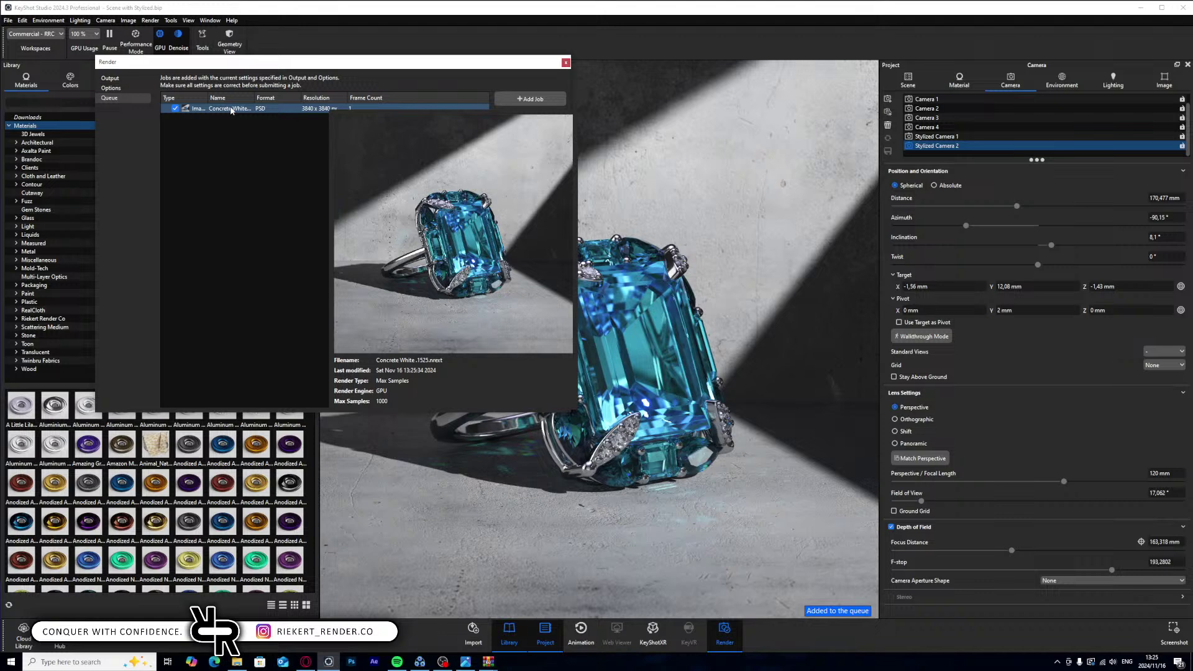
- Switch the Ground Material to its blue Material variant and add a render named Concrete Blue to the queue
click(959, 81)
click(964, 144)
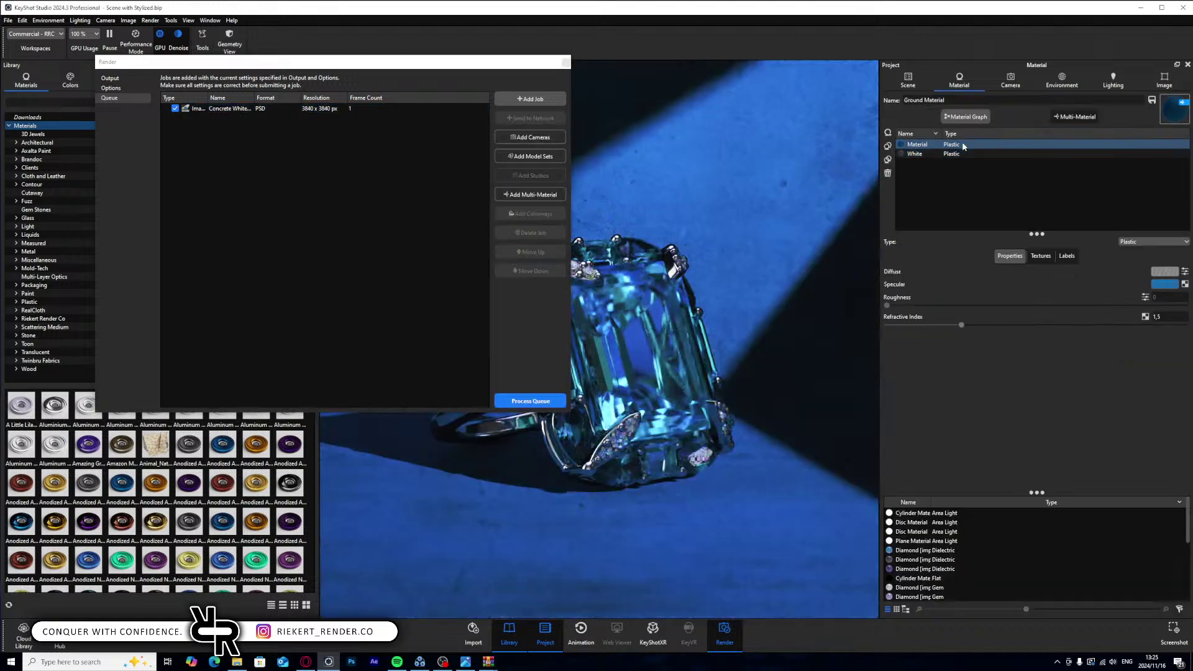
click(147, 81)
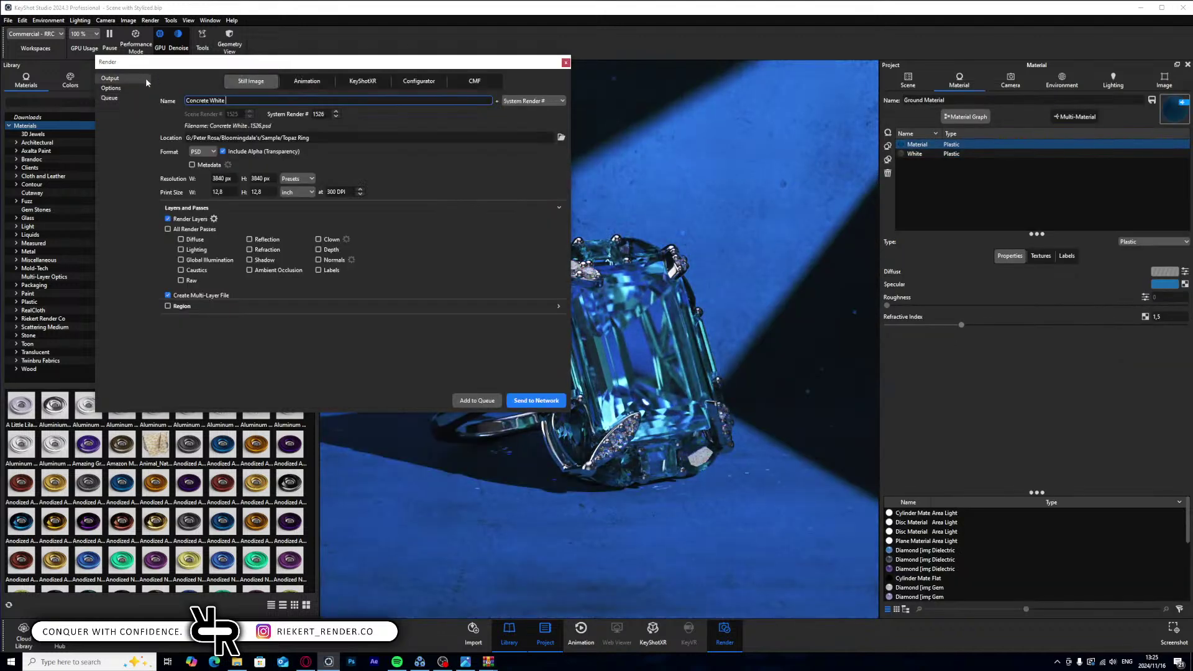
double_click(223, 101)
text(Bluw)
key(BackSpace)
text(e)
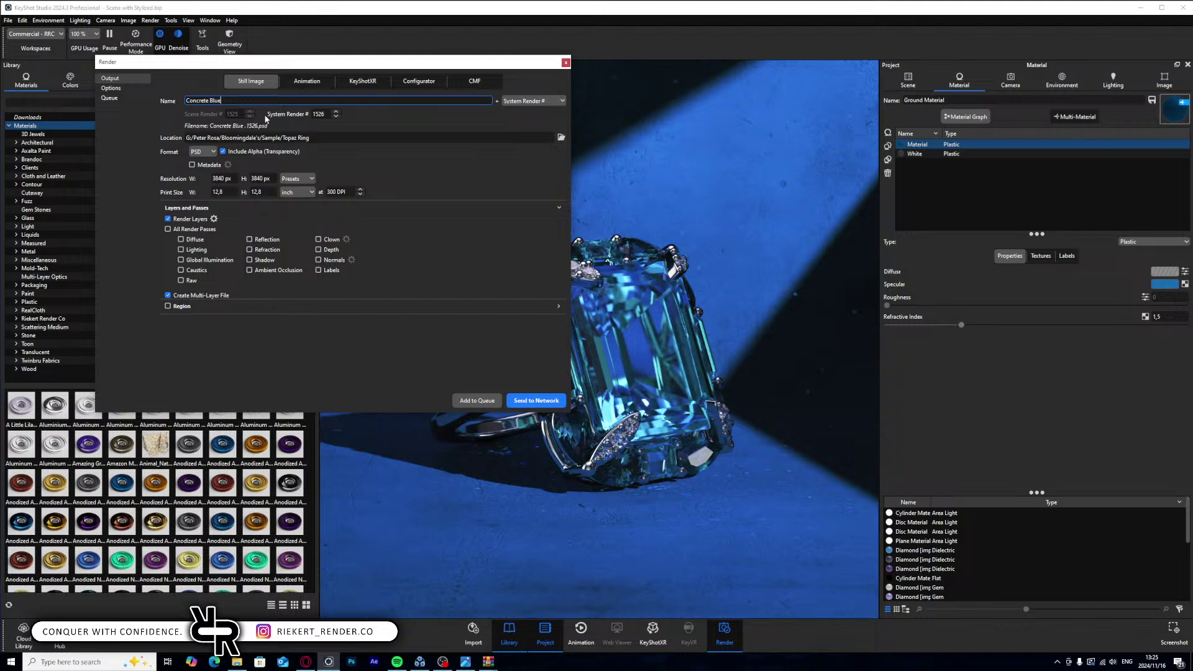
click(469, 400)
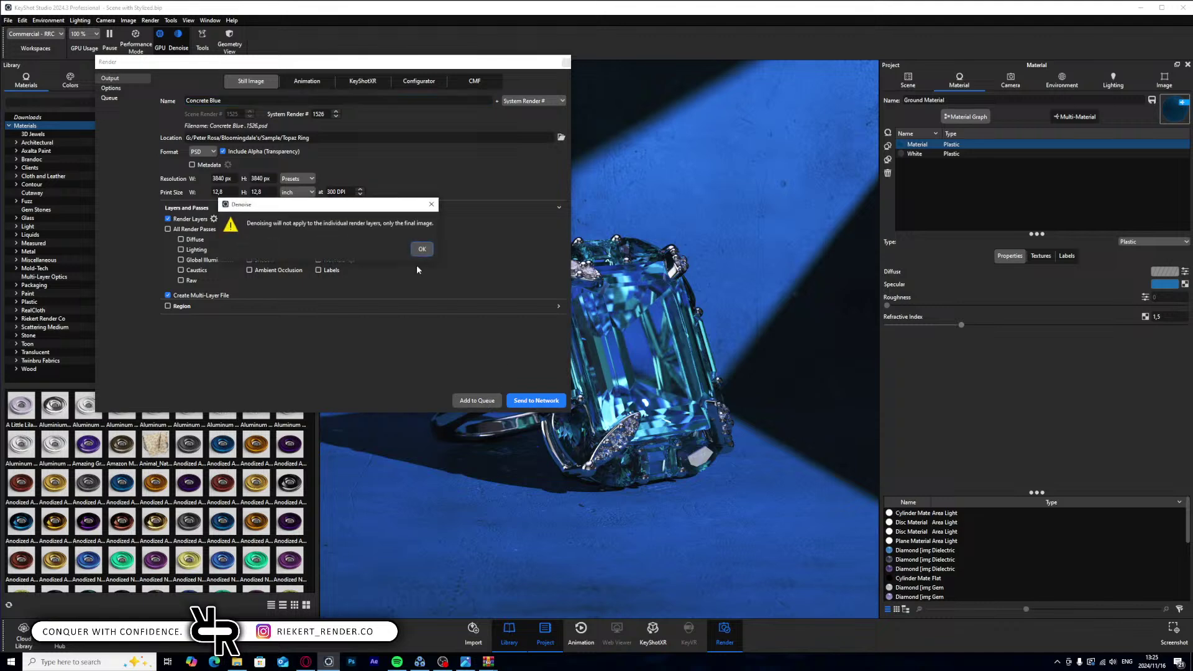
click(422, 249)
- Send the queued Concrete White and Concrete Blue jobs to network rendering, then minimize the network monitor and close the render window
drag(388, 69, 285, 76)
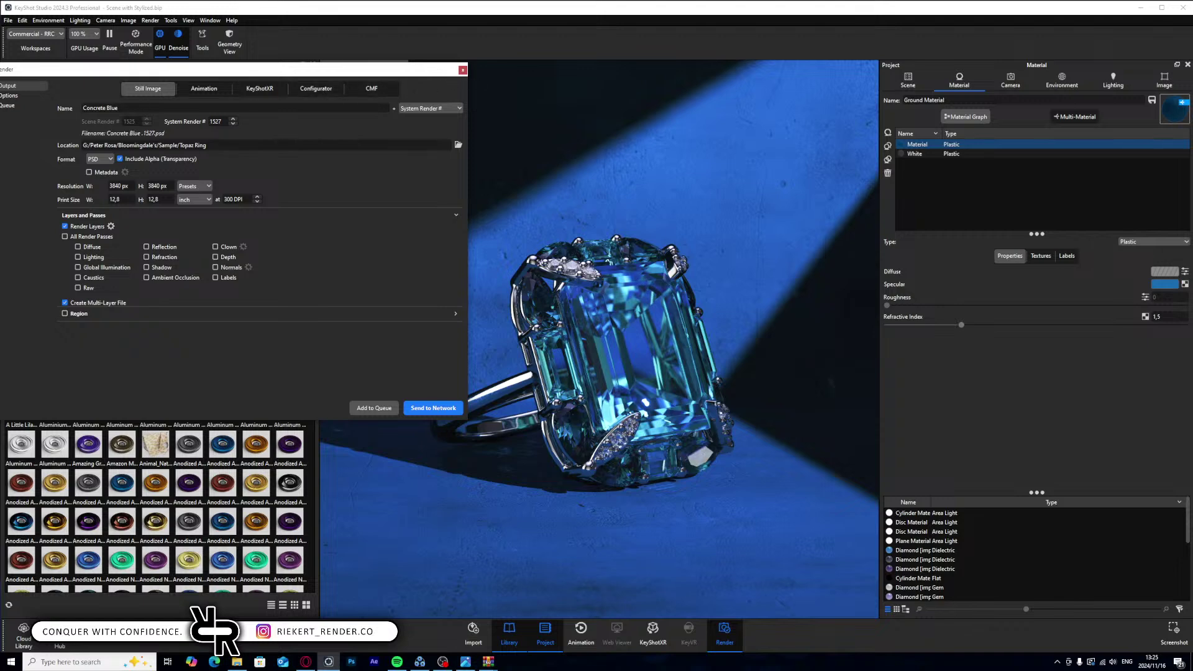
click(25, 105)
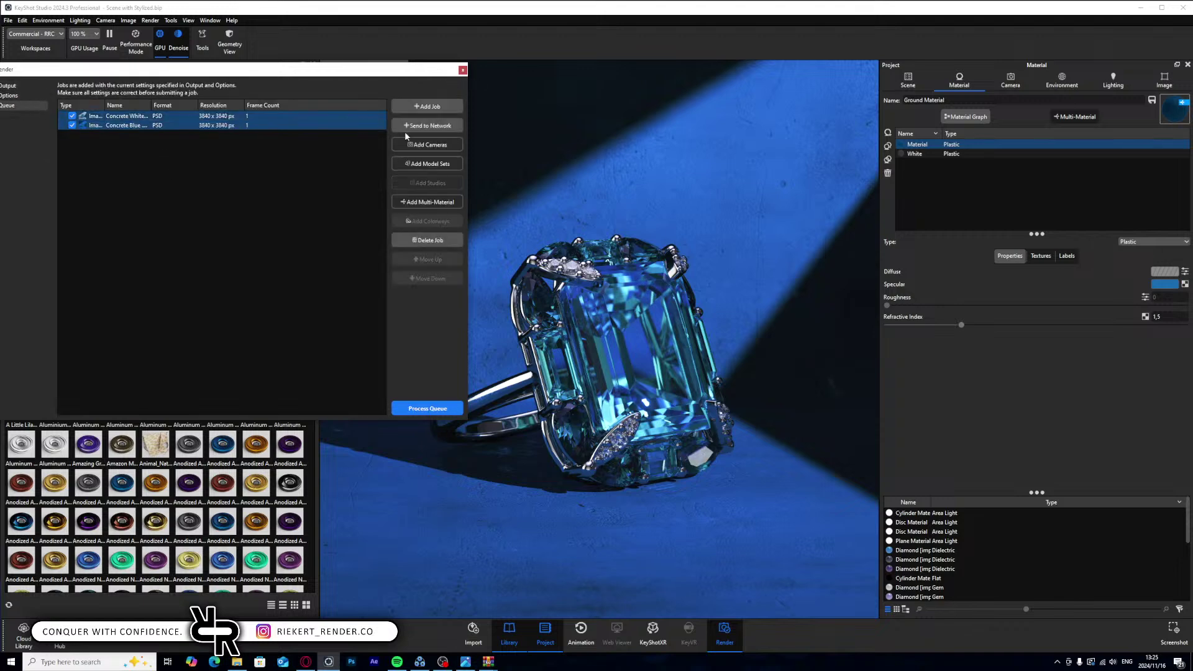
click(437, 127)
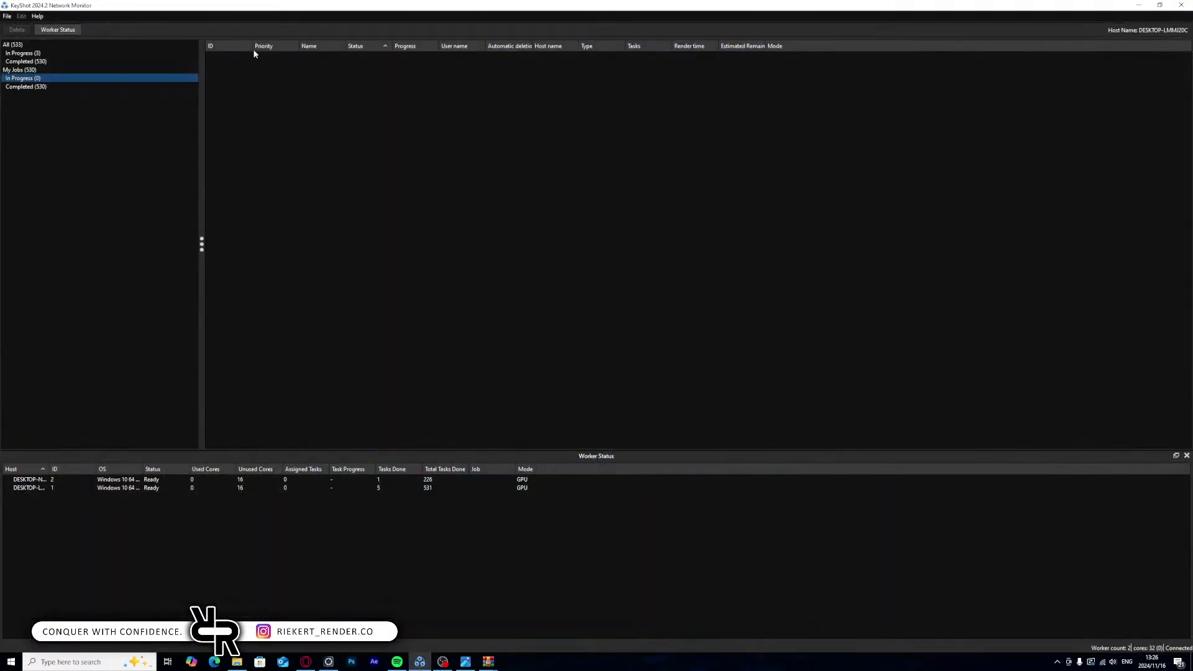
drag(478, 8, 461, 99)
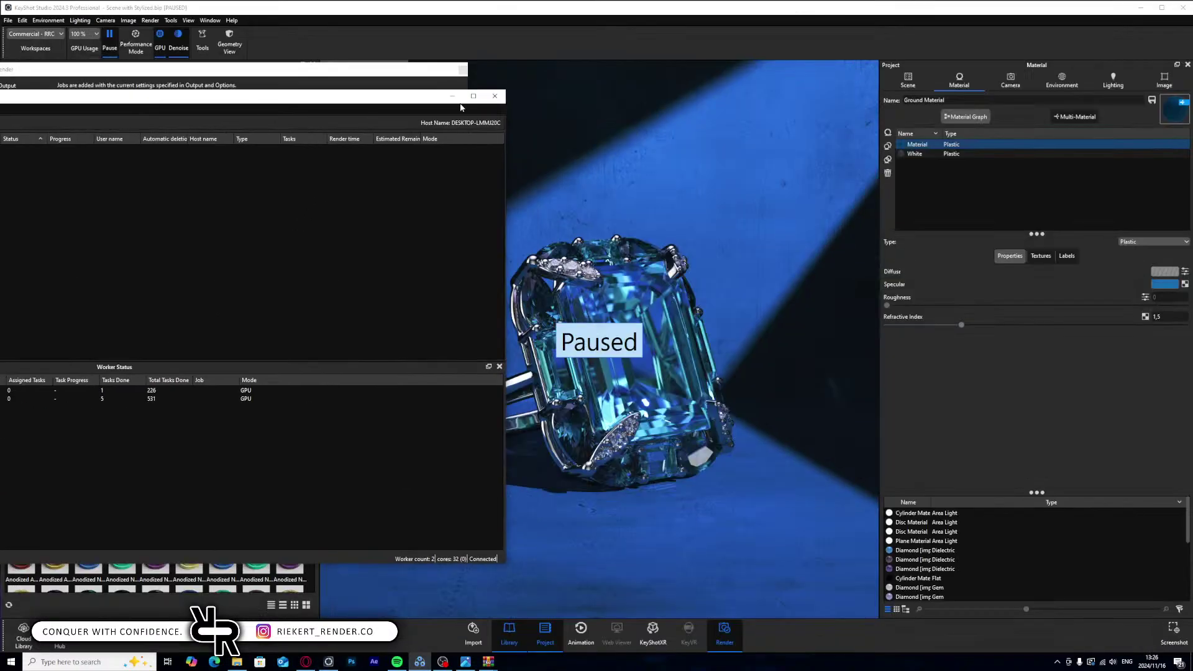
click(452, 97)
click(463, 69)
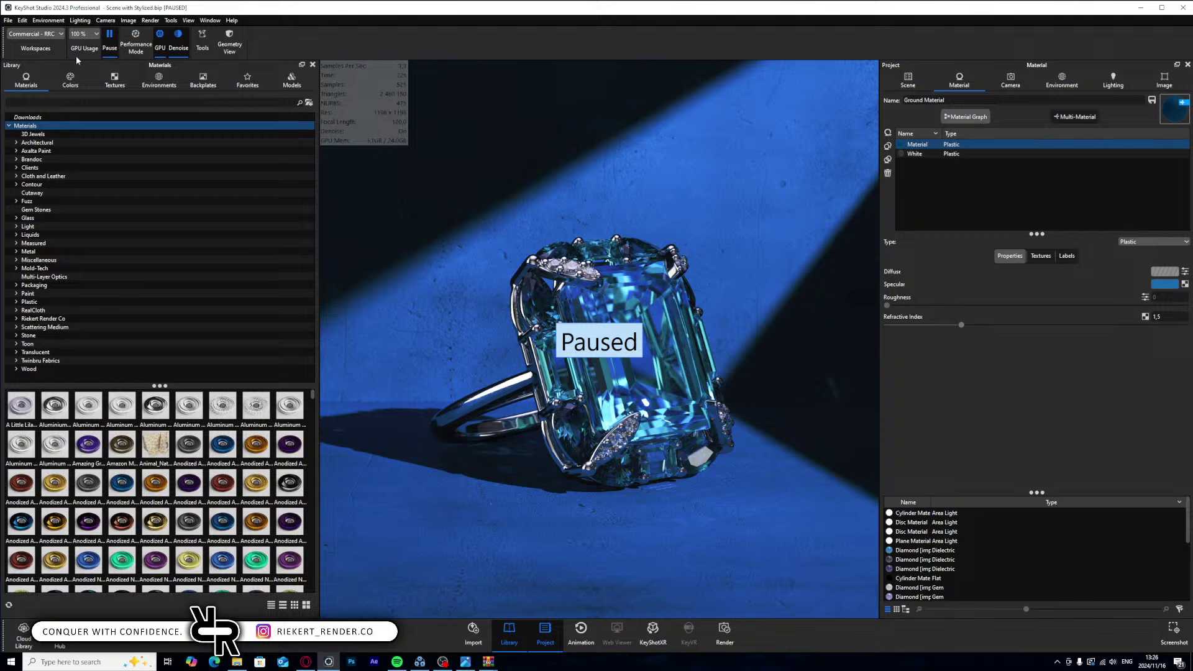
- Switch the Ground Material back to its White variant, refresh the real-time view and leave it paused
click(109, 38)
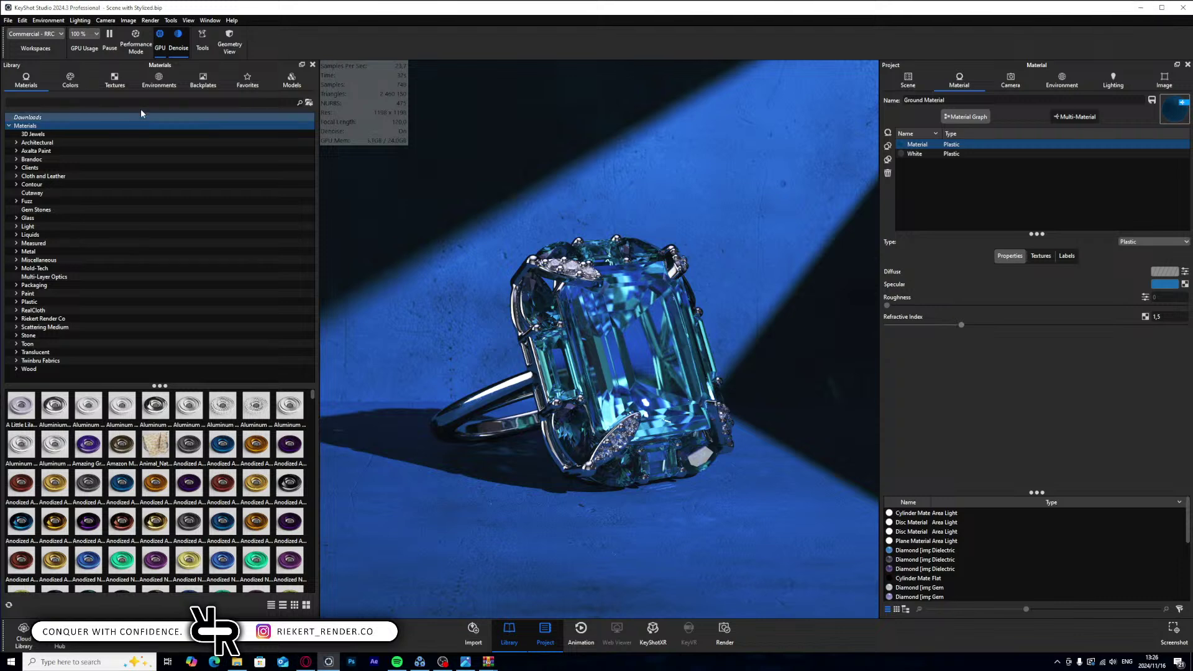
key(shift+p)
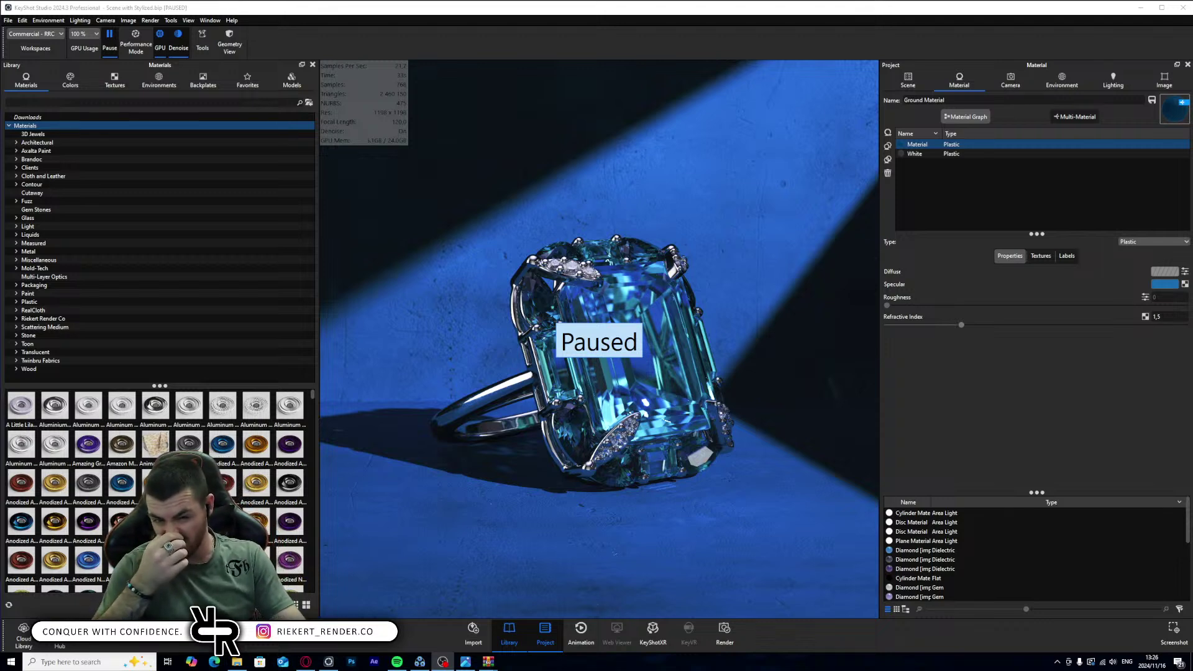
click(915, 154)
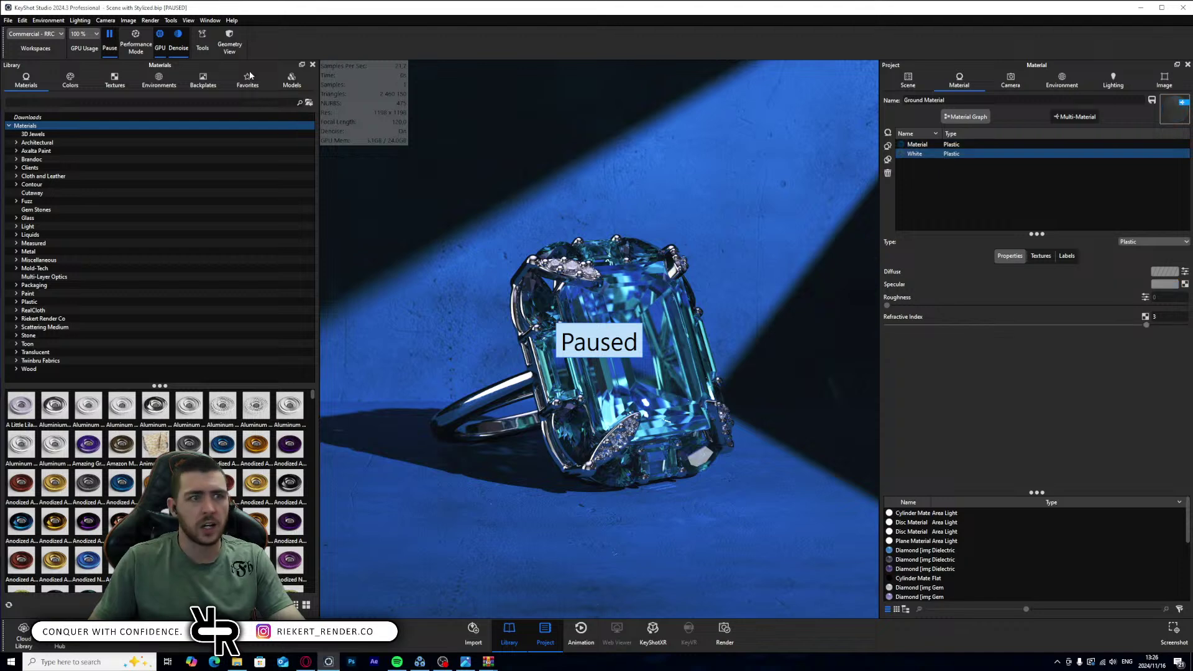
click(110, 43)
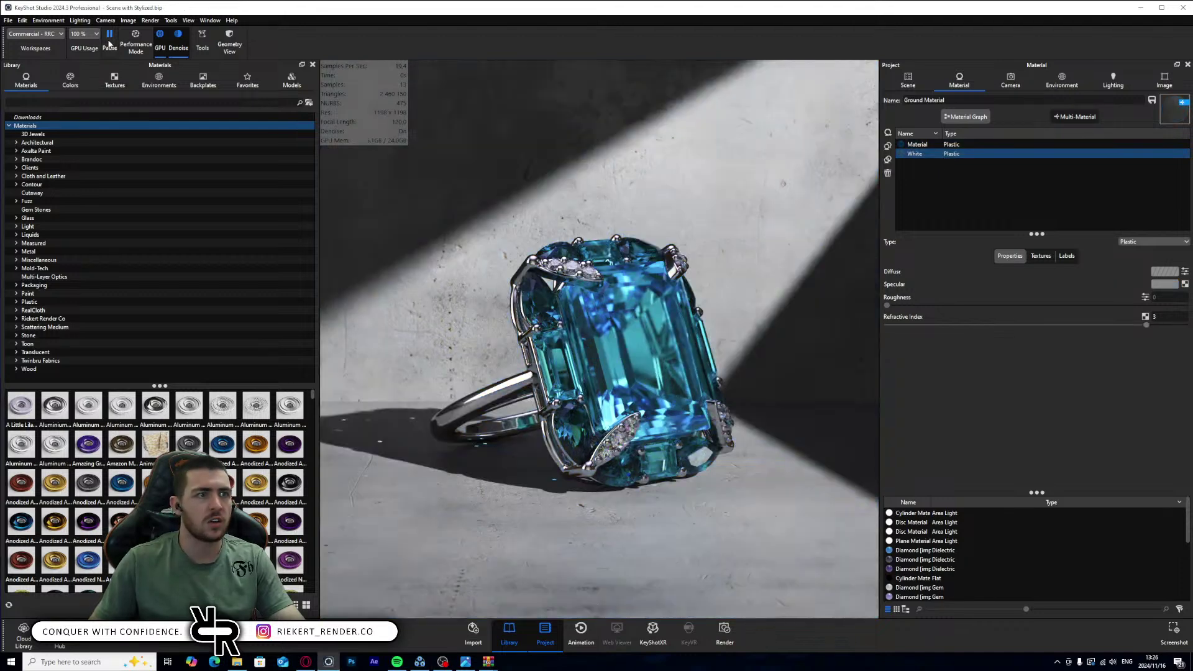
click(109, 44)
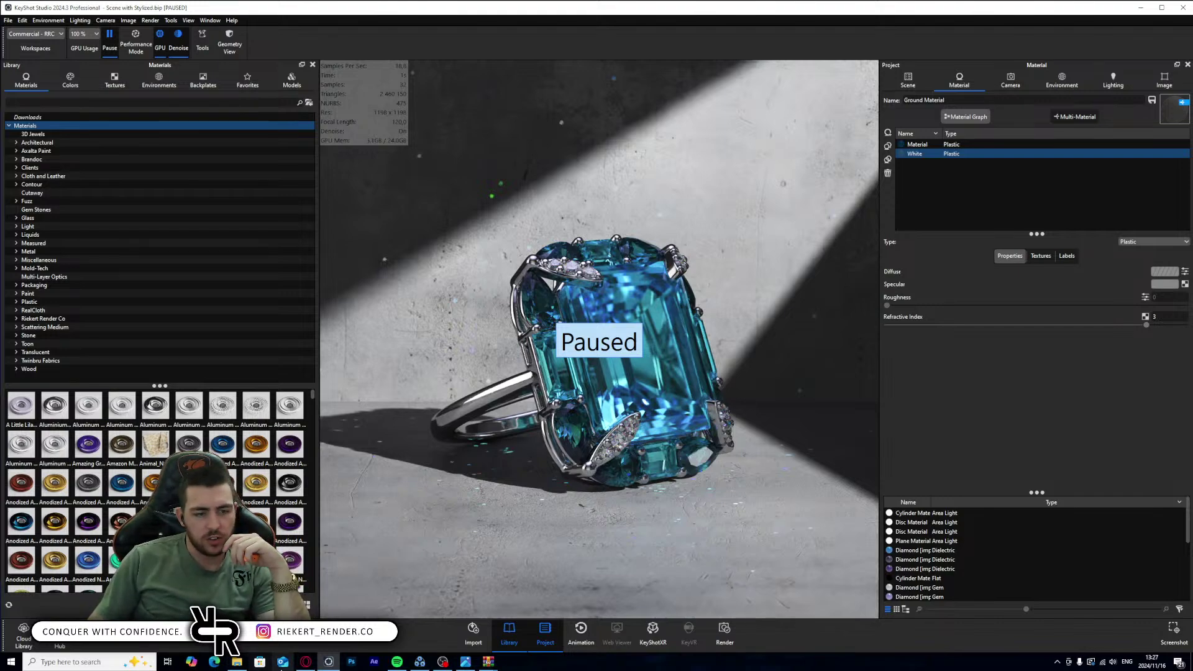
- Switch to the web browser, load instagram.com in a new tab and open the account's own profile
click(308, 662)
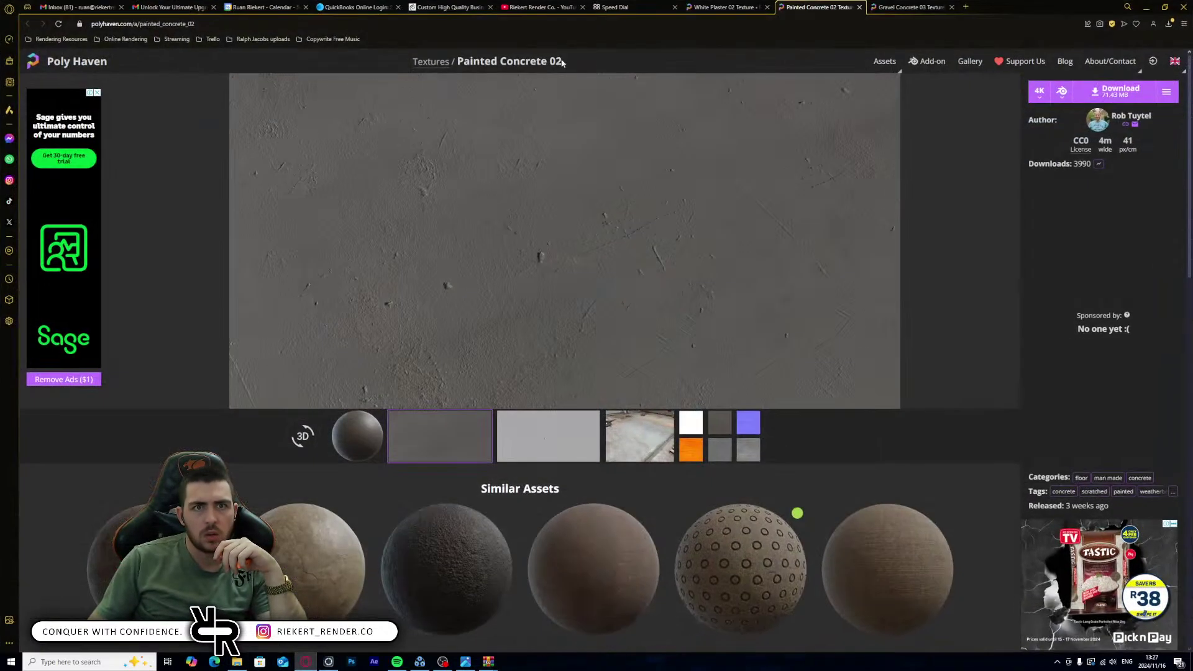
click(967, 7)
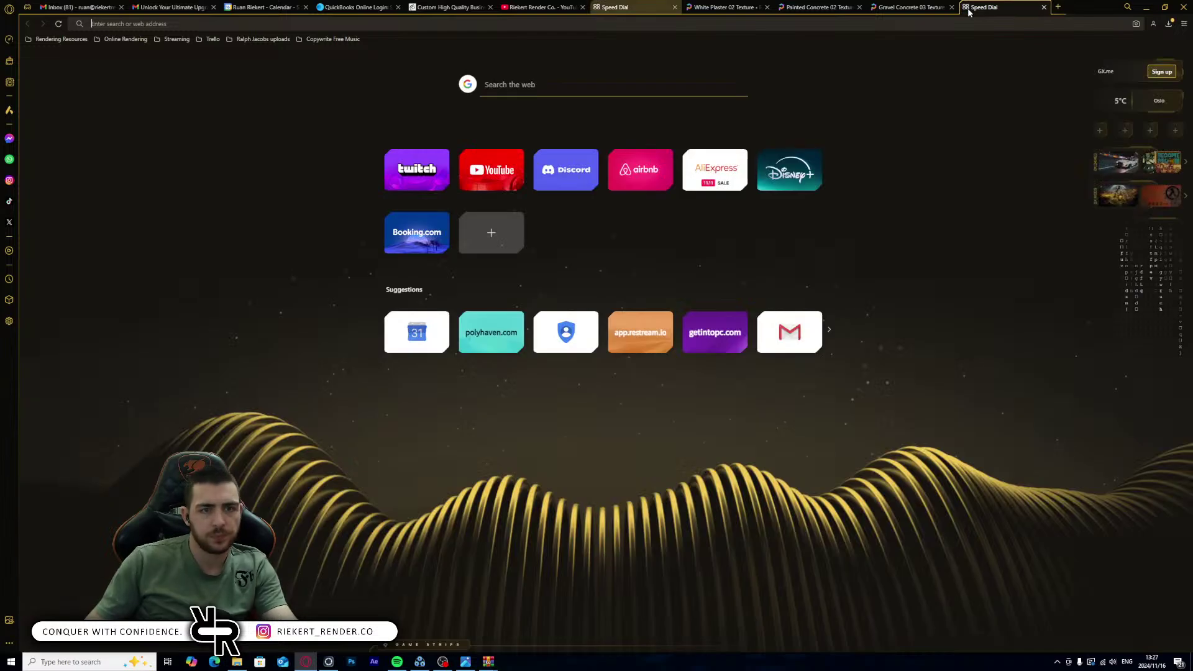
text(instagram.com)
key(Return)
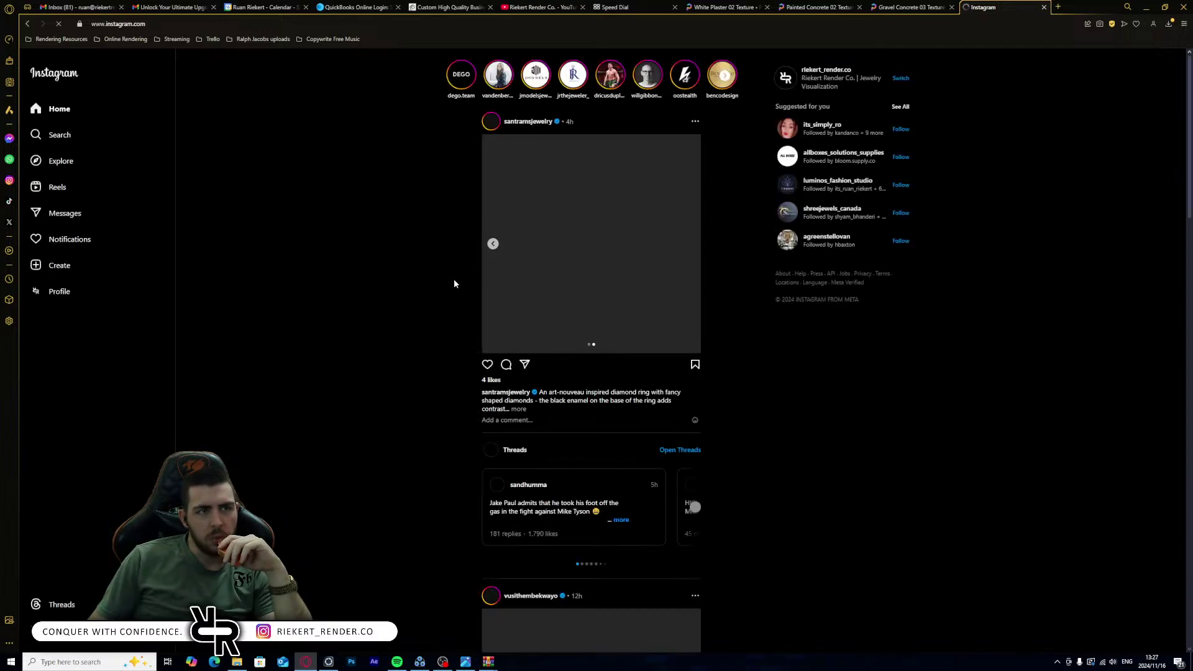
click(65, 291)
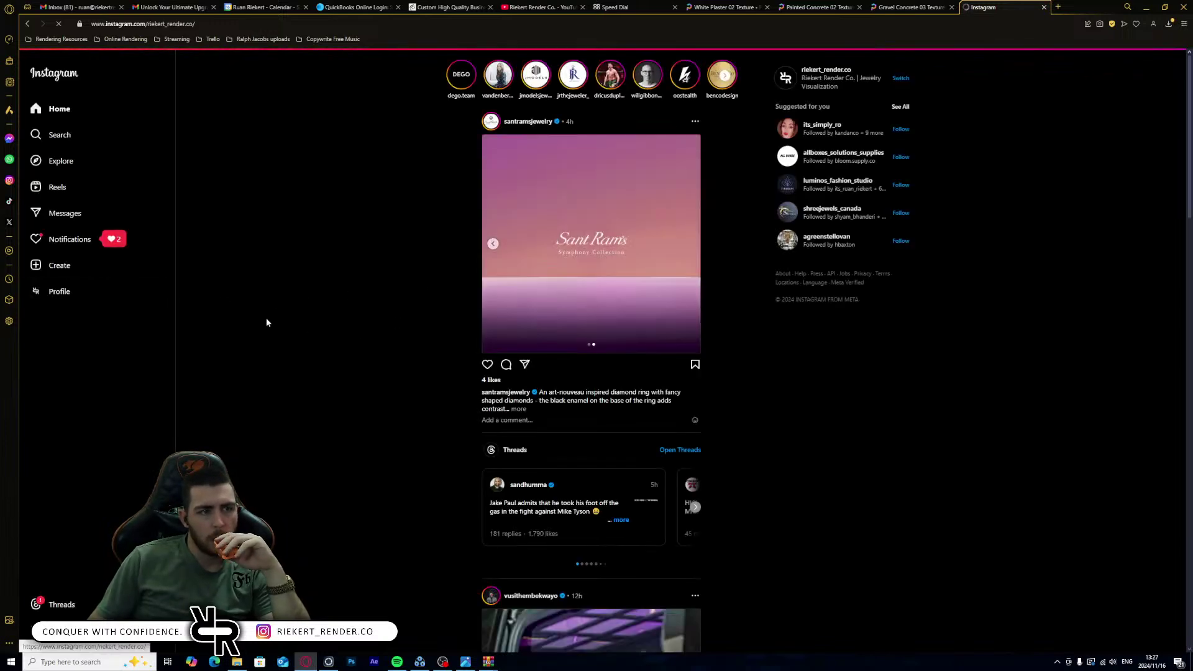
click(70, 292)
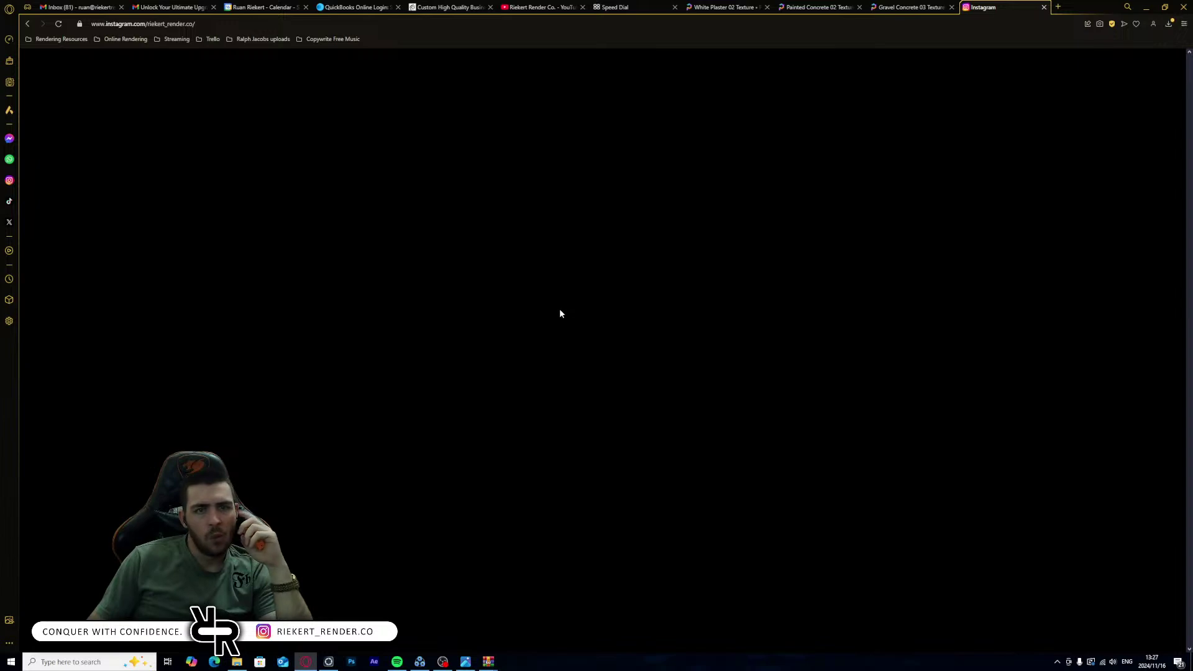
- Look through the profile's grid of jewelry posts for examples of stylized ring scenes
scroll(554, 307, down, 6)
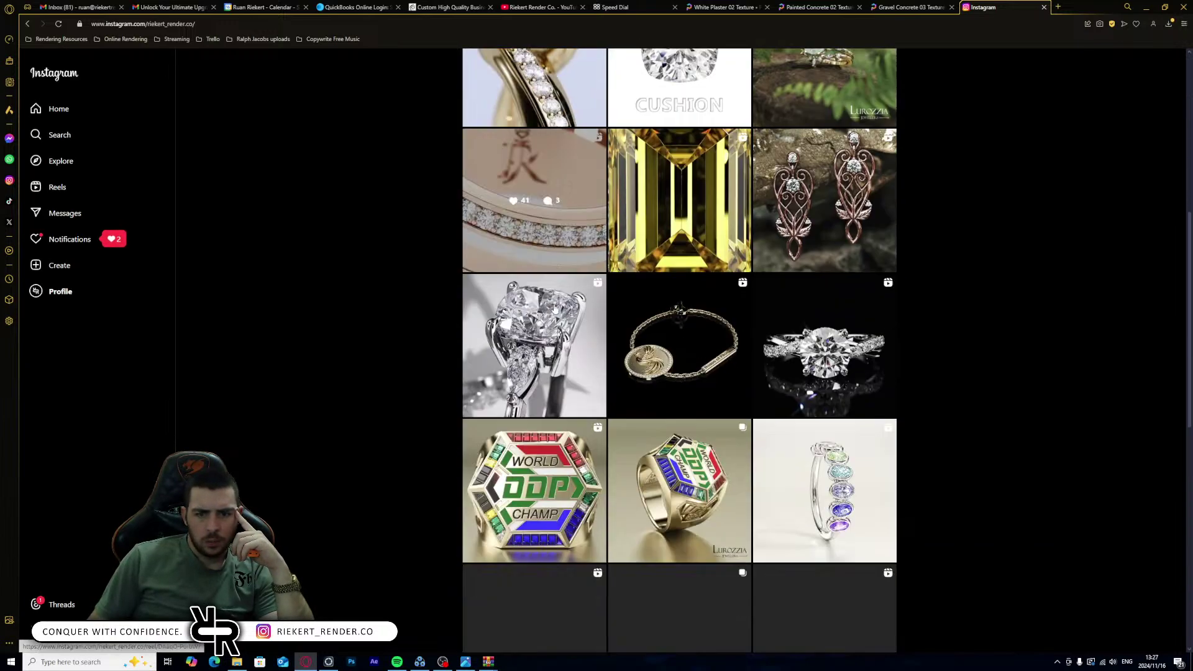
scroll(807, 363, up, 3)
scroll(808, 365, down, 5)
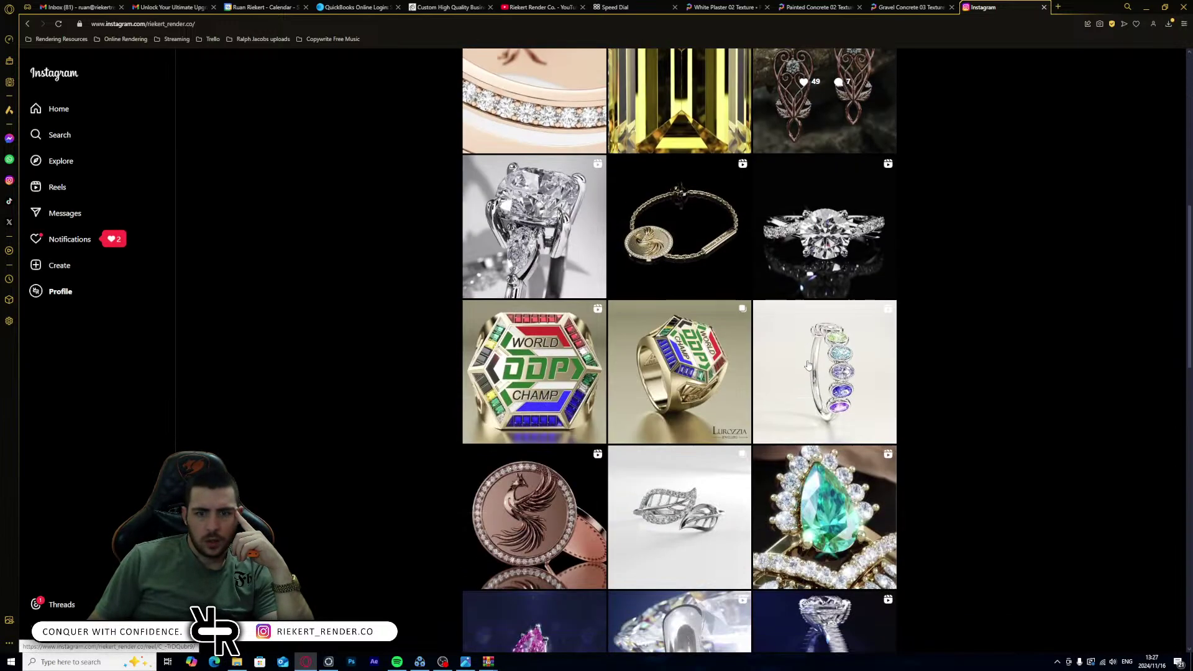
scroll(808, 365, down, 2)
scroll(777, 360, up, 8)
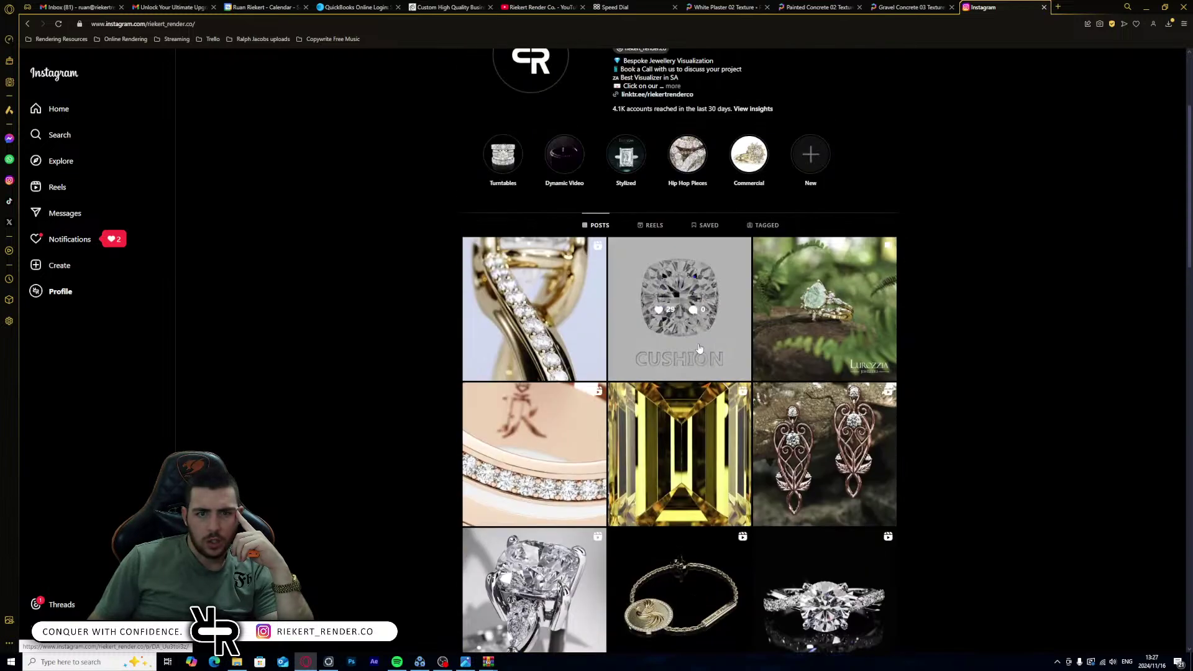
scroll(684, 348, down, 6)
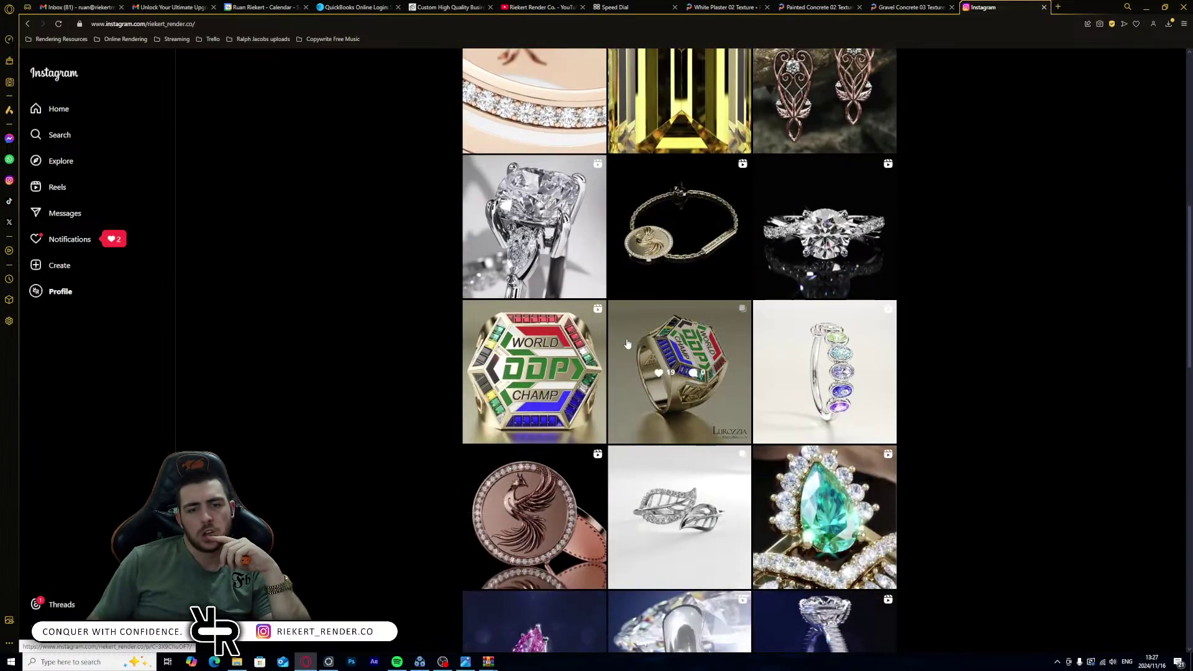
scroll(627, 344, down, 5)
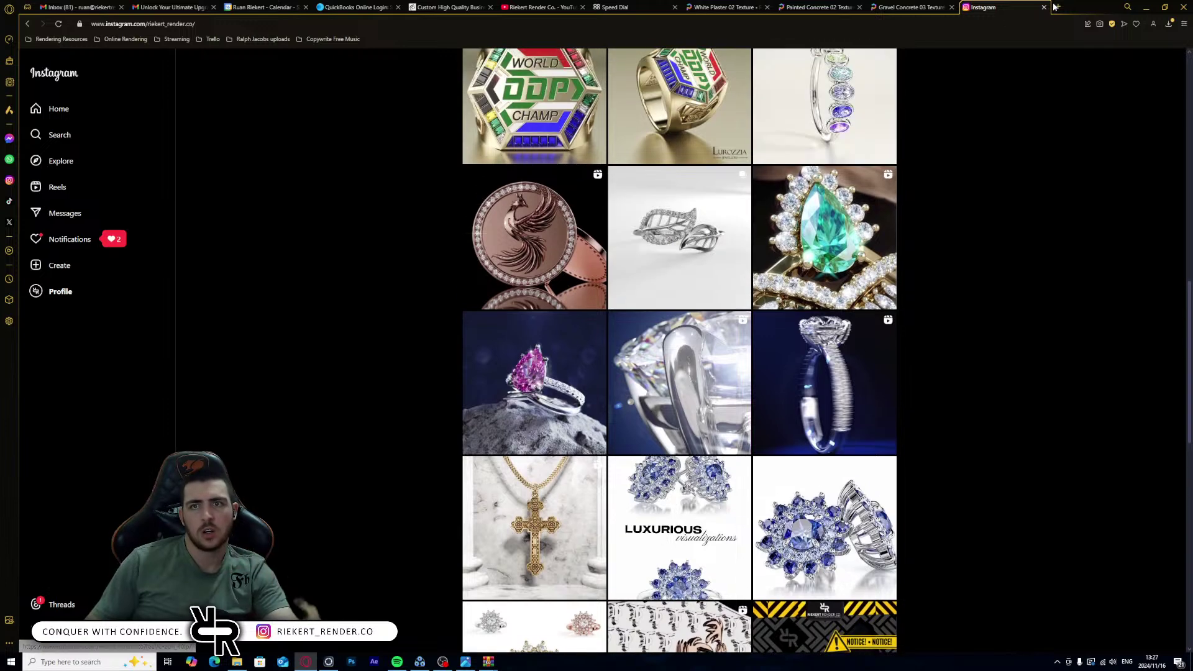
- Find YouTube through a web search in another new tab and open the site
click(1055, 7)
text(yo0)
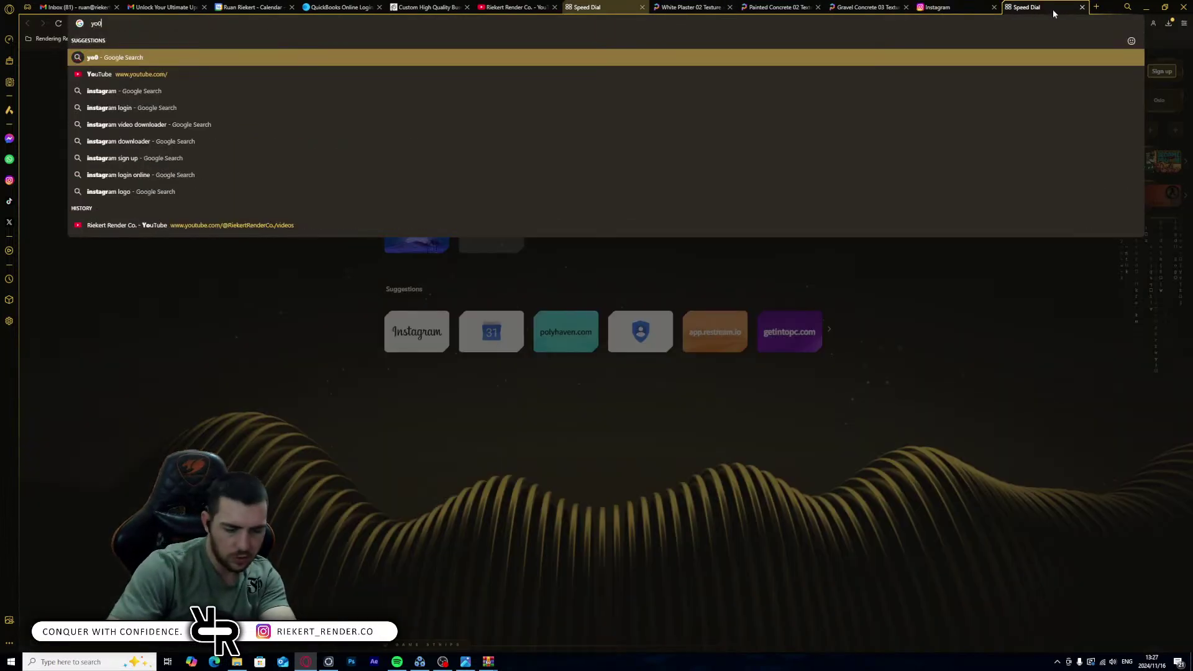
text(utubee)
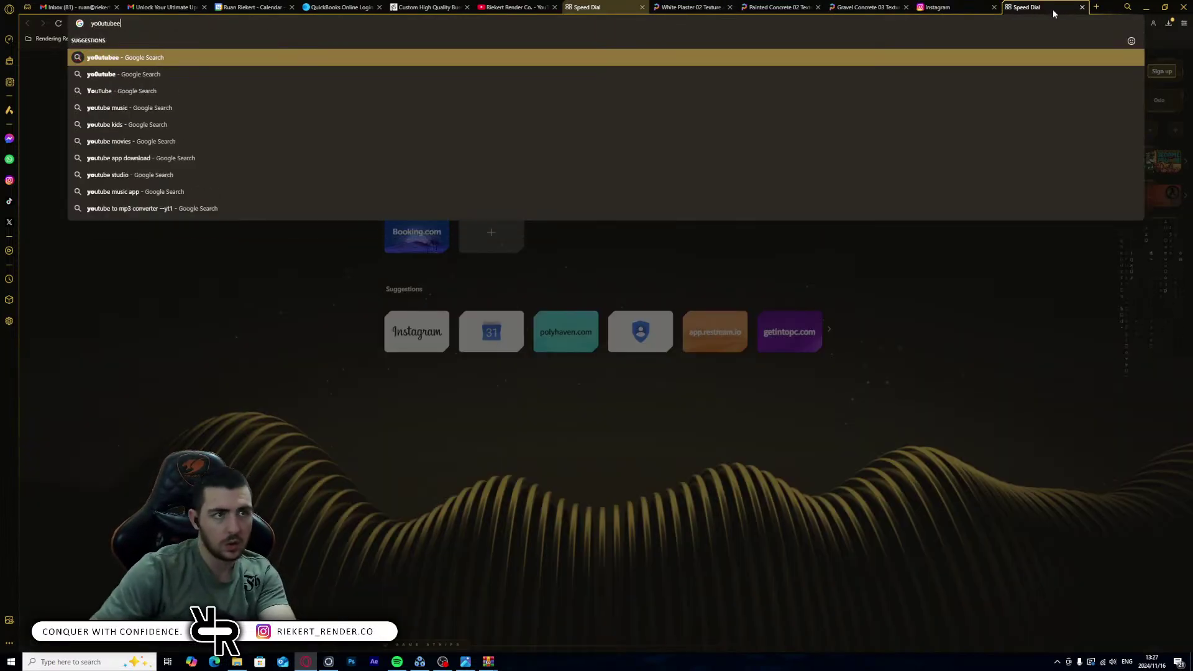
key(BackSpace)
key(Return)
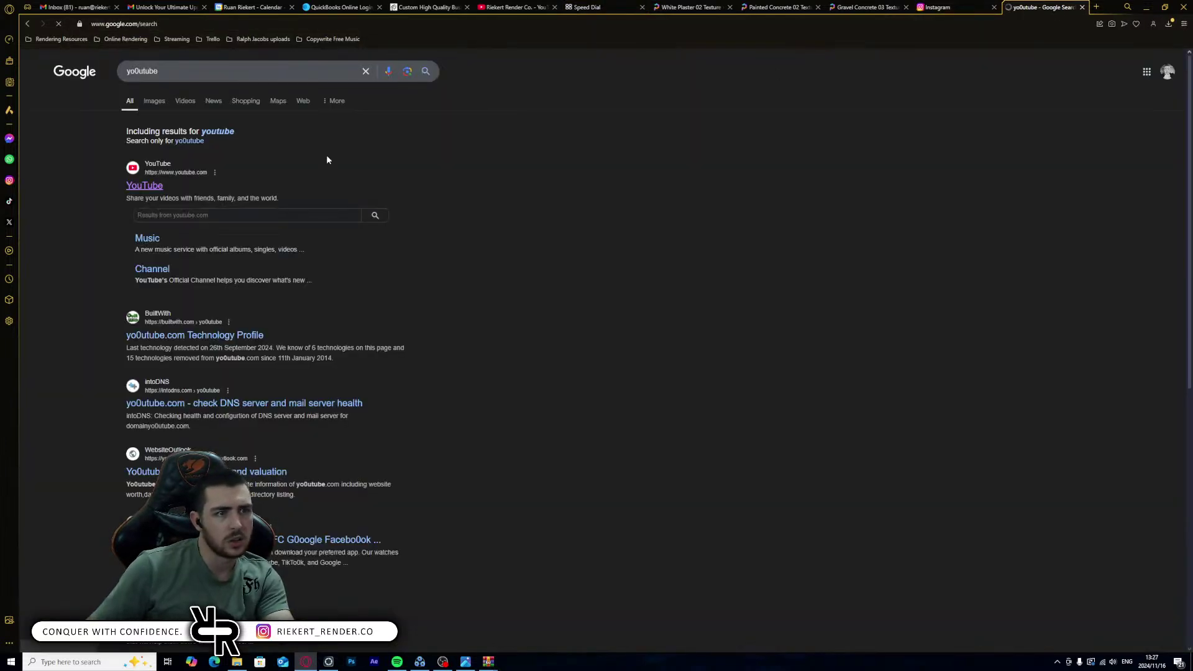
click(150, 186)
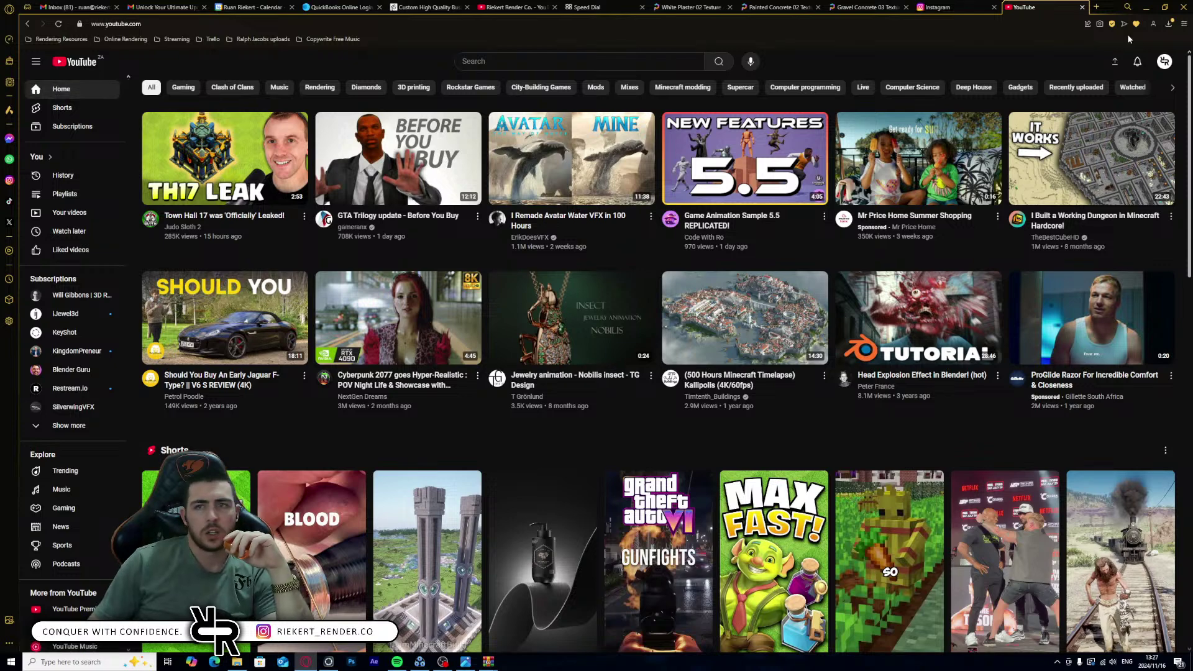
- Go to the account's own YouTube channel, view the Dagger Ring Design short and close the tab
click(1165, 62)
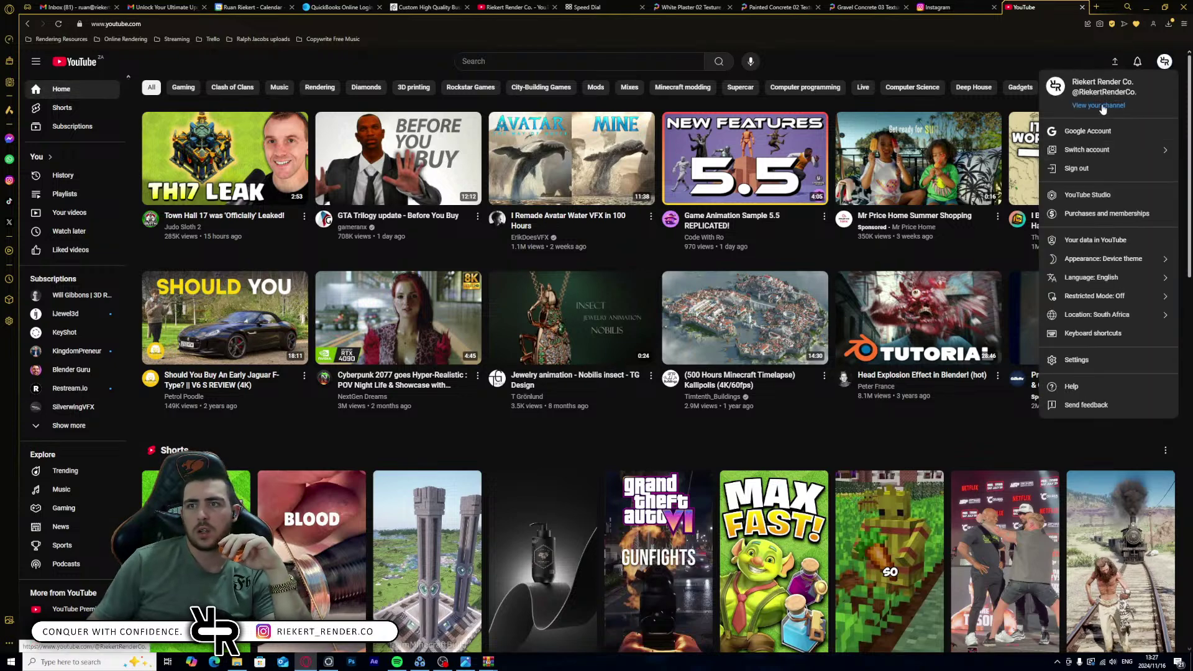
click(1103, 112)
scroll(430, 511, down, 4)
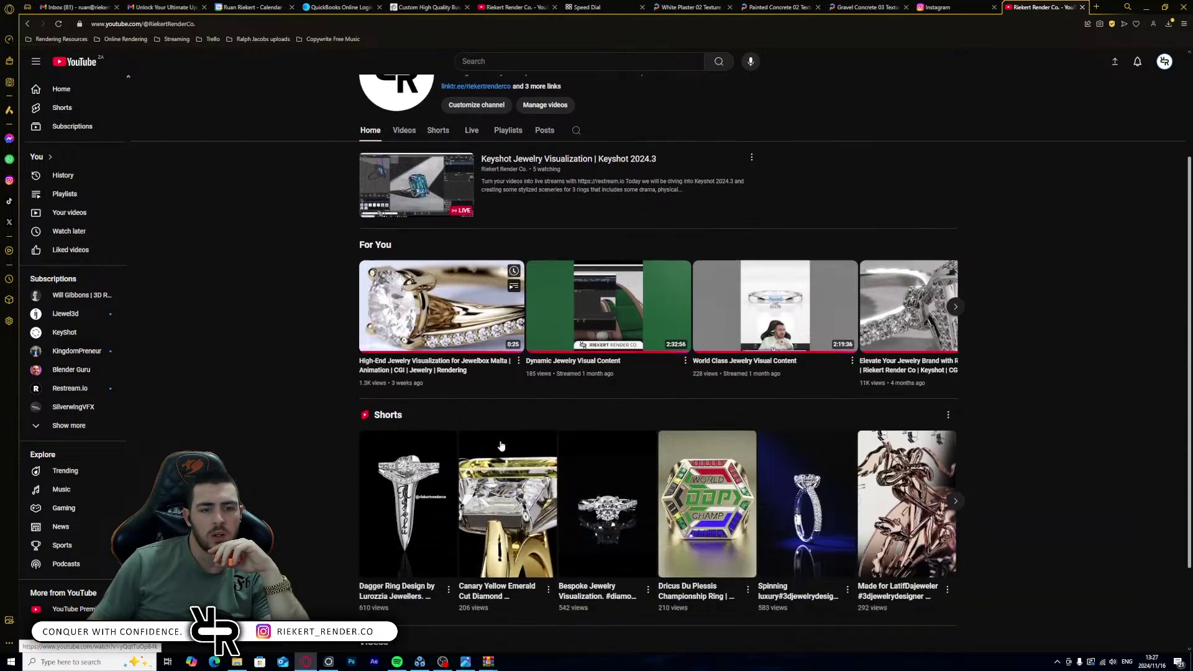
click(421, 507)
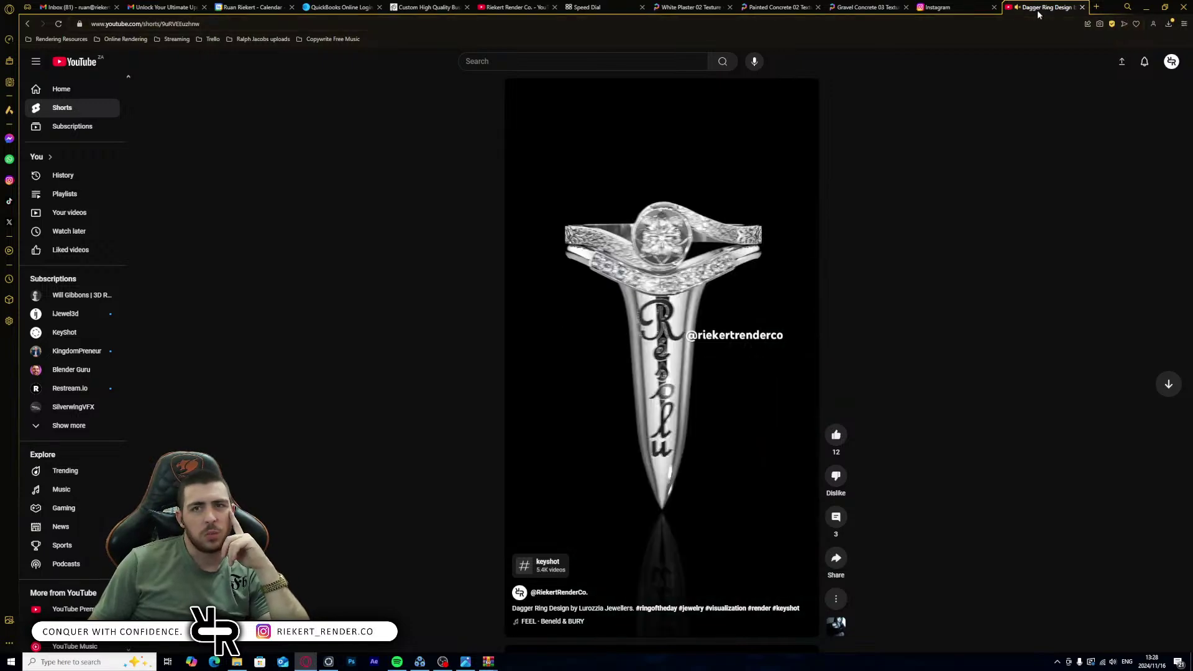
key(ctrl+w)
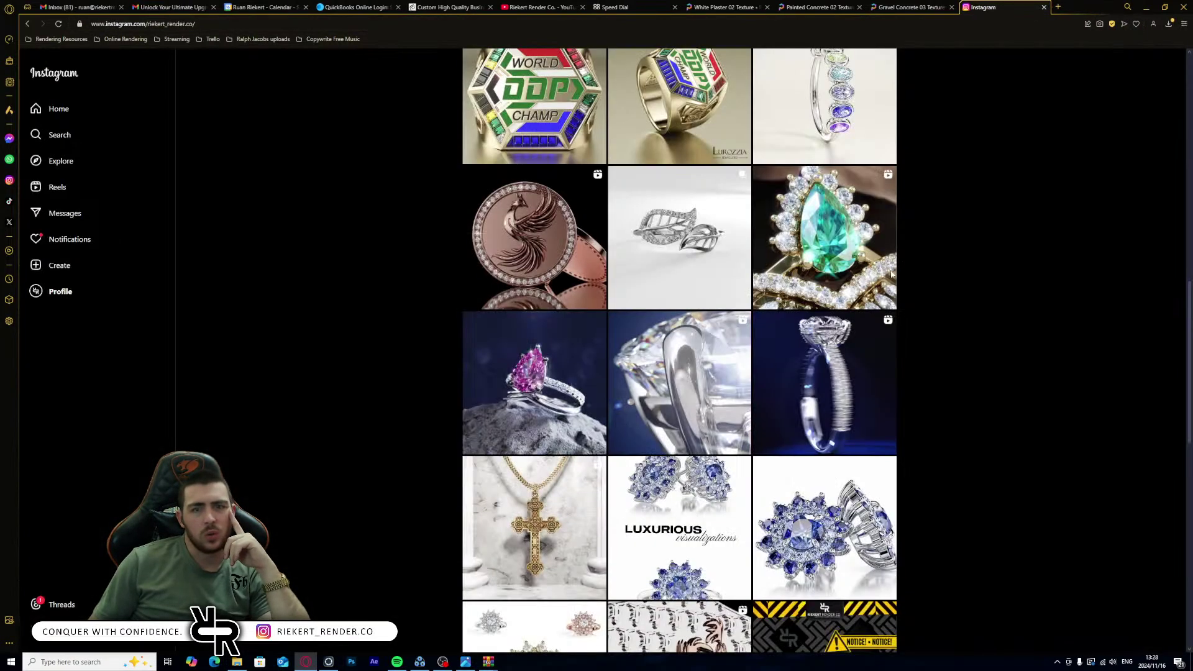
- View the reel of the ring on the dark blue background, close it and return to the start of the profile
click(834, 361)
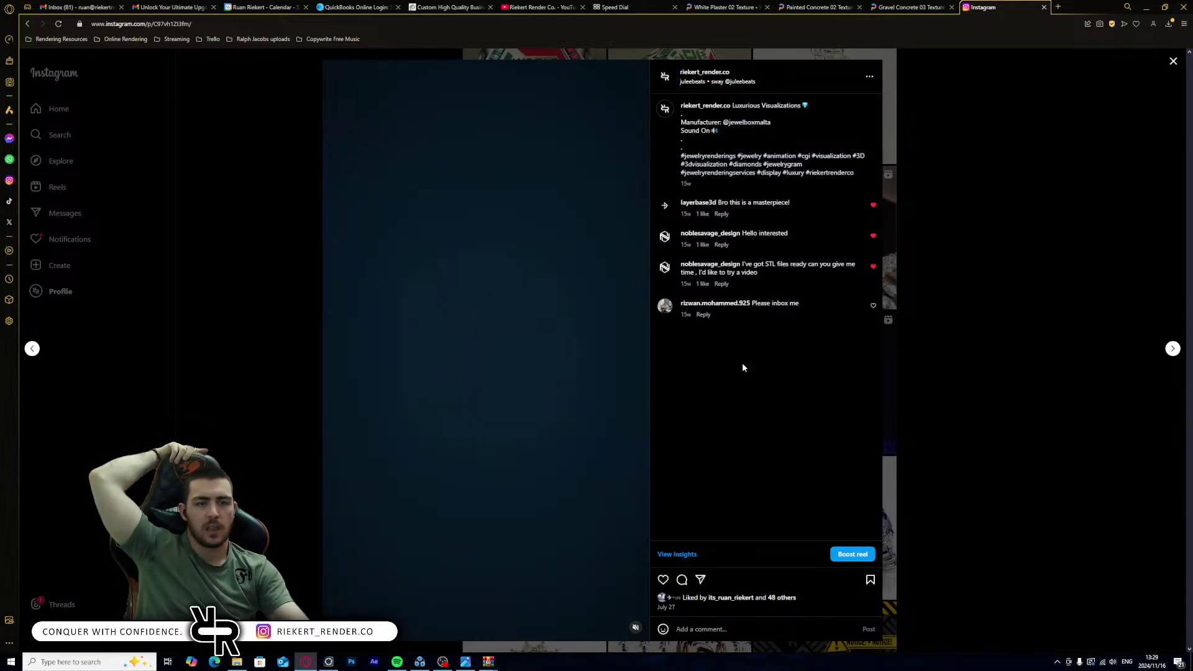
click(1042, 342)
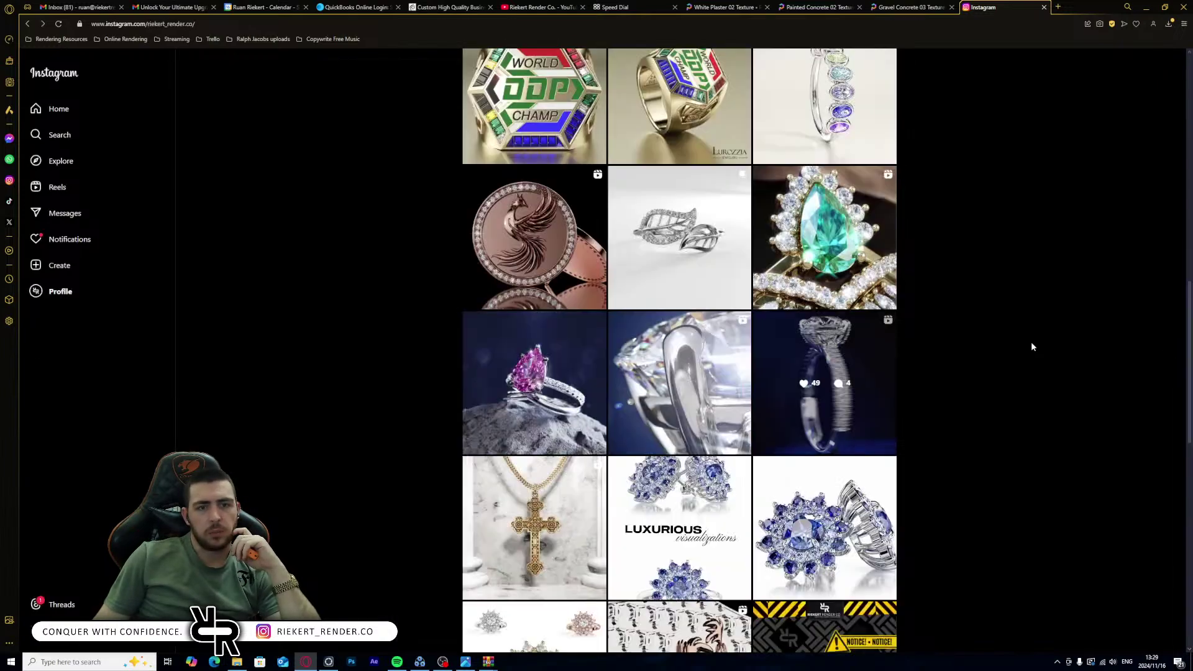
scroll(579, 361, up, 10)
scroll(579, 361, up, 2)
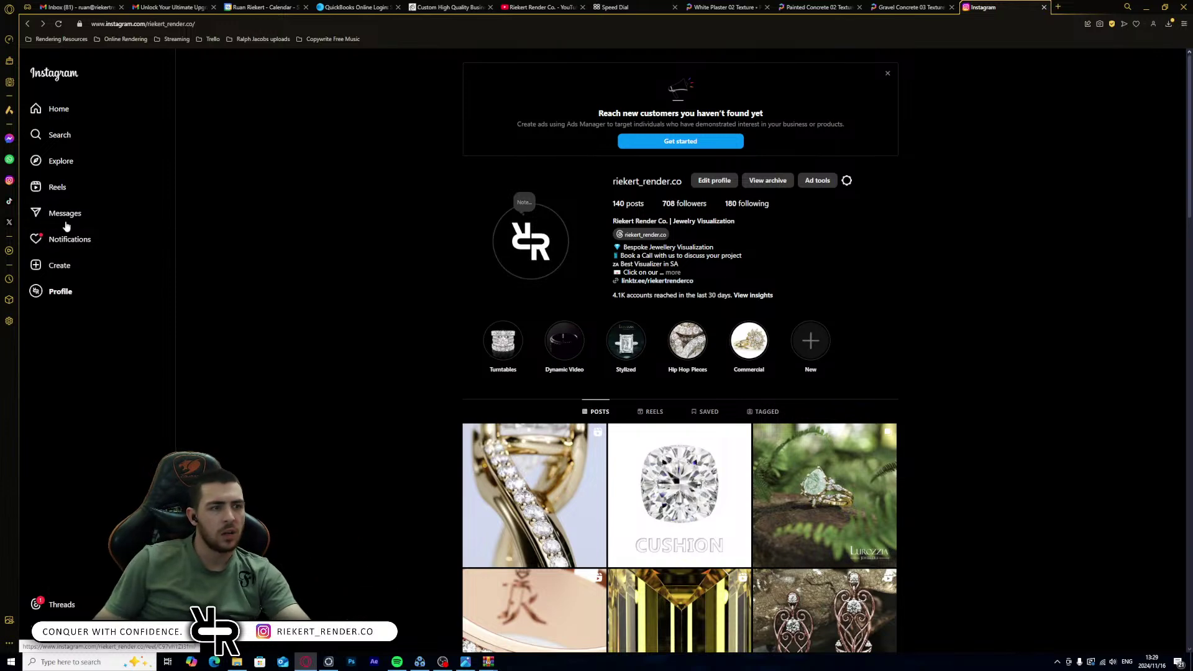
- Open the jmodelsjewelry profile from its story on the home feed and look through its jewelry posts
click(69, 110)
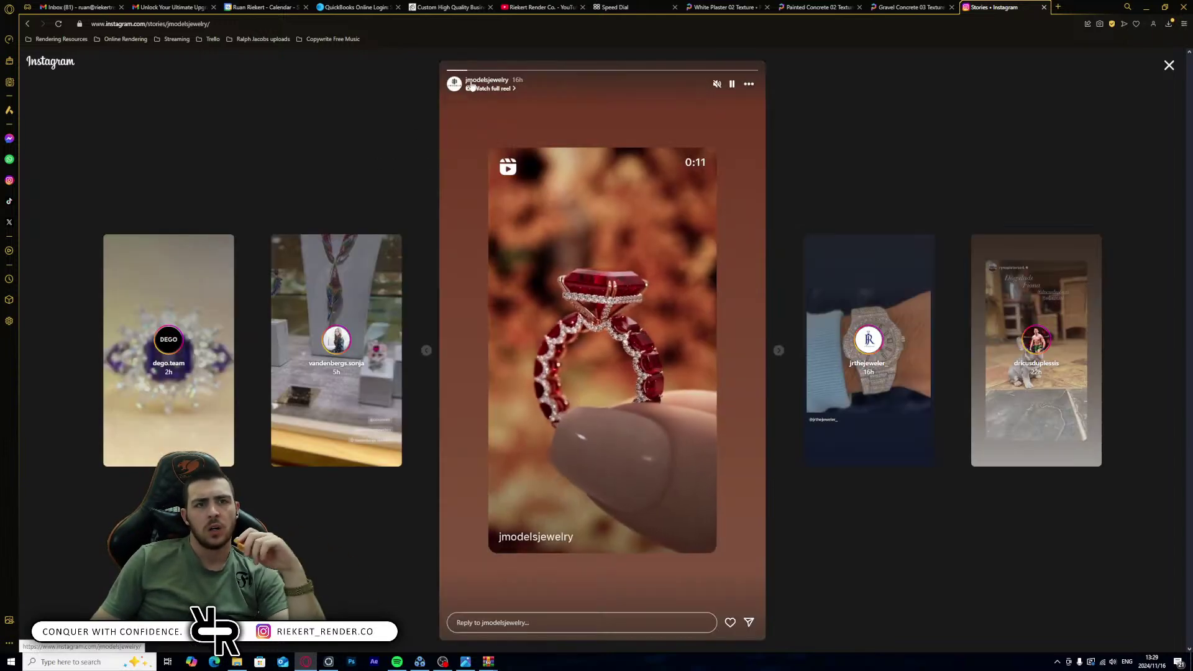
click(489, 115)
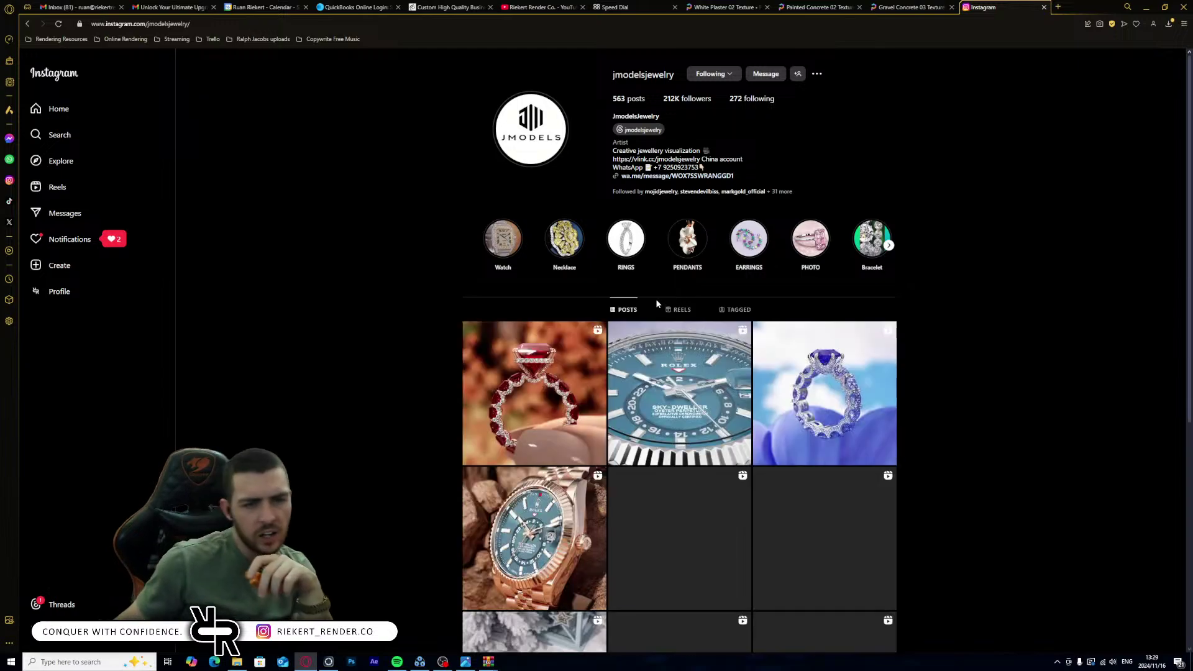
scroll(681, 298, down, 10)
scroll(690, 303, down, 5)
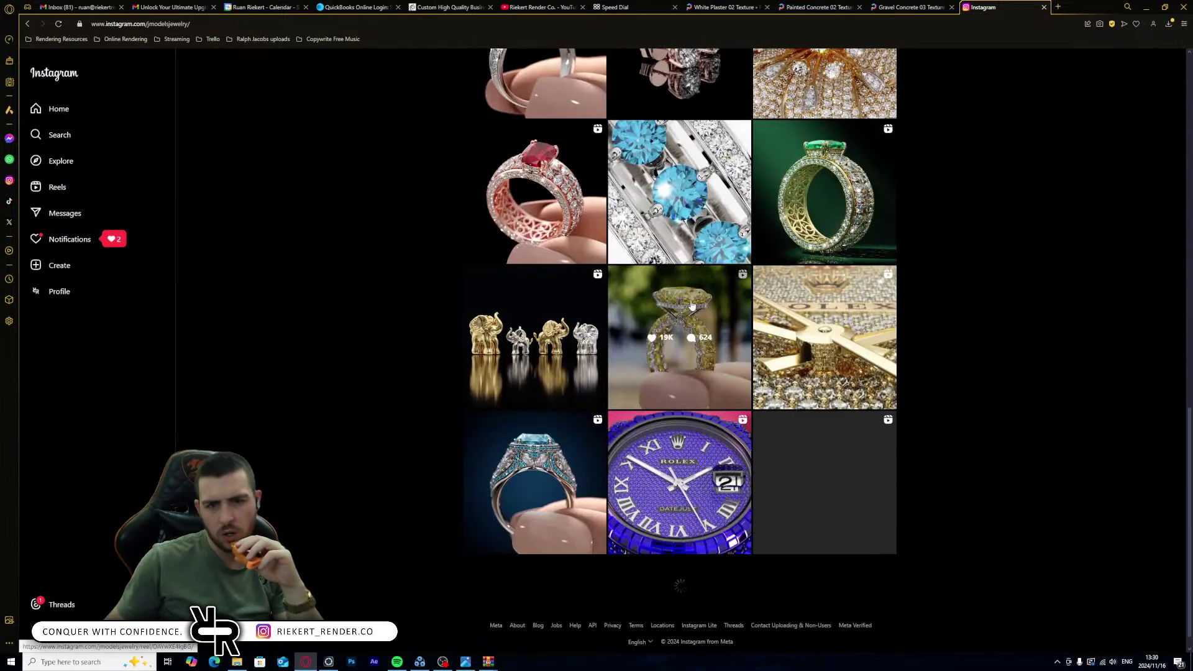
scroll(835, 202, down, 4)
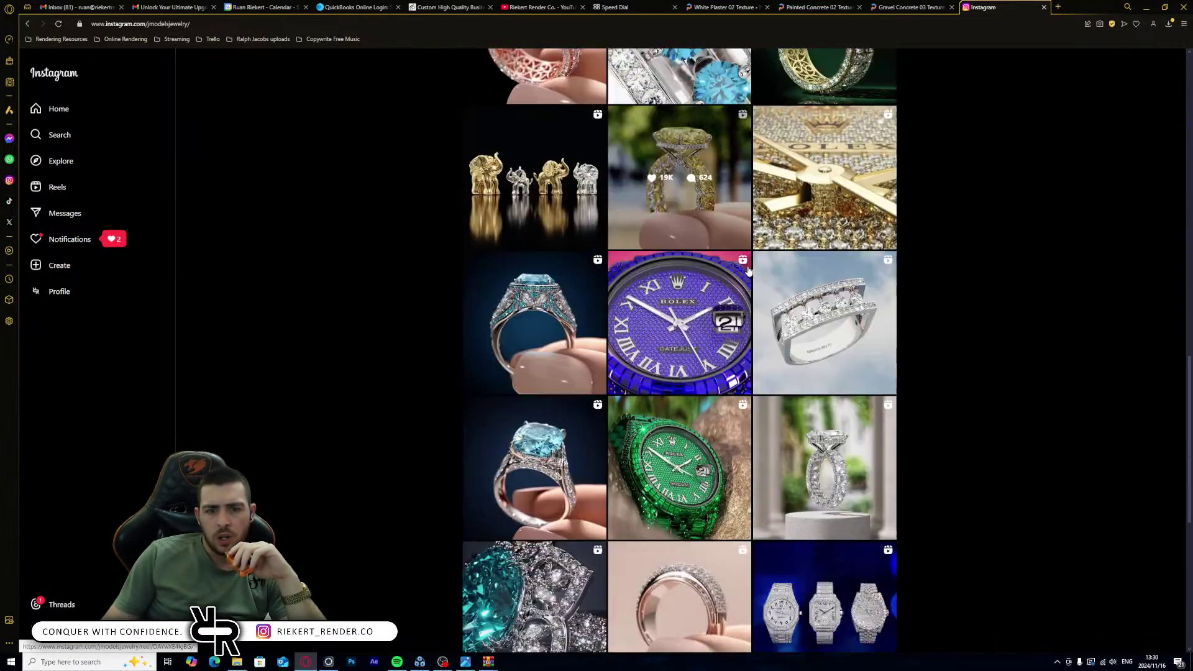
- View the post of the gold ring with a green stone on a dark green background, then close it
scroll(835, 202, up, 4)
click(835, 202)
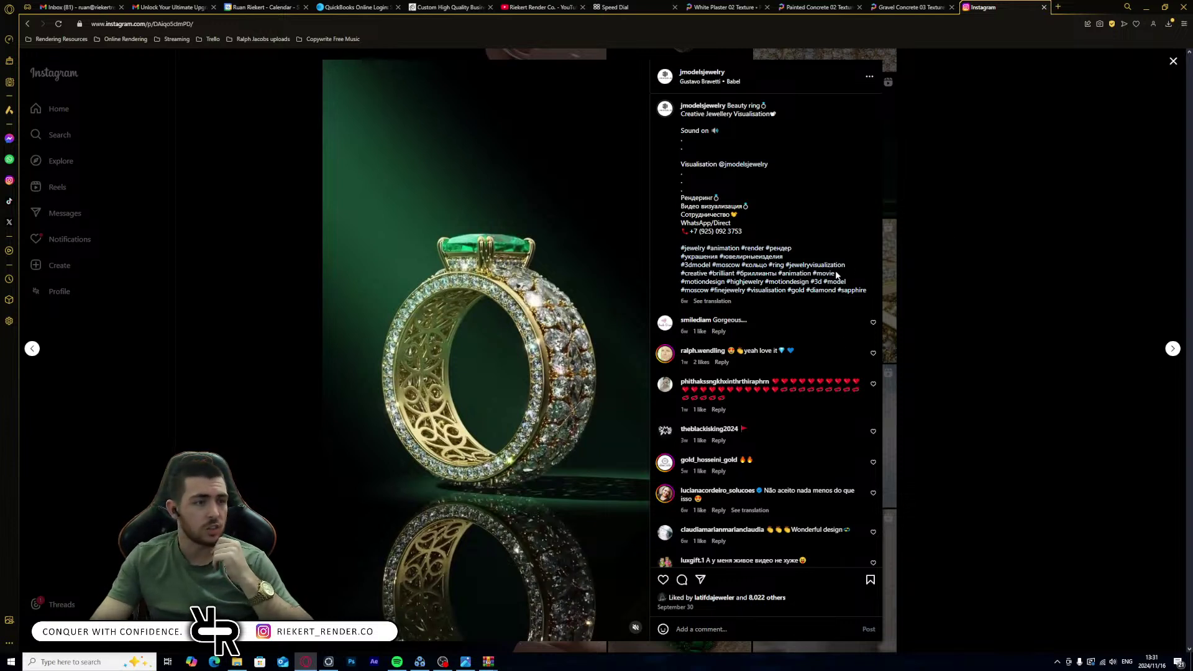
click(970, 289)
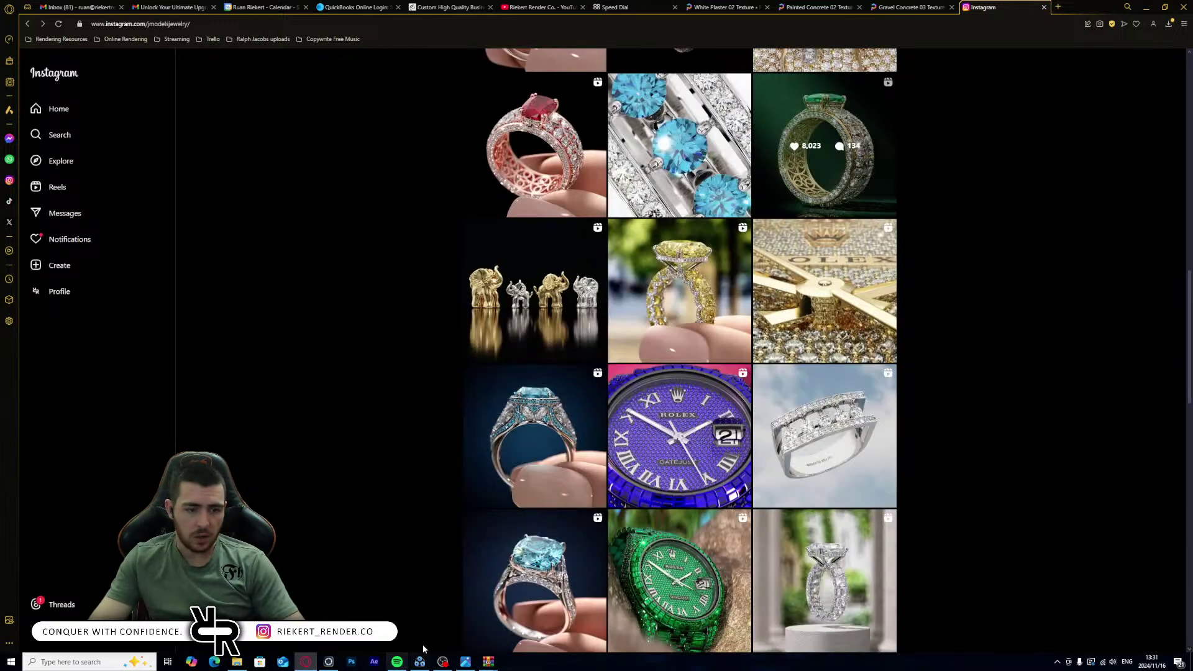
- Switch back to KeyShot, save and minimize the stylized ring scene, and load Spinning Scene.bip, skipping its missing resources
click(1143, 7)
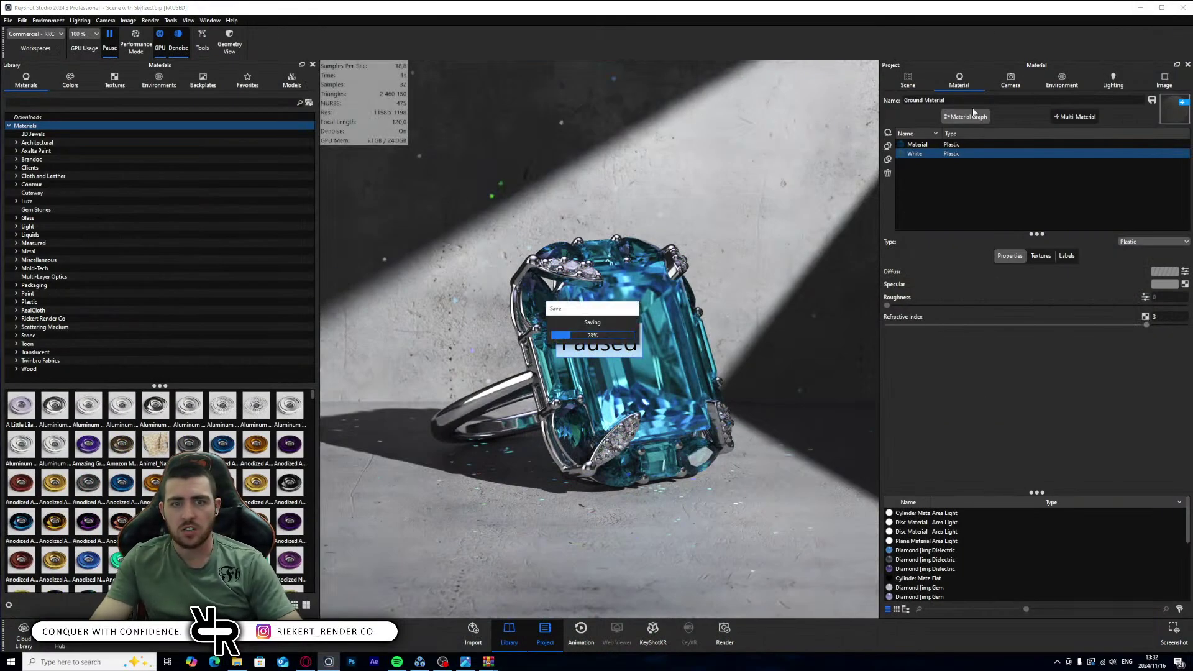
click(1141, 7)
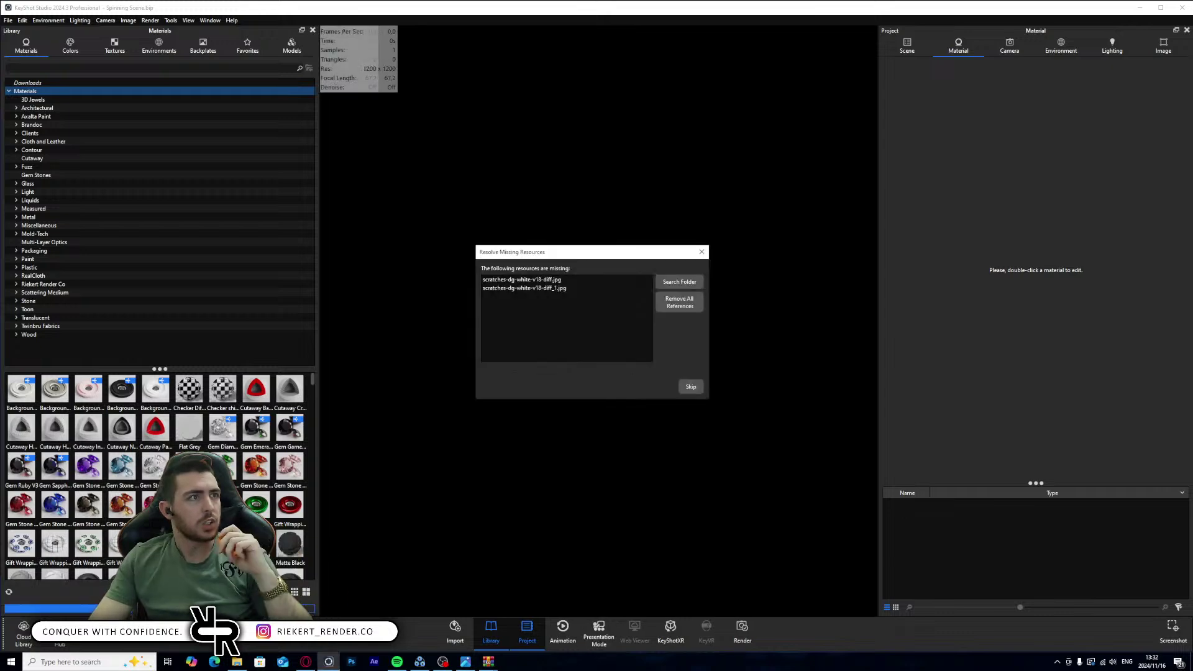
click(687, 386)
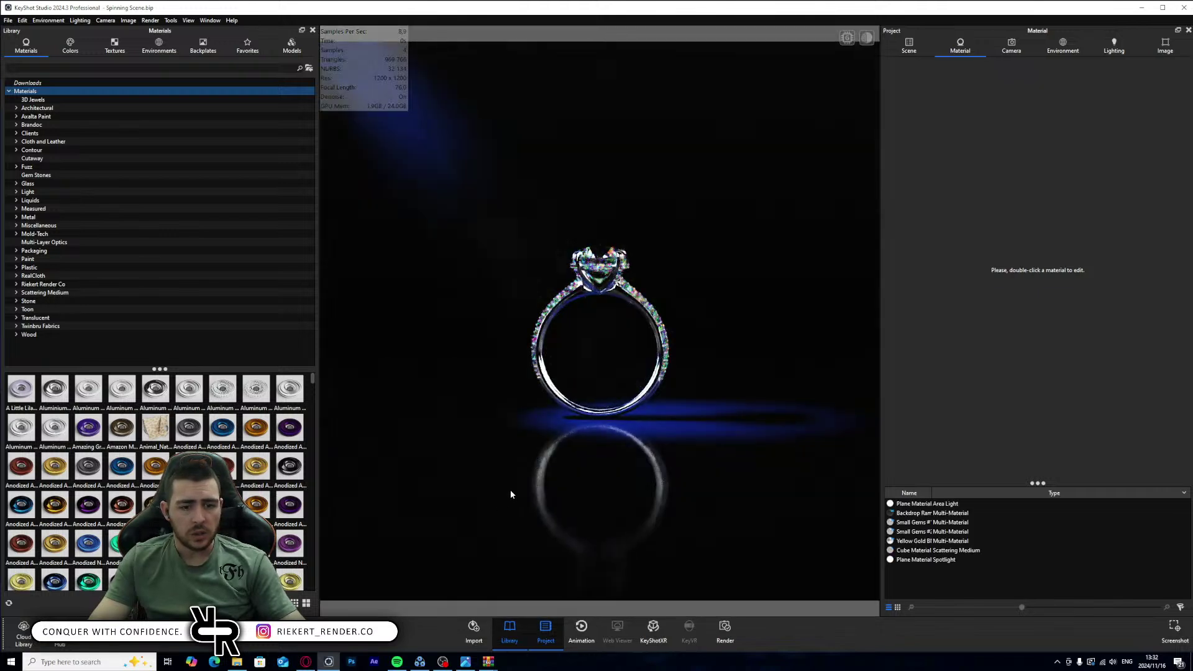
- Examine the Cube's scattering medium material and the parts of the Reel 2 Ring Render model group
double_click(624, 460)
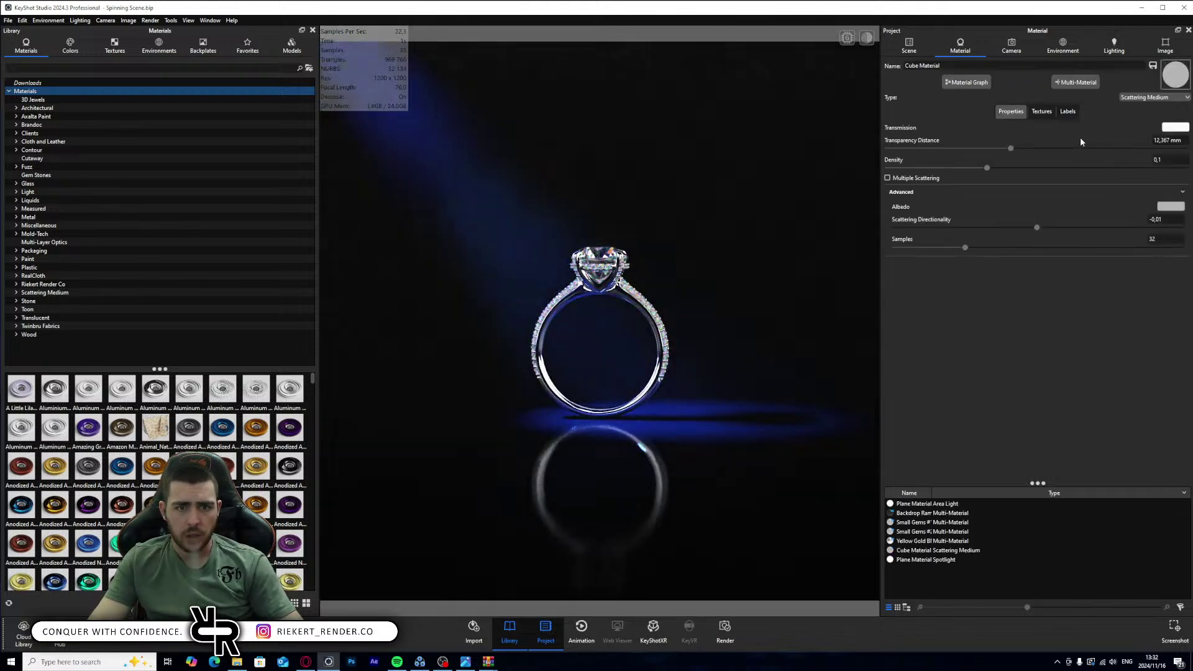
click(909, 45)
click(932, 257)
click(942, 200)
click(942, 191)
click(951, 135)
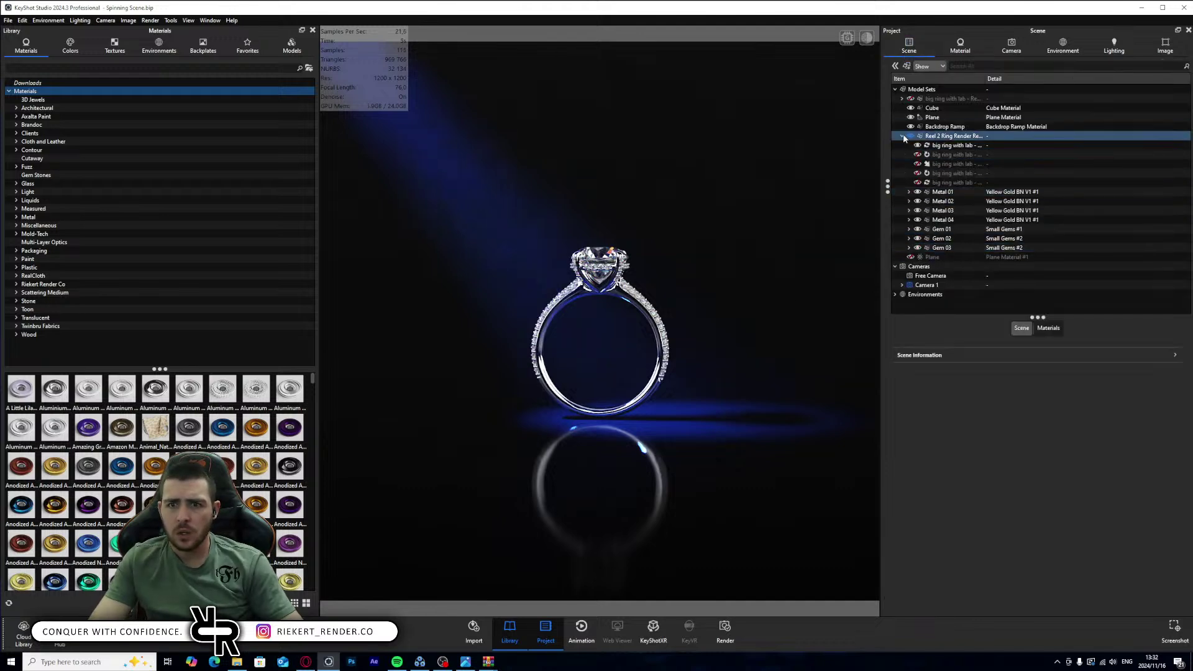
click(902, 136)
- Examine the material of the Plane spotlight and the material of the Backdrop Ramp
click(935, 126)
click(938, 117)
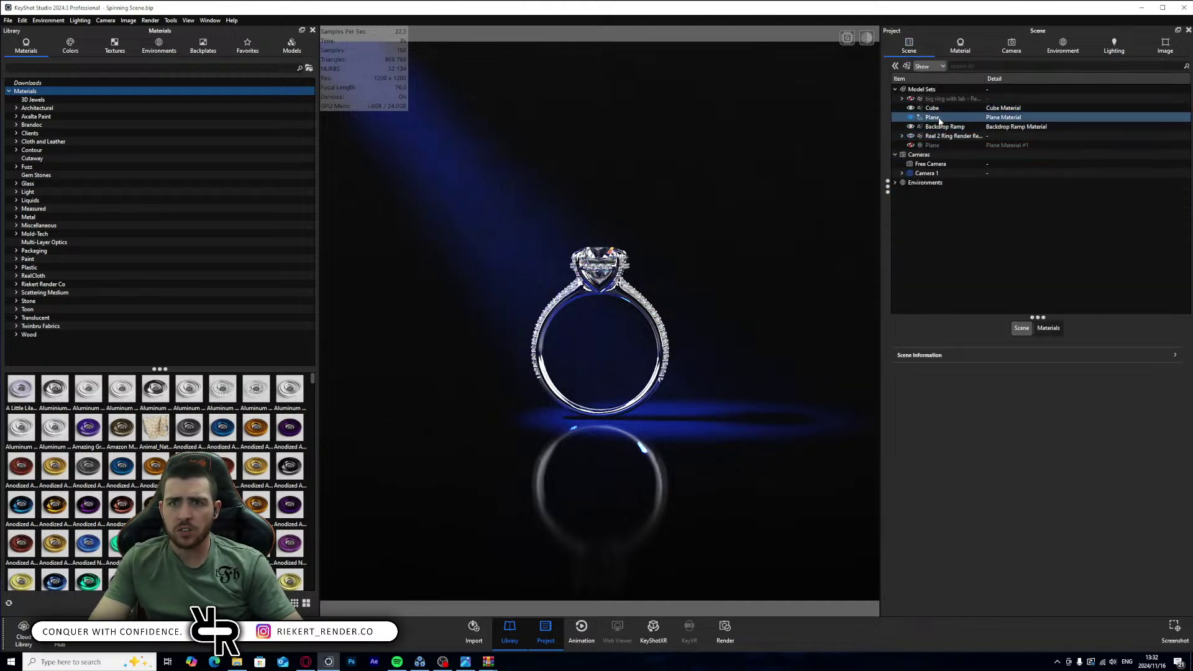
double_click(939, 118)
click(909, 44)
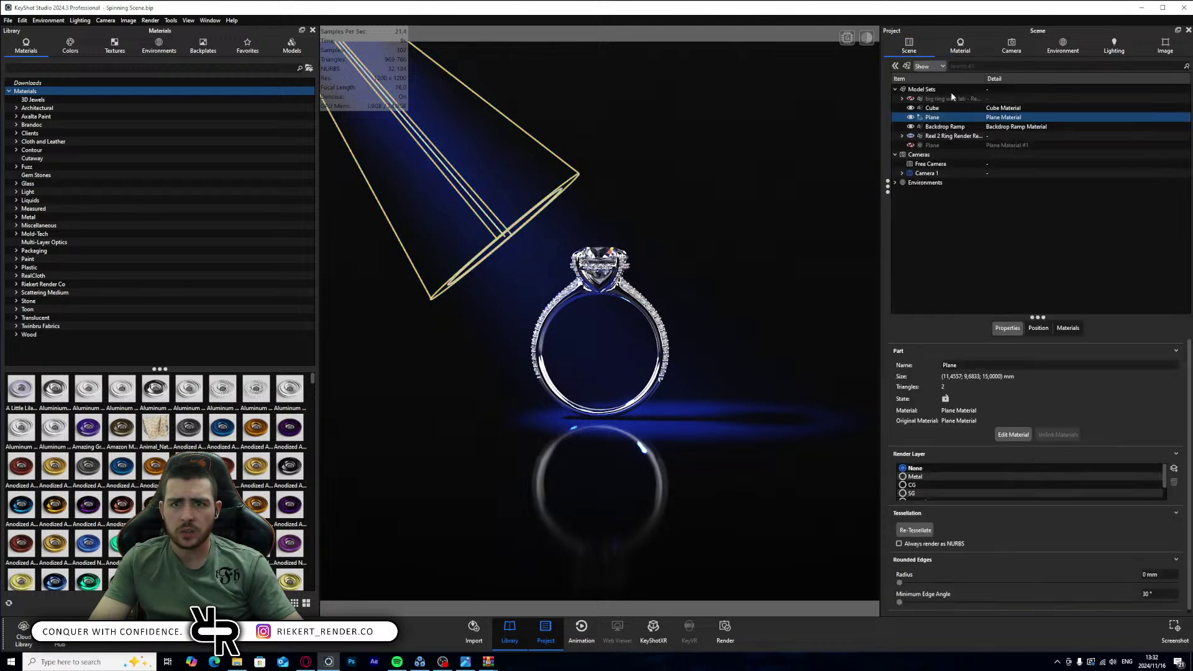
click(951, 127)
double_click(957, 126)
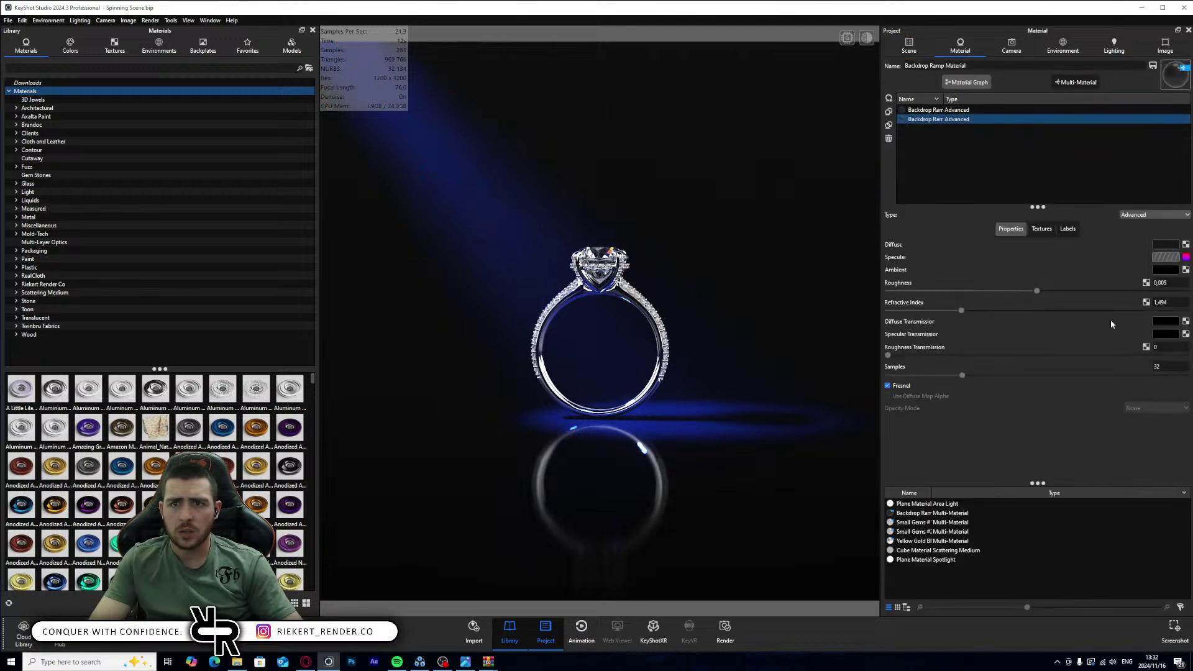
- Check the Backdrop Ramp's diffuse color, inspect the scene layout around the cube in the geometry view, and close the color picker
click(1166, 244)
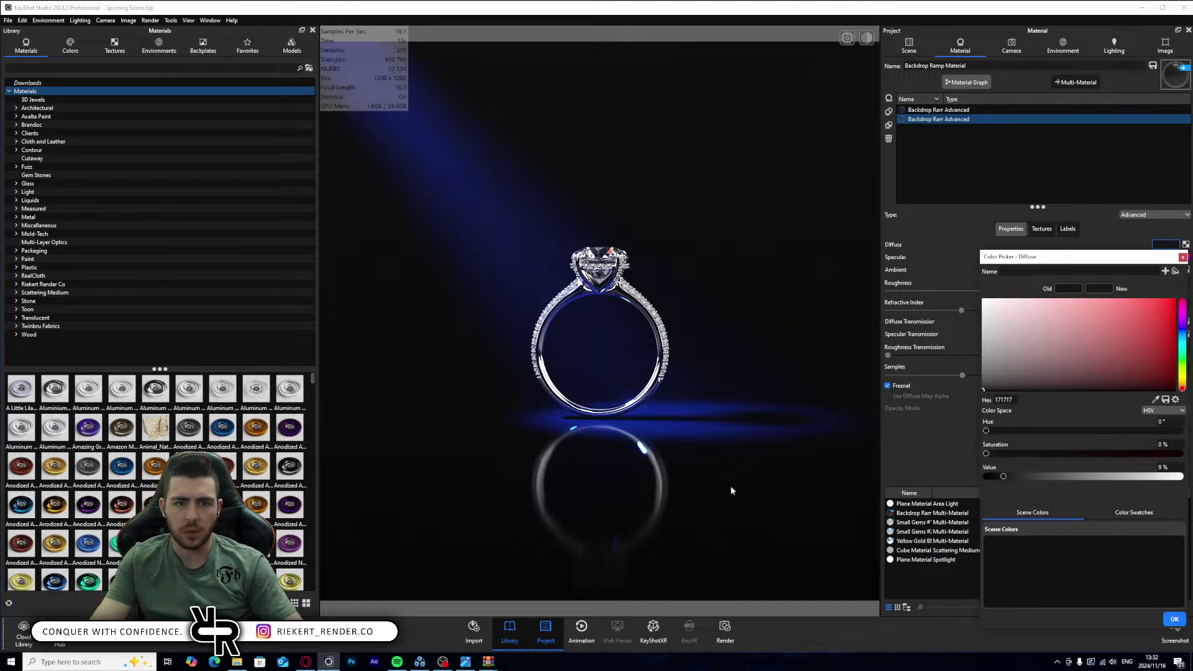
click(677, 471)
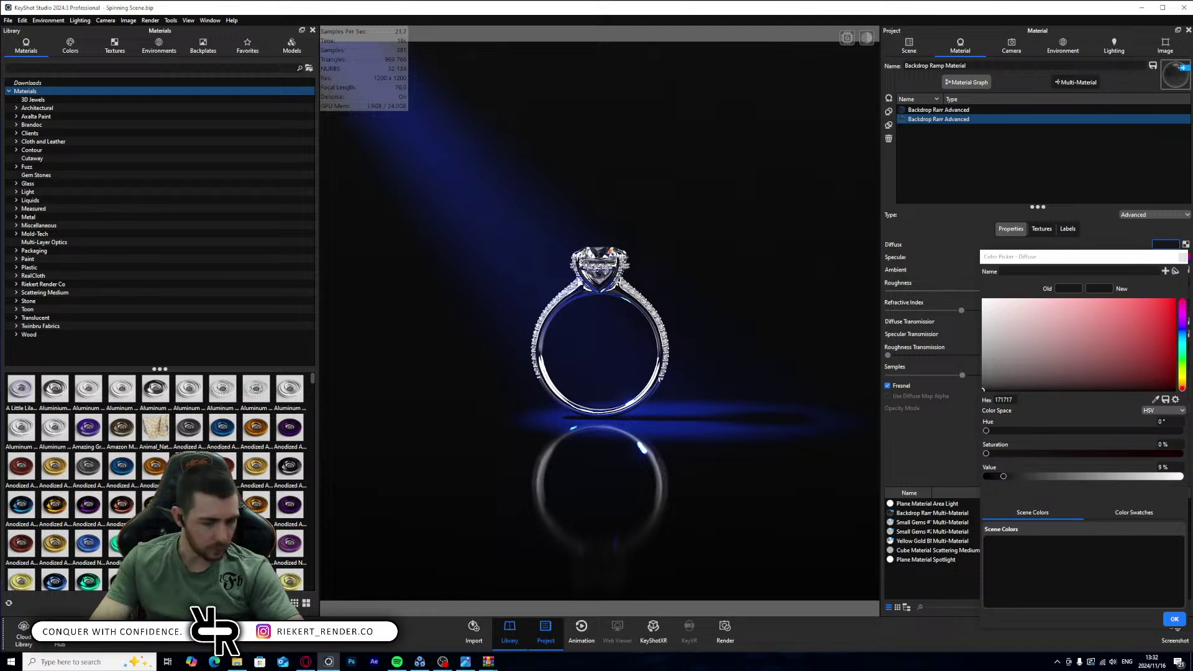
key(o)
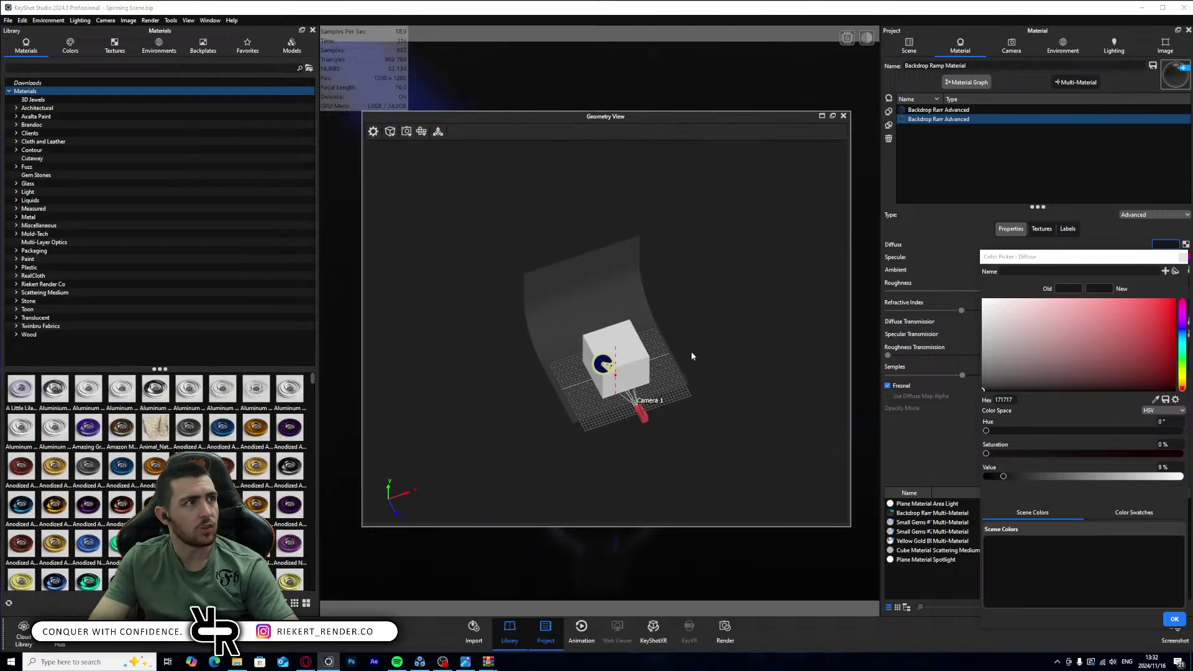
drag(691, 351, 617, 420)
scroll(615, 416, up, 10)
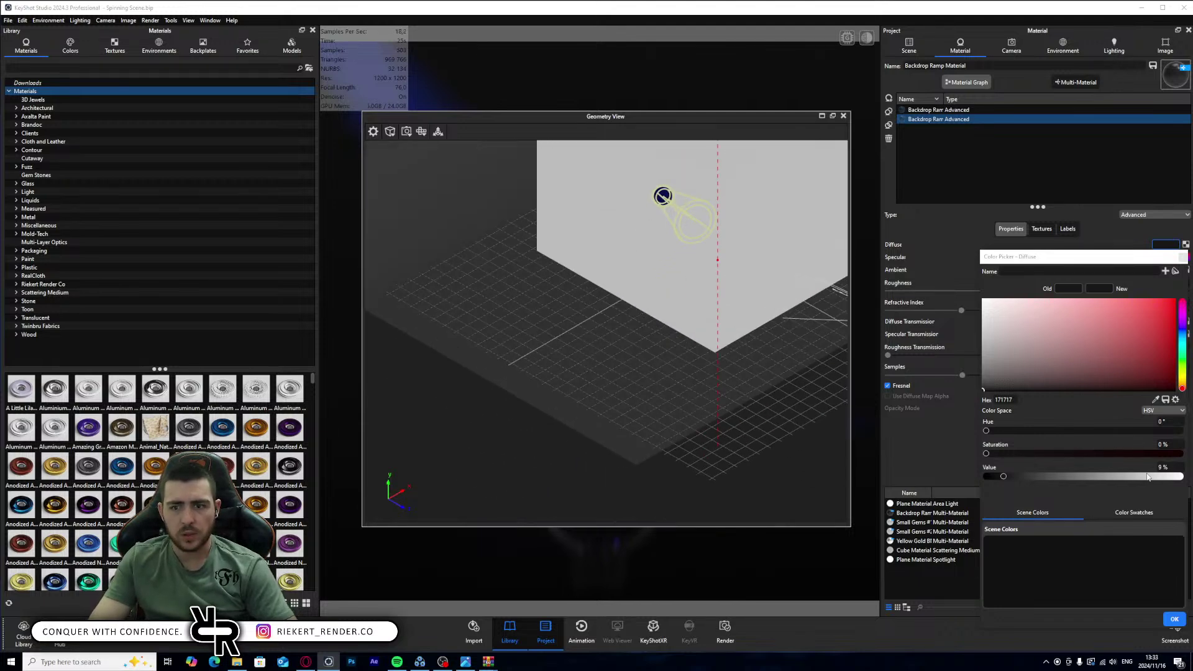
click(1183, 257)
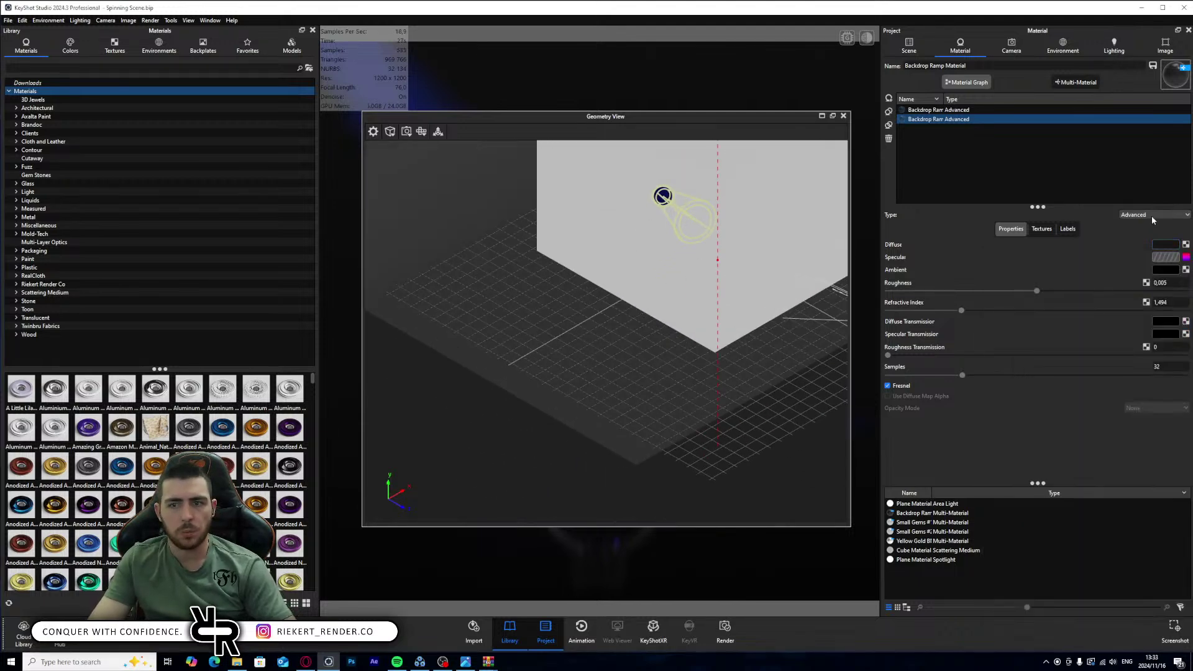
- Examine the color gradient texture on the Backdrop Ramp's specular channel, then close the geometry view
click(1042, 230)
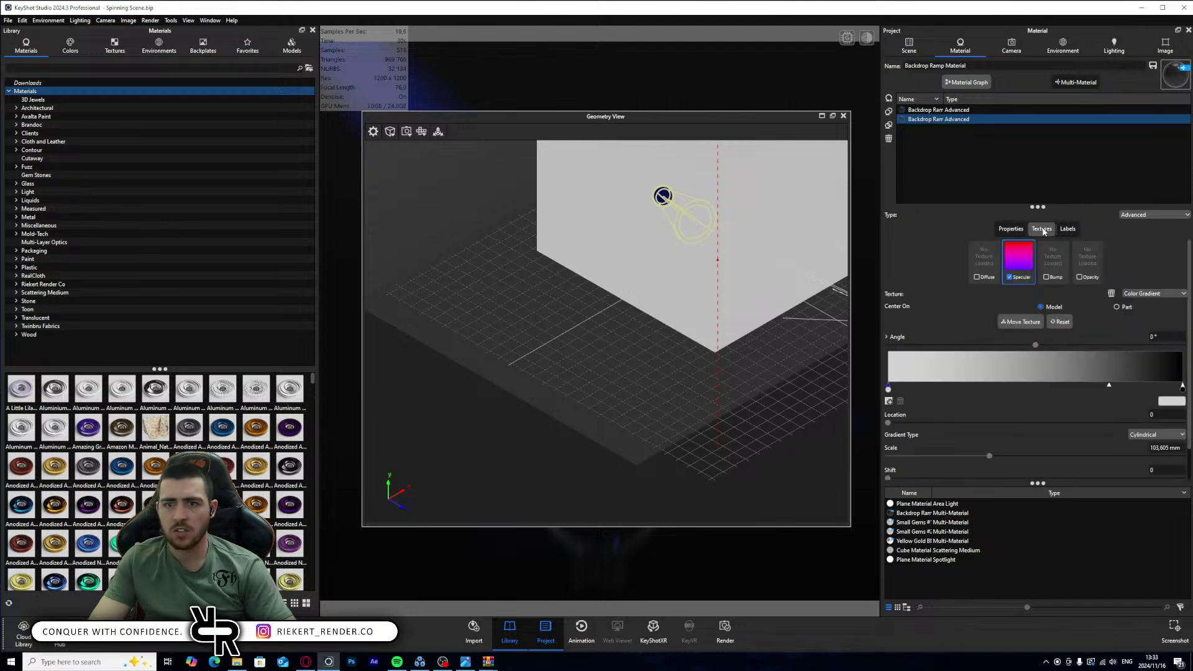
click(965, 82)
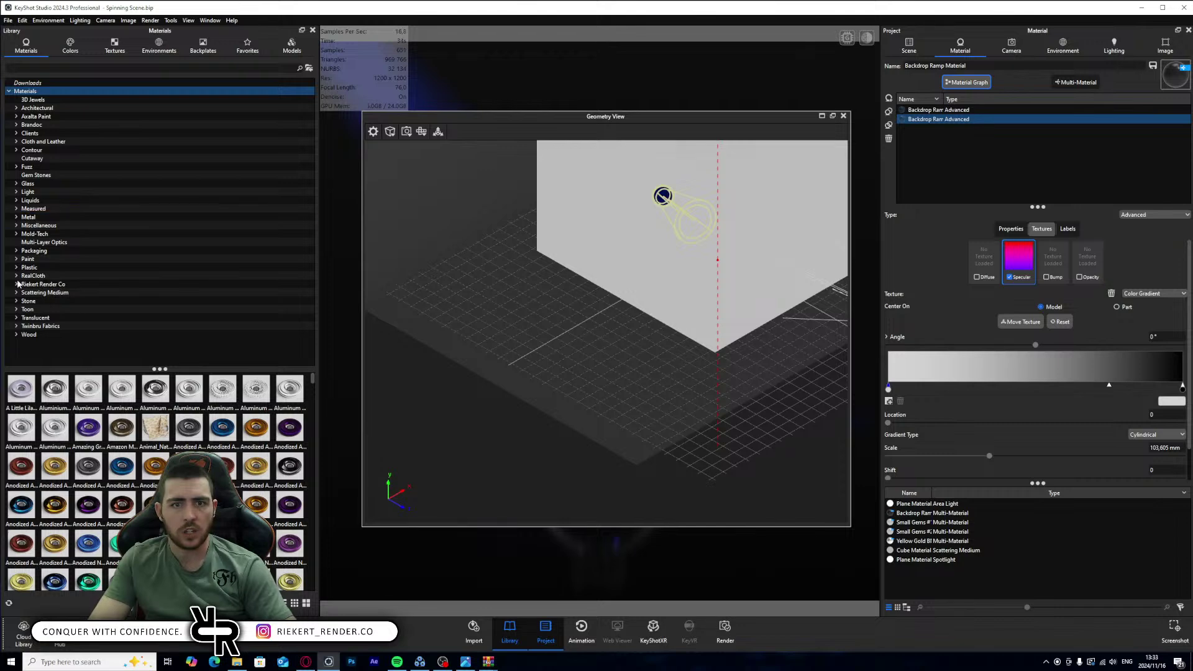
click(843, 117)
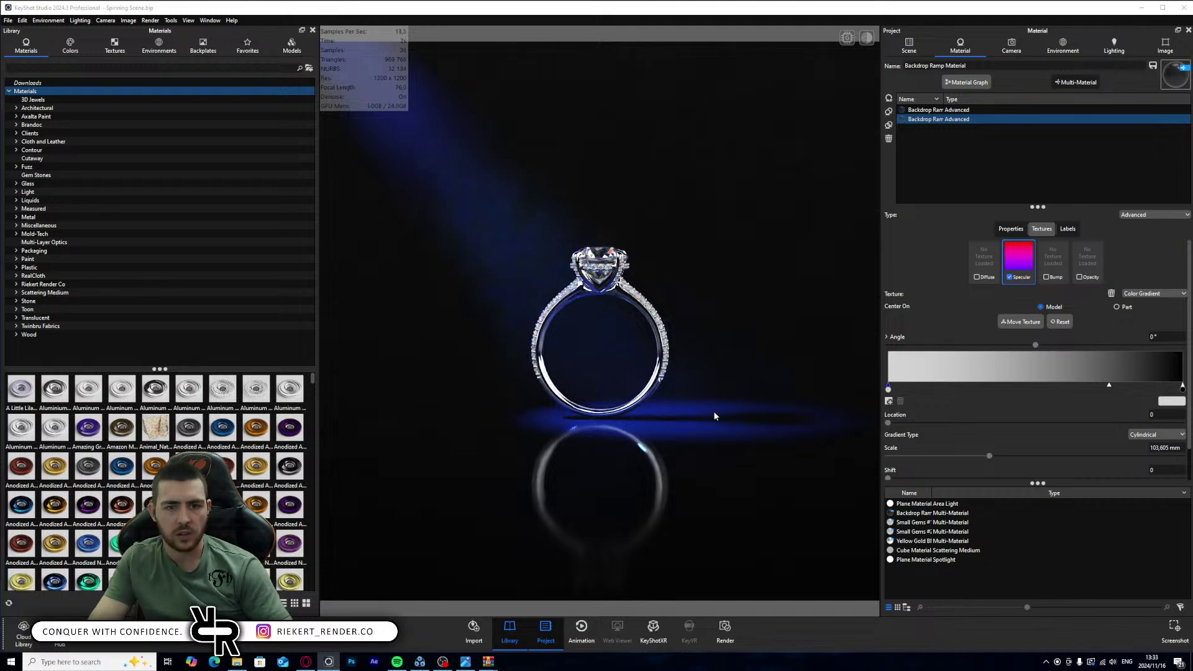
- Examine the spotlight settings of the Plane material, then return to the scene tree
click(909, 50)
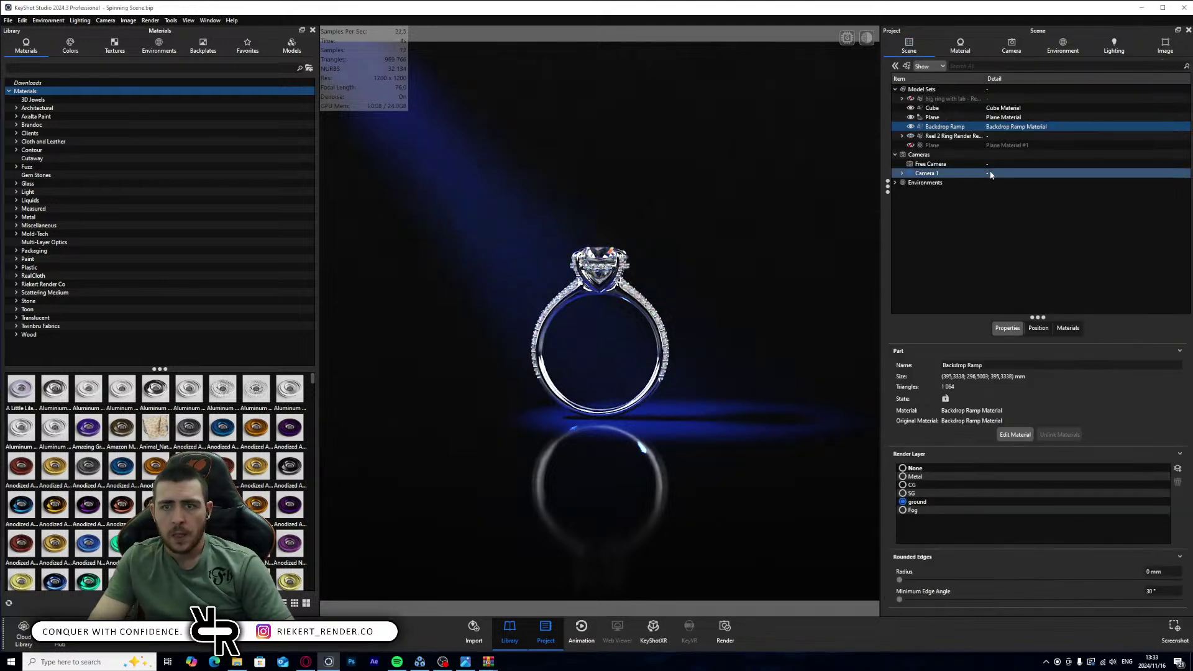
double_click(956, 121)
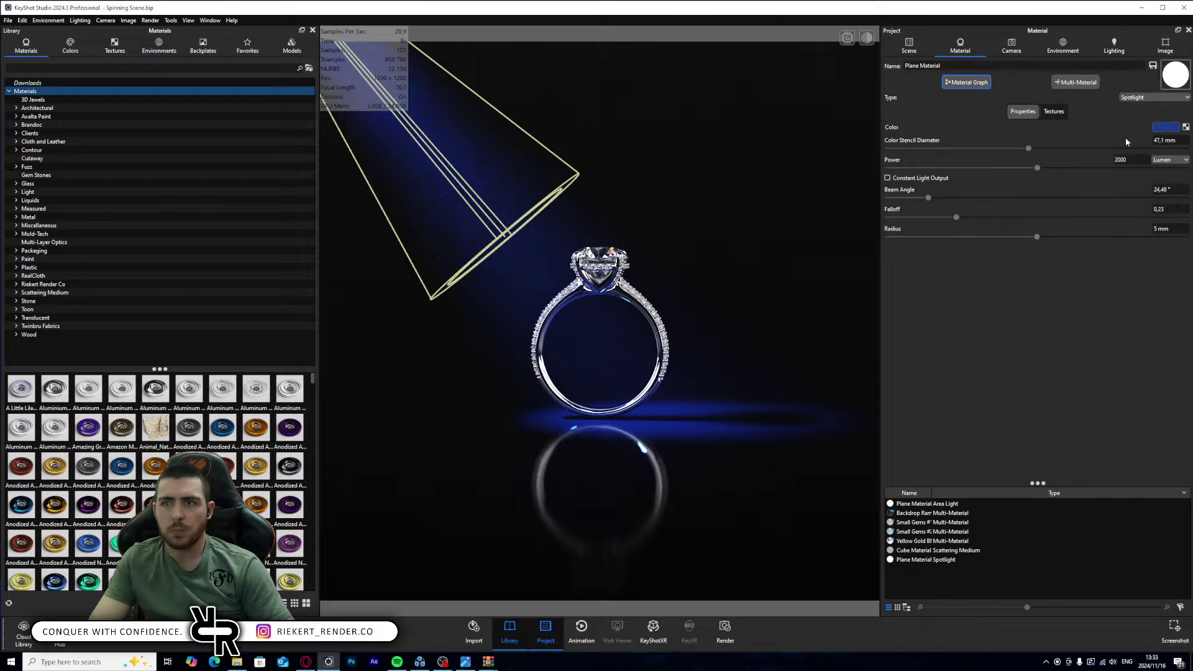
double_click(740, 228)
click(909, 46)
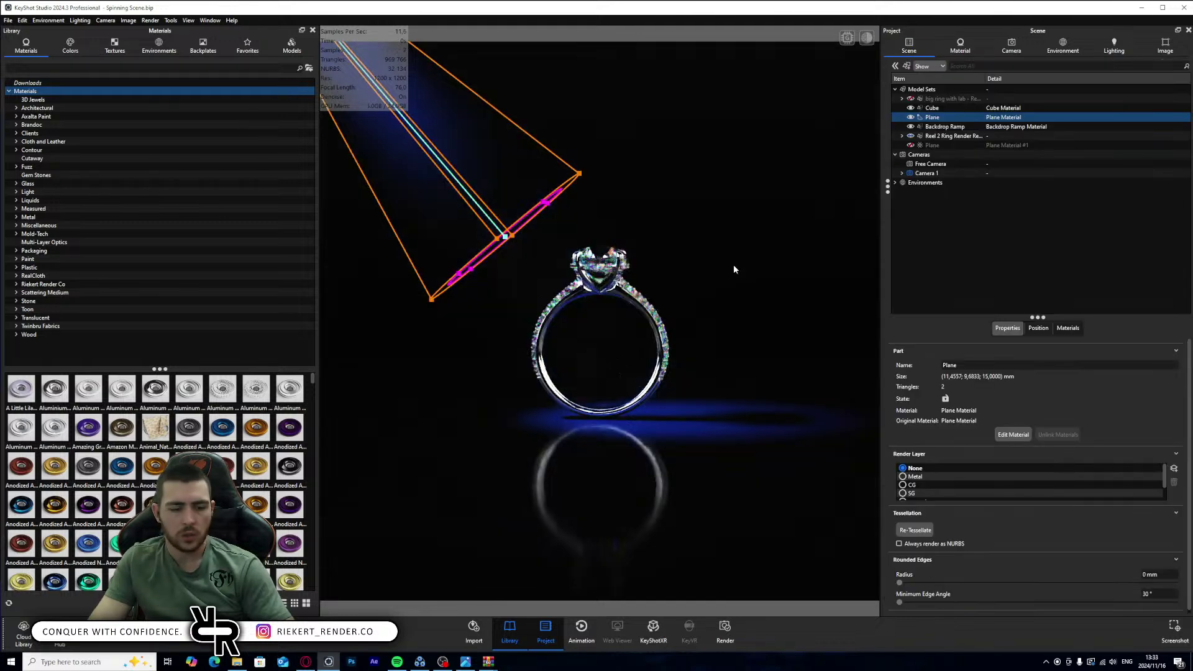
- Inspect the cube around the spotlight in the geometry view, check its scattering medium material, then close the geometry view
key(g)
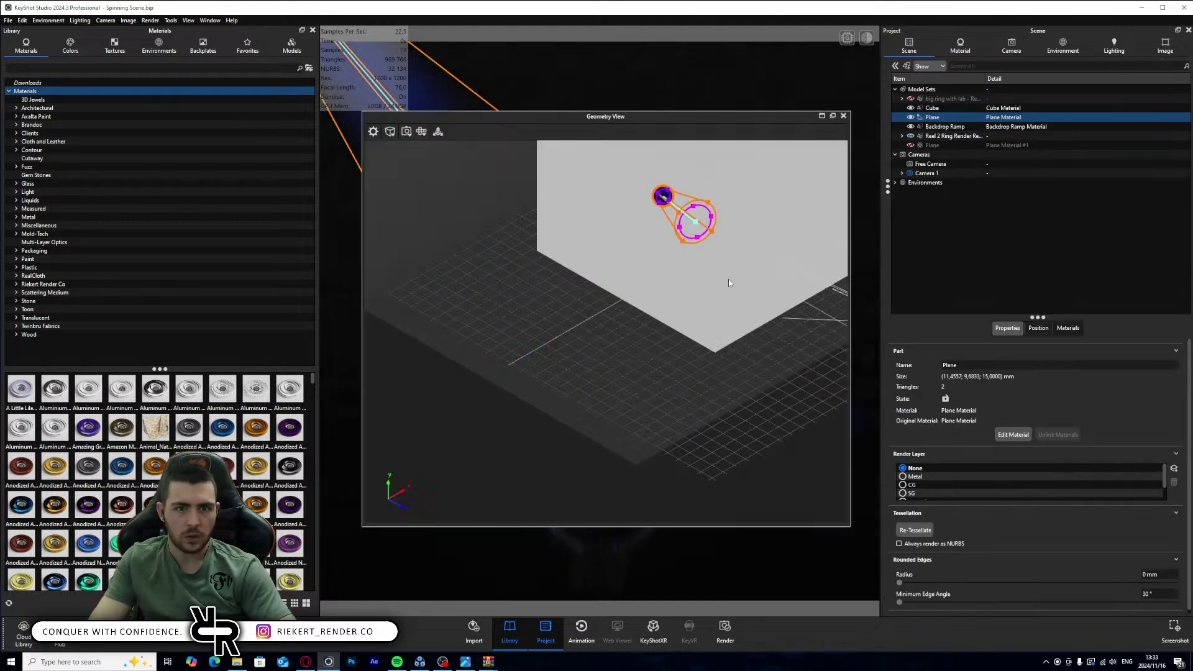
click(746, 249)
scroll(748, 375, up, 5)
drag(640, 352, 620, 347)
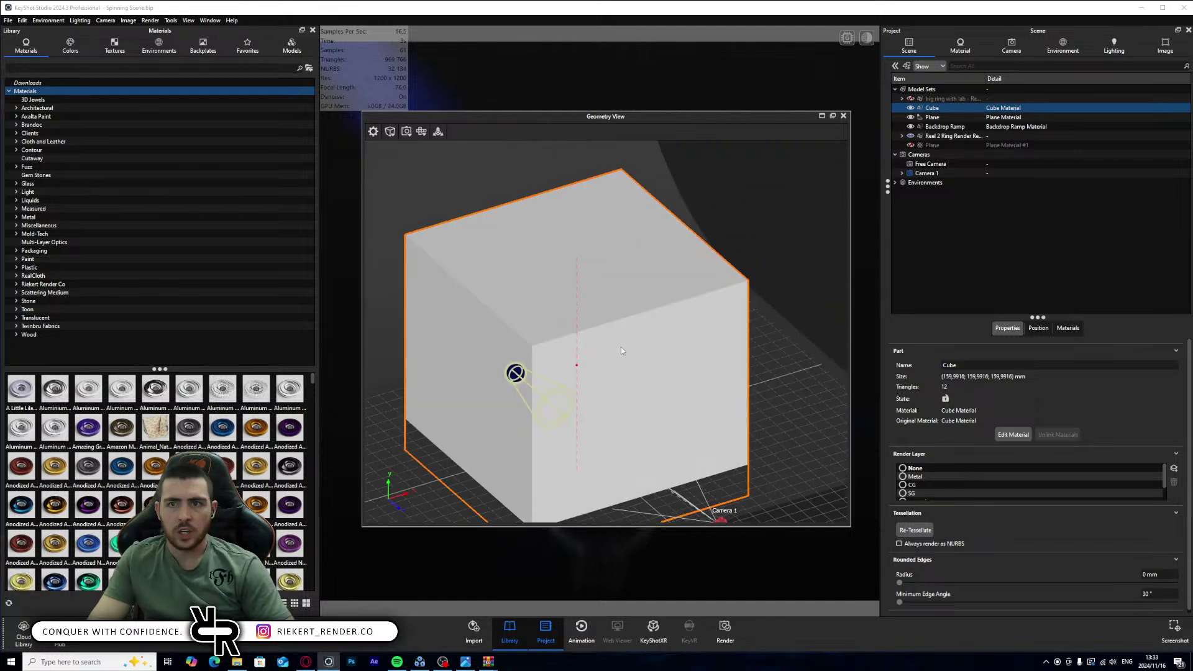
double_click(621, 346)
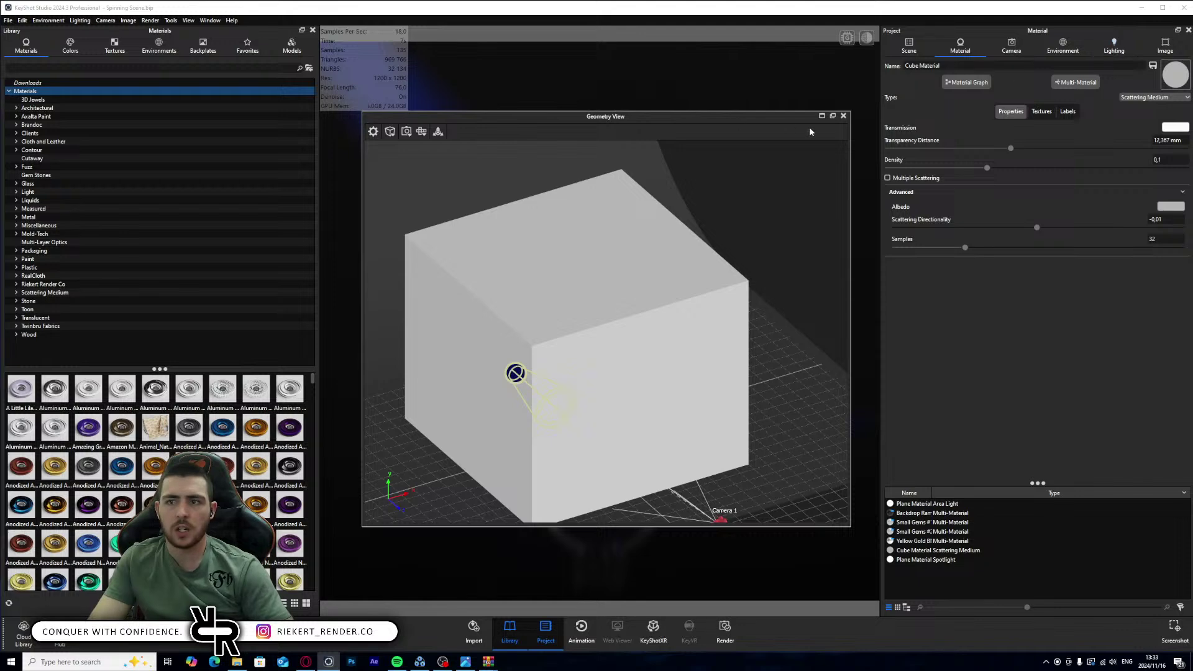
click(843, 115)
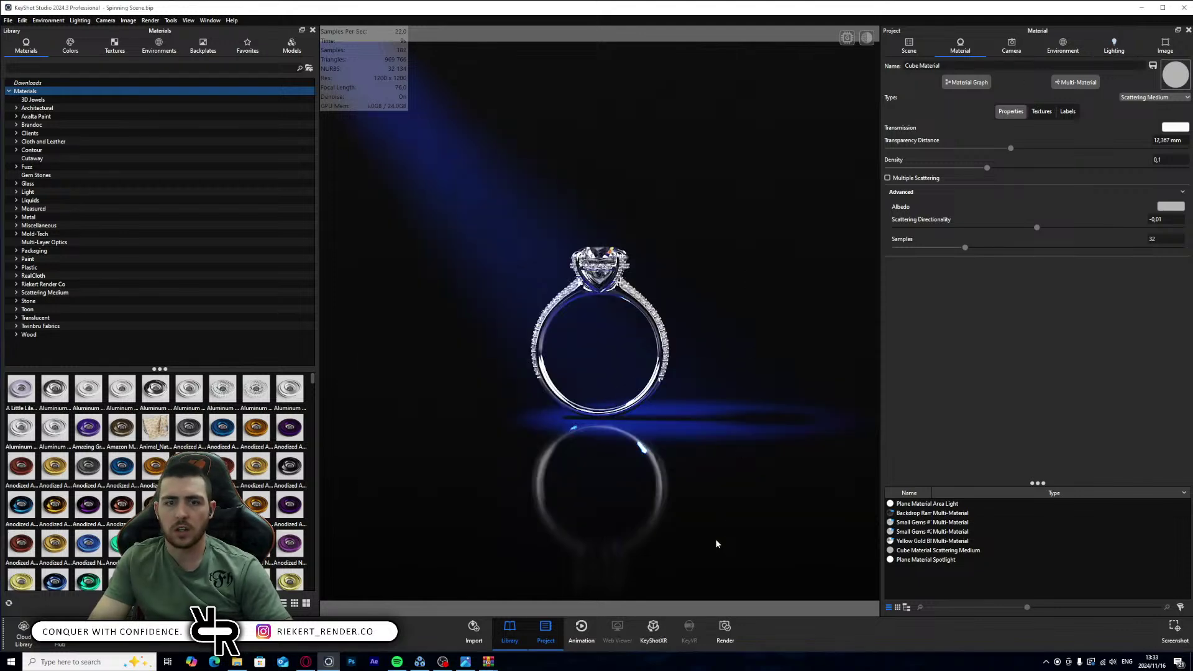
- Open the animation timeline, select the ring's Turntable 3 animation, and show its properties in a compact floating window
click(912, 48)
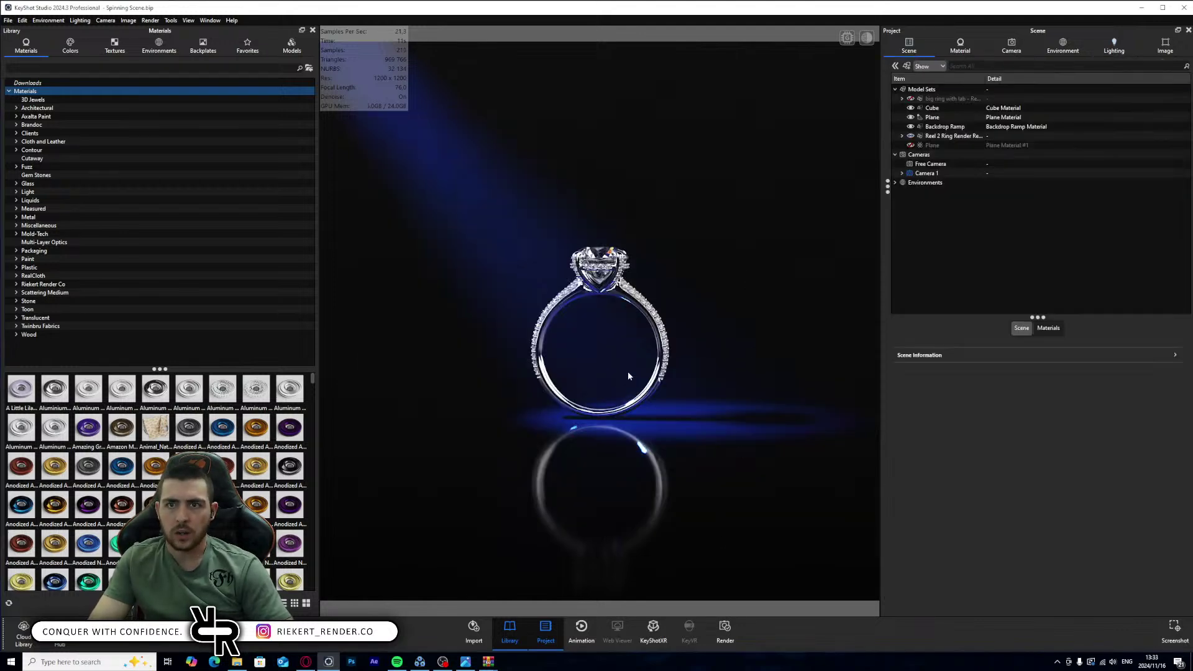
click(952, 136)
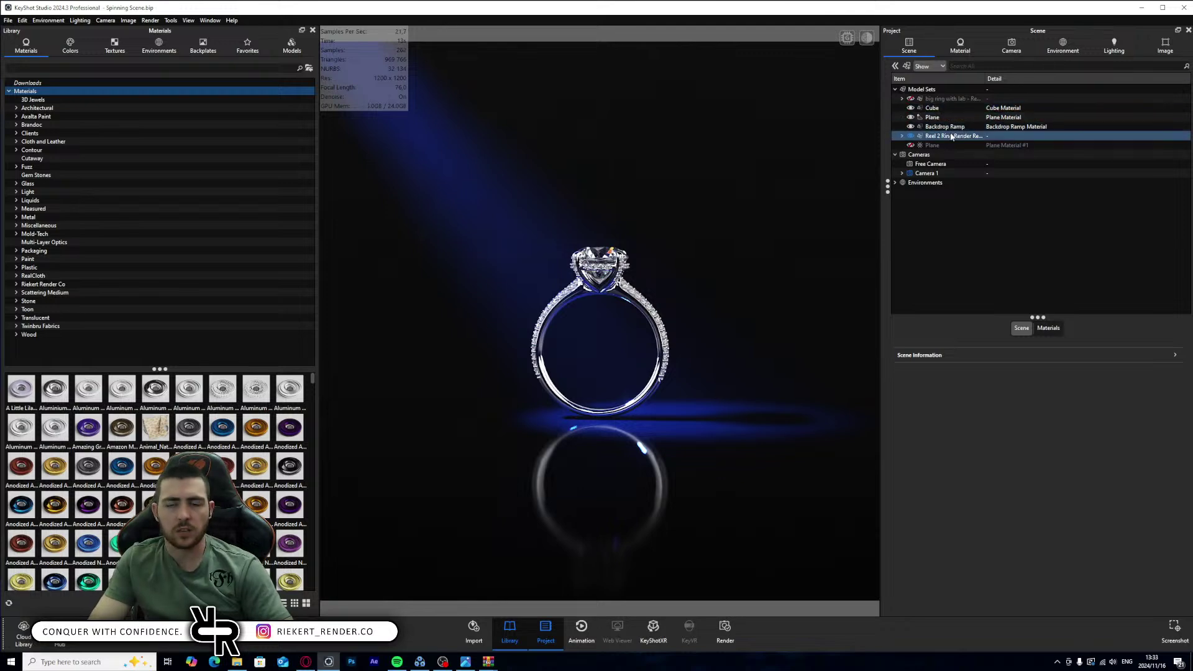
click(573, 636)
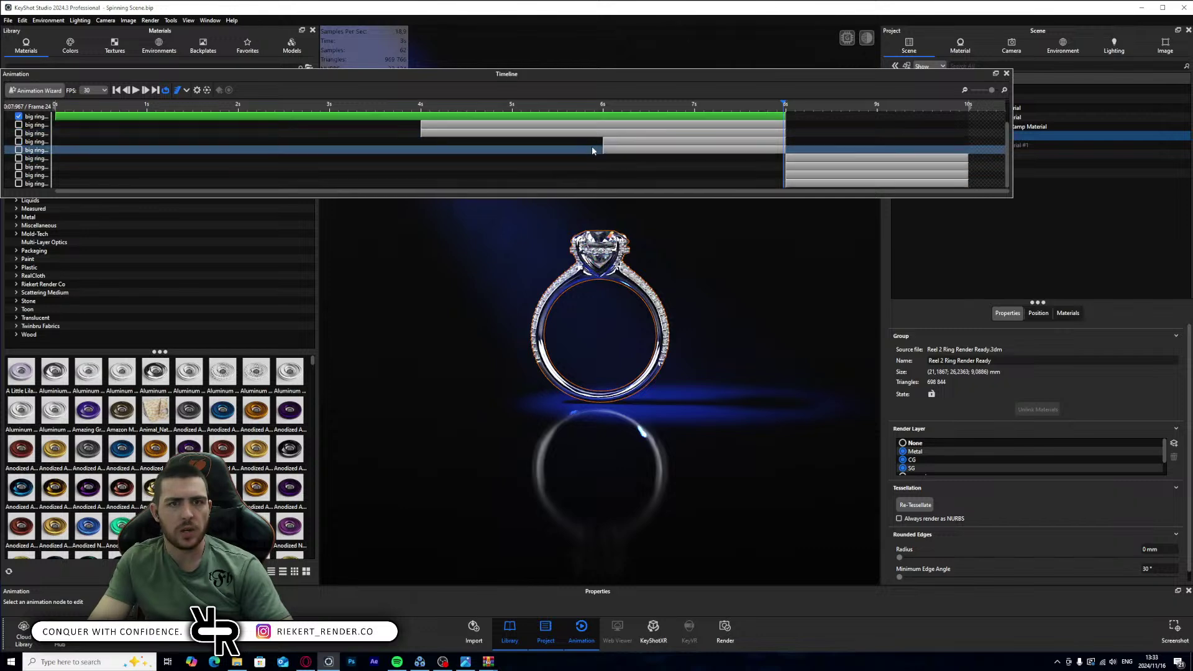
click(295, 140)
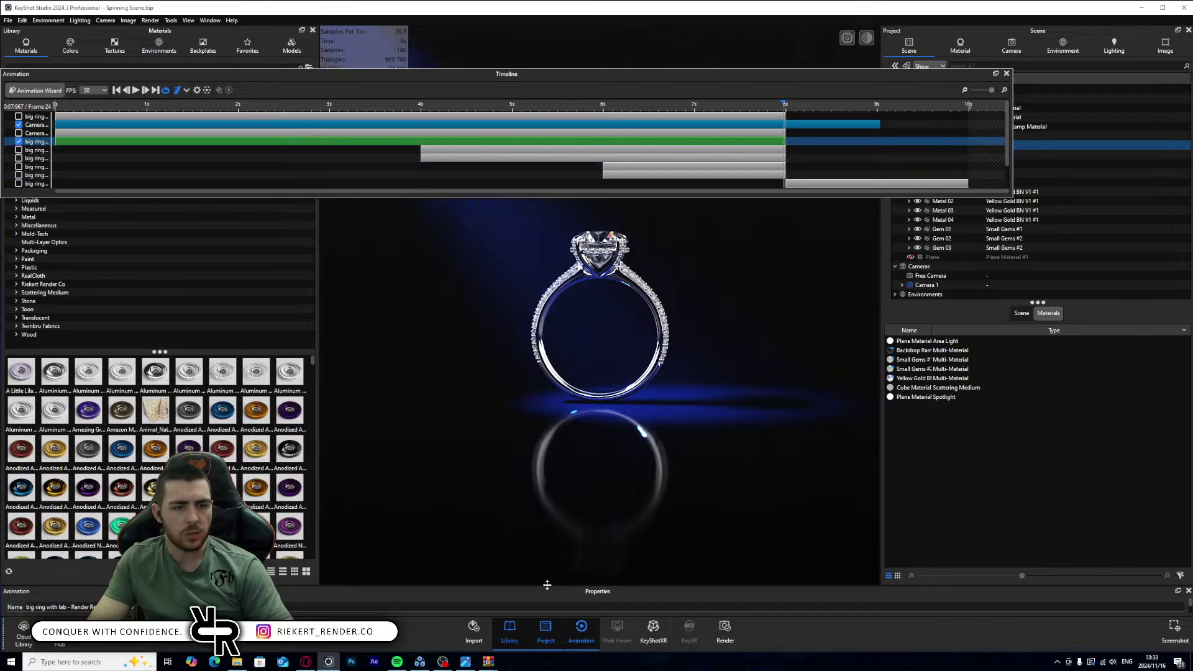
drag(410, 598, 562, 605)
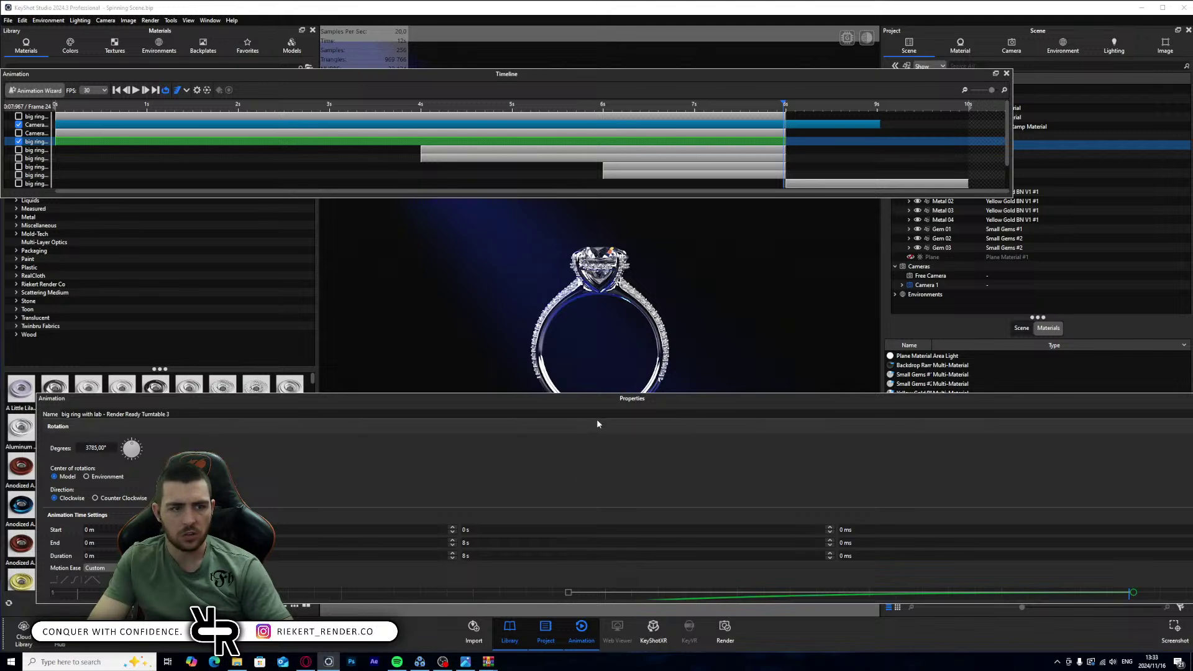
drag(612, 404, 534, 314)
drag(1149, 383, 629, 384)
drag(365, 315, 641, 260)
- Examine the turntable animation's time settings and custom motion ease curve, then close the animation properties and timeline
scroll(621, 442, down, 1)
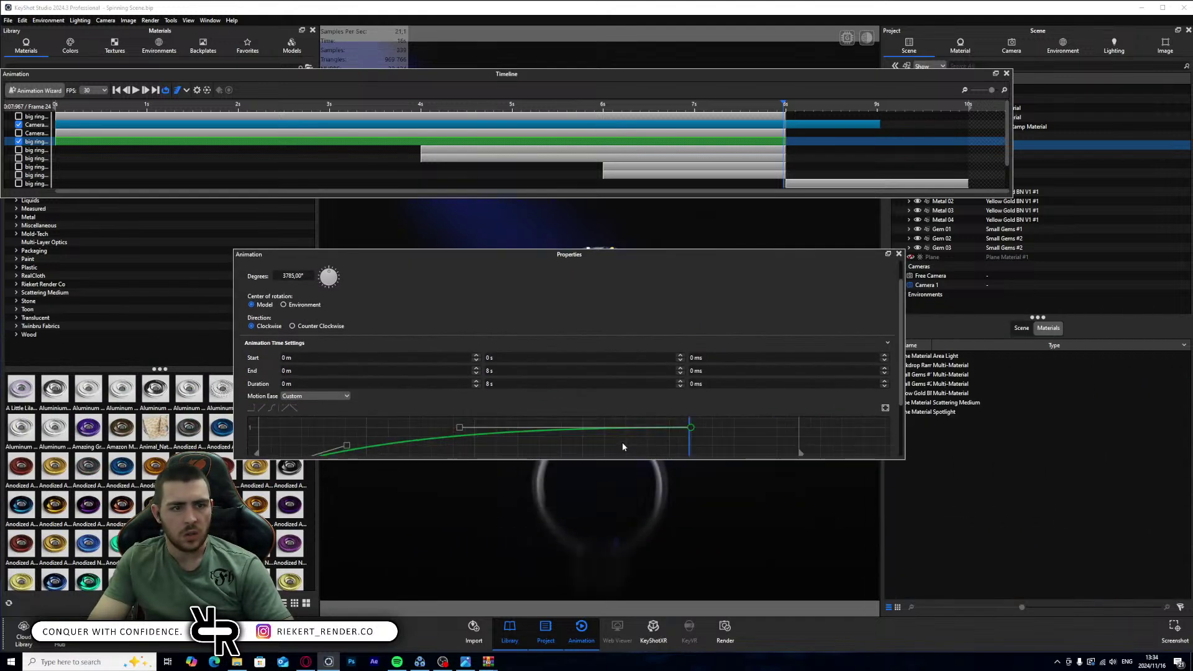
scroll(595, 384, down, 1)
click(570, 397)
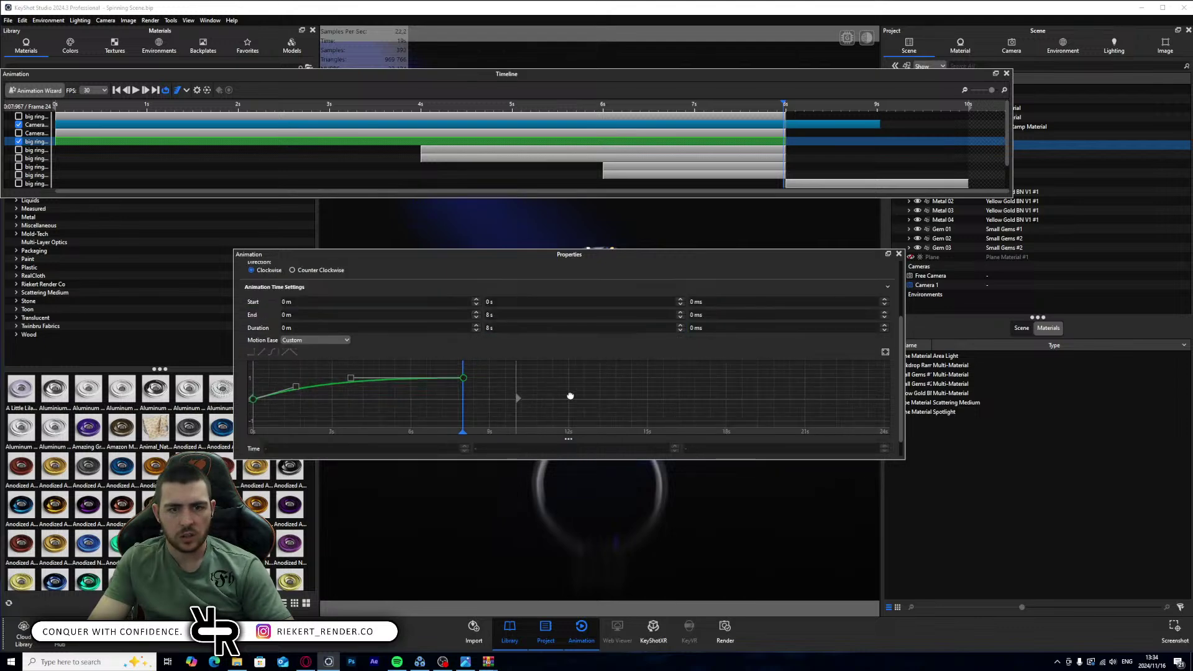
scroll(629, 384, down, 2)
mouse_move(630, 392)
mouse_down()
mouse_move(632, 410)
mouse_move(634, 389)
mouse_up()
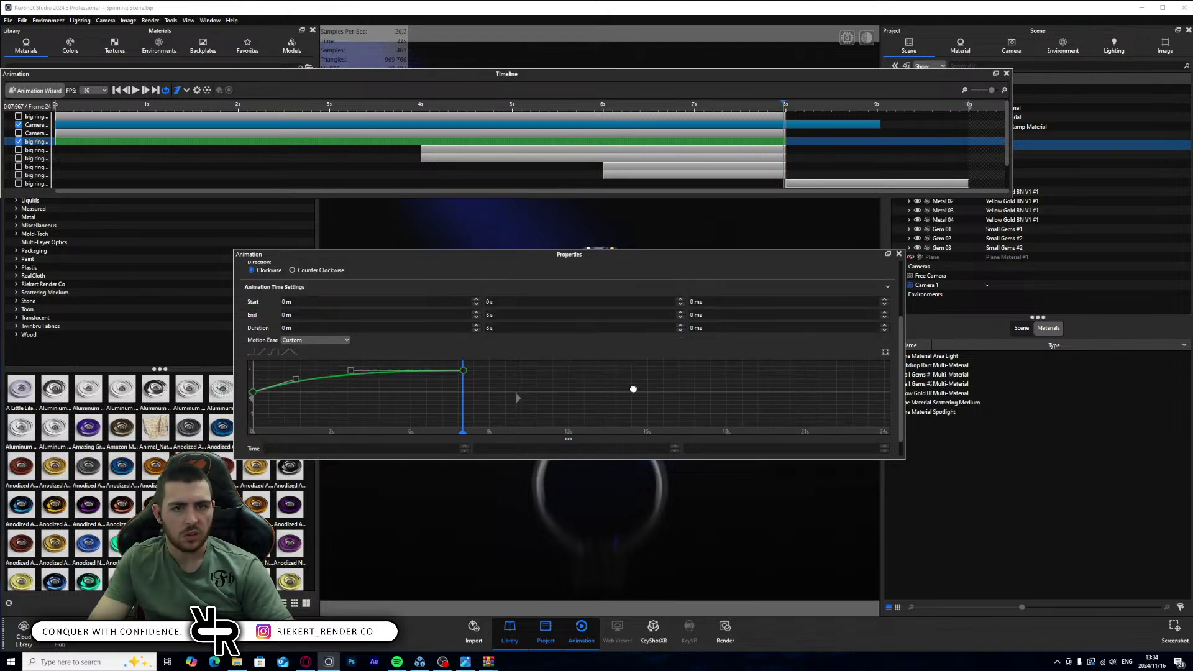
click(898, 254)
click(1006, 74)
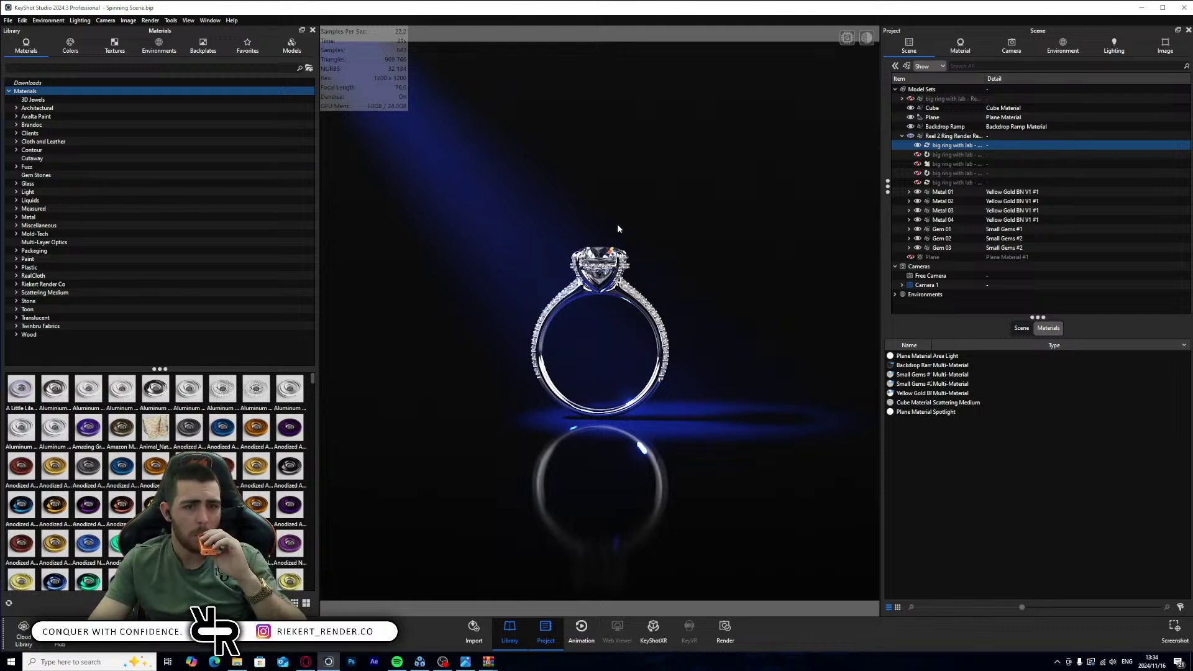
- Collapse the Reel 2 Ring Render group in the scene tree and close KeyShot with the Spinning Scene
click(906, 136)
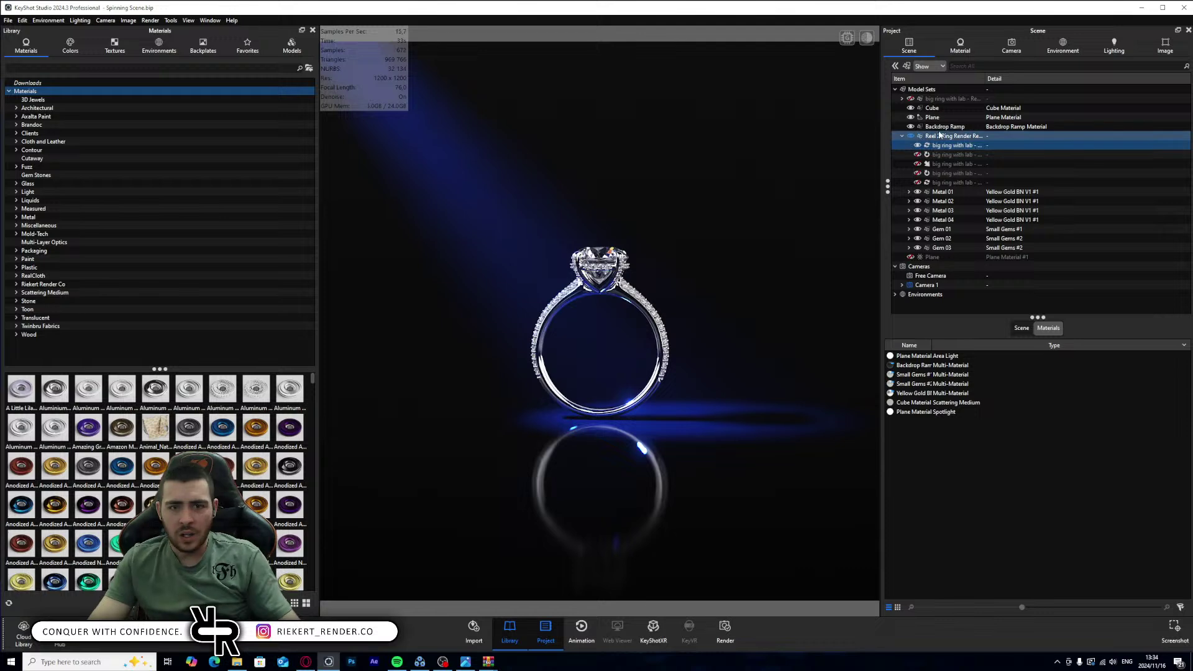
click(902, 137)
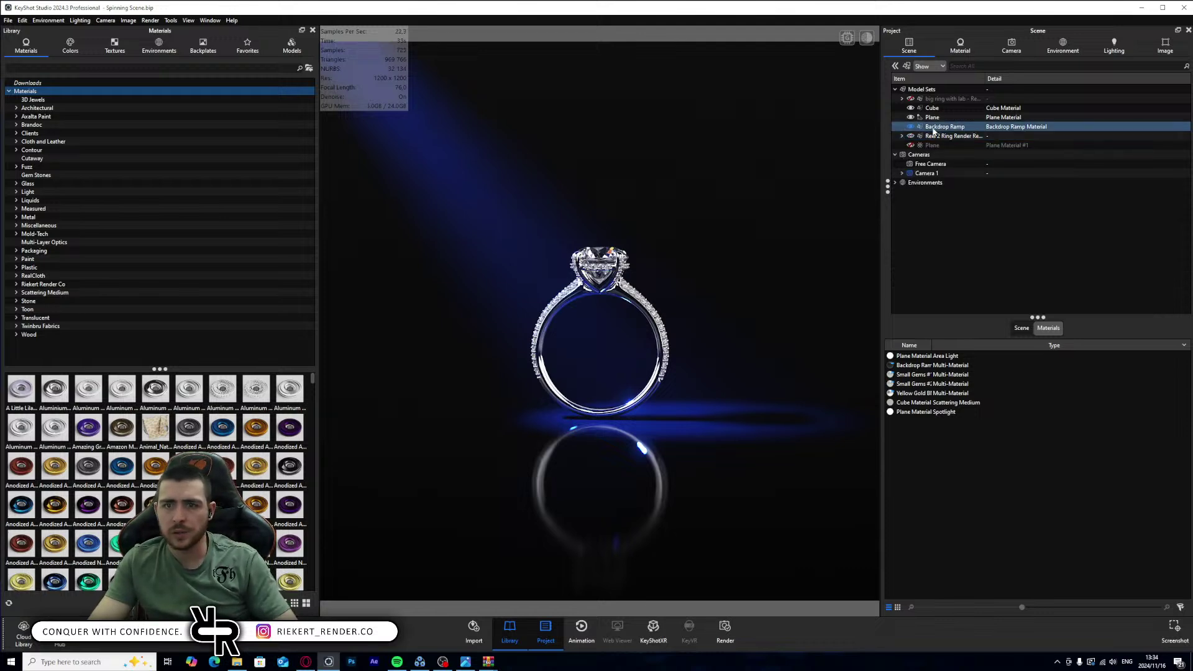
click(920, 100)
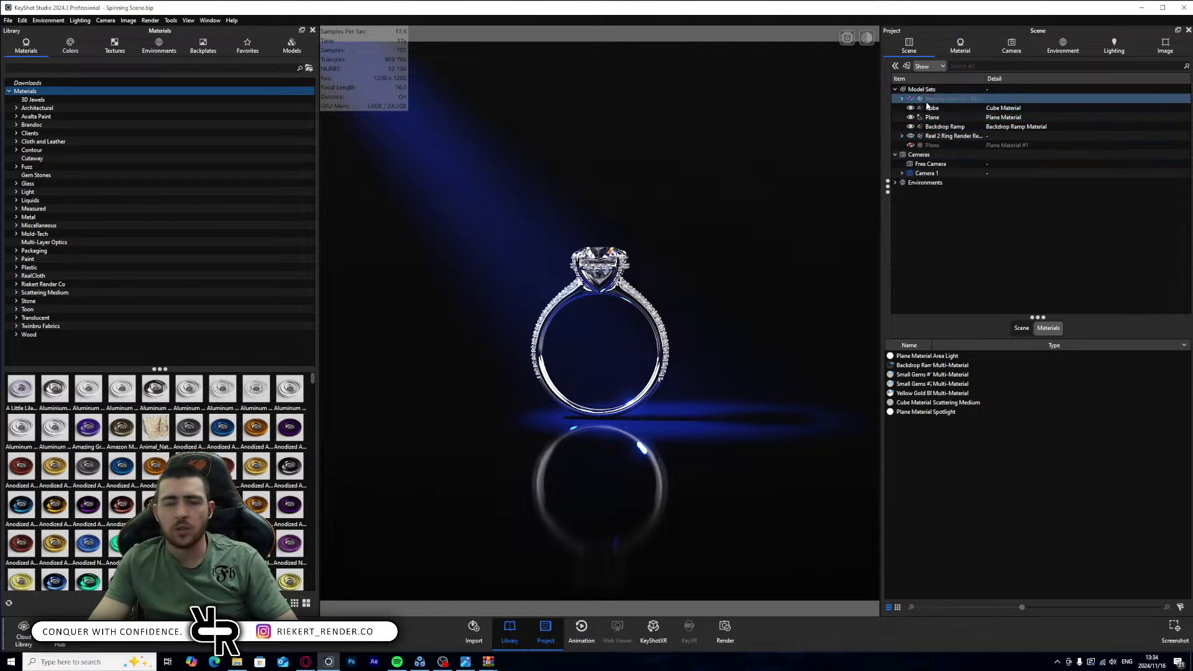
click(1185, 8)
click(606, 332)
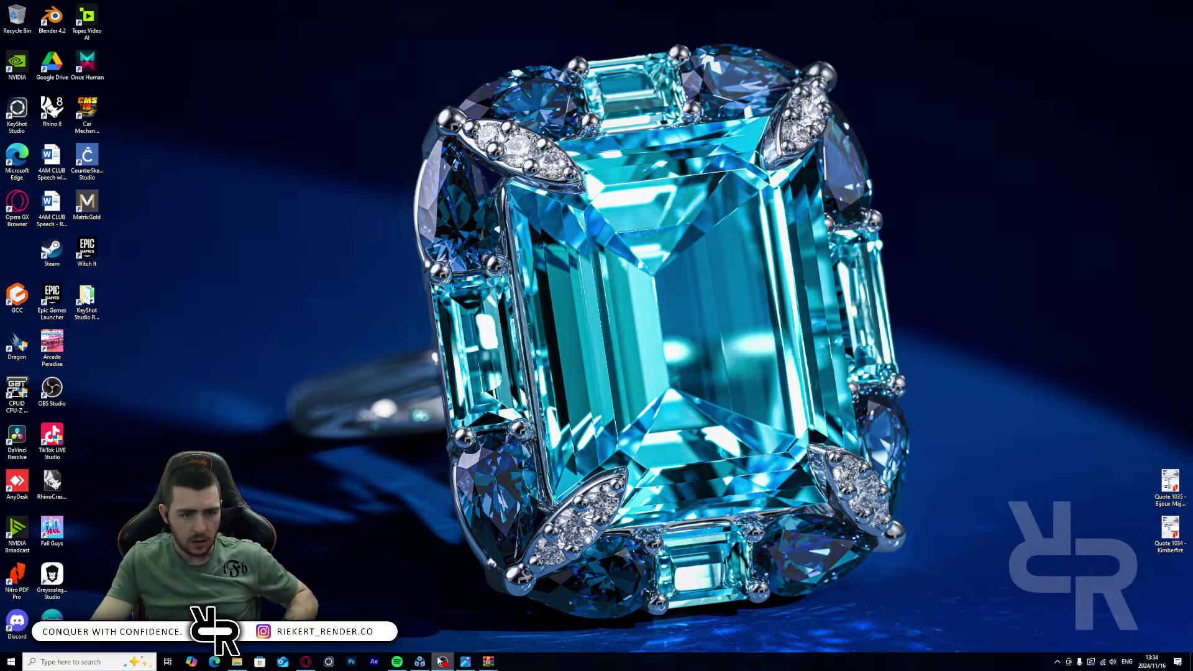
- Check the failed Concrete Blue job in the KeyShot Network Monitor, then close the monitor
click(420, 662)
drag(248, 100, 550, 73)
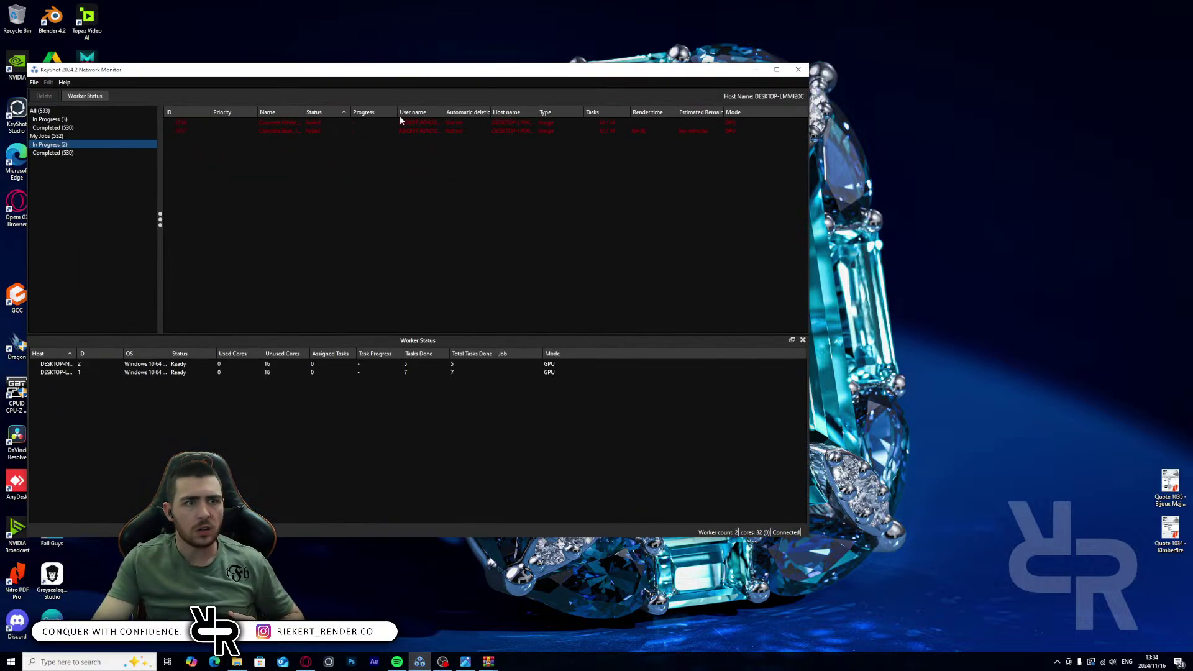
click(346, 122)
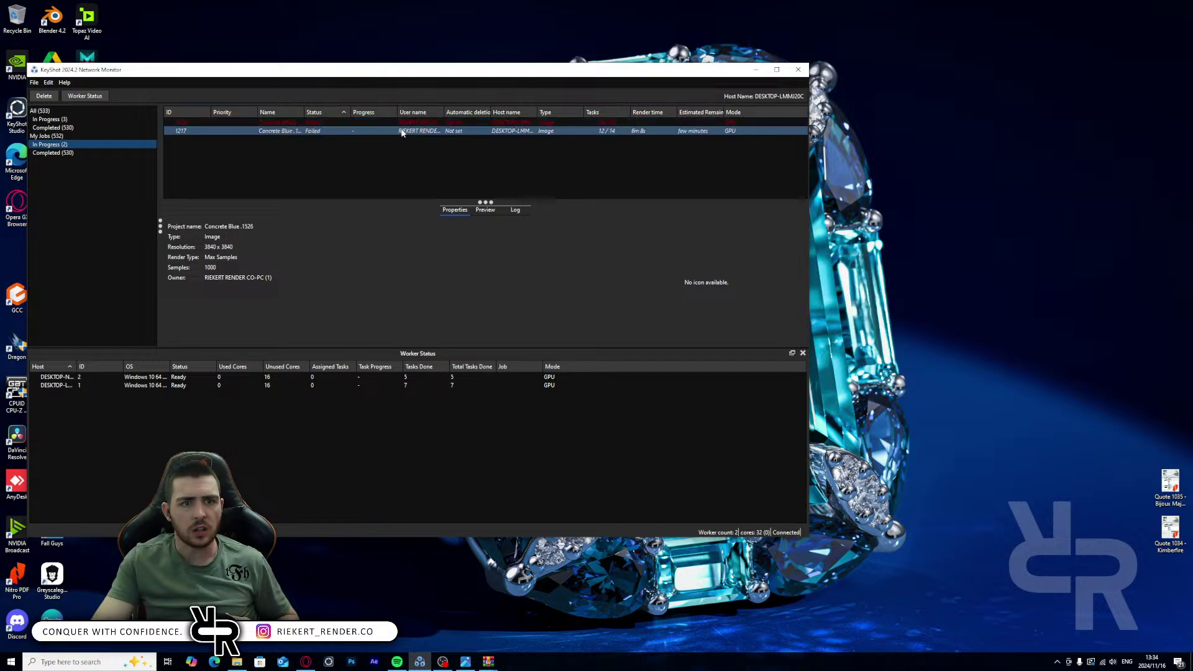
click(798, 69)
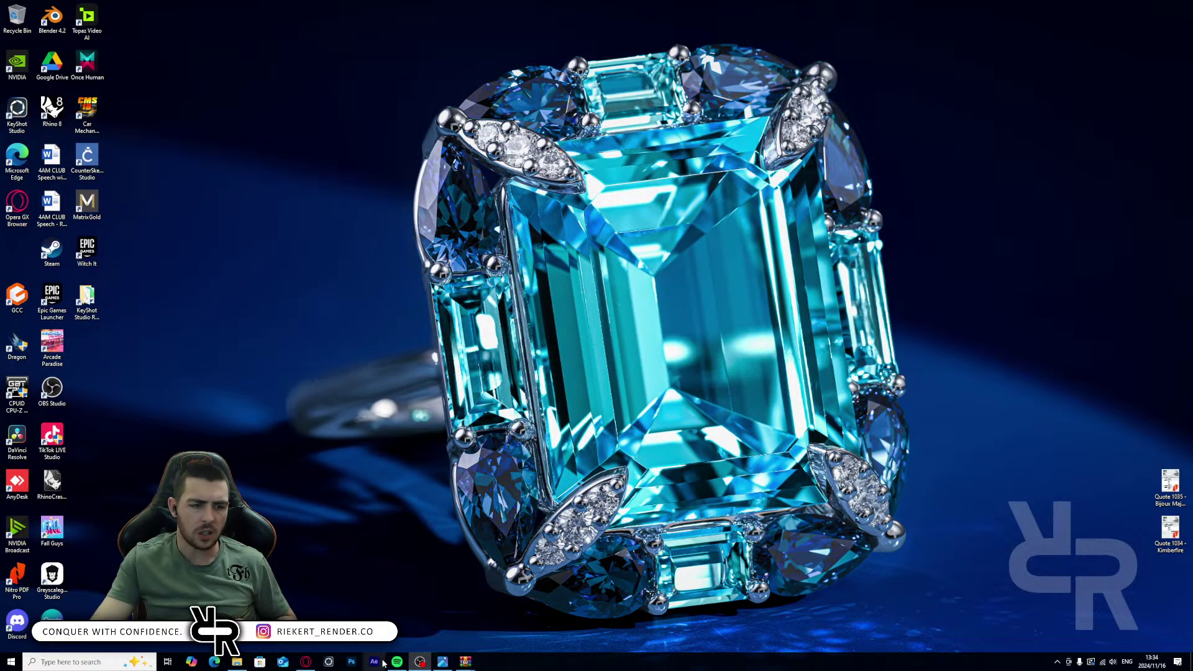
- Restart KeyShot and open the recent file Scene with Stylized
click(329, 660)
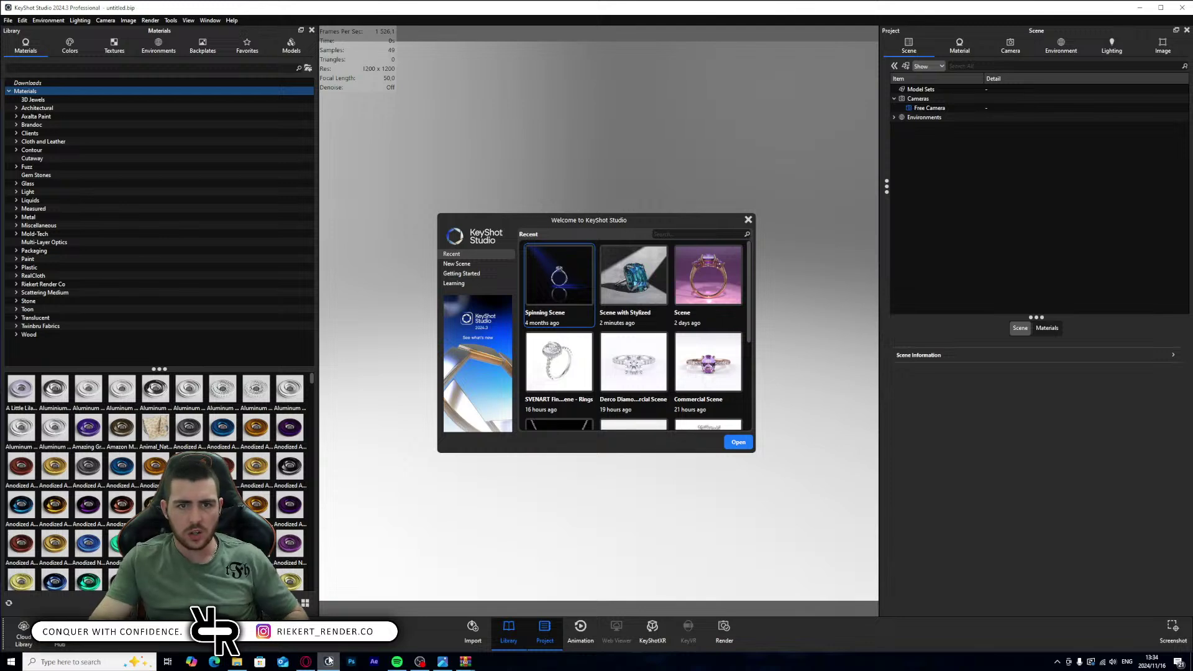
click(616, 303)
double_click(615, 303)
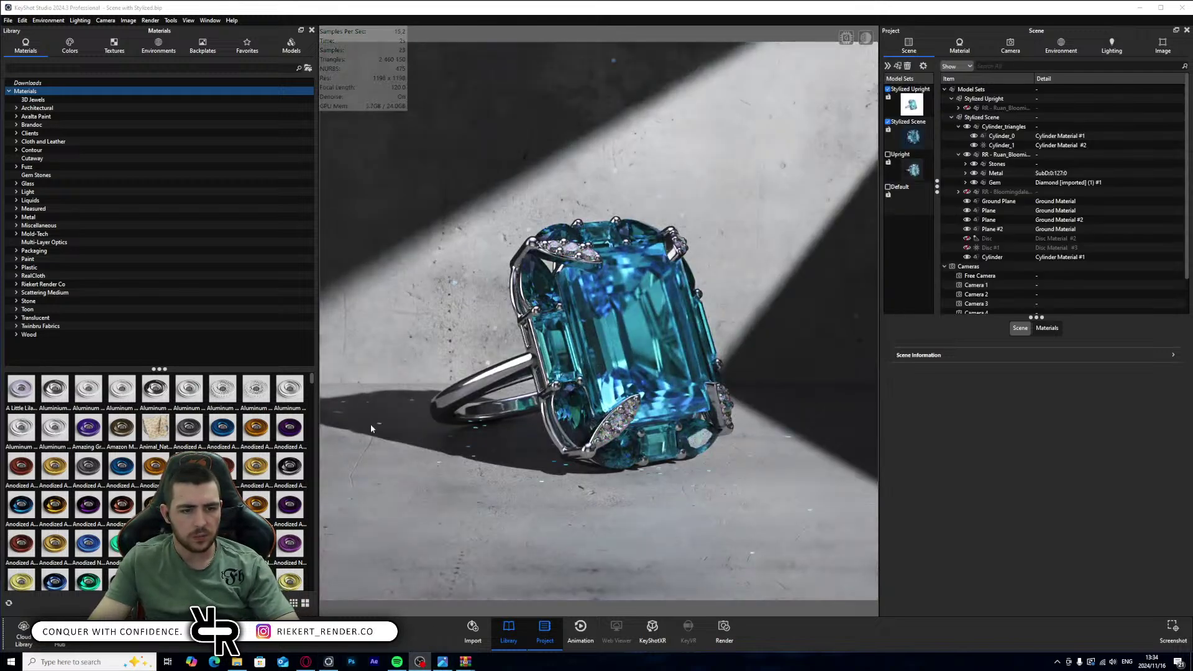
- Open the render settings for the stylized ring scene and rename the still image output to Concrete White
click(721, 621)
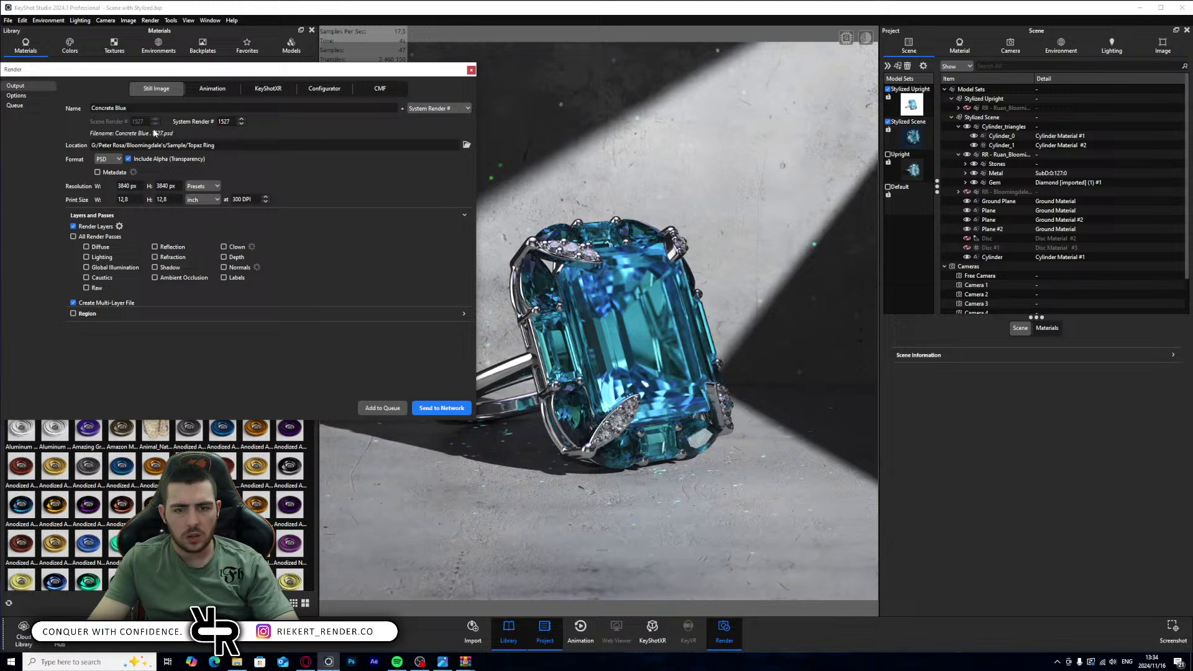
double_click(119, 108)
text(White)
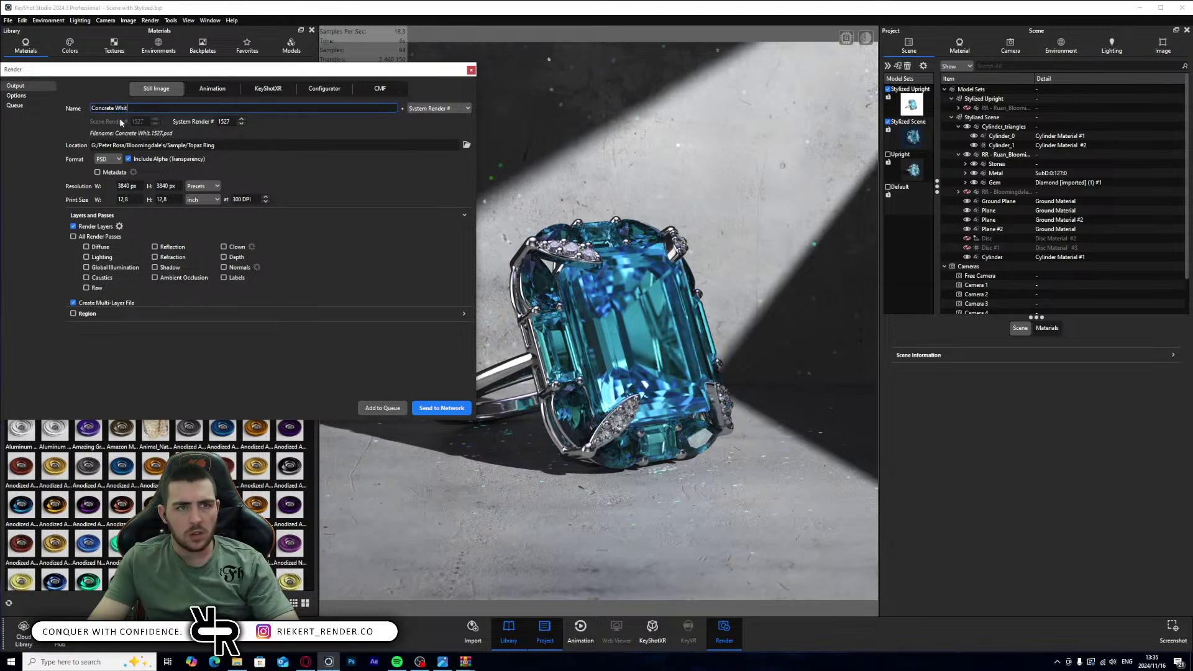
- Add the Concrete White still to the render queue and switch the ground to its blue plastic variant named Material
click(384, 409)
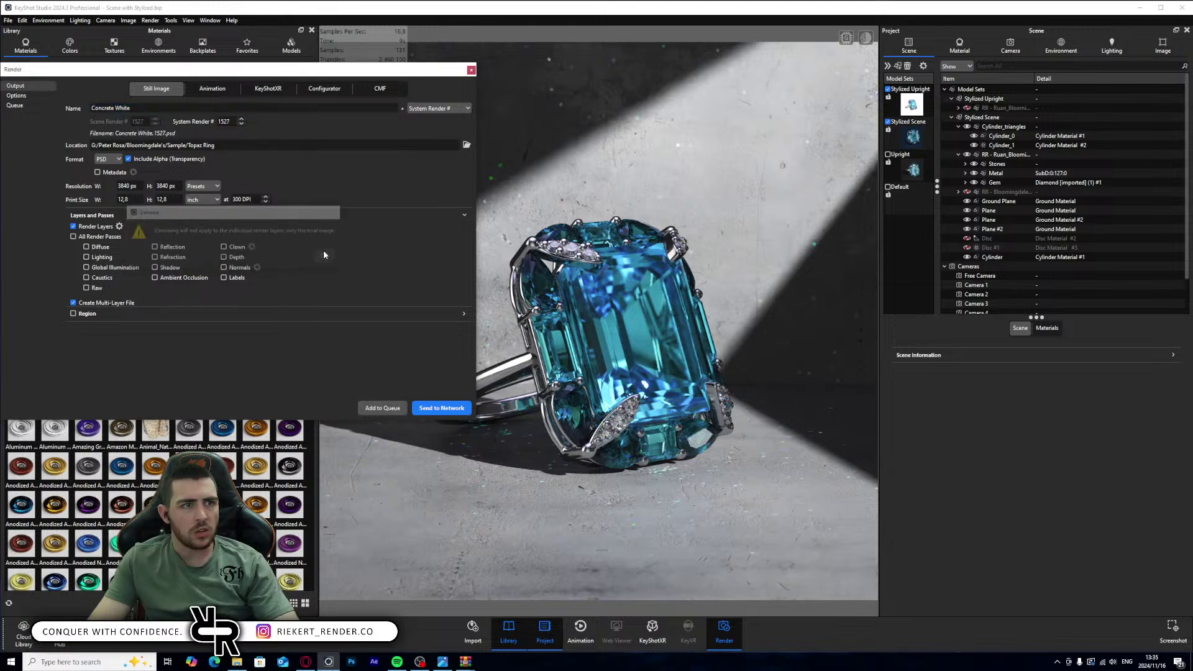
double_click(797, 358)
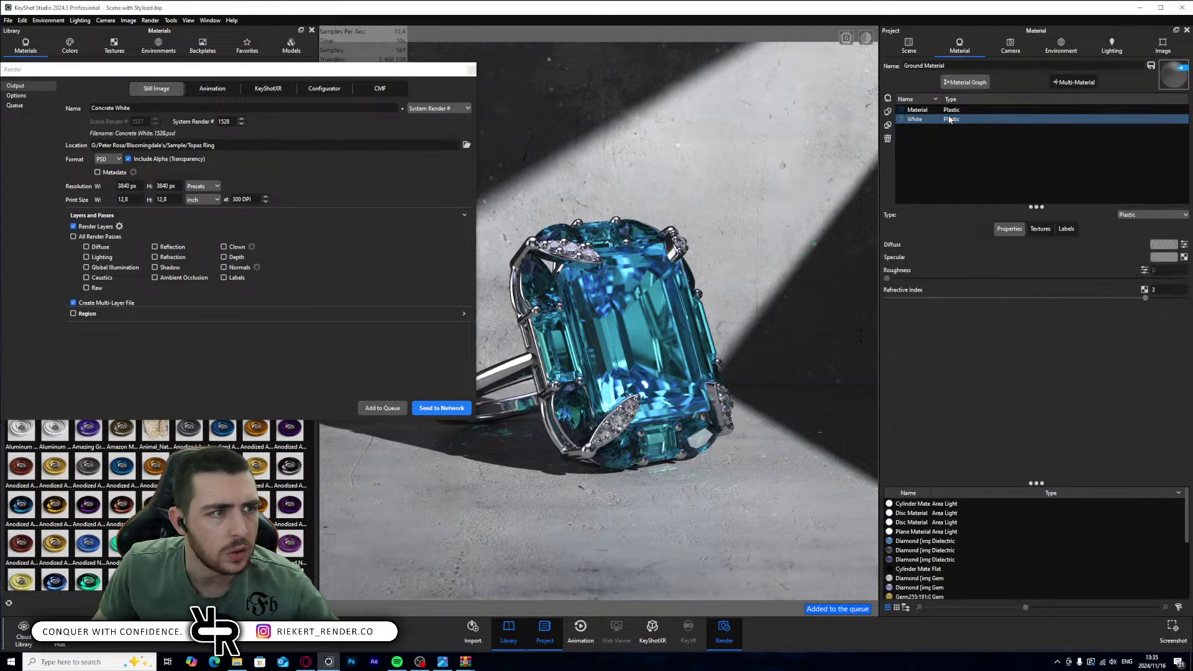
click(917, 109)
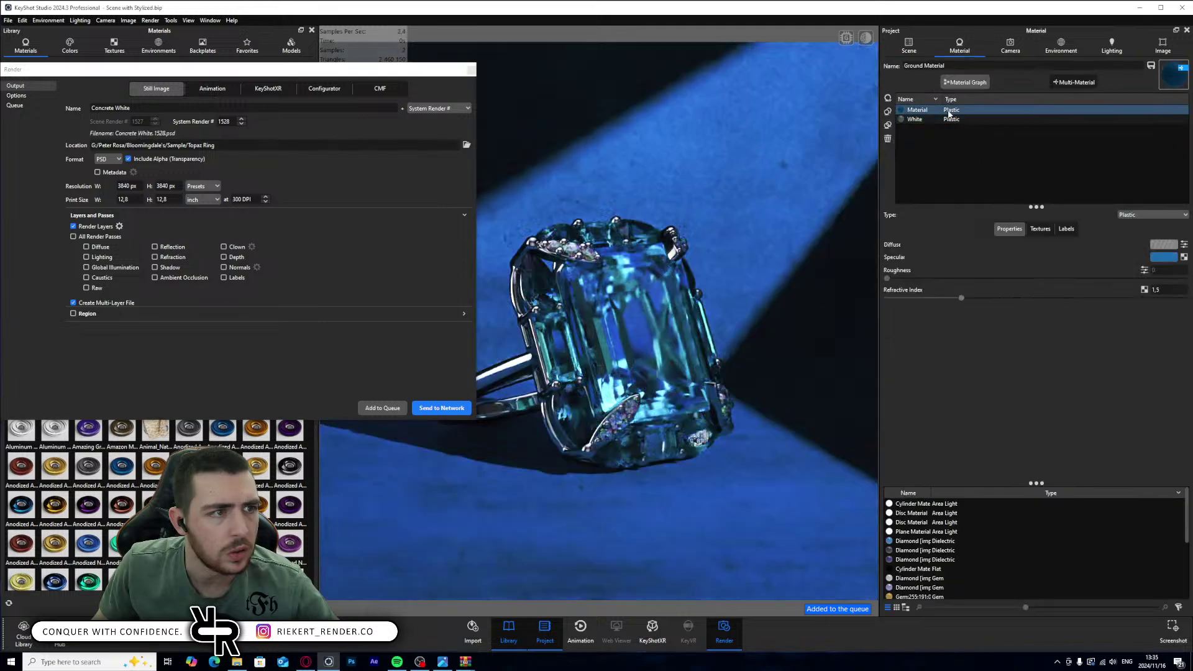
- Add a second still named Concrete Blue to the render queue and send both queued jobs to the network
double_click(124, 108)
text(Blue)
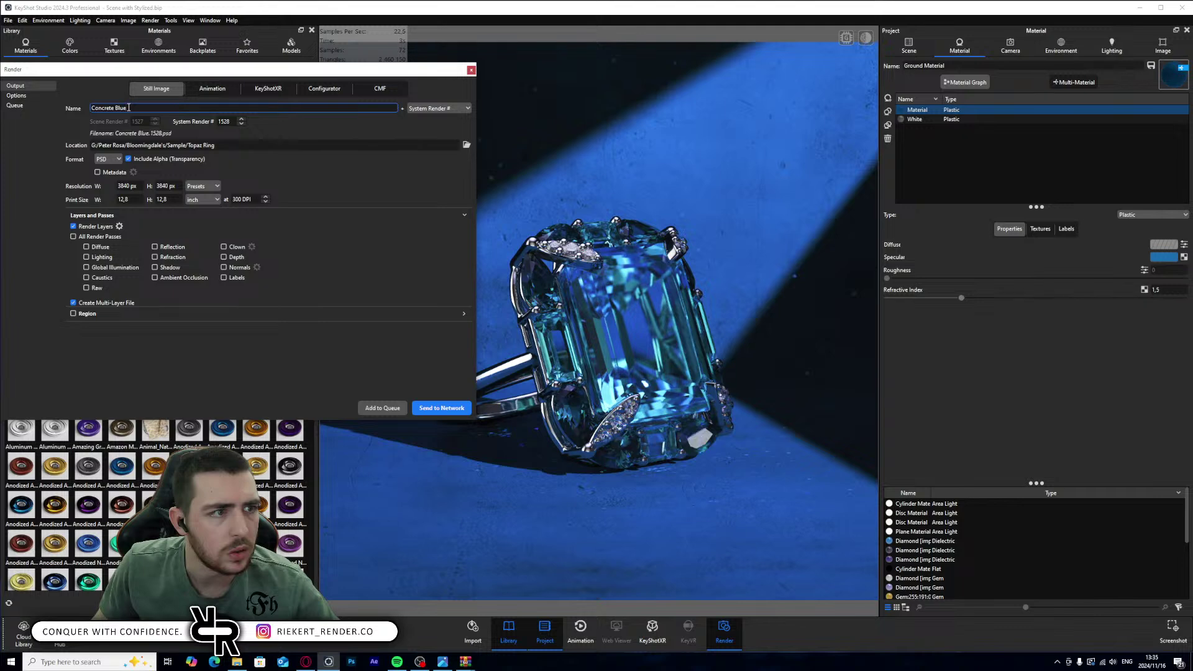
click(395, 409)
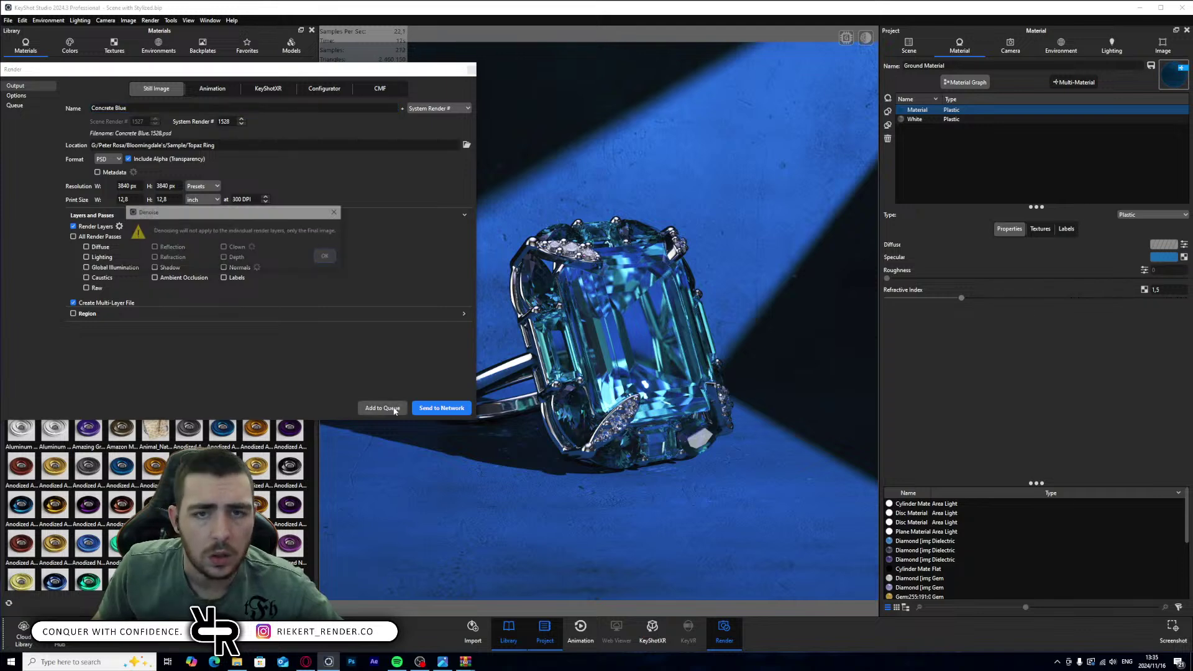
click(327, 257)
drag(177, 179, 187, 117)
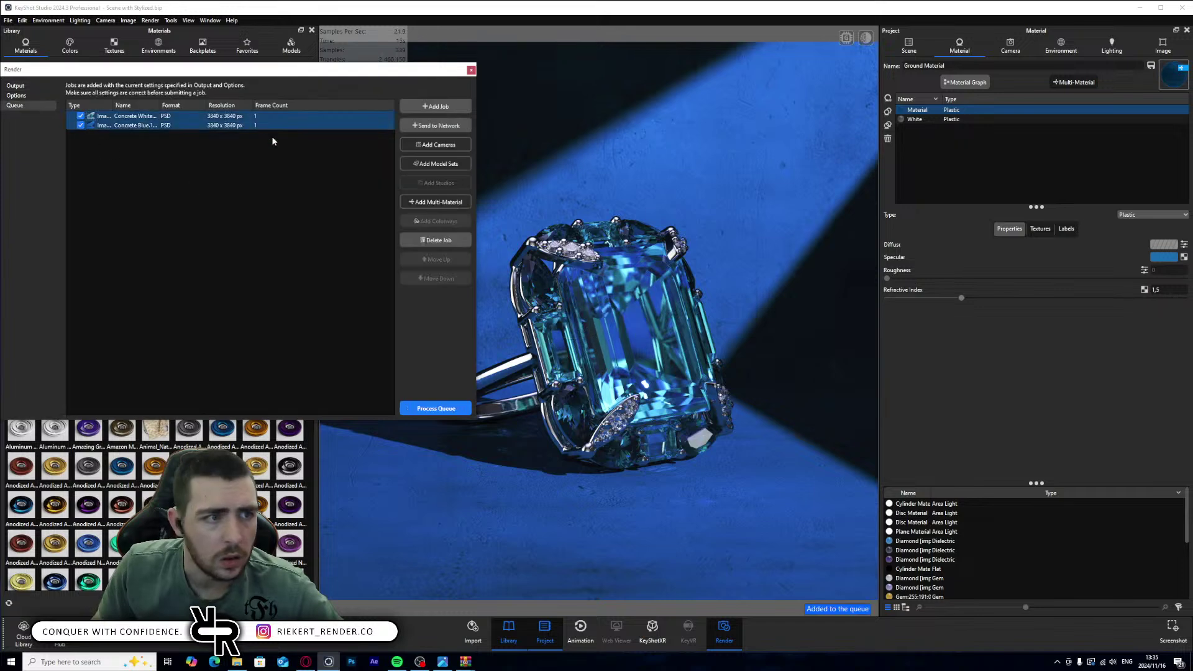
click(438, 126)
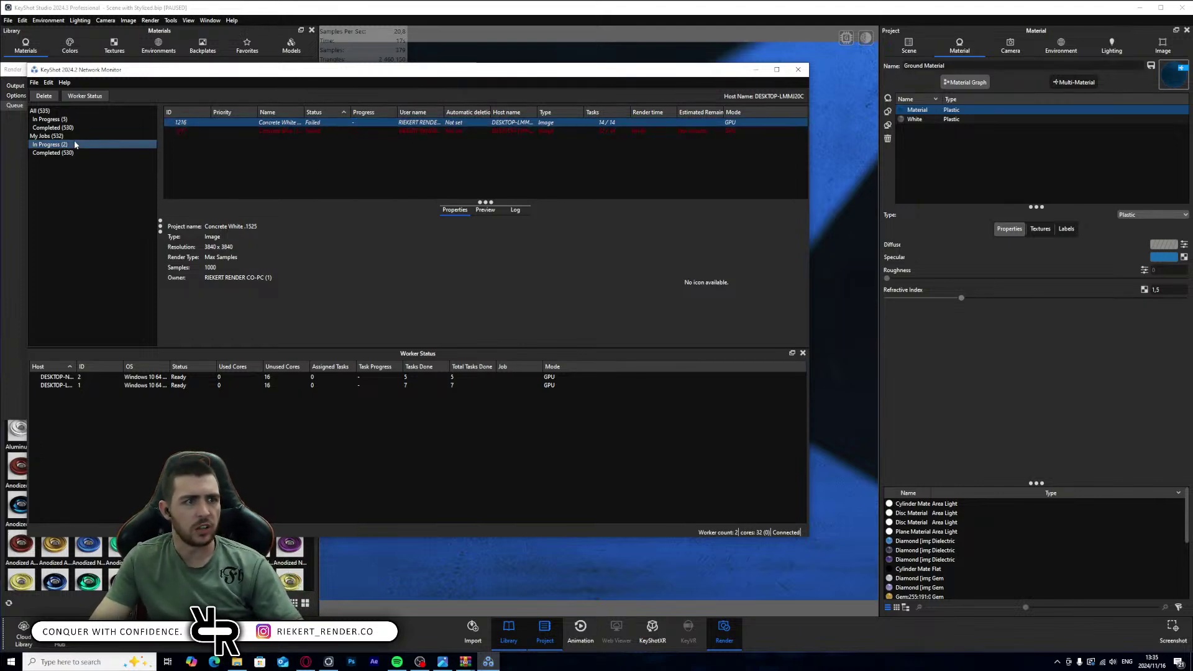
- Remove the failed Concrete White and Concrete Blue jobs from the Network Monitor's list of all in-progress jobs
click(69, 120)
click(304, 141)
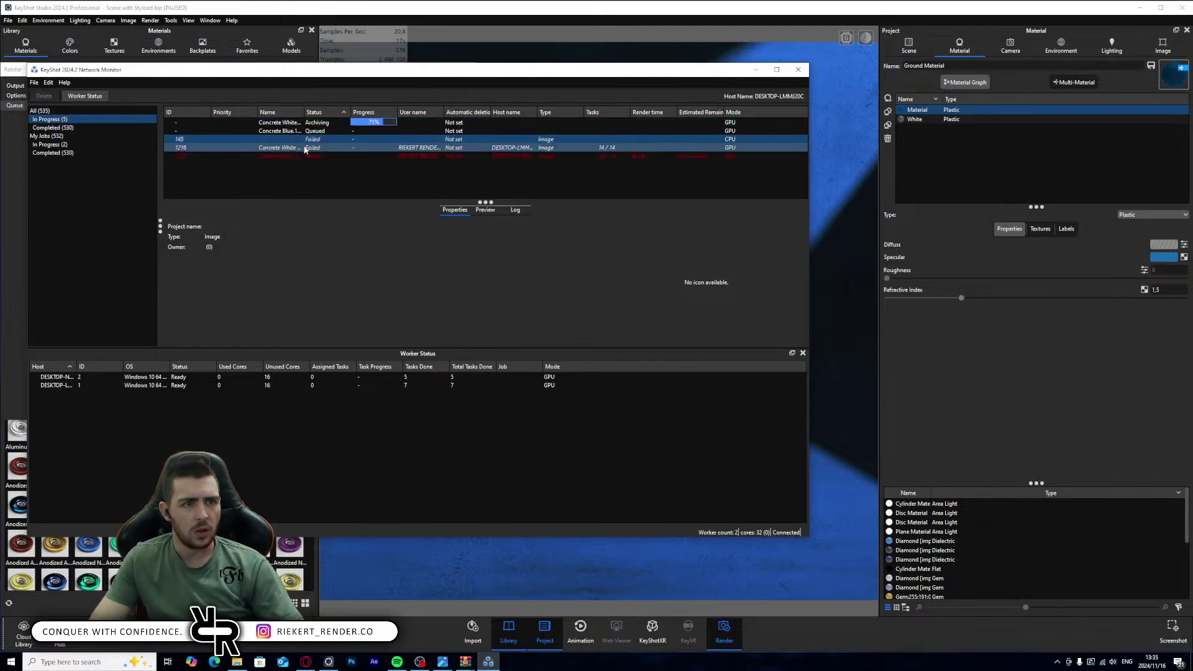
drag(304, 148, 301, 155)
right_click(302, 156)
click(319, 195)
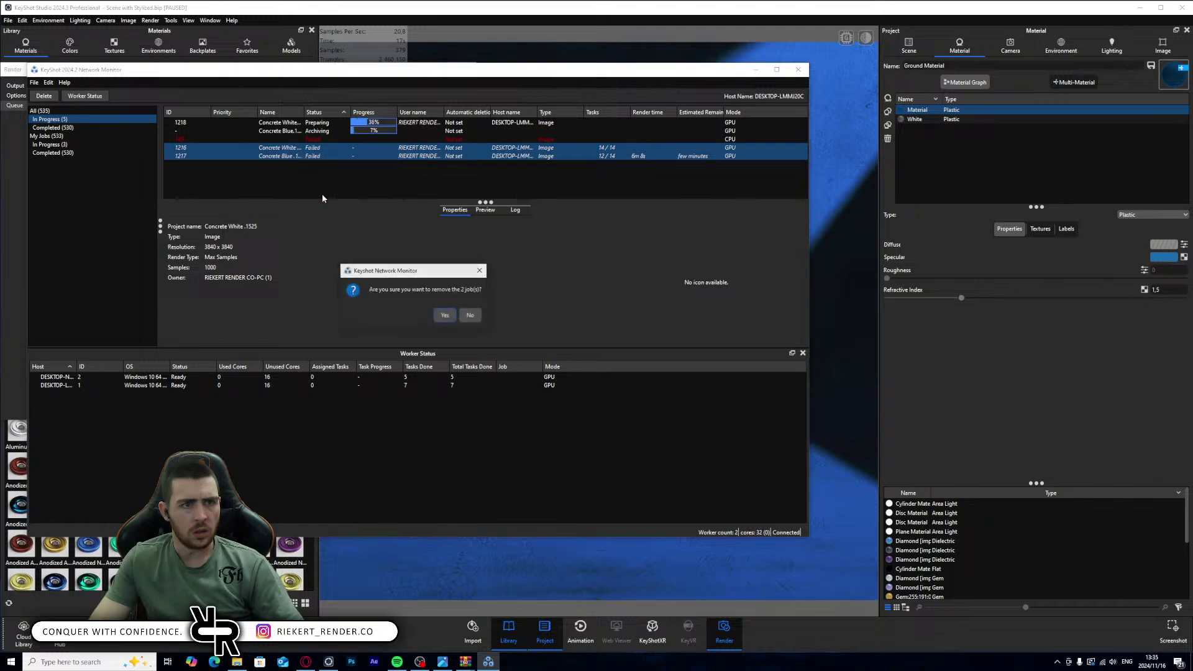
click(438, 312)
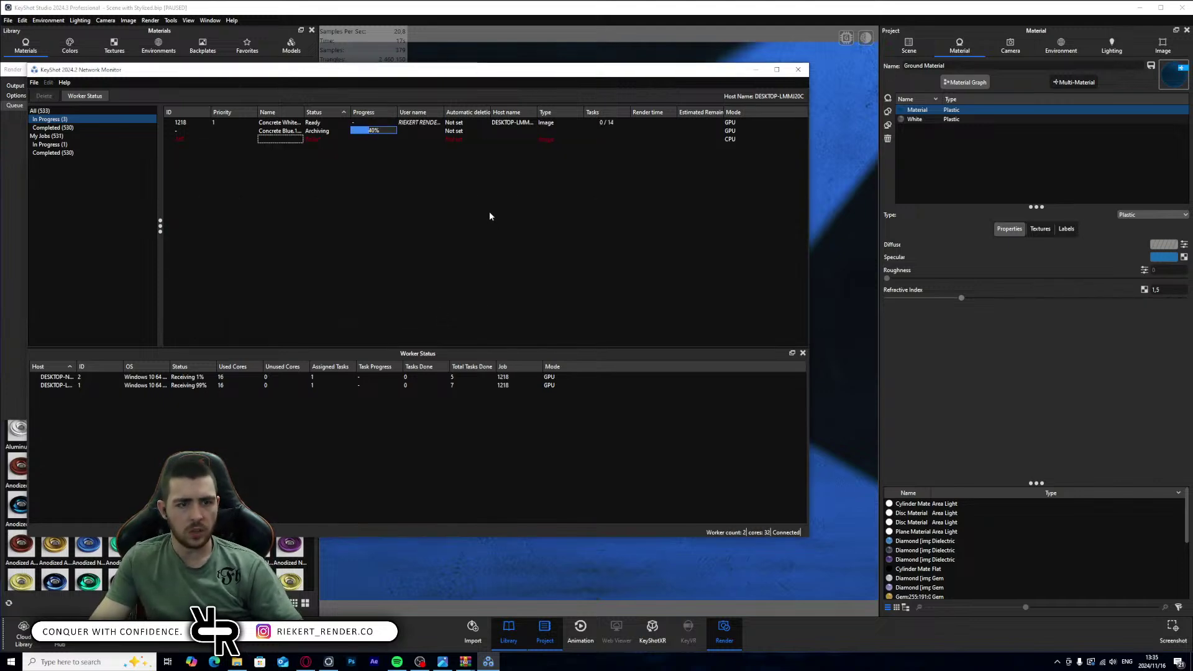
- Minimize the Network Monitor and close the render settings
drag(713, 70, 782, 143)
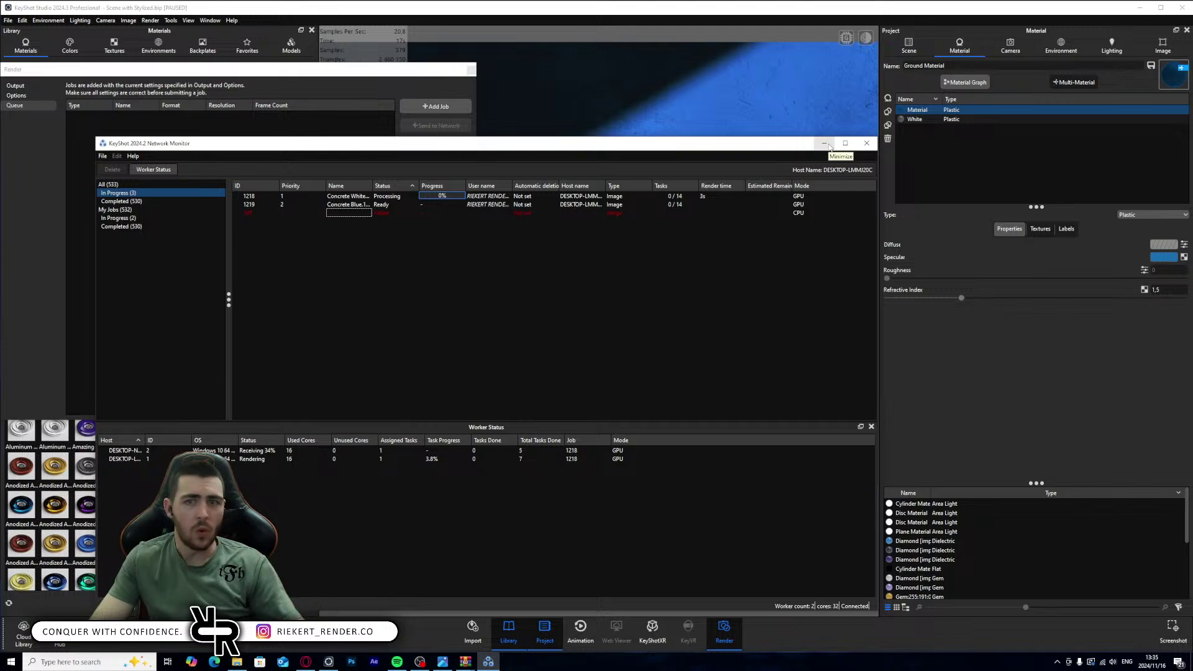
click(824, 143)
drag(461, 71, 522, 88)
click(531, 88)
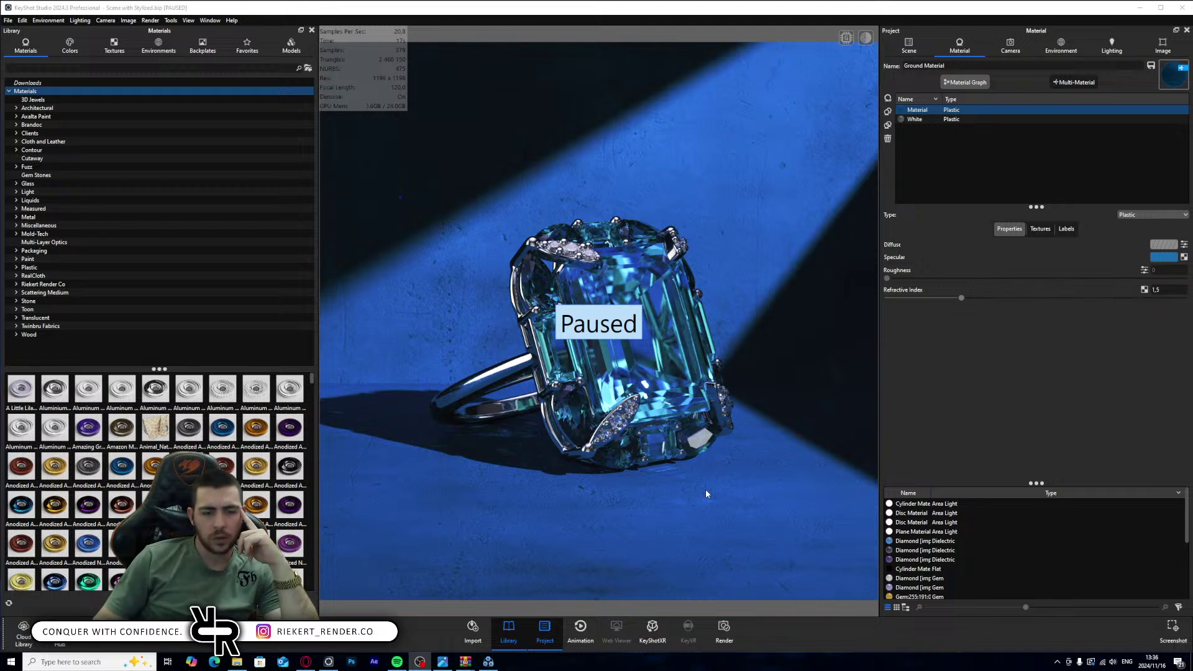
- Check the progress of the network render jobs in the Network Monitor, then minimize it
click(488, 661)
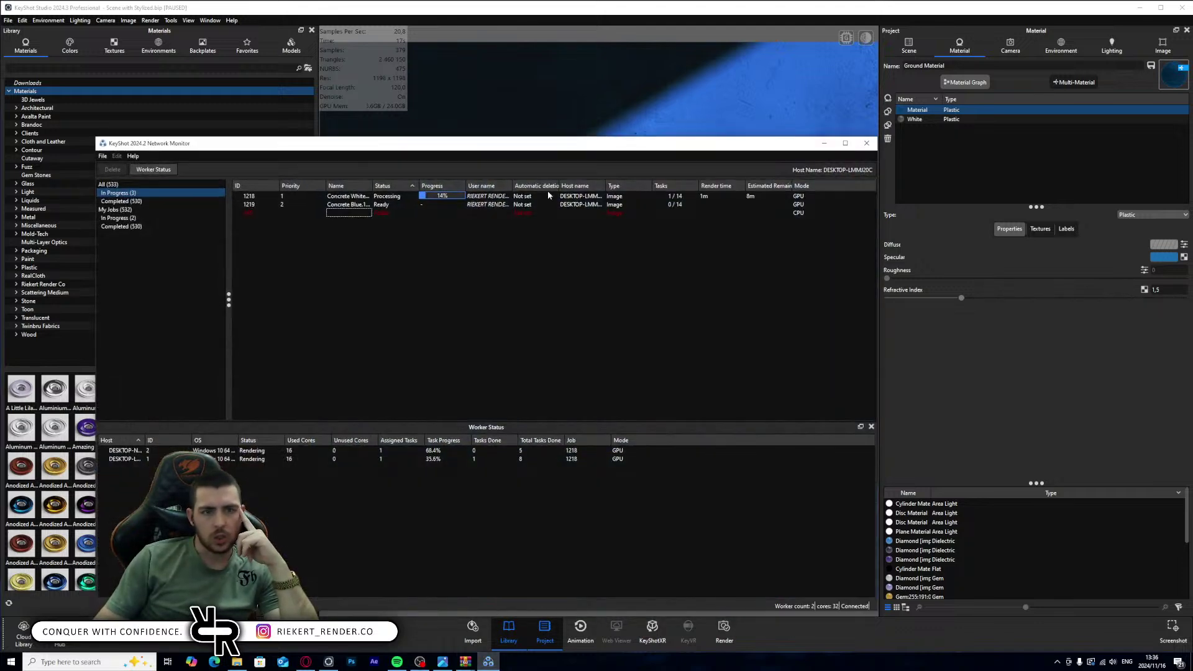
click(546, 196)
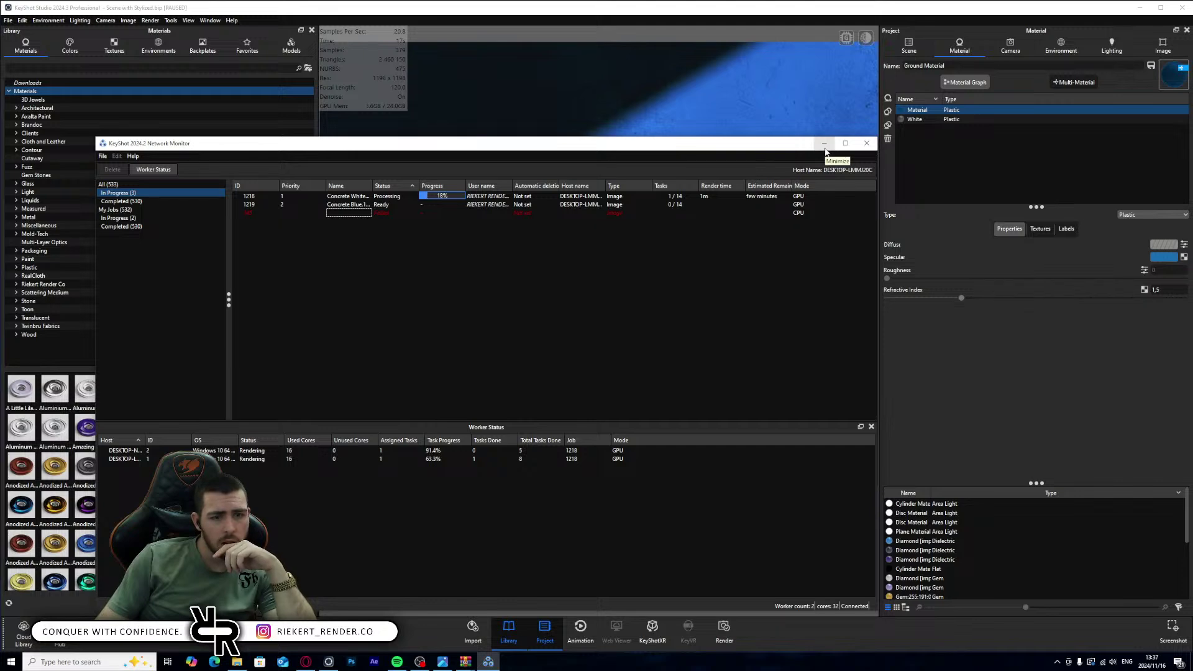
click(824, 144)
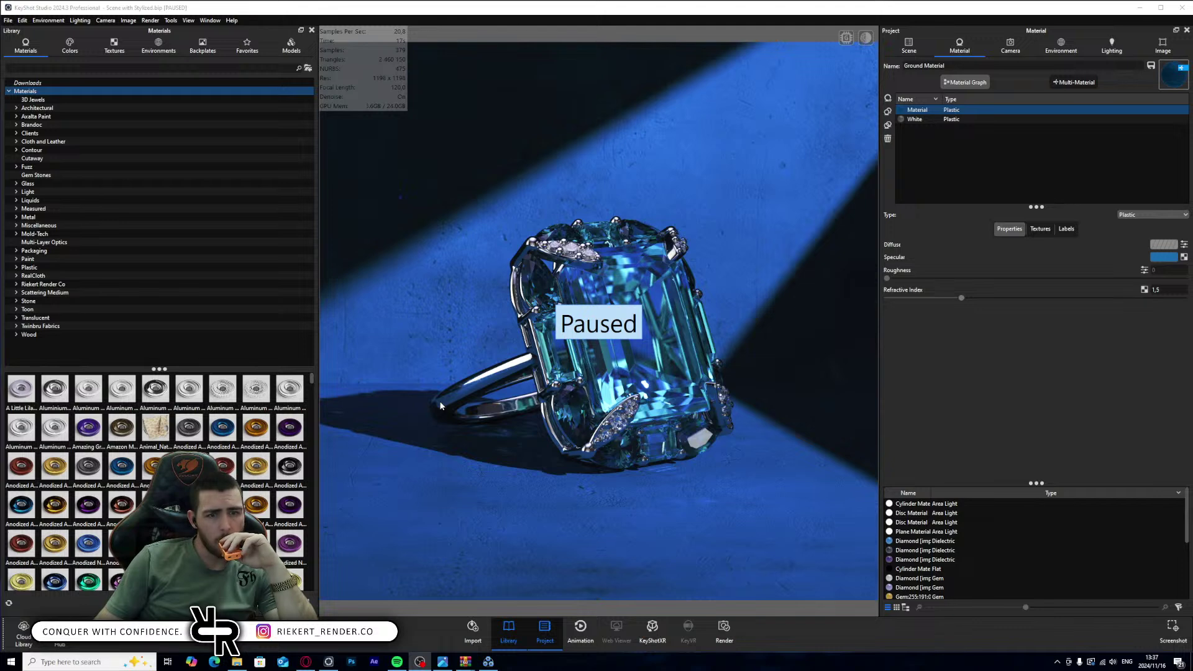
- Activate Stylized Camera 1 and load the Commercial - RRC workspace with live rendering resumed
click(1015, 53)
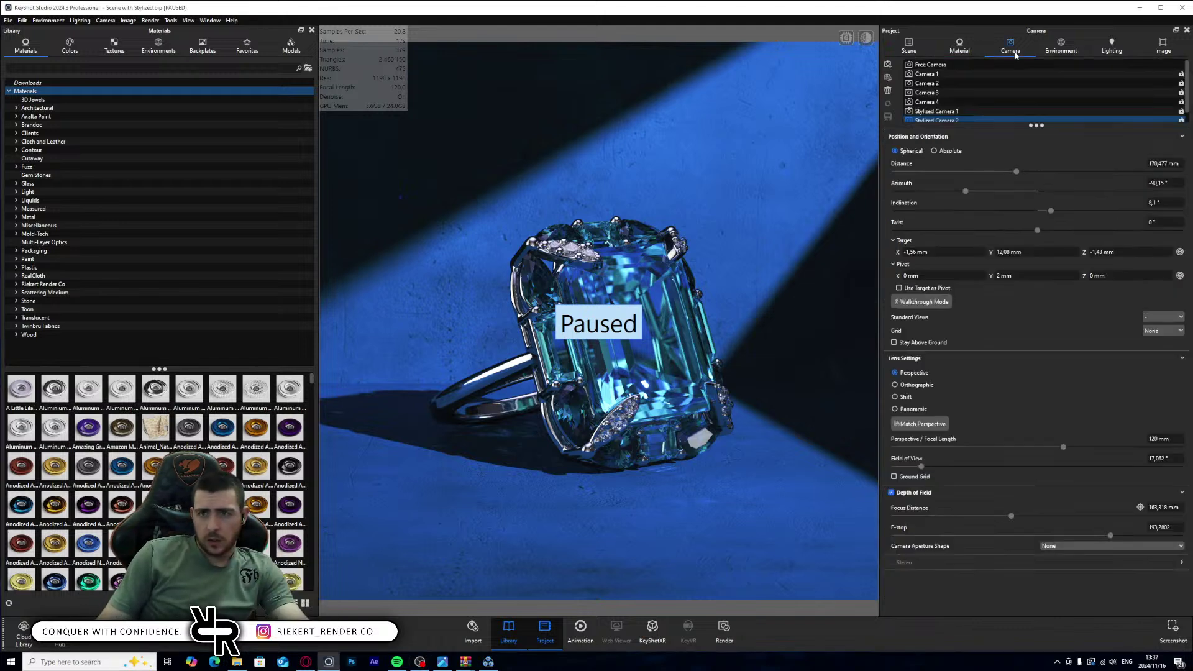
click(936, 112)
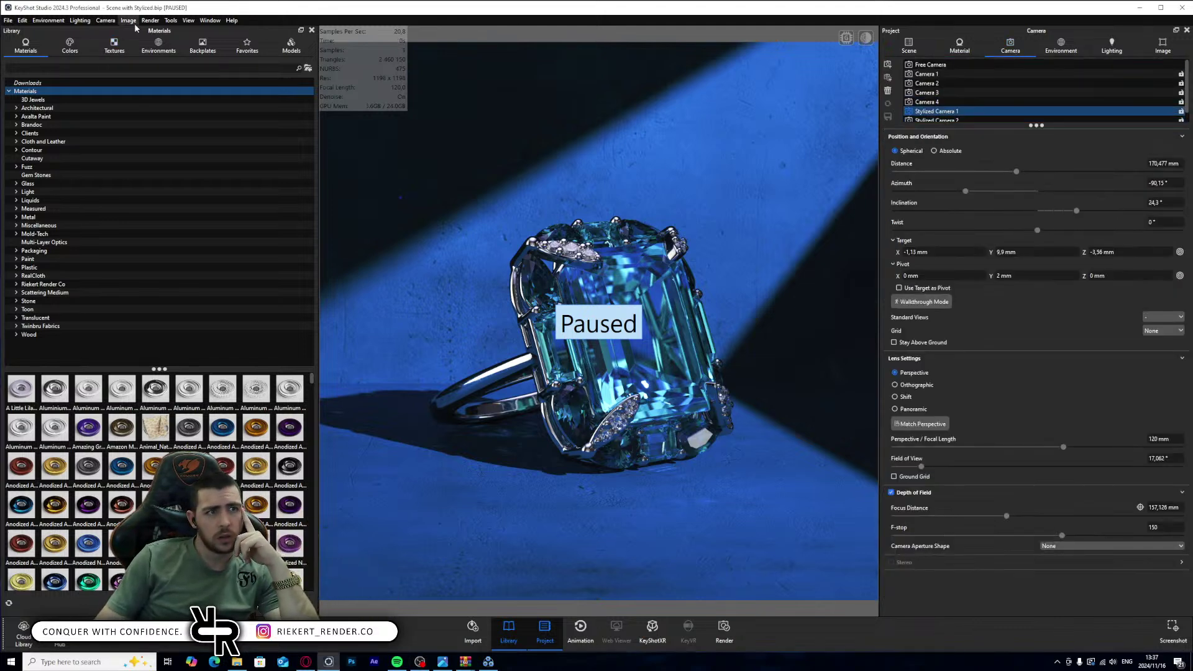
click(210, 20)
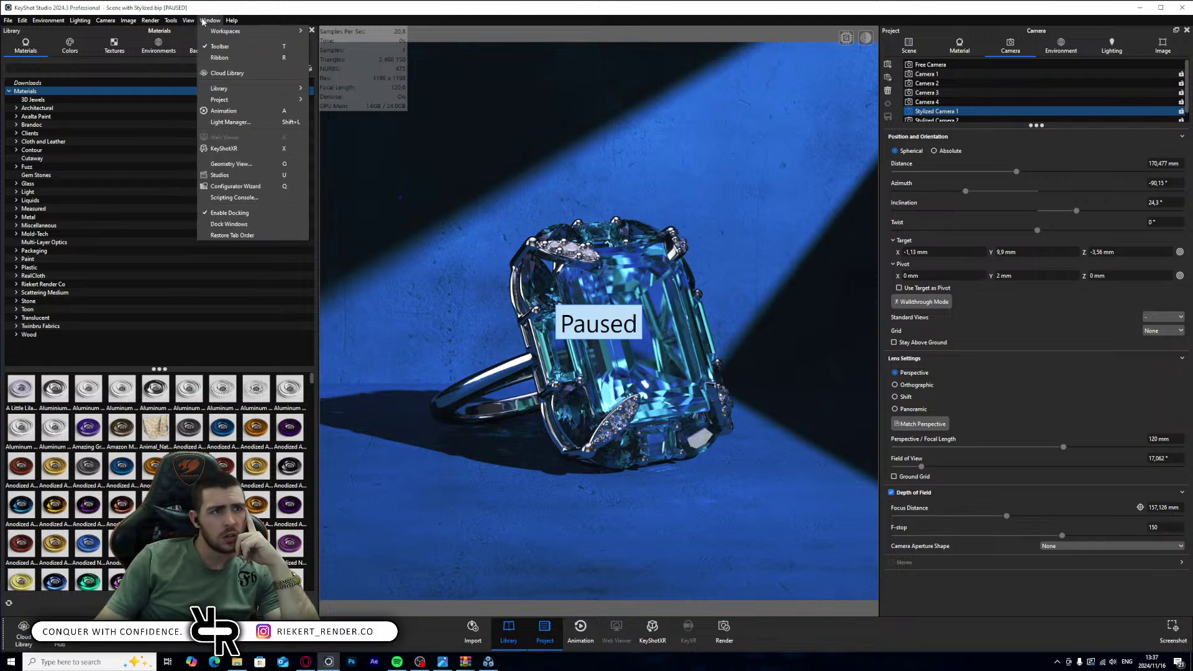
mouse_move(209, 30)
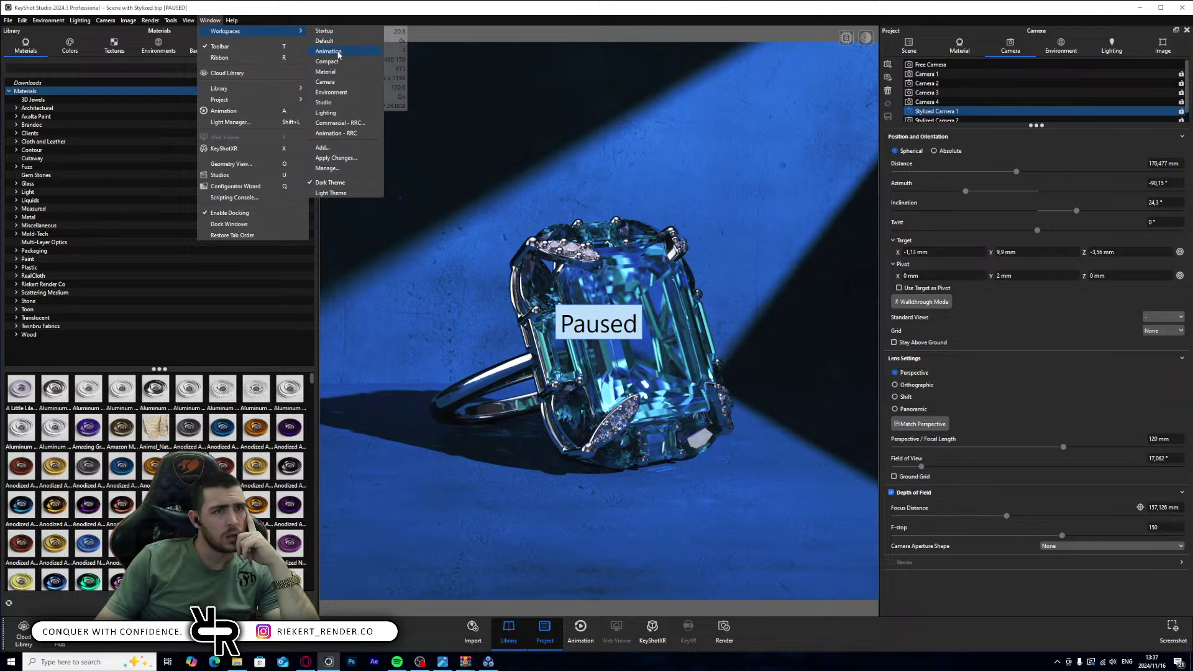
click(342, 123)
click(639, 342)
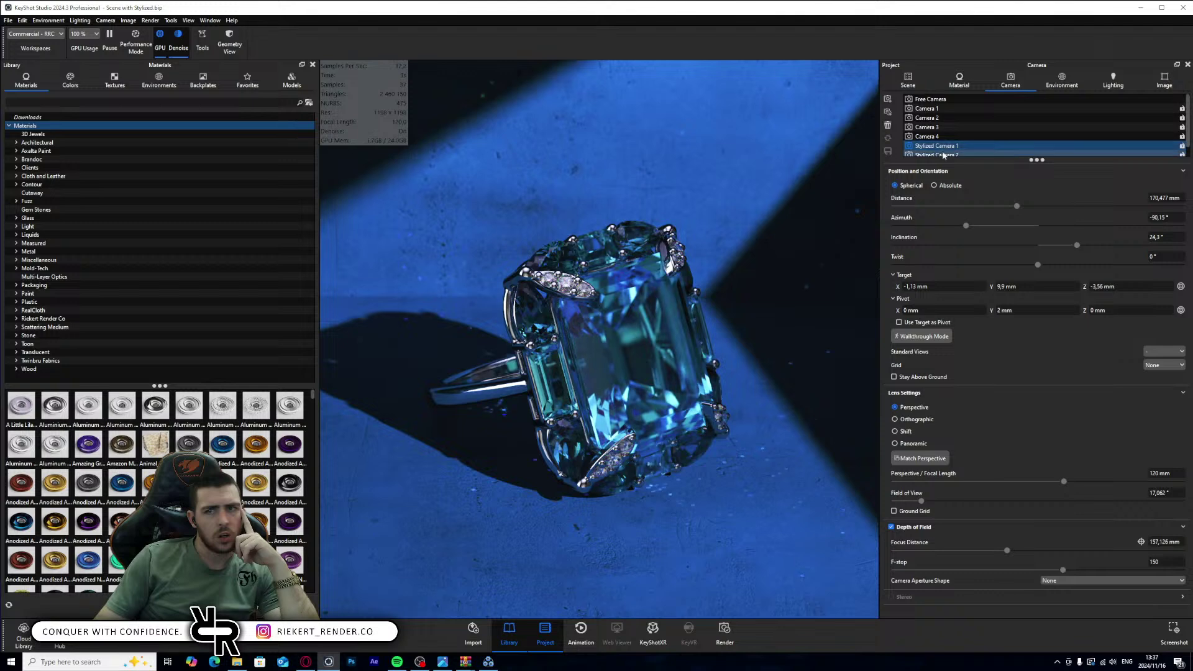
- Compare the two stylized cameras and try an inclination of about 33° on Stylized Camera 1
click(944, 155)
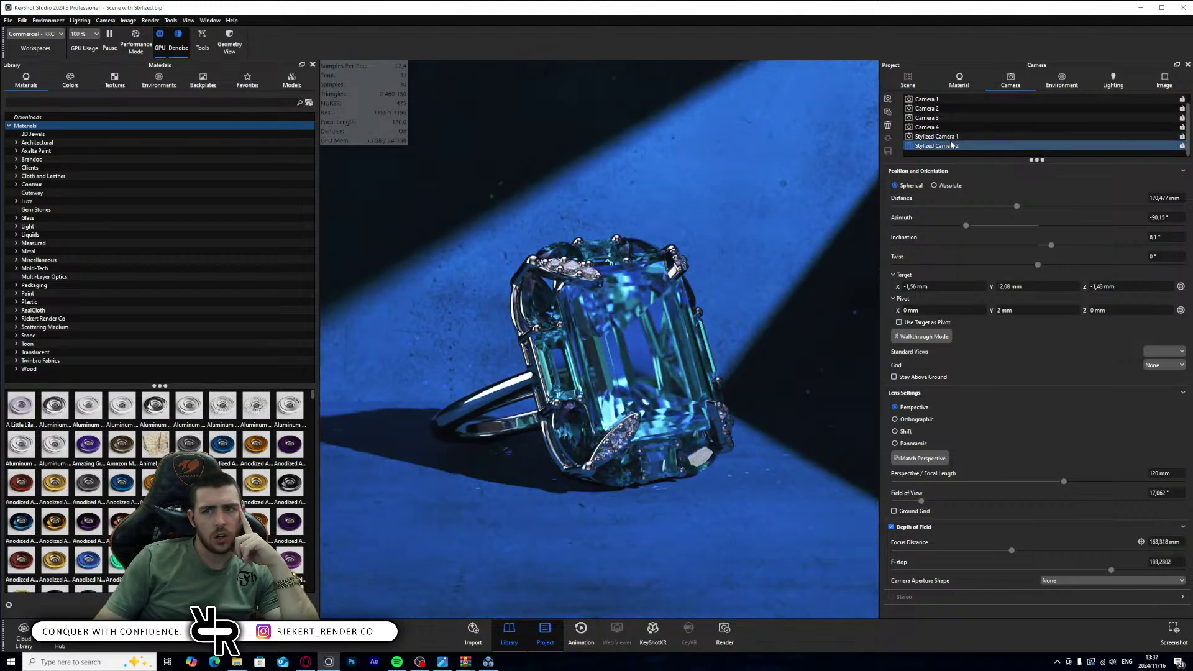
click(952, 138)
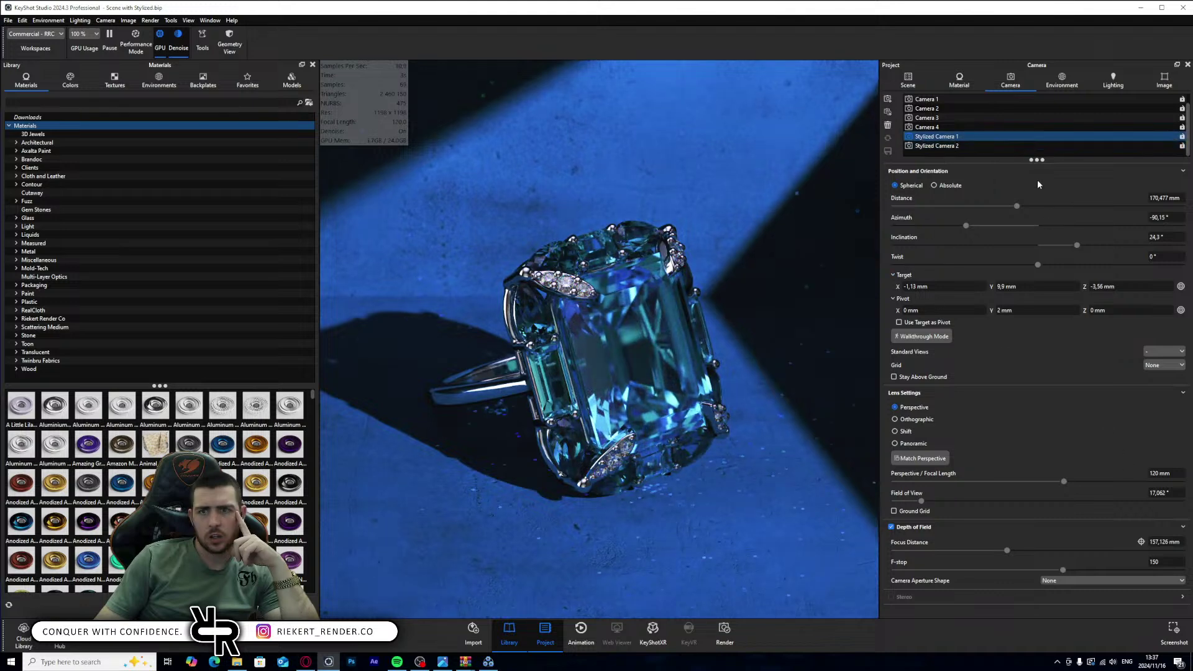
drag(1078, 247, 1109, 245)
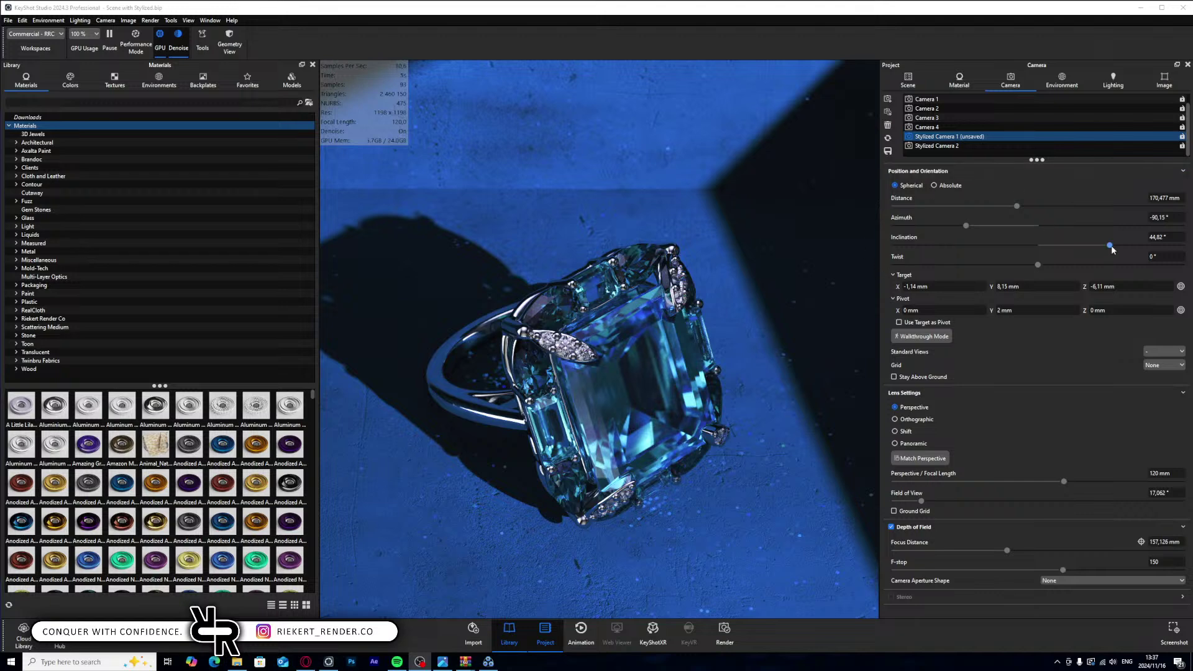
drag(1110, 246, 1094, 248)
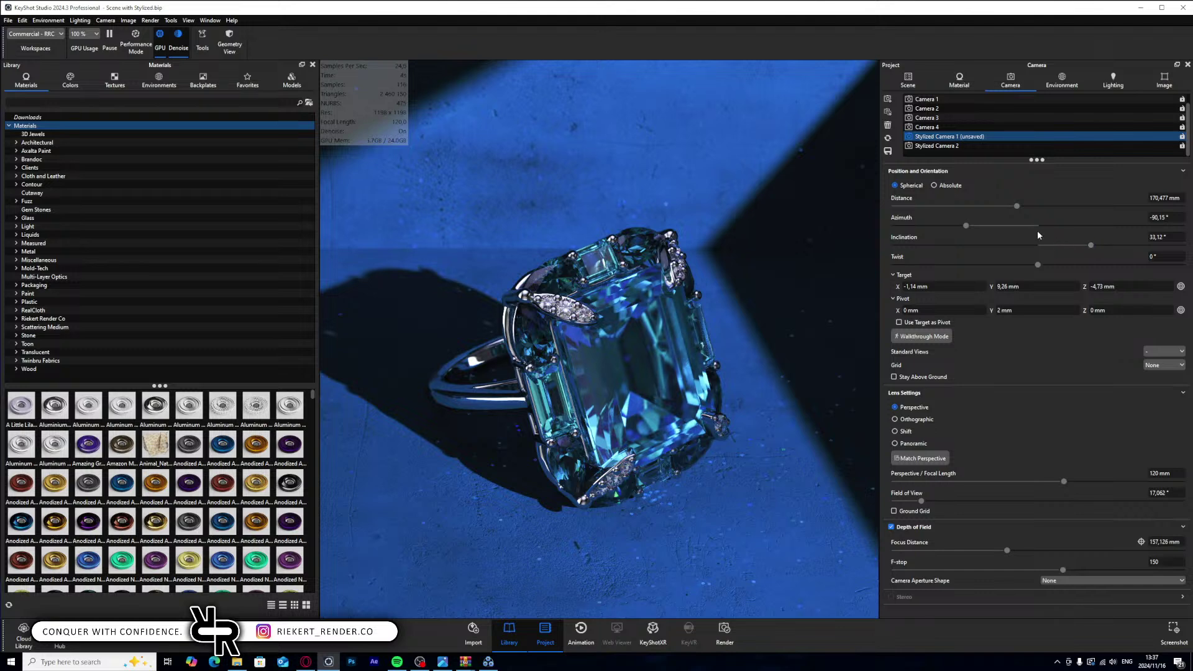
- Return to Stylized Camera 2 without saving the inclination change
click(918, 146)
ctrl+click(924, 141)
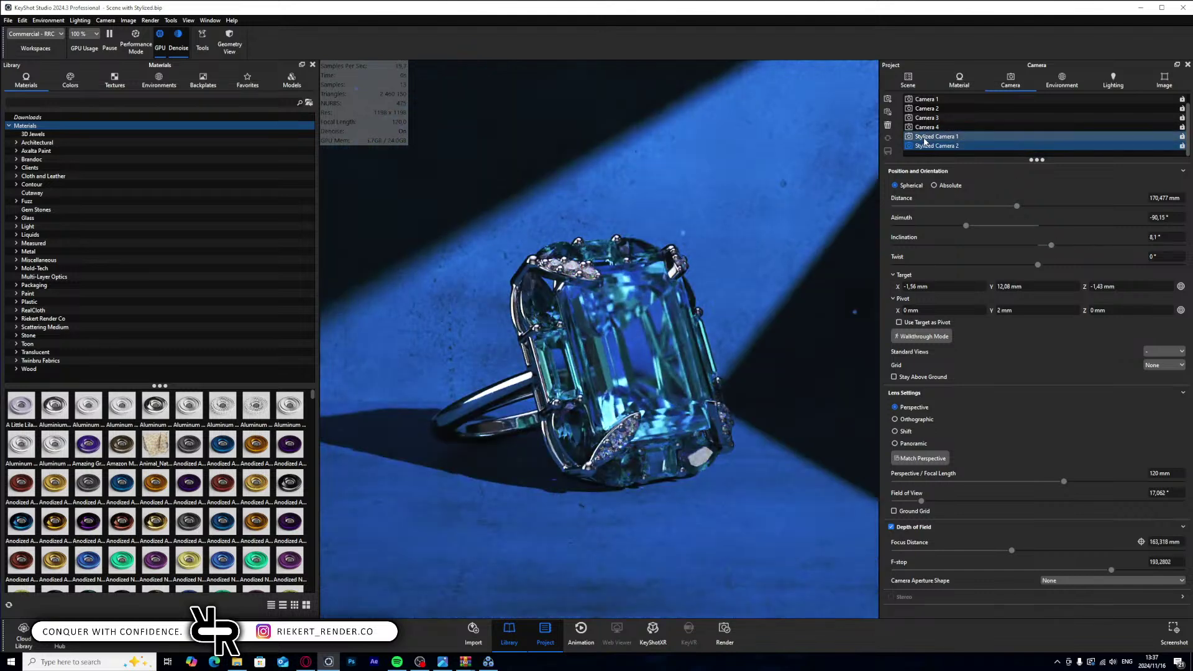
ctrl+click(924, 140)
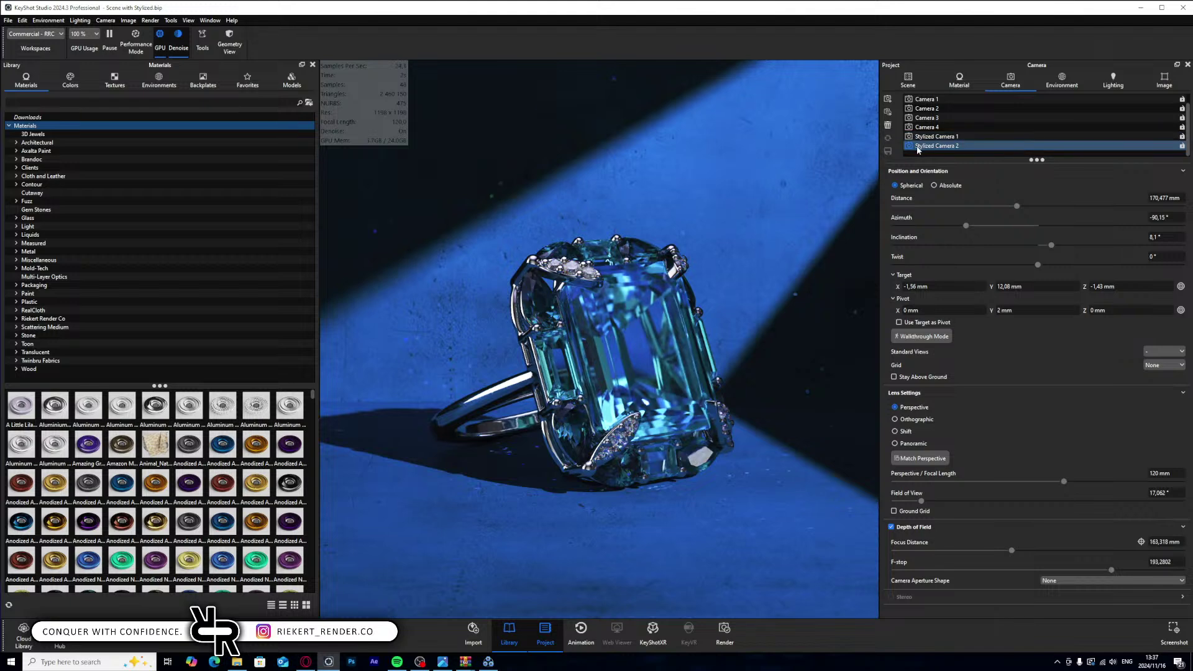
- Inspect the material of the ring's side gem, then pause live rendering and minimize KeyShot
double_click(563, 369)
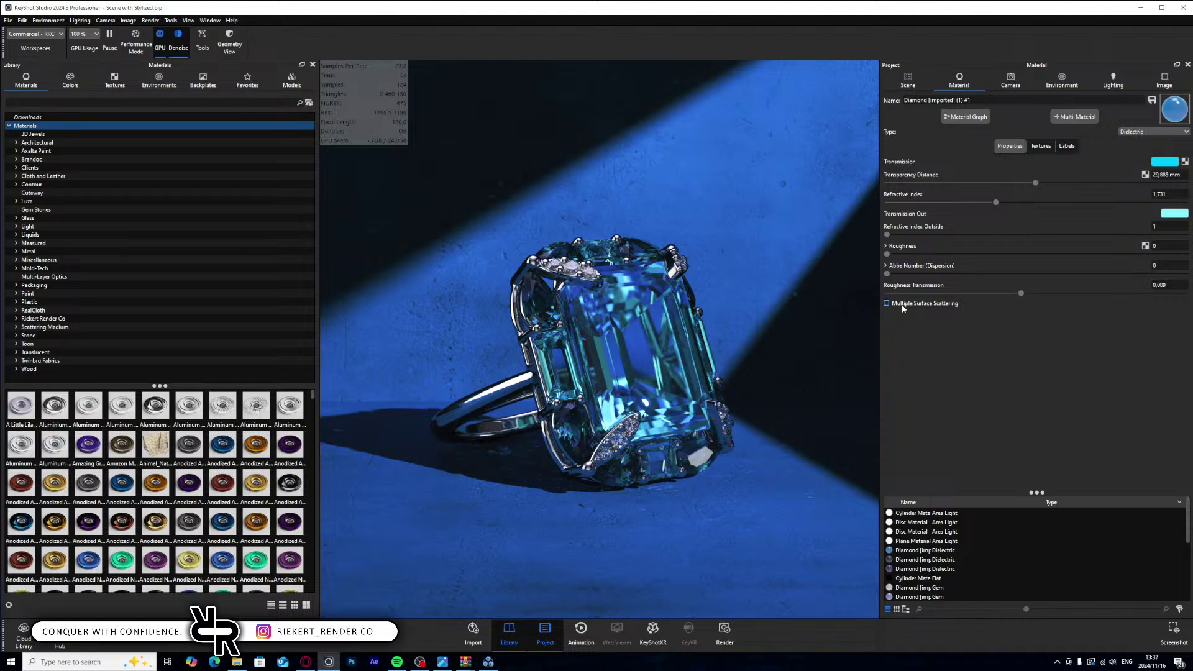
key(shift+p)
click(1141, 8)
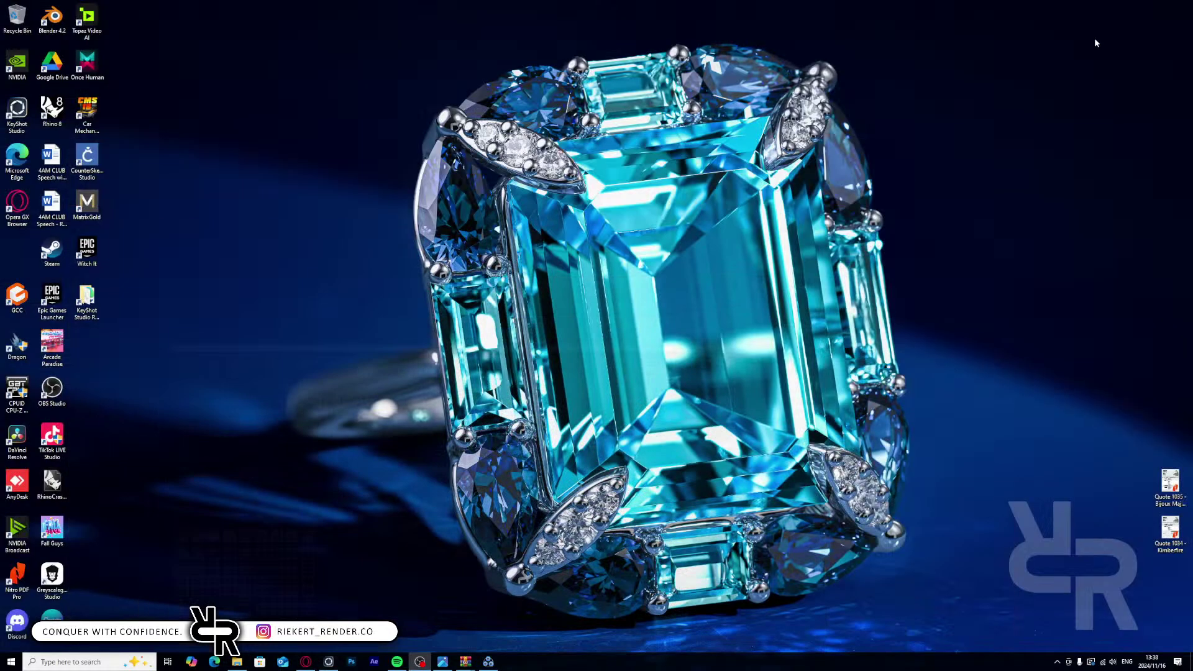
- Bring back the Network Monitor and check how far the Concrete White job and its workers have progressed
click(488, 662)
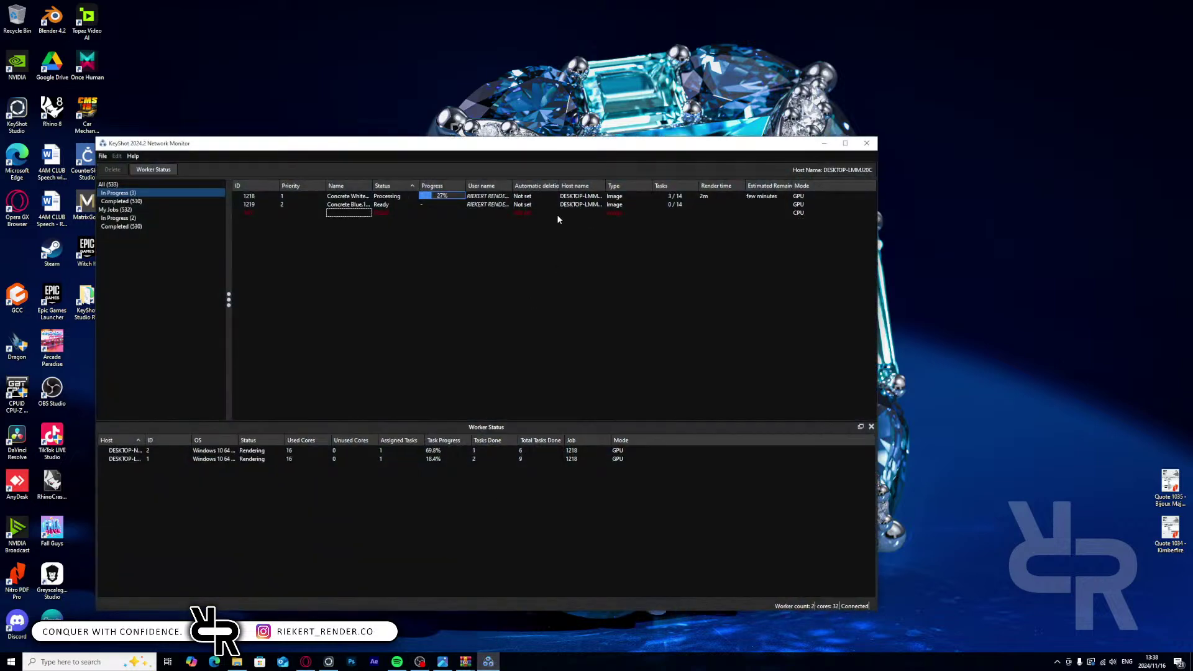
drag(566, 147, 596, 148)
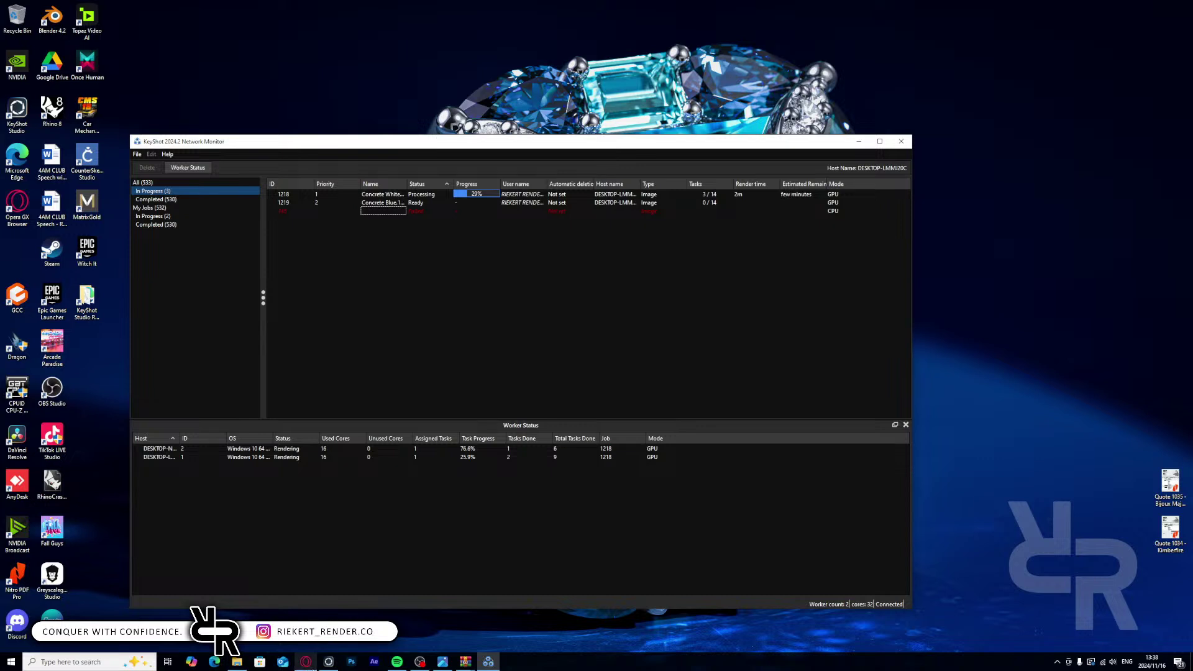
click(722, 211)
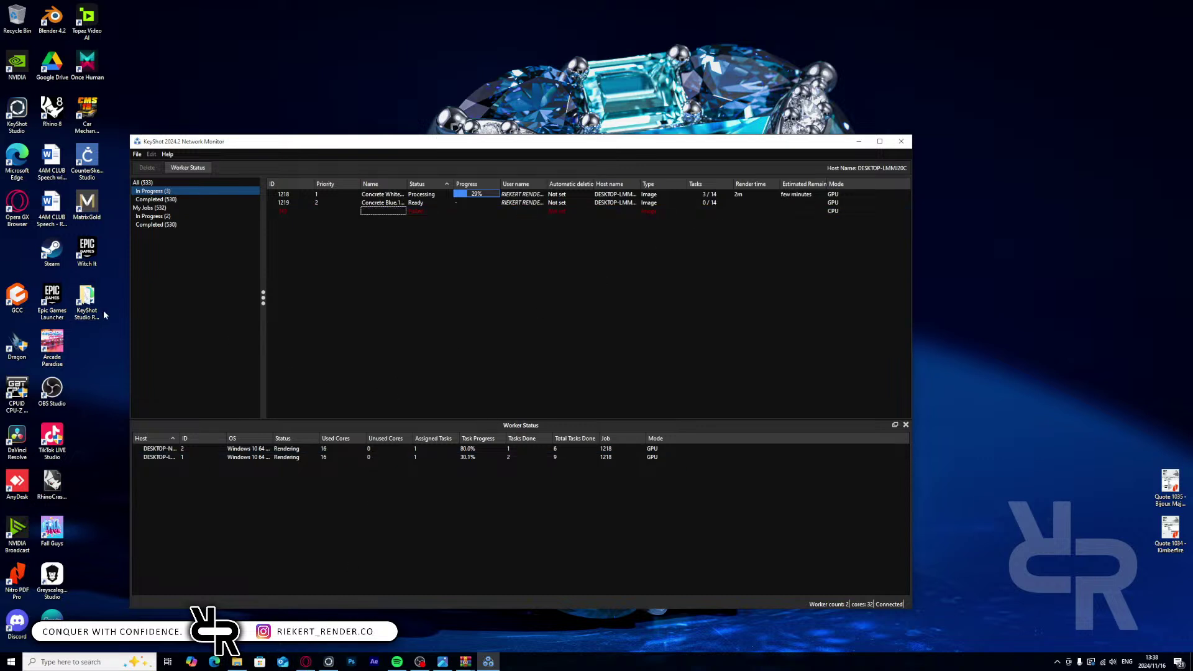
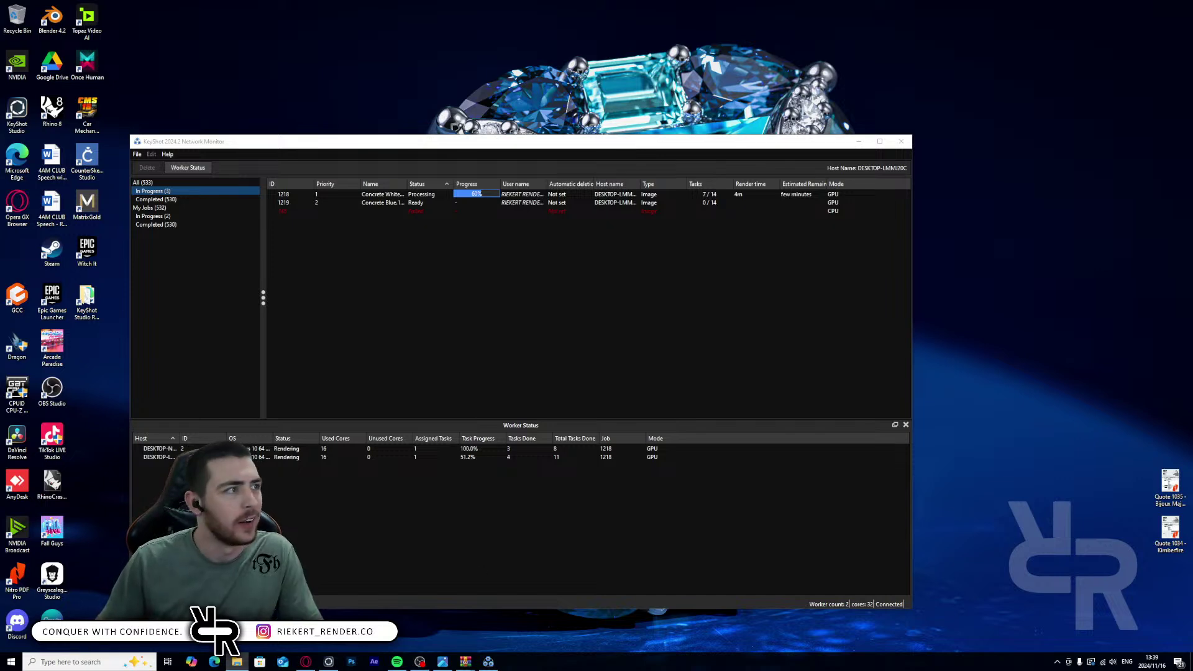
- Open the Commercial Nail Scene package from the Rendering (G:) drive in KeyShot, extracting its files to the resources folder
drag(0, 147, 553, 145)
click(453, 215)
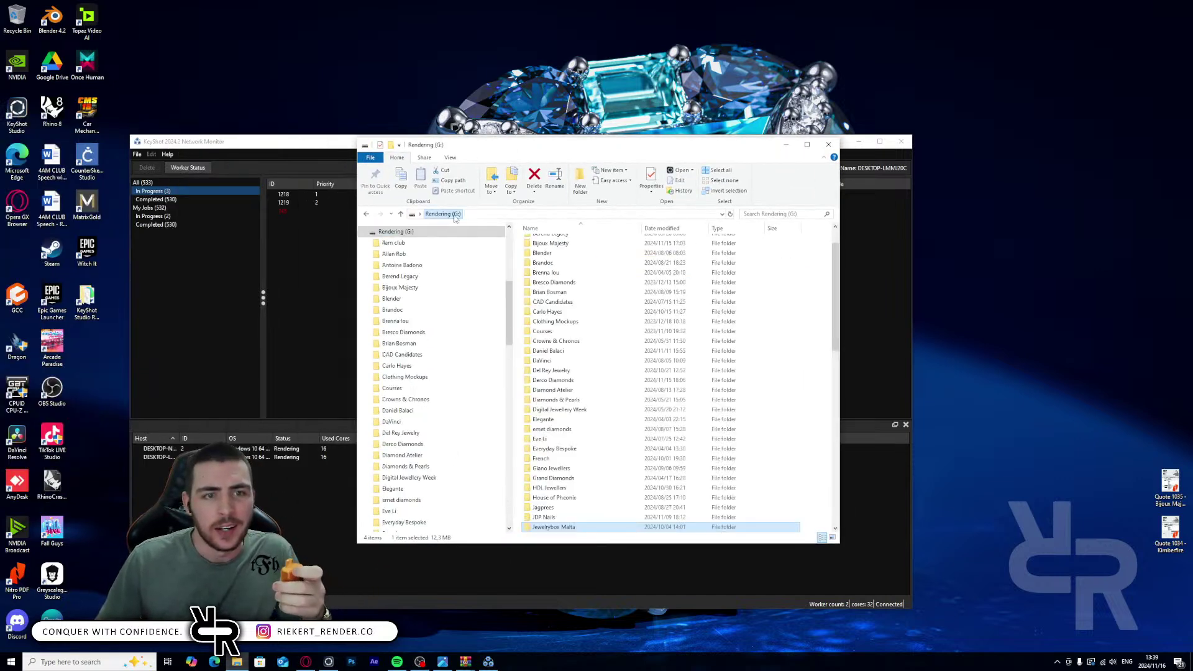
scroll(611, 311, down, 2)
drag(771, 144, 0, 112)
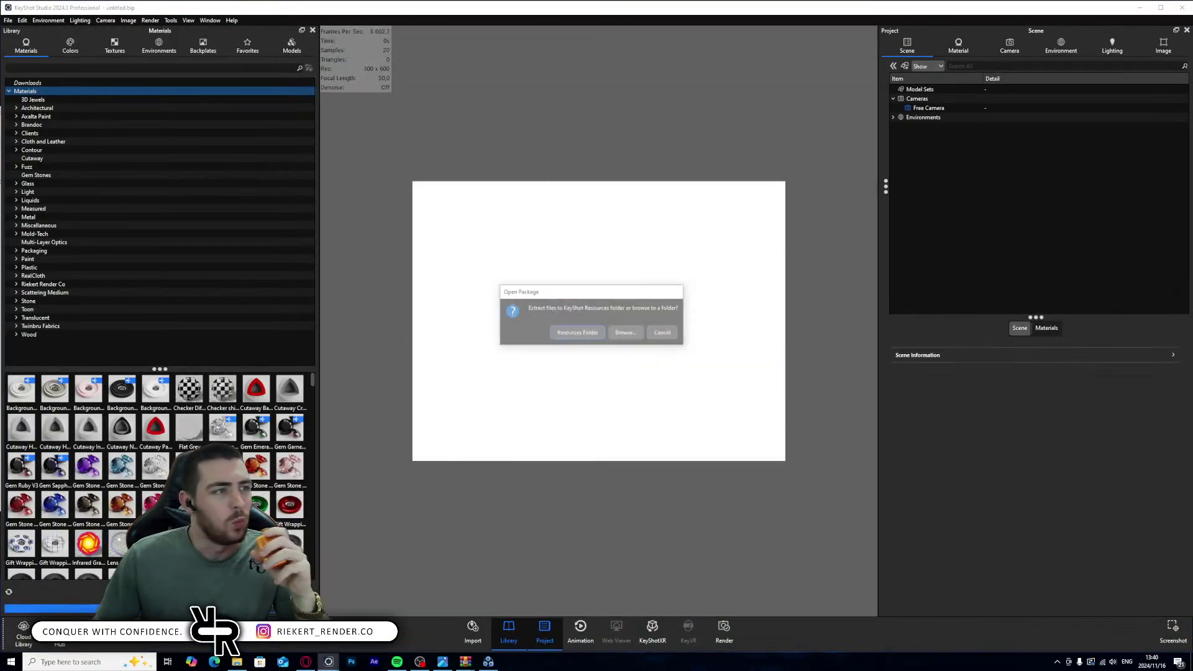
click(577, 332)
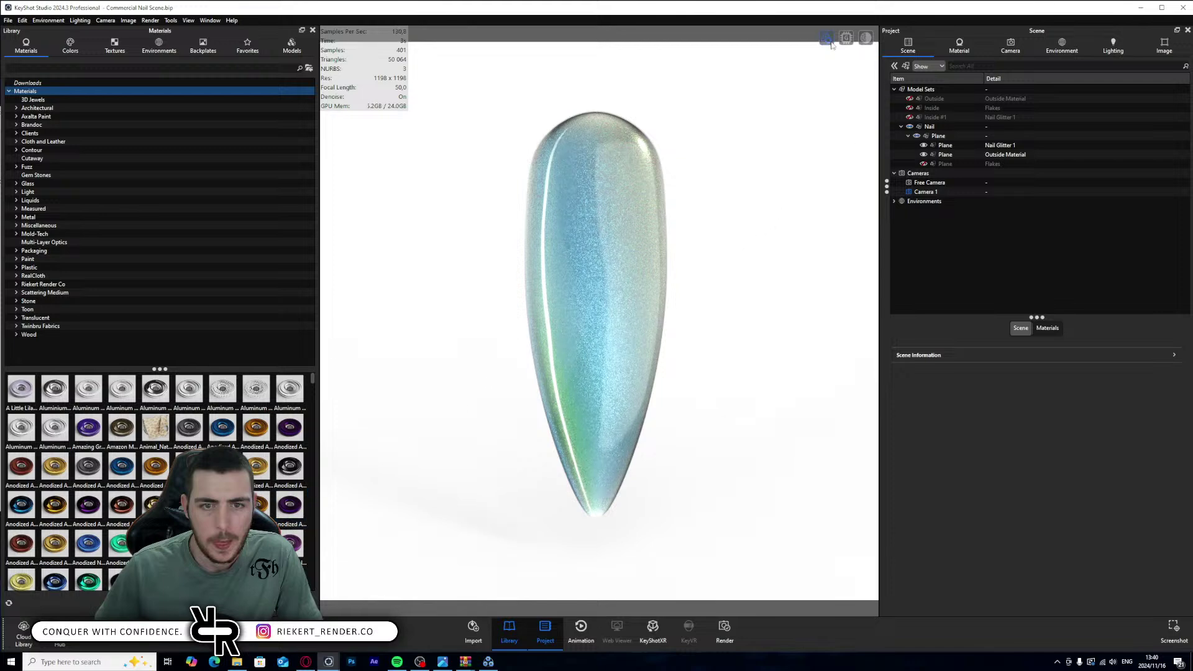
- Set the environment's background colour to the light grey EAEAEA
click(1022, 46)
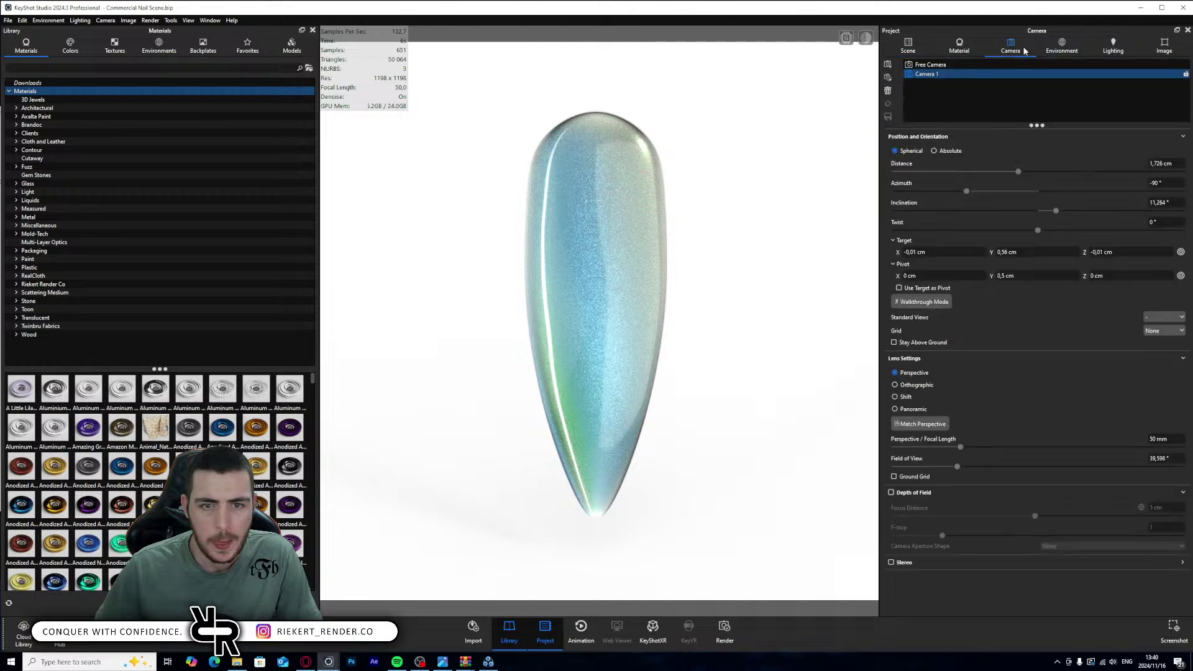
click(1062, 45)
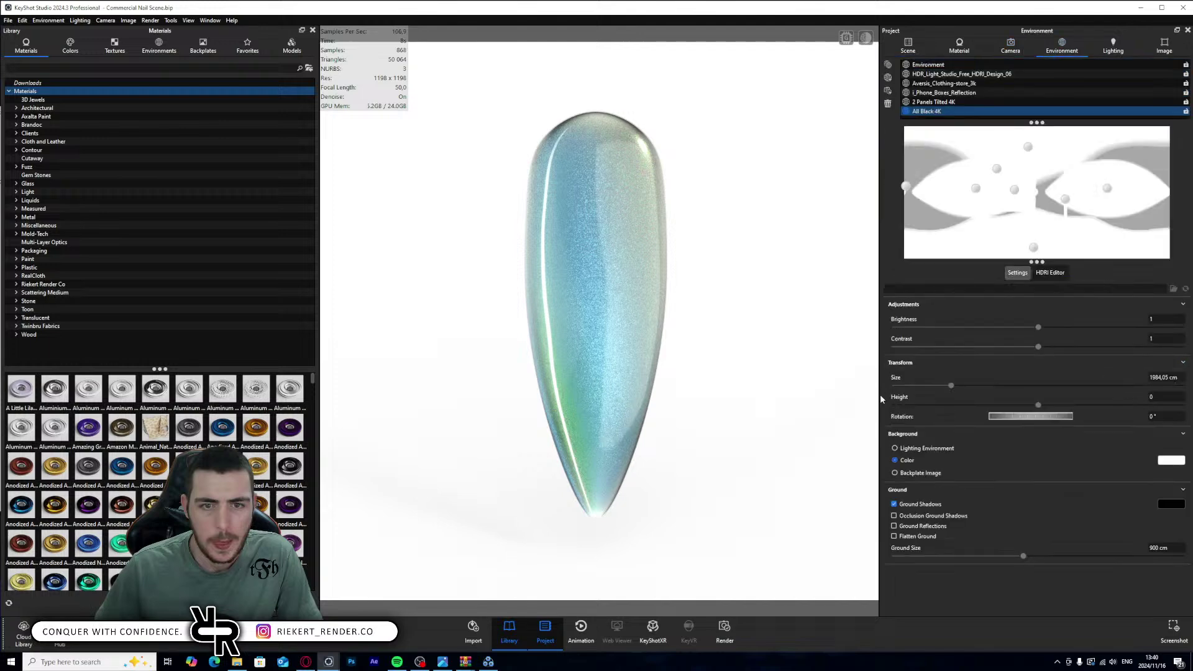
click(1168, 461)
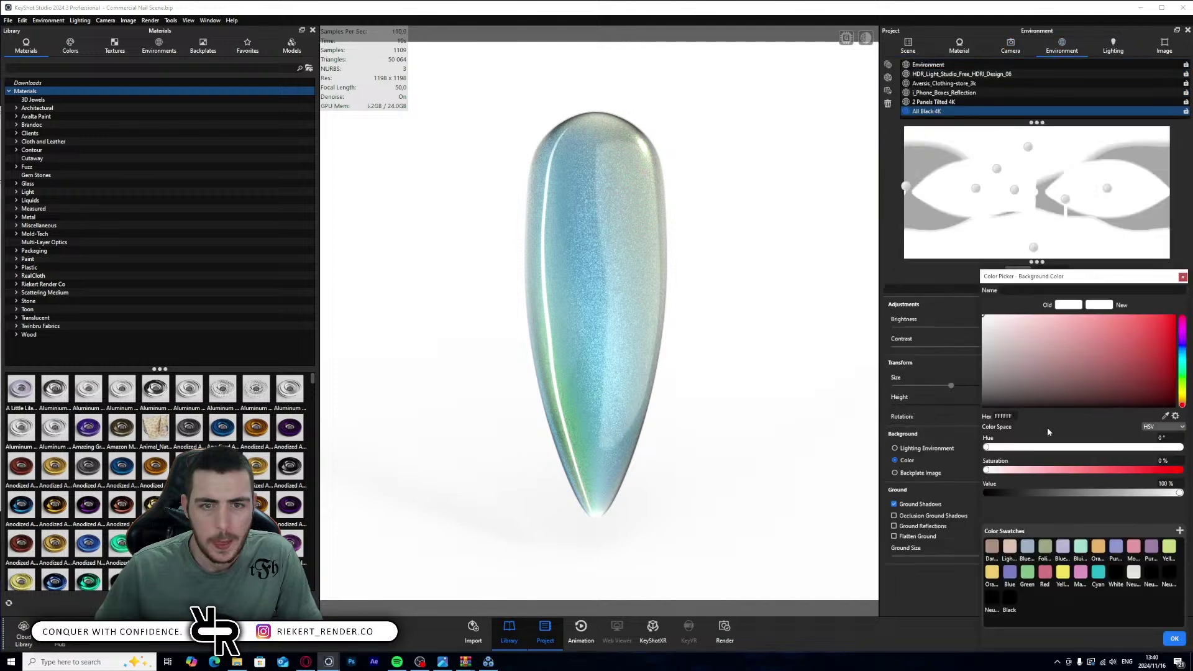
mouse_move(1019, 405)
mouse_down()
mouse_move(933, 435)
mouse_move(901, 329)
mouse_up()
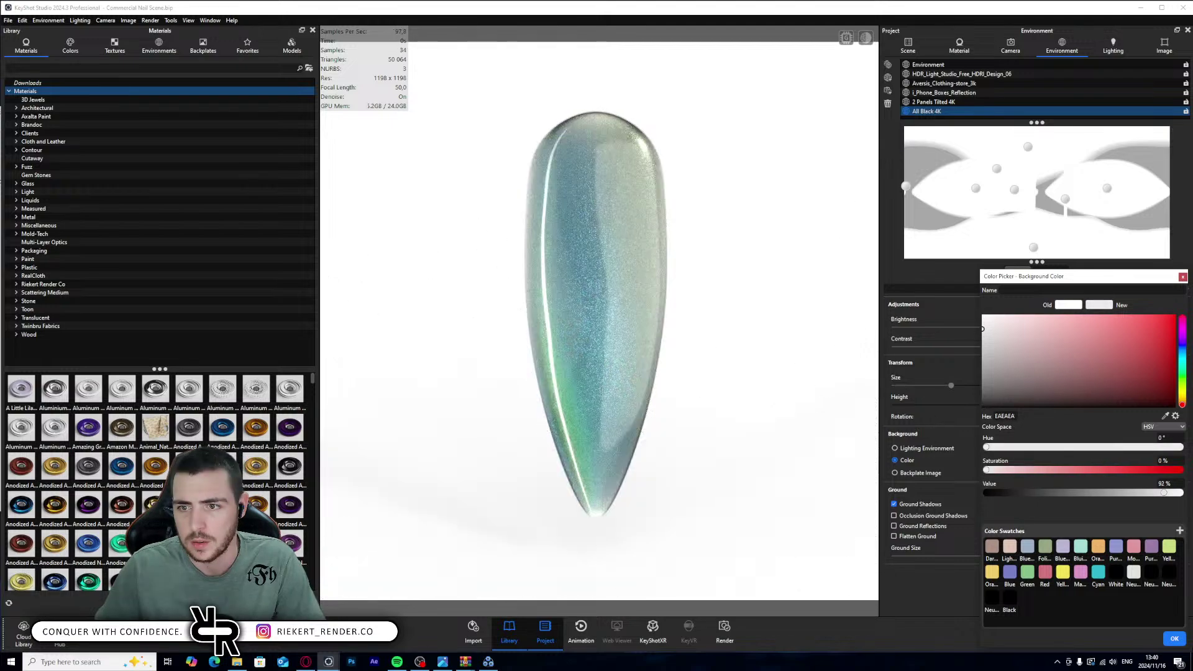
click(1175, 639)
- Change the image's background layer colour to black (000000)
click(1164, 46)
scroll(1012, 501, down, 5)
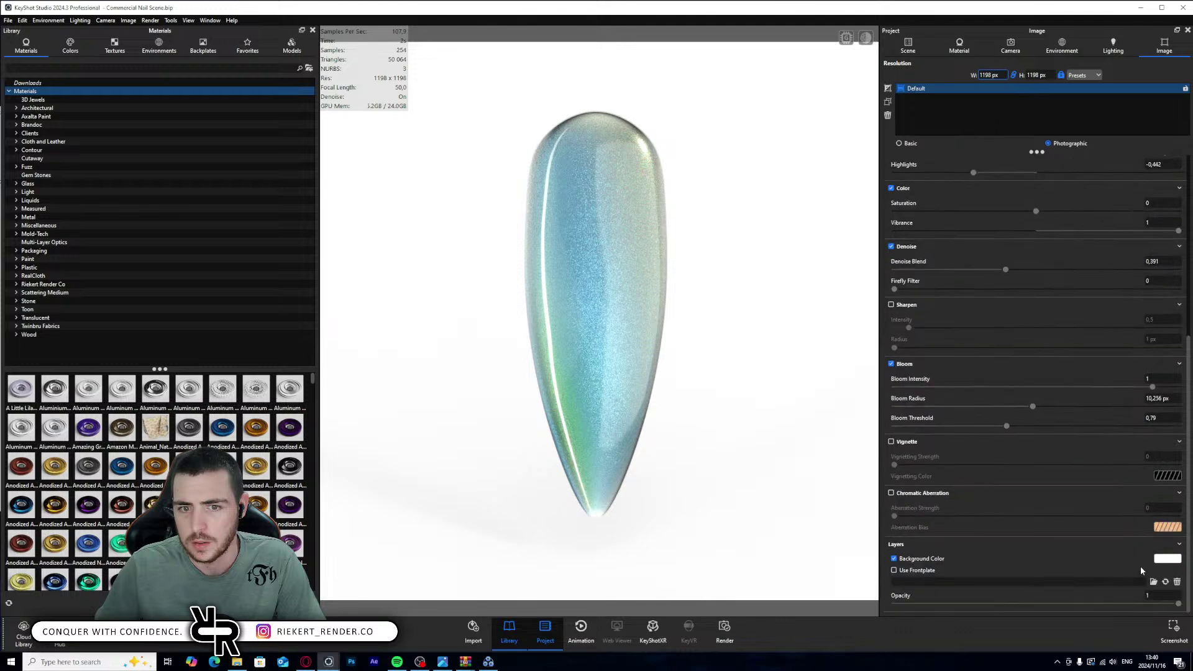
click(1166, 558)
drag(1100, 401, 926, 454)
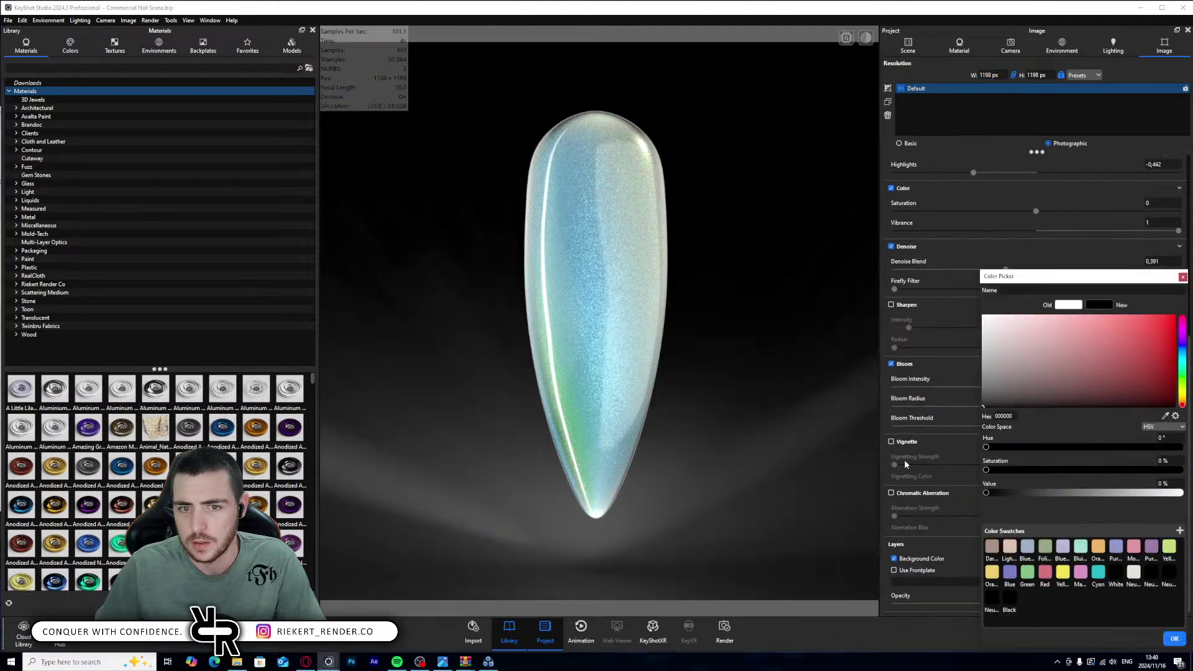
click(1174, 638)
- Set the environment's background colour to black (000000) and enable ground reflections
click(1062, 46)
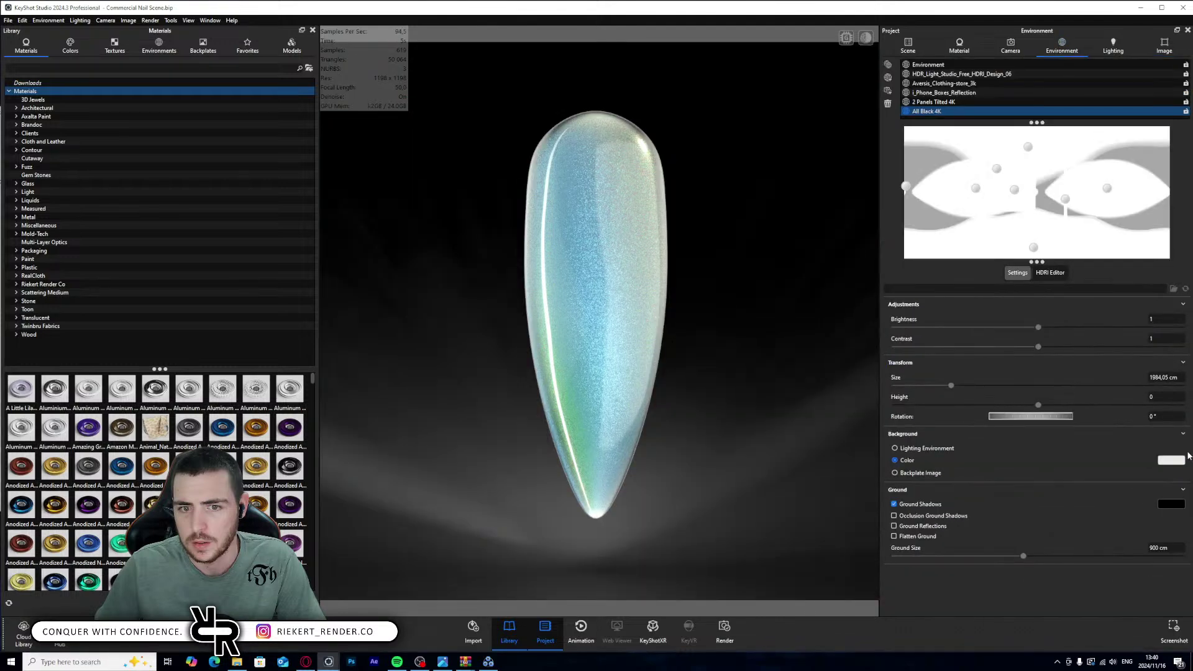
click(1171, 461)
click(1154, 576)
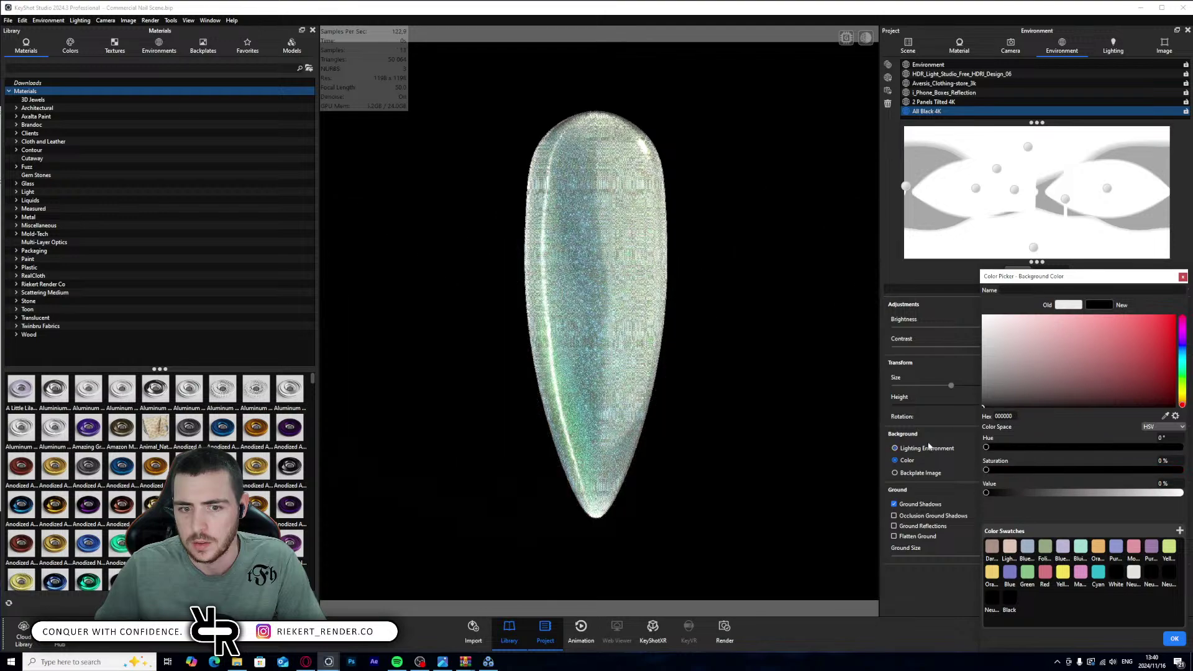
click(1175, 639)
click(895, 527)
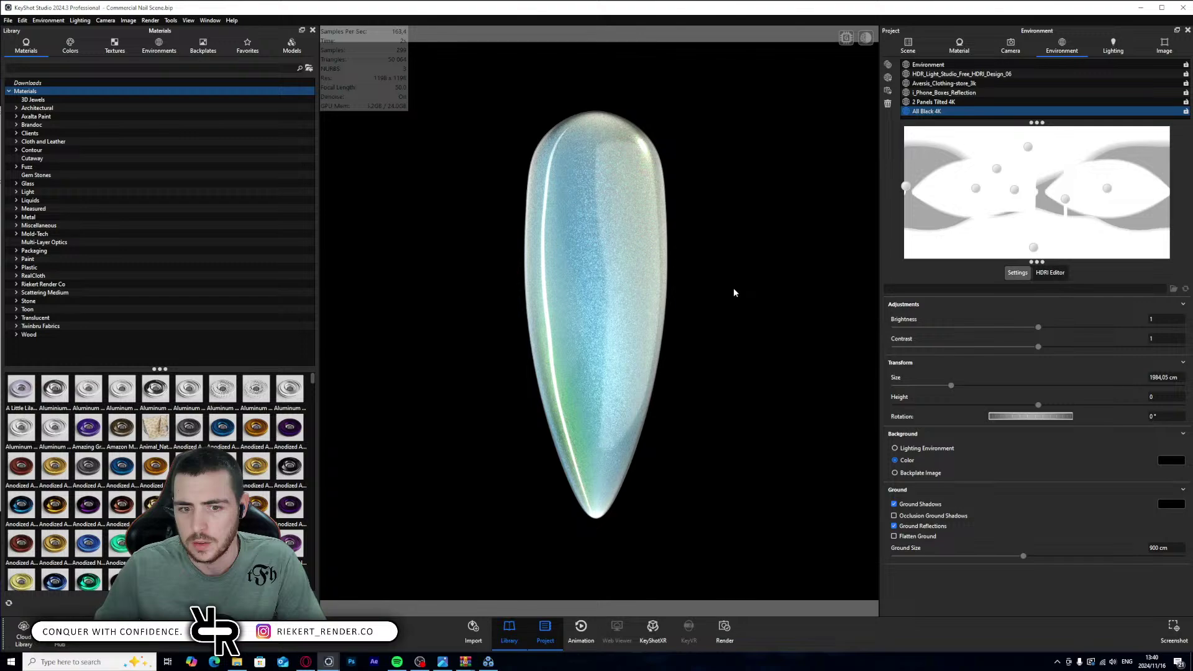
- Load the Commercial - RRC workspace, reverting it to its saved layout
drag(628, 336, 660, 317)
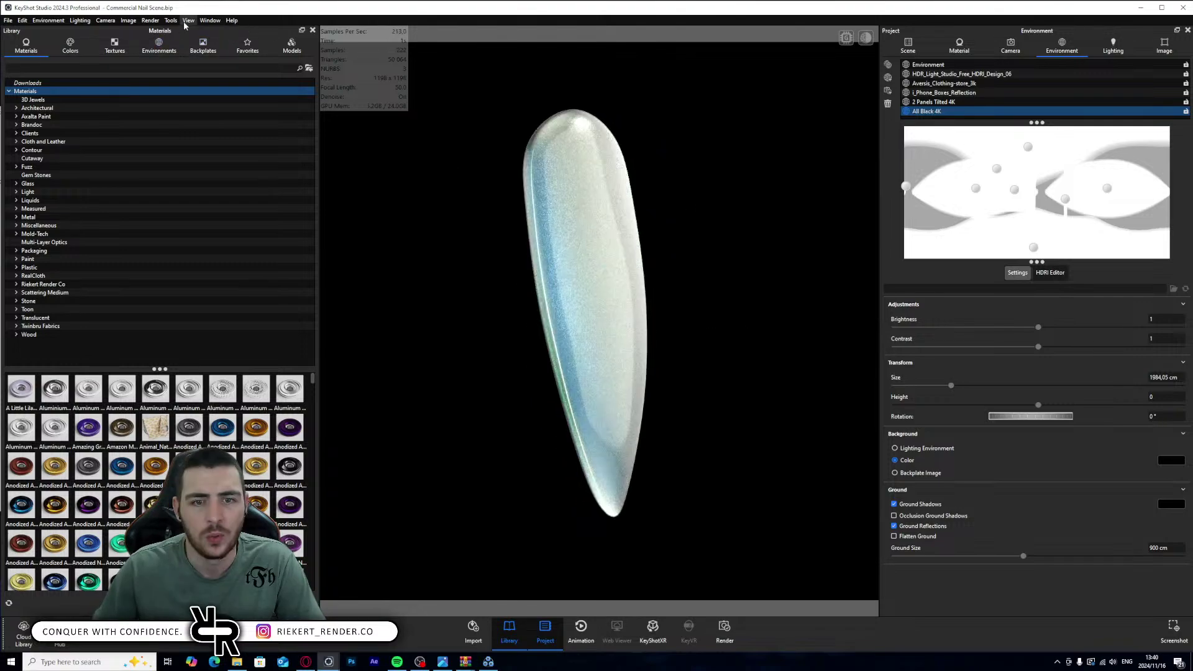
click(211, 21)
mouse_move(223, 31)
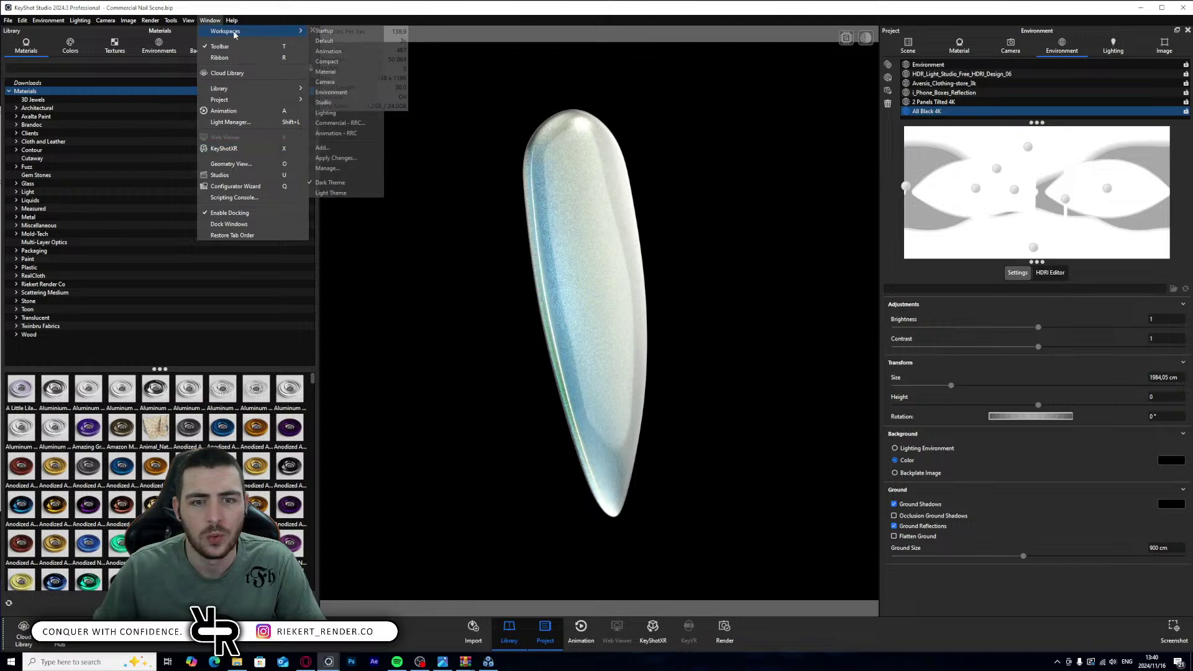
click(340, 124)
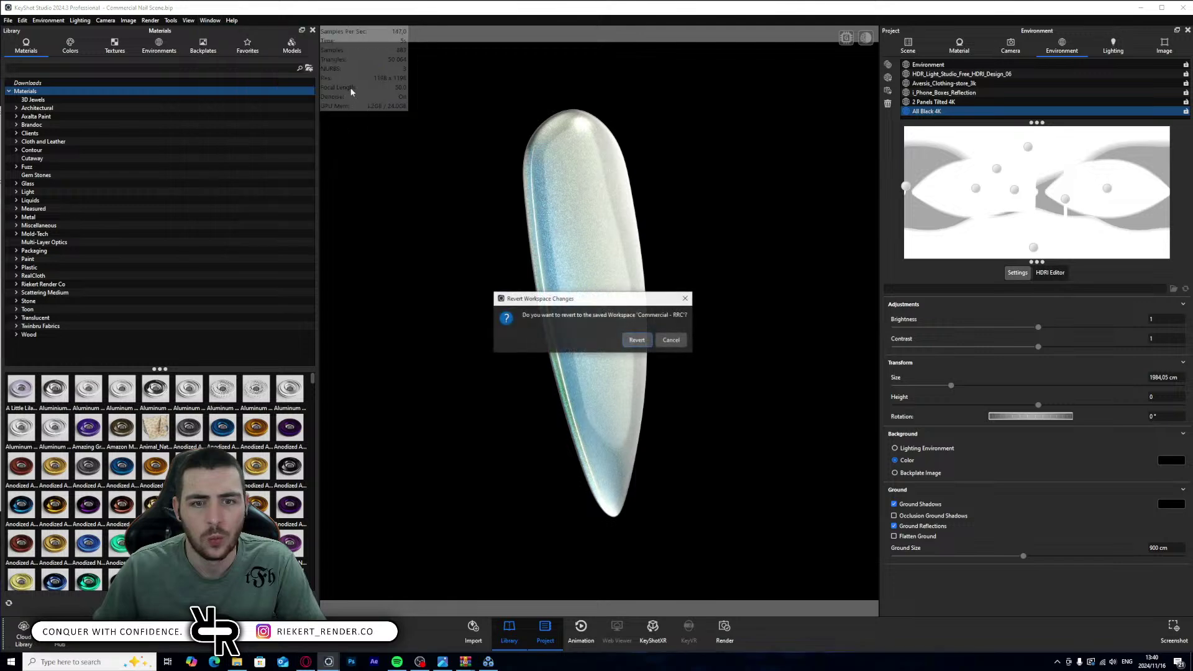
click(638, 338)
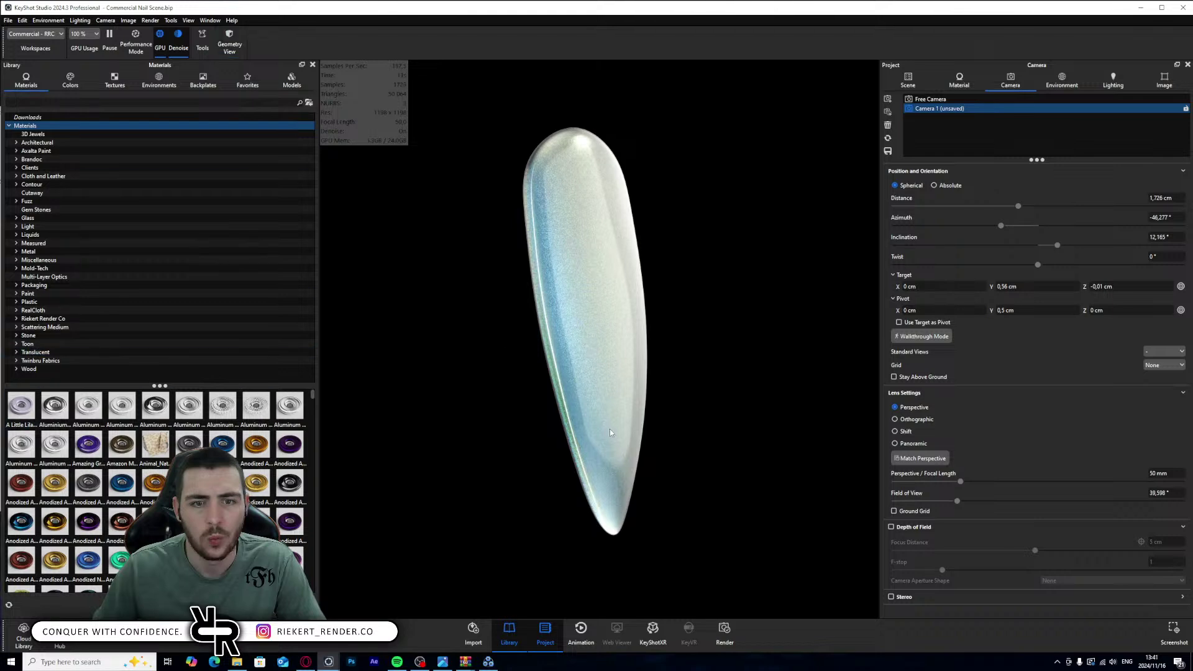
- Set the HDRI background colour of the All Black 4K environment to black (000000)
drag(610, 433, 371, 448)
scroll(503, 452, up, 5)
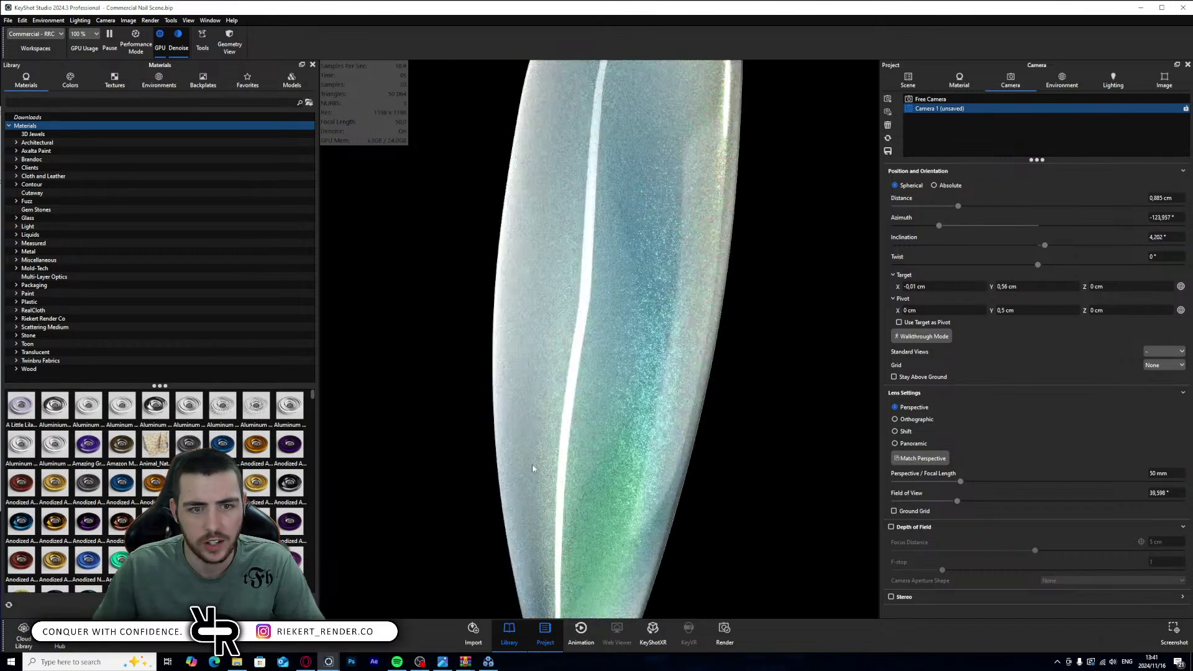
drag(532, 464, 653, 468)
scroll(561, 482, down, 5)
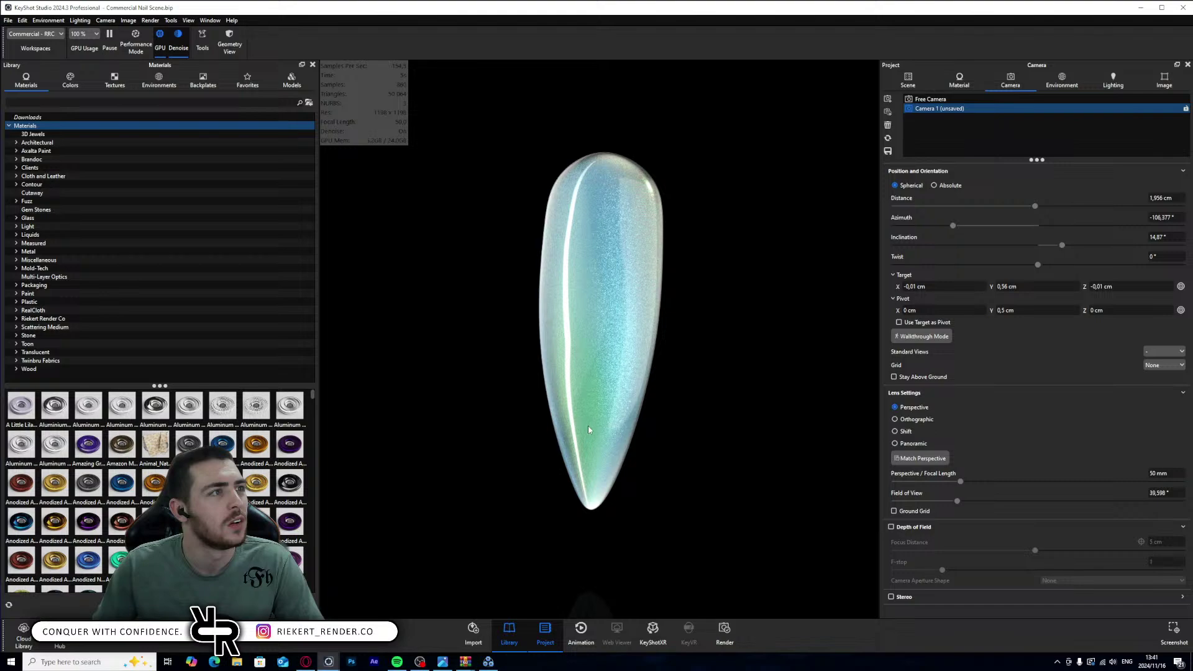
drag(604, 395, 569, 400)
drag(666, 400, 735, 341)
click(1062, 81)
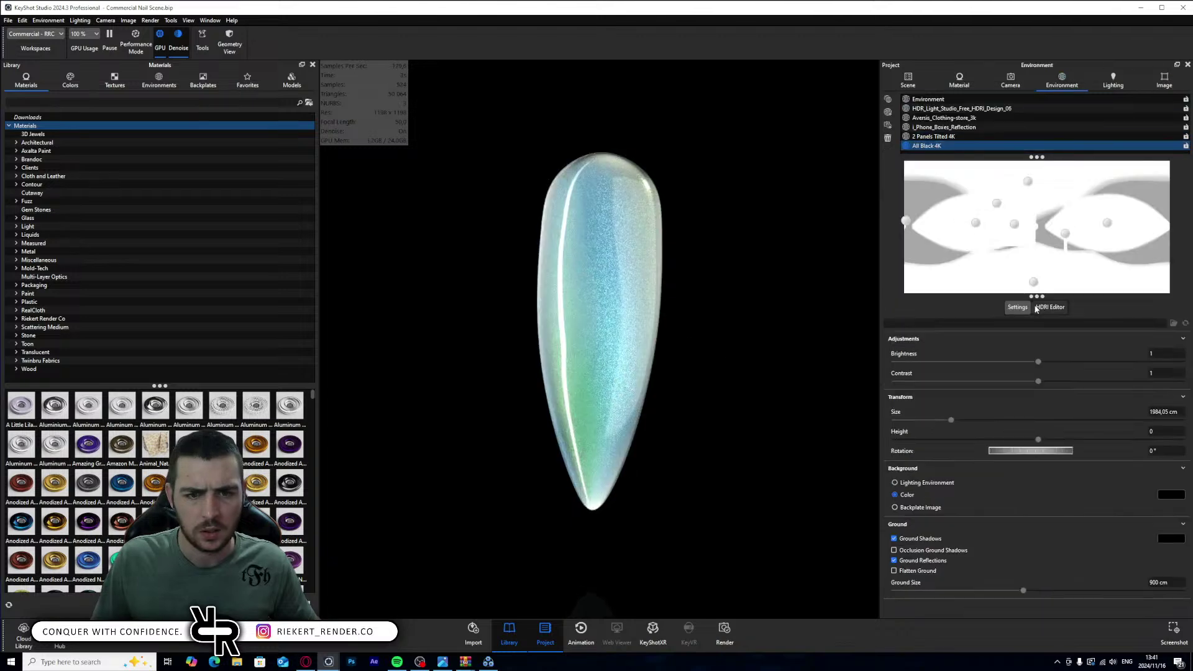
click(1056, 310)
click(1160, 595)
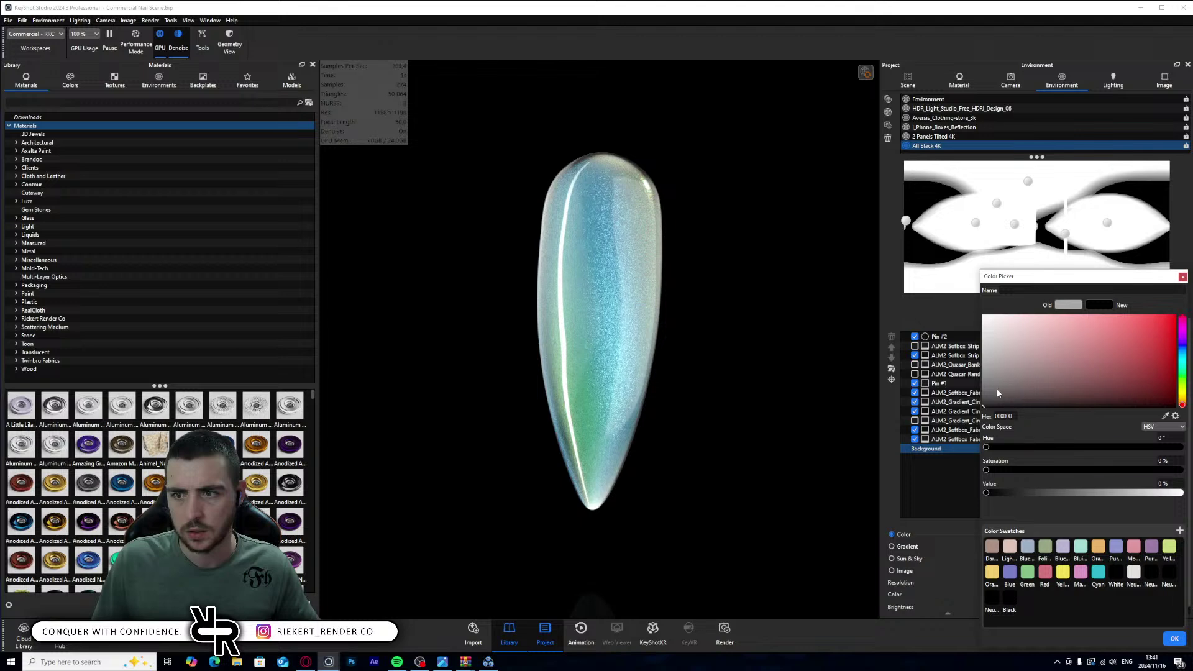
click(1173, 637)
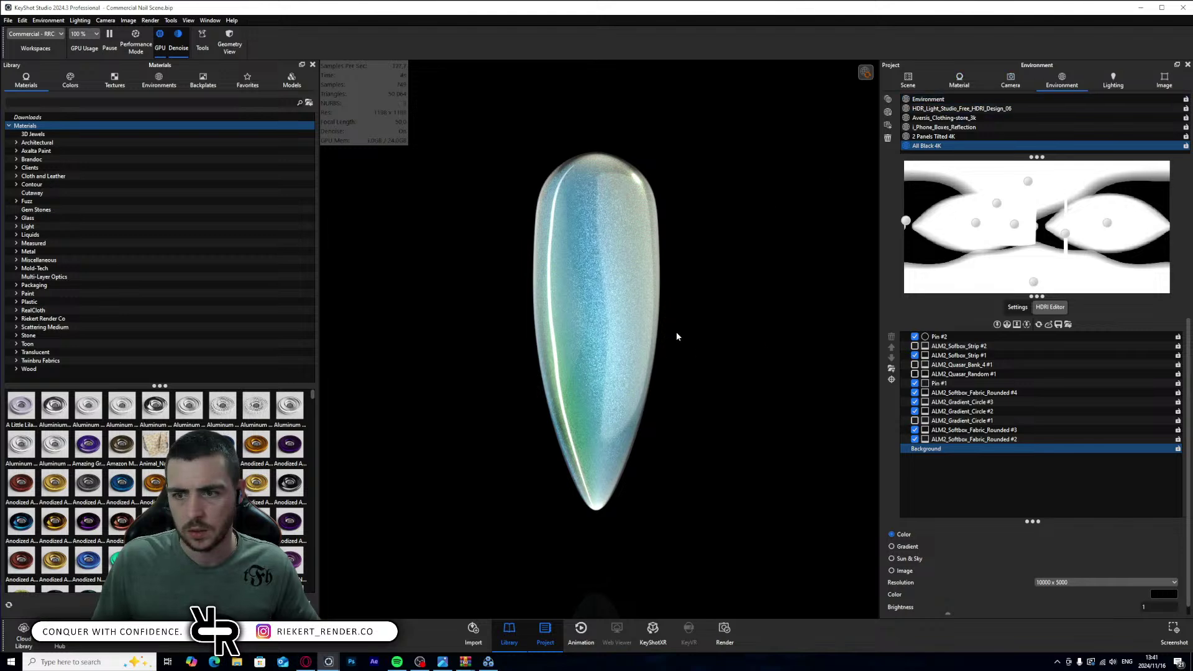
- Review the colour and Refractive option of the nail's Outside Material glass and check its look from another angle
drag(730, 363, 842, 412)
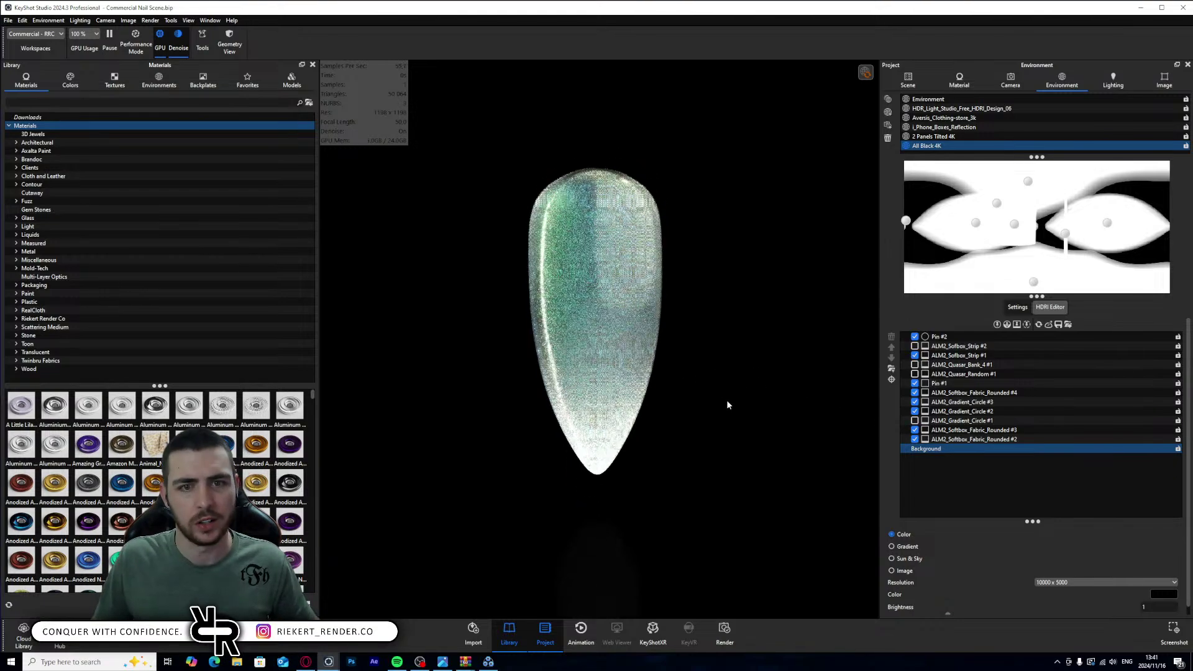
scroll(642, 338, up, 6)
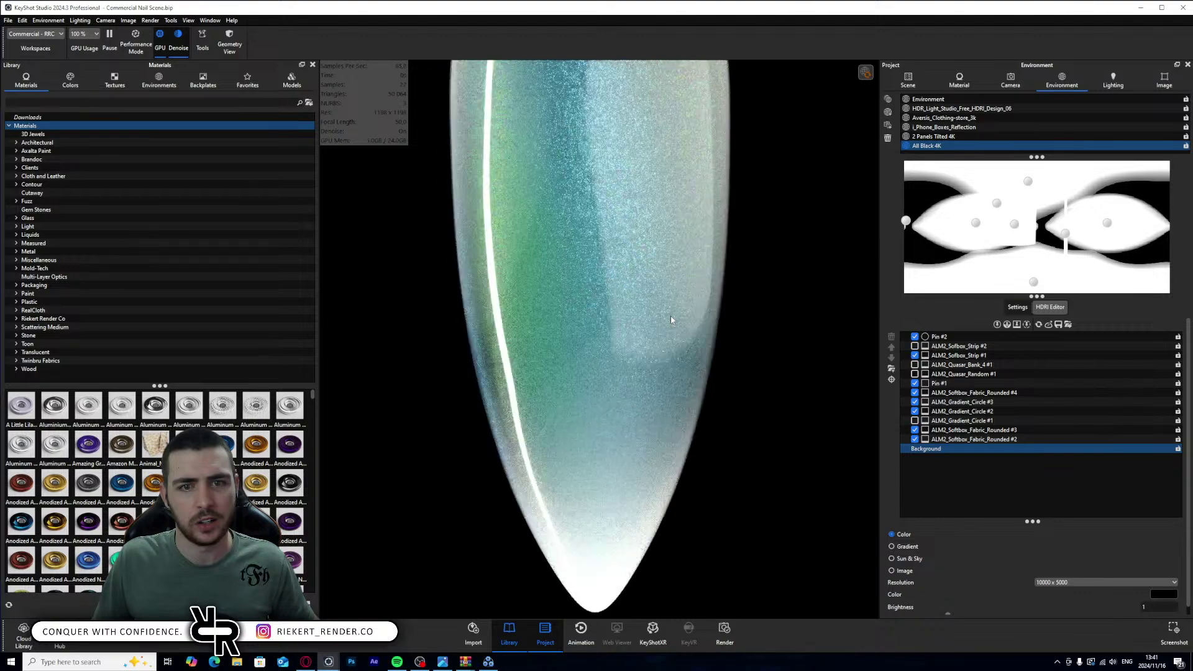
scroll(670, 315, down, 5)
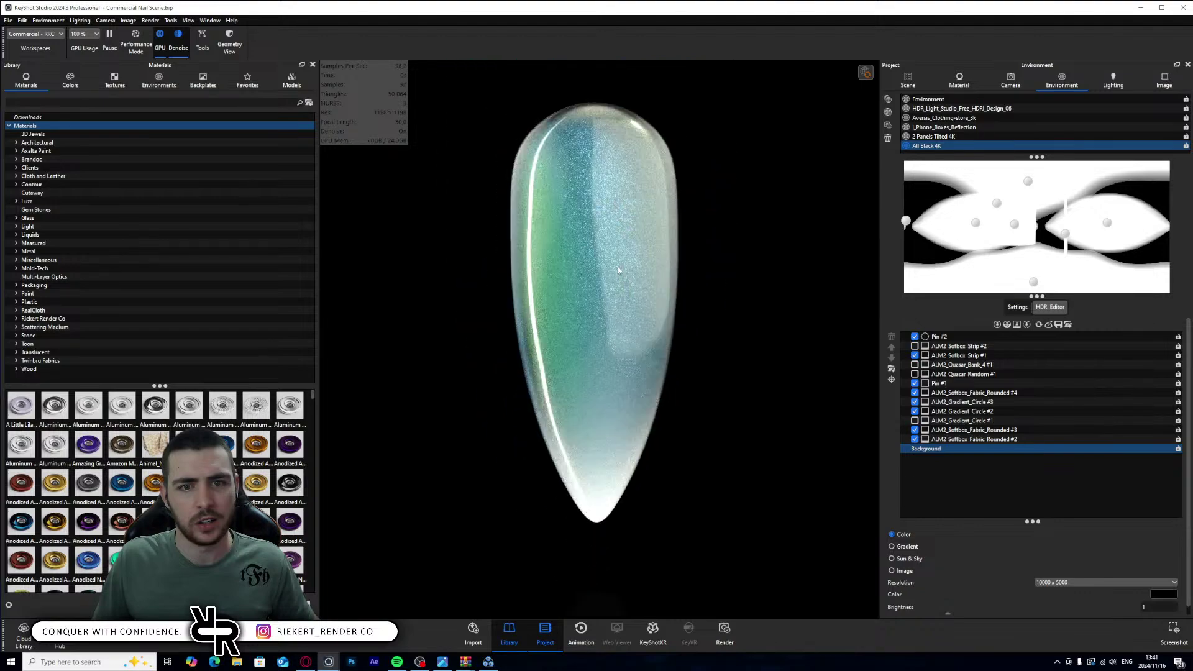
double_click(618, 267)
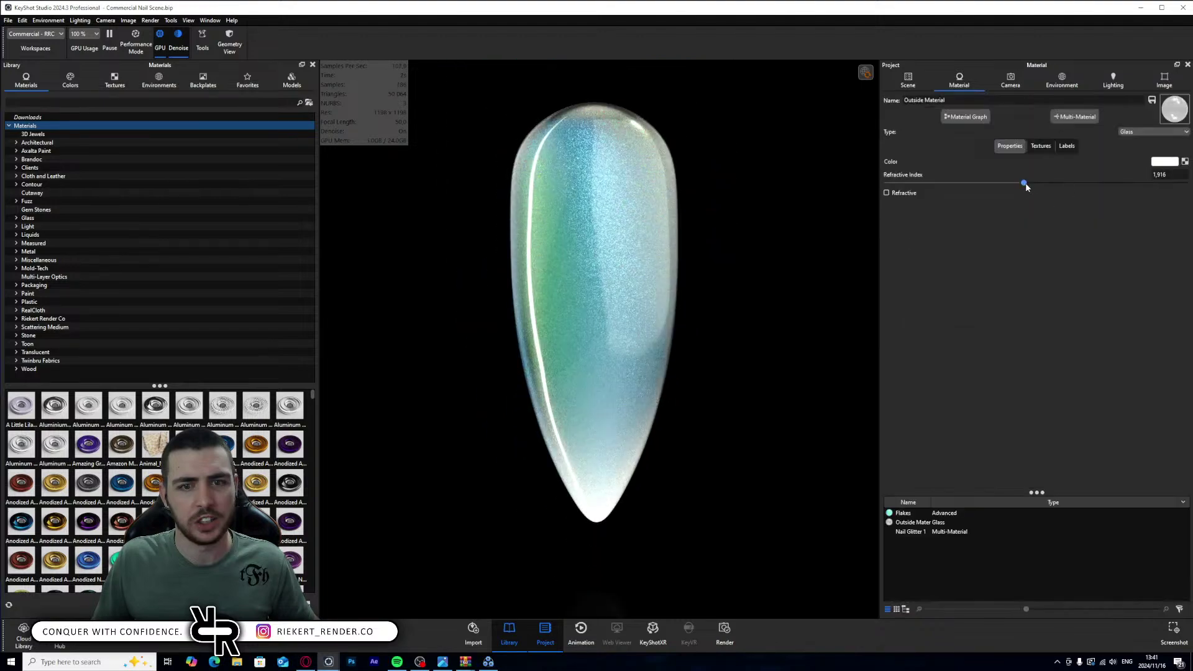
click(1160, 162)
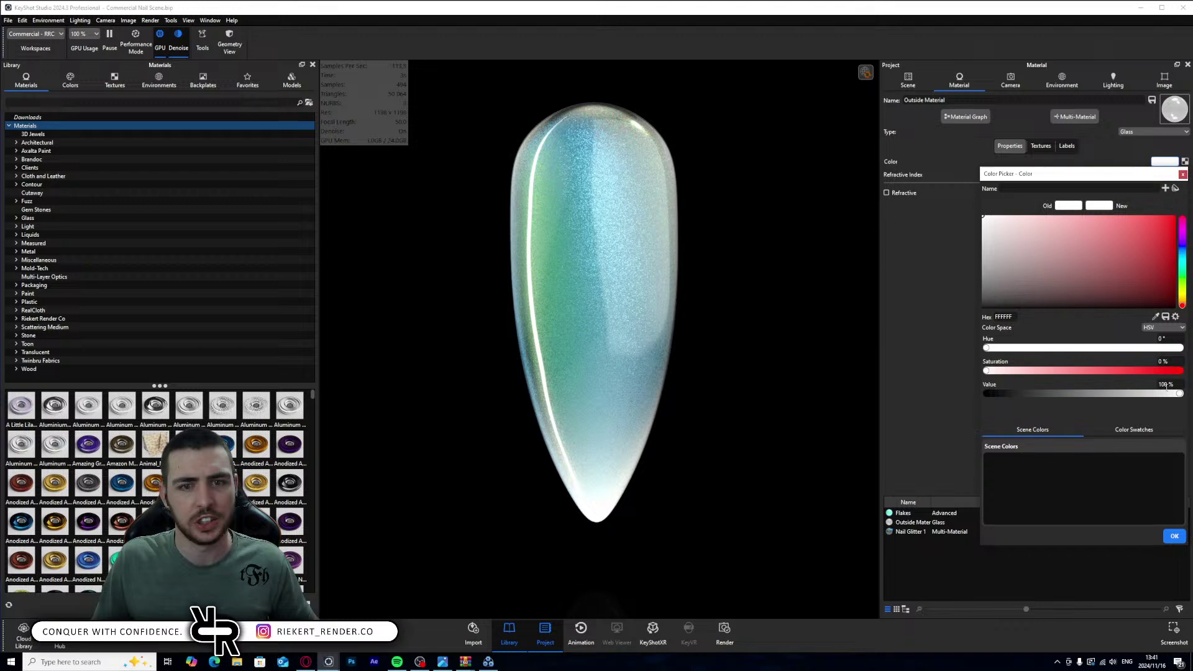
click(1183, 175)
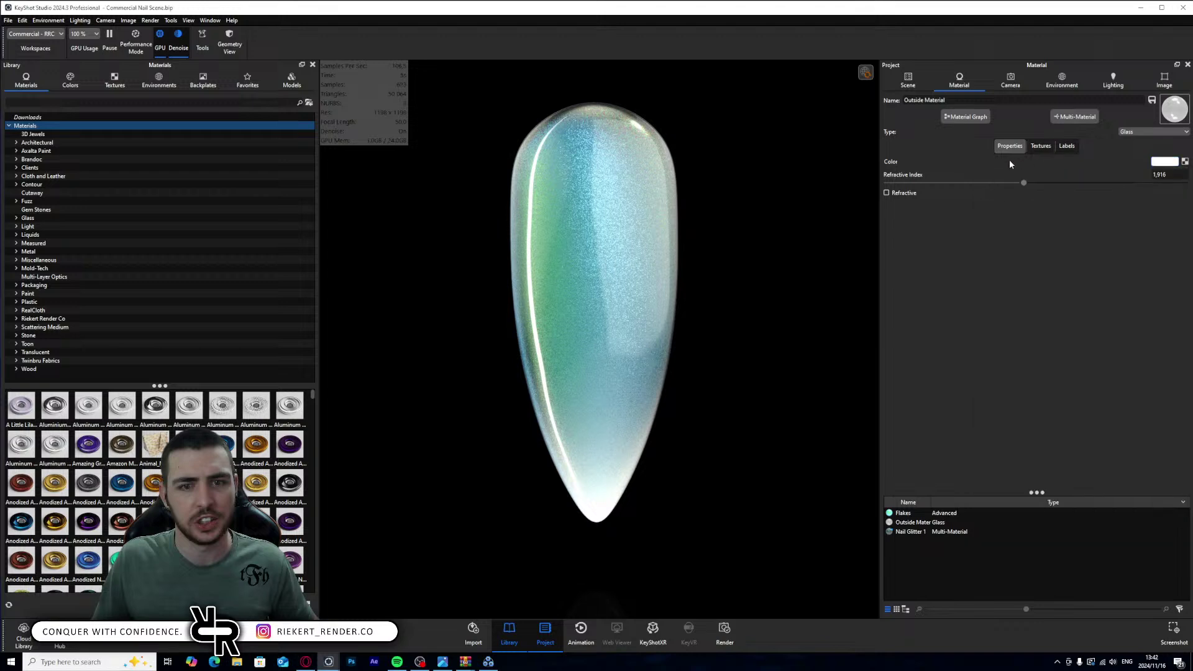
click(888, 193)
drag(610, 315, 653, 260)
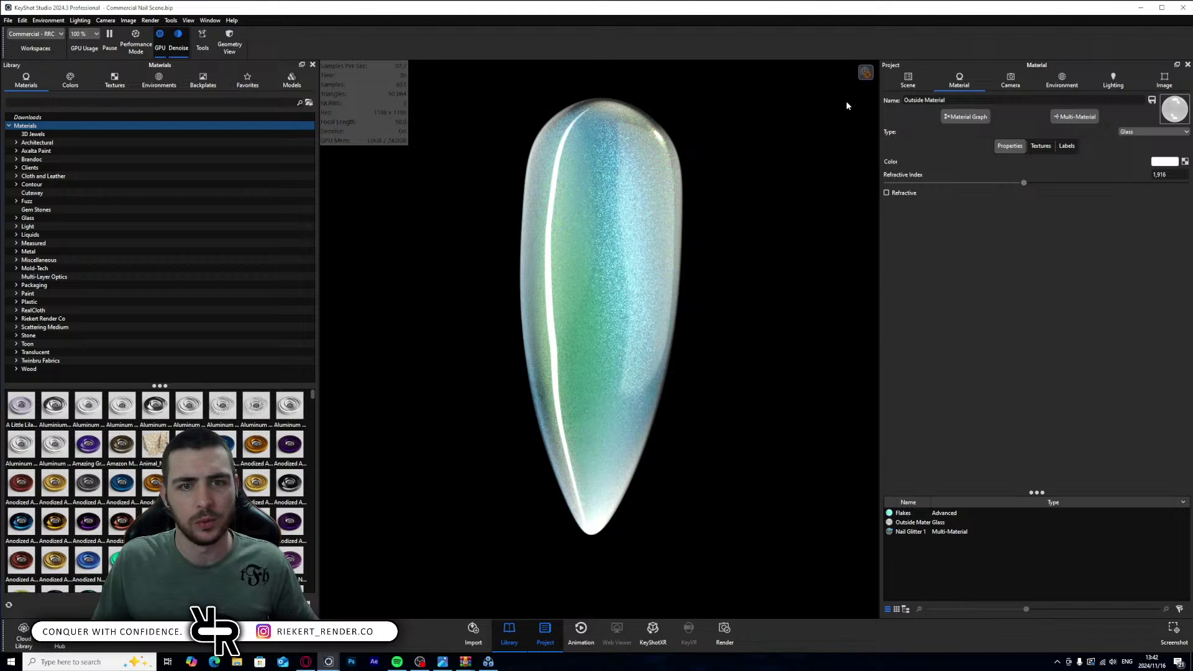
- Generate the edited HDRI at full resolution and set Bloom to intensity 2, radius 11.184 px and threshold 1.46
click(863, 76)
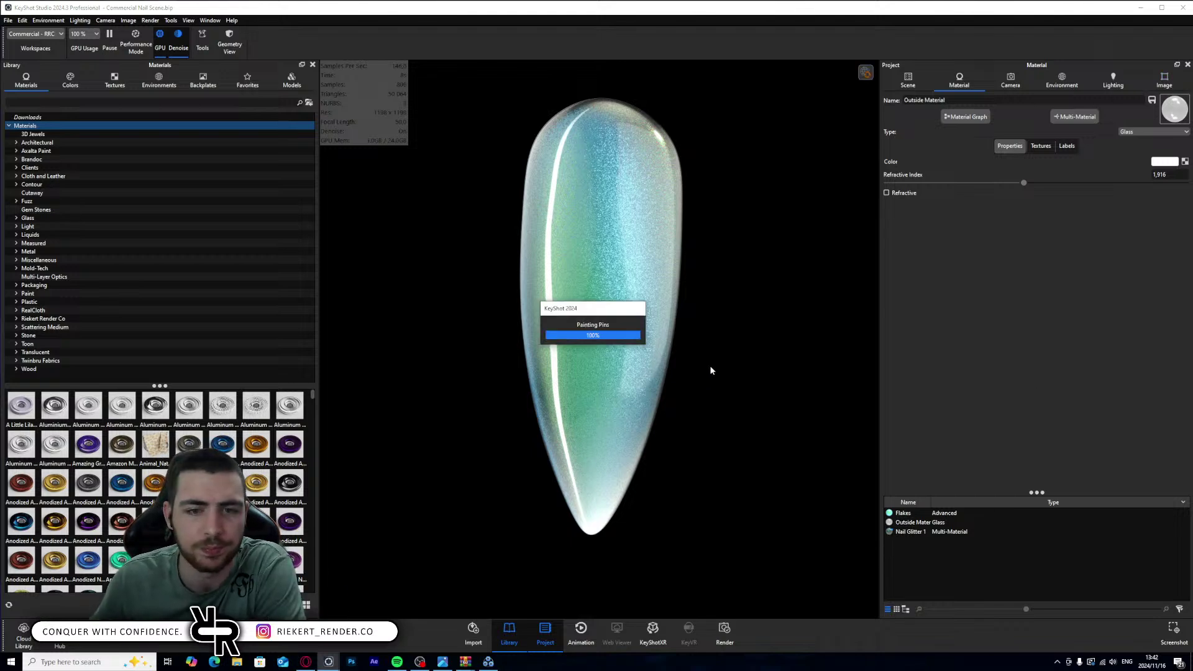
click(1163, 80)
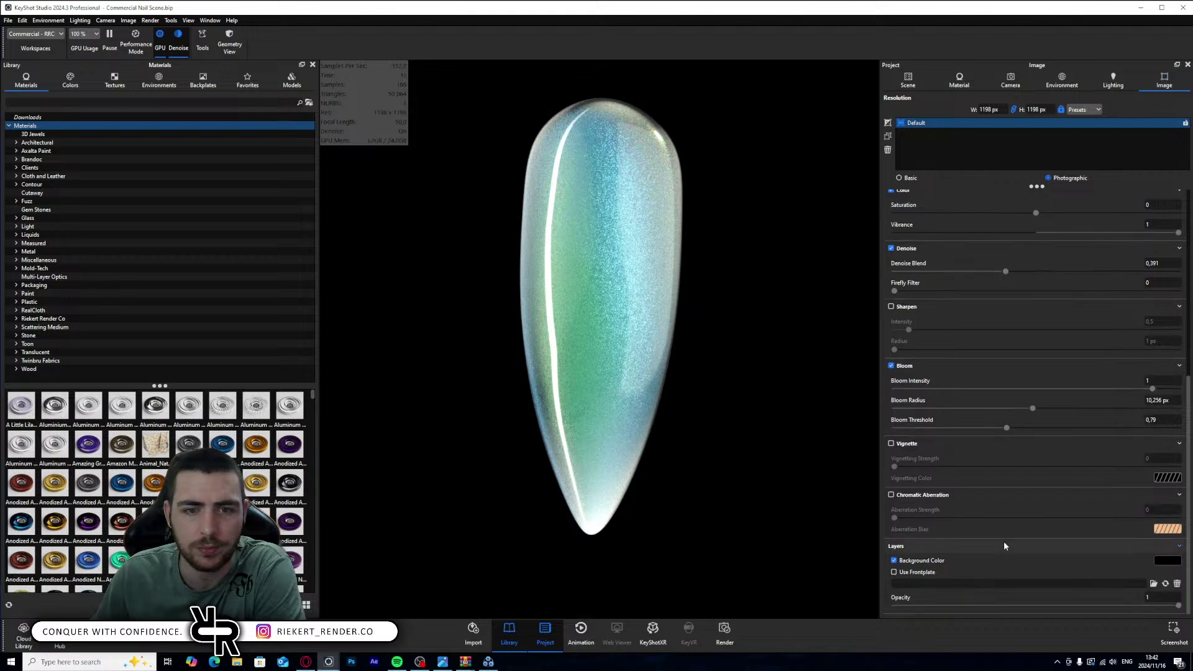
scroll(1004, 542, down, 2)
click(1162, 380)
text(2)
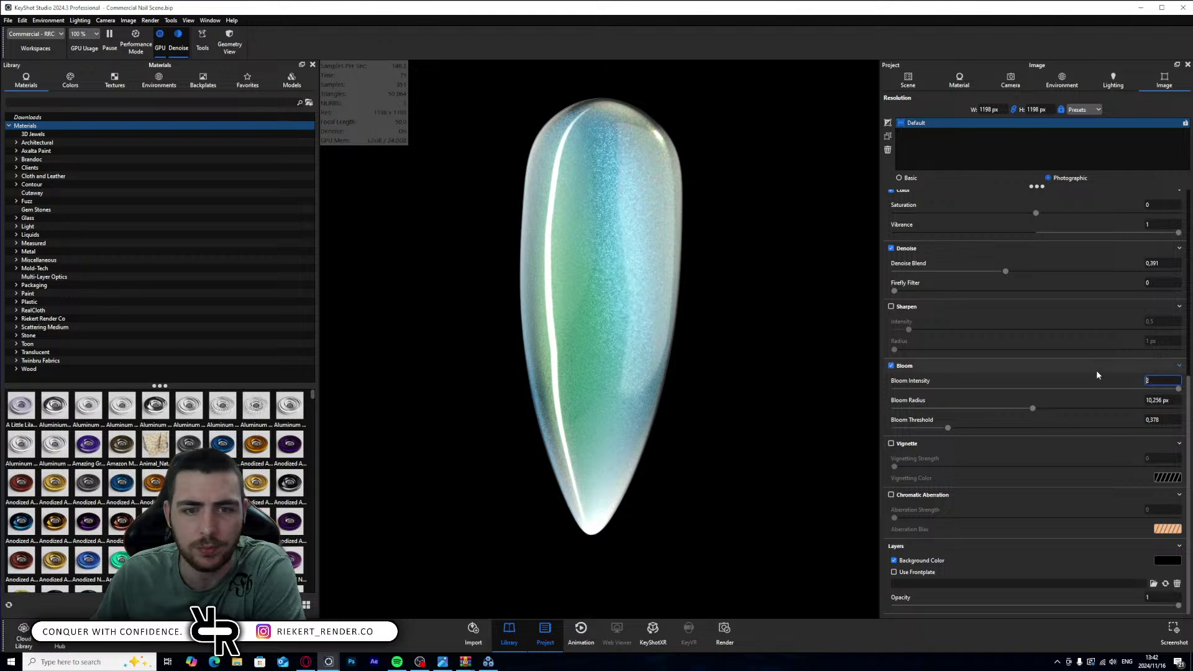
drag(1034, 408, 978, 400)
drag(1067, 403, 1047, 401)
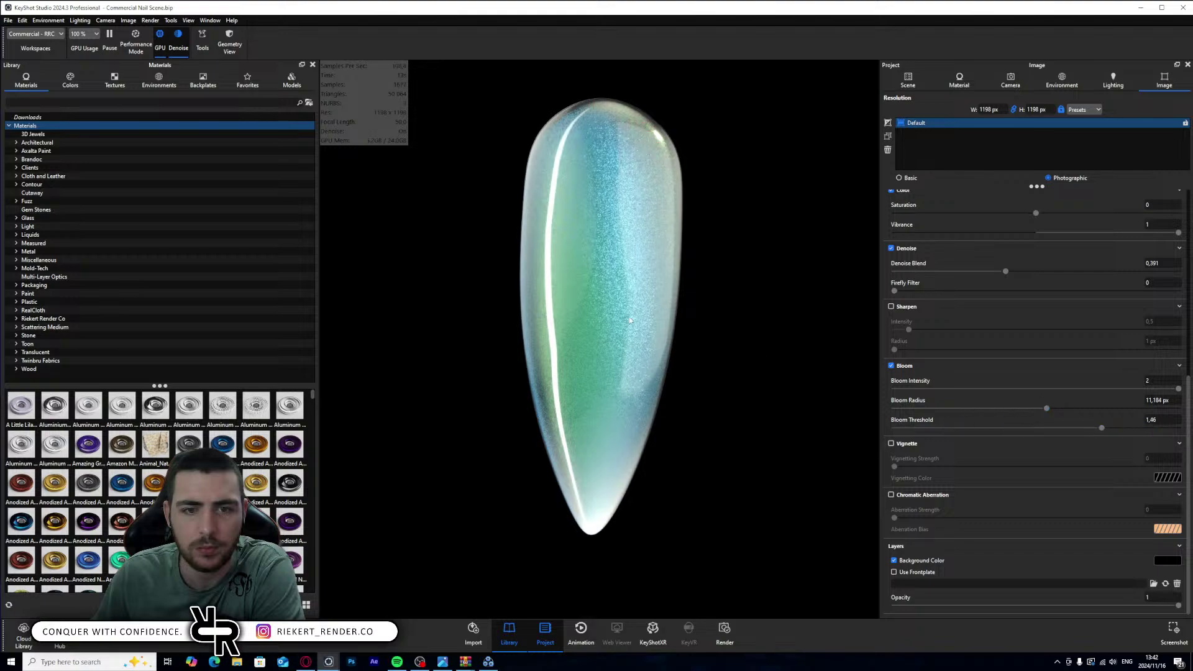
- Examine the nail's glitter, bloom and ground reflection from several angles, both close up and from farther away
drag(630, 318, 711, 309)
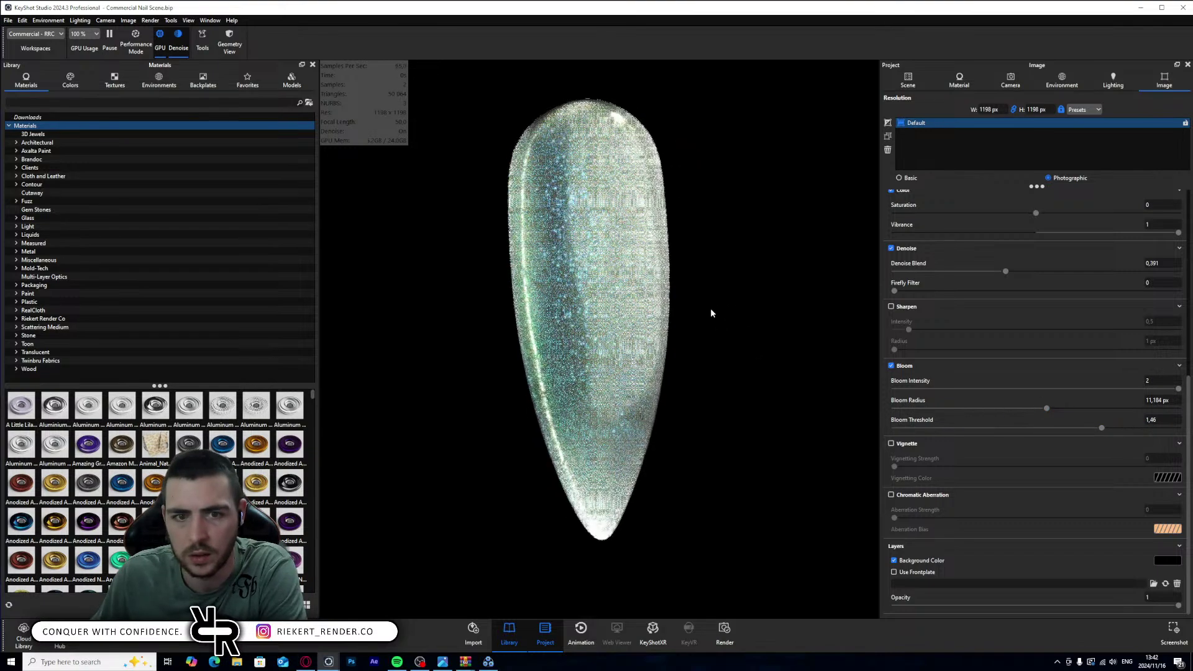
scroll(676, 305, up, 5)
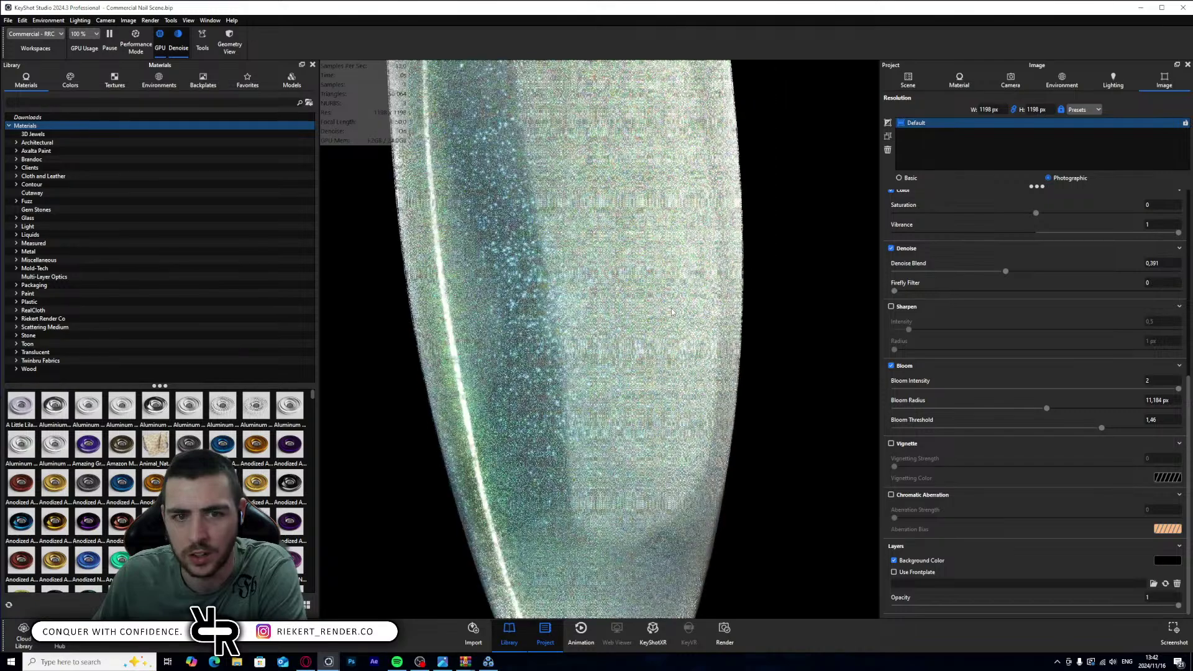
scroll(672, 312, down, 2)
scroll(665, 404, down, 3)
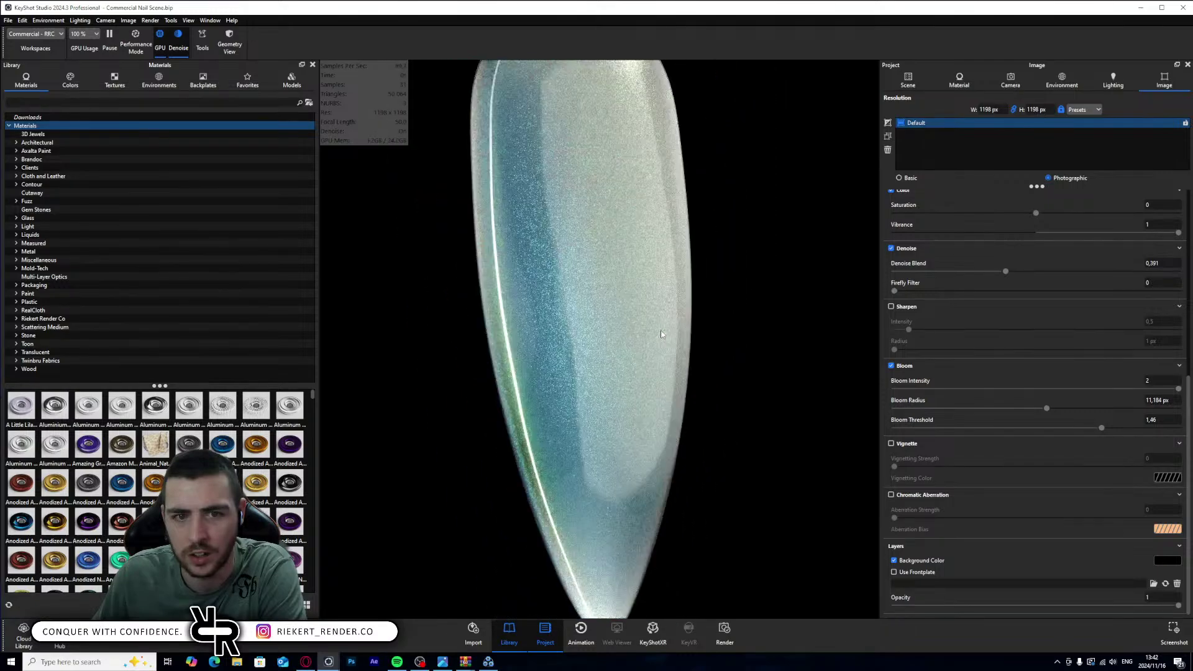
drag(661, 334, 596, 325)
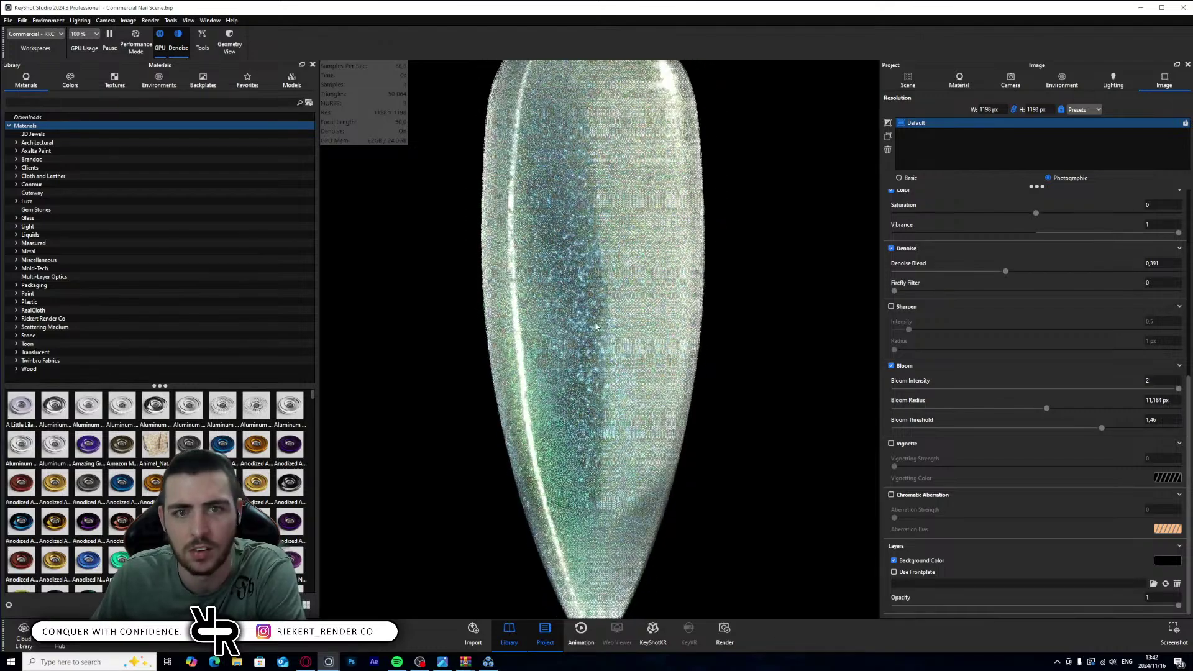
scroll(608, 405, down, 5)
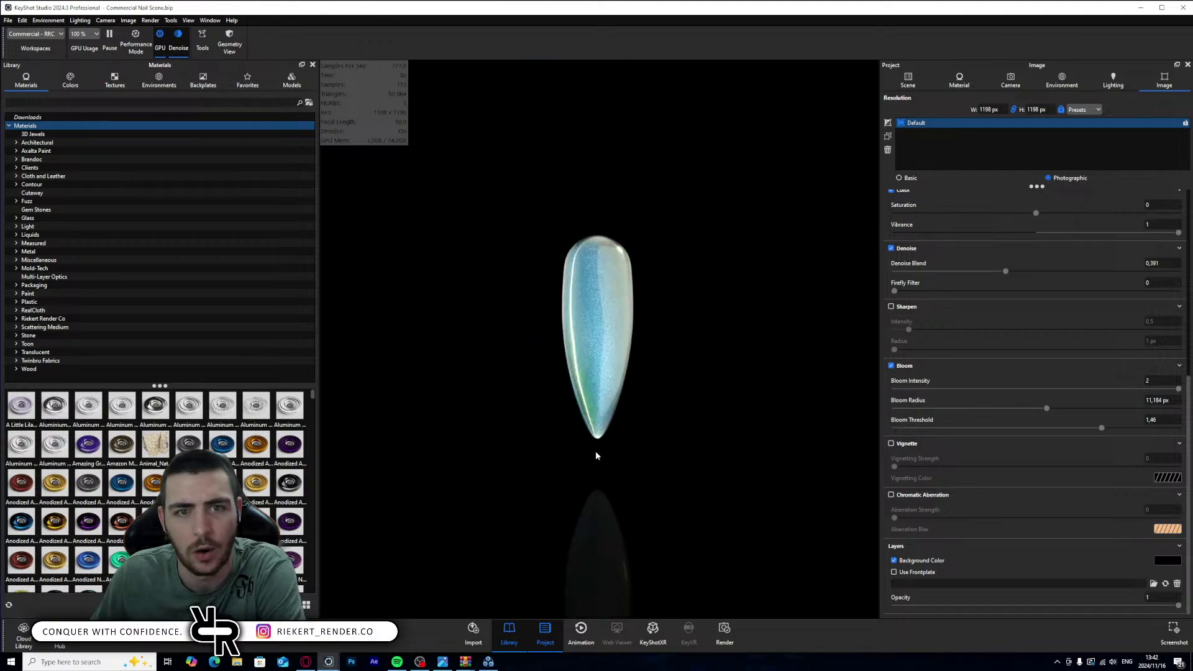
scroll(595, 450, up, 5)
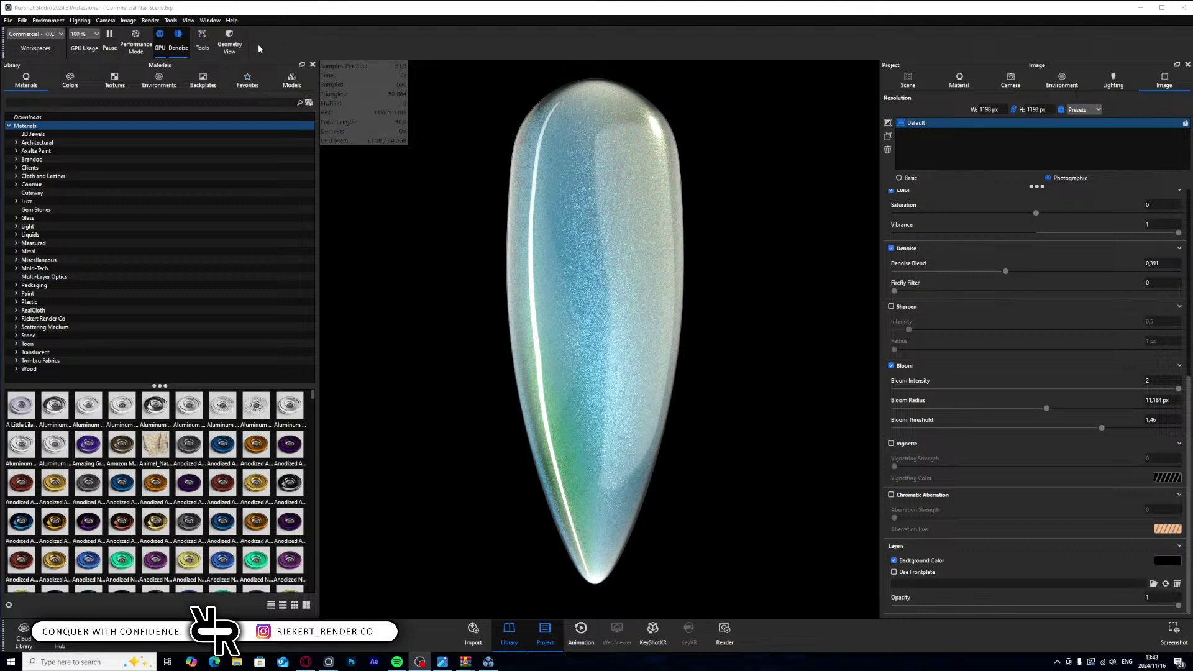
- Switch the nail scene's rendering technique to Interior Mode, set Ray Bounces to 16, and check the nail from another angle
click(1111, 80)
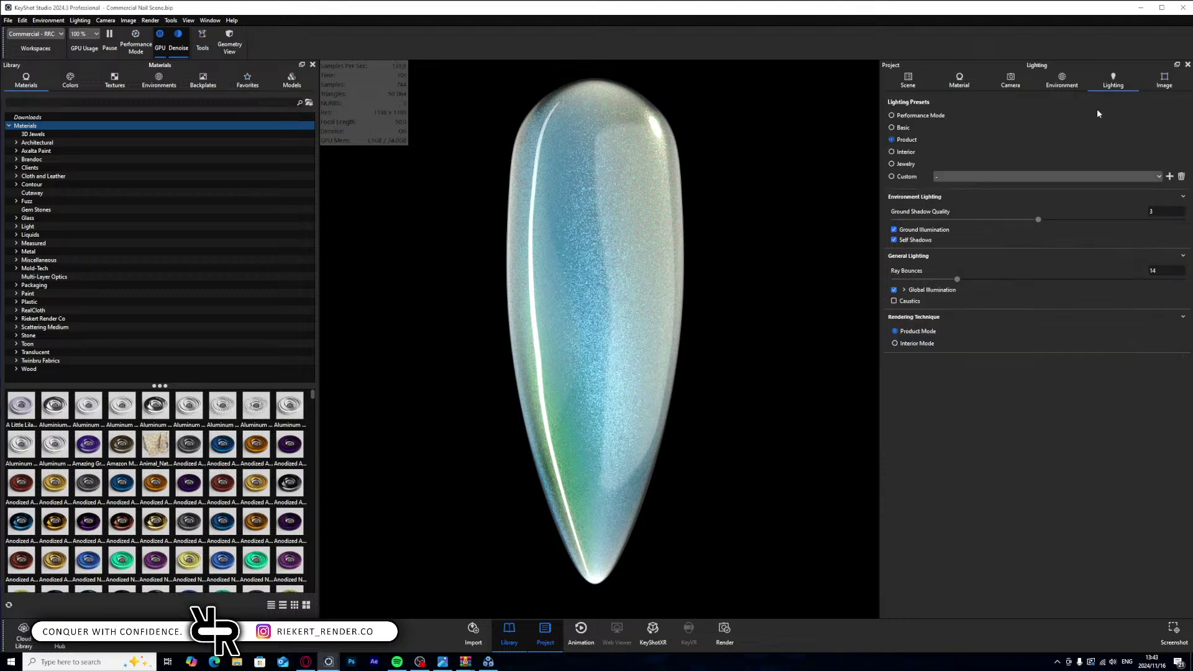
click(895, 344)
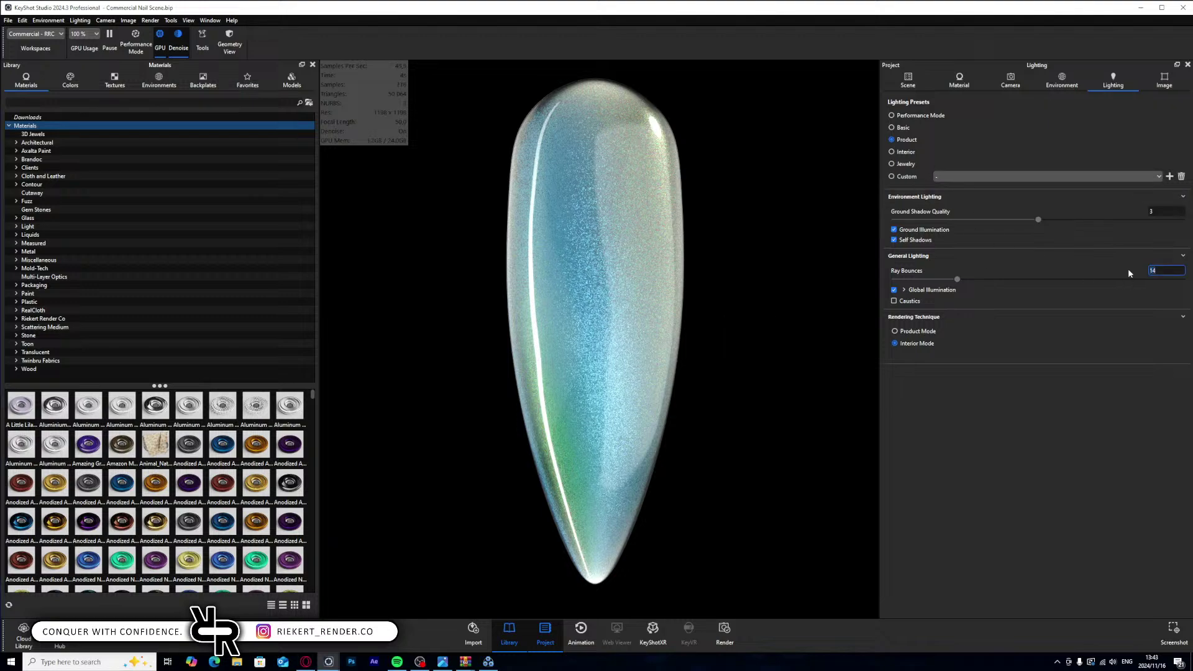
text(16)
key(Return)
drag(811, 281, 714, 392)
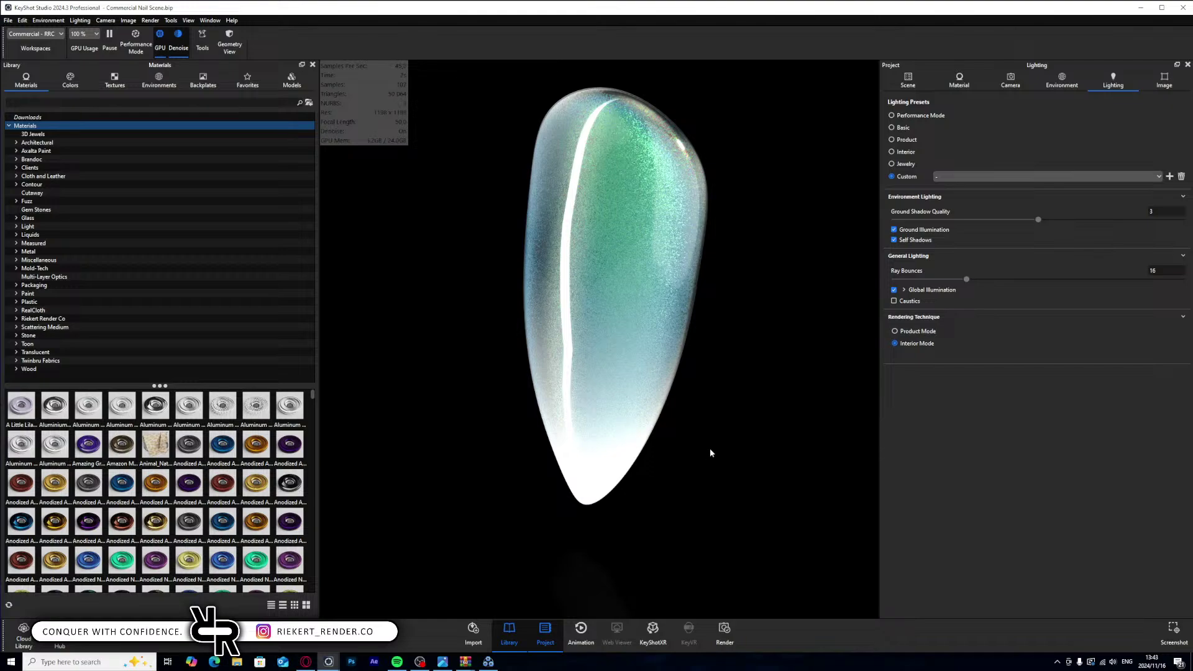
drag(710, 452, 659, 376)
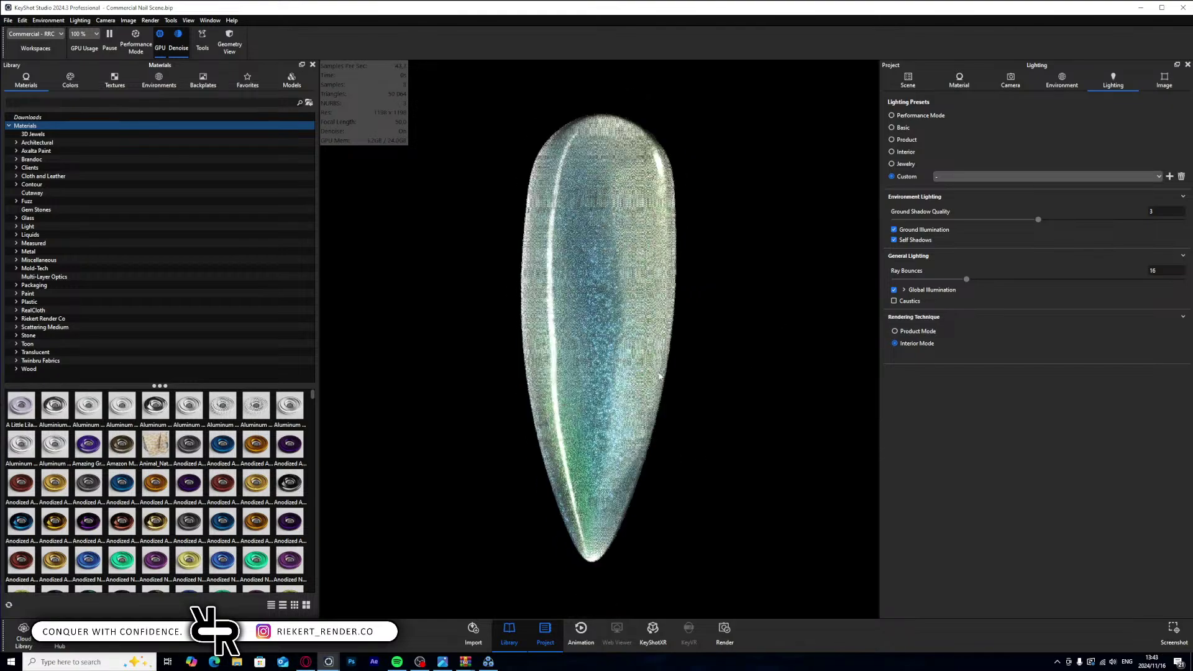
- Disable the ALM2_Gradient_Circle #3 light in the All Black 4K environment's HDRI
click(1059, 87)
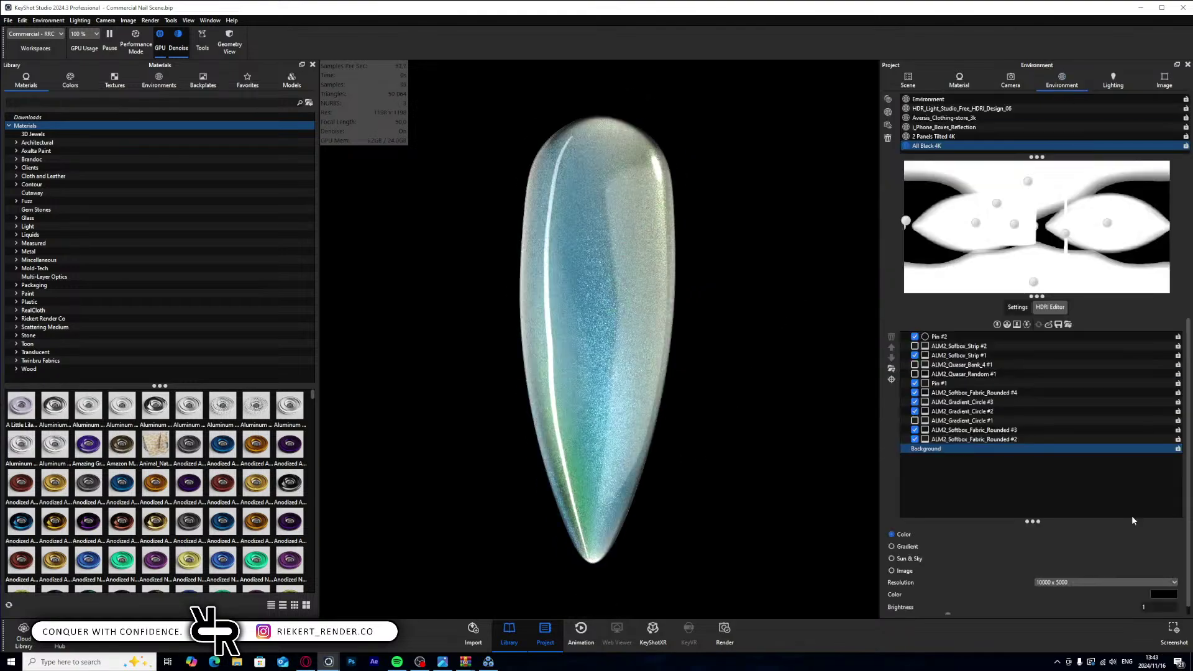
click(1034, 283)
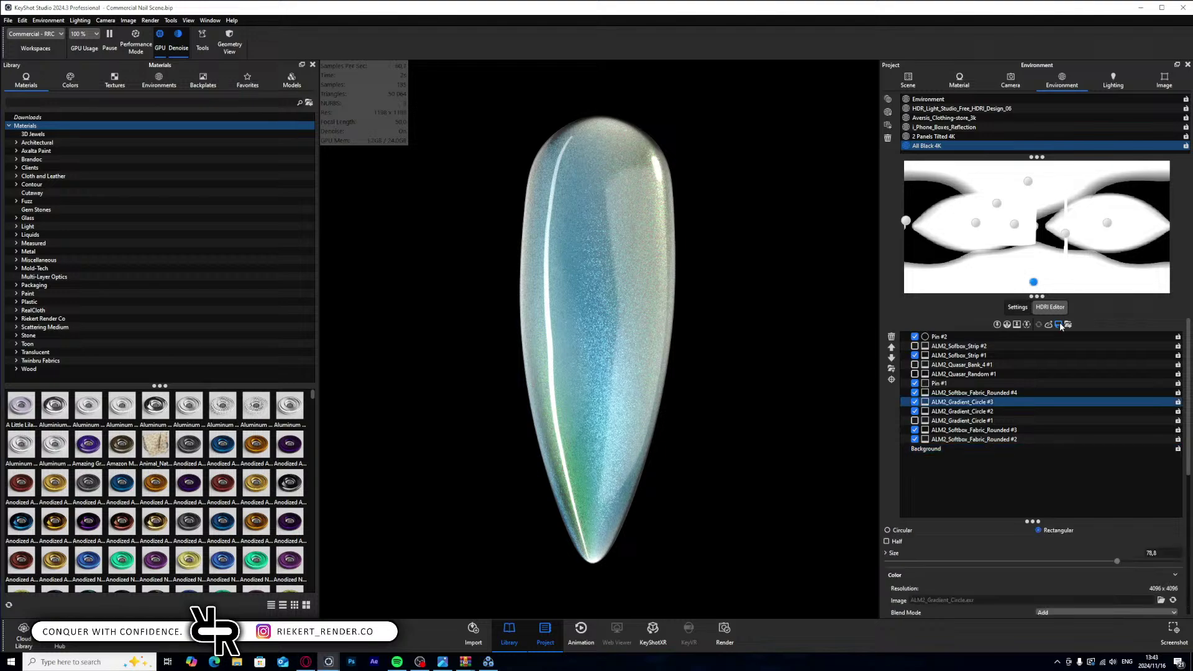
click(914, 402)
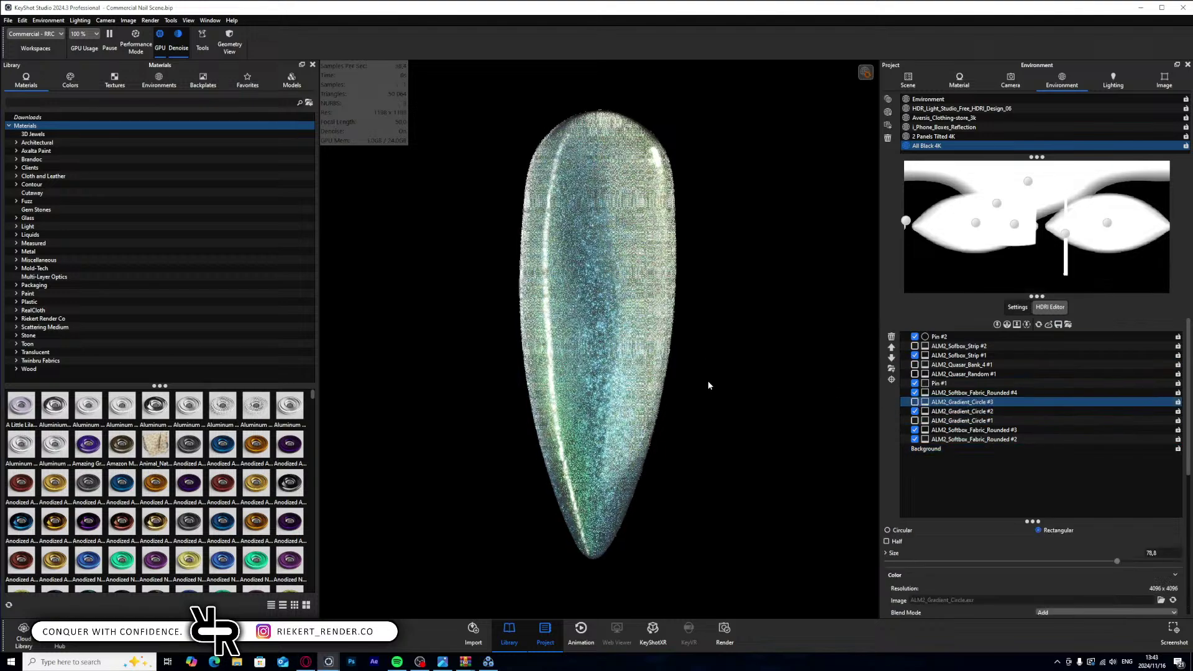
- Examine the nail's glitter flakes close up and its colour shift and reflections from several angles
drag(707, 380, 670, 381)
scroll(712, 372, up, 5)
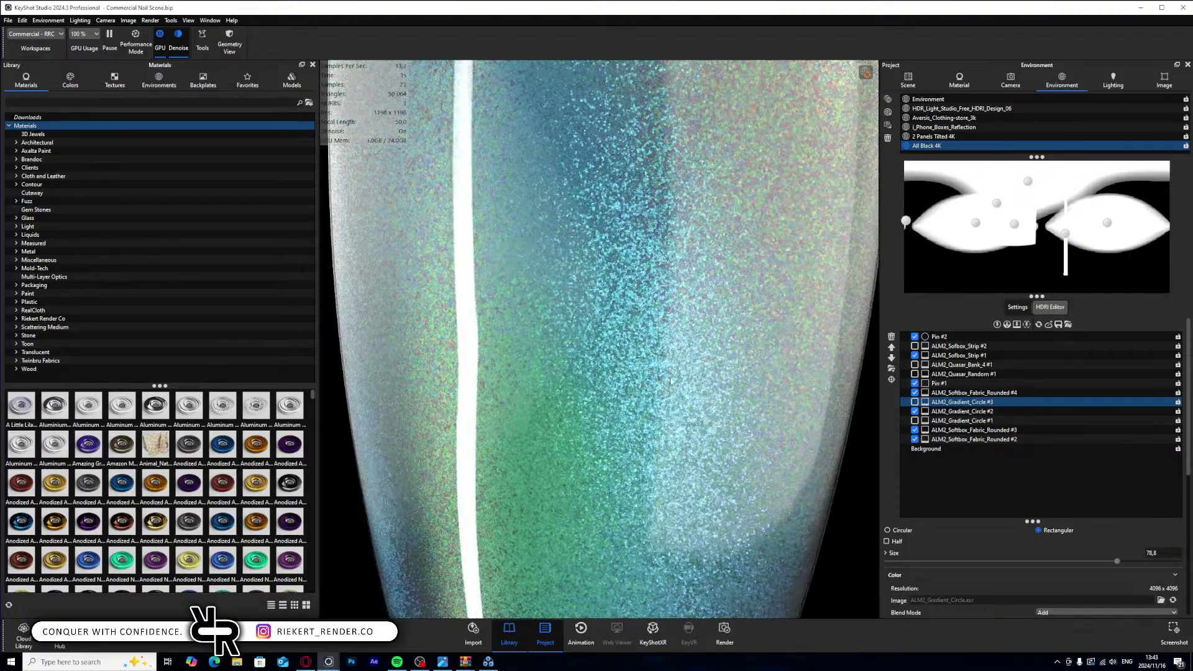
scroll(622, 389, up, 3)
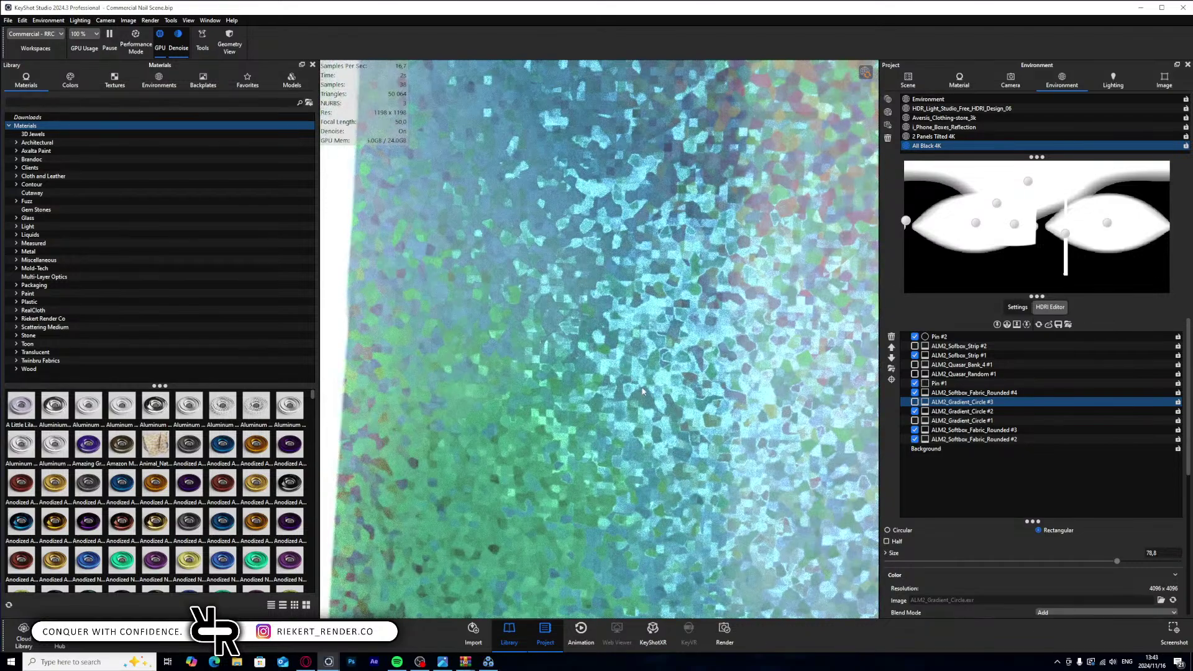
drag(617, 418, 678, 392)
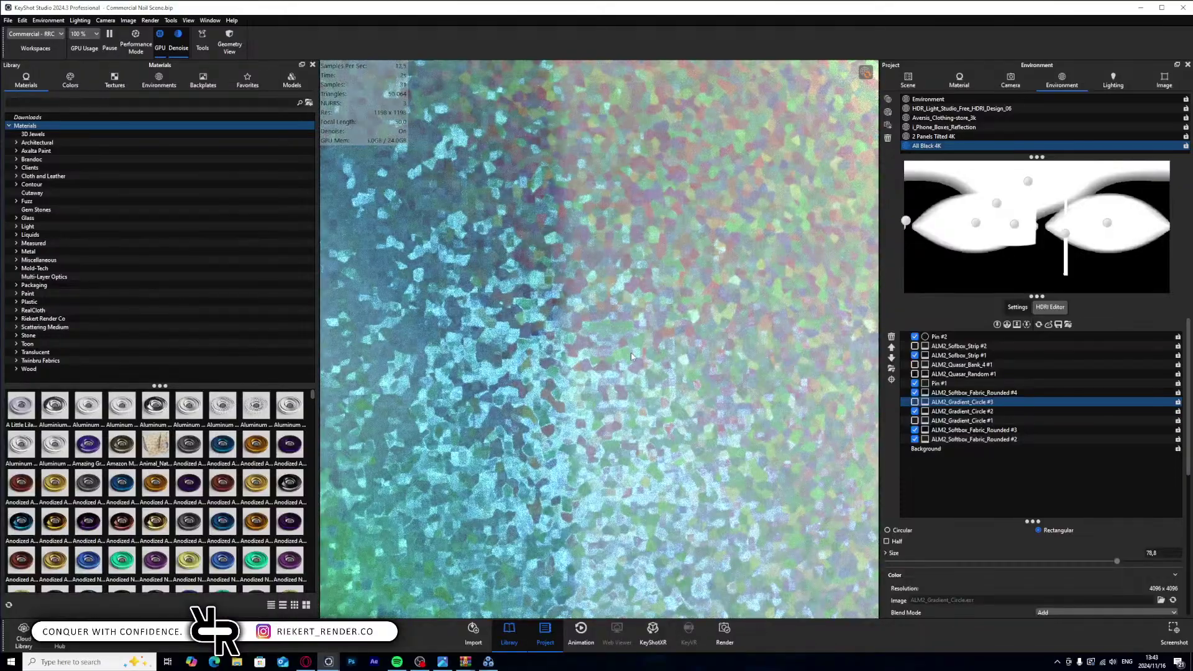
scroll(631, 356, down, 3)
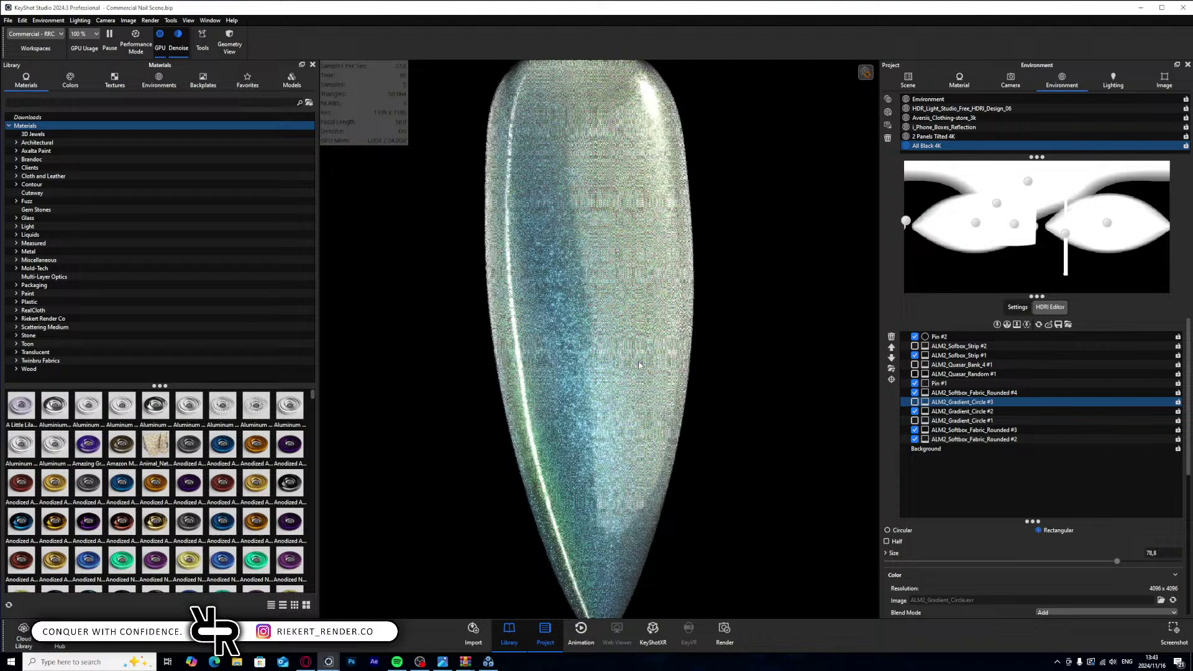
scroll(640, 365, down, 3)
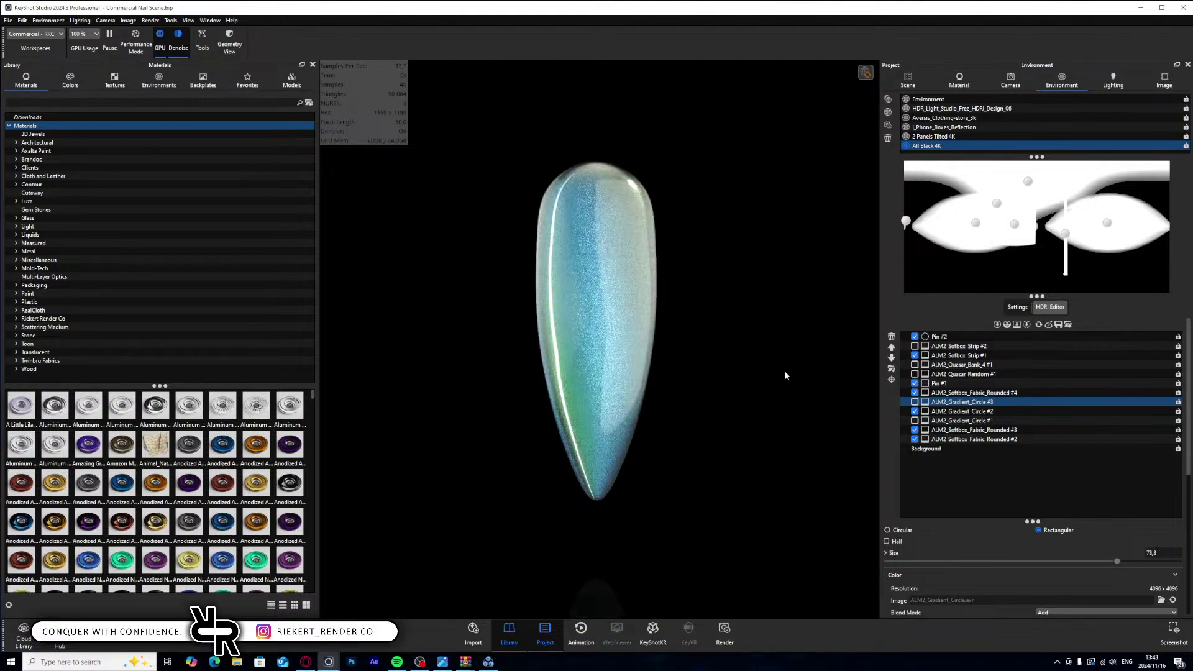
drag(714, 362, 751, 366)
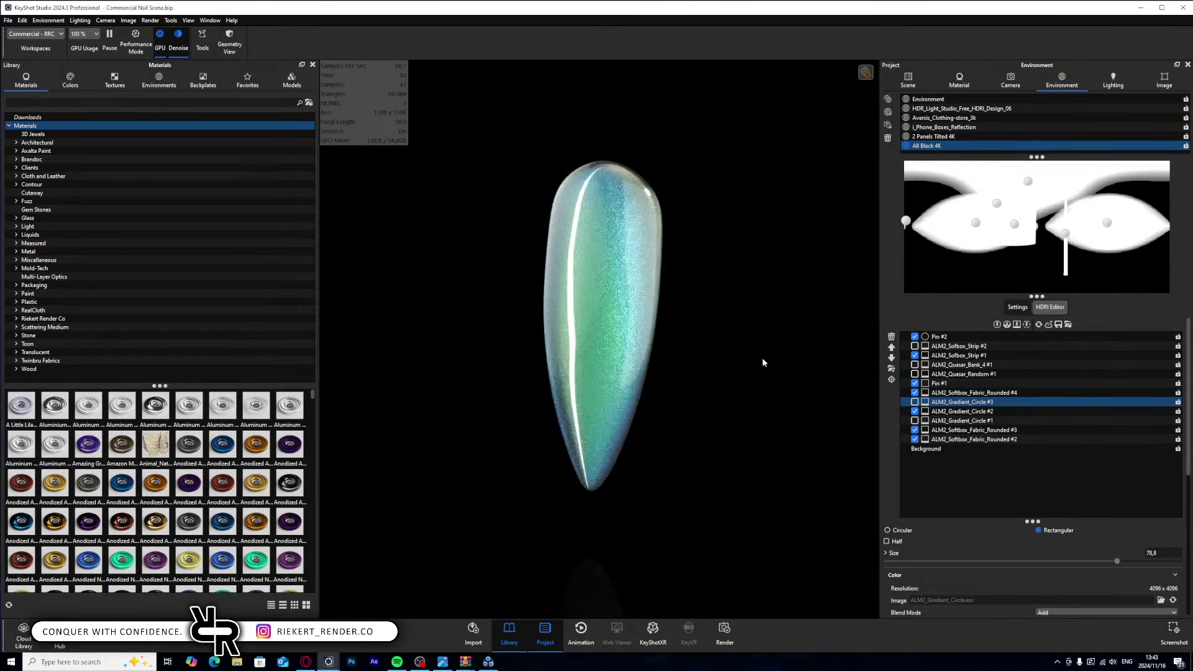
drag(681, 297, 621, 299)
- Close the Commercial Nail Scene without saving the changes and minimise Network Monitor
click(1183, 7)
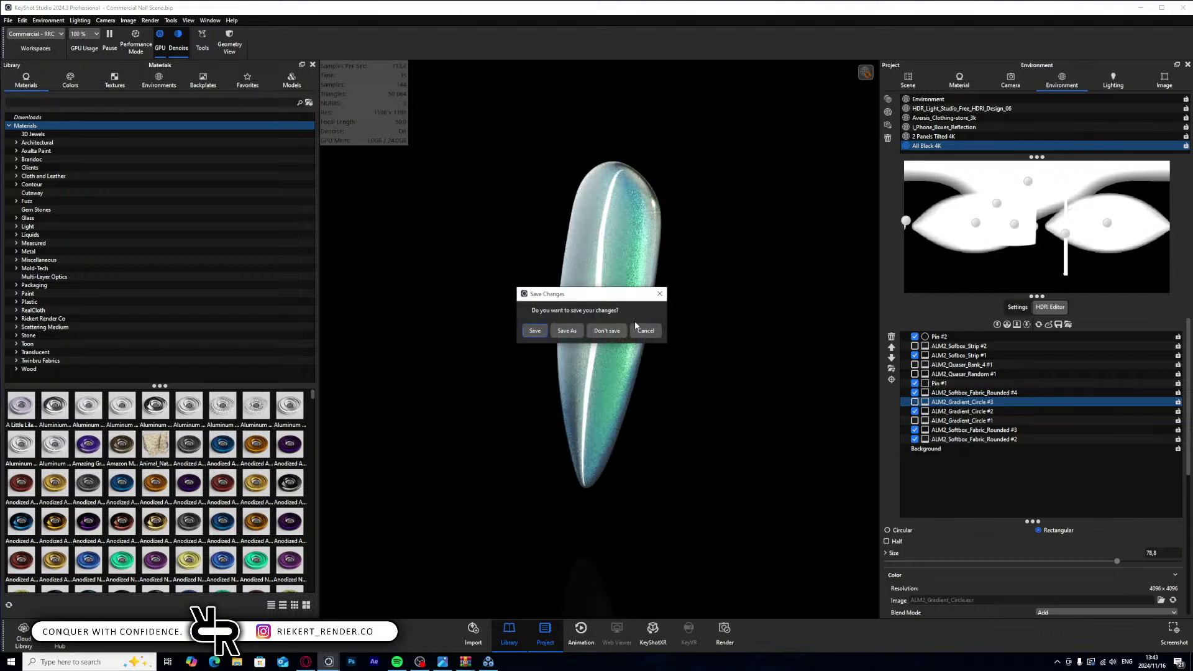
click(607, 331)
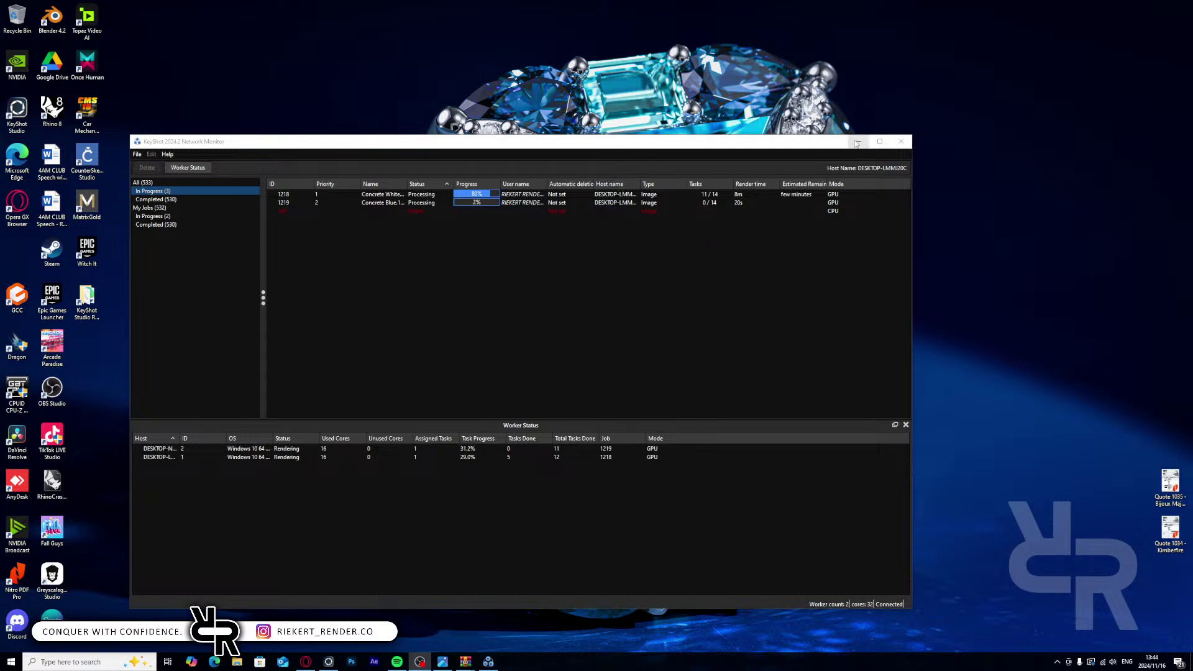
click(857, 143)
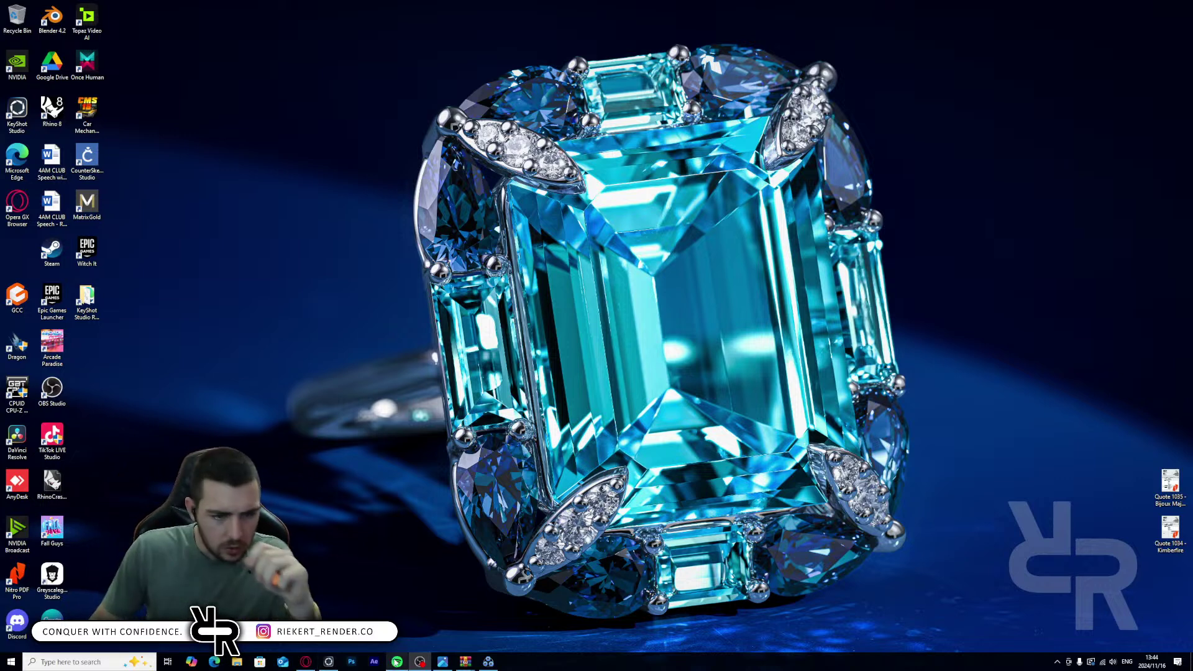
- Switch to Network Monitor, review the Concrete White and Concrete Blue render jobs, and widen the Status column
click(488, 661)
click(505, 195)
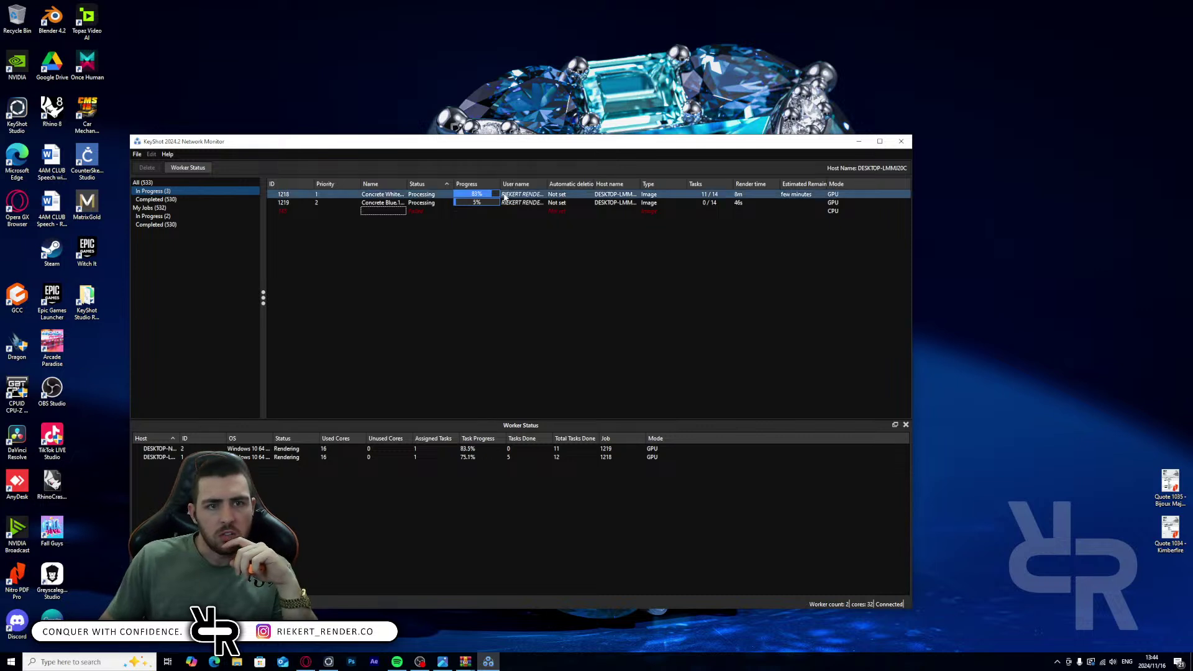
shift+click(509, 203)
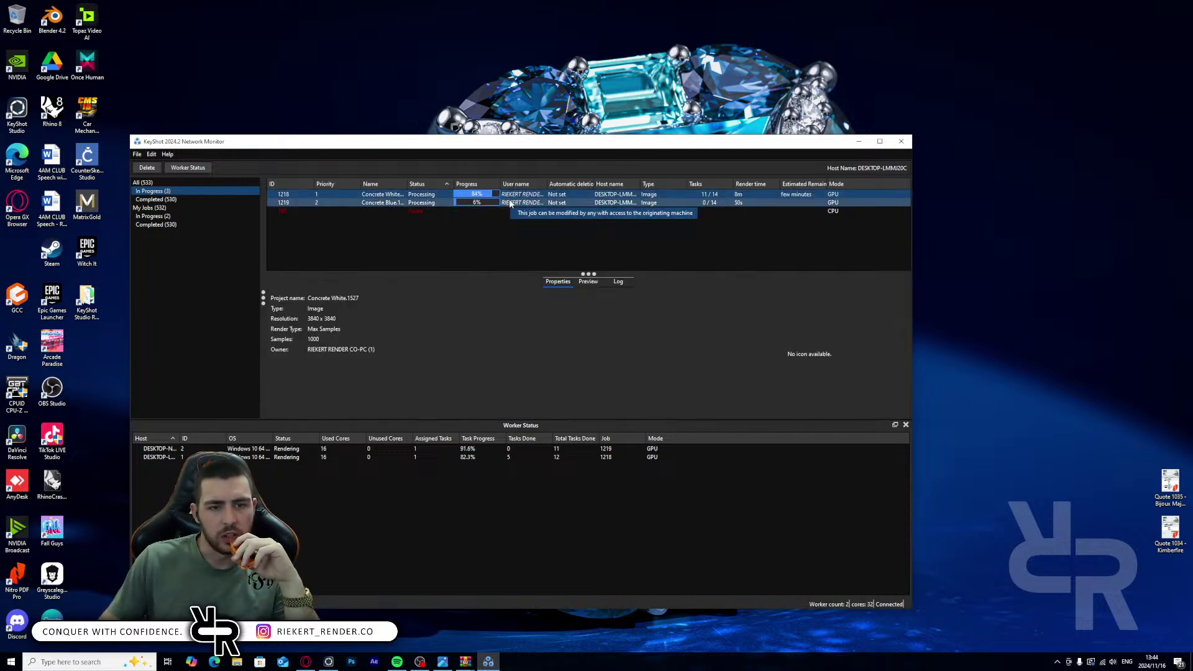
ctrl+click(511, 203)
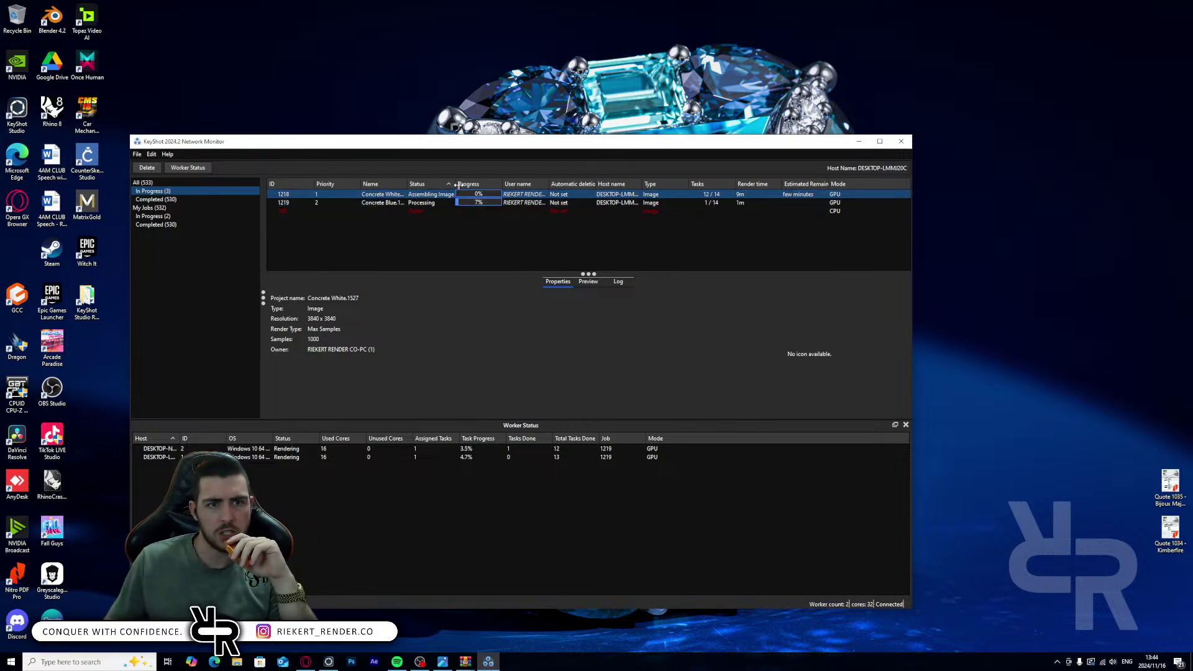
drag(454, 185, 509, 184)
- Inspect the properties of the failed Concrete White job in the network job list
click(236, 662)
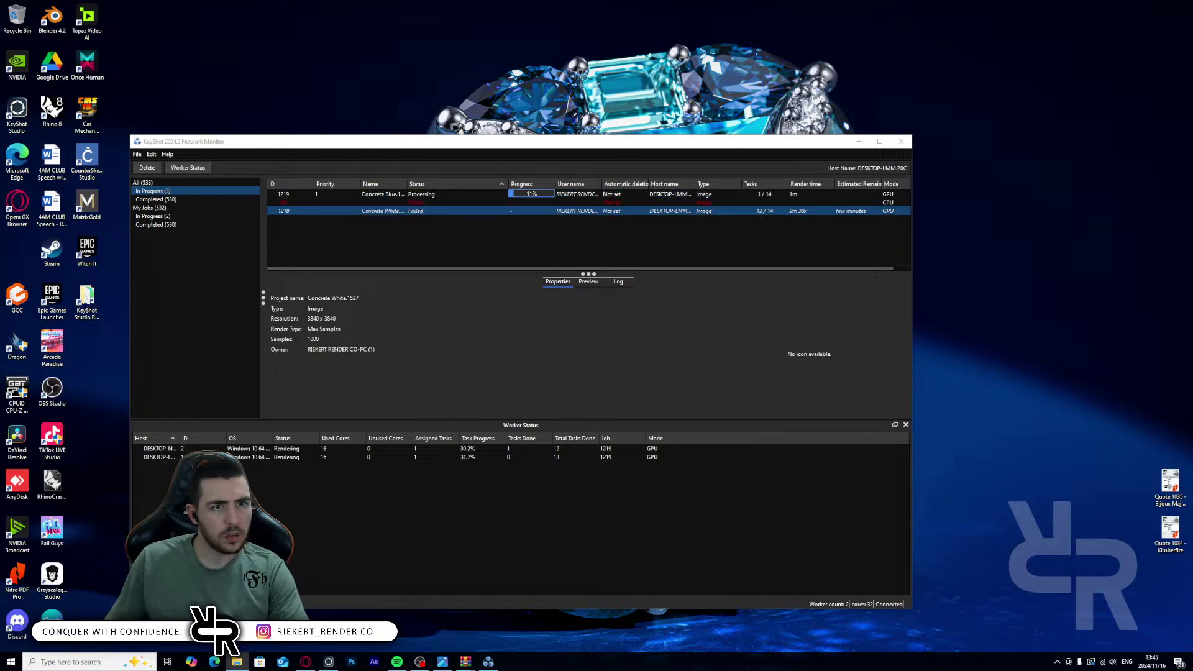
click(437, 241)
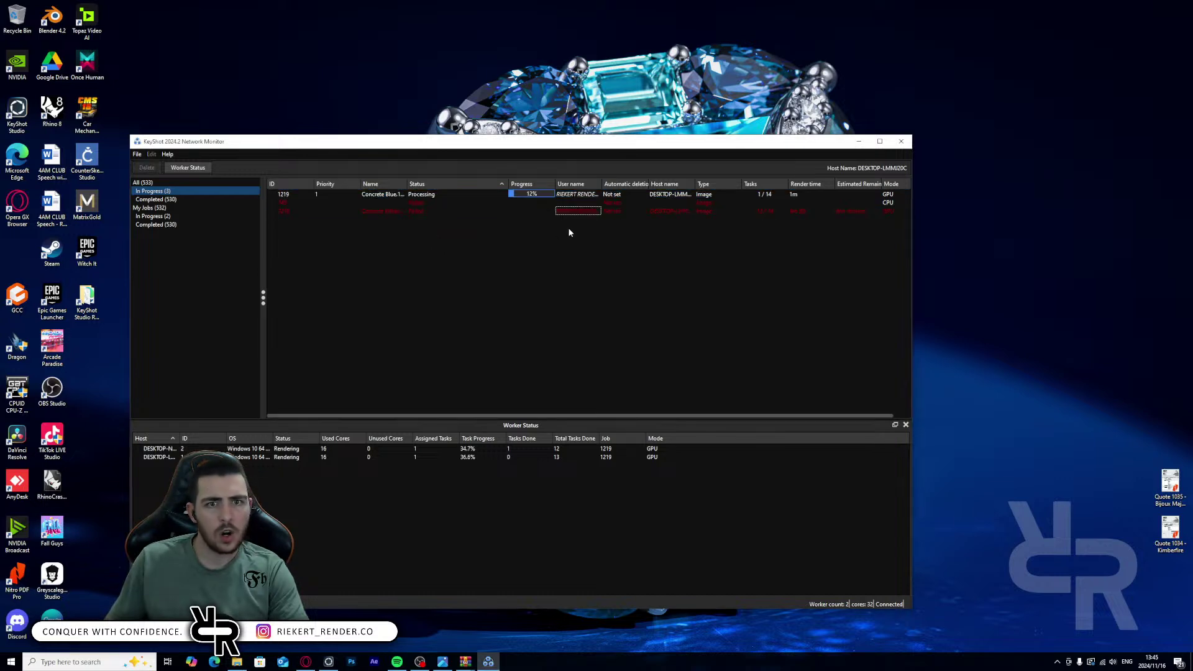
click(566, 212)
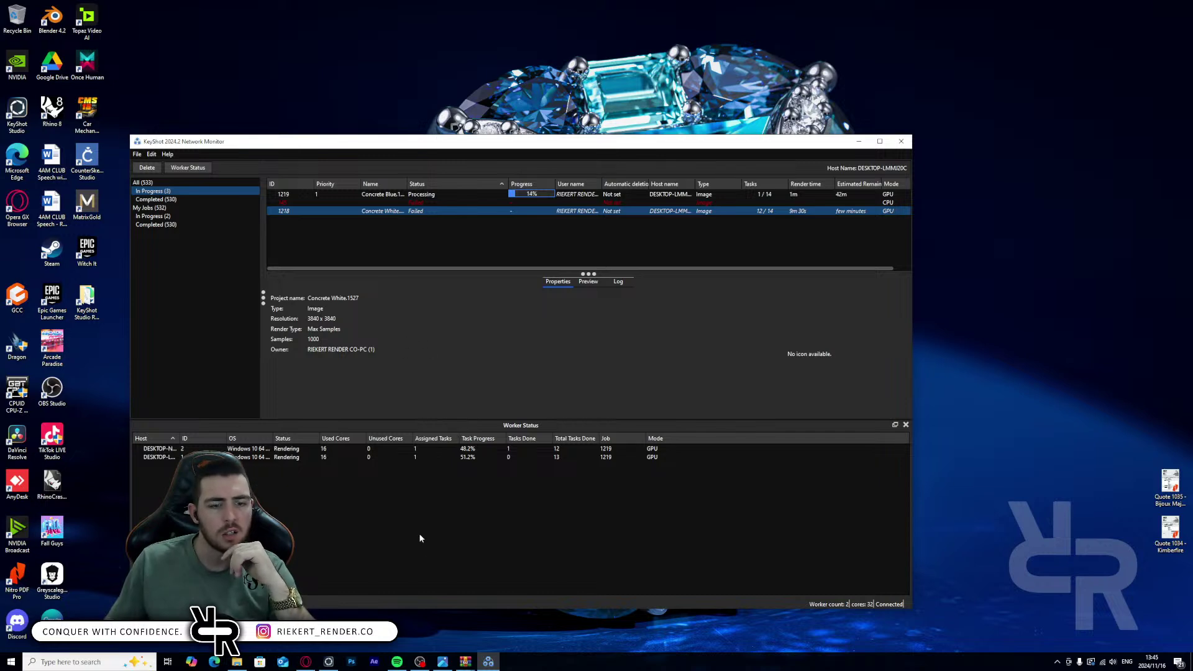
- Switch to the paused KeyShot ring scene, resume rendering, and make White the active variant of the Ground Material
click(329, 661)
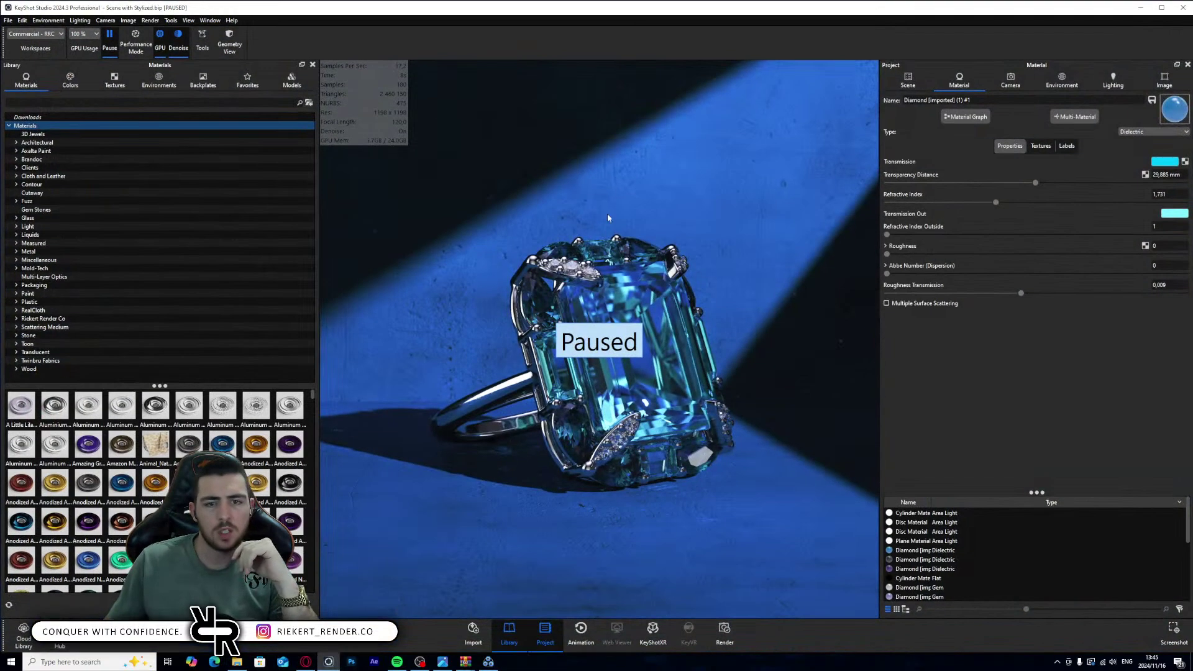
click(109, 36)
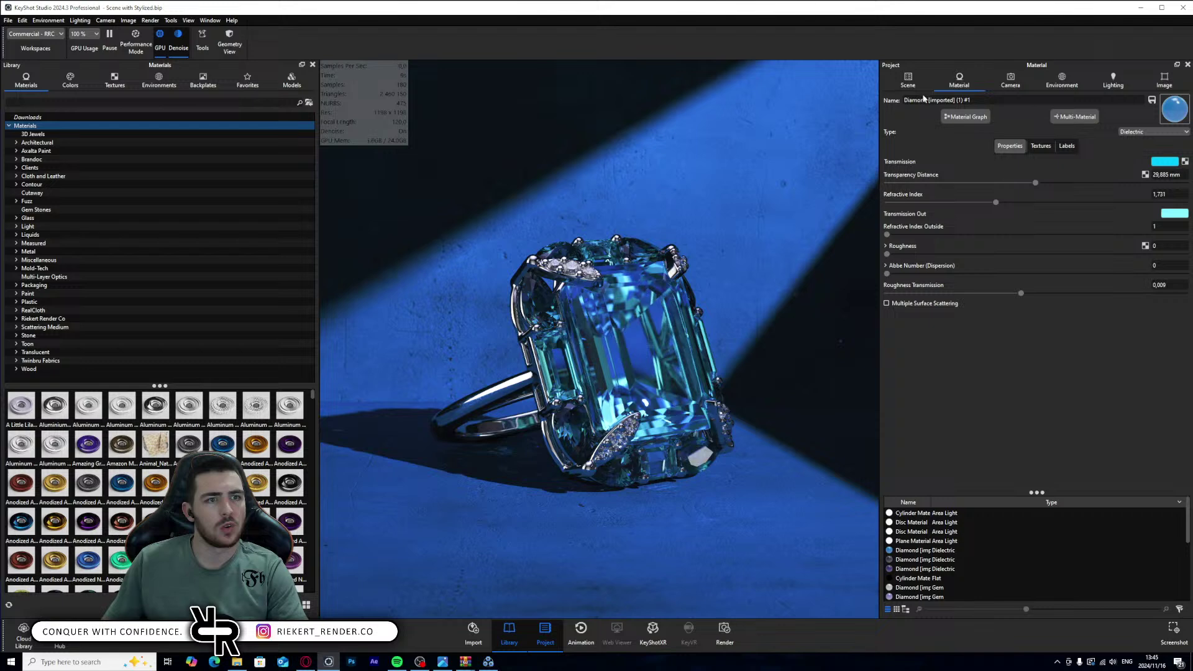
click(909, 81)
mouse_move(921, 141)
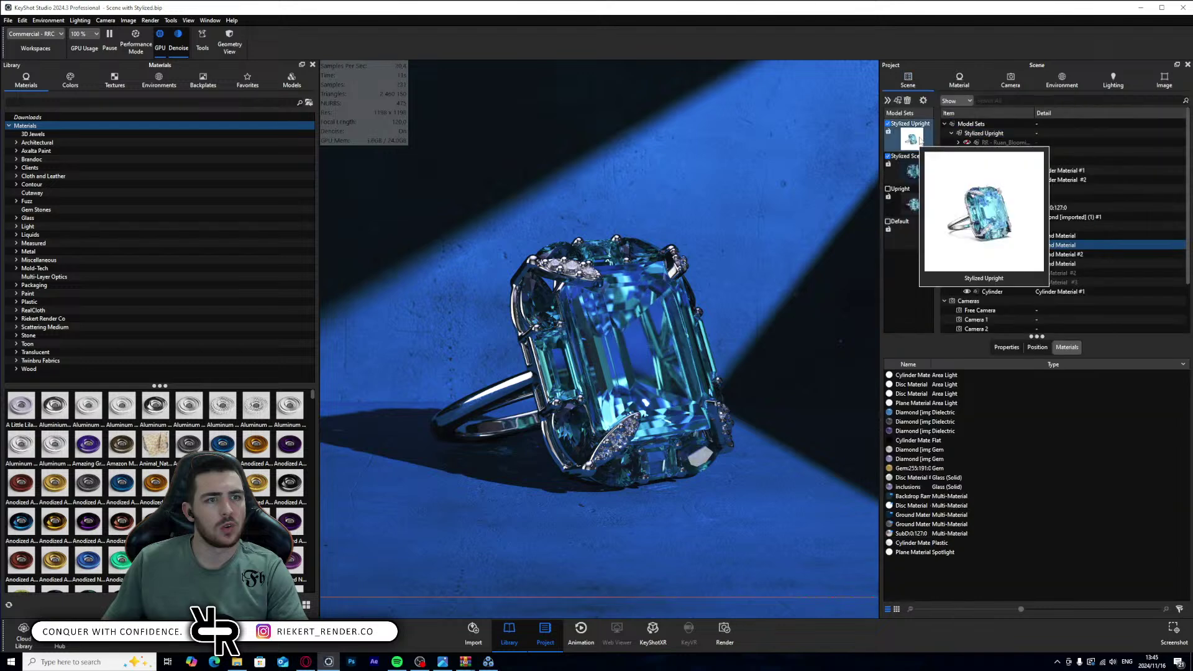
double_click(727, 301)
click(959, 154)
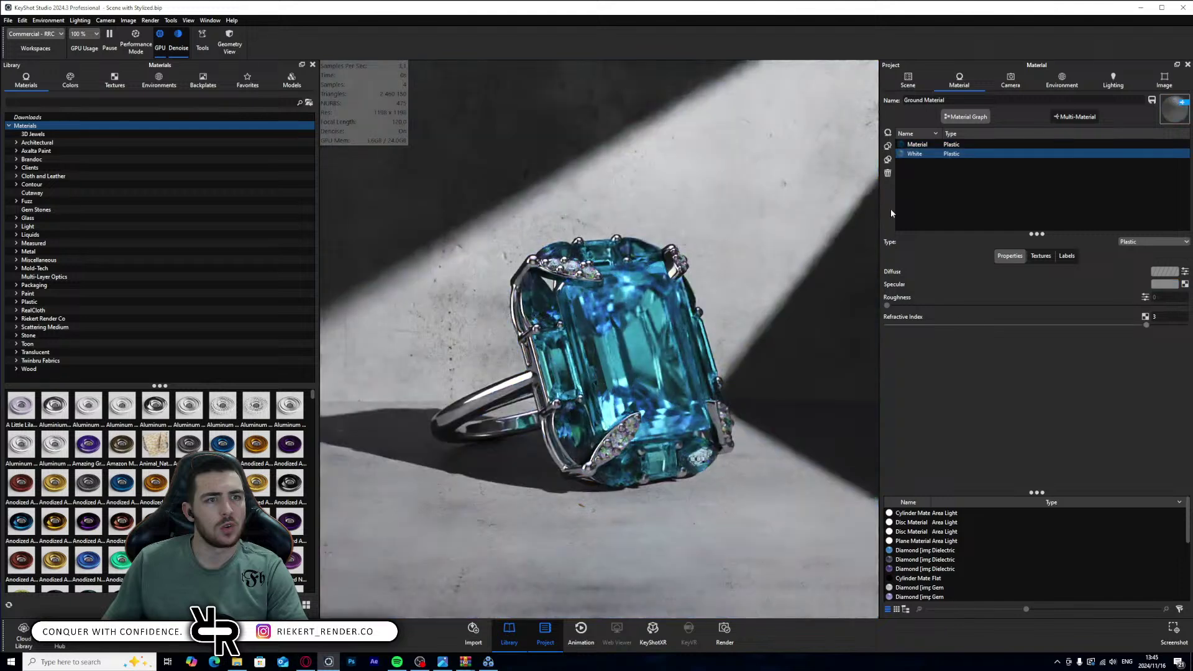
- Name the still image render Concrete White and set its resolution to 2560 x 2560 px
click(725, 632)
click(185, 127)
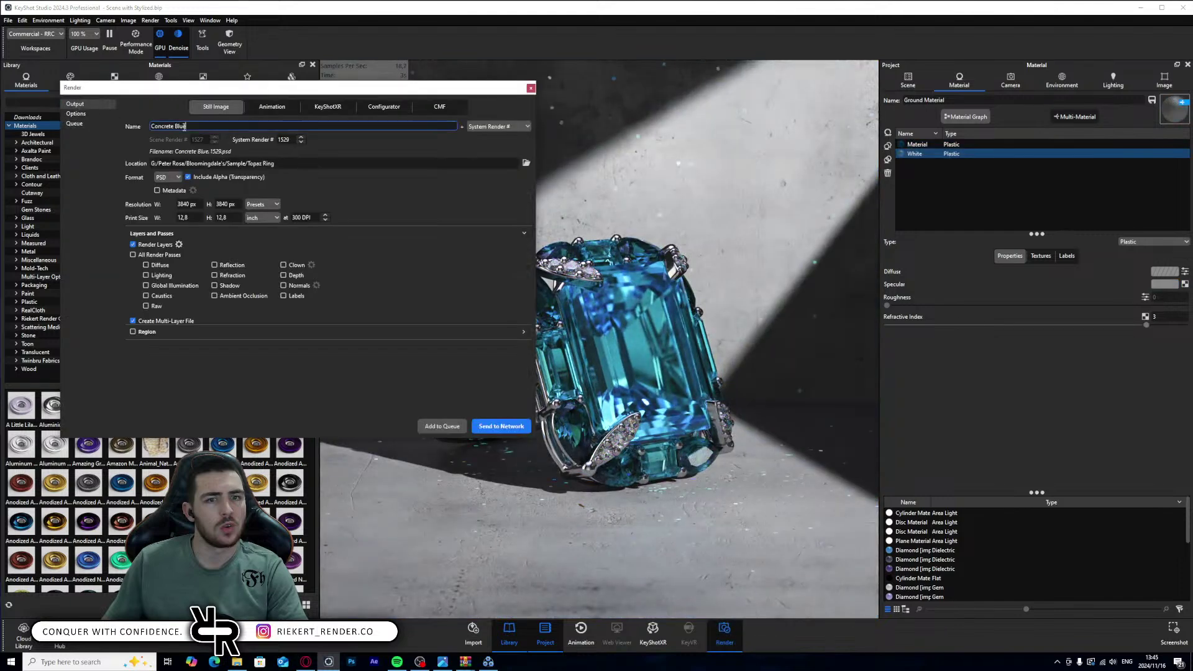
text(White)
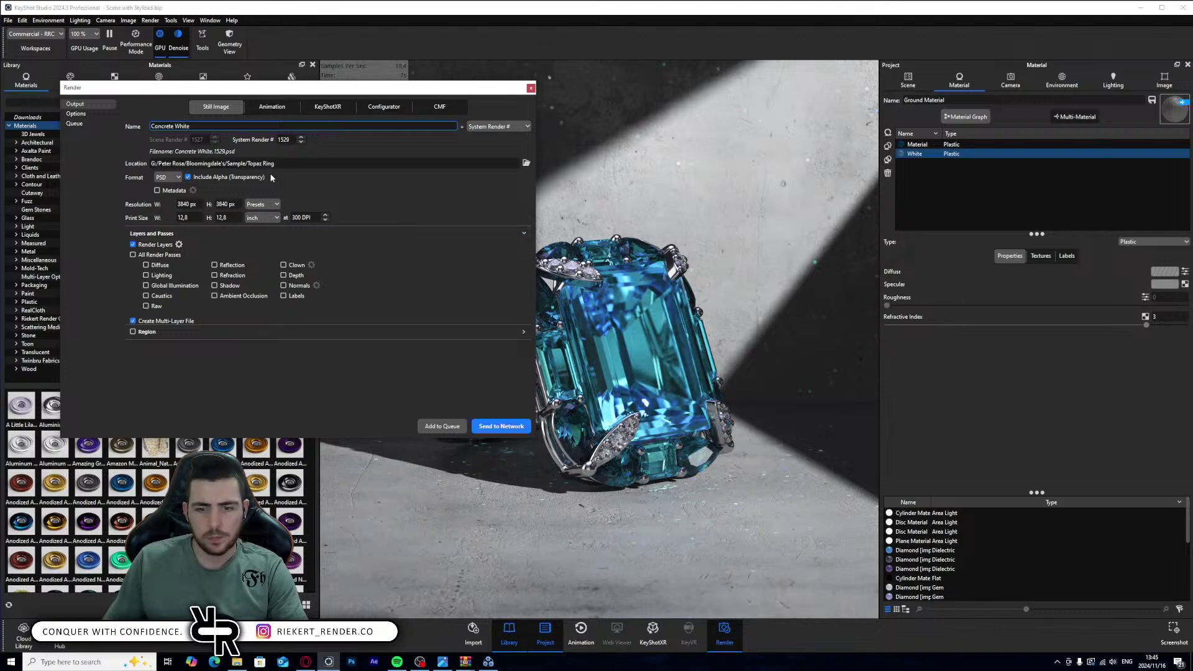
click(256, 205)
click(280, 235)
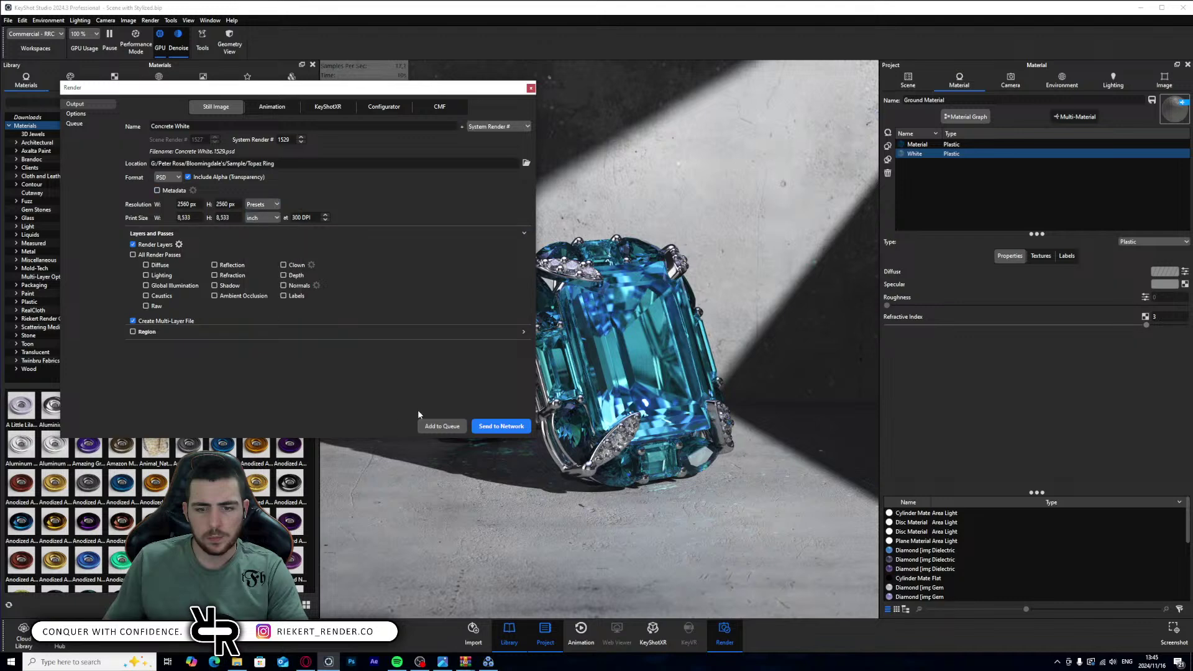
- Add the Concrete White render to the local queue, accept the denoise notice, and process the queue
click(447, 427)
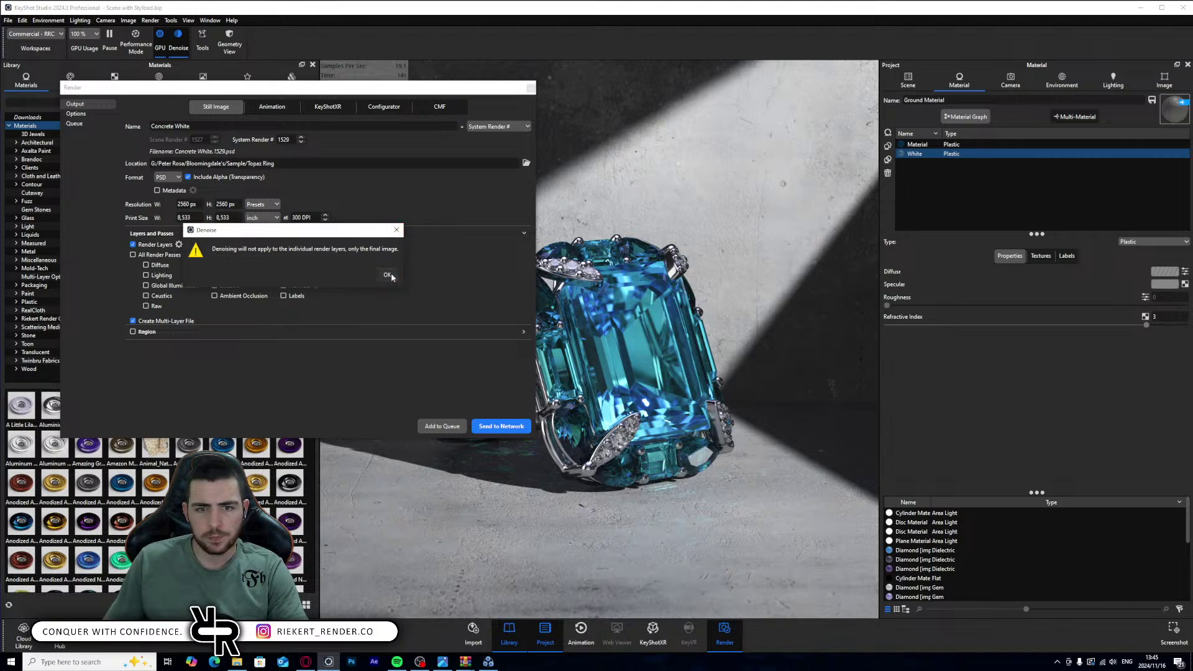
click(387, 275)
click(74, 123)
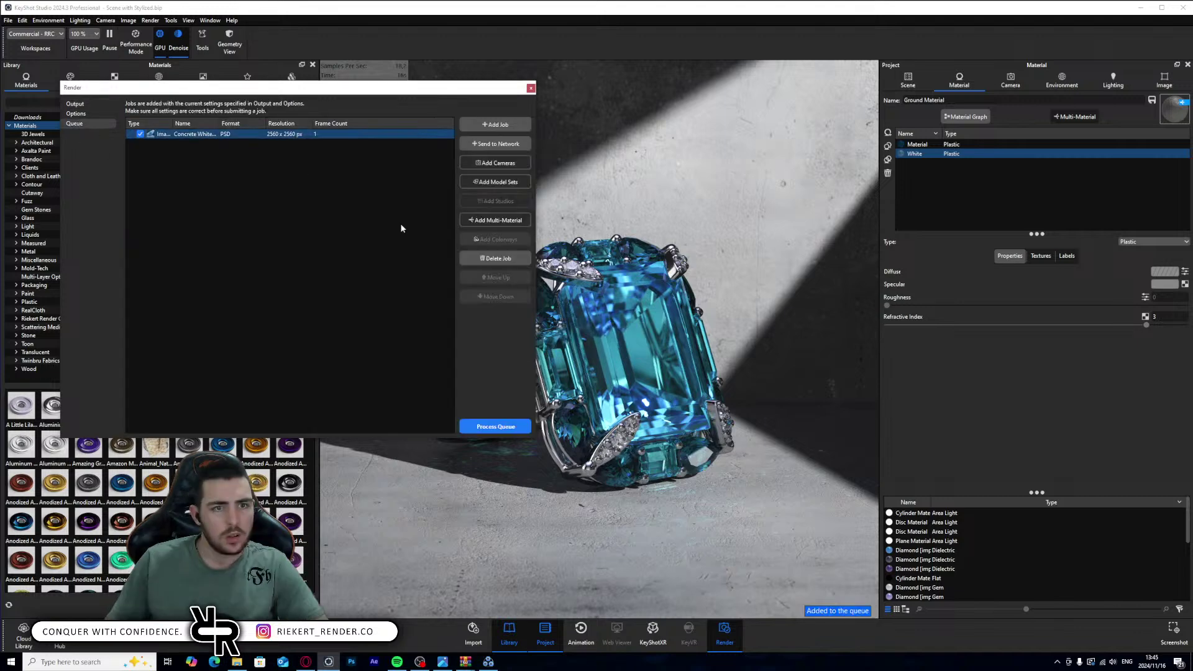
click(496, 427)
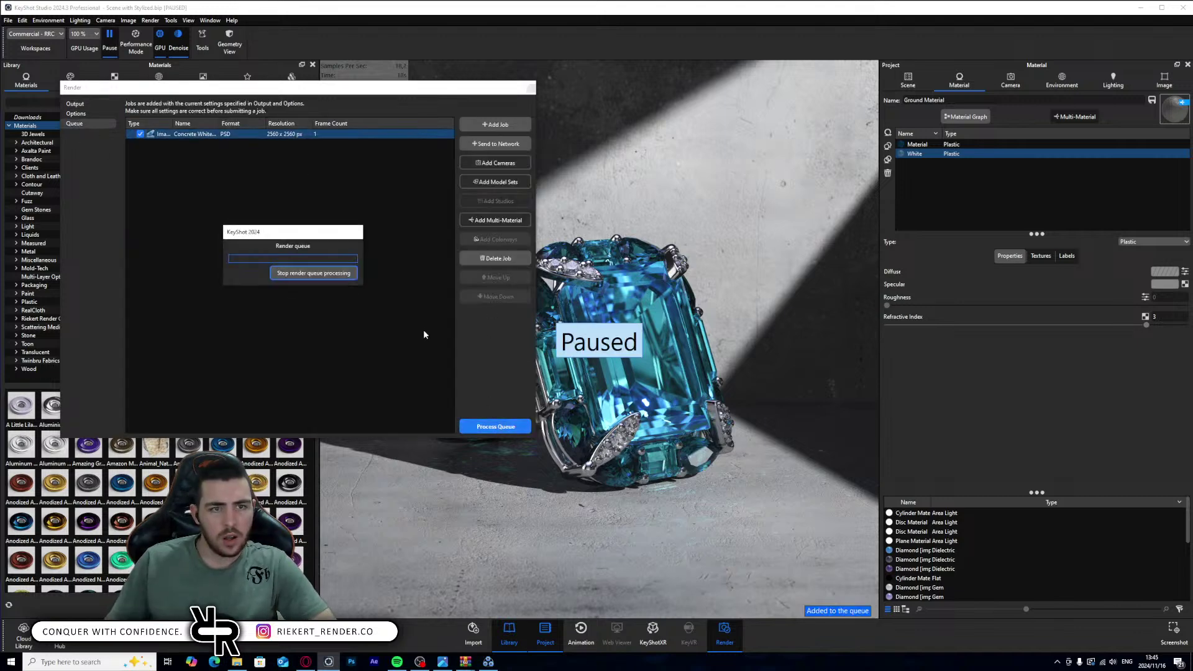
- Switch to the KeyShot Network Monitor, pause the Concrete Blue job by aborting its current tasks, and remove it
click(488, 661)
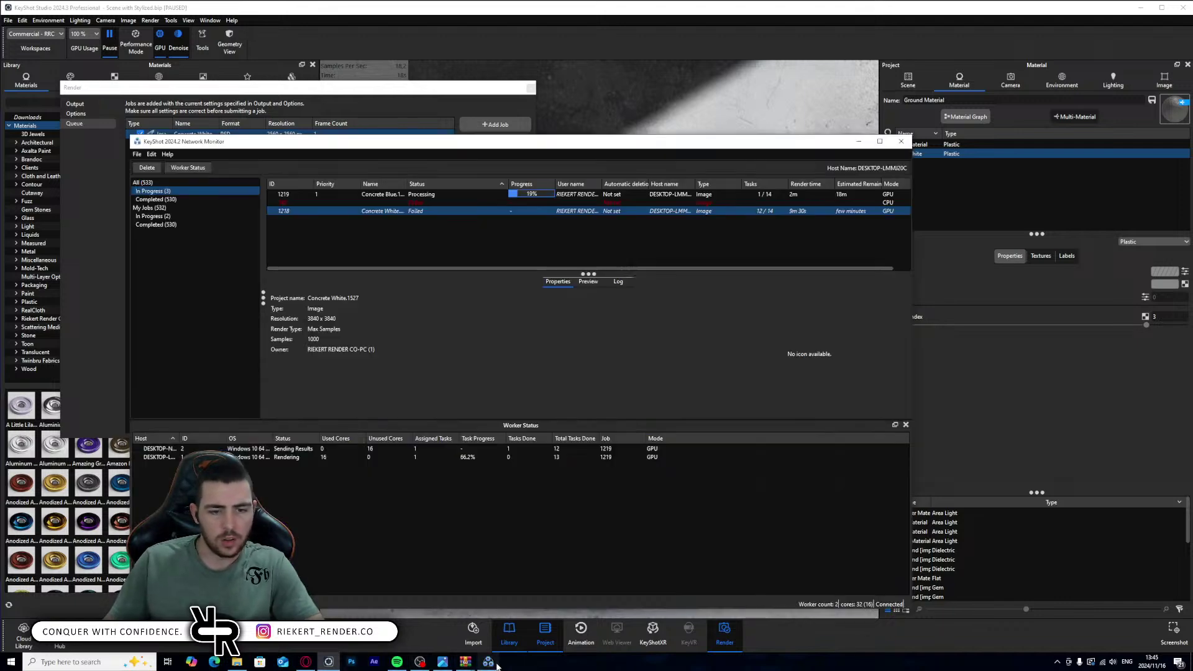
right_click(429, 194)
click(446, 203)
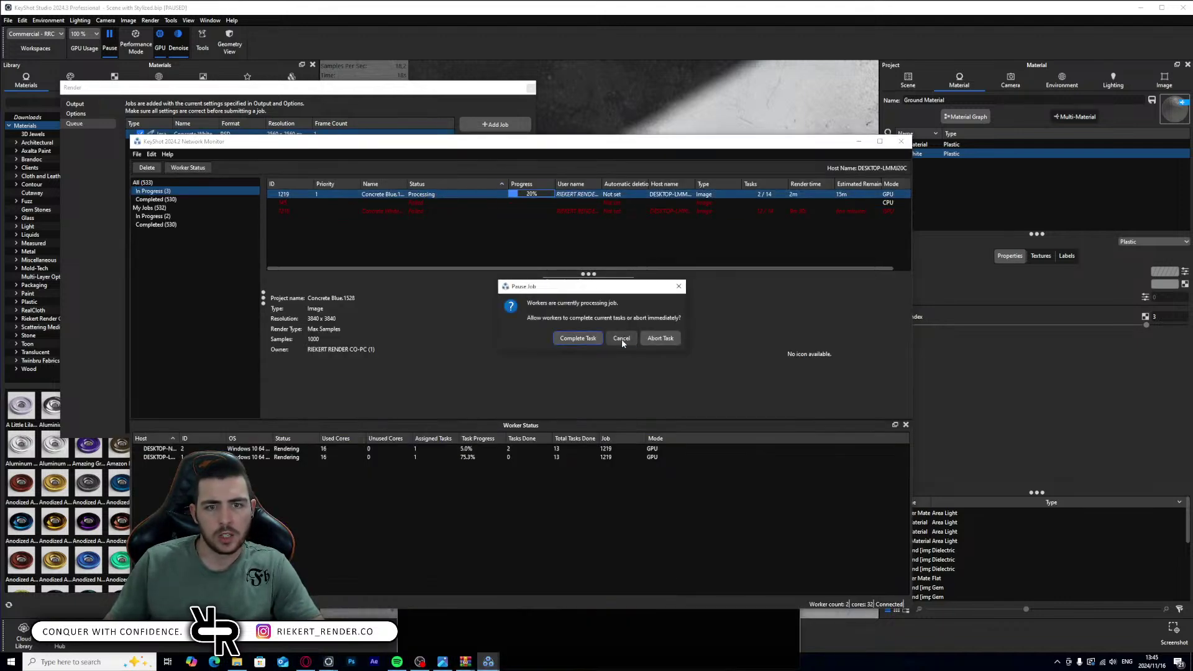
click(656, 340)
right_click(443, 195)
click(458, 230)
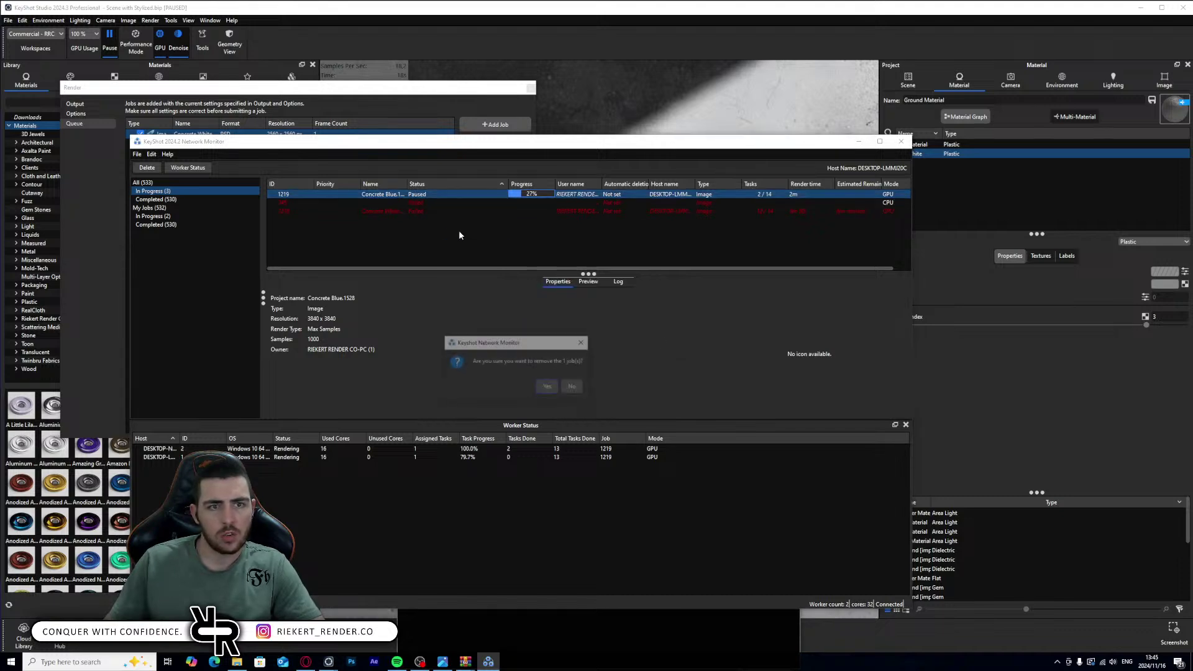
click(549, 387)
- Remove the failed Concrete White job from the network job list and minimize the Network Monitor
right_click(416, 203)
click(447, 238)
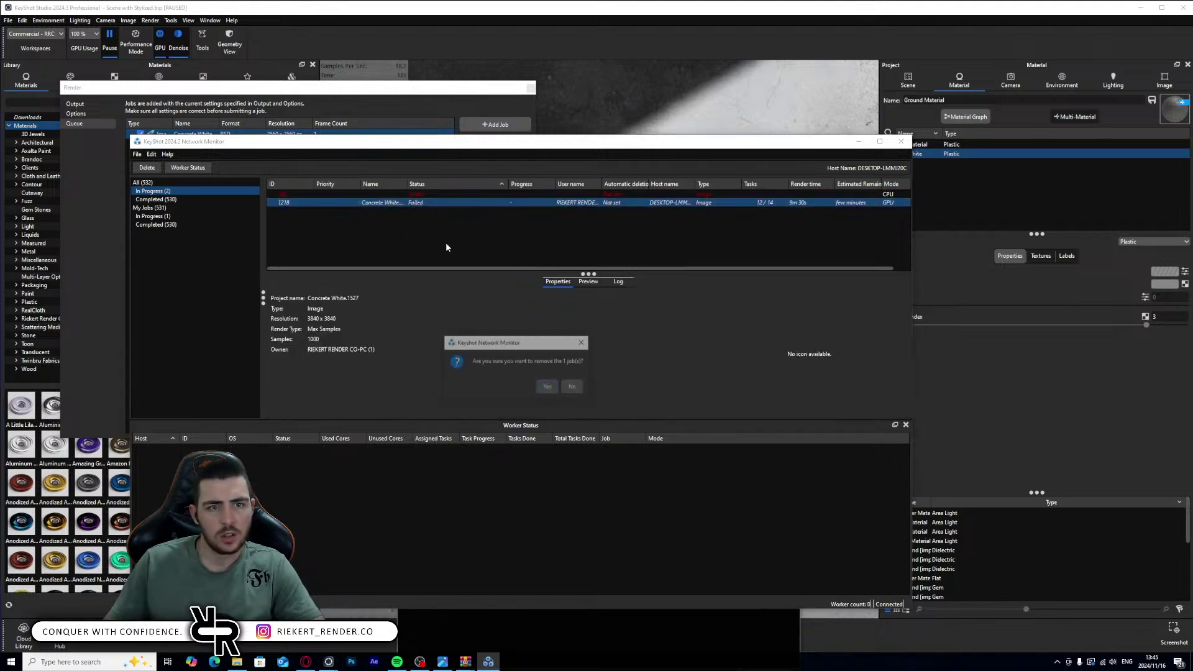
click(557, 388)
click(859, 142)
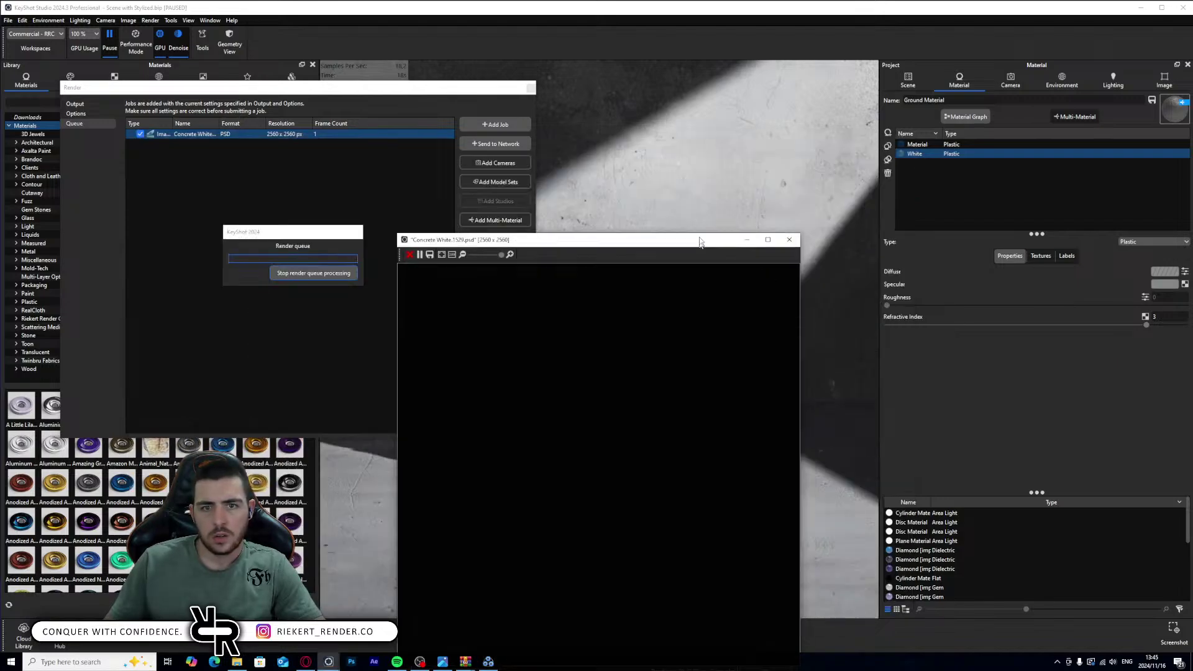
- Maximize the Concrete White render window and examine the ring, its shadows and the concrete ground as it renders
double_click(700, 241)
scroll(682, 315, down, 3)
scroll(682, 316, up, 4)
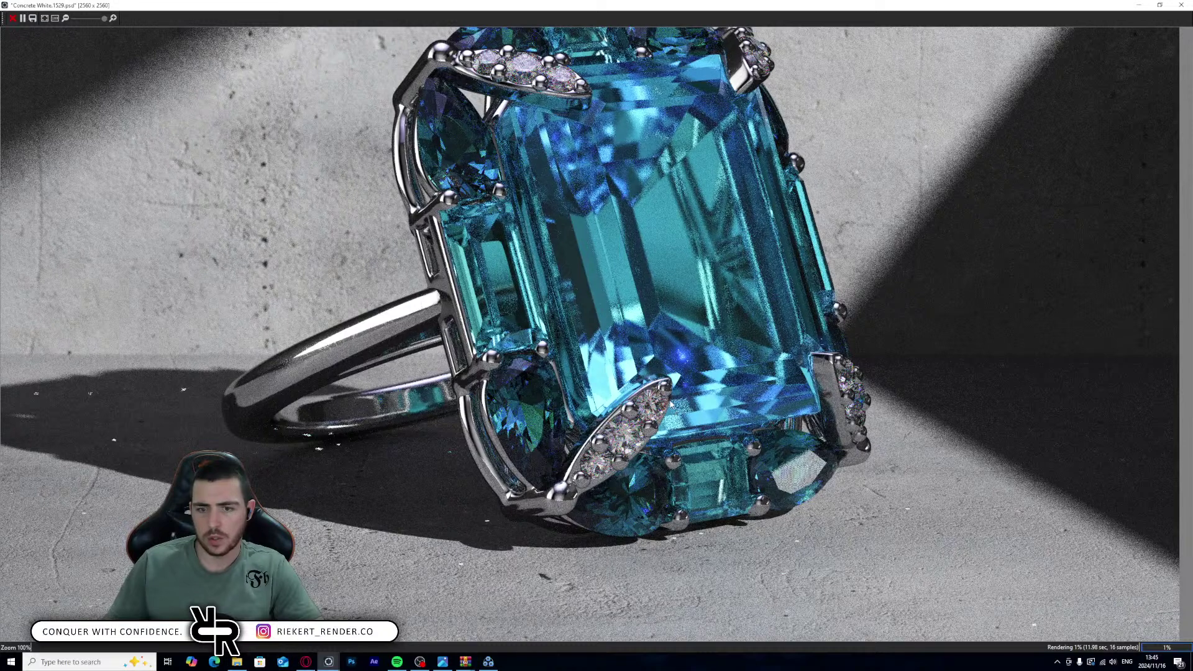
scroll(670, 404, down, 4)
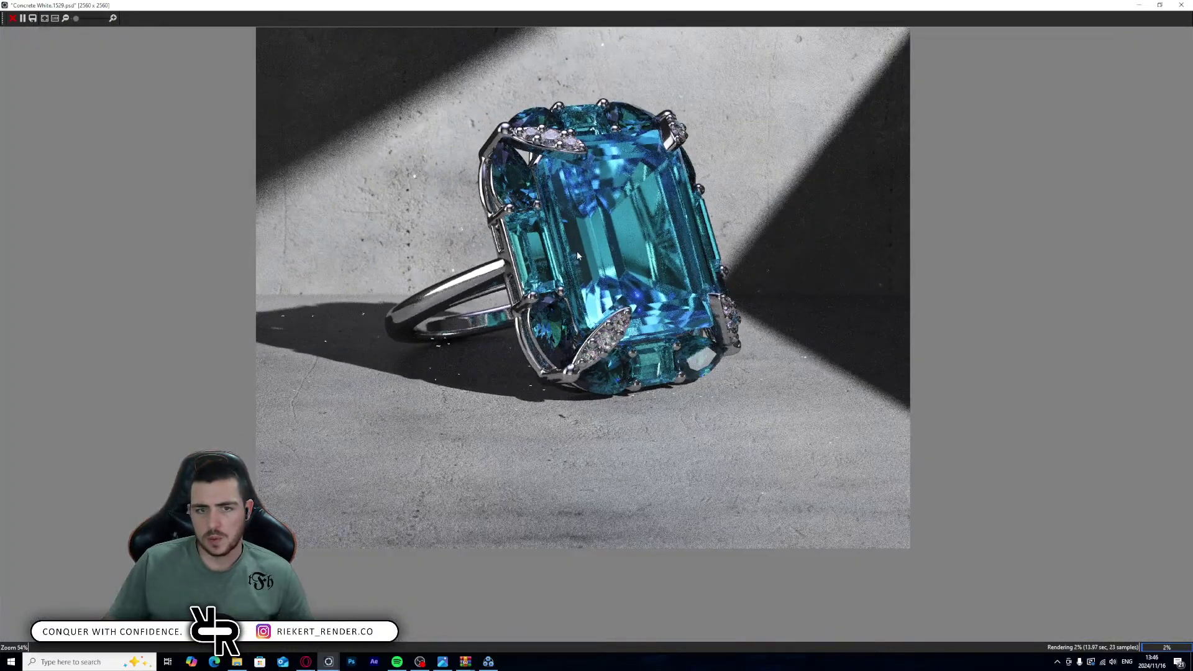
drag(475, 485, 516, 521)
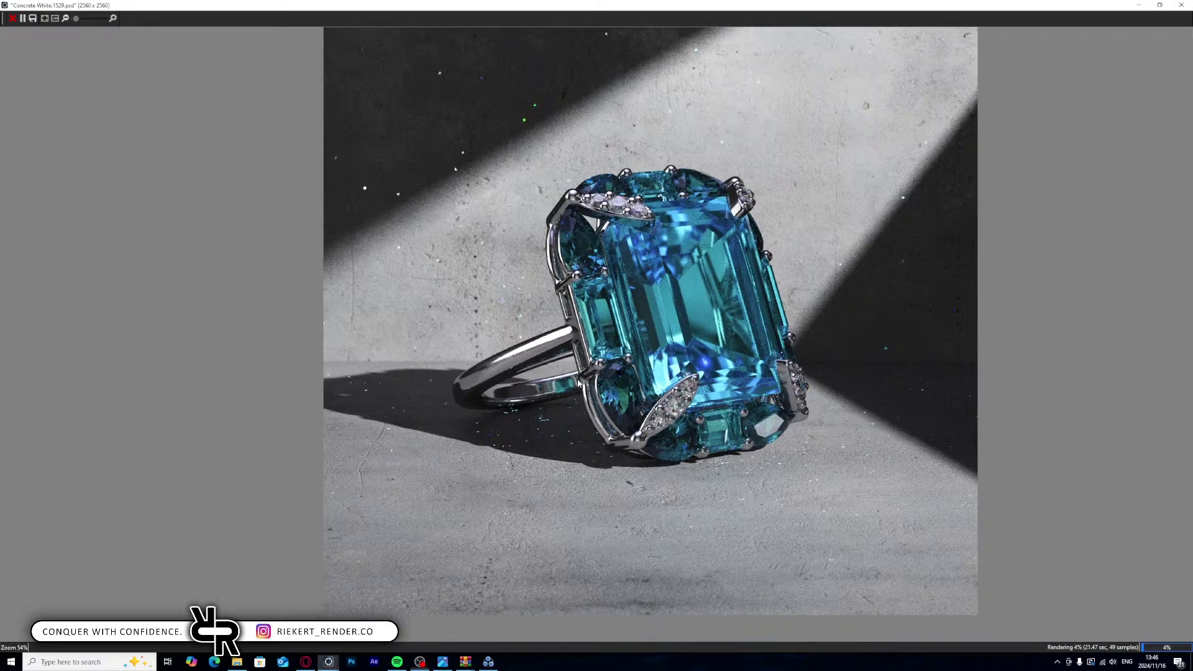
scroll(538, 405, up, 3)
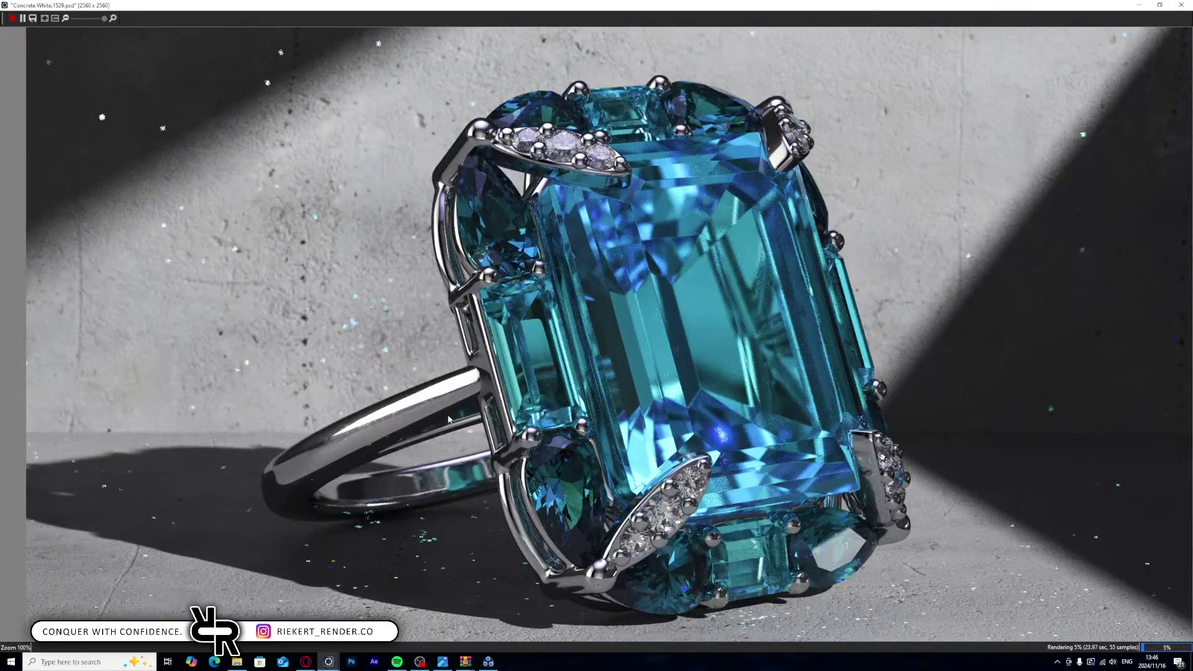
drag(447, 417, 493, 381)
drag(719, 532, 652, 451)
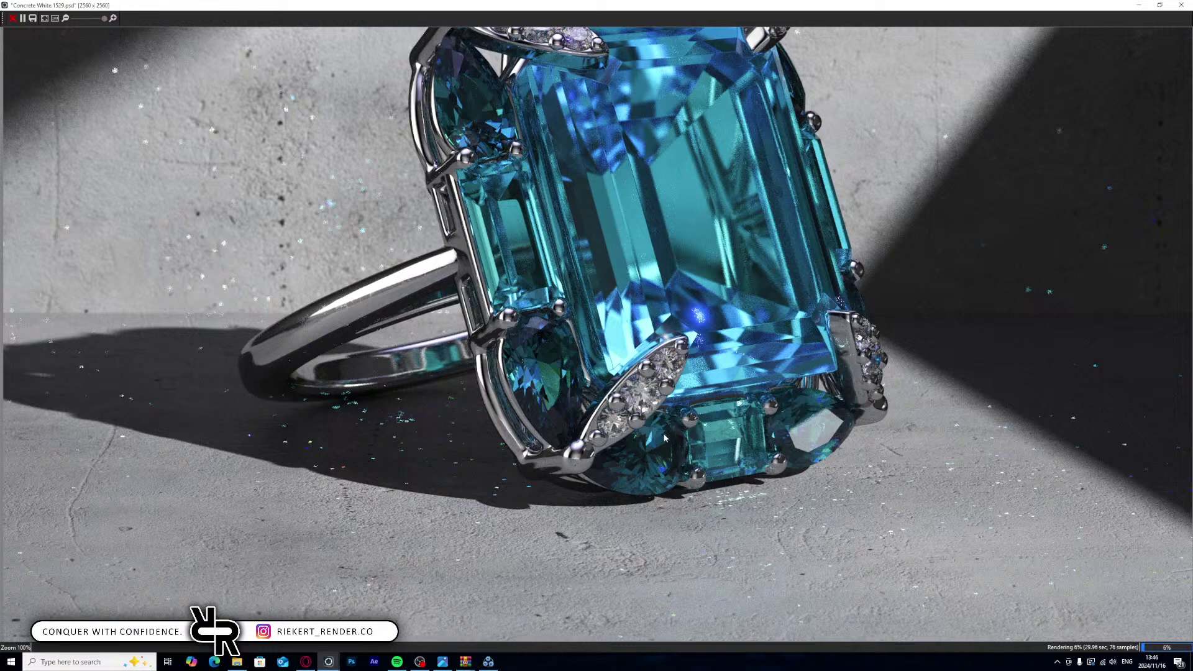
scroll(653, 224, down, 3)
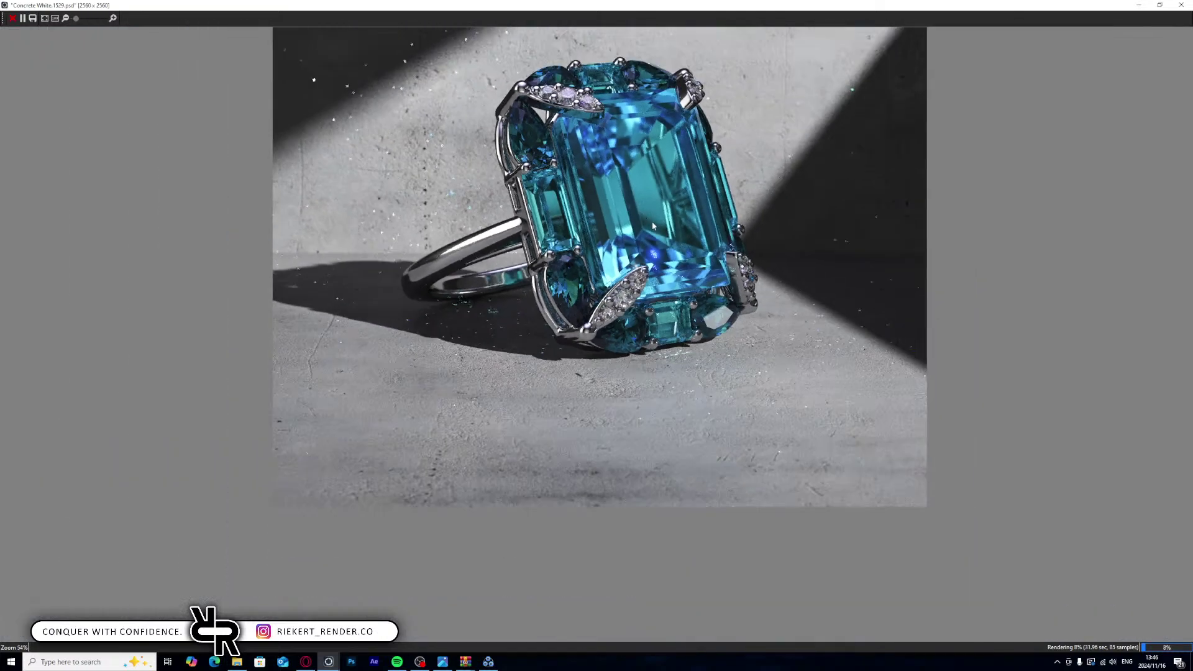
drag(635, 202, 633, 343)
scroll(631, 339, up, 1)
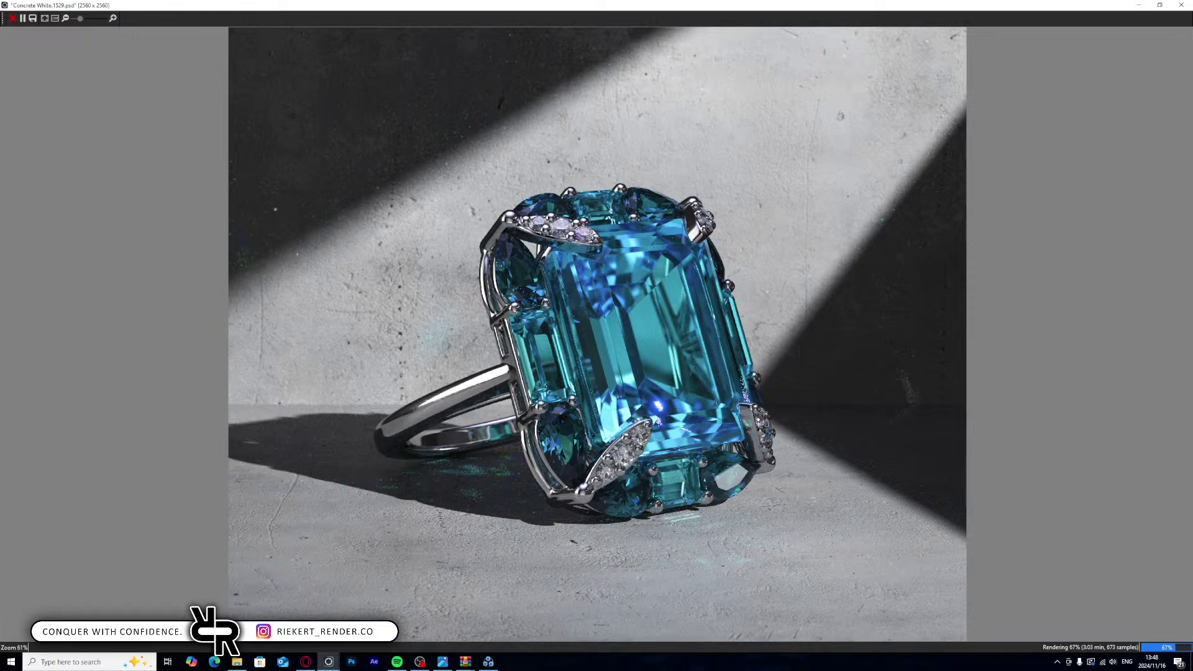
scroll(744, 484, up, 2)
scroll(584, 479, down, 3)
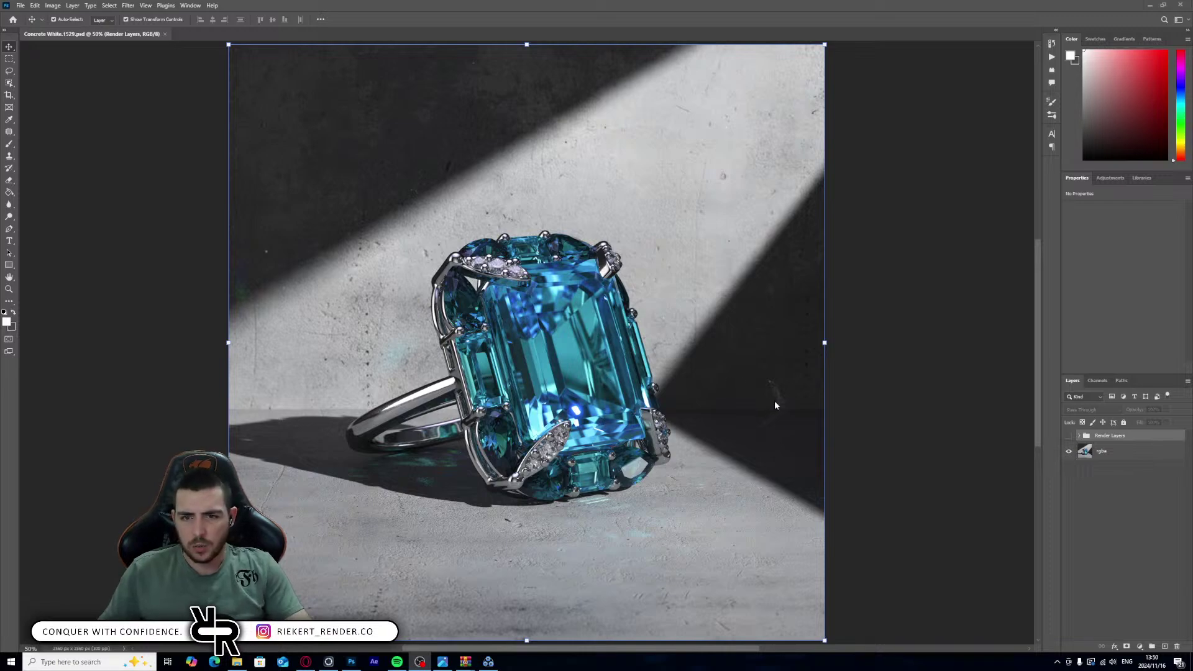
- Examine the Concrete White render in Photoshop, checking the gem facets and the caustics around the ring up close
alt+scroll(775, 405, up, 5)
alt+scroll(763, 388, down, 5)
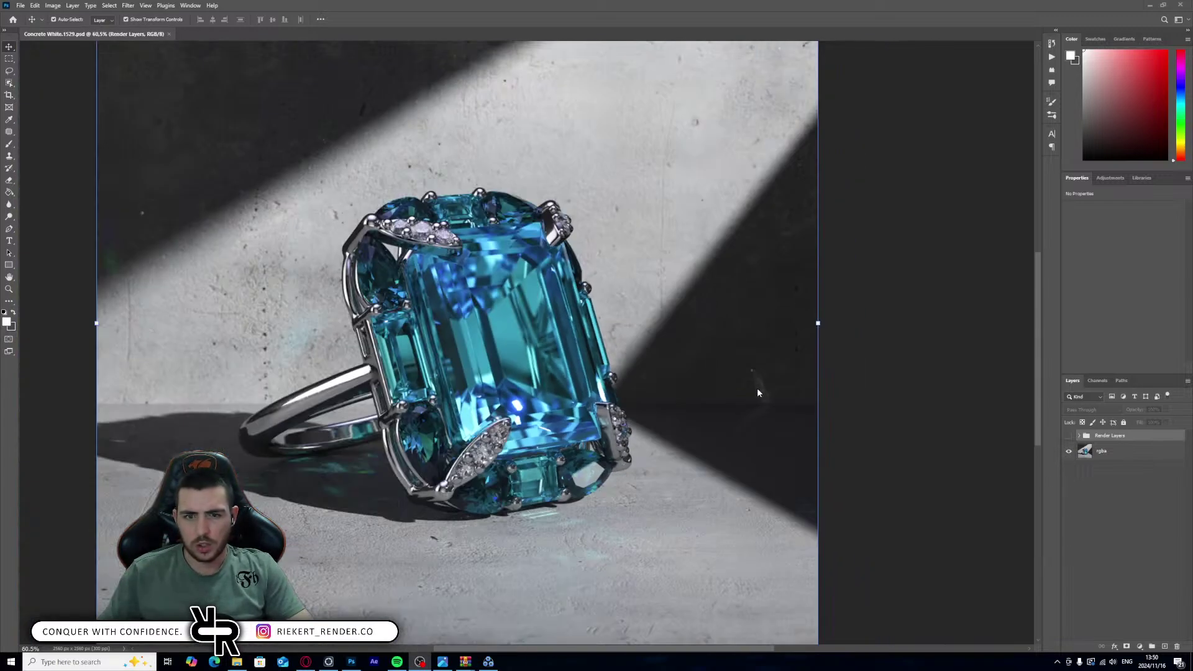
alt+scroll(758, 389, down, 2)
alt+scroll(499, 410, up, 8)
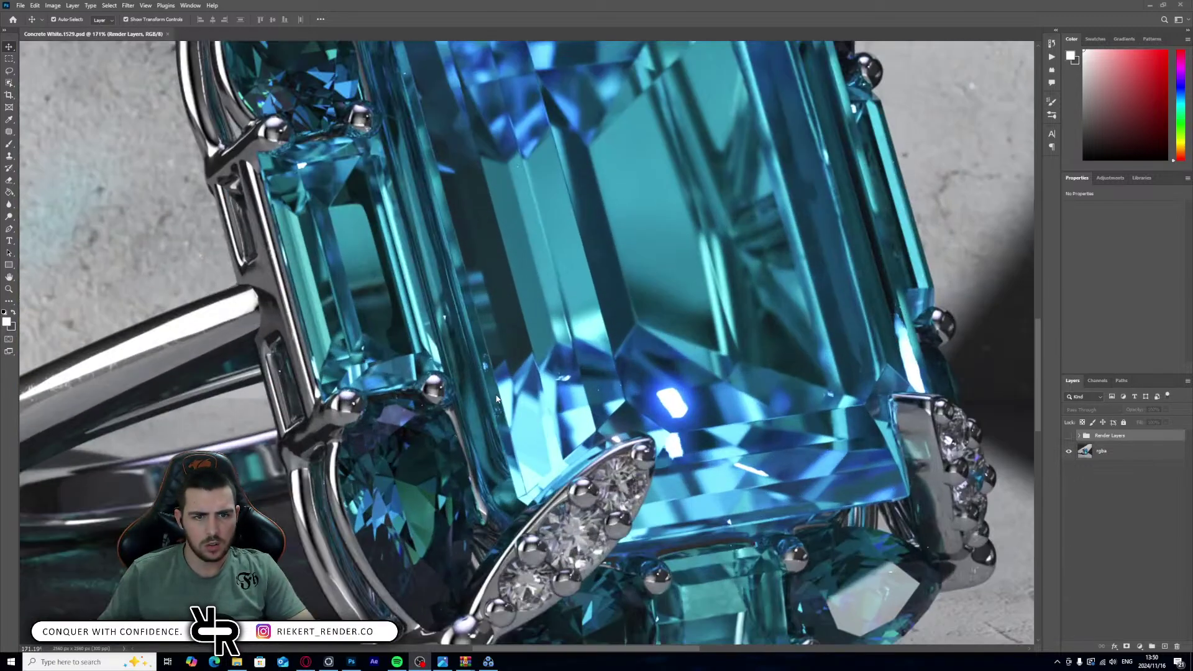
alt+scroll(496, 398, up, 3)
alt+scroll(496, 398, down, 6)
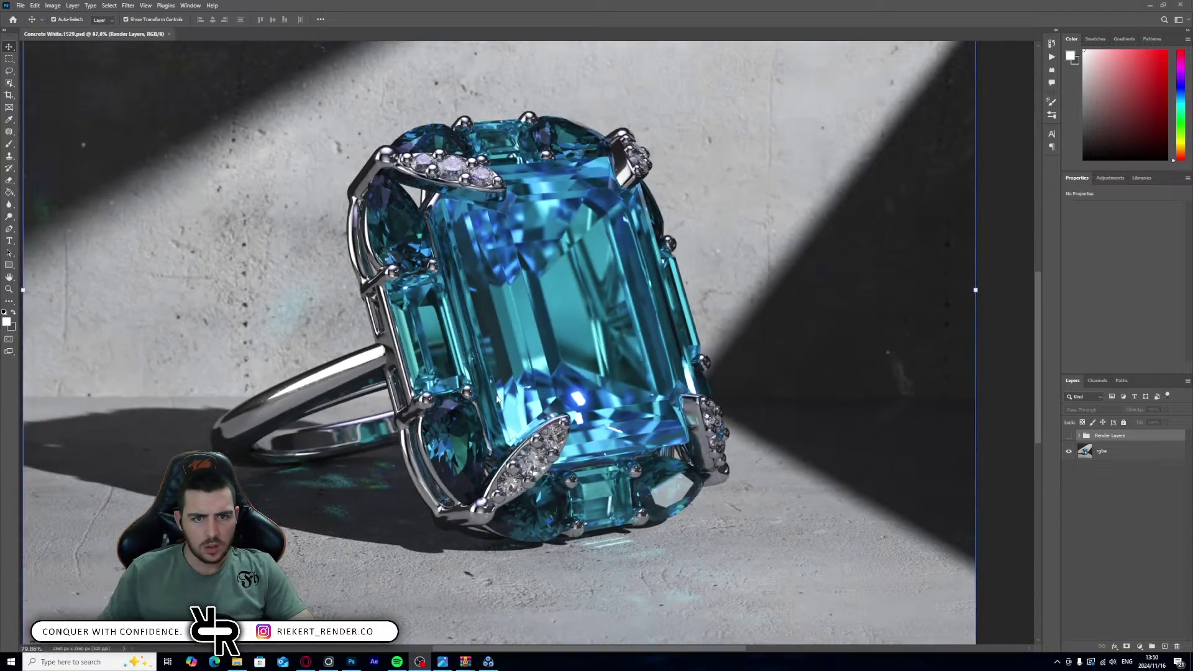
alt+scroll(496, 398, down, 3)
alt+scroll(427, 460, up, 1)
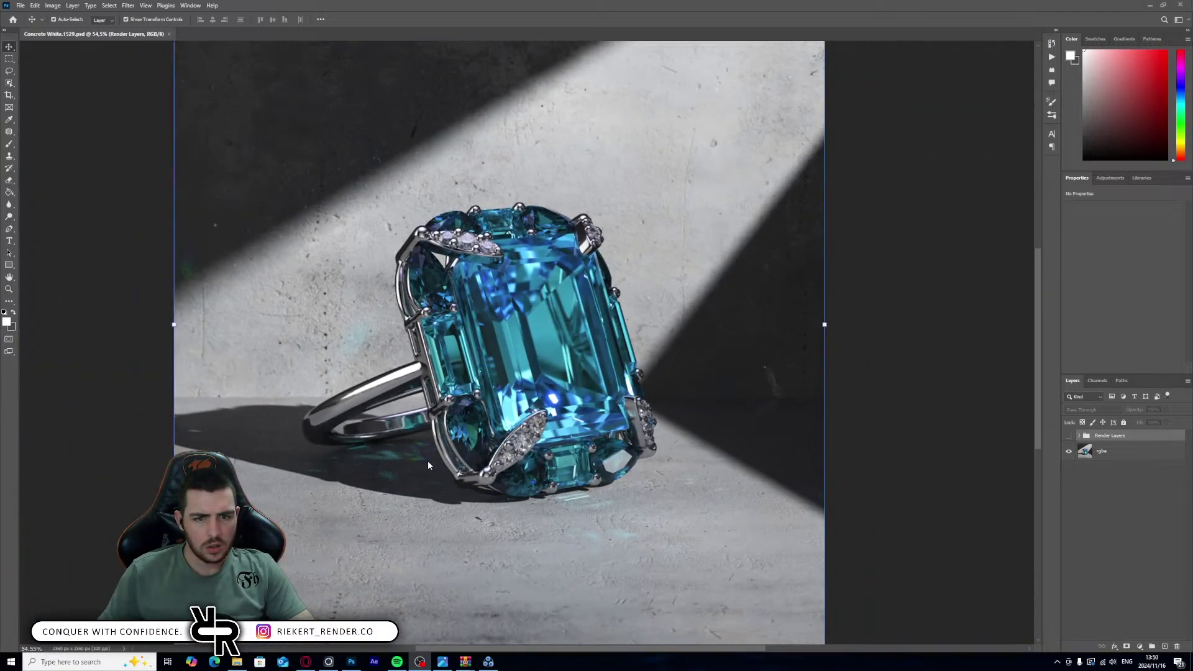
- Expand and show the Render Layers group, and place a copy of the rgba layer above each of its six layers
click(1078, 437)
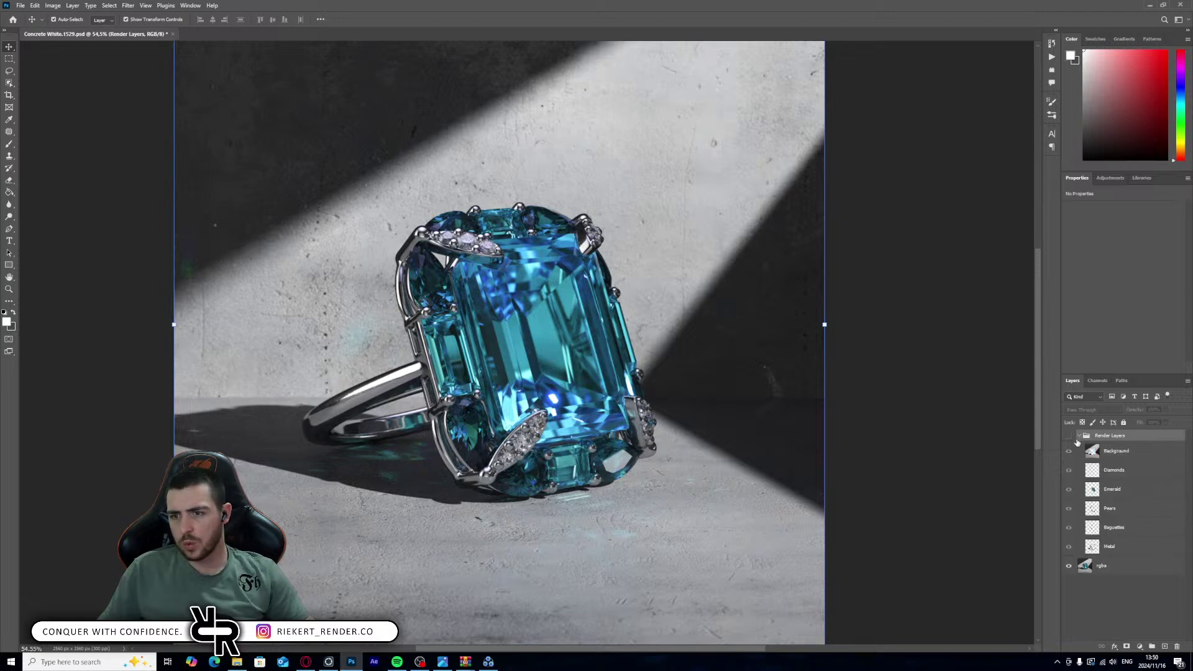
click(1070, 438)
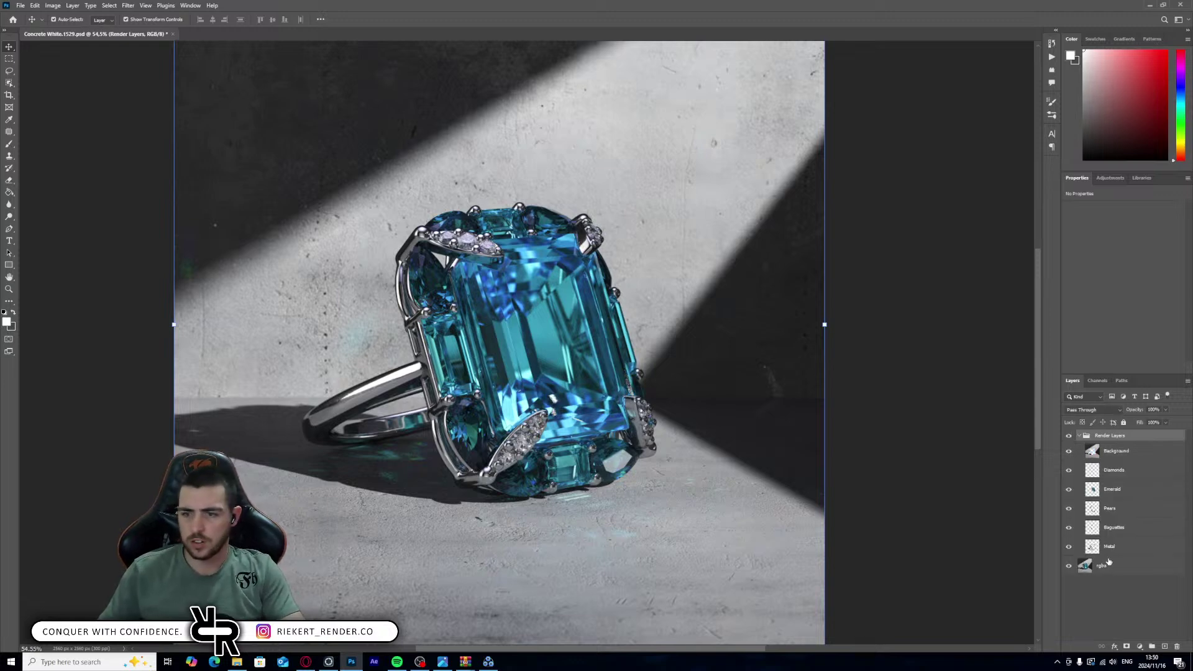
alt+drag(1109, 562, 1118, 451)
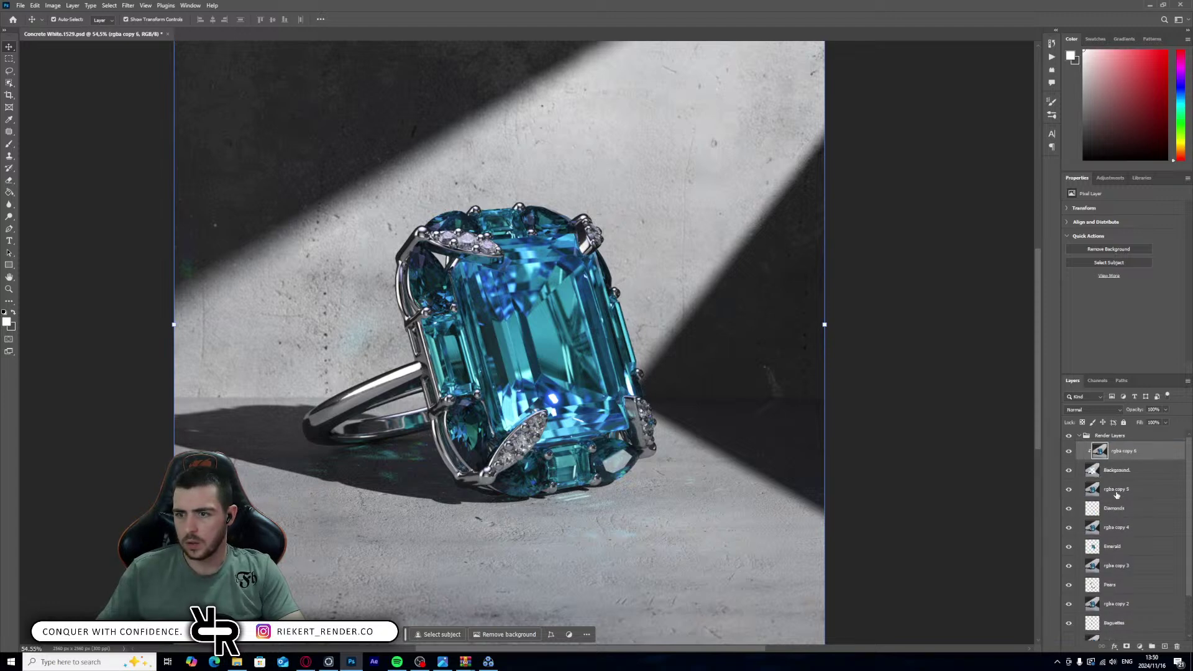
- Clip the remaining rgba copies to the Diamonds, Emerald, Pears, Baguettes and Metal layers beneath them
click(1117, 491)
alt+click(1114, 537)
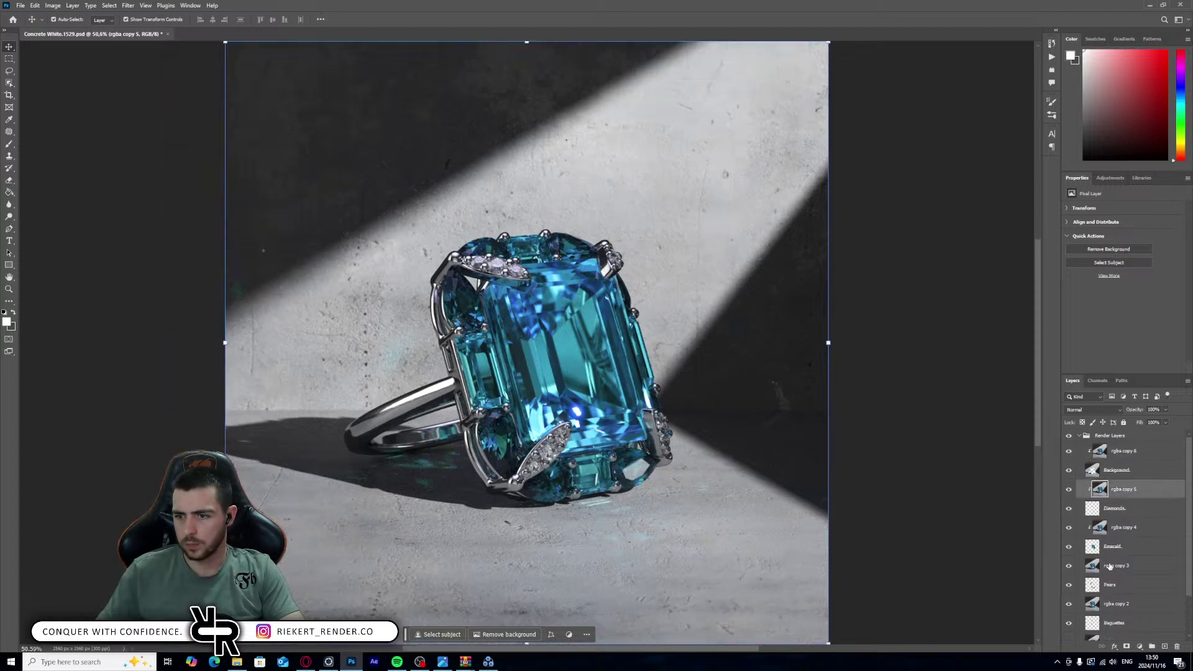
click(1111, 566)
alt+click(1112, 575)
alt+click(1110, 613)
scroll(1118, 615, down, 2)
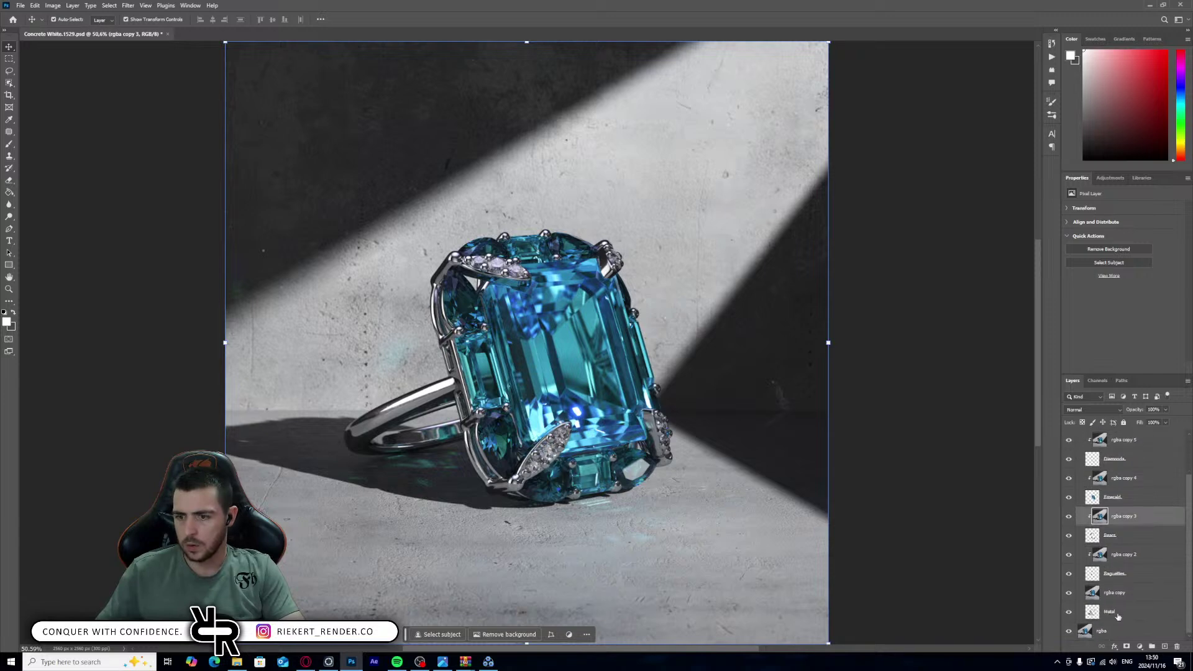
alt+click(1115, 601)
- Merge each clipped rgba copy into its Metal, Baguettes, Pears, Emerald, Diamonds and Background layer
click(1119, 615)
key(ctrl+e)
click(1131, 592)
key(ctrl+e)
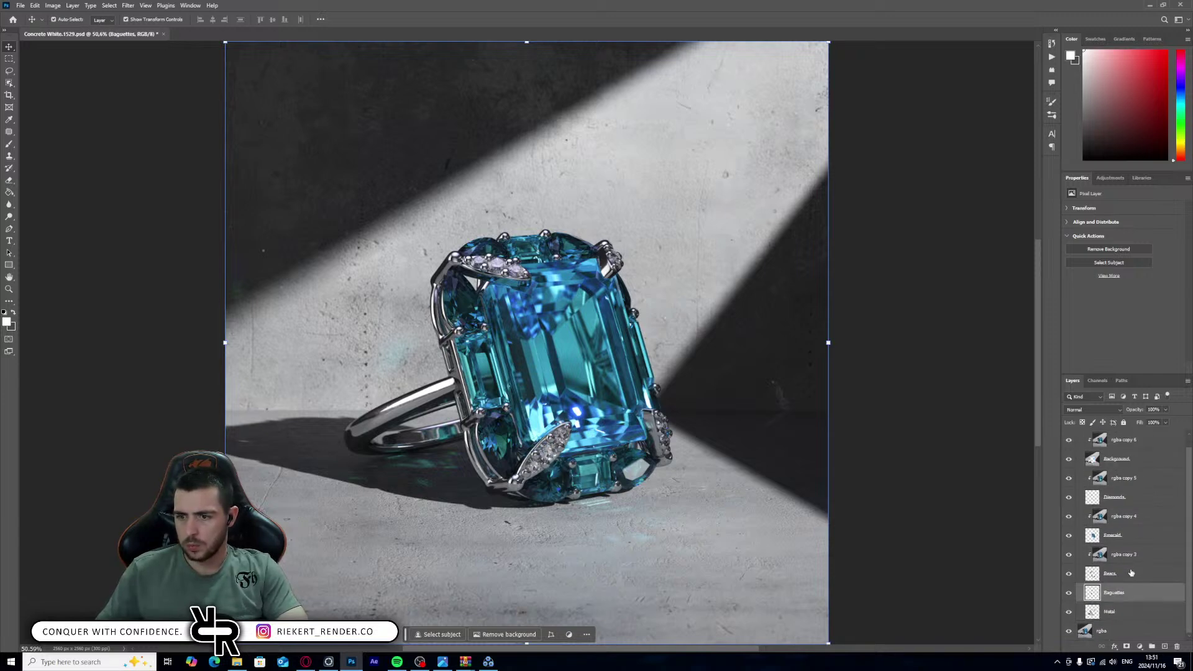
click(1131, 554)
key(ctrl+e)
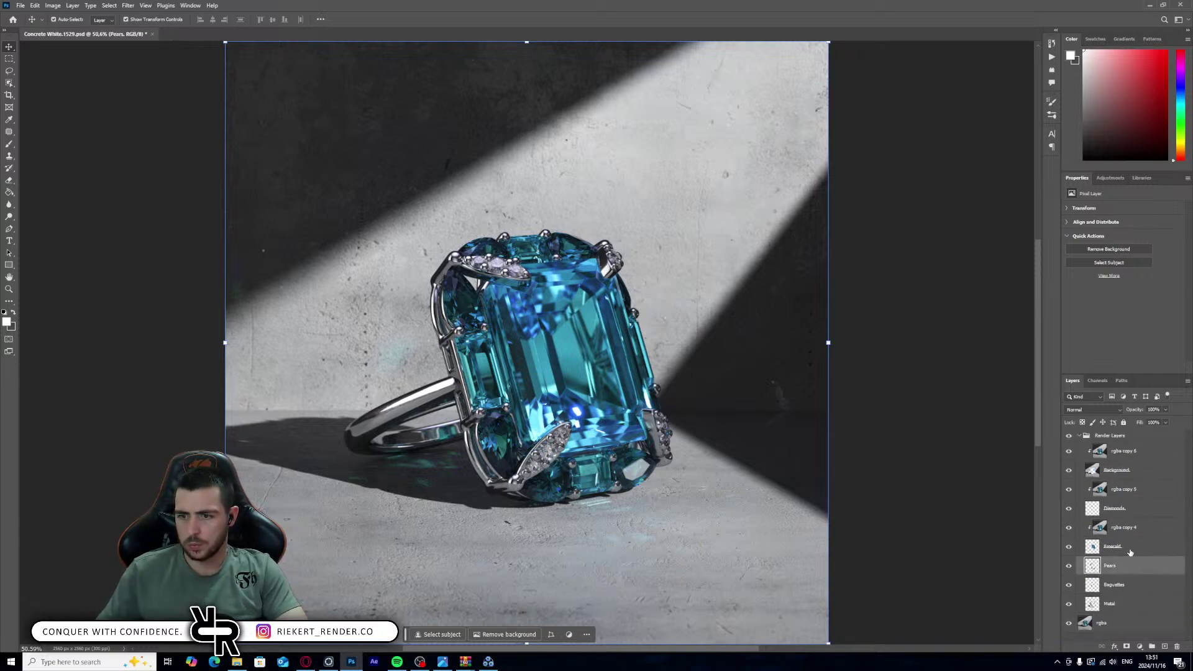
click(1131, 528)
key(ctrl+e)
click(1128, 489)
key(ctrl+e)
click(1120, 452)
key(ctrl+e)
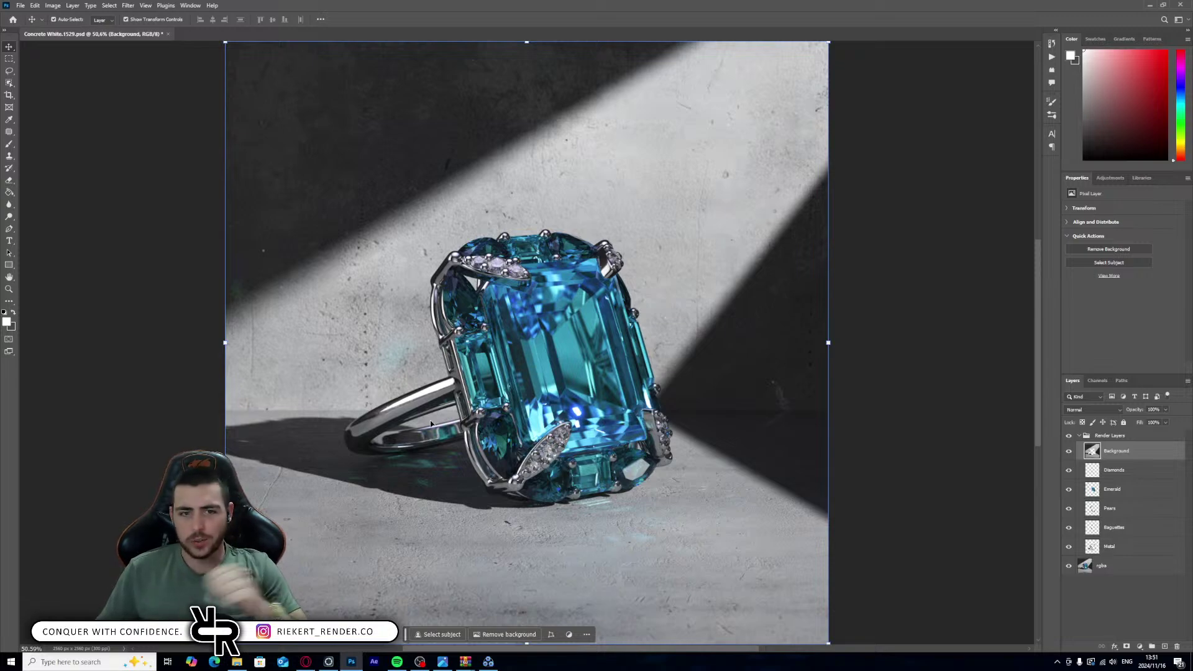
- Select the Emerald layer and try to remove the bright speck in the centre stone's lower facets with the Spot Healing Brush
alt+scroll(545, 363, up, 6)
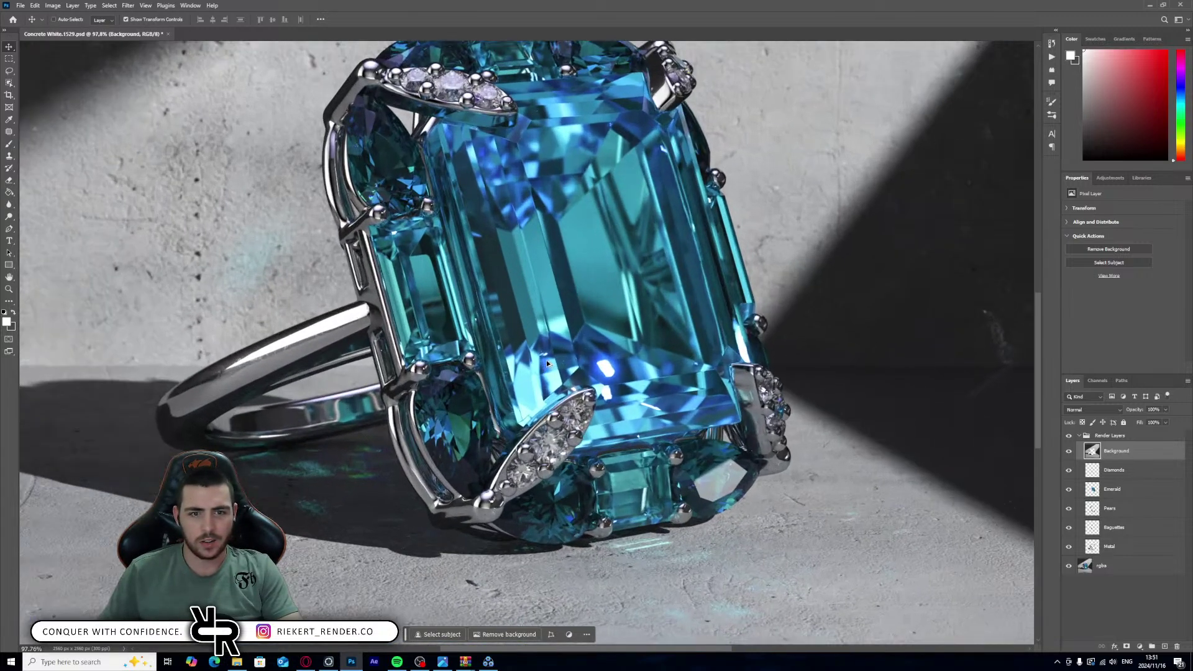
alt+scroll(547, 339, up, 2)
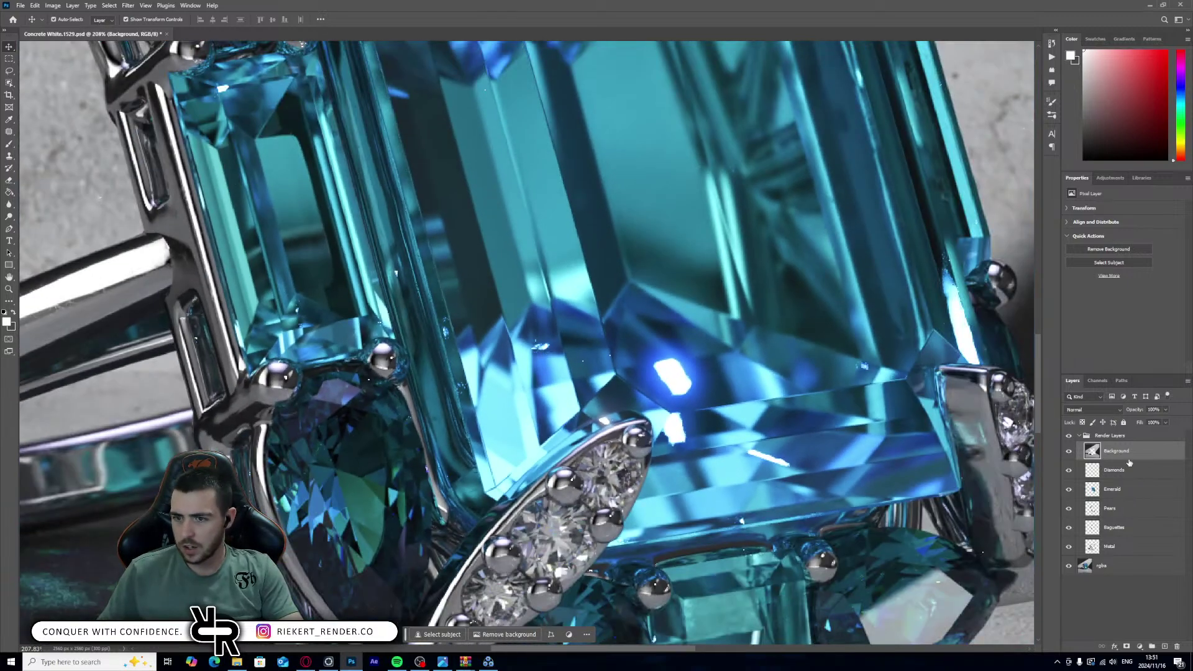
click(1123, 490)
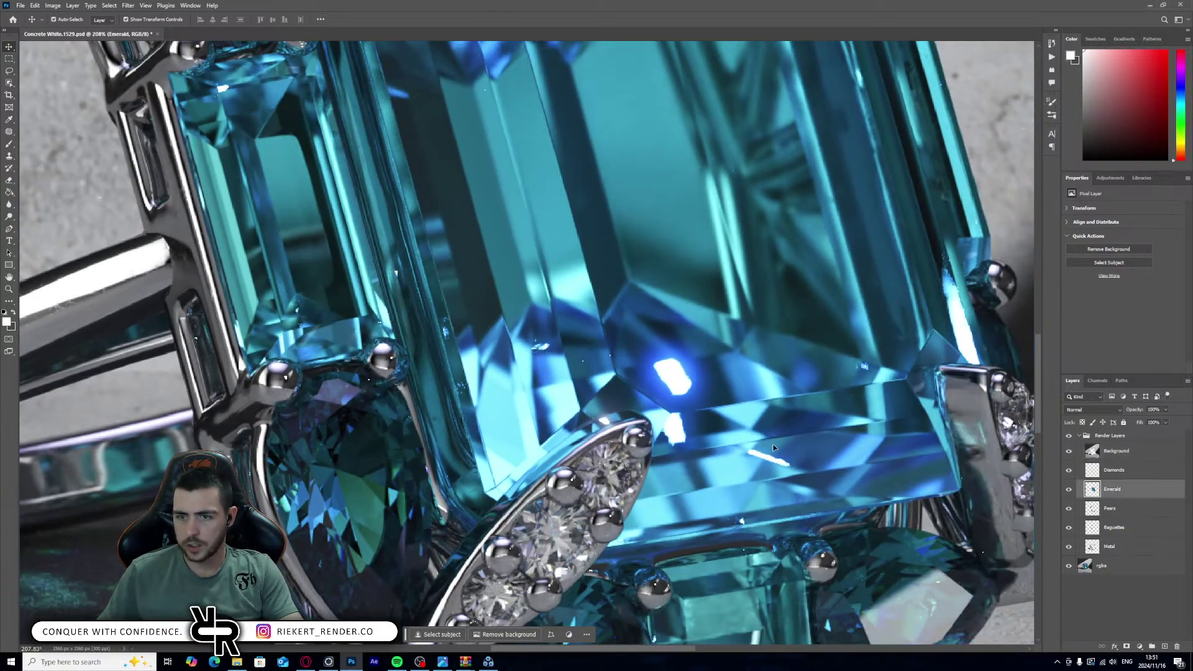
alt+scroll(517, 354, up, 6)
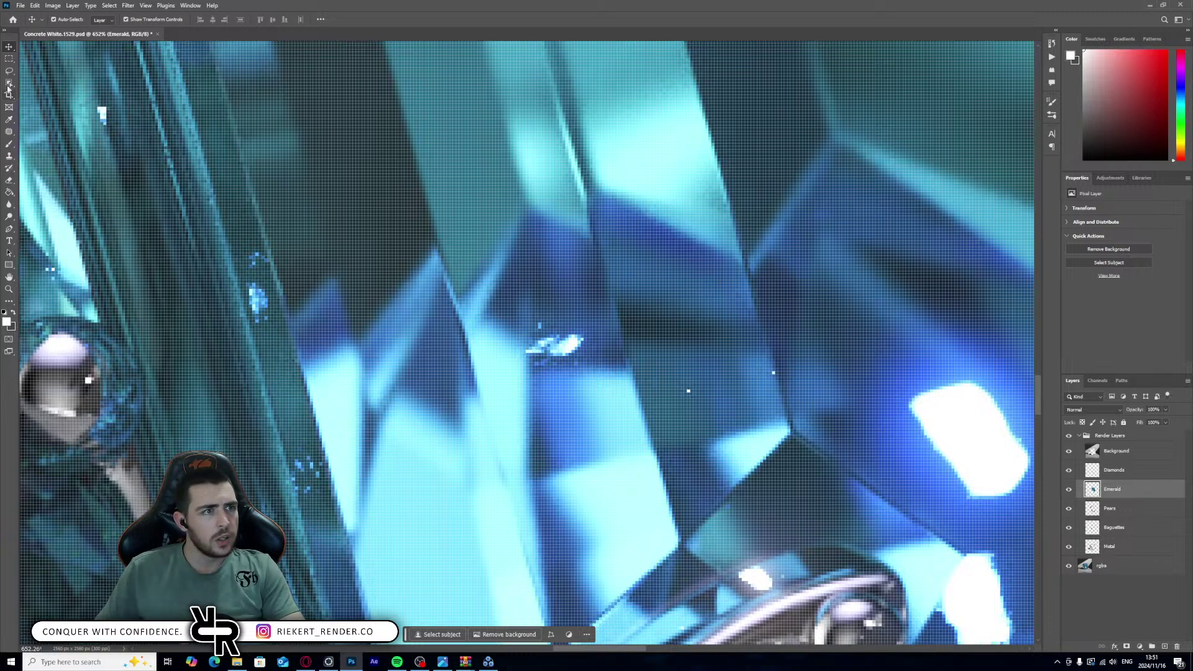
click(13, 138)
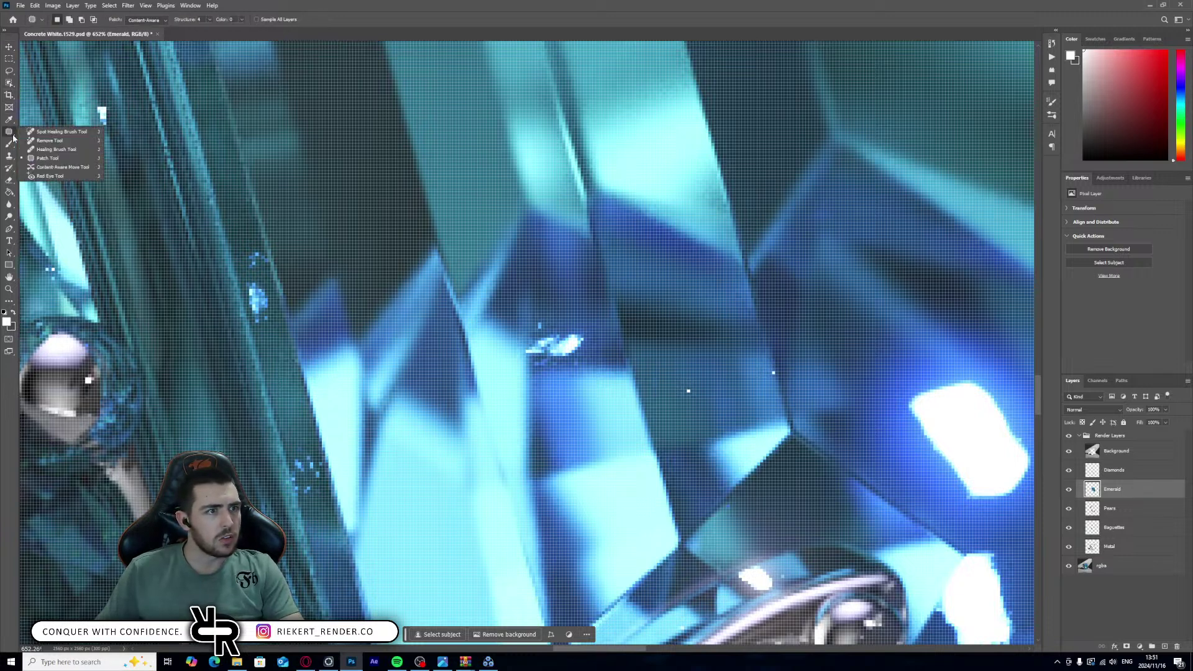
click(50, 139)
click(564, 338)
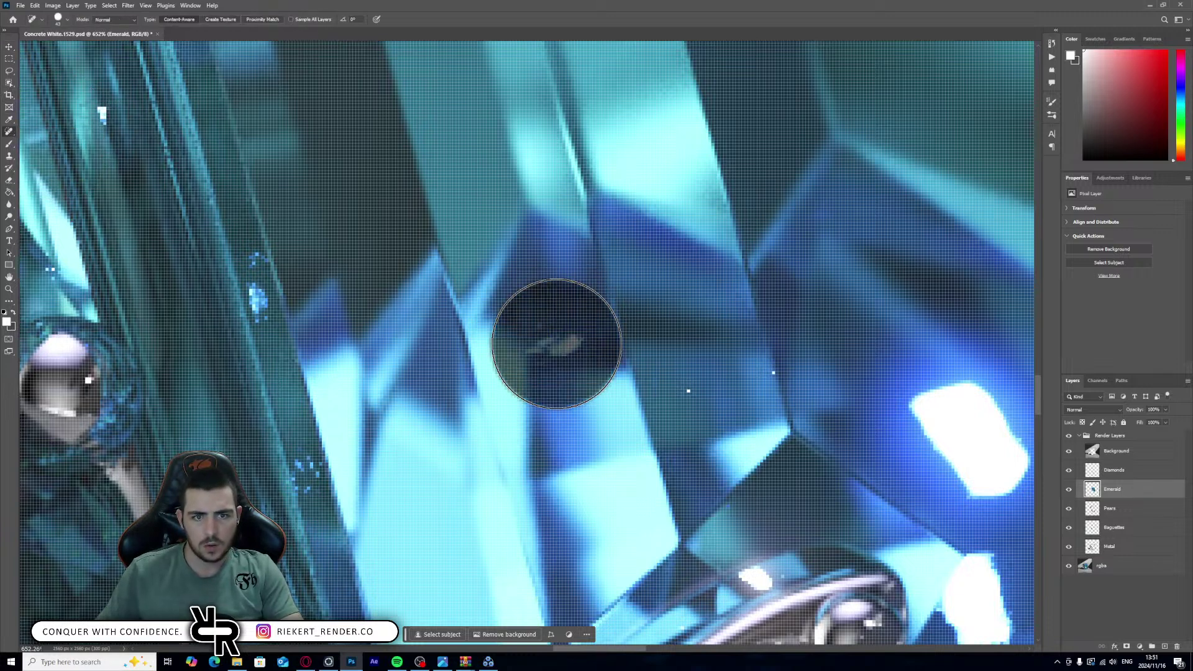
- Set the Spot Healing Brush size to 28 px and try to heal the bright speck in the centre stone's lower facets
alt+scroll(594, 491, down, 3)
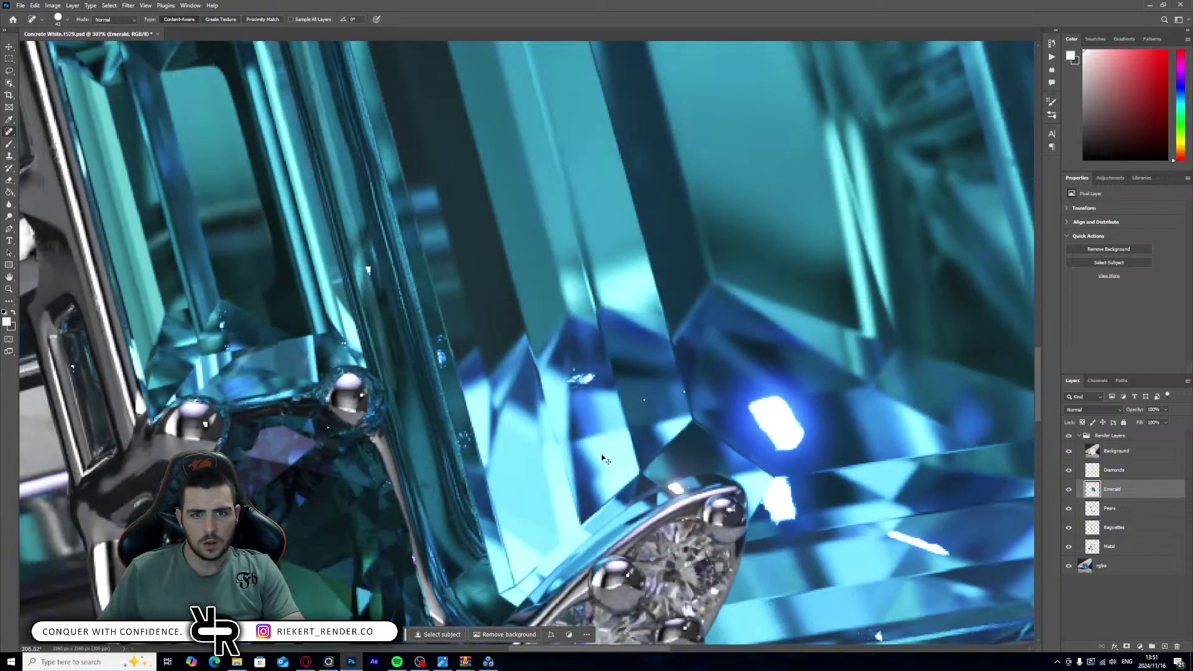
alt+scroll(596, 385, up, 4)
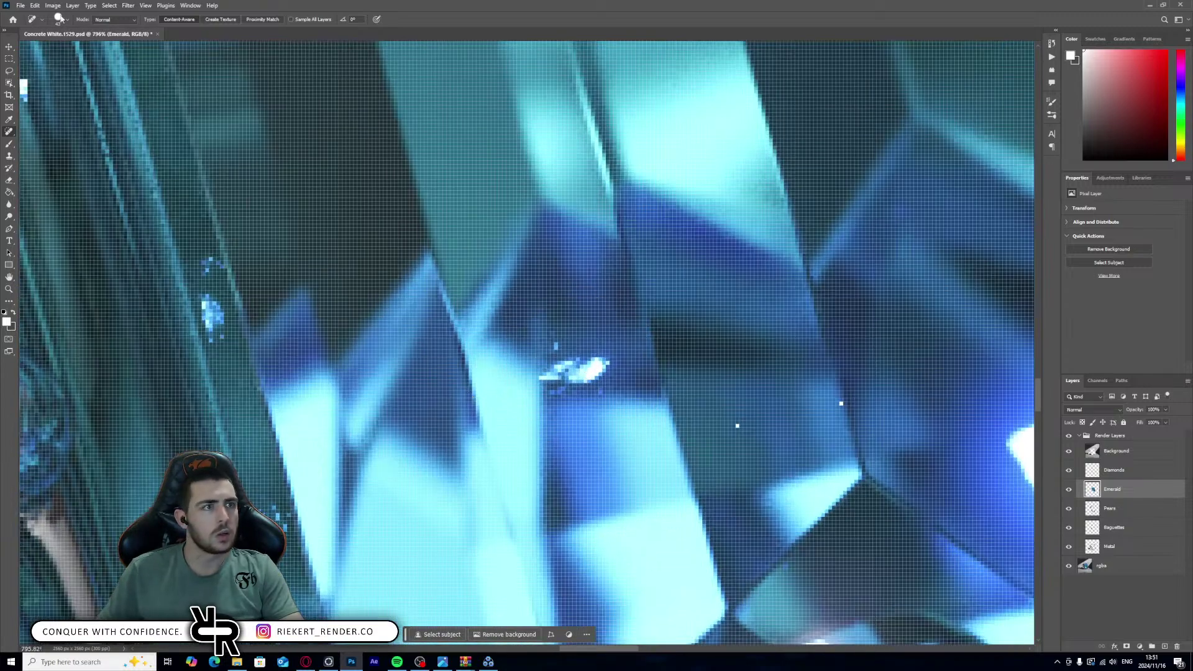
click(65, 20)
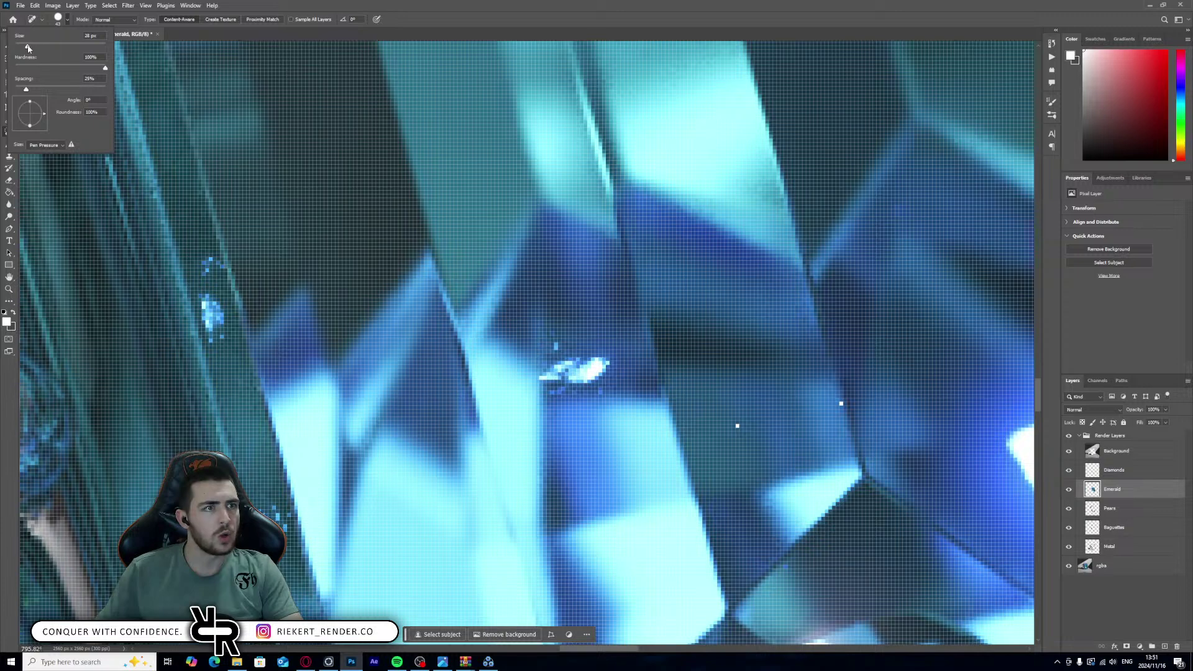
mouse_move(550, 375)
mouse_down()
mouse_move(560, 346)
mouse_move(568, 368)
mouse_up()
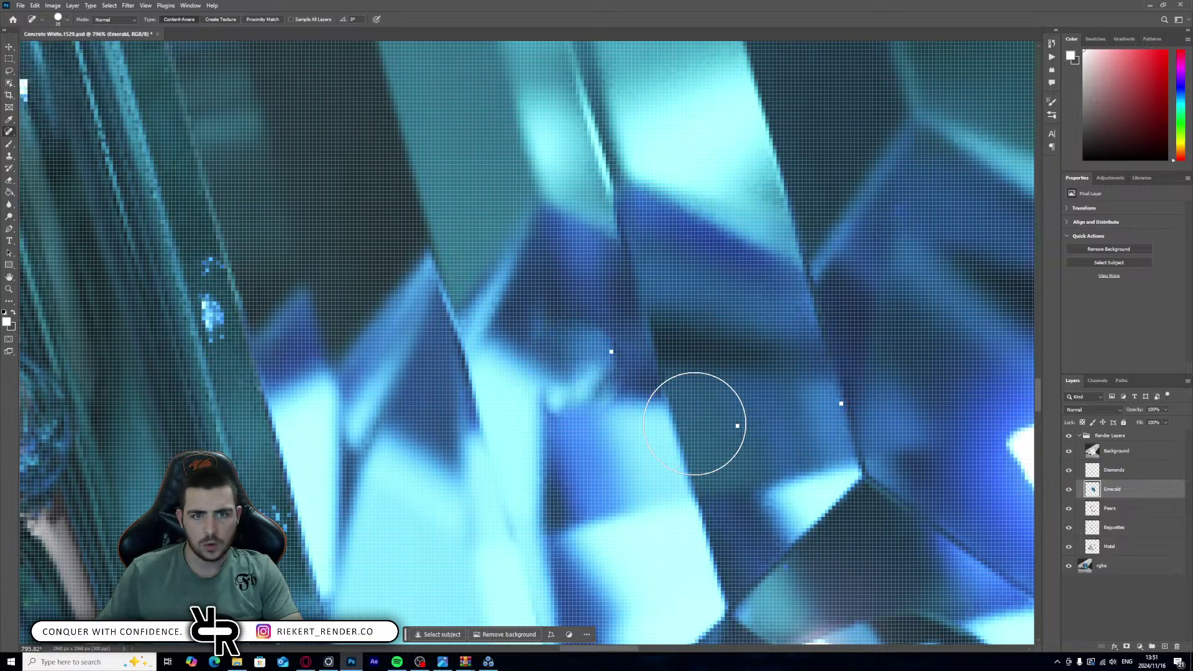
alt+scroll(641, 418, down, 4)
alt+scroll(645, 428, up, 2)
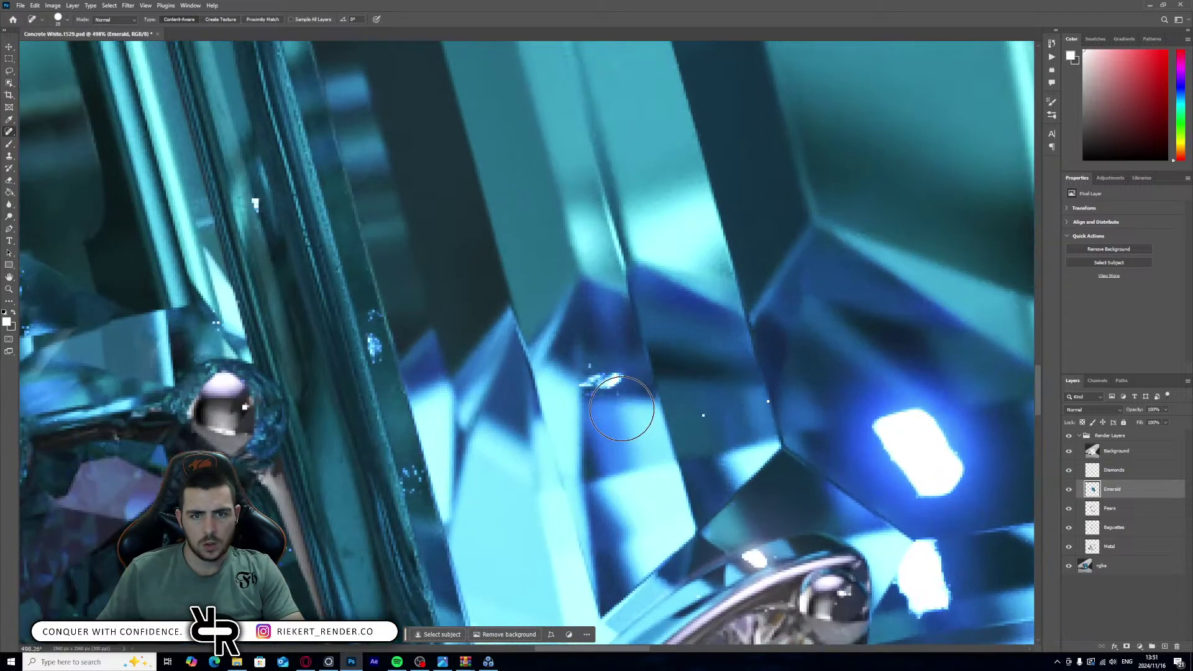
click(615, 359)
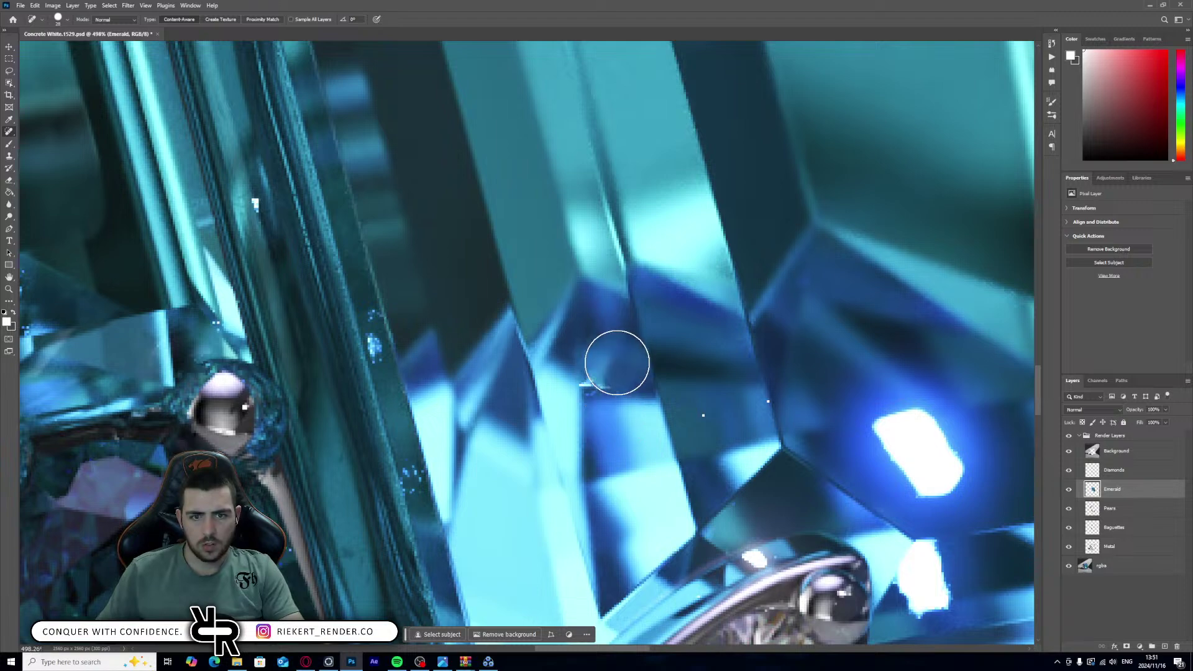
- Switch to the Healing Brush, sample the dark blue facet just above the bright speck, and paint over the speck
alt+scroll(606, 388, up, 3)
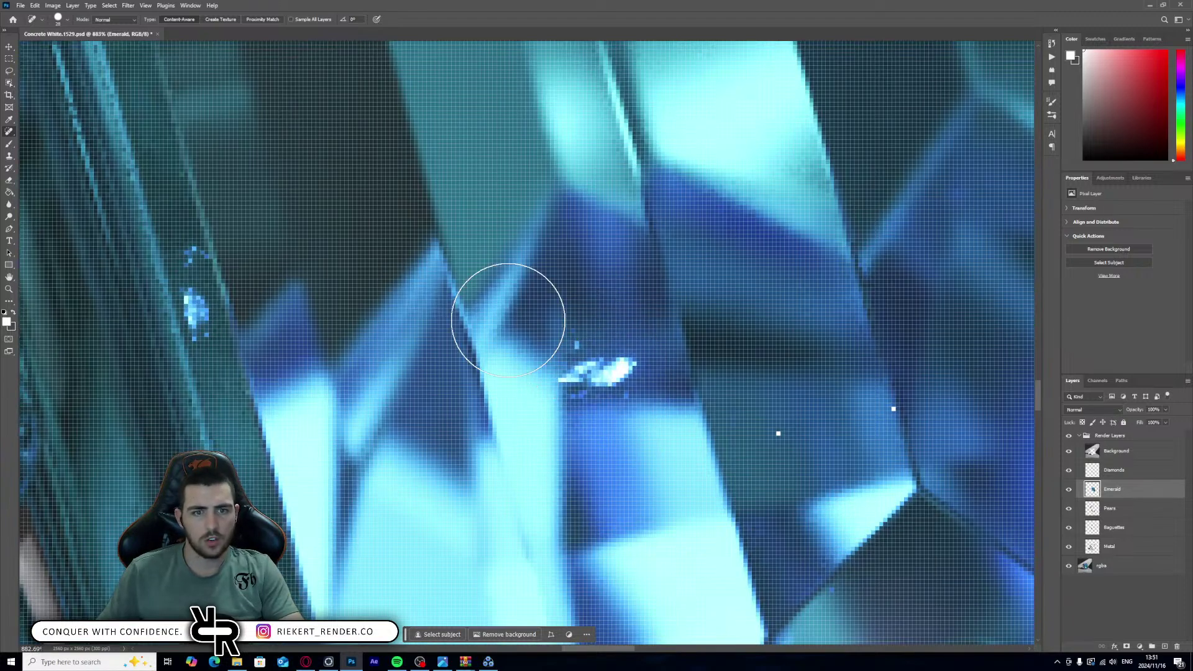
right_click(13, 138)
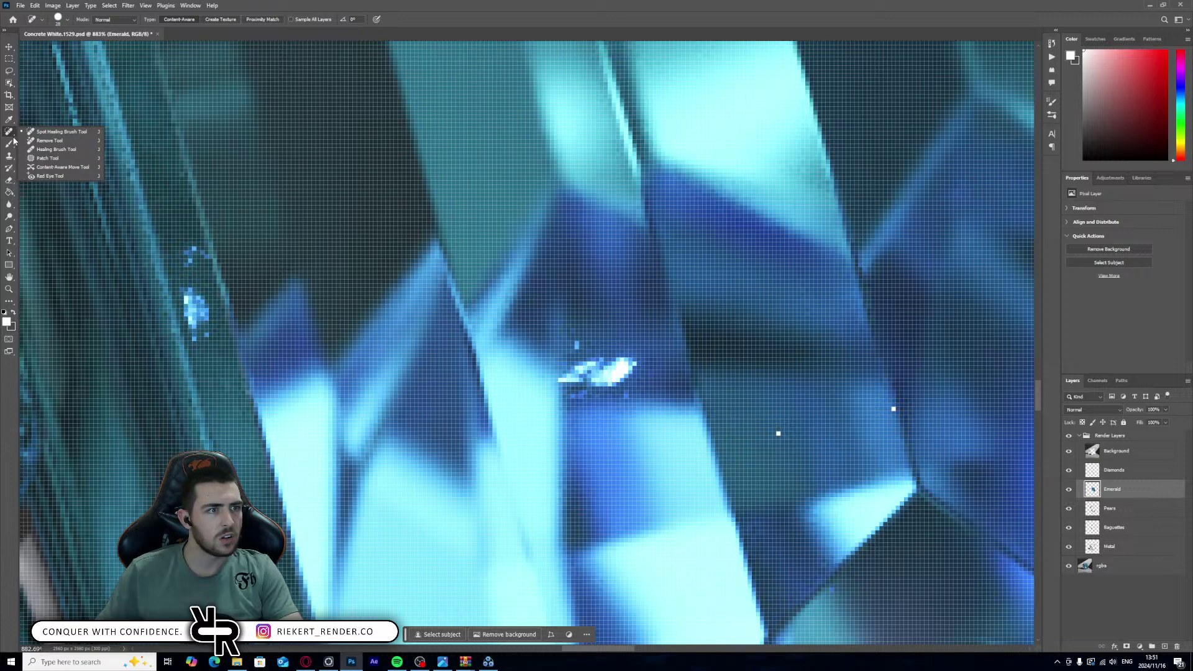
click(60, 149)
click(603, 348)
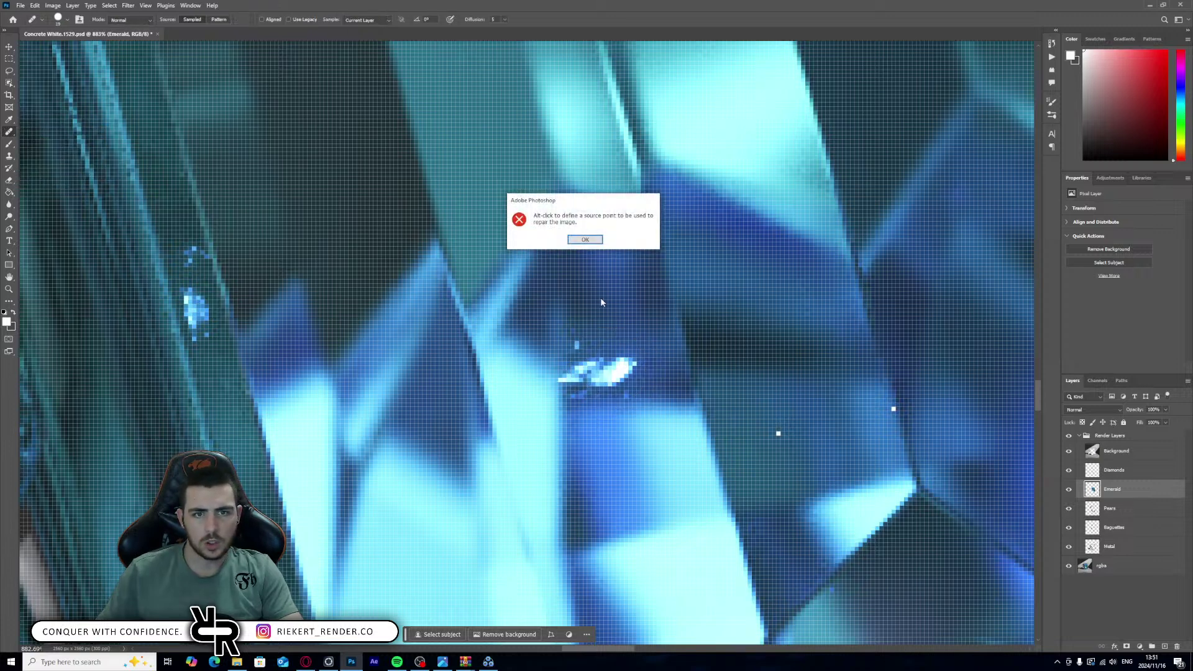
click(586, 240)
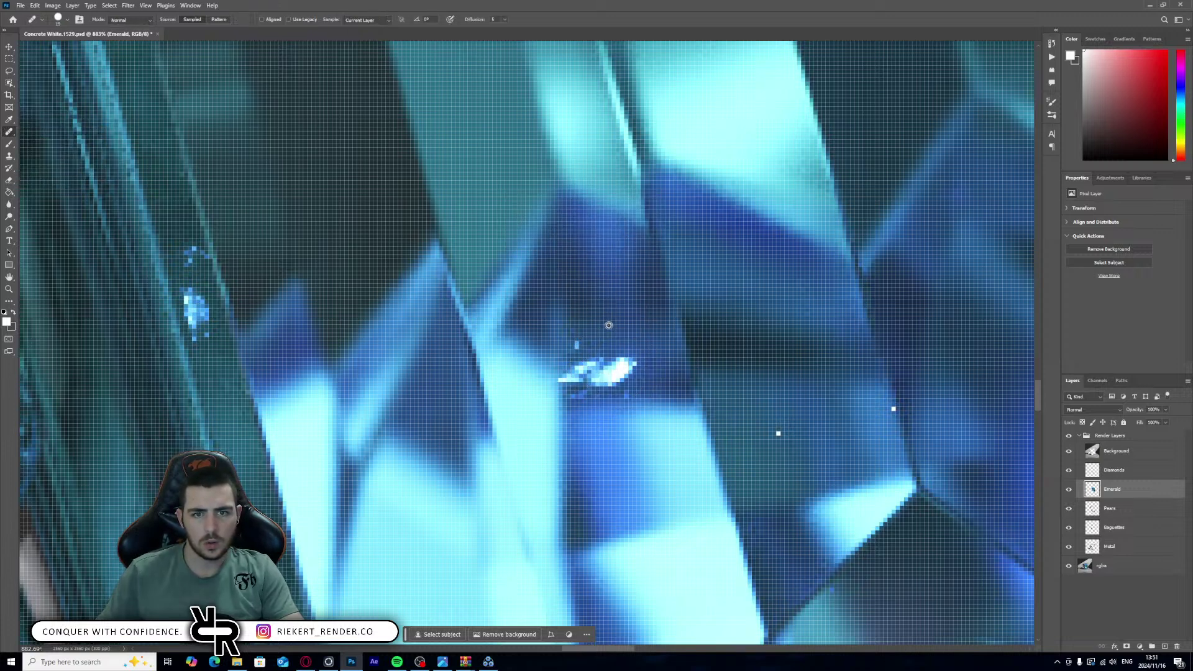
alt+click(608, 325)
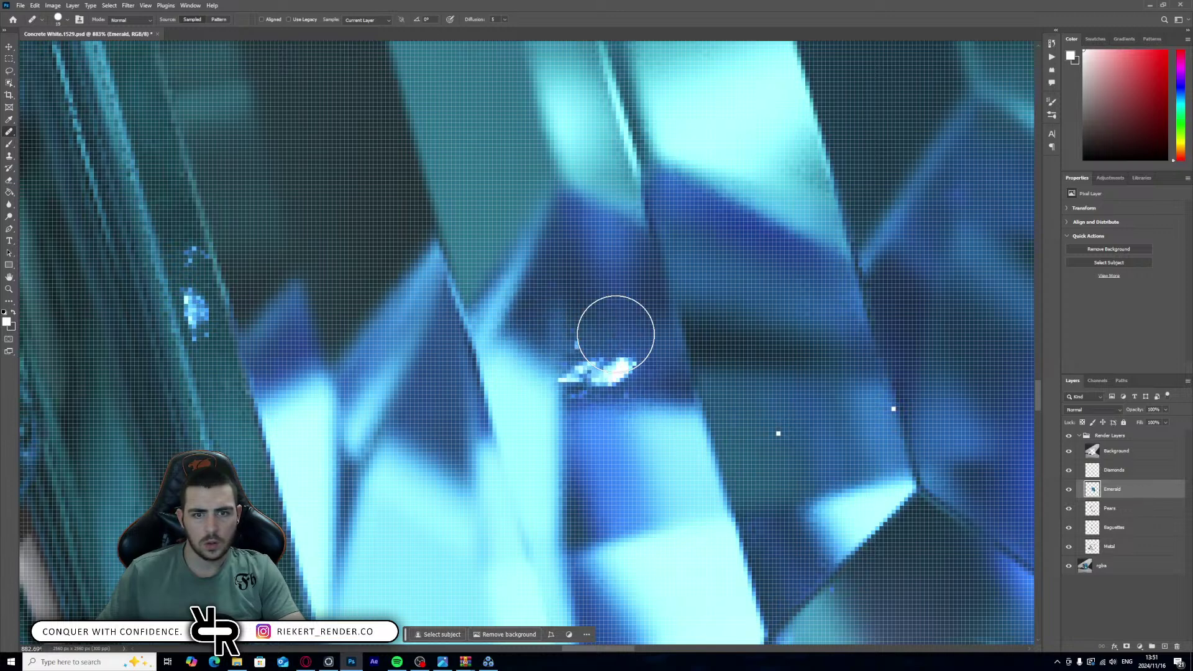
mouse_move(593, 288)
mouse_down()
mouse_move(605, 341)
mouse_move(644, 354)
mouse_up()
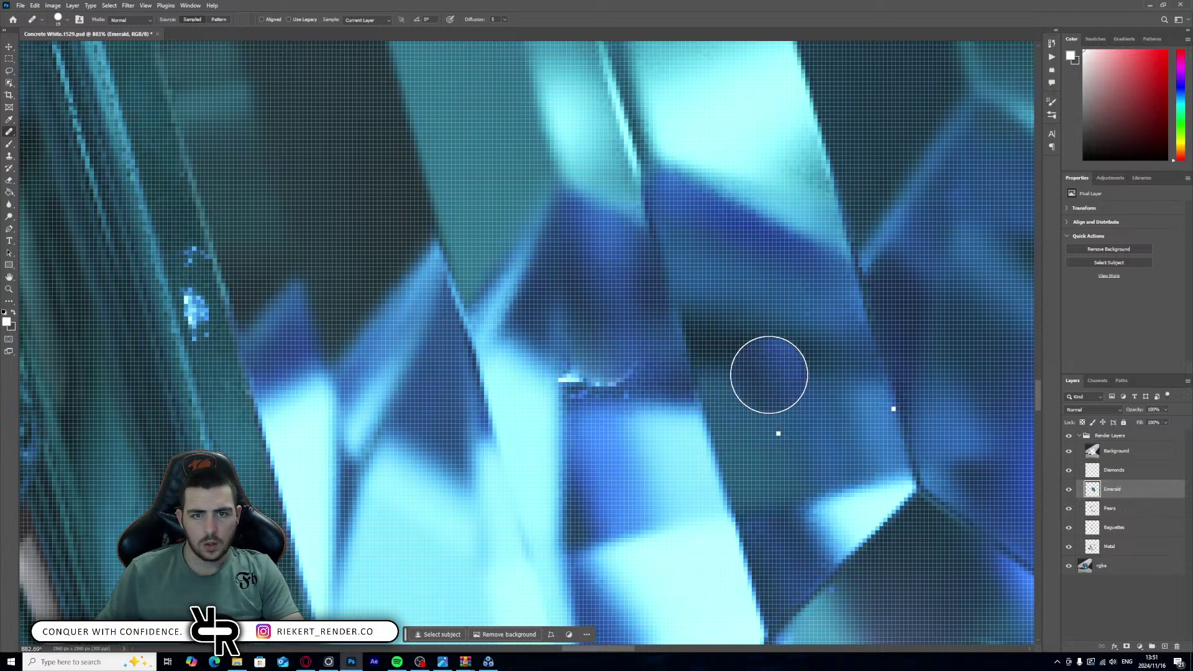
- Sample the lighter blue facet below the speck and heal the remaining bright edge pixels with the Healing Brush
alt+click(579, 427)
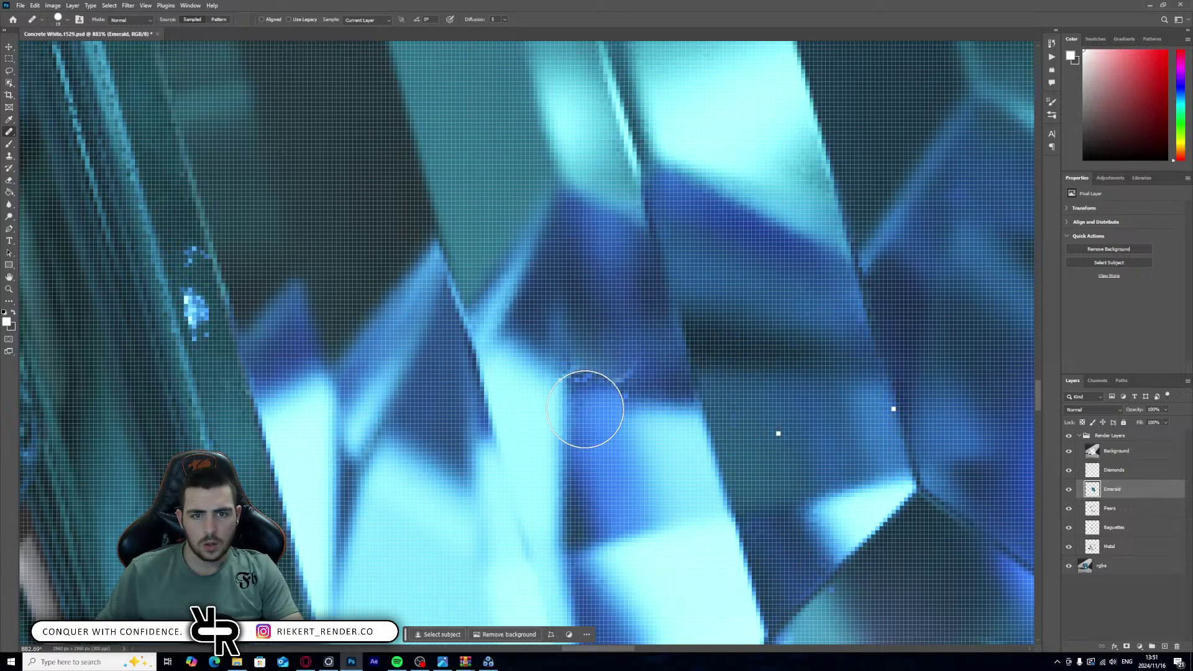
click(586, 404)
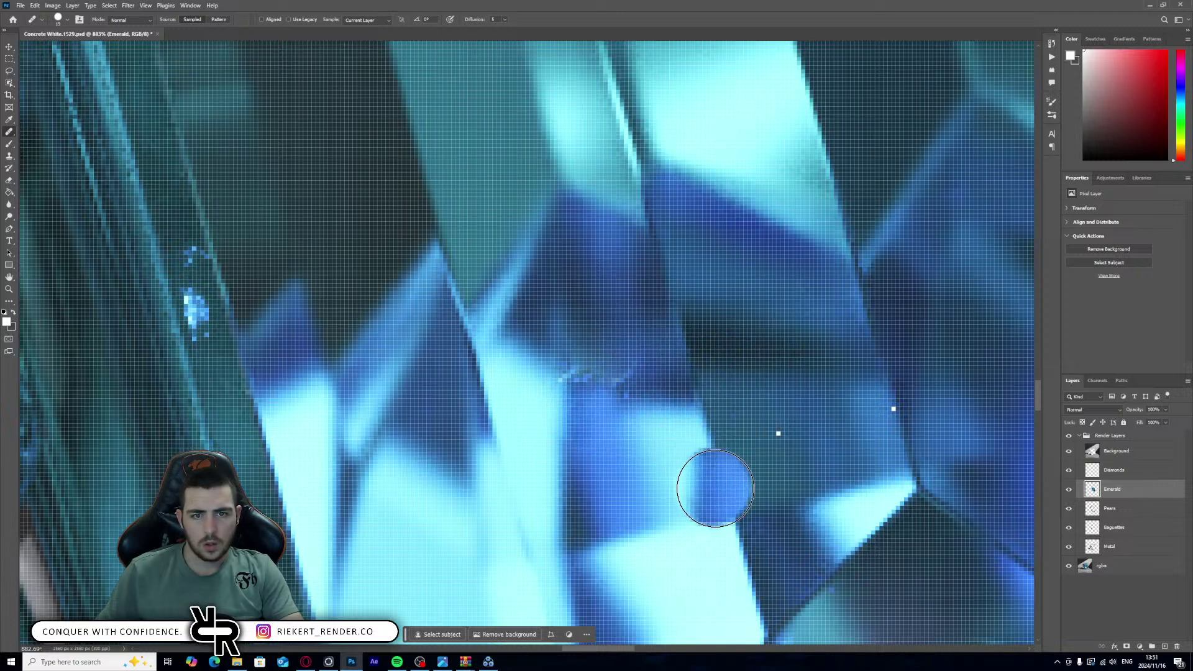
alt+click(629, 443)
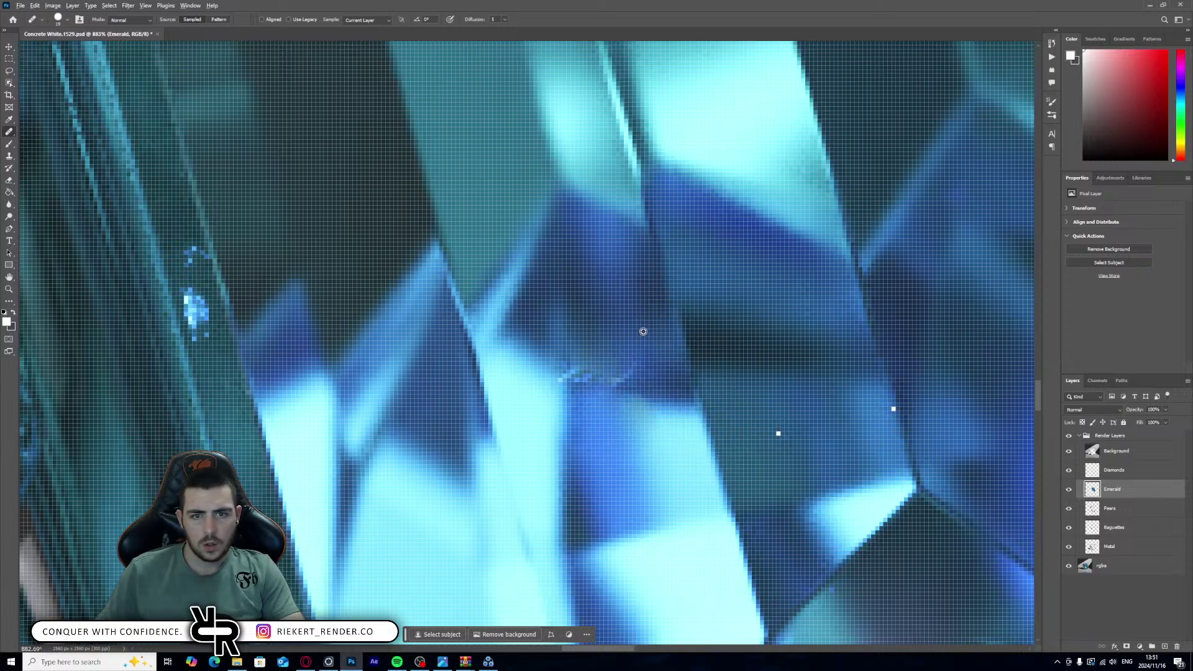
alt+scroll(838, 383, down, 10)
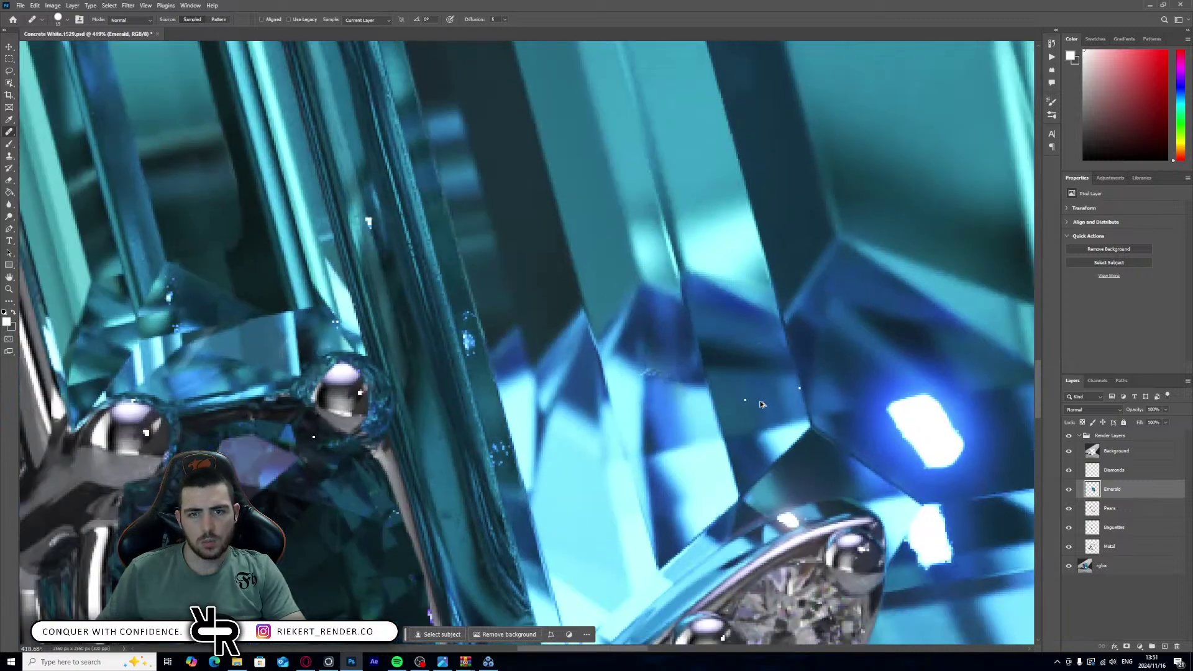
alt+scroll(777, 409, down, 4)
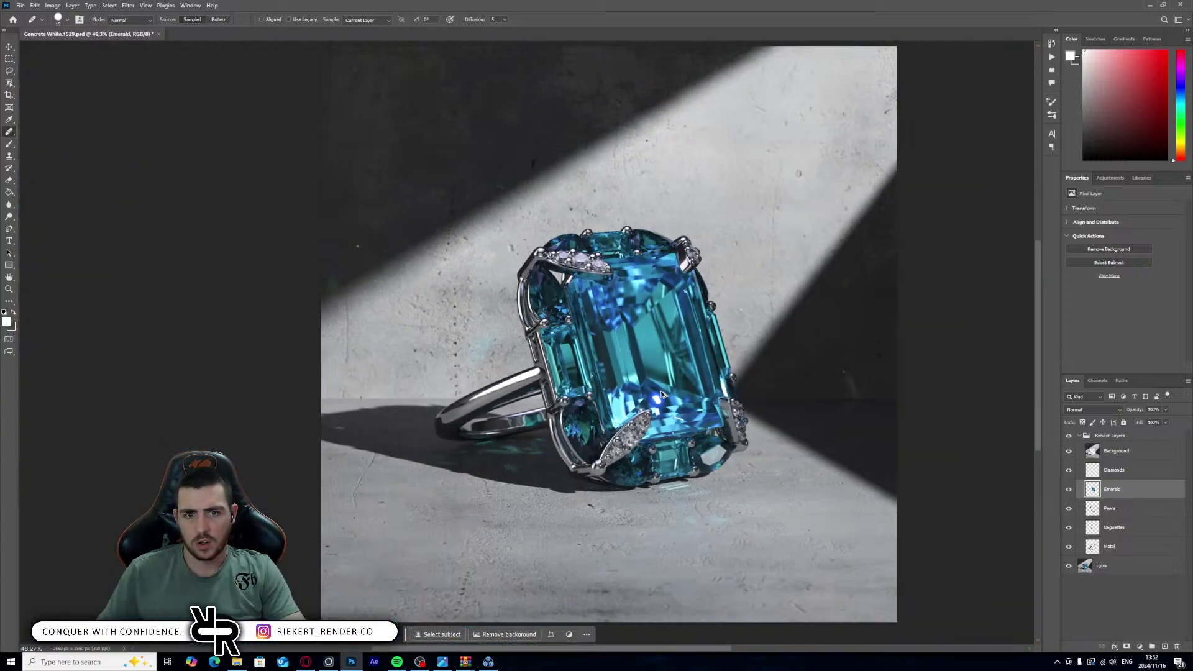
alt+scroll(640, 407, up, 3)
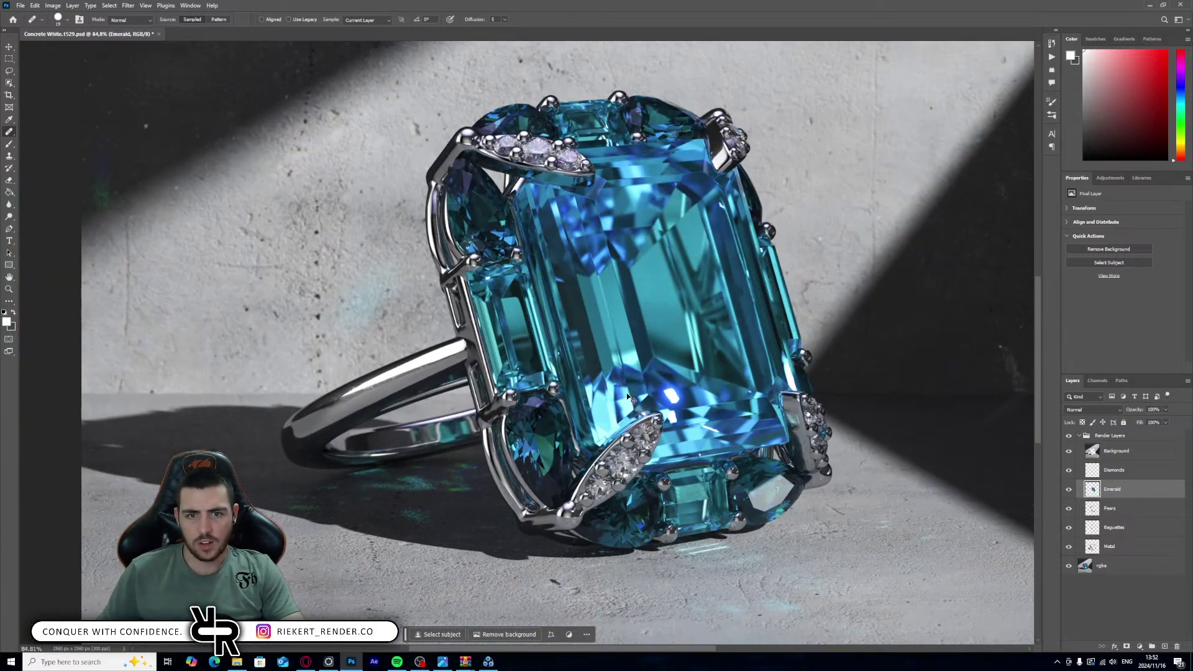
- Undo the healing strokes on the Emerald layer, stepping through the history back to the merged render layers
key(ctrl+z)
key(ctrl+z)
key(ctrl+z)
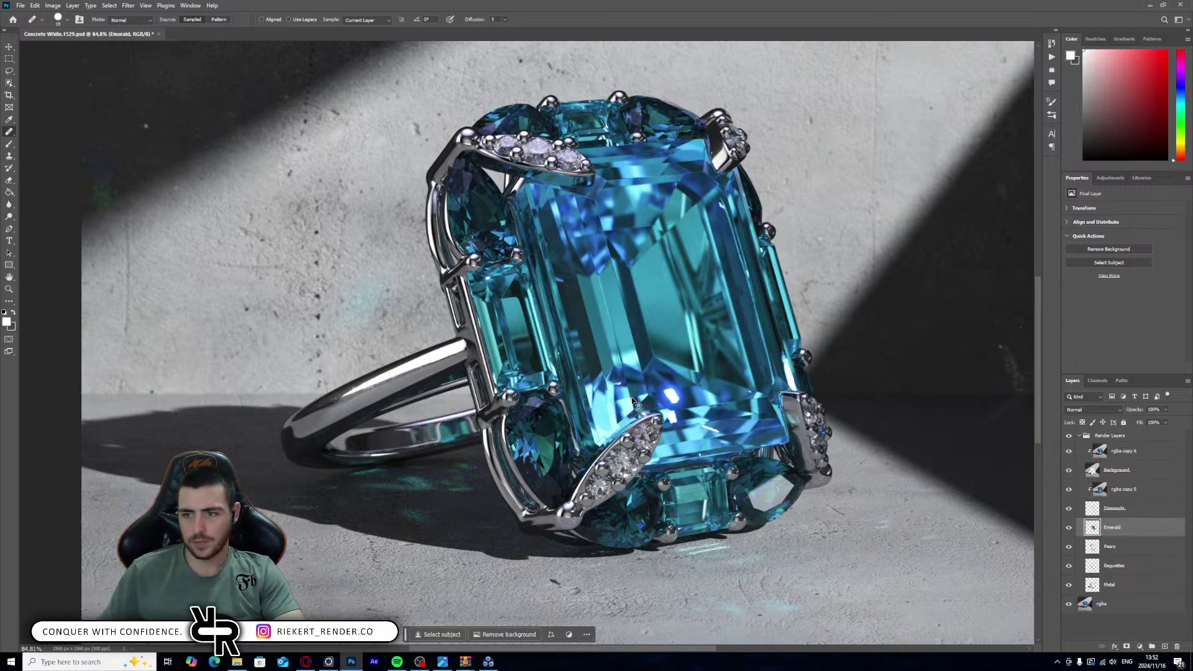
key(ctrl+z)
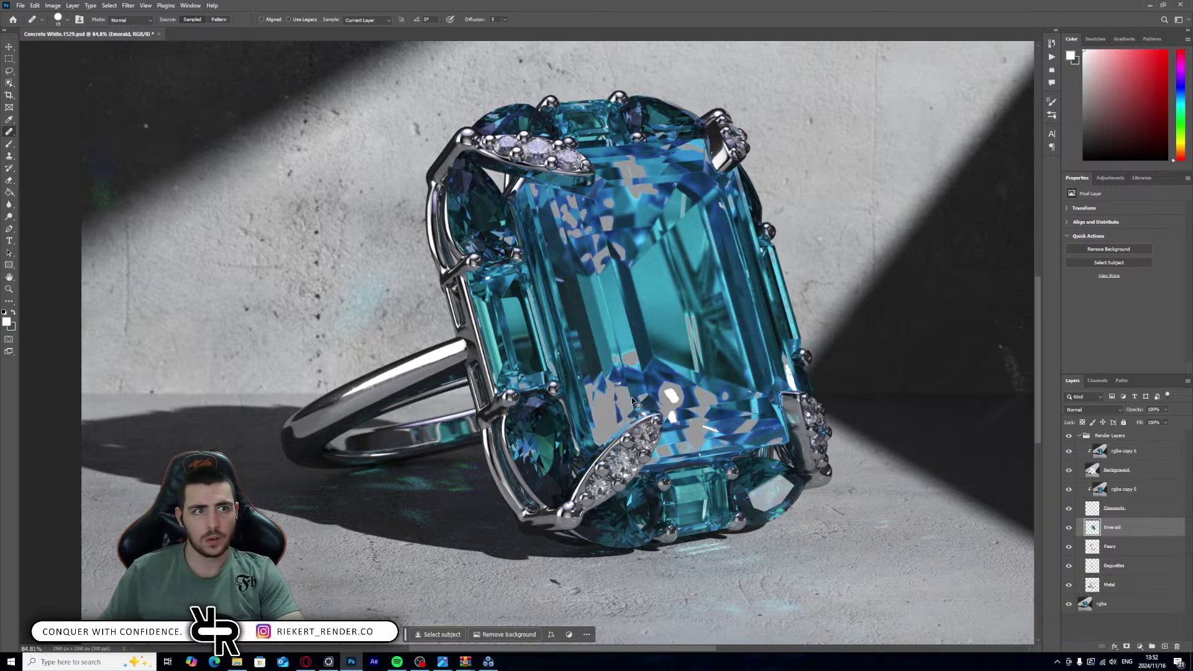
key(ctrl+shift+z)
key(ctrl+z)
key(ctrl+shift+z)
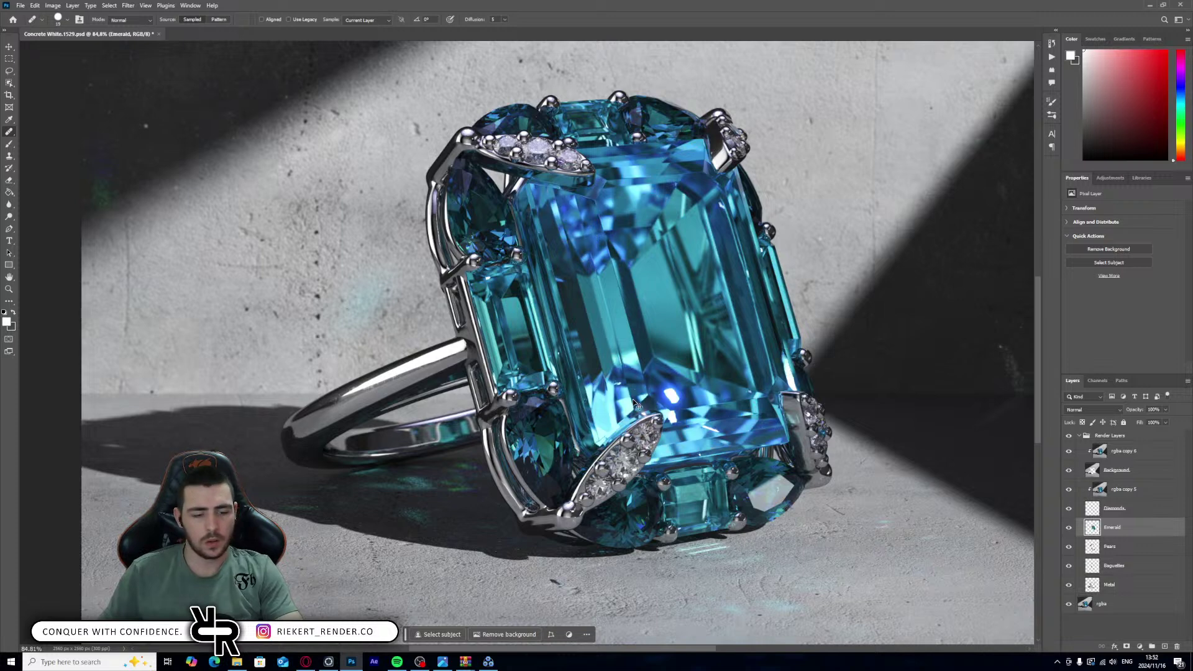
key(ctrl+z)
key(ctrl+z)
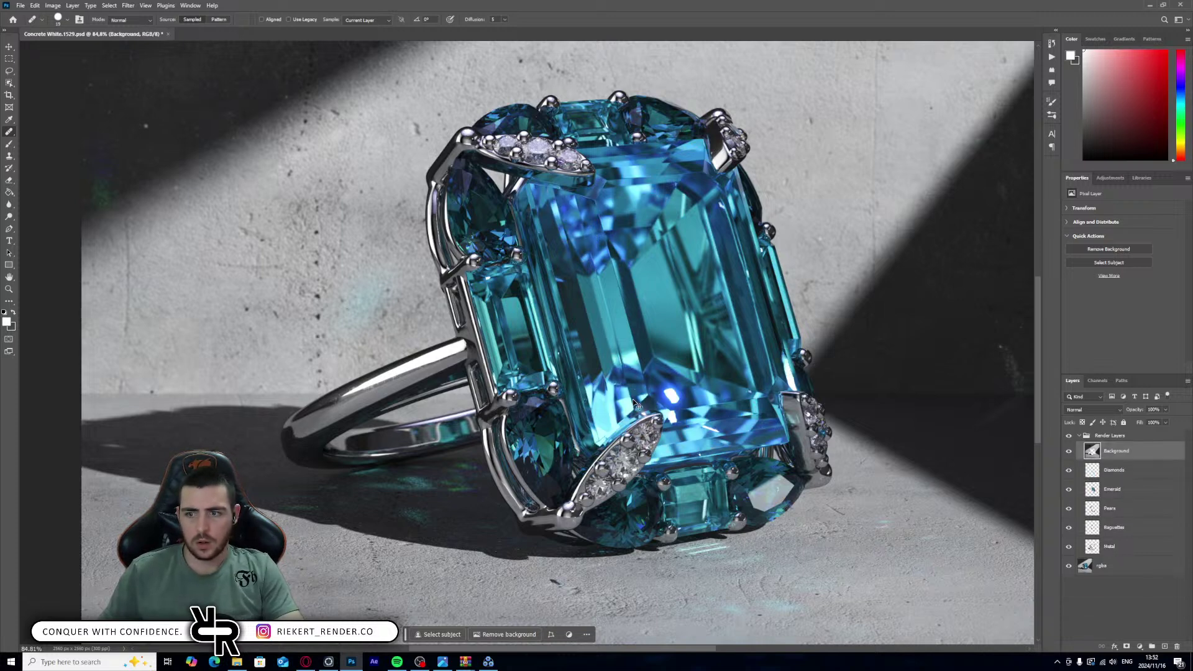
- Outline the bright speck in the centre stone's lower facets with the Lasso, try a Content-Aware fill at 100% opacity, and deselect
alt+scroll(640, 400, up, 3)
alt+scroll(661, 400, up, 2)
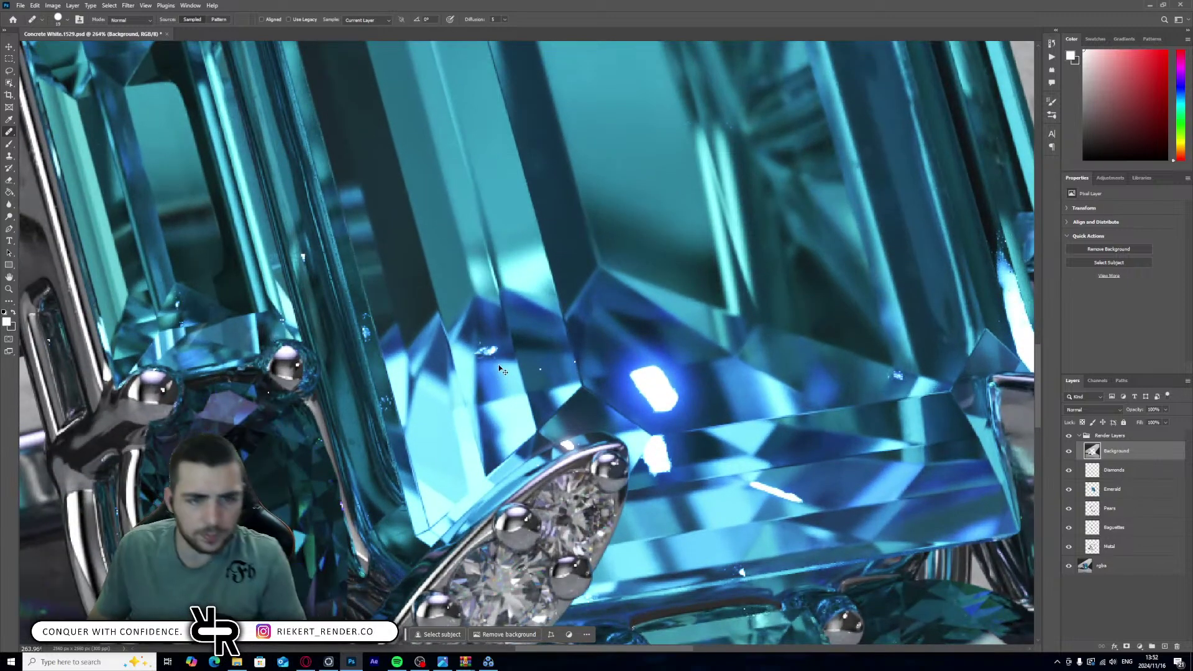
alt+scroll(488, 356, up, 3)
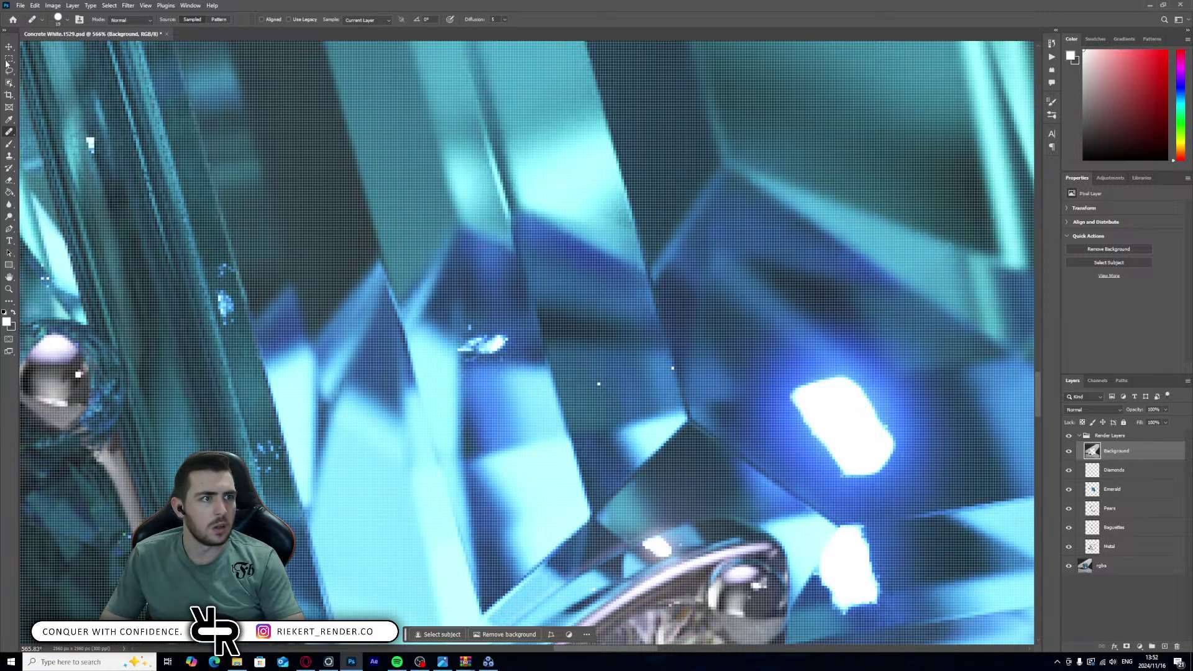
click(16, 65)
click(11, 72)
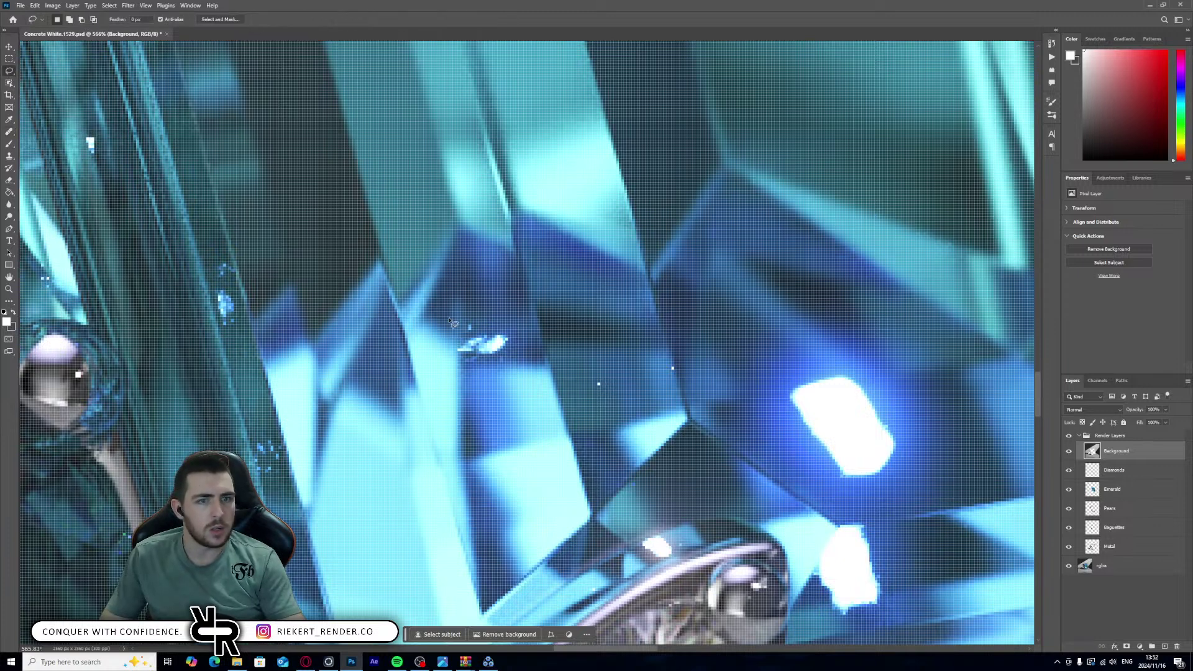
mouse_move(510, 332)
mouse_down()
mouse_move(475, 323)
mouse_move(509, 334)
mouse_up()
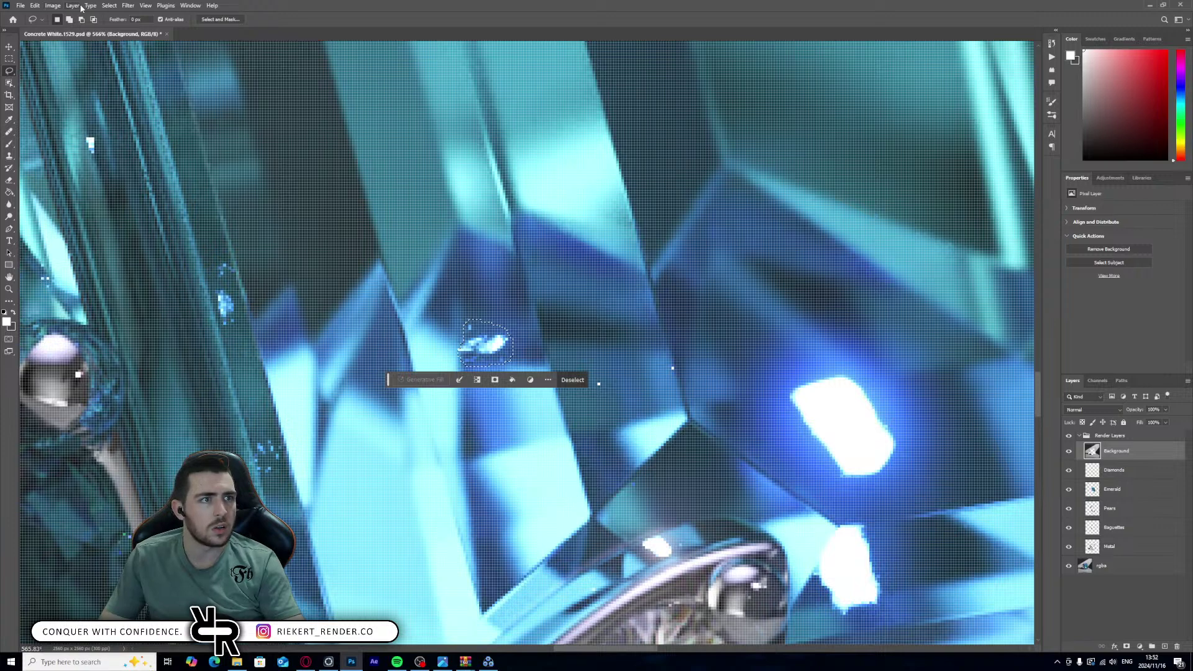
click(36, 6)
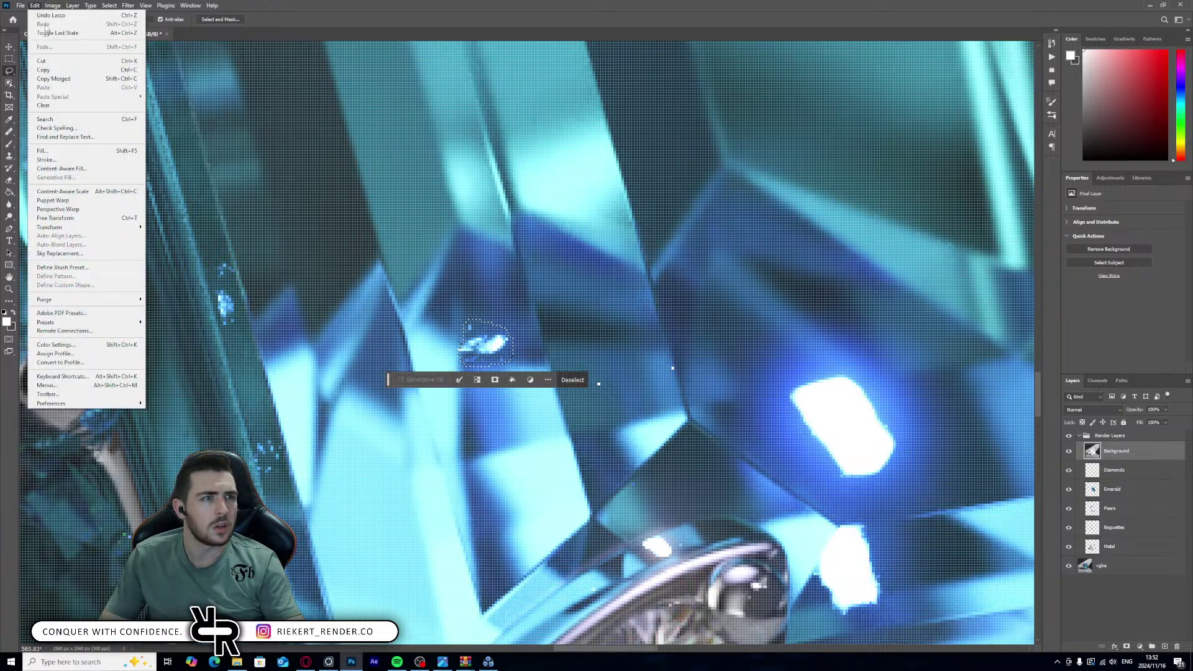
click(66, 150)
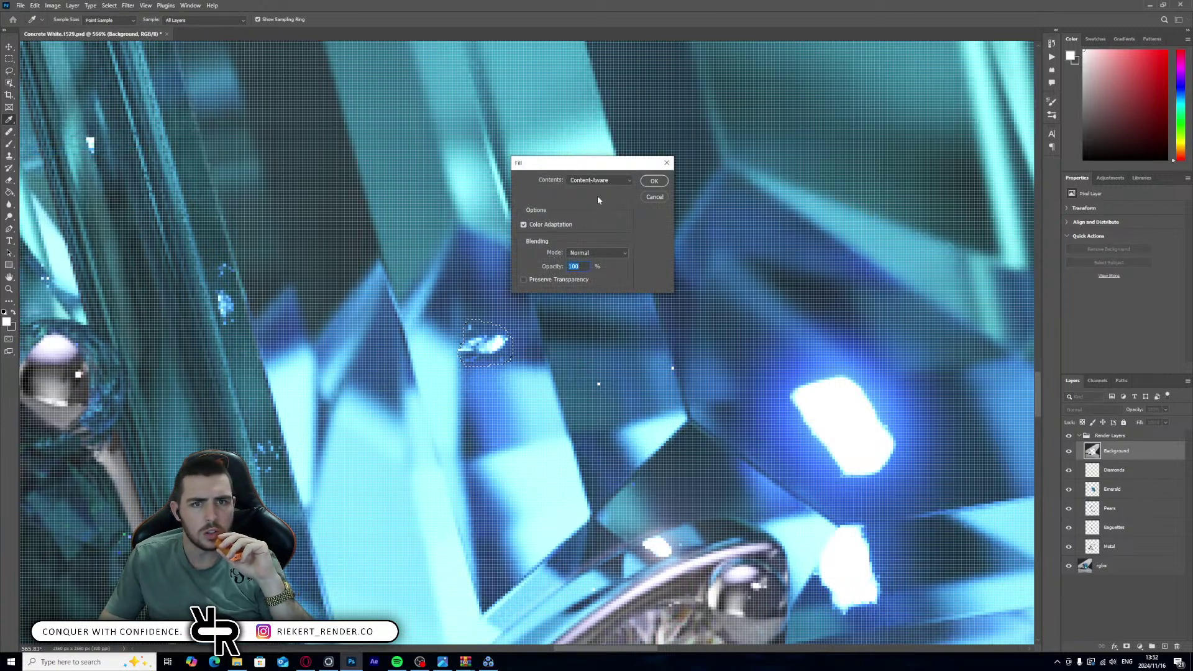
click(654, 181)
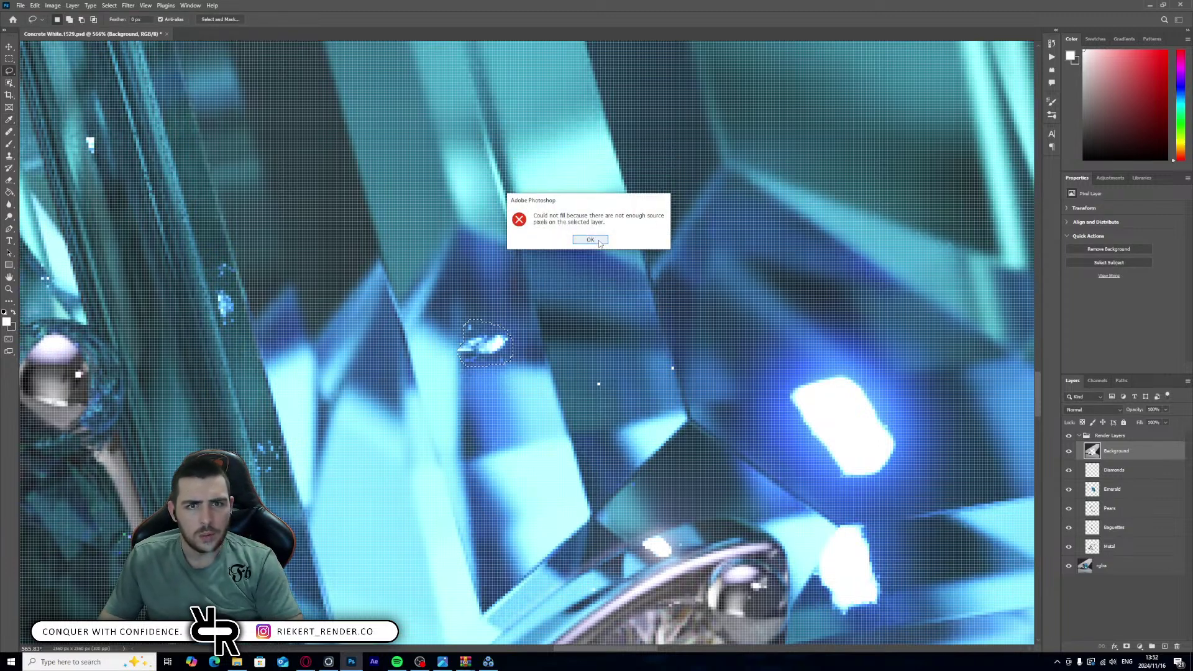
click(590, 240)
key(ctrl+d)
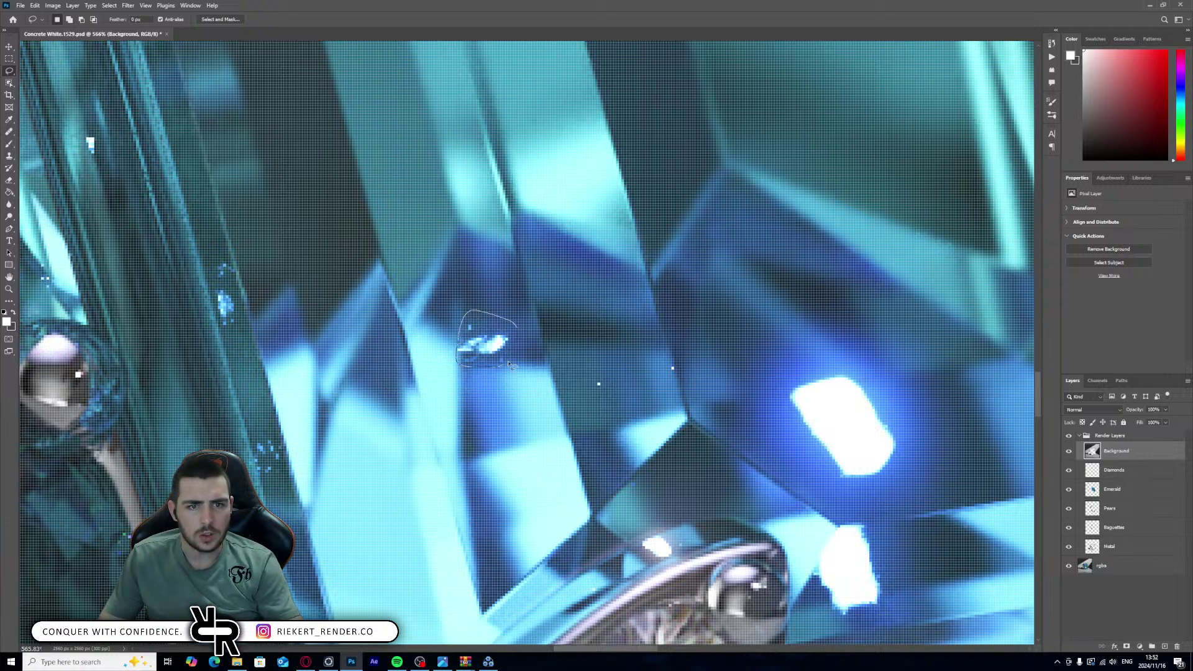
- Lasso a slightly wider area around the bright speck and try to fill it with Content-Aware at 100% opacity
drag(509, 364, 518, 348)
click(53, 6)
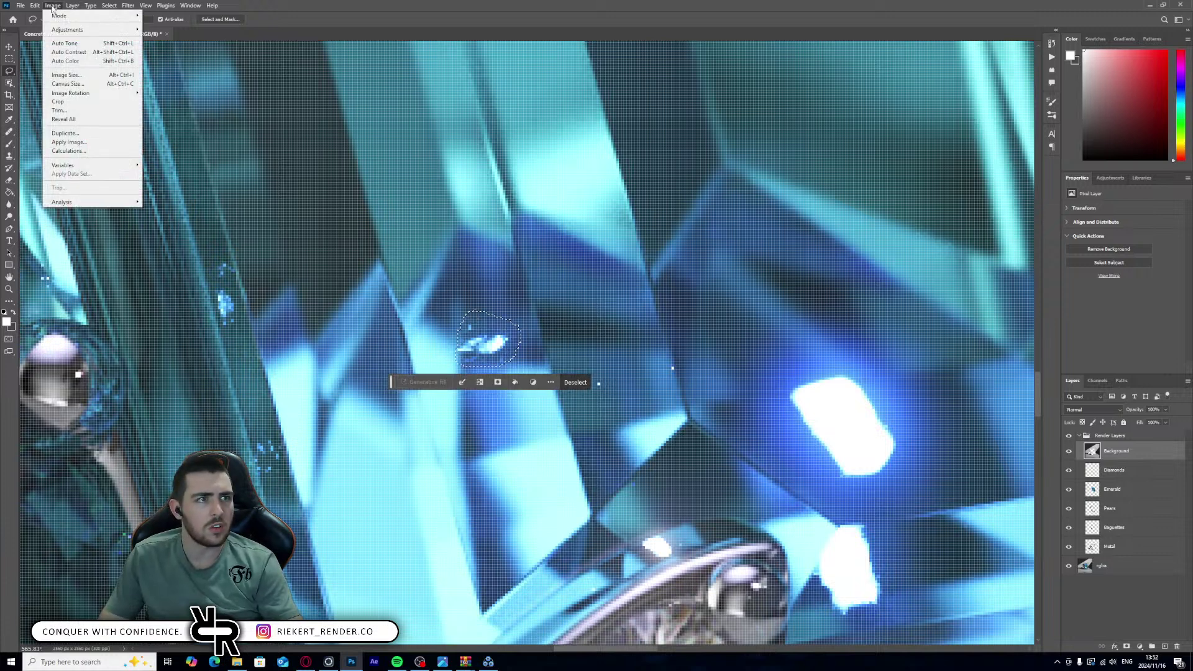
mouse_move(34, 6)
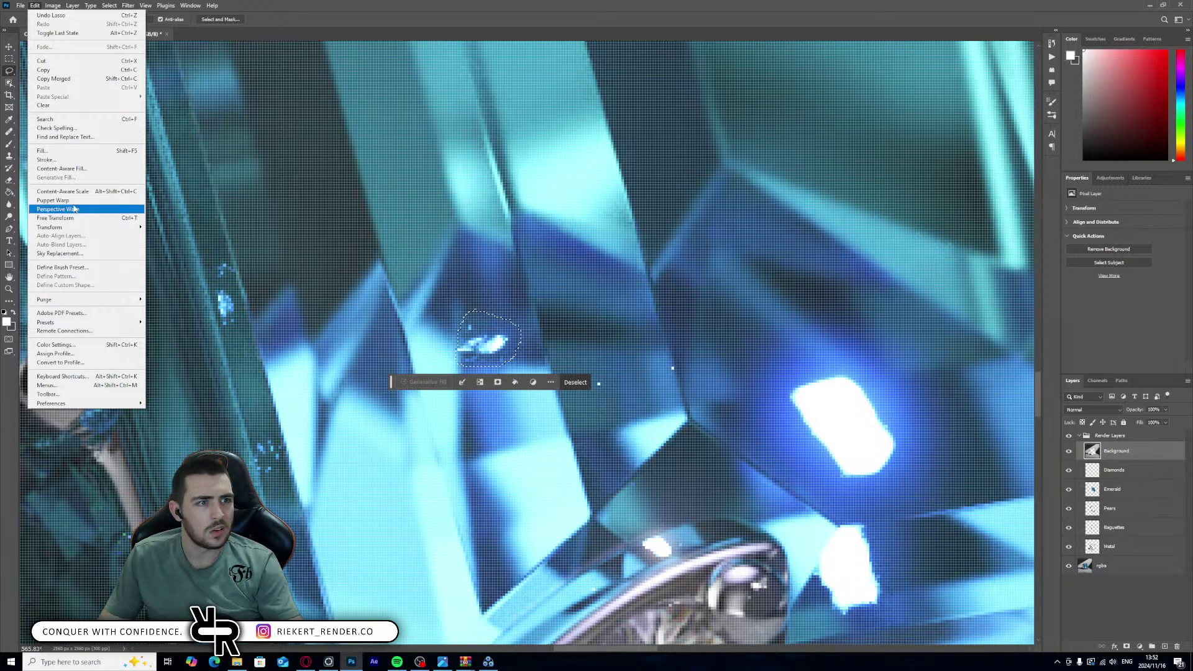
click(56, 151)
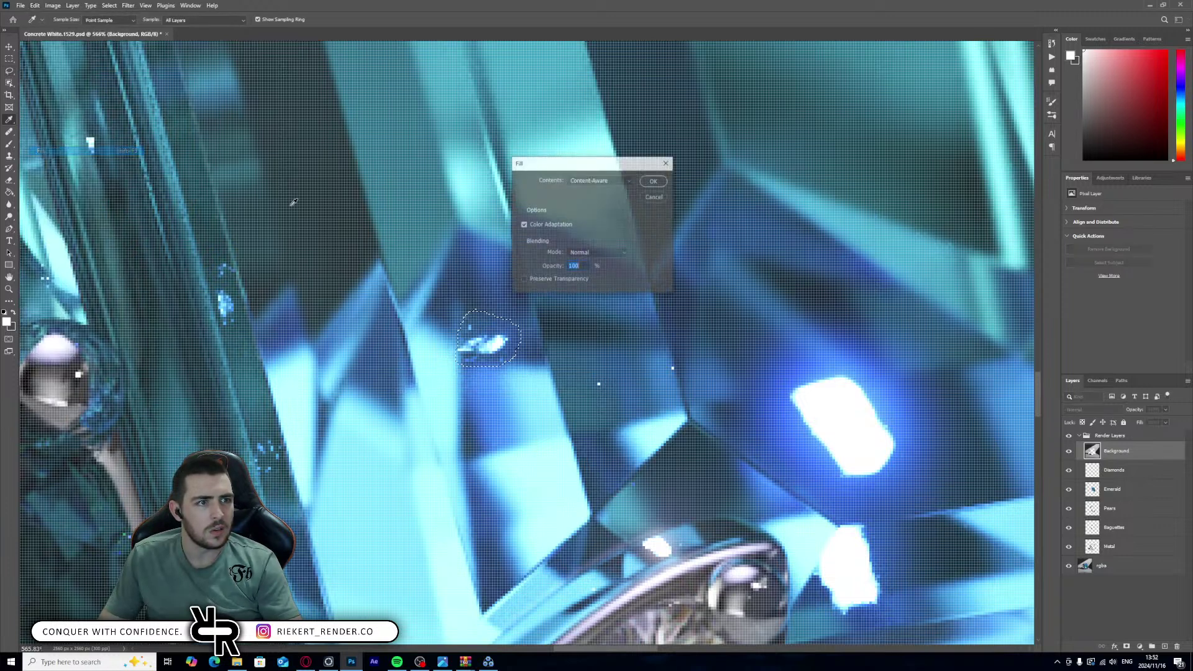
click(654, 181)
key(l)
- Make the Emerald layer in the Render Layers group active, keeping the bright speck selected
alt+scroll(584, 289, down, 3)
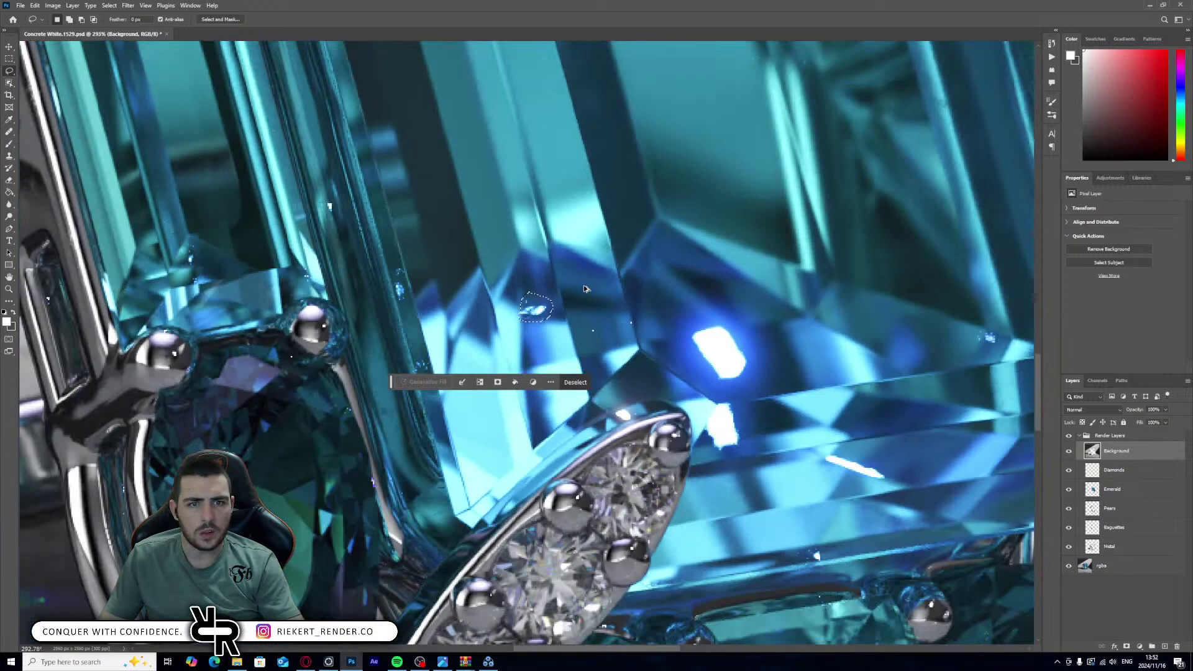
alt+scroll(584, 289, down, 2)
click(1113, 489)
alt+scroll(547, 303, up, 5)
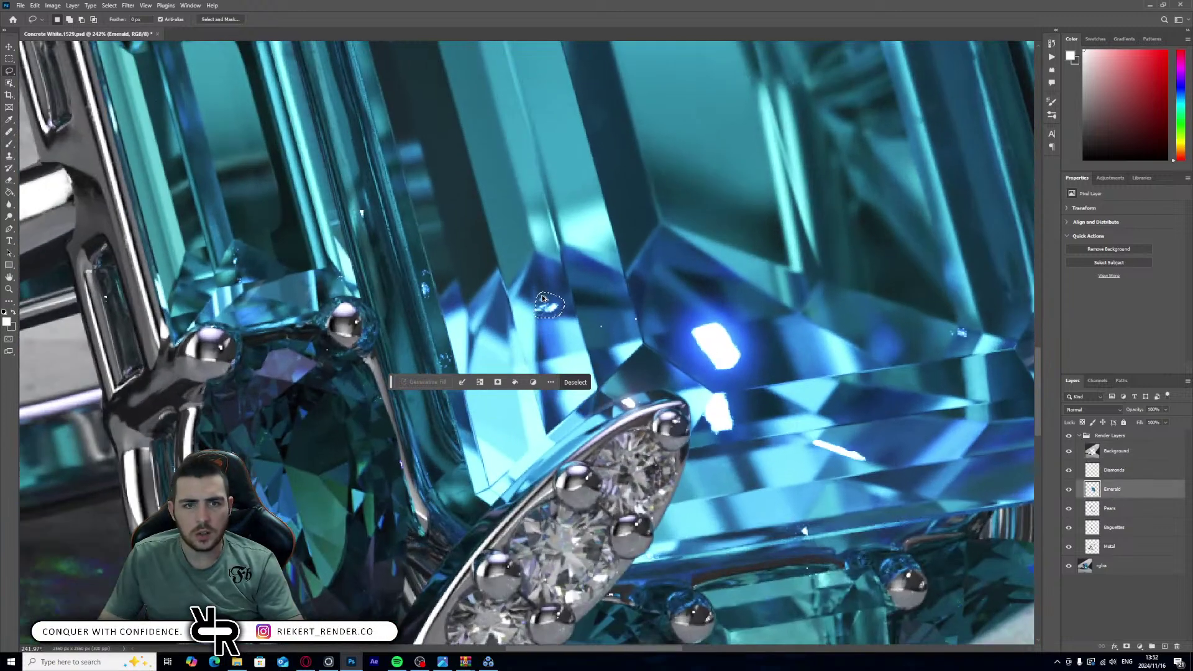
- Try the Content-Aware Fill workspace on the lassoed speck, excluding part of the facet below from sampling and outputting to a new layer
click(35, 6)
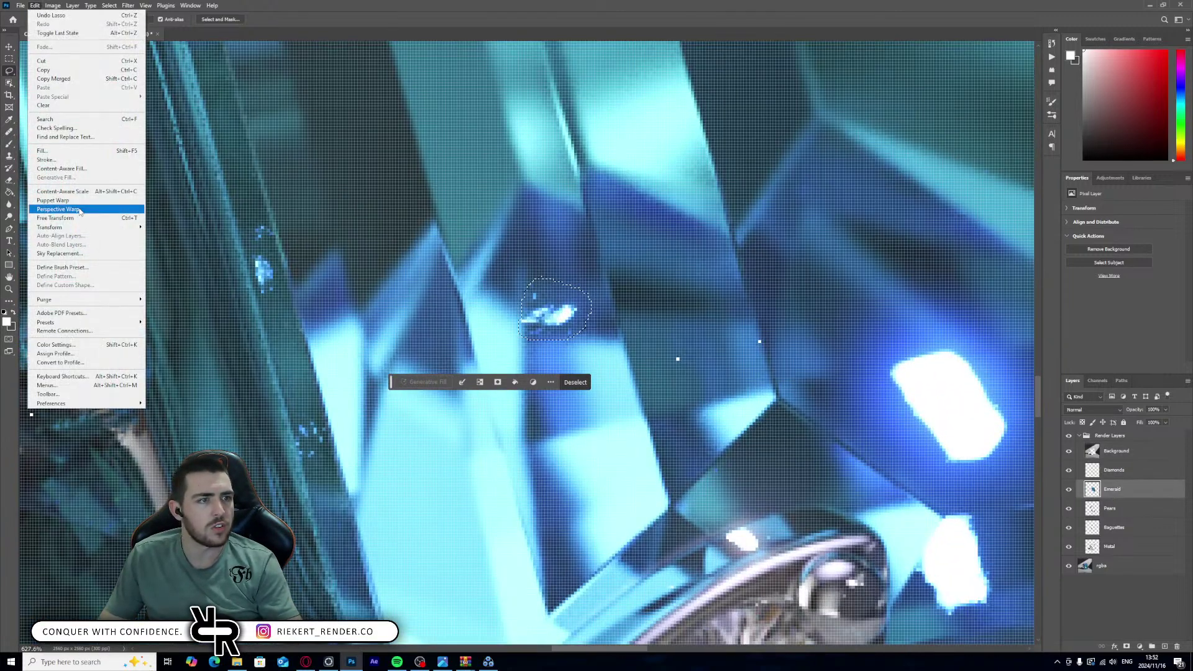
click(62, 169)
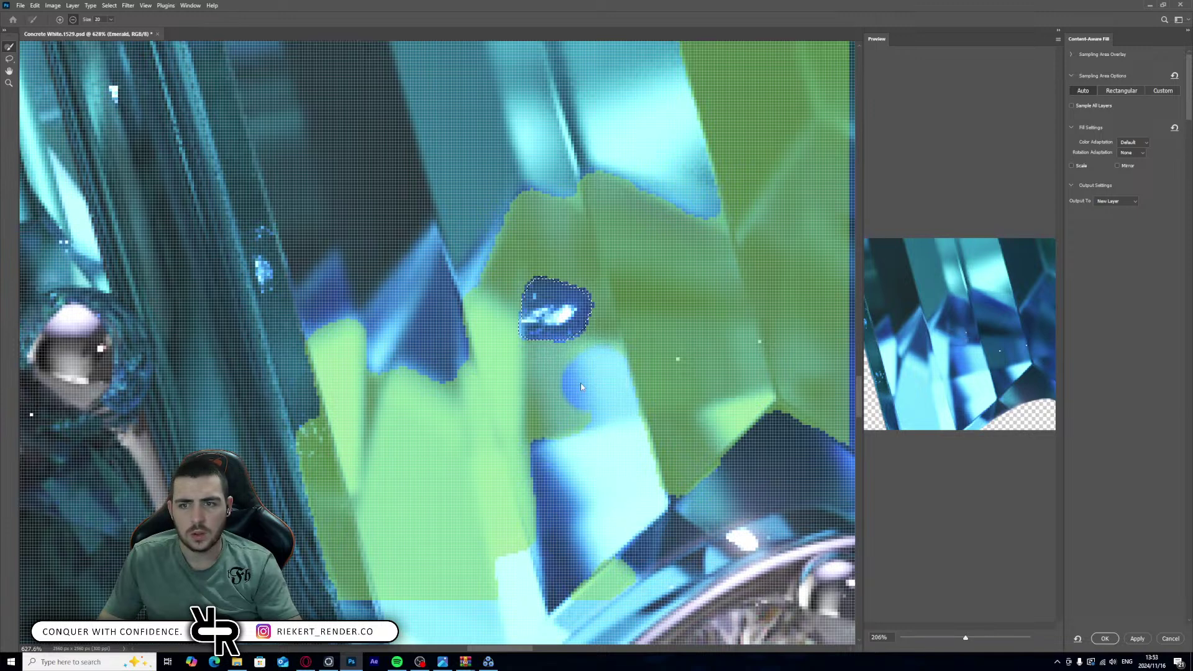
drag(600, 373, 587, 386)
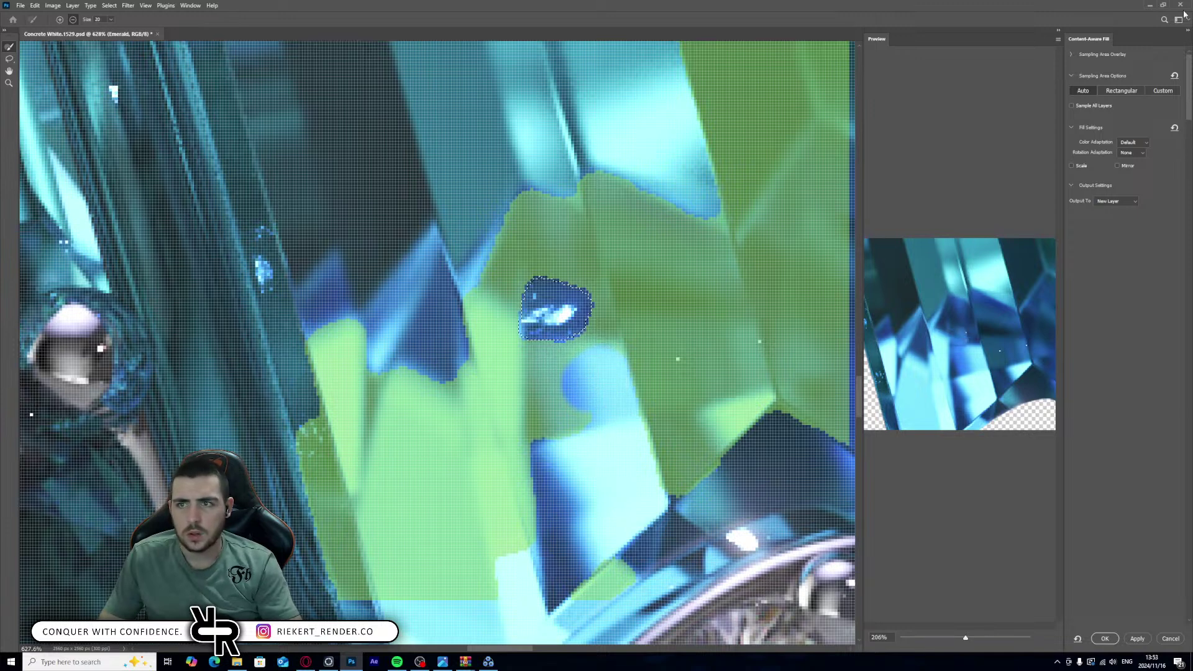
click(1107, 639)
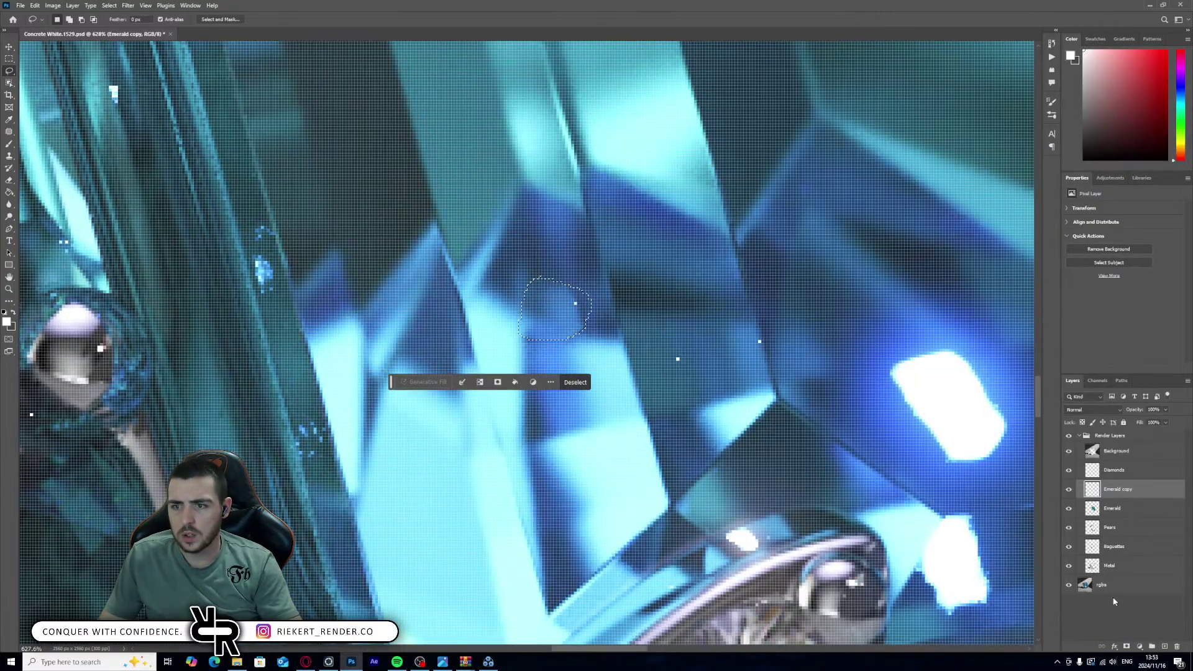
- Clip the new patch layer to the Emerald layer and deselect the lassoed area
alt+scroll(569, 364, up, 3)
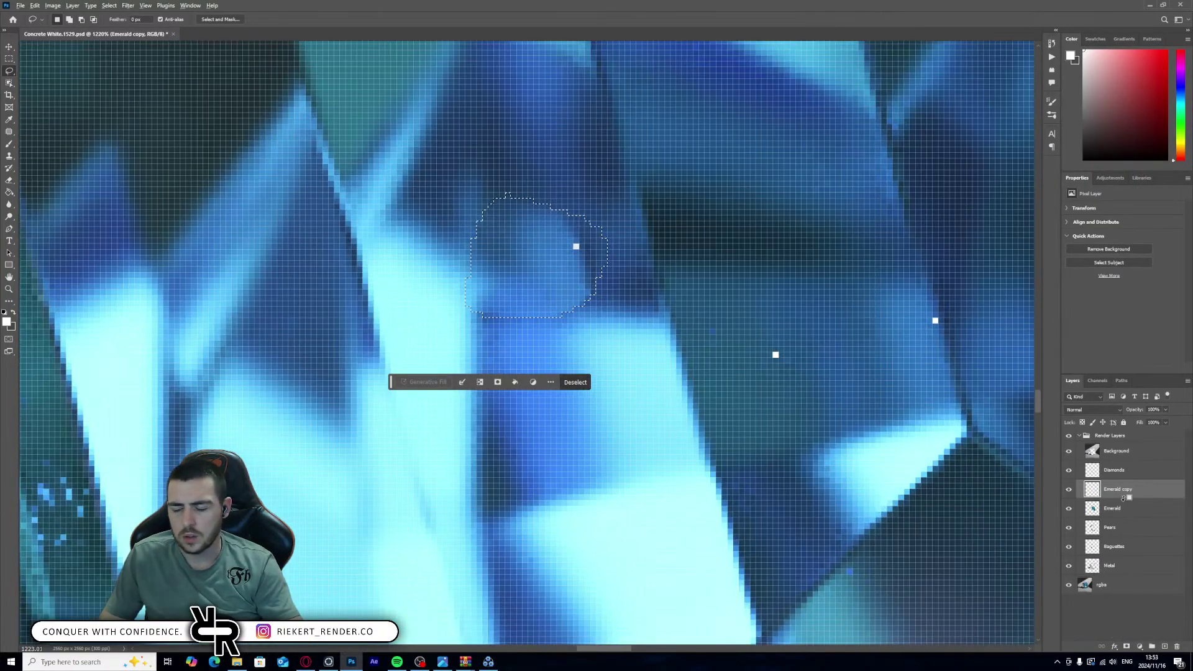
alt+click(1124, 499)
alt+scroll(550, 305, up, 2)
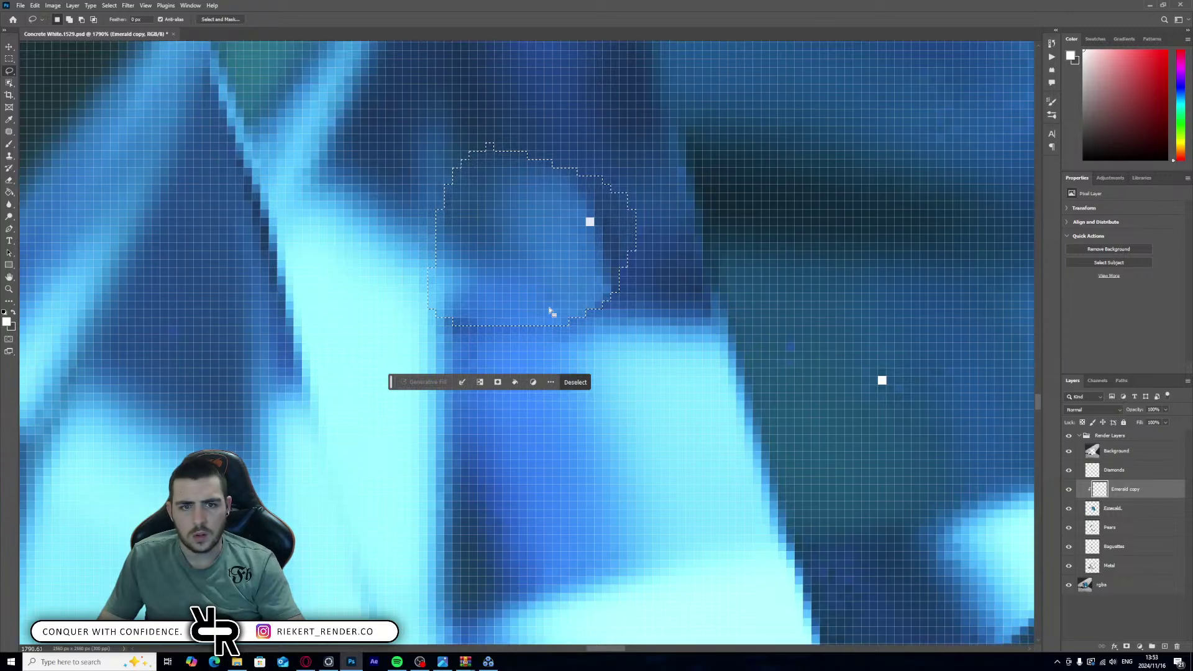
key(ctrl+d)
alt+scroll(567, 327, down, 10)
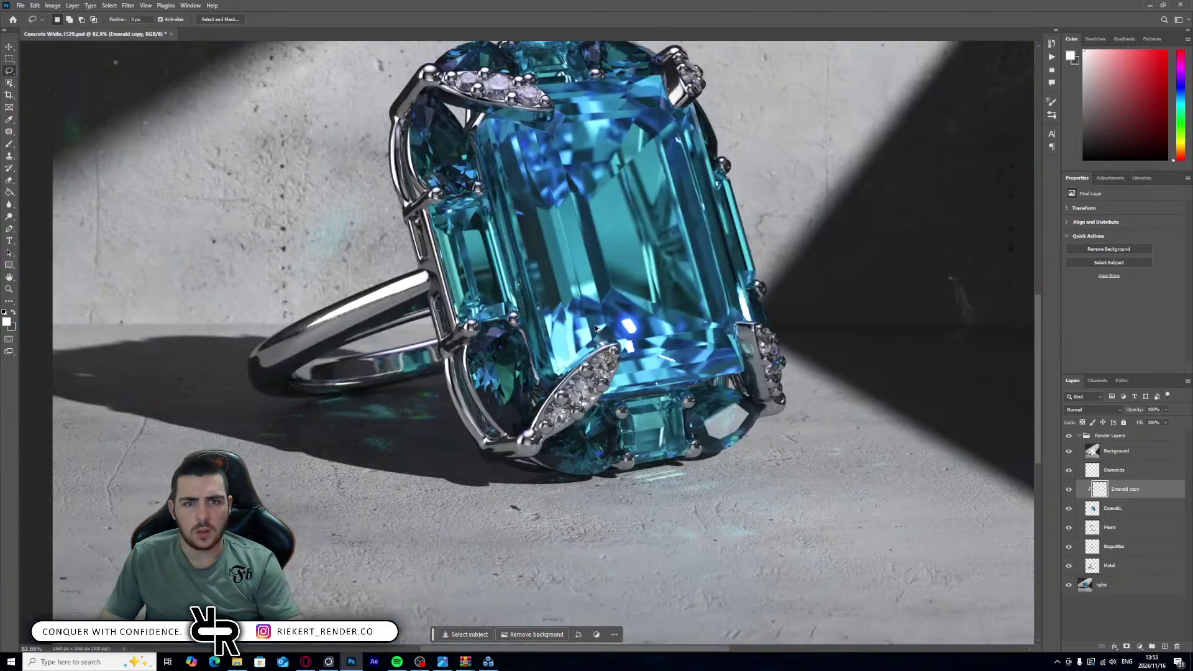
- Try to blend the patch edges into the surrounding facets with a resized Soft Round eraser at 17% opacity
alt+scroll(573, 313, up, 6)
alt+scroll(573, 313, down, 2)
alt+scroll(573, 313, up, 2)
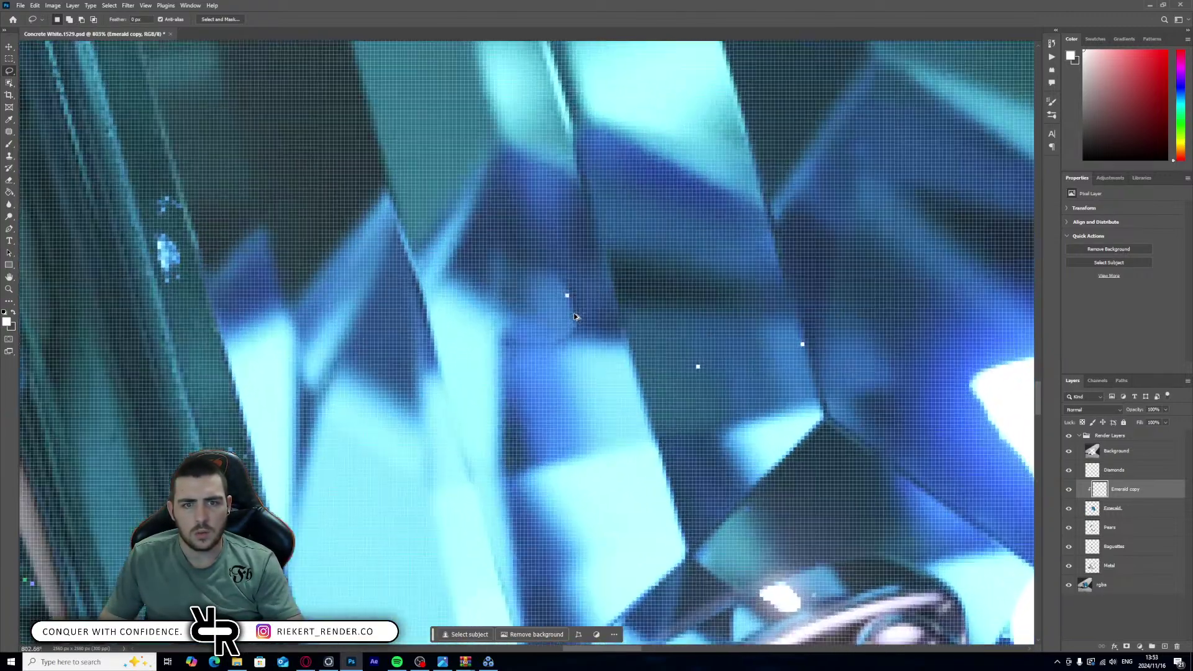
key(e)
alt+scroll(601, 287, up, 3)
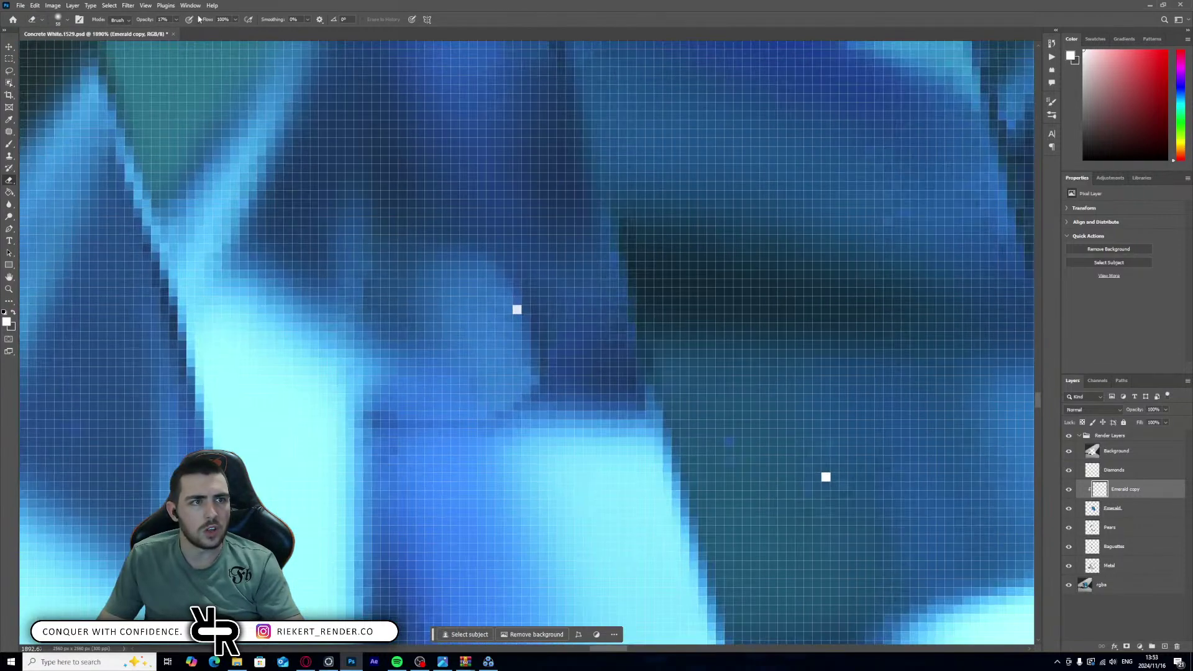
click(68, 21)
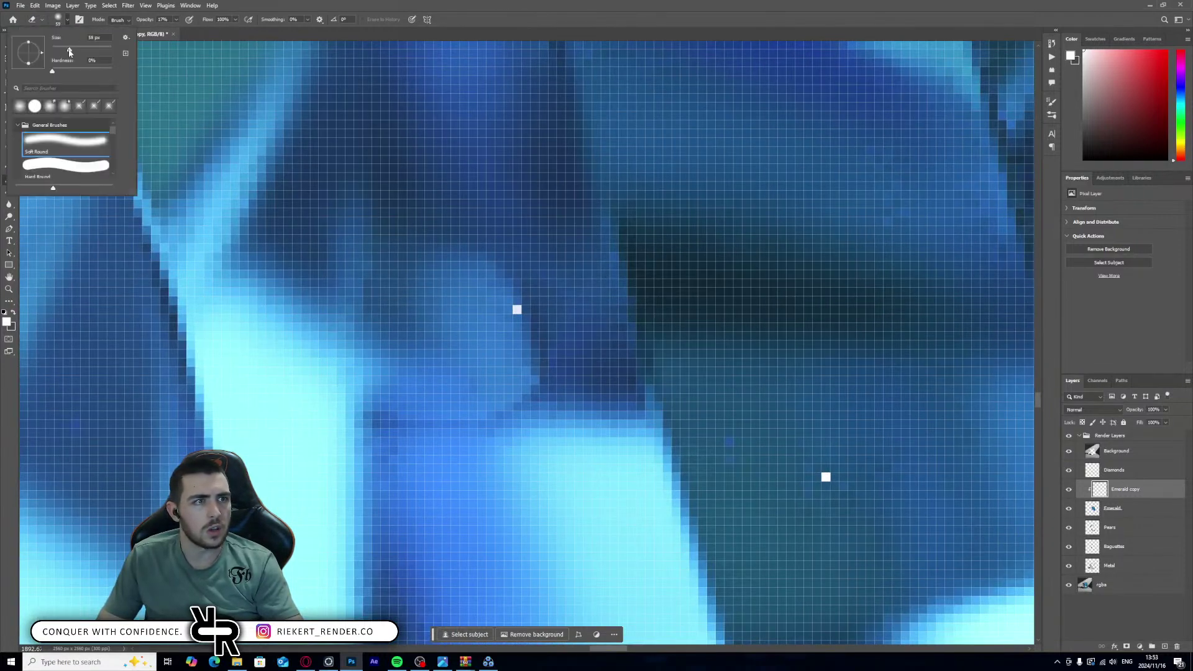
click(559, 278)
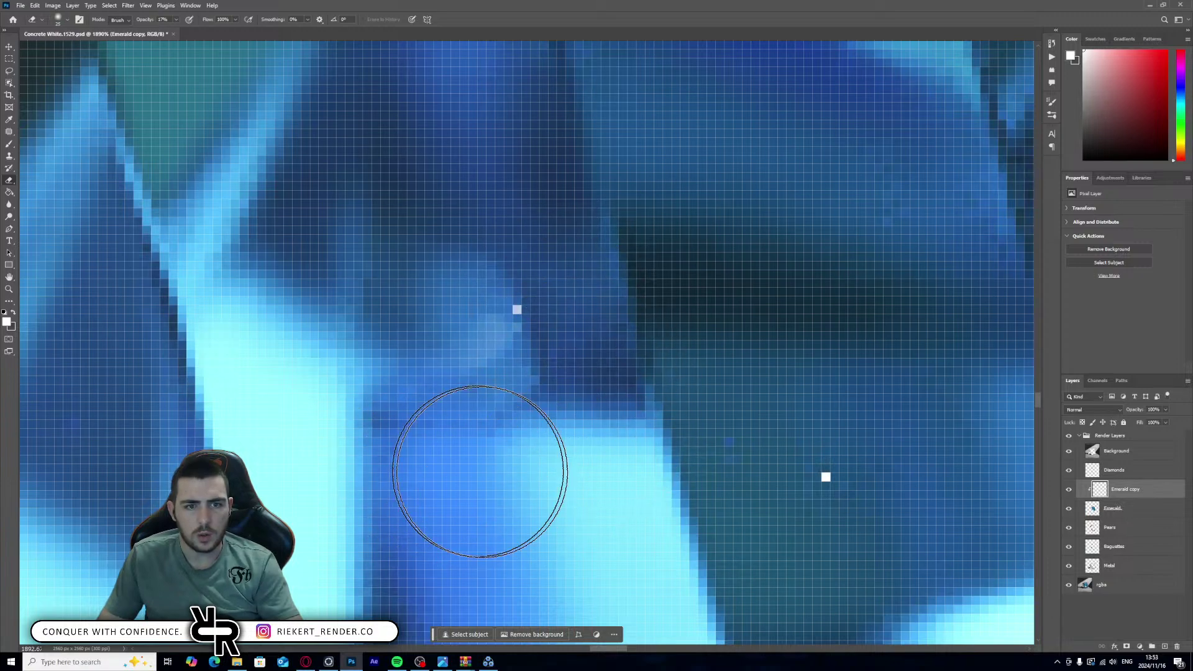
alt+scroll(560, 477, down, 10)
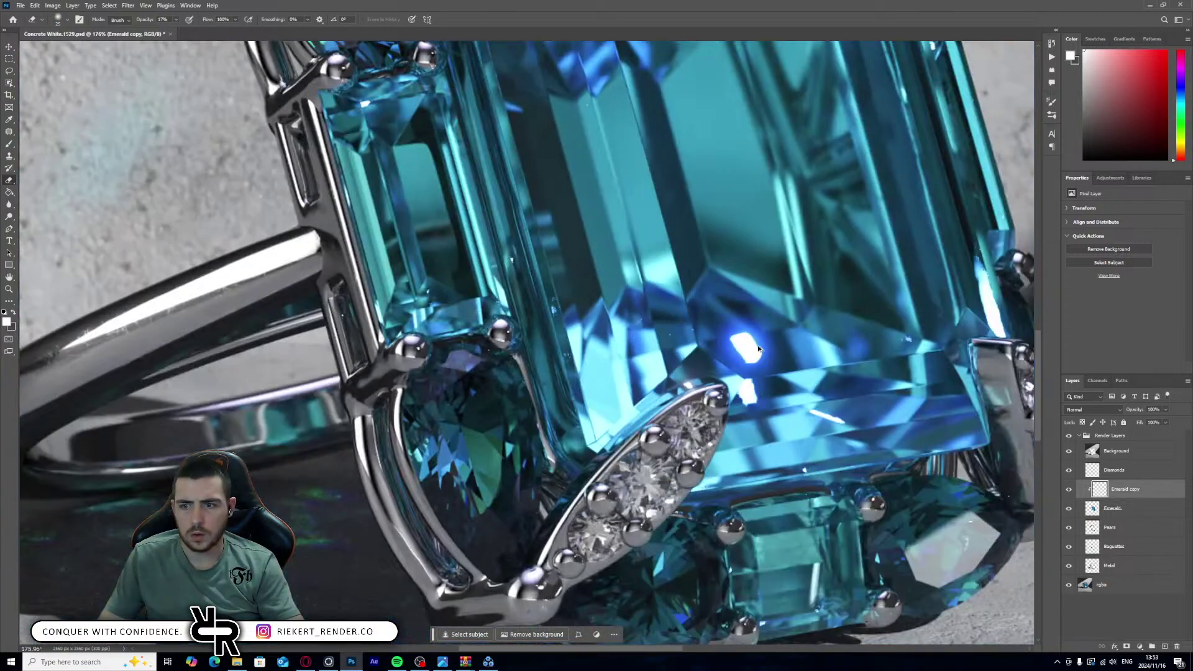
- Compare the patch layer in isolation with the full image, and discard the patch to return to the original Emerald layer
alt+click(1070, 492)
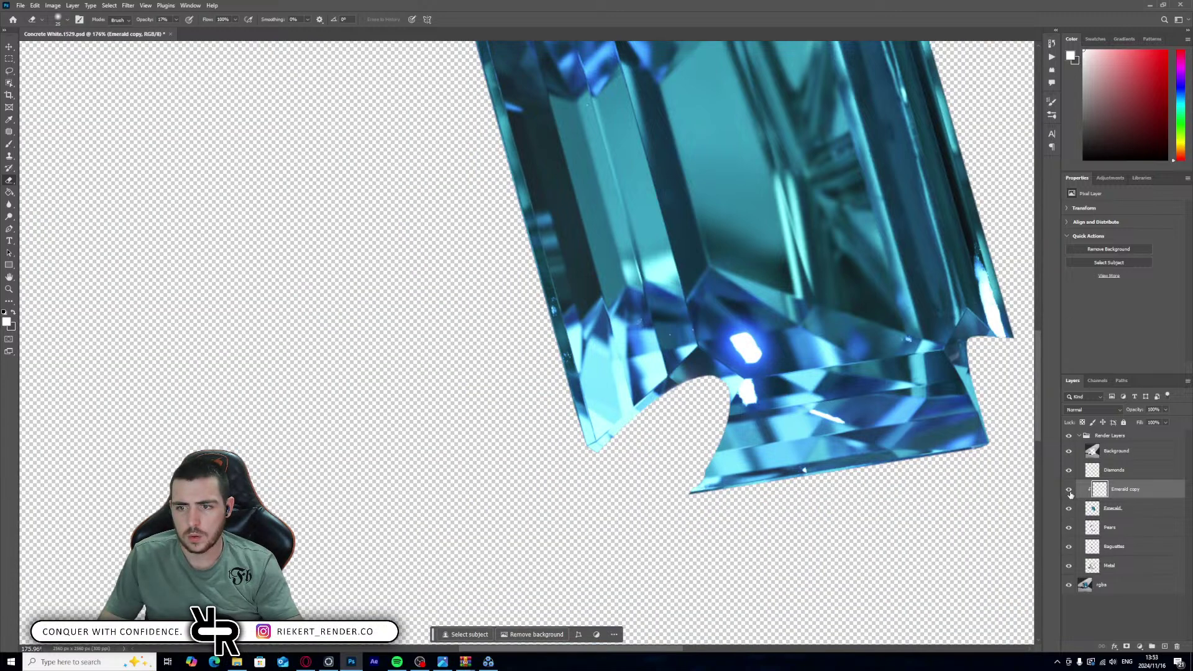
alt+click(1070, 493)
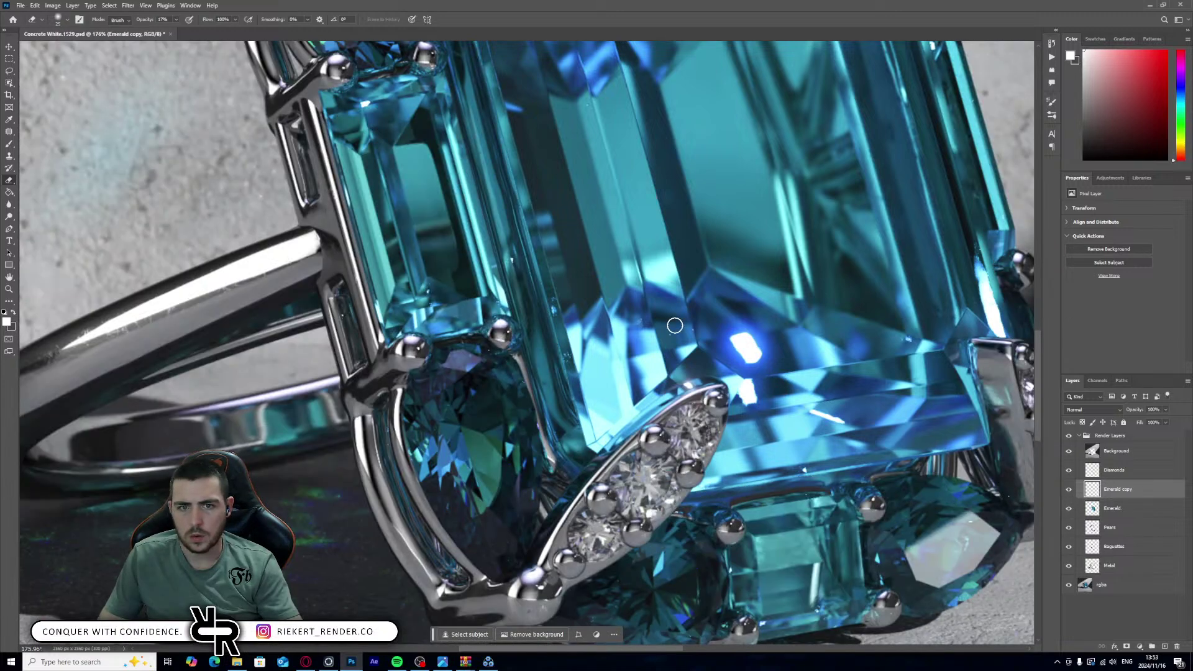
alt+scroll(630, 401, up, 6)
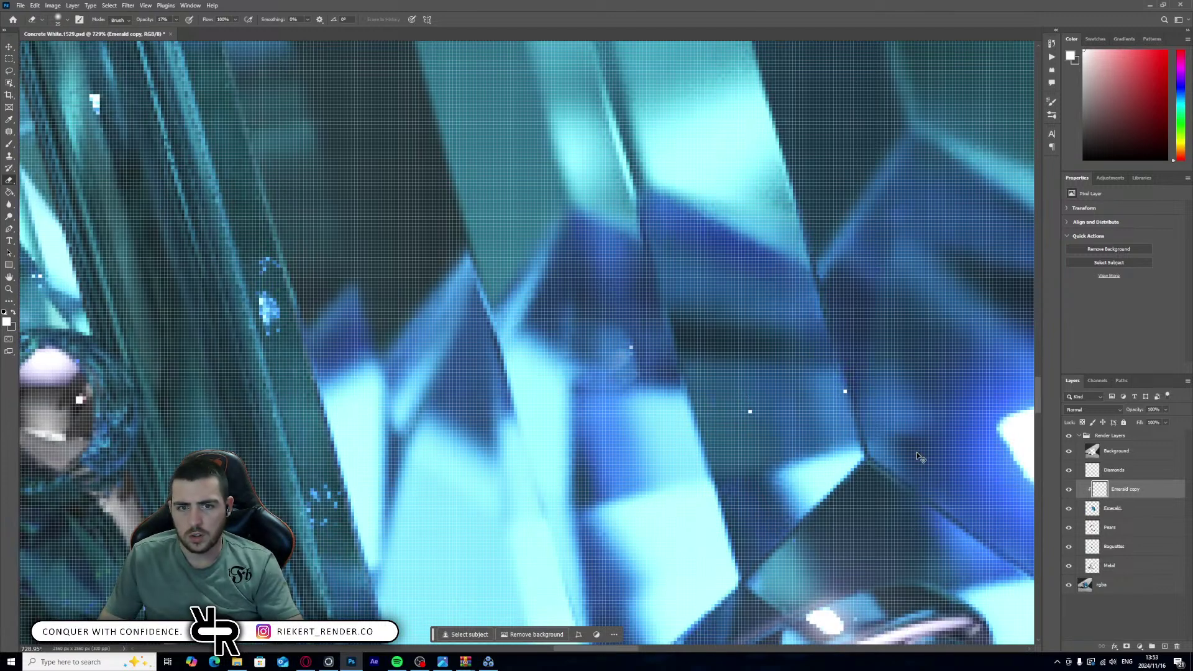
key(ctrl+e)
alt+scroll(681, 331, down, 9)
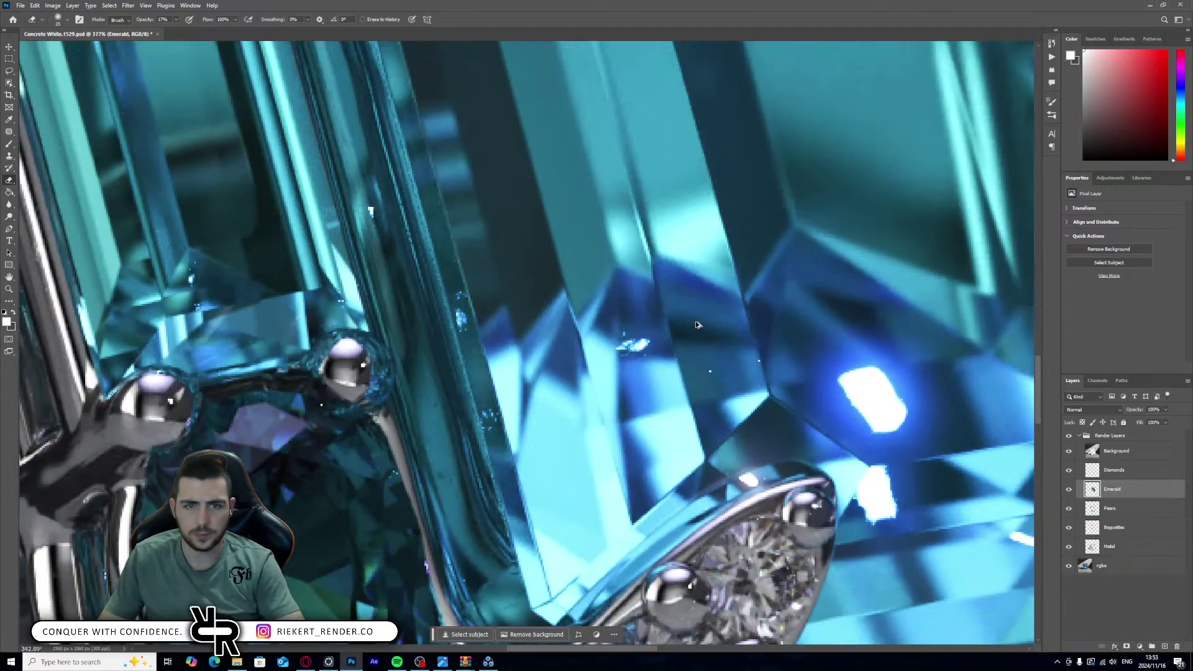
- Heal the large bright blue speck on the centre stone's left edge band using a smaller Content-Aware Spot Healing Brush
alt+scroll(706, 265, up, 9)
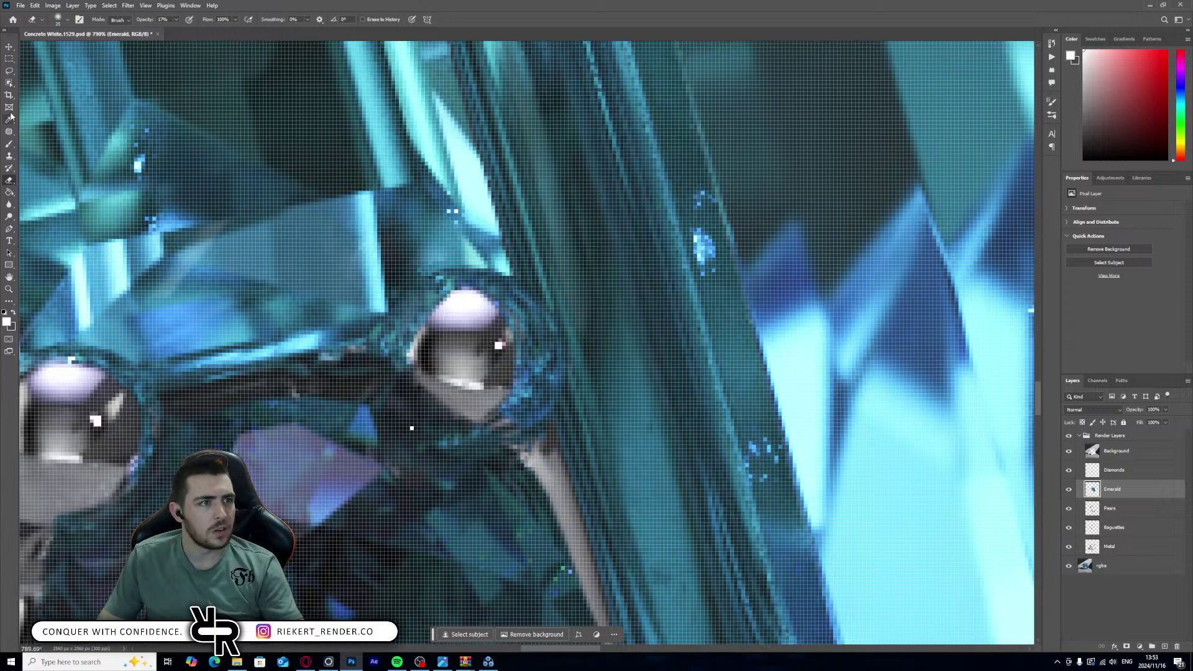
click(9, 131)
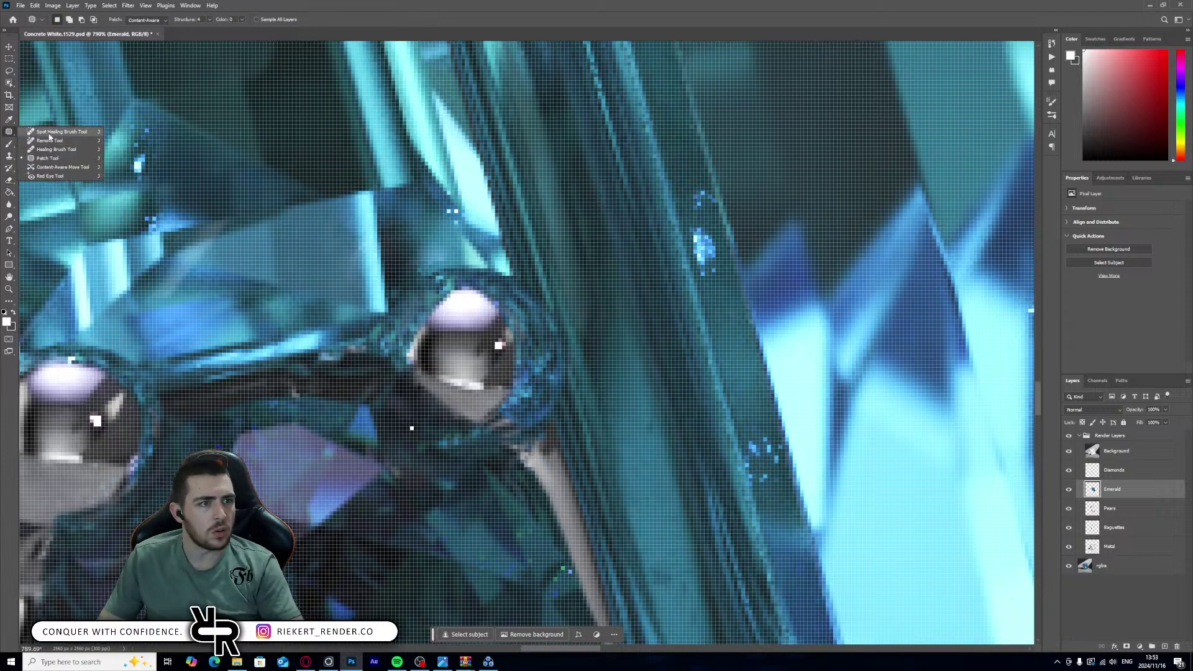
click(49, 131)
alt+scroll(725, 237, up, 5)
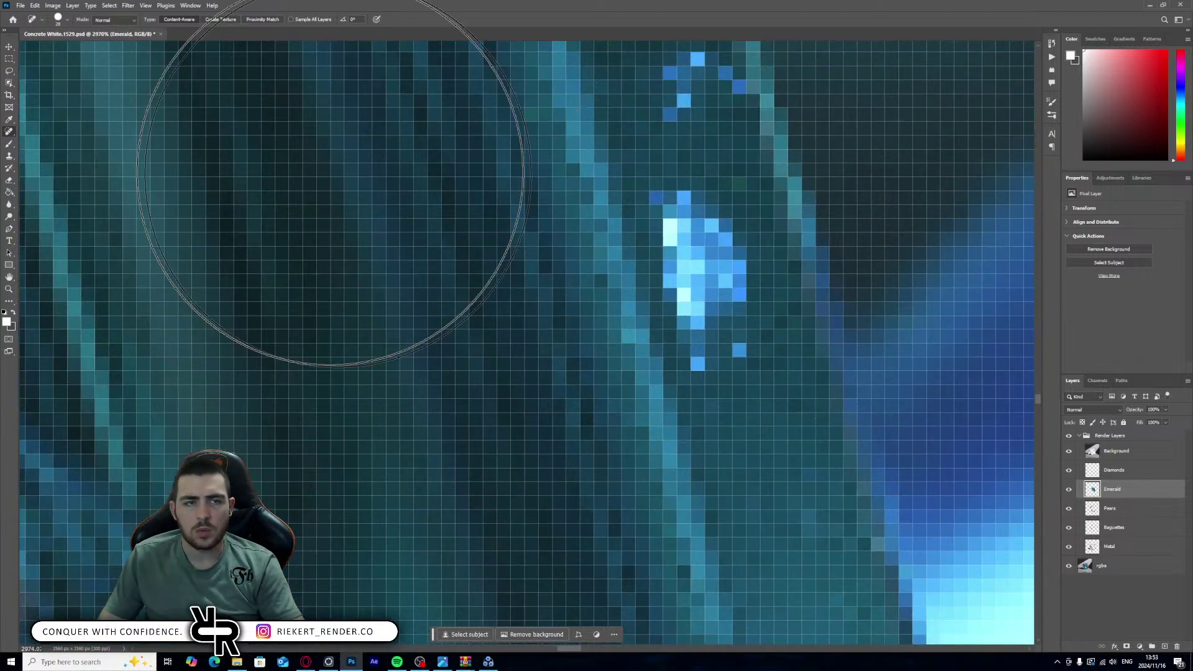
click(69, 22)
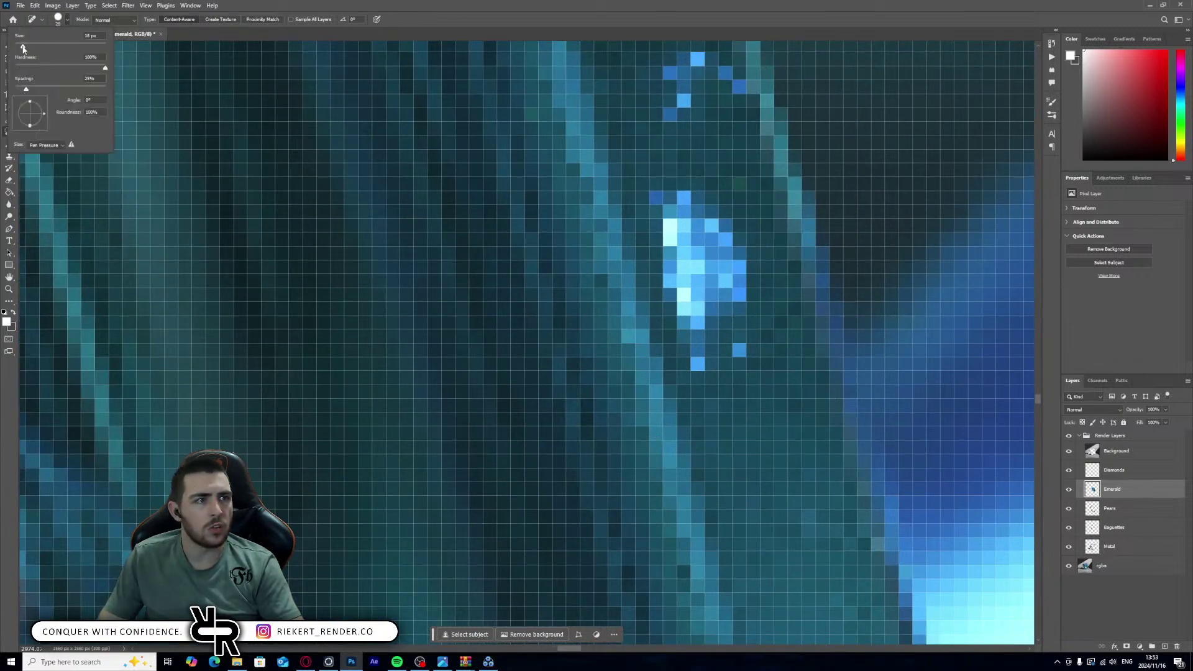
drag(19, 48, 18, 47)
drag(690, 227, 706, 274)
click(709, 298)
click(724, 332)
alt+scroll(778, 332, down, 1)
alt+scroll(778, 333, down, 8)
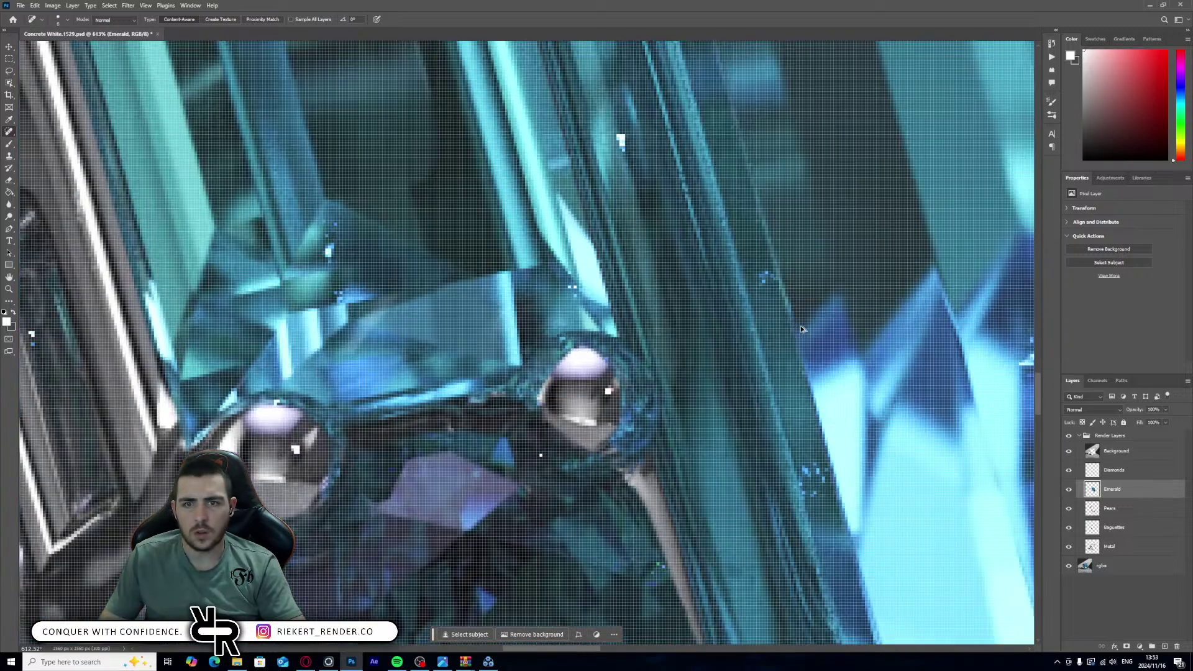
- Heal the lower cluster of bright pixels and the leftover specks above it along the centre stone's left edge band
alt+scroll(816, 364, up, 6)
click(819, 360)
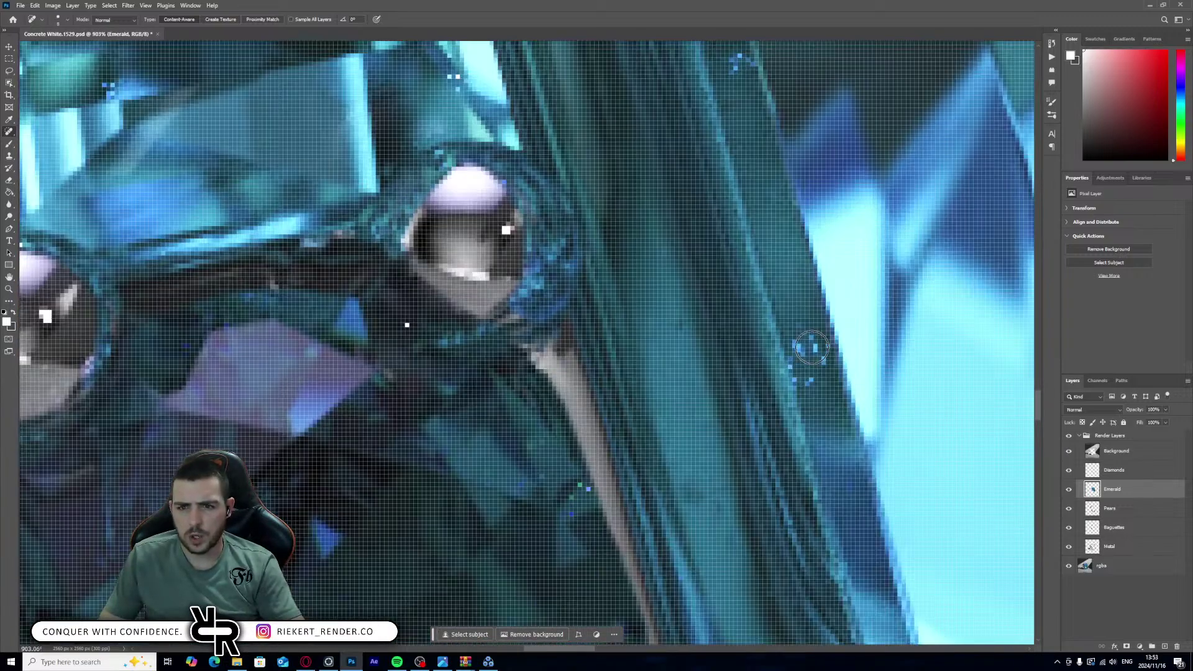
click(817, 348)
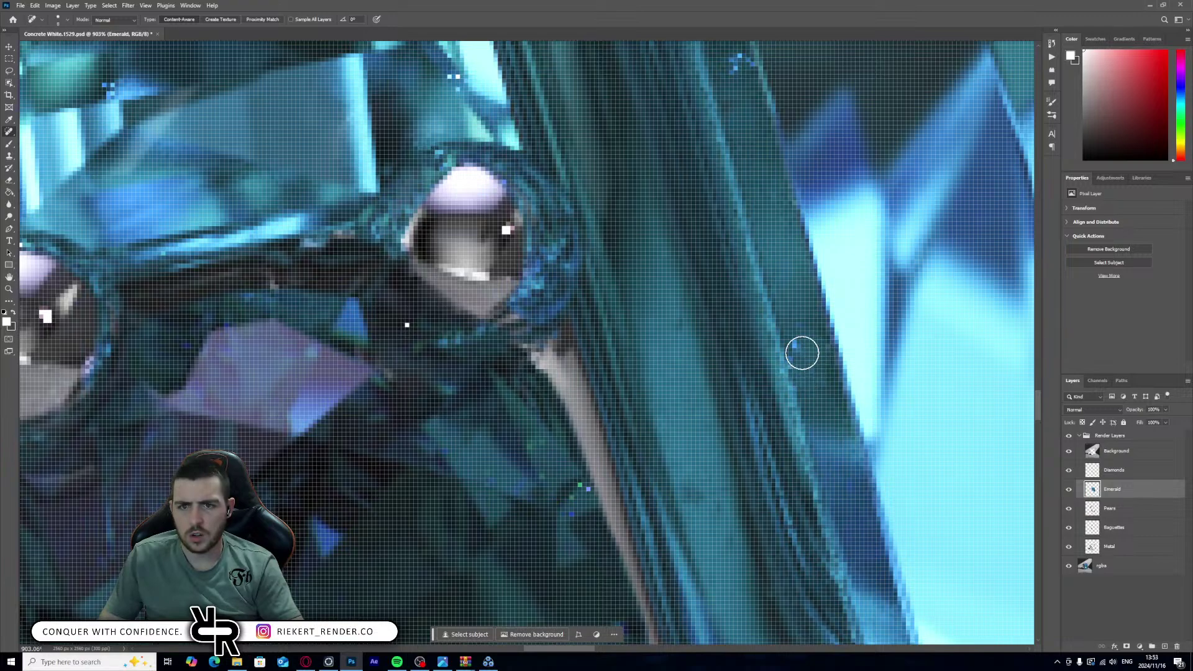
click(802, 330)
alt+scroll(740, 64, up, 1)
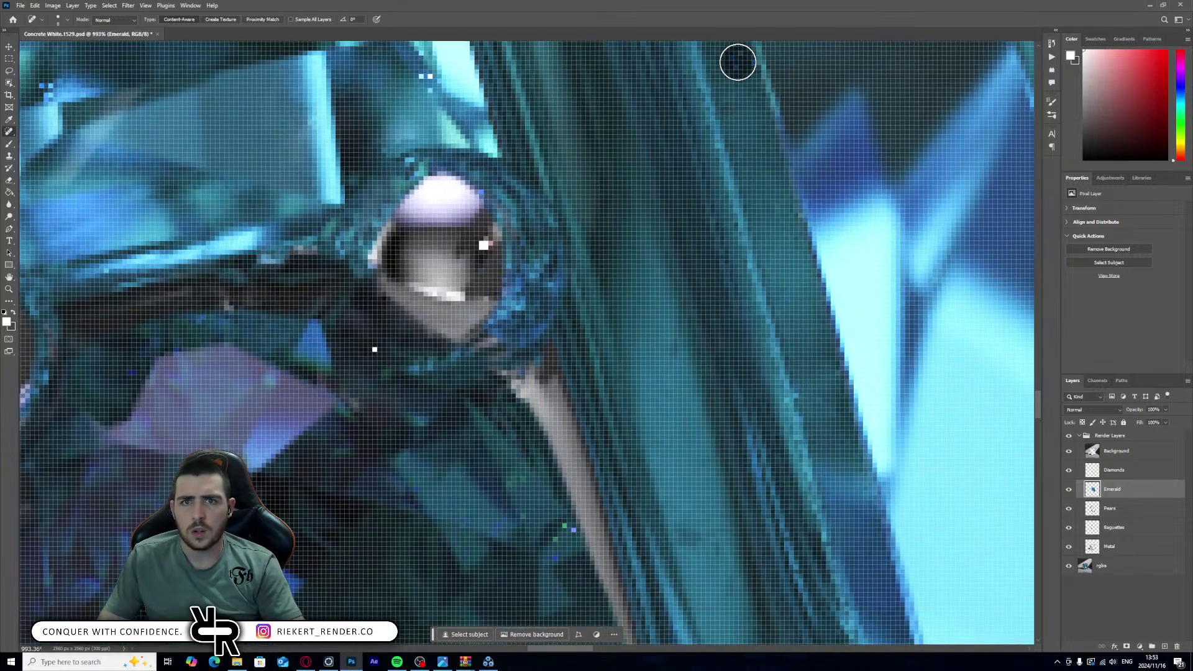
alt+scroll(741, 64, down, 12)
scroll(867, 207, down, 2)
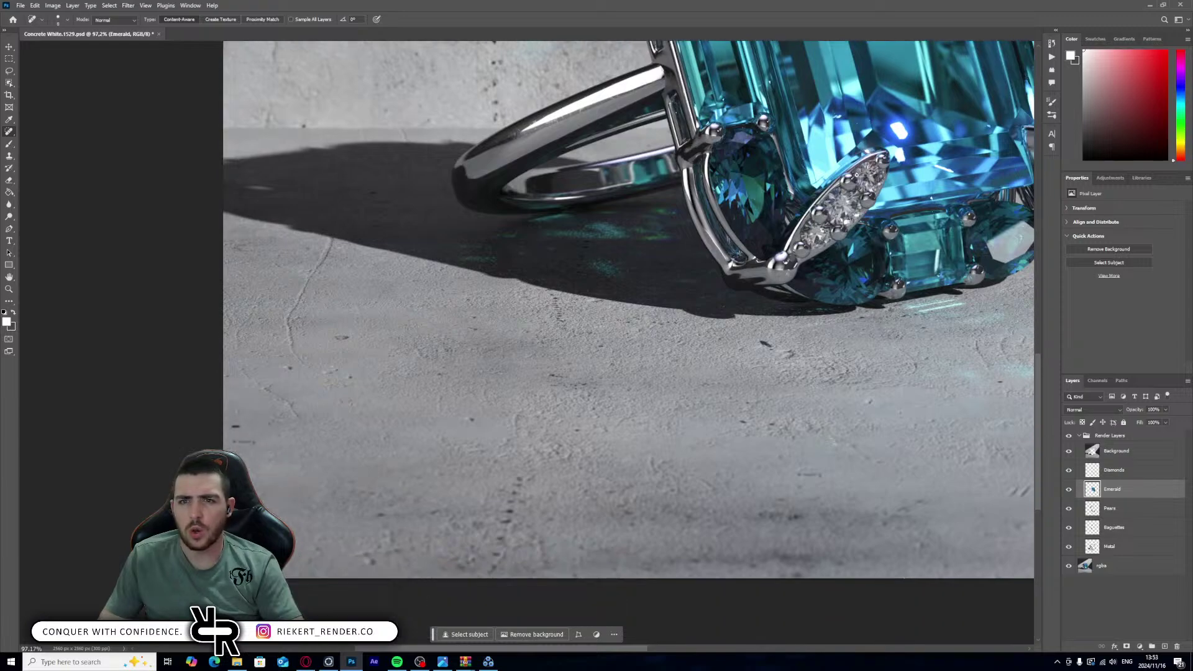
- Remove the bright white speck in the centre stone's lower blue facets with repeated Spot Healing Brush dabs
alt+scroll(833, 110, up, 15)
alt+scroll(692, 121, up, 6)
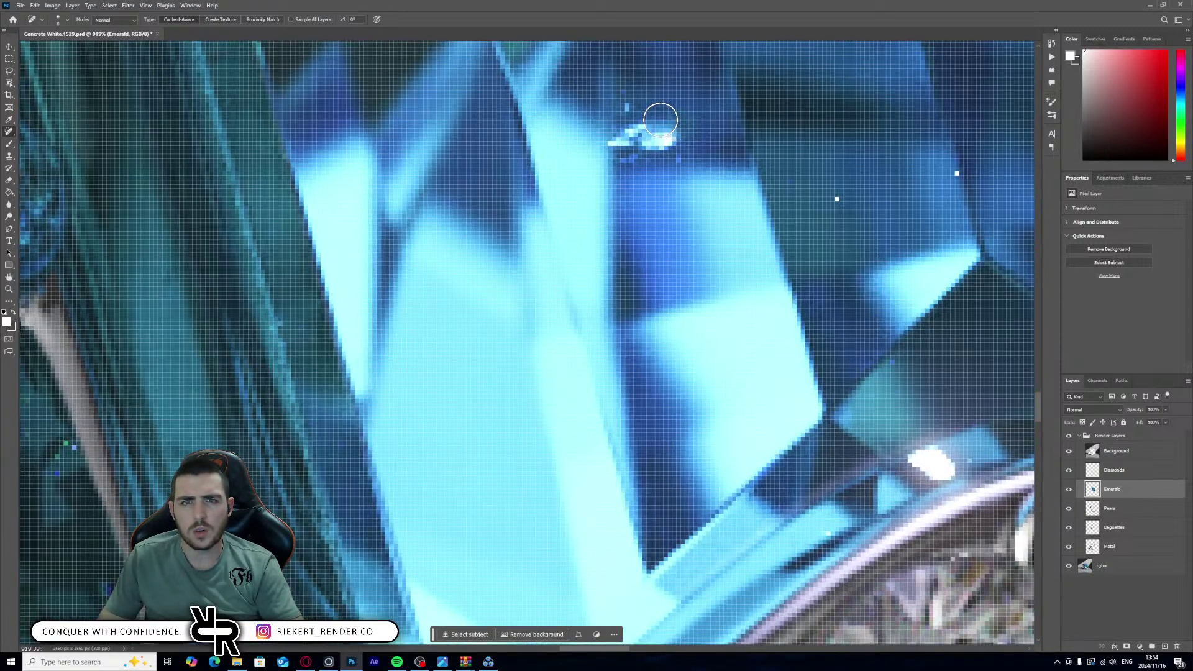
click(631, 100)
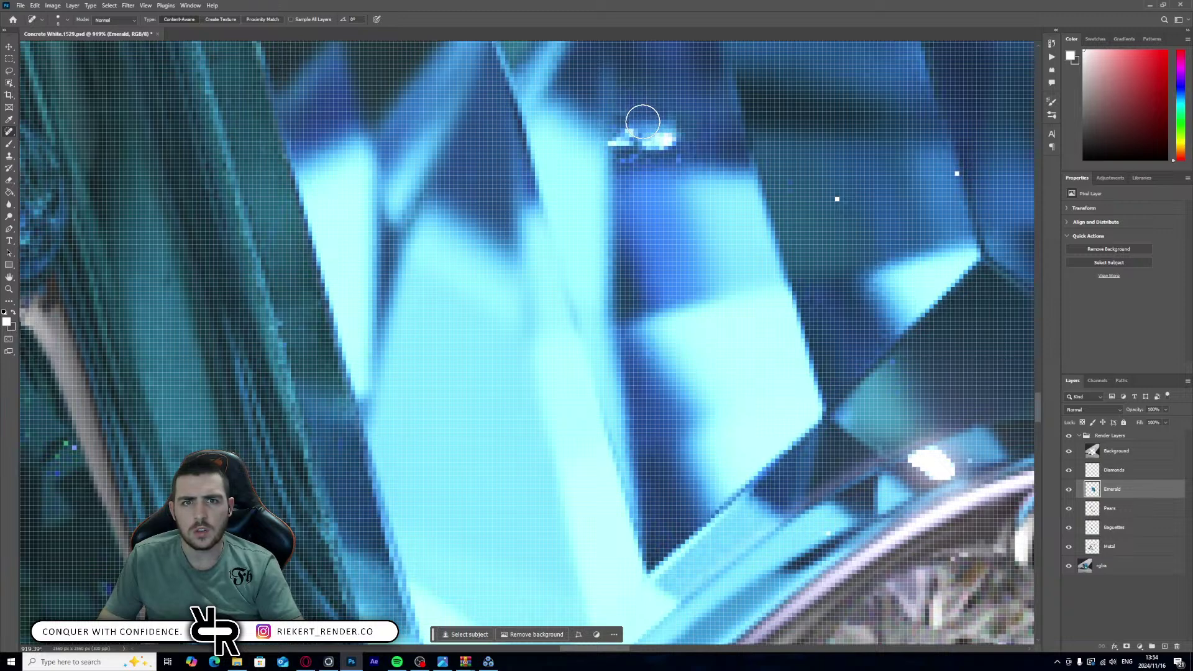
click(673, 141)
click(668, 136)
click(646, 140)
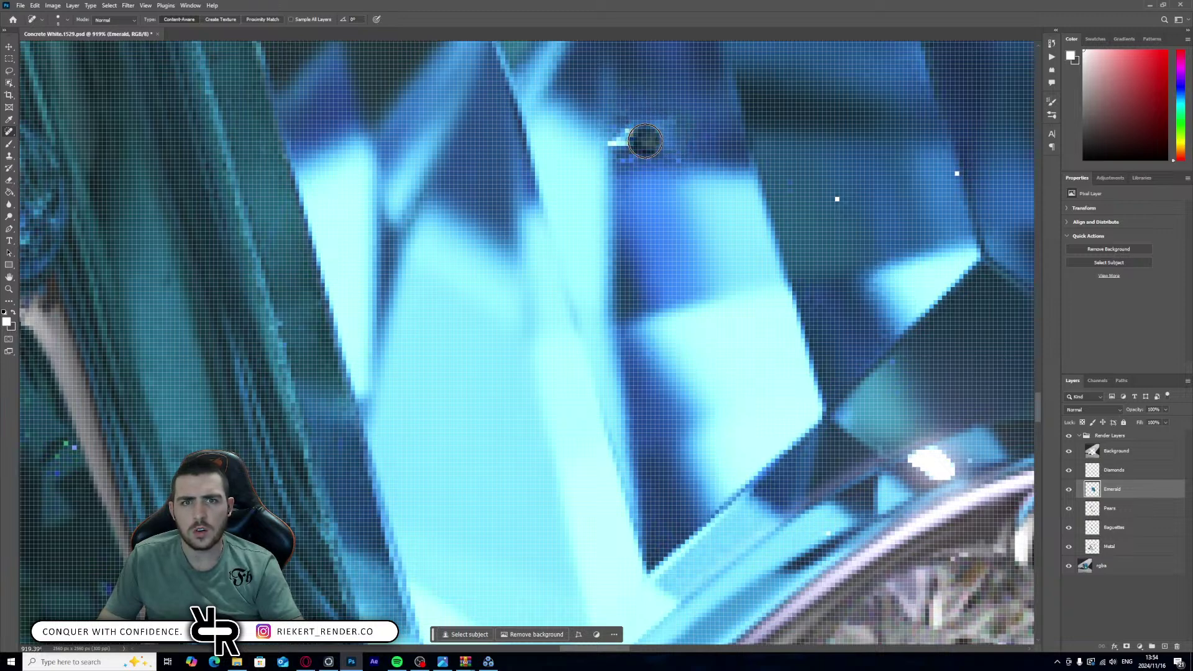
click(634, 165)
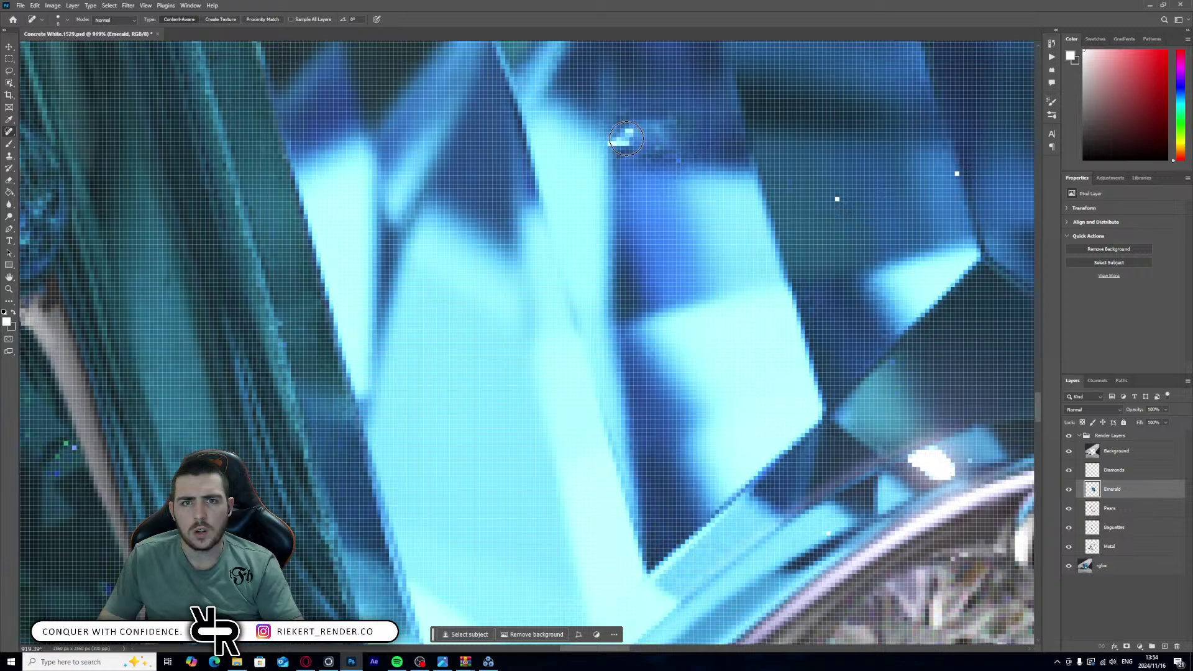
click(626, 138)
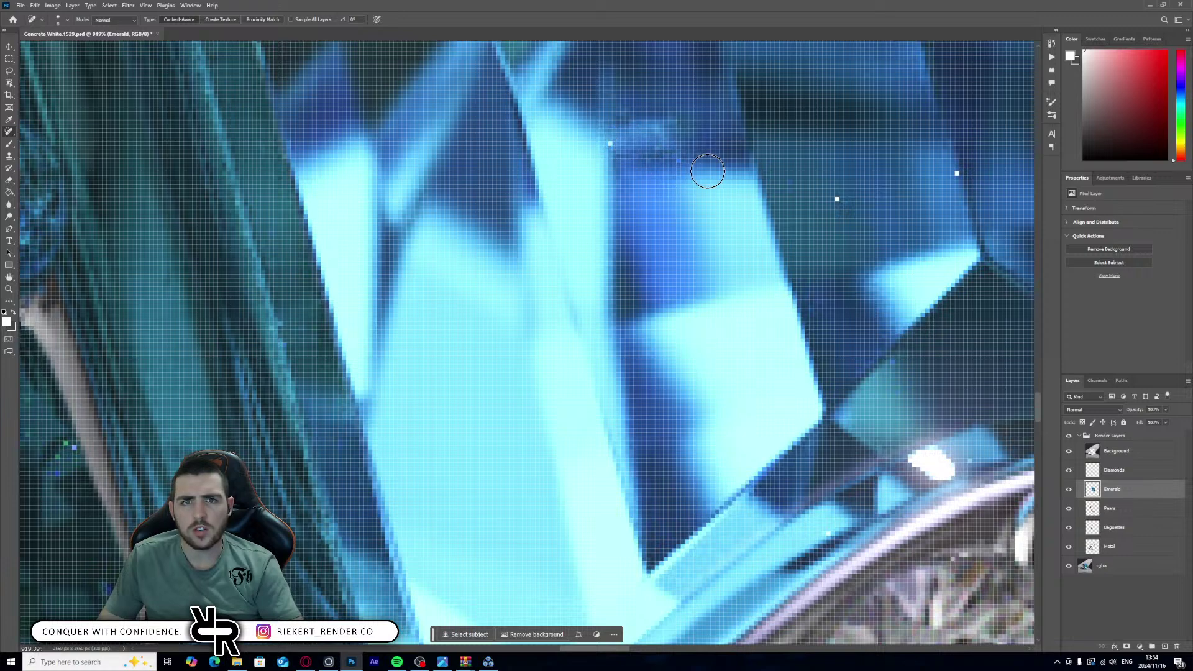
- Heal the cluster of bright blue pixels where the centre stone's upper edge band meets the dark facet, using Spot Healing Brush dabs
alt+scroll(707, 171, down, 10)
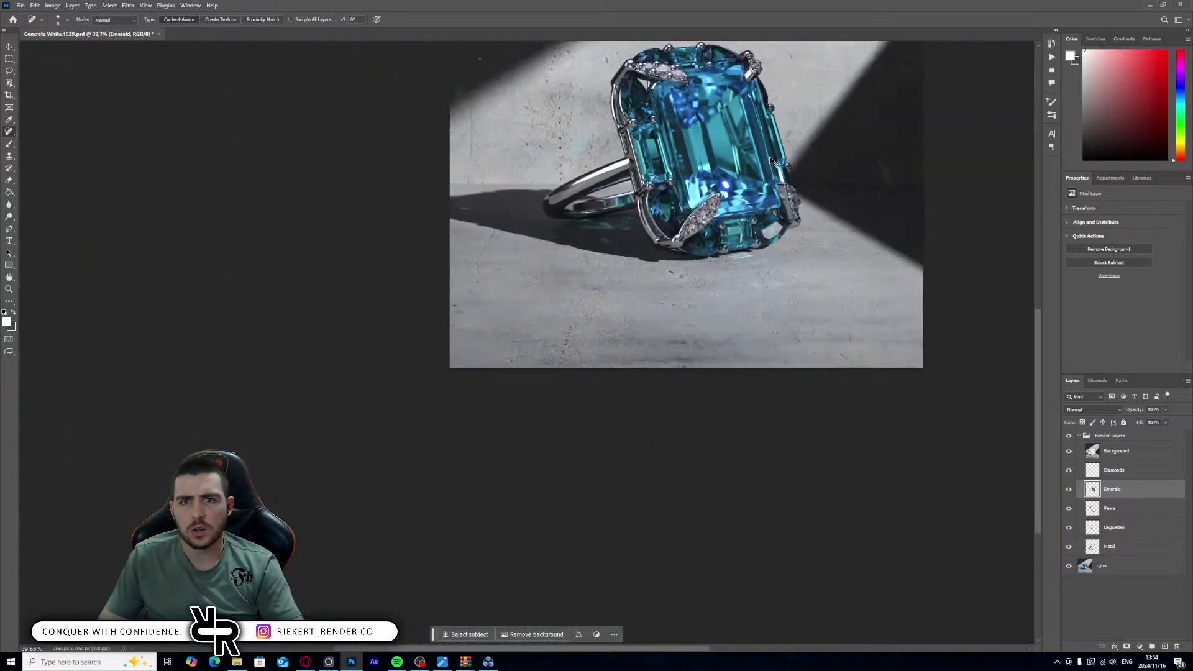
ctrl+scroll(755, 158, left, 2)
ctrl+scroll(714, 187, right, 4)
scroll(683, 217, up, 3)
alt+scroll(644, 264, up, 1)
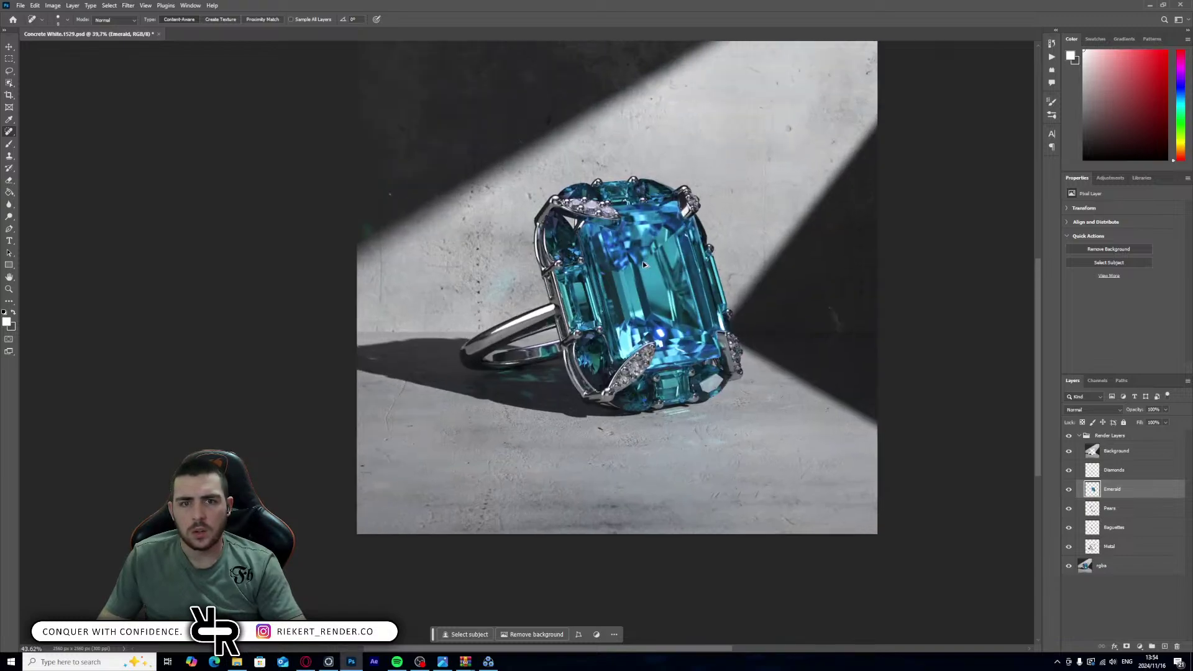
alt+scroll(644, 264, up, 3)
alt+scroll(654, 215, up, 10)
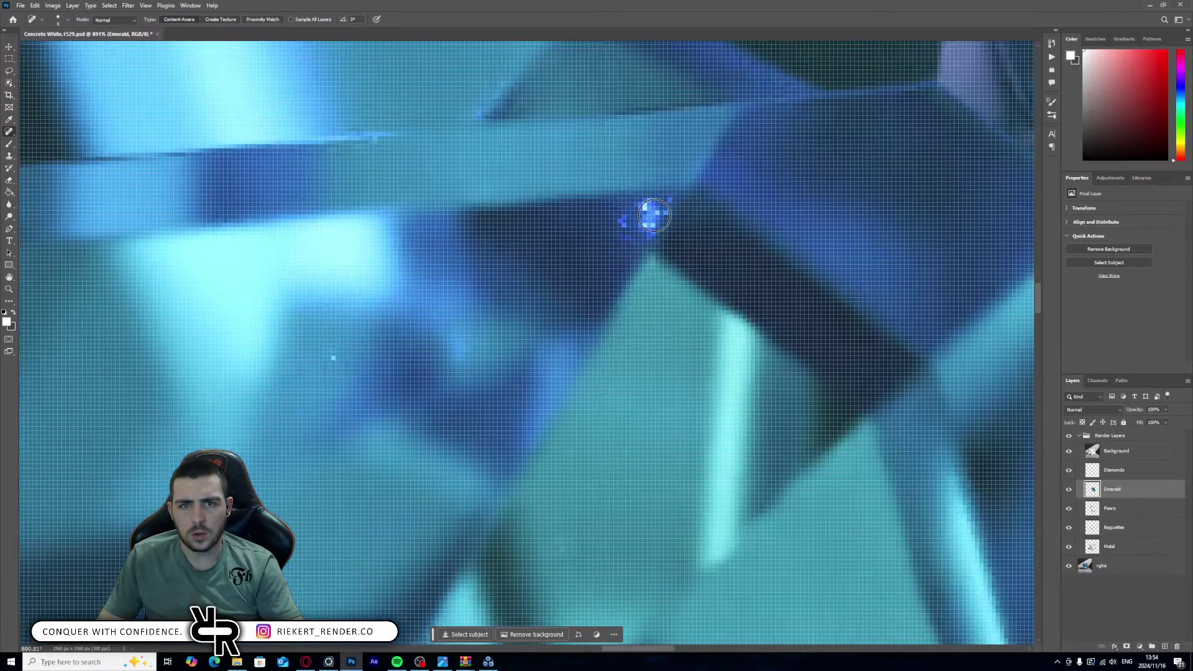
click(651, 209)
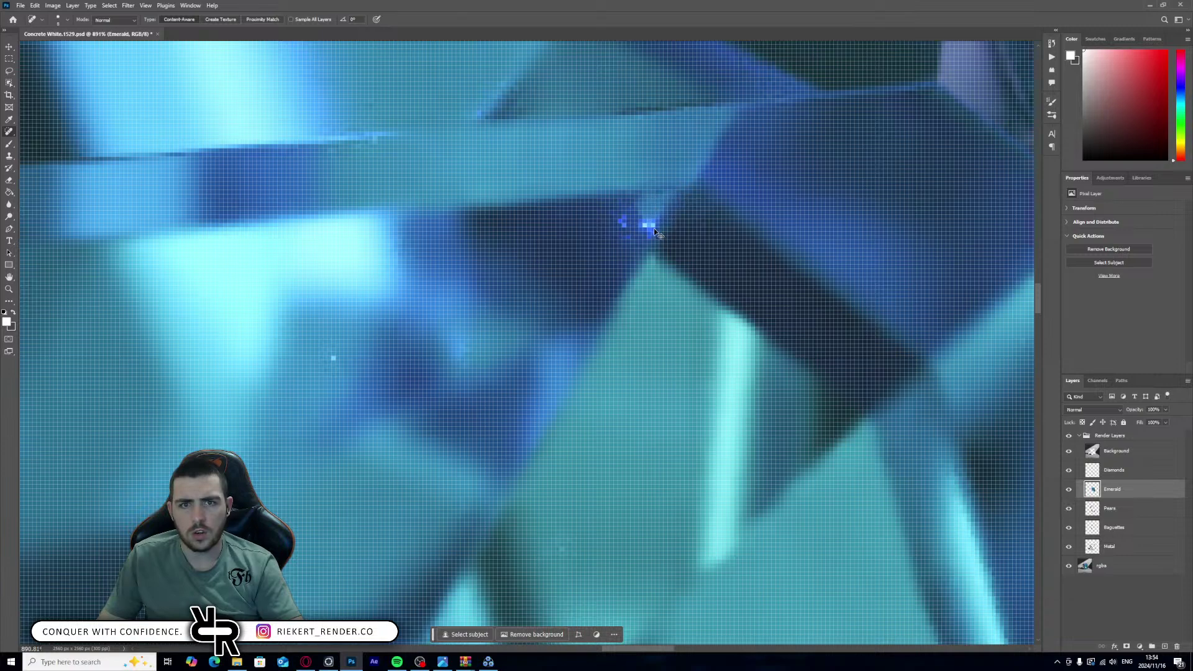
click(650, 212)
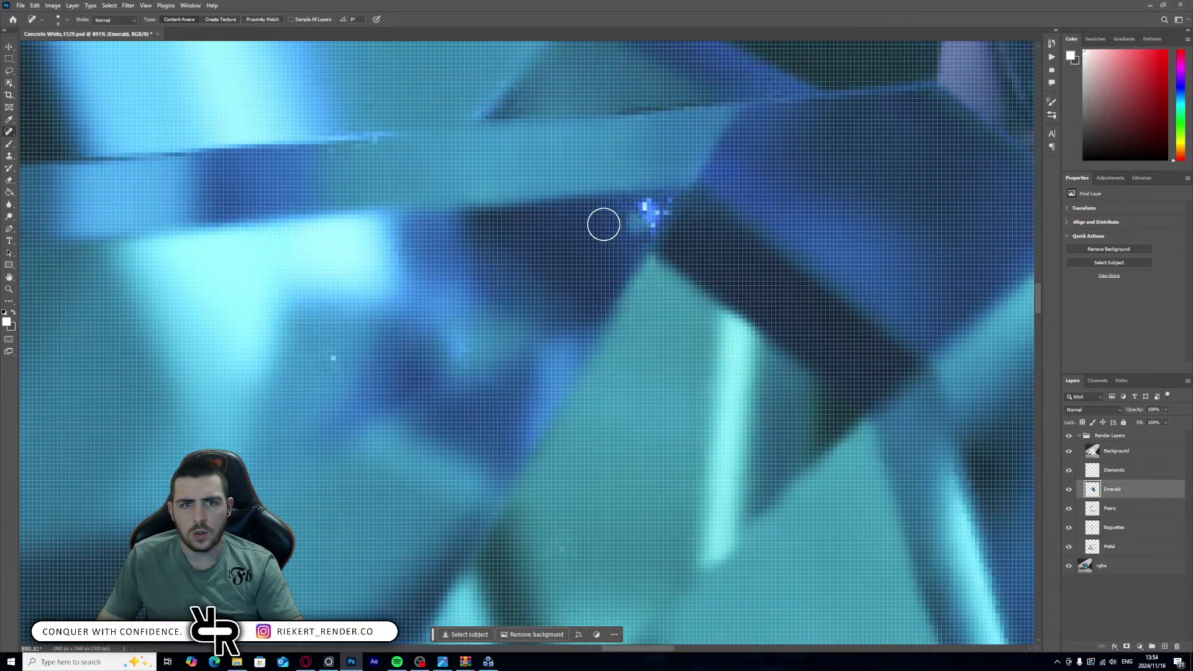
click(647, 220)
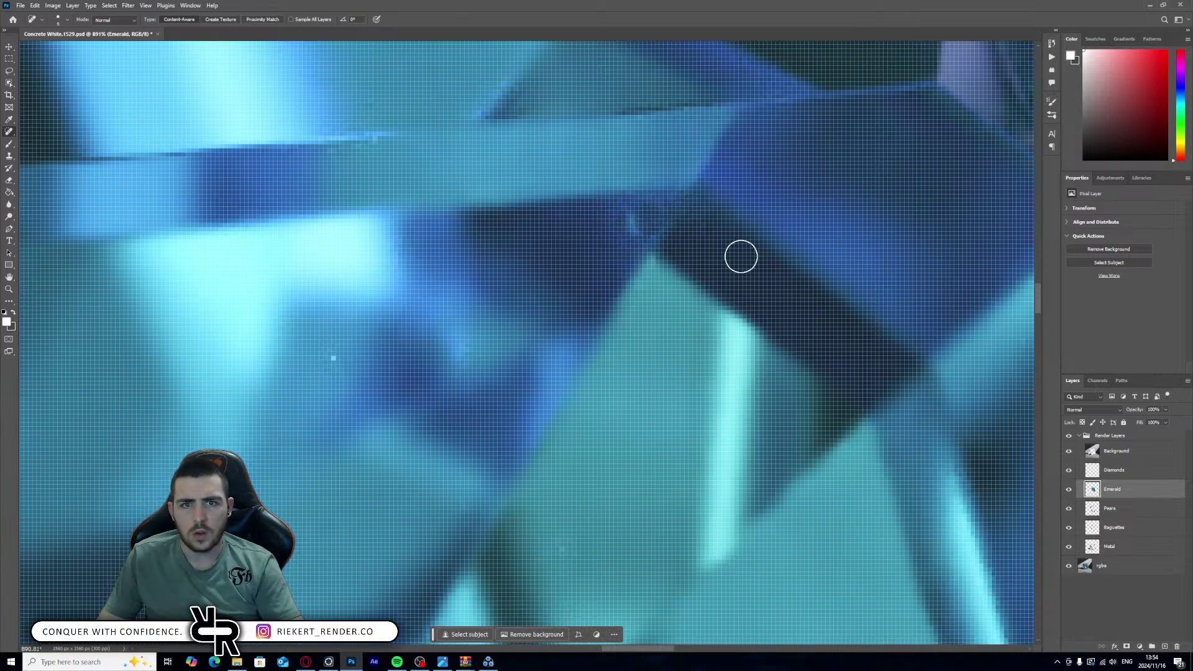
- Heal the elongated white-blue speck beside the thin light edge line in the centre stone's upper right corner
alt+scroll(740, 261, down, 8)
alt+scroll(834, 315, up, 6)
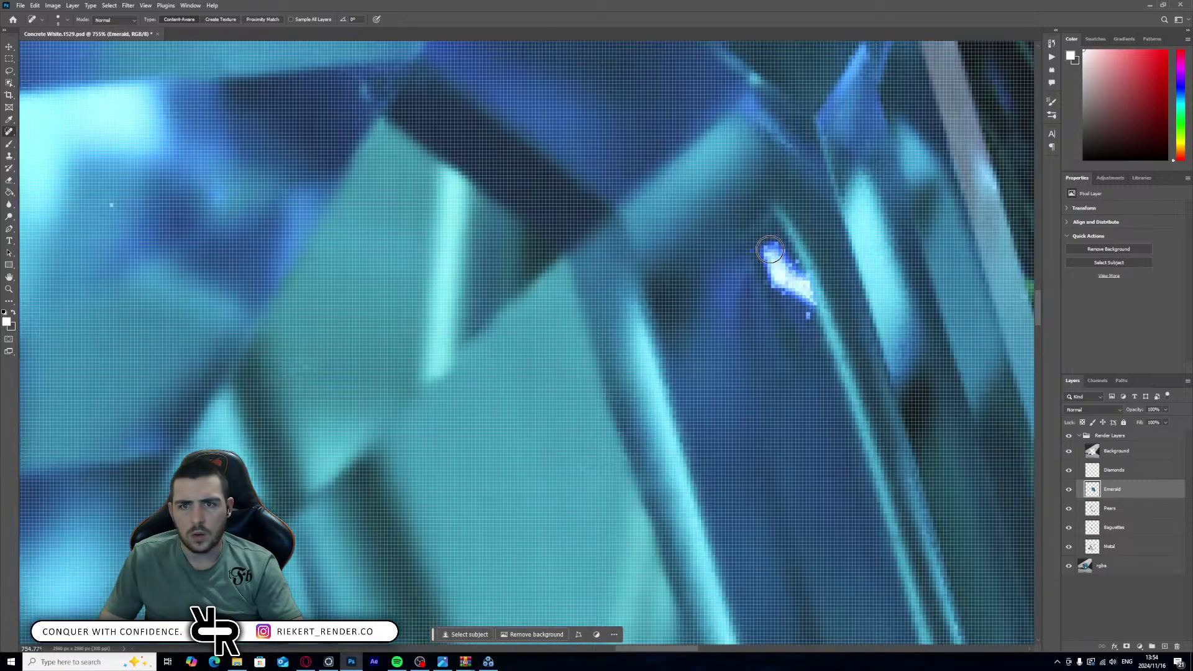
click(761, 257)
click(772, 262)
click(780, 276)
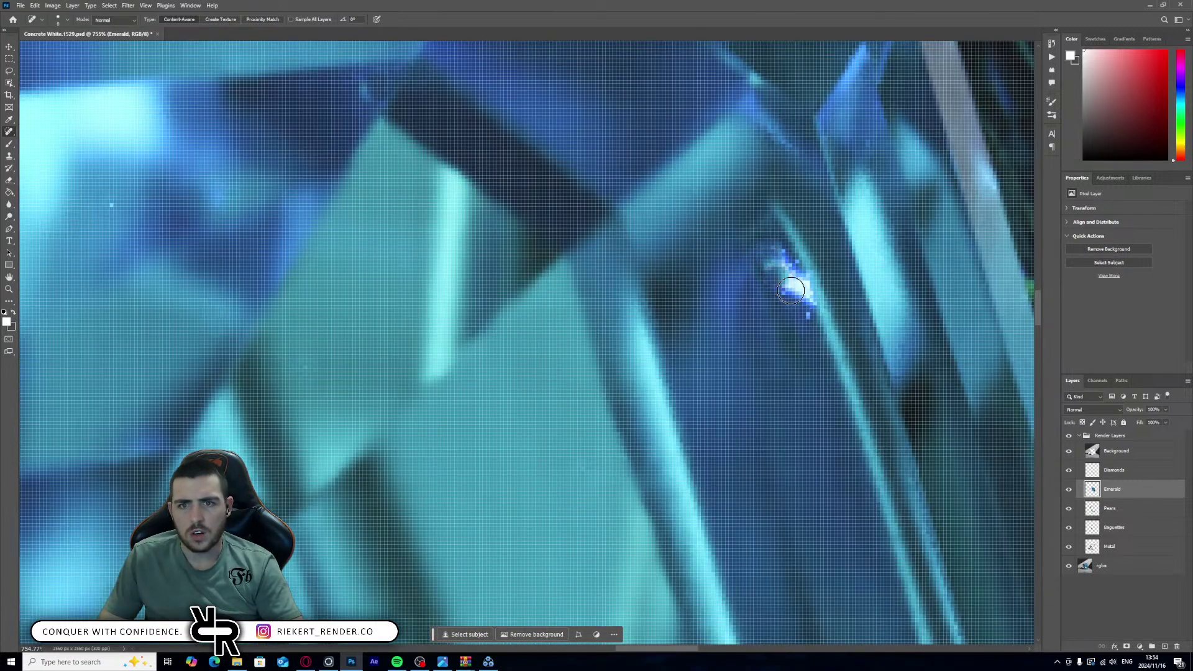
drag(806, 302, 793, 282)
click(781, 252)
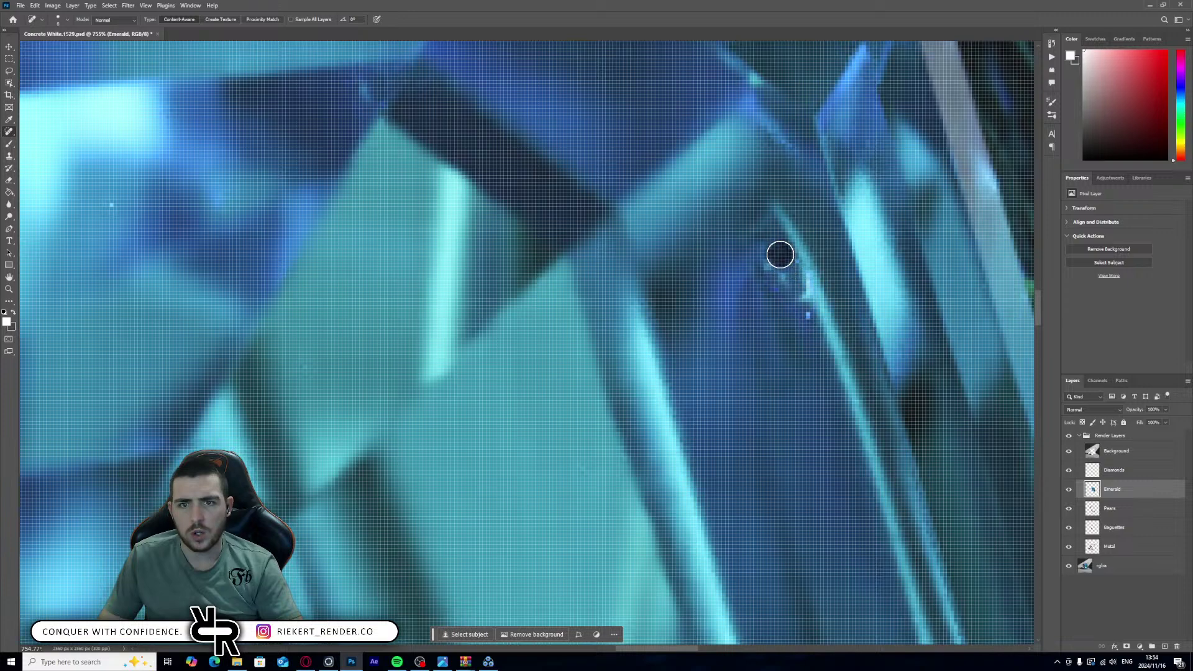
- Clean up the leftover light pixels around the healed spot in the centre stone's upper right corner
click(780, 267)
click(799, 304)
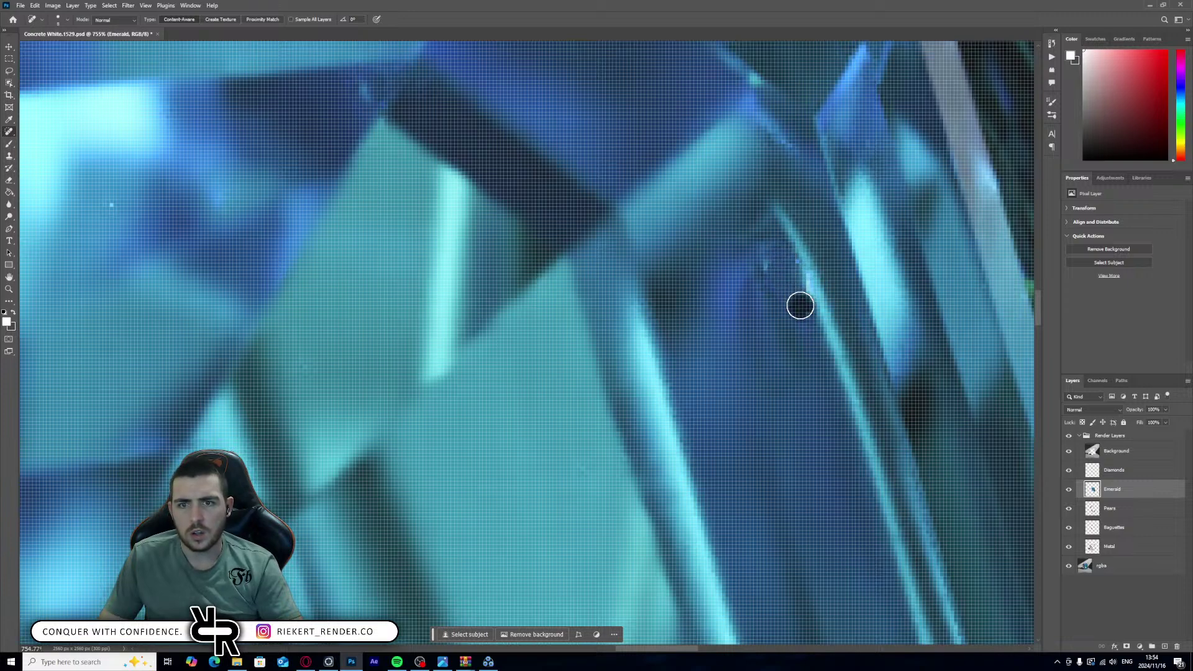
click(769, 267)
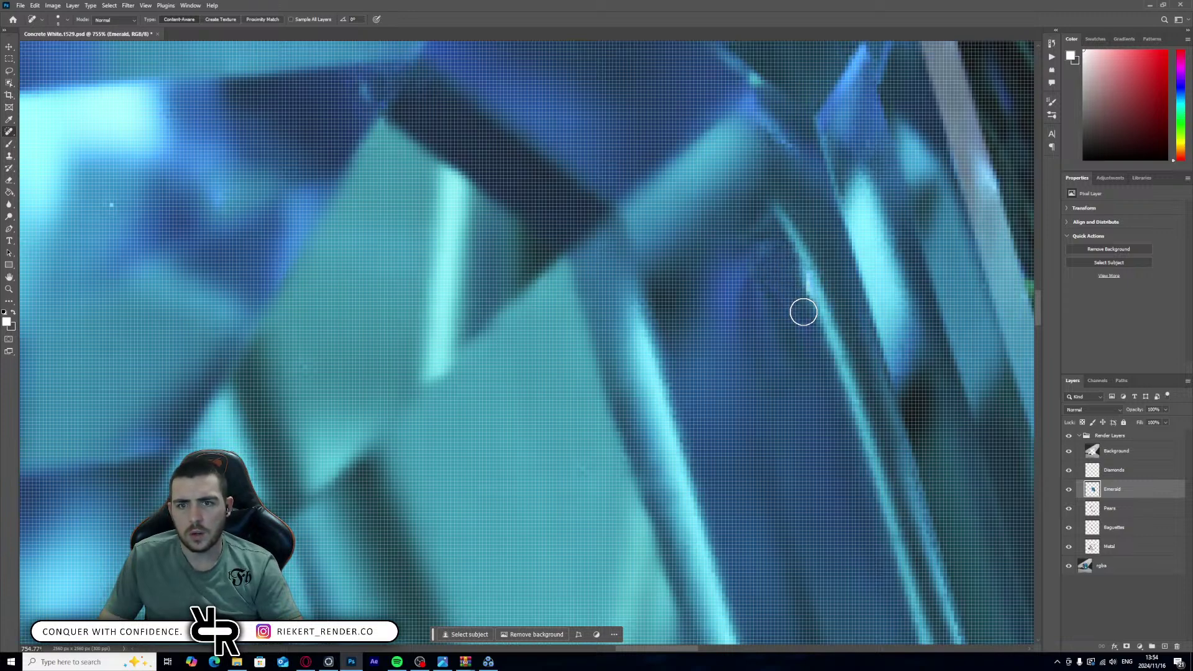
alt+scroll(763, 268, down, 11)
alt+scroll(763, 268, up, 11)
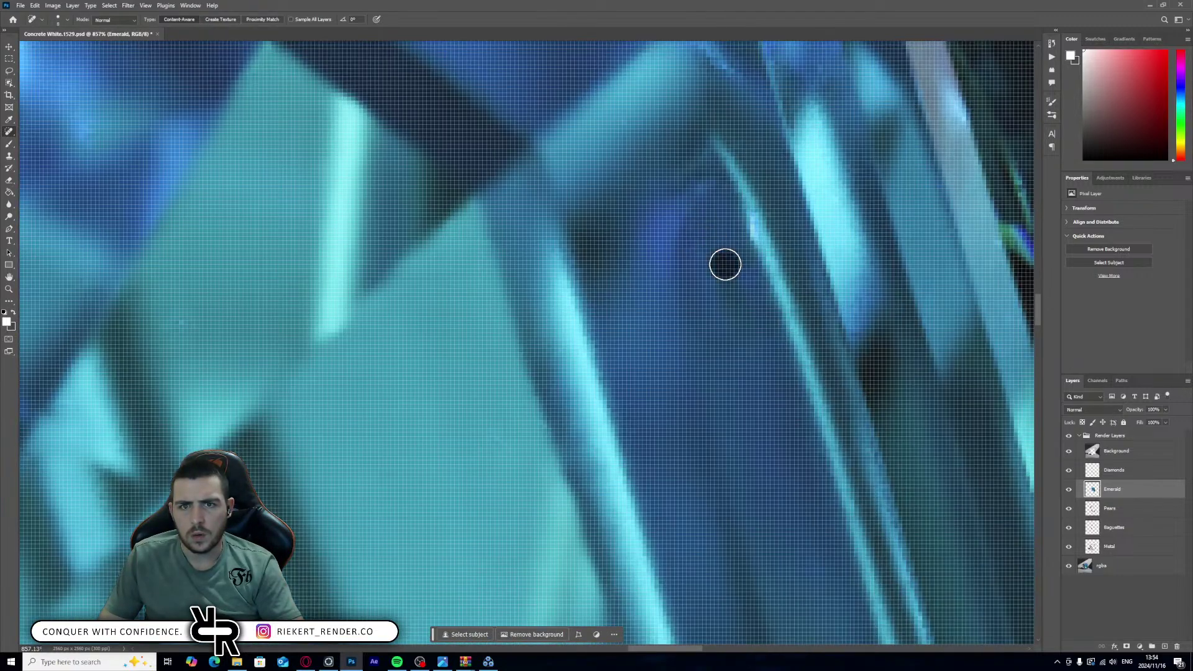
click(709, 187)
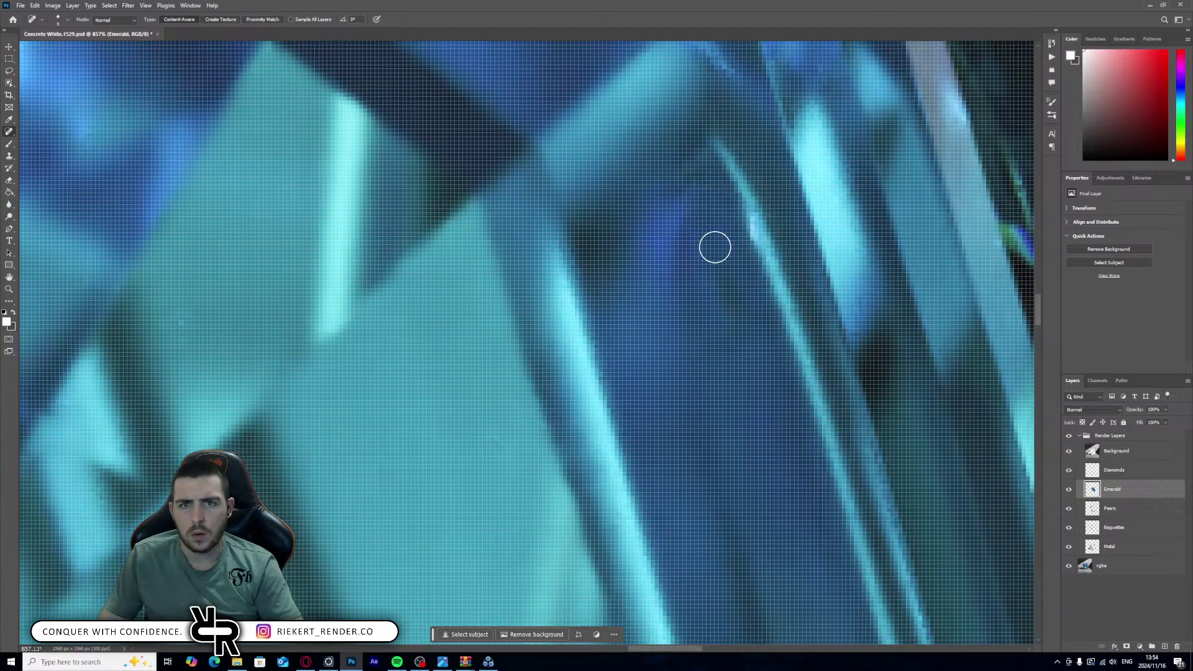
- Heal the small cluster of light pixels at the tip of the blue facet near the centre stone's lower right corner
alt+scroll(713, 245, down, 13)
alt+scroll(735, 309, up, 5)
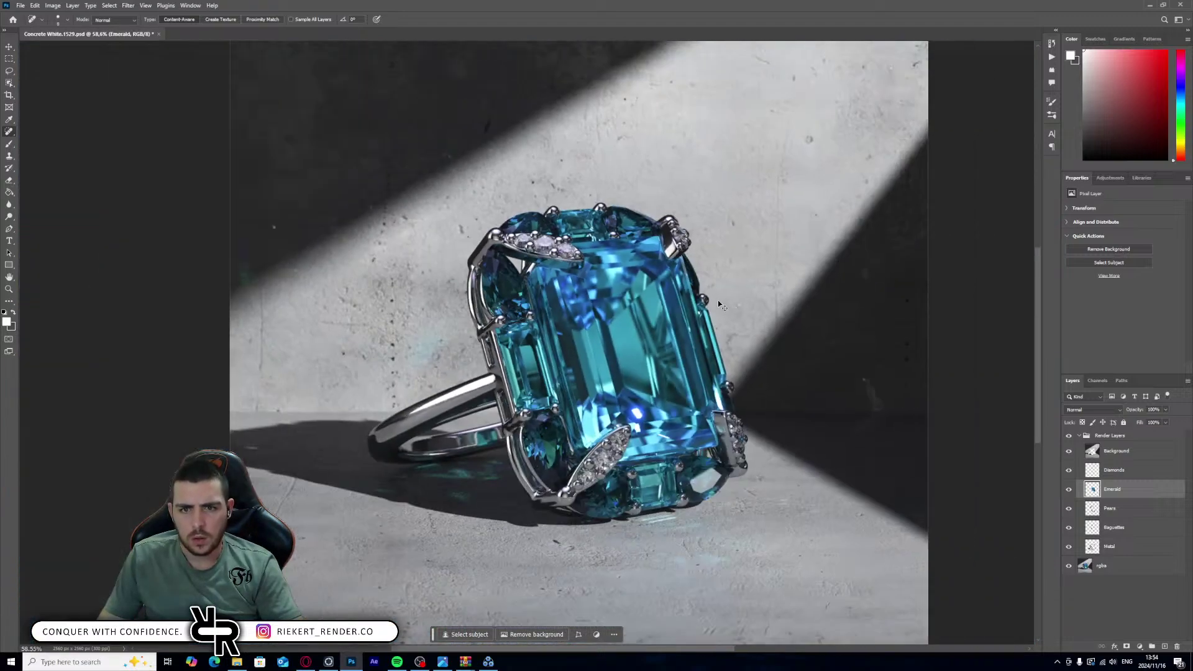
alt+scroll(647, 394, up, 10)
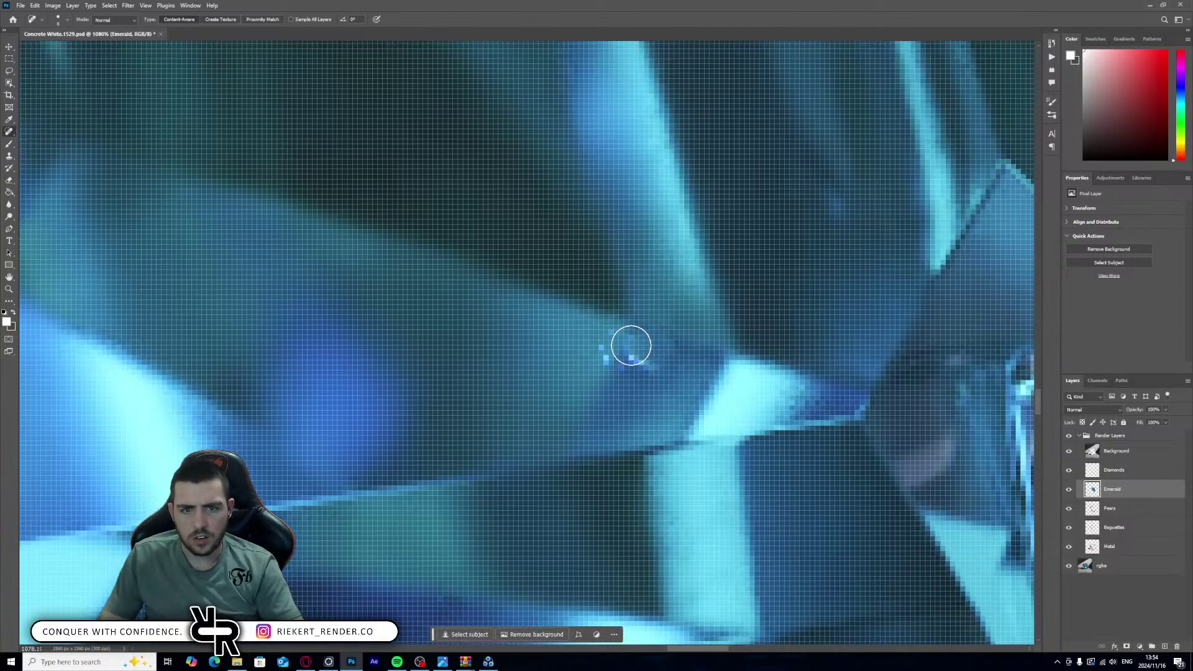
mouse_move(628, 343)
mouse_down()
mouse_move(613, 338)
mouse_move(607, 352)
mouse_move(634, 365)
mouse_up()
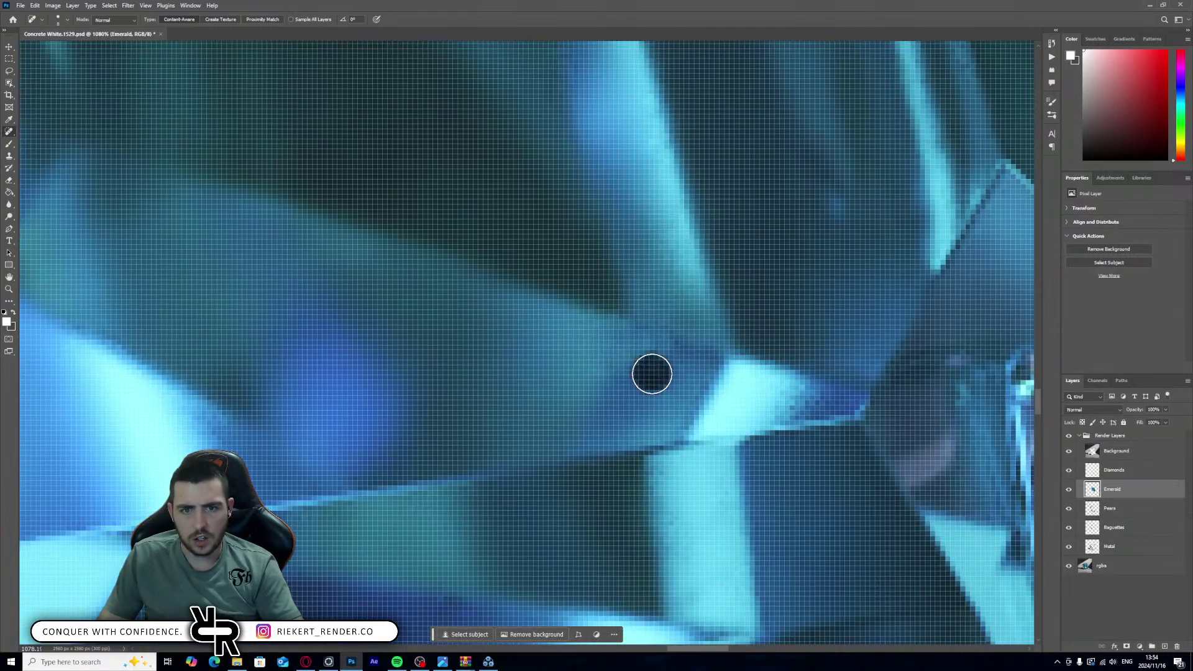
- Heal the bright white speck and the scattered blue pixels beside it along the centre stone's lower edge band
alt+scroll(723, 375, down, 10)
alt+scroll(731, 389, down, 3)
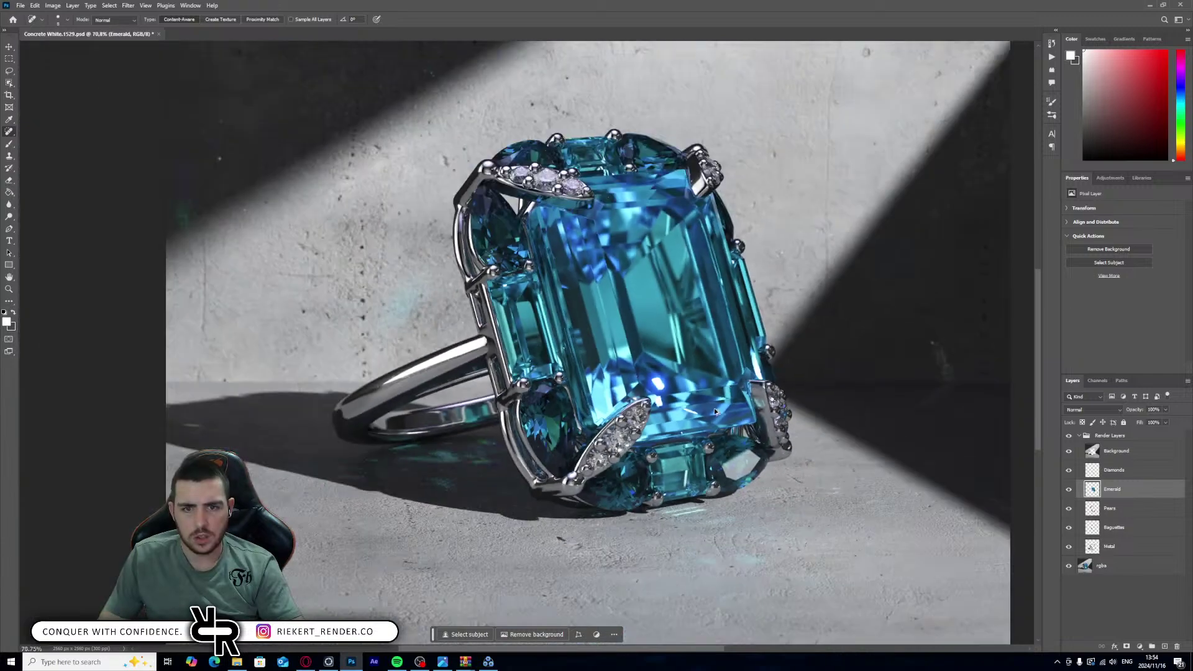
alt+scroll(654, 407, up, 14)
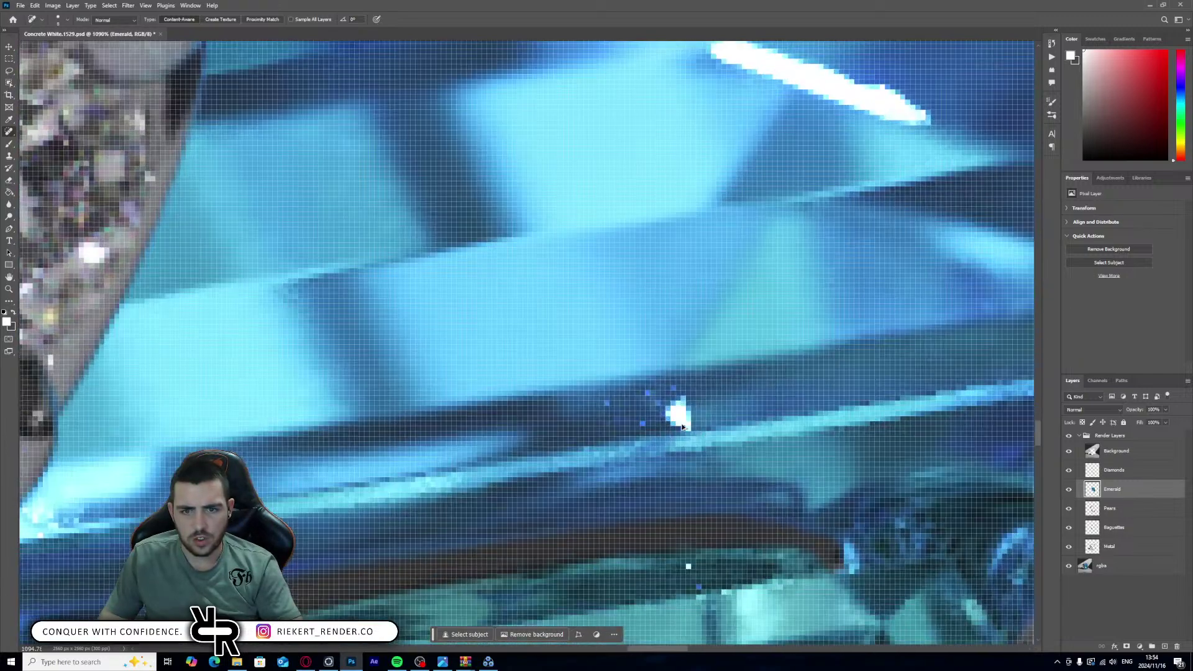
mouse_move(627, 413)
mouse_down()
mouse_move(615, 412)
mouse_move(638, 416)
mouse_up()
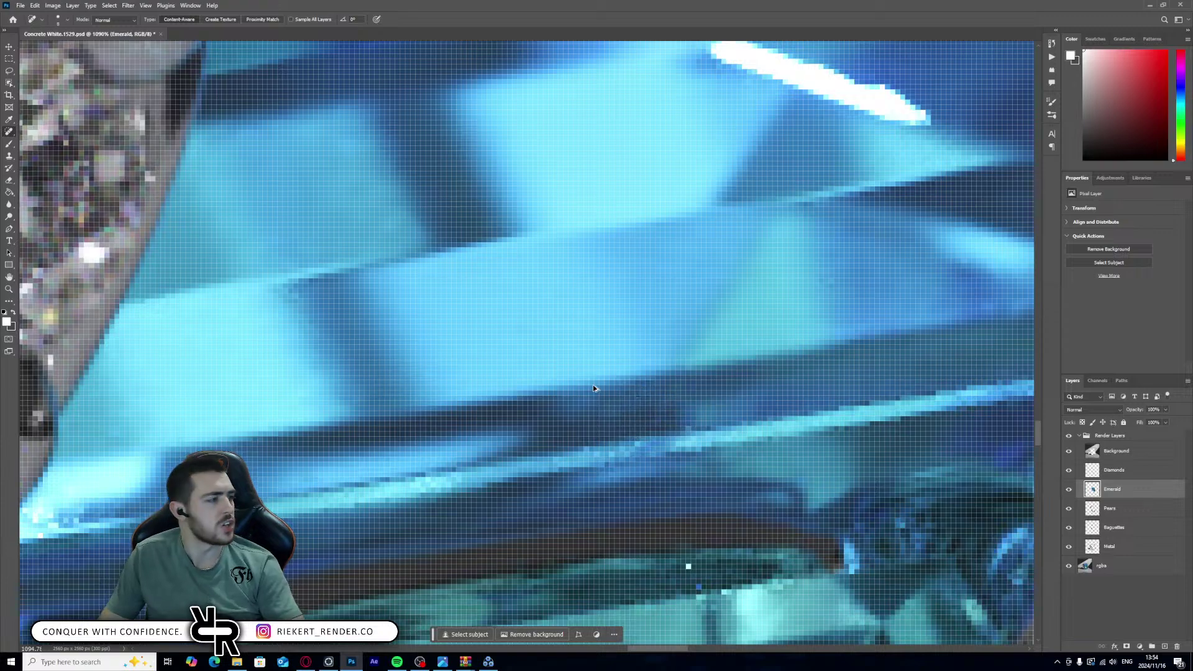
- Heal the bright specks along the centre stone's upper left edge just below the diamond-set prong
alt+scroll(594, 388, down, 12)
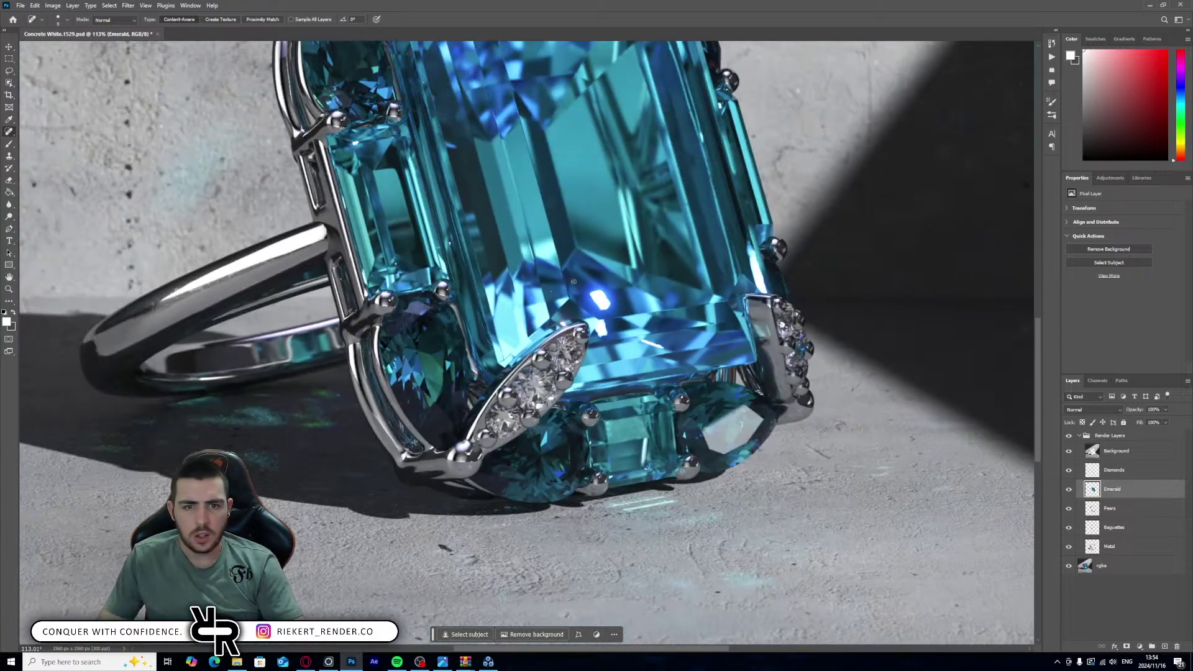
alt+scroll(573, 281, up, 8)
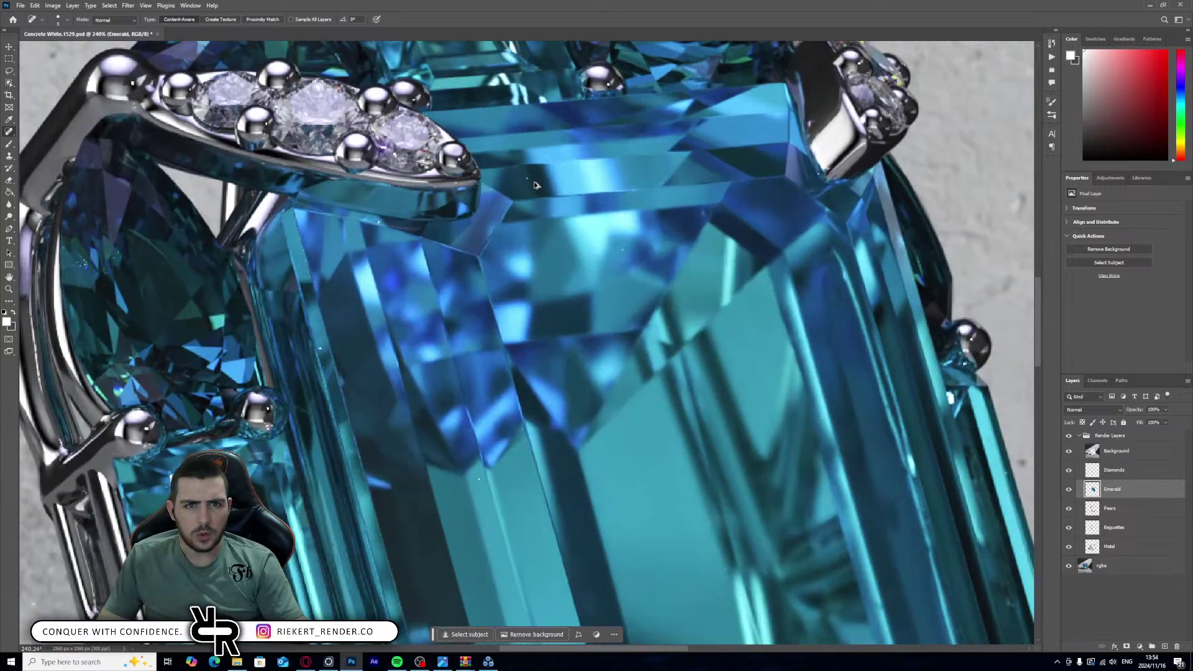
alt+scroll(532, 181, up, 4)
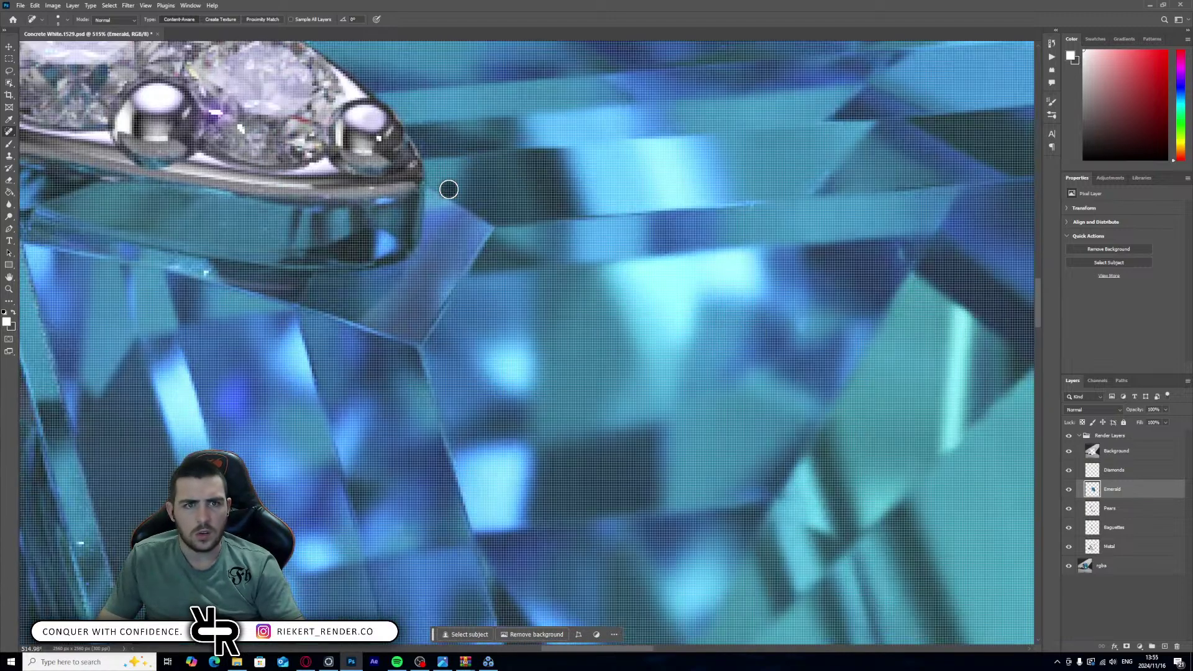
alt+scroll(560, 210, down, 4)
alt+scroll(549, 196, up, 6)
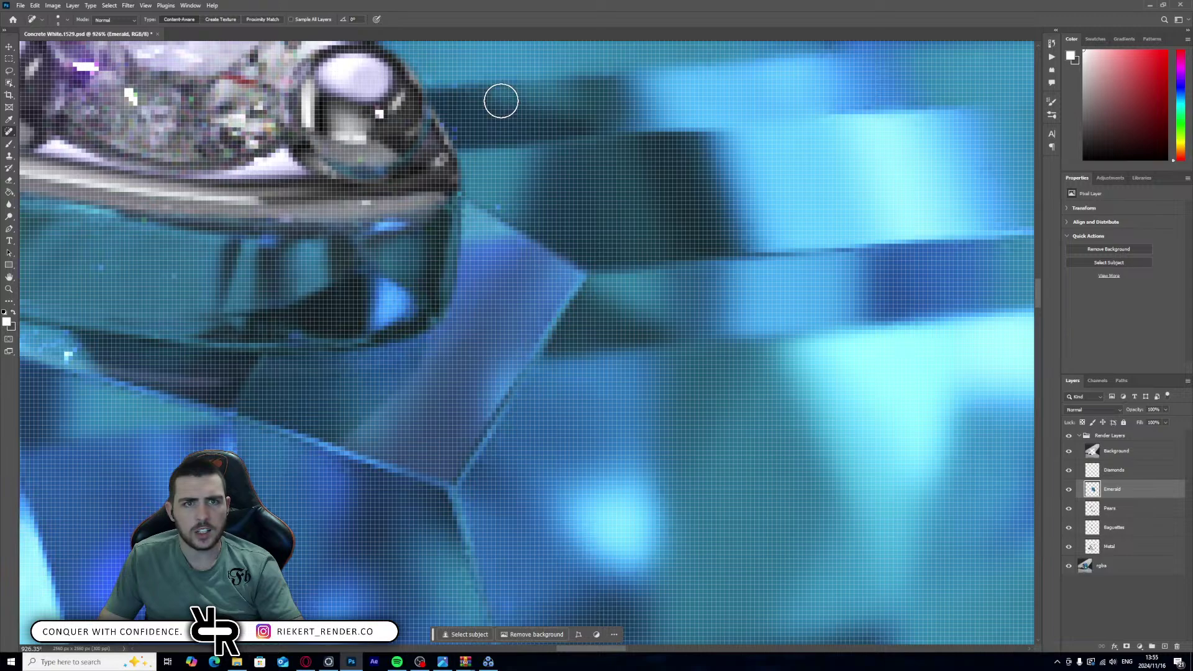
alt+scroll(539, 216, down, 3)
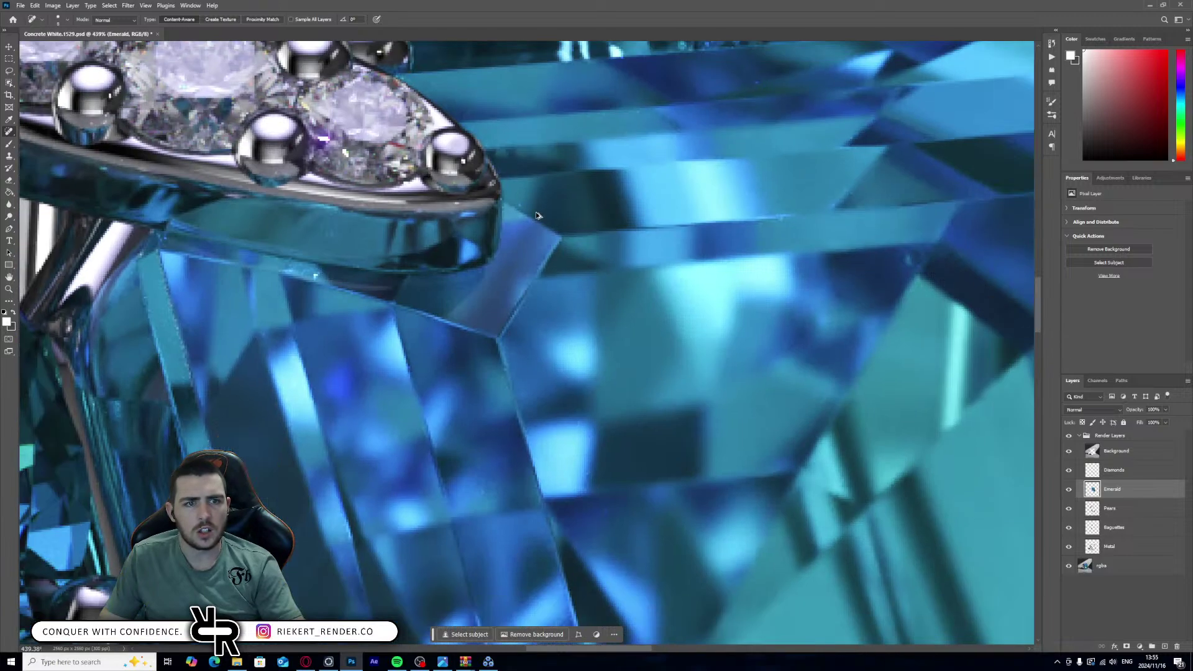
alt+scroll(539, 216, down, 3)
alt+scroll(410, 252, up, 5)
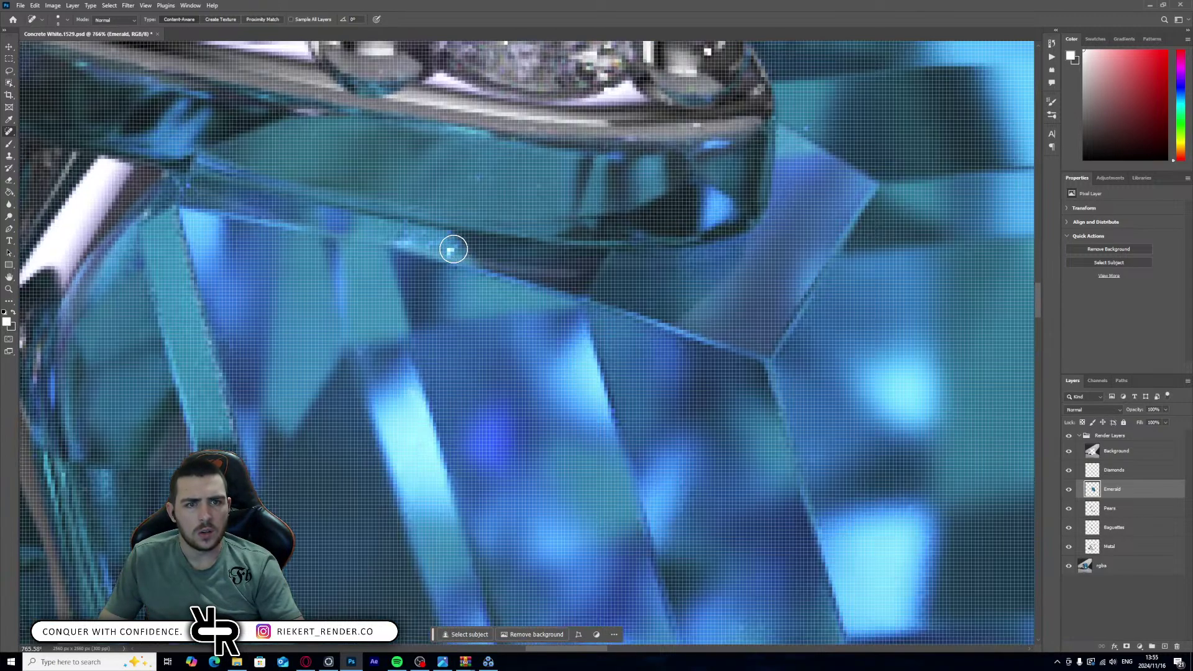
drag(415, 238, 395, 231)
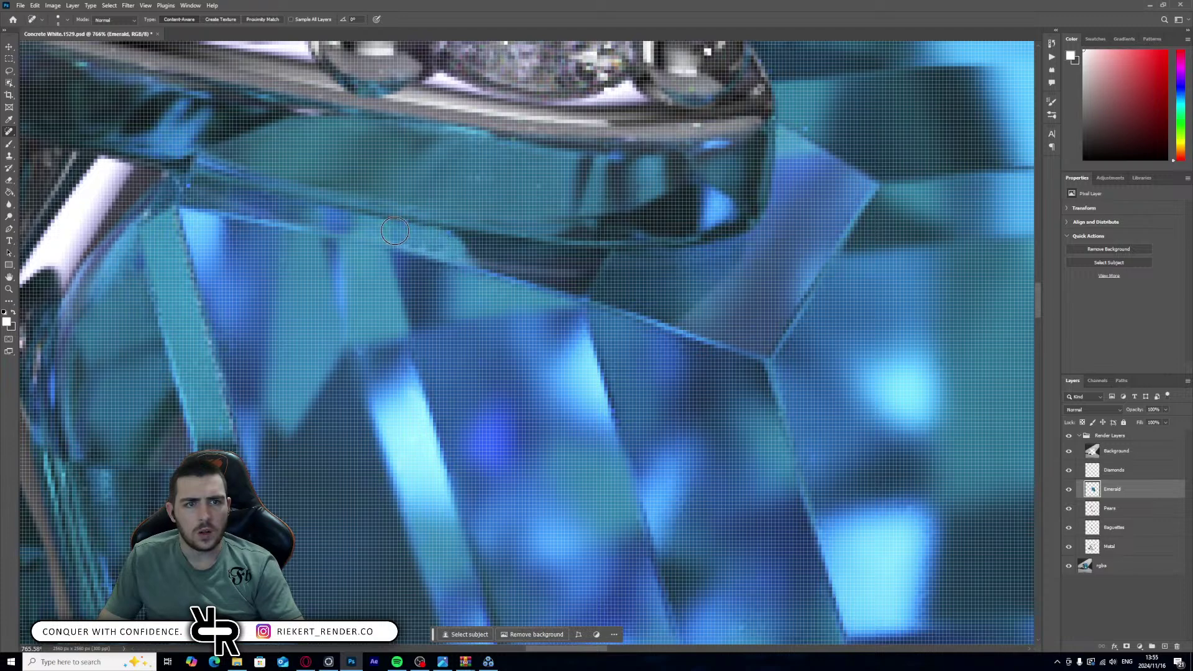
alt+scroll(545, 277, down, 5)
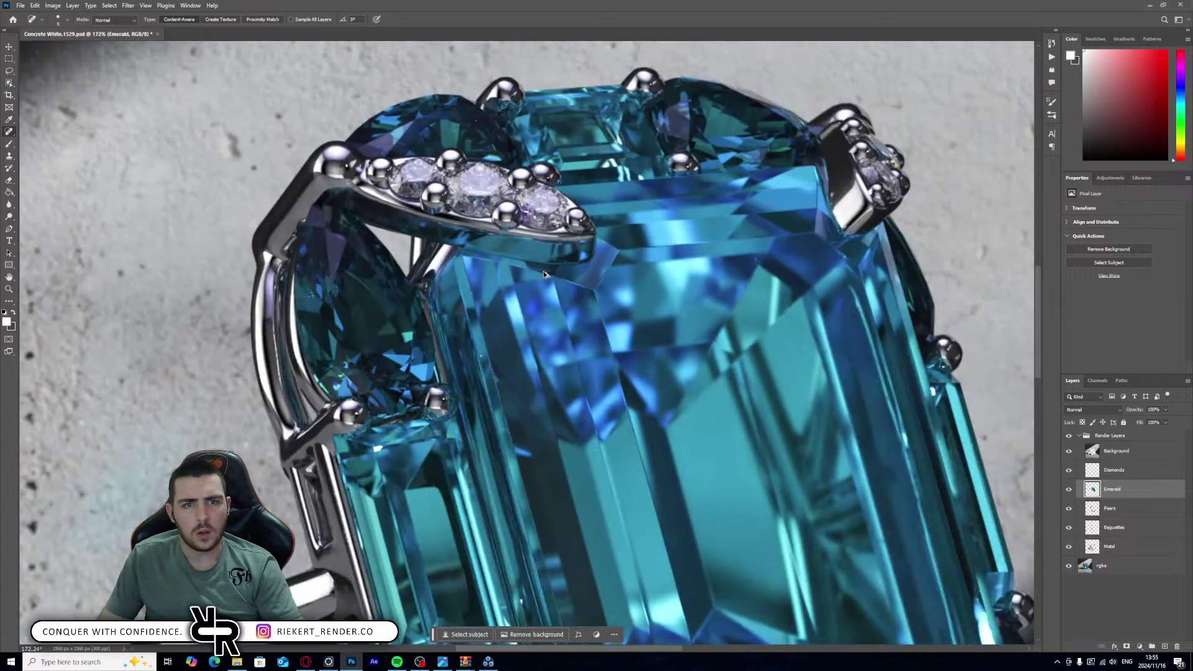
alt+scroll(535, 253, down, 4)
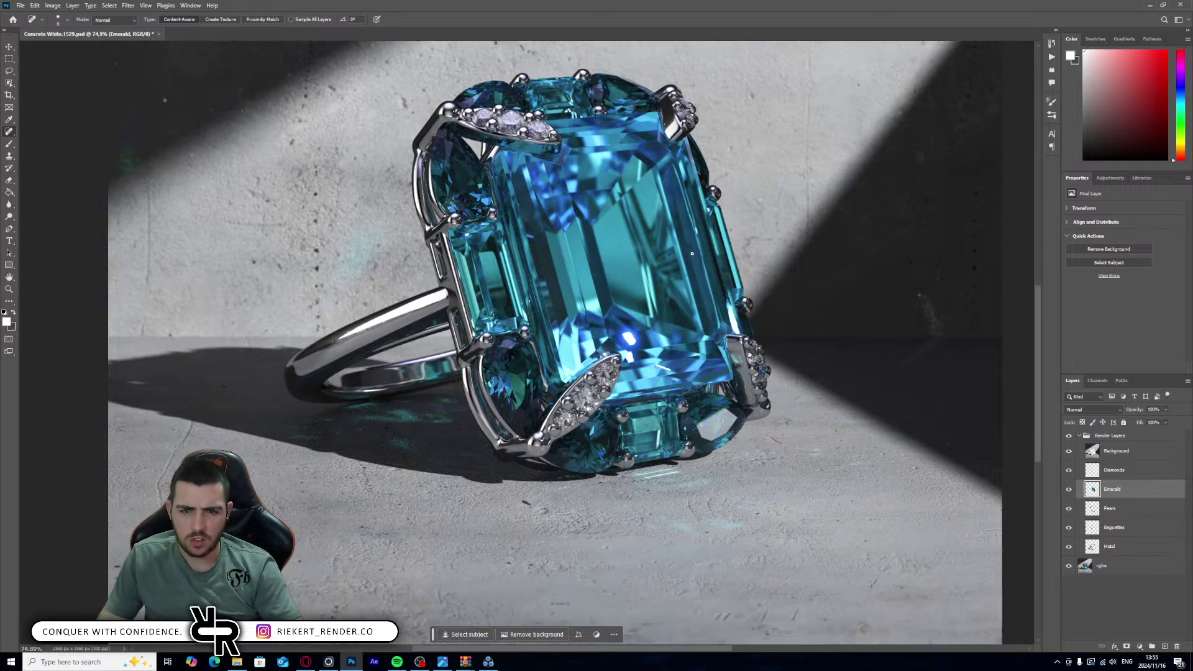
- Retouch the edge of the blown-out white highlight near the emerald's lower prong with the Spot Healing Brush on the Emerald layer
alt+scroll(637, 360, up, 10)
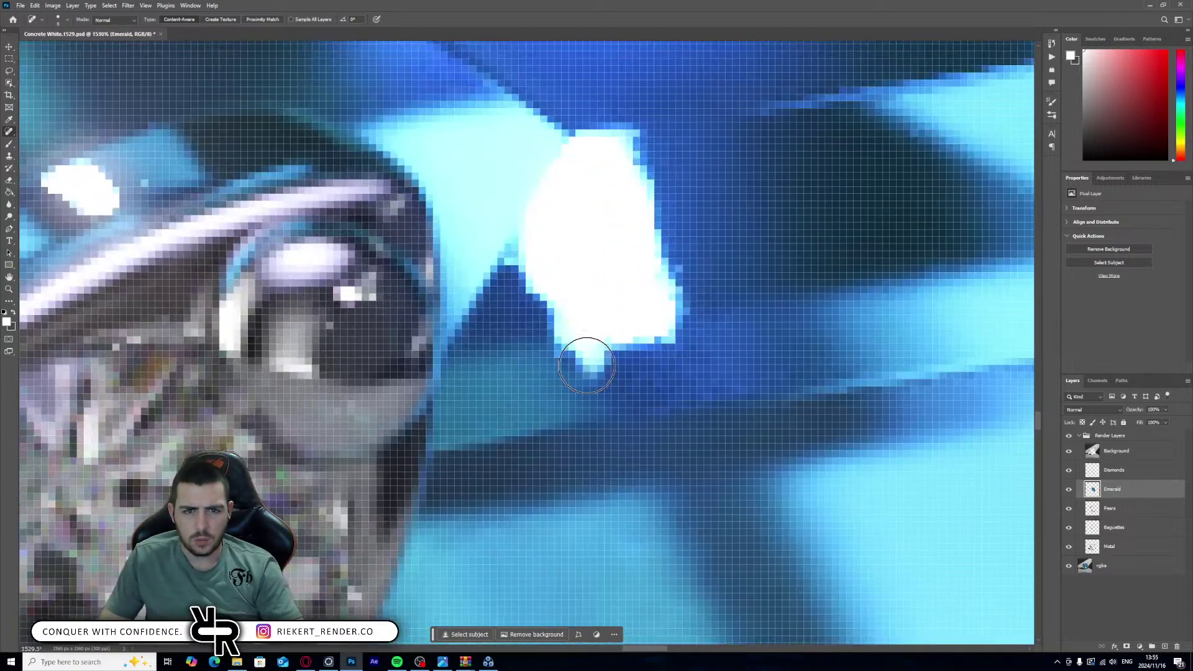
click(627, 366)
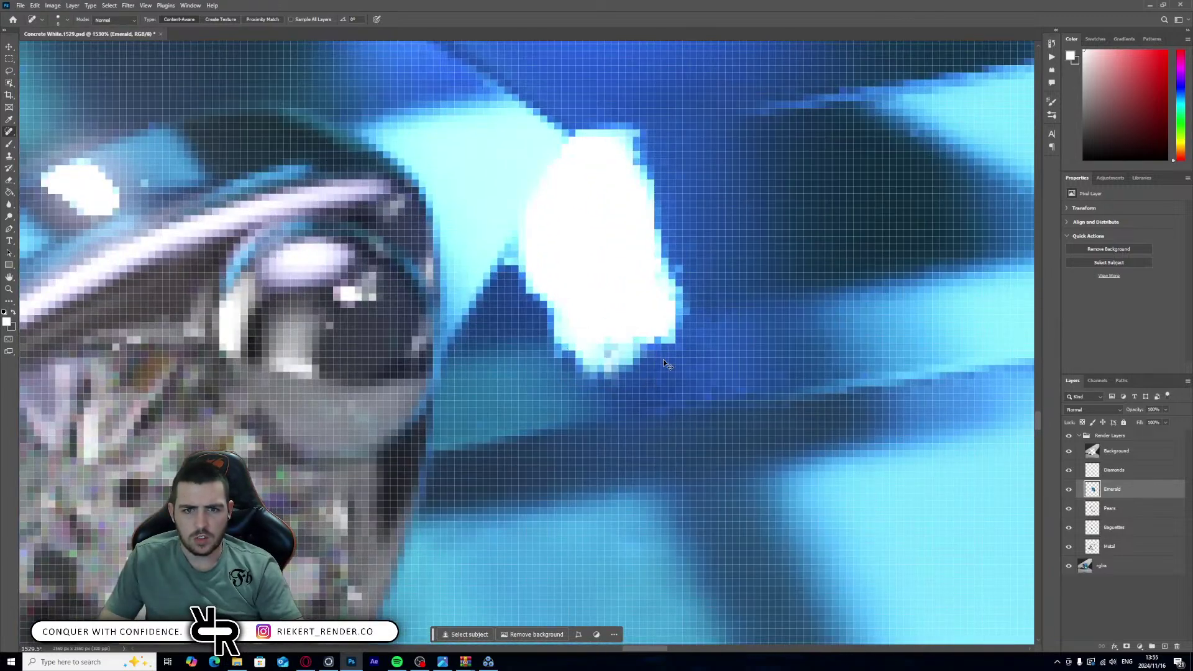
key(ctrl+z)
key(ctrl+z)
click(671, 340)
click(650, 325)
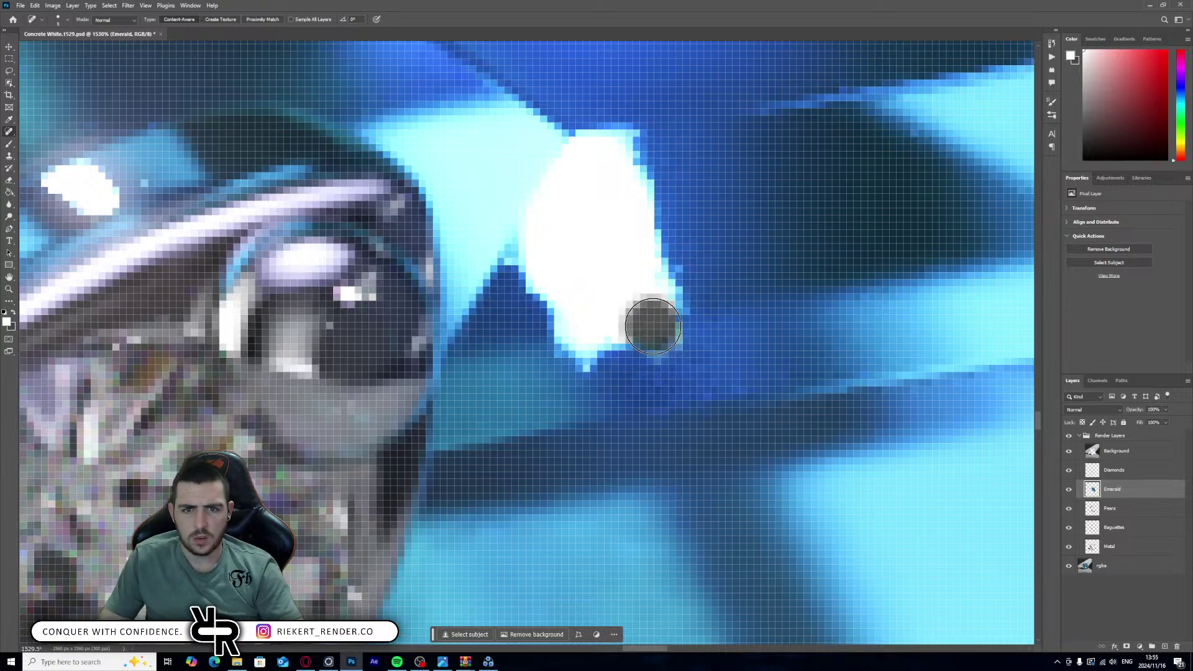
alt+scroll(646, 351, down, 11)
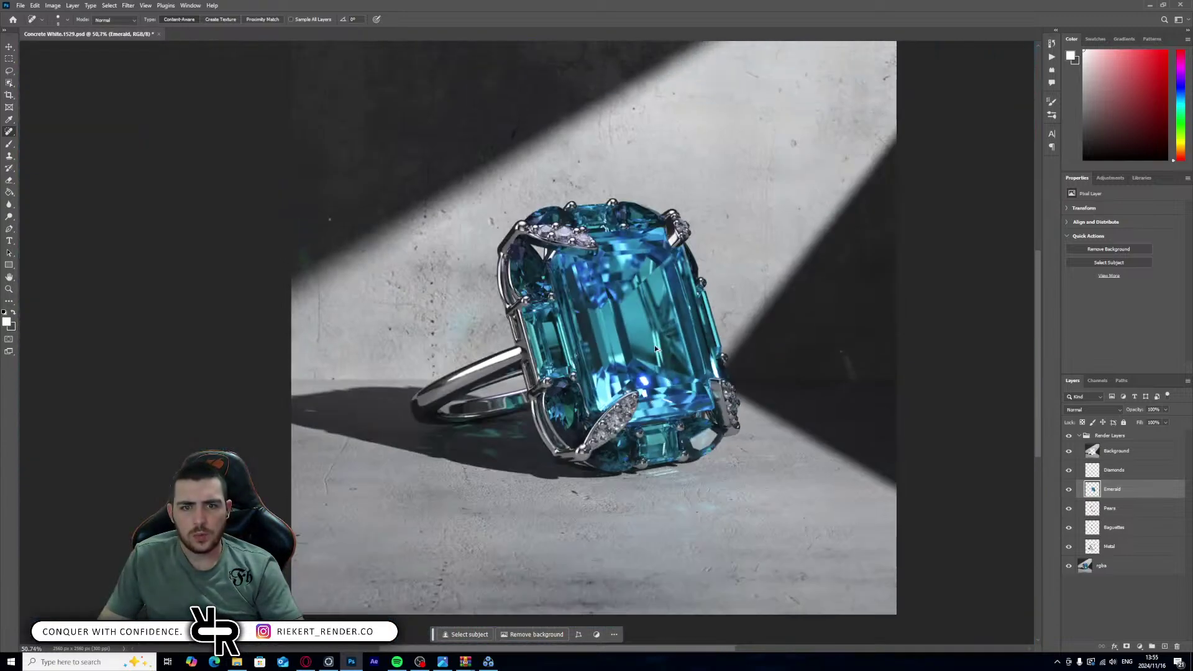
alt+scroll(655, 345, down, 2)
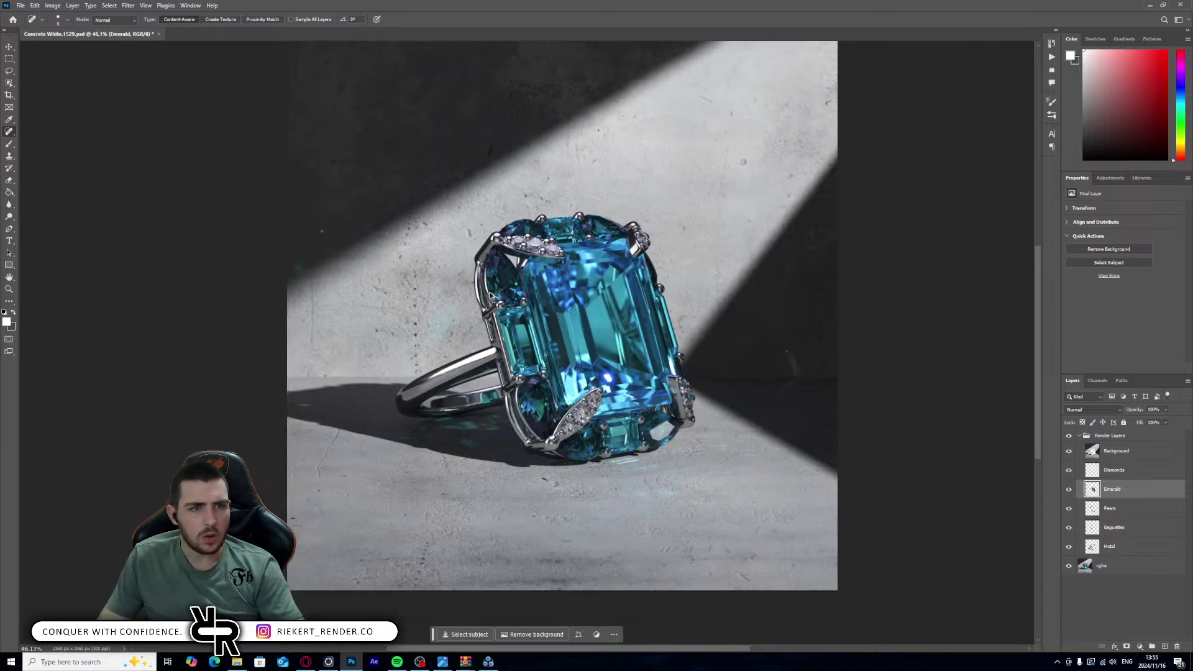
alt+scroll(466, 296, up, 1)
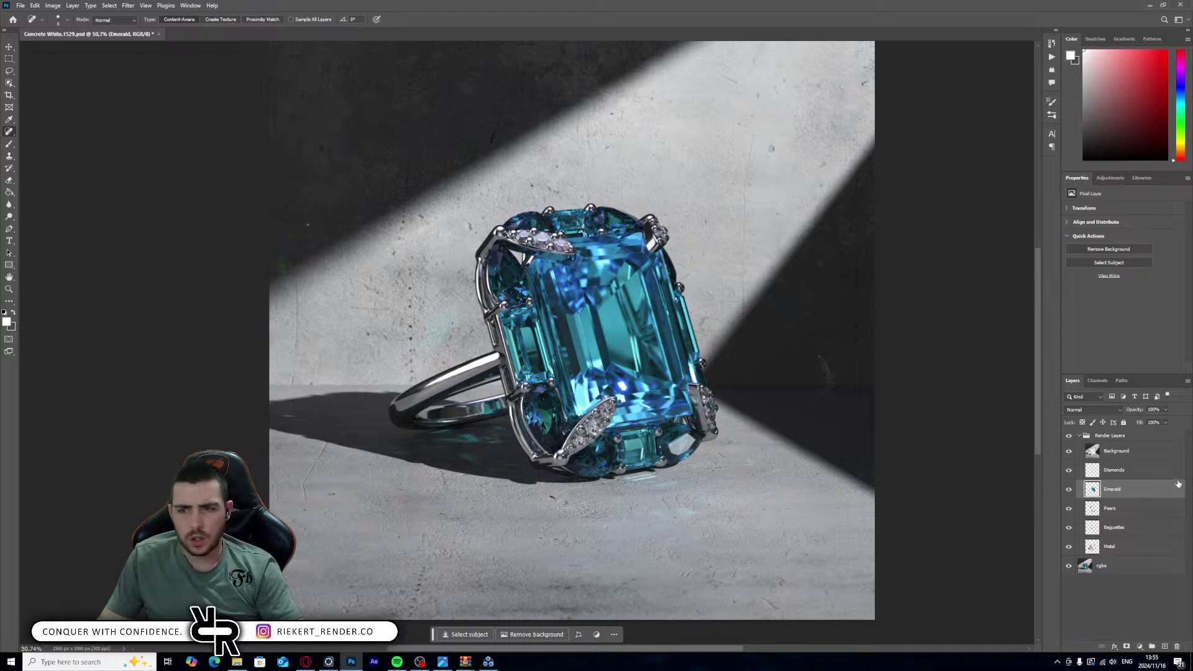
- Convert the Metal, Baguettes, Pears, Emerald, Diamonds and Background layers to individual smart objects
right_click(1125, 546)
click(1132, 495)
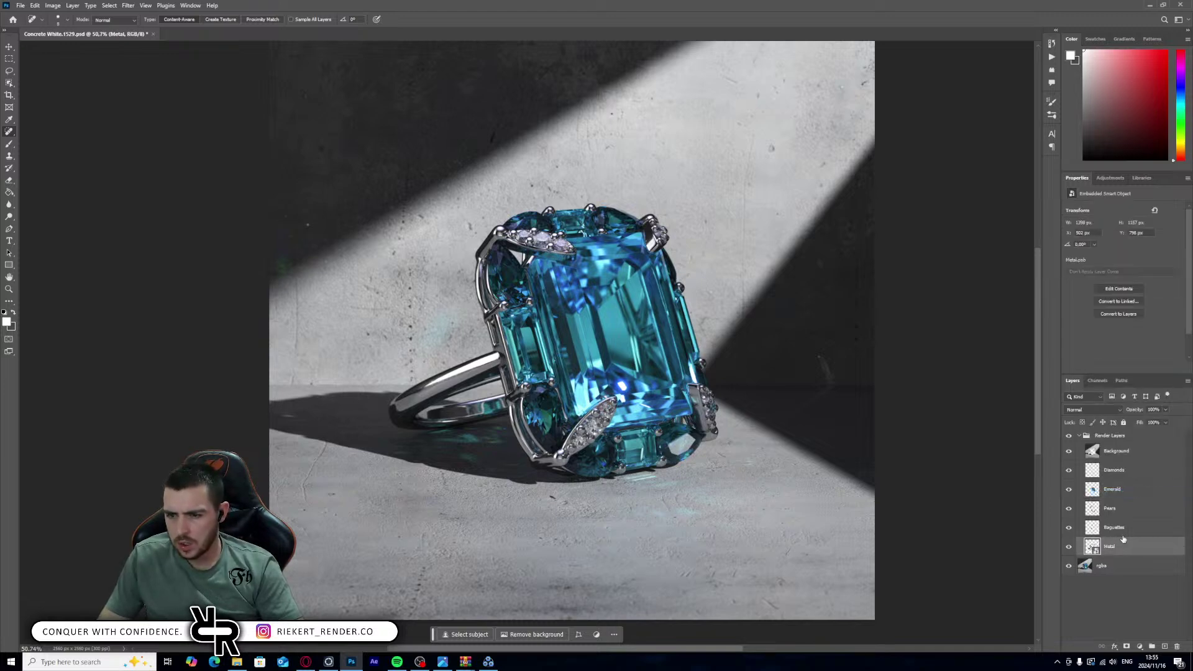
right_click(1121, 534)
click(1128, 468)
right_click(1123, 505)
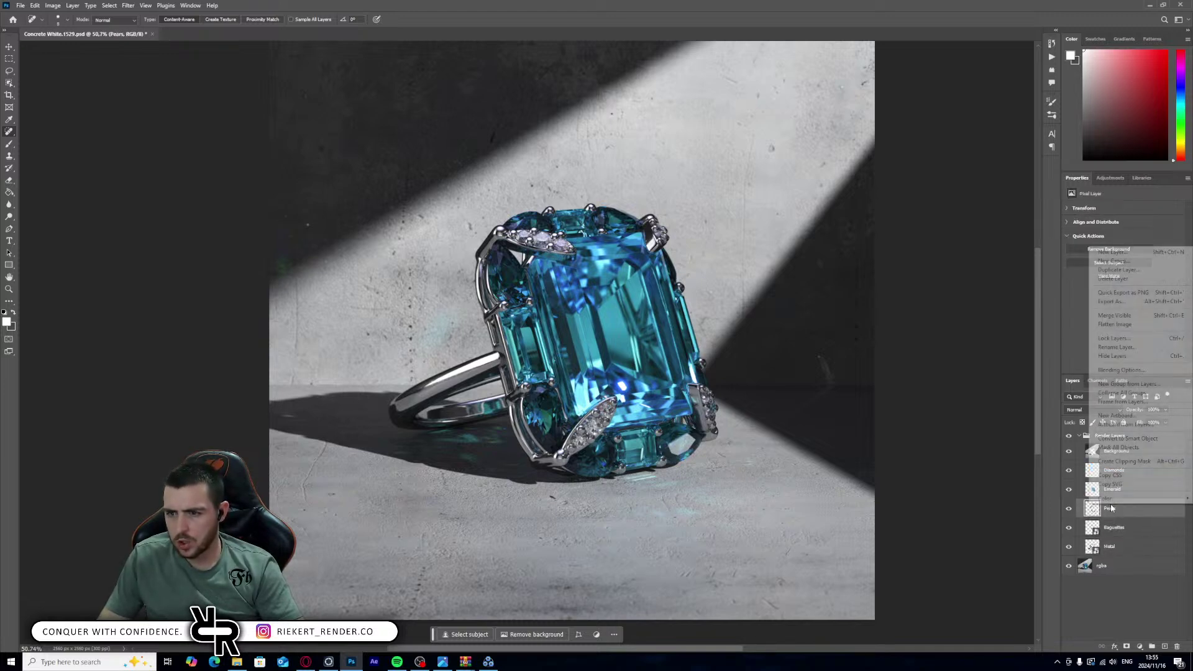
click(1128, 439)
right_click(1118, 489)
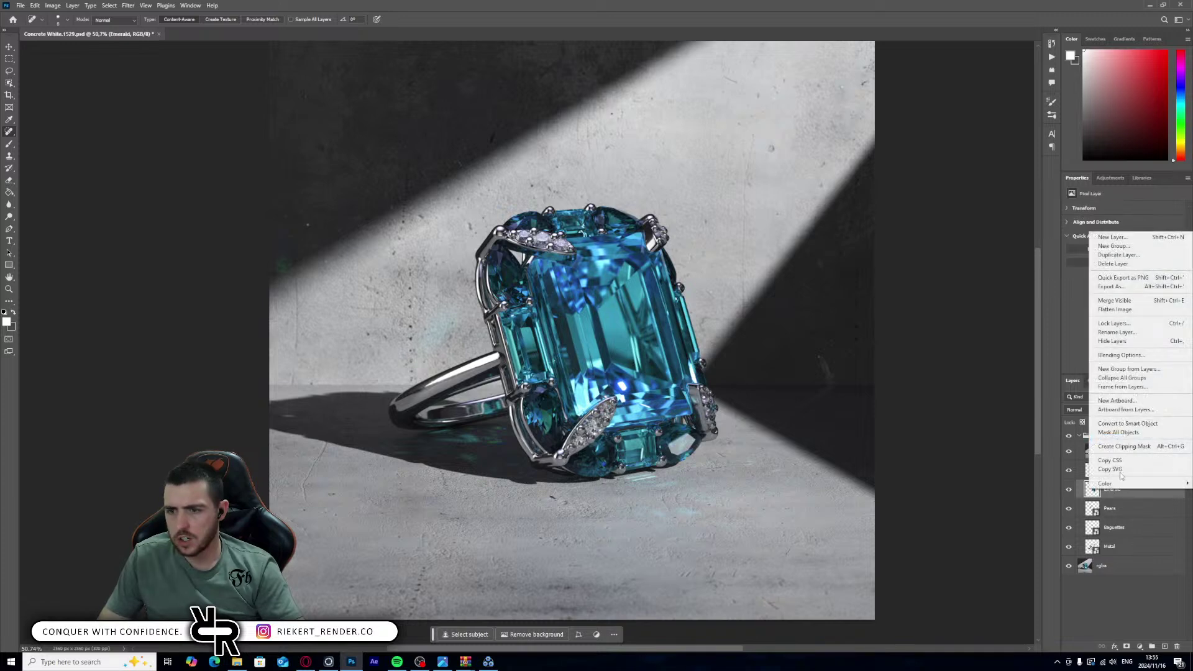
click(1128, 424)
right_click(1118, 470)
click(1128, 401)
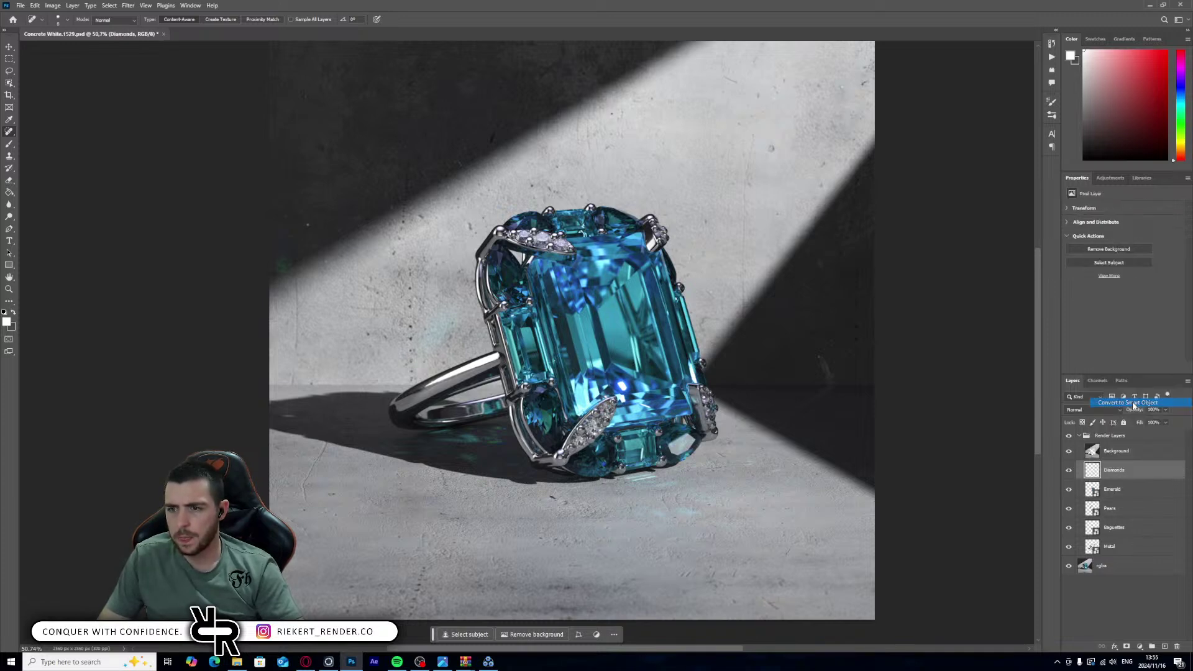
right_click(1112, 452)
click(1118, 381)
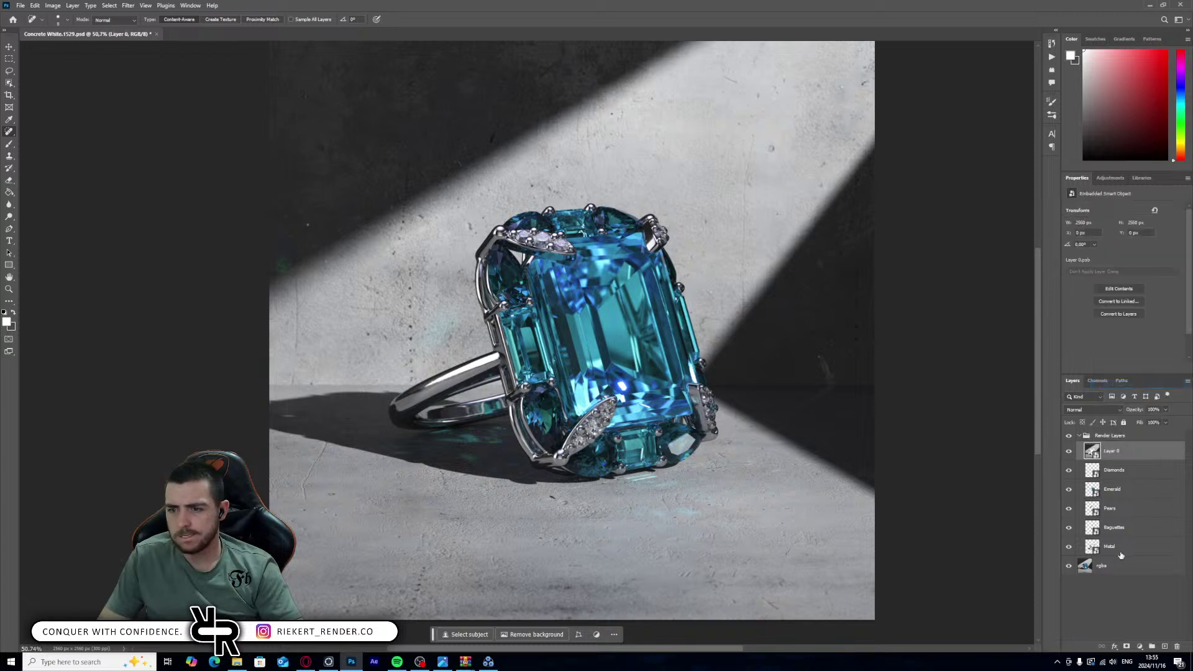
- Start a Camera Raw Filter on the Metal layer and set Texture to +43 and Clarity to +46, keeping Dehaze at 0
click(1115, 547)
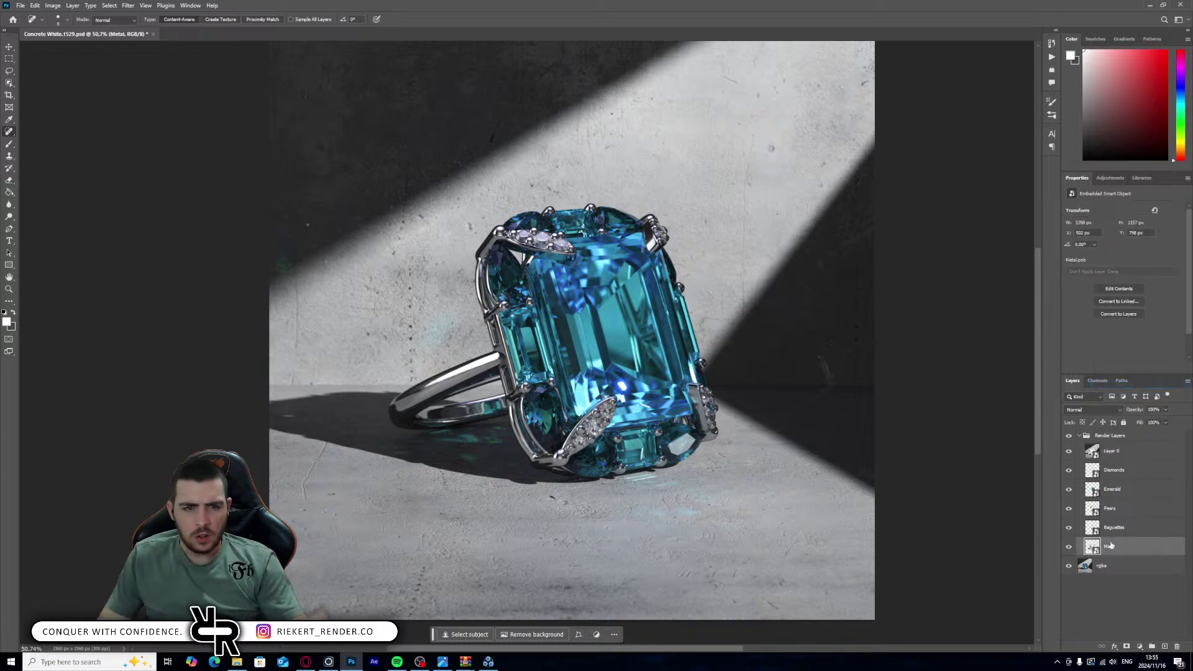
click(128, 6)
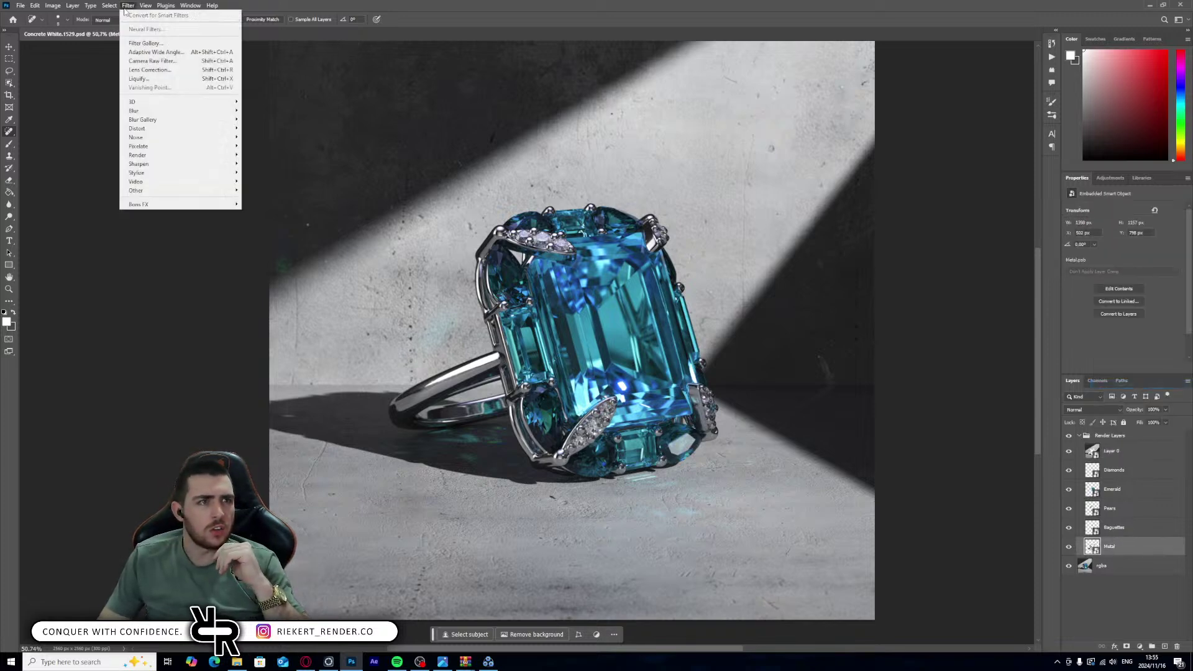
click(164, 67)
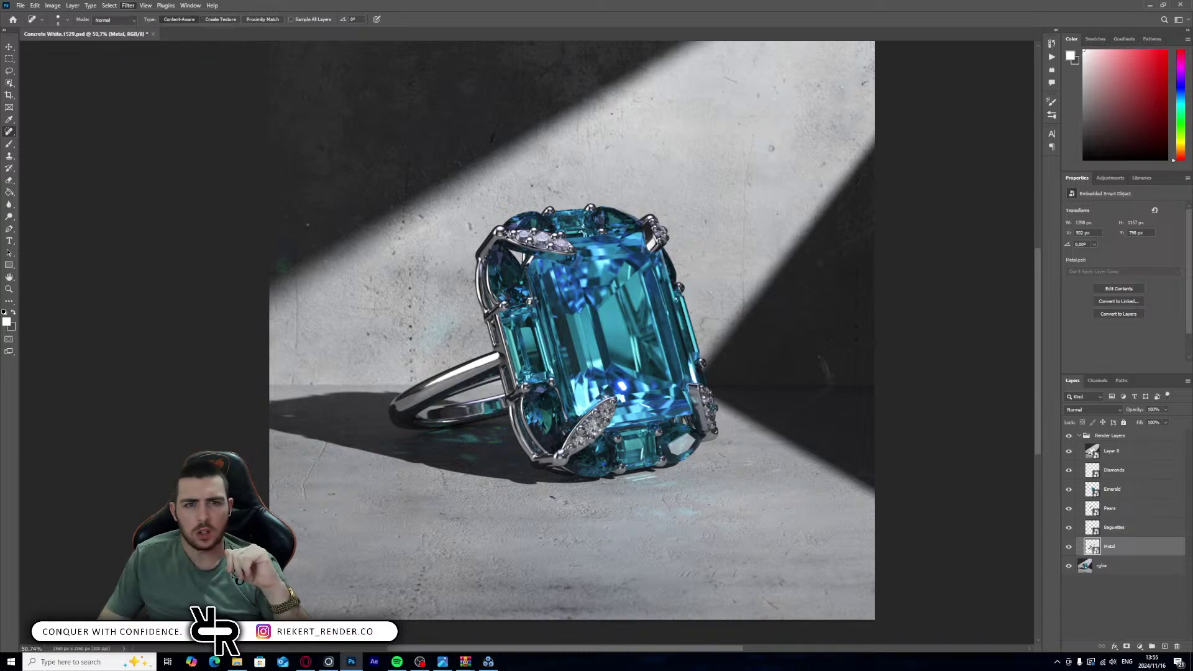
scroll(517, 288, up, 3)
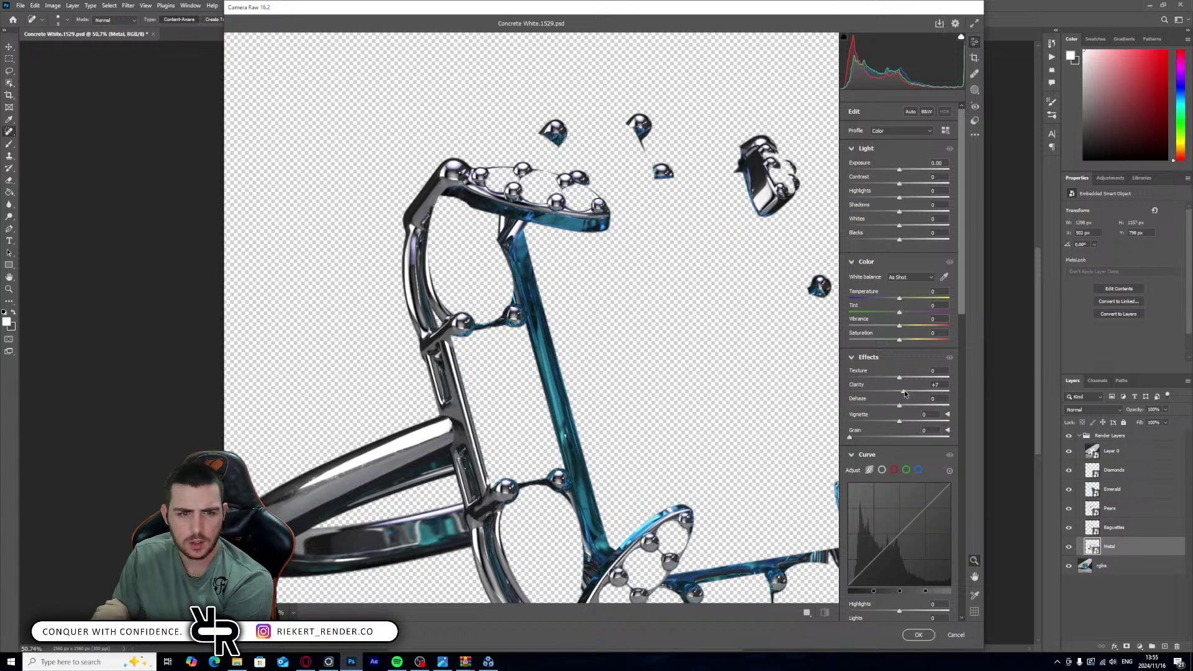
drag(904, 390, 924, 378)
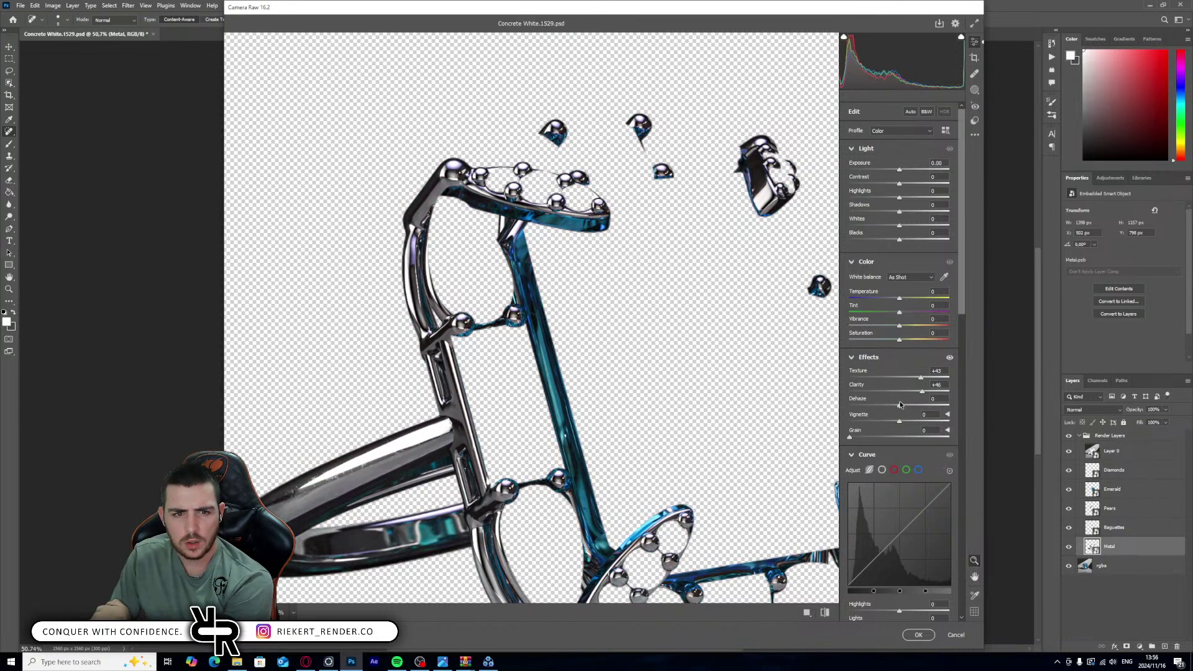
drag(899, 405, 895, 405)
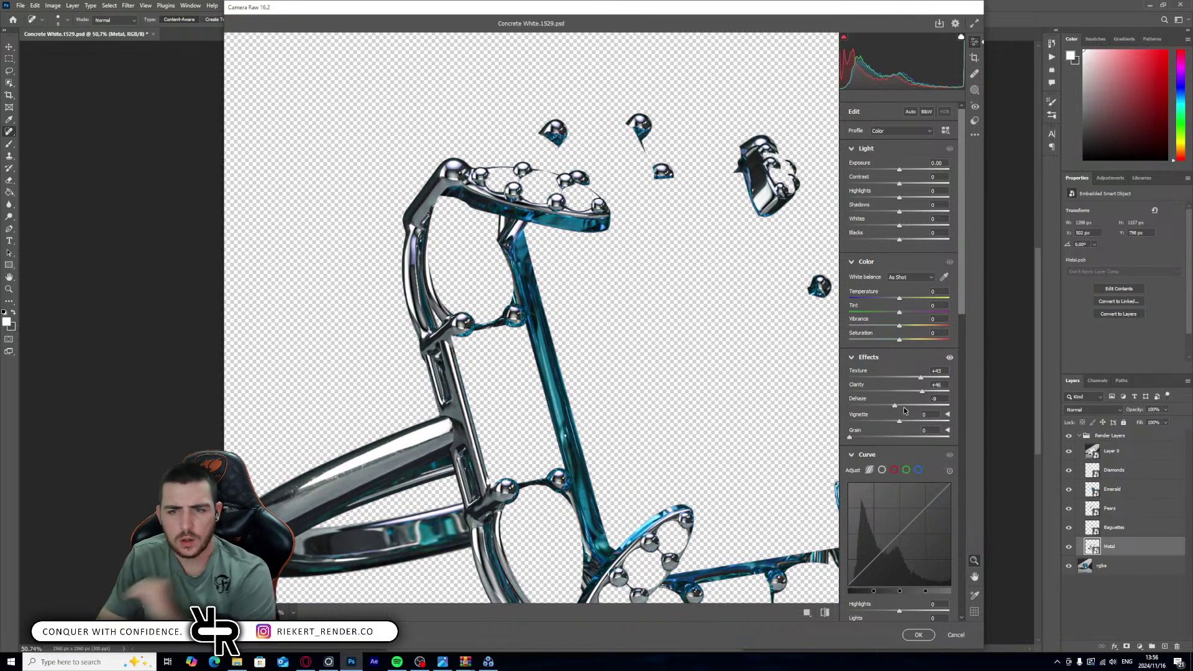
double_click(895, 405)
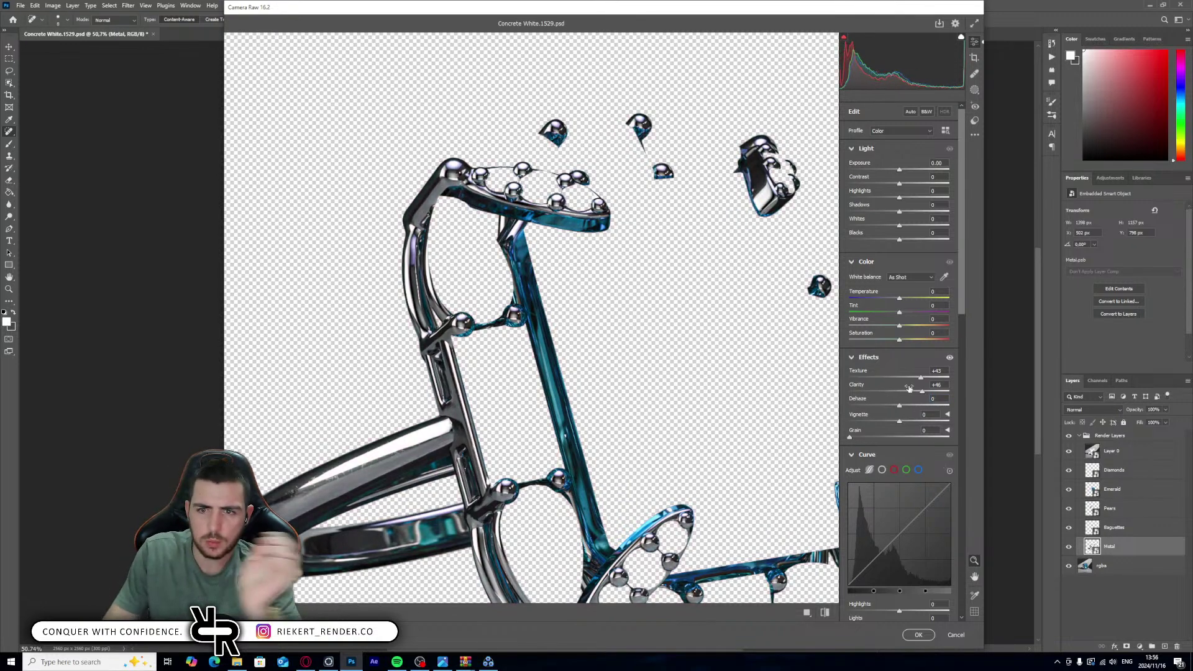
- Set the metal's Vibrance to -13 and Dehaze to -24, and reduce colour saturation to Greens -100, Aquas -100 and Blues -21
mouse_move(900, 327)
mouse_down()
mouse_move(878, 325)
mouse_move(932, 335)
mouse_move(895, 327)
mouse_up()
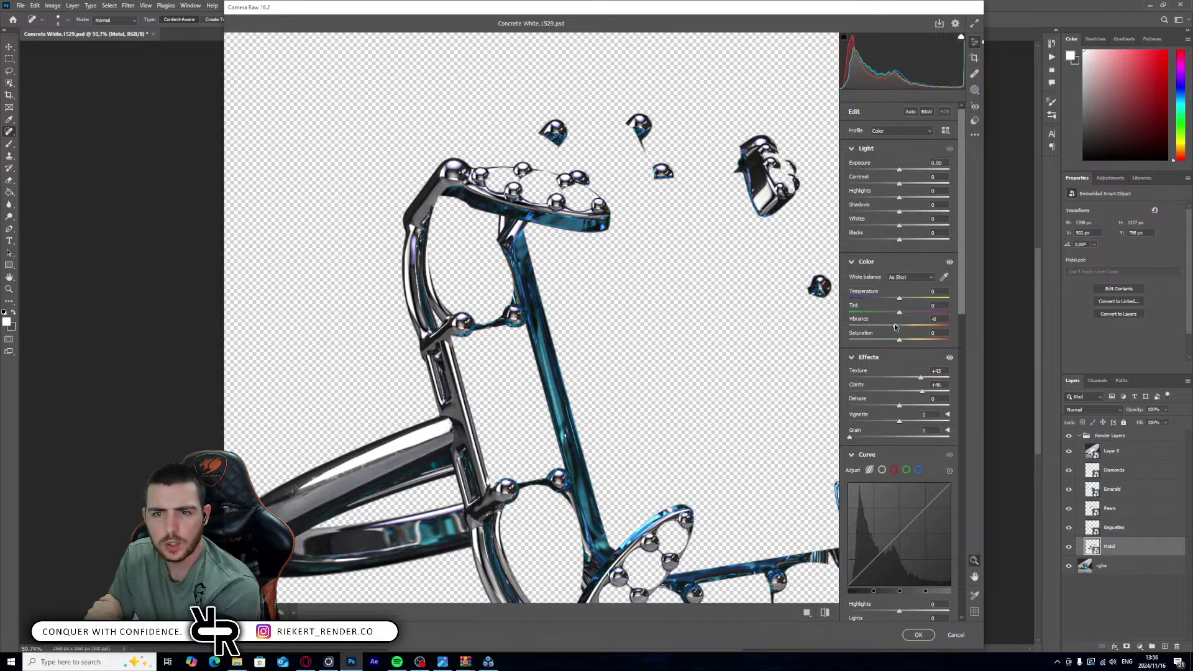
drag(899, 406, 886, 400)
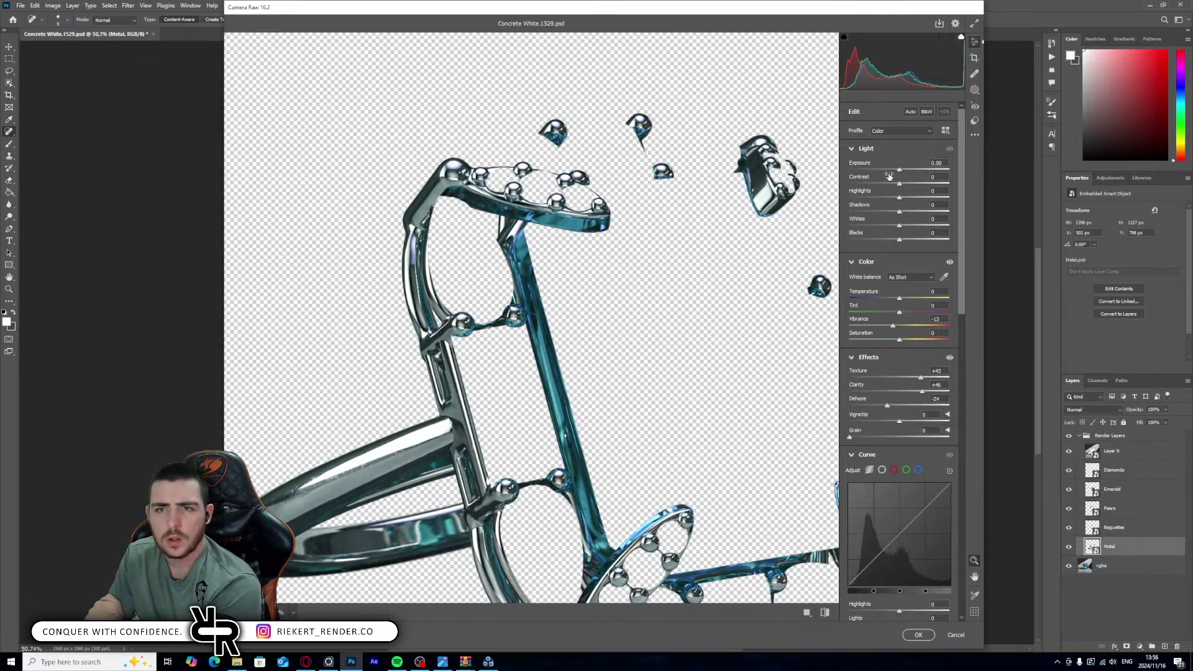
scroll(882, 303, down, 8)
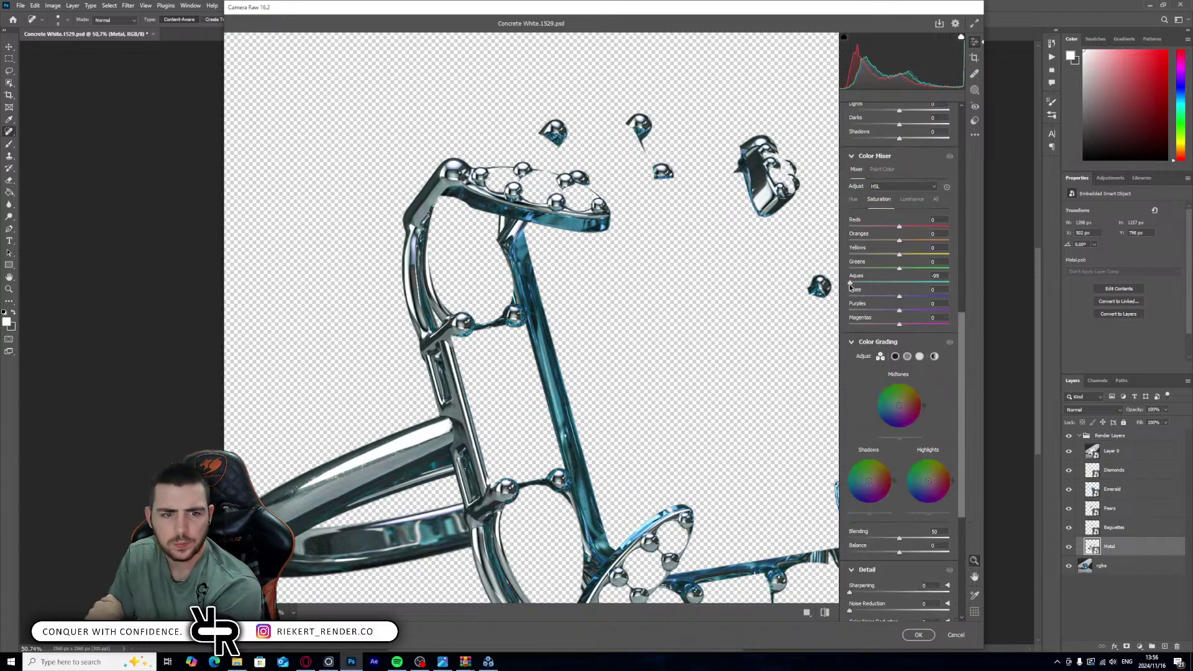
drag(897, 298, 887, 298)
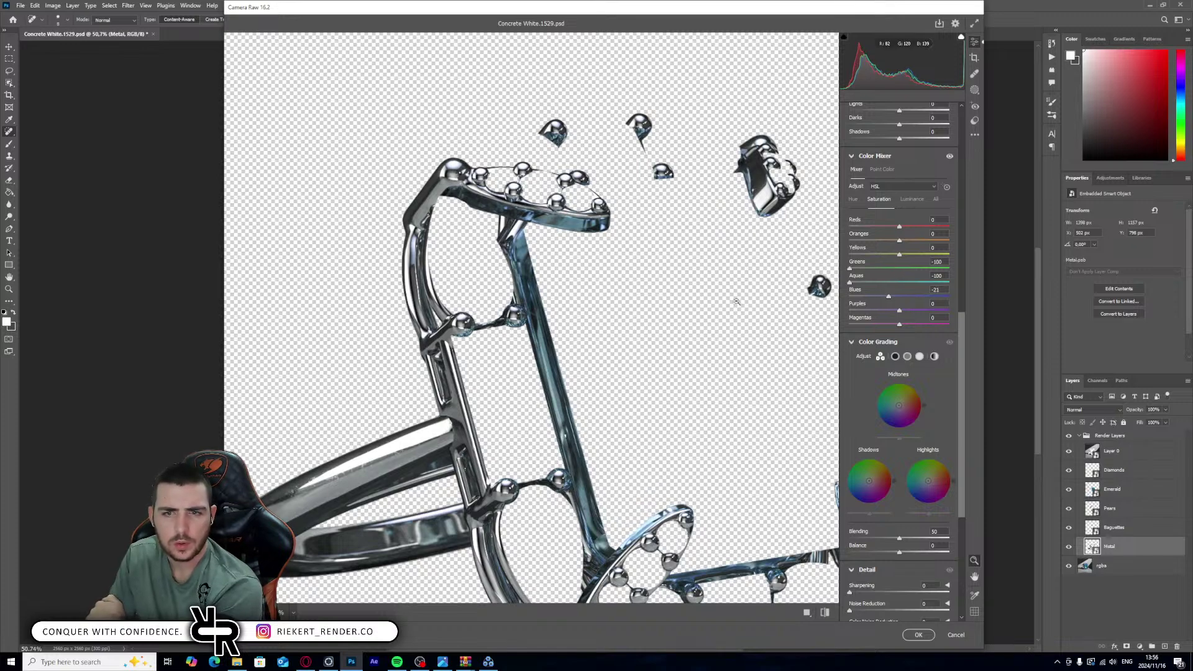
- Set the metal's Exposure to +0.50, Contrast to +22 and Highlights to -11, and apply the Camera Raw Filter
scroll(892, 264, up, 8)
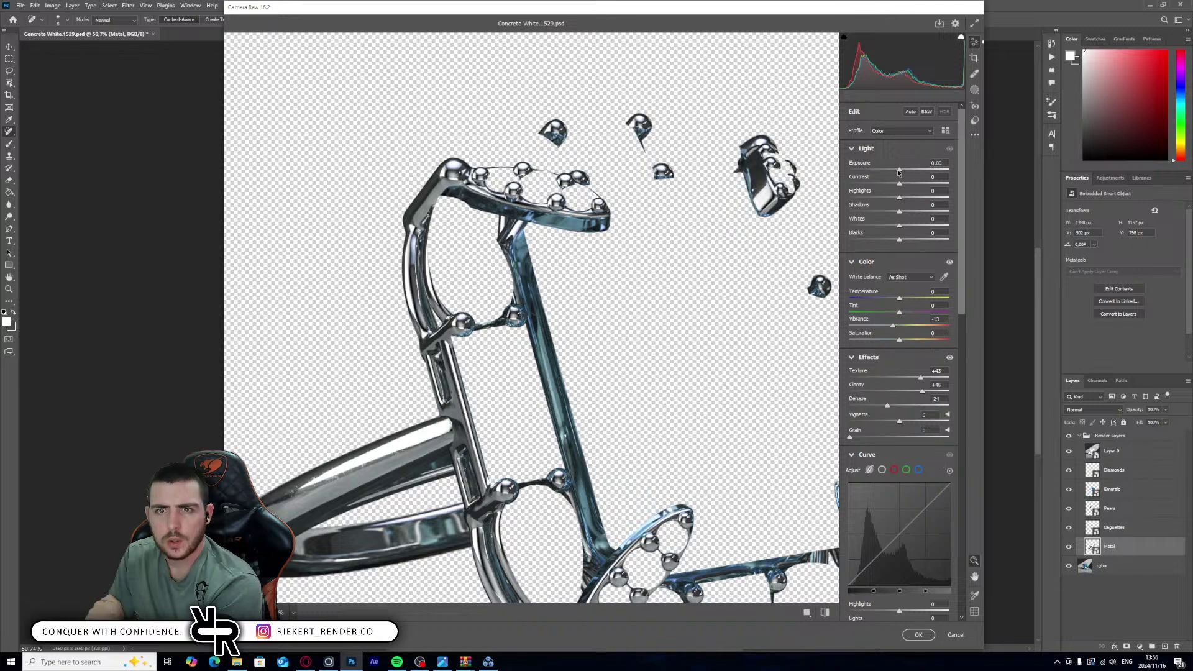
drag(903, 174, 905, 177)
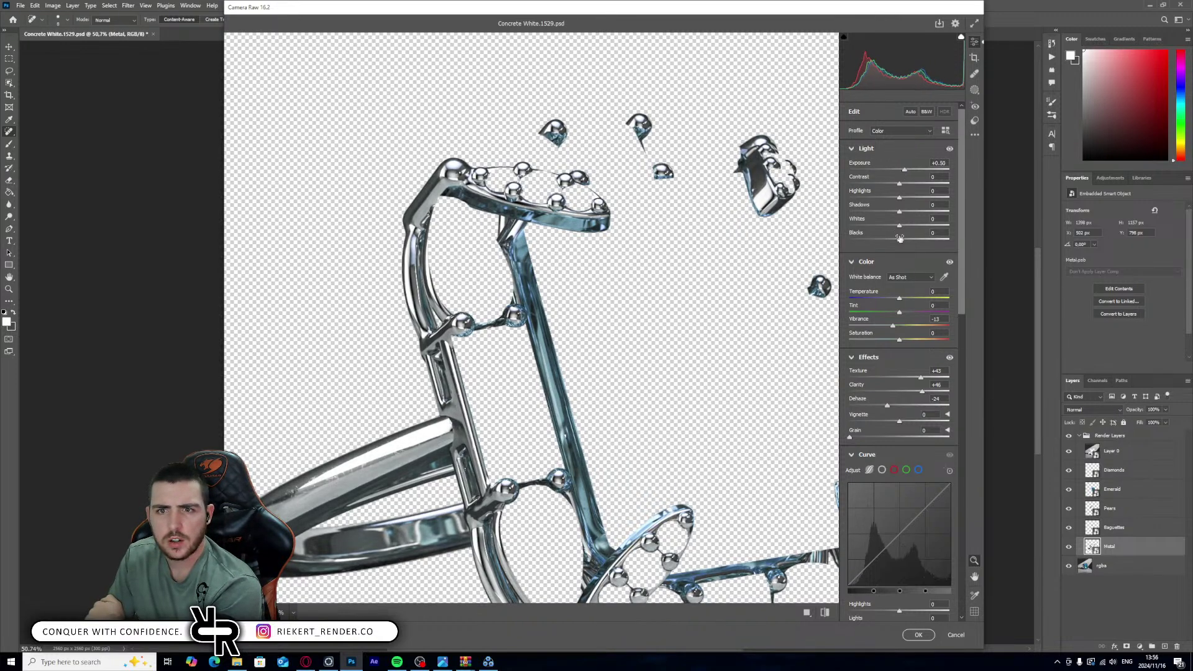
mouse_move(900, 184)
mouse_down()
mouse_move(915, 188)
mouse_move(893, 197)
mouse_up()
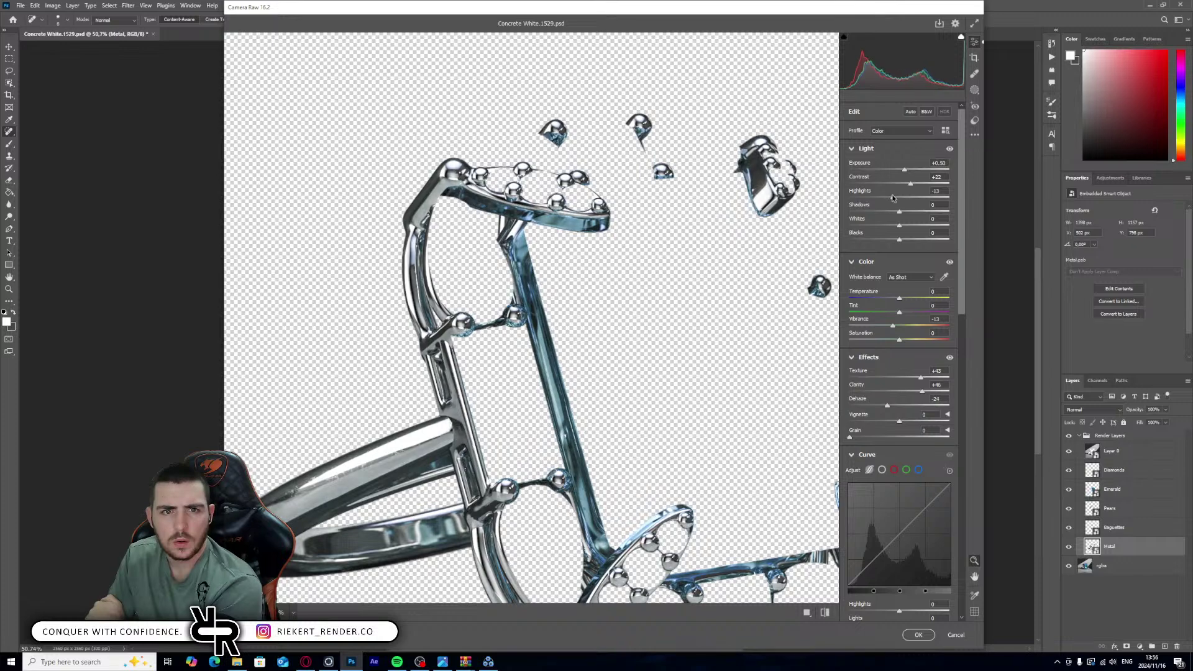
alt+scroll(711, 377, down, 3)
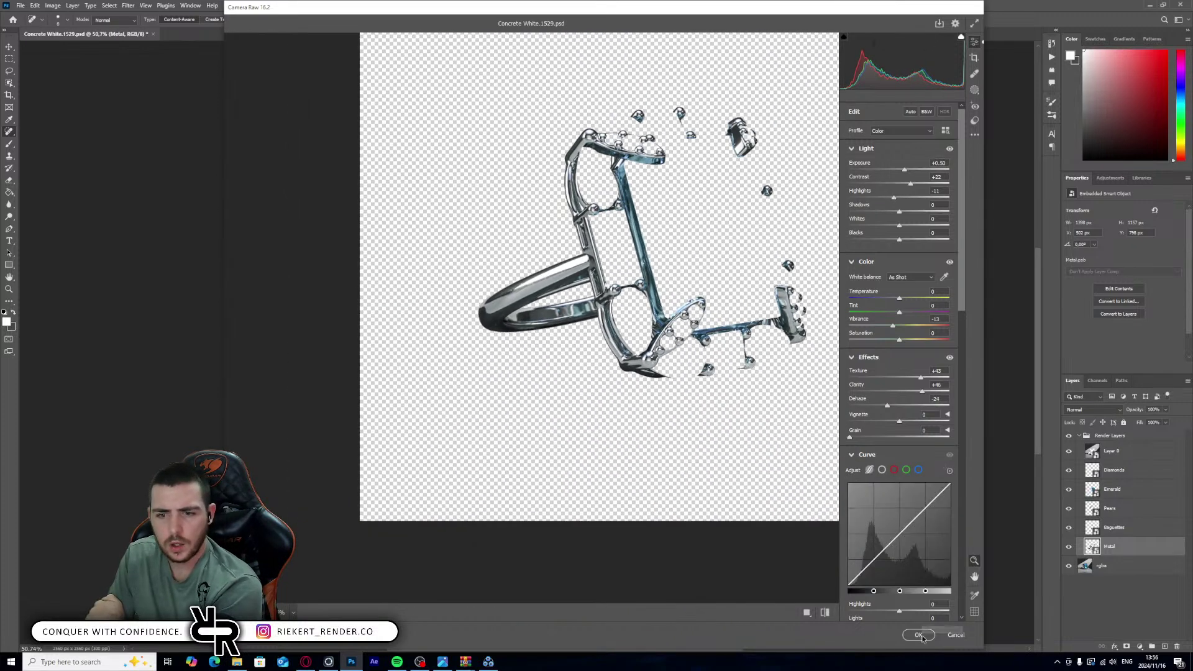
click(920, 635)
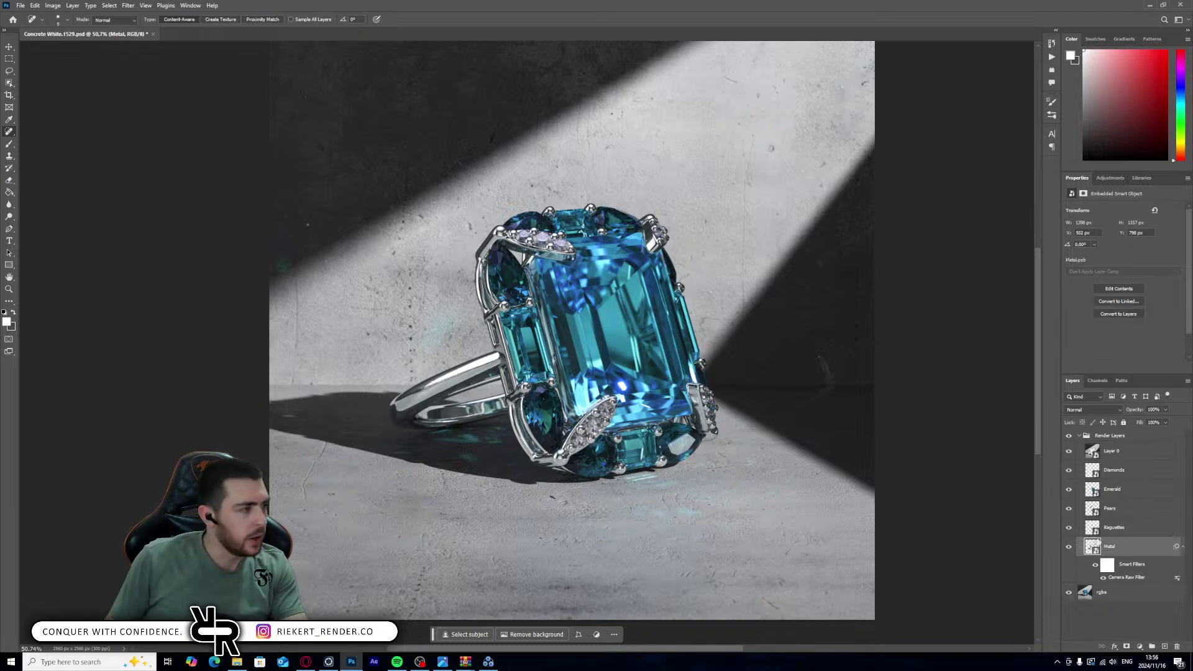
- Start a Camera Raw Filter on the Pears layer and set Texture to -41, Clarity to +42 and Dehaze to -9
click(1121, 528)
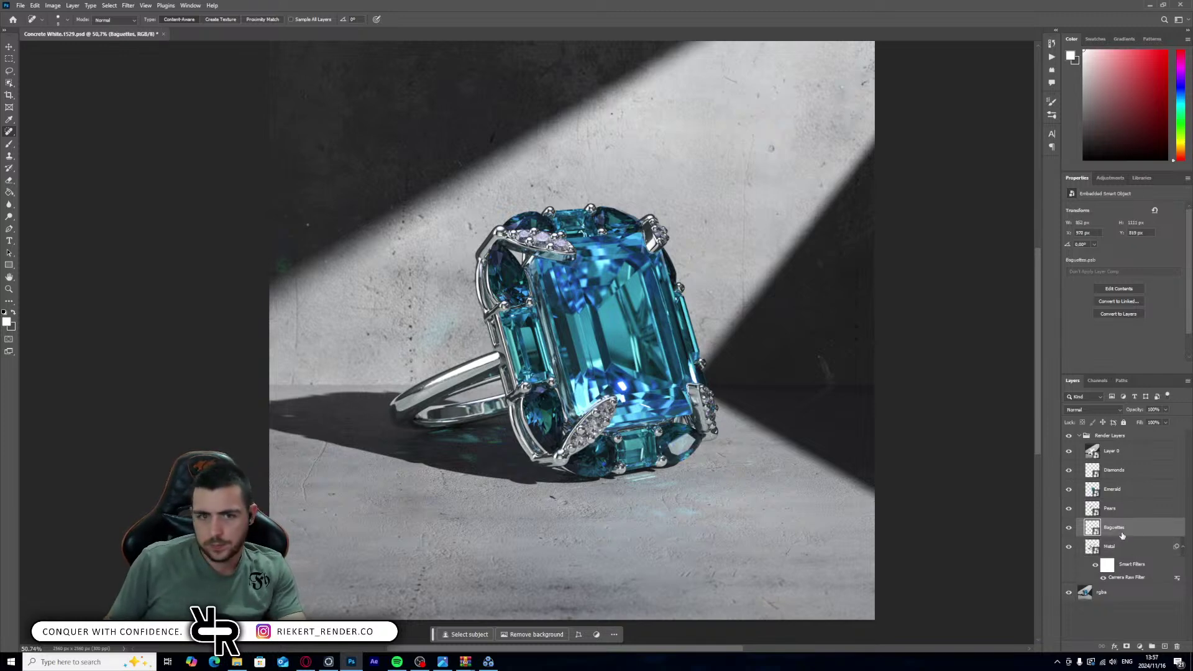
click(1121, 516)
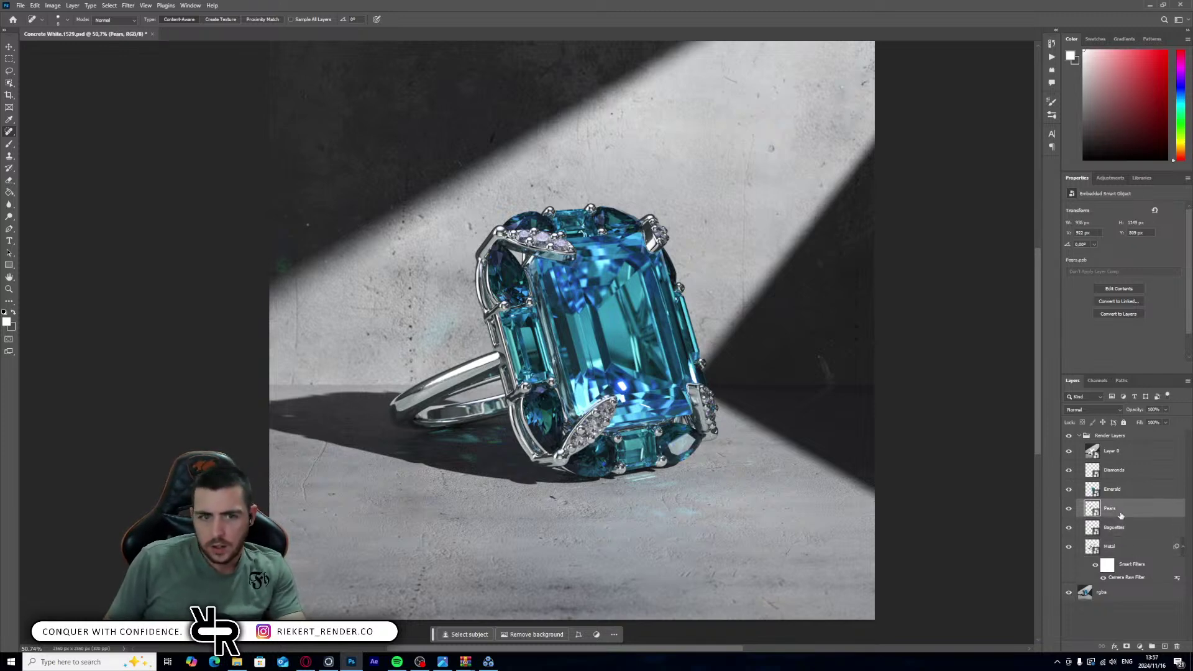
click(127, 6)
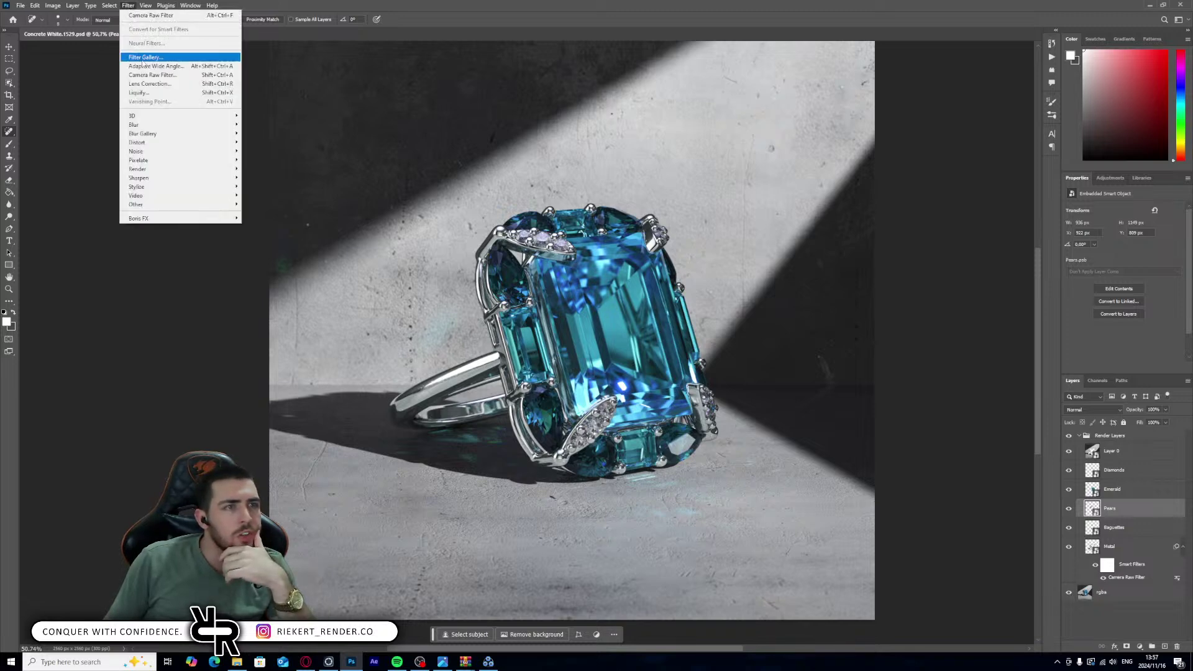
click(149, 73)
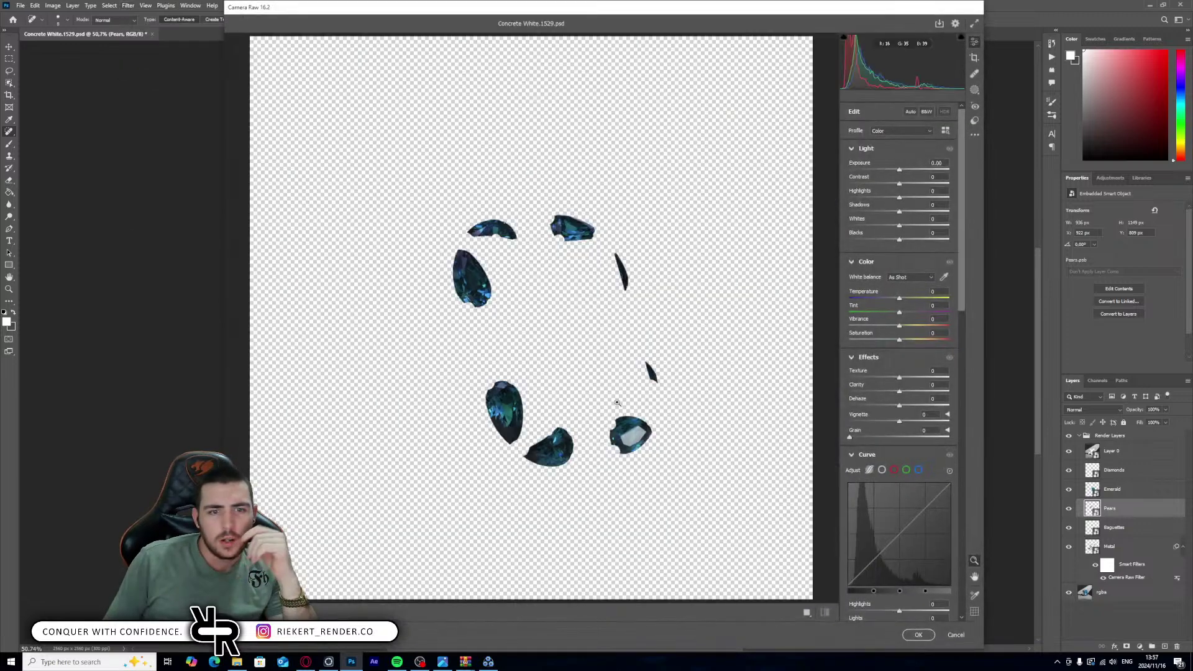
drag(528, 410, 591, 424)
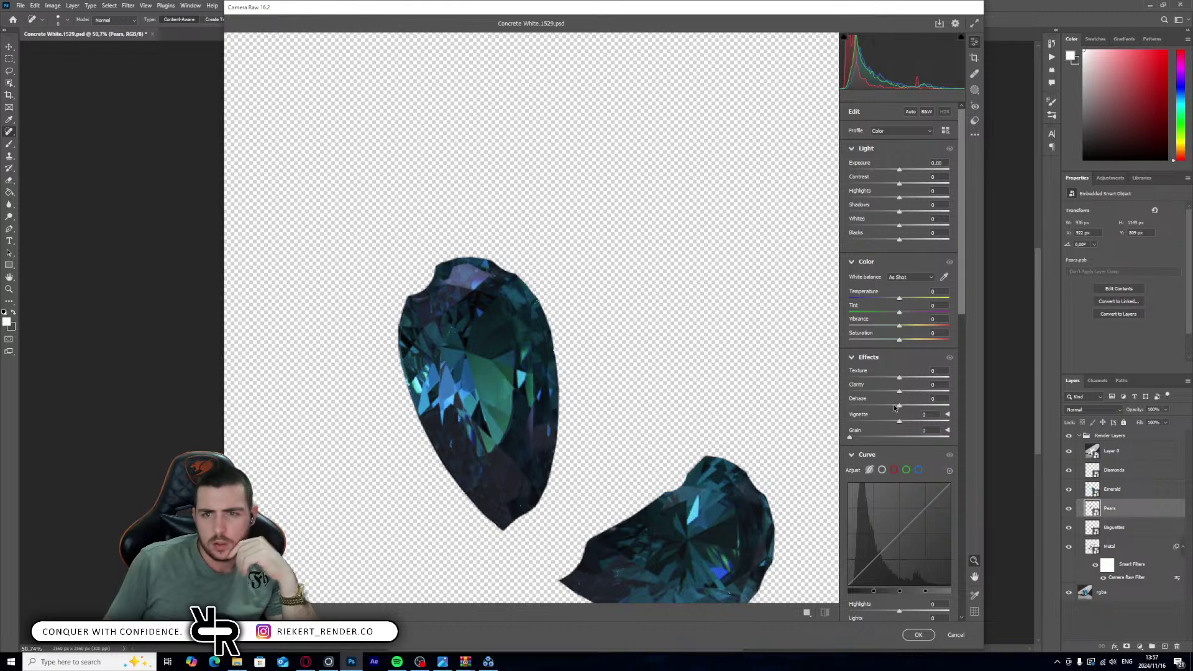
mouse_move(904, 390)
mouse_down()
mouse_move(933, 395)
mouse_move(881, 380)
mouse_move(882, 405)
mouse_move(894, 406)
mouse_up()
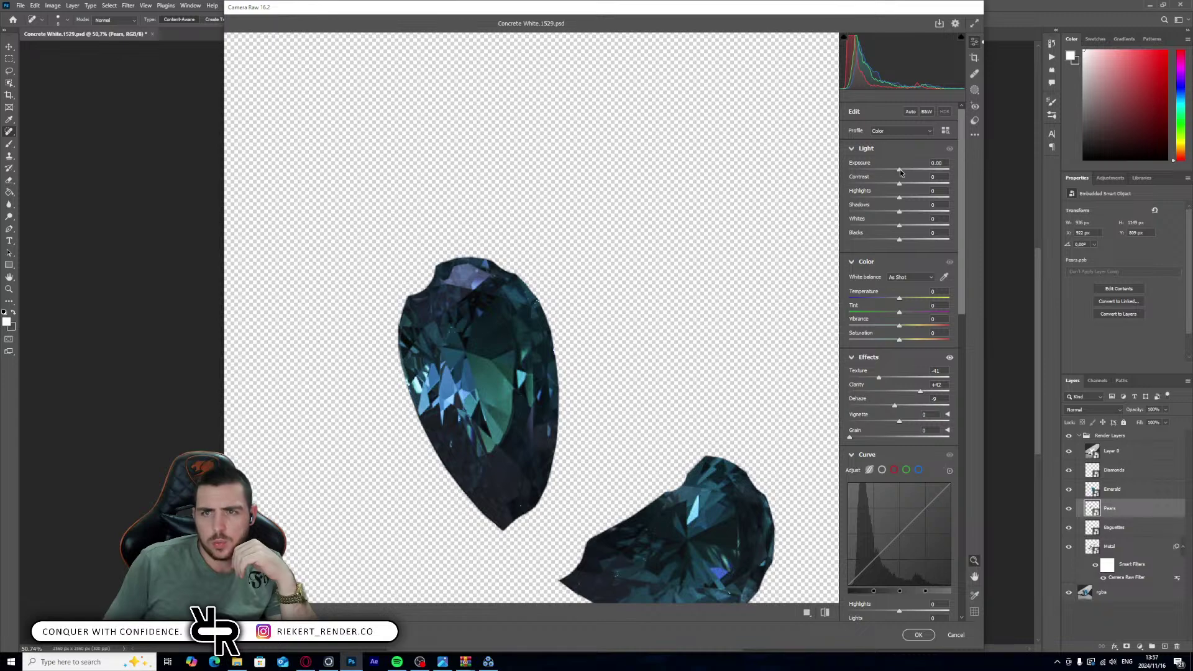
- Set the pear stones' Exposure to +1.03, Contrast to +27, Highlights to +47, Shadows to -21, Whites to +30 and Blacks to -5
drag(899, 170, 896, 241)
alt+scroll(618, 189, down, 4)
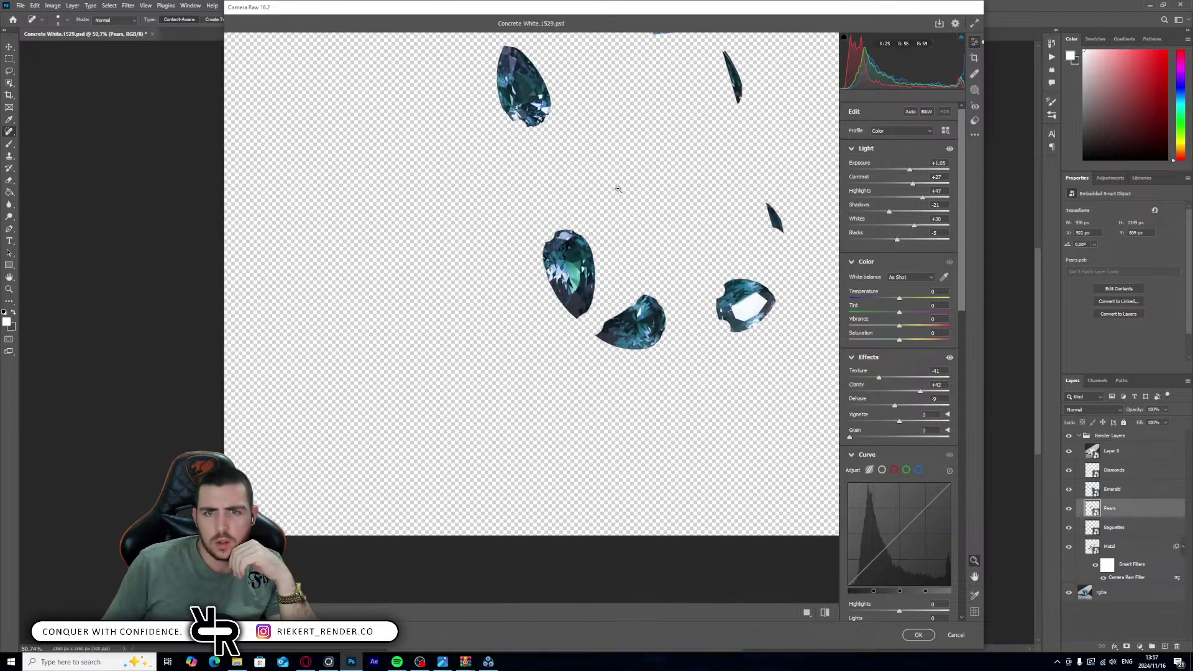
scroll(622, 198, up, 5)
scroll(629, 213, down, 3)
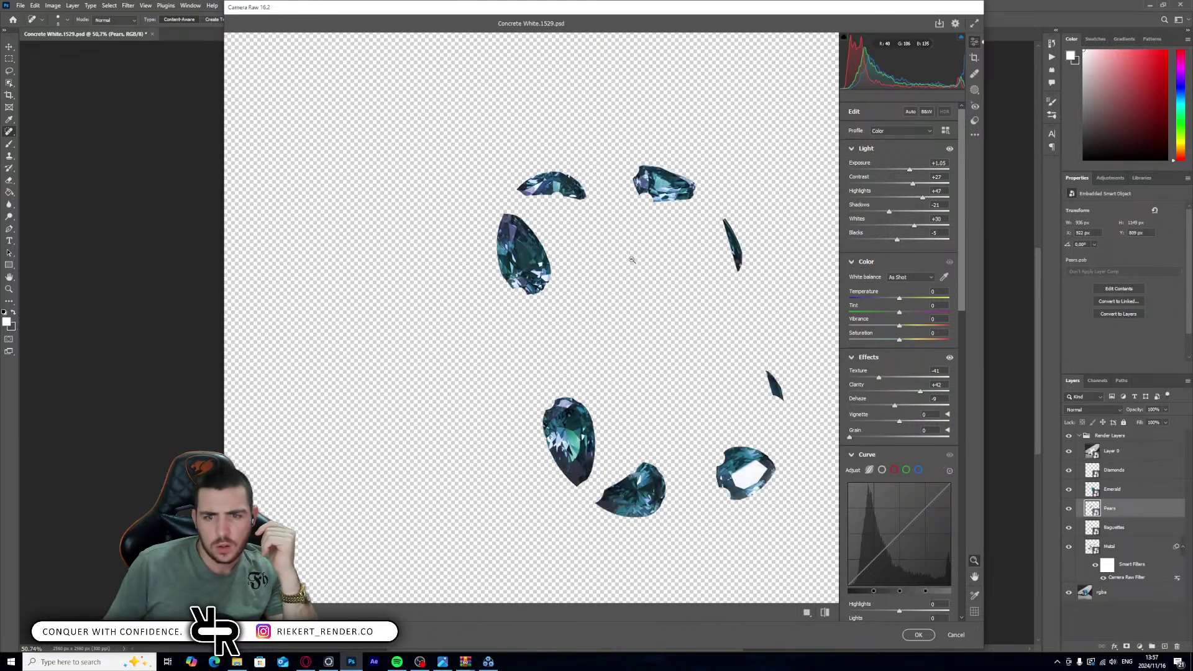
- Set the pear stones' Sharpening to 55 and Noise Reduction to 40
alt+scroll(603, 196, up, 4)
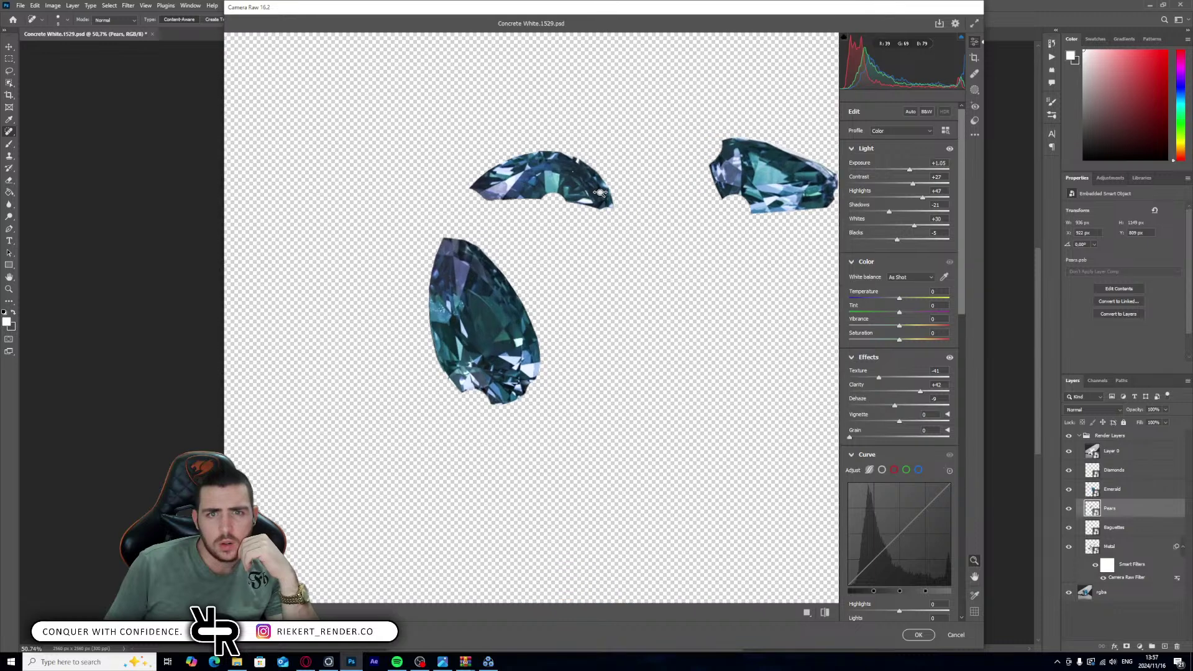
alt+scroll(599, 192, down, 1)
scroll(600, 193, down, 5)
scroll(886, 461, down, 10)
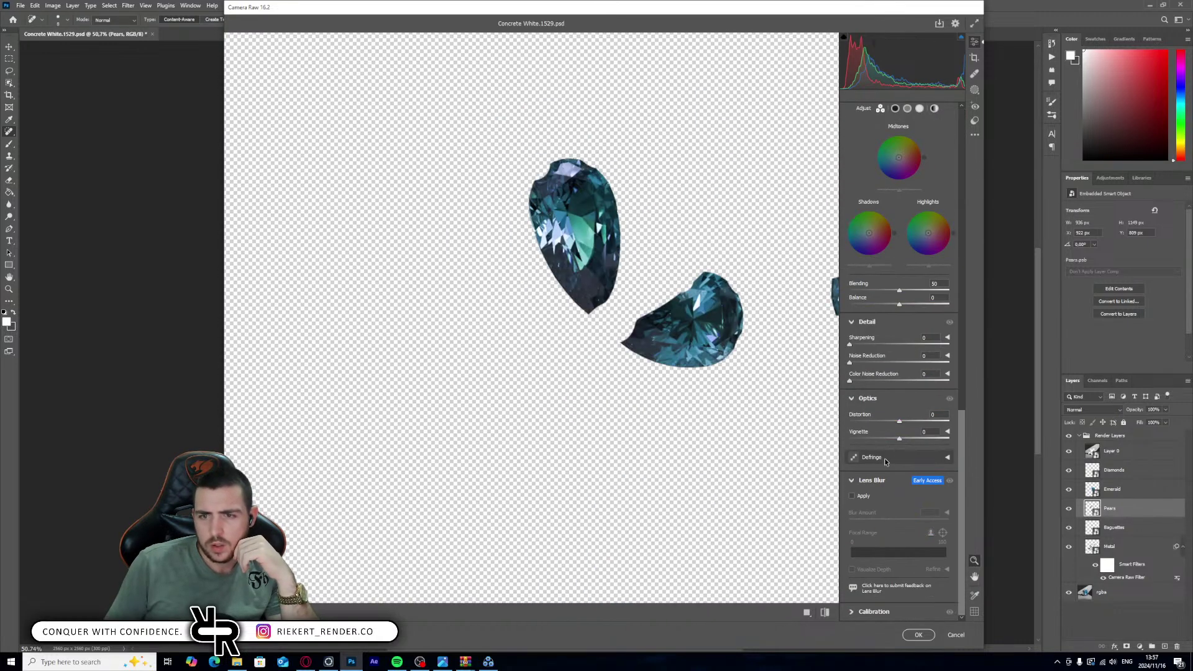
scroll(890, 453, up, 2)
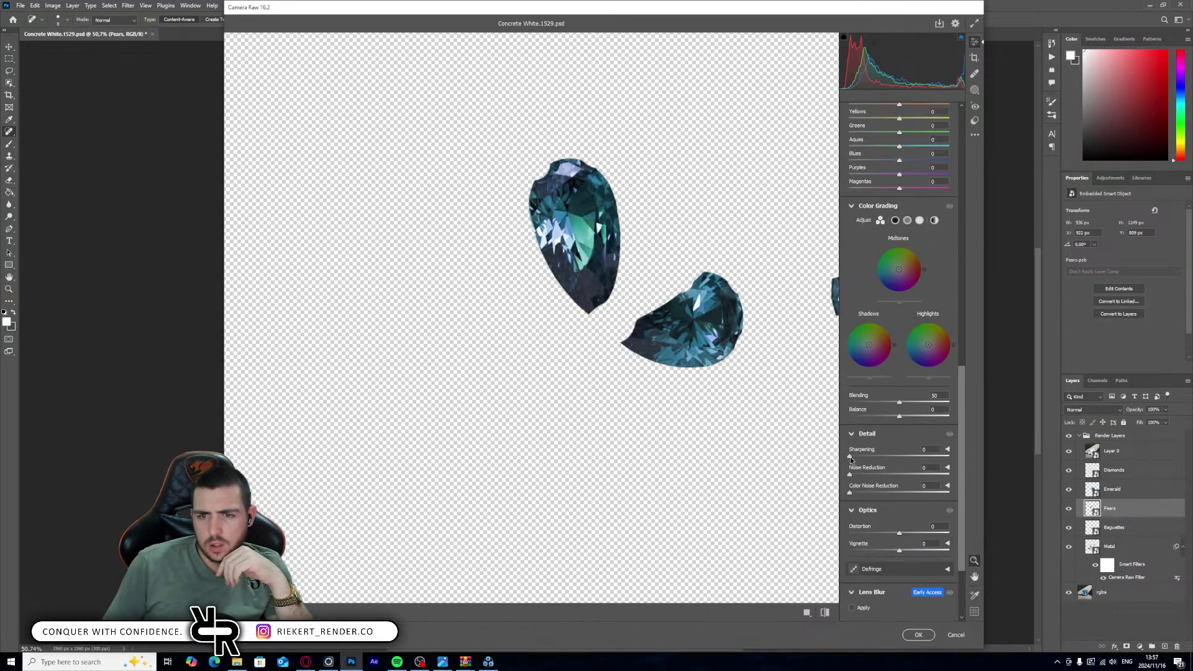
drag(850, 475, 888, 458)
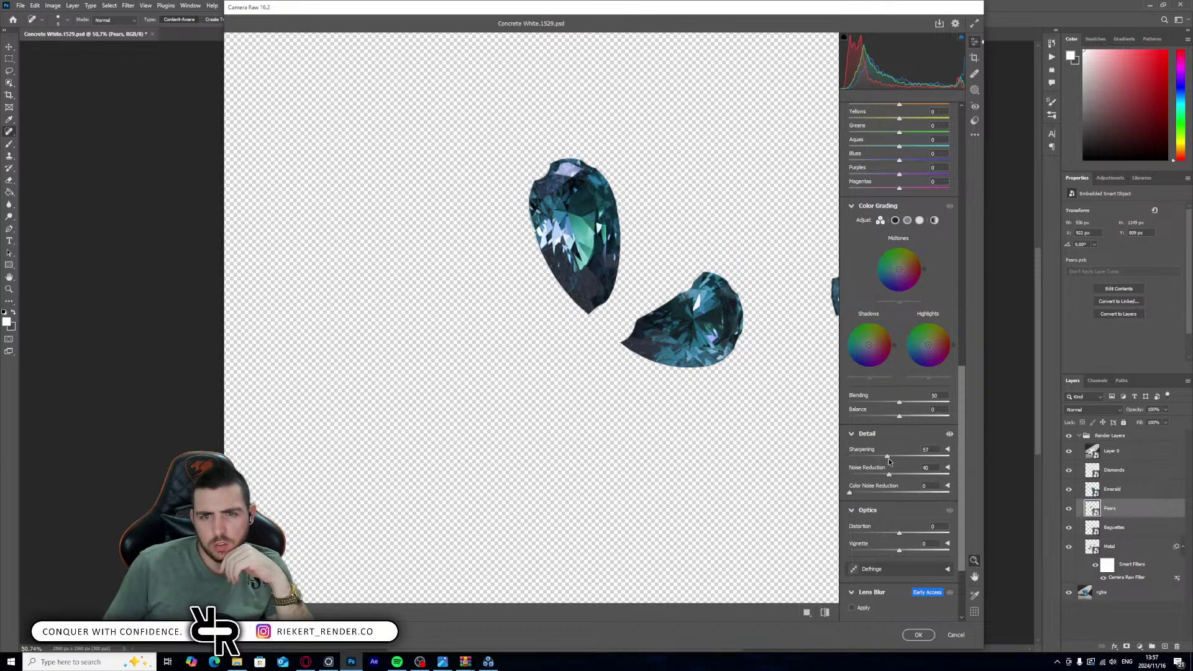
scroll(665, 250, up, 5)
scroll(661, 248, down, 2)
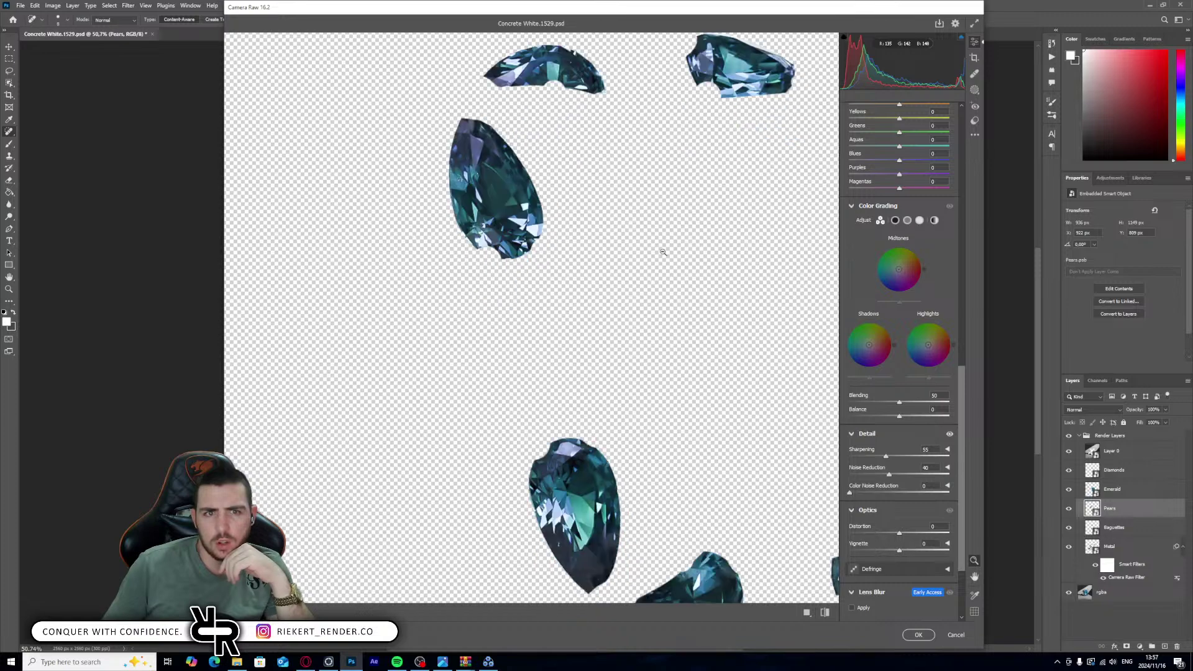
- Set the pear stones' Color Noise Reduction to 20 and Noise Reduction to 18, and apply the Camera Raw Filter
alt+scroll(650, 253, down, 3)
scroll(740, 344, down, 2)
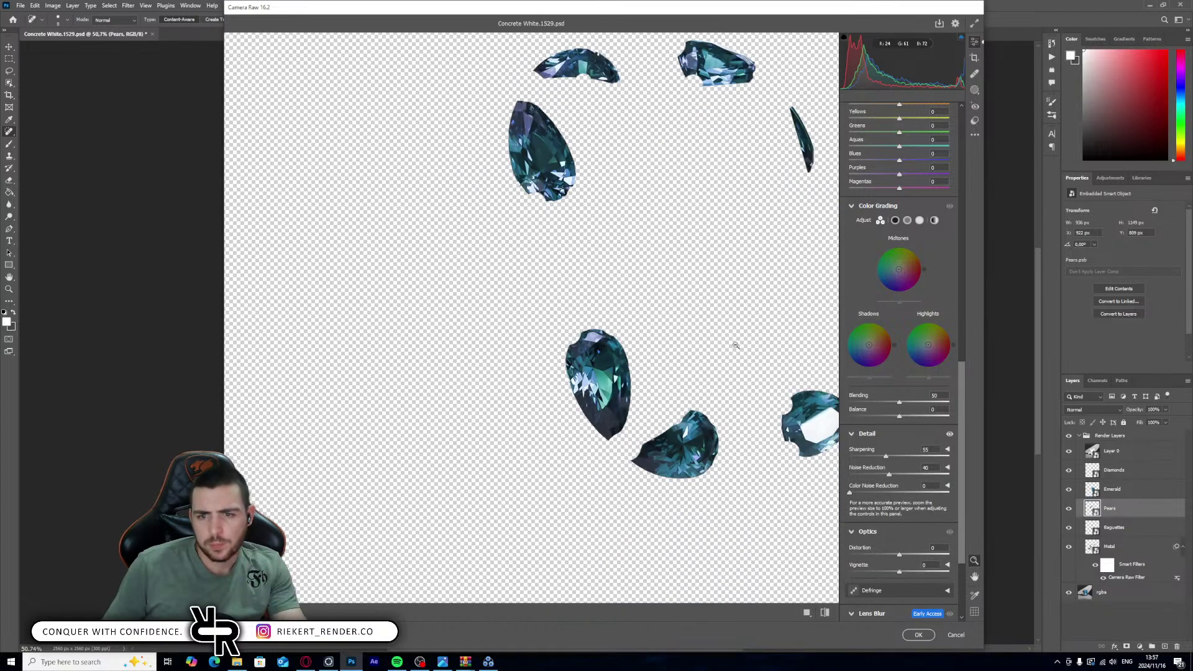
ctrl+scroll(706, 333, right, 5)
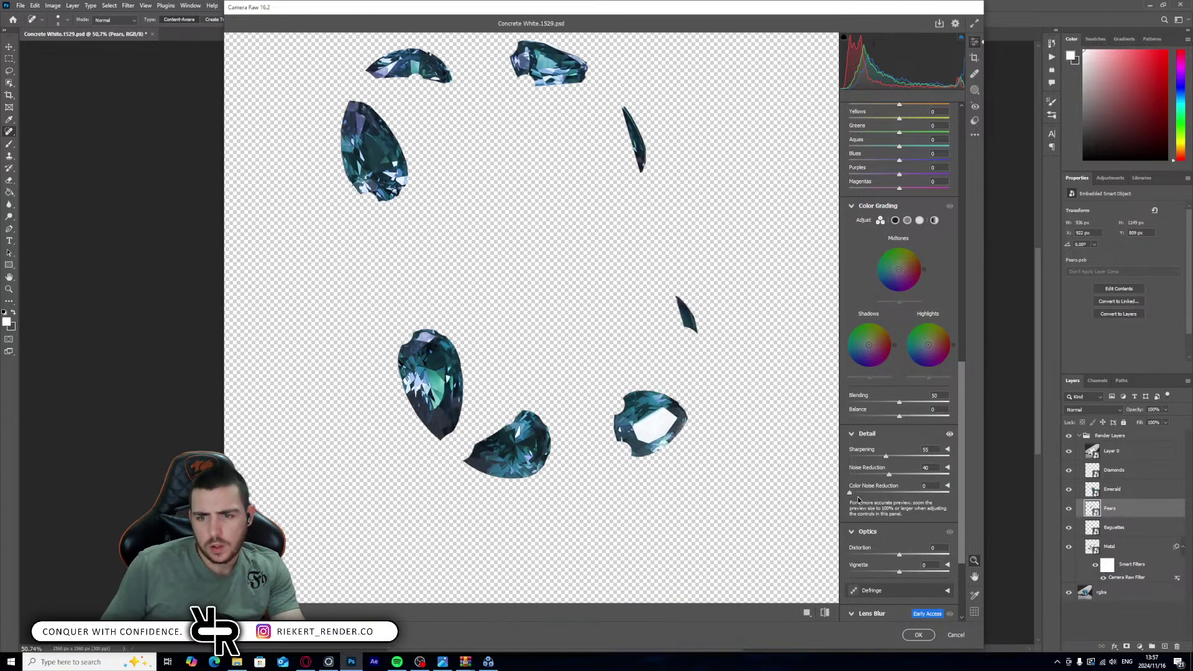
mouse_move(874, 493)
mouse_down()
mouse_move(887, 476)
mouse_move(867, 476)
mouse_move(880, 475)
mouse_up()
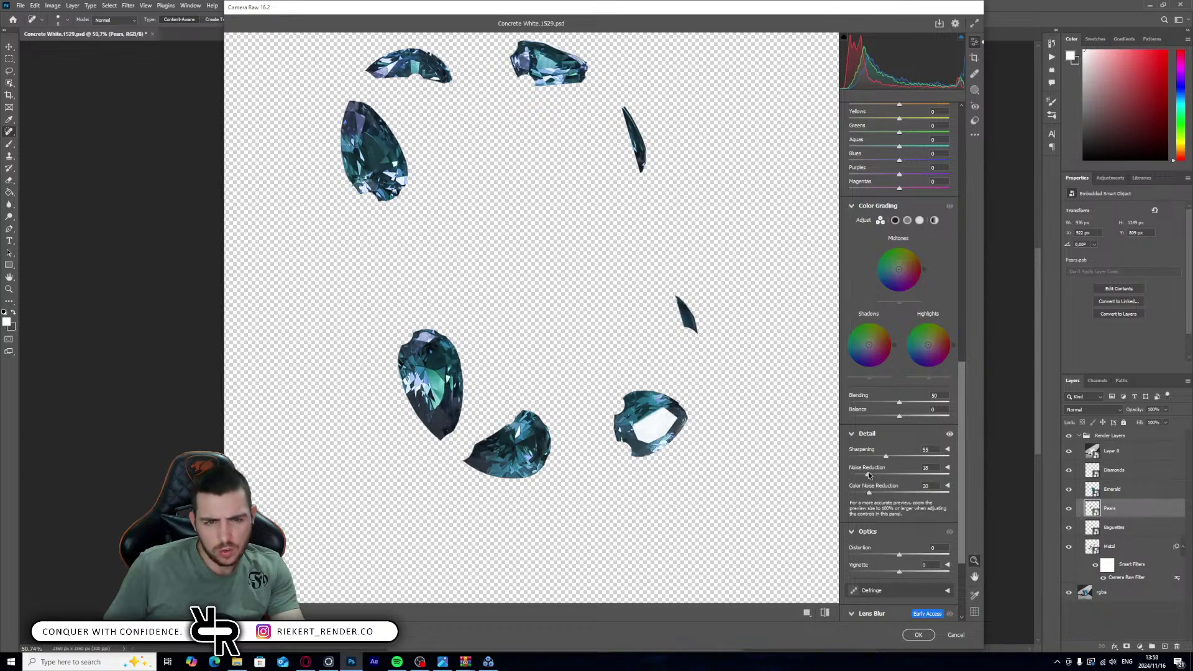
click(919, 635)
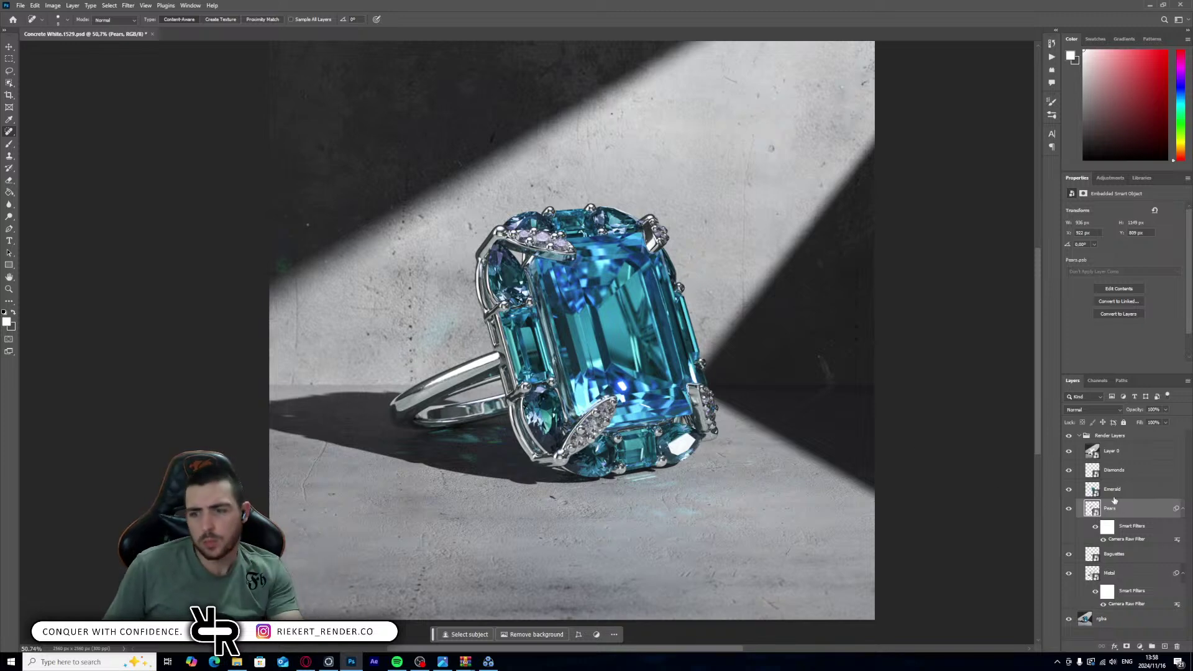
- Collapse the smart filter lists of the Pears and Metal layers and start a Camera Raw Filter on the Baguettes layer
click(1182, 510)
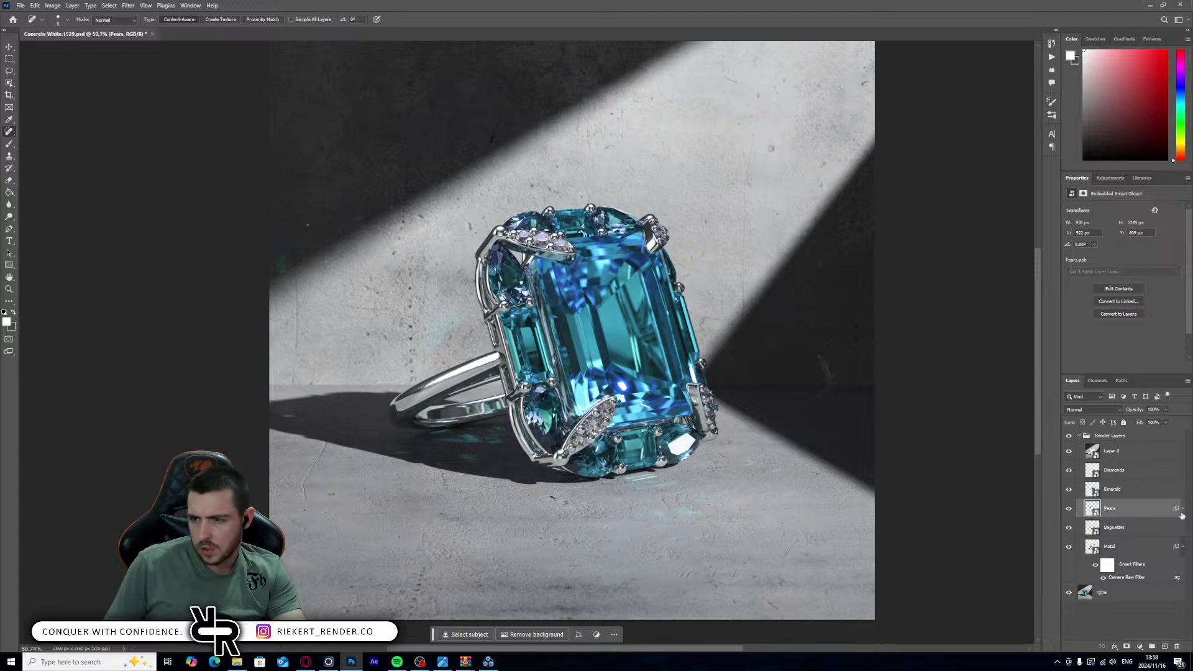
click(1182, 548)
right_click(1136, 529)
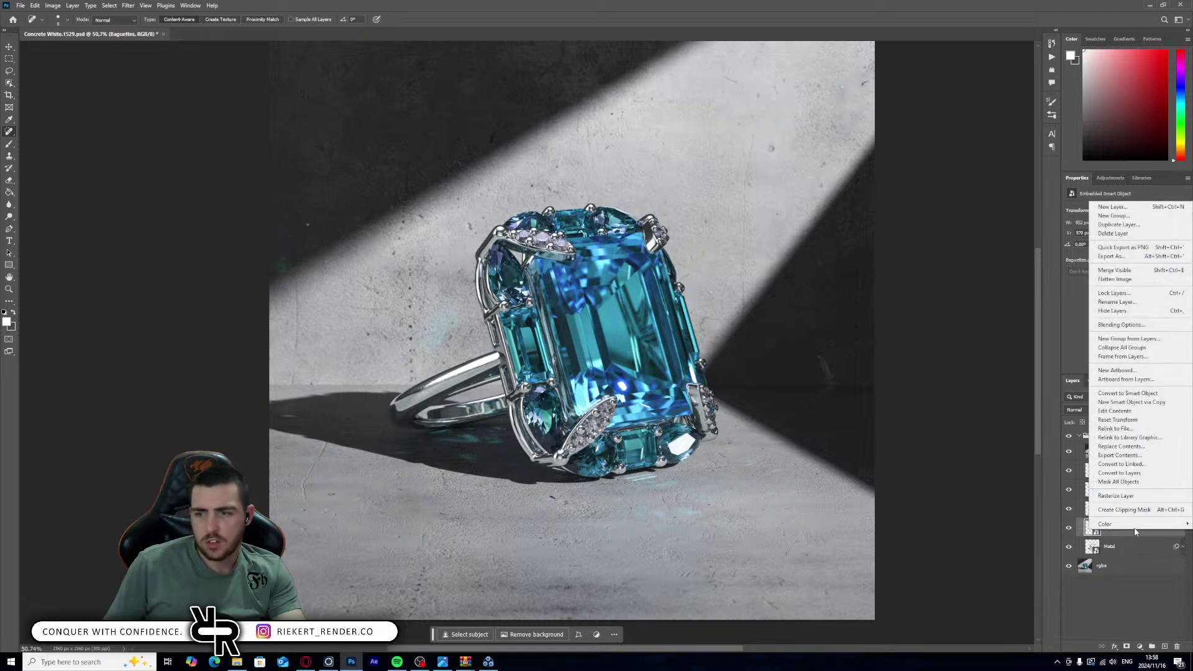
click(1136, 531)
key(ctrl+shift+a)
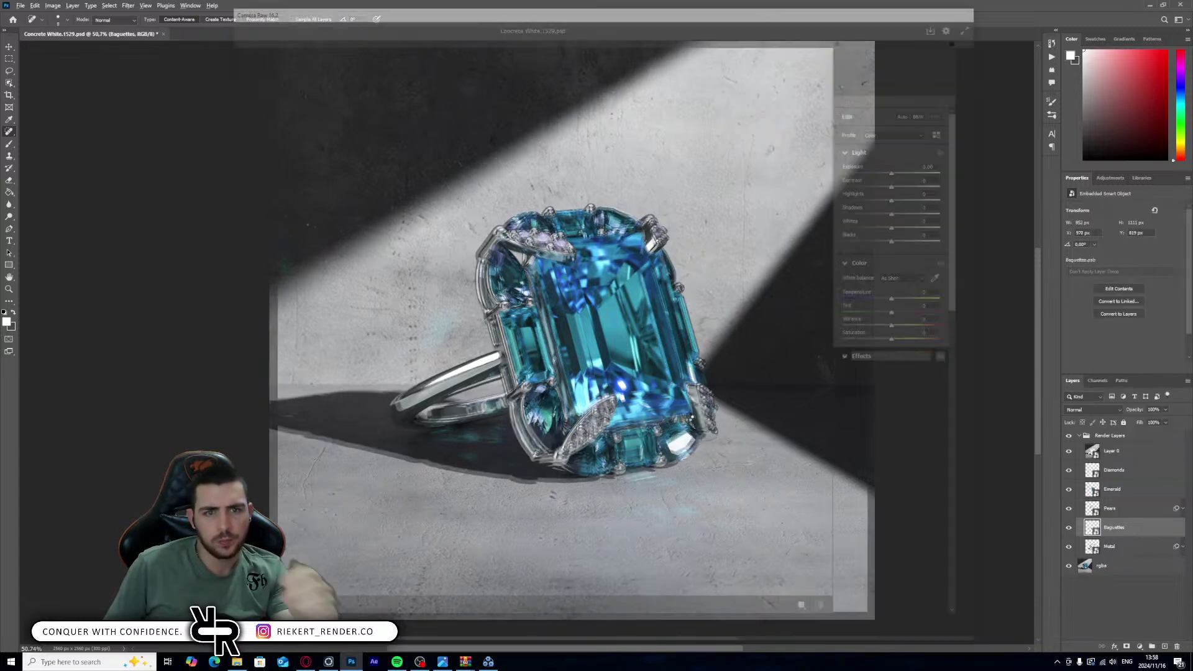
- Set the baguettes' Texture to +21, Clarity to +22, Dehaze to -16, Exposure to +0.75 and Contrast to +14
scroll(533, 339, up, 1)
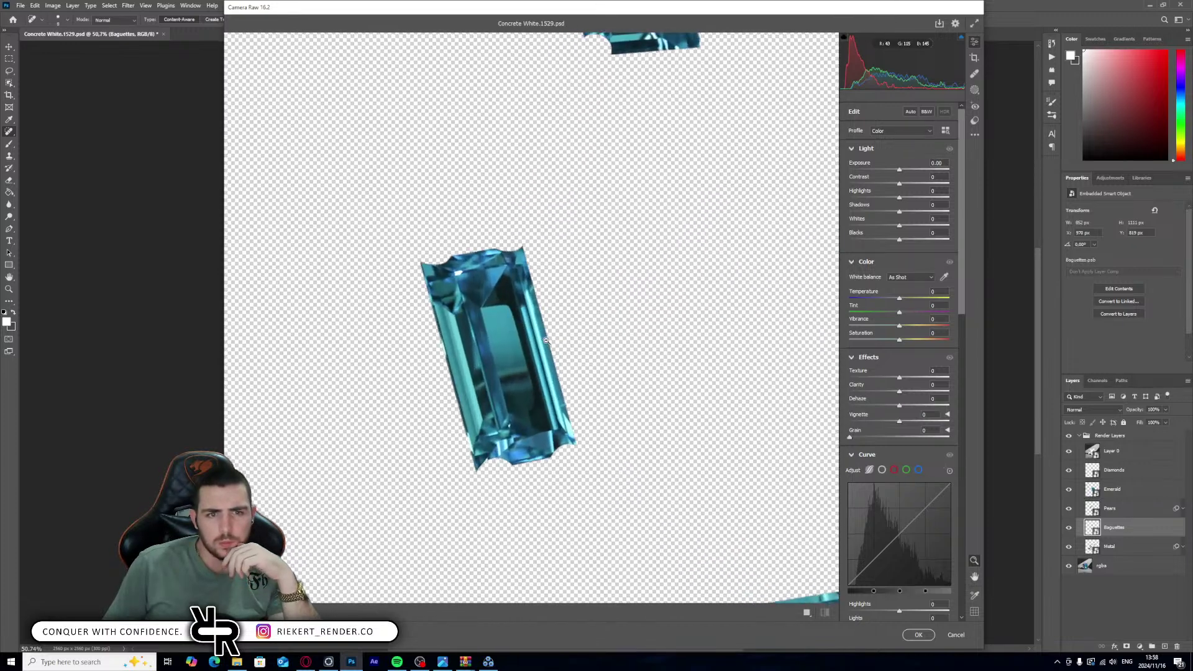
mouse_move(899, 392)
mouse_down()
mouse_move(918, 377)
mouse_move(892, 401)
mouse_up()
drag(899, 184, 907, 170)
alt+scroll(677, 233, down, 5)
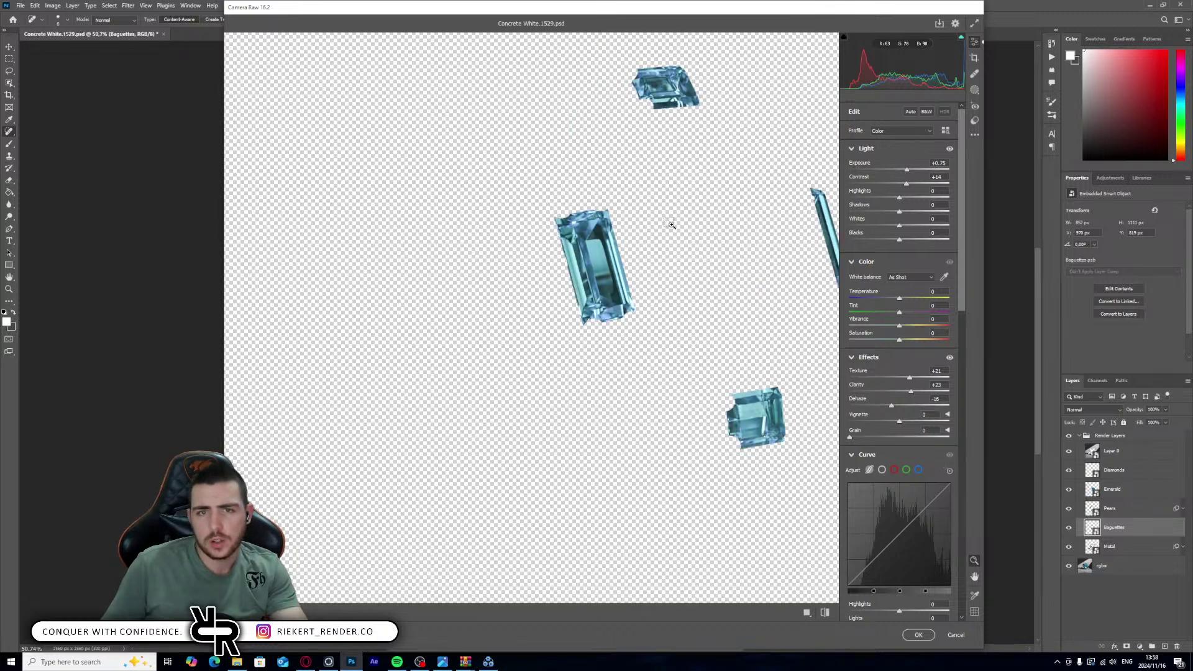
- Set the baguettes' Noise Reduction to 24 and Sharpening to 20, and apply the Camera Raw Filter
scroll(903, 378, down, 2)
scroll(902, 378, down, 15)
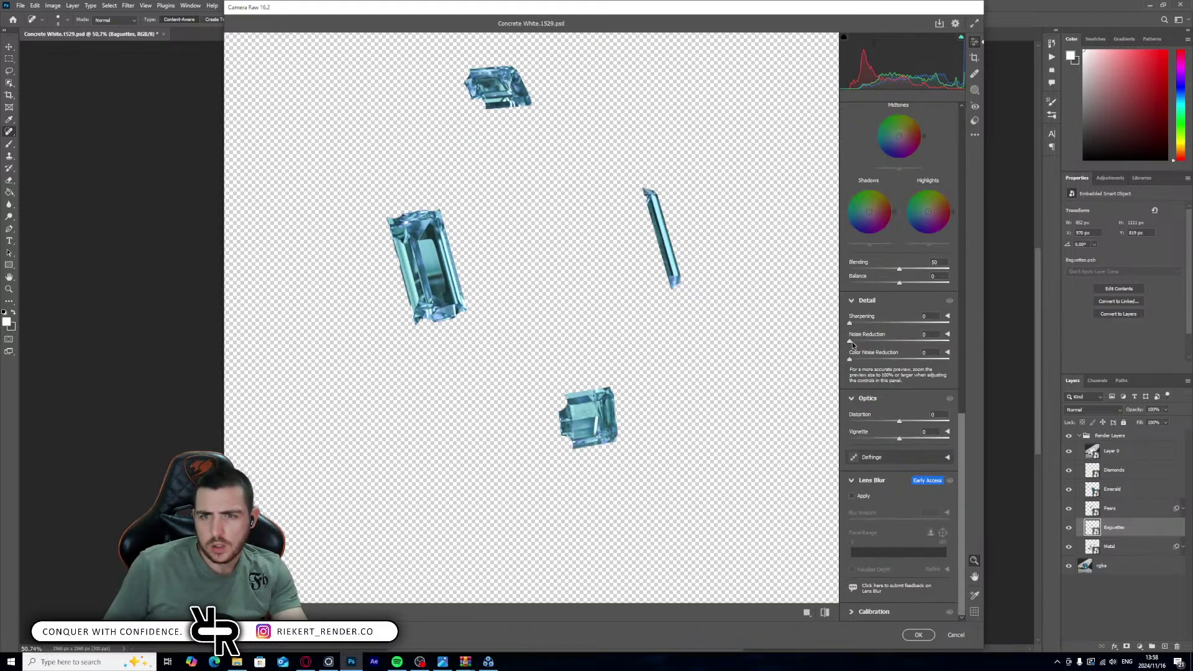
mouse_move(850, 341)
mouse_down()
mouse_move(868, 343)
mouse_move(863, 327)
mouse_up()
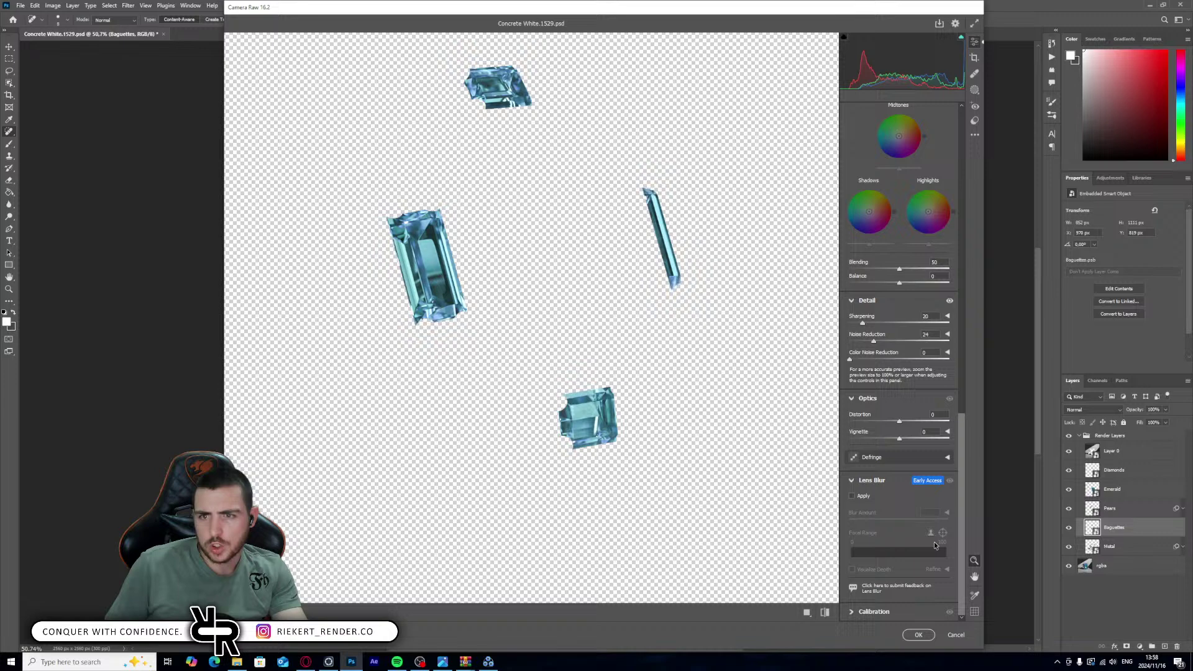
click(919, 634)
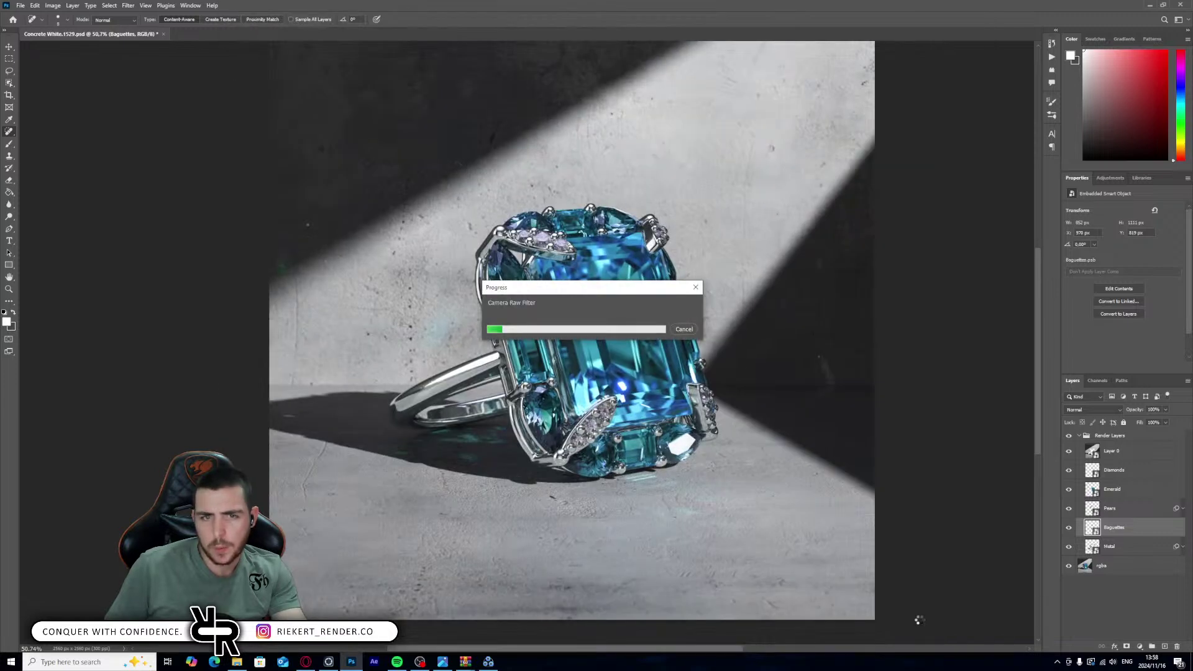
- Start a Camera Raw Filter on the Diamonds layer and get a close view of the three-stone cluster
click(1124, 475)
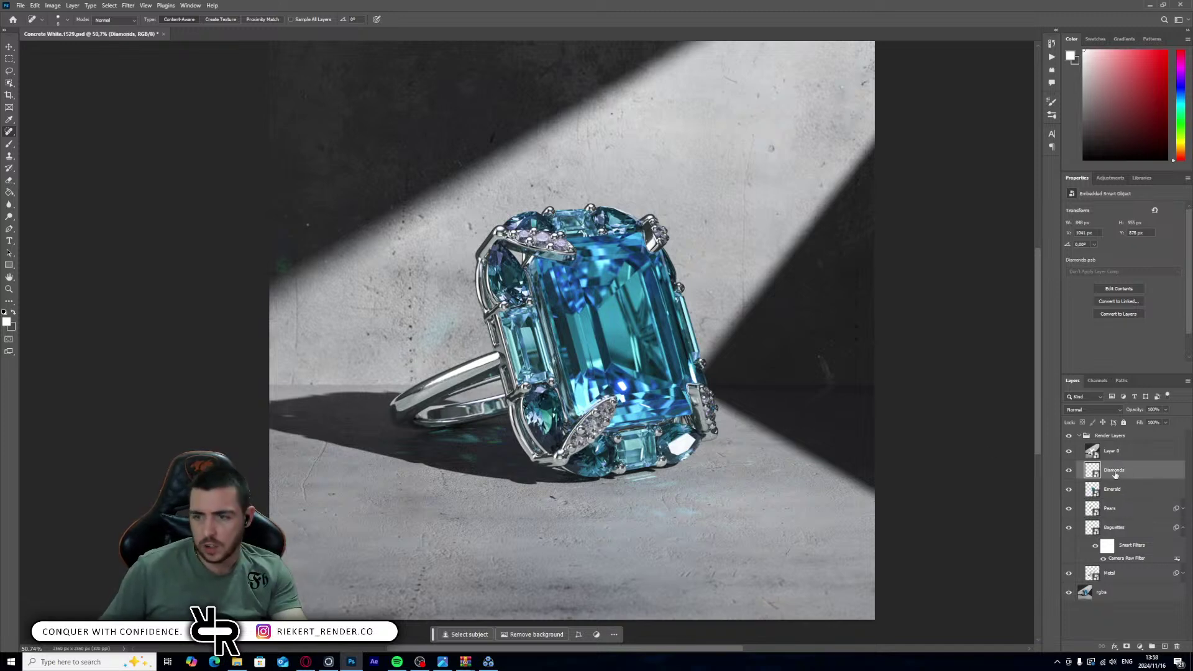
click(128, 6)
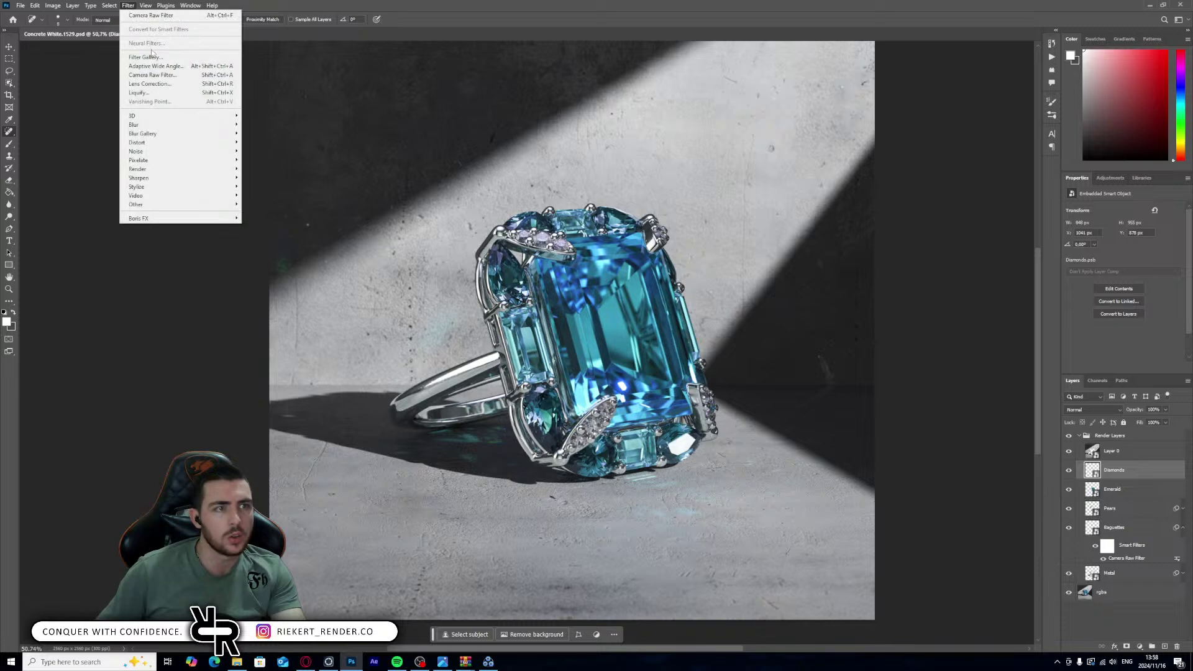
click(150, 78)
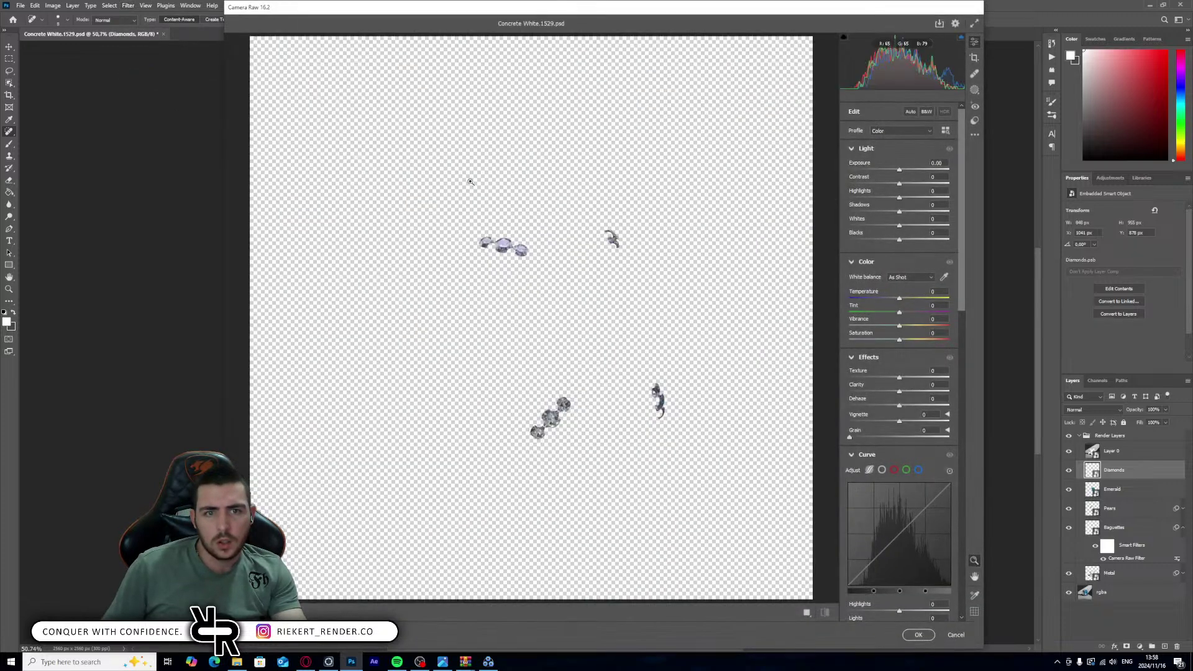
drag(553, 253, 830, 288)
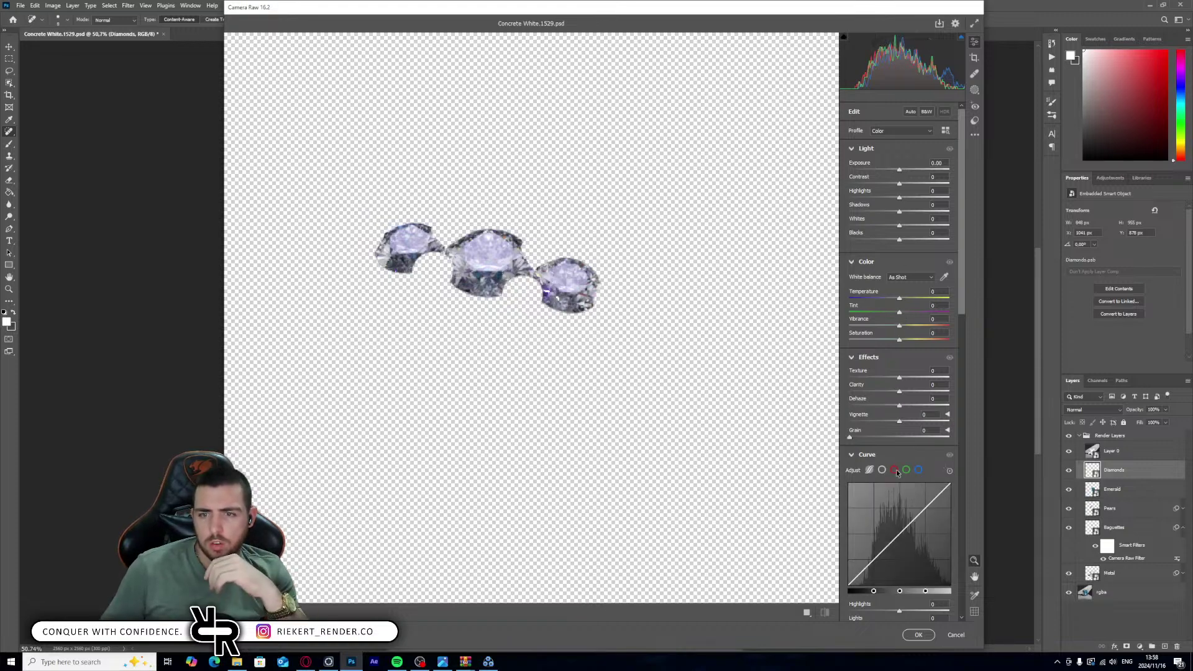
- Reduce the diamonds' colour saturation to Aquas -12, Blues -80 and Purples -100
scroll(898, 463, down, 5)
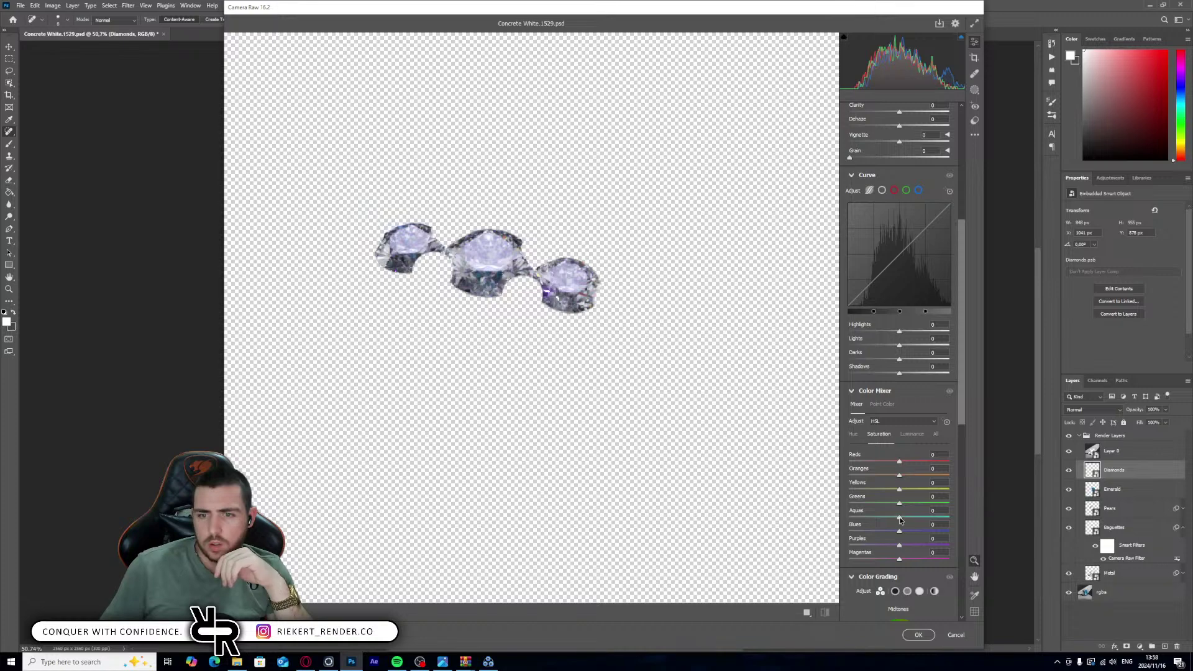
drag(867, 514, 822, 544)
drag(899, 531, 859, 530)
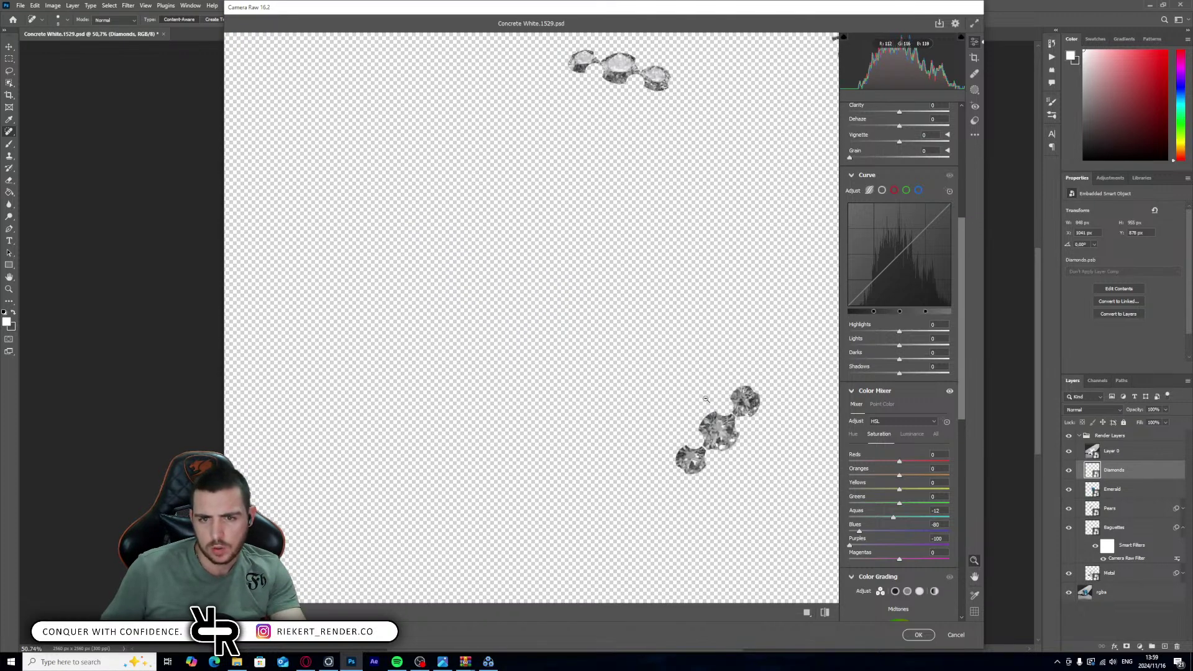
click(746, 350)
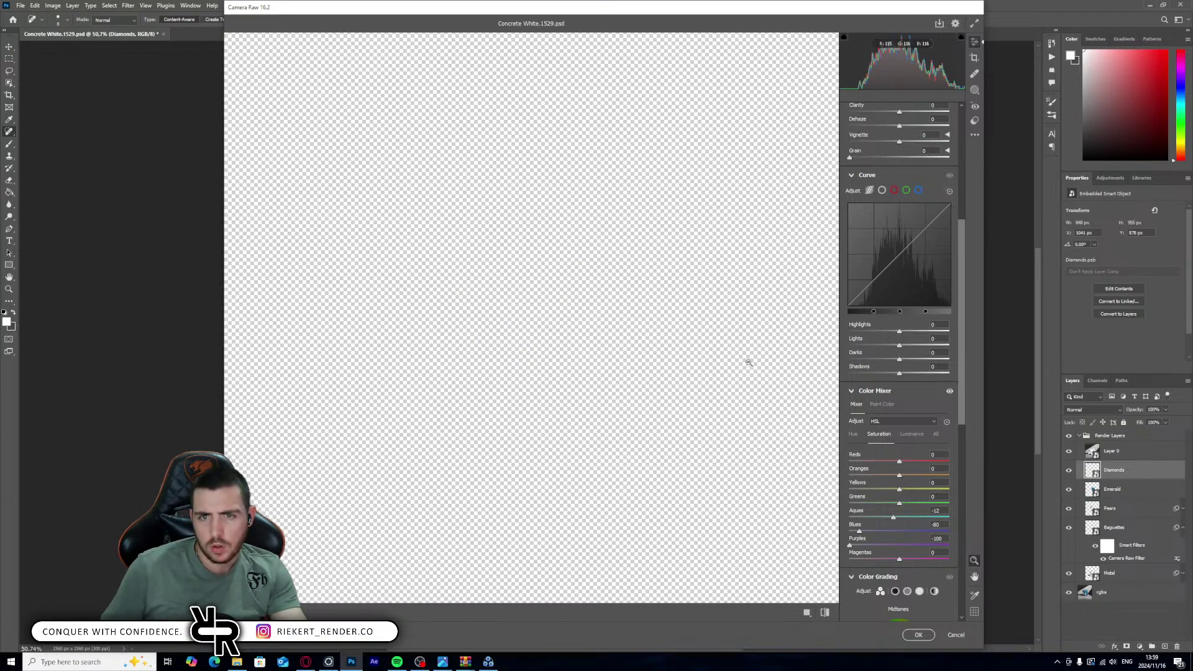
drag(748, 362, 620, 357)
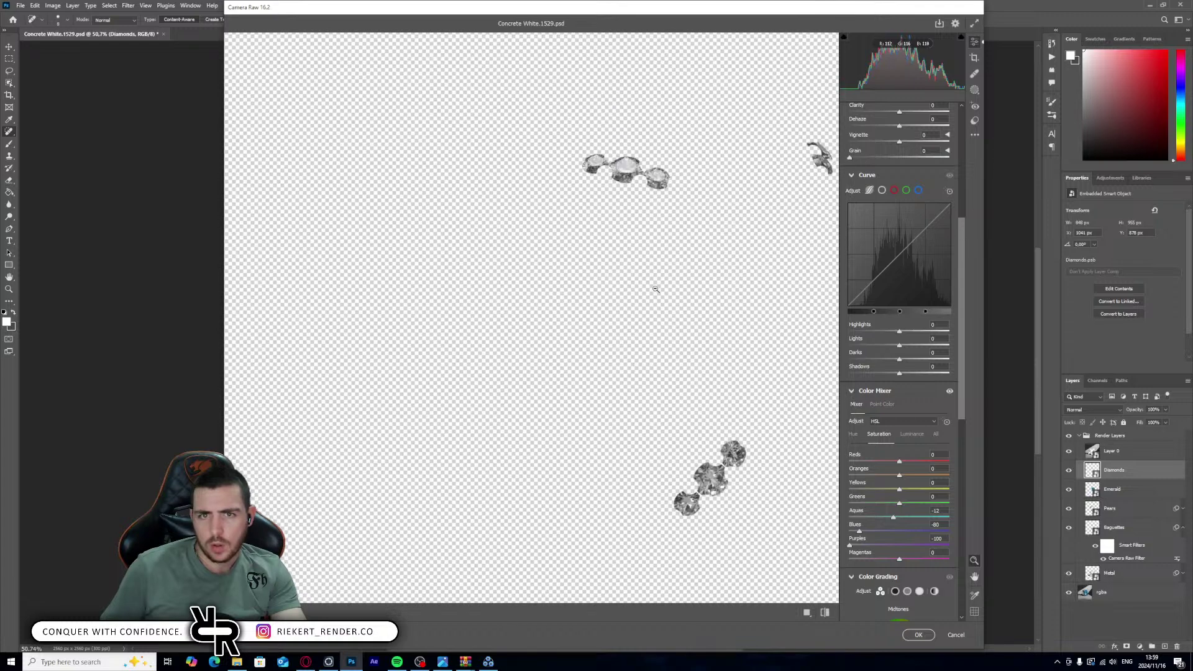
- Set the diamonds' Sharpening to 31 and Noise Reduction to 22
scroll(671, 437, up, 2)
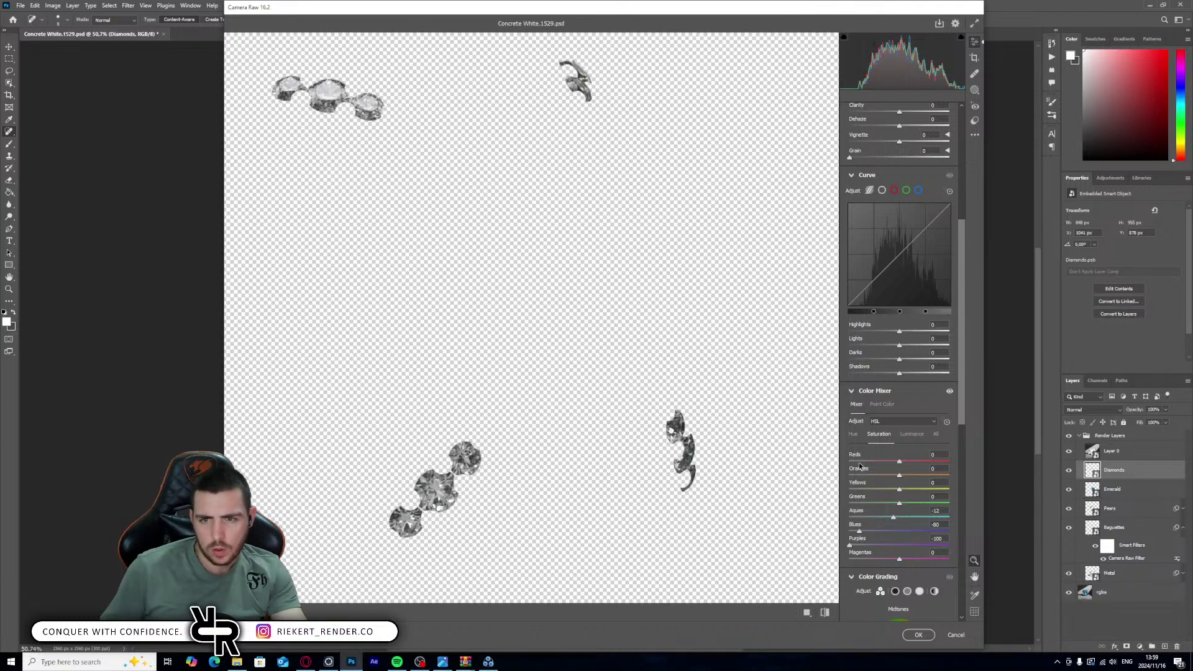
scroll(870, 489, down, 5)
drag(850, 491, 870, 495)
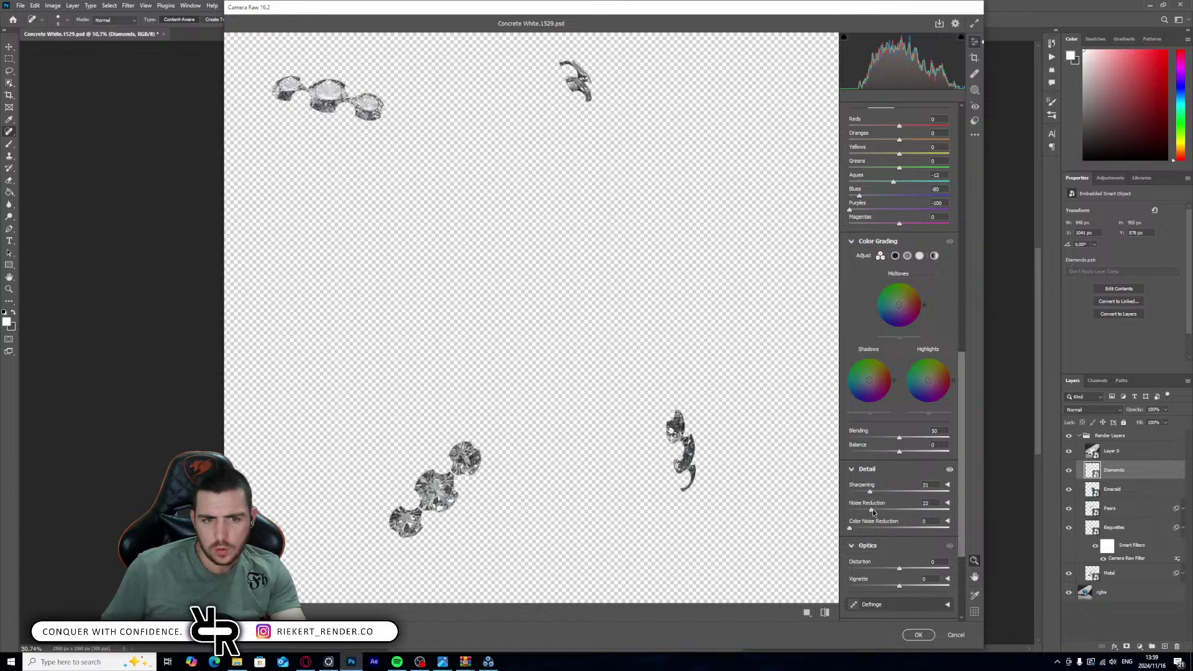
- Set the diamonds' Texture to -35, Clarity to +63 and Dehaze to -38
scroll(881, 510, up, 5)
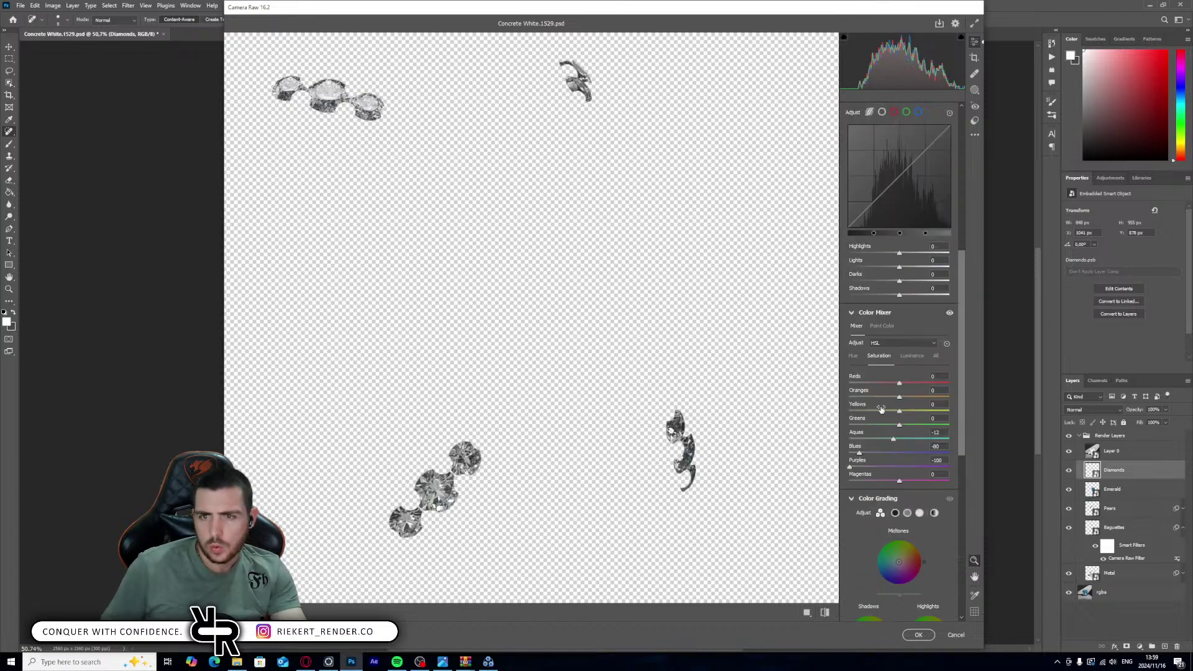
scroll(881, 408, up, 4)
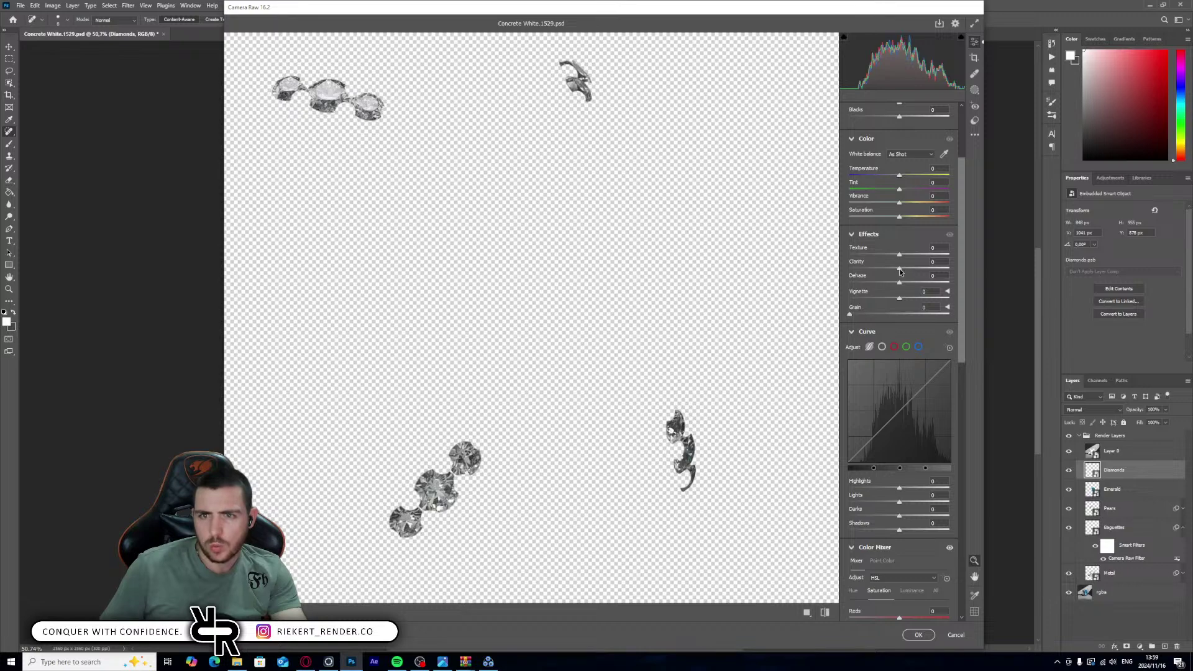
mouse_move(900, 272)
mouse_down()
mouse_move(925, 280)
mouse_move(885, 254)
mouse_up()
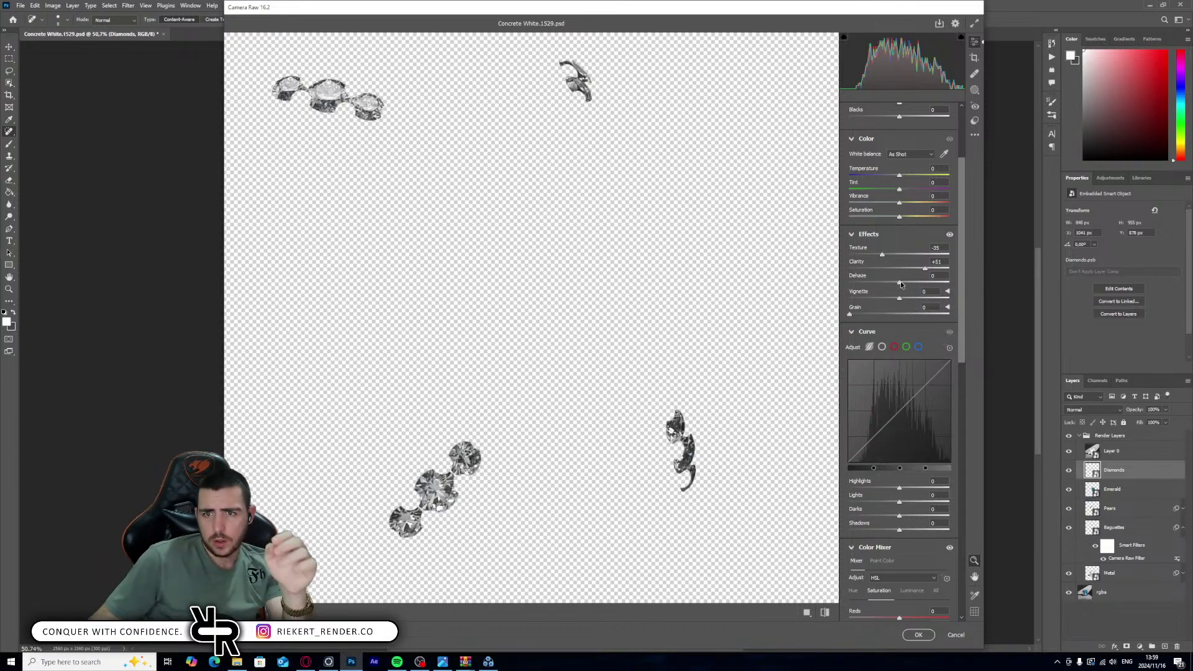
drag(900, 283, 931, 268)
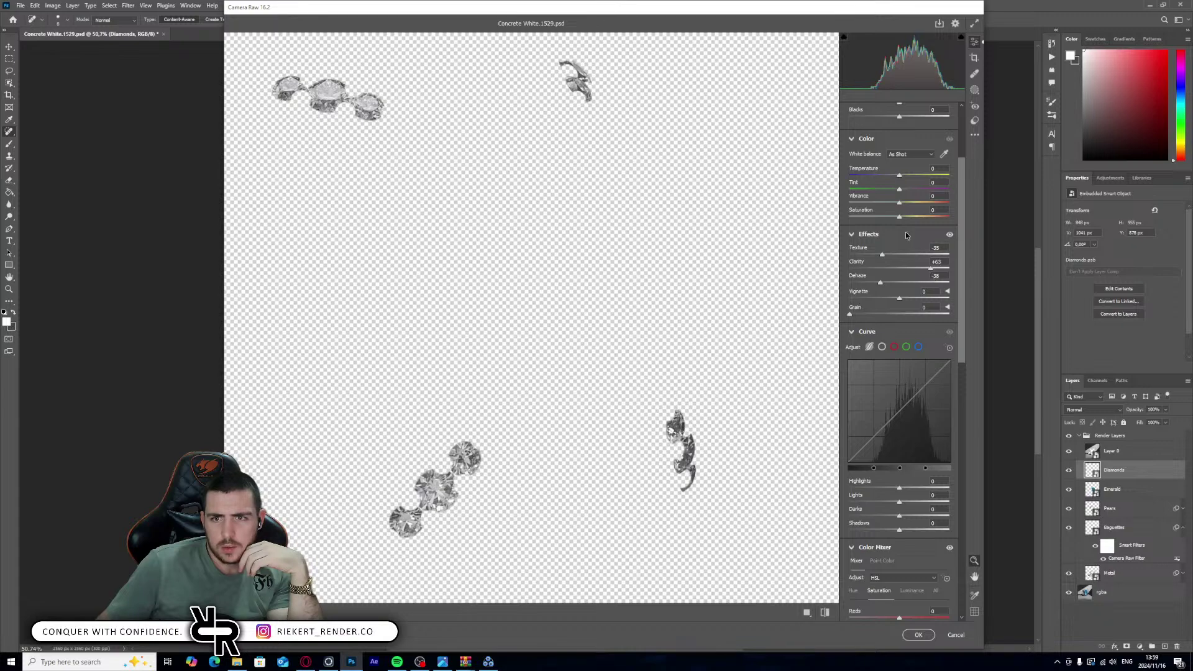
- Set the diamonds' Contrast to +29 and Exposure to +0.45, and apply the Camera Raw Filter
scroll(906, 235, up, 2)
mouse_move(898, 188)
mouse_down()
mouse_move(918, 189)
mouse_move(904, 174)
mouse_up()
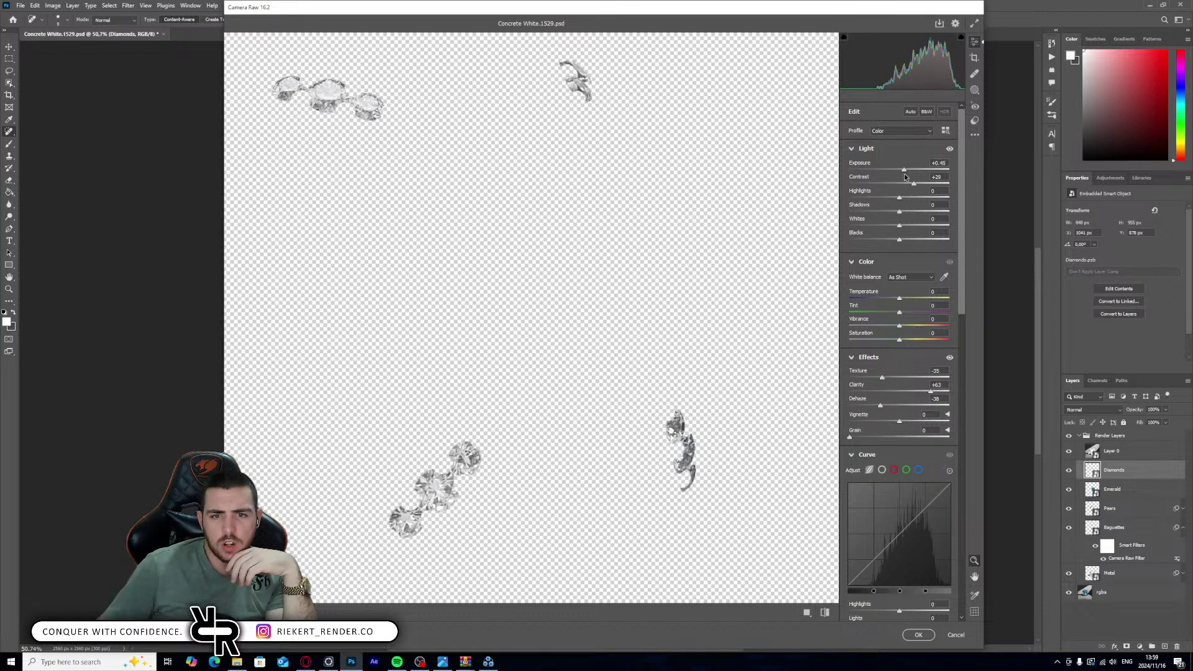
click(919, 635)
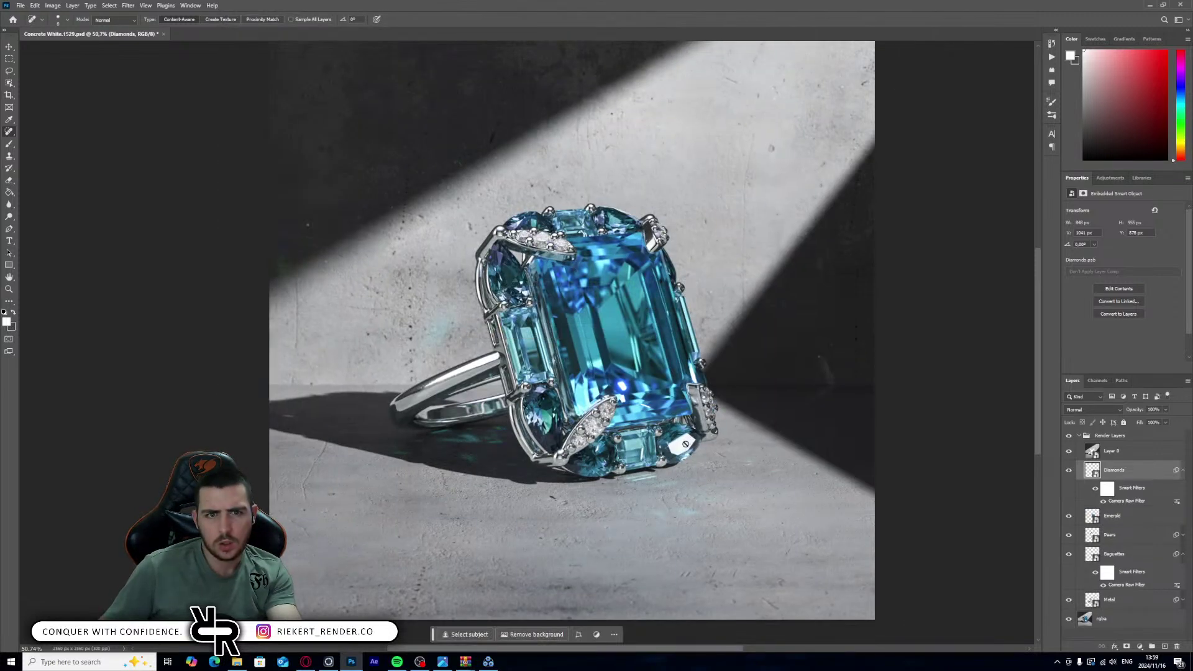
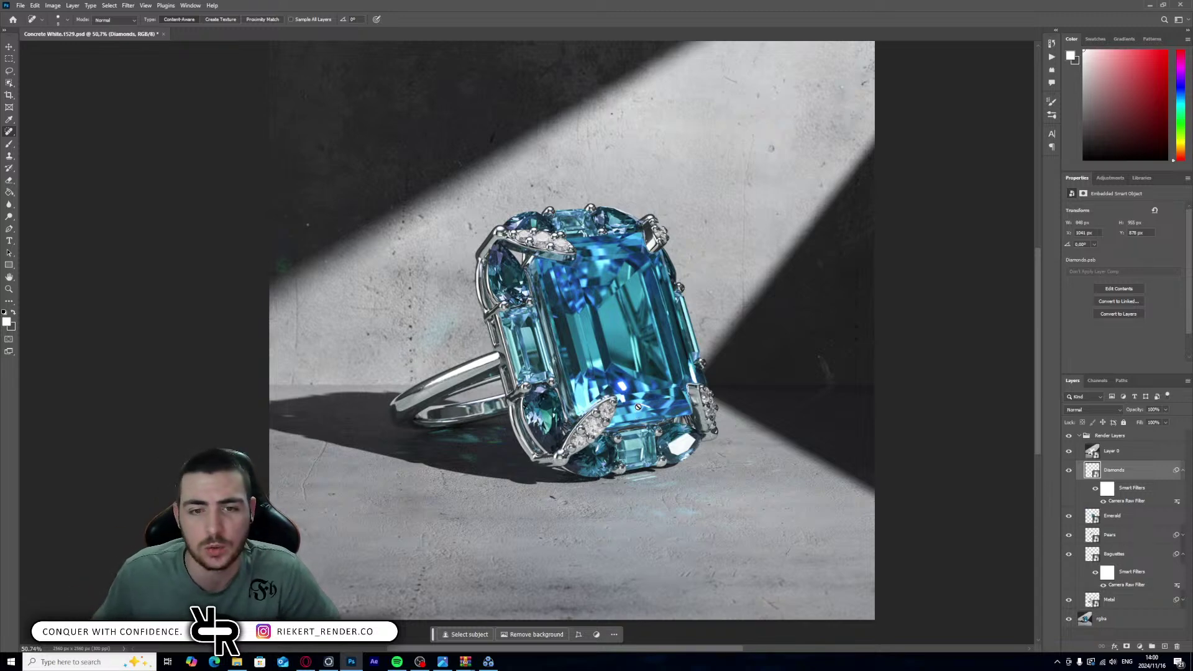
- Open the Emerald layer in the Camera Raw Filter and set Clarity to +45 and Texture to +29
click(1120, 516)
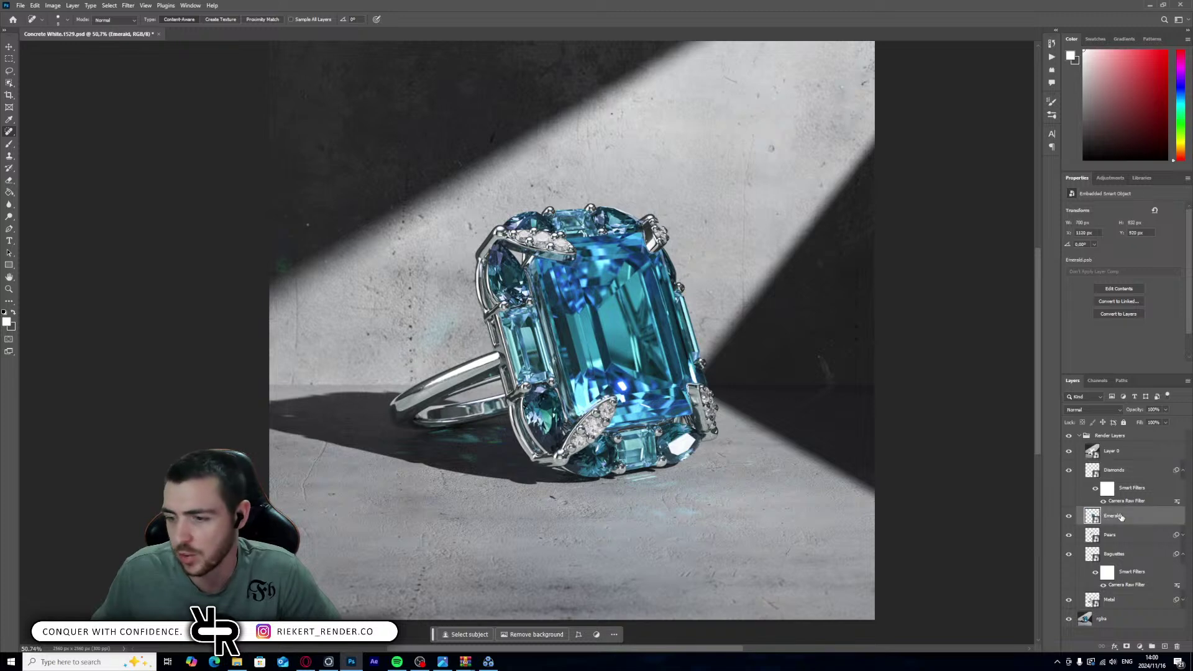
click(123, 6)
click(162, 72)
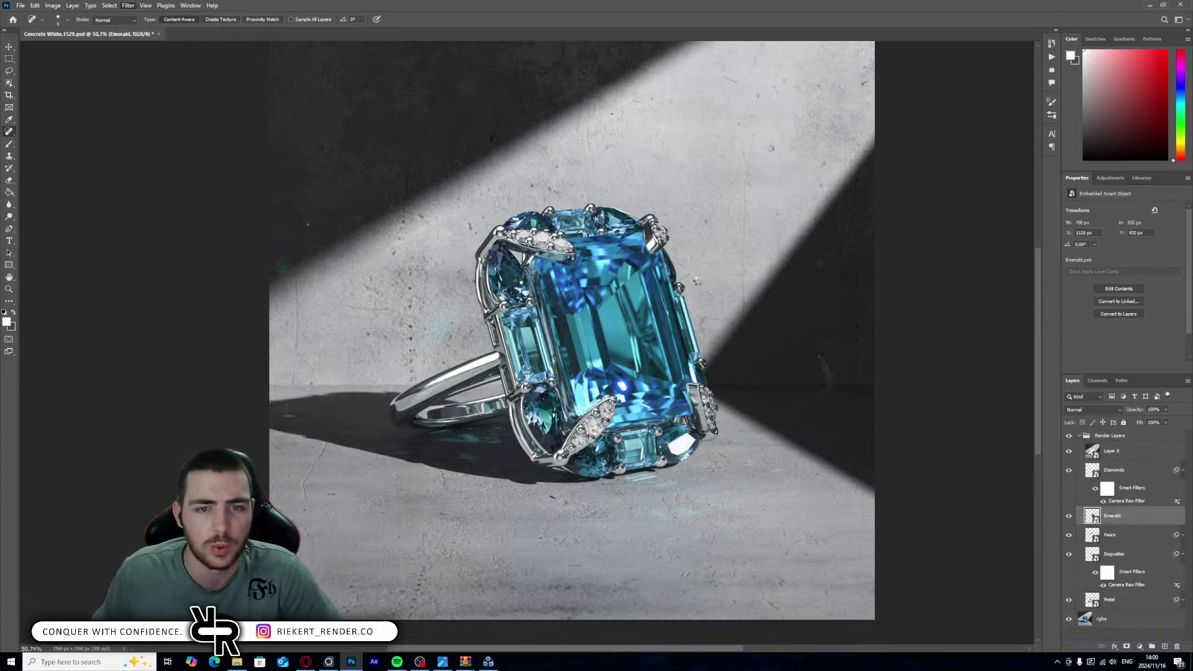
scroll(648, 305, up, 3)
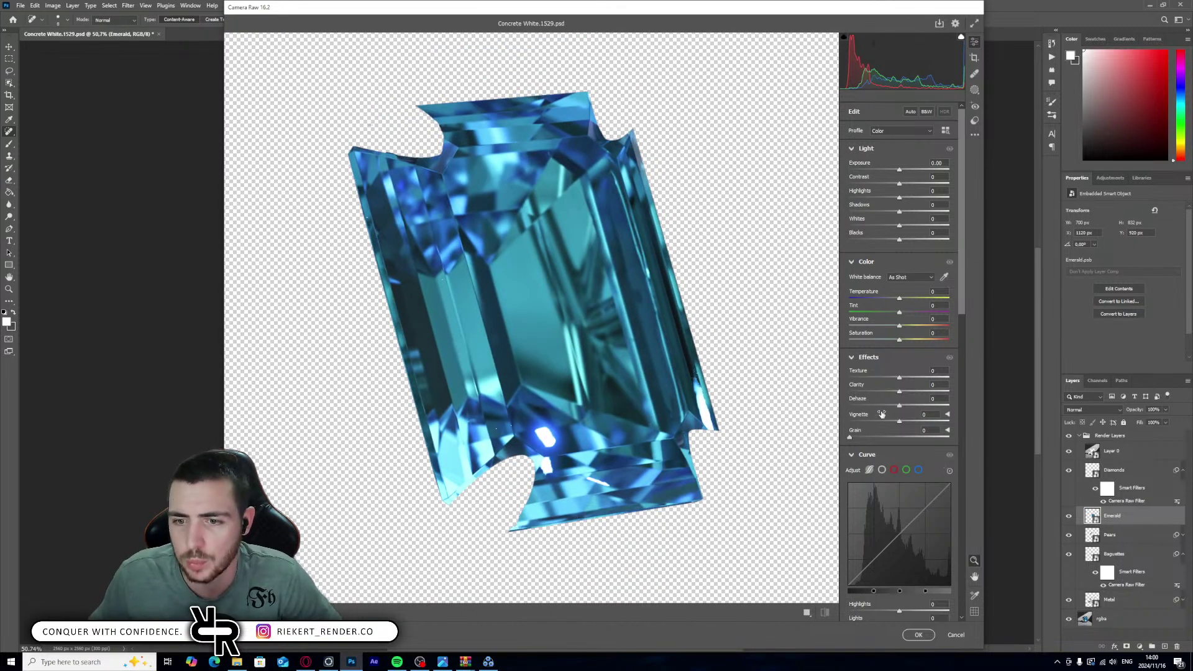
drag(900, 393, 911, 384)
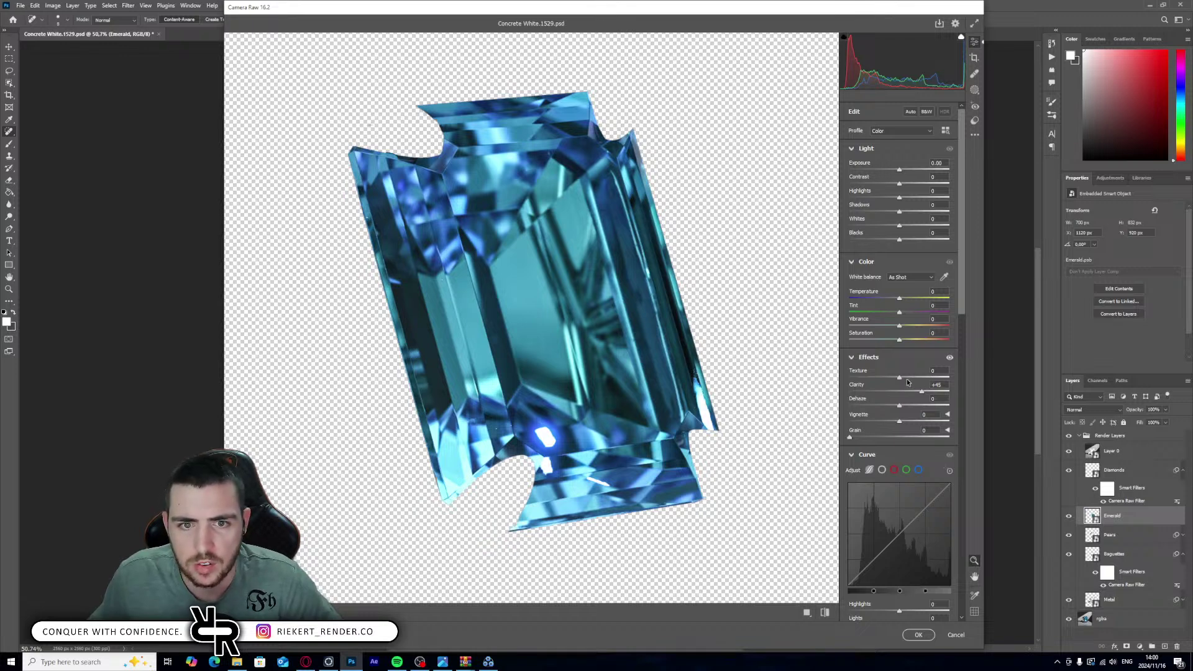
drag(900, 376, 913, 379)
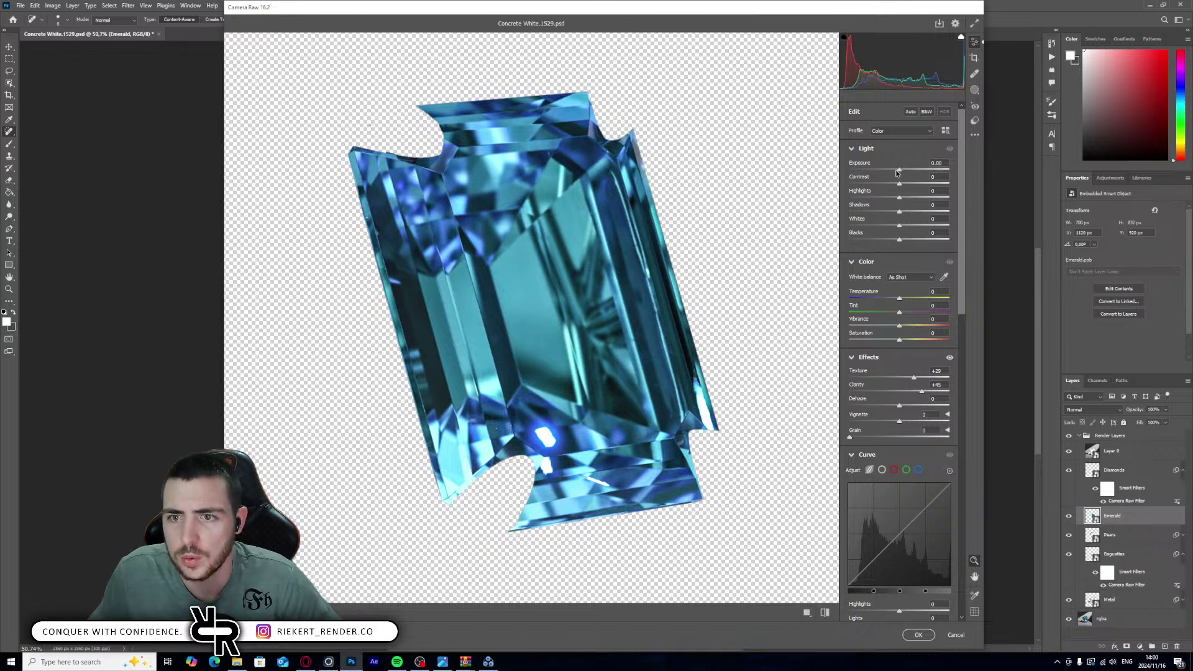
- Set the emerald's Noise Reduction to 40 and Sharpening to 32
scroll(890, 240, down, 10)
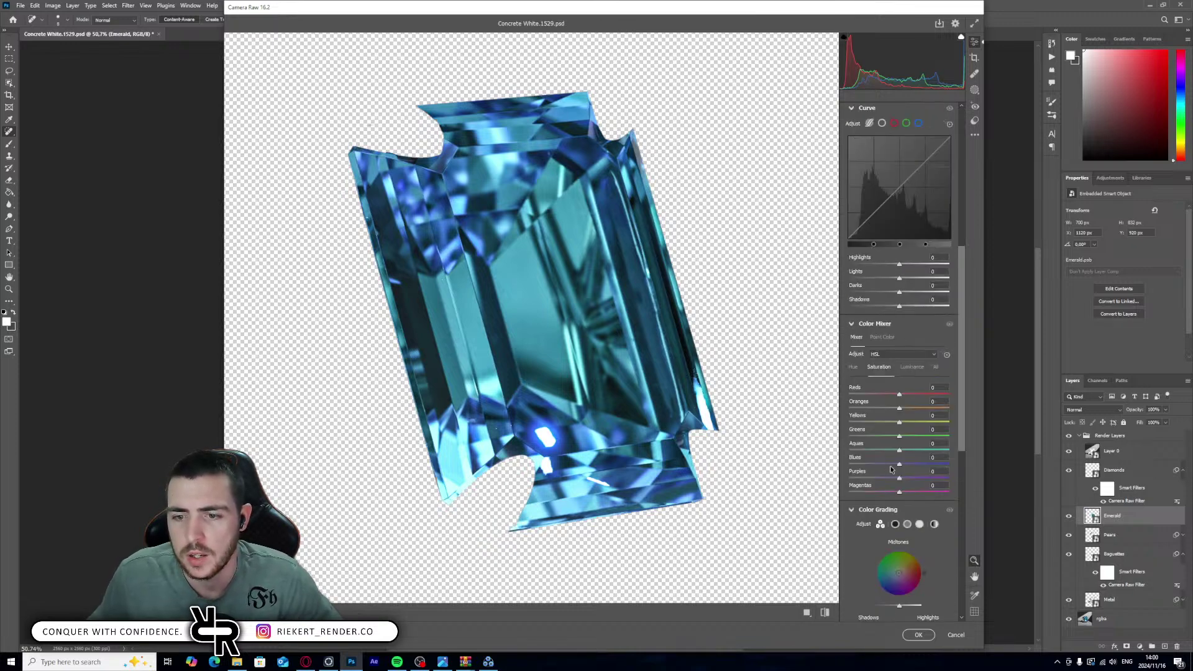
scroll(891, 469, down, 8)
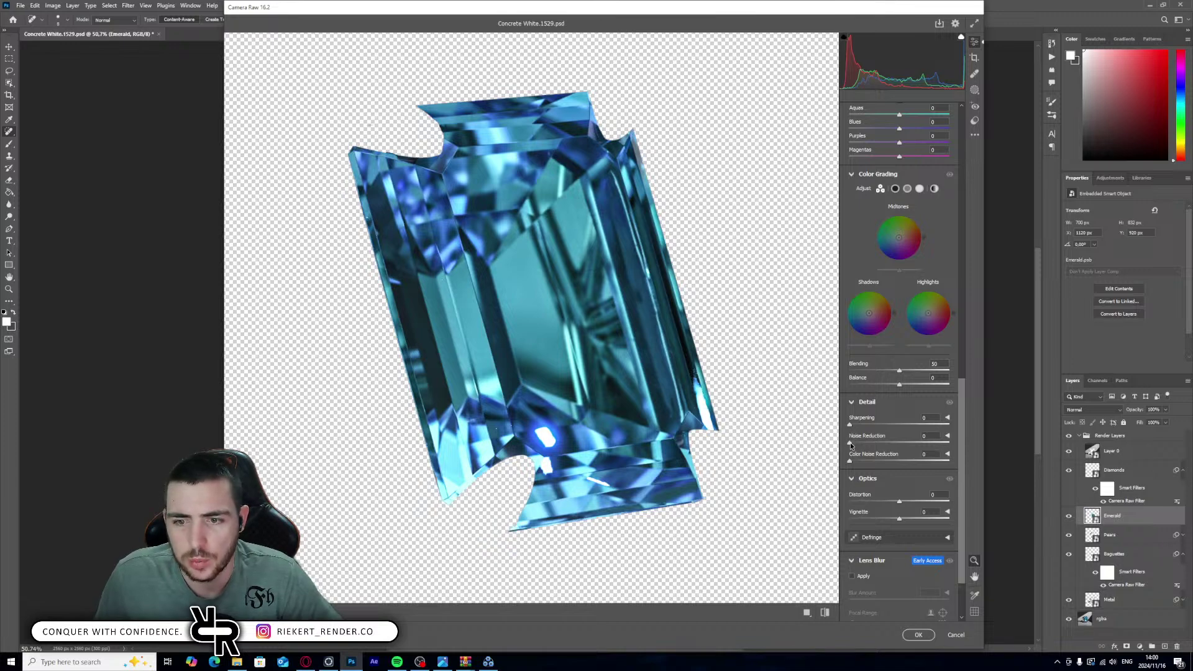
drag(898, 445, 886, 441)
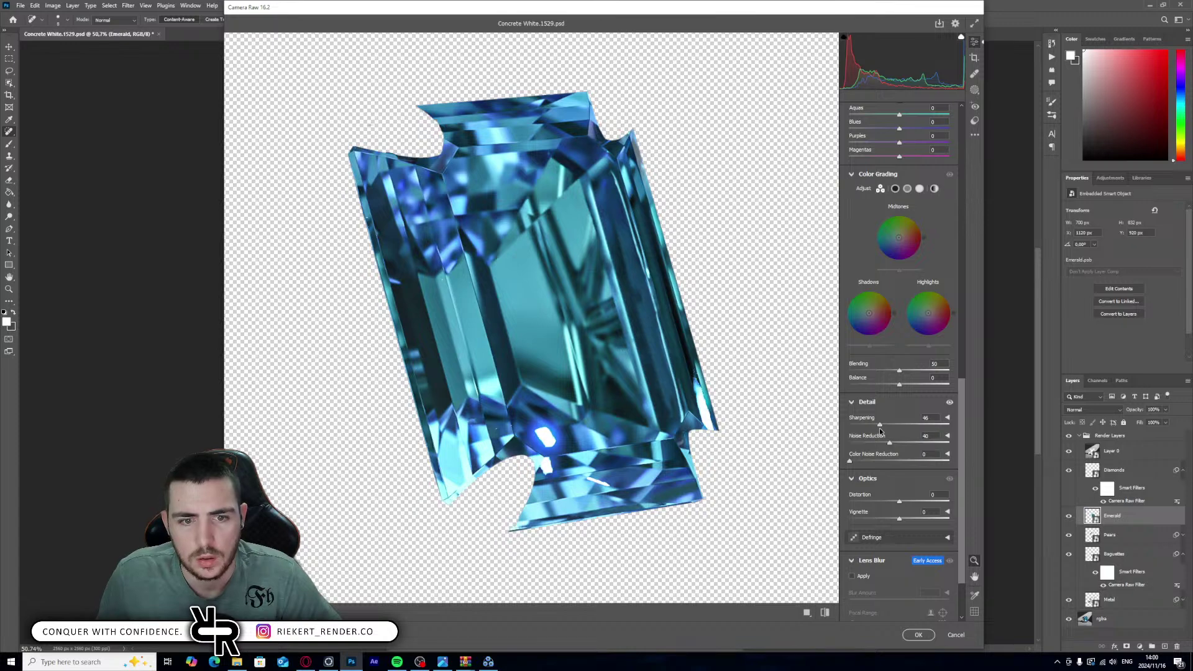
drag(880, 430, 874, 428)
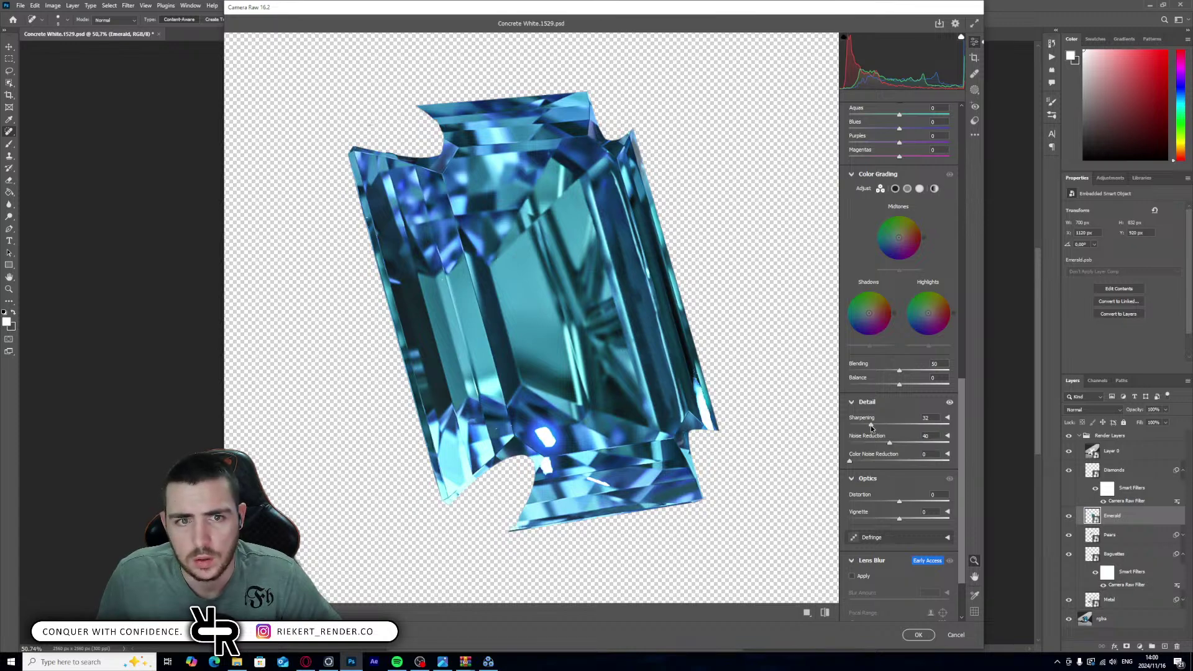
- Set the emerald's Dehaze to -27 and Exposure to +0.35
scroll(897, 471, up, 10)
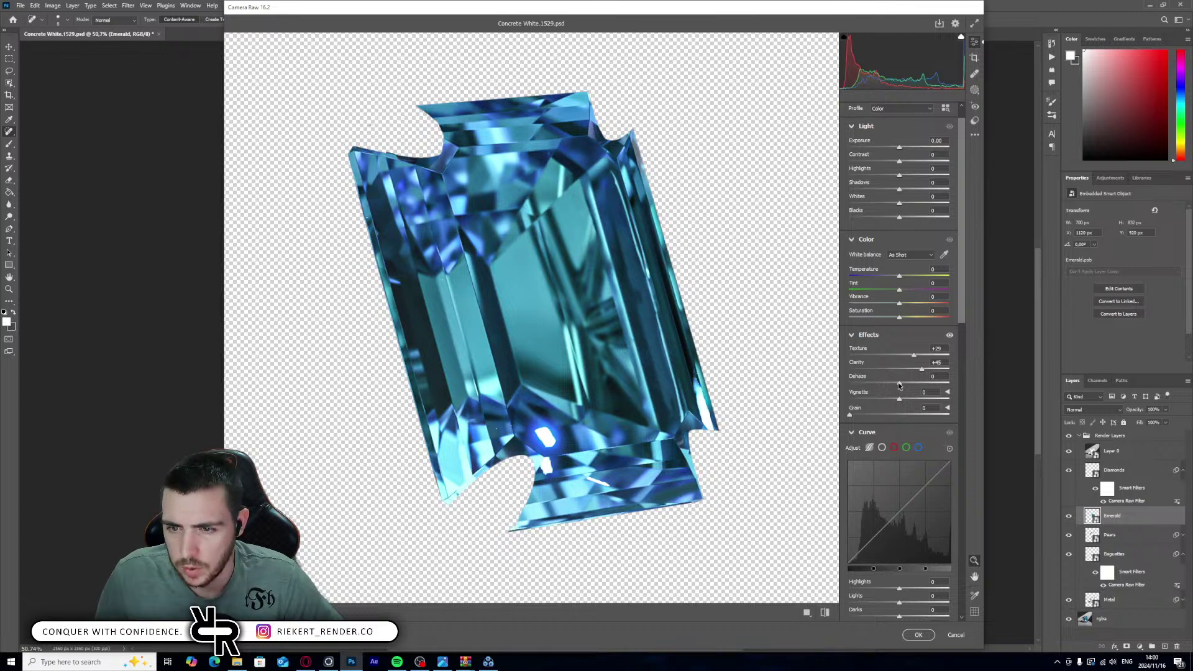
mouse_move(898, 383)
mouse_down()
mouse_move(872, 380)
mouse_move(885, 383)
mouse_up()
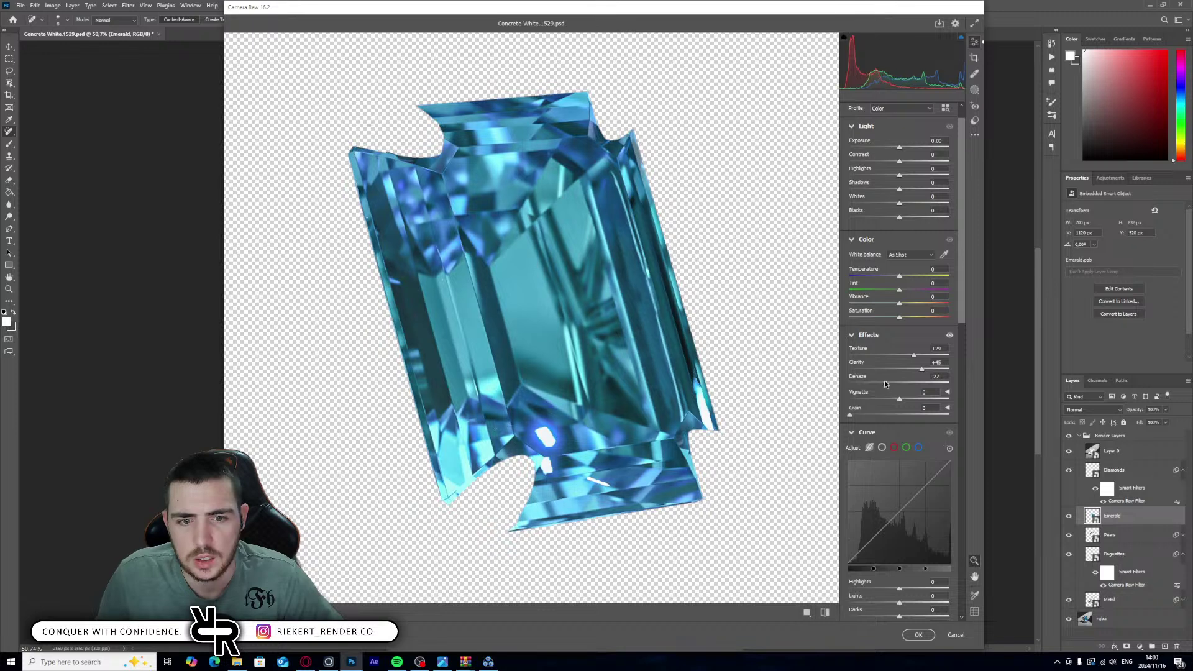
scroll(899, 377, up, 1)
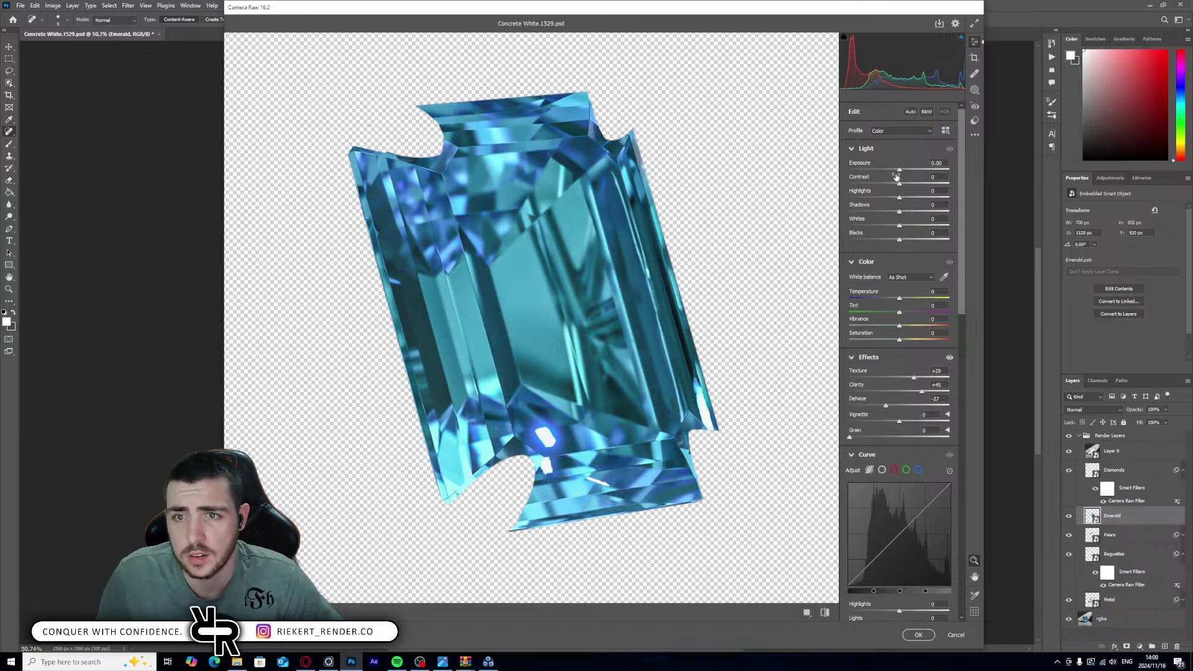
drag(899, 170, 903, 172)
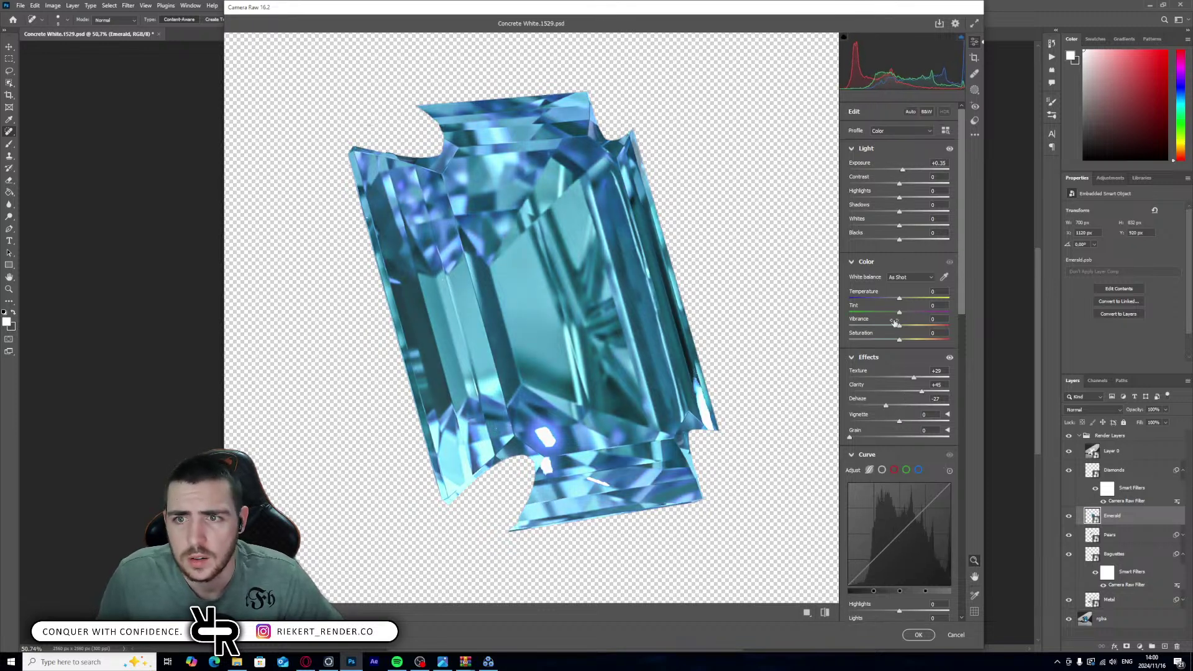
- Set the emerald's Purples saturation to -2 and its hues to Blues -21 and Purples -100, and apply the Camera Raw Filter
scroll(900, 266, down, 10)
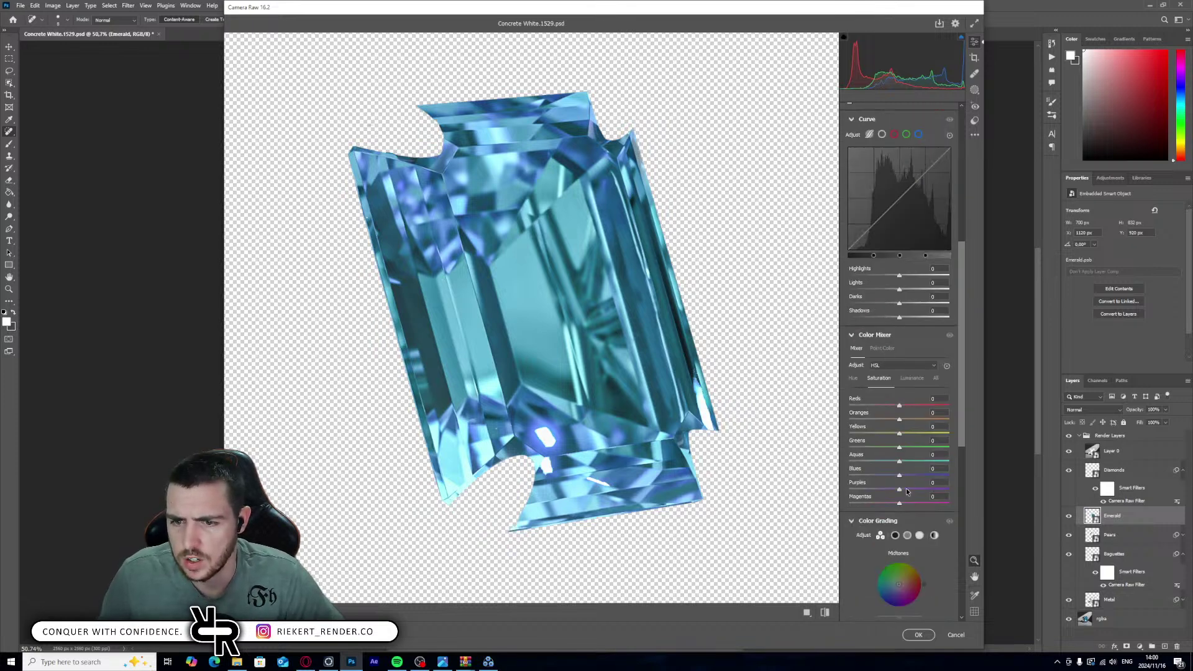
mouse_move(899, 490)
mouse_down()
mouse_move(811, 476)
mouse_move(898, 490)
mouse_up()
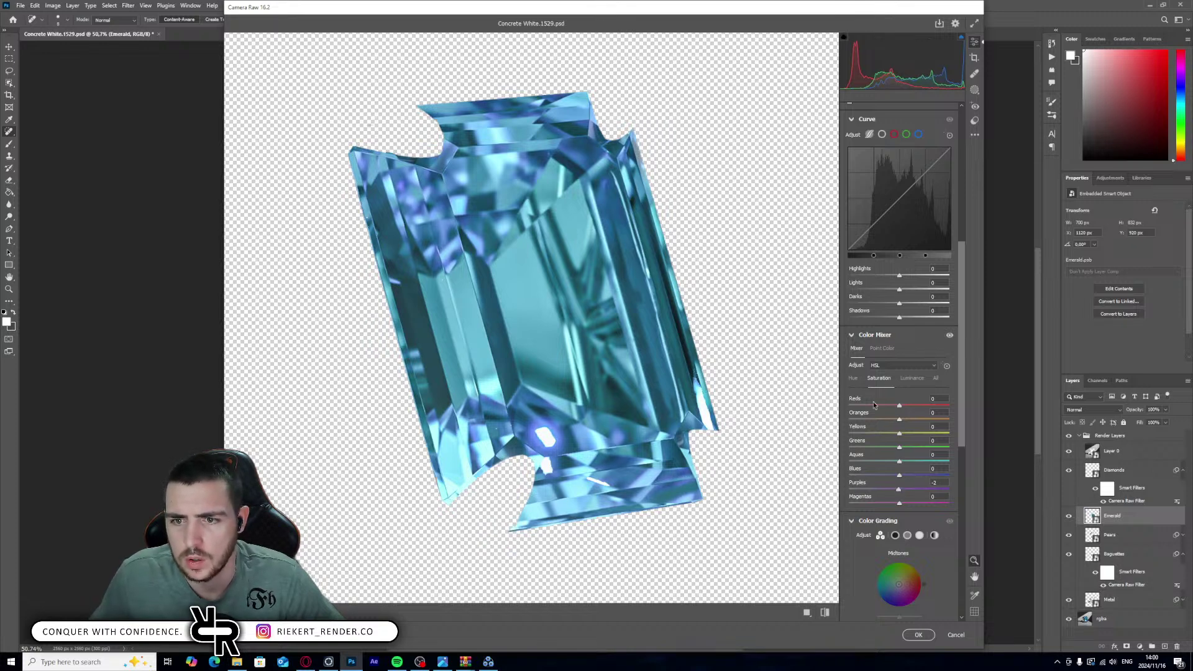
click(854, 379)
mouse_move(899, 492)
mouse_down()
mouse_move(850, 489)
mouse_move(886, 478)
mouse_up()
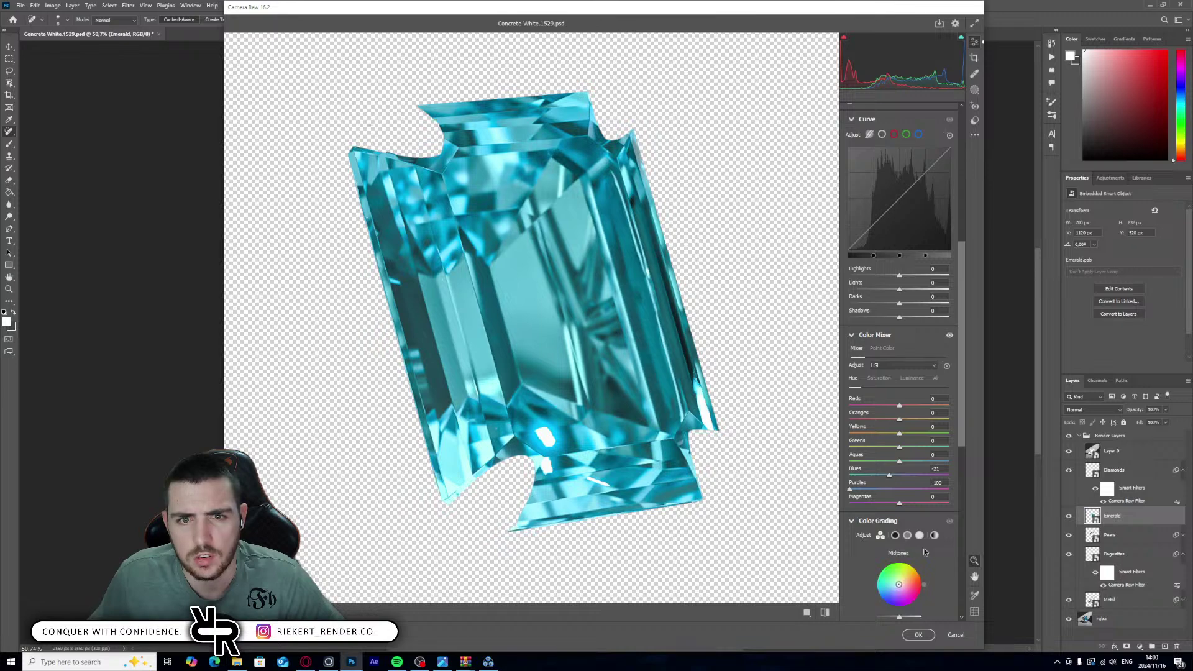
click(916, 635)
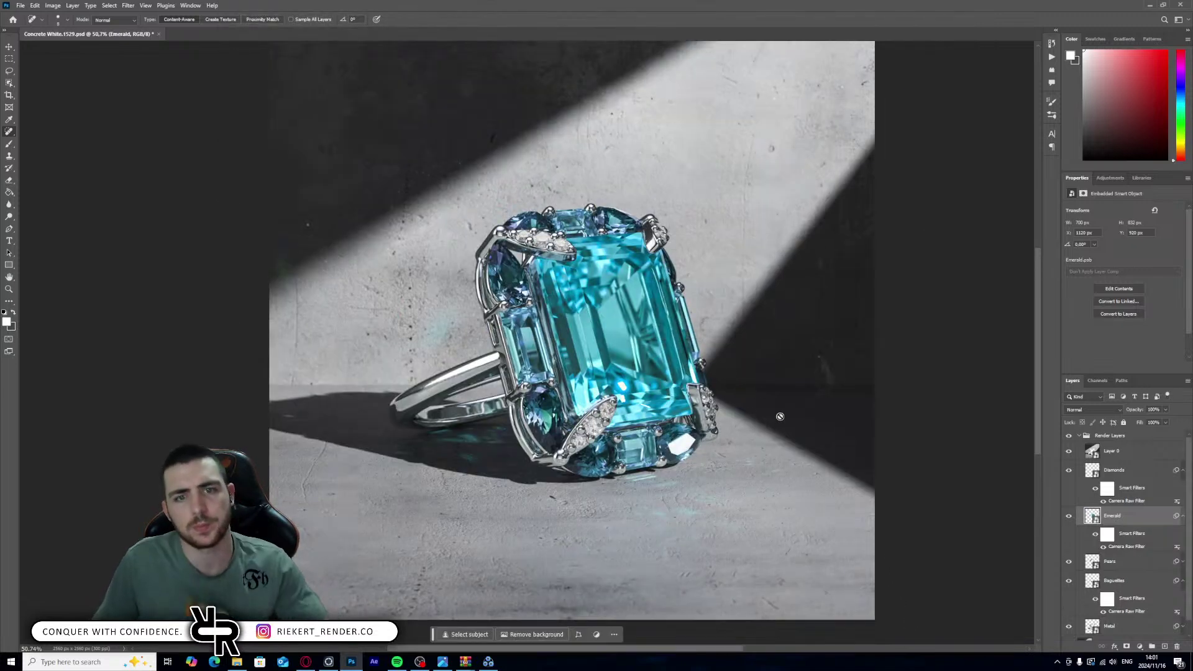
- Reopen the Camera Raw Filter on the Baguettes layer, shift the Blues hue toward aqua, and apply it
double_click(1131, 581)
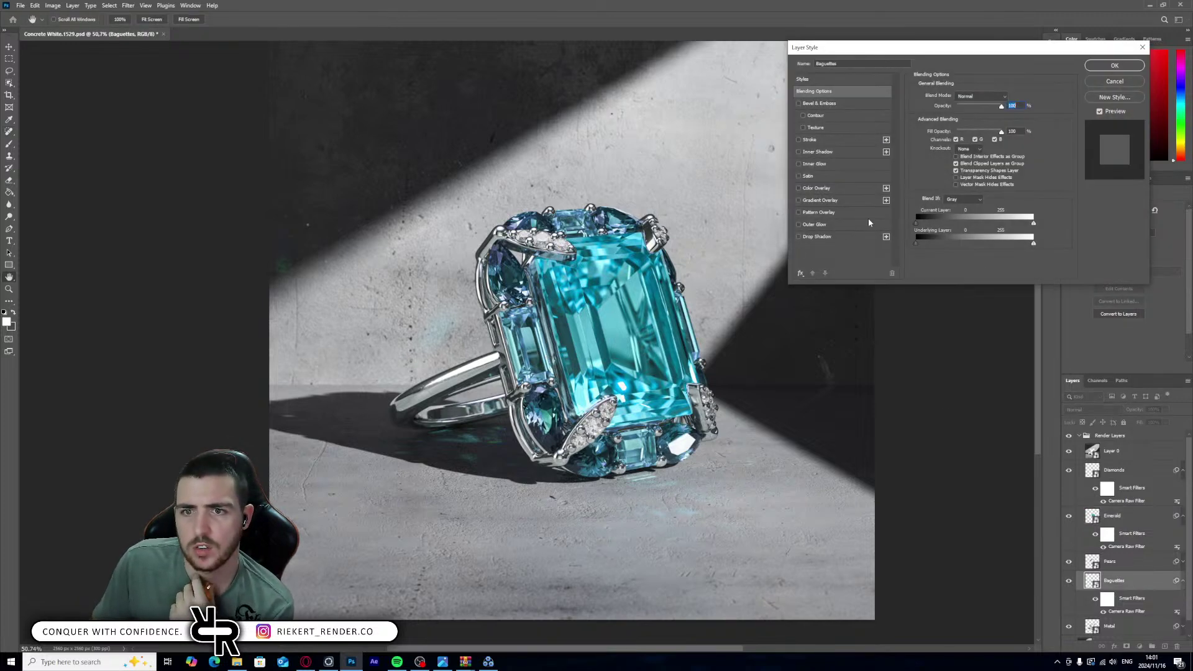
click(1142, 47)
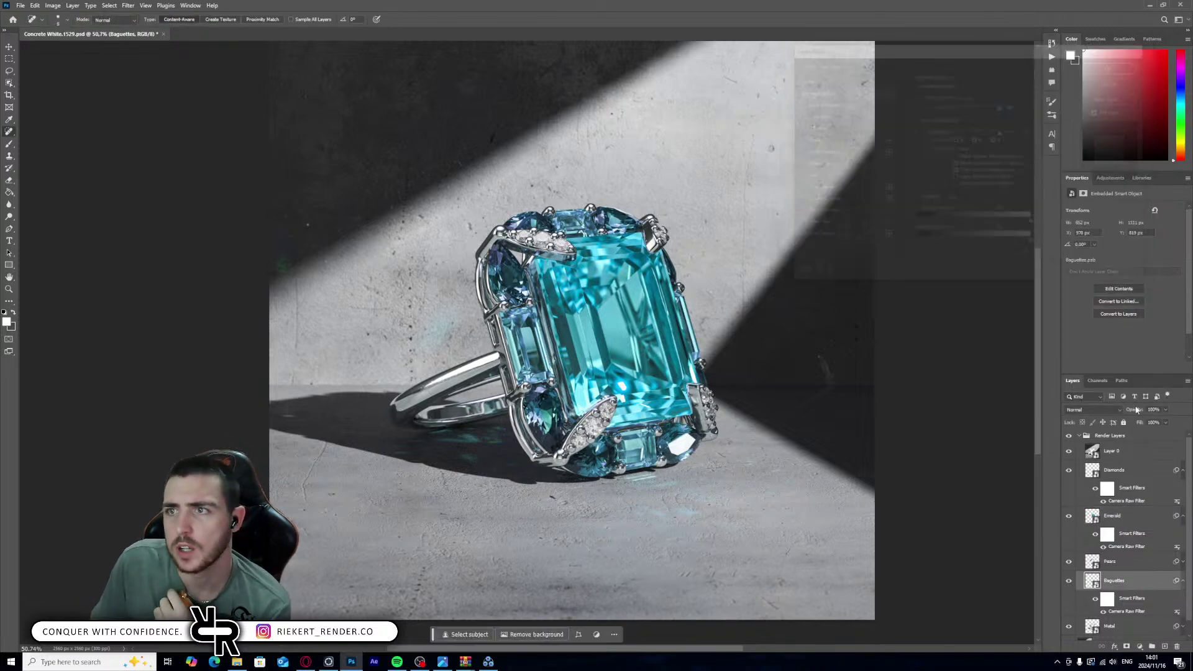
double_click(1127, 613)
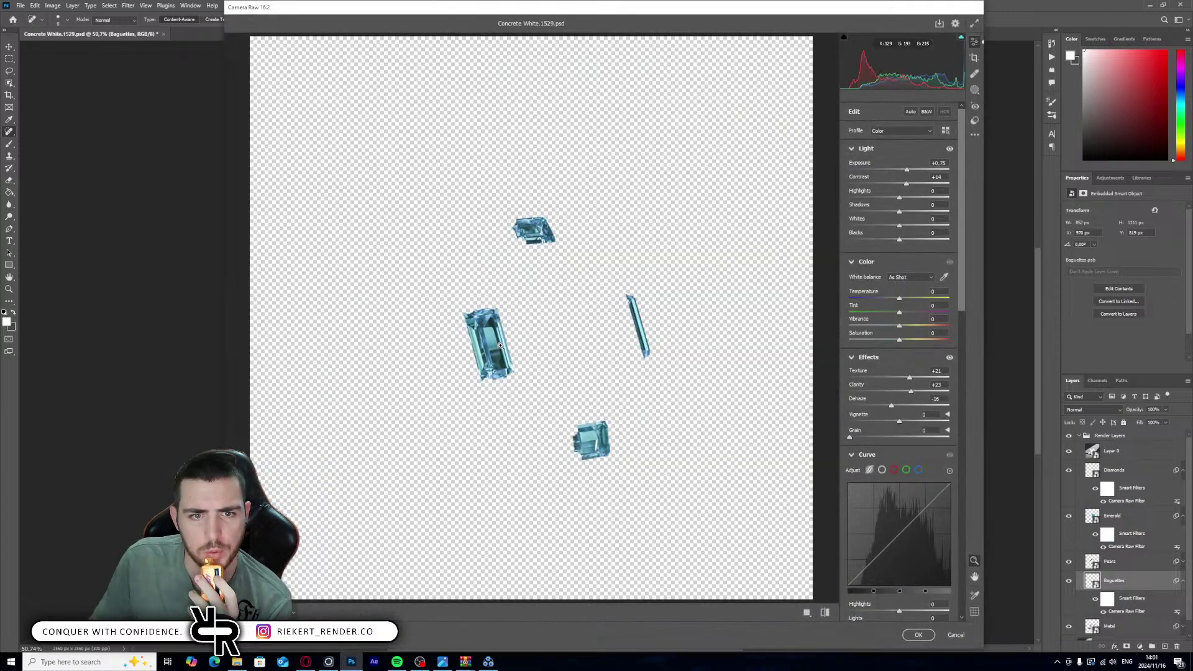
click(500, 346)
scroll(902, 349, down, 5)
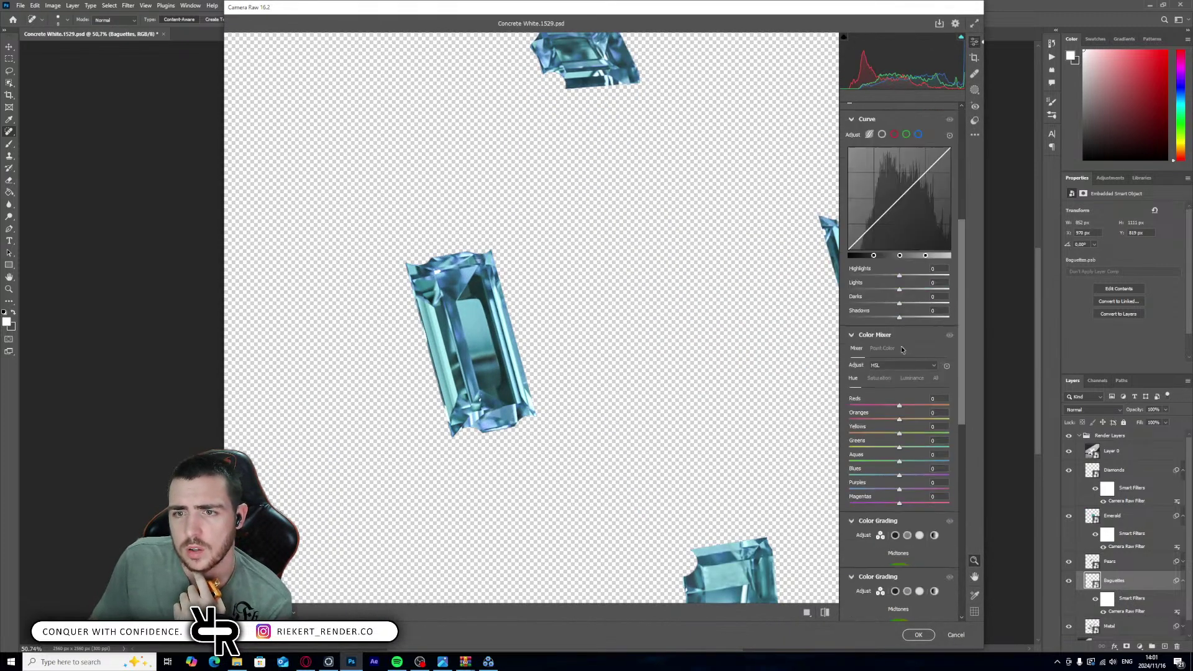
scroll(903, 349, down, 3)
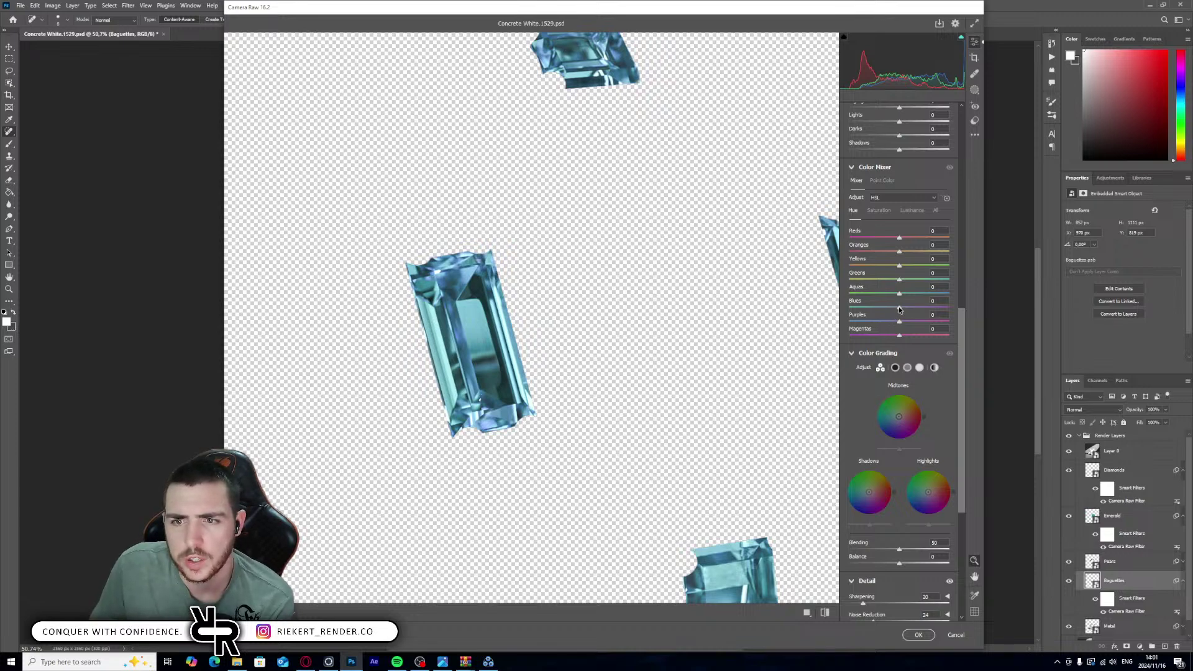
drag(898, 309, 862, 312)
click(918, 634)
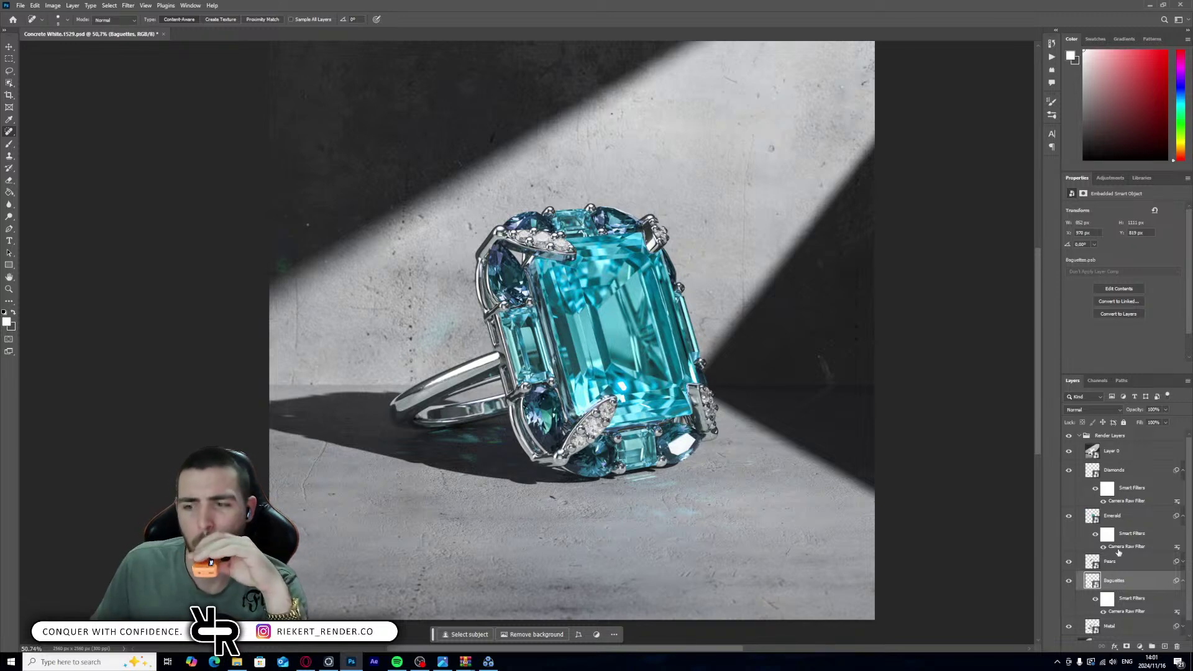
- Collapse the smart filter lists of the Baguettes, Emerald and Diamonds layers
click(1182, 581)
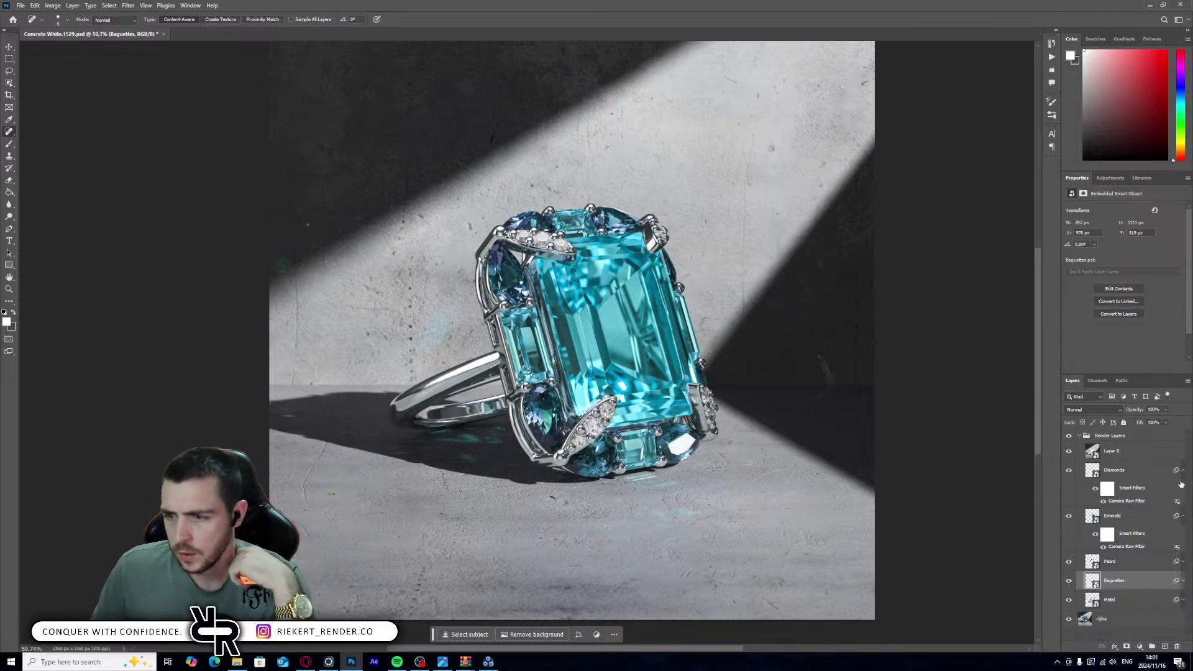
click(1183, 516)
click(1182, 471)
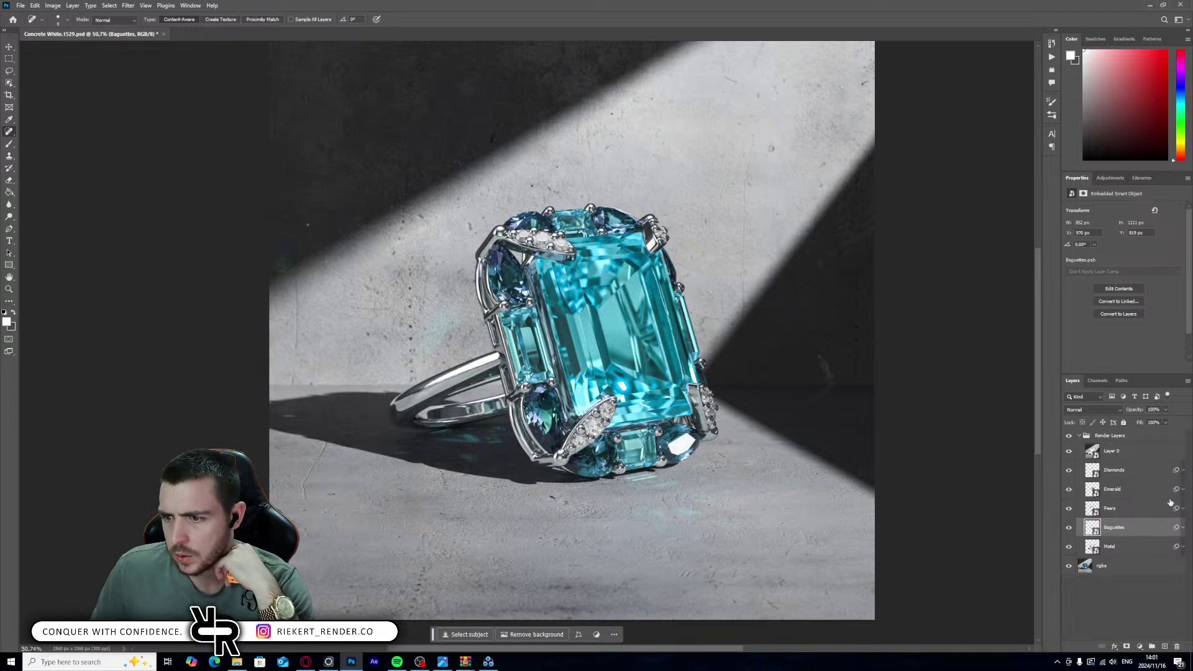
- Reopen the Camera Raw Filter on the Pears layer, set the Purples hue to -76 and slightly lower the Blues hue
click(1183, 508)
double_click(1126, 539)
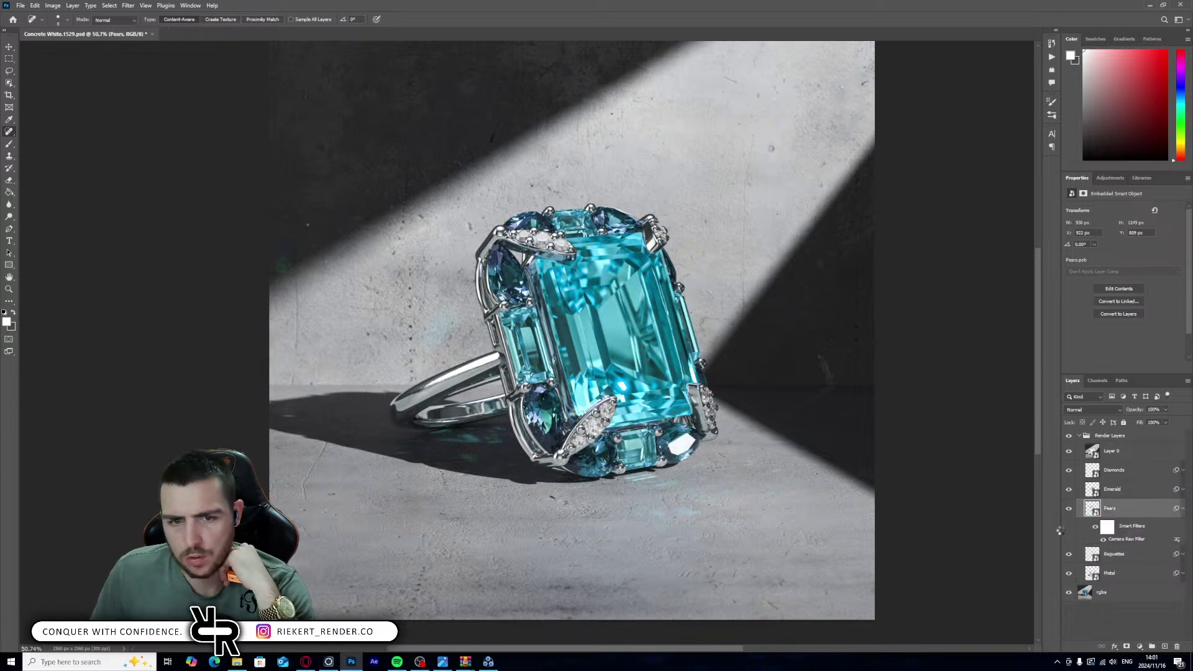
scroll(506, 427, up, 3)
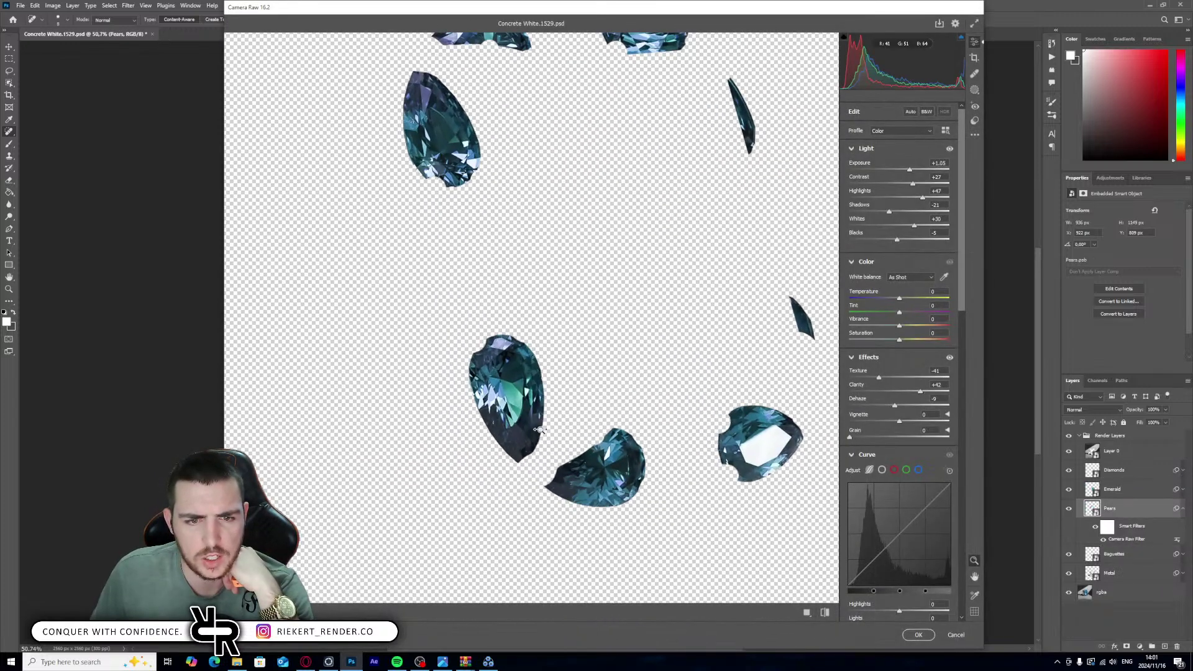
scroll(879, 406, down, 5)
scroll(885, 422, down, 2)
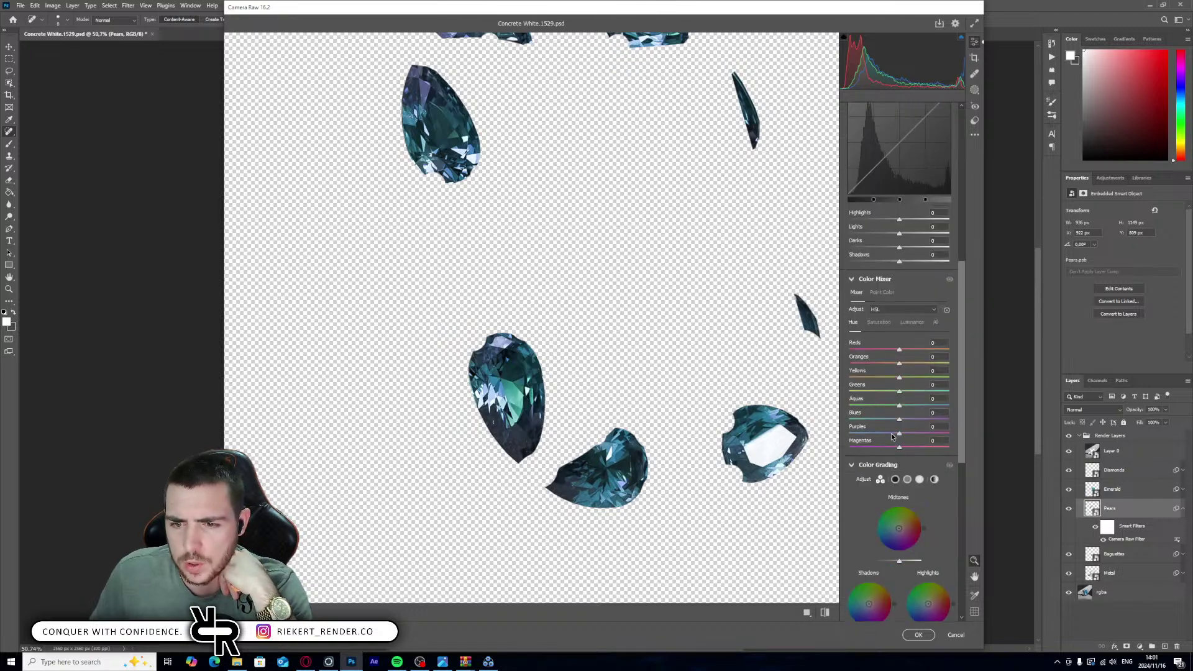
mouse_move(899, 435)
mouse_down()
mouse_move(847, 431)
mouse_move(891, 421)
mouse_up()
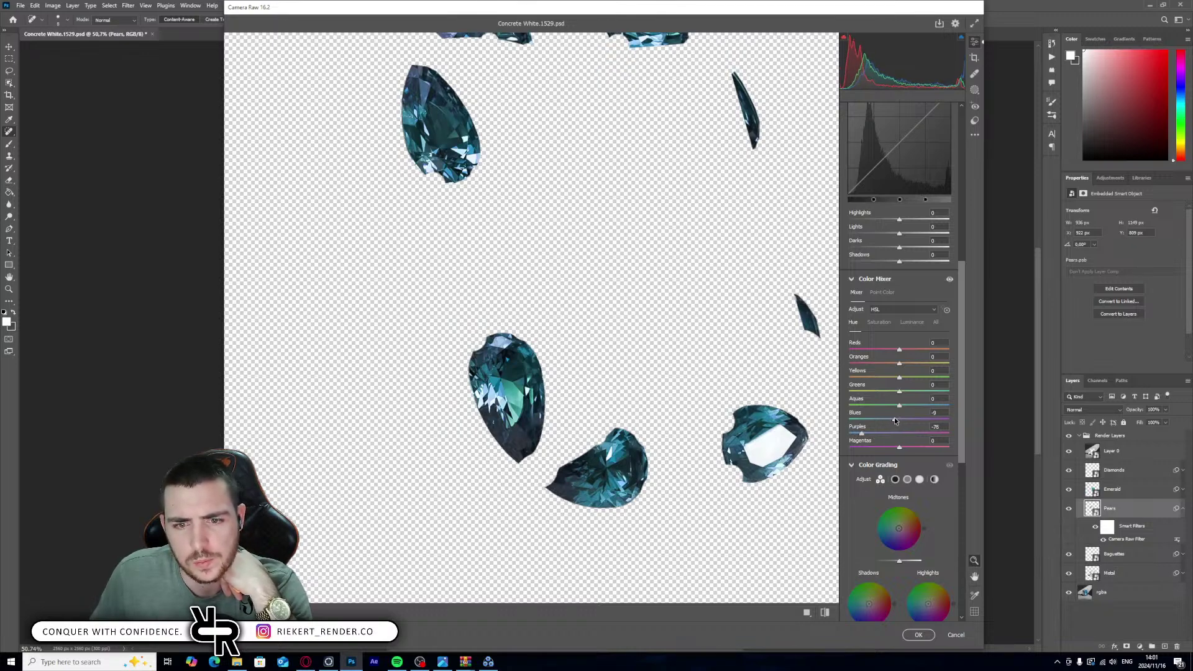
- Set the pears' colour saturation to Aquas -21, Blues +16 and Purples -20, and apply the Camera Raw Filter
click(878, 322)
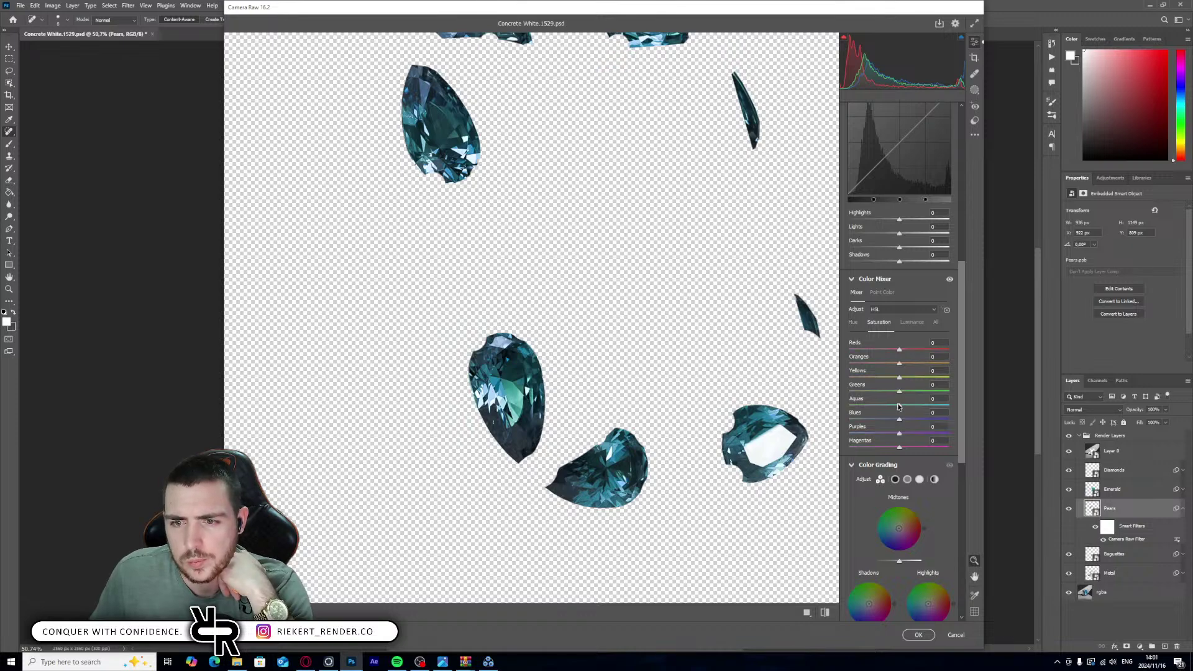
drag(899, 420, 875, 404)
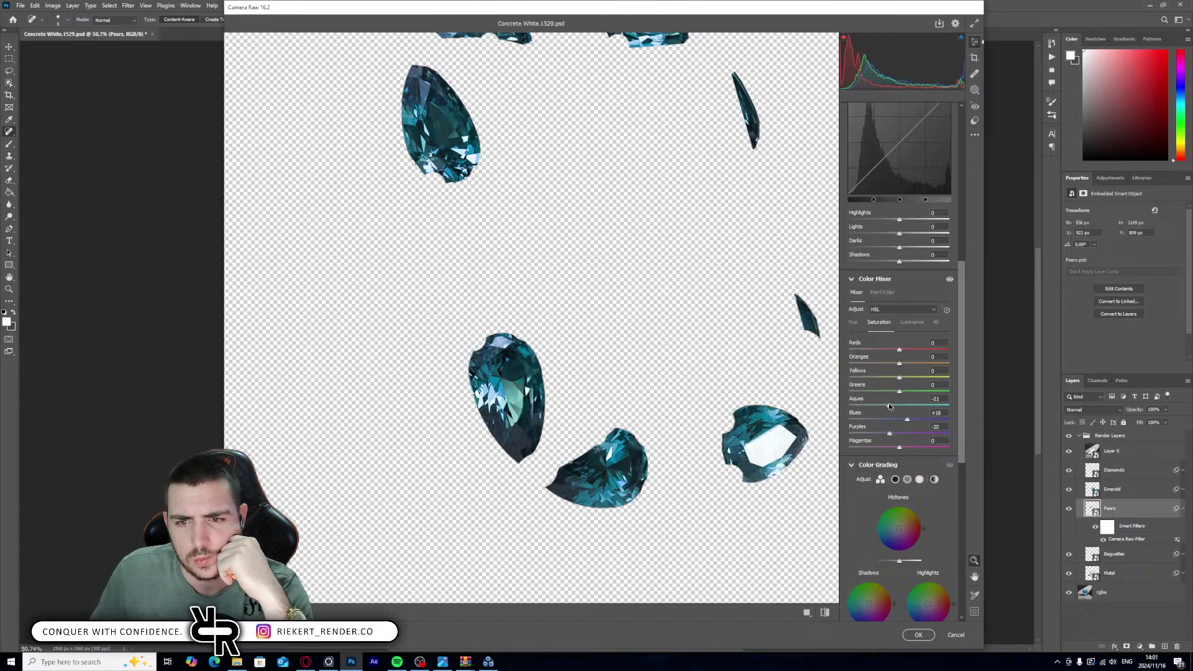
click(918, 633)
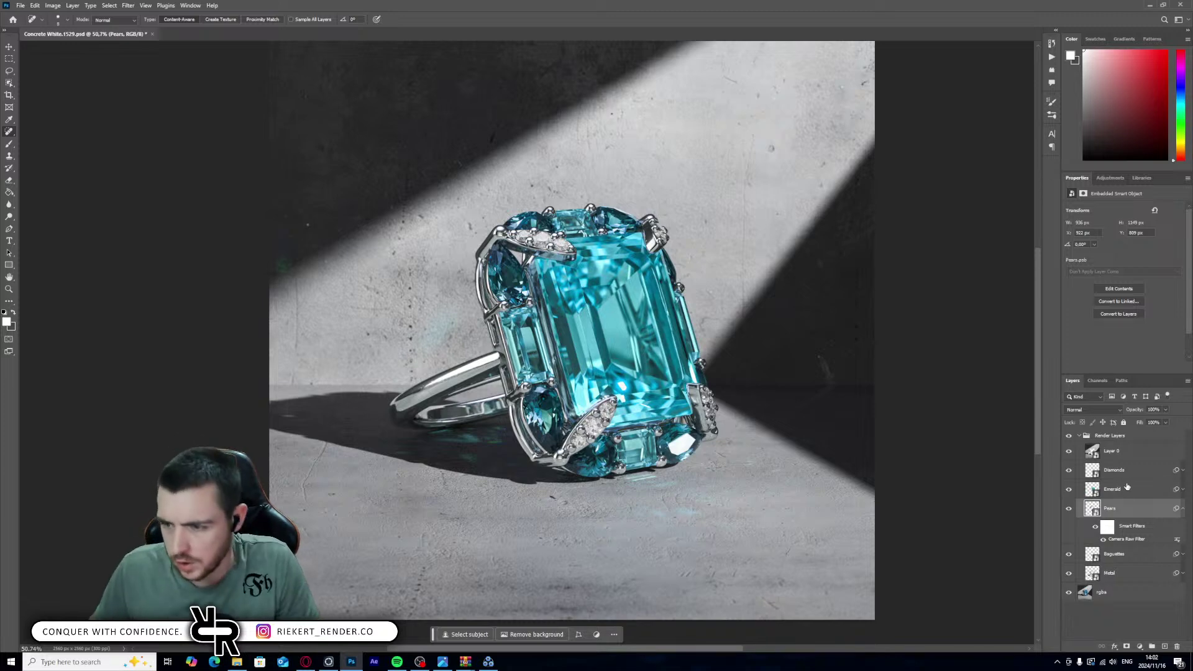
- Rename Layer 0 in the Render Layers group as Background
click(1139, 459)
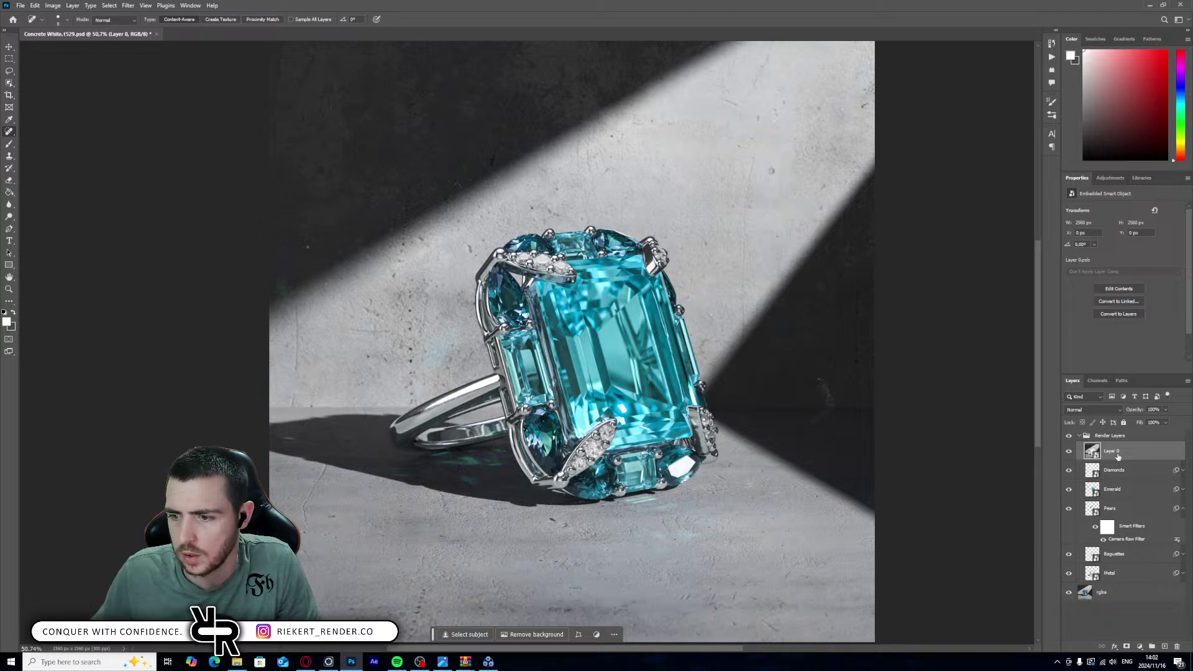
right_click(1118, 453)
click(1118, 457)
double_click(1109, 452)
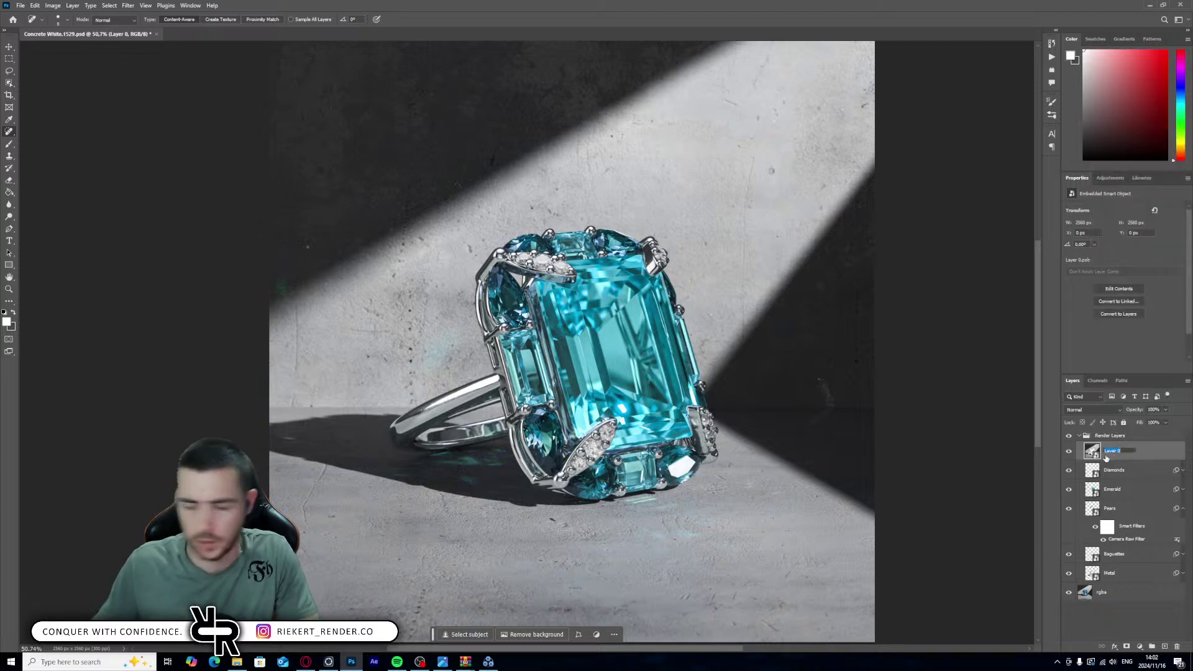
text(Background)
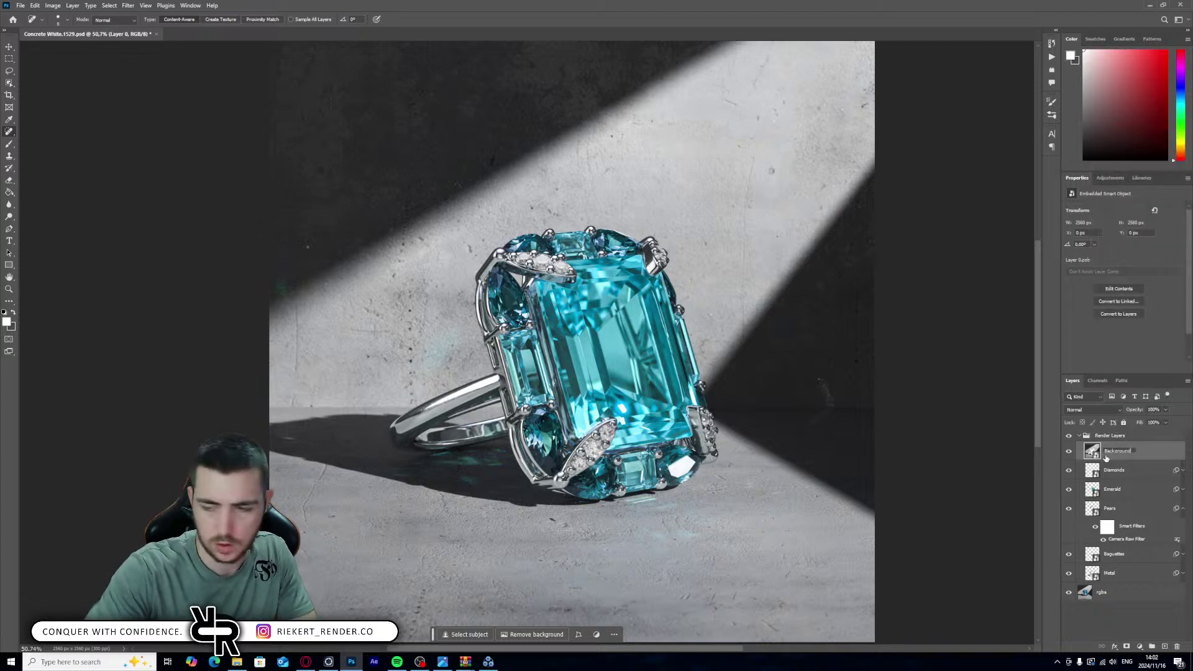
- Start a Camera Raw Filter on the Background layer and set Texture to +21 and Clarity to +34
key(Return)
right_click(1116, 456)
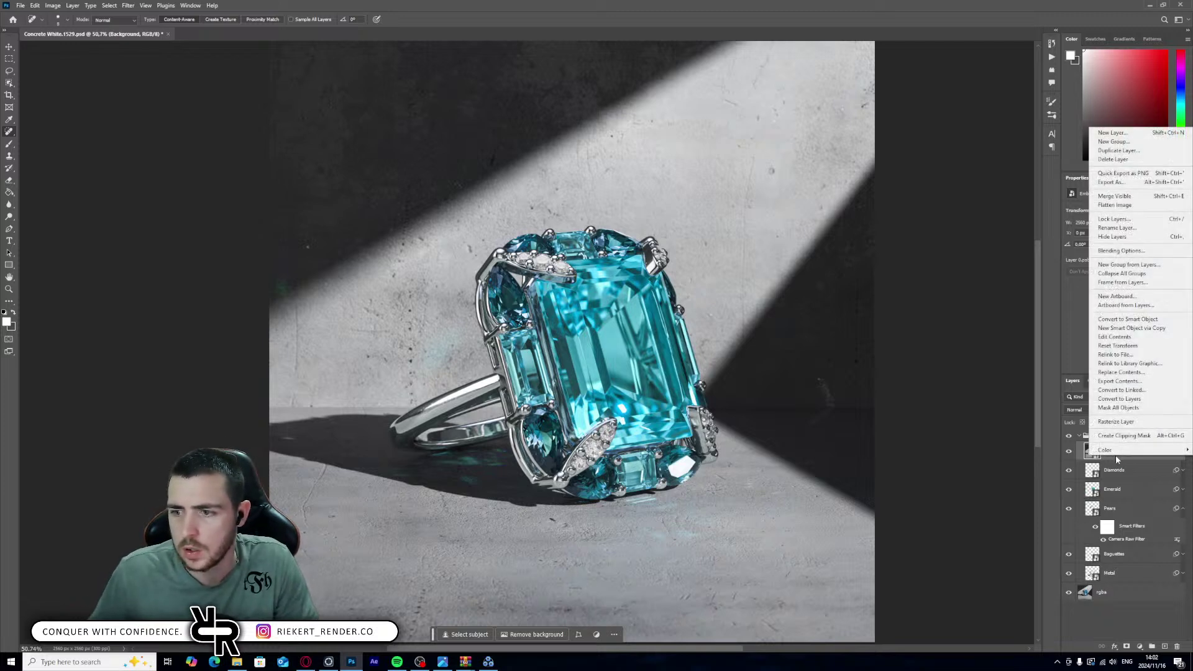
click(1150, 485)
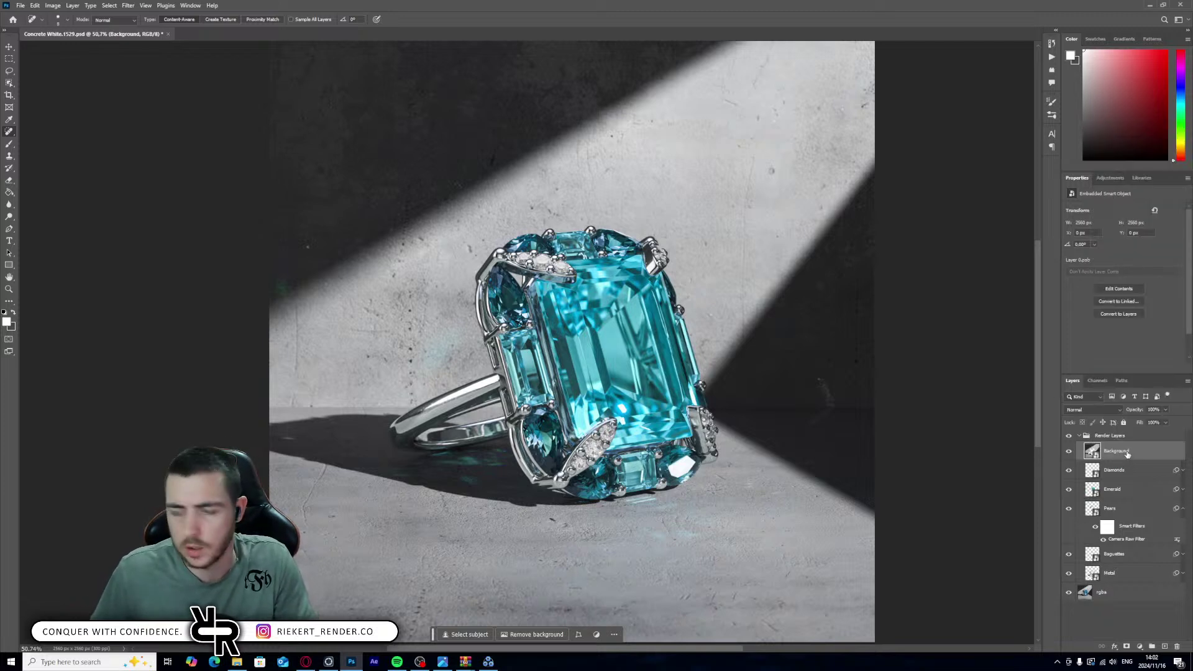
key(ctrl+shift+a)
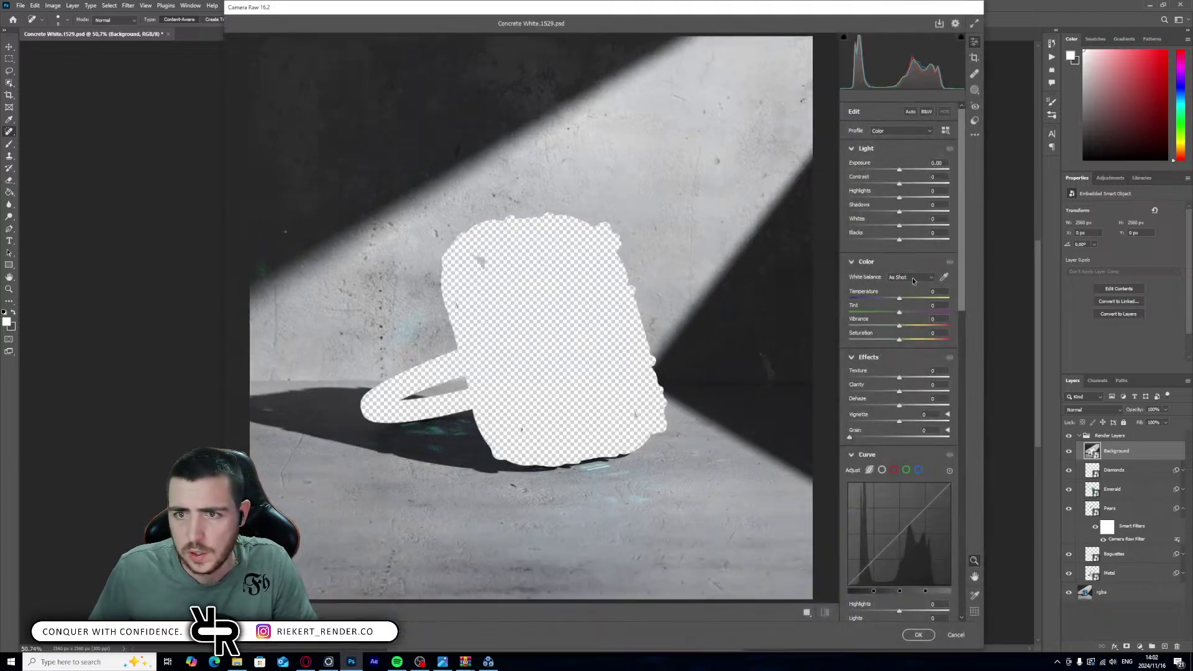
mouse_move(900, 392)
mouse_down()
mouse_move(927, 391)
mouse_move(912, 378)
mouse_up()
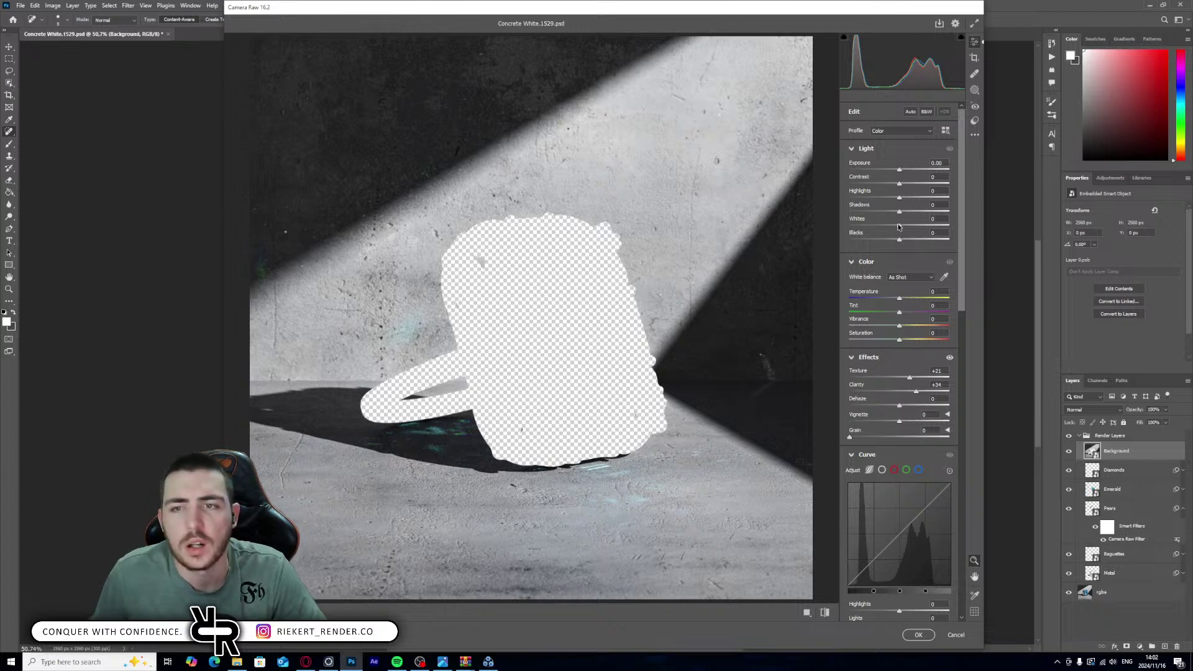
- Grade the background's light with Exposure -0.65, Contrast +11, Highlights -80, Shadows -27 and Whites +34, and apply the Camera Raw Filter
mouse_move(898, 227)
mouse_down()
mouse_move(918, 227)
mouse_move(887, 215)
mouse_up()
drag(900, 174, 896, 176)
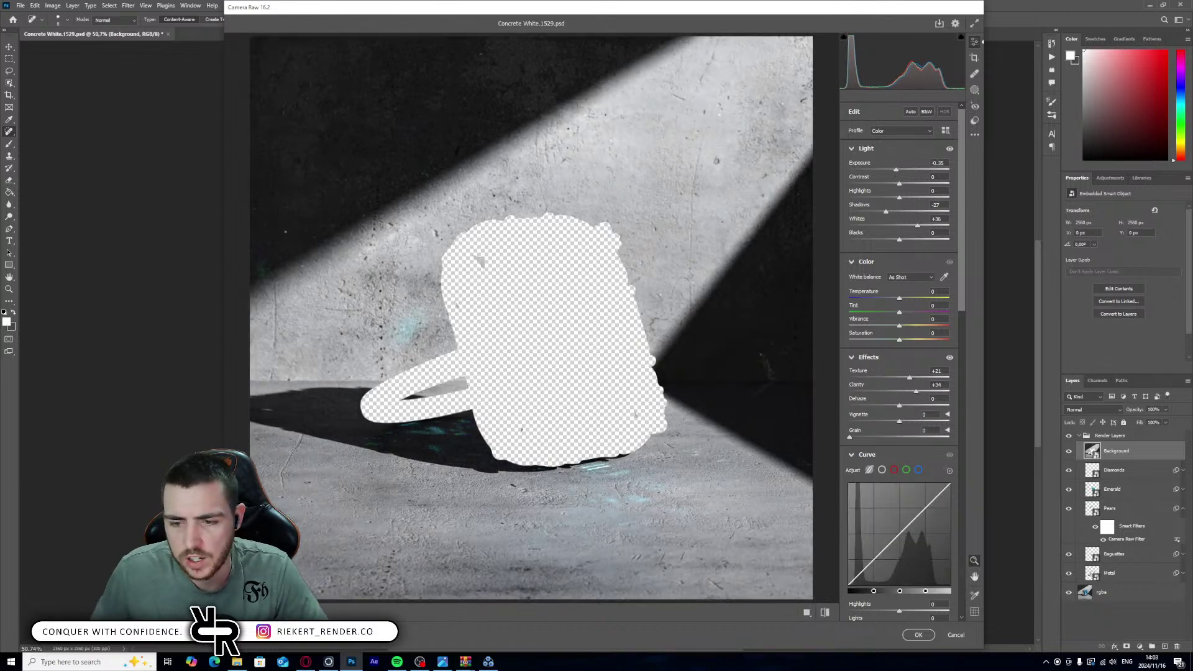
click(420, 661)
click(420, 662)
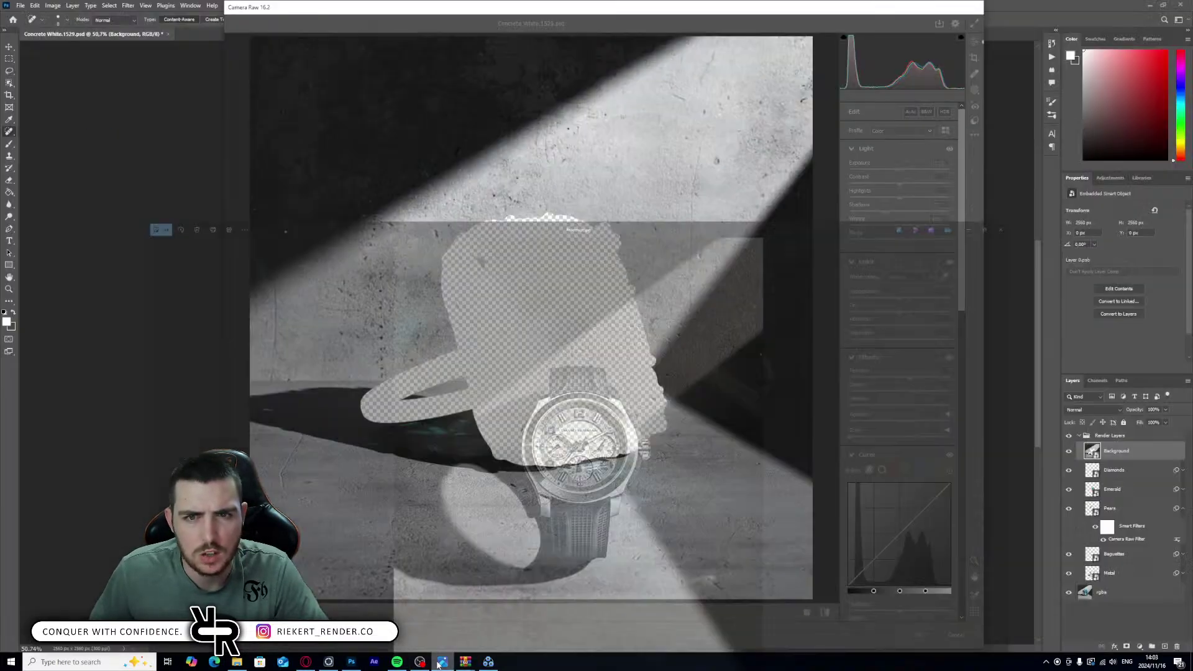
mouse_move(919, 225)
mouse_down()
mouse_move(887, 218)
mouse_move(915, 221)
mouse_up()
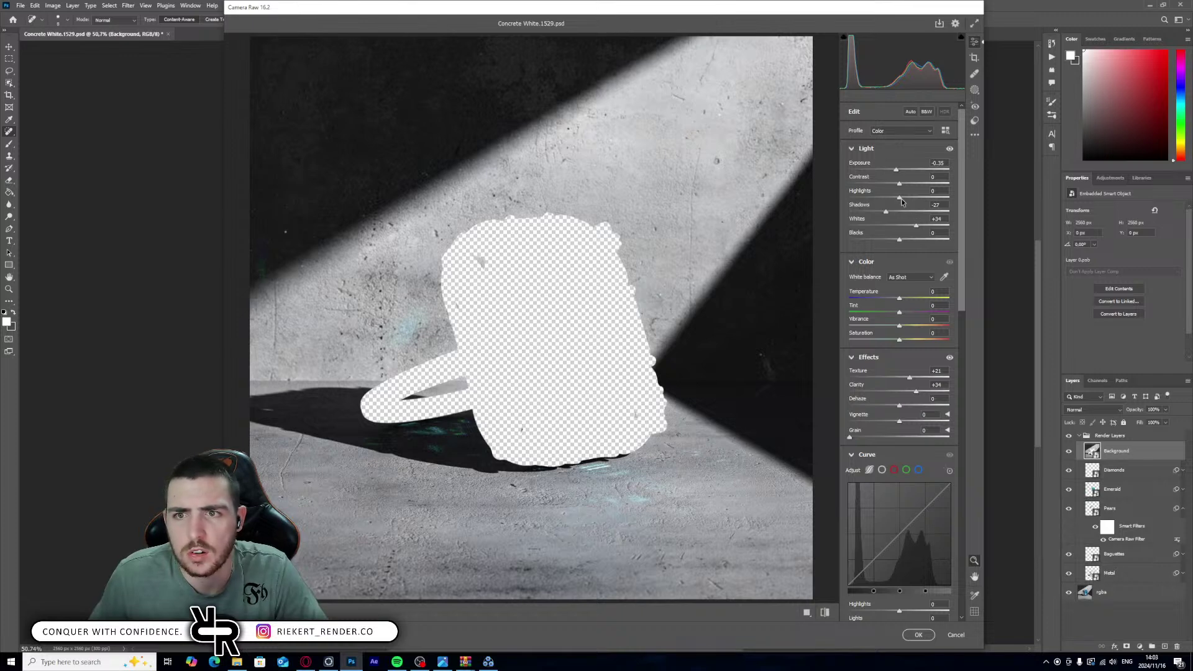
drag(901, 199, 893, 170)
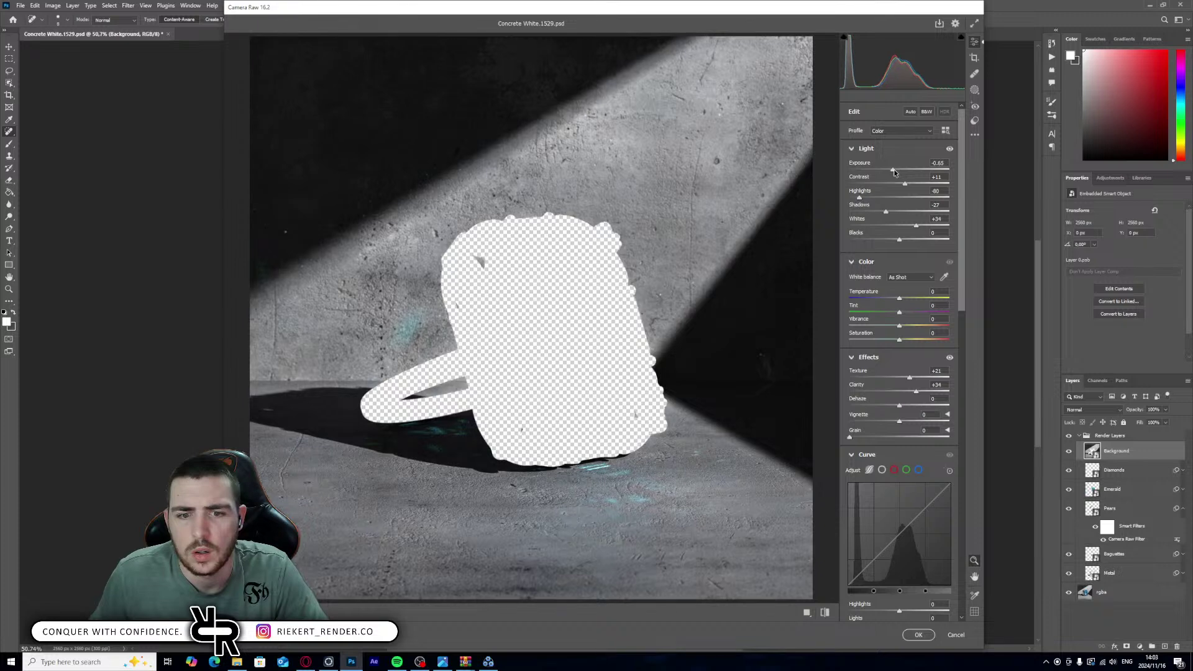
click(916, 635)
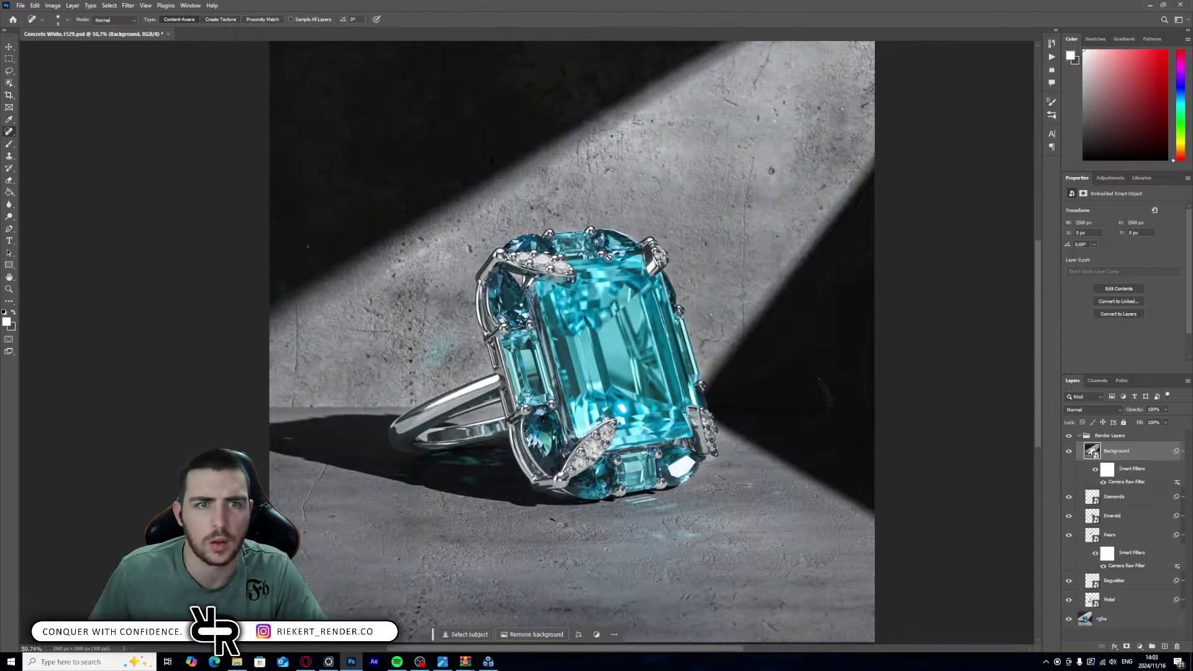
- Check the background against Reference.jpg and add a pale yellow Solid Color fill layer (H 45, S 42, B 100) above the Background layer
click(443, 663)
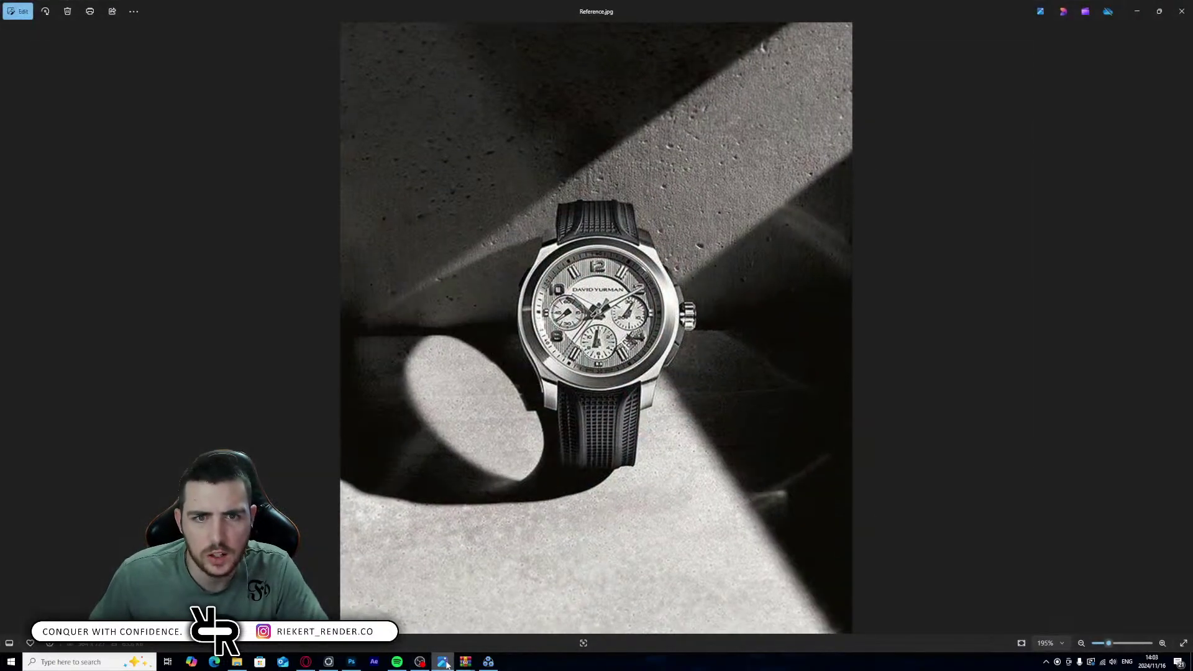
click(446, 665)
click(446, 664)
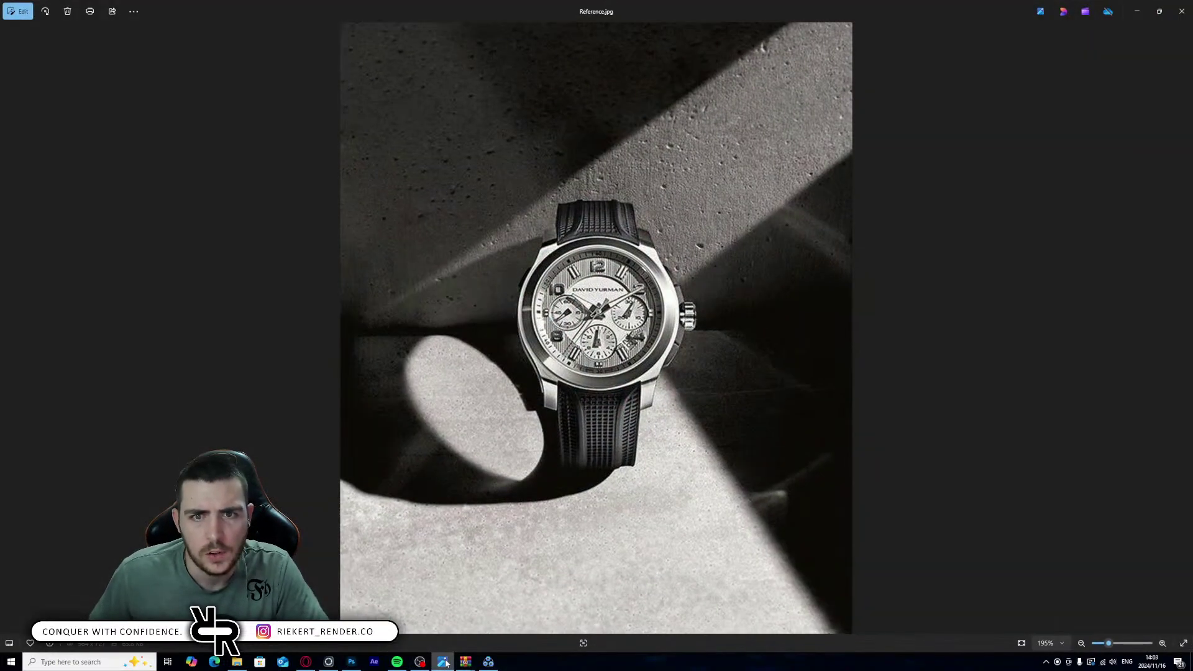
click(446, 664)
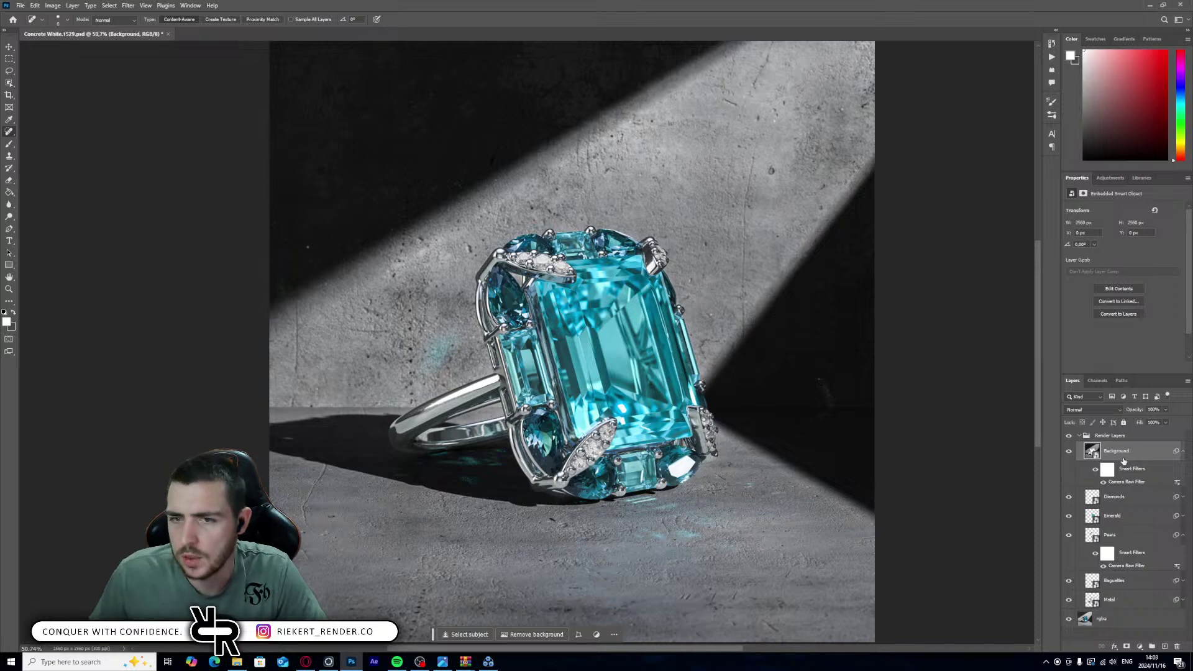
click(1140, 647)
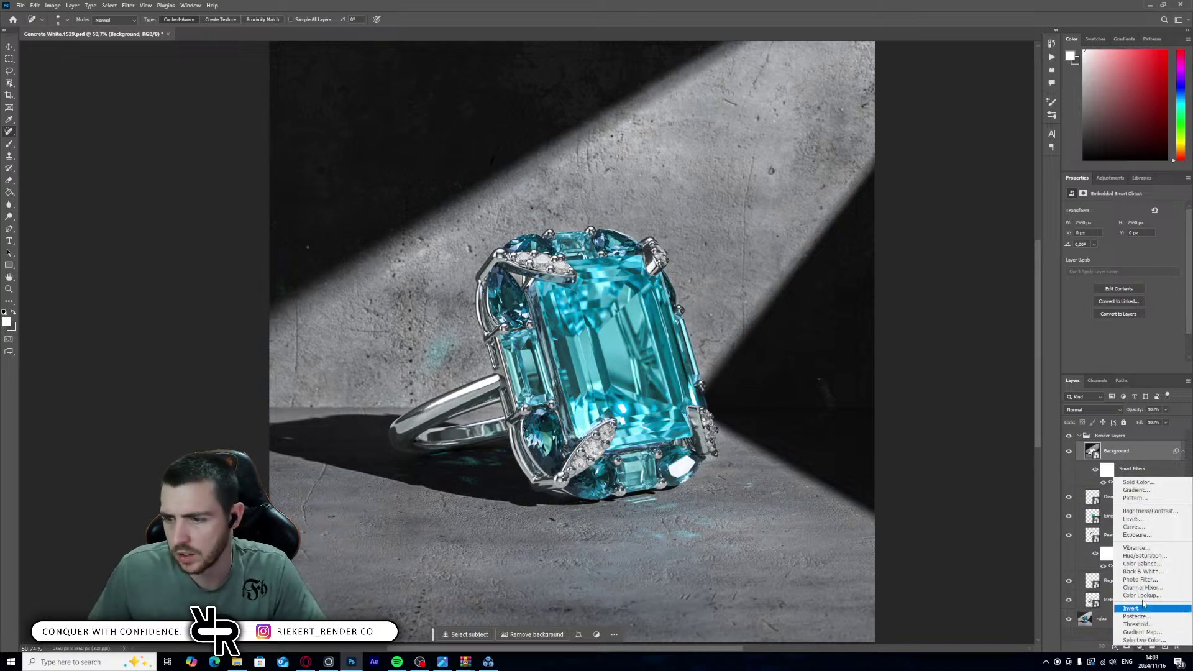
click(1138, 482)
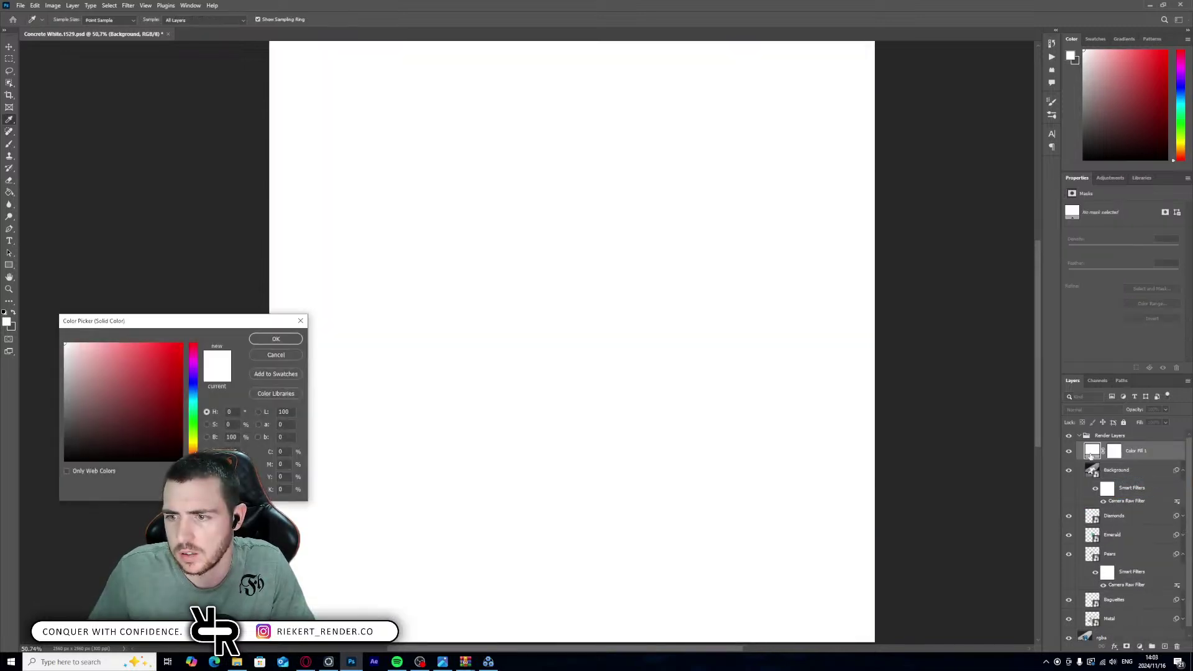
click(193, 448)
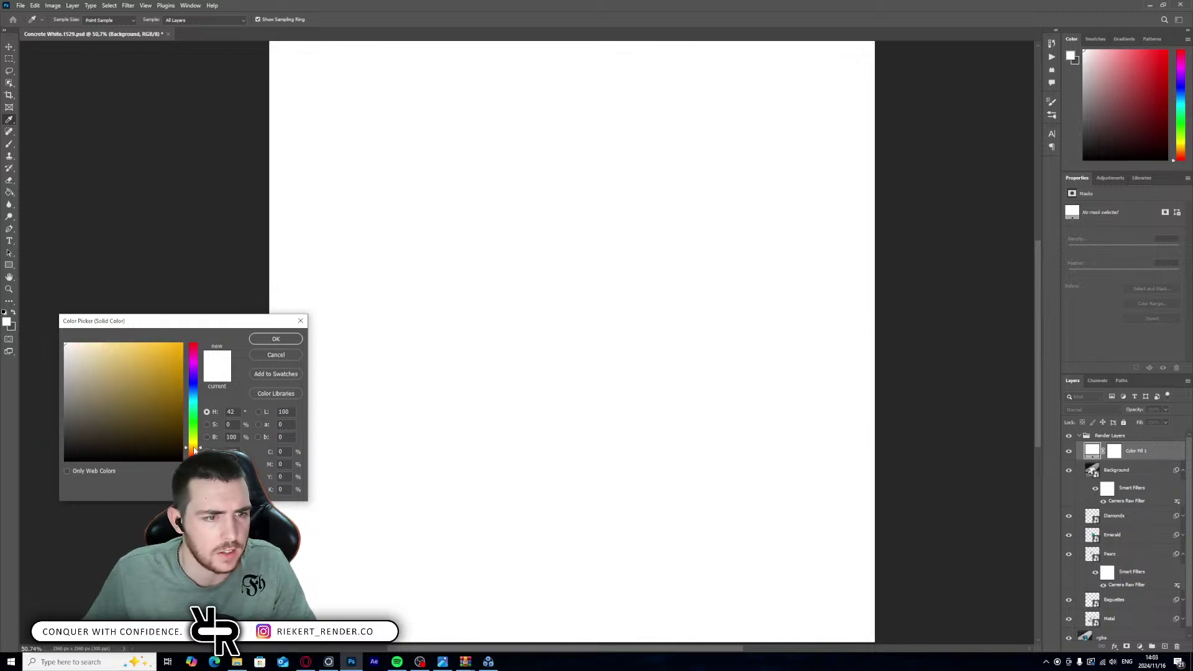
mouse_move(85, 367)
mouse_down()
mouse_move(91, 343)
mouse_move(113, 343)
mouse_up()
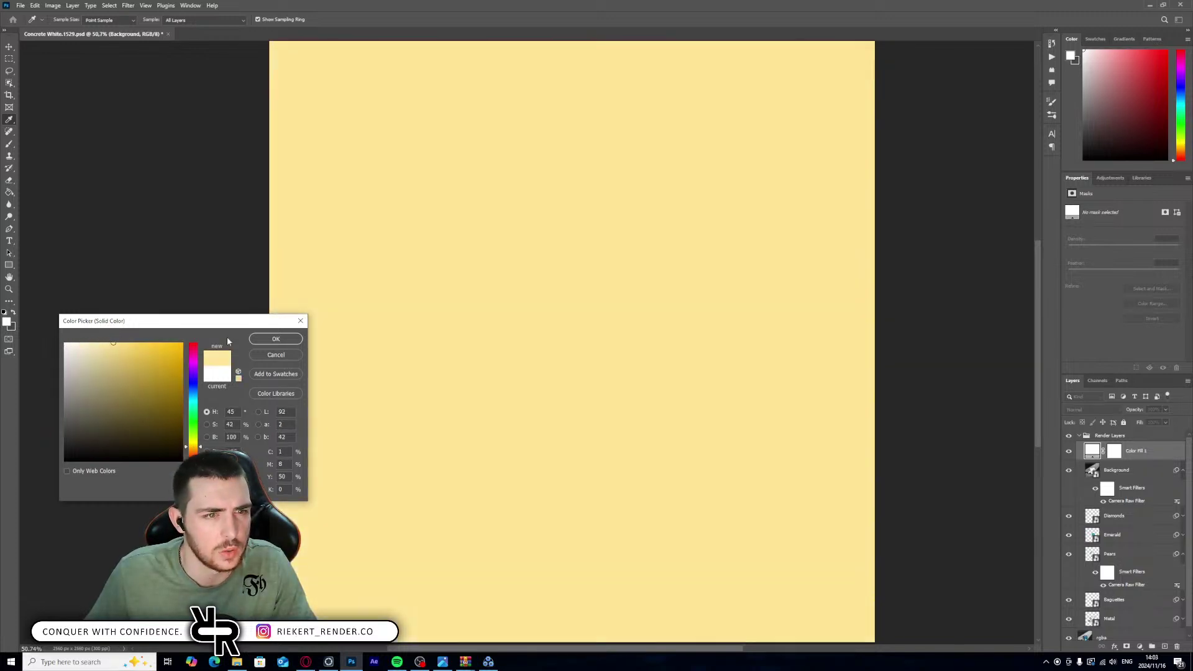
click(286, 337)
- Clip the colour fill to the Background layer, blend it in Color mode and reduce its opacity to 13%
alt+click(1092, 460)
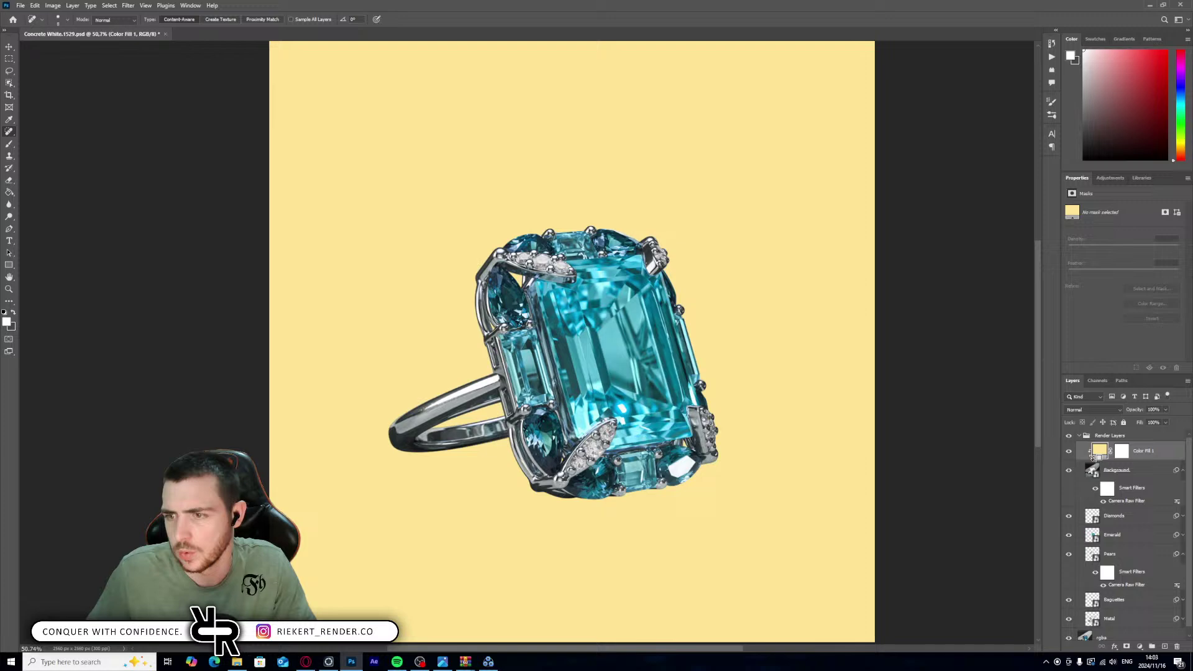
click(1111, 411)
click(1099, 634)
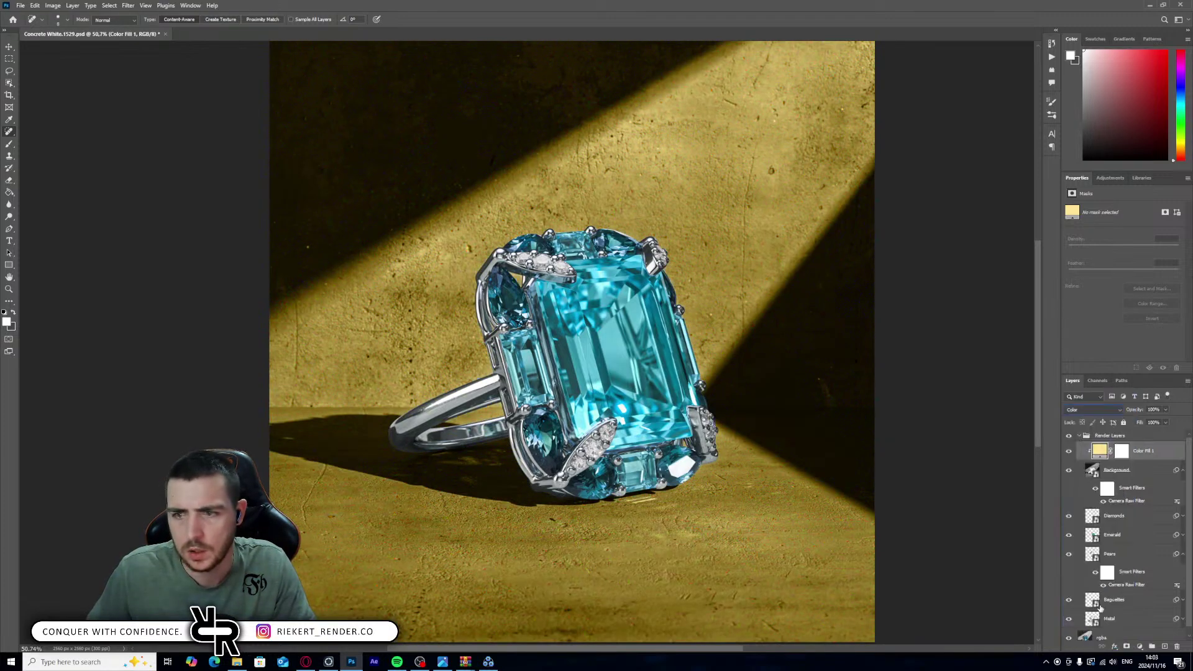
drag(1165, 409, 1128, 423)
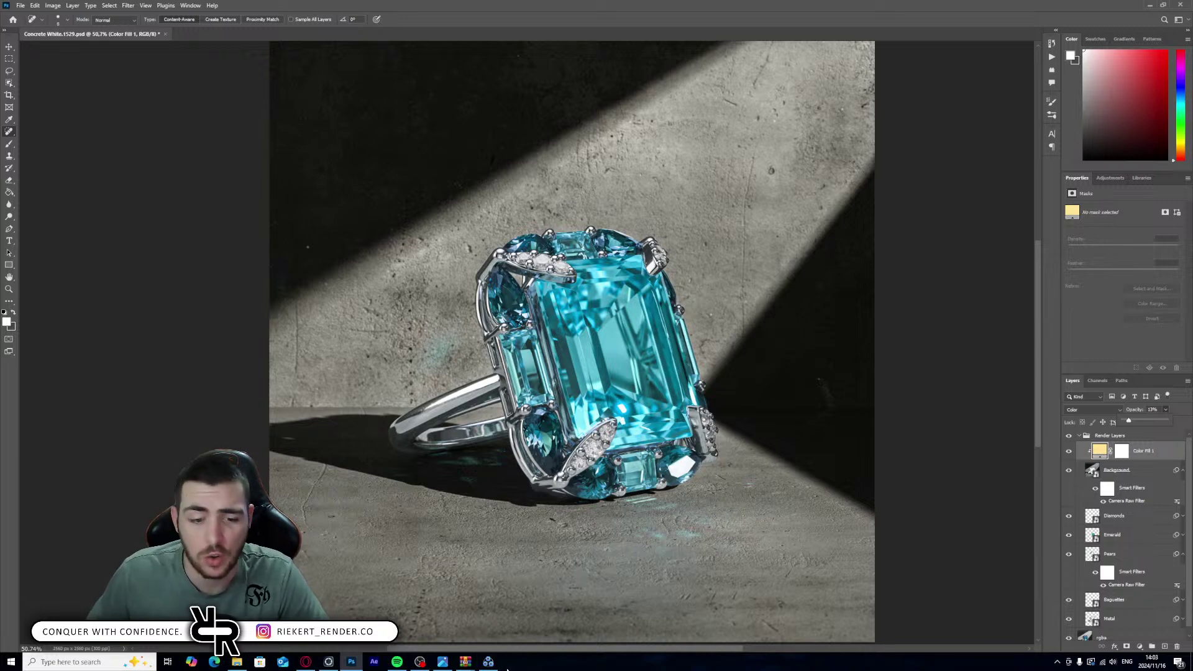
- Check the tint against the reference photo, change the fill colour to orange (H 40, S 100, B 100) and lower its opacity to 8%
click(442, 661)
click(442, 661)
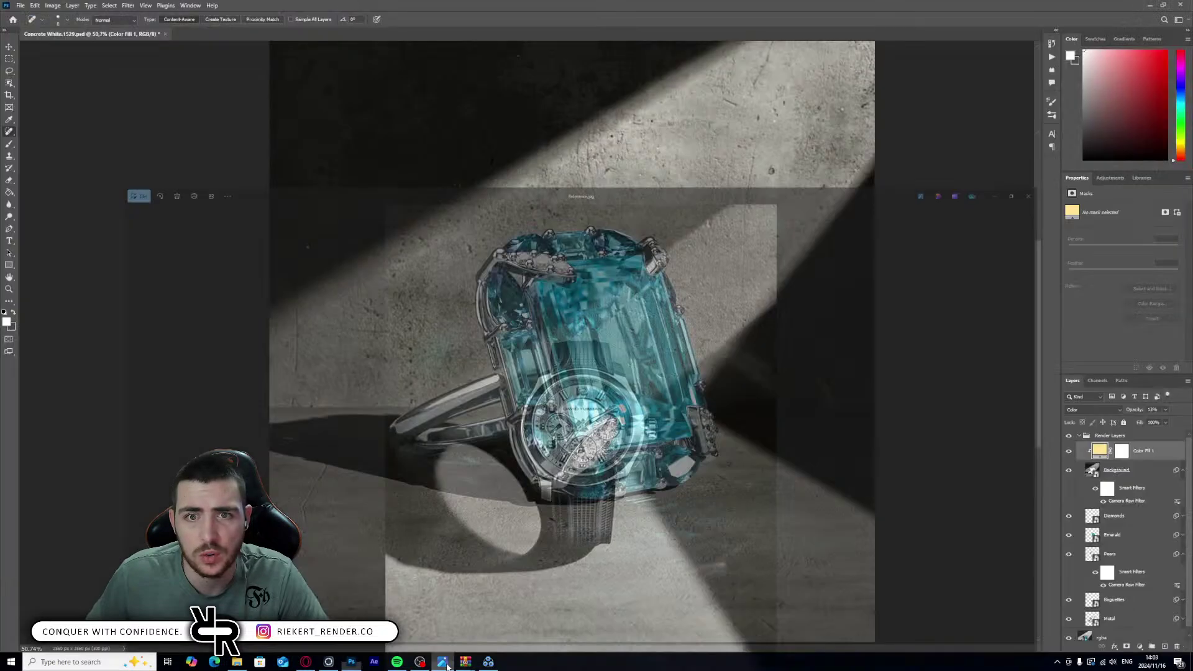
double_click(1100, 450)
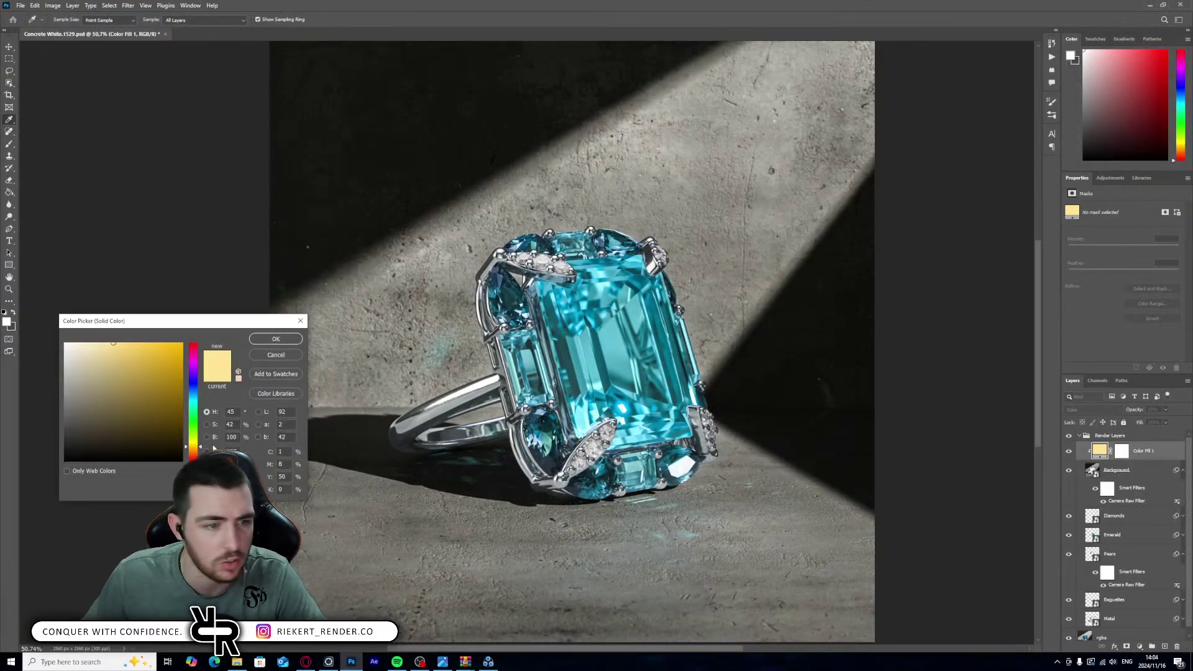
drag(194, 447, 198, 452)
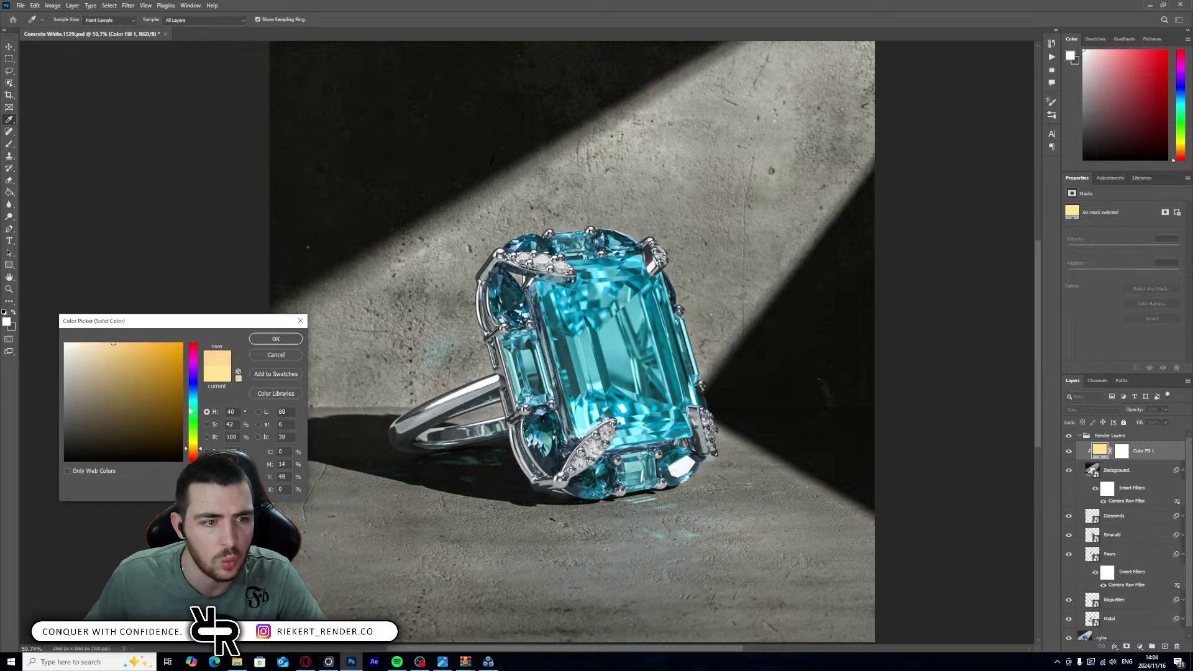
drag(136, 349, 159, 321)
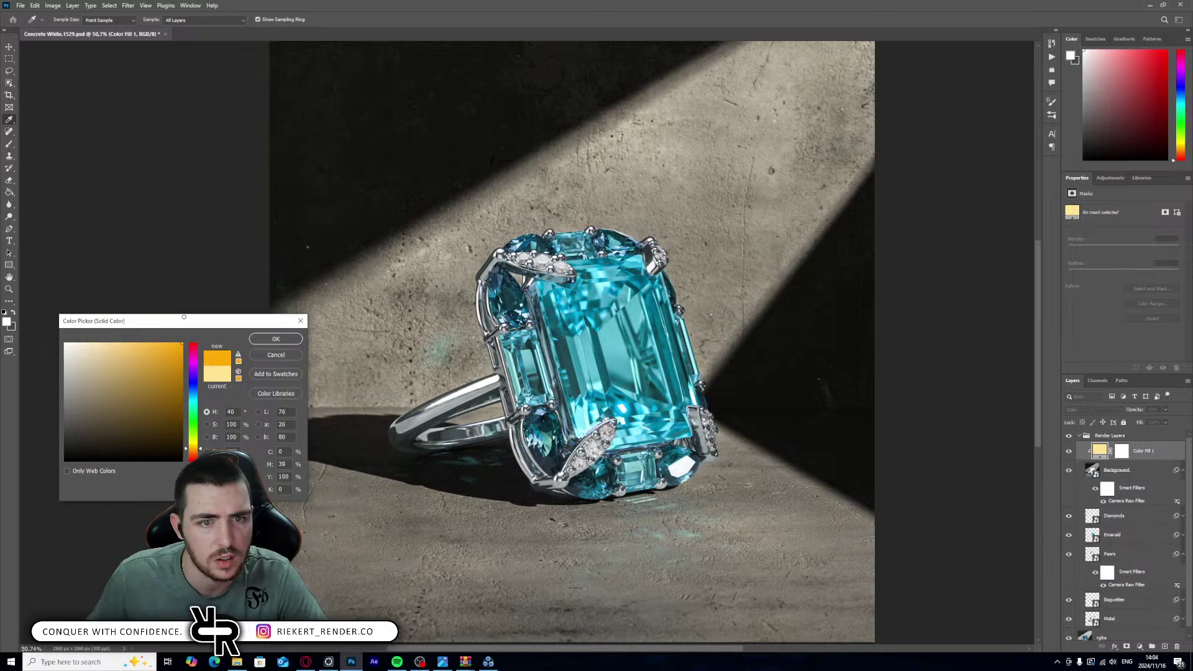
click(276, 339)
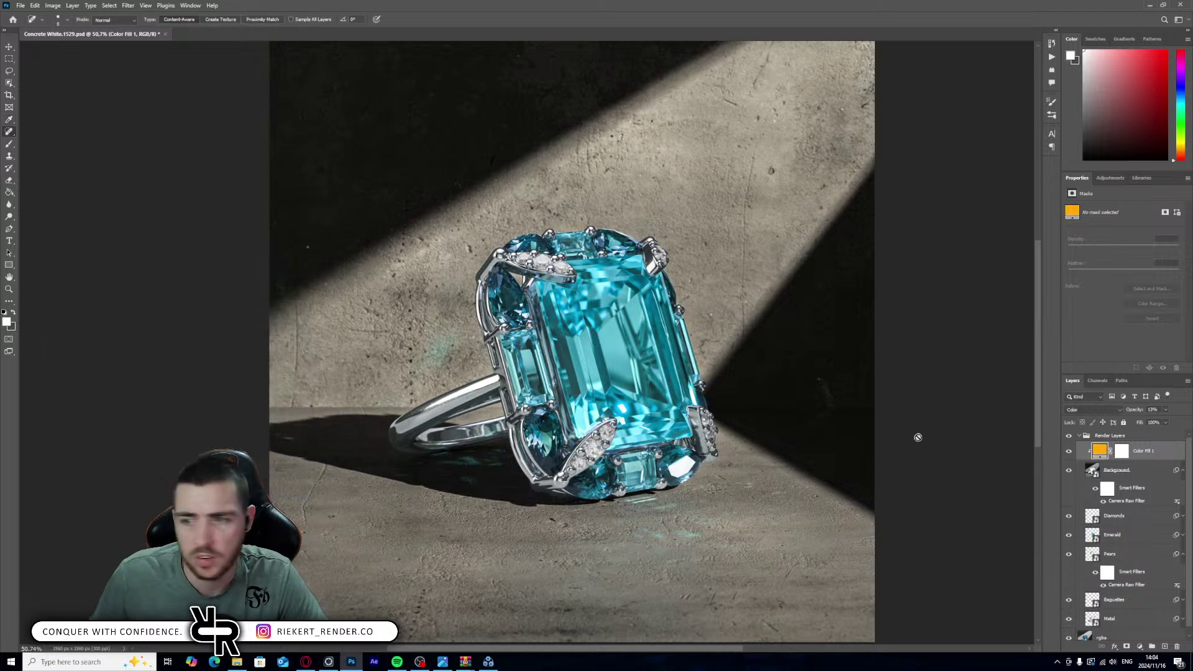
click(1166, 410)
drag(1149, 423, 1147, 423)
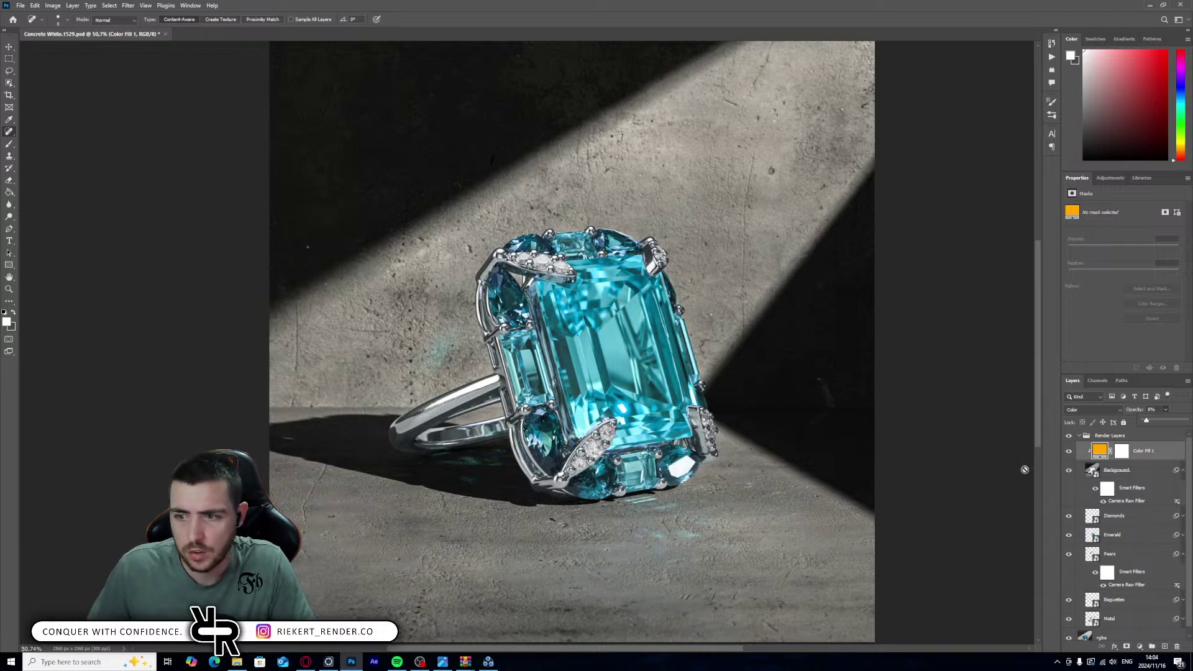
- Compare the graded background with the original render by toggling layer visibility, and leave the Background and rgba layers hidden
alt+scroll(659, 378, down, 3)
alt+scroll(659, 378, up, 3)
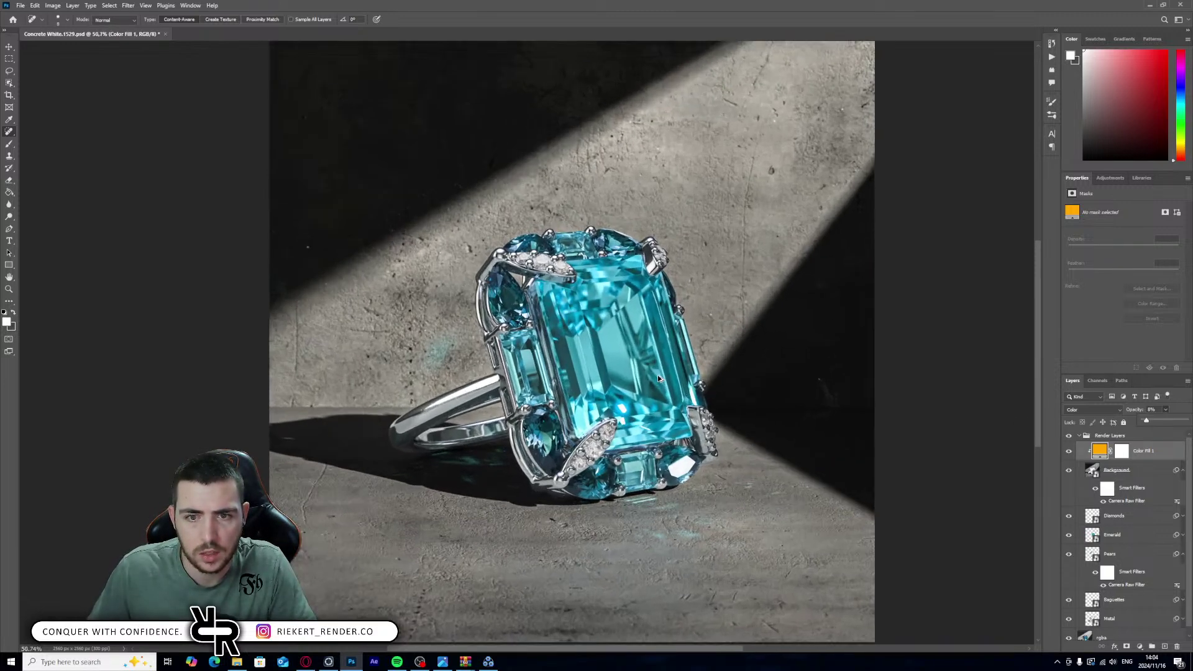
alt+scroll(658, 374, up, 1)
alt+scroll(658, 375, down, 2)
click(1069, 471)
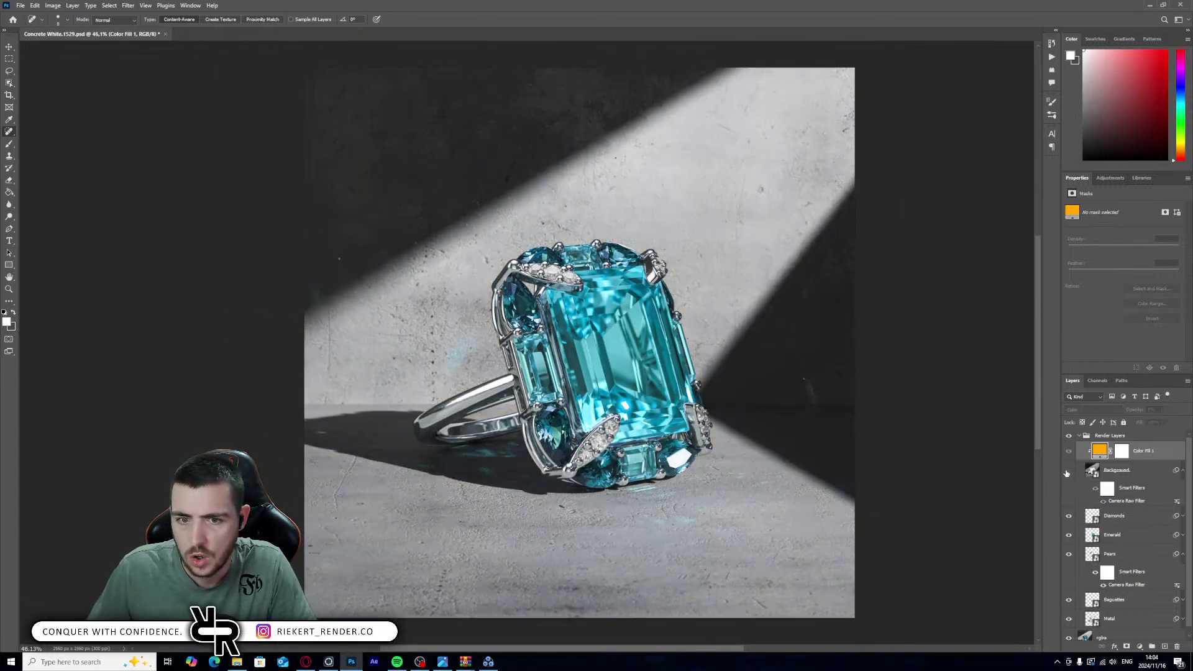
click(1069, 471)
click(1069, 471)
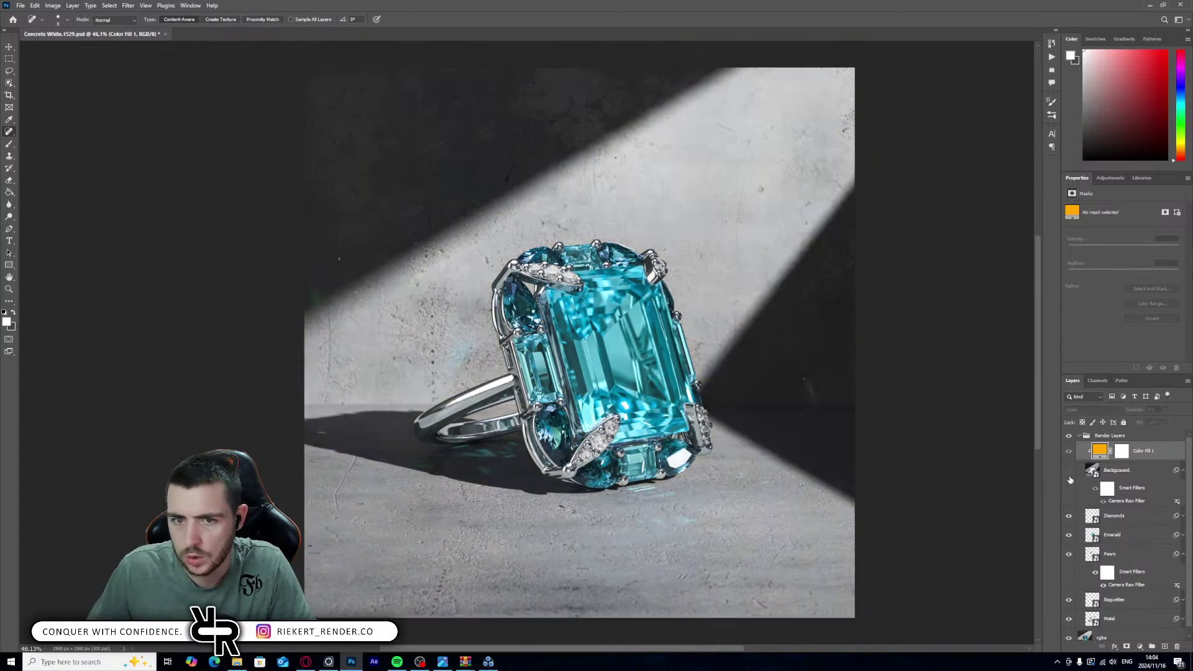
scroll(1086, 579, down, 1)
click(1068, 631)
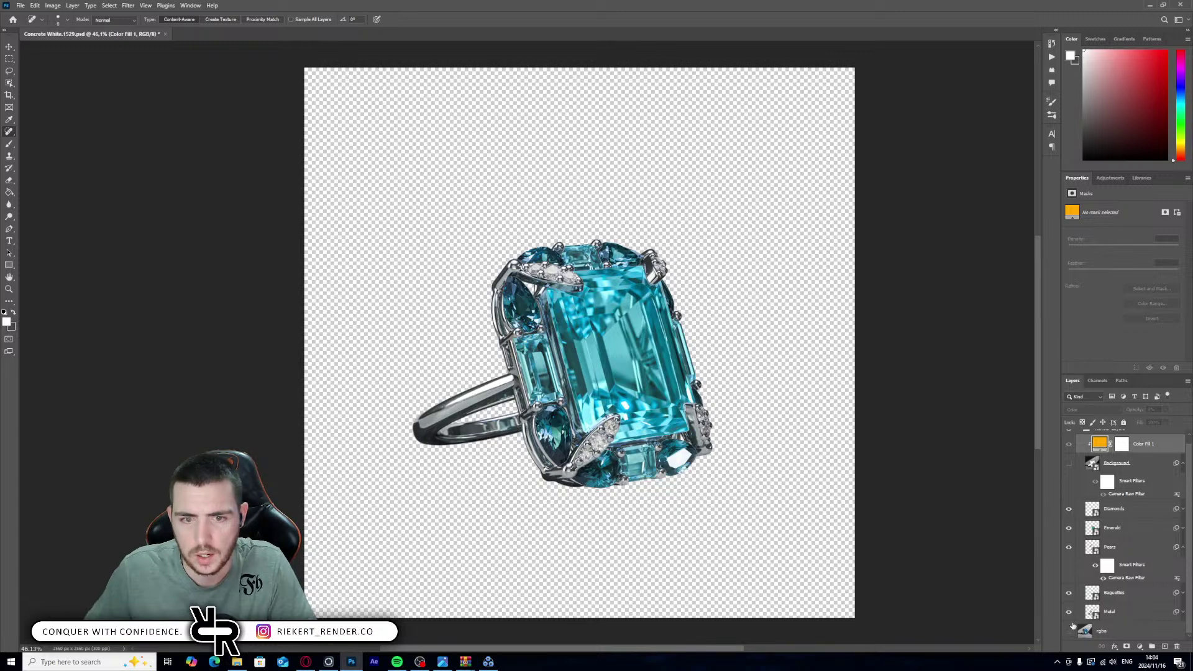
click(1069, 630)
click(1069, 631)
click(1069, 631)
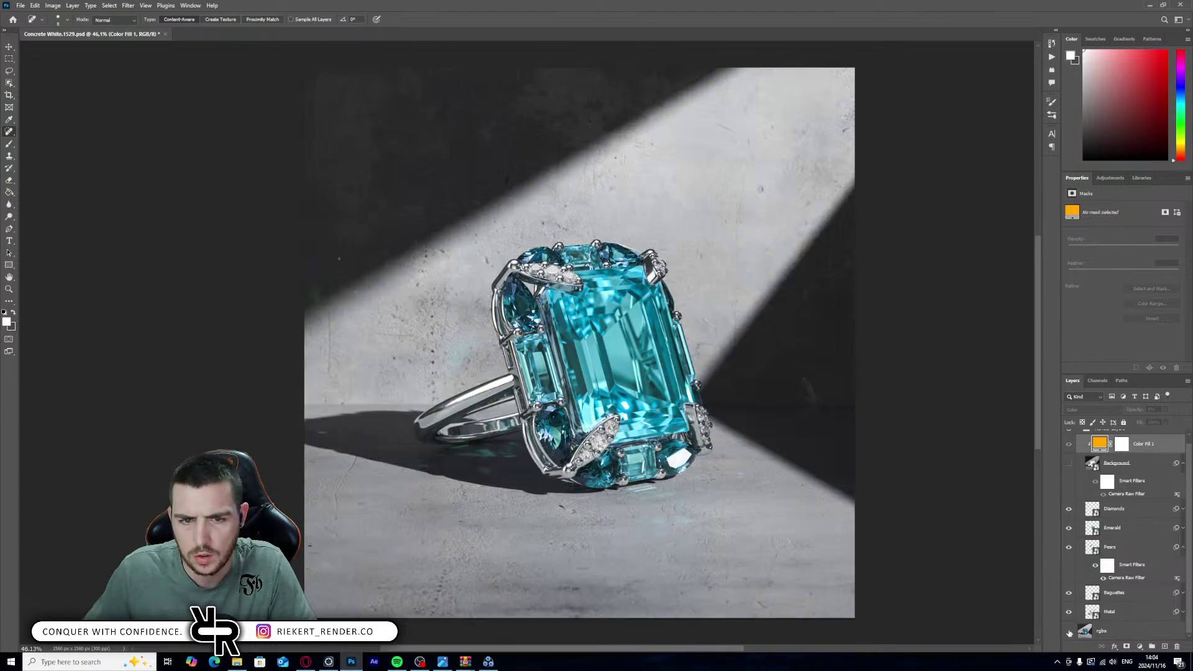
click(1069, 631)
click(1069, 631)
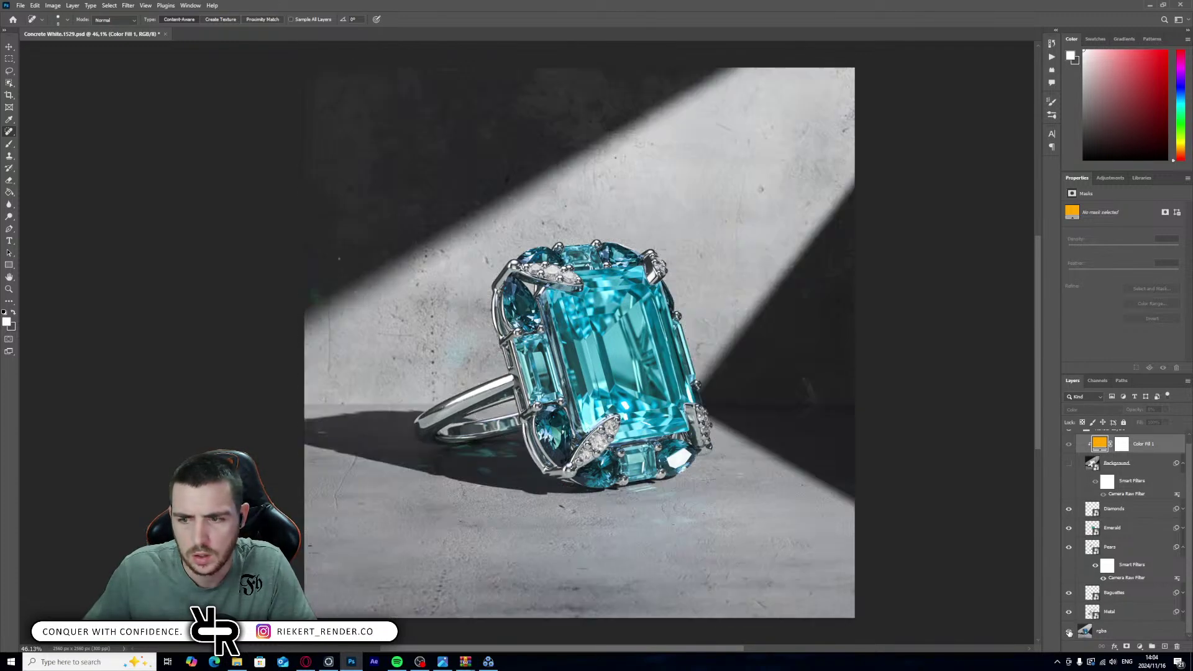
click(1069, 630)
- Stamp the visible layers into a new layer named Ring above the Render Layers group and hide it
scroll(1113, 447, up, 1)
click(1109, 437)
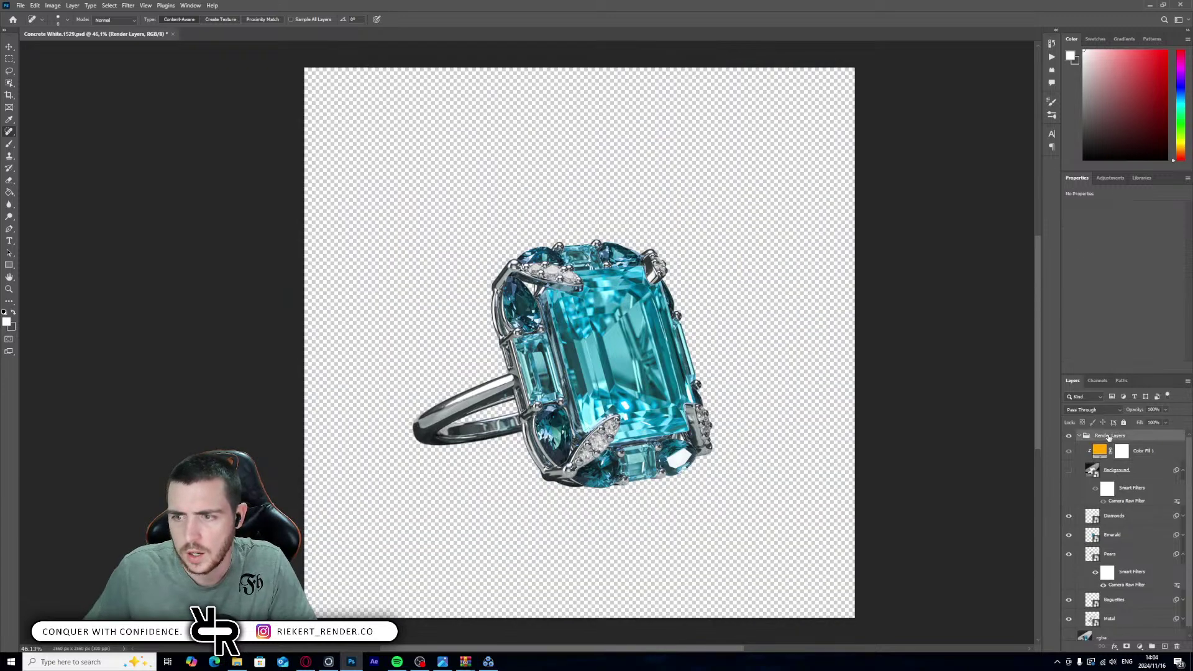
key(ctrl+shift+alt+e)
double_click(1103, 440)
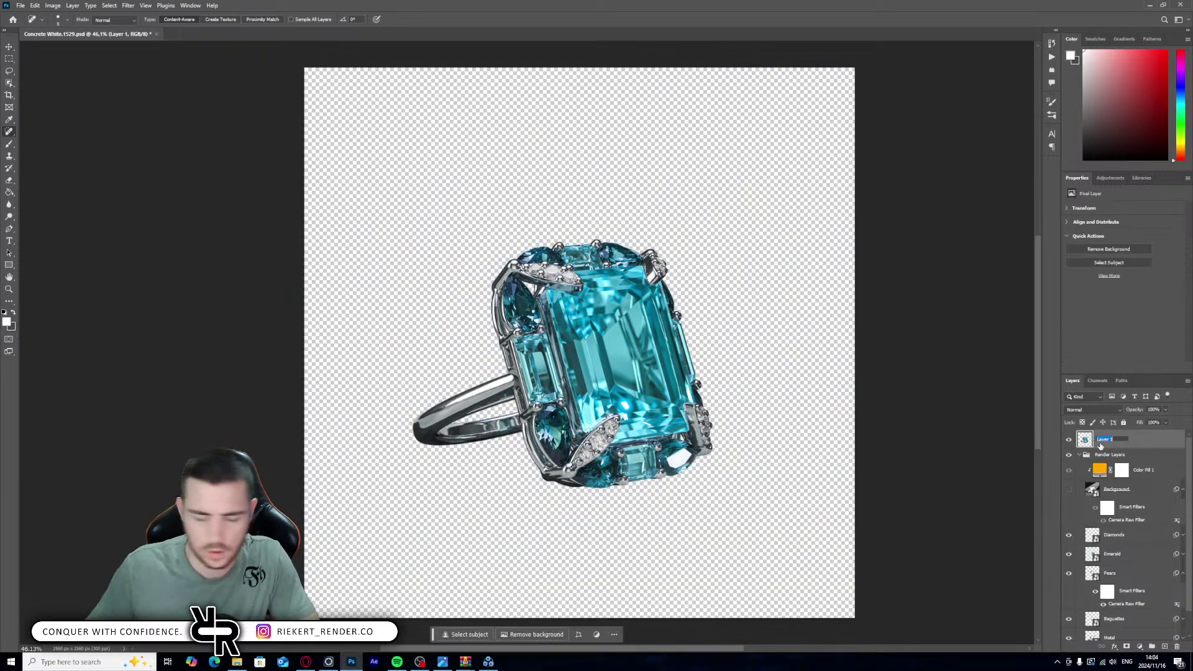
key(Return)
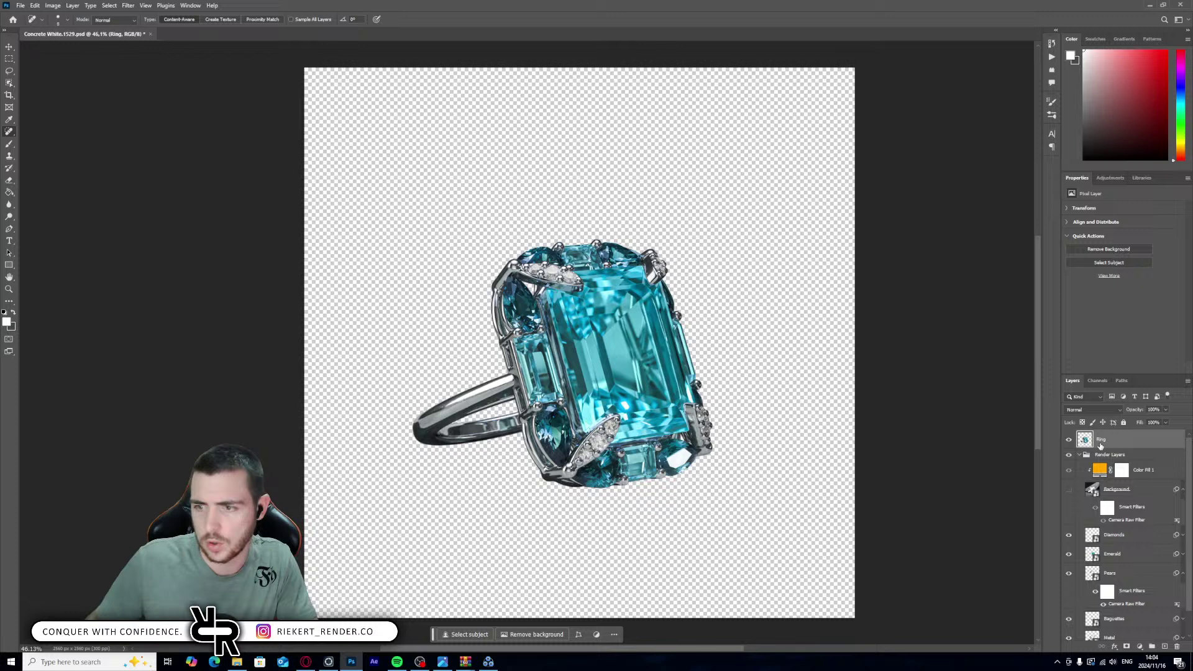
click(1069, 440)
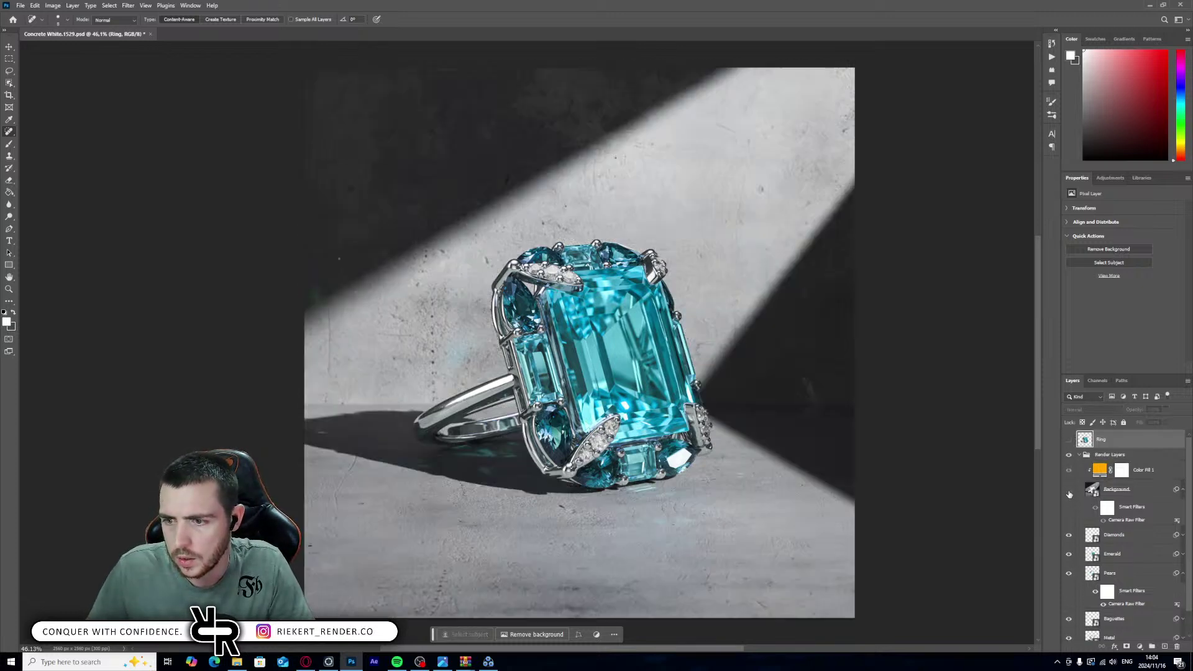
- Show the graded background again, stamp all visible layers into a new layer above Render Layers and name it Background
click(1069, 490)
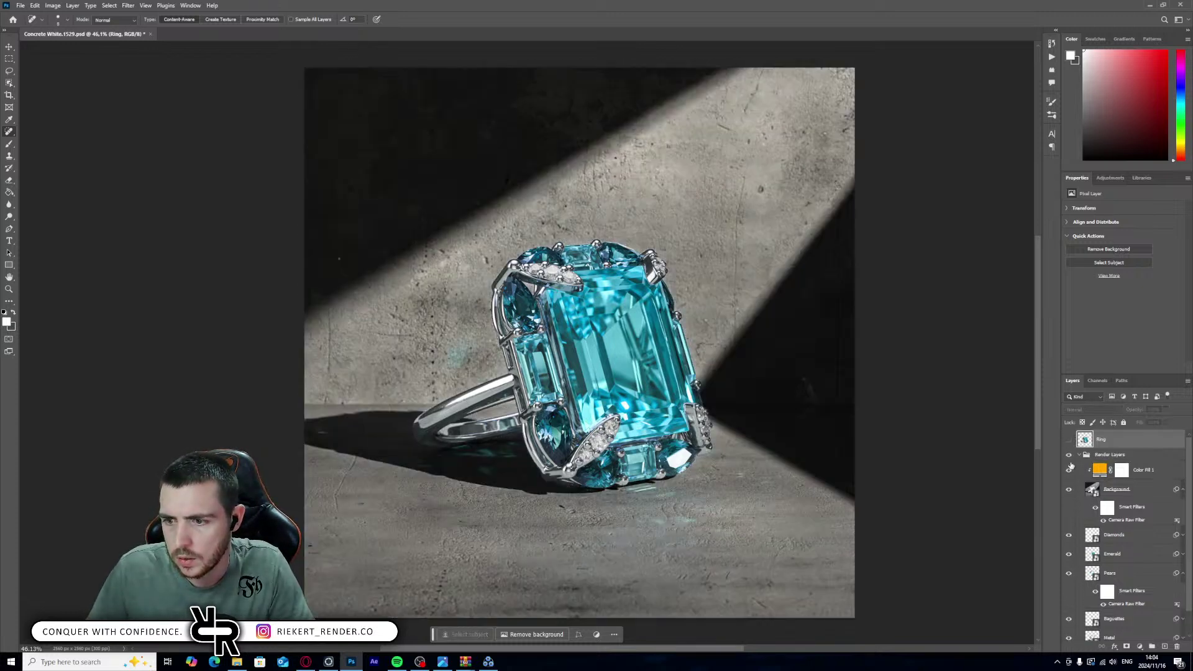
click(1101, 458)
key(ctrl+shift+alt+e)
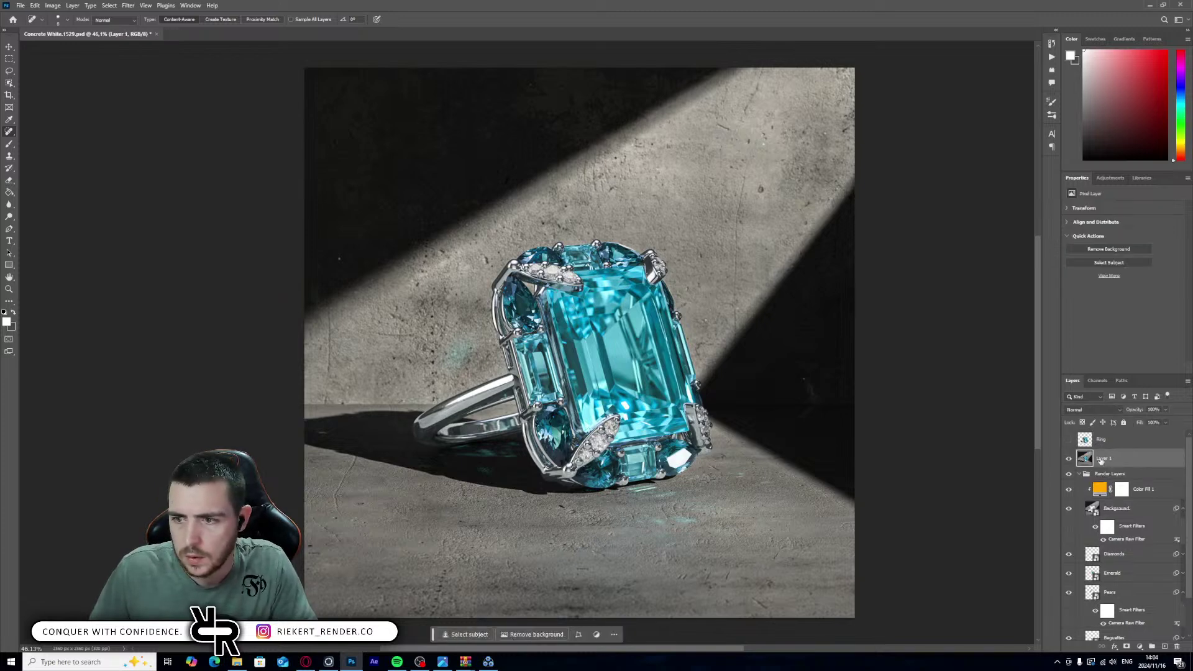
double_click(1101, 460)
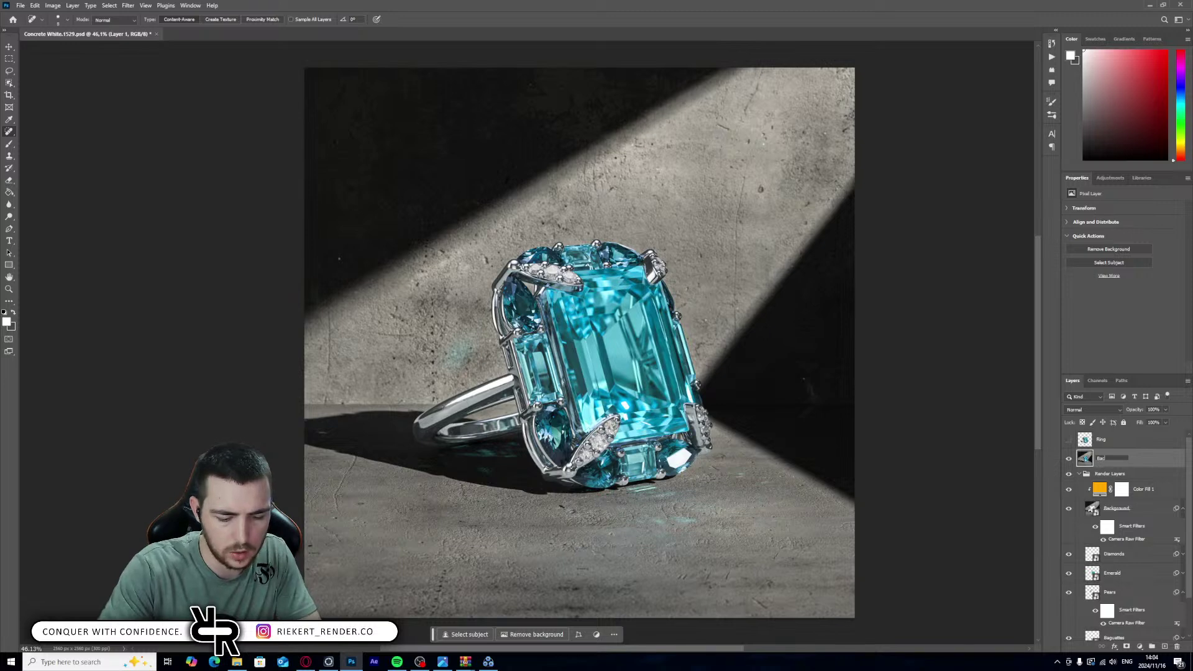
text(Background)
key(Return)
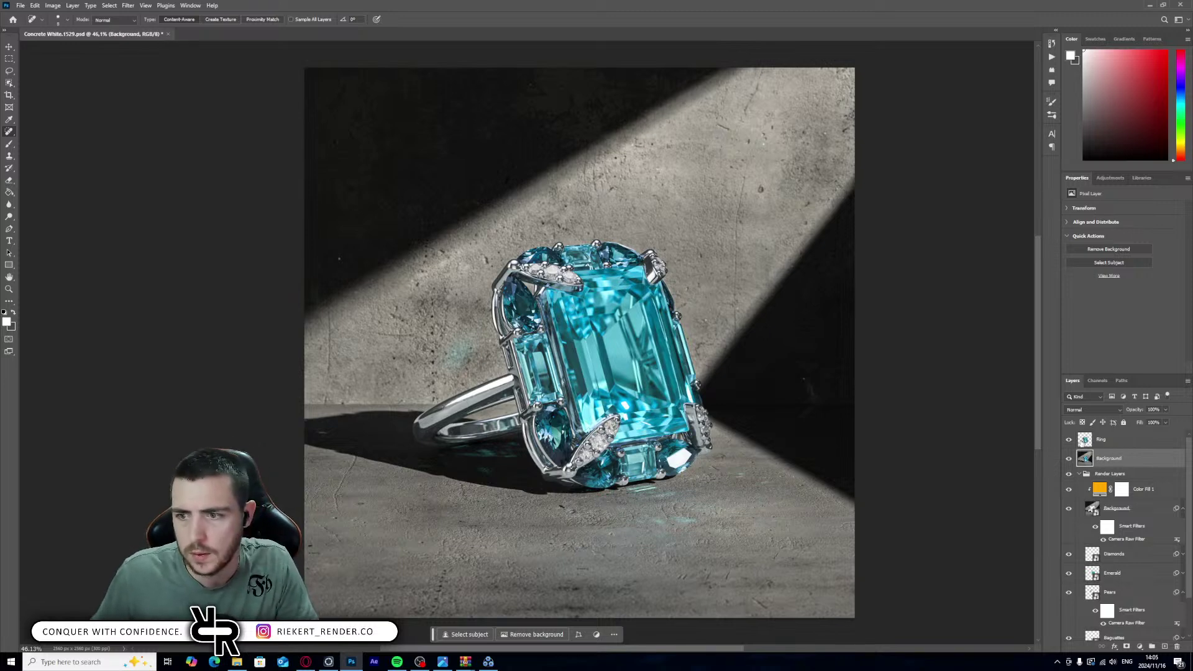
- Convert the Ring layer and the stamped background layer below it to smart objects
click(1114, 443)
right_click(1112, 443)
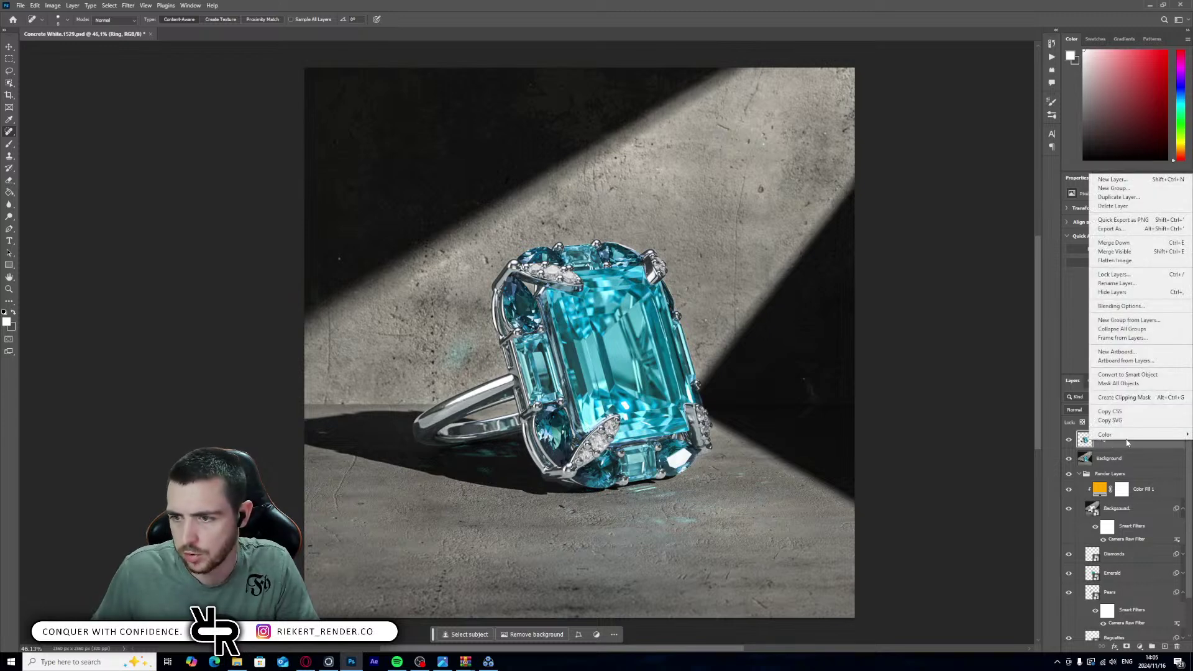
click(1119, 383)
click(1109, 459)
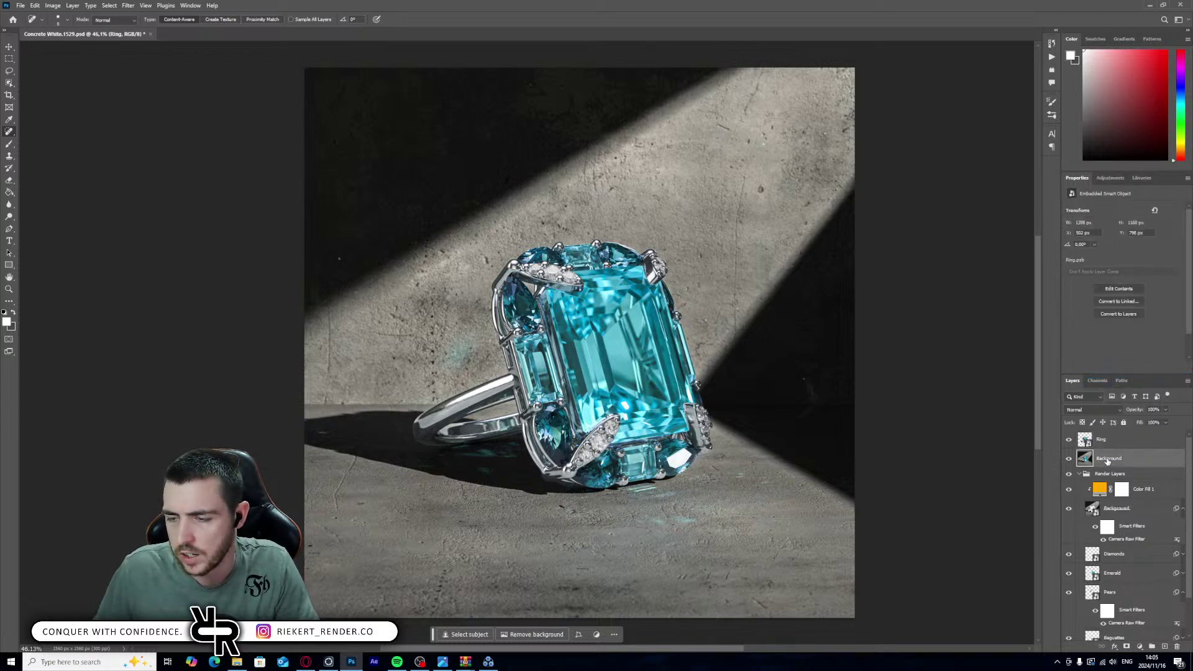
right_click(1109, 459)
click(1128, 394)
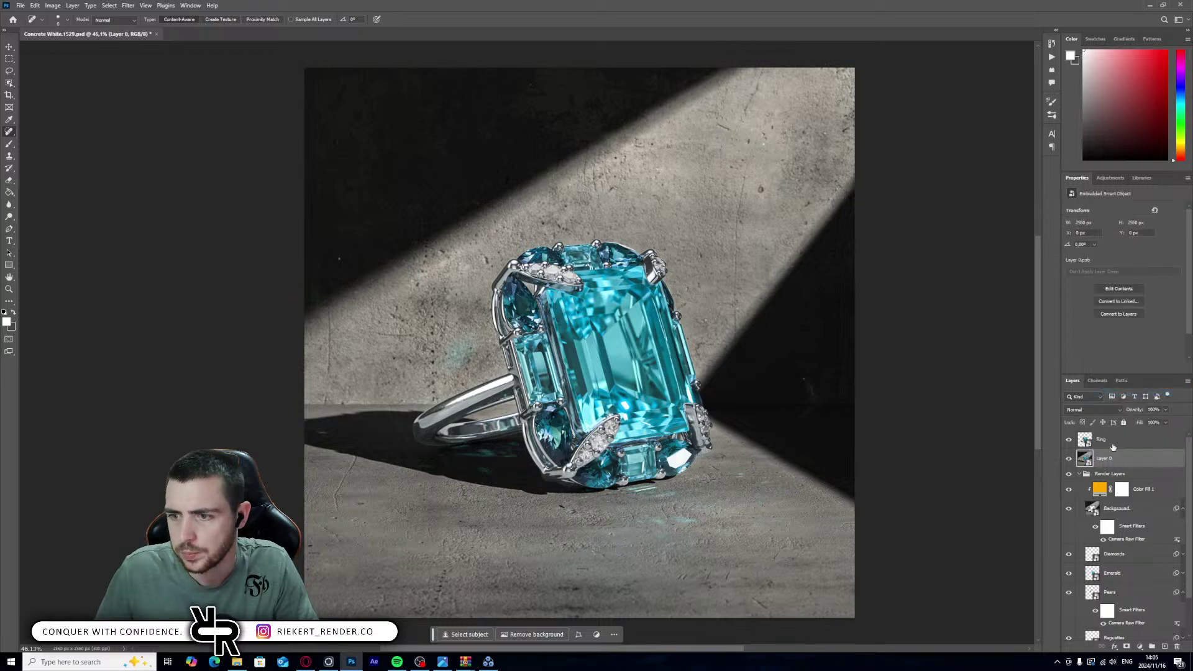
- Apply a Camera Raw Filter to the Ring layer with Contrast +6, Highlights -1 and Clarity +29
click(1111, 442)
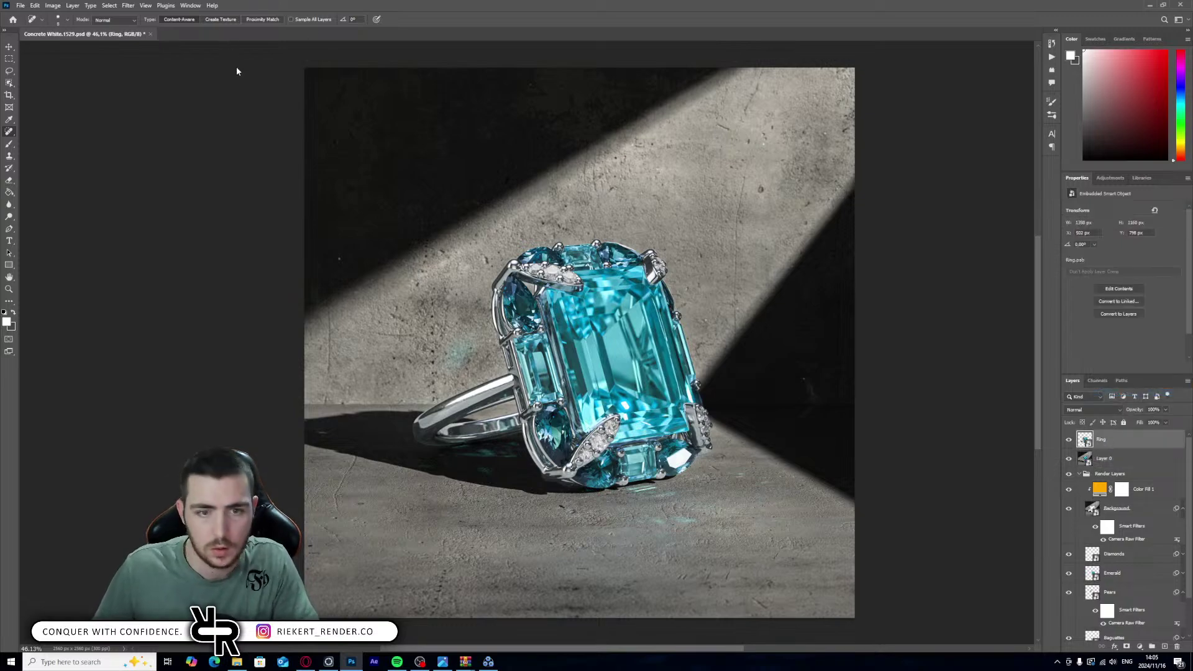
key(ctrl+shift+a)
scroll(479, 337, up, 3)
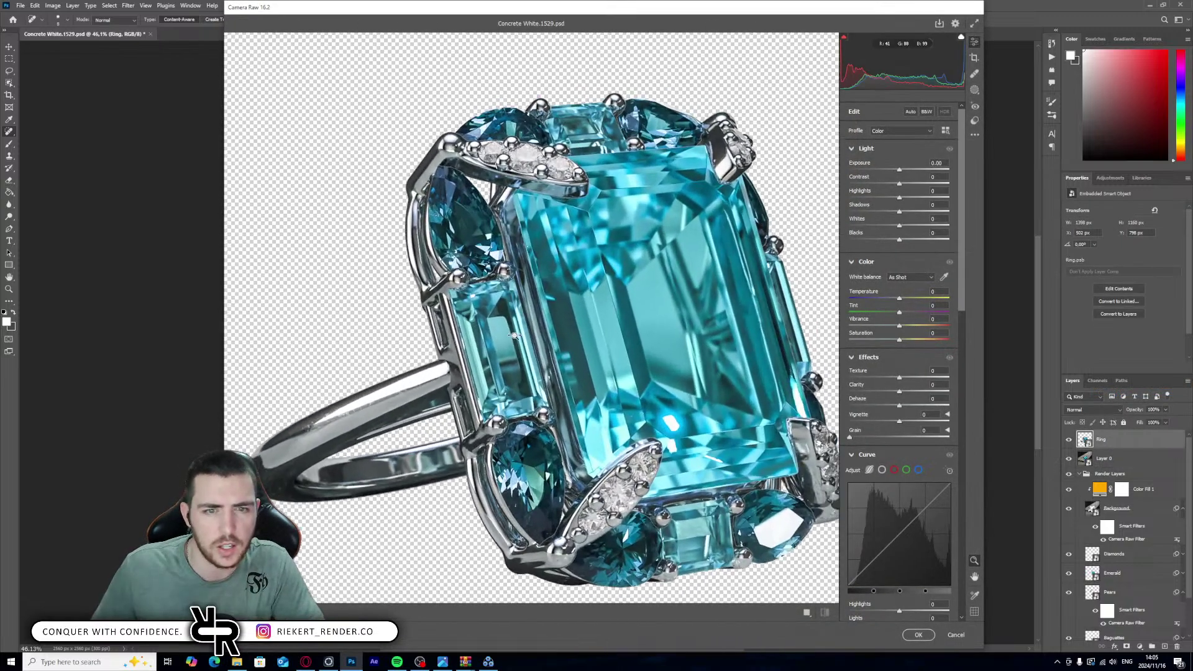
drag(901, 394, 913, 393)
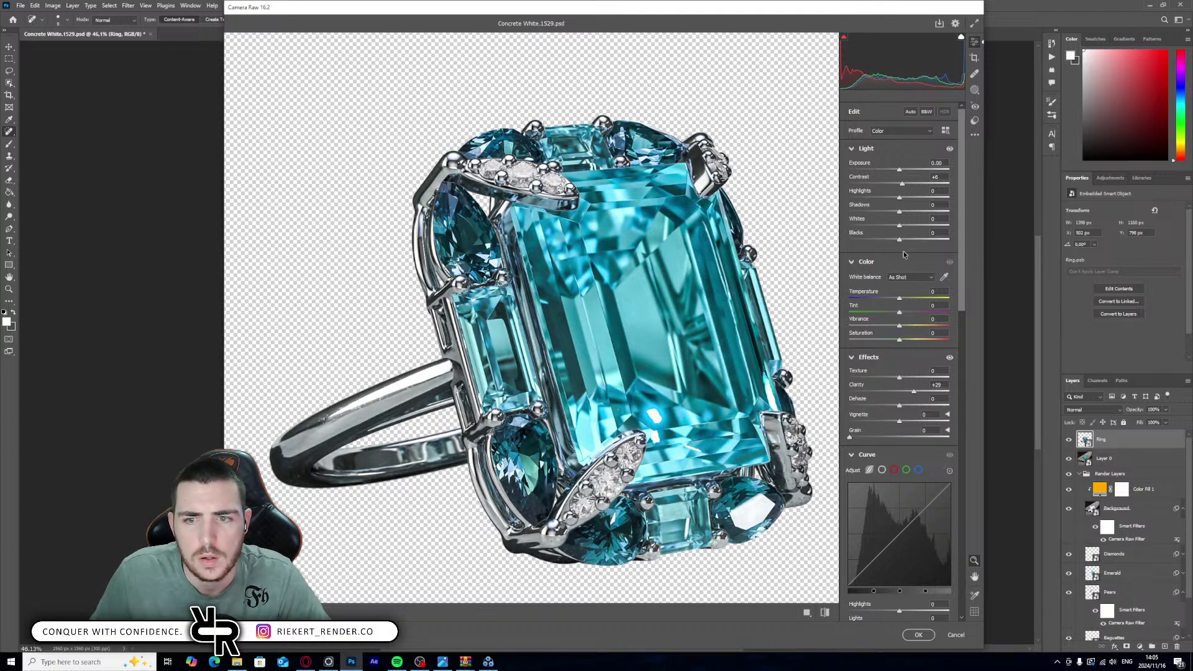
mouse_move(899, 226)
mouse_down()
mouse_move(877, 232)
mouse_move(897, 237)
mouse_move(881, 200)
mouse_move(897, 203)
mouse_up()
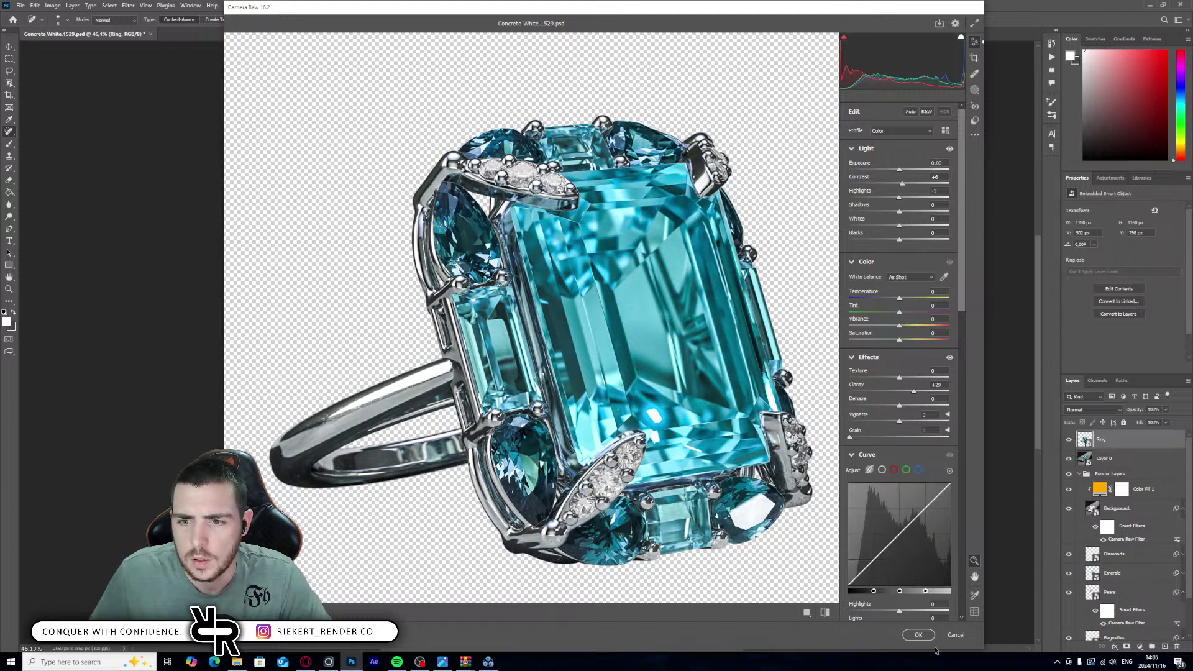
click(918, 635)
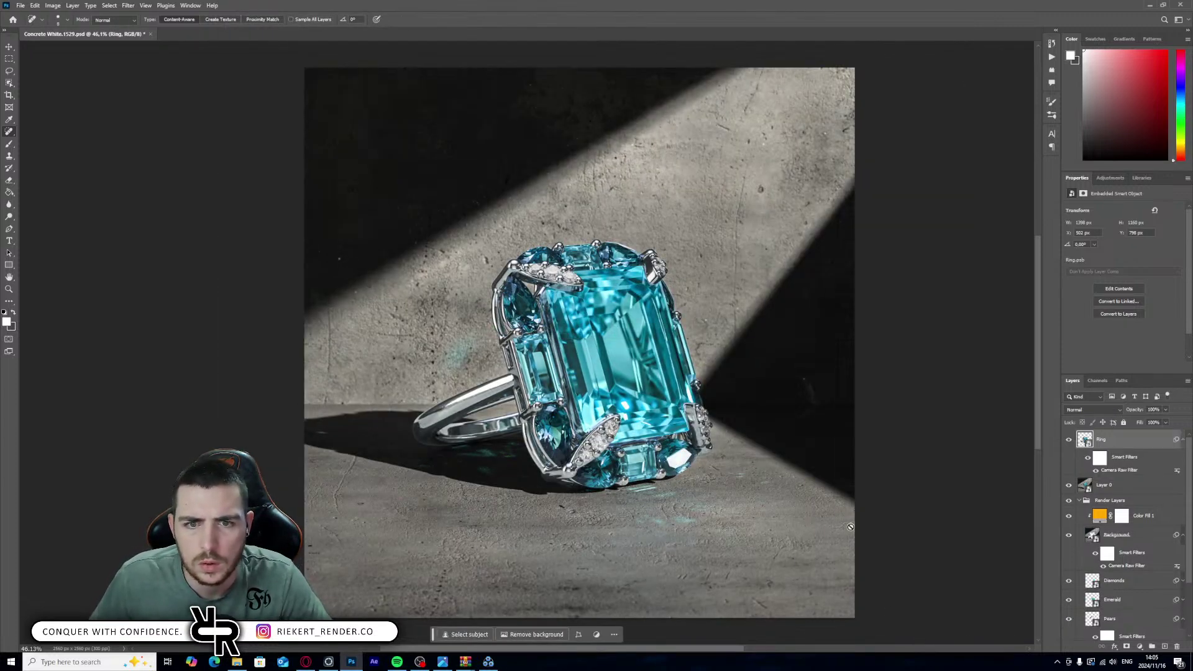
- Edit the Ring layer's Camera Raw Filter, setting Clarity to +2 and Dehaze to +6
double_click(1119, 470)
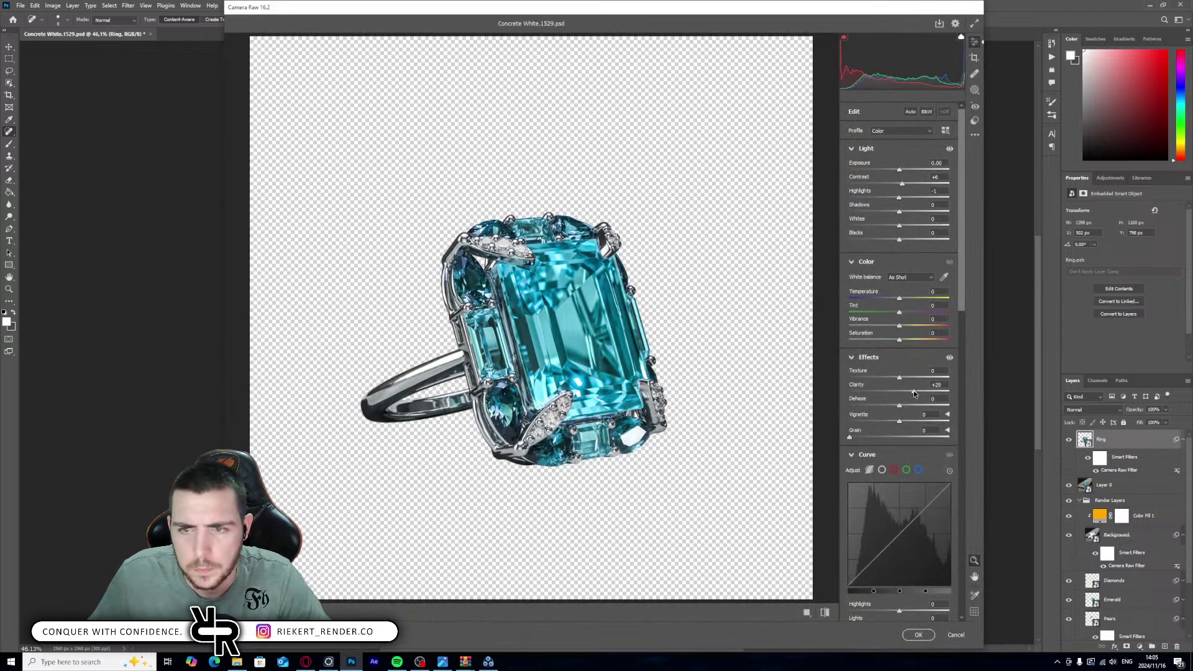
drag(902, 390, 901, 406)
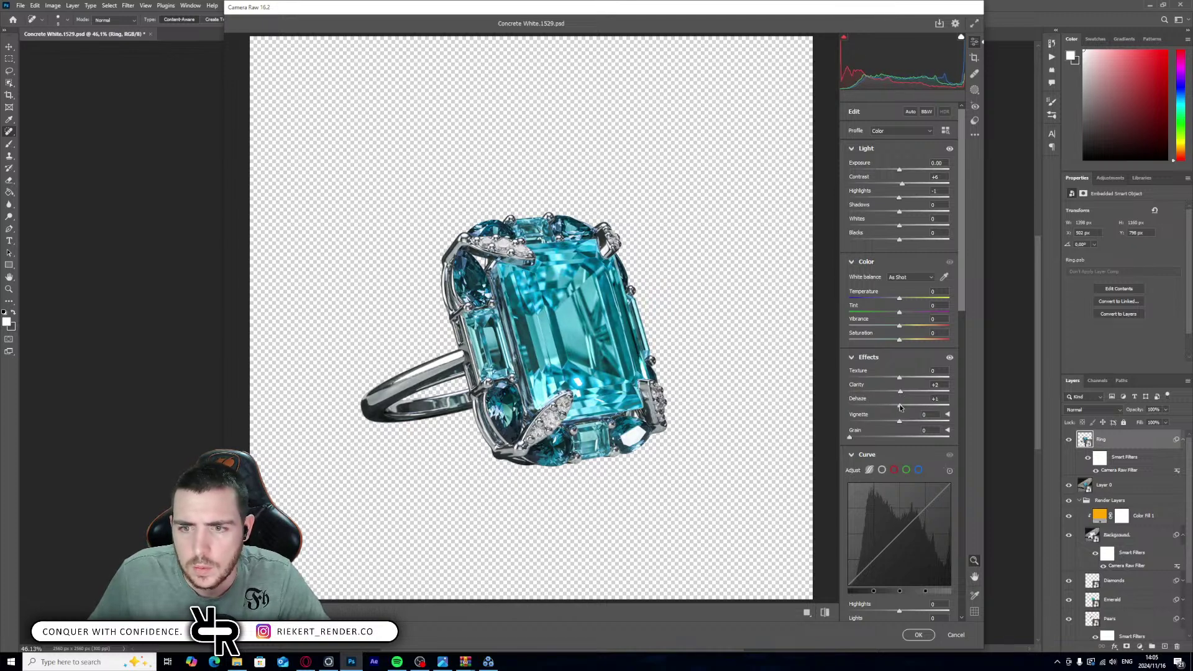
drag(900, 407, 902, 406)
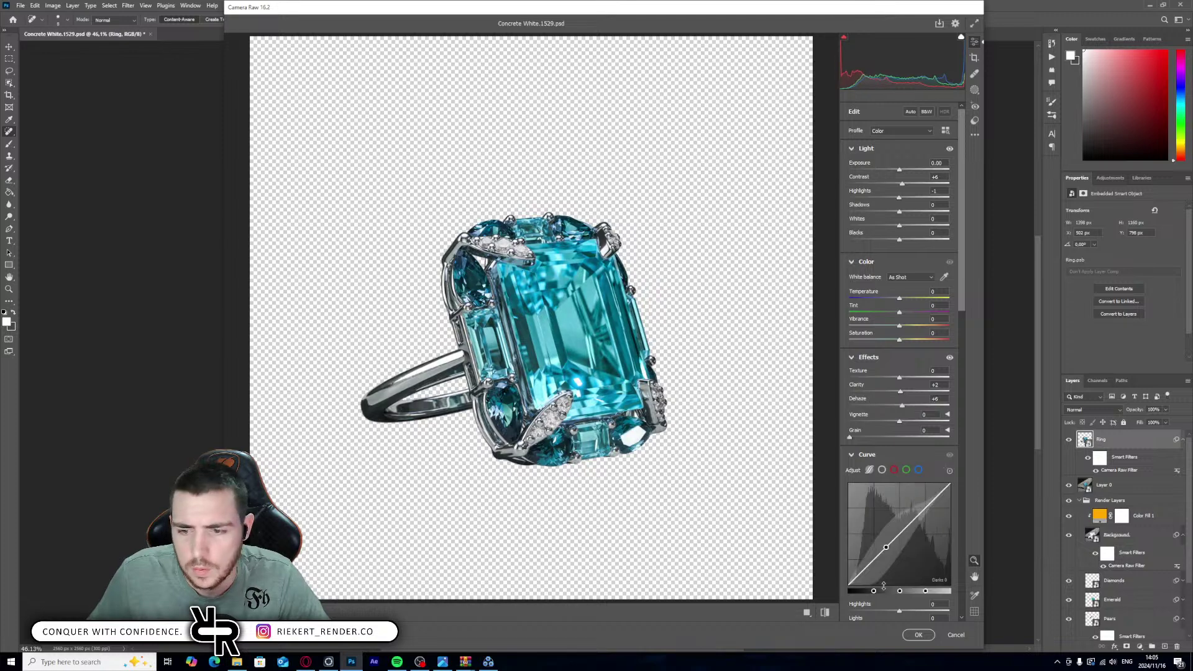
click(917, 634)
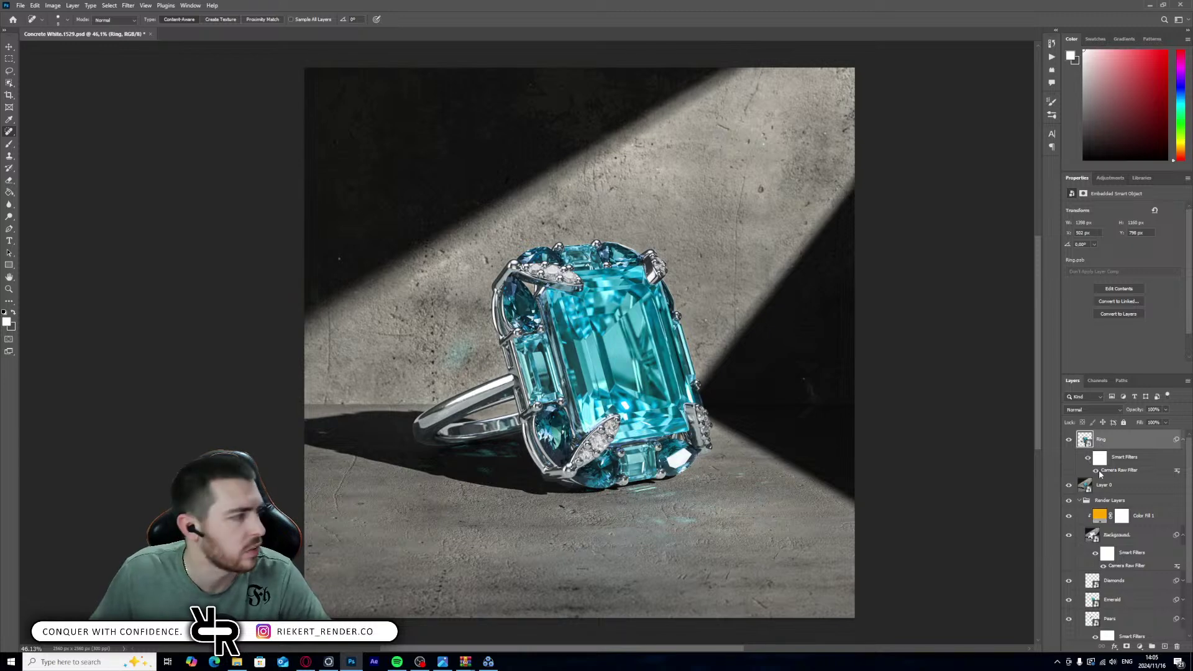
- Raise Dehaze to +8 in the Ring layer's Camera Raw Filter
double_click(1100, 472)
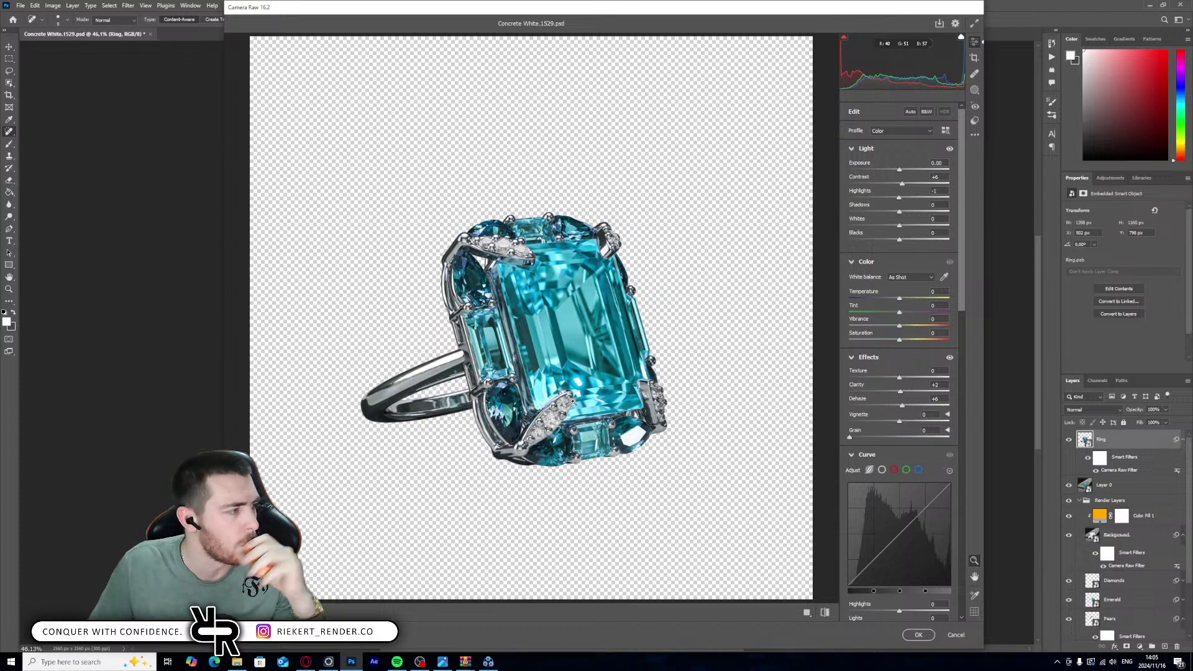
click(903, 401)
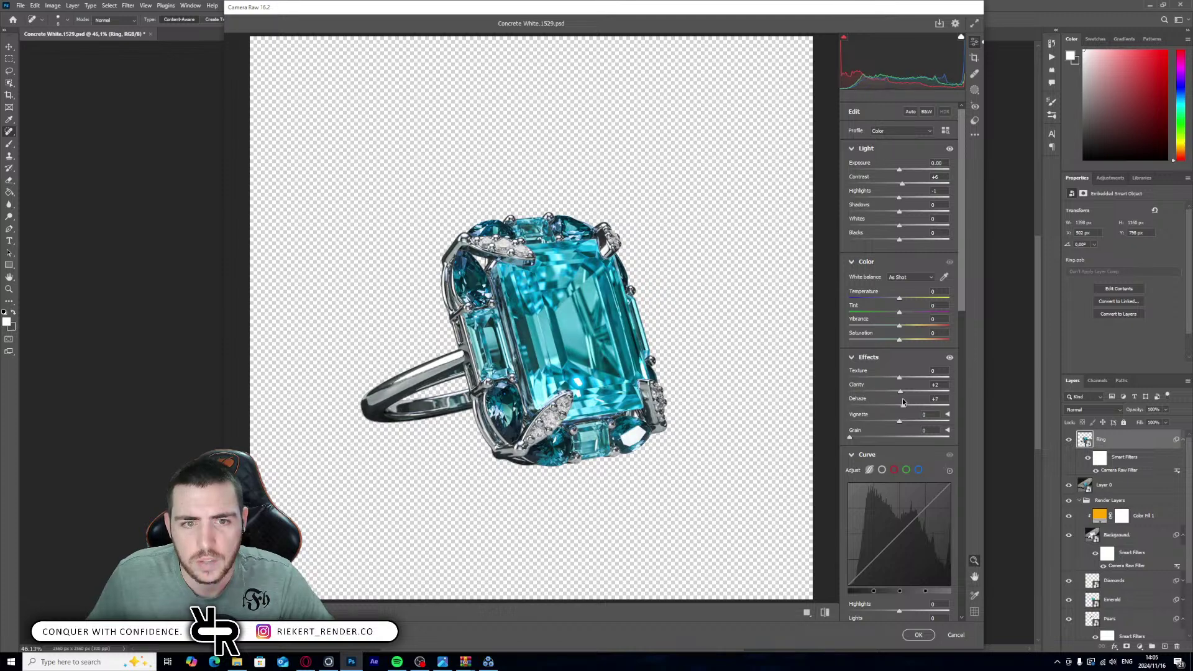
drag(903, 401, 904, 401)
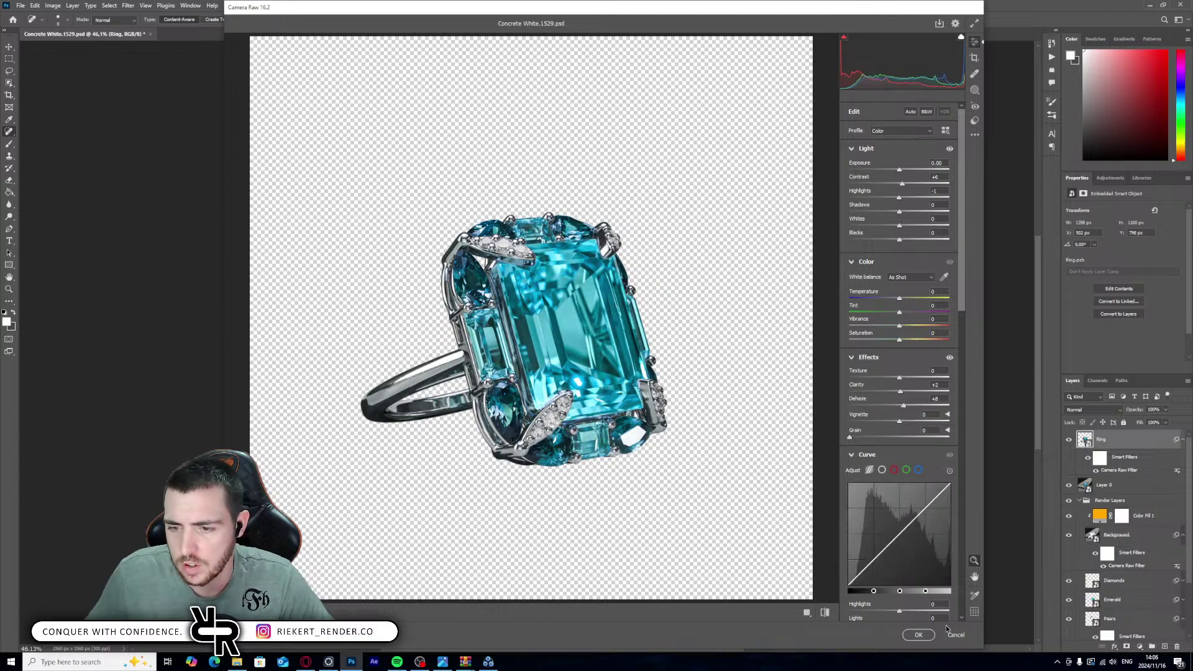
click(926, 634)
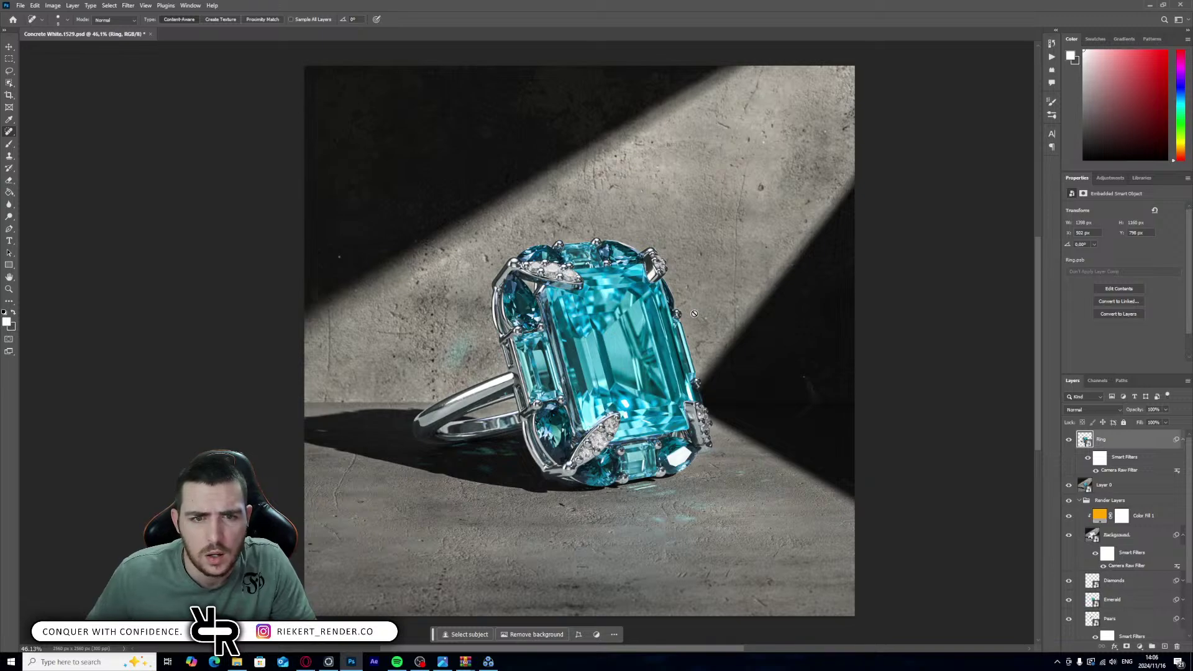
- Stamp the visible layers into a new layer above Ring, and hide the Ring and Layer 0 smart objects
alt+scroll(575, 347, up, 5)
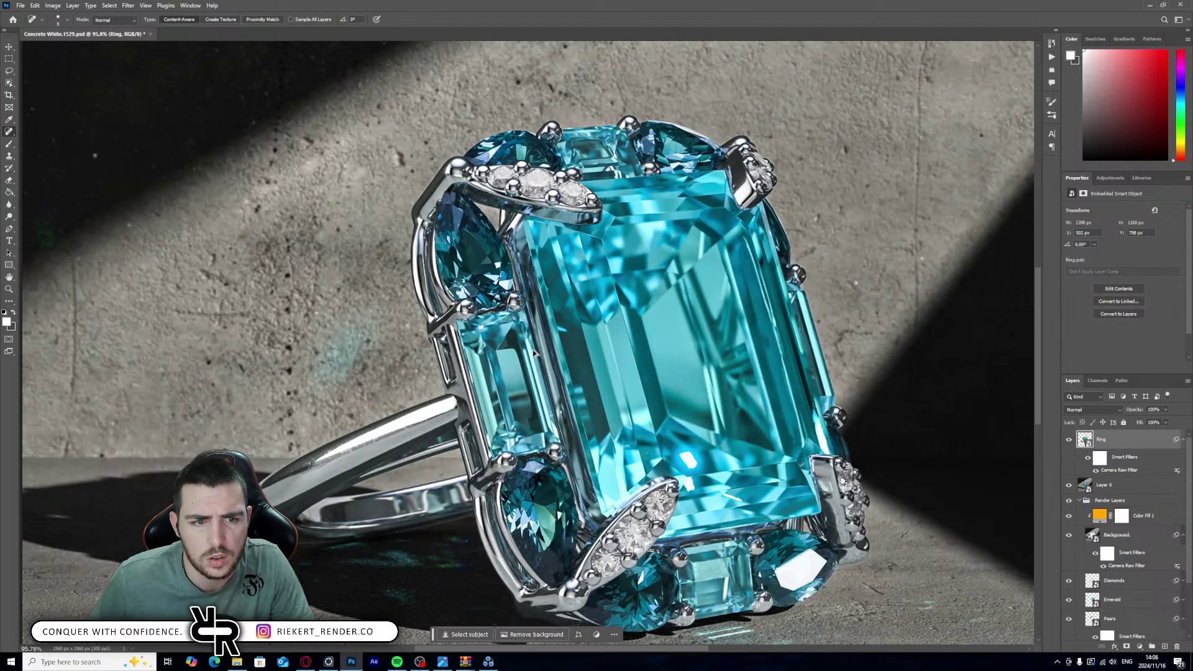
alt+scroll(533, 353, down, 5)
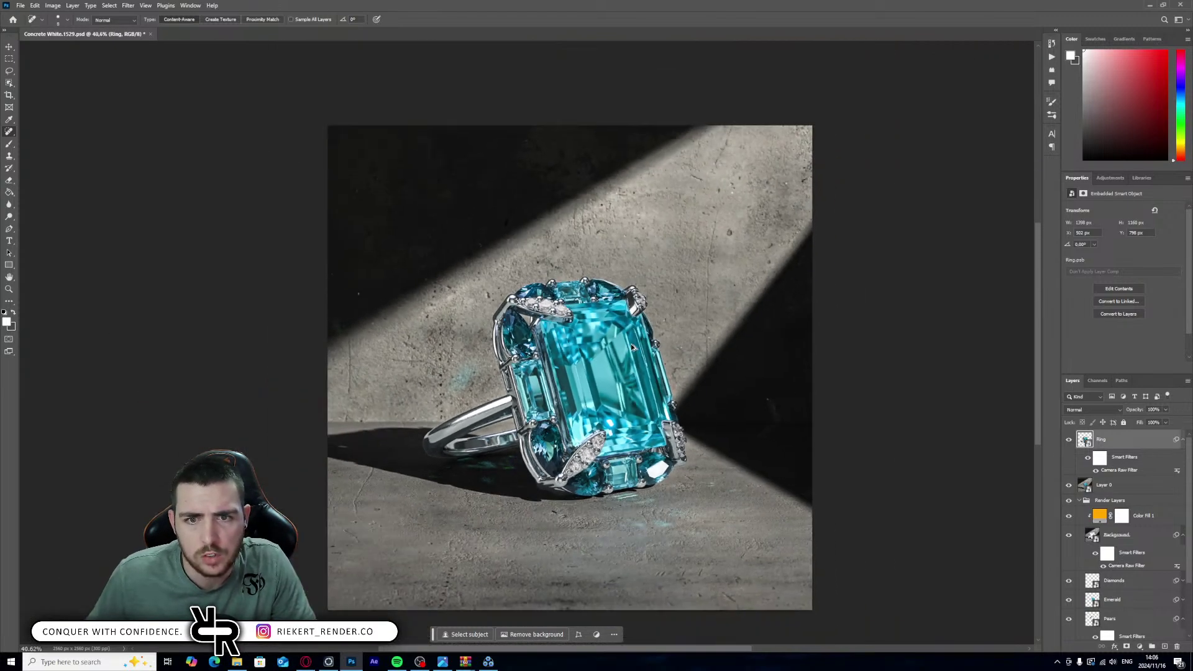
alt+scroll(632, 346, up, 1)
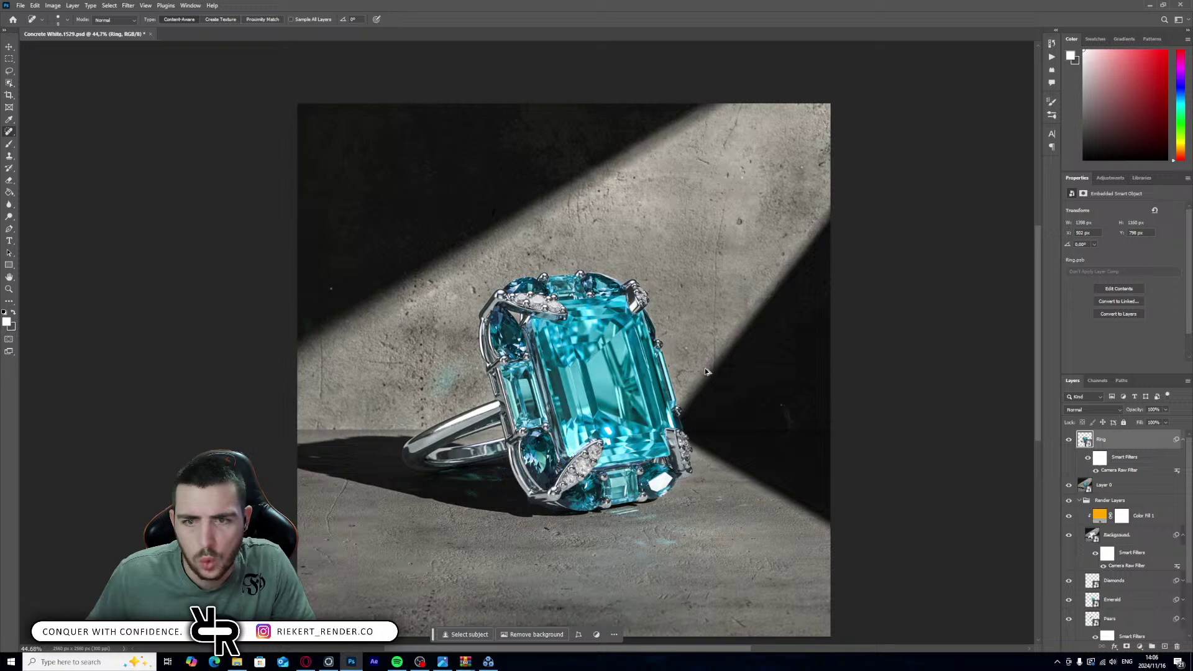
key(ctrl+shift+alt+e)
right_click(1103, 441)
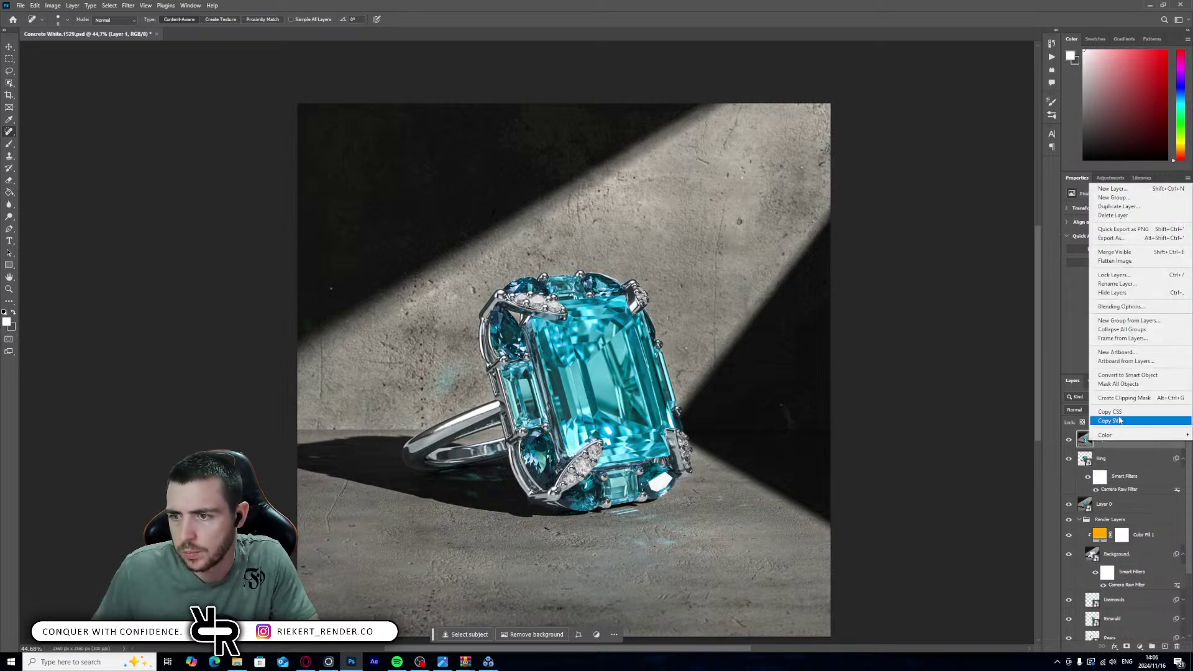
click(1105, 446)
drag(1069, 460, 1069, 507)
- Convert the new stamped layer to a smart object and rename it Final Image
right_click(1105, 441)
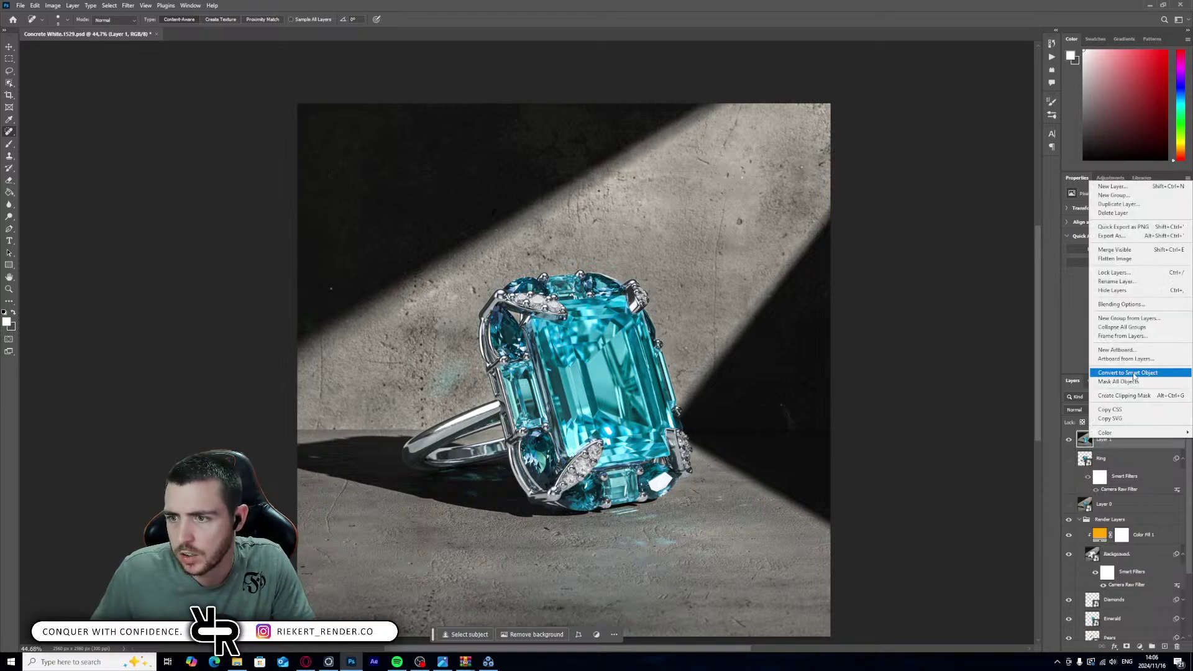
click(1113, 373)
double_click(1111, 441)
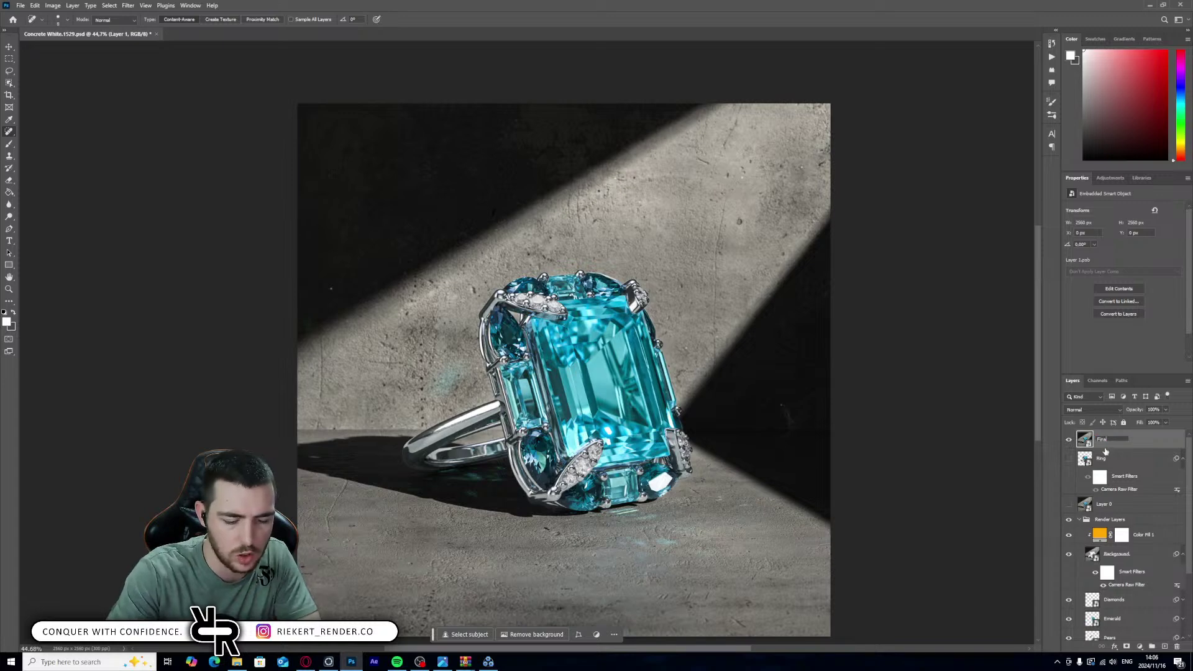
text(Final Image)
key(Return)
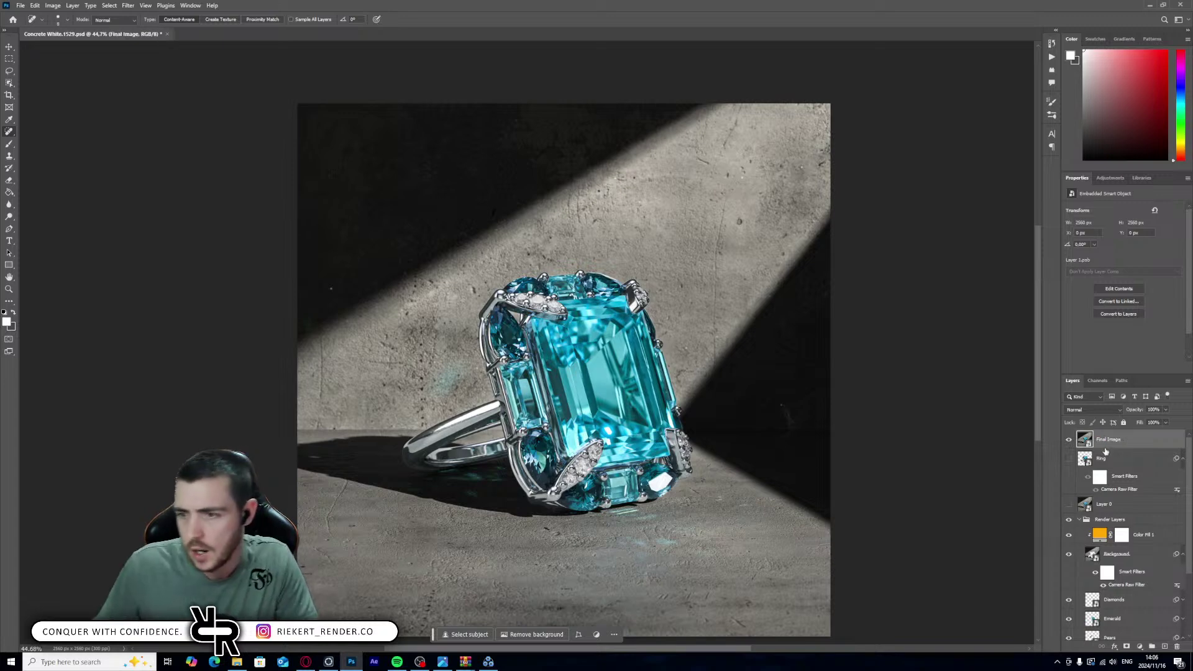
right_click(1099, 437)
click(1125, 448)
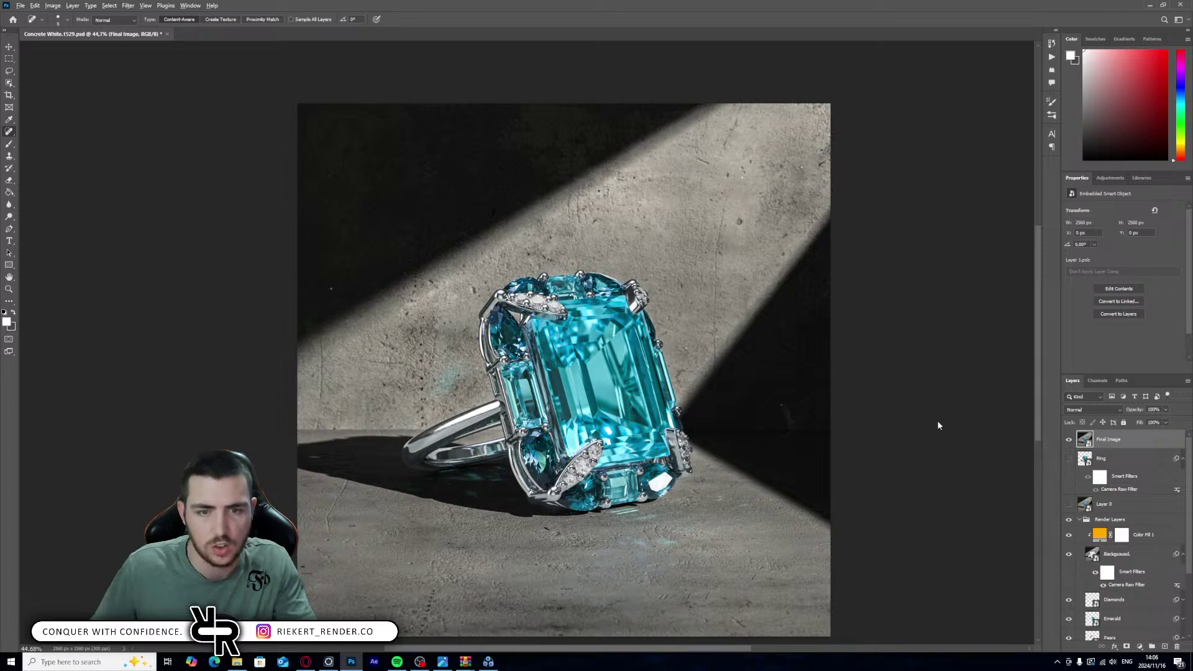
- Enable Lens Blur in Camera Raw on the Final Image layer and narrow the focal range around the ring using the depth visualization
key(ctrl+shift+a)
scroll(921, 534, down, 15)
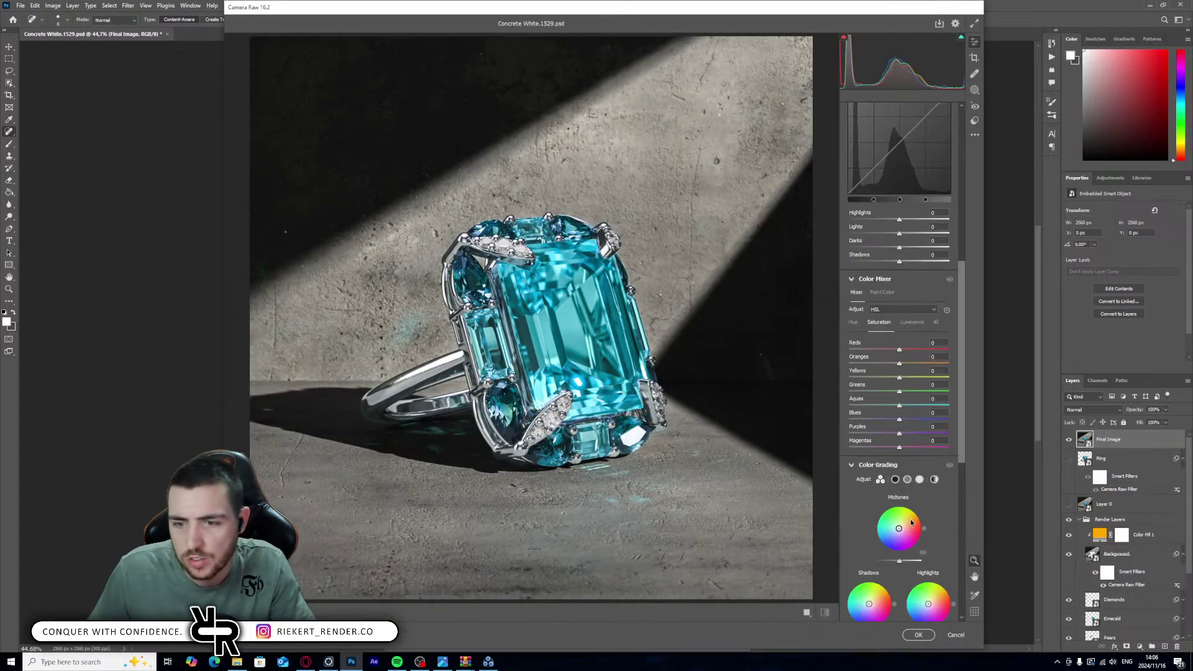
click(852, 496)
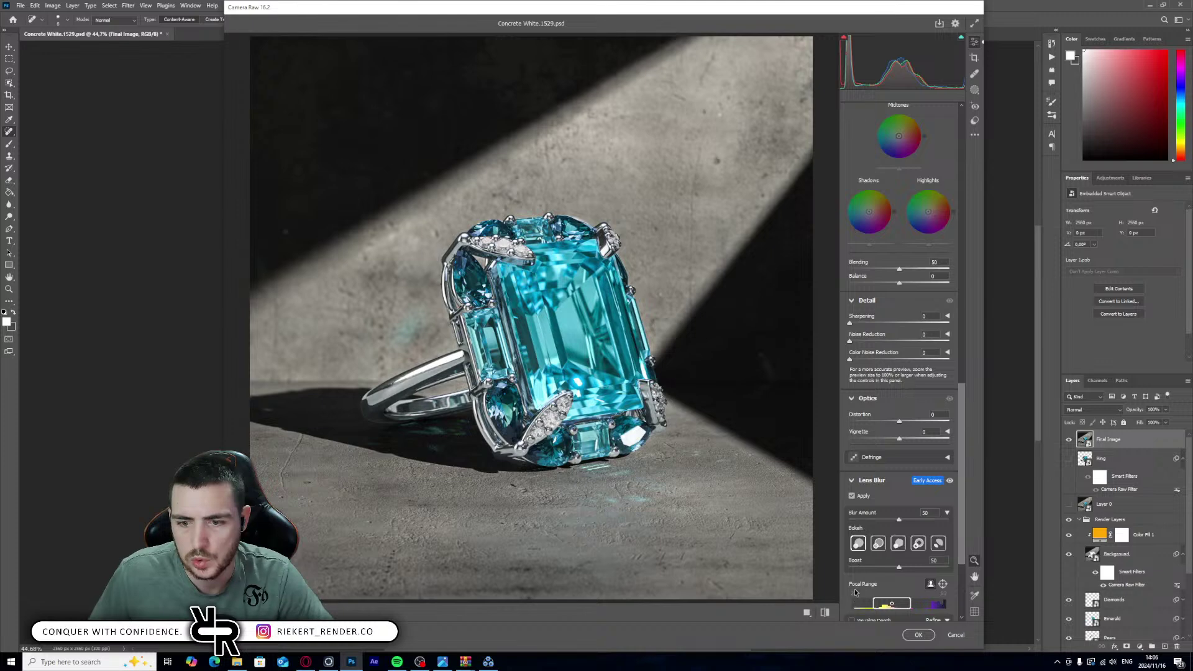
scroll(855, 592, down, 3)
click(852, 476)
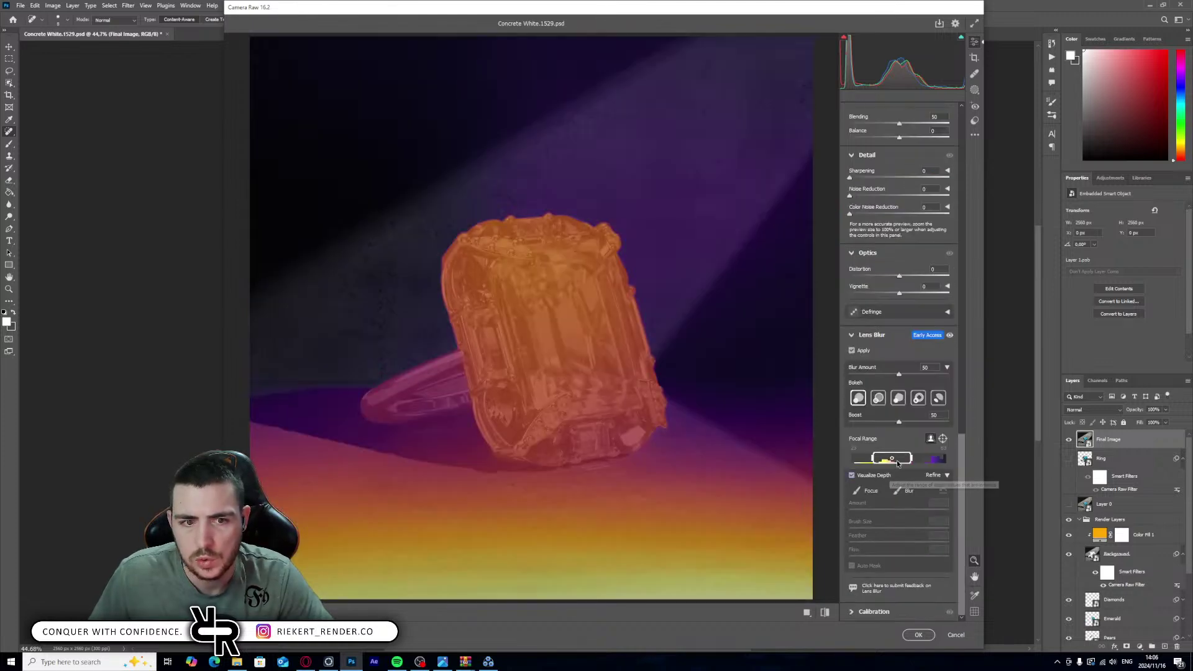
drag(911, 459, 908, 459)
click(852, 475)
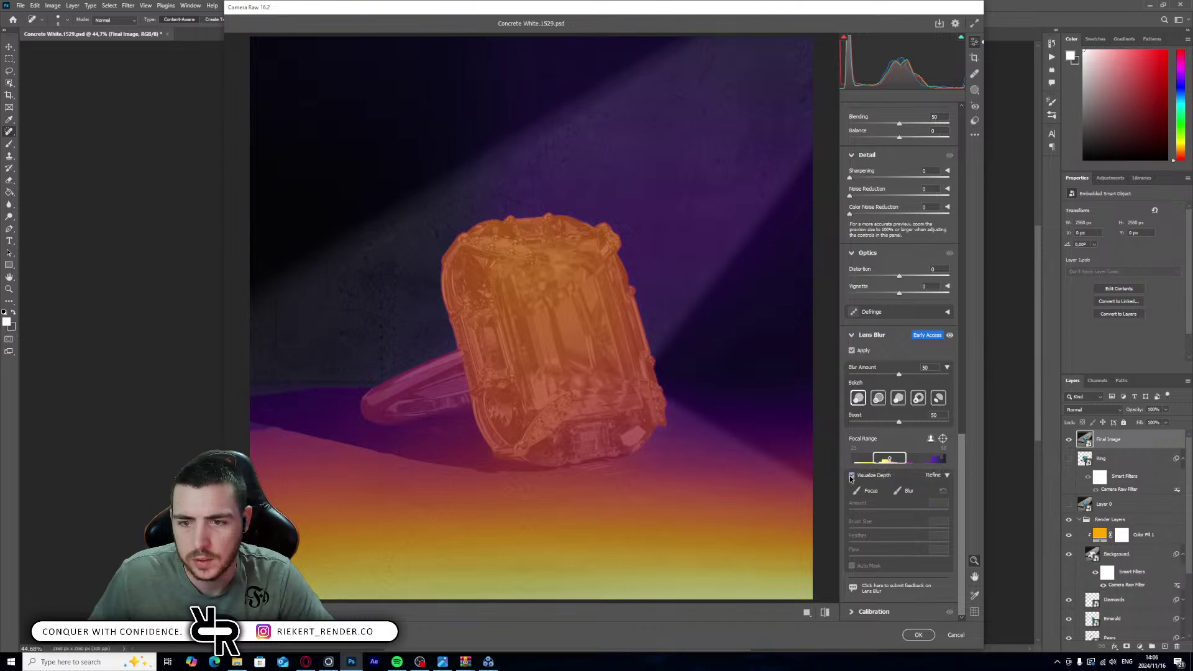
- Set the Lens Blur amount to 68 and the bokeh boost to 62, and apply the filter to Final Image
drag(900, 374, 923, 375)
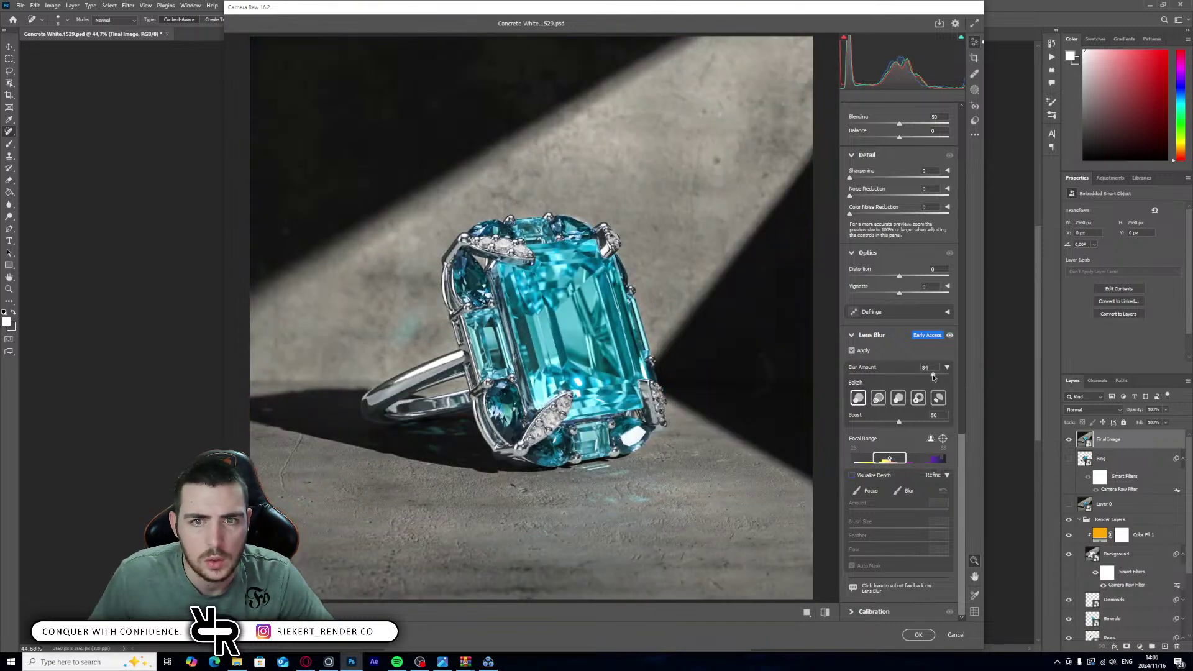
drag(932, 377, 917, 375)
mouse_move(900, 422)
mouse_down()
mouse_move(929, 421)
mouse_move(911, 422)
mouse_up()
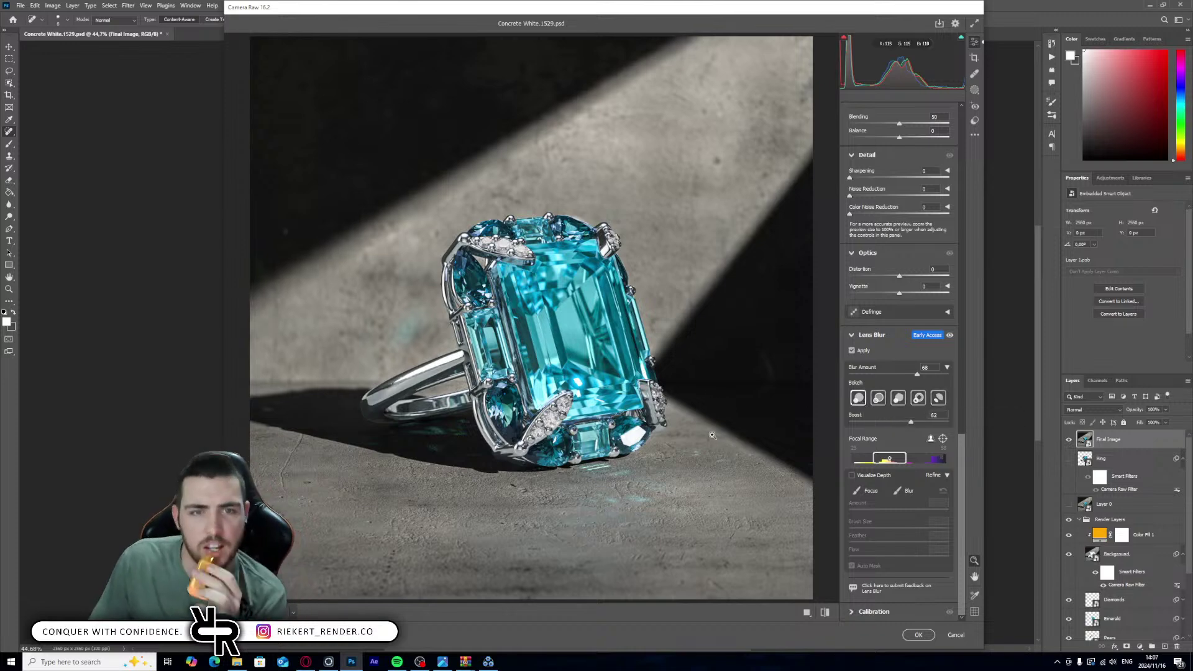
click(918, 635)
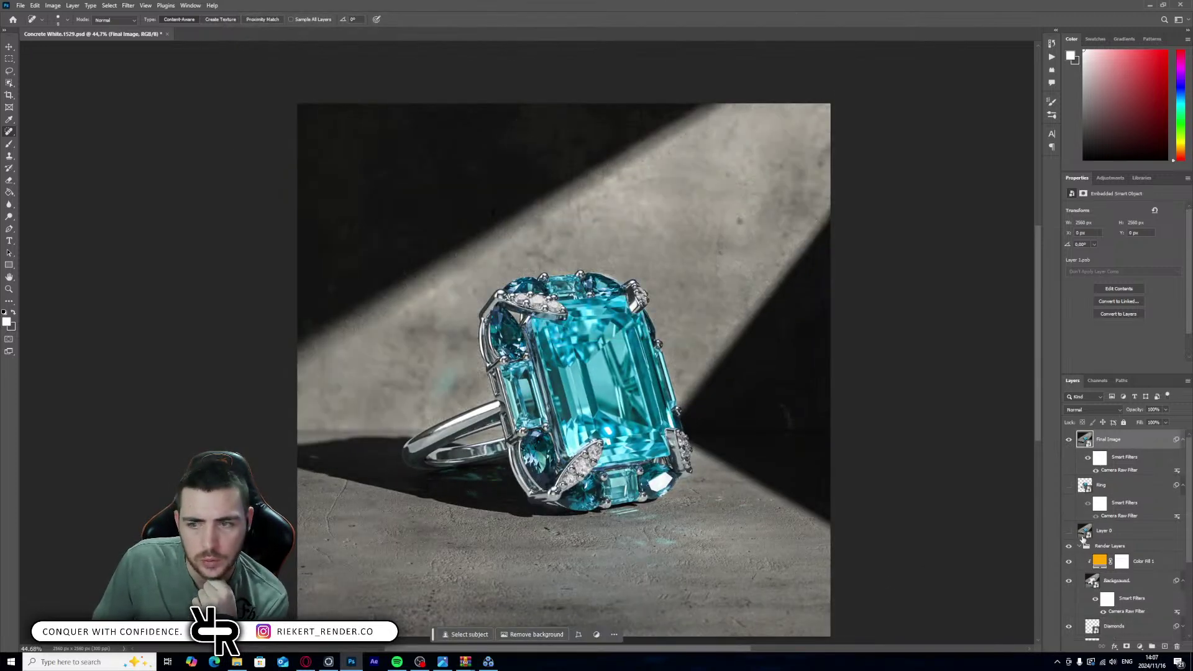
- Toggle the smart filters on Final Image to compare the picture with and without the lens blur
click(1088, 460)
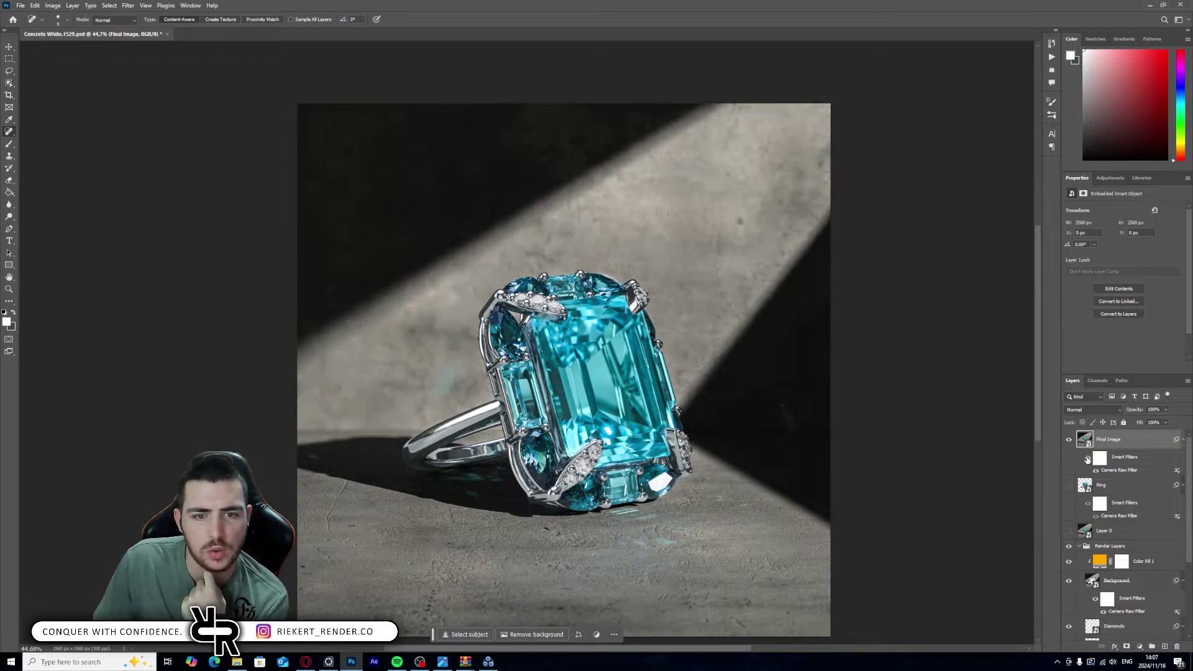
click(1088, 460)
click(1088, 460)
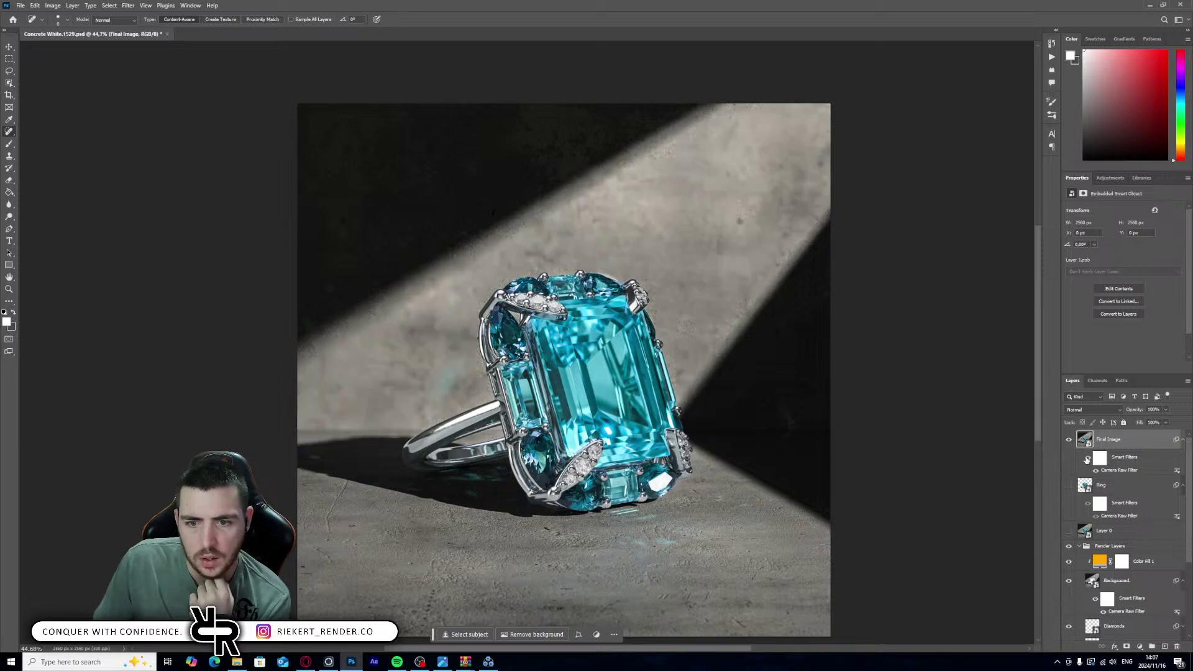
click(1088, 460)
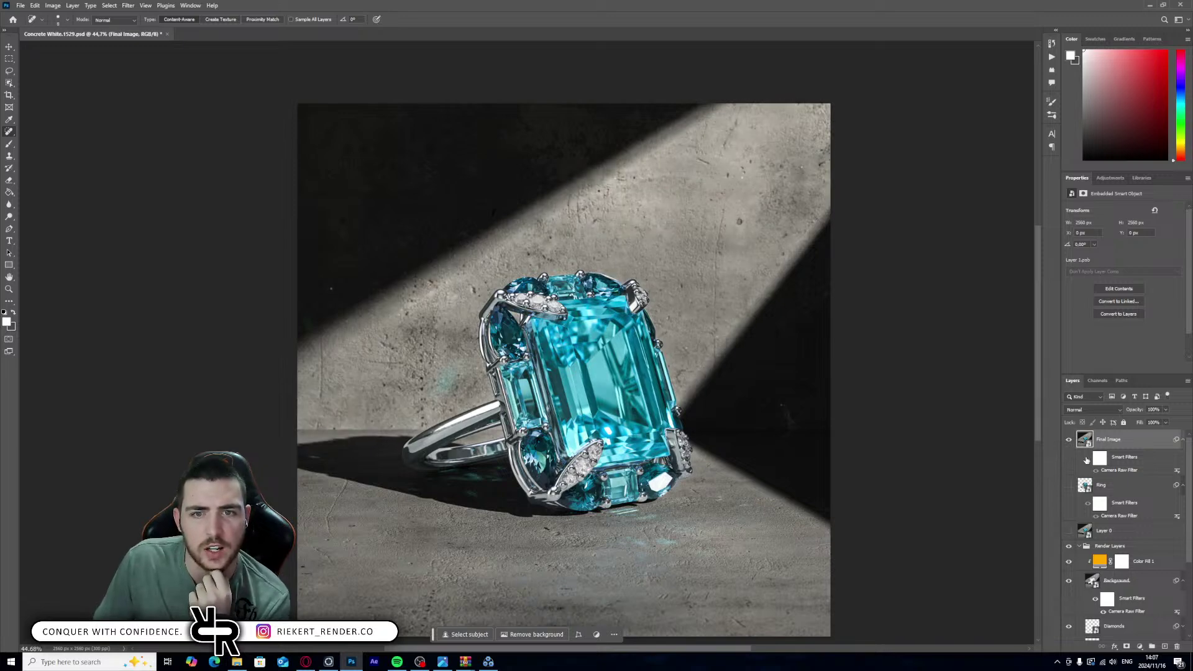
click(1087, 460)
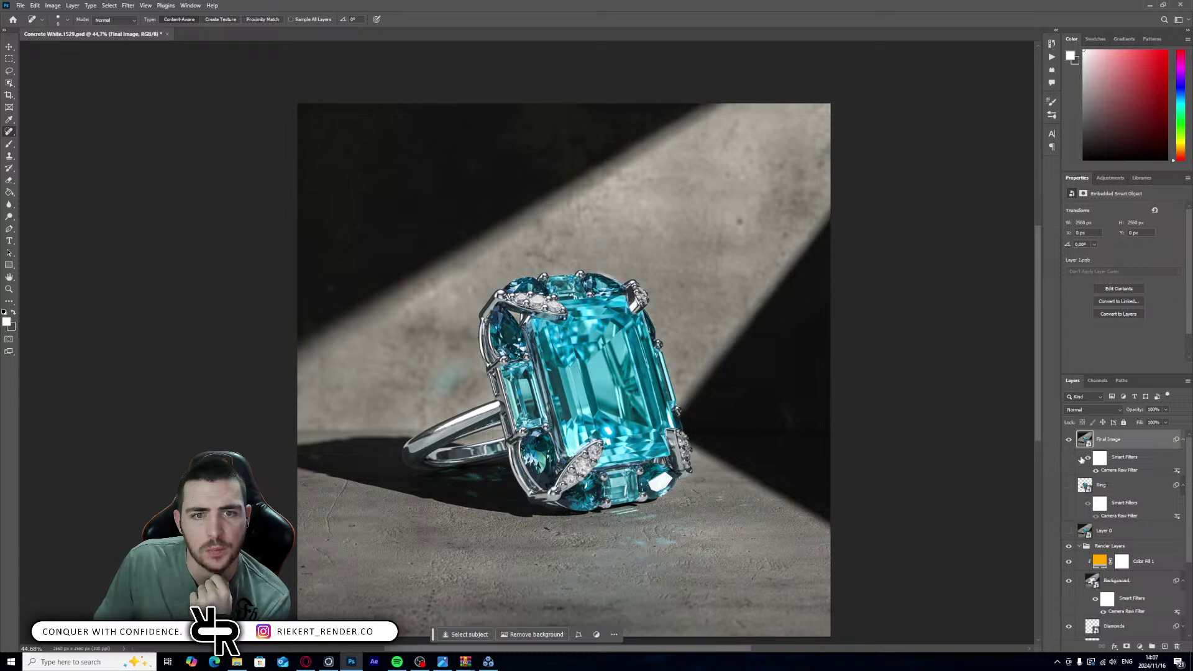
- Reopen the Camera Raw filter on Final Image, reduce the Lens Blur amount to 39, and apply it
double_click(1119, 470)
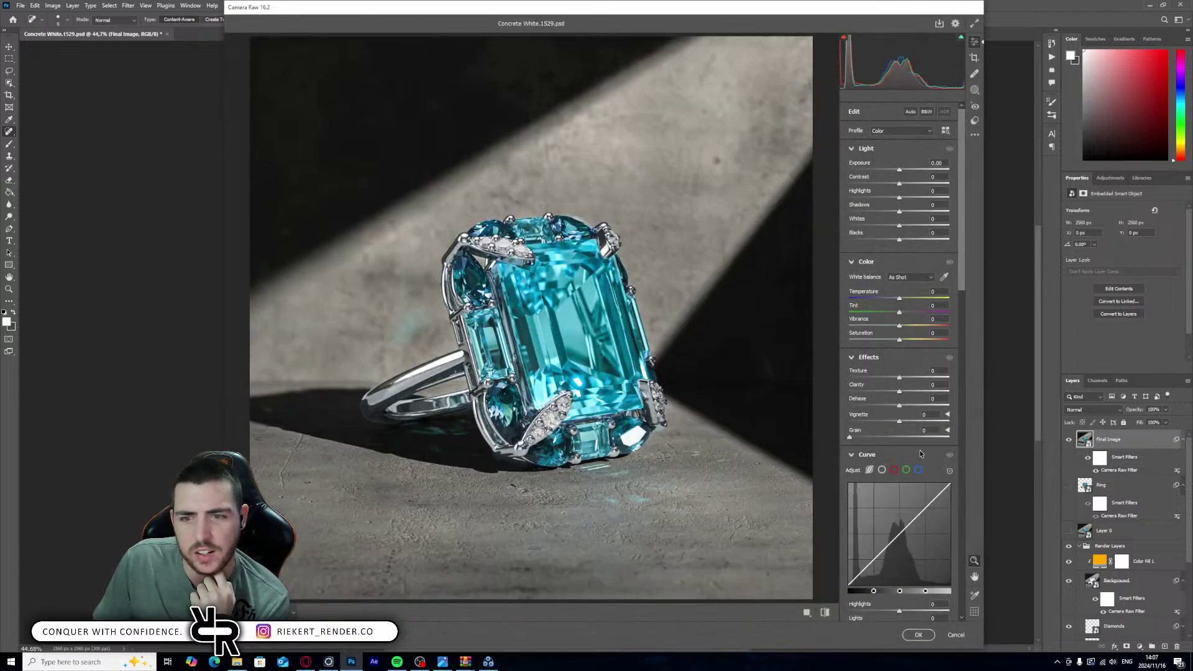
scroll(924, 454, down, 10)
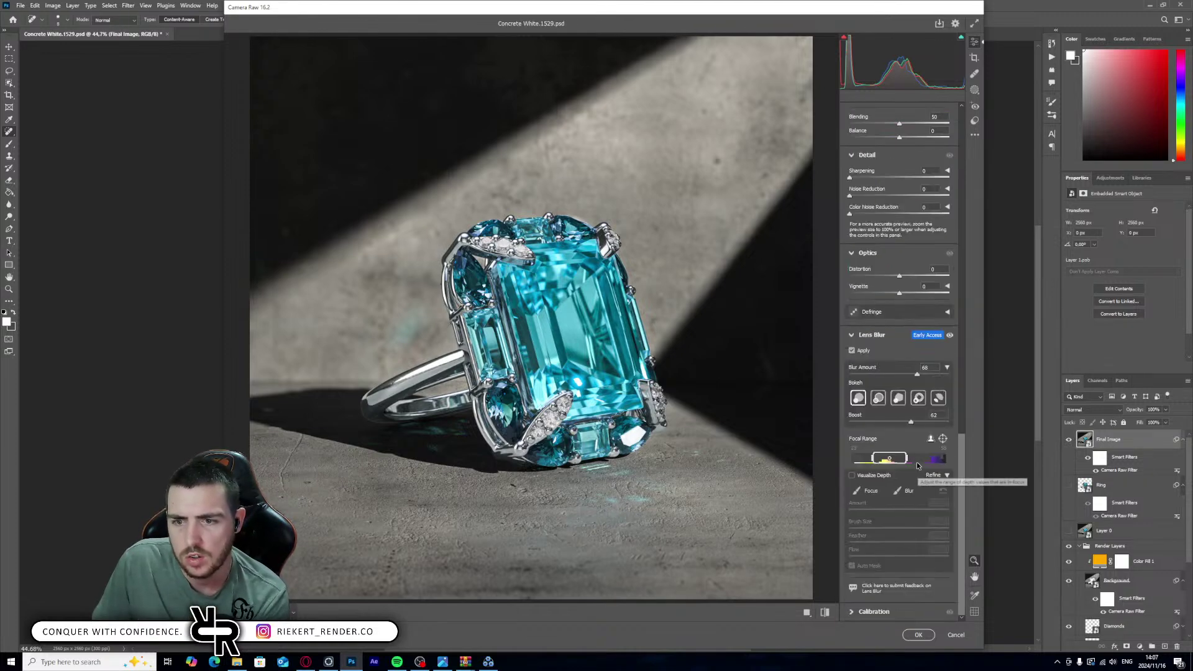
drag(917, 374, 891, 376)
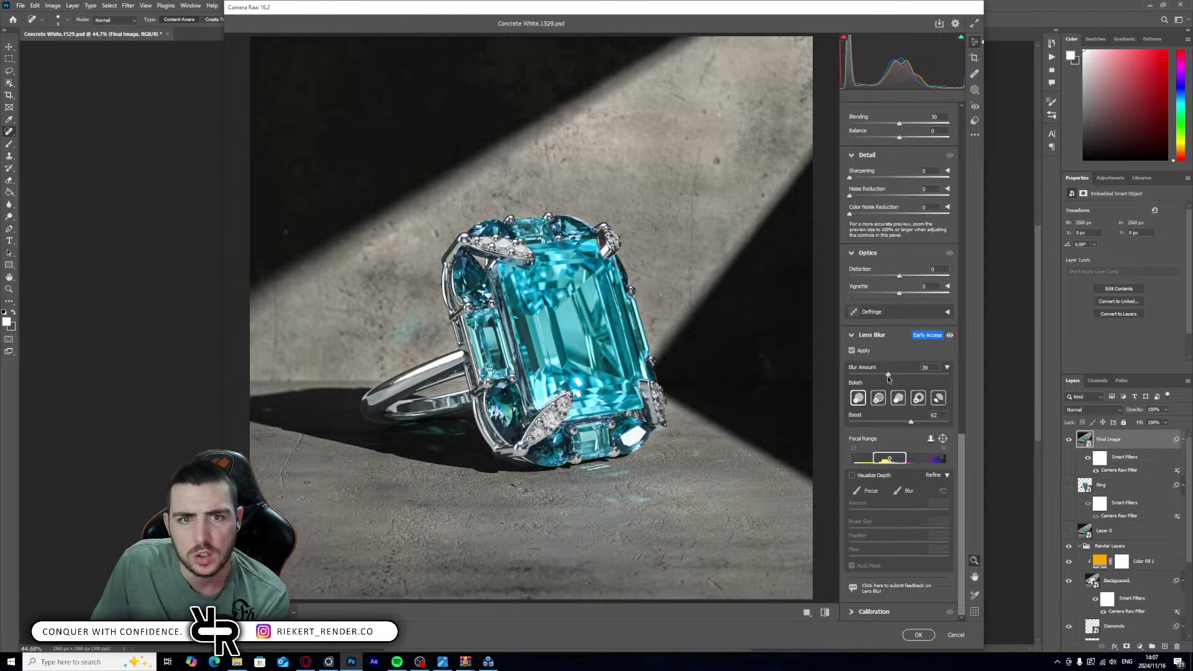
click(918, 635)
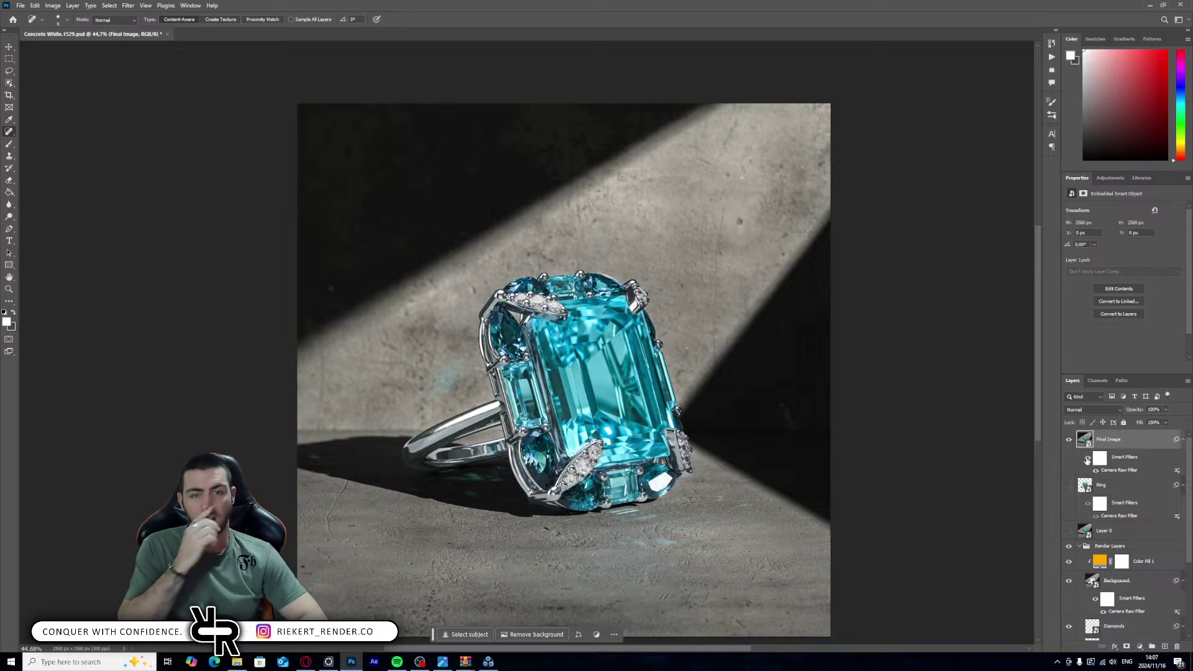
- Inspect the blurred ring image, and place Reference.jpg side by side with the Photoshop document for comparison
scroll(689, 320, down, 1)
alt+scroll(602, 276, up, 3)
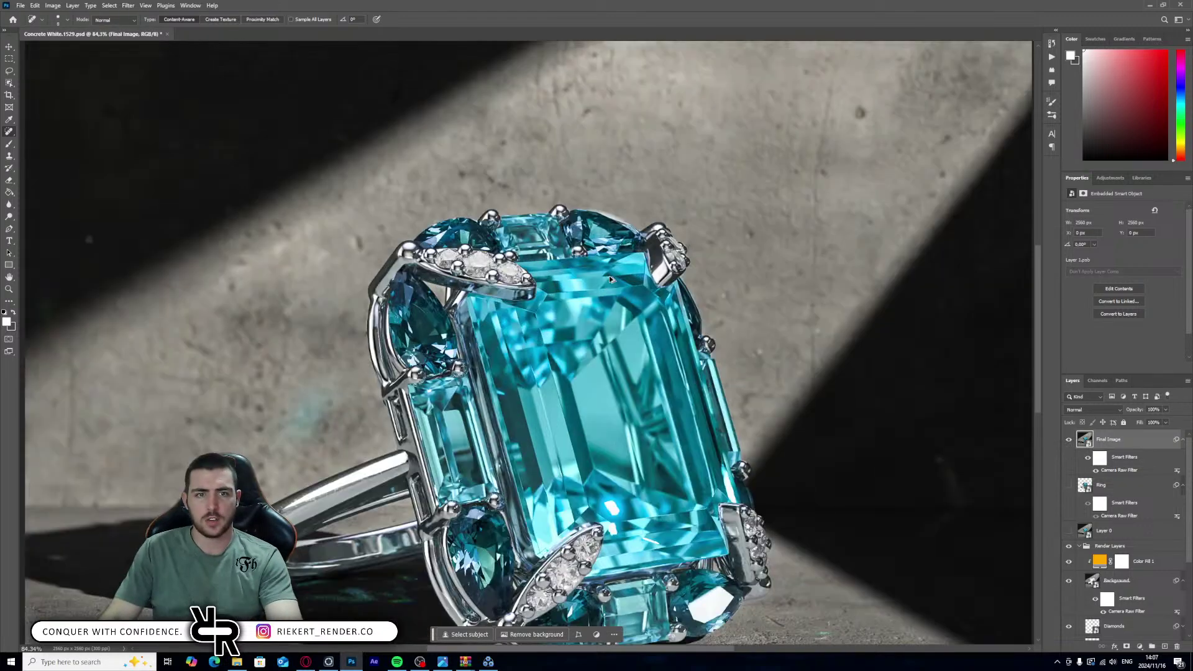
alt+scroll(603, 250, down, 2)
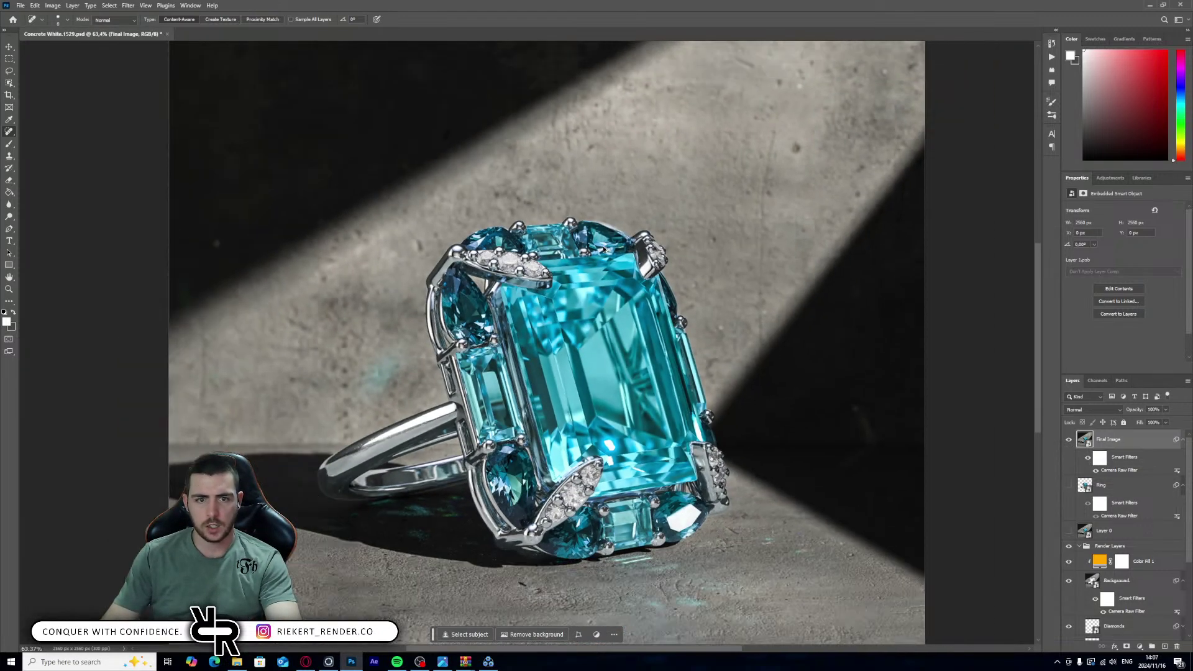
alt+scroll(603, 250, down, 3)
drag(603, 250, 602, 264)
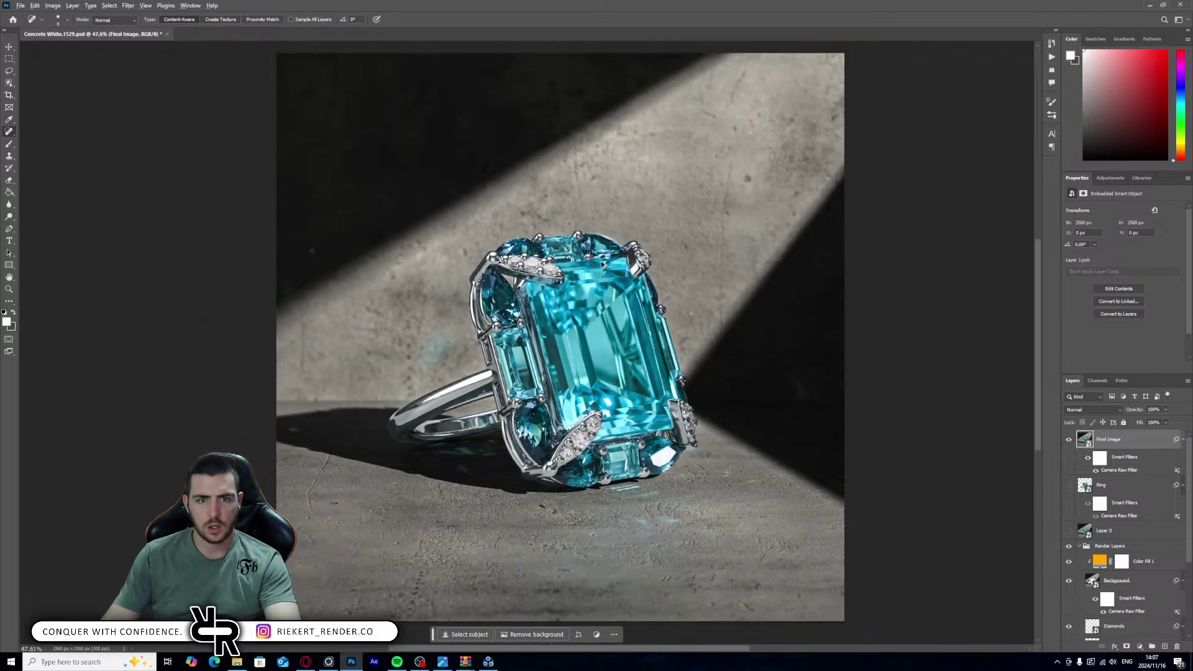
click(443, 662)
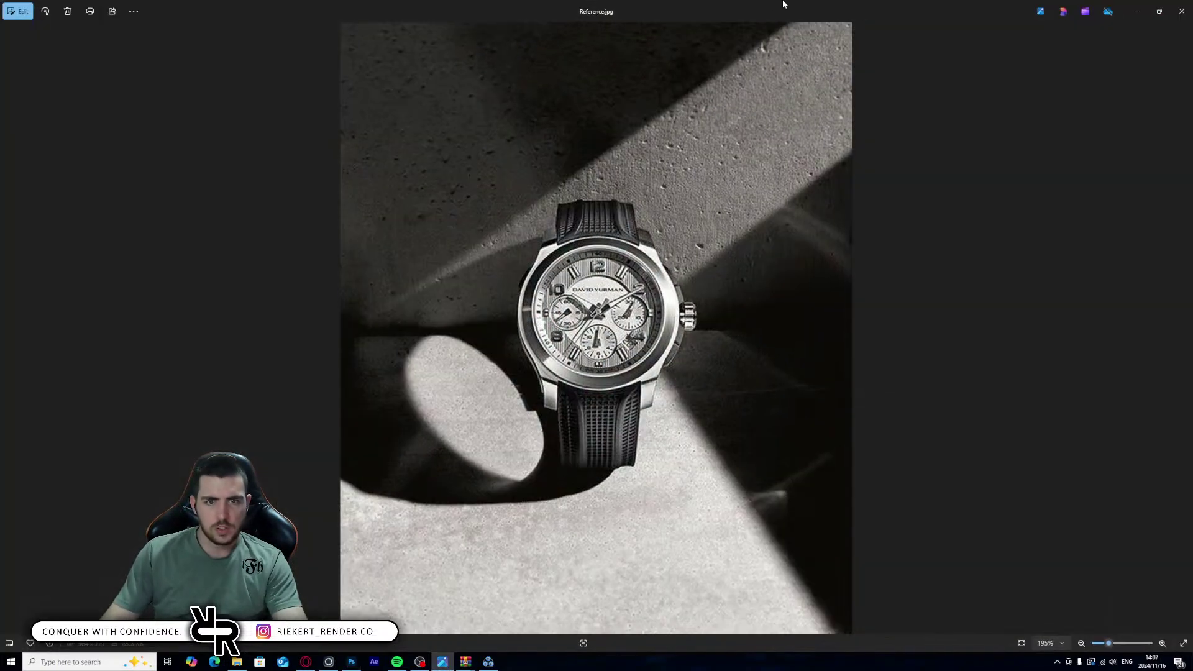
drag(750, 8, 0, 182)
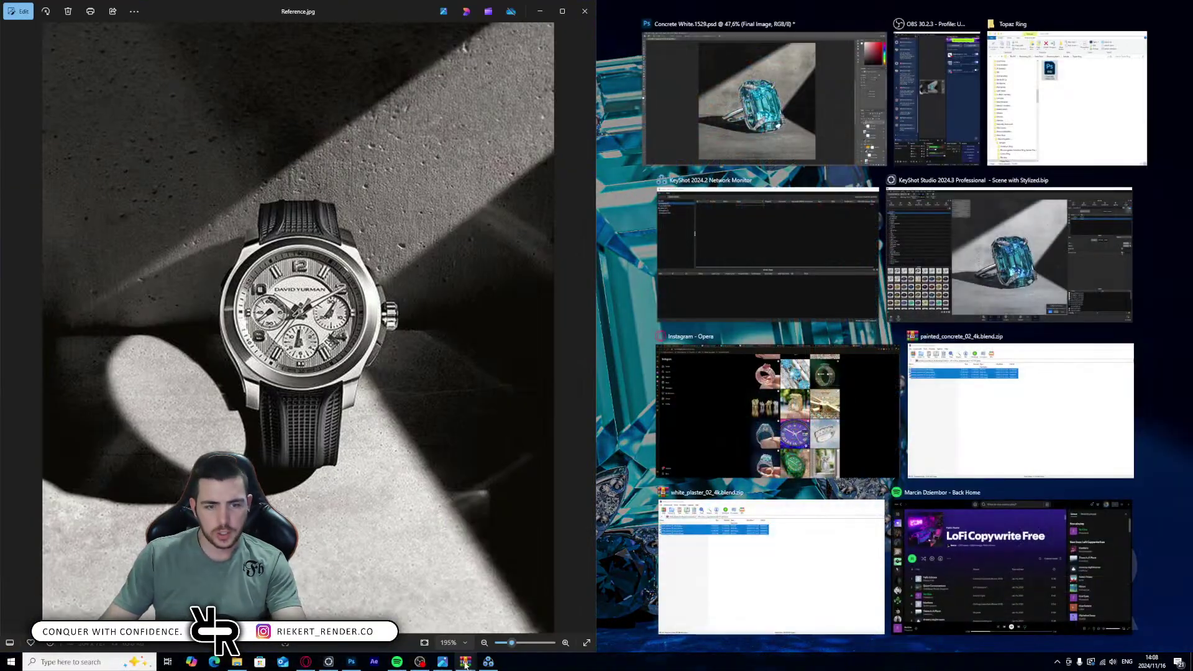
click(834, 124)
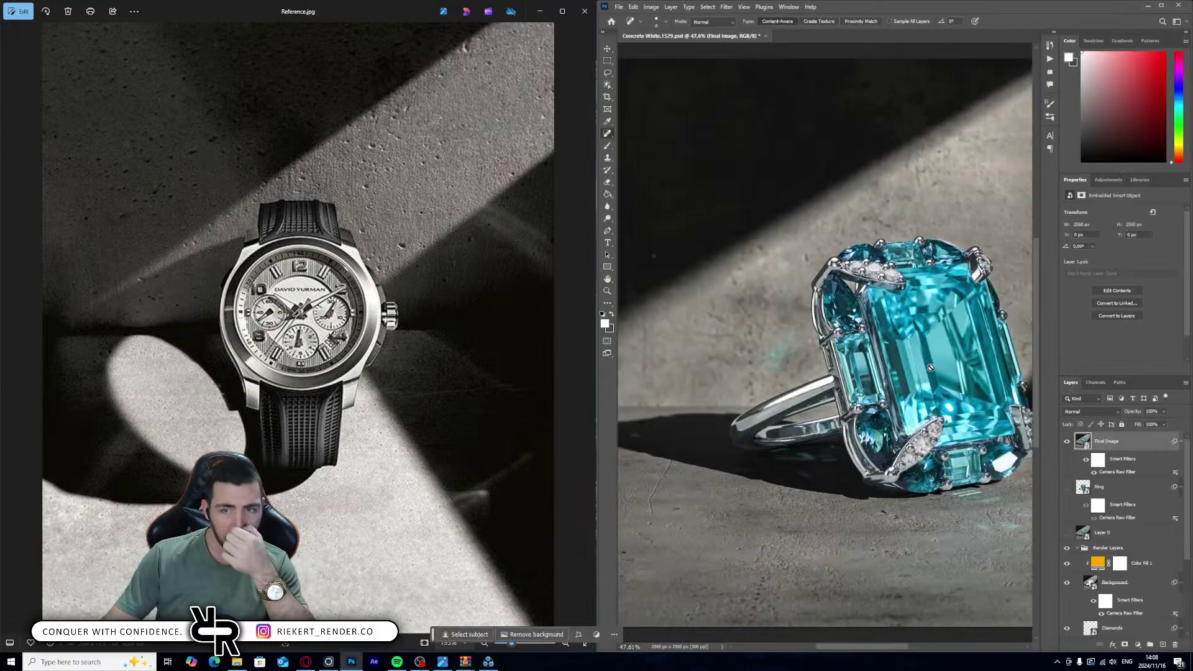
scroll(887, 349, right, 5)
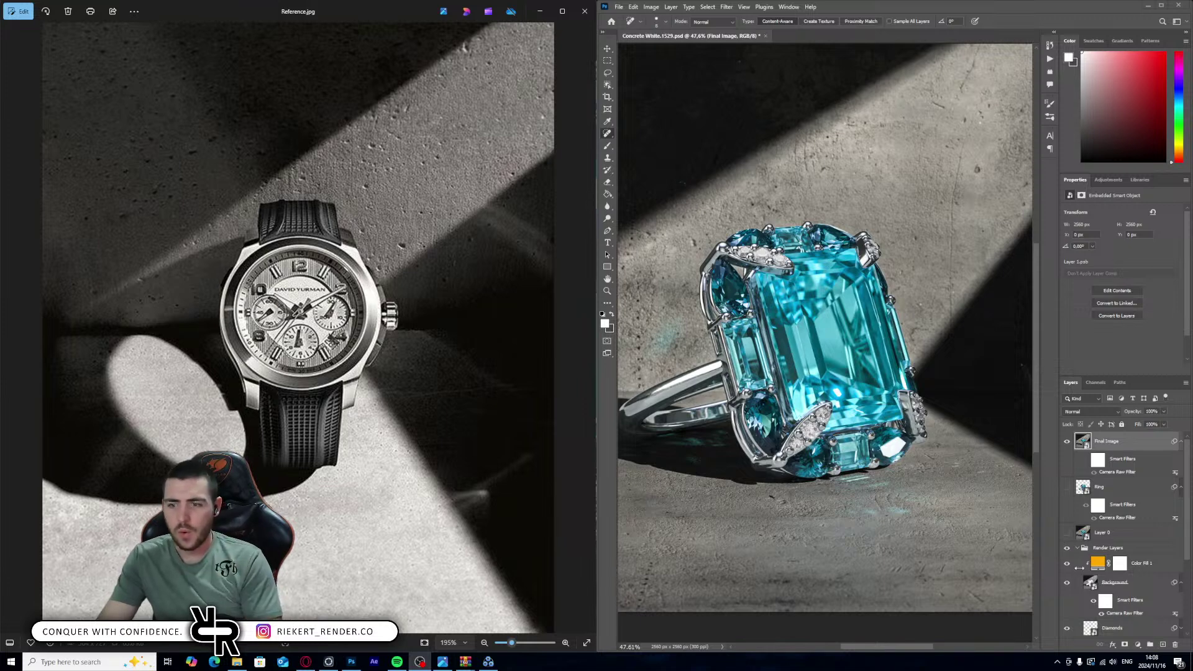
- Toggle the visibility of Final Image and the Color Fill 1 layer to compare the background tint against the watch reference
click(1068, 442)
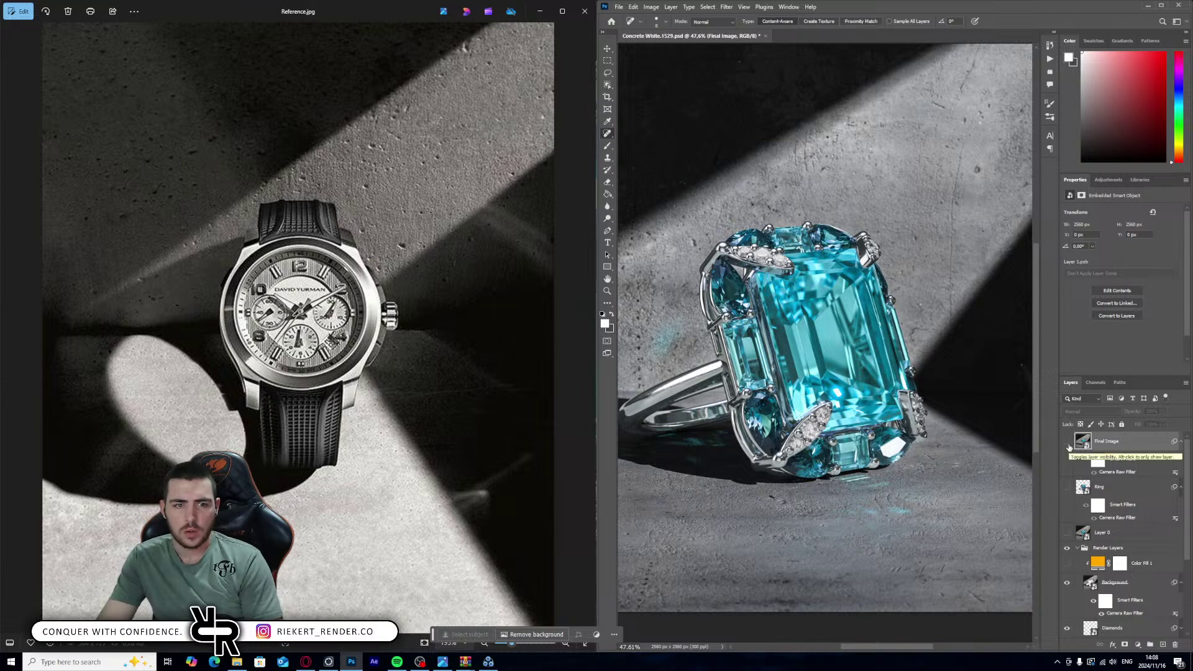
click(1068, 444)
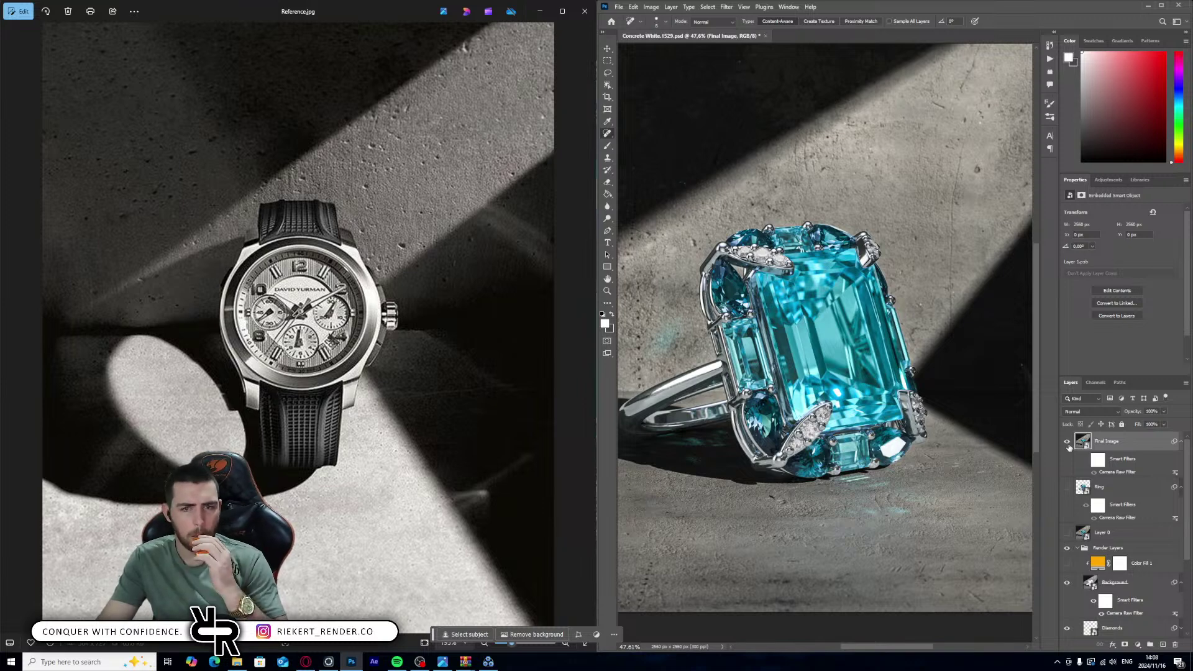
click(1068, 442)
click(1068, 442)
click(1068, 443)
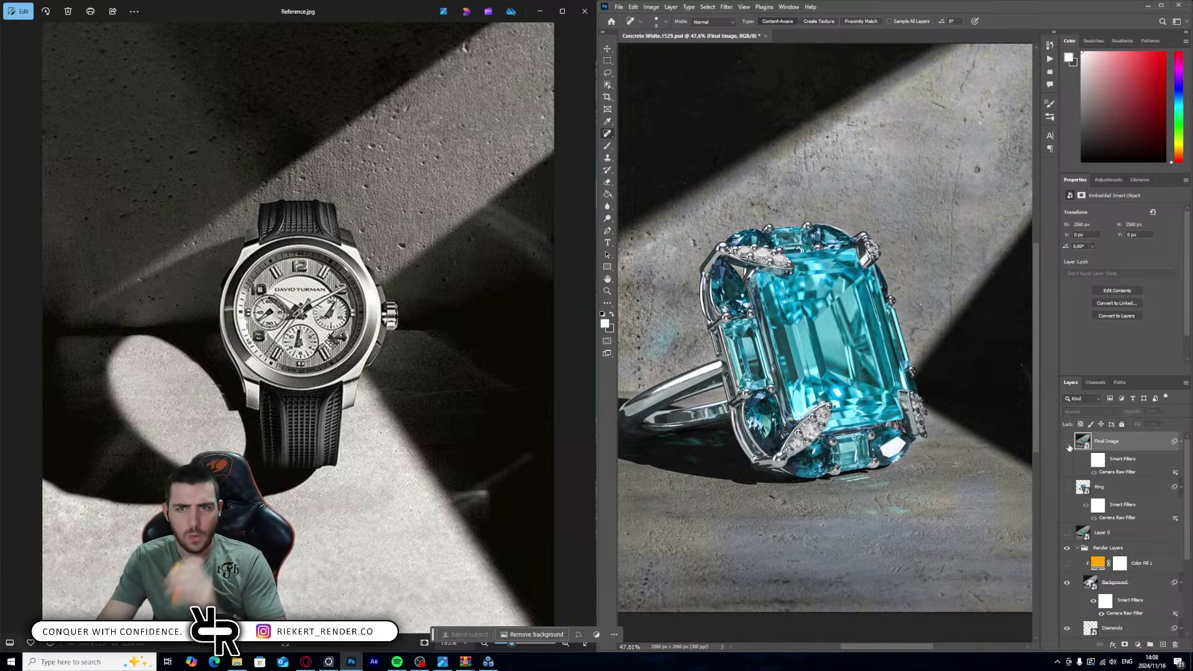
click(1068, 442)
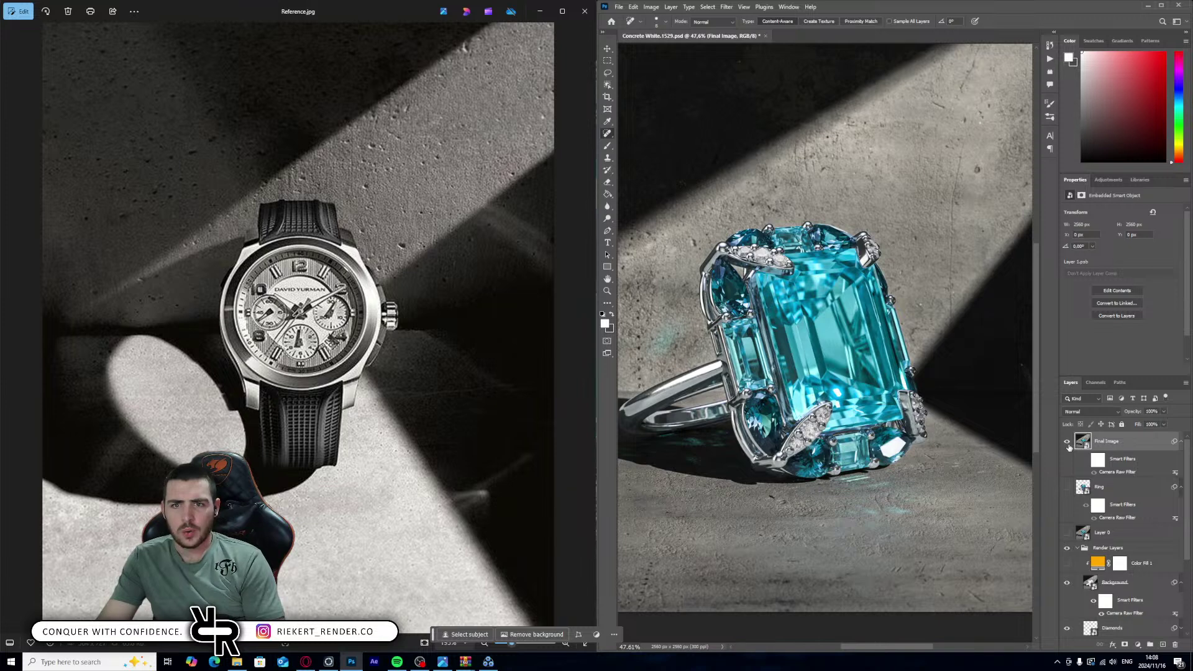
click(1068, 443)
click(1068, 443)
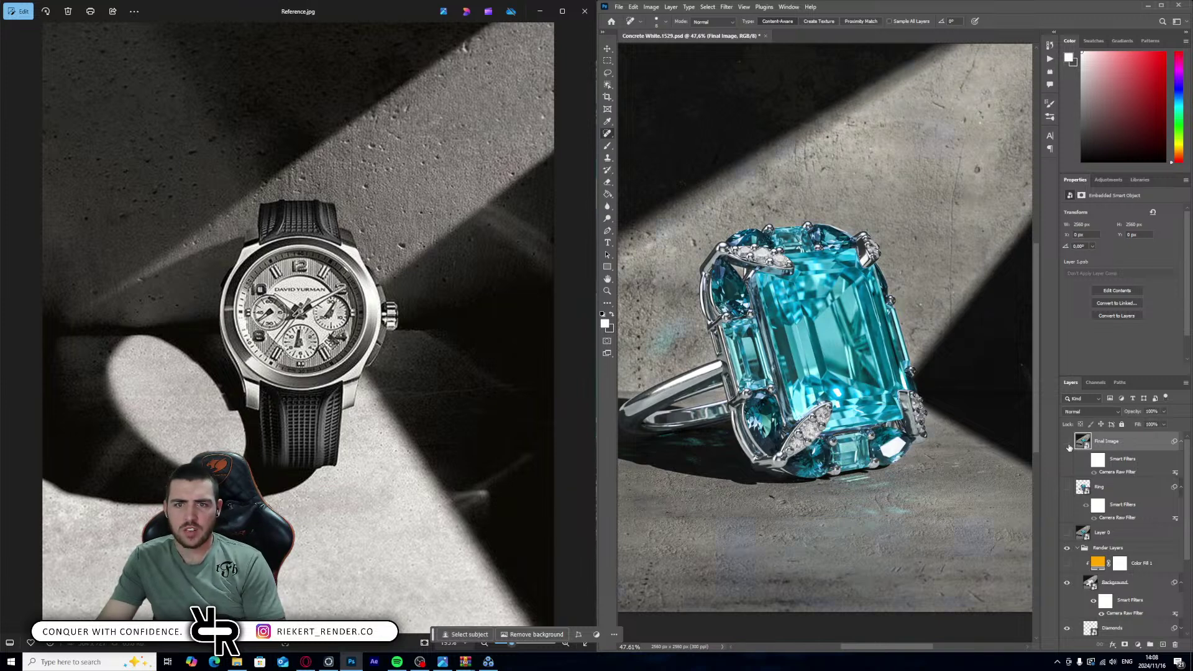
click(1068, 442)
click(1068, 443)
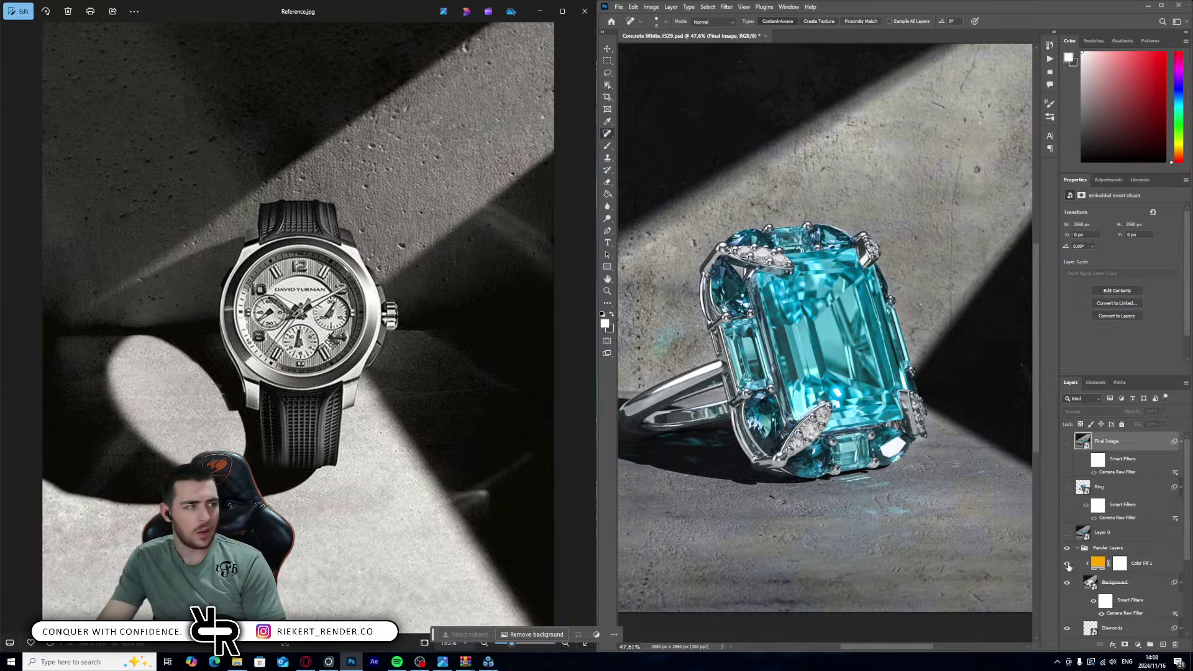
click(1068, 564)
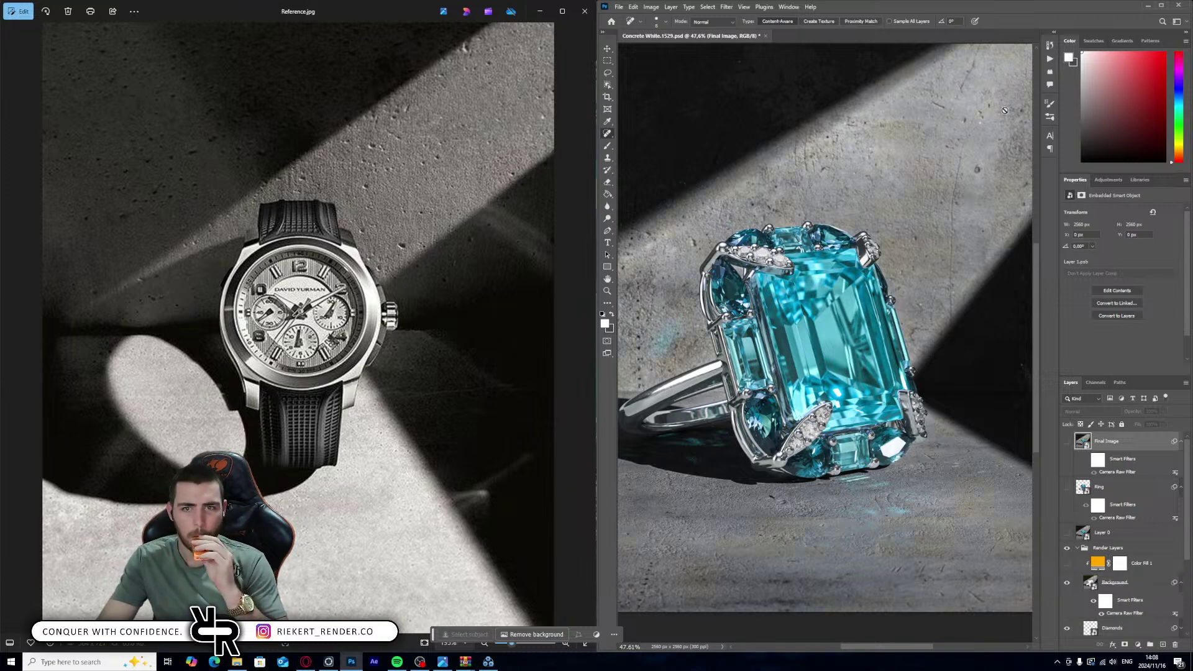
- Return the Photoshop window to full size and examine the ring and concrete background close up and as a whole
click(1162, 7)
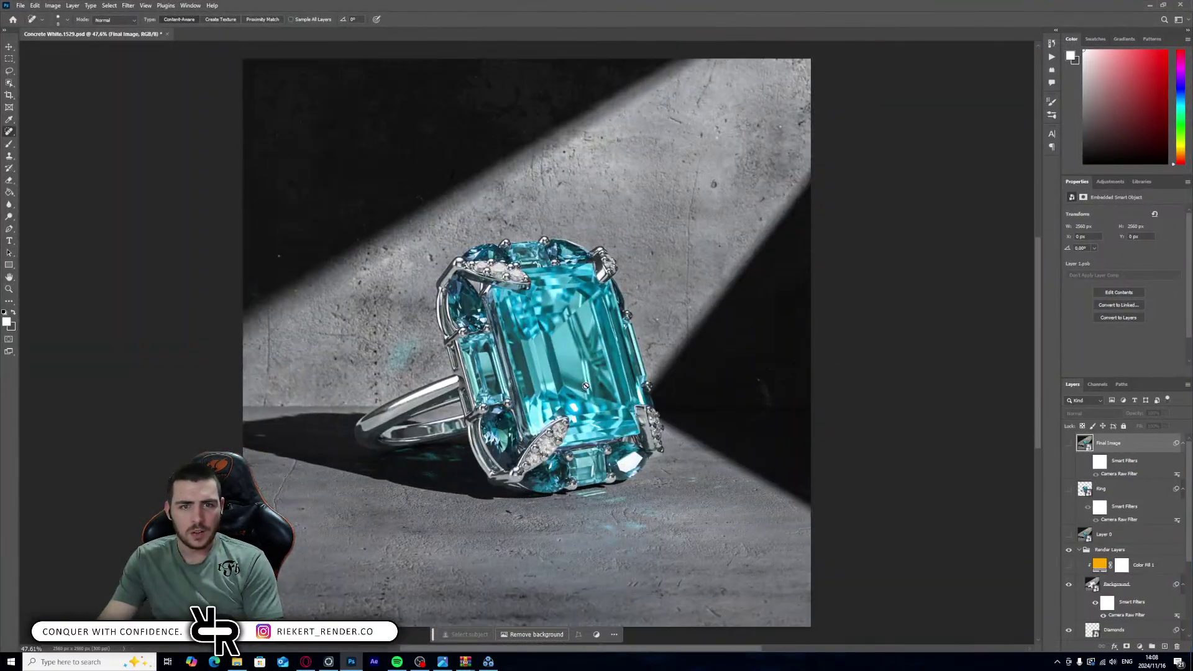
alt+scroll(564, 325, up, 3)
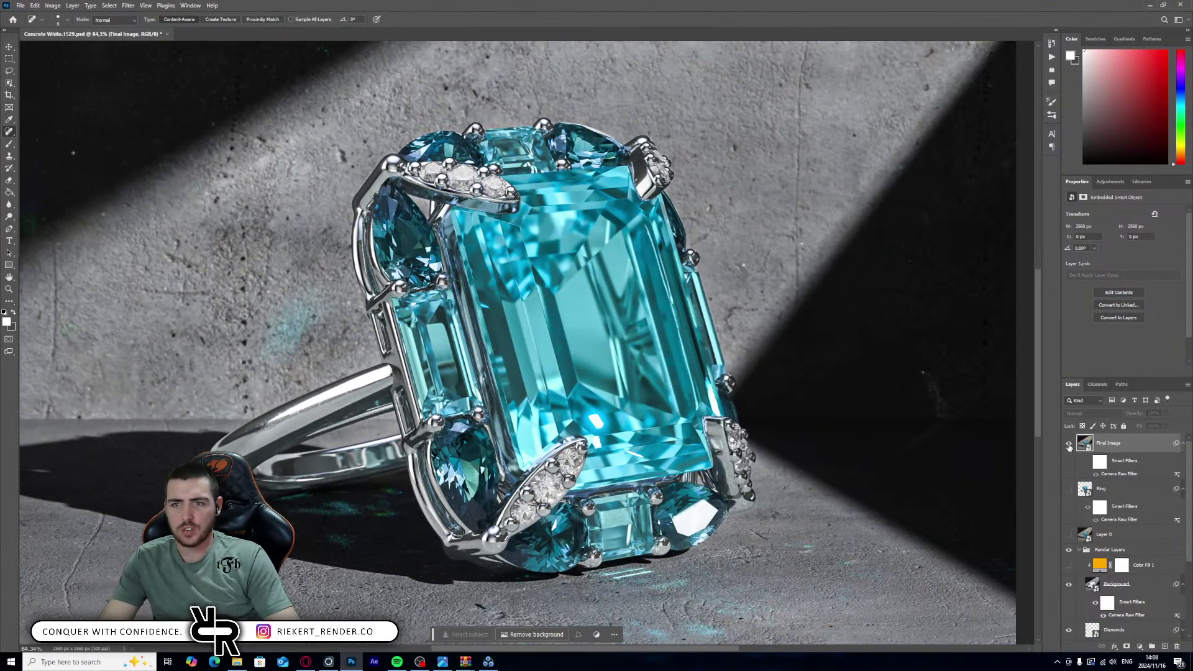
scroll(592, 315, down, 3)
ctrl+scroll(611, 310, up, 3)
scroll(771, 349, down, 1)
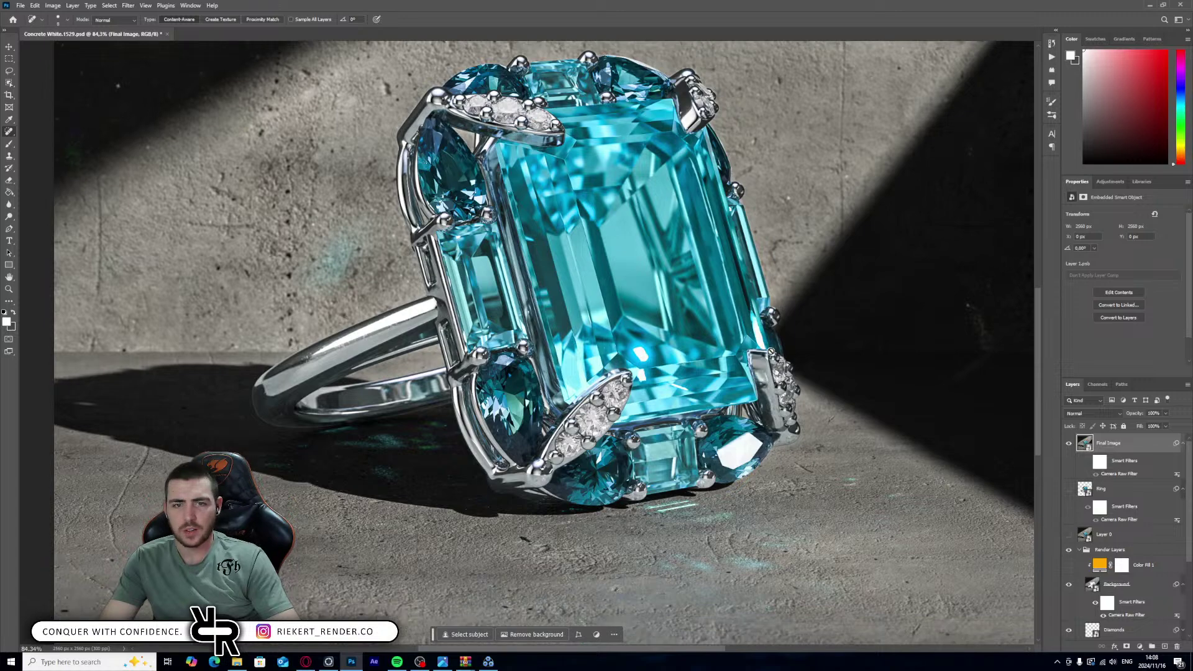
scroll(771, 349, up, 3)
alt+scroll(770, 336, down, 3)
ctrl+scroll(791, 311, down, 1)
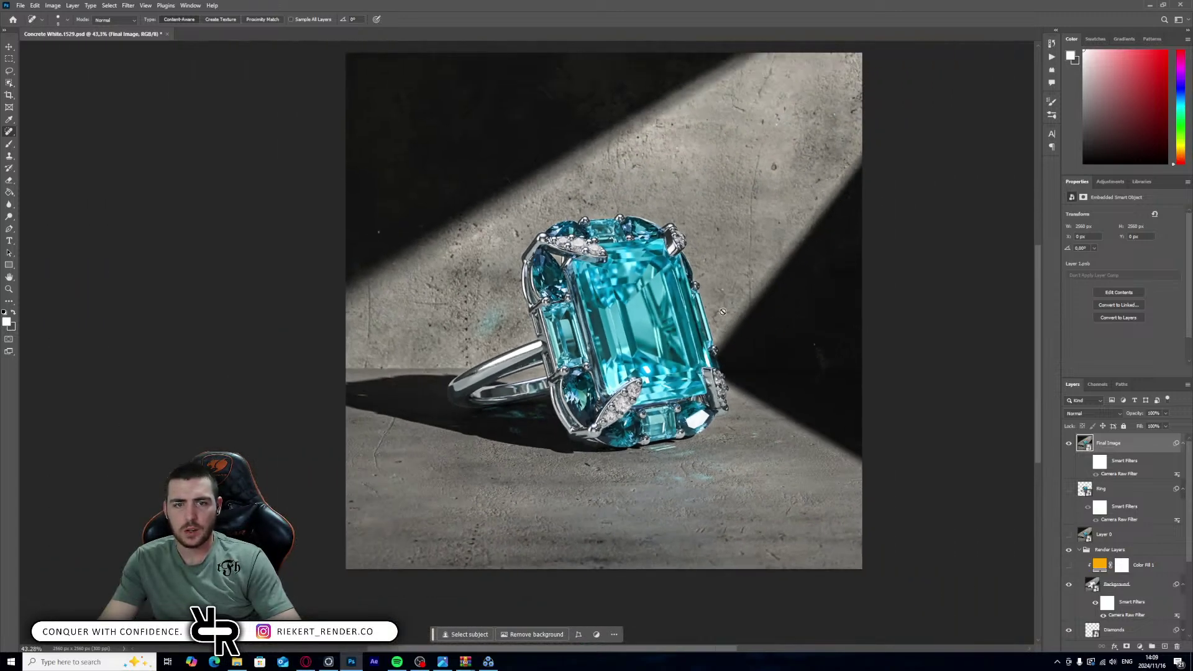
scroll(715, 312, up, 1)
alt+scroll(715, 312, up, 1)
- Hide Final Image, show the orange Color Fill 1 layer, and set its opacity to 4%
click(1068, 446)
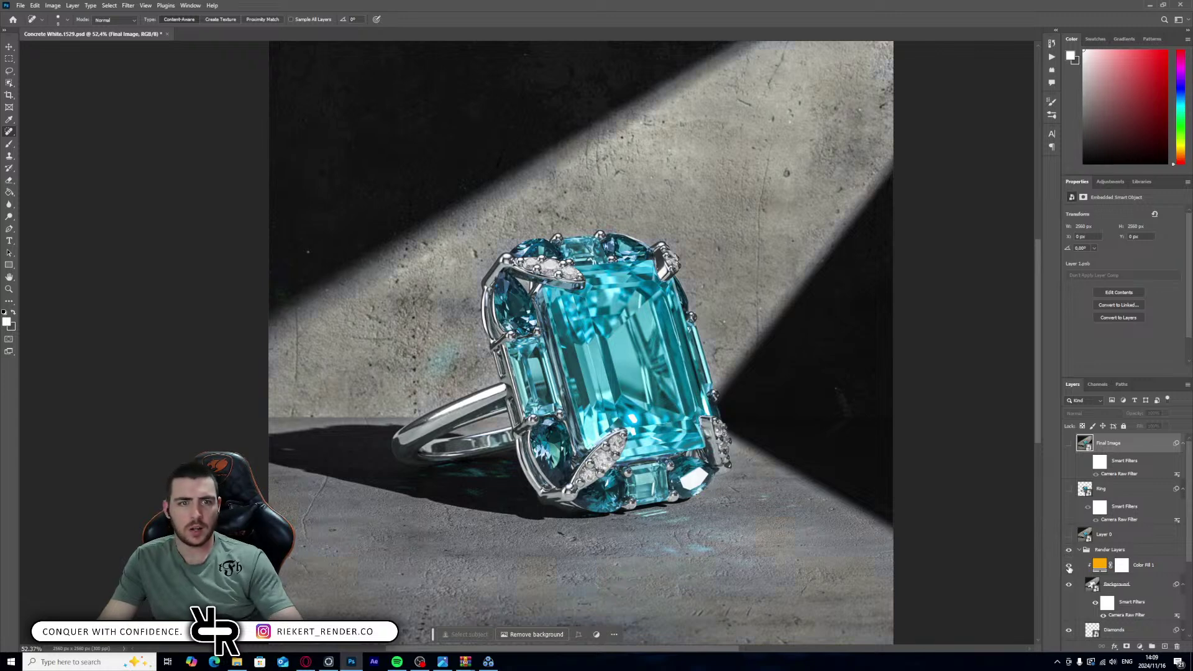
click(1103, 570)
click(1166, 414)
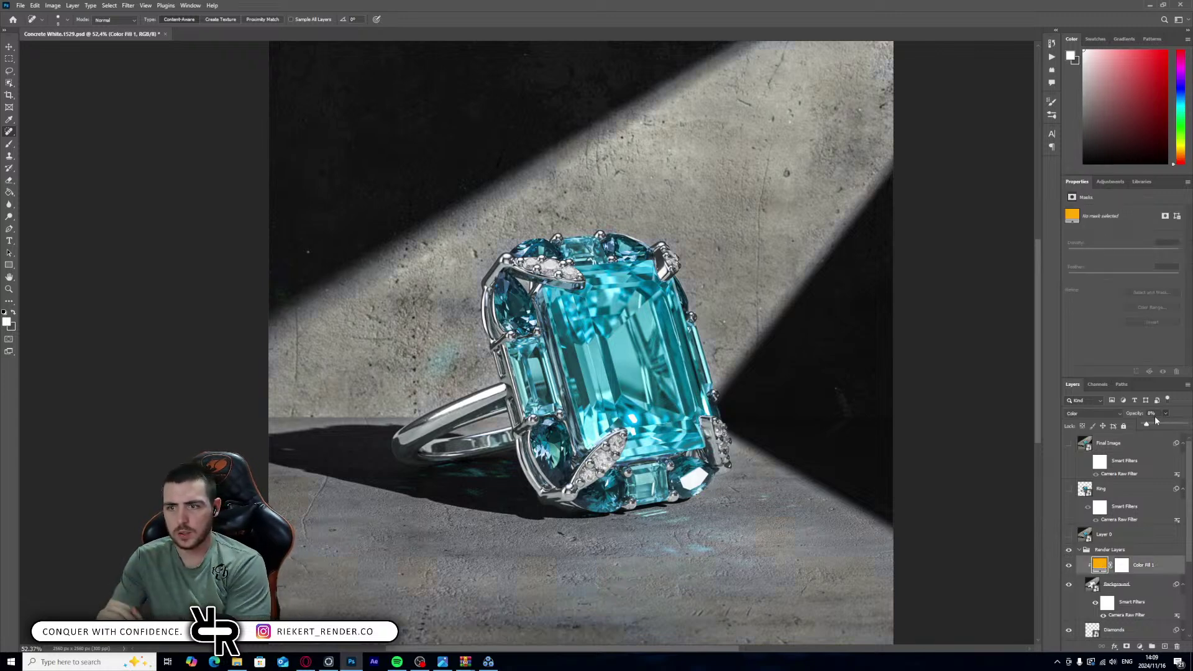
drag(1153, 414, 1141, 414)
text(4)
key(Return)
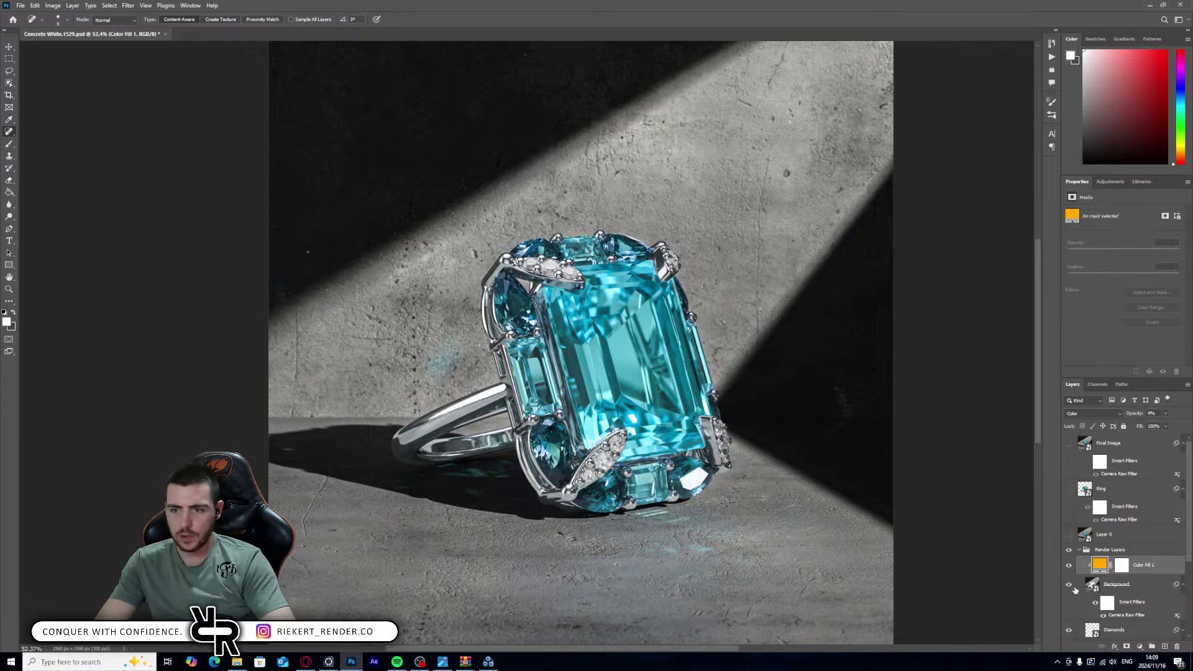
- Stamp the visible layers into a new layer above the Render Layers group, and delete the old Layer 0 smart object
scroll(1070, 630, down, 2)
scroll(1075, 574, down, 2)
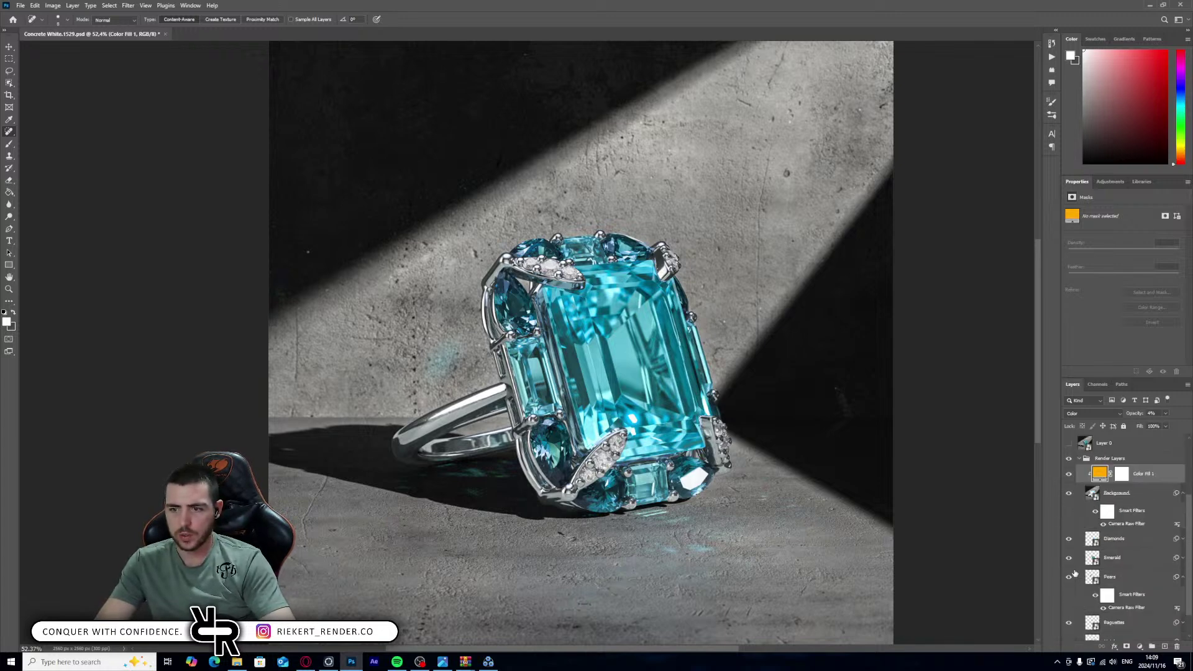
click(1113, 461)
key(ctrl+shift+alt+e)
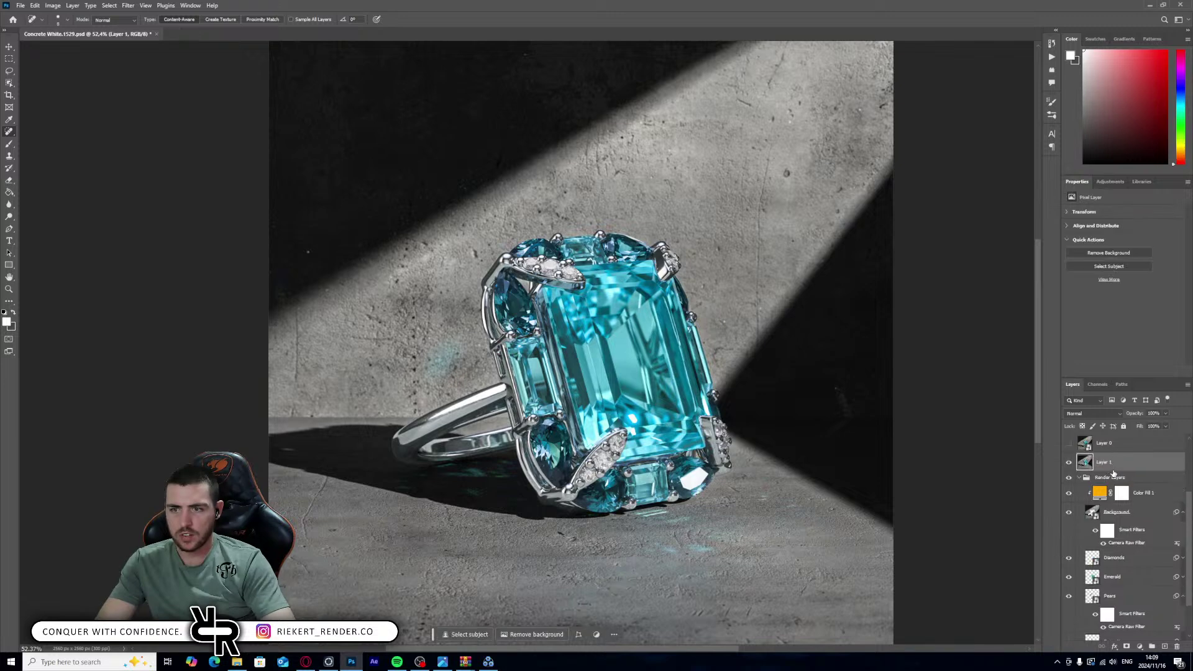
click(1111, 537)
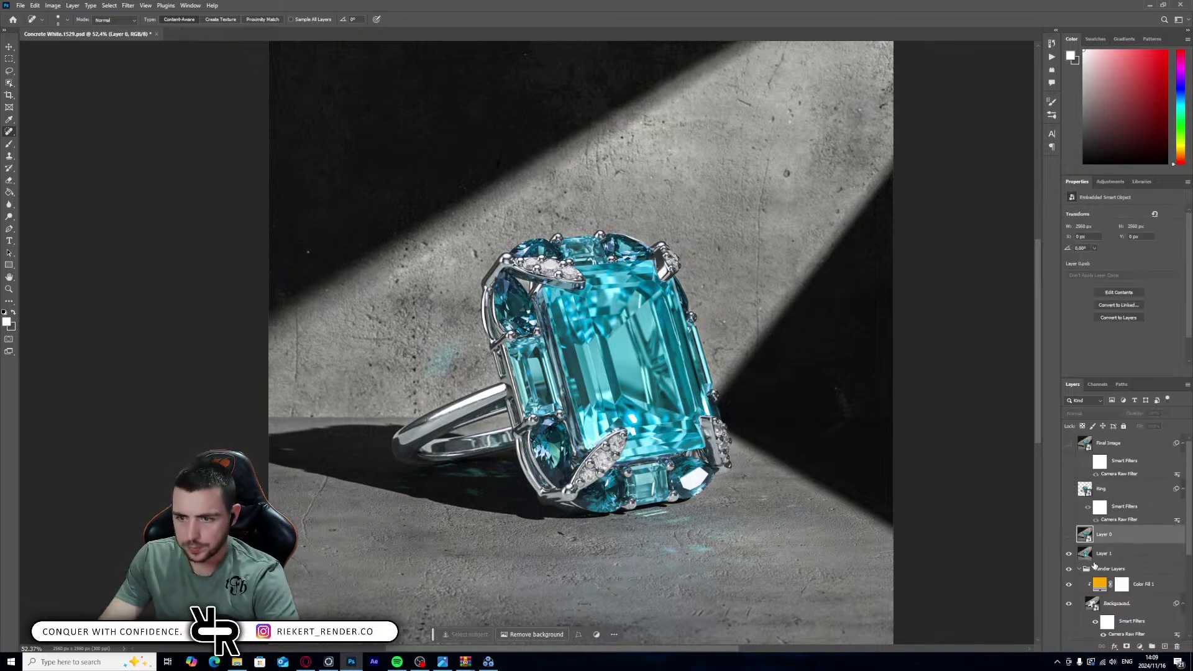
key(Delete)
- Show the Ring smart object and stamp the visible layers into a new layer directly above it
click(1069, 489)
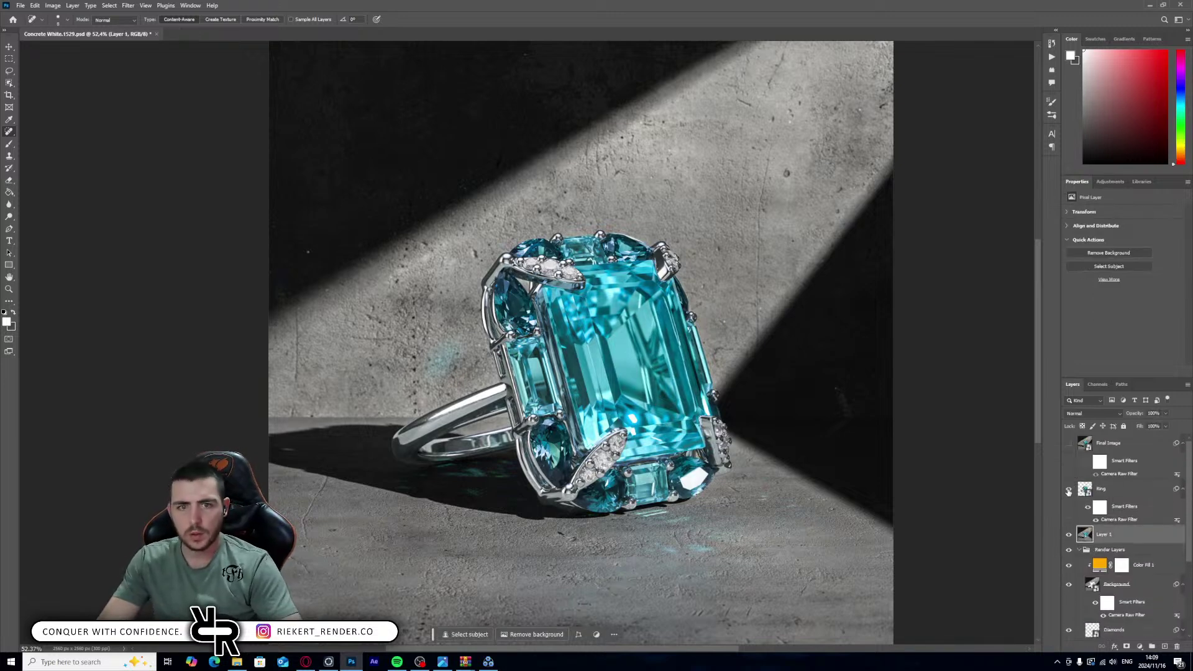
click(1112, 493)
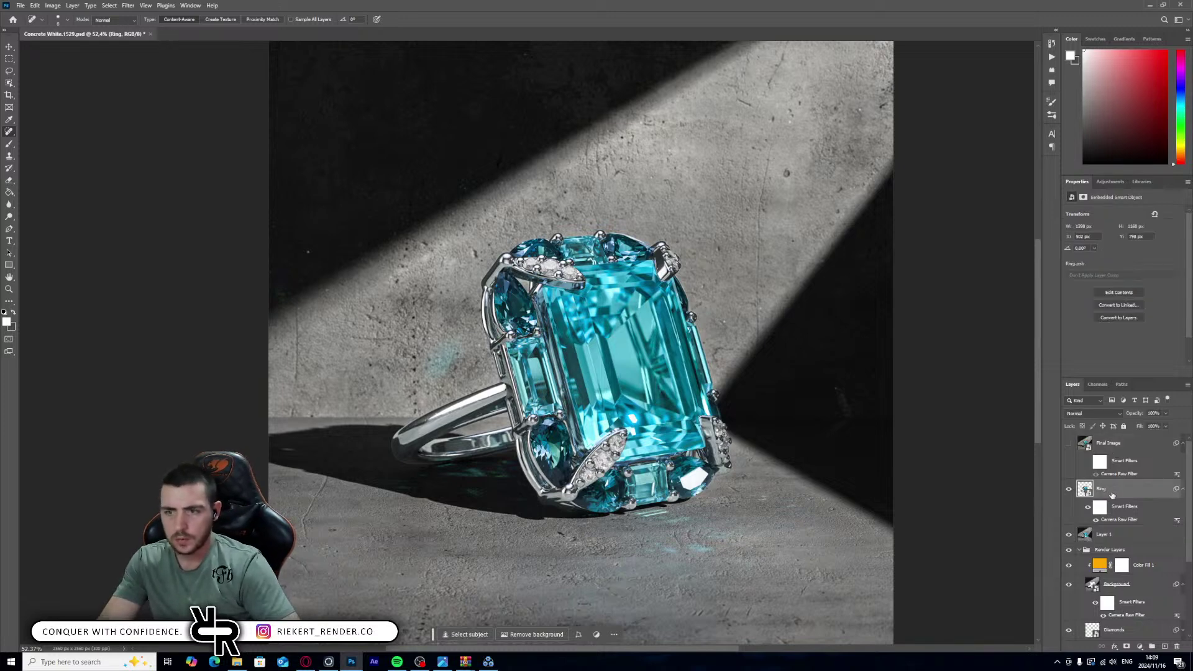
key(ctrl+shift+alt+e)
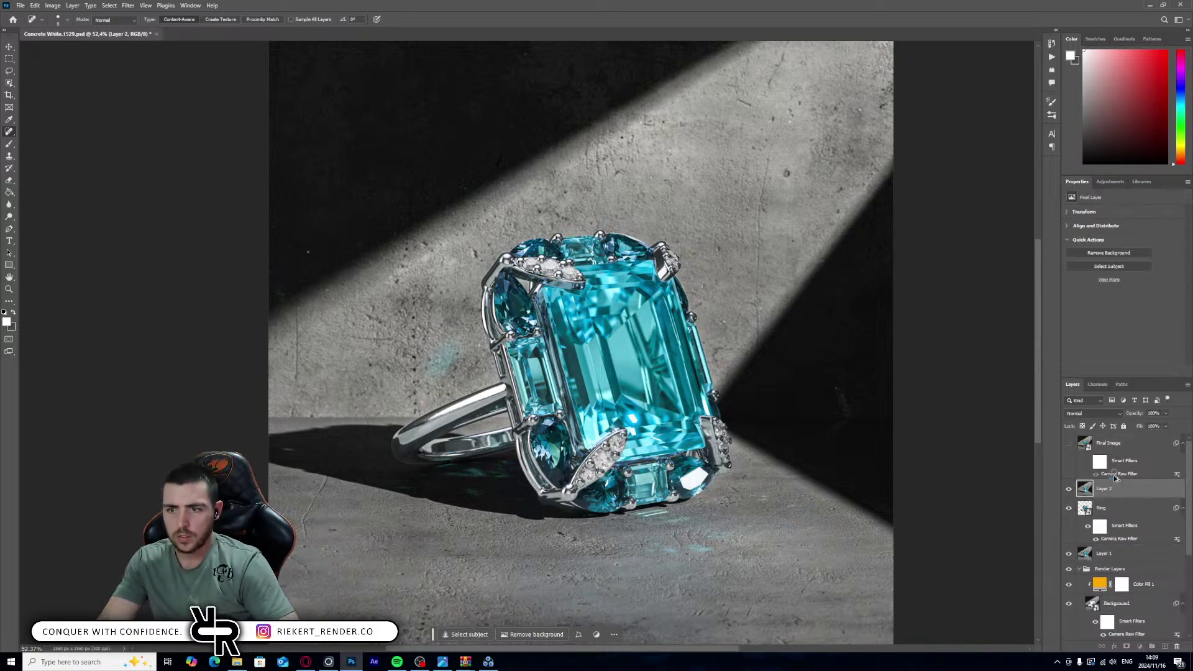
- Convert the newly stamped Layer 2 above the Ring layer to a smart object
click(1116, 474)
click(1108, 490)
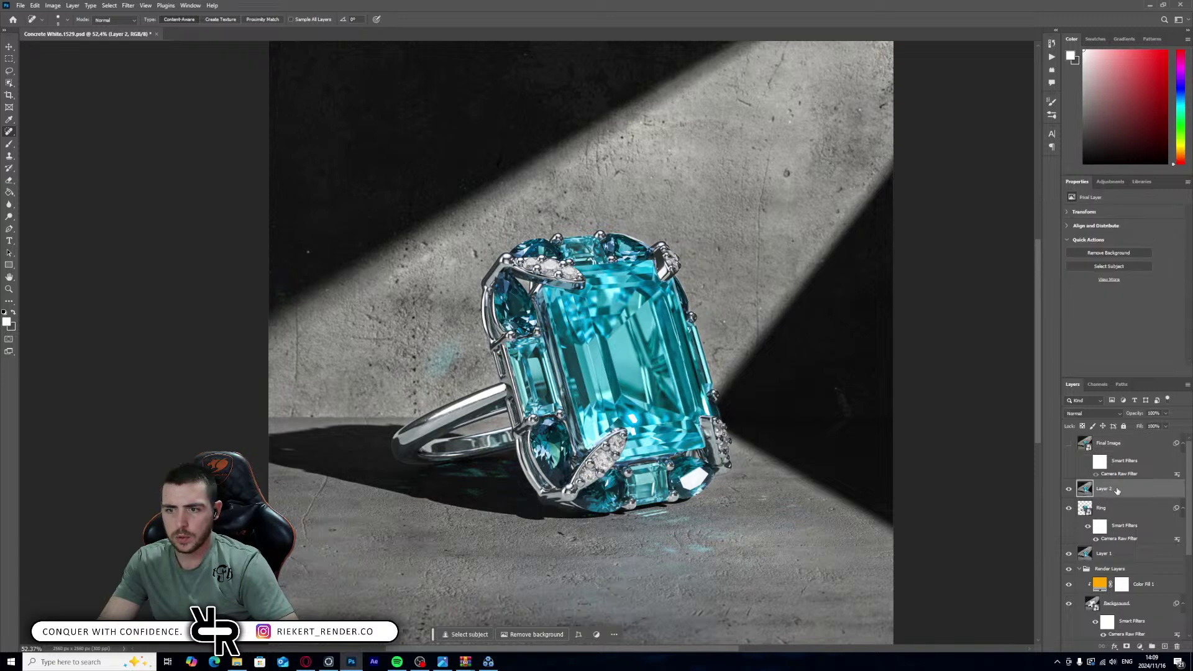
right_click(1108, 490)
click(1133, 435)
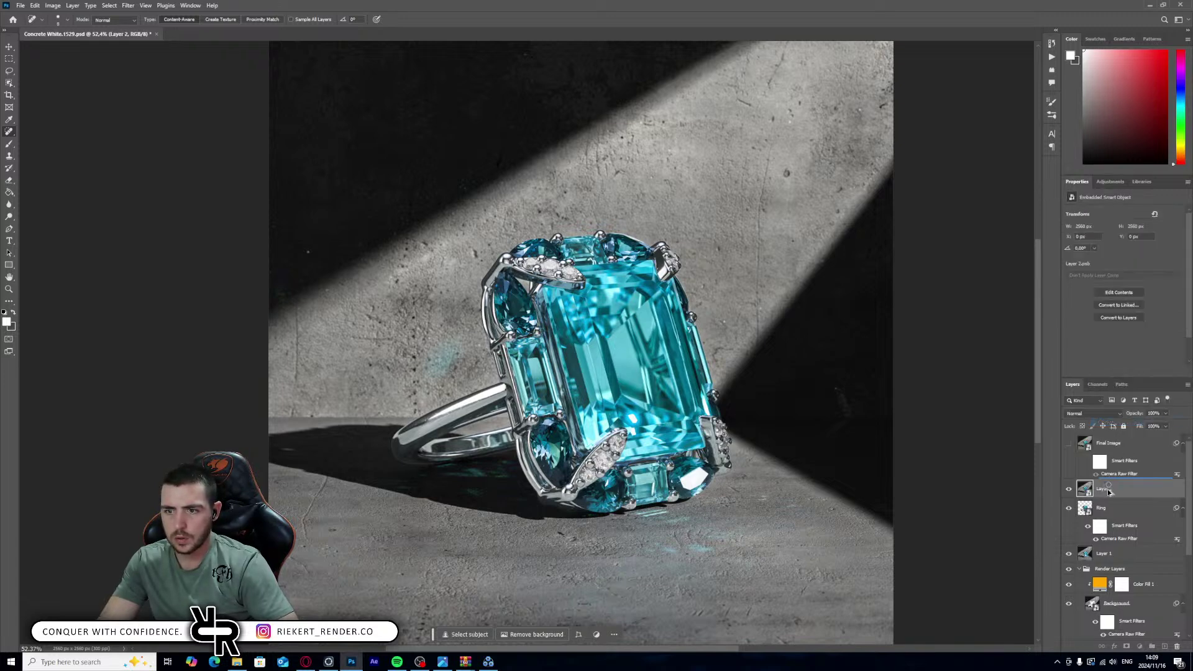
key(alt+bracketright)
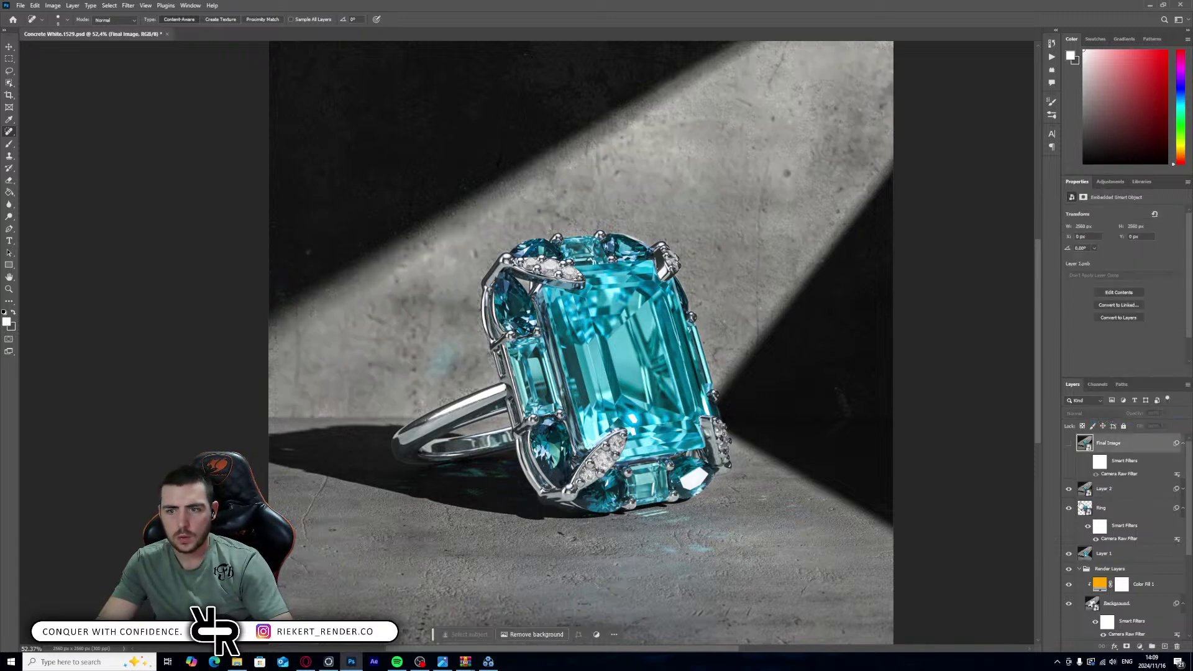
- Move the Ring smart object above Layer 2 and toggle its visibility to compare the ring close up
alt+scroll(529, 439, up, 1)
alt+scroll(546, 294, down, 3)
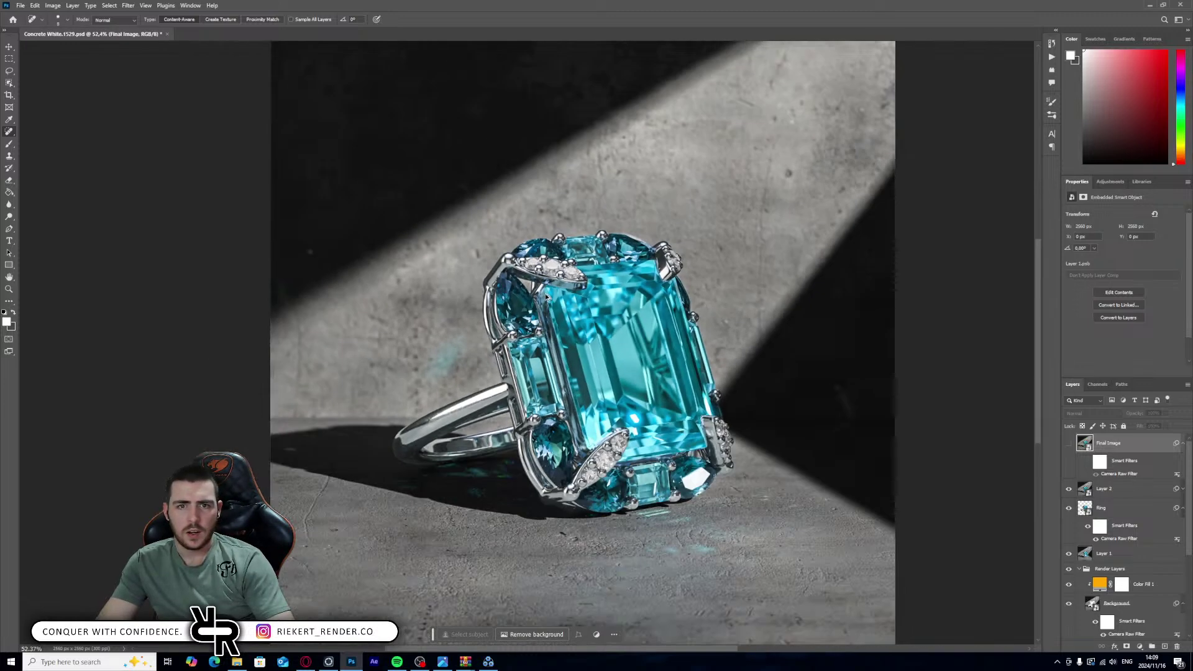
alt+scroll(594, 303, up, 3)
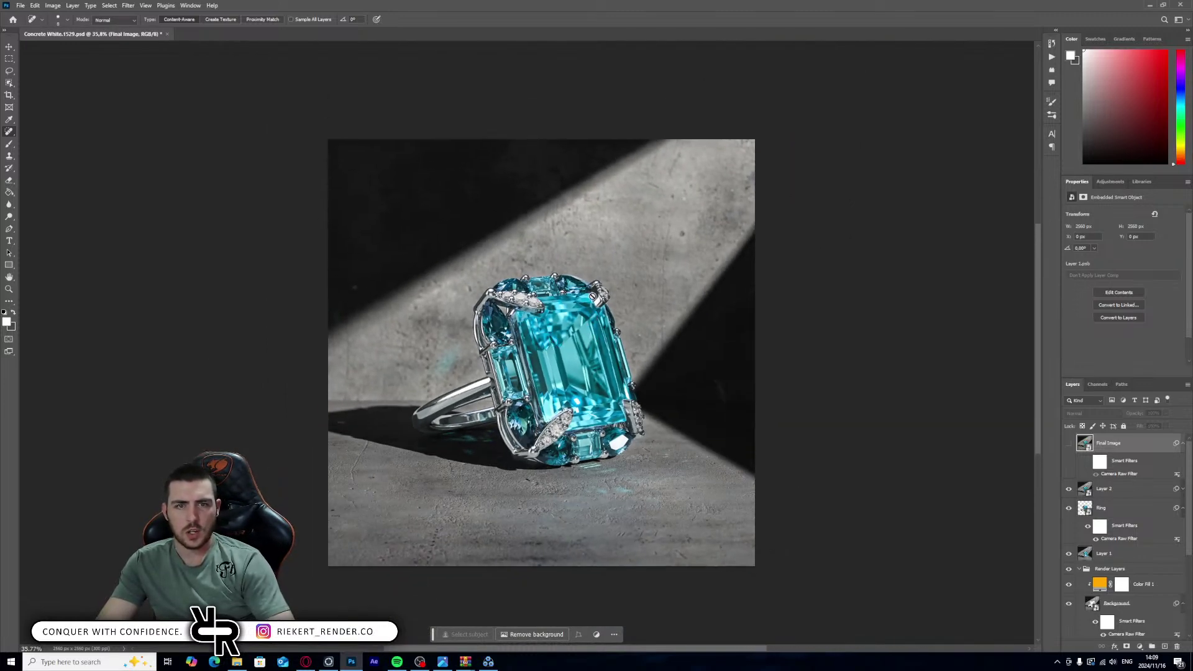
alt+scroll(557, 400, down, 1)
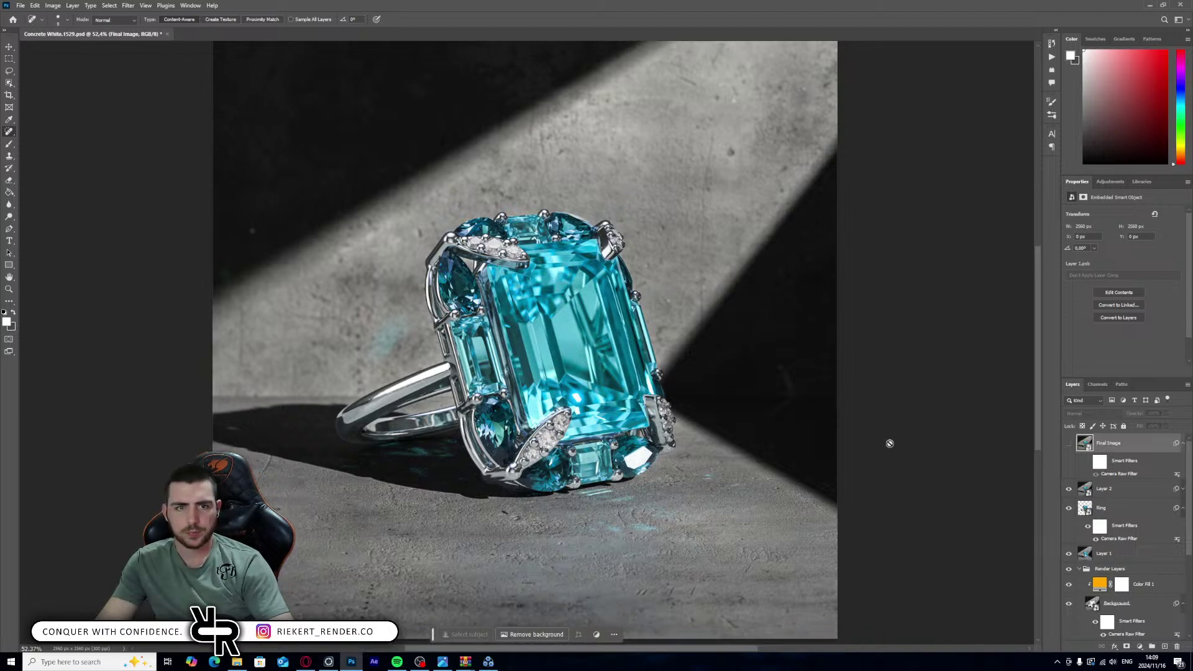
drag(1112, 508, 1109, 482)
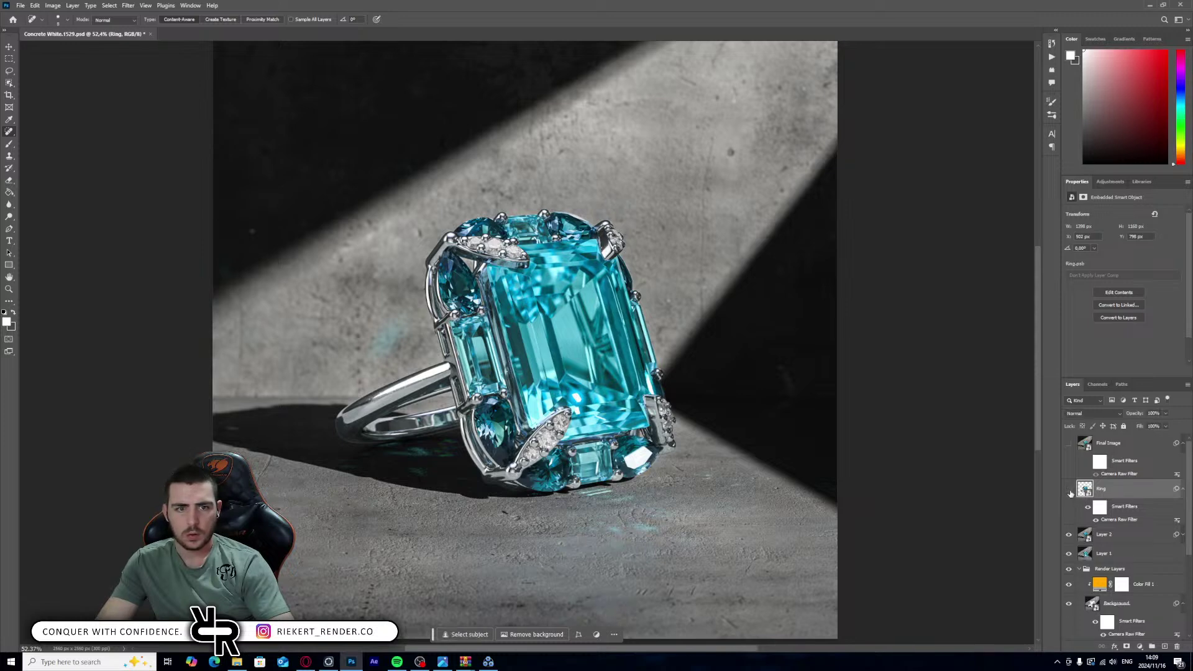
click(1069, 490)
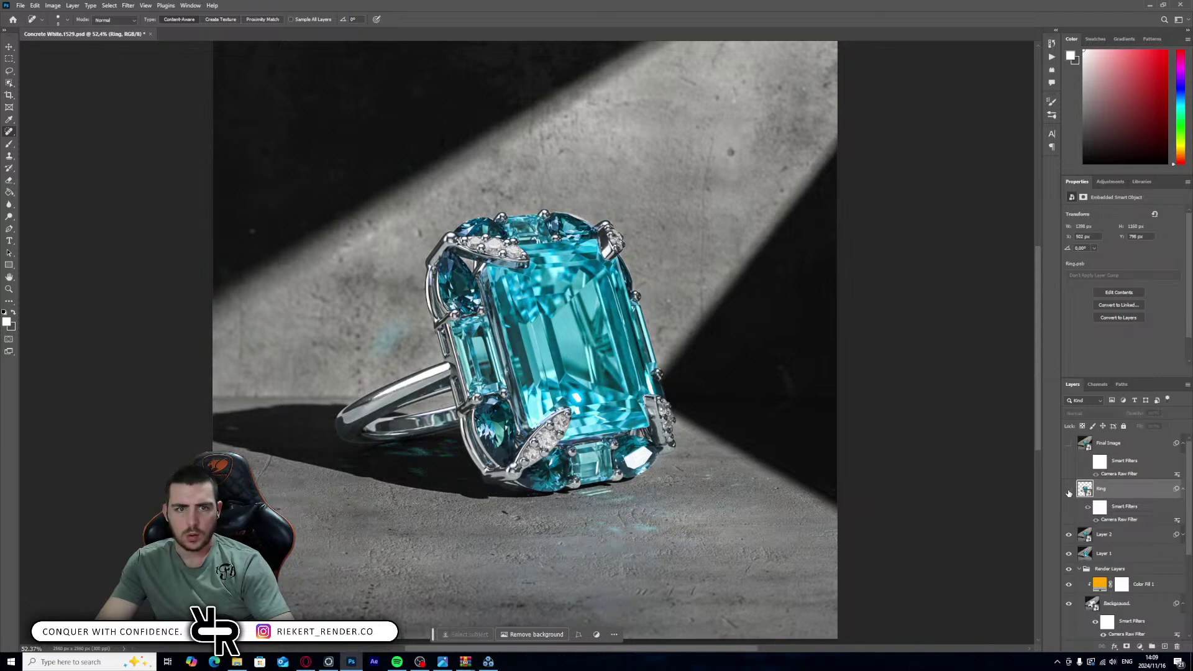
alt+scroll(475, 342, up, 3)
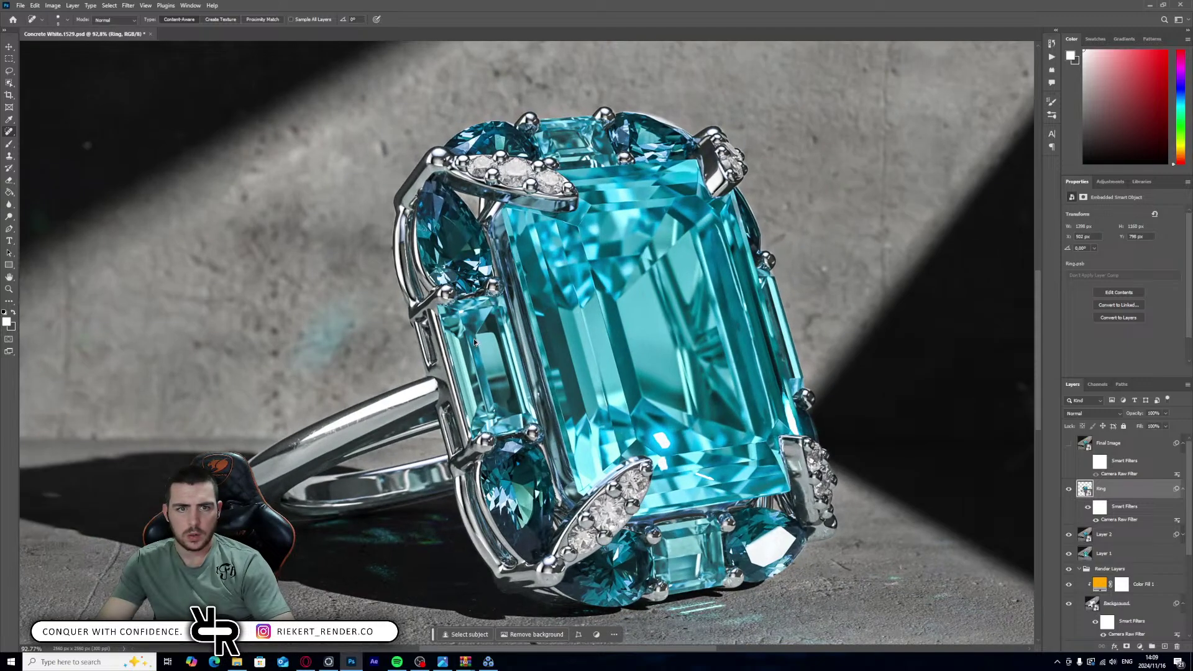
alt+scroll(528, 364, down, 4)
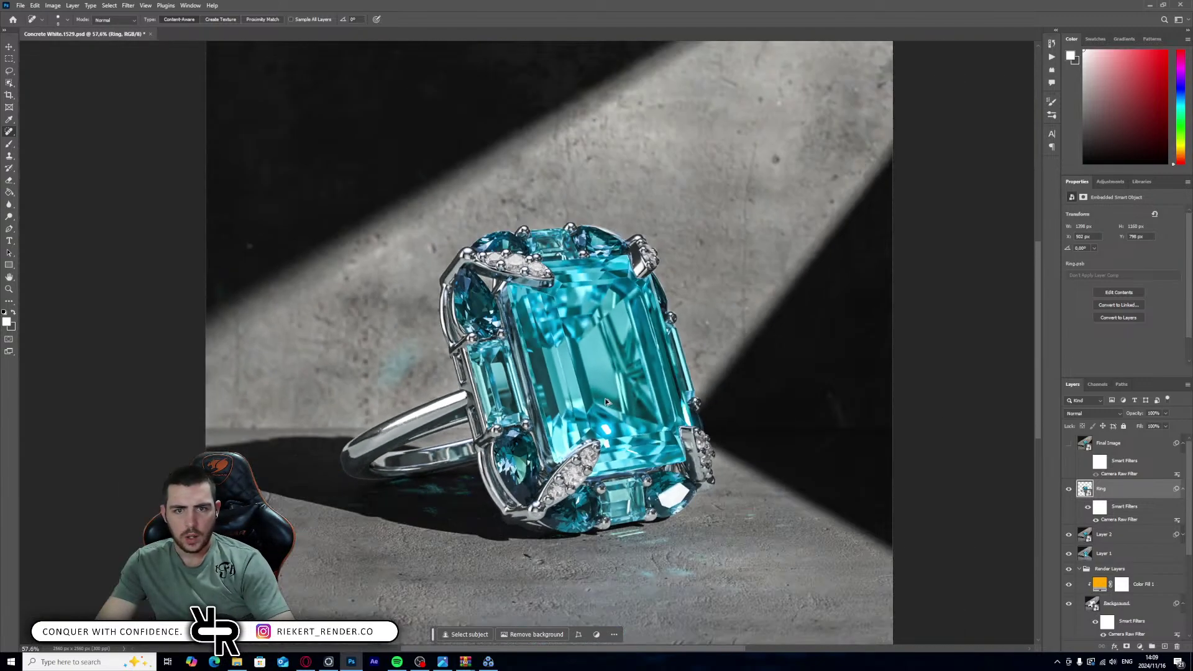
- Show the Final Image smart object for comparison and delete it
click(1069, 443)
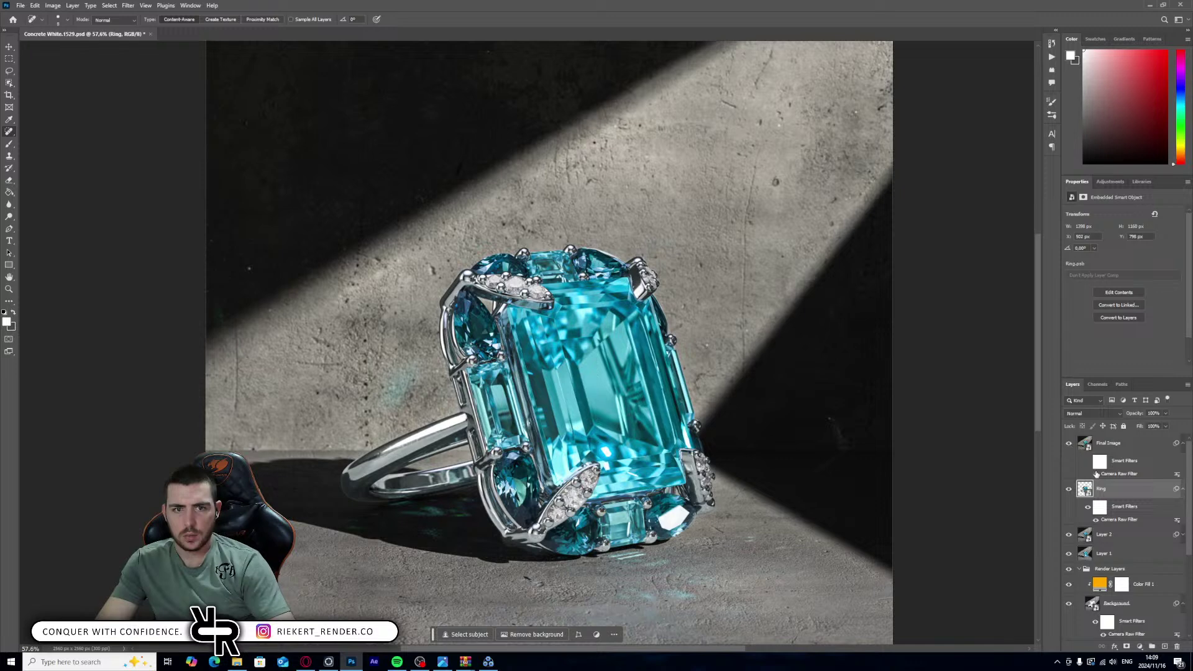
click(1112, 445)
key(Delete)
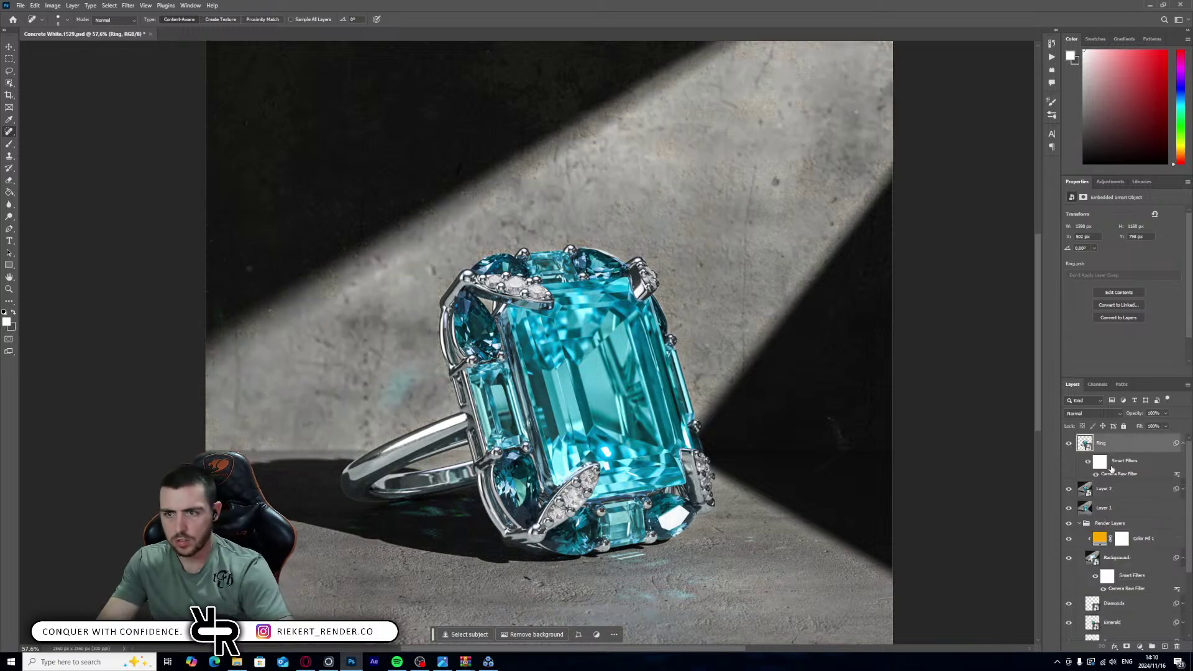
- Undo the Final Image deletion, the visibility changes and the Ring reordering, back to Layer 2 above Ring
key(ctrl+z)
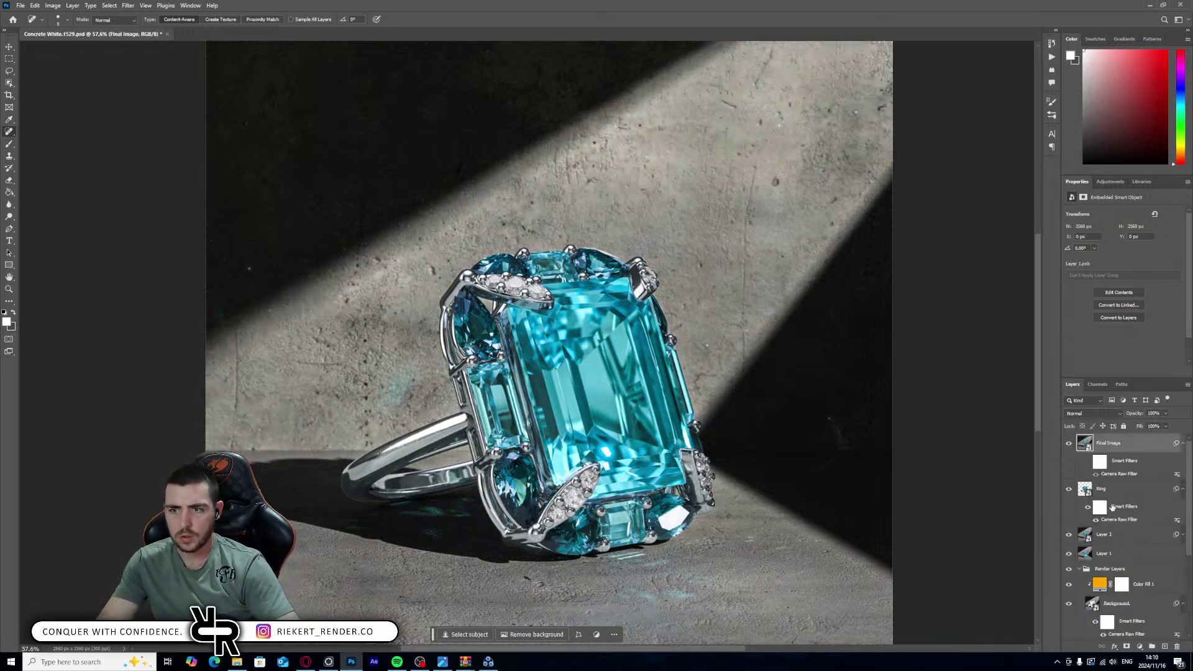
key(ctrl+z)
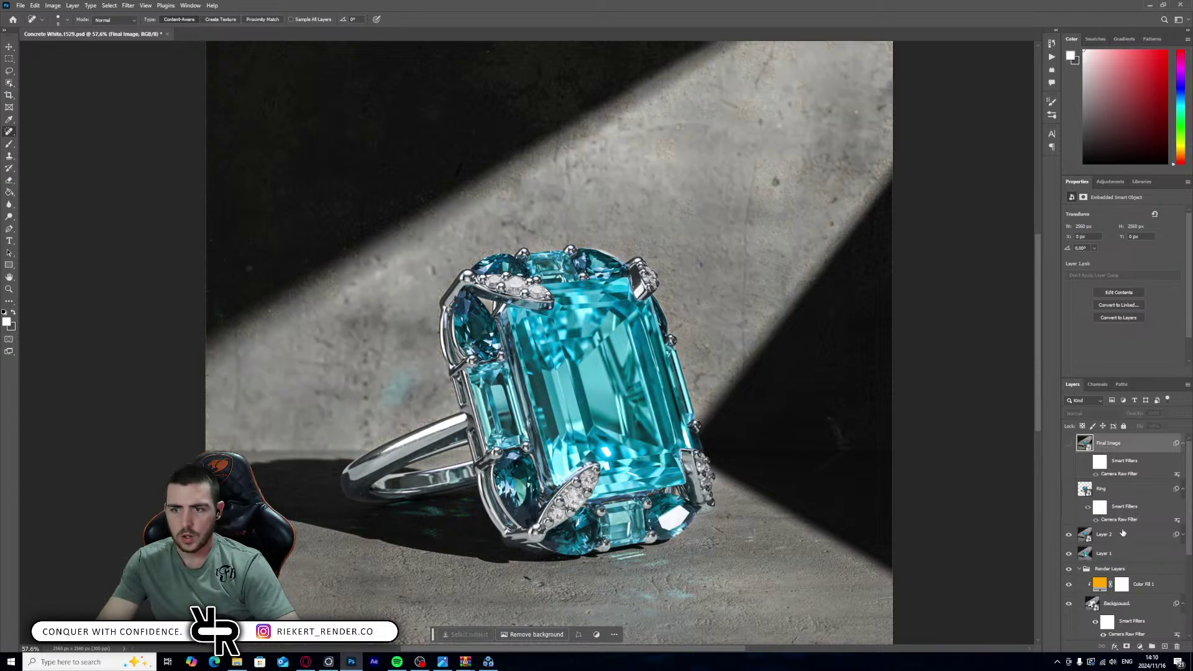
key(ctrl+[)
click(1110, 491)
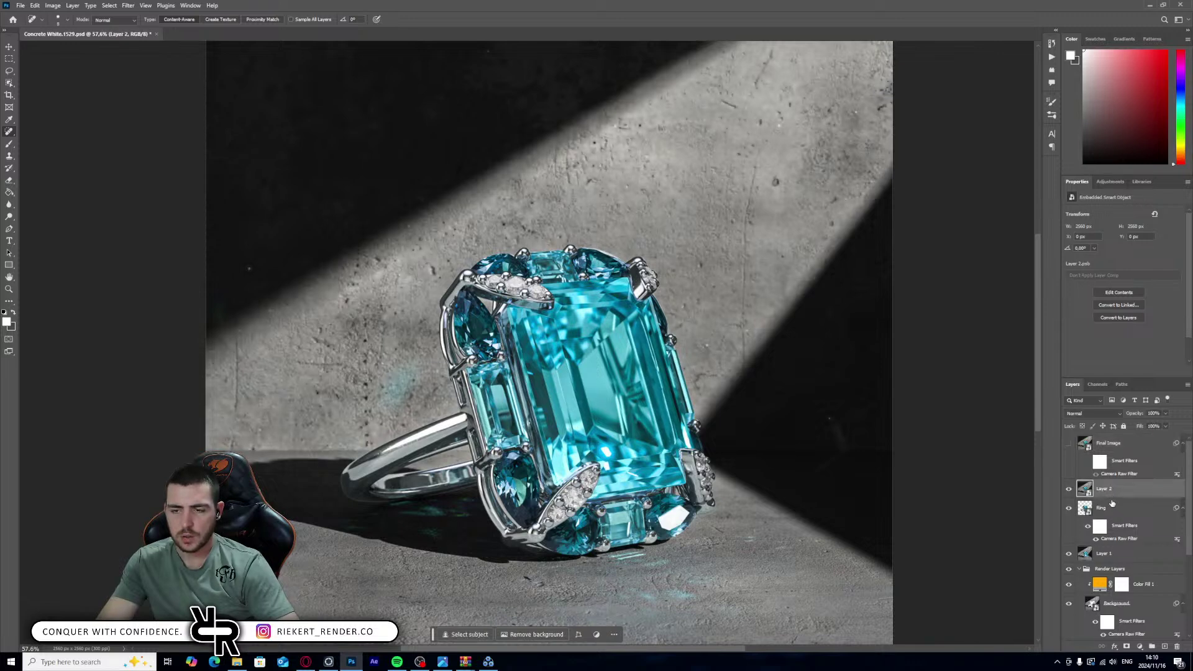
- Delete the hidden Final Image smart object from the top of the layer stack
click(1108, 443)
key(Delete)
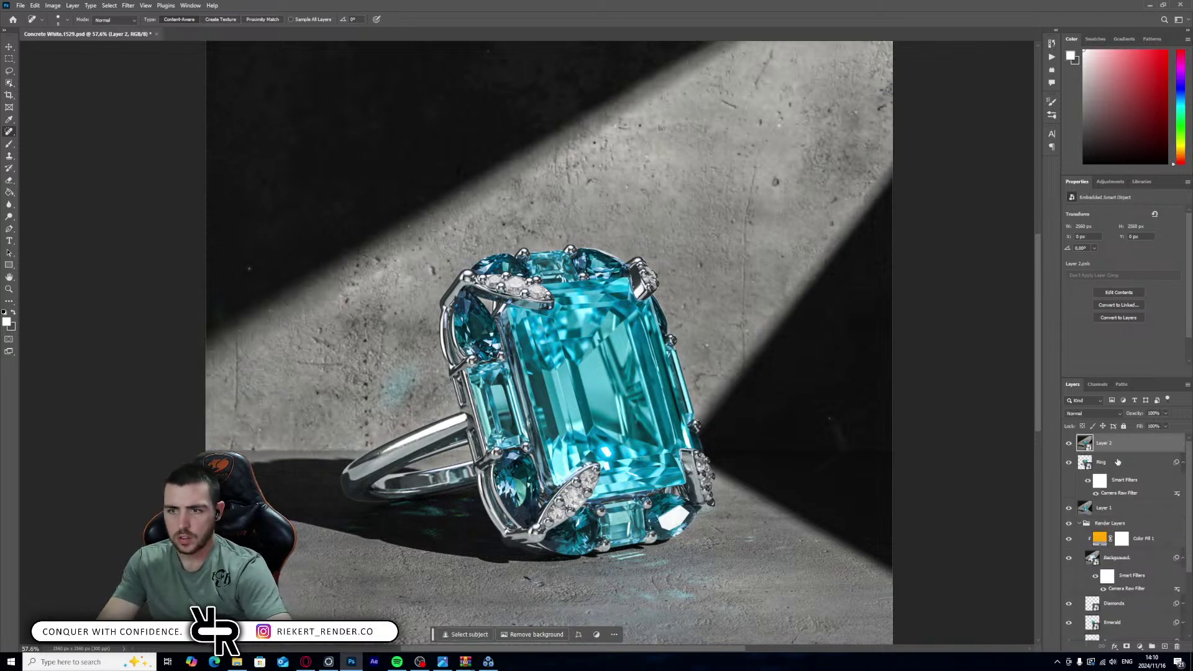
key(ctrl+z)
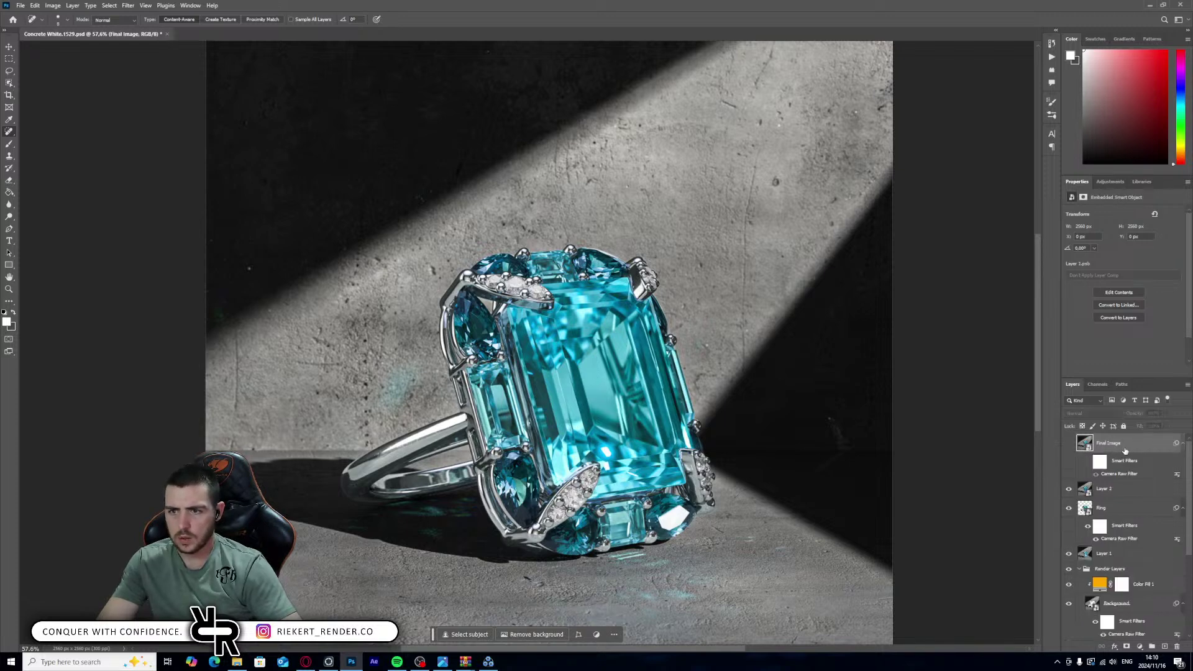
right_click(1117, 489)
click(1123, 477)
drag(1122, 477, 1118, 489)
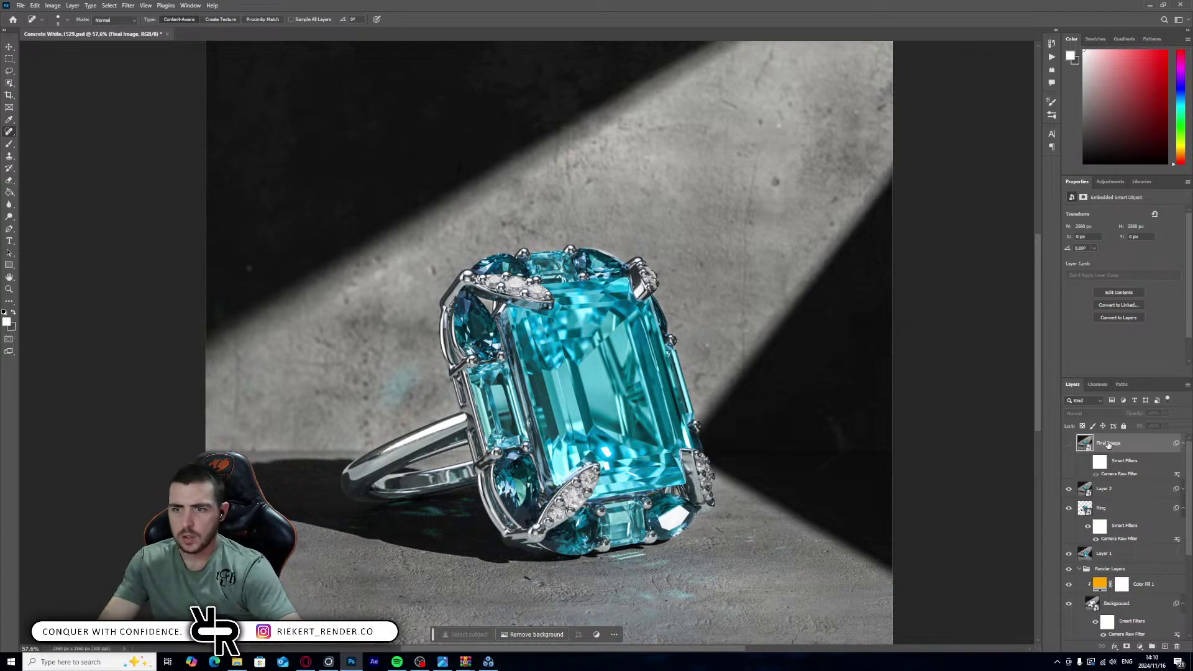
key(Delete)
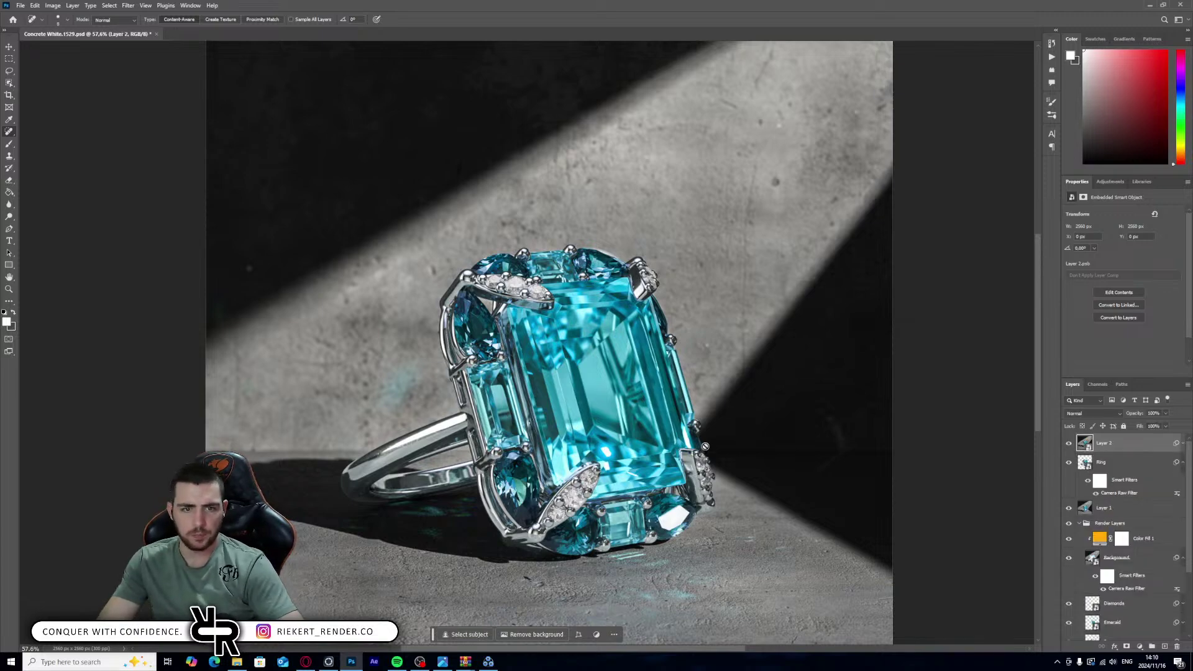
- Give the Layer 2 smart object a Camera Raw Filter with Grain set to 10
alt+scroll(637, 258, up, 1)
alt+scroll(636, 258, up, 2)
alt+scroll(597, 269, down, 4)
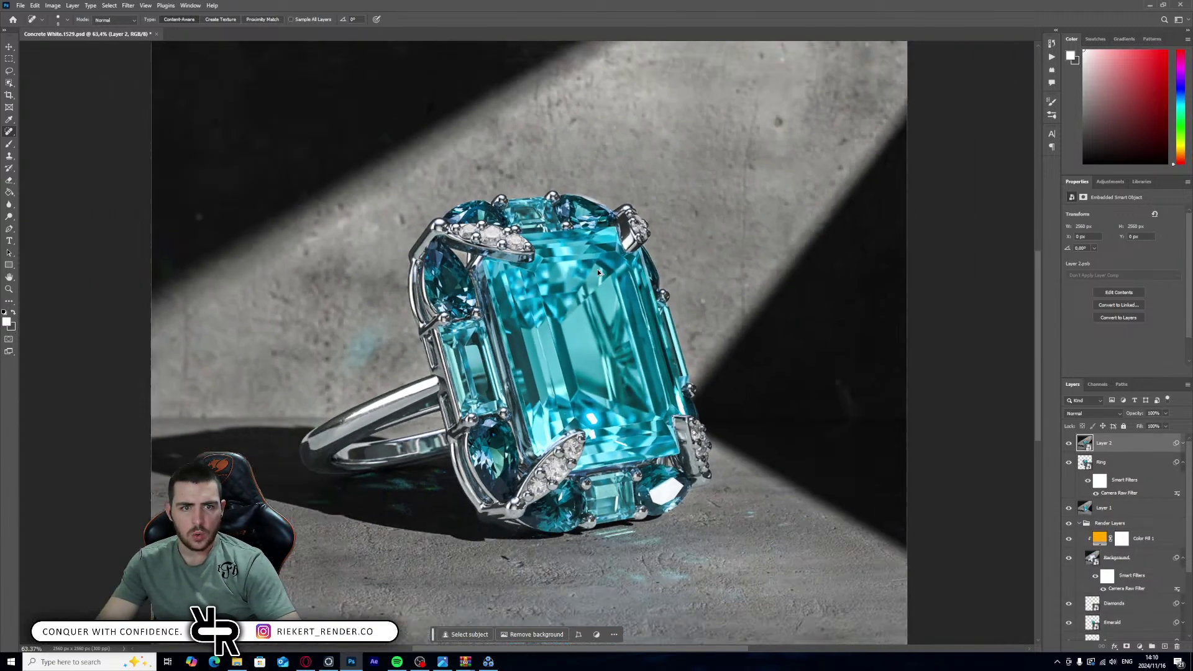
alt+scroll(599, 271, up, 1)
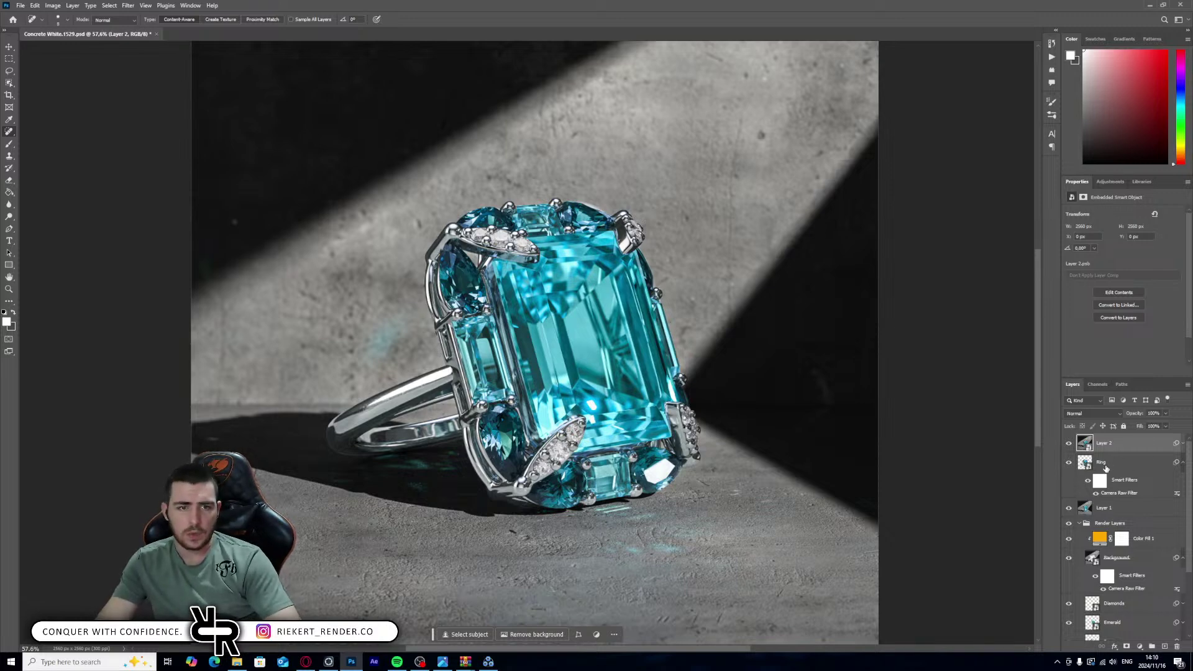
mouse_move(1105, 468)
alt+mouse_down()
mouse_move(1115, 458)
mouse_move(1106, 445)
alt+mouse_up()
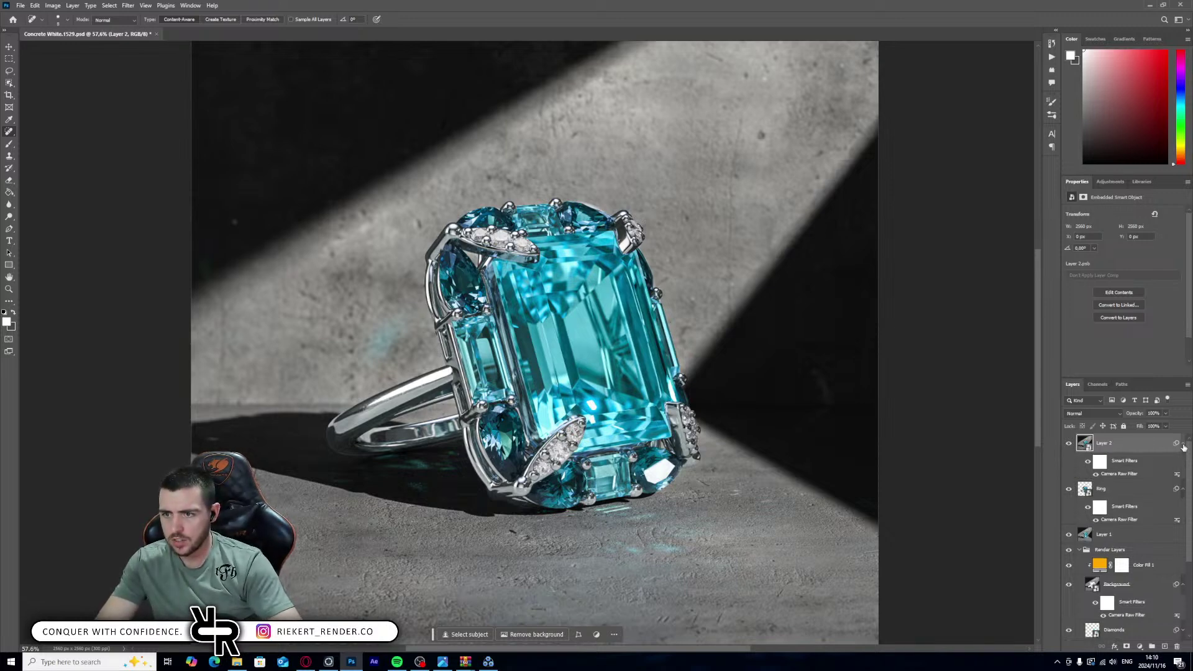
double_click(1106, 474)
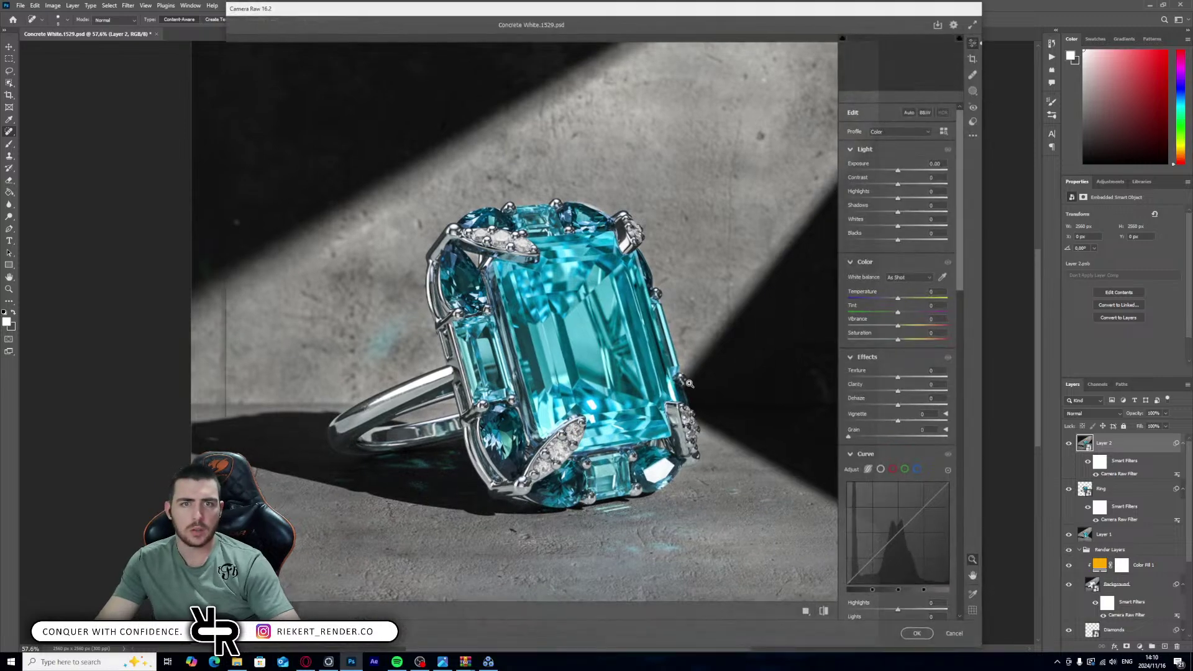
drag(542, 324, 699, 339)
drag(850, 438, 859, 437)
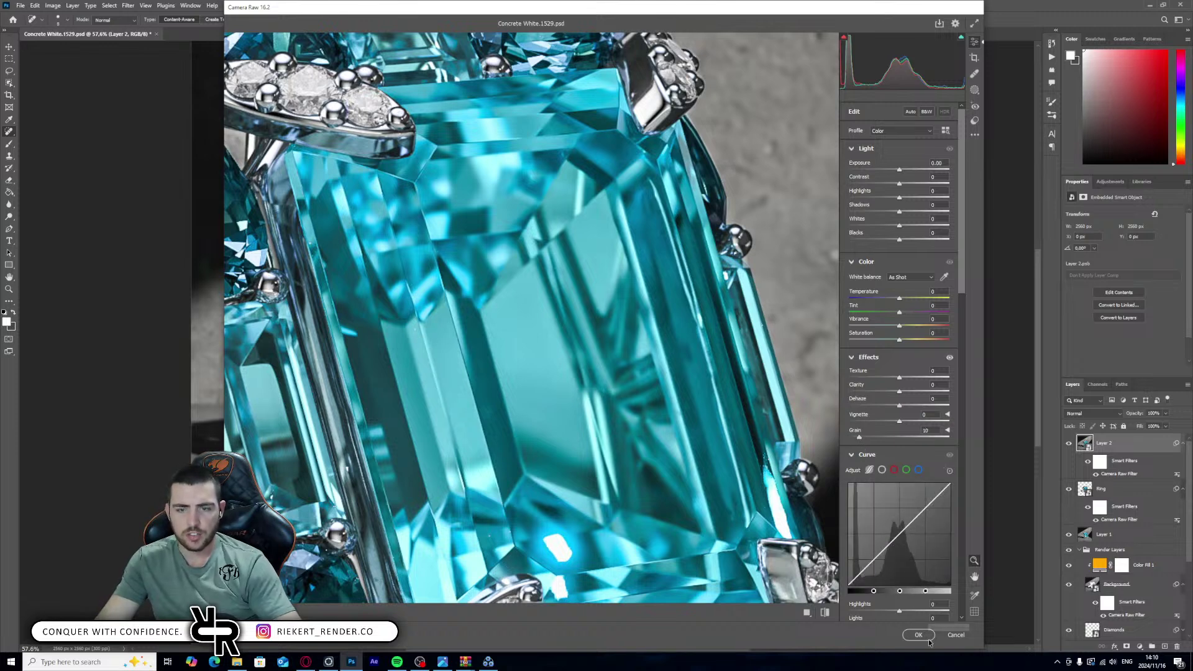
click(918, 635)
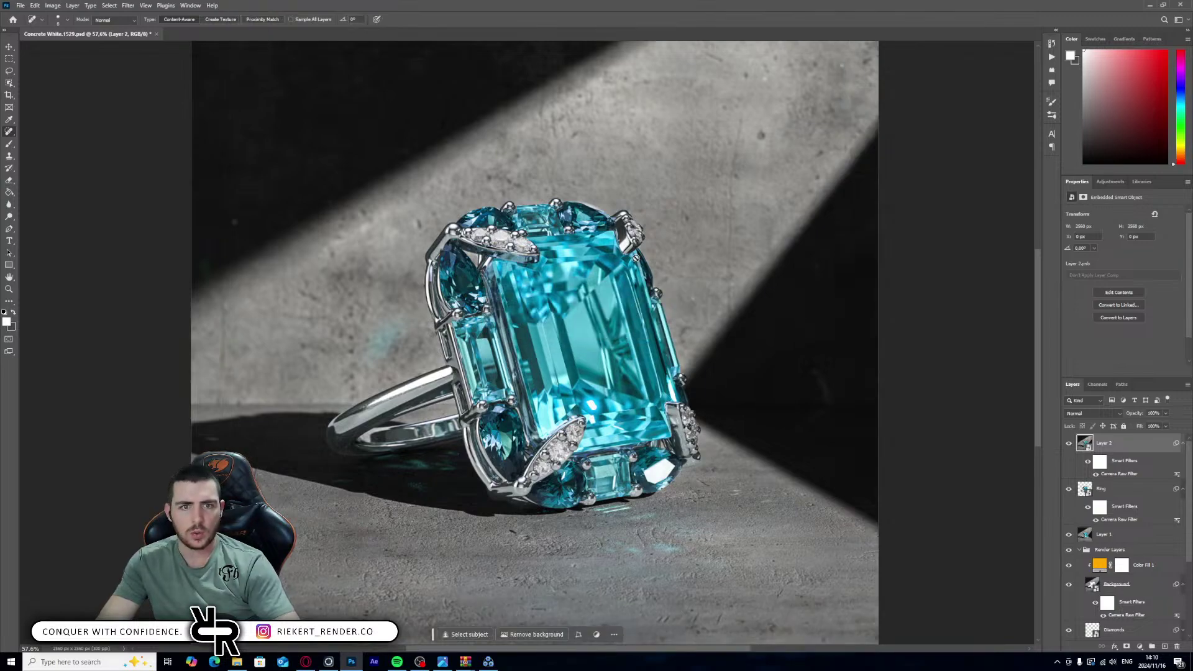
- Examine the grain on the gemstones, metal band and concrete background close up and across the whole image
alt+scroll(572, 350, up, 3)
alt+scroll(429, 388, up, 2)
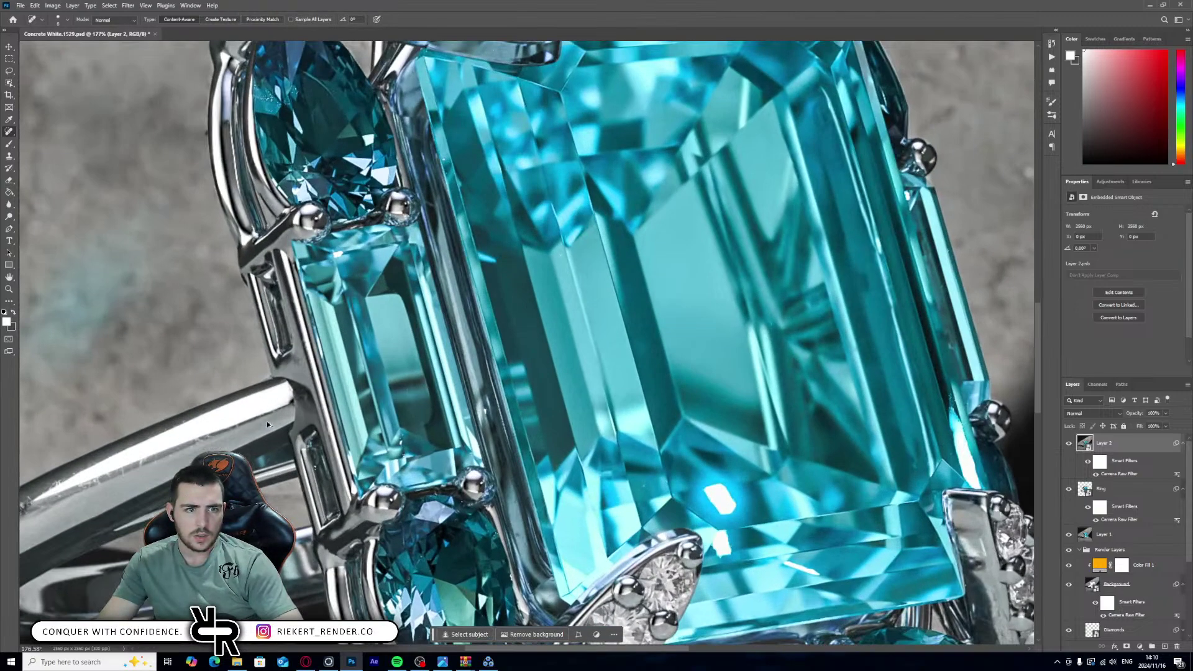
alt+scroll(266, 420, up, 1)
alt+scroll(281, 412, down, 5)
alt+scroll(521, 379, up, 3)
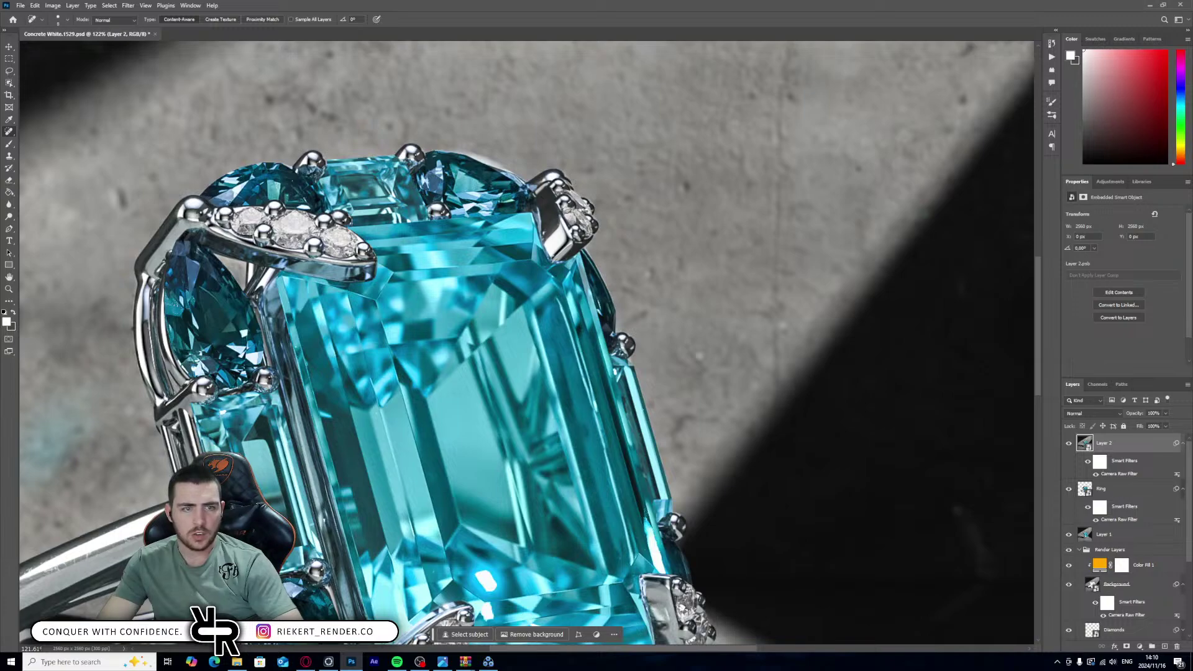
alt+scroll(114, 532, up, 7)
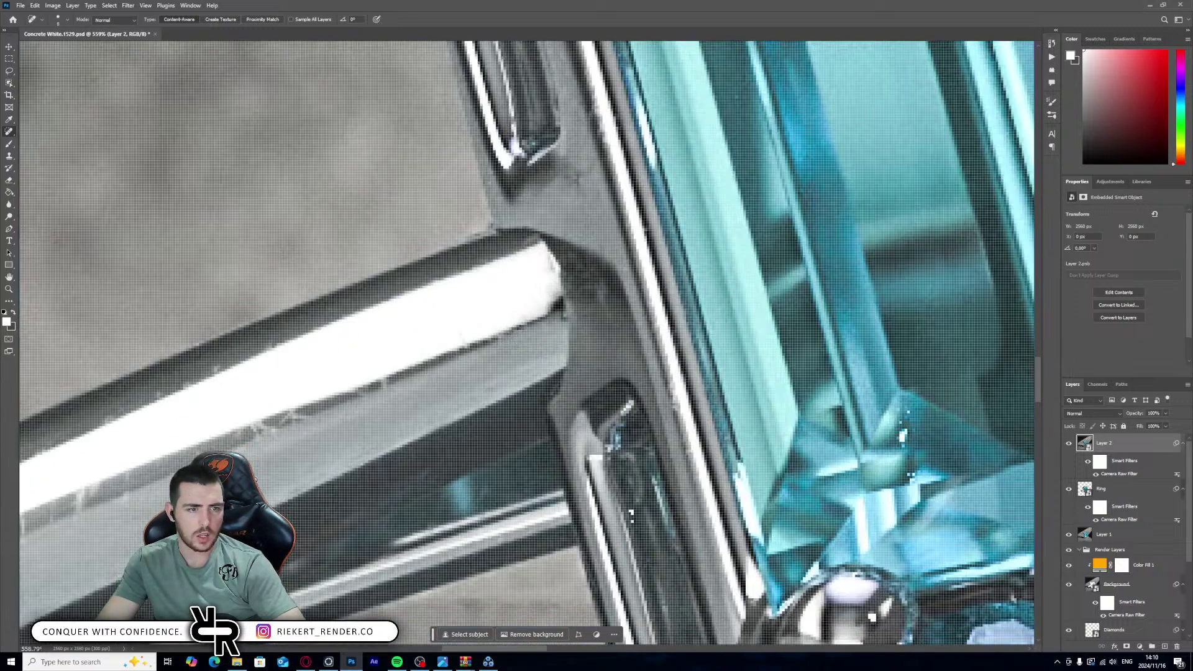
alt+scroll(36, 530, down, 5)
alt+scroll(36, 530, up, 2)
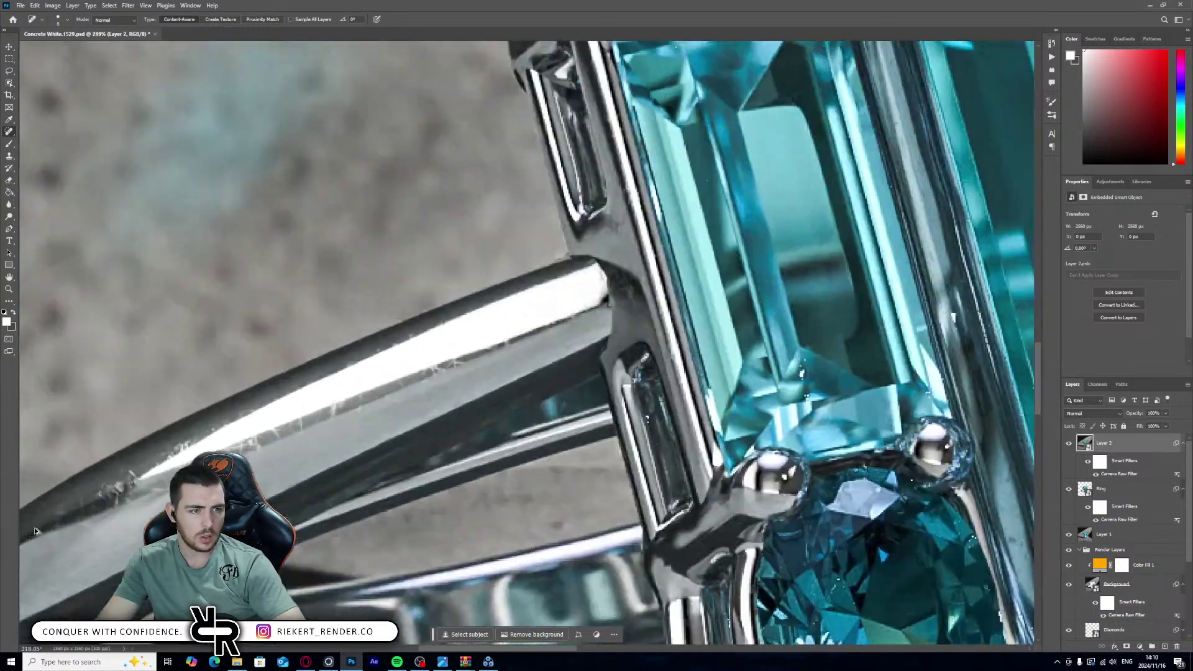
alt+scroll(67, 518, up, 2)
alt+scroll(67, 518, down, 7)
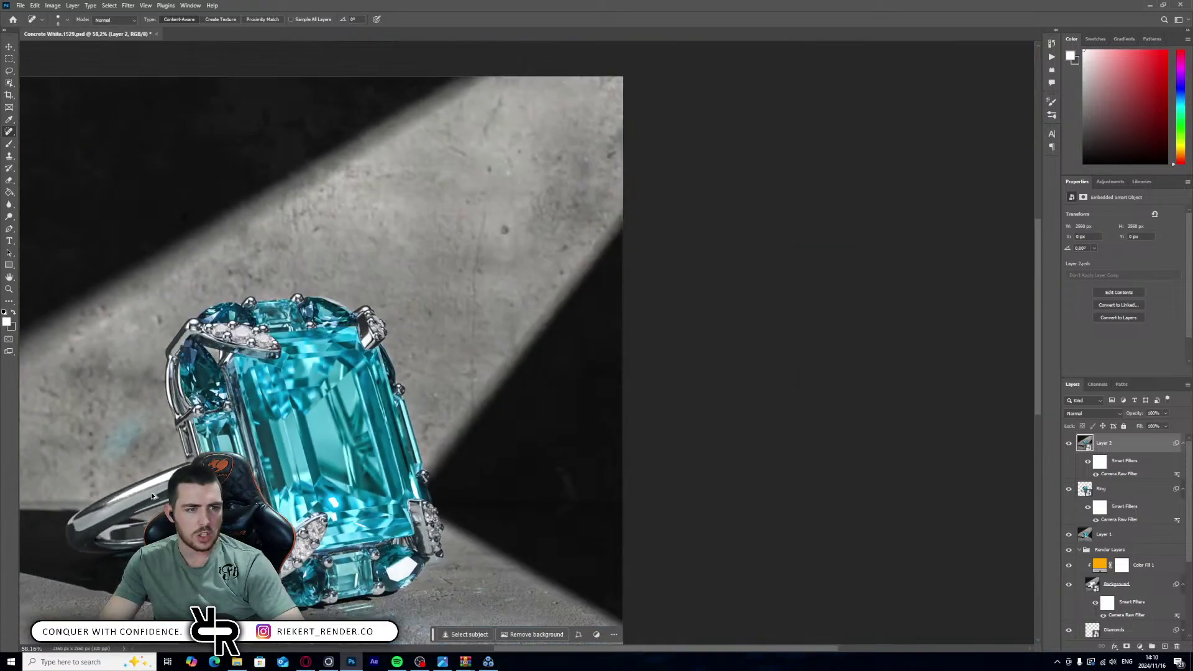
alt+scroll(152, 495, down, 1)
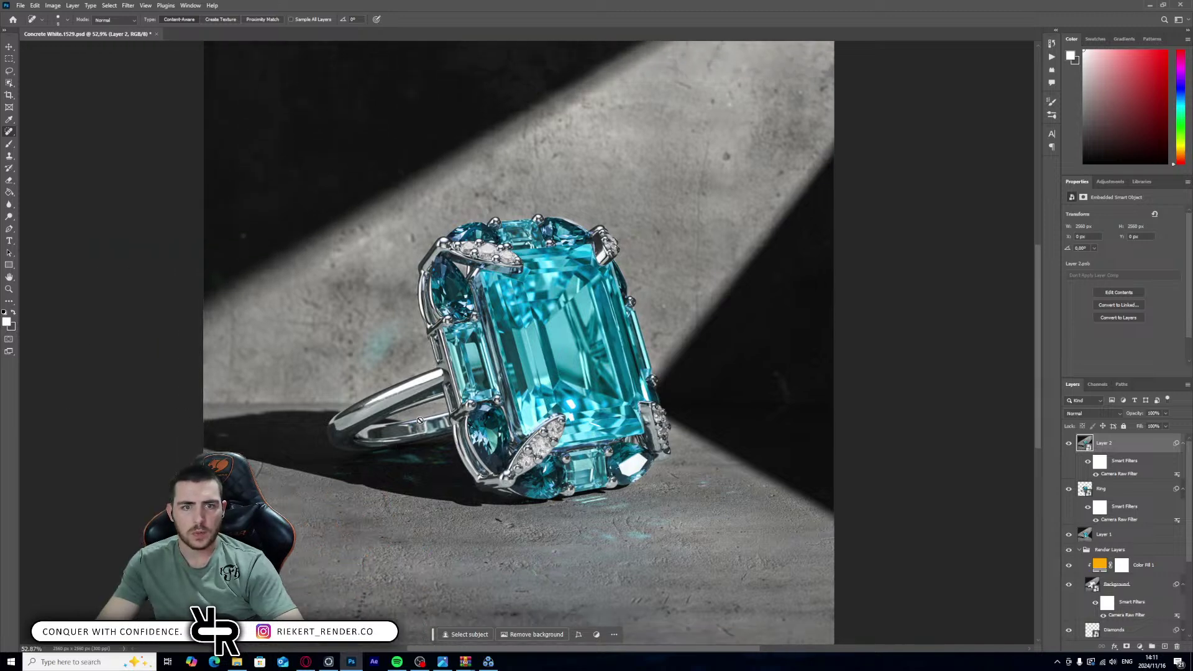
alt+scroll(499, 334, down, 1)
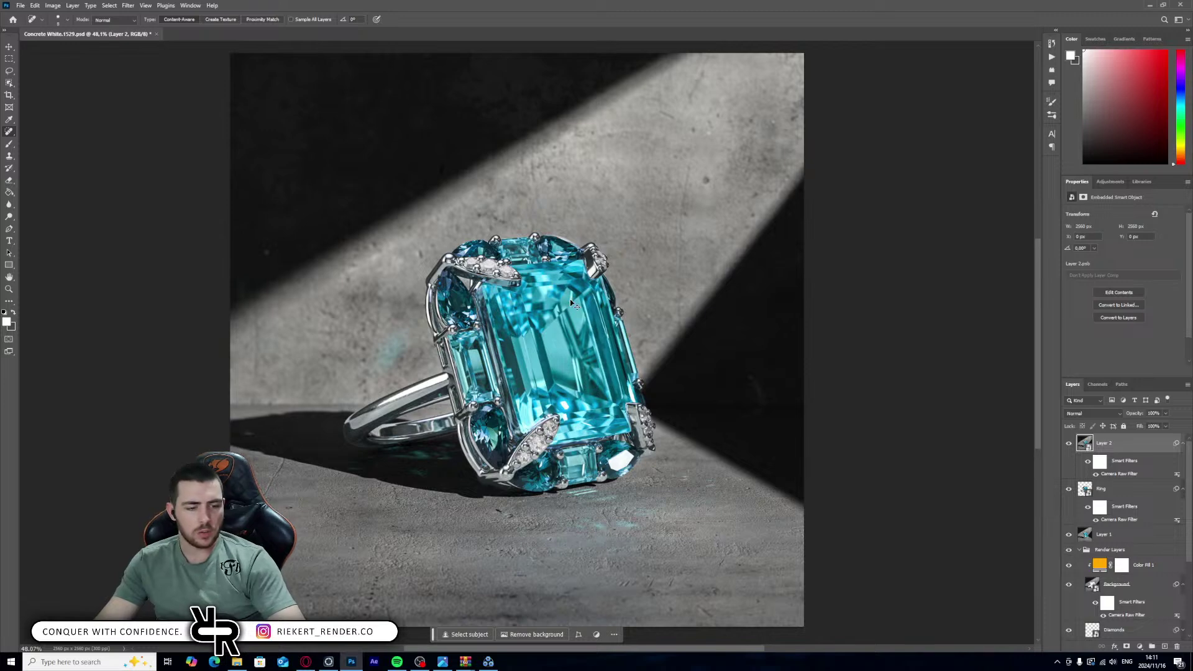
- Save the document and hide Layer 2, Ring and Layer 1 so only the render layers show
key(ctrl+s)
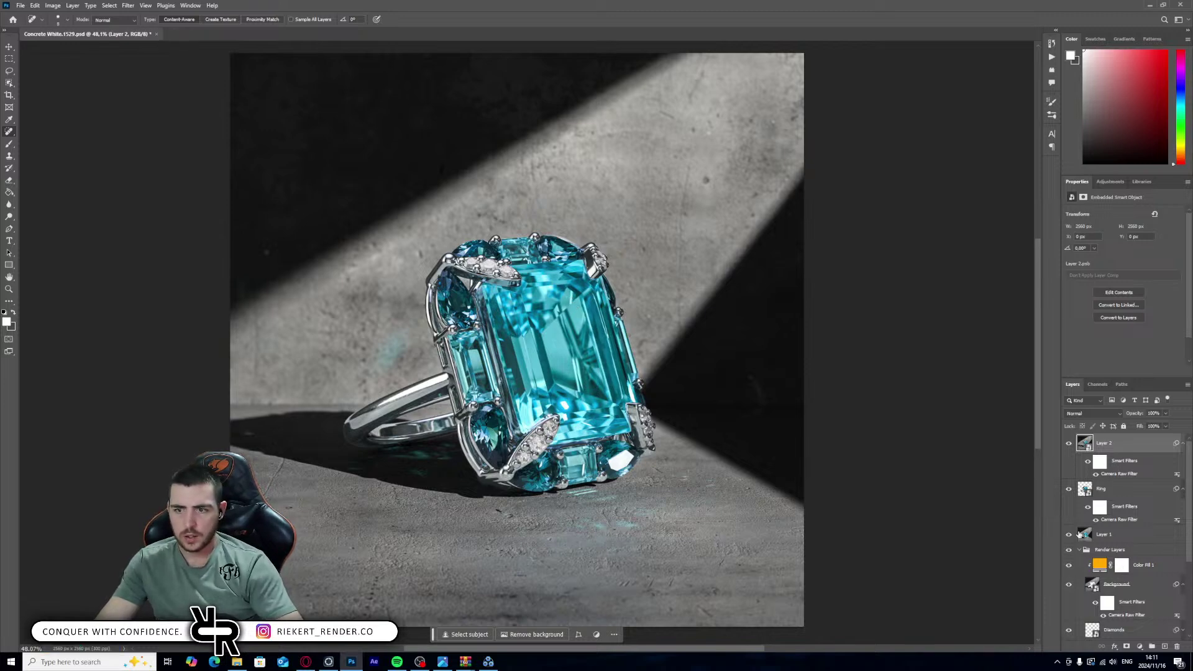
click(1069, 443)
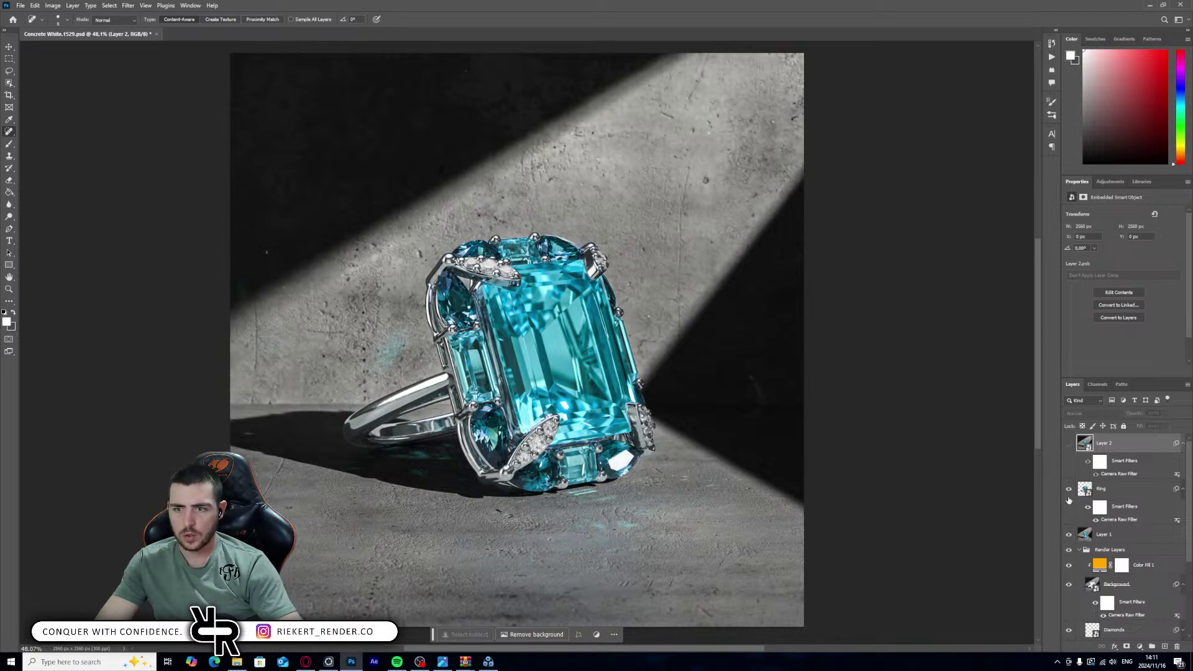
click(1069, 489)
click(1069, 533)
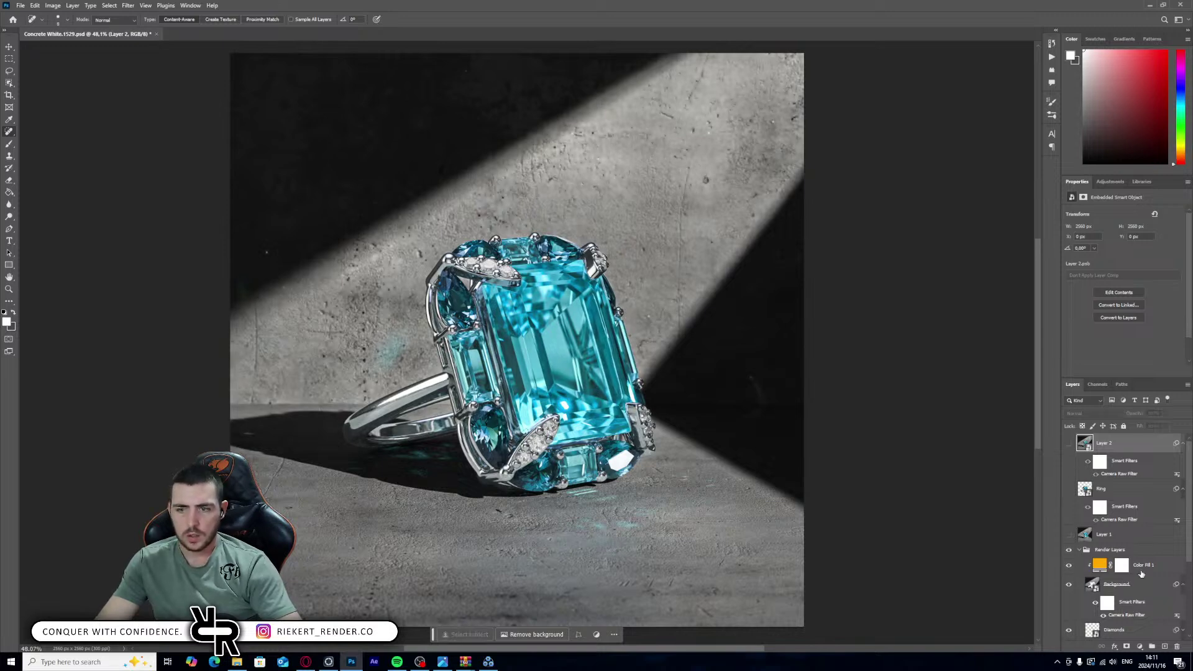
- Duplicate the Color Fill 1 layer, clip the duplicate to the Background stack, and hide the original orange fill
click(1101, 565)
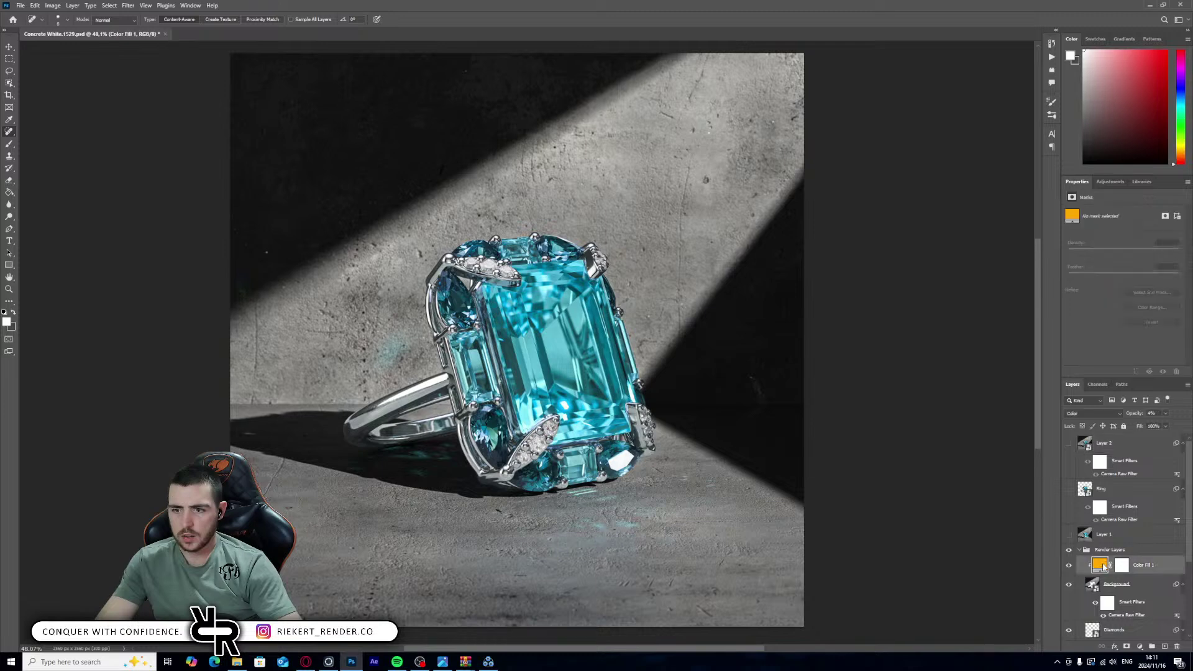
double_click(1100, 564)
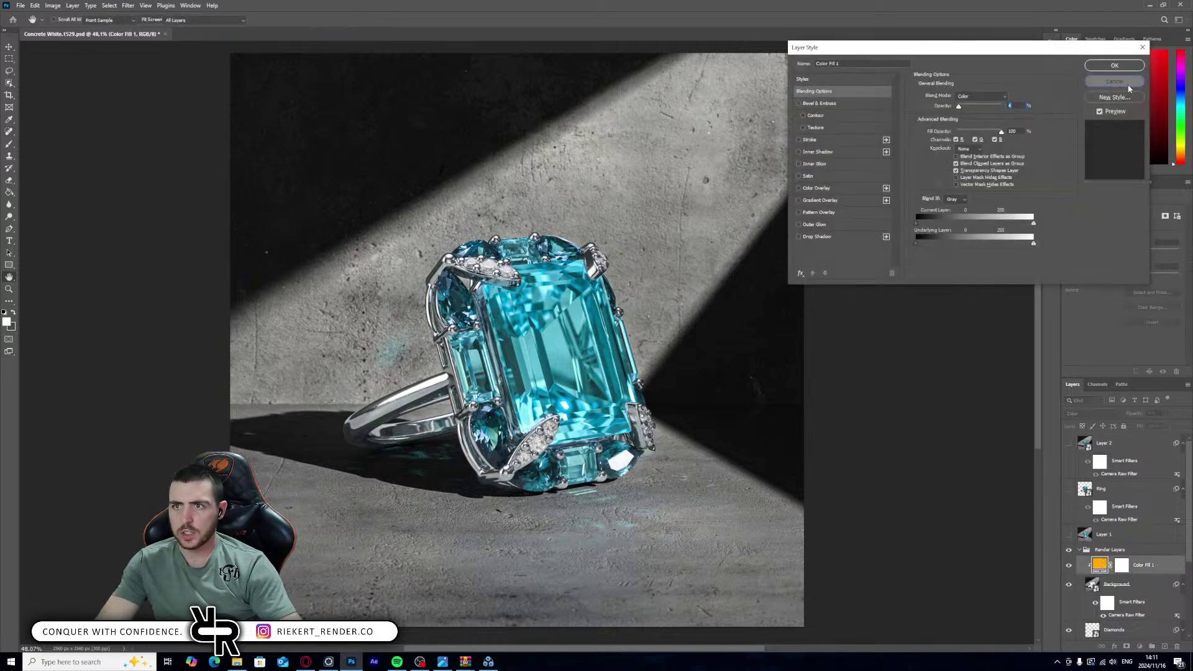
click(1115, 84)
key(ctrl+j)
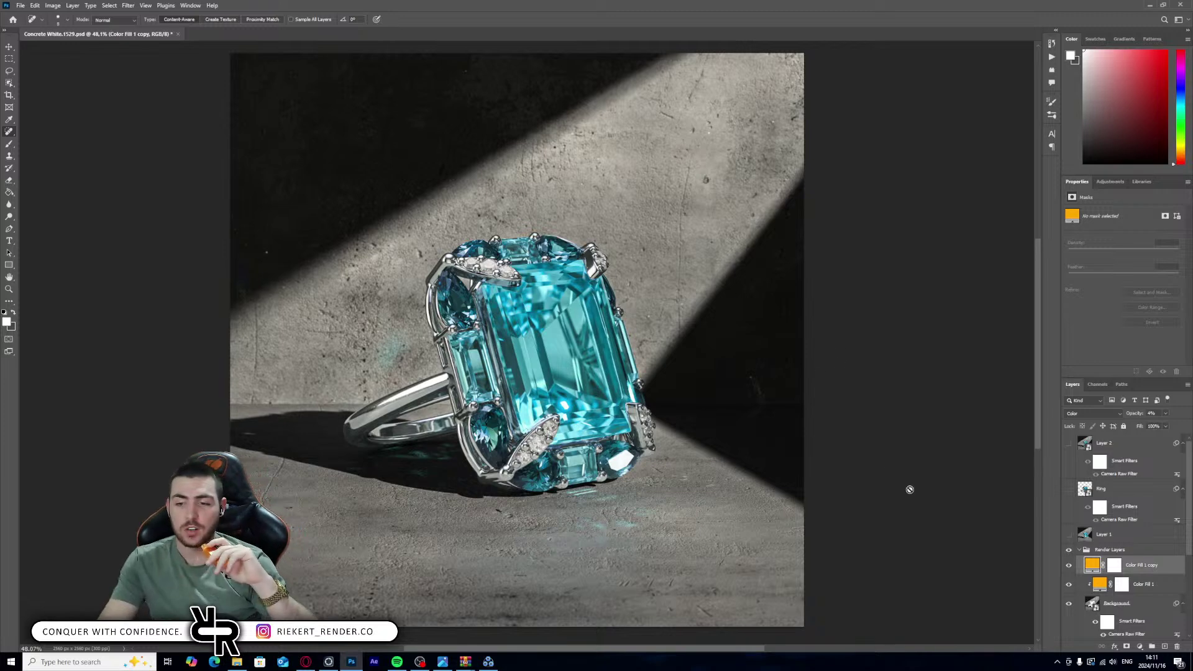
alt+click(1085, 576)
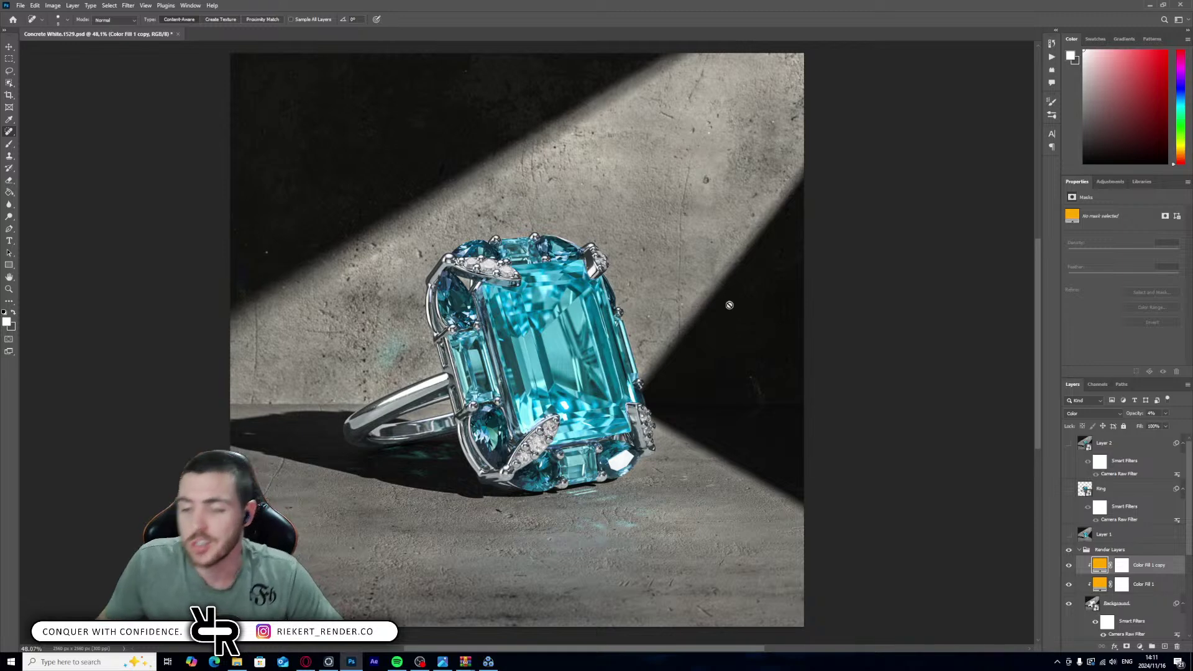
click(1069, 584)
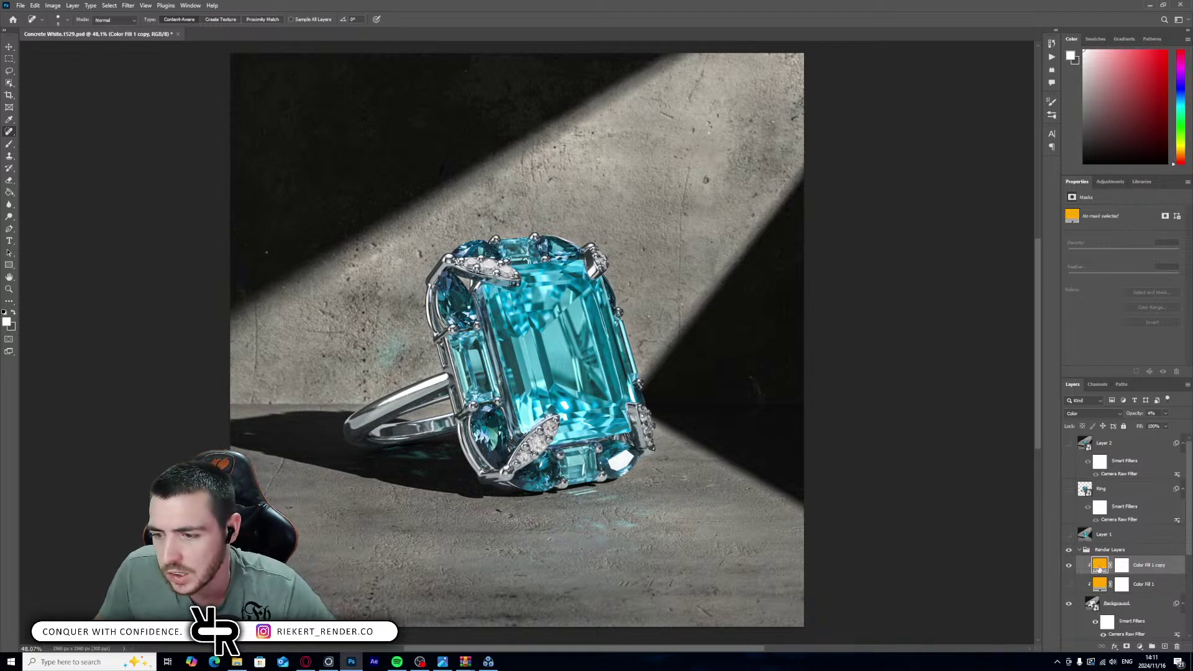
- Recolour the duplicate fill to blue (H 209, S 99, B 75) and raise its opacity to 100%
double_click(1099, 566)
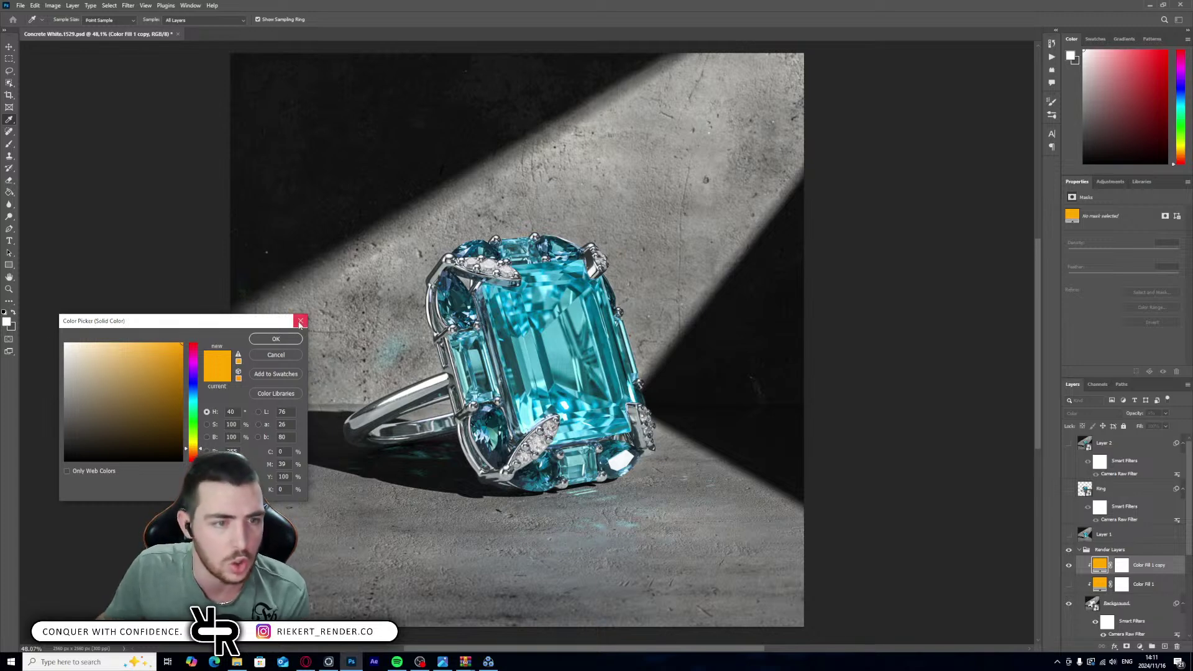
click(193, 393)
click(179, 374)
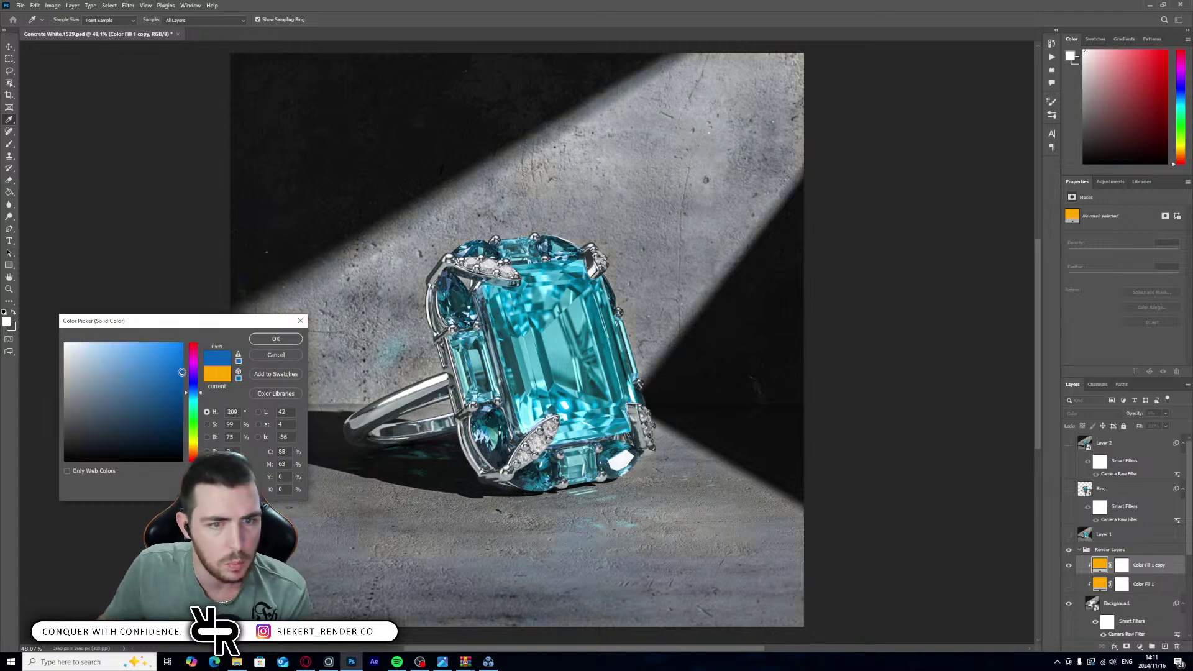
click(267, 340)
click(1166, 413)
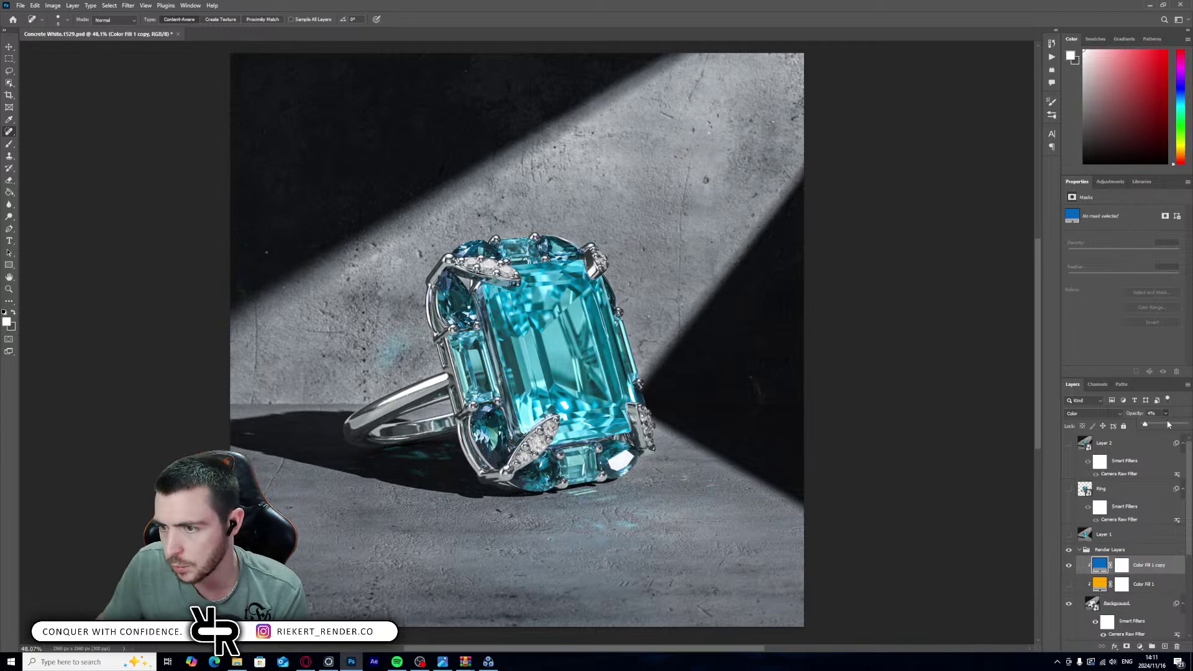
drag(1148, 427, 1185, 425)
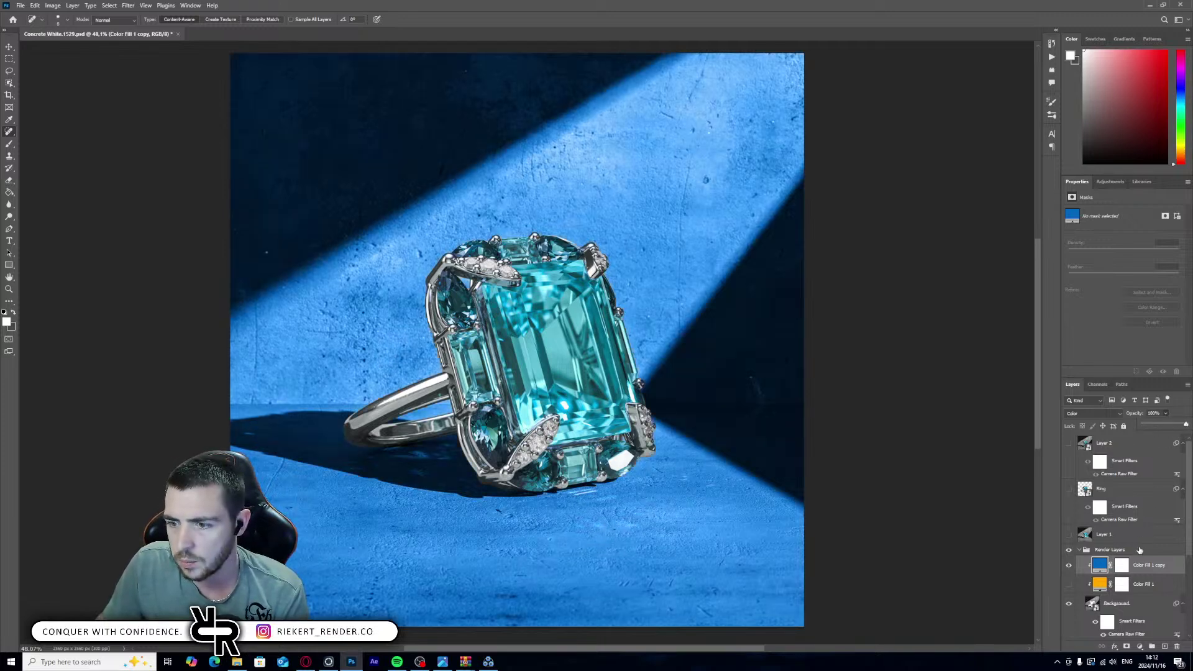
- Change the duplicate fill's colour to a brighter, more vivid blue
double_click(1101, 576)
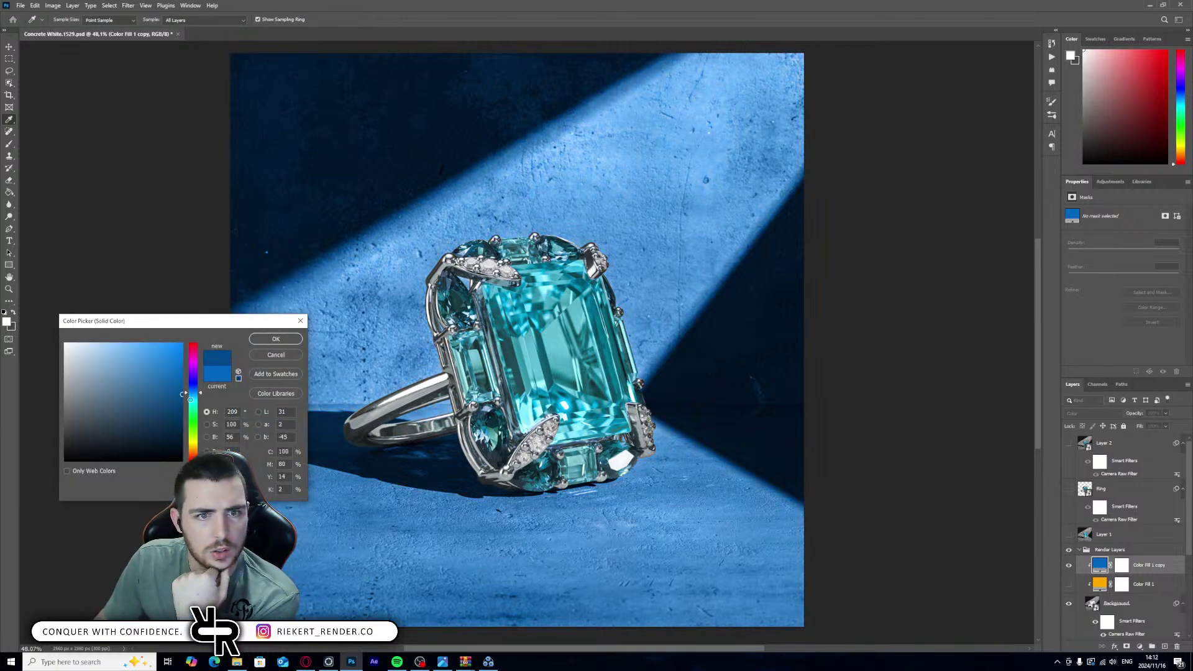
click(296, 301)
mouse_move(192, 401)
mouse_down()
mouse_move(202, 368)
mouse_move(226, 350)
mouse_up()
click(296, 340)
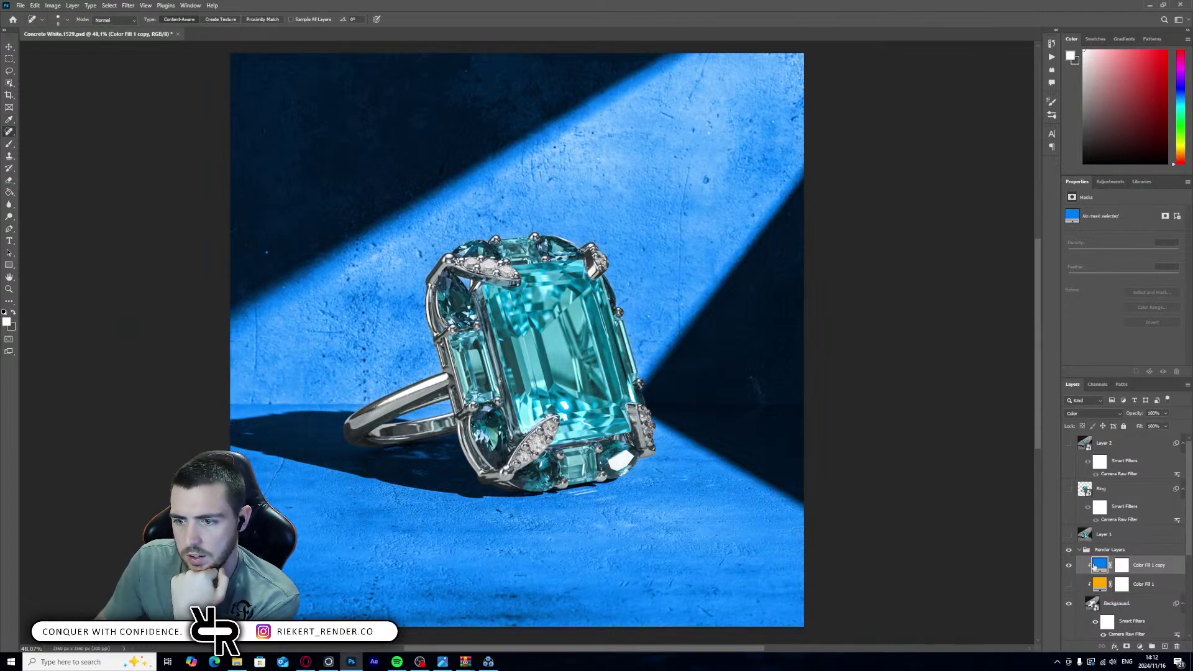
double_click(1140, 565)
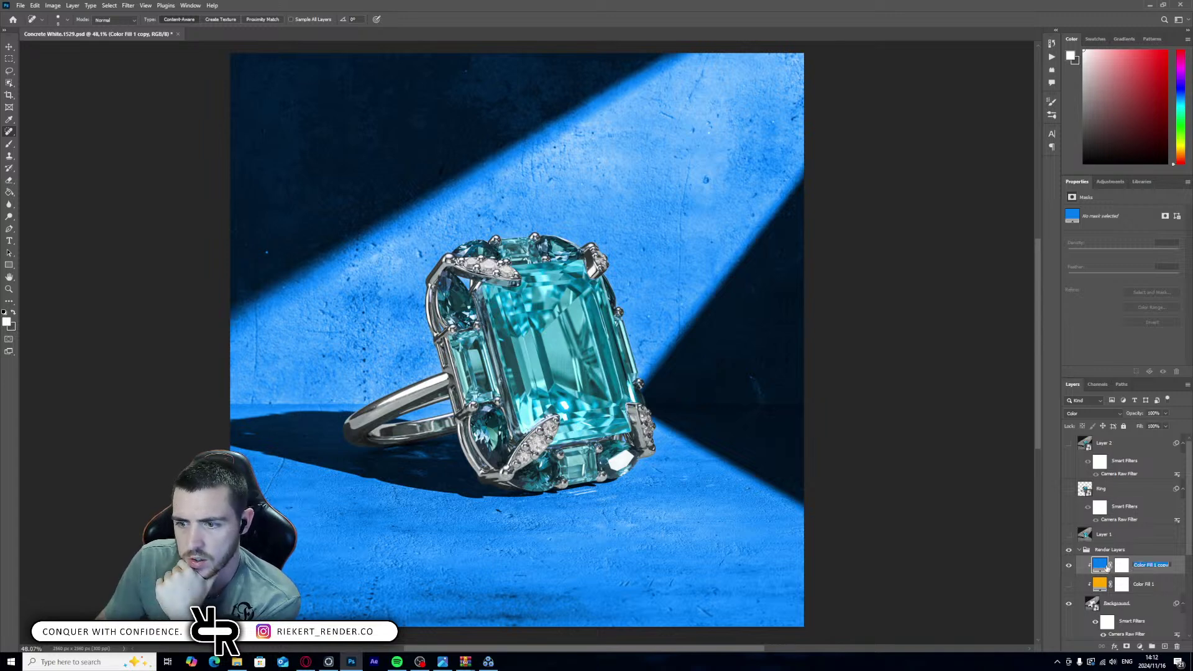
double_click(1101, 565)
click(276, 338)
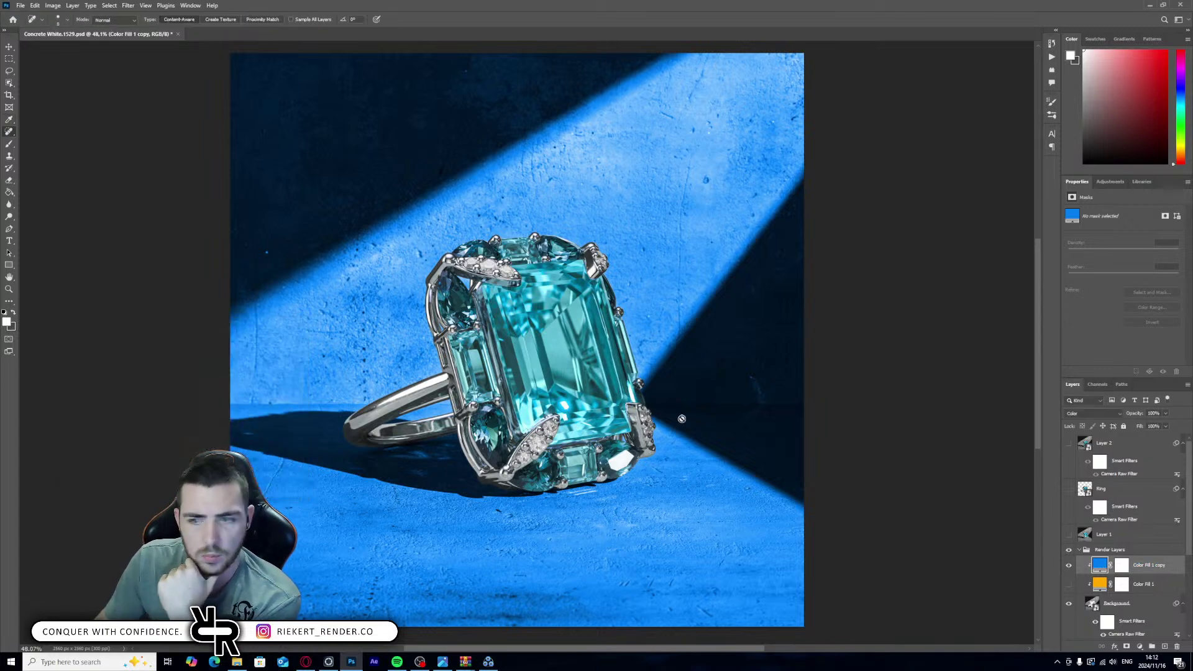
- Duplicate the Background layer, placing the orange Color Fill 1 beneath the duplicate and clipping the blue fill to it
scroll(1102, 537, down, 3)
scroll(1119, 537, up, 3)
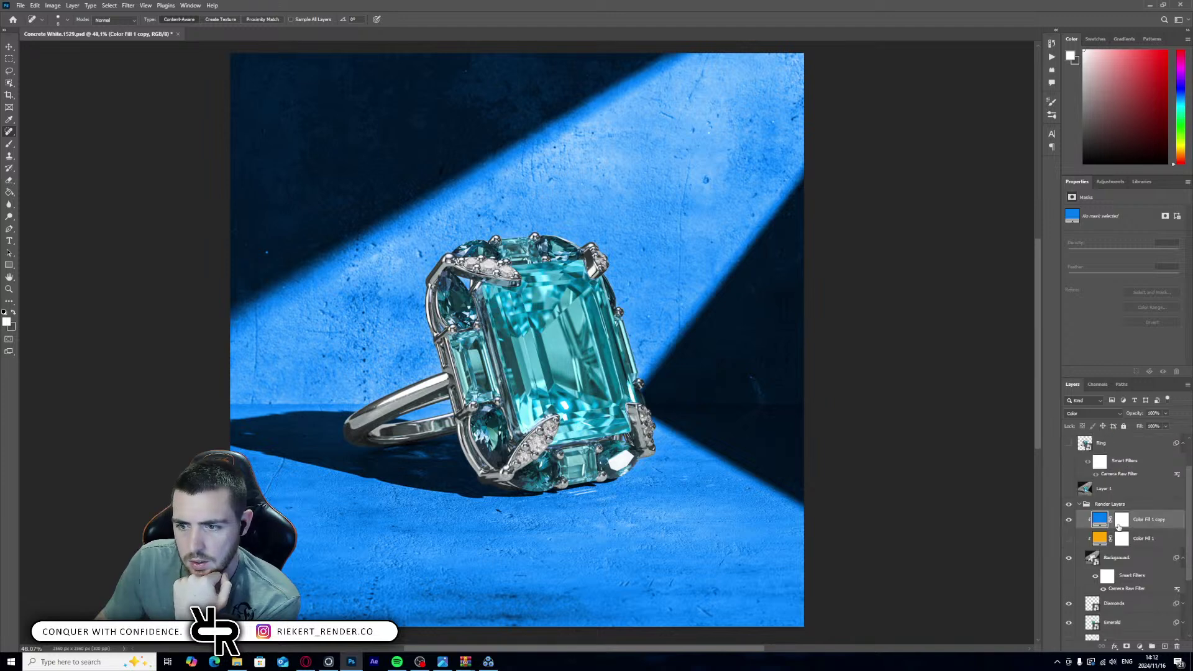
click(1118, 558)
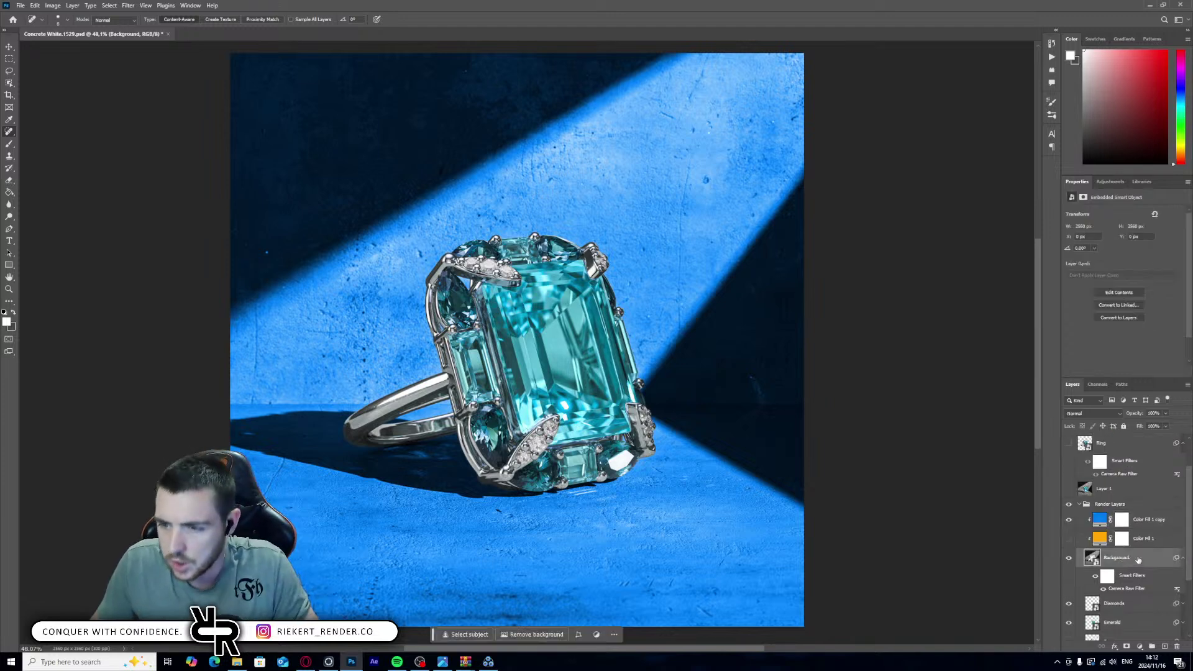
key(ctrl+j)
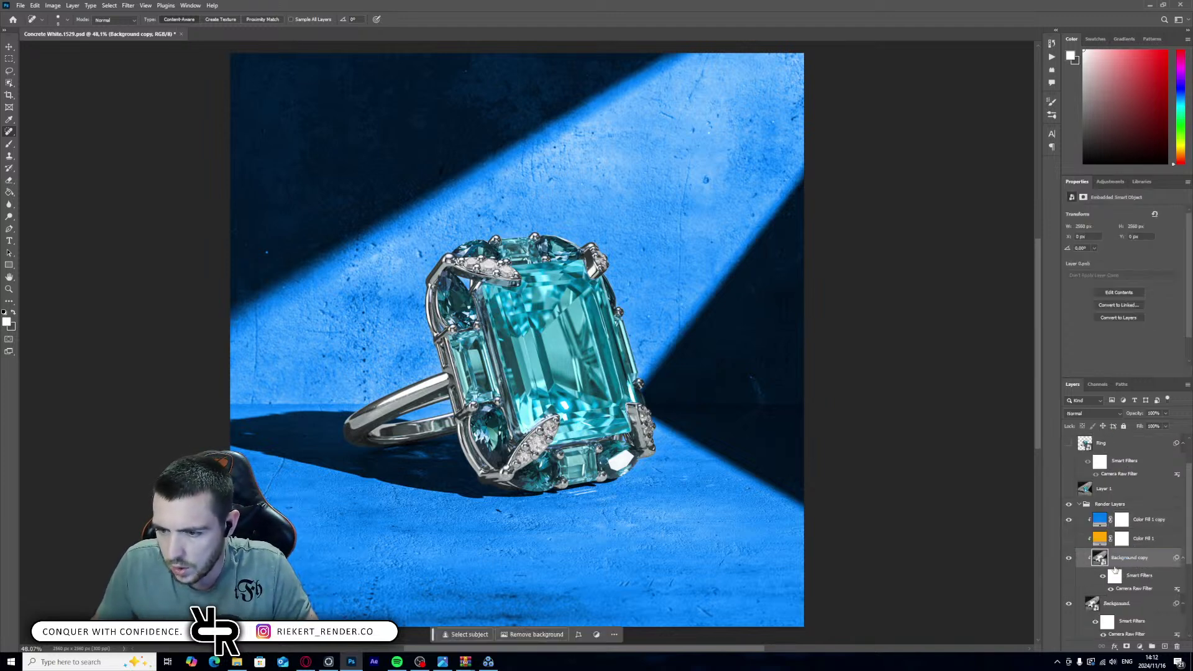
alt+click(1089, 595)
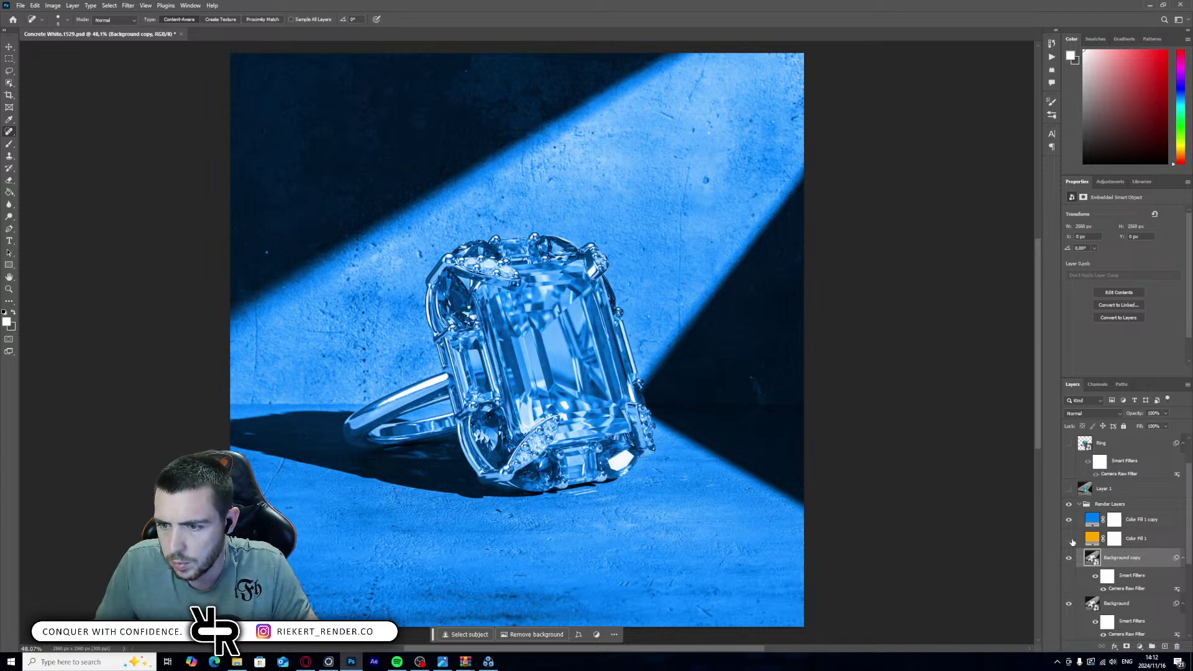
drag(1141, 543, 1142, 589)
alt+click(1095, 528)
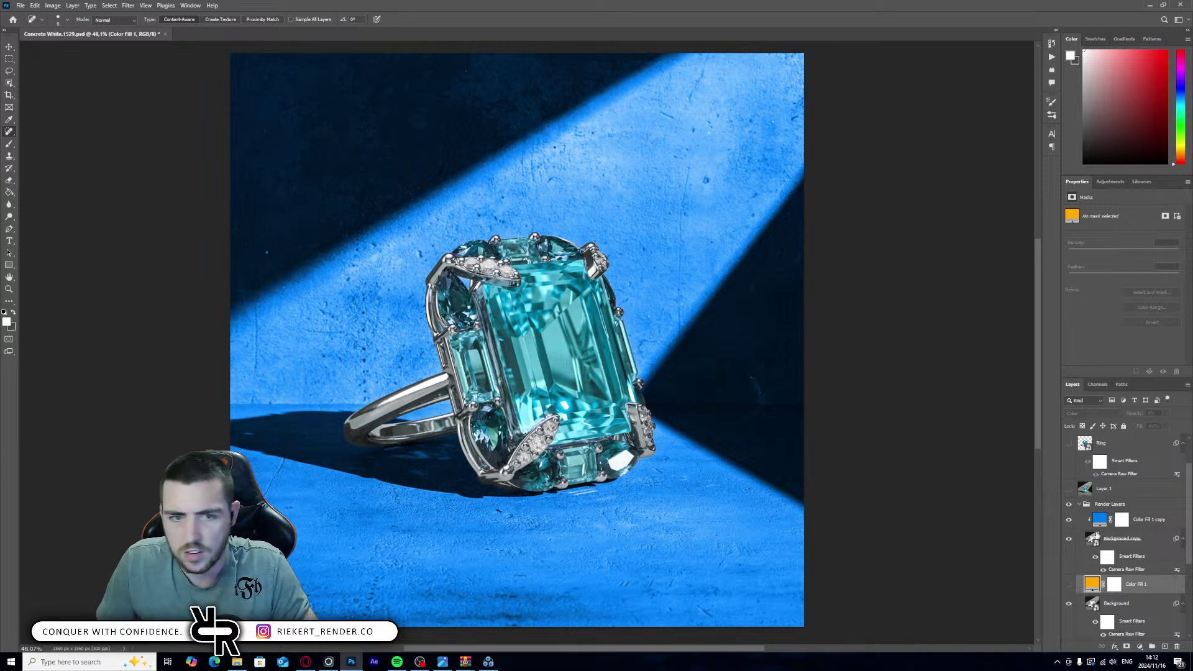
- Try Gray Blend If ranges on Background copy, with This Layer at 0/68 and 102/255 and Underlying Layer shadows at 0/116
click(1141, 541)
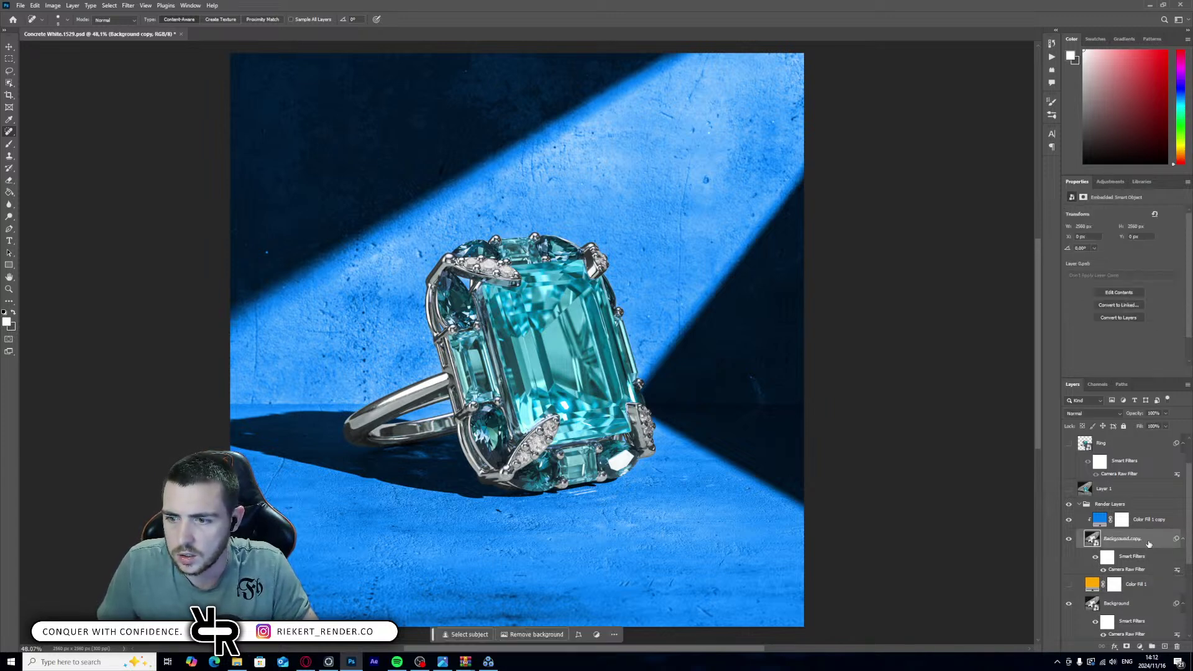
double_click(1149, 544)
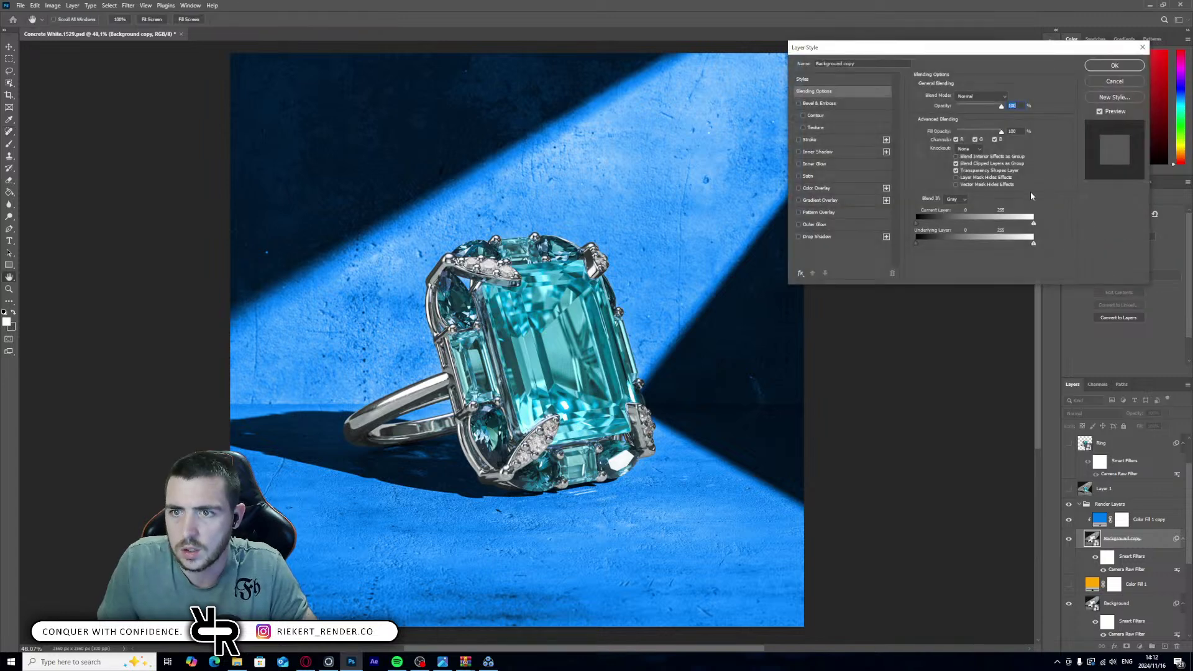
alt+drag(1035, 225, 998, 222)
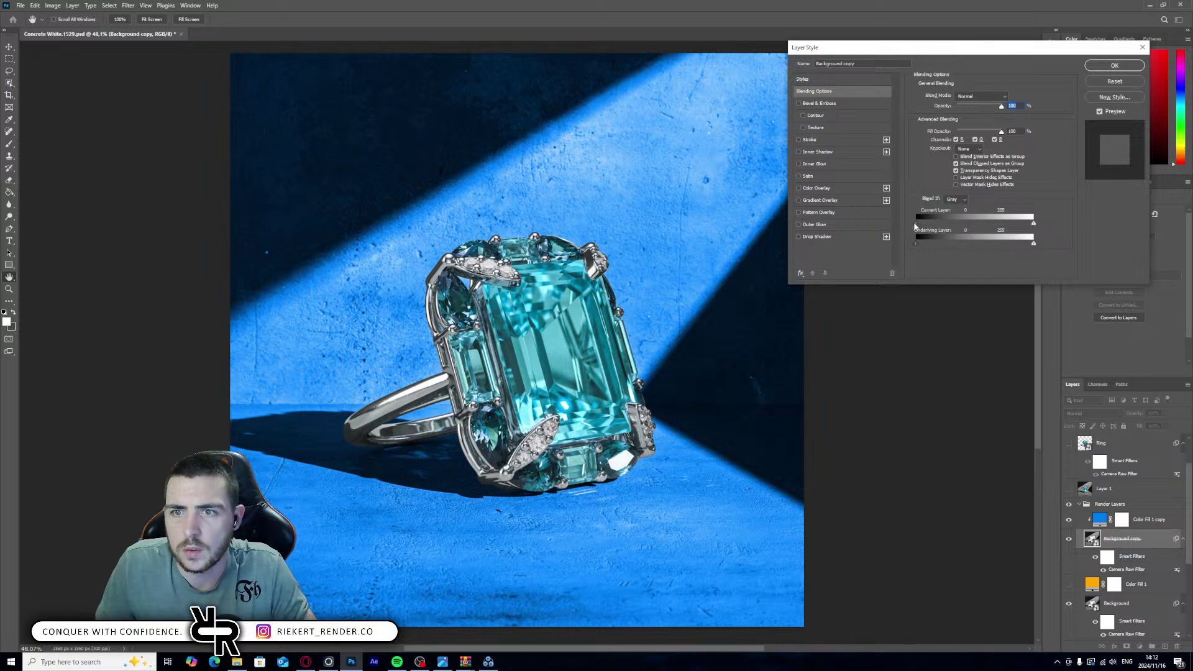
drag(918, 227, 1030, 244)
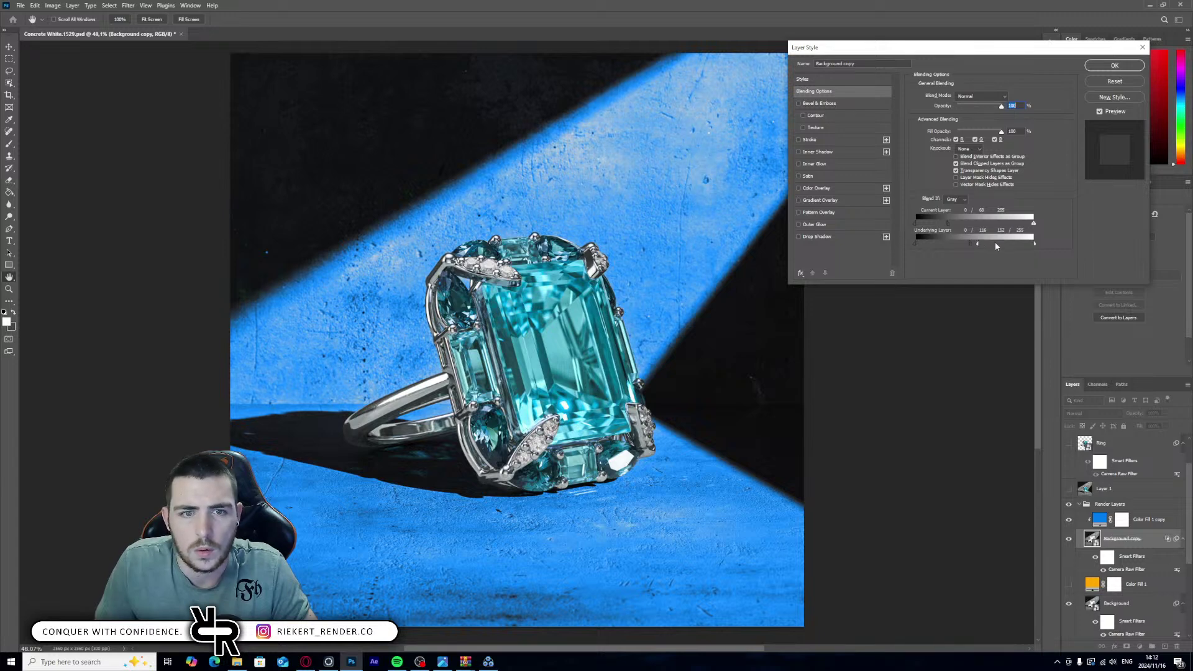
alt+drag(1034, 223, 1033, 225)
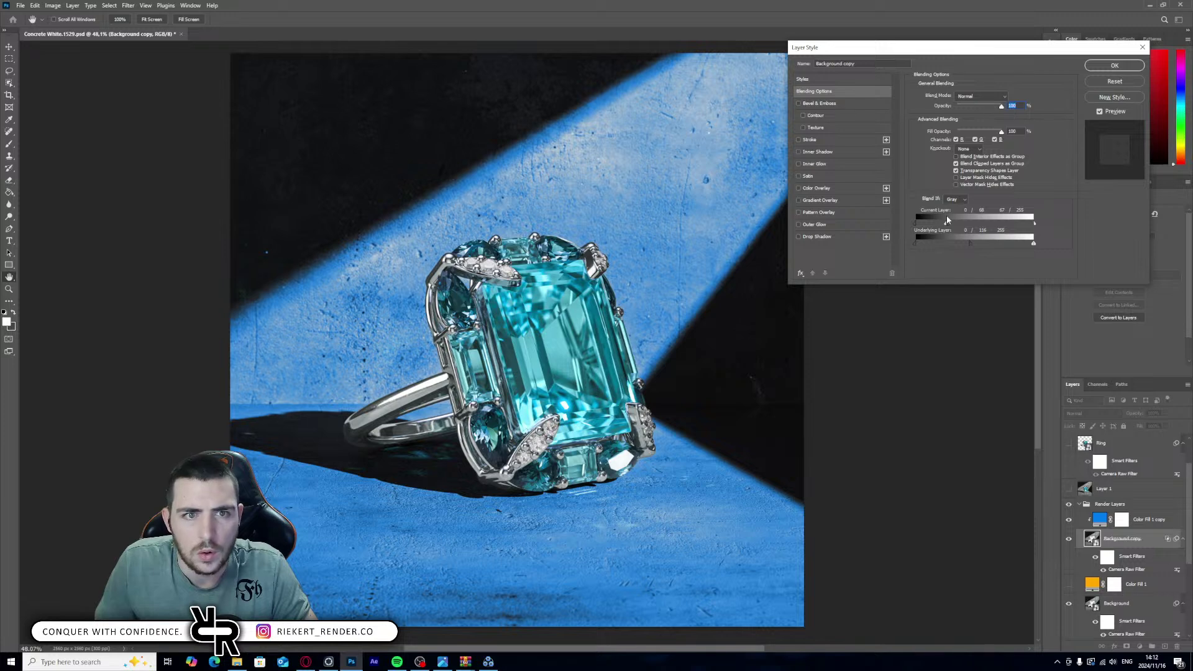
alt+drag(948, 219, 962, 221)
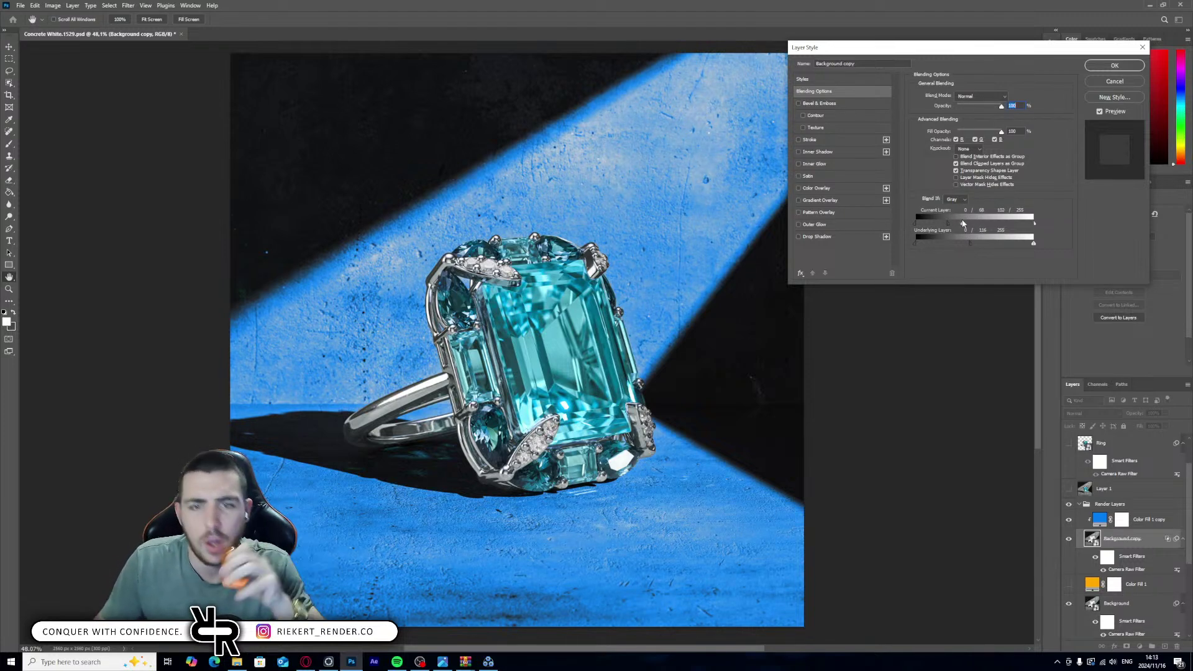
- Reset Background copy's Gray Blend If sliders for both layers to the full 0 to 255 range
drag(949, 221, 871, 221)
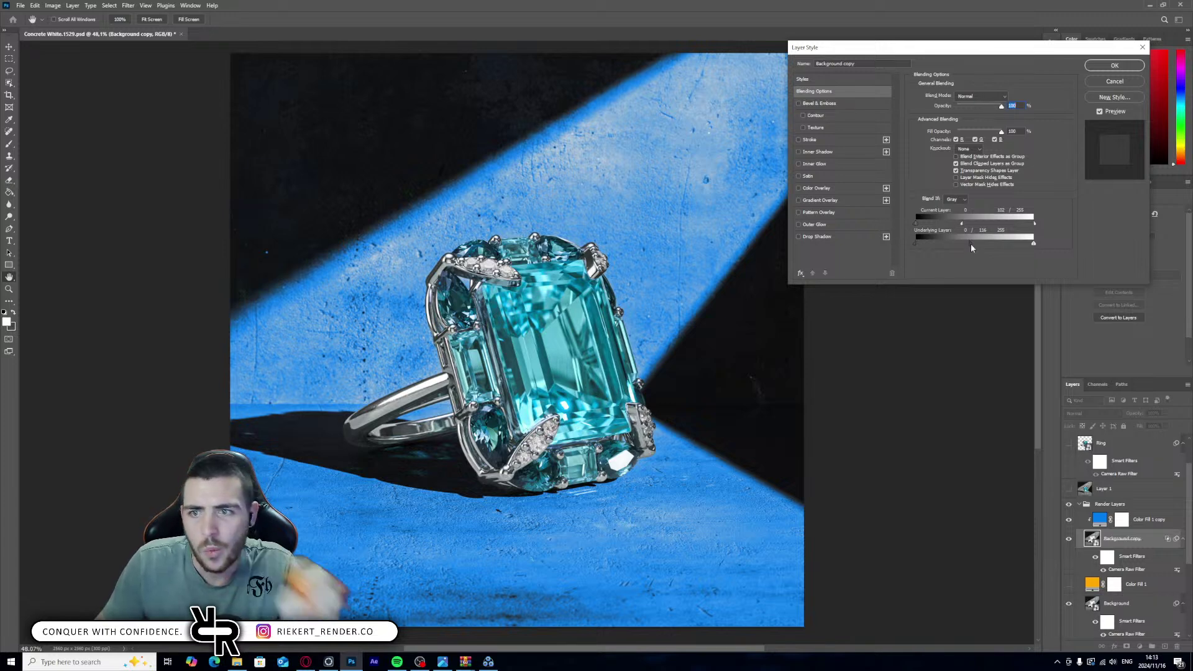
drag(971, 245, 887, 235)
drag(962, 225, 1072, 226)
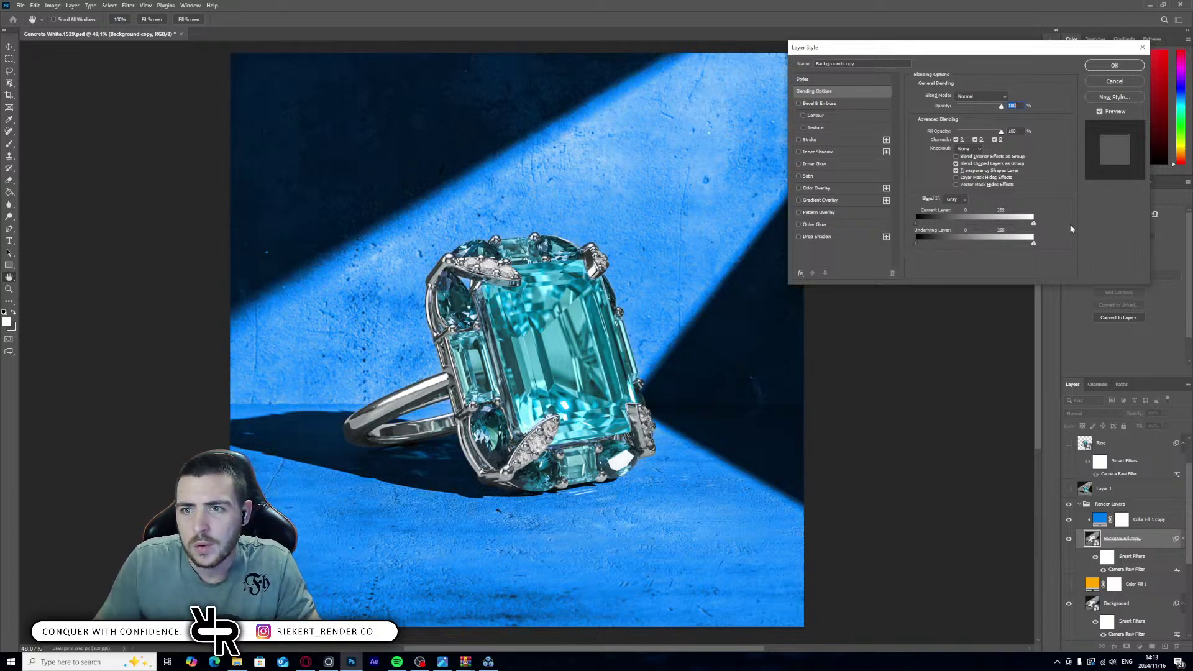
- Try Blue-channel Blend If ranges on Background copy, splitting the Current Layer shadows at 0/101 and adjusting the Underlying Layer highlights
click(963, 200)
click(953, 233)
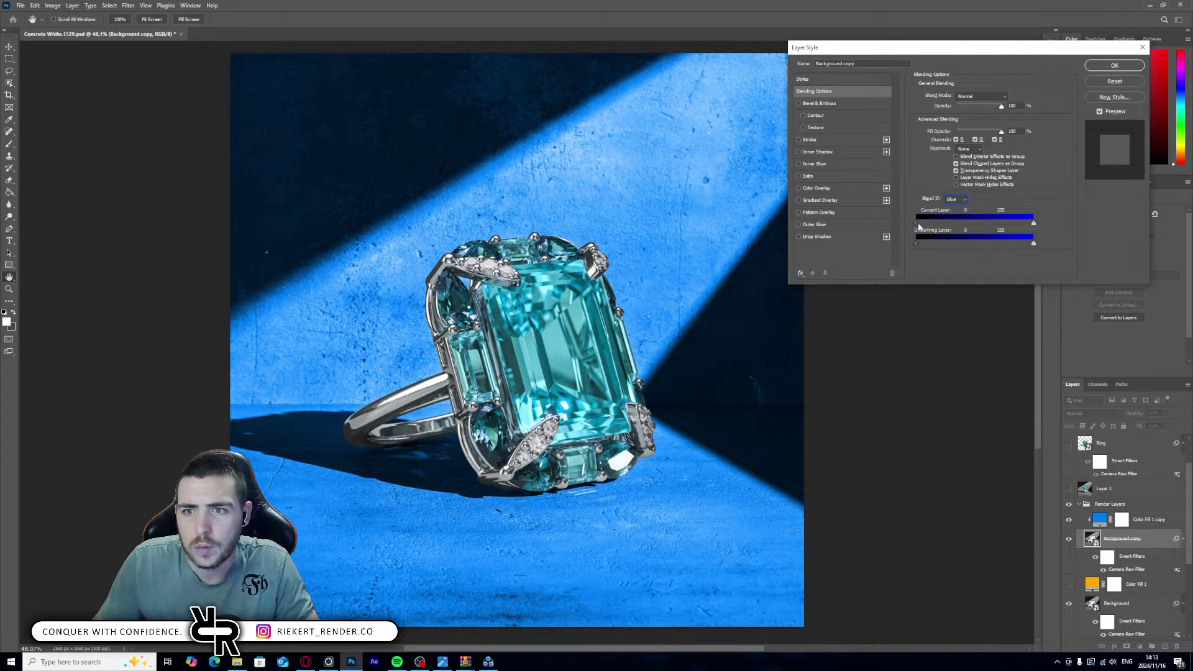
alt+drag(918, 226, 963, 226)
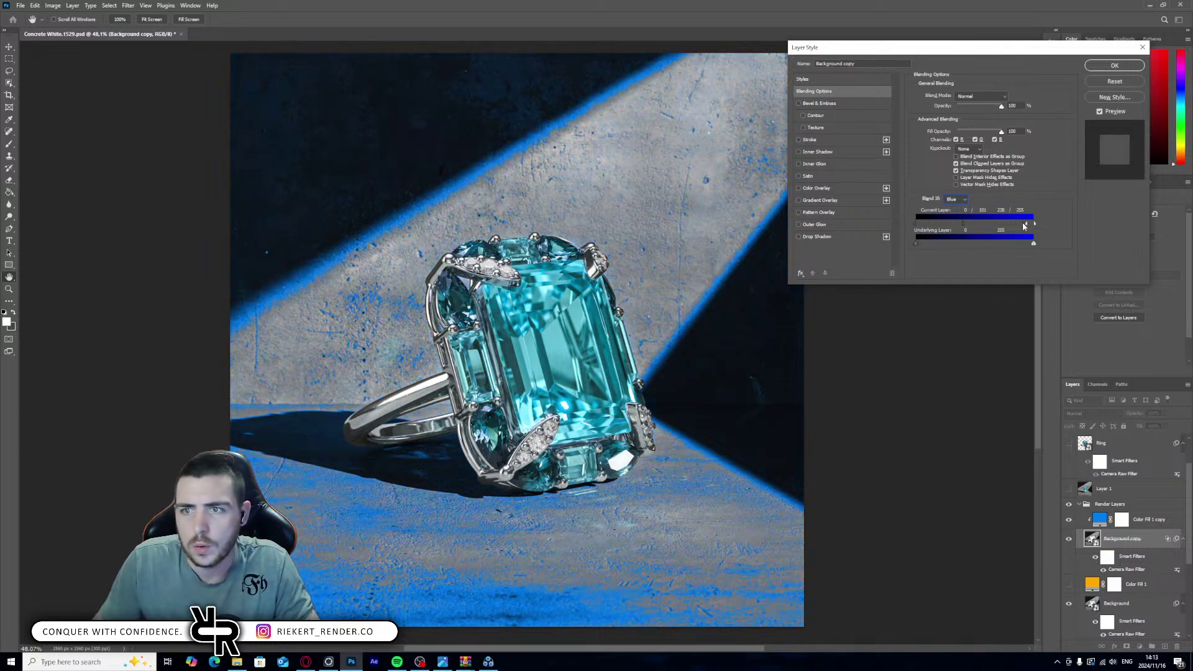
alt+drag(1033, 244, 1028, 244)
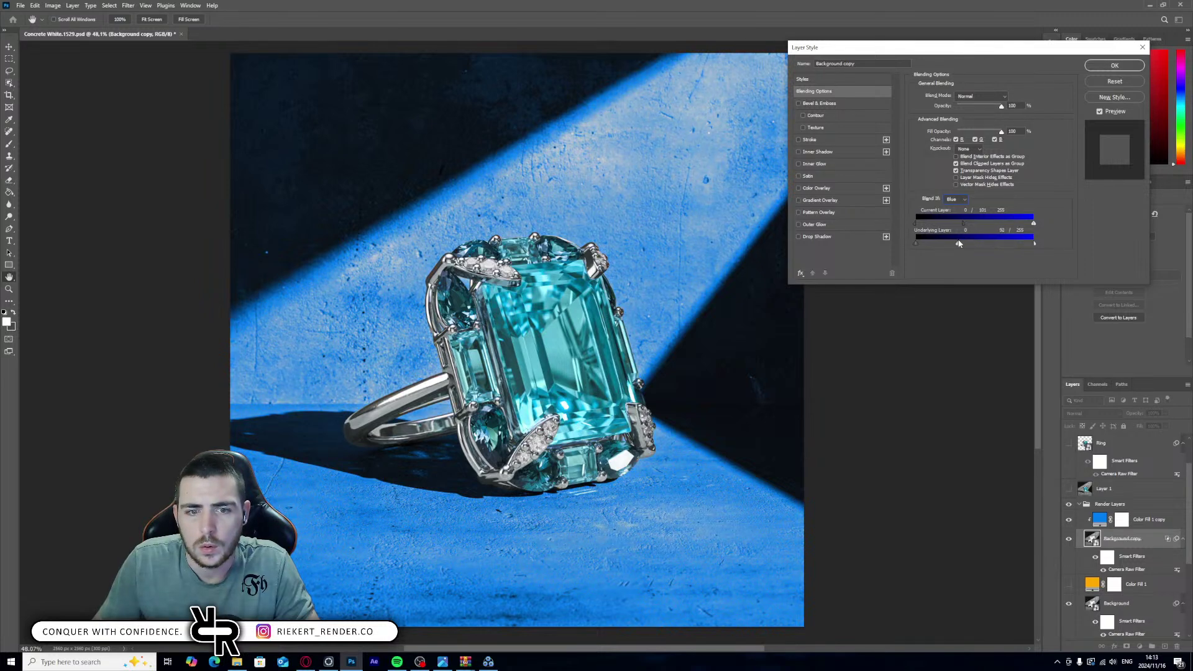
drag(960, 243, 1033, 244)
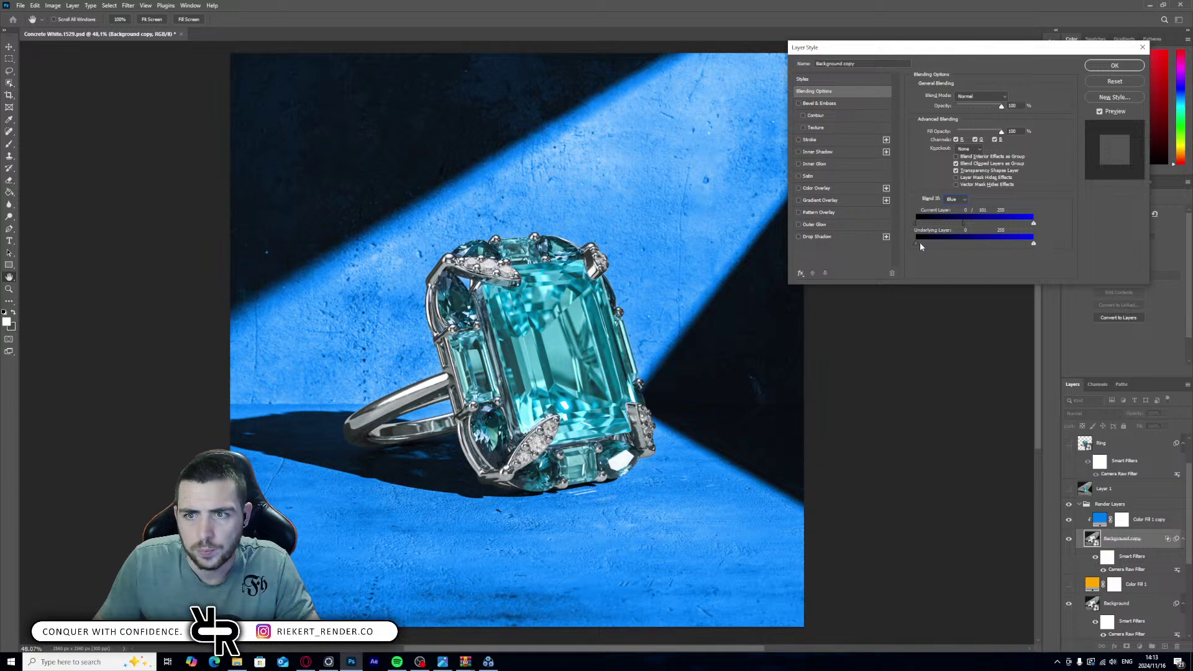
- Split Background copy's blue Underlying Layer shadow slider at 0/133, return the Current Layer range to 0 to 255, and apply
alt+drag(922, 245, 967, 246)
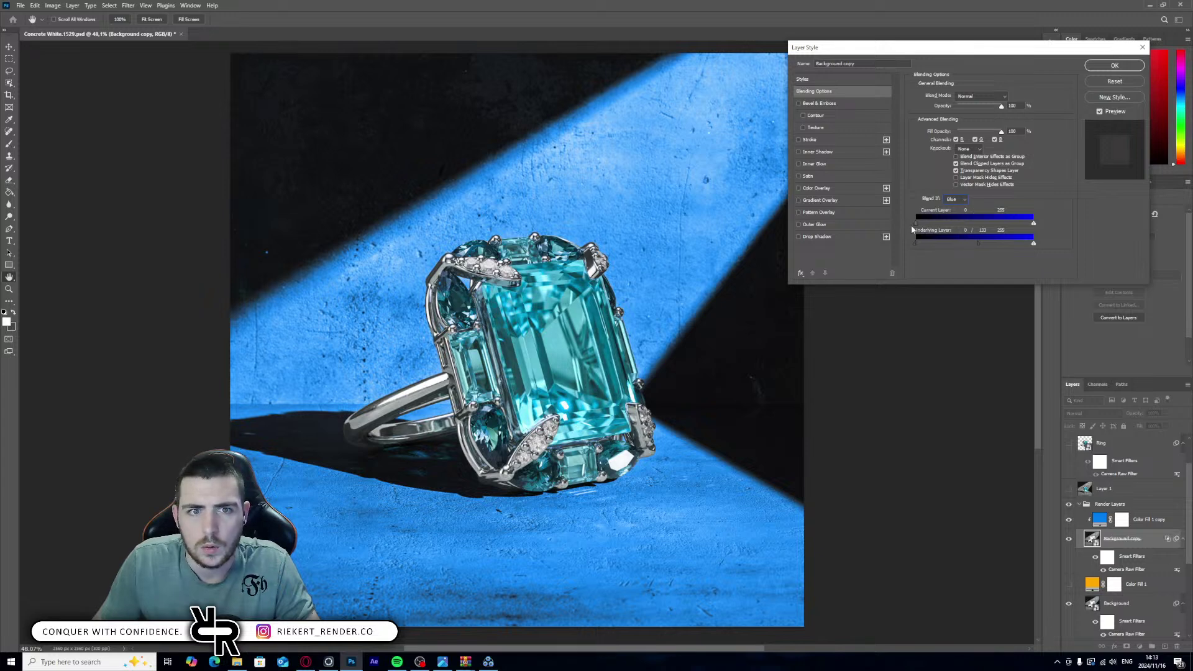
mouse_move(916, 224)
mouse_down()
mouse_move(935, 228)
mouse_move(918, 228)
mouse_up()
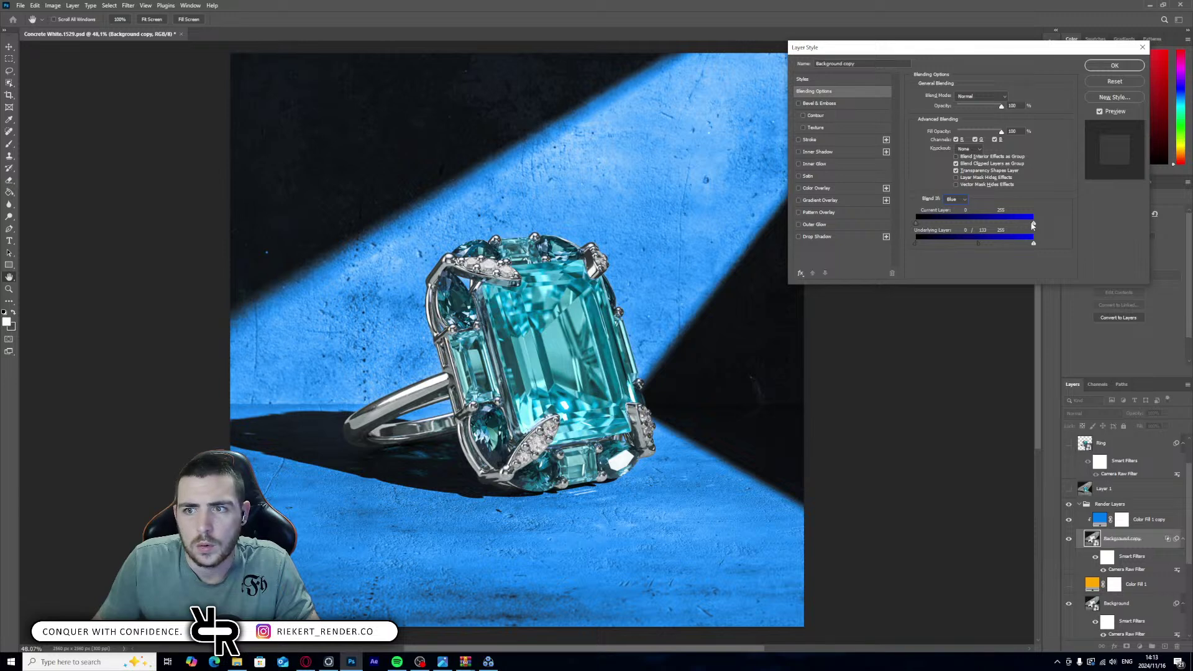
mouse_move(1033, 224)
alt+mouse_down()
mouse_move(1017, 224)
mouse_move(1034, 224)
alt+mouse_up()
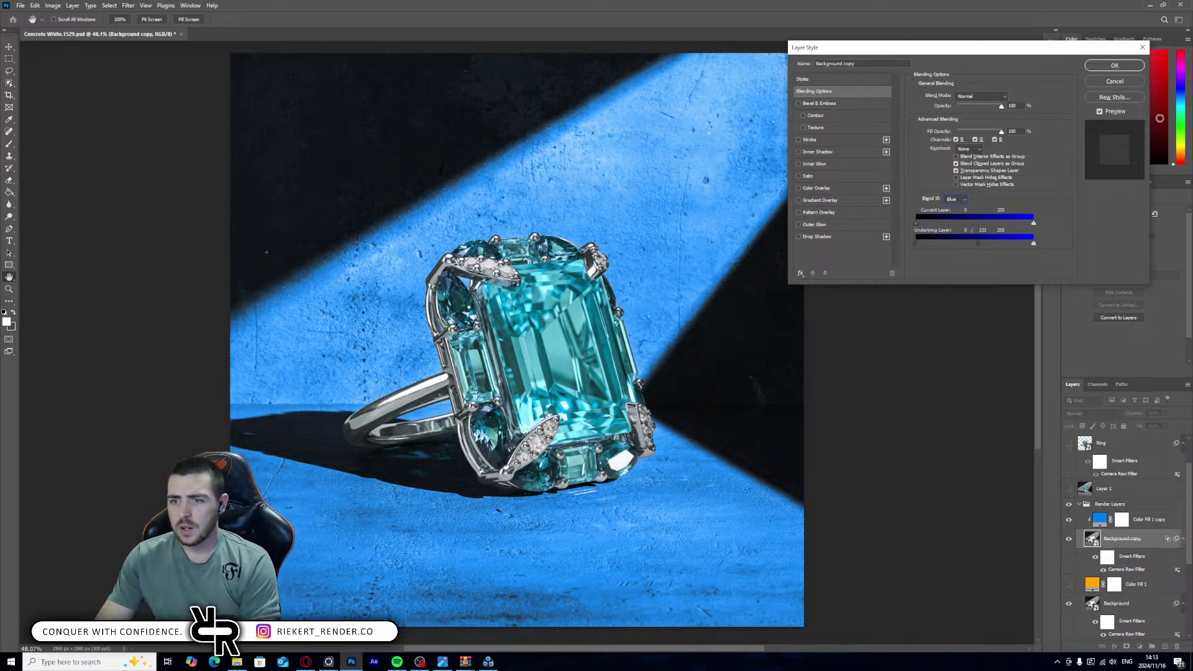
click(1119, 67)
- Change the Color Fill 1 copy to a deeper blue with hue about 220° and preview other blend modes for it
double_click(1098, 524)
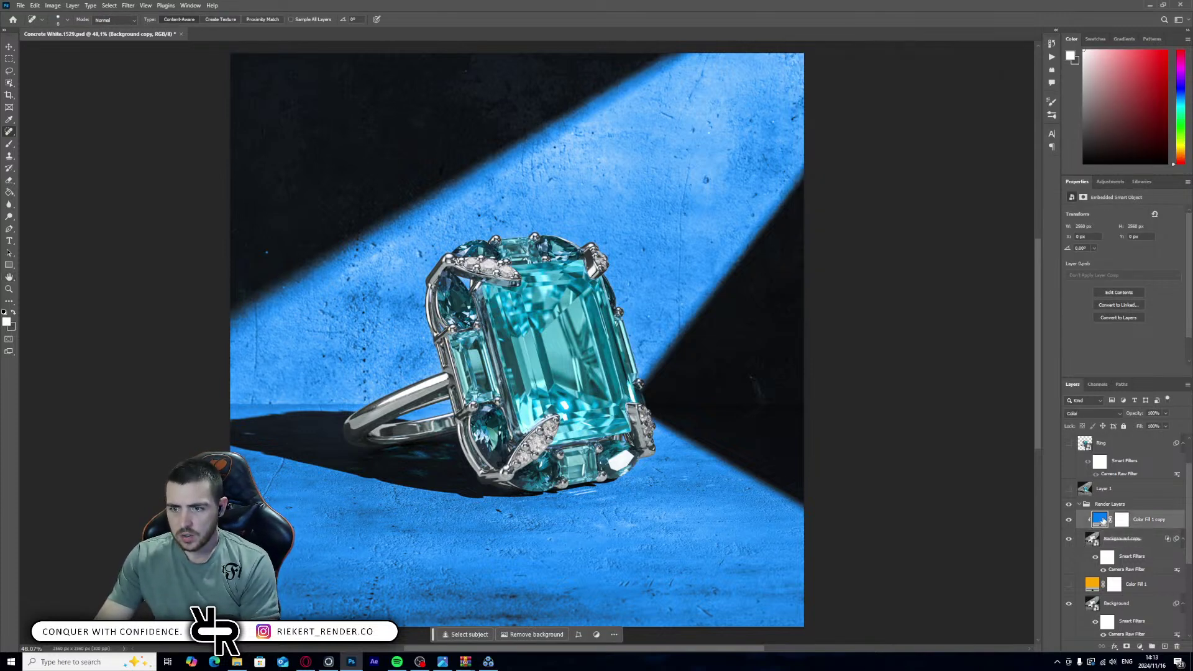
mouse_move(199, 396)
mouse_down()
mouse_move(198, 381)
mouse_move(193, 392)
mouse_up()
drag(193, 394, 193, 390)
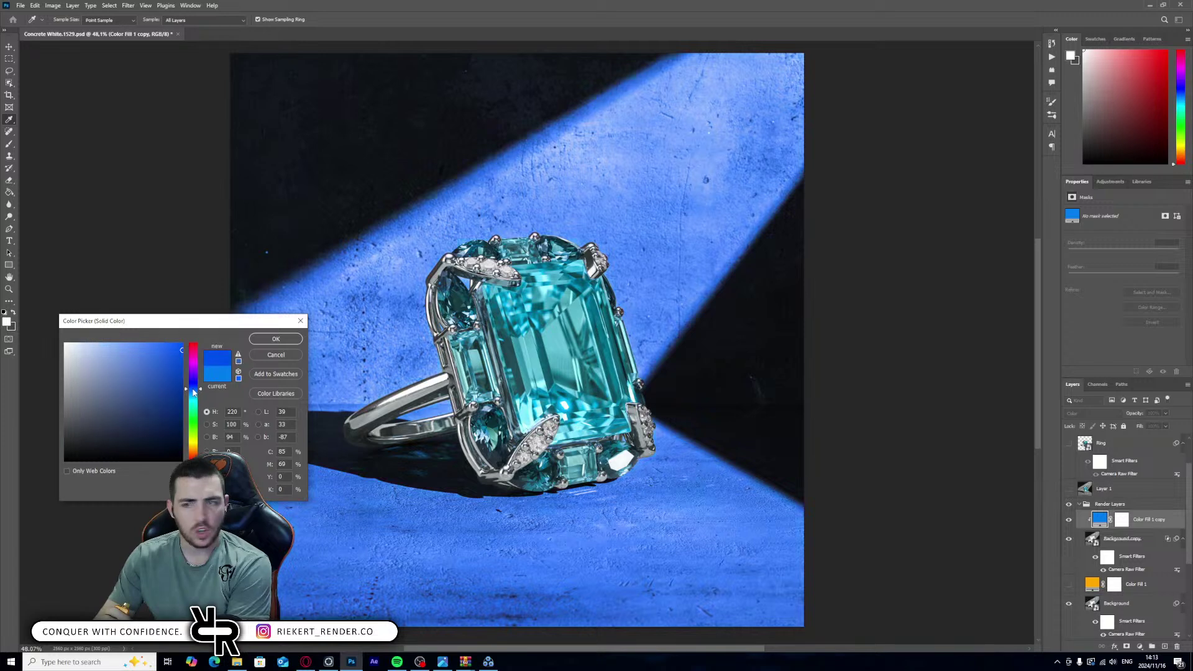
click(276, 339)
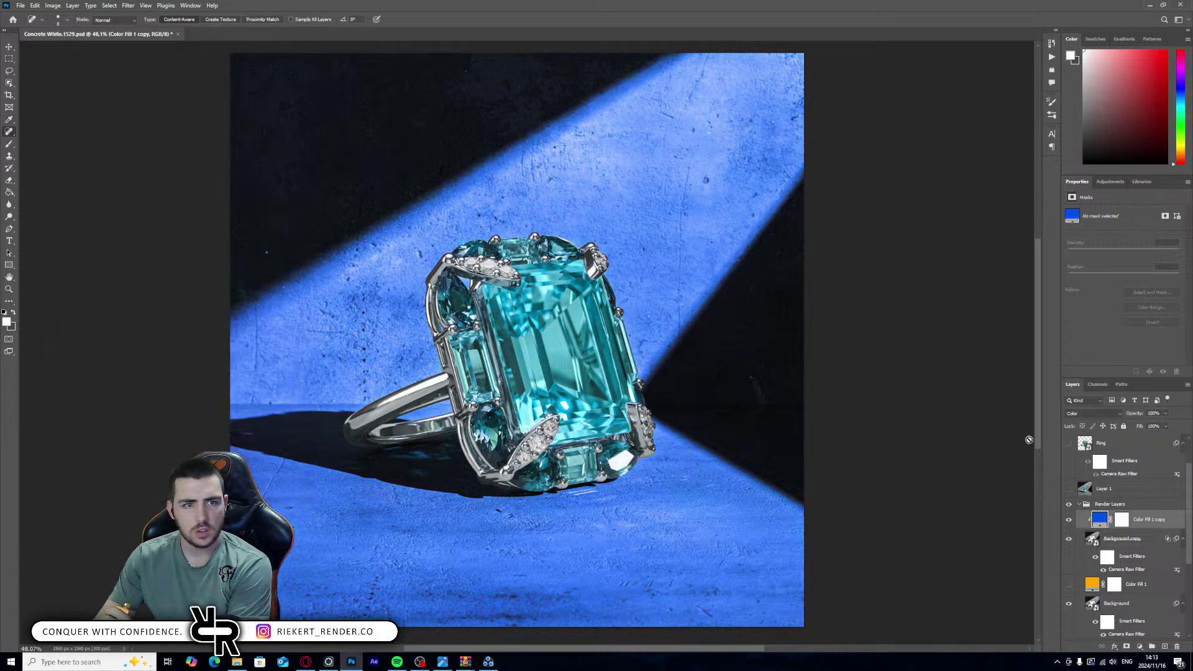
click(1115, 414)
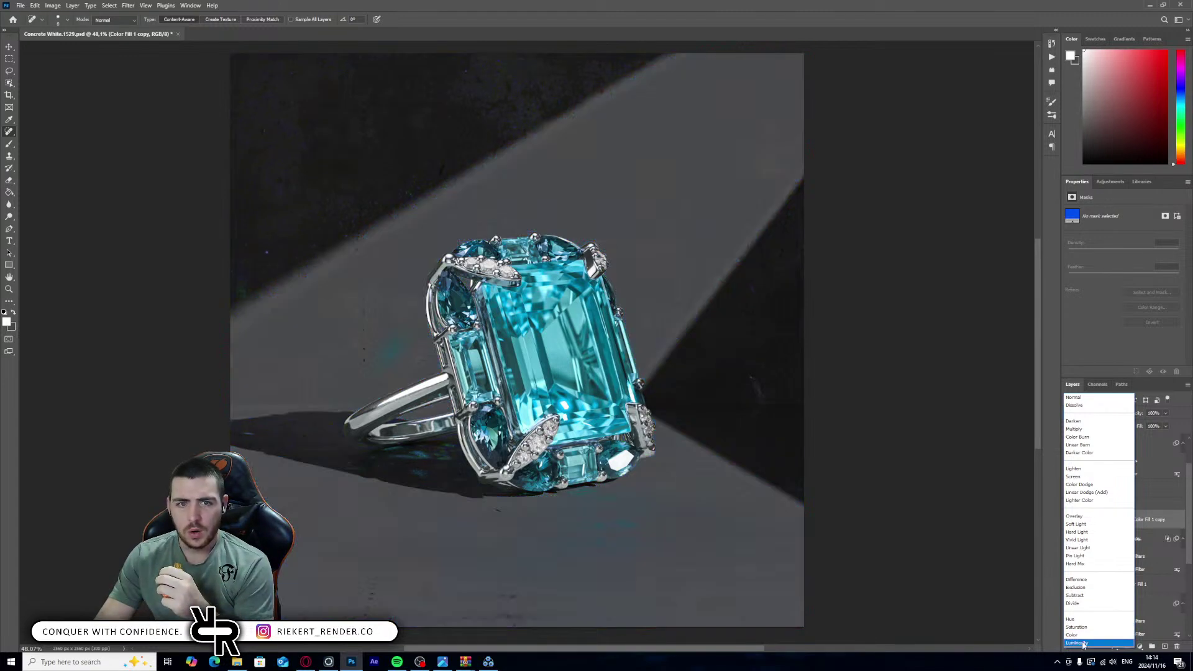
click(1035, 548)
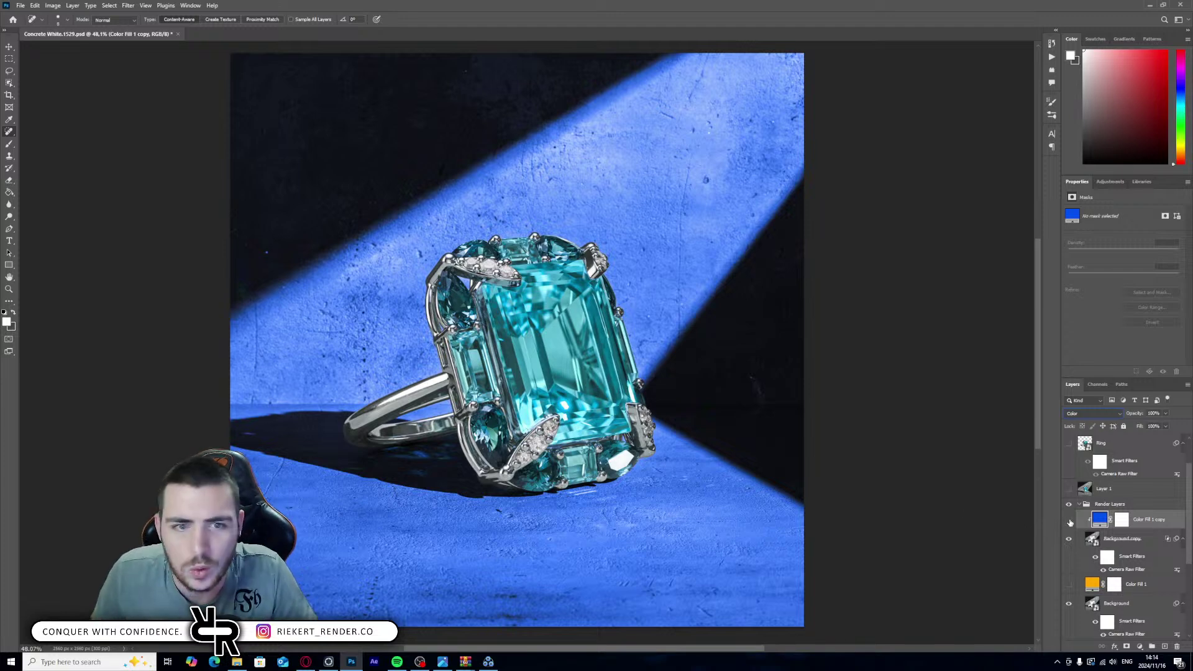
- Hide the blue Color Fill 1 copy and show Layer 2
click(1069, 521)
click(1120, 540)
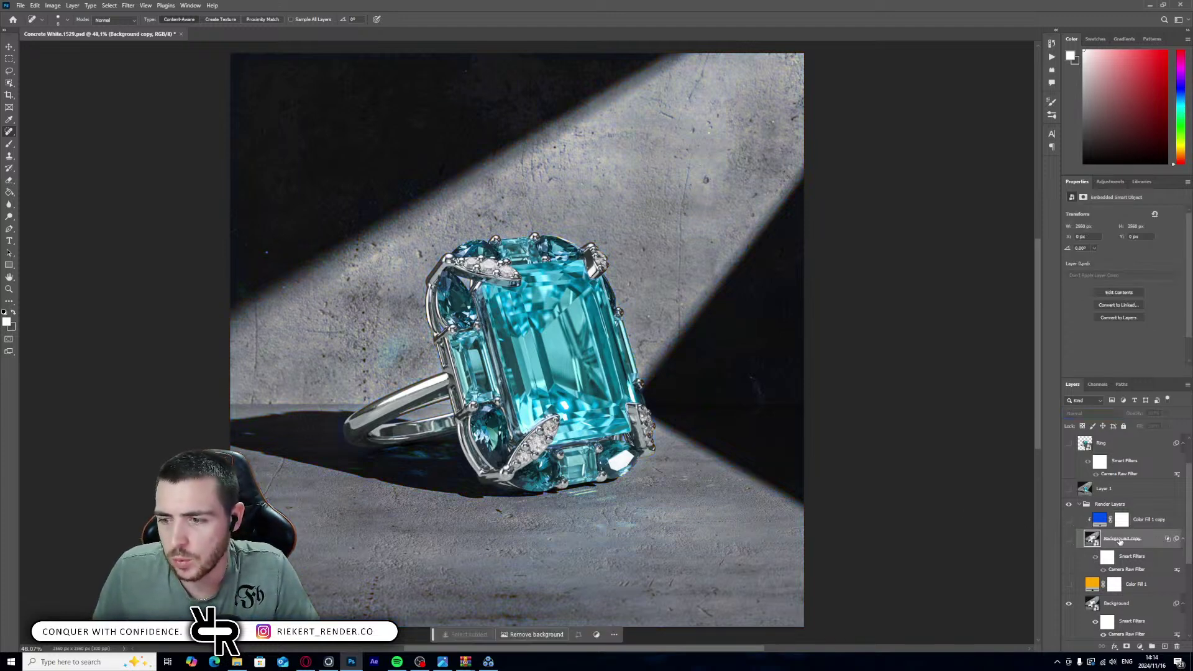
scroll(1110, 511, up, 2)
click(1069, 443)
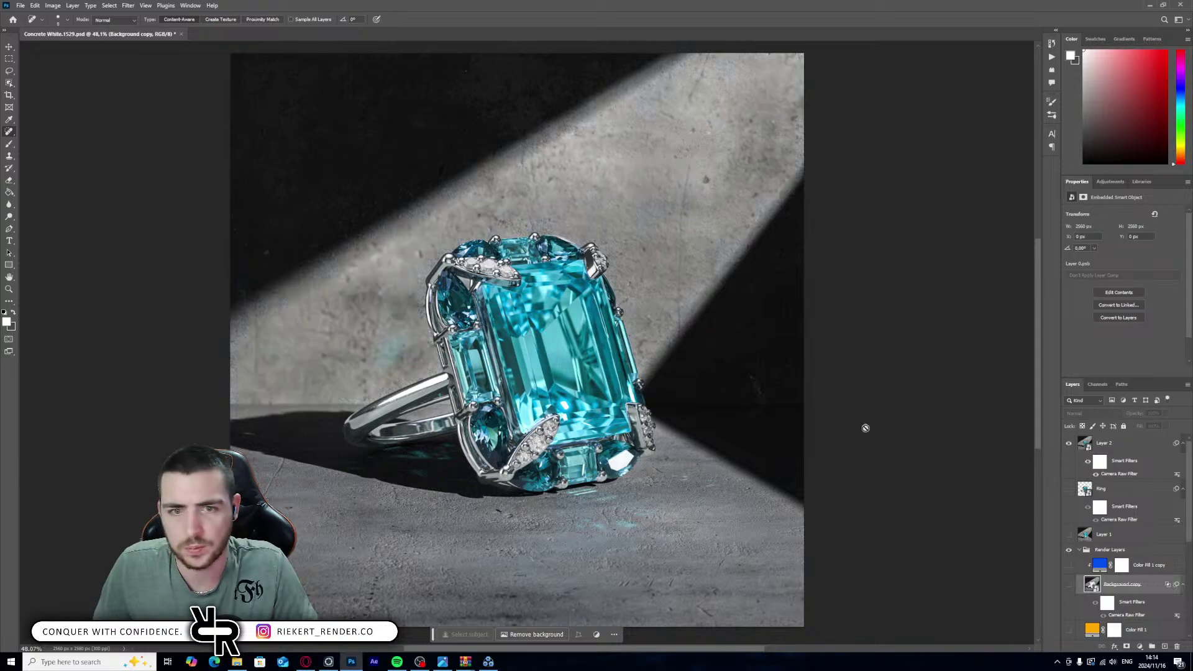
- Delete the blue Color Fill 1 copy and the Background copy, and show the orange Color Fill 1
alt+scroll(595, 366, up, 8)
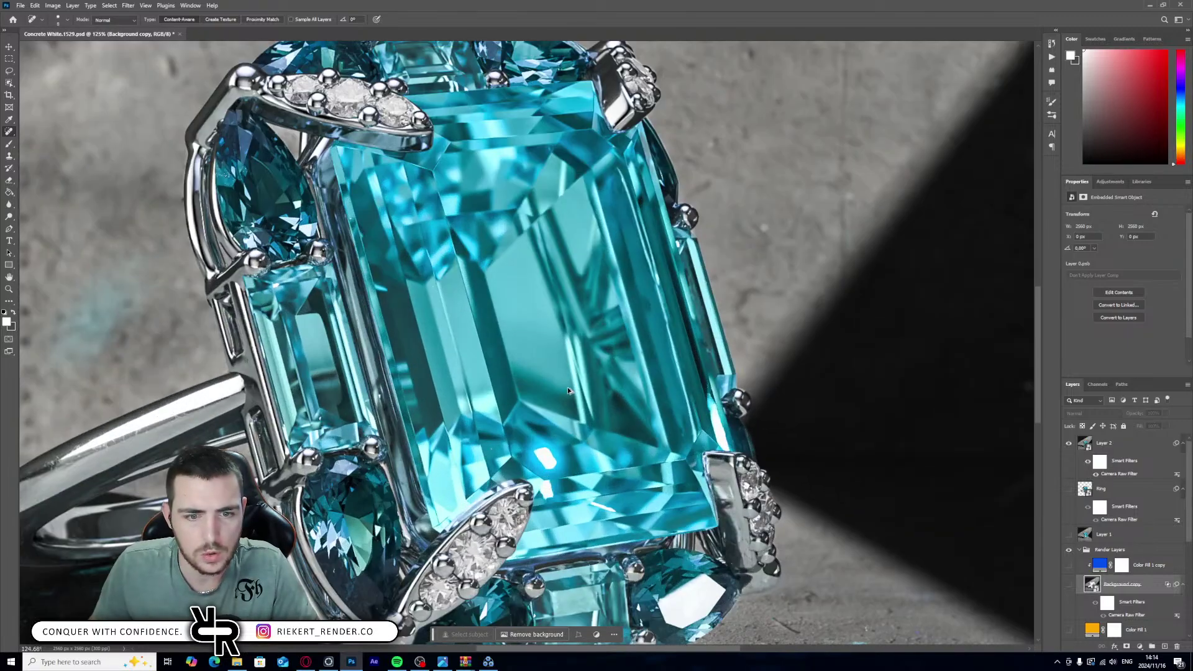
alt+scroll(542, 411, down, 8)
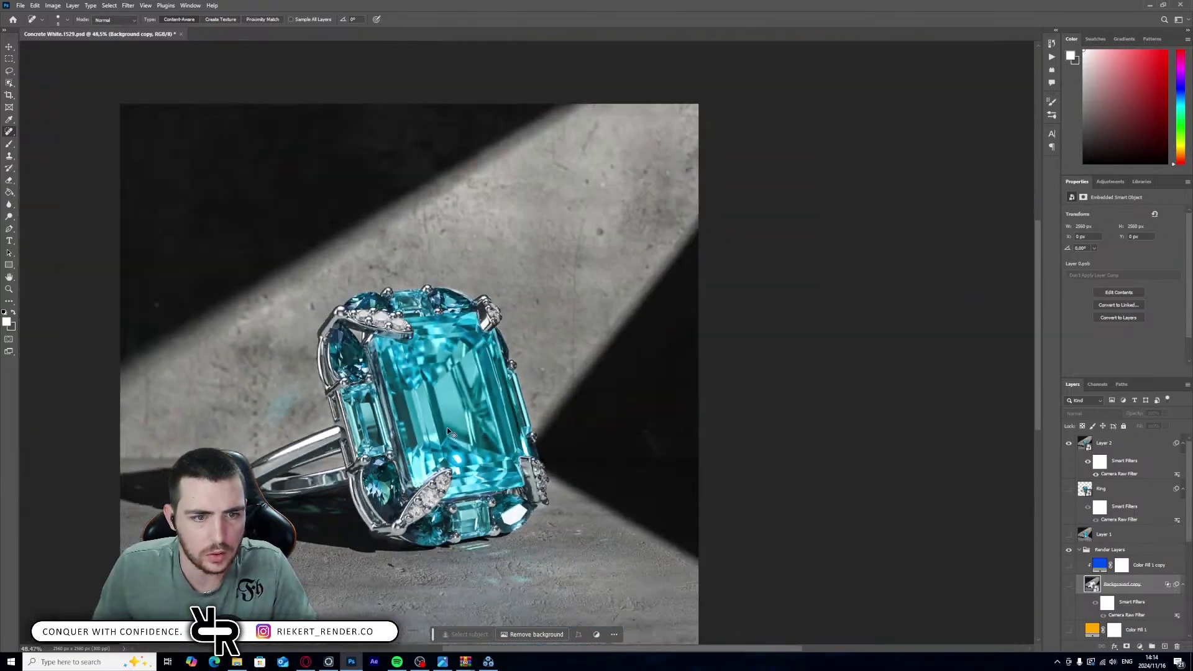
scroll(456, 431, right, 2)
scroll(455, 431, down, 3)
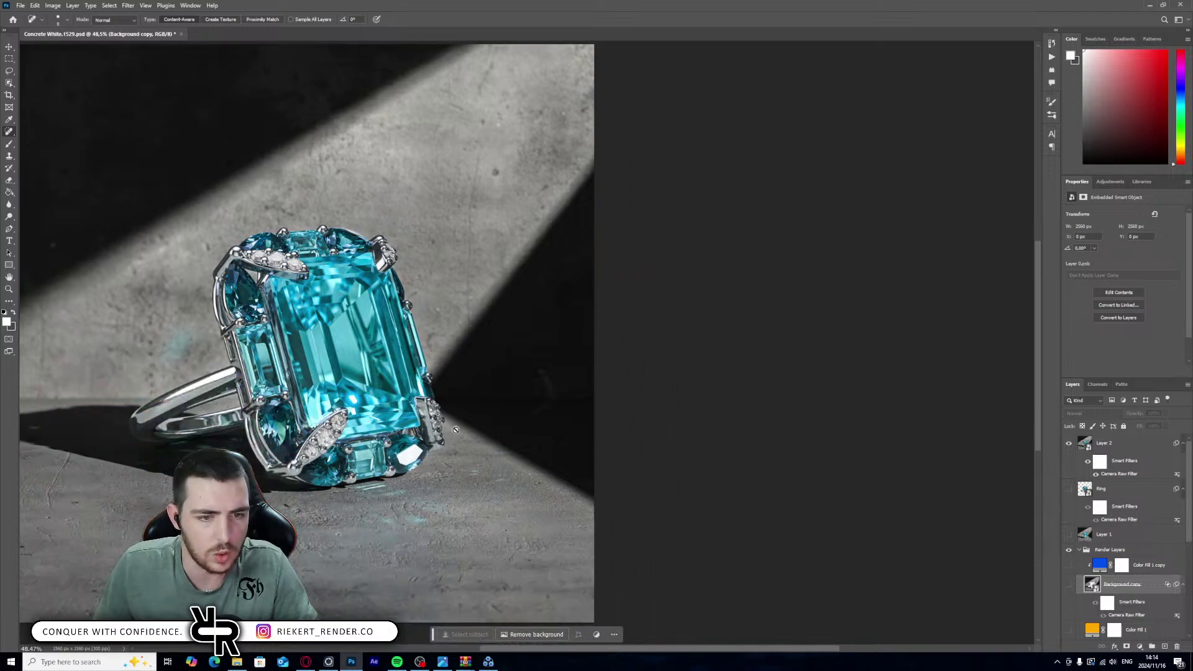
scroll(460, 426, left, 3)
scroll(840, 490, up, 2)
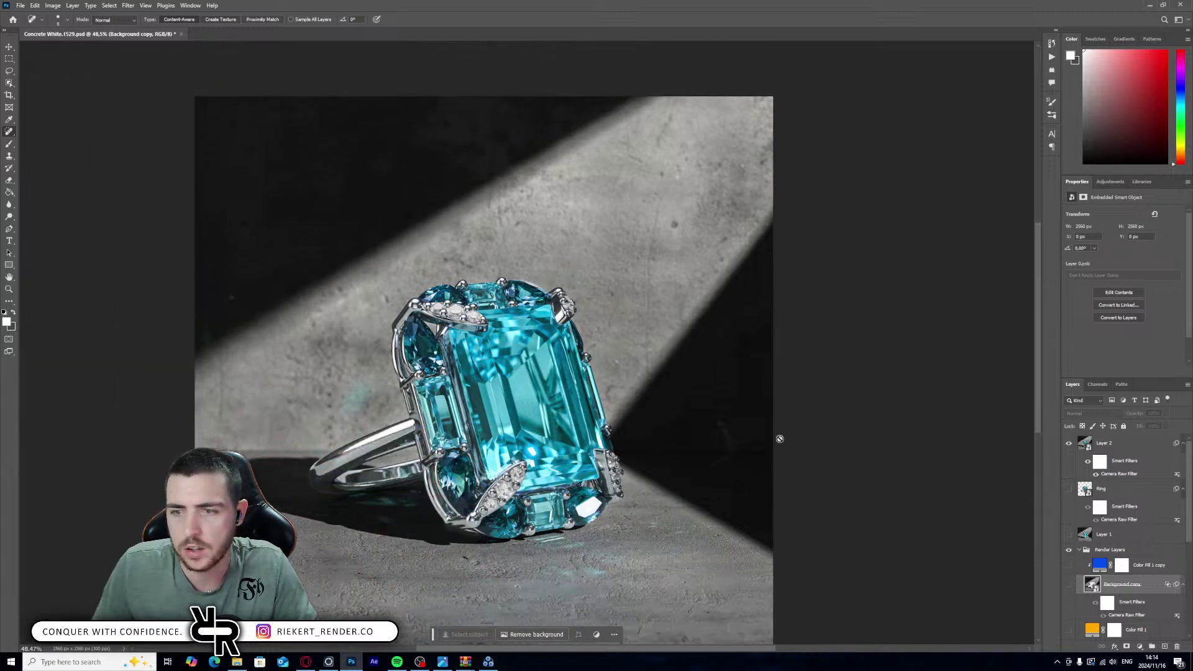
click(1152, 568)
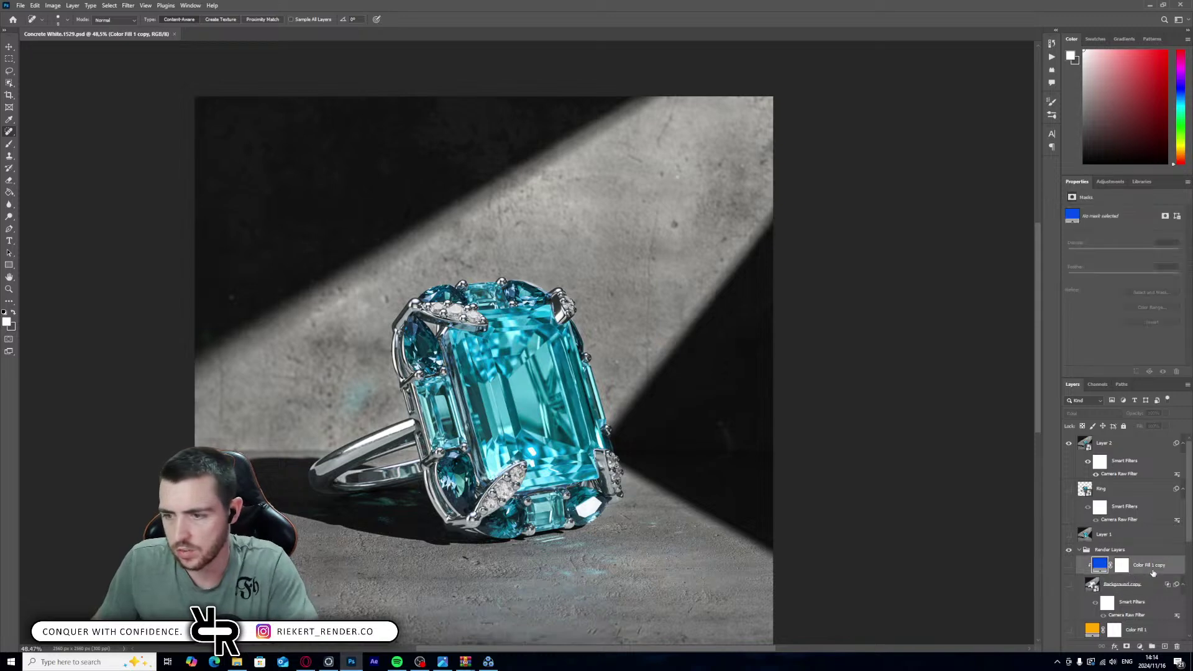
key(Delete)
key(Delete)
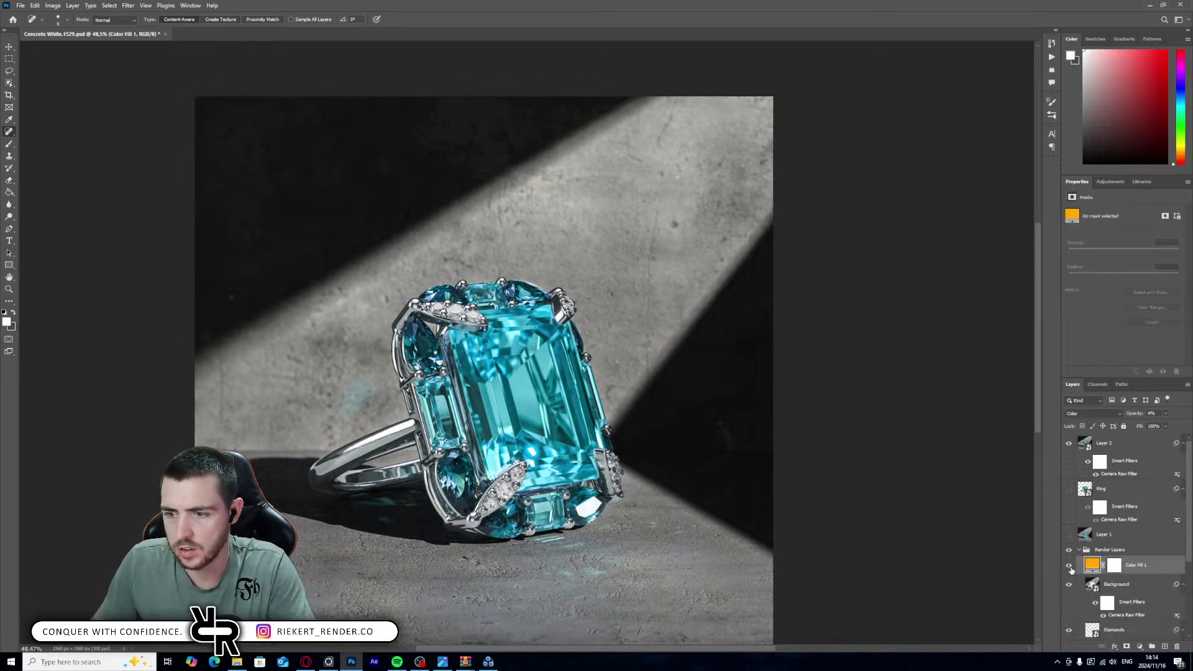
- Clip the orange Color Fill 1 to the Background layer and check the ring image
scroll(1109, 586, down, 3)
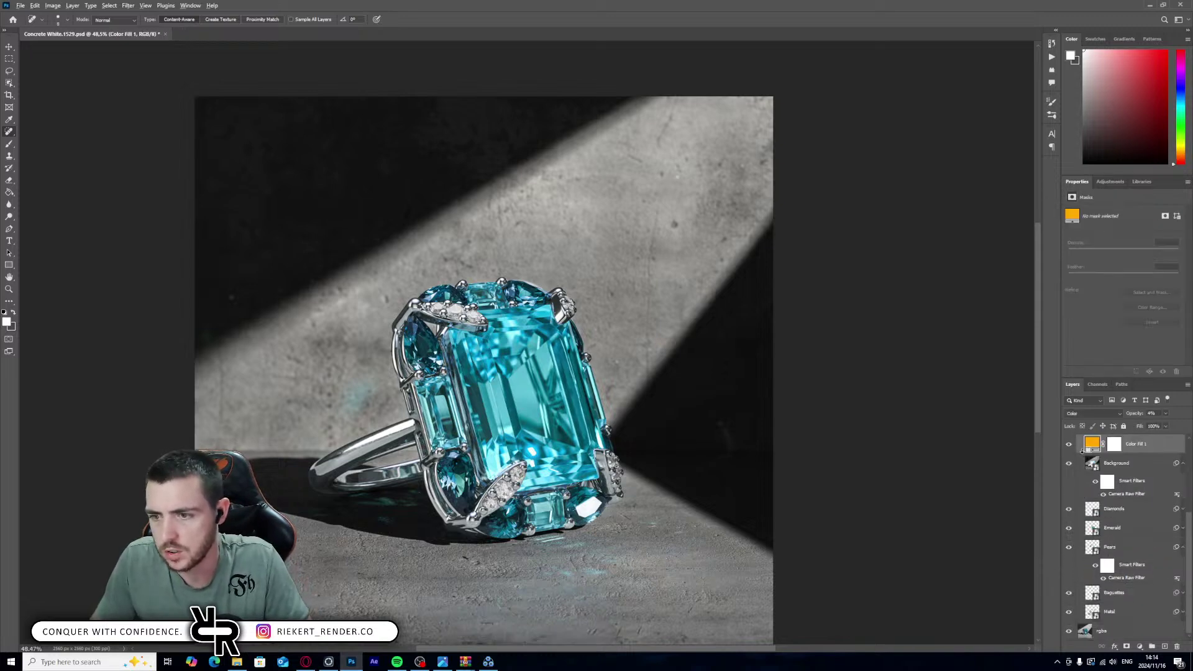
scroll(1110, 488, up, 3)
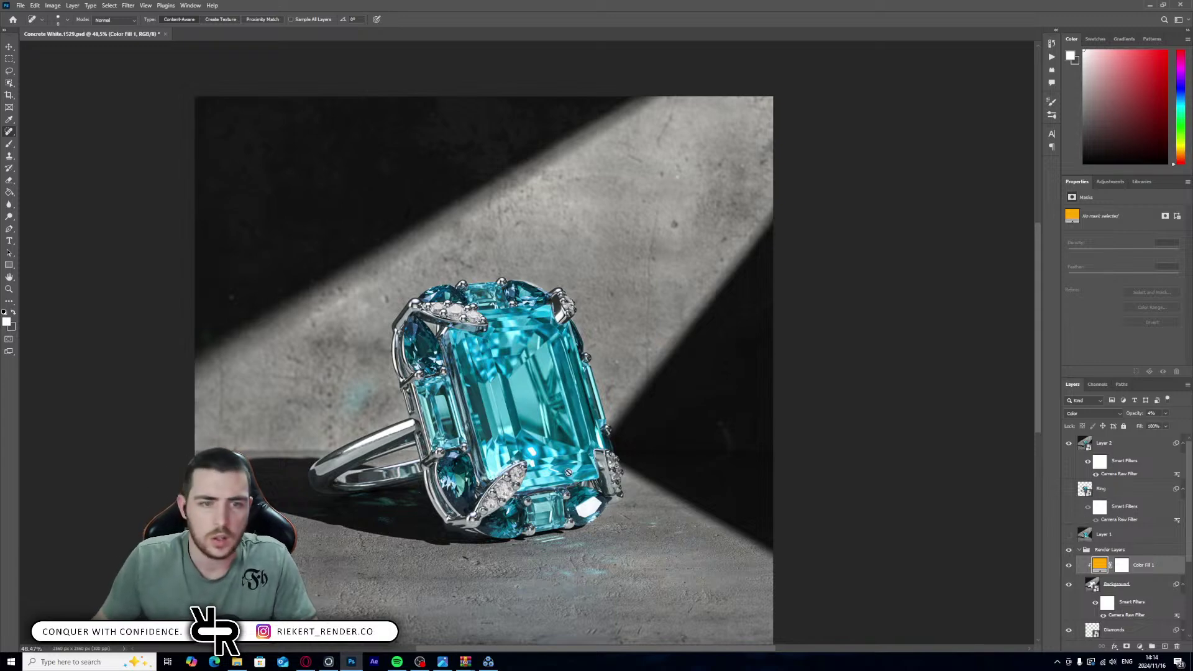
scroll(490, 469, down, 2)
ctrl+scroll(497, 463, left, 3)
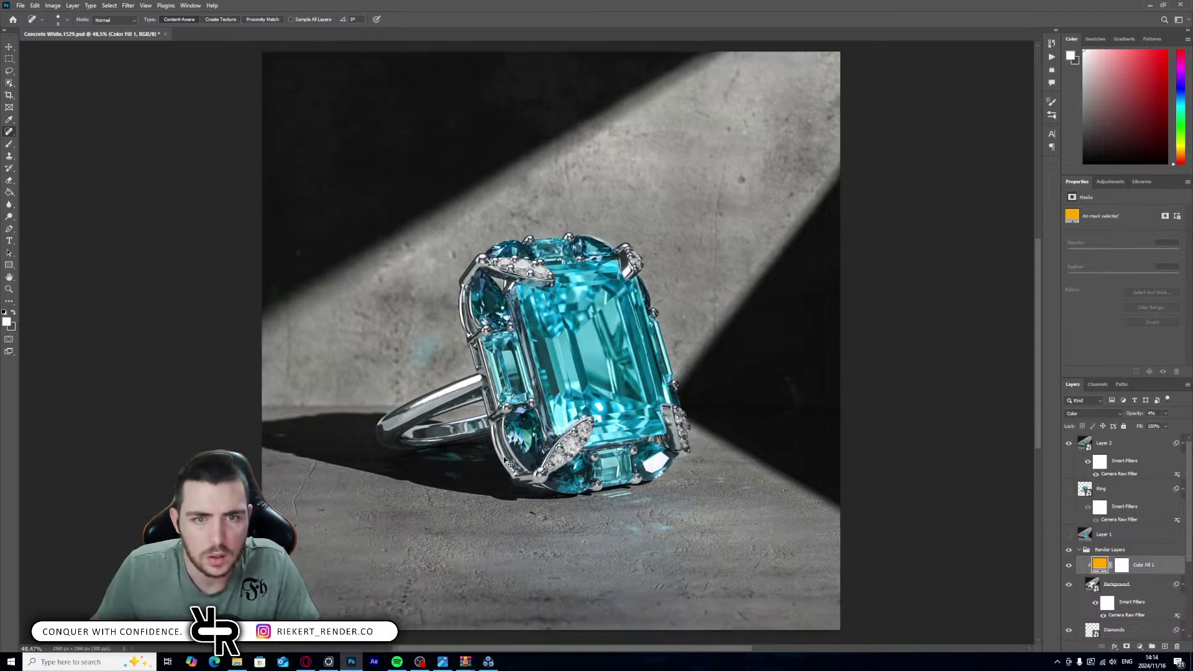
alt+scroll(508, 453, up, 3)
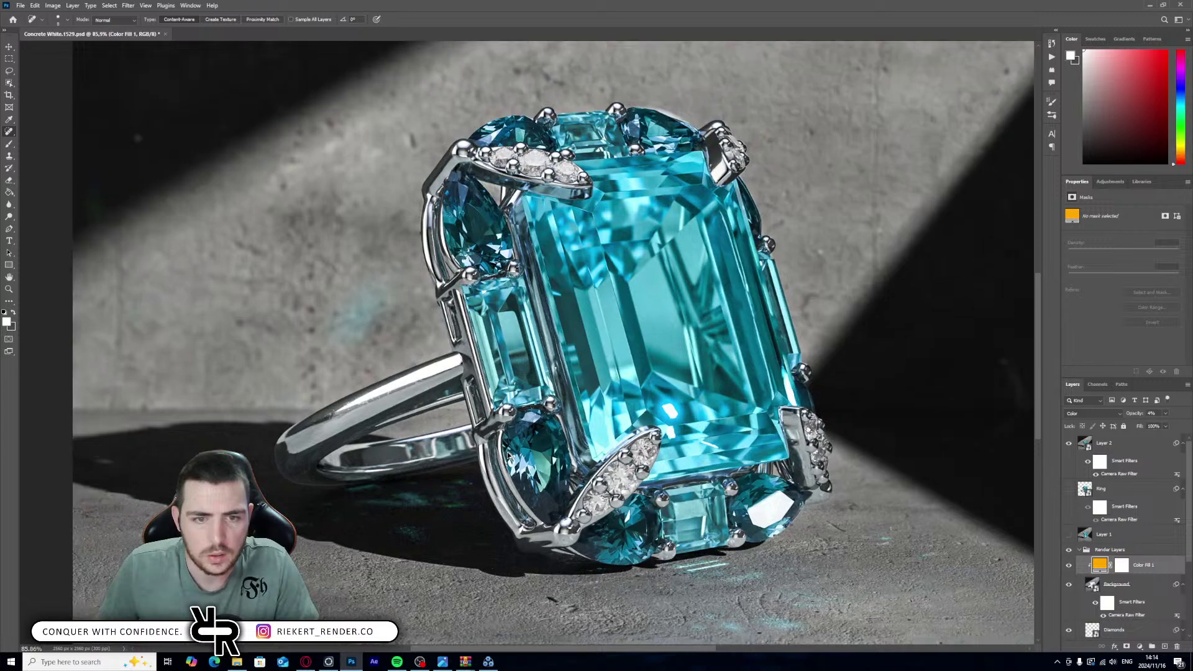
alt+scroll(509, 456, down, 3)
alt+scroll(507, 457, down, 1)
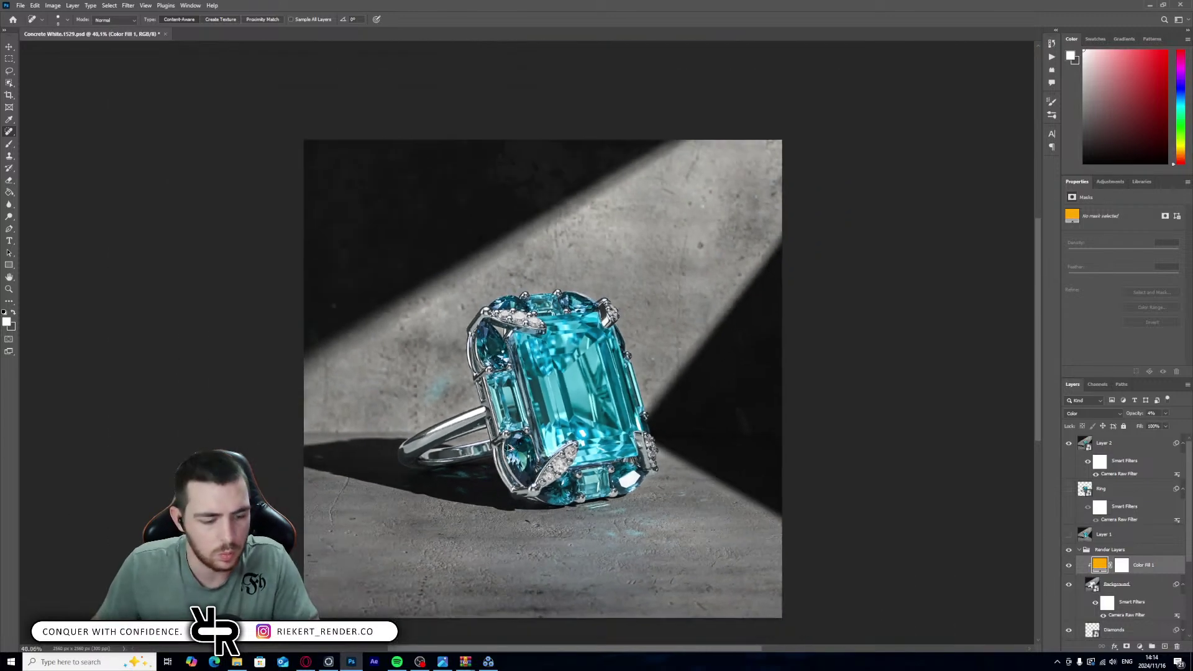
- Export the ring image as a PNG at 2560 × 2560 px
key(ctrl+alt+shift+w)
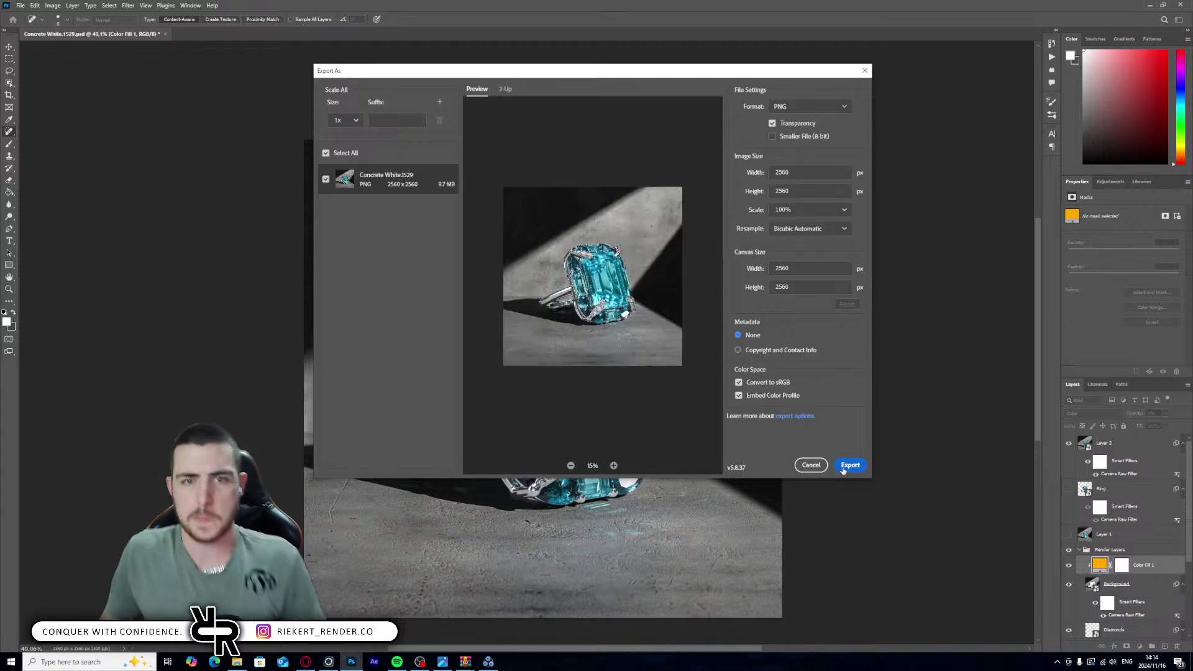
click(850, 466)
click(478, 100)
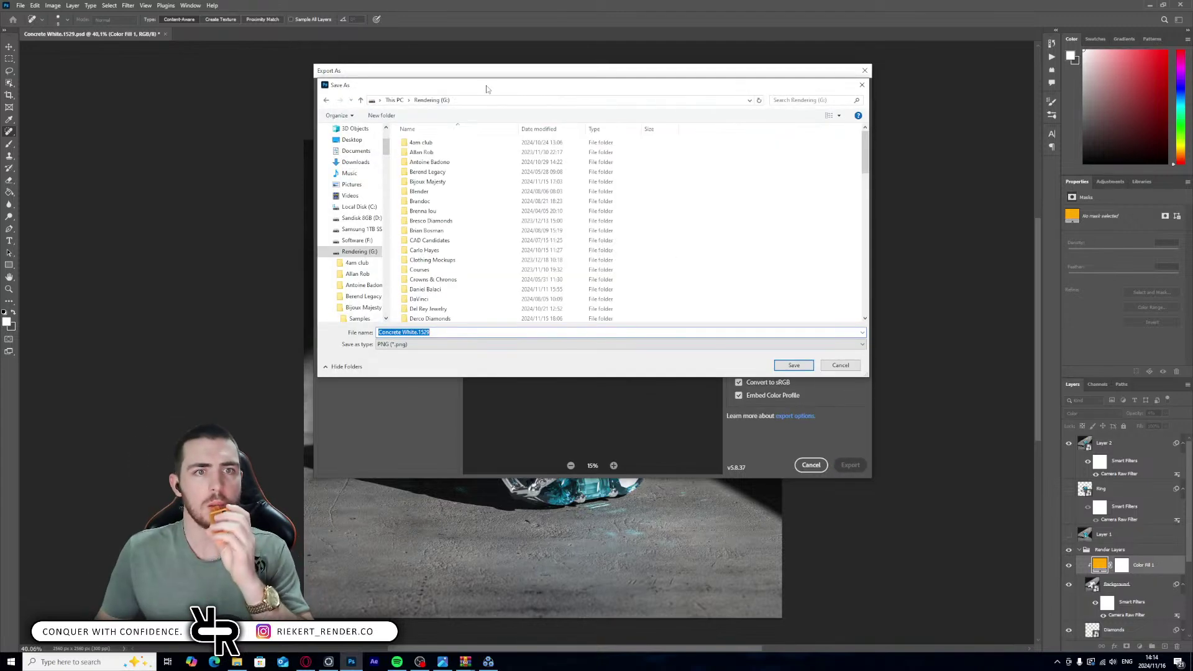
key(Return)
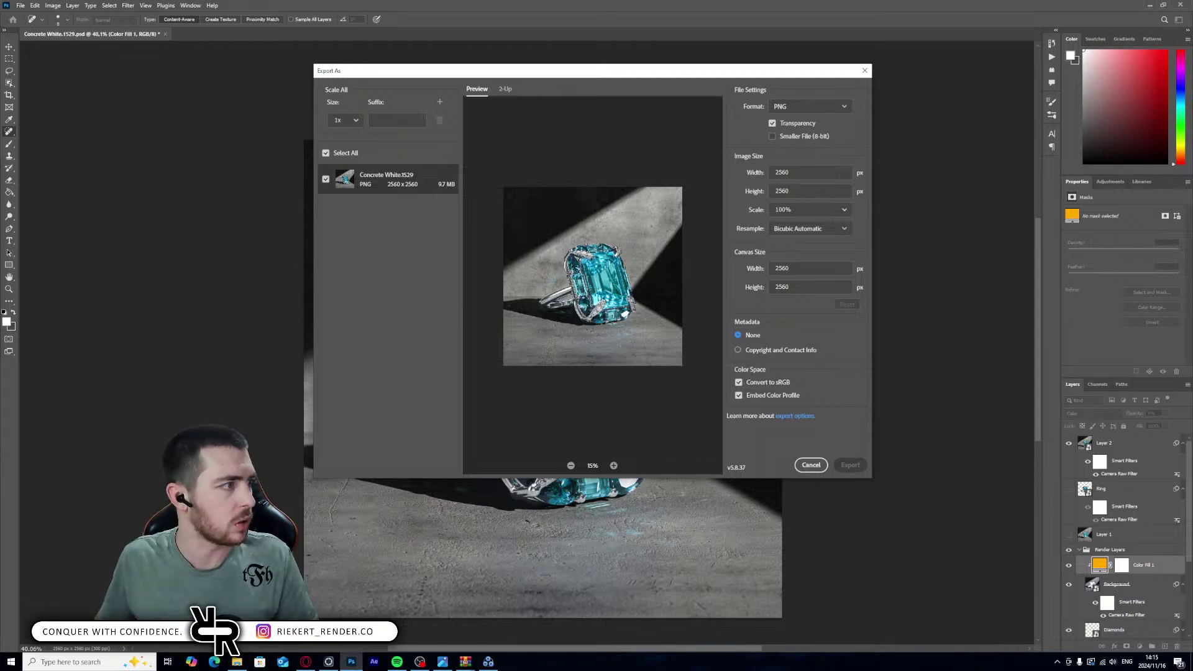
- Hide Layer 2 to reveal the underlying render layers around the ring
scroll(575, 422, down, 4)
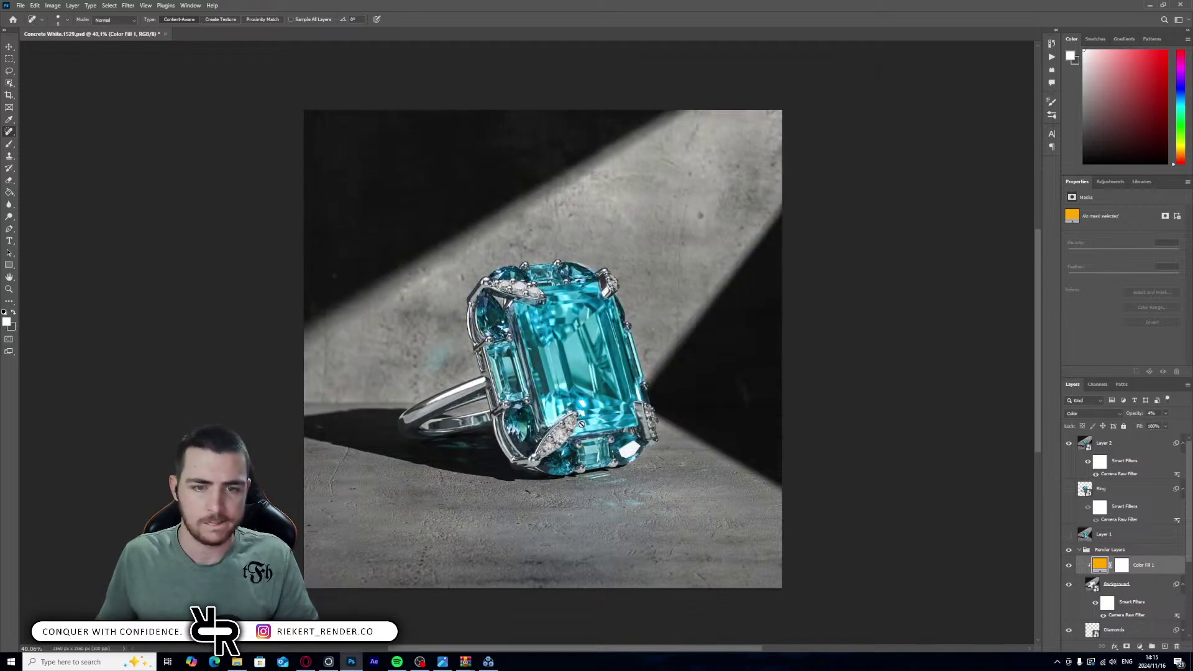
alt+scroll(573, 406, up, 3)
alt+scroll(573, 295, down, 1)
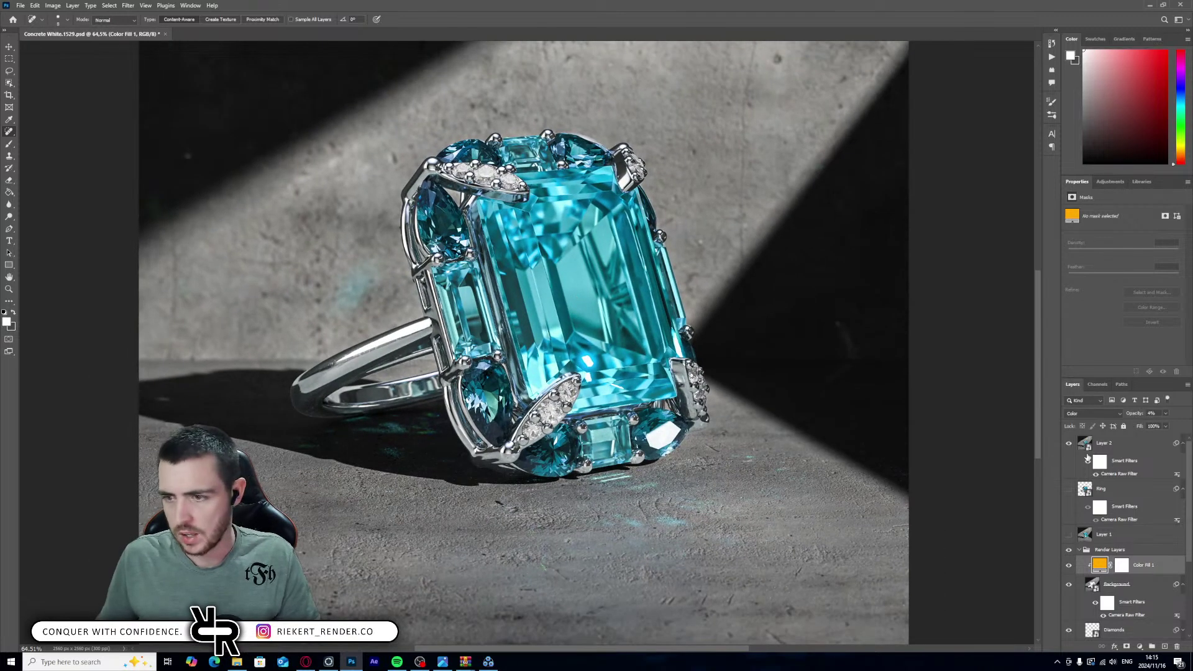
click(1069, 445)
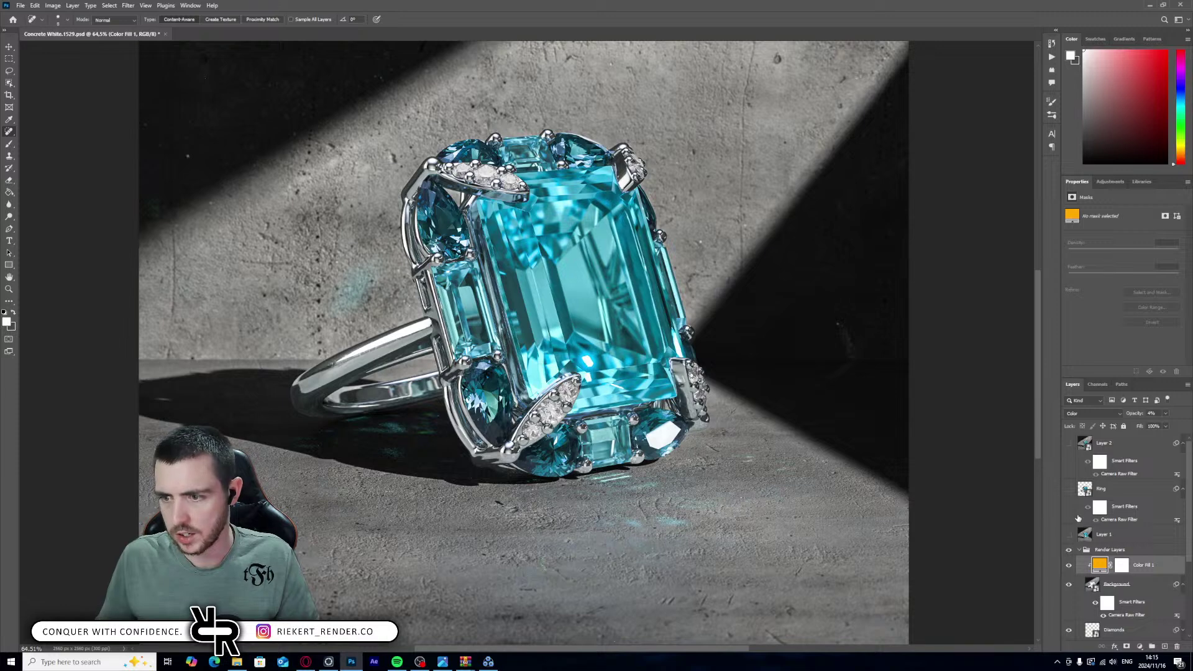
- Add a light gold solid colour fill (hue about 40°, saturation 49%) above the Metal layer and clip it to that layer
scroll(1076, 541, down, 3)
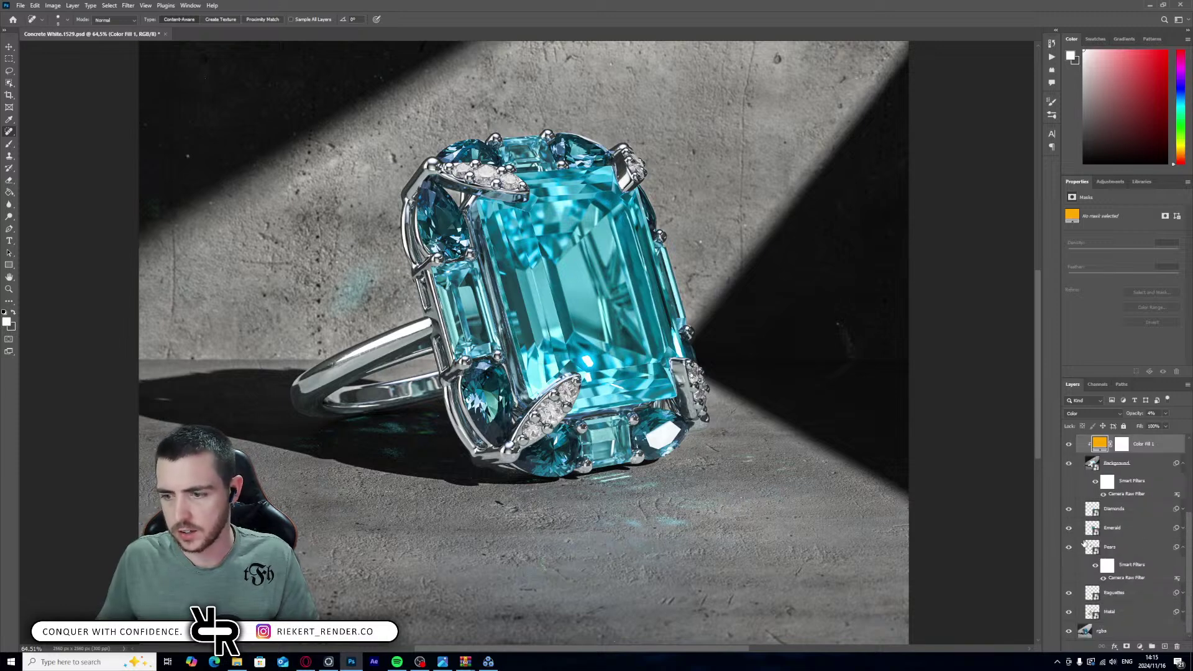
click(1116, 608)
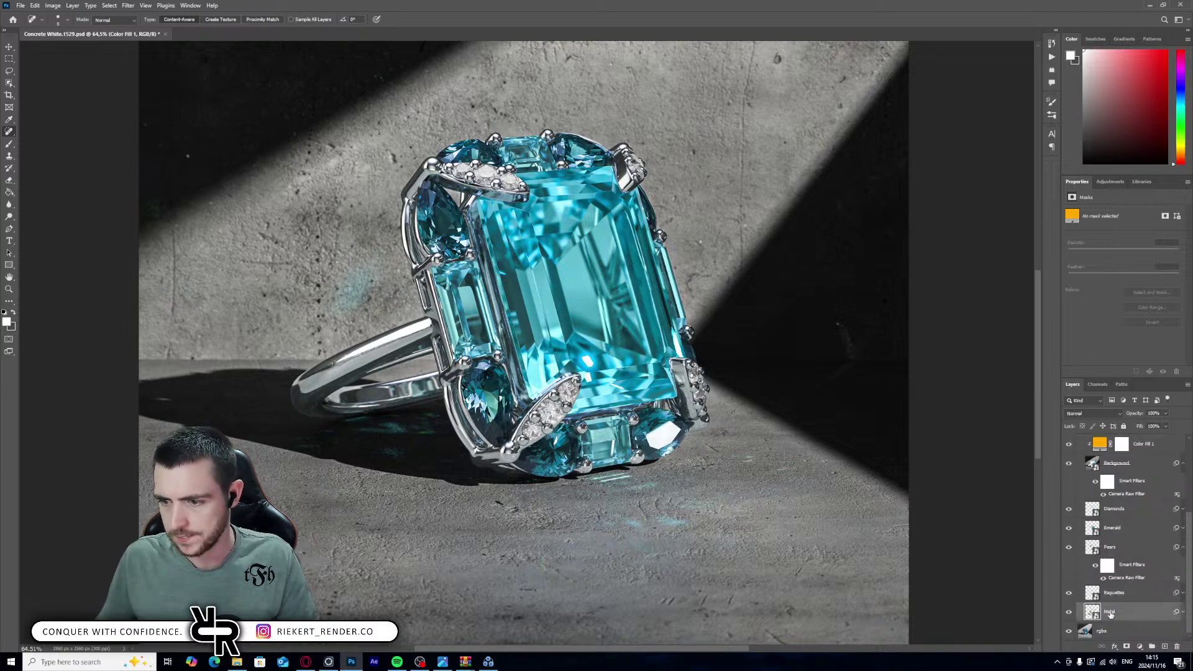
click(1140, 647)
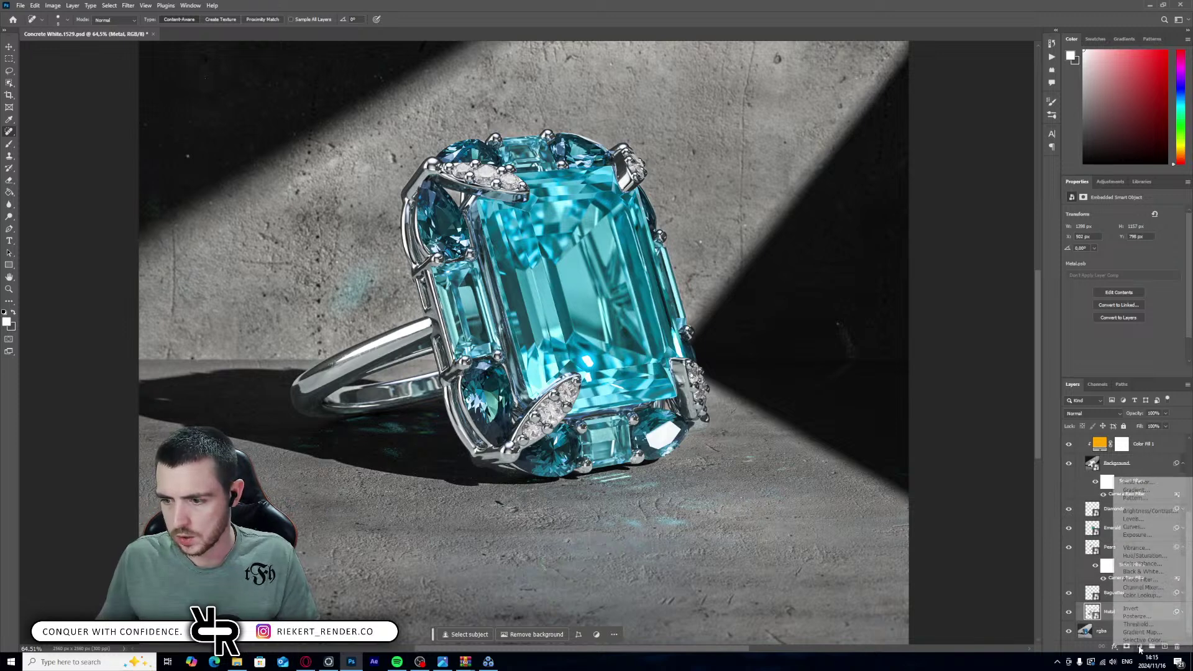
click(1138, 485)
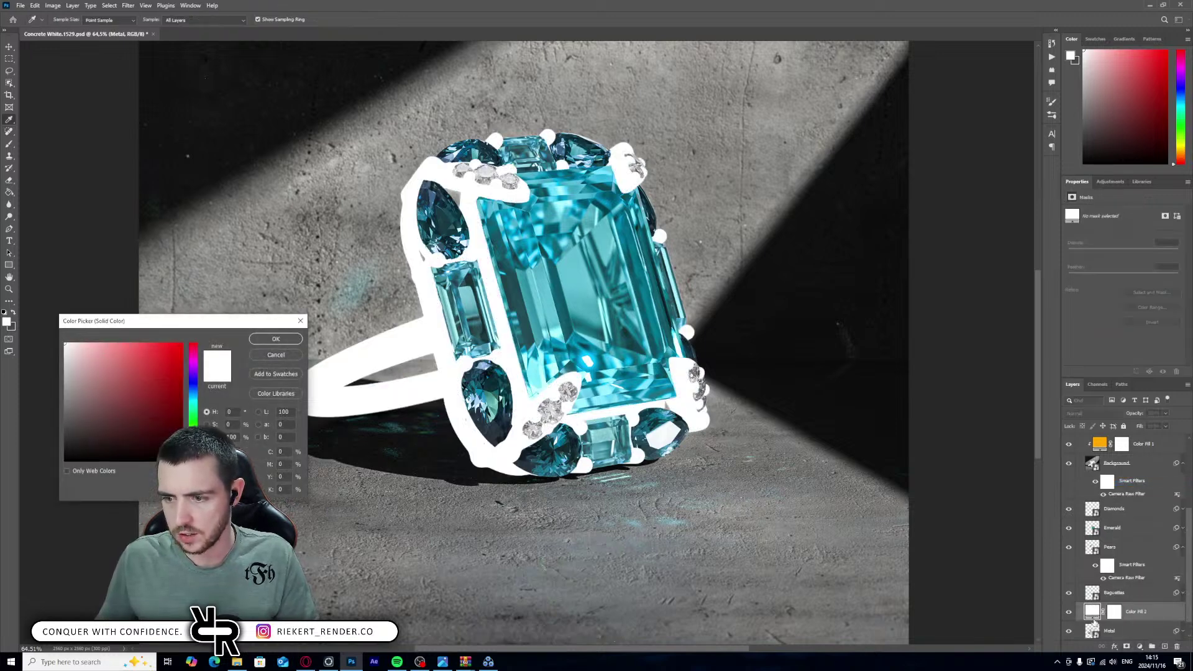
mouse_move(193, 460)
mouse_down()
mouse_move(193, 422)
mouse_move(194, 450)
mouse_up()
drag(143, 360, 122, 340)
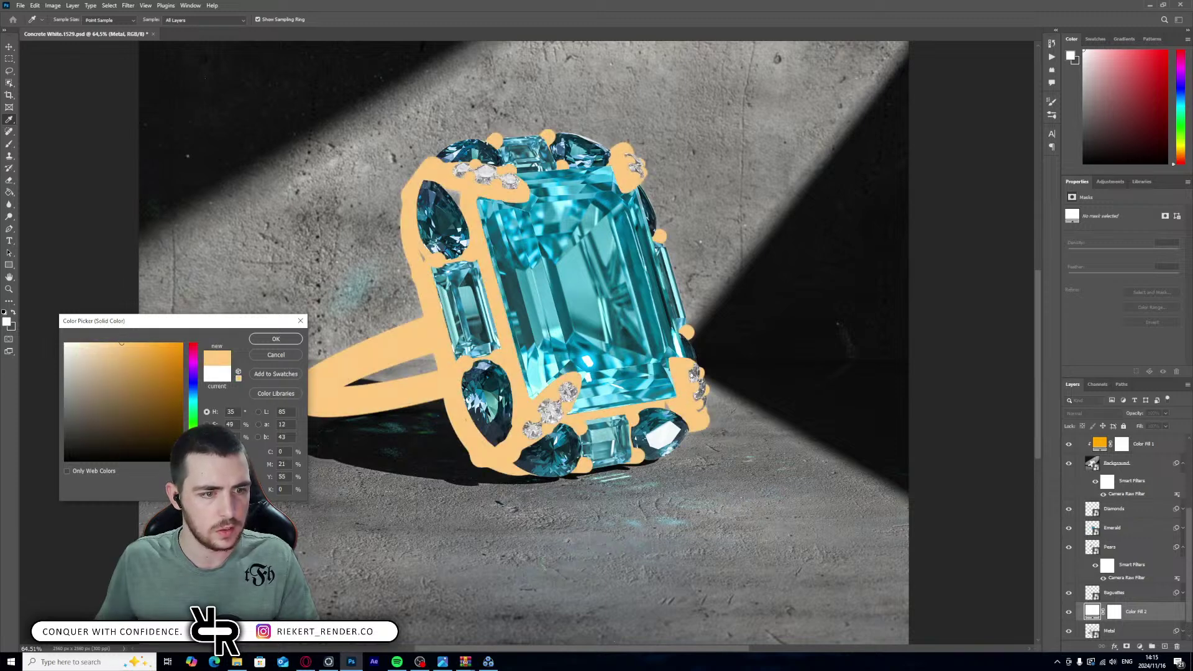
drag(193, 448, 194, 444)
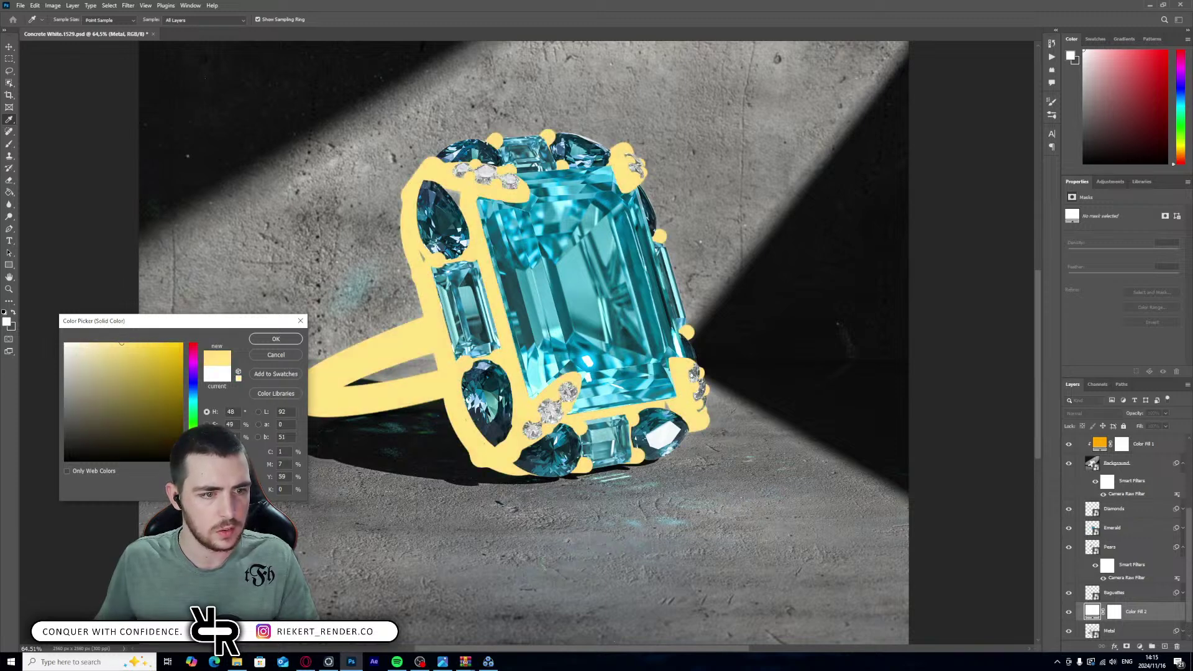
click(275, 339)
alt+click(1095, 619)
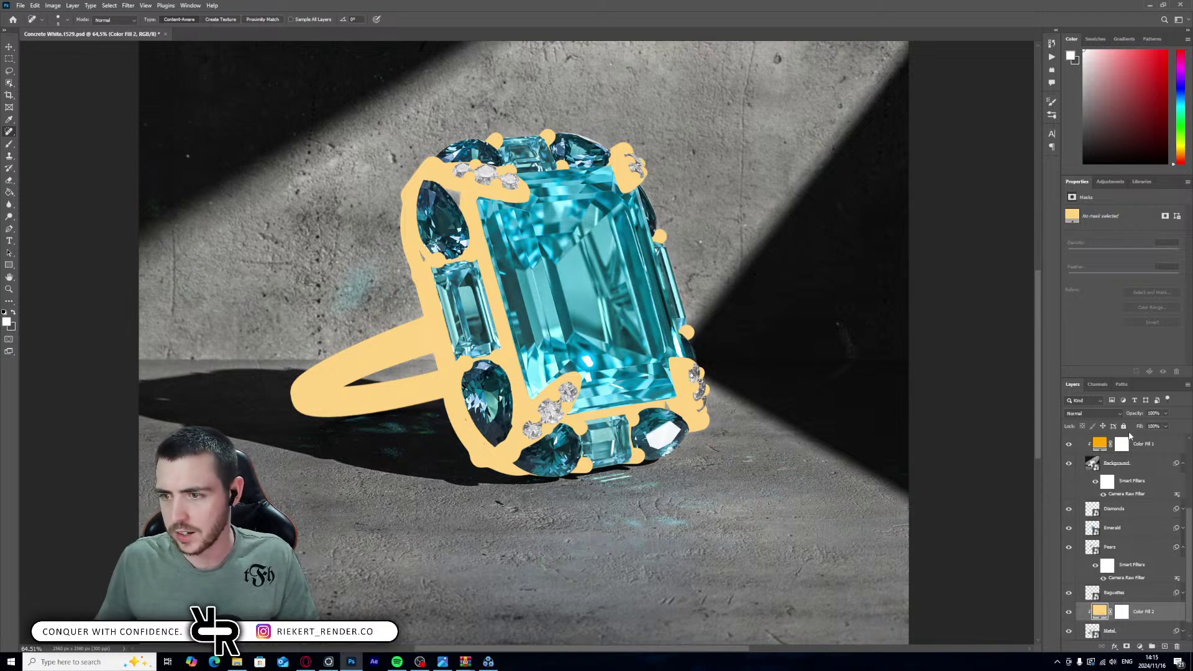
- Set the blend mode of the gold Color Fill 2 layer to Saturation
click(1093, 413)
click(1082, 632)
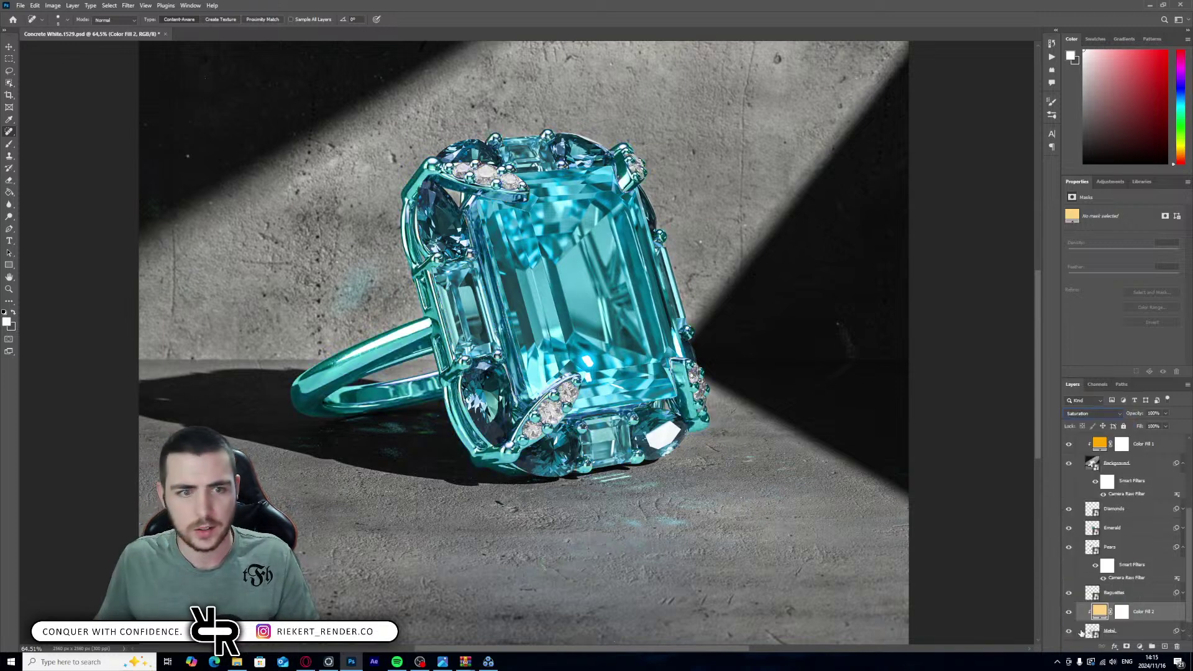
scroll(1109, 577, up, 4)
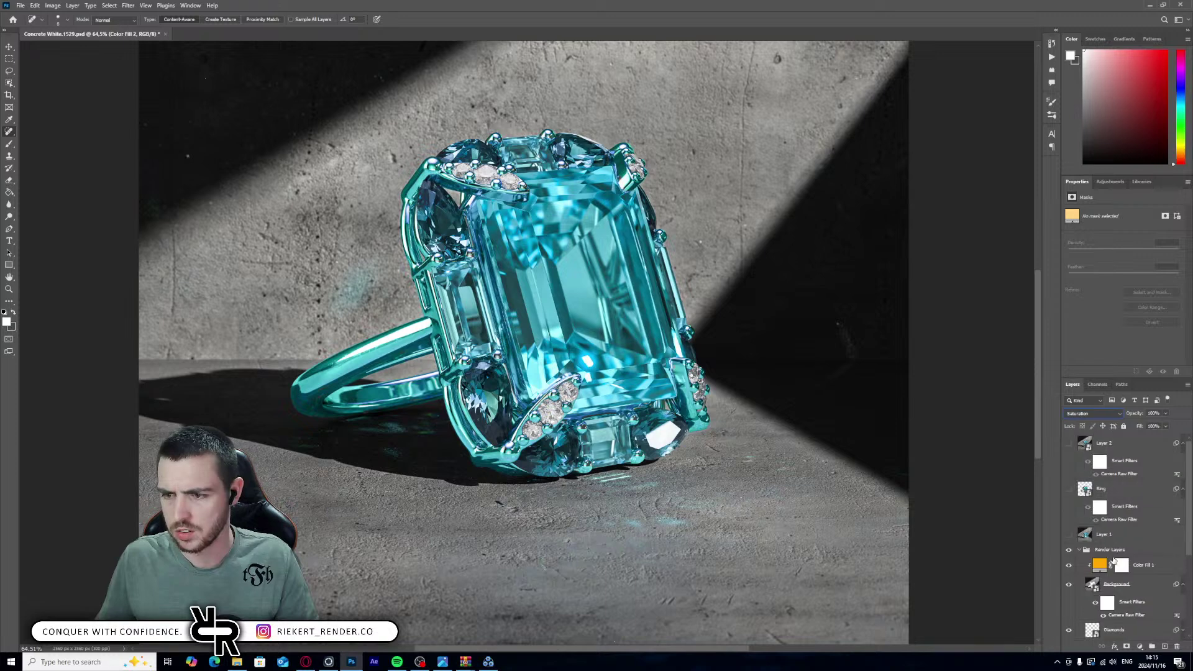
scroll(1113, 560, down, 4)
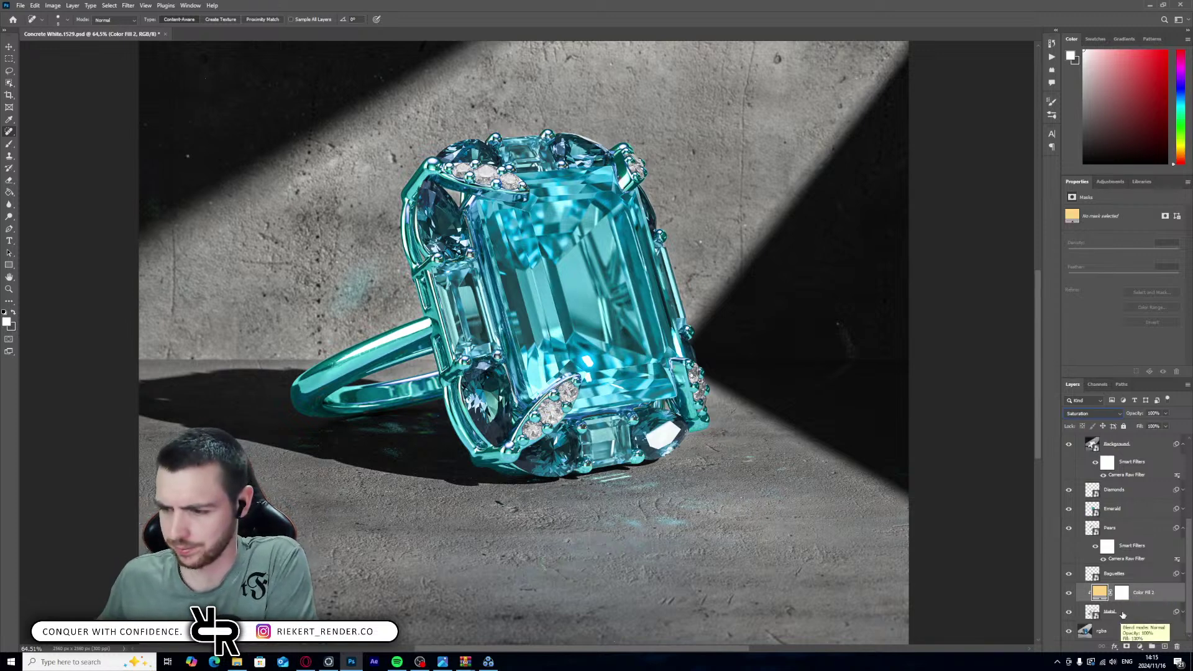
- Expand the Metal layer's smart filters and turn off its Camera Raw Filter
click(1183, 612)
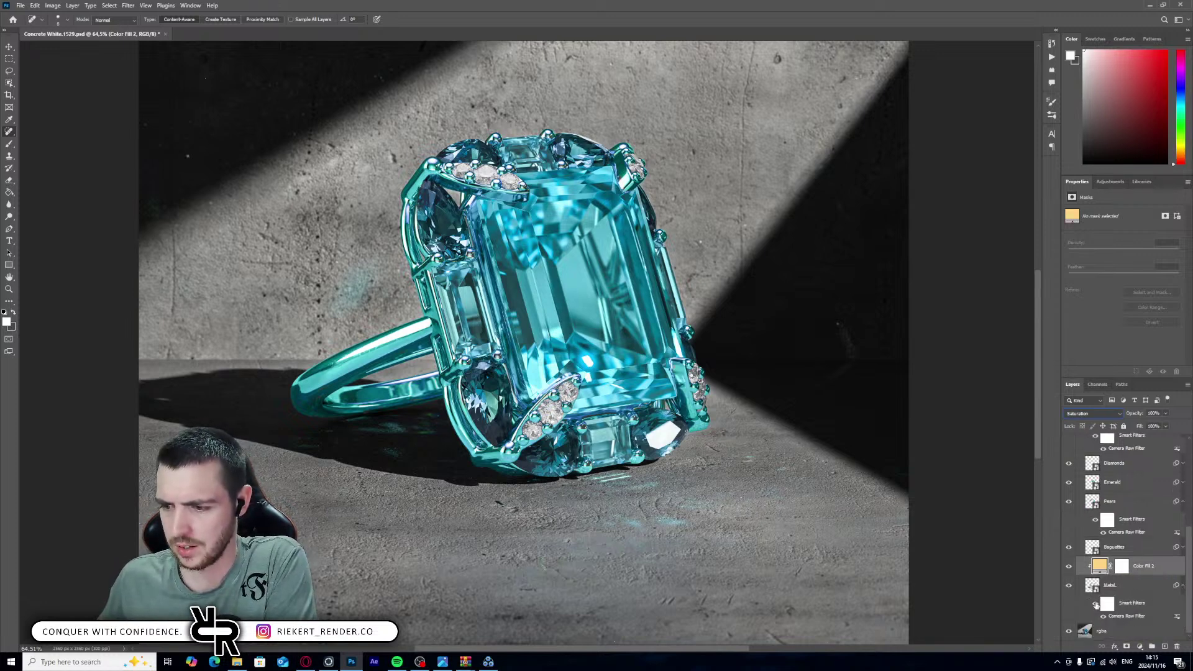
click(1097, 606)
click(1096, 606)
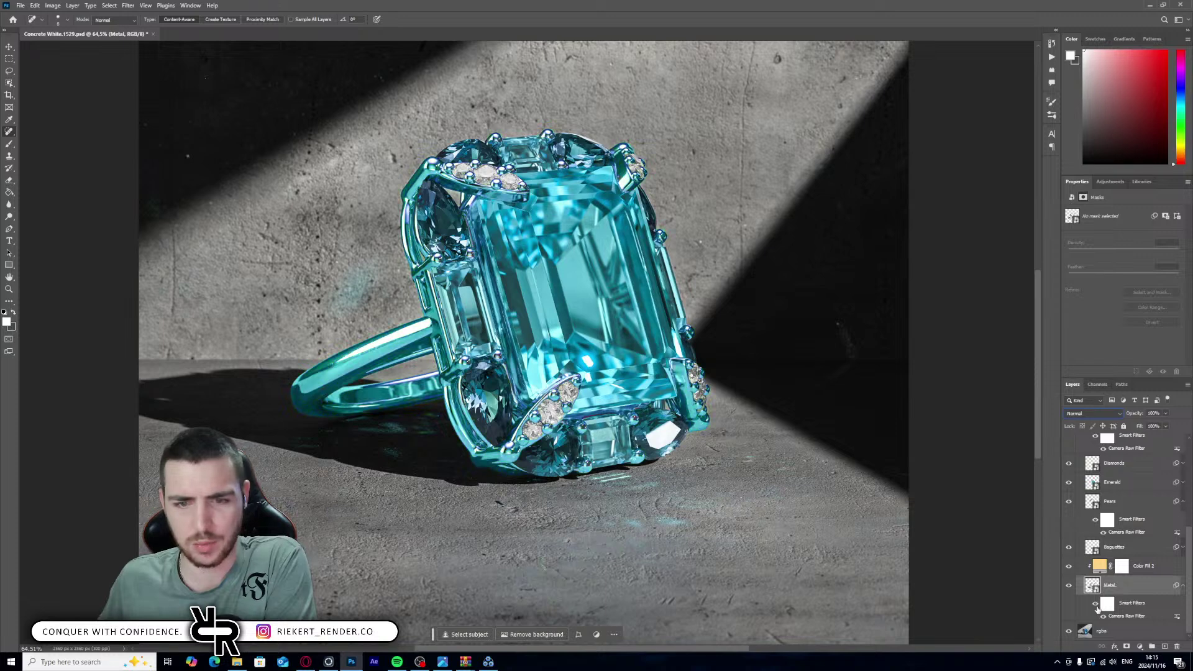
scroll(1106, 600, up, 3)
scroll(1098, 592, up, 2)
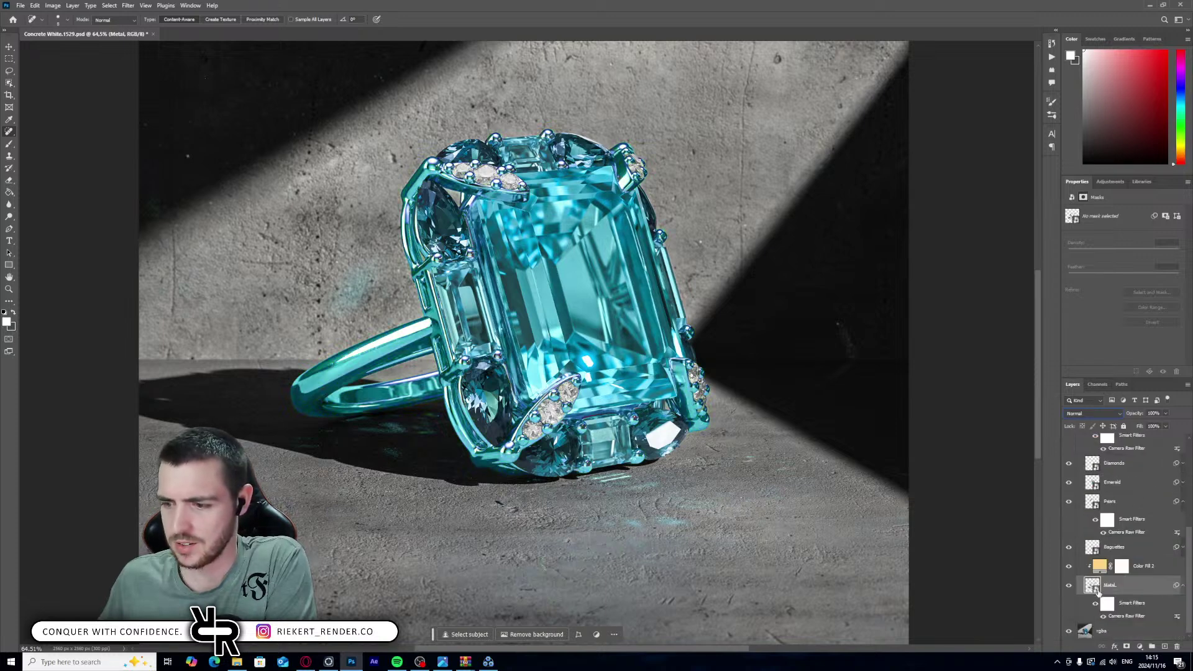
scroll(1099, 575, up, 3)
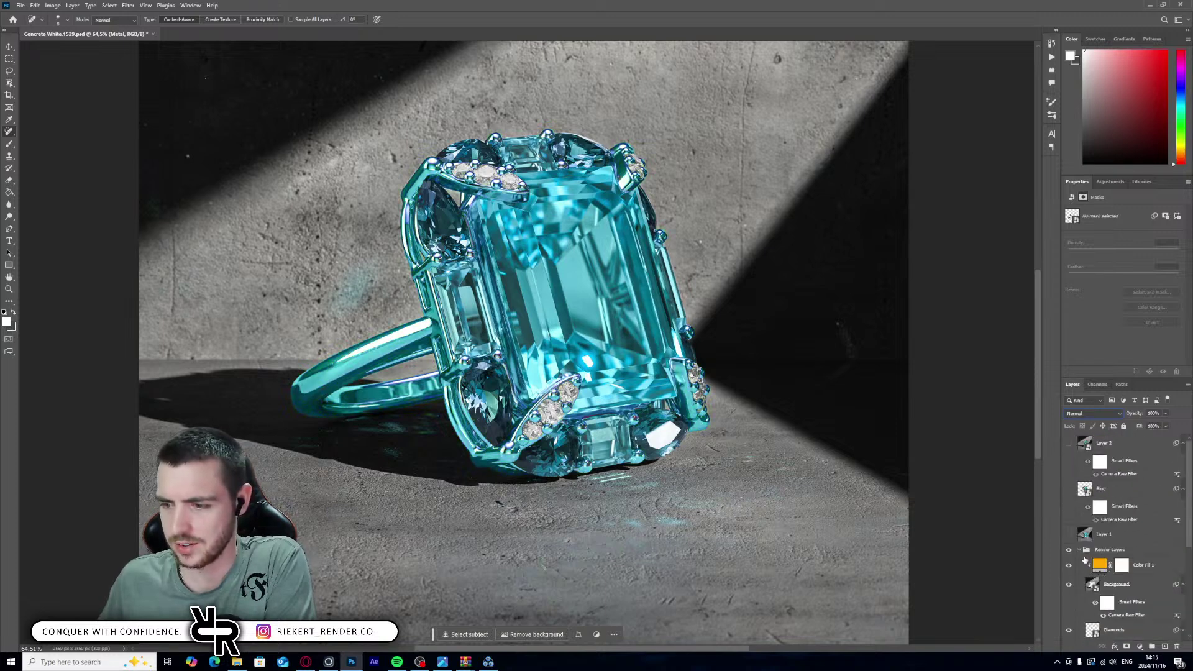
scroll(1086, 559, down, 3)
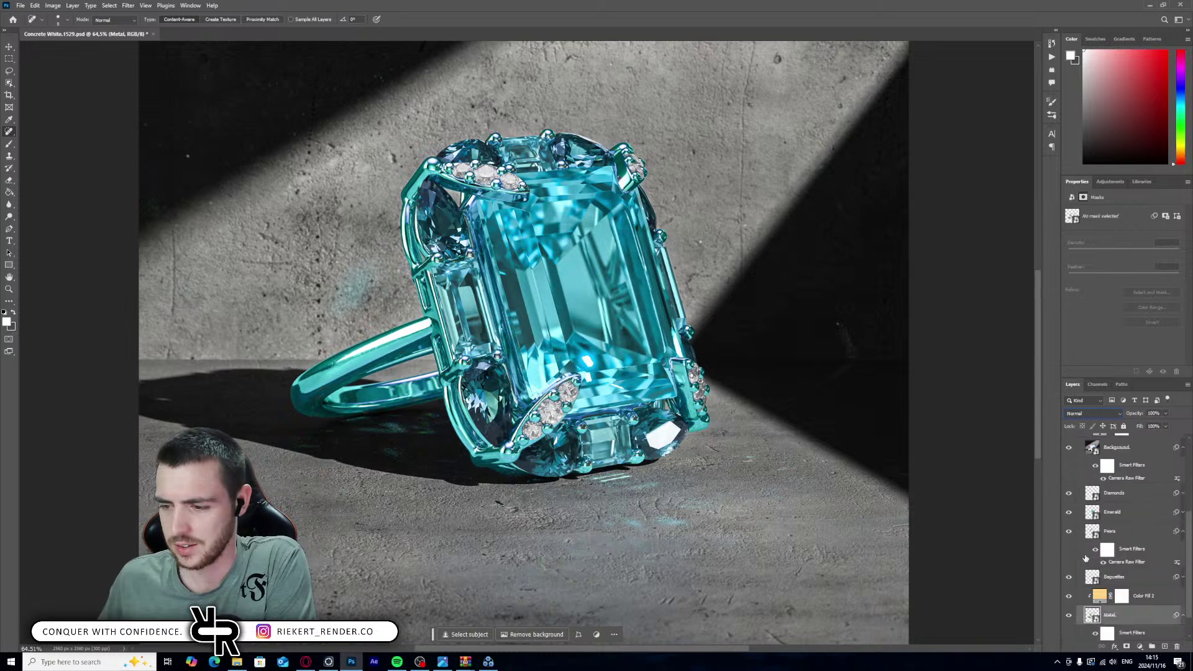
click(1105, 597)
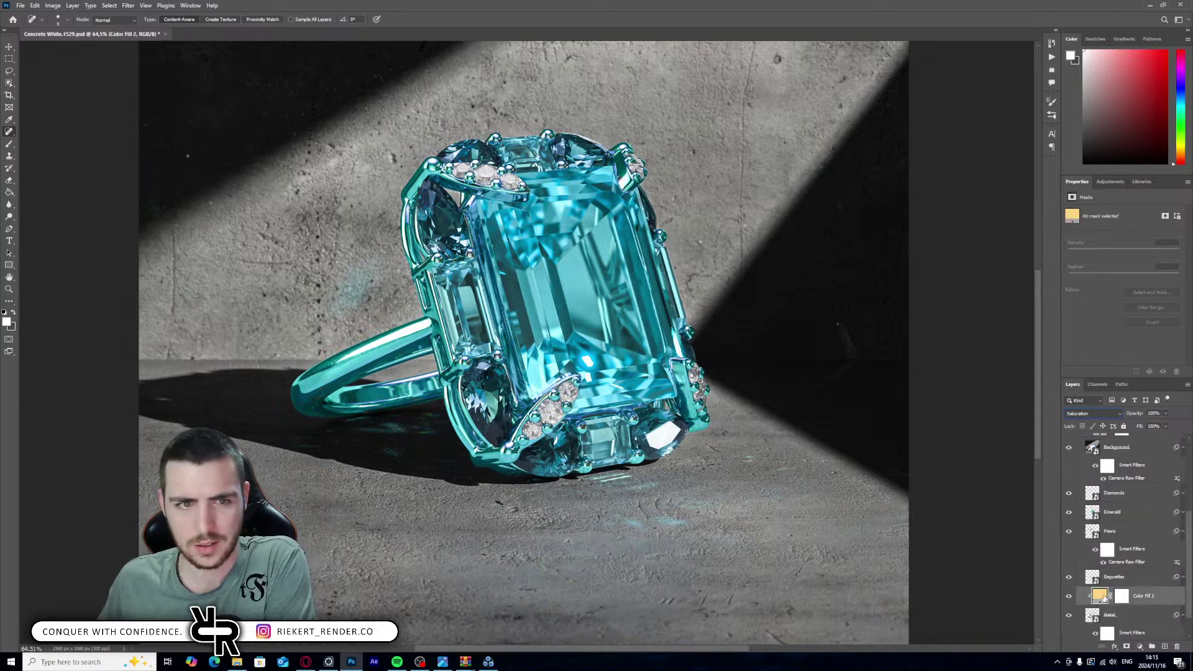
scroll(1104, 629, down, 1)
click(1096, 604)
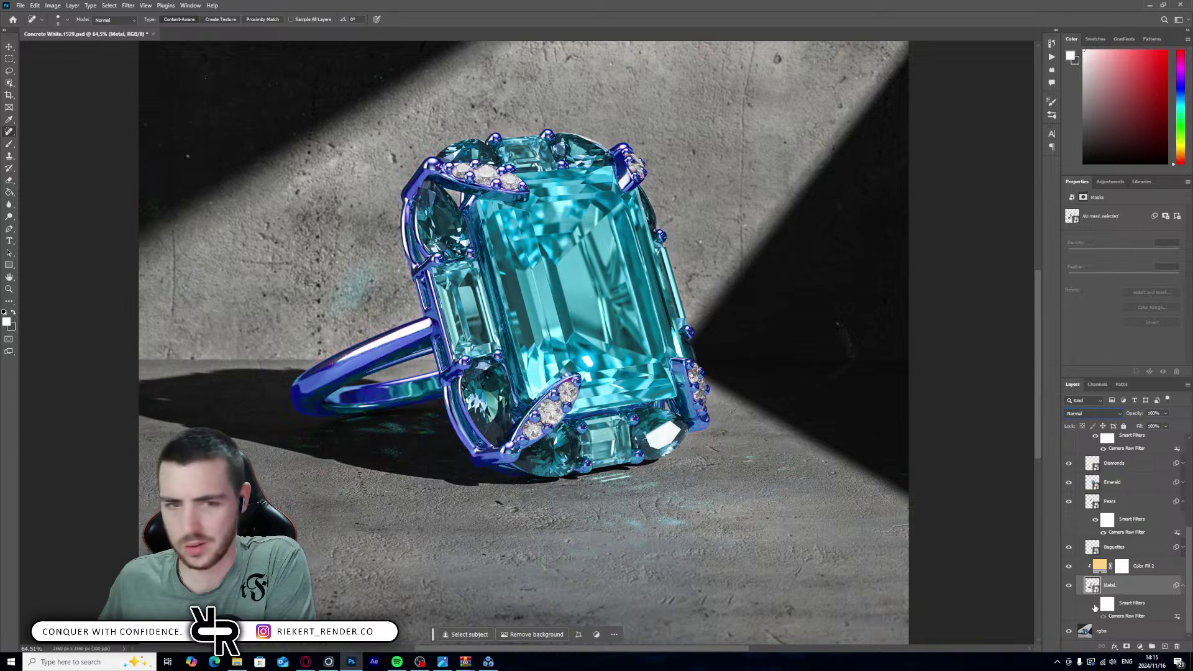
double_click(1099, 566)
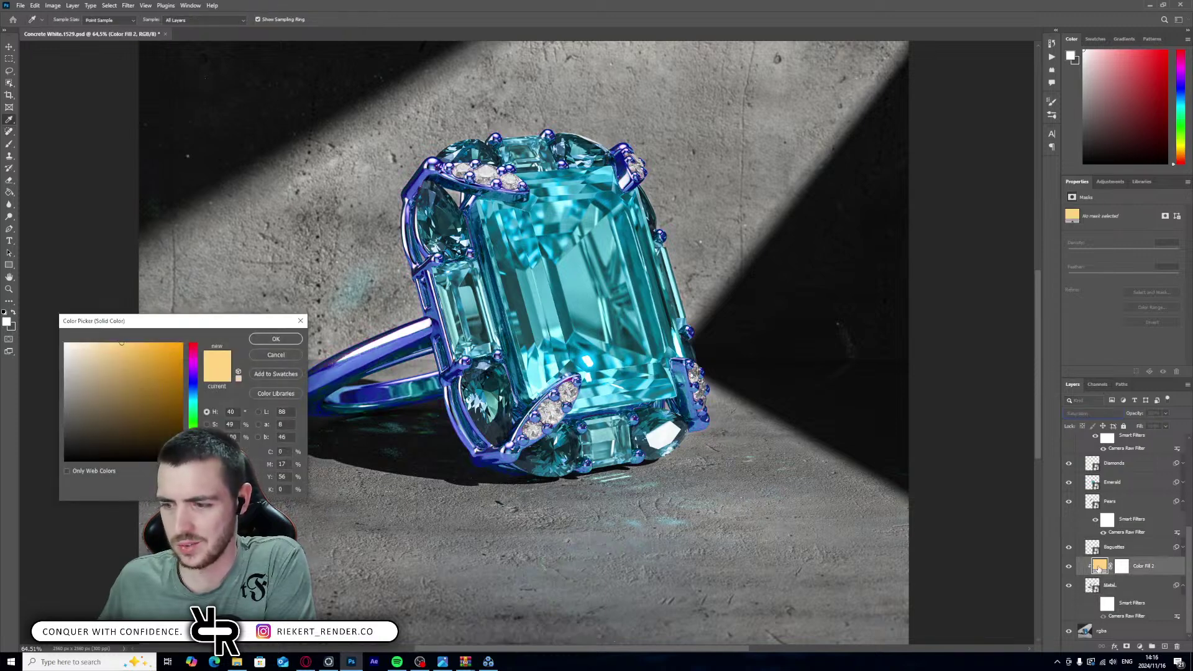
click(193, 420)
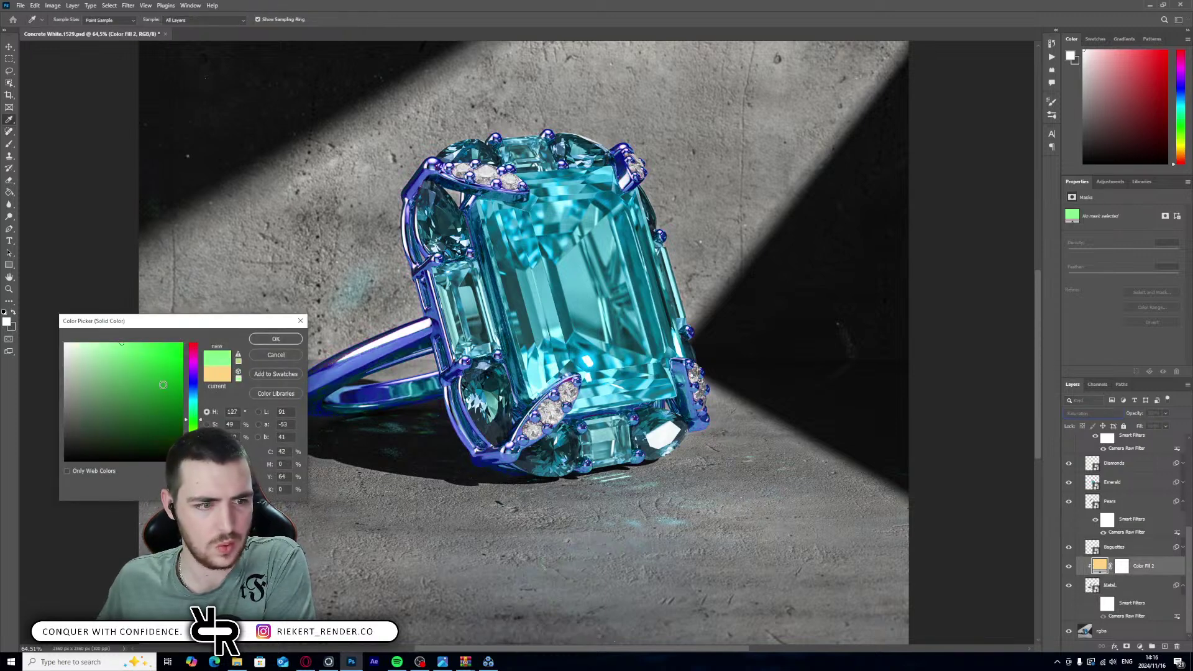
click(169, 343)
mouse_move(192, 390)
mouse_down()
mouse_move(192, 360)
mouse_move(192, 422)
mouse_move(192, 344)
mouse_up()
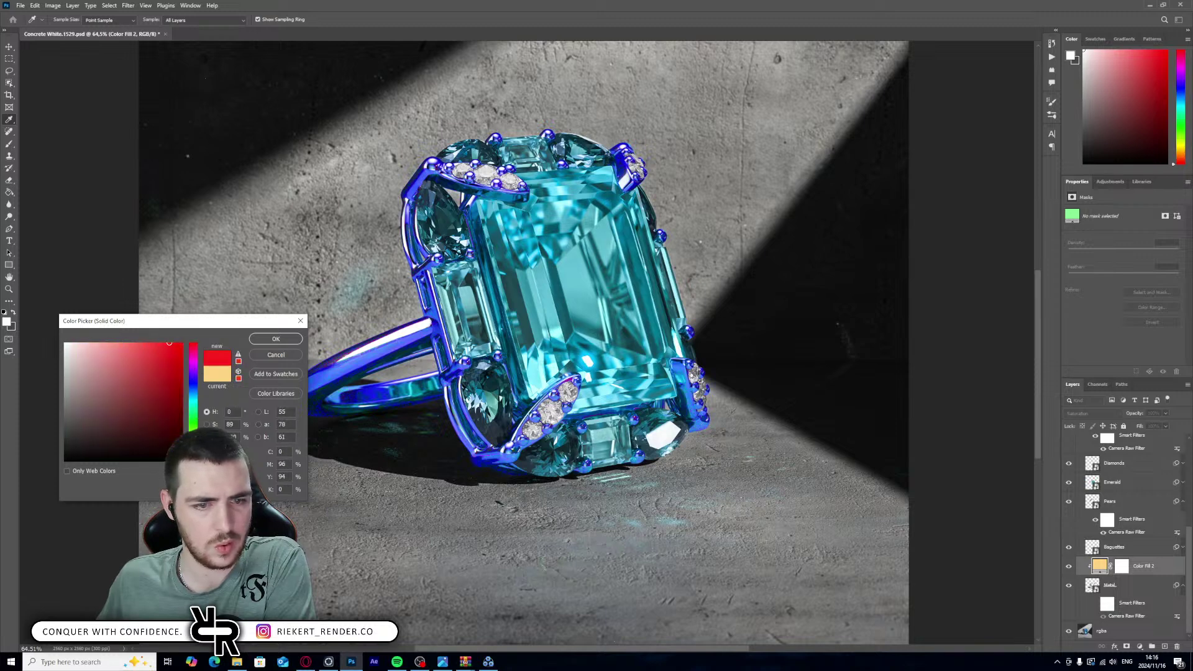
click(277, 355)
- Compare the ring's metal with Color Fill 2 hidden and shown
click(1069, 566)
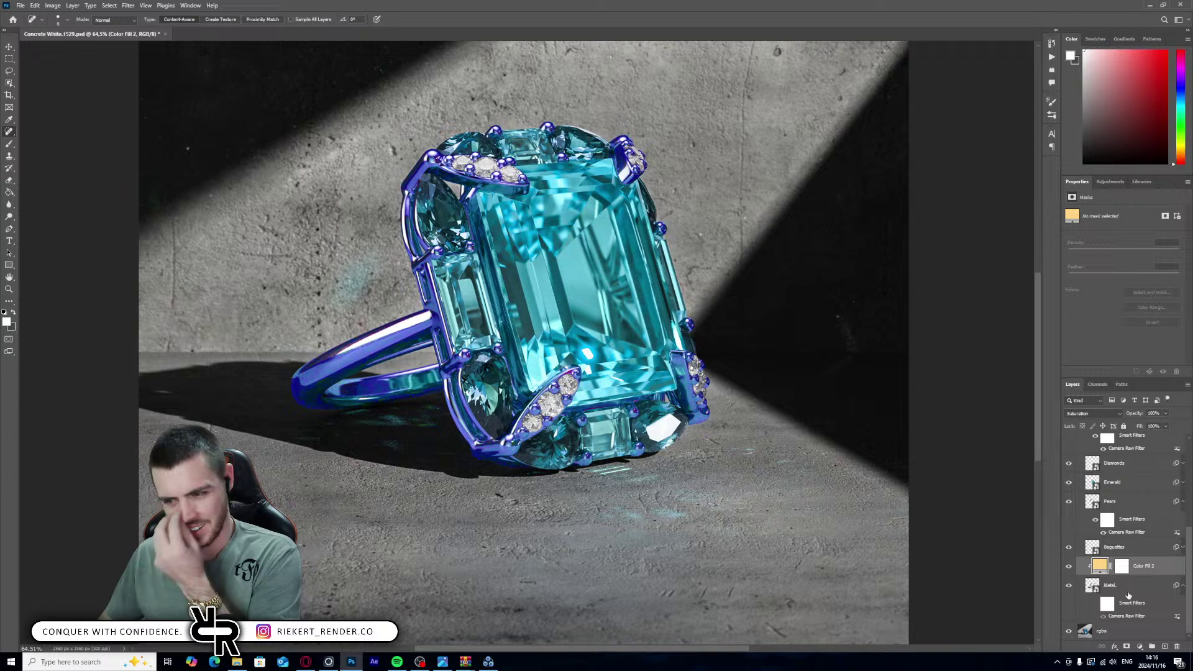
click(1069, 567)
click(1069, 567)
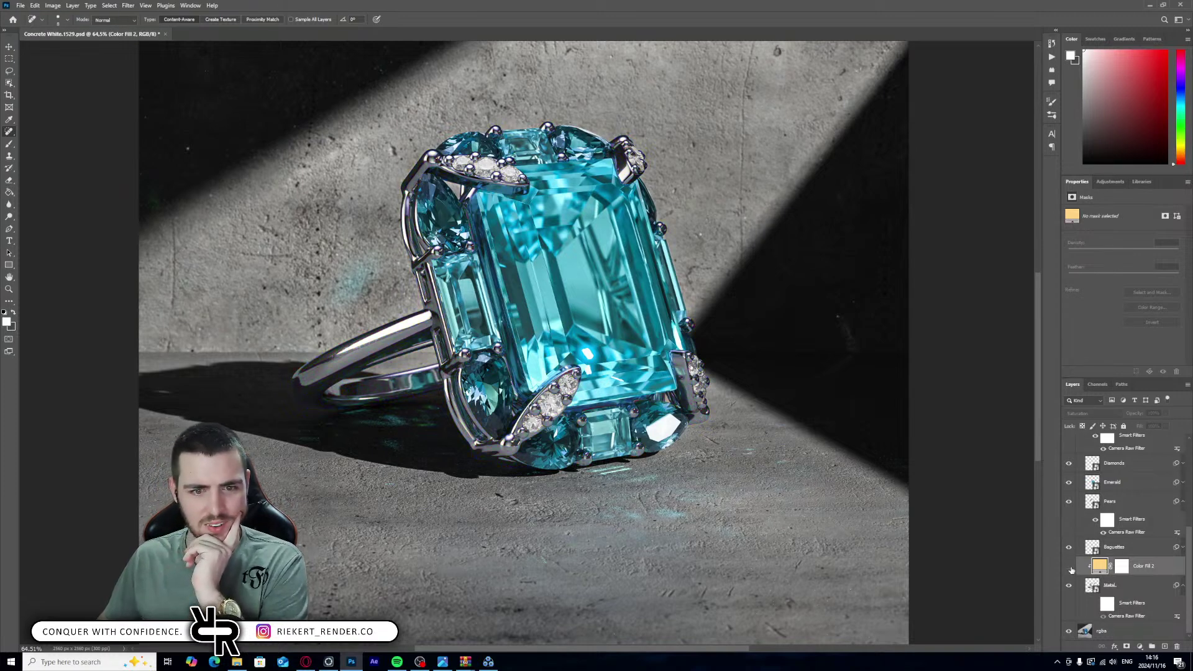
click(1071, 567)
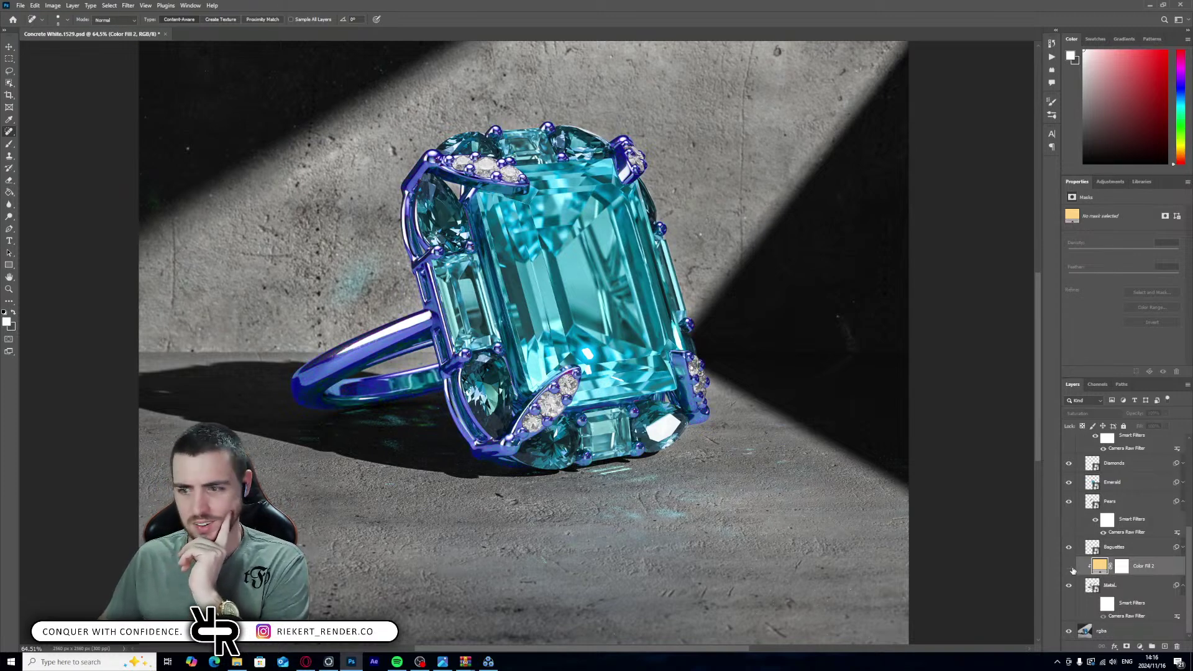
- Set Color Fill 2's blend mode to Color and turn the Metal layer's Camera Raw smart filter back on
click(1121, 413)
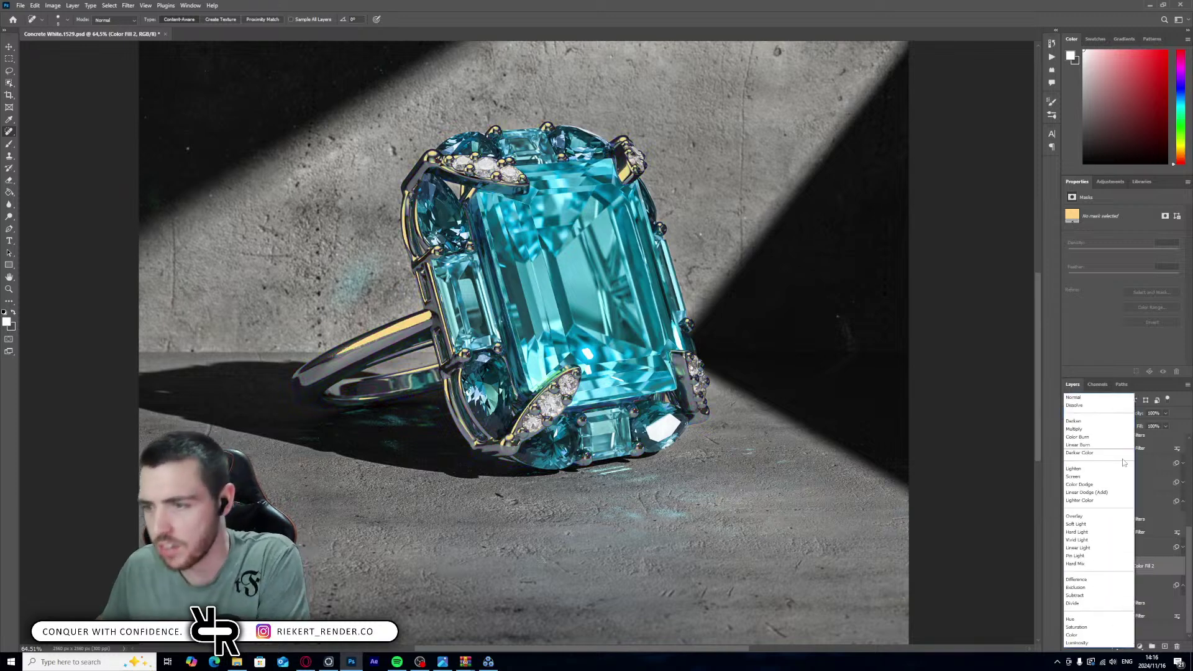
click(1079, 635)
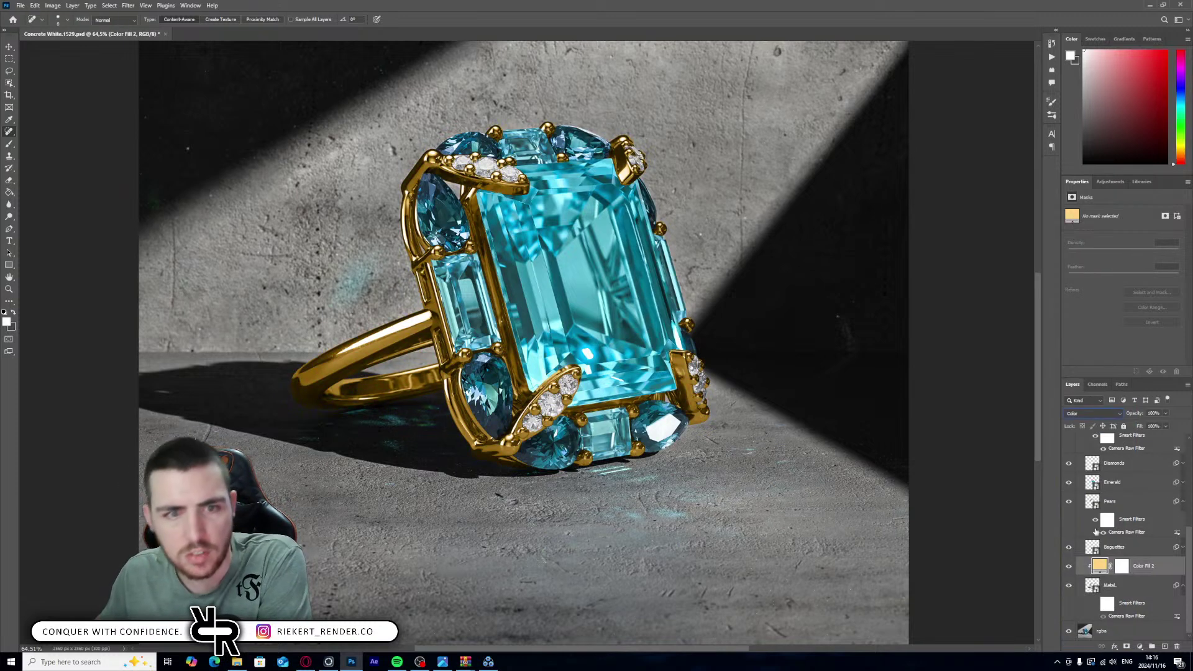
click(1104, 585)
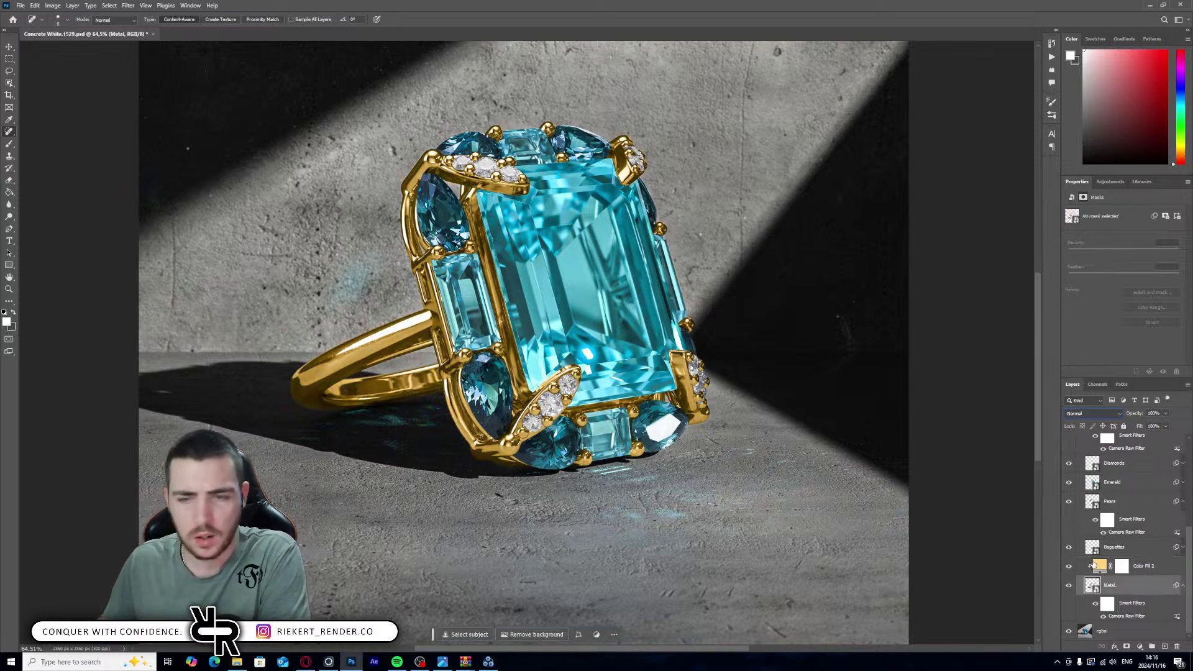
click(1101, 565)
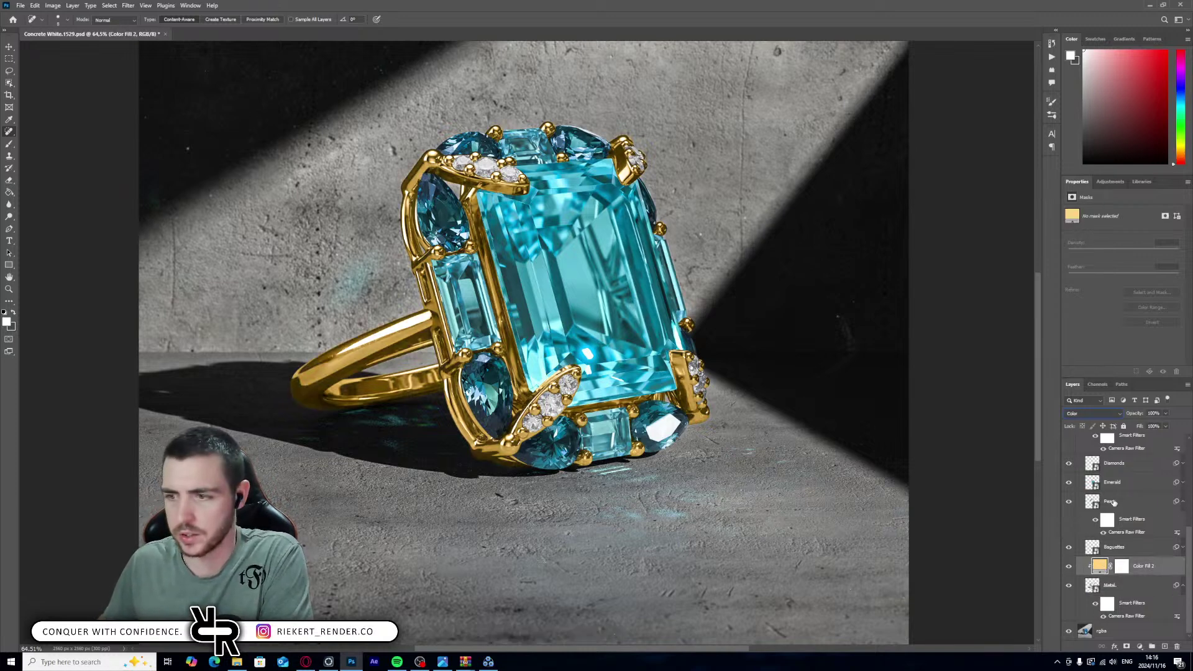
- Change Color Fill 2's colour to a hue of 38° with 30% saturation
double_click(1098, 567)
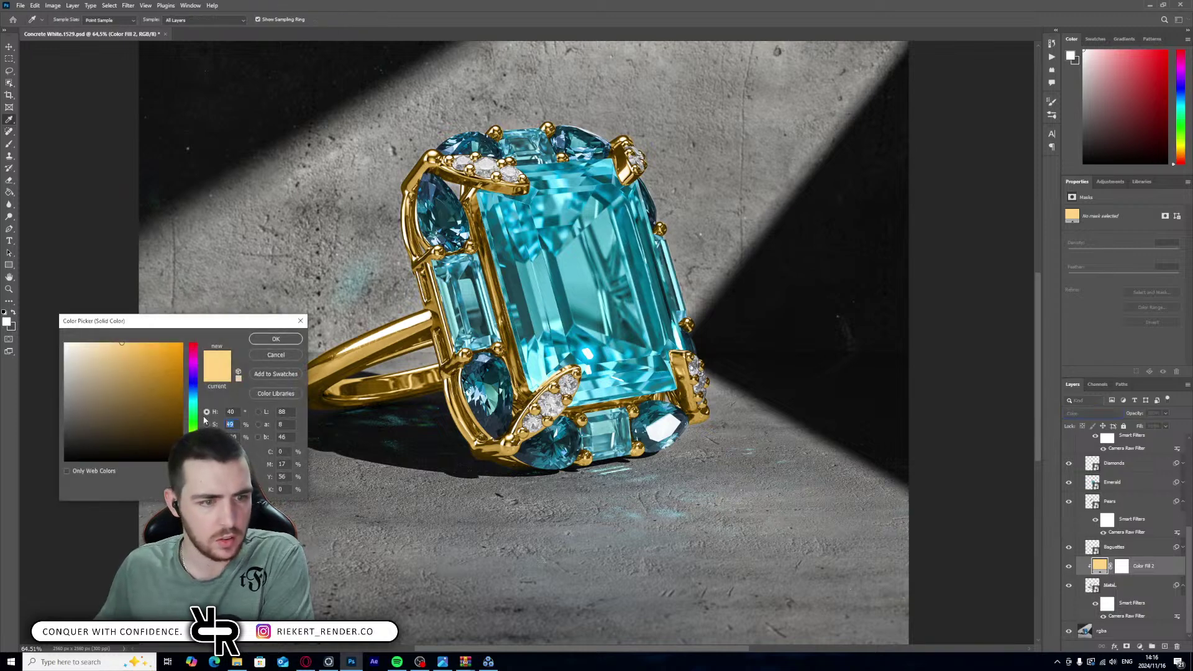
text(30)
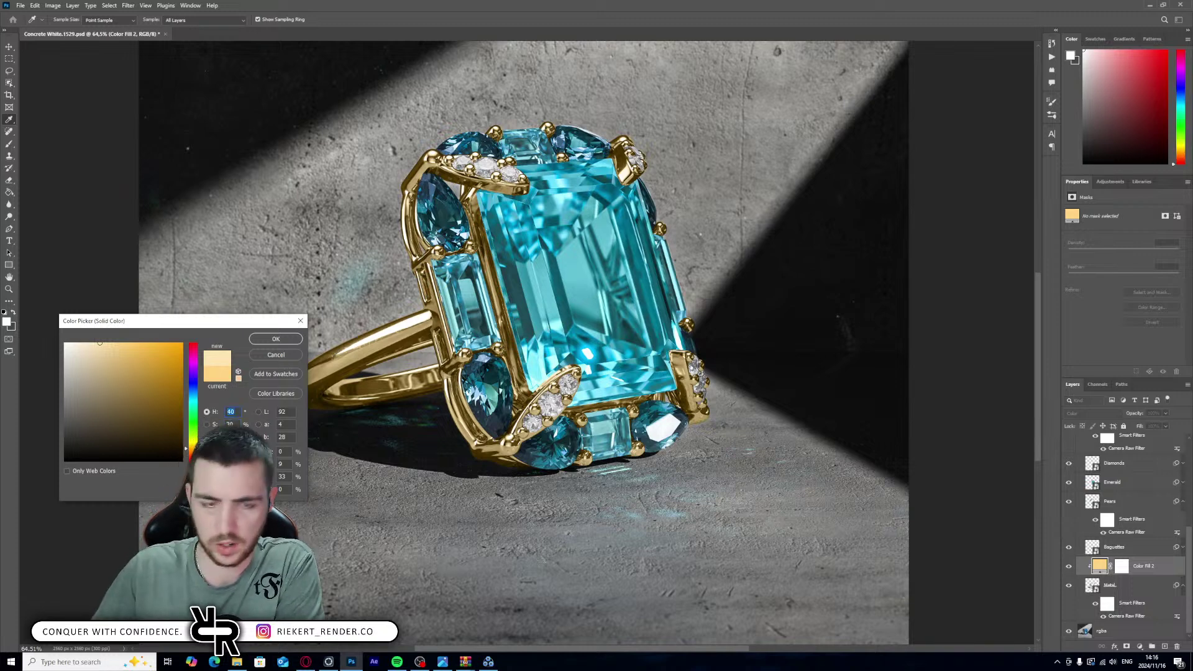
text(35)
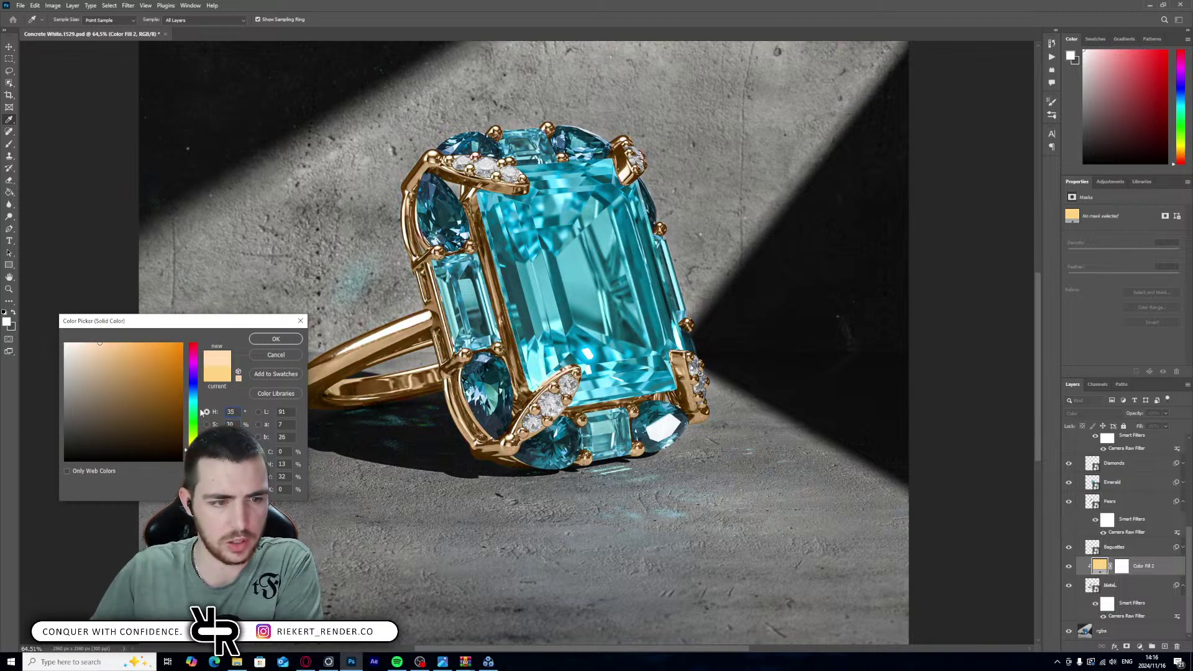
text(38)
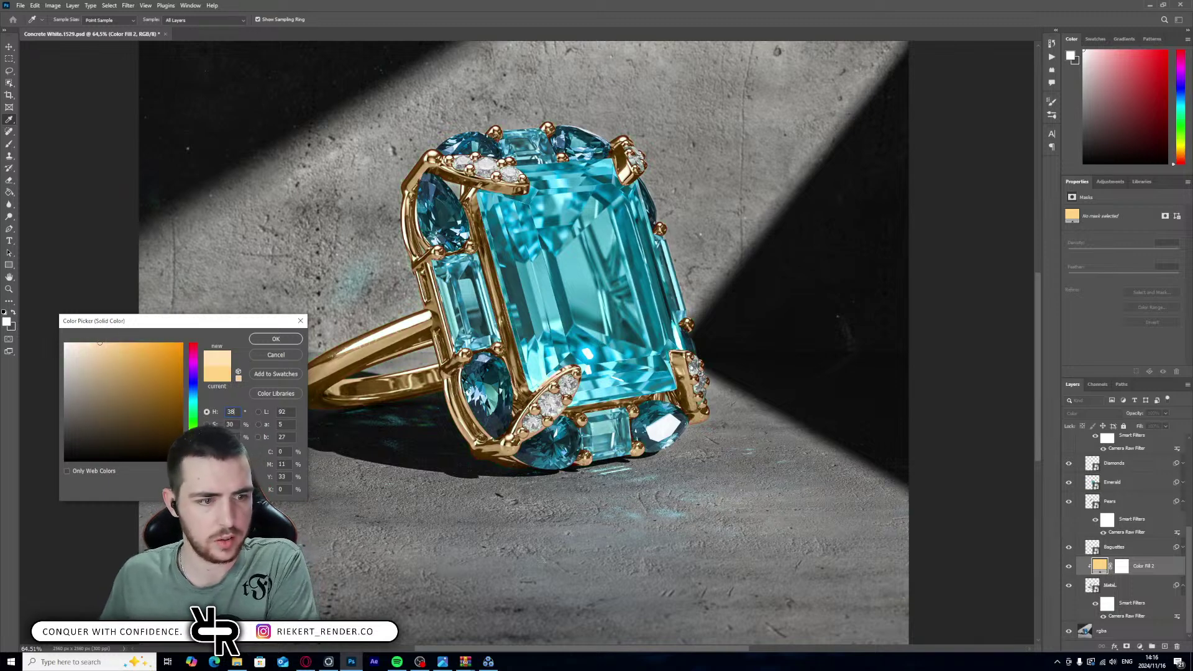
- Set Color Fill 2's colour to 35% saturation and 100% brightness, keeping the hue at 38°
click(207, 437)
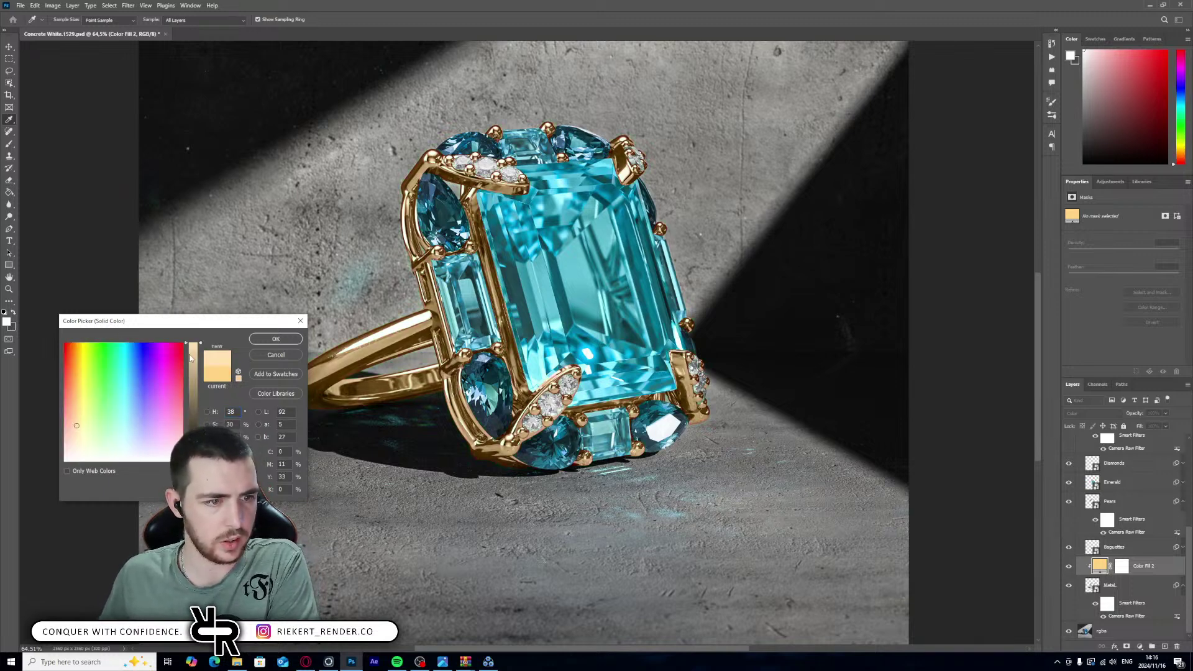
mouse_move(190, 358)
mouse_down()
mouse_move(191, 398)
mouse_move(191, 362)
mouse_up()
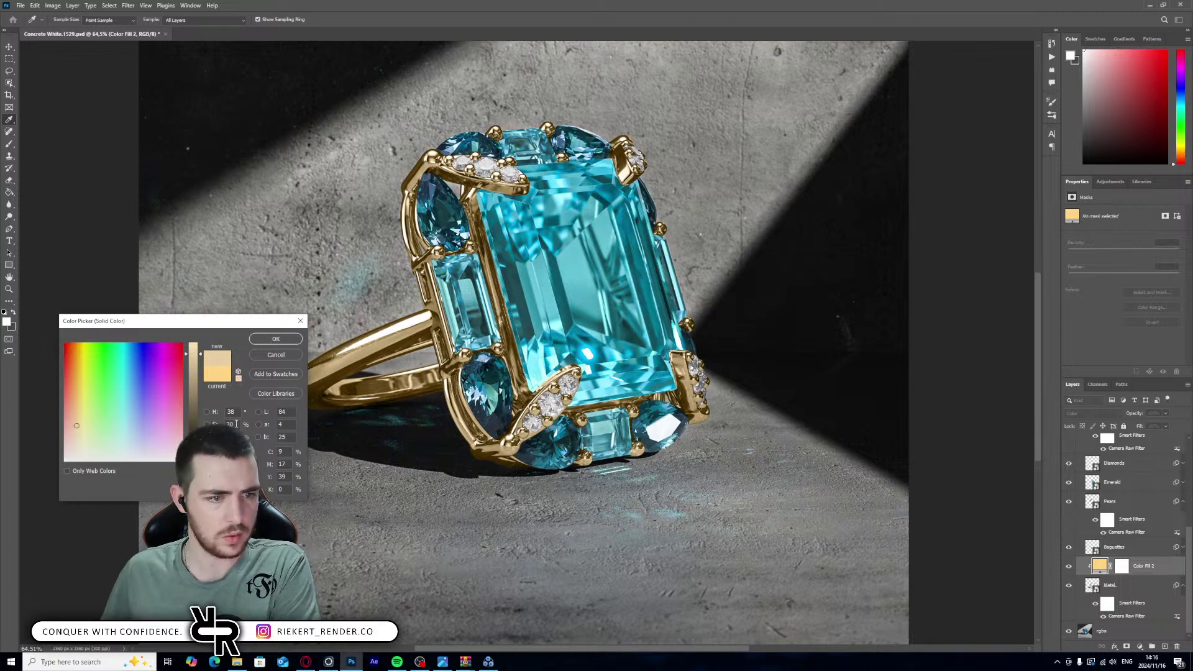
key(Up)
key(Up)
key(Up)
key(Up)
key(Up)
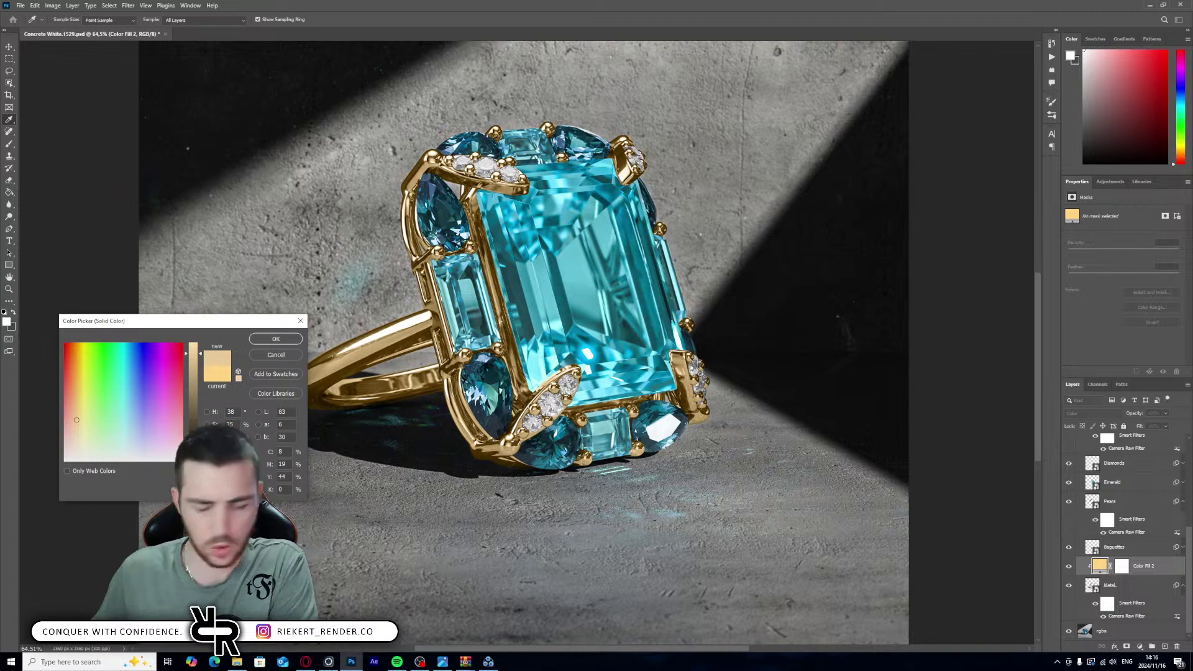
key(Tab)
text(100)
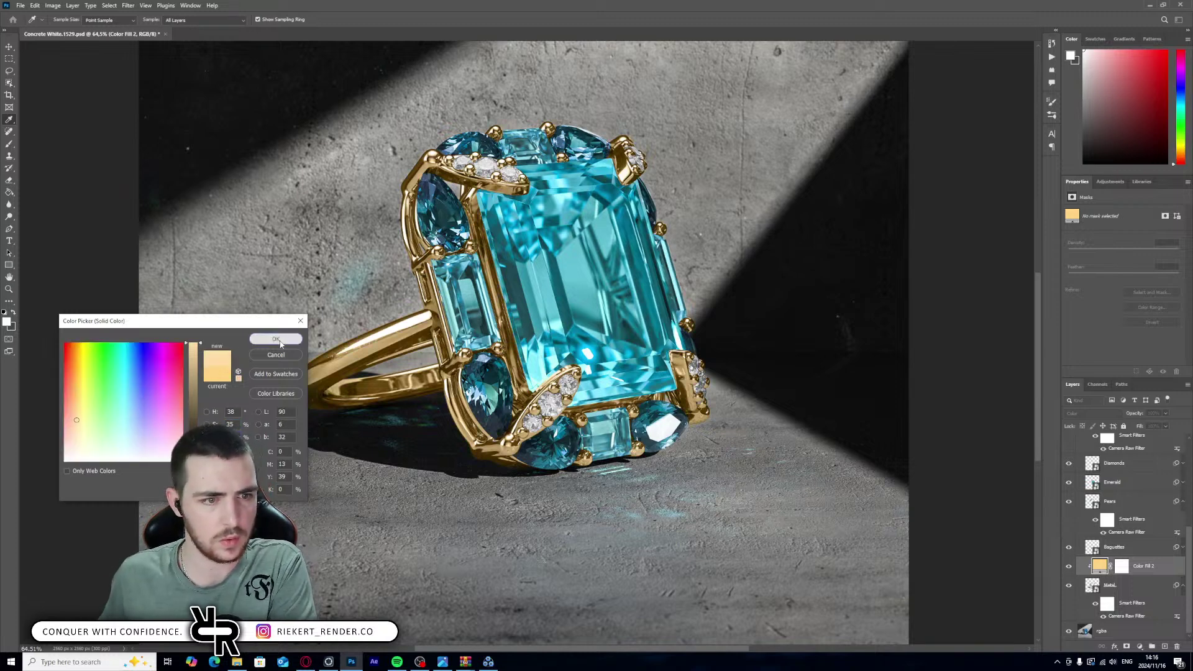
click(276, 338)
key(j)
- Lower the opacity of the Color Fill 2 layer to 90%
alt+scroll(574, 249, down, 3)
alt+scroll(574, 248, down, 1)
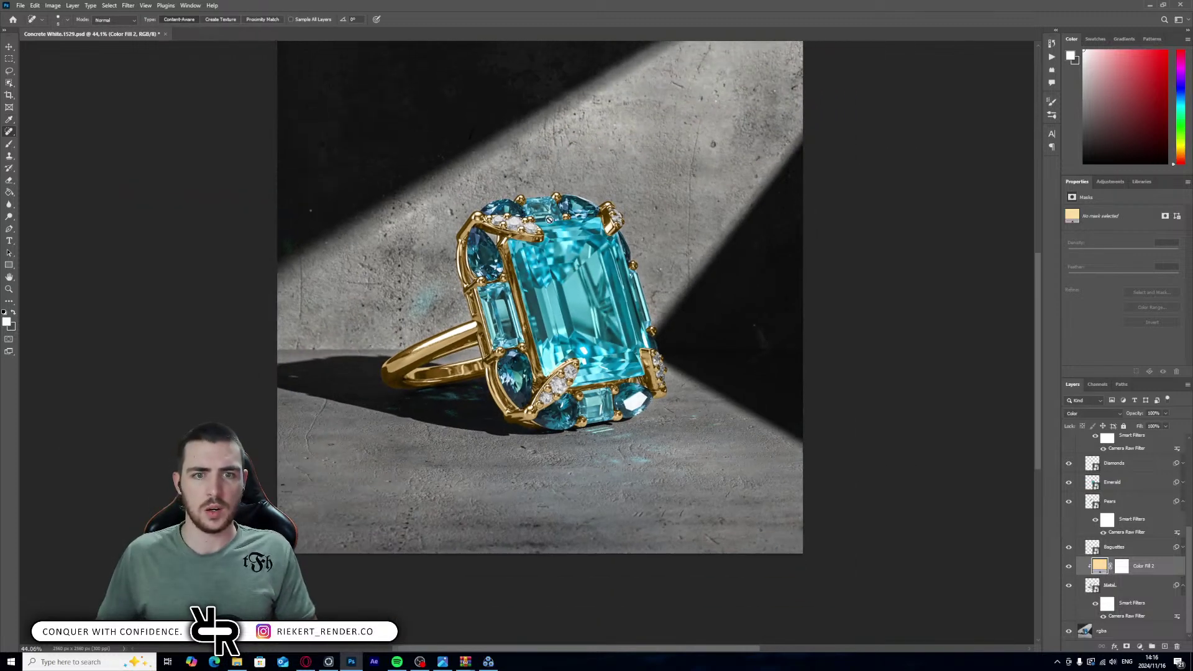
alt+scroll(557, 305, up, 2)
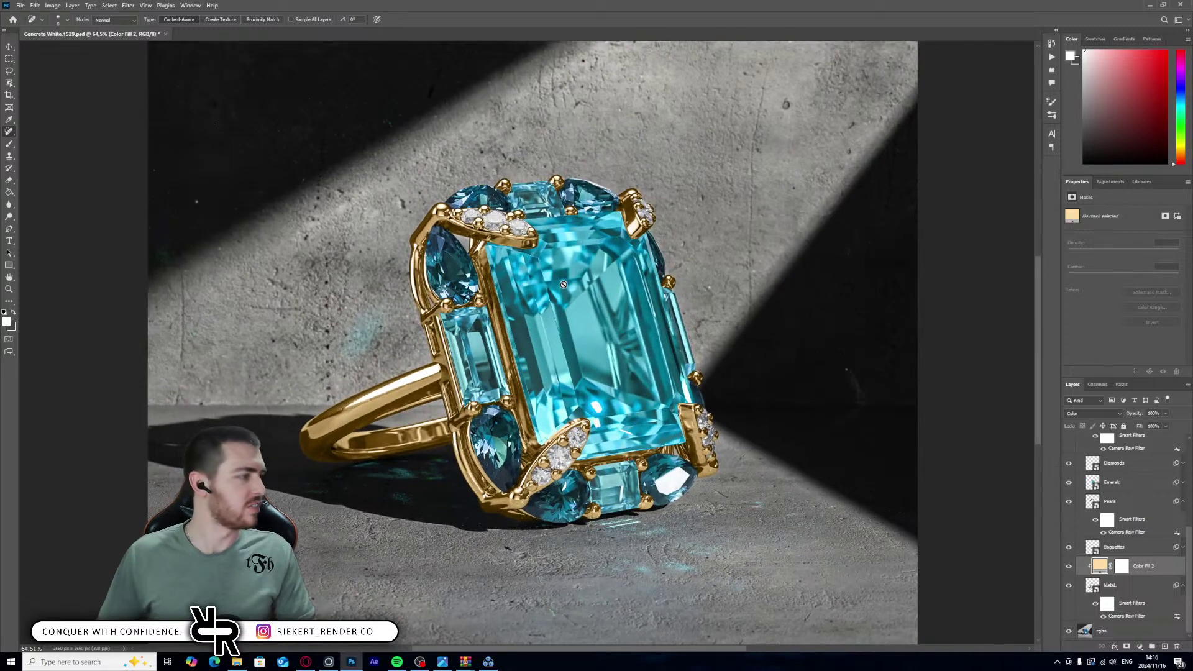
alt+scroll(474, 303, up, 3)
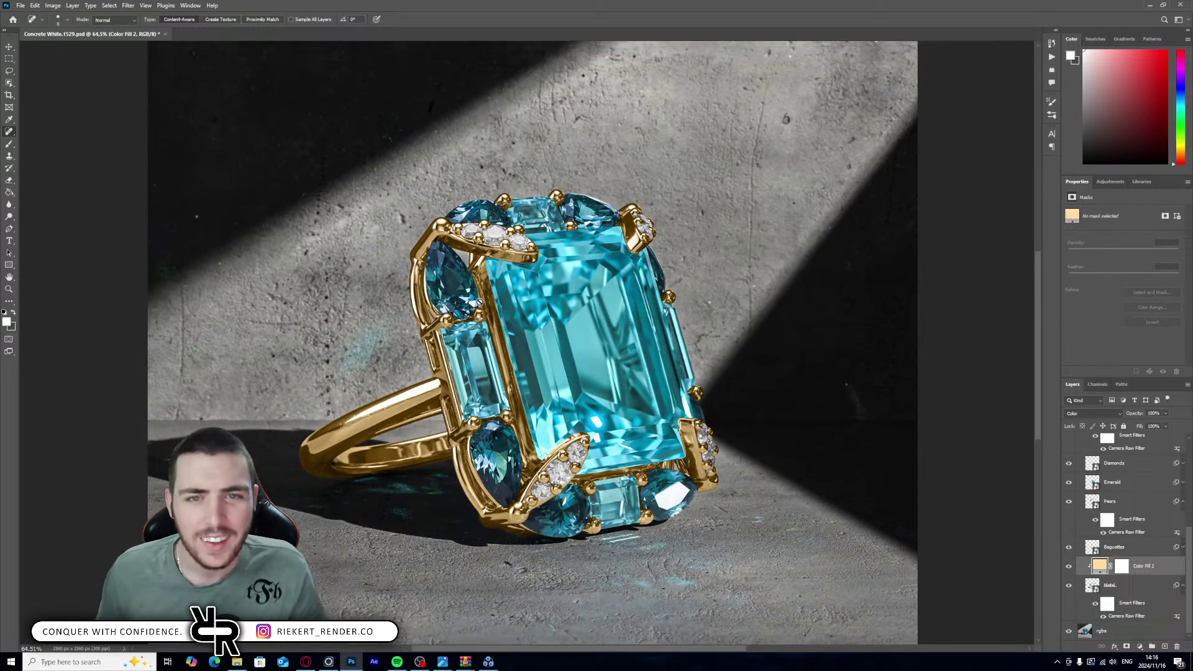
alt+scroll(474, 304, down, 3)
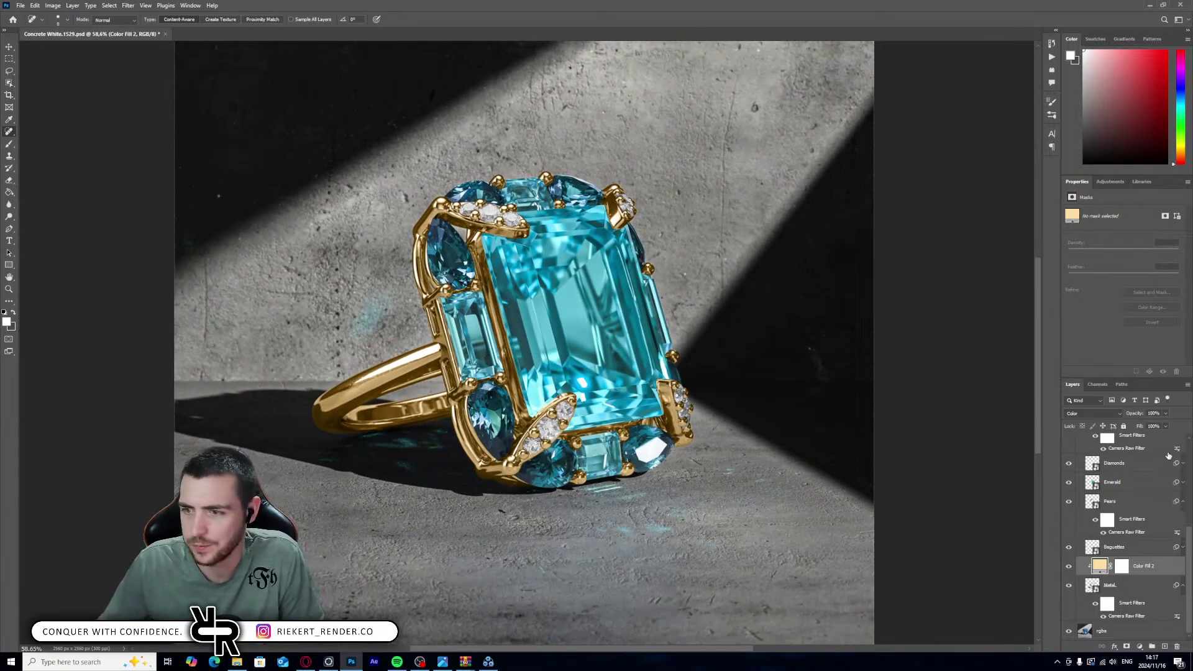
click(1165, 413)
mouse_move(1168, 425)
mouse_down()
mouse_move(1132, 427)
mouse_move(1159, 428)
mouse_up()
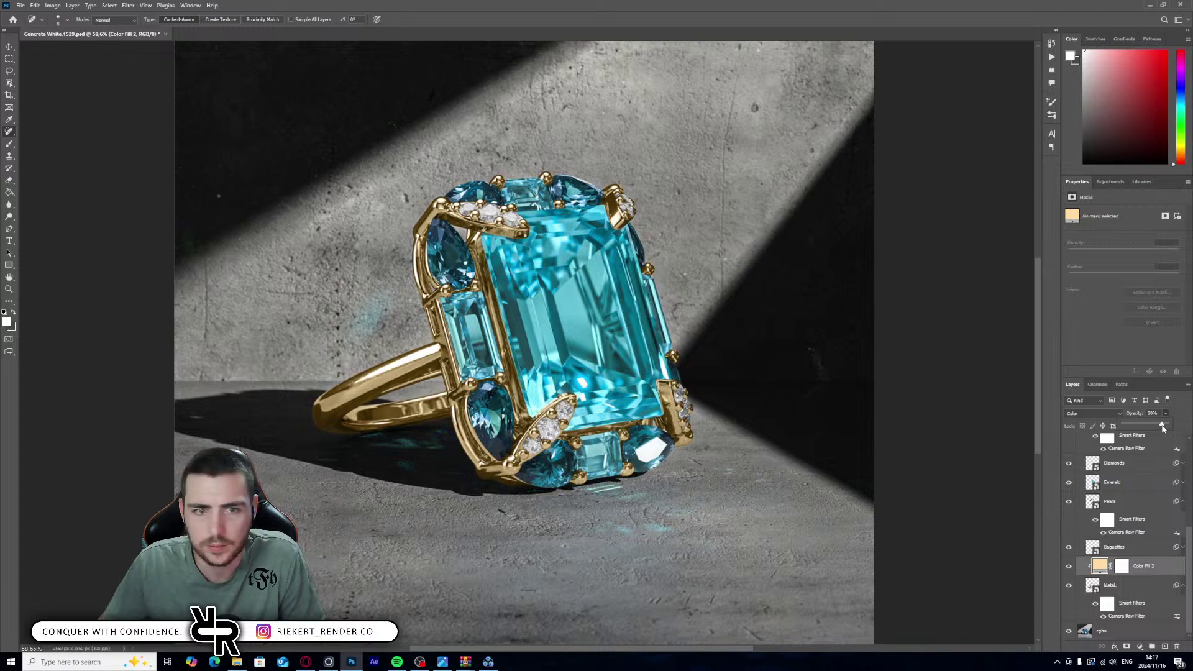
- Examine the gold metal at different magnifications and compare the ring with Color Fill 2 hidden and shown
alt+scroll(518, 393, down, 3)
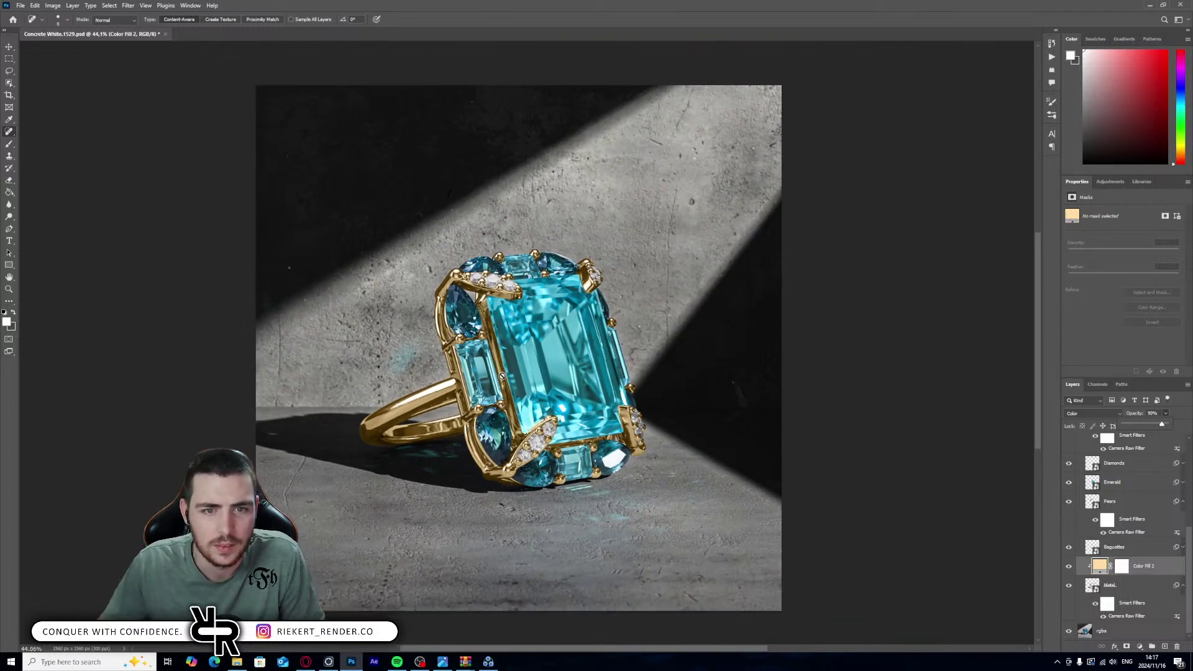
alt+scroll(500, 373, up, 2)
alt+scroll(500, 372, up, 1)
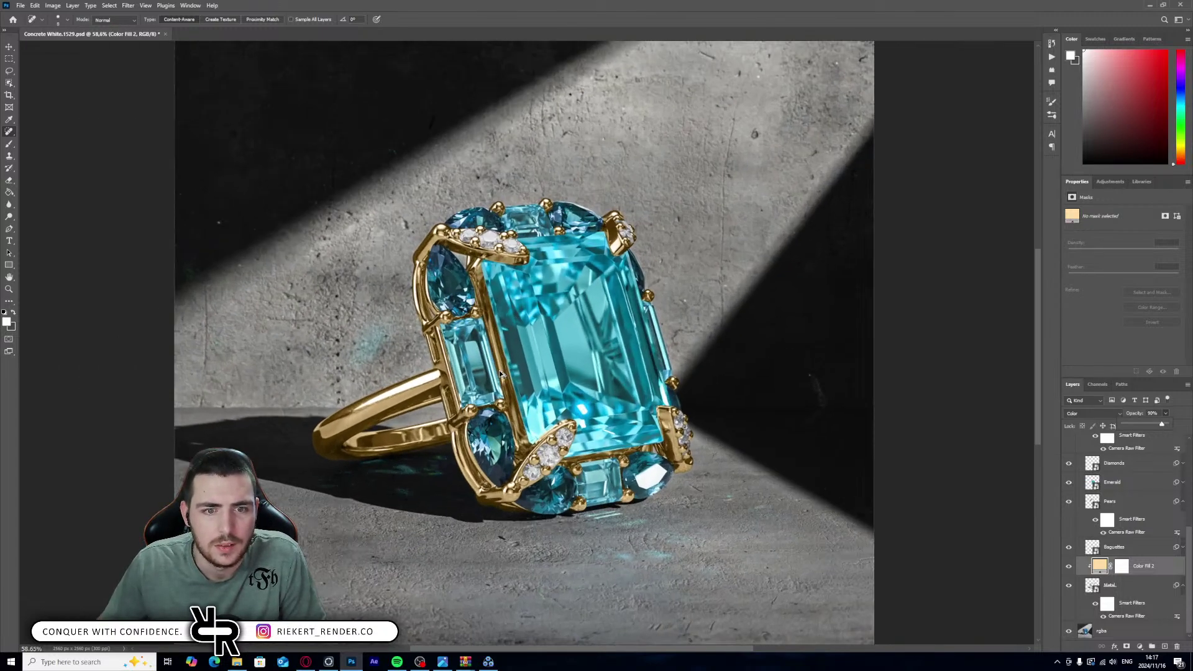
alt+scroll(500, 372, down, 2)
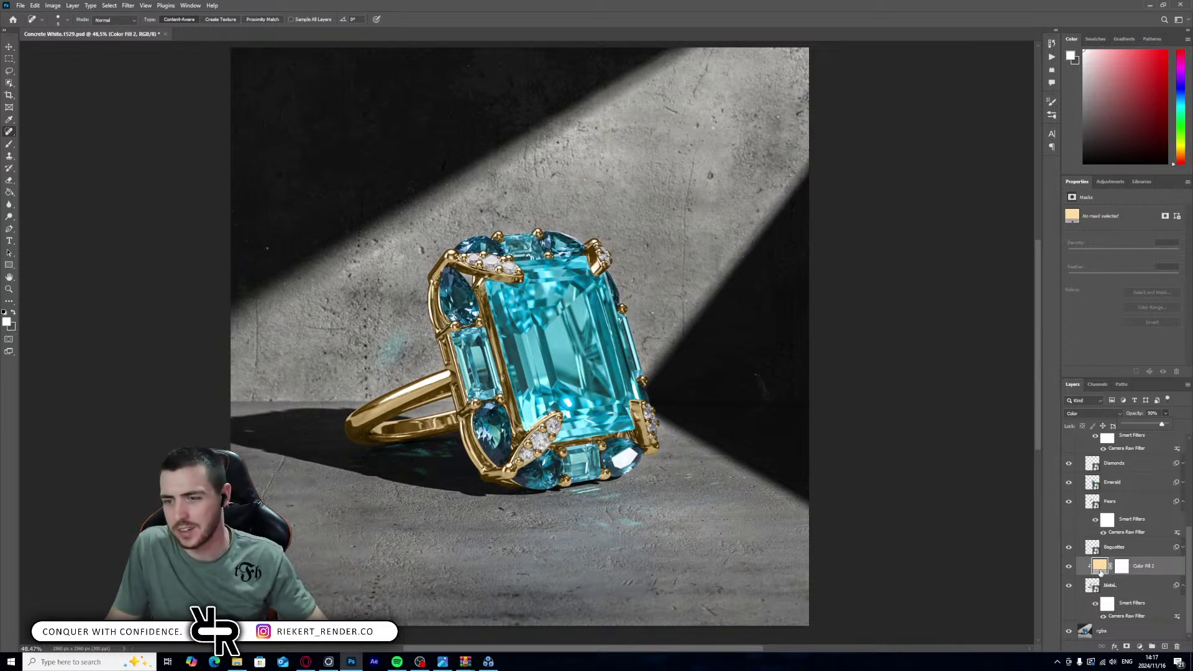
click(1069, 567)
click(1069, 568)
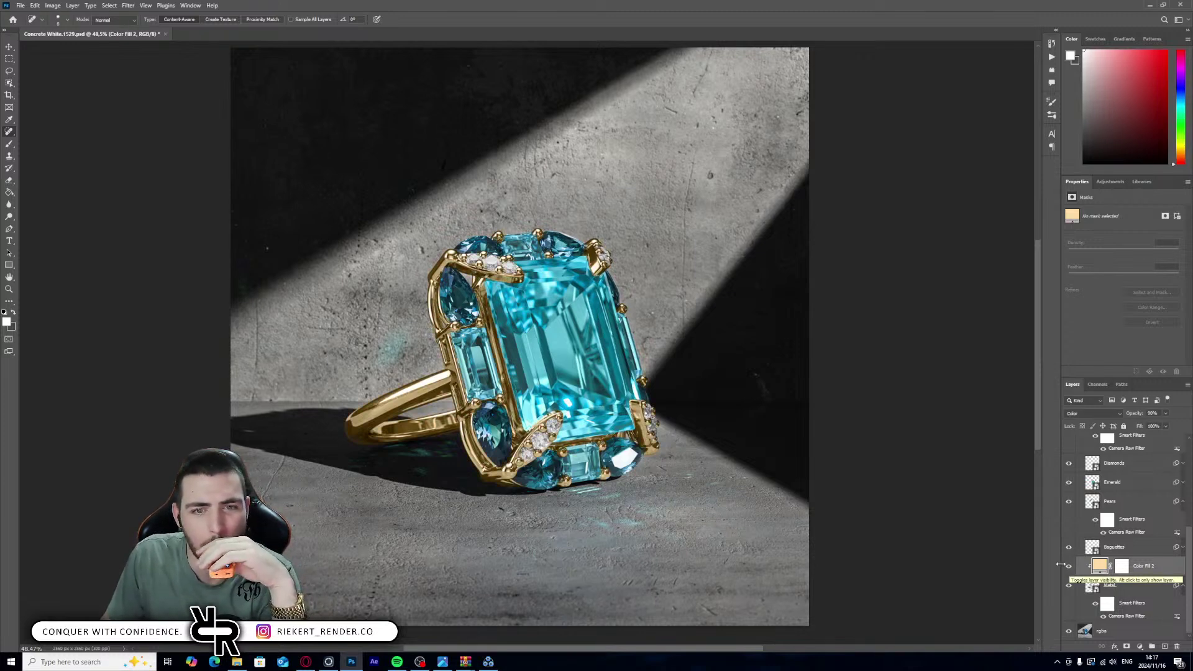
- Change the hue of Color Fill 2's colour to 25°
double_click(1100, 566)
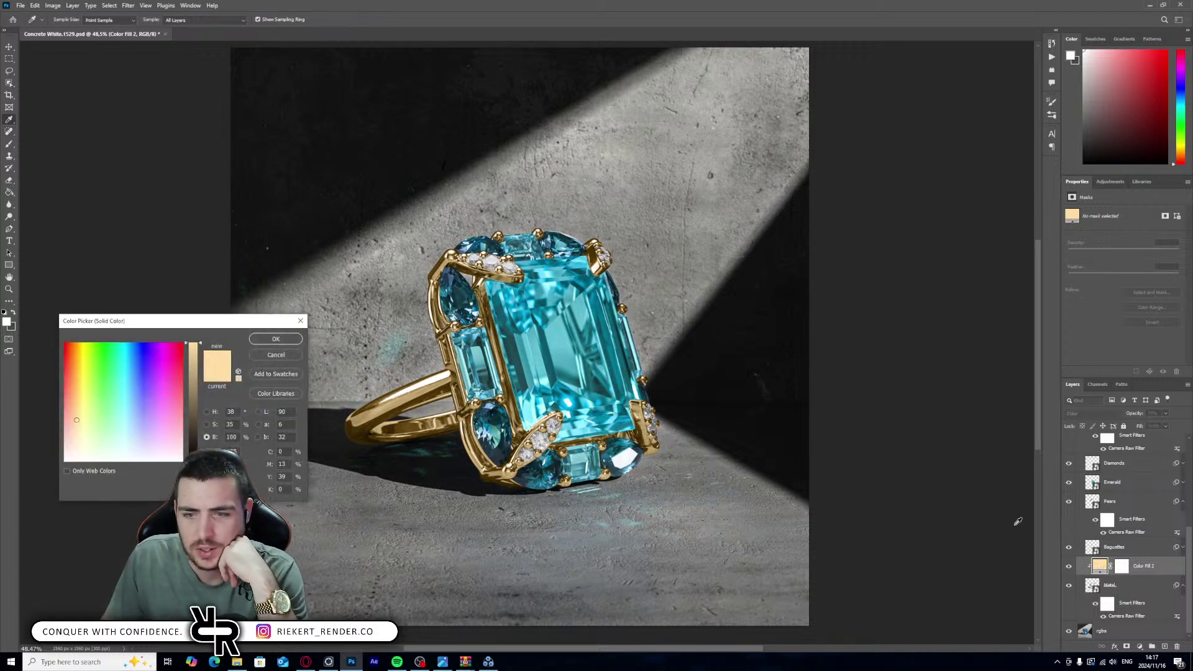
text(25)
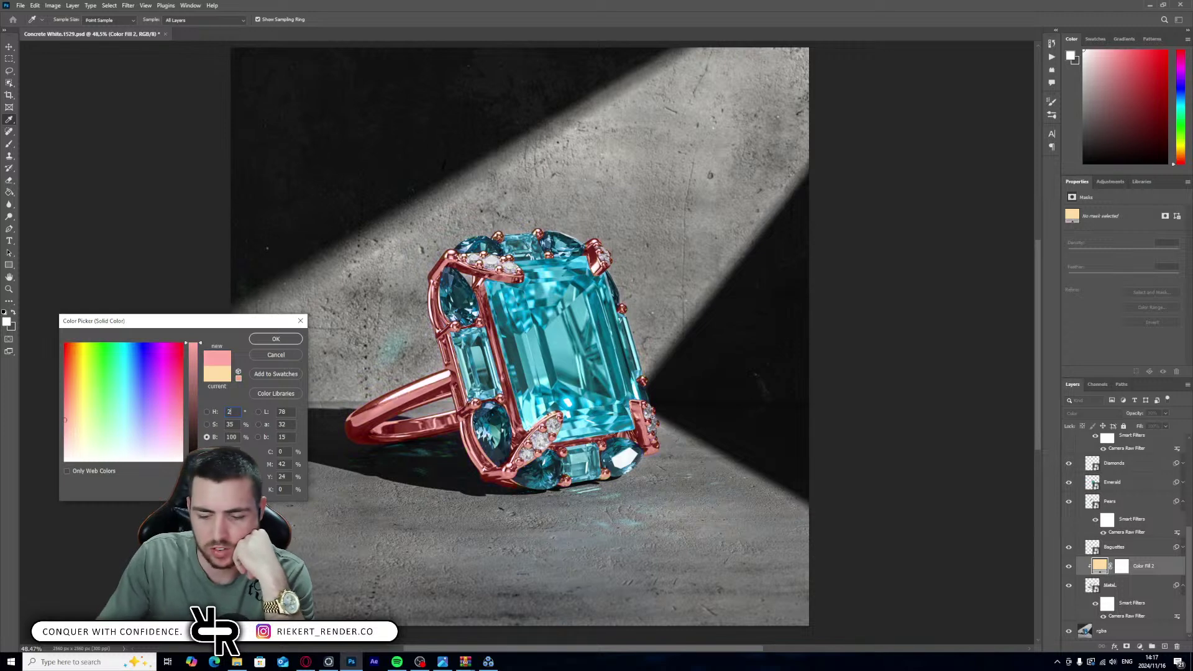
key(Return)
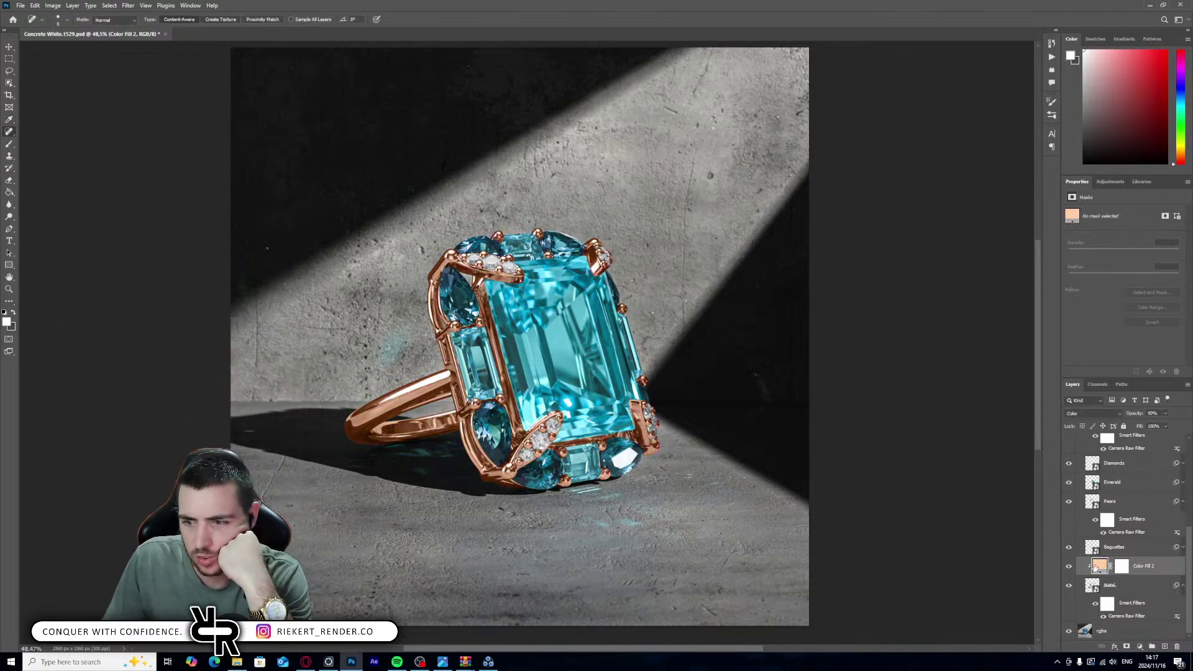
- Set Color Fill 2's colour to a hue of 20° with 20% saturation and raise the layer's opacity to 100%
double_click(1100, 566)
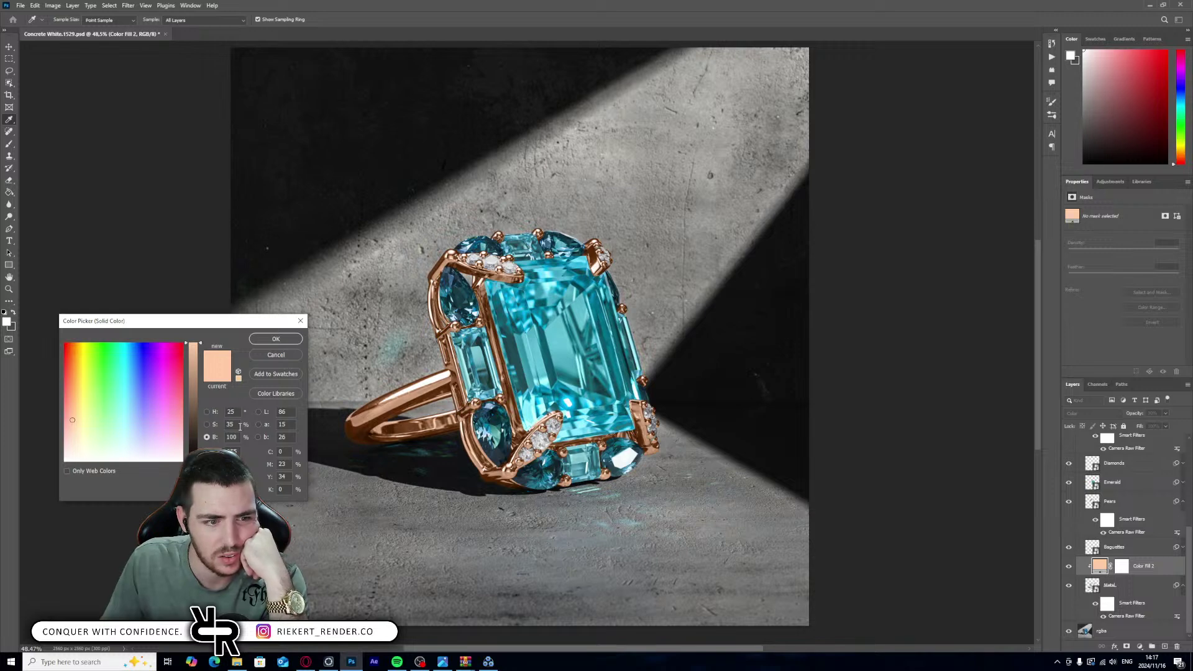
text(20)
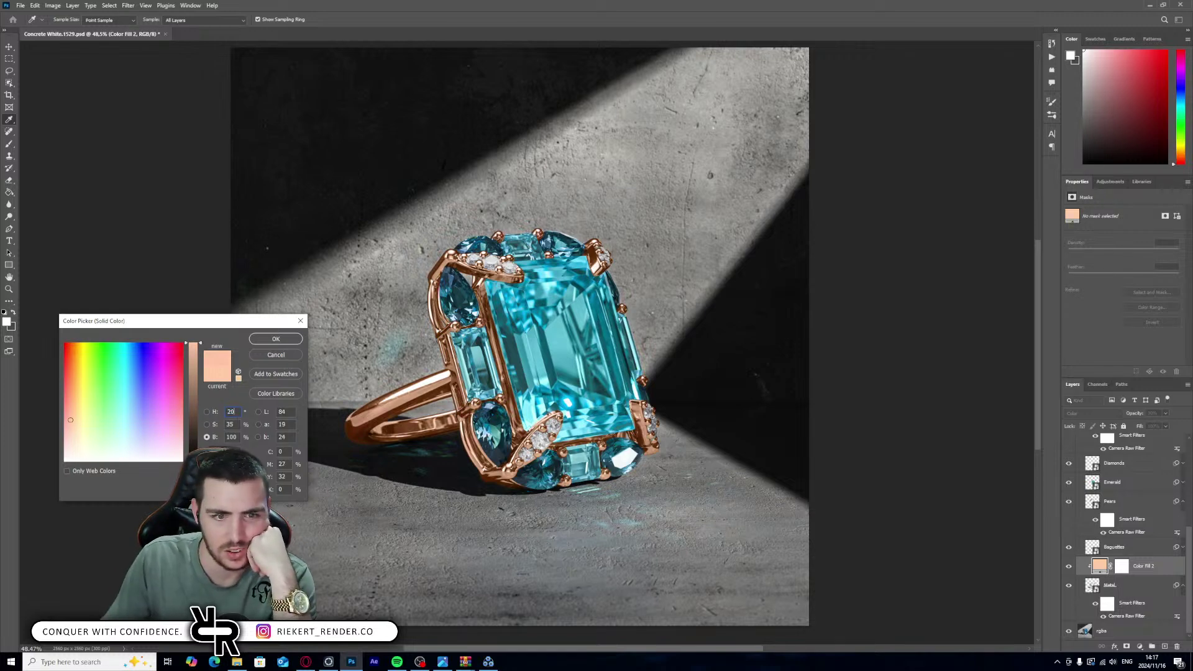
double_click(231, 424)
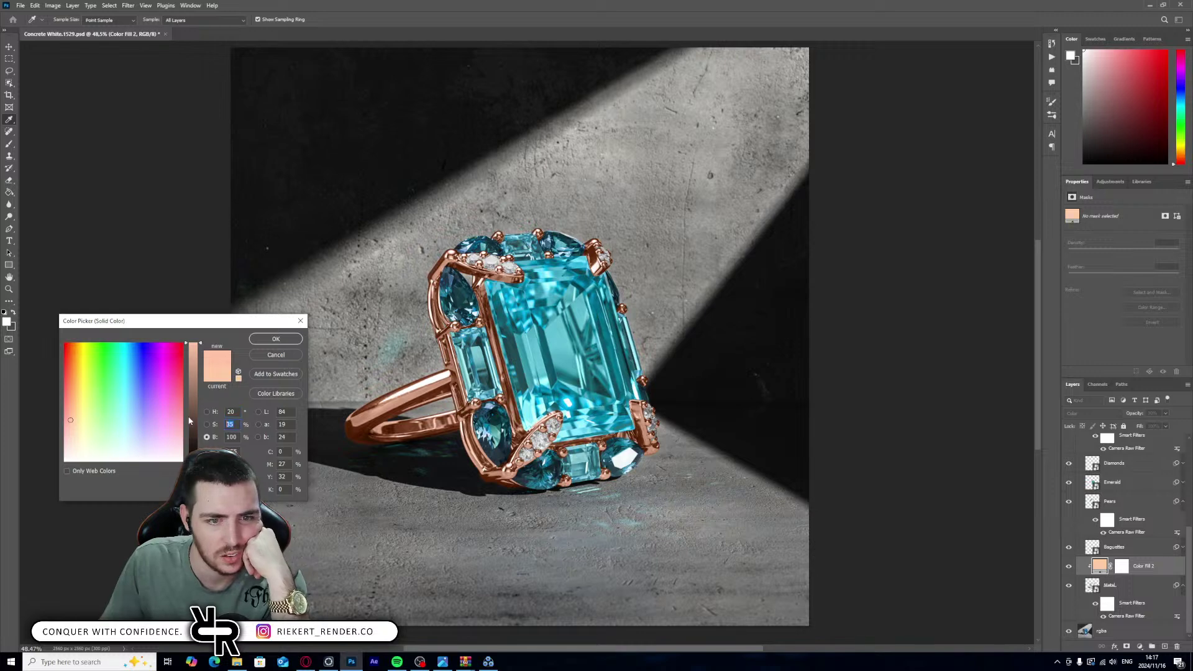
text(20)
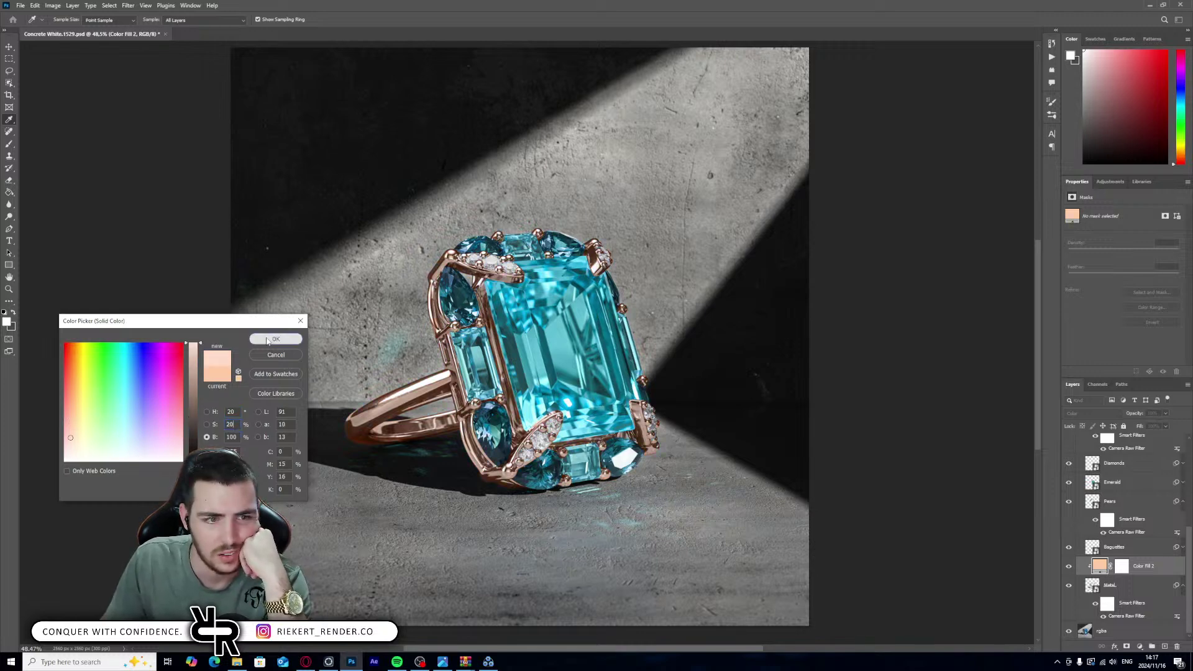
key(Return)
key(j)
click(1166, 413)
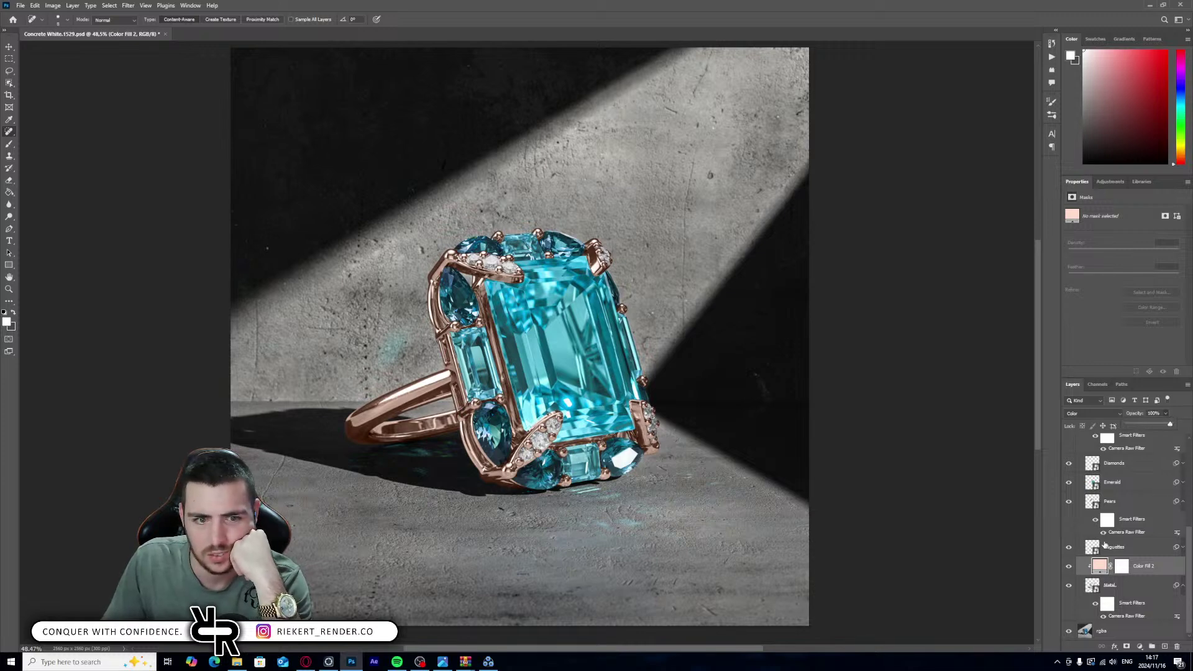
- Give Color Fill 2 a more saturated rose-gold colour
double_click(1099, 566)
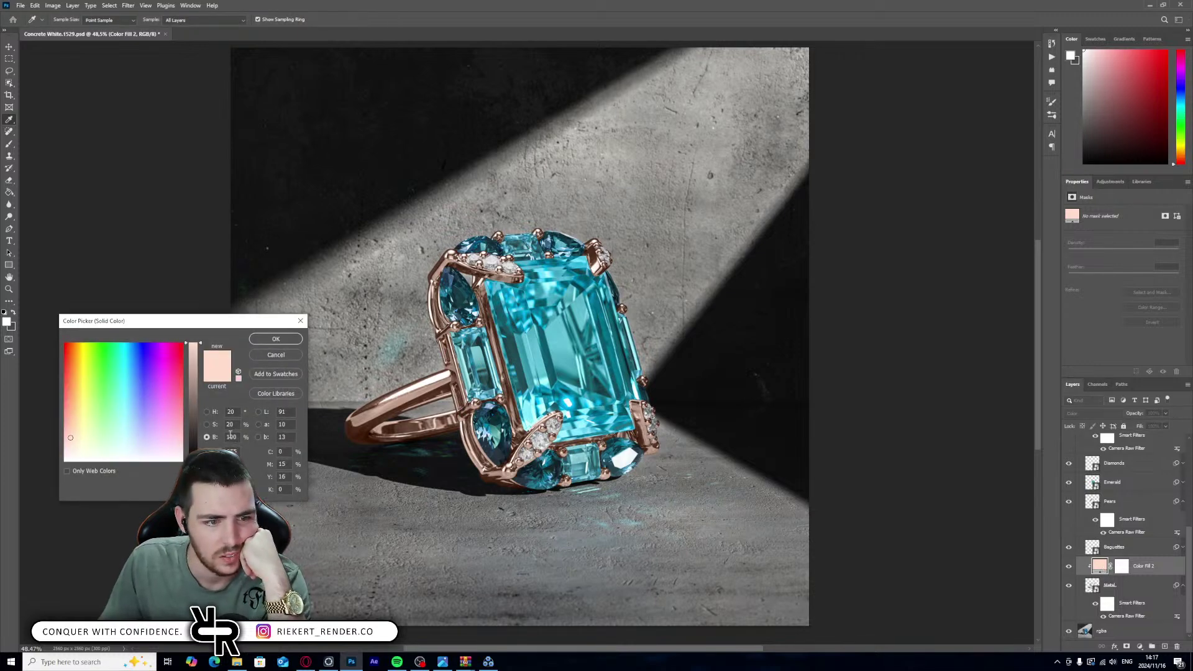
click(207, 412)
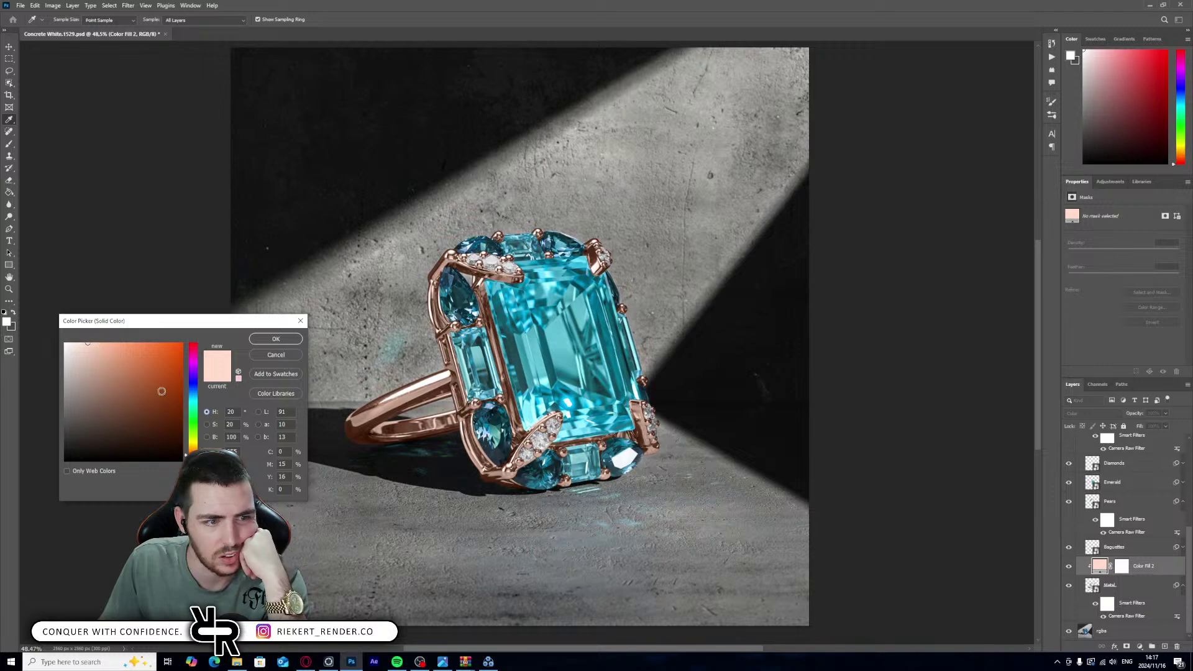
key(Tab)
text(0)
key(Escape)
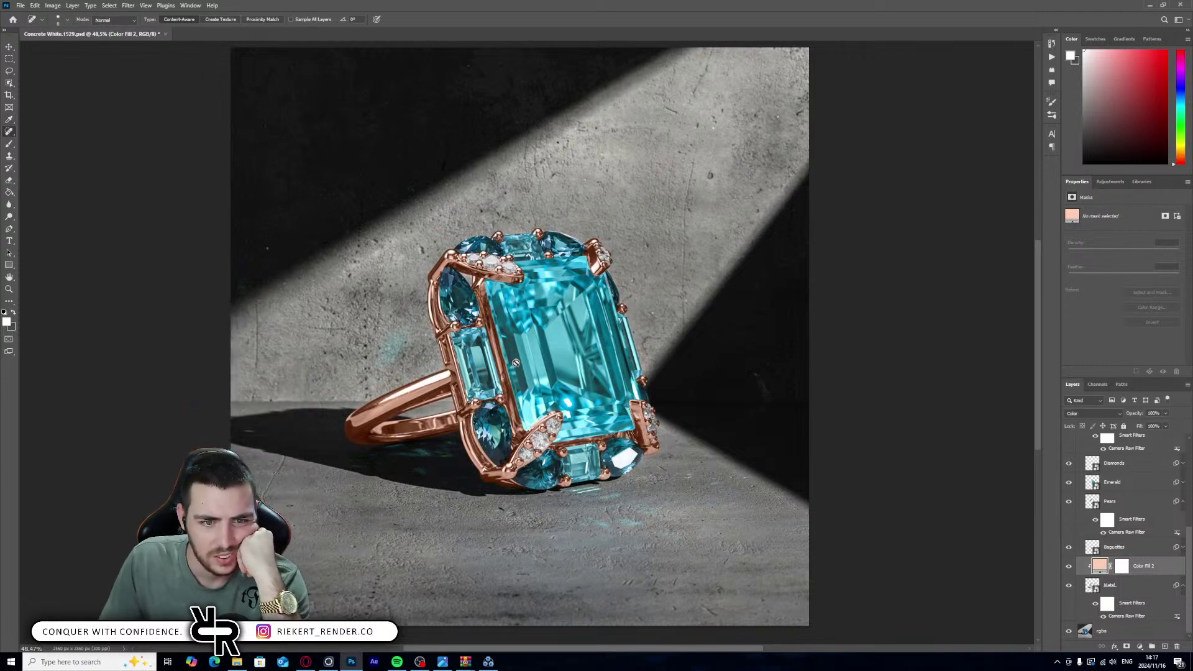
- Hide Color Fill 2 to return the ring's metal to its original silver
alt+scroll(560, 395, up, 6)
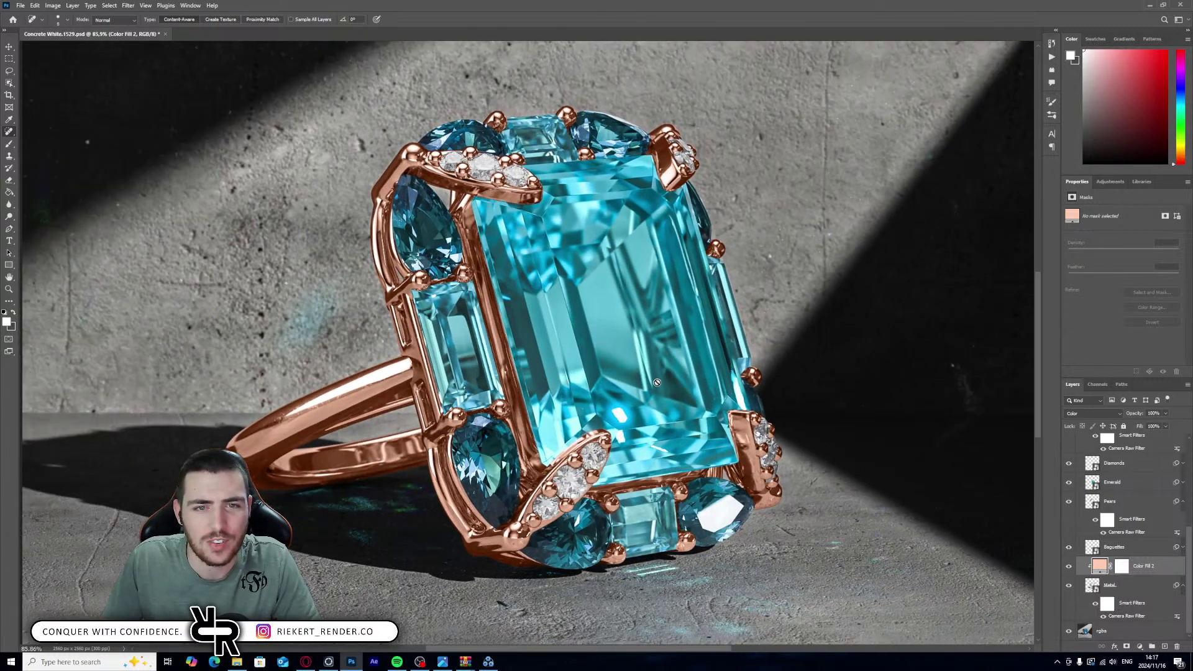
click(1069, 566)
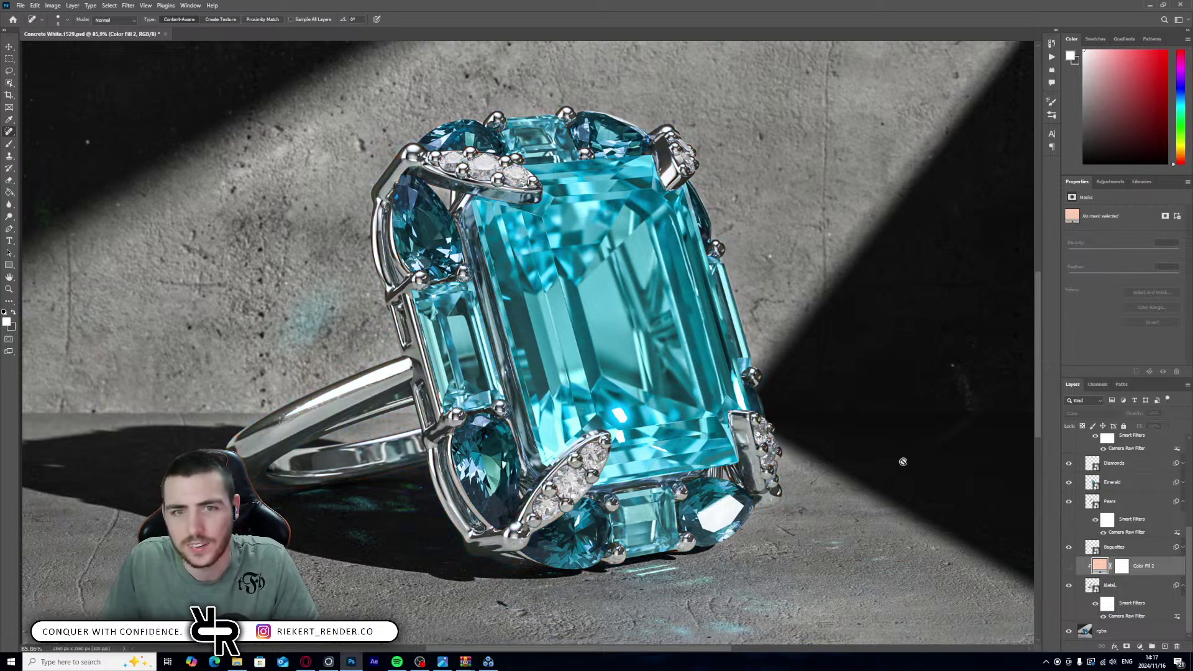
alt+scroll(631, 320, down, 3)
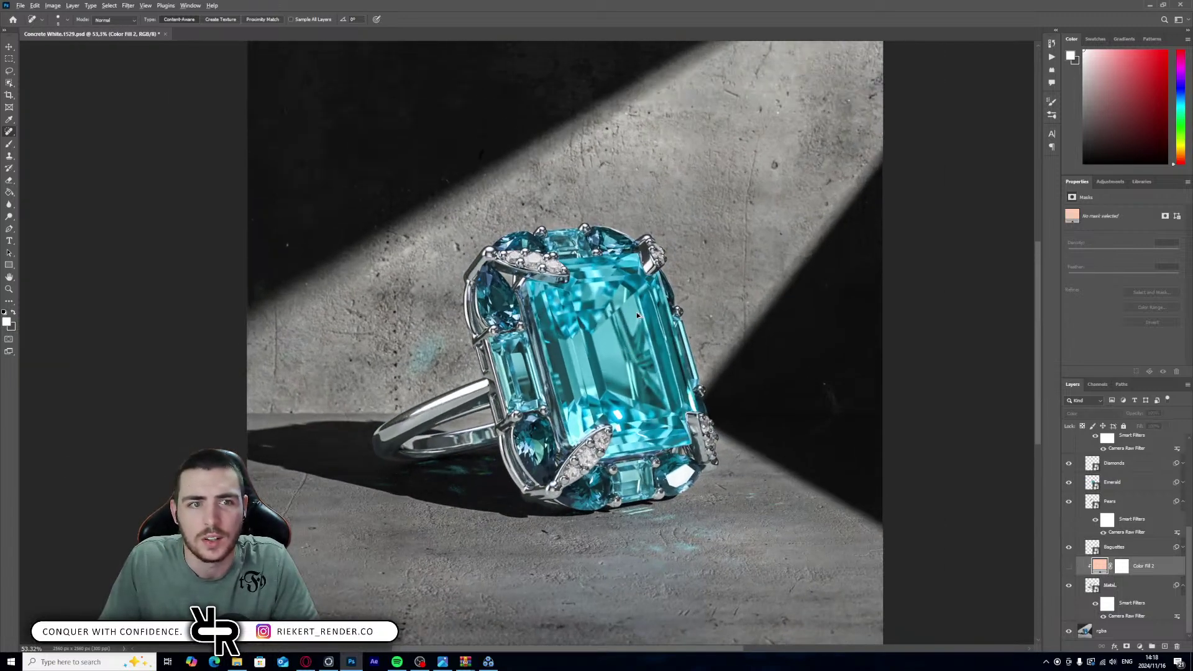
alt+scroll(636, 312, down, 2)
alt+scroll(636, 306, up, 1)
alt+scroll(638, 307, down, 1)
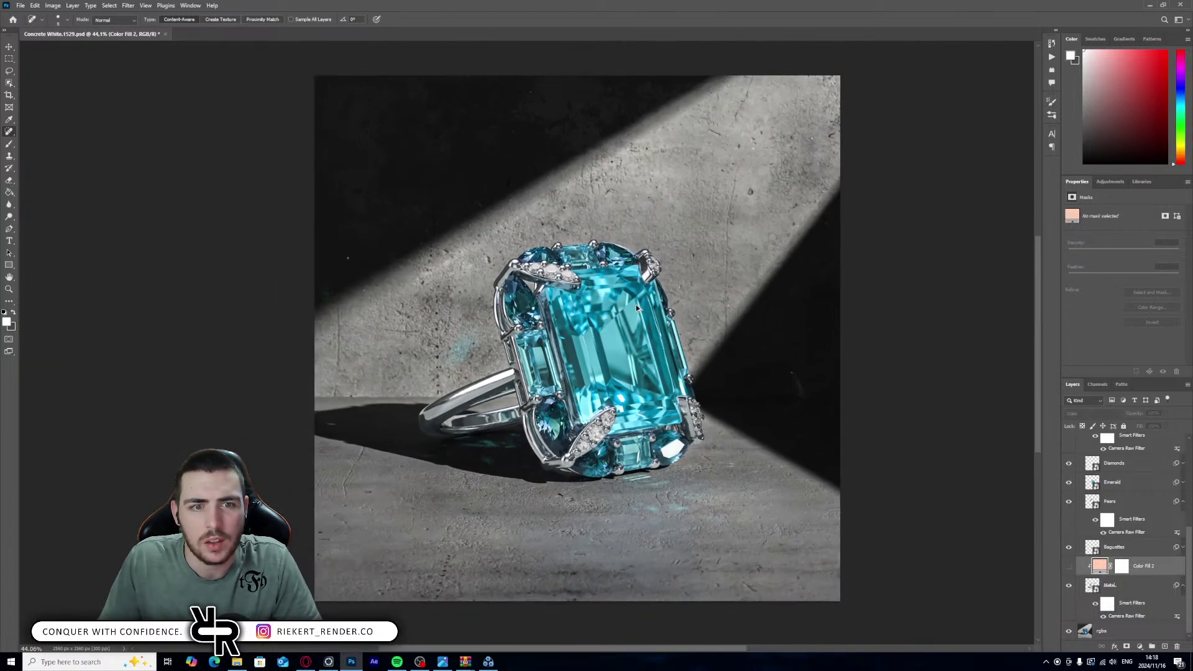
scroll(636, 305, up, 1)
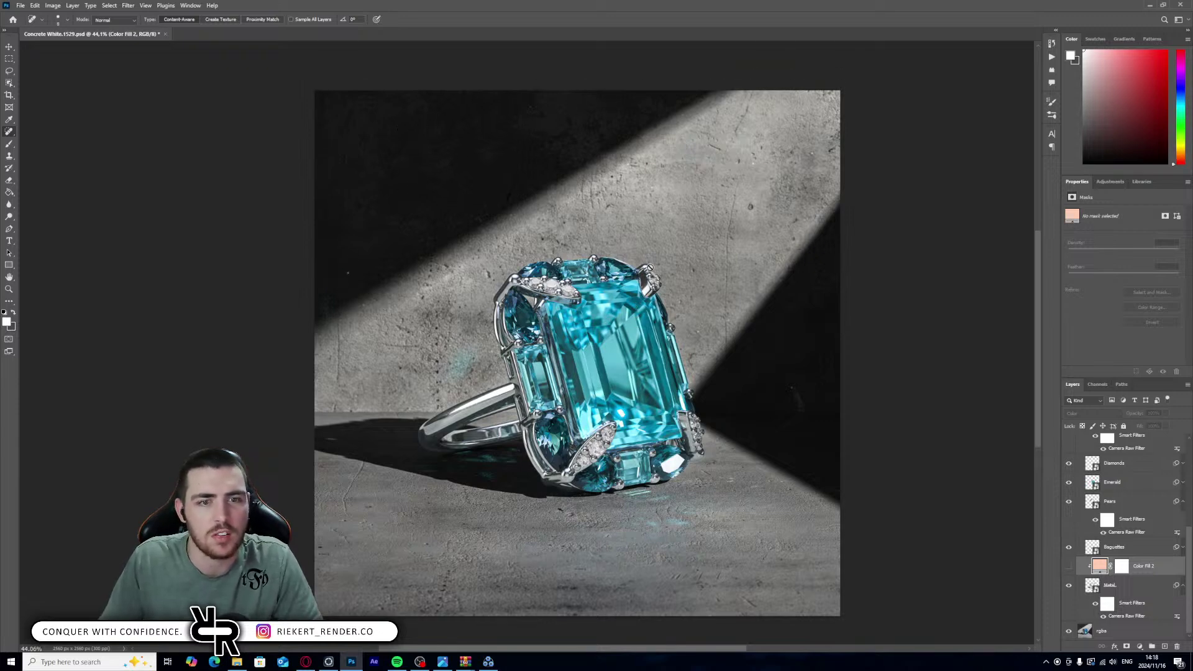
scroll(1092, 446, up, 3)
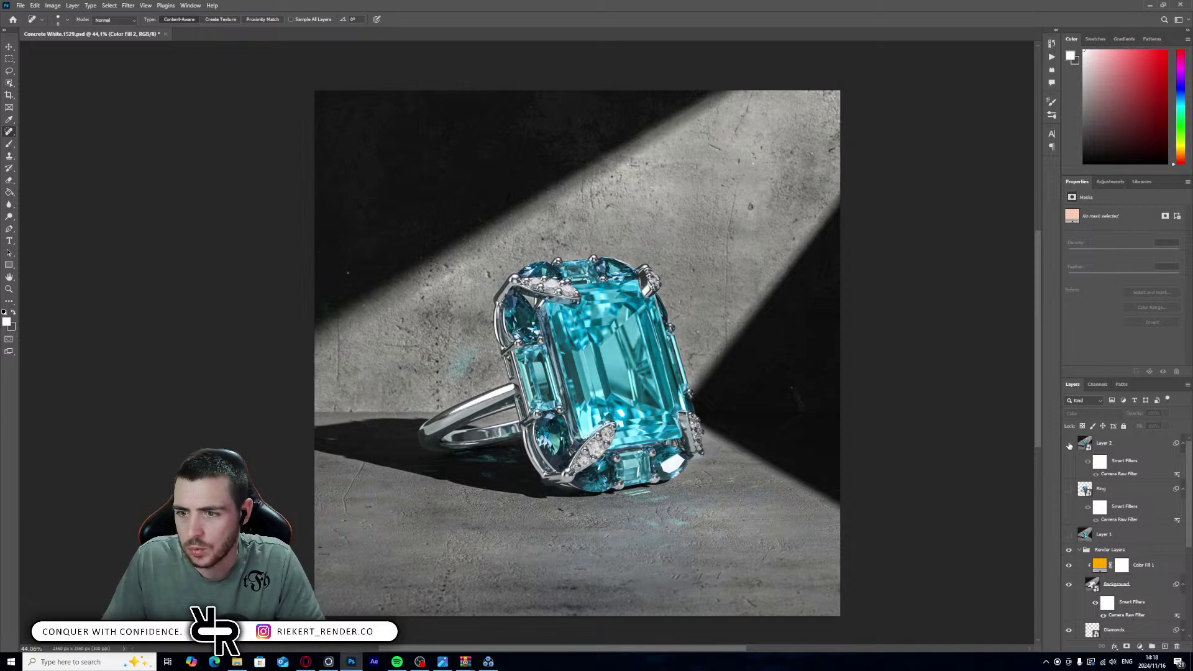